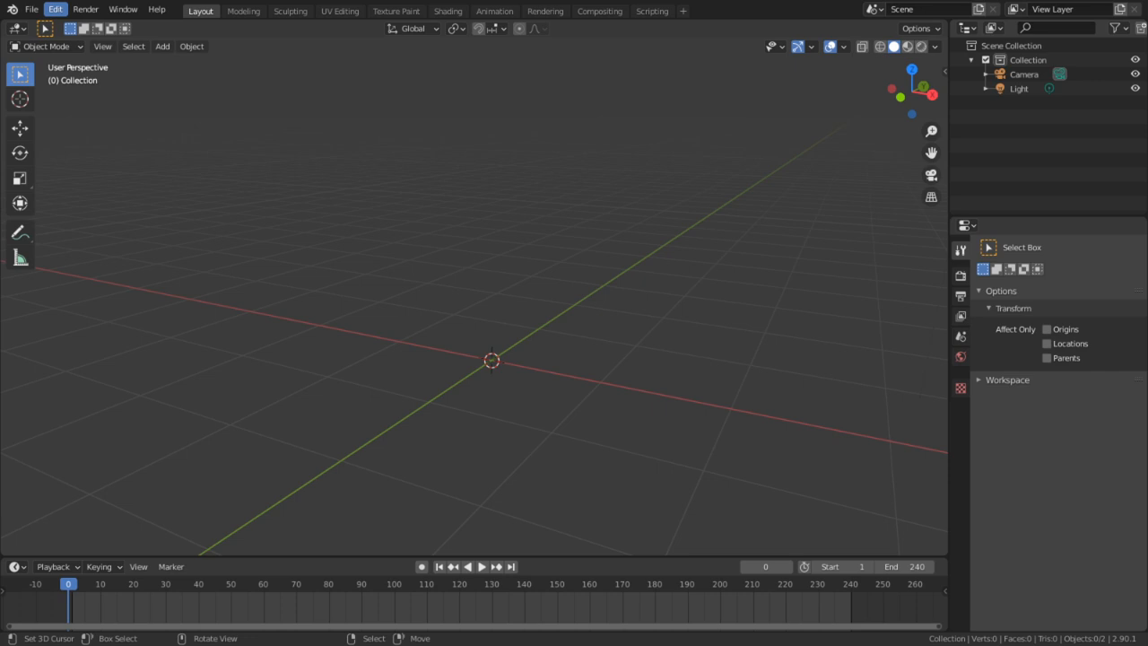
Bring the front-view and side-view head sketches into the scene as reference images
drag(266, 462, 557, 348)
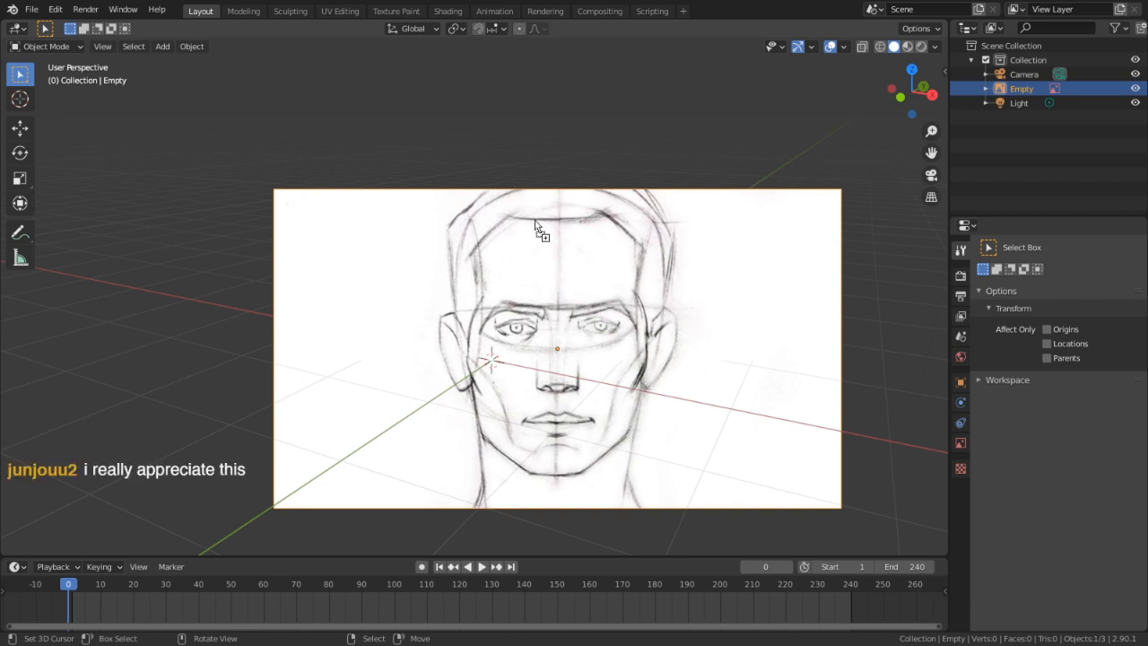
drag(541, 233, 592, 111)
scroll(574, 282, down, 3)
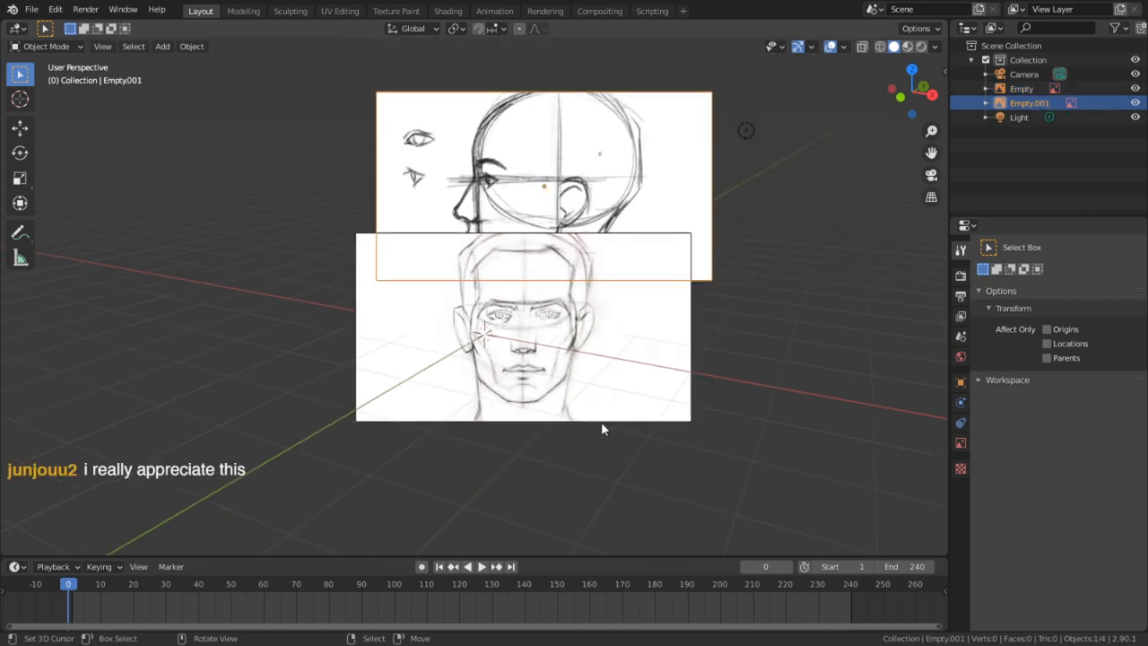
Clear the front face reference's rotation, then rotate it 90° about the X axis so it stands upright
click(606, 394)
key(alt+r)
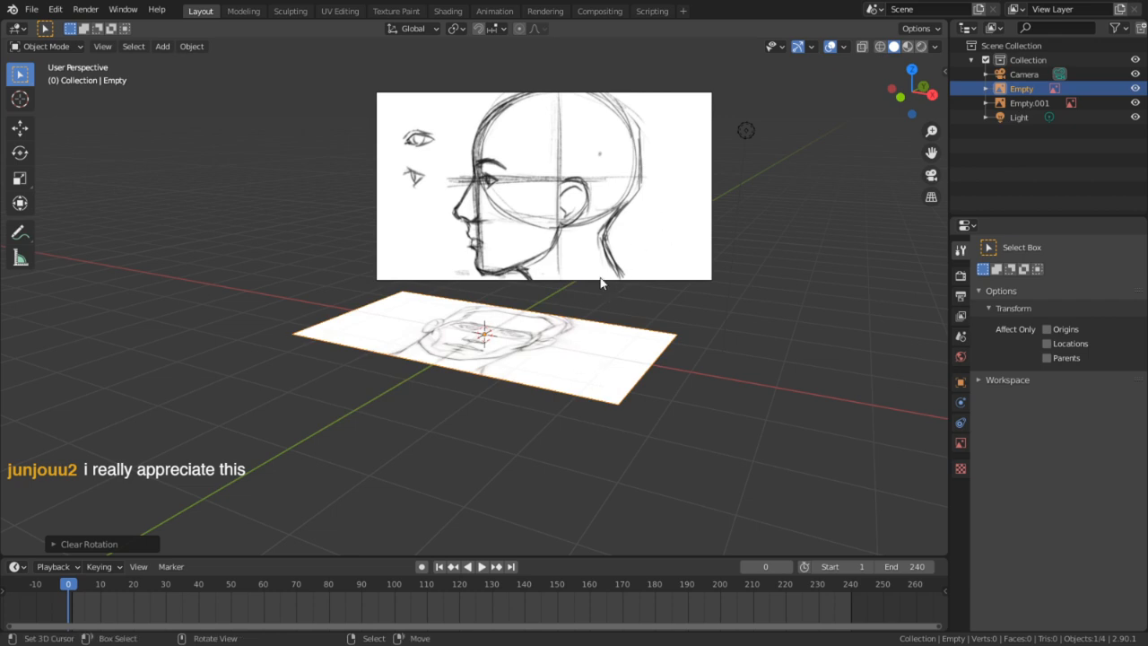
key(KP_3)
key(r)
key(x)
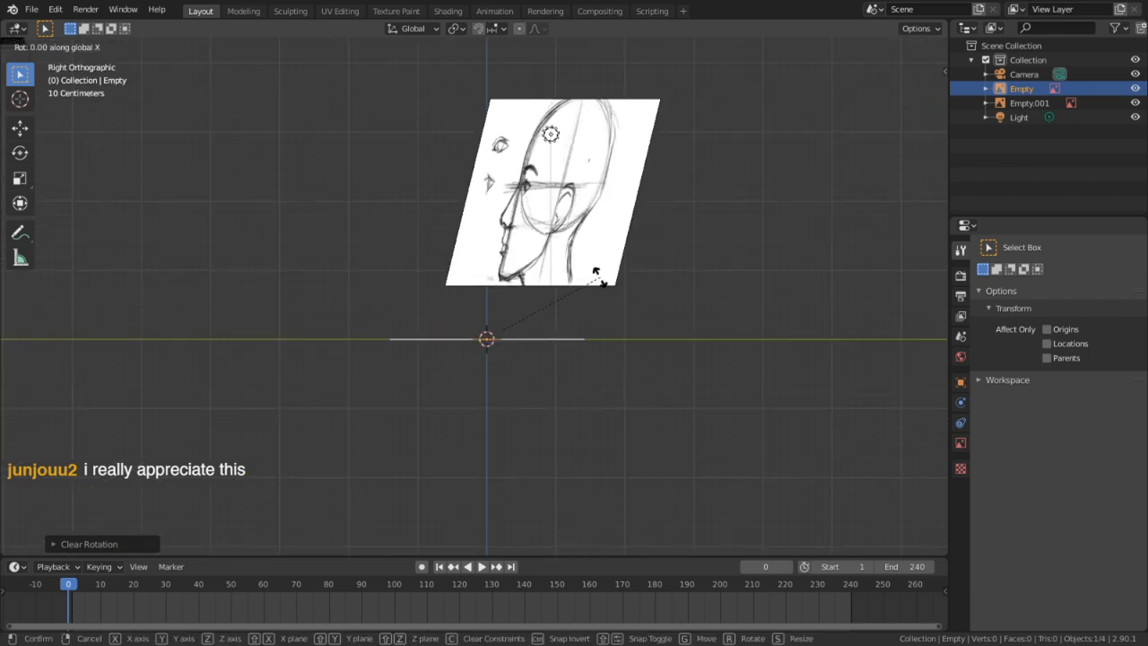
click(600, 278)
middle_drag(600, 279, 656, 381)
text(rx90)
key(Return)
Clear the side profile reference's rotation, then rotate it 90° about X and 90° about Z
click(622, 171)
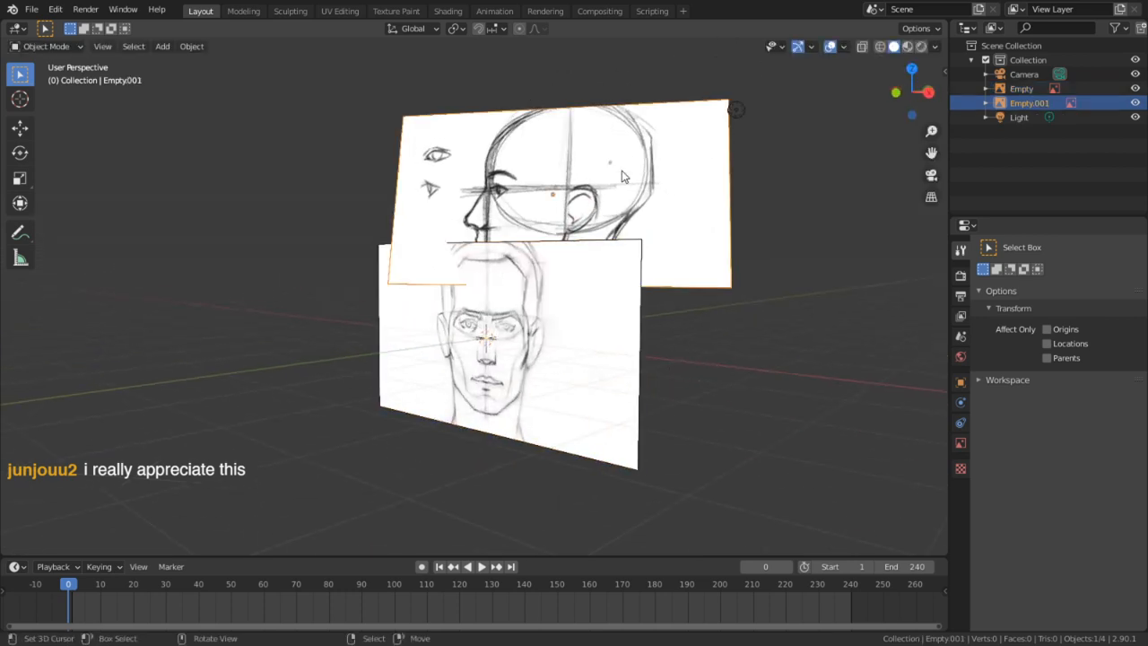
key(alt+r)
text(rx)
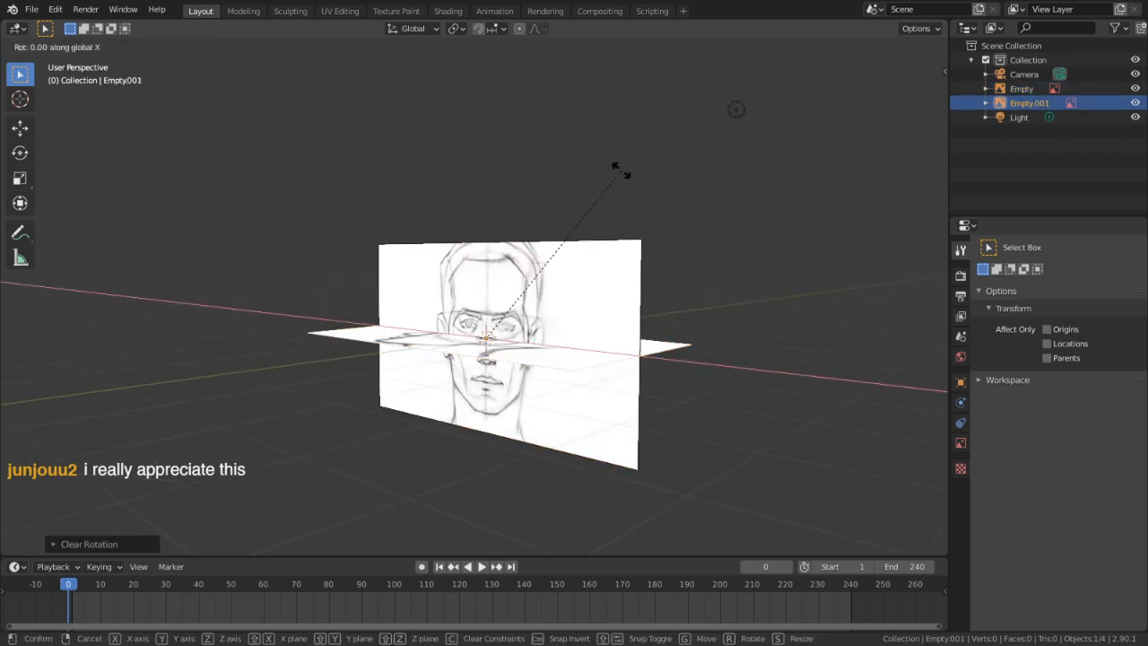
text(90)
key(Return)
text(rz)
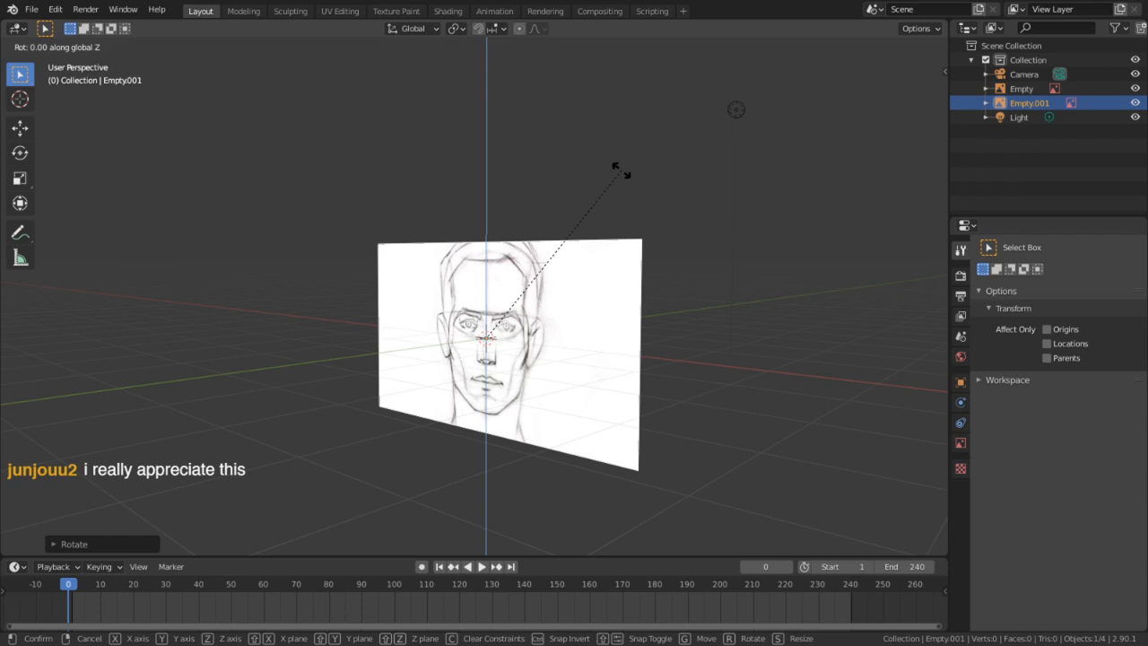
text(90)
key(Return)
middle_drag(620, 172, 652, 178)
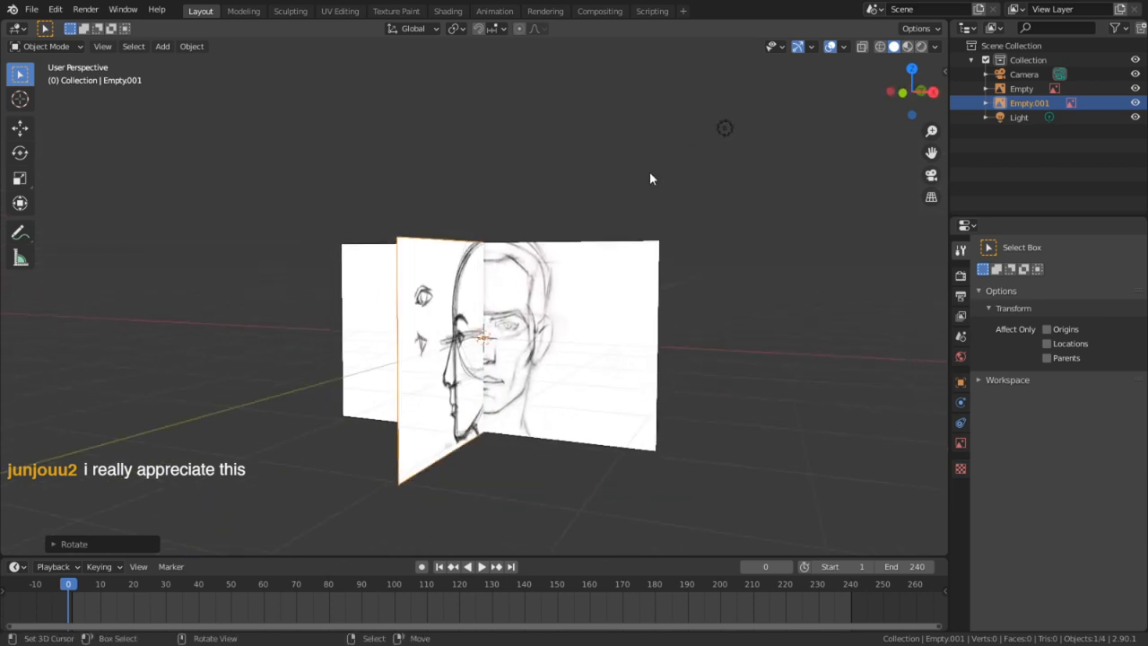
key(KP_3)
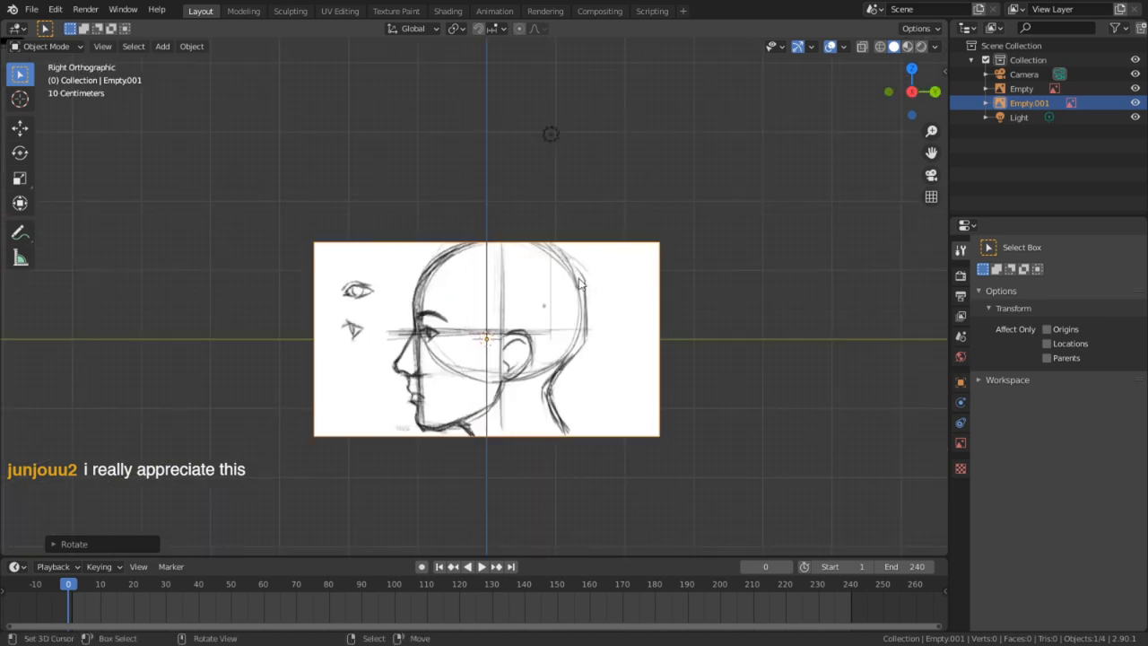
middle_drag(579, 283, 518, 324)
Add a cube mesh at the centre of the two crossed reference images
key(shift+a)
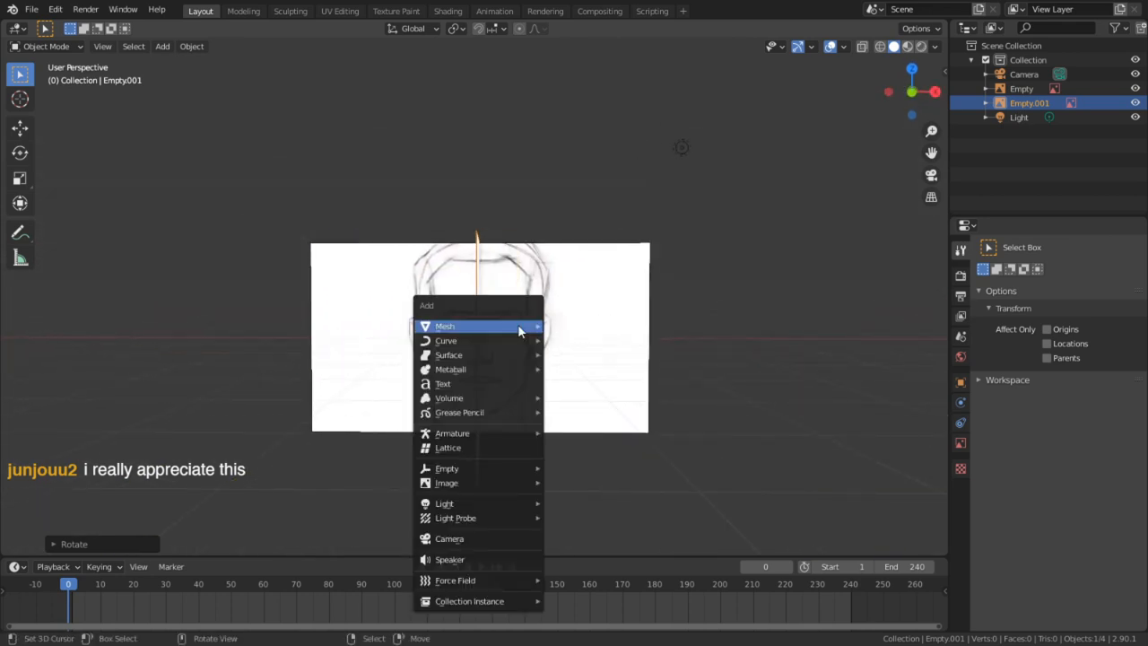
mouse_move(517, 324)
click(588, 343)
middle_drag(588, 343, 538, 310)
scroll(551, 337, up, 2)
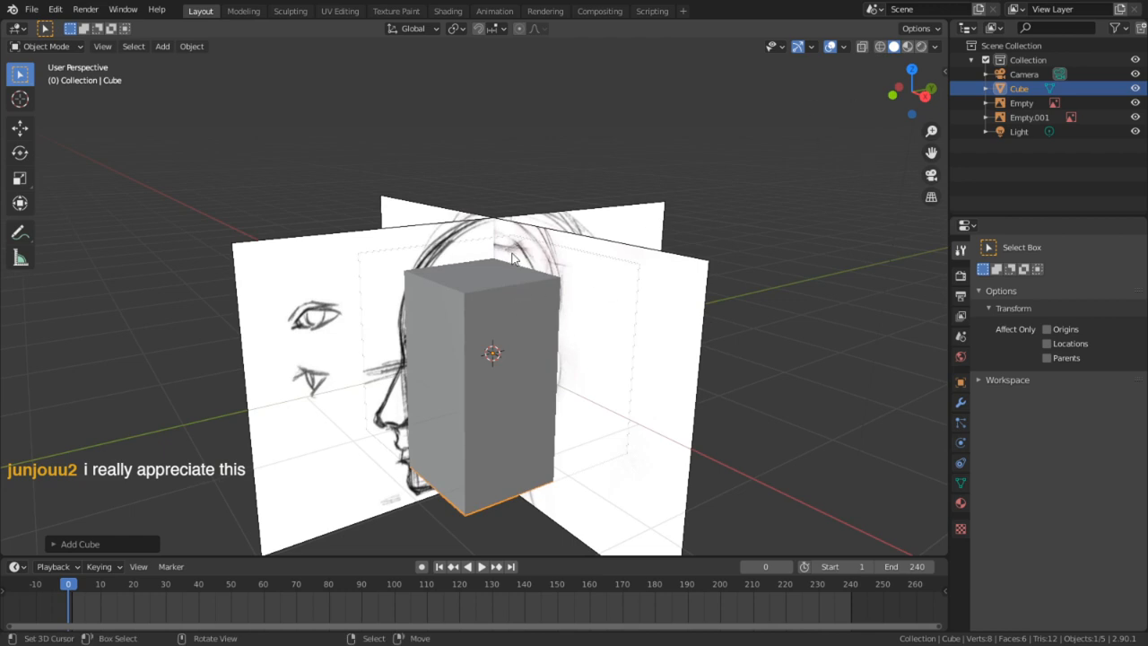
click(563, 235)
shift+click(617, 224)
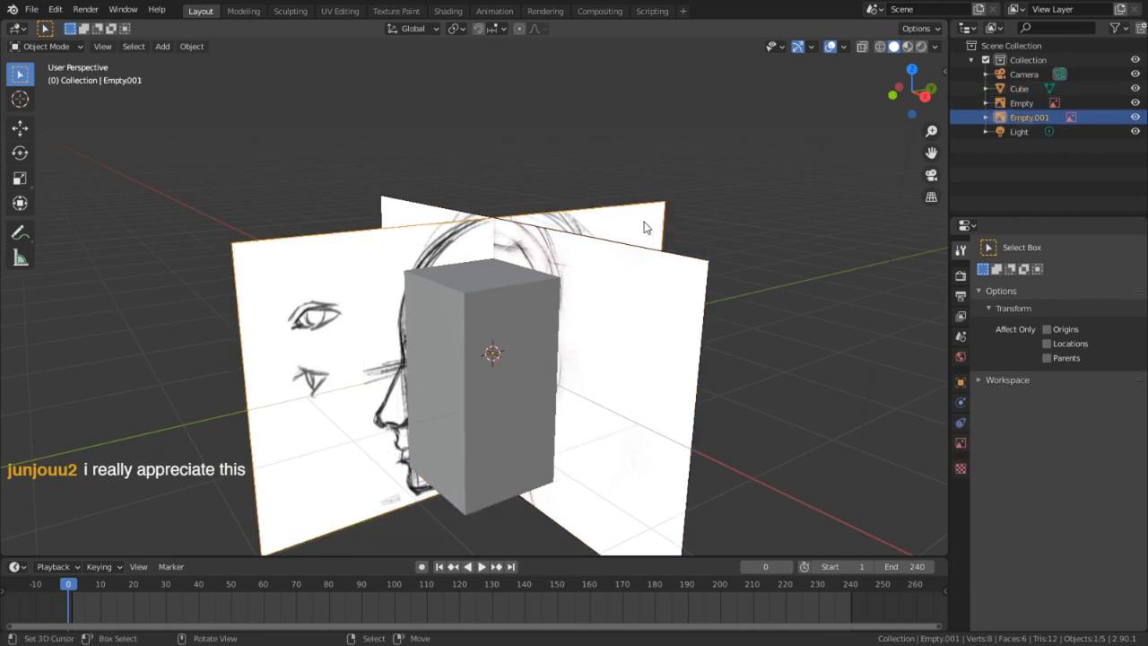
click(645, 225)
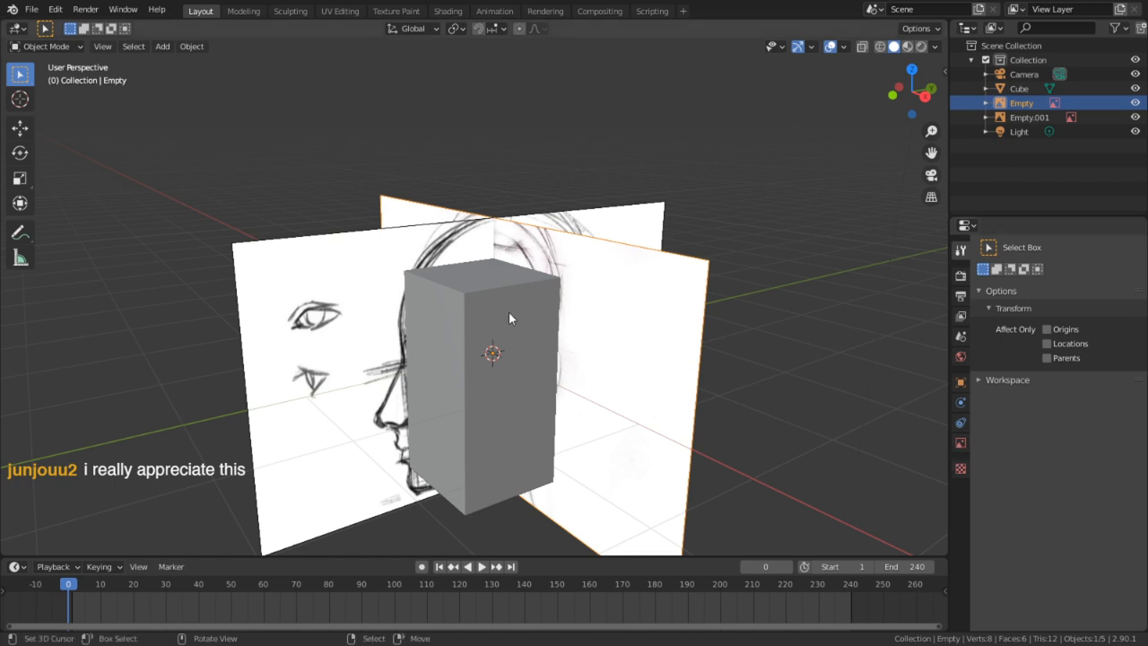
middle_drag(509, 311, 569, 294)
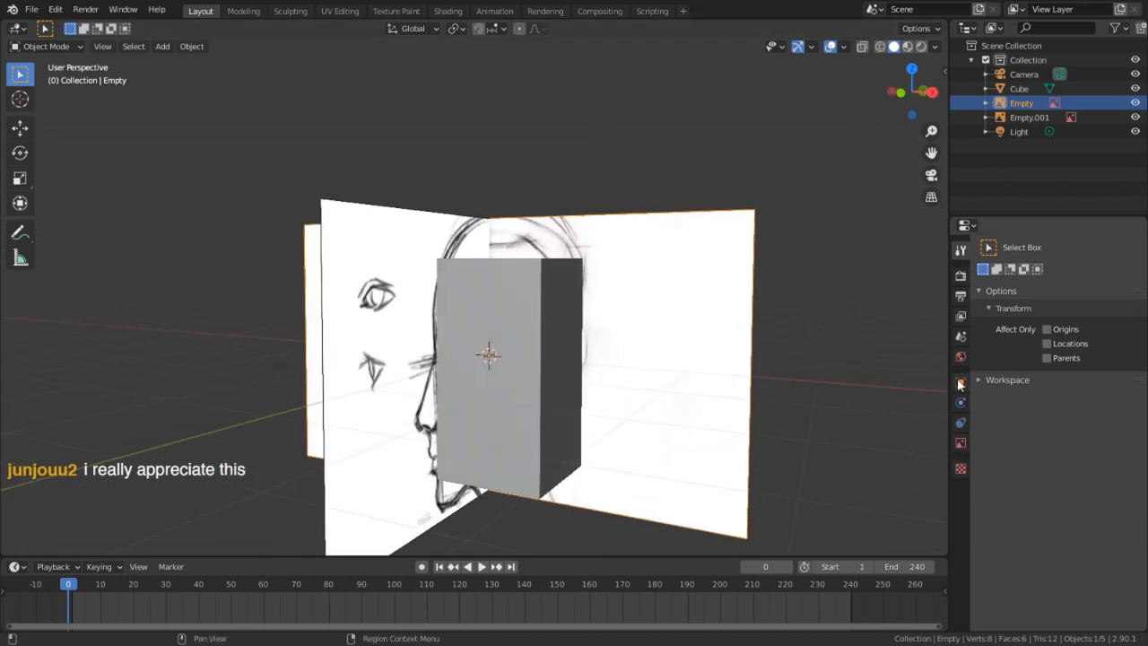
Enable the cube's In Front viewport display option so it draws over the reference images
click(538, 319)
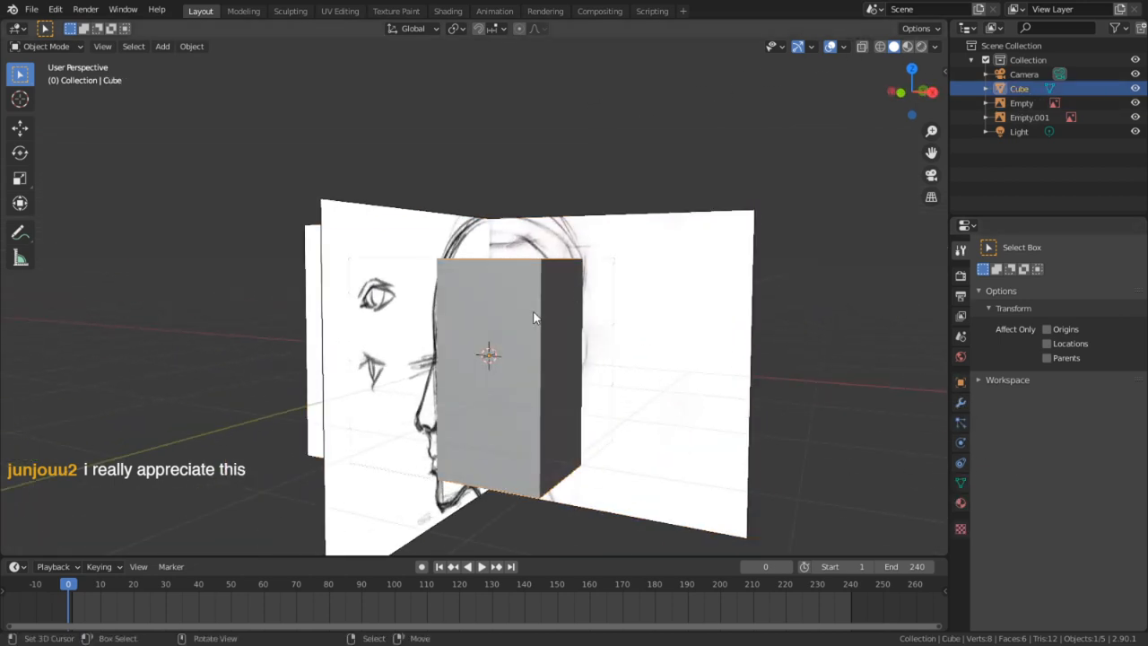
click(960, 502)
click(961, 483)
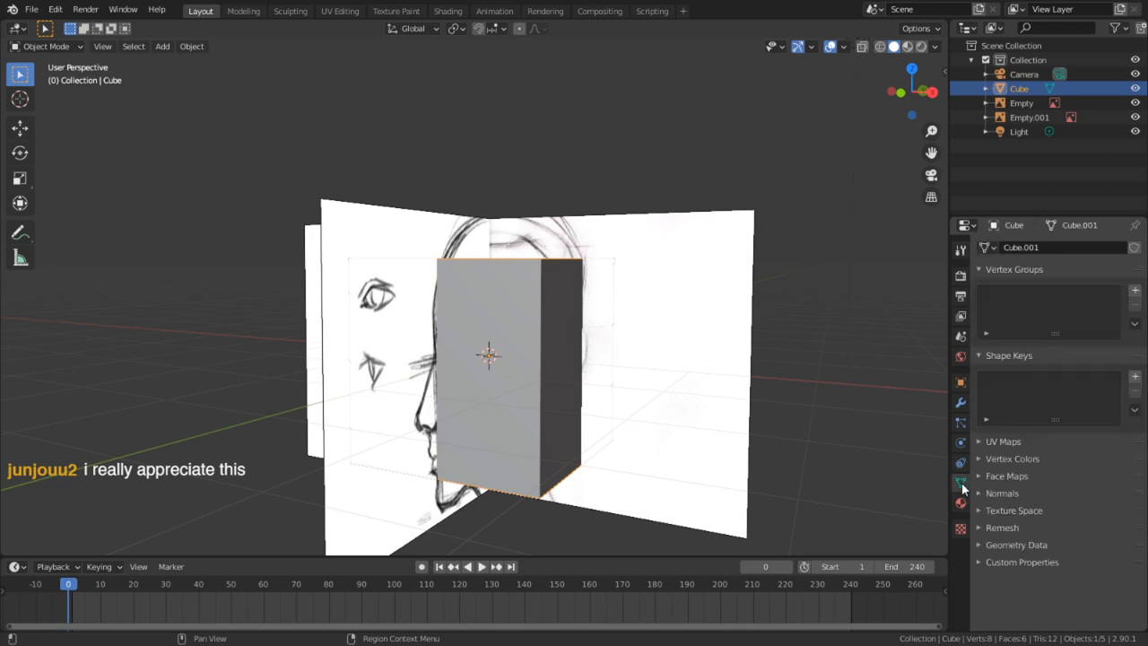
click(960, 382)
click(1018, 537)
click(1012, 540)
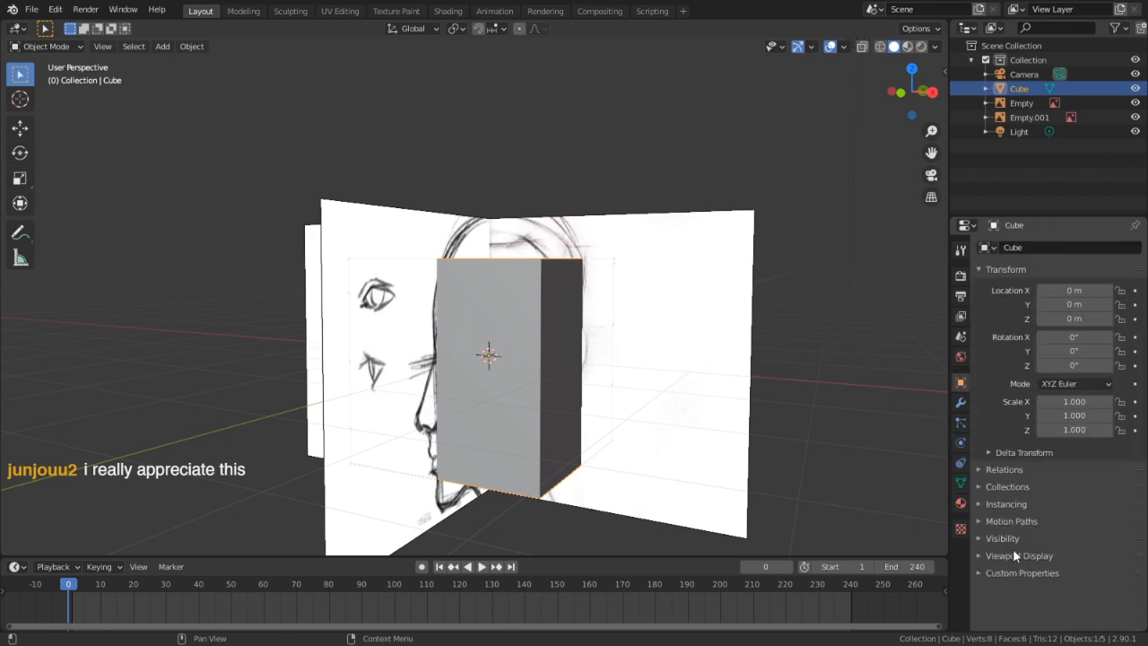
click(1012, 554)
scroll(1019, 529, down, 3)
click(1041, 557)
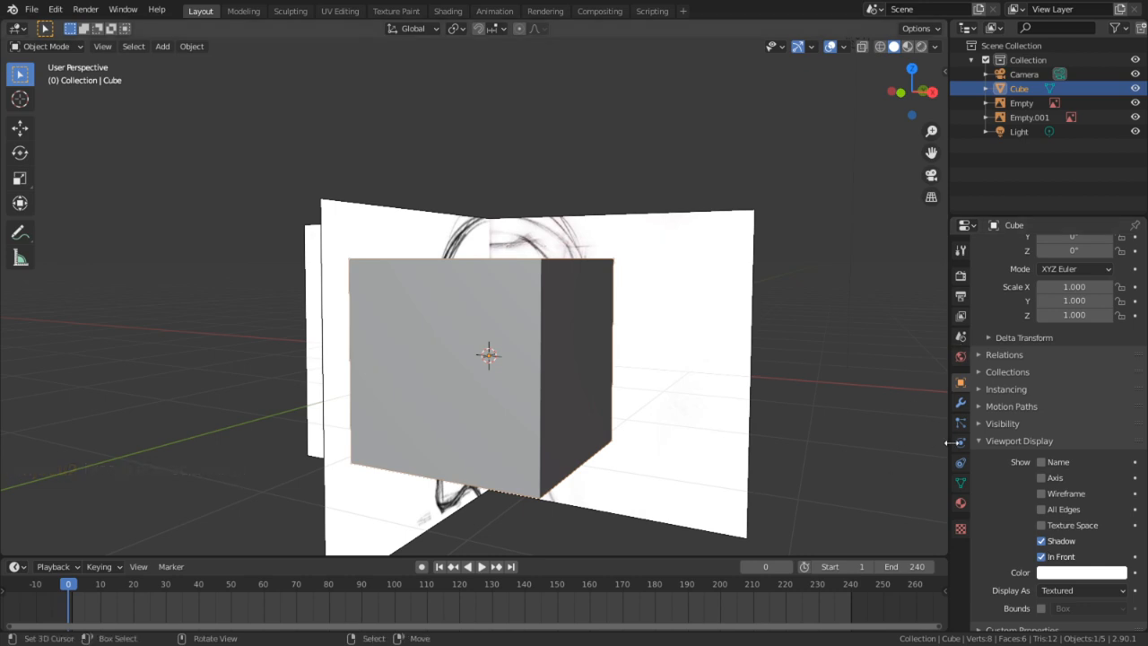
mouse_move(628, 359)
middle_down()
mouse_move(485, 355)
mouse_move(502, 359)
middle_up()
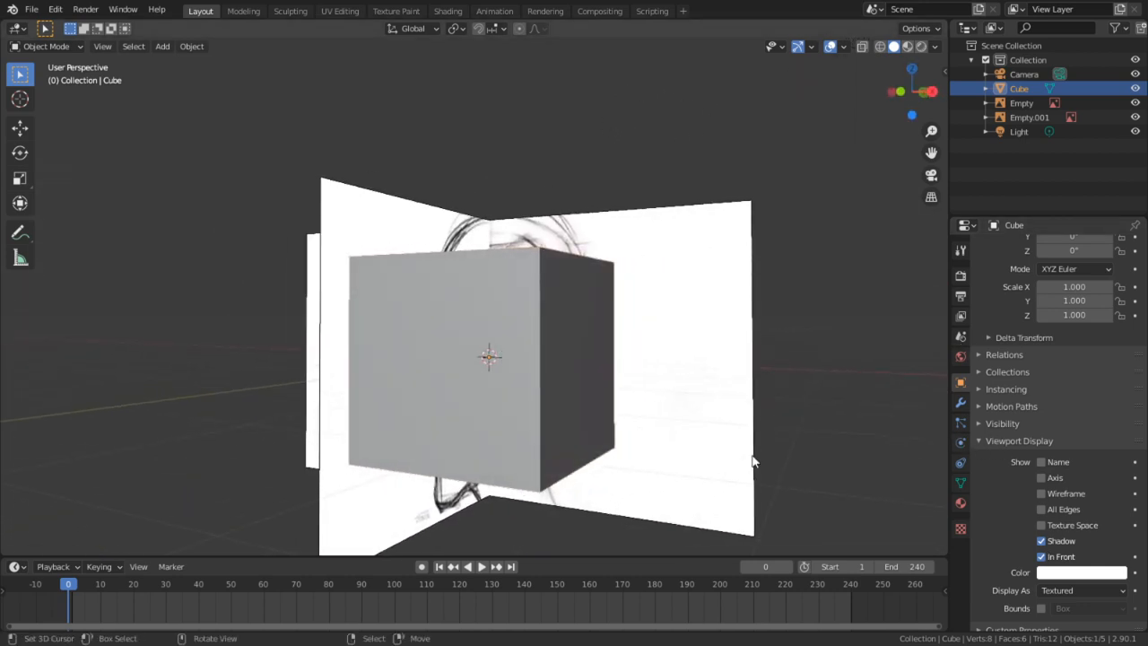
click(1041, 557)
click(1041, 557)
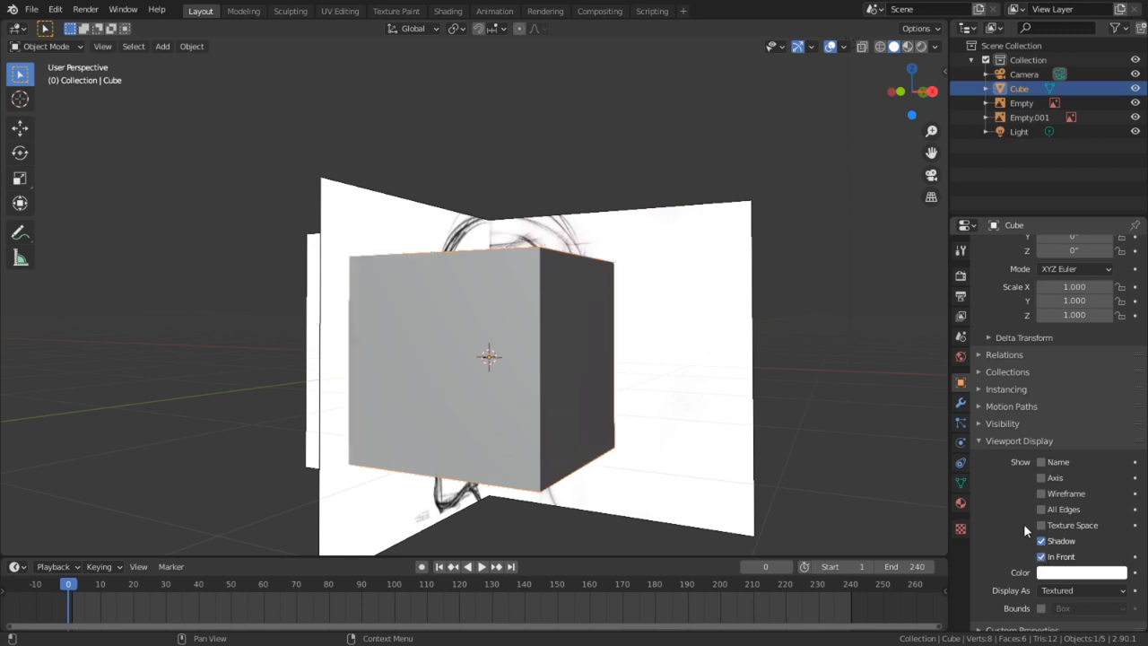
Switch the viewport to wireframe shading and show the cube over the face sketch in front view
click(880, 47)
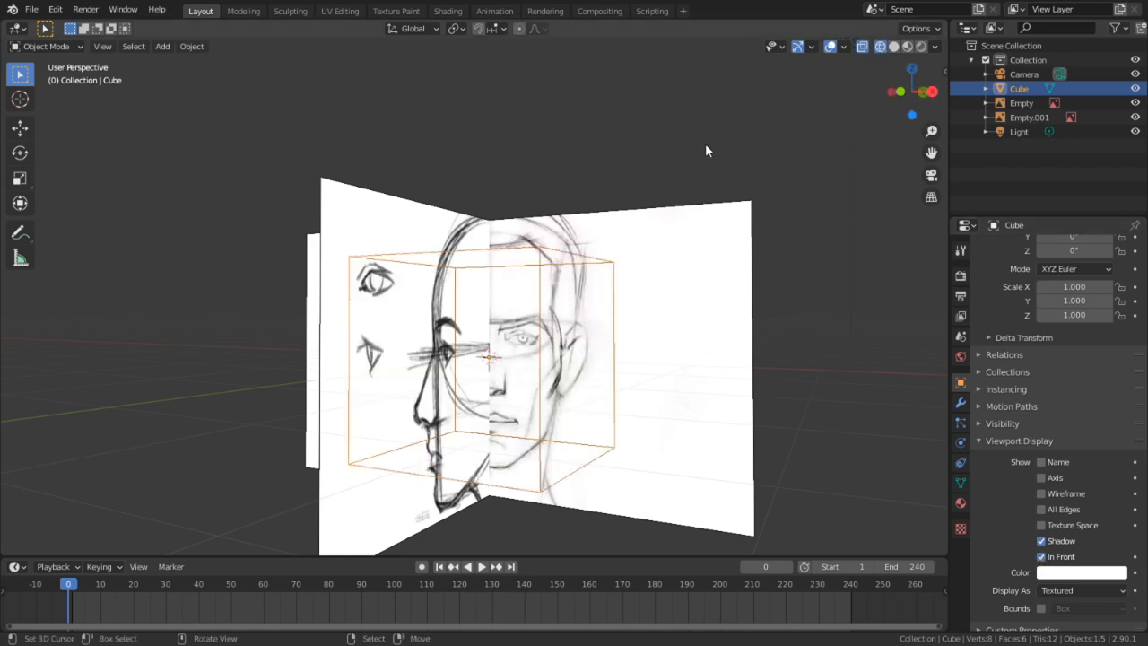
mouse_move(705, 143)
middle_down()
mouse_move(560, 163)
mouse_move(620, 183)
middle_up()
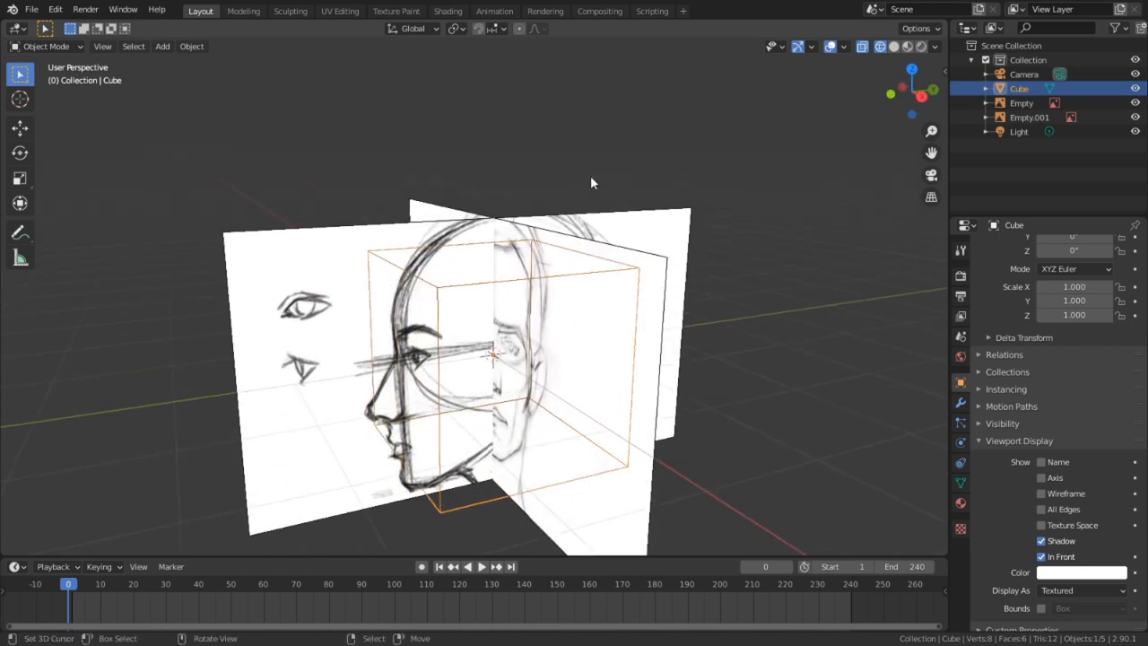
mouse_move(584, 269)
middle_down()
mouse_move(530, 277)
mouse_move(625, 283)
mouse_move(448, 267)
middle_up()
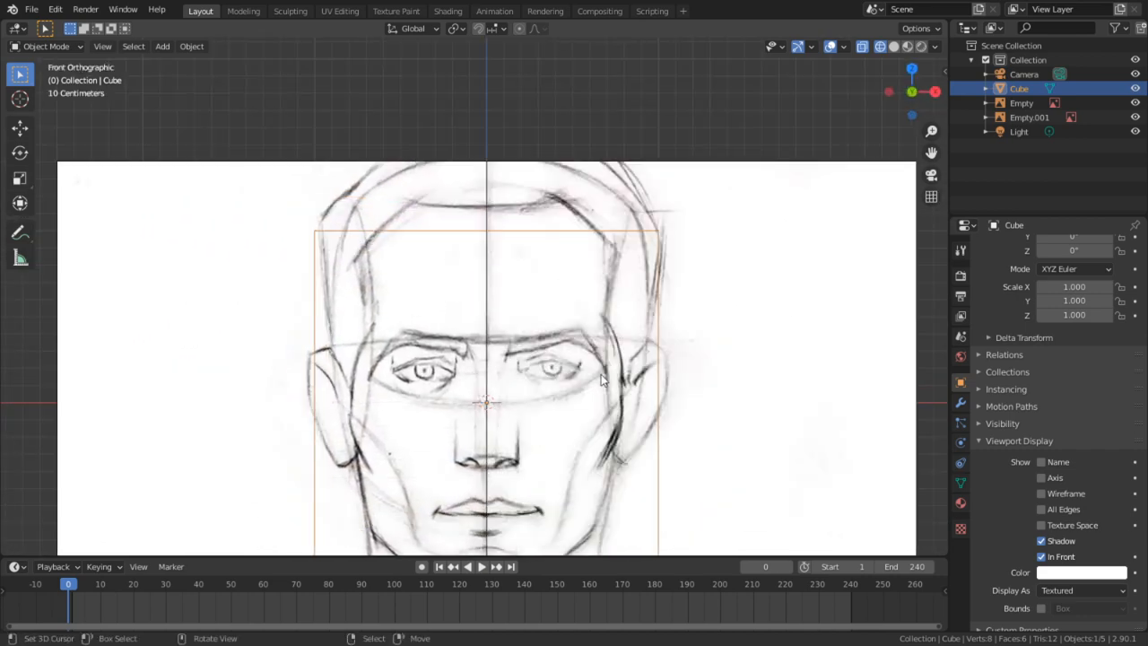
Try to shift the front face reference along the X axis to align it with the cube's centre
click(774, 217)
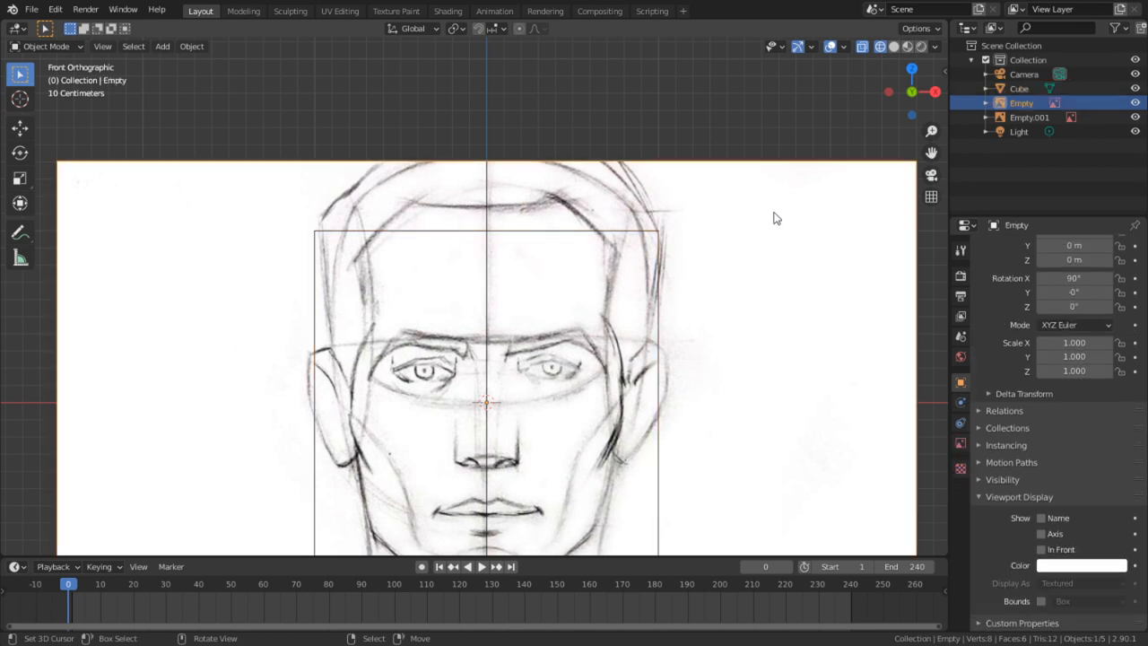
key(g)
key(x)
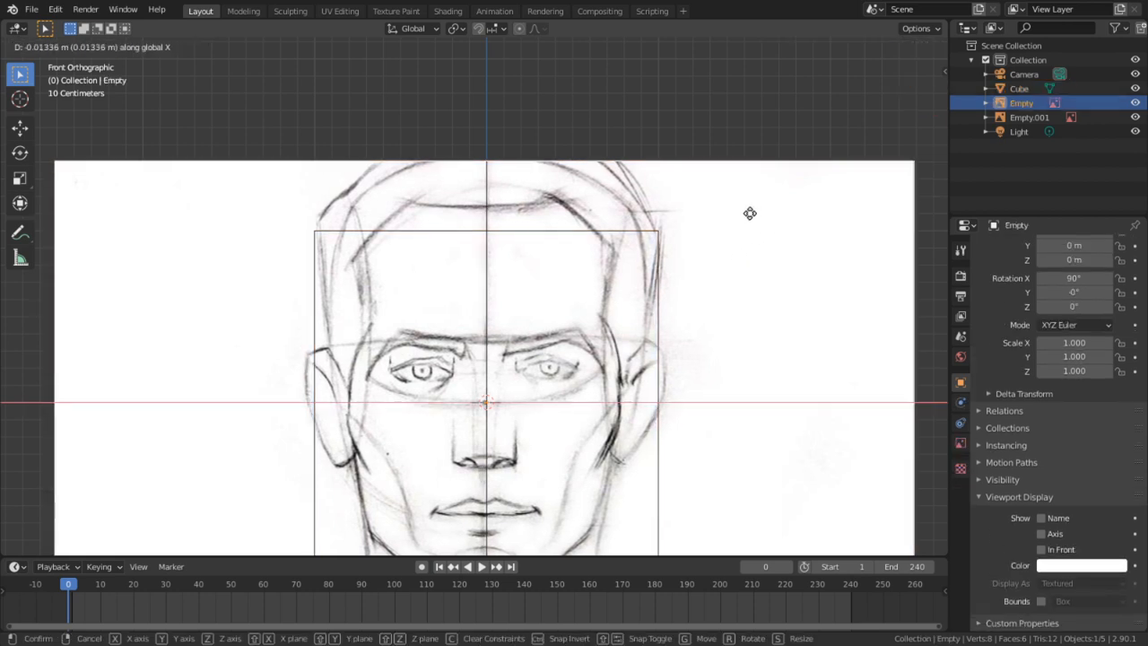
click(776, 215)
Select the cube and enter Edit Mode in front orthographic view
middle_drag(735, 220, 793, 260)
click(493, 313)
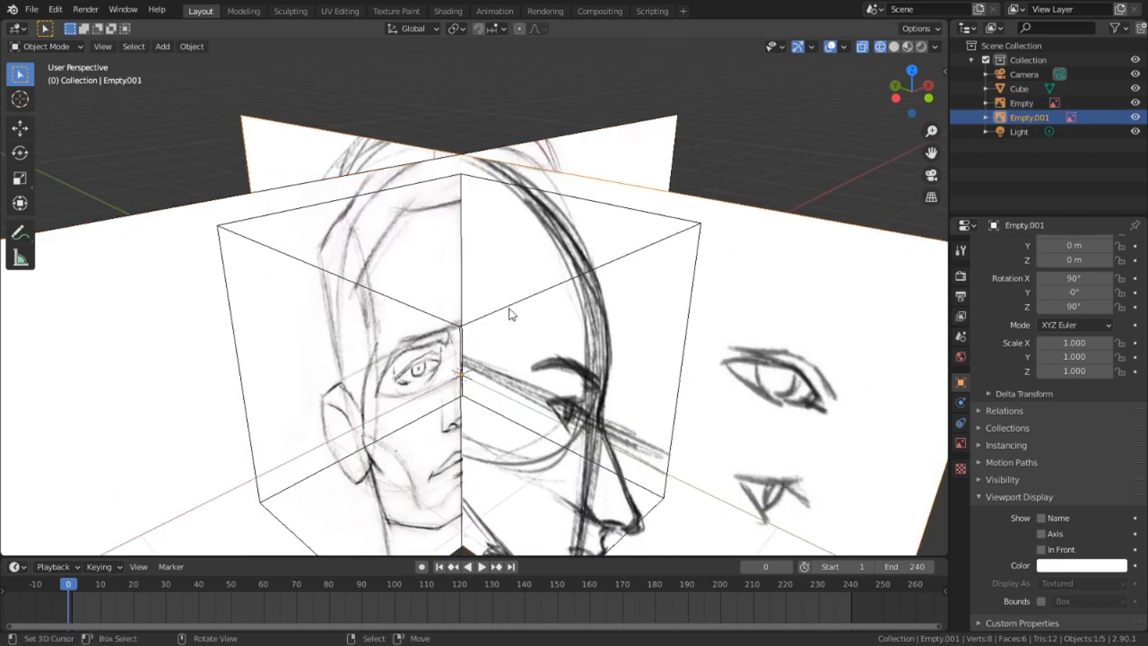
middle_drag(509, 310, 464, 269)
click(390, 228)
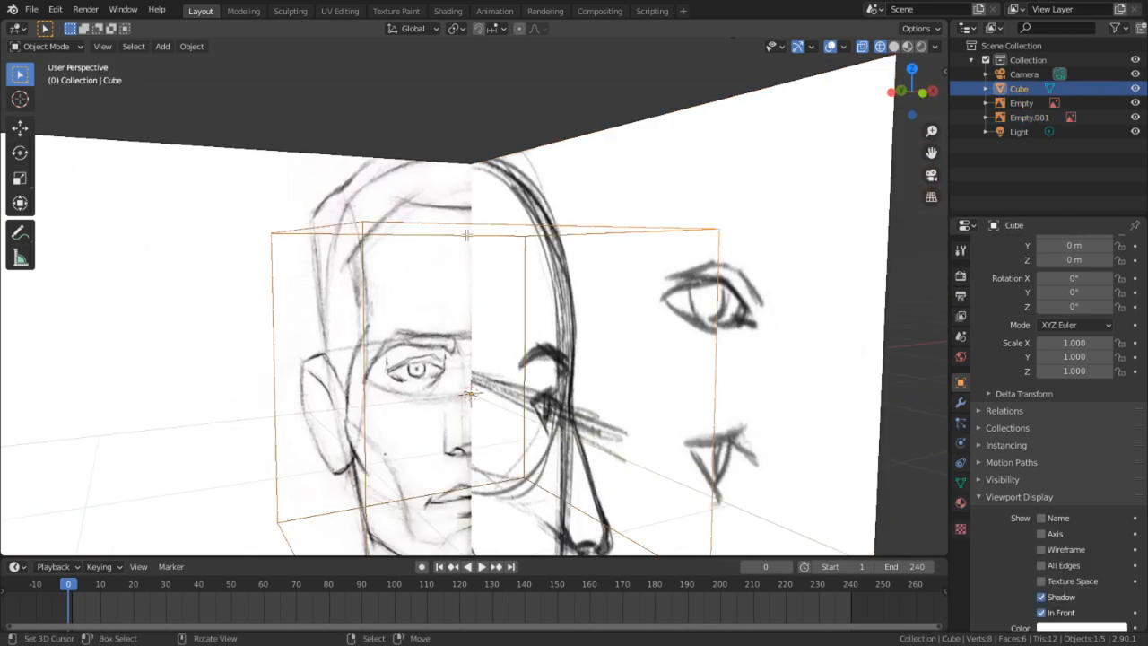
key(Tab)
key(KP_1)
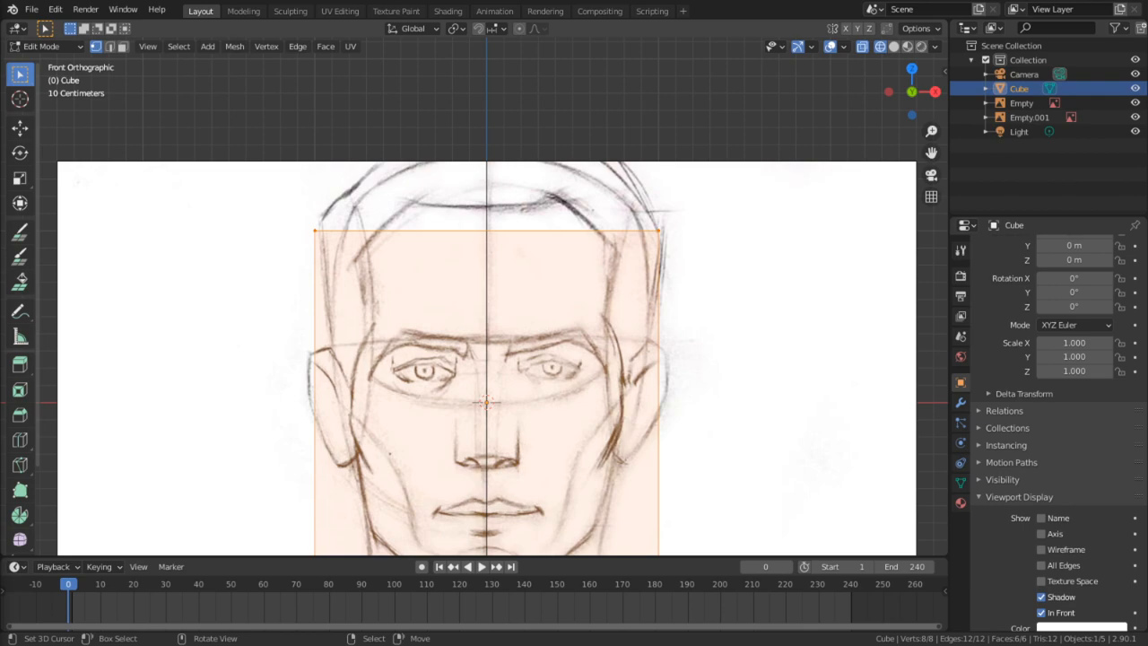
Switch to the browser, open the full-size DooD vs MooM picture to examine its mirrored halves, and return to Blender
drag(0, 260, 610, 1)
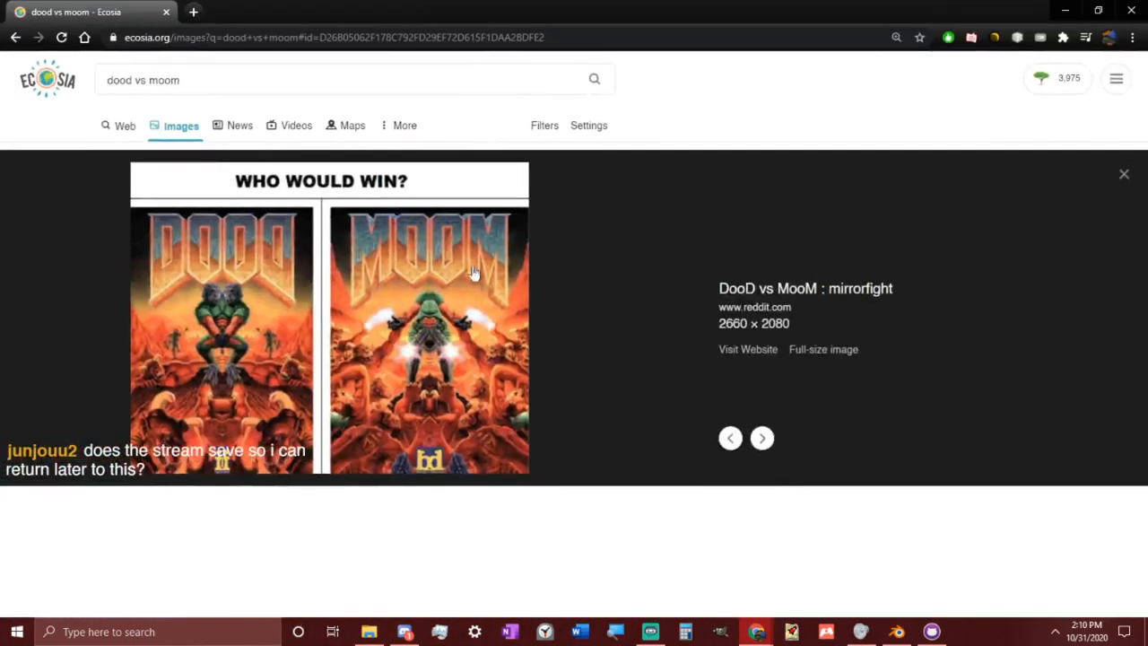
click(273, 271)
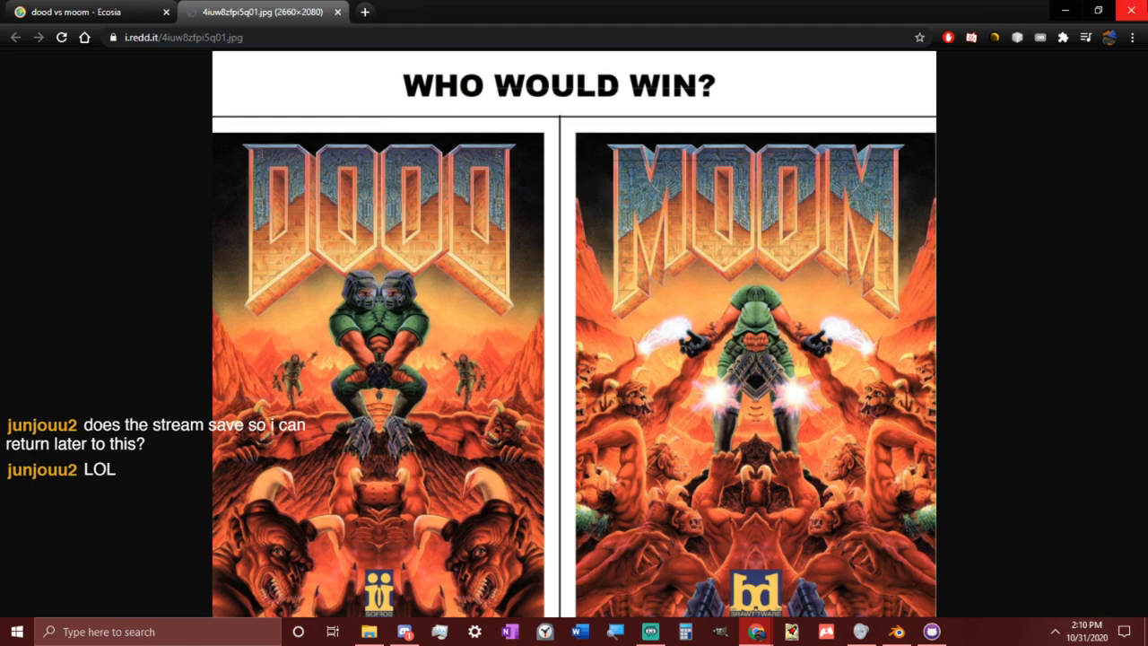
drag(563, 4, 1147, 27)
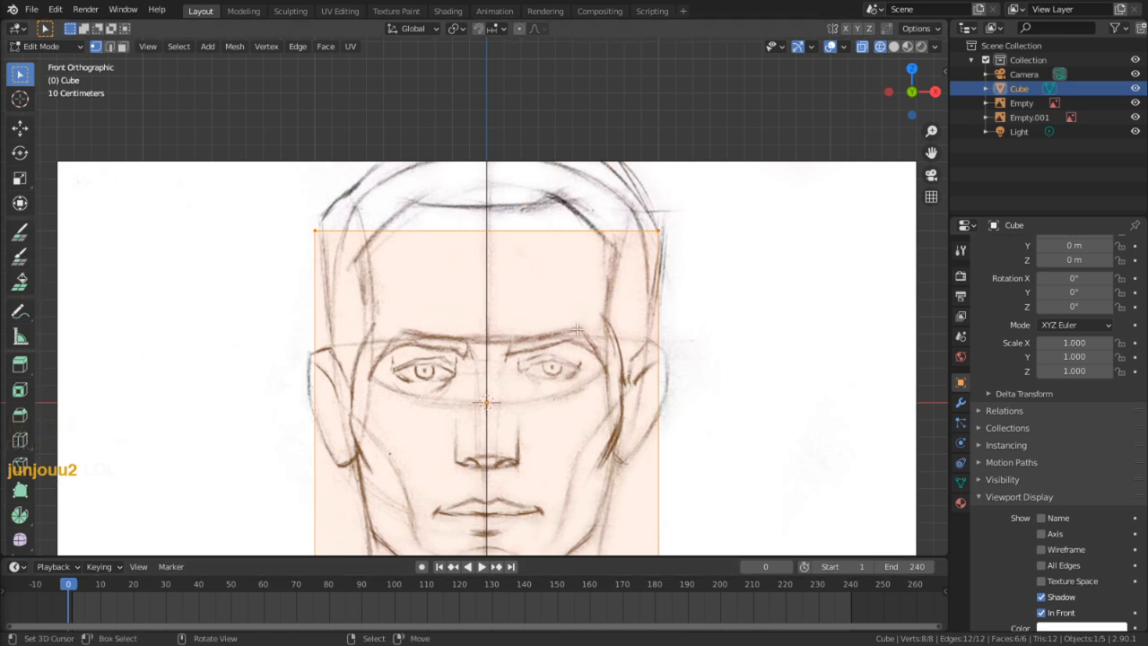
Deselect the mesh and add one centred vertical loop cut splitting the cube into left and right halves
click(447, 272)
middle_drag(449, 271, 522, 255)
key(ctrl+r)
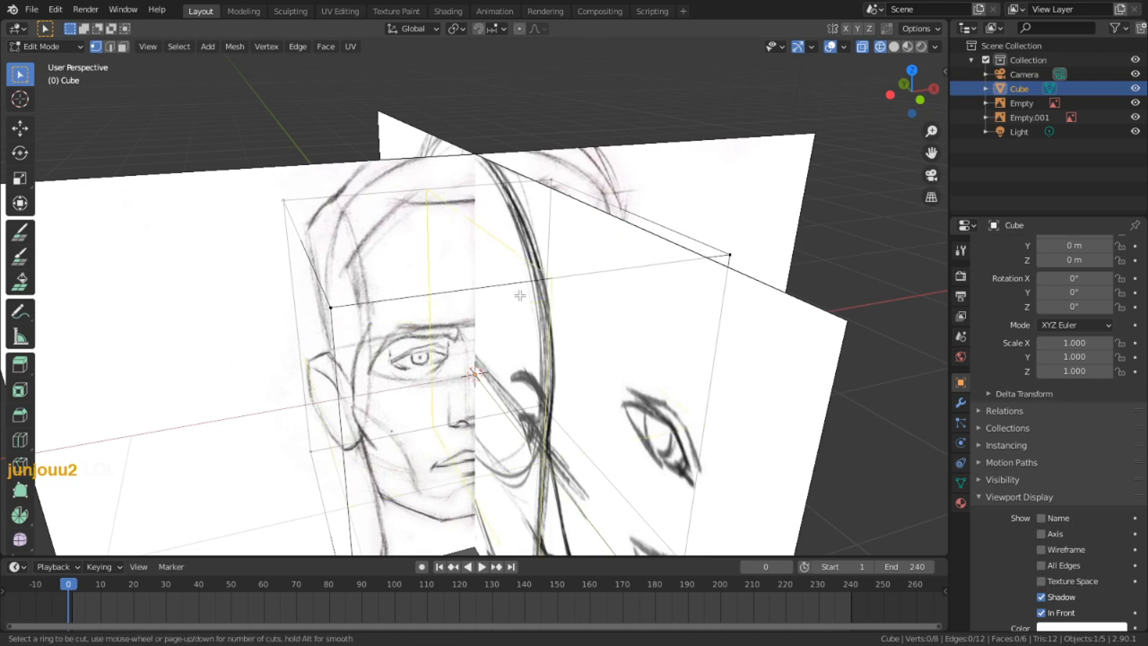
click(519, 296)
right_click(521, 293)
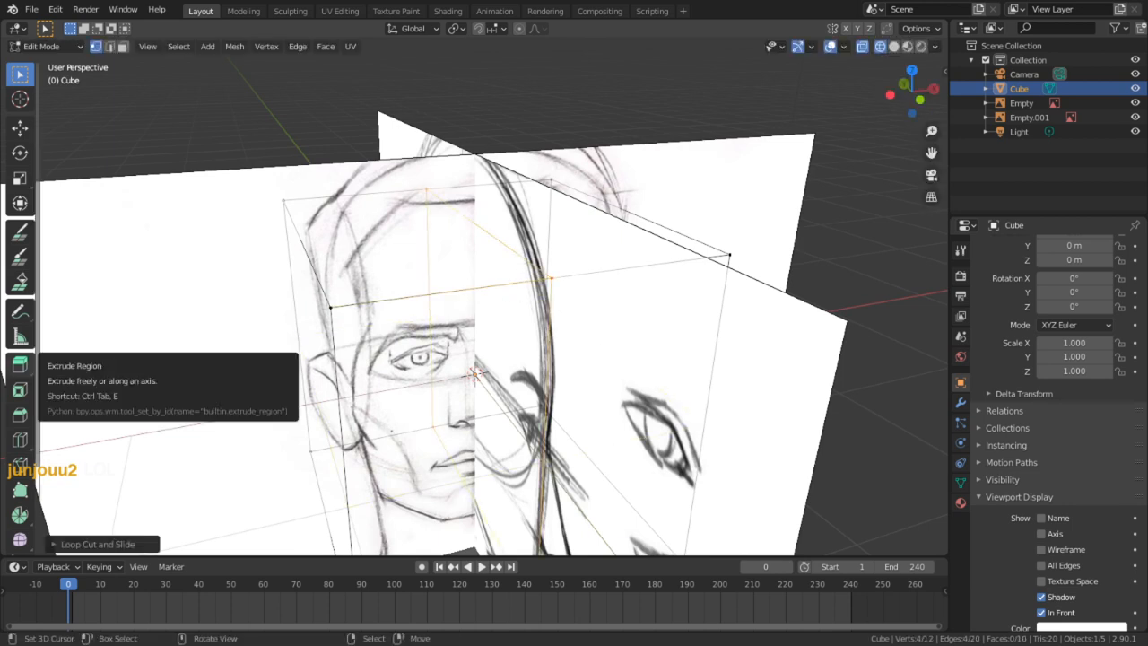
Delete all faces of the cube's negative X half in face selection mode, leaving only the half on the positive X side
key(3)
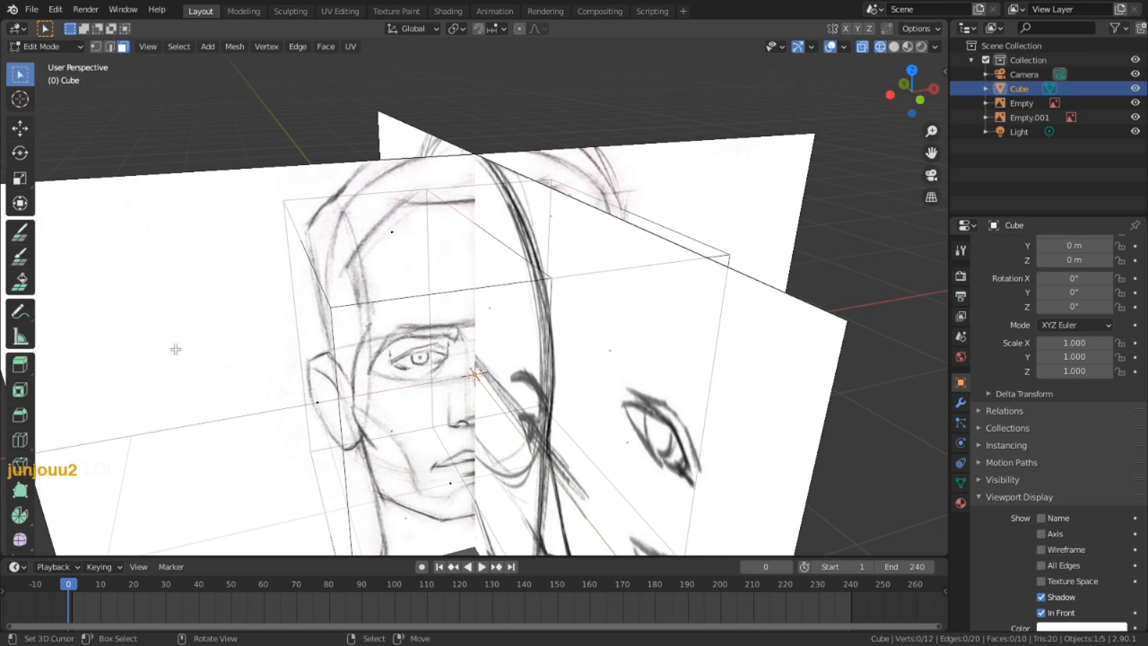
middle_drag(315, 315, 729, 155)
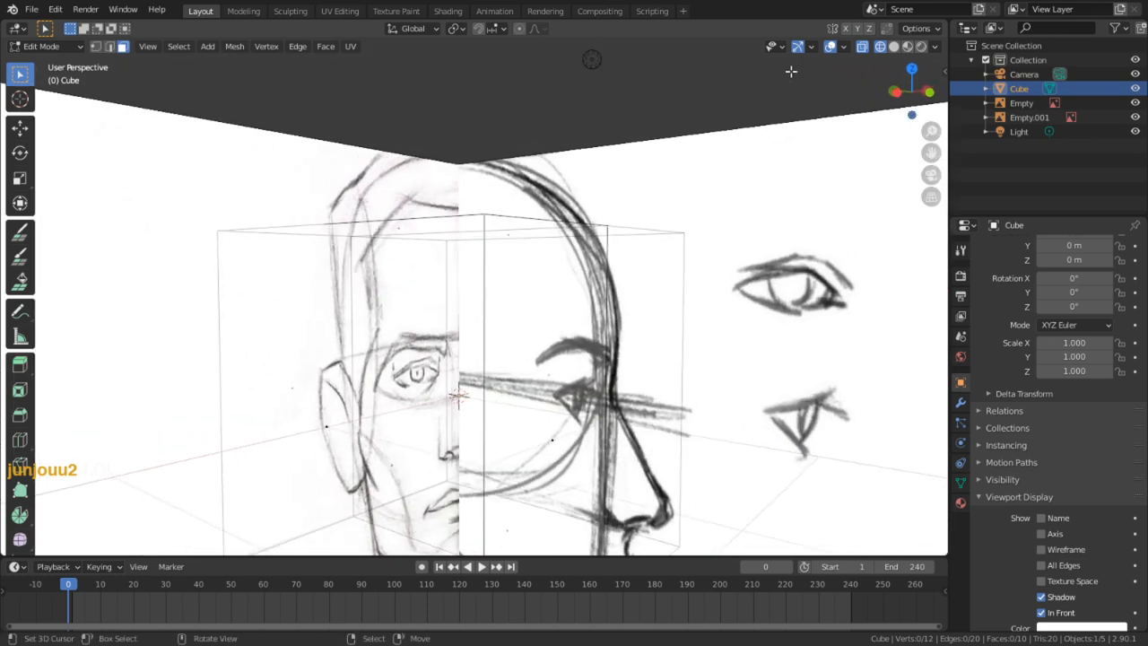
click(893, 46)
scroll(433, 330, down, 3)
click(433, 330)
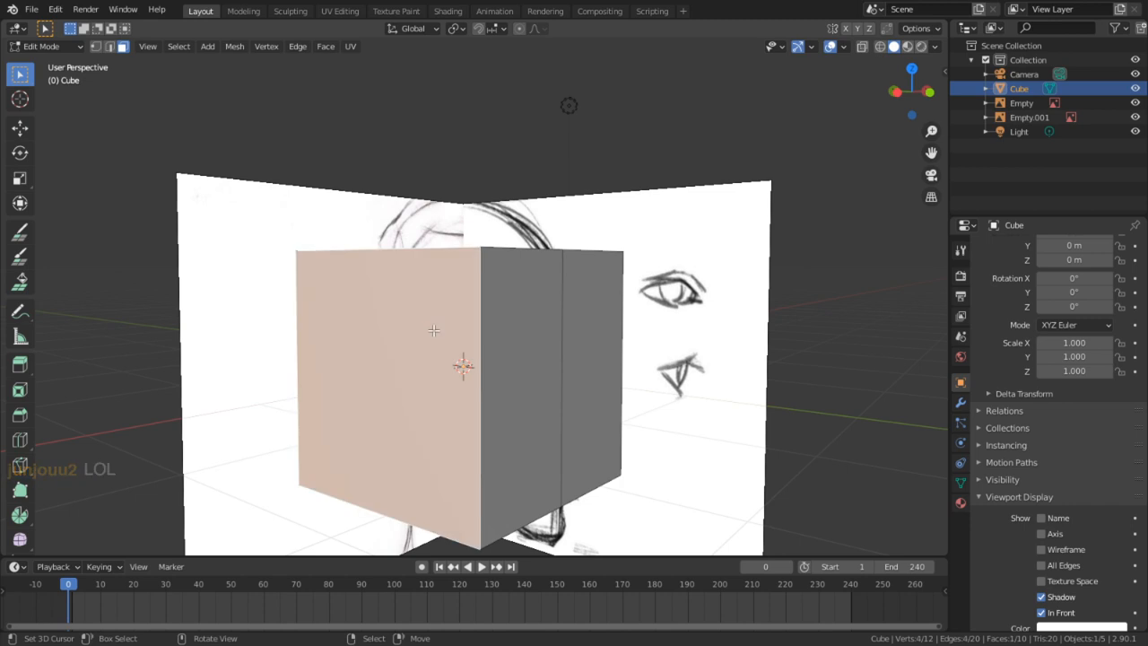
key(x)
click(433, 331)
middle_drag(433, 331, 544, 308)
Add a Mirror modifier across the X axis to the half cube and enable Clipping
key(a)
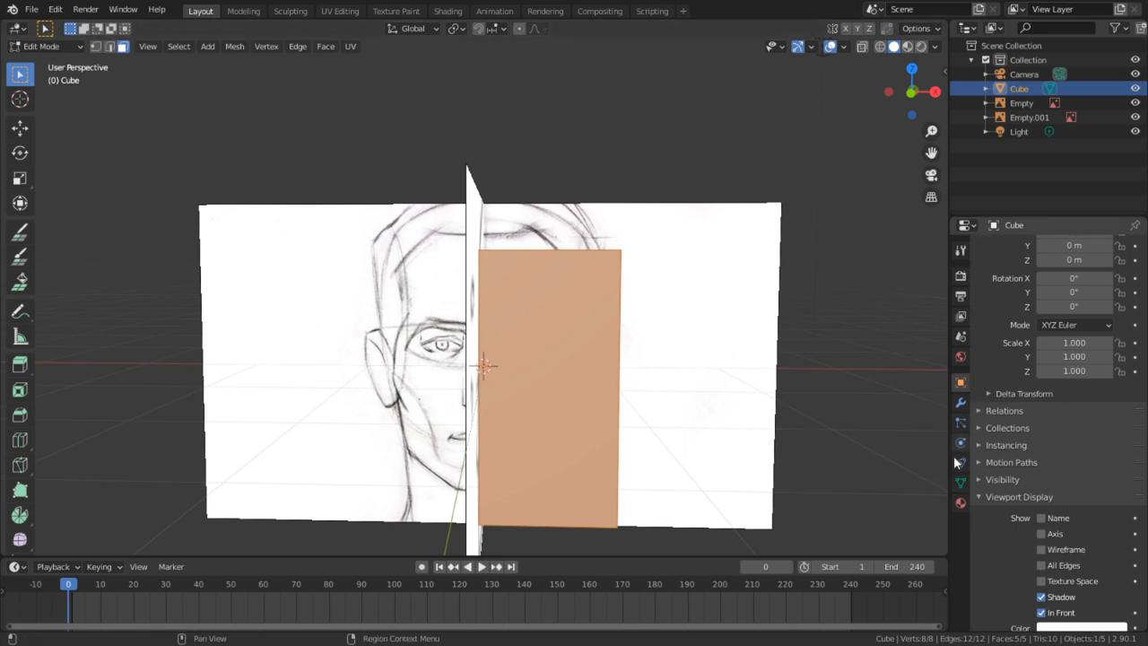
click(960, 403)
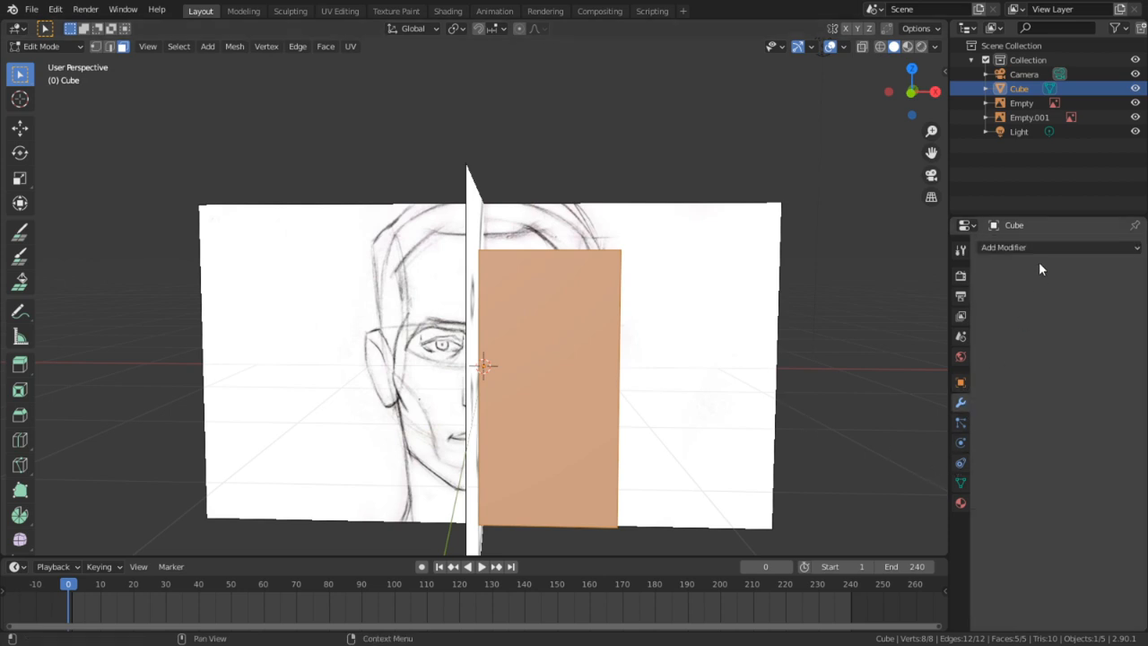
click(1033, 248)
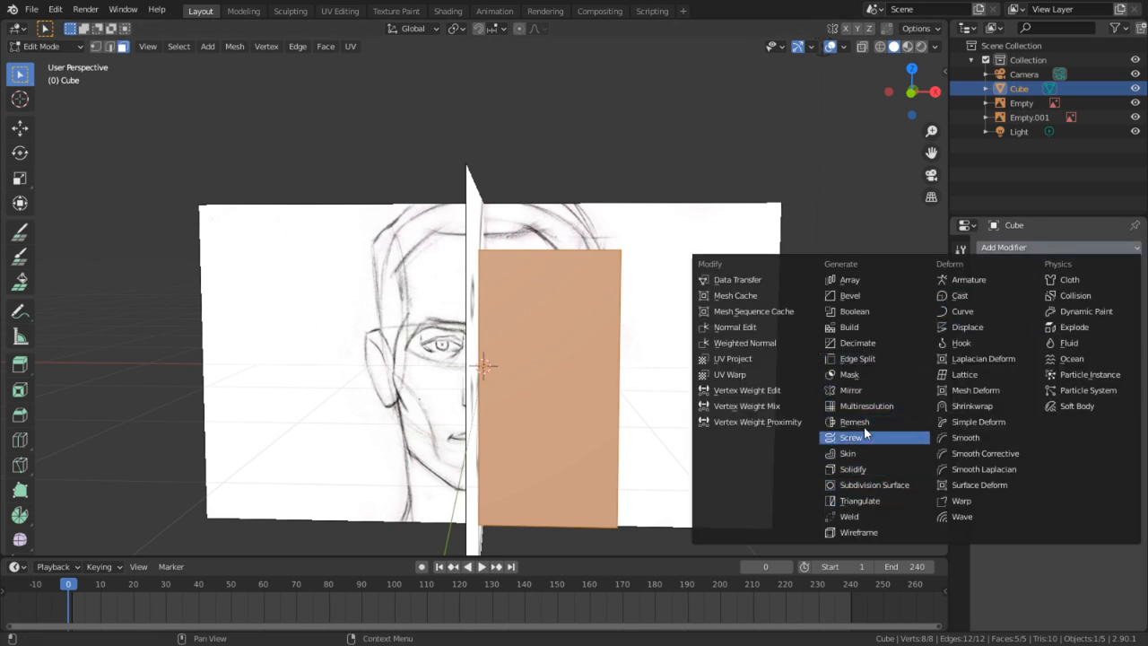
click(864, 389)
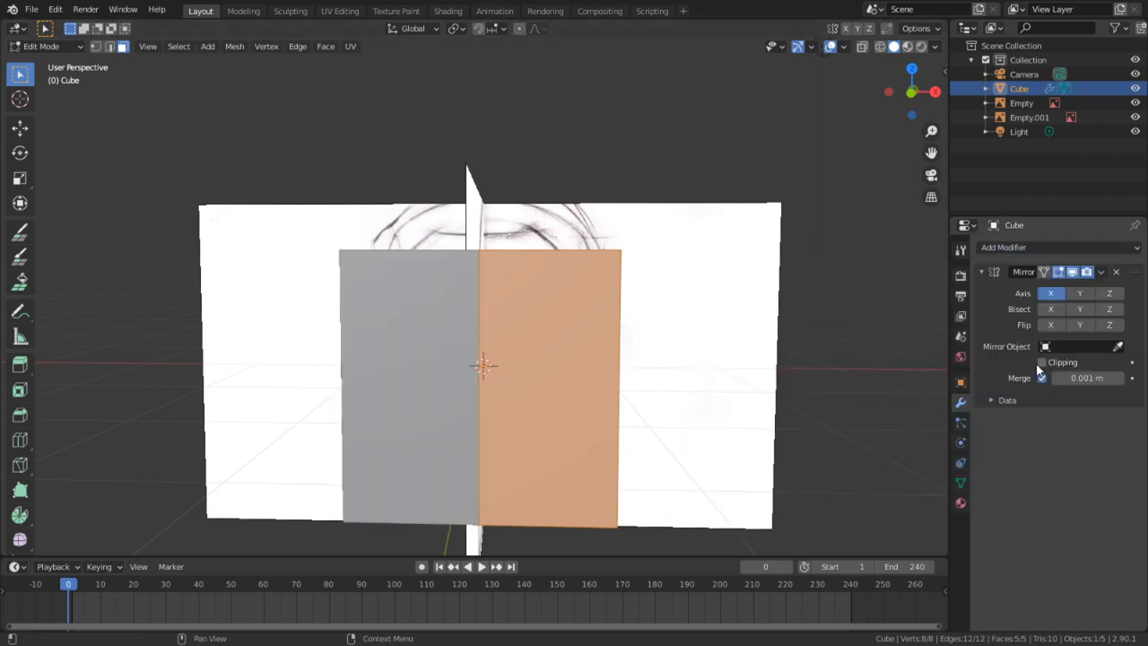
click(1041, 364)
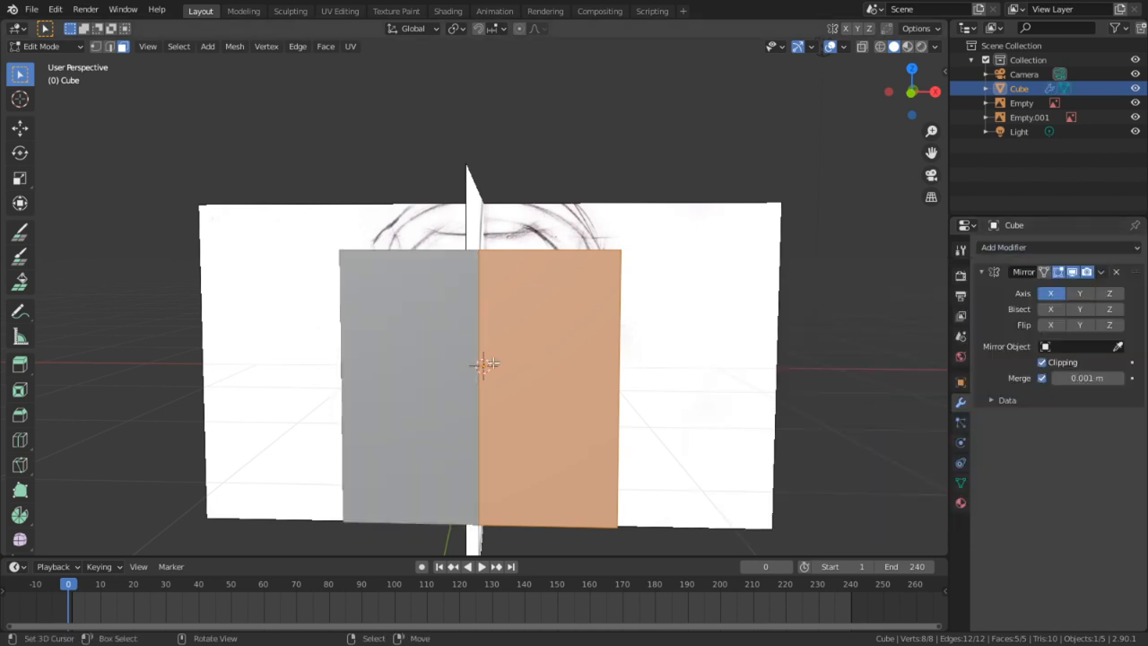
Add one centred vertical loop cut to the mirrored half in front orthographic wireframe view
key(KP_1)
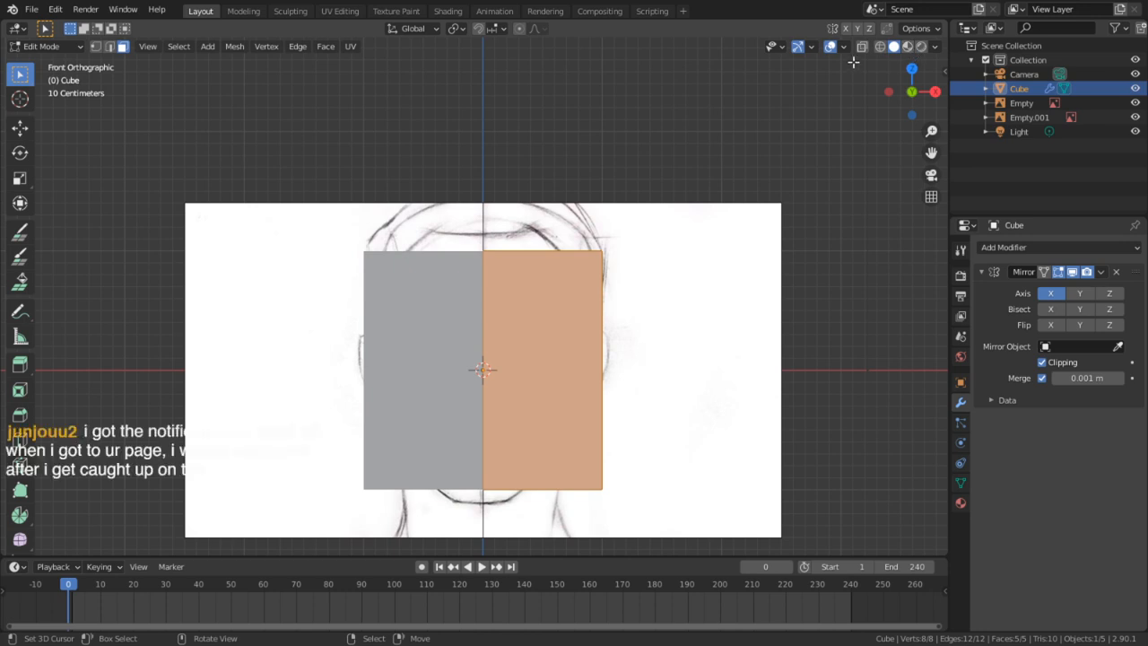
click(882, 46)
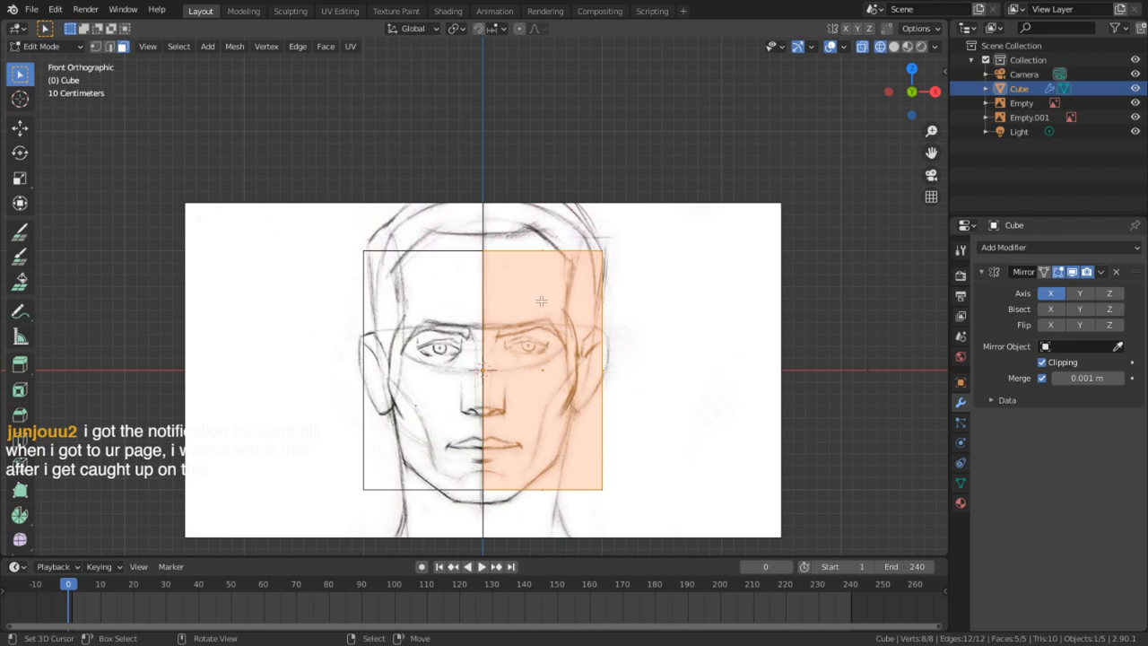
key(ctrl+r)
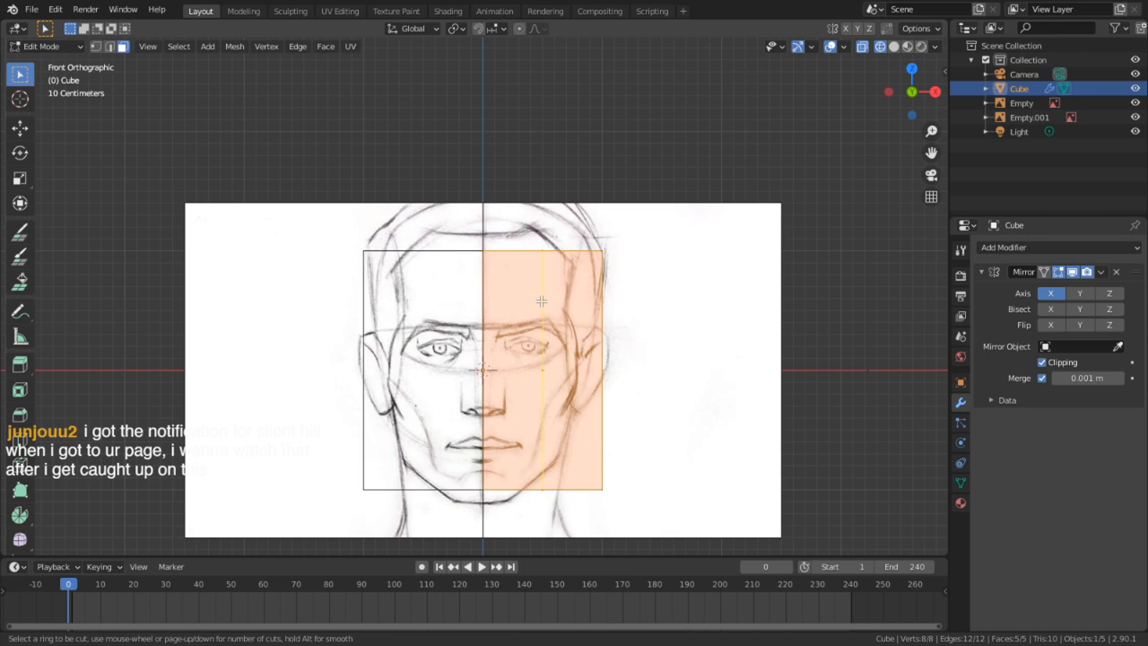
click(541, 301)
right_click(538, 299)
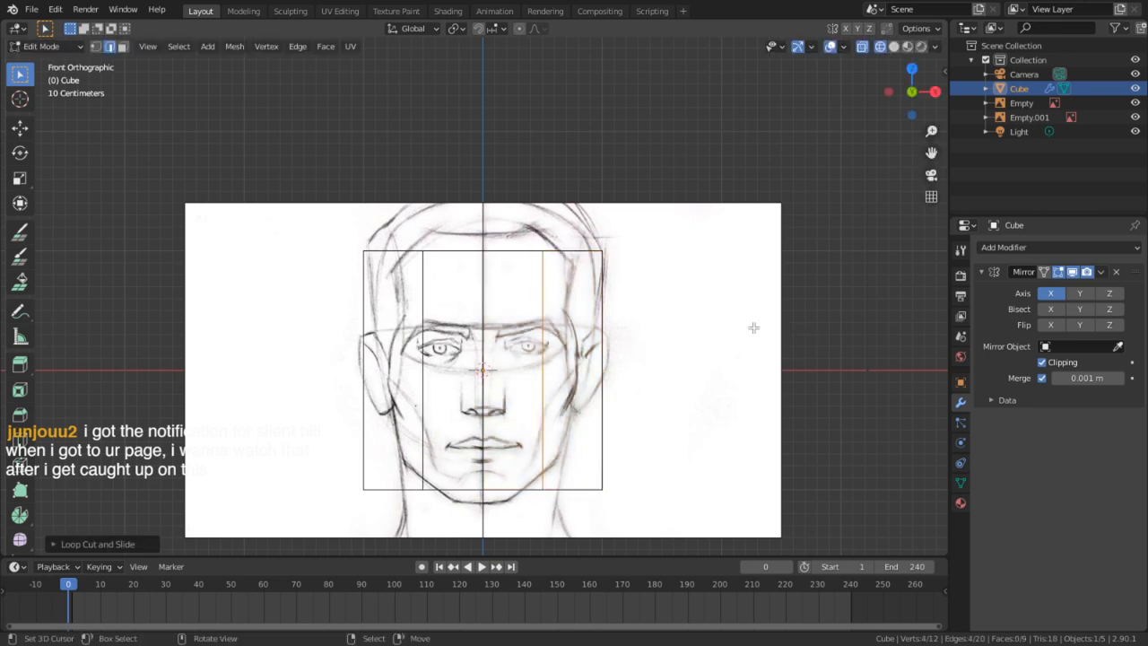
Add three evenly spaced vertical loop cuts across the cube's depth in right orthographic view
middle_drag(753, 327, 523, 330)
key(KP_3)
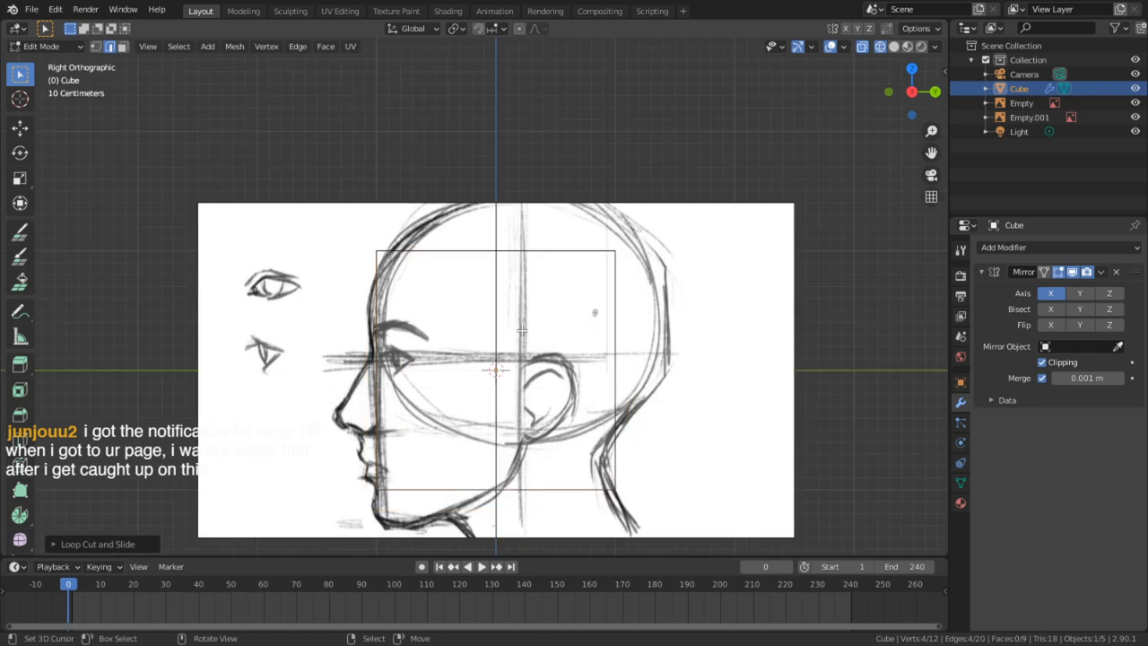
key(ctrl+r)
scroll(478, 247, up, 2)
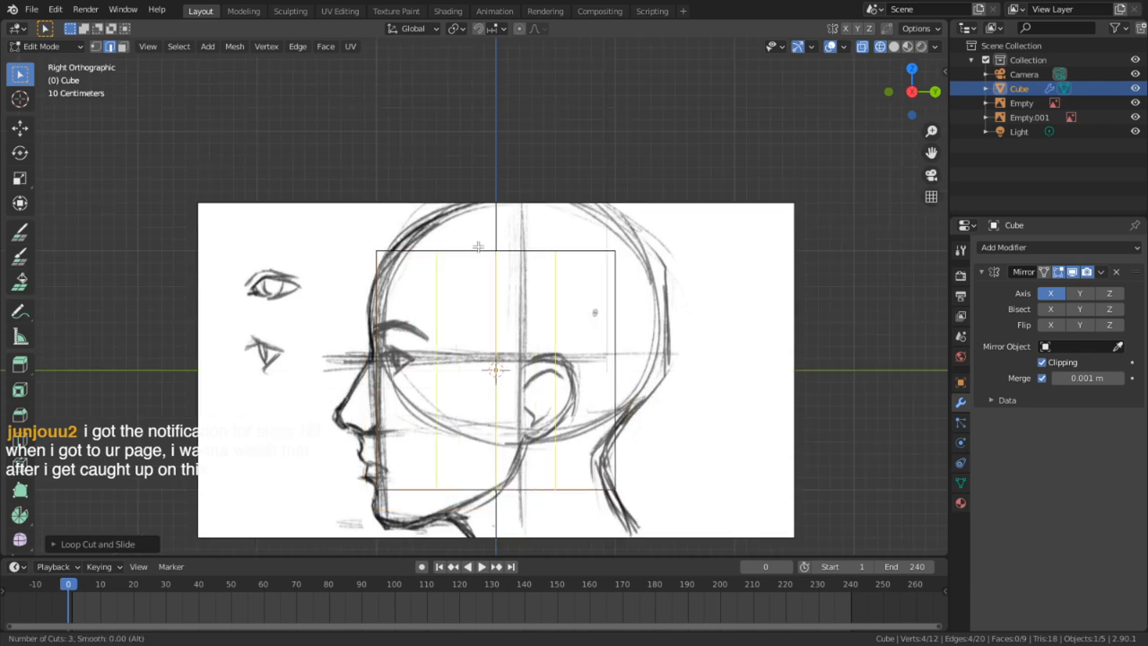
click(478, 247)
click(478, 247)
Add three evenly spaced horizontal loop cuts across the cube's height
key(ctrl+r)
scroll(532, 334, up, 1)
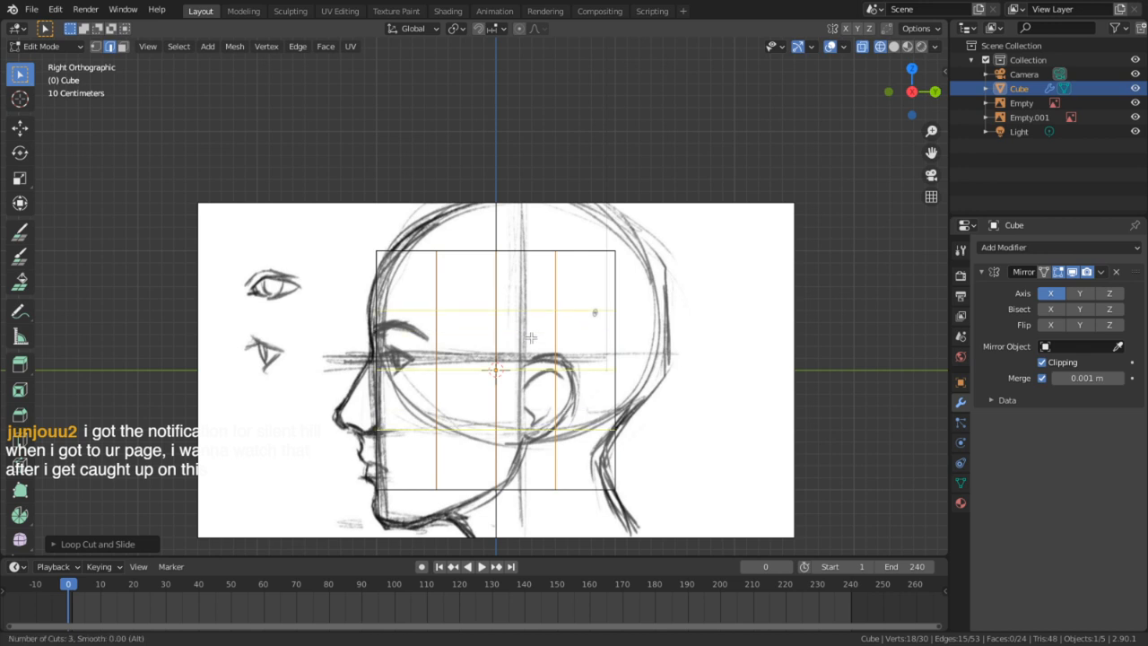
click(533, 356)
click(533, 357)
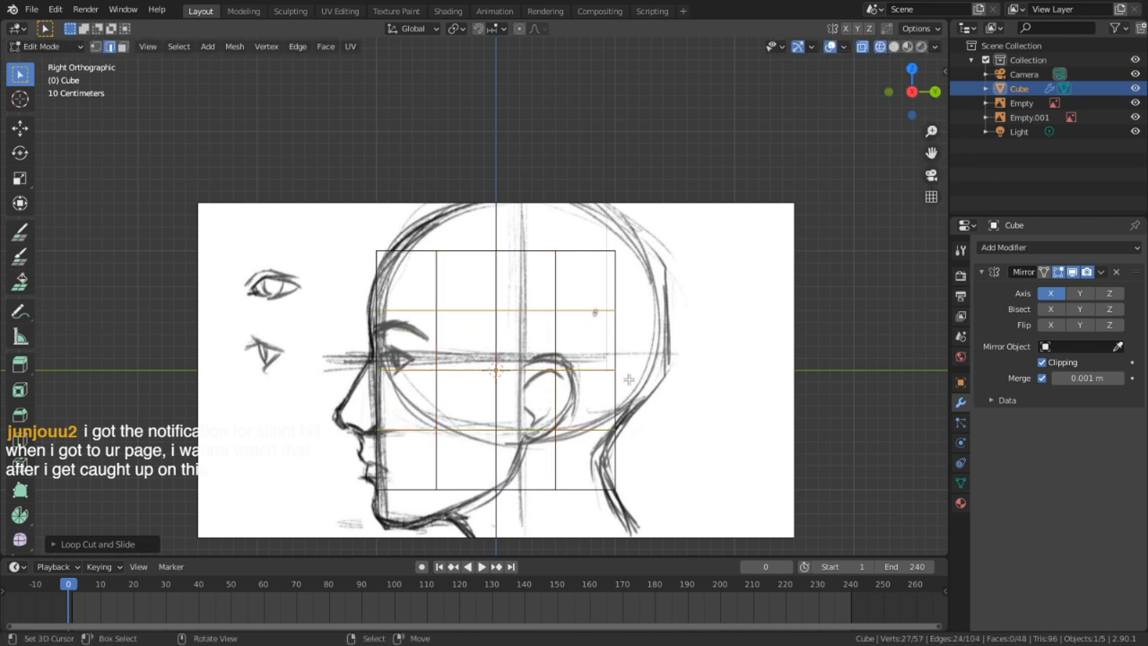
Raise the cube's top centre vertices to the crown of the head sketch in front orthographic wireframe view
key(KP_1)
scroll(613, 225, up, 4)
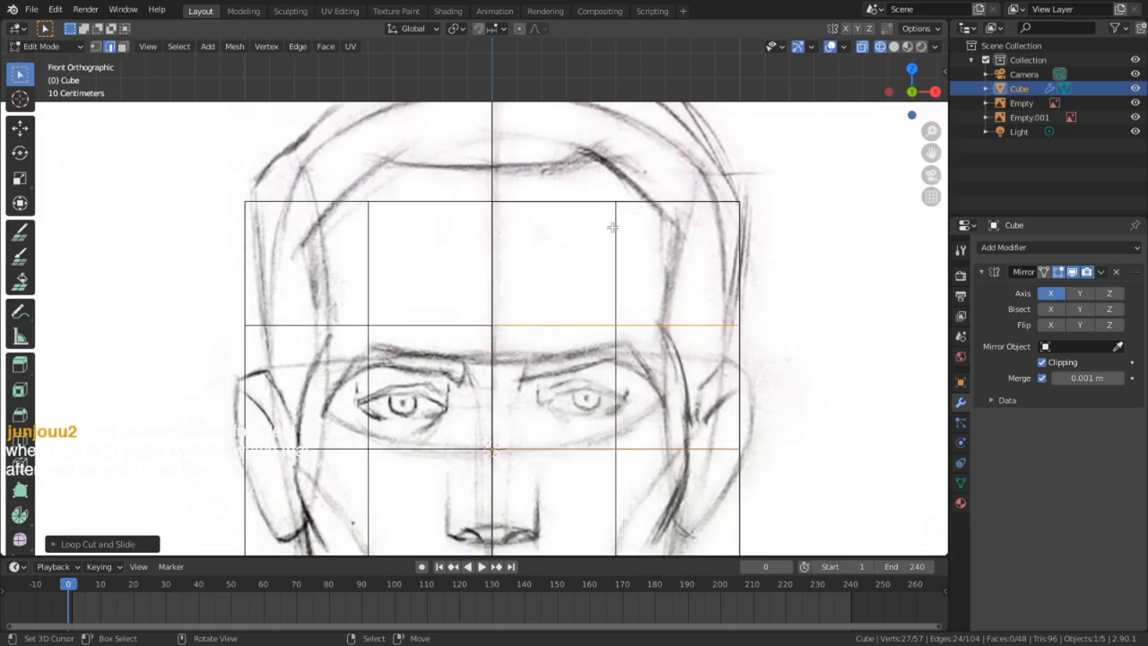
middle_drag(576, 235, 872, 79)
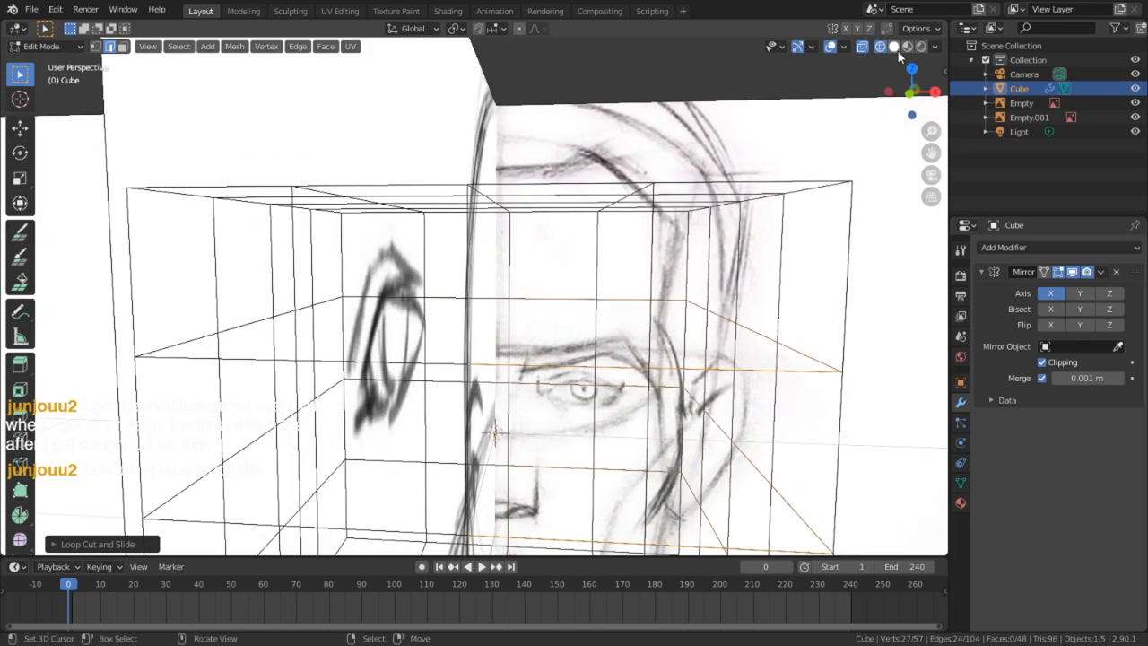
click(894, 46)
key(KP_1)
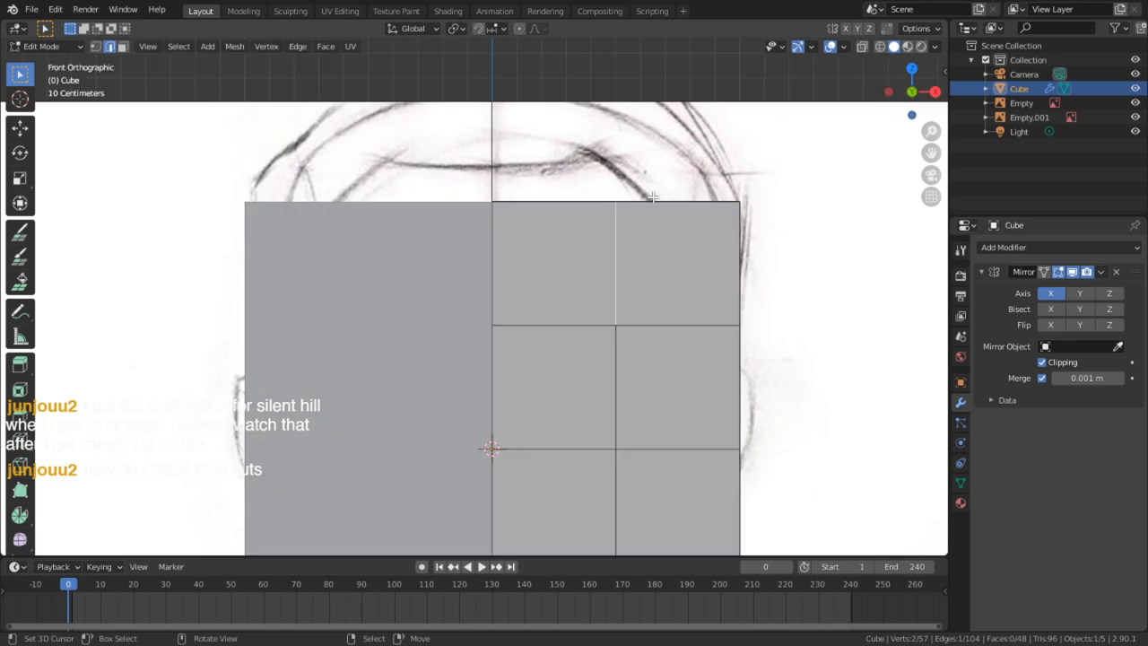
key(shift+z)
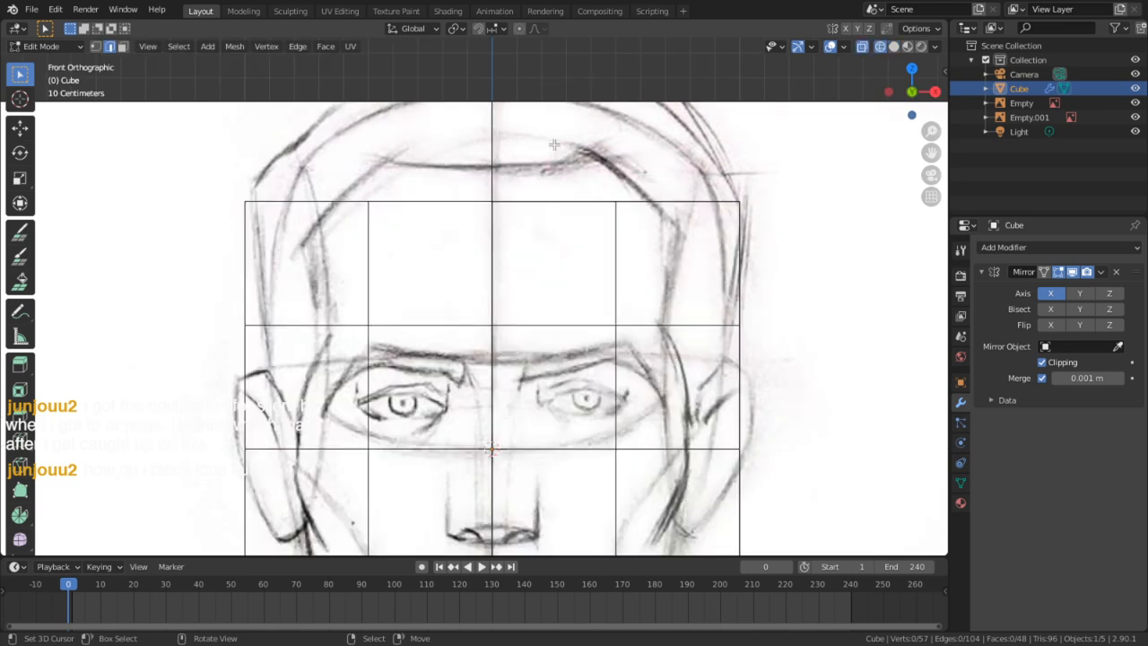
alt+click(494, 207)
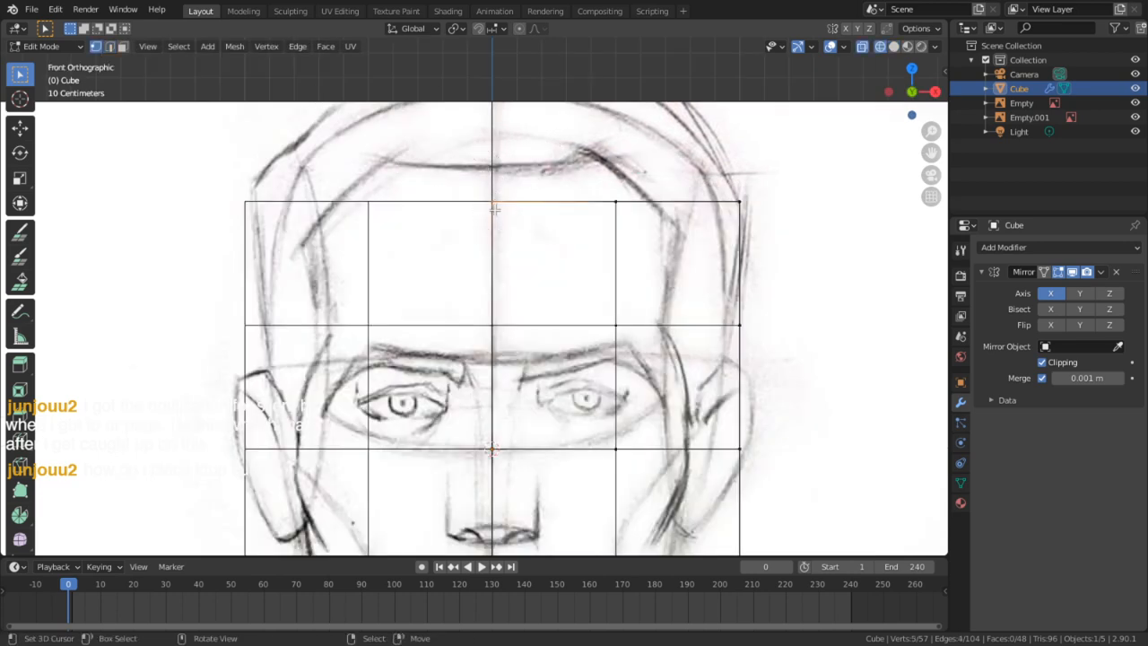
key(g)
click(516, 105)
Move the top vertices halfway between centre and side up and outward onto the skull outline
key(g)
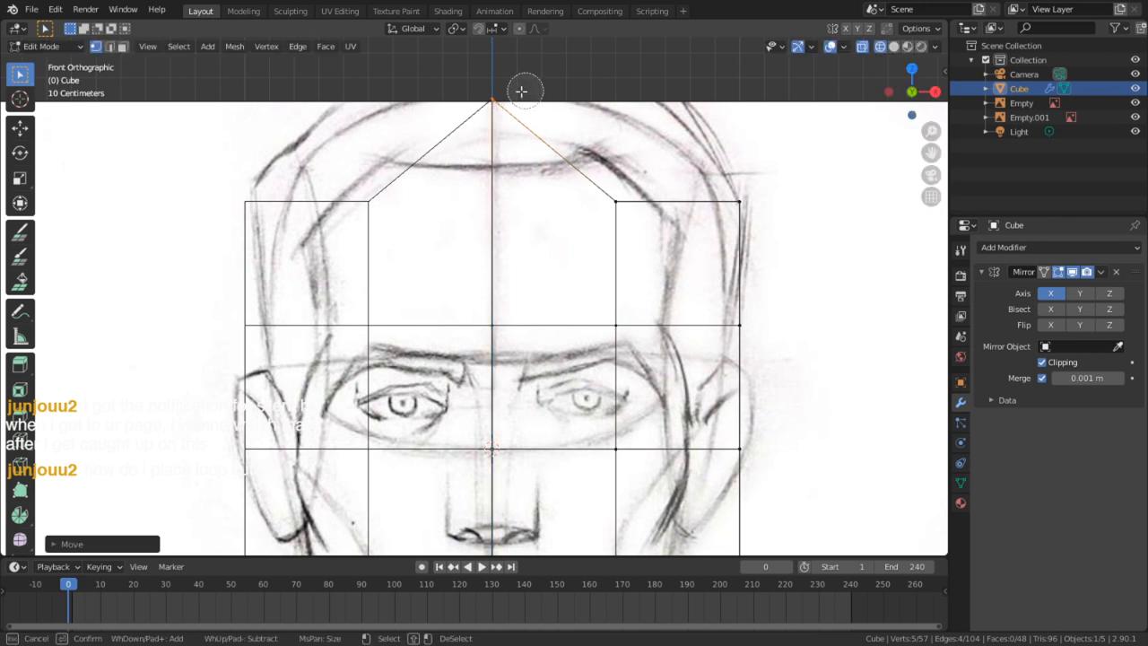
click(629, 196)
key(Escape)
key(g)
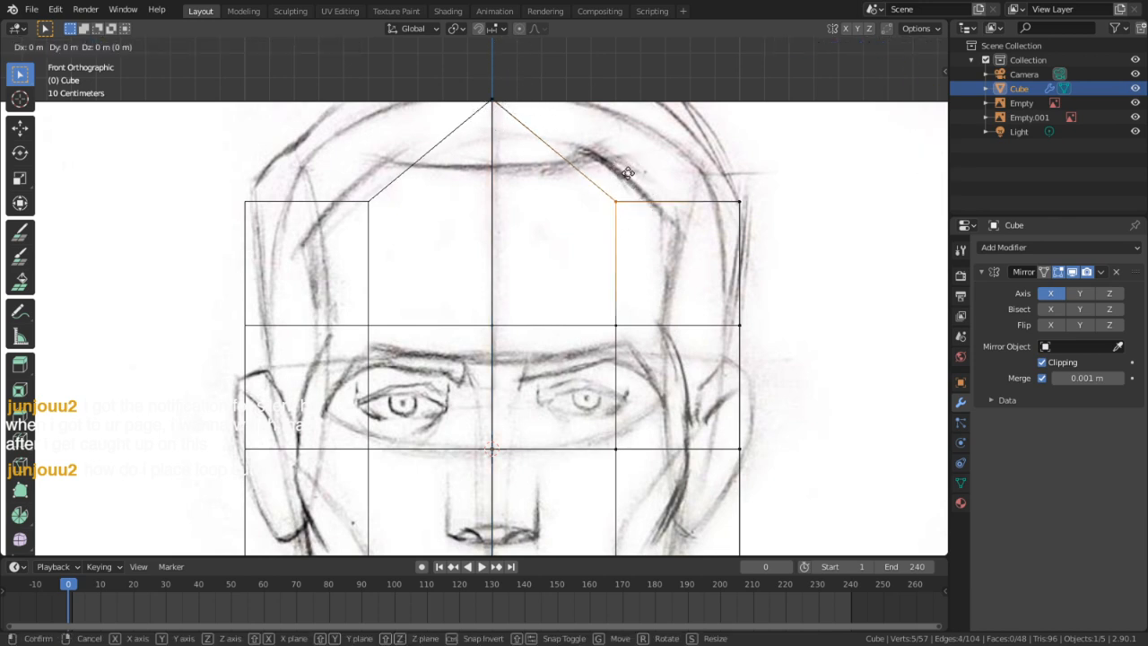
click(645, 41)
Move the top outer corner vertices inward to follow the side of the skull outline
key(c)
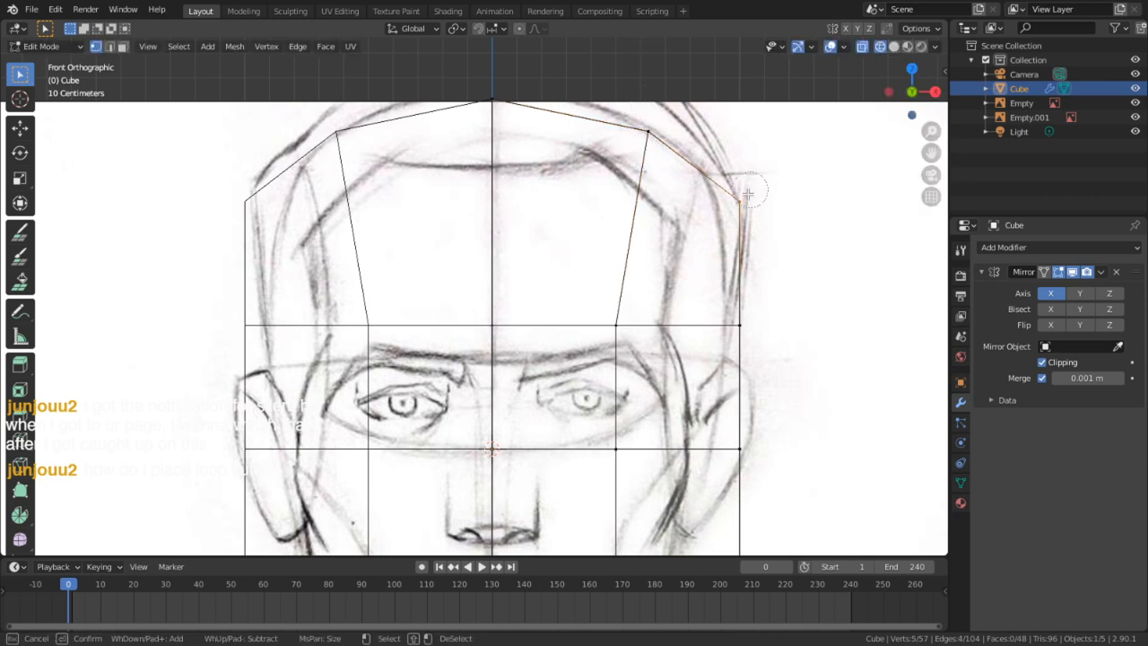
key(Escape)
key(g)
click(794, 210)
key(alt+a)
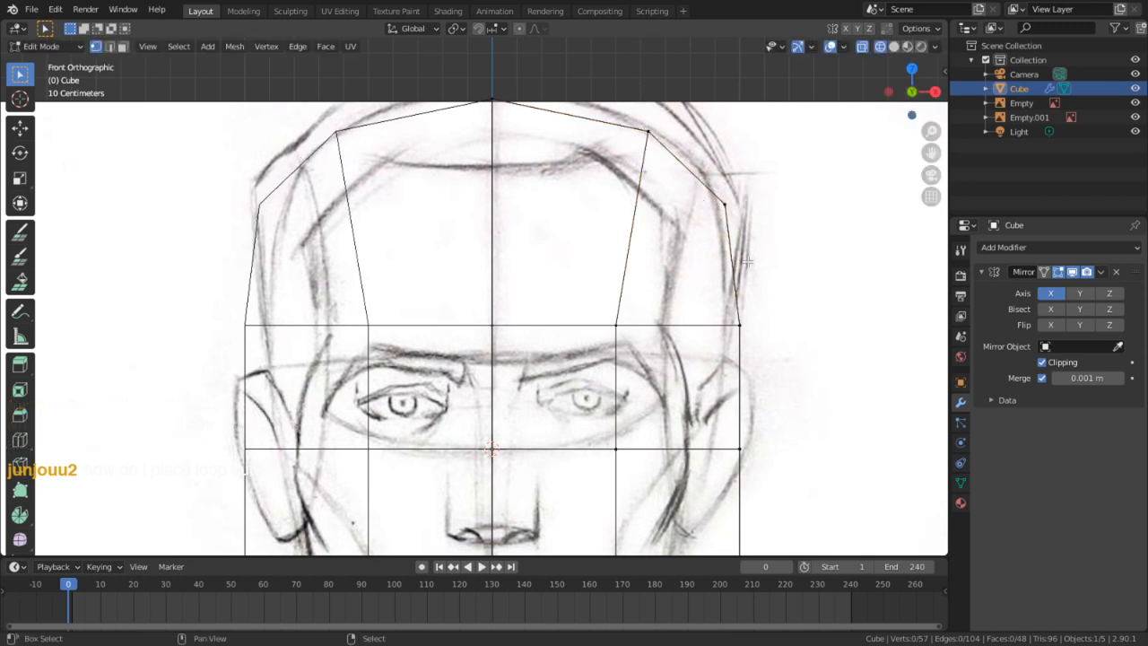
Move the outer vertices just above brow level inward to match the side of the head
shift+middle_drag(747, 261, 737, 195)
key(c)
click(738, 254)
key(Escape)
key(g)
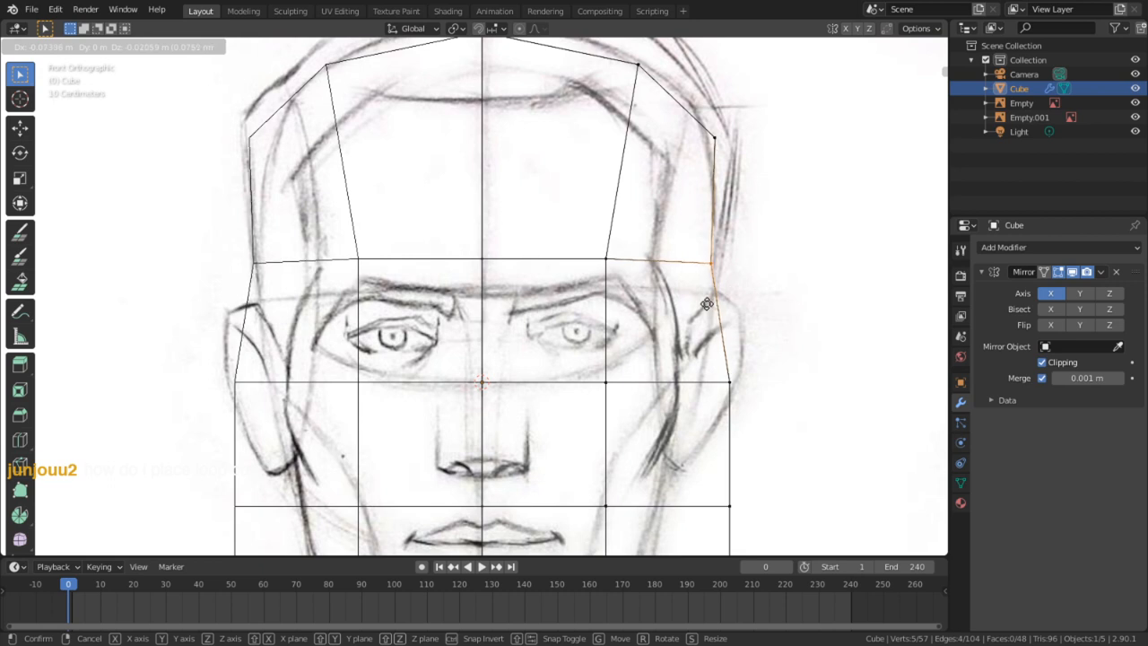
click(705, 304)
key(alt+a)
Move the outer vertices of the row just below the eyes inward to narrow the head beside the ear
shift+middle_drag(756, 418, 739, 342)
key(c)
click(725, 316)
key(Escape)
key(g)
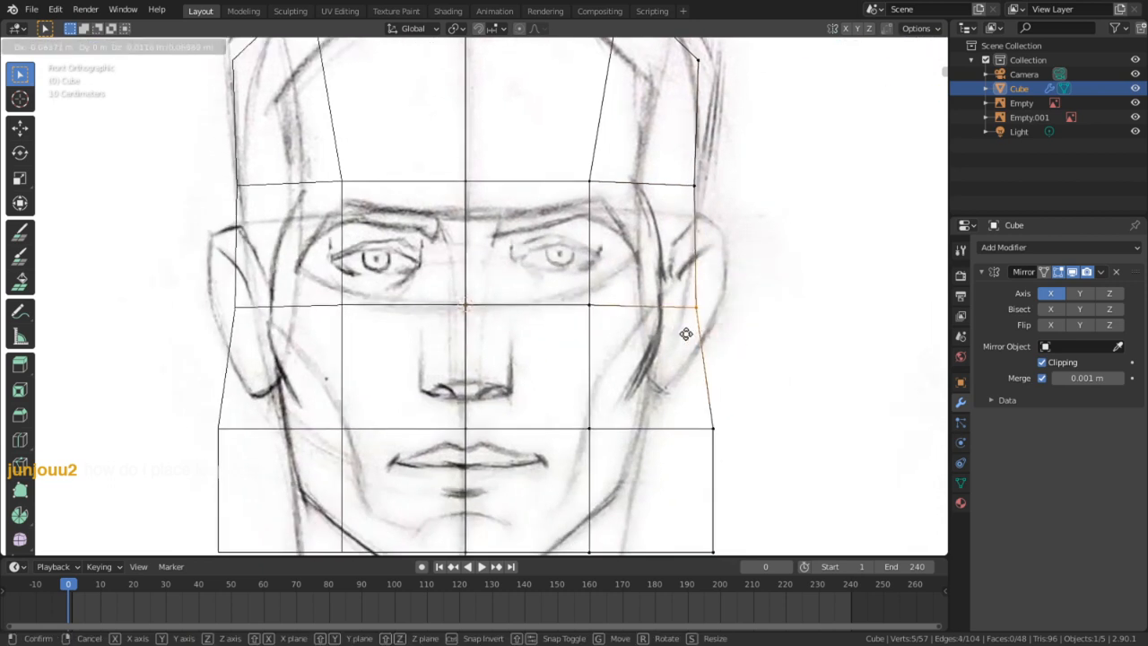
click(564, 346)
key(alt+a)
Lower the bottom centre vertices to the tip of the chin
shift+middle_drag(556, 542, 546, 412)
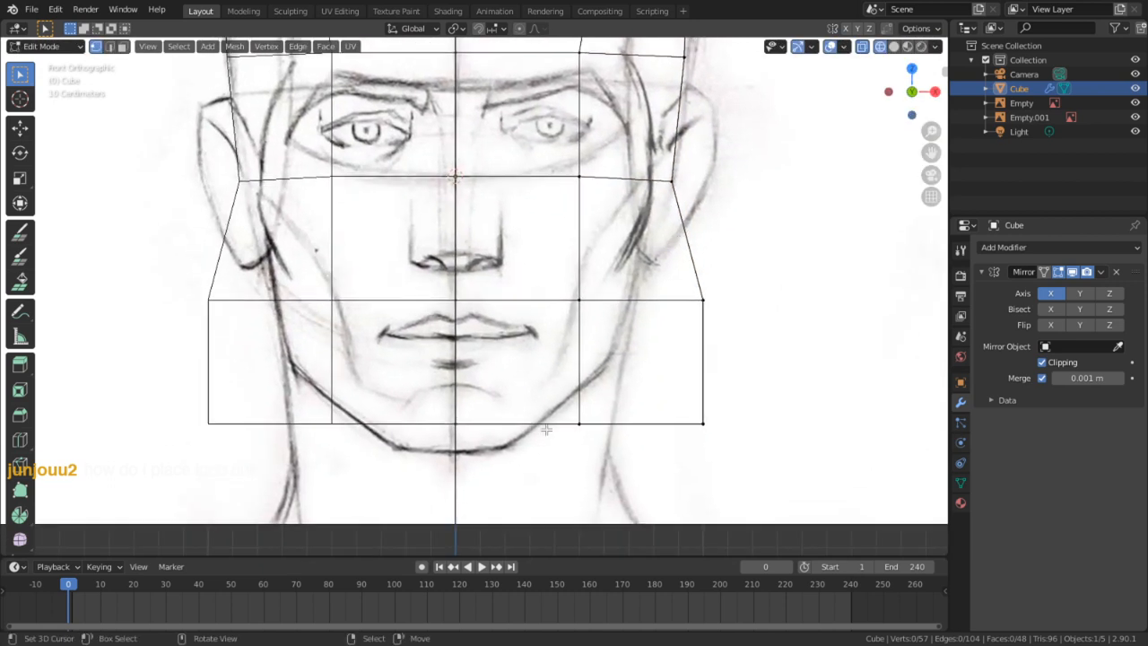
key(c)
click(469, 415)
key(Escape)
key(g)
click(482, 435)
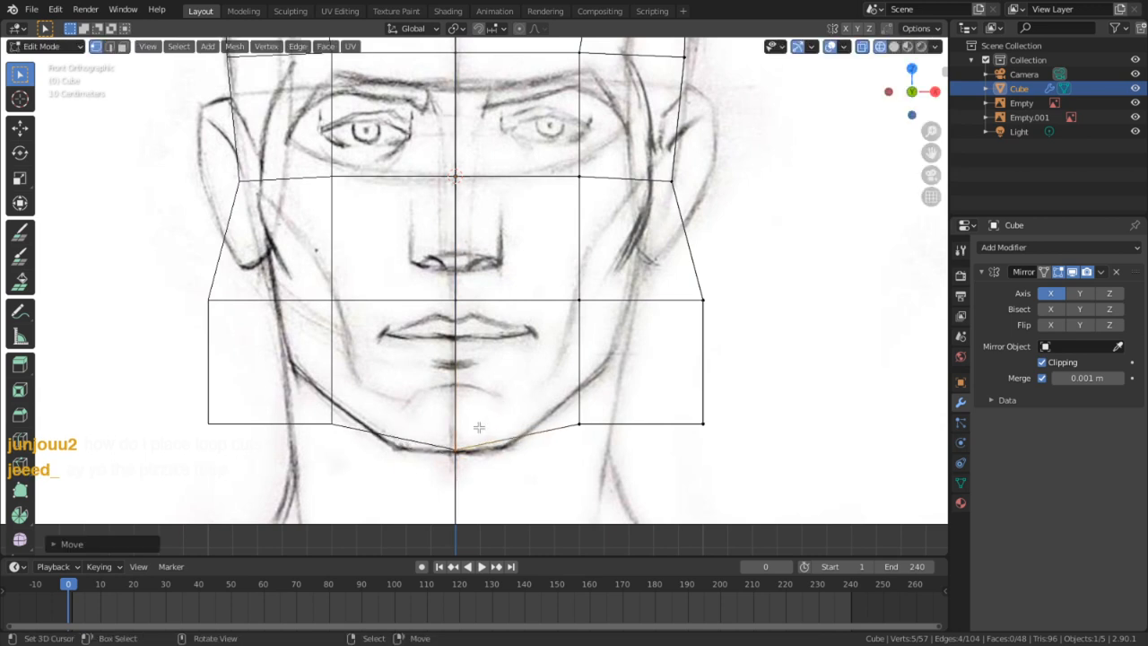
key(alt+a)
Move the bottom vertices beside the chin up and inward onto the jawline
click(581, 422)
key(g)
click(577, 420)
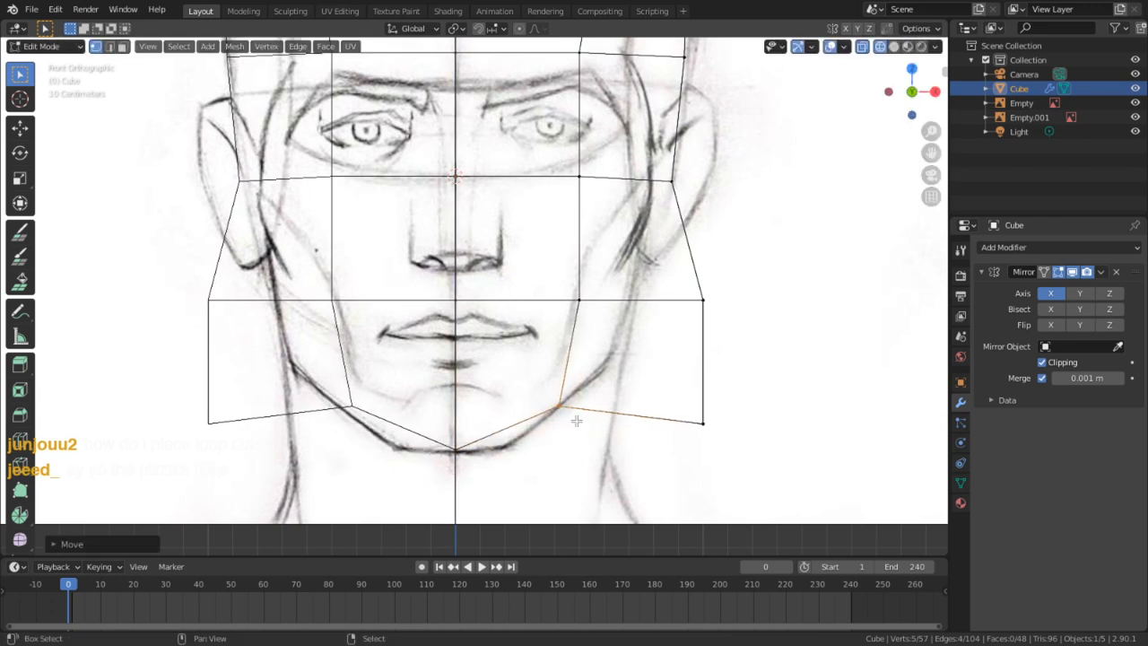
key(alt+a)
Raise the mid-column vertices above the mouth corner and shift them outward together with the ones below the eye
click(578, 302)
key(g)
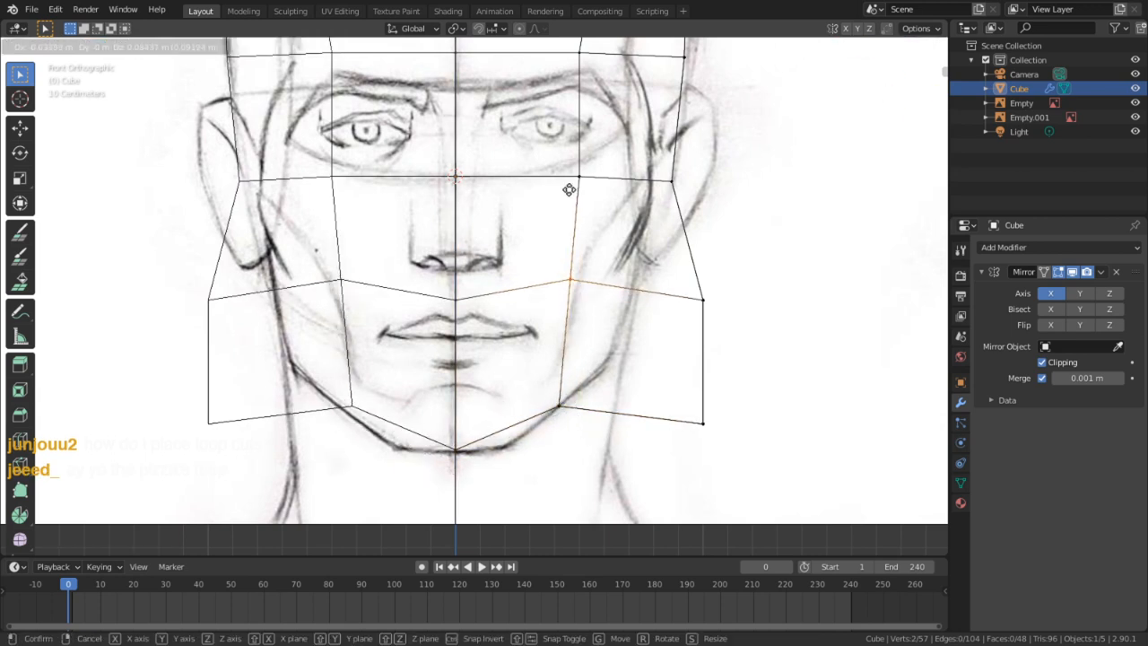
click(570, 188)
shift+click(580, 177)
key(g)
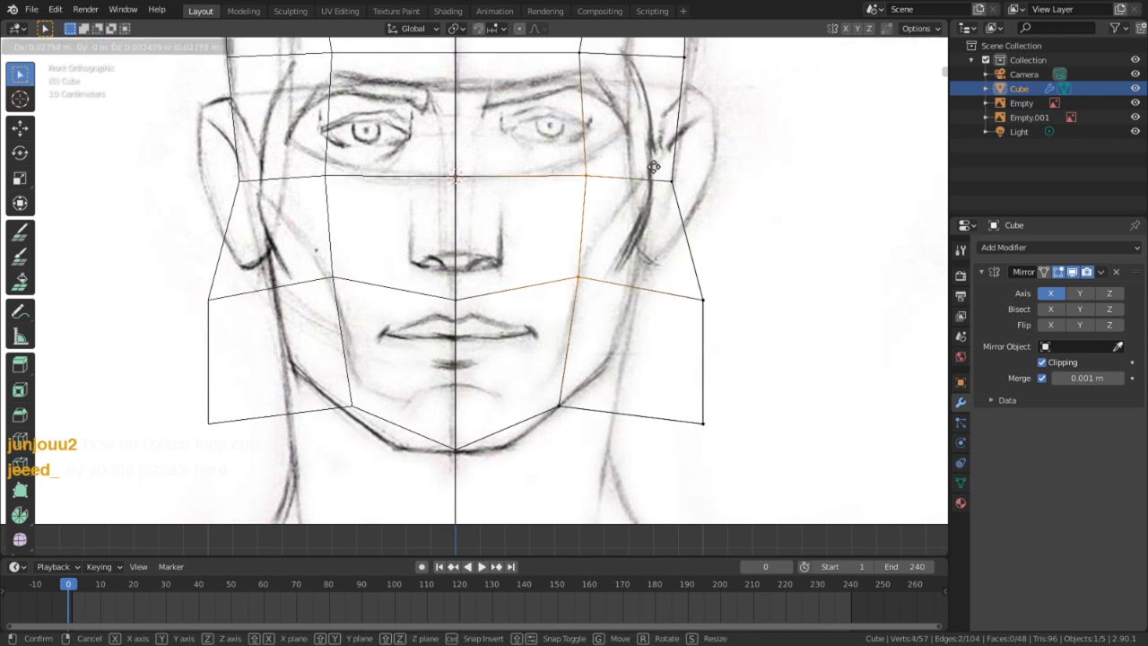
click(672, 164)
Lower the front centre vertex on the forehead row to the brow line between the eyebrows
shift+scroll(628, 152, up, 6)
right_click(464, 112)
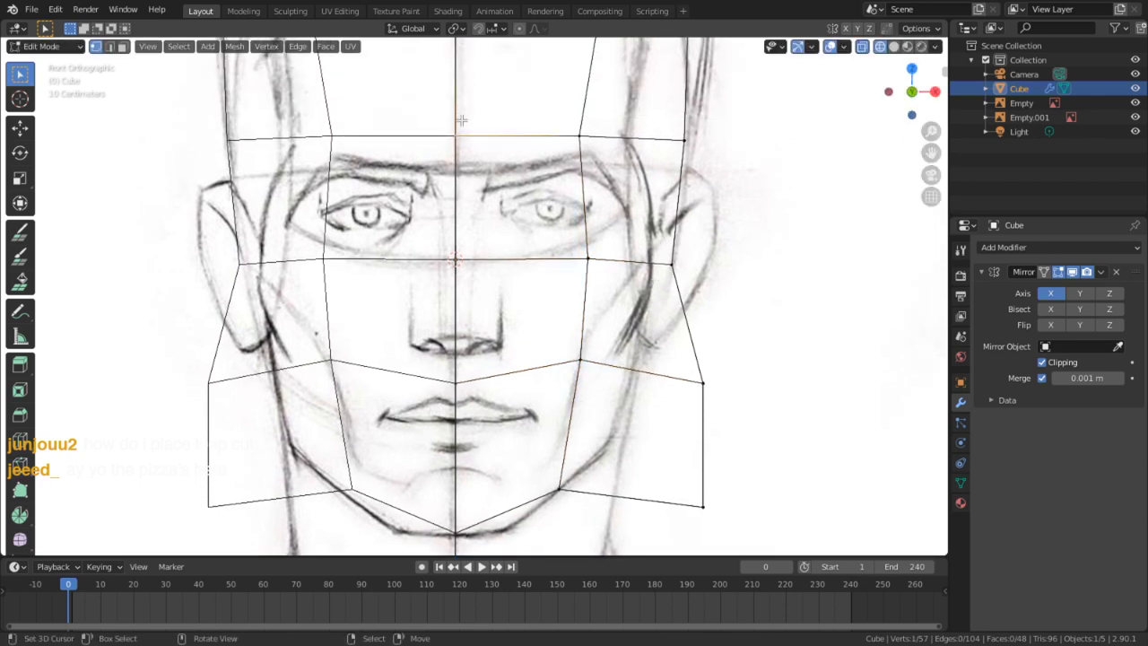
key(g)
click(464, 155)
Move the brow-row vertex above the outer eye slightly outward toward the end of the eyebrow
key(c)
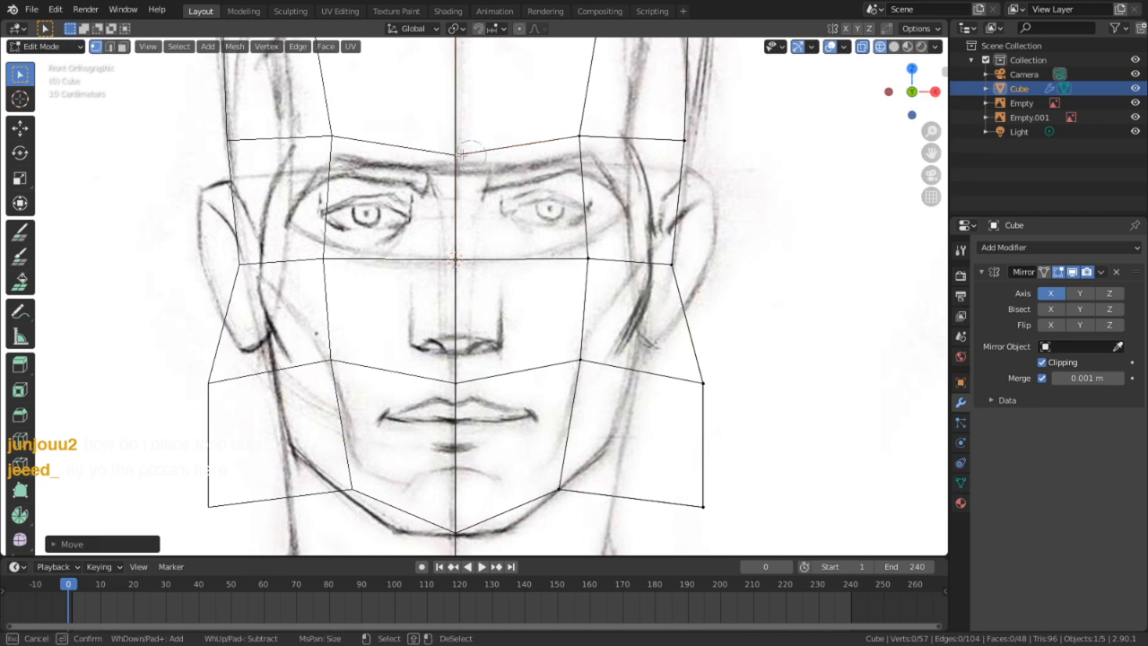
right_click(476, 145)
key(c)
click(686, 143)
right_click(683, 142)
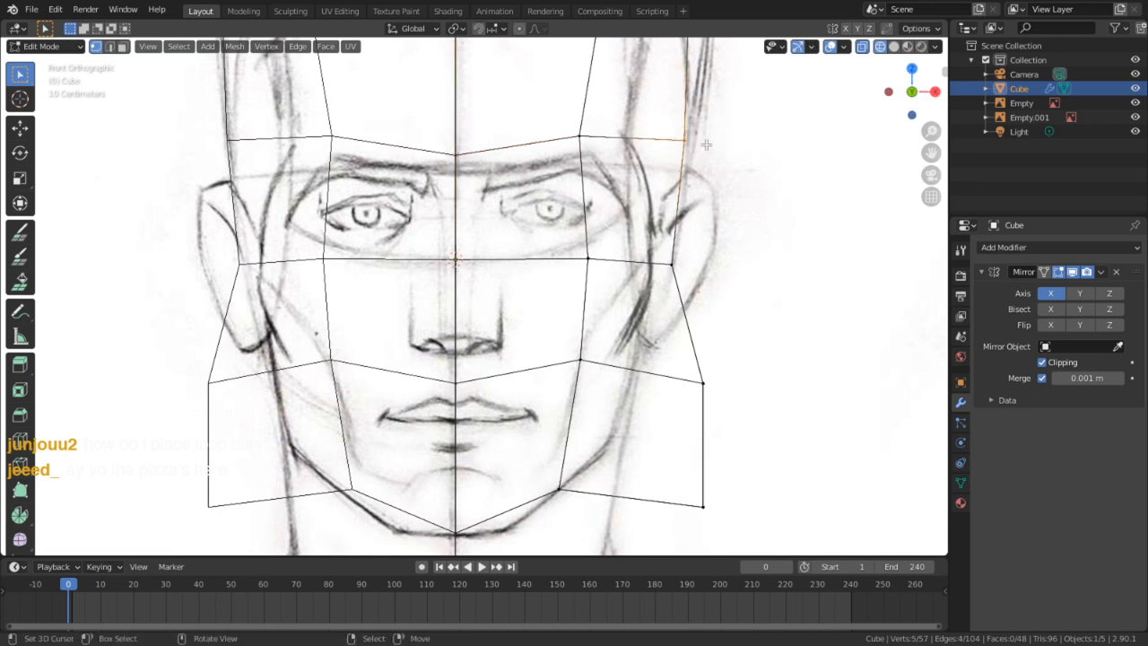
key(c)
drag(617, 140, 590, 135)
right_click(594, 136)
key(g)
click(690, 153)
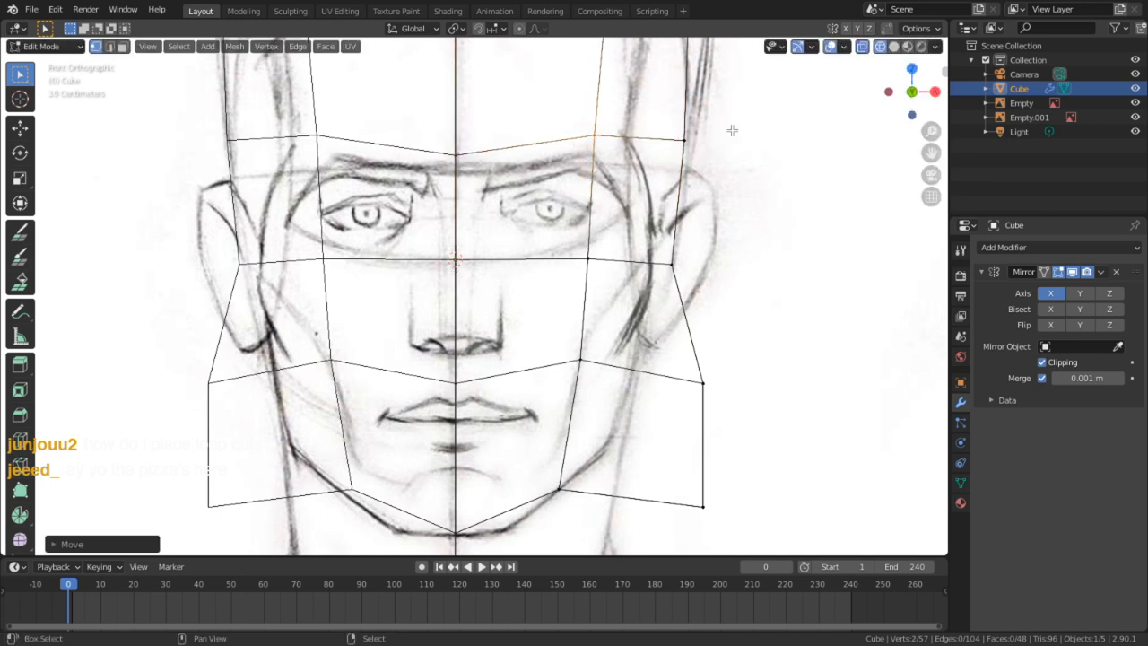
Move the outermost vertices on the row below the eyes inward onto the side contour of the face
key(c)
click(546, 144)
right_click(605, 145)
key(c)
click(678, 263)
right_click(682, 263)
key(g)
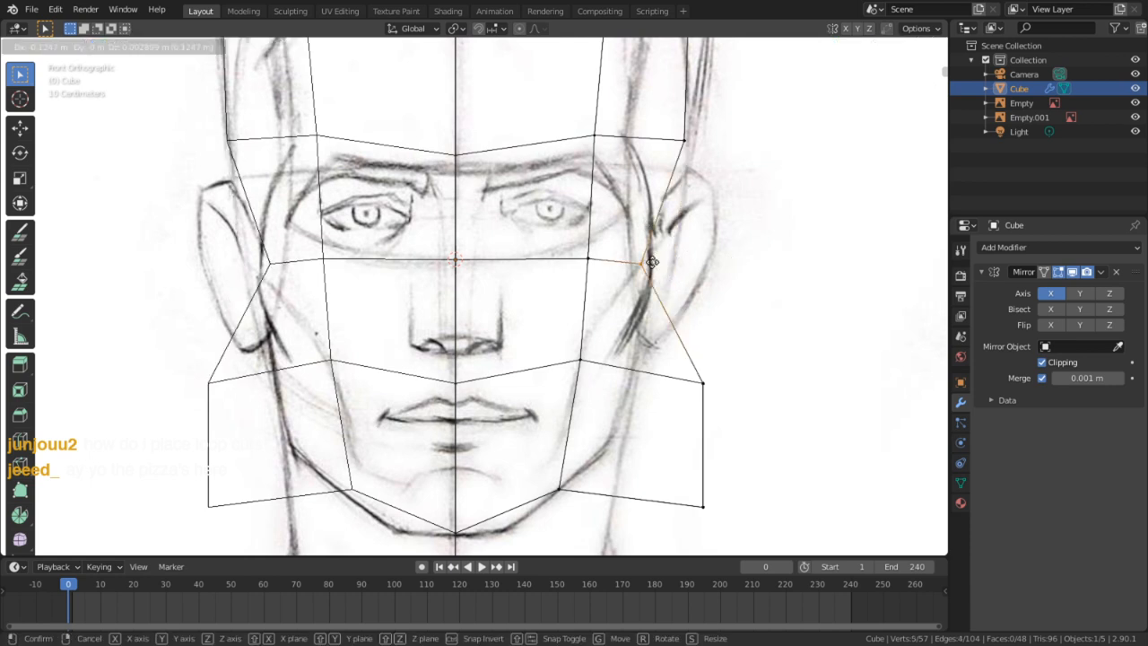
click(812, 259)
key(c)
click(688, 256)
right_click(627, 275)
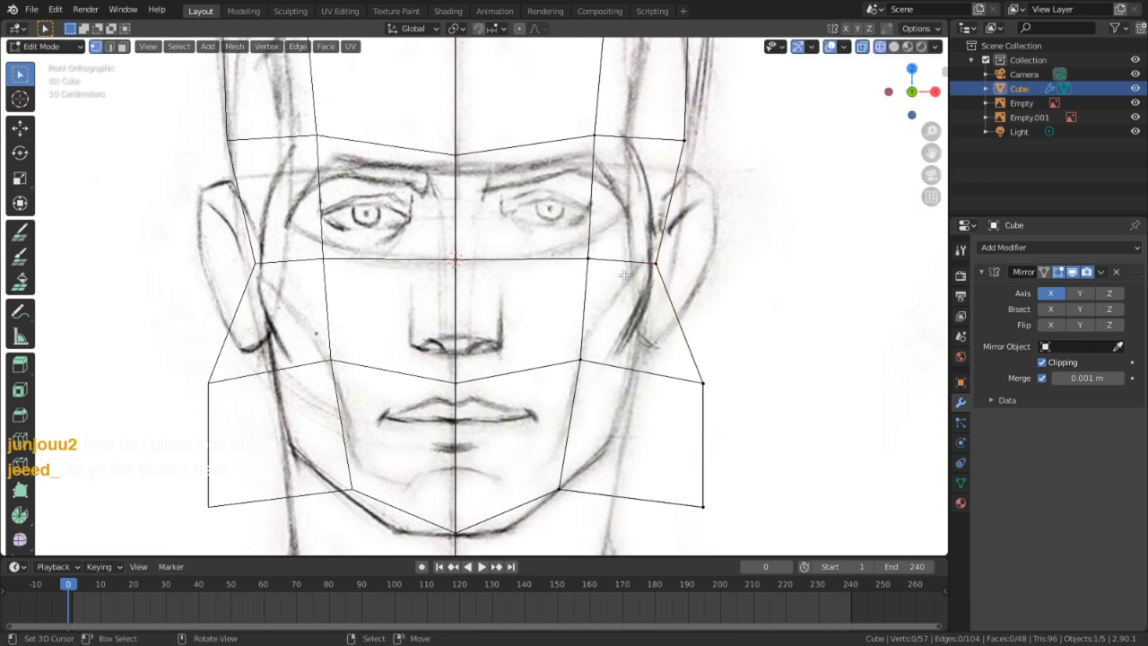
Move the outermost vertices on the row above the mouth inward and slightly up onto the cheek contour
key(c)
click(696, 373)
right_click(682, 363)
key(g)
click(567, 421)
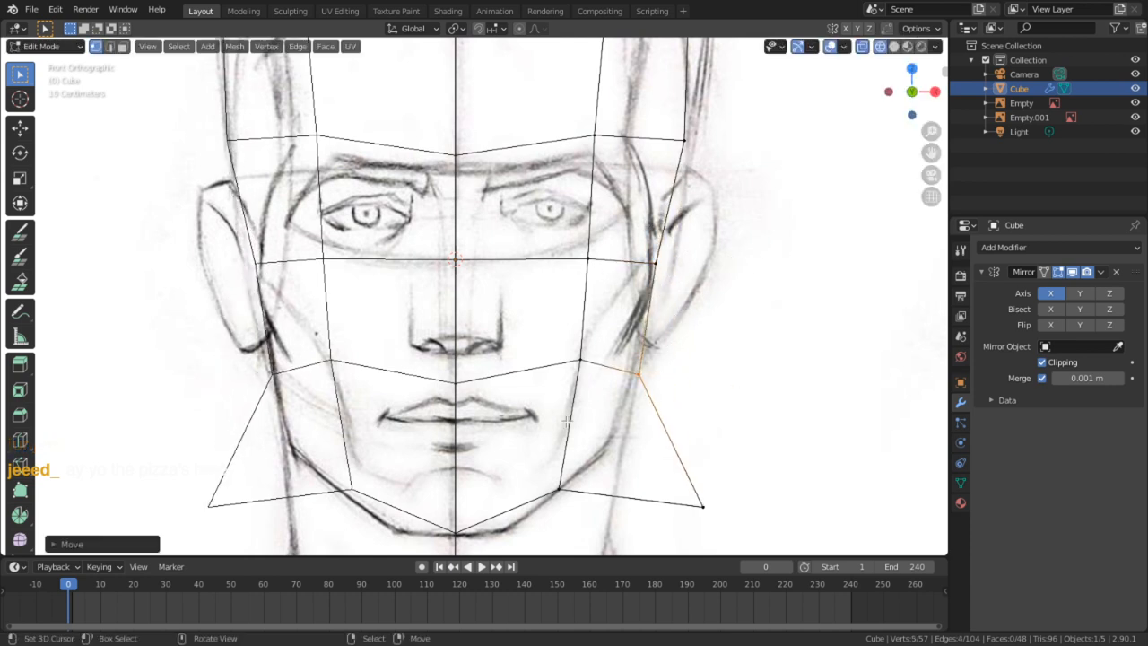
Move the bottom outer corner vertices up and inward onto the jawline
key(c)
middle_click(647, 366)
click(700, 502)
right_click(747, 497)
key(g)
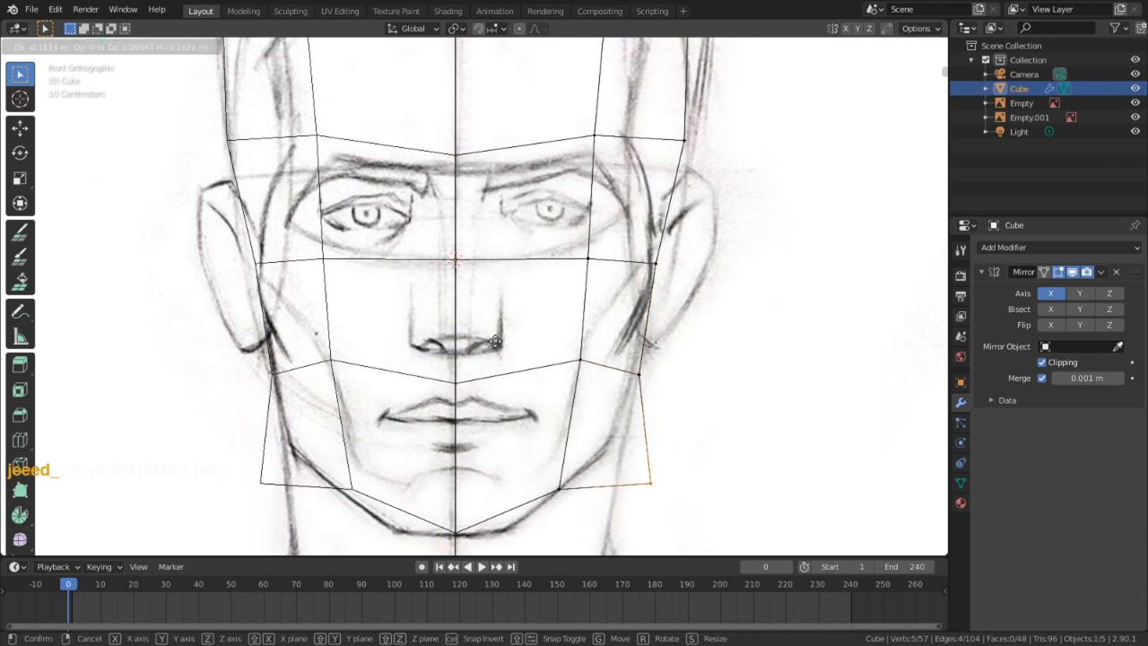
click(179, 436)
Check the front outline against the sketch and switch to the right orthographic view
scroll(544, 405, down, 3)
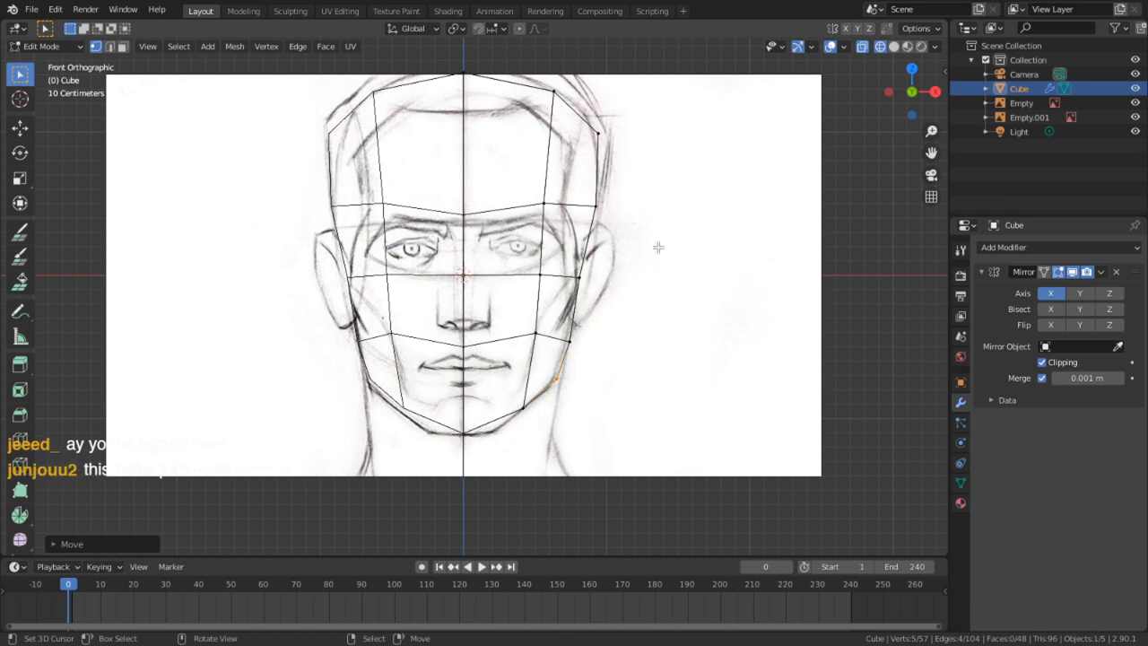
scroll(530, 158, up, 3)
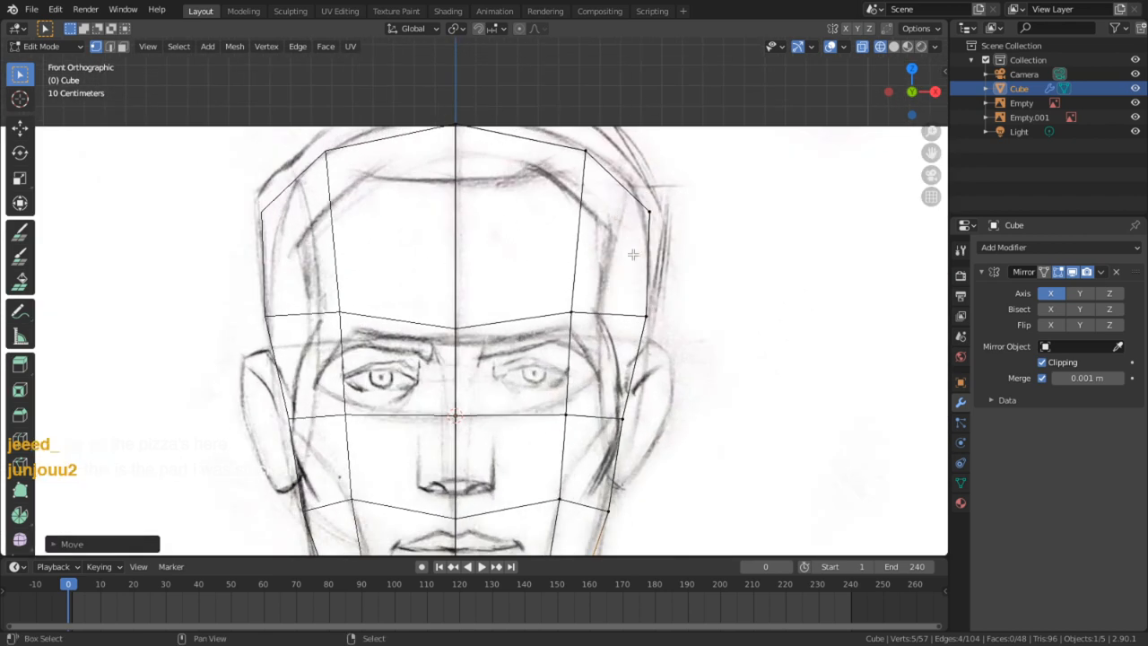
shift+scroll(638, 235, down, 5)
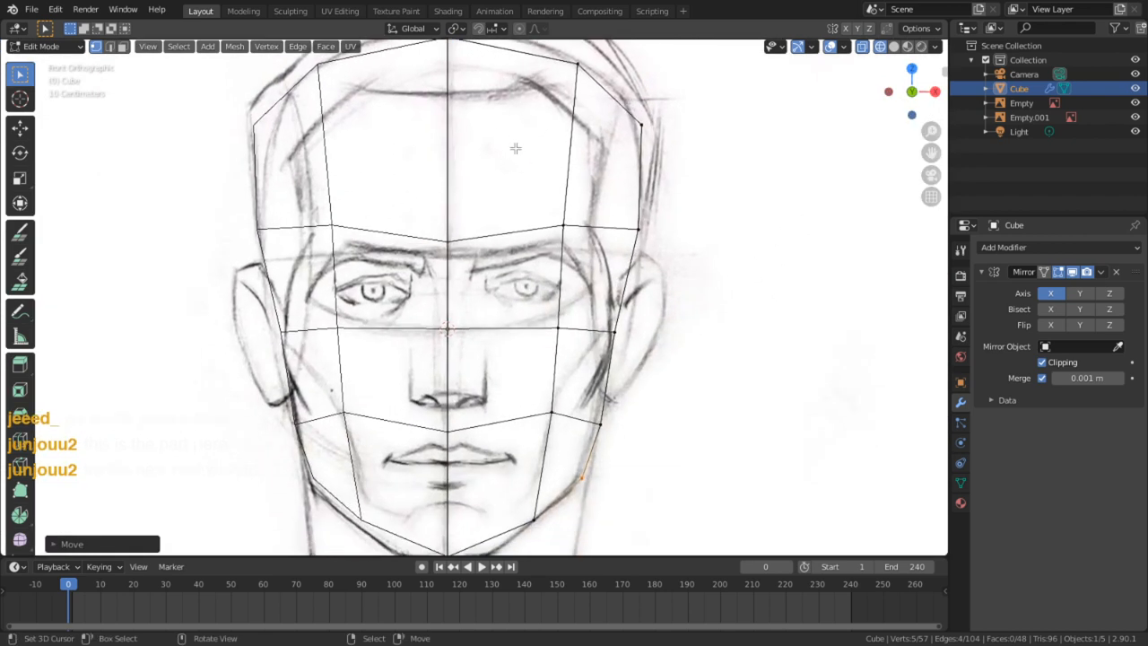
key(KP_3)
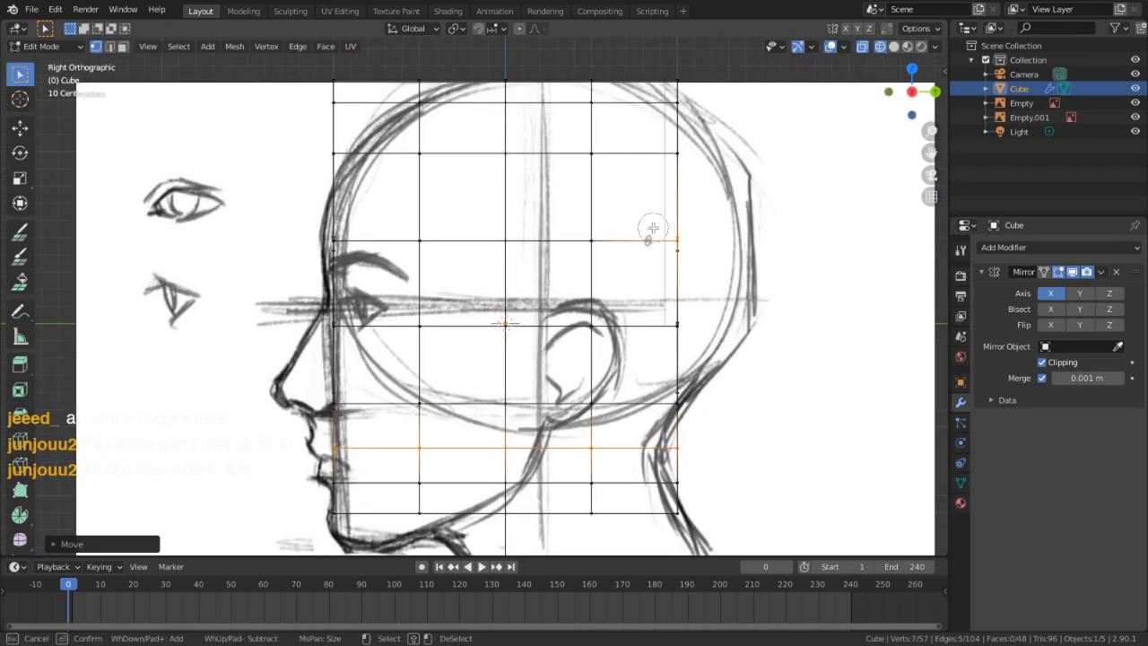
shift+drag(653, 230, 696, 244)
key(g)
key(x)
key(y)
right_click(758, 240)
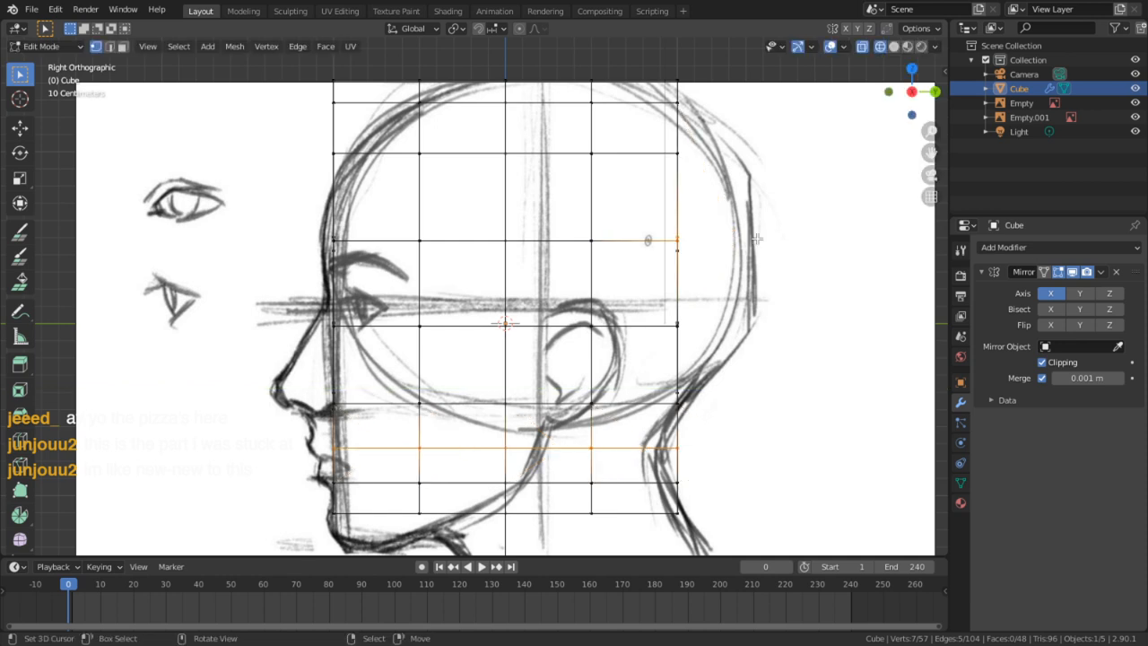
click(762, 256)
Move the rear vertices on the brow row back about 0.43 m along Y to the back of the skull
key(c)
click(678, 242)
key(Escape)
key(g)
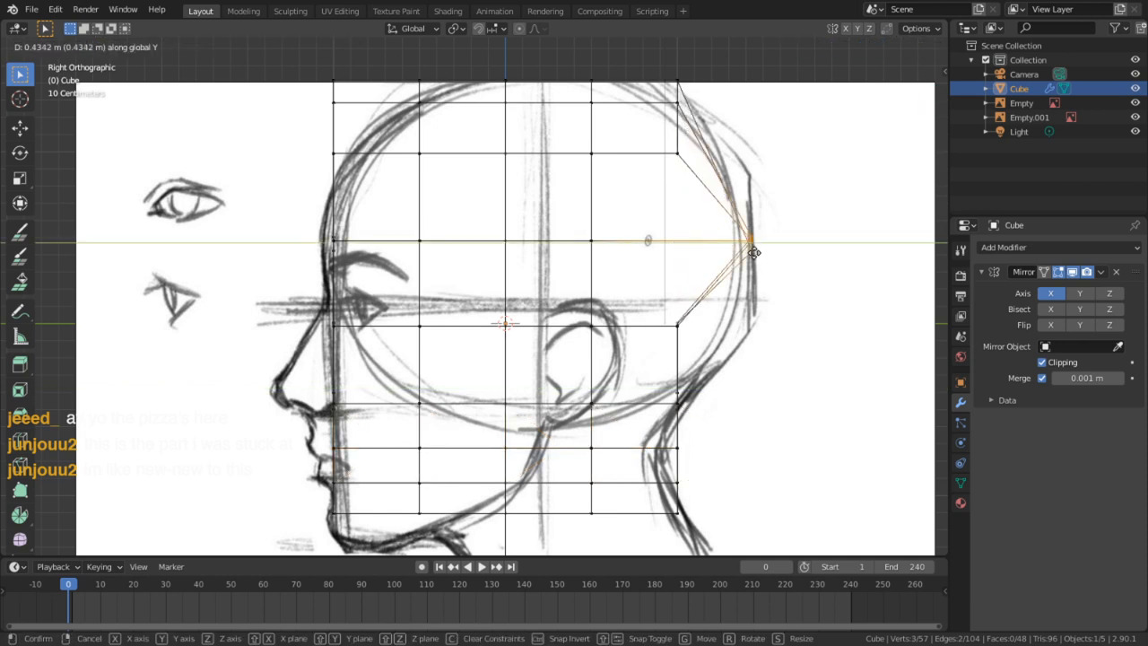
click(752, 240)
Move the rear vertex one row above the brow row back about 0.28 m along Y onto the skull outline
key(c)
middle_click(737, 242)
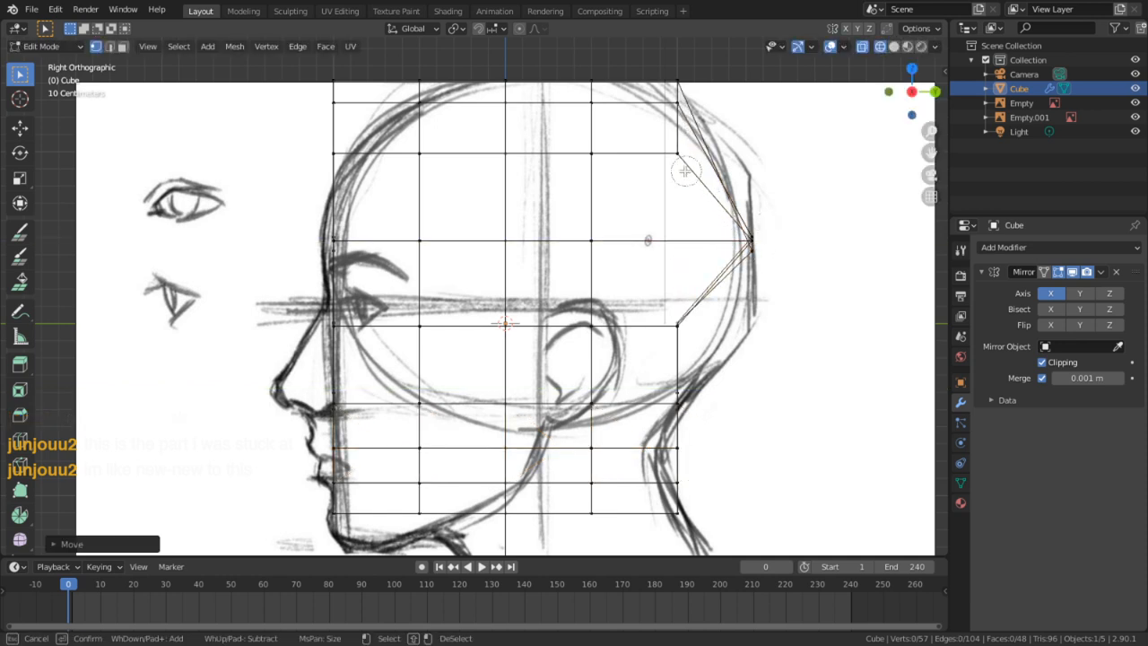
key(Escape)
key(g)
key(y)
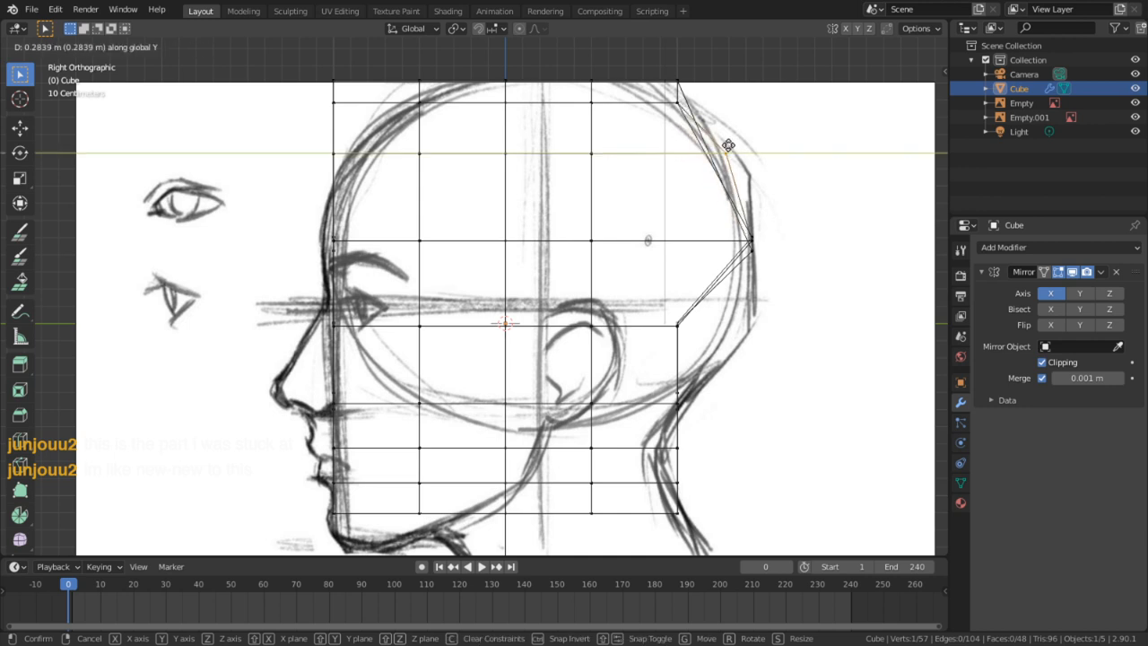
click(727, 149)
Nudge the top rear vertices slightly forward toward the upper skull outline
key(c)
click(681, 87)
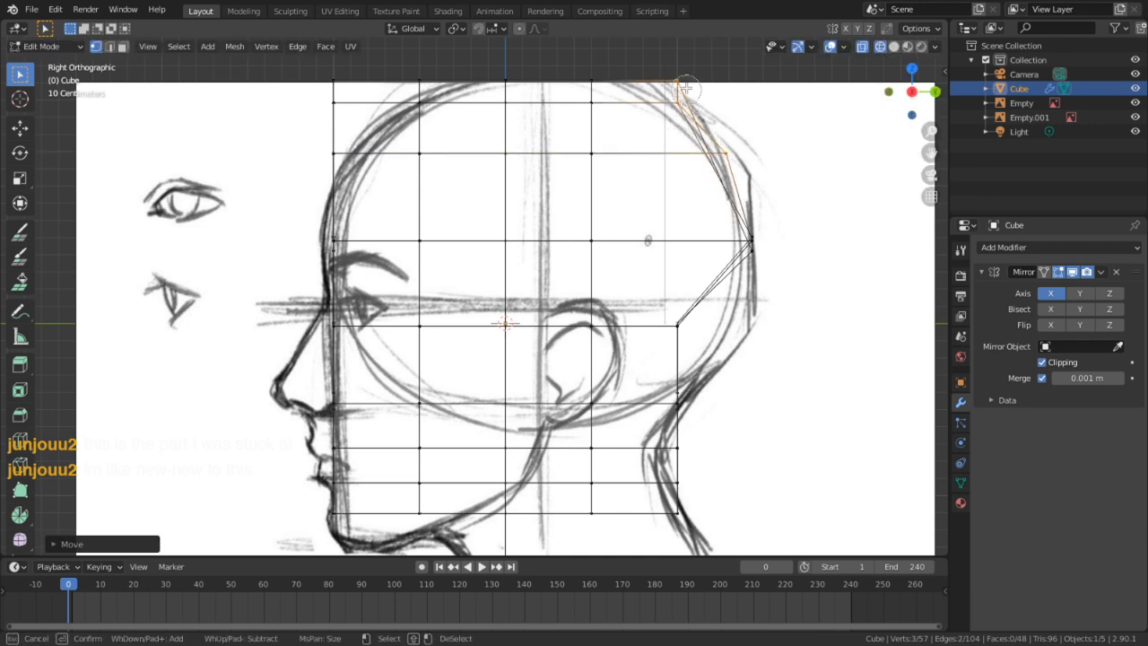
key(Escape)
key(g)
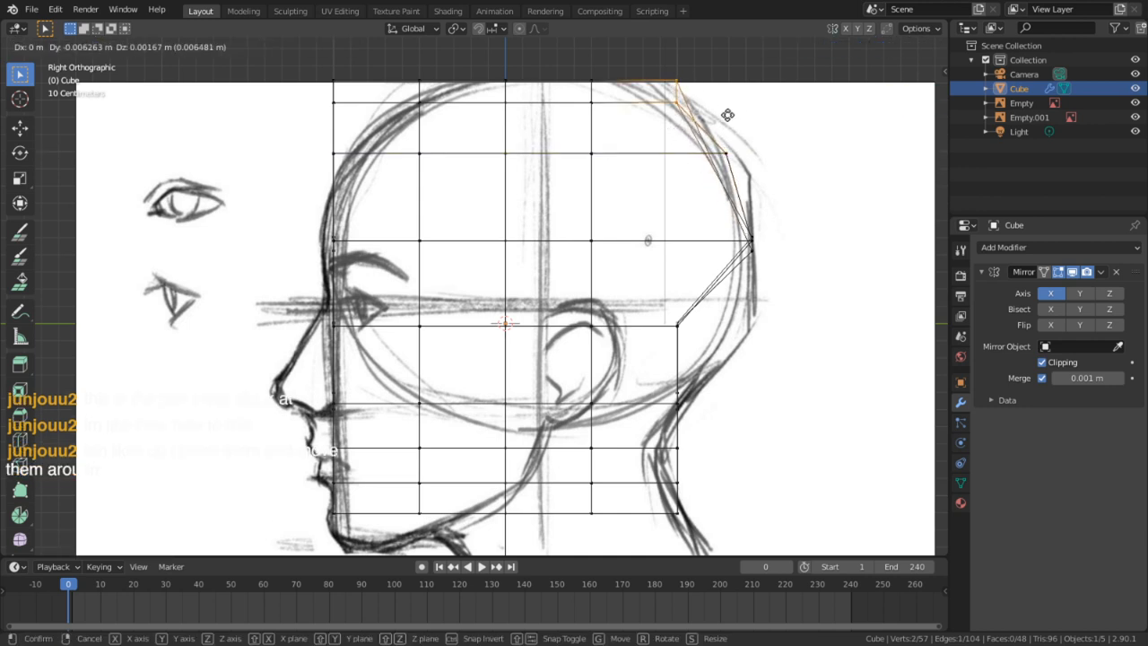
click(702, 138)
Move the rear vertices on the row just below eye level back about 0.39 m along Y onto the skull outline
shift+middle_drag(755, 258, 740, 176)
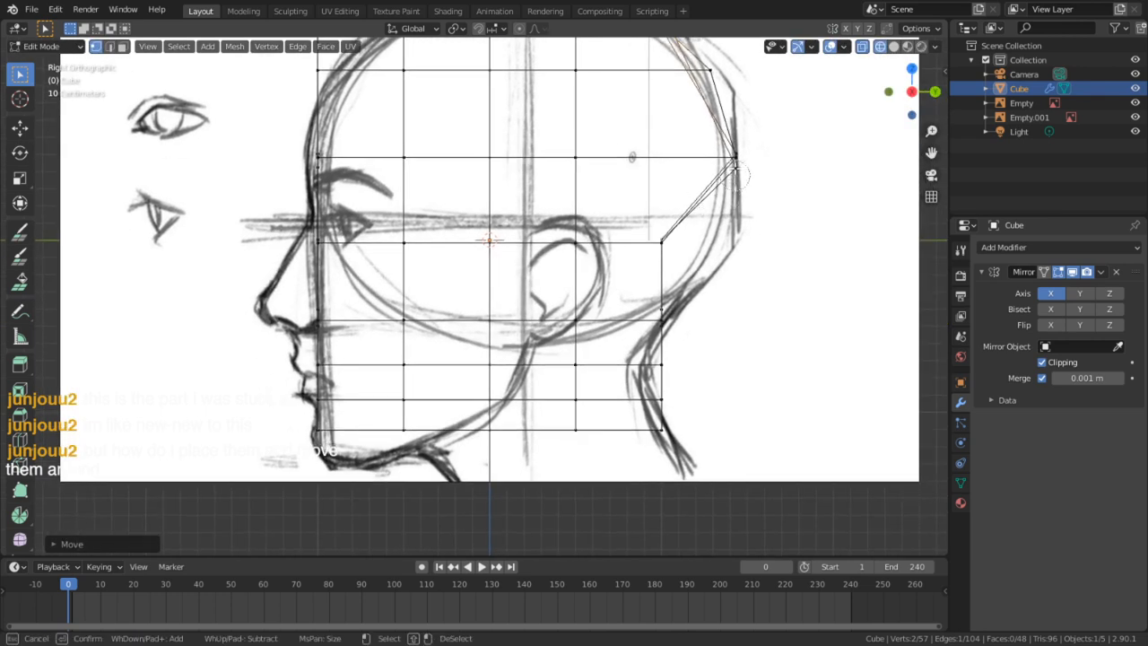
shift+middle_drag(708, 132, 700, 188)
key(c)
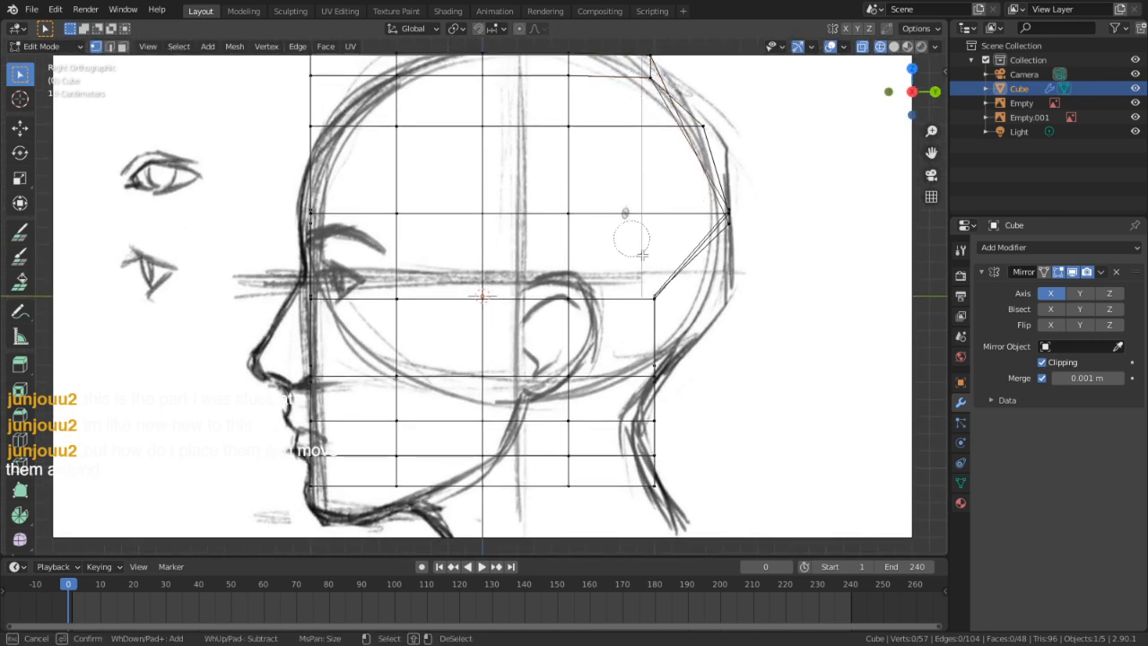
click(654, 294)
key(Escape)
key(g)
key(y)
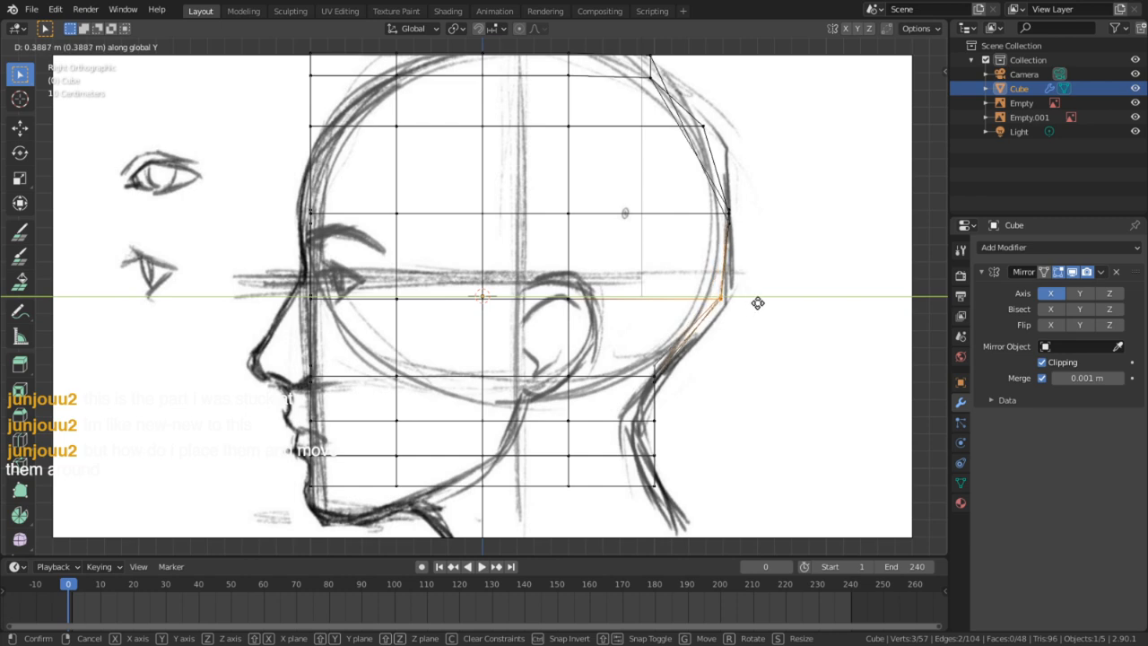
click(754, 302)
click(722, 320)
Move the rear vertices at nose-base height slightly back onto the curve where the skull meets the neck
key(c)
click(663, 378)
key(Escape)
key(g)
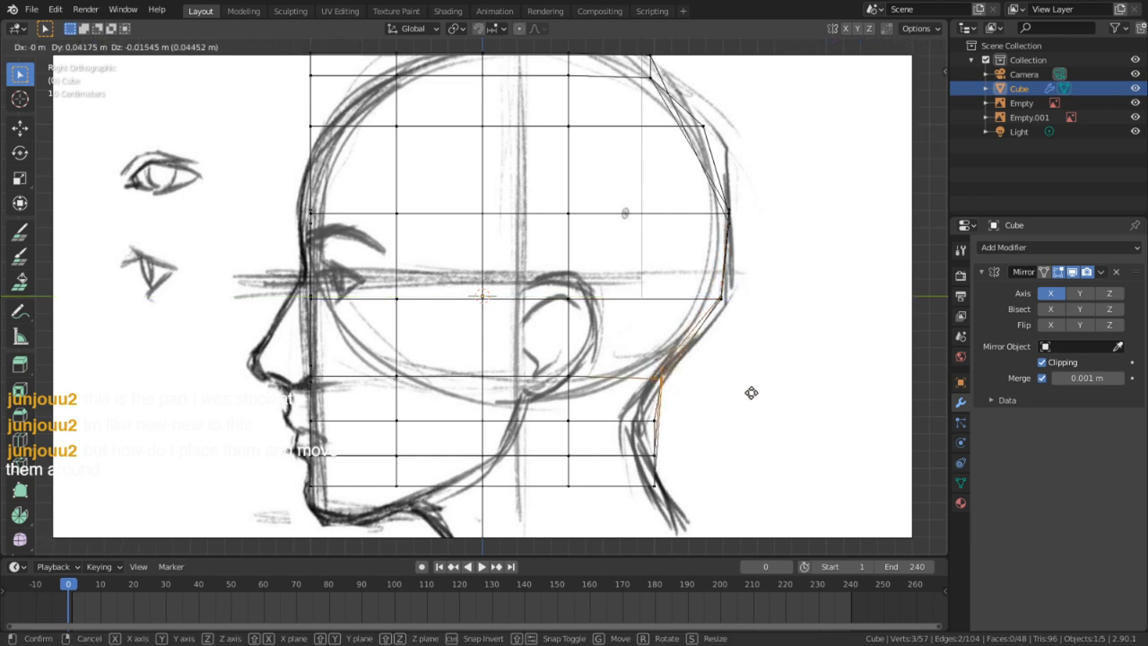
click(742, 386)
key(c)
key(Escape)
Show the head block with solid shading in a perspective view
shift+middle_drag(553, 214, 607, 366)
key(c)
key(Escape)
middle_drag(484, 166, 498, 200)
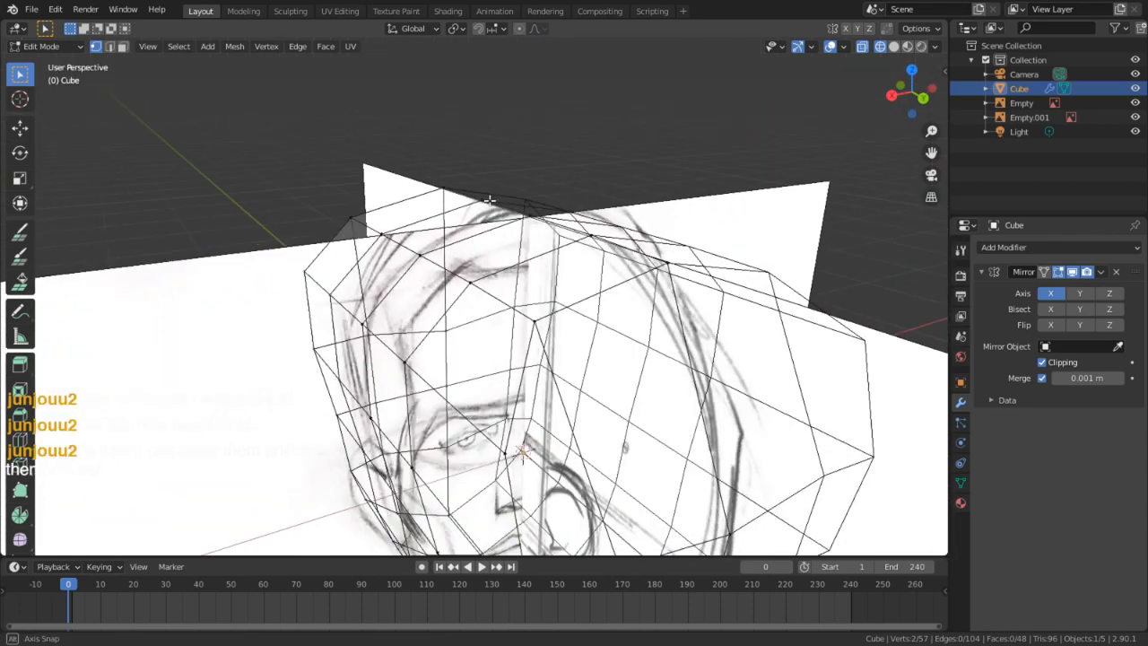
click(893, 48)
scroll(601, 219, down, 4)
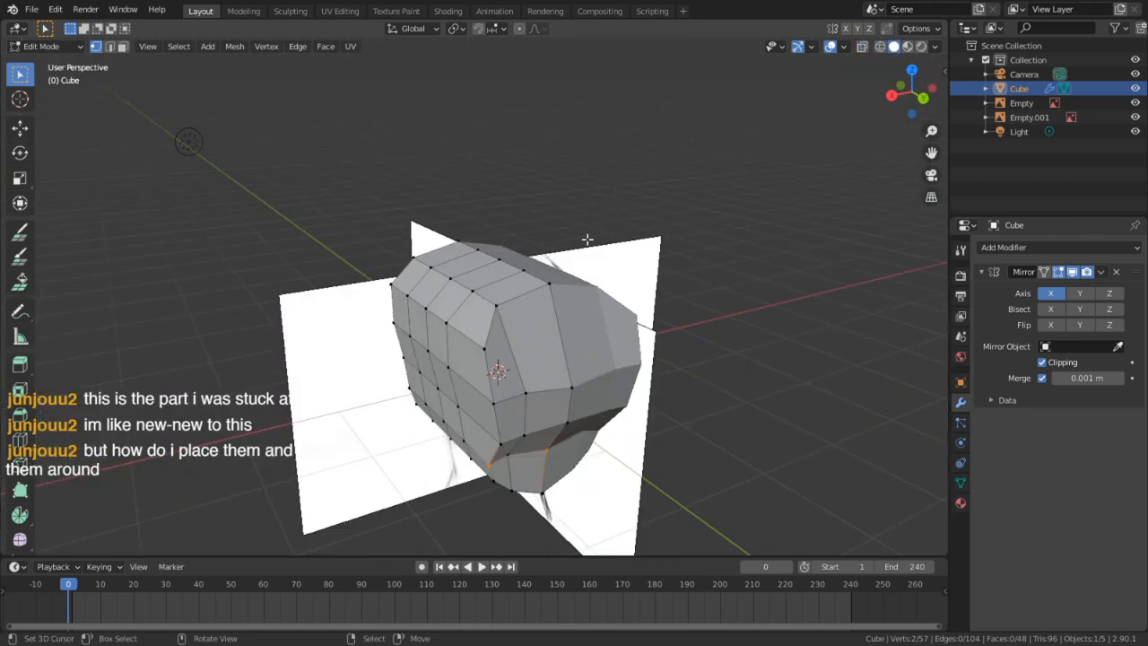
mouse_move(586, 240)
middle_down()
mouse_move(742, 212)
mouse_move(837, 251)
mouse_move(738, 257)
mouse_move(679, 223)
mouse_move(617, 252)
middle_up()
scroll(838, 251, up, 3)
Leave Edit Mode, select the head mesh and put it in Sculpt Mode
key(Tab)
click(300, 258)
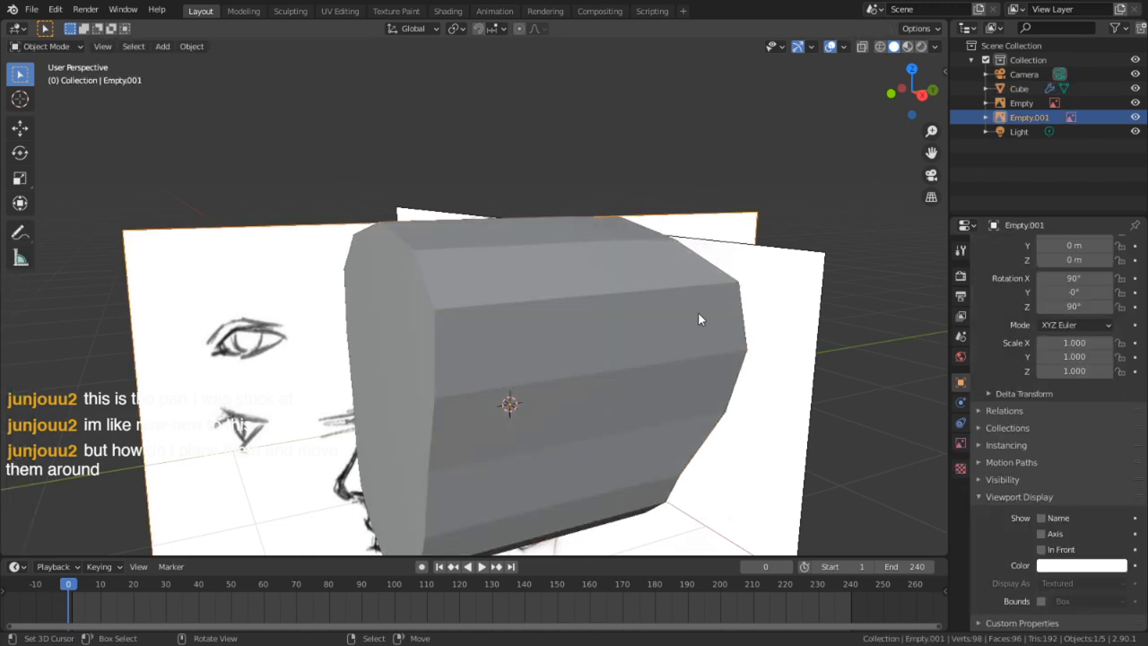
middle_drag(699, 319, 616, 241)
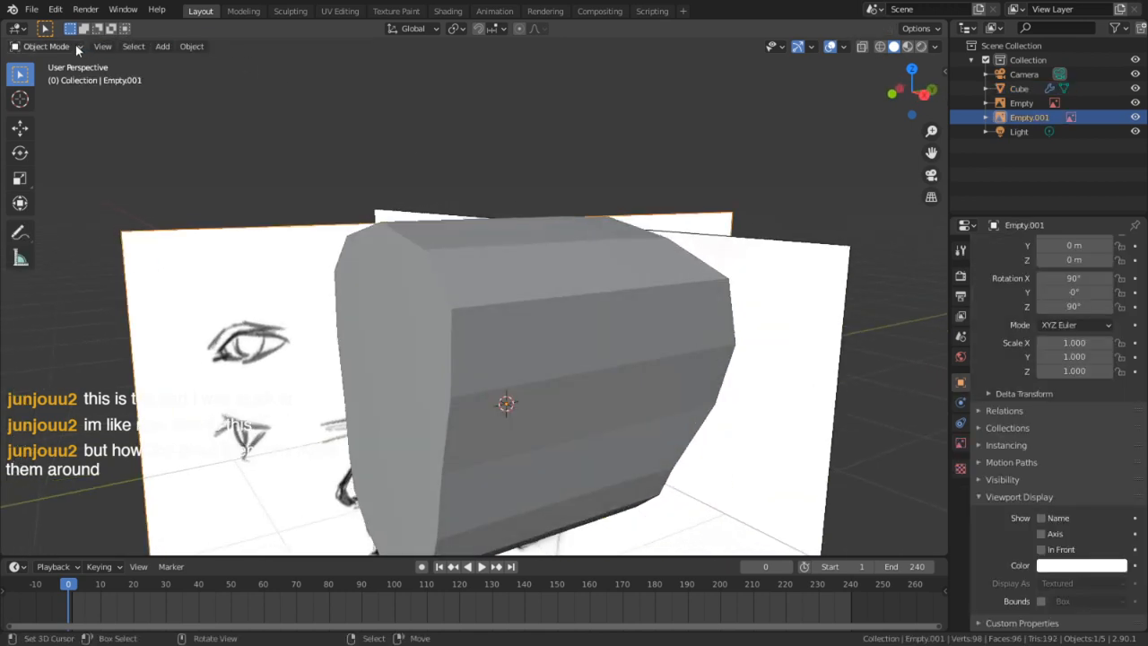
click(579, 348)
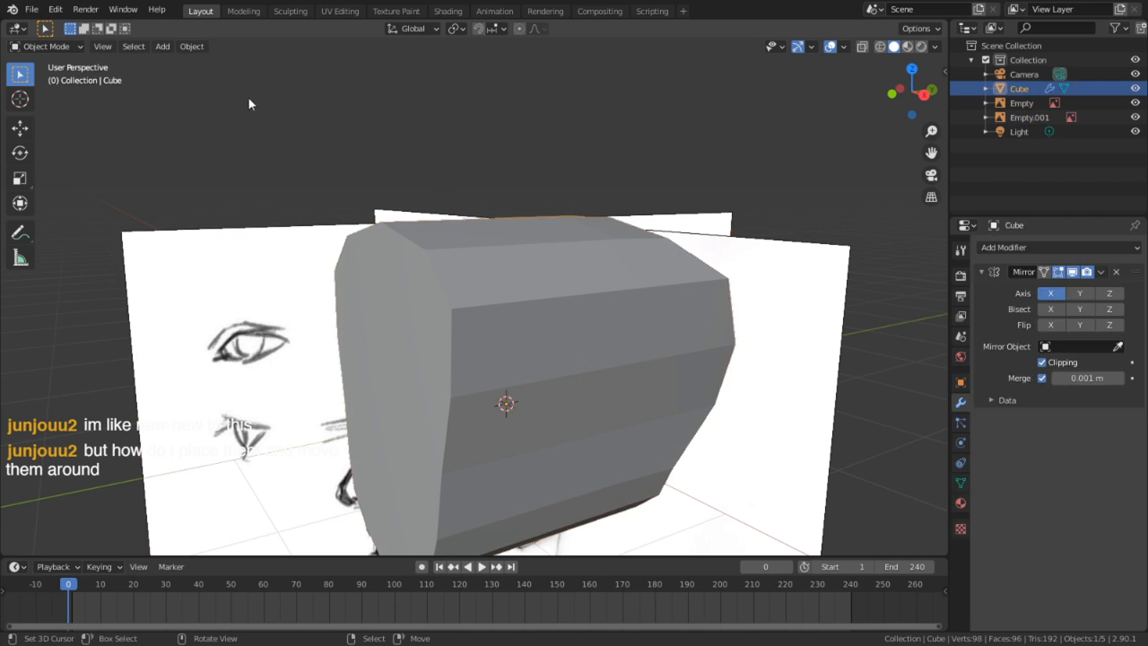
click(54, 46)
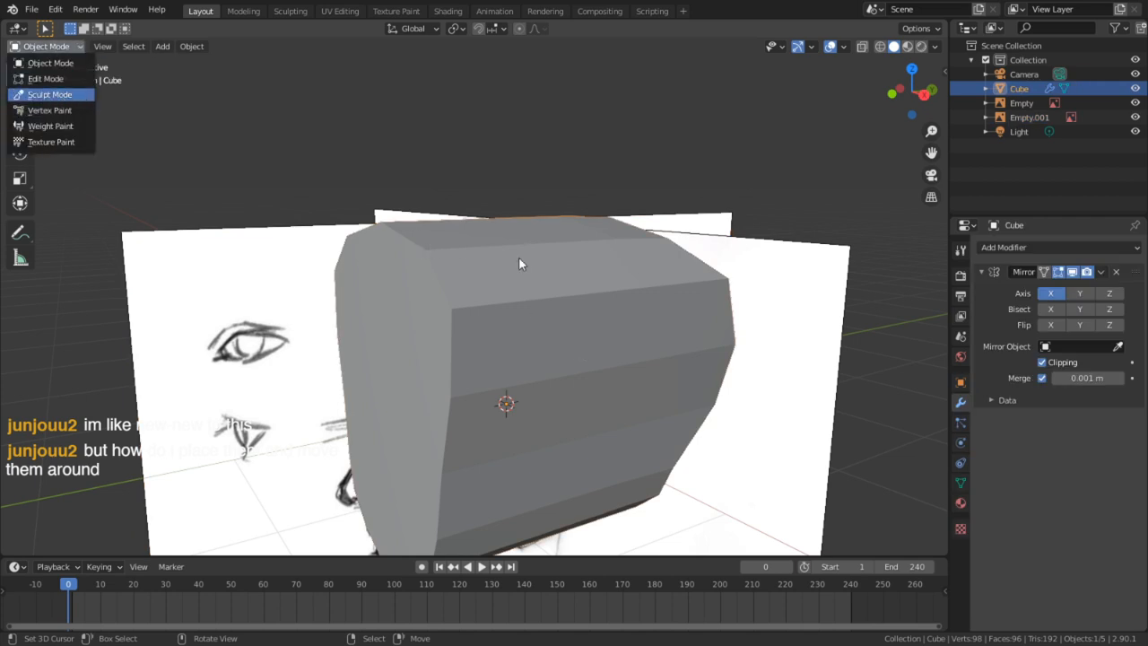
key(Return)
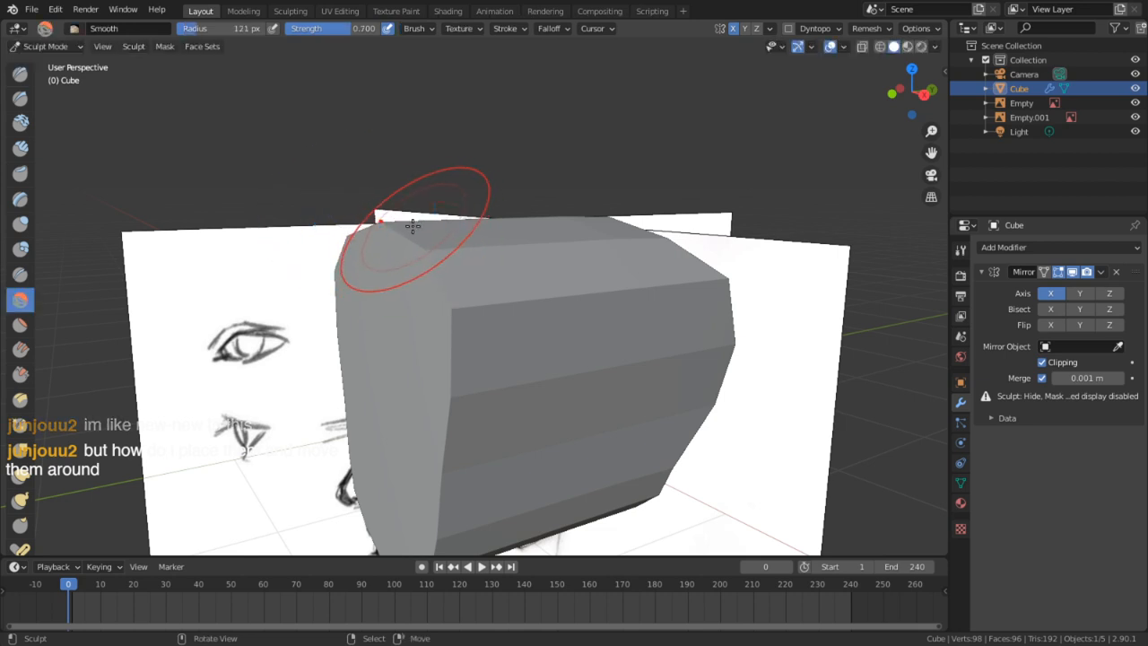
Set the Smooth brush strength to 0.200 and undo the test stroke on the upper front edge
key(shift+f)
click(353, 227)
mouse_move(426, 291)
mouse_down()
mouse_move(469, 317)
mouse_move(385, 241)
mouse_move(403, 240)
mouse_up()
key(ctrl+z)
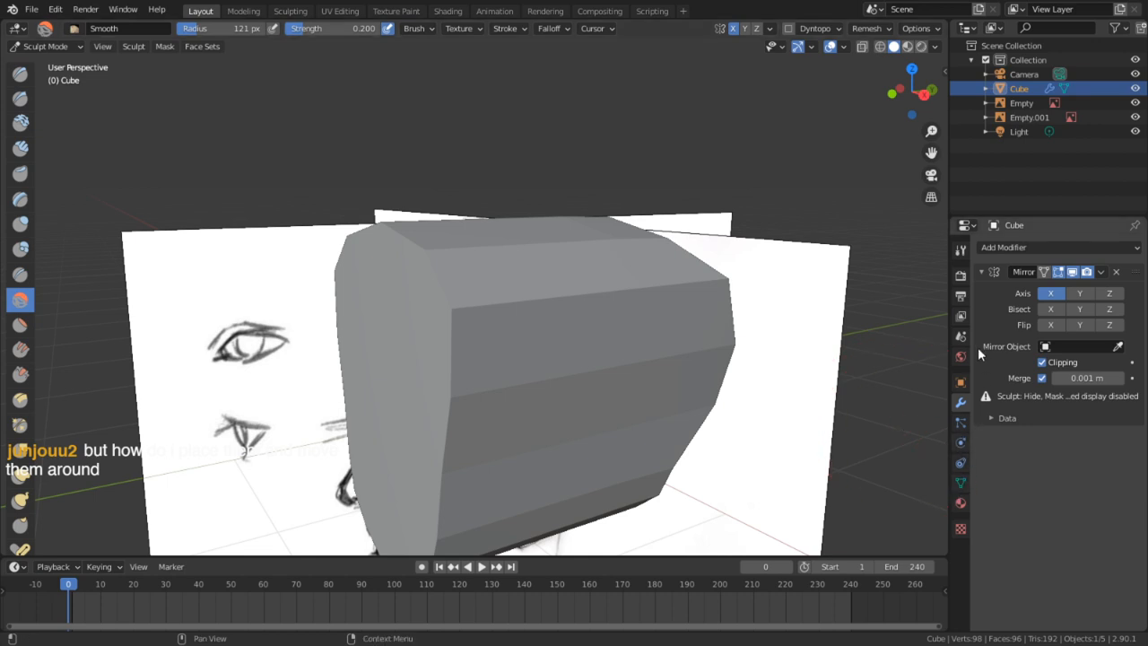
Enable Mesh Boundary auto-masking in the sculpt options
click(961, 252)
scroll(1029, 537, down, 3)
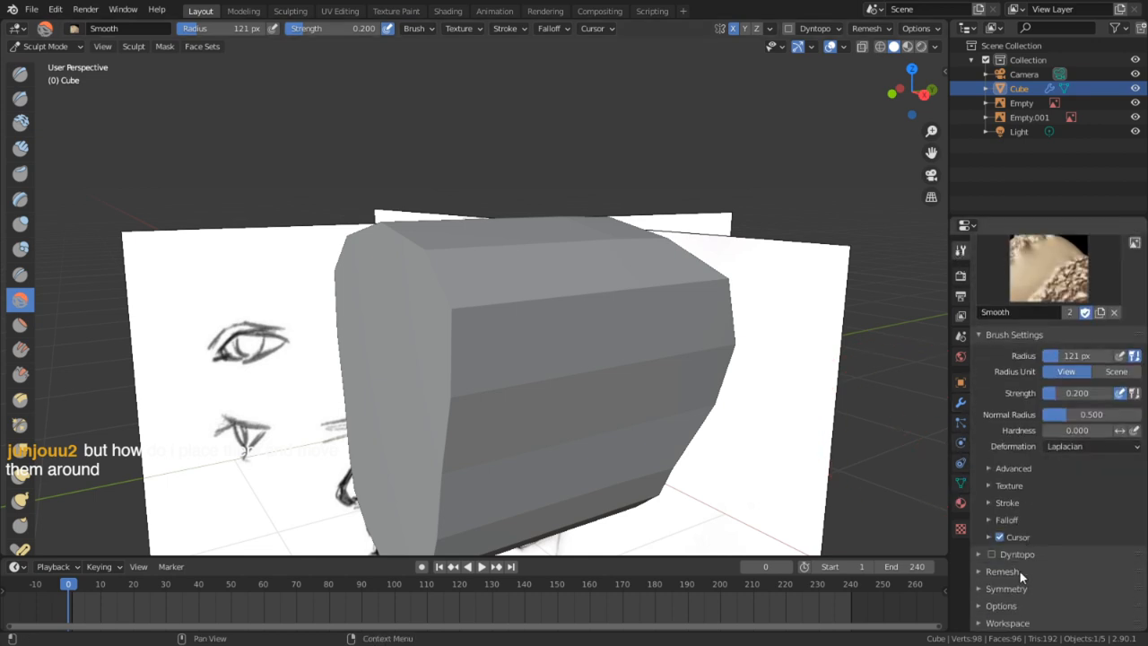
click(1009, 603)
scroll(1031, 565, down, 3)
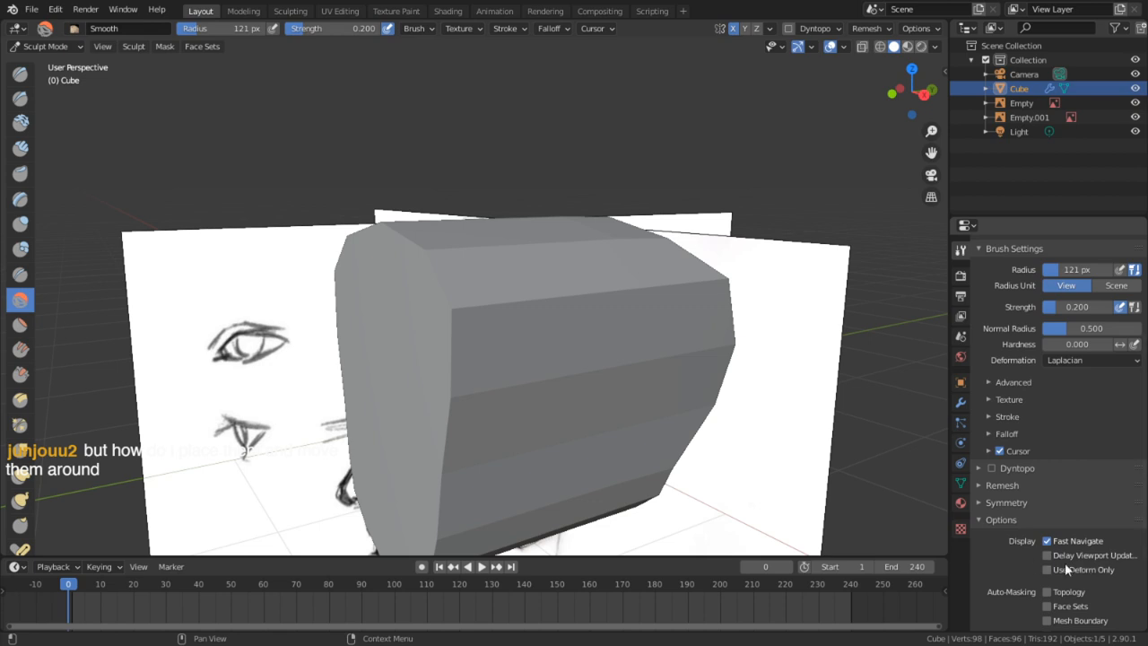
scroll(1058, 558, down, 3)
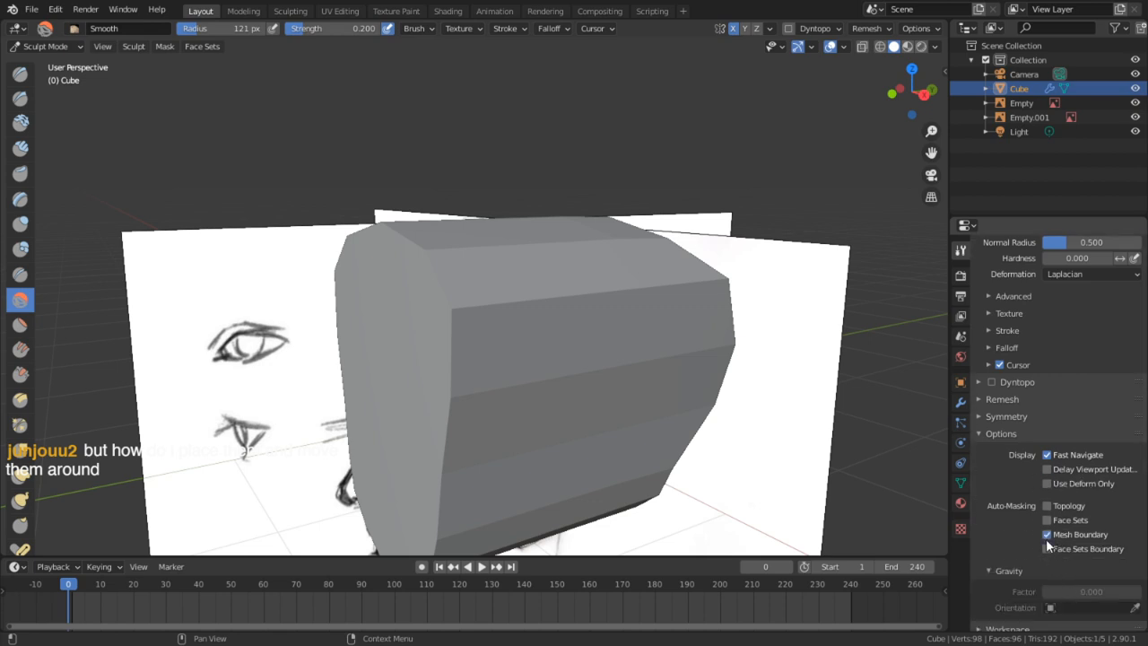
Smooth the top and upper front edge of the head block with the Smooth brush
mouse_move(559, 287)
mouse_down()
mouse_move(479, 310)
mouse_move(364, 226)
mouse_move(404, 229)
mouse_up()
middle_drag(402, 236, 495, 233)
mouse_move(399, 240)
mouse_down()
mouse_move(433, 236)
mouse_move(413, 224)
mouse_up()
drag(401, 222, 396, 231)
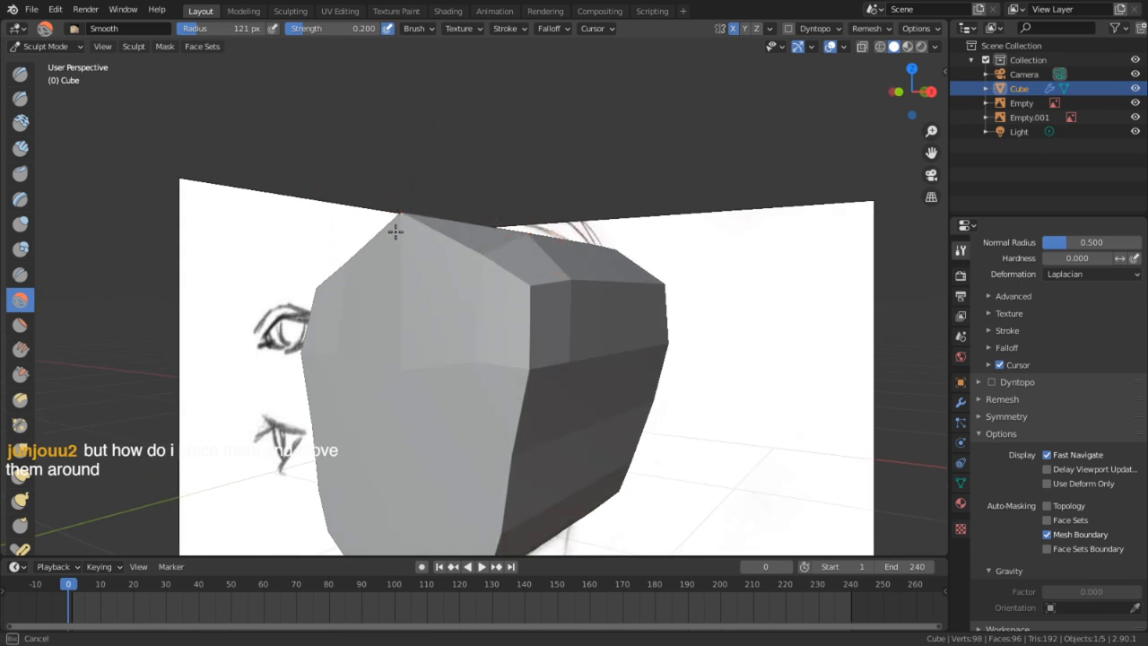
Enable Face Sets Boundary auto-masking and disable Mesh Boundary auto-masking
middle_drag(396, 231, 568, 308)
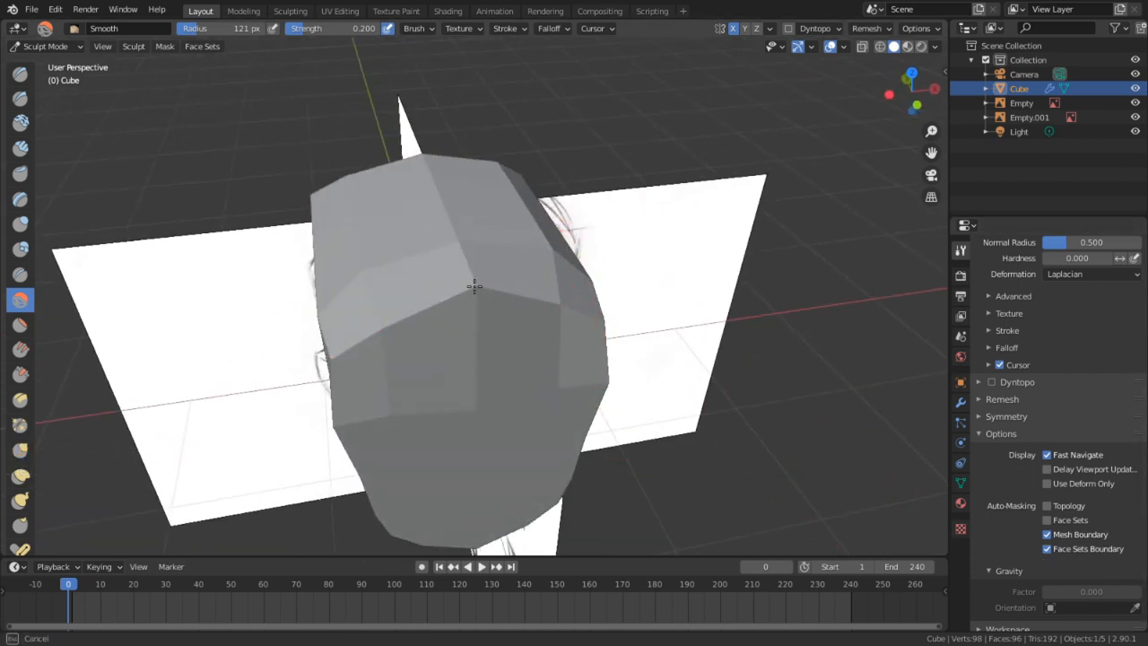
click(1047, 535)
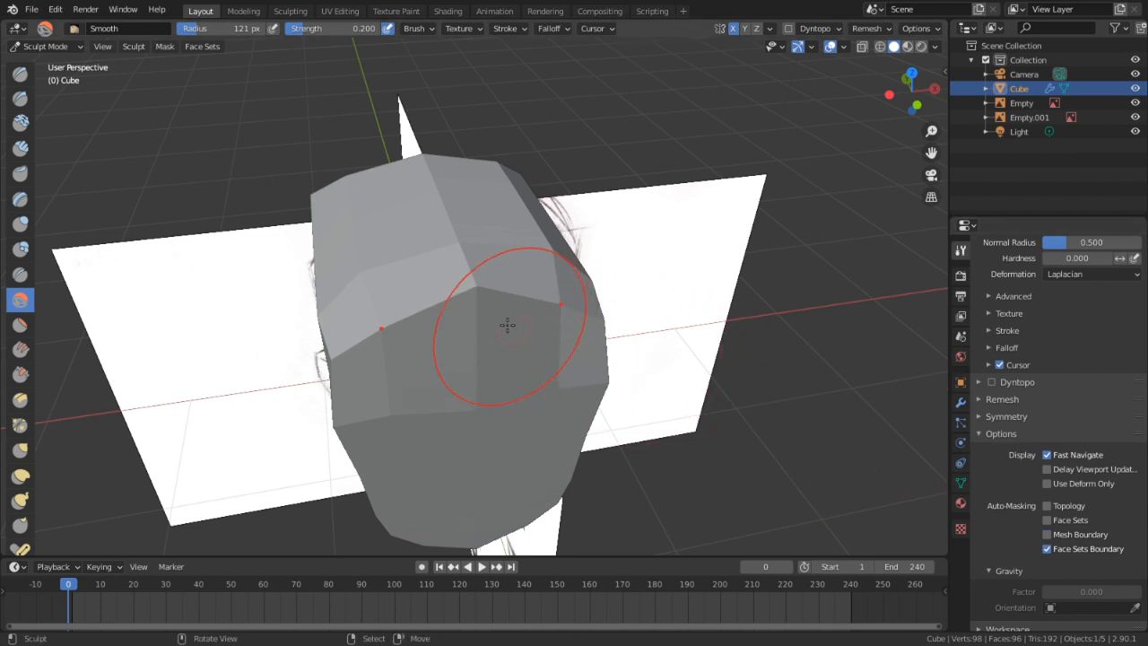
Set the Smooth brush's strength to 0.861 and its radius to 431 px
key(shift+f)
mouse_move(561, 314)
mouse_down()
mouse_move(615, 314)
mouse_move(461, 300)
mouse_move(469, 341)
mouse_up()
click(579, 318)
middle_drag(574, 359, 463, 284)
key(f)
click(574, 400)
Try smoothing the front and side of the head block with the enlarged Smooth brush
mouse_move(574, 400)
mouse_down()
mouse_move(523, 326)
mouse_move(559, 341)
mouse_up()
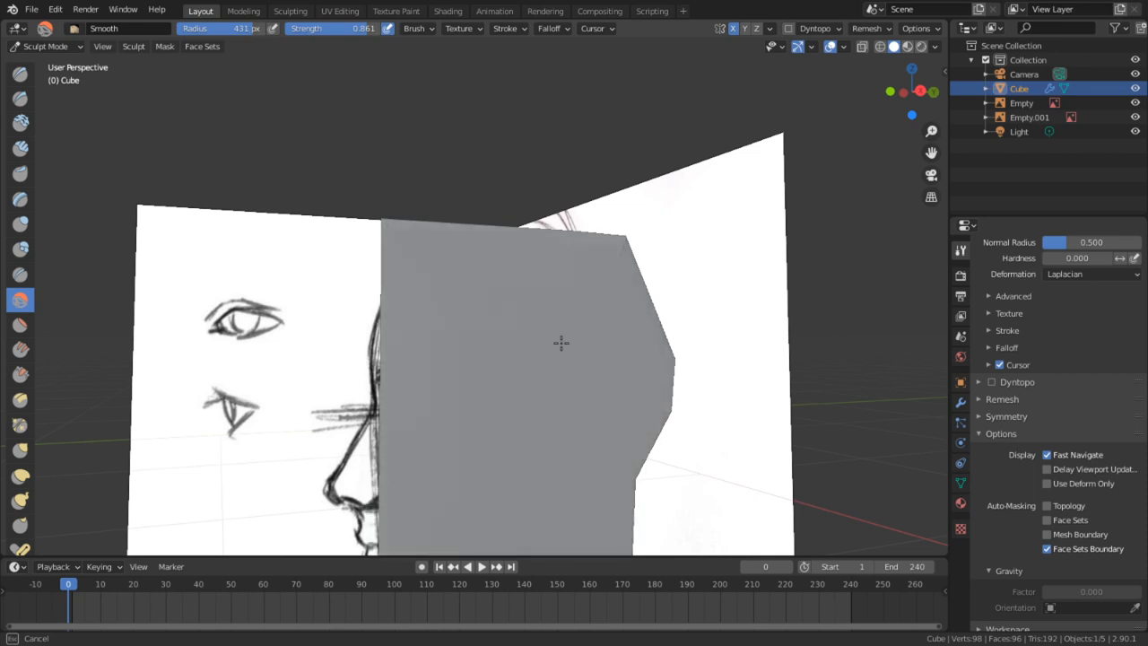
scroll(559, 341, down, 5)
mouse_move(559, 341)
middle_down()
mouse_move(754, 118)
mouse_move(613, 451)
mouse_move(264, 340)
mouse_move(904, 514)
middle_up()
mouse_move(904, 514)
mouse_down()
mouse_move(602, 385)
mouse_move(538, 377)
mouse_up()
Enable Mesh Boundary auto-masking alongside Face Sets Boundary and undo the smoothing of the head block
click(1046, 534)
key(ctrl+z)
scroll(1027, 552, down, 1)
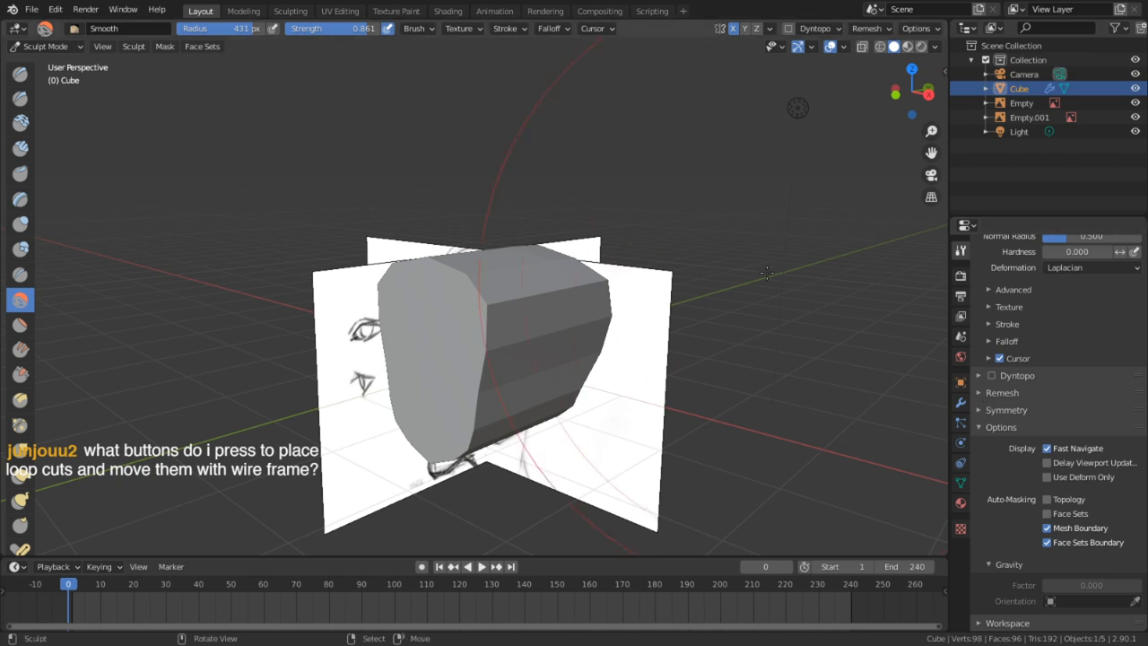
Switch the head block to Edit Mode and enable the Screencast Keys display
middle_drag(581, 260, 520, 274)
key(Tab)
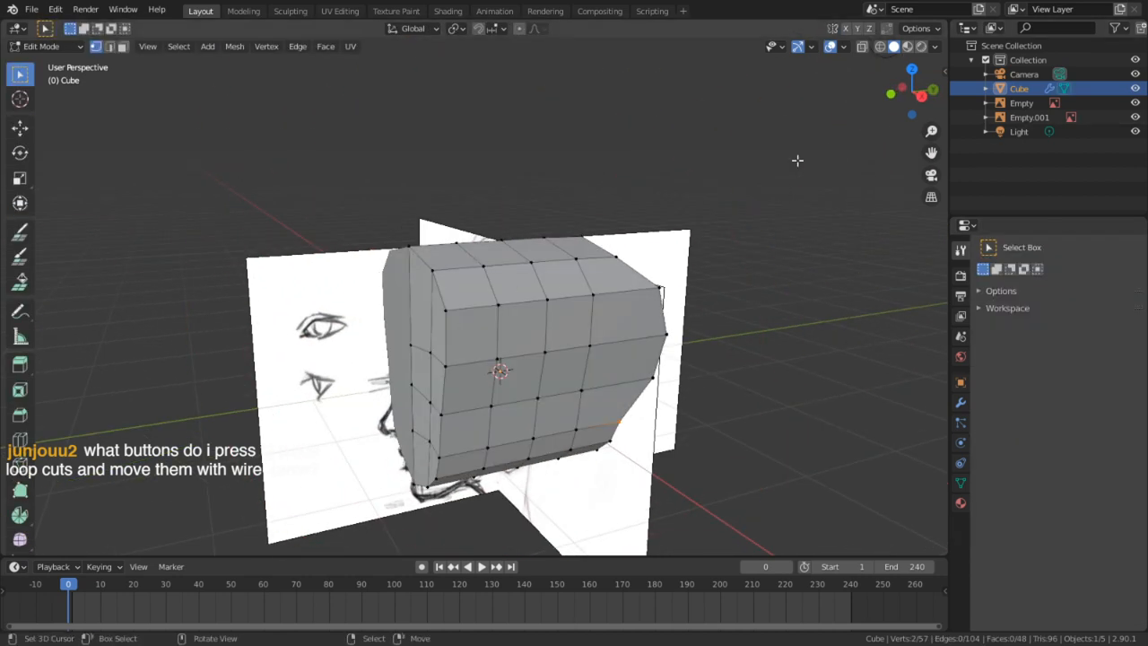
key(n)
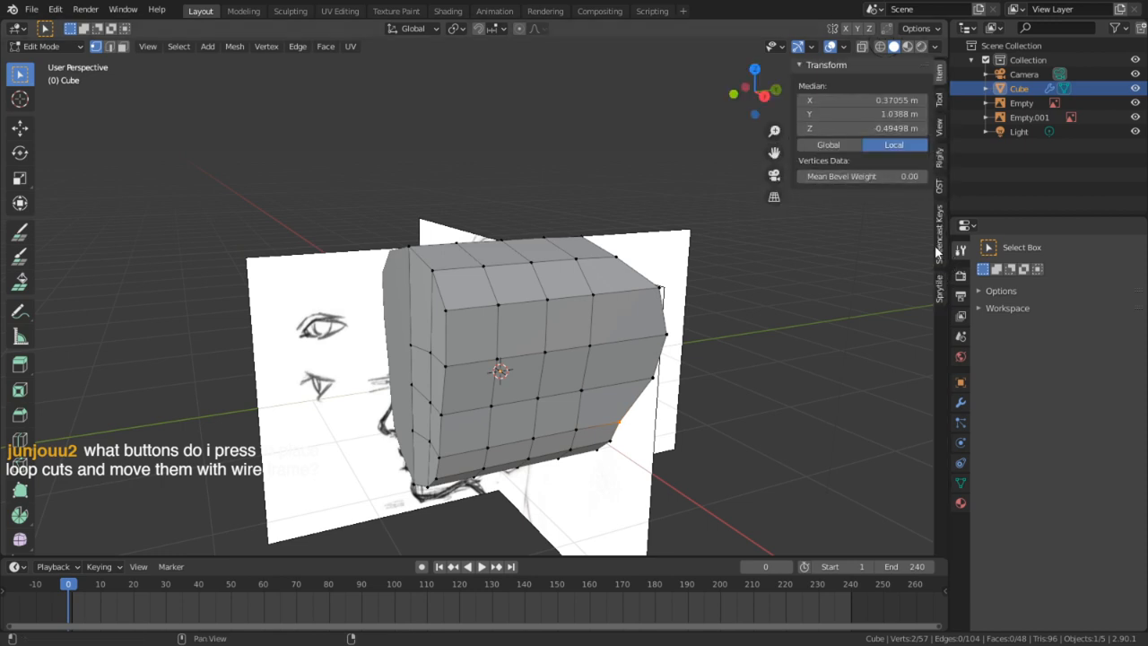
click(936, 252)
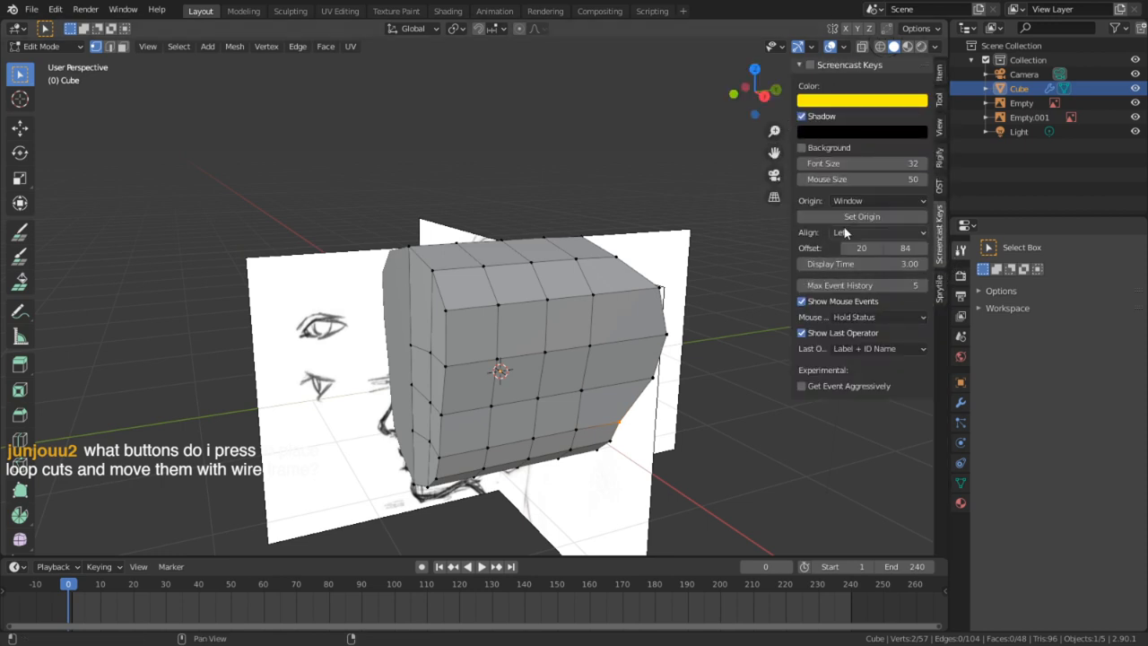
click(809, 66)
Dissolve the vertical edge loops that divide the side of the head block between face and back
key(2)
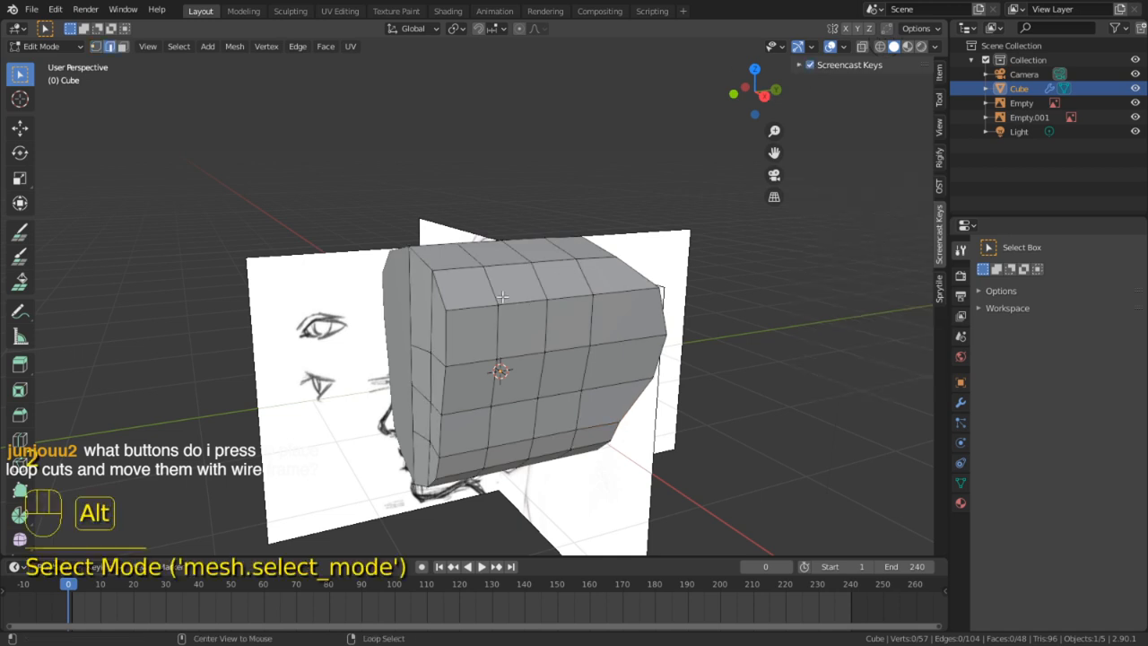
alt+click(495, 293)
alt+shift+click(541, 289)
key(ctrl+x)
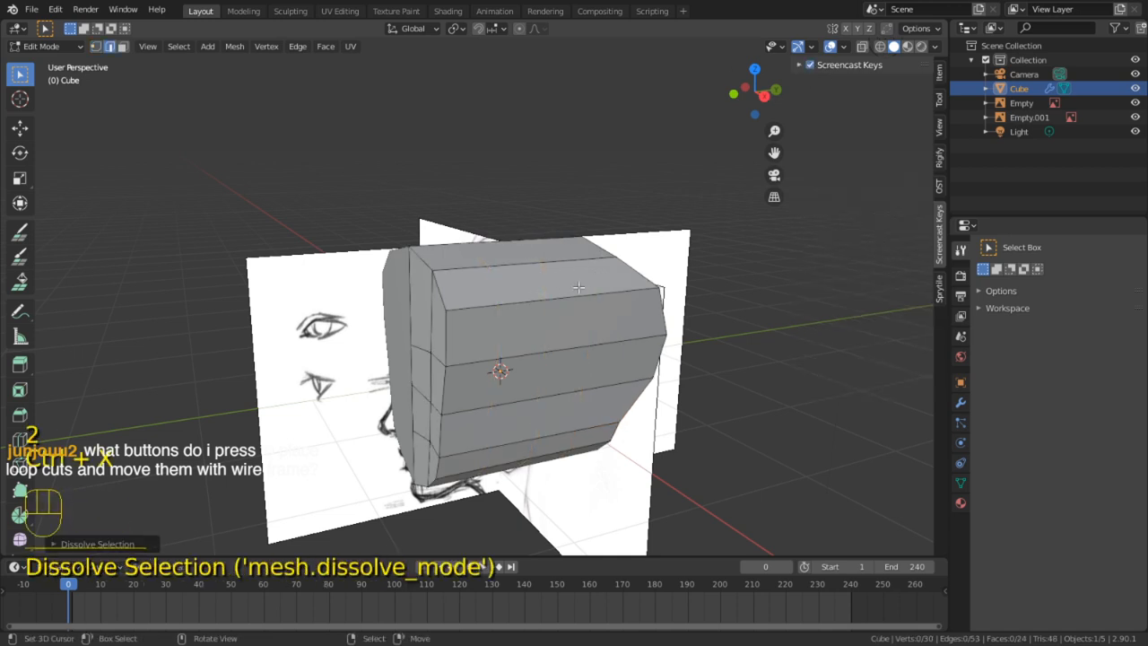
Try a single vertical loop cut across the middle of the head block's side
middle_drag(563, 286, 525, 289)
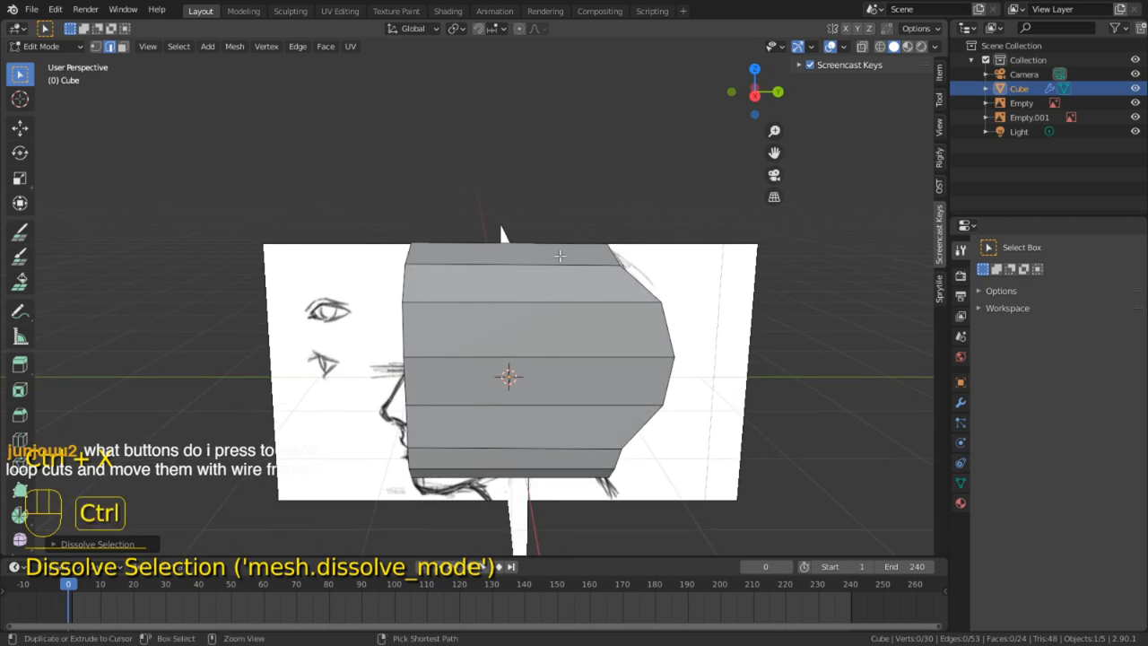
key(ctrl+r)
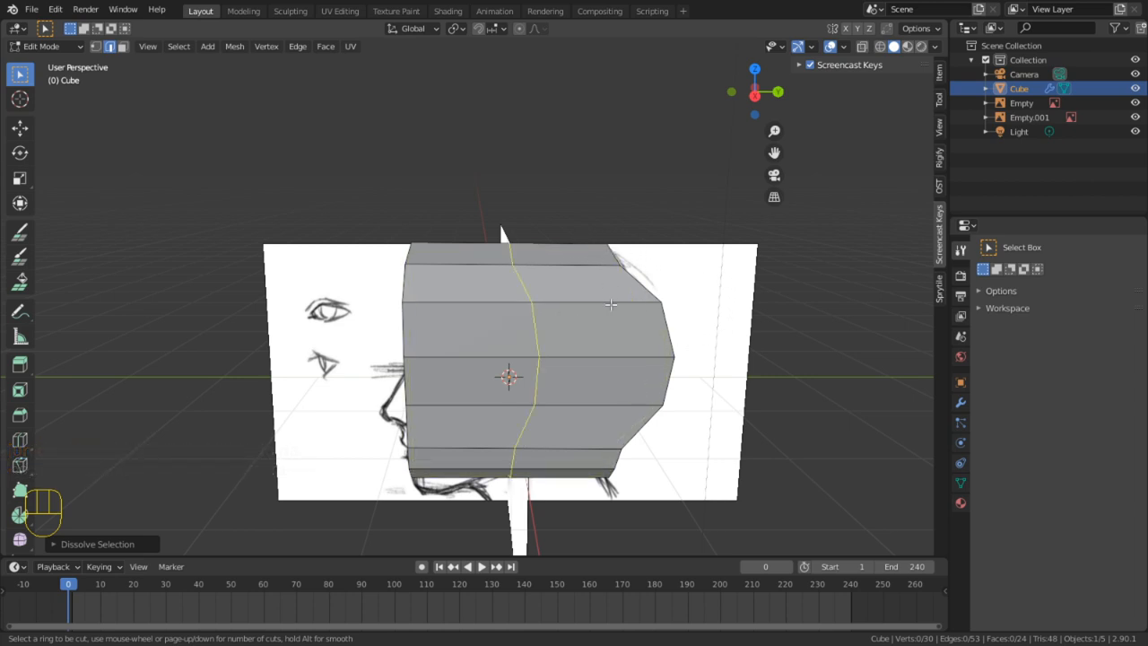
click(574, 328)
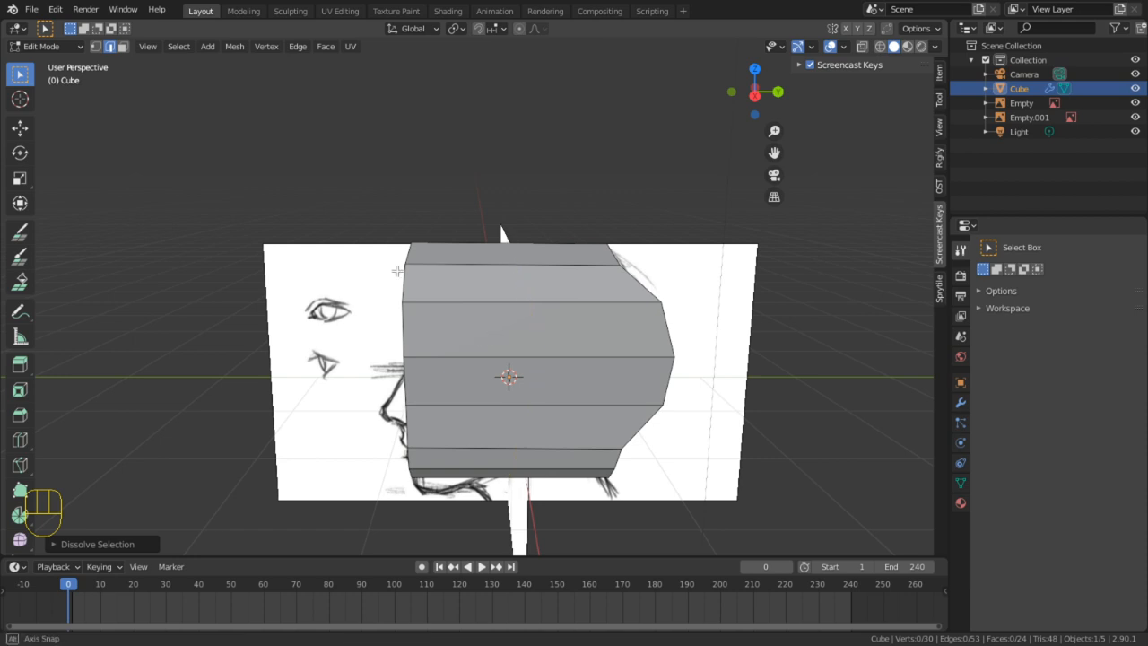
middle_drag(574, 328, 508, 309)
middle_drag(484, 317, 463, 302)
Preview a loop cut across the block's top and side with up to 12 cuts, and cancel it
key(ctrl+r)
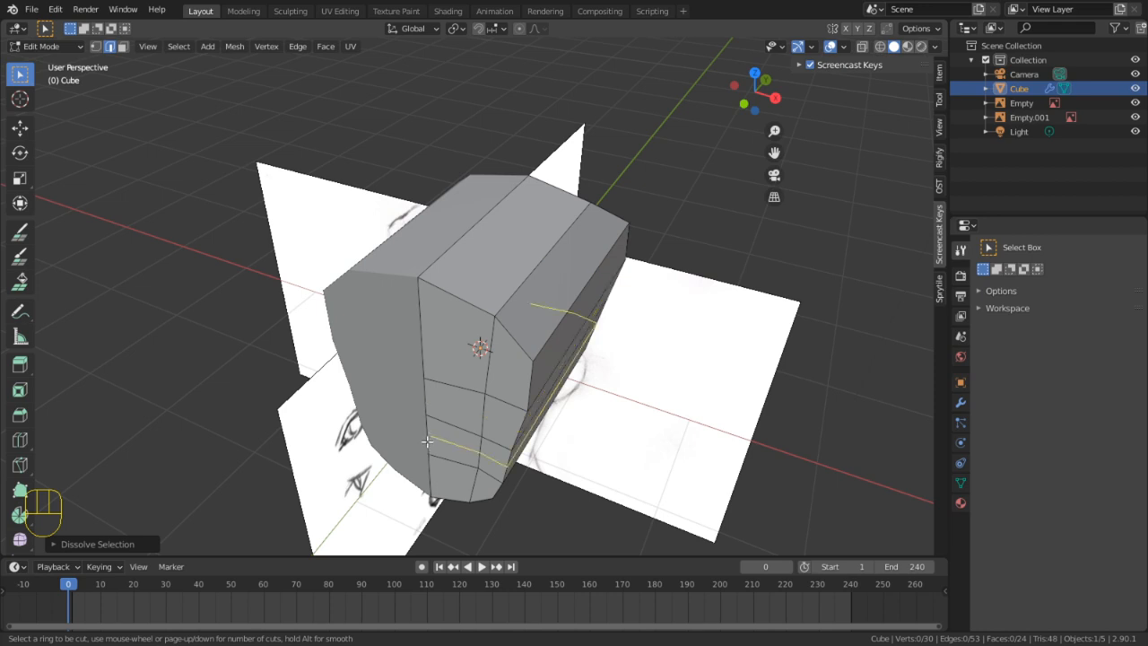
scroll(518, 282, up, 5)
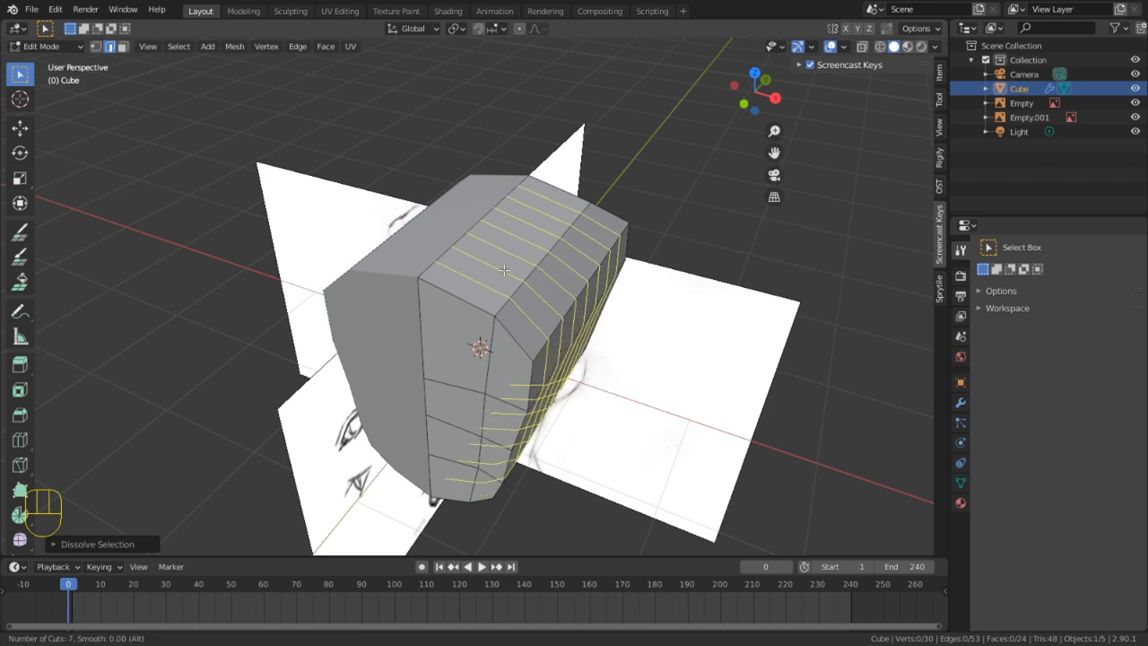
scroll(504, 270, down, 5)
scroll(504, 270, up, 10)
scroll(504, 270, down, 10)
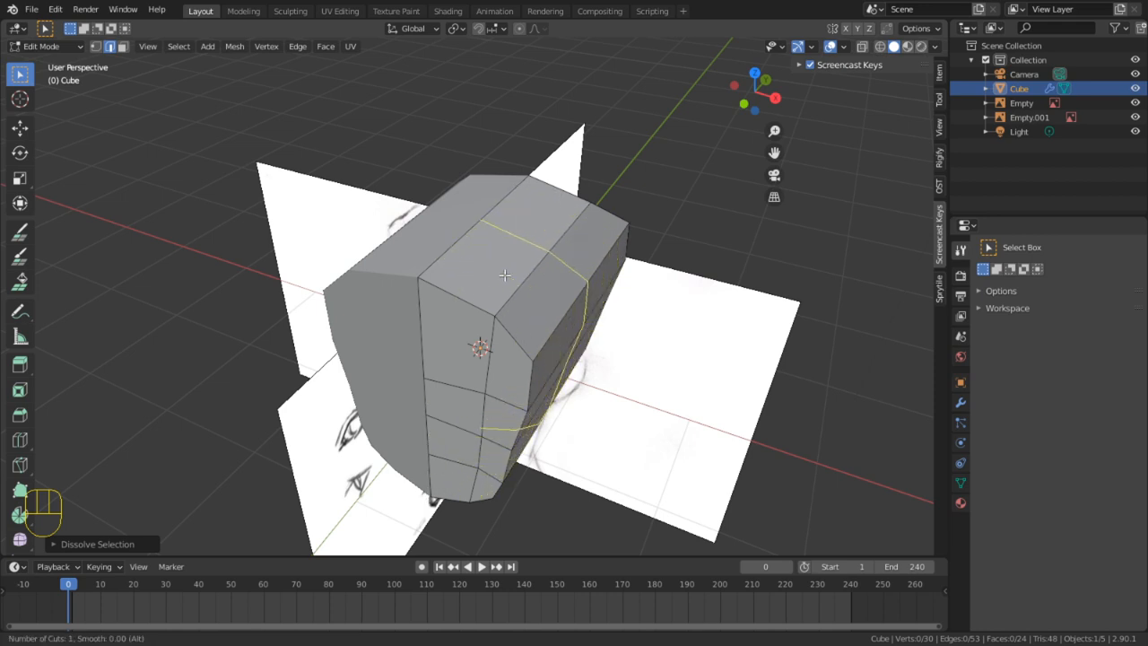
scroll(504, 270, up, 11)
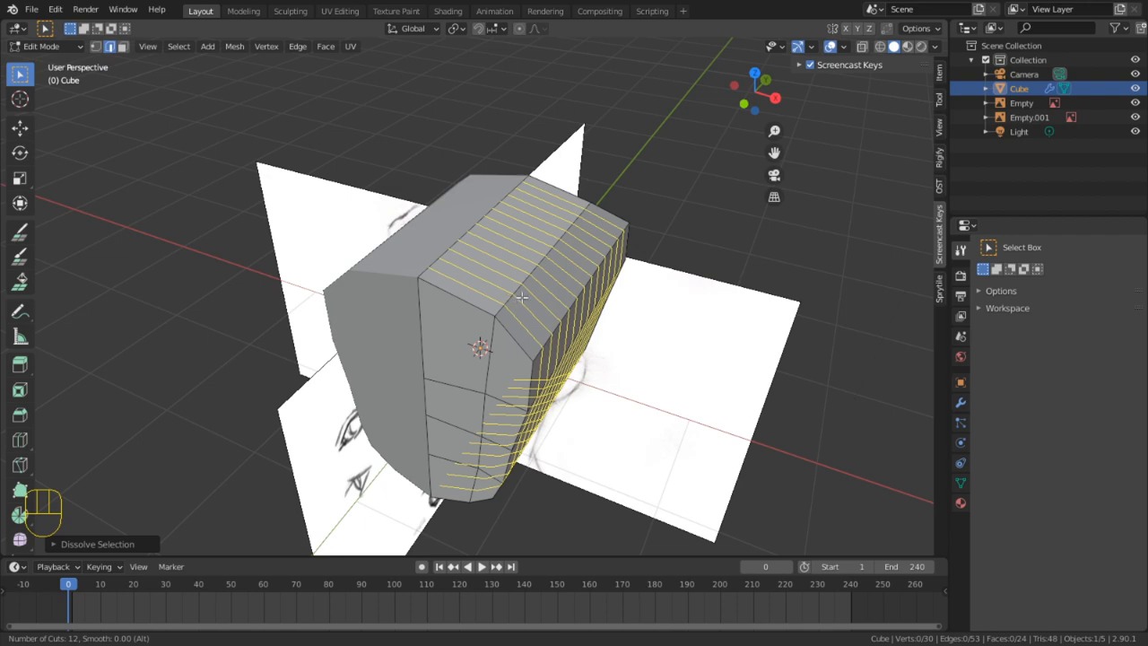
right_click(524, 295)
Undo the dissolve of the head block's vertical edge loops
middle_drag(556, 316, 530, 253)
key(ctrl+z)
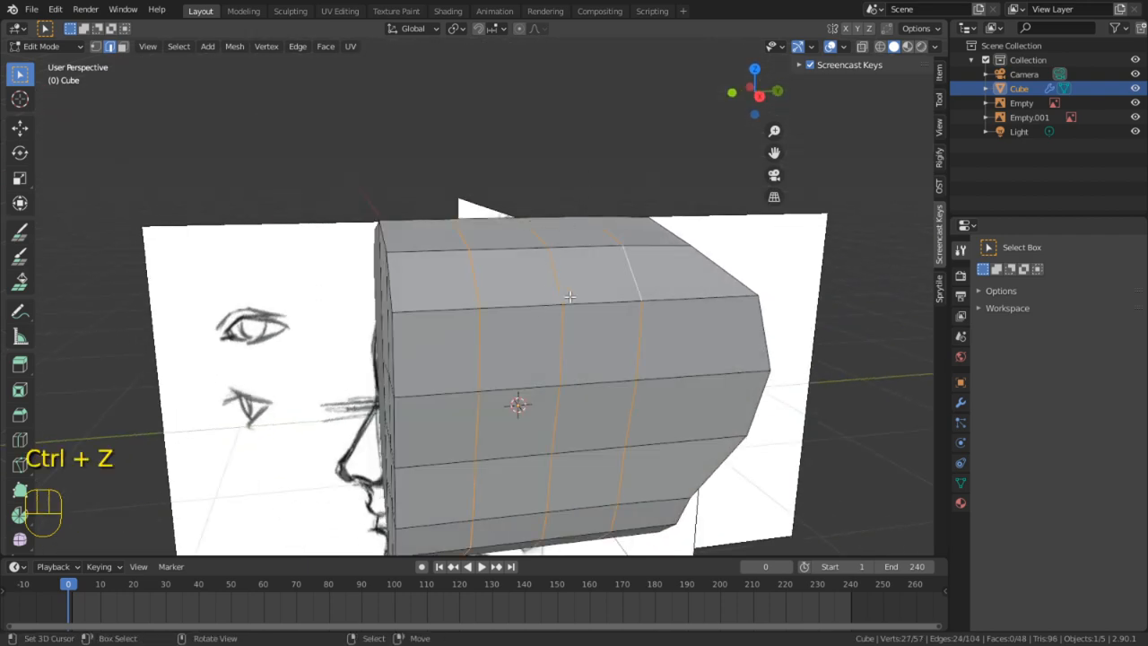
middle_drag(569, 296, 505, 269)
Return to Sculpt Mode and disable Face Sets Boundary auto-masking
key(Tab)
scroll(1039, 472, down, 4)
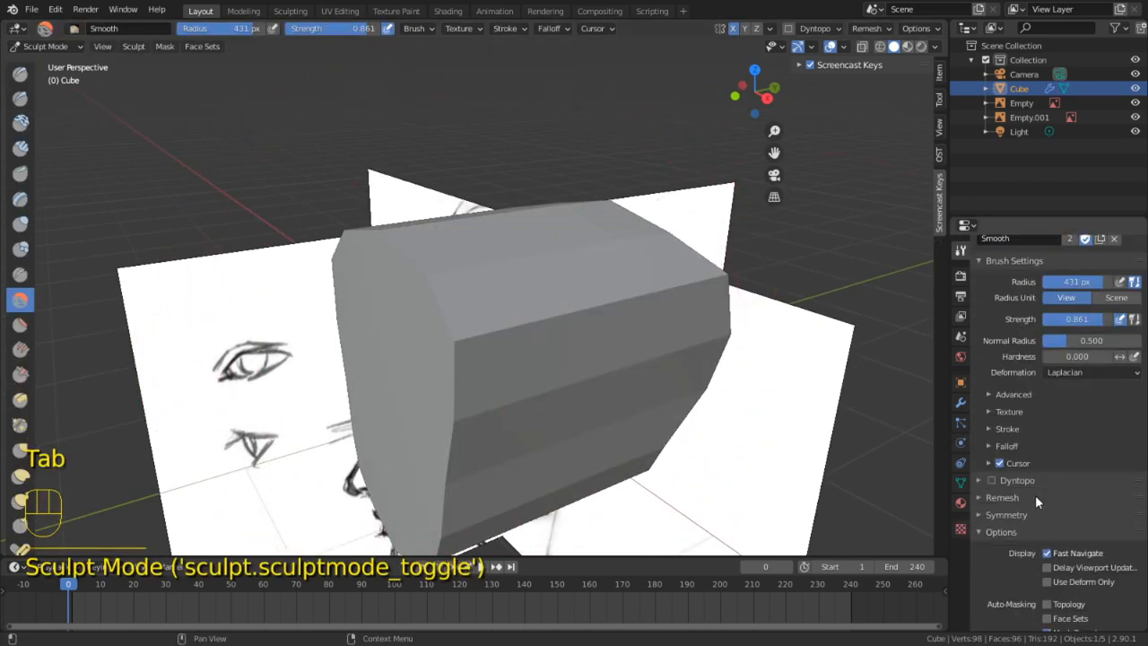
scroll(1070, 508, down, 3)
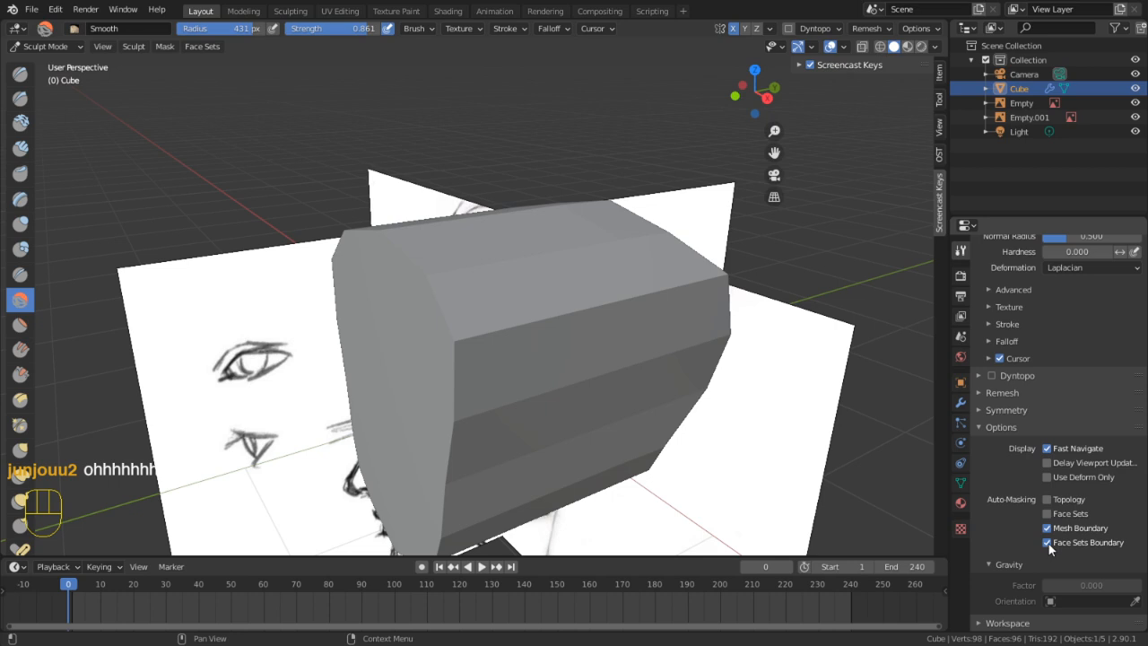
click(1047, 543)
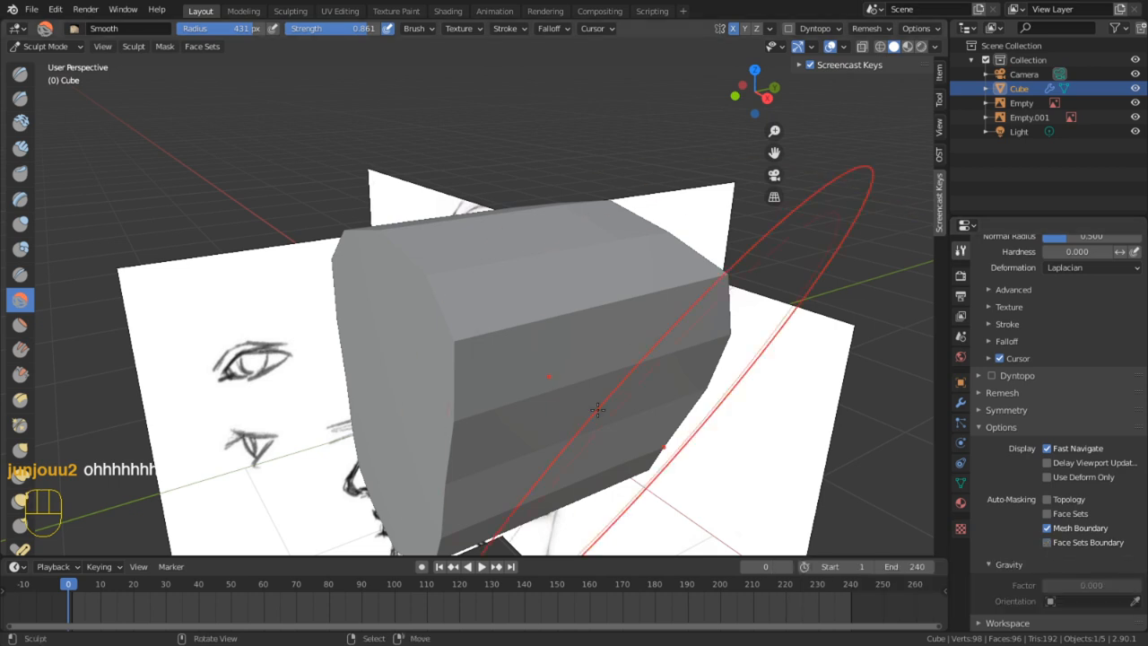
Disable Mesh Boundary auto-masking, testing a Smooth stroke on the block before and after, and undo both strokes
mouse_move(897, 350)
mouse_down()
mouse_move(415, 287)
mouse_move(526, 277)
mouse_move(699, 296)
mouse_up()
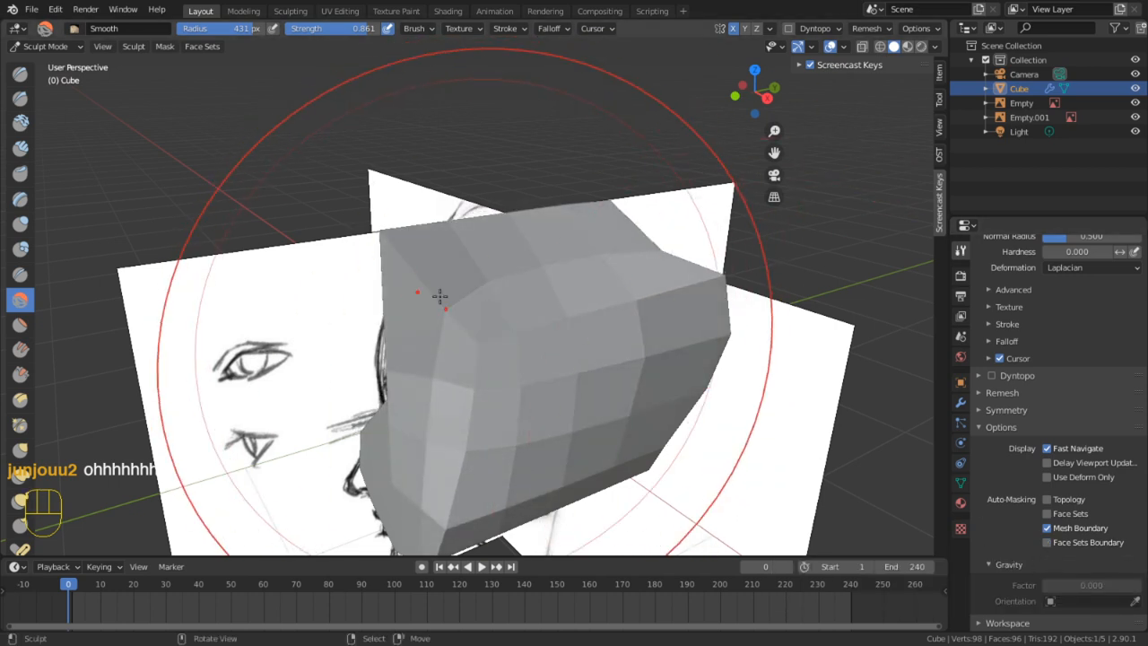
key(ctrl+z)
click(1046, 529)
drag(411, 315, 481, 256)
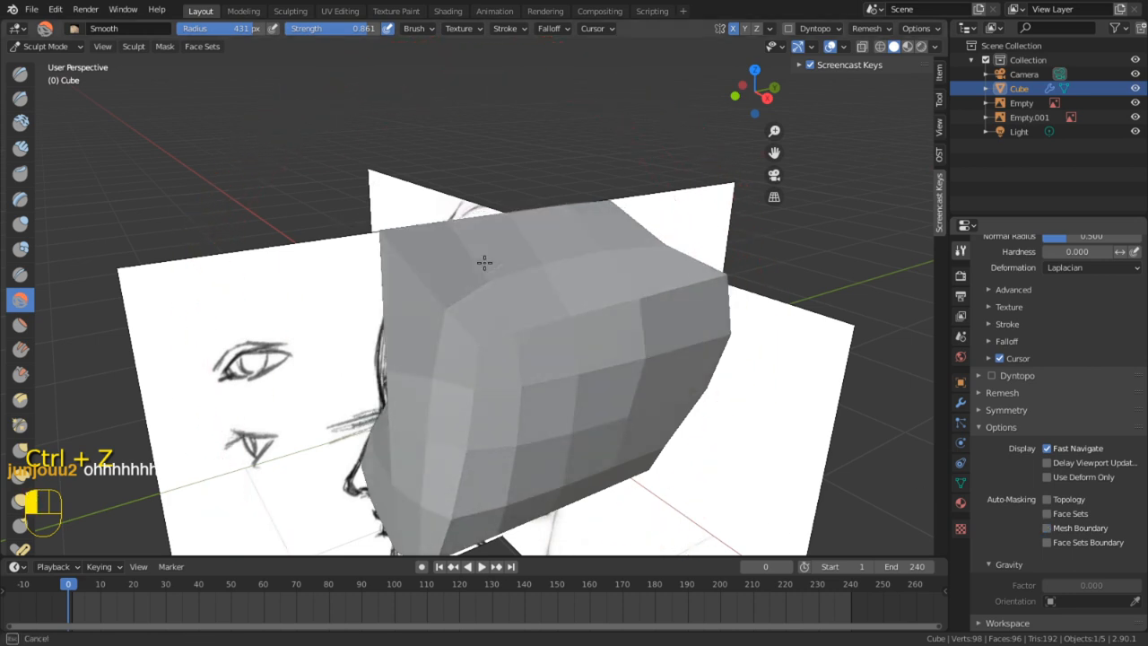
key(ctrl+z)
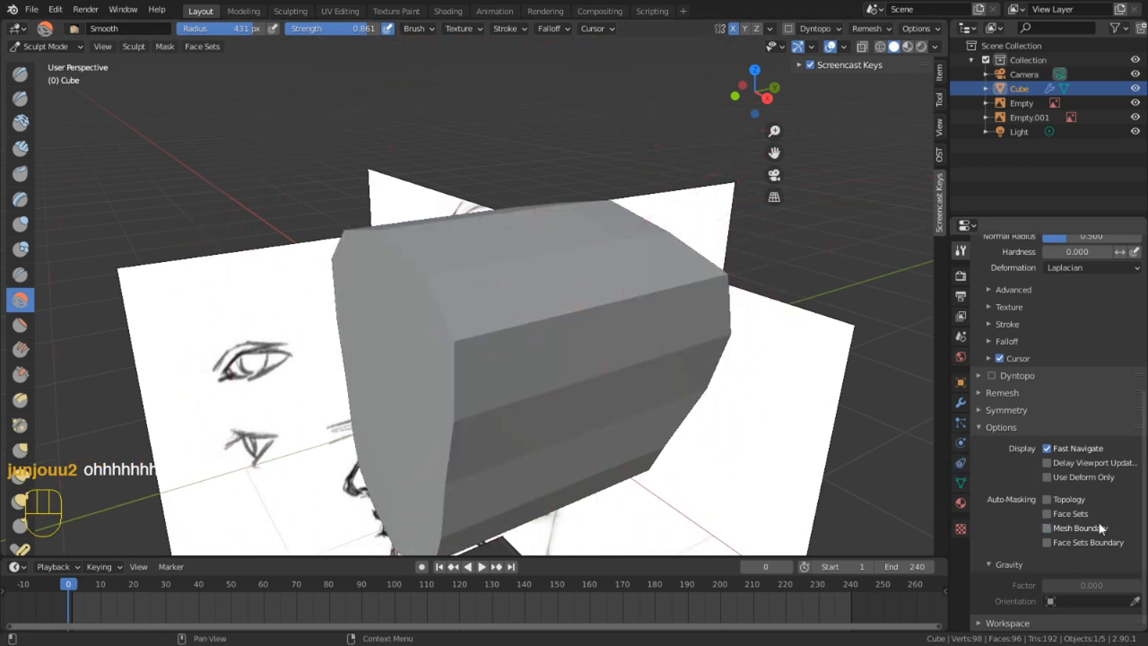
Try smoothing the block's front face without auto-masking, and undo the stroke
middle_drag(544, 347, 543, 308)
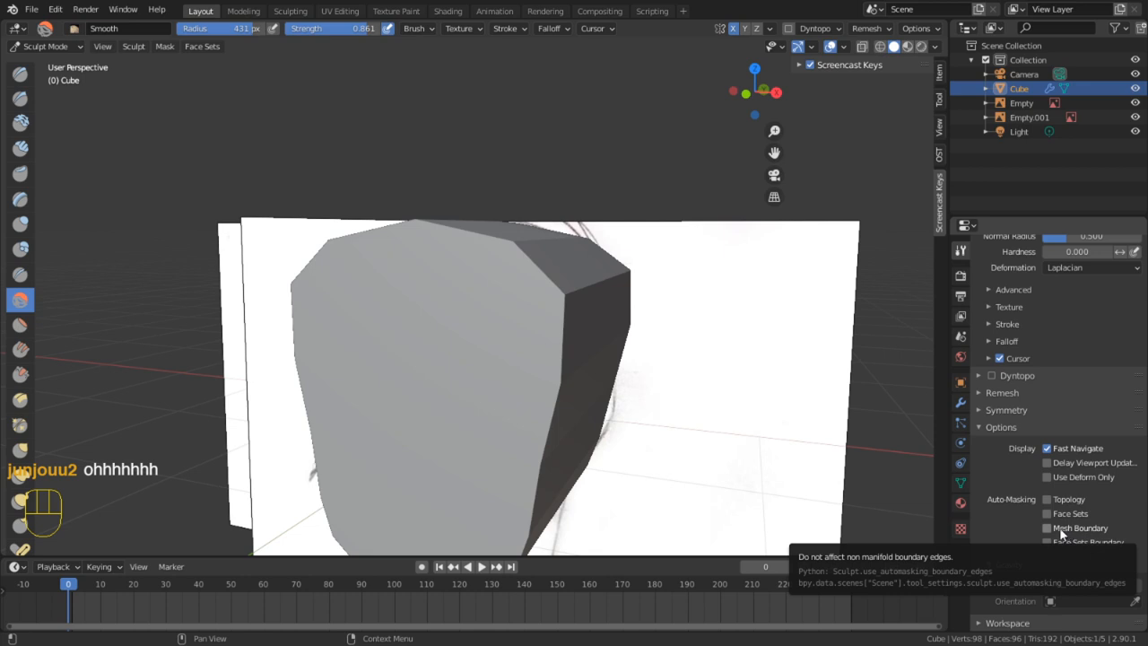
mouse_move(520, 286)
mouse_down()
mouse_move(469, 236)
mouse_move(419, 243)
mouse_move(503, 332)
mouse_up()
mouse_move(540, 364)
middle_down()
mouse_move(651, 357)
mouse_move(731, 368)
middle_up()
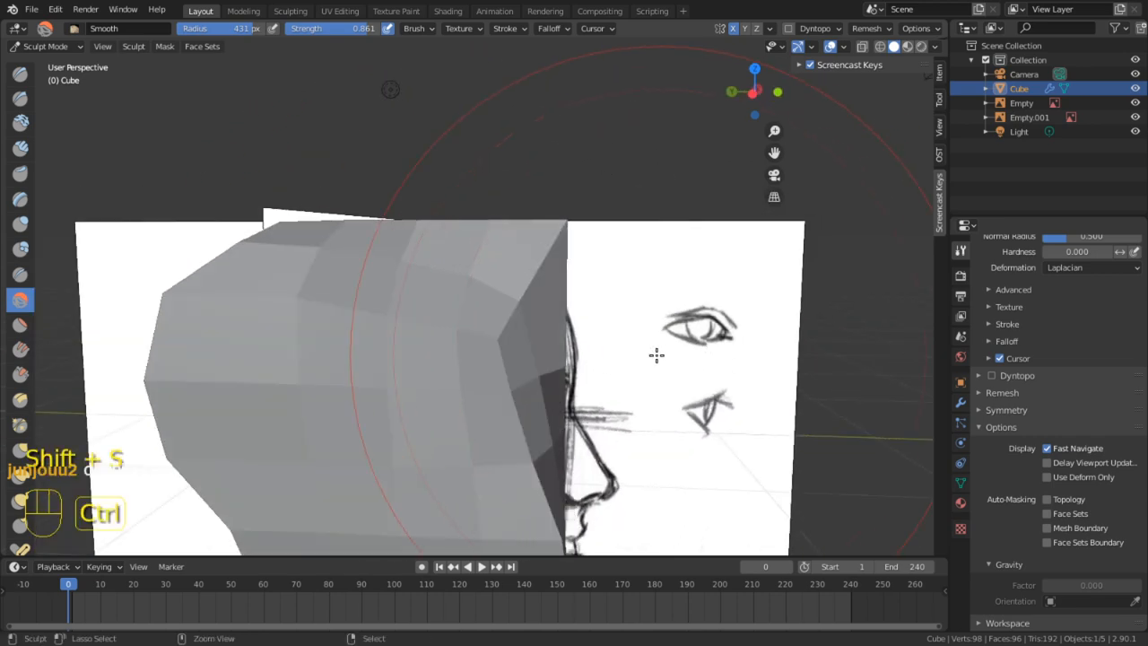
key(ctrl+z)
middle_drag(657, 355, 456, 362)
Show the block in the right orthographic view and activate the Grab brush in Sculpt Mode
key(Tab)
key(Tab)
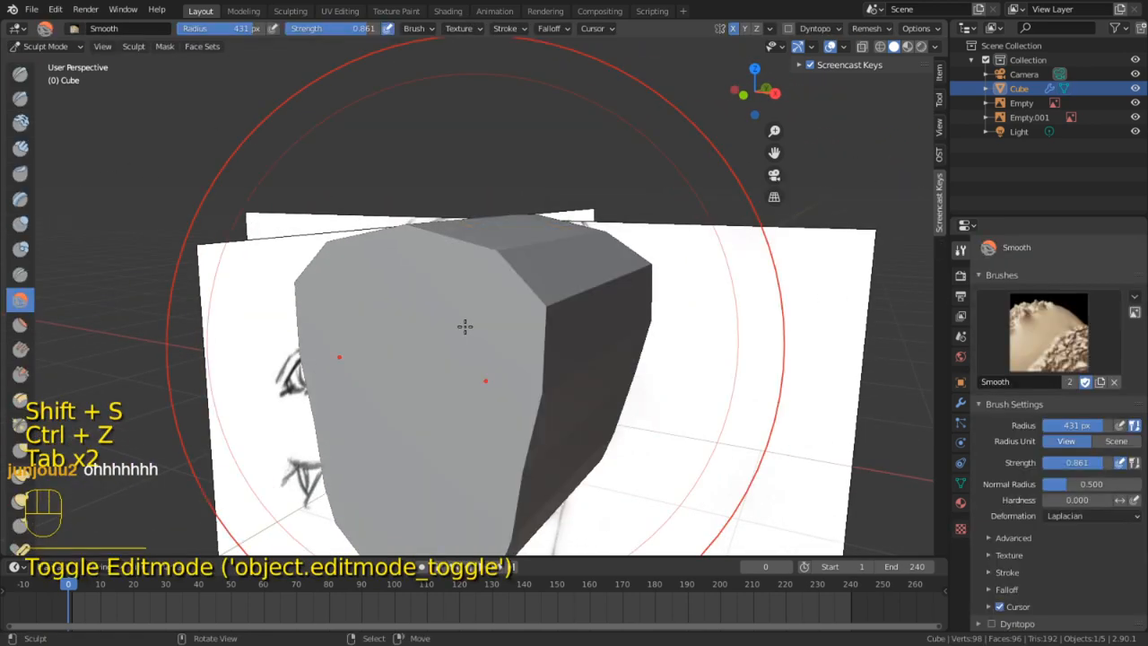
key(KP_3)
scroll(457, 320, up, 3)
key(g)
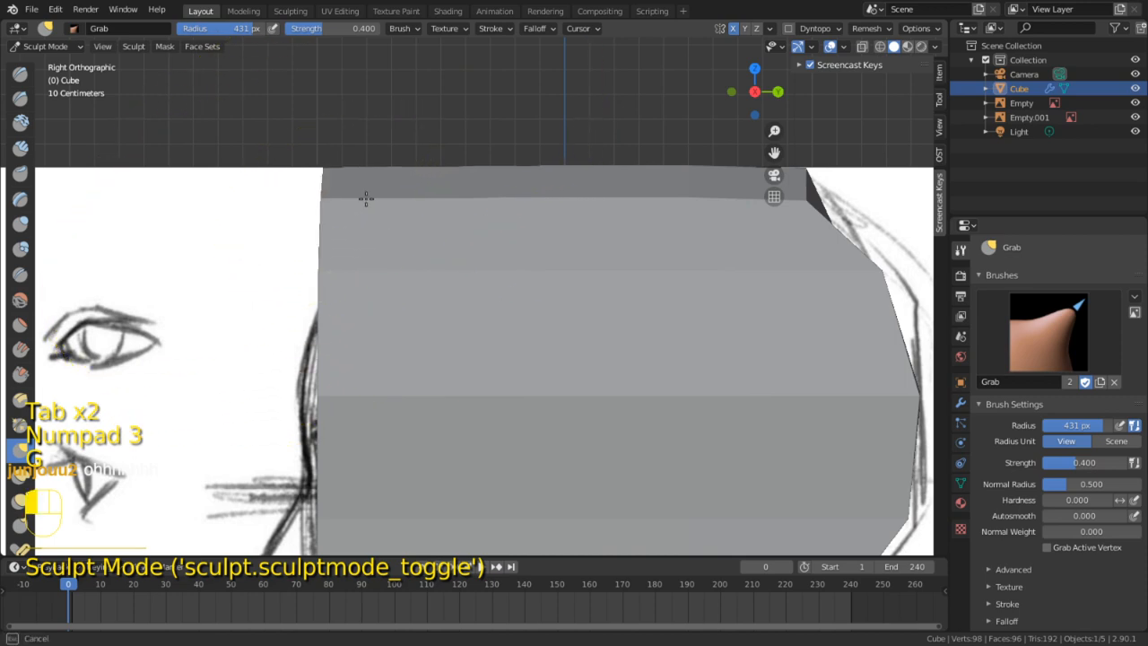
Try pulling the block's upper front corner with the Grab brush, and undo the changes
mouse_move(366, 198)
mouse_down()
mouse_move(532, 328)
mouse_move(565, 212)
mouse_move(440, 153)
mouse_up()
key(ctrl+z)
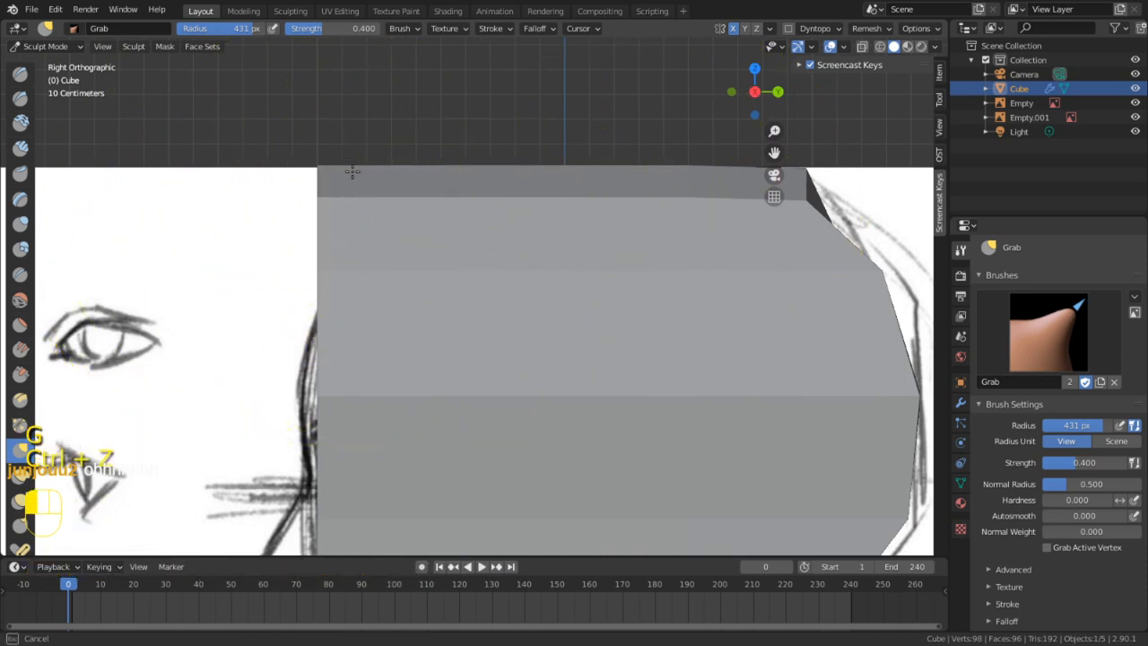
key(ctrl+z)
key(ctrl+z)
key(ctrl+z)
scroll(538, 329, down, 4)
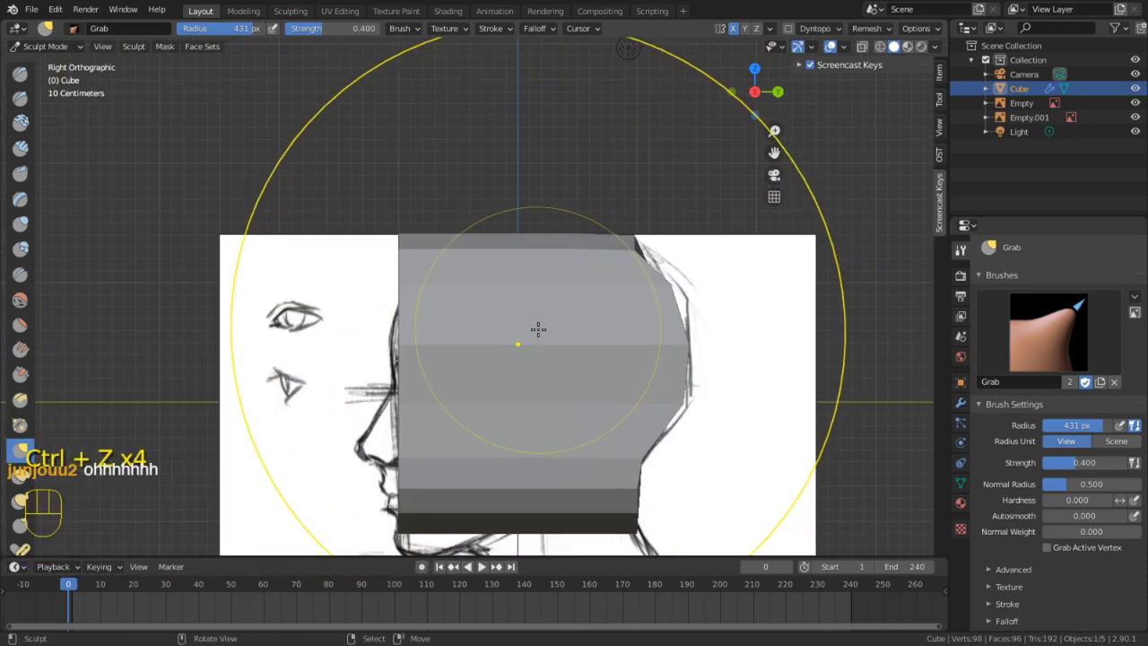
Collapse the Gravity and Options sections of the sculpt tool settings
mouse_move(713, 392)
middle_down()
mouse_move(735, 415)
mouse_move(613, 372)
mouse_move(744, 352)
middle_up()
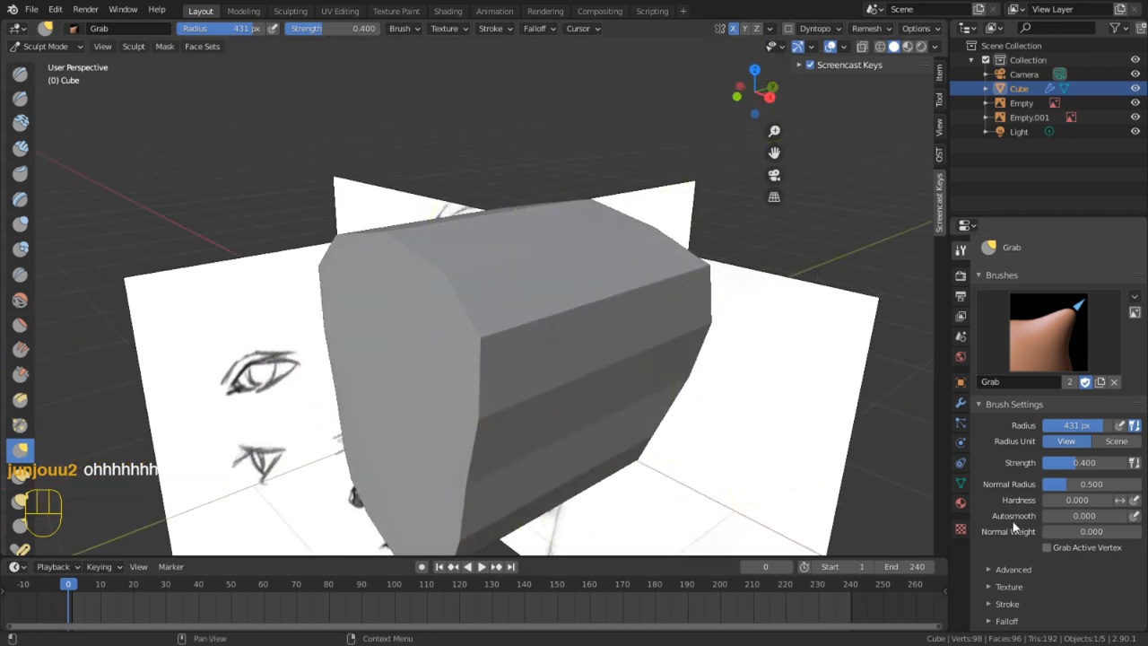
scroll(1086, 536, down, 8)
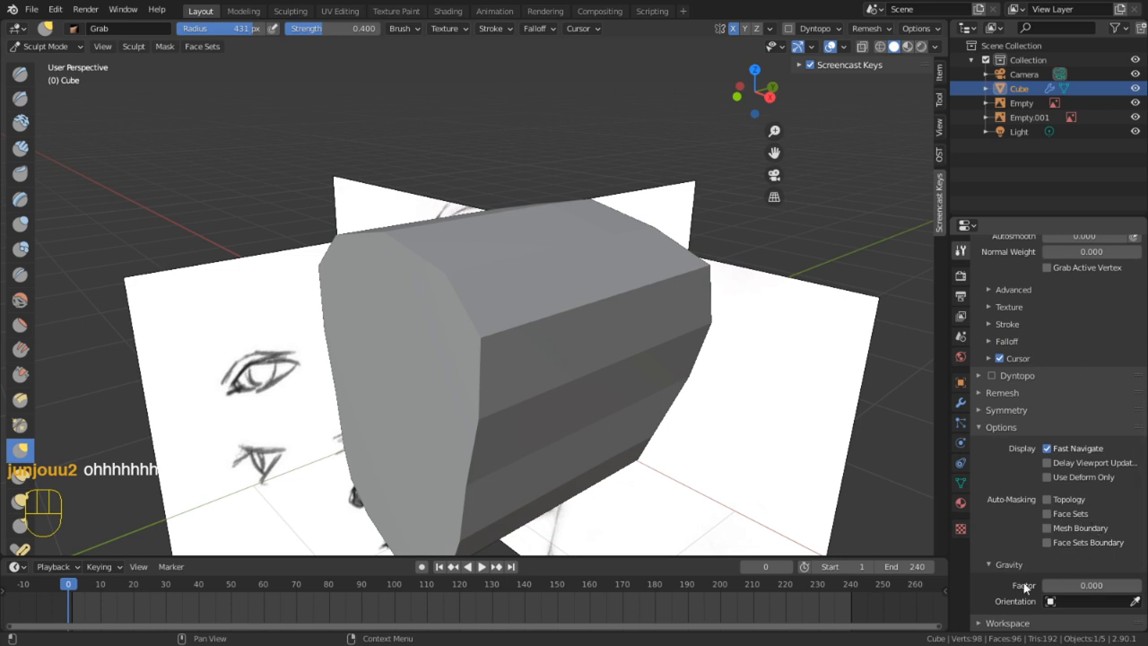
click(1007, 563)
click(1002, 464)
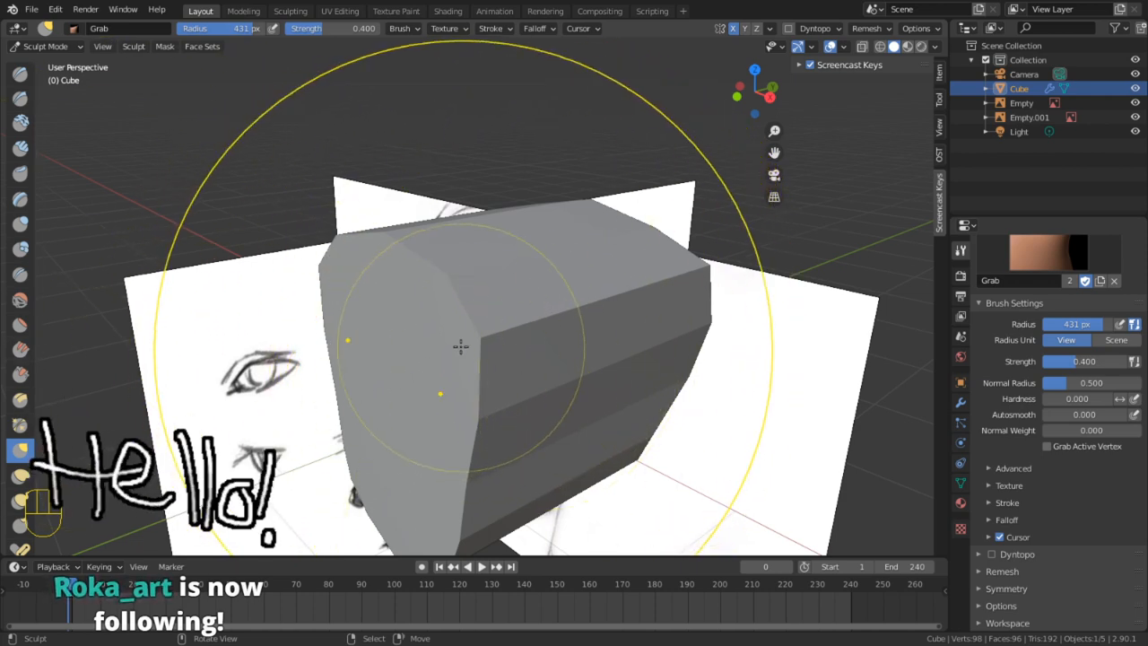
Turn on the Wireframe overlay for the head block in Sculpt Mode
key(KP_3)
scroll(418, 320, up, 1)
mouse_move(426, 356)
shift+middle_down()
mouse_move(418, 320)
mouse_move(573, 328)
shift+middle_up()
key(Tab)
key(Tab)
key(Tab)
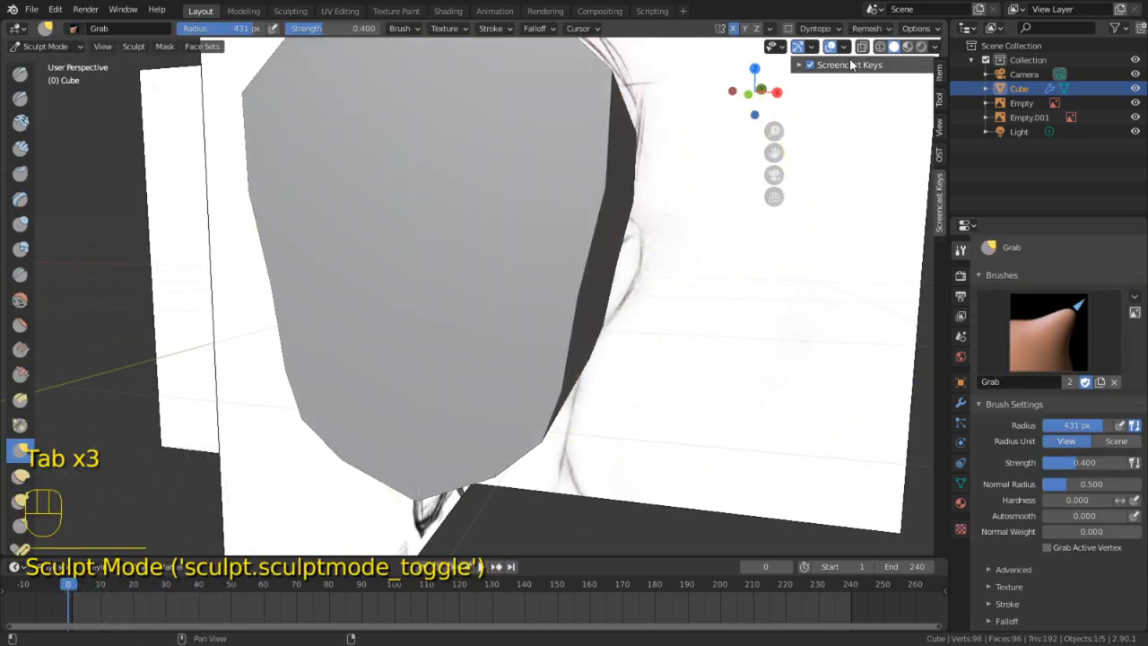
click(843, 47)
click(758, 288)
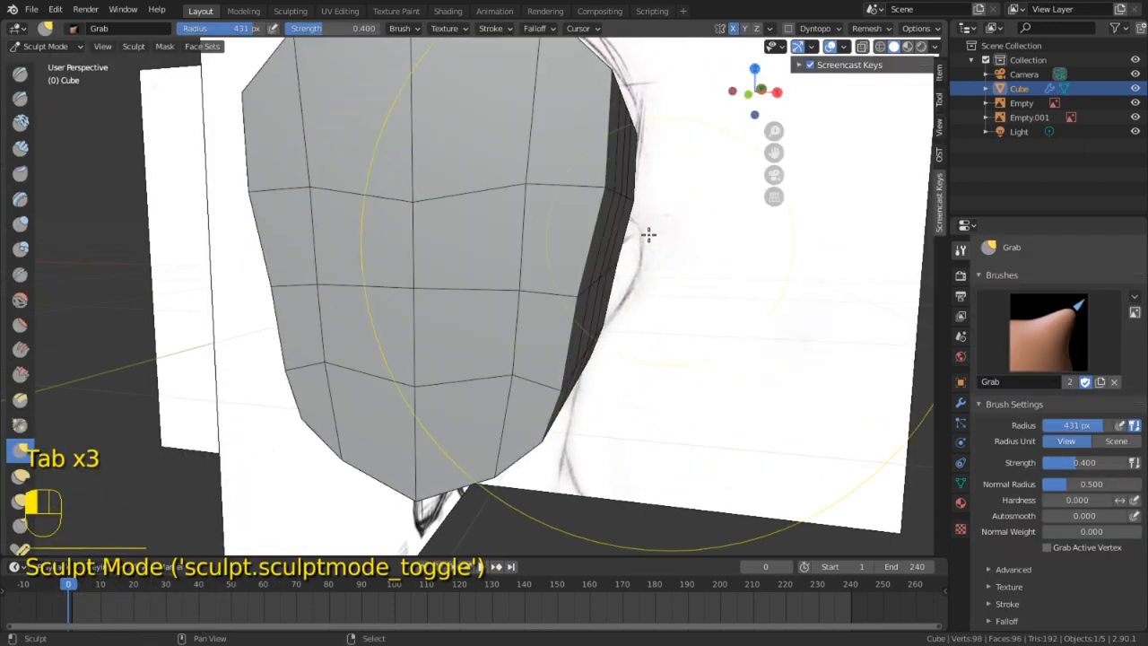
Pull the block's lower front down toward the sketched chin with the Grab brush in the right orthographic view
middle_drag(648, 233, 588, 285)
key(KP_3)
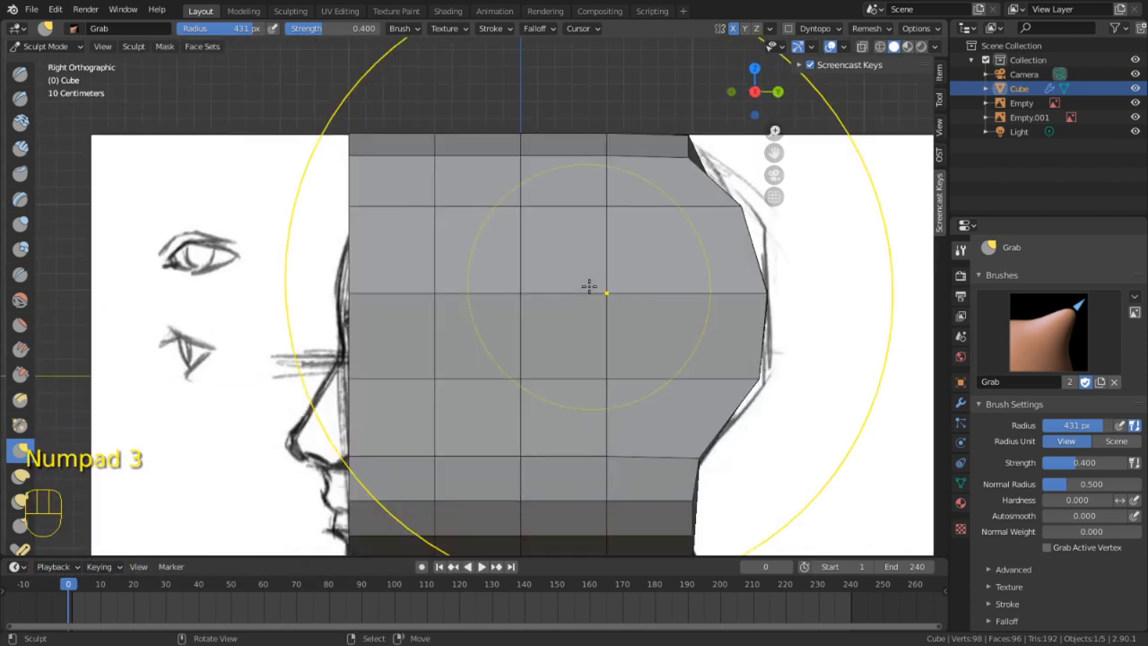
shift+middle_drag(489, 324, 509, 199)
mouse_move(433, 417)
mouse_down()
mouse_move(436, 456)
mouse_move(455, 485)
mouse_up()
Set the Grab radius to 130 px, refine the chin corner against the side sketch and smooth the jaw edge
key(f)
click(282, 479)
drag(409, 454, 419, 491)
mouse_move(461, 456)
shift+mouse_down()
mouse_move(469, 503)
mouse_move(510, 455)
shift+mouse_up()
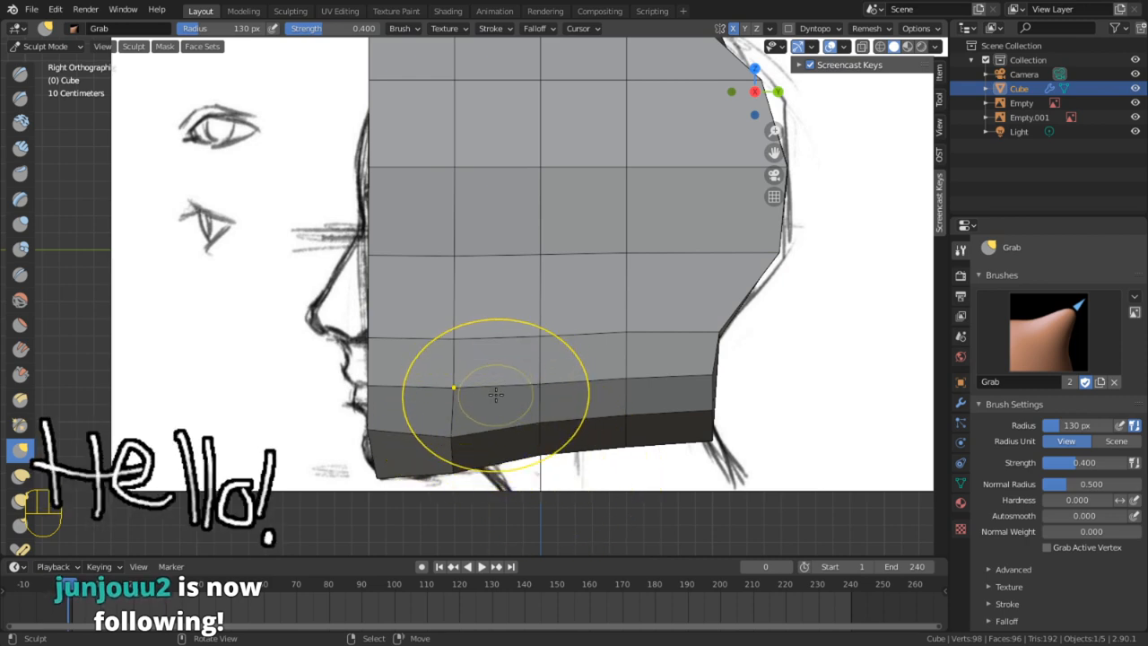
Set the Grab radius to 292 px and push the block's lower back inward to follow the sketched nape
key(f)
click(718, 375)
drag(683, 408, 610, 363)
shift+middle_drag(771, 203, 676, 279)
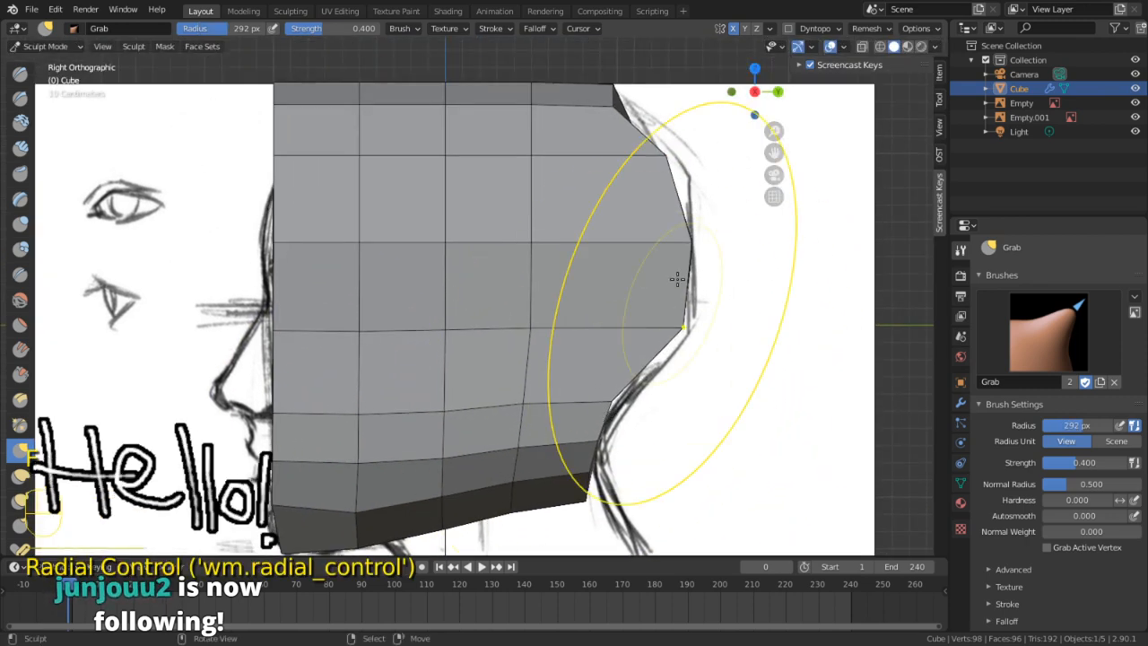
Pull the block's upper back edge and upper front corner down with the Grab brush to follow the sketched crown and forehead
drag(624, 78, 620, 99)
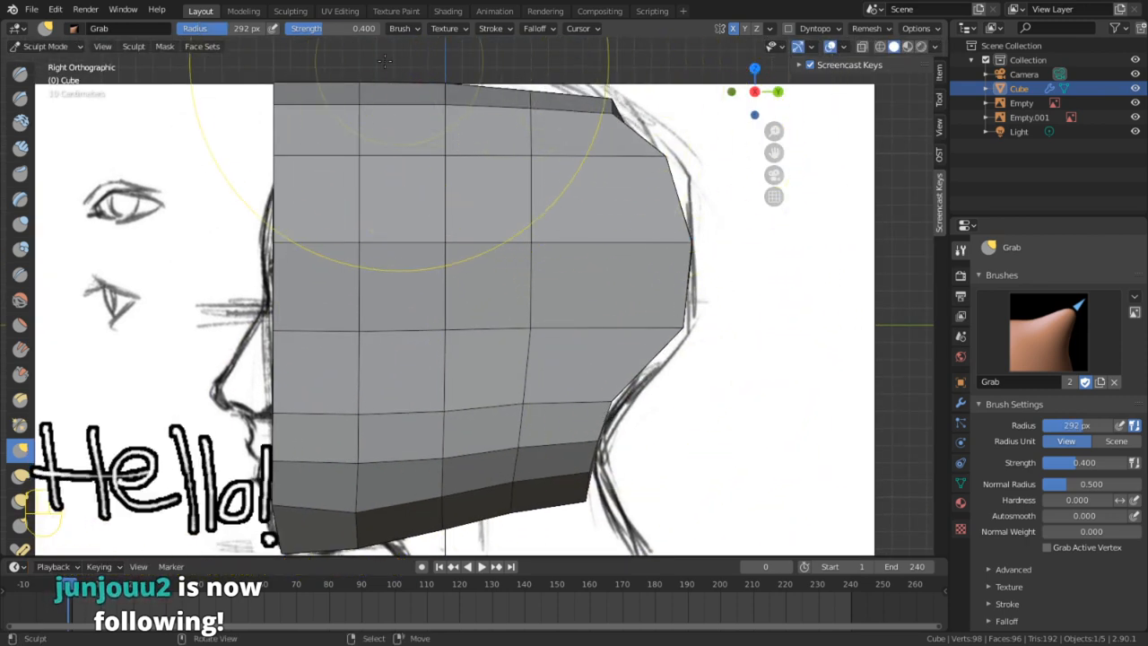
drag(348, 85, 344, 110)
drag(259, 97, 271, 114)
drag(273, 101, 294, 135)
Set the Grab radius to 187 px and pull the upper forehead toward the side sketch's curve
mouse_move(305, 147)
shift+middle_down()
mouse_move(335, 208)
mouse_move(398, 206)
mouse_move(329, 174)
mouse_move(317, 212)
shift+middle_up()
key(f)
click(273, 192)
mouse_move(302, 263)
middle_down()
mouse_move(331, 200)
mouse_move(403, 259)
mouse_move(318, 271)
mouse_move(329, 259)
mouse_move(311, 220)
middle_up()
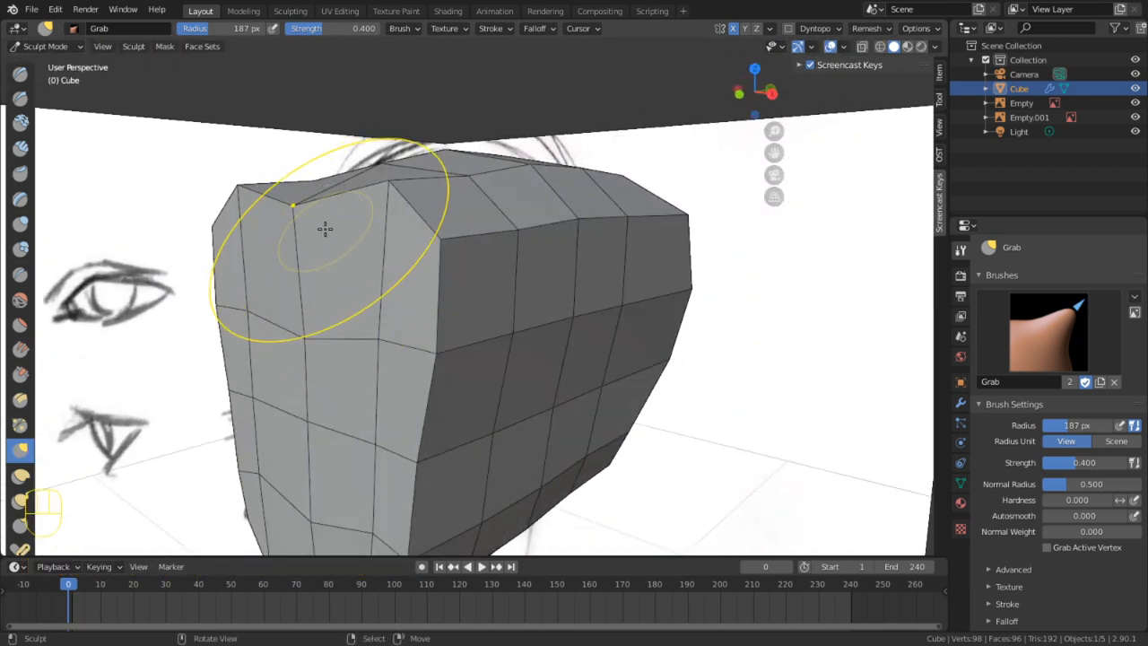
key(KP_3)
drag(295, 206, 381, 239)
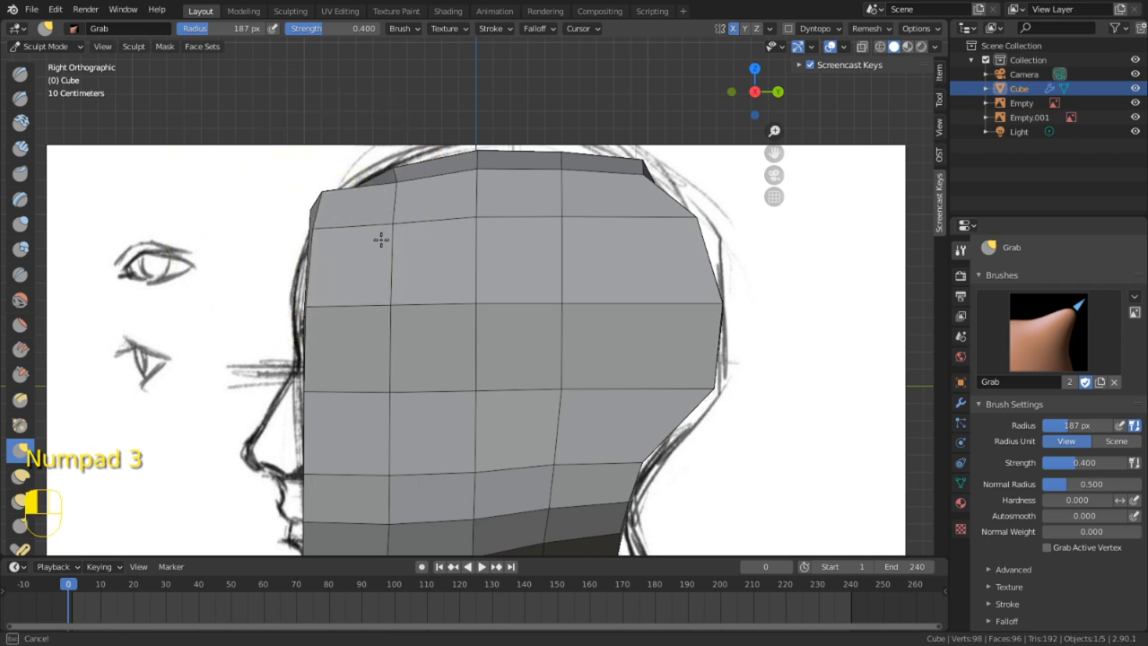
Grab the brow and hairline points near the face's centre line and fit them to the forehead profile
middle_drag(409, 254, 294, 317)
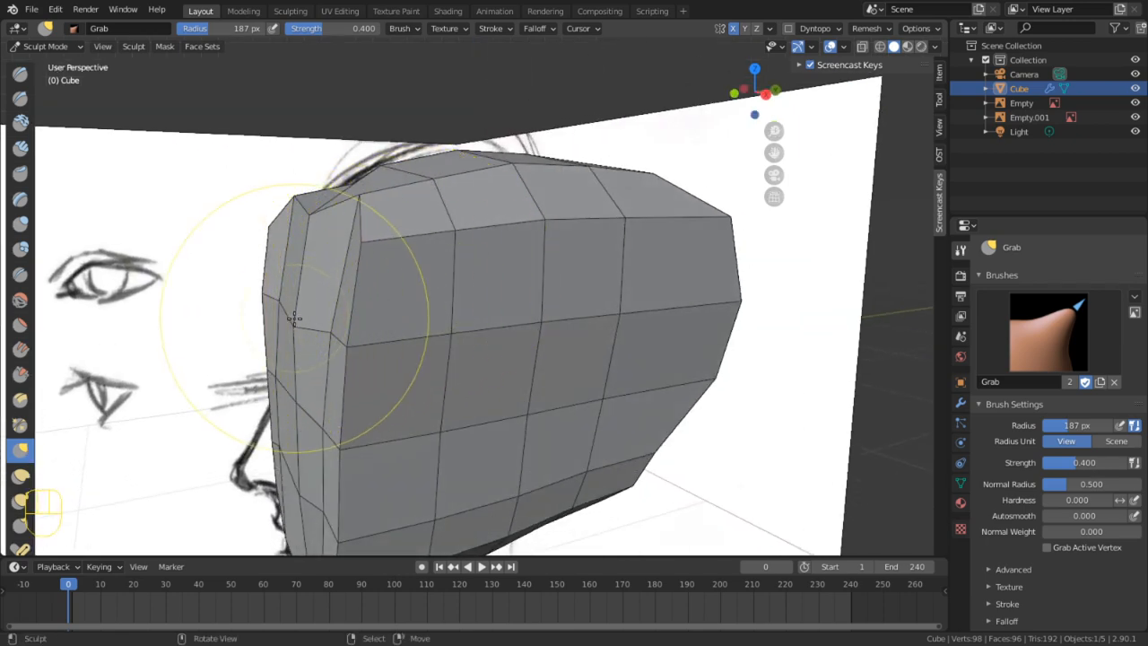
drag(284, 323, 283, 326)
key(KP_3)
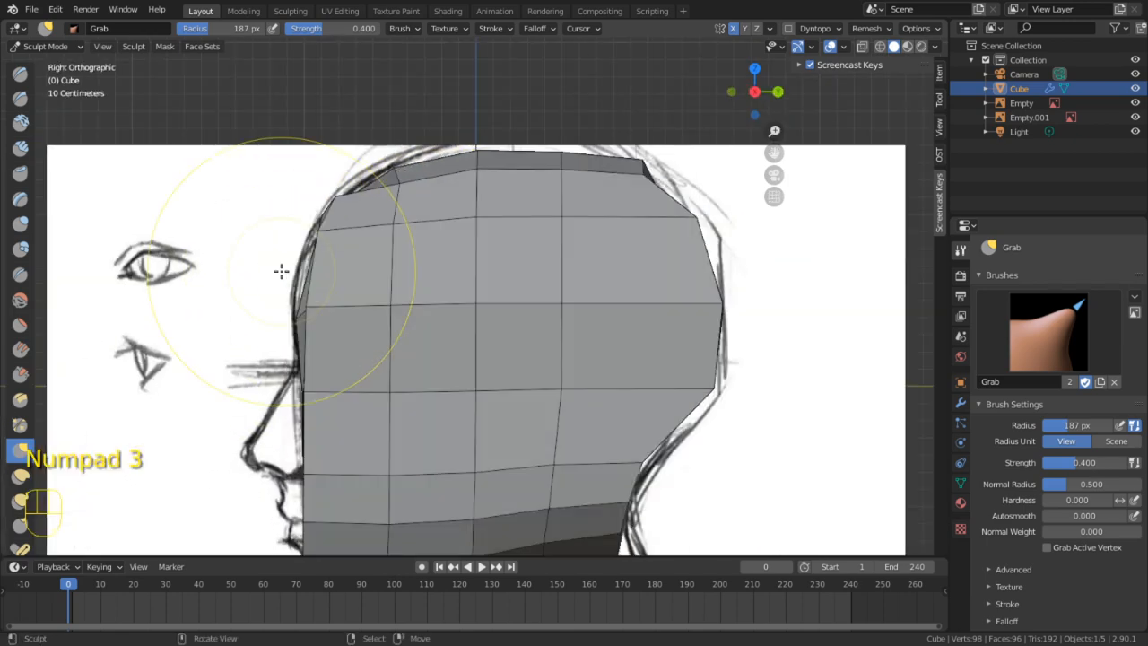
shift+middle_drag(331, 295, 403, 284)
scroll(375, 301, up, 2)
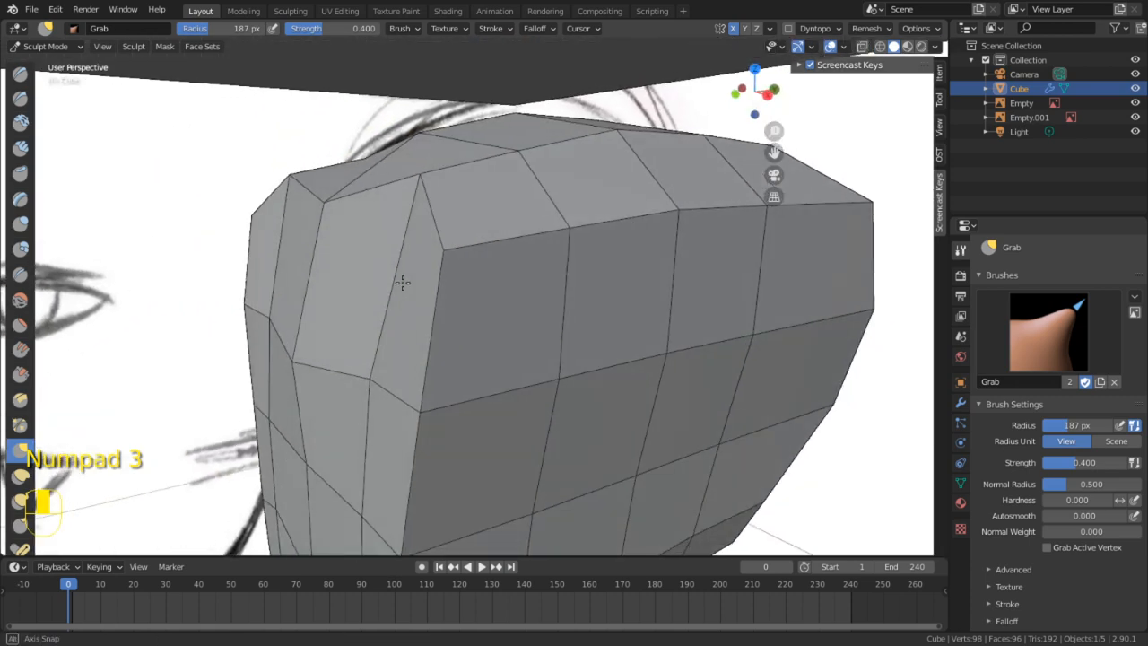
drag(333, 232, 304, 212)
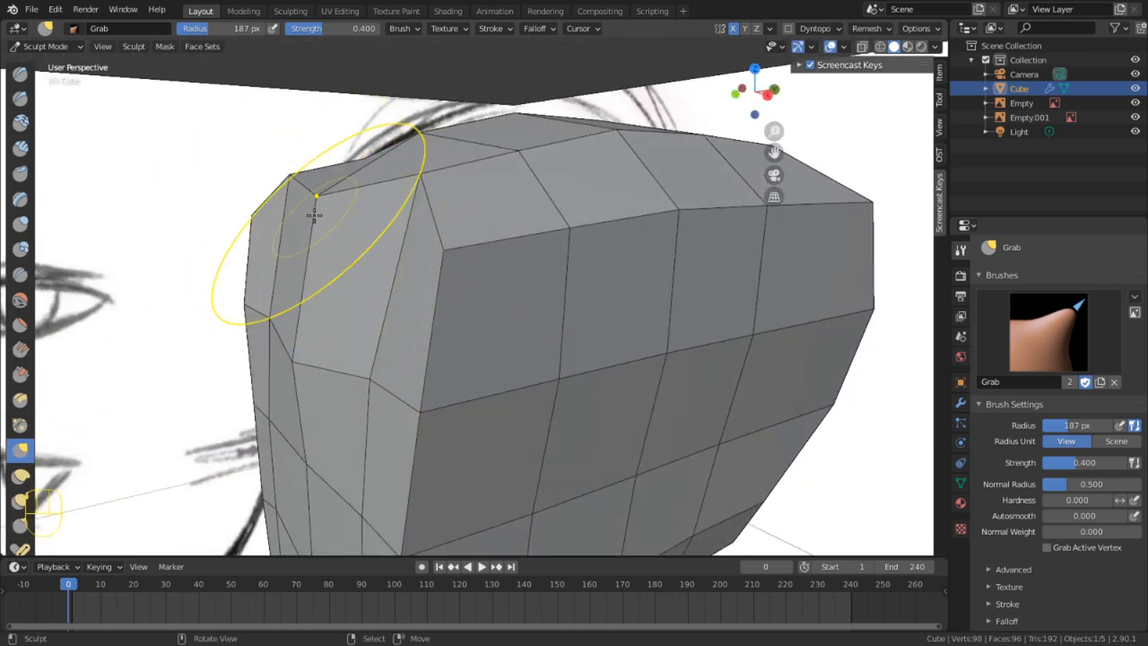
key(KP_3)
In Edit Mode, move the centre-line vertex at the nose bridge onto the sketched profile in the right orthographic view
mouse_move(386, 260)
shift+middle_down()
mouse_move(471, 256)
mouse_move(421, 148)
mouse_move(454, 302)
mouse_move(443, 310)
mouse_move(460, 344)
shift+middle_up()
key(Tab)
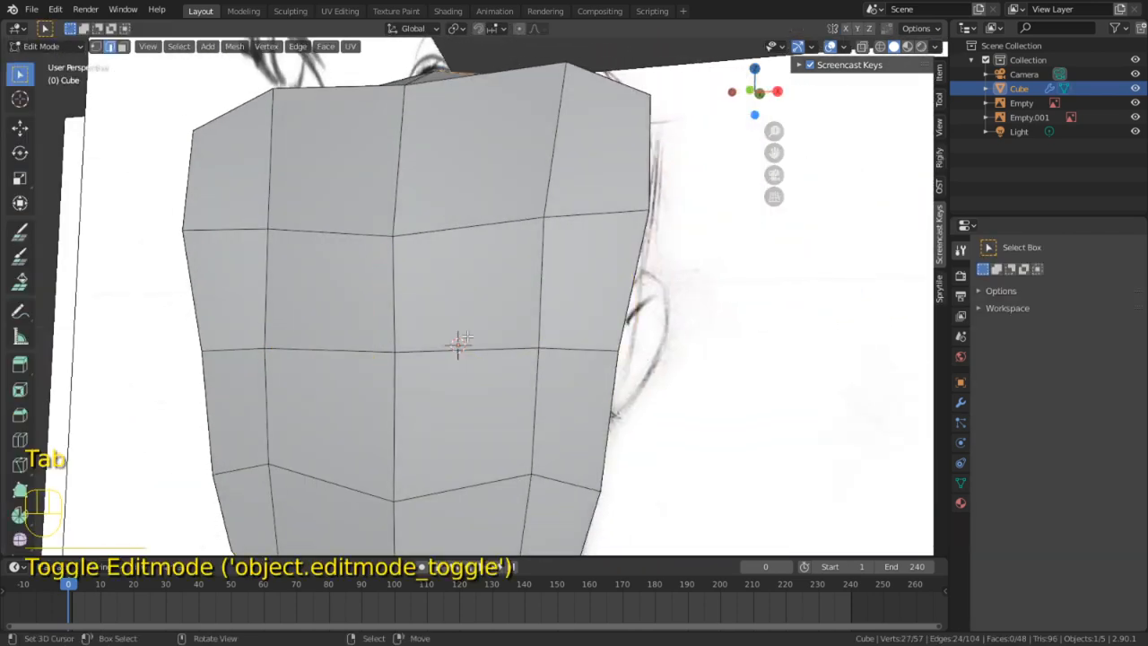
key(1)
click(399, 381)
key(KP_3)
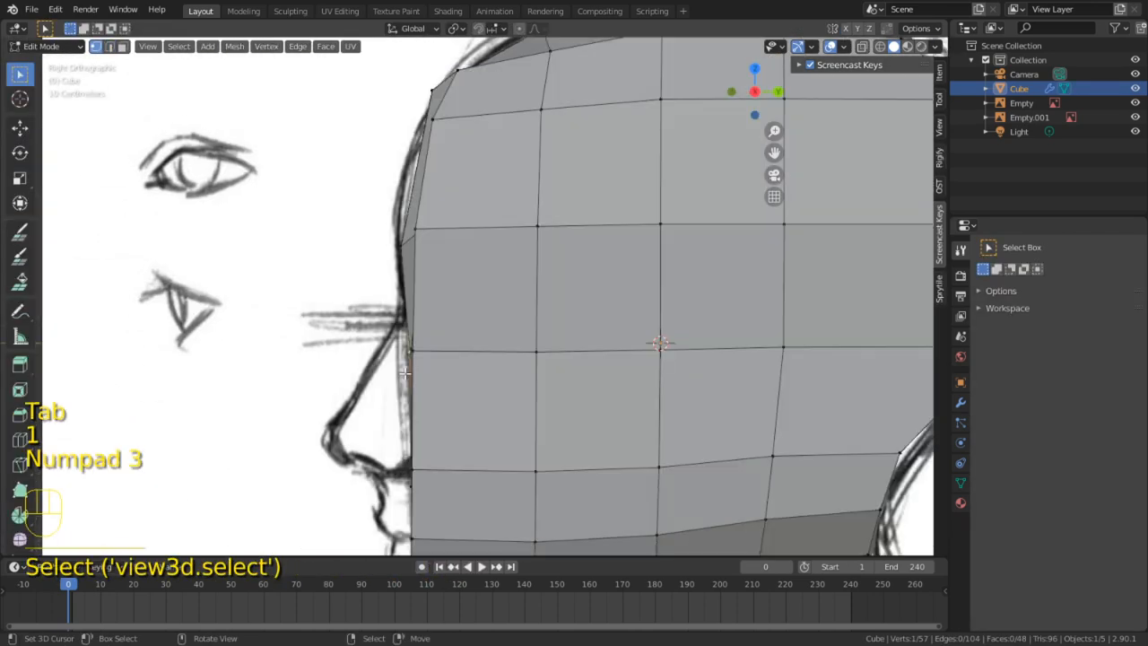
key(g)
click(433, 87)
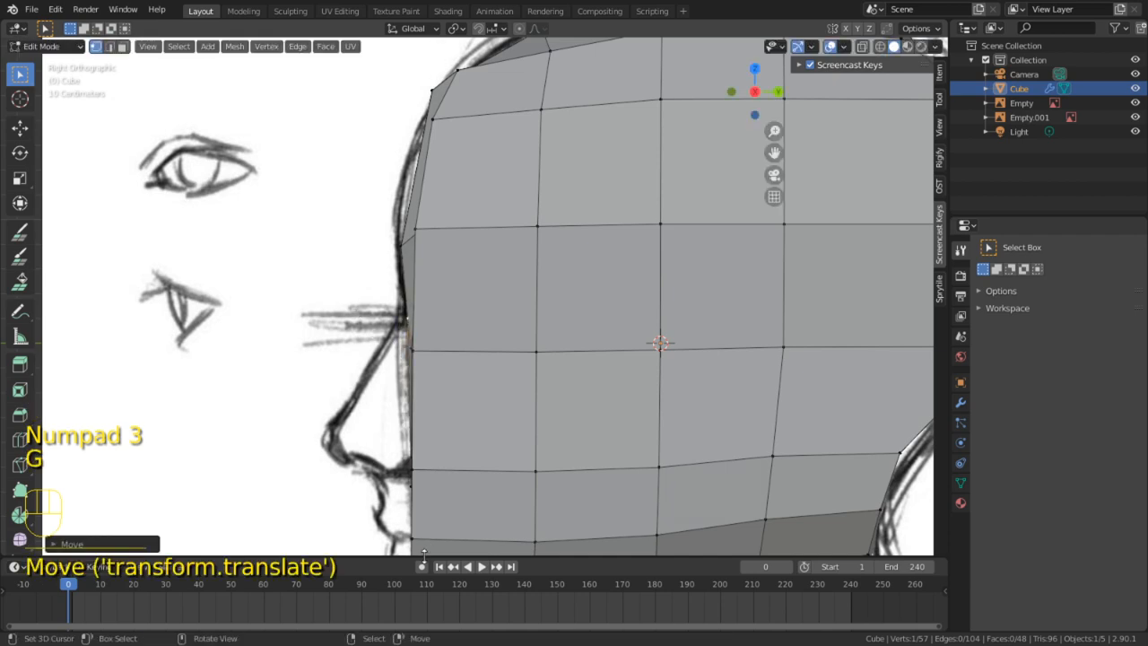
Adjust the centre-line vertex at the nose base and rip-fill it forward to the sketched nose tip
middle_drag(447, 451, 493, 458)
right_click(390, 498)
key(g)
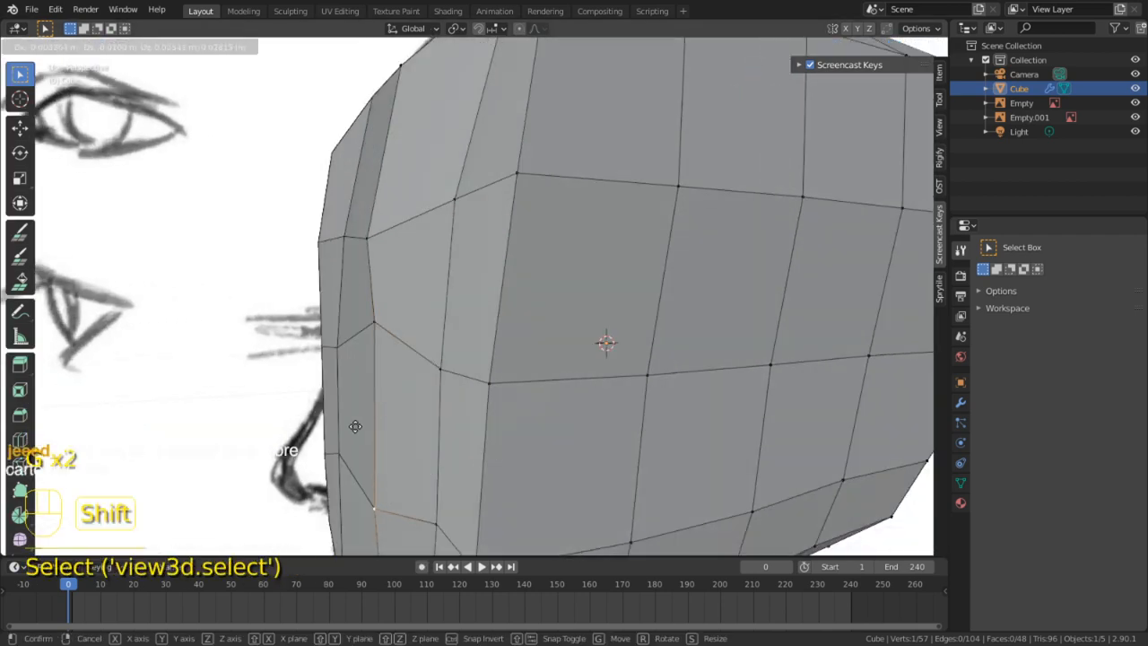
click(353, 425)
key(KP_3)
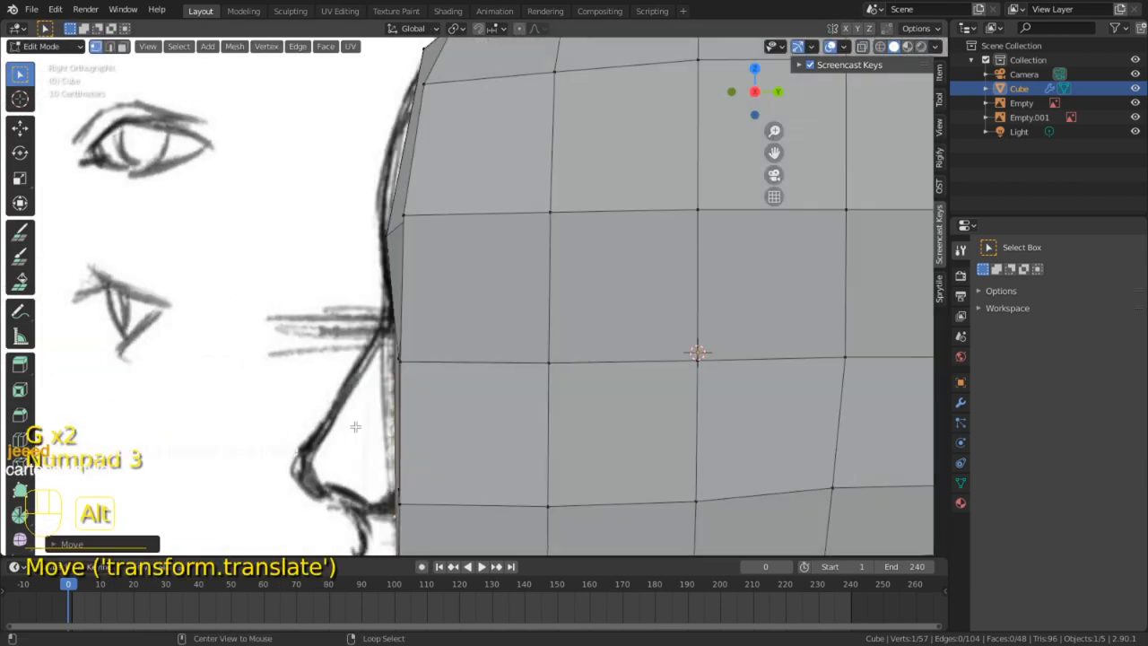
key(alt+v)
click(245, 379)
Show the head as wireframe in the front view and add a vertical loop cut midway between the centre line and next edge loop
middle_drag(246, 380, 531, 377)
scroll(462, 364, down, 3)
scroll(531, 377, up, 3)
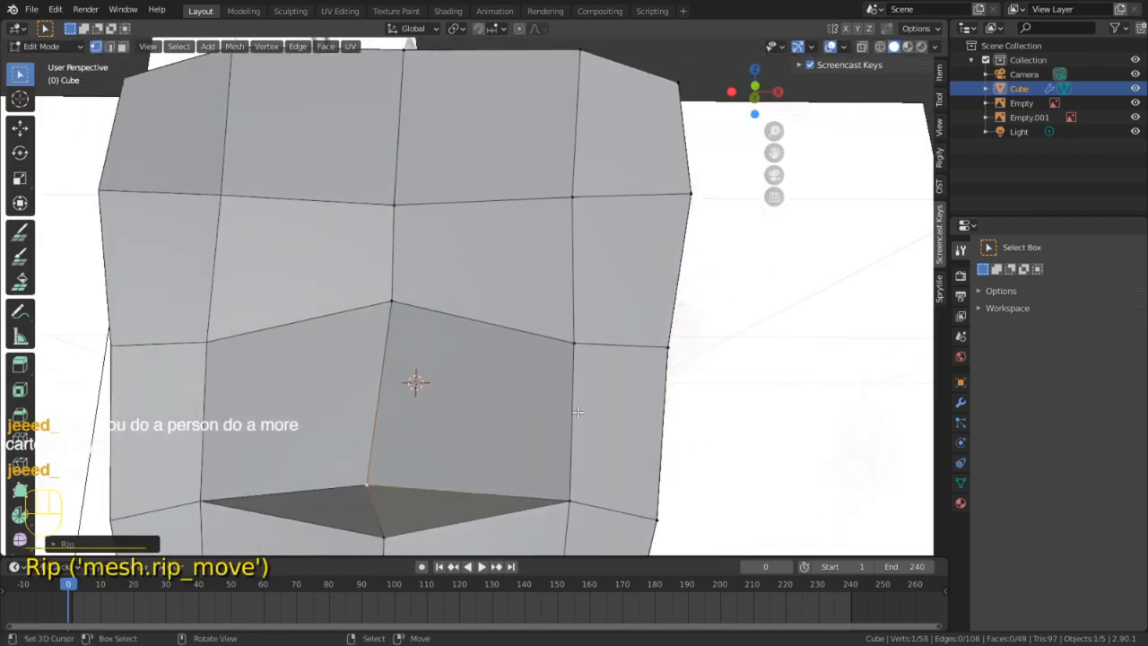
key(KP_1)
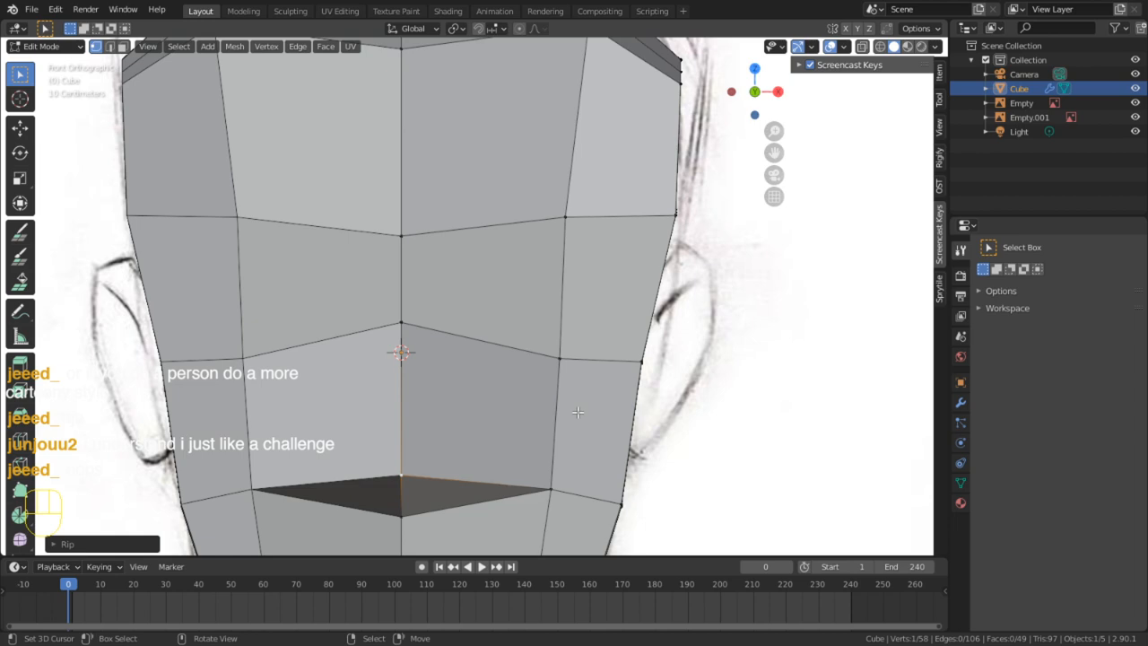
scroll(664, 289, down, 4)
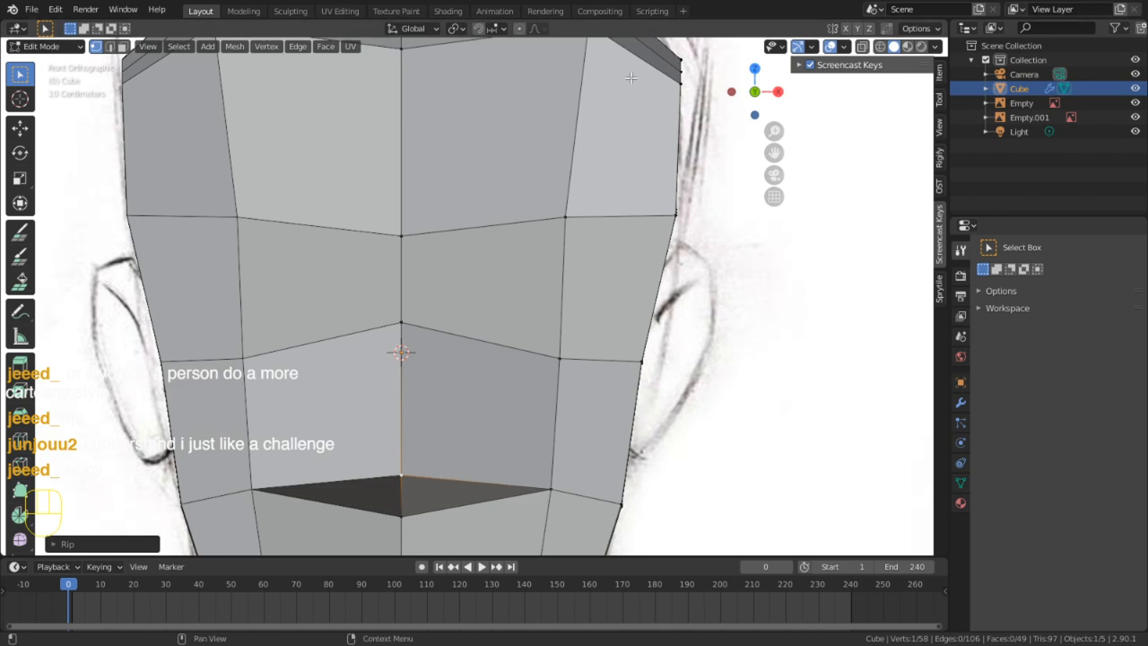
key(shift+z)
scroll(539, 340, up, 2)
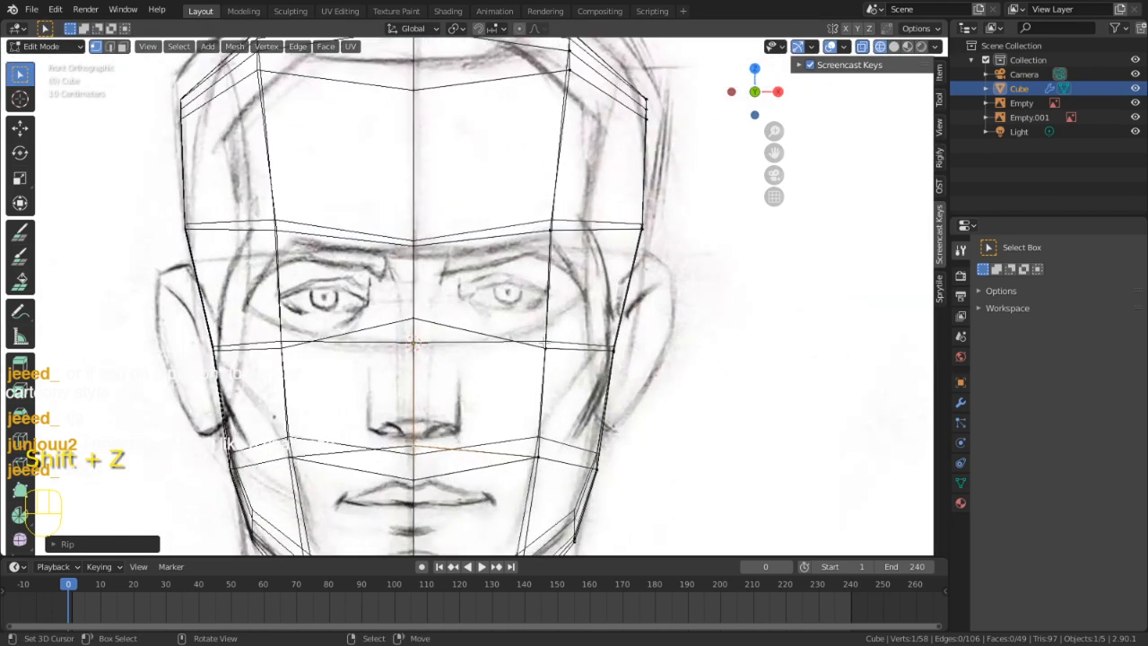
scroll(514, 207, up, 1)
key(ctrl+r)
click(517, 100)
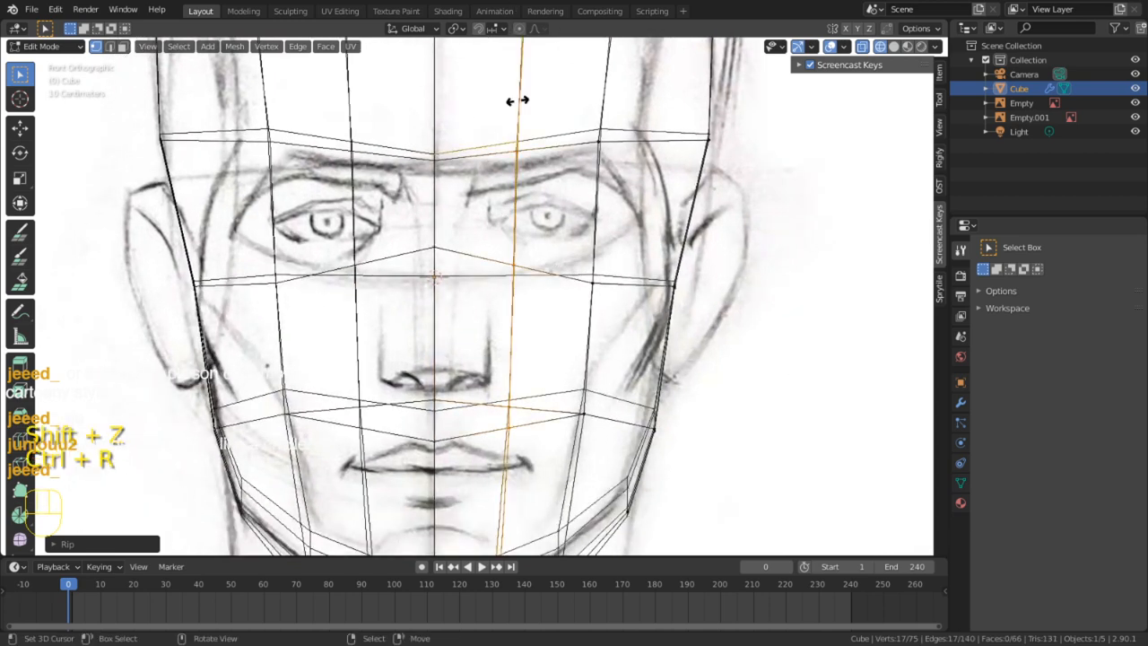
click(517, 103)
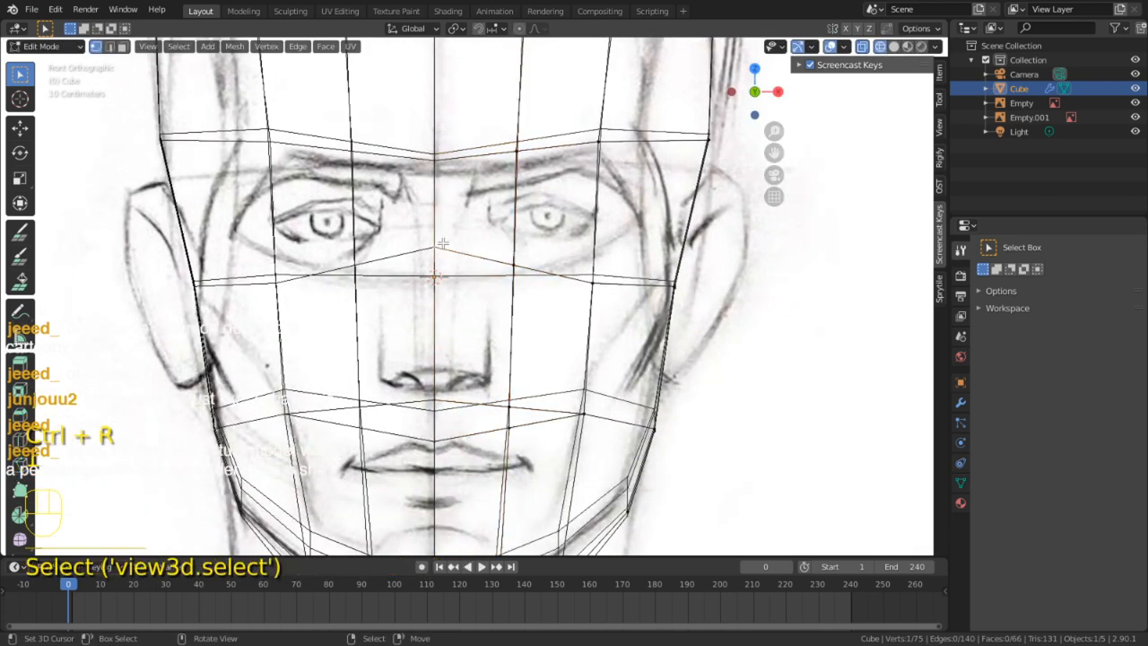
Move the new loop's vertices beside the nose bridge and nostril inward to the sketched nose width, restoring solid shading
click(513, 266)
key(g)
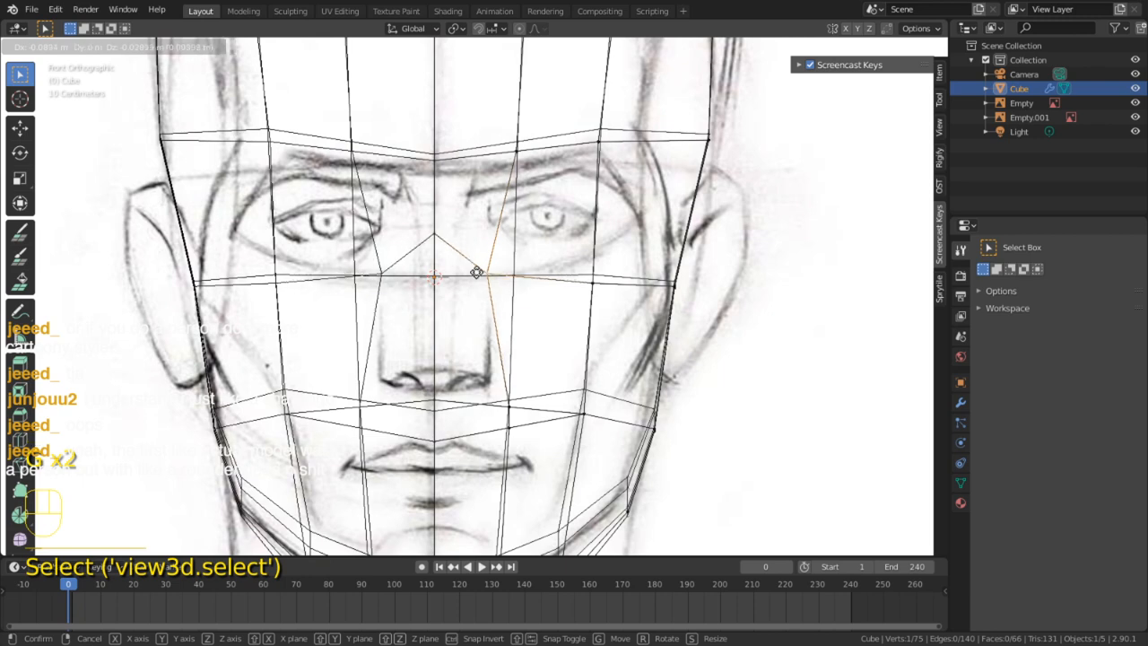
click(485, 269)
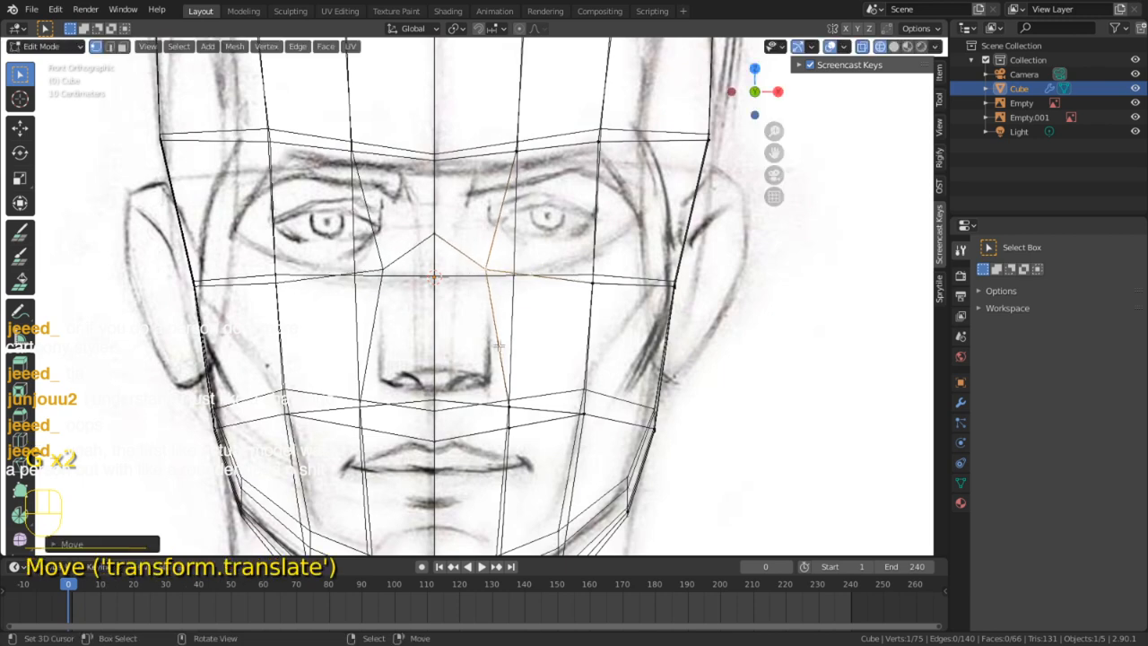
click(893, 48)
click(508, 406)
key(g)
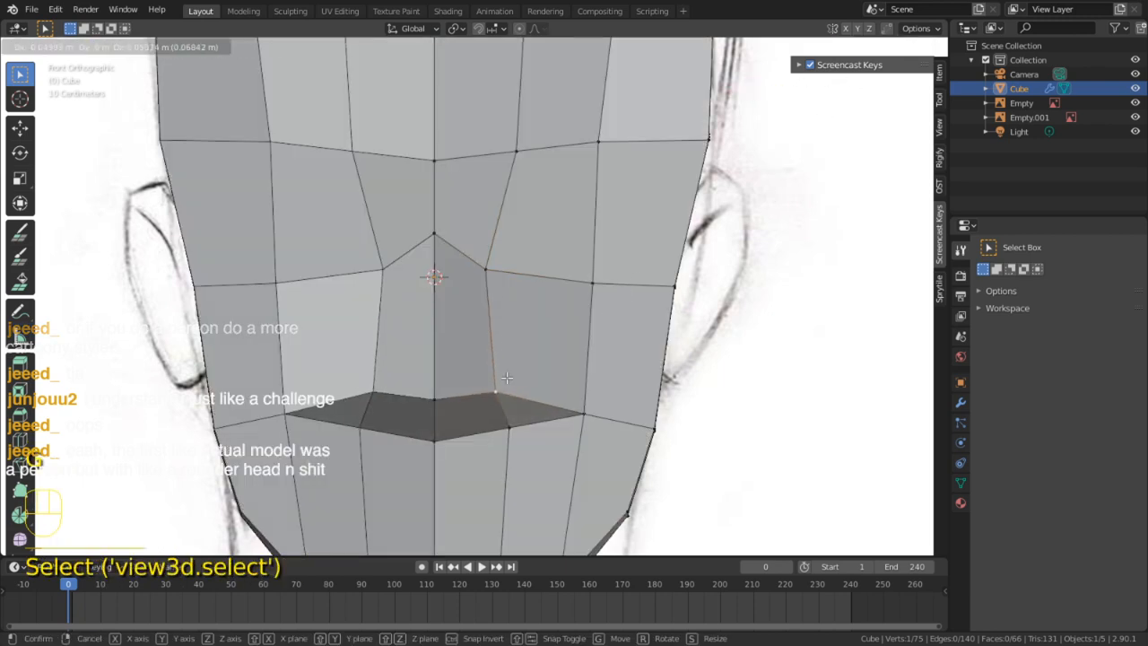
click(494, 392)
Move the vertex below the nostril inward and pull the nostril's side vertex forward from the face
click(509, 427)
key(g)
click(477, 421)
middle_drag(477, 422, 557, 405)
key(g)
click(377, 392)
key(KP_3)
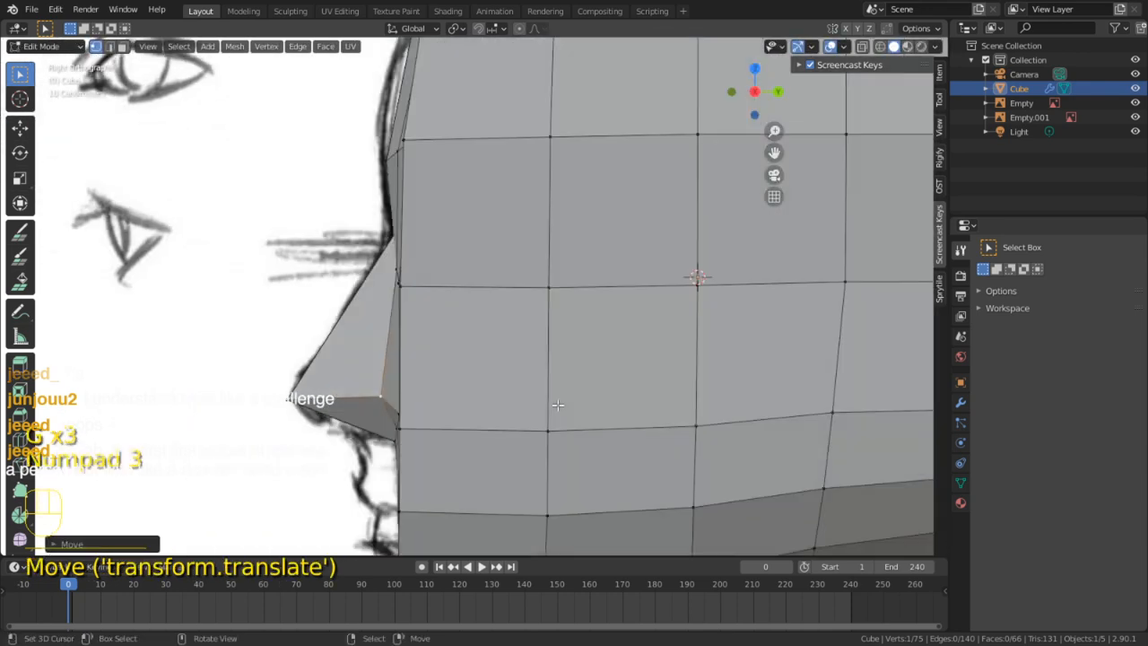
In Sculpt Mode, set the Smooth brush to radius 136 px and strength 0.182, and smooth the forehead's corners
key(KP_1)
scroll(581, 438, down, 4)
middle_drag(510, 466, 462, 475)
middle_drag(546, 201, 499, 210)
key(Tab)
key(shift+s)
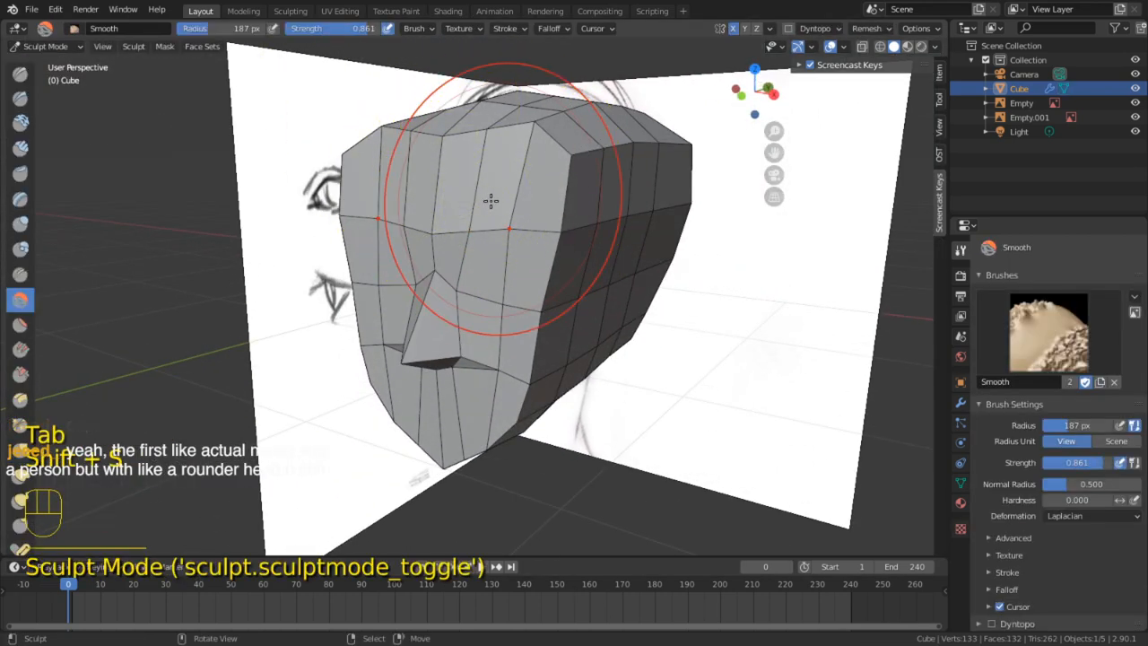
key(shift+f)
click(523, 153)
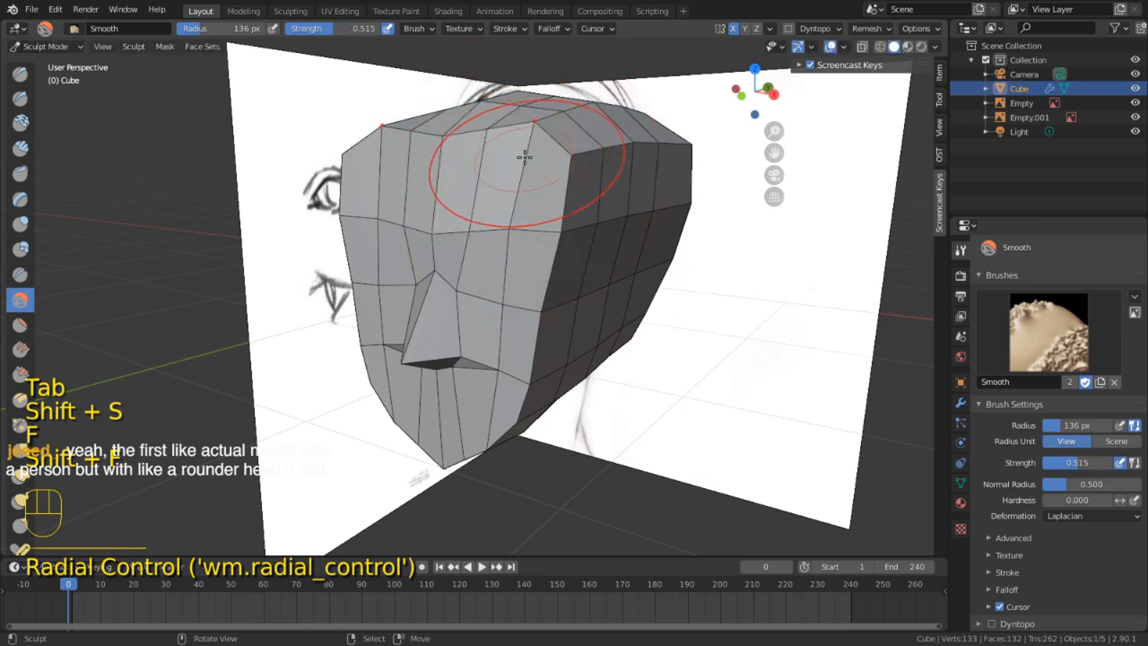
key(shift+f)
click(517, 148)
key(f)
drag(517, 148, 588, 169)
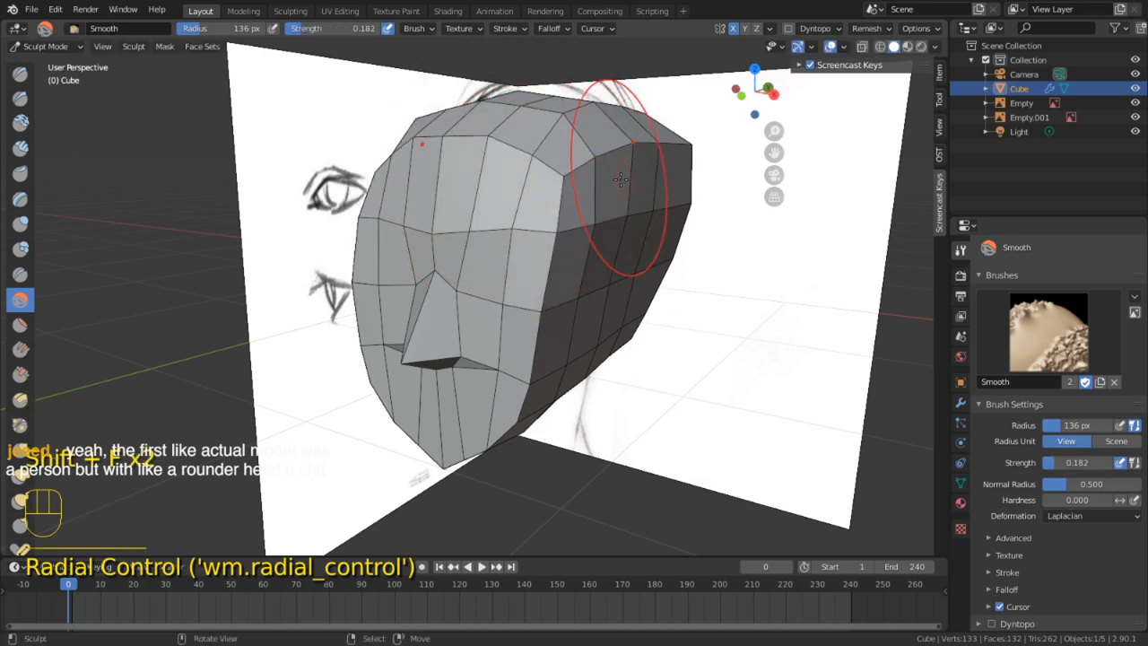
Smooth the side of the skull, the back of the head and the nape into rounder contours
middle_drag(618, 179, 542, 178)
mouse_move(565, 172)
mouse_down()
mouse_move(653, 155)
mouse_move(708, 170)
mouse_up()
middle_drag(699, 189, 682, 194)
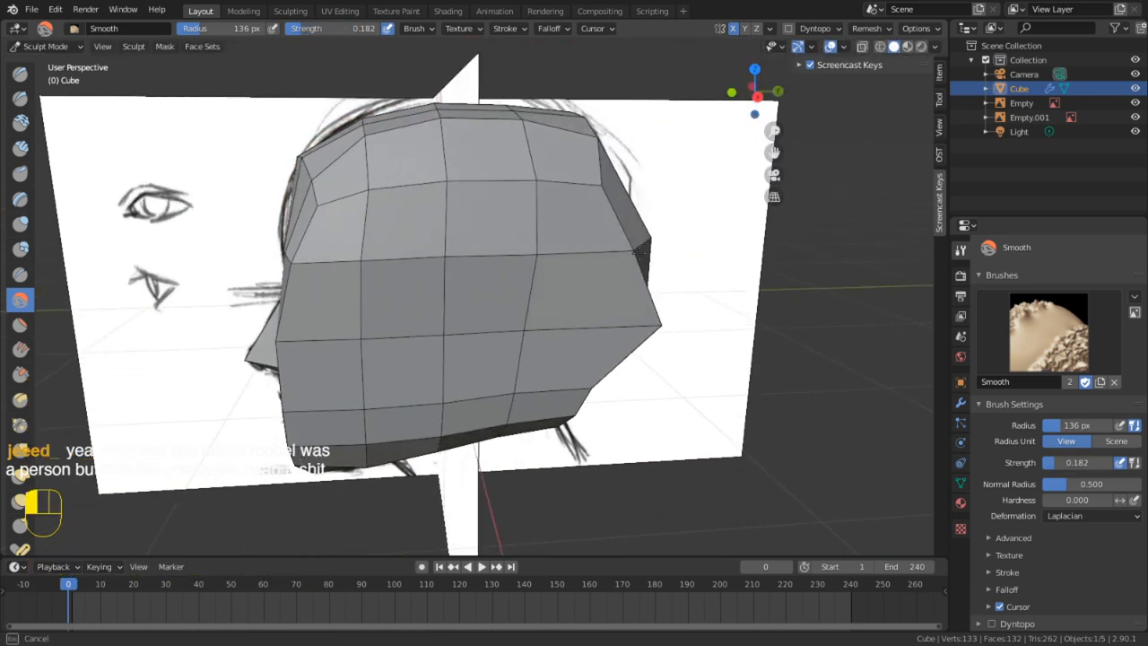
middle_drag(610, 359, 583, 277)
mouse_move(584, 276)
mouse_down()
mouse_move(569, 332)
mouse_move(520, 404)
mouse_up()
mouse_move(520, 403)
middle_down()
mouse_move(595, 411)
mouse_move(358, 463)
middle_up()
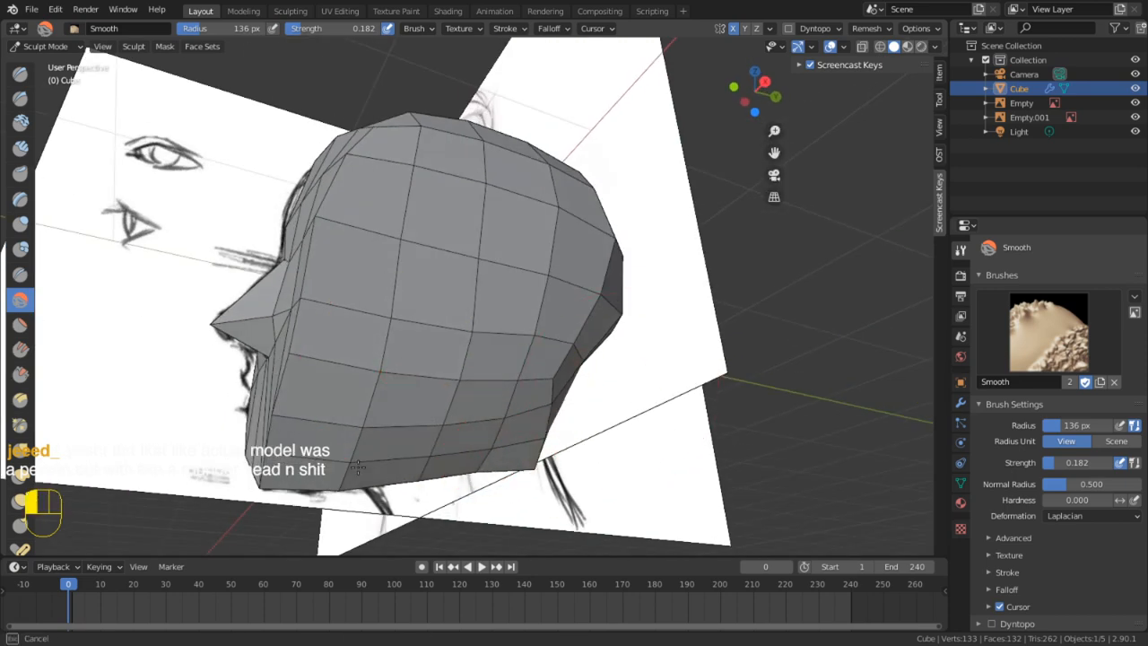
mouse_move(300, 479)
mouse_down()
mouse_move(296, 395)
mouse_move(321, 380)
mouse_move(397, 404)
mouse_up()
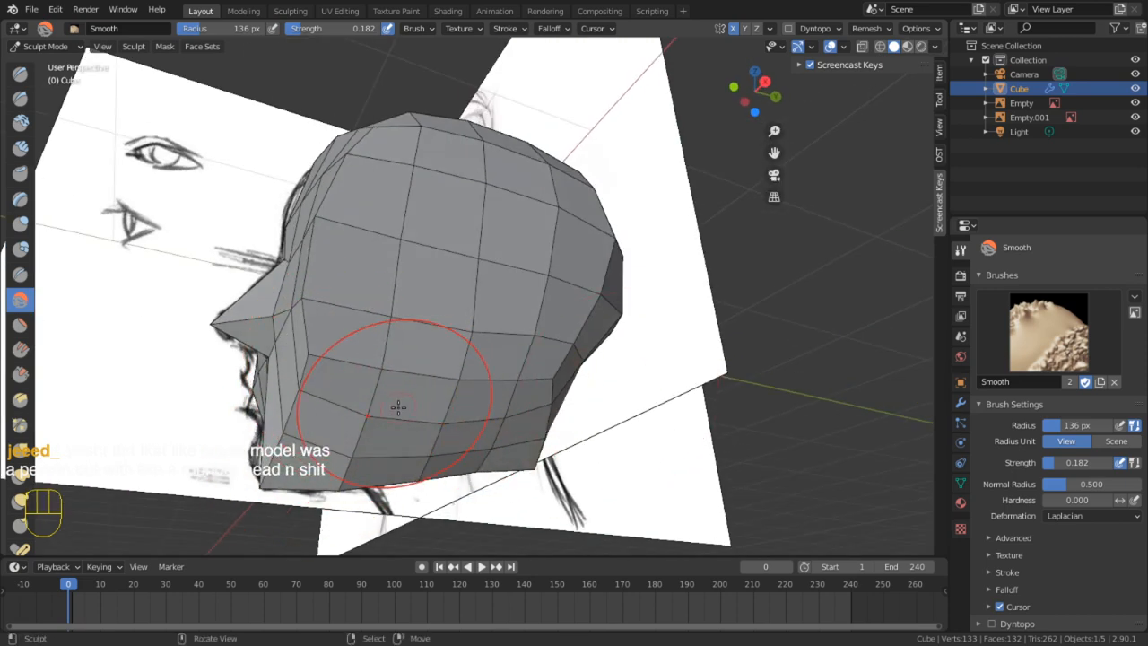
mouse_move(398, 405)
middle_down()
mouse_move(493, 446)
mouse_move(418, 457)
middle_up()
key(ctrl+z)
key(ctrl+z)
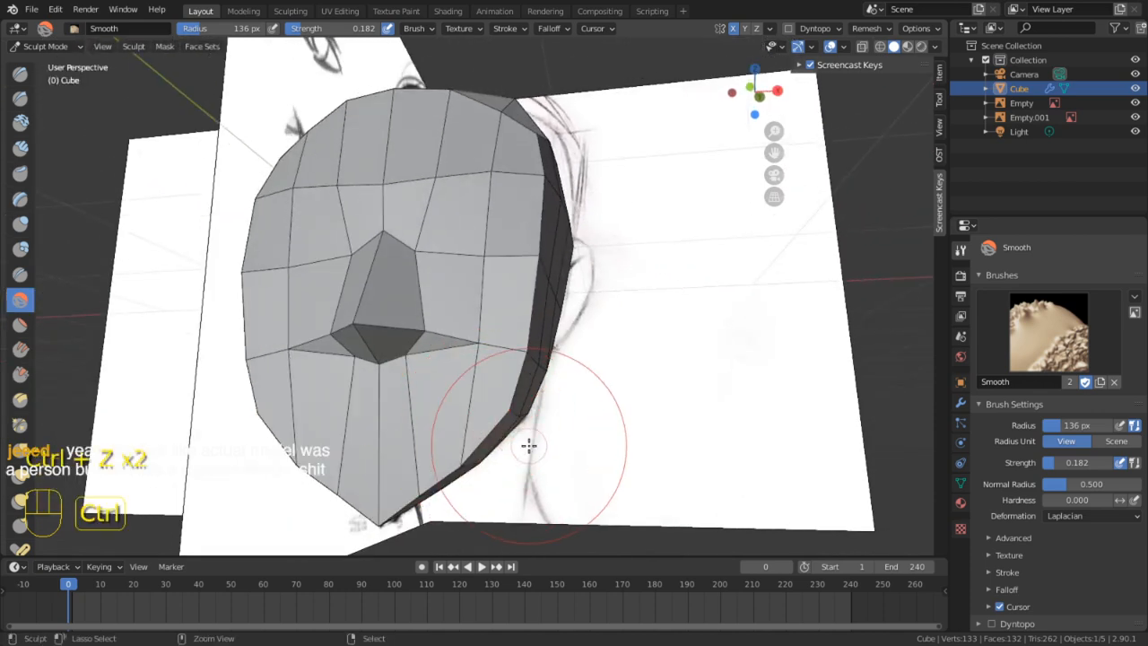
middle_drag(529, 449, 562, 456)
key(ctrl+r)
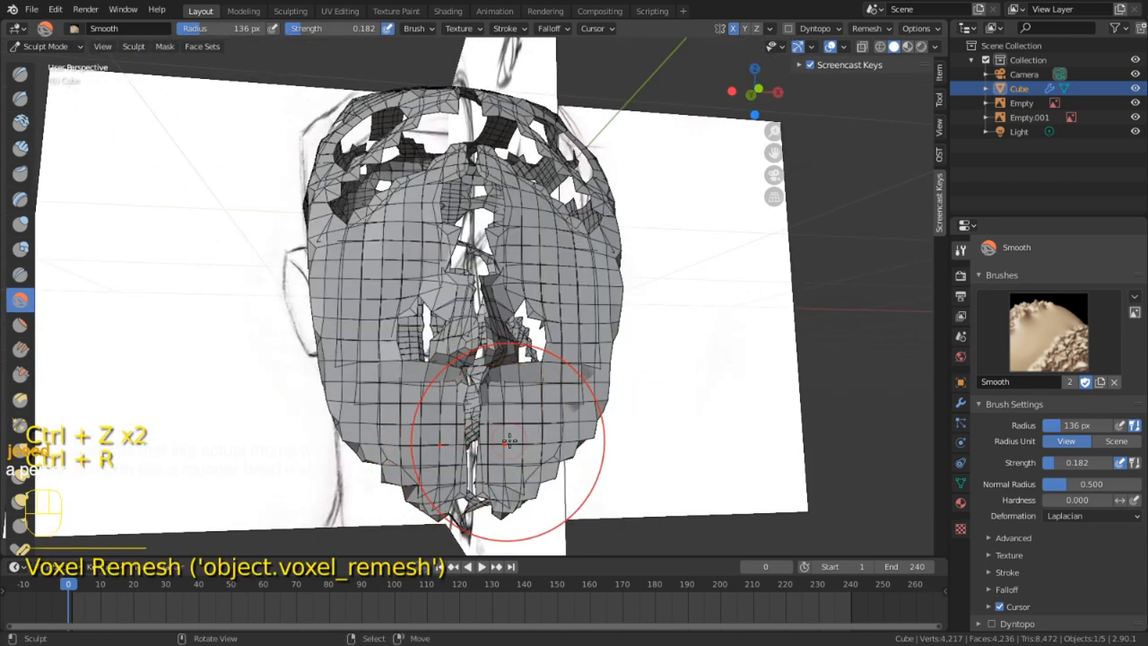
key(ctrl+z)
In Edit Mode, add a horizontal loop cut around the lower head, centred between the nose base and chin
key(Tab)
click(514, 448)
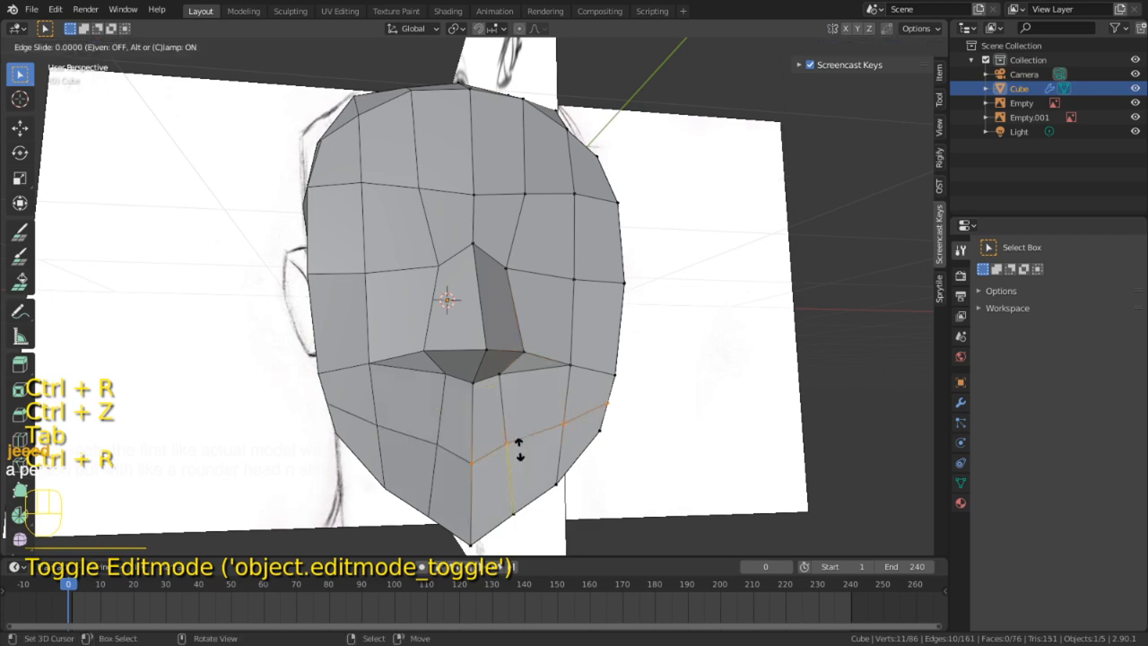
click(512, 449)
Return to Sculpt Mode and stroke the mouth area with the Inflate/Deflate brush
middle_drag(512, 449, 502, 437)
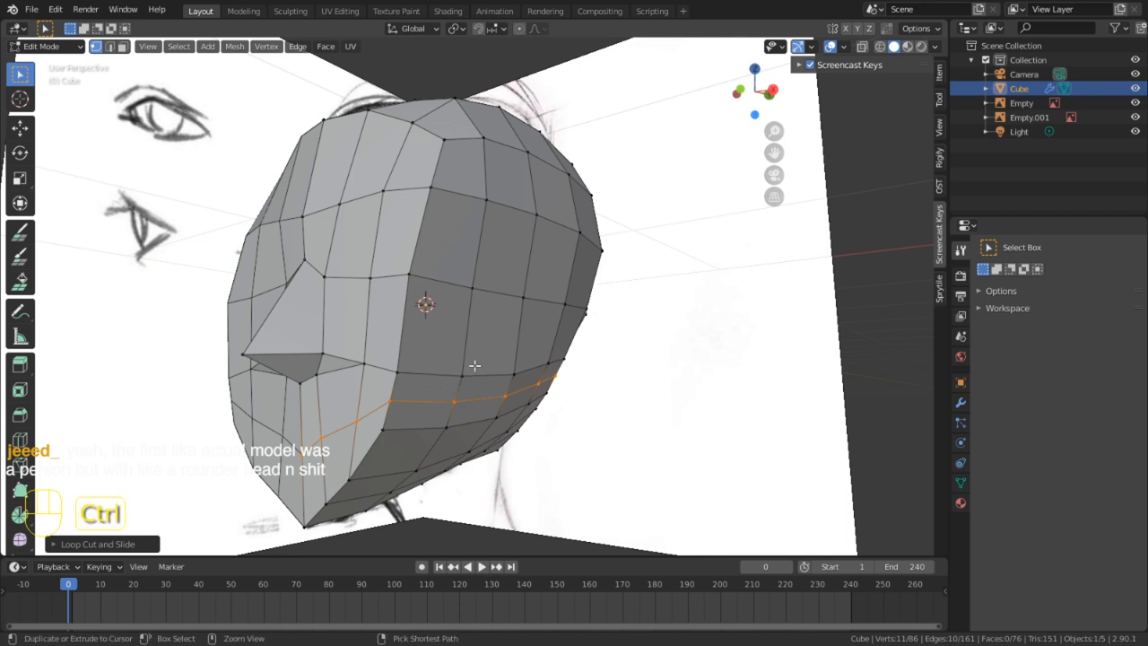
ctrl+middle_drag(475, 365, 483, 322)
scroll(483, 322, up, 3)
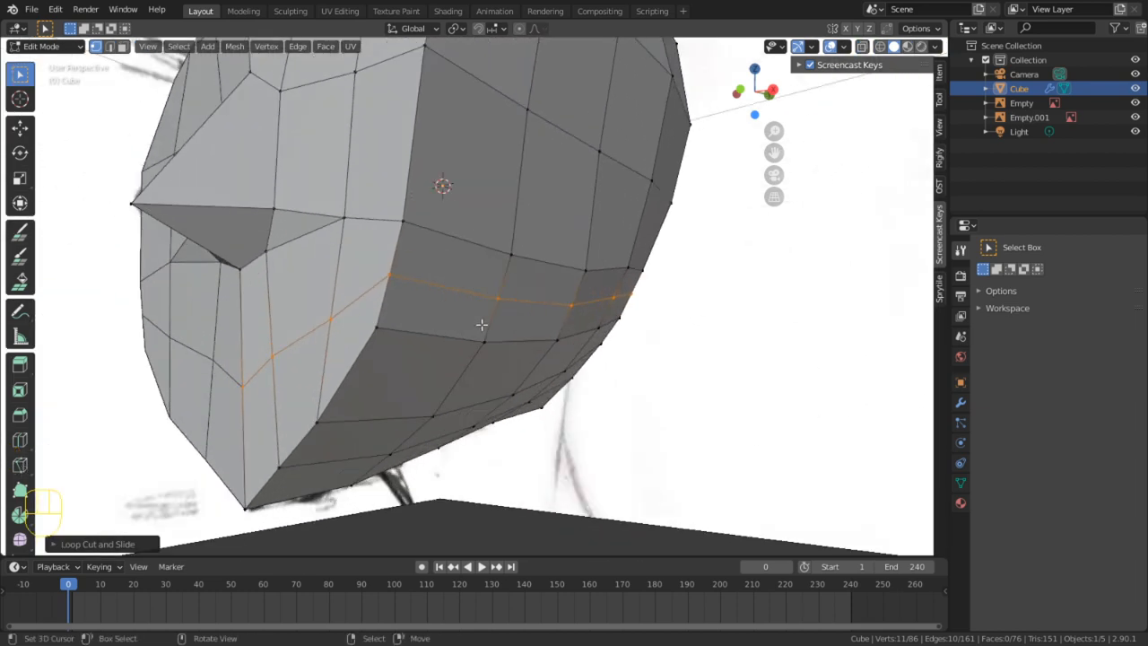
key(Tab)
key(i)
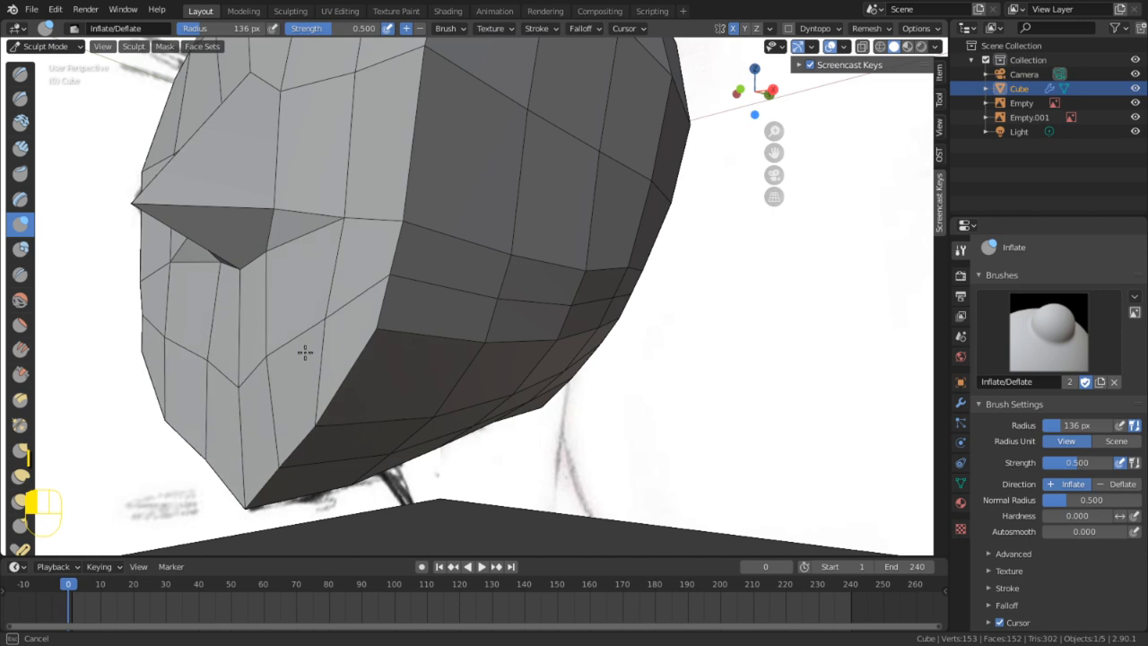
In Edit Mode, compare the lower face with the front sketch in wireframe shading, and return to solid shading
key(Tab)
key(1)
click(253, 375)
key(KP_3)
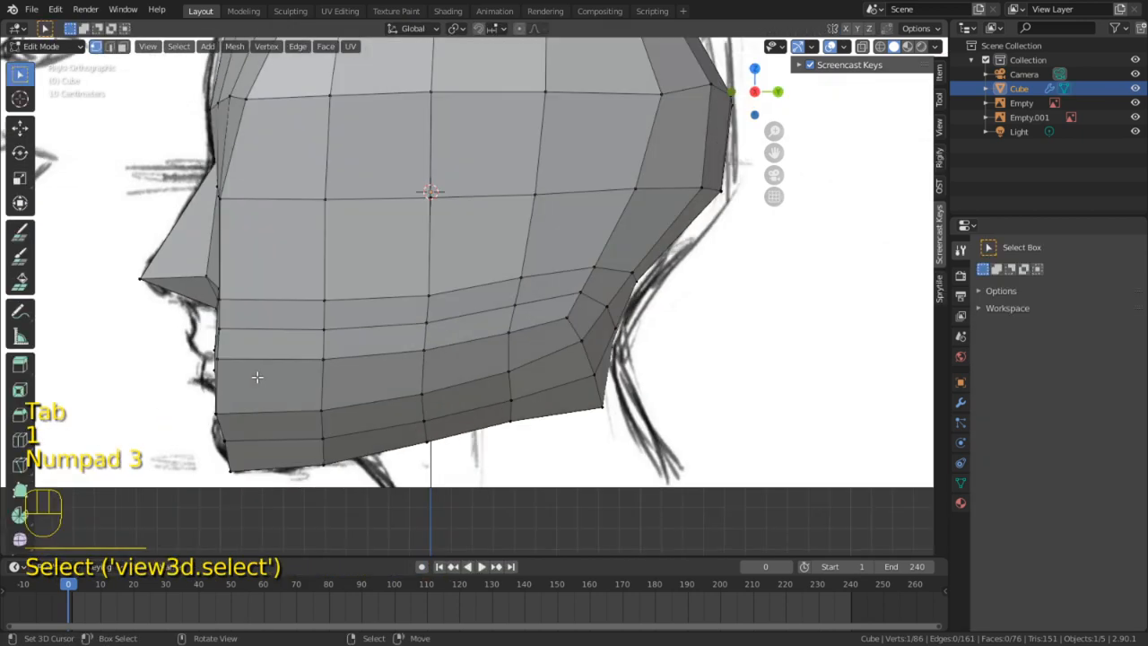
key(KP_1)
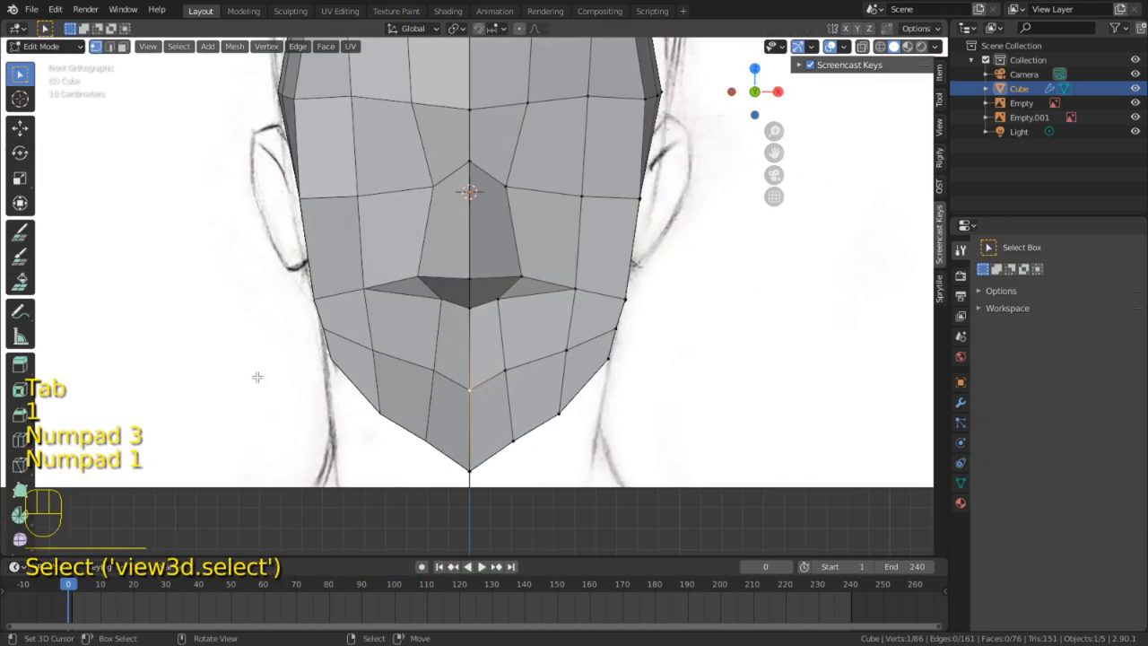
click(907, 47)
click(880, 45)
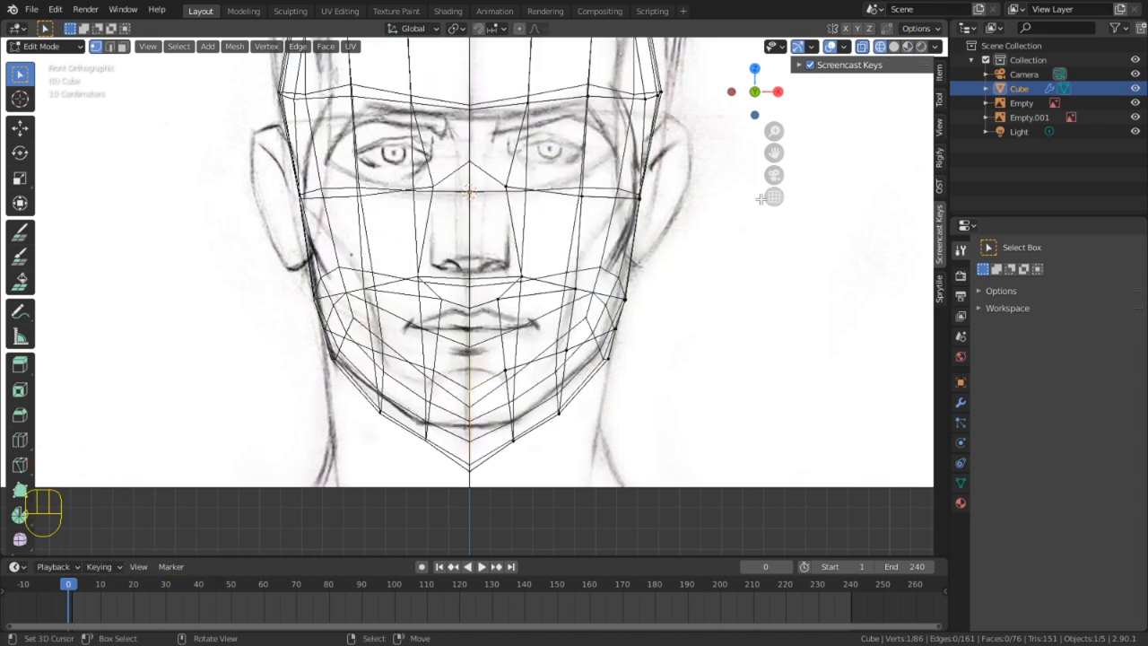
scroll(640, 286, up, 3)
scroll(536, 370, down, 2)
click(895, 47)
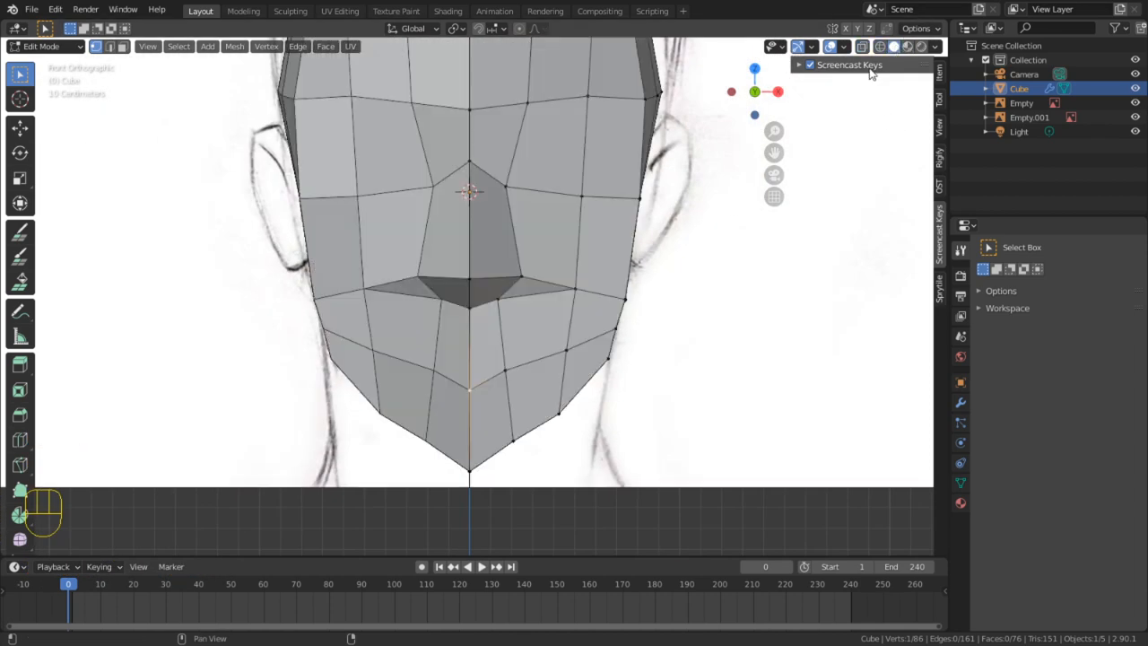
Select the nose's front and underside faces, move them up, and narrow them along X to match the front sketch
key(3)
shift+click(493, 224)
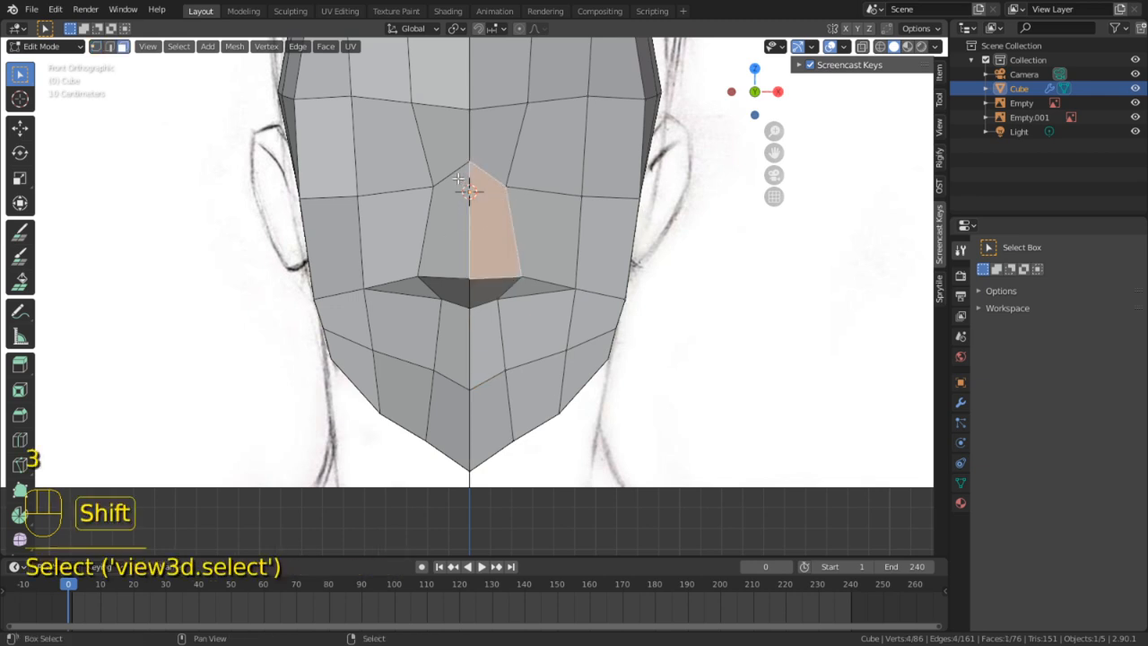
shift+click(474, 251)
shift+click(484, 263)
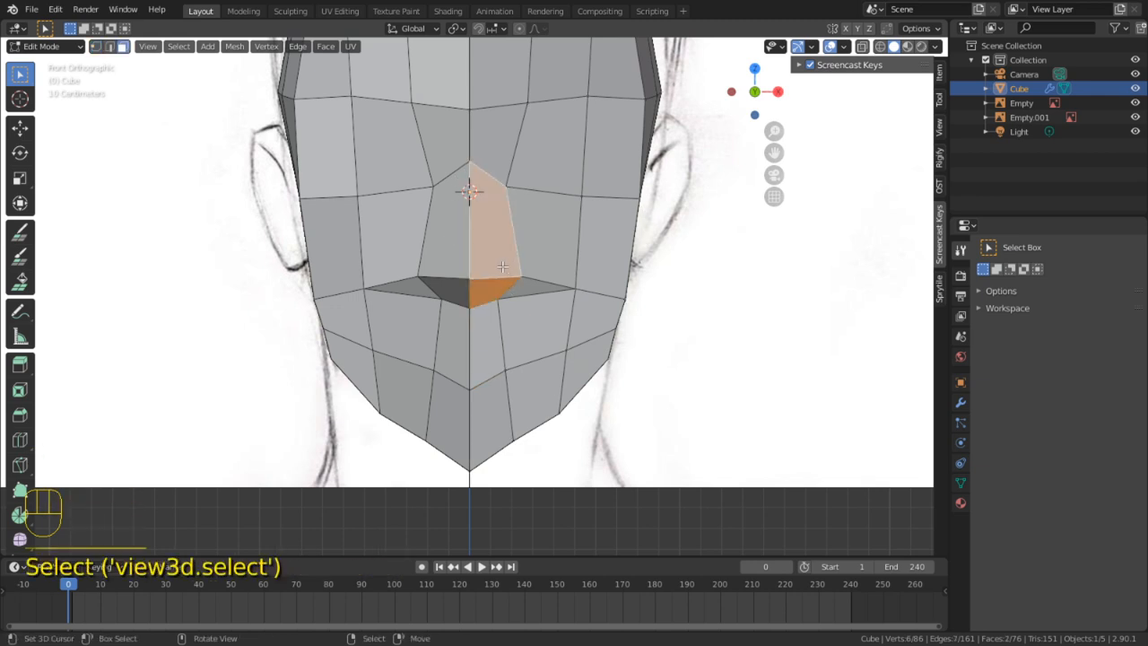
key(g)
click(502, 243)
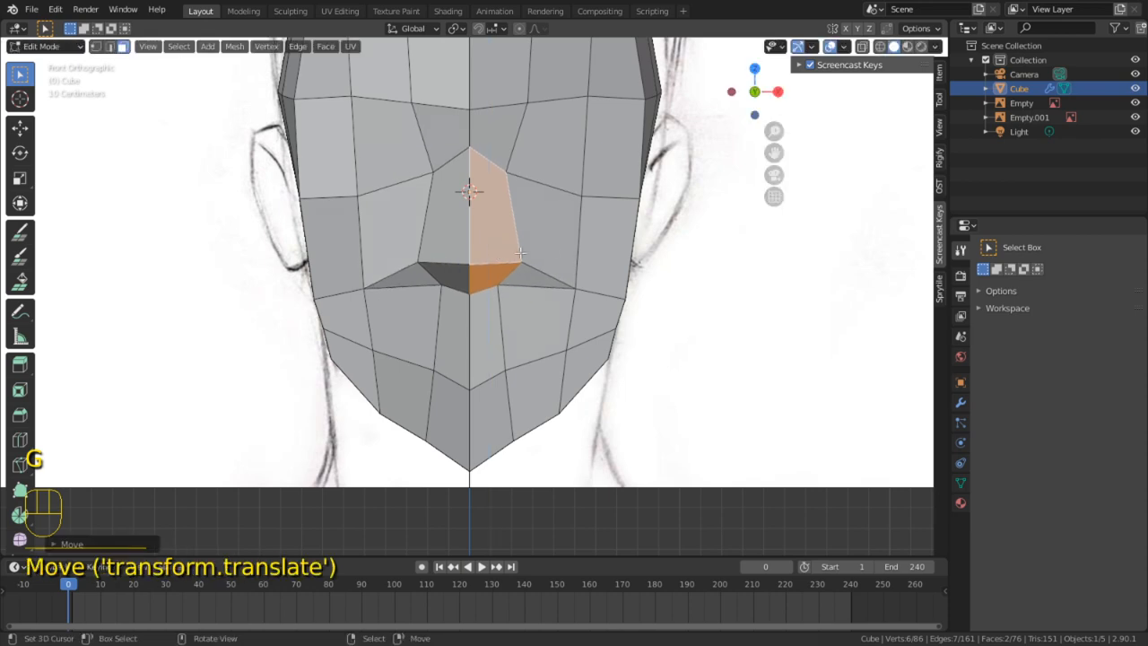
key(s)
key(x)
click(548, 238)
In Sculpt Mode, smooth the mouth area, cheek and jaw with the Smooth brush at 136 px
mouse_move(549, 239)
middle_down()
mouse_move(482, 264)
mouse_move(569, 277)
mouse_move(573, 252)
mouse_move(538, 260)
mouse_move(533, 274)
middle_up()
key(Tab)
key(shift+s)
mouse_move(484, 260)
mouse_down()
mouse_move(441, 371)
mouse_move(475, 344)
mouse_move(432, 355)
mouse_up()
mouse_move(432, 352)
middle_down()
mouse_move(551, 336)
mouse_move(522, 306)
mouse_move(587, 323)
mouse_move(615, 297)
mouse_move(597, 328)
mouse_move(503, 361)
middle_up()
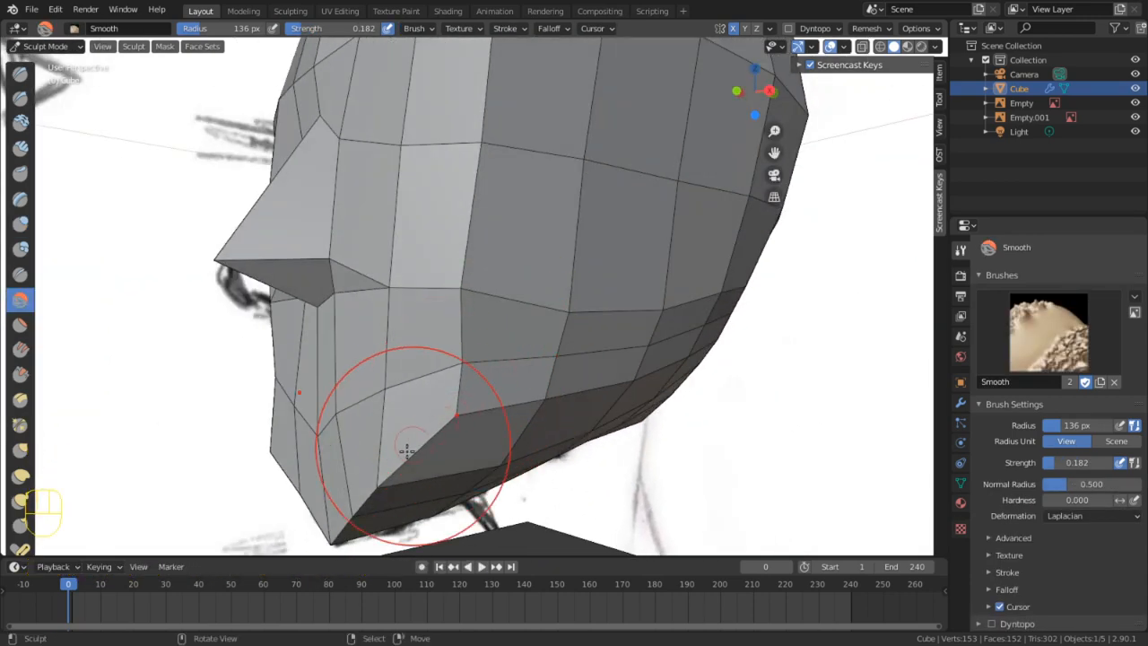
middle_drag(410, 468, 388, 460)
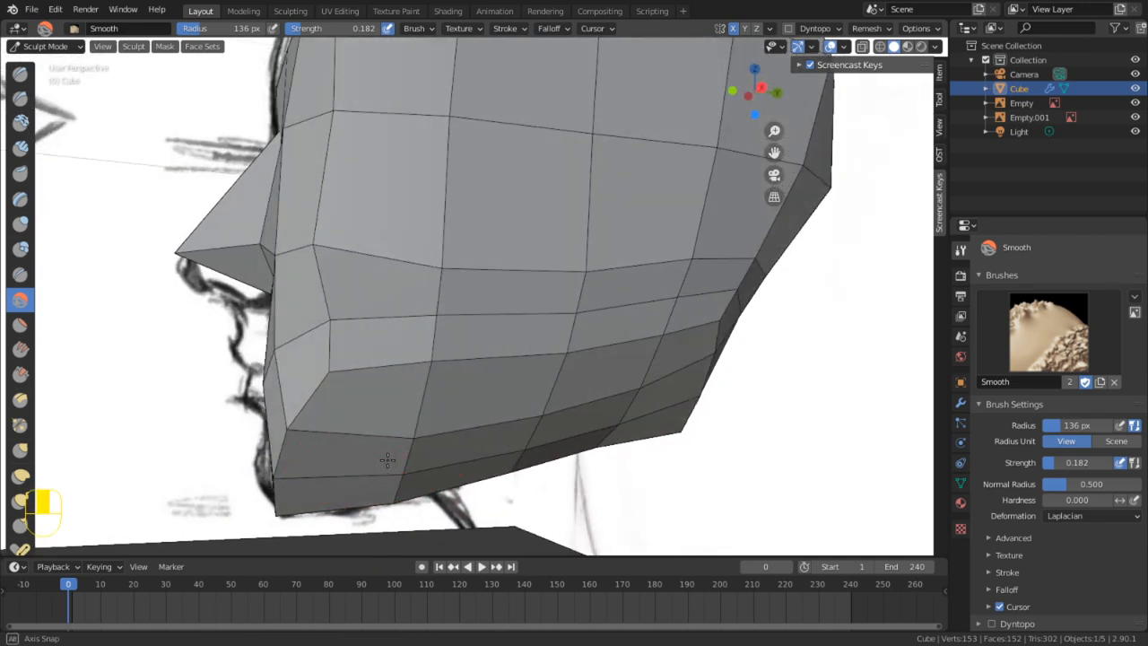
Reshape the cheek and jaw into rounder contours with the Grab brush at strength 0.400
key(g)
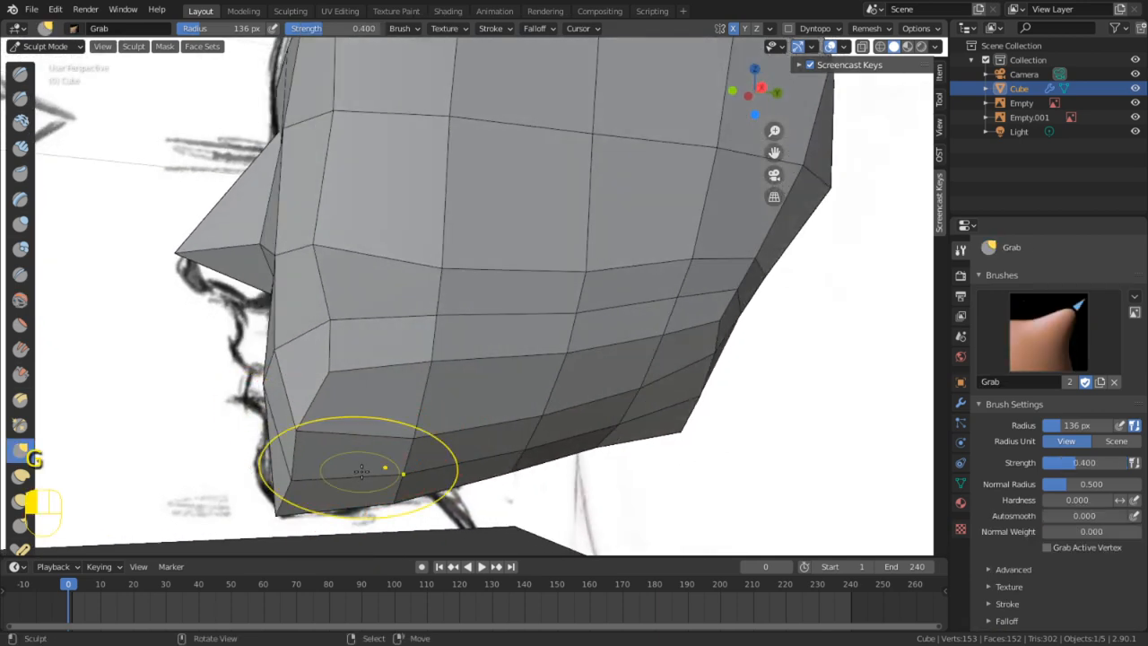
mouse_move(431, 401)
middle_down()
mouse_move(512, 410)
mouse_move(332, 305)
middle_up()
mouse_move(278, 275)
middle_down()
mouse_move(356, 315)
mouse_move(368, 353)
middle_up()
middle_drag(392, 310, 360, 395)
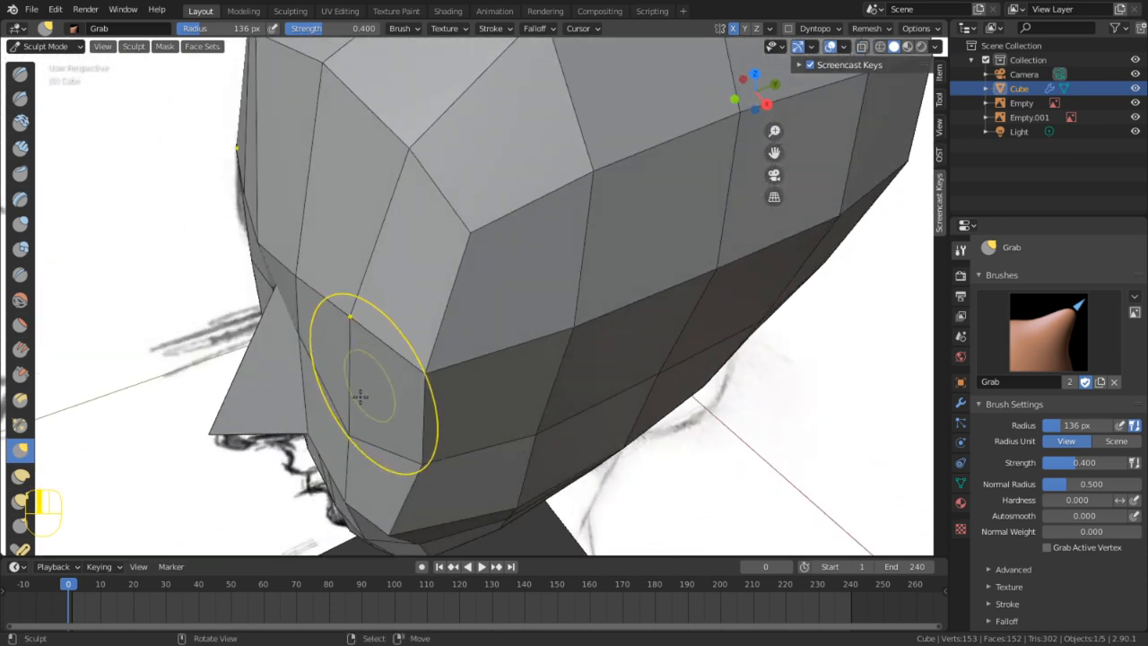
mouse_move(433, 297)
middle_down()
mouse_move(494, 277)
mouse_move(446, 320)
mouse_move(478, 283)
mouse_move(449, 290)
middle_up()
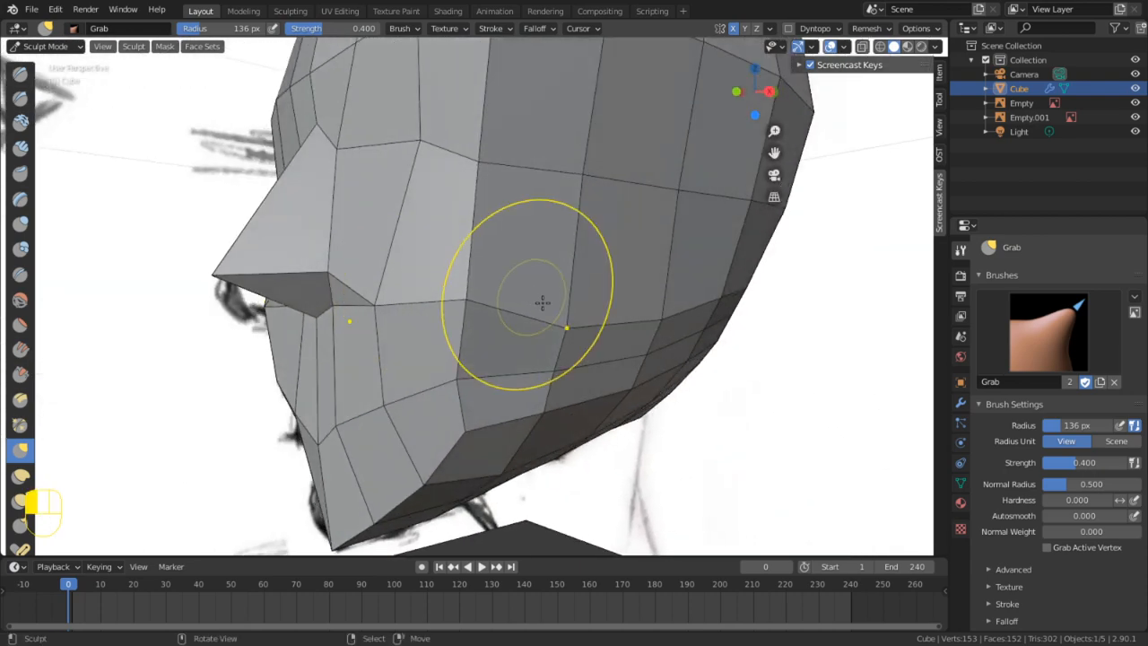
mouse_move(543, 299)
middle_down()
mouse_move(655, 302)
mouse_move(557, 330)
mouse_move(604, 325)
mouse_move(551, 351)
mouse_move(505, 354)
mouse_move(626, 350)
mouse_move(487, 359)
middle_up()
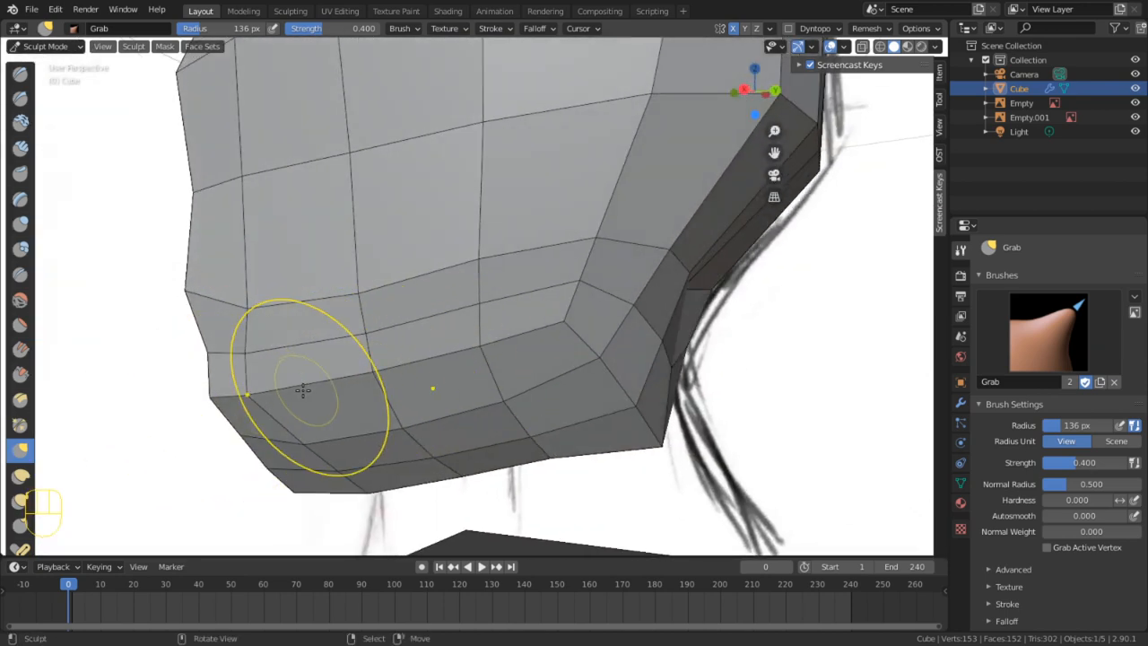
mouse_move(410, 367)
middle_down()
mouse_move(369, 393)
mouse_move(448, 385)
middle_up()
Smooth the lower jaw and chin, and check the face outline against the front sketch in wireframe shading
key(shift+s)
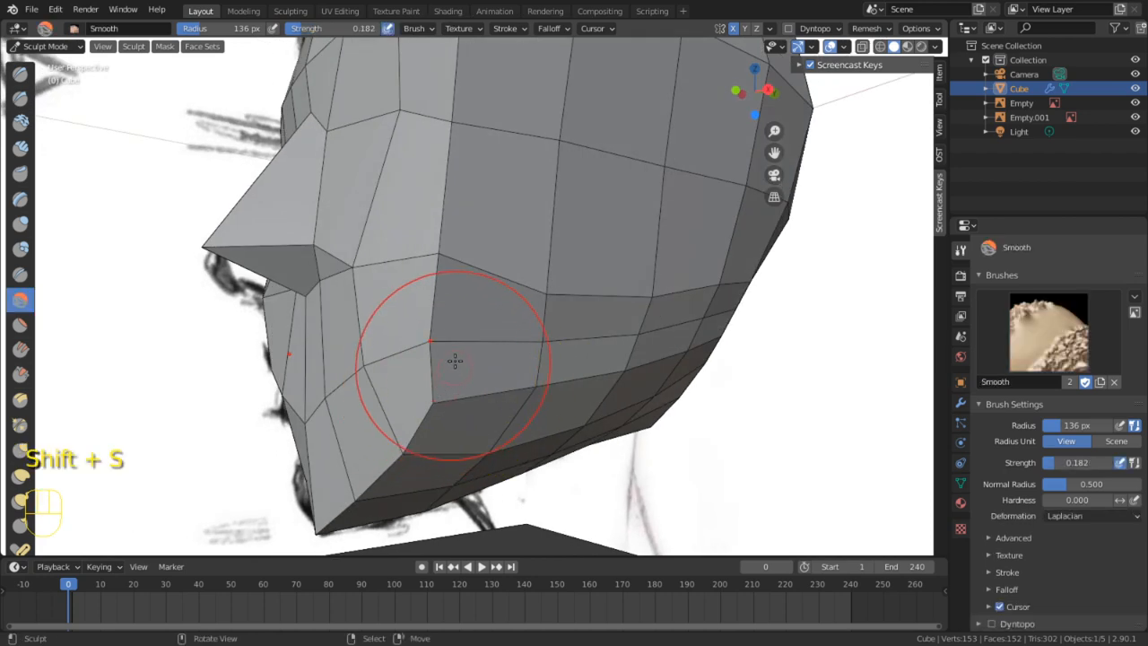
middle_drag(335, 479, 582, 439)
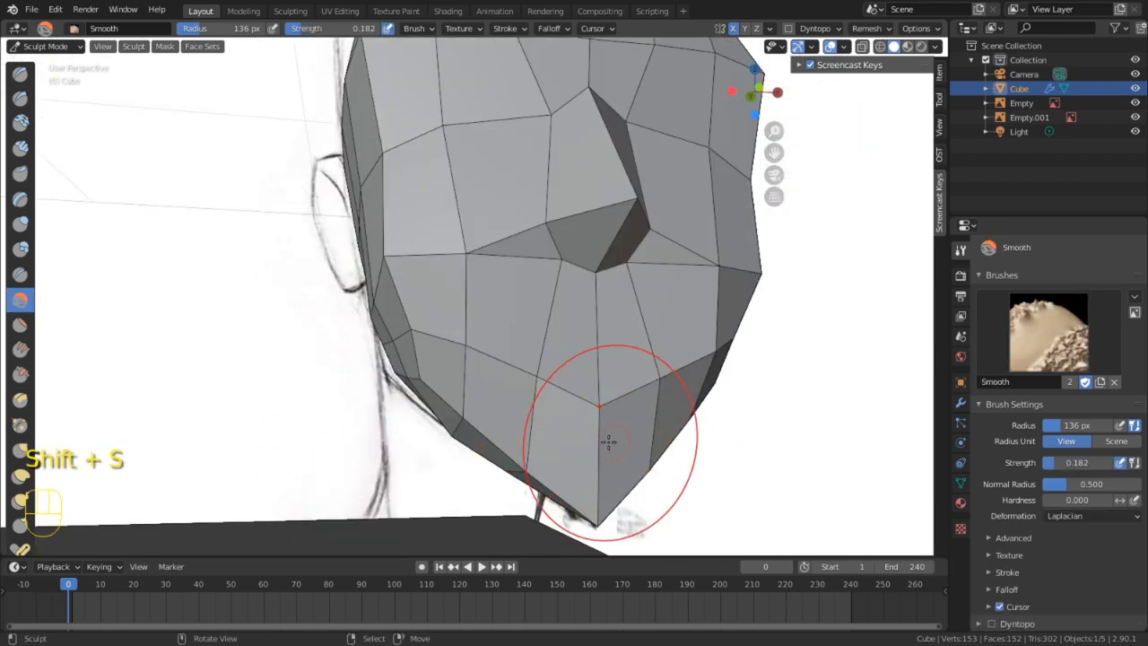
key(KP_1)
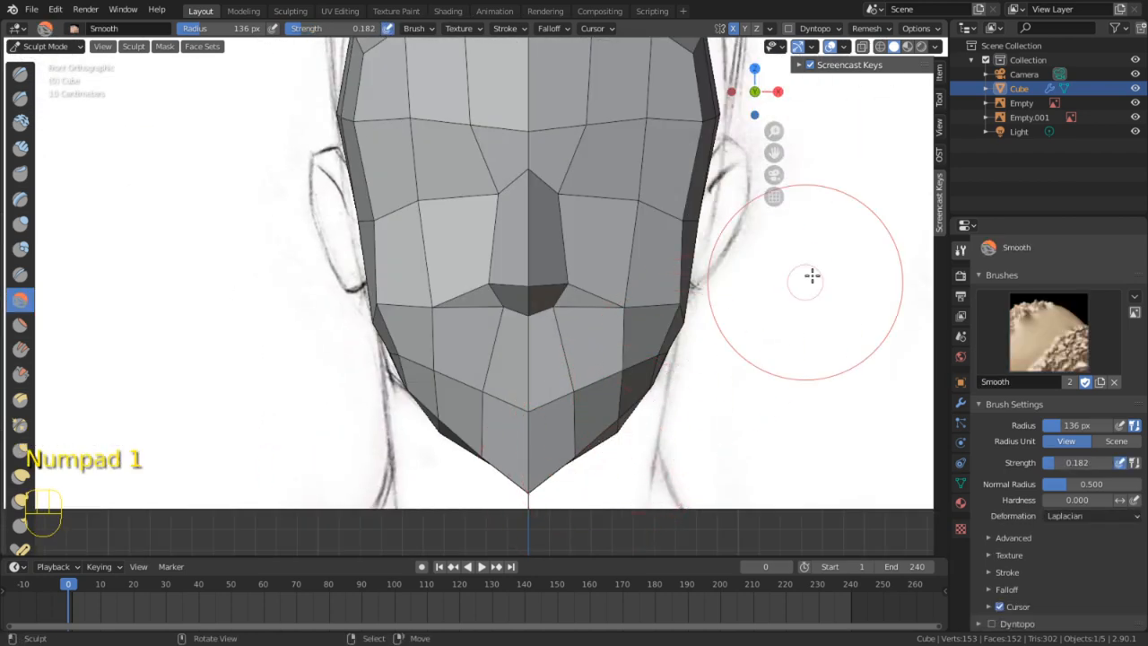
click(881, 46)
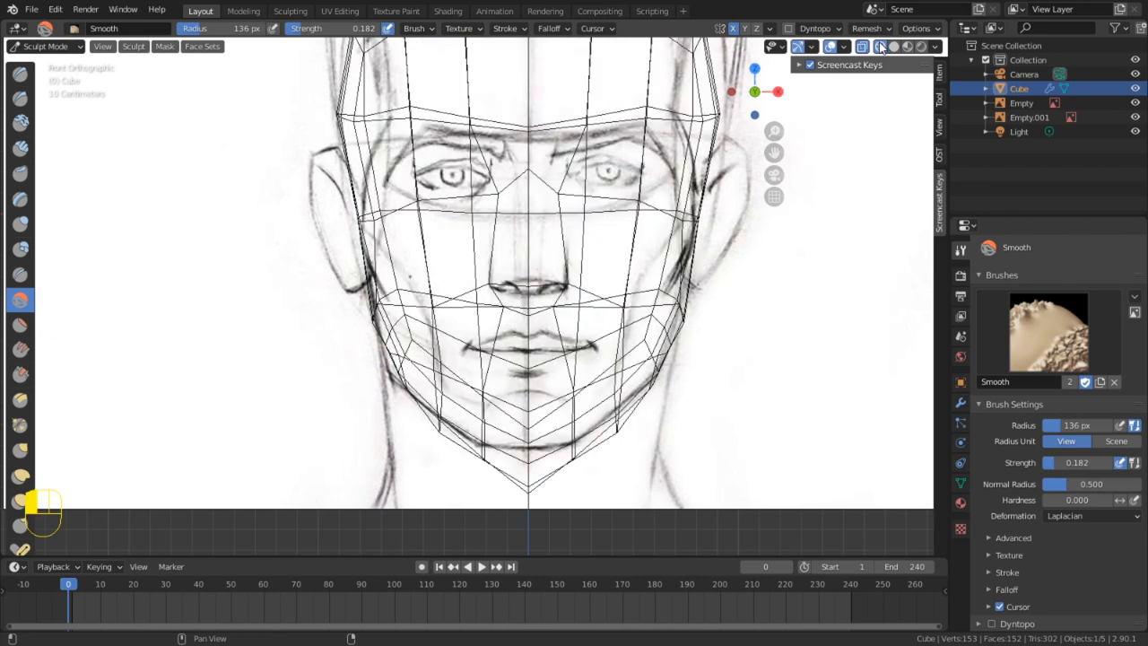
click(894, 47)
Enlarge the brush radius to 333 px and lift the pointed chin with the Grab brush in front view
key(f)
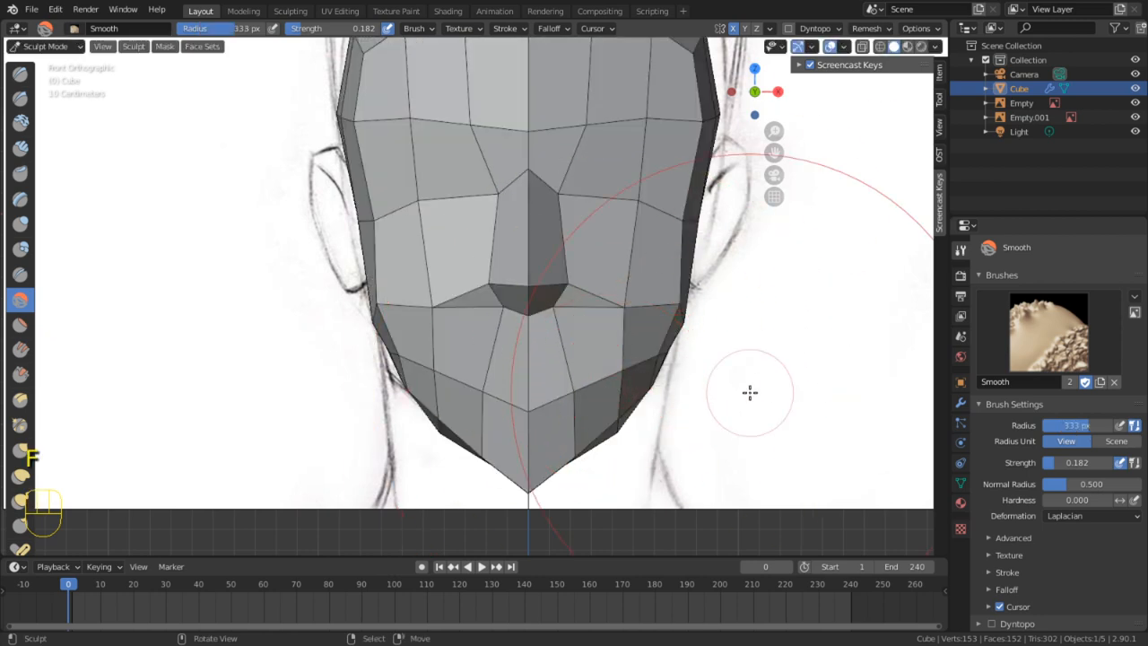
key(h)
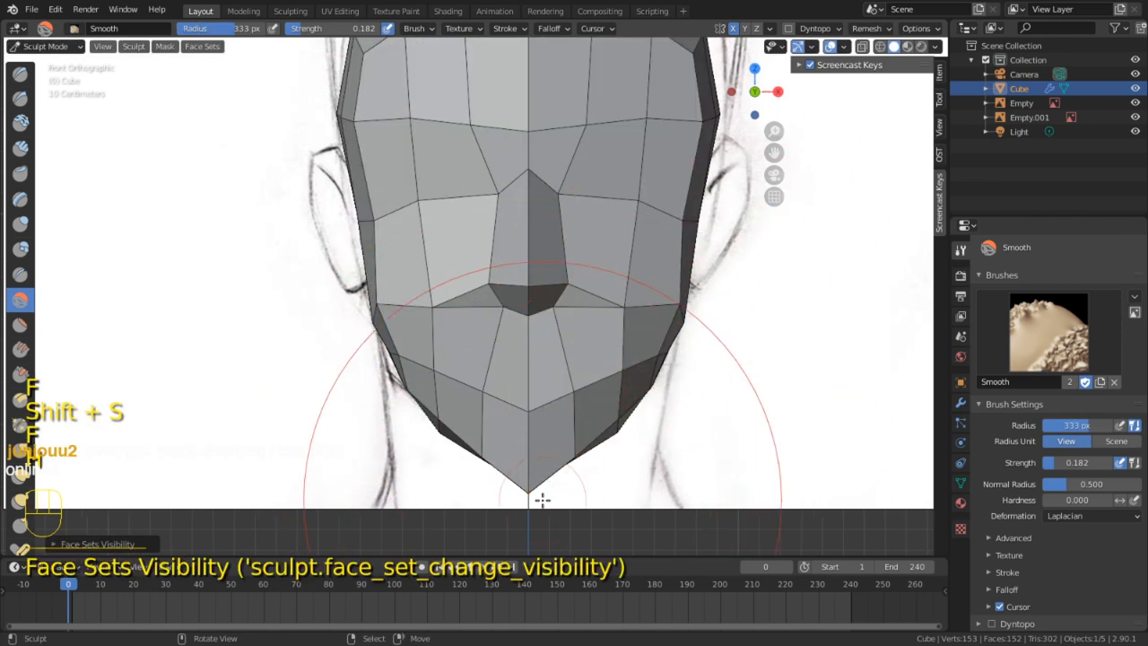
key(g)
mouse_move(545, 473)
mouse_down()
mouse_move(548, 325)
mouse_move(545, 370)
mouse_up()
middle_drag(545, 370, 346, 487)
key(shift+s)
key(KP_3)
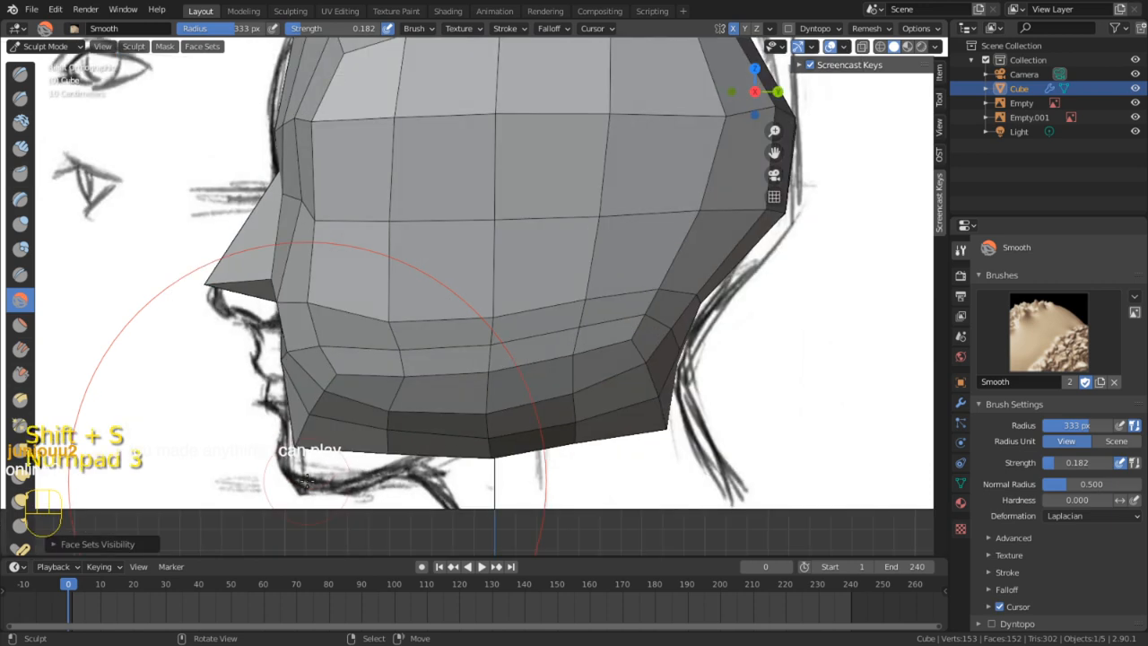
In side view, pull the chin and lower jaw toward the sketched profile, using Grab radii of 174 px and 58 px
key(g)
key(f)
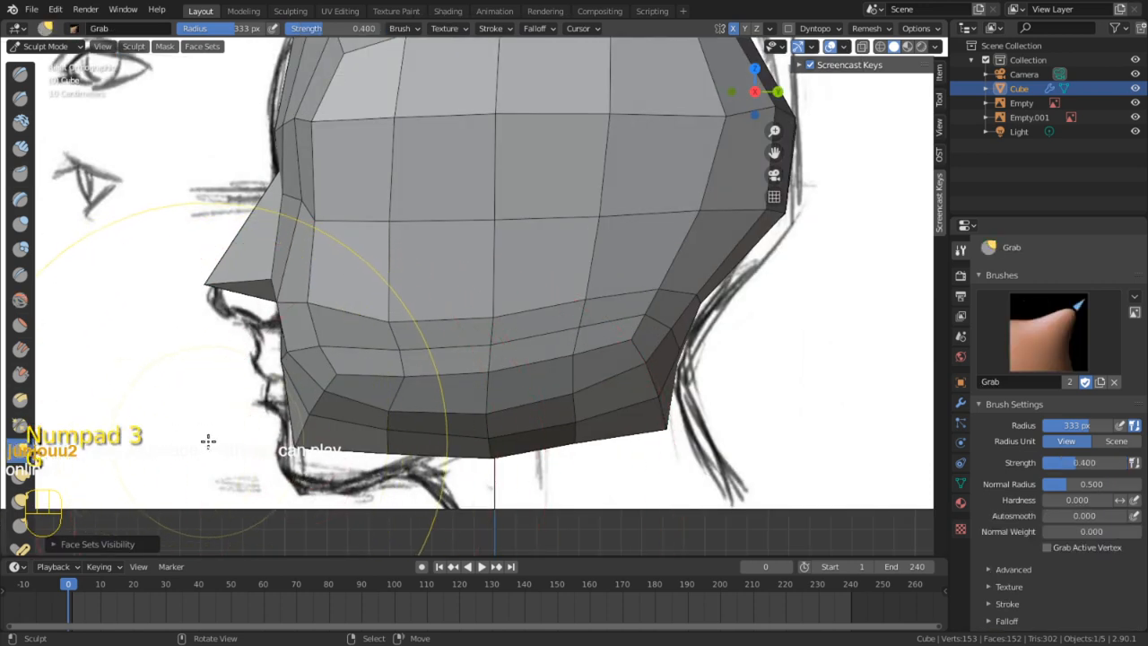
click(71, 420)
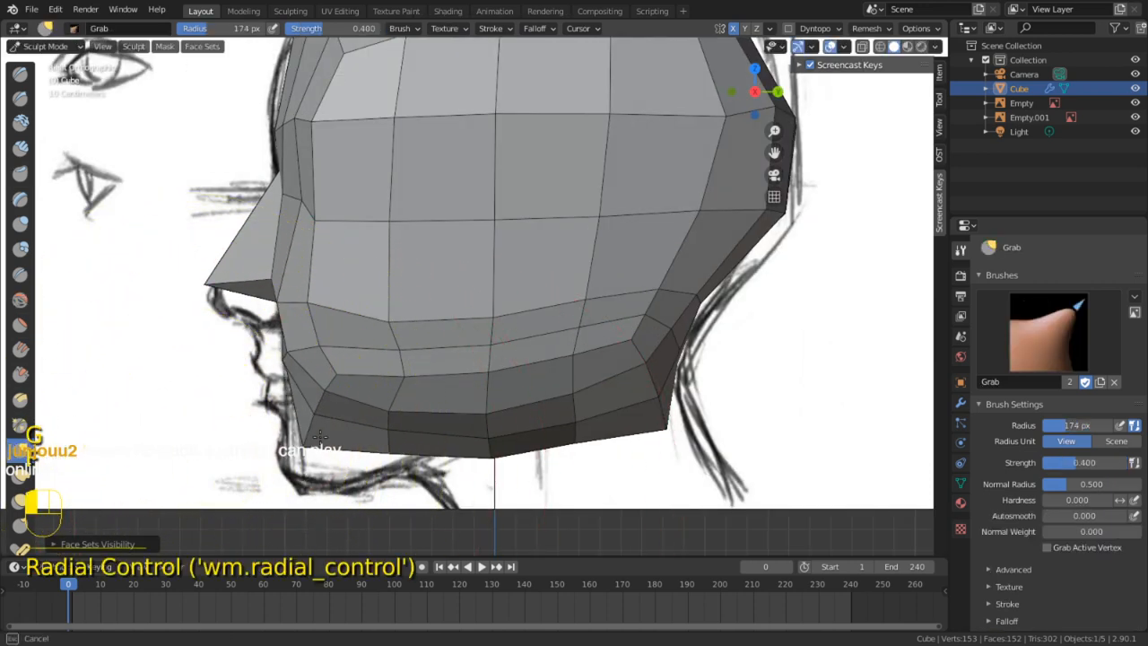
mouse_move(340, 421)
mouse_down()
mouse_move(327, 411)
mouse_move(271, 419)
mouse_up()
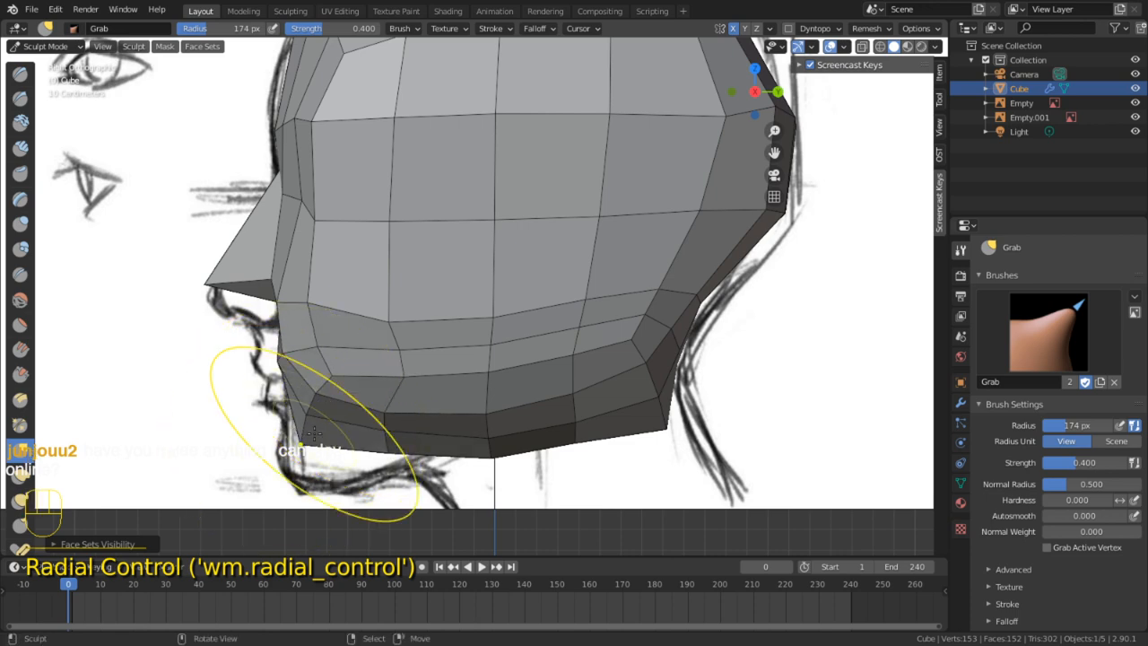
key(f)
click(321, 408)
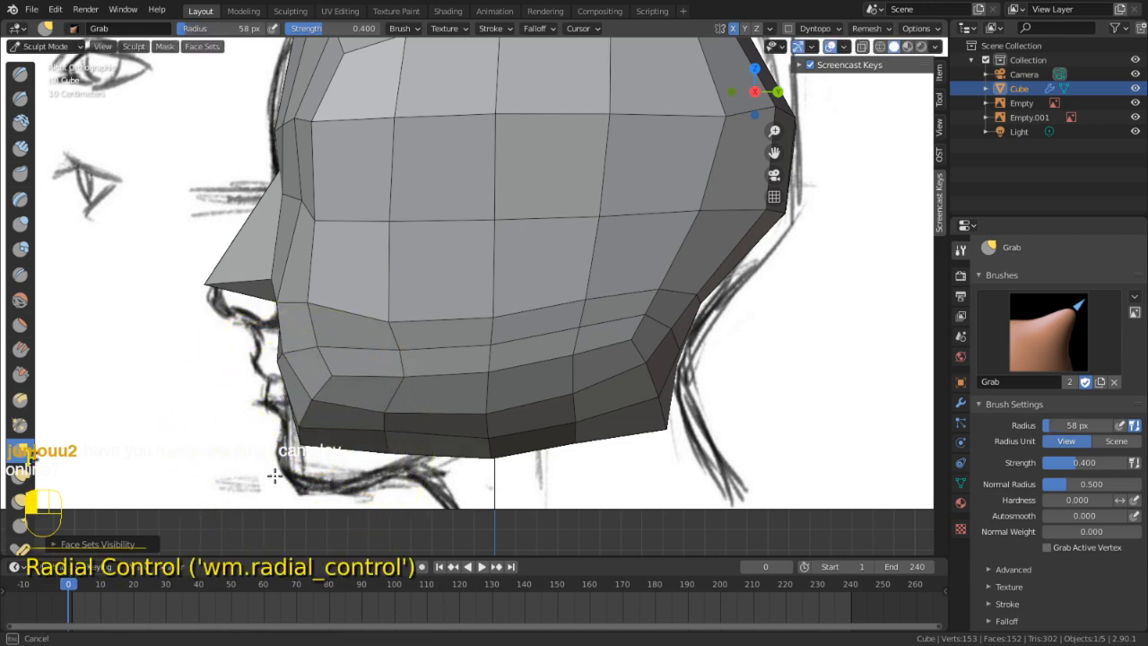
middle_drag(274, 476, 464, 431)
scroll(459, 451, down, 4)
key(KP_1)
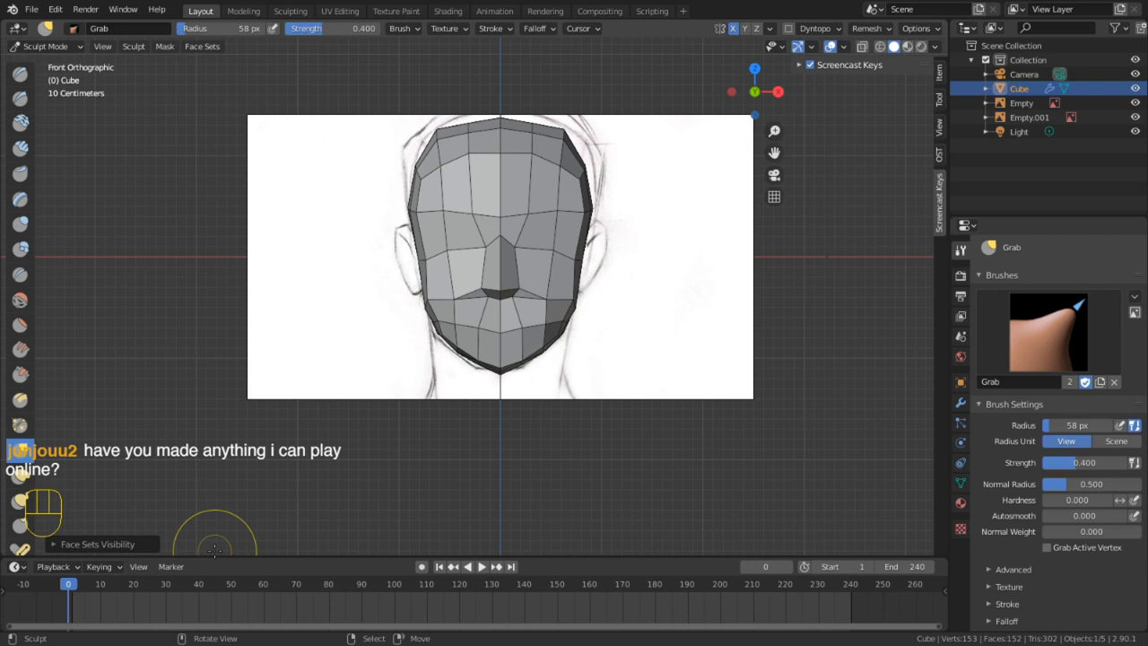
Set the Grab brush's radius to 197 px and adjust the jaw and the brow area against the side sketch
shift+middle_drag(582, 146, 353, 322)
scroll(408, 273, up, 4)
key(g)
key(f)
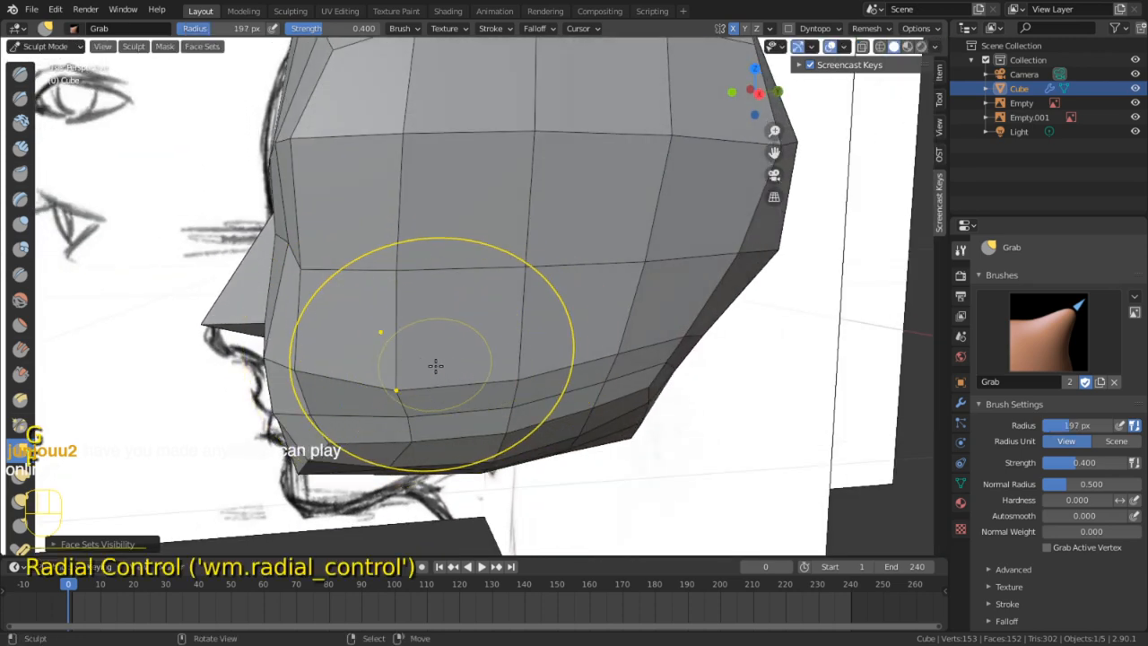
key(KP_3)
mouse_move(362, 432)
mouse_down()
mouse_move(313, 541)
mouse_move(313, 367)
mouse_move(346, 366)
mouse_move(333, 325)
mouse_move(274, 265)
mouse_move(294, 276)
mouse_up()
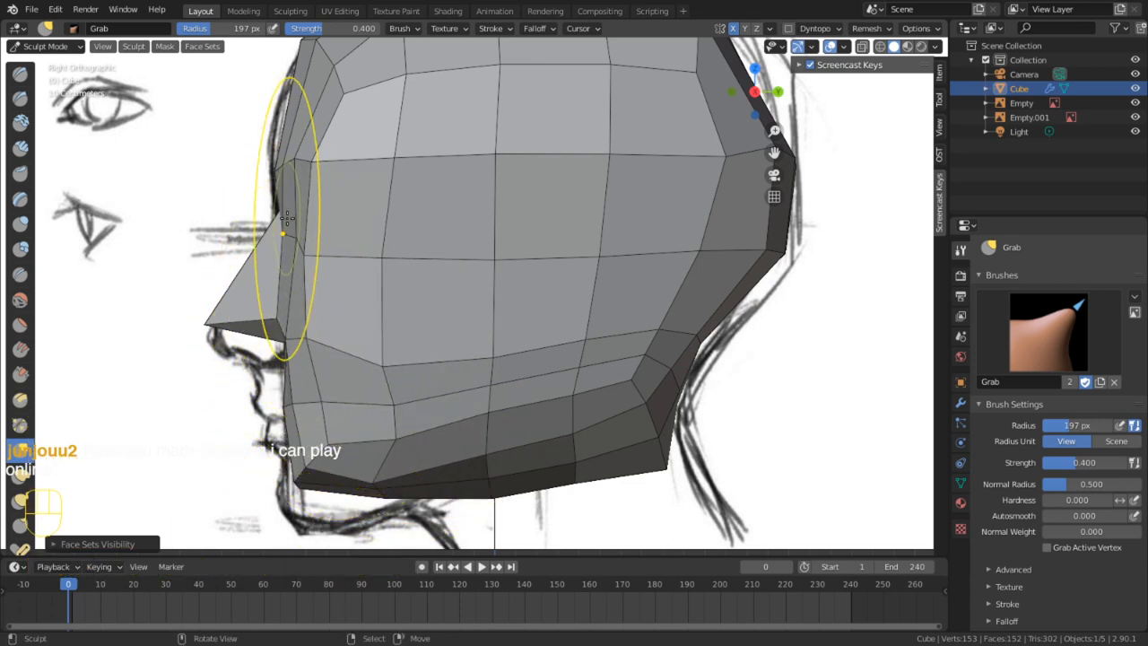
drag(295, 215, 338, 207)
Set the brush radius to 109 px, select Smooth for the back of the skull, and pull its upper corner outward with Grab
middle_drag(314, 214, 495, 246)
scroll(579, 269, down, 3)
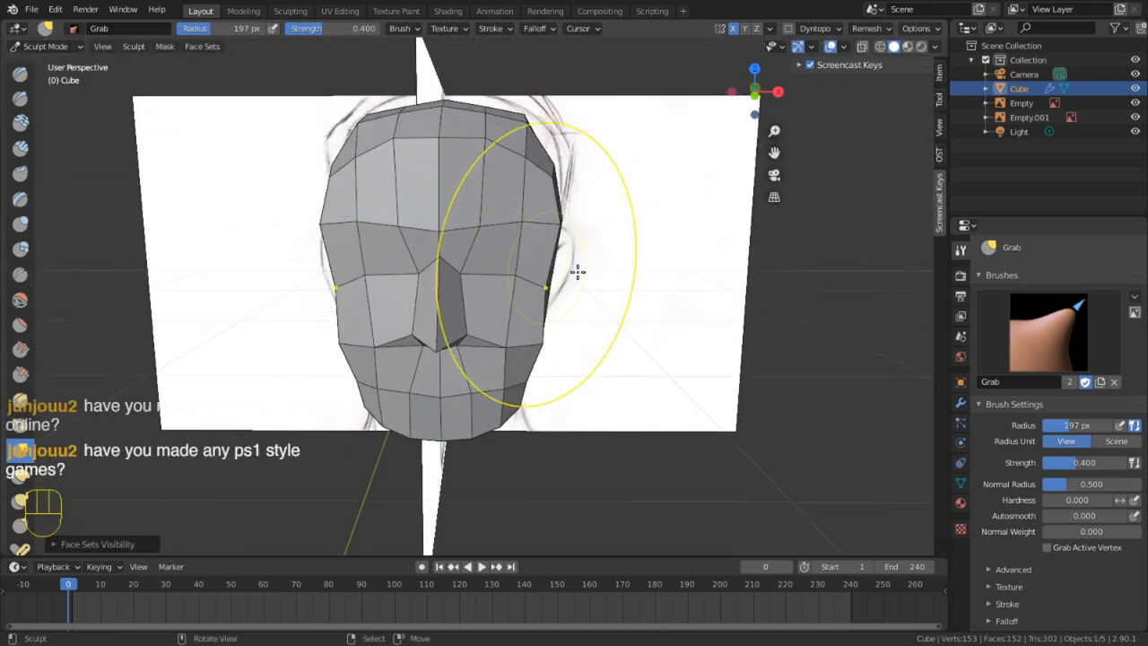
mouse_move(579, 269)
middle_down()
mouse_move(499, 281)
mouse_move(468, 269)
middle_up()
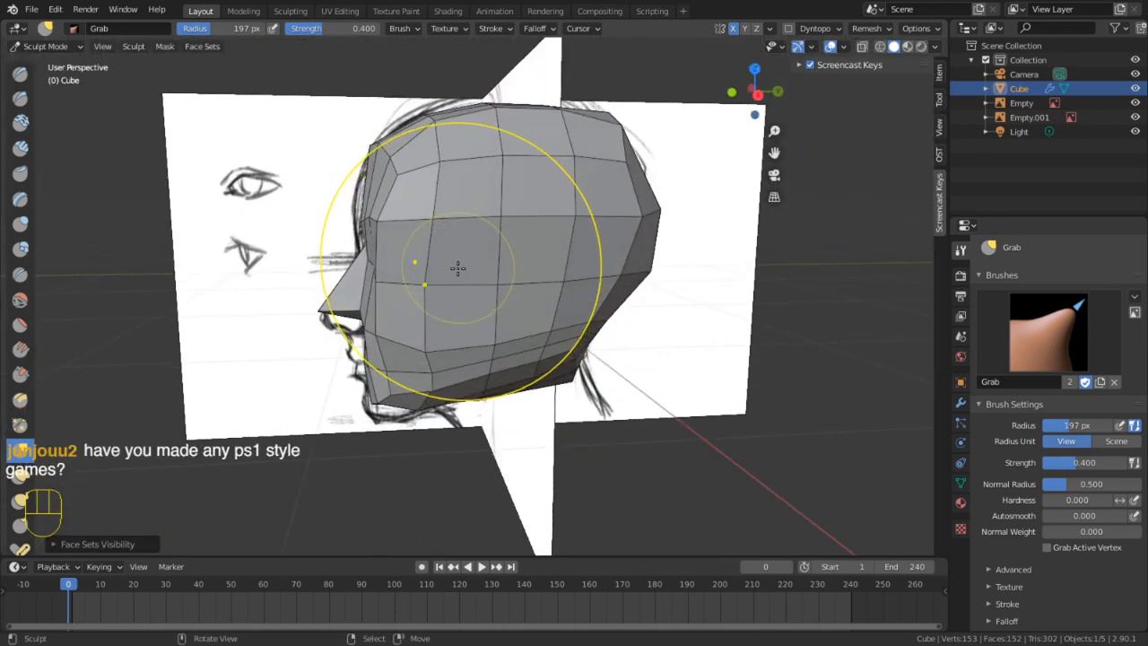
mouse_move(471, 263)
middle_down()
mouse_move(403, 338)
mouse_move(558, 332)
mouse_move(551, 402)
mouse_move(682, 340)
middle_up()
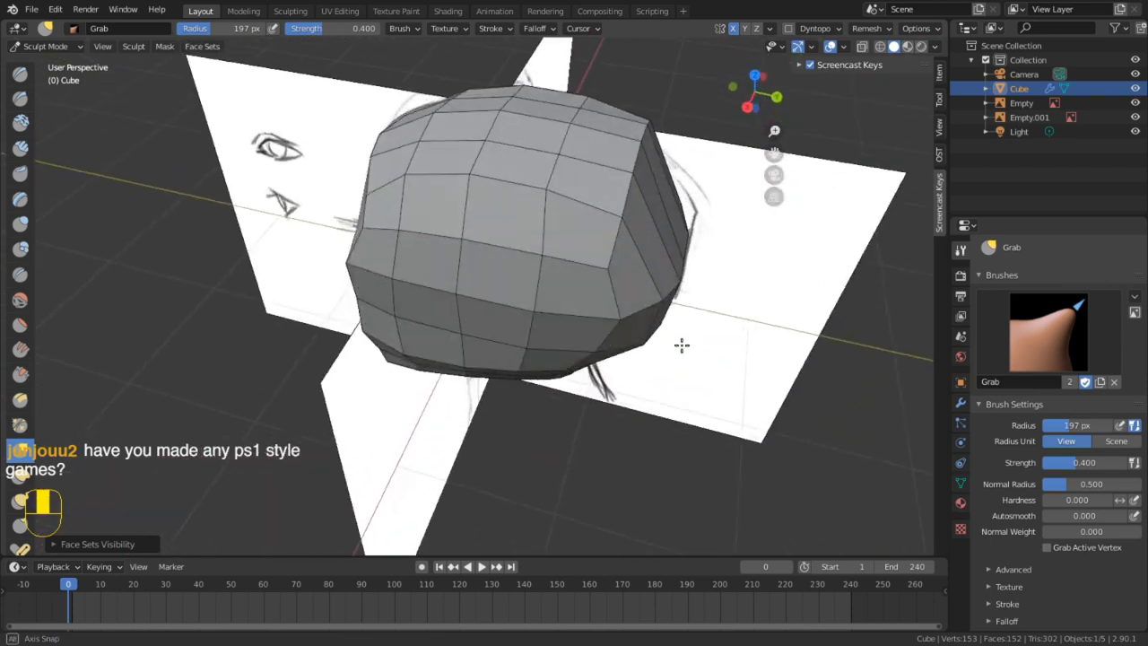
key(shift+s)
key(f)
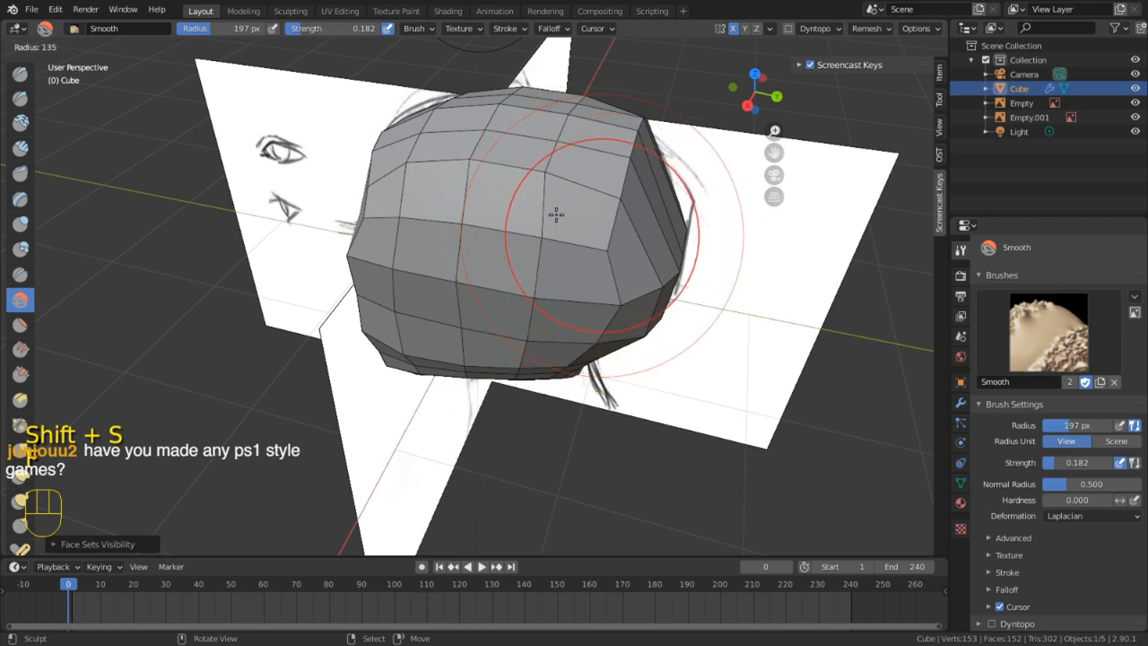
click(559, 212)
middle_drag(612, 235, 617, 157)
key(g)
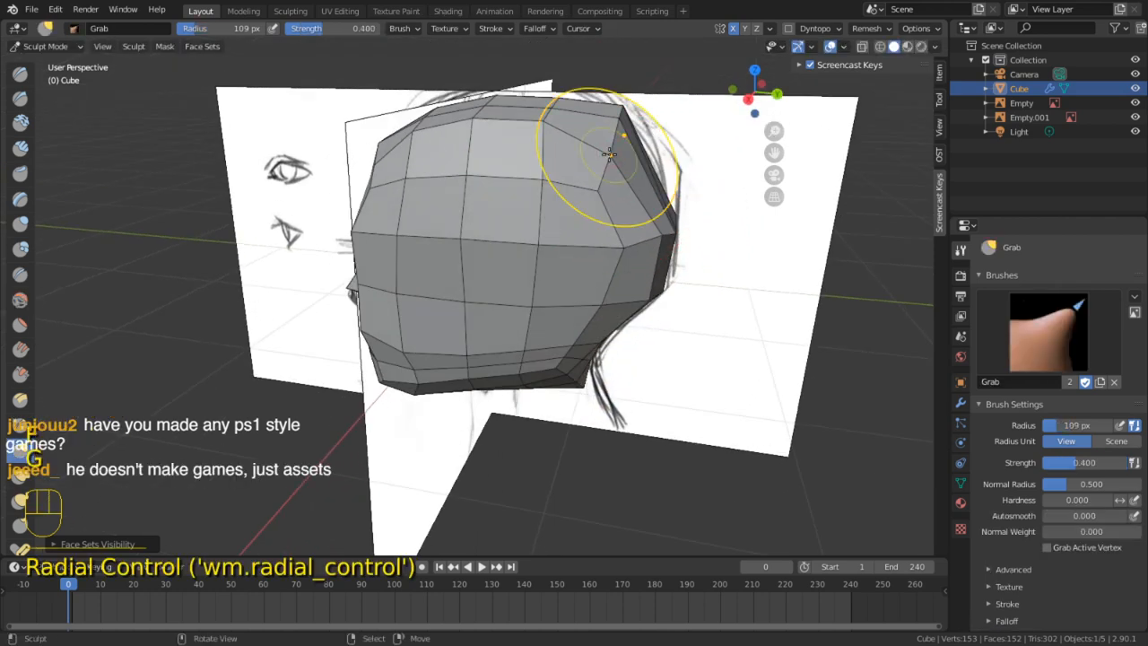
drag(616, 153, 646, 115)
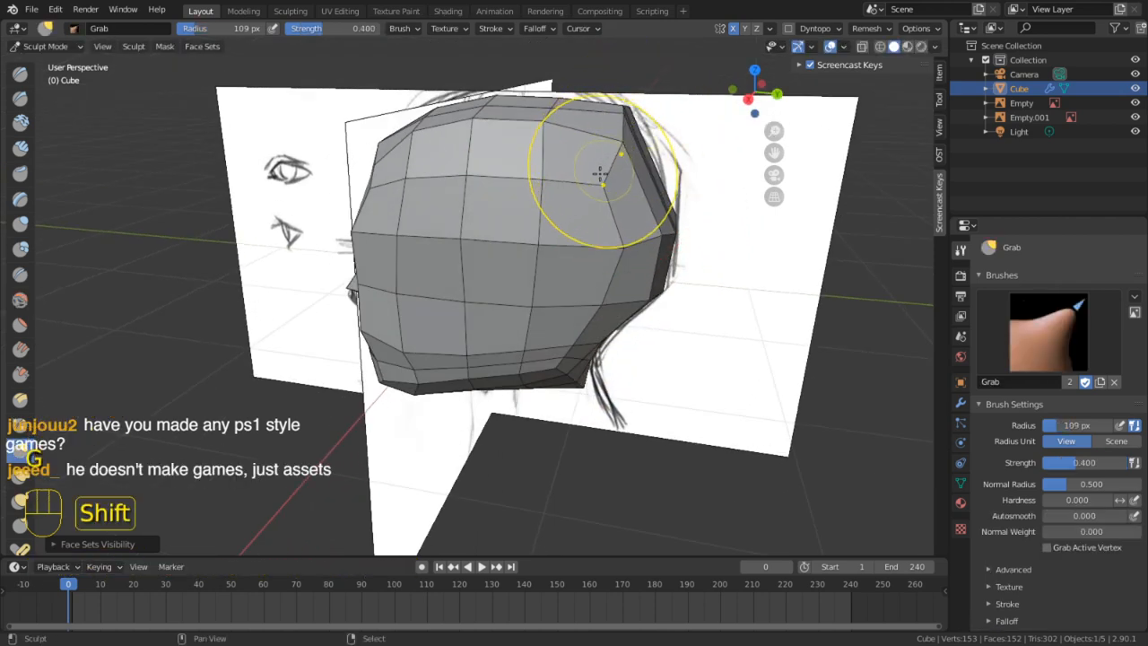
In Edit Mode, select the edges at the skull's upper back corner and move them toward the outline in the side view
shift+middle_drag(602, 174, 509, 270)
scroll(511, 269, up, 4)
key(Tab)
key(2)
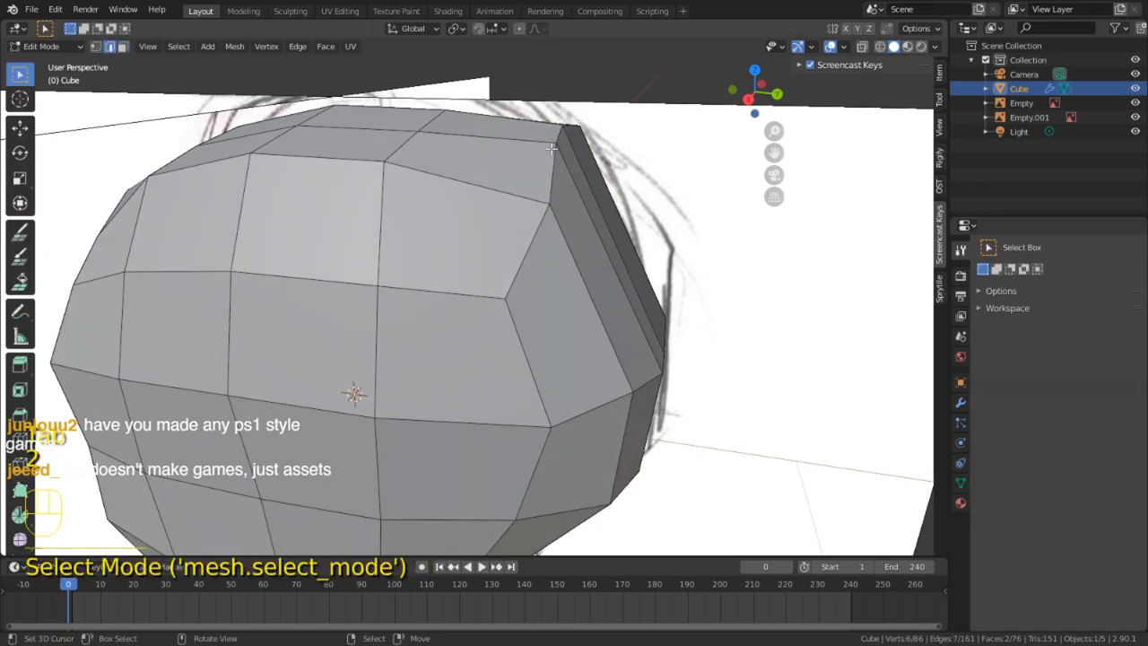
shift+click(559, 130)
key(KP_3)
key(g)
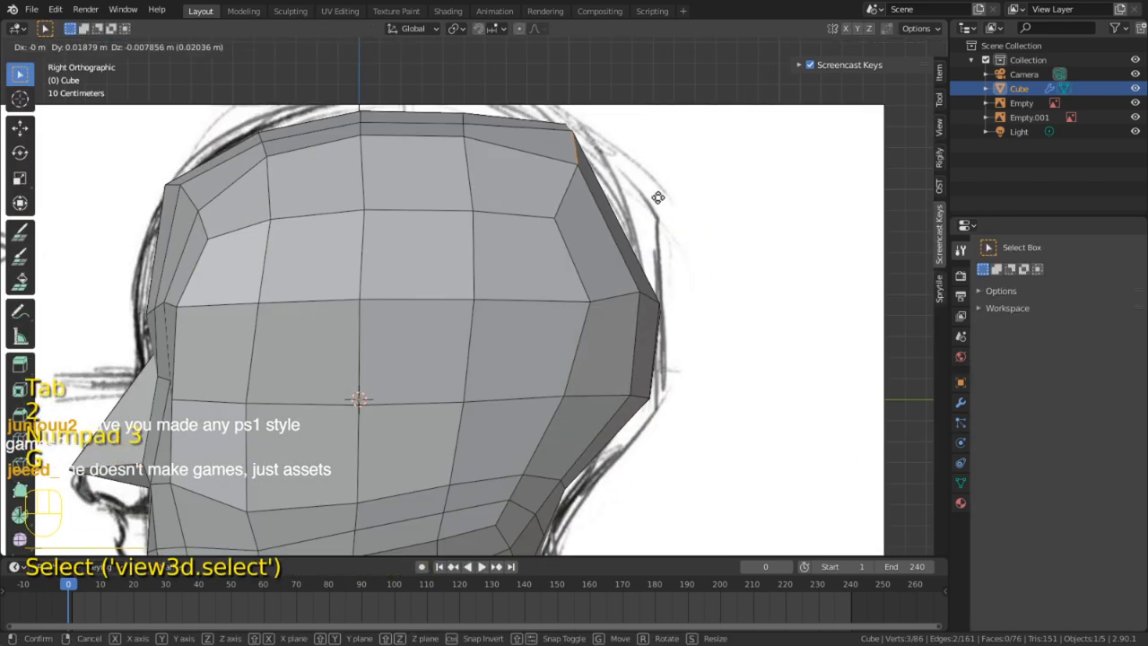
click(813, 326)
scroll(618, 323, down, 4)
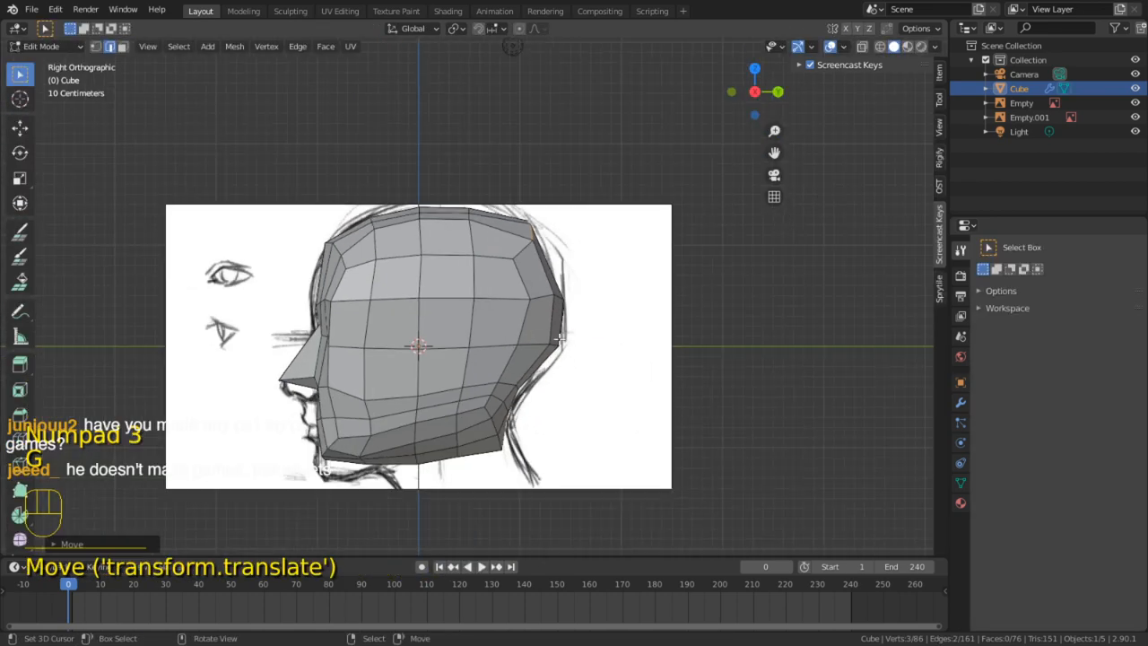
Try splitting the eye-line vertex between the nose bridge and the temple with Rip Fill, placing the new vertex slightly outward
middle_drag(524, 340, 610, 357)
scroll(564, 359, up, 3)
right_click(548, 351)
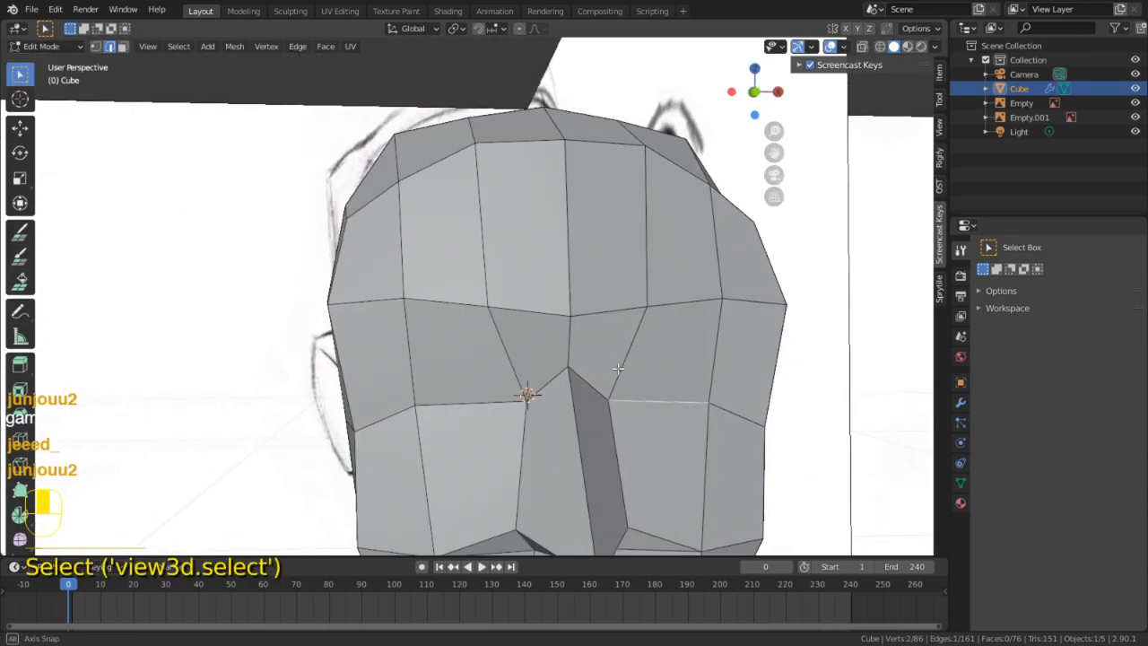
key(1)
right_click(700, 393)
middle_drag(721, 401, 691, 399)
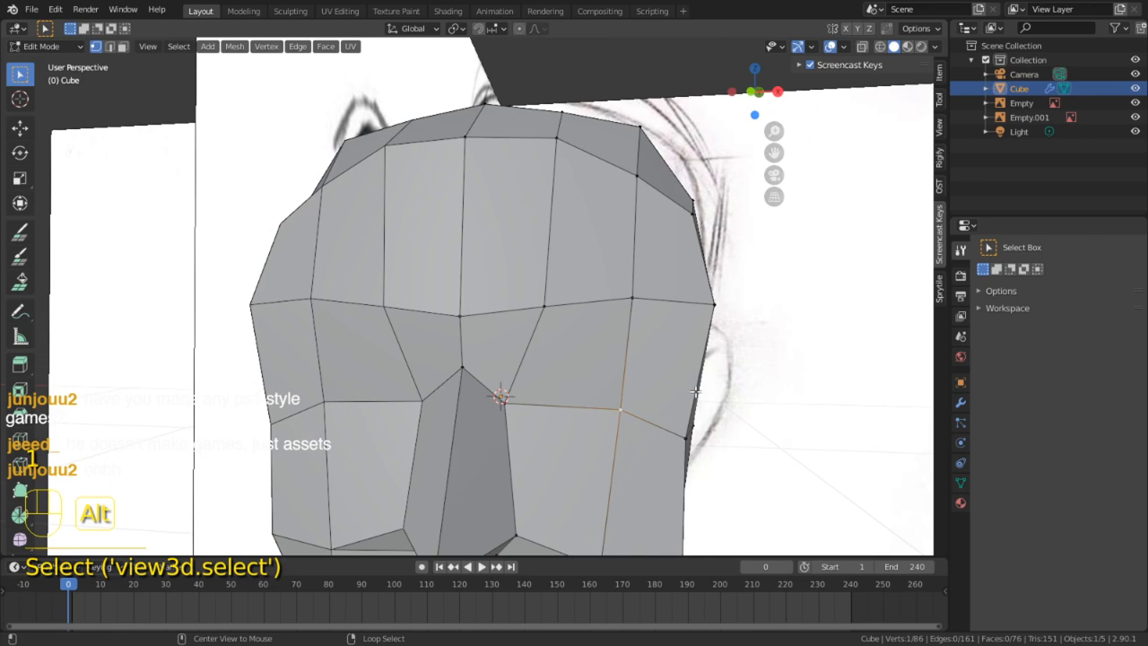
key(alt+v)
click(641, 400)
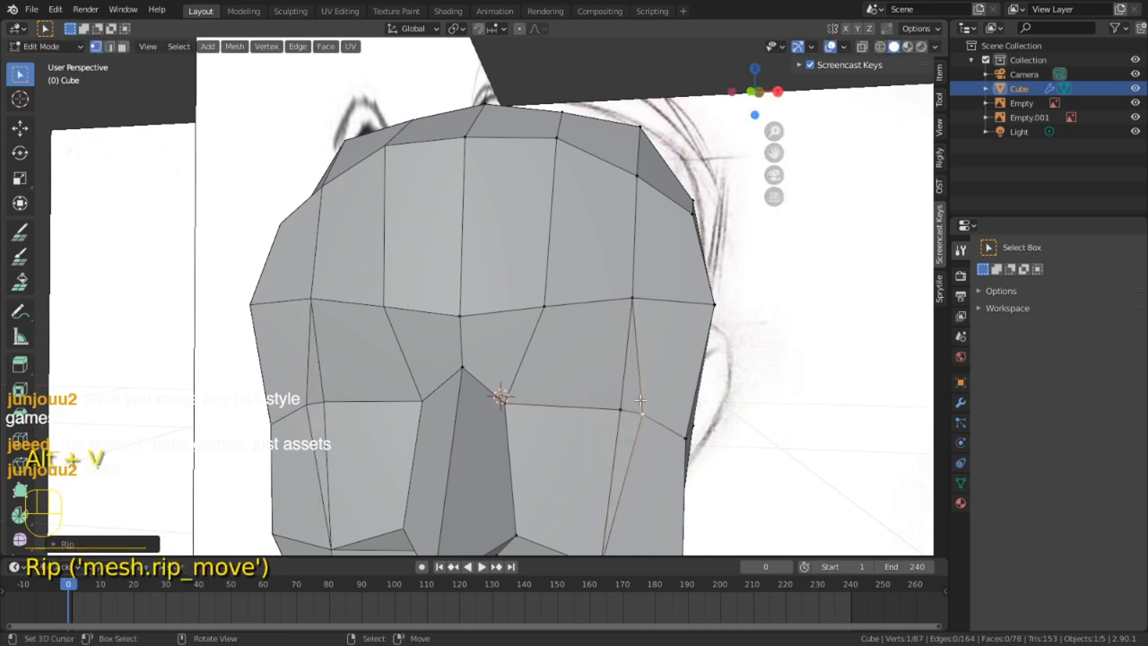
Move the eye-line vertex between the nose bridge and the temple inward toward the nose, adjusting it from two angles
right_click(623, 404)
key(g)
click(580, 404)
mouse_move(581, 403)
middle_down()
mouse_move(536, 409)
mouse_move(586, 382)
mouse_move(505, 367)
middle_up()
key(g)
click(529, 408)
Inspect the head's overall shape with the viewport overlays hidden, and undo the last three changes
key(Tab)
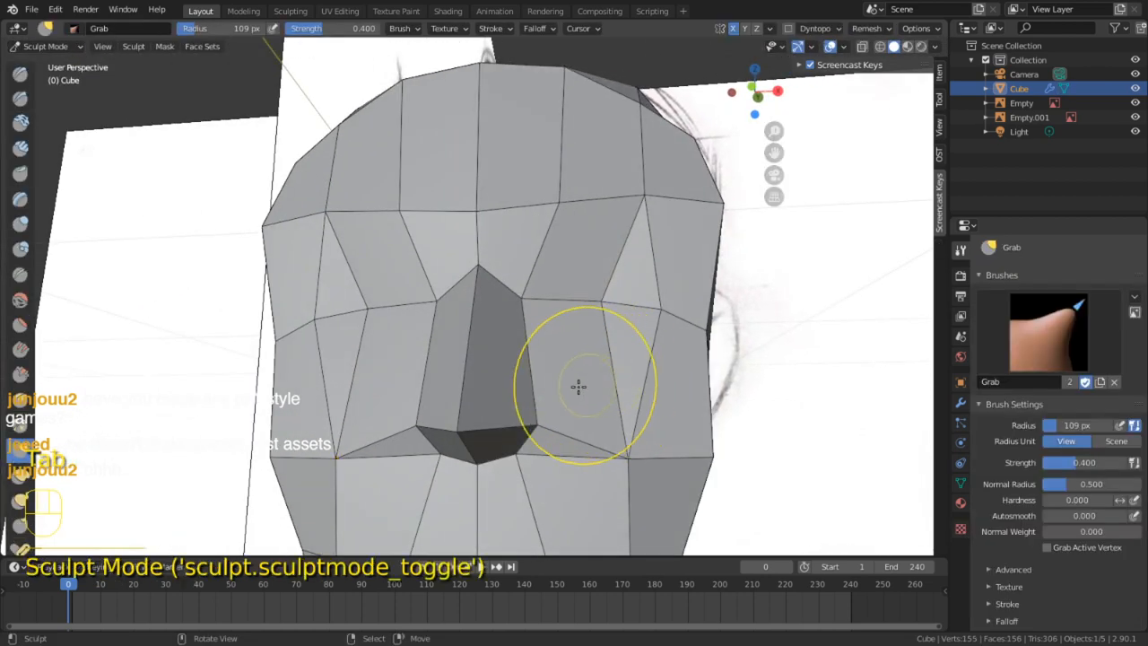
middle_drag(578, 386, 840, 184)
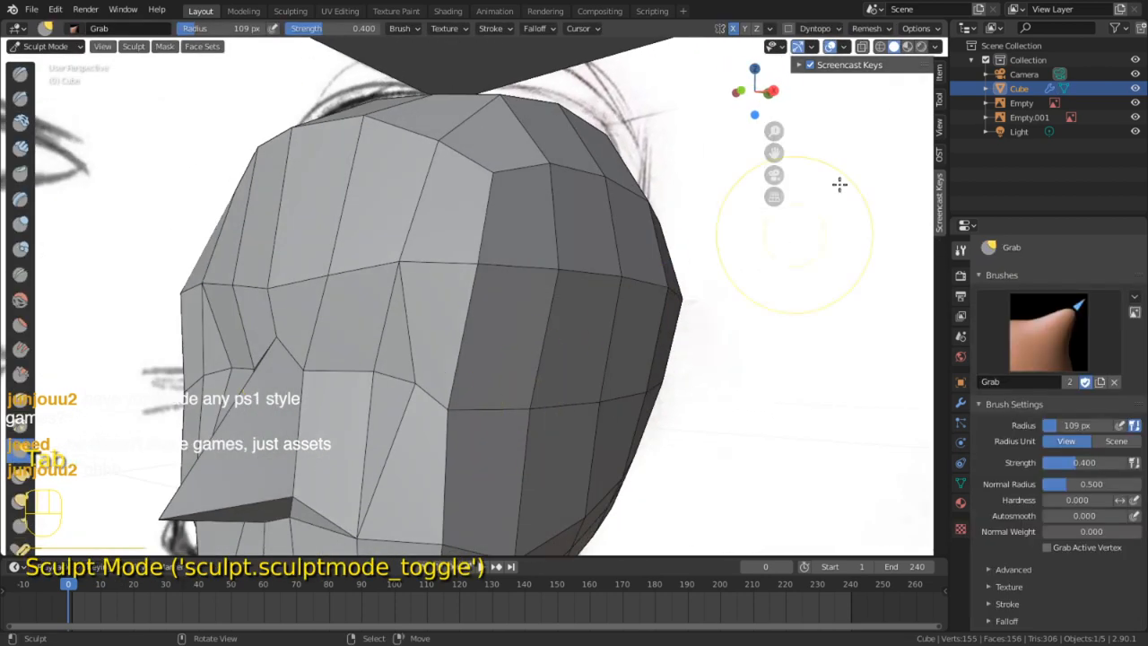
click(831, 47)
scroll(648, 206, down, 4)
mouse_move(602, 256)
middle_down()
mouse_move(676, 273)
mouse_move(844, 269)
mouse_move(379, 350)
middle_up()
key(Tab)
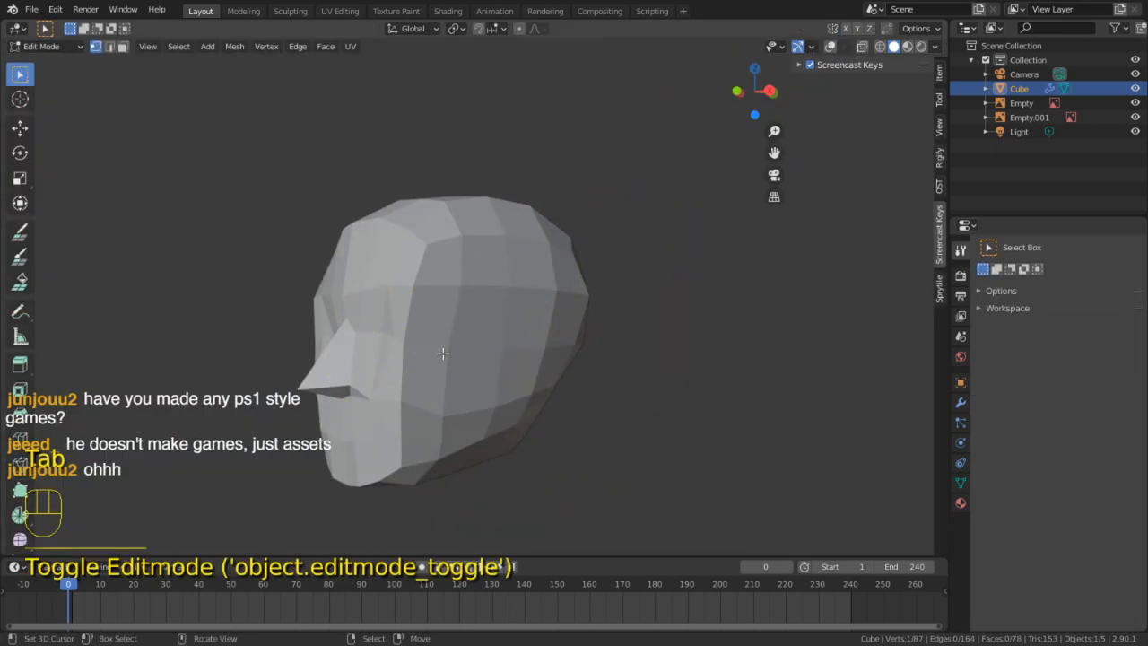
key(ctrl+z)
key(ctrl+z)
key(ctrl+z)
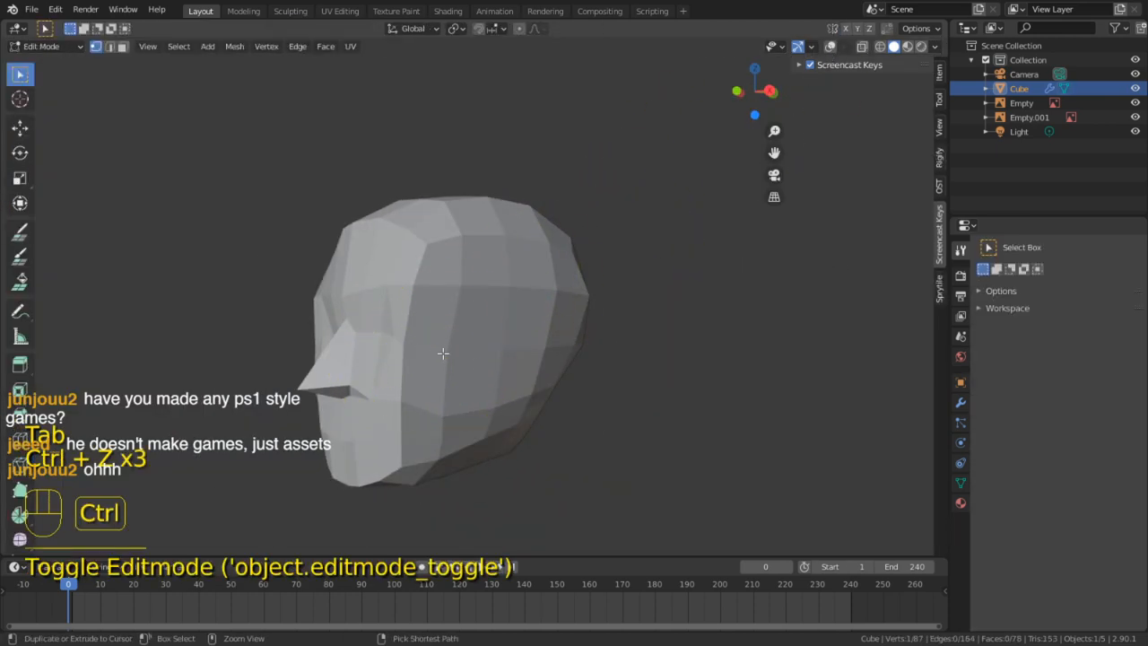
click(831, 47)
Slide the split eye-line vertex onto its neighbour and merge all of the mesh's vertices by distance
scroll(533, 278, up, 5)
click(547, 296)
key(g)
key(g)
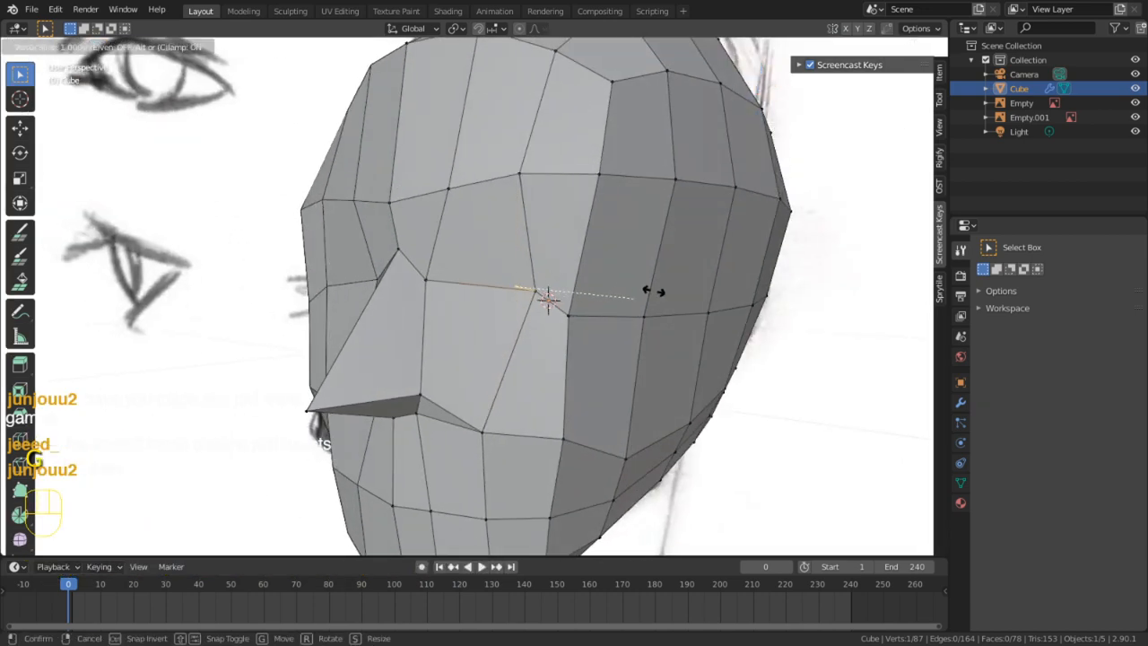
click(653, 292)
key(a)
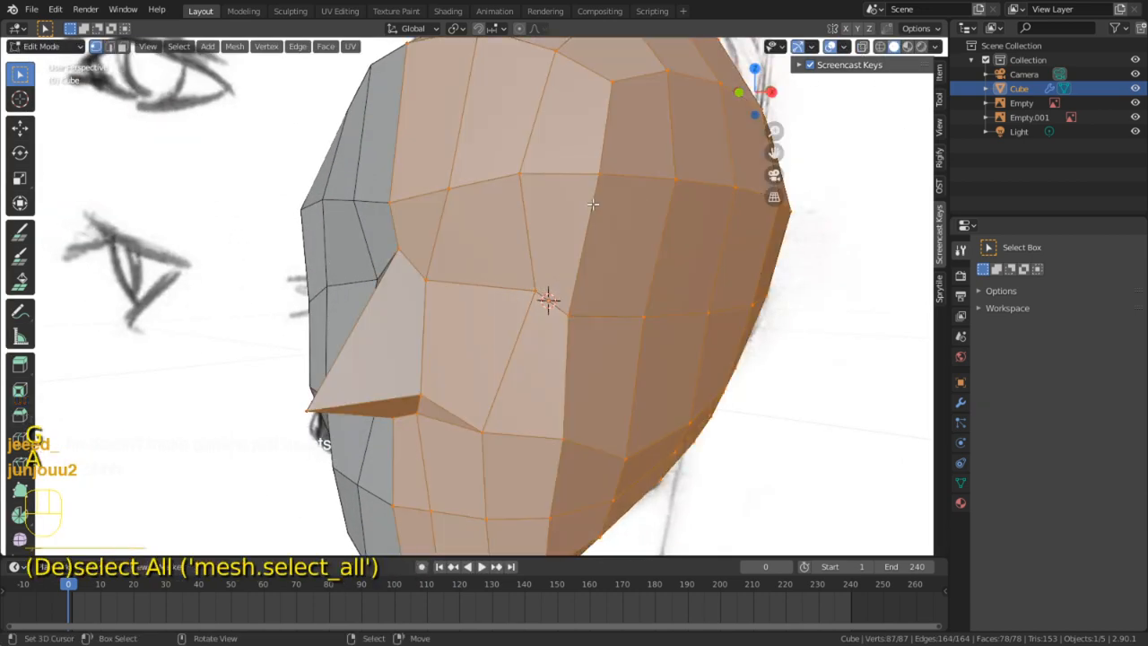
key(m)
click(554, 289)
Slide the outer eye-corner vertex along its edge and move the vertex beside the nose bridge slightly outward and up
key(1)
click(541, 294)
key(g)
key(g)
middle_drag(541, 294, 565, 308)
click(516, 303)
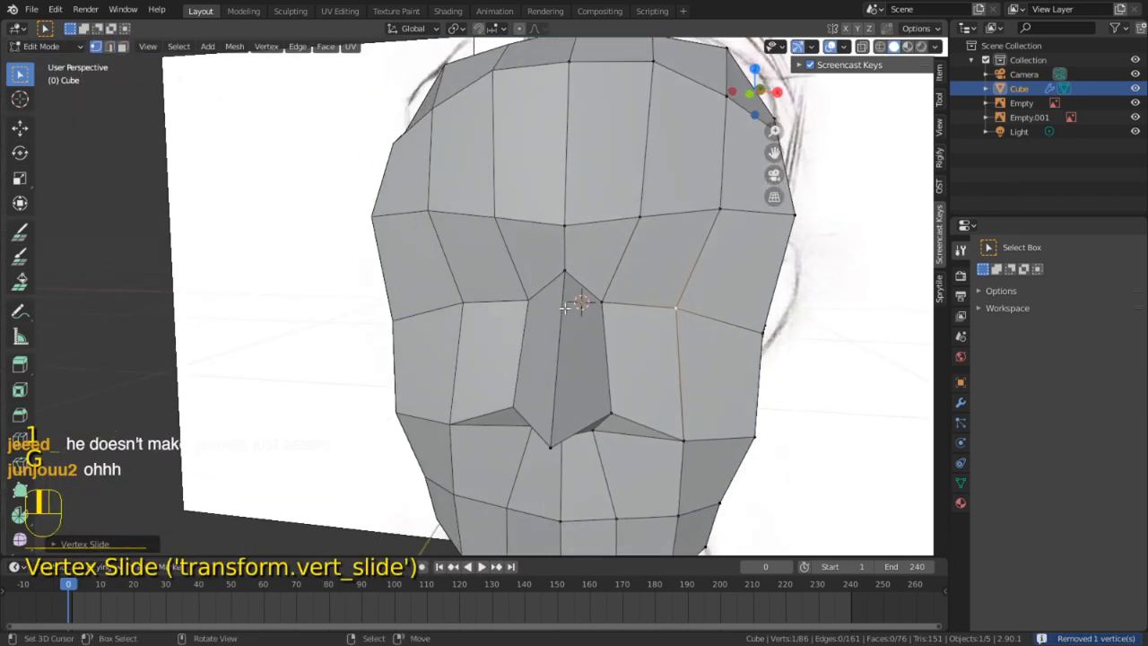
click(596, 290)
key(g)
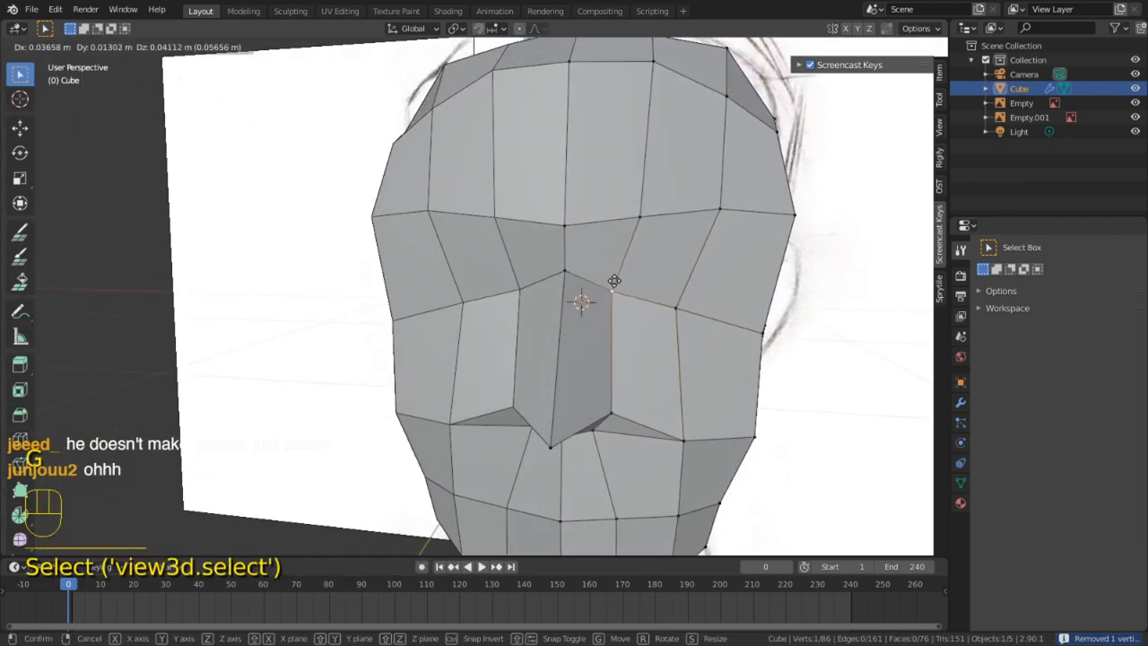
click(613, 280)
Raise the brow's centre vertex and the brow vertex next to it
key(g)
click(578, 217)
right_click(640, 213)
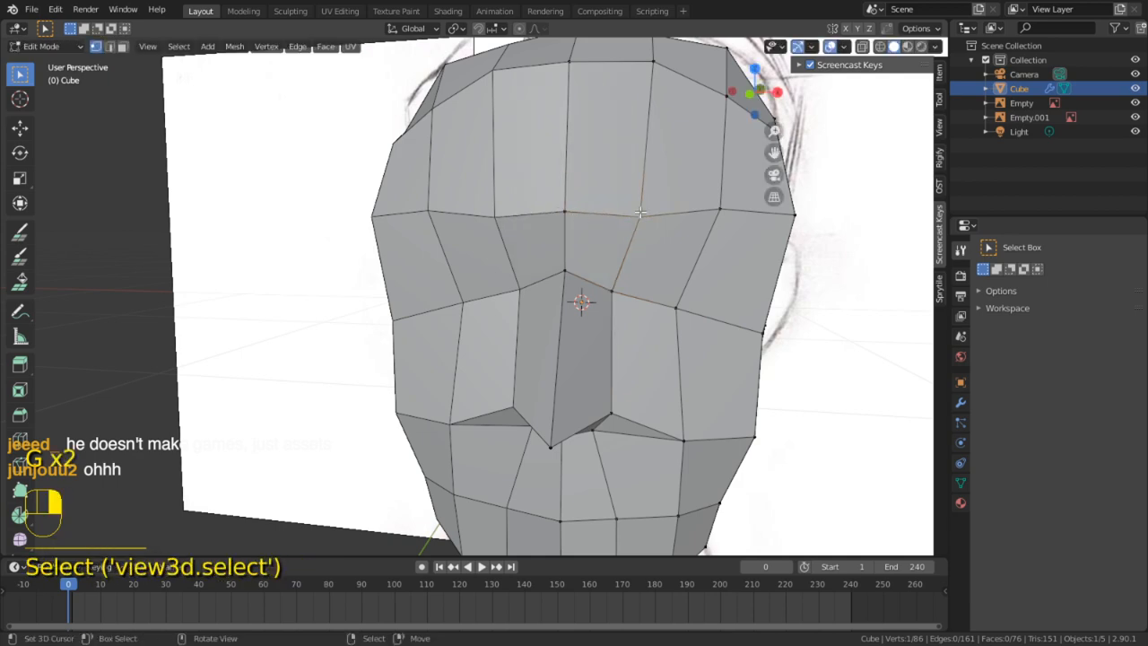
key(g)
click(640, 201)
Move the nose tip vertex back toward the face in the side view
middle_drag(644, 210, 574, 215)
scroll(535, 274, down, 5)
key(KP_3)
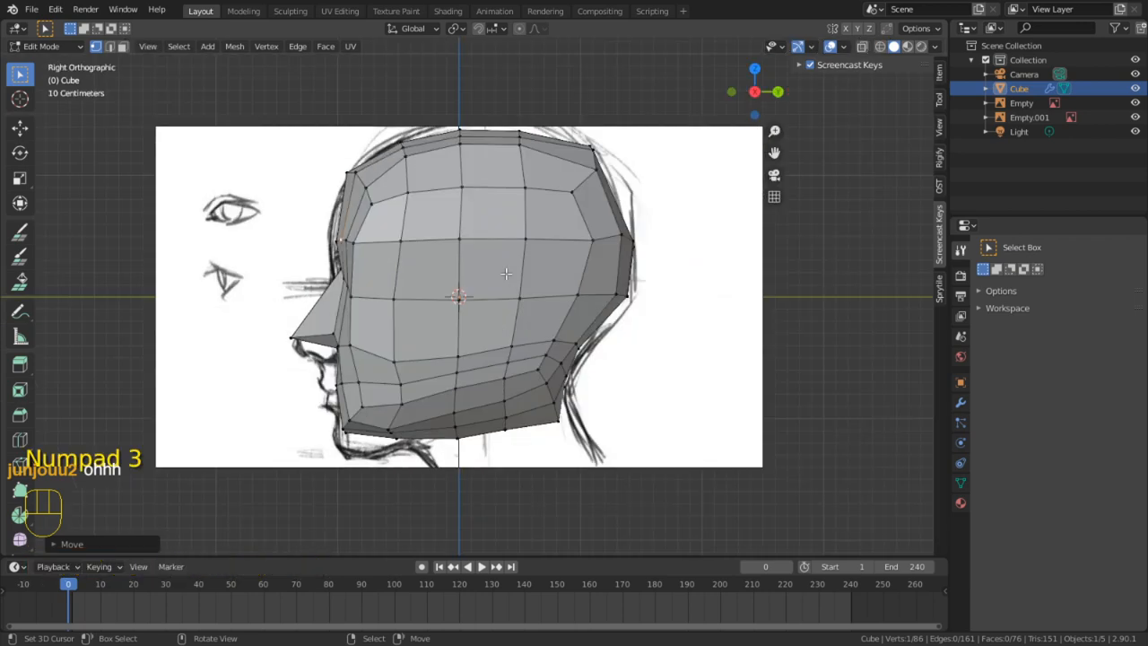
scroll(506, 274, up, 3)
shift+middle_drag(431, 296, 507, 296)
right_click(241, 348)
key(g)
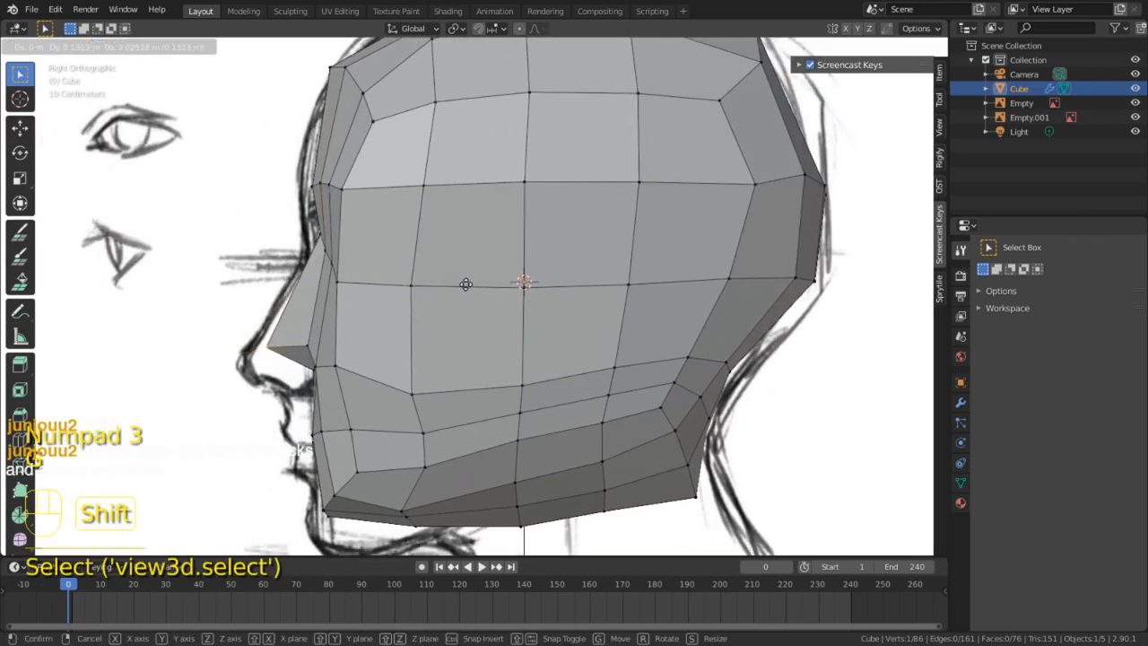
click(236, 341)
Move the vertex at the nostril's outer corner outward to widen the base of the nose
scroll(385, 310, up, 5)
middle_drag(386, 310, 377, 359)
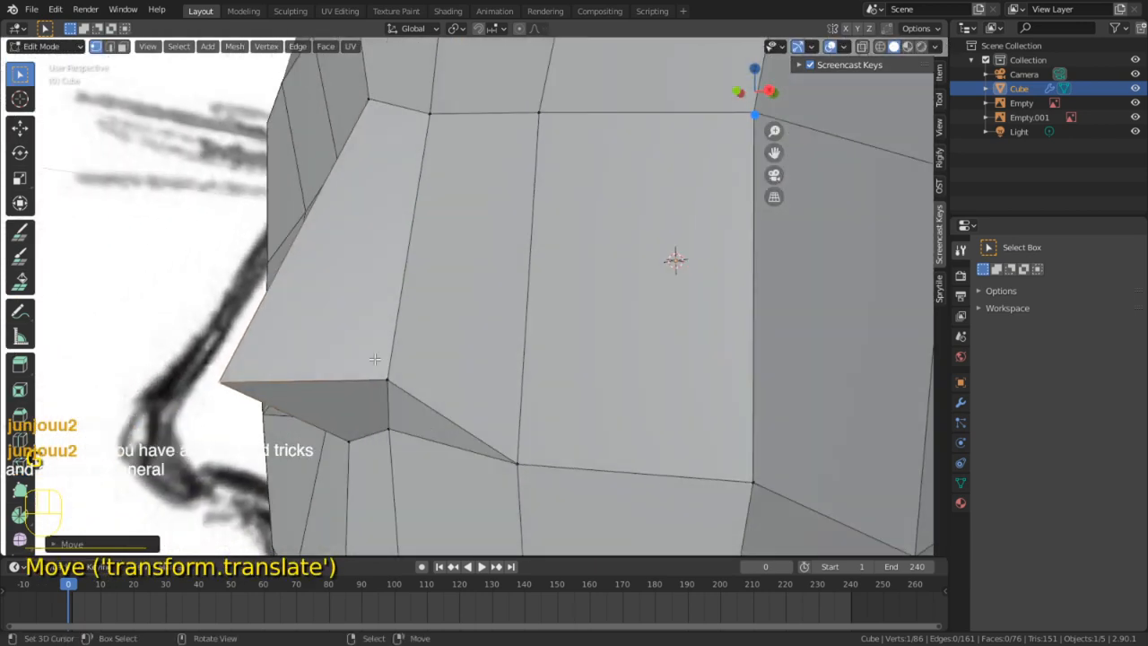
right_click(377, 359)
key(g)
click(517, 395)
middle_drag(518, 395, 686, 348)
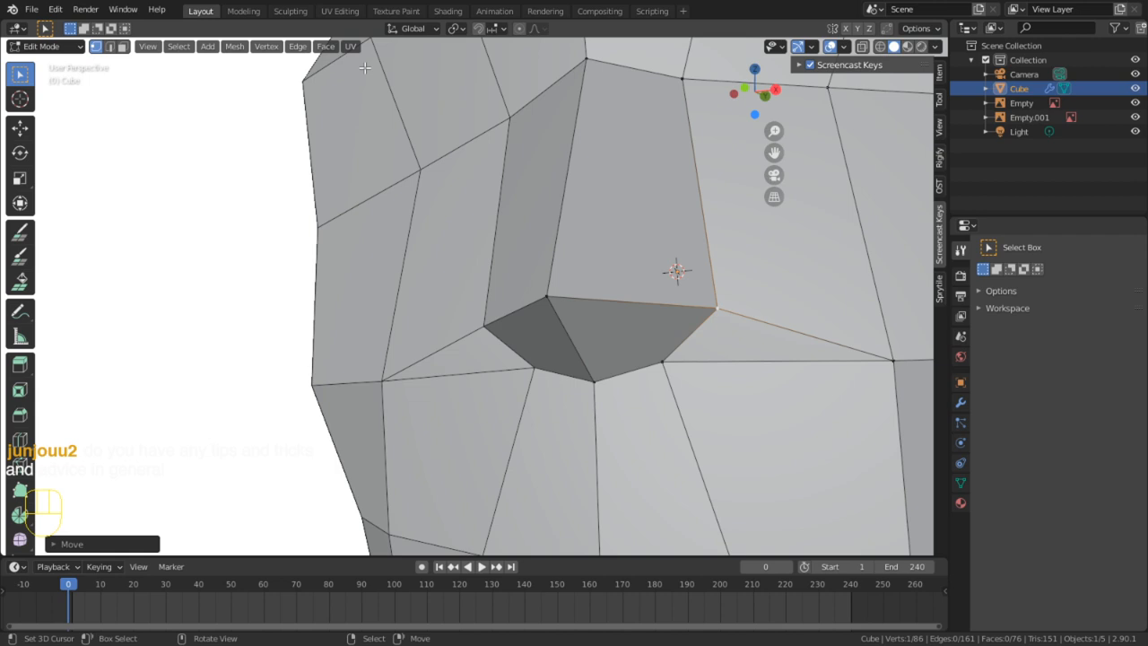
Return to Sculpt Mode and reshape the face and the forehead's upper corner with the Grab brush at 109 px
scroll(414, 134, down, 7)
shift+middle_drag(577, 299, 548, 339)
mouse_move(525, 385)
middle_down()
mouse_move(384, 362)
mouse_move(524, 400)
mouse_move(539, 369)
mouse_move(523, 351)
mouse_move(589, 367)
middle_up()
key(Tab)
drag(589, 367, 508, 356)
scroll(507, 314, up, 2)
mouse_move(505, 260)
middle_down()
mouse_move(582, 212)
mouse_move(459, 270)
mouse_move(664, 174)
middle_up()
drag(686, 119, 725, 58)
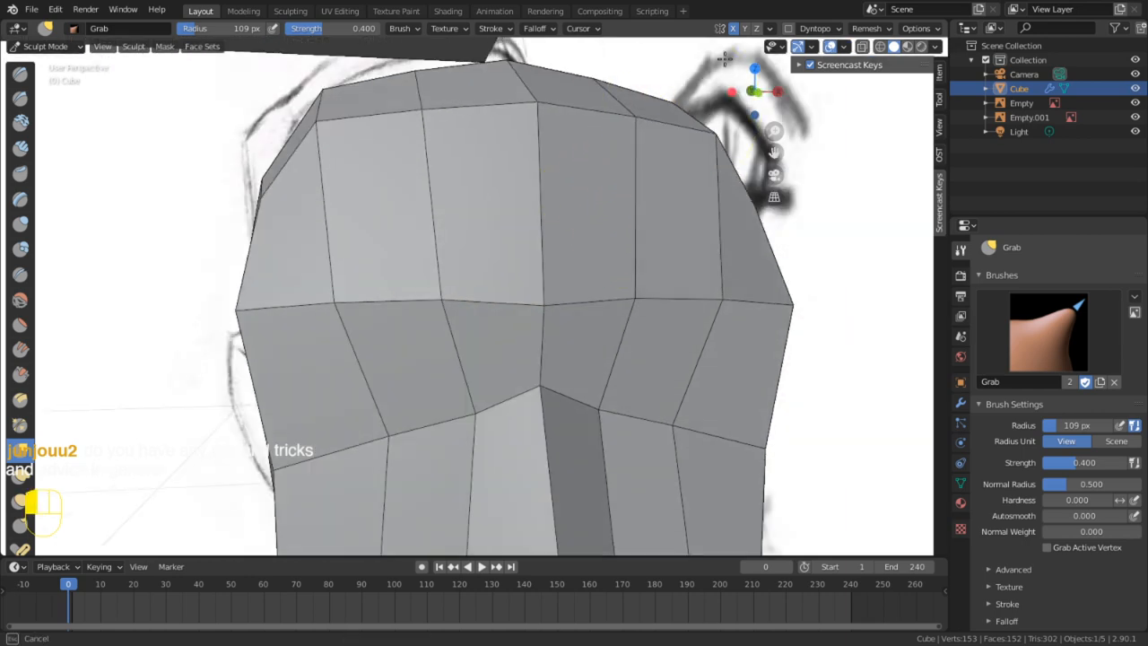
Round out the side of the skull and the top of the forehead with further Grab strokes from several angles
mouse_move(691, 136)
middle_down()
mouse_move(597, 156)
mouse_move(456, 260)
middle_up()
mouse_move(453, 199)
middle_down()
mouse_move(572, 188)
mouse_move(497, 195)
mouse_move(333, 174)
middle_up()
drag(332, 174, 190, 168)
mouse_move(261, 174)
middle_down()
mouse_move(443, 170)
mouse_move(406, 175)
middle_up()
scroll(449, 177, down, 1)
mouse_move(480, 178)
middle_down()
mouse_move(538, 174)
mouse_move(481, 160)
middle_up()
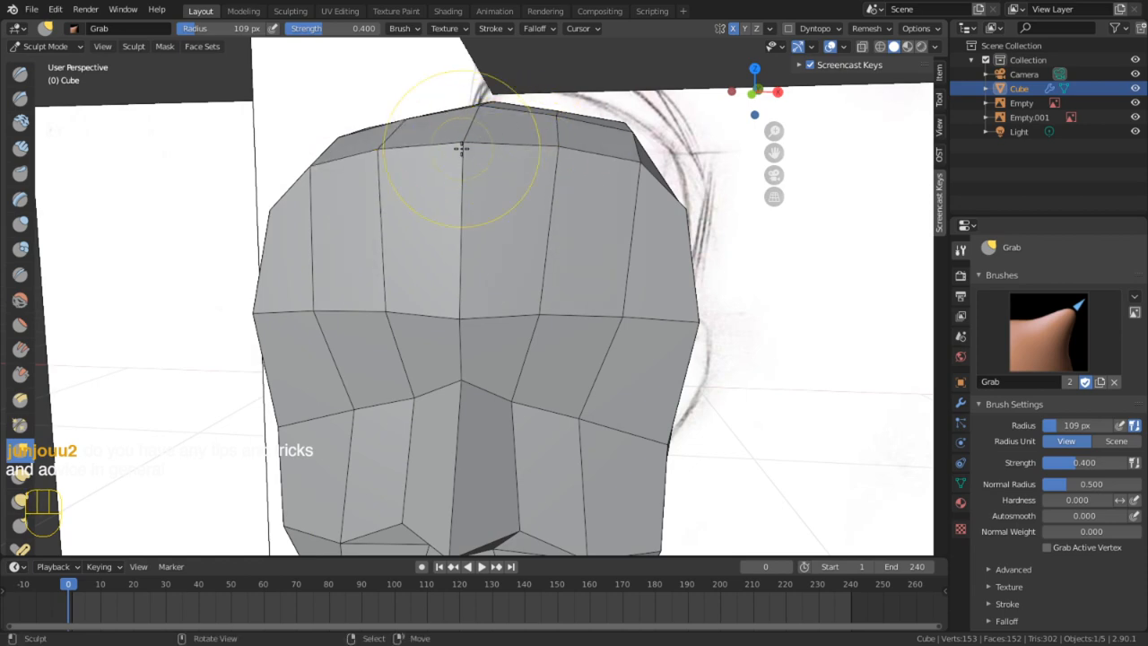
mouse_move(474, 128)
mouse_down()
mouse_move(517, 120)
mouse_move(617, 151)
mouse_up()
mouse_move(694, 200)
middle_down()
mouse_move(538, 209)
mouse_move(484, 266)
mouse_move(476, 318)
mouse_move(411, 405)
mouse_move(487, 359)
mouse_move(521, 282)
mouse_move(636, 292)
mouse_move(644, 313)
mouse_move(453, 518)
middle_up()
key(Tab)
key(Tab)
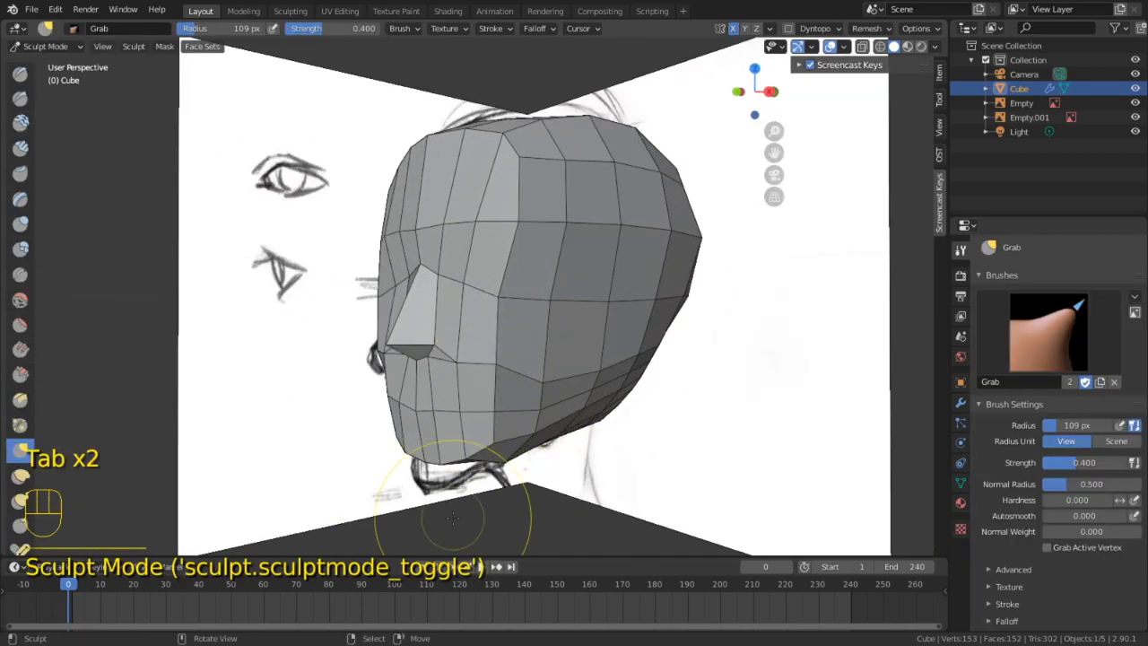
In side view, pull the underside and rear corner of the jaw upward with the Grab brush
key(KP_3)
shift+middle_drag(583, 473, 577, 436)
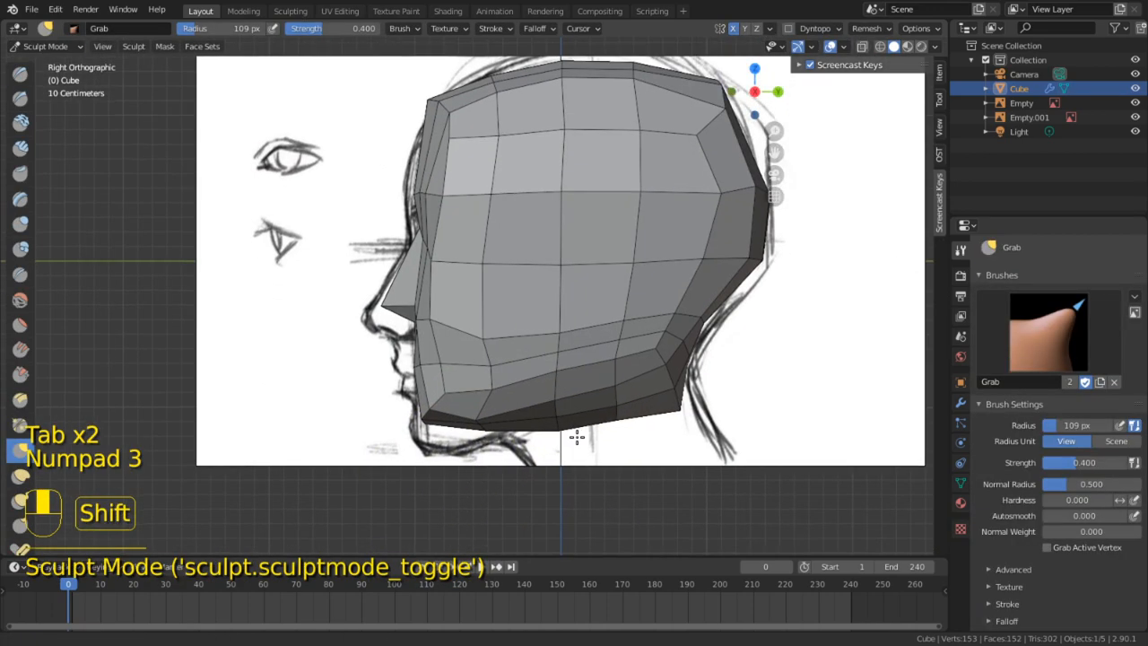
drag(576, 430, 580, 388)
drag(655, 408, 642, 337)
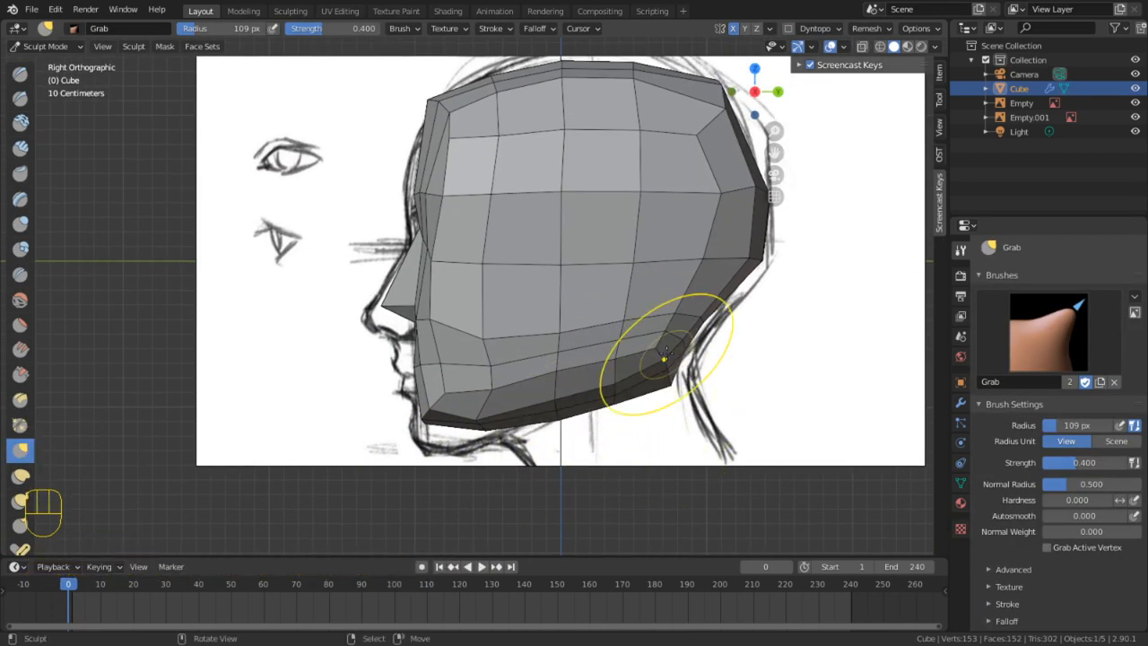
drag(669, 391, 643, 365)
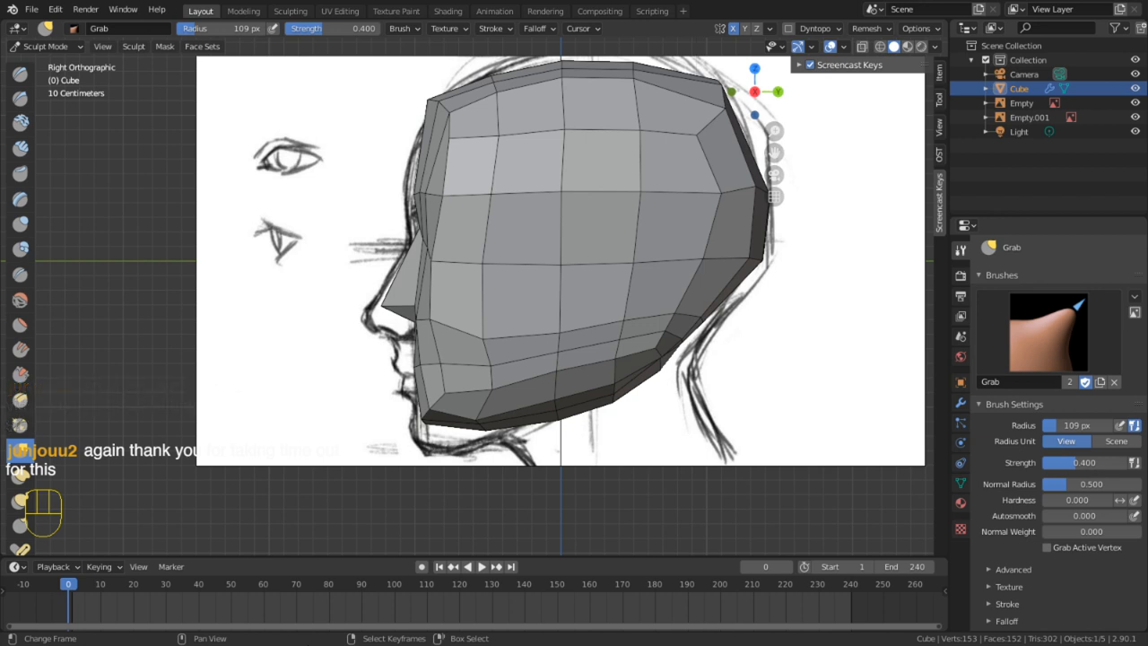
Set the Grab brush's radius to 174 px and pull the chin downward toward the side sketch
key(f)
click(463, 464)
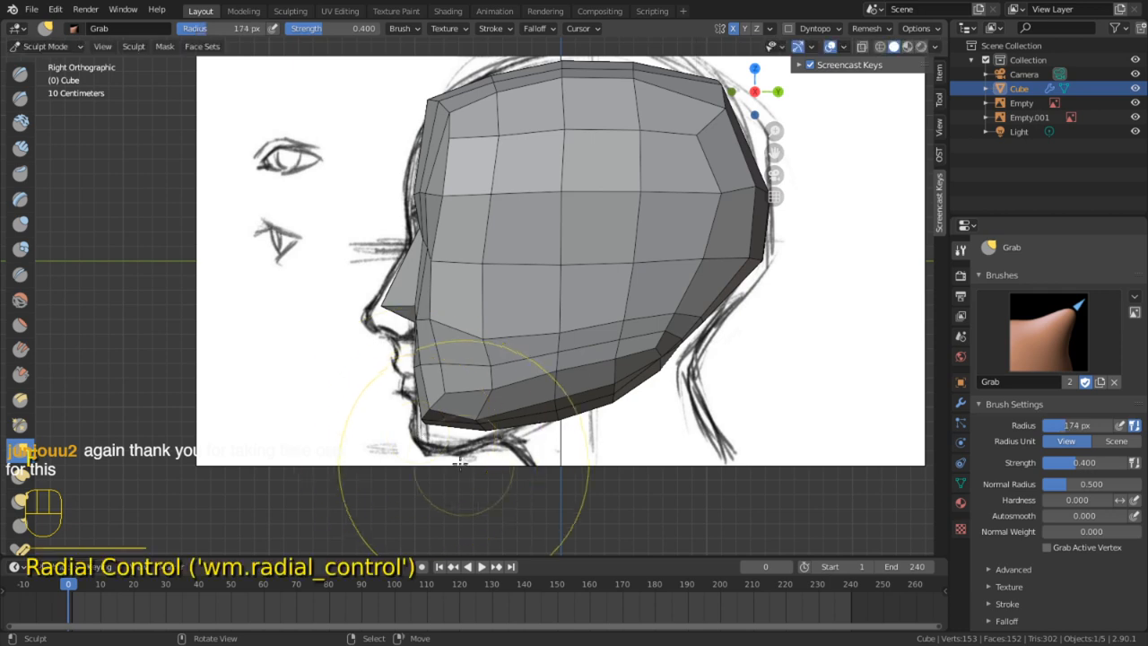
scroll(434, 451, up, 2)
shift+middle_drag(434, 451, 429, 417)
mouse_move(398, 443)
mouse_down()
mouse_move(370, 462)
mouse_move(387, 553)
mouse_up()
mouse_move(372, 429)
middle_down()
mouse_move(469, 421)
mouse_move(509, 395)
mouse_move(420, 379)
mouse_move(404, 405)
mouse_move(400, 392)
mouse_move(457, 440)
middle_up()
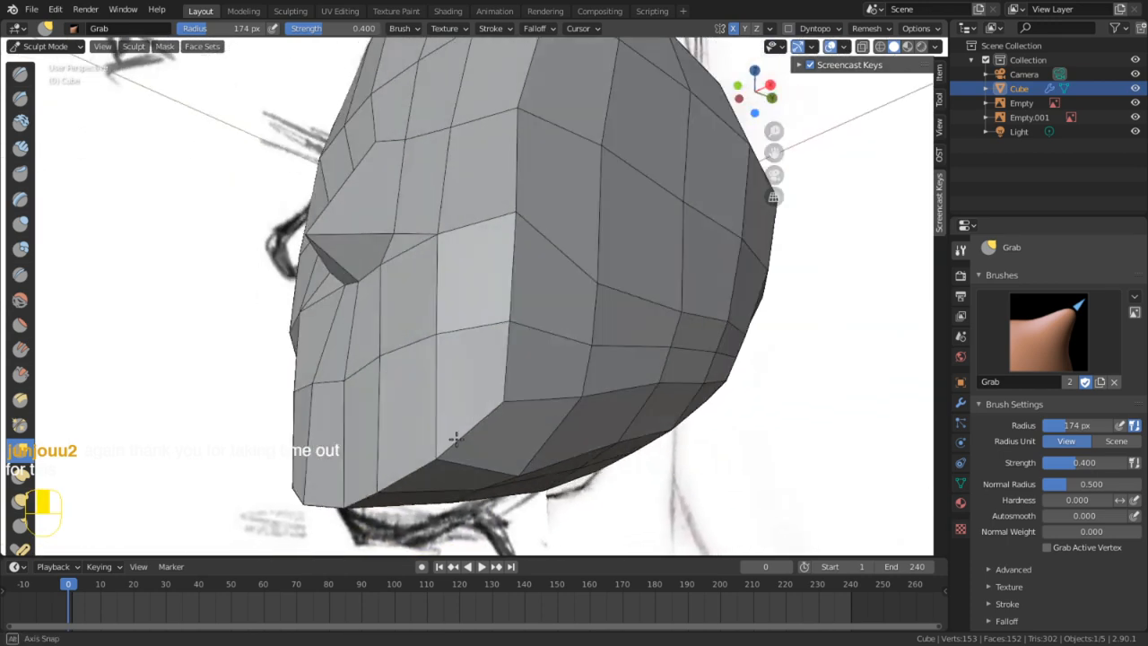
key(Tab)
alt+click(474, 455)
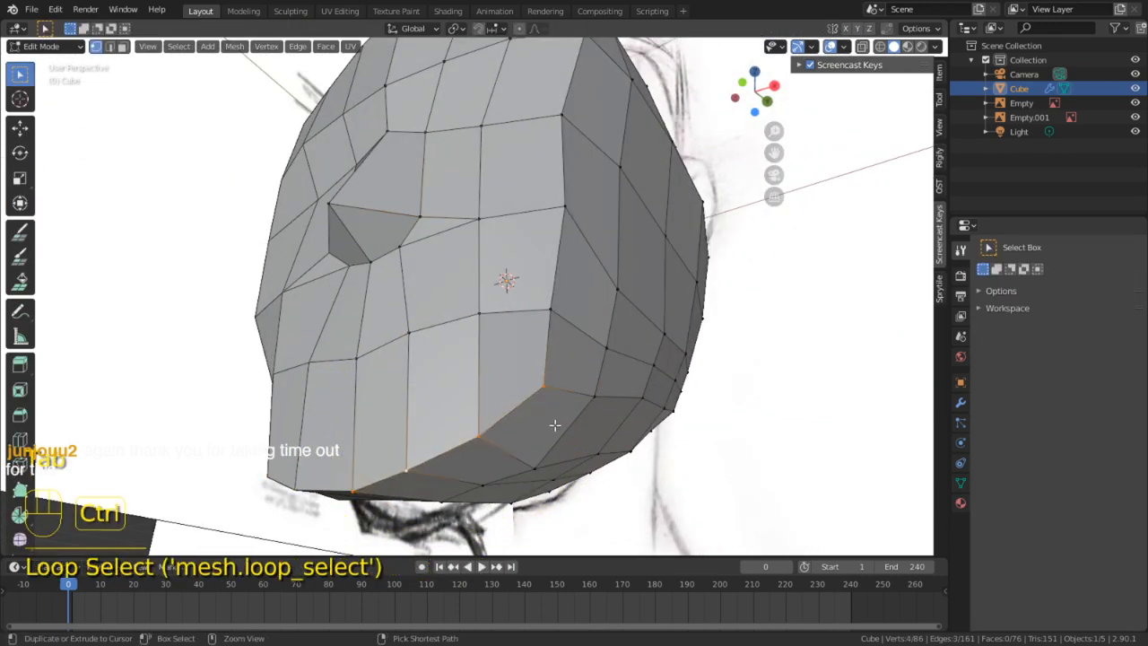
key(ctrl+b)
right_click(604, 416)
key(ctrl+z)
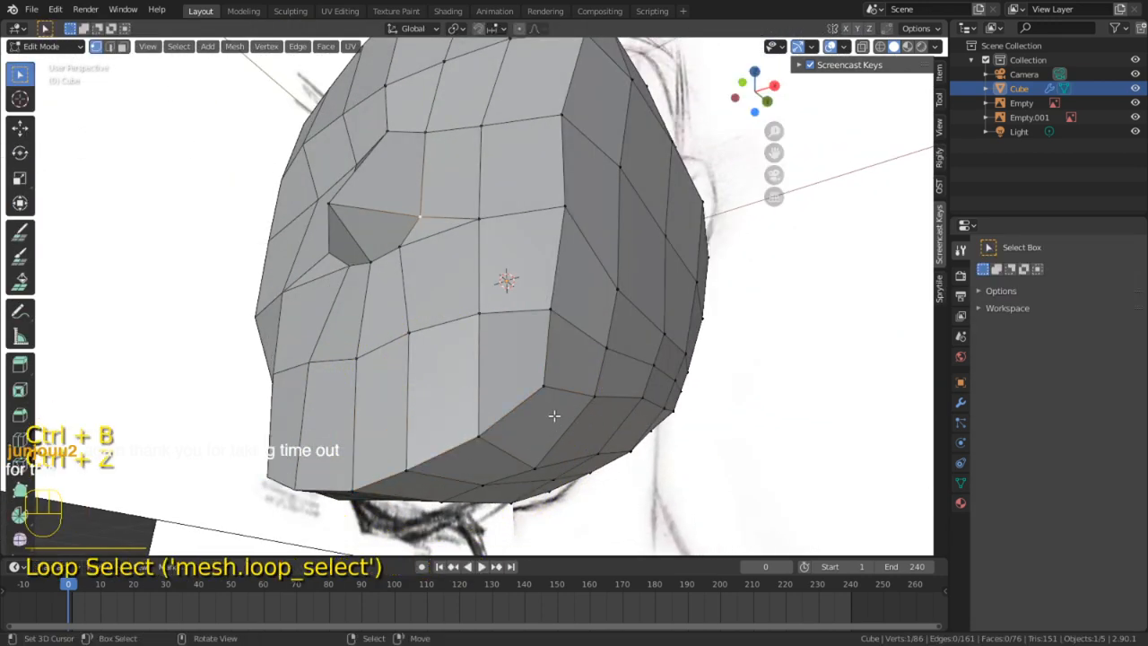
key(Tab)
Adjust the mouth area against the side sketch with the Grab brush at 174 px
middle_drag(522, 428, 425, 436)
key(KP_Enter)
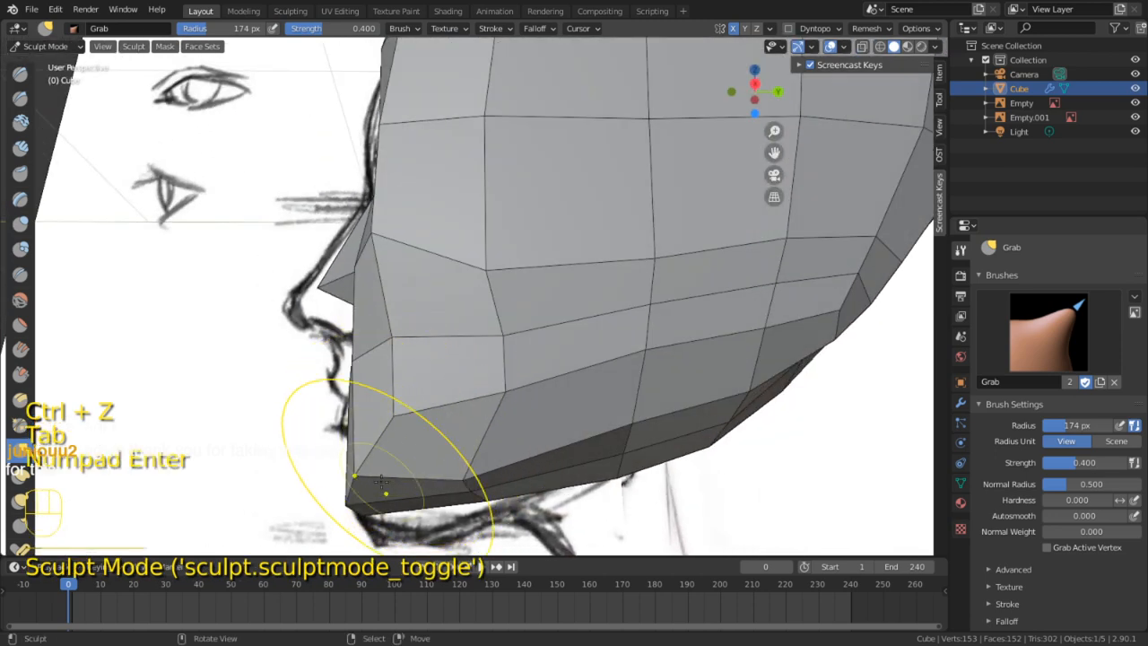
key(KP_3)
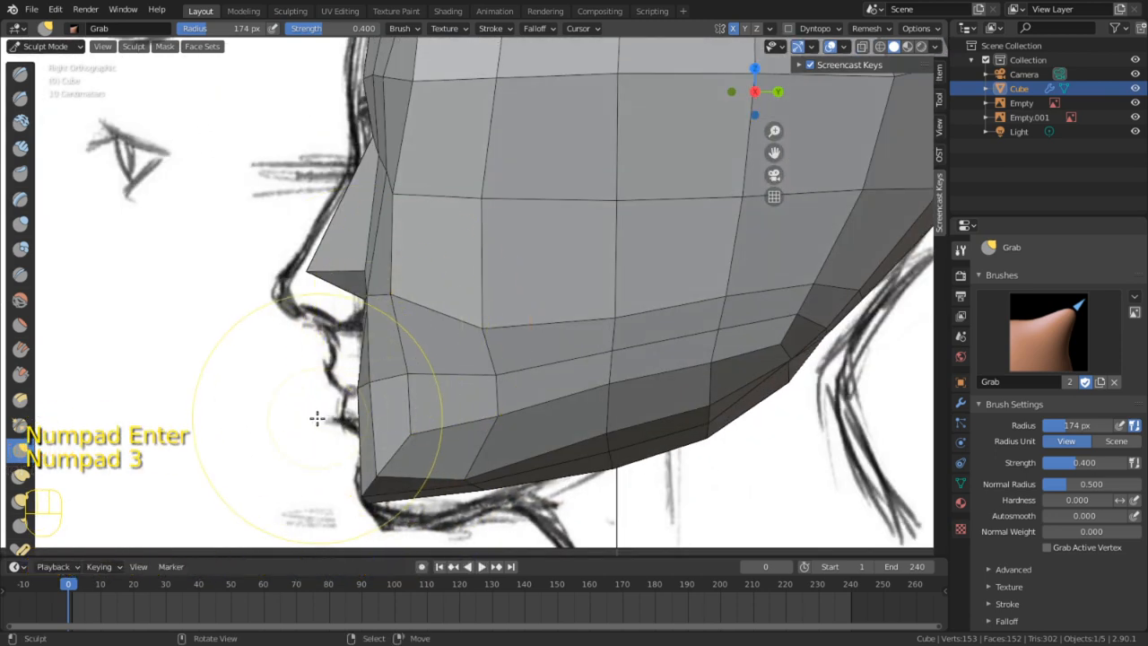
mouse_move(317, 417)
mouse_down()
mouse_move(321, 372)
mouse_move(337, 371)
mouse_up()
mouse_move(449, 417)
middle_down()
mouse_move(620, 431)
mouse_move(441, 404)
middle_up()
key(KP_3)
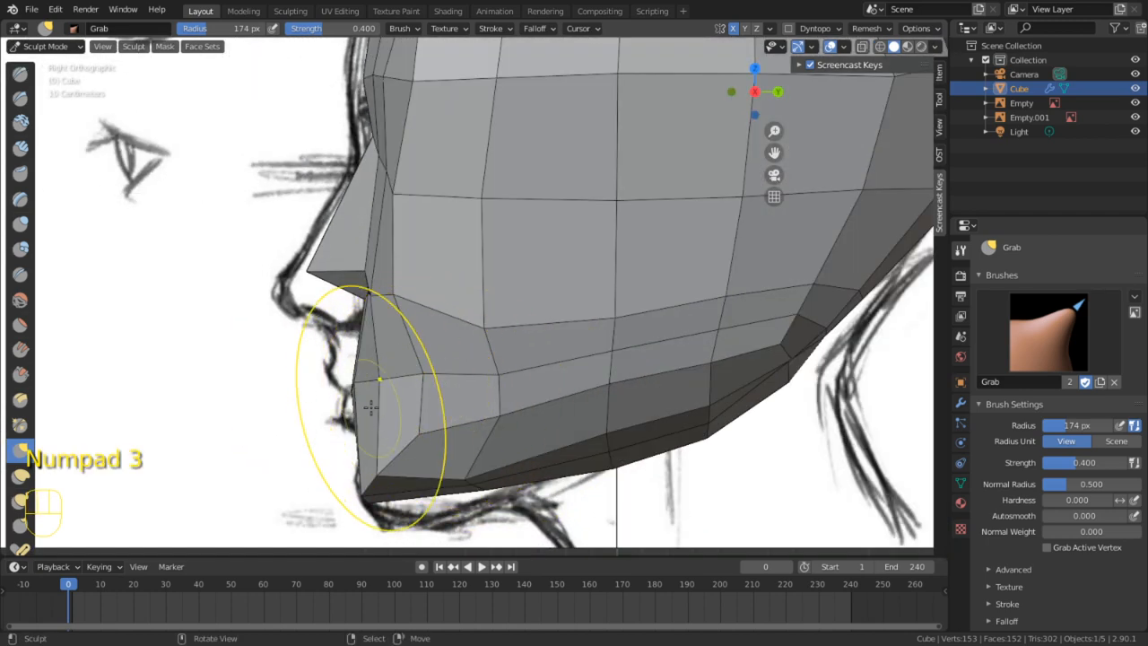
Pull the front part of the lower cheek and jaw back along the jawline in side view, undoing the first Grab stroke
drag(431, 415, 556, 406)
key(ctrl+z)
mouse_move(444, 425)
mouse_down()
mouse_move(507, 412)
mouse_move(505, 466)
mouse_move(499, 444)
mouse_move(528, 447)
mouse_up()
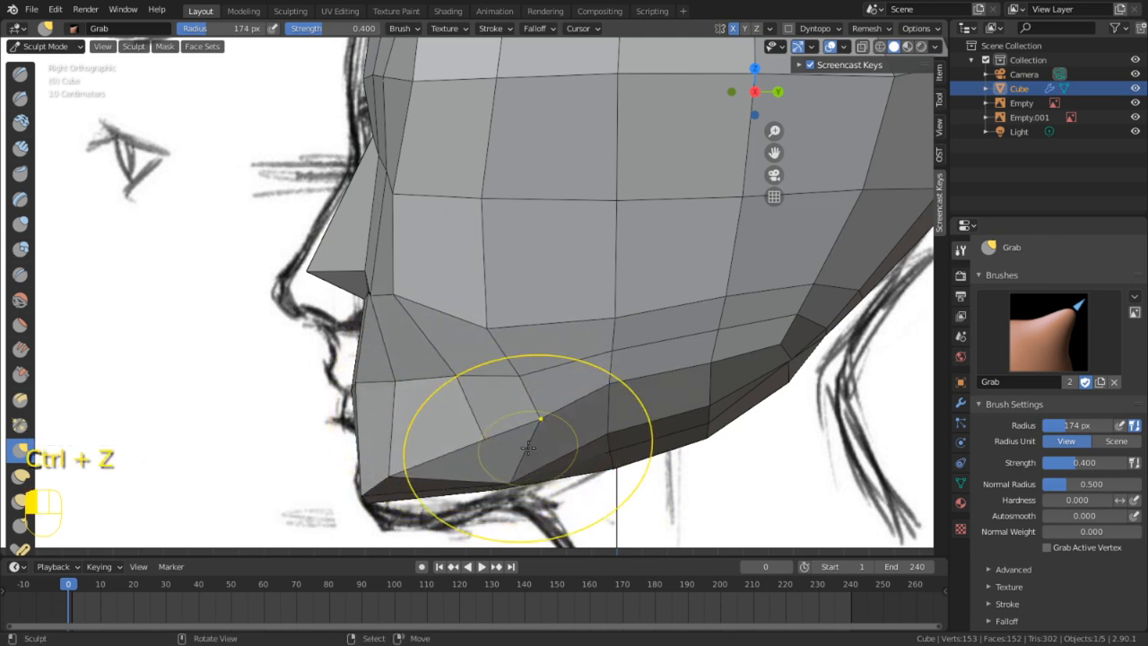
middle_drag(529, 448, 462, 422)
scroll(717, 461, down, 5)
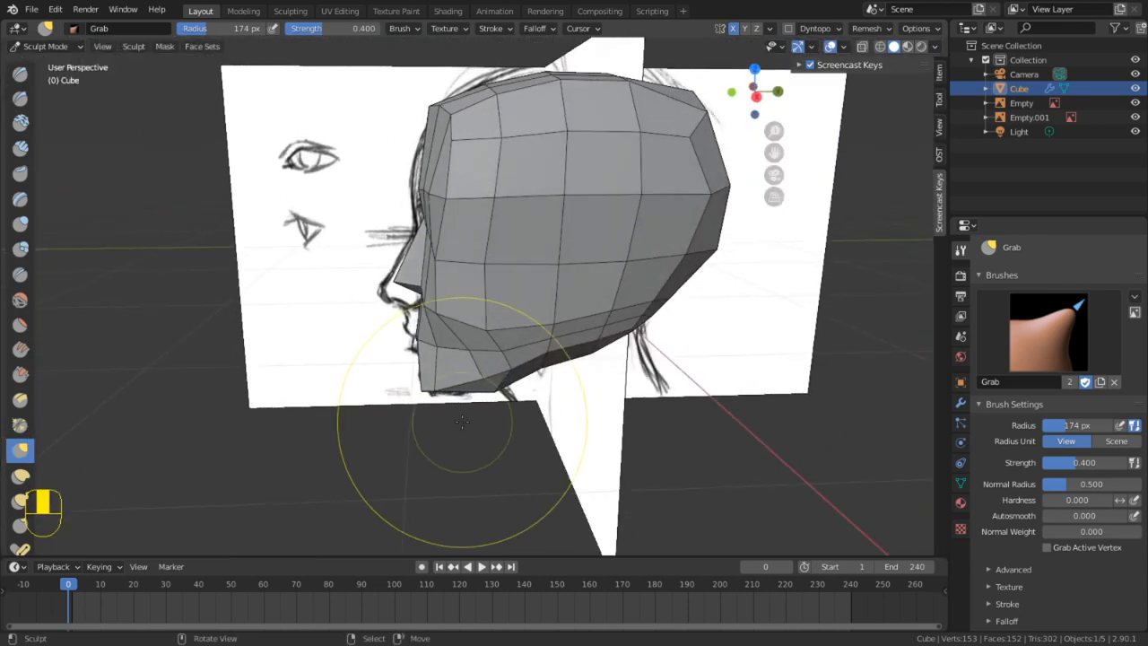
middle_drag(448, 295, 440, 385)
scroll(474, 289, up, 3)
scroll(372, 295, up, 3)
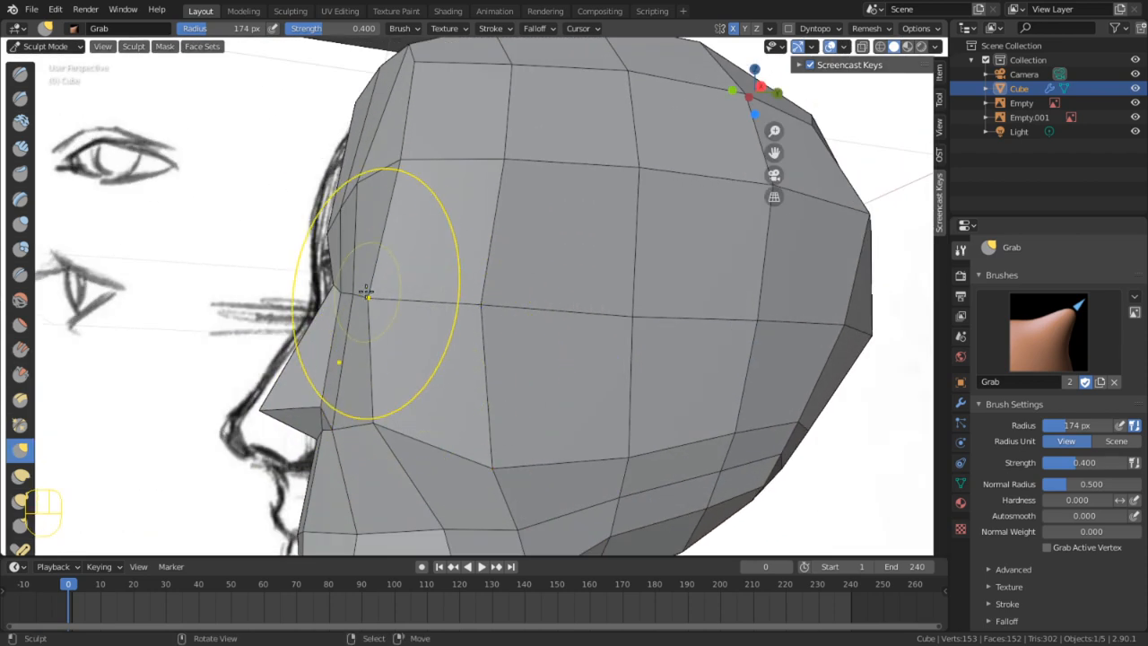
Undo the last Grab stroke, set the brush radius to 254 px and try pulling the eye corner back in side view
key(ctrl+z)
key(f)
click(418, 313)
key(KP_3)
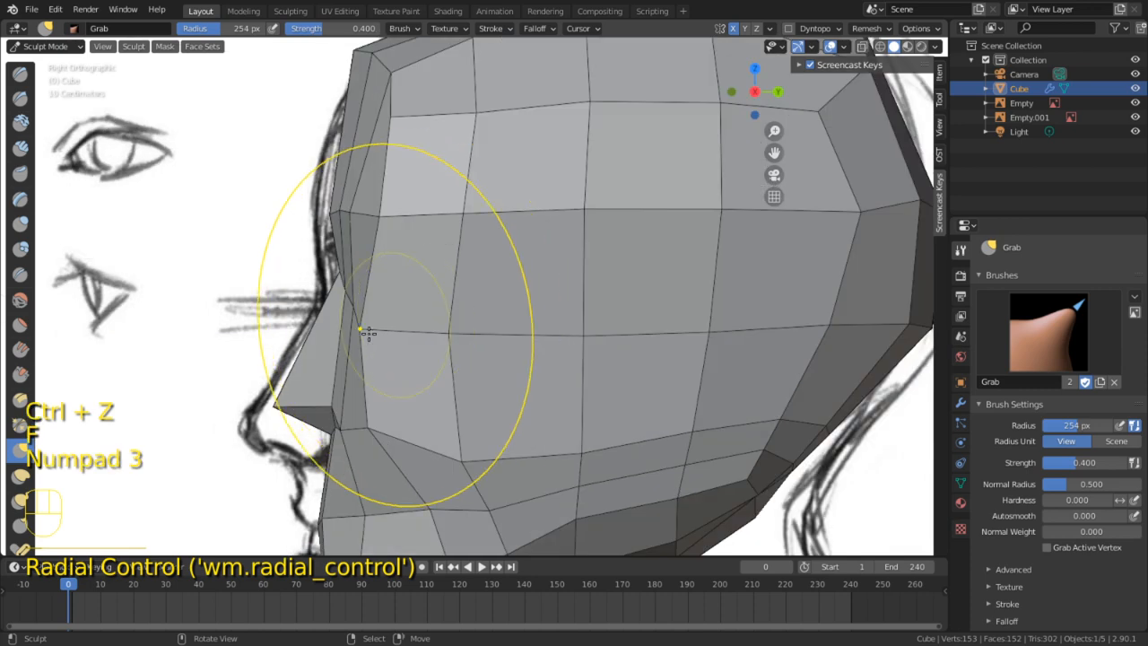
mouse_move(347, 295)
mouse_down()
mouse_move(417, 299)
mouse_move(382, 300)
mouse_up()
key(ctrl+z)
Pull the area beside the nose bridge upward toward the brow with the Grab brush at 254 px
mouse_move(386, 301)
middle_down()
mouse_move(598, 308)
mouse_move(584, 340)
mouse_move(456, 342)
middle_up()
key(Tab)
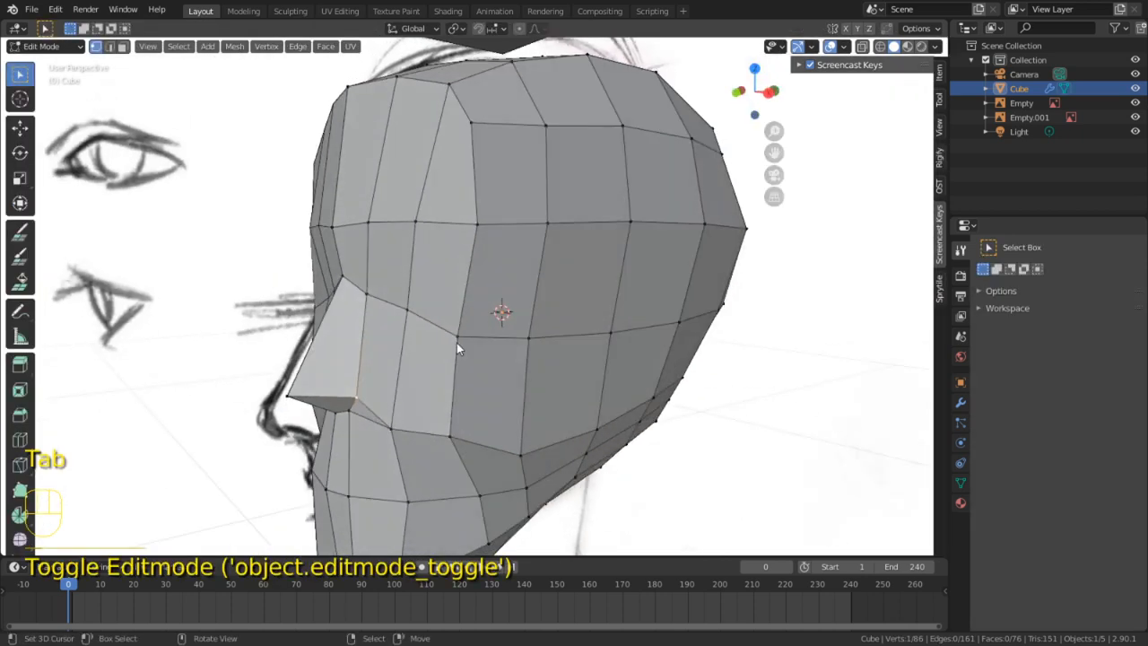
key(Tab)
mouse_move(433, 309)
mouse_down()
mouse_move(379, 303)
mouse_move(416, 305)
mouse_move(390, 222)
mouse_up()
mouse_move(395, 235)
middle_down()
mouse_move(578, 276)
mouse_move(475, 267)
middle_up()
scroll(509, 269, down, 5)
middle_drag(564, 284, 448, 271)
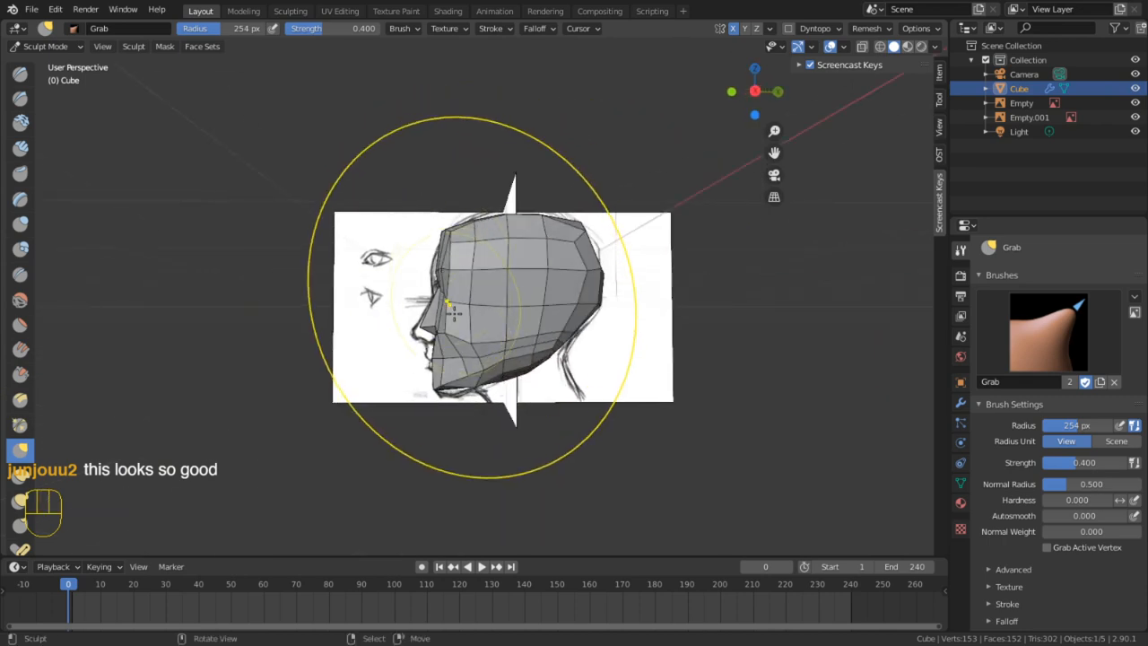
Set the Grab brush's radius to 160 px and check the head shape from side and three-quarter views
scroll(449, 313, up, 5)
scroll(482, 350, down, 1)
key(f)
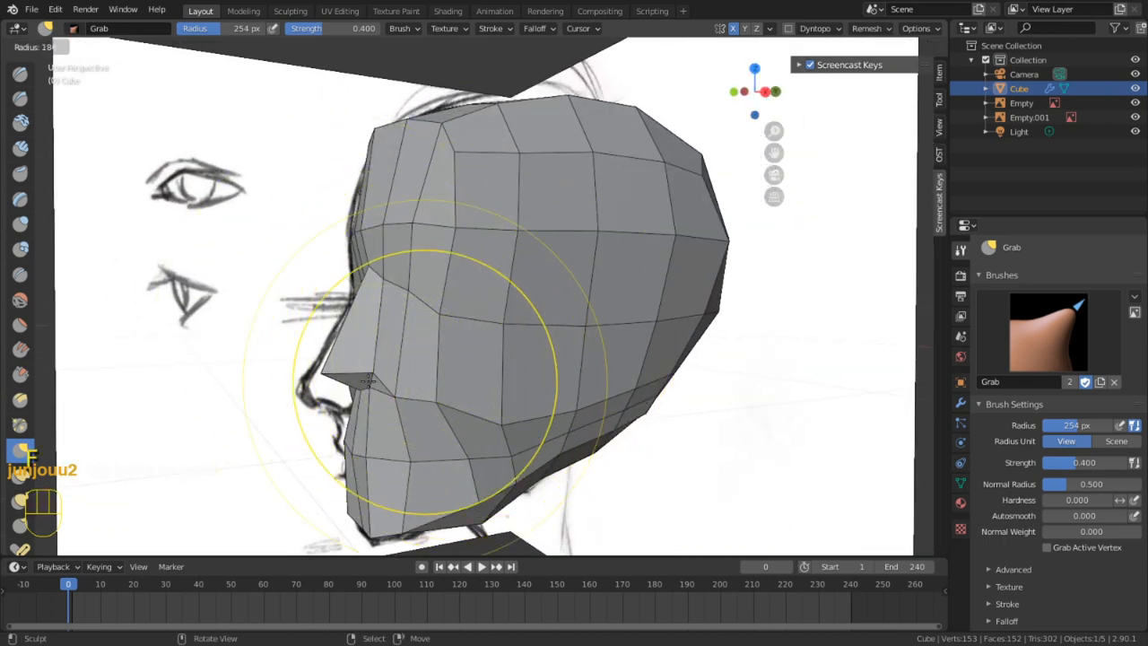
click(482, 352)
mouse_move(482, 352)
middle_down()
mouse_move(636, 389)
mouse_move(384, 423)
mouse_move(444, 418)
mouse_move(691, 323)
mouse_move(658, 308)
mouse_move(614, 311)
middle_up()
right_drag(549, 314, 525, 325)
middle_drag(359, 404, 224, 404)
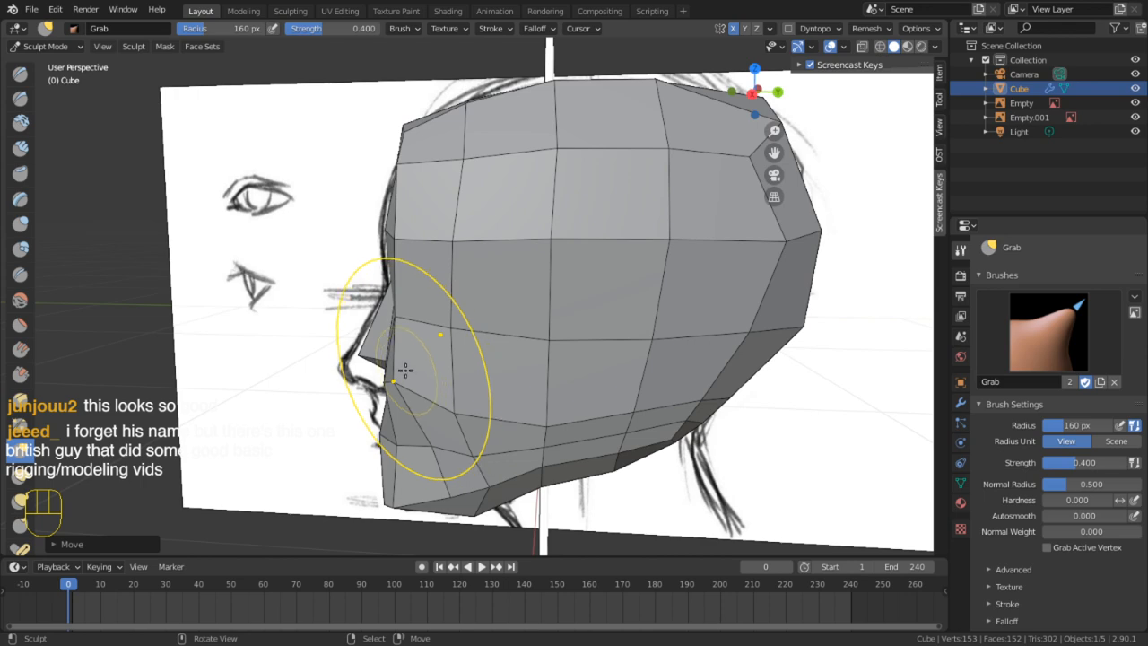
middle_drag(252, 110, 228, 77)
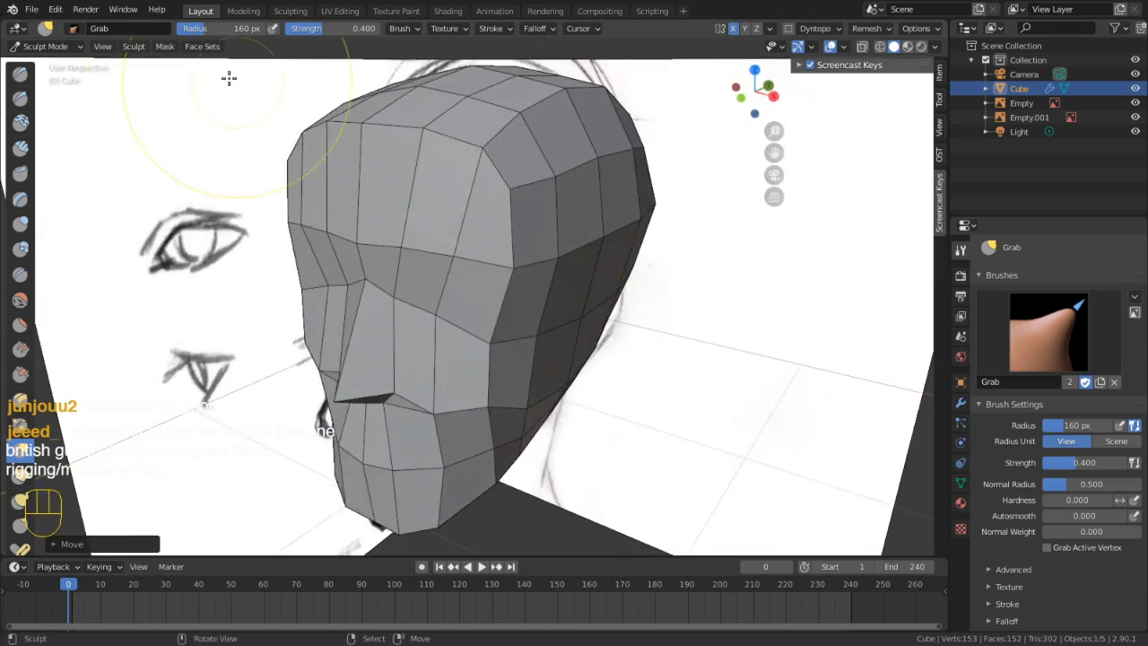
Switch the head from Sculpt Mode to Object Mode and check it from the front
click(71, 46)
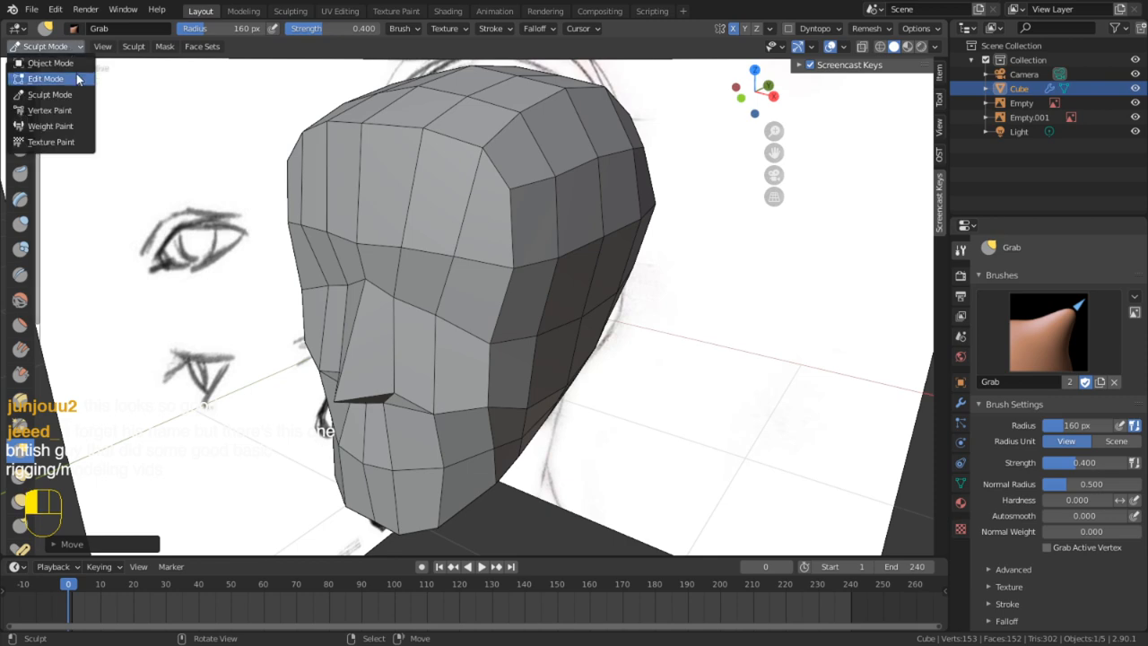
click(44, 61)
mouse_move(224, 135)
middle_down()
mouse_move(325, 170)
mouse_move(258, 174)
middle_up()
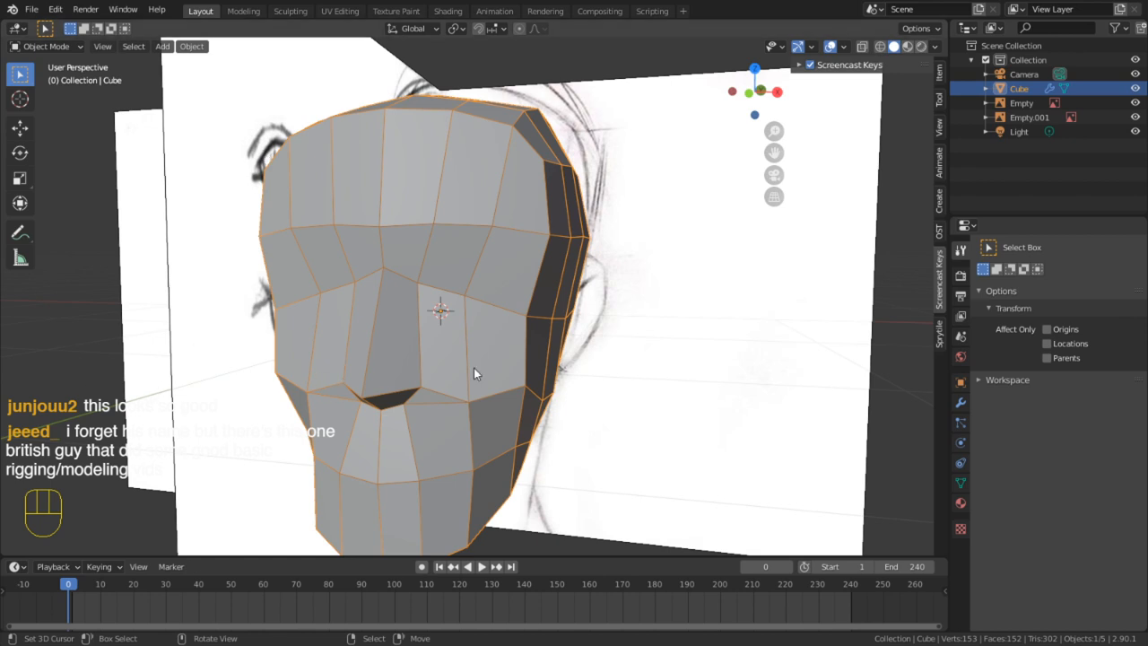
mouse_move(612, 373)
middle_down()
mouse_move(543, 346)
mouse_move(474, 340)
mouse_move(567, 395)
mouse_move(619, 378)
middle_up()
key(Tab)
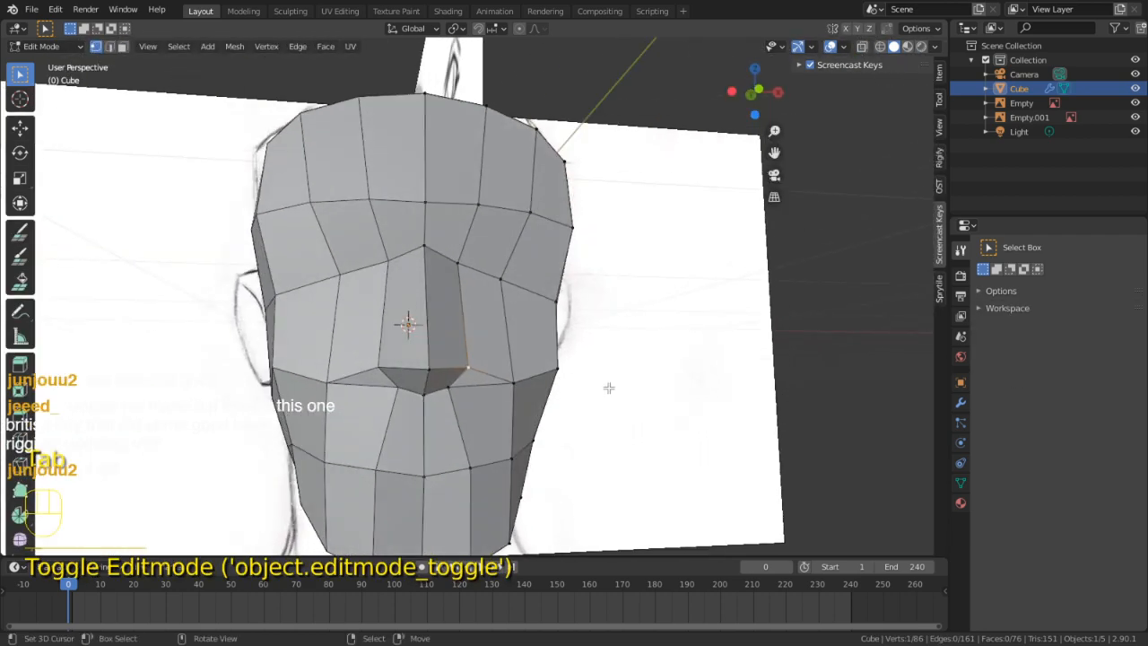
key(Tab)
Delete the head mesh and all remaining objects to empty the scene
key(x)
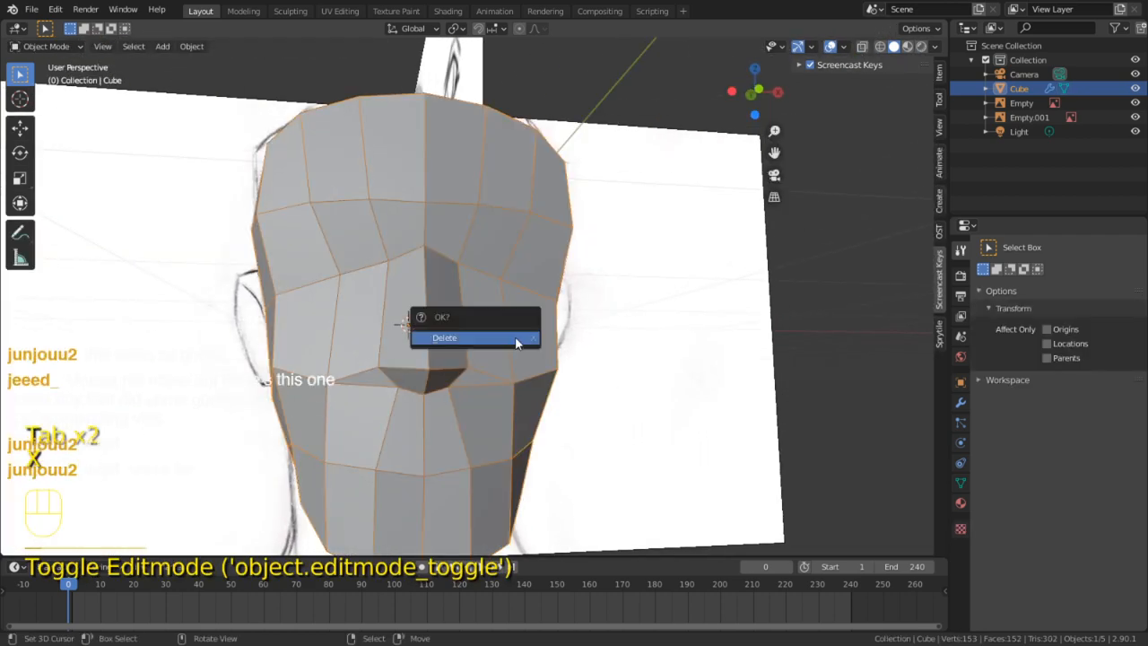
click(515, 338)
key(a)
key(x)
click(552, 323)
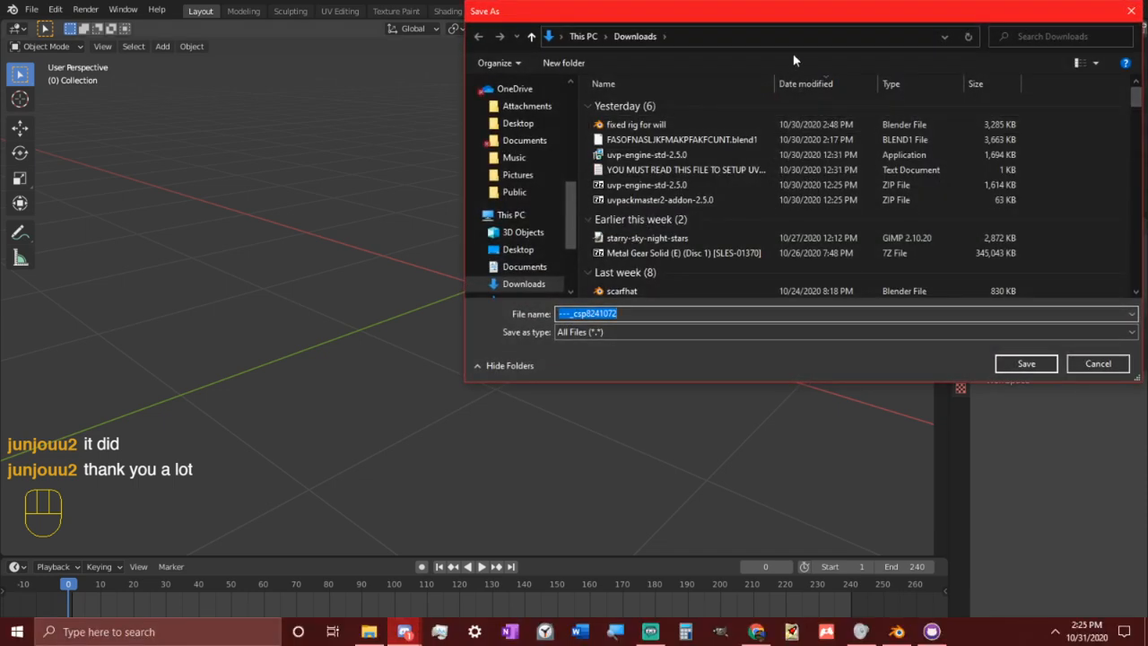
Set the save location to the Daily Builds folder inside Blender 2.82 and enlarge the Save As dialog
scroll(509, 159, up, 1)
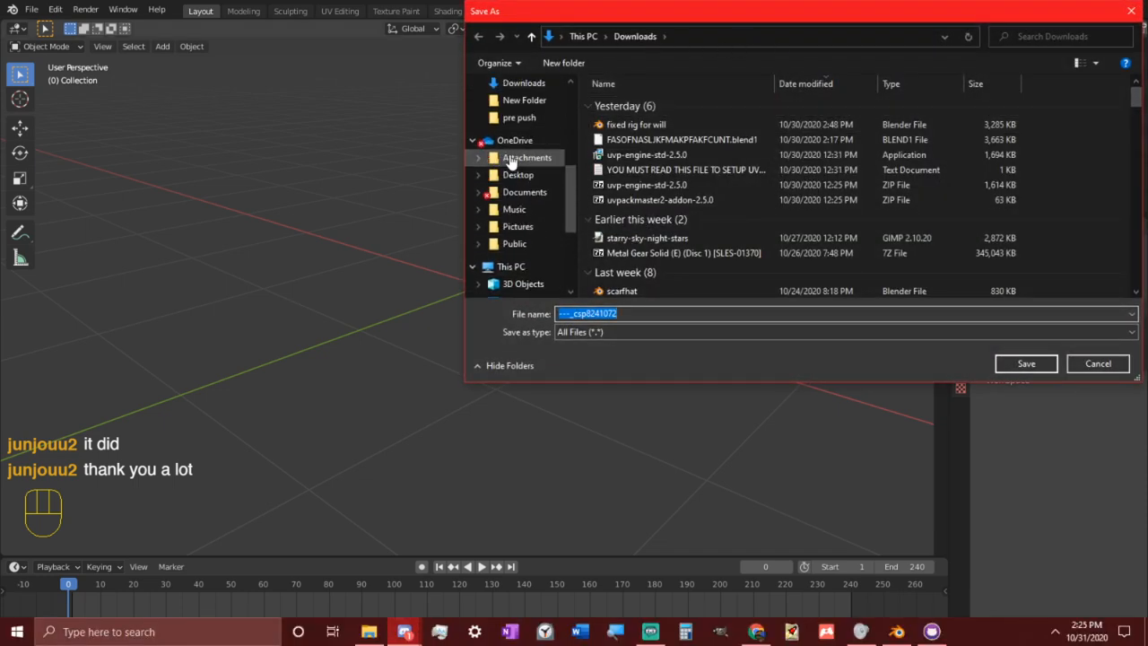
scroll(520, 160, up, 5)
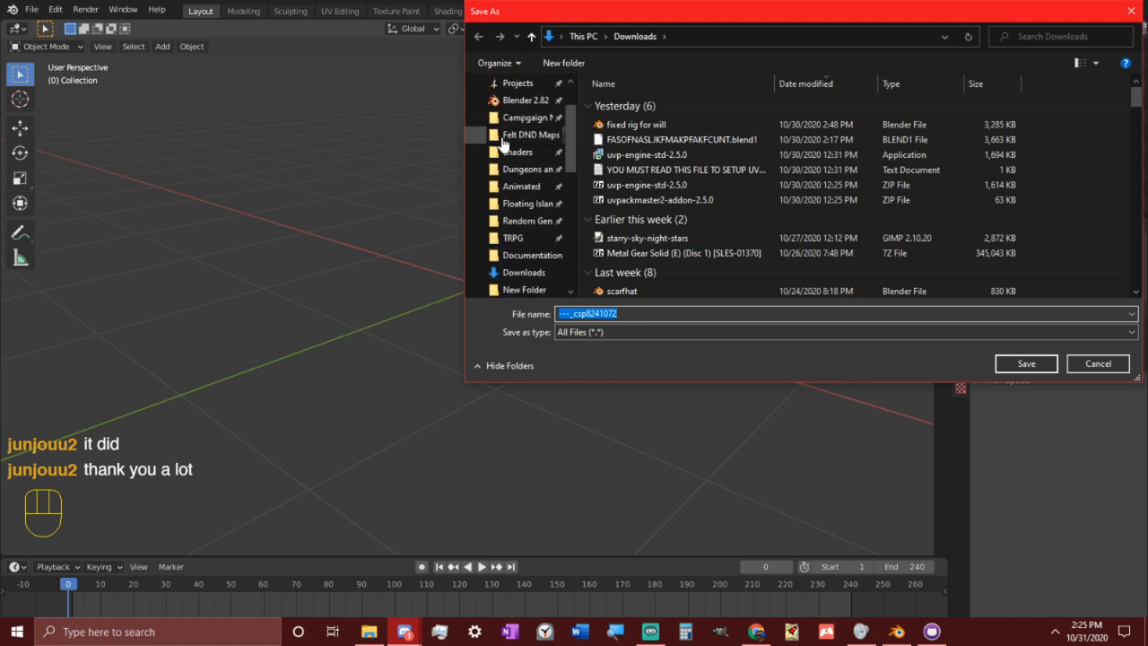
click(520, 163)
click(650, 166)
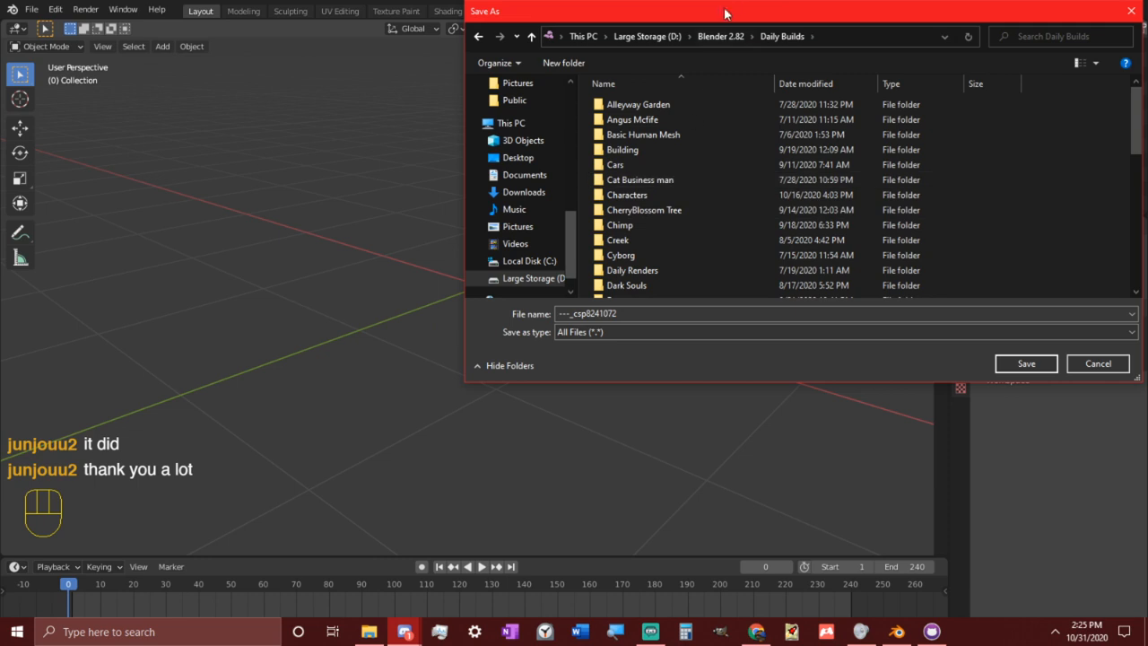
drag(727, 13, 669, 12)
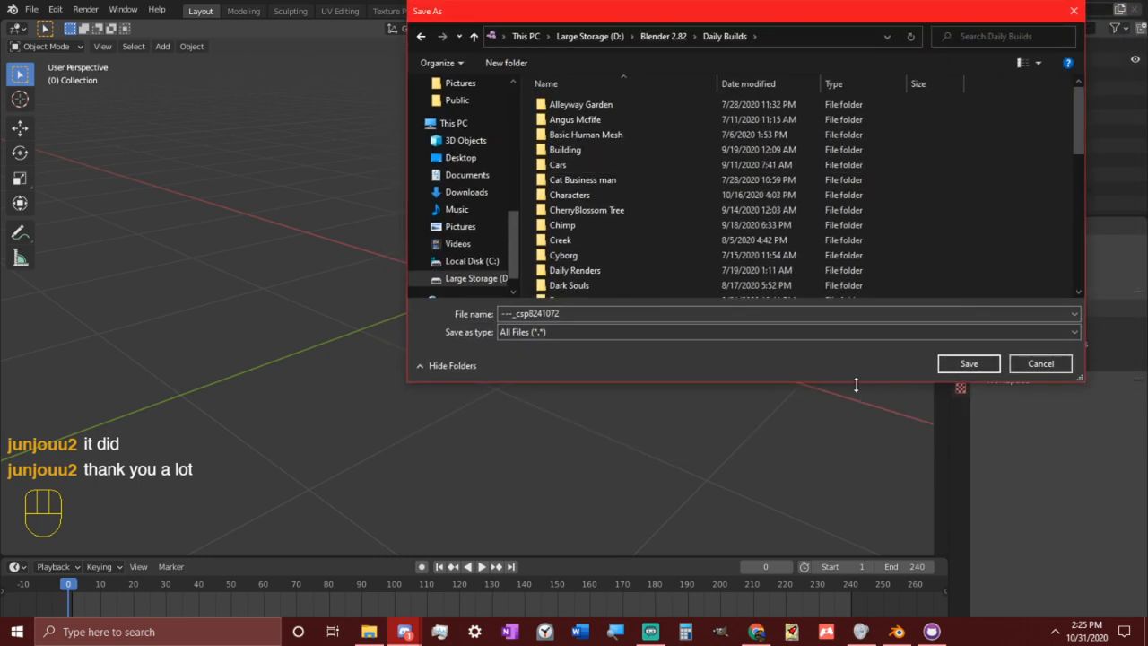
drag(855, 384, 855, 520)
Create a new folder named "Log Cabin" in Daily Builds
right_click(915, 404)
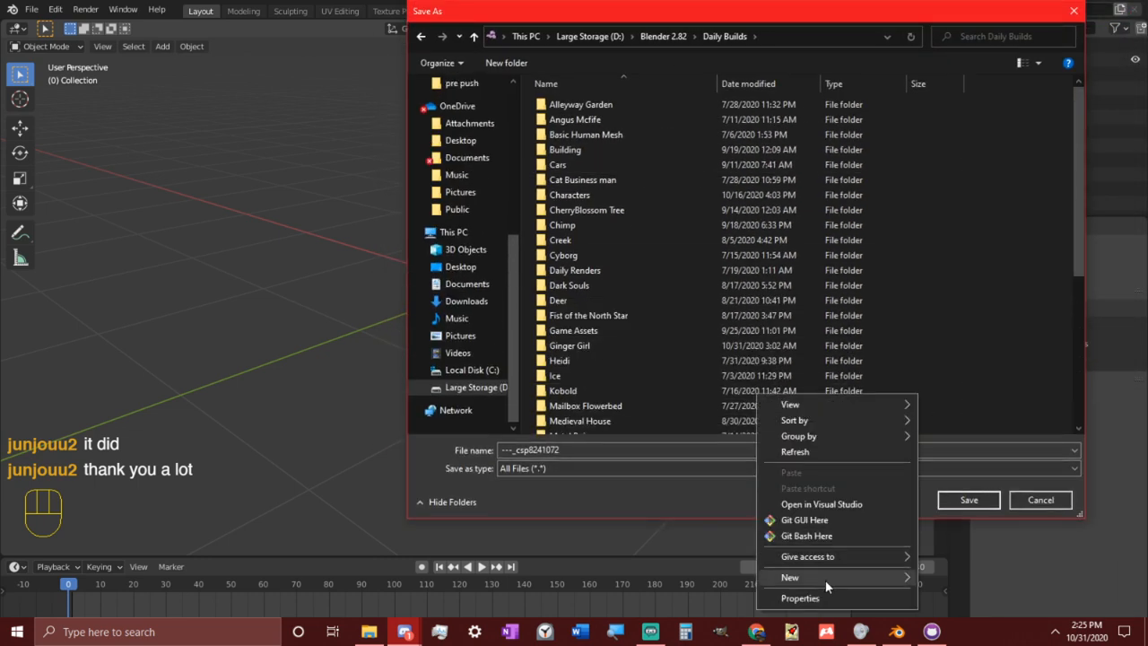
mouse_move(826, 579)
click(969, 399)
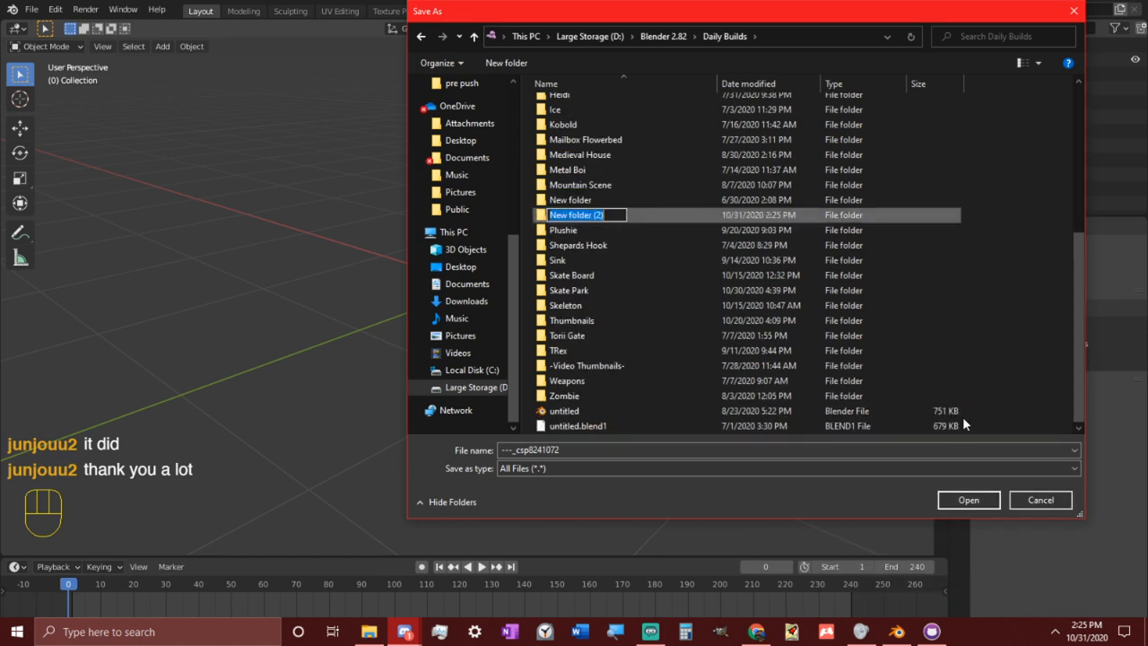
text(IOG c)
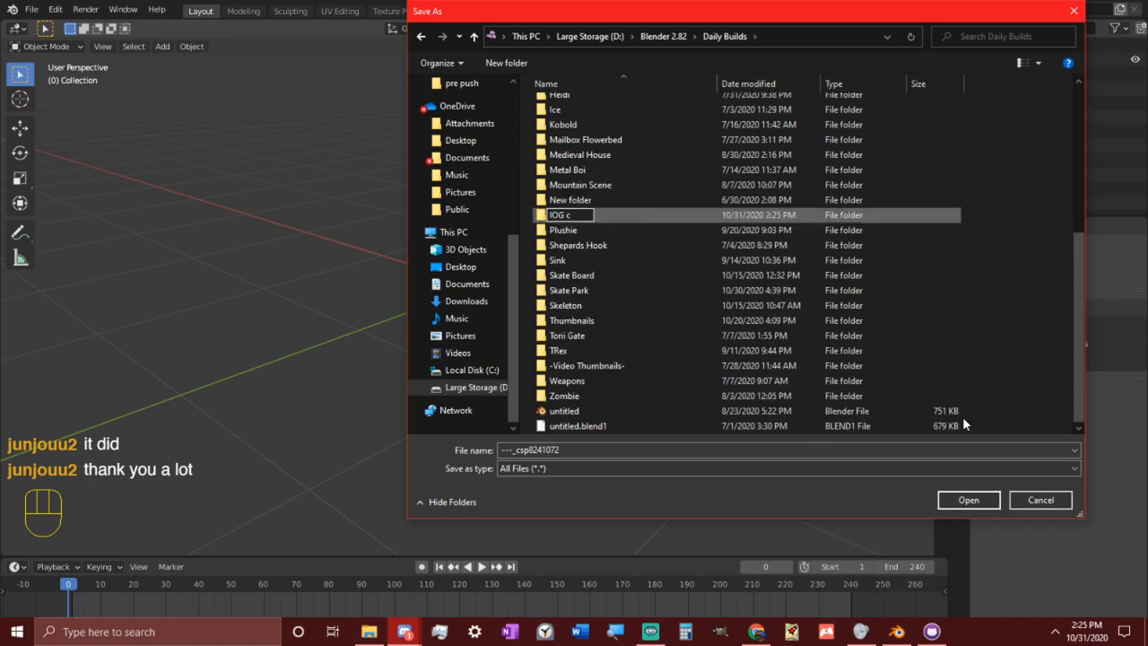
key(BackSpace)
key(BackSpace)
key(BackSpace)
key(BackSpace)
key(BackSpace)
text(Log)
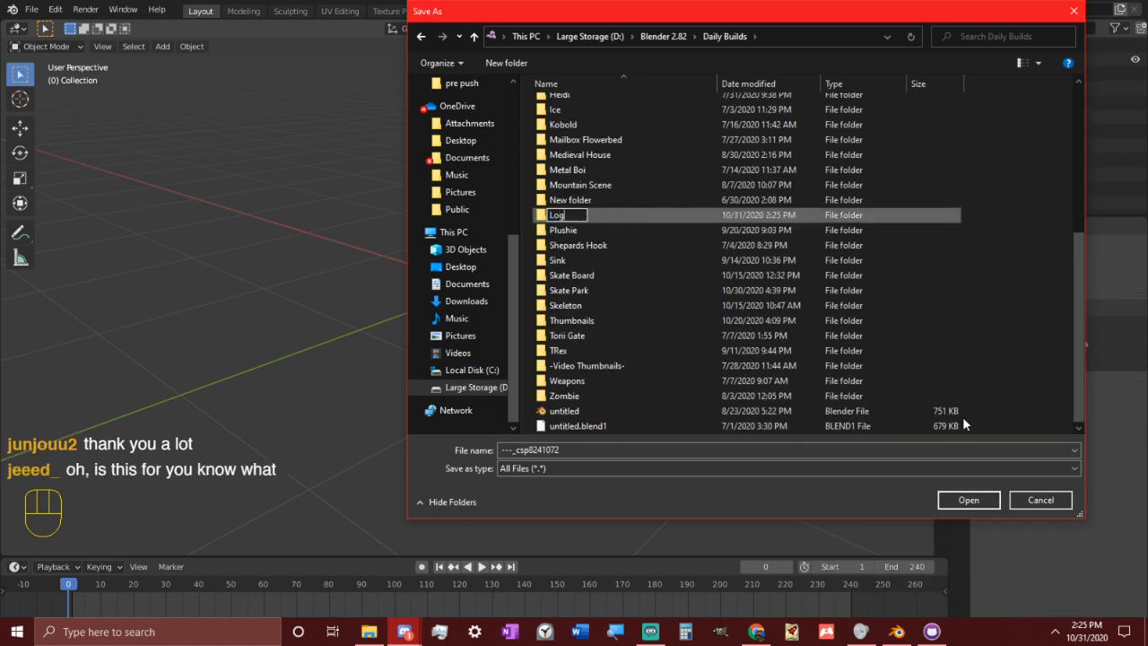
text( Cabin)
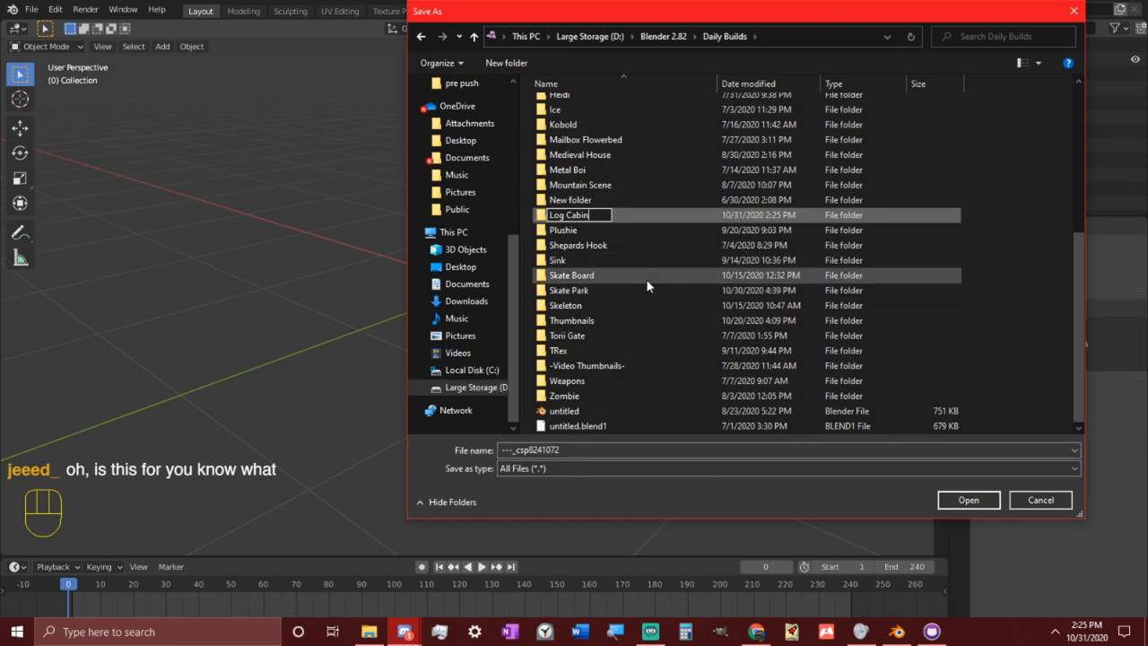
key(Return)
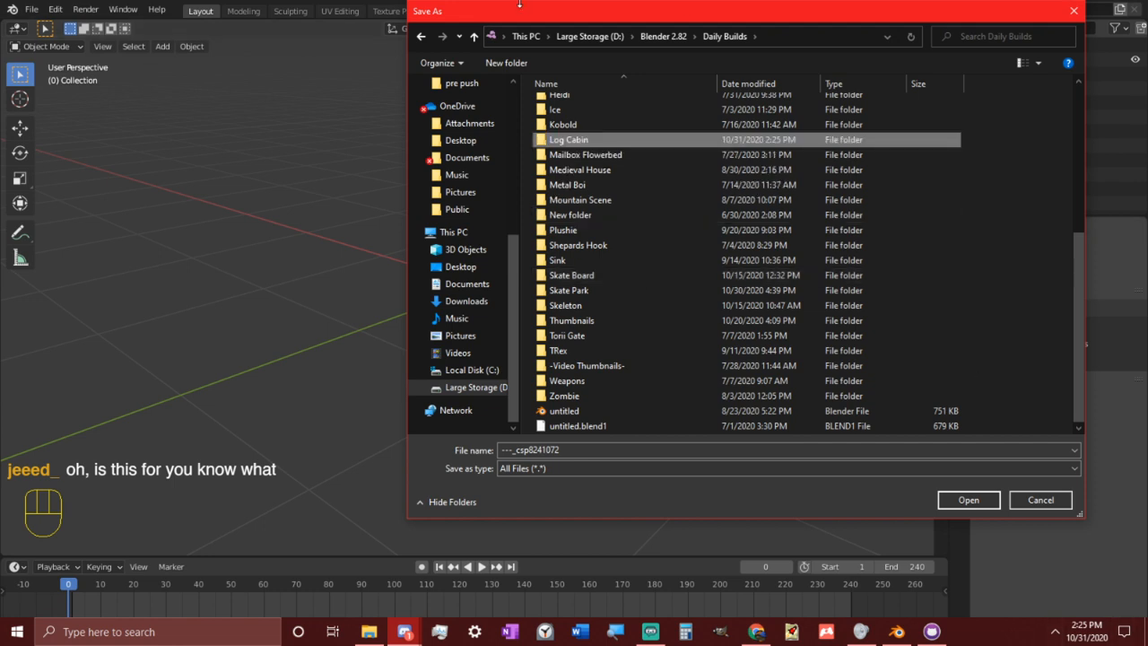
Open the Log Cabin folder and create a subfolder named "Reference" in it
double_click(619, 140)
click(594, 444)
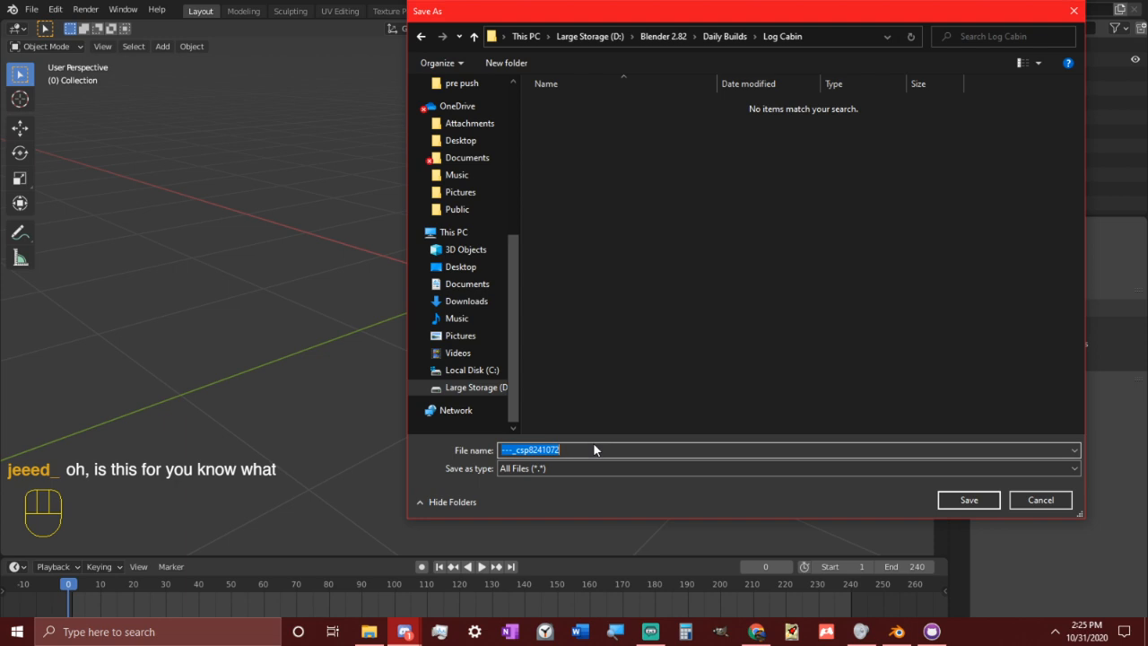
text(R)
key(BackSpace)
right_click(716, 226)
mouse_move(639, 423)
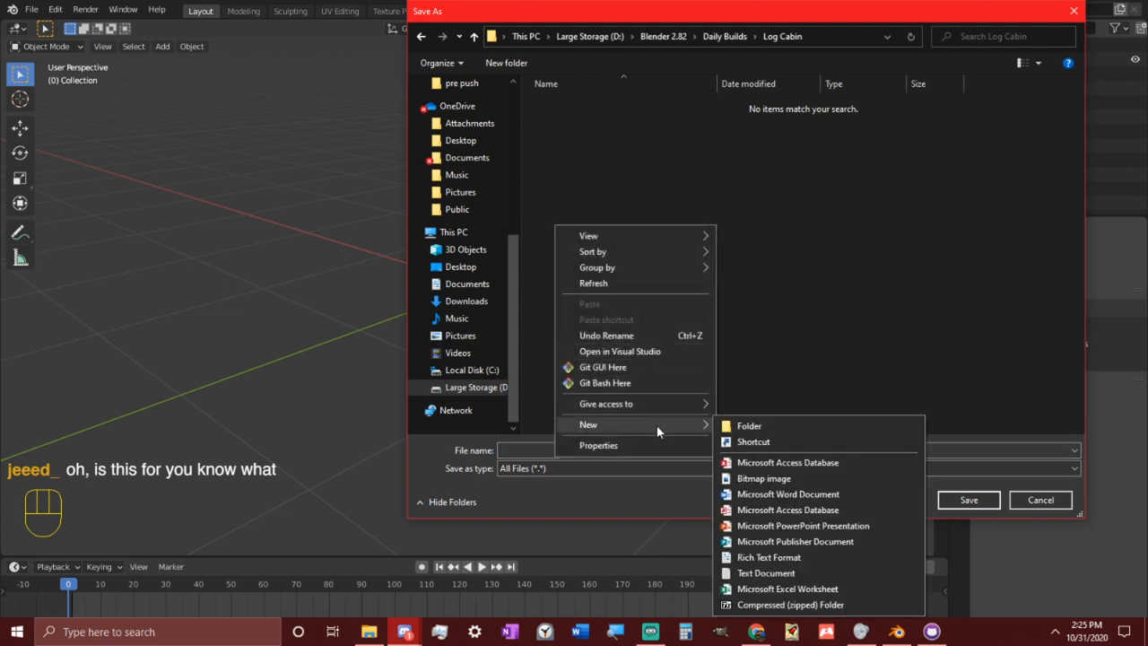
click(746, 427)
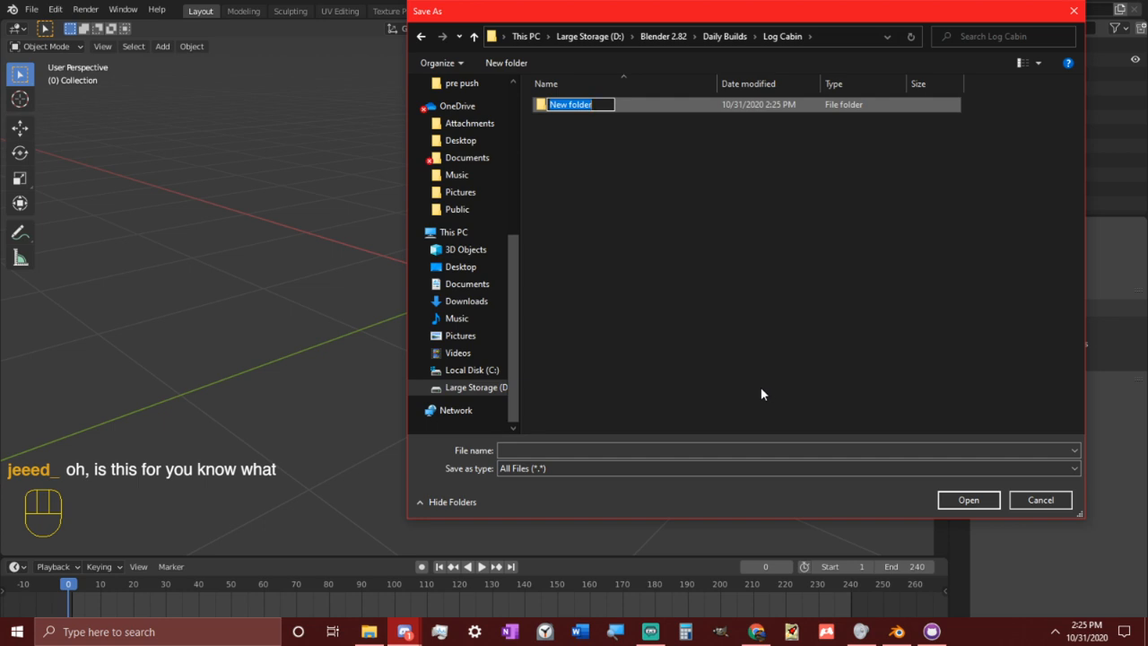
text(References)
key(BackSpace)
key(BackSpace)
key(BackSpace)
text(ce)
key(Return)
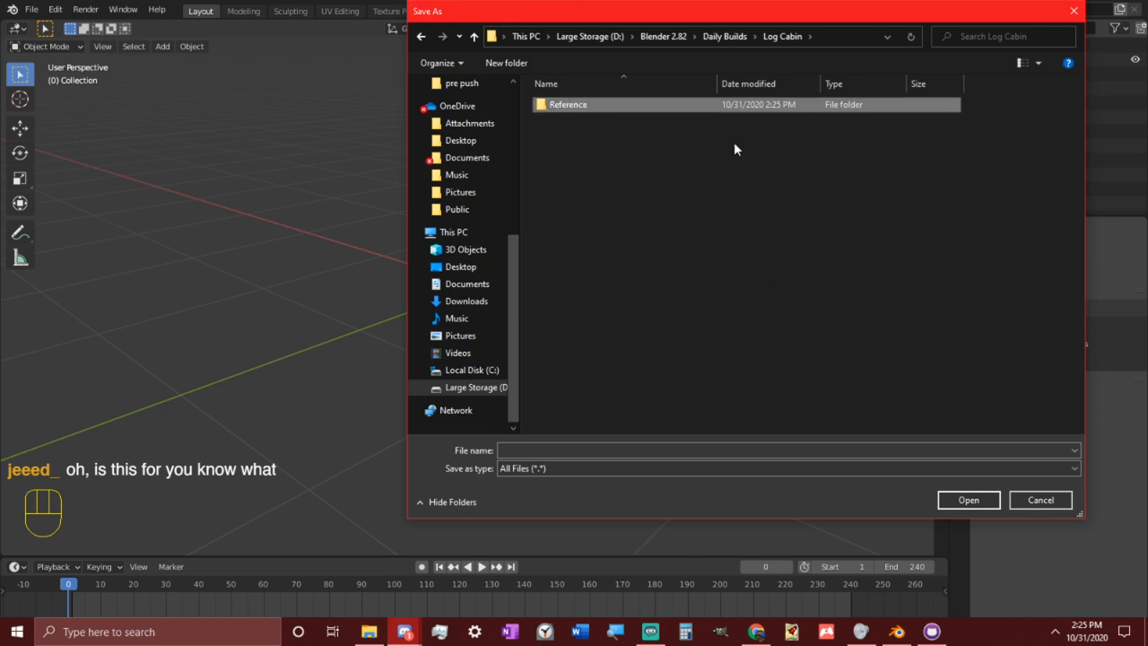
Save the file in the Reference folder under the name "Log Cabin"
double_click(653, 107)
click(584, 450)
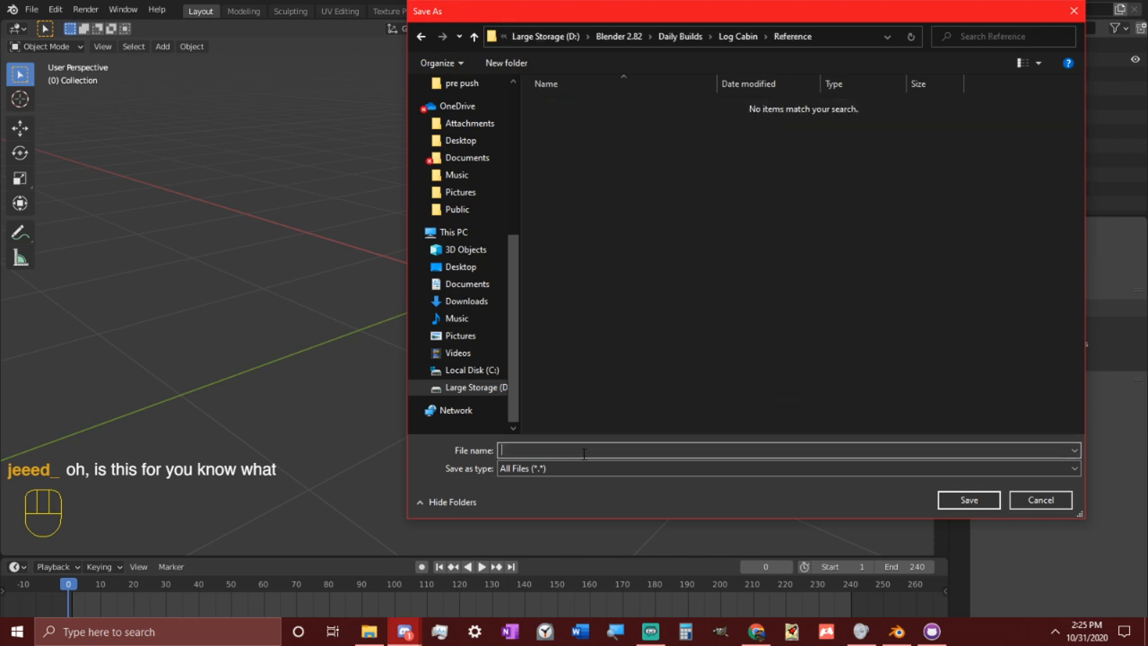
text(Log CAbi)
key(BackSpace)
key(BackSpace)
key(BackSpace)
text(abin)
key(Return)
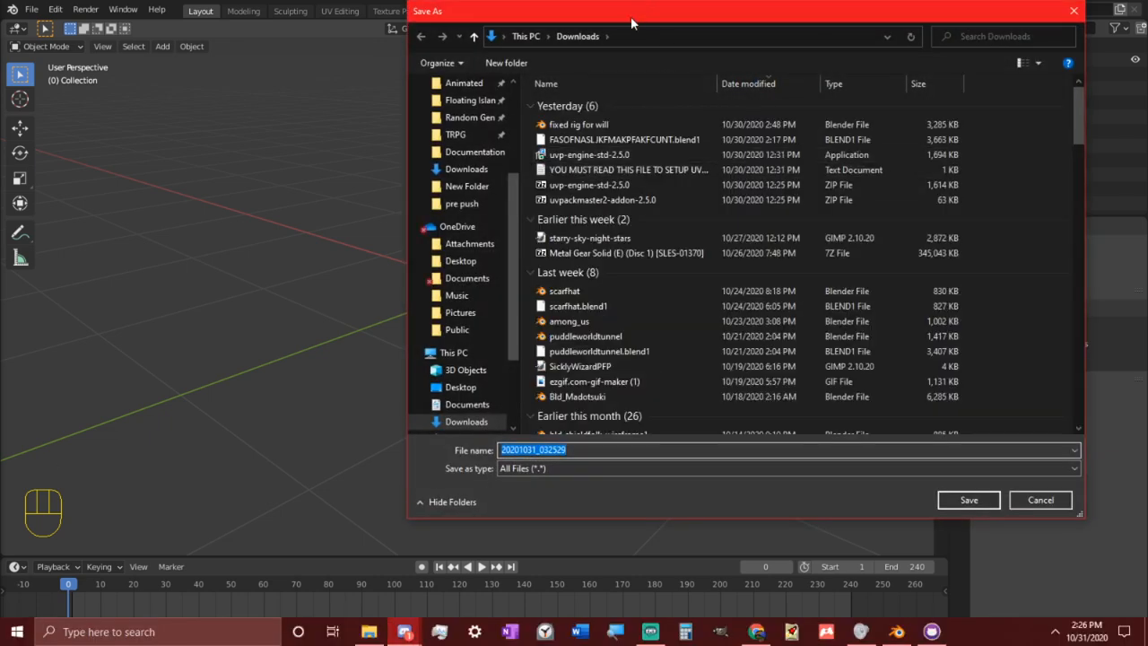
Set the second file's save location to Blender 2.82 > Daily Builds > Log Cabin > Reference
drag(628, 17, 300, 57)
scroll(160, 247, up, 3)
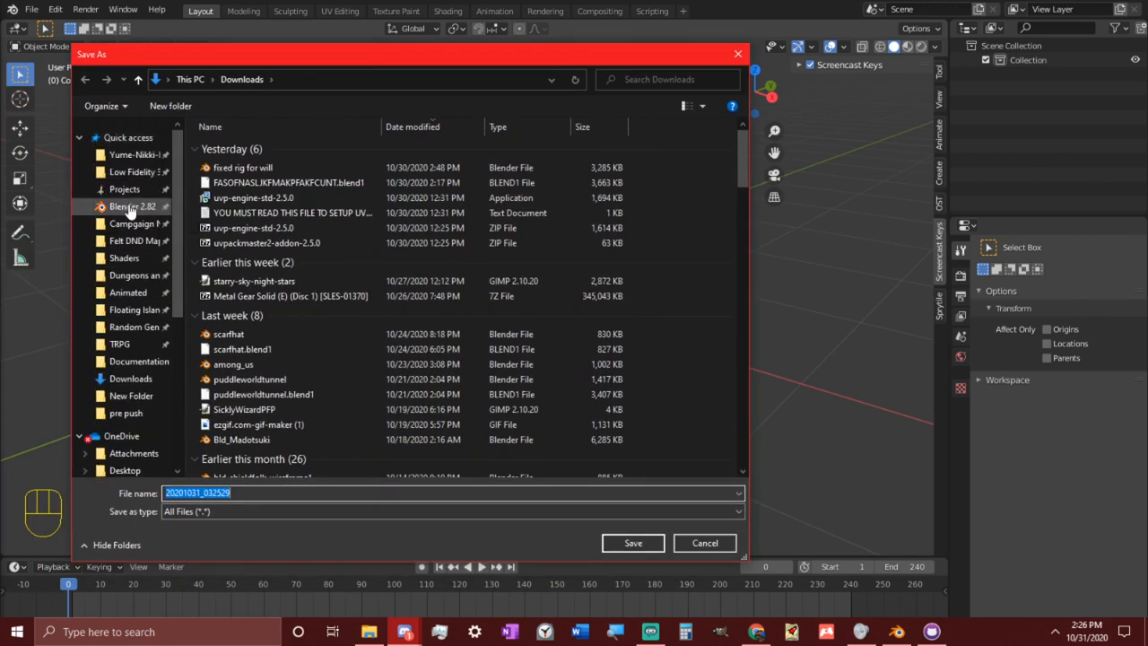
click(130, 208)
double_click(252, 268)
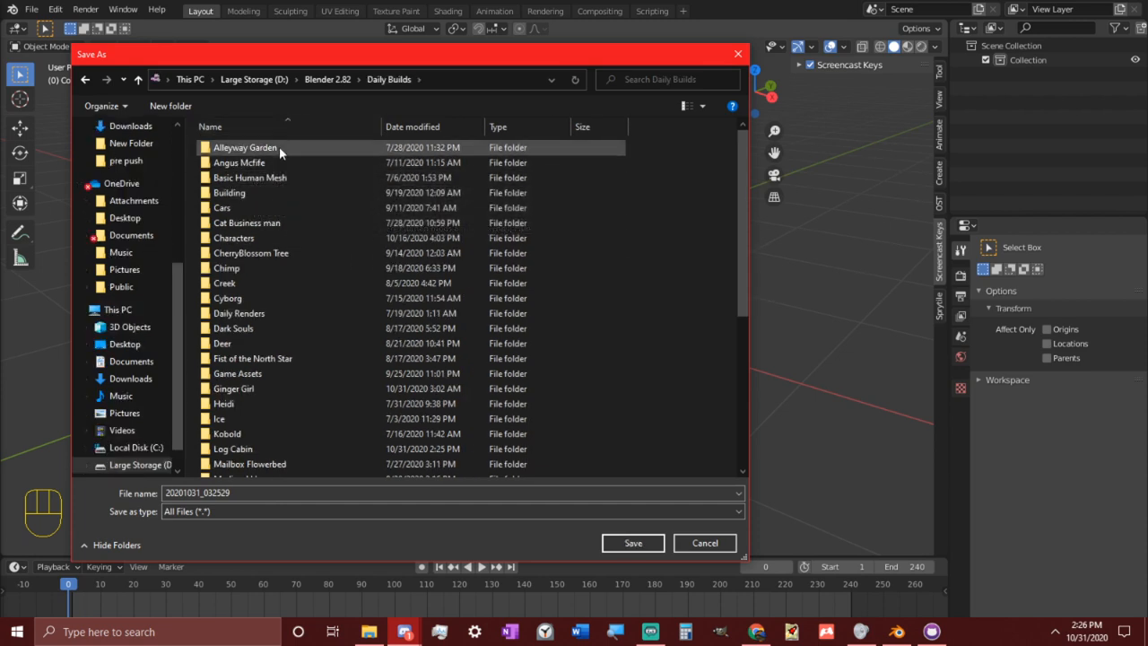
click(265, 207)
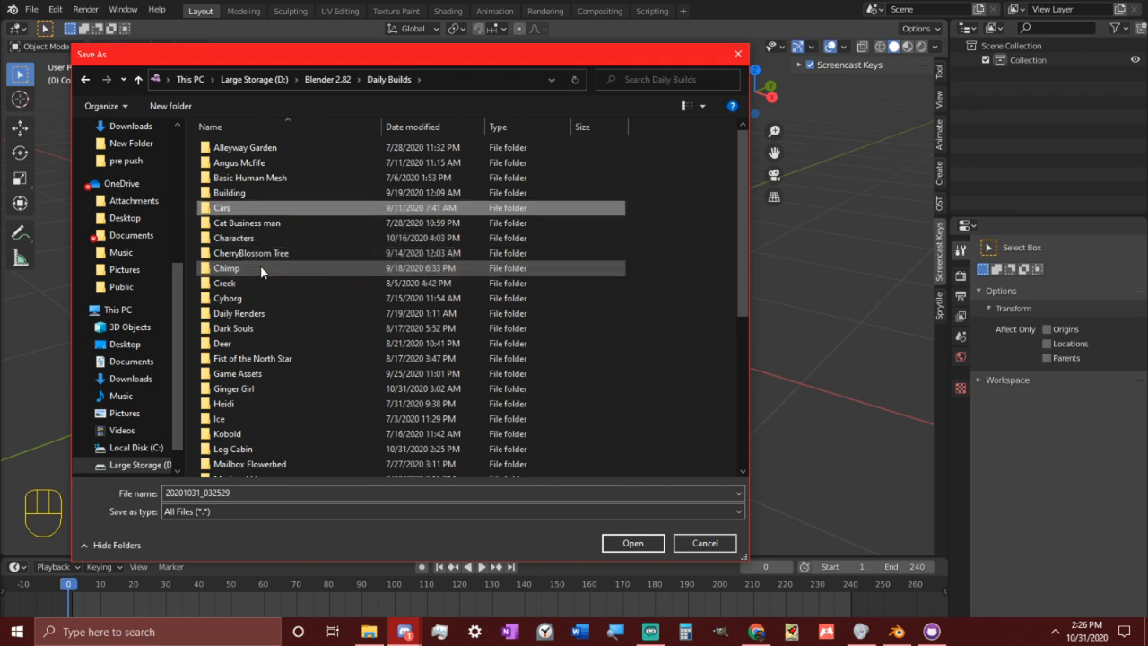
key(l)
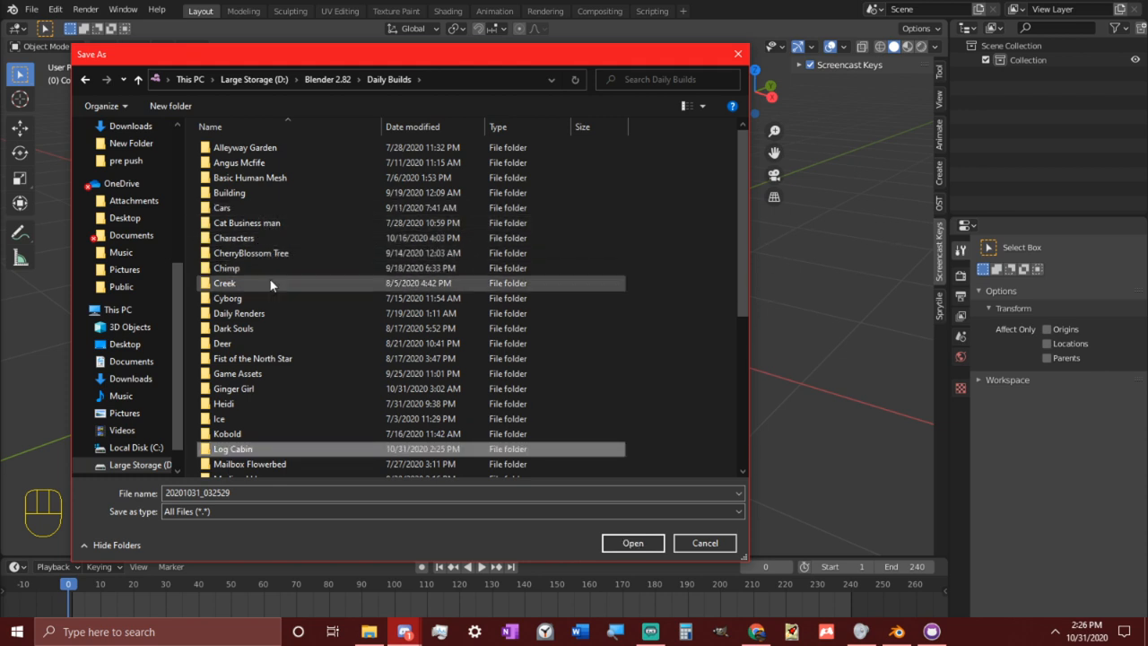
double_click(252, 446)
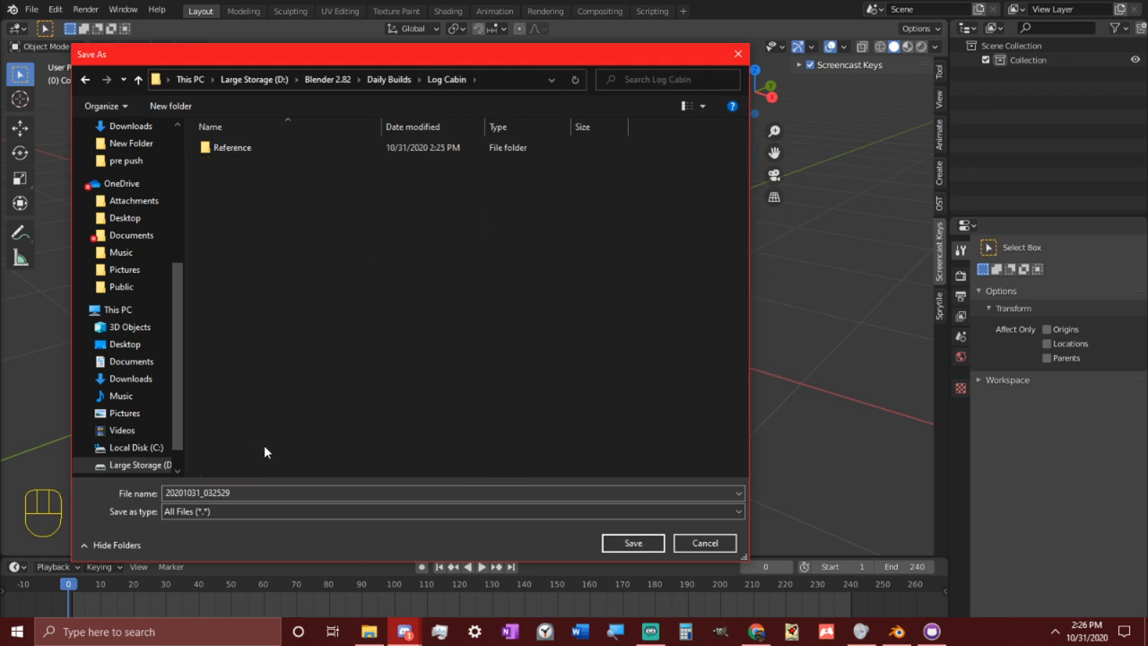
double_click(321, 150)
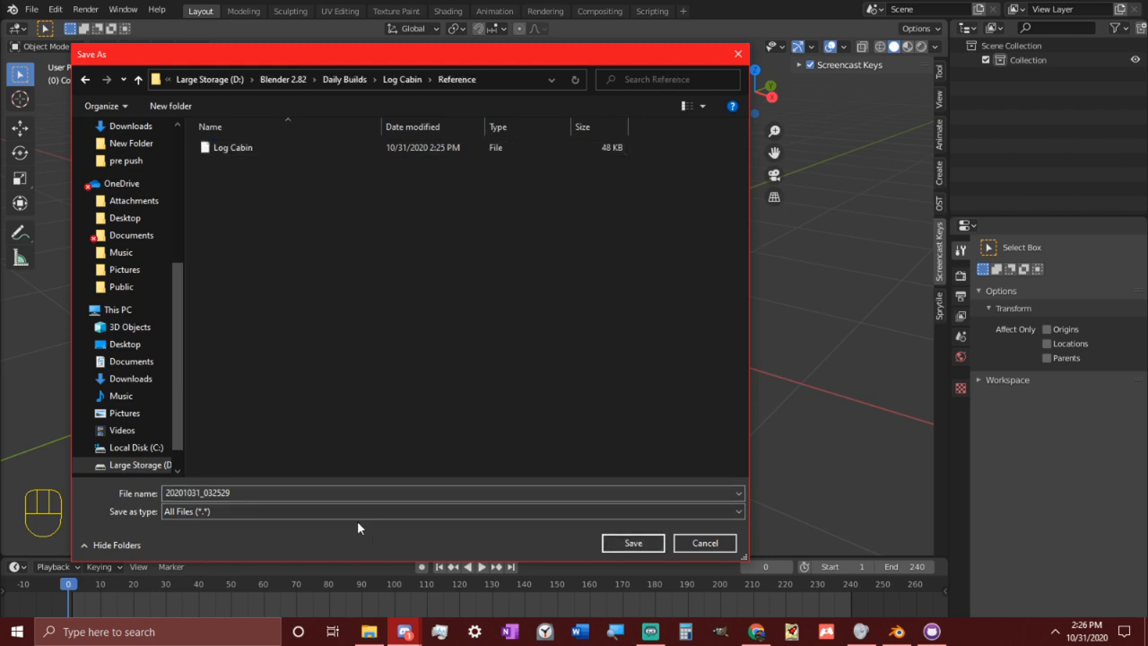
Save the second file under the name "concept art"
click(317, 495)
text(concept art)
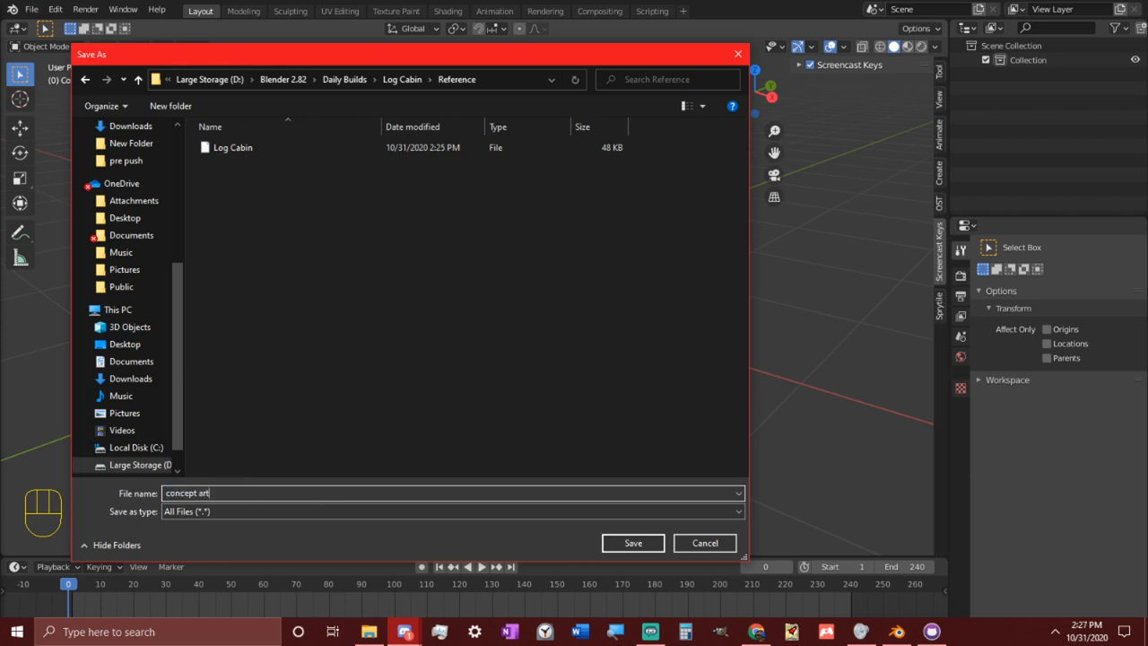
key(Return)
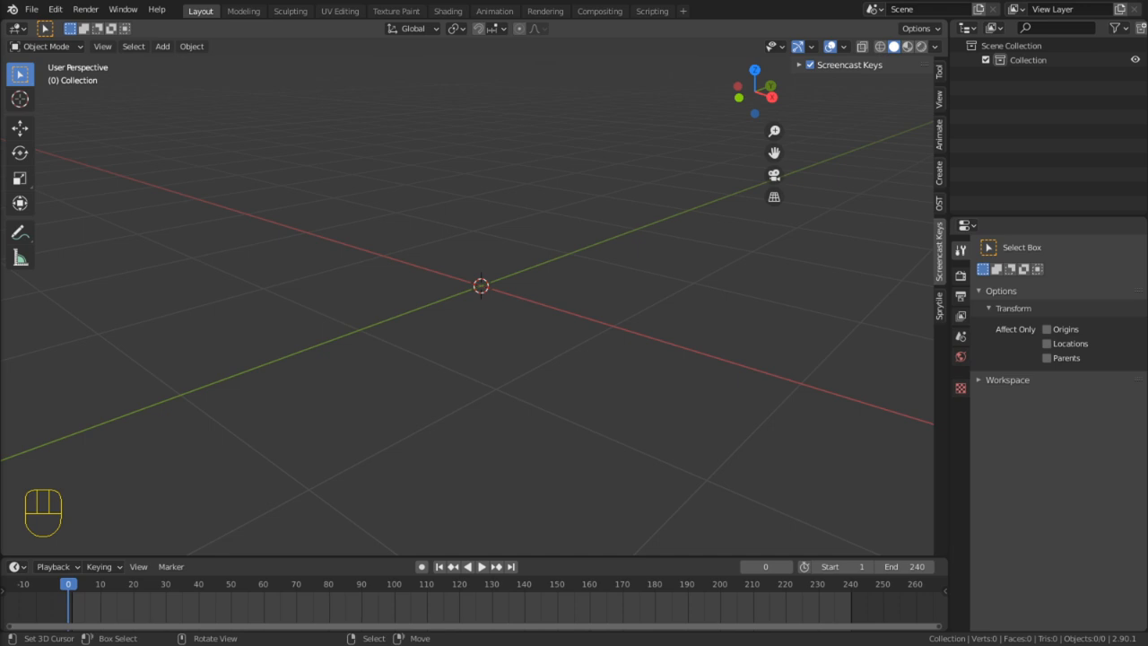
Switch to File Explorer and check the files in the Log Cabin > Reference folder
drag(0, 159, 489, 93)
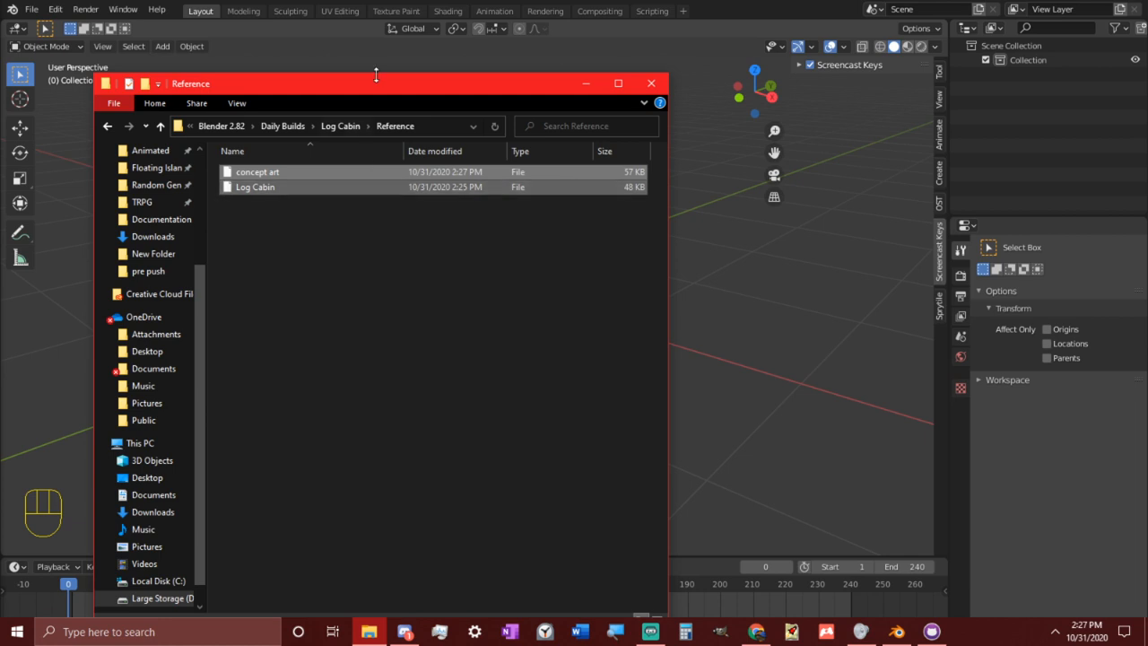
drag(406, 88, 0, 108)
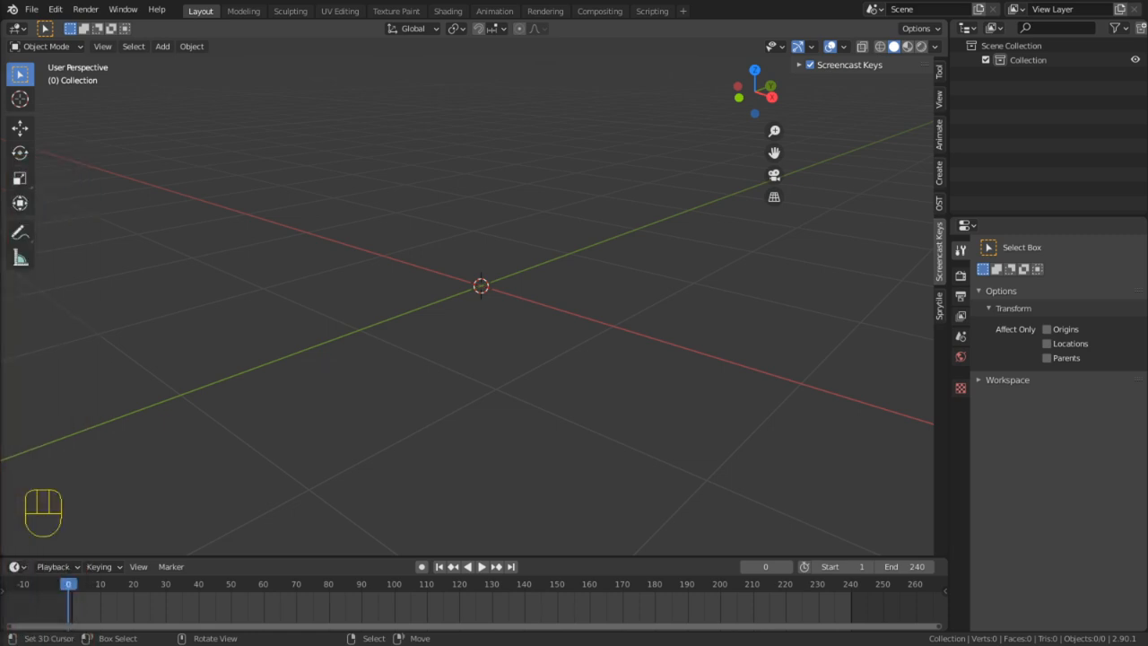
key(alt+Tab)
drag(507, 178, 656, 49)
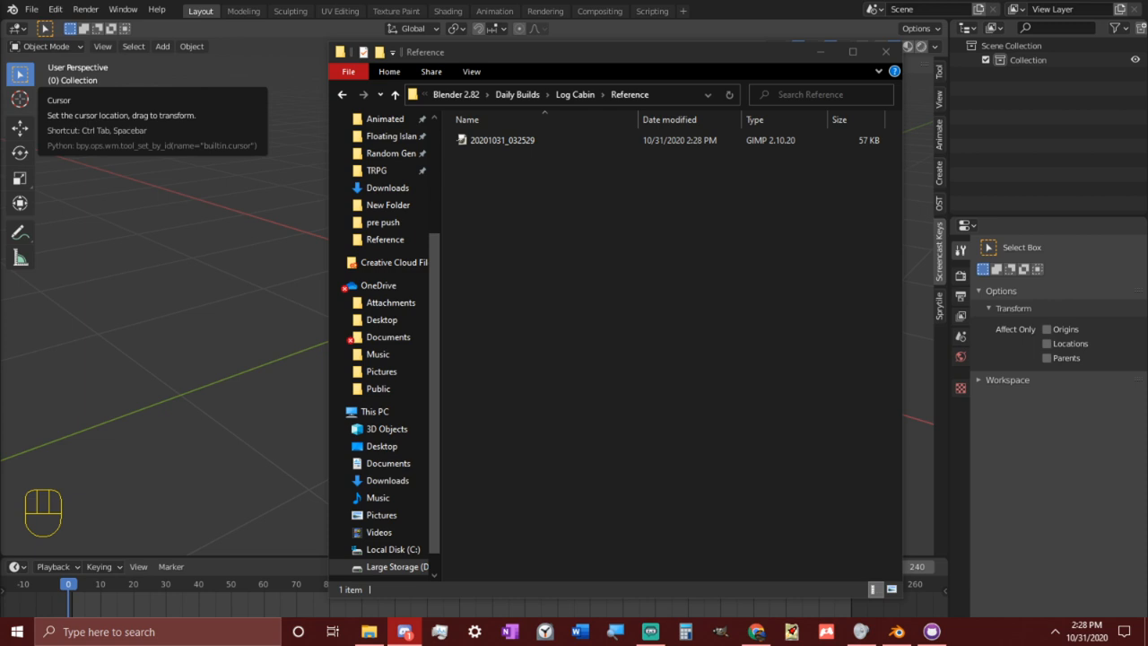
Switch to the browser, save the cabin photo in the Reference folder as "log cabin", and close the browser window
key(alt+Tab)
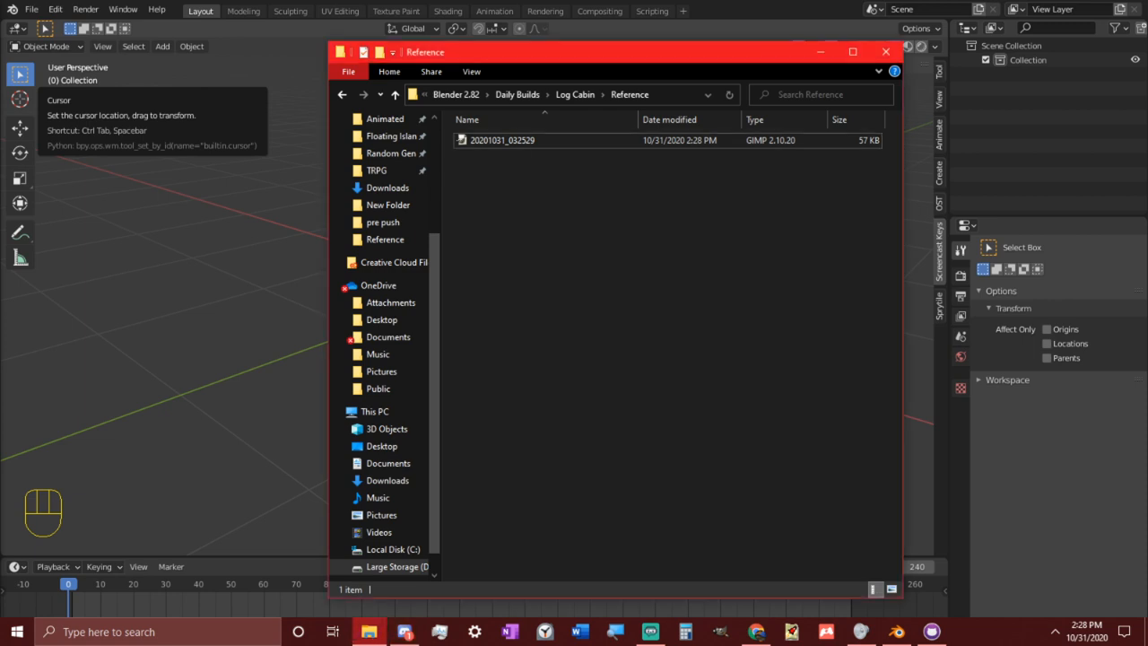
key(alt+Tab)
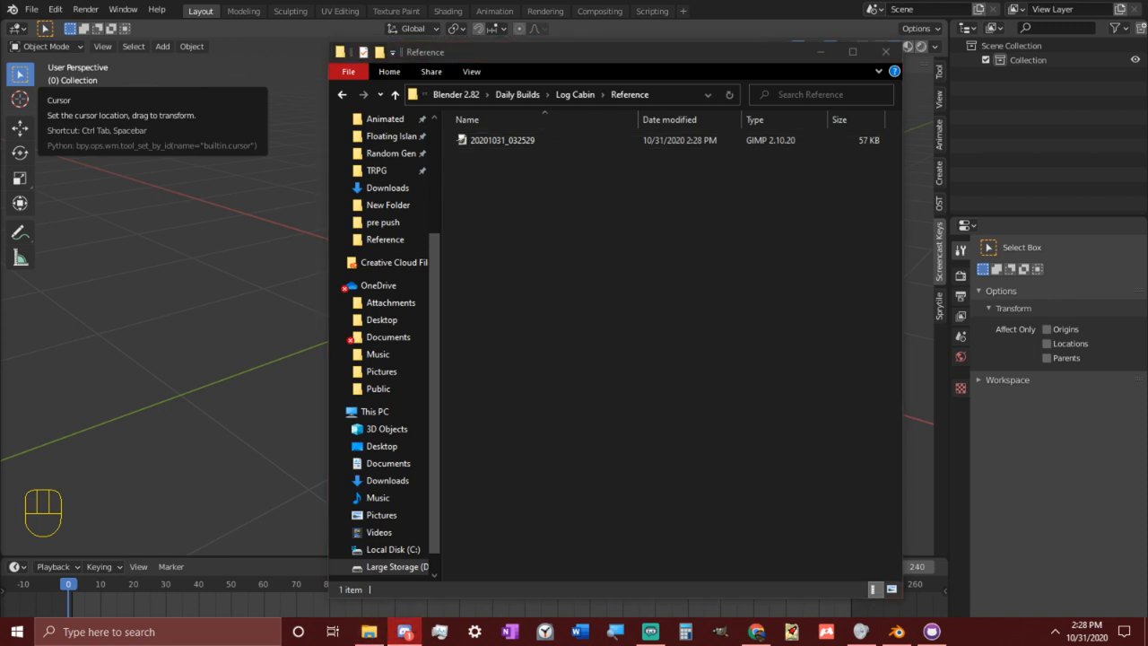
key(alt+Tab)
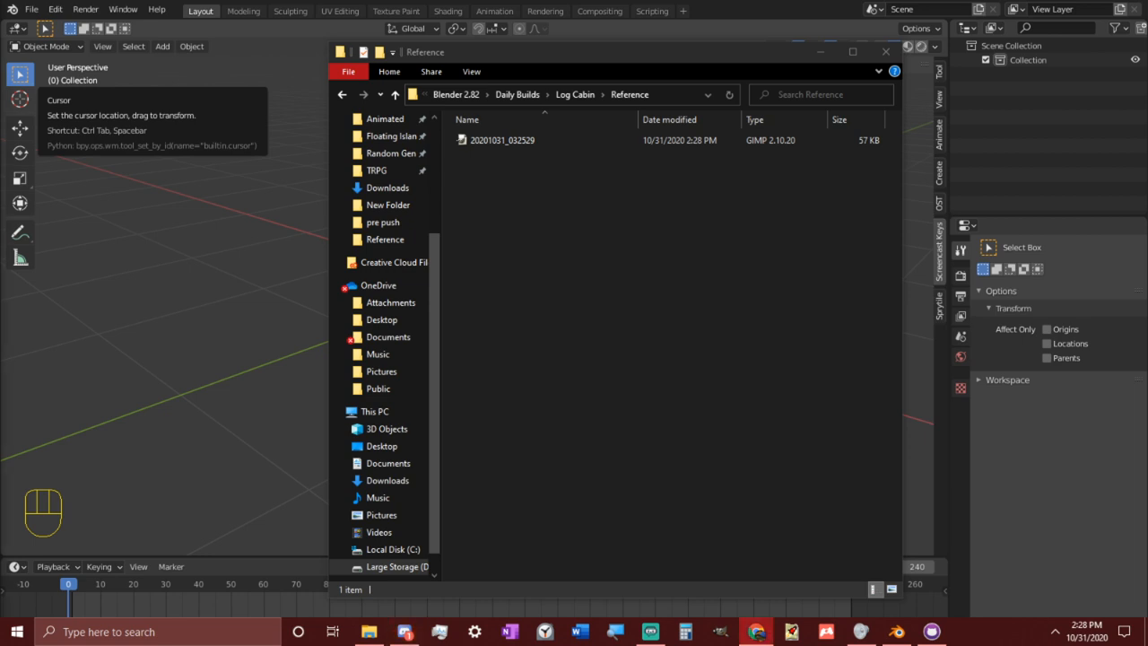
drag(0, 80, 221, 7)
right_click(529, 345)
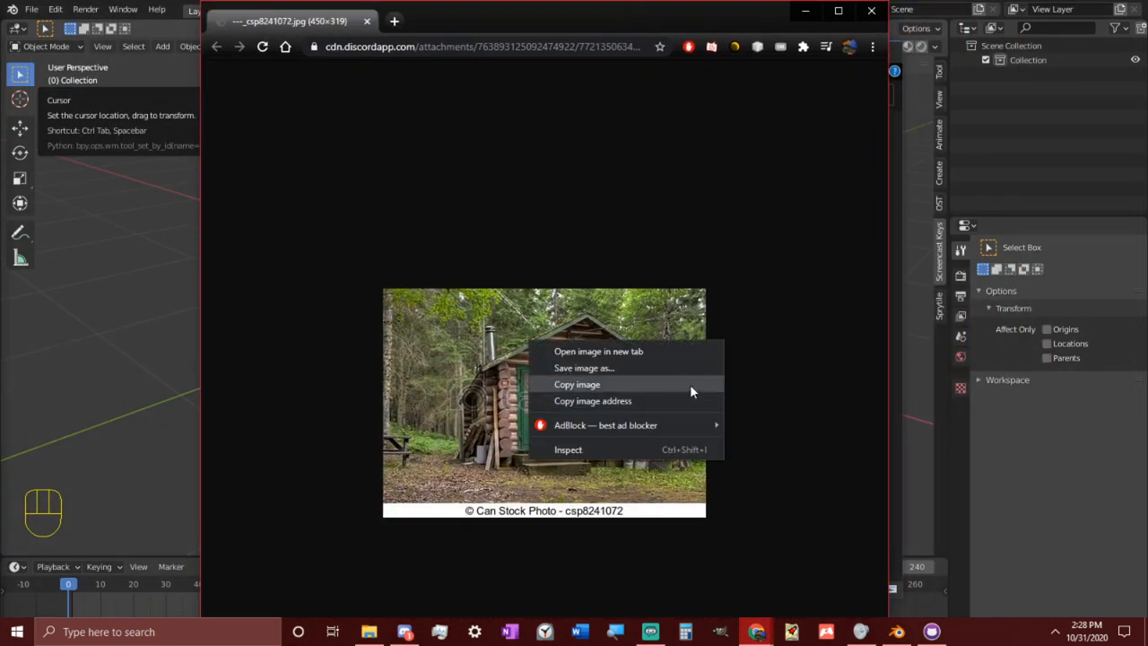
click(625, 371)
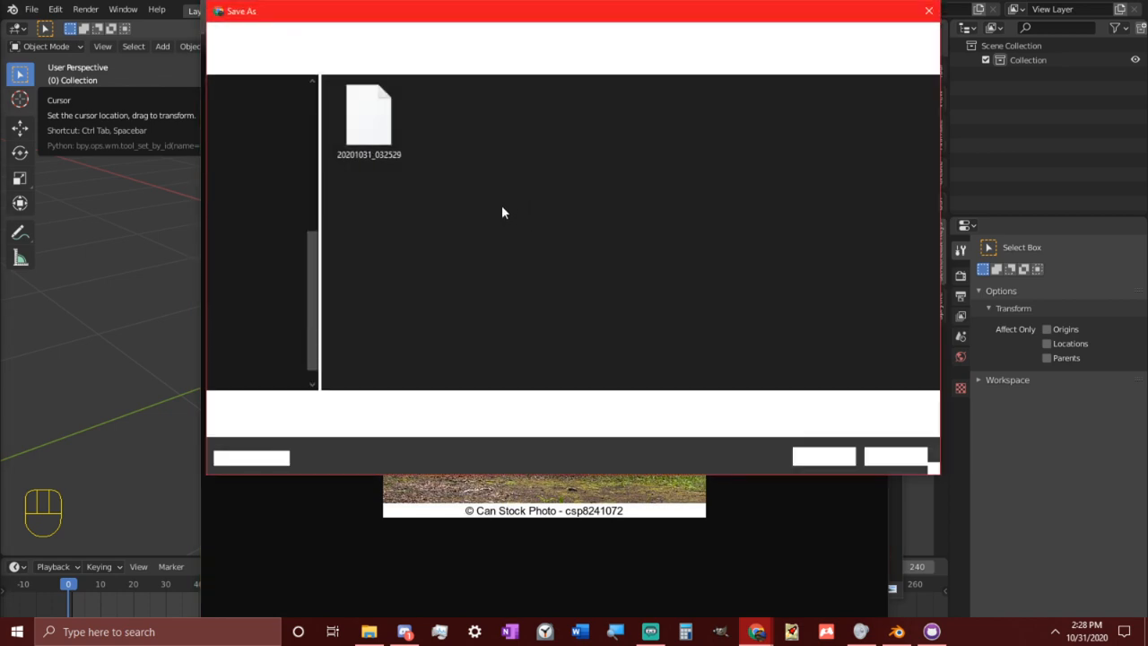
drag(479, 14, 0, 134)
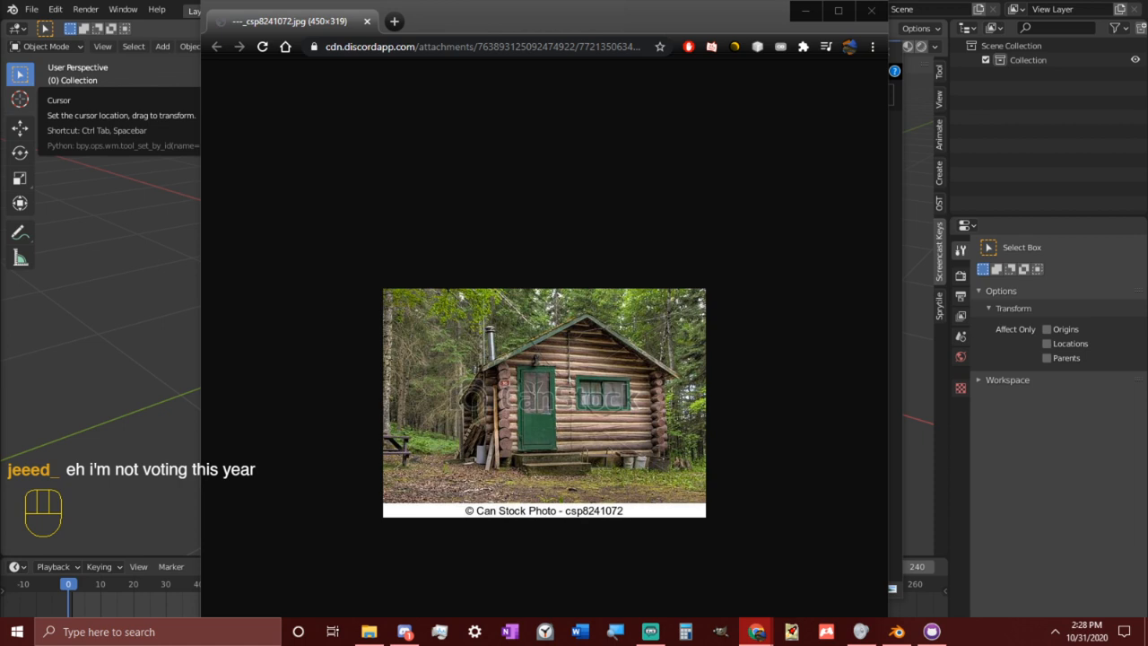
key(Return)
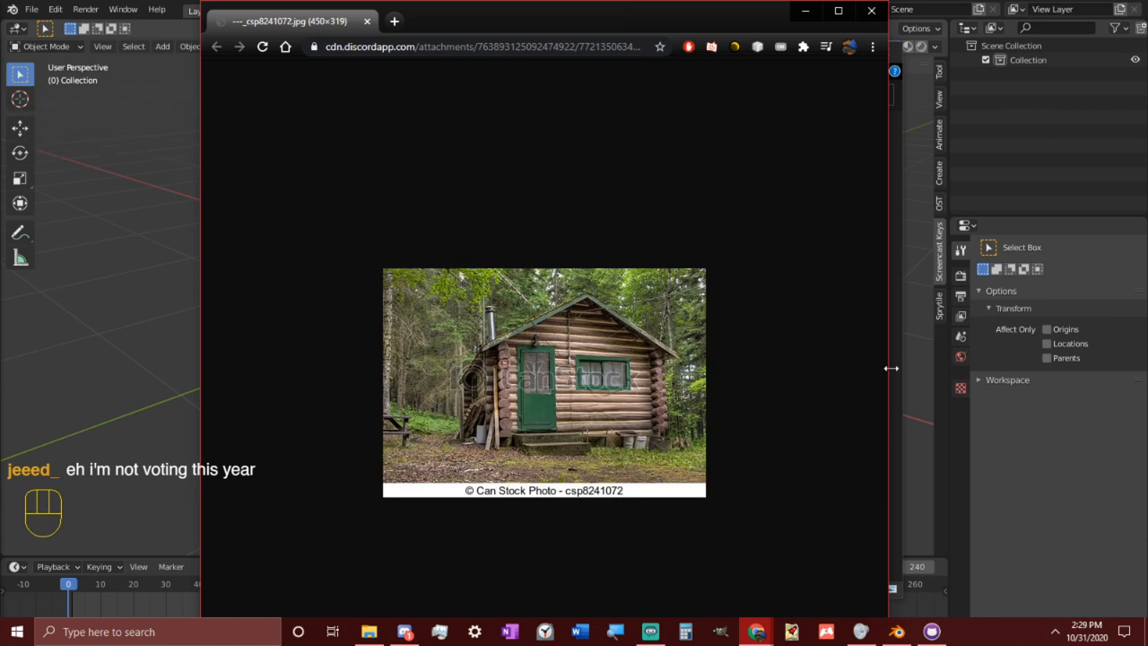
click(871, 11)
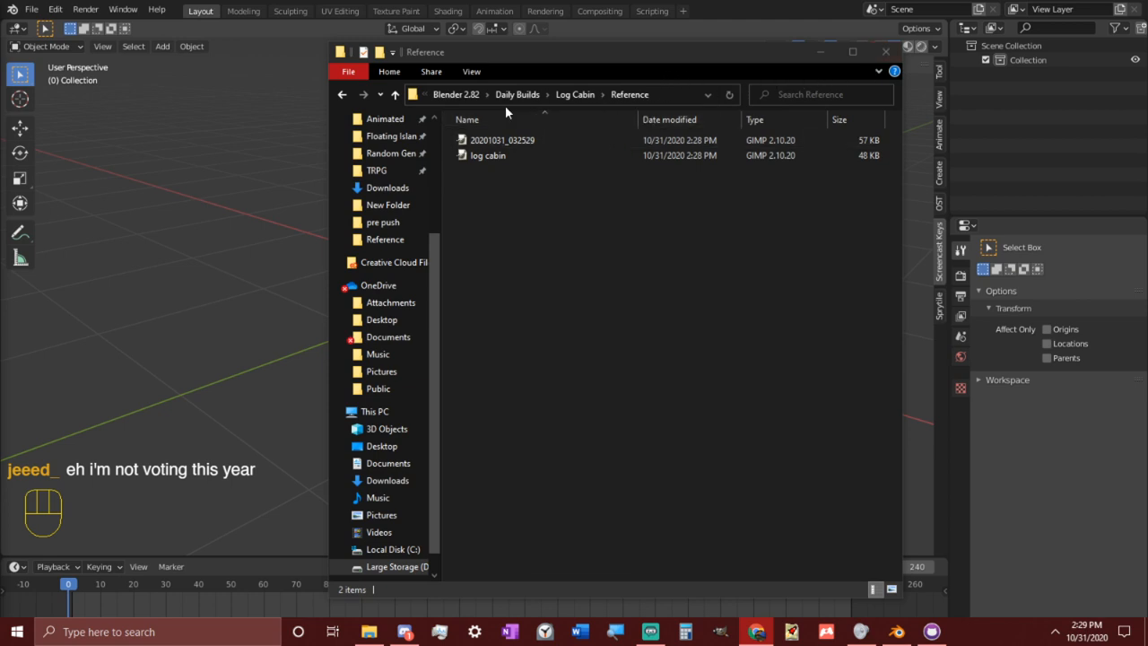
Add the concept sketch and the cabin photo from the Reference folder to the Blender scene as image empties
drag(550, 52, 0, 101)
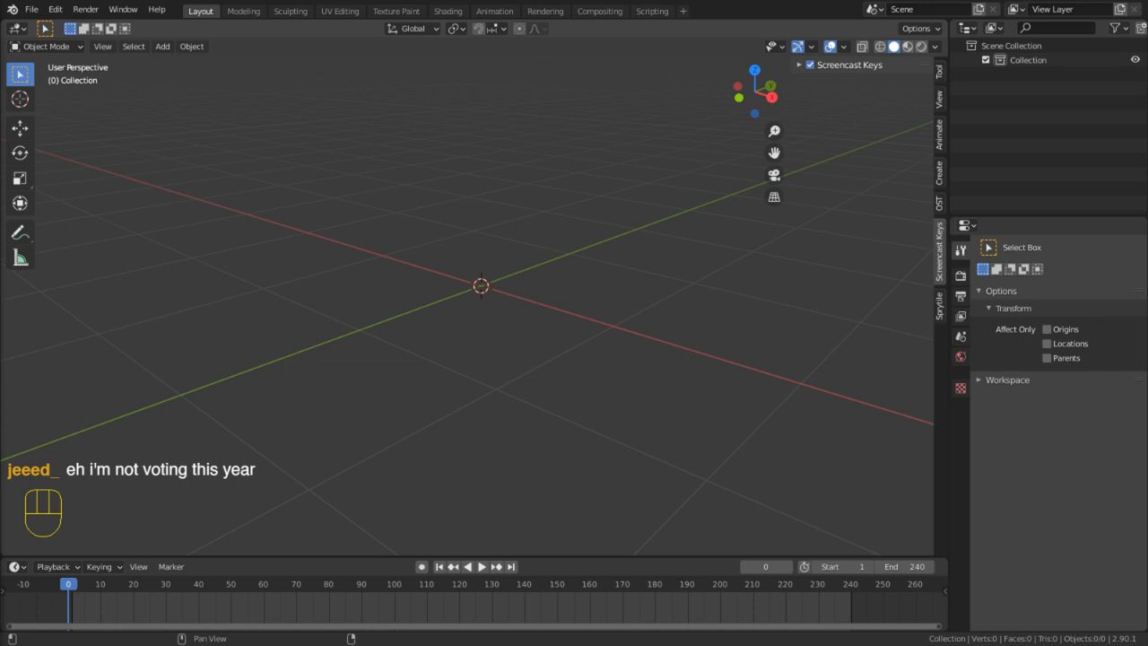
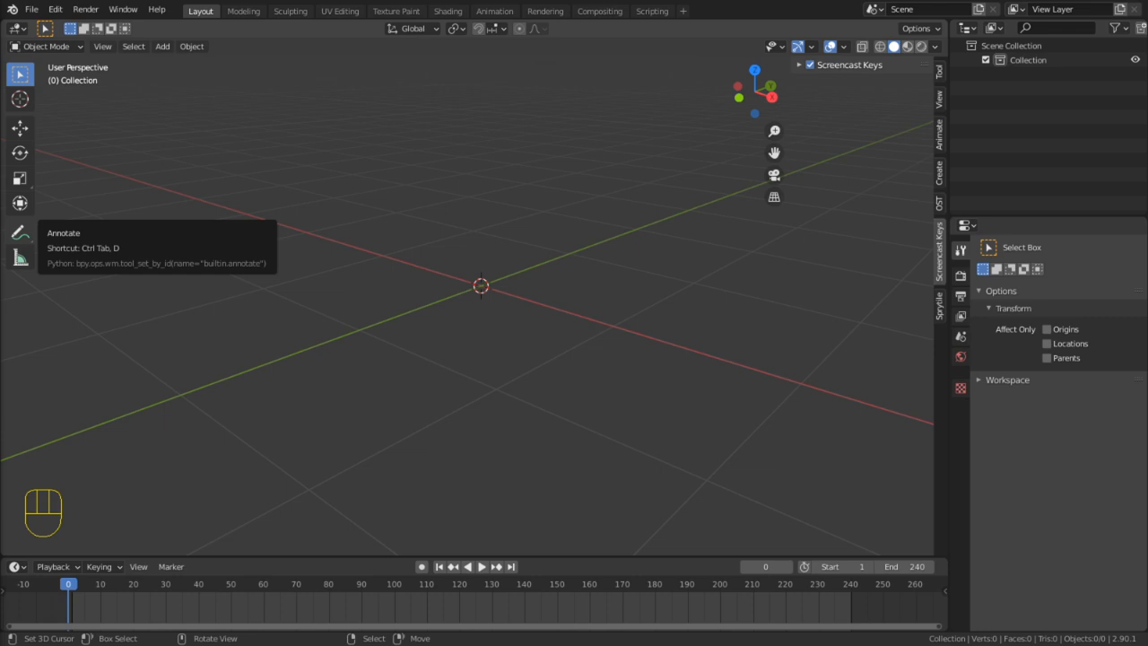
drag(448, 313, 474, 285)
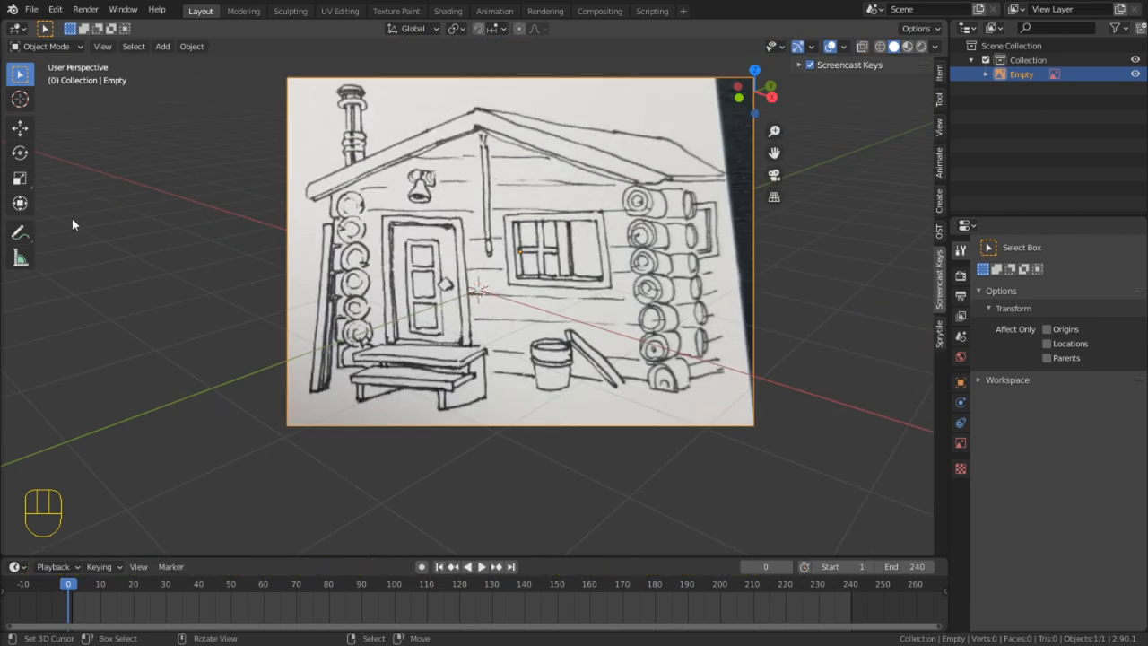
drag(182, 162, 182, 162)
scroll(466, 296, down, 5)
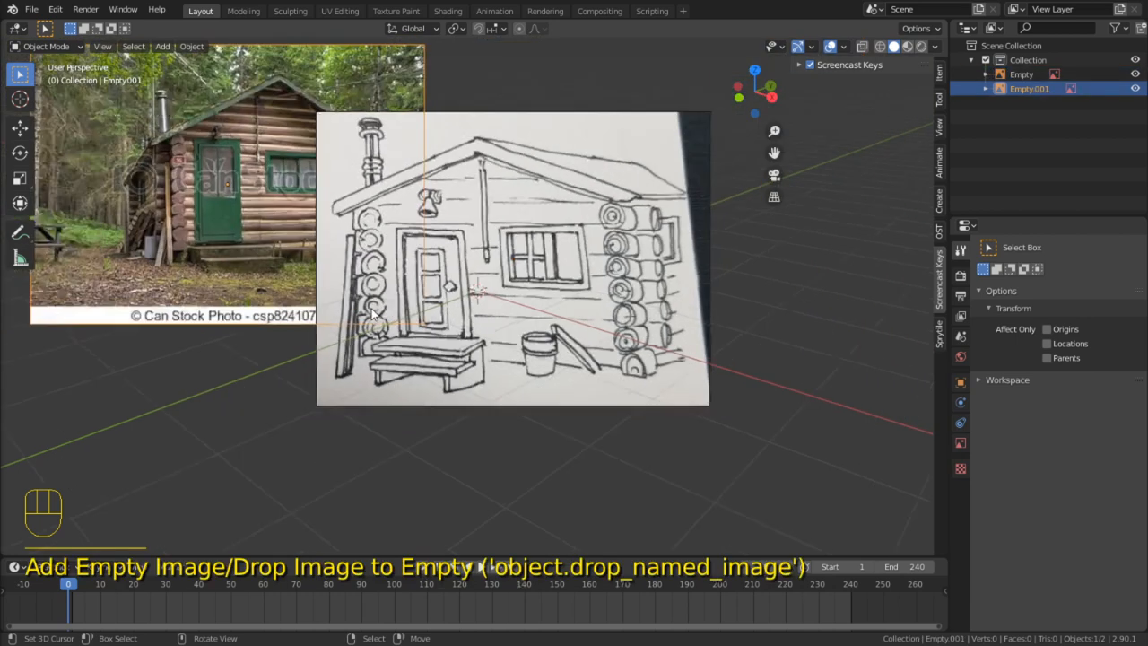
Clear the location and rotation of both the concept sketch and the cabin photo empties
click(395, 256)
key(alt+g)
key(alt+r)
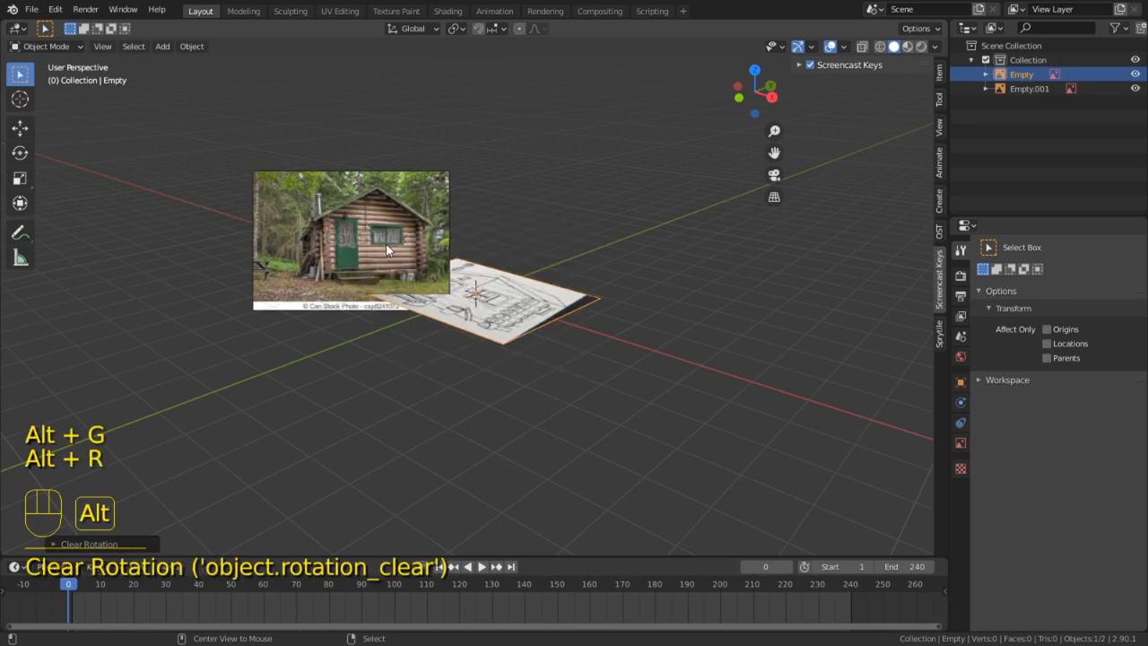
click(386, 246)
key(alt+r)
key(alt+g)
Rotate the cabin photo and the concept sketch 90 degrees each about the global X axis
text(rx)
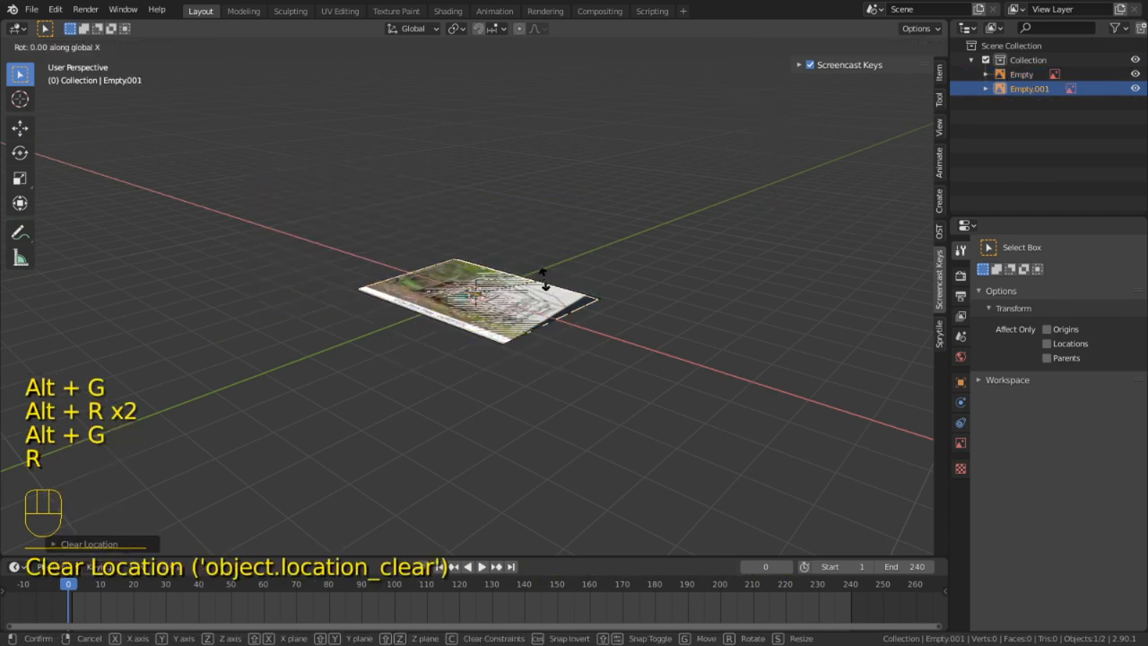
text(90)
key(Return)
right_click(502, 331)
text(r)
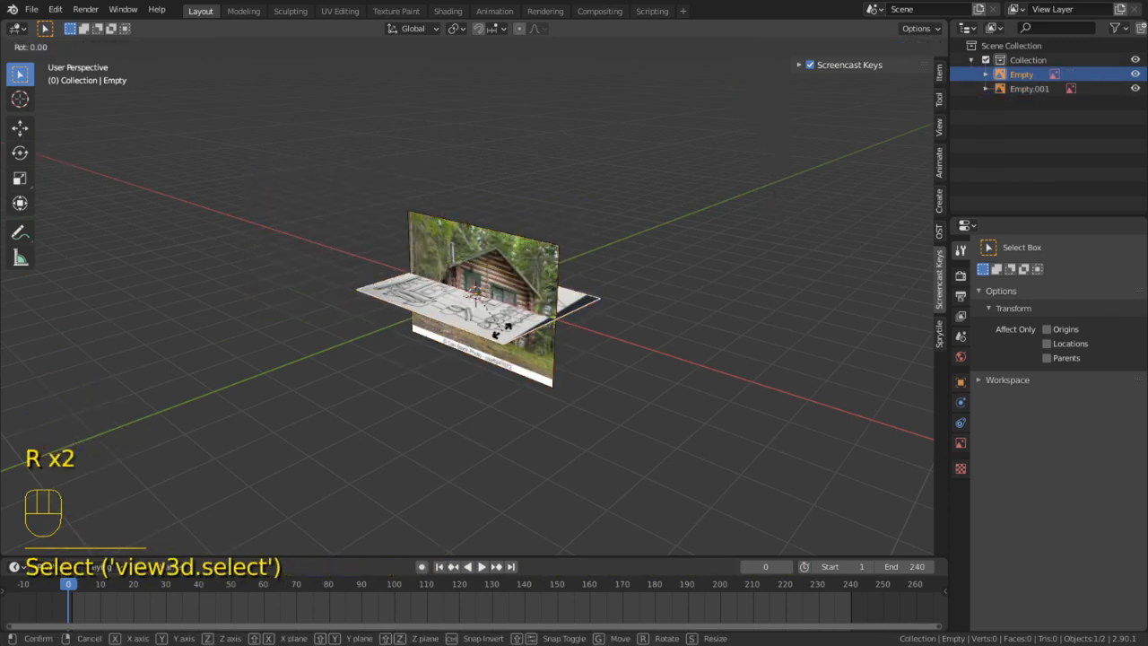
text(x90)
key(Return)
Move the concept sketch away from the origin, well out toward the positive X side and above the grid
middle_drag(502, 332, 541, 335)
shift+middle_drag(543, 295, 493, 322)
key(g)
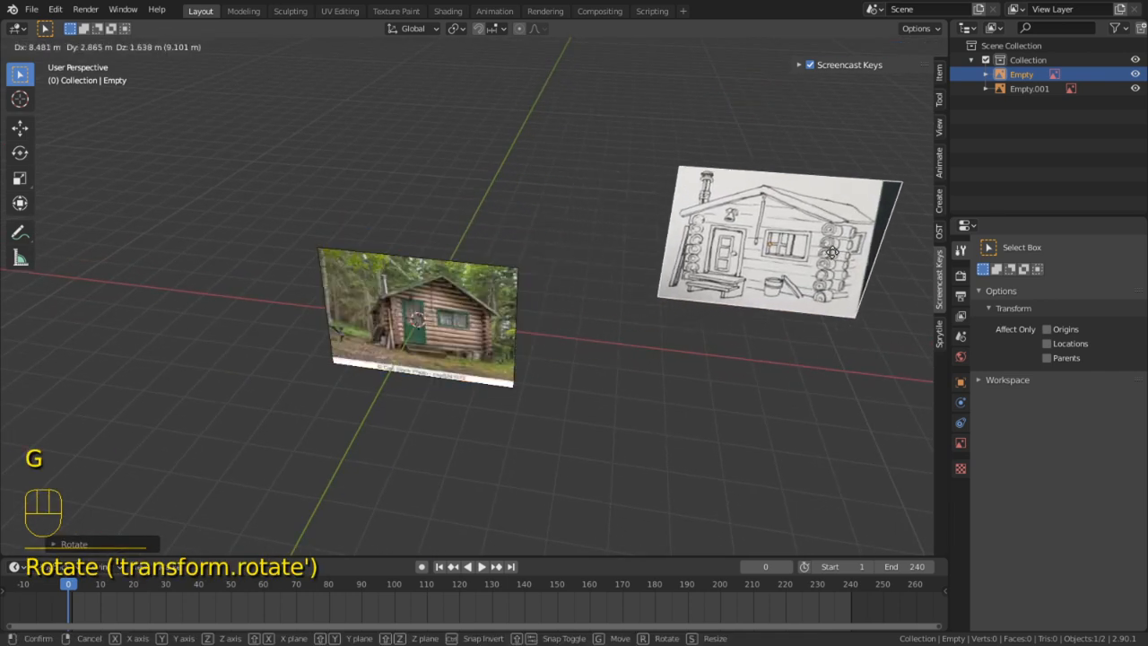
click(895, 219)
middle_drag(895, 219, 784, 245)
key(g)
click(861, 247)
Move the cabin photo away from the origin and place it beside the concept sketch
click(440, 298)
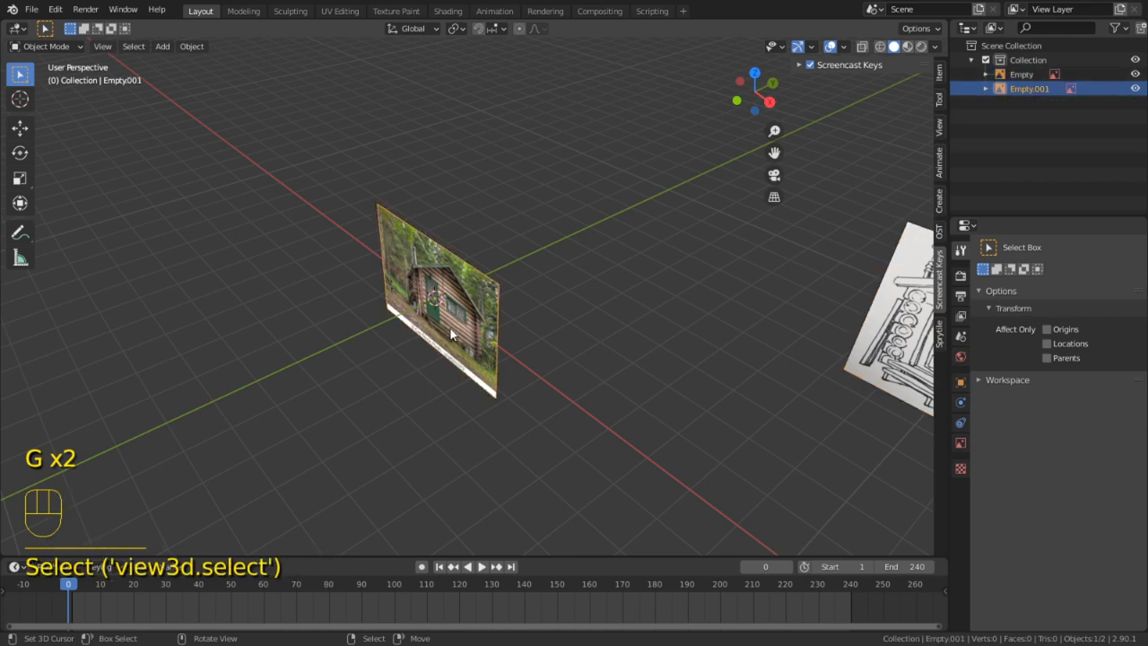
key(g)
click(884, 189)
mouse_move(884, 189)
middle_down()
mouse_move(456, 196)
mouse_move(525, 235)
middle_up()
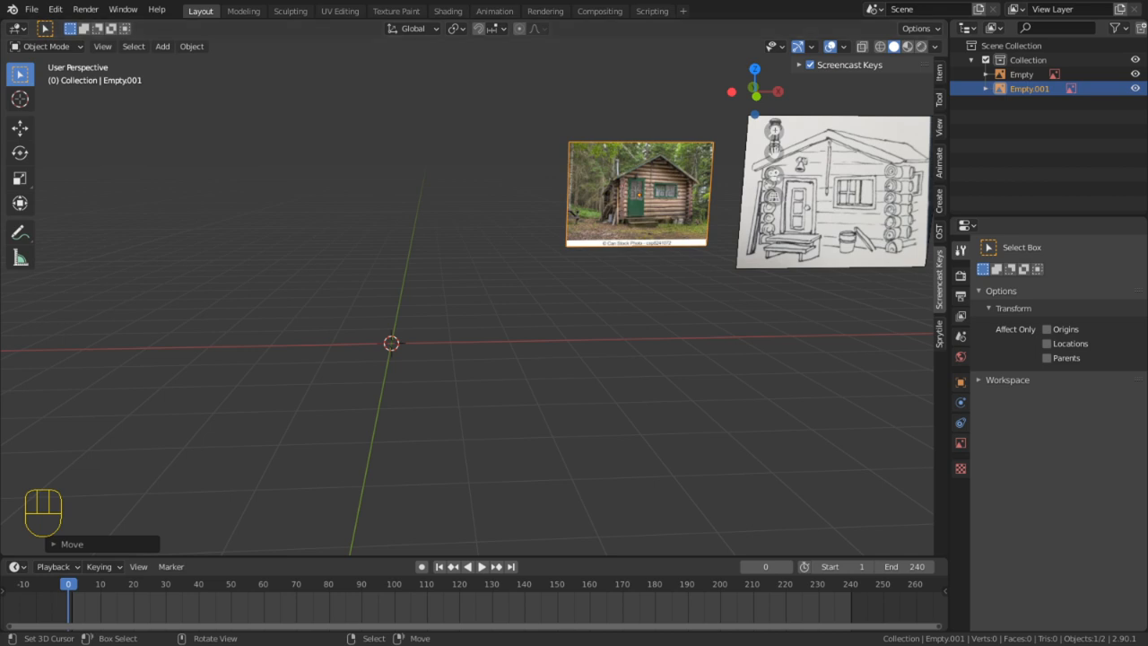
Add a mesh circle at the origin with 6 vertices
middle_drag(330, 308, 559, 336)
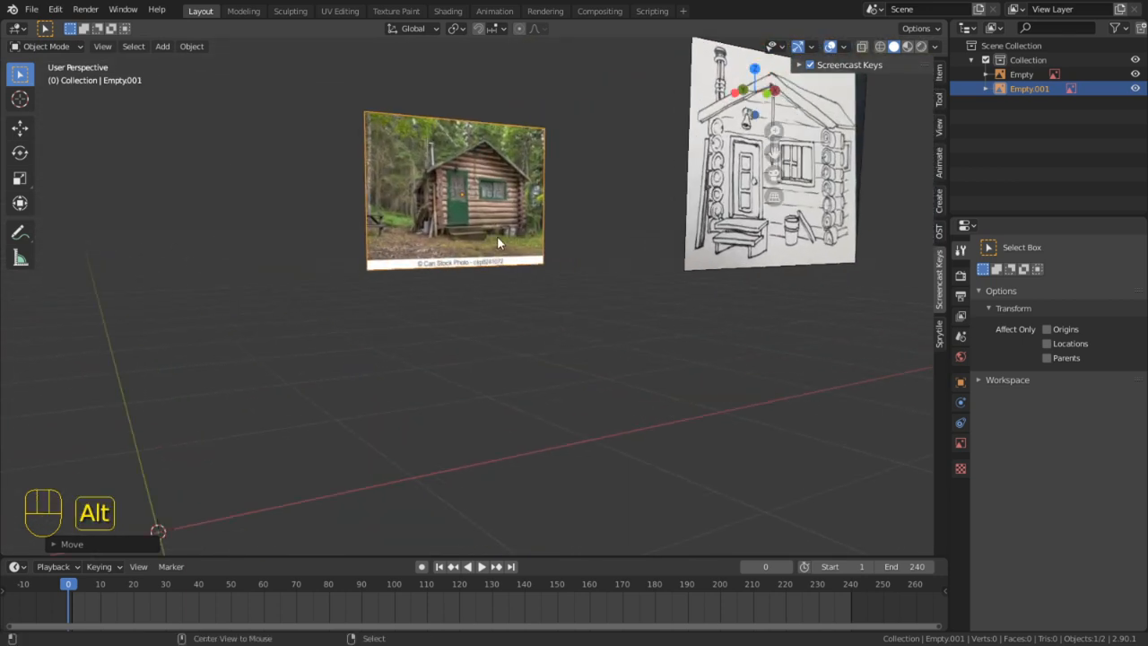
middle_drag(469, 278, 444, 287)
scroll(462, 314, down, 2)
key(shift+a)
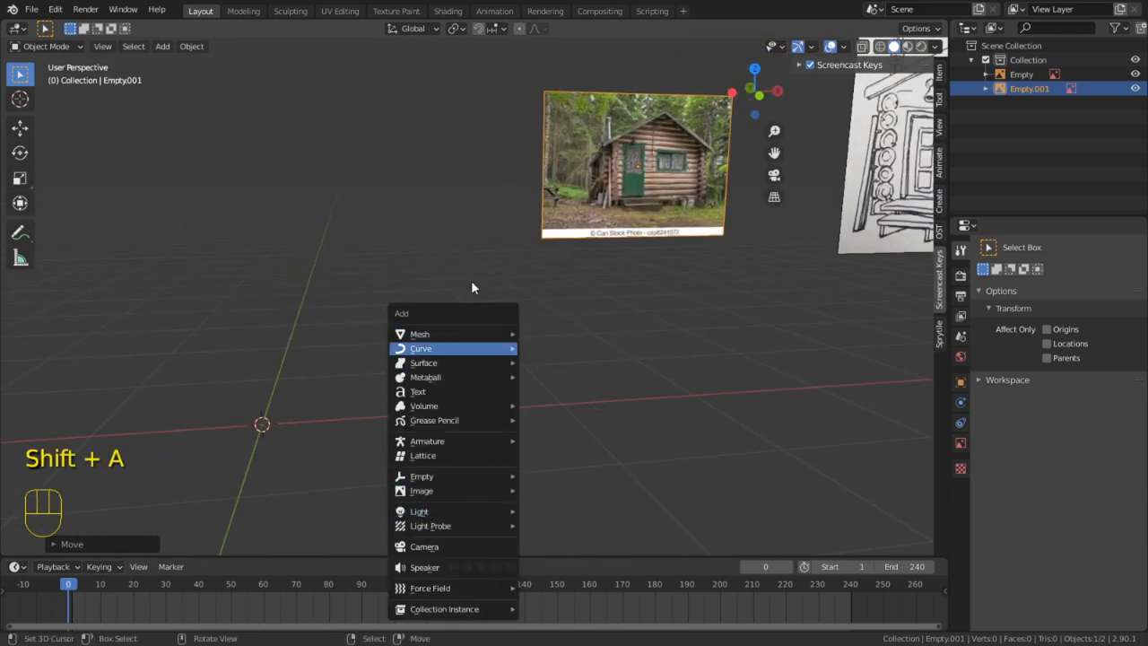
mouse_move(485, 336)
click(578, 362)
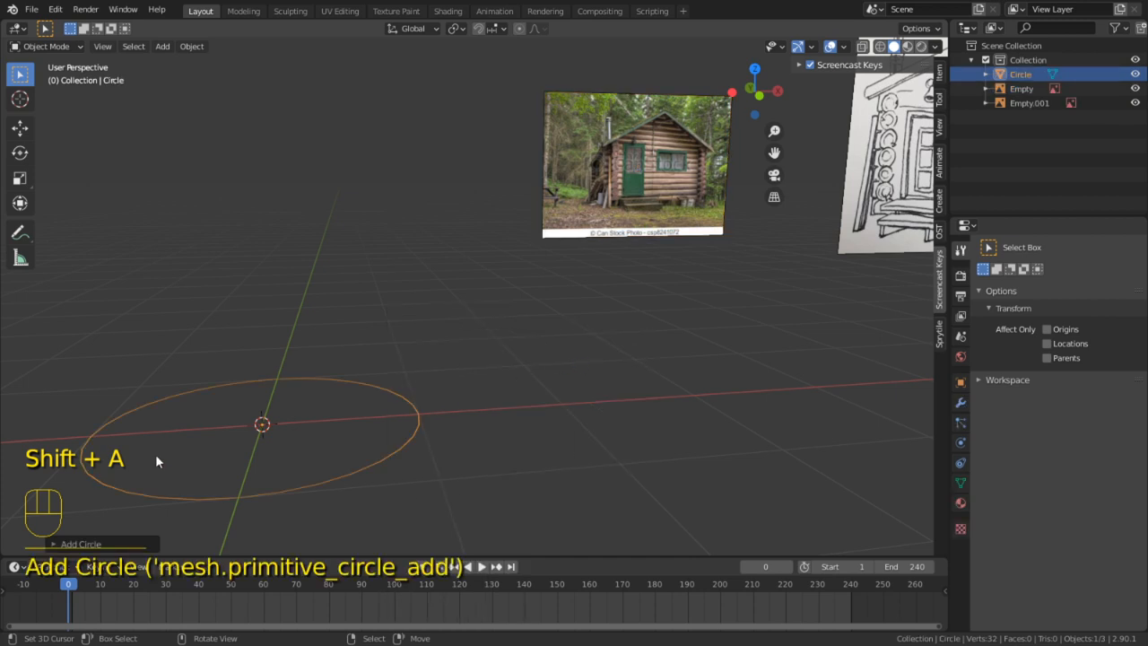
click(89, 534)
click(181, 385)
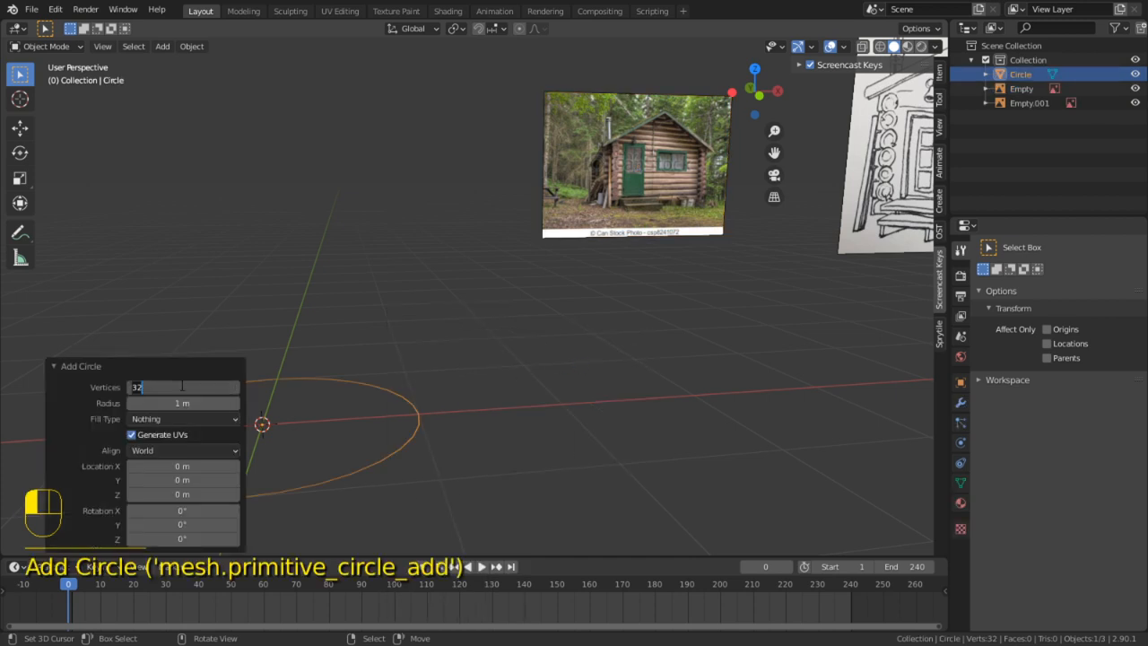
text(6)
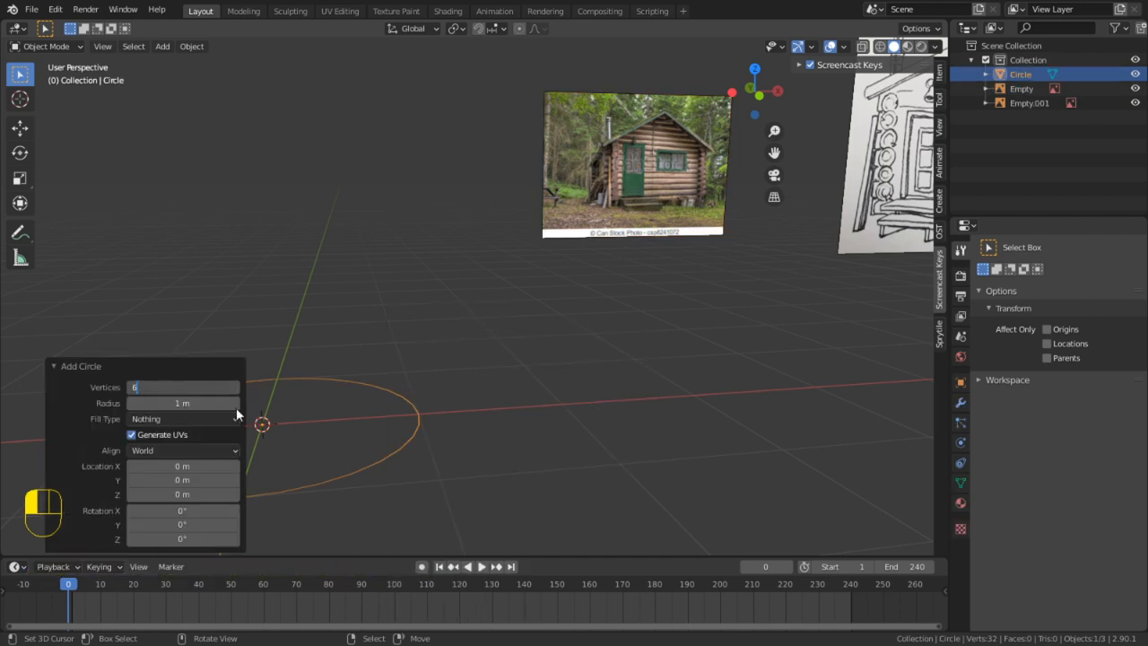
key(Return)
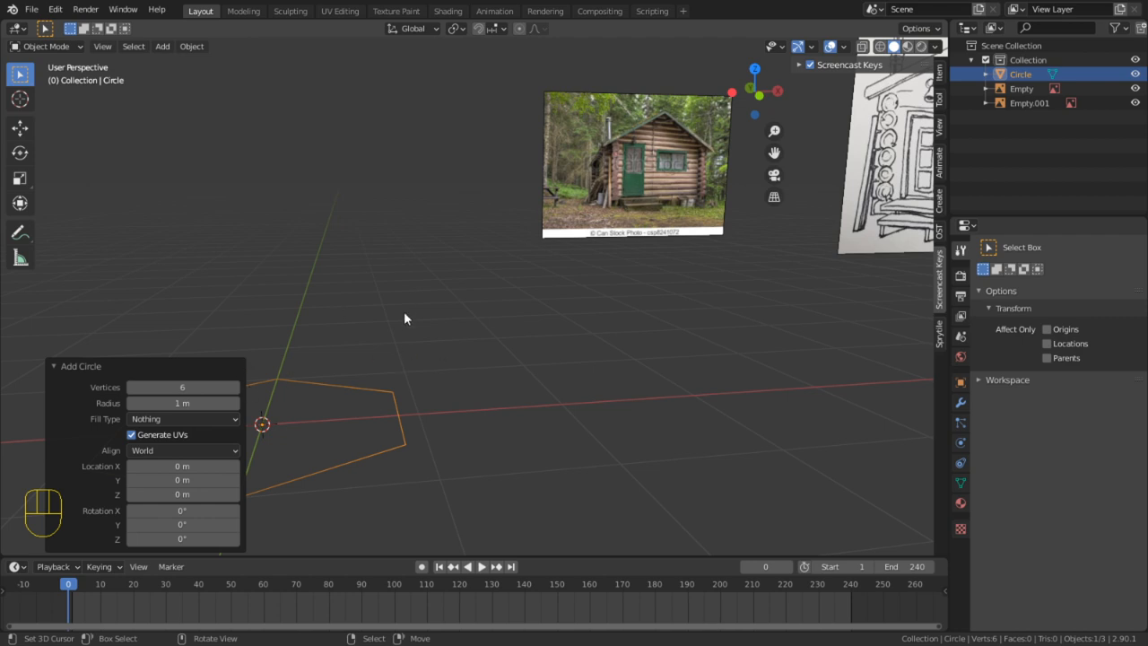
Rotate all of the six-sided circle's vertices 90 degrees about the global X axis in Edit Mode
click(403, 369)
click(399, 394)
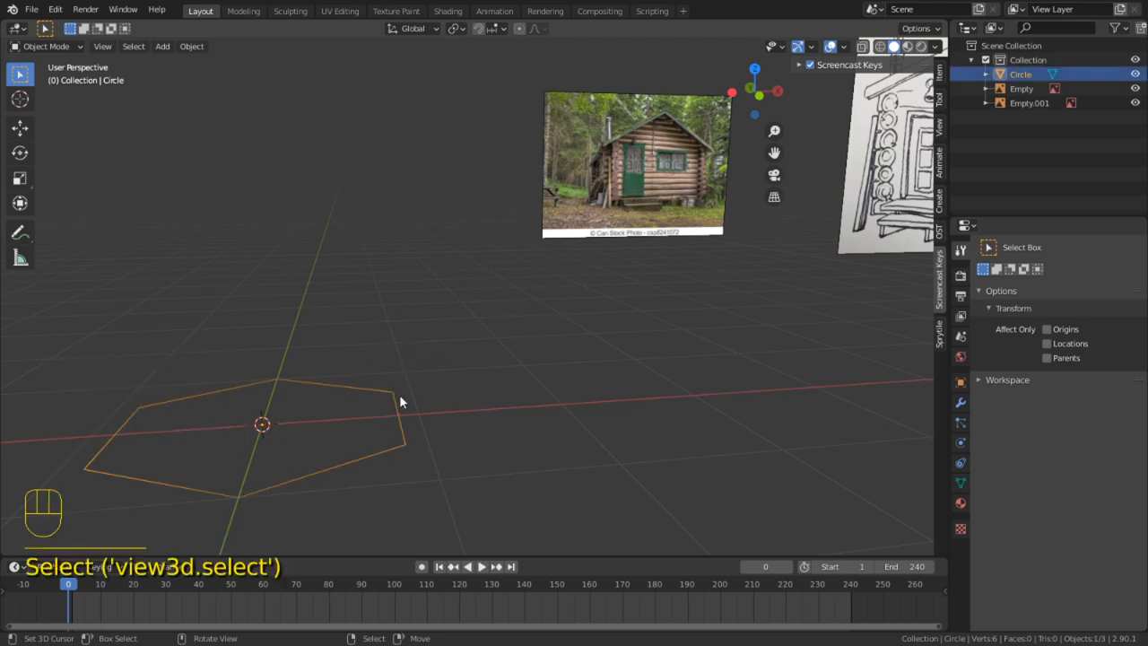
key(Tab)
key(a)
key(r)
key(x)
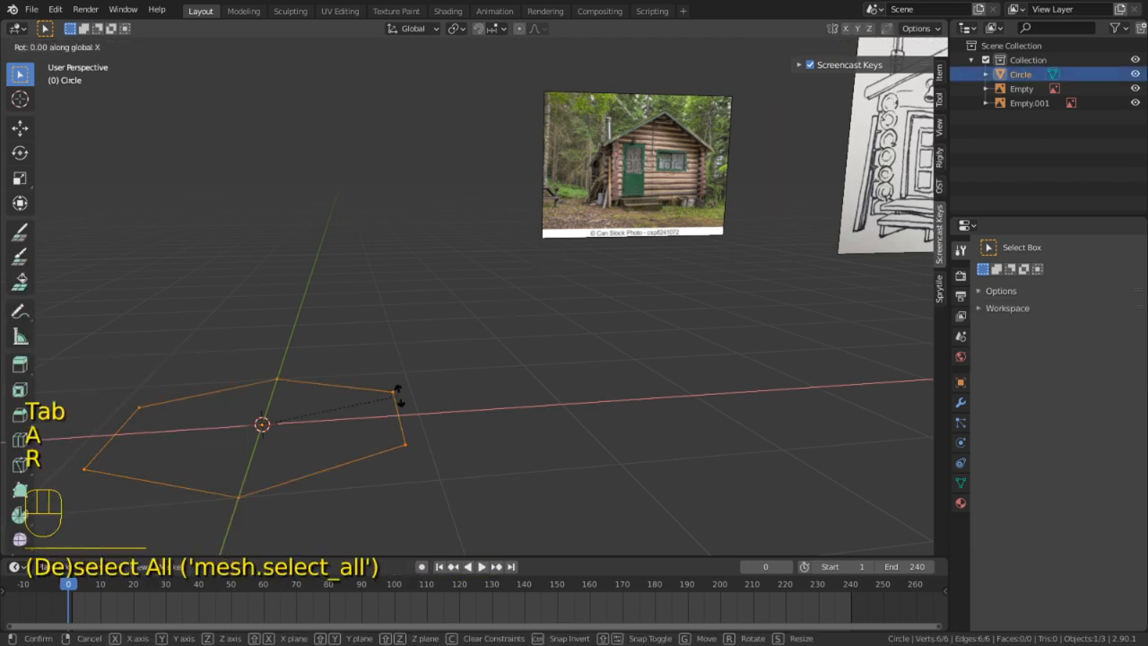
text(90)
key(Return)
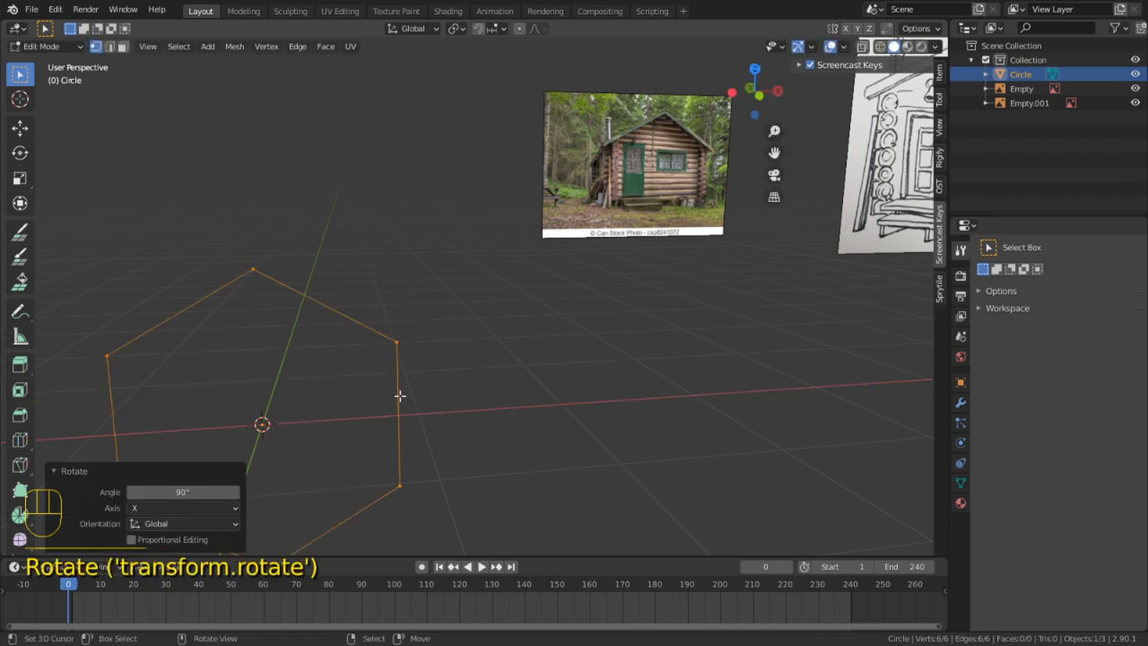
Rotate the upright hexagon about the global Y axis and set the rotation angle to 45 degrees
middle_drag(400, 392, 431, 382)
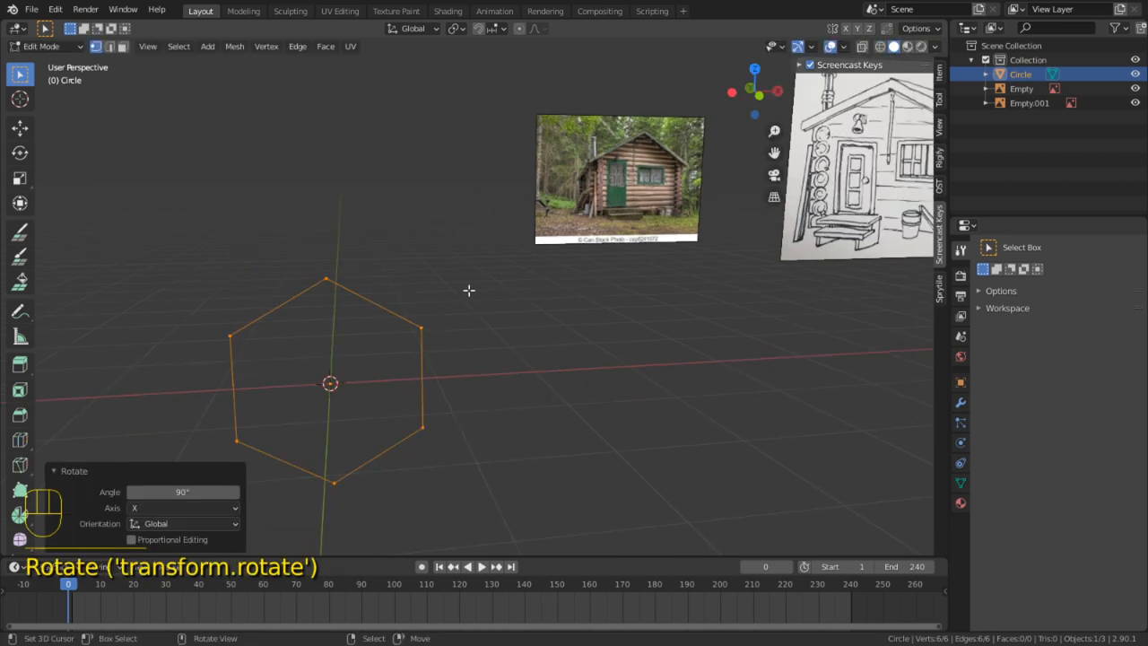
key(r)
key(y)
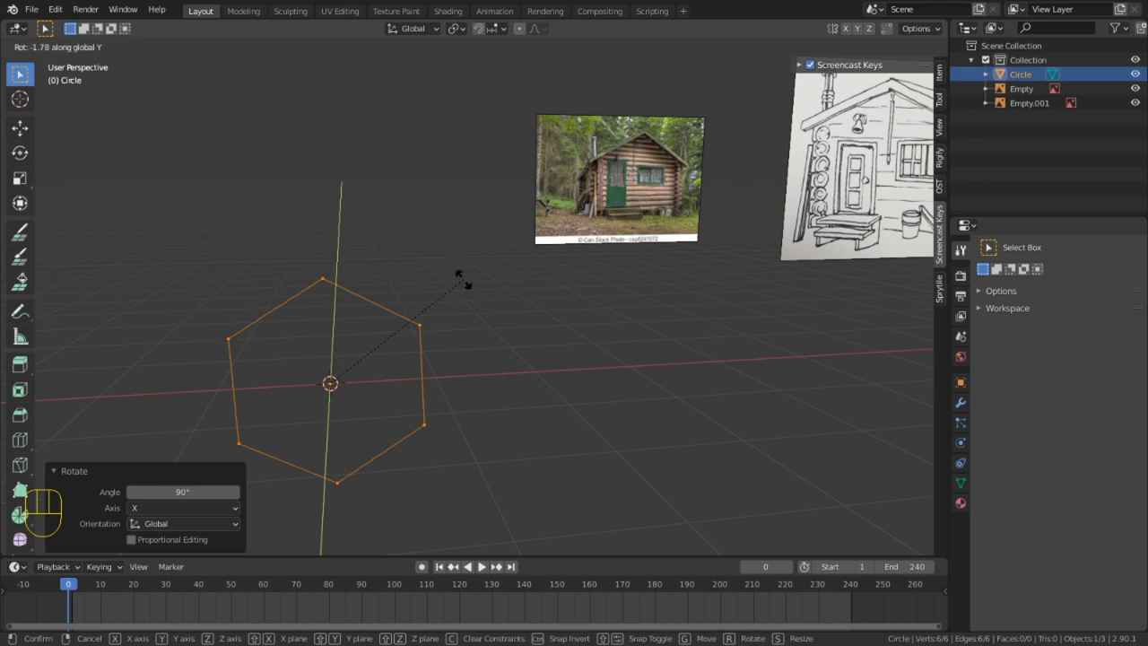
click(533, 418)
click(195, 492)
text(45)
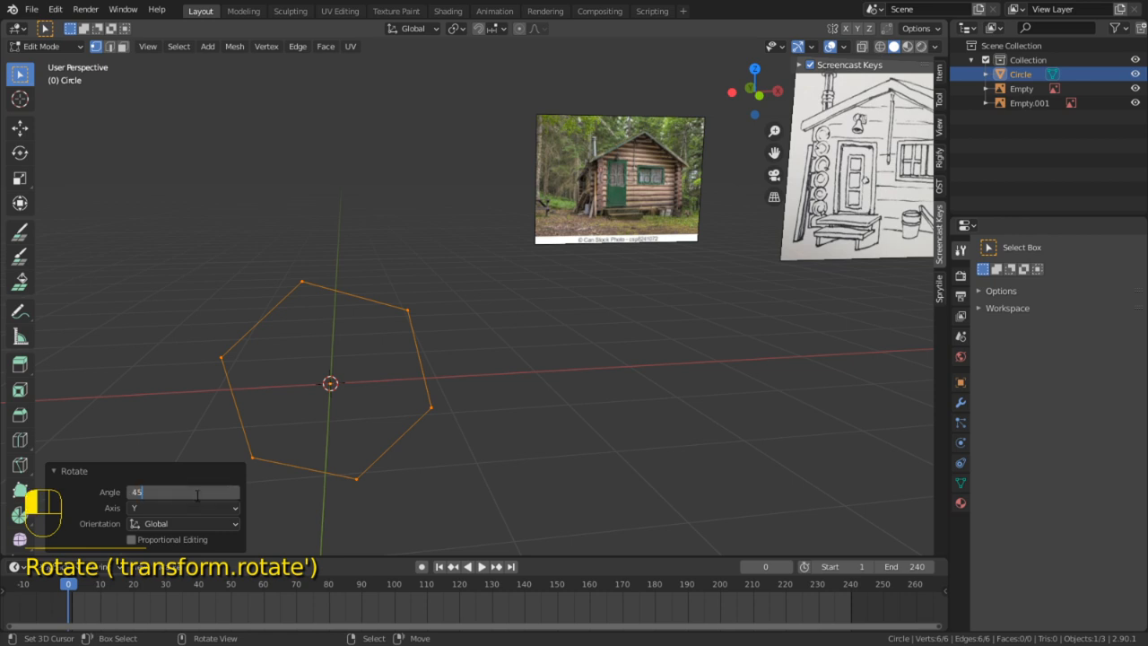
key(Return)
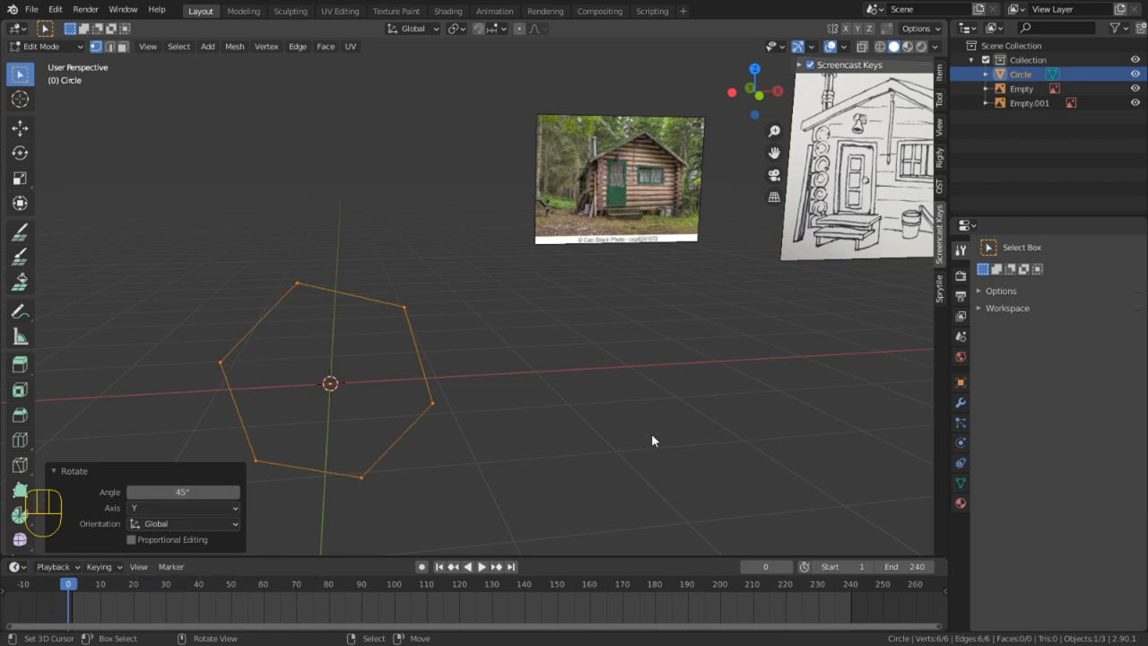
middle_drag(652, 437, 632, 363)
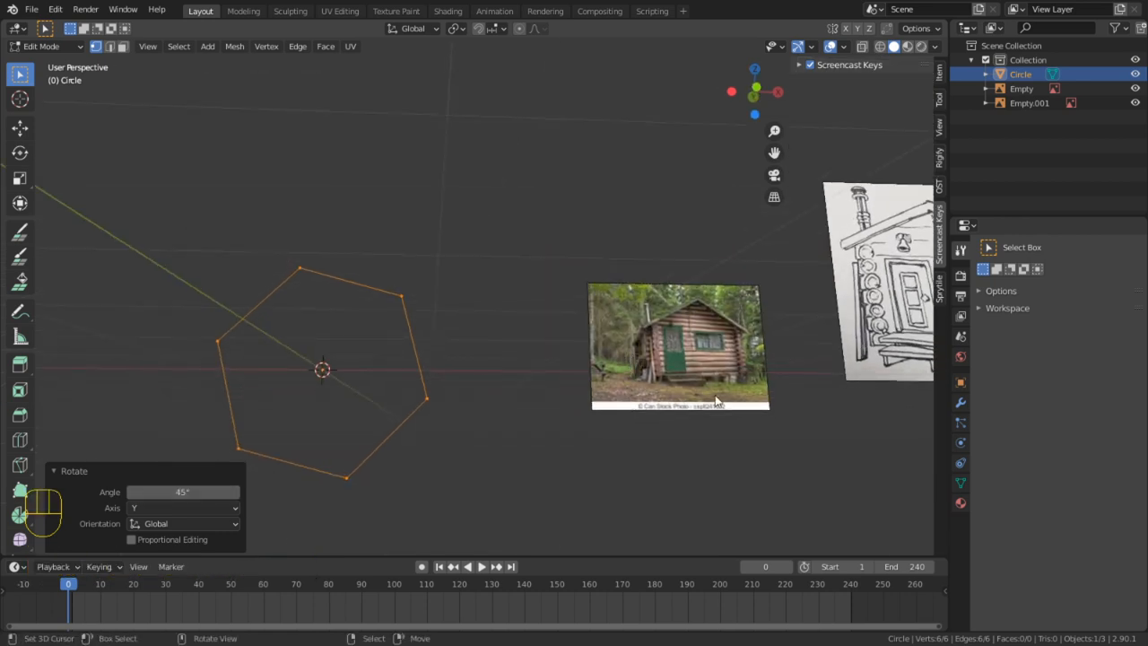
Set the hexagon's rotation angle about the global Y axis to 30 degrees
click(182, 493)
text(30)
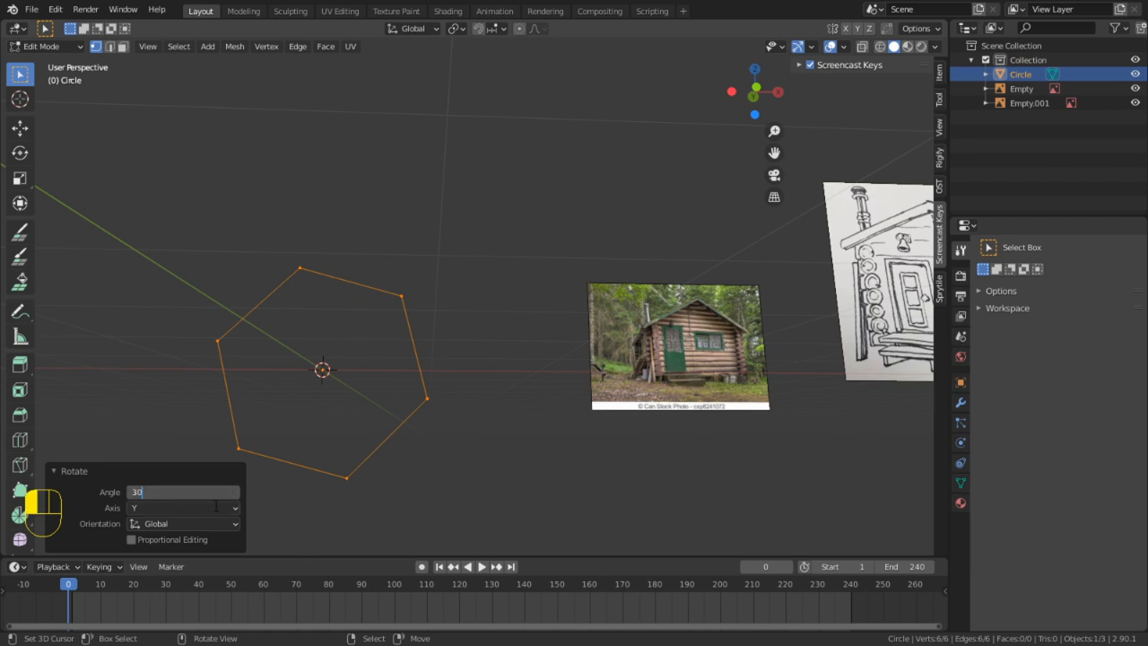
key(Return)
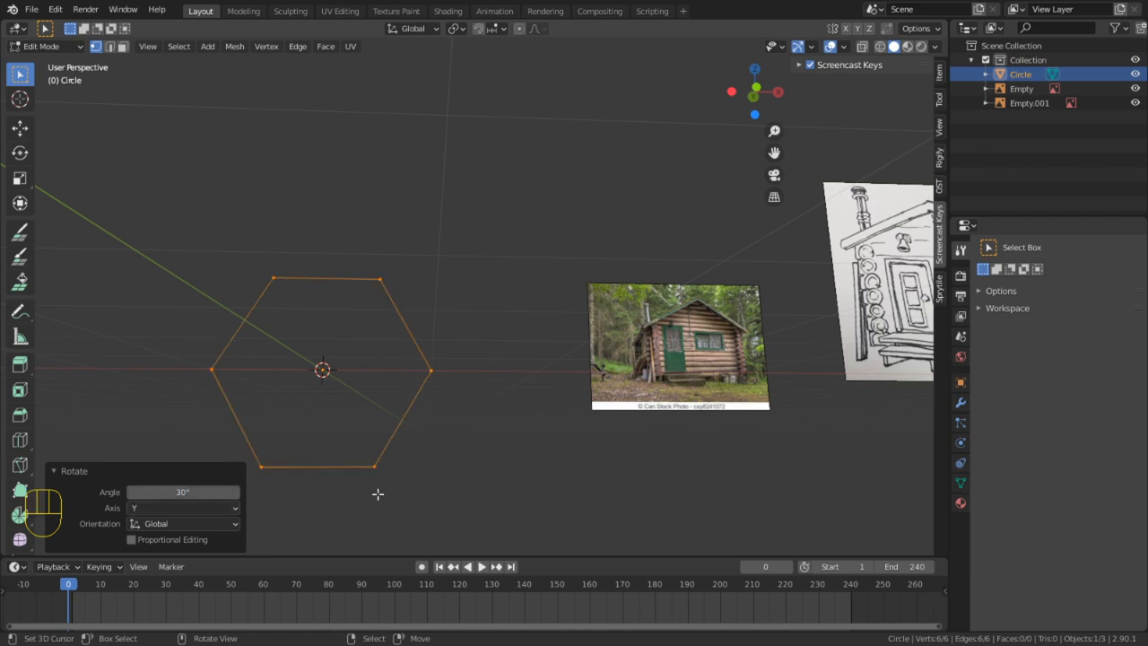
middle_drag(413, 333, 412, 352)
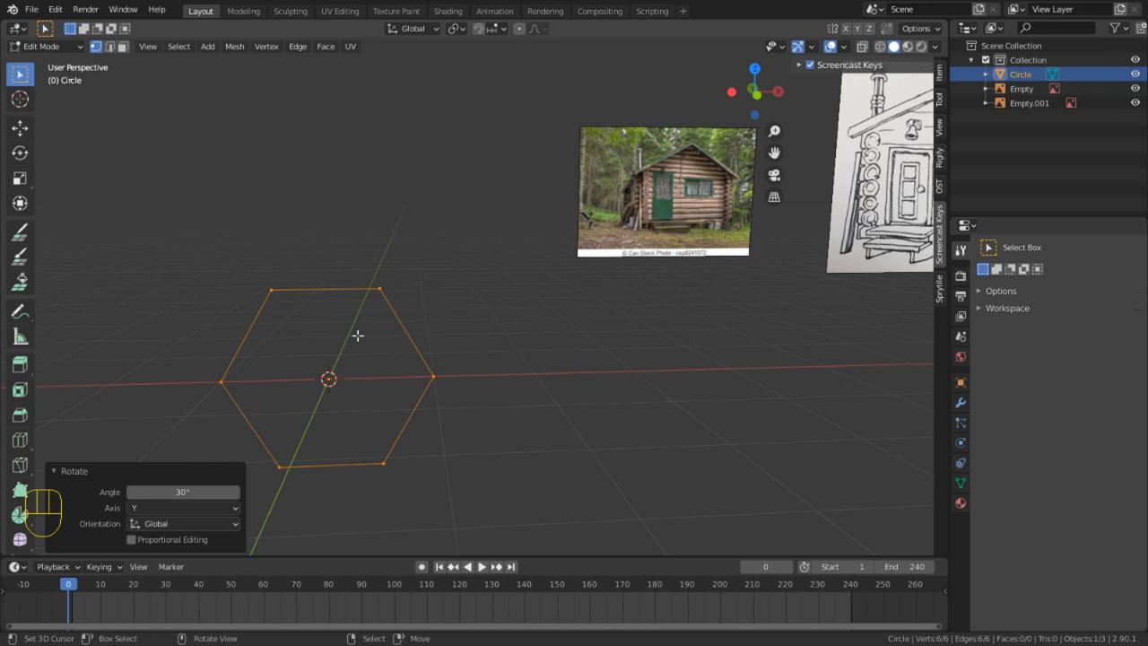
Set the snapping target to Vertex and turn snapping on
click(497, 28)
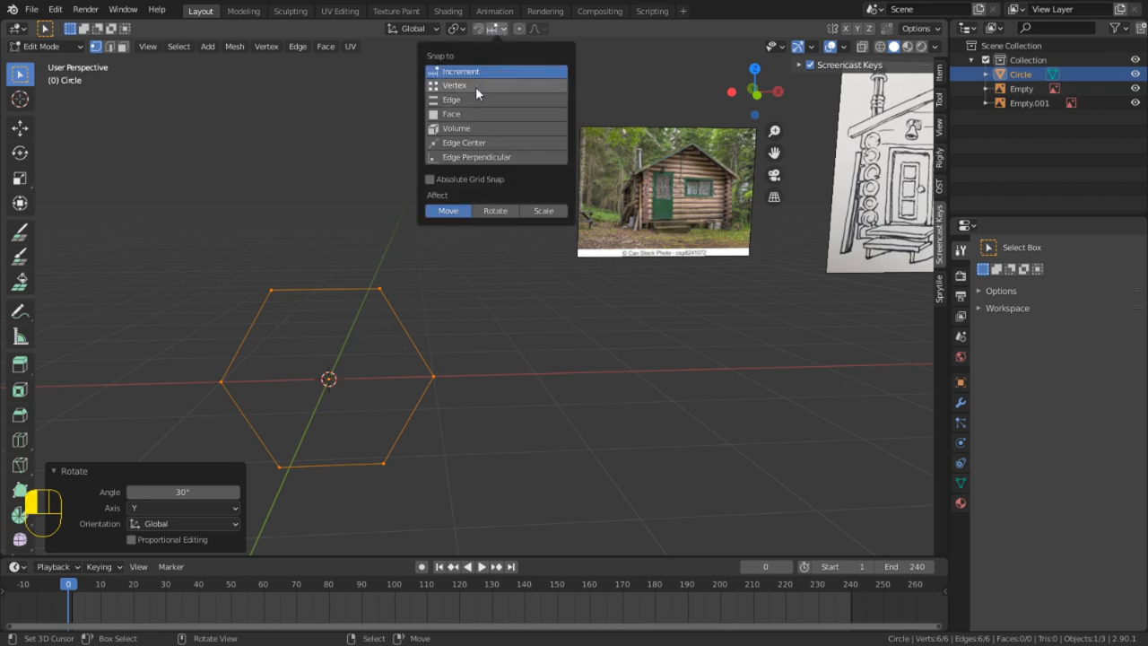
click(475, 85)
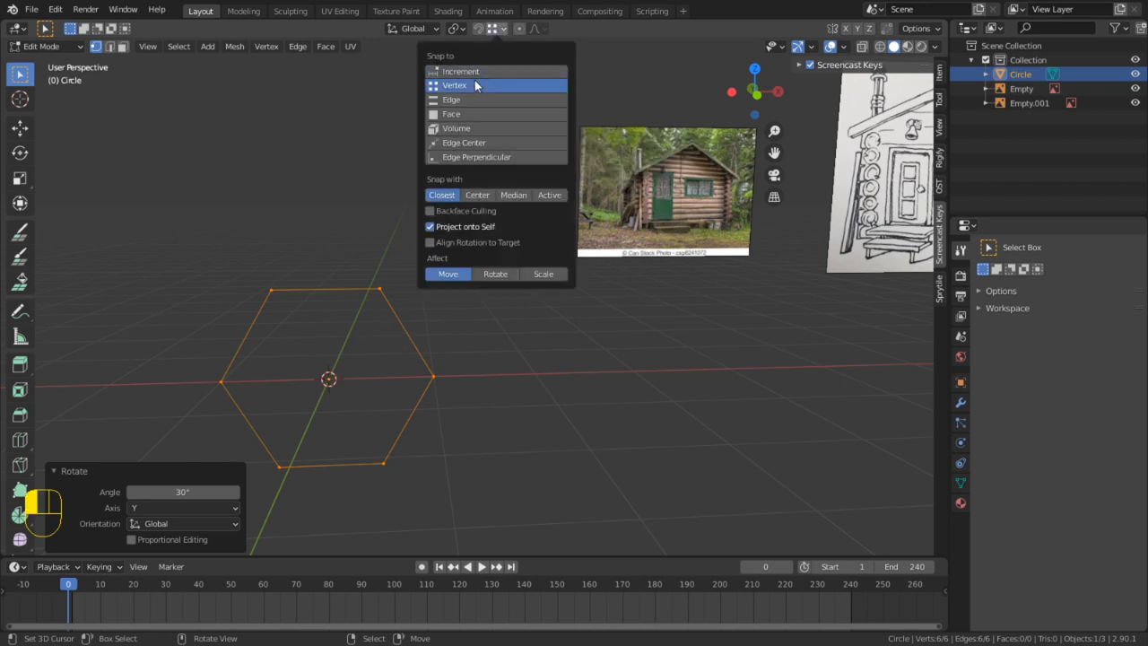
key(shift+Tab)
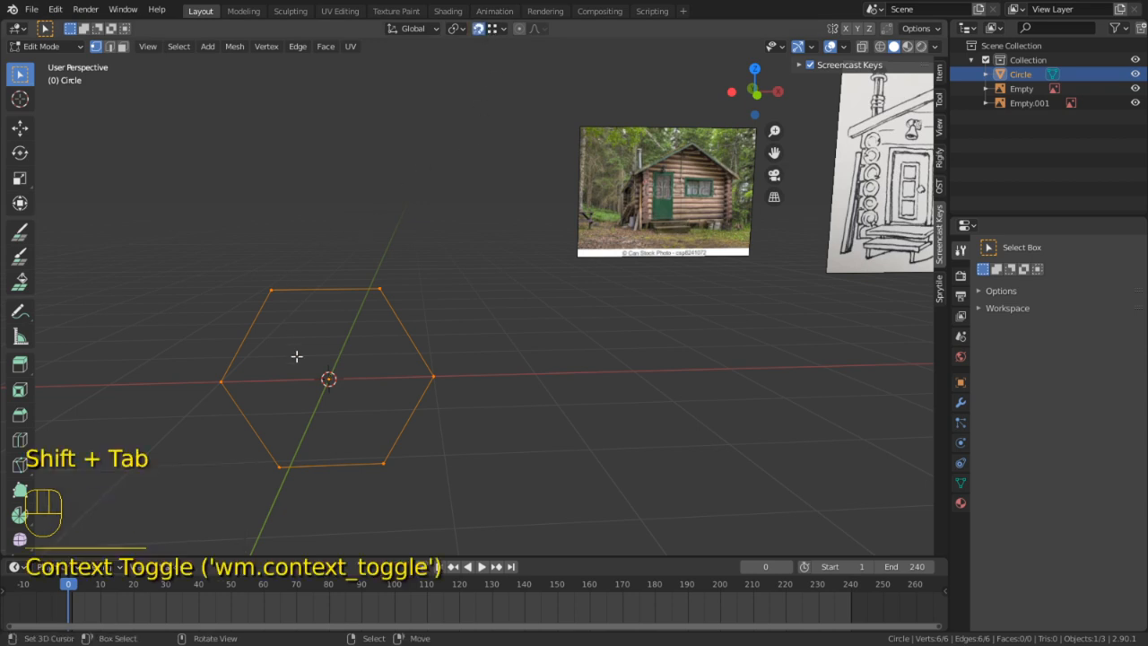
Duplicate the hexagon and snap the copy directly on top of the original so their flat edges meet
key(shift+g)
key(shift+d)
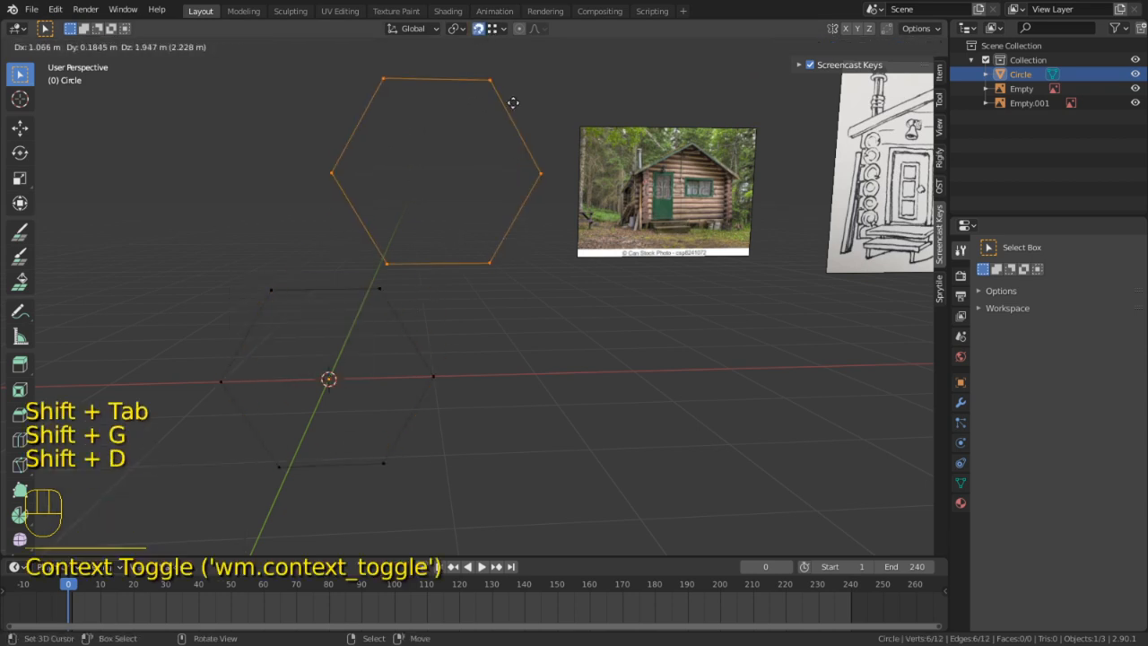
click(398, 147)
key(g)
click(272, 287)
click(553, 321)
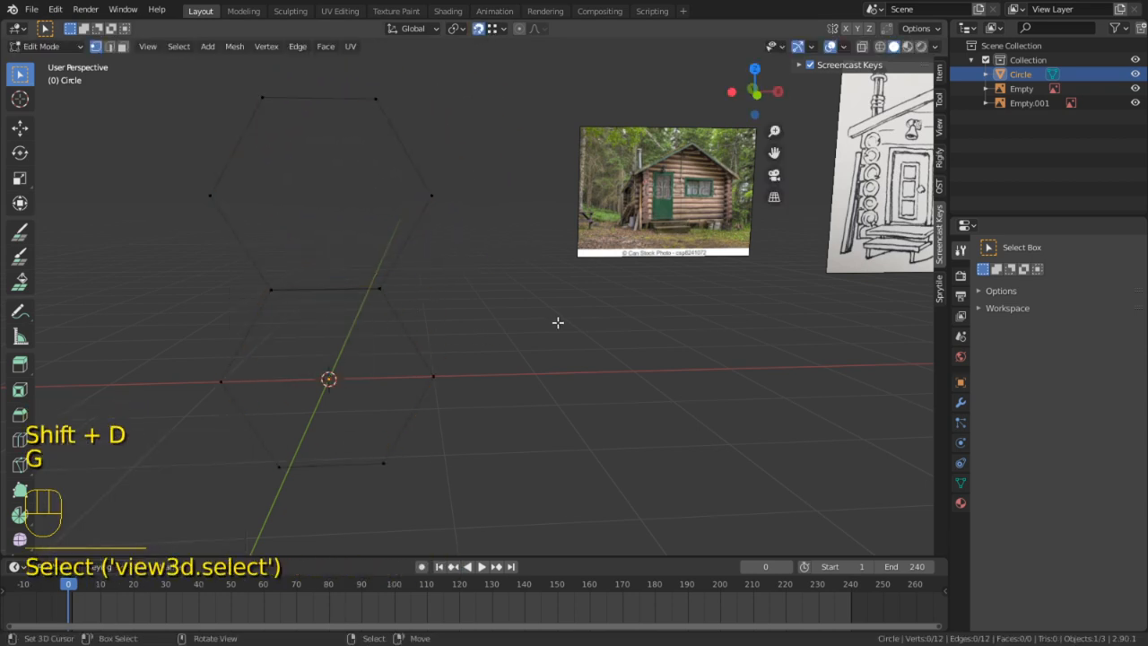
mouse_move(580, 426)
middle_down()
mouse_move(679, 397)
mouse_move(569, 423)
middle_up()
key(ctrl+z)
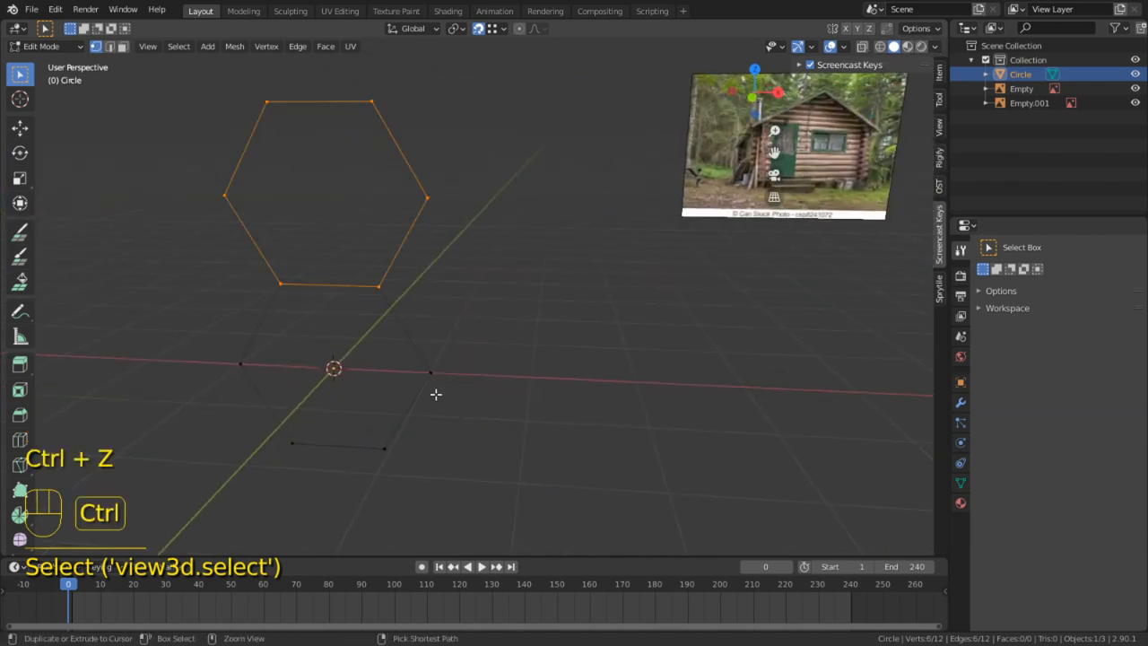
Try extruding both stacked hexagons about 3.33 m in the negative Y direction, and undo the extrusion
key(a)
middle_drag(505, 210, 480, 237)
key(e)
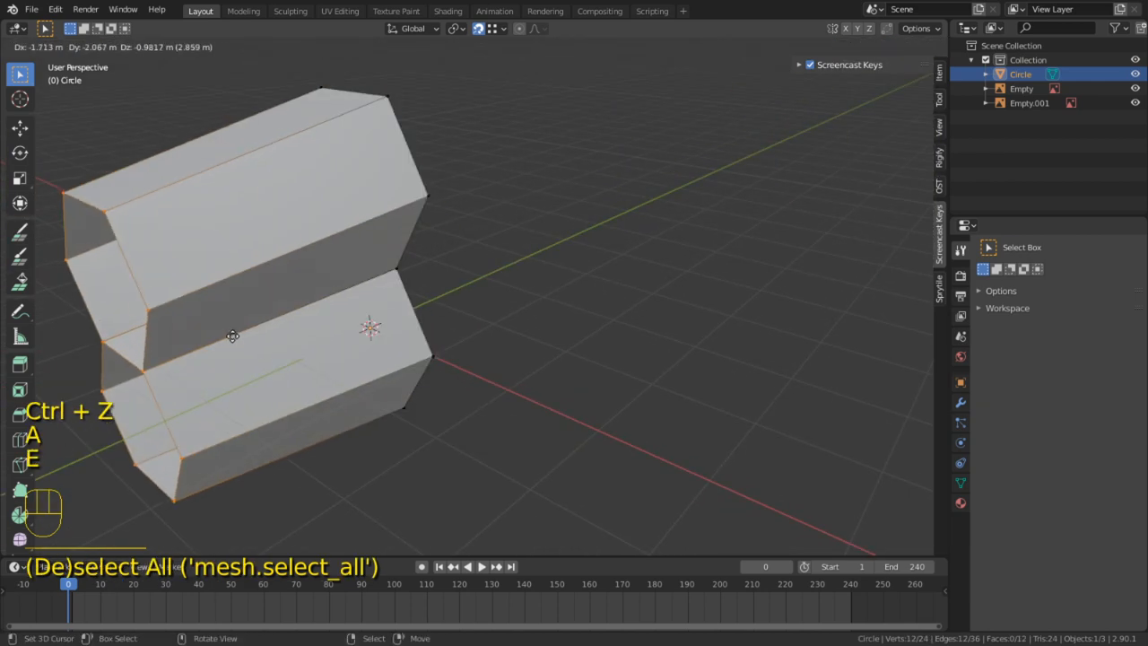
click(134, 336)
middle_drag(134, 335, 397, 308)
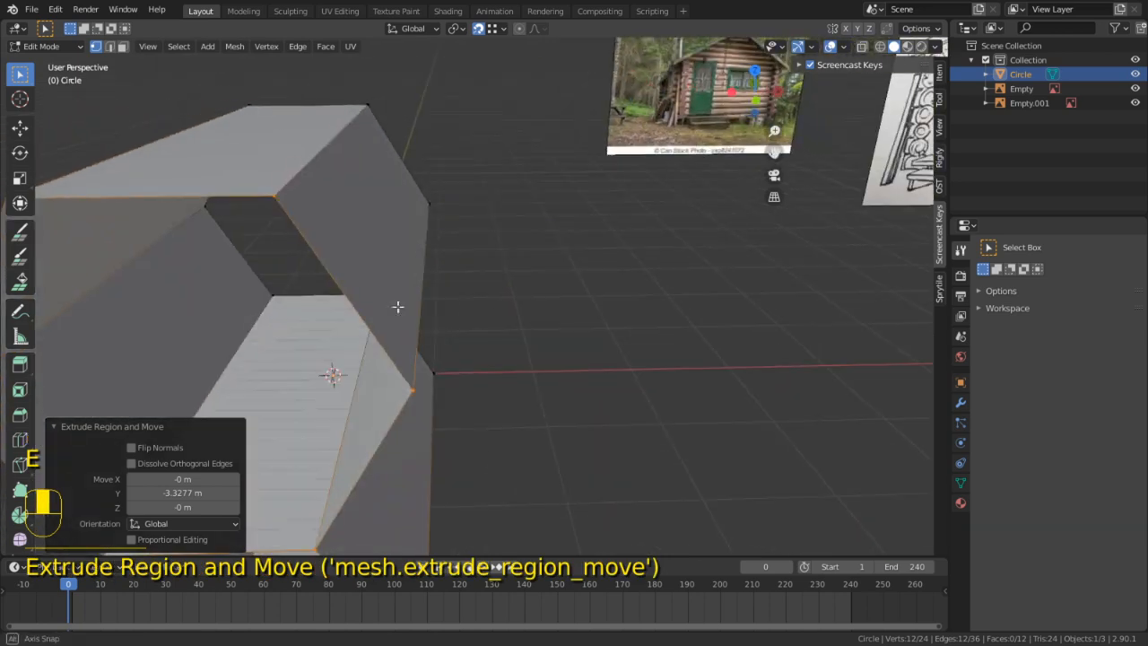
key(3)
key(ctrl+z)
key(ctrl+z)
key(ctrl+z)
key(ctrl+z)
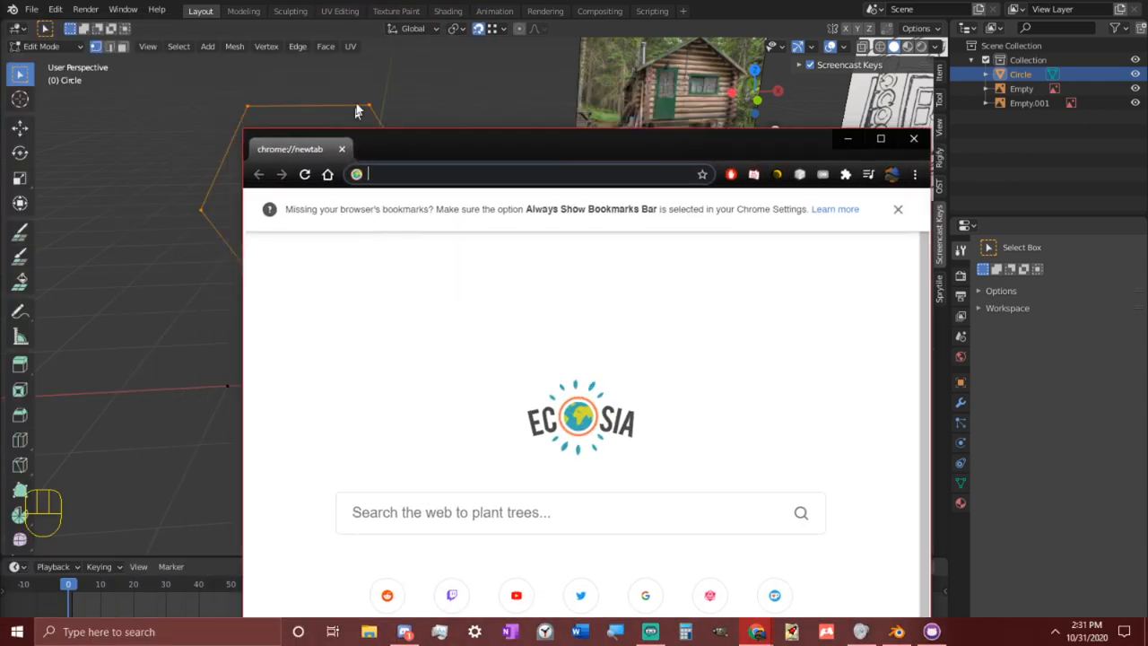
Maximize the Chrome window and open the suggested textures.com cobblestone page
drag(359, 111, 331, 1)
text(textu)
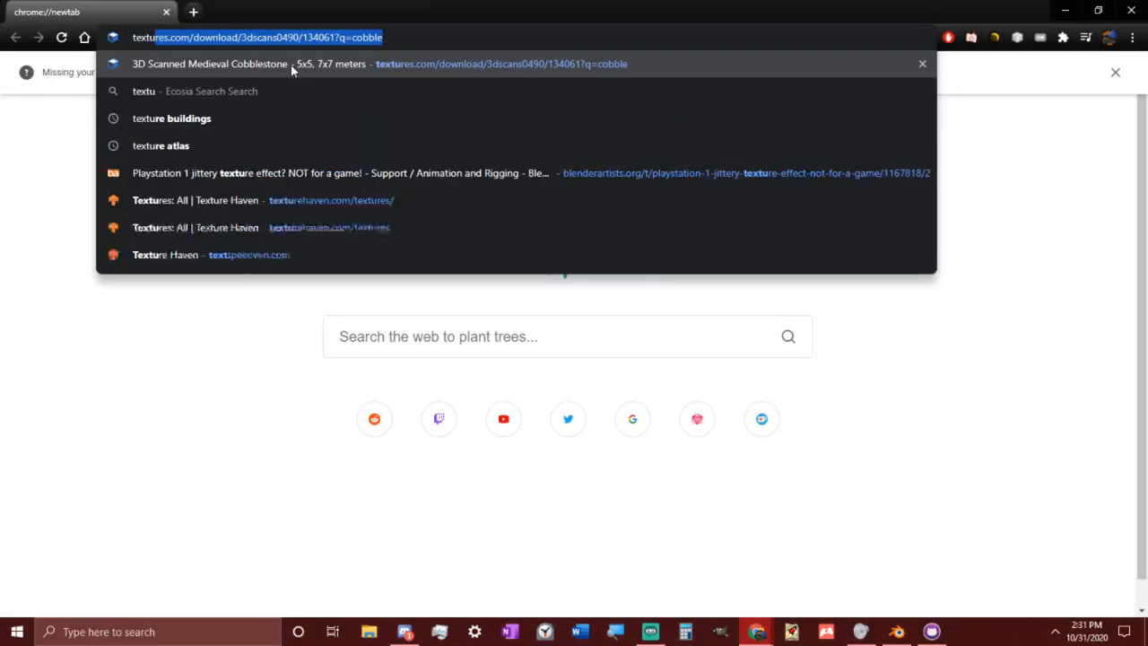
key(Return)
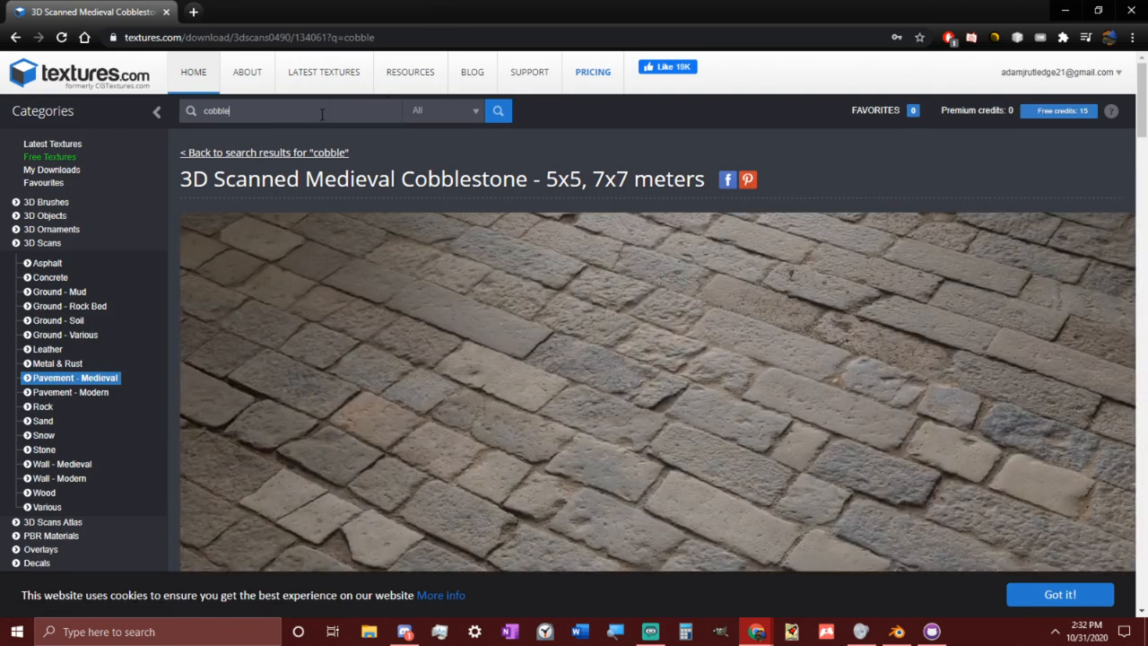
Search textures.com for "wood" and open the 3D Scanned Old Wood - 3.5x3.5 meters texture
double_click(322, 114)
key(BackSpace)
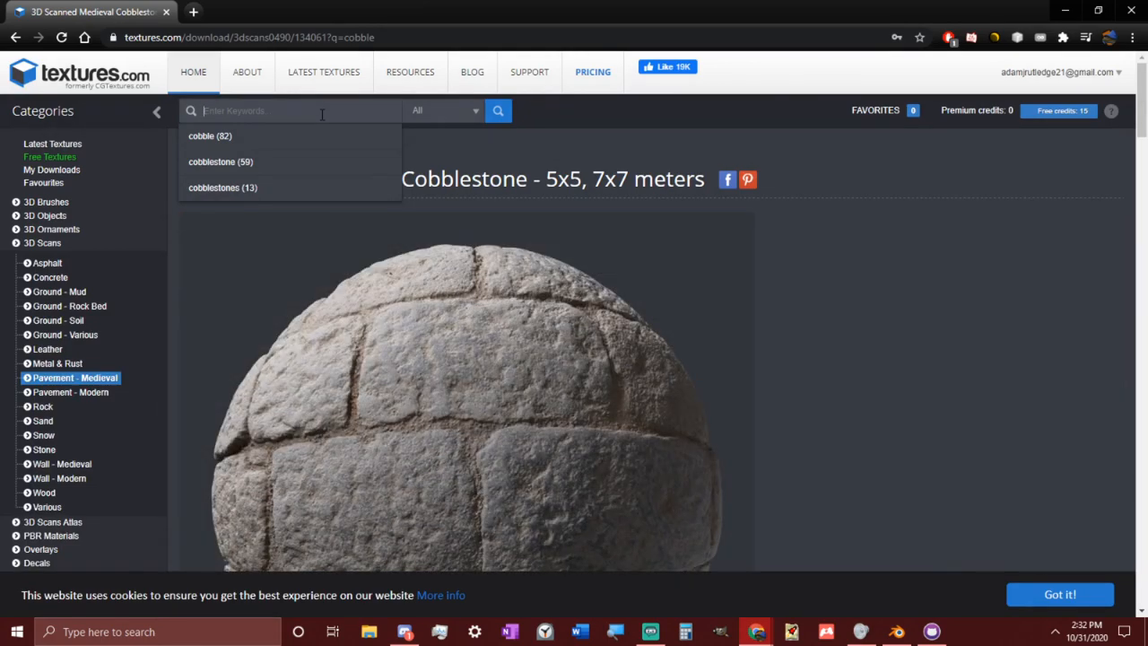
text(wood)
key(Return)
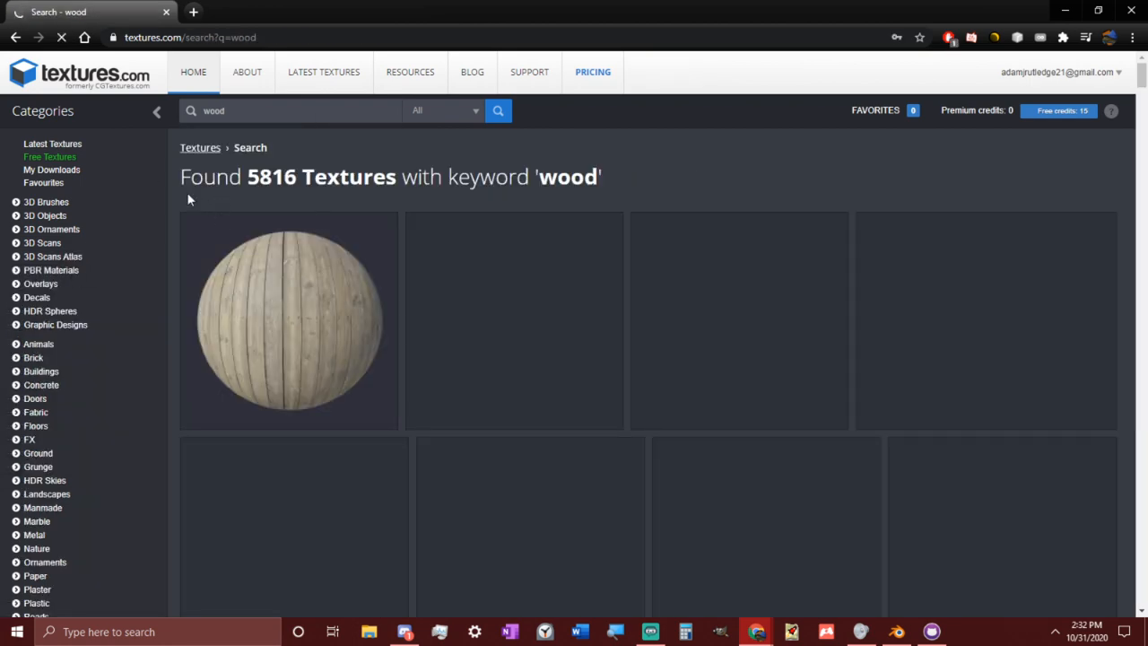
scroll(425, 221, down, 2)
scroll(475, 225, down, 4)
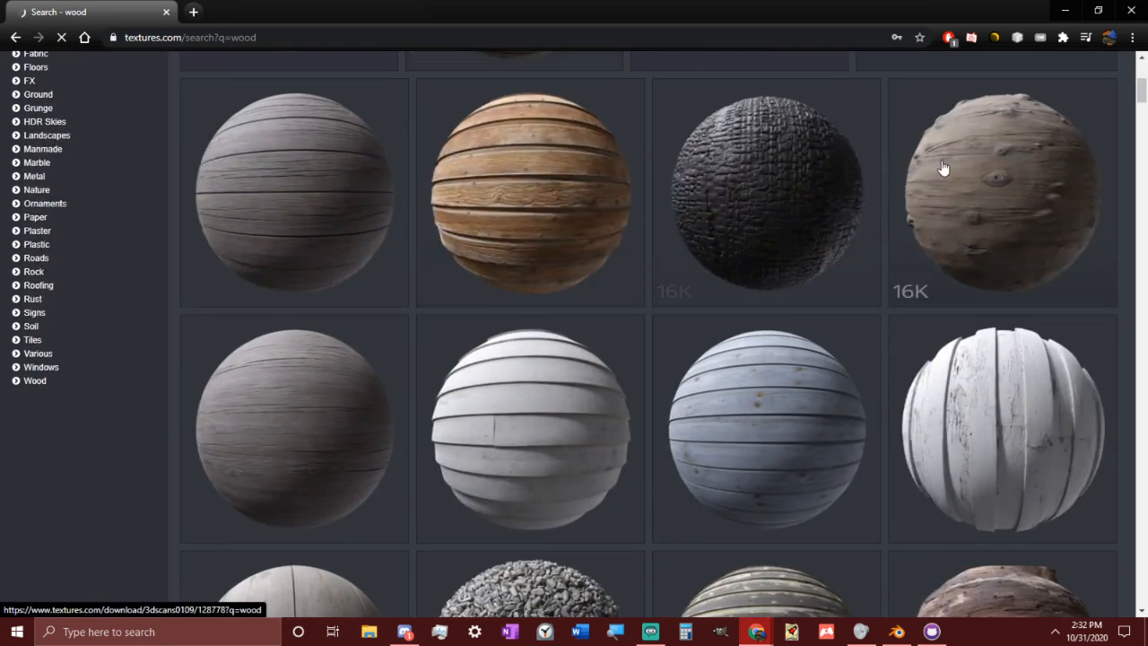
click(929, 296)
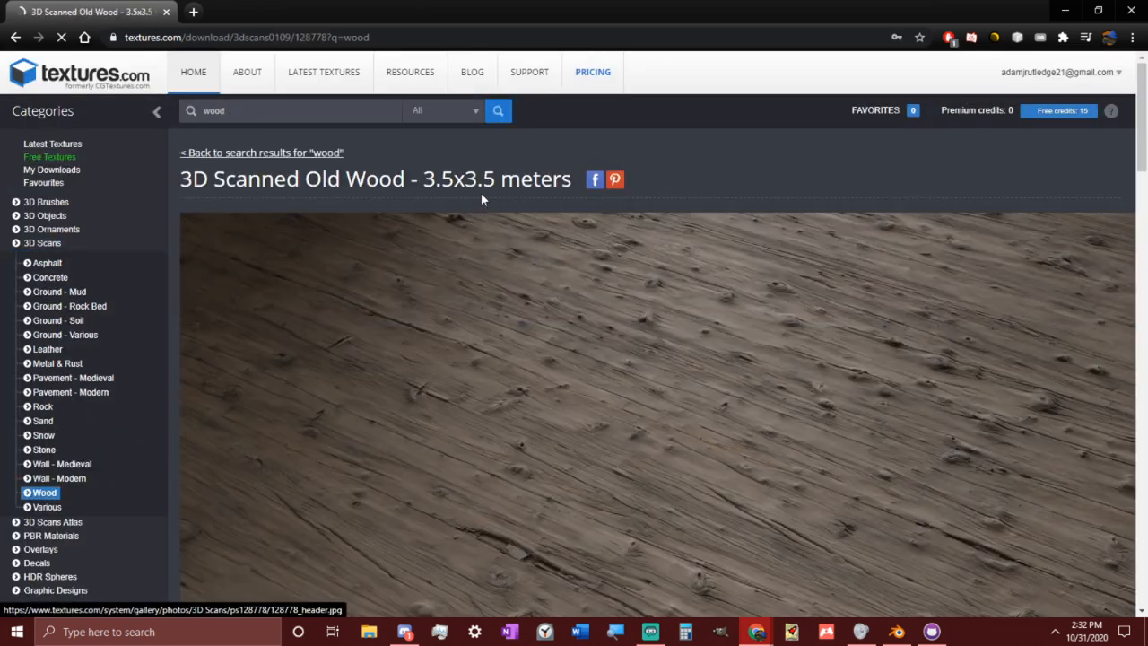
Download the small 512x512 version of the Old Wood albedo map
scroll(482, 197, down, 2)
scroll(481, 197, down, 5)
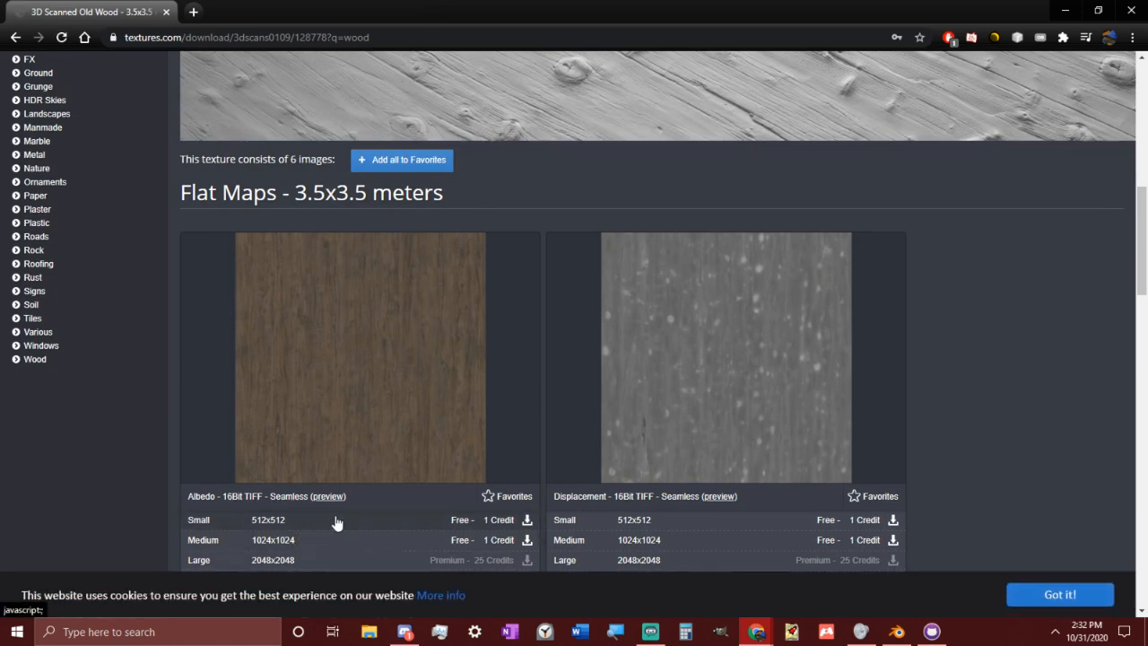
click(337, 523)
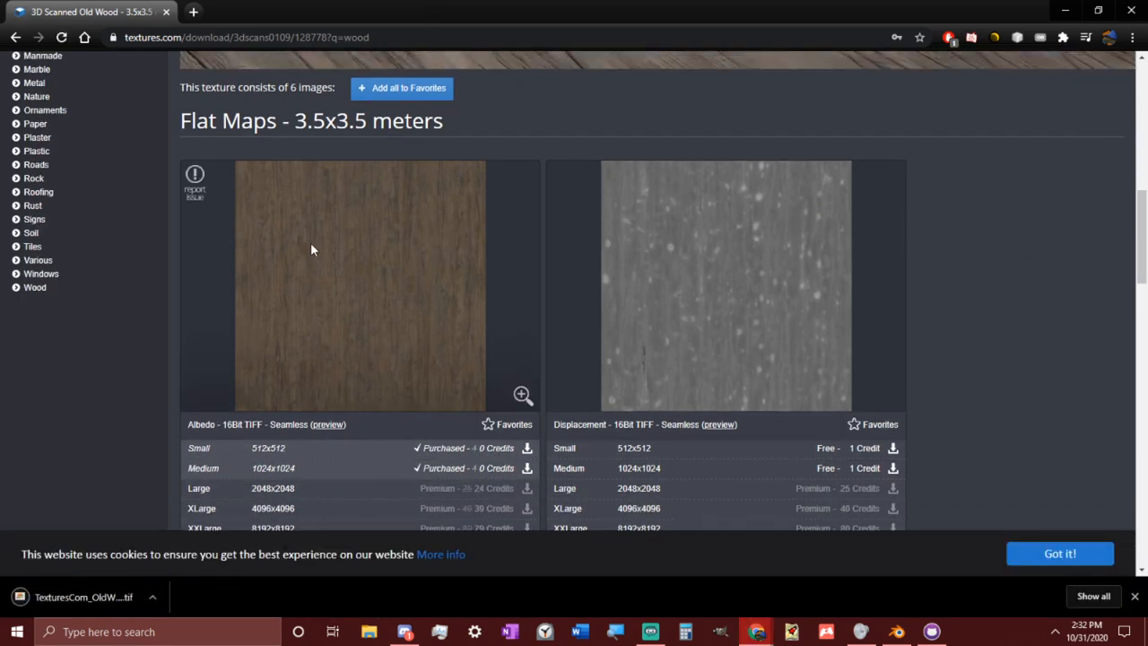
Look through the texture's other maps and show the downloaded albedo file in its Downloads folder
scroll(300, 256, down, 4)
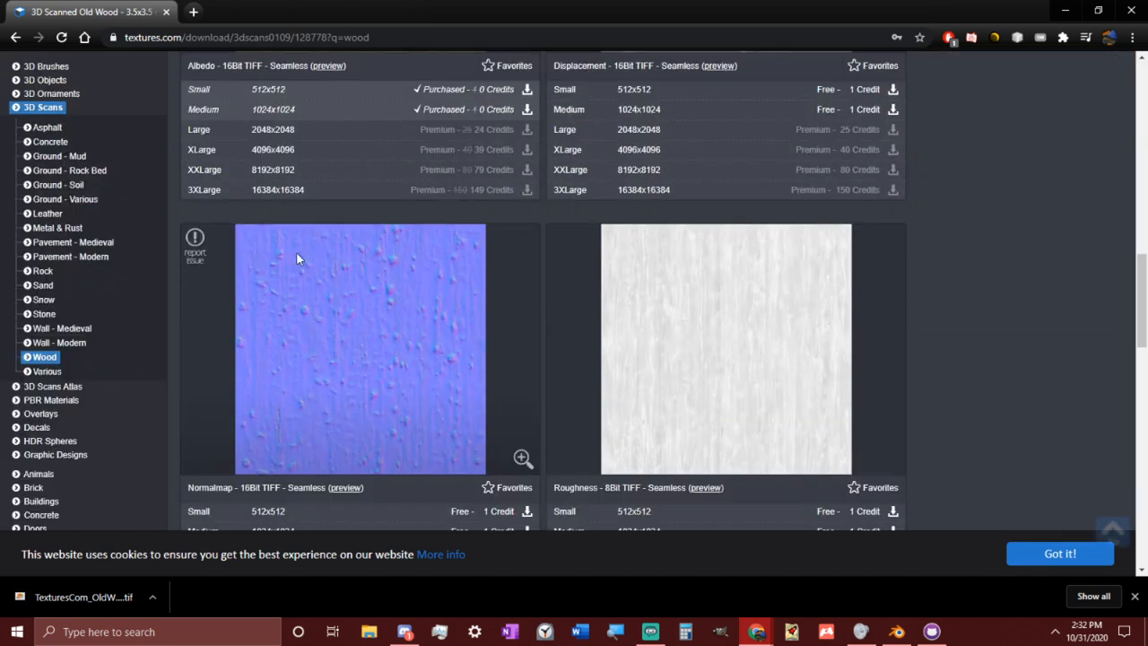
scroll(457, 197, down, 7)
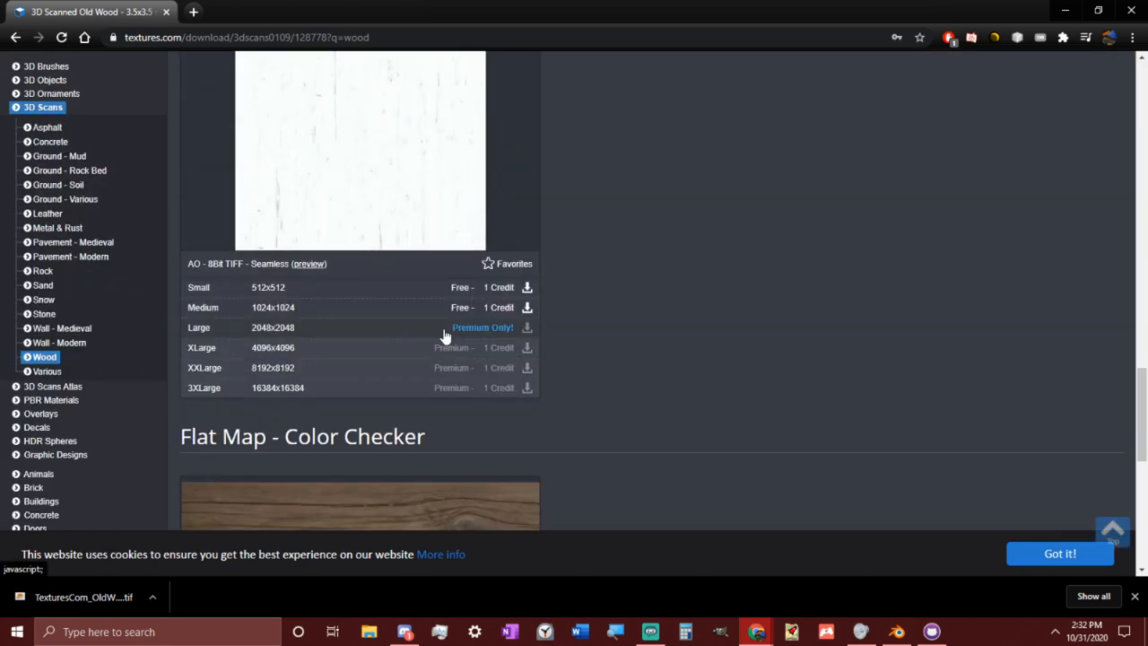
scroll(413, 310, down, 2)
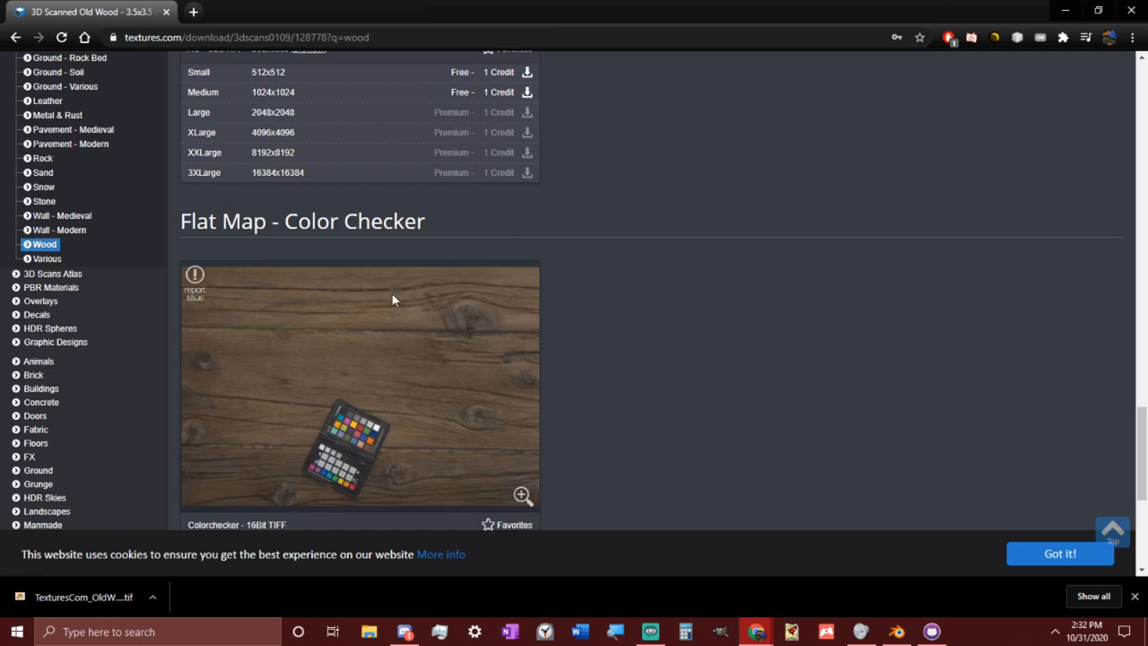
scroll(391, 299, up, 12)
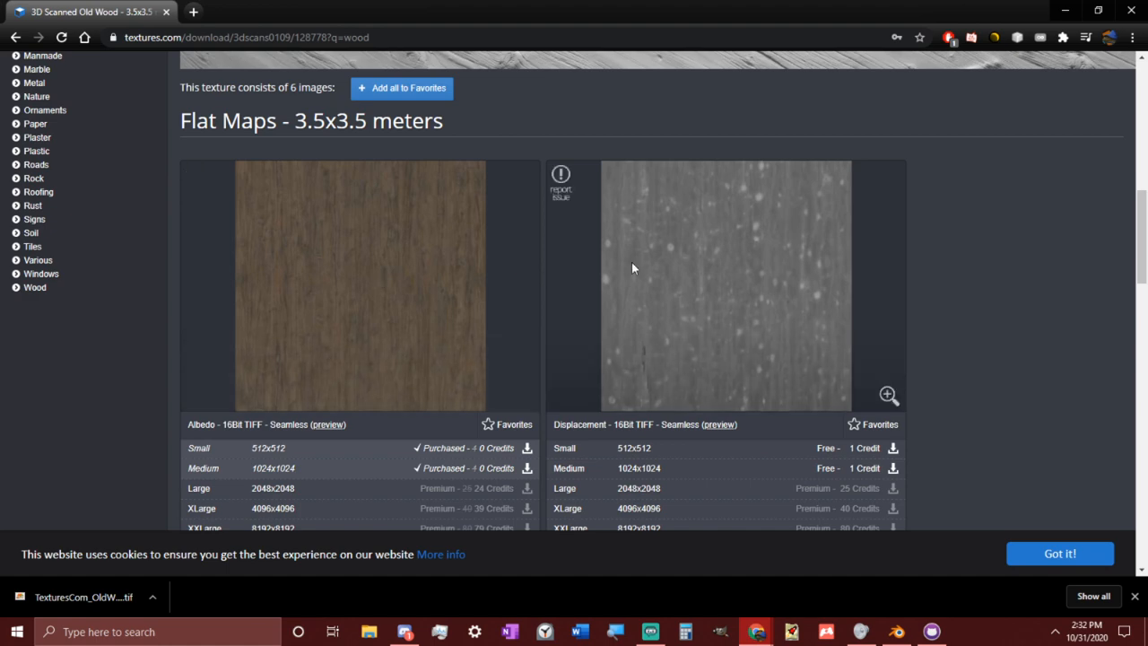
scroll(336, 241, down, 4)
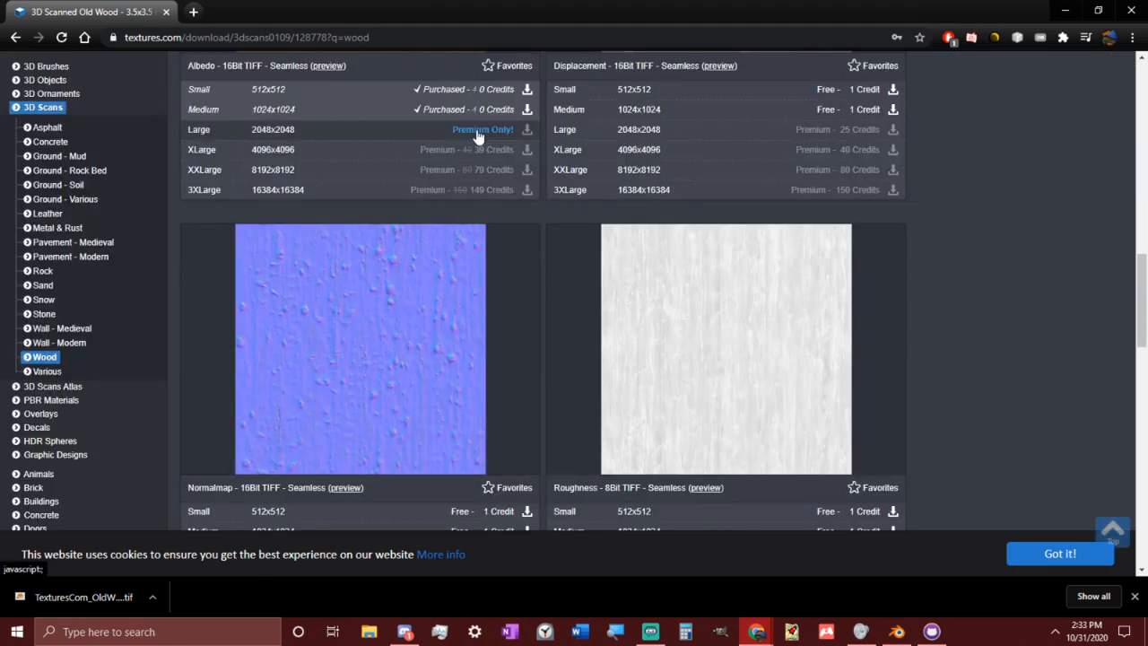
click(153, 597)
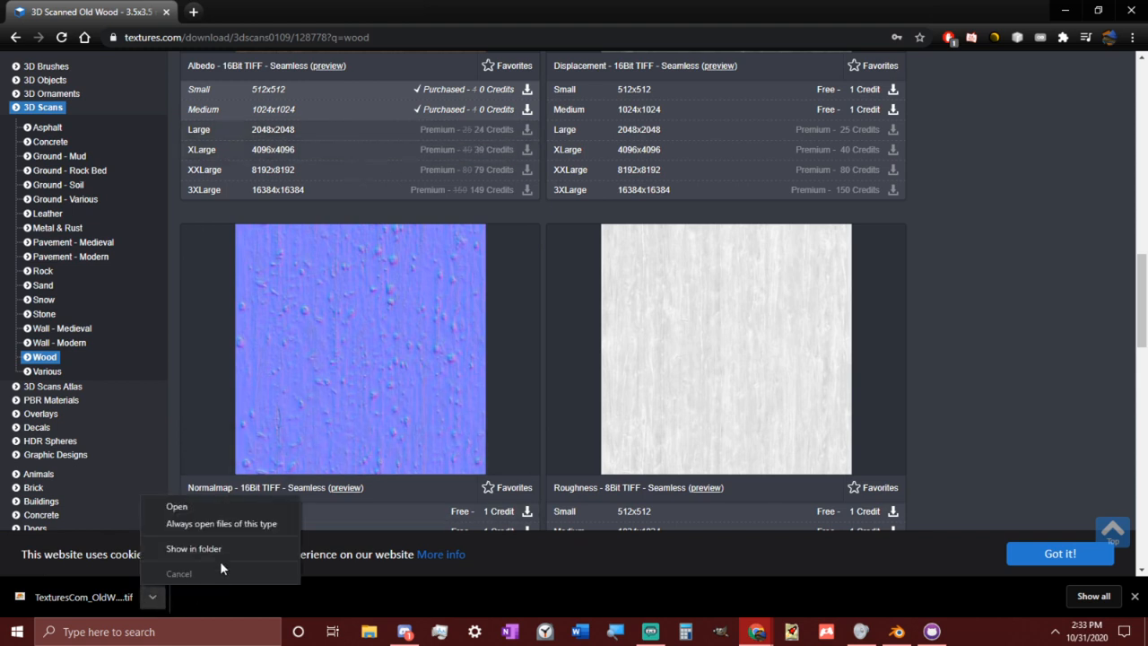
click(220, 552)
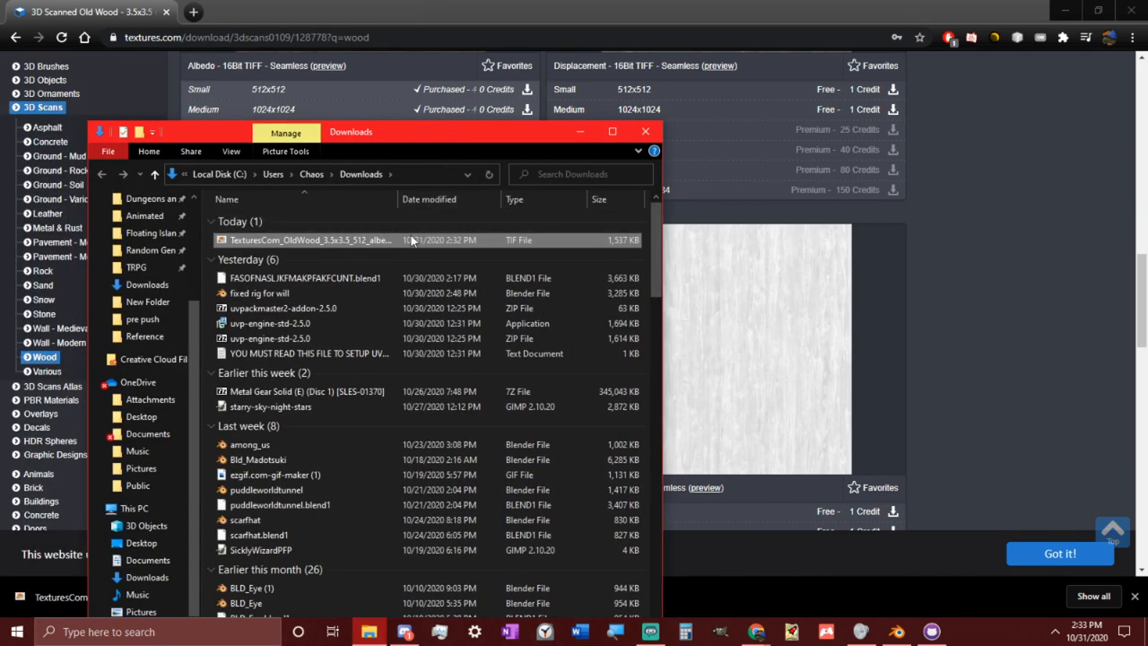
Preview the downloaded OldWood albedo TIFF, close the preview, and open the file in GIMP
double_click(412, 242)
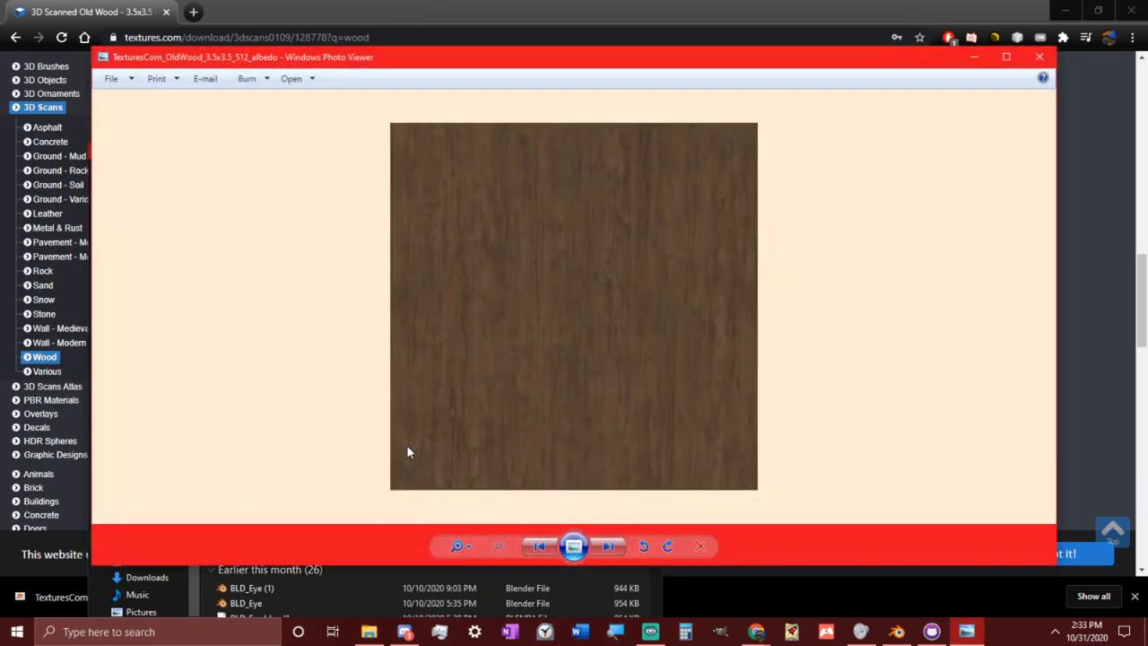
click(1039, 56)
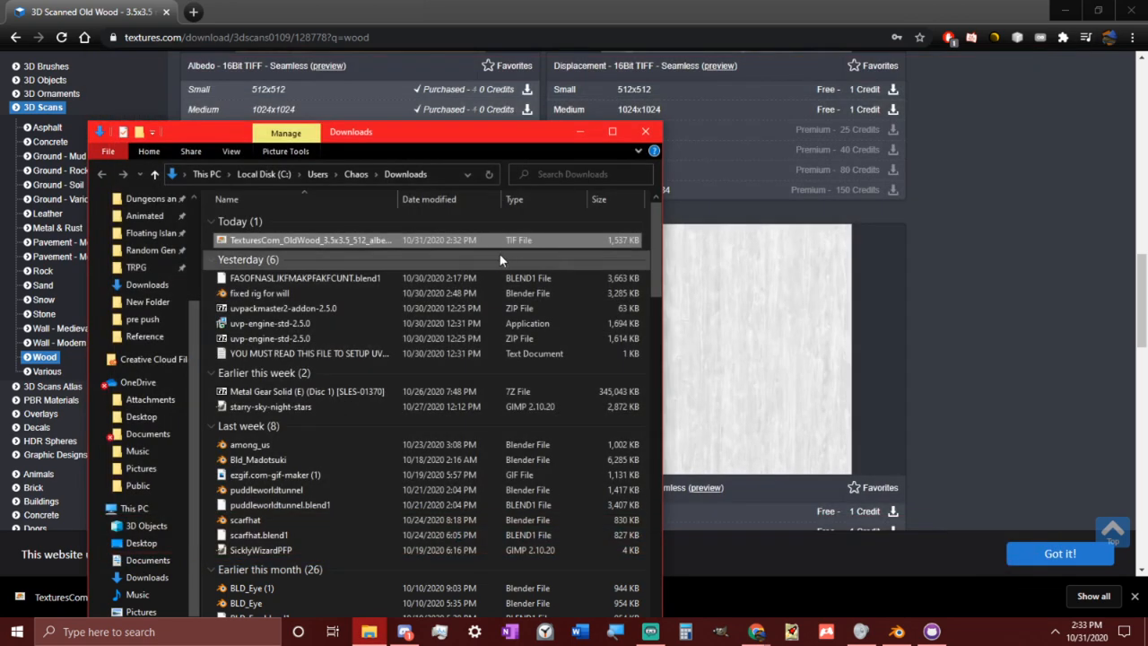
right_click(490, 247)
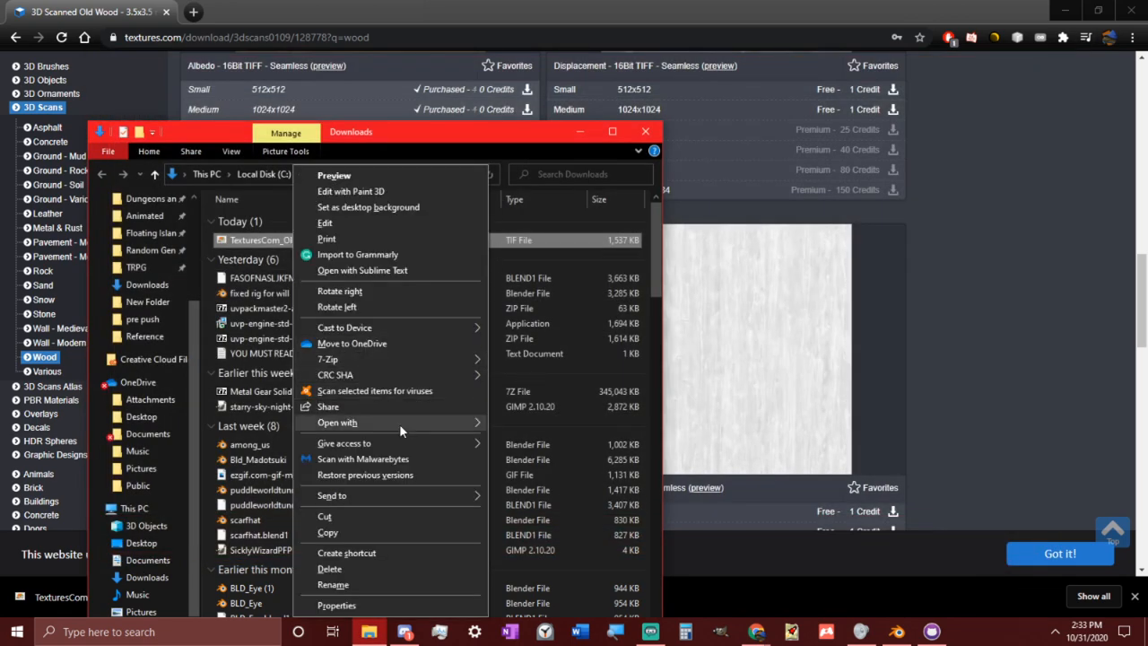
mouse_move(399, 423)
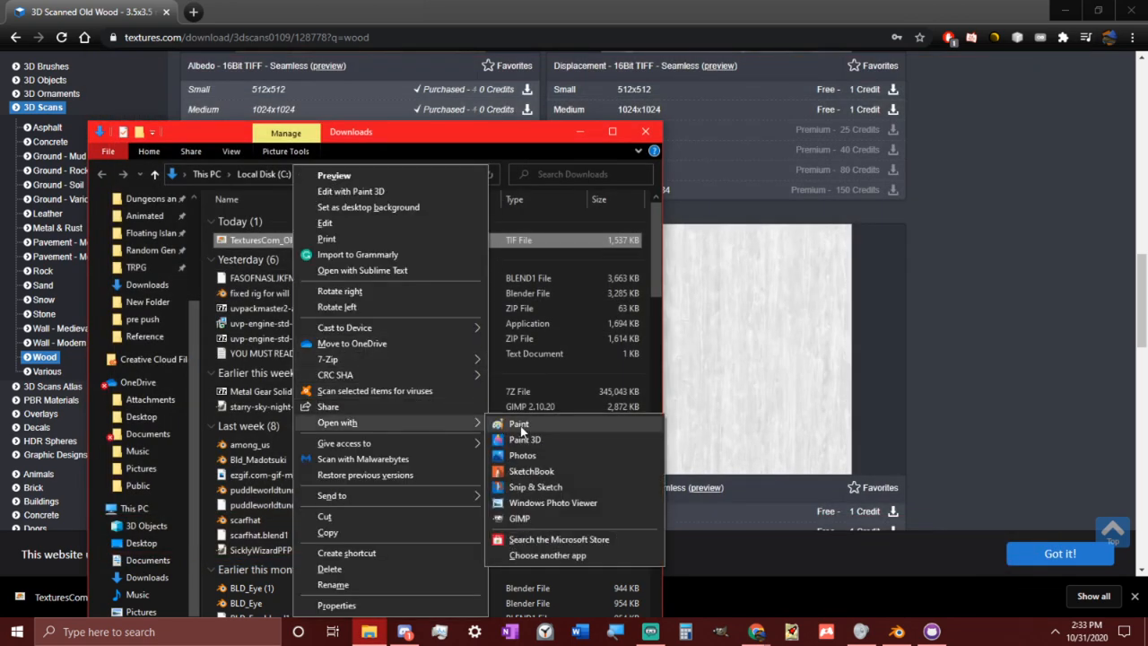
click(538, 518)
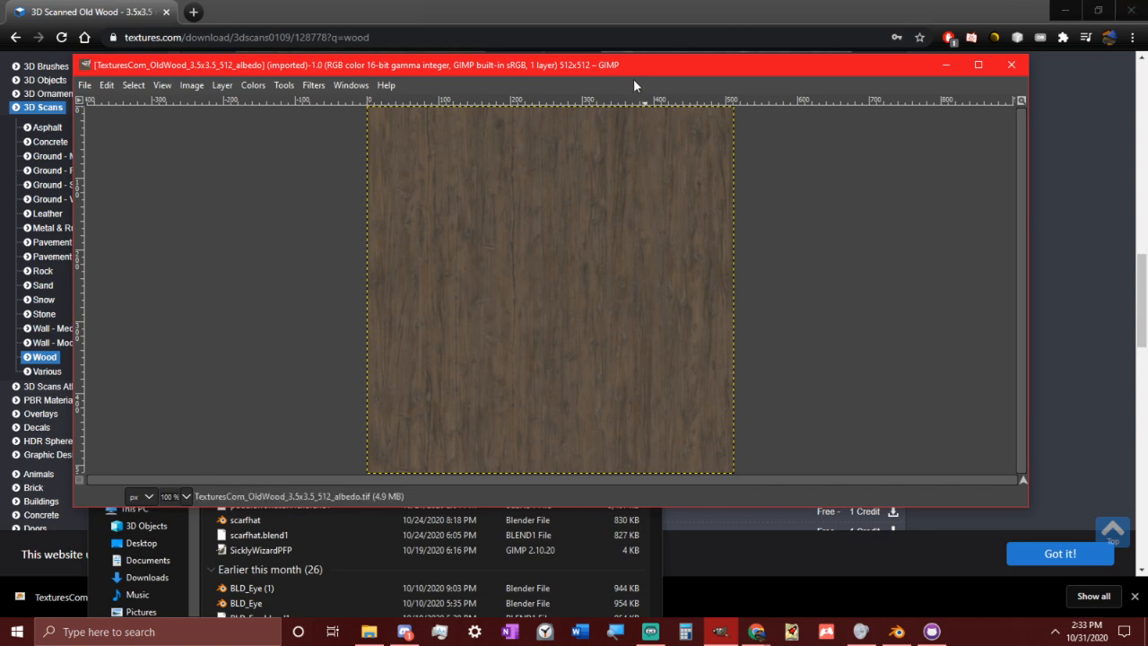
Maximize the GIMP image window and scale the old-wood image down to 256 x 256 px
drag(633, 70, 674, 0)
ctrl+scroll(551, 336, up, 3)
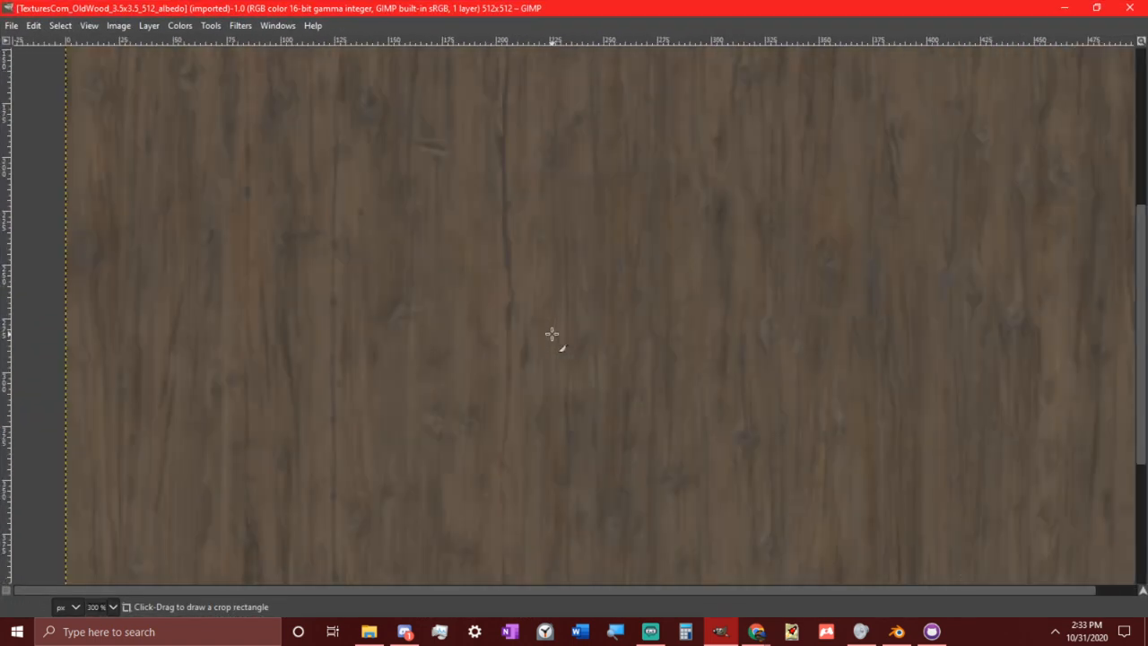
ctrl+scroll(543, 299, down, 3)
key(slash)
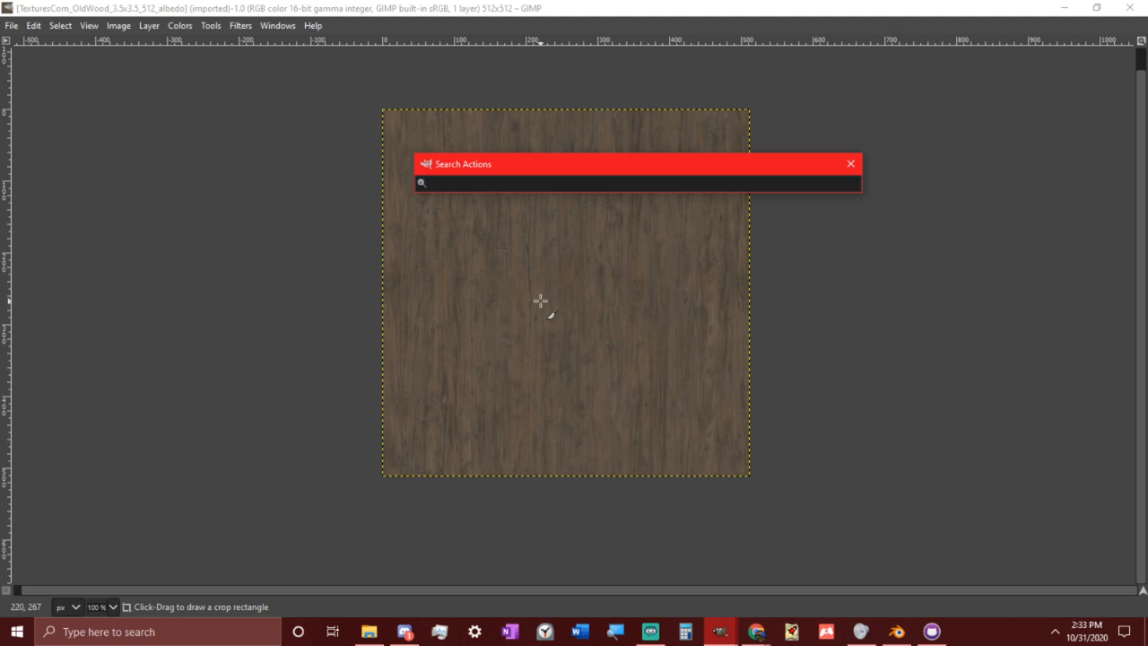
text(scale)
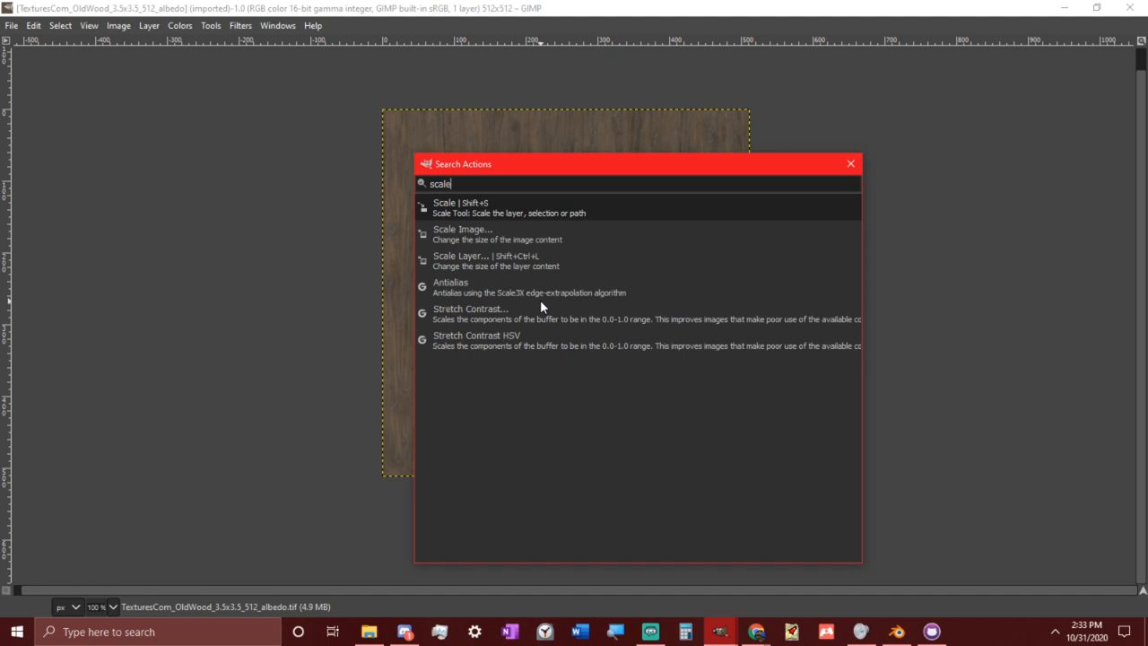
key(Down)
key(Return)
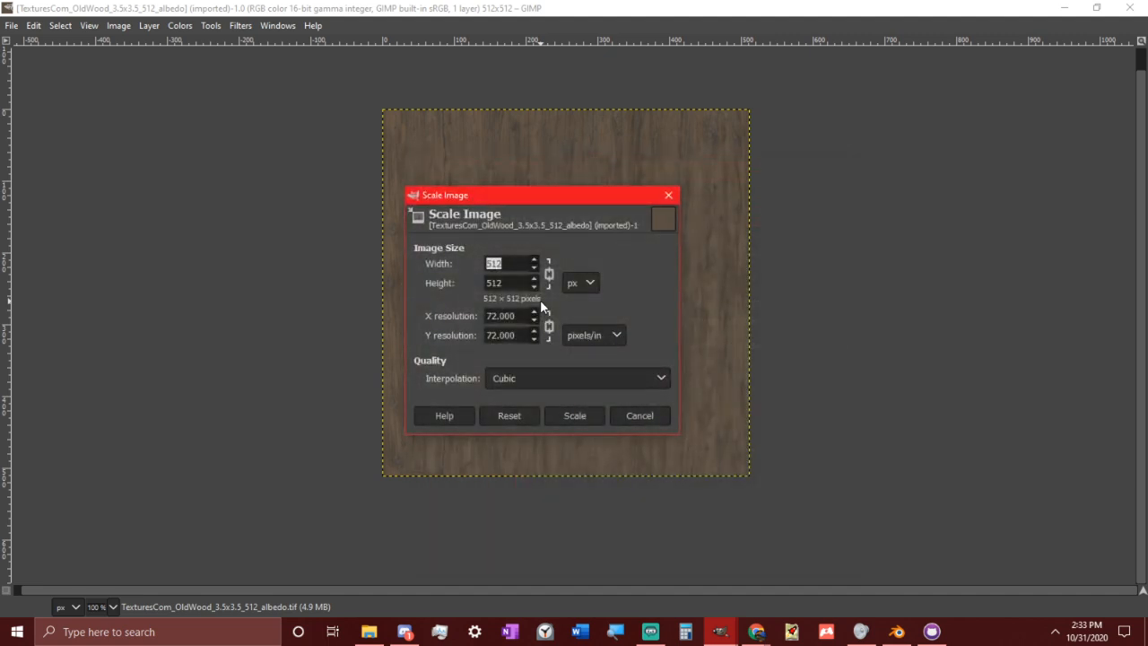
click(520, 380)
click(529, 395)
double_click(526, 269)
text(256)
key(Tab)
click(575, 415)
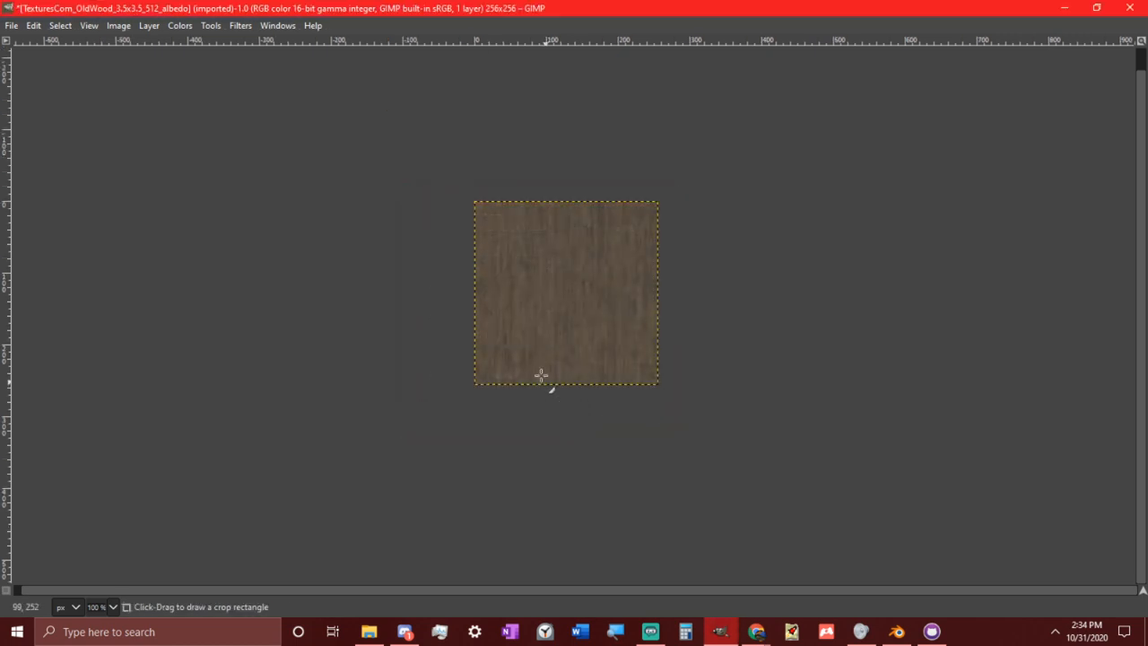
Export the downscaled texture as Wood.jpeg into the Texture Maskes folder, keeping the offered JPEG settings
key(3)
ctrl+scroll(515, 332, up, 3)
ctrl+scroll(546, 330, down, 7)
ctrl+scroll(610, 248, up, 6)
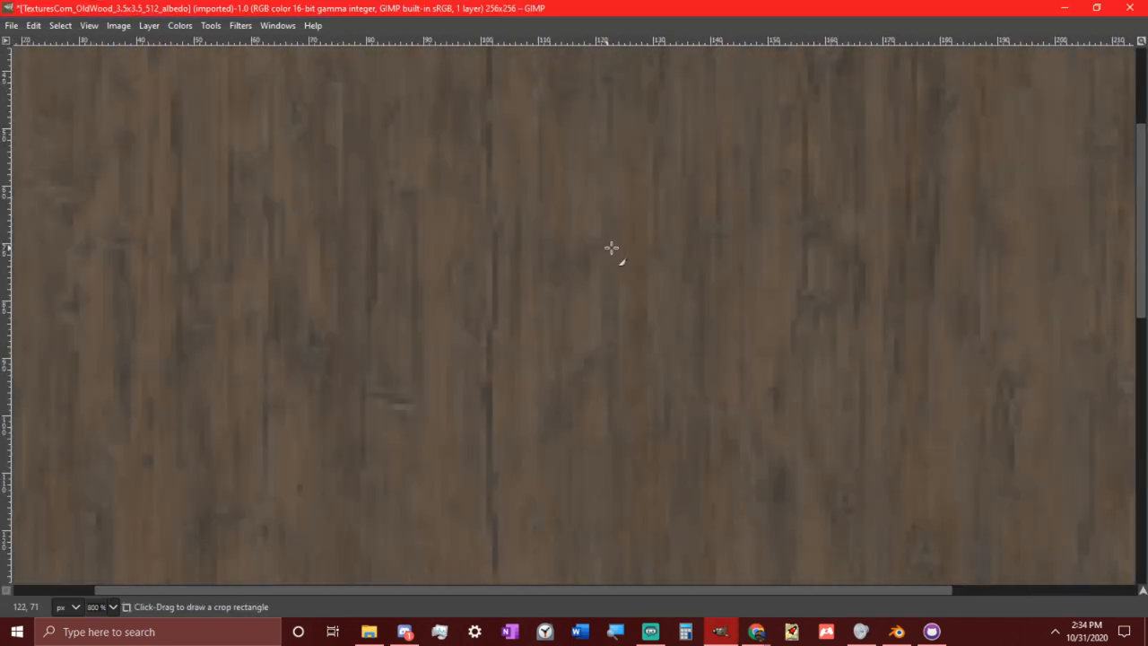
ctrl+scroll(612, 246, down, 3)
ctrl+scroll(611, 246, down, 1)
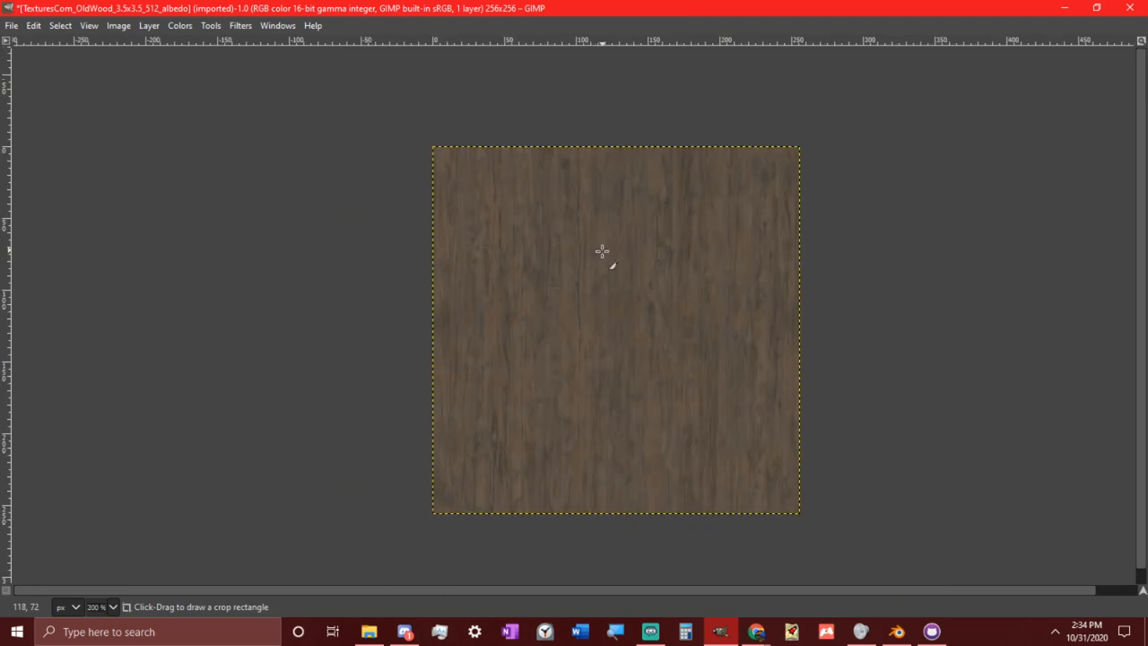
click(13, 25)
click(74, 249)
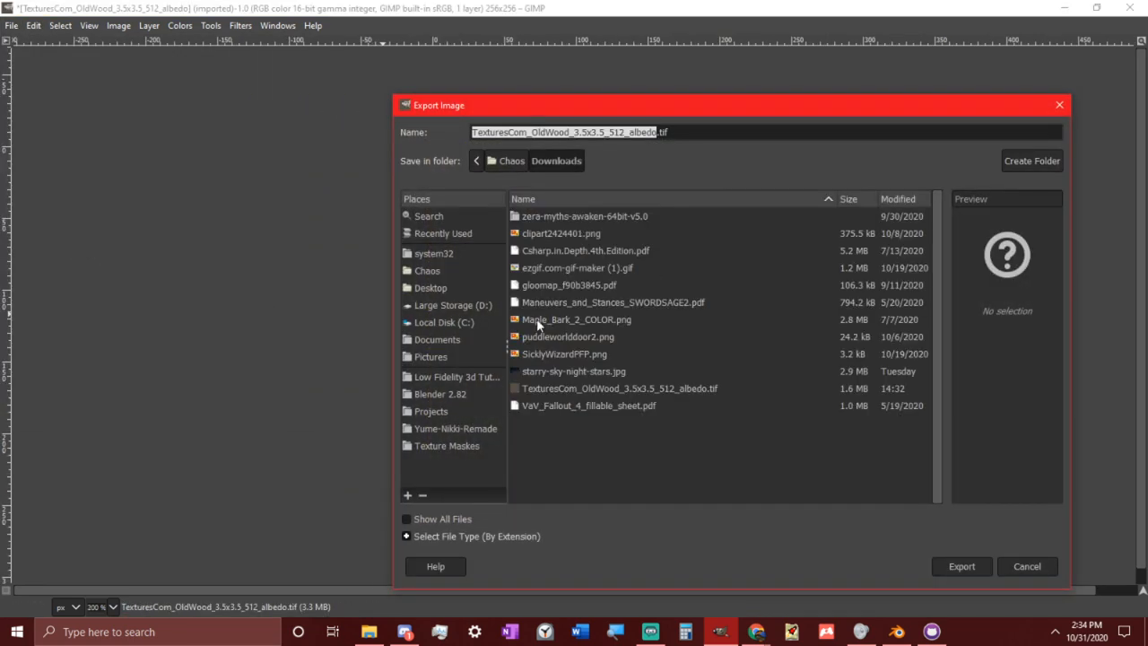
click(456, 446)
scroll(656, 364, down, 4)
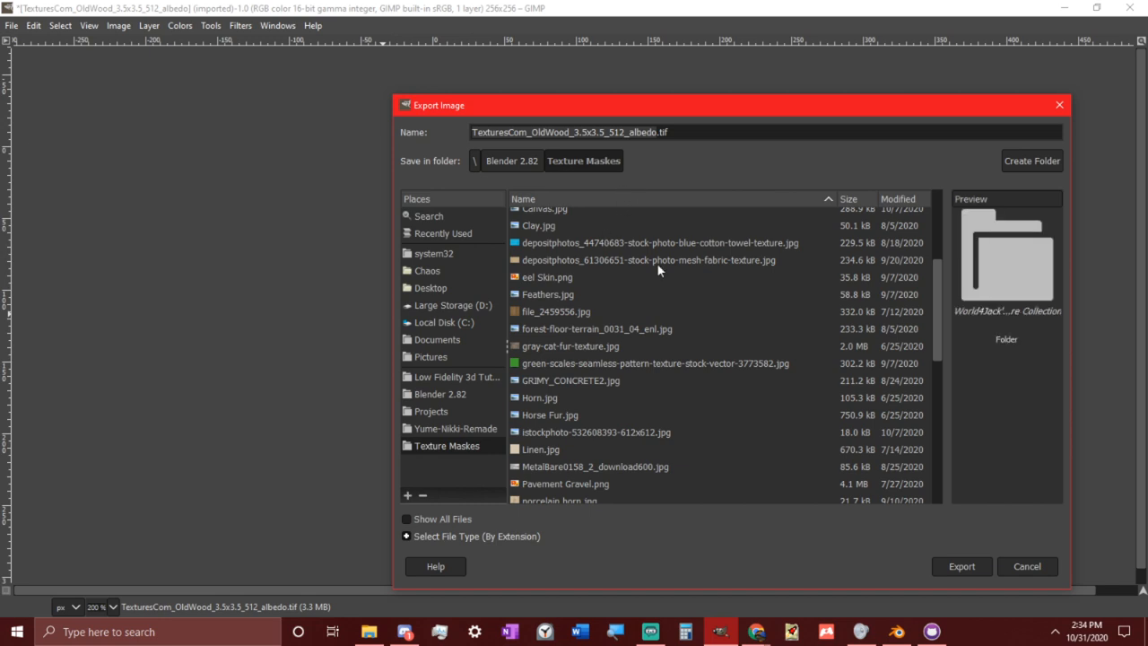
triple_click(699, 132)
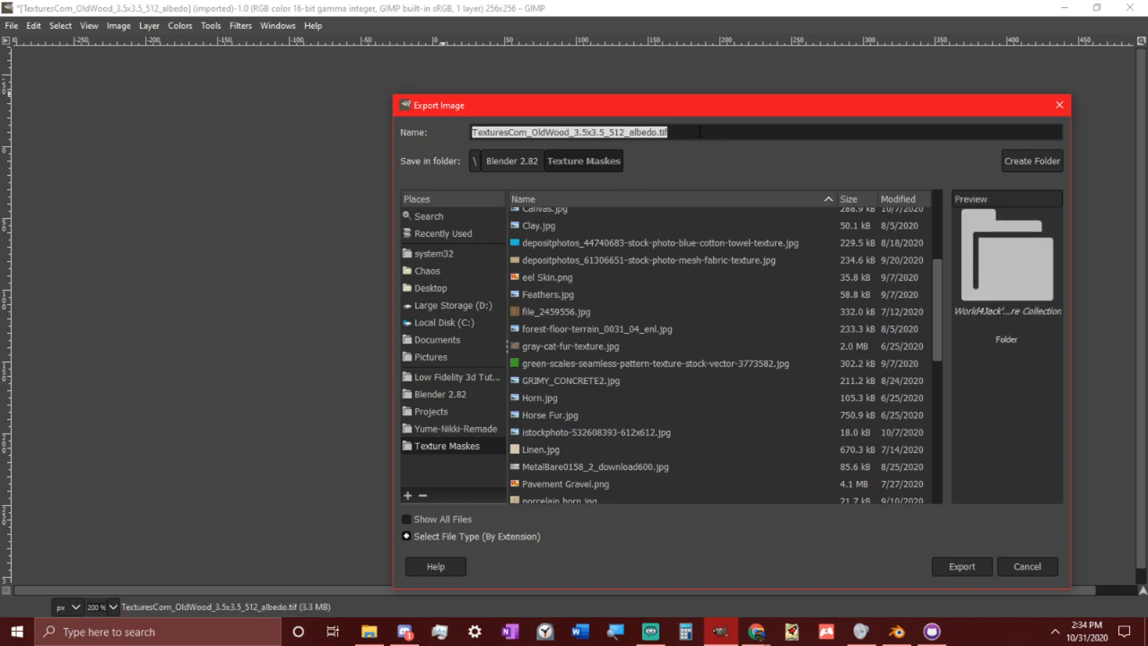
text(Wood)
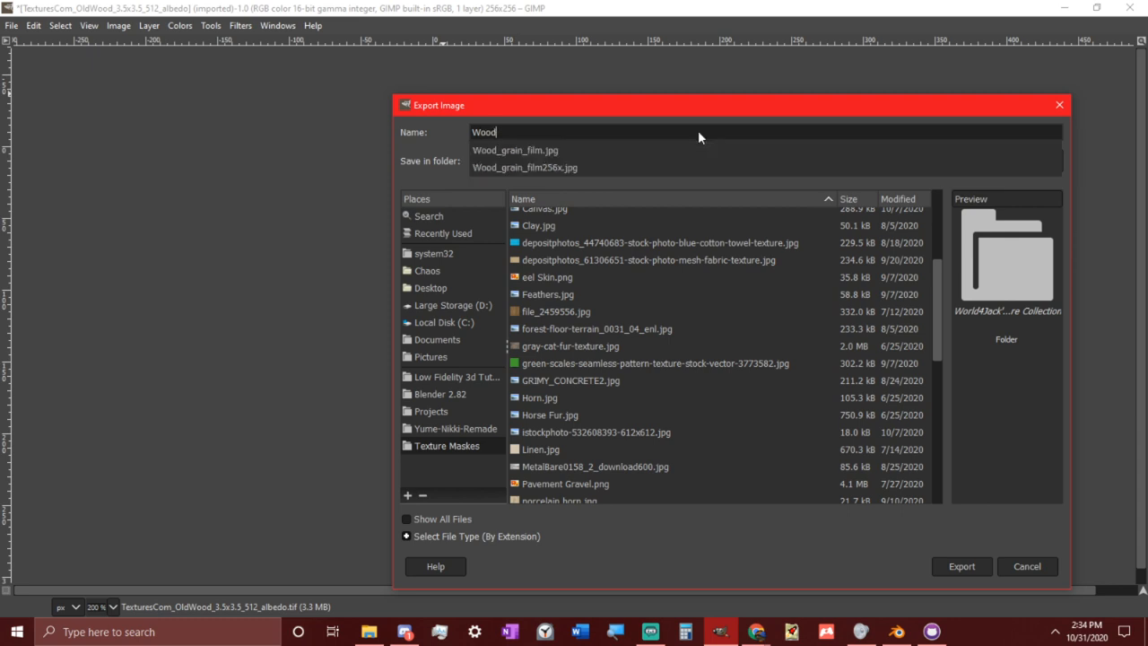
text(.jpeg)
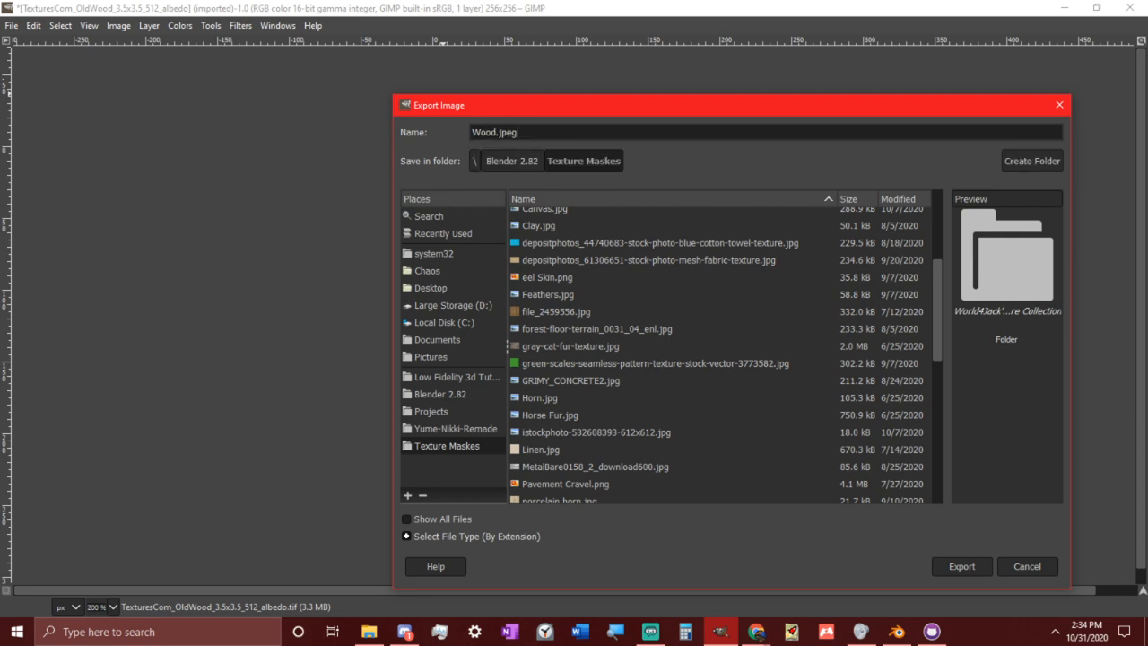
key(Return)
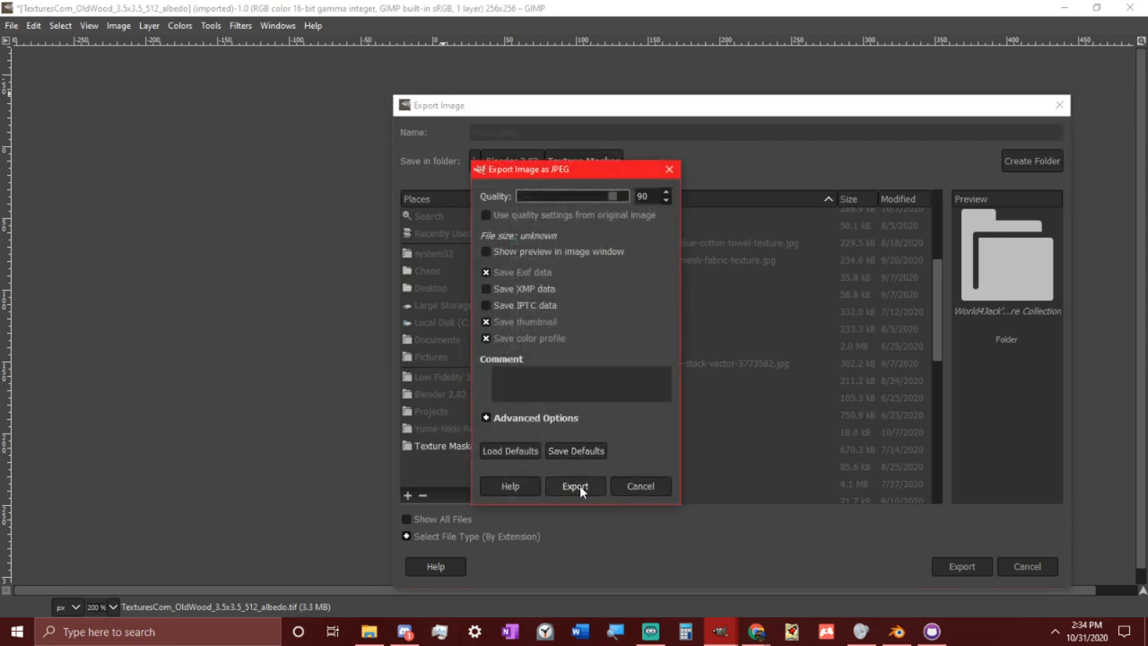
click(575, 485)
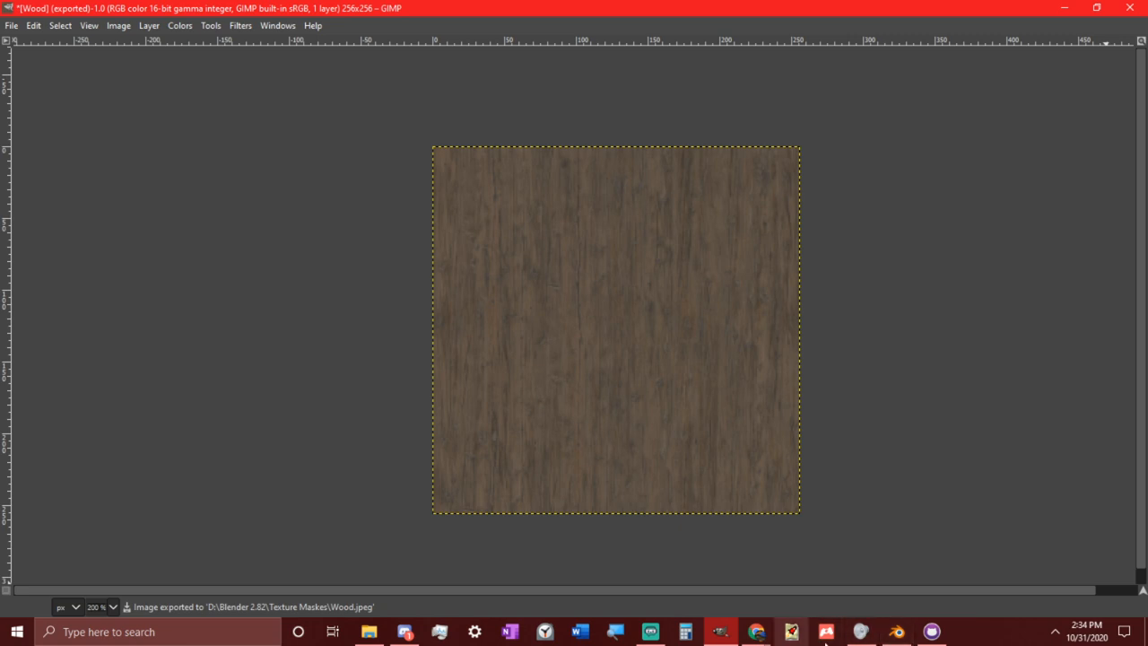
Switch to the textures.com page in Chrome and open its 3D Scans category
mouse_move(908, 642)
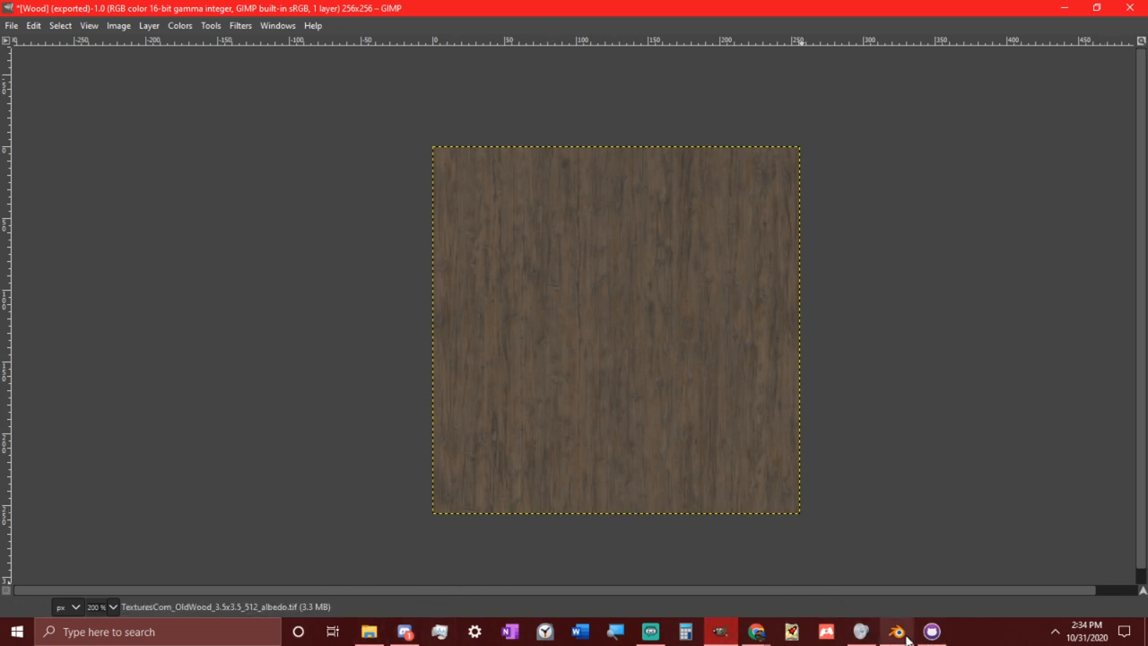
click(906, 581)
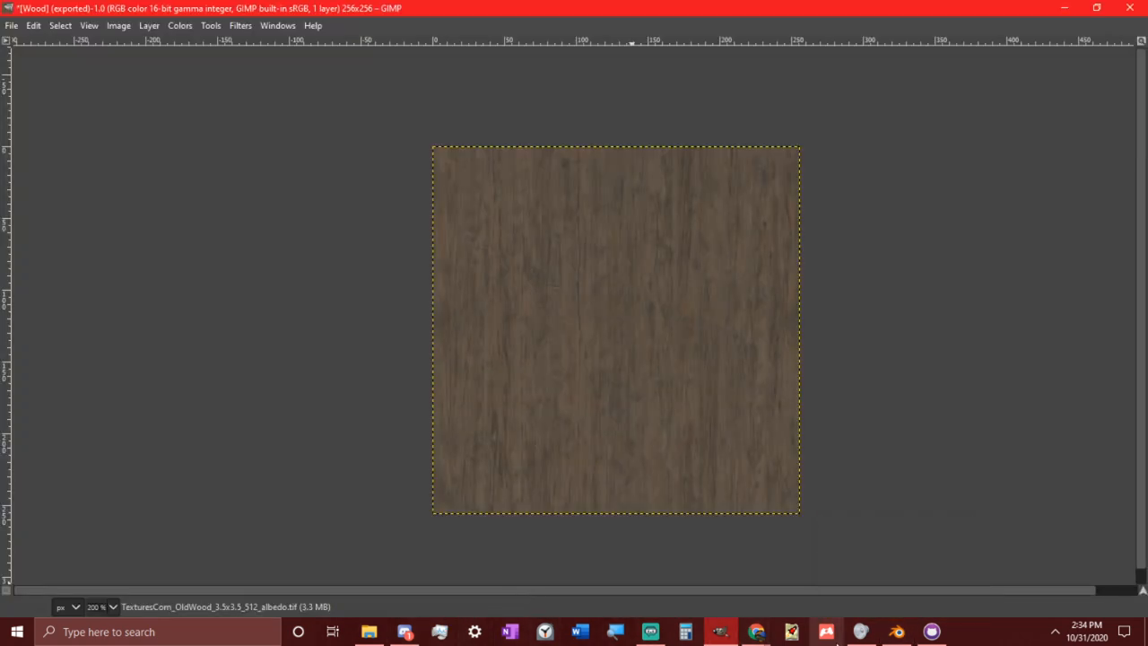
click(756, 631)
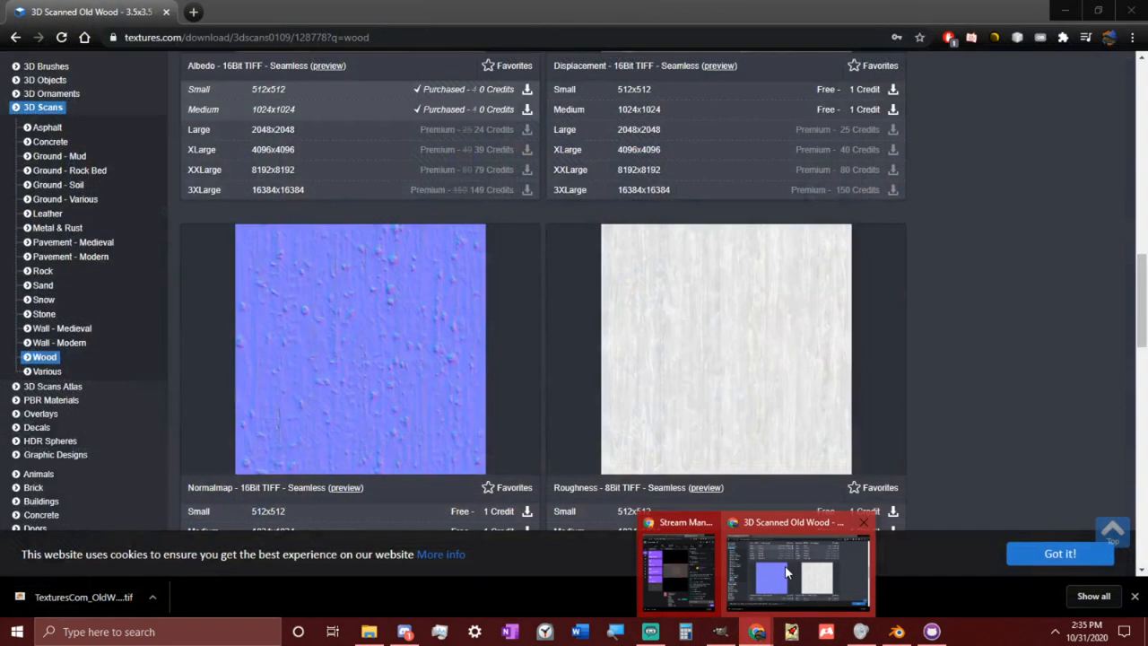
click(785, 565)
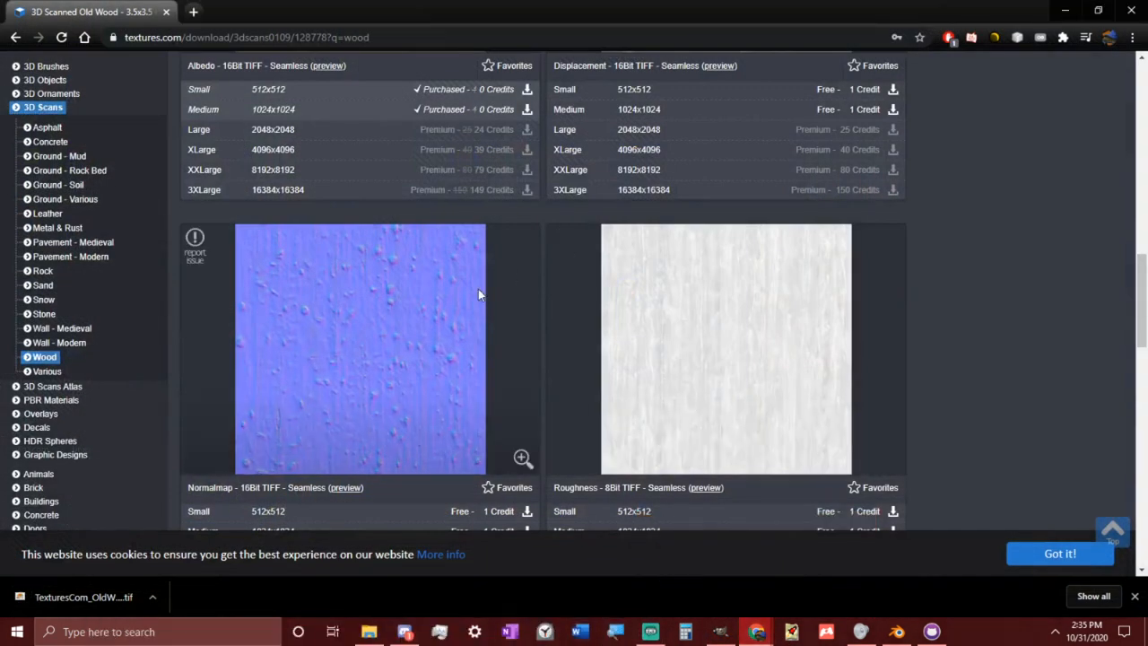
scroll(496, 360, up, 3)
scroll(496, 360, up, 7)
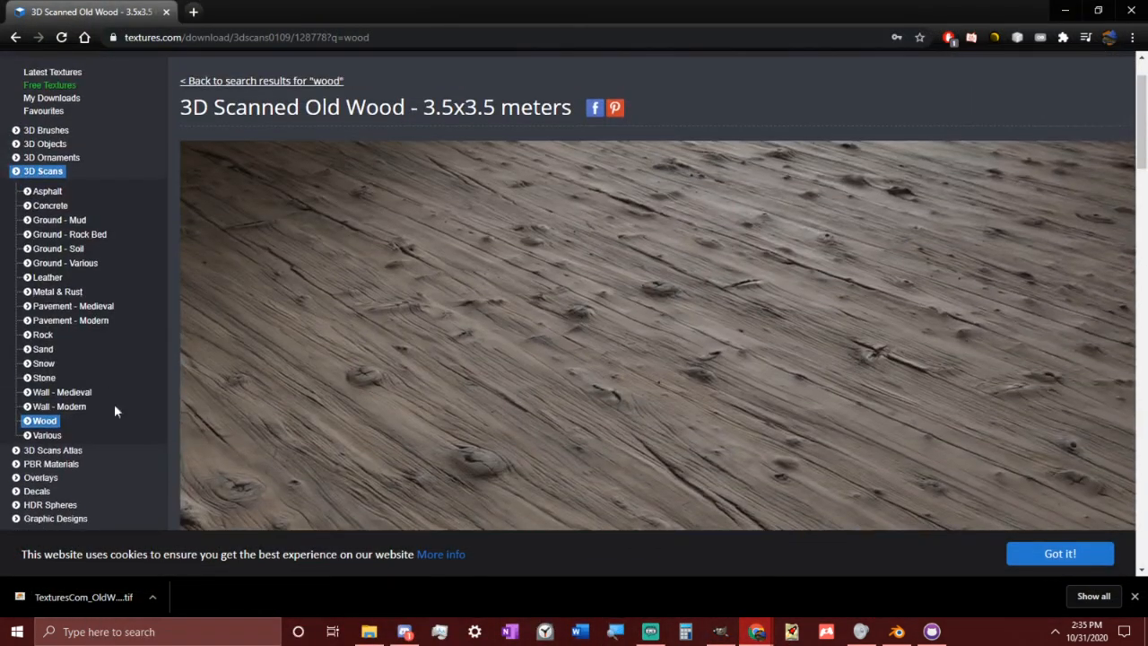
scroll(68, 355, up, 1)
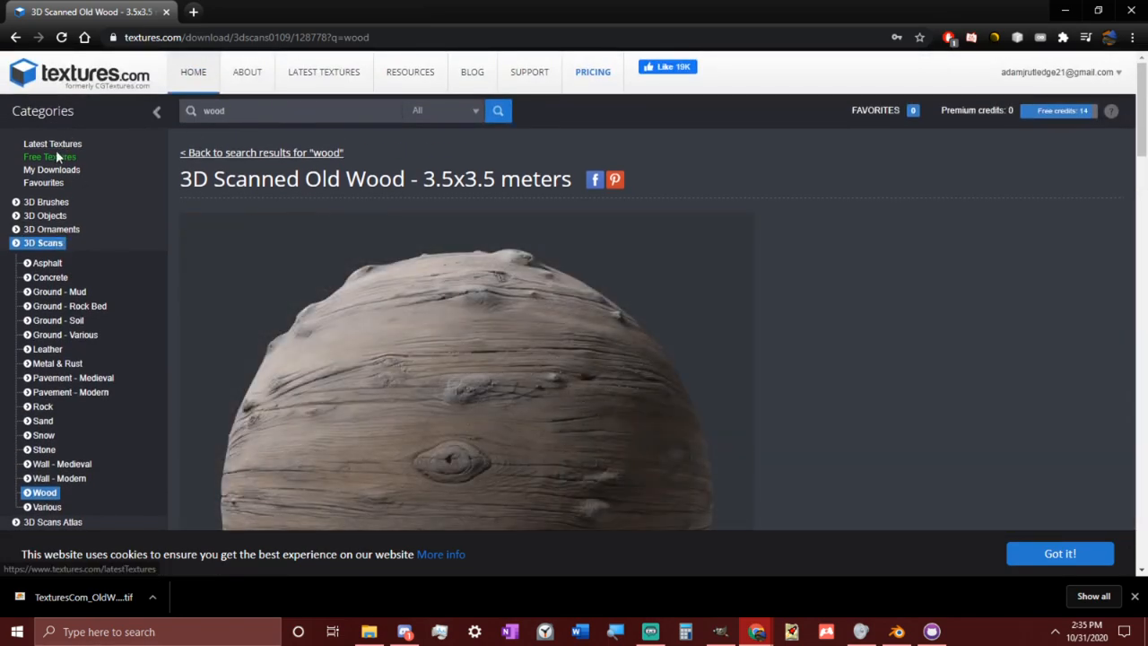
click(43, 243)
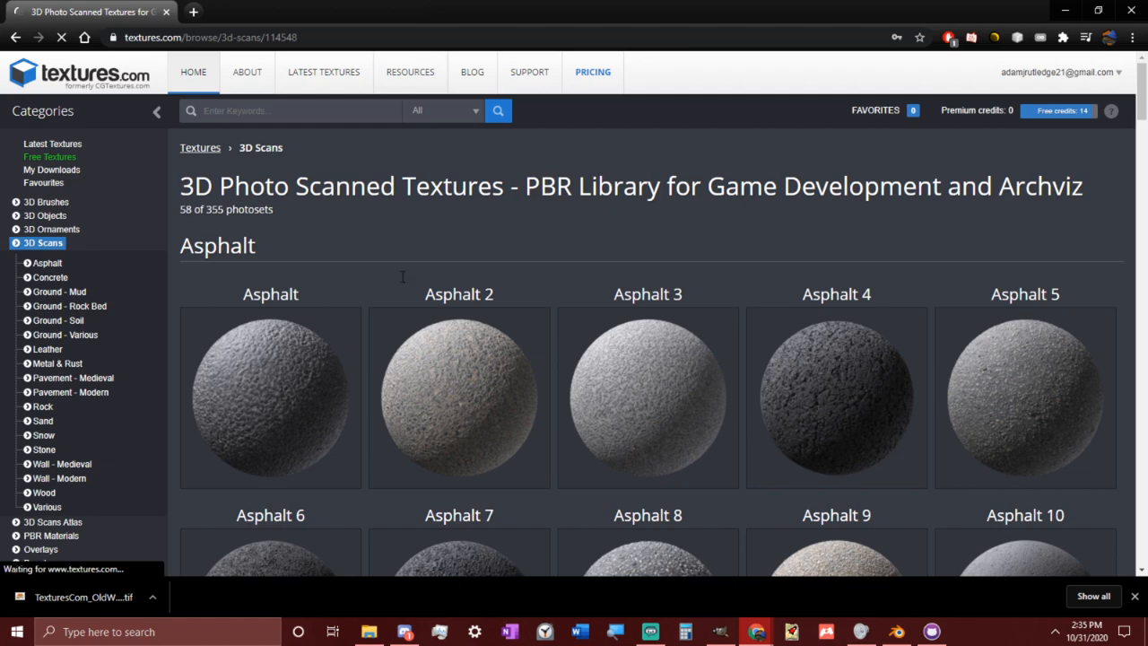
Browse the Wood category's Ends subcategory and open the WoodEnds0090 log-end texture set
scroll(560, 377, down, 4)
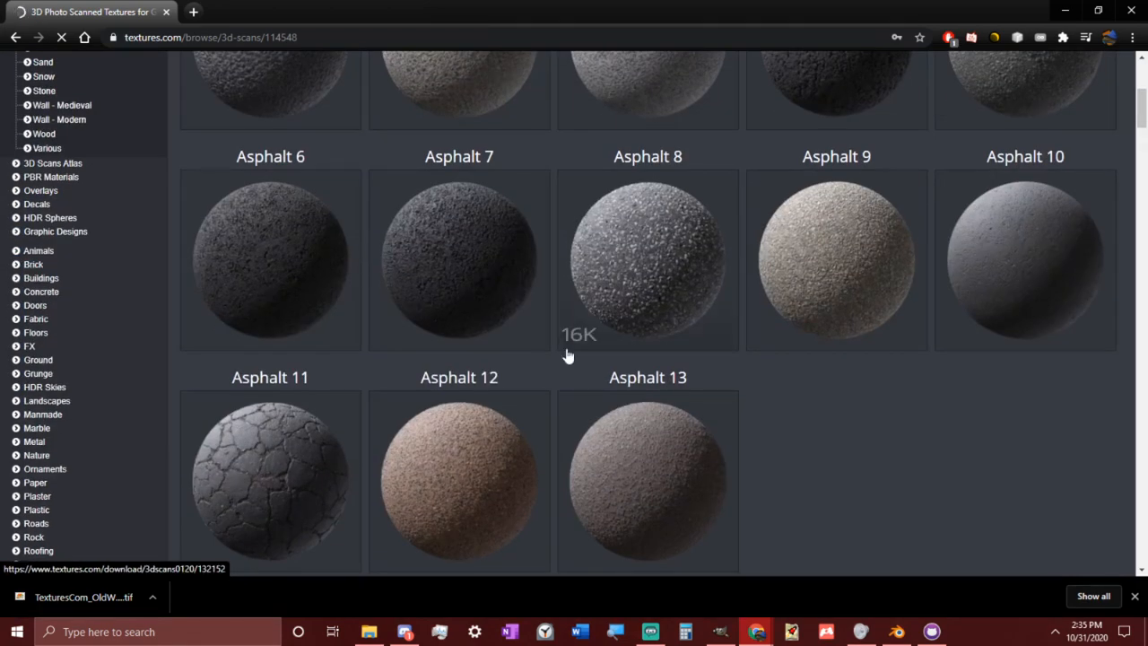
scroll(104, 488, down, 2)
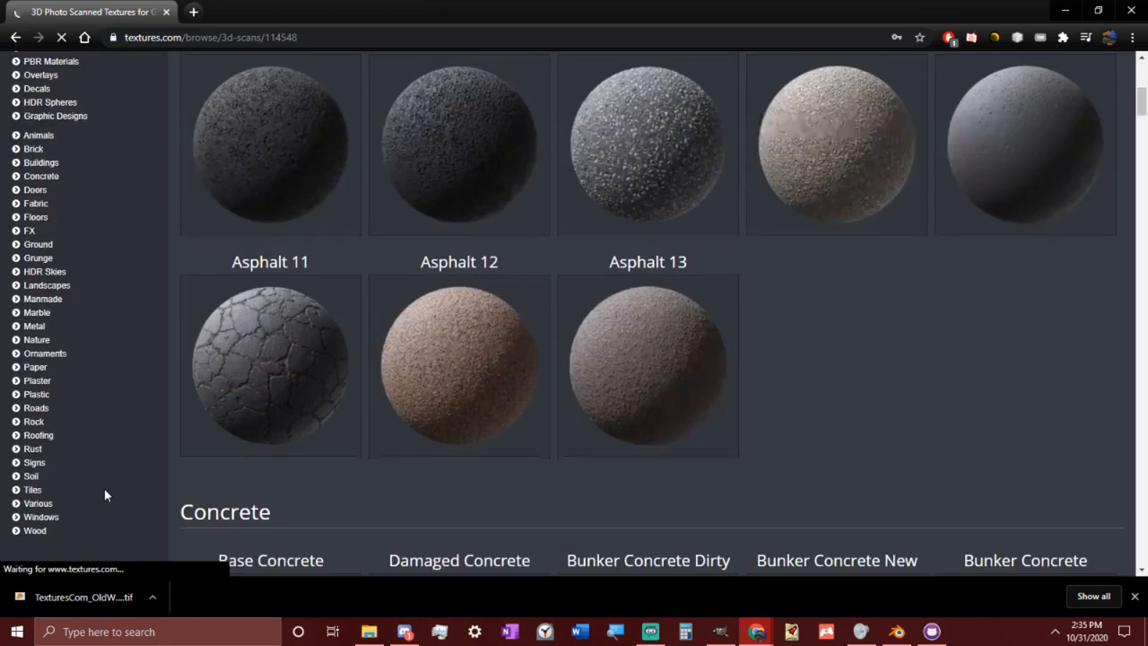
click(36, 503)
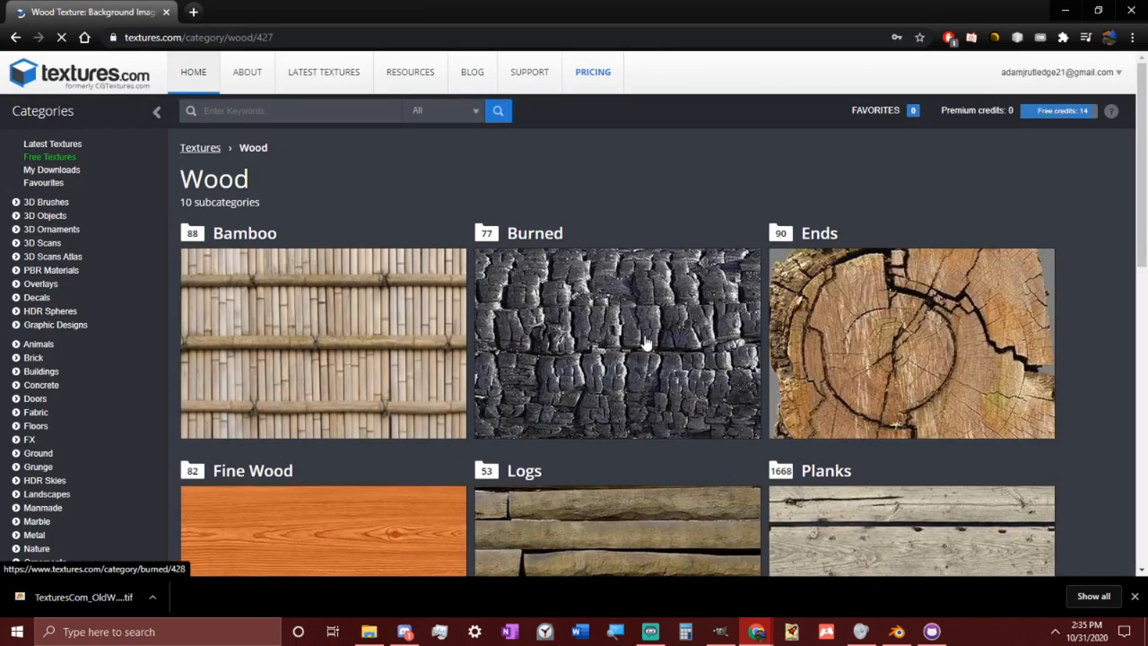
click(857, 287)
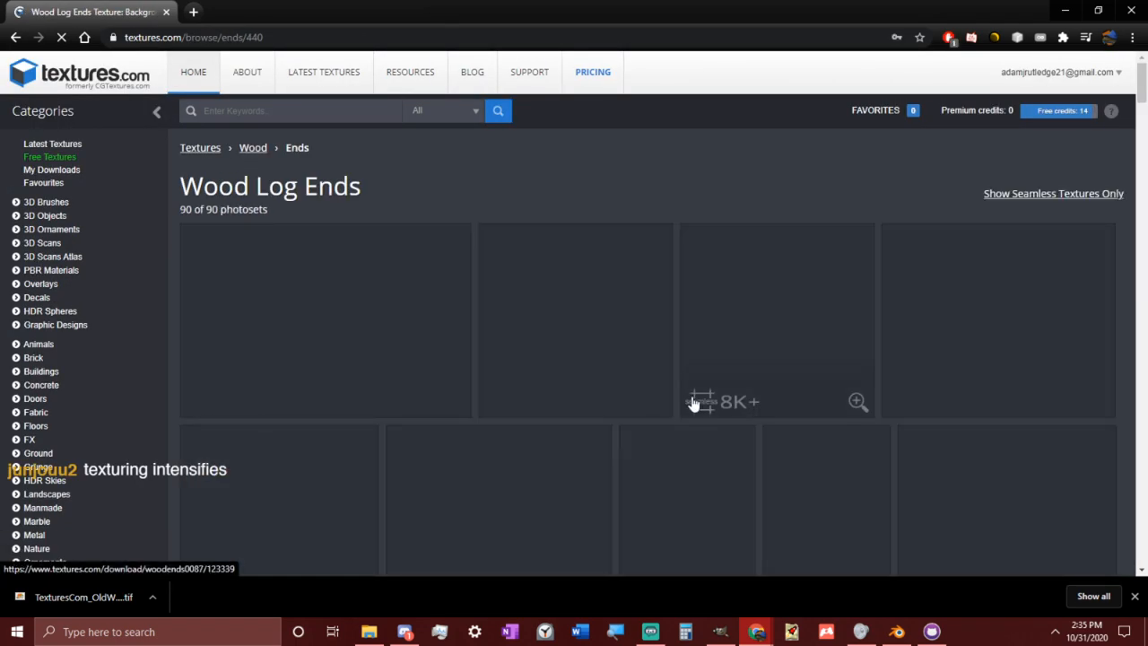
scroll(704, 401, down, 2)
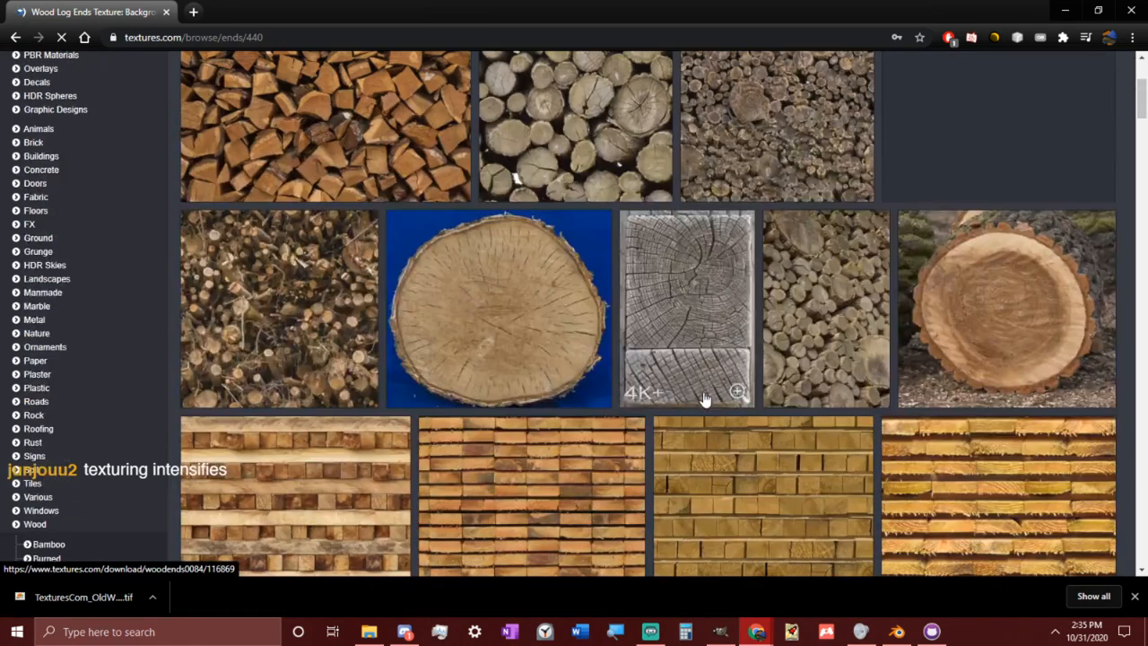
click(892, 476)
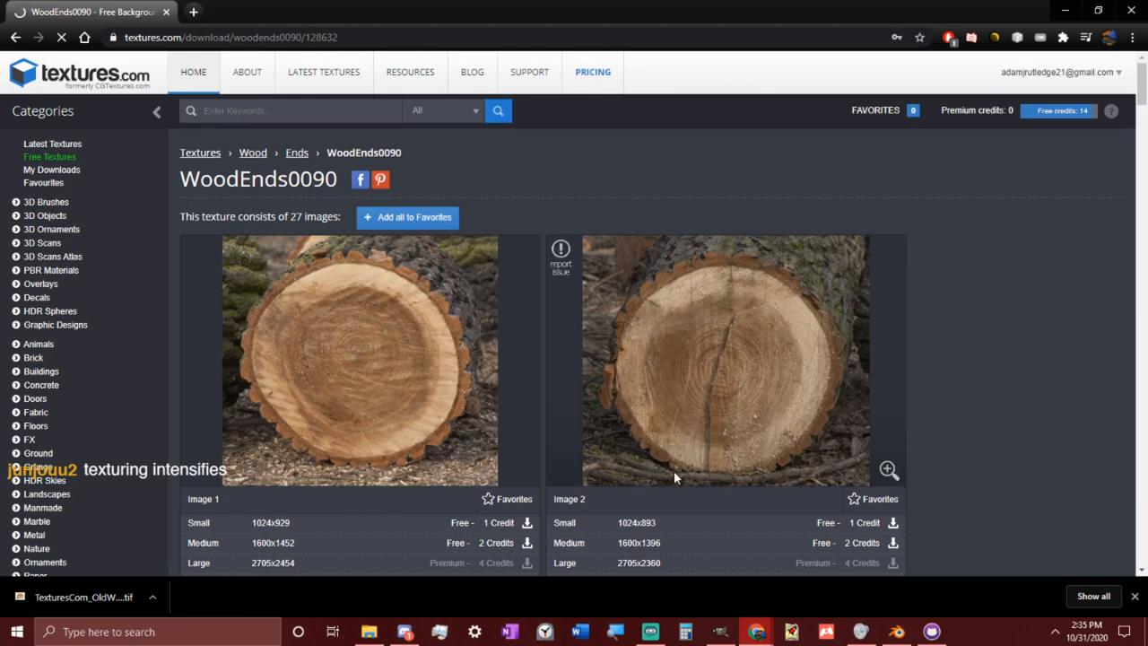
Download the small 1024x929 version of Image 1 and show the file in its download folder
scroll(628, 476, down, 1)
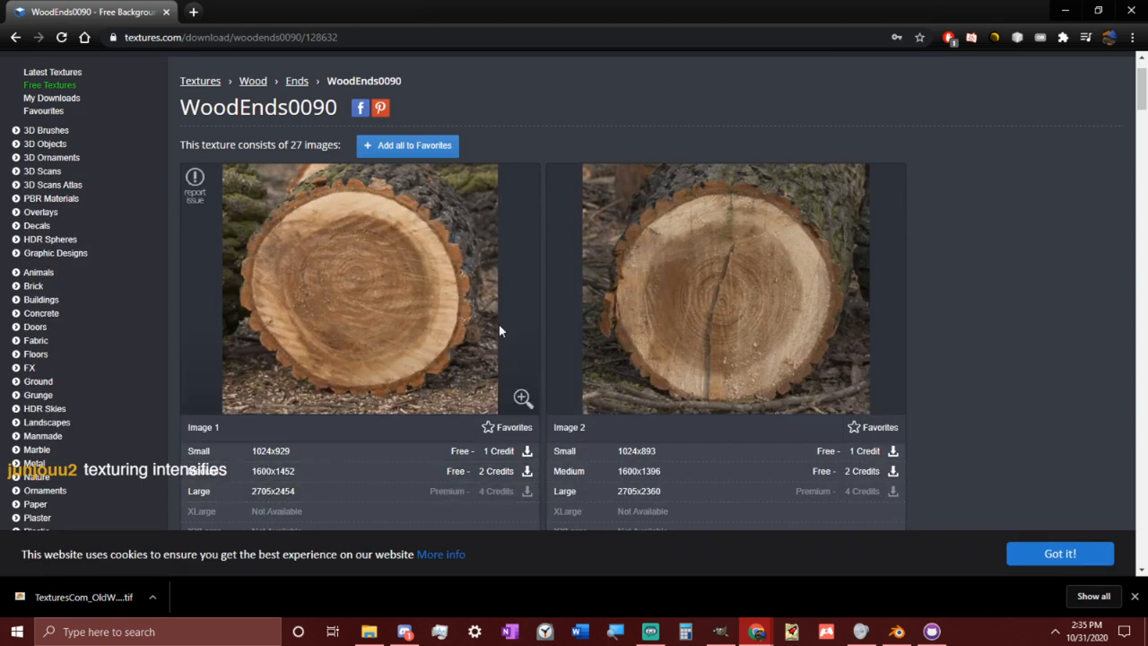
click(309, 452)
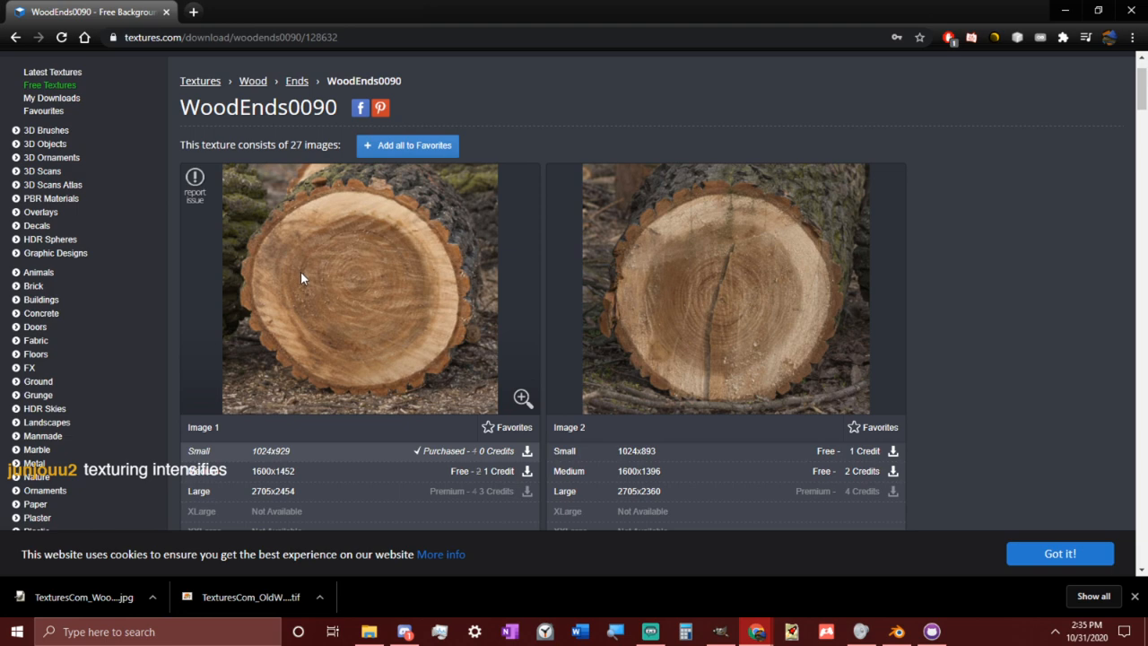
scroll(333, 425, down, 5)
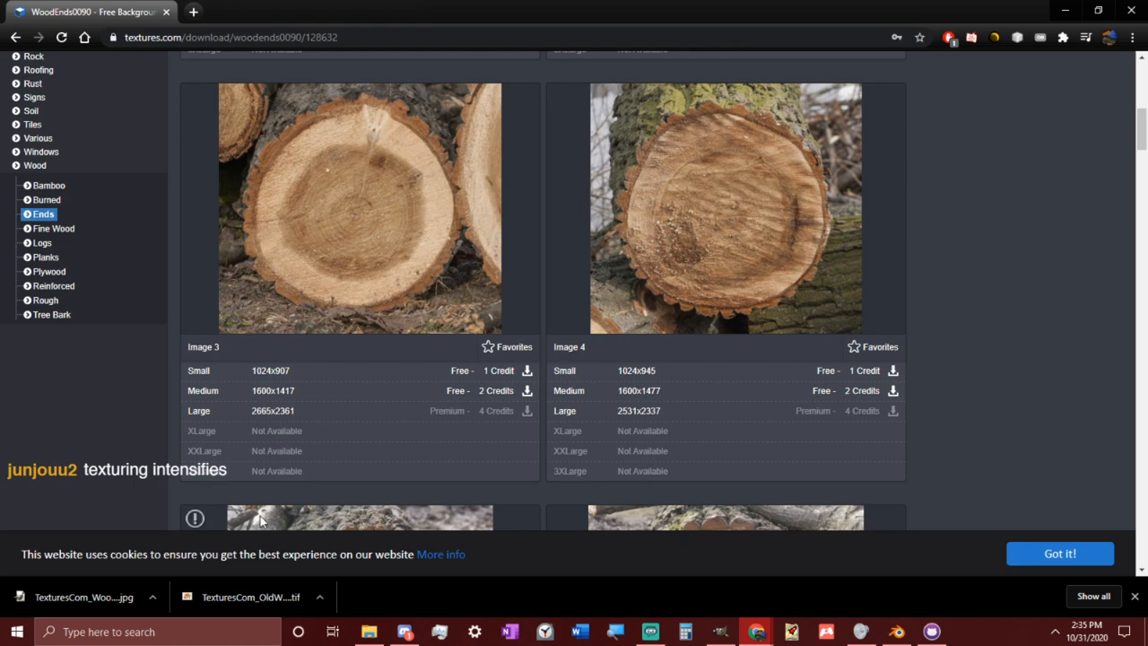
click(159, 601)
click(222, 549)
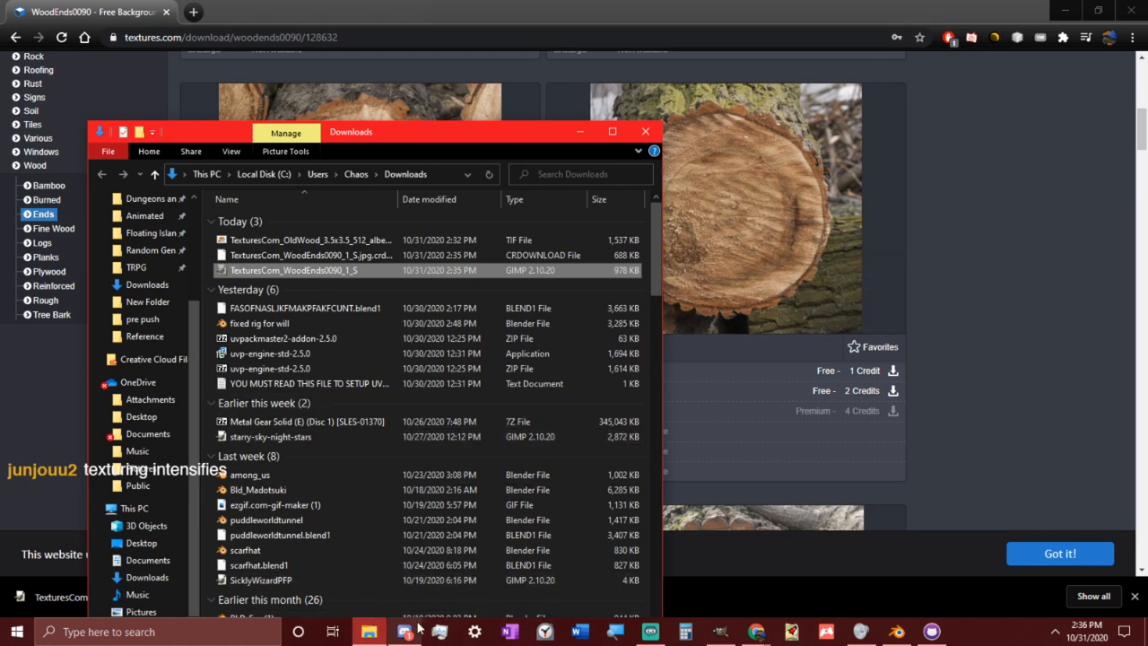
Rename the downloaded TexturesCom_WoodEnds0090_1_S file as Log End
mouse_move(419, 627)
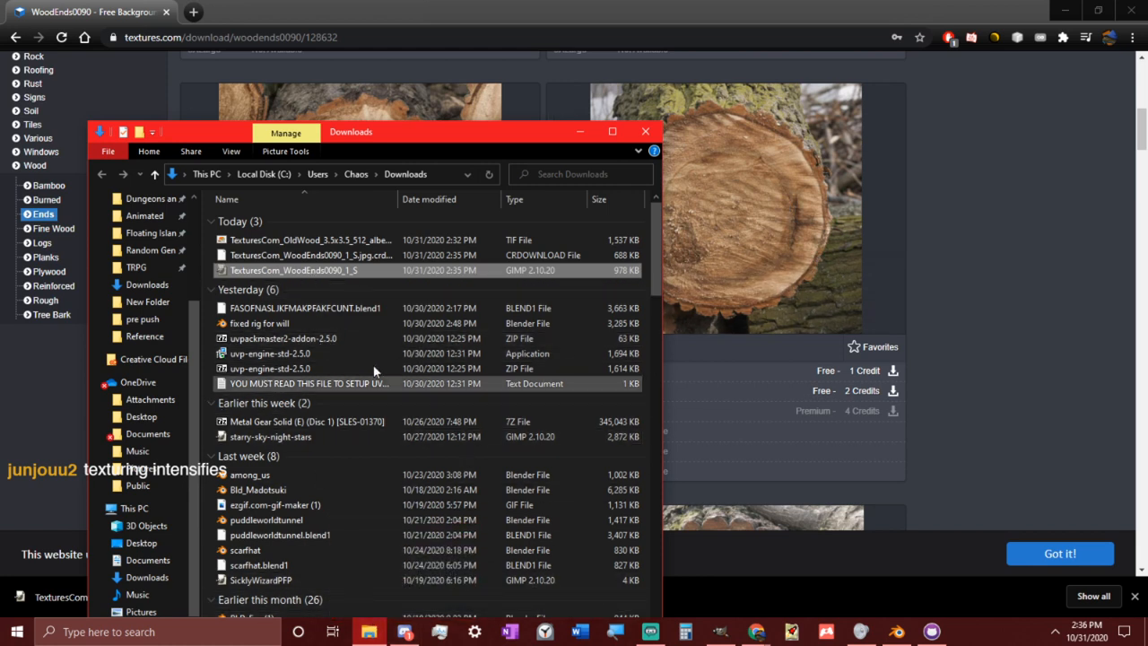
click(304, 272)
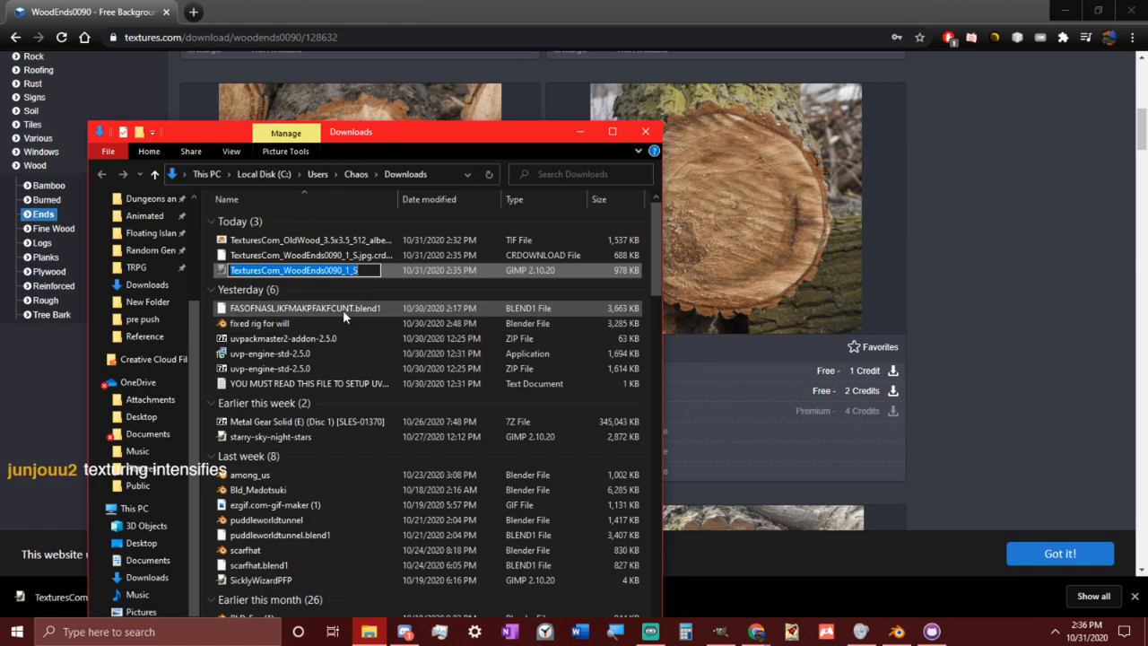
text(Log Edn)
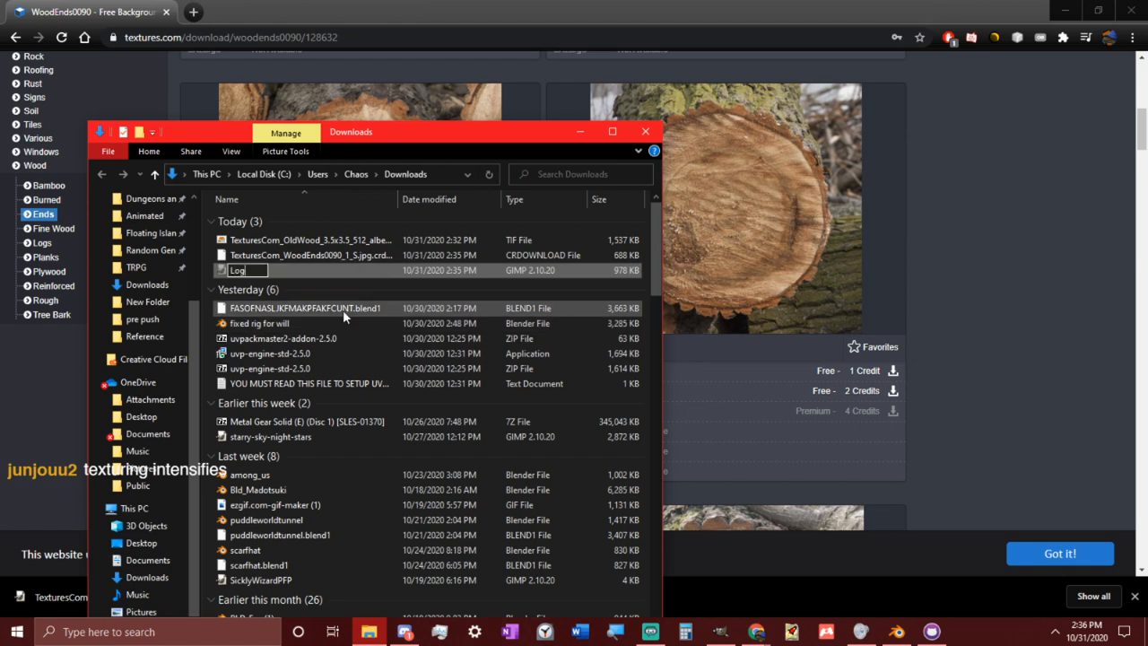
key(BackSpace)
key(BackSpace)
text(nd)
key(Return)
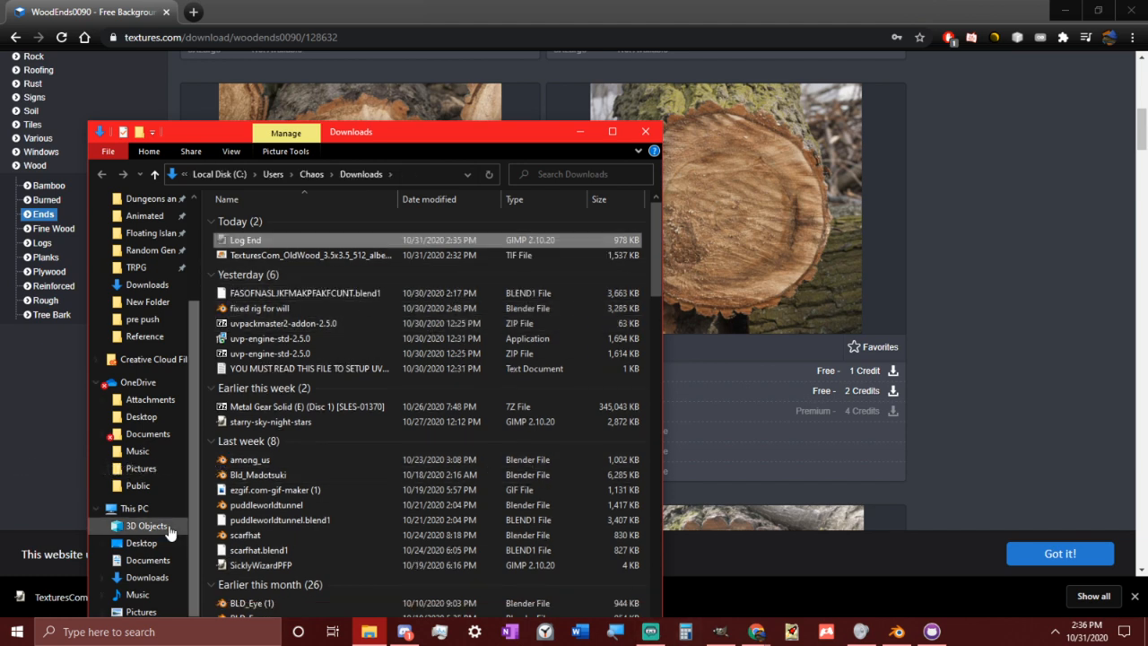
Open the Texture Maskes folder inside Blender 2.82 and try to move the downloaded wood-end texture into it
scroll(154, 283, up, 3)
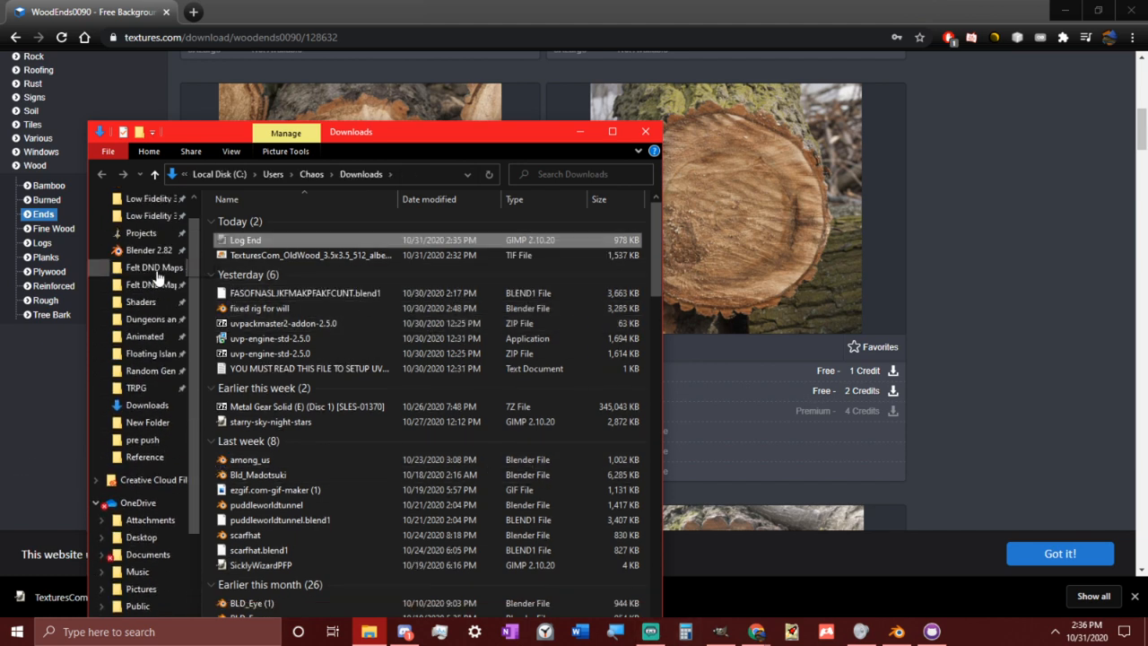
click(149, 279)
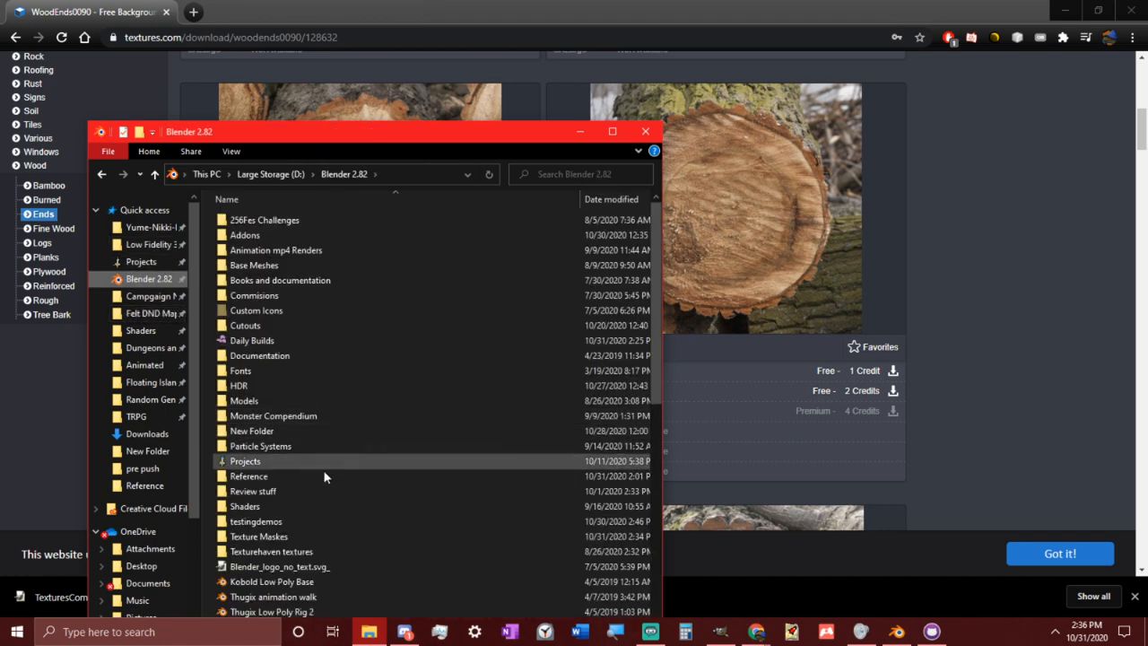
double_click(269, 537)
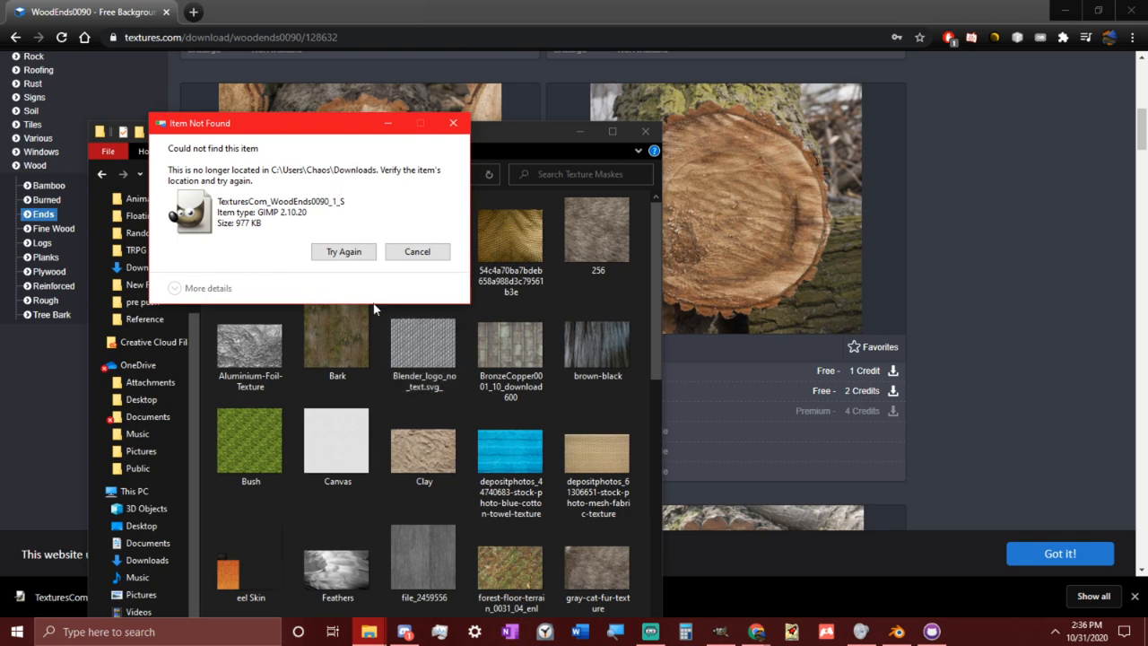
click(359, 253)
key(Escape)
Move the renamed Log End file from Downloads into the Texture Maskes folder
click(135, 267)
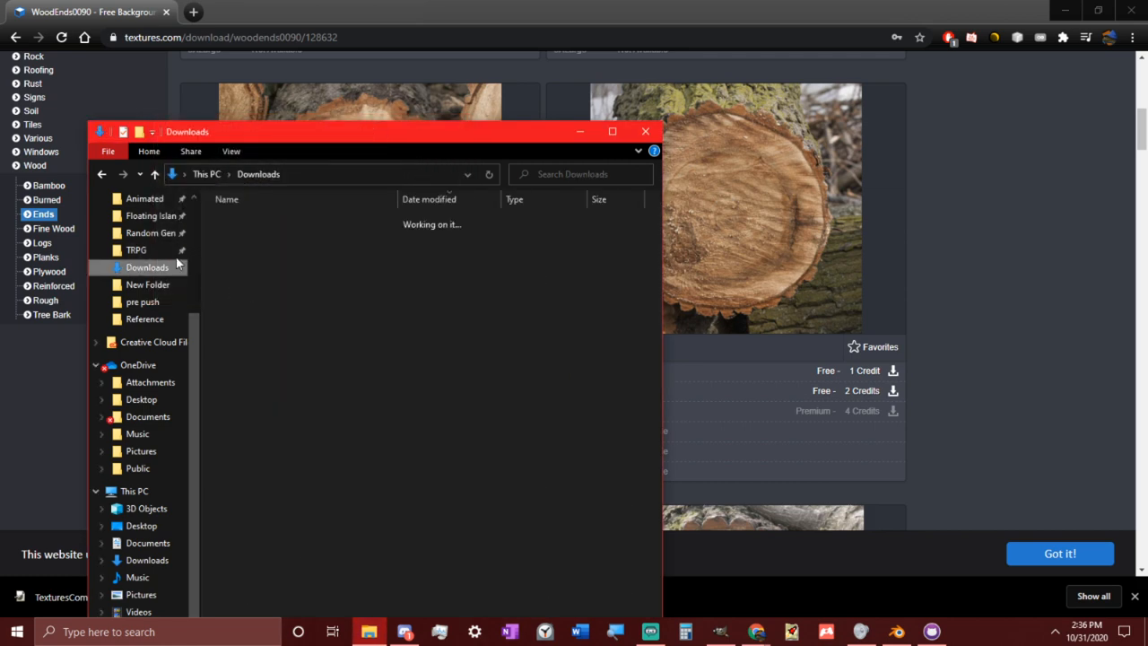
click(314, 243)
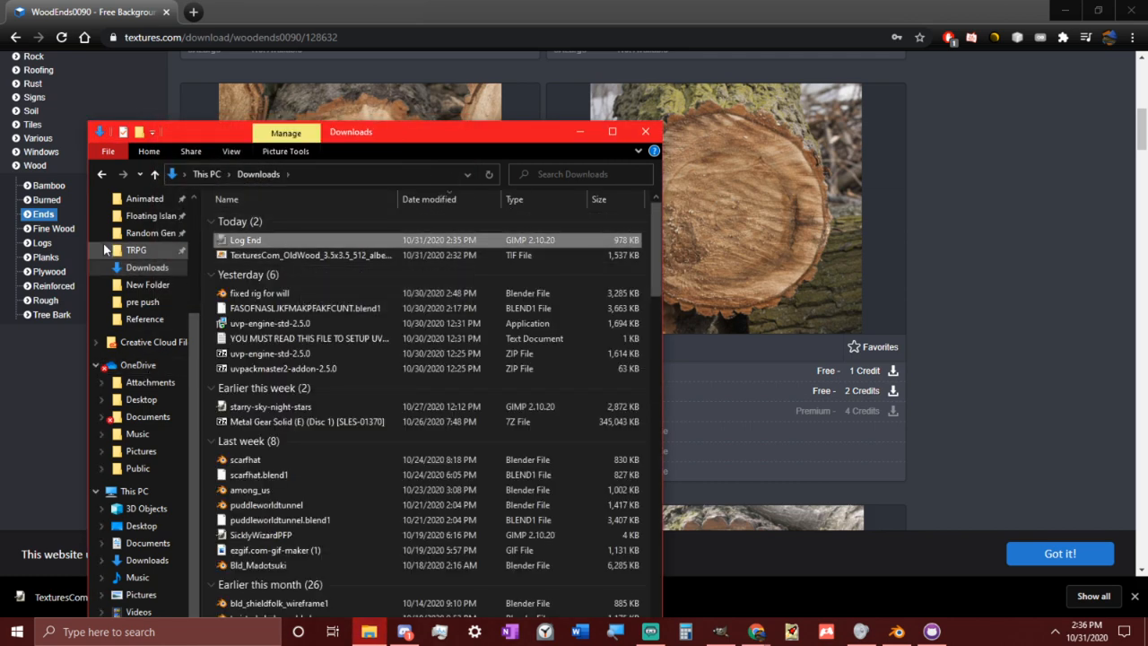
click(101, 174)
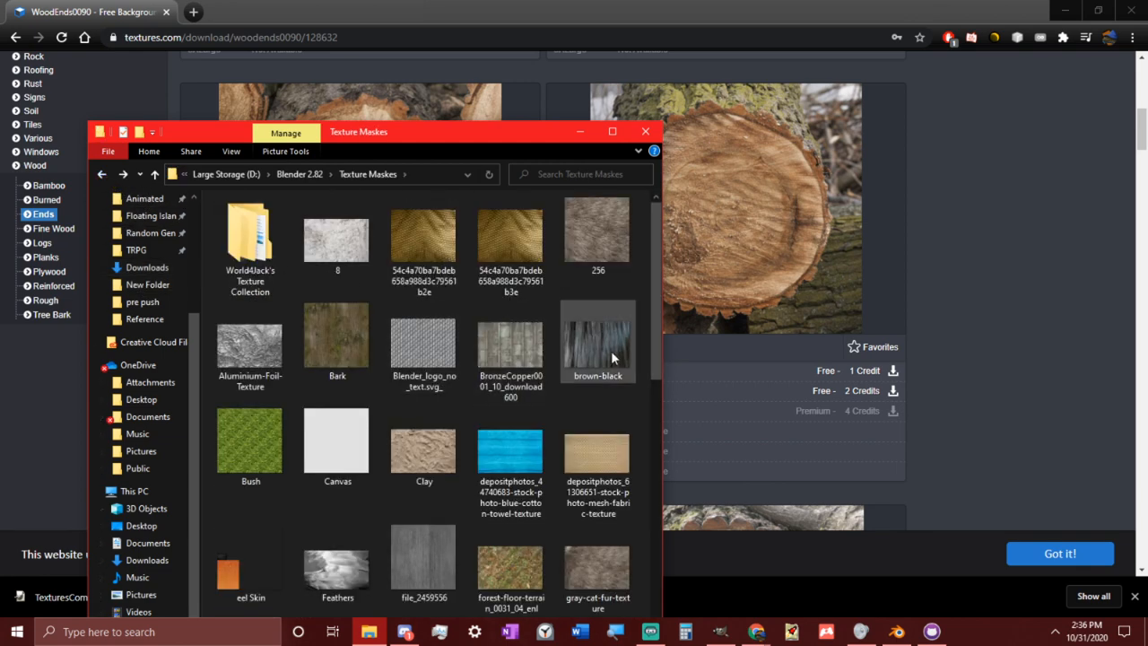
scroll(635, 348, down, 5)
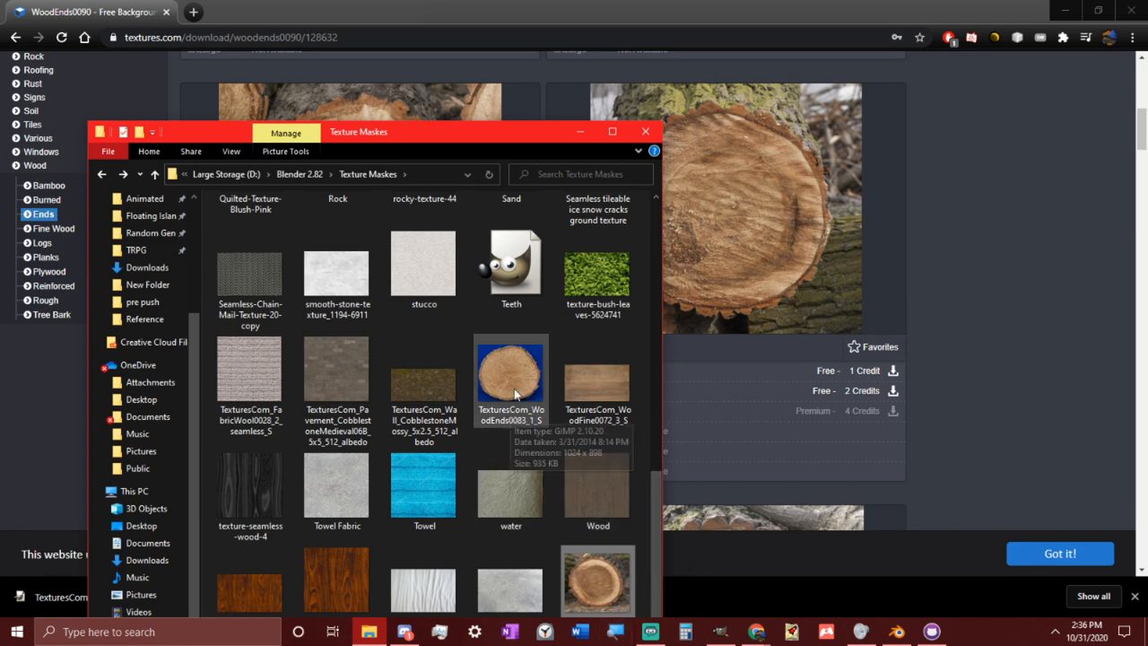
Return to the WoodEnds0090 page in the browser and download the small 1024x945 version of Image 4
click(1035, 315)
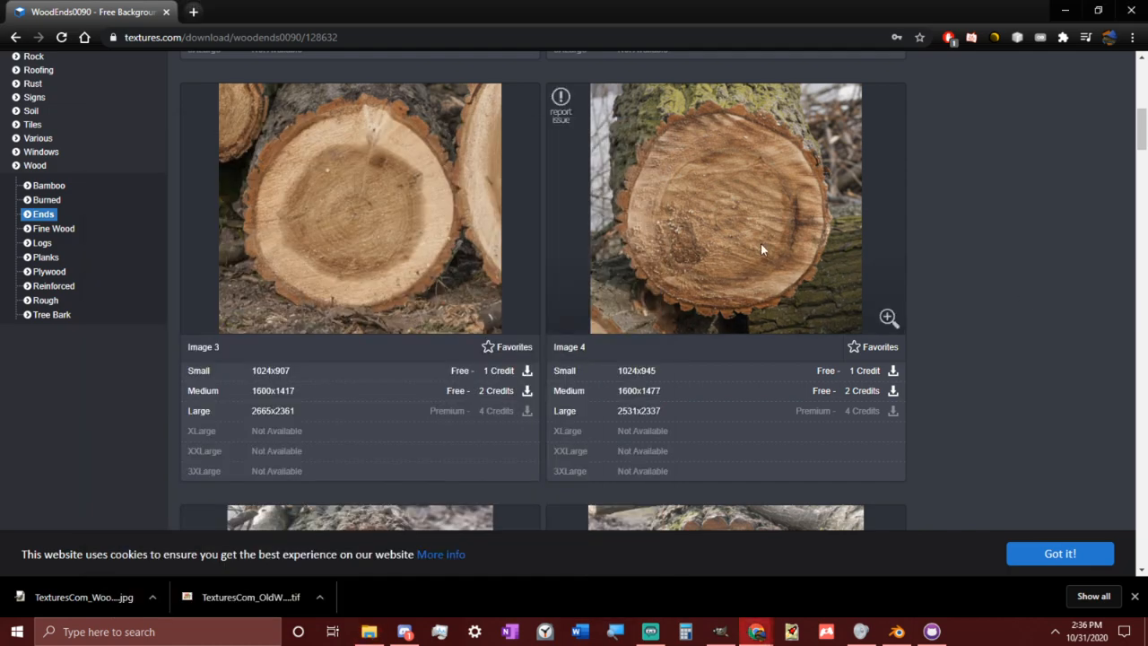
scroll(751, 266, down, 3)
scroll(755, 265, up, 4)
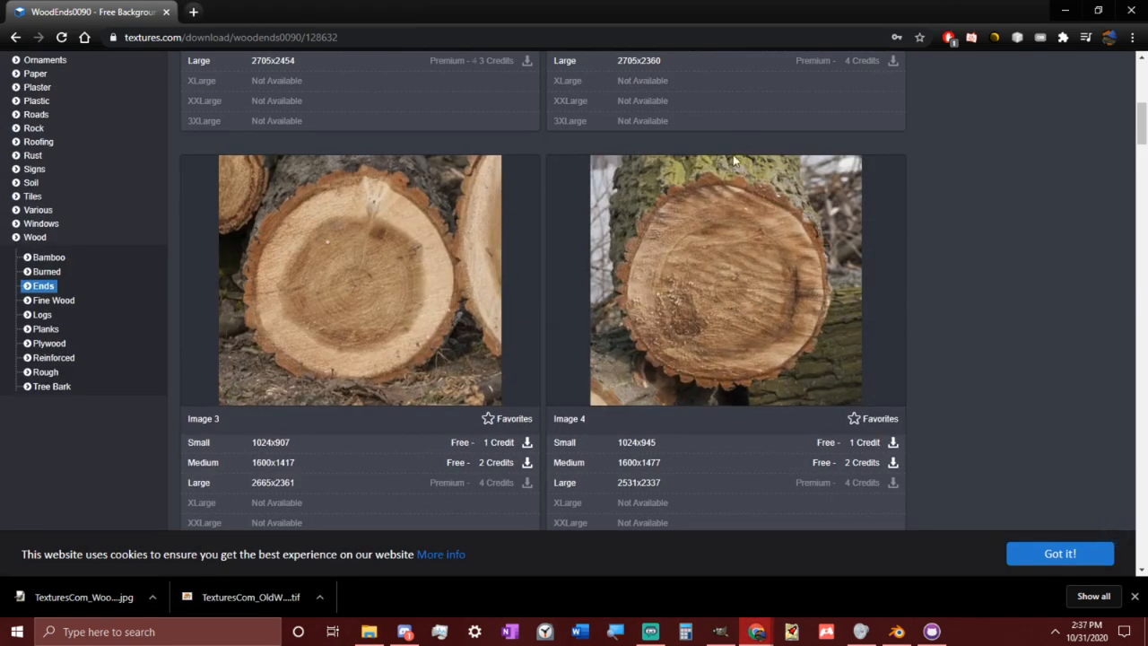
scroll(418, 261, up, 5)
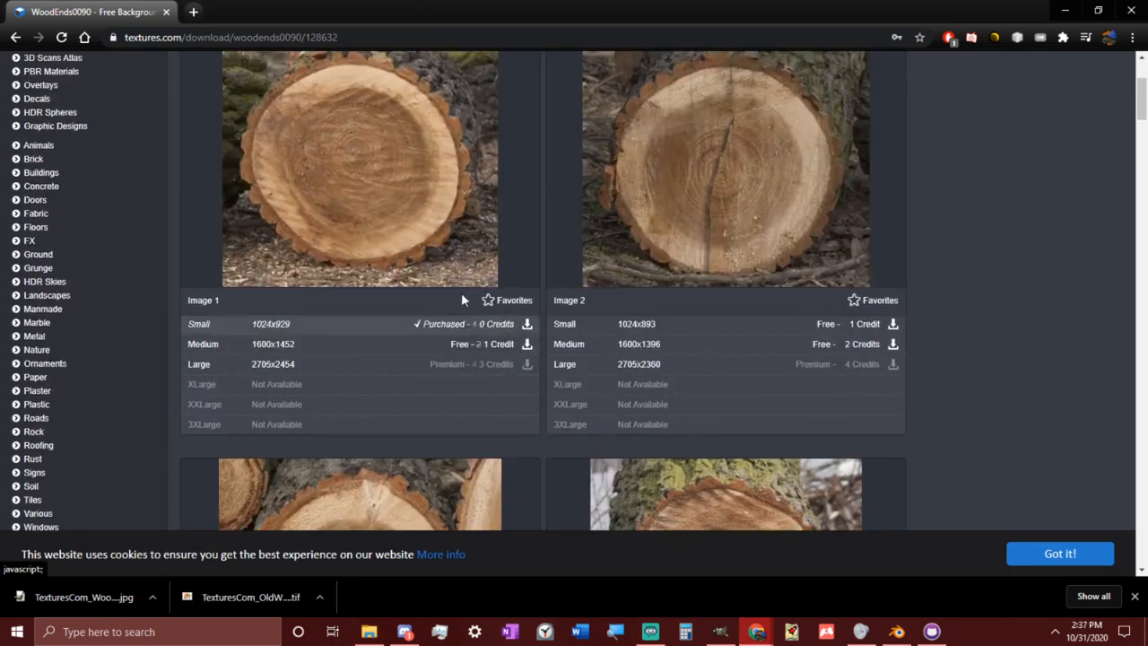
scroll(386, 215, down, 4)
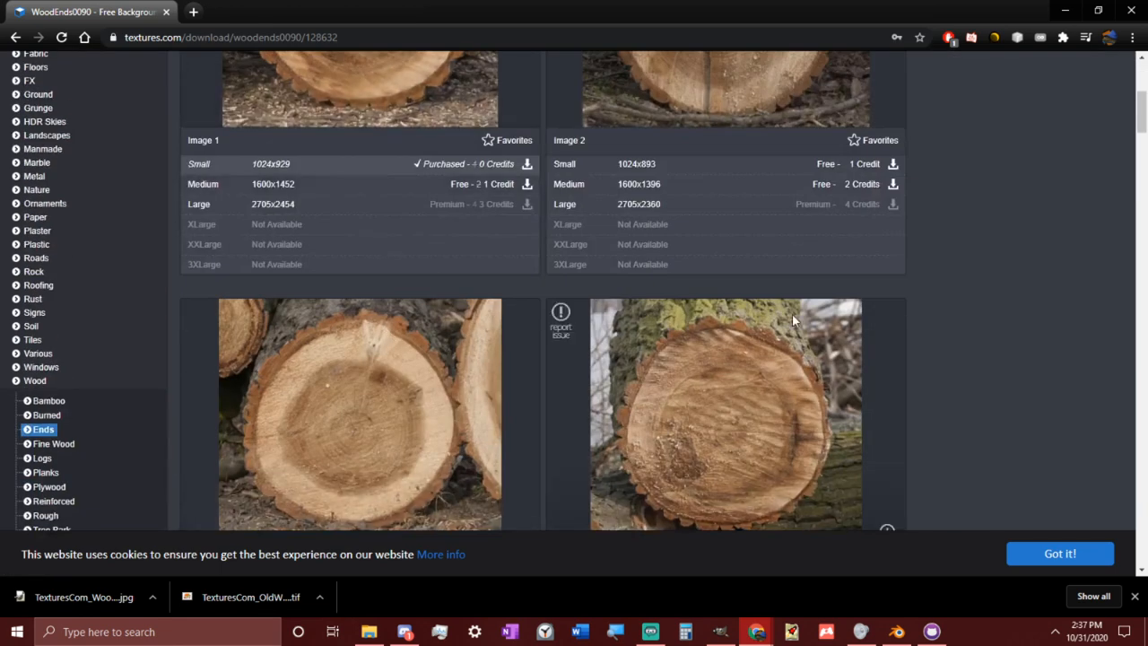
scroll(792, 313, down, 2)
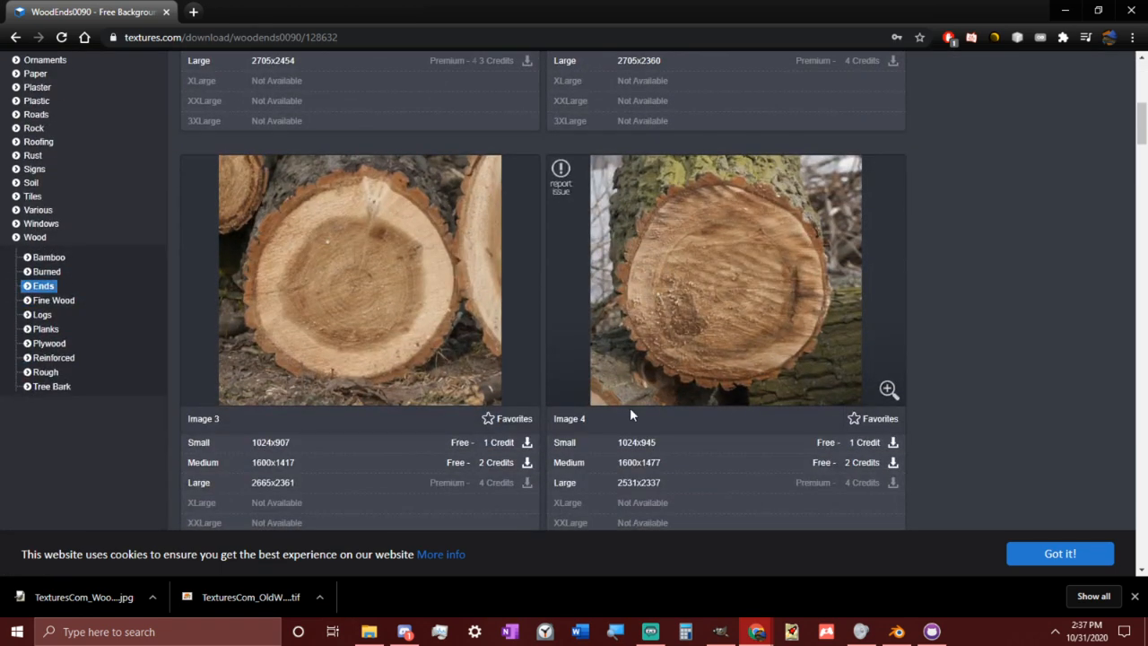
click(634, 442)
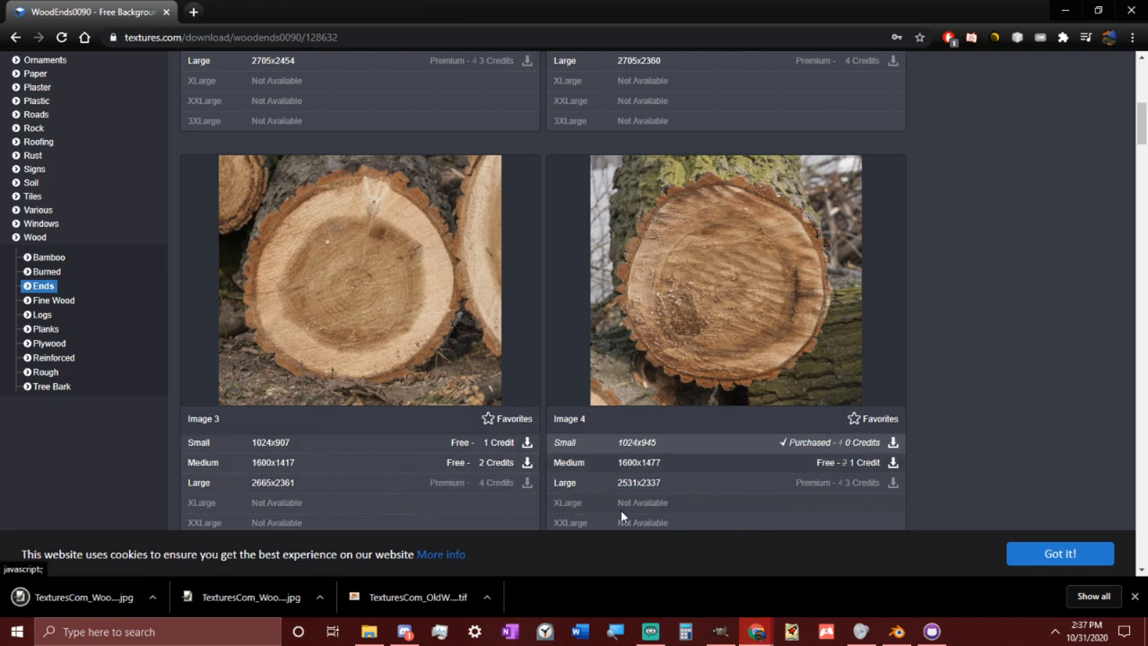
Download the small 1024x907 version of Image 3 and show the file in its download folder
scroll(621, 510, up, 3)
scroll(621, 510, down, 3)
click(285, 442)
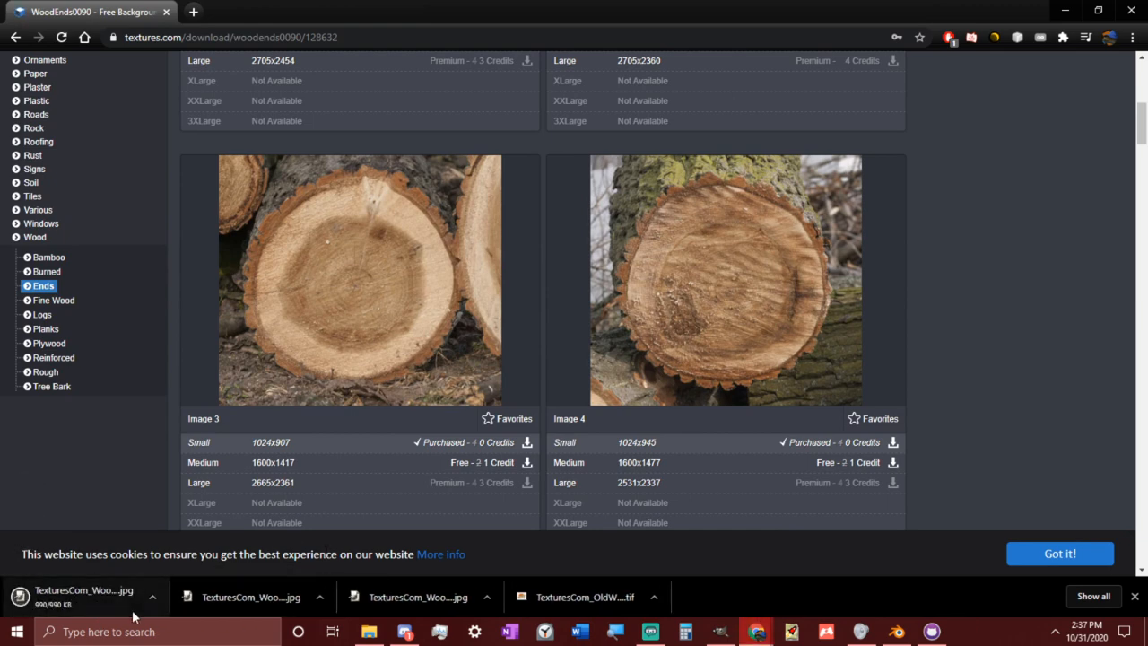
click(154, 597)
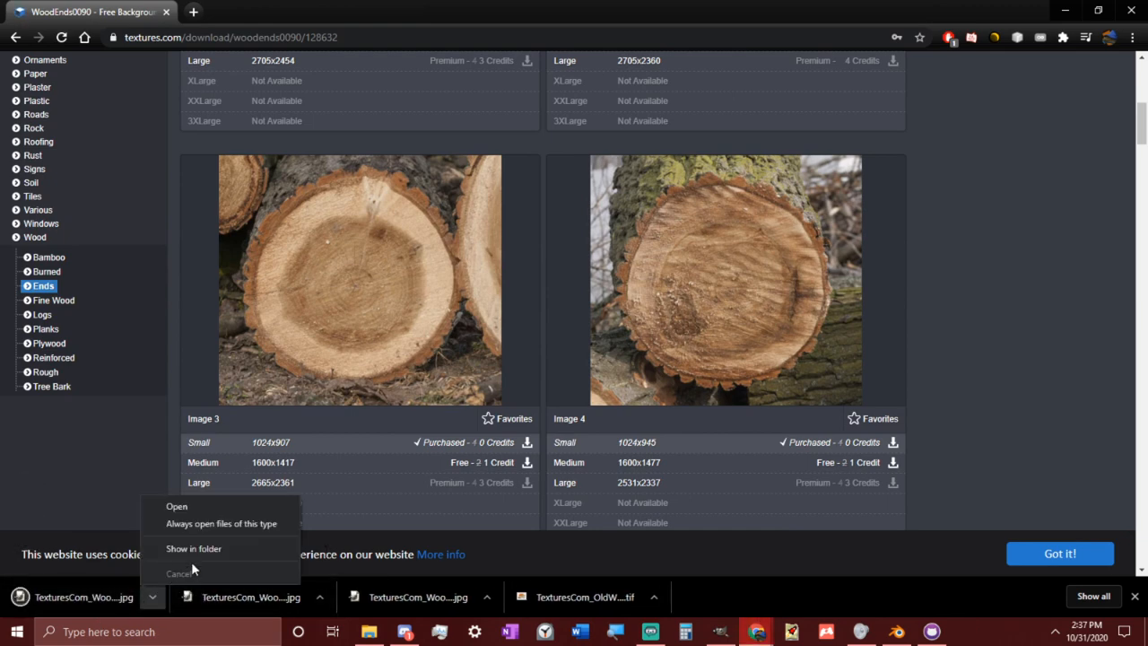
click(191, 549)
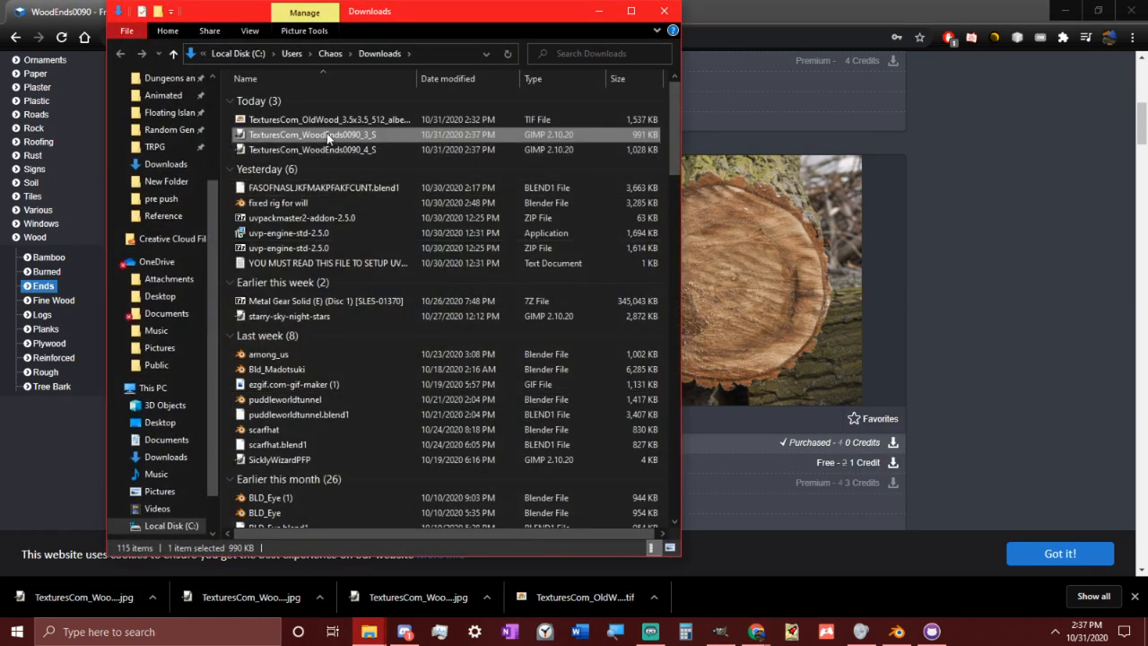
Rename the two new WoodEnds0090 downloads together with the base name Log End
shift+click(316, 150)
right_click(314, 133)
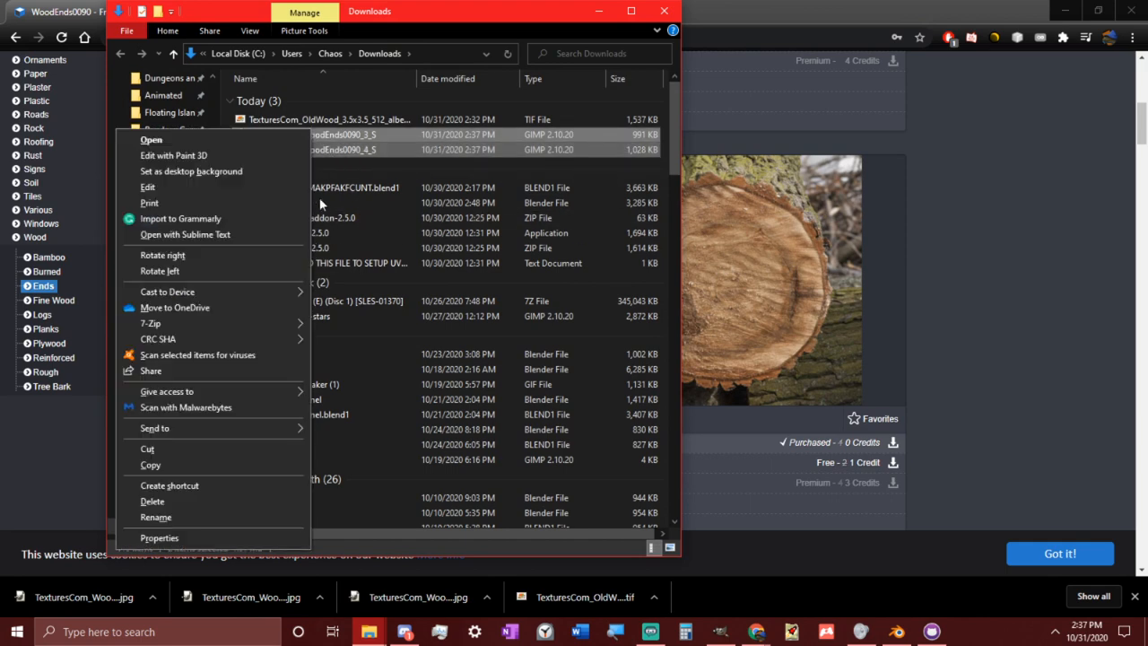
click(178, 513)
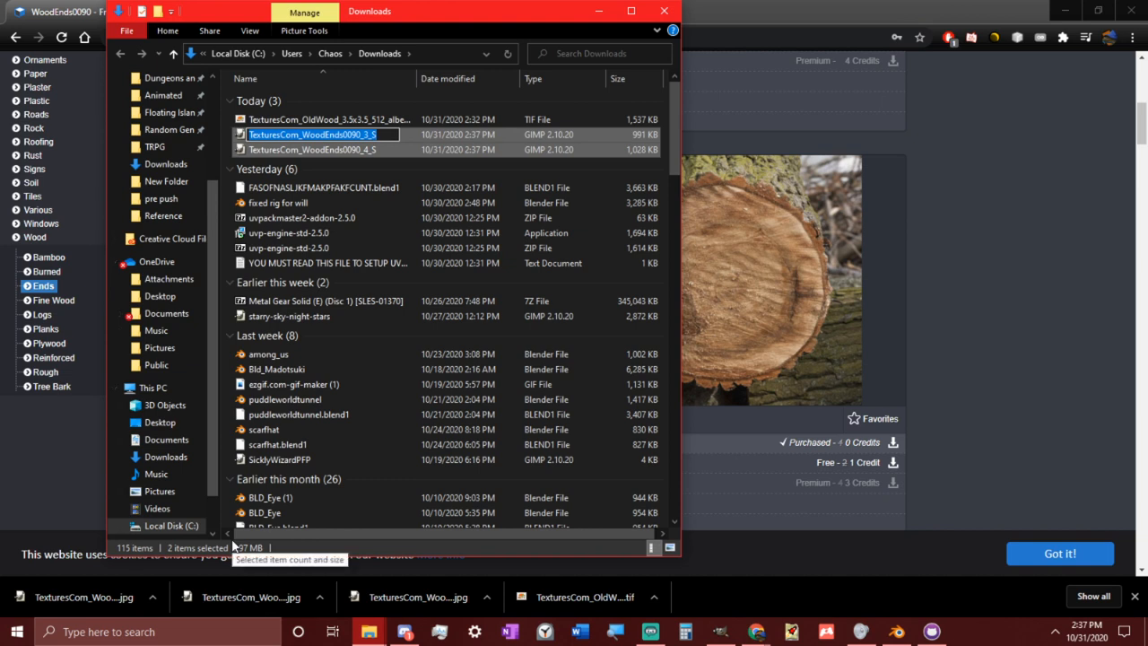
text(Log End)
key(Return)
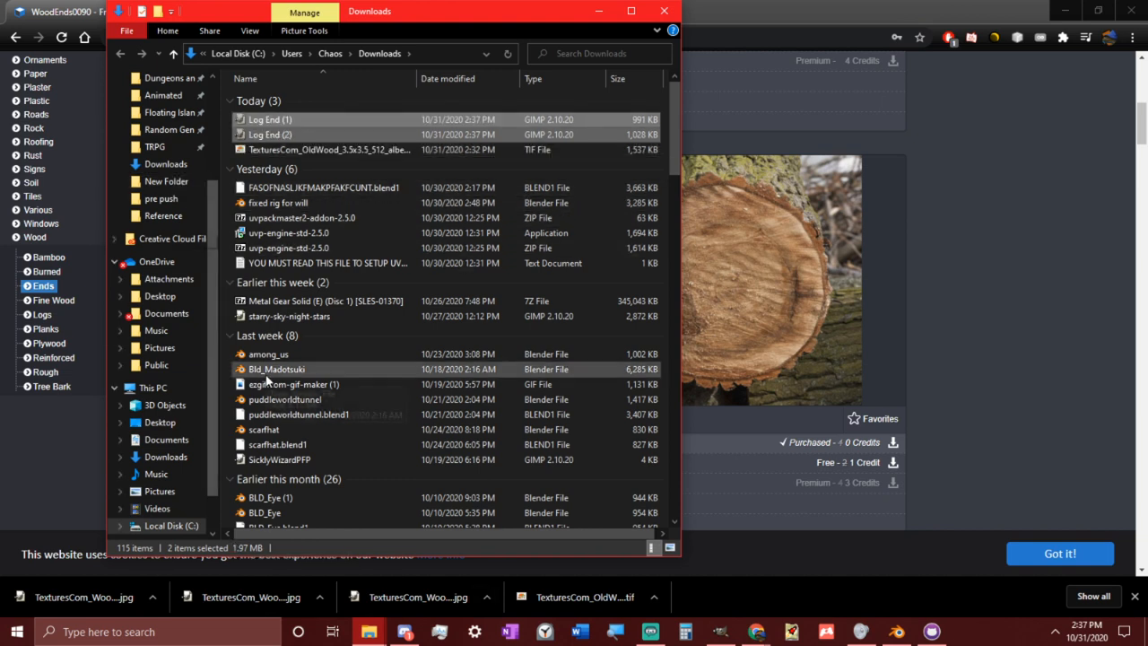
Move the Log End (1) and Log End (2) files from Downloads into the Texture Maskes folder inside Blender 2.82
scroll(177, 186, up, 3)
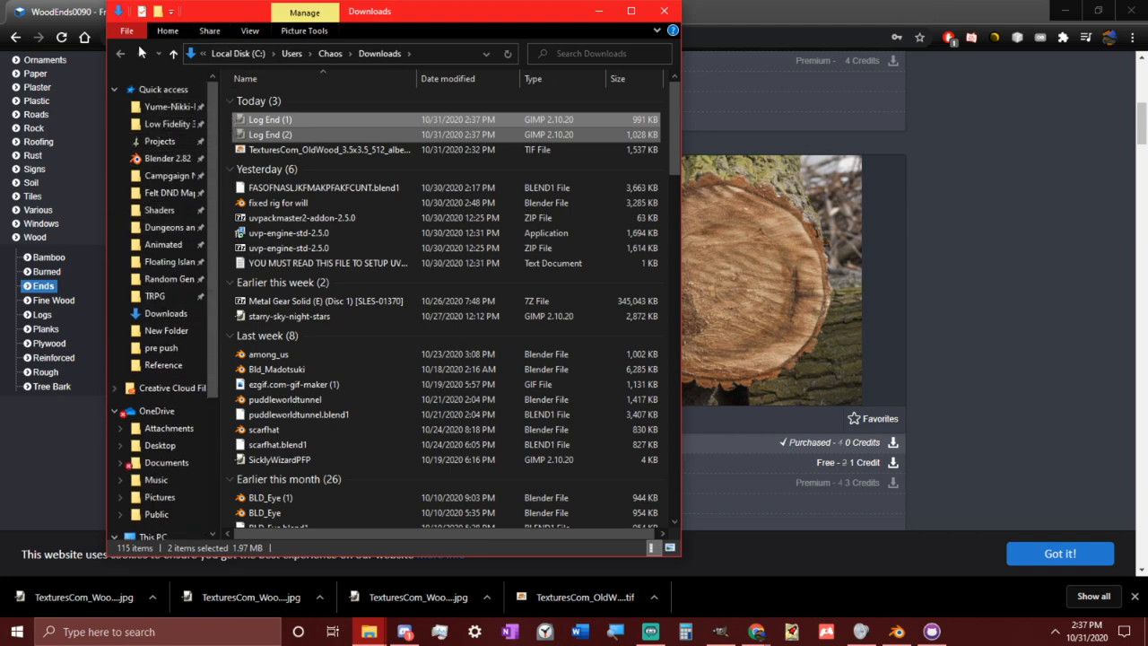
click(166, 160)
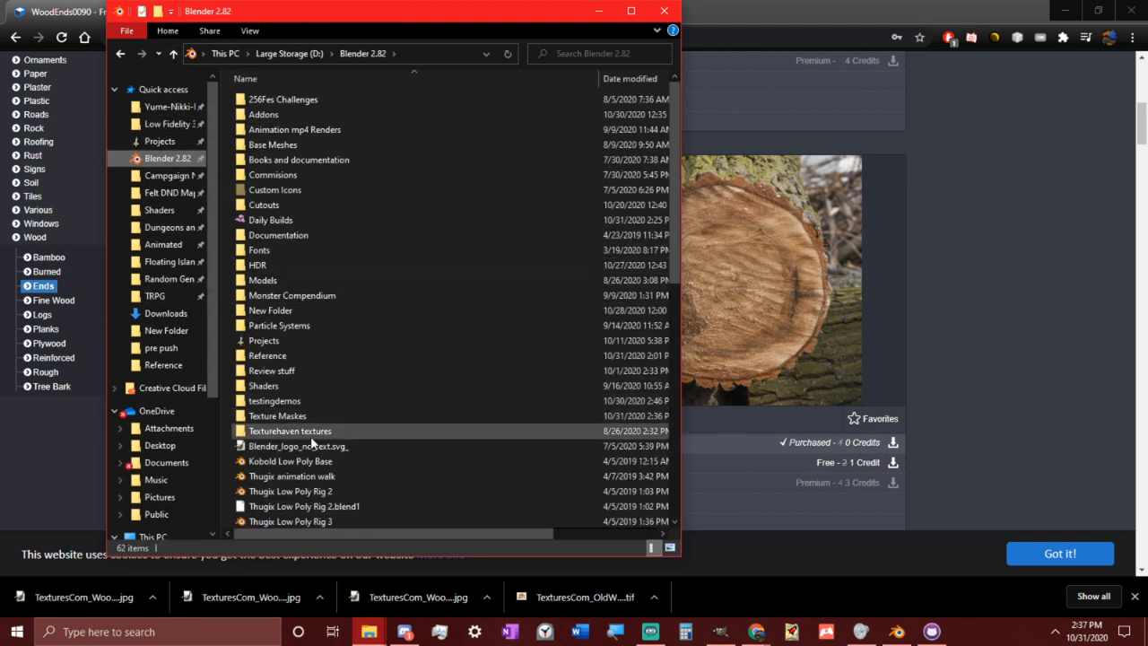
double_click(293, 414)
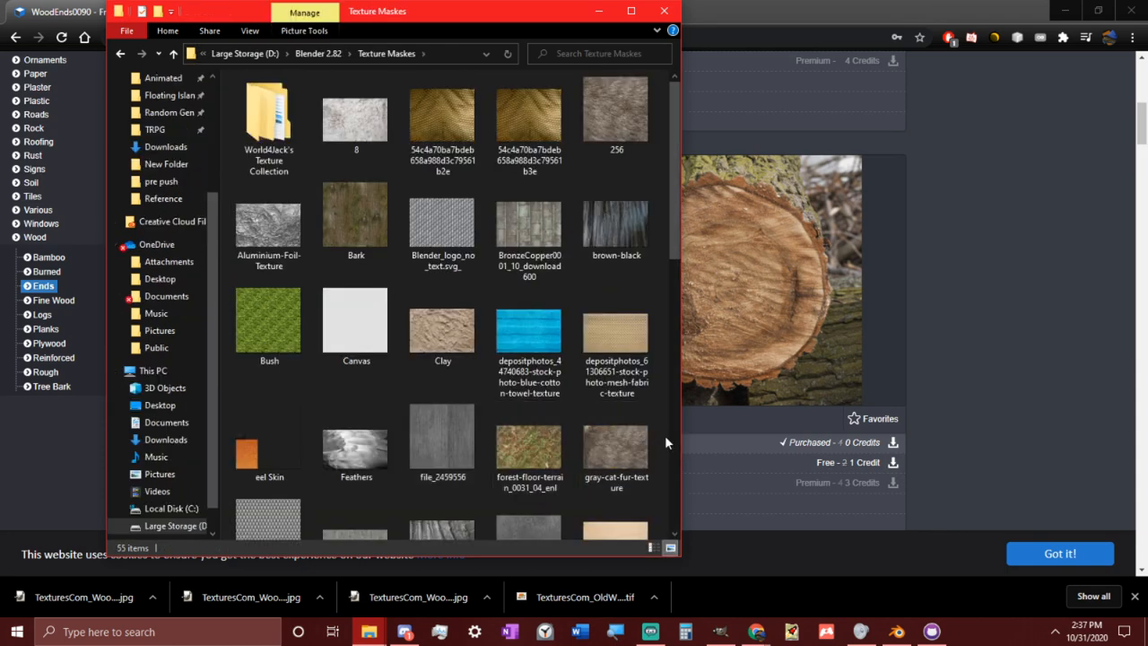
scroll(665, 434, down, 2)
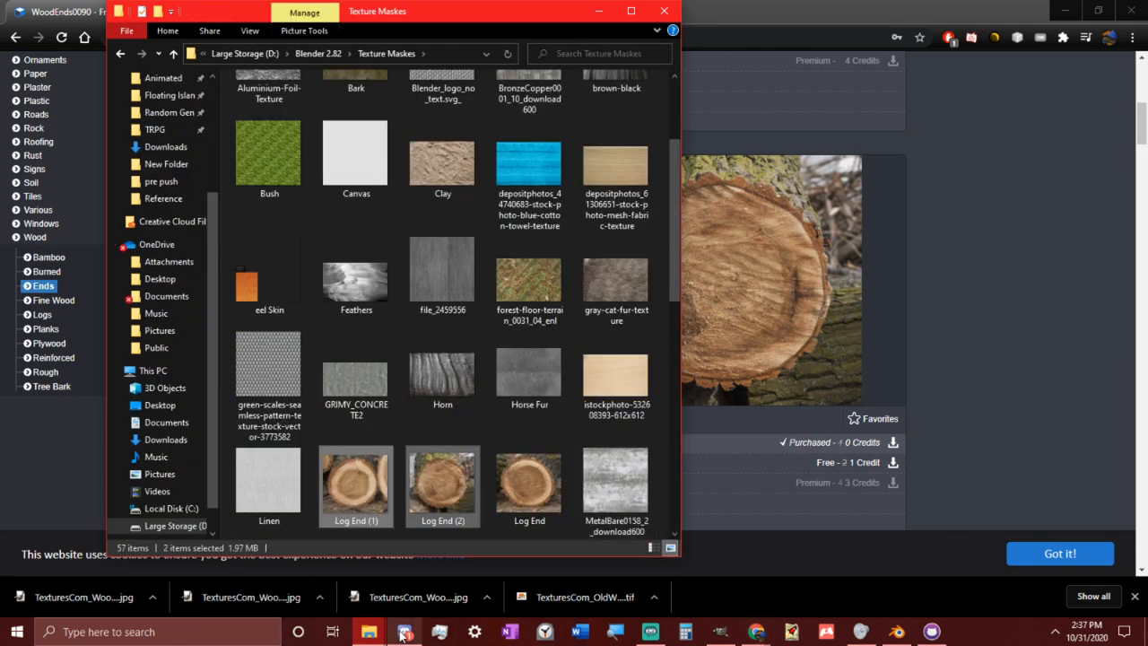
Switch to the Wood image in GIMP and apply Scale Layer with interpolation set to None
mouse_move(722, 632)
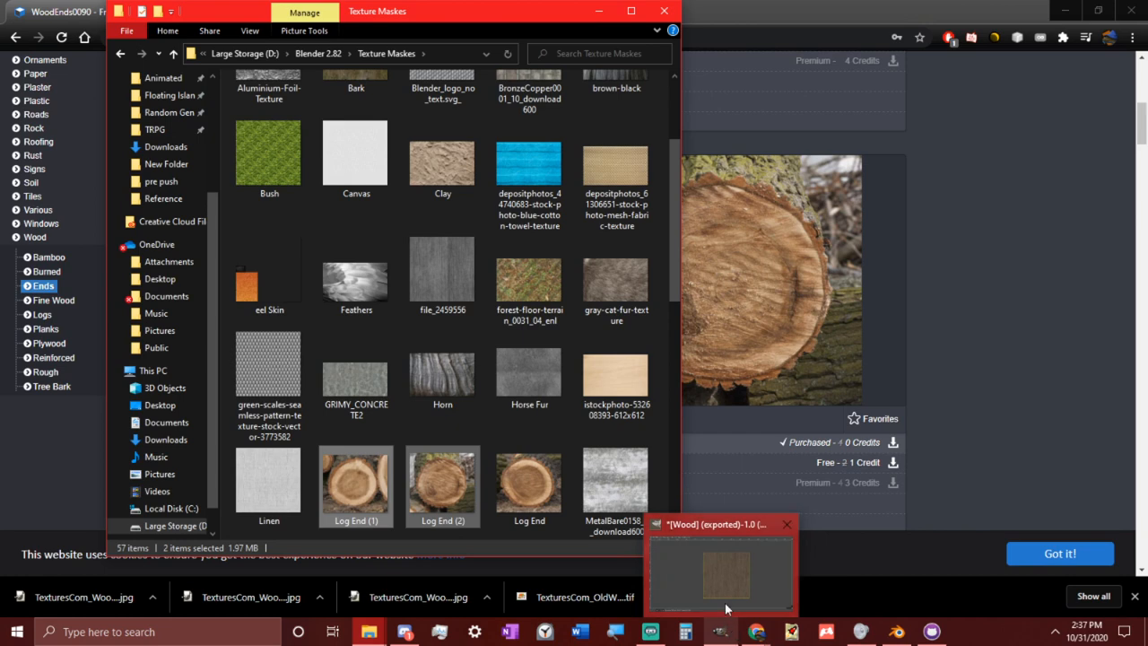
click(725, 602)
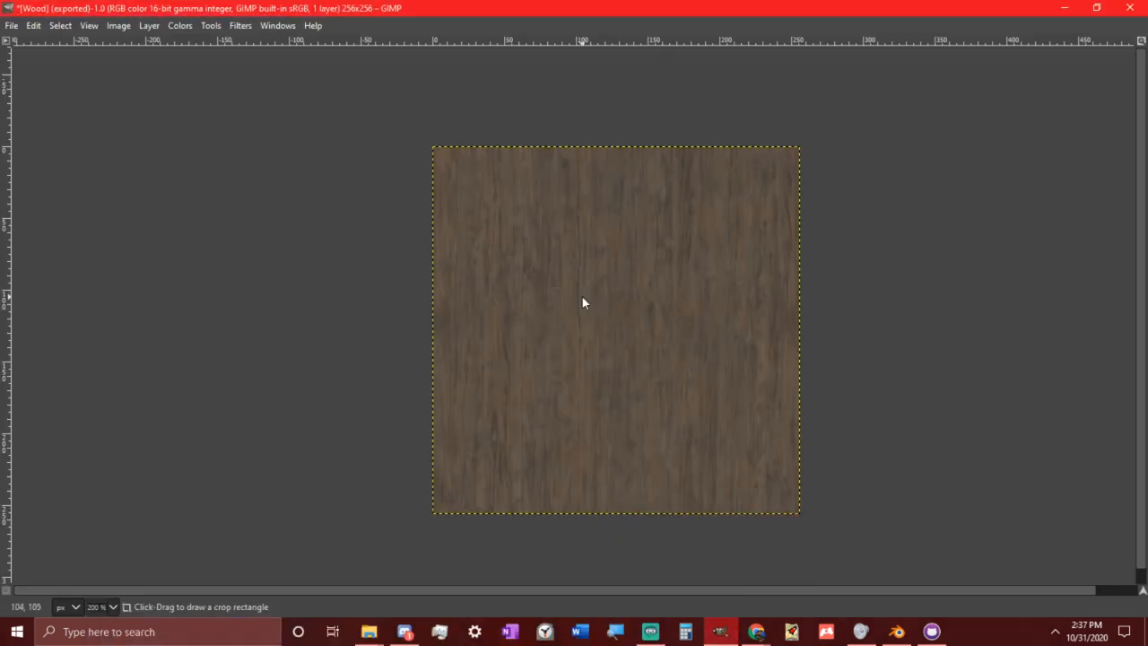
key(slash)
text(s)
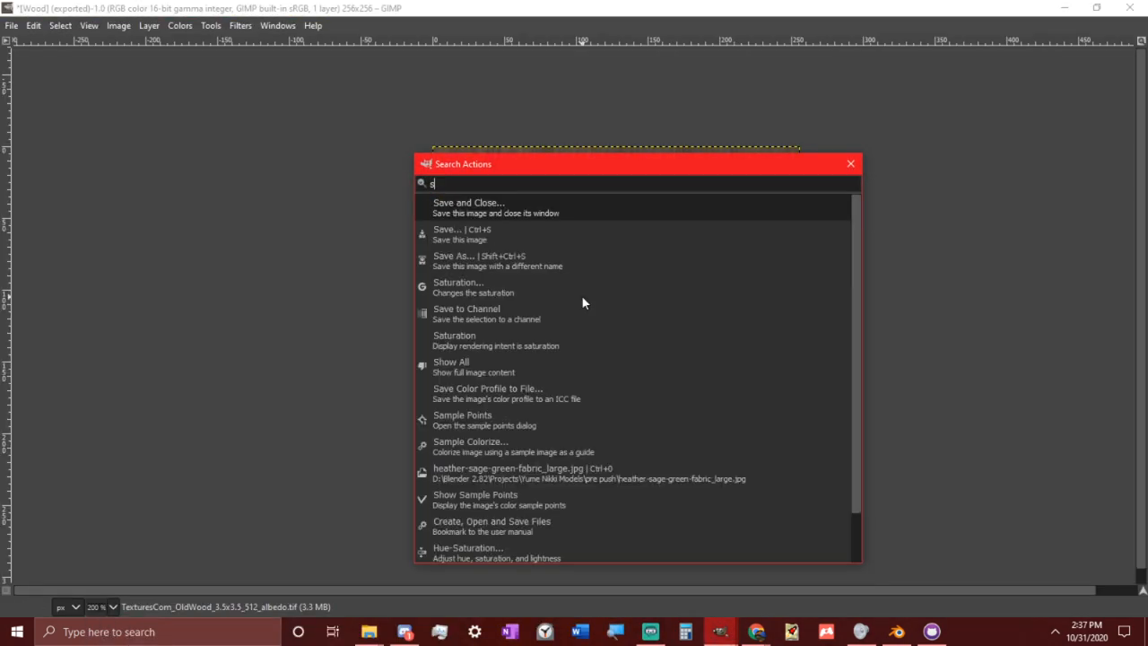
text(cale)
key(Down)
key(Down)
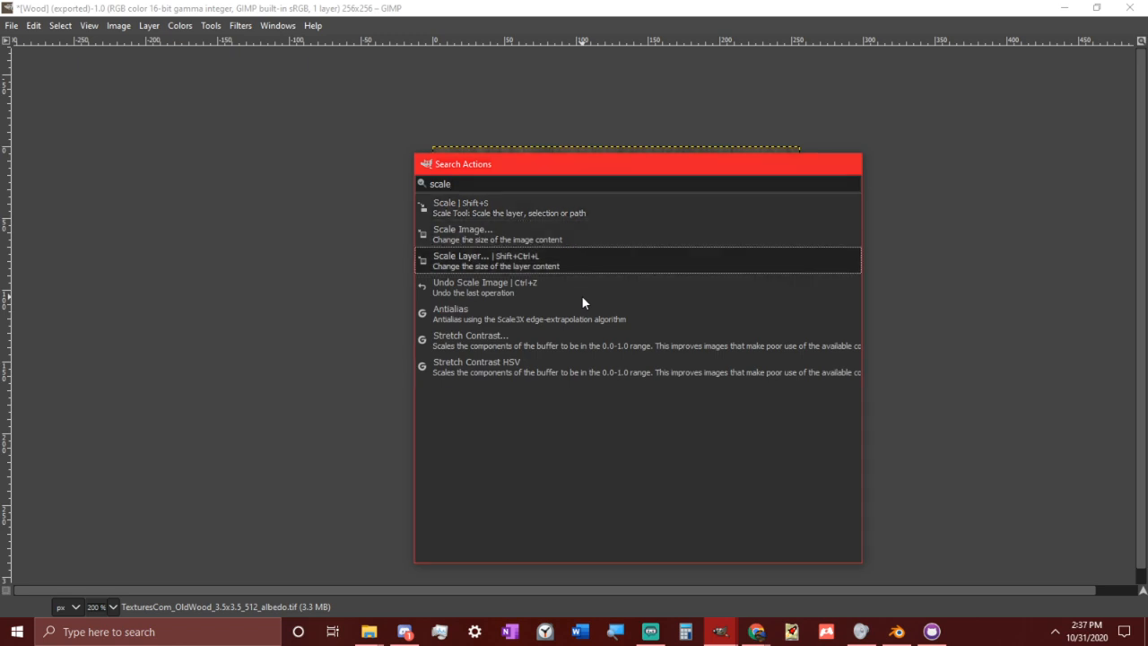
key(Return)
key(Right)
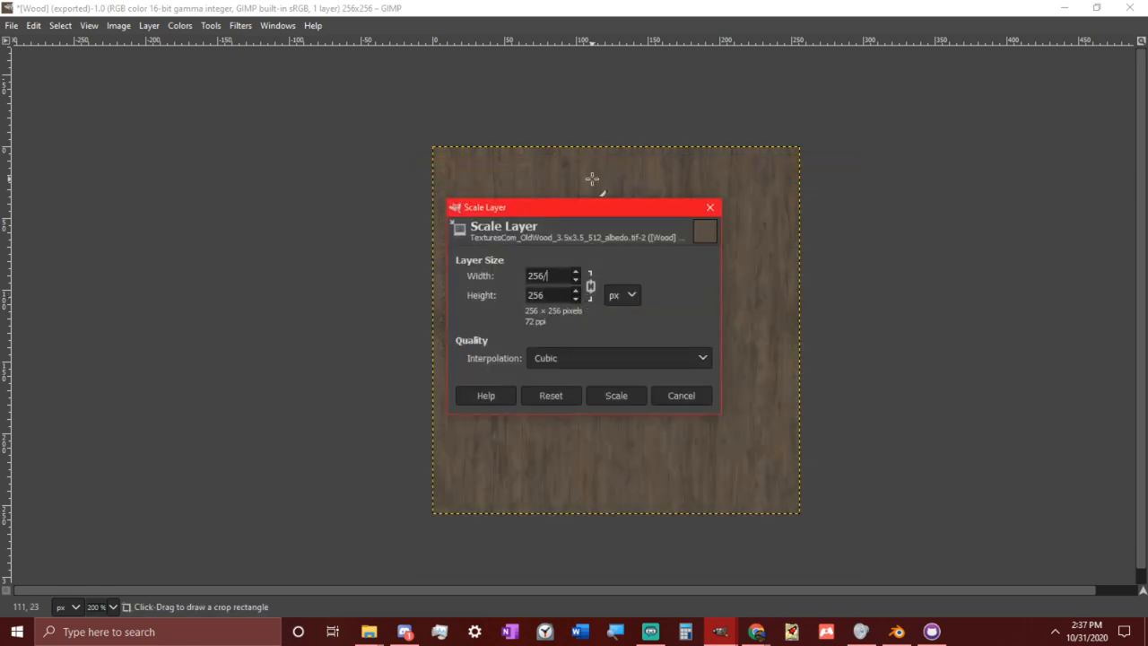
click(585, 352)
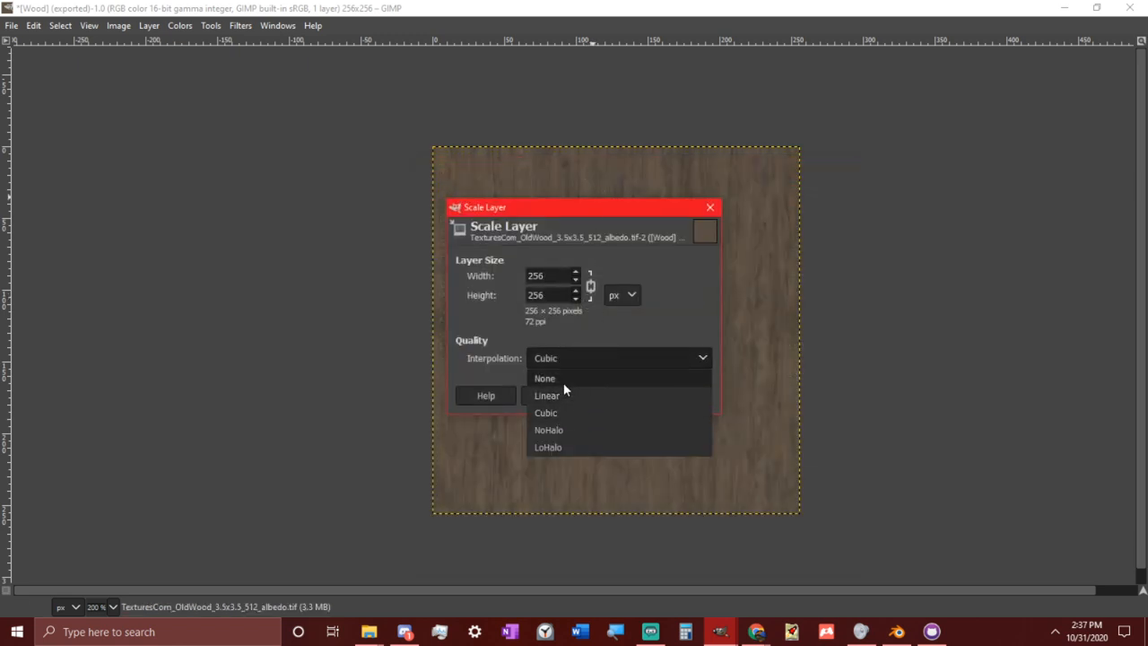
click(563, 381)
click(616, 394)
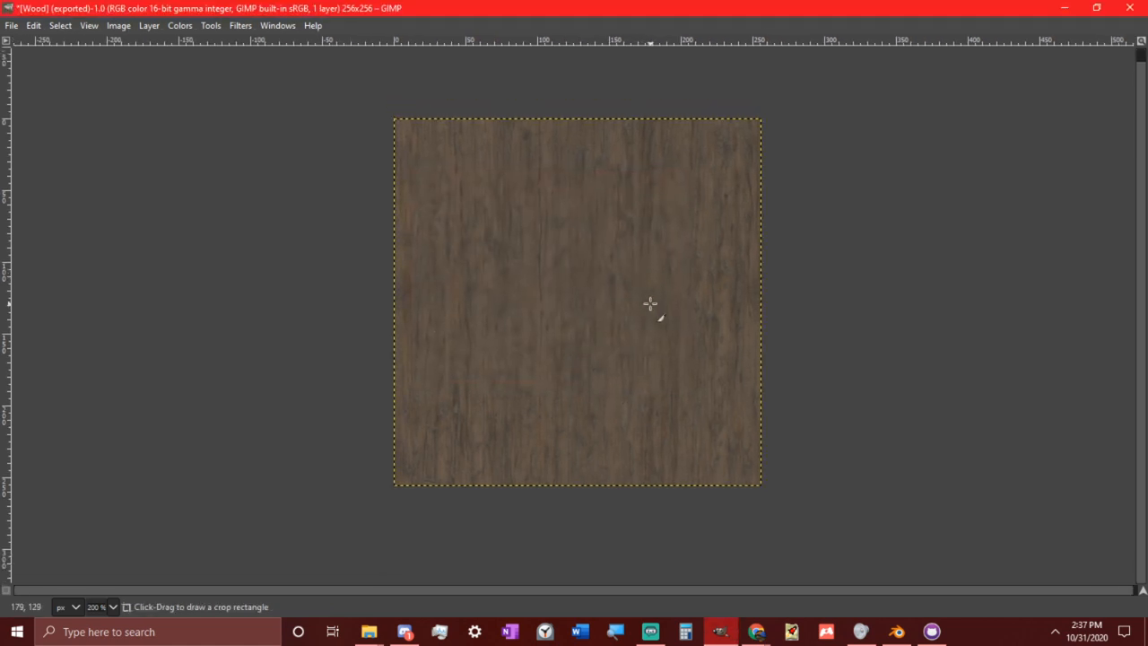
key(m)
mouse_move(648, 302)
mouse_down()
mouse_move(627, 346)
mouse_move(640, 303)
mouse_up()
key(ctrl+z)
Scale the wood layer to 128 x 128 px
key(slash)
text(scsale)
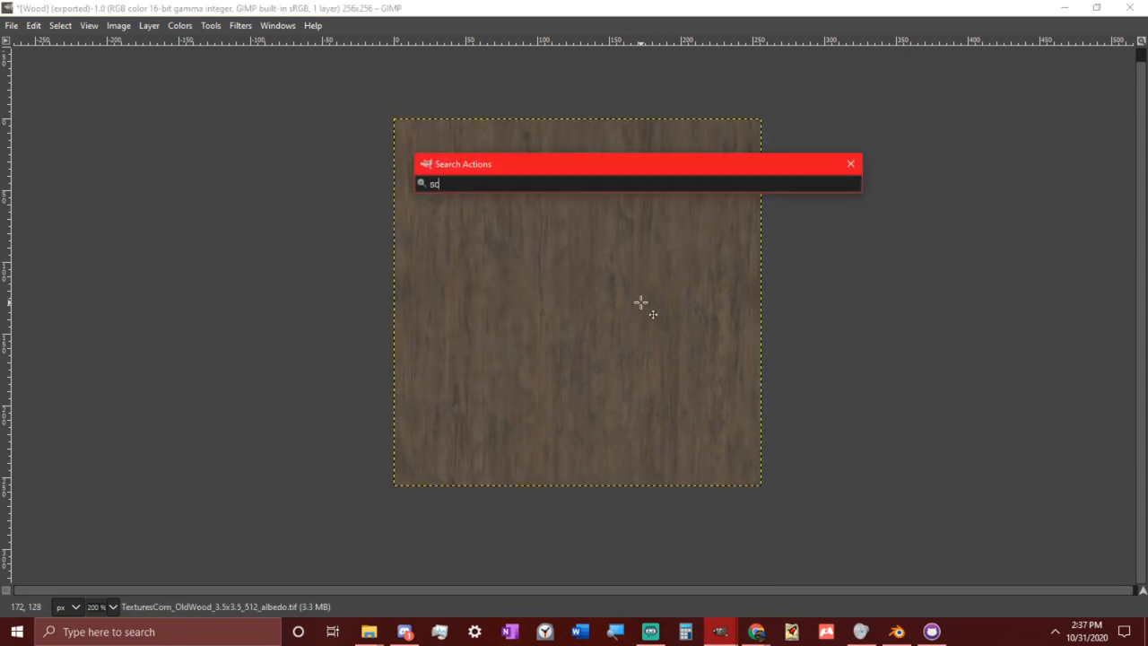
key(BackSpace)
key(BackSpace)
key(BackSpace)
key(BackSpace)
text(ale)
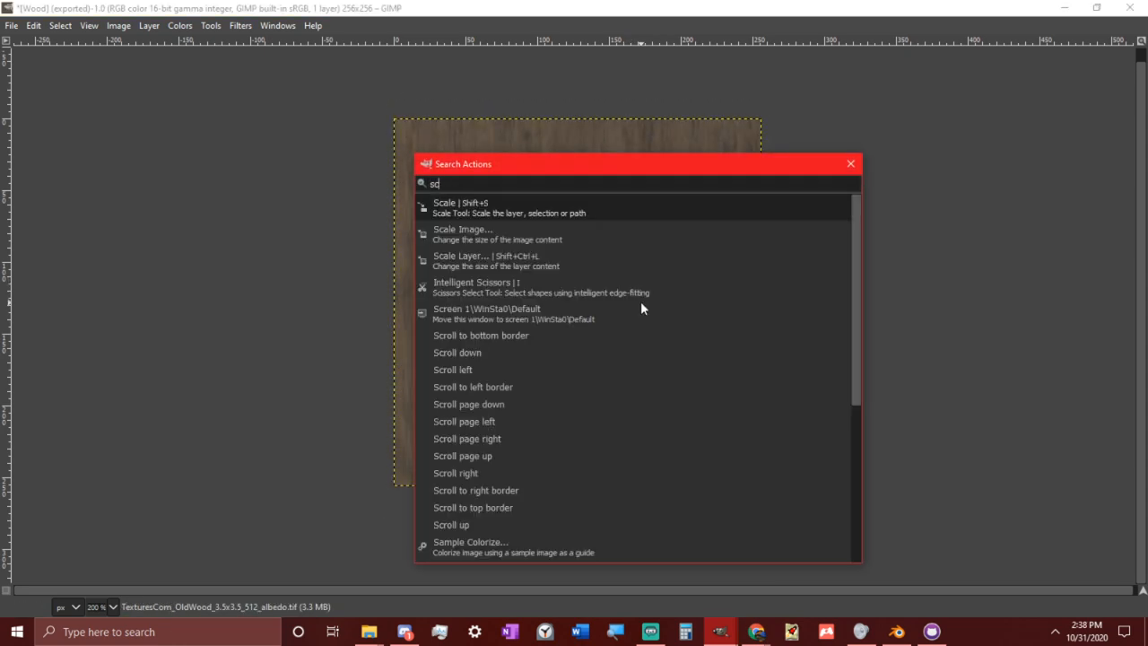
key(Down)
key(Down)
key(Return)
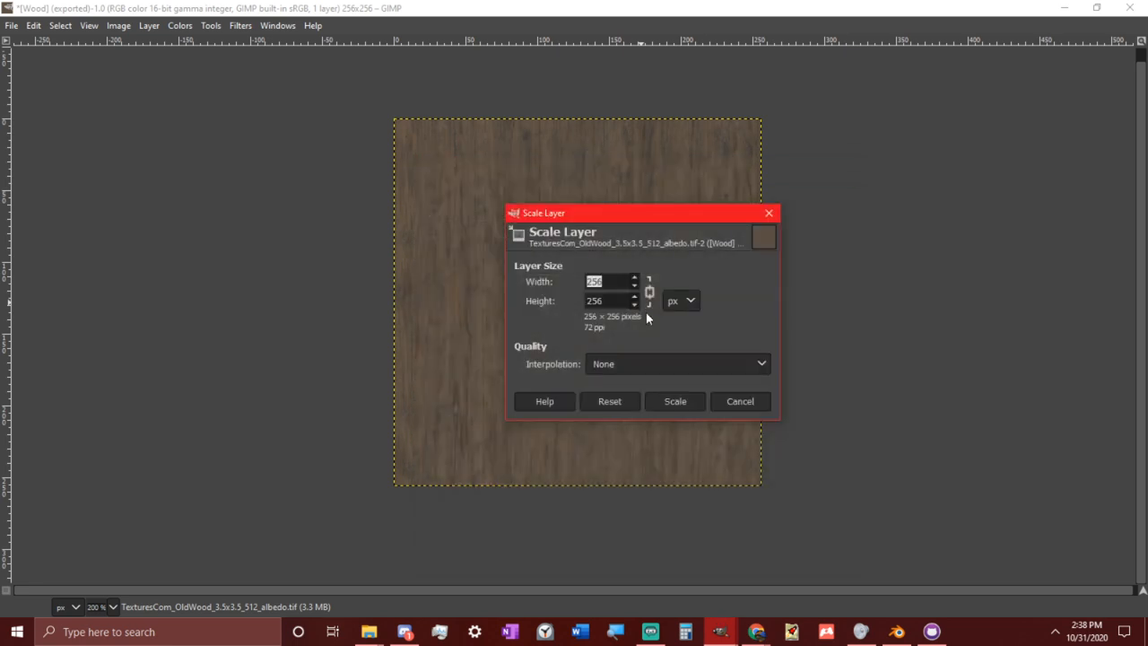
text(128)
click(676, 400)
Move the scaled wood layer flush into the upper-left corner of the canvas
ctrl+scroll(682, 395, up, 3)
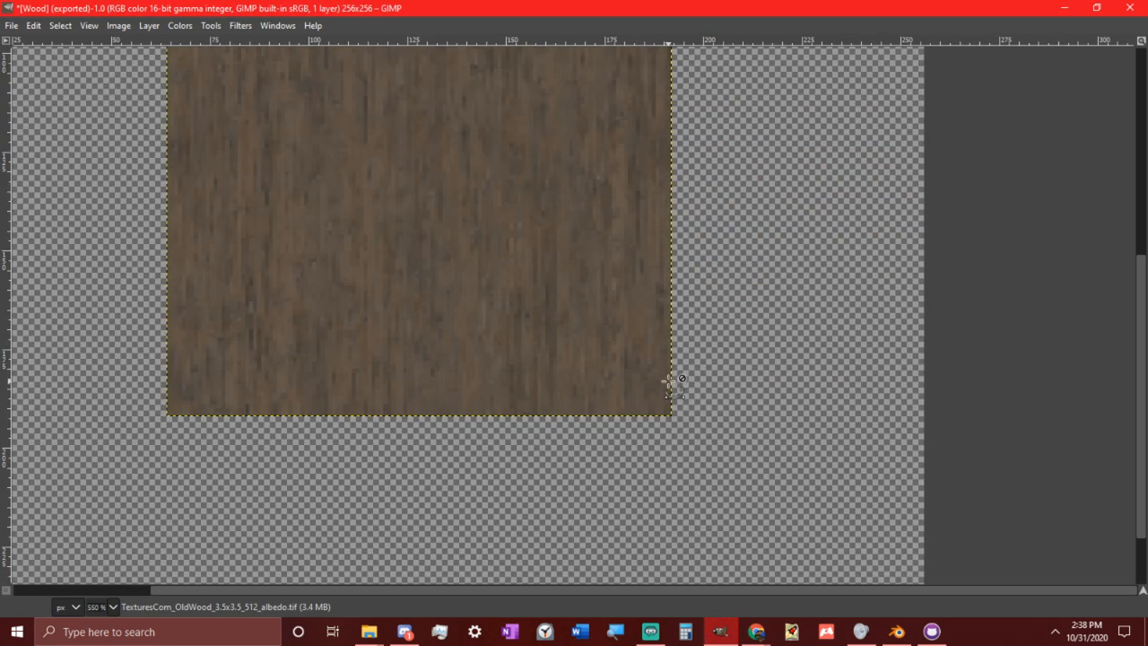
ctrl+scroll(687, 494, down, 2)
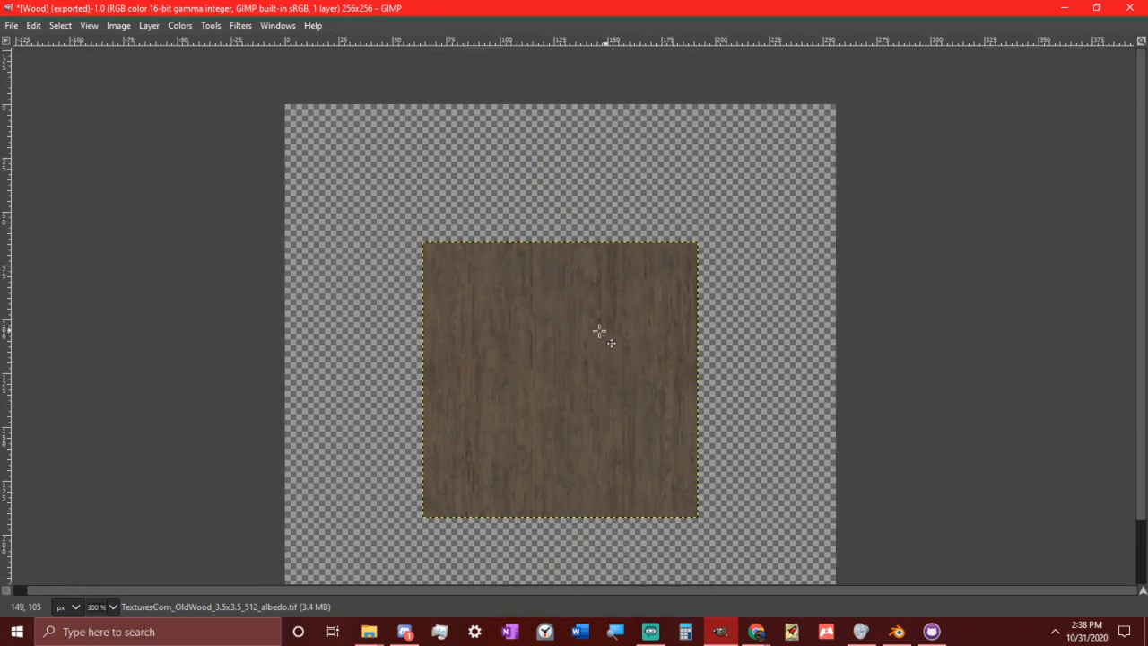
drag(592, 334, 454, 195)
ctrl+scroll(508, 256, up, 3)
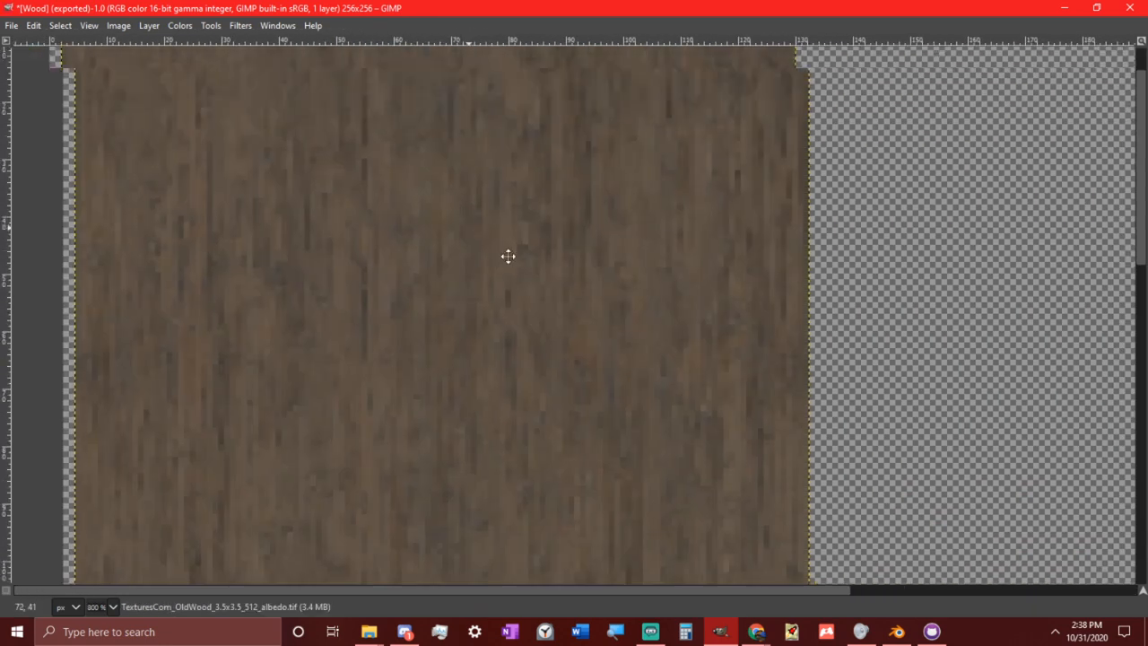
drag(320, 179, 315, 149)
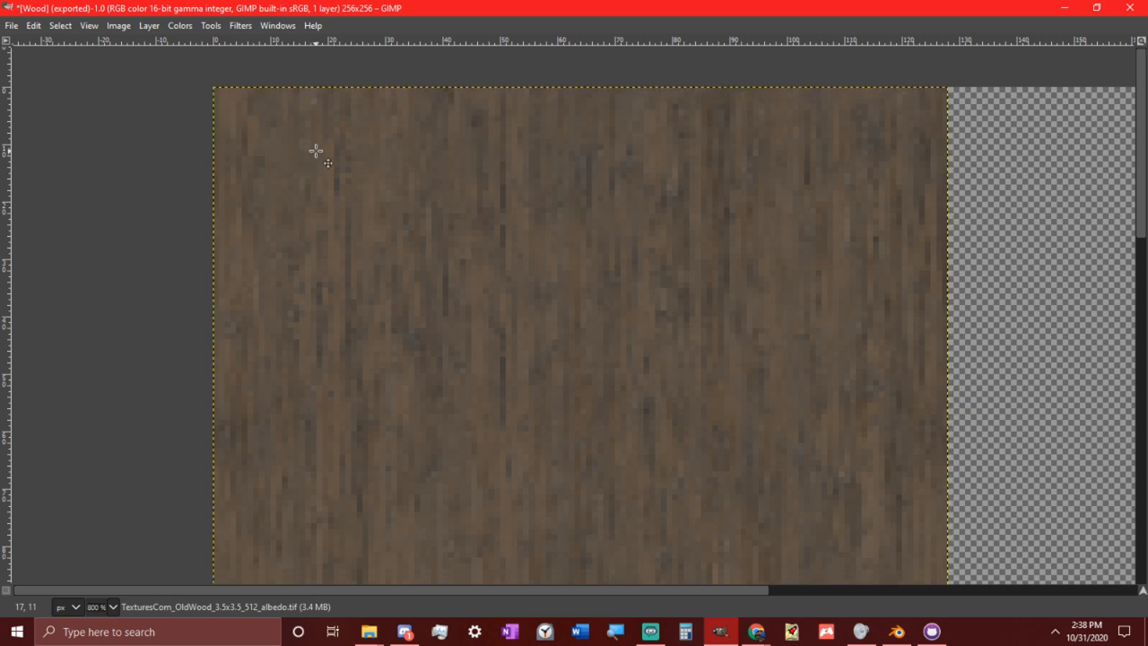
ctrl+scroll(393, 336, down, 2)
middle_drag(515, 341, 563, 170)
ctrl+scroll(570, 224, down, 1)
middle_drag(582, 294, 564, 258)
key(shift+s)
click(549, 240)
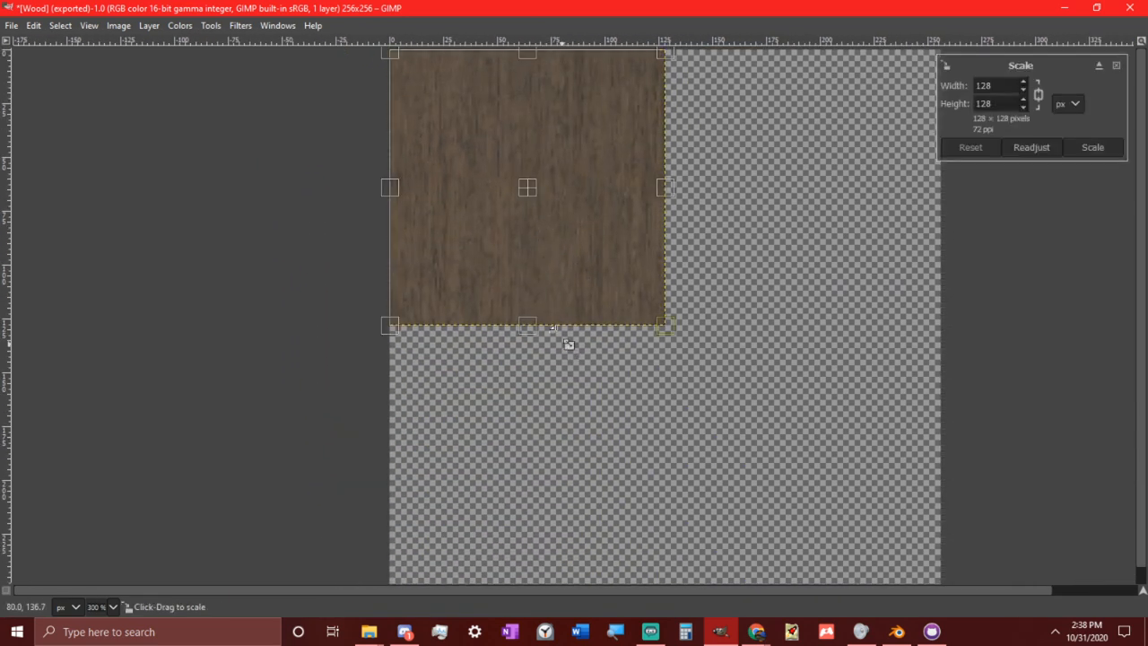
key(Escape)
click(524, 218)
Duplicate the wood layer twice and place the newest copy flush beneath the original tile at the canvas's left edge
key(shift+ctrl+d)
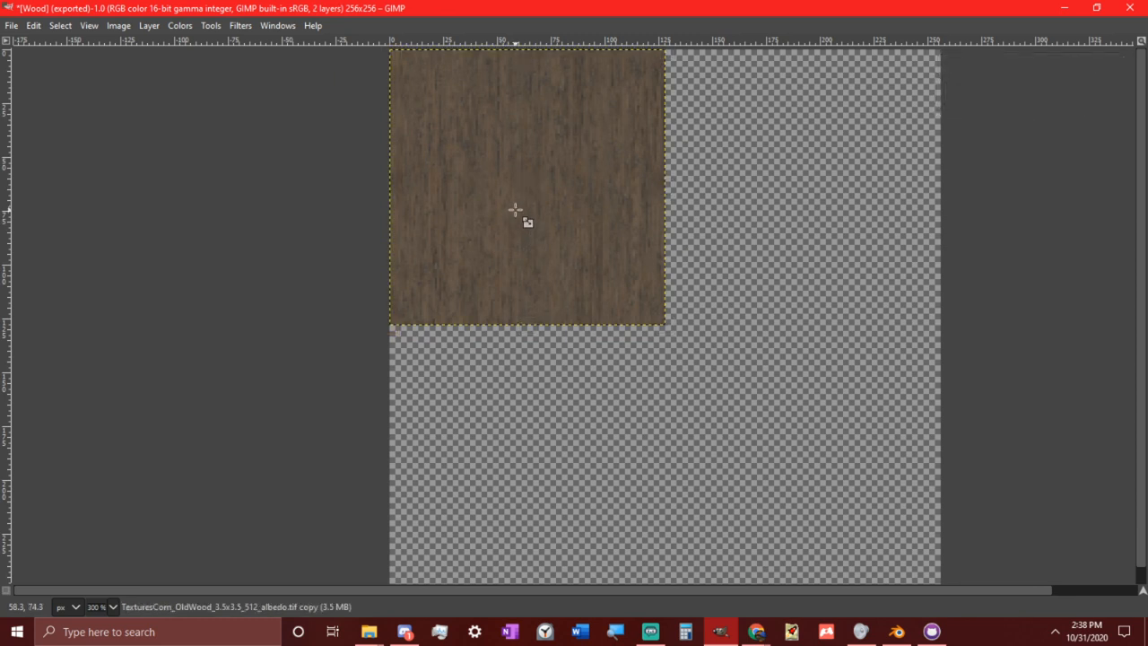
middle_drag(516, 210, 492, 135)
key(shift+ctrl+d)
drag(492, 136, 489, 405)
ctrl+scroll(536, 297, up, 2)
scroll(531, 303, up, 1)
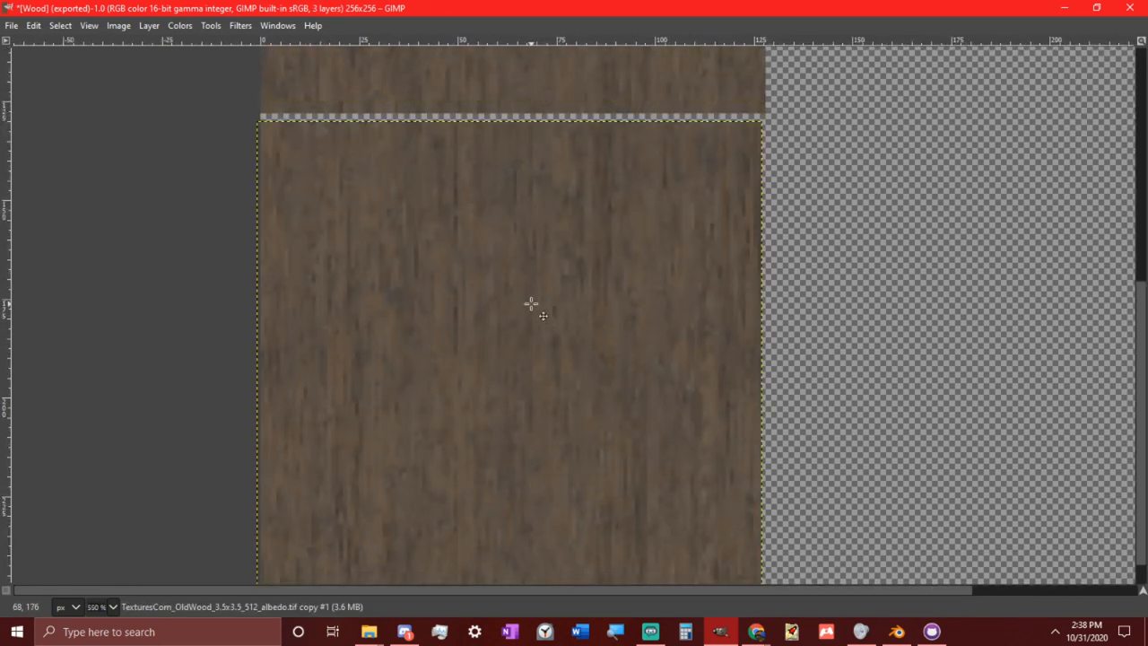
drag(565, 276, 568, 269)
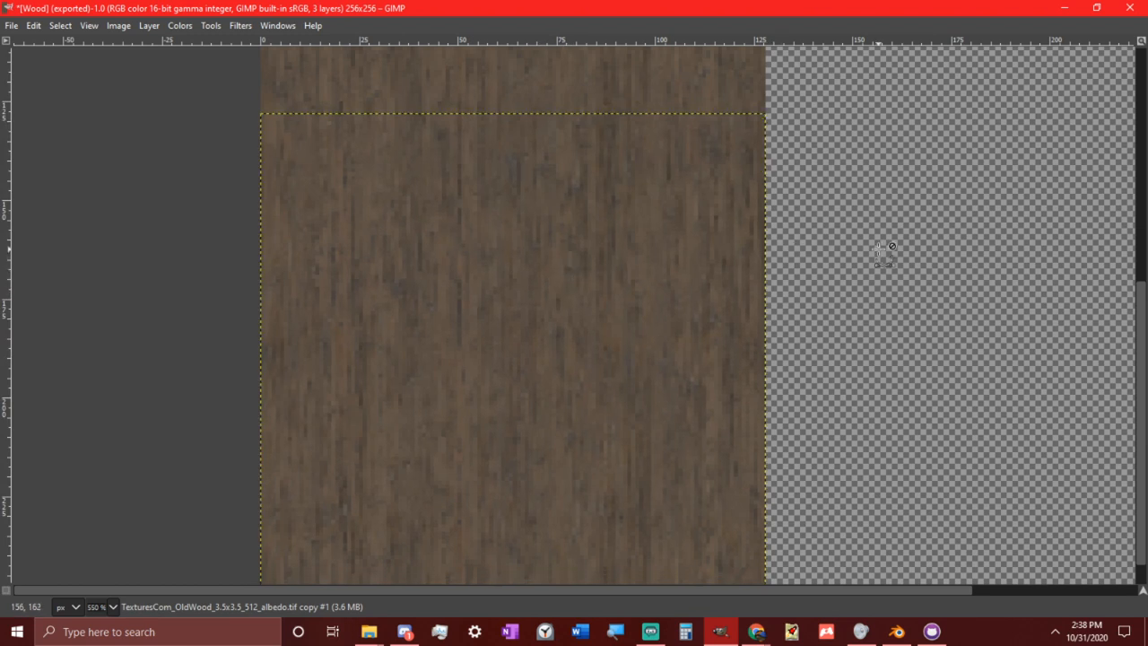
Delete the surplus middle wood layer and merge the lower tile down into the remaining wood layer
ctrl+scroll(884, 253, down, 3)
key(ctrl+l)
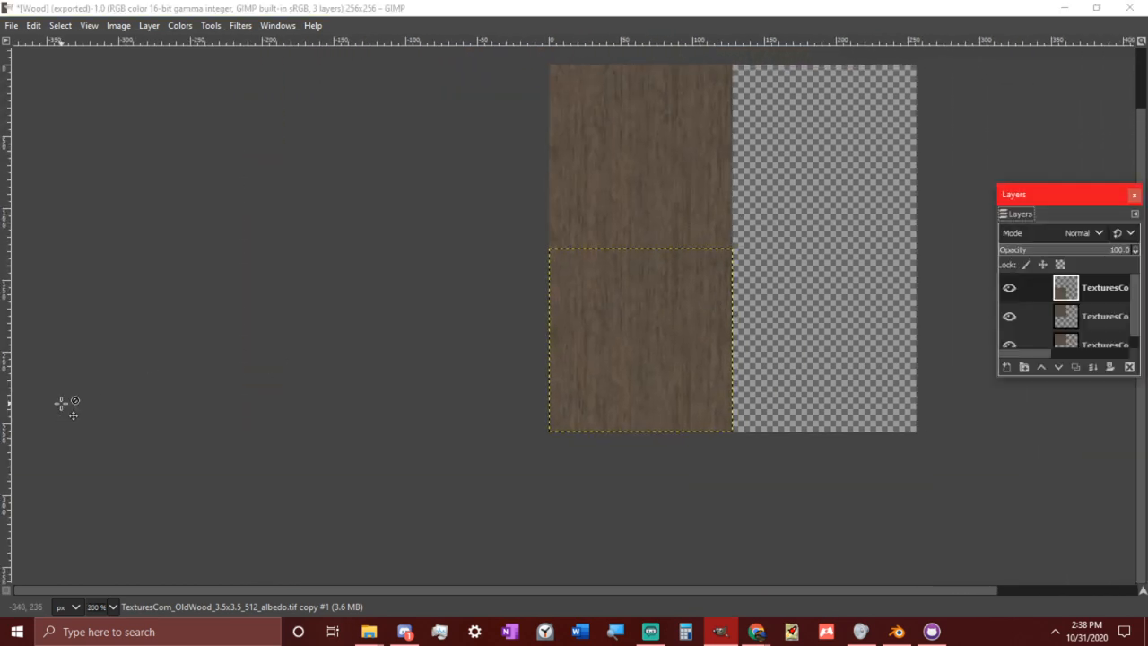
scroll(1101, 316, down, 1)
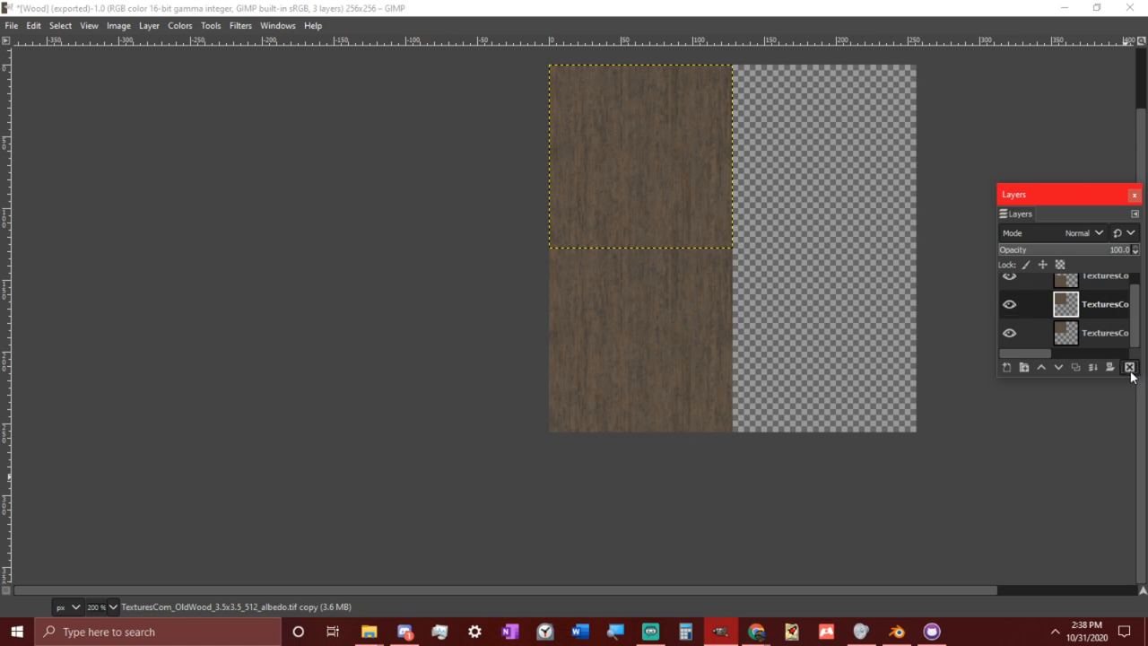
click(1130, 369)
right_click(1090, 321)
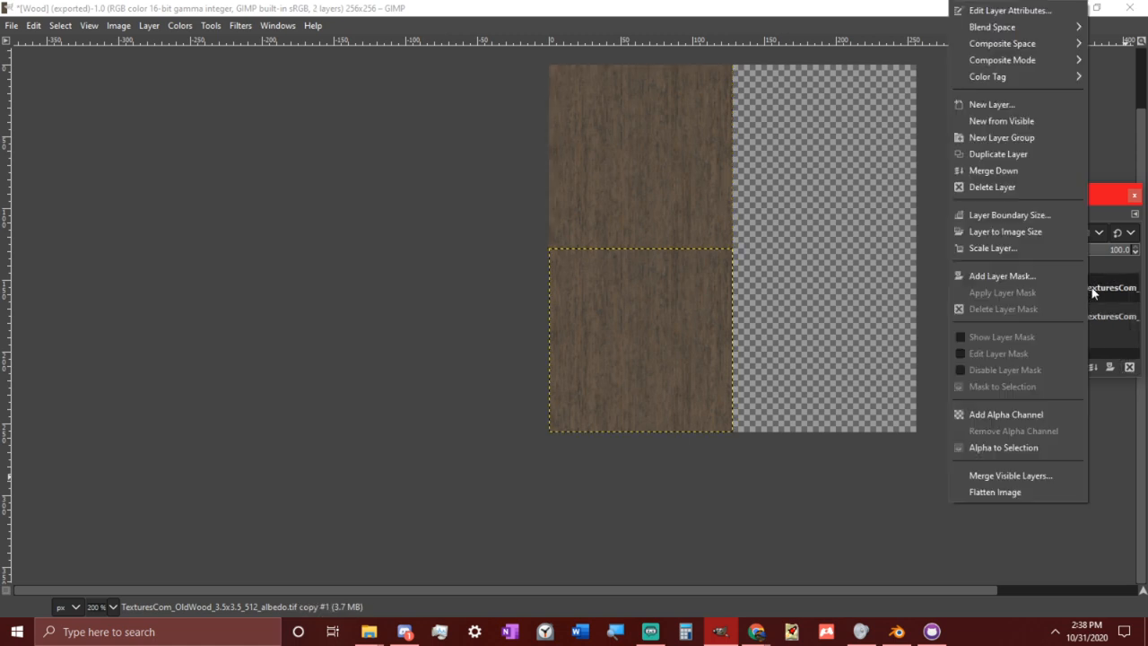
click(1014, 170)
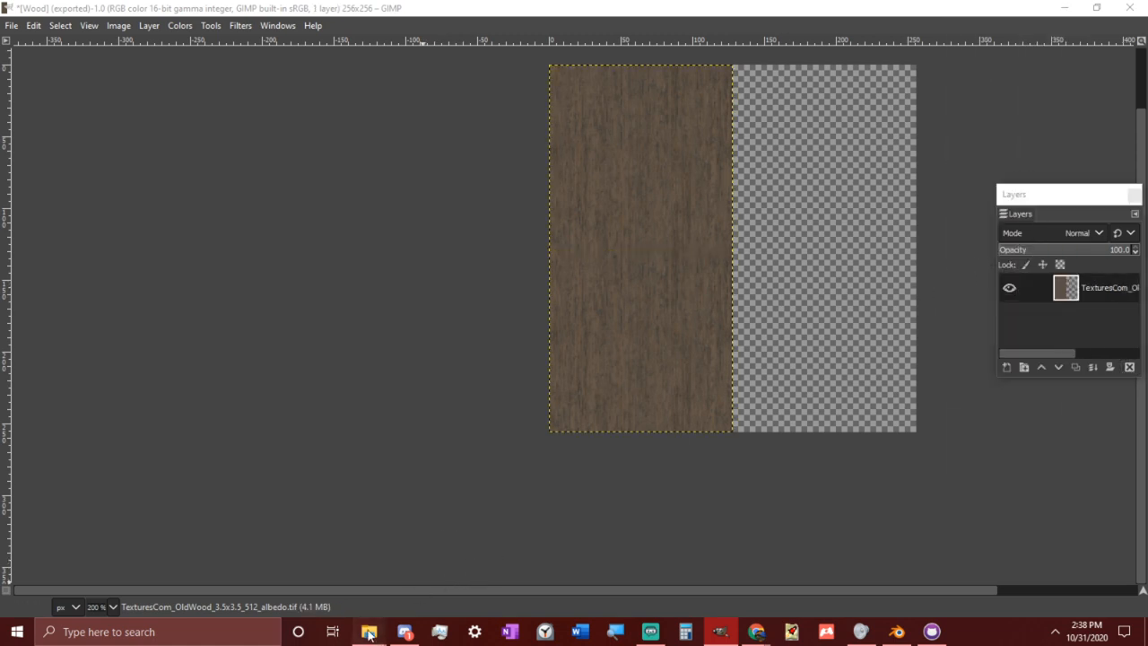
Bring the Log End image from the Texture Maskes folder into the Wood image as a new layer
mouse_move(368, 632)
click(323, 561)
scroll(340, 457, down, 2)
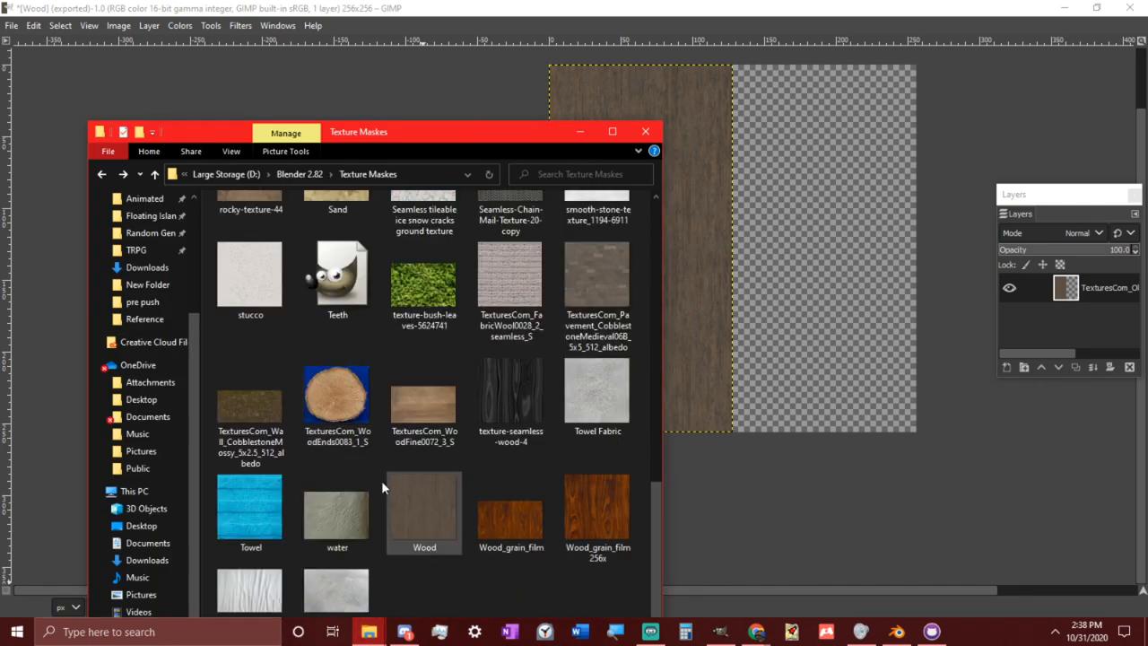
scroll(396, 388, up, 10)
scroll(509, 409, down, 4)
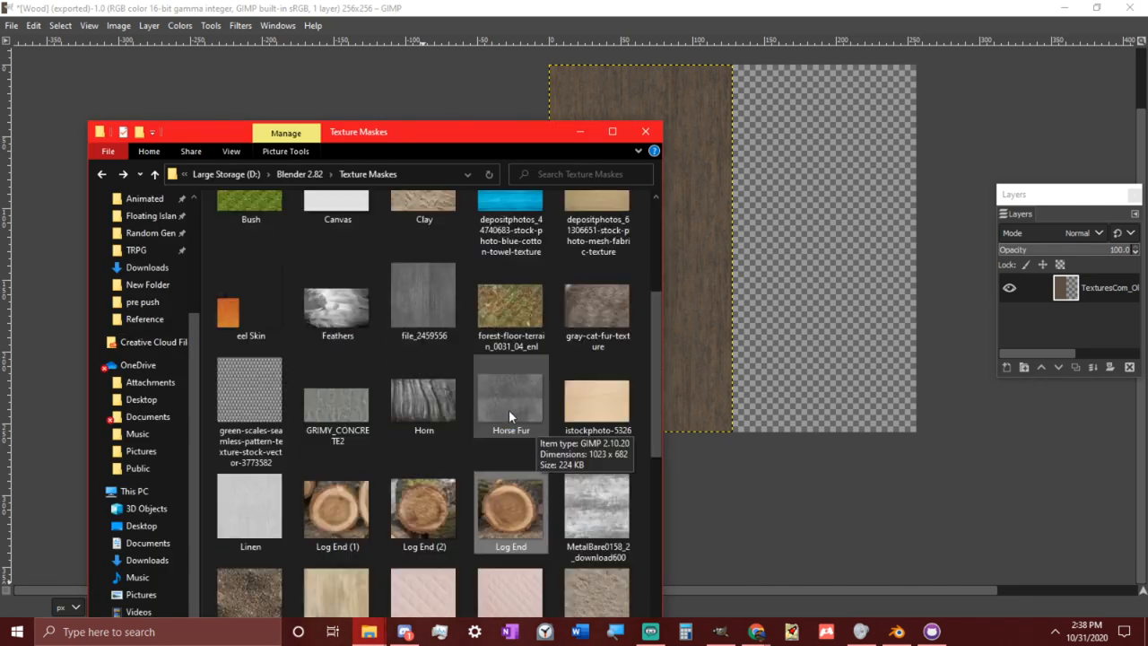
scroll(512, 396, up, 4)
scroll(510, 404, down, 12)
scroll(486, 404, up, 5)
scroll(486, 404, up, 5)
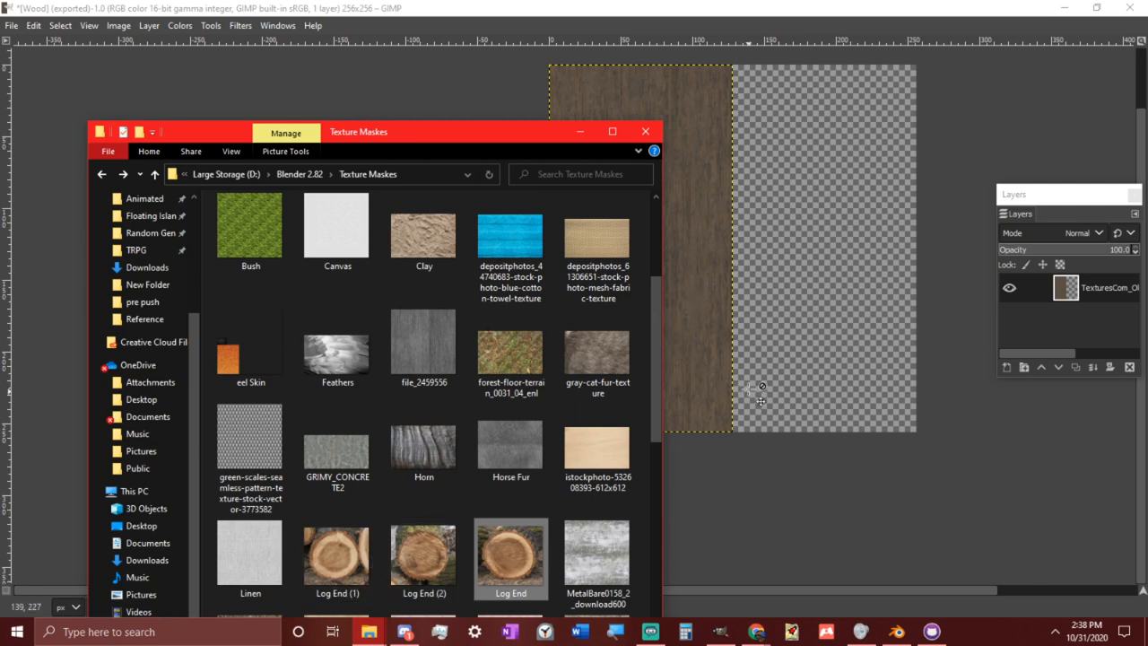
Scale the Log End layer down to about 136 x 123 px with the Scale tool
ctrl+scroll(665, 300, down, 2)
key(shift+s)
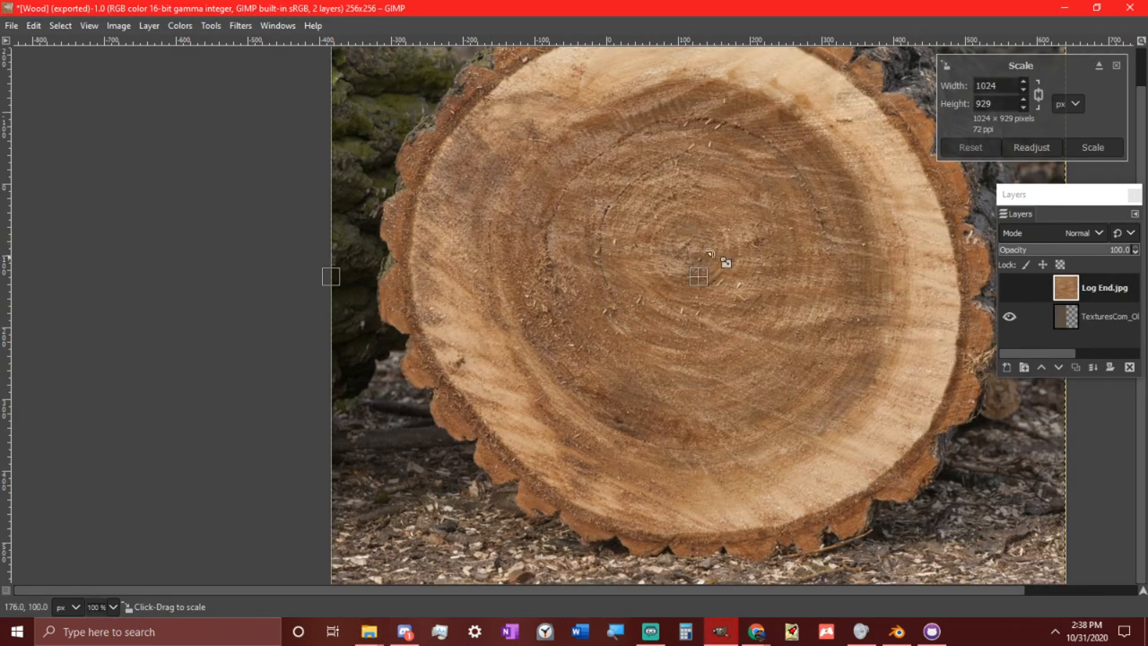
ctrl+scroll(515, 205, down, 2)
drag(422, 82, 713, 342)
drag(759, 382, 640, 220)
ctrl+scroll(632, 213, up, 3)
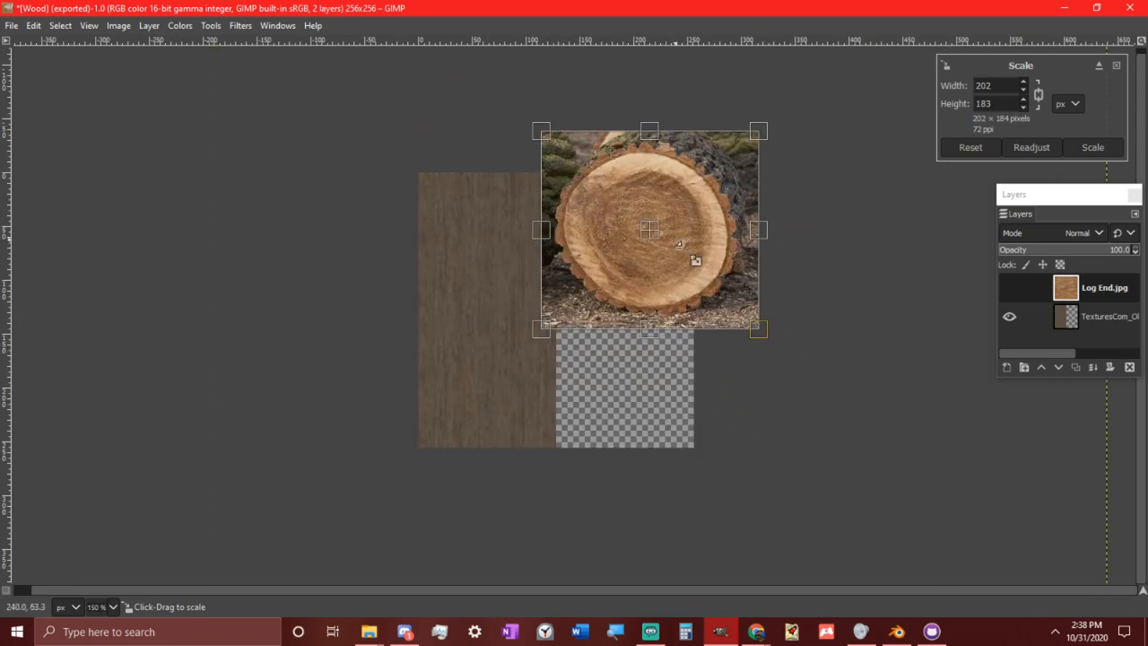
ctrl+scroll(743, 312, up, 3)
drag(796, 346, 583, 192)
Position the Log End image over the canvas's empty upper-right quarter and apply the scaling
ctrl+middle_drag(583, 194, 547, 194)
mouse_move(547, 194)
middle_down()
mouse_move(631, 306)
mouse_move(681, 347)
middle_up()
mouse_move(502, 152)
middle_down()
mouse_move(512, 215)
mouse_move(534, 248)
middle_up()
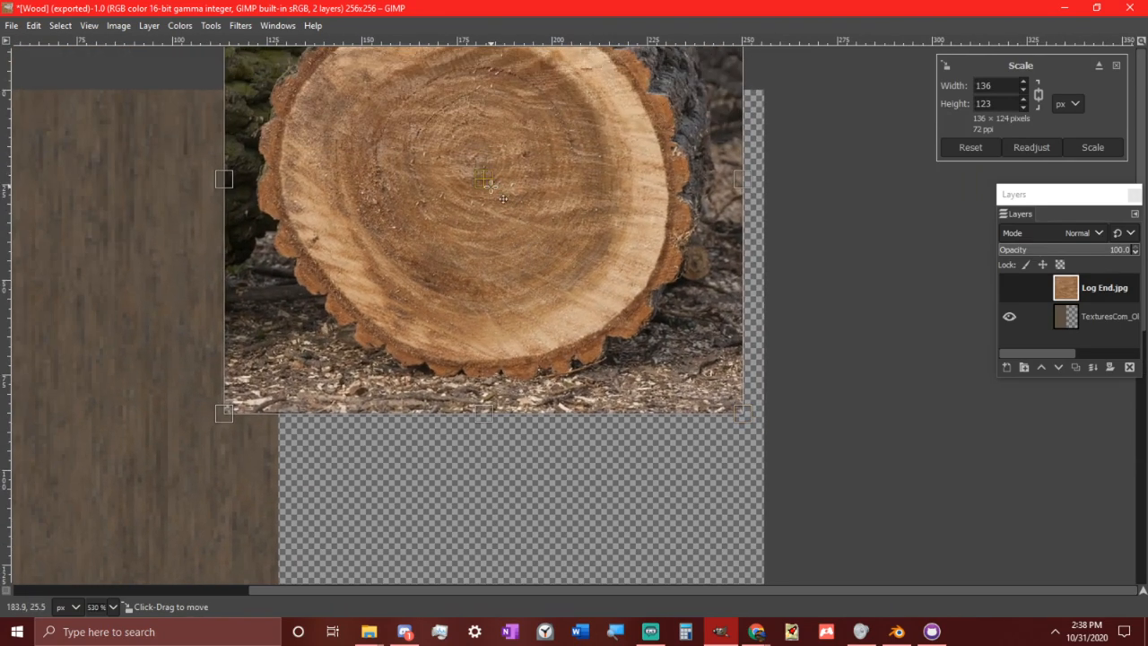
mouse_move(490, 182)
mouse_down()
mouse_move(551, 289)
mouse_move(529, 348)
mouse_move(535, 328)
mouse_up()
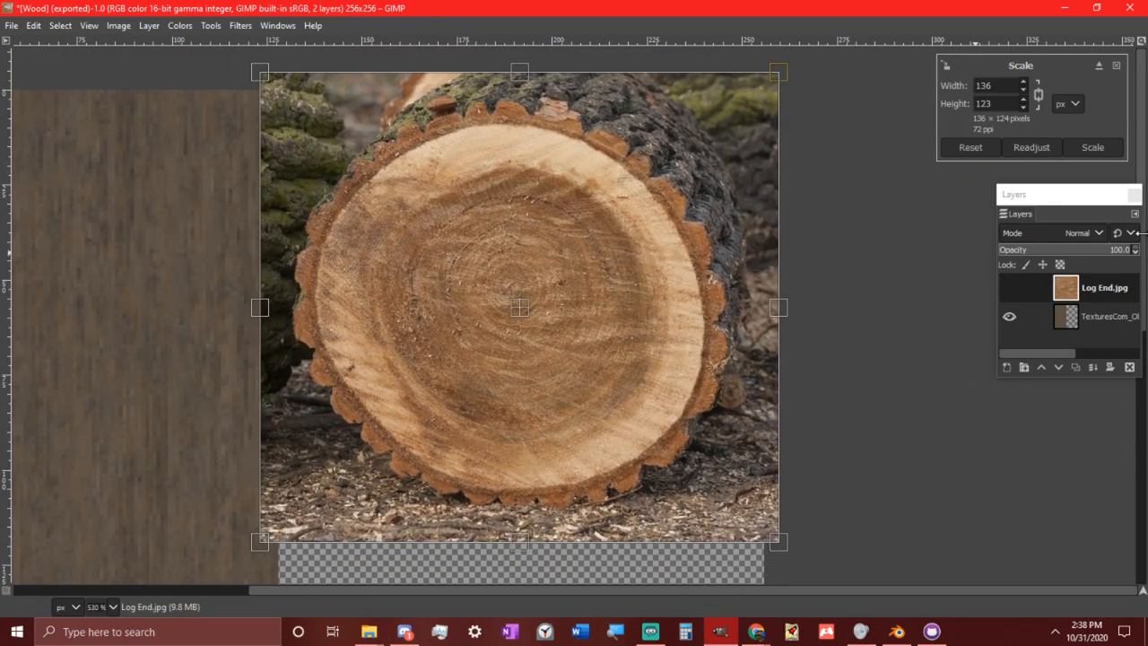
click(1092, 148)
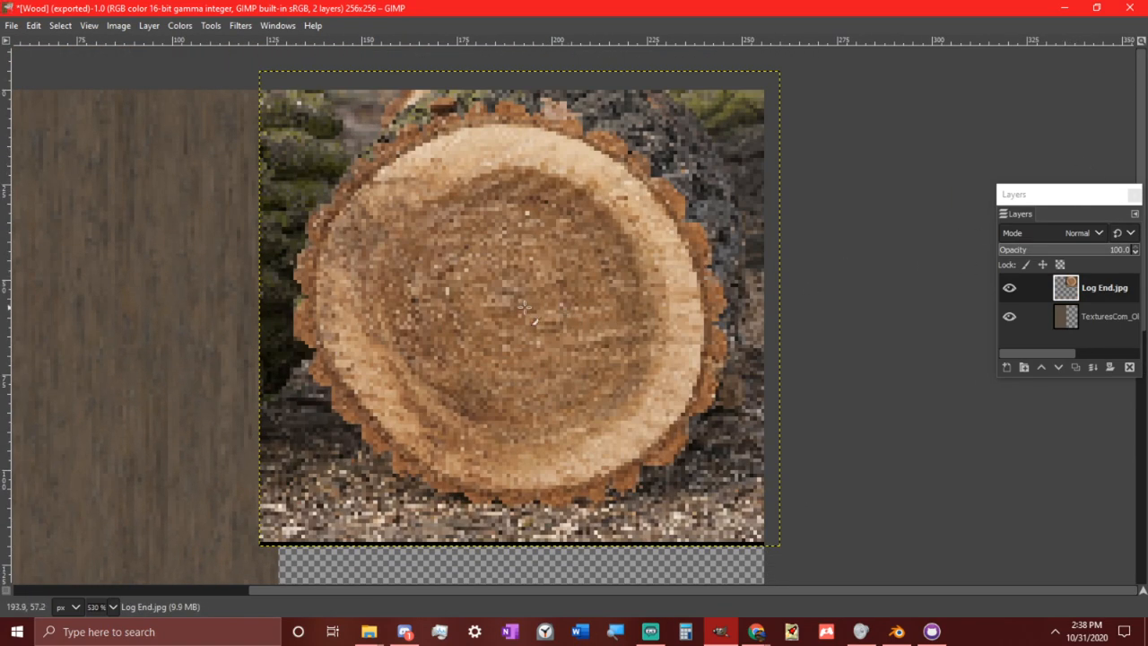
Crop the Log End layer closely around the log's round end, to about 112 x 107 px
key(shift+c)
drag(298, 105, 722, 522)
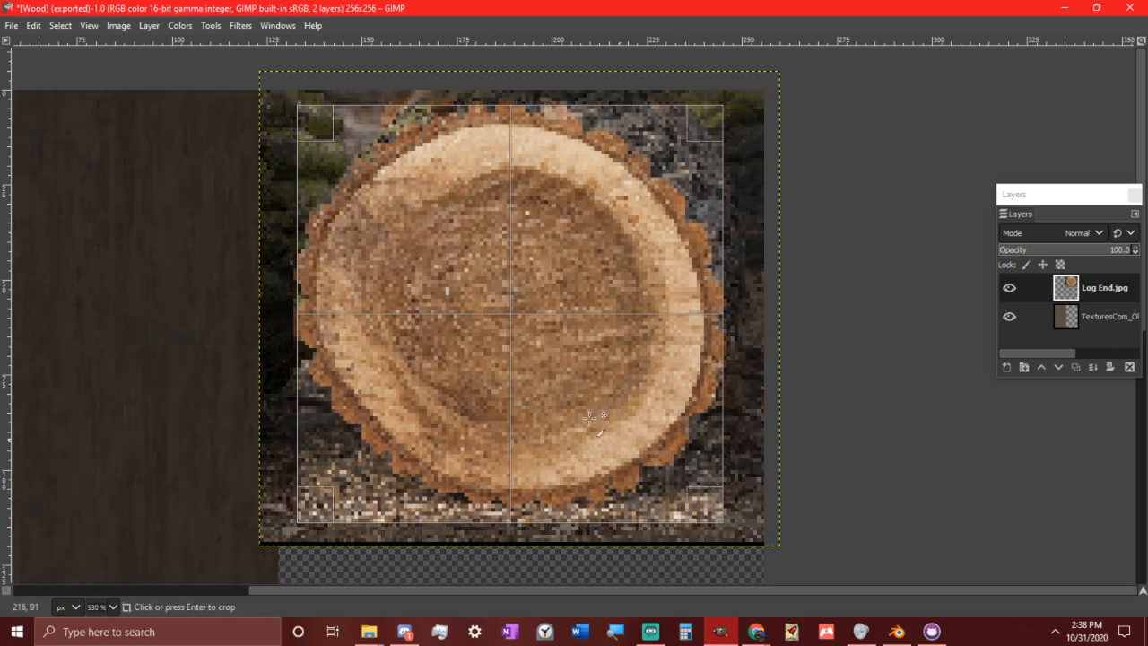
drag(502, 122, 502, 134)
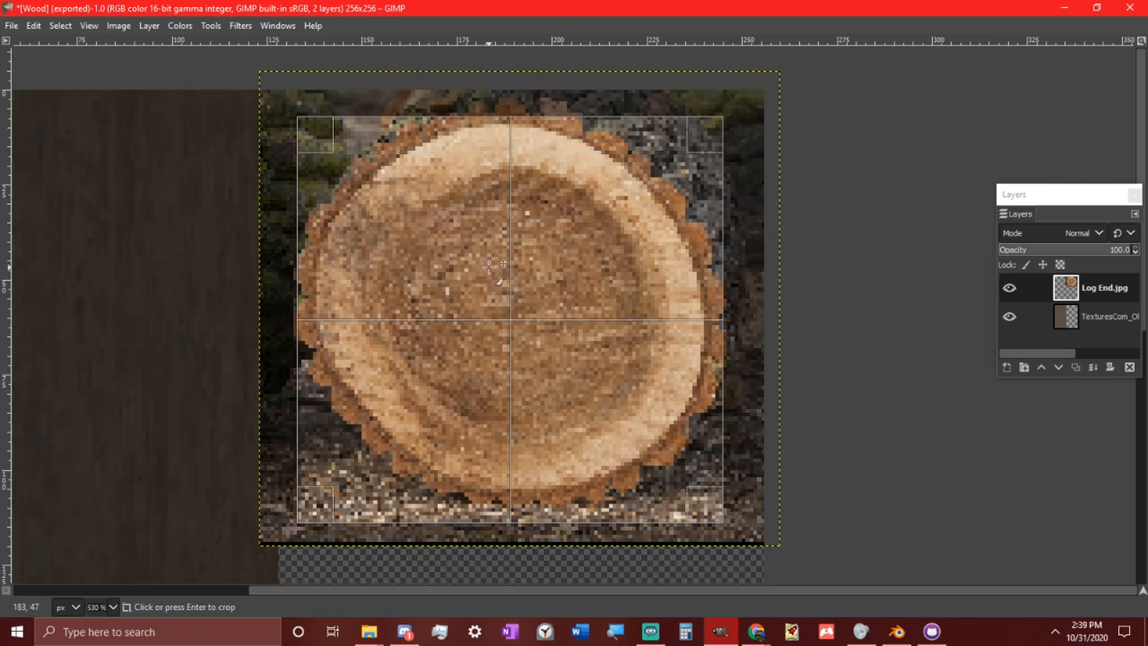
key(ctrl+b)
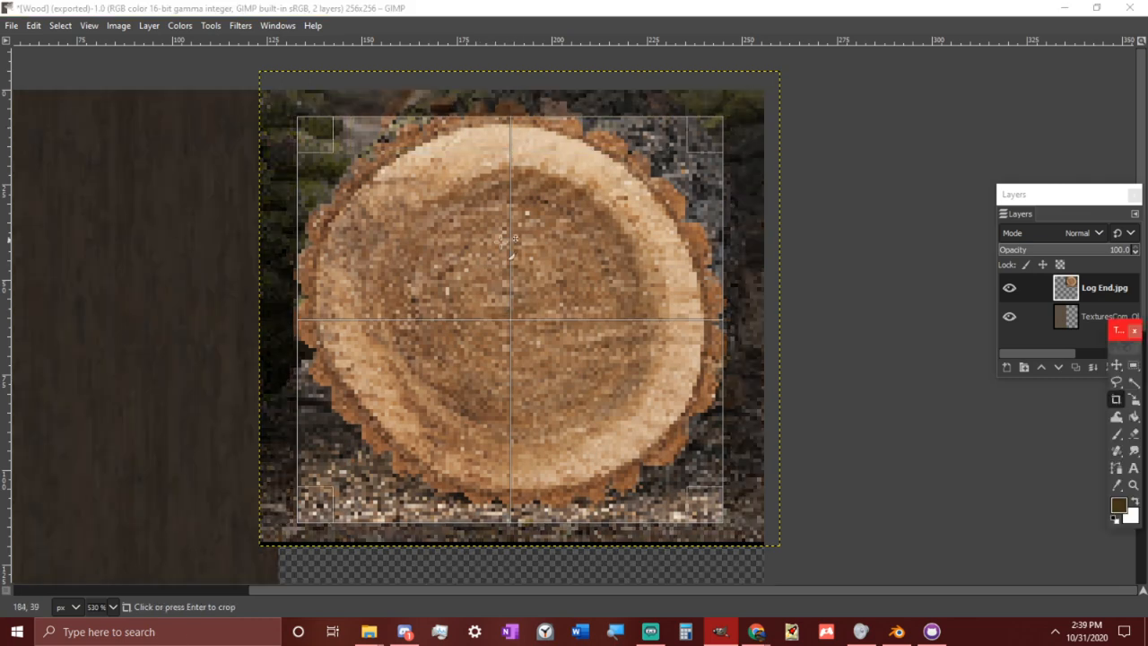
double_click(1120, 406)
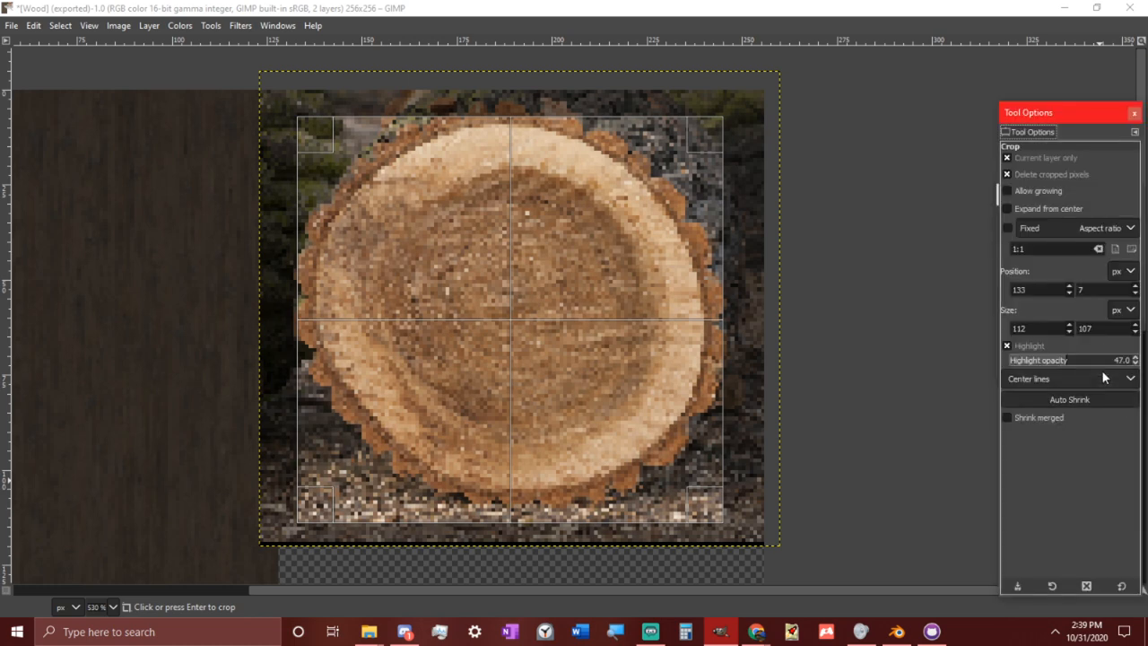
click(592, 246)
click(1134, 112)
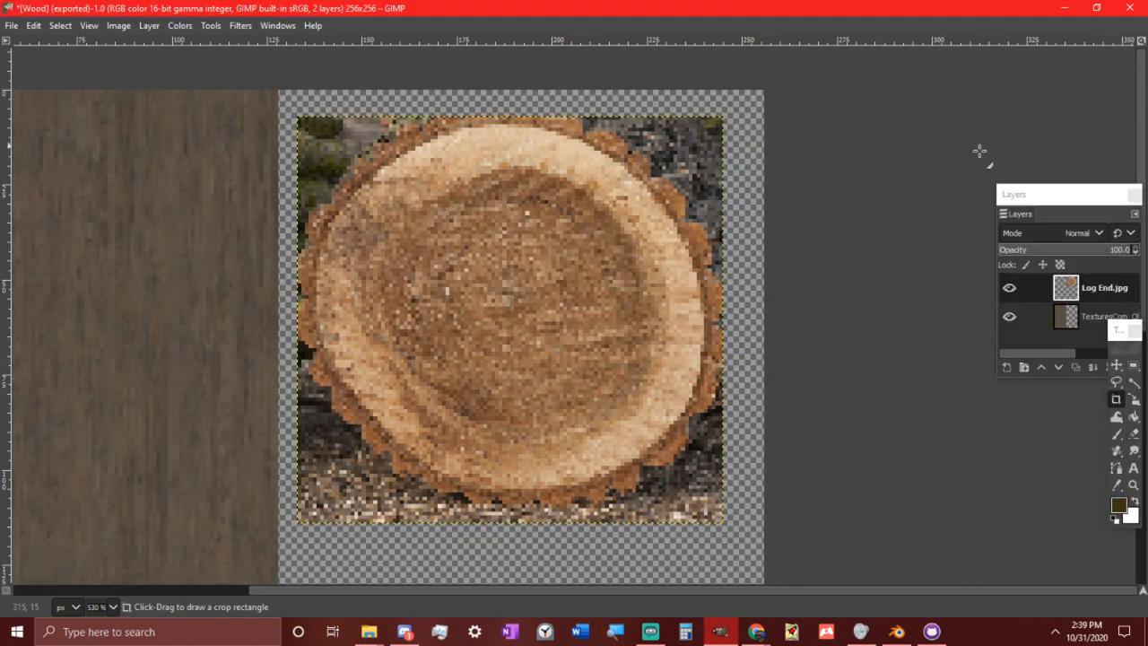
Move the cropped Log End layer up to the canvas's upper edge
ctrl+scroll(763, 260, down, 2)
middle_drag(673, 423, 659, 312)
middle_drag(503, 331, 519, 472)
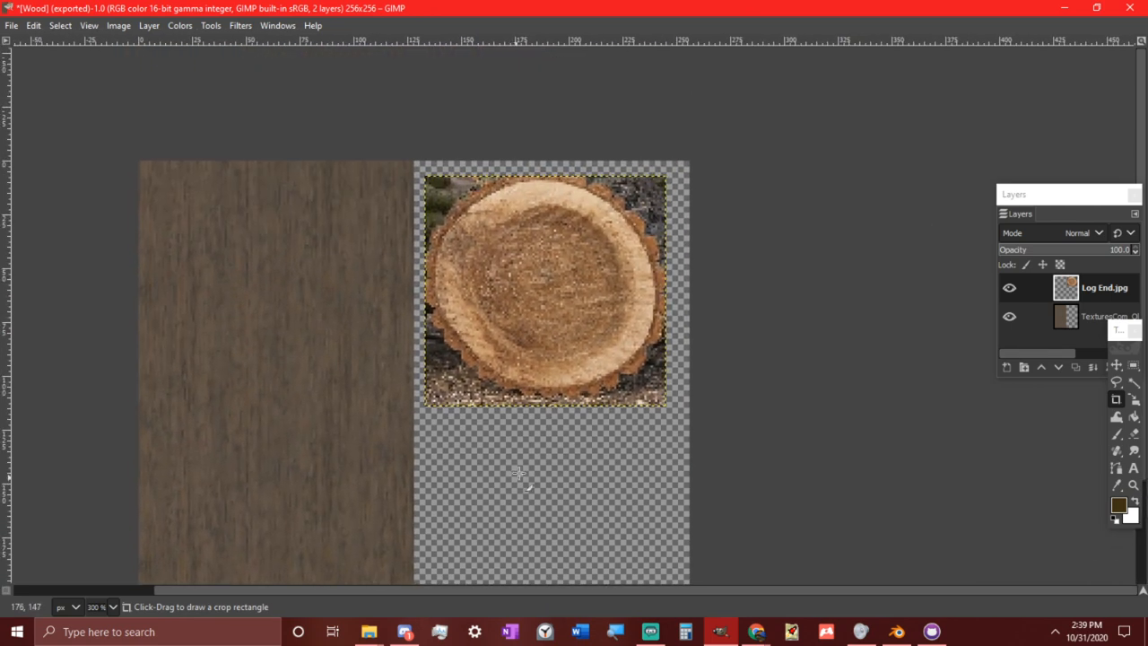
key(m)
drag(521, 302, 520, 284)
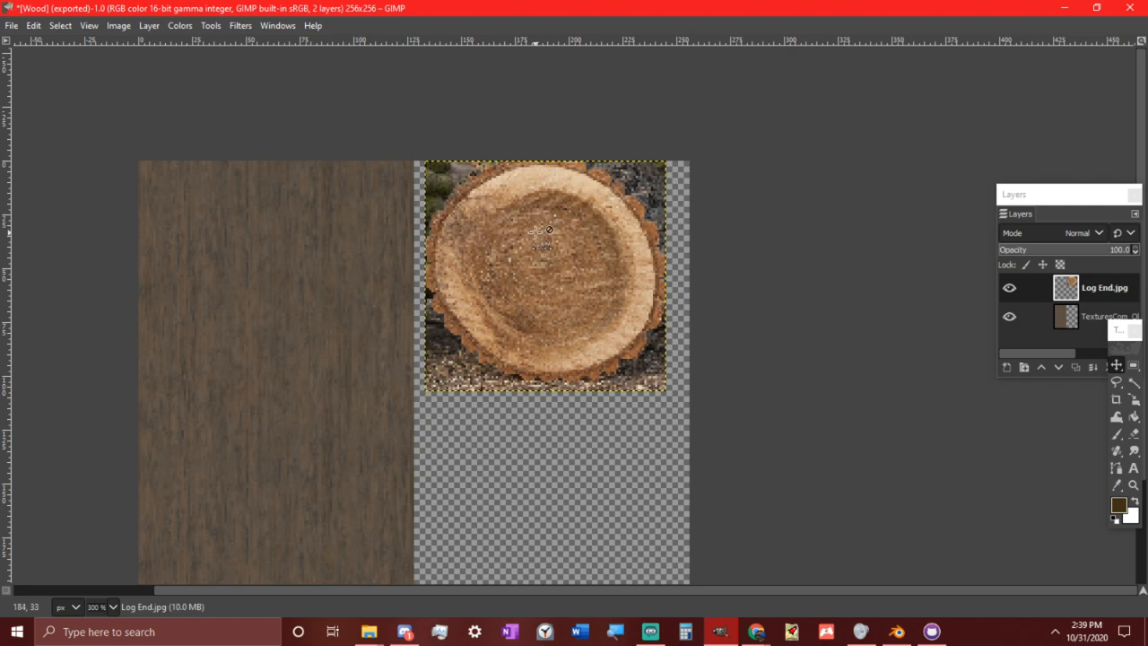
Crop the Log End layer further to about 102 x 98 px, trimming off more of the bark and background
ctrl+scroll(535, 232, up, 2)
key(shift+c)
drag(358, 123, 756, 496)
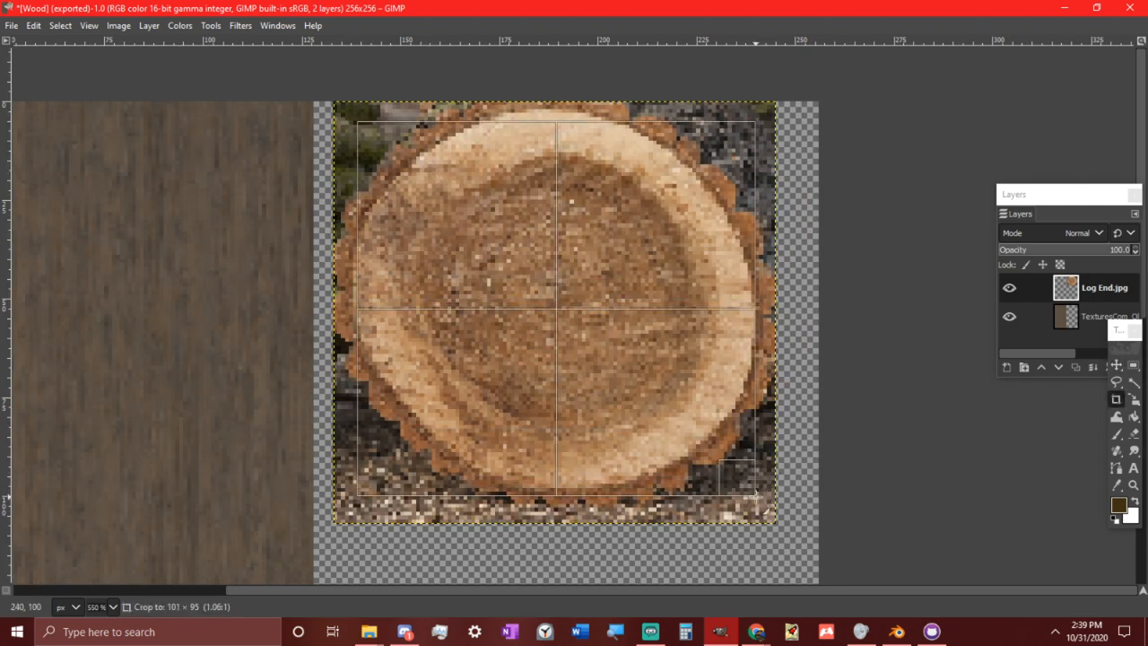
drag(550, 145, 550, 133)
click(377, 277)
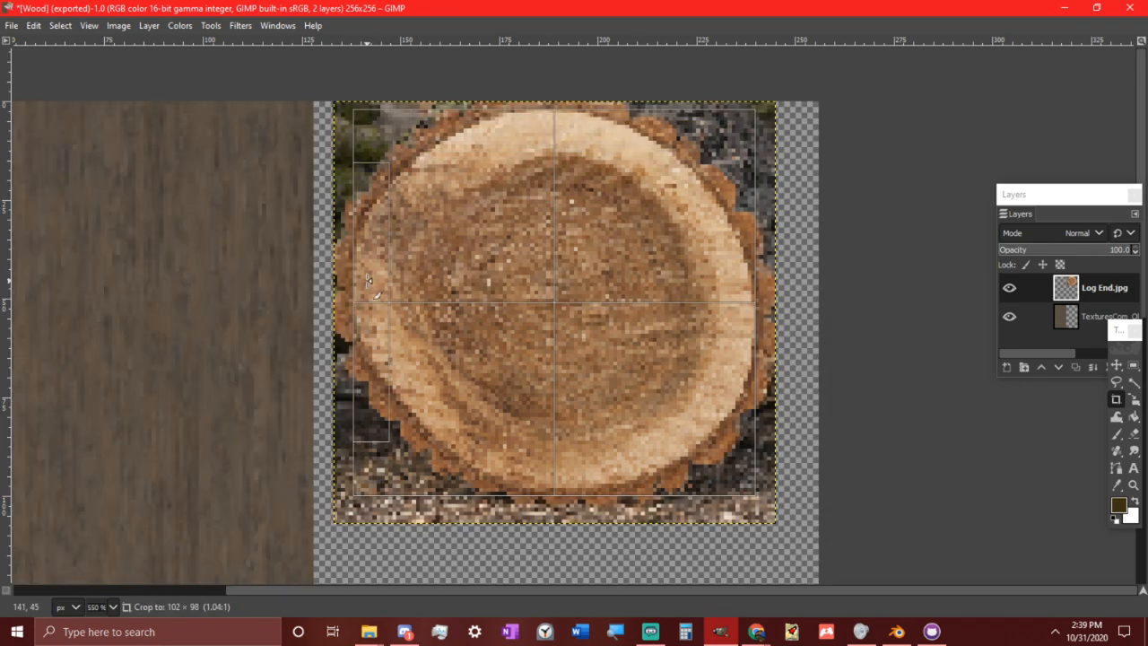
key(2)
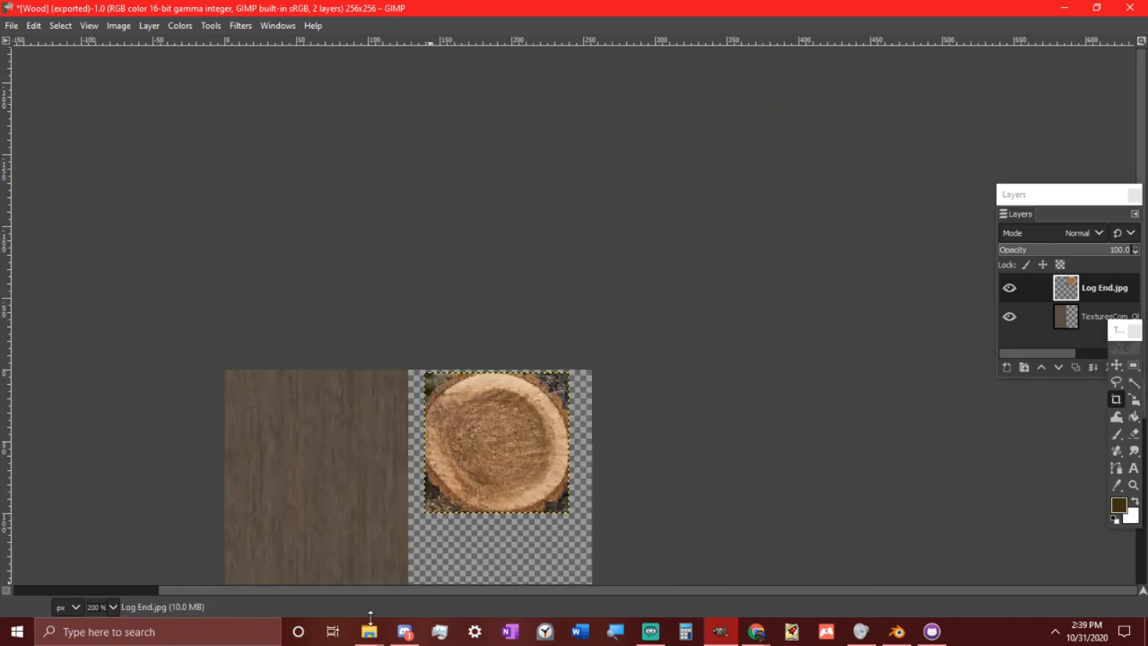
Bring the Log End (1) and Log End (2) images from the Texture Maskes folder into the Wood image as new layers
mouse_move(369, 632)
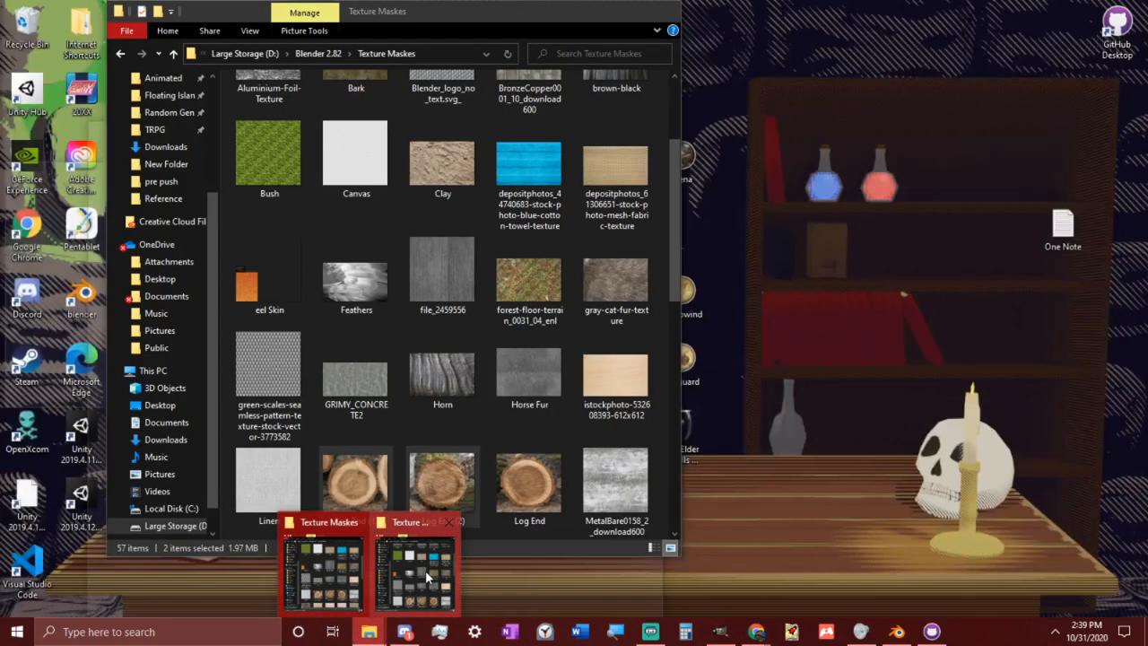
click(413, 572)
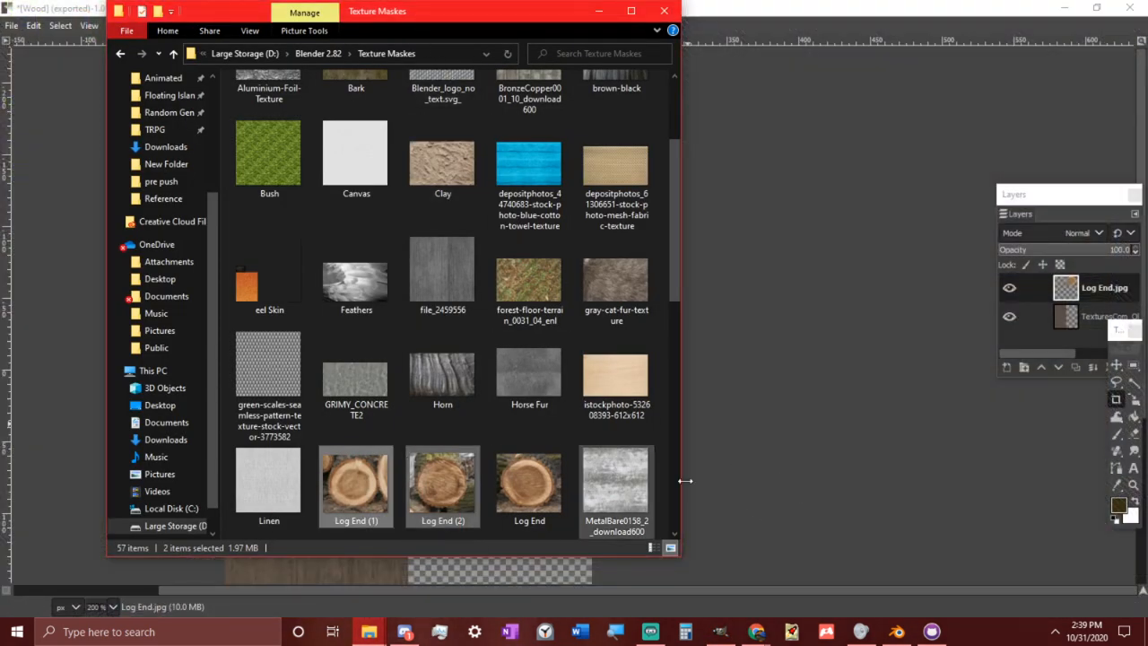
drag(443, 25, 268, 52)
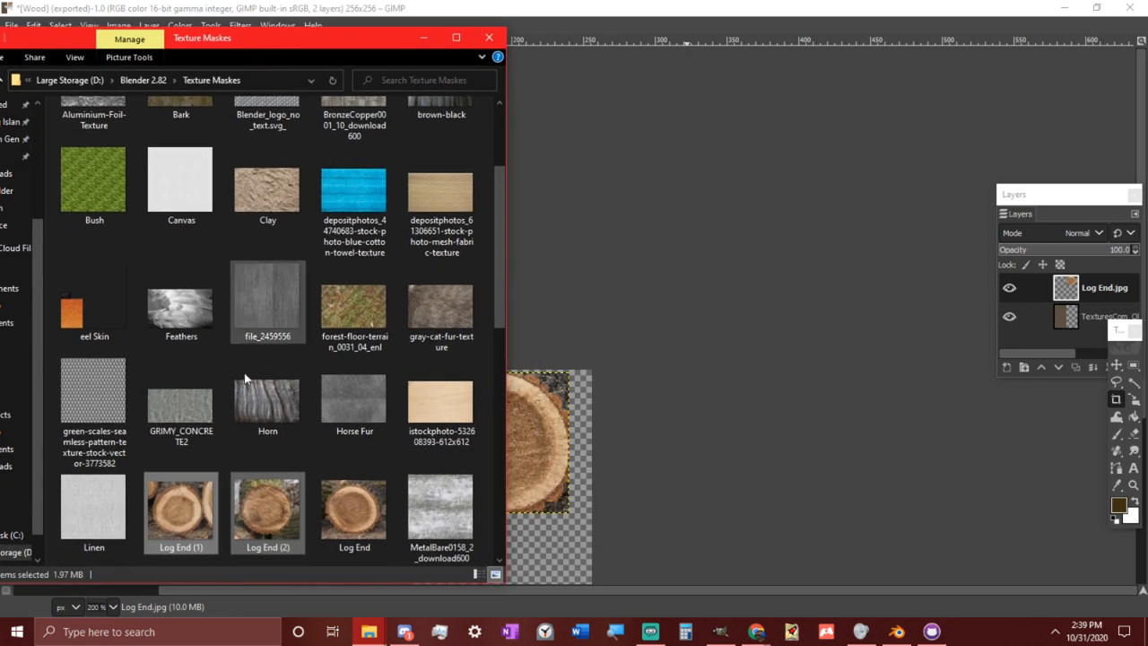
click(425, 38)
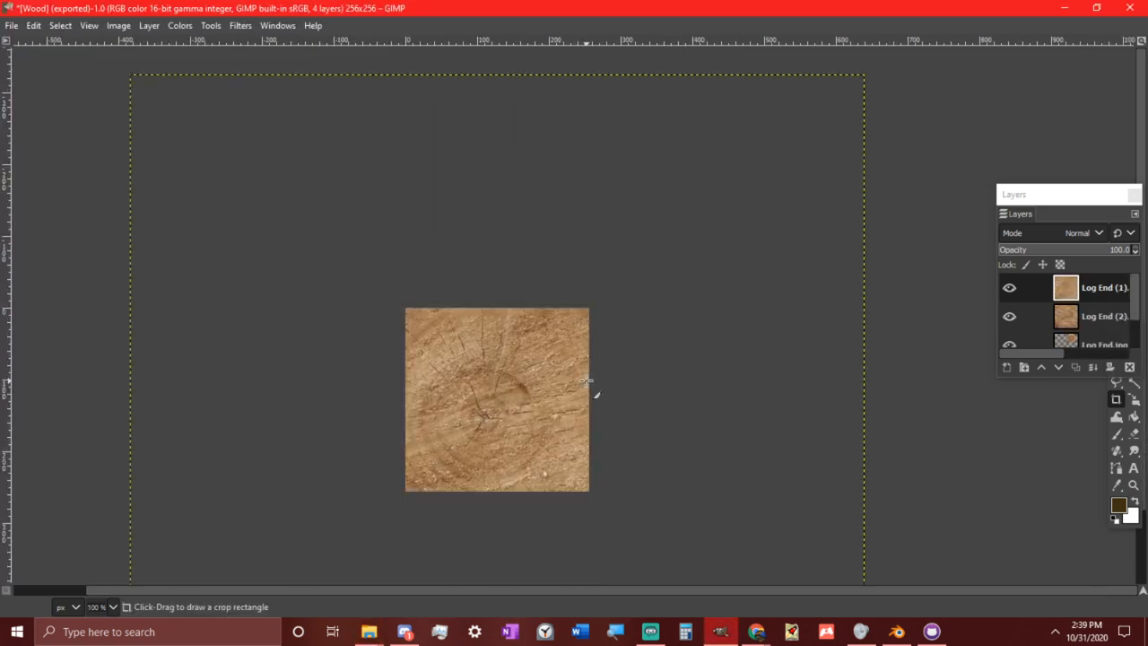
Scale the Log End (1) layer down proportionally to 128 px wide, place it over the canvas and apply the scaling
key(shift+s)
click(776, 159)
drag(149, 90, 509, 237)
drag(647, 365, 524, 259)
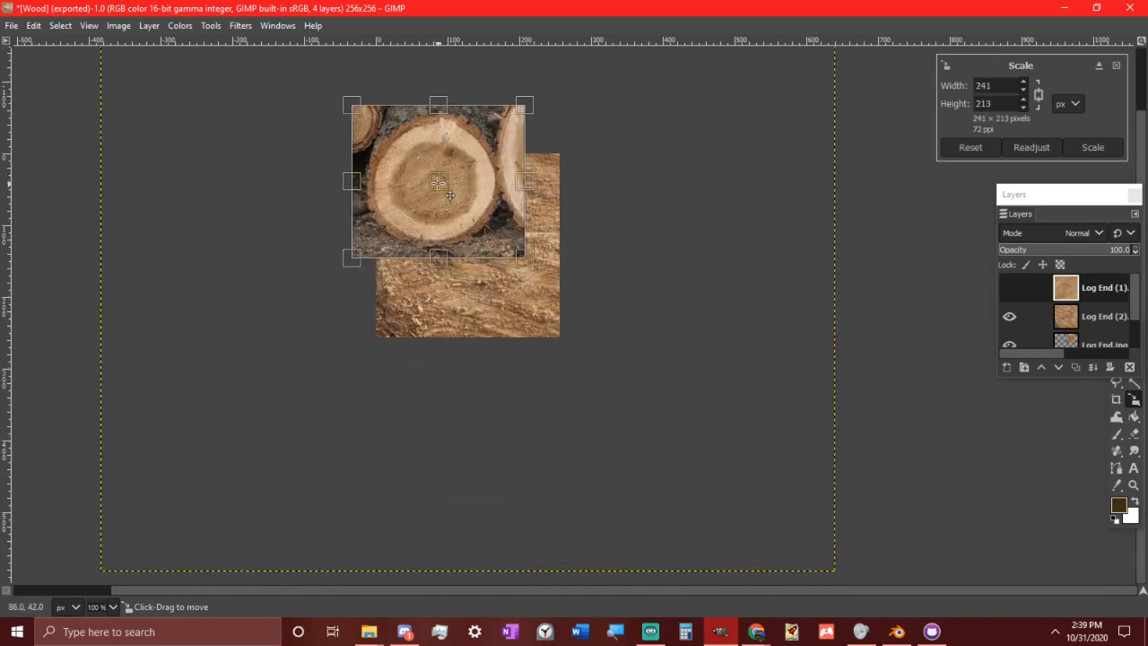
drag(440, 184, 536, 265)
double_click(992, 85)
text(128)
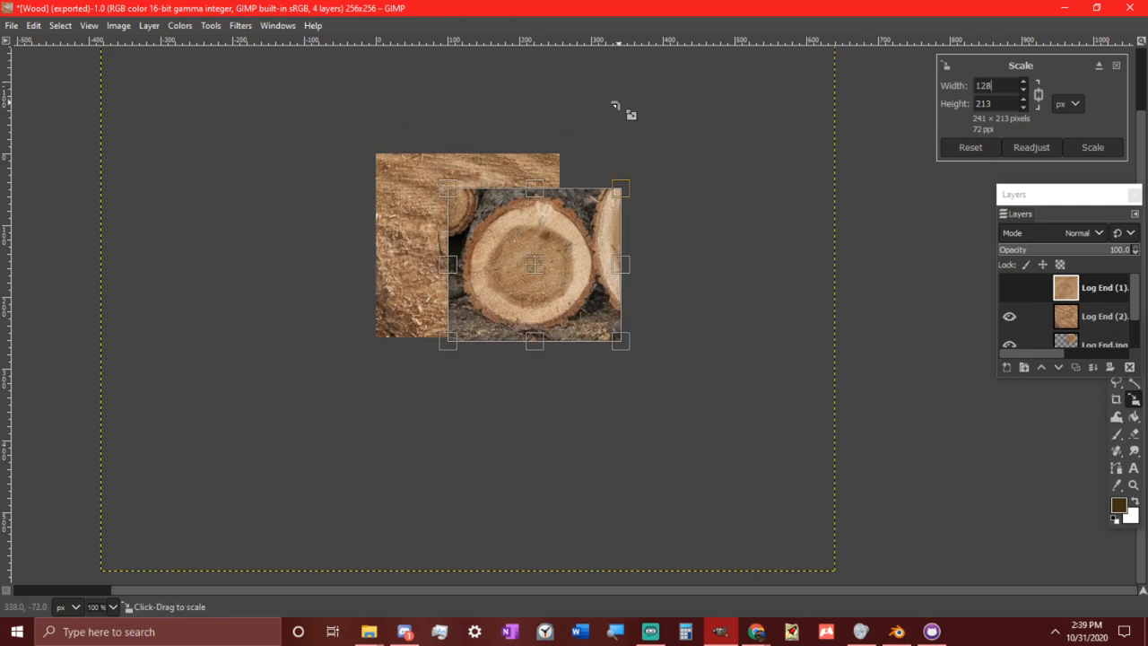
key(Return)
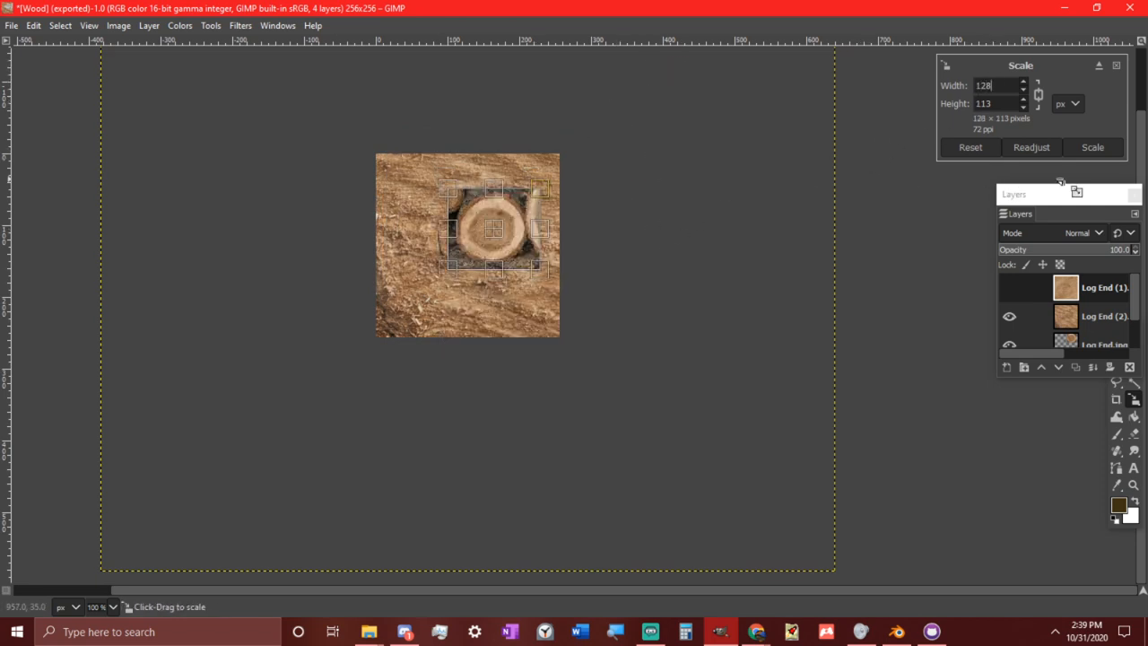
click(1092, 147)
Delete the full-size Log End (2) layer
ctrl+scroll(589, 226, up, 4)
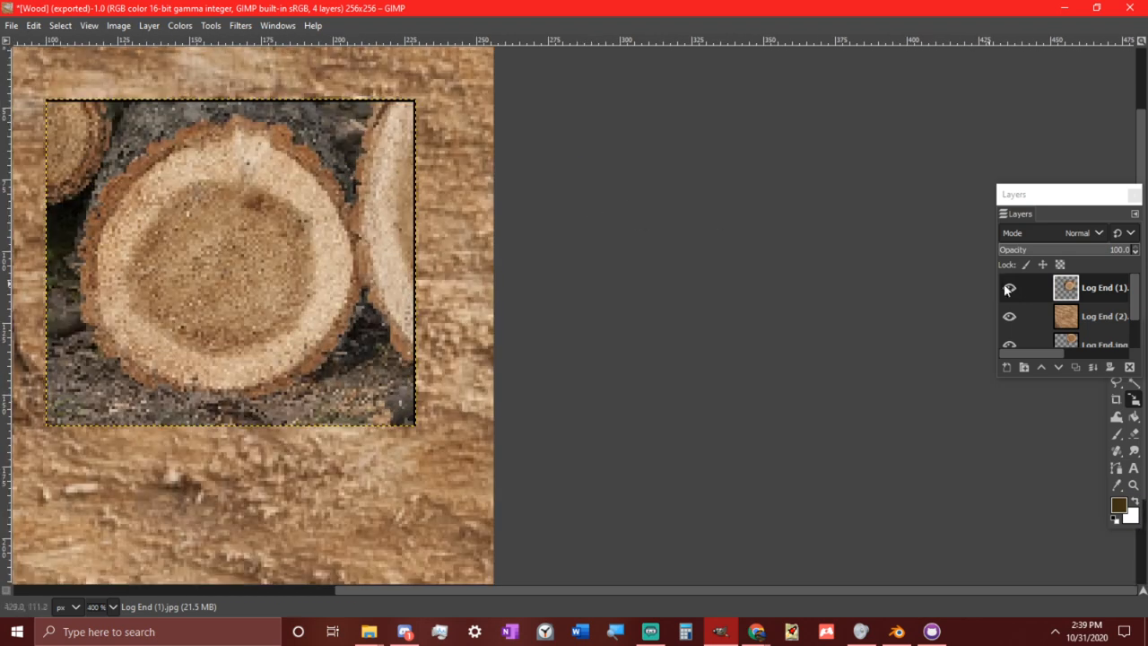
click(1086, 314)
click(1129, 367)
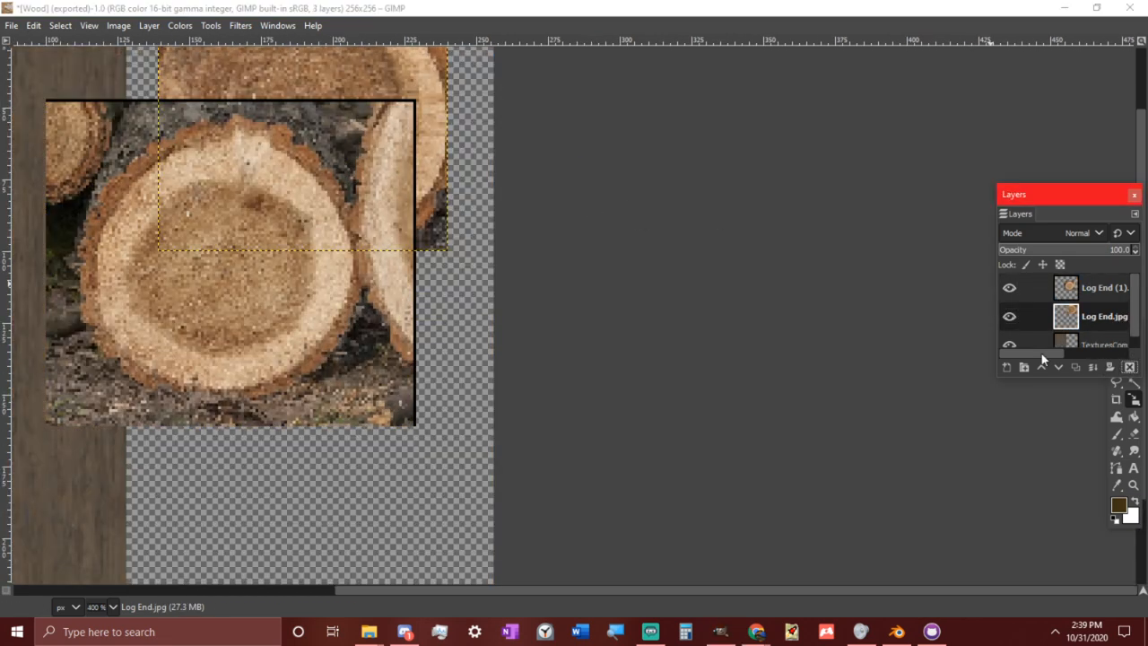
Move the Log End (1) layer into the canvas's empty right half, beneath the first log end
middle_drag(537, 292, 640, 305)
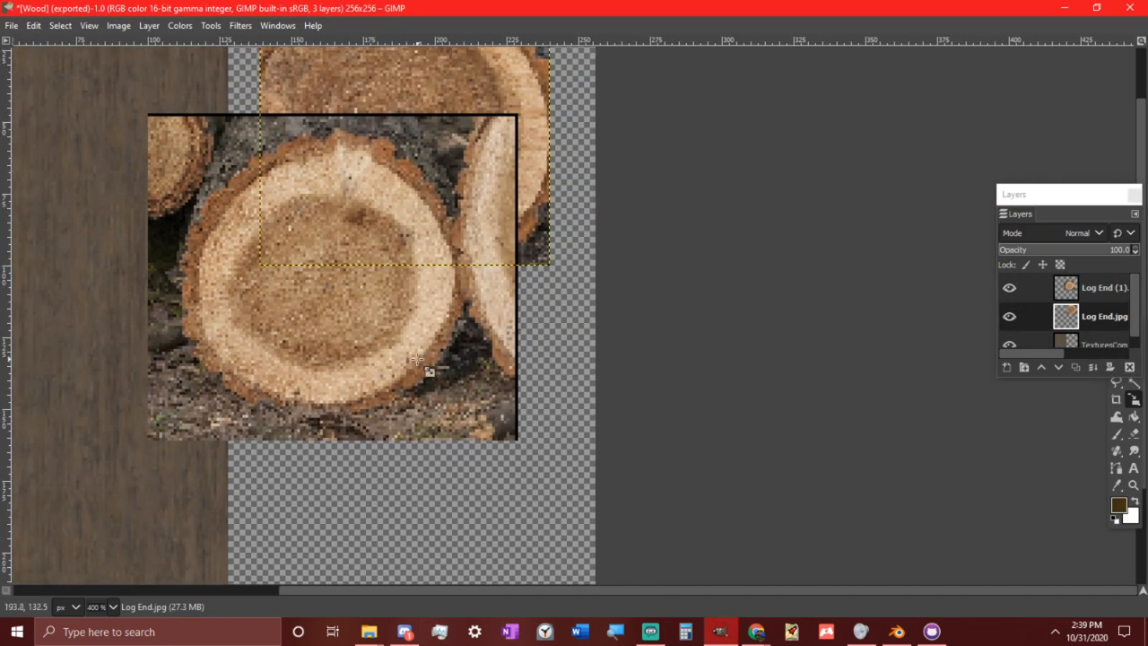
mouse_move(330, 391)
mouse_down()
mouse_move(320, 339)
mouse_move(317, 421)
mouse_move(314, 405)
mouse_up()
scroll(310, 376, down, 2)
Crop the Log End (1) layer tightly around its central log, removing the neighbouring logs and background
key(shift+c)
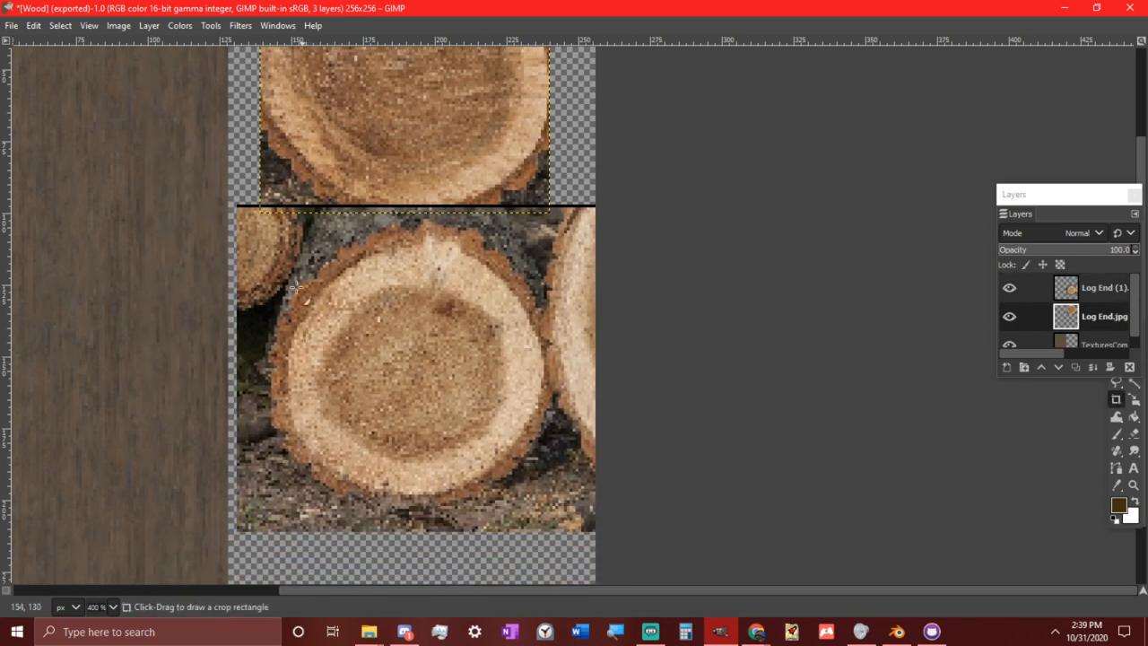
drag(281, 258, 470, 449)
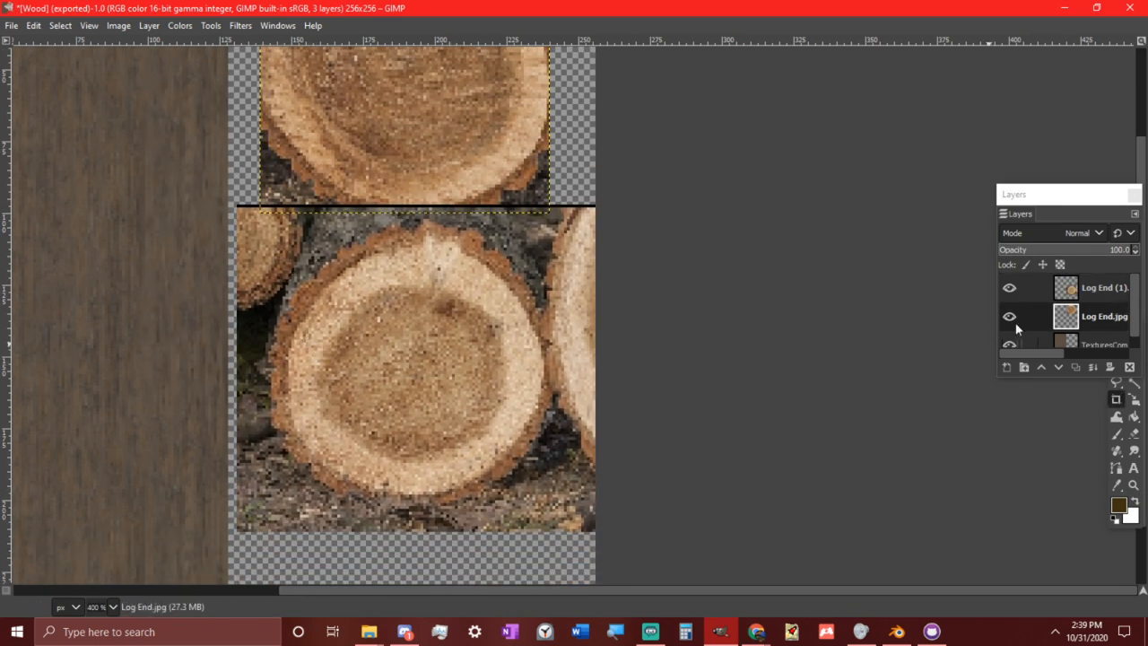
click(1076, 288)
drag(293, 248, 542, 477)
drag(321, 398, 314, 397)
drag(401, 464, 402, 482)
drag(423, 282, 422, 275)
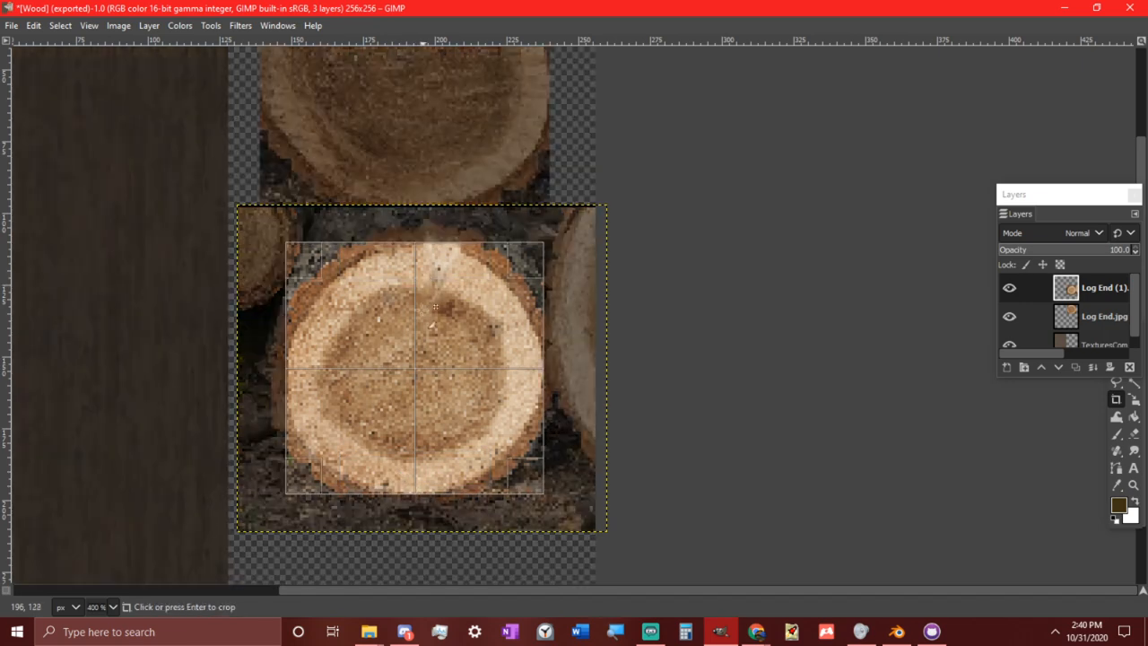
click(425, 330)
Move the cropped Log End (1) layer up against the lower edge of the first log end
ctrl+scroll(449, 434, down, 2)
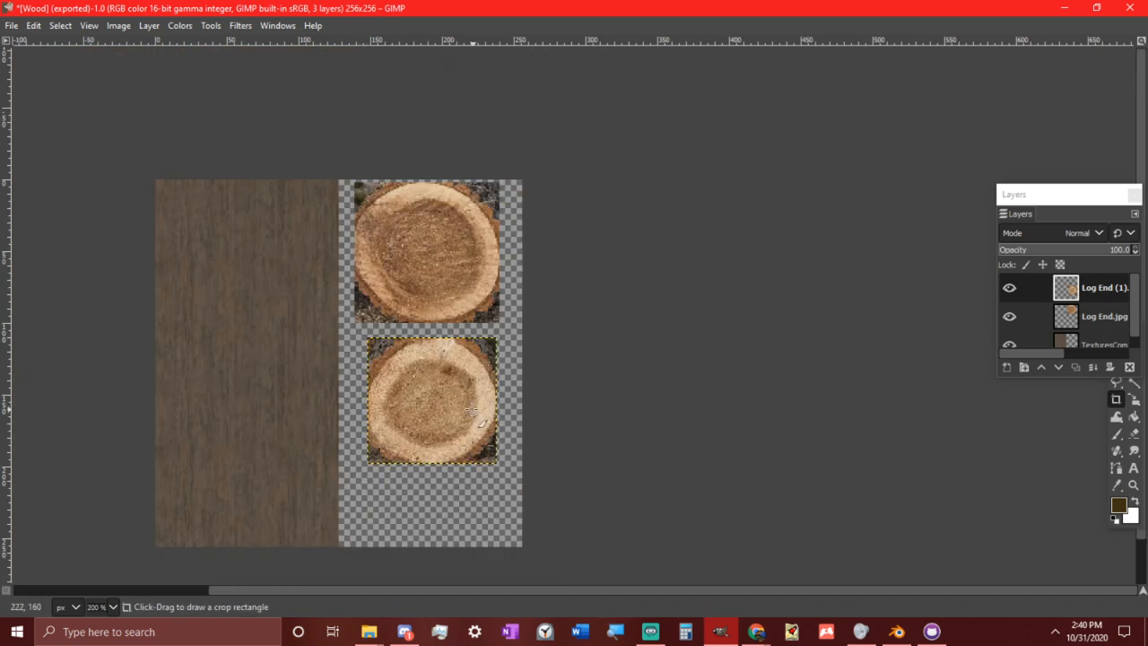
key(m)
mouse_move(470, 411)
mouse_down()
mouse_move(456, 393)
mouse_move(466, 401)
mouse_up()
ctrl+scroll(484, 426, up, 2)
ctrl+scroll(439, 423, down, 3)
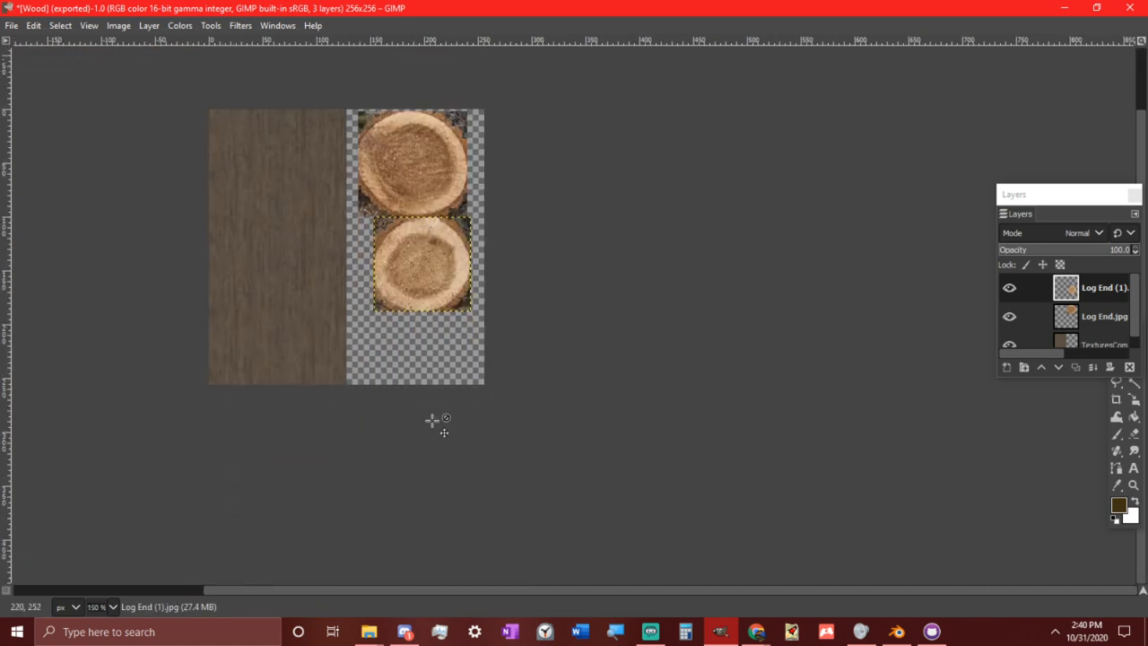
click(369, 632)
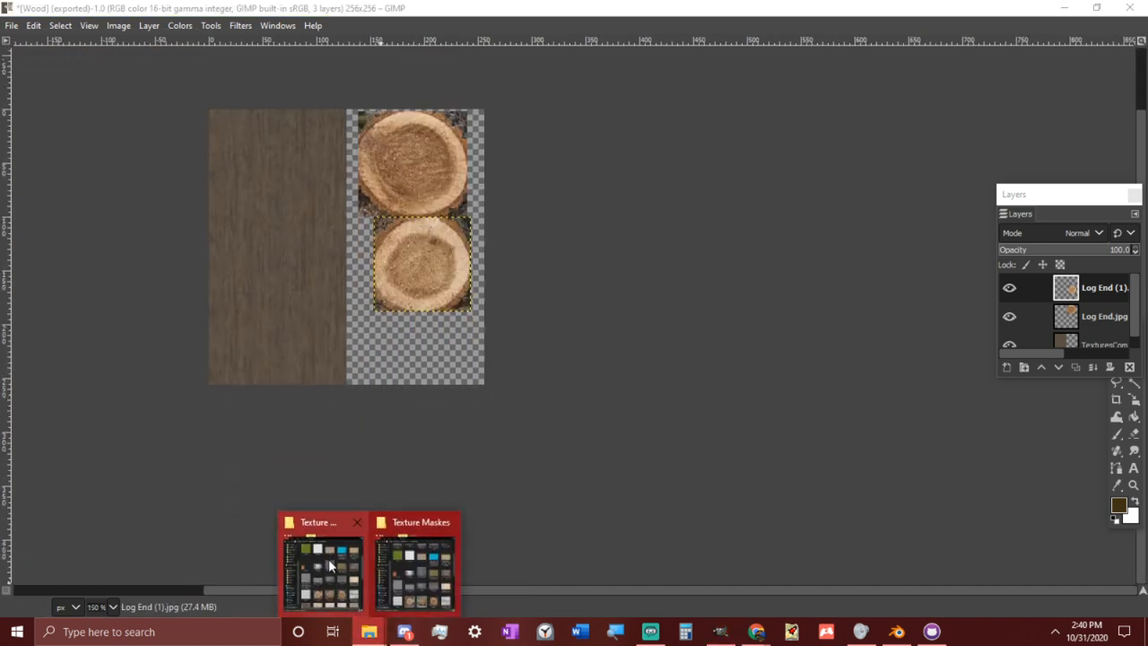
click(437, 571)
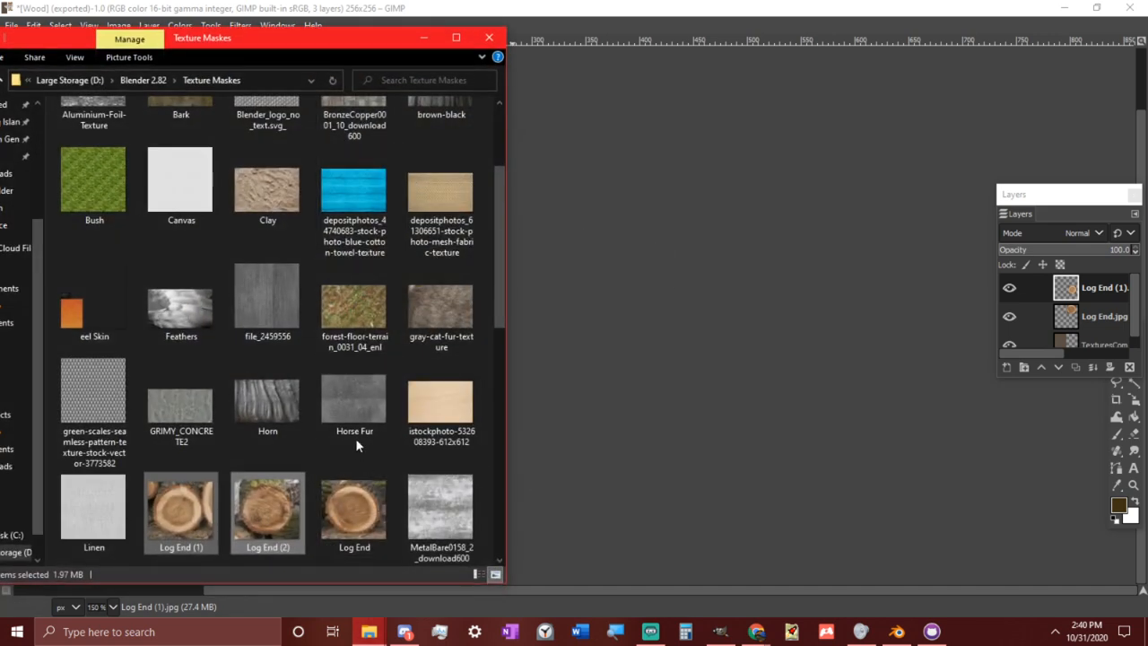
drag(355, 506, 532, 417)
ctrl+scroll(394, 333, down, 1)
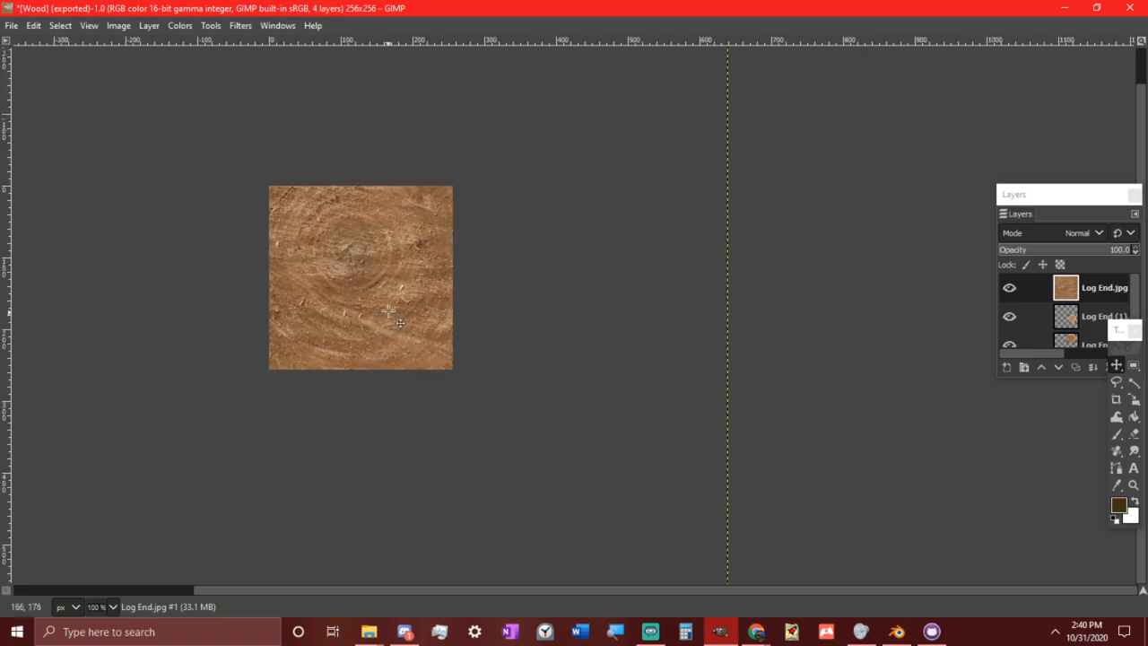
key(shift+s)
ctrl+scroll(417, 255, down, 3)
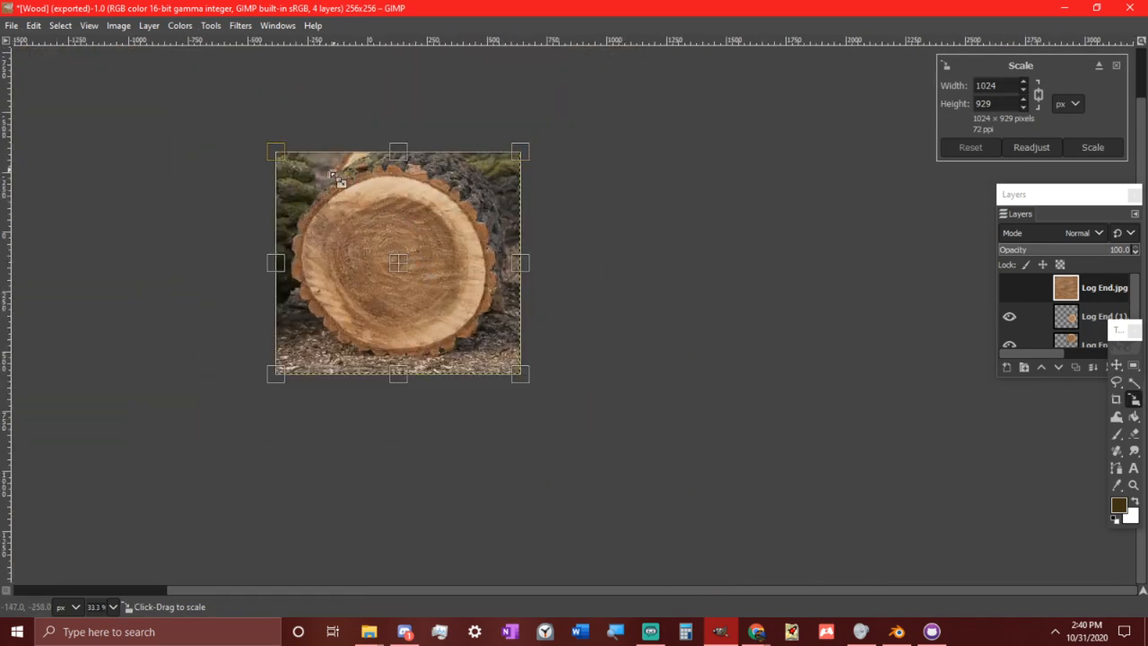
drag(279, 153, 467, 325)
ctrl+scroll(475, 329, up, 3)
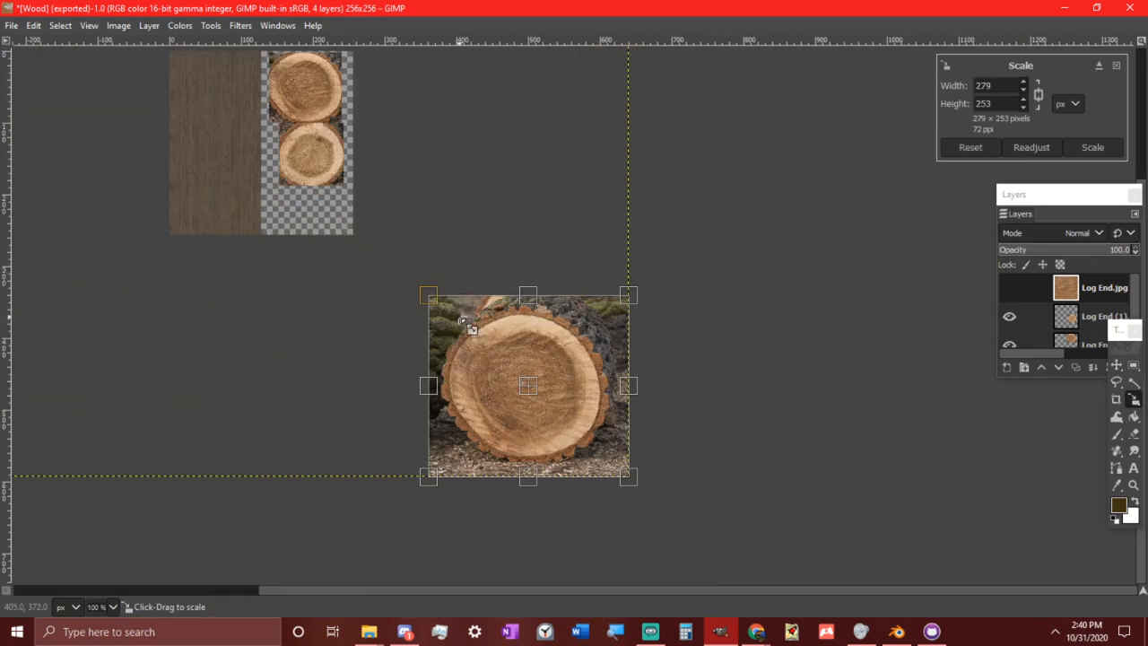
middle_drag(411, 288, 429, 323)
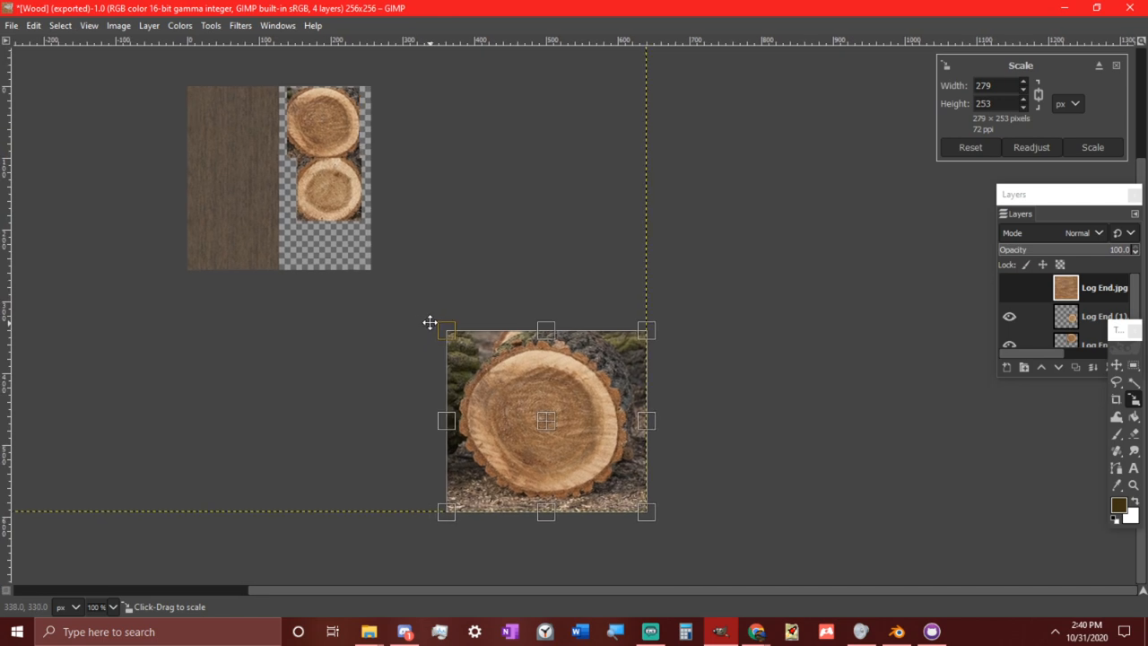
click(1117, 67)
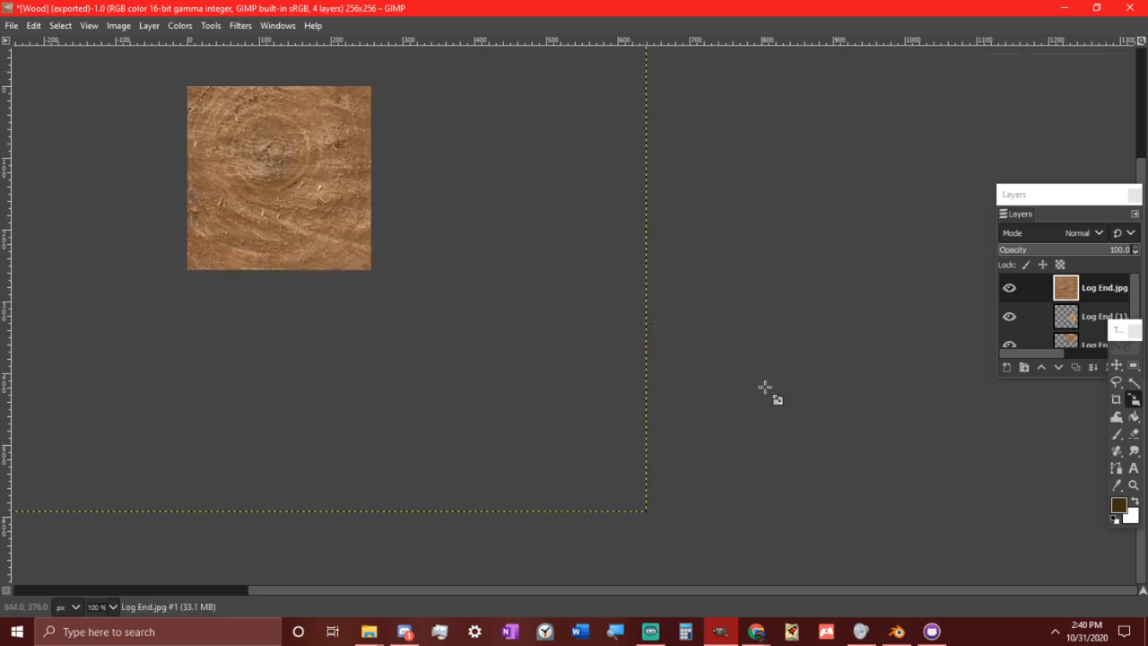
click(1095, 262)
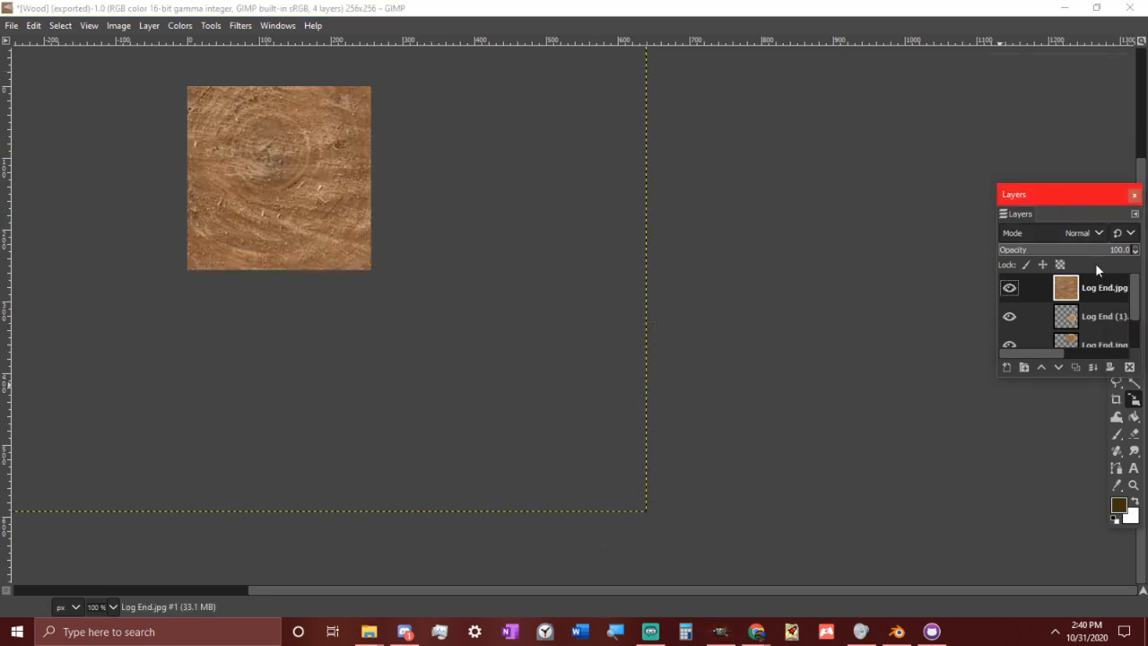
click(1129, 366)
Switch to the Texture Maskes folder in File Explorer and add the Log End (2) image to the Wood image as a new layer
click(379, 633)
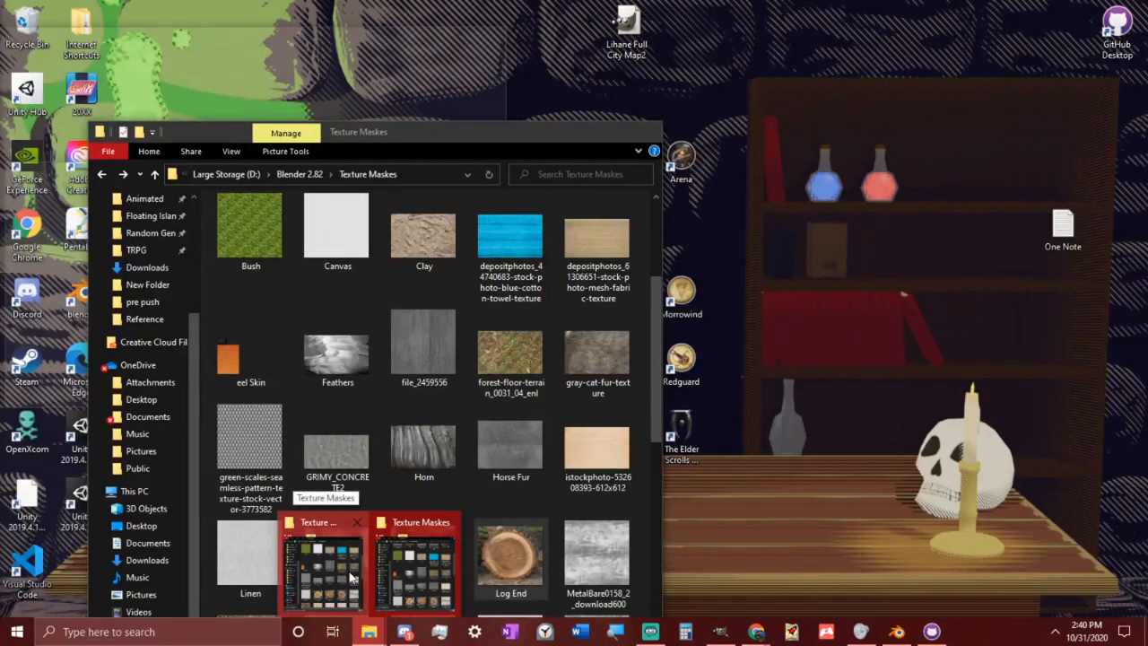
mouse_move(442, 573)
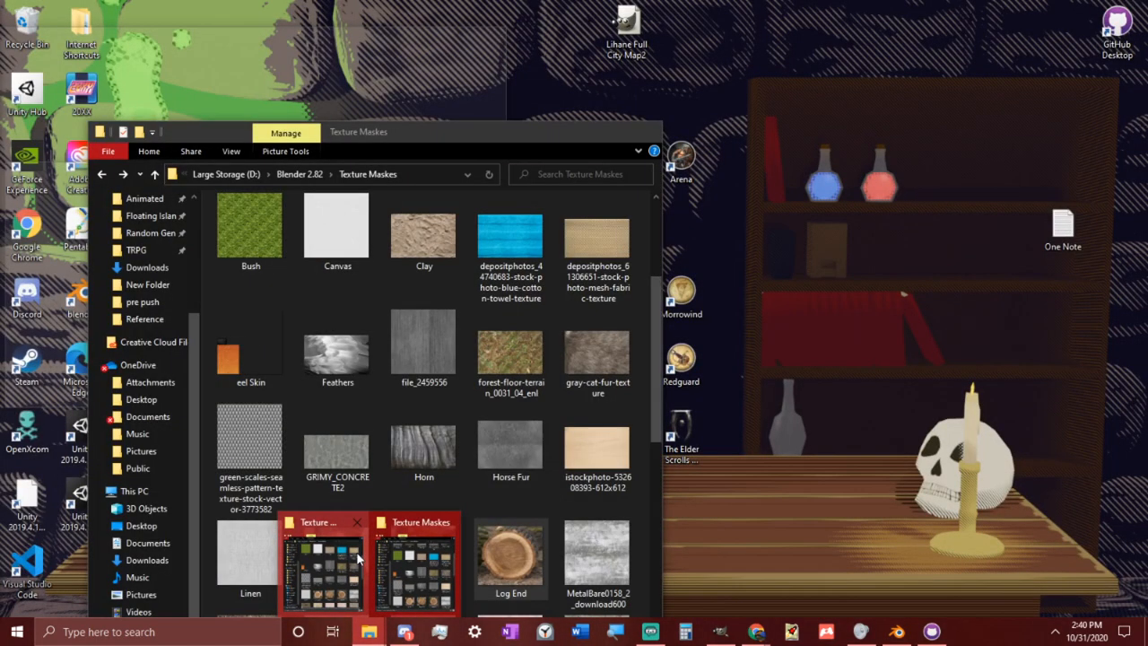
click(356, 551)
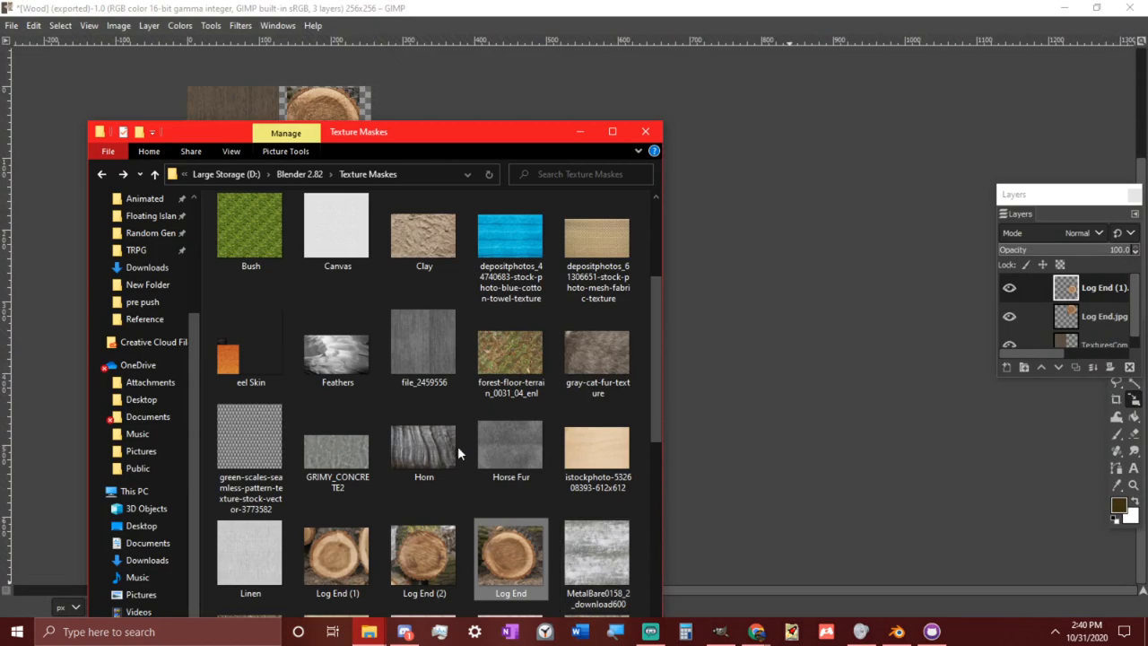
drag(458, 137, 689, 64)
drag(995, 355, 951, 355)
drag(652, 485, 292, 263)
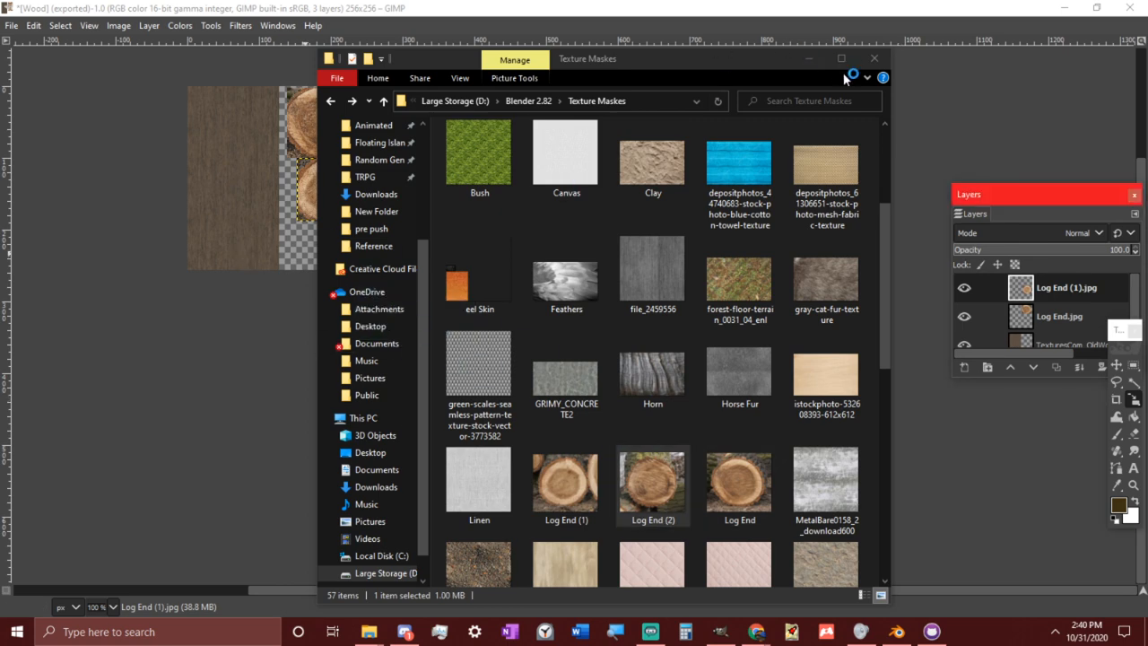
click(810, 59)
Scale the Log End (2) layer to about 82 × 76 px, placed beneath the second log end within the canvas's right half
middle_drag(404, 130, 517, 271)
click(466, 287)
ctrl+scroll(376, 274, down, 1)
drag(143, 79, 469, 333)
ctrl+scroll(551, 461, up, 2)
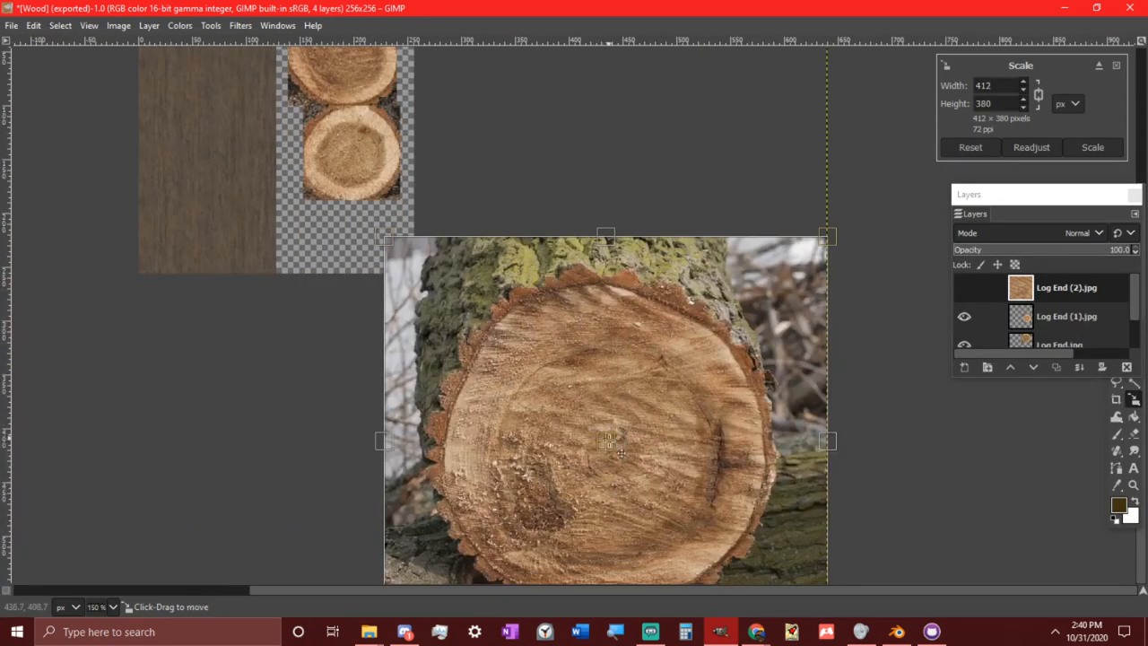
drag(607, 442, 378, 308)
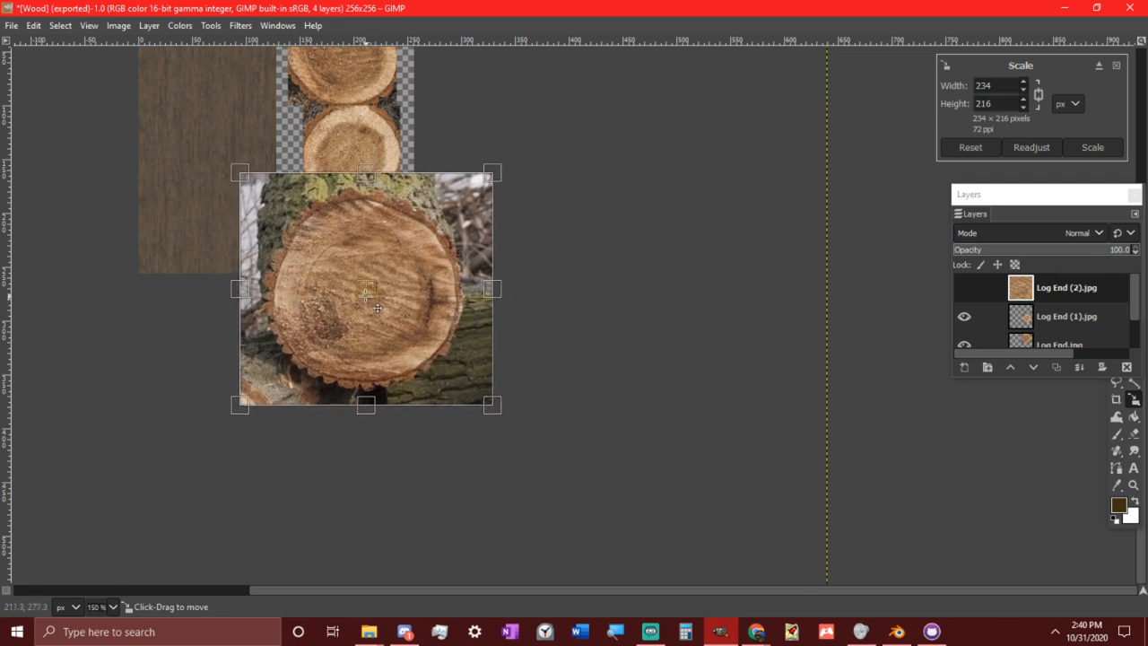
drag(495, 402, 385, 294)
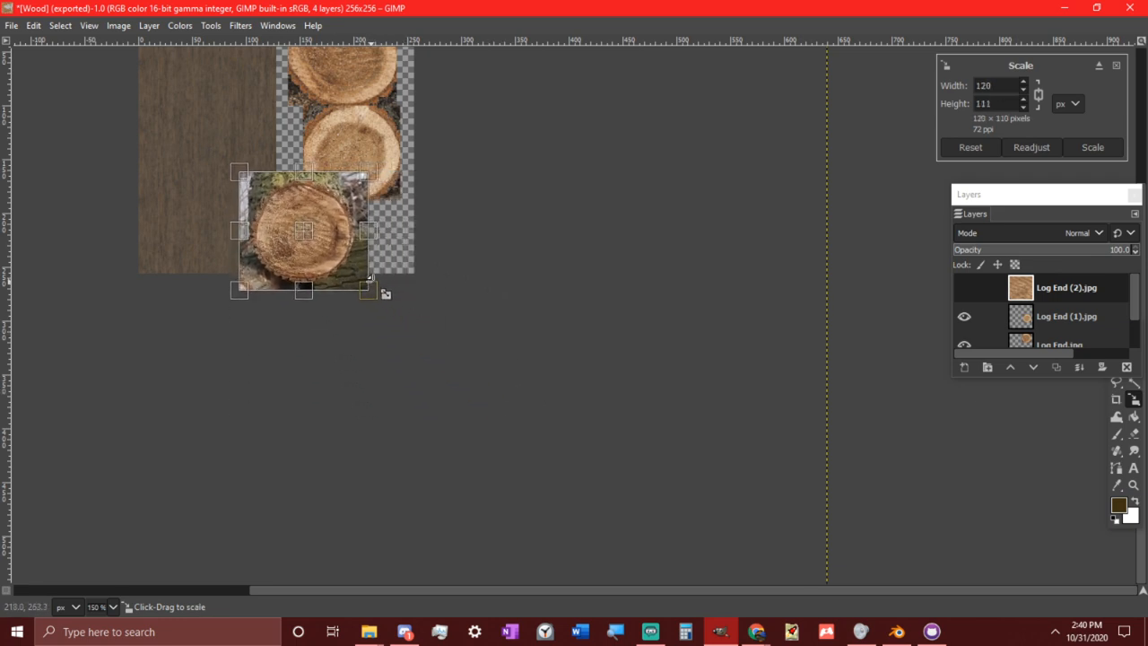
drag(327, 246, 347, 246)
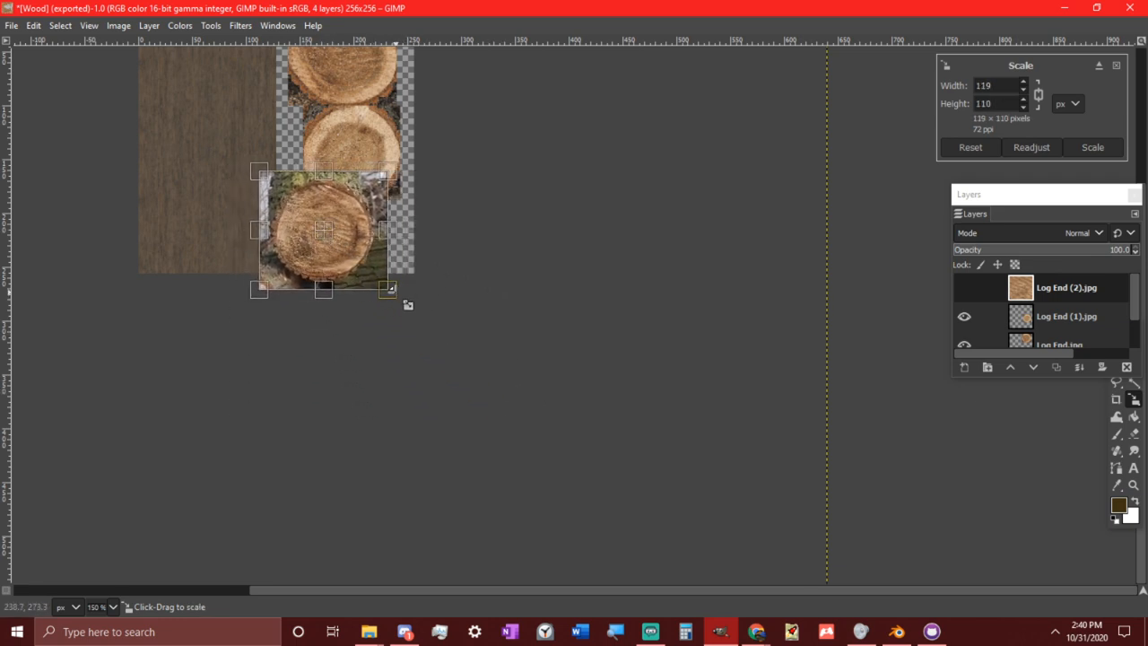
drag(387, 287, 372, 271)
ctrl+scroll(366, 248, up, 2)
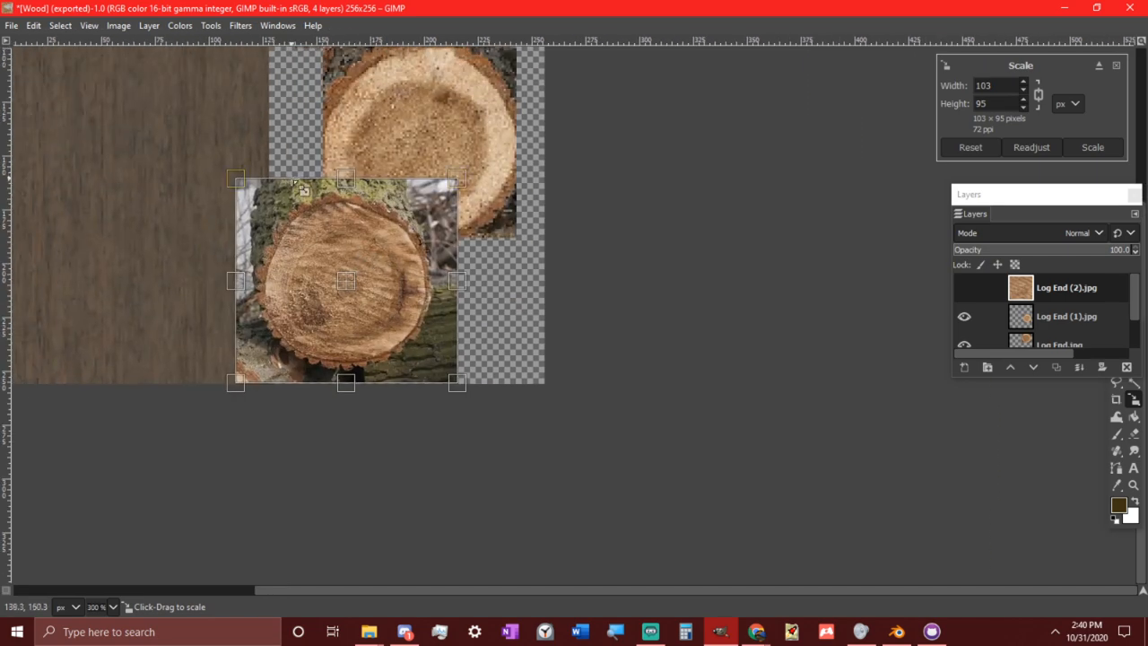
drag(294, 181, 340, 221)
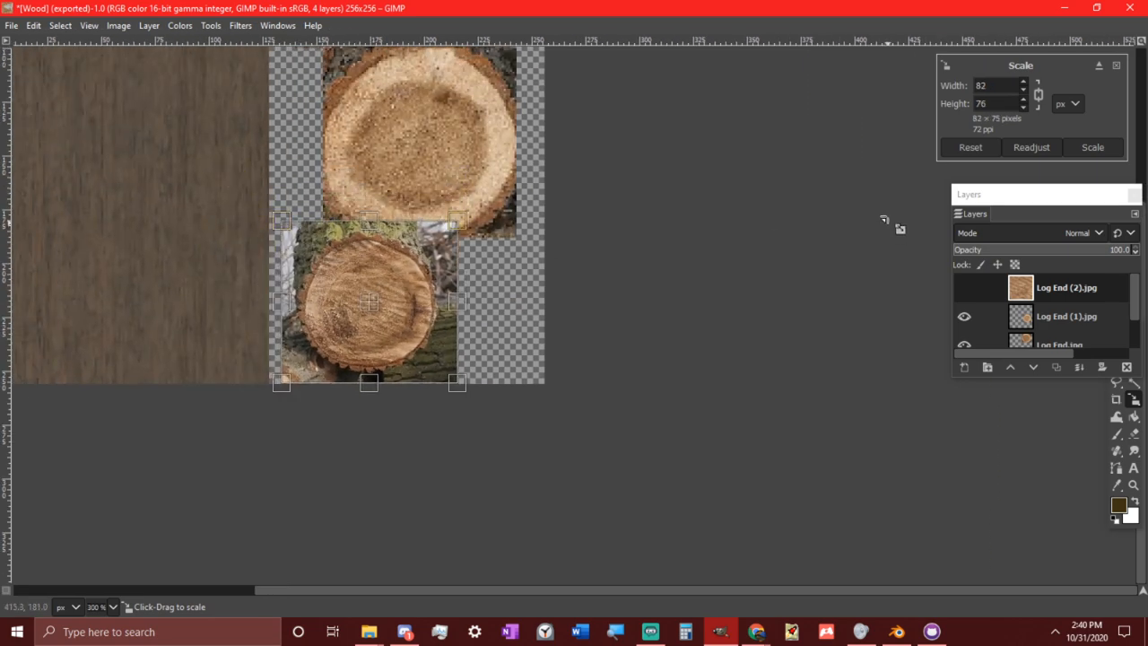
click(1093, 148)
Crop the Log End (2) layer tightly around its log, trimming off the surrounding bark and background
ctrl+scroll(641, 256, up, 3)
key(shift+c)
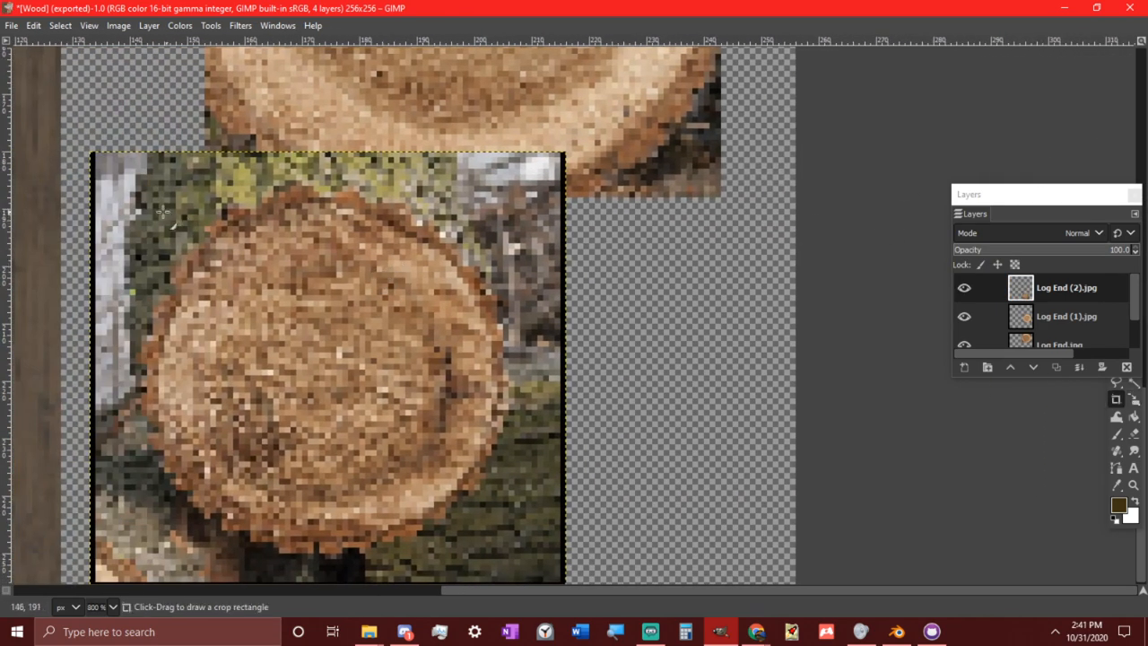
drag(148, 209, 514, 554)
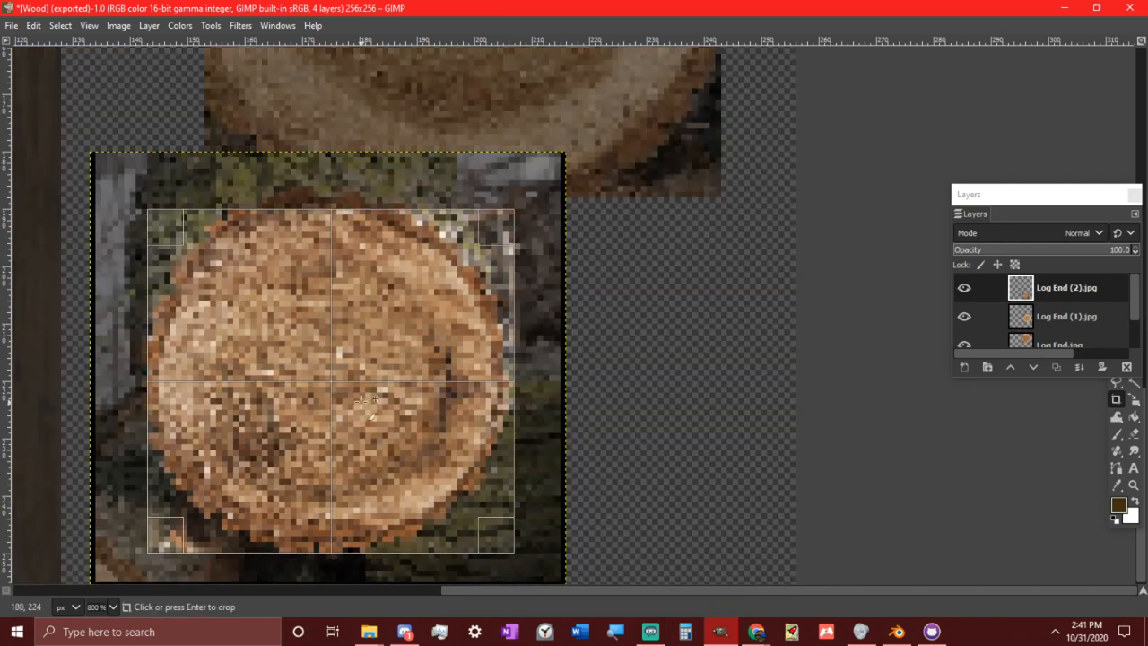
click(363, 404)
ctrl+scroll(363, 403, down, 2)
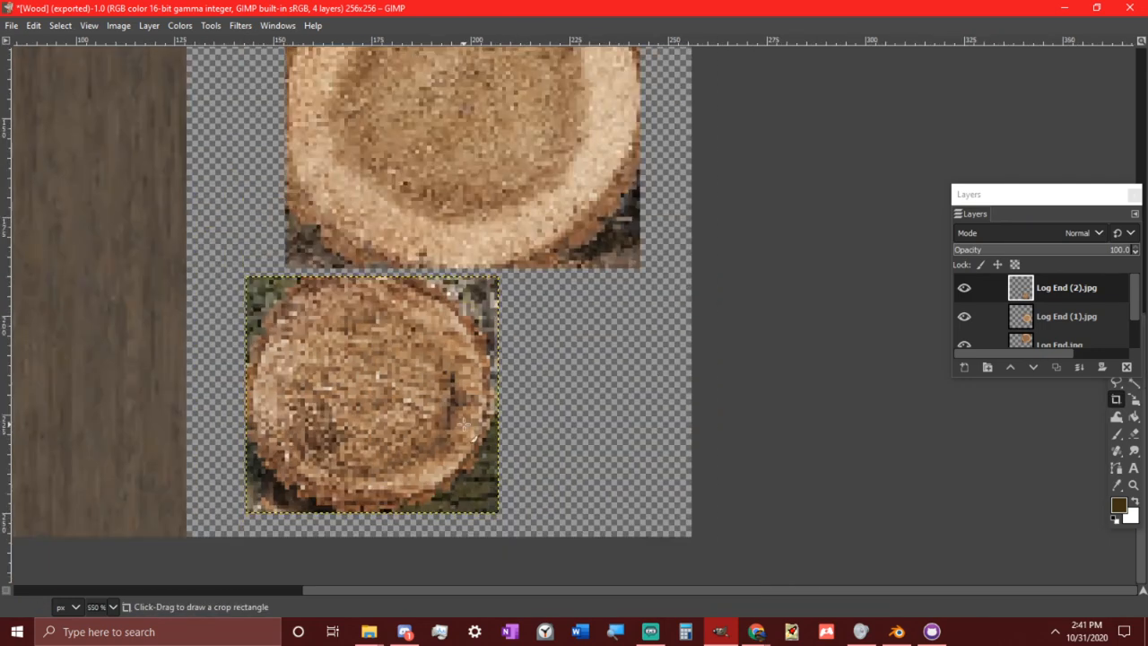
Shift the cropped Log End (2) layer a few pixels right and down, leaving a small gap below the second log end
drag(413, 401, 422, 409)
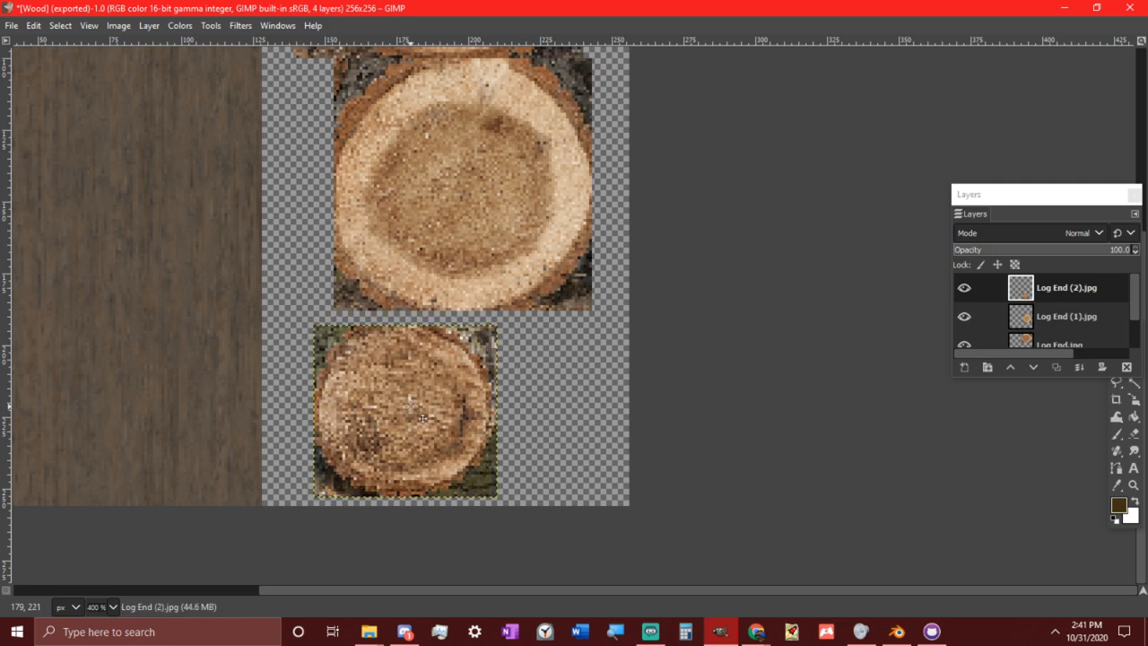
ctrl+scroll(495, 367, down, 2)
middle_drag(466, 296, 542, 295)
middle_drag(576, 242, 596, 288)
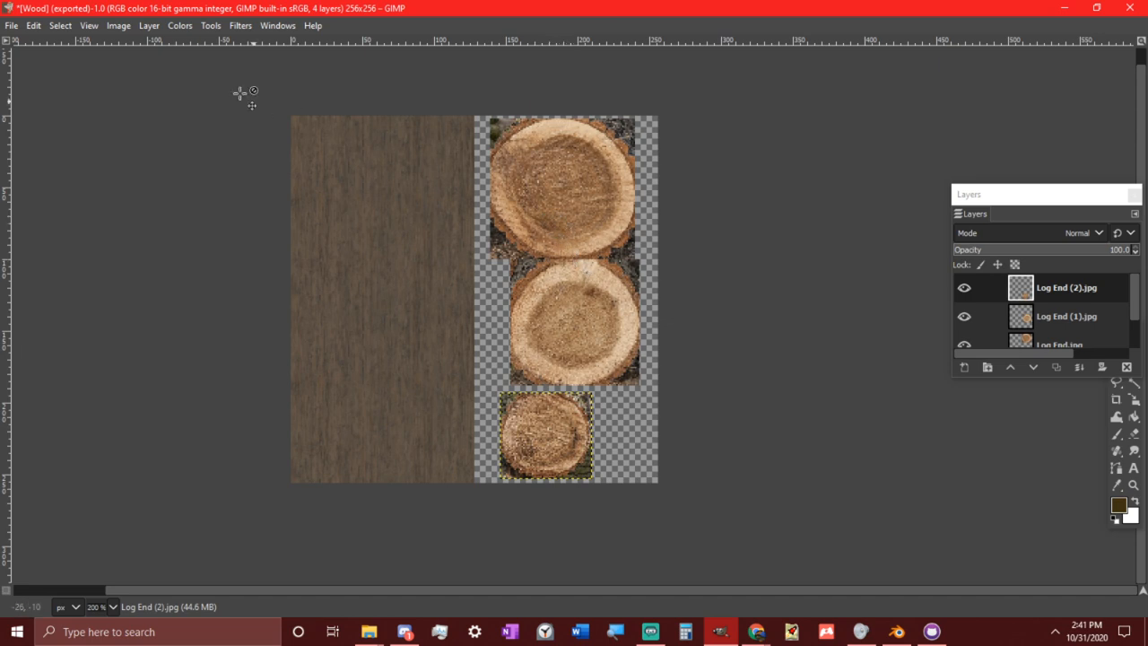
Apply Exposure to the TexturesCom_OldWood layer with a black level of 0.031 and an exposure of 0.657
scroll(1079, 331, down, 2)
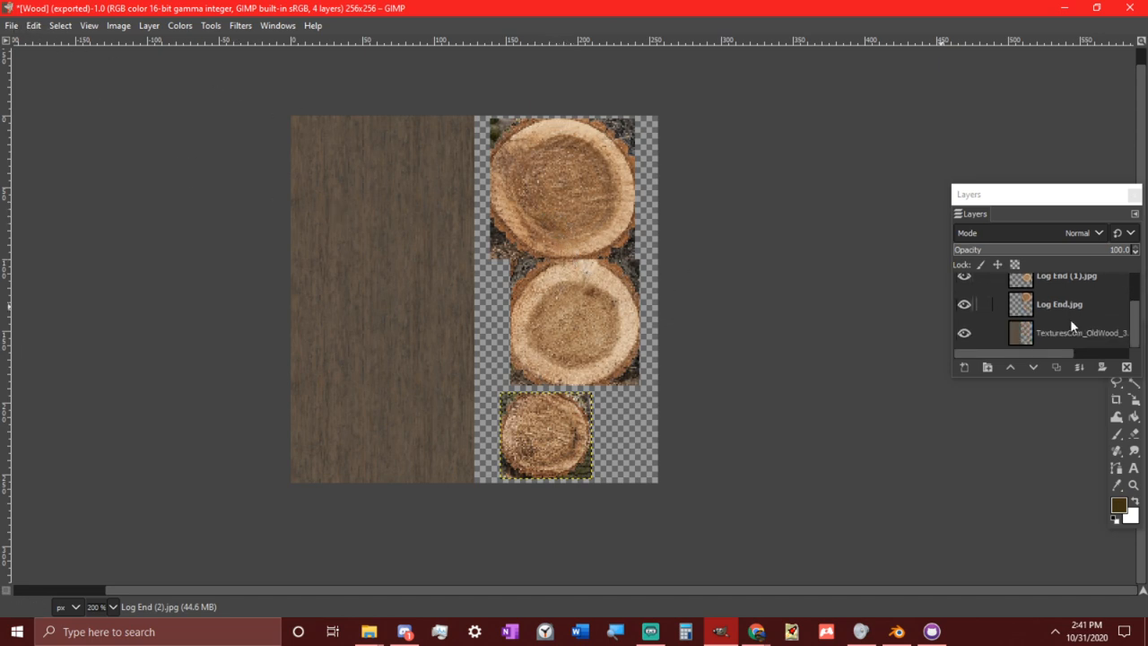
click(1087, 332)
key(slash)
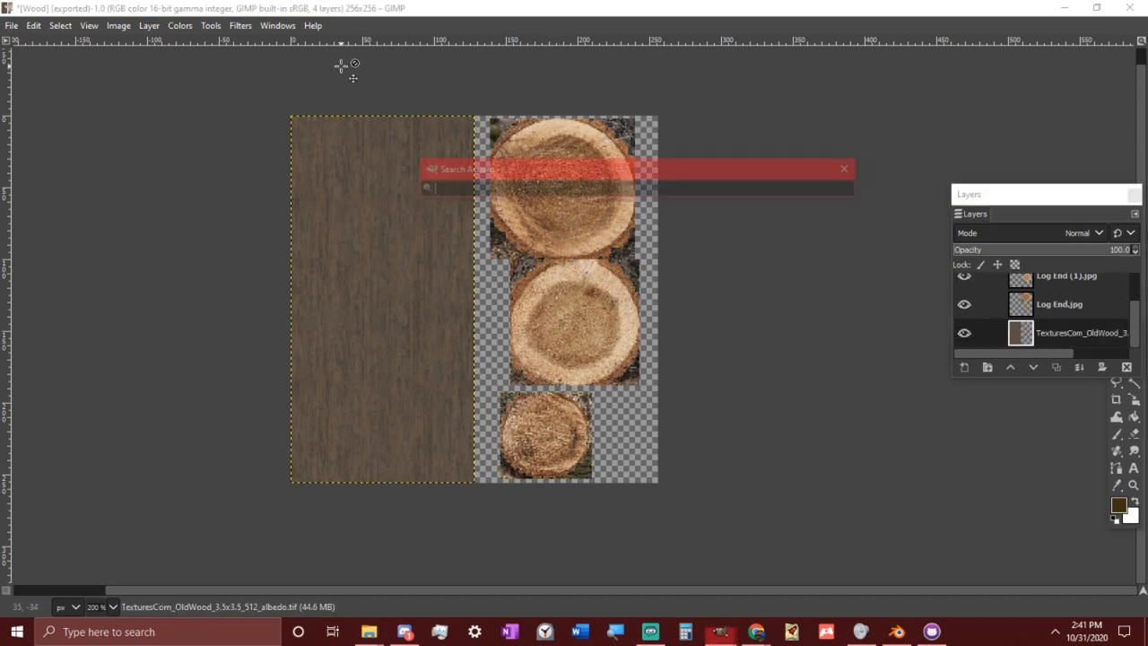
text(ex)
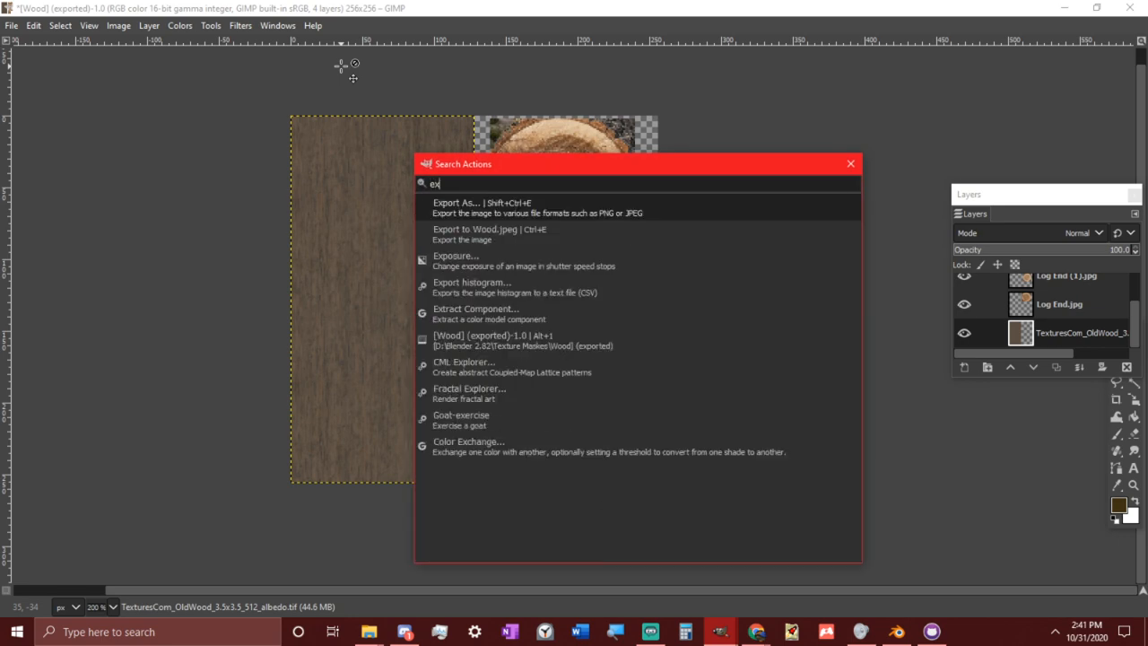
text(p)
key(Down)
key(Down)
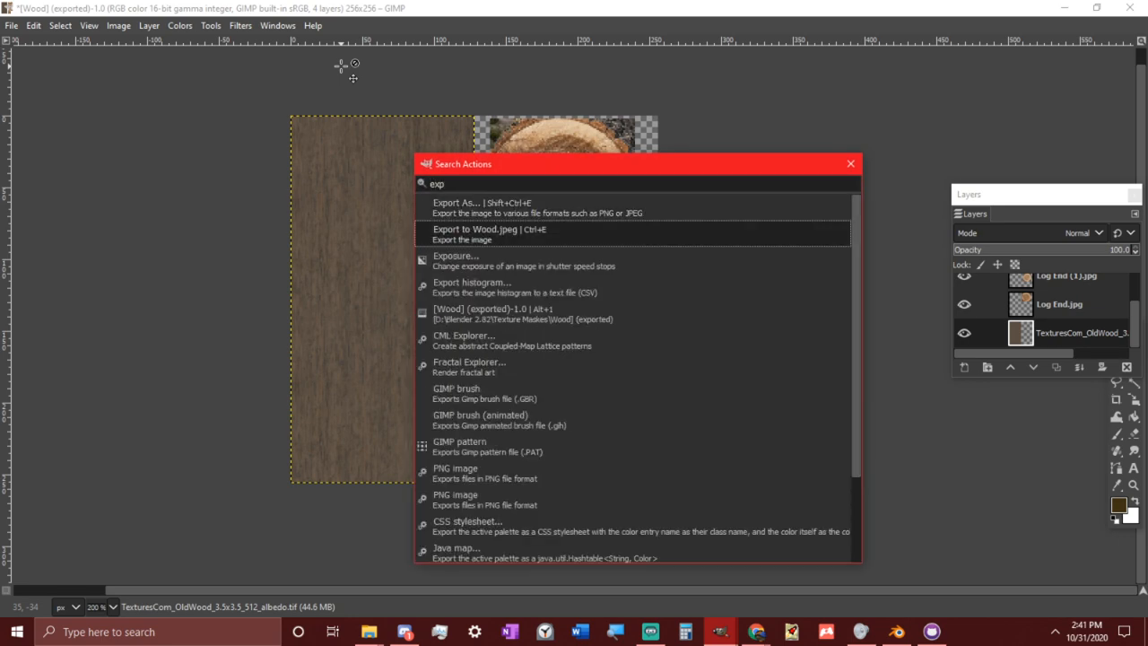
key(Return)
drag(929, 243, 950, 228)
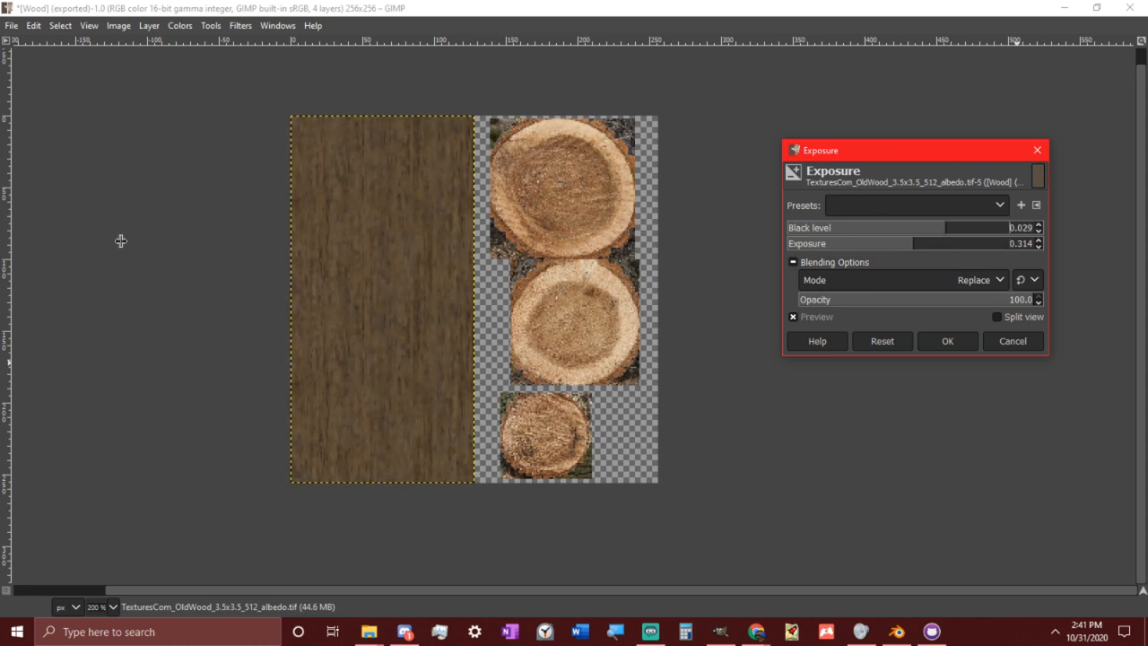
drag(914, 243, 924, 243)
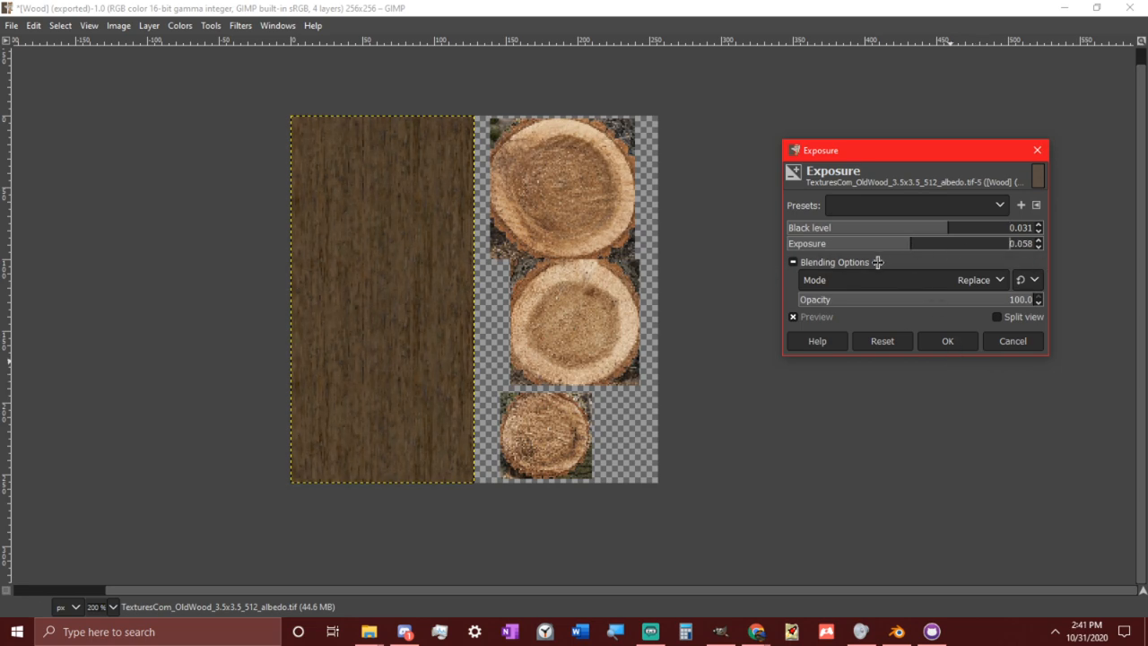
click(948, 339)
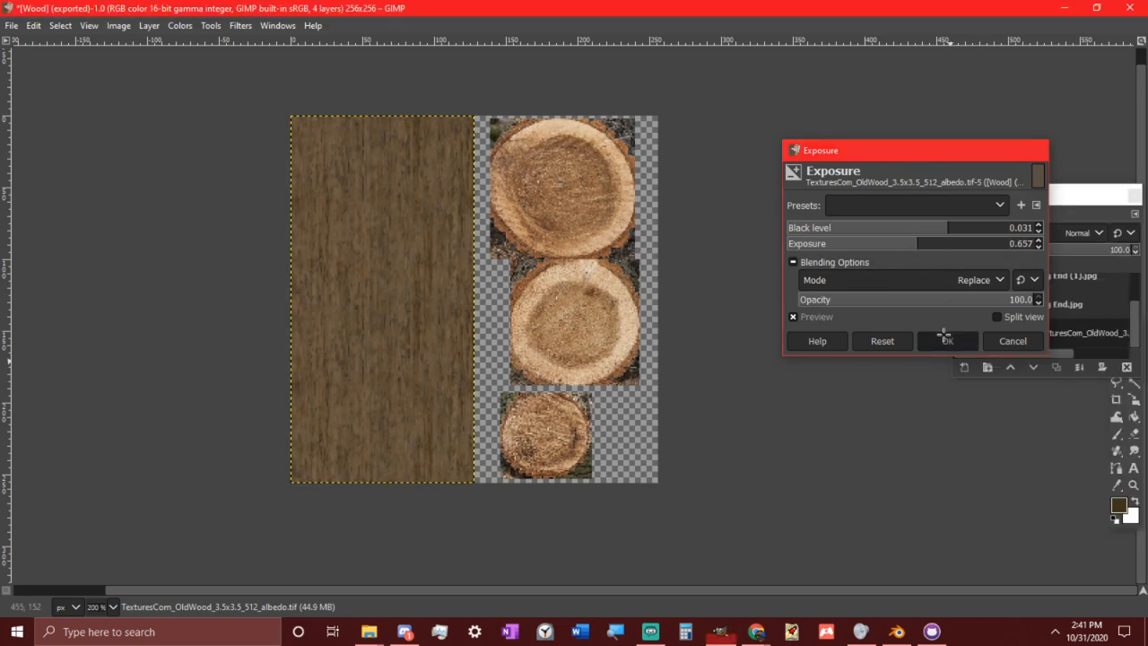
Start exporting the image and create a folder named Textire inside Blender 2.82 > Daily Builds > Log Cabin as its destination
click(12, 25)
click(85, 248)
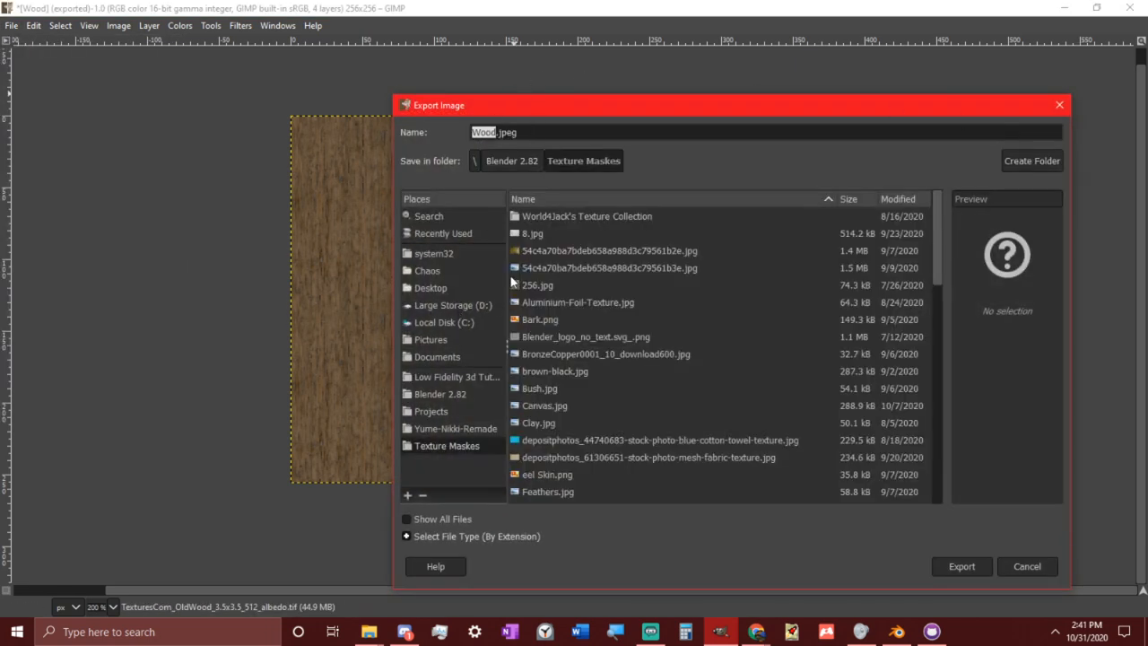
click(514, 161)
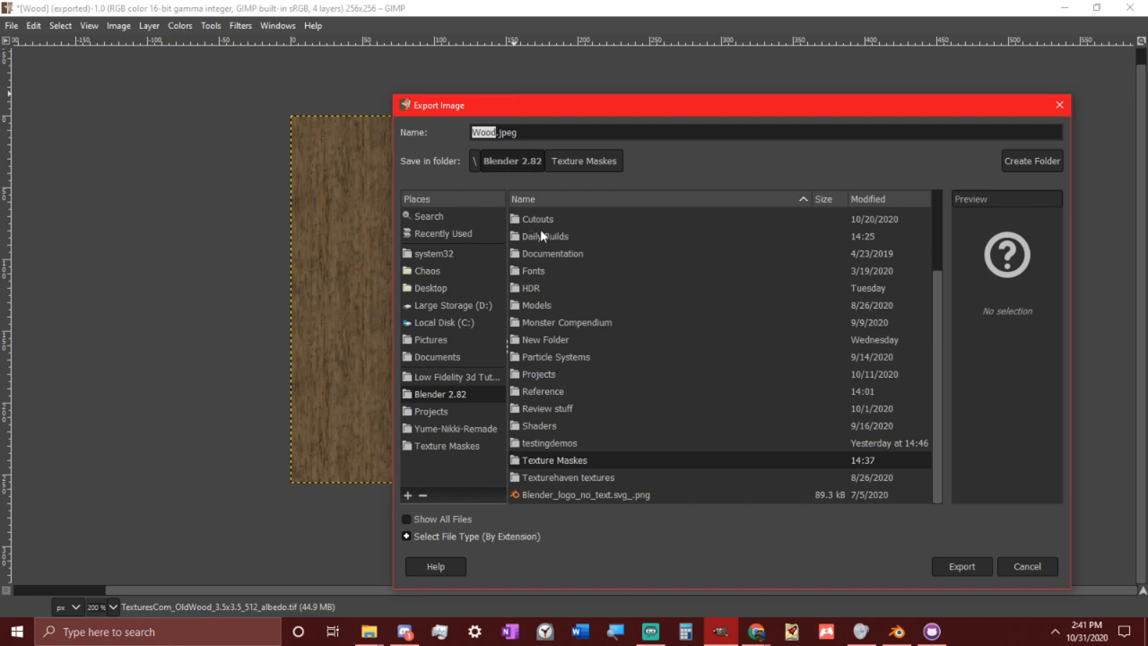
double_click(541, 235)
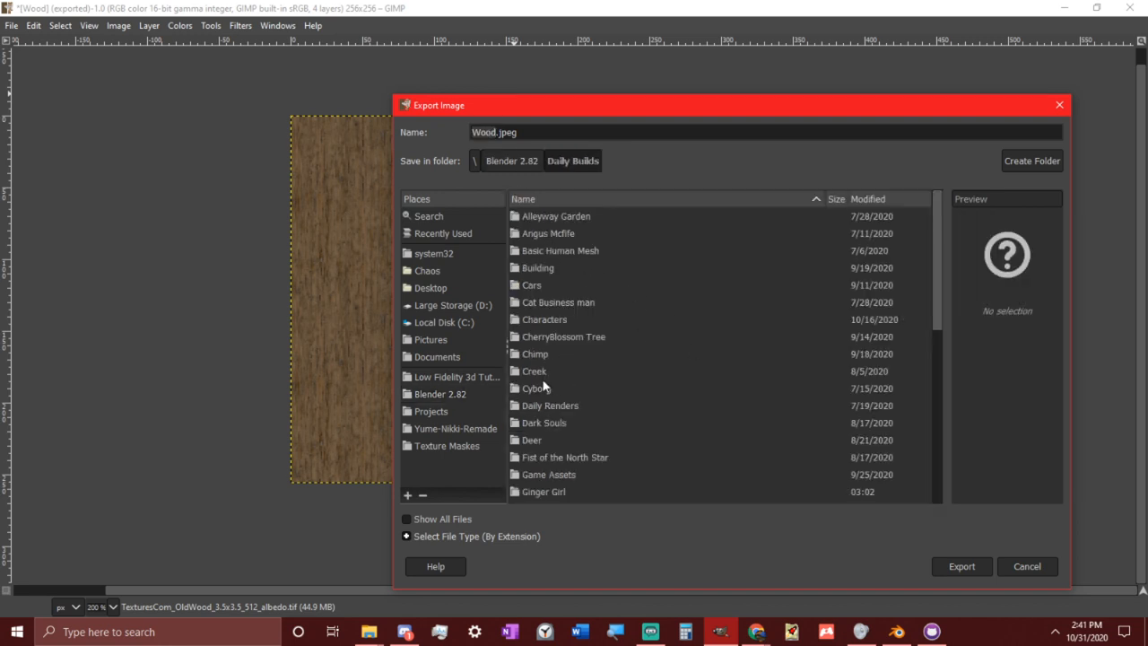
scroll(558, 437, down, 3)
double_click(548, 448)
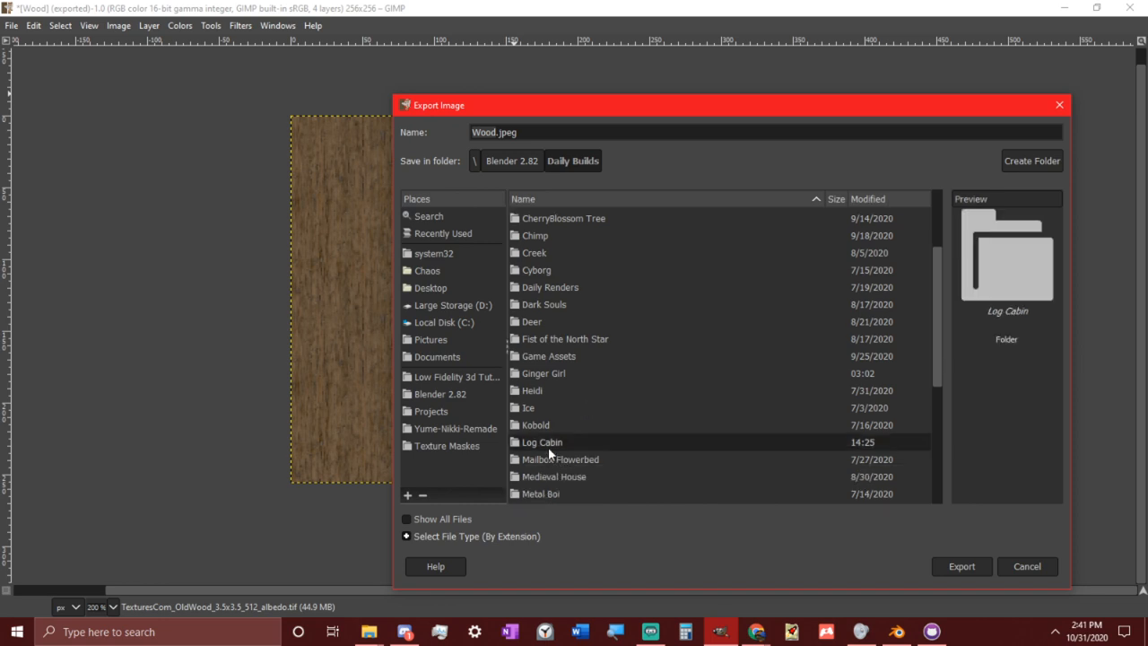
click(1029, 160)
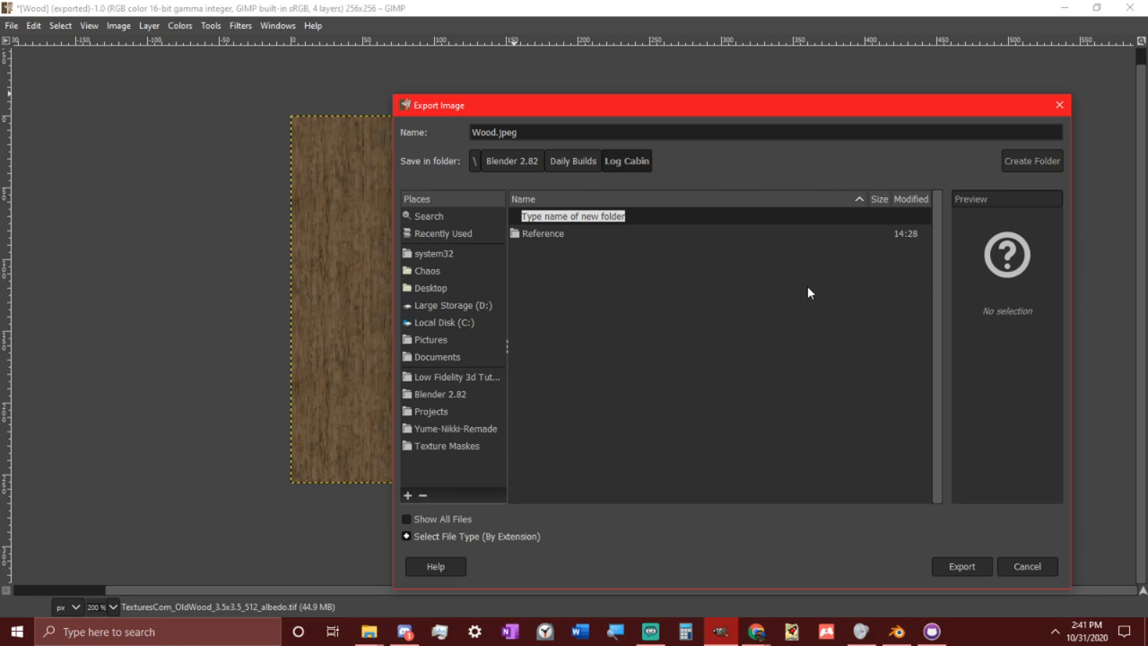
text(Textire)
key(Return)
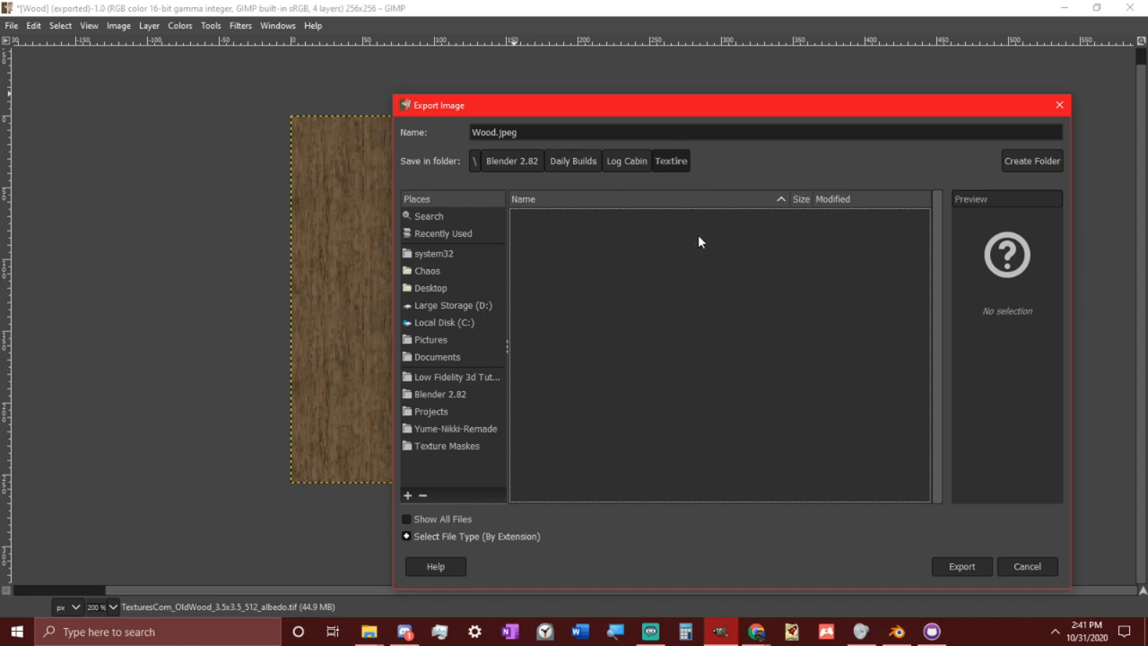
Name the export Log Cabin.Png and export it into the Textire folder
click(492, 139)
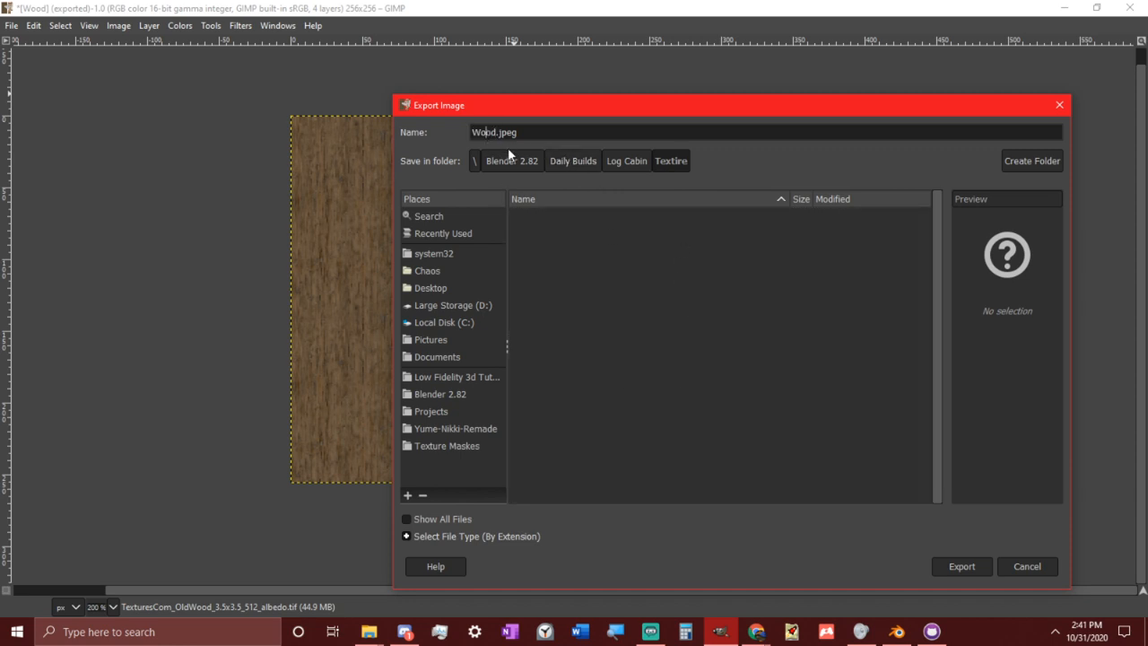
key(ctrl+a)
key(BackSpace)
text(Log Cabin.Png)
key(Return)
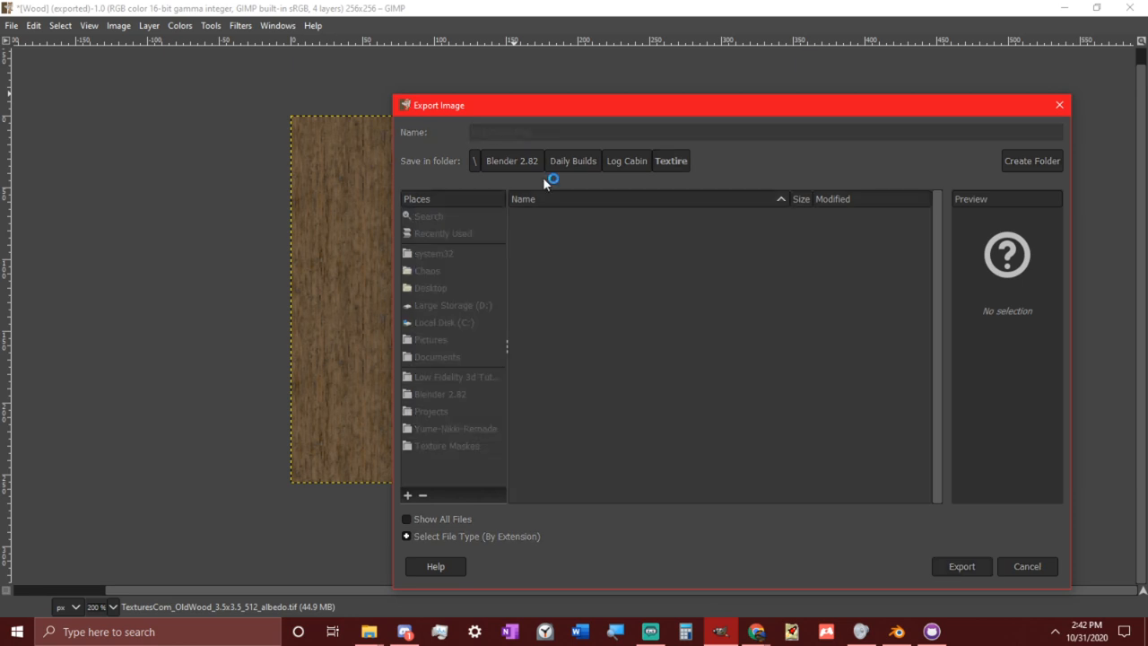
click(579, 486)
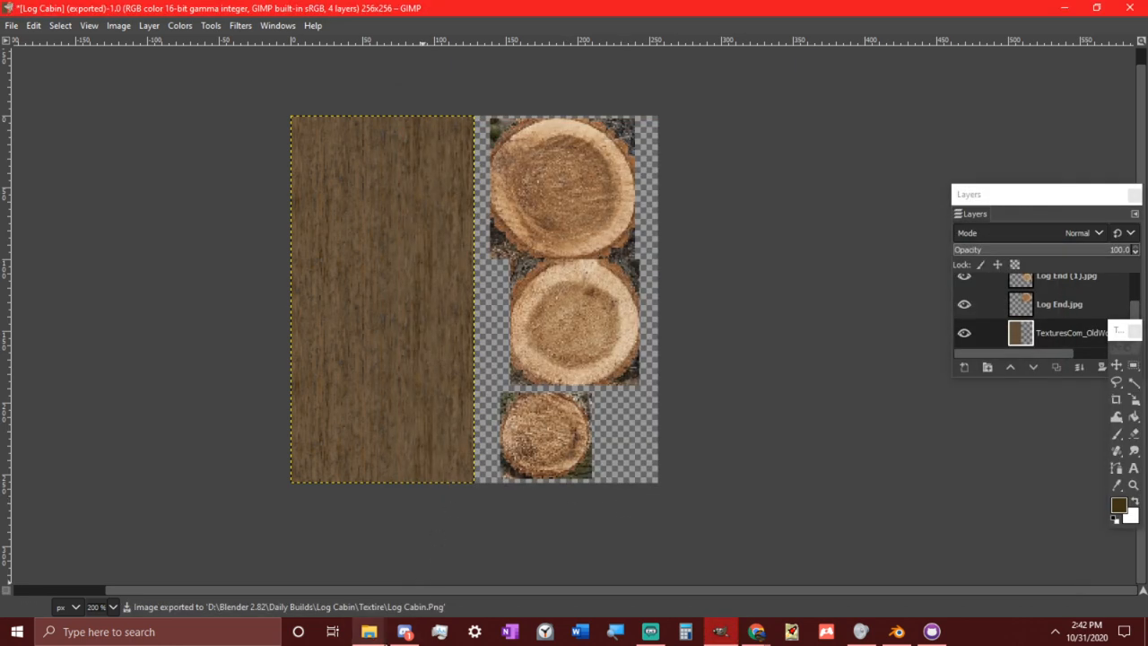
Switch to File Explorer and open the Log Cabin folder inside Blender 2.82 > Daily Builds
mouse_move(378, 635)
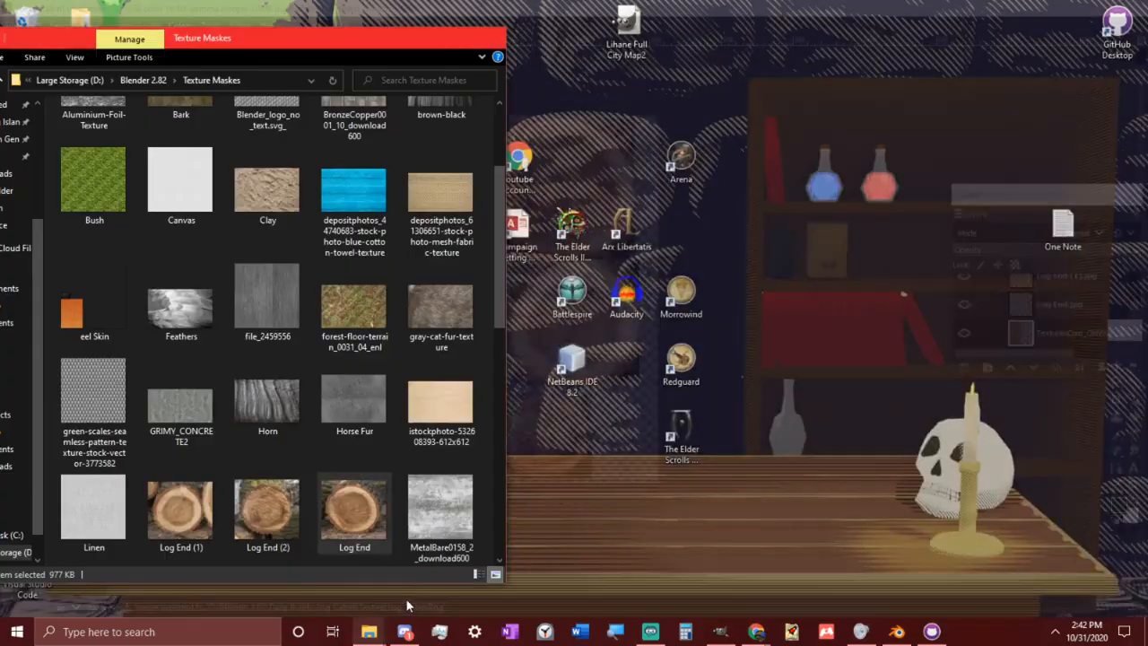
click(408, 583)
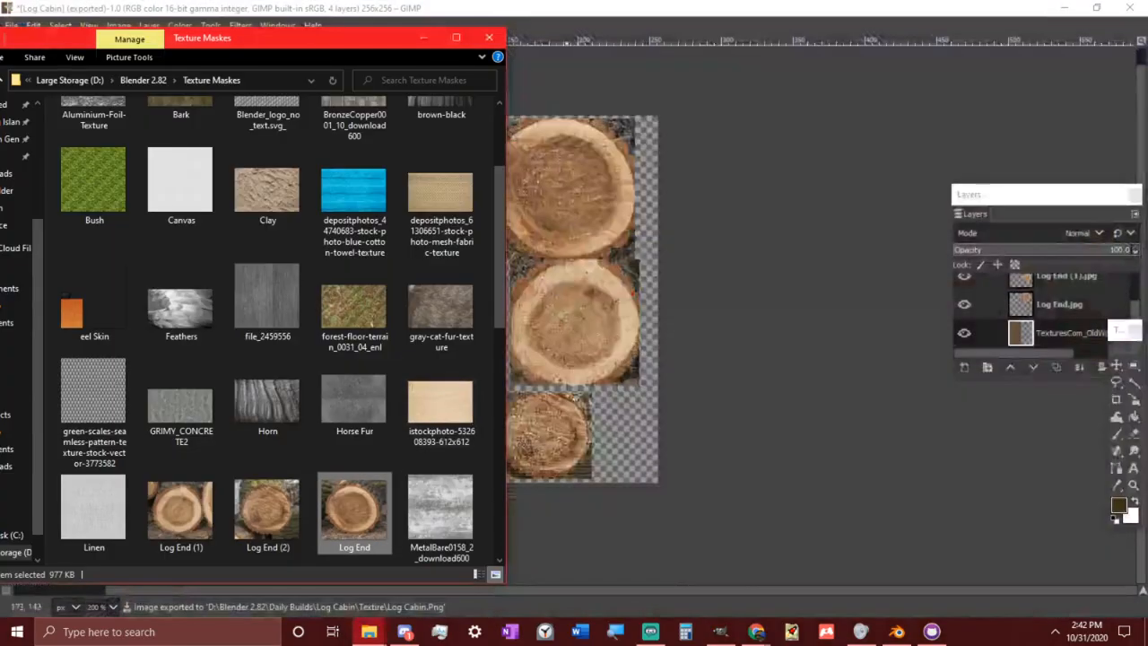
click(143, 80)
double_click(95, 246)
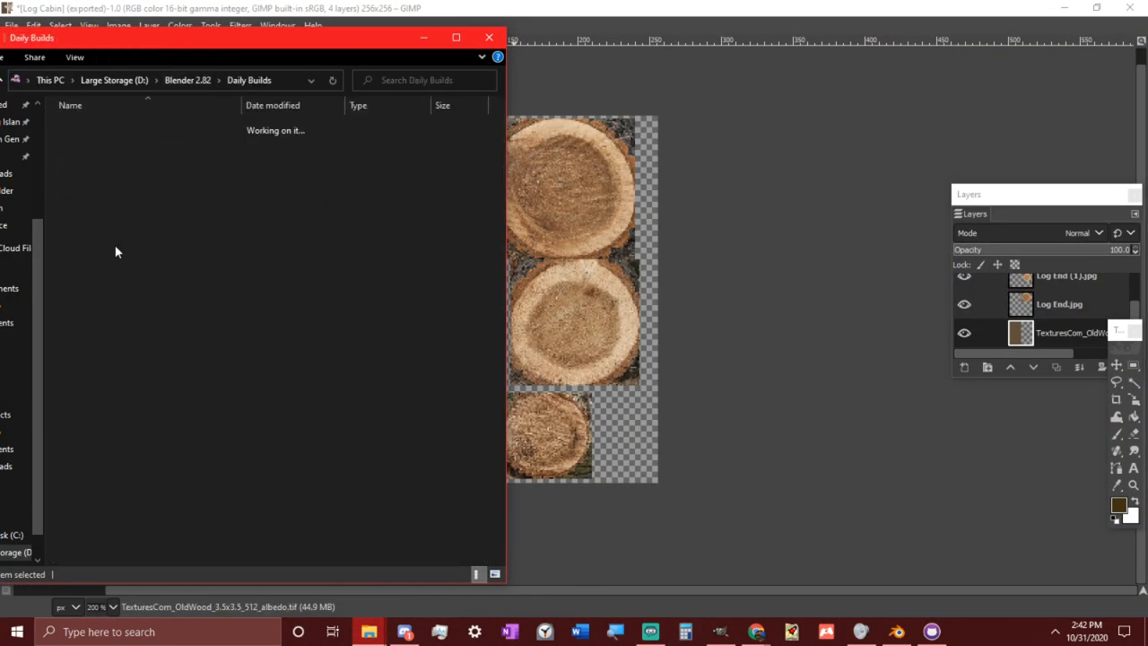
text(log)
key(Return)
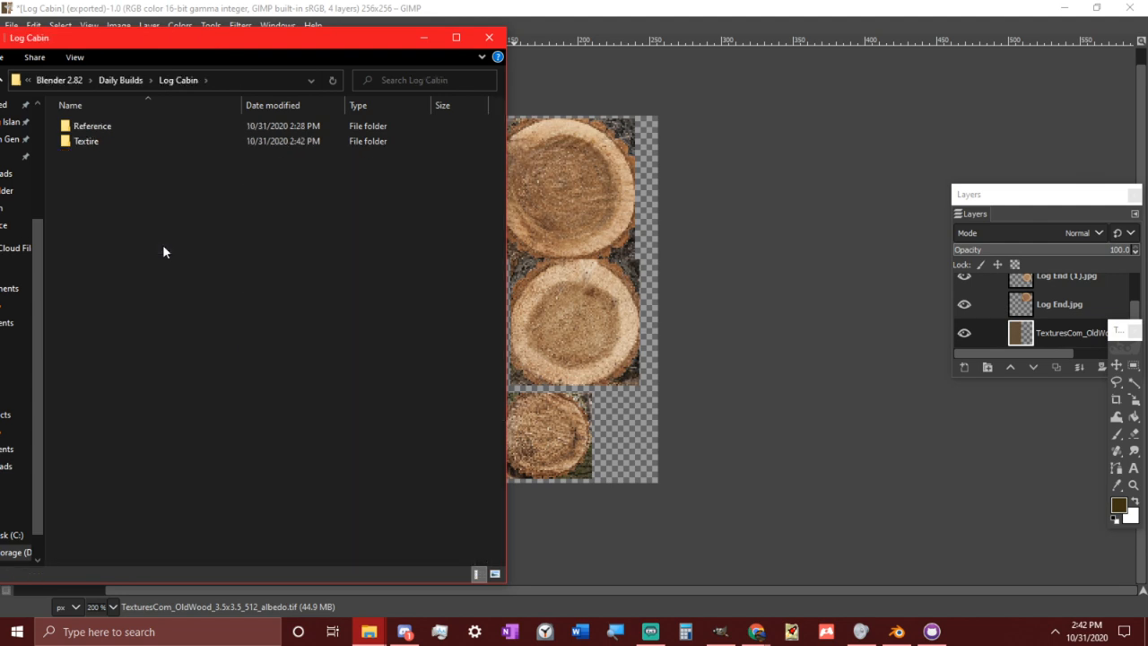
Rename the Textire folder to Texture and close File Explorer
click(139, 142)
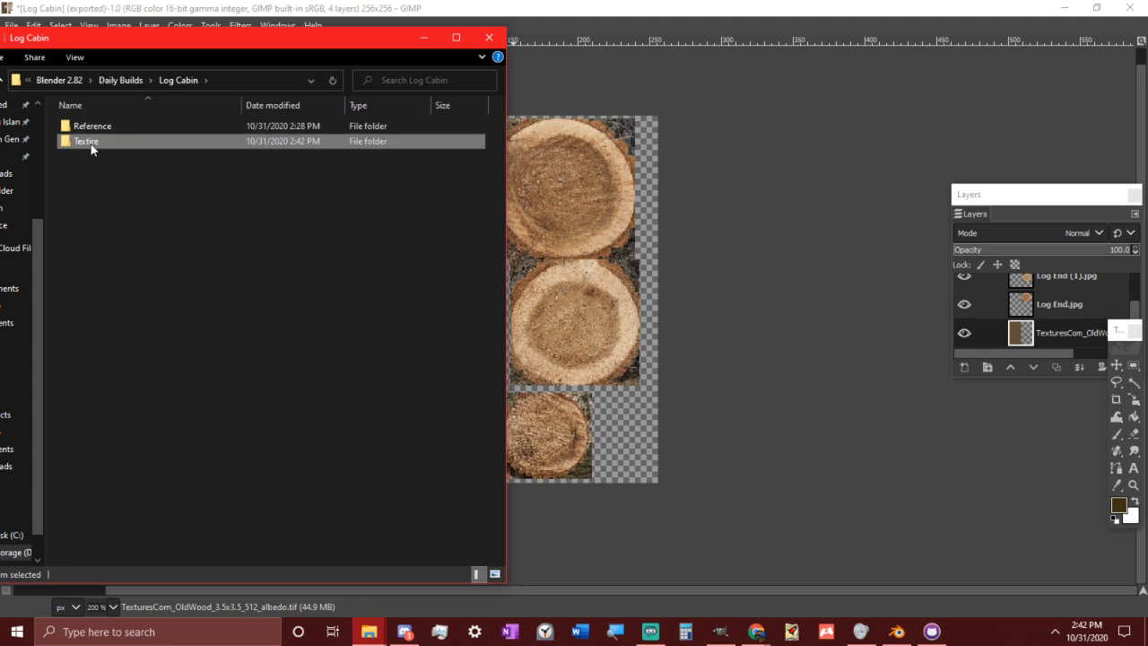
click(90, 143)
key(BackSpace)
key(BackSpace)
key(BackSpace)
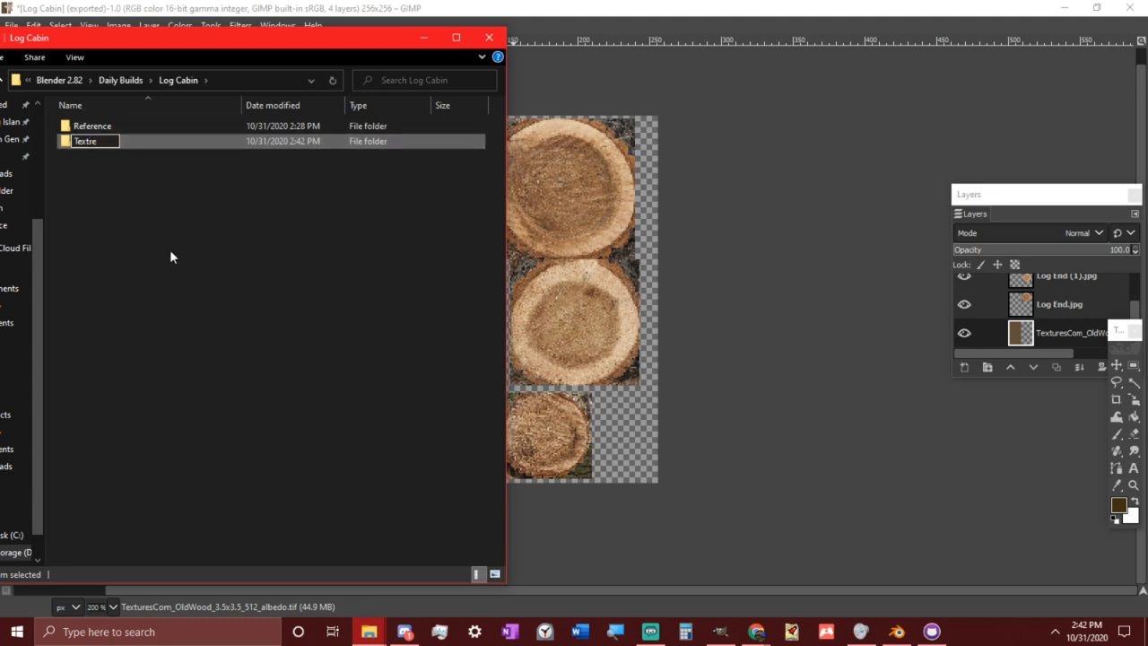
text(ure)
key(Return)
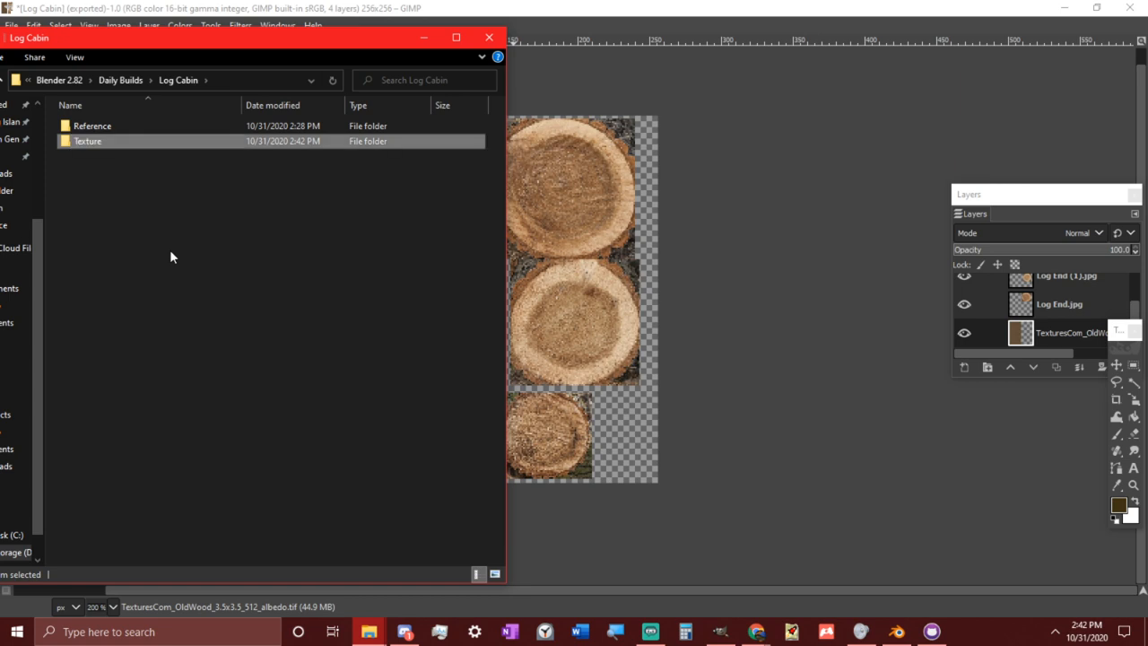
click(489, 38)
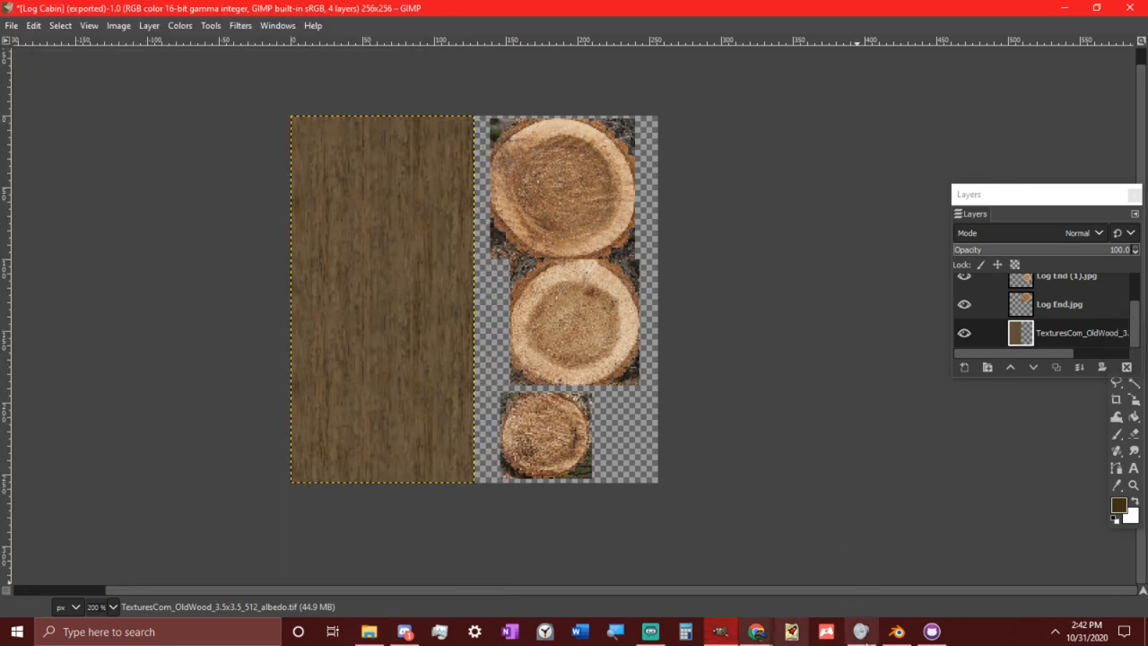
Switch to Blender, open the Shading workspace and create a new material for the Circle object
click(897, 631)
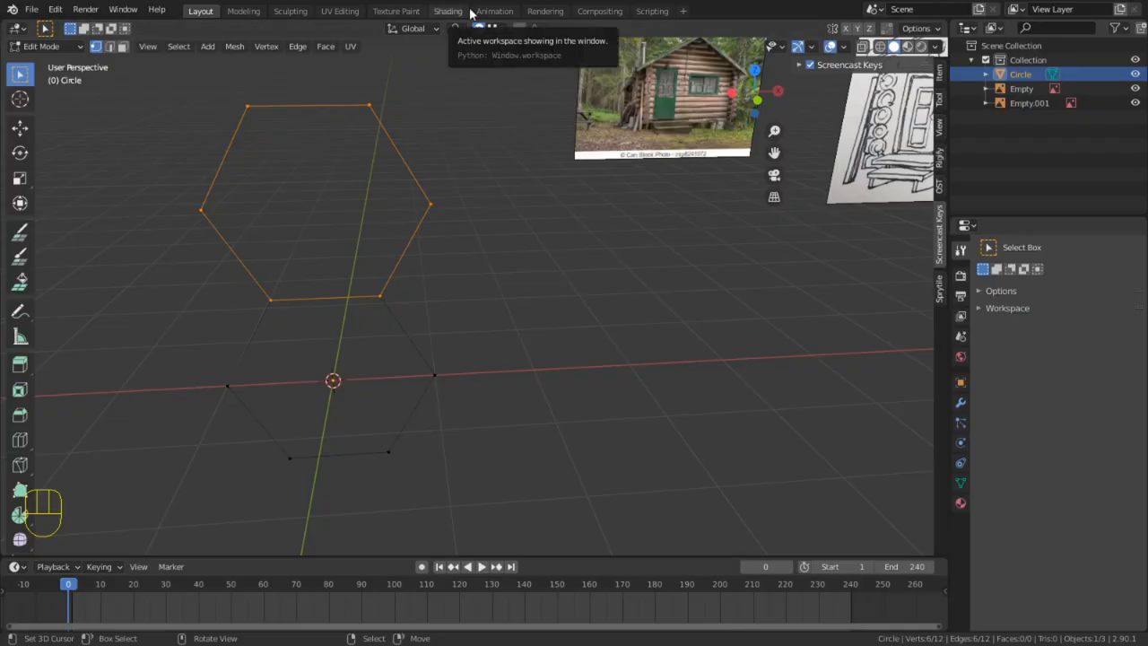
click(468, 12)
click(589, 376)
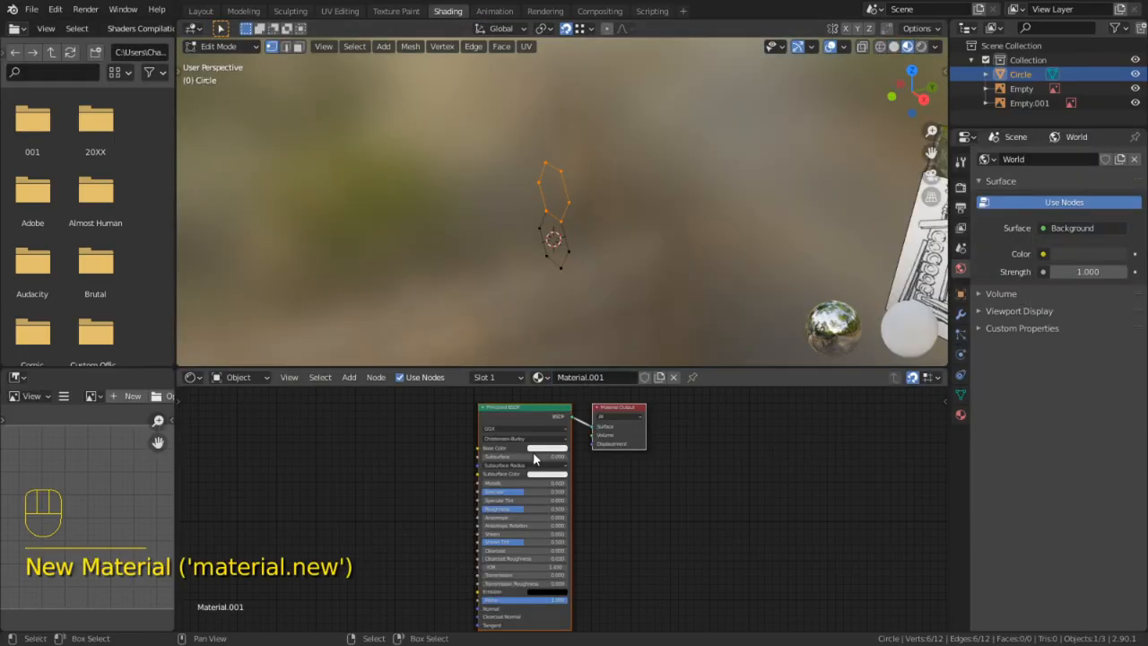
Add an Image Texture node beside the Principled BSDF node in the Circle's material
click(390, 432)
key(shift+a)
mouse_move(374, 431)
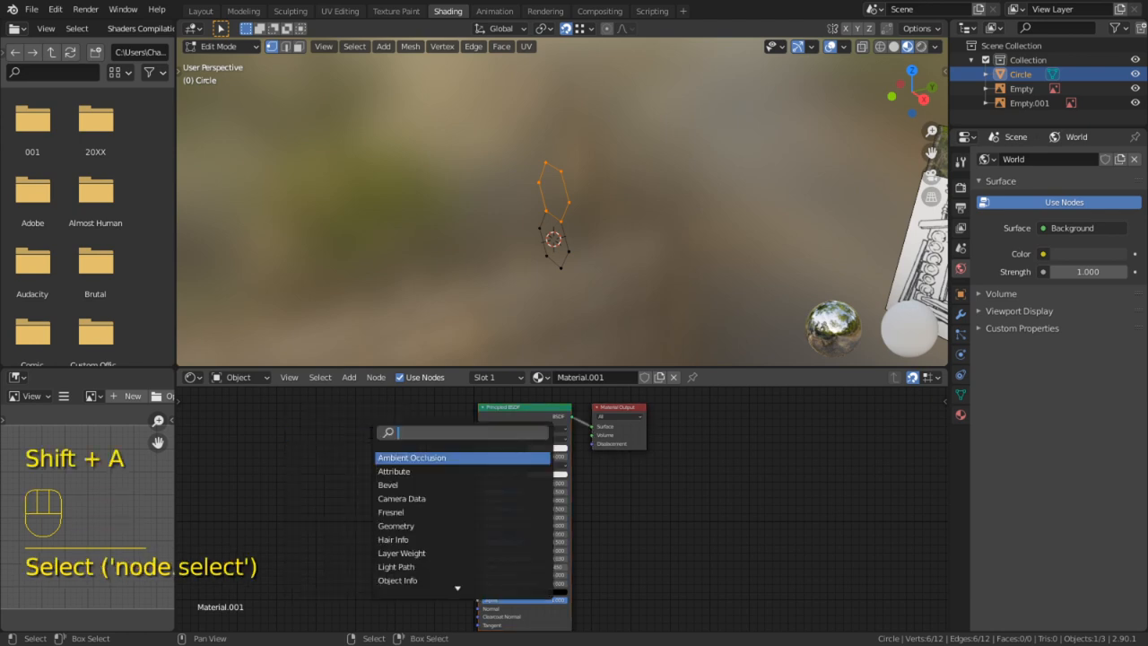
click(369, 435)
key(shift+a)
key(t)
click(427, 383)
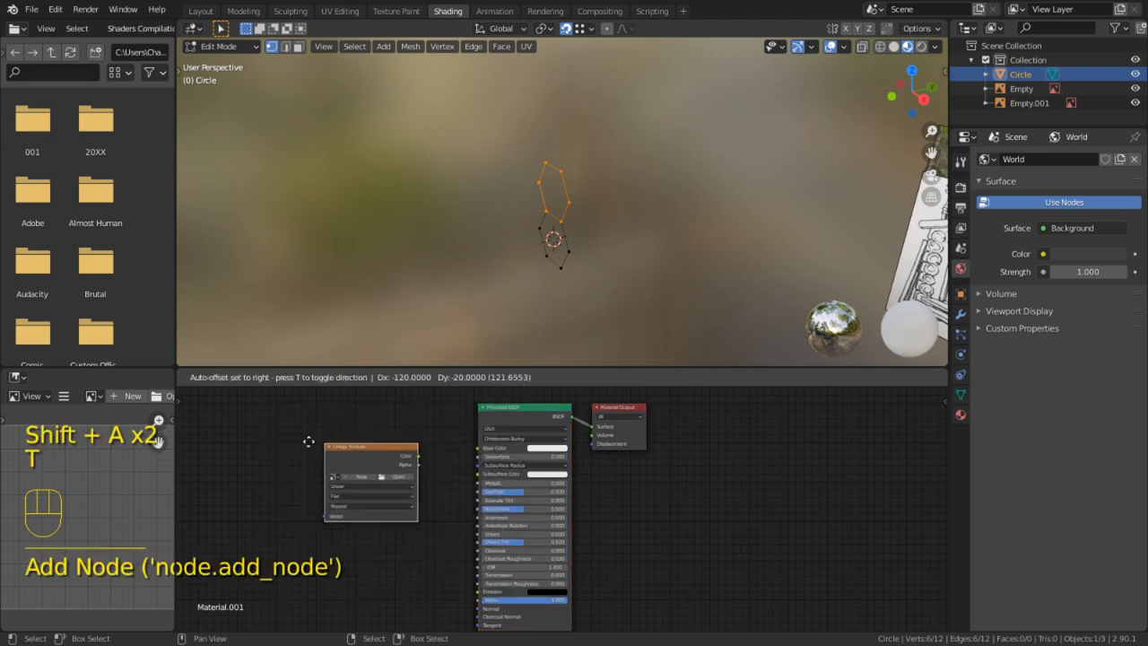
click(302, 440)
Load Log Cabin.Png from Daily Builds > Log Cabin > Texture into the image node and link its Color to Base Color
click(384, 476)
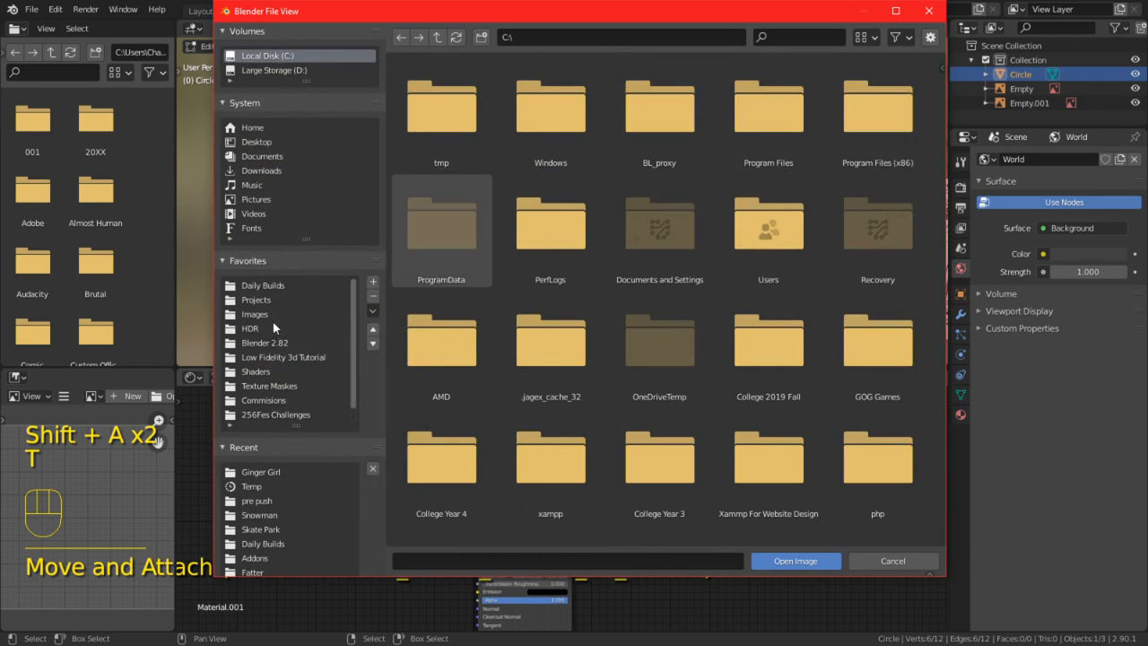
click(263, 285)
double_click(469, 143)
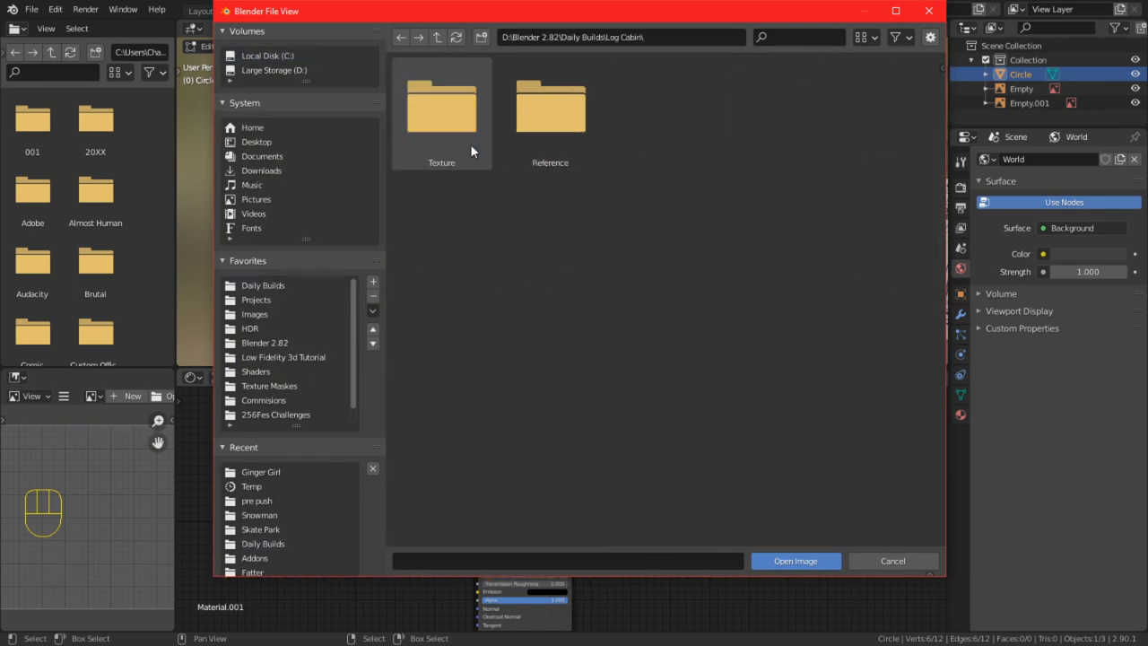
double_click(447, 120)
double_click(448, 123)
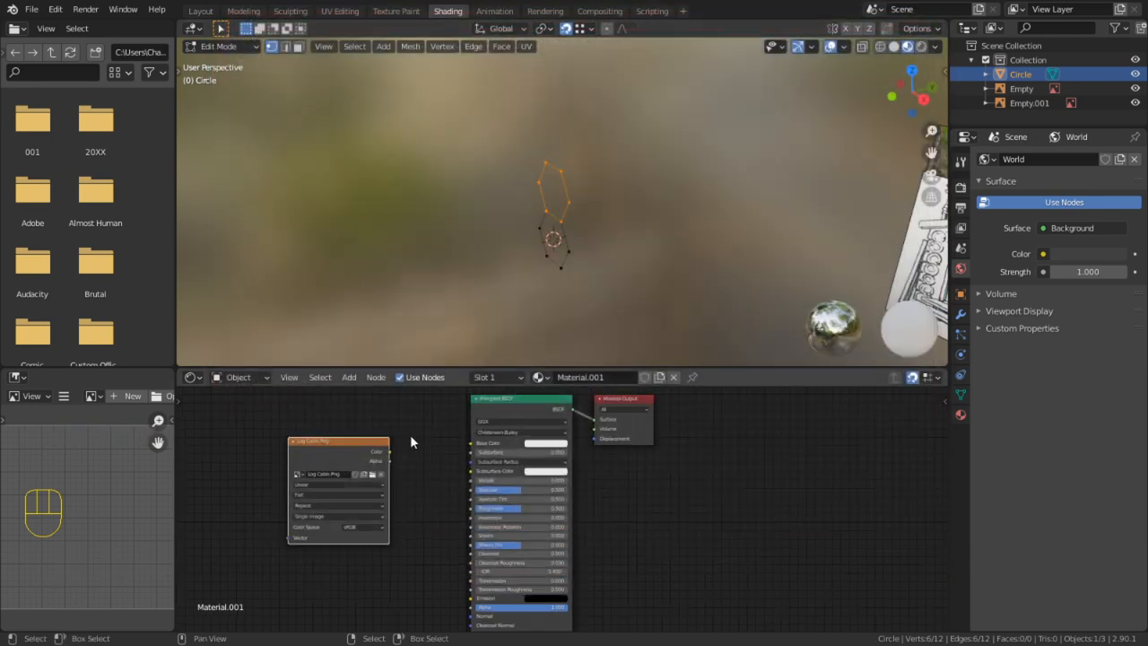
drag(360, 441, 457, 434)
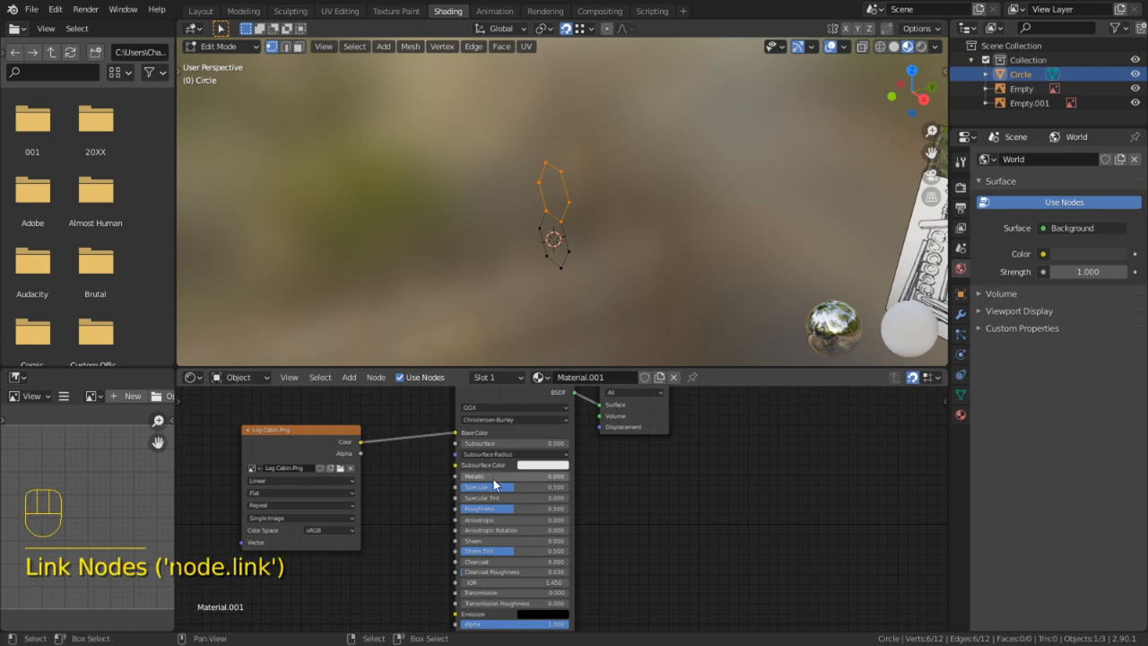
Set the Principled BSDF's Specular to 0 and Roughness to 1
drag(497, 486, 449, 486)
drag(534, 510, 815, 568)
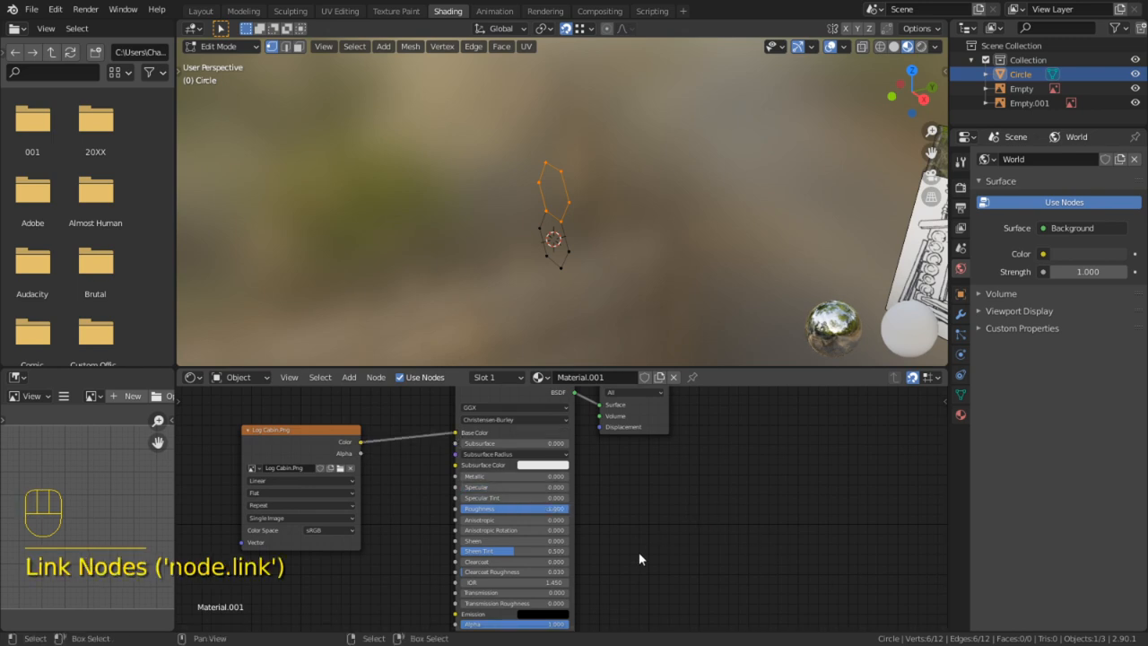
scroll(643, 478, up, 1)
middle_drag(630, 463, 669, 560)
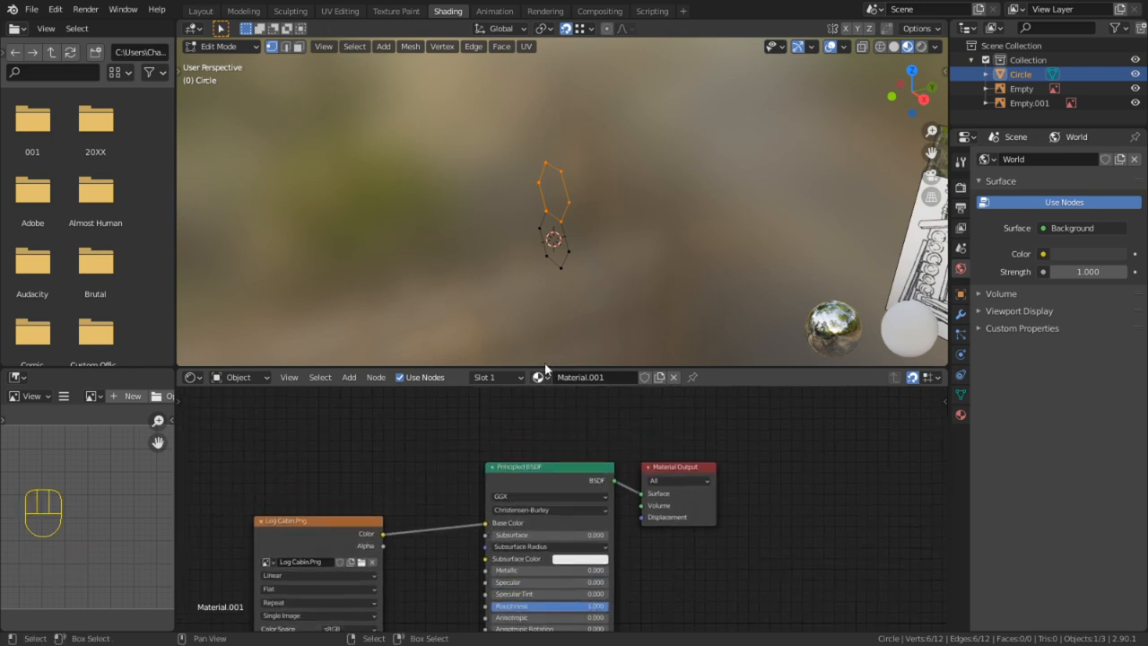
Set the viewport to solid shading and return to the Layout workspace
scroll(585, 302, up, 1)
middle_drag(585, 302, 810, 266)
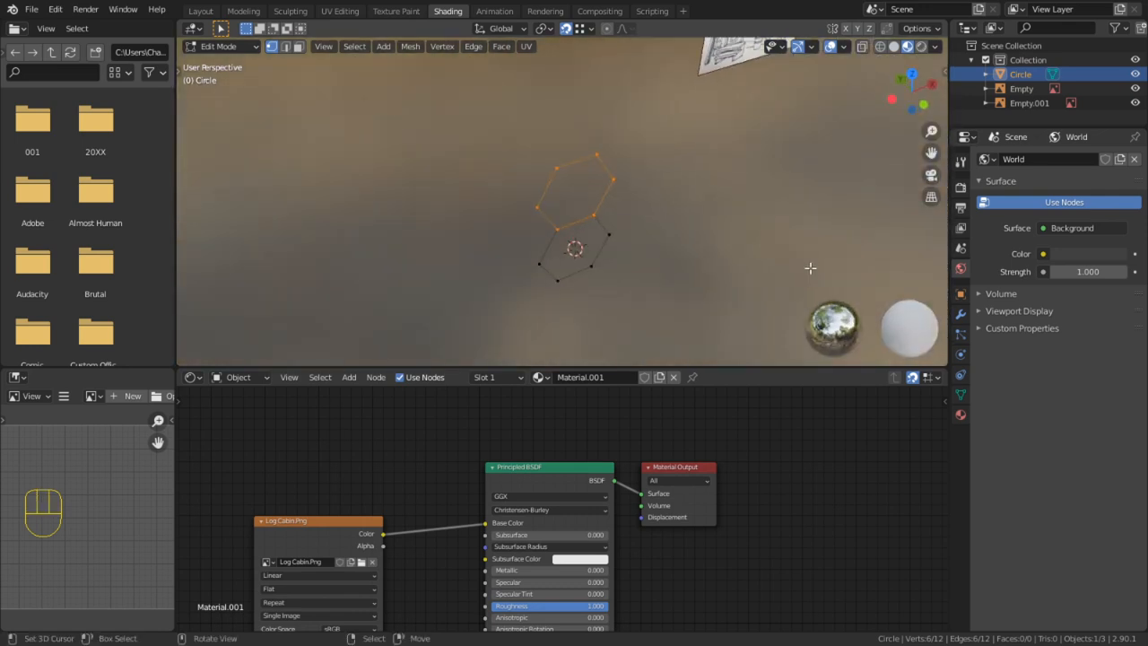
middle_drag(749, 207, 716, 151)
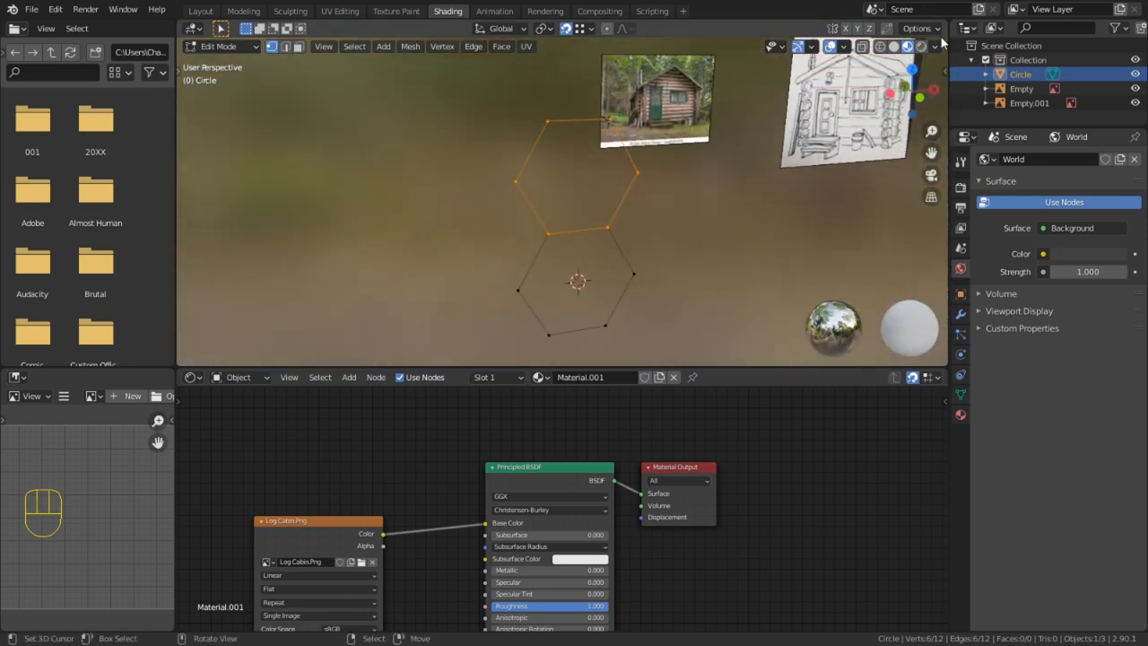
click(894, 48)
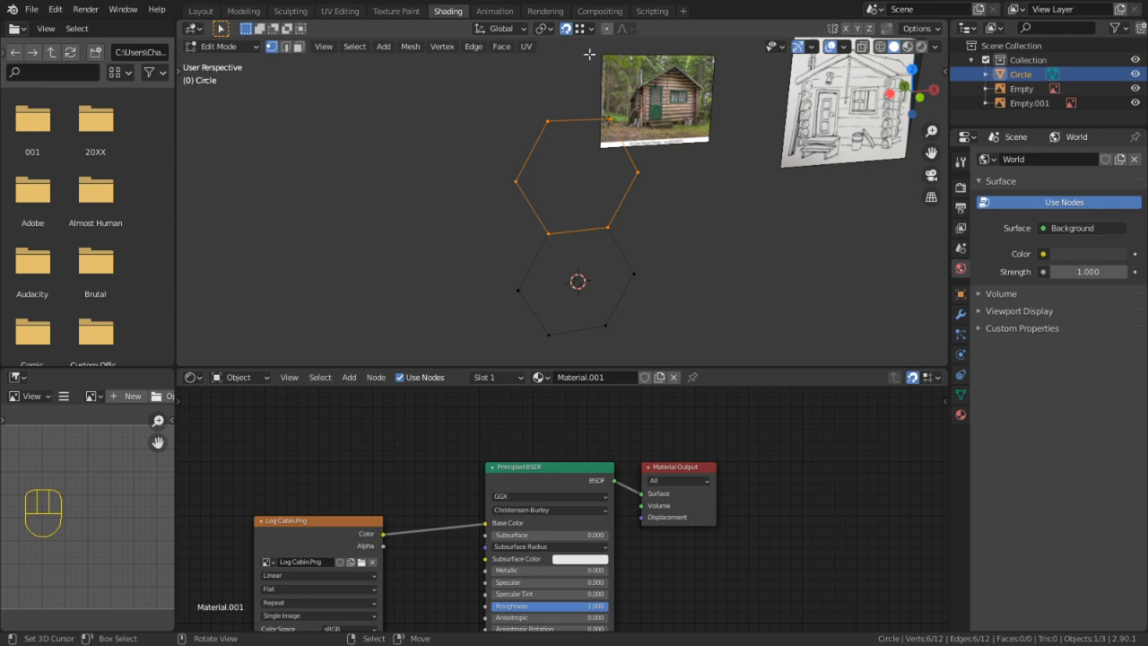
click(201, 10)
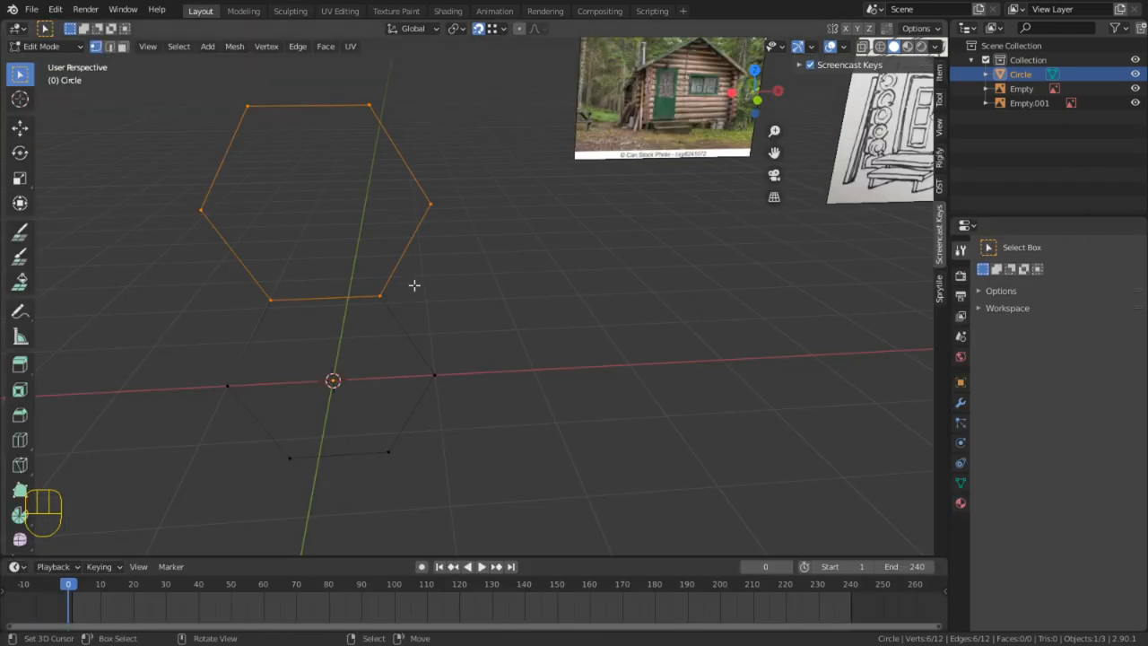
Measure the width of the upper hexagon between its two outer side vertices
middle_drag(414, 285, 436, 264)
shift+middle_drag(392, 221, 390, 218)
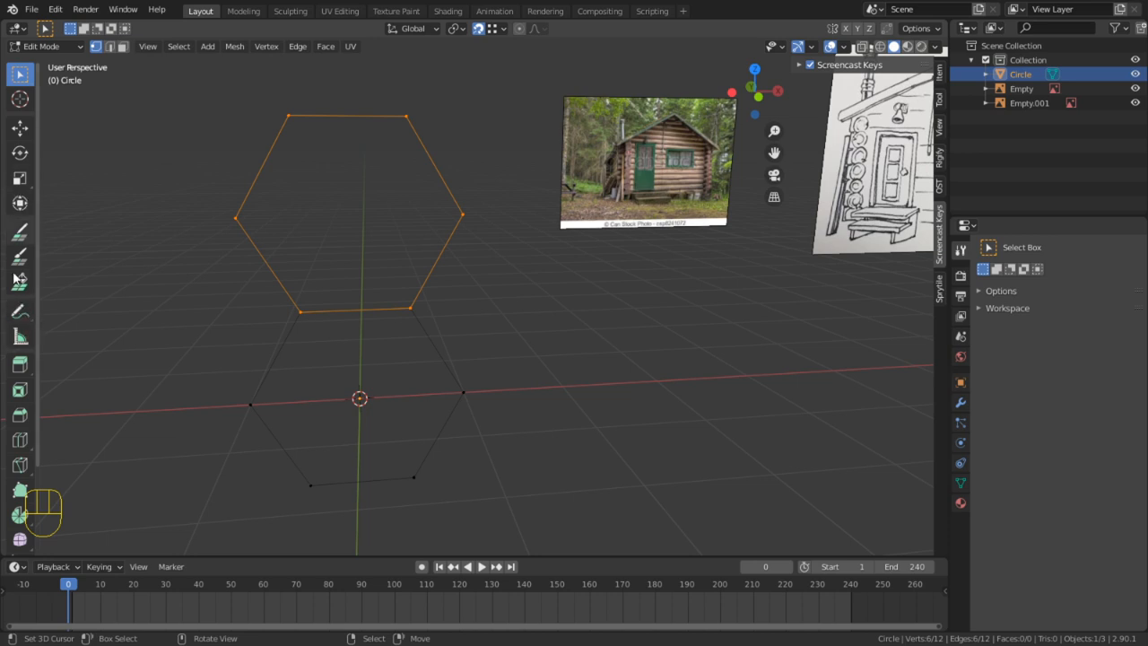
click(20, 336)
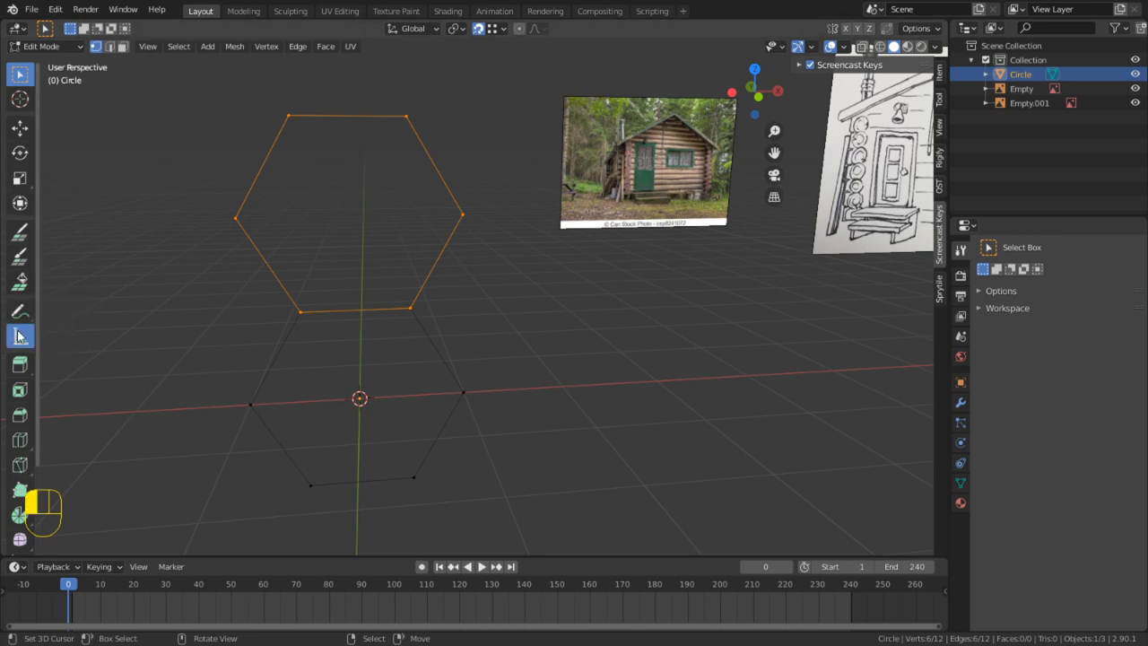
drag(235, 217, 463, 215)
middle_drag(465, 262, 454, 215)
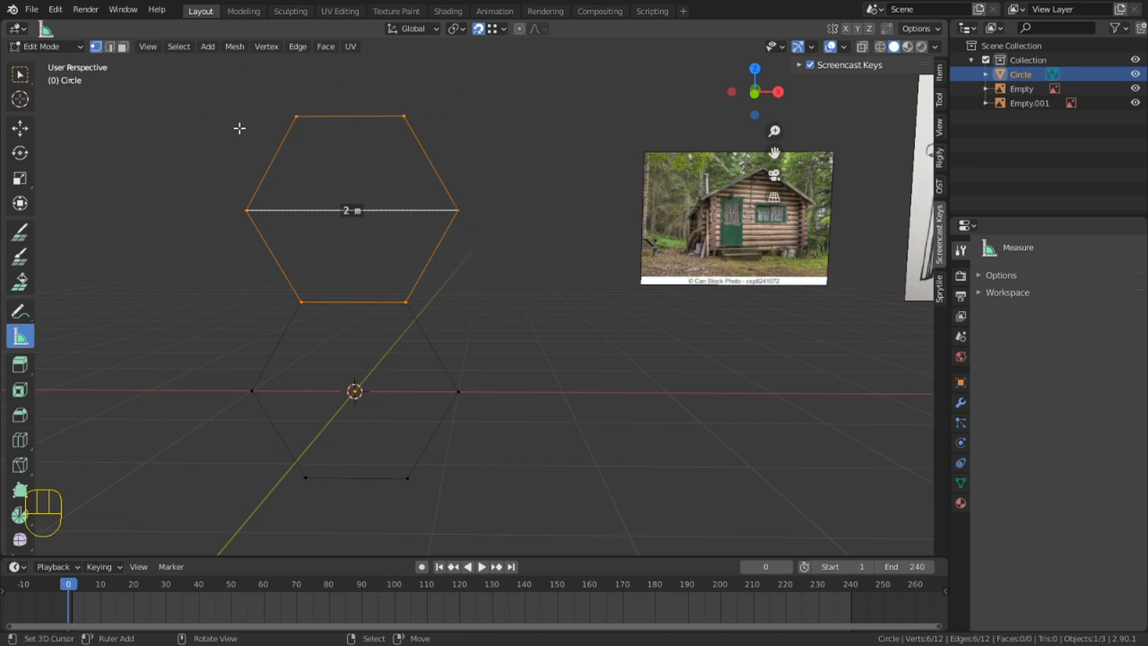
Select all vertices of both hexagons and scale them down to one sixth of their size
key(a)
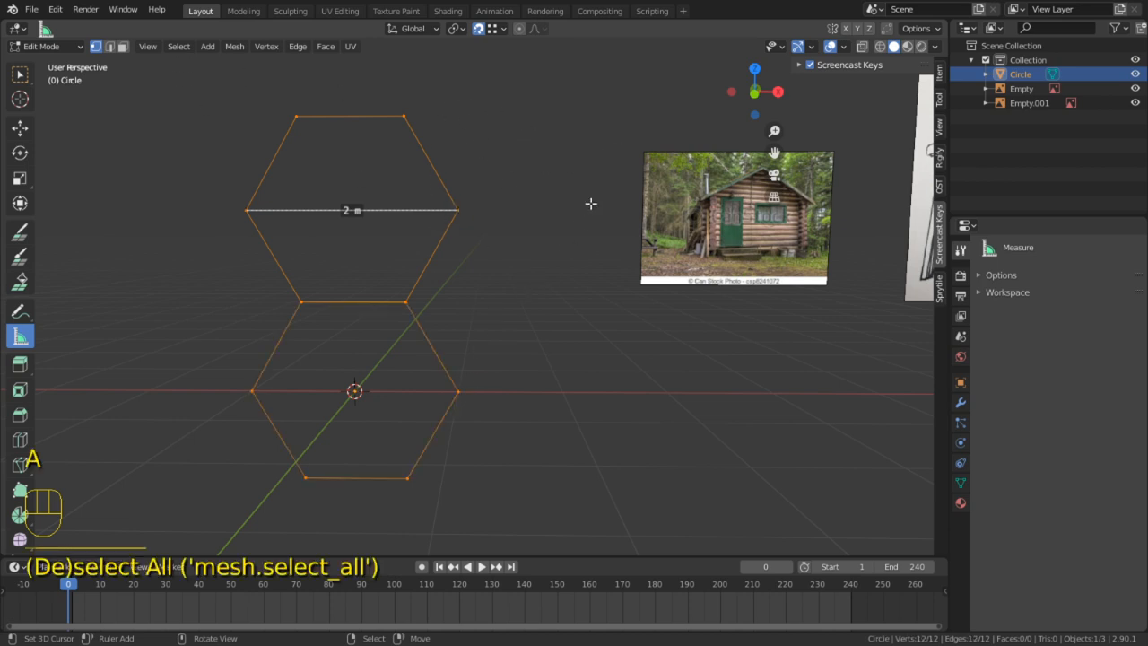
key(s)
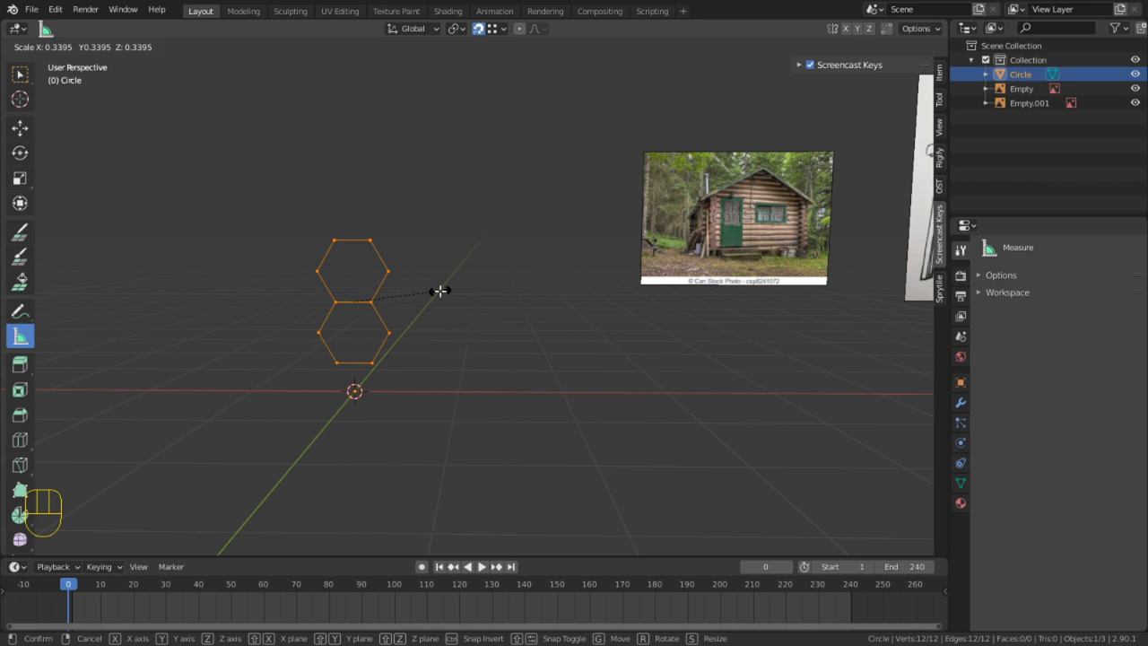
key(s)
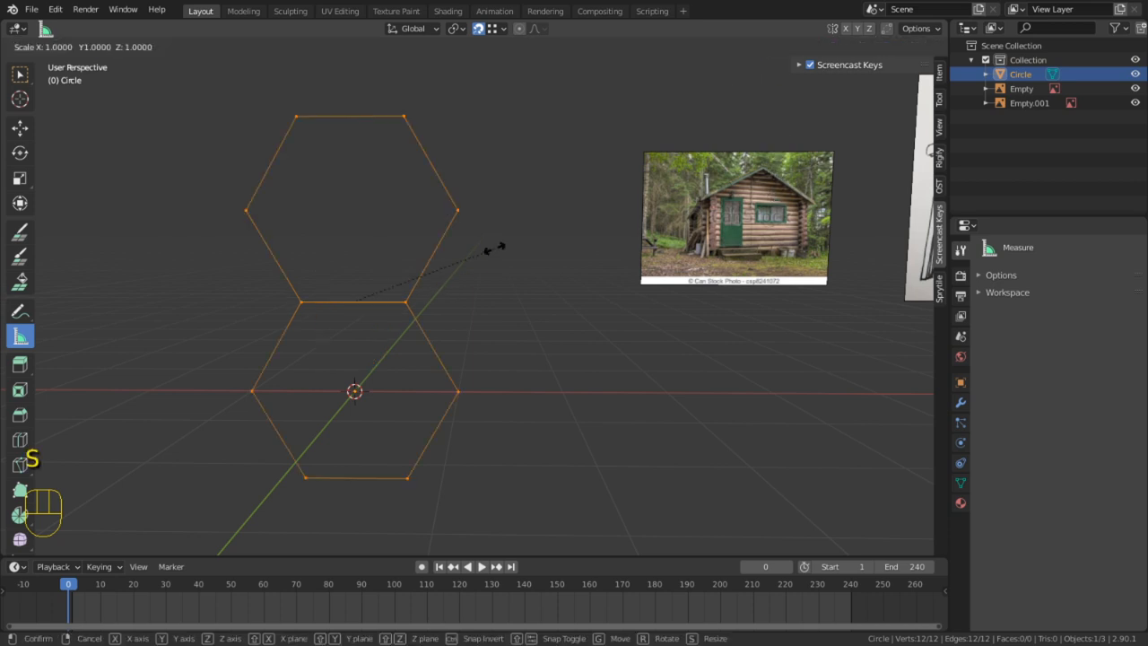
text(/6)
key(Return)
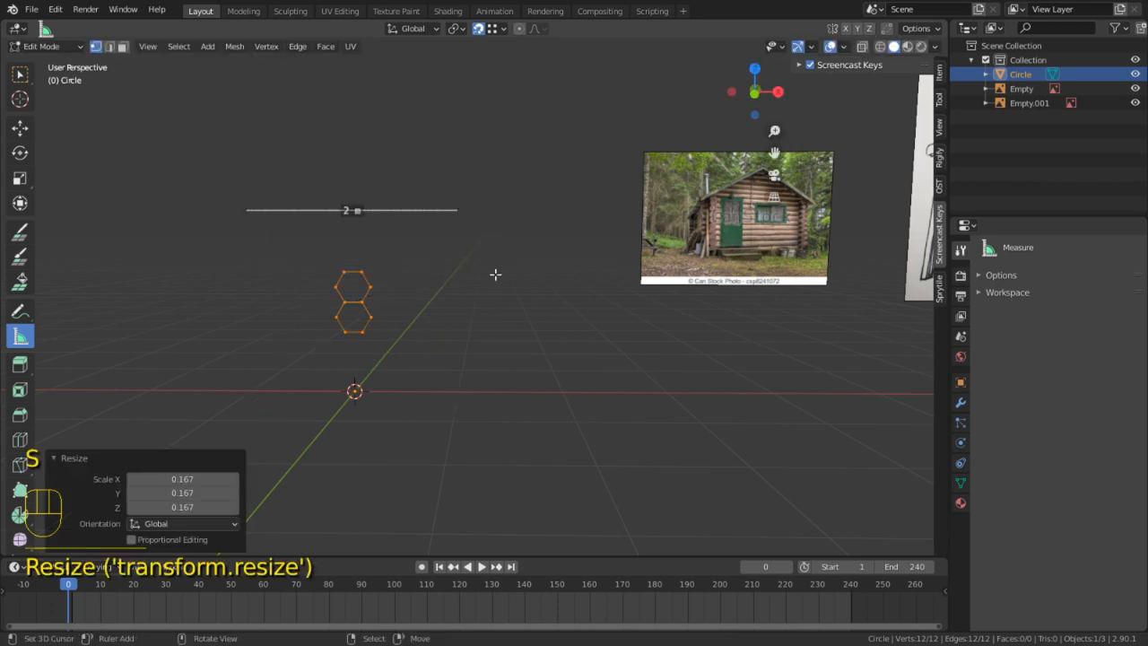
middle_drag(495, 274, 474, 218)
scroll(535, 338, up, 3)
scroll(539, 318, up, 1)
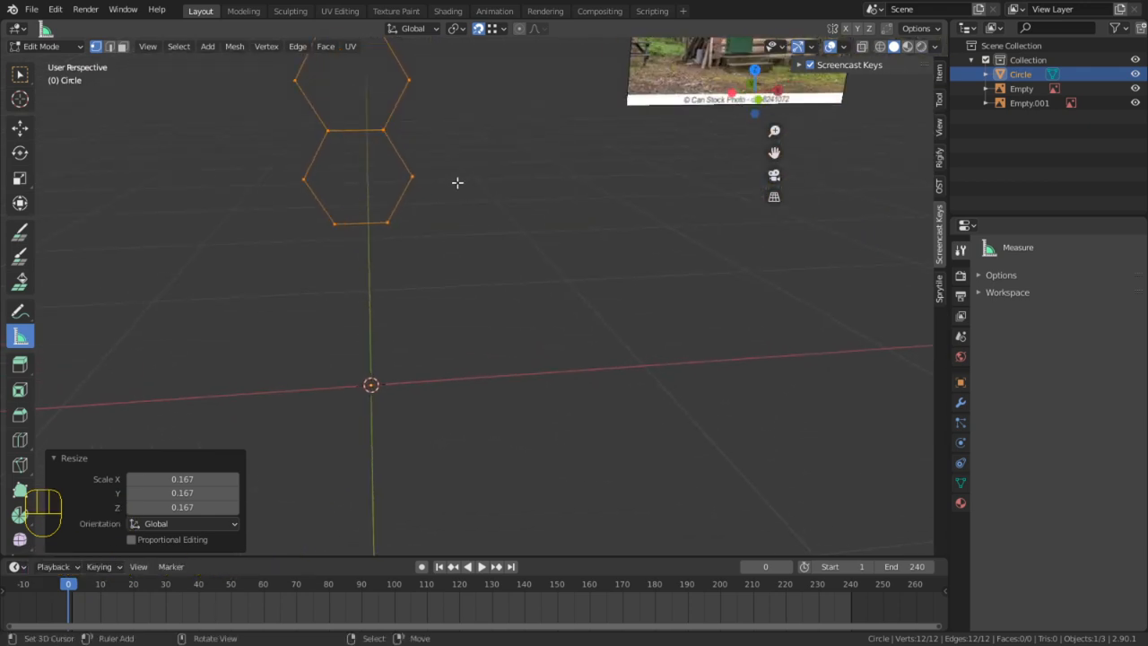
click(31, 9)
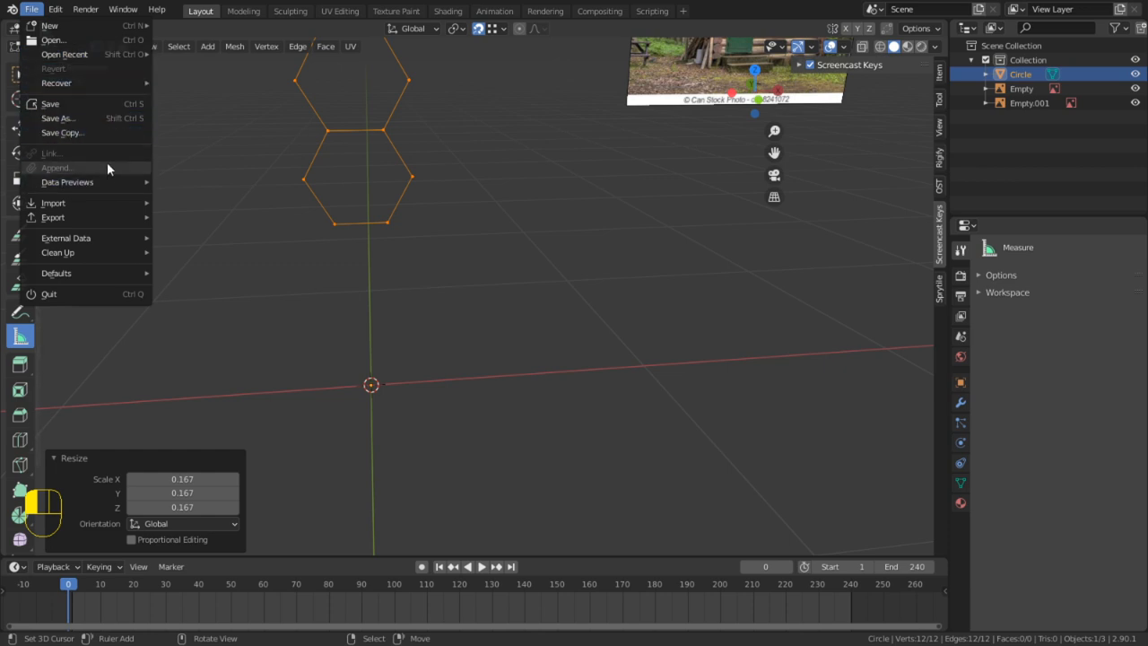
key(Escape)
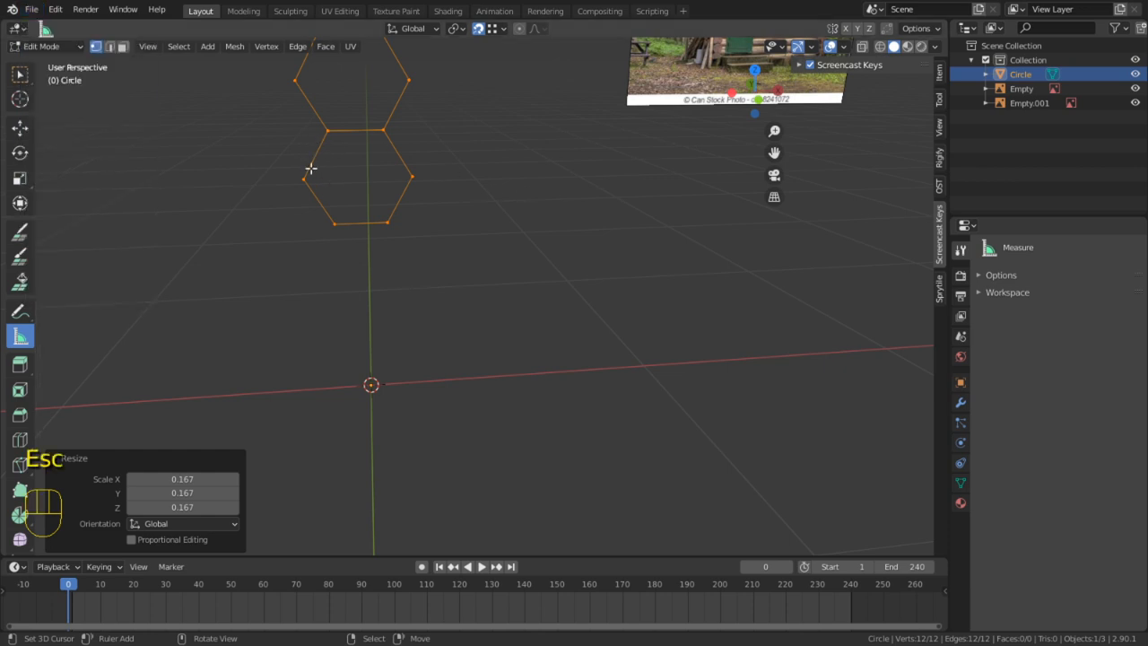
click(380, 252)
key(Escape)
Append the Cube object from Character Mesh rigged.blend in the Character Mesh Tutorial folder of Projects\PS1 Esque Graphics
key(Tab)
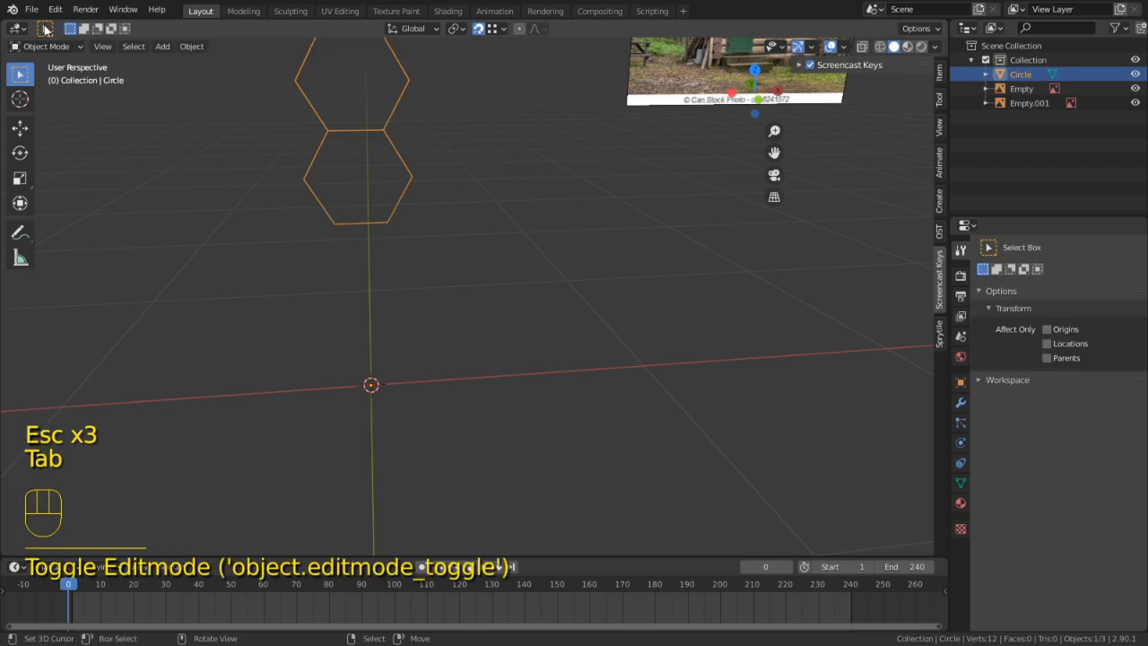
click(31, 9)
click(56, 167)
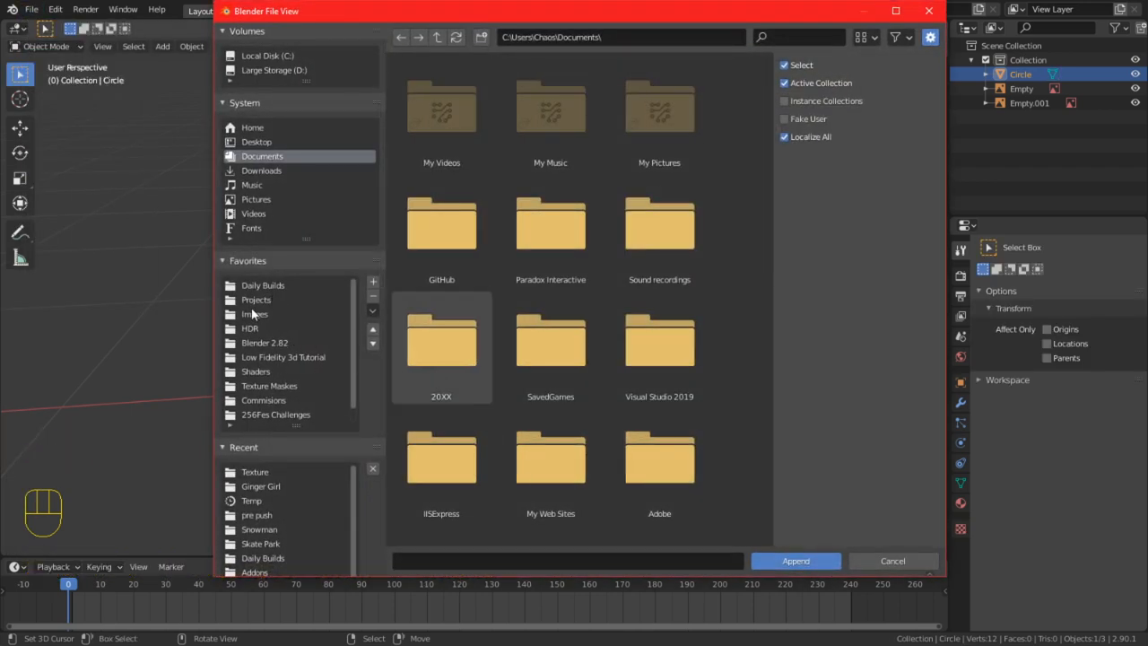
click(274, 342)
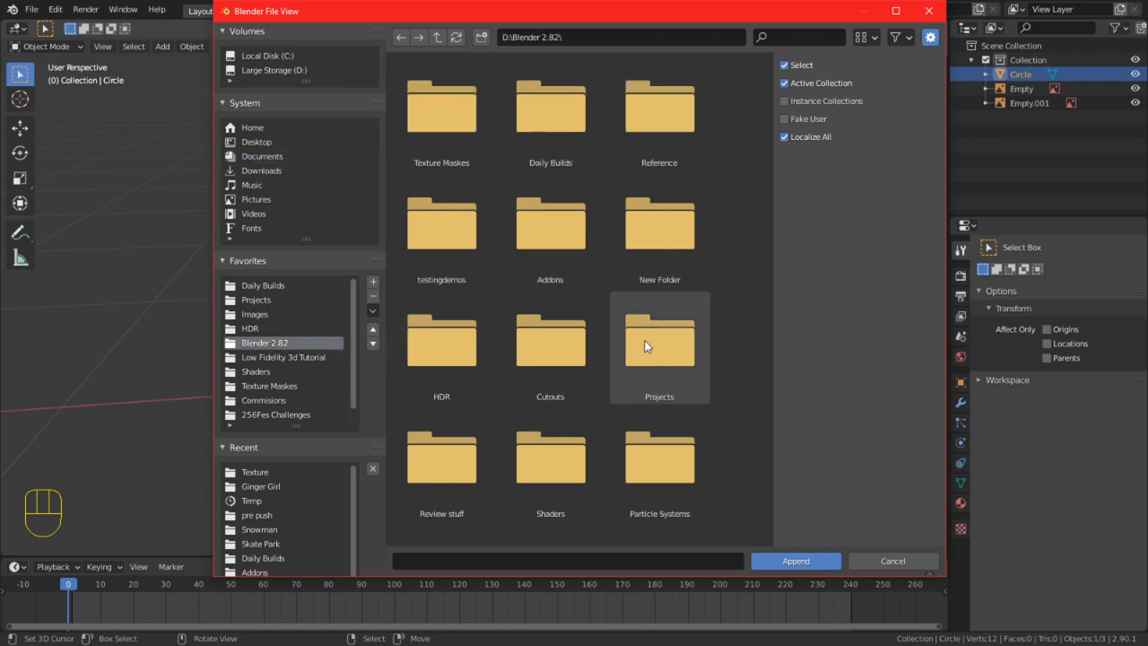
scroll(664, 359, down, 1)
double_click(638, 295)
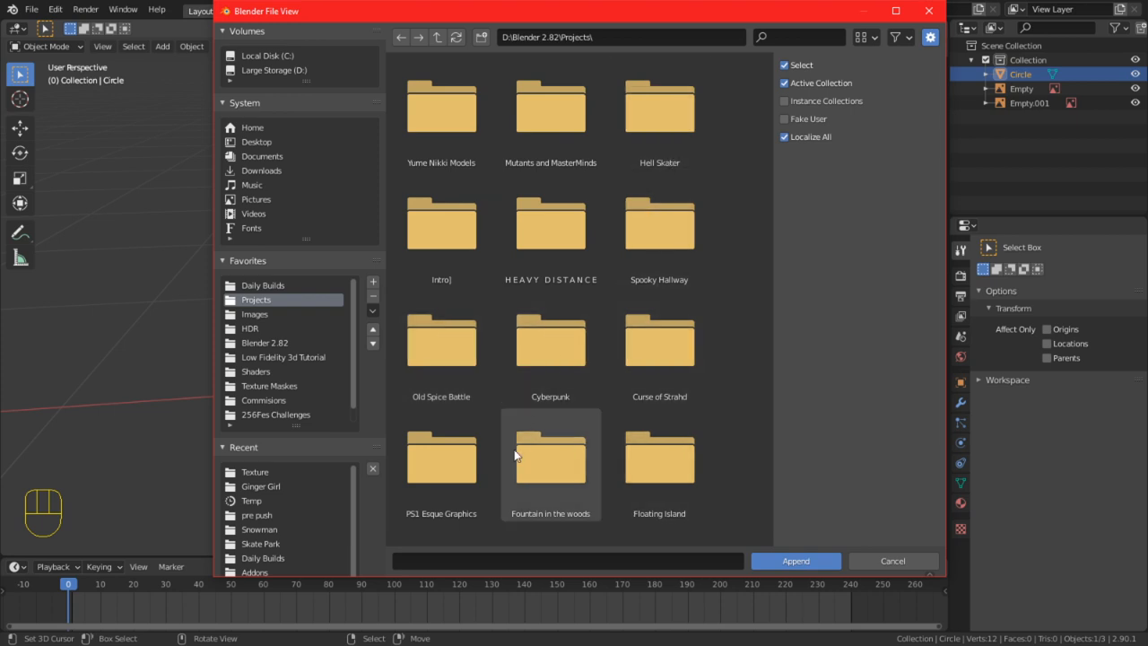
double_click(471, 474)
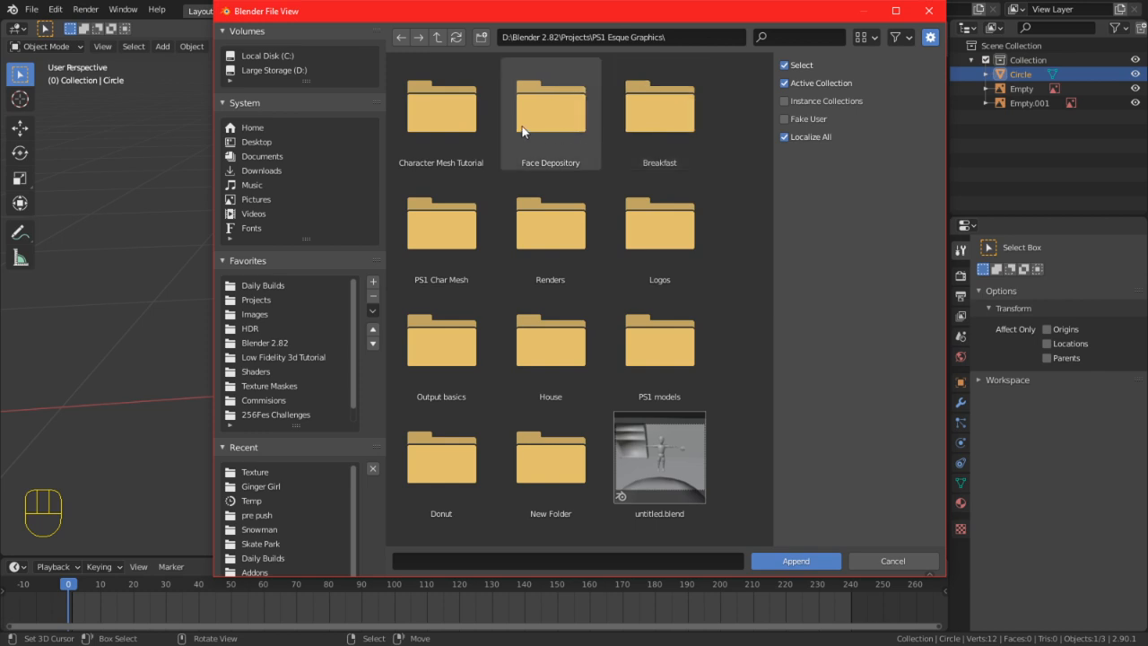
double_click(444, 115)
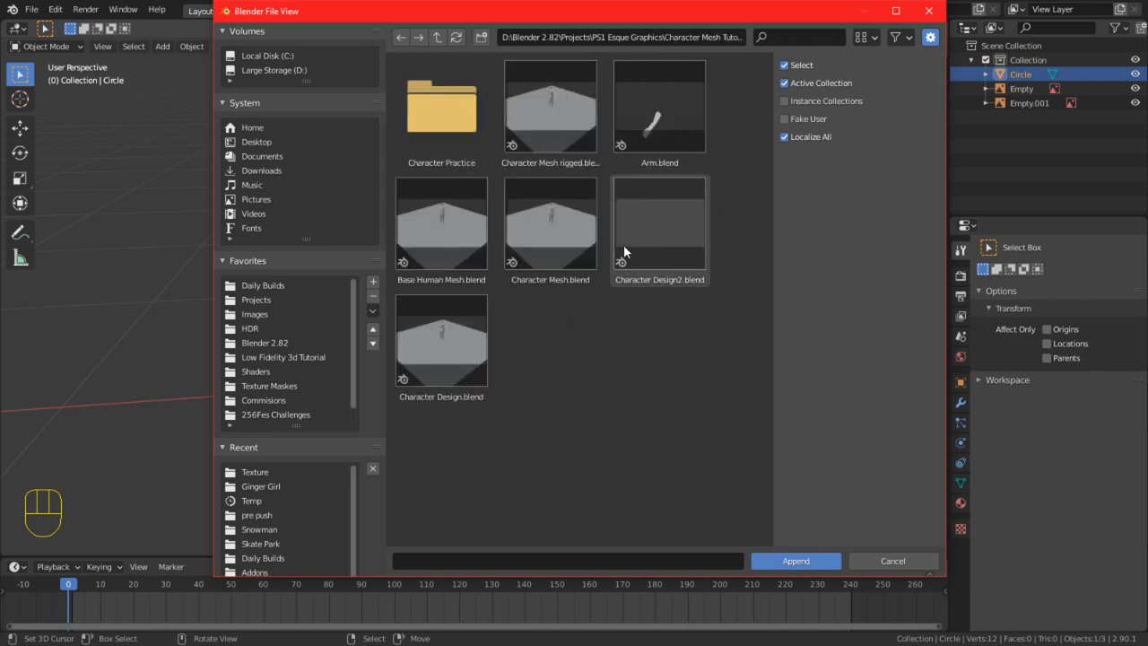
double_click(545, 116)
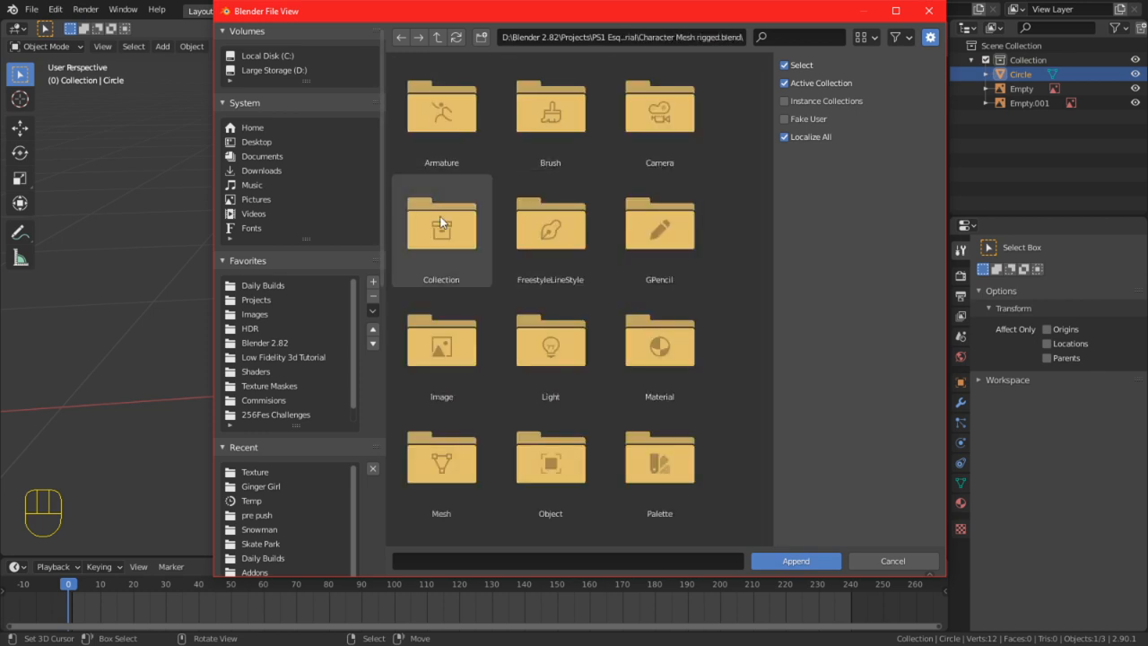
click(582, 454)
double_click(581, 454)
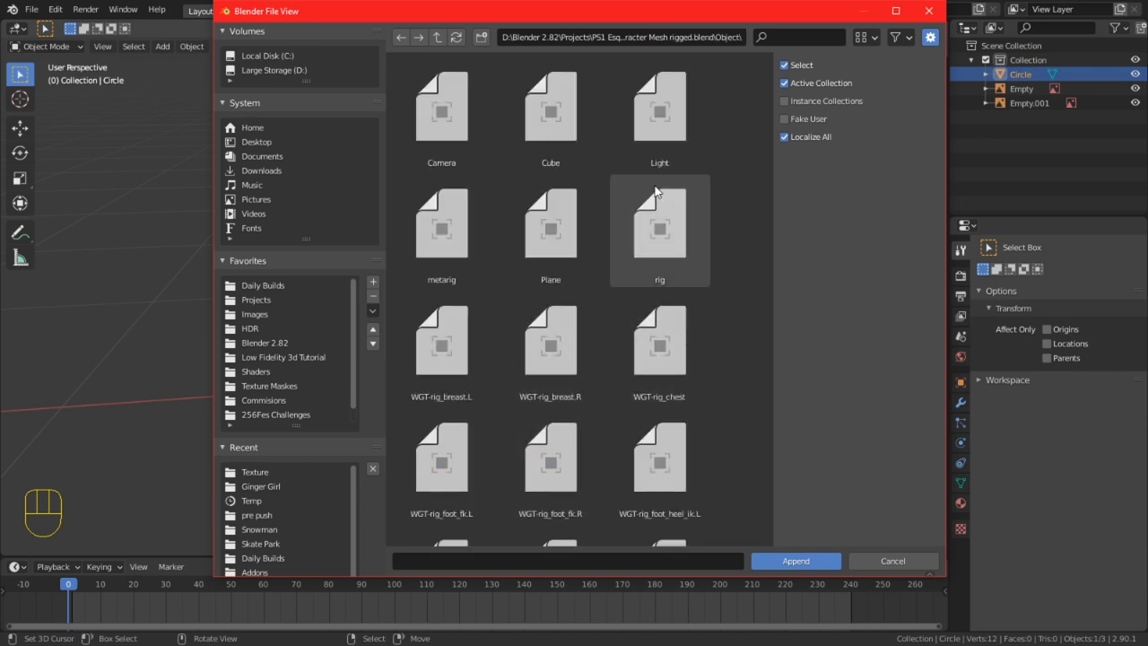
double_click(531, 98)
scroll(559, 256, down, 5)
middle_drag(559, 257, 465, 271)
scroll(465, 271, up, 3)
scroll(578, 328, up, 2)
click(577, 326)
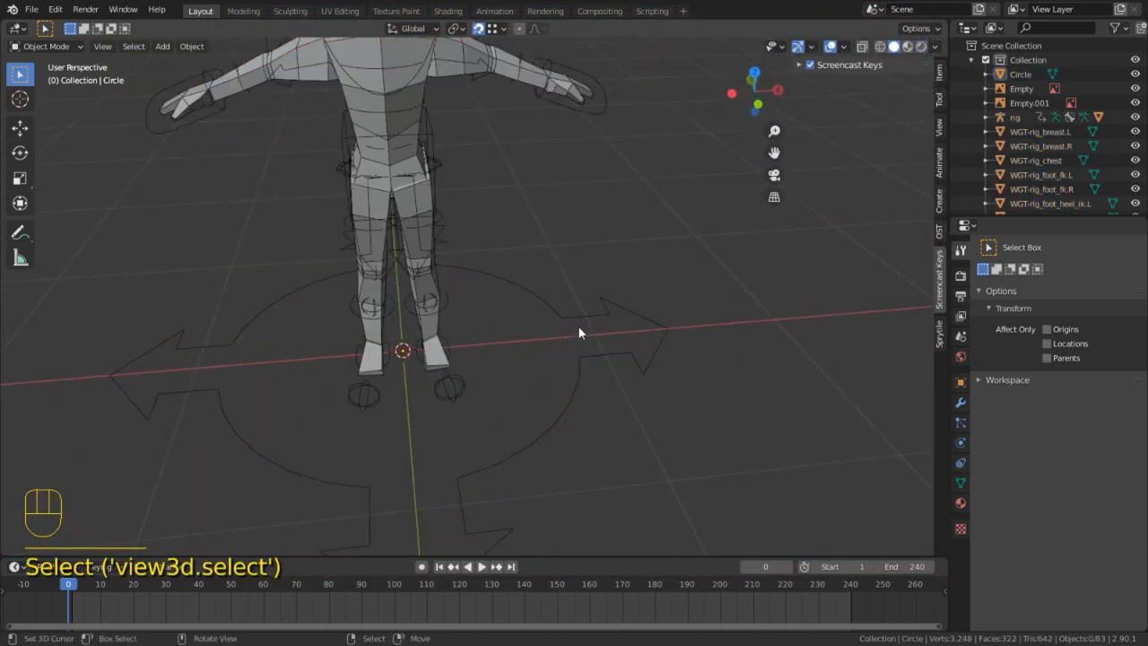
click(574, 322)
key(g)
key(x)
right_click(692, 326)
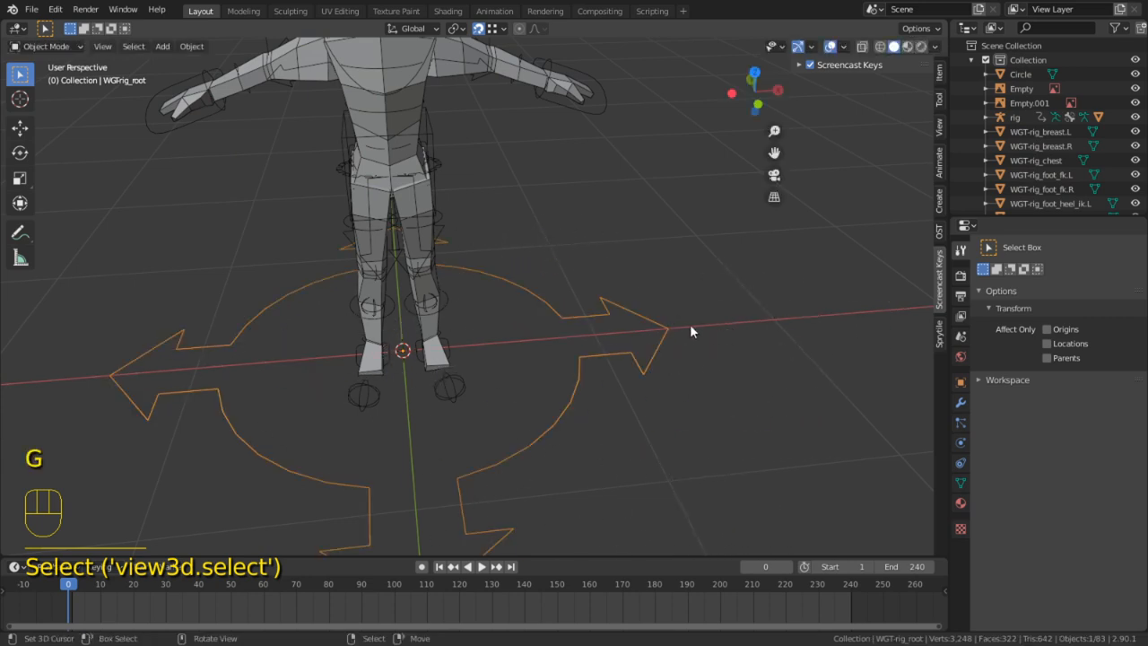
Try to move the character mesh away from its rig, and clear its location
click(443, 206)
key(g)
click(418, 183)
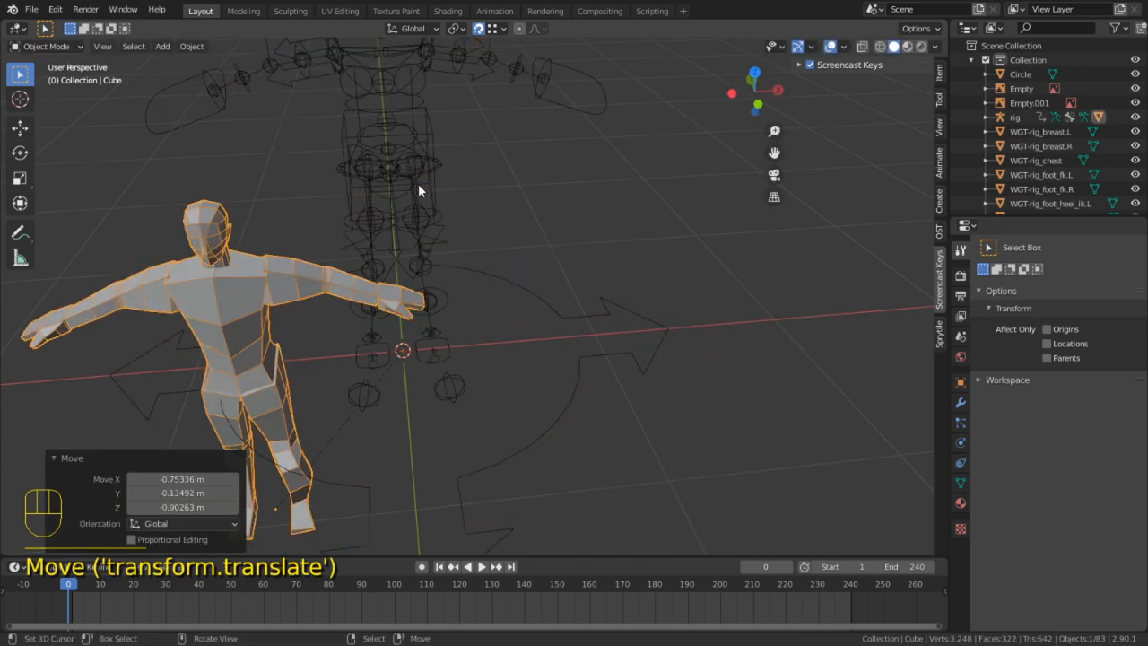
key(alt+g)
Hide the character mesh, the torso widget and the rig
key(h)
click(416, 165)
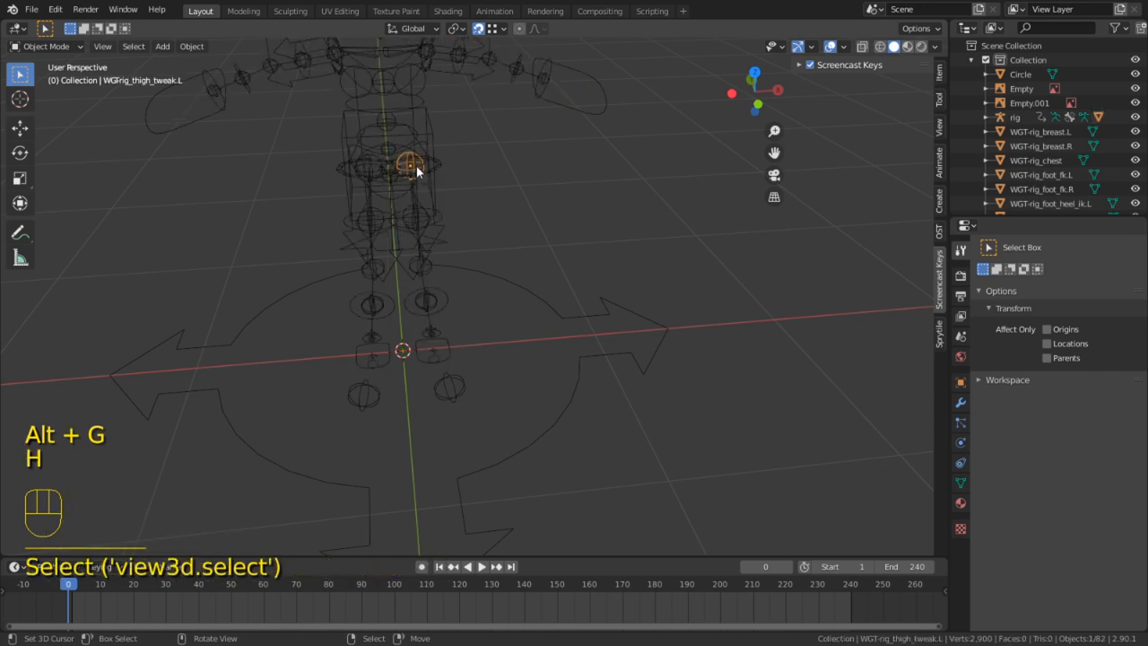
click(419, 128)
click(426, 128)
key(h)
click(426, 133)
key(h)
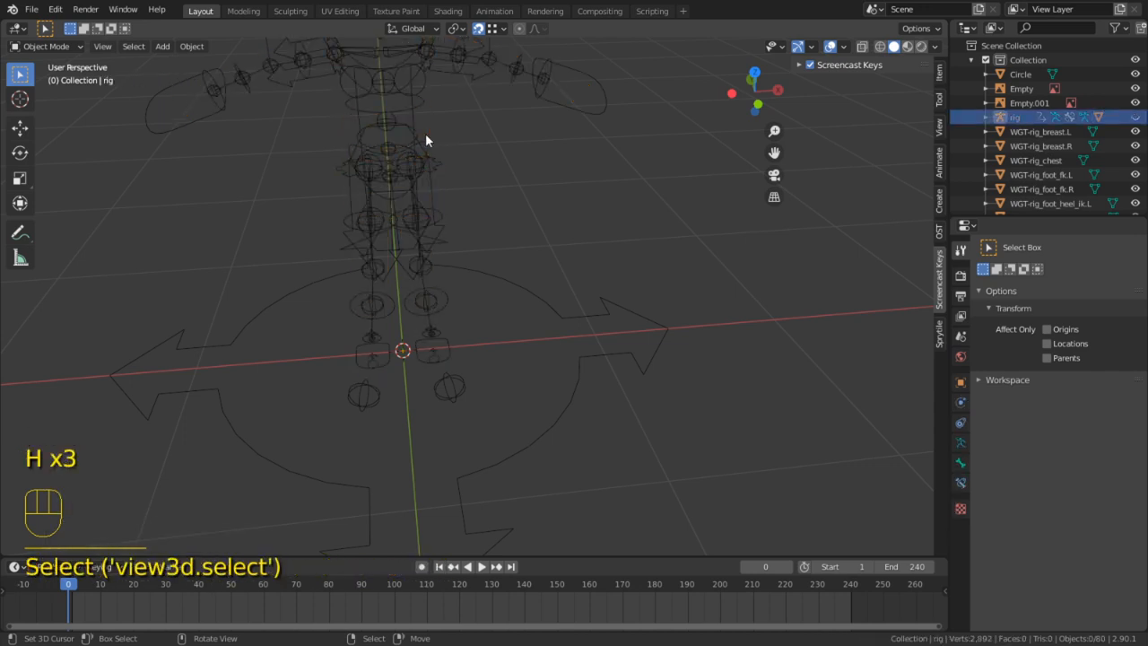
Delete all visible objects, including the old hexagons and rig widgets, except the two reference images
key(a)
scroll(443, 139, down, 8)
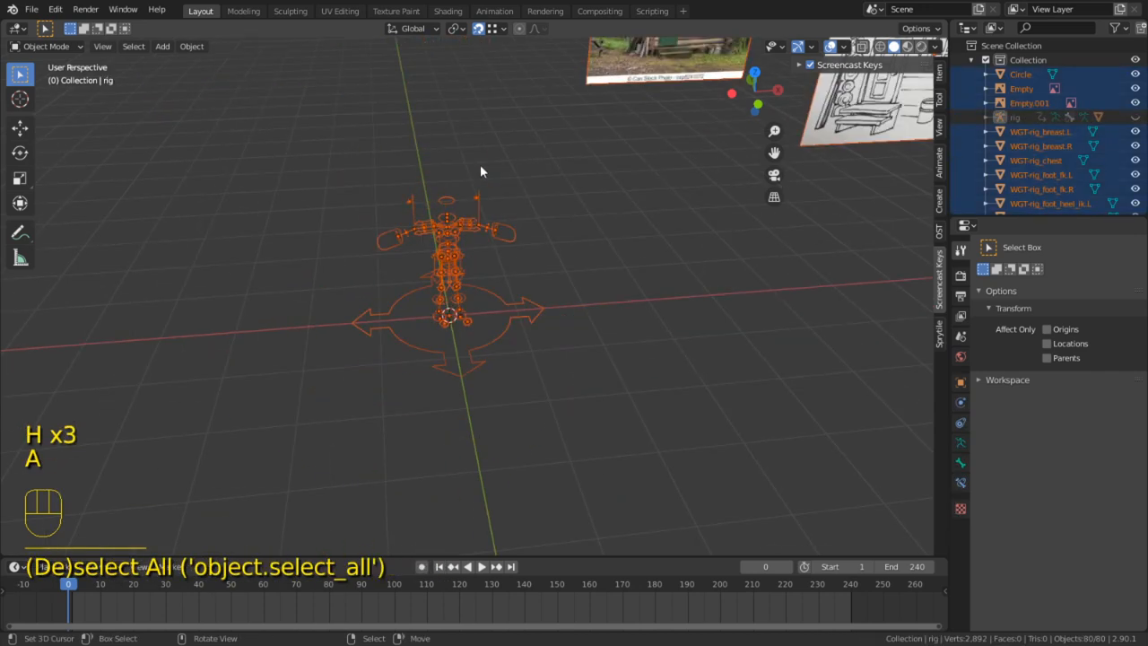
shift+right_click(627, 144)
shift+right_click(681, 147)
key(c)
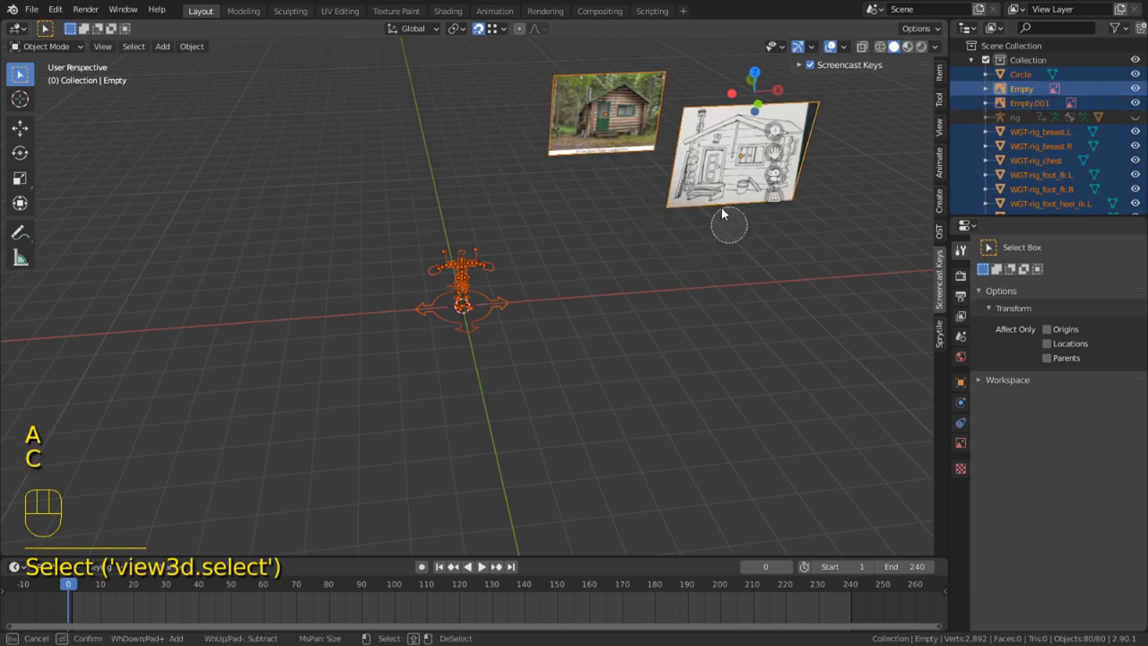
middle_click(610, 116)
middle_click(725, 143)
right_click(611, 222)
key(x)
click(611, 223)
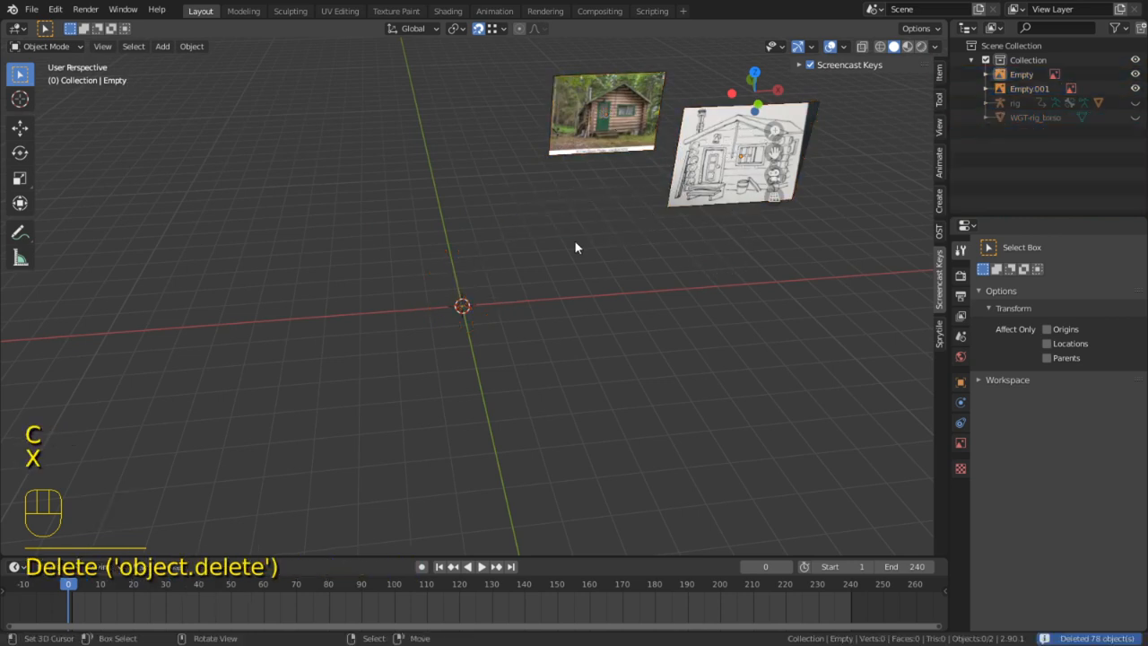
Unhide the hidden objects and move the character rig along the red X axis, away from the origin
scroll(552, 273, up, 3)
key(alt+h)
right_click(505, 349)
right_click(504, 341)
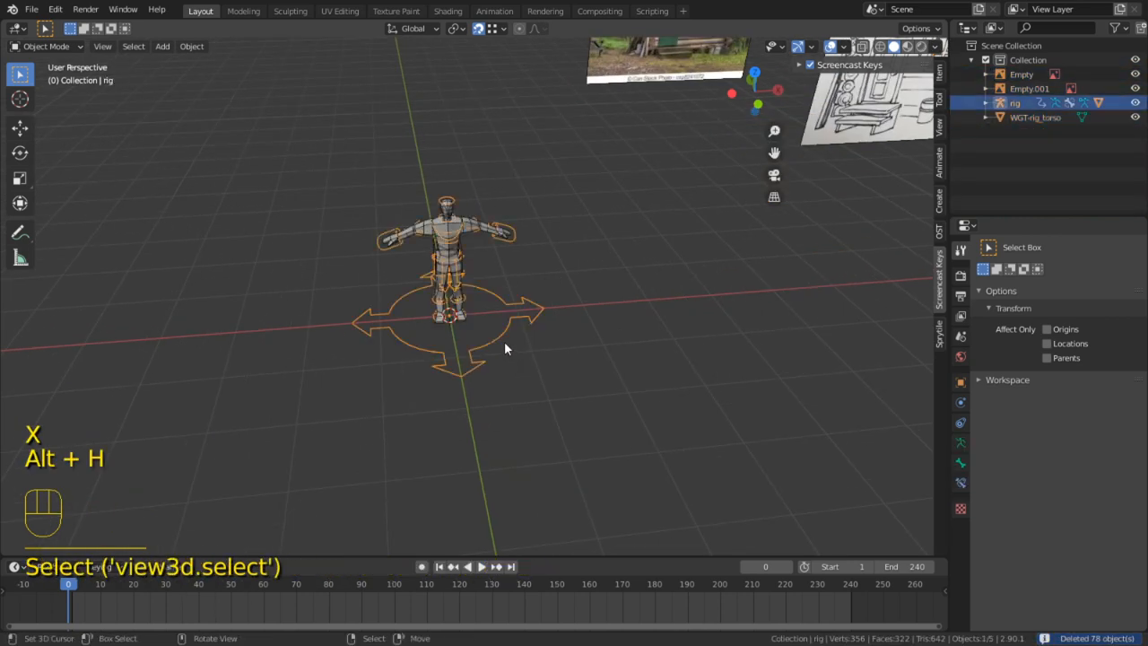
key(g)
click(672, 340)
Delete the torso widget left at the origin and unhide any remaining hidden objects
right_click(448, 260)
key(x)
click(449, 264)
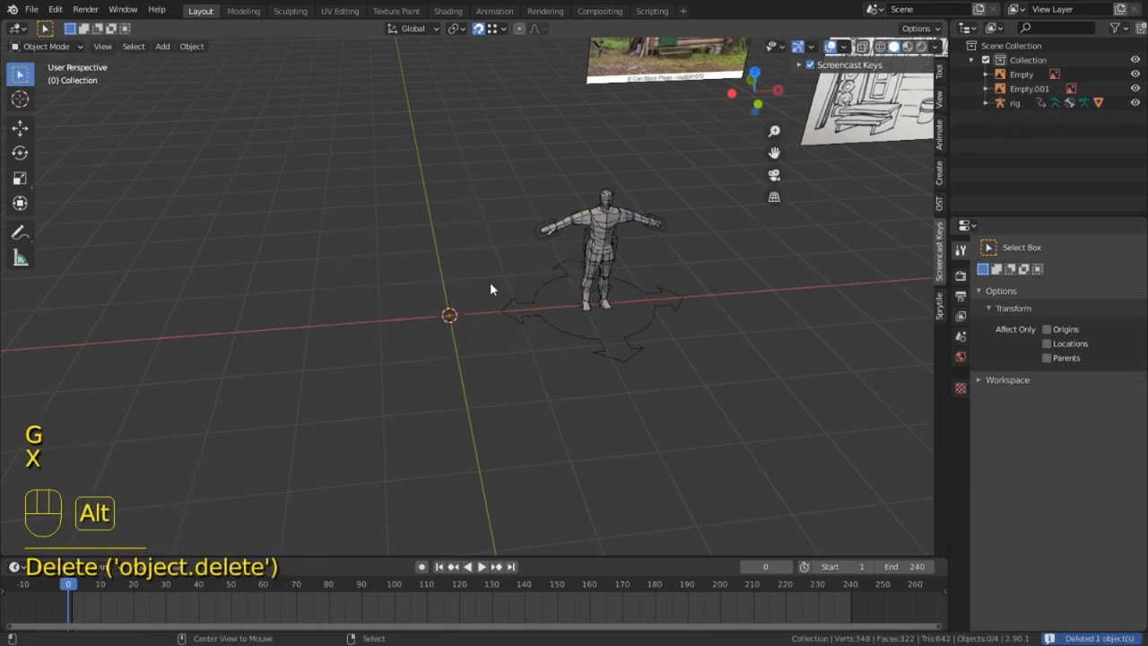
key(alt+h)
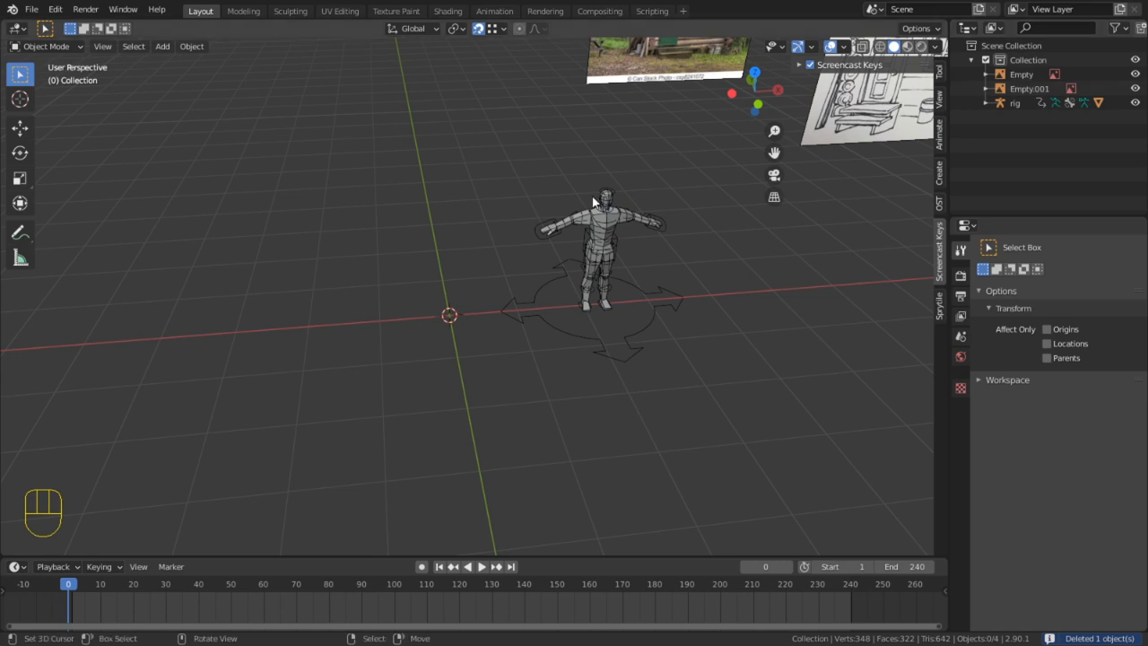
Add a six-vertex mesh circle at the origin with a radius of 1 ft
middle_drag(592, 202, 507, 284)
key(shift+a)
mouse_move(508, 284)
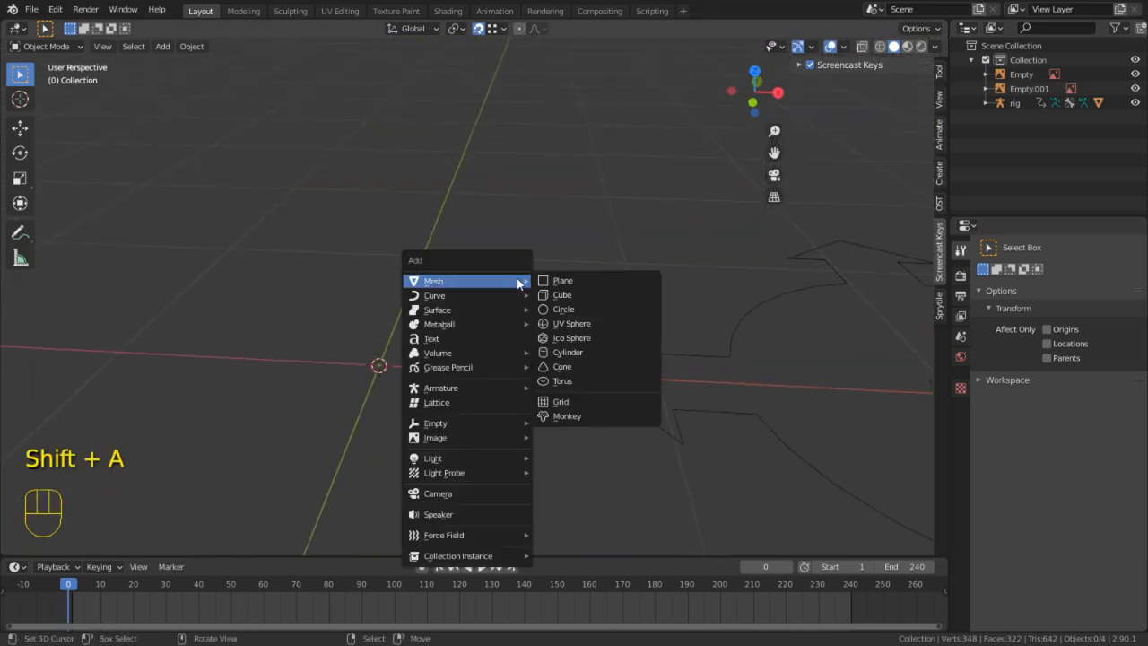
click(574, 309)
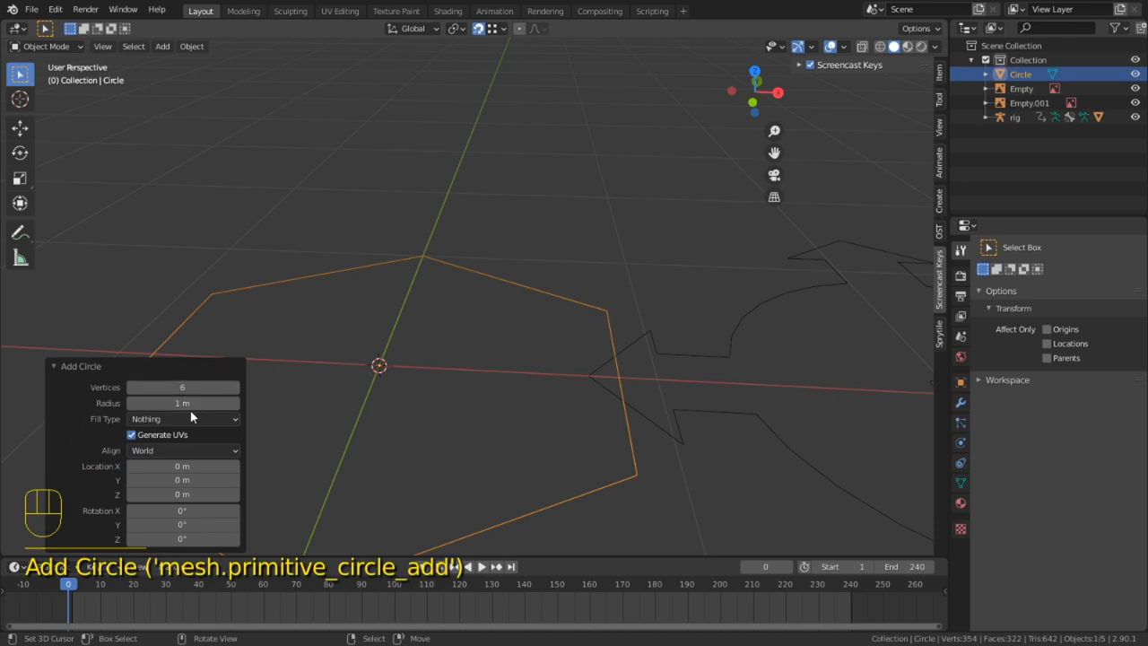
click(219, 409)
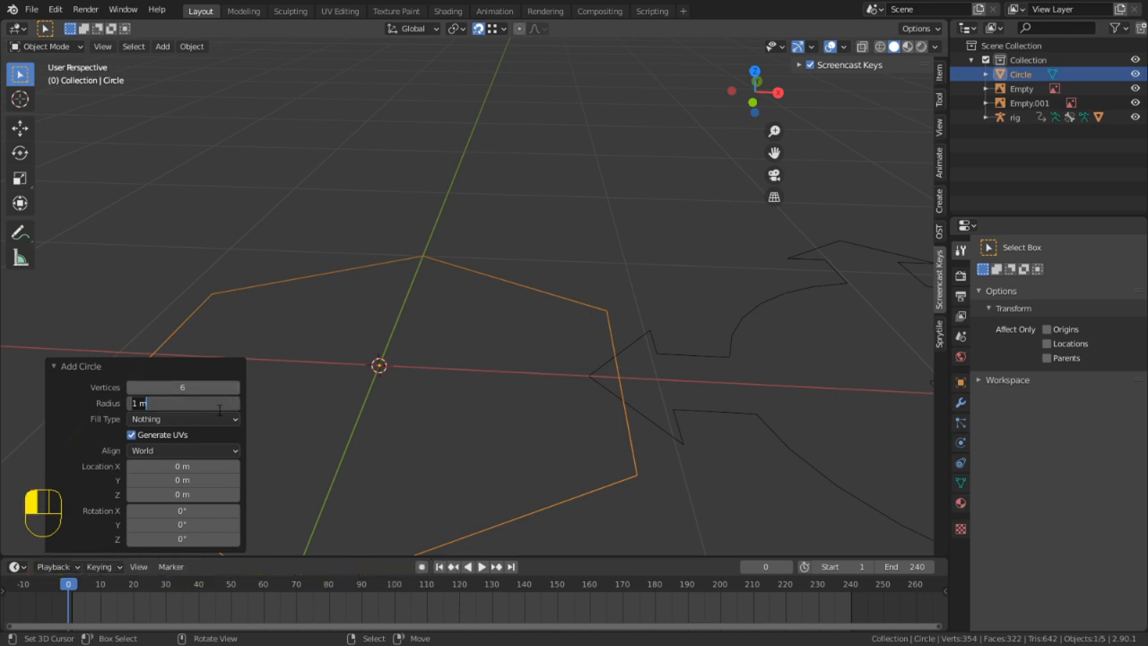
key(BackSpace)
key(BackSpace)
text(ft)
key(Return)
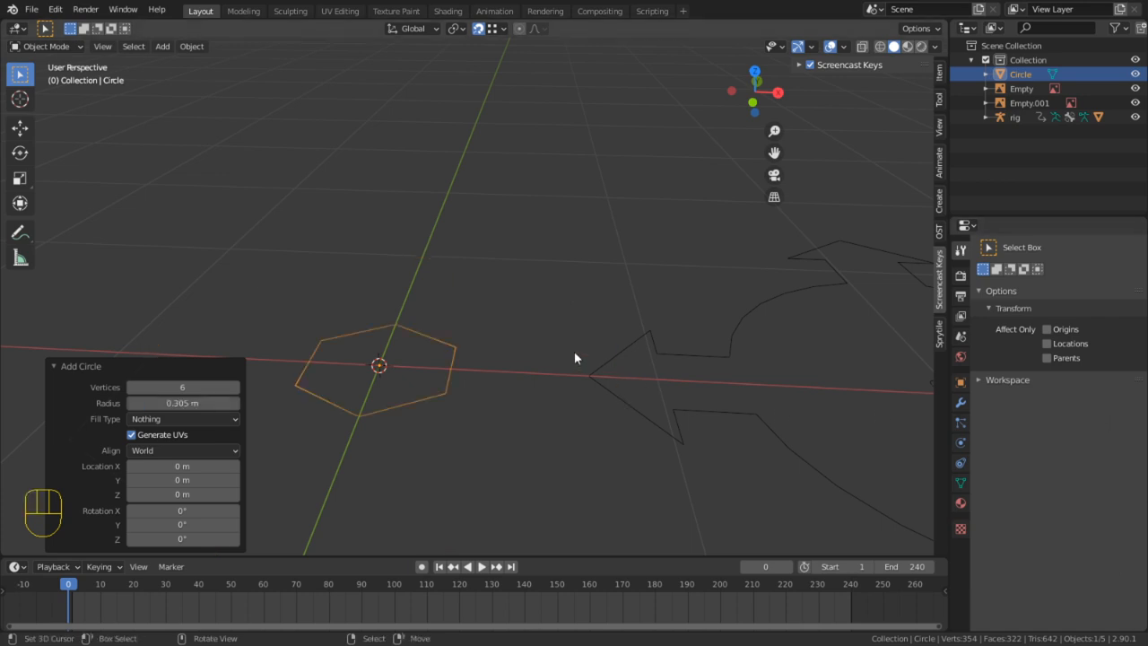
Rotate all of the hexagon's vertices 90° about X and 30° about Y in Edit Mode
key(Tab)
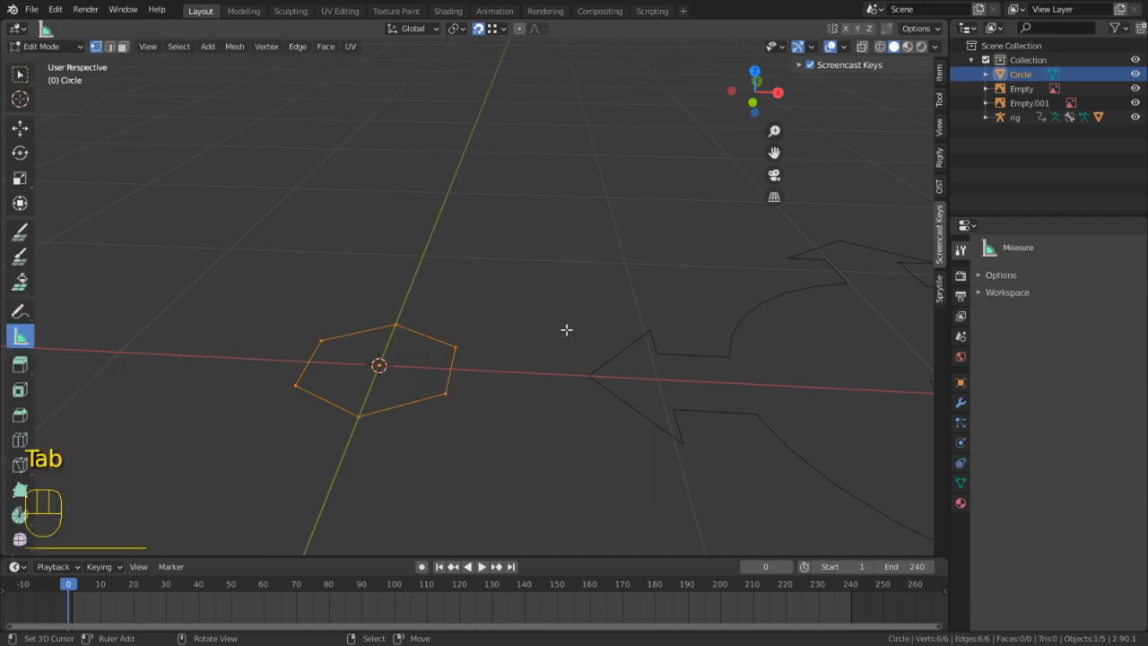
text(rx90)
key(Return)
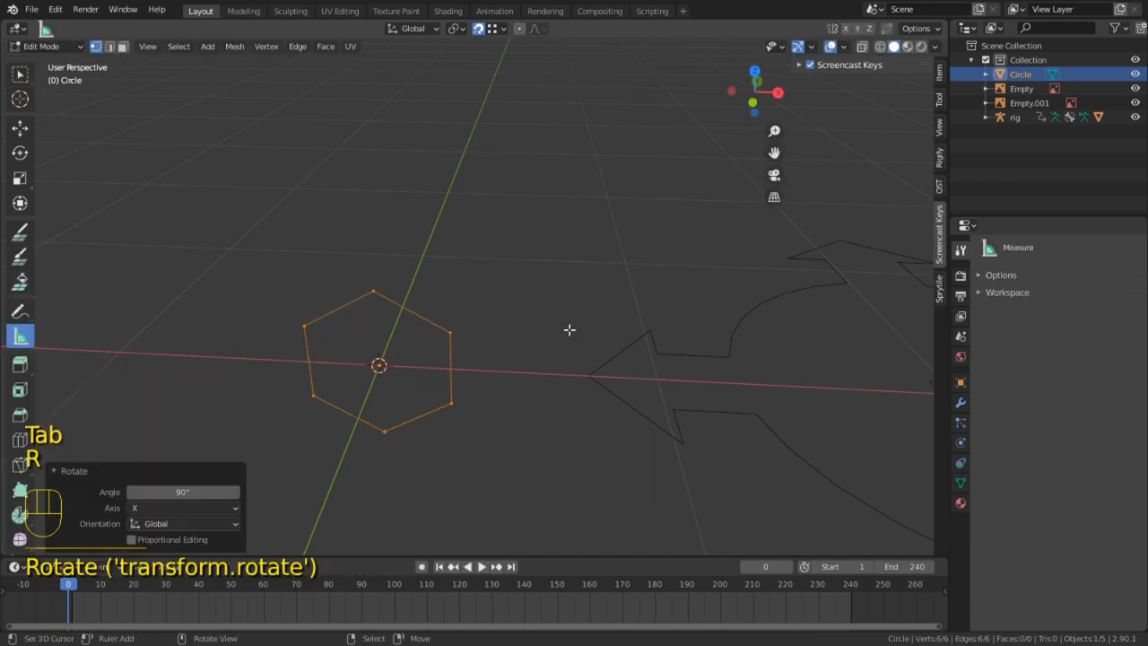
key(r)
text(y)
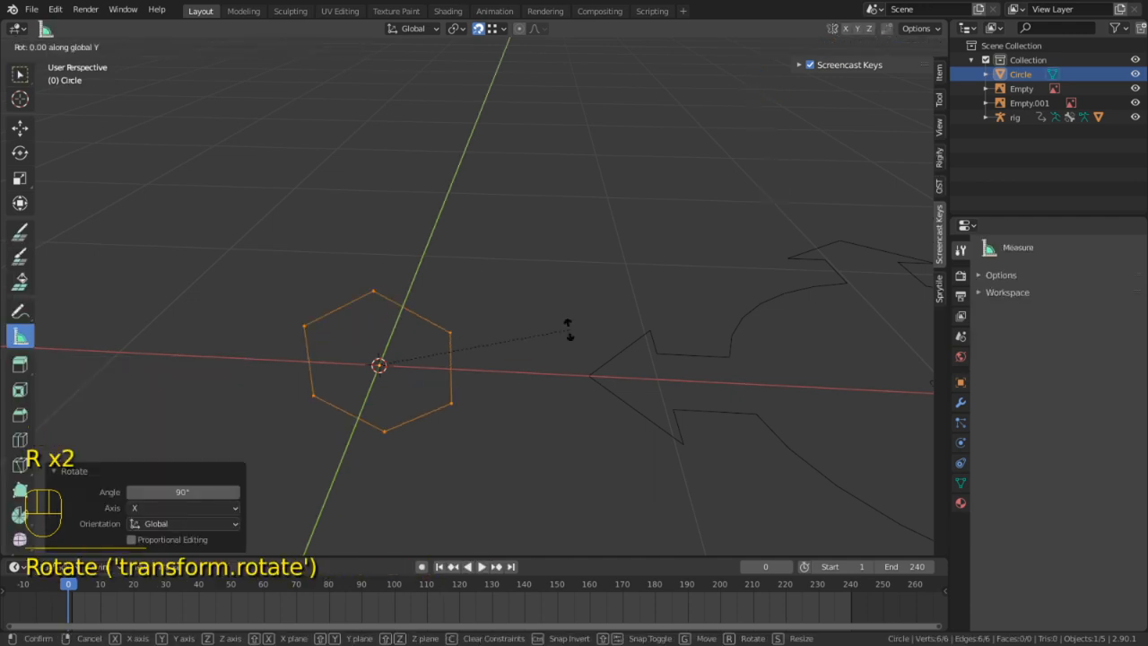
text(30)
key(Return)
Rotate the upright hexagon 90° about the Z axis
middle_drag(569, 329, 618, 293)
key(KP_7)
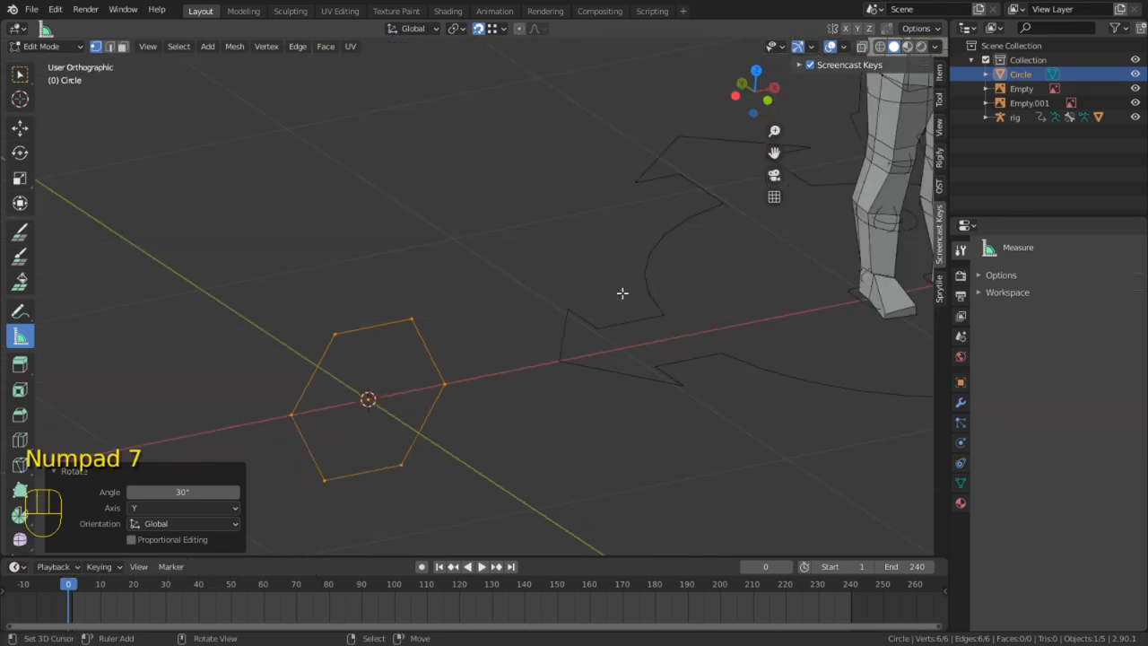
scroll(589, 219, down, 3)
mouse_move(584, 225)
middle_down()
mouse_move(553, 246)
mouse_move(597, 170)
mouse_move(647, 129)
mouse_move(290, 195)
mouse_move(538, 269)
mouse_move(758, 314)
mouse_move(247, 352)
middle_up()
middle_drag(437, 324, 498, 373)
key(KP_7)
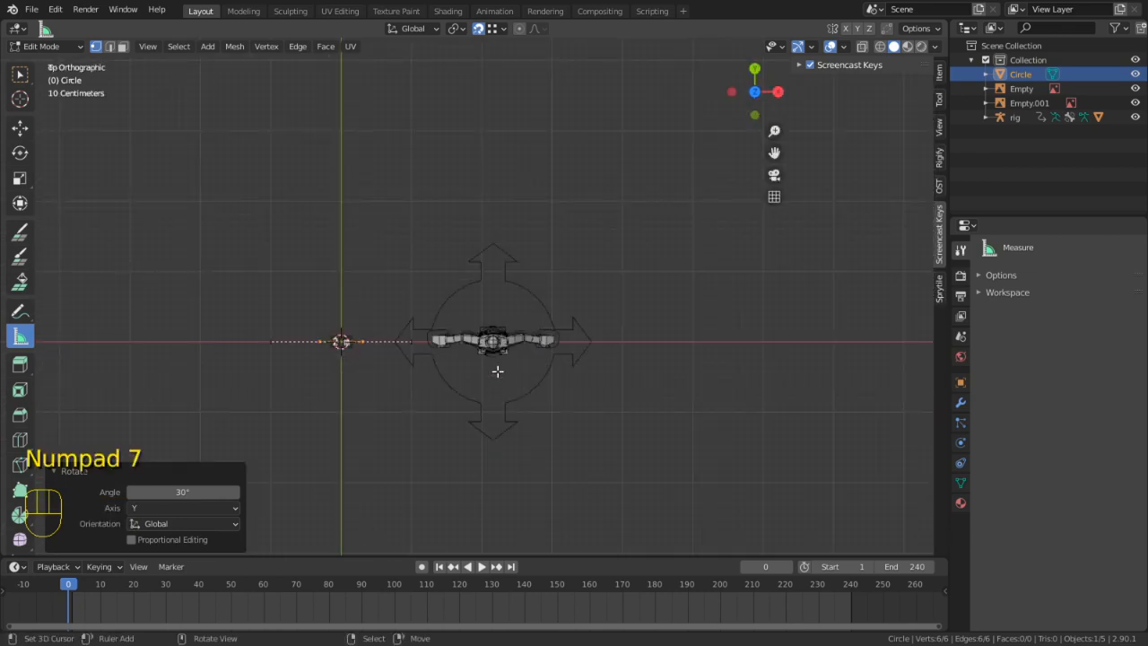
key(r)
key(Return)
middle_drag(497, 371, 446, 225)
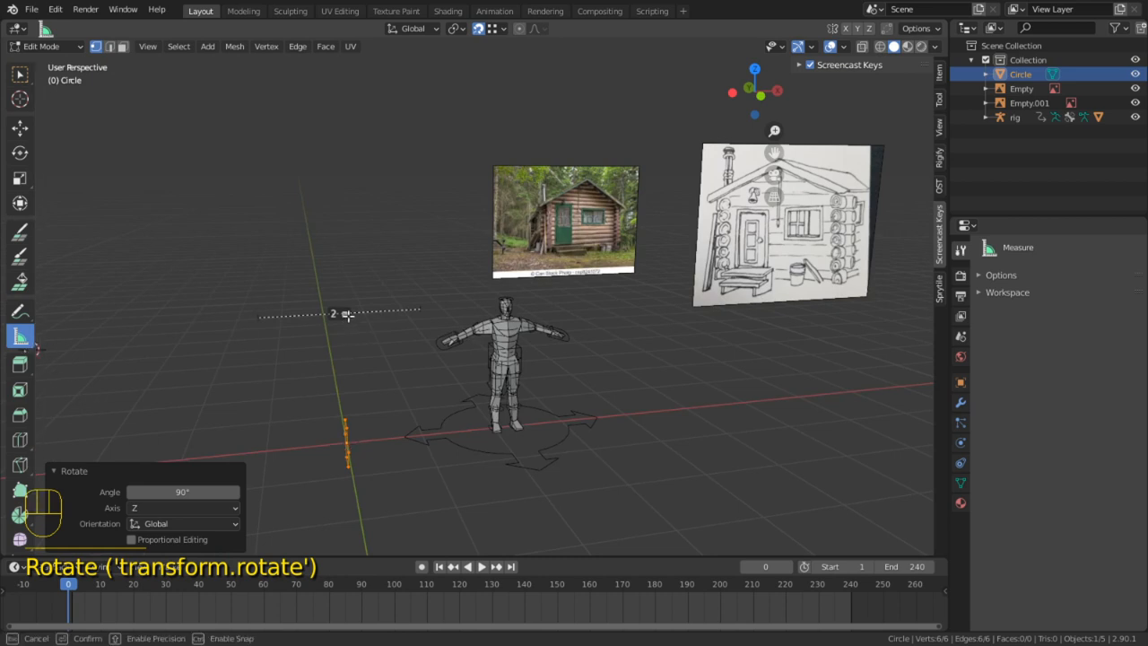
Remove the leftover ruler measurement from the scene and switch back to the Select Box tool
drag(344, 313, 341, 259)
key(x)
key(x)
key(x)
click(19, 74)
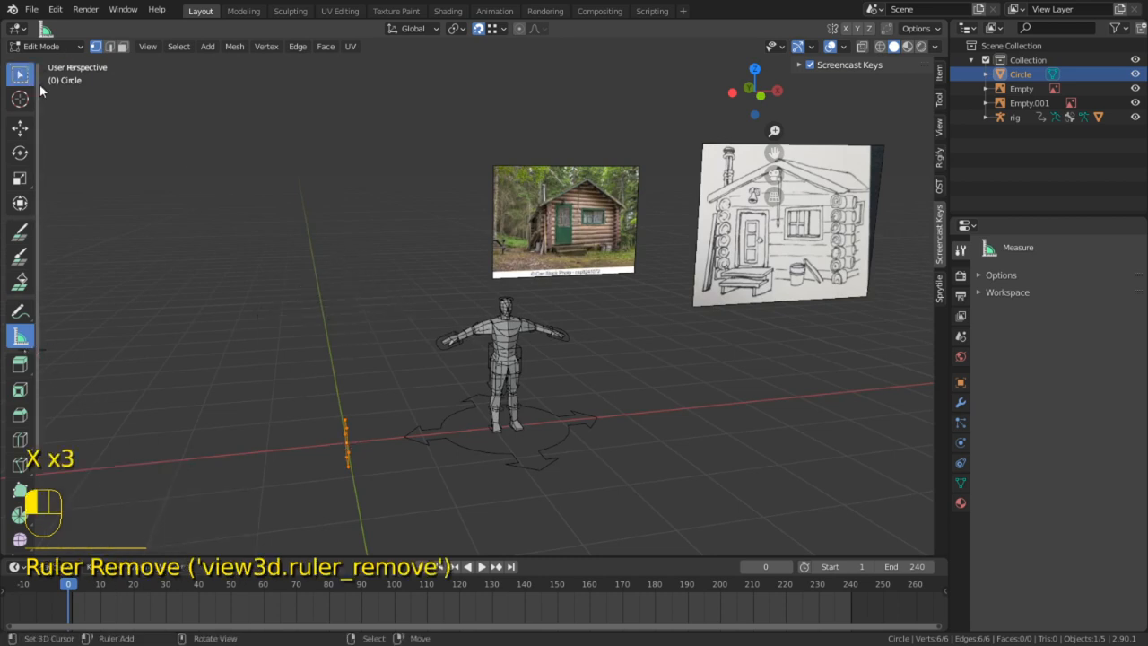
In Object Mode, move the character rig in the negative Y direction off the X axis and select the hexagon
key(KP_7)
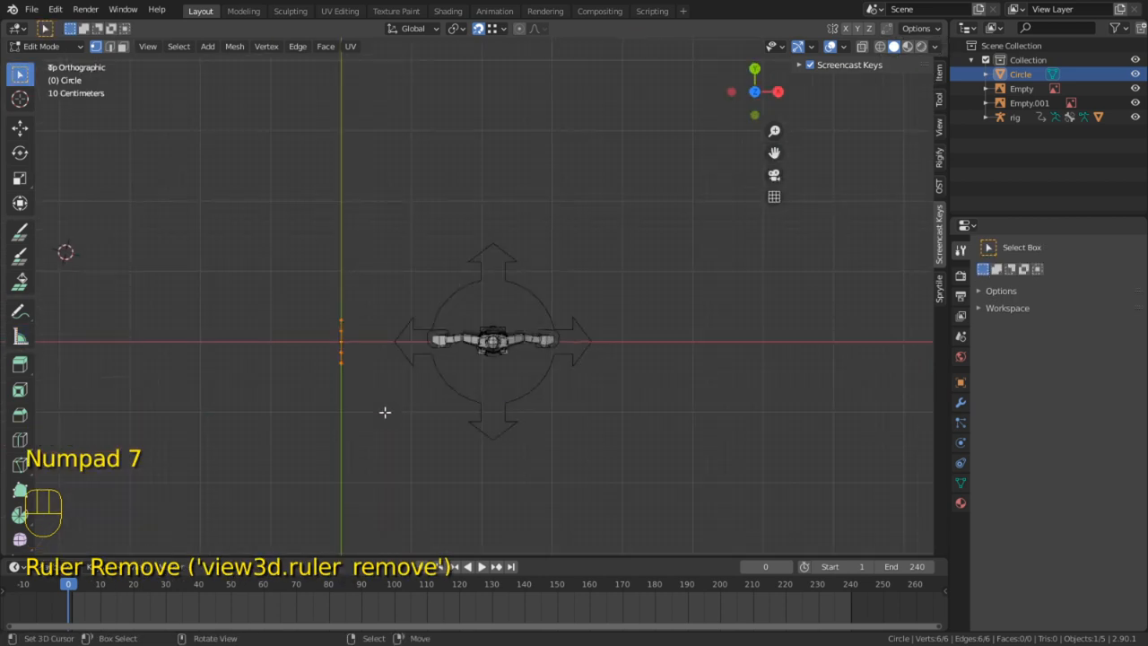
key(shift+space)
click(479, 405)
key(g)
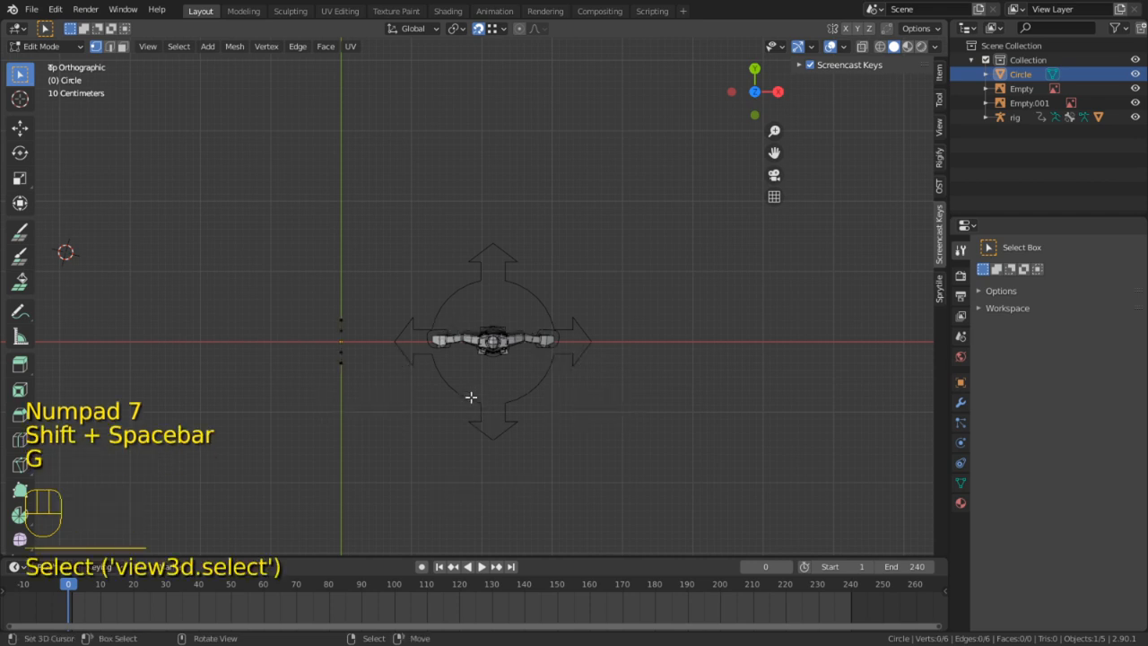
key(shift+space)
right_click(475, 418)
key(shift+space)
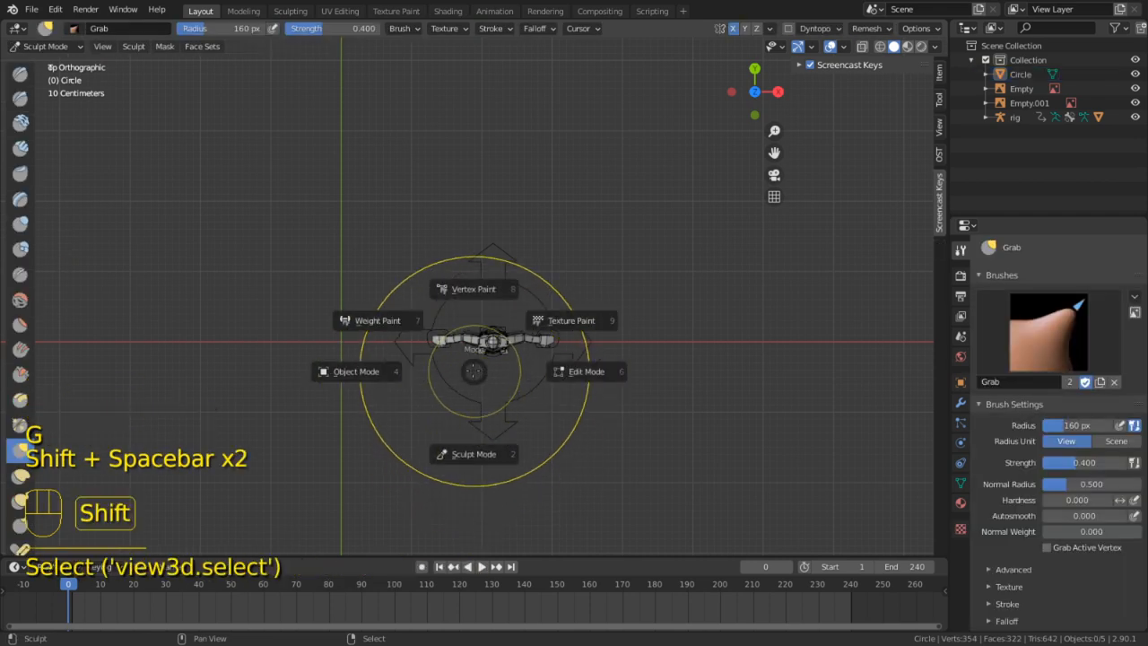
click(477, 392)
click(477, 392)
key(g)
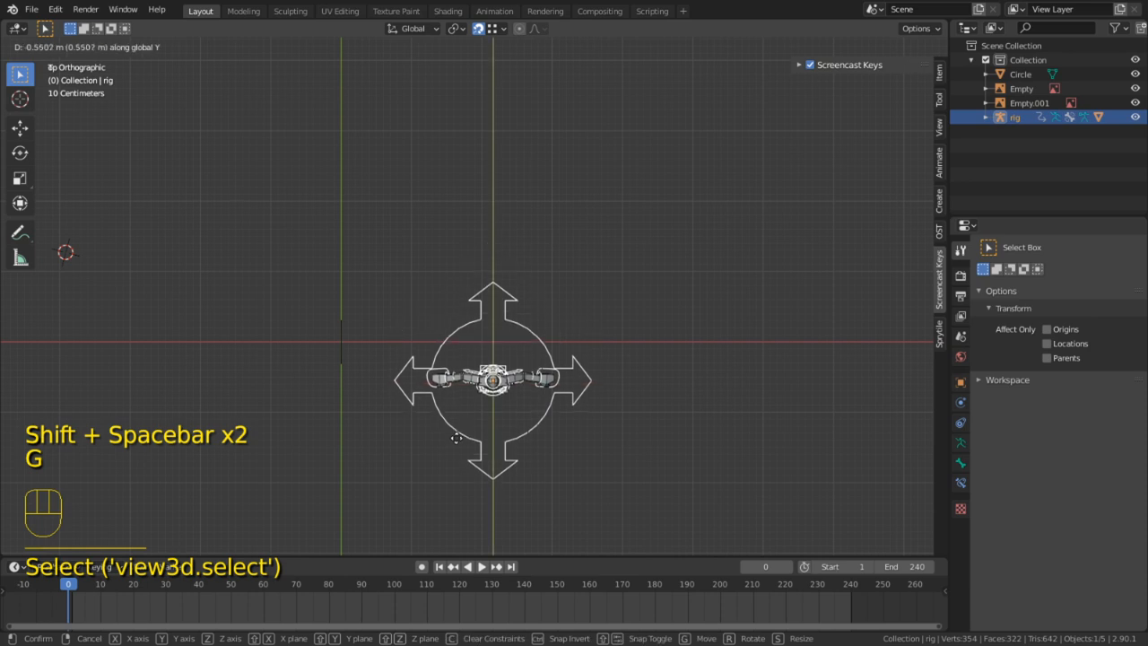
click(456, 455)
click(346, 356)
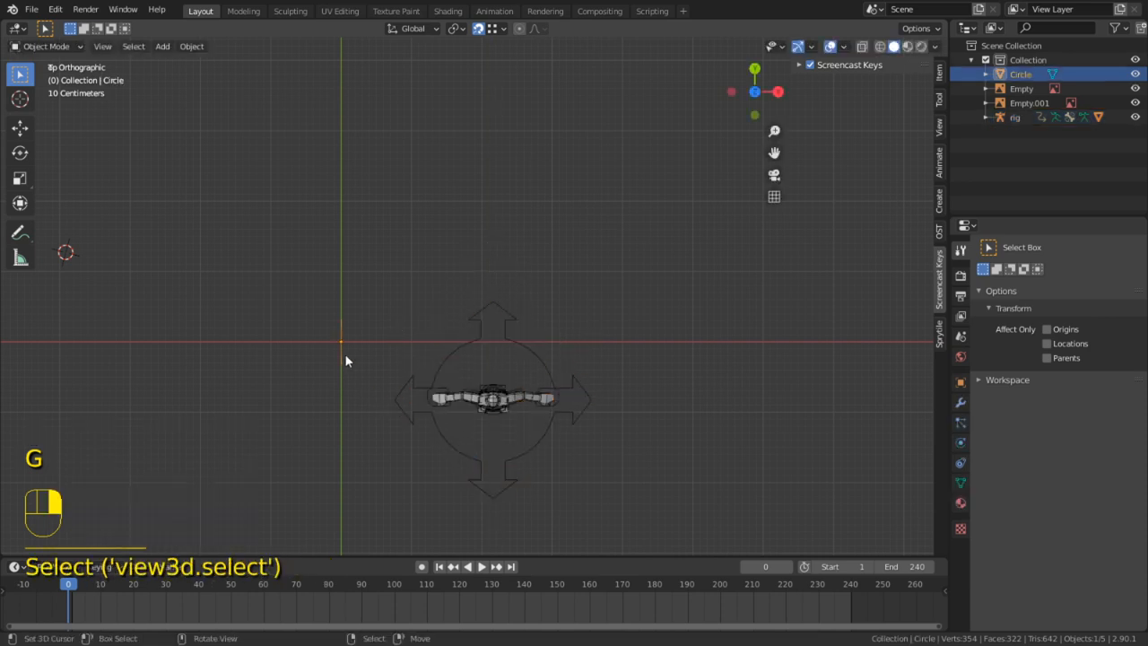
Enter Edit Mode on the hexagon, select all of it and extrude it along X to a length of 1.524 m
key(Tab)
middle_drag(354, 354, 353, 236)
key(a)
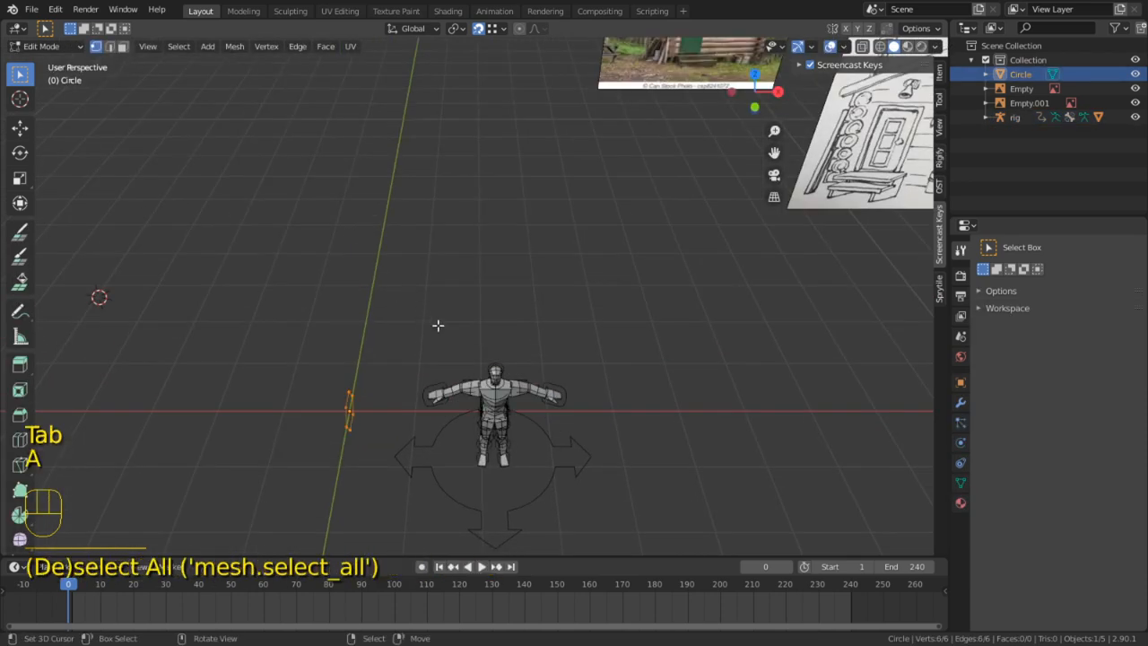
shift+middle_drag(484, 373, 361, 234)
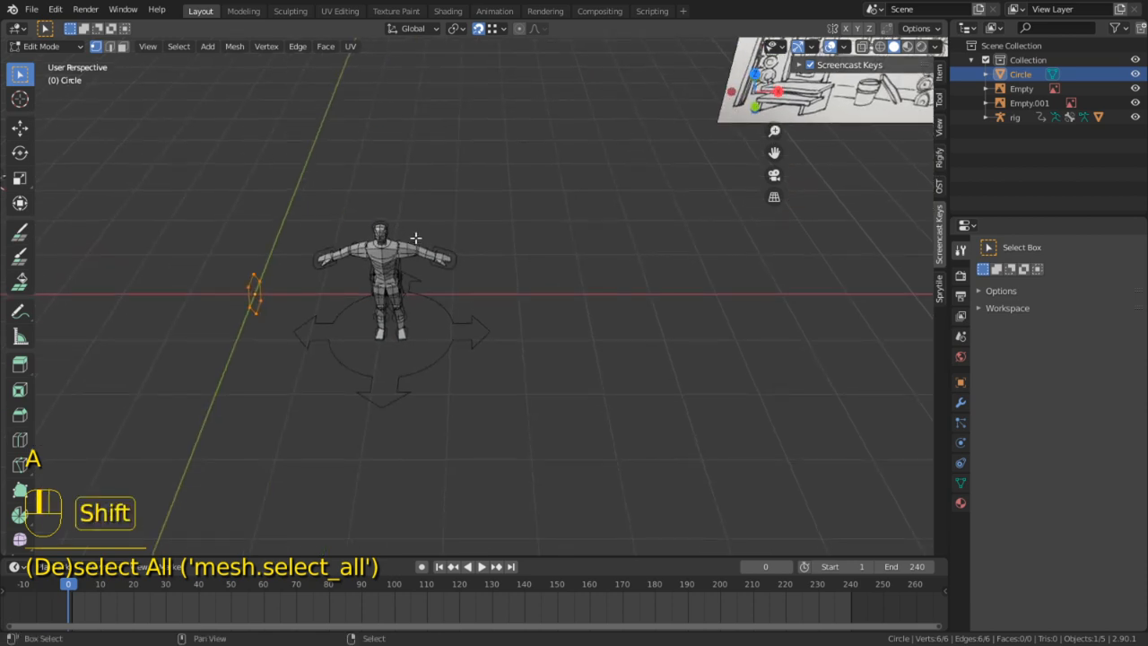
key(e)
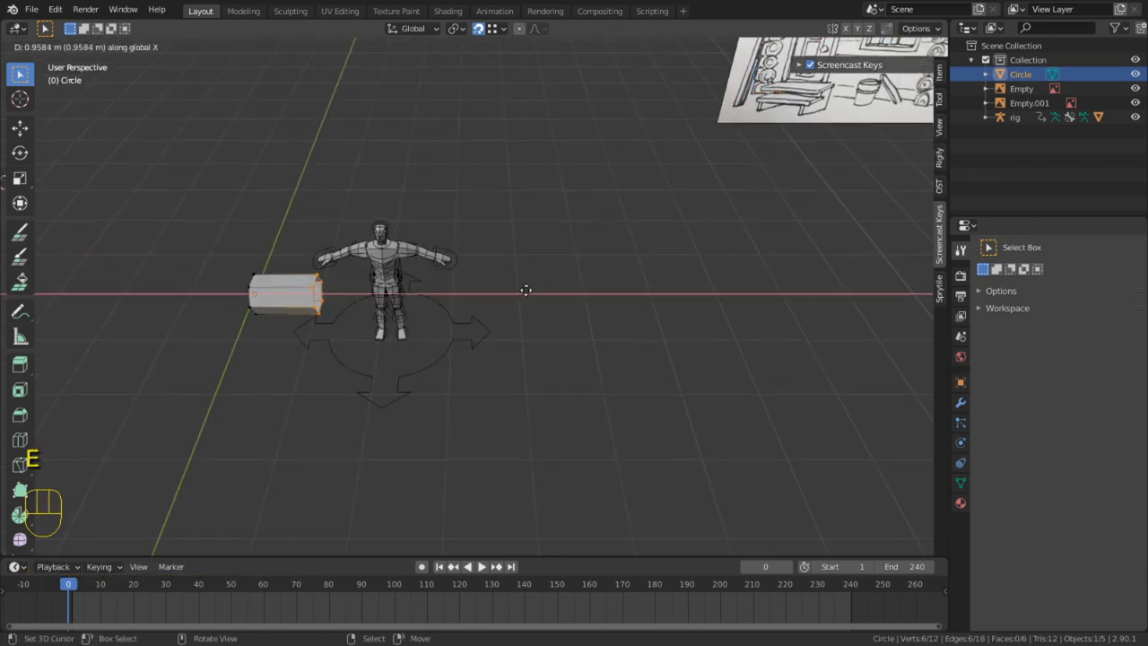
click(729, 316)
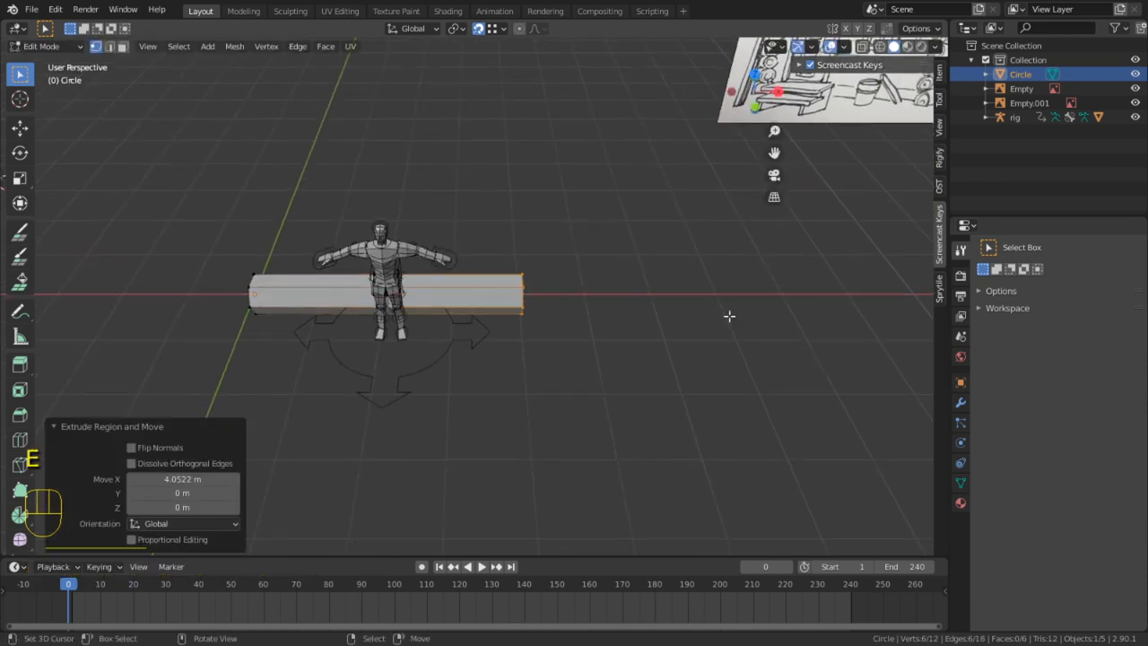
click(197, 479)
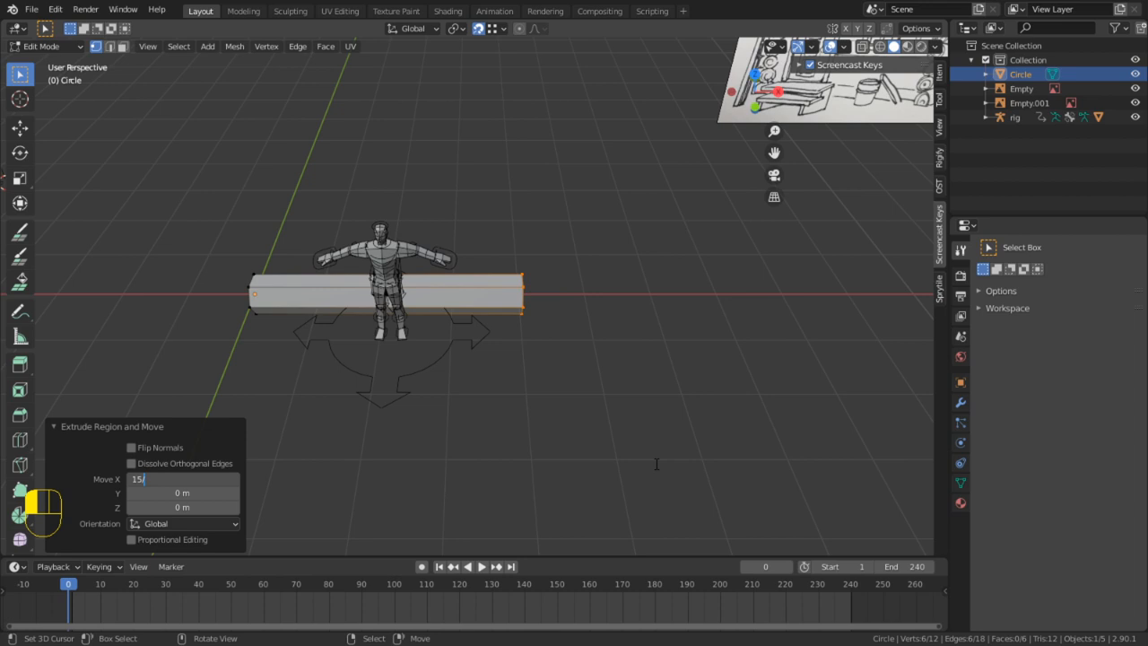
key(BackSpace)
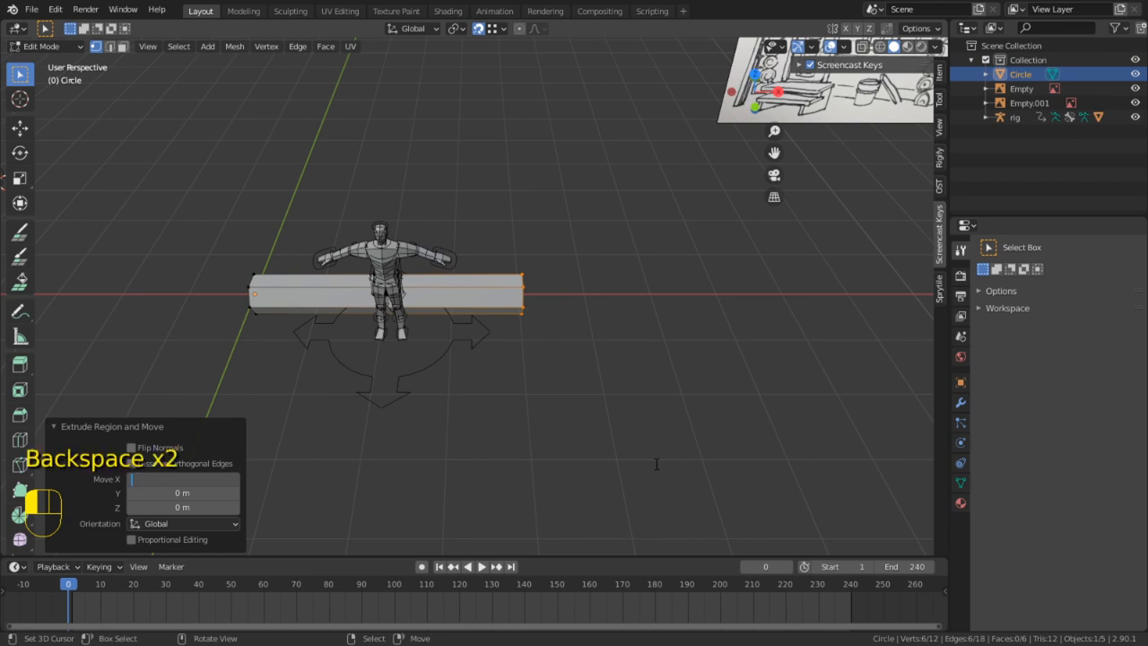
key(Return)
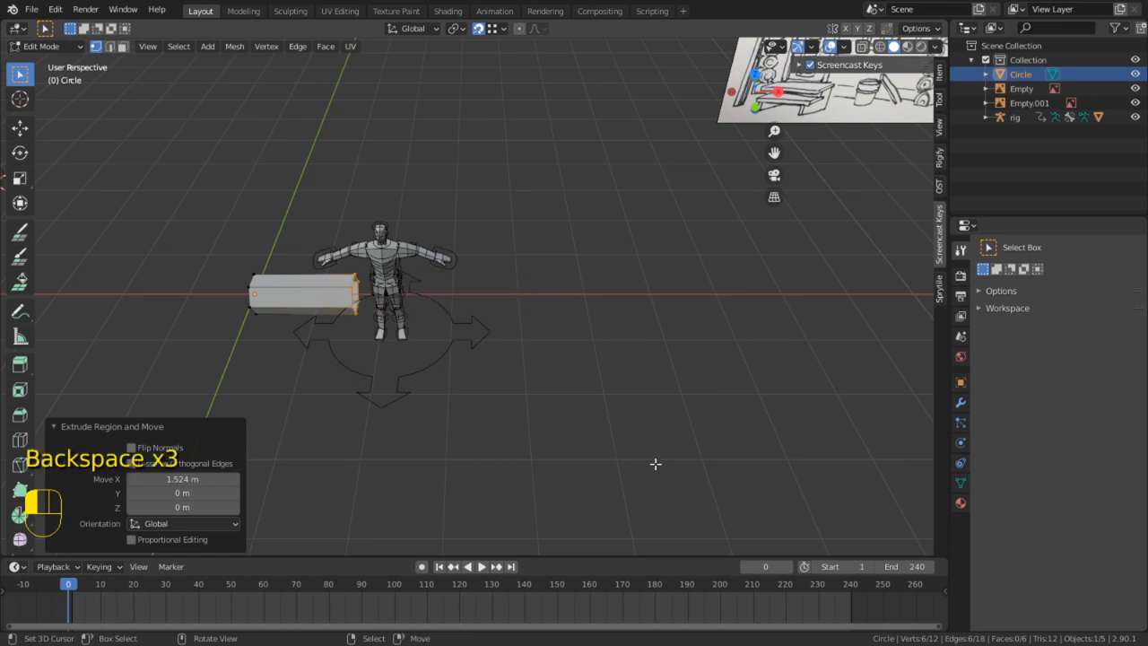
Lengthen the log's X extrusion, trying 3.048 m first and settling on 6.096 m
shift+middle_drag(509, 248, 754, 251)
scroll(607, 297, up, 2)
middle_drag(596, 297, 560, 319)
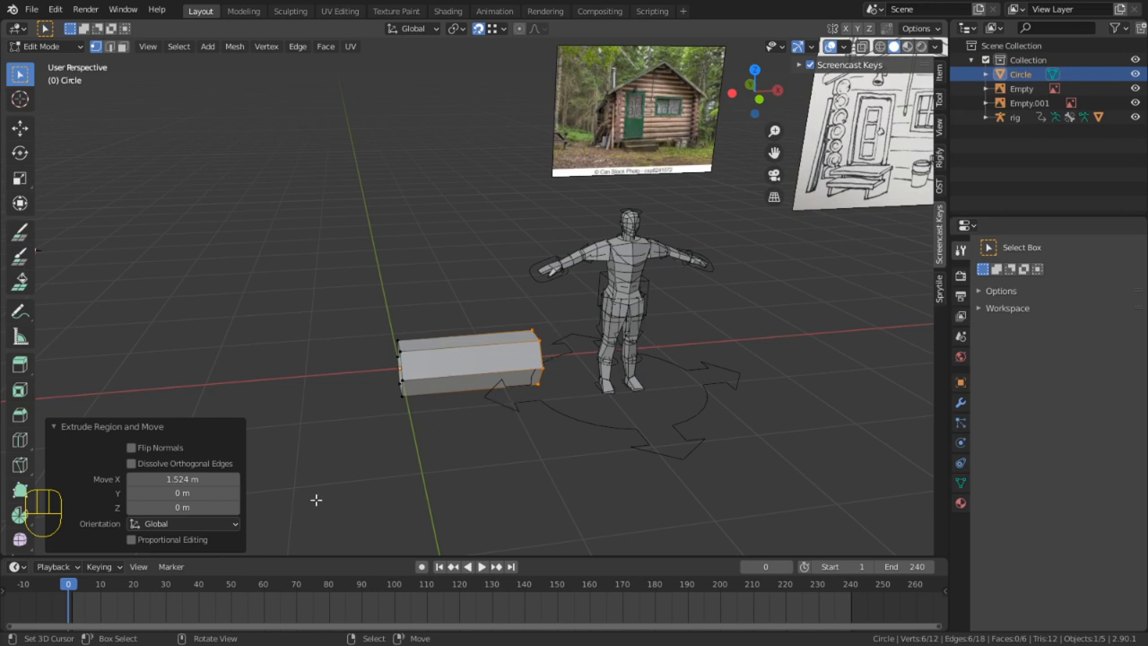
click(198, 477)
key(Return)
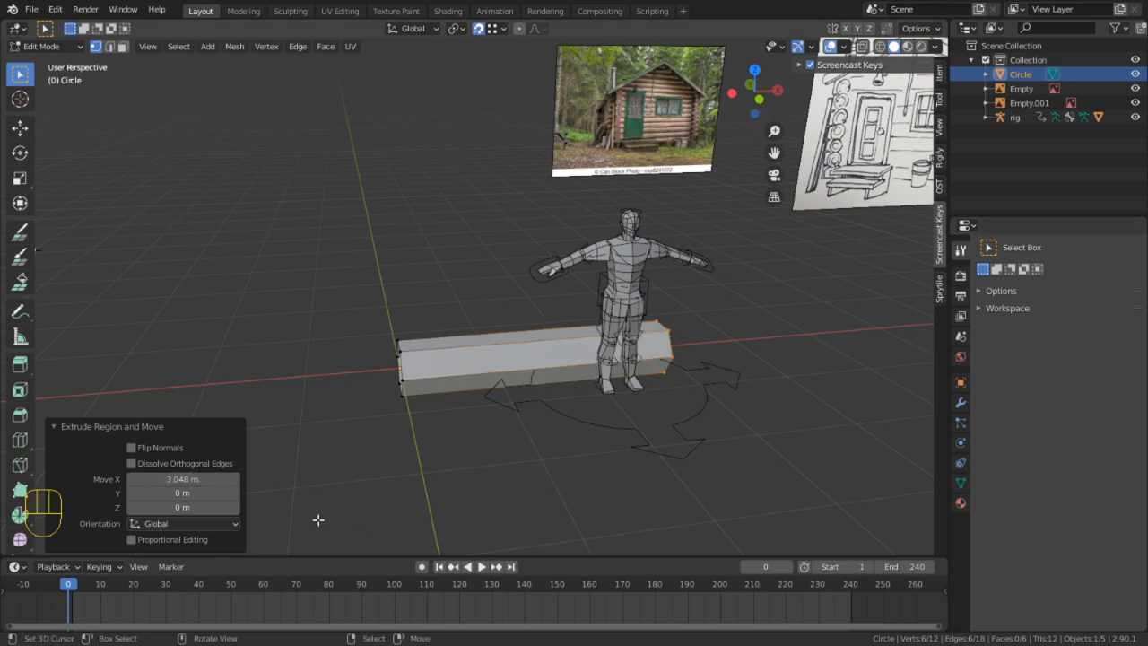
click(183, 479)
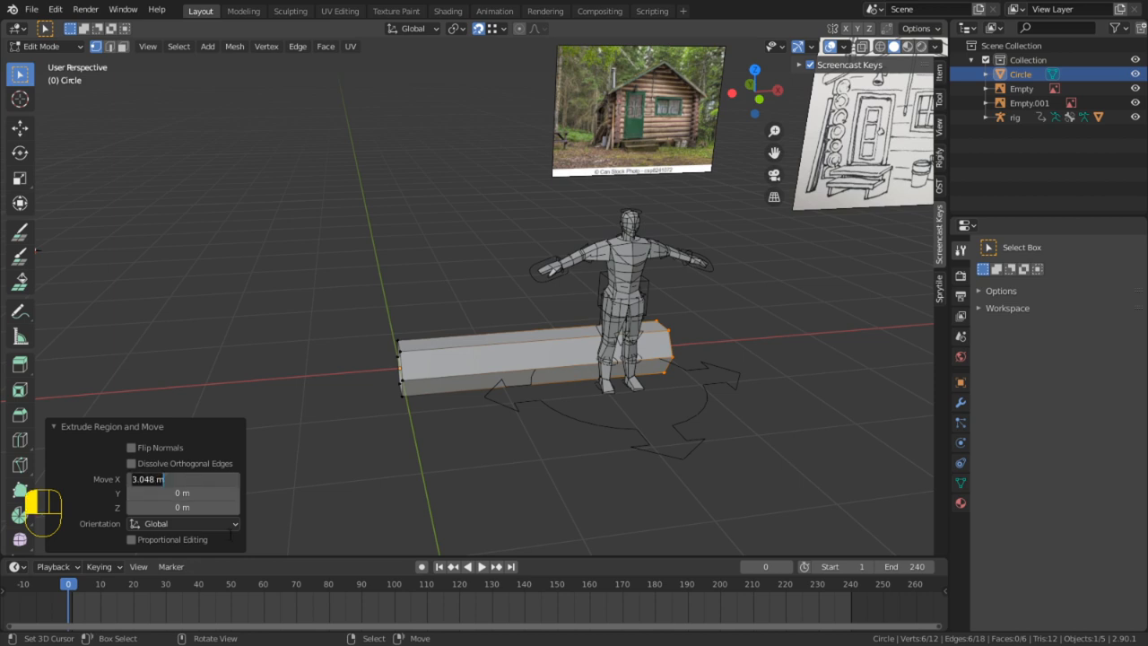
key(Return)
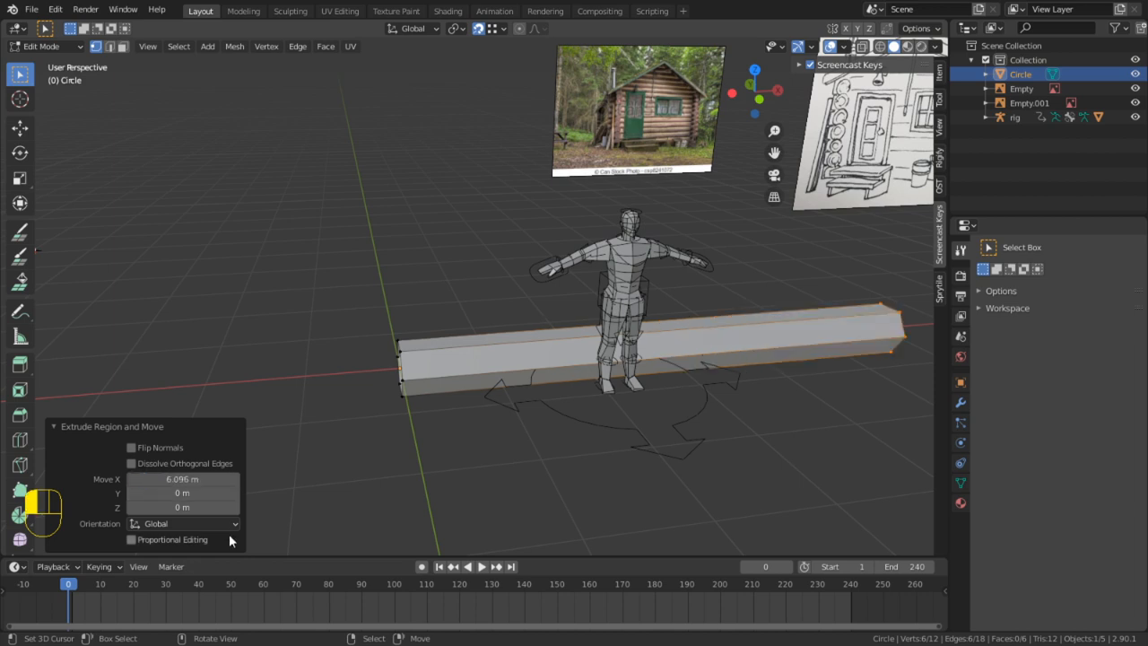
Select the whole log and scale its thickness in Y and Z to about 0.541, locking the X axis
middle_drag(456, 340, 495, 342)
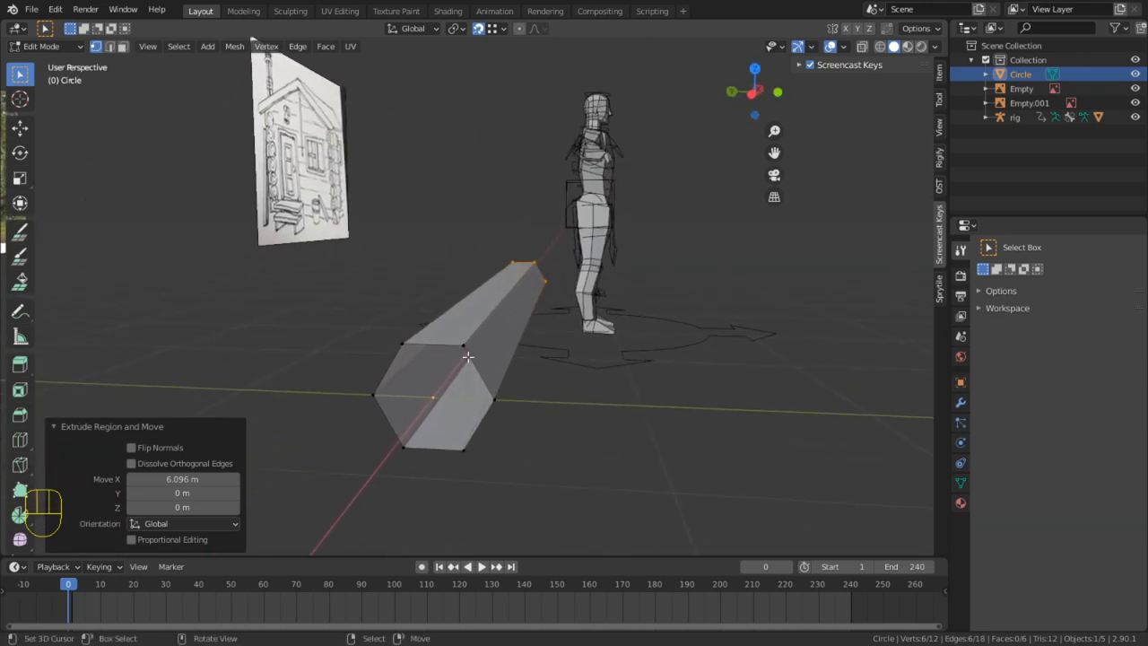
key(a)
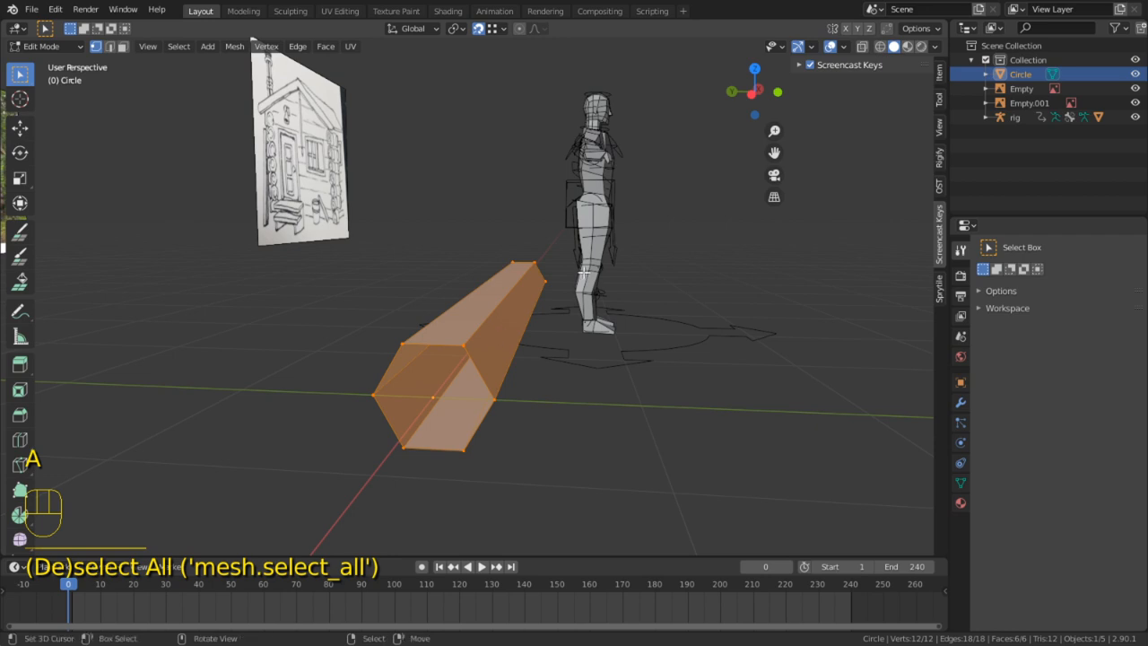
key(s)
key(shift+z)
key(shift)
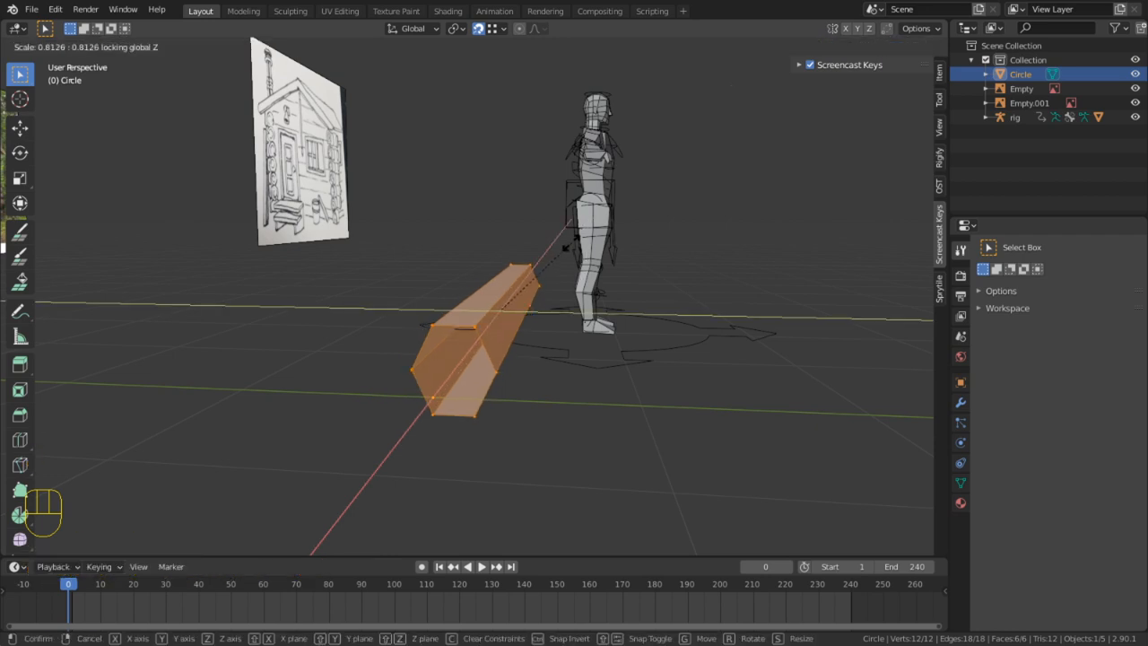
key(shift+x)
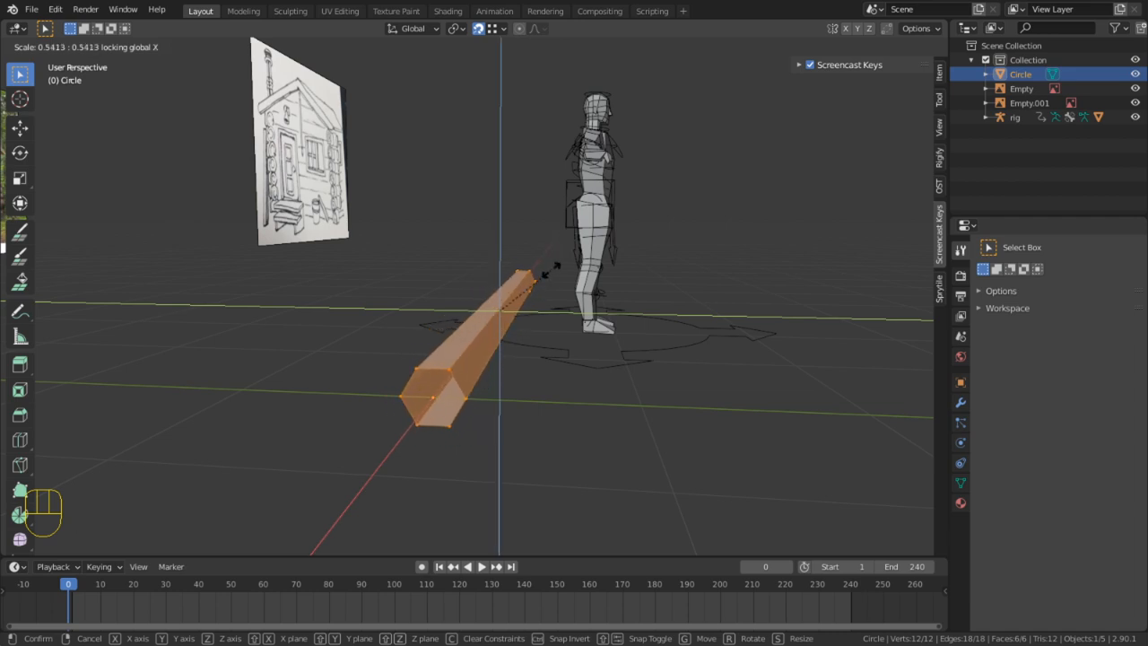
click(547, 270)
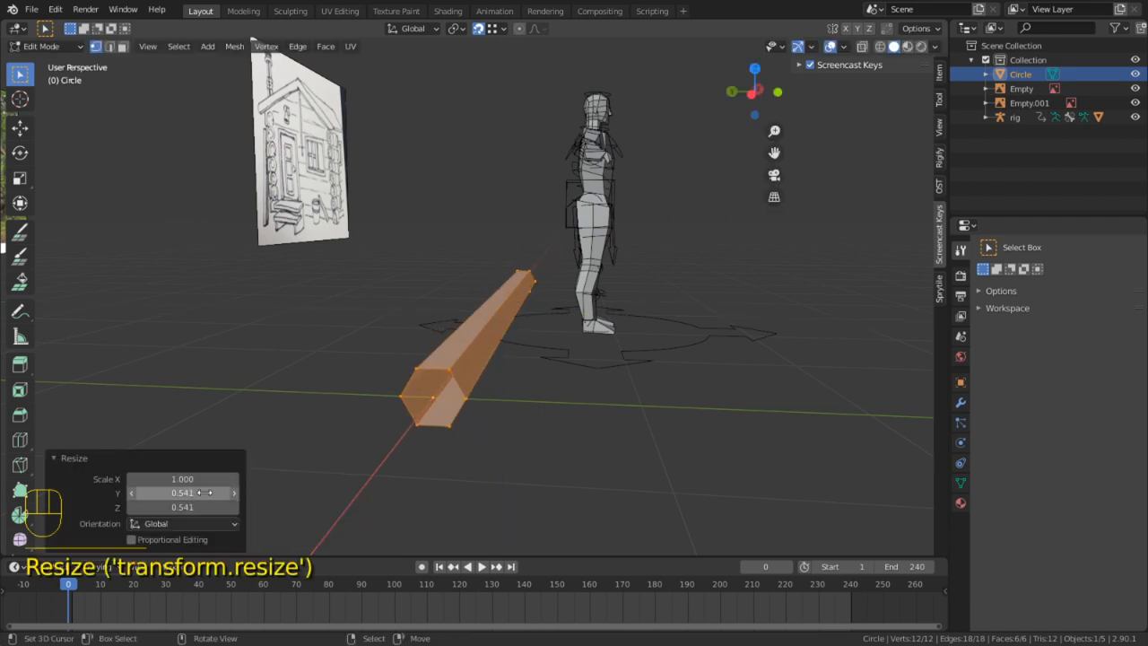
Try a scale factor of 0.75 for the log's thickness in both Y and Z
click(204, 492)
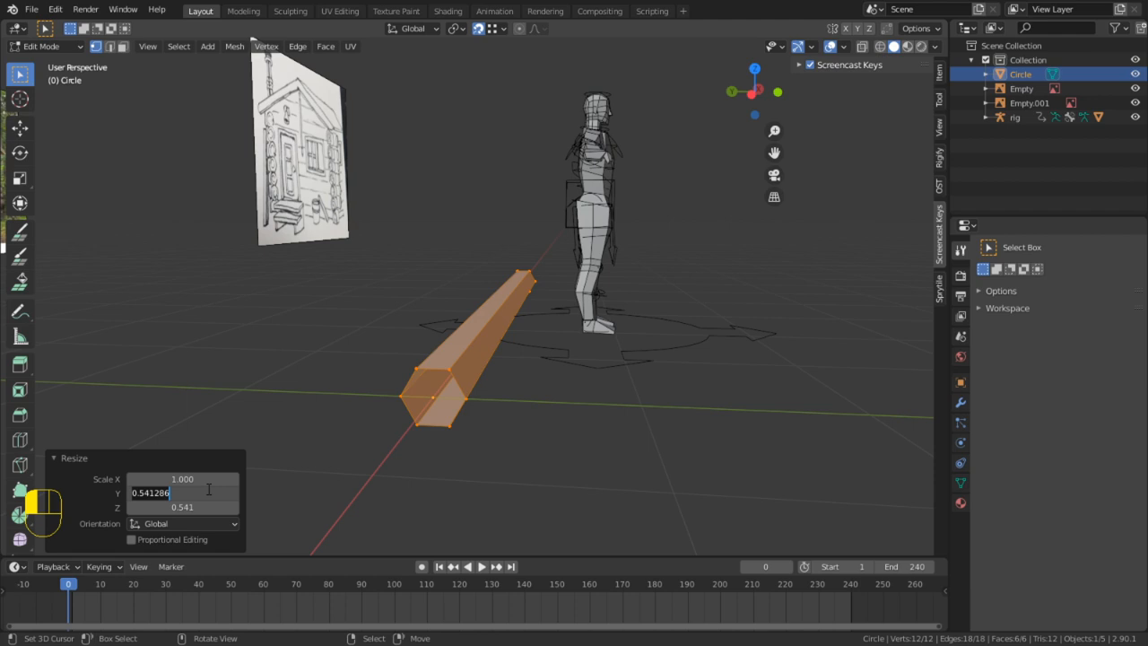
text(.75)
key(Return)
key(ctrl+c)
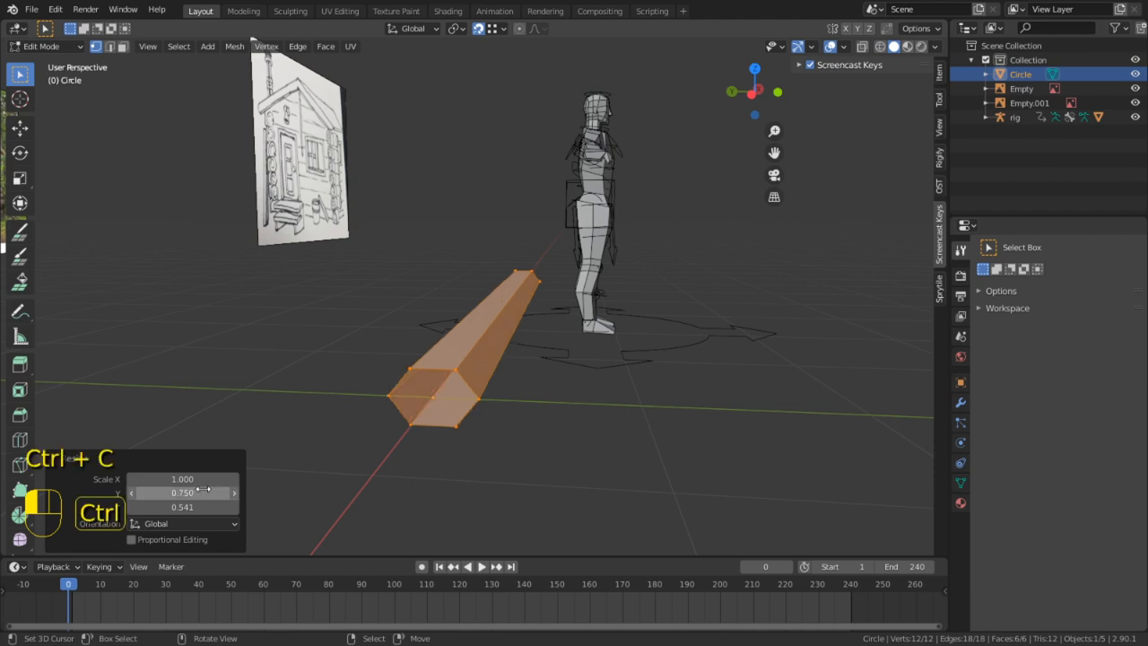
key(ctrl+v)
Set the log's Y and Z scale factors to 0.5, keeping X at 1
middle_drag(547, 466, 602, 415)
click(191, 493)
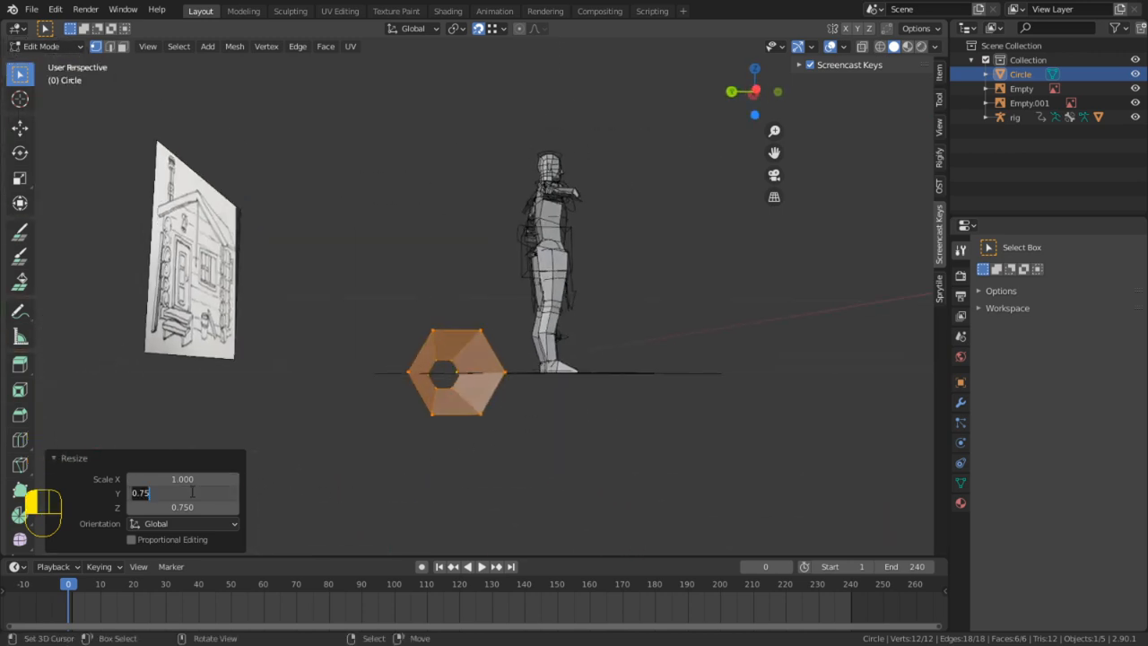
text(.5)
key(Return)
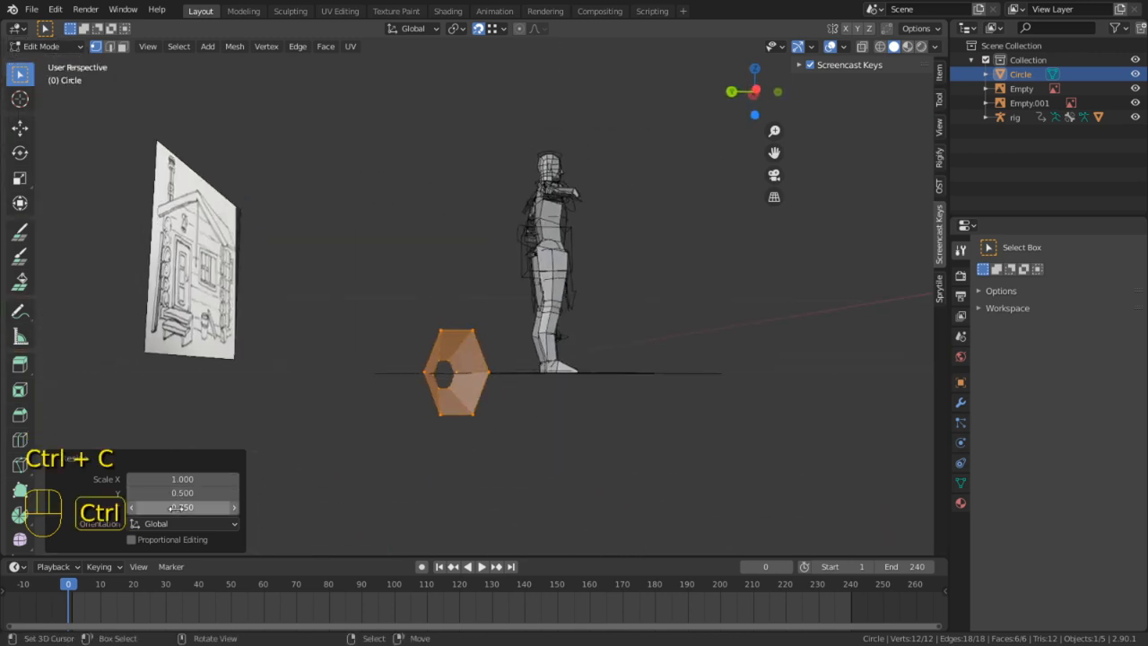
key(ctrl+v)
middle_drag(287, 461, 514, 253)
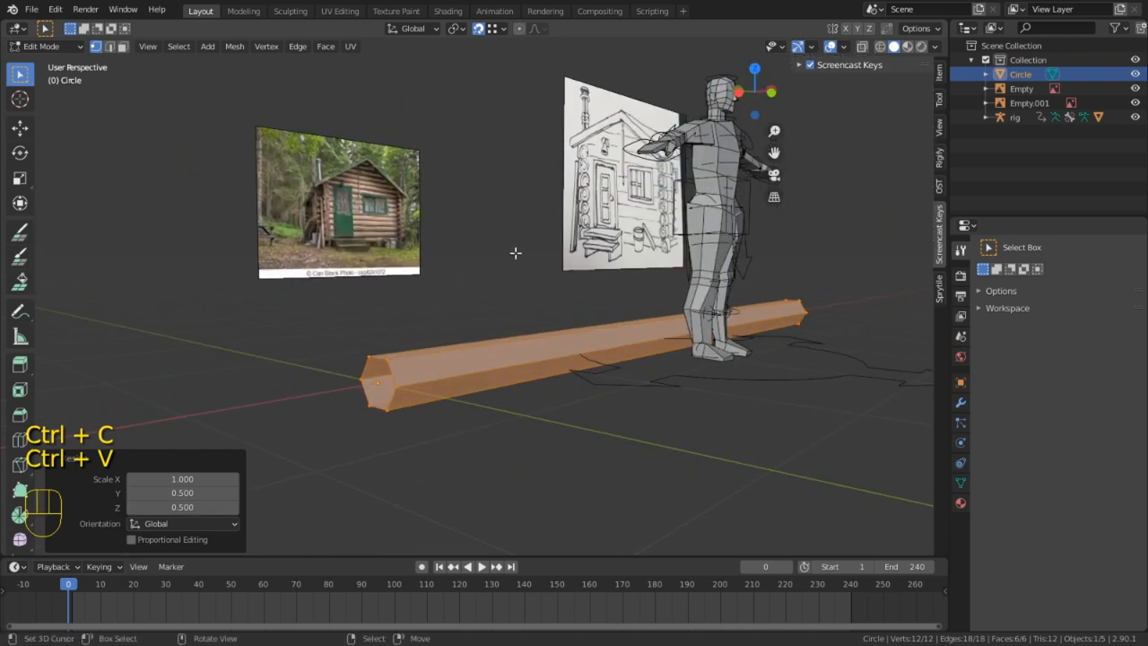
middle_drag(512, 212, 563, 358)
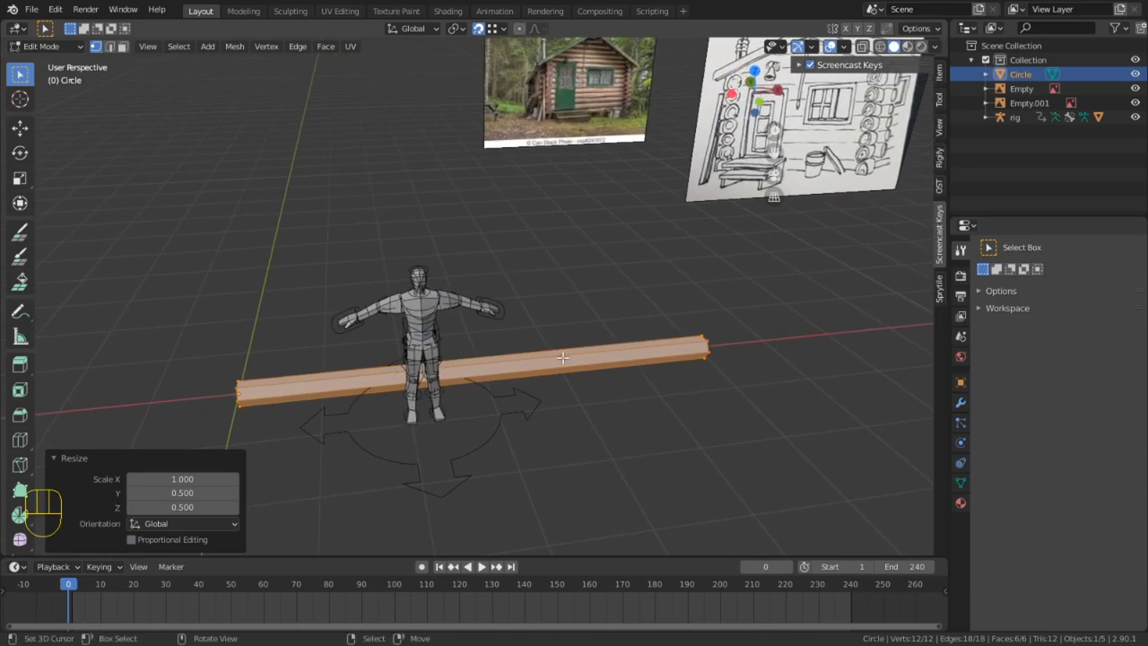
In face select mode, select the log's full loop of side faces and duplicate it in place
click(757, 341)
middle_drag(724, 344, 629, 410)
key(l)
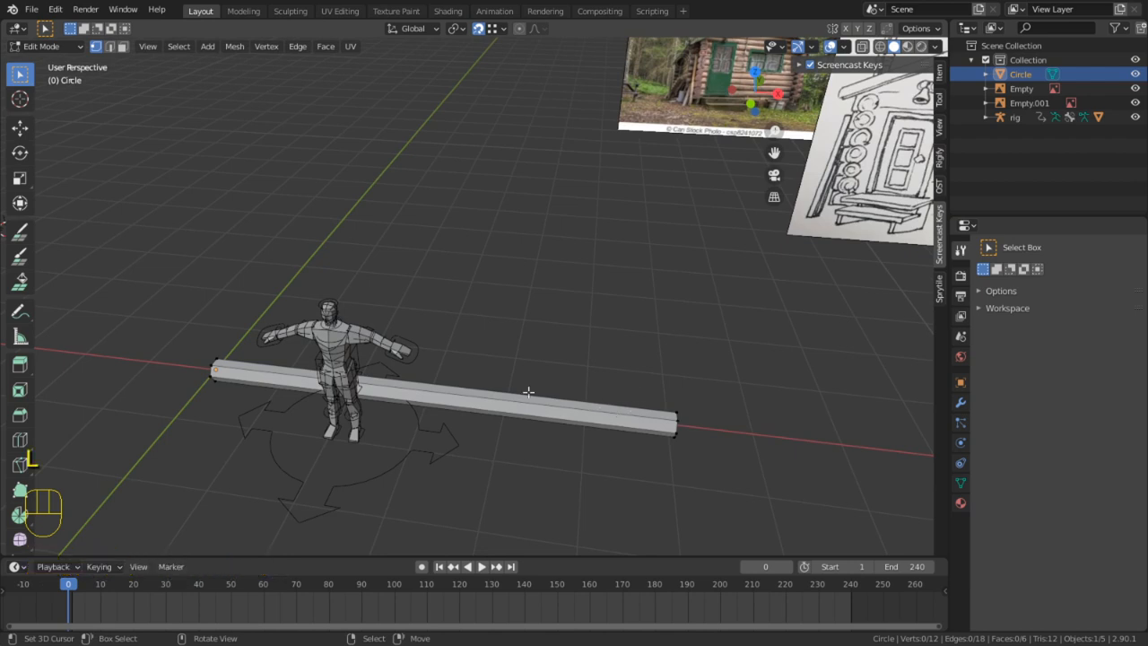
key(3)
alt+click(516, 406)
middle_drag(486, 293, 459, 352)
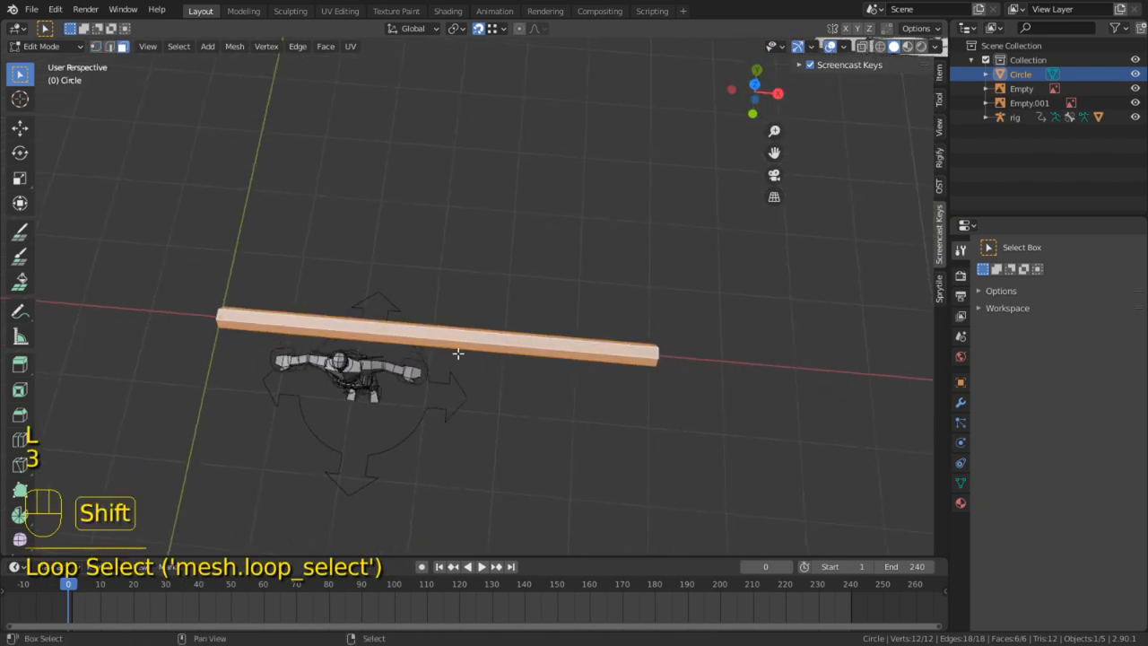
key(shift+d)
right_click(468, 241)
Rotate the duplicated log 90° about the global Z axis
key(r)
text(z)
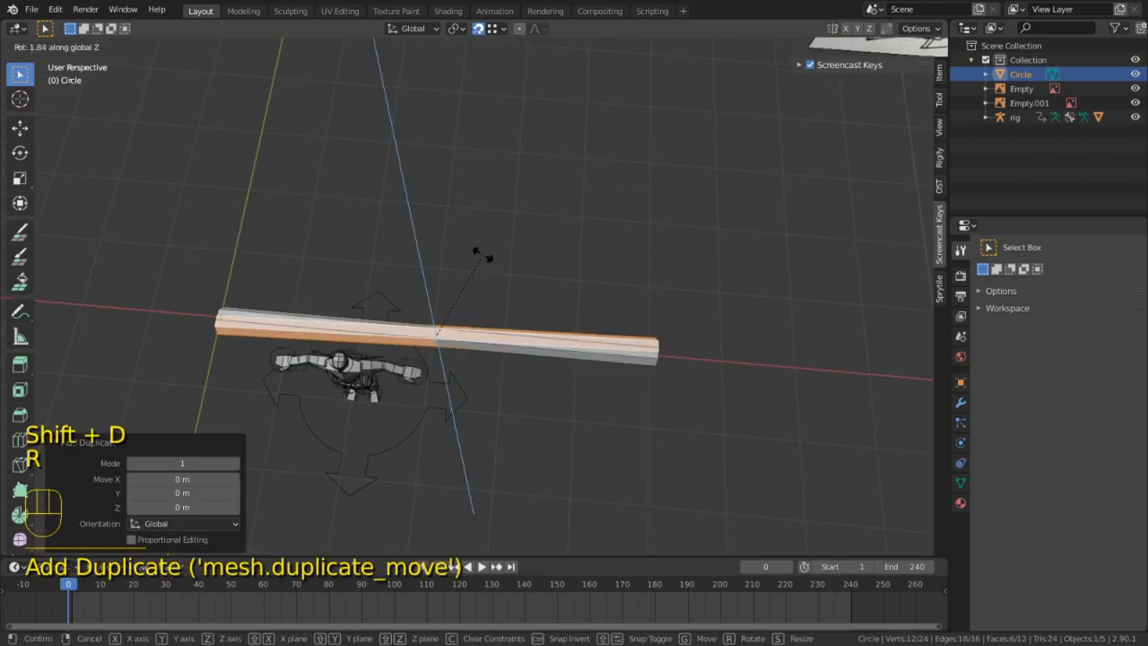
text(90)
click(482, 251)
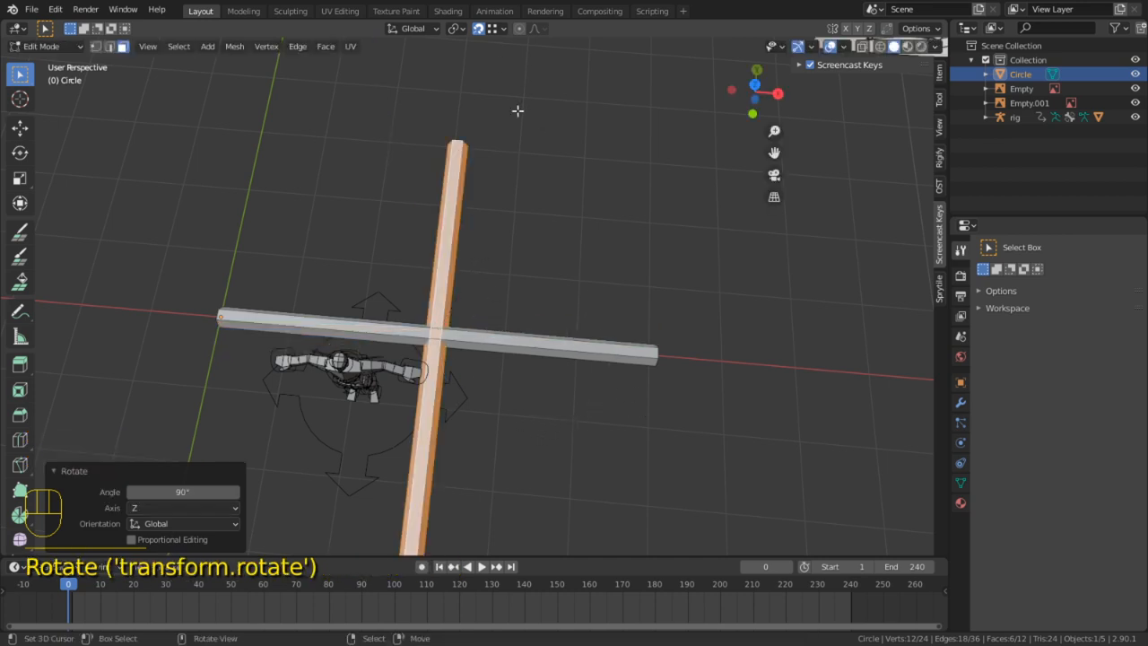
Move the rotated log 2.896 m in X and Y so it forms a corner at the first log's far end
middle_drag(518, 110, 584, 328)
key(g)
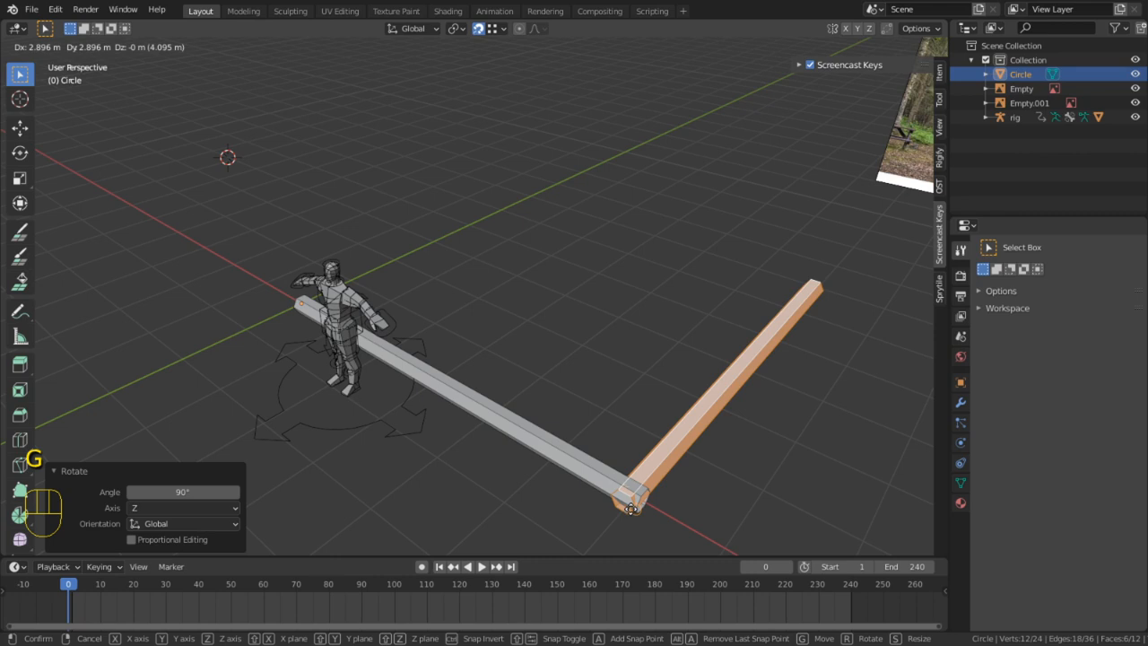
click(631, 509)
In edge select mode, select the edge loop at the second log's free end and move it 1 m along Y
middle_drag(631, 509, 584, 270)
key(2)
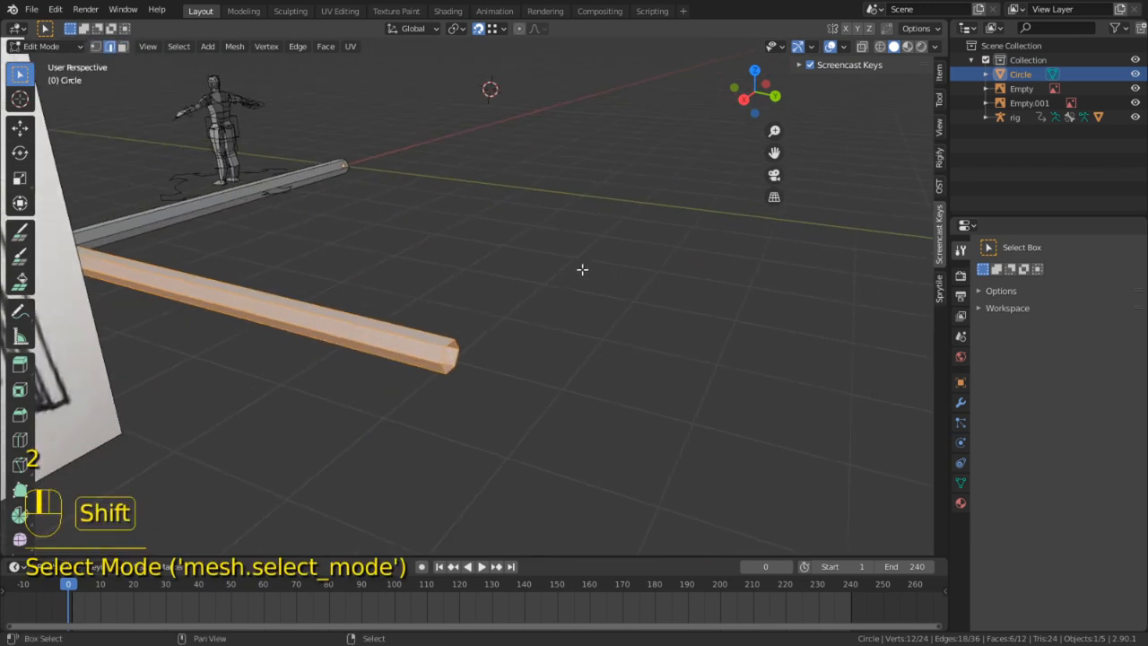
key(2)
double_click(456, 349)
key(g)
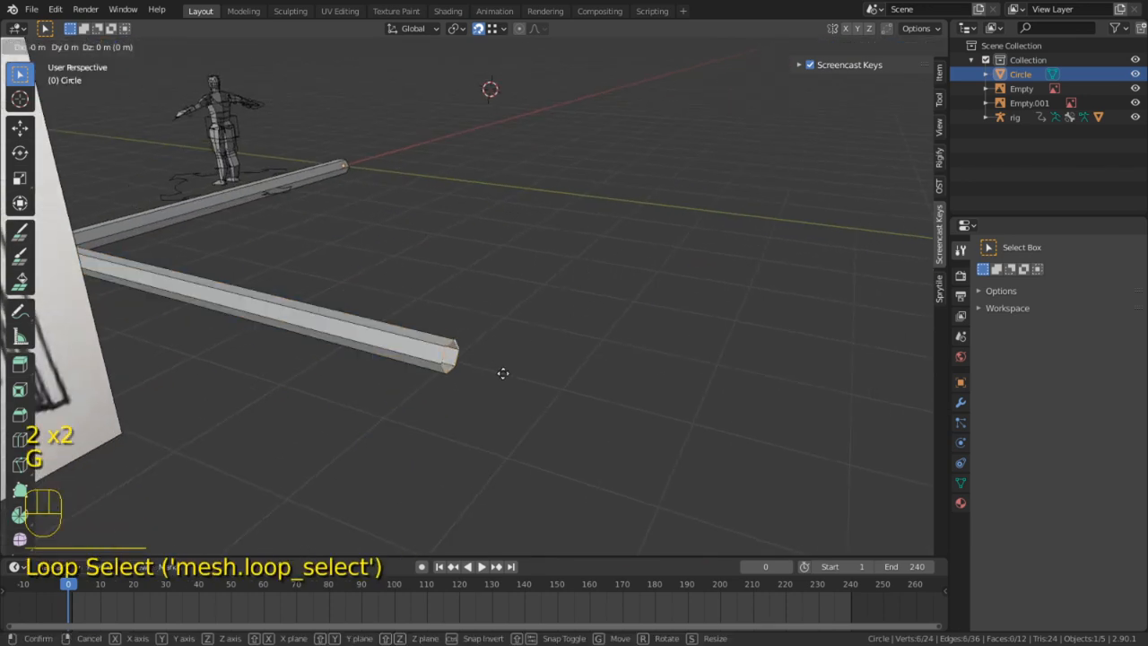
text(y)
text(10)
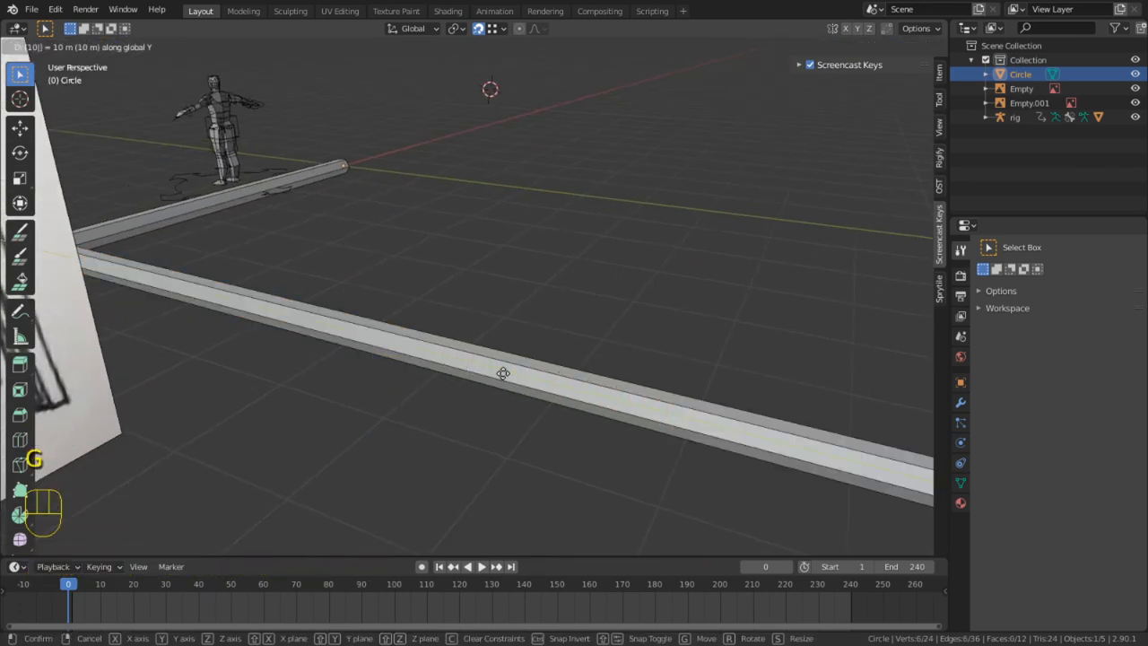
key(BackSpace)
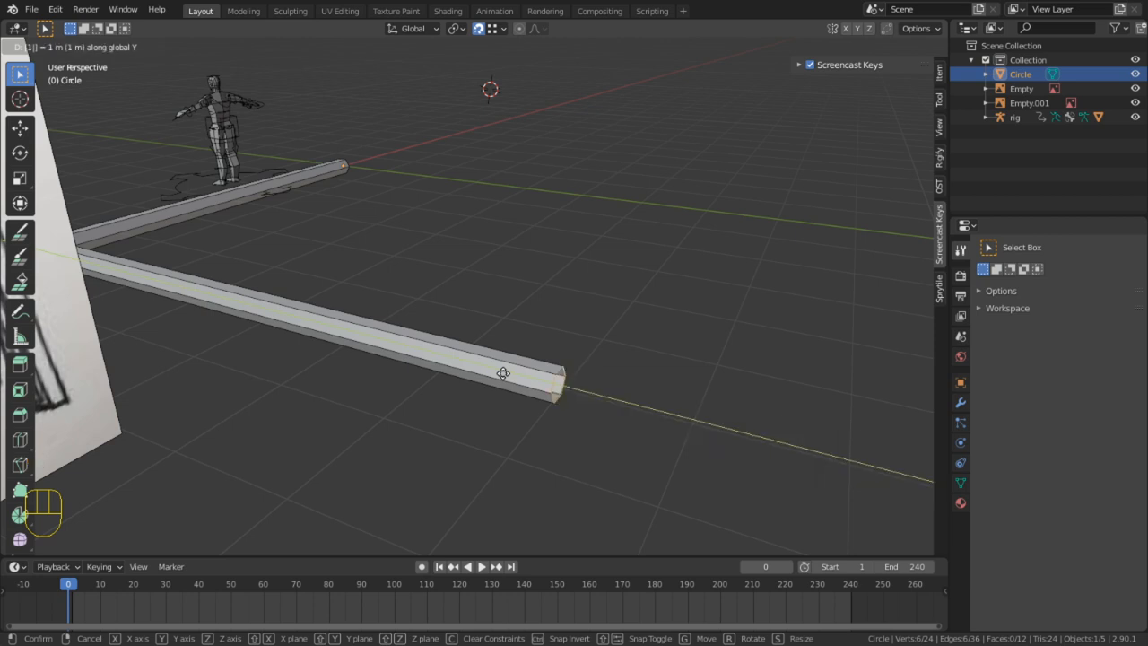
key(Return)
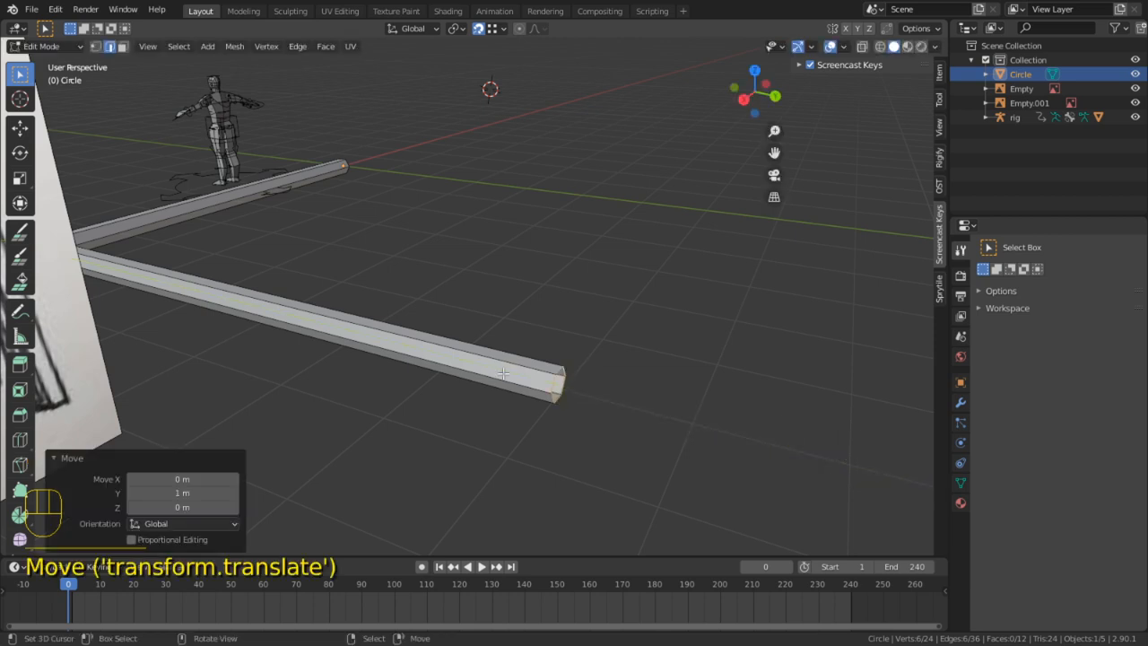
Set the end loop's displacement to 1.544 m in Y and 0.39 m in Z
click(196, 493)
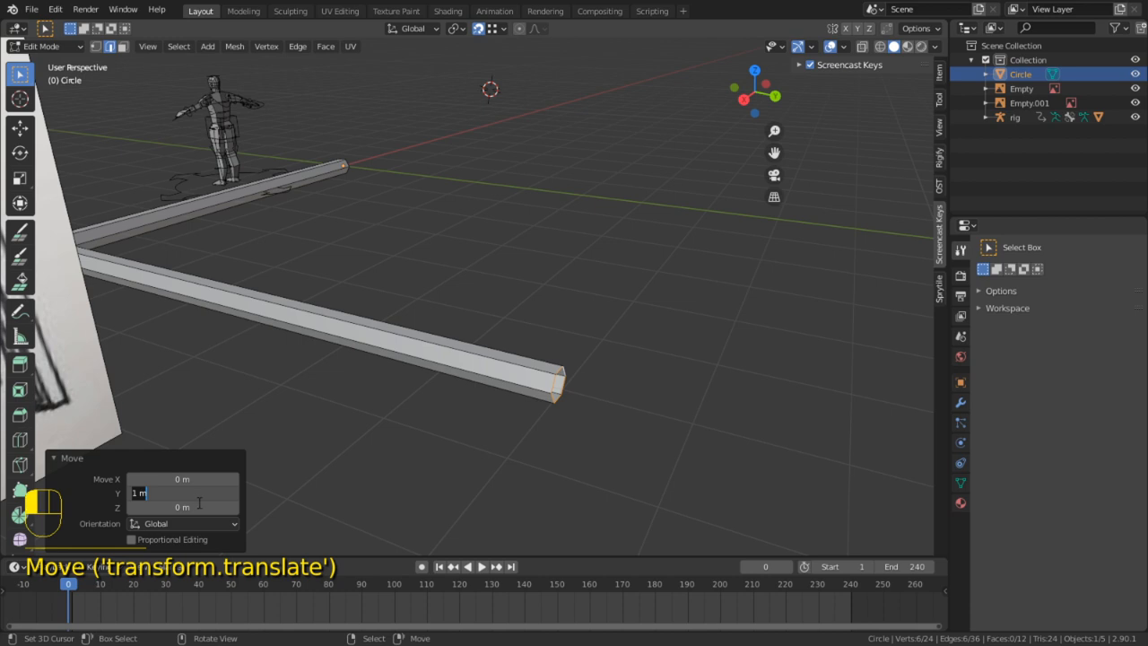
text(5ft)
key(Return)
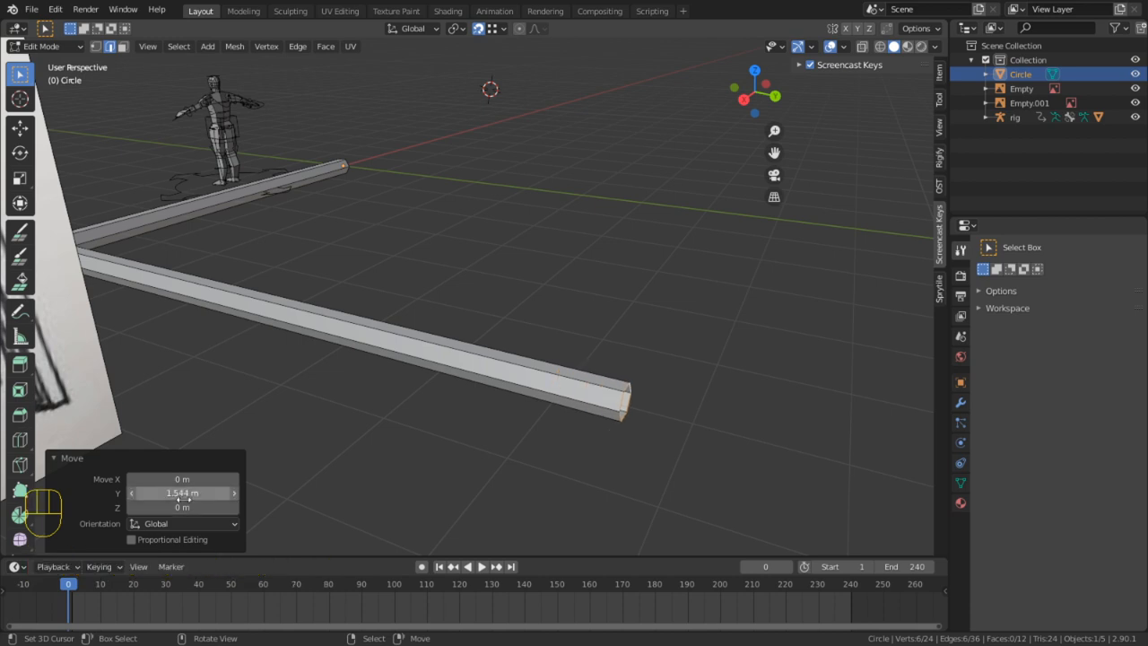
drag(183, 508, 206, 510)
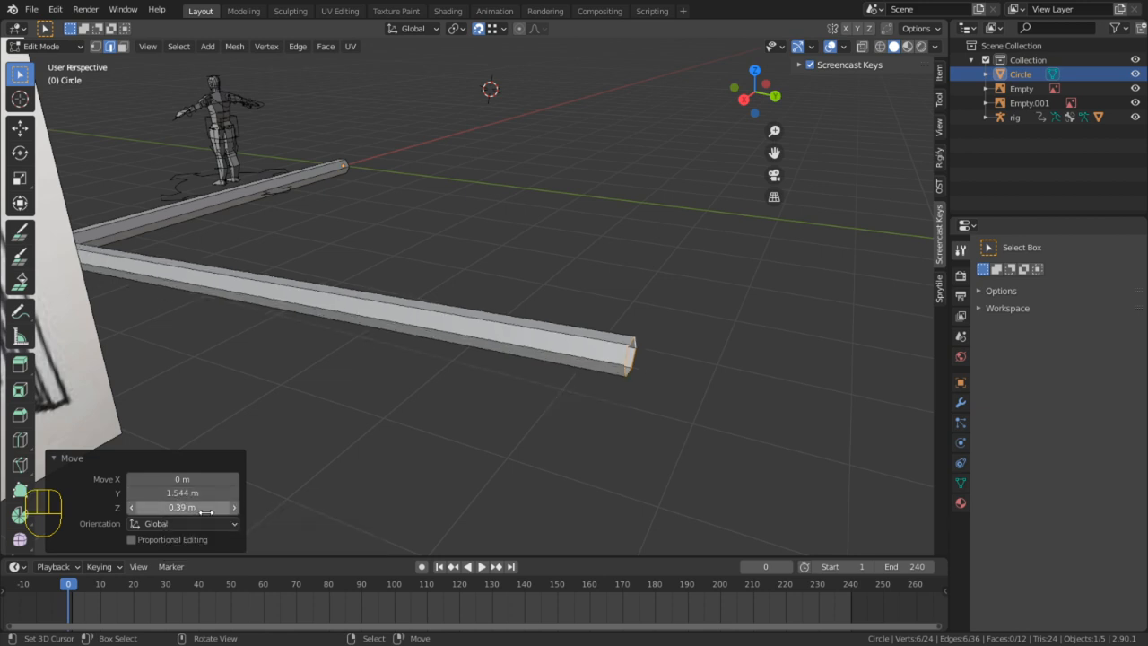
Set the second log's end loop displacement to 10 ft in Y and 0 in Z
click(193, 512)
text(0)
key(Return)
click(192, 493)
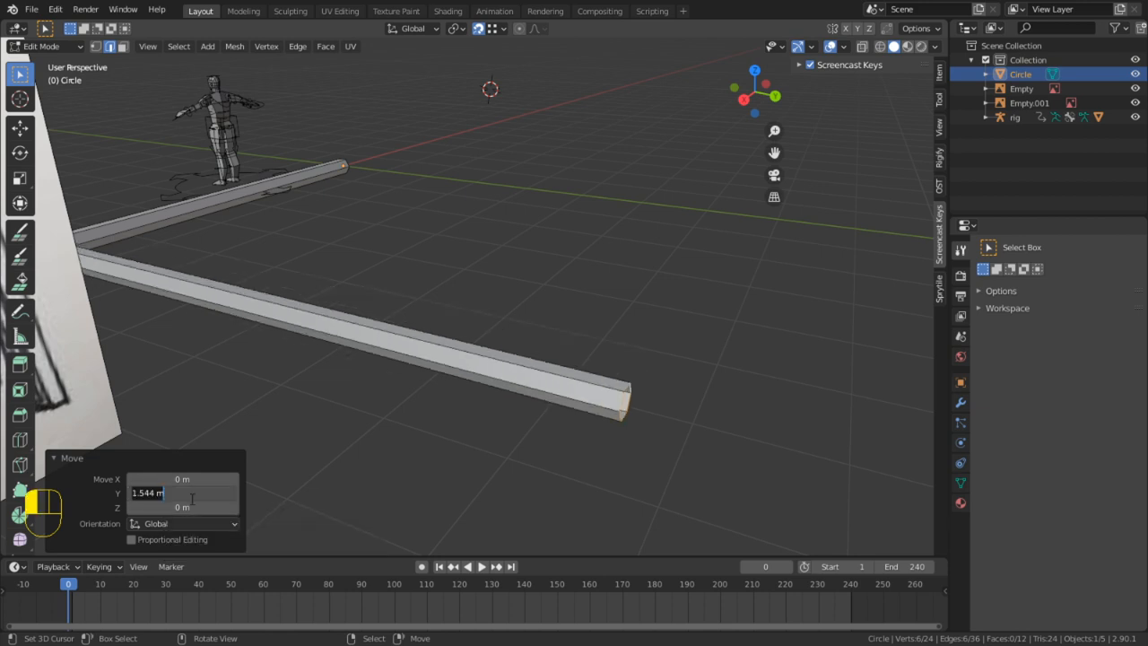
text(10ft)
key(Return)
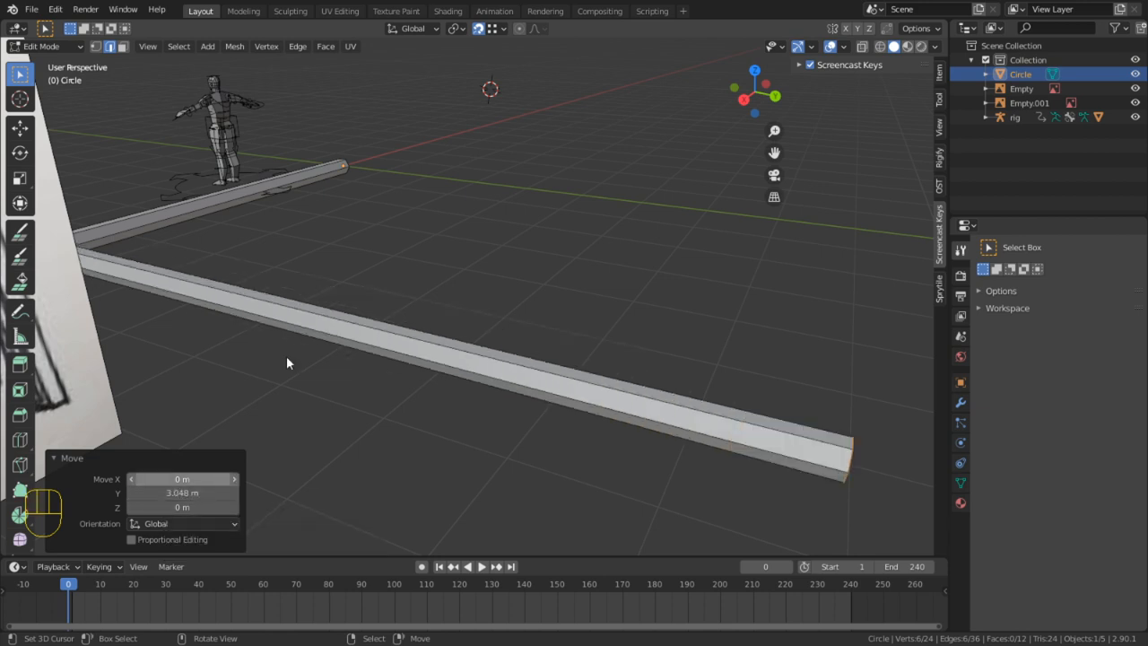
middle_drag(315, 61, 296, 246)
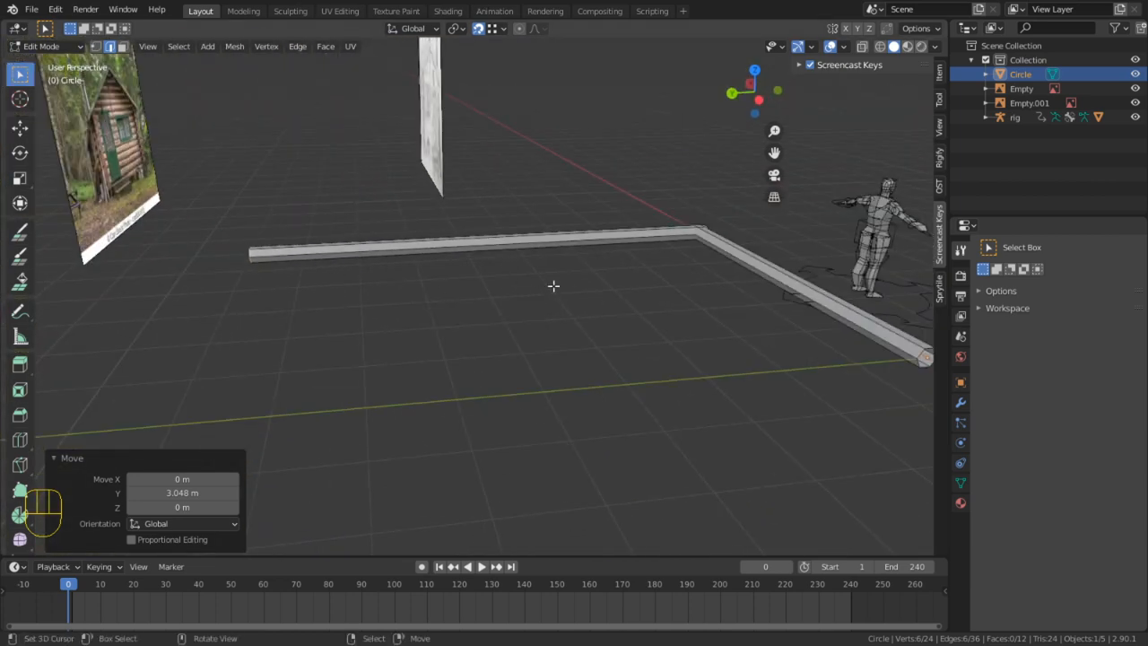
middle_drag(609, 283, 544, 329)
Select the whole second log and move it along X at the corner with the first log
click(664, 356)
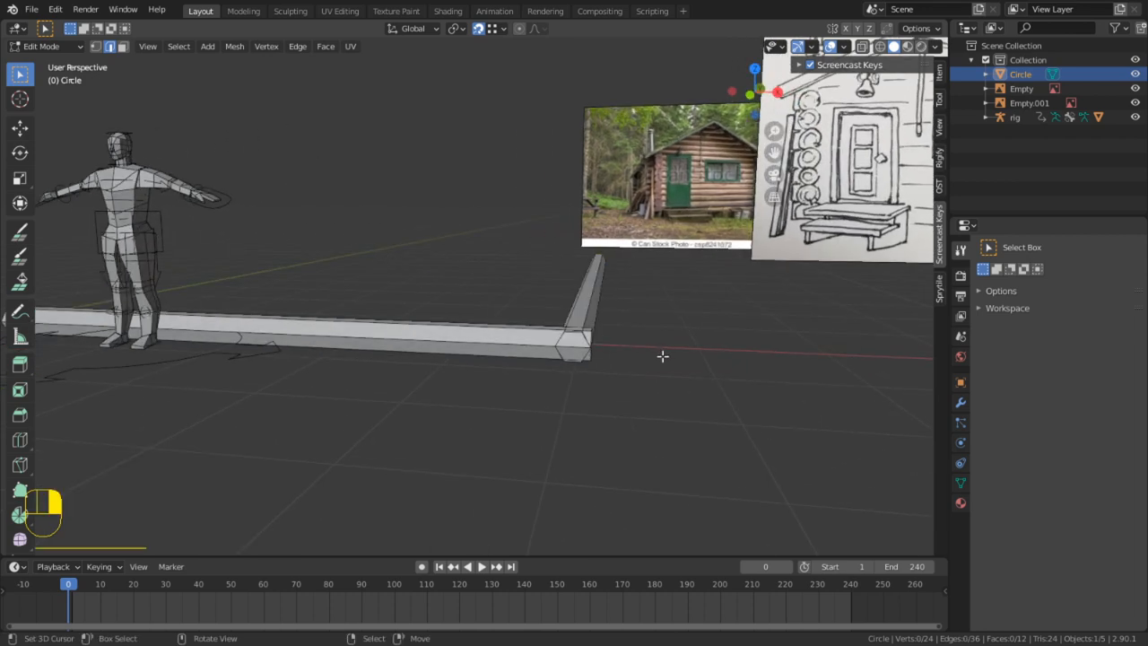
middle_drag(664, 356, 487, 356)
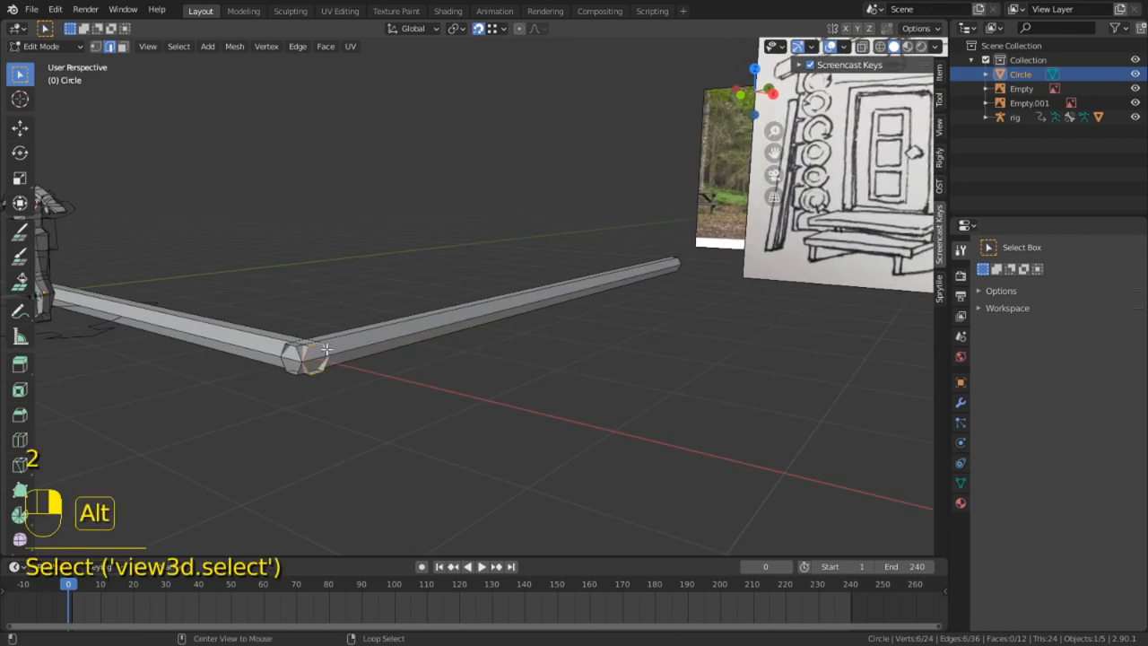
key(l)
middle_drag(405, 334, 494, 348)
key(g)
key(x)
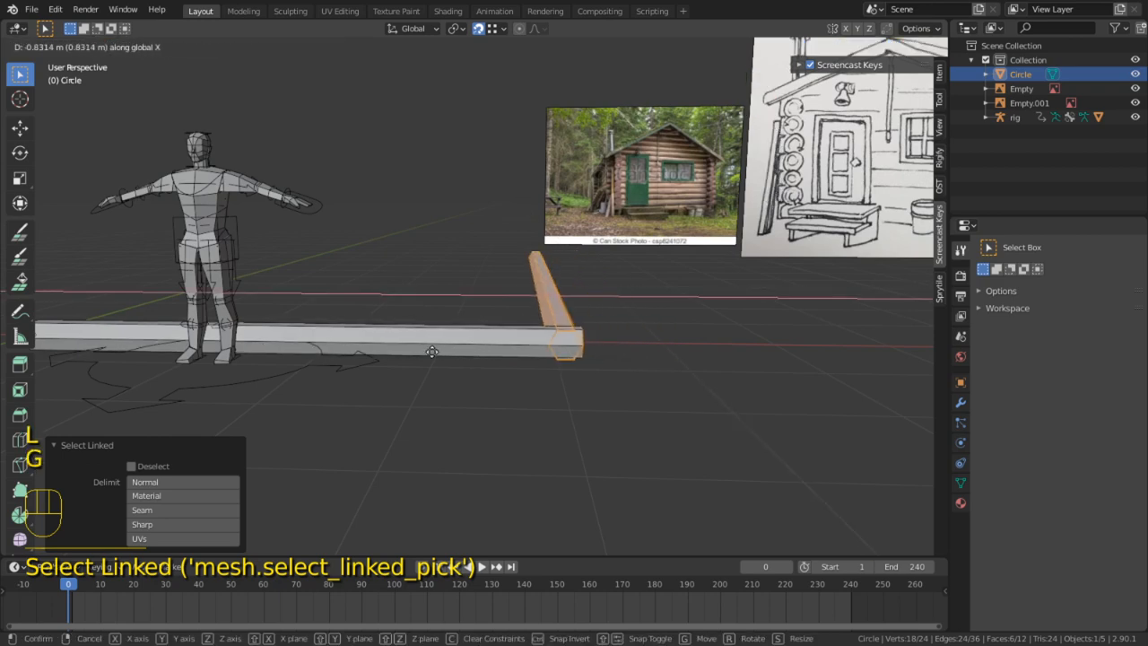
click(443, 351)
Shorten the second log by moving the edge loop at its free end -1.4458 m along Y
middle_drag(443, 351, 633, 386)
click(455, 312)
middle_drag(455, 313, 300, 318)
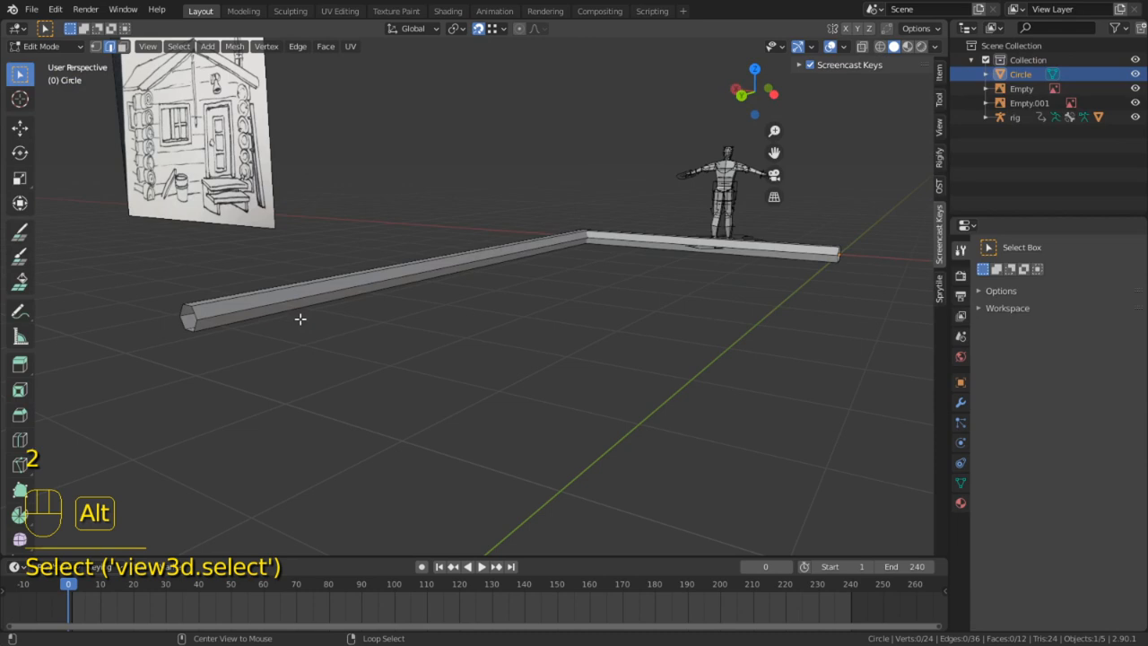
alt+click(202, 310)
middle_drag(289, 275, 272, 264)
key(g)
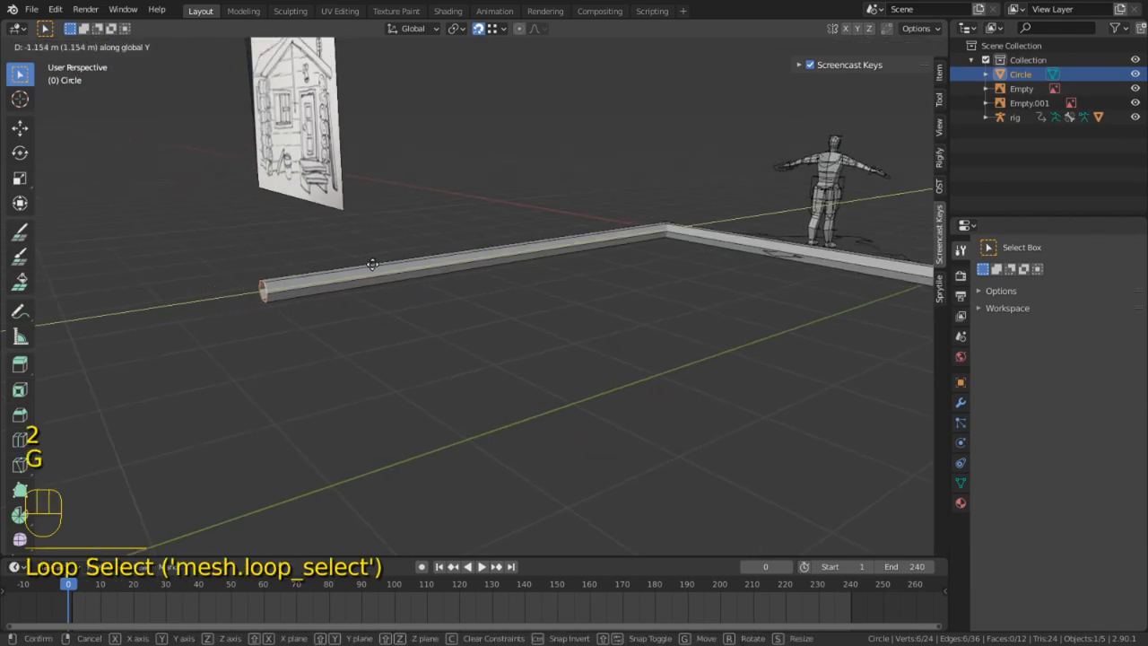
click(398, 261)
middle_drag(397, 261, 423, 278)
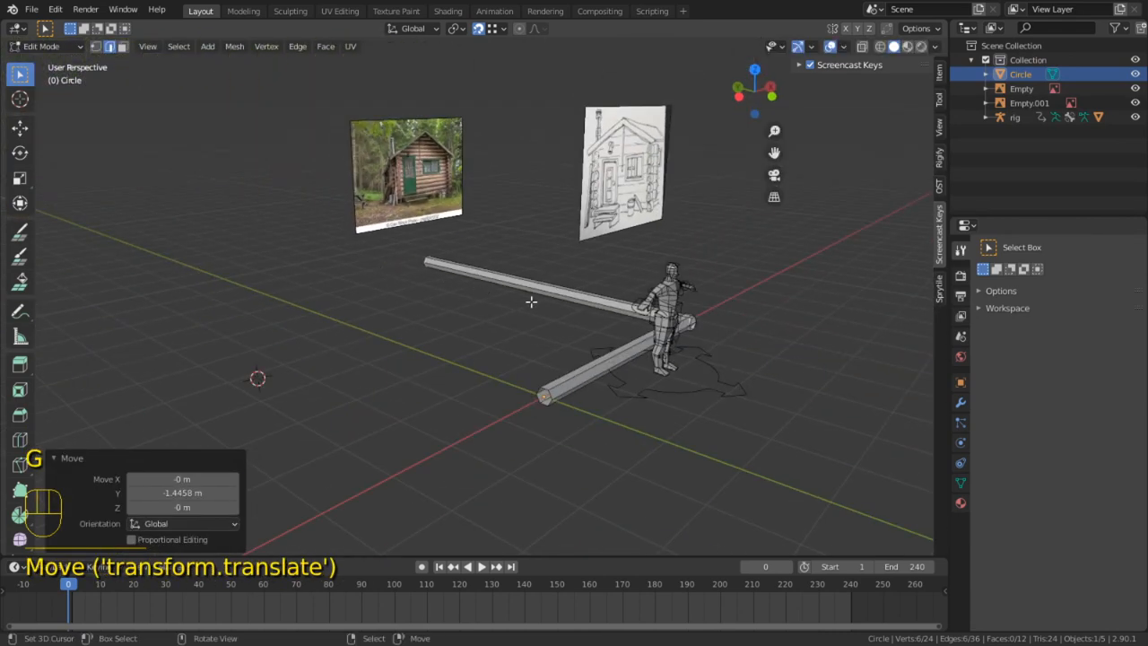
In edge select mode, select the edge loop at the second log's open end where the two logs meet
middle_drag(559, 302, 374, 446)
alt+middle_click(200, 373)
scroll(269, 359, up, 4)
scroll(395, 346, up, 3)
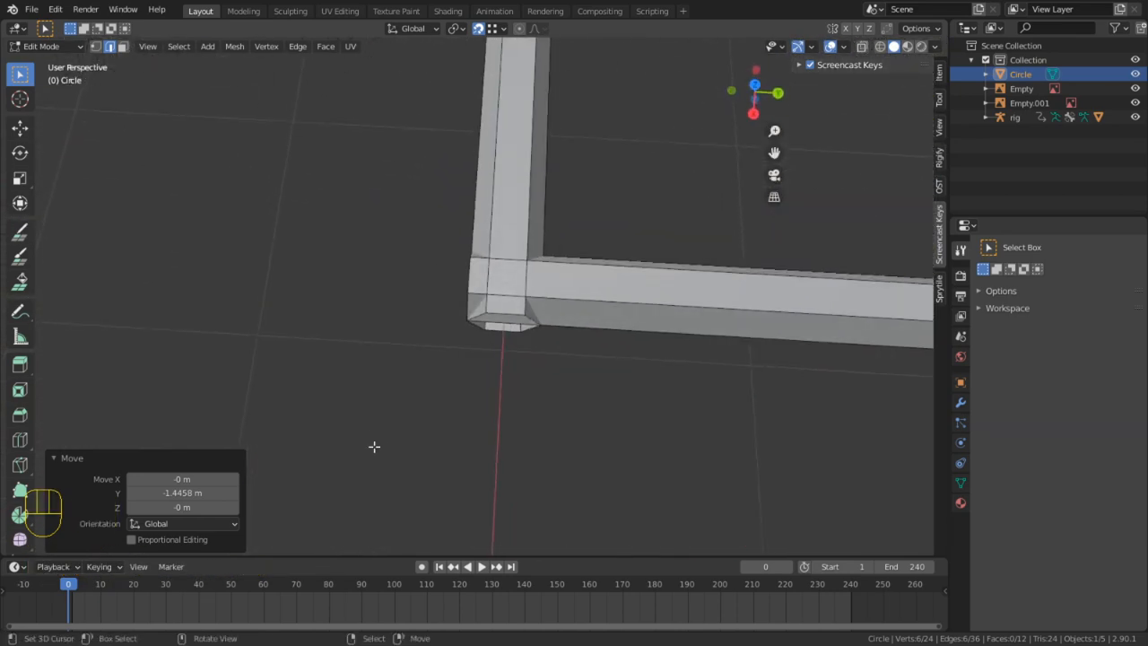
scroll(385, 439, up, 1)
middle_drag(435, 358, 306, 275)
key(2)
middle_drag(527, 342, 704, 366)
middle_drag(530, 317, 471, 254)
alt+click(476, 272)
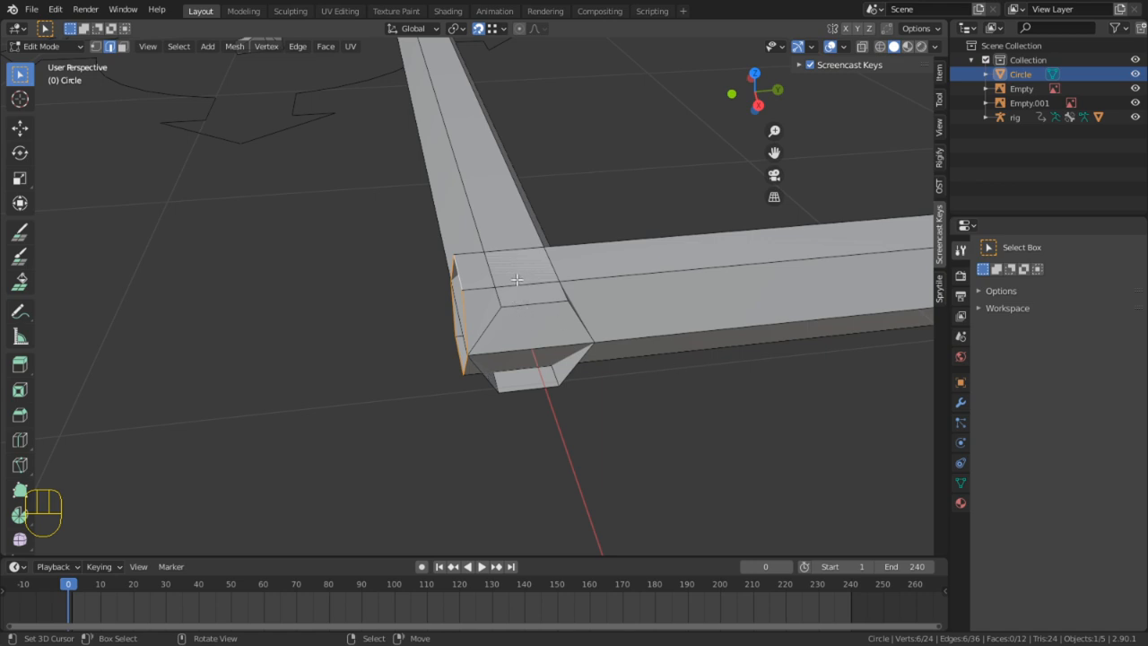
Try to extend both logs past the corner by moving their end loops outward, the second along Y and the first along X
key(h)
key(ctrl+z)
key(g)
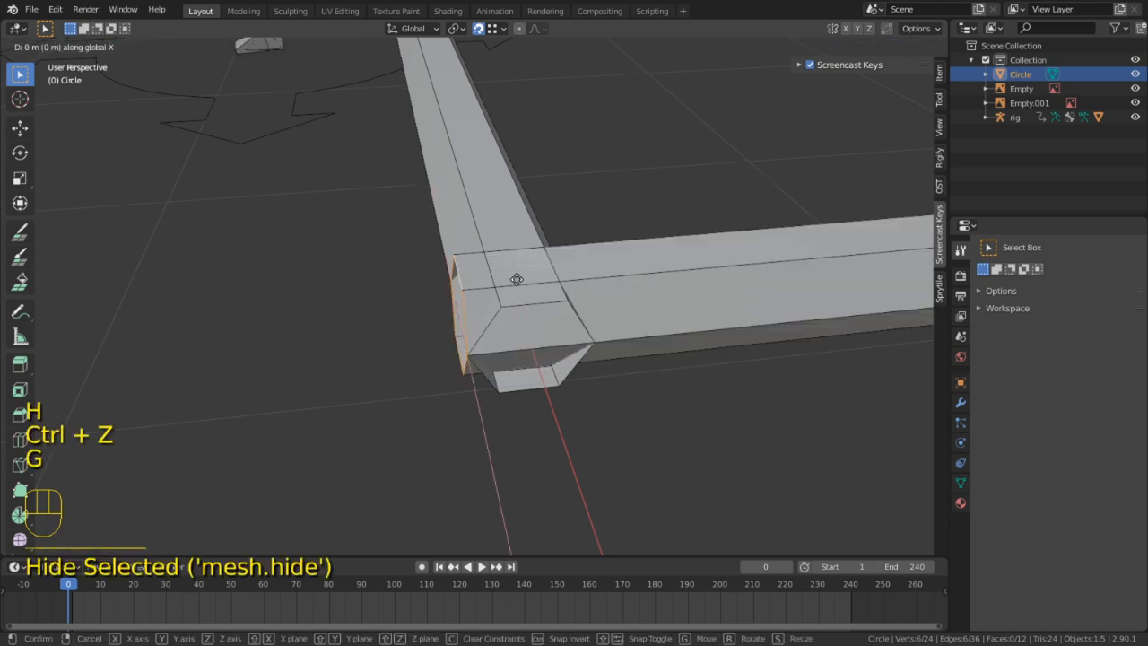
click(466, 279)
alt+click(474, 333)
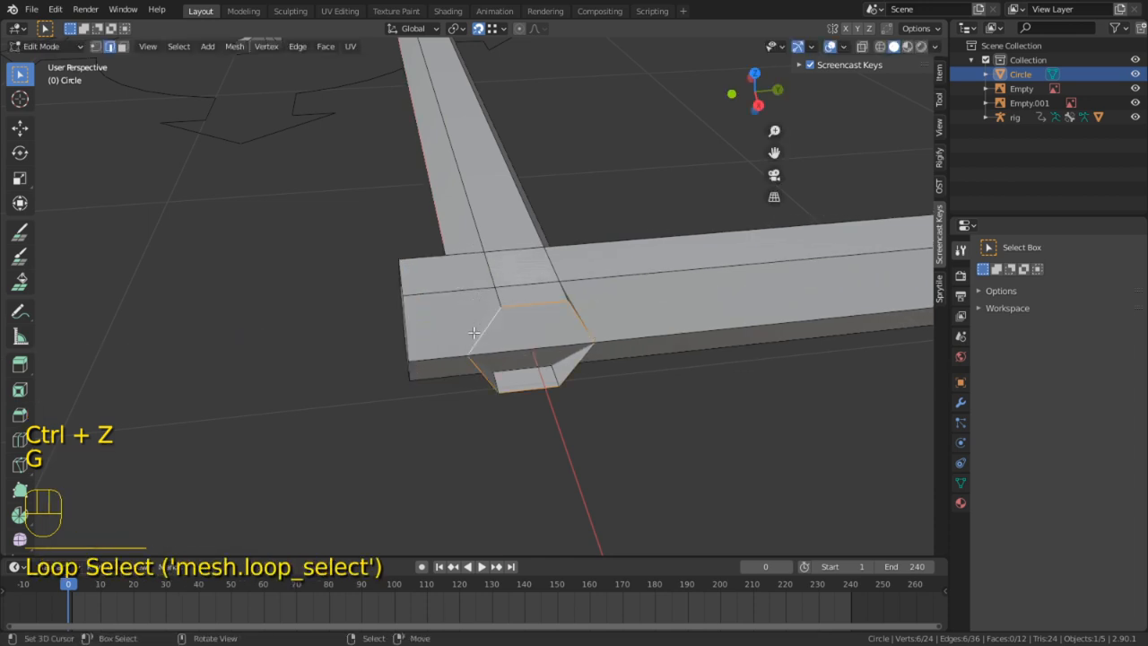
key(g)
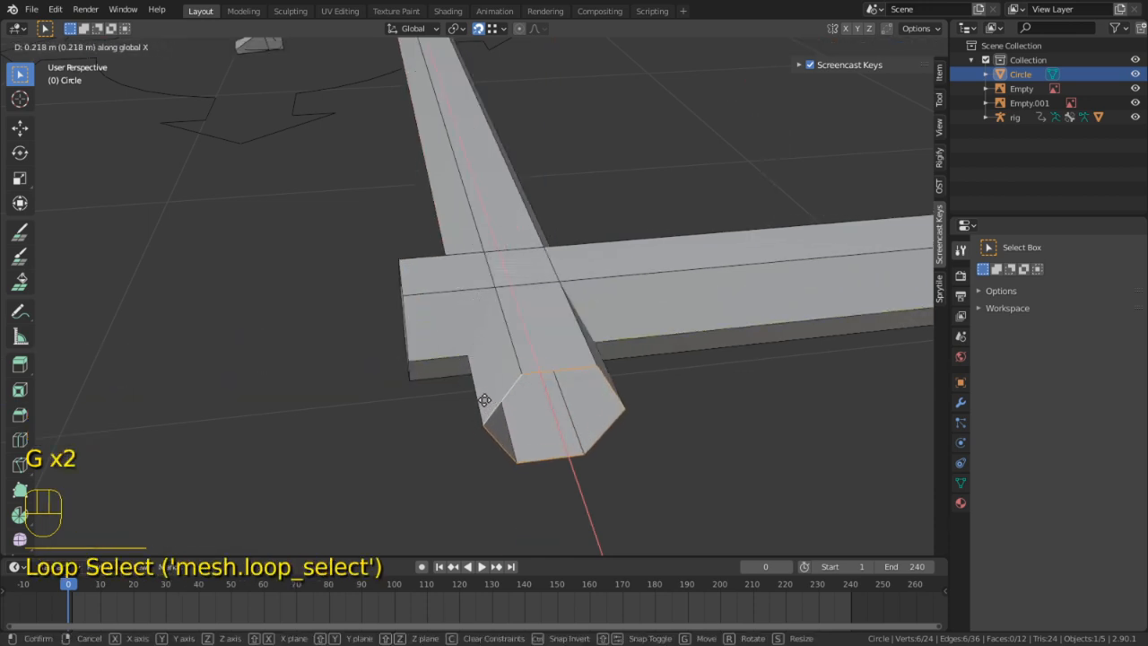
click(484, 400)
middle_drag(484, 400, 525, 430)
Undo the moves of both end loops, returning to the selected loop on the second log
key(ctrl+z)
key(ctrl+z)
key(ctrl+z)
key(ctrl+z)
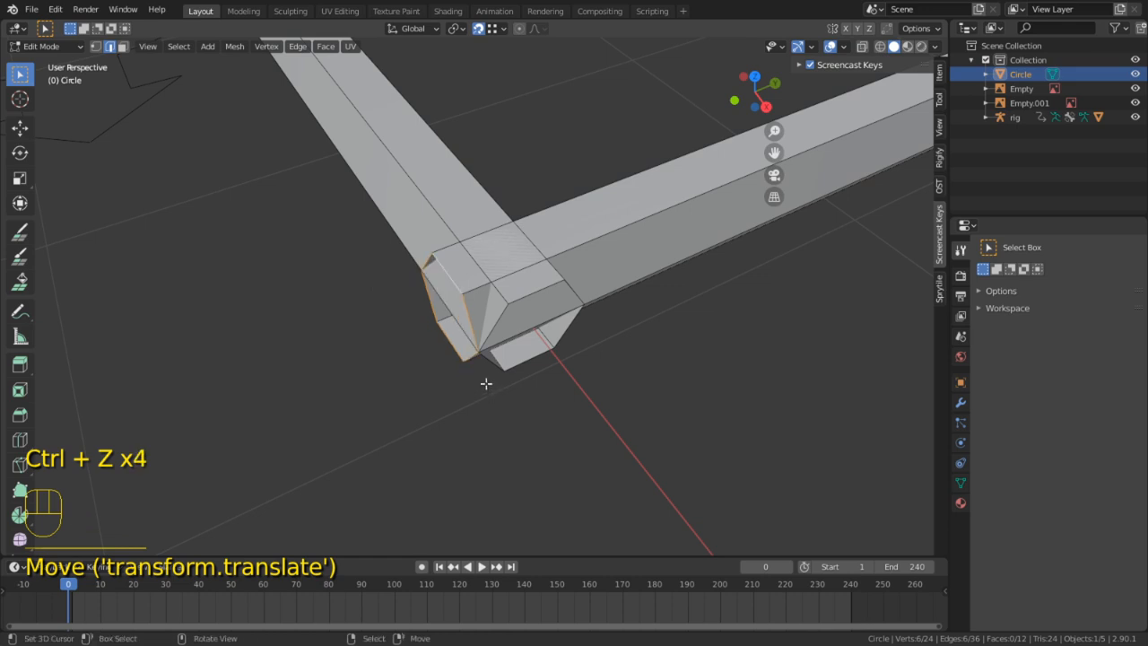
Extrude the second log's corner end loop 6 inches outward along Y (-0.1524 m)
middle_drag(486, 384, 382, 305)
key(e)
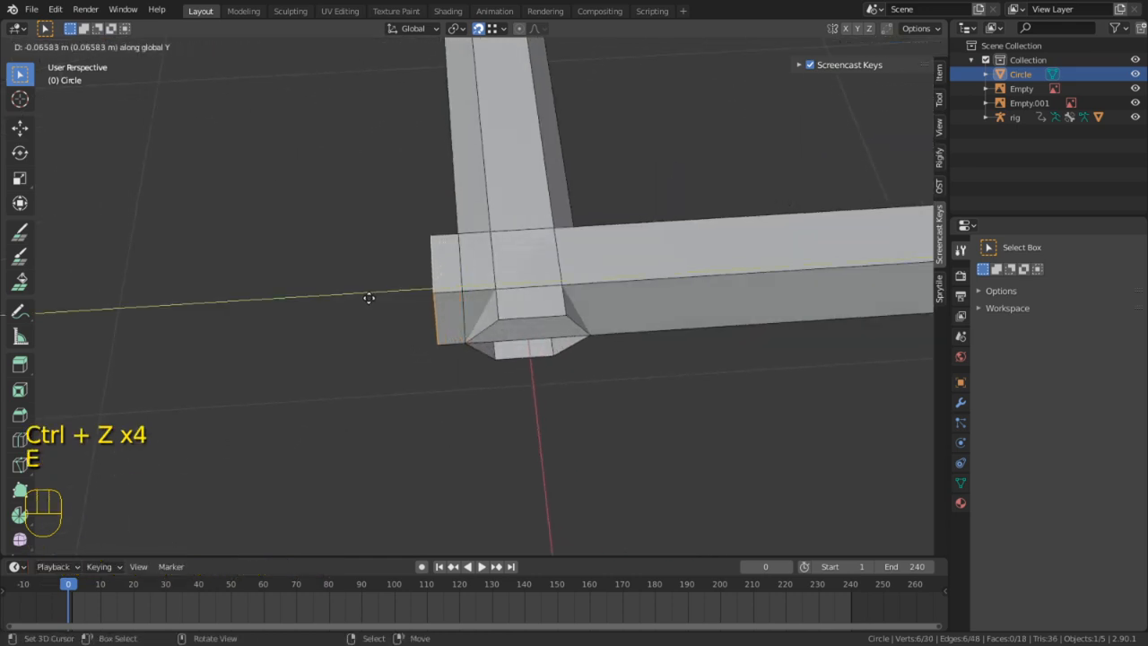
click(349, 313)
click(198, 492)
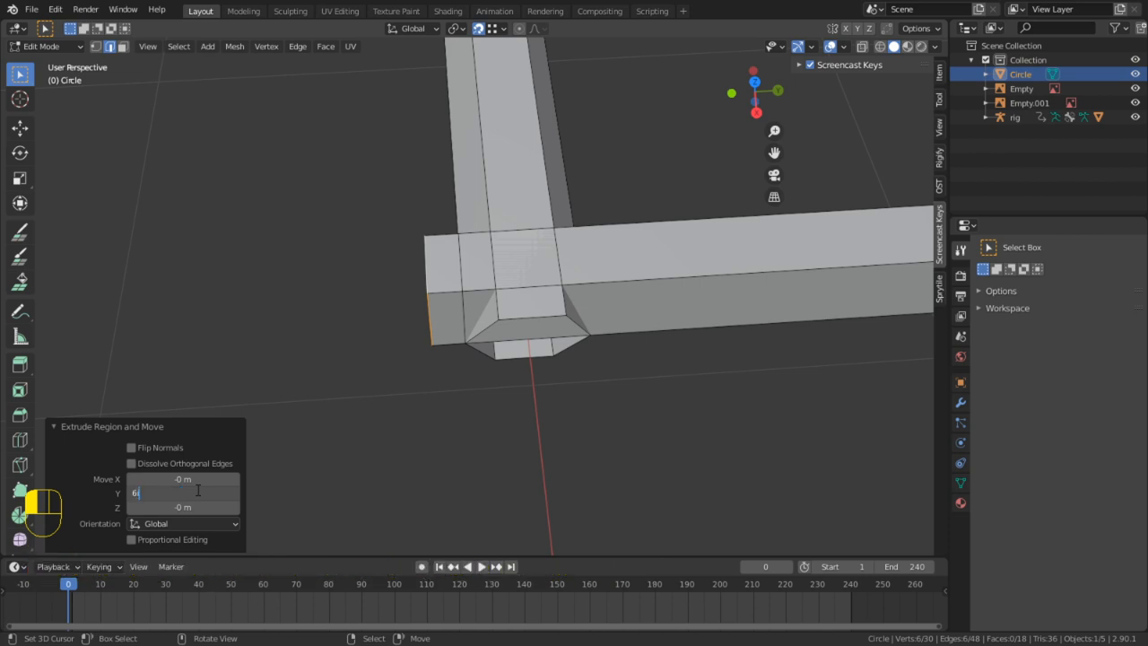
key(Return)
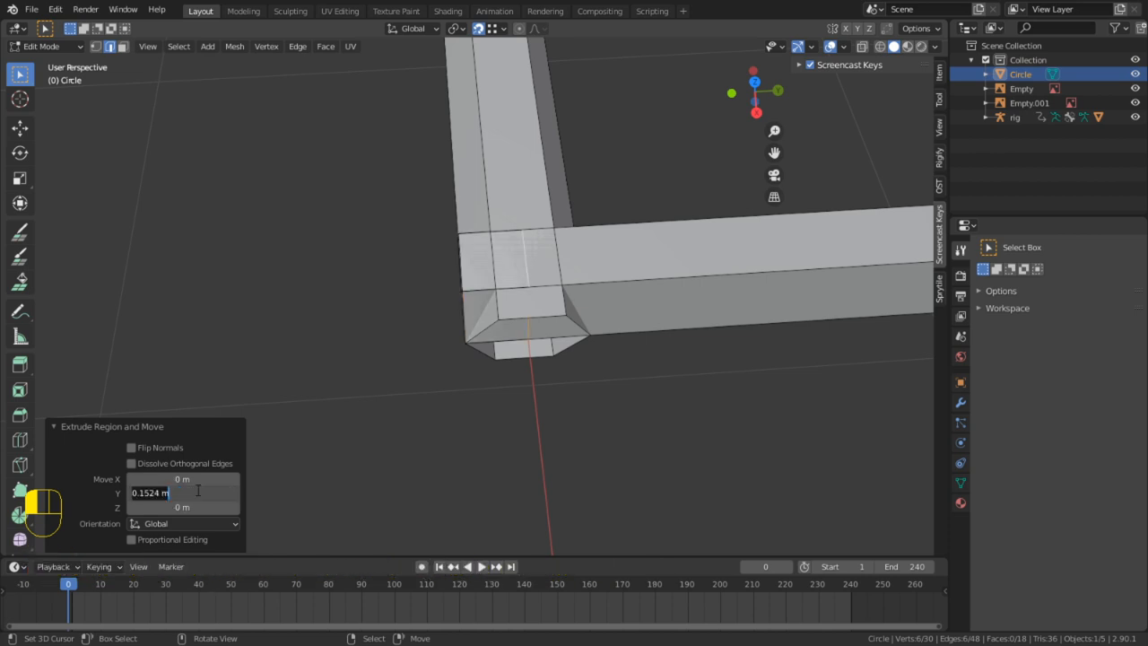
text(-)
key(Return)
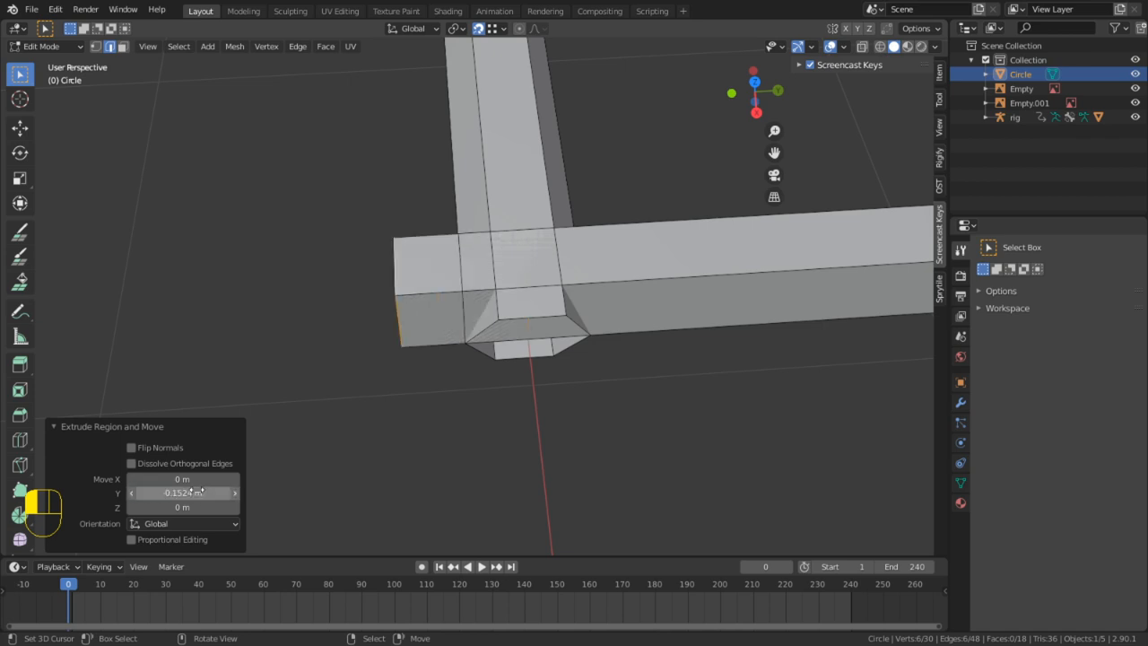
Extrude the first log's corner end loop 6 inches outward along X
alt+click(520, 324)
key(e)
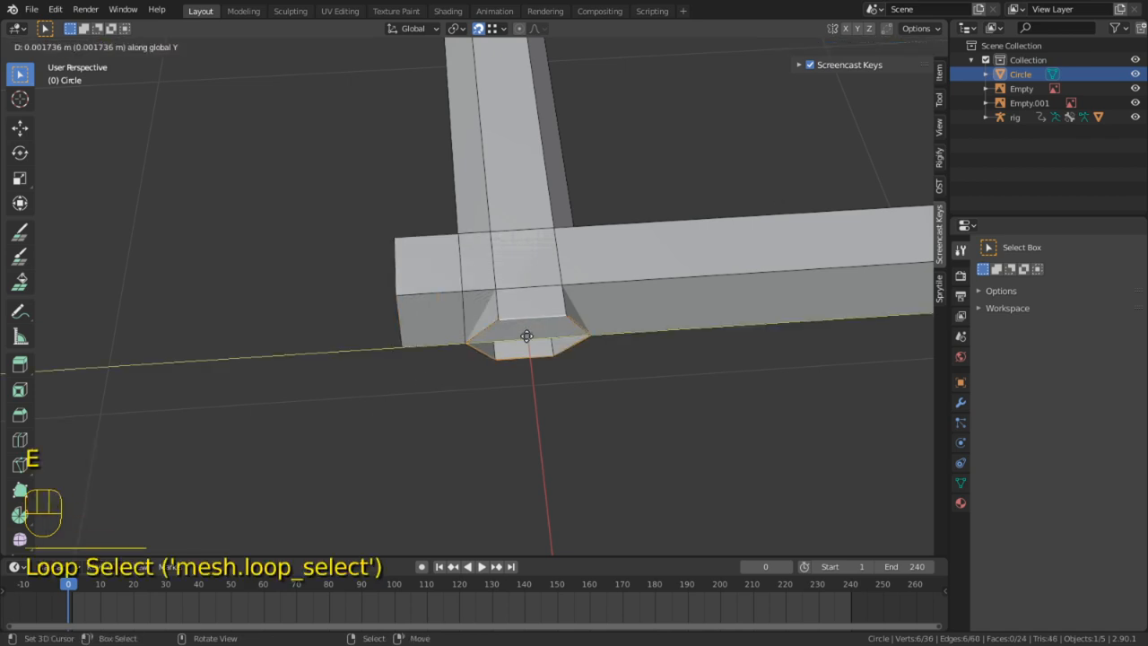
right_click(498, 443)
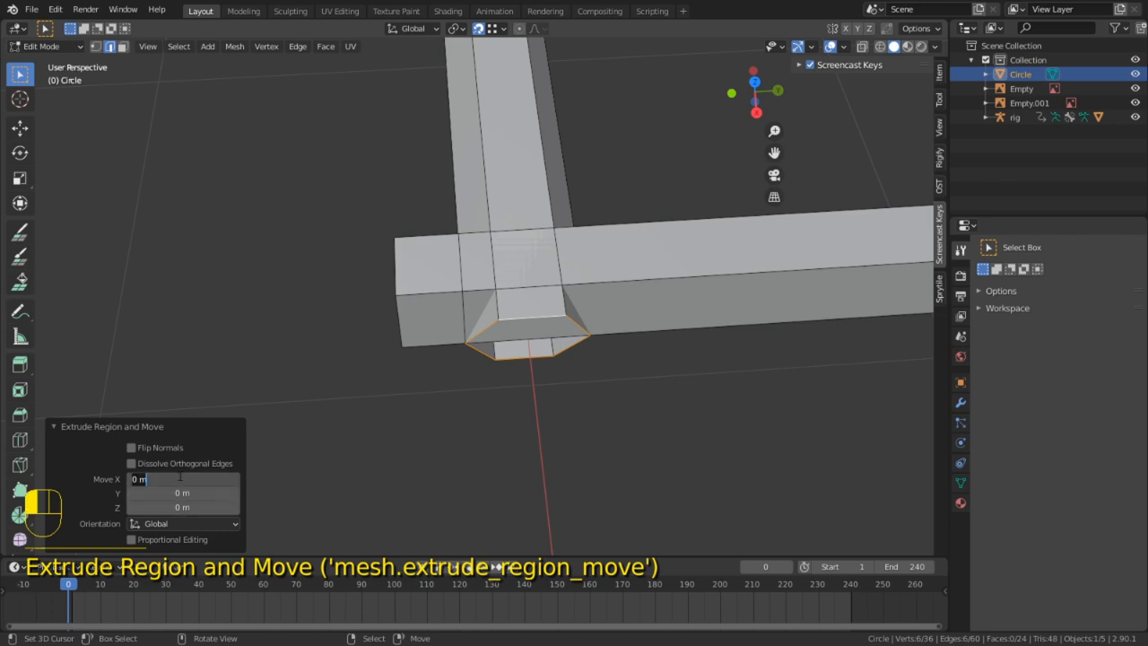
text(6")
key(Return)
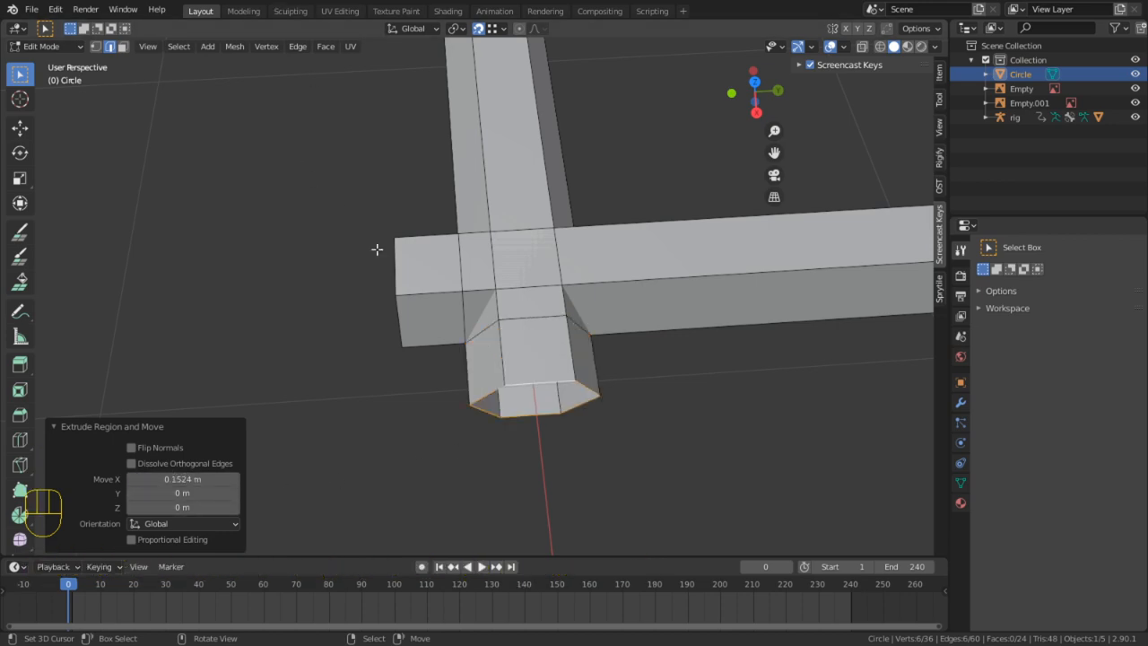
Add one loop cut around the second log and slide it toward the corner with a factor of 0.862
middle_drag(379, 249, 337, 305)
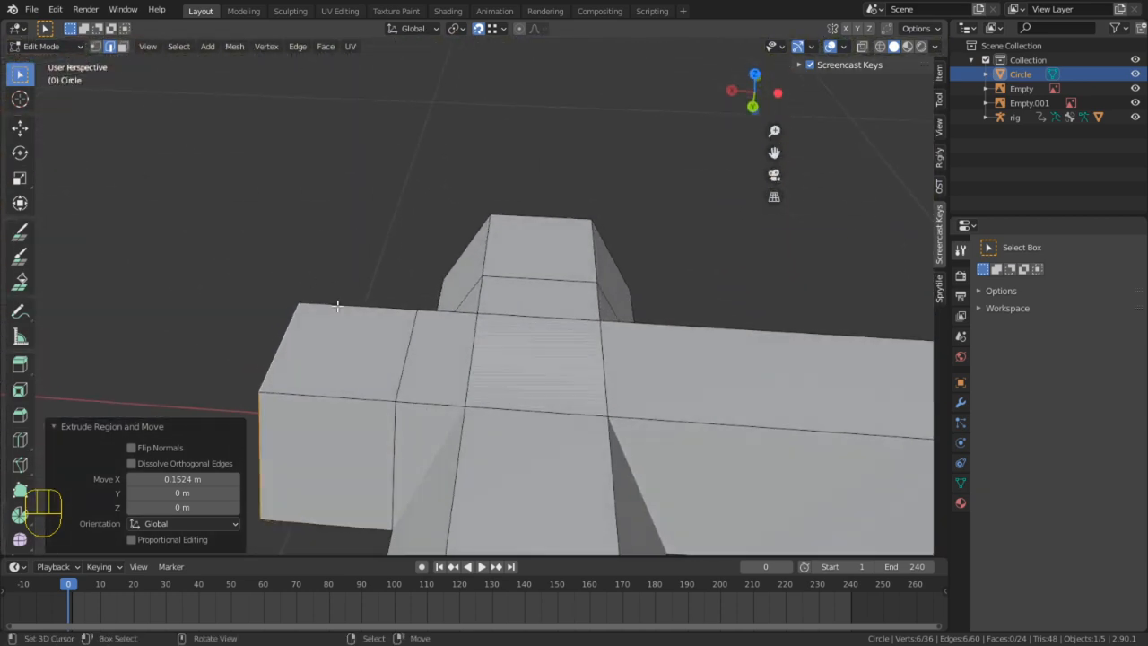
key(1)
middle_drag(476, 343, 256, 328)
key(3)
right_click(269, 288)
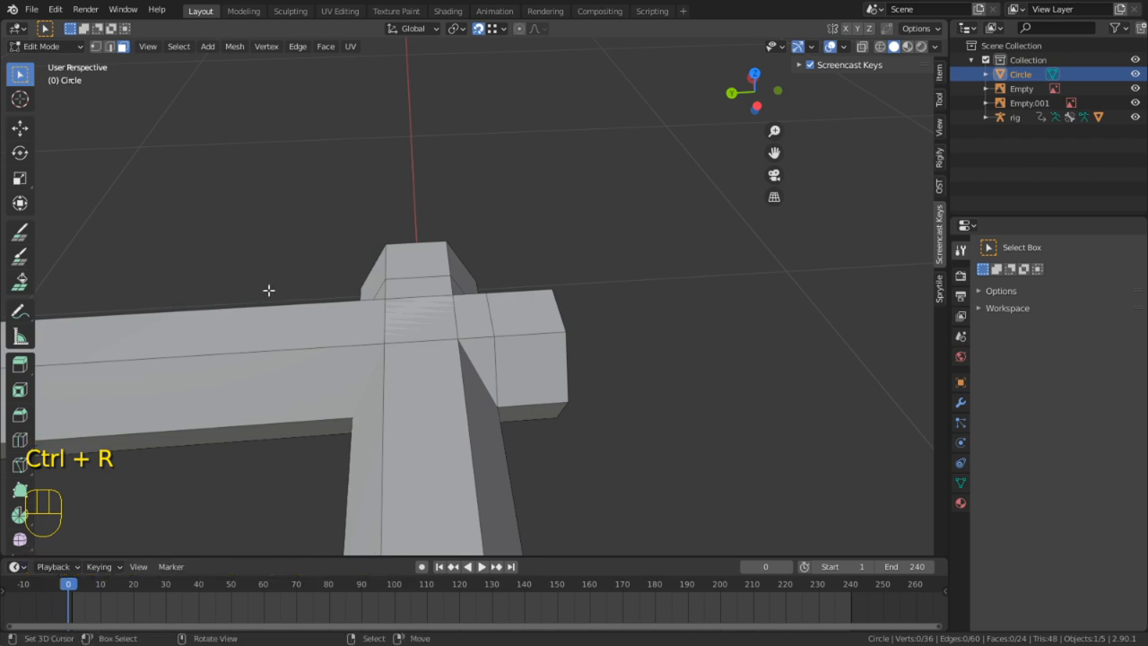
scroll(269, 288, down, 6)
right_click(189, 307)
scroll(225, 304, down, 6)
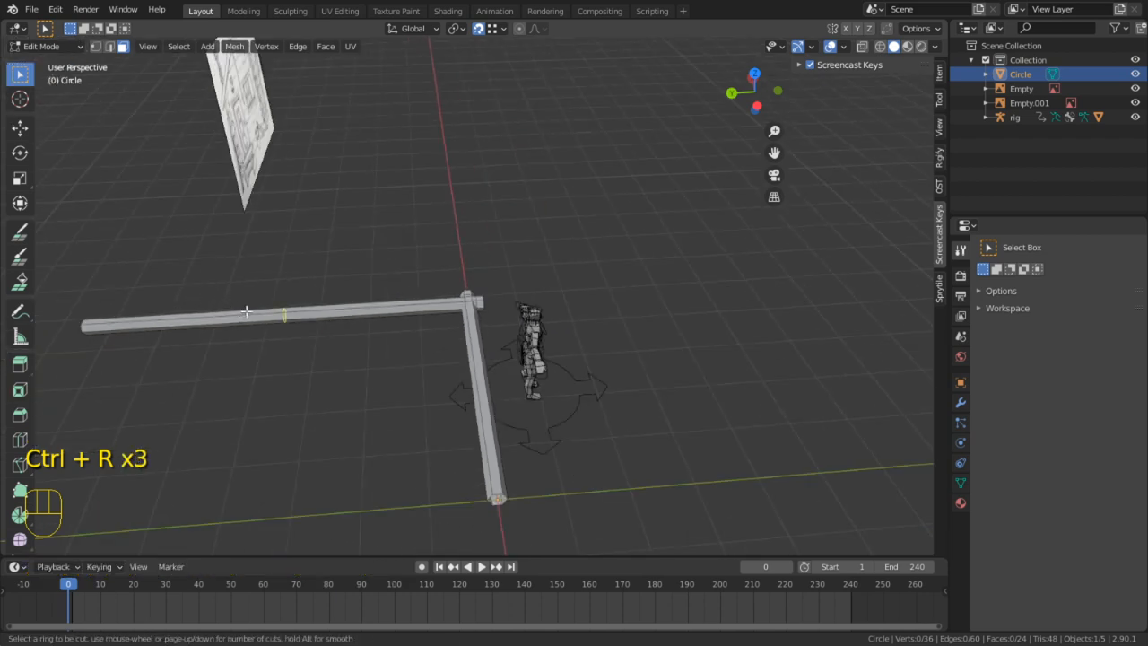
click(246, 312)
click(418, 309)
scroll(425, 291, up, 8)
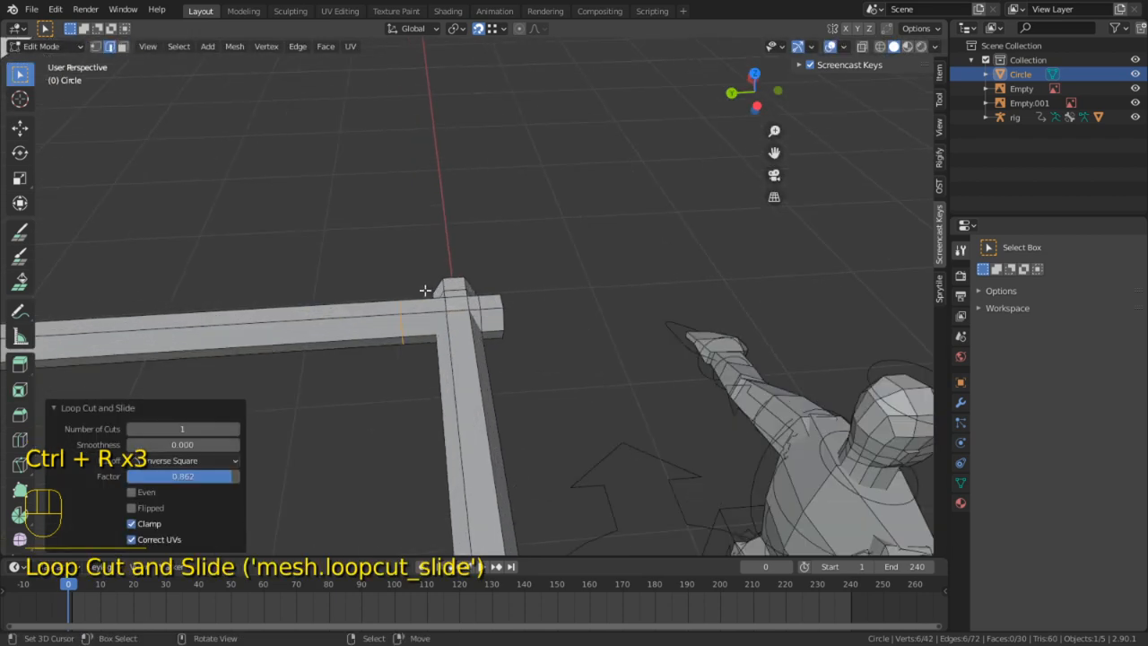
In vertex select mode, snap the new cut's vertex -0.22513 m along Y onto the first log's vertex at the corner
middle_drag(425, 292, 618, 329)
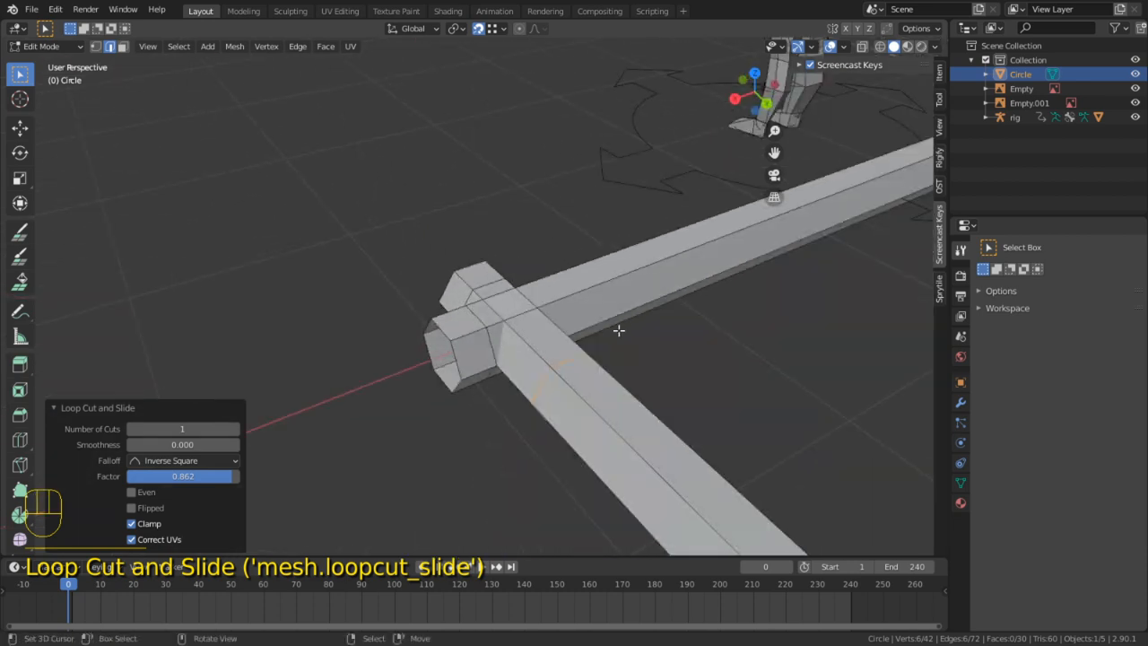
scroll(618, 328, up, 5)
middle_drag(758, 364, 792, 343)
shift+middle_drag(676, 335, 690, 440)
key(1)
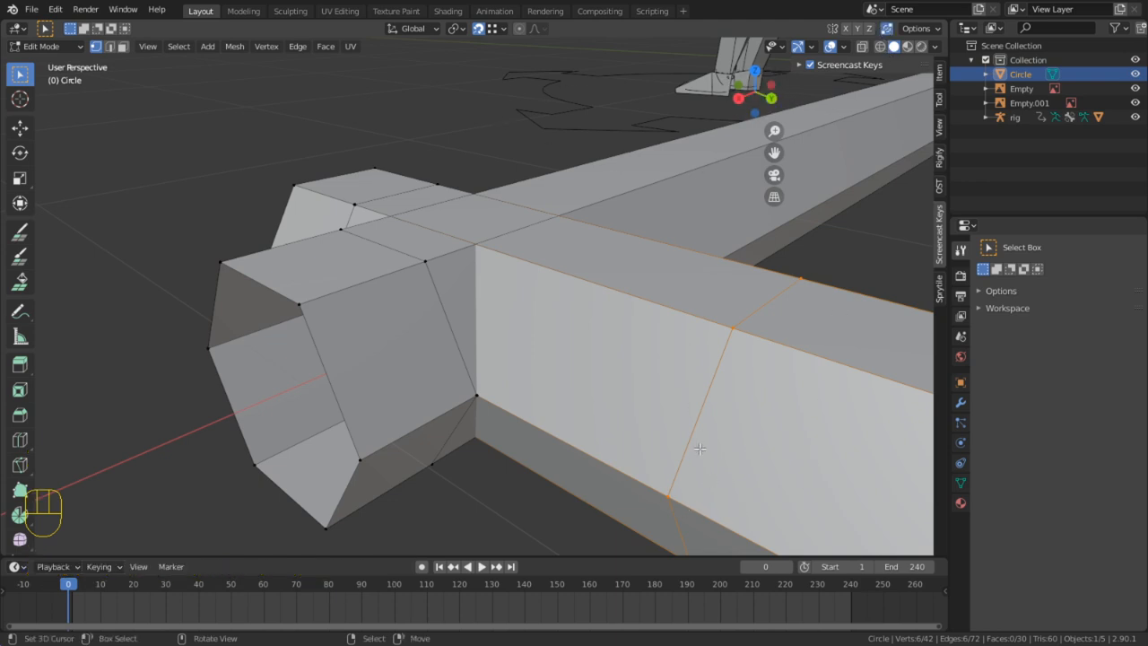
key(g)
click(476, 403)
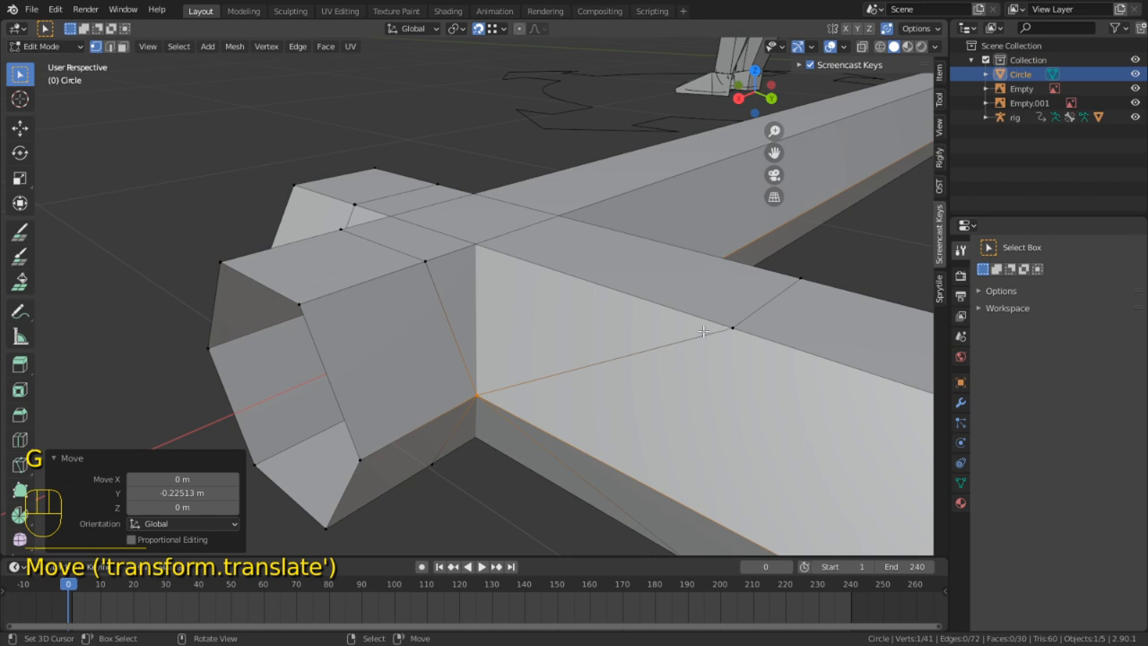
Switch the snapping target from Vertex to Edge and try moving the merged corner vertex
middle_drag(704, 332, 799, 326)
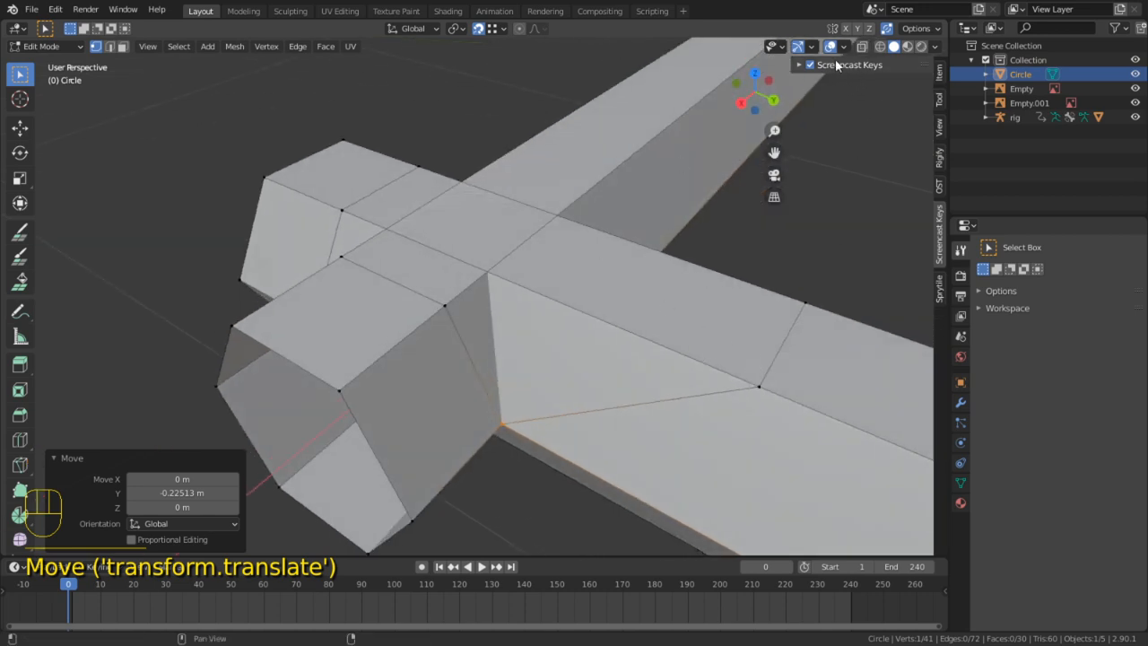
click(501, 29)
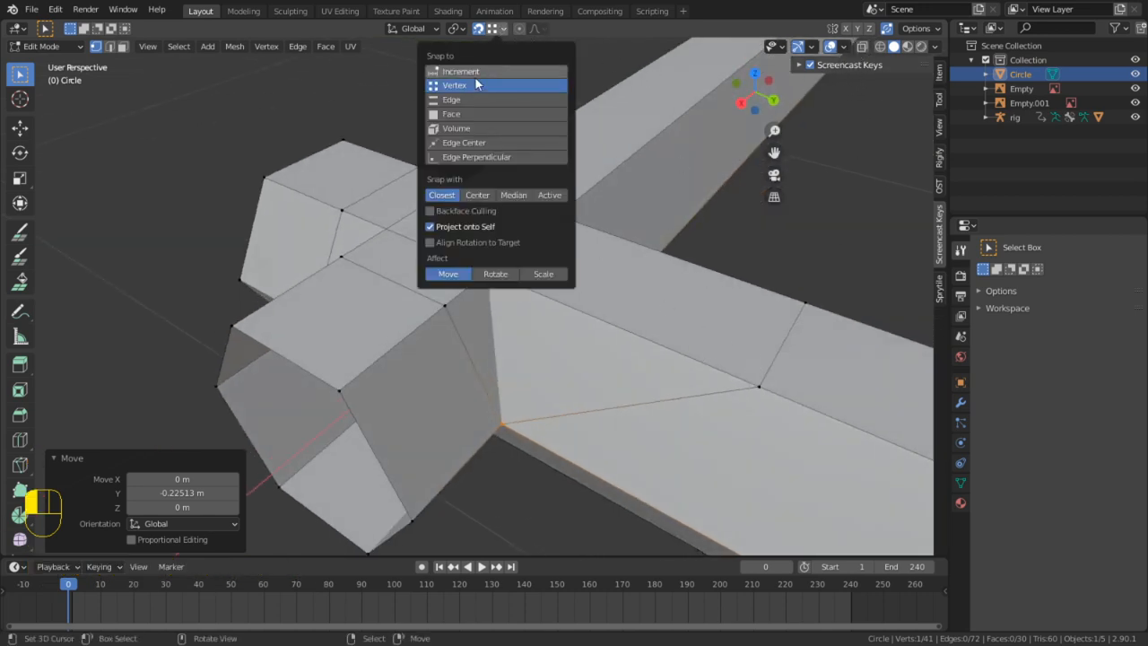
key(g)
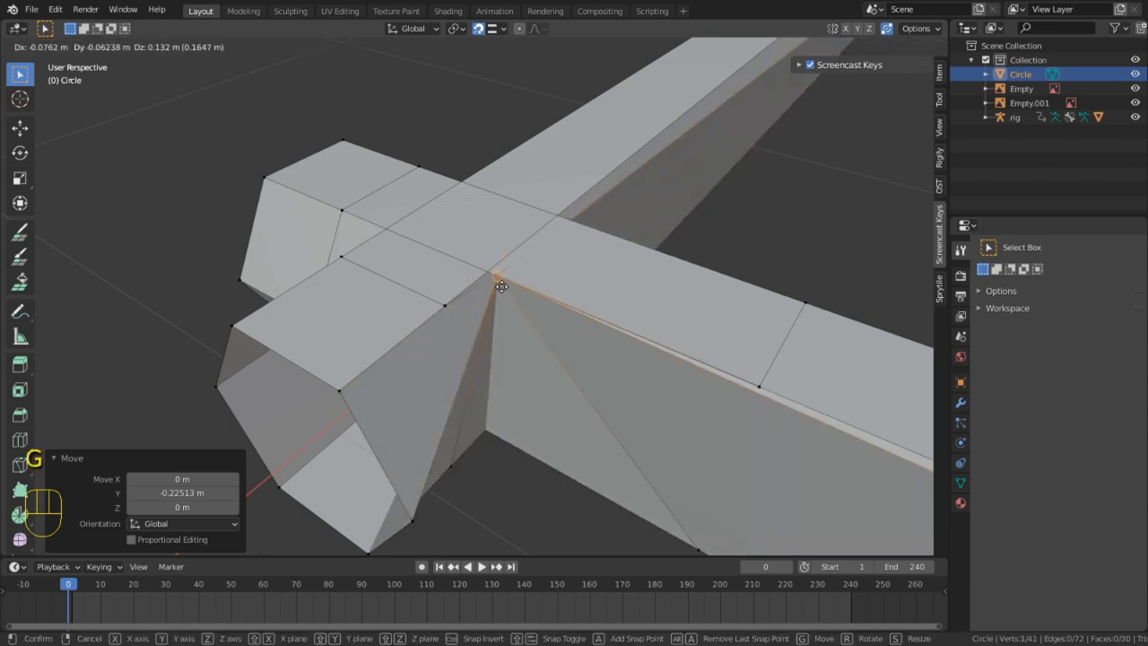
right_click(584, 316)
Snap both top vertices of the second log's inner cut -0.3013 m along Y onto the corner with the first log
click(762, 362)
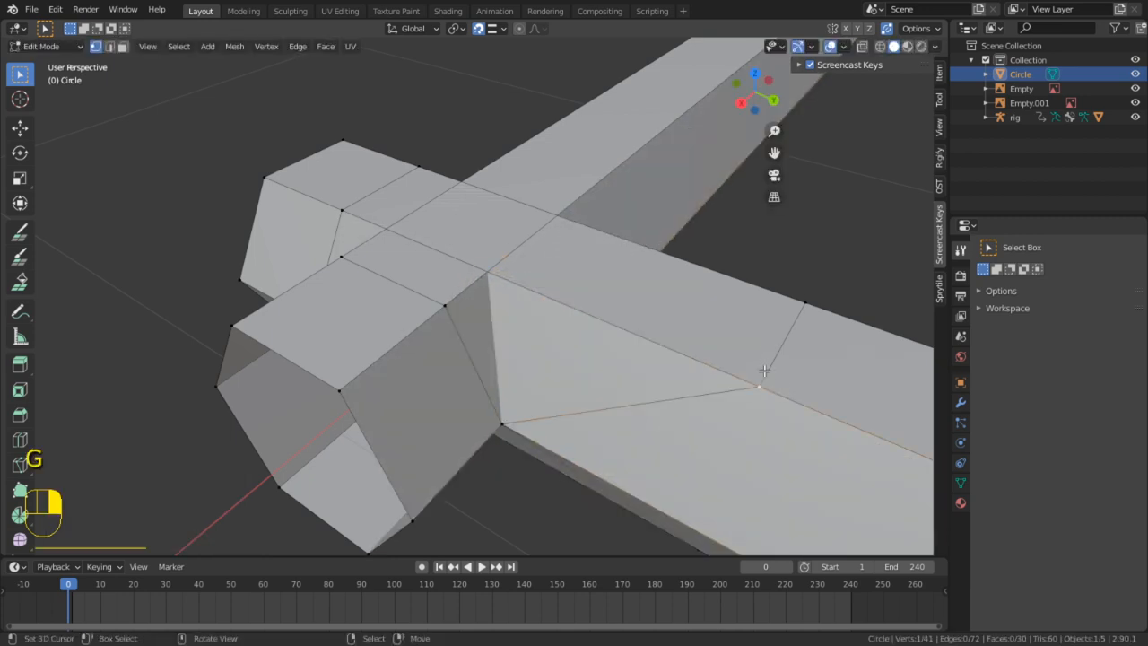
key(g)
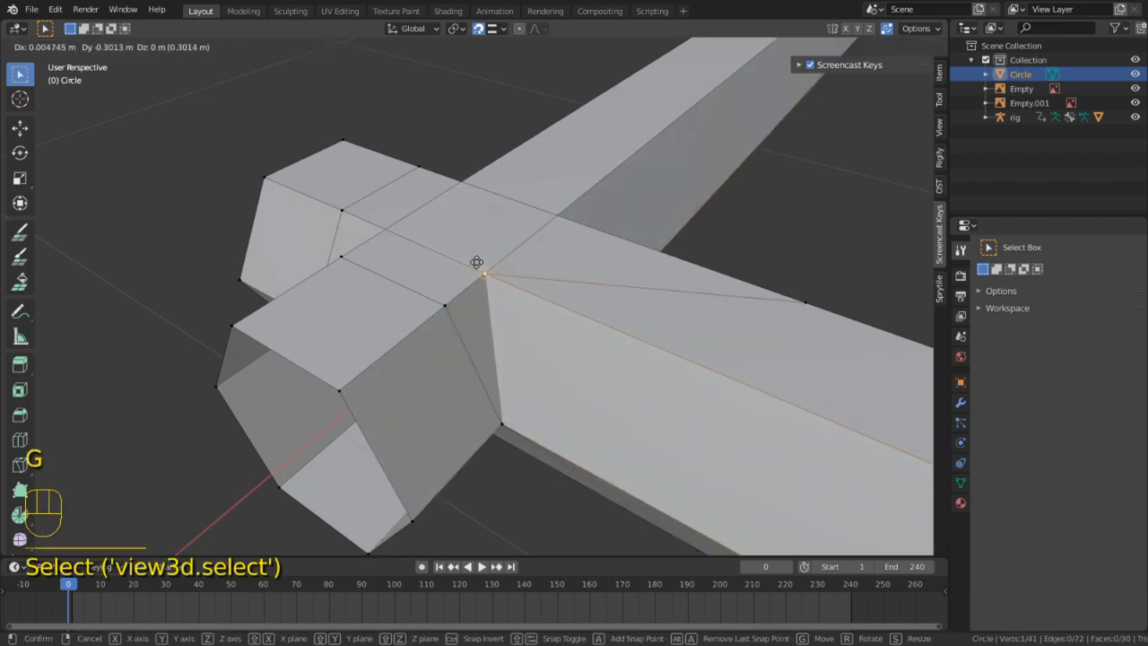
key(x)
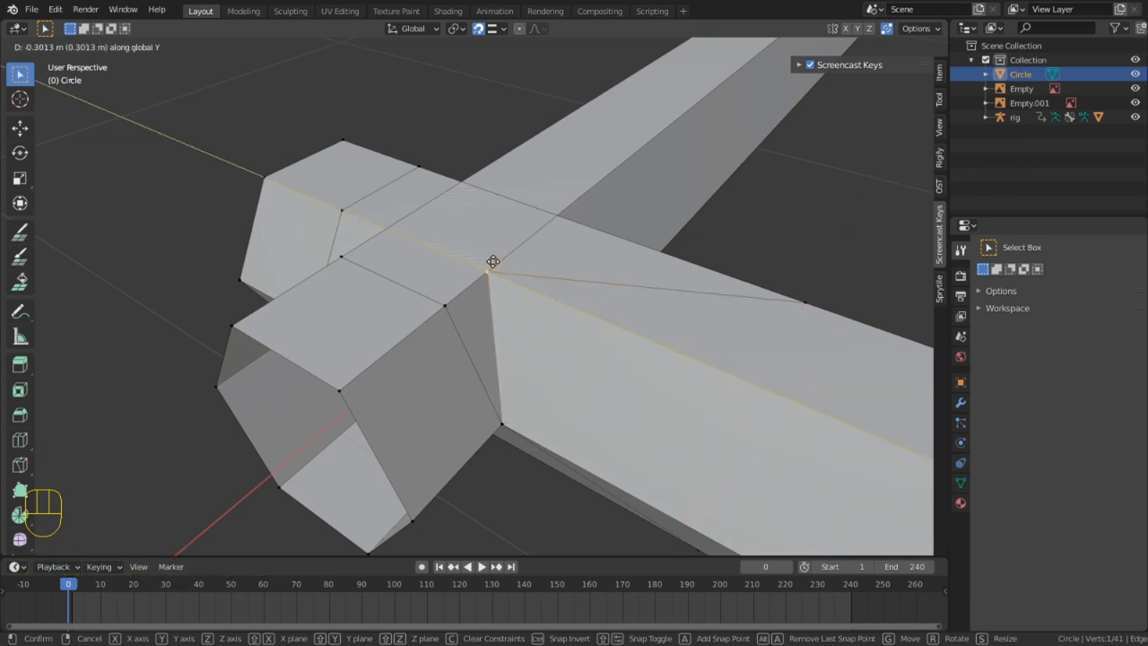
click(467, 262)
middle_drag(699, 368, 347, 406)
right_click(594, 401)
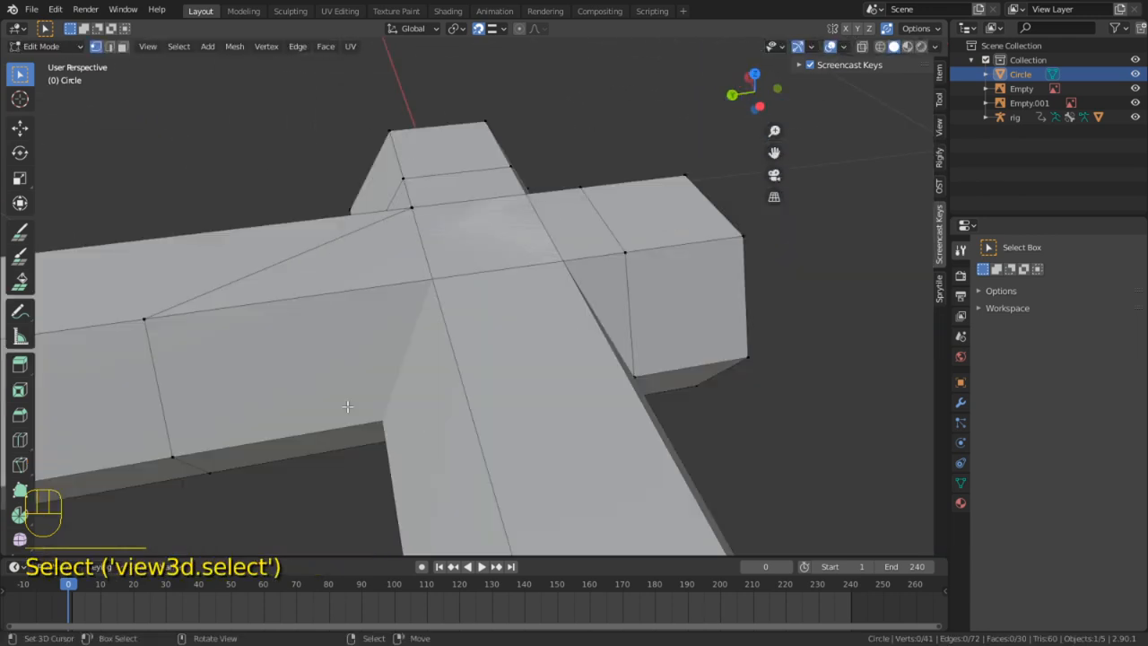
key(g)
key(y)
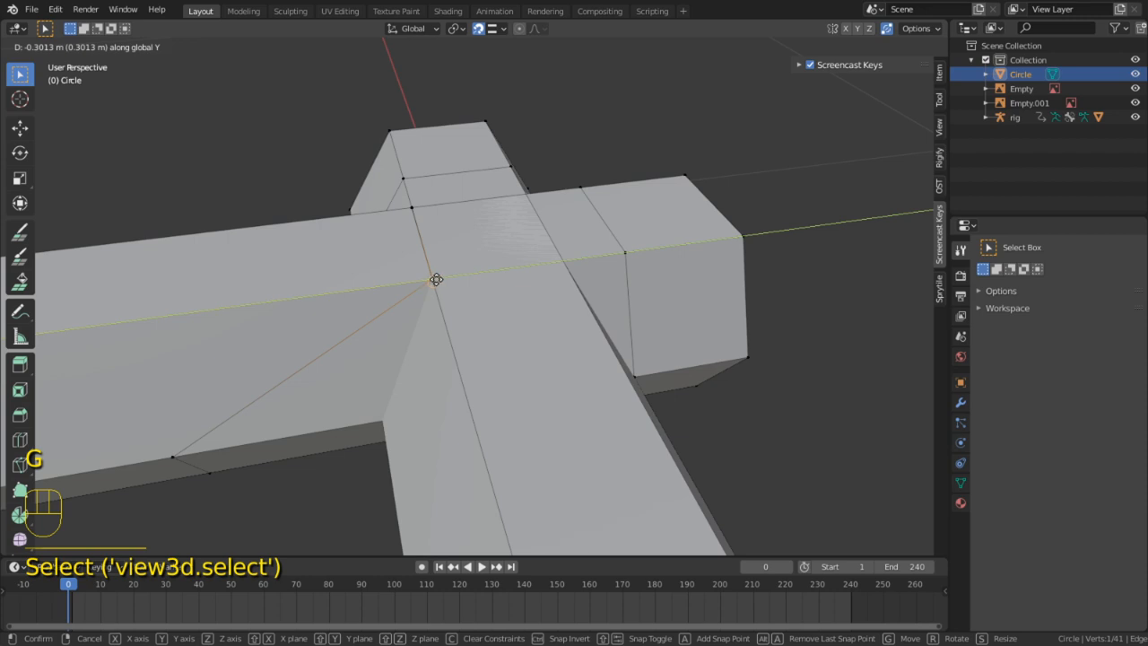
click(436, 279)
middle_drag(436, 279, 277, 338)
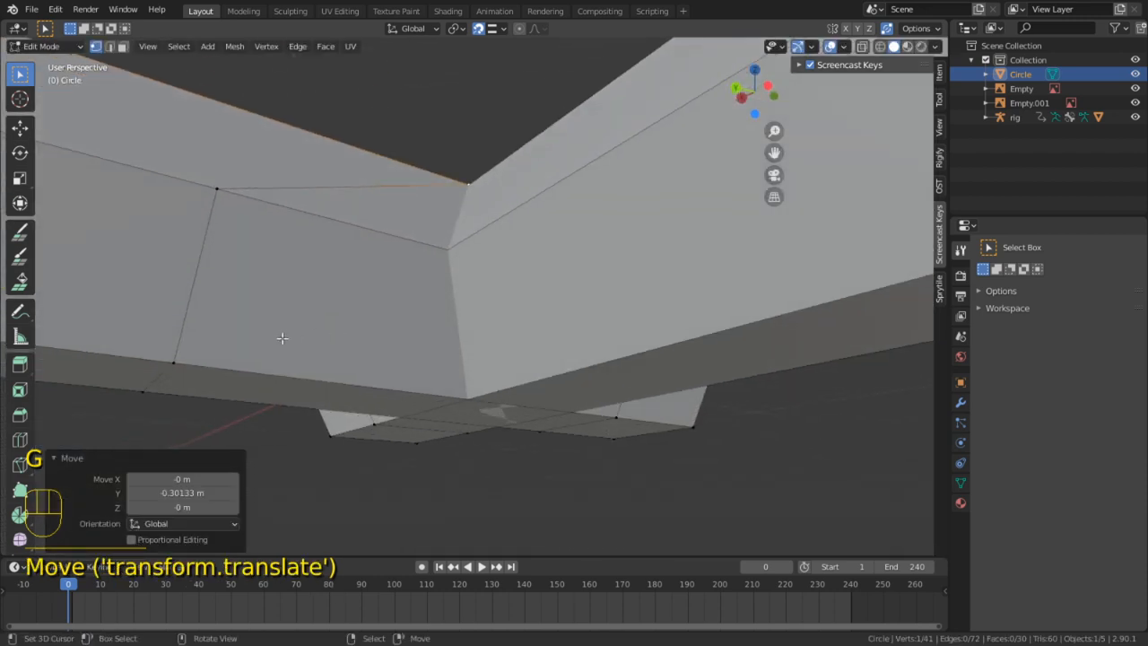
Snap the inner underside vertex of the second log's cut -0.30133 m along Y onto the corner
key(h)
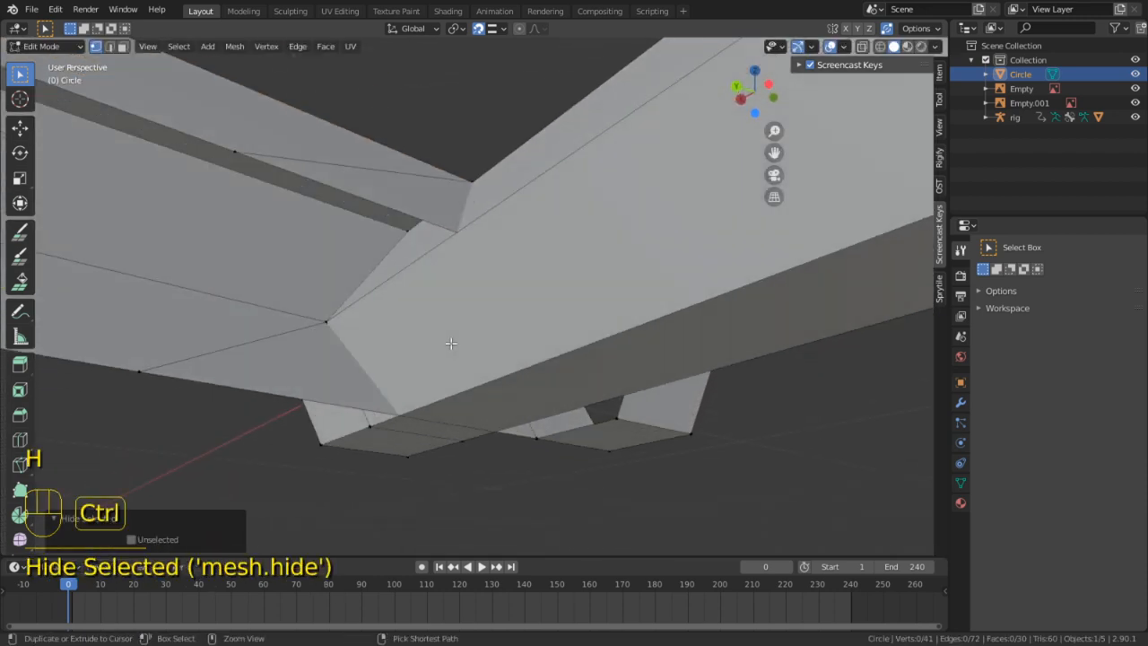
key(ctrl+z)
middle_drag(408, 341, 448, 298)
key(g)
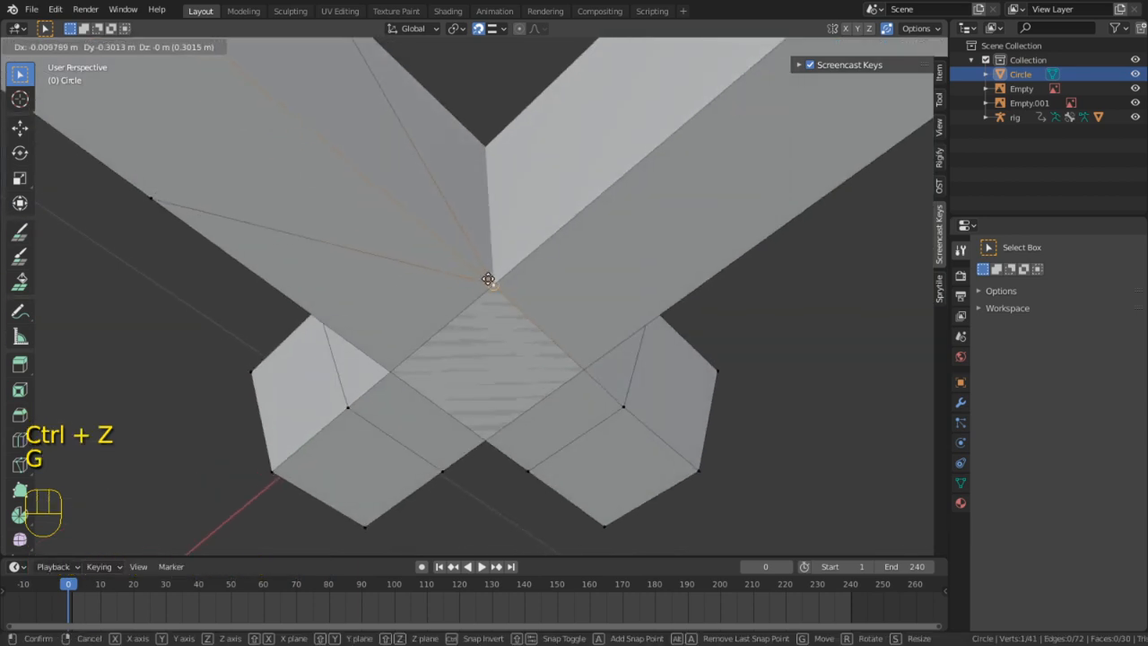
right_click(488, 290)
key(g)
key(y)
click(412, 325)
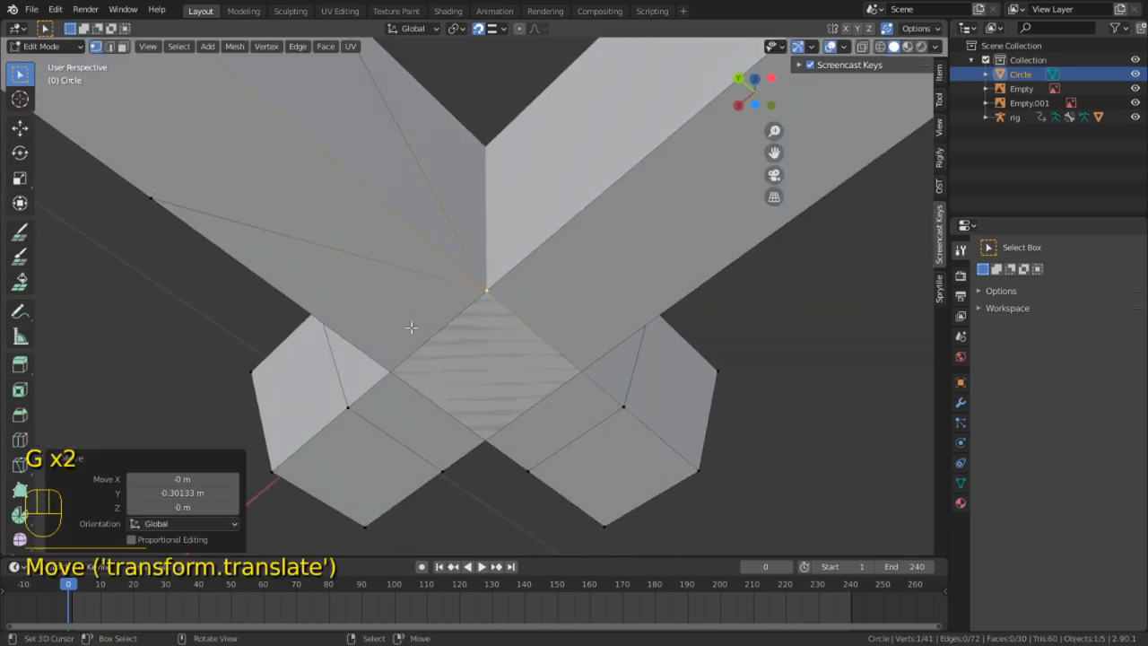
Snap the cut's other underside vertex along Y onto the joint, and the inner side vertex by -0.2251 m
click(374, 384)
middle_drag(374, 385, 583, 256)
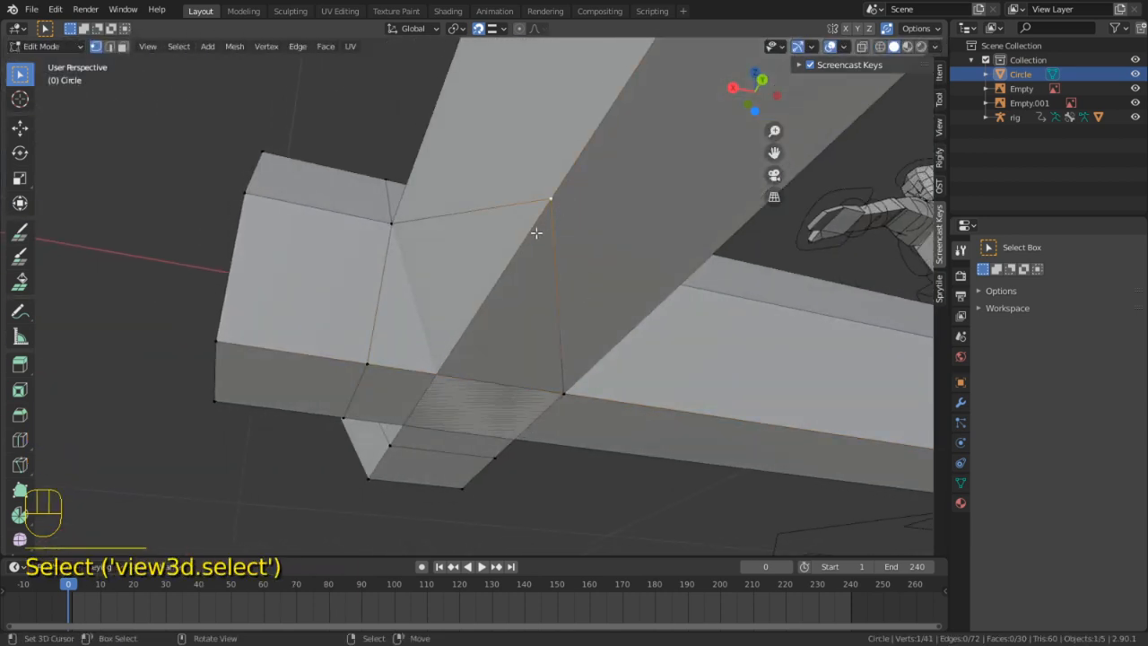
key(g)
key(y)
click(432, 380)
middle_drag(433, 381, 256, 341)
click(256, 341)
key(g)
key(y)
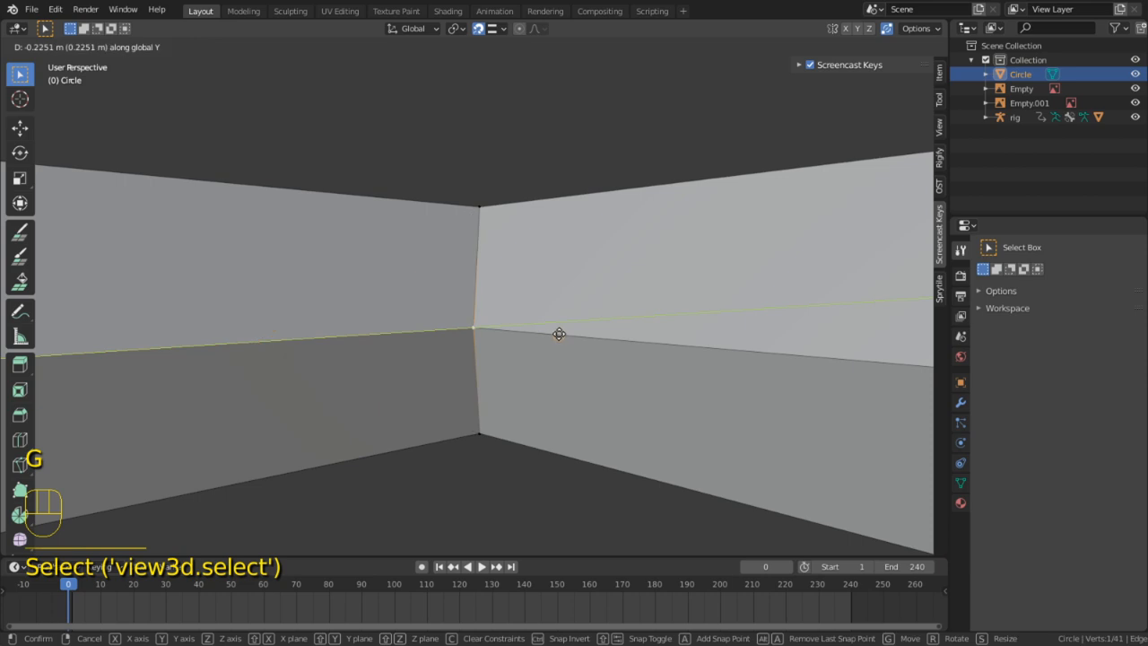
click(559, 334)
Snap the top vertices of the second log's outer cut along Y onto the first log's edges, the last by 0.0762 m
mouse_move(559, 333)
middle_down()
mouse_move(422, 380)
mouse_move(537, 330)
middle_up()
click(598, 299)
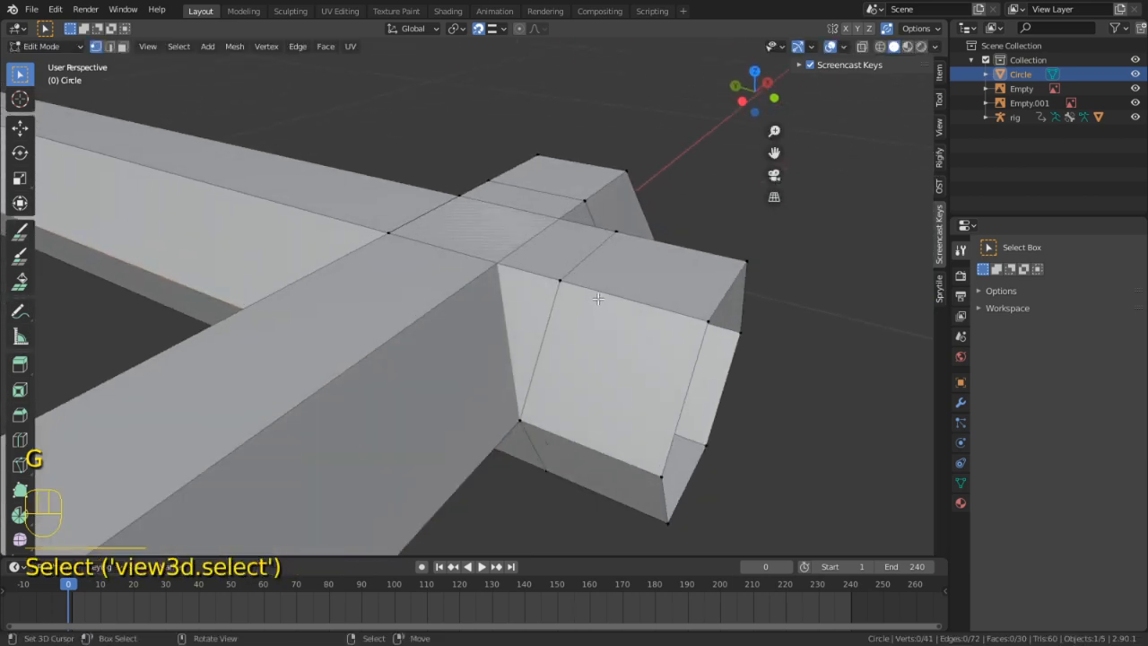
middle_drag(599, 298, 408, 339)
click(531, 342)
key(g)
key(y)
click(489, 320)
right_click(474, 353)
key(g)
key(y)
click(513, 305)
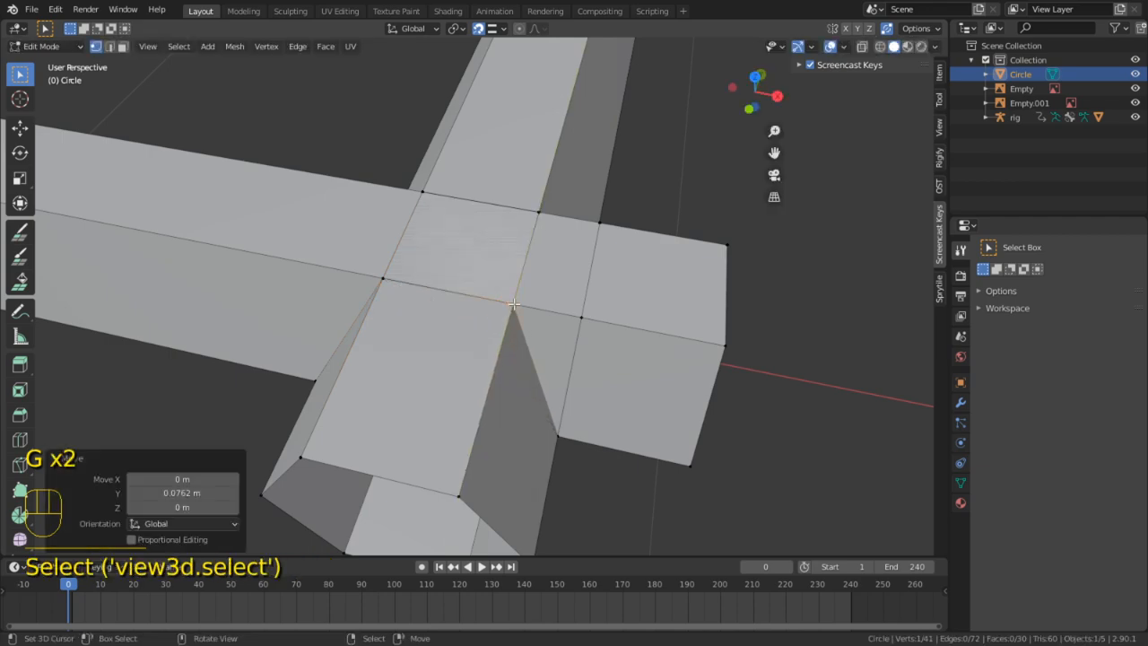
Snap the top vertex of the first log's outer cut -0.0762 m along X onto the joint corner
middle_drag(513, 305, 495, 337)
click(497, 343)
key(g)
key(y)
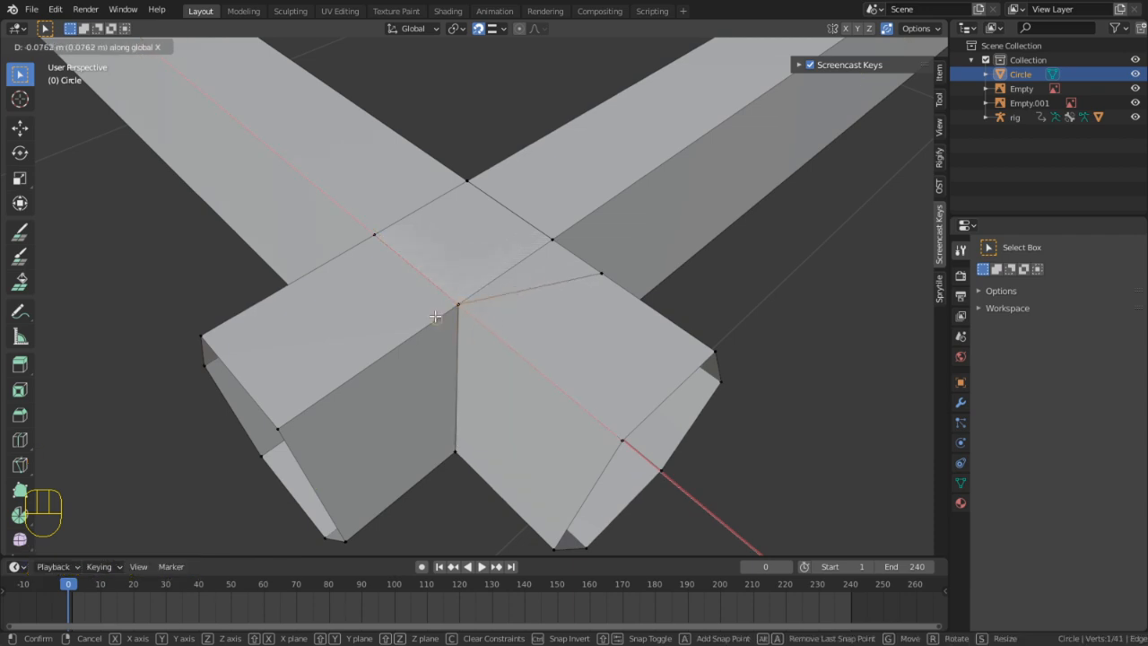
click(435, 315)
middle_drag(435, 316, 399, 311)
Snap the next outer cut vertices around the joint onto the points where the two logs intersect
click(521, 323)
middle_drag(520, 322, 447, 323)
key(g)
key(y)
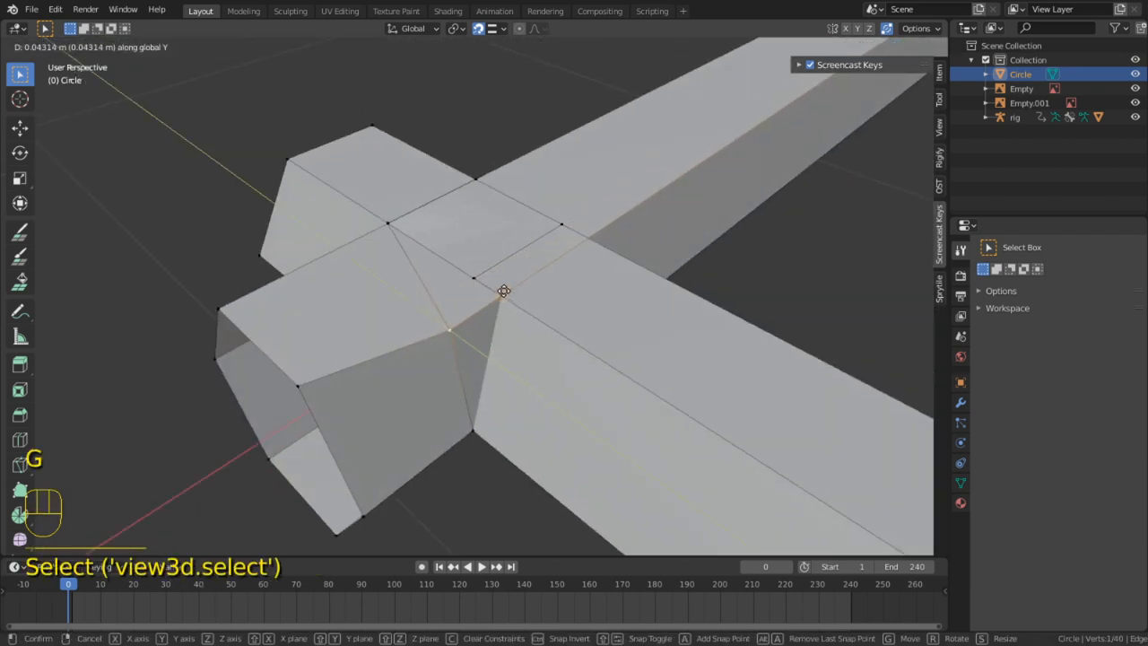
click(509, 294)
middle_drag(509, 294, 487, 342)
click(487, 342)
key(g)
click(307, 359)
click(314, 357)
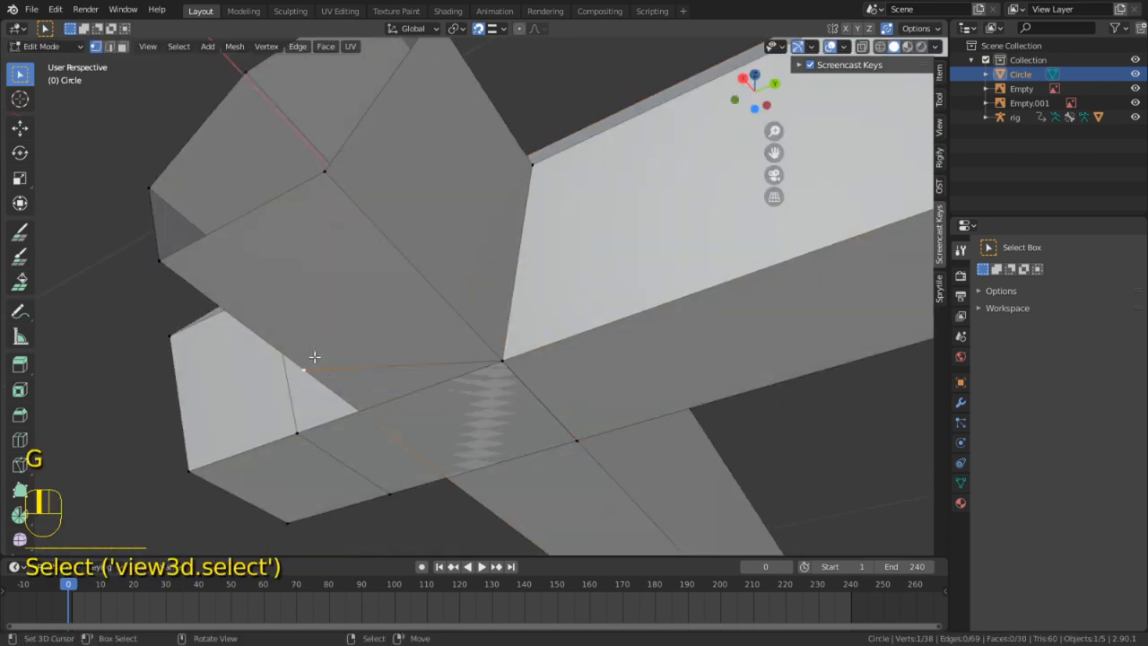
Snap the underside vertices of the outer cut along Y onto the joint, moving the corner one 0.0762 m
middle_drag(315, 357, 431, 346)
key(g)
key(x)
click(386, 333)
right_click(314, 321)
key(g)
key(x)
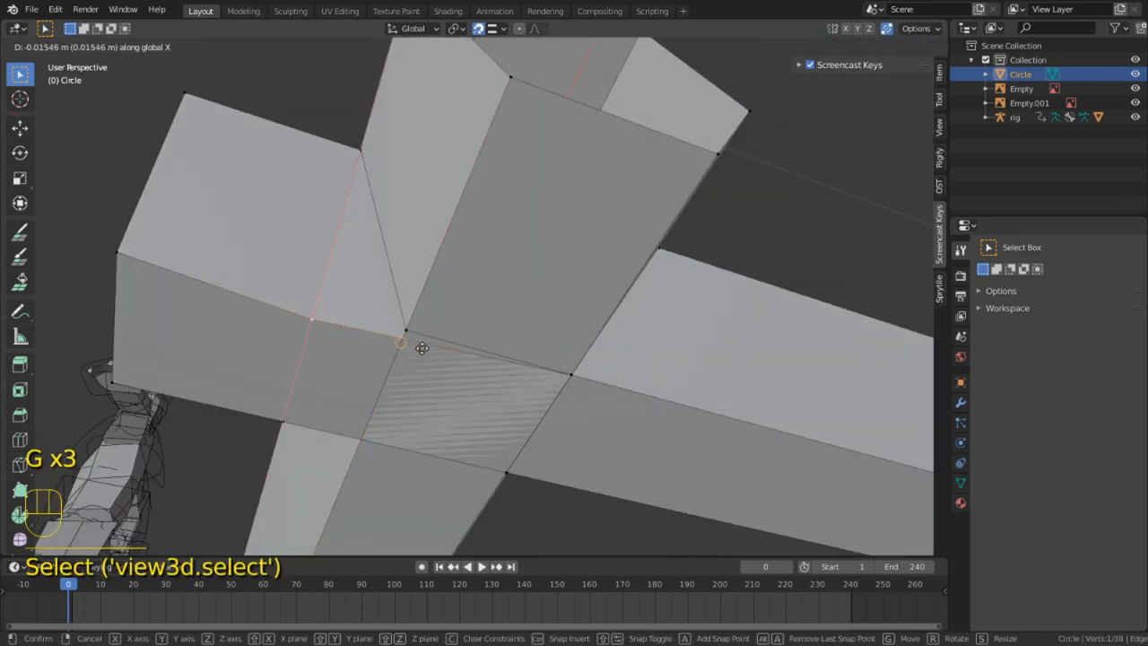
key(y)
click(410, 328)
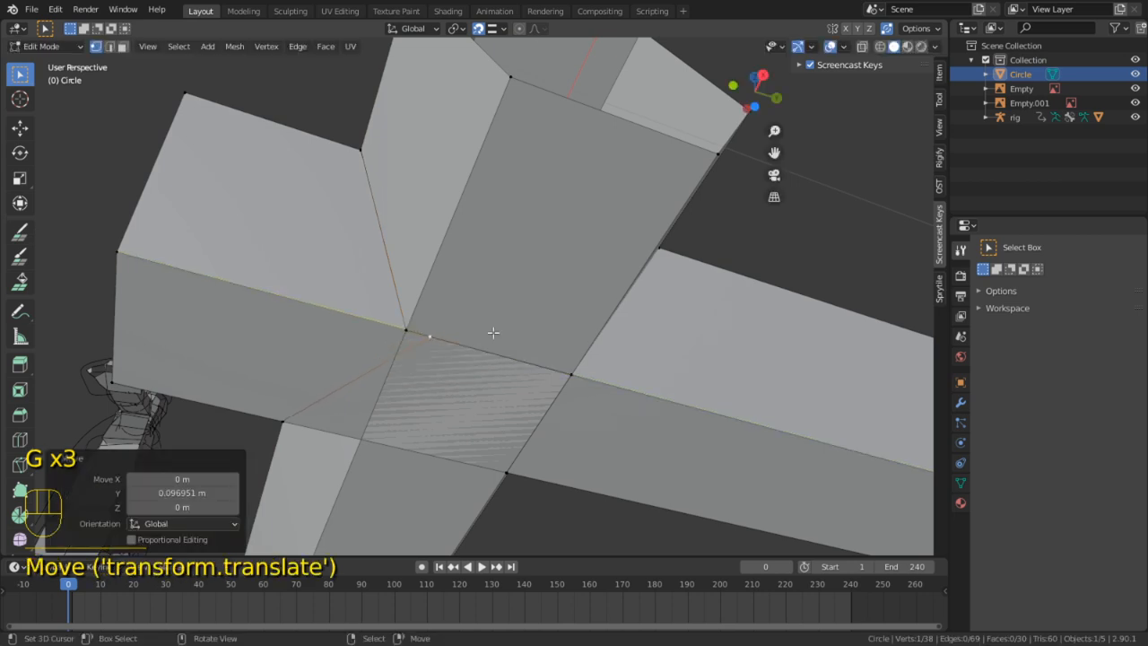
key(ctrl+z)
key(g)
click(435, 273)
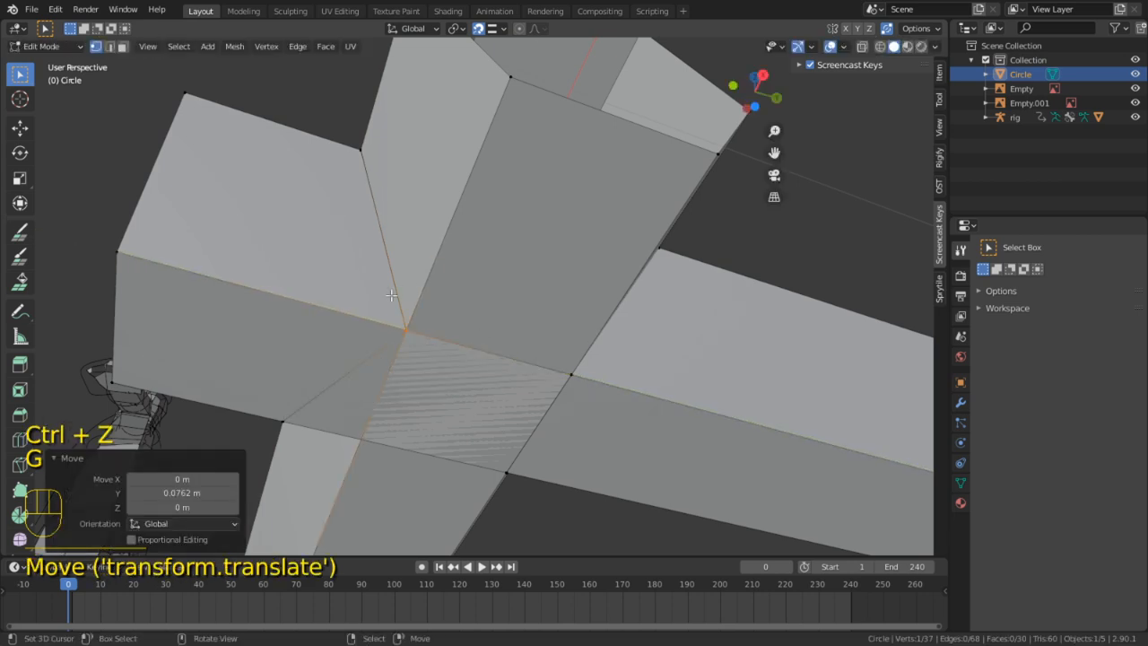
middle_drag(435, 272, 465, 253)
key(y)
click(325, 280)
In face select mode, delete the first log's long top face that overlaps the second log at the joint
key(3)
click(465, 243)
key(x)
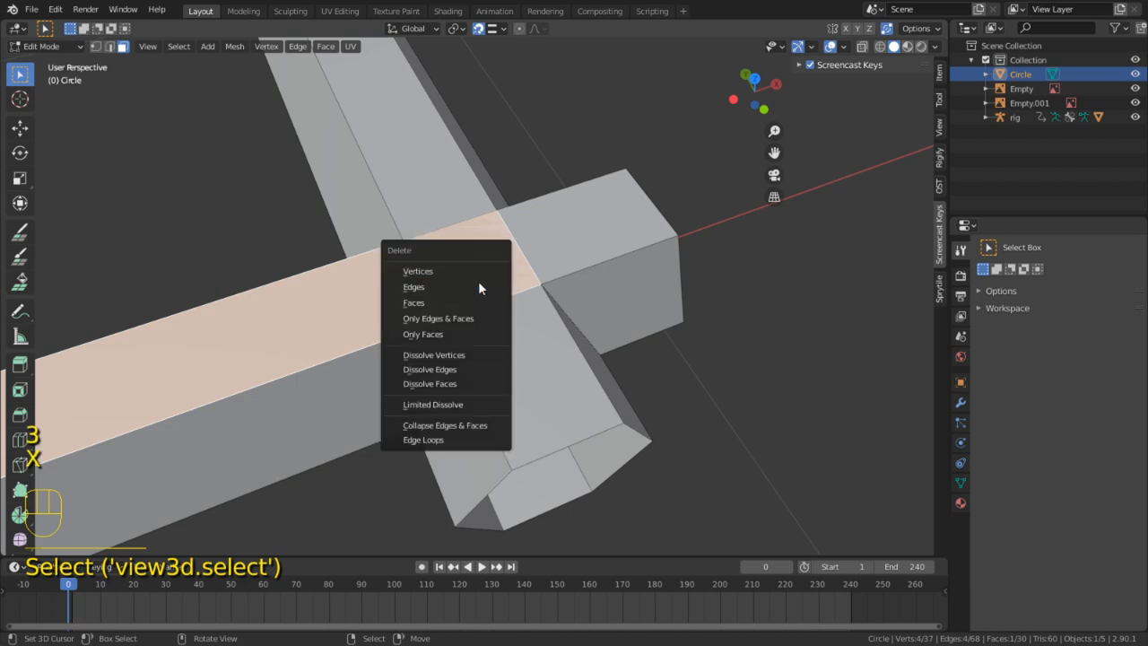
click(458, 306)
Try to rebuild the first log's missing top face from its long upper edge
click(471, 261)
middle_drag(471, 260, 527, 272)
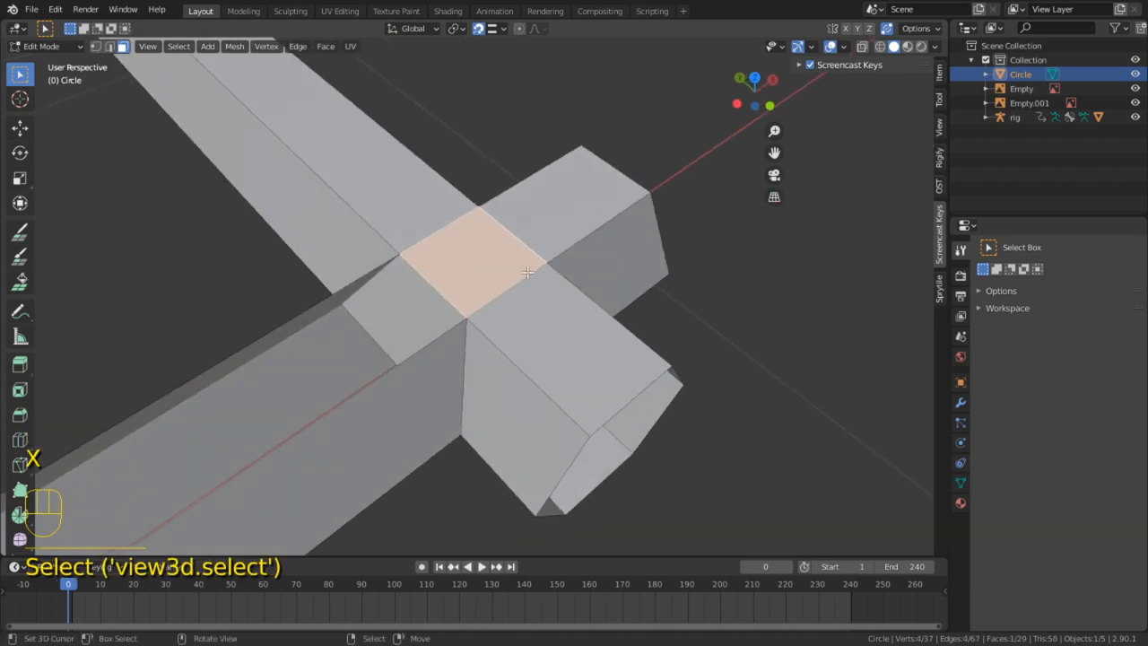
key(2)
middle_drag(585, 296, 343, 259)
click(315, 254)
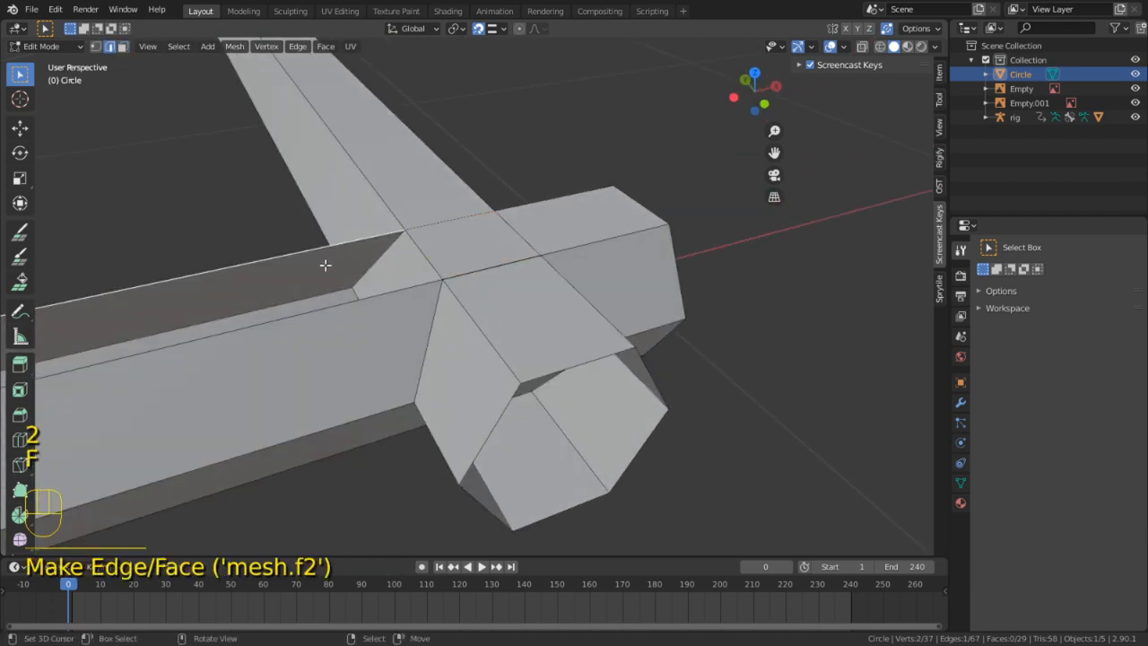
middle_drag(424, 284, 486, 287)
Delete two adjoining second-log faces that cross the inside of the first log at the joint
key(3)
click(431, 309)
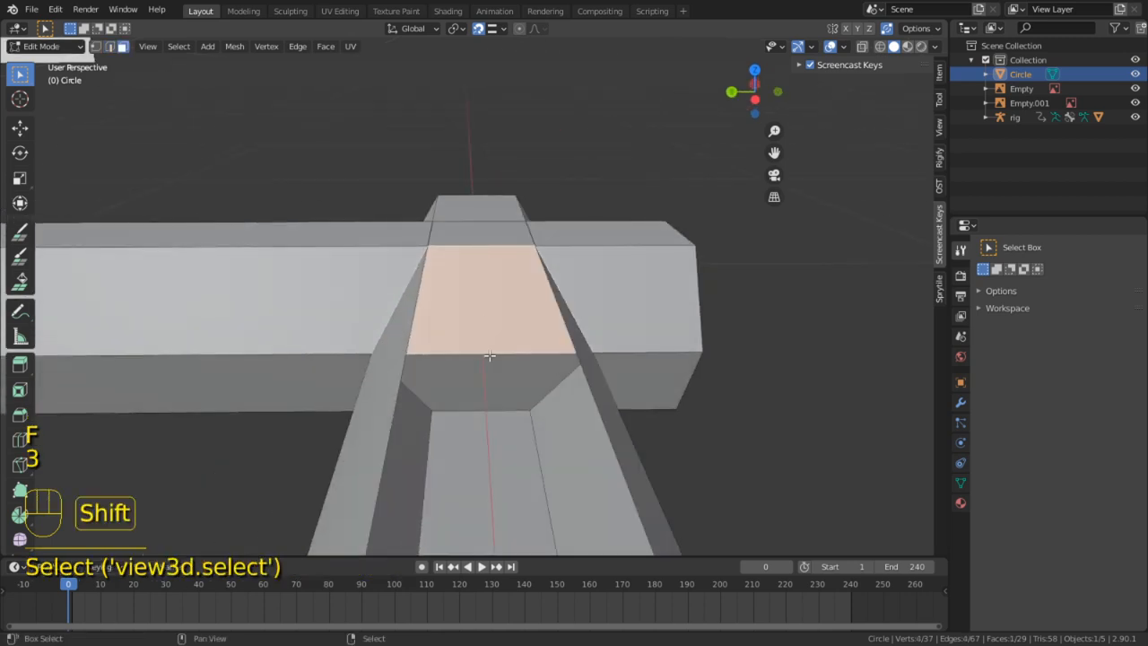
shift+click(490, 358)
key(x)
click(490, 359)
Delete another pair of adjoining faces hidden inside the log joint
middle_drag(490, 359, 269, 294)
click(489, 273)
shift+click(482, 325)
key(x)
click(602, 374)
Try to delete further pairs of faces at the joint, including the first log's long side faces
click(434, 305)
shift+click(465, 346)
key(x)
key(x)
click(522, 401)
right_click(435, 314)
shift+right_click(438, 314)
right_click(448, 280)
shift+right_click(455, 320)
key(x)
click(455, 321)
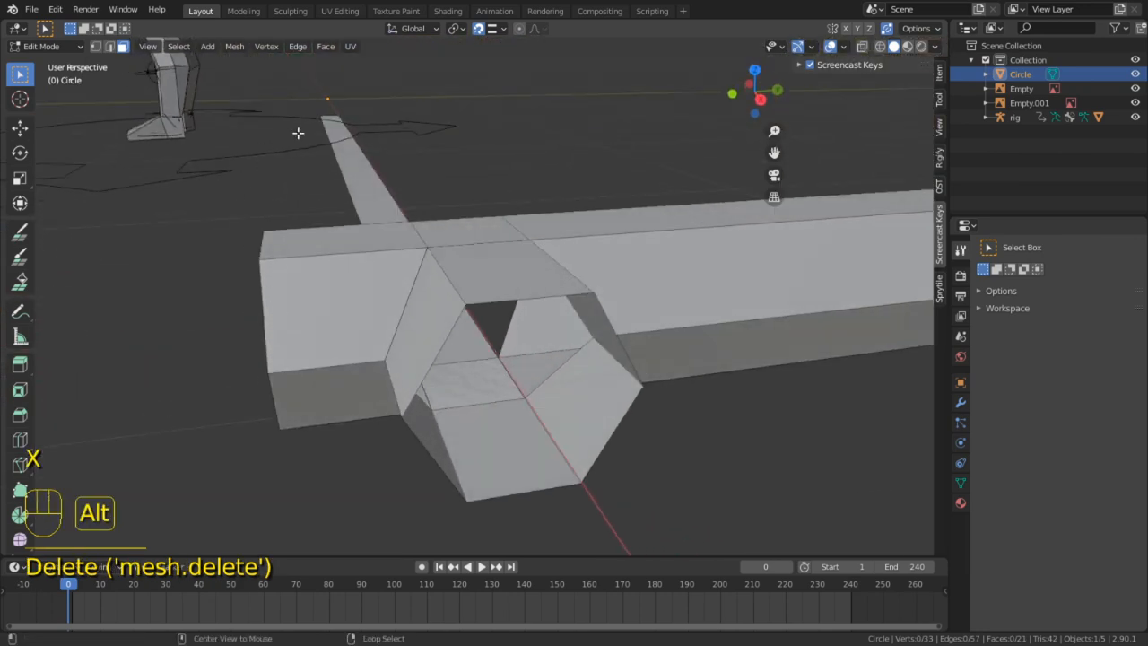
Undo the latest face deletions on the first log and its joint
key(ctrl+z)
key(ctrl+z)
key(ctrl+z)
key(ctrl+z)
key(ctrl+z)
key(ctrl+z)
key(ctrl+z)
key(ctrl+z)
key(ctrl+z)
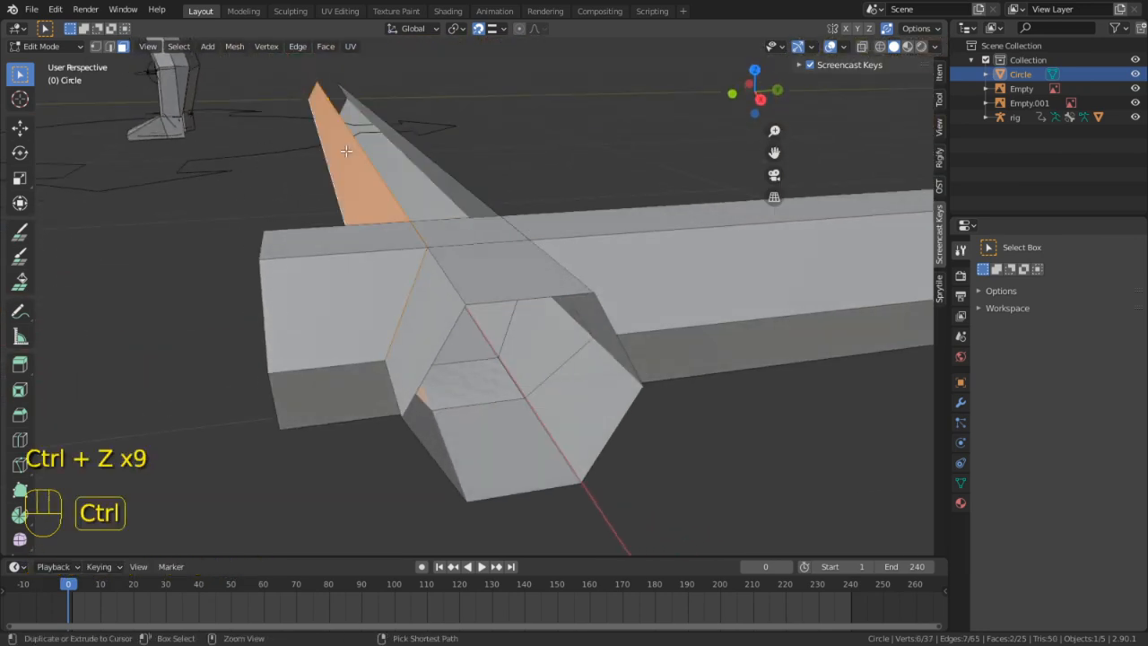
Try to fill the first log's open top from its edges, and undo the attempt
key(2)
middle_drag(428, 151, 440, 207)
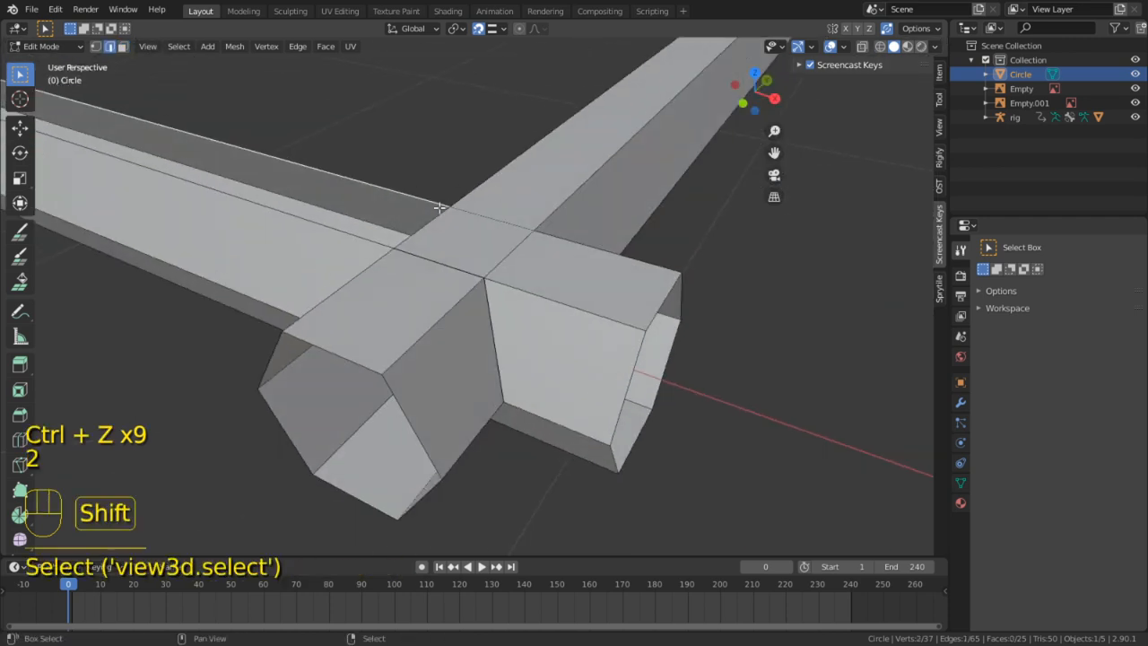
key(f)
middle_drag(374, 243, 223, 150)
key(ctrl+z)
Delete one more overlapping face at the log joint
key(3)
key(x)
click(429, 267)
key(1)
key(2)
shift+click(508, 280)
key(3)
Join the two open top vertices at the first log's far end with an edge to close its hexagon
alt+middle_click(243, 213)
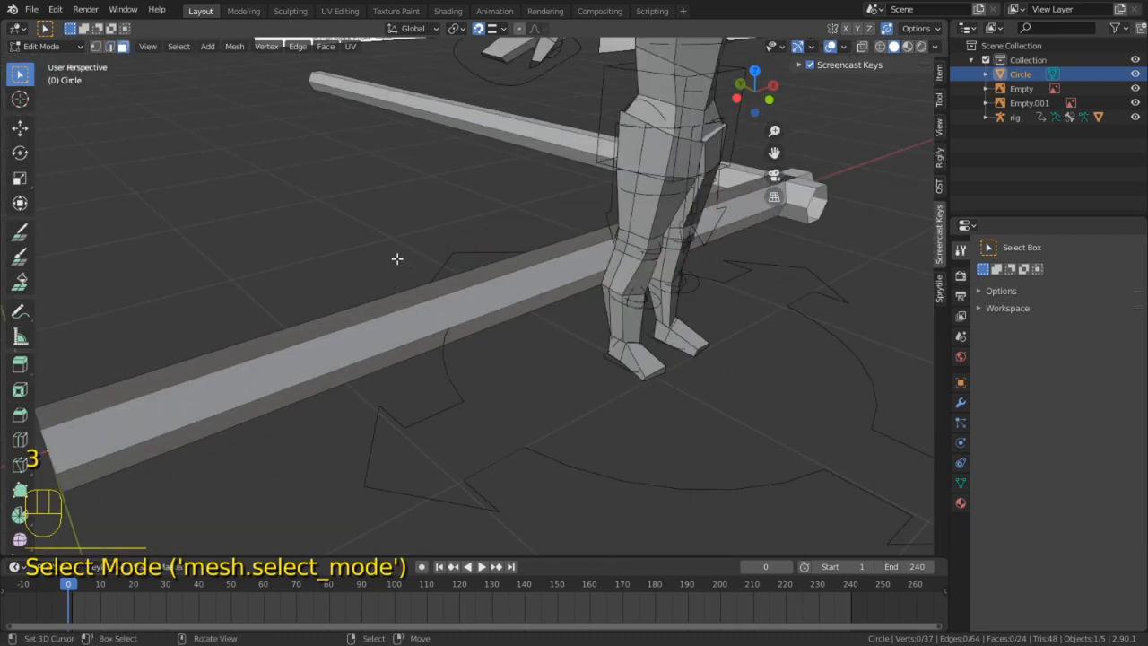
shift+middle_drag(157, 406, 487, 323)
scroll(487, 323, up, 4)
key(1)
right_click(131, 395)
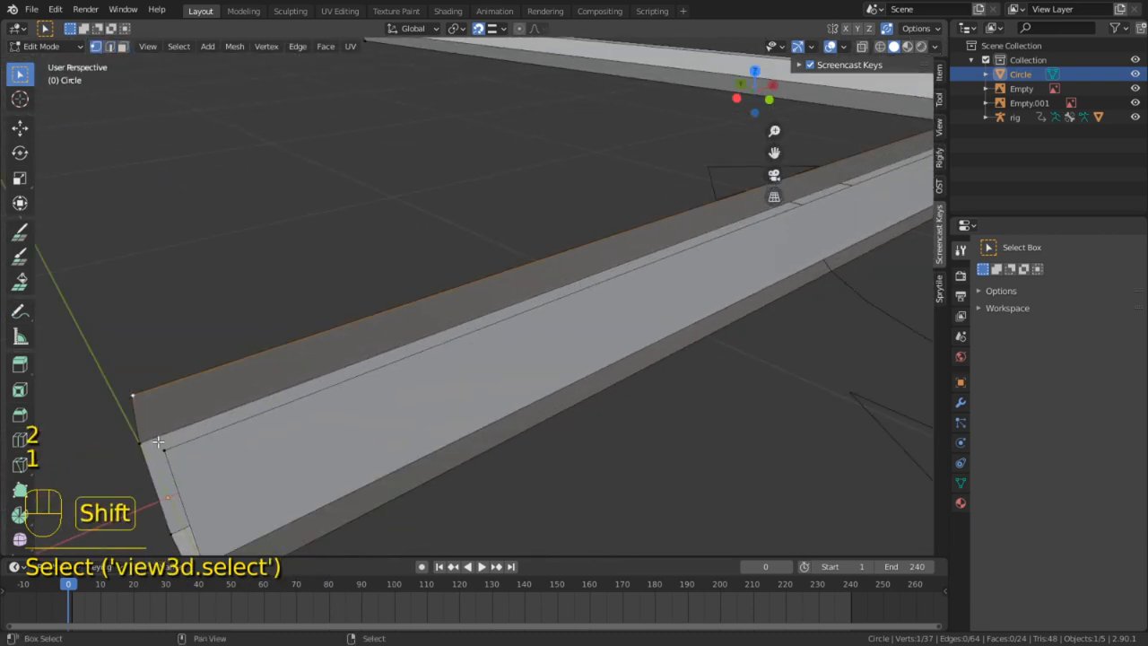
Select the loop of long faces around the first log and delete only the faces
key(3)
alt+right_click(385, 455)
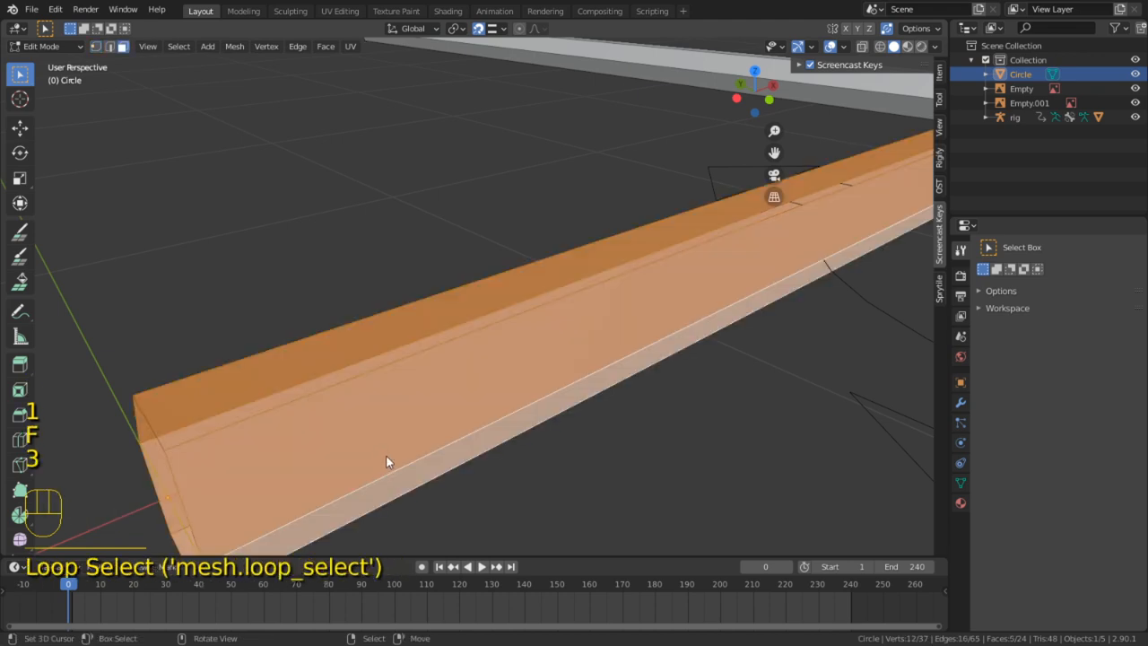
key(x)
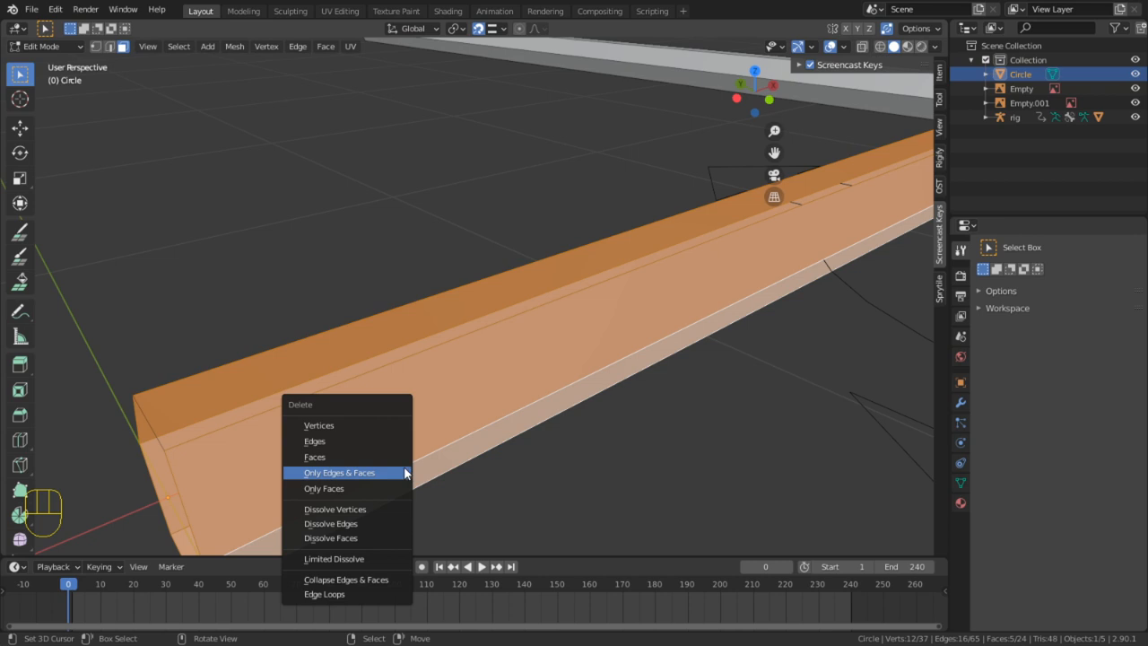
click(382, 491)
Circle-select the first log's remaining lengthwise edges and delete them, keeping its hexagonal end
mouse_move(349, 443)
middle_down()
mouse_move(307, 394)
mouse_move(344, 385)
mouse_move(380, 266)
middle_up()
key(2)
key(c)
drag(380, 266, 403, 402)
key(x)
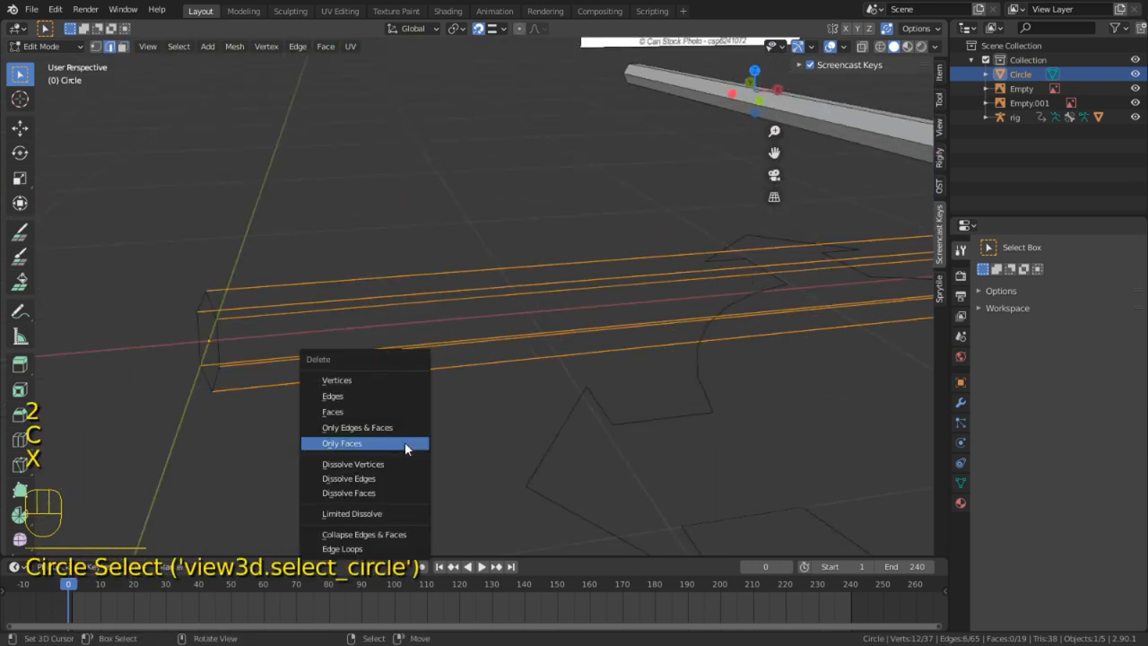
click(408, 395)
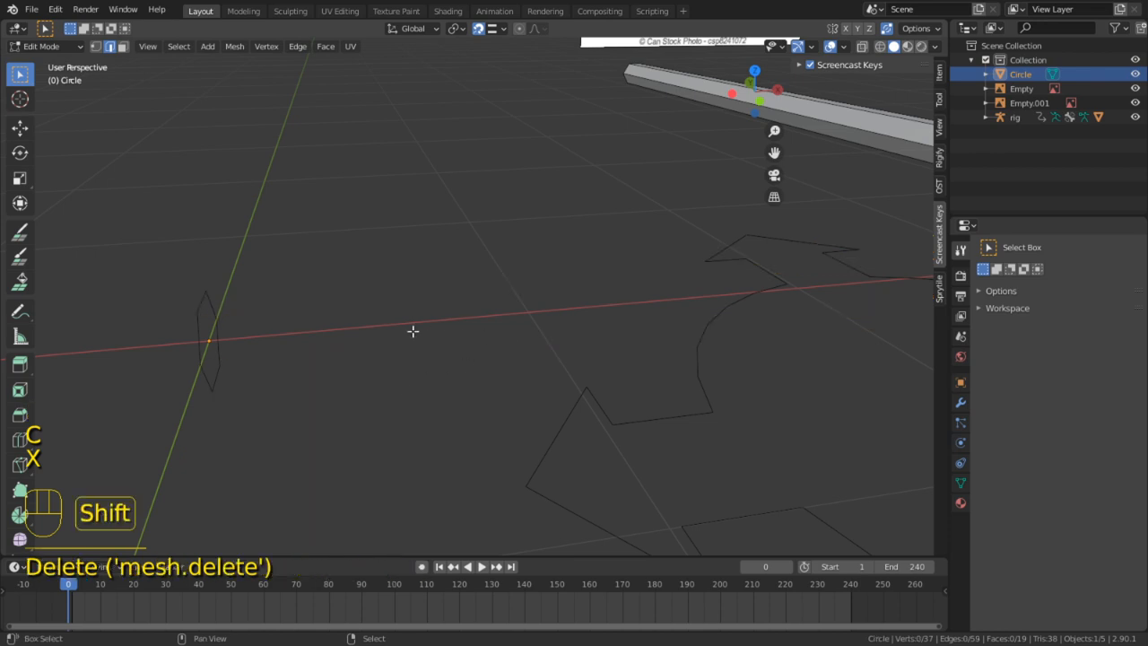
Fill the missing top face at the log joint between its two open edges
alt+click(227, 305)
middle_drag(227, 305, 726, 168)
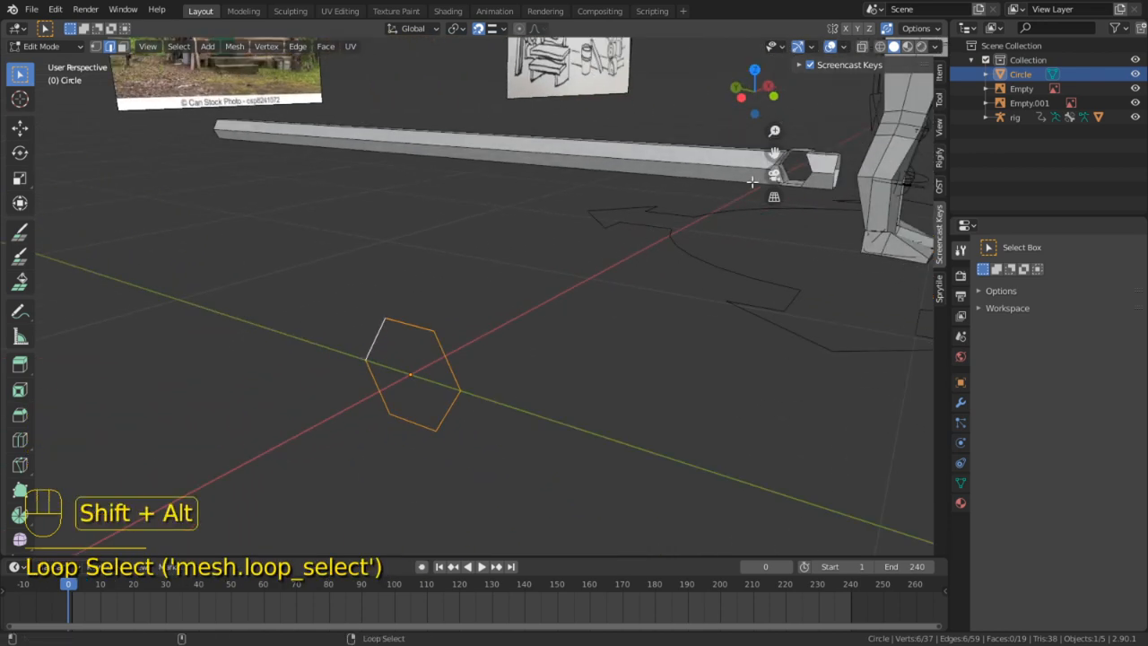
alt+middle_click(755, 172)
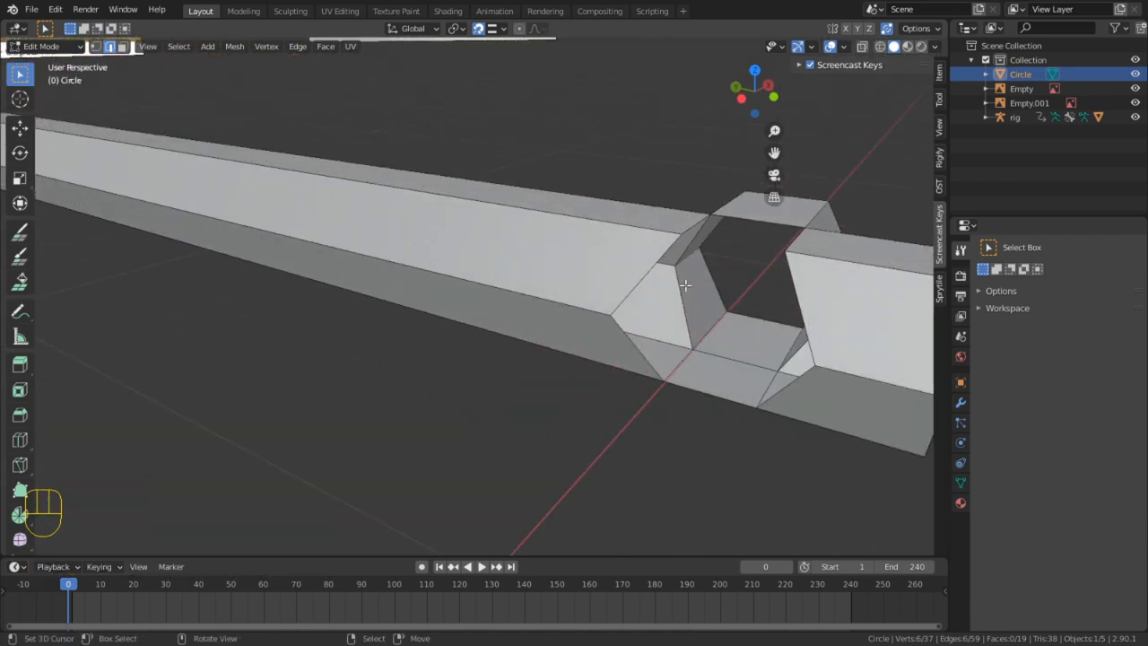
middle_drag(757, 273, 676, 303)
key(2)
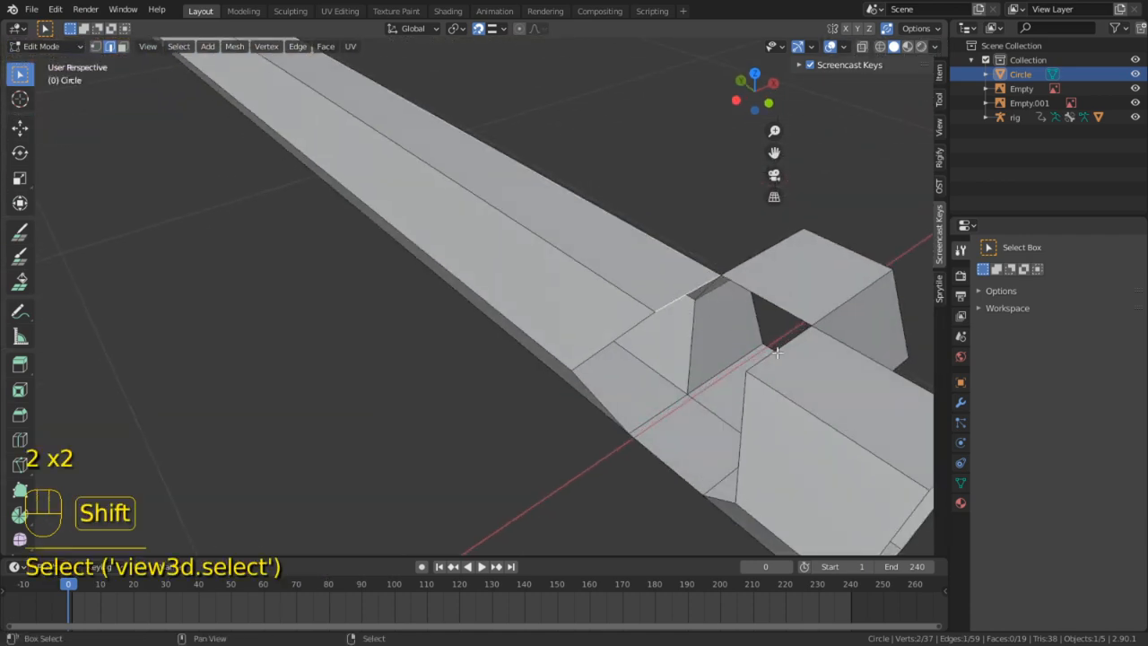
key(f)
Bridge the joint's open edge loop to the first log's far hexagon to rebuild the log's long sides
middle_drag(777, 350, 658, 339)
alt+click(569, 374)
middle_drag(570, 374, 293, 288)
key(ctrl+e)
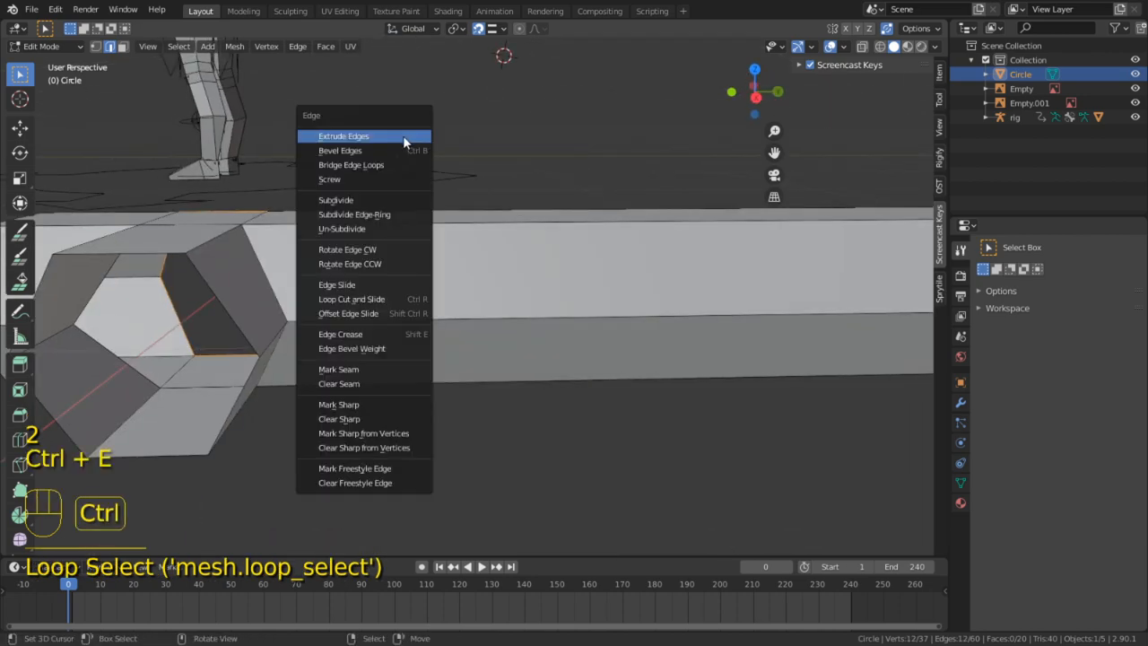
click(395, 165)
middle_drag(395, 165, 463, 196)
scroll(440, 223, down, 5)
scroll(451, 365, up, 3)
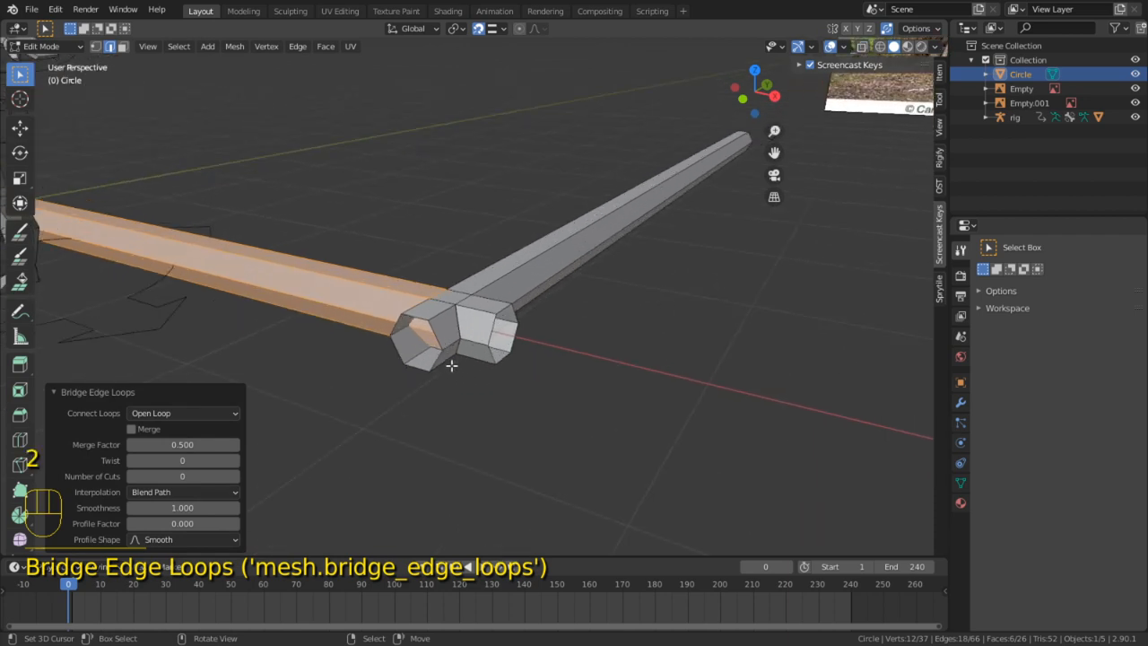
Cap the open hexagonal ends of both short log stubs with faces
alt+click(443, 336)
key(f)
mouse_move(443, 336)
middle_down()
mouse_move(579, 336)
mouse_move(503, 322)
mouse_move(461, 339)
middle_up()
alt+click(492, 318)
key(f)
Select the whole mesh, merge its duplicate vertices by distance, and clear the selection
key(a)
scroll(436, 353, up, 2)
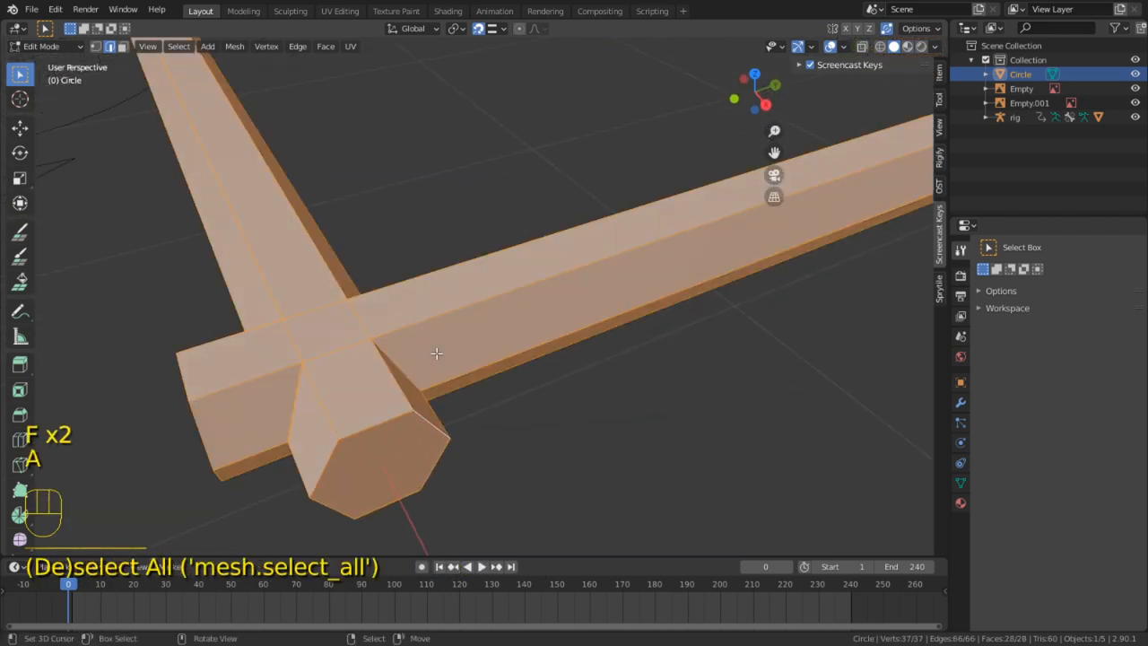
key(m)
click(436, 354)
alt+click(325, 391)
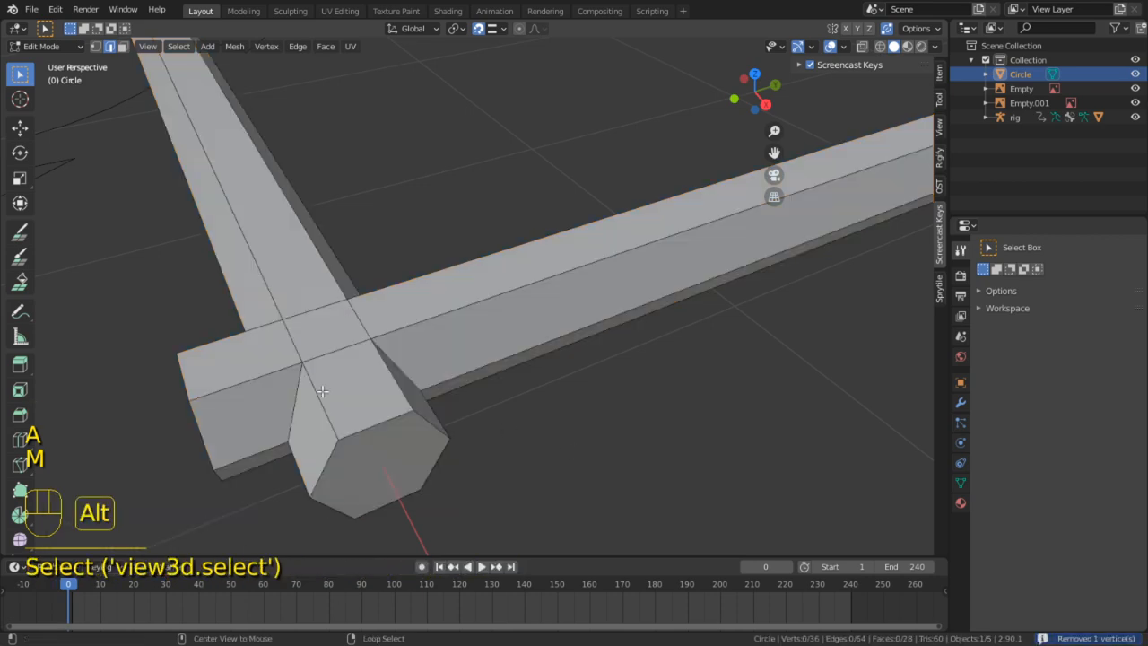
Hide the end face of the second log's stub to inspect the inside of the joint
middle_drag(323, 391, 487, 277)
scroll(386, 350, up, 3)
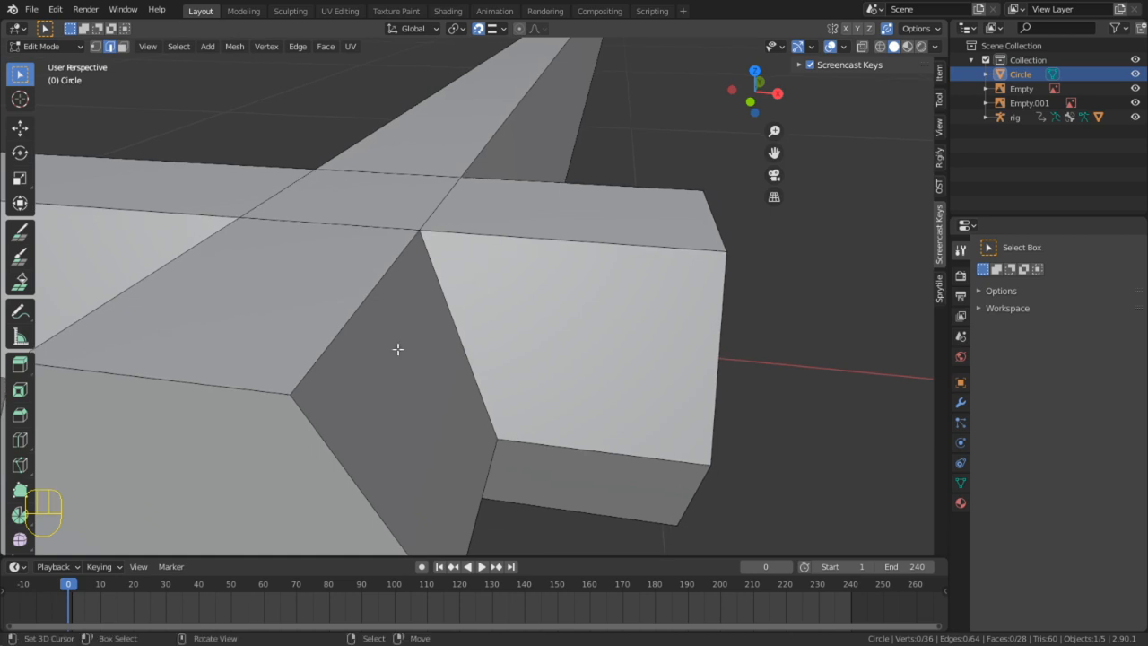
key(3)
middle_drag(398, 349, 588, 346)
right_click(334, 406)
key(h)
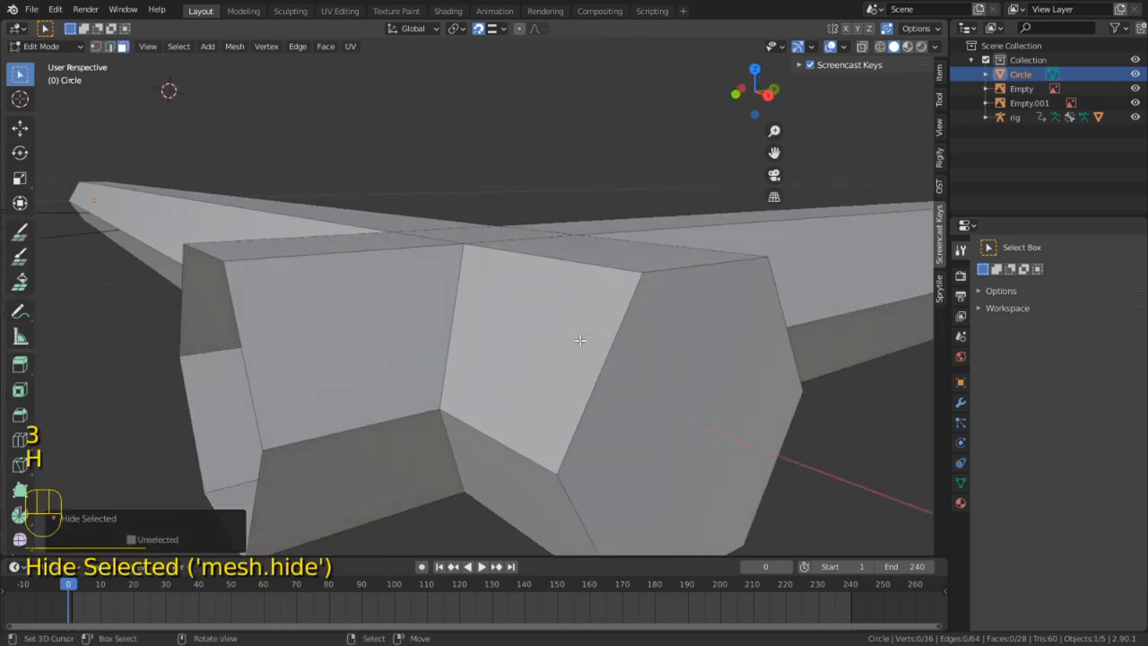
right_click(591, 347)
key(h)
key(ctrl+z)
Try to move the first log's end face and select the face loop around the second log
right_click(661, 388)
key(g)
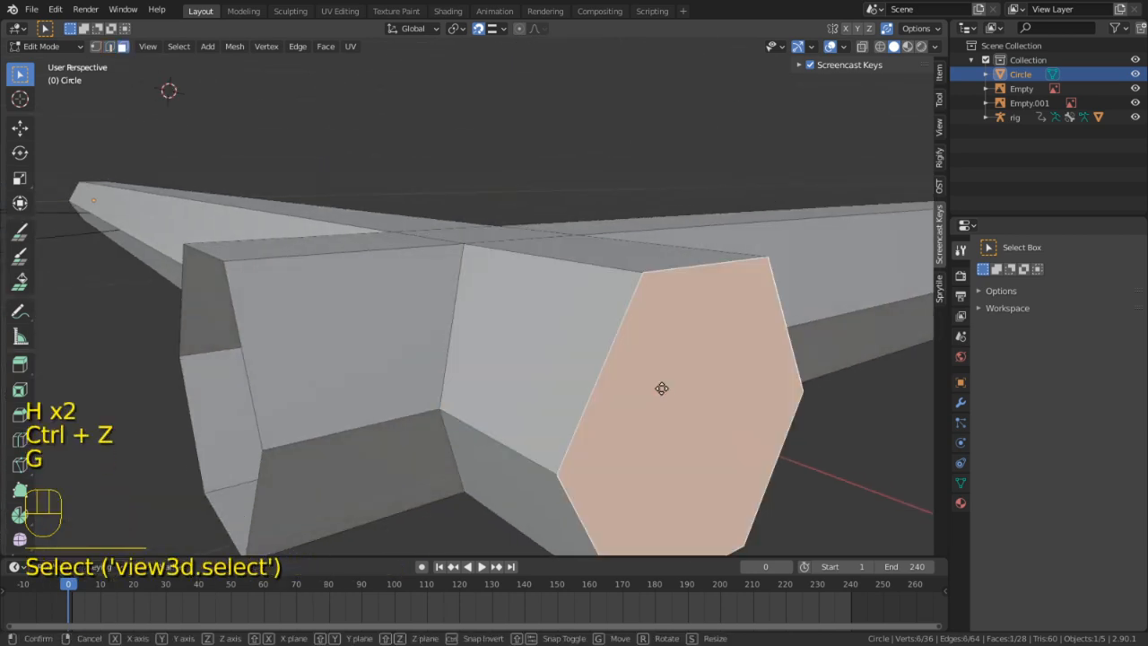
middle_drag(661, 388, 647, 367)
scroll(647, 367, down, 3)
key(3)
alt+right_click(768, 362)
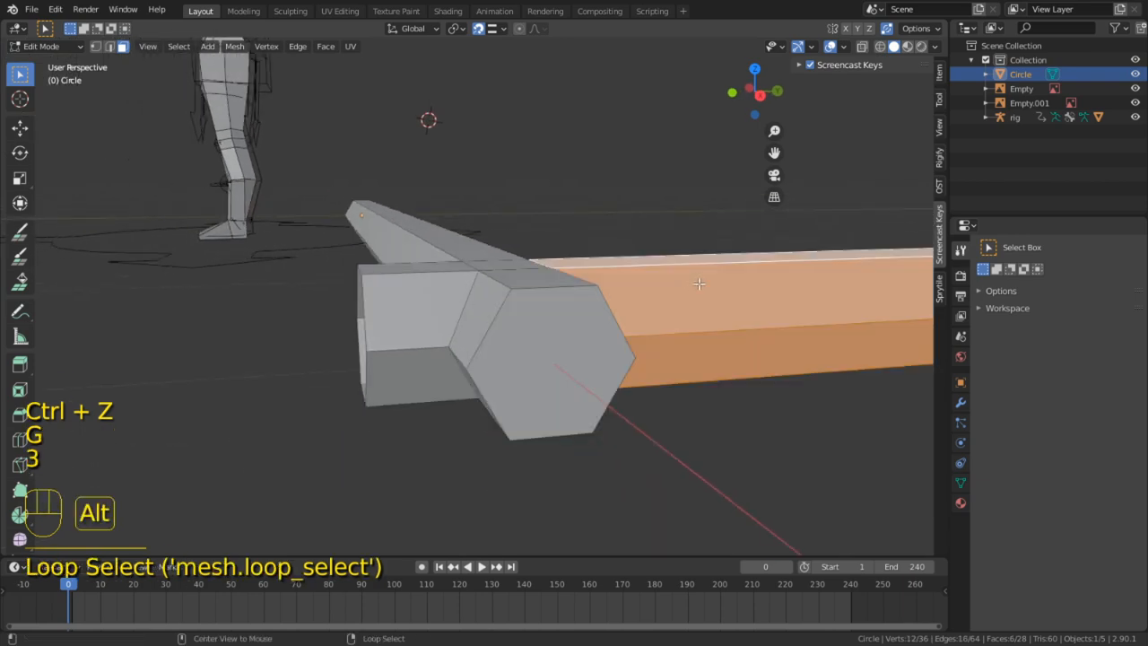
middle_drag(769, 361, 512, 309)
Try to fill the open end of the second log's stub with a face and reveal the hidden geometry
scroll(343, 343, up, 2)
scroll(343, 342, down, 5)
key(2)
alt+right_click(492, 339)
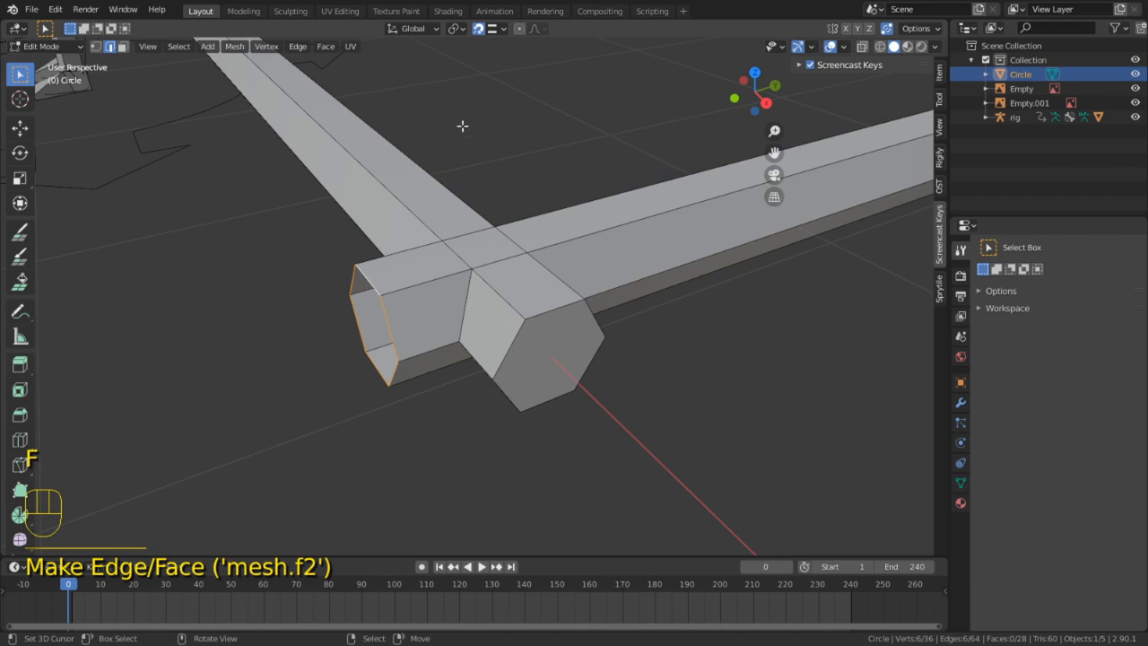
click(367, 285)
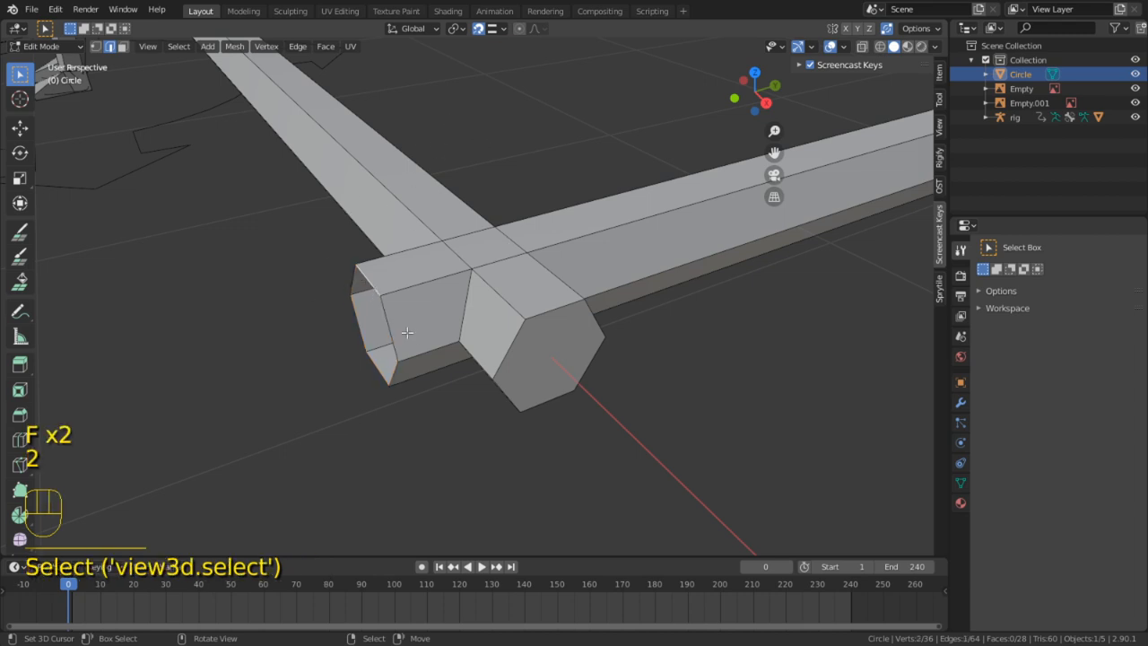
key(alt+n)
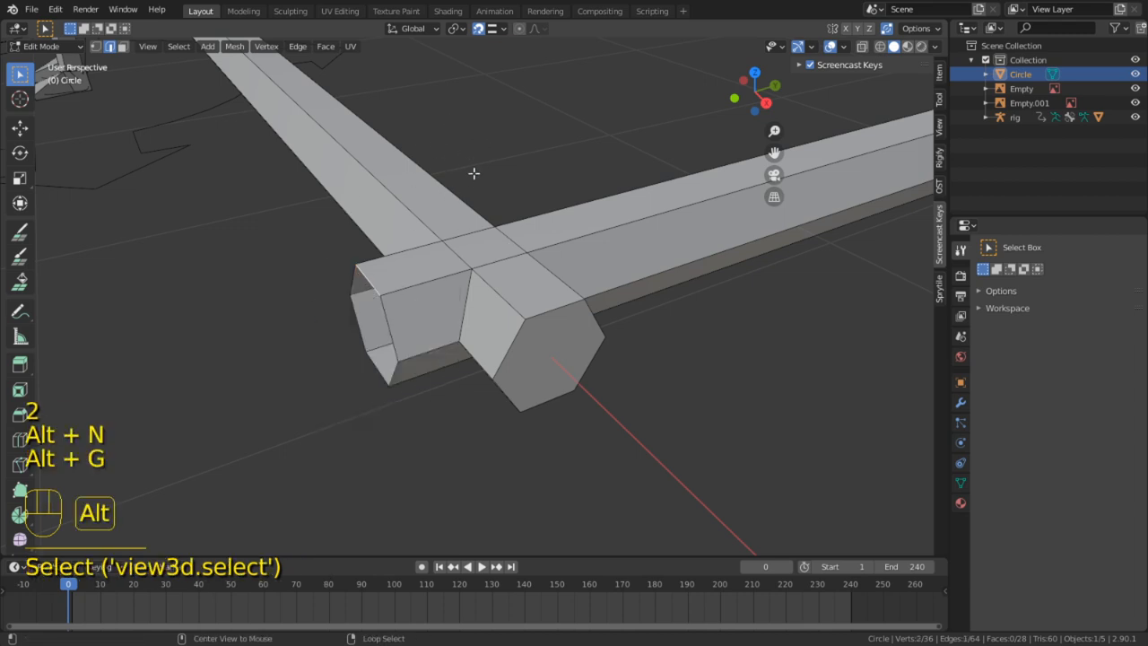
key(alt+h)
click(487, 180)
Add one centred loop cut across the middle of the first log
scroll(500, 170, down, 10)
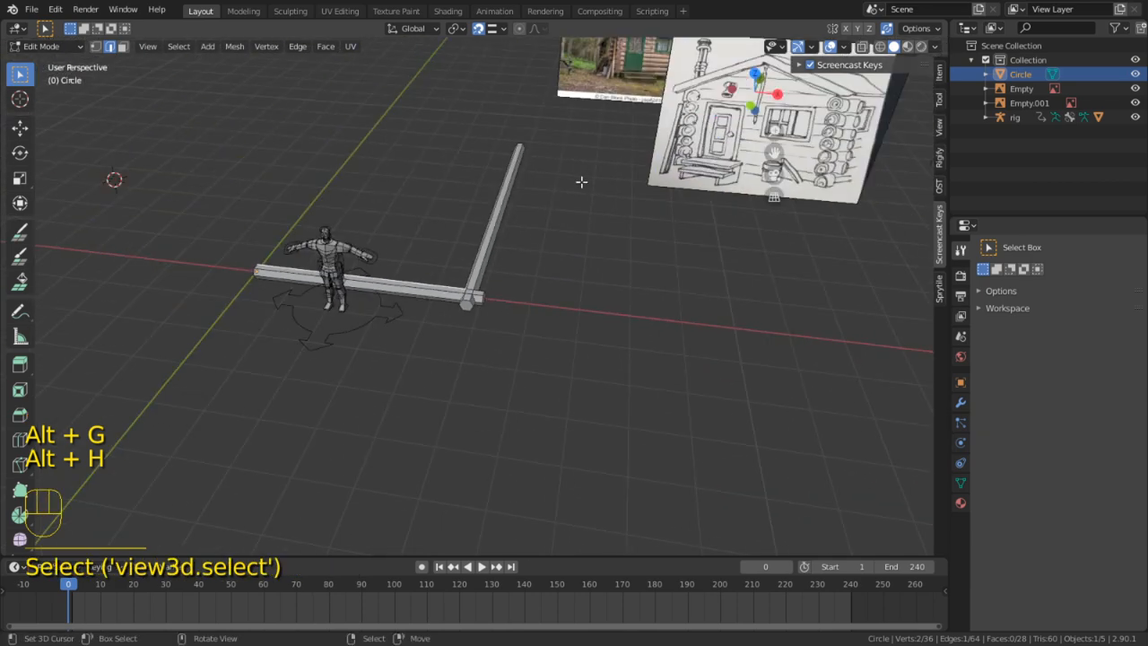
middle_drag(433, 198, 483, 322)
scroll(376, 292, up, 5)
middle_drag(390, 289, 581, 271)
key(ctrl+r)
click(333, 269)
right_click(333, 269)
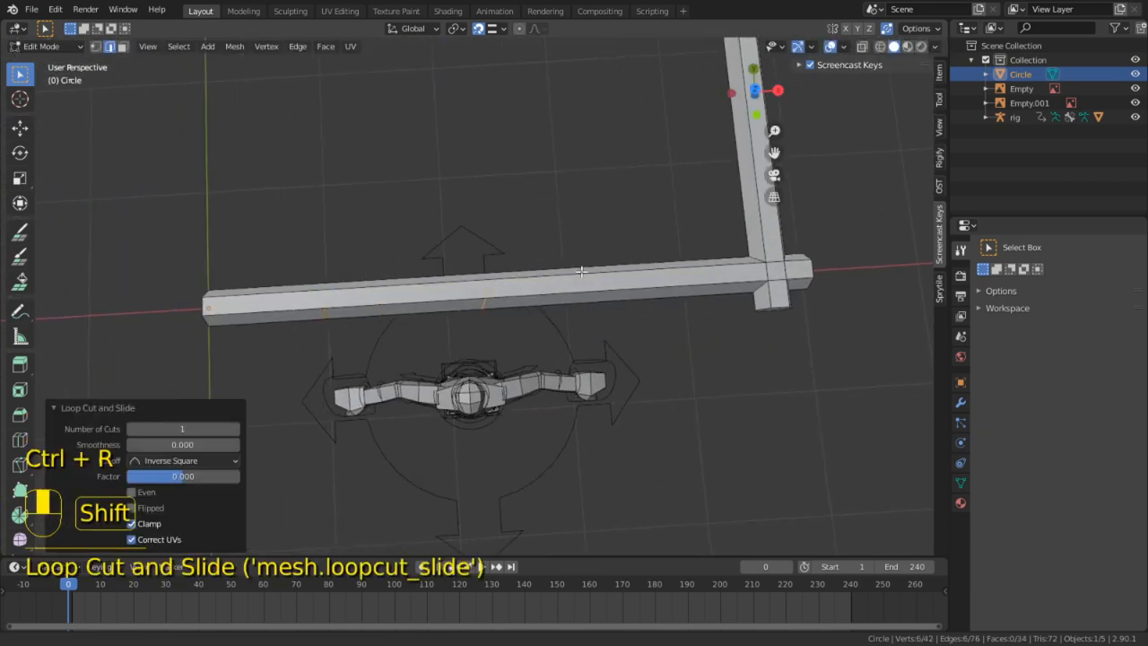
Flatten the first log's new middle loop by scaling it to 0 along global X
key(3)
alt+right_click(379, 288)
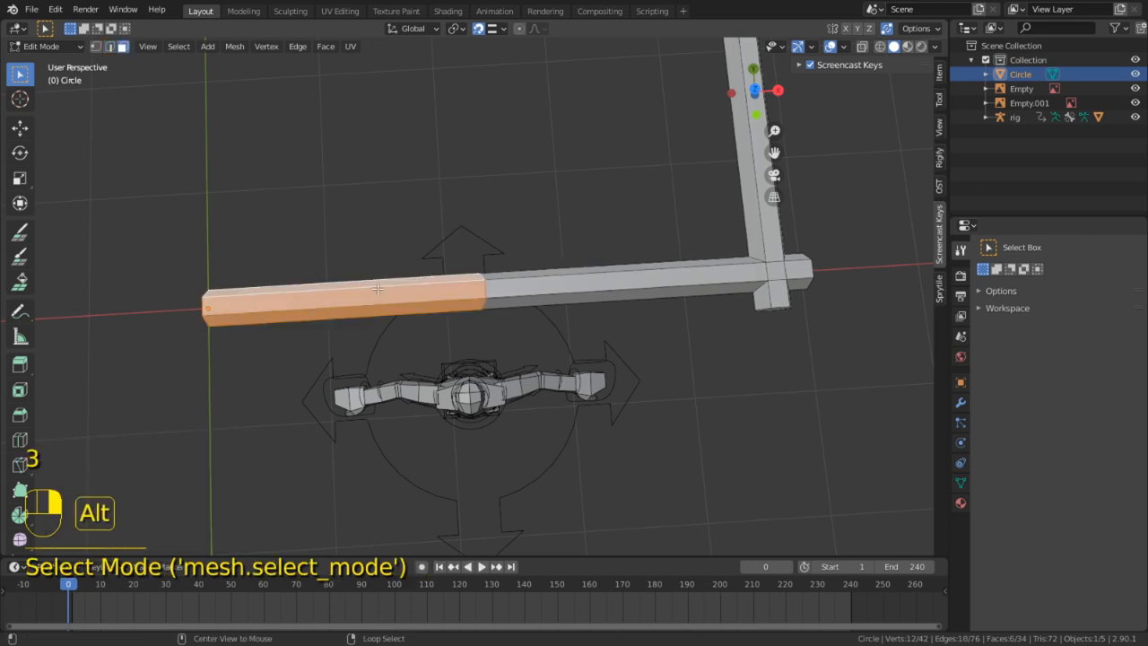
middle_drag(482, 223, 503, 121)
scroll(546, 254, up, 4)
scroll(546, 254, up, 4)
key(2)
middle_drag(546, 254, 615, 242)
alt+right_click(485, 314)
key(s)
key(x)
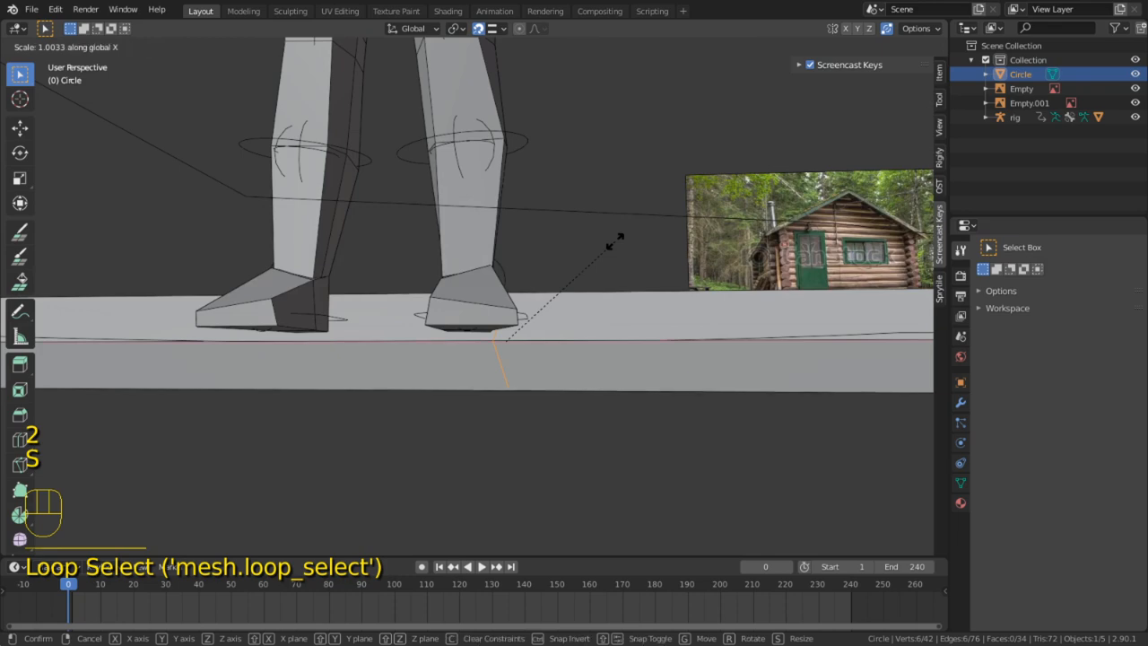
click(616, 242)
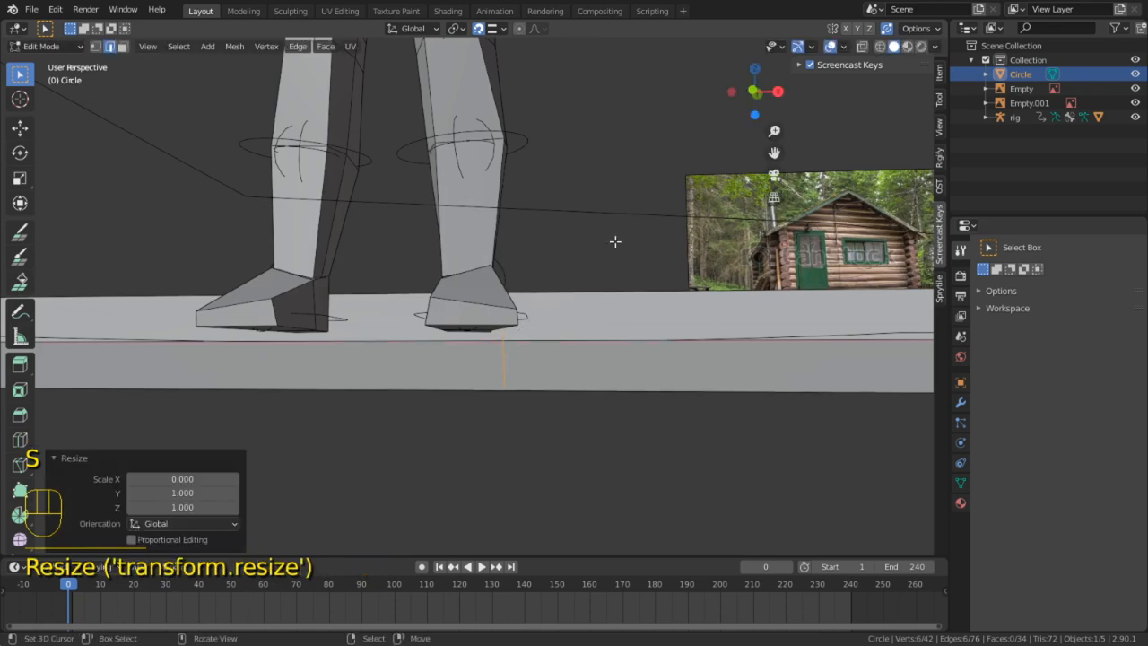
Delete the faces of the first log's half that lies away from the joint
middle_drag(615, 241, 503, 252)
key(3)
alt+right_click(466, 254)
key(x)
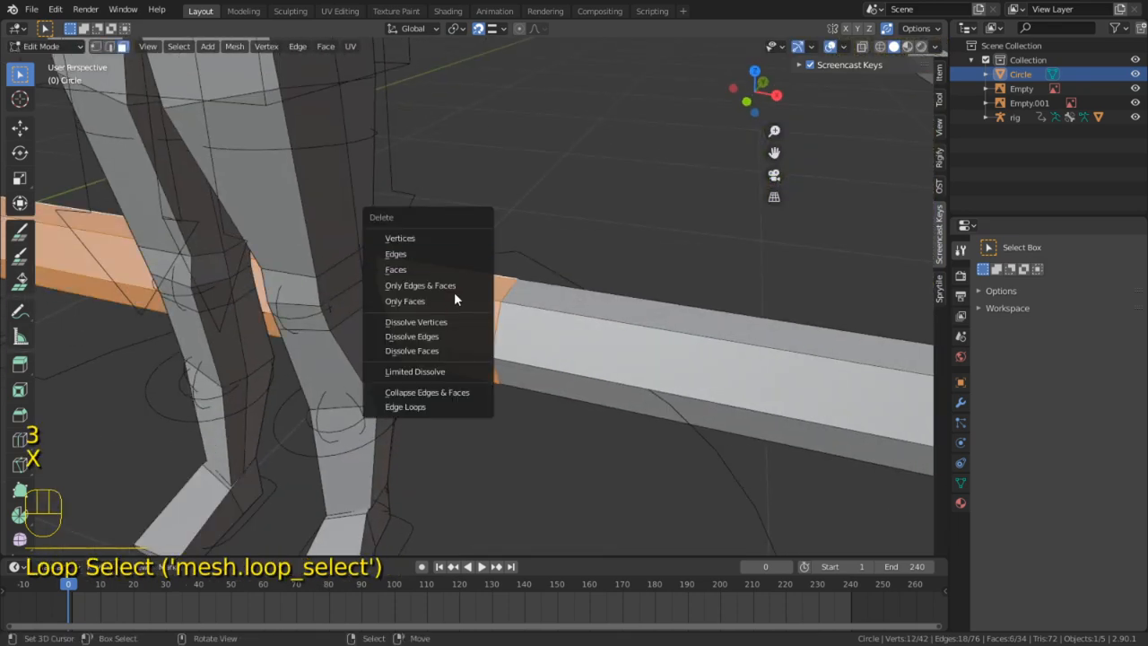
click(421, 266)
Add a centred loop cut across the second log and flatten it along the log's length
middle_drag(421, 266, 421, 179)
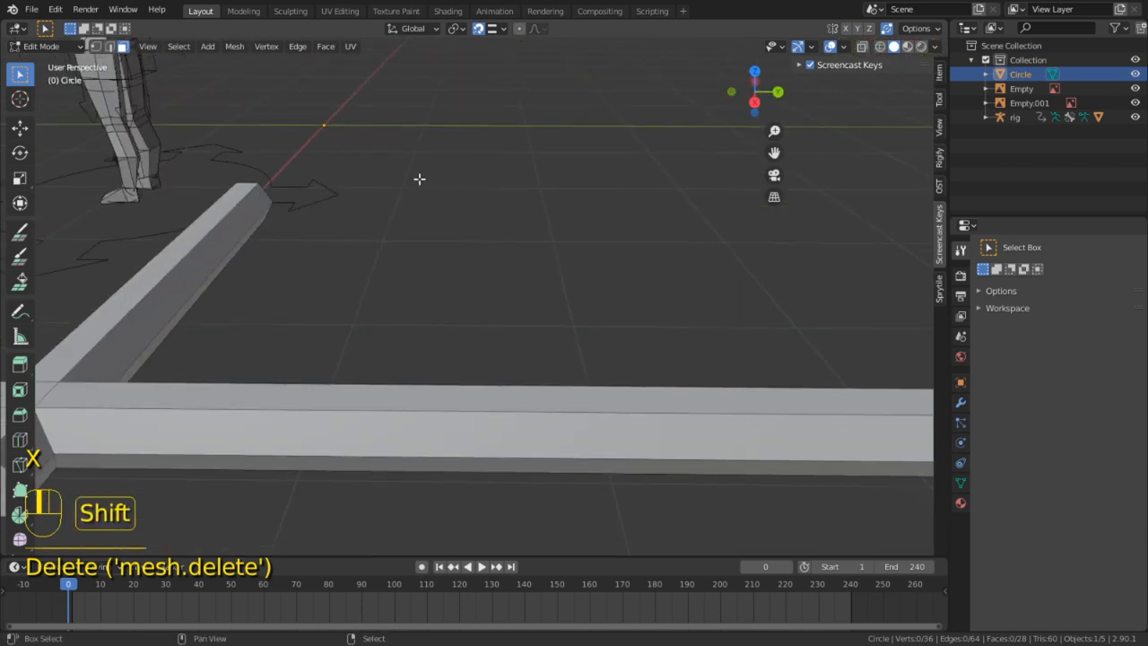
scroll(420, 179, down, 3)
key(ctrl+r)
click(664, 354)
right_click(664, 356)
shift+middle_drag(664, 356, 569, 333)
key(s)
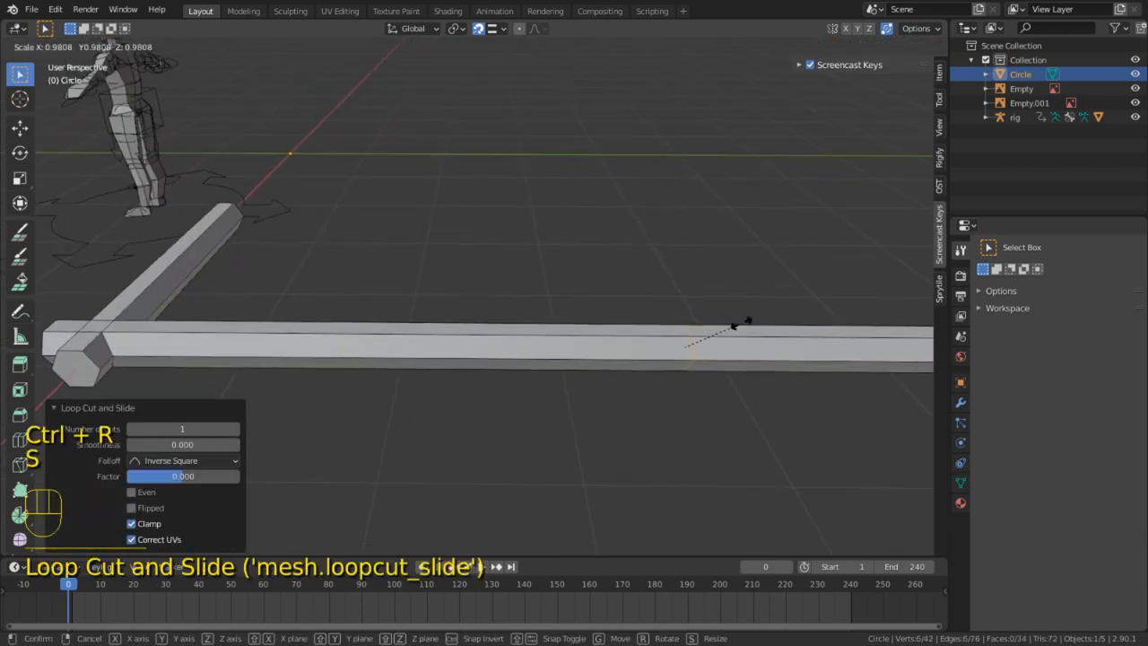
key(x)
click(744, 320)
Delete the faces of the second log's outer half, keeping the half at the joint
key(3)
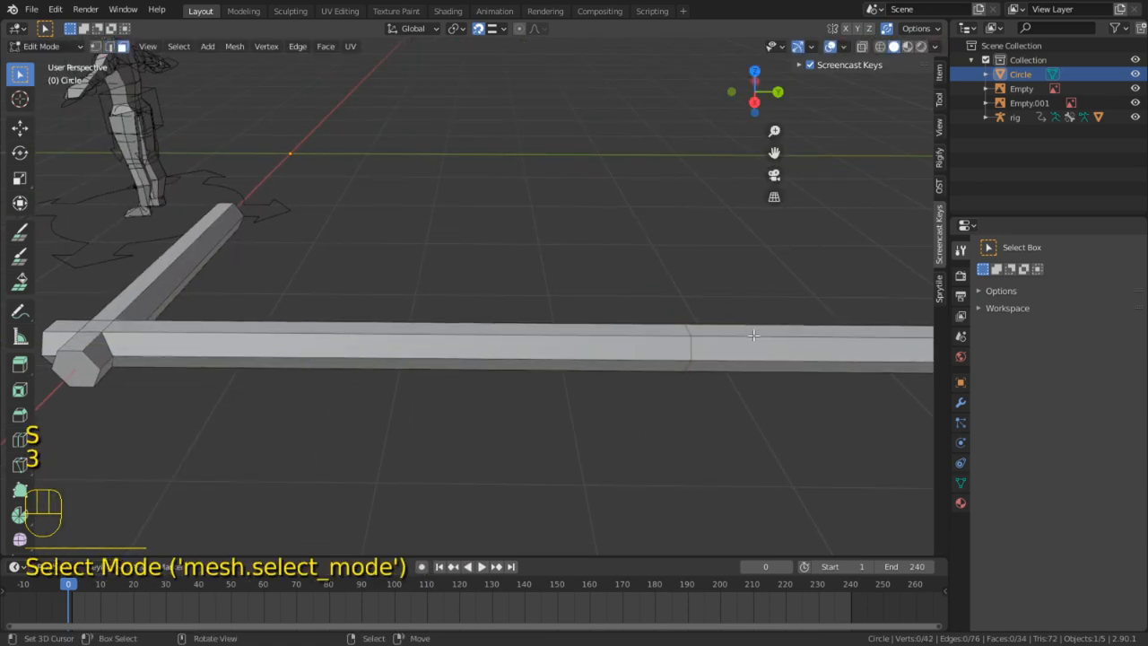
alt+click(751, 337)
key(x)
click(753, 337)
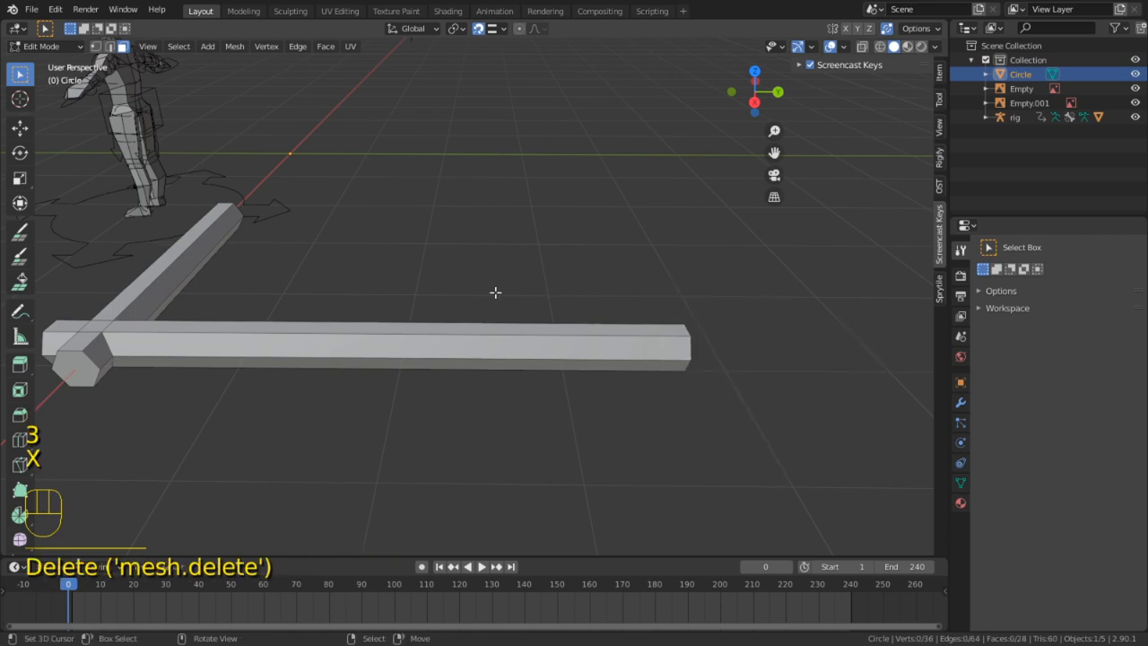
Select the open hexagonal end loop of the first log and snap the 3D cursor to it
middle_drag(494, 292, 587, 382)
key(2)
alt+click(489, 487)
key(shift+s)
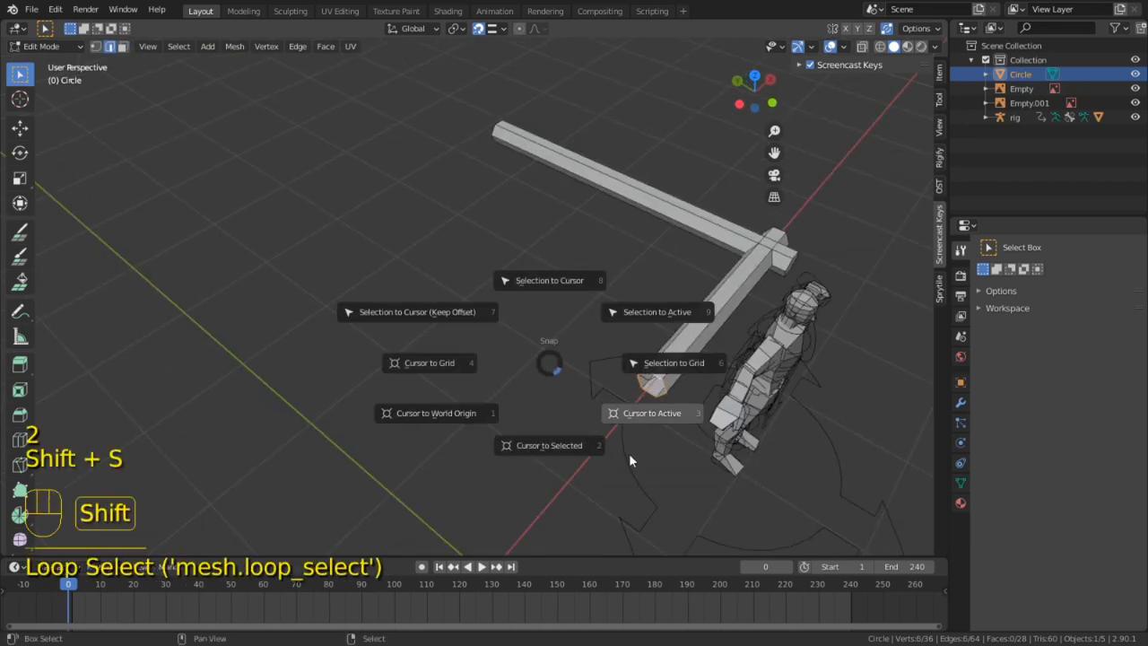
click(556, 446)
shift+middle_drag(659, 365, 625, 281)
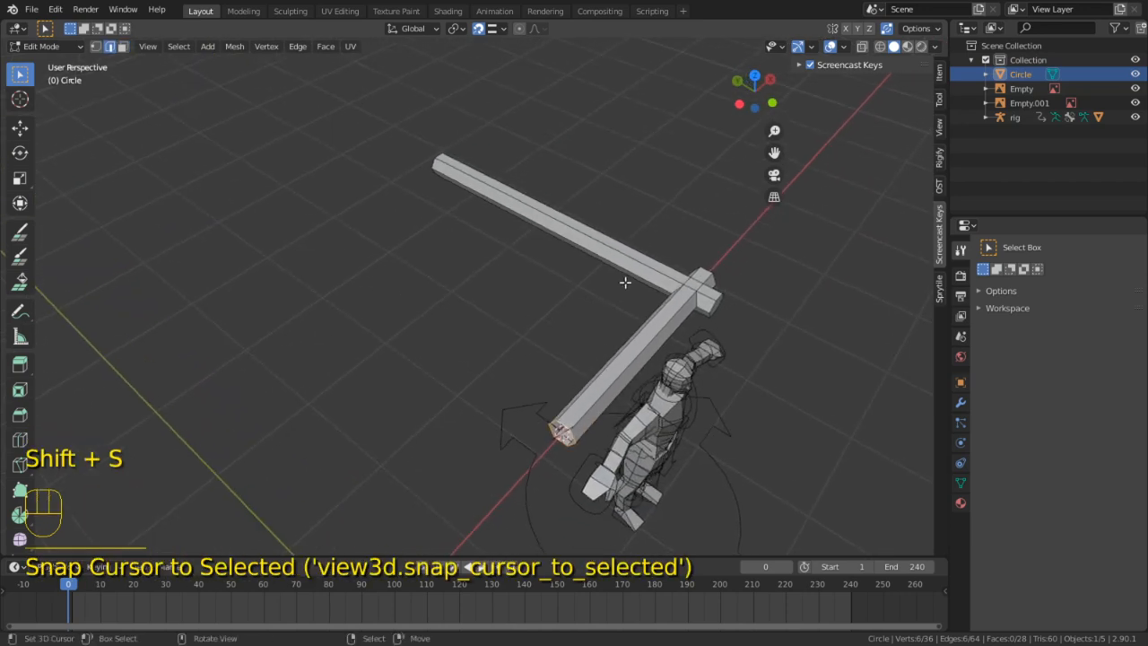
Duplicate the entire L-shaped log mesh in place and mirror the copy along global X about the 3D Cursor pivot
key(l)
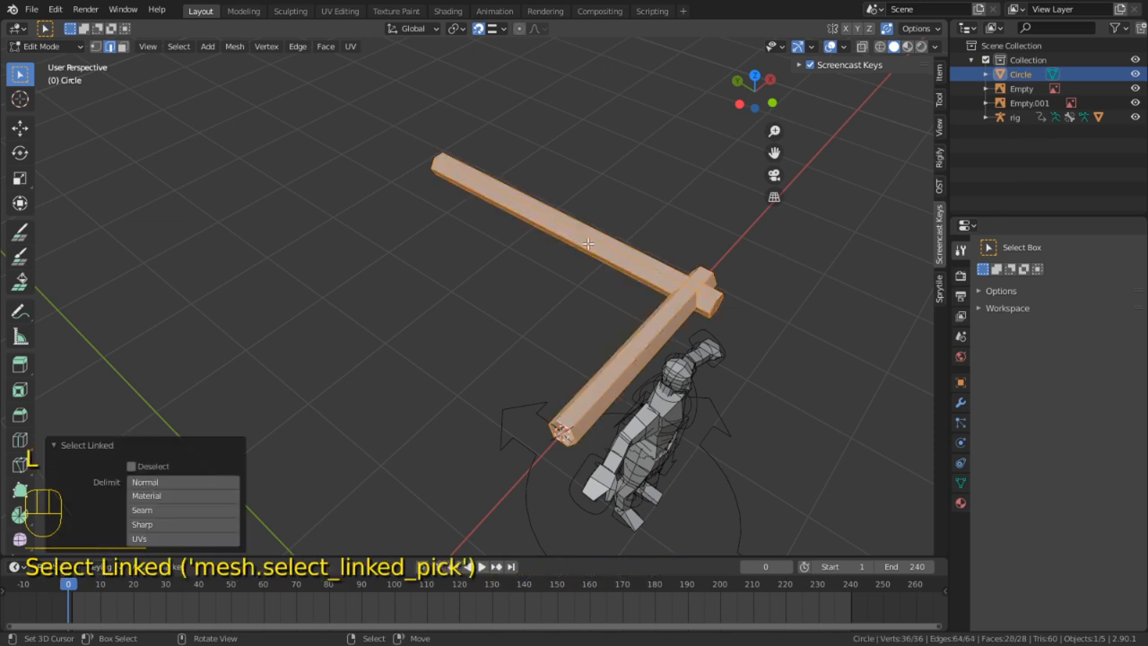
click(457, 28)
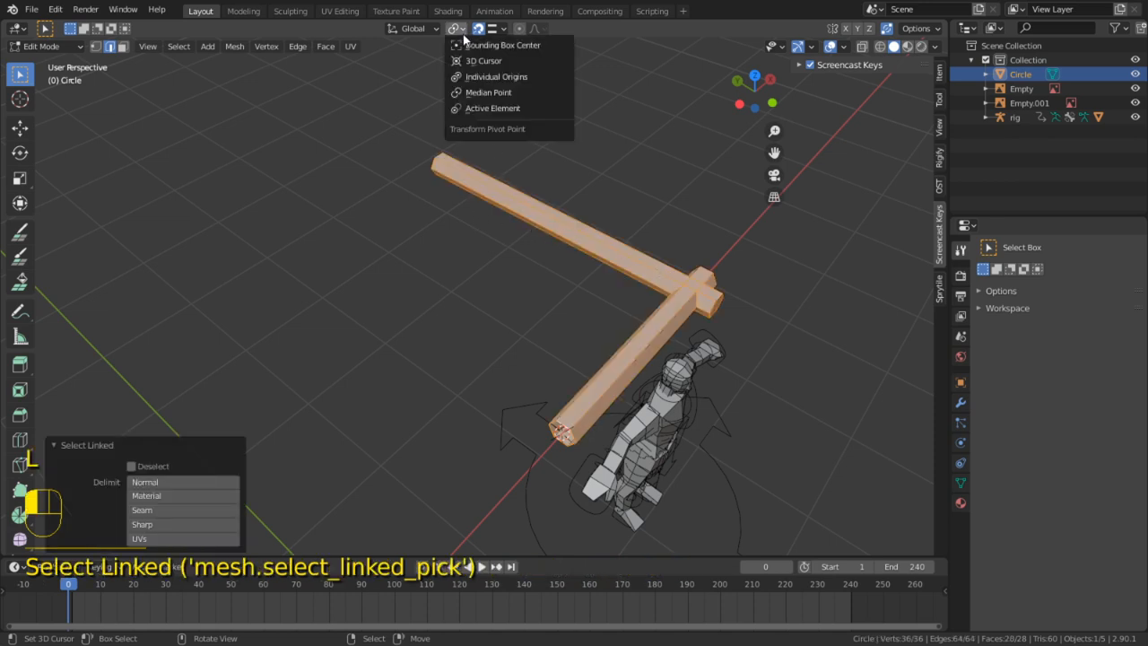
click(498, 76)
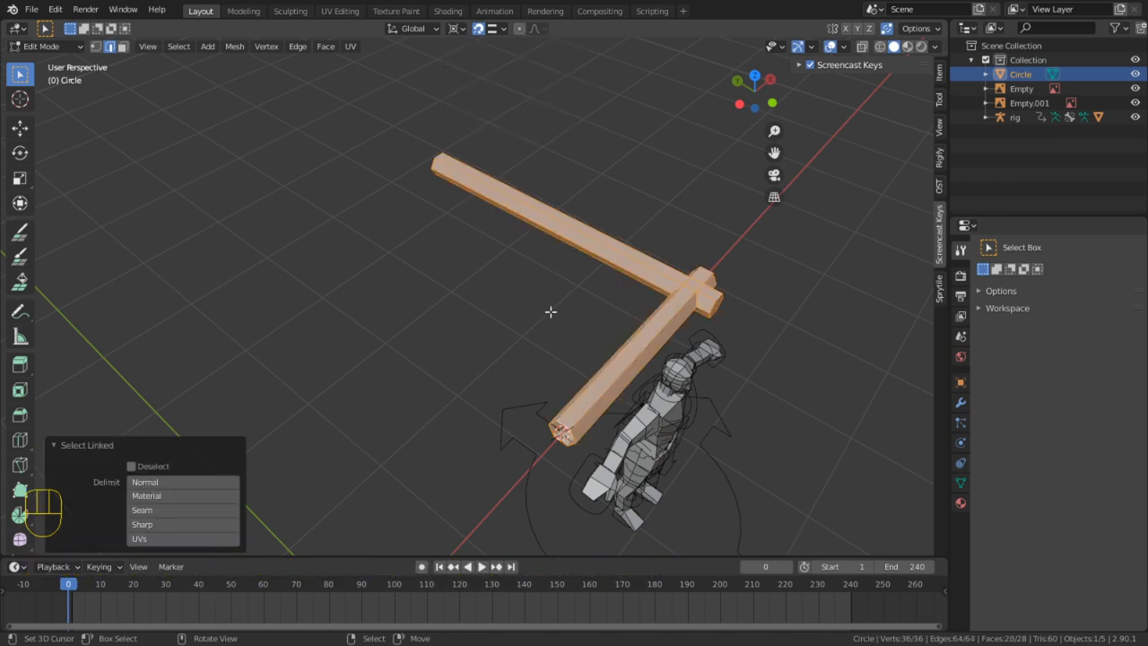
key(shift+d)
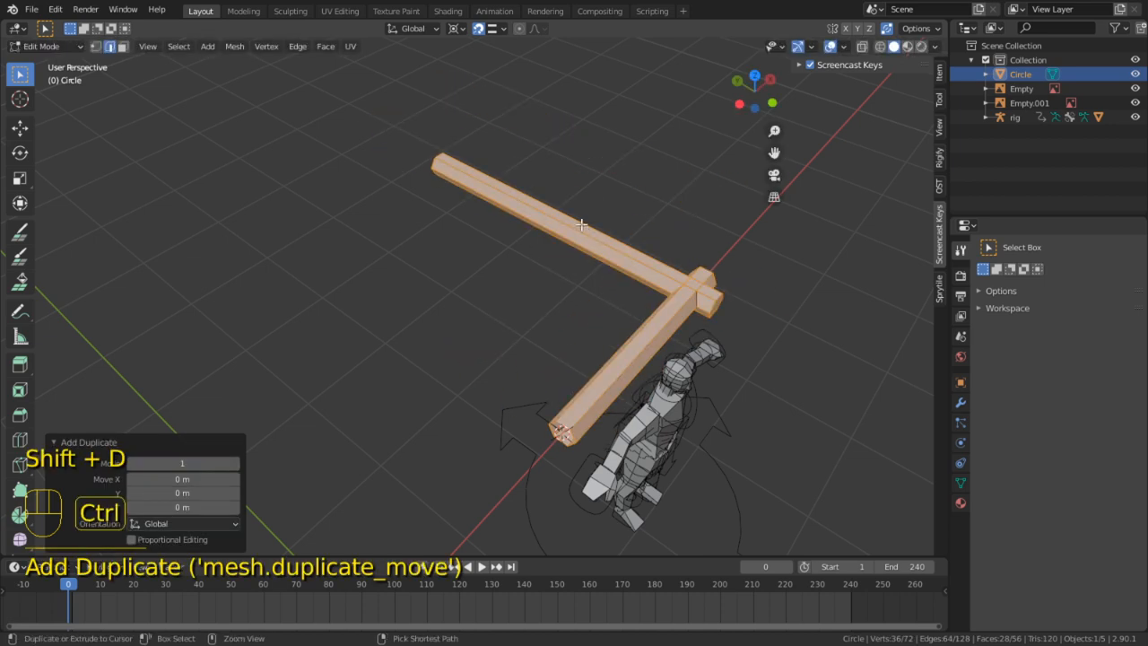
key(ctrl+m)
key(x)
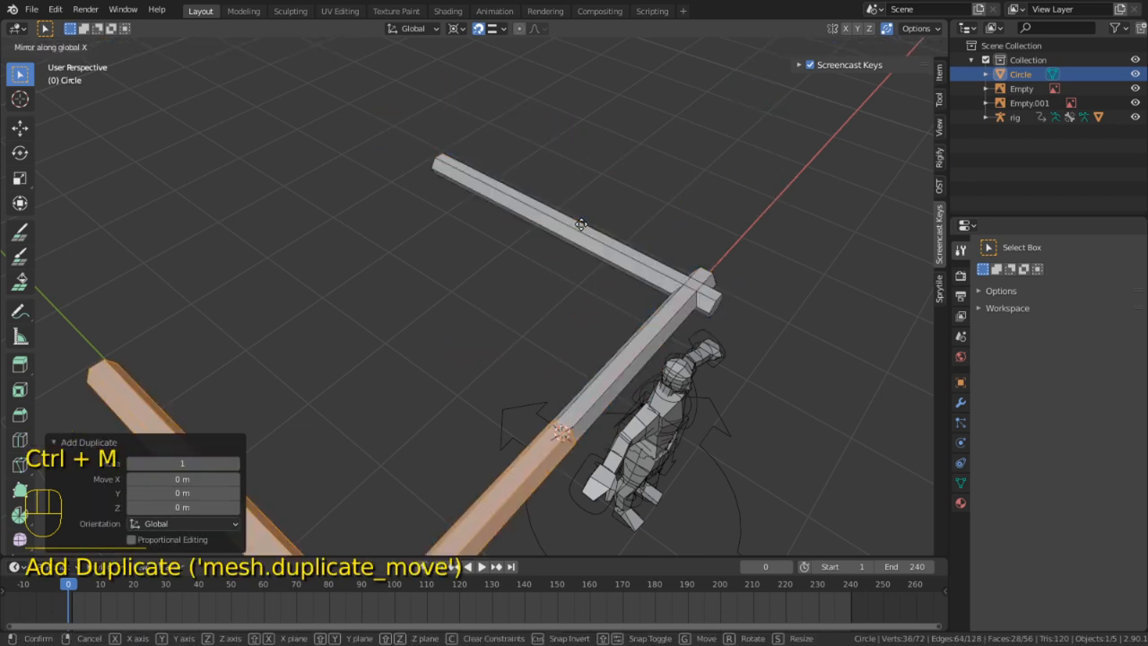
scroll(599, 355, down, 1)
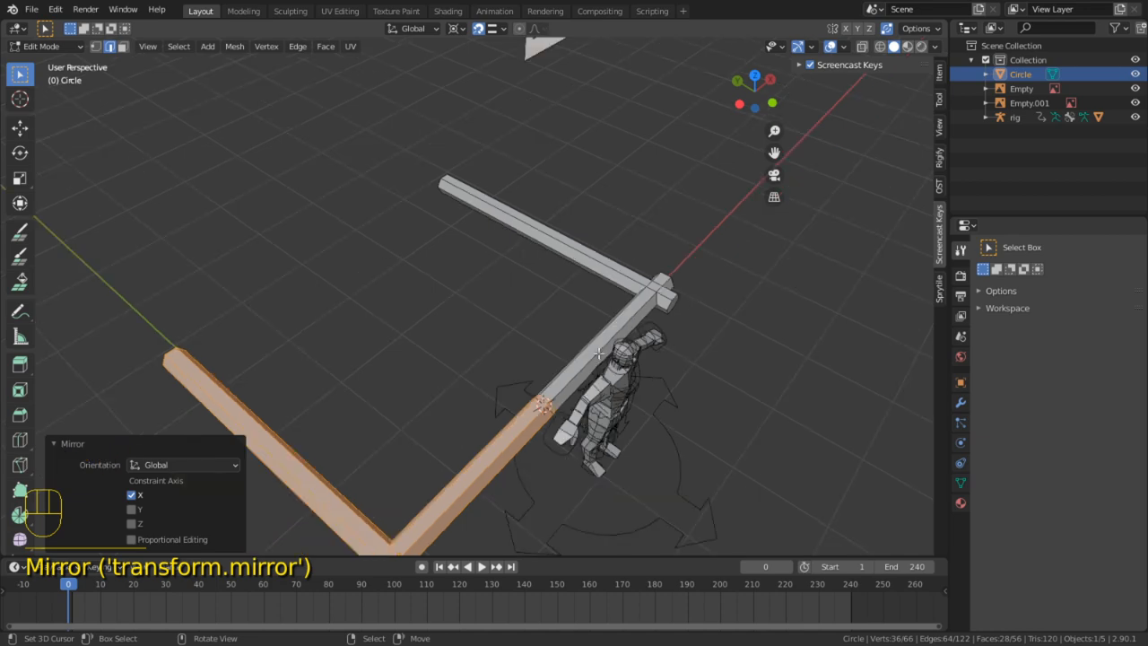
Select both mirrored halves and merge their overlapping vertices by distance
key(a)
key(m)
click(544, 399)
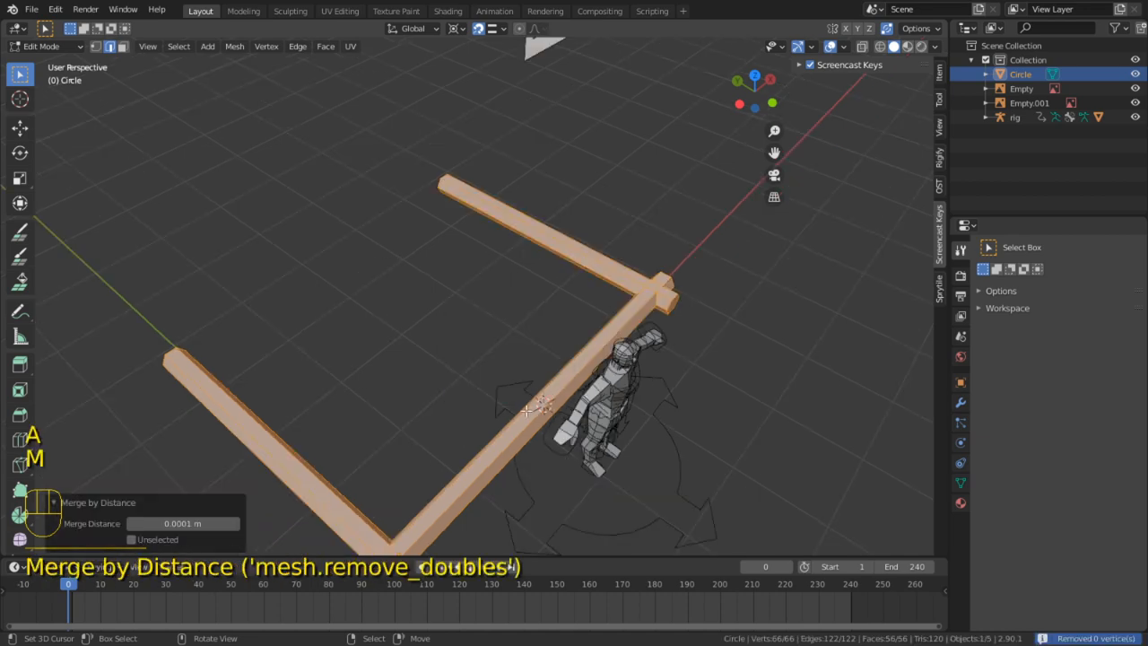
Select the middle seam loop where the mirrored halves of the first log meet and dissolve it
middle_drag(544, 398, 659, 300)
key(2)
click(658, 301)
scroll(712, 297, up, 2)
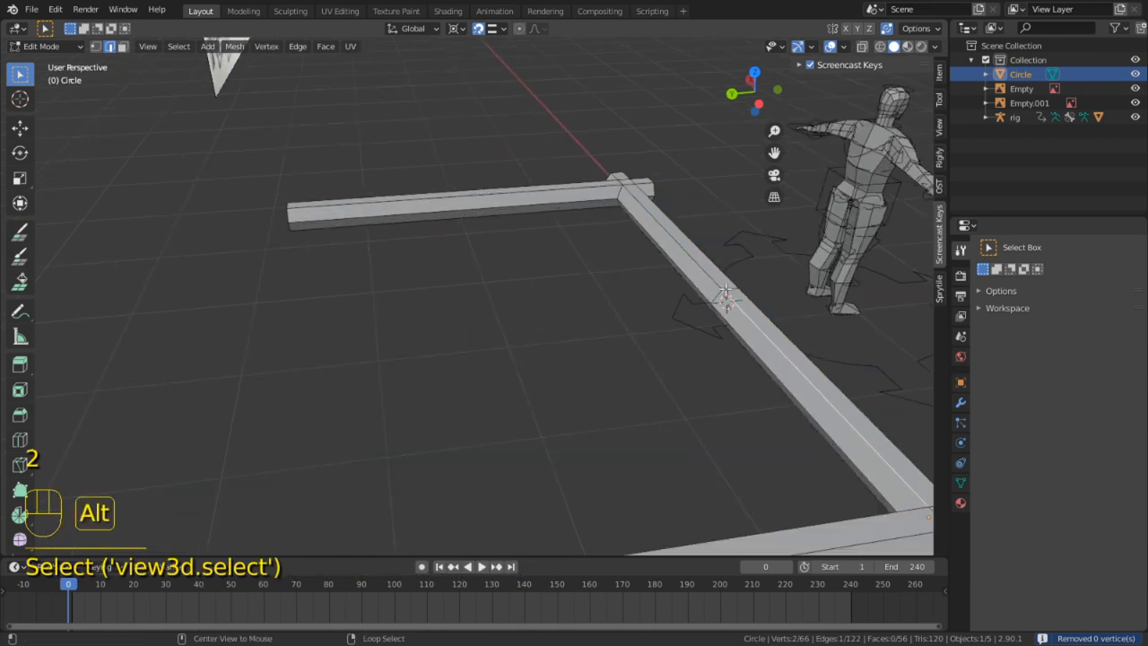
alt+click(724, 299)
key(ctrl+x)
middle_drag(592, 341, 205, 268)
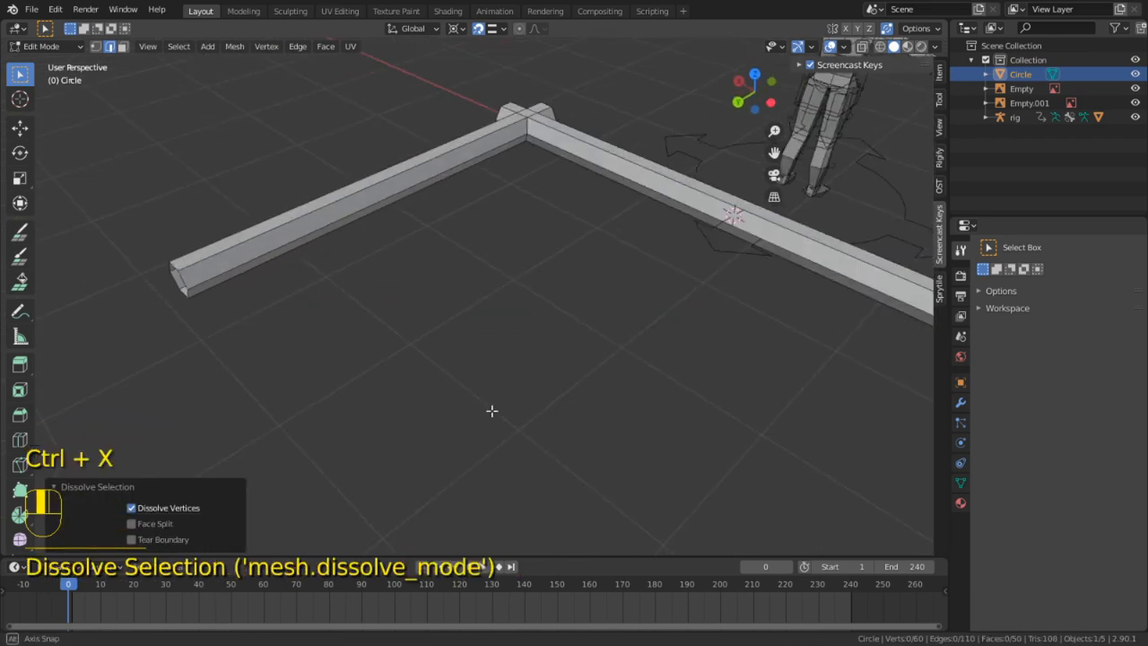
Select the open hexagonal end loop of the short side log and snap the 3D cursor to it
alt+shift+click(206, 267)
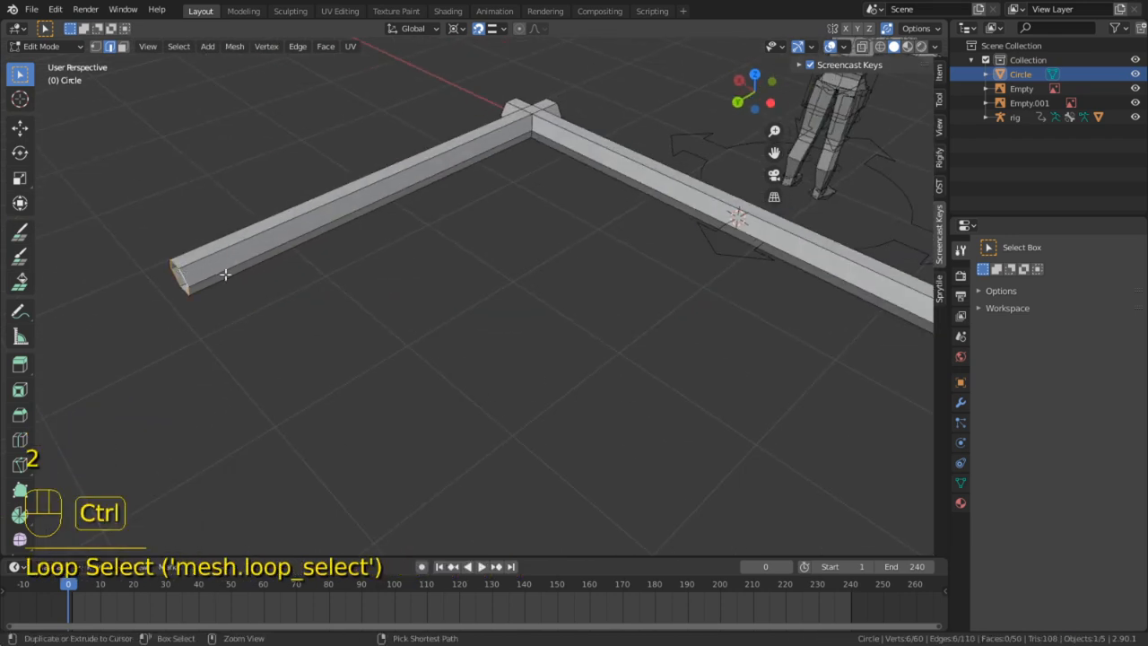
key(ctrl+x)
key(shift+s)
click(251, 396)
scroll(538, 402, down, 5)
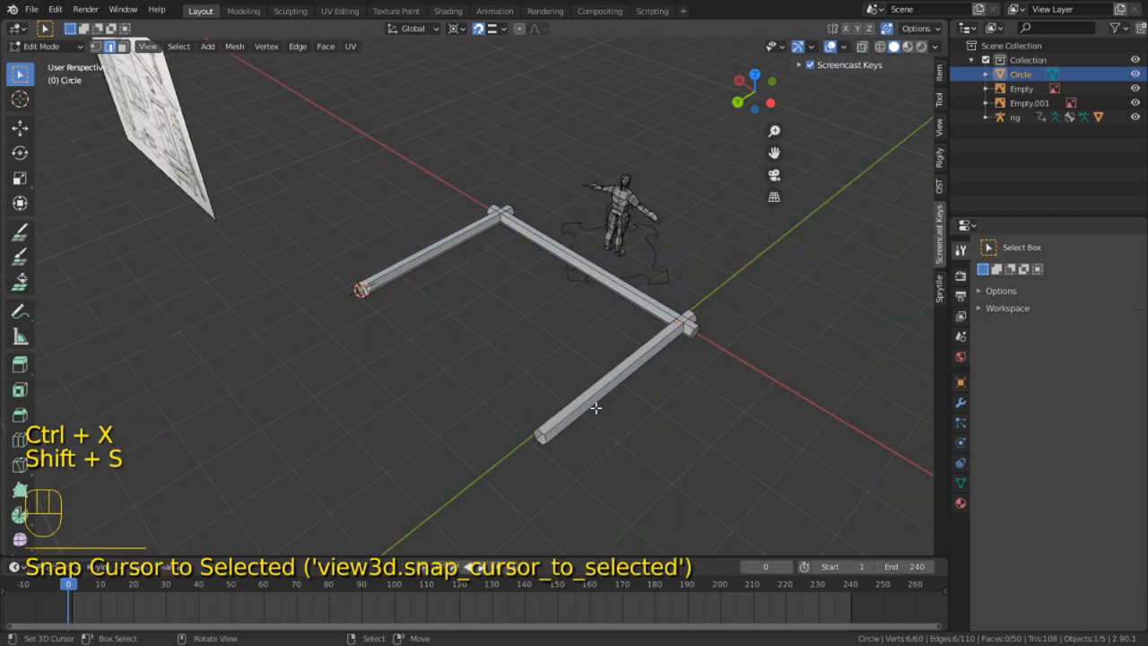
Duplicate the whole three-sided log frame in place and mirror the copy along global Y about the 3D cursor
key(l)
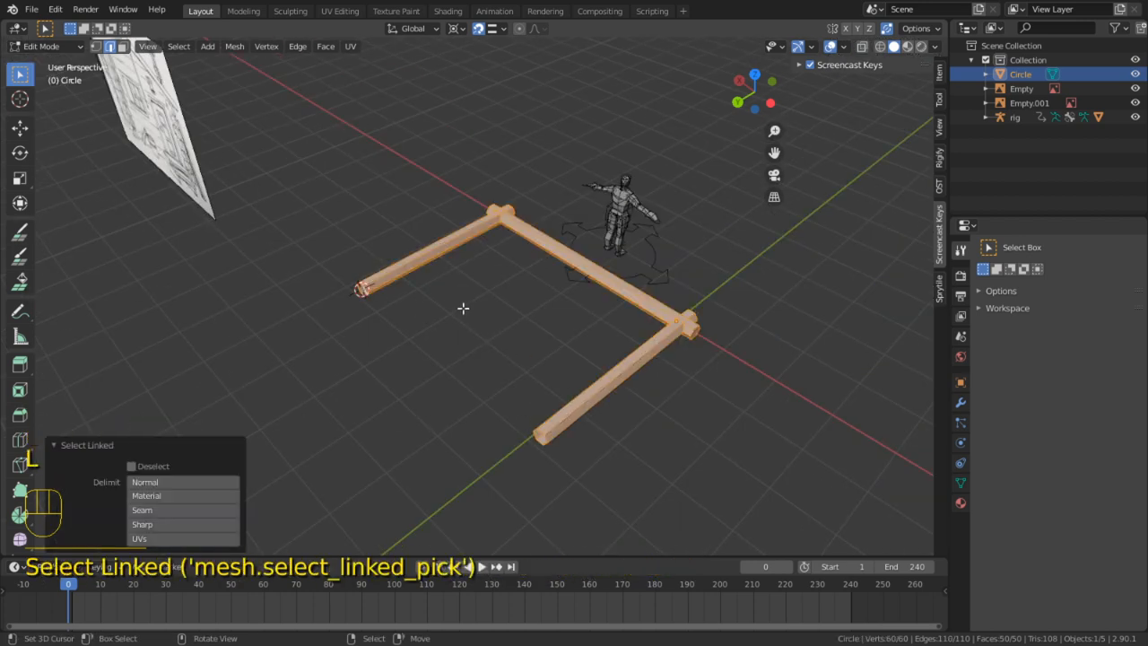
key(shift+d)
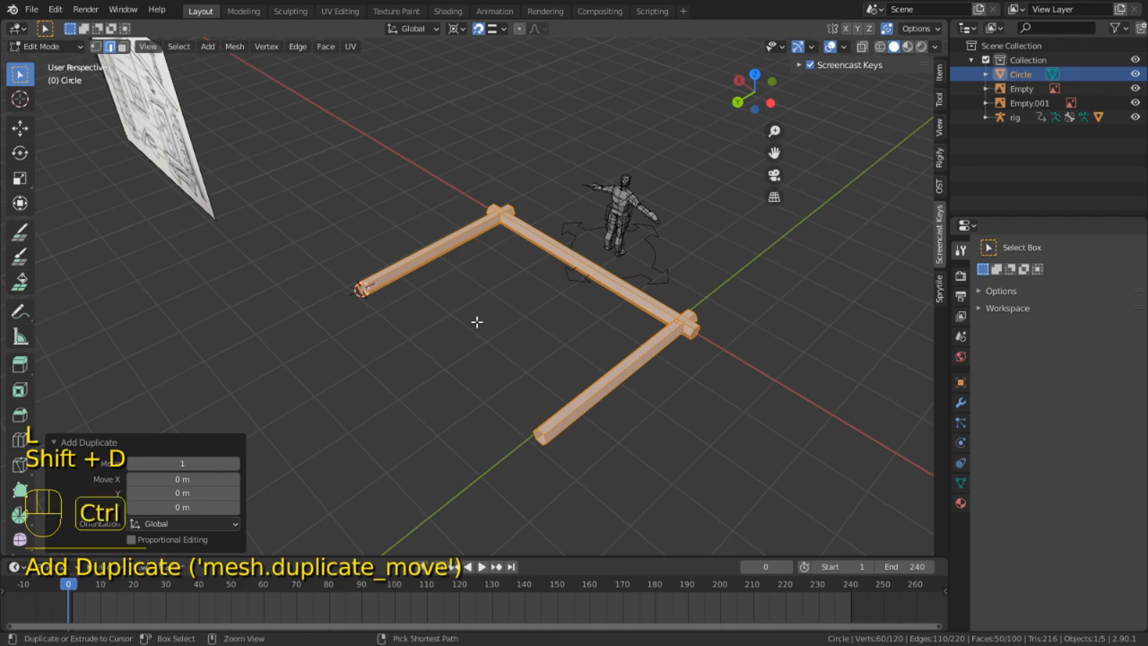
key(ctrl+m)
key(y)
click(476, 321)
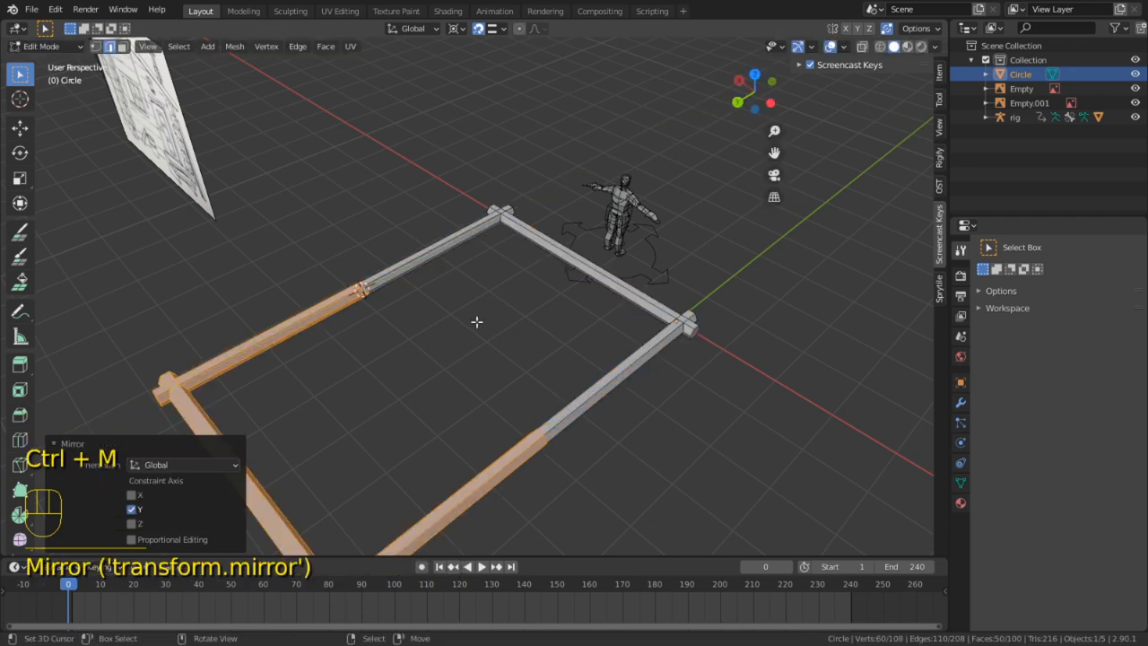
Select the middle seam loops on both side logs where the mirrored halves meet and dissolve them
scroll(466, 321, up, 2)
middle_drag(449, 320, 429, 287)
scroll(463, 408, up, 2)
key(2)
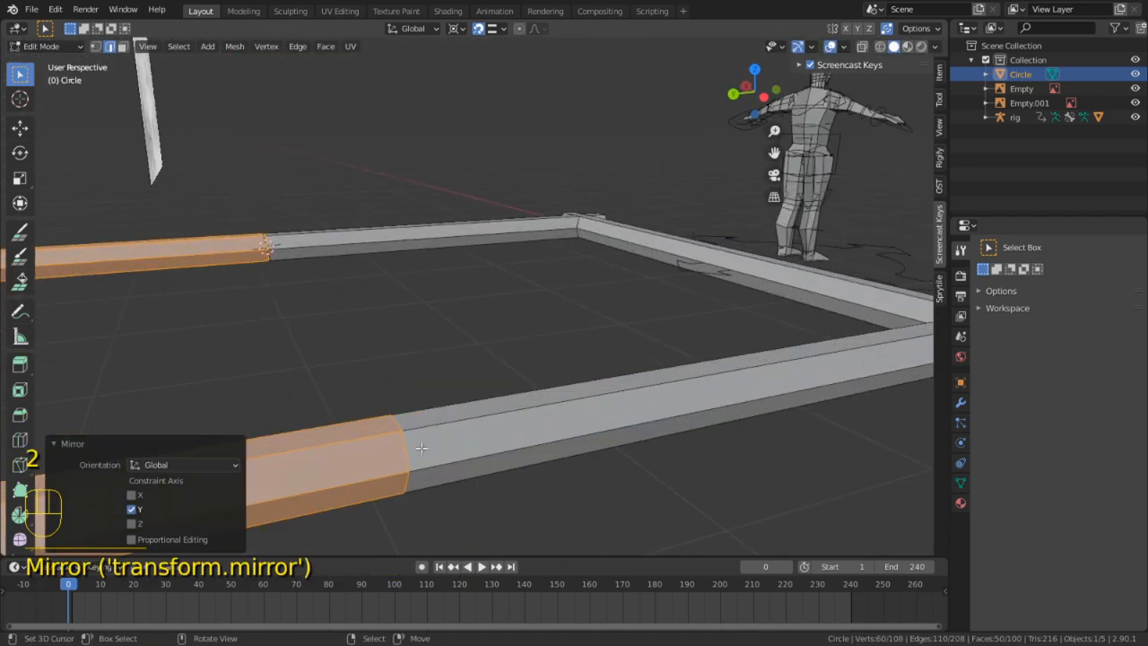
alt+click(423, 445)
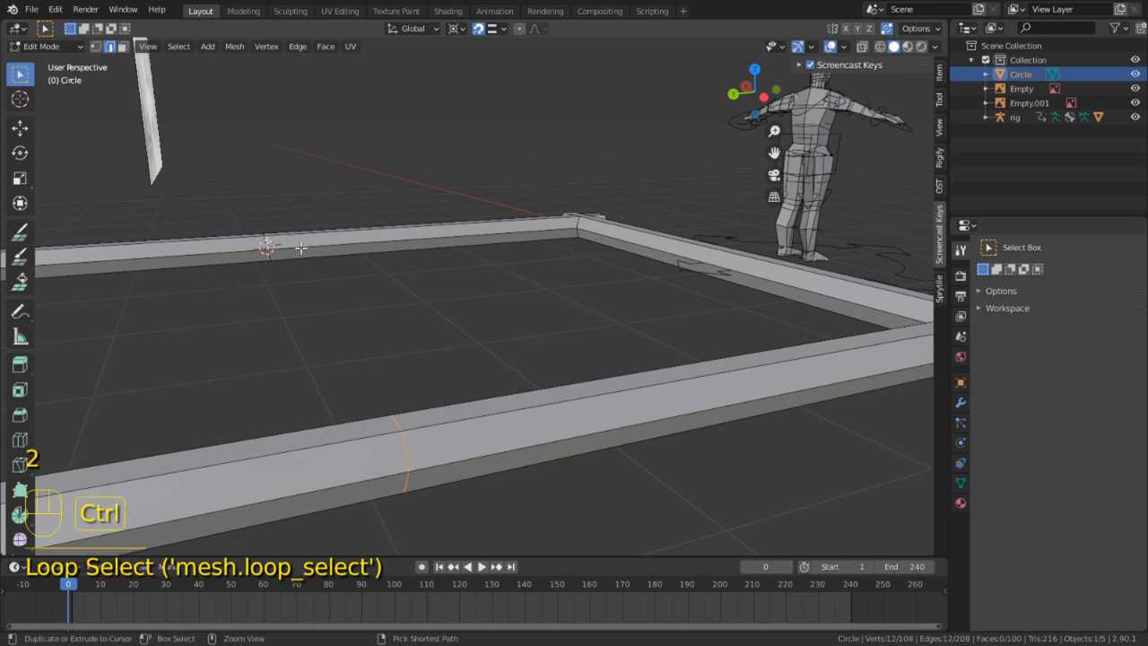
key(ctrl+x)
middle_drag(267, 244, 665, 266)
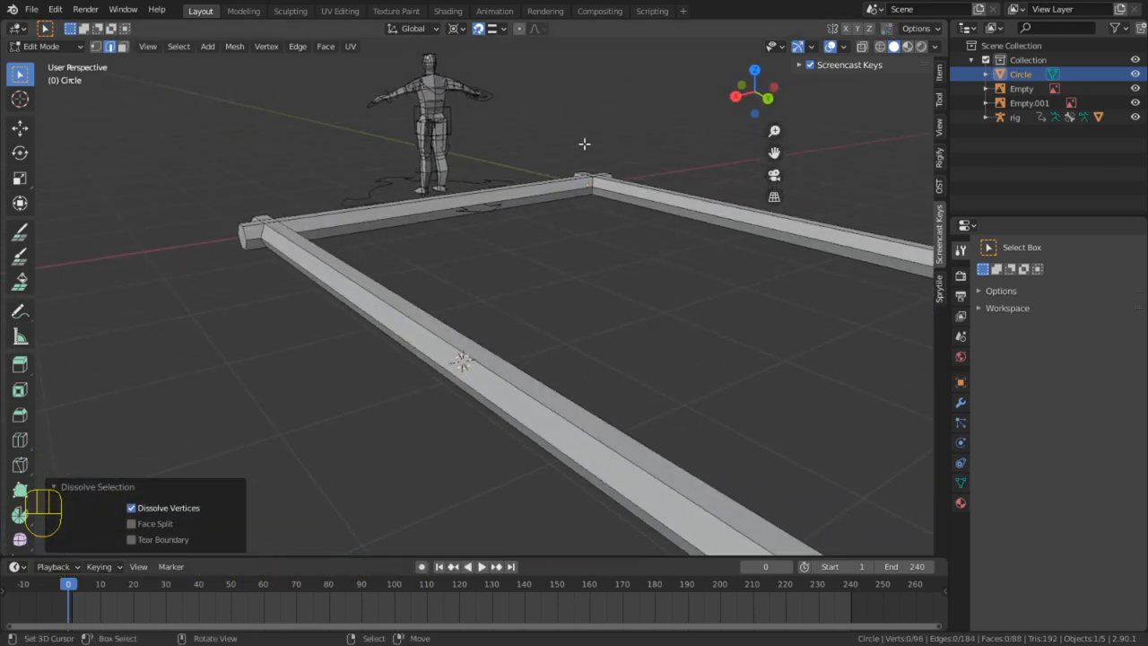
Select the complete rectangular log frame and add an Array modifier to it
middle_drag(583, 144, 550, 367)
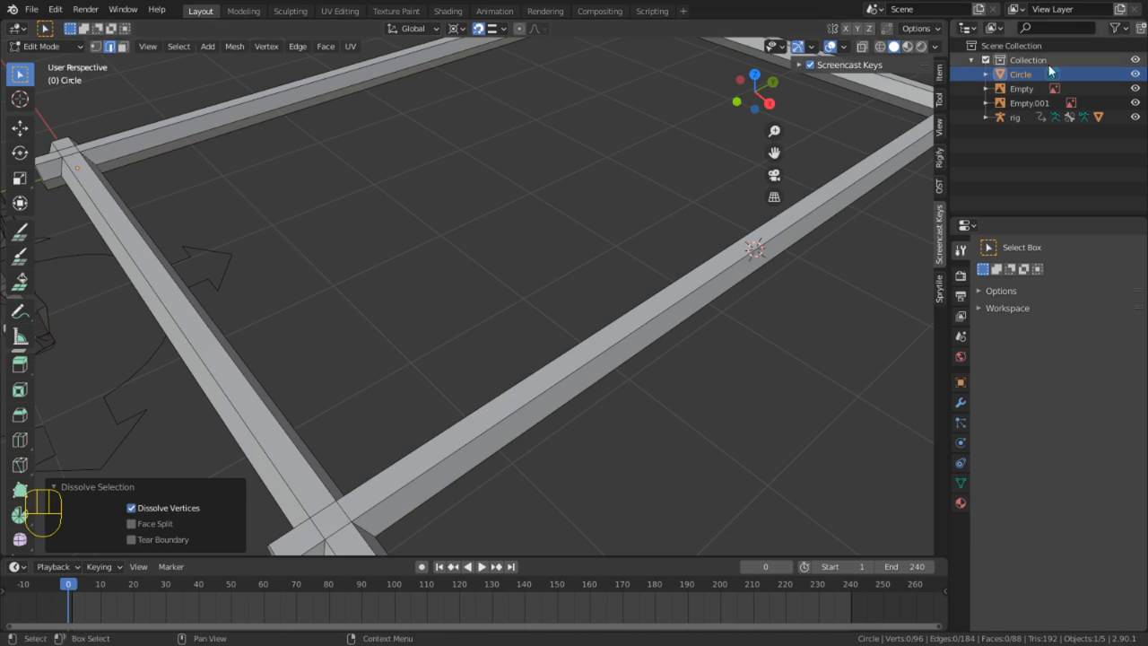
scroll(479, 342, down, 1)
key(l)
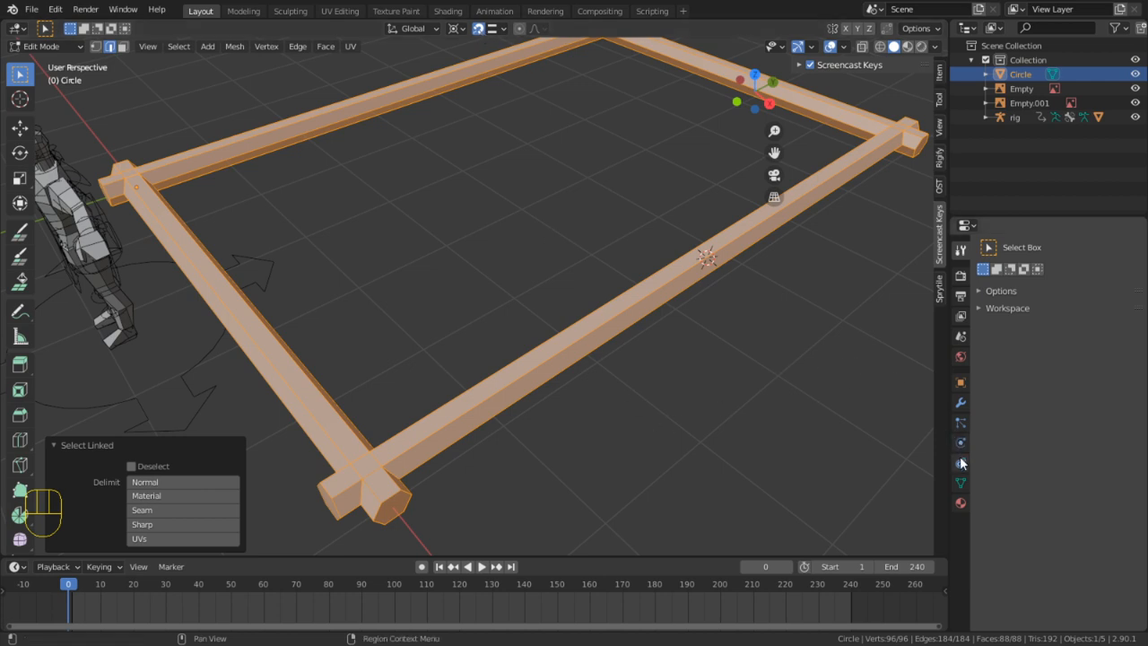
click(960, 404)
click(1027, 246)
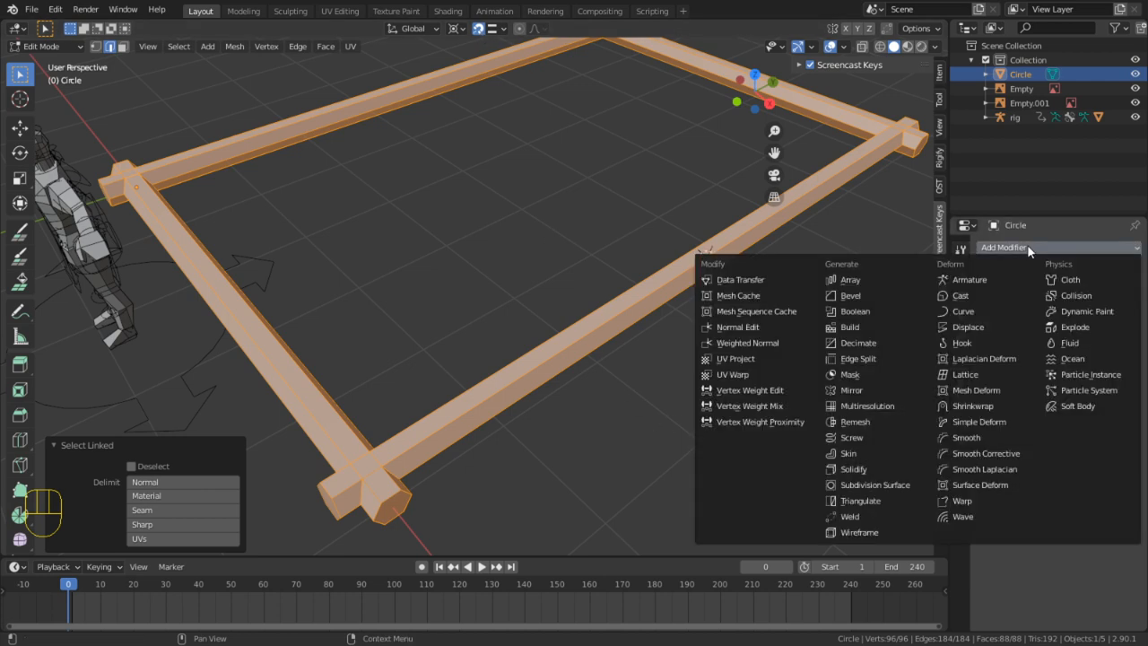
click(866, 277)
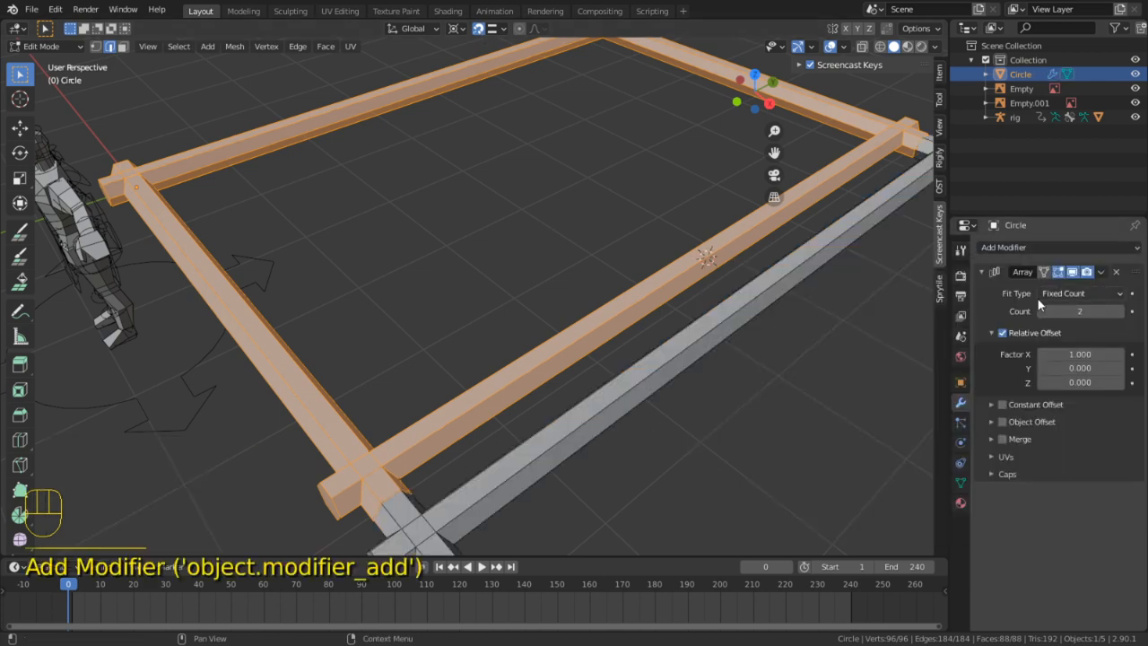
Set the array's relative offset factors to X 0, Y 0 and Z 1 to stack the copies vertically
click(1001, 333)
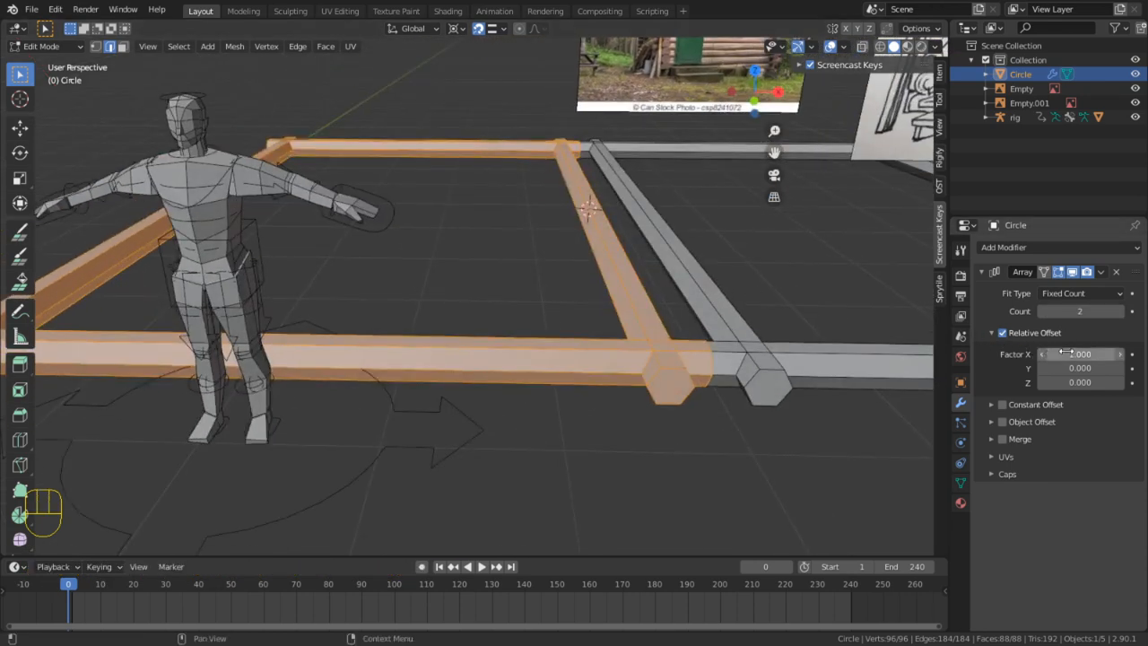
key(Return)
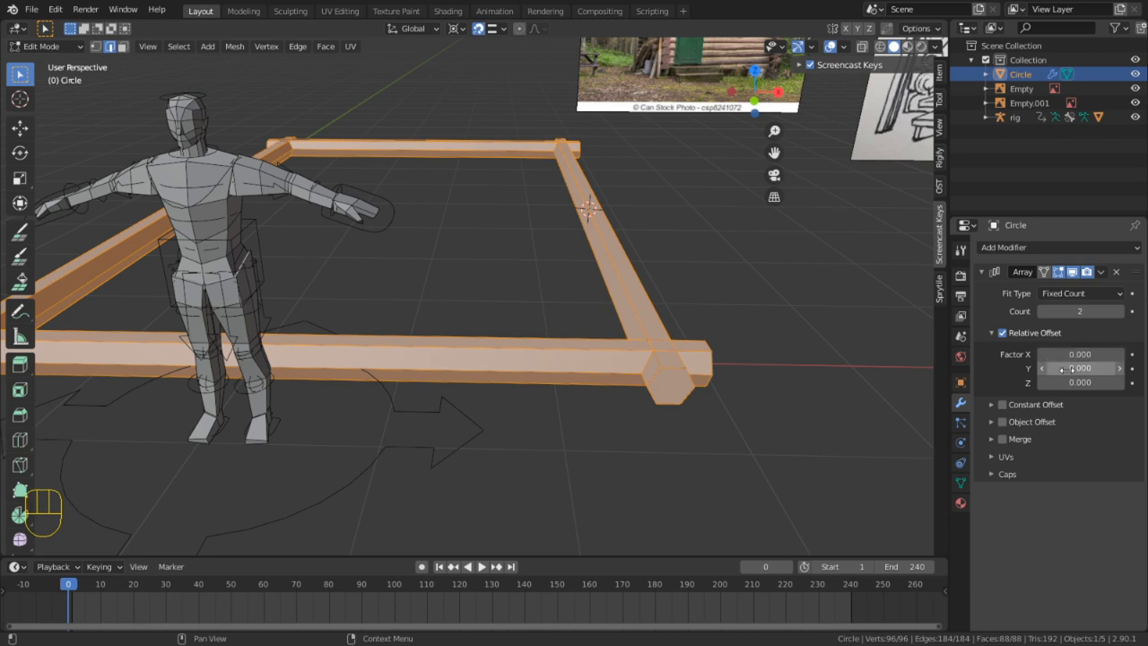
key(Return)
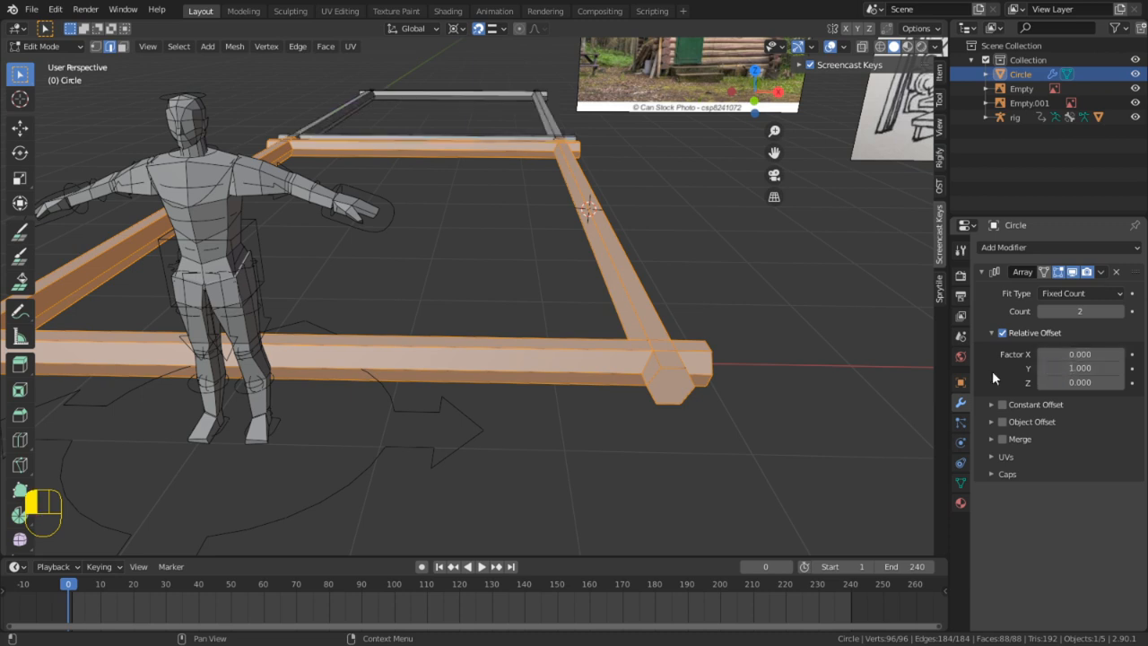
click(1075, 363)
text(0)
key(Return)
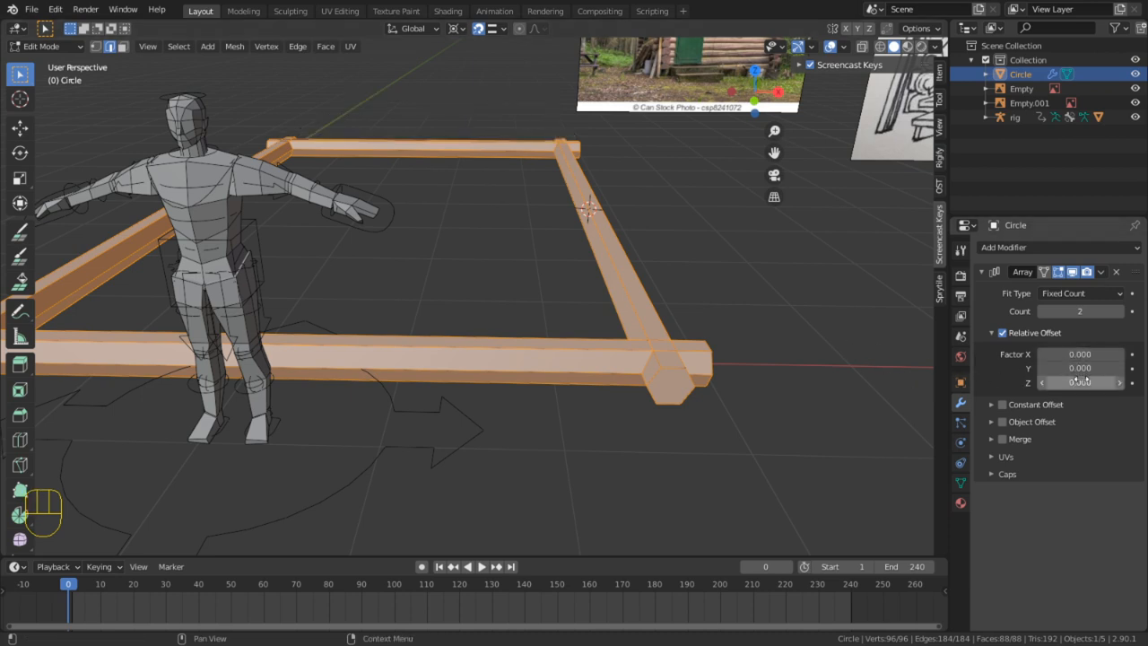
click(1080, 380)
text(1)
key(Return)
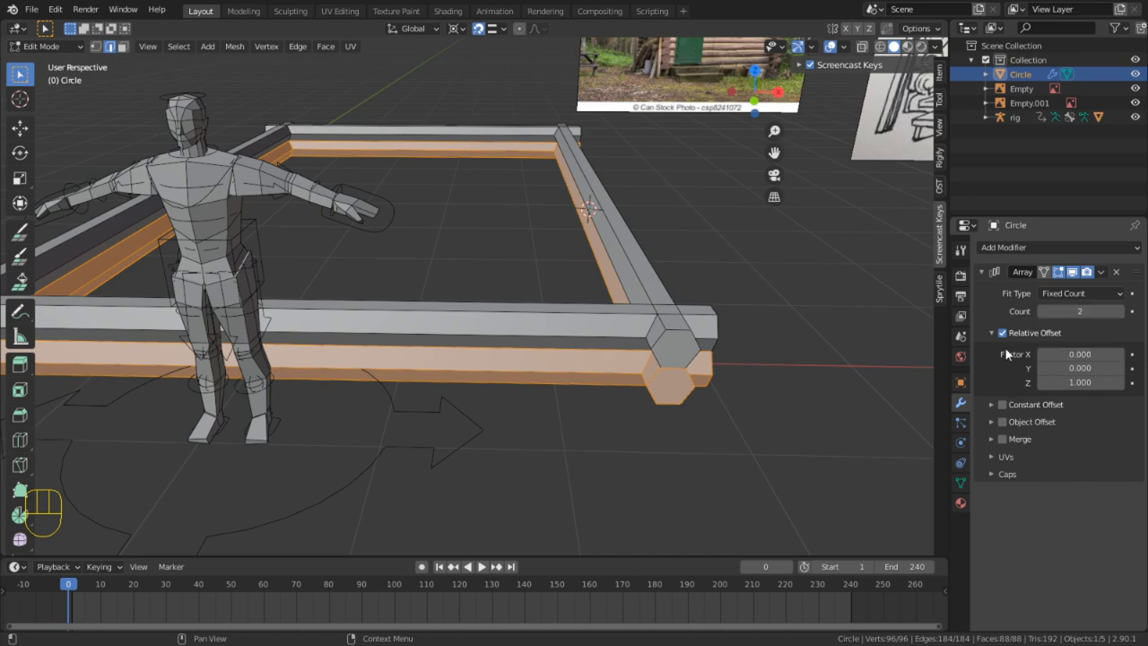
Try a larger Z relative offset between the stacked log frames and undo it
middle_drag(881, 402, 717, 351)
shift+drag(1080, 383, 1130, 383)
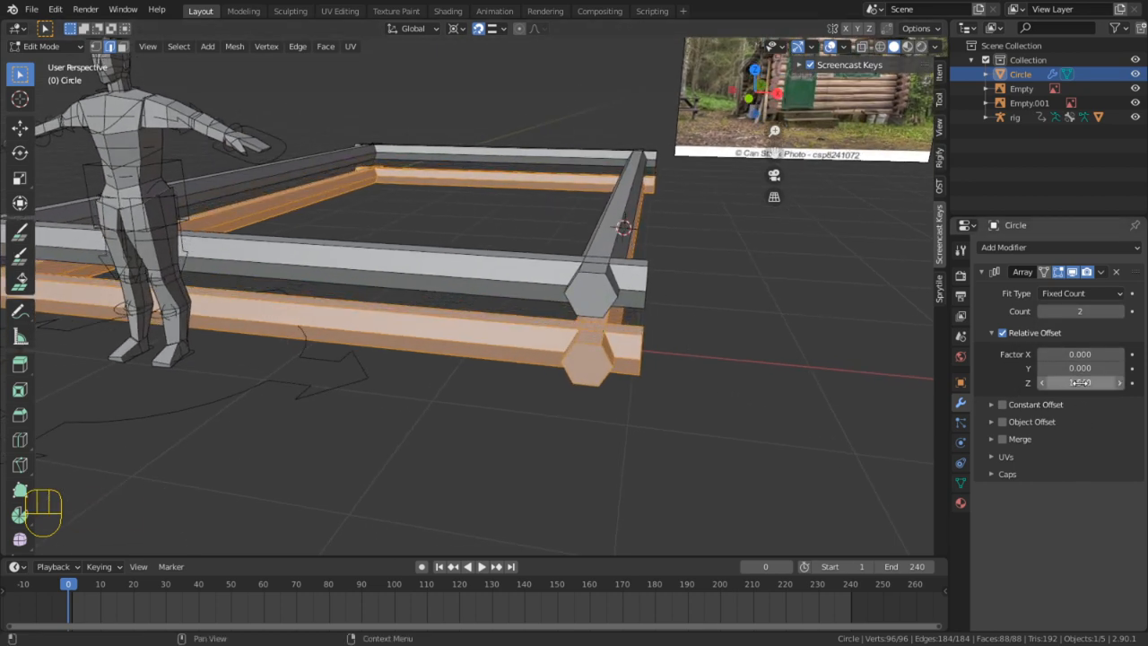
key(ctrl+z)
Set the array count to 8 to build up the cabin walls
mouse_move(1080, 311)
shift+mouse_down()
mouse_move(1130, 311)
mouse_move(1083, 311)
mouse_move(1096, 311)
shift+mouse_up()
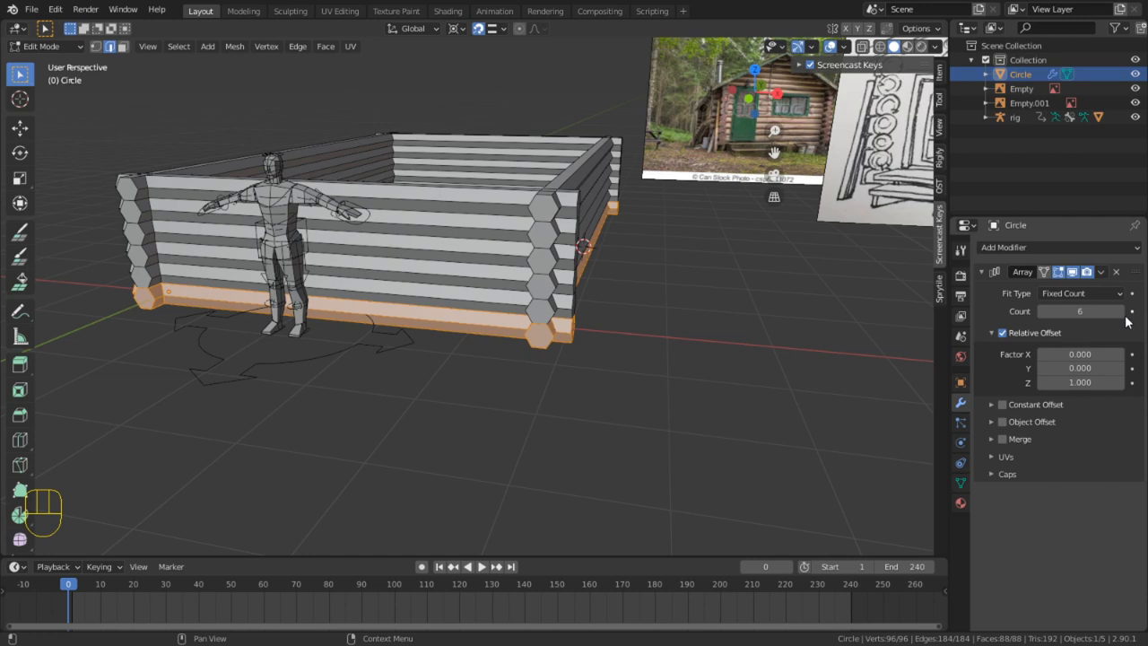
click(1119, 313)
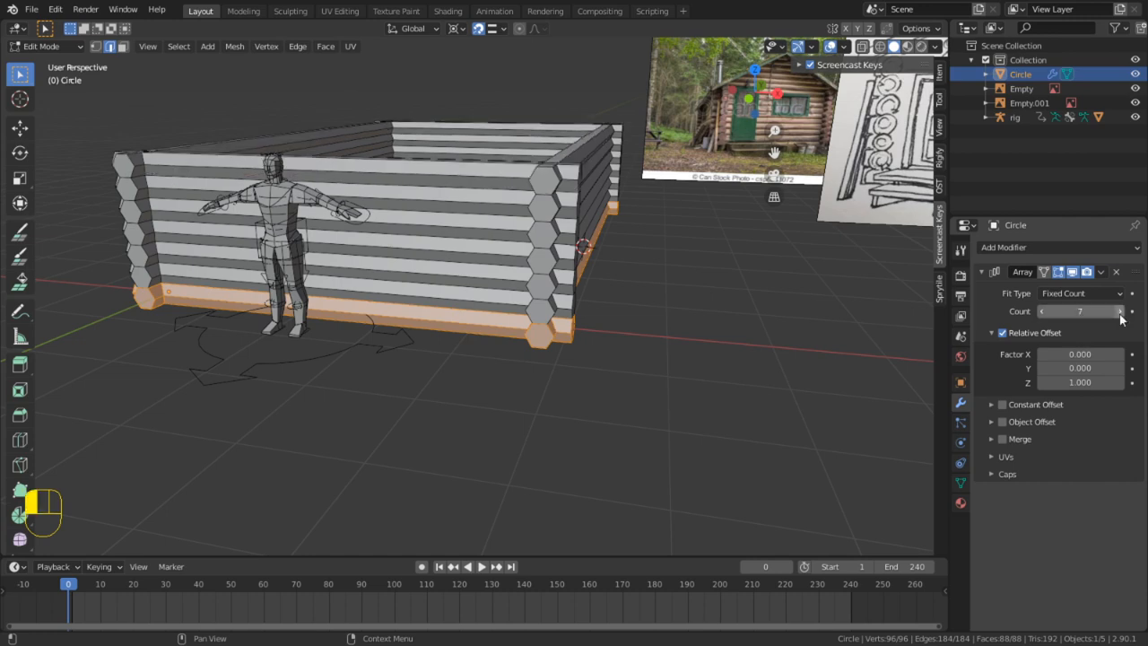
click(1119, 313)
middle_drag(665, 254, 724, 233)
middle_drag(524, 286, 598, 284)
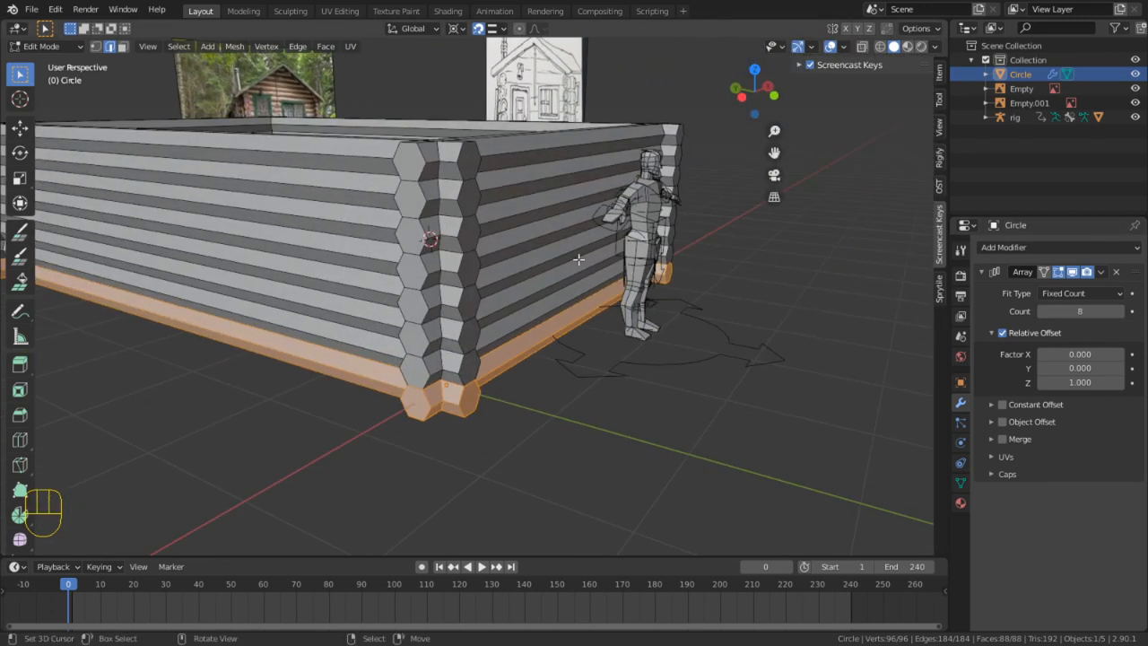
Select the face loops along the underside of the lowest log frame in face select mode
middle_drag(459, 262, 538, 298)
key(3)
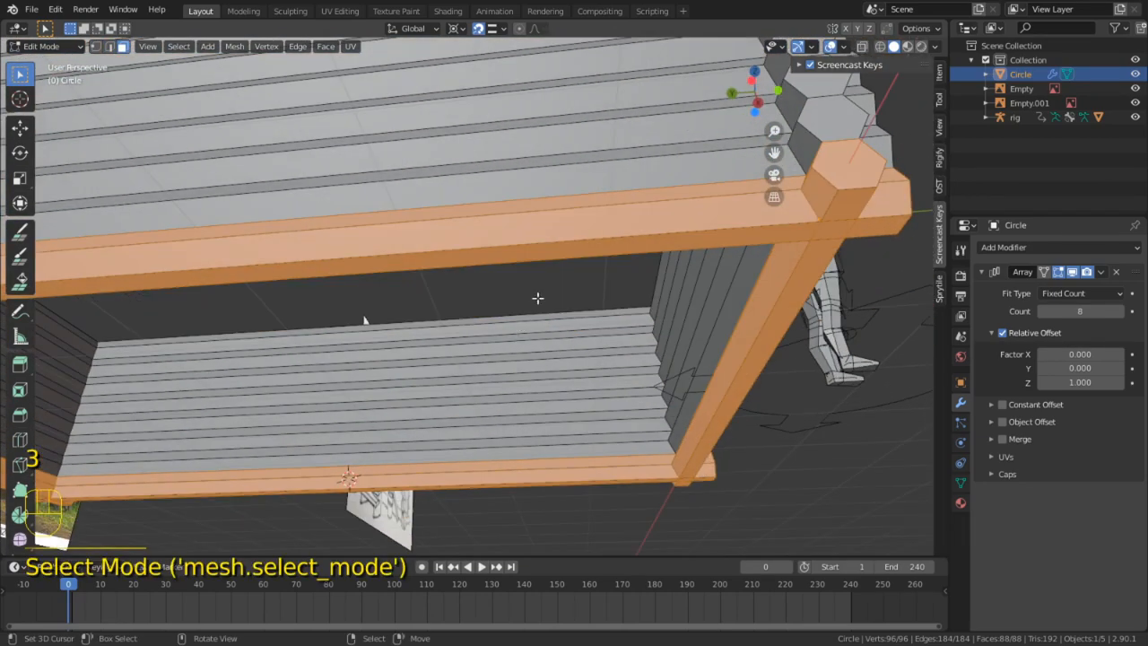
click(787, 235)
shift+click(852, 227)
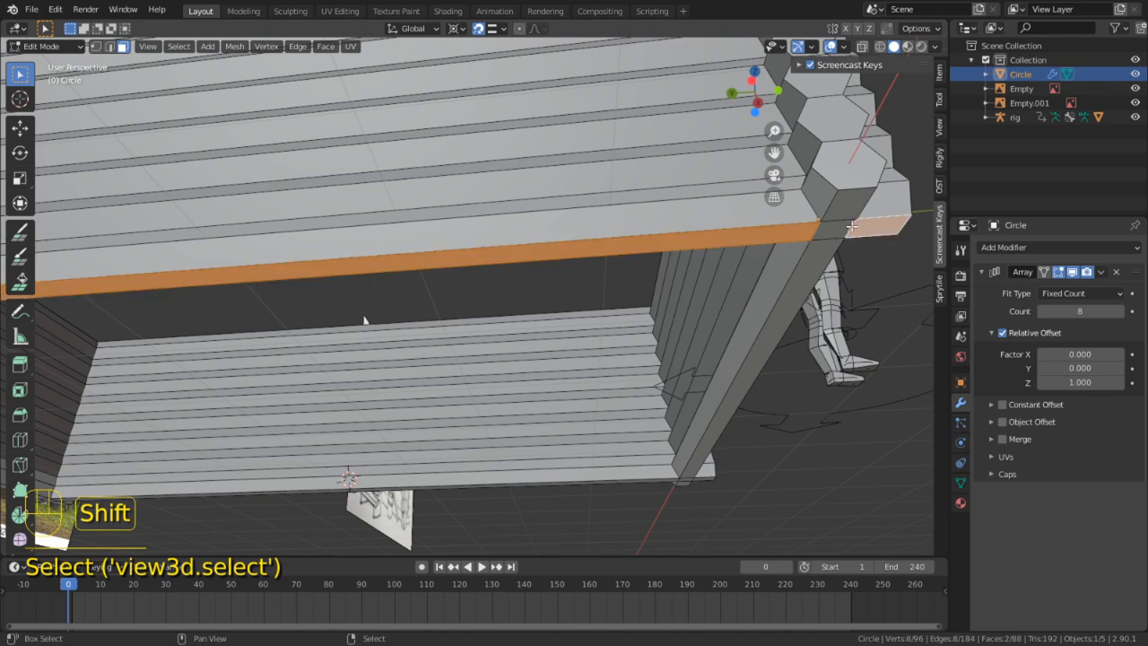
alt+click(826, 234)
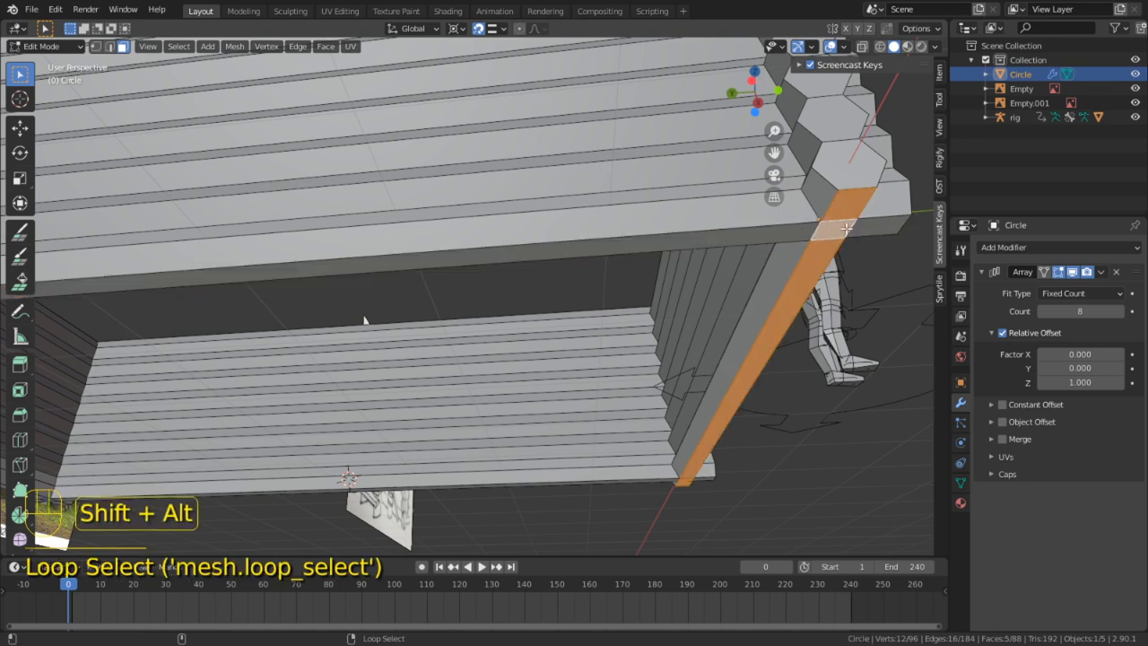
alt+shift+click(848, 228)
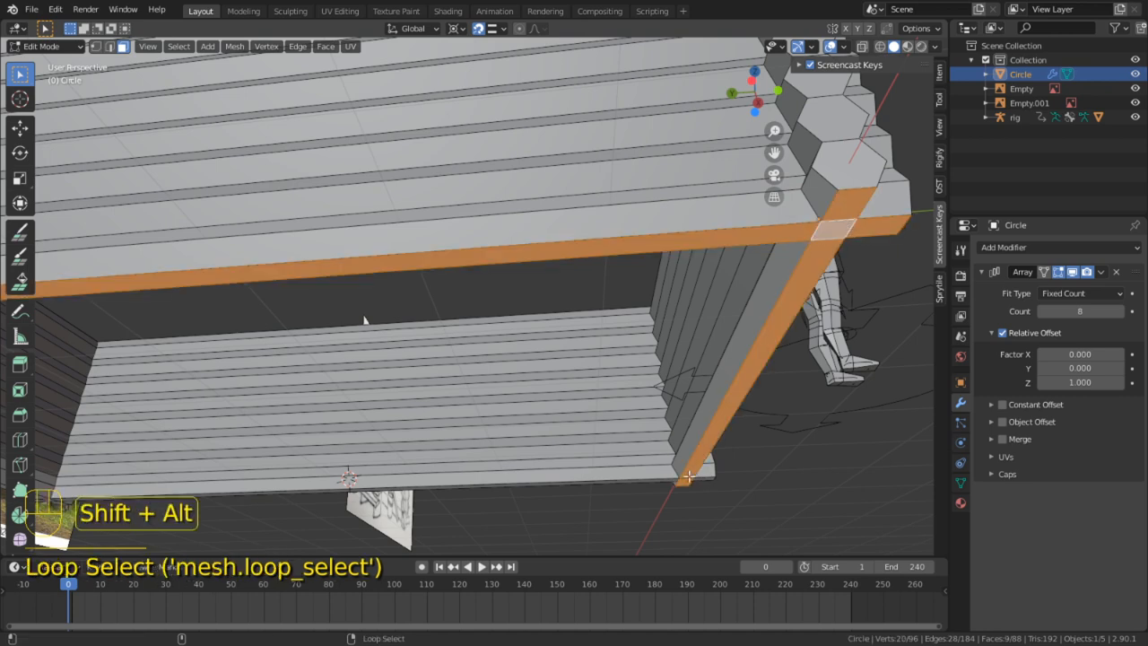
scroll(696, 474, up, 3)
shift+middle_drag(696, 395, 667, 167)
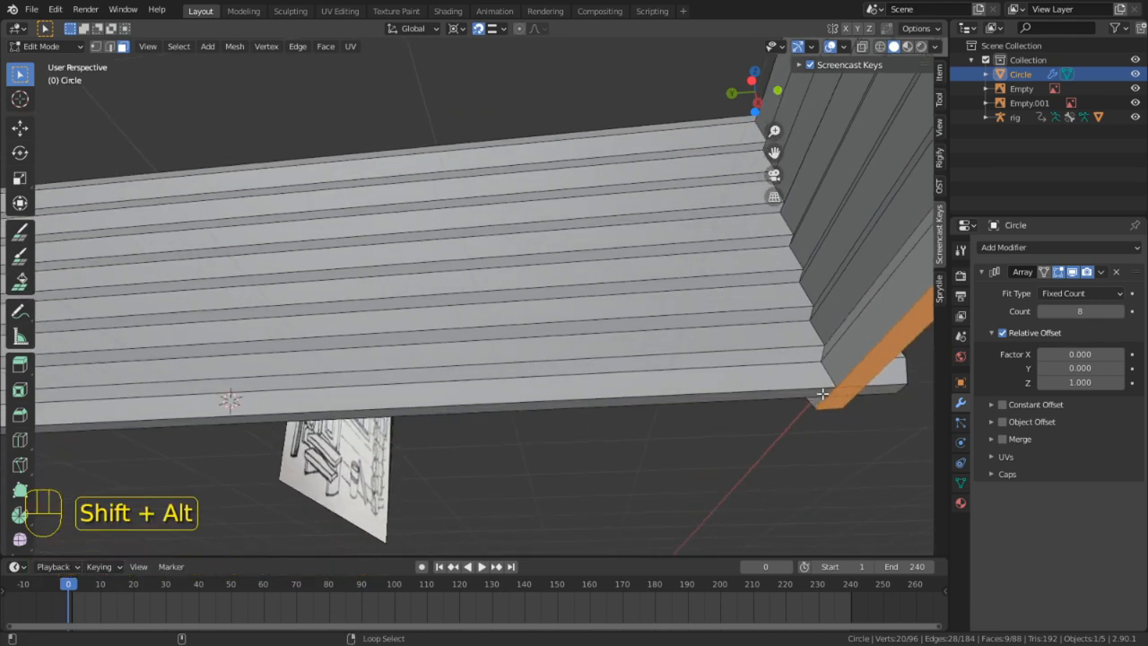
scroll(815, 401, up, 2)
shift+middle_drag(905, 404, 587, 374)
alt+shift+click(772, 392)
alt+shift+click(456, 380)
click(840, 354)
Return to Object Mode and apply the Array modifier to the log walls
key(Tab)
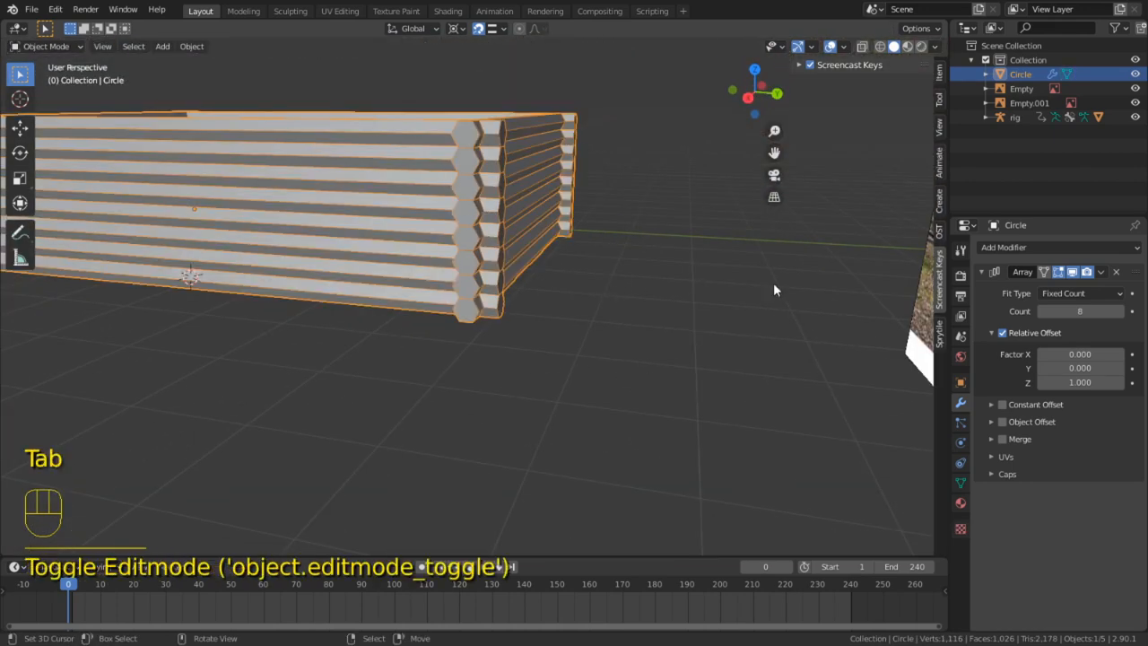
click(1099, 272)
click(1055, 288)
click(538, 299)
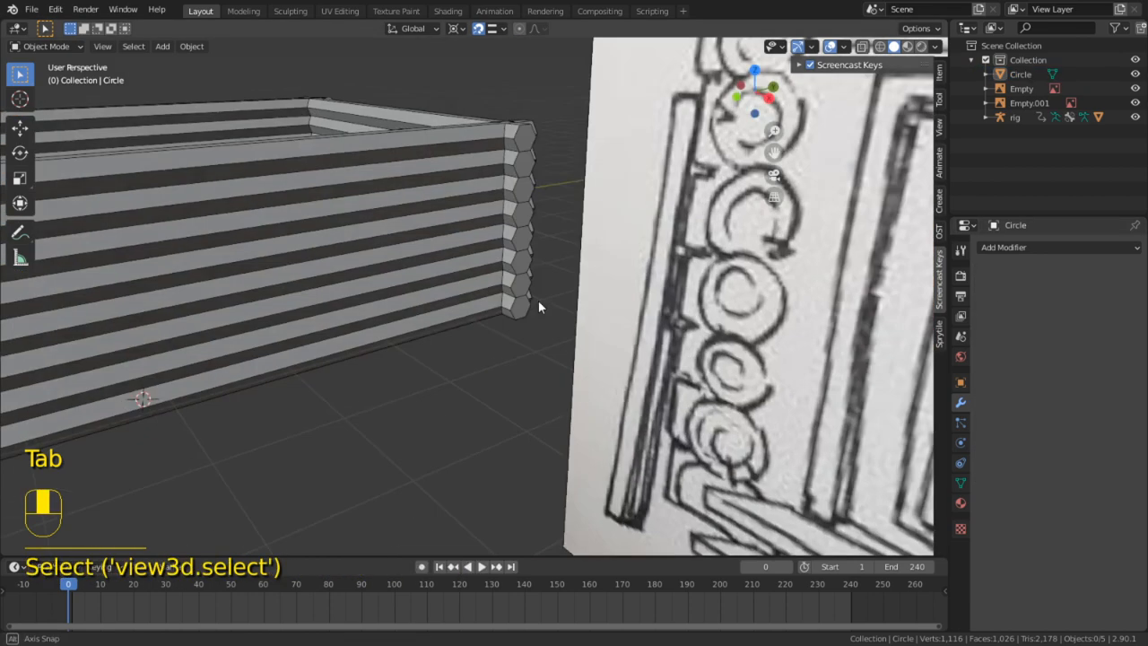
Select all of the log wall geometry in Edit Mode and merge its overlapping vertices by distance
key(Tab)
key(Tab)
key(a)
key(m)
click(594, 297)
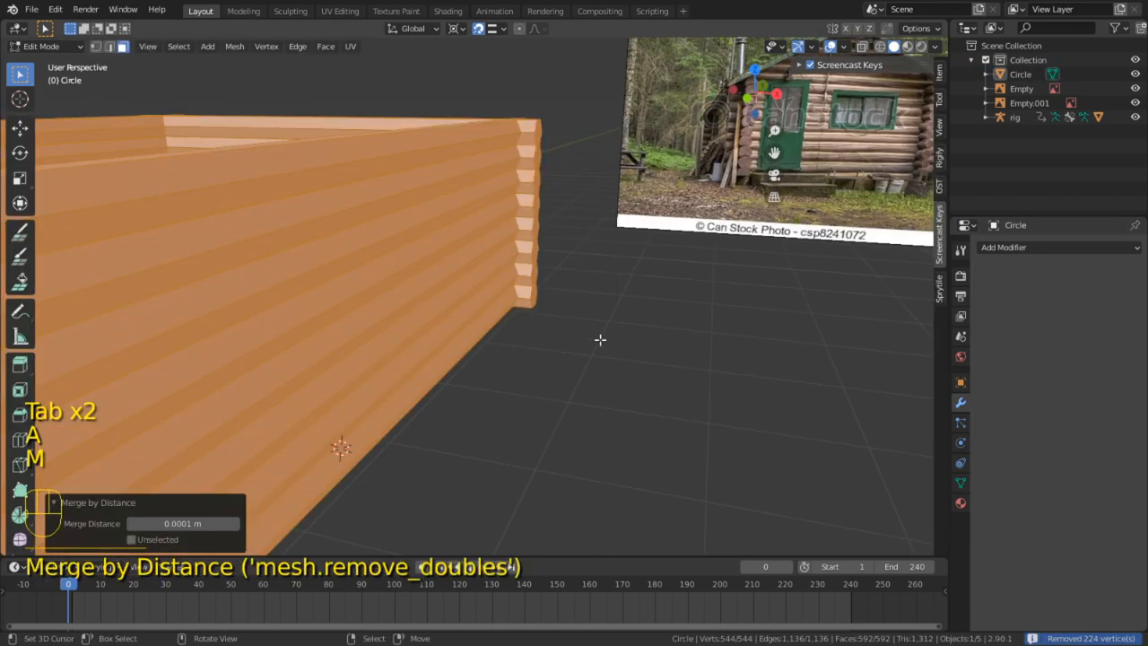
Select all interior faces hidden between the merged wall logs and delete them
click(620, 359)
middle_drag(589, 363, 346, 272)
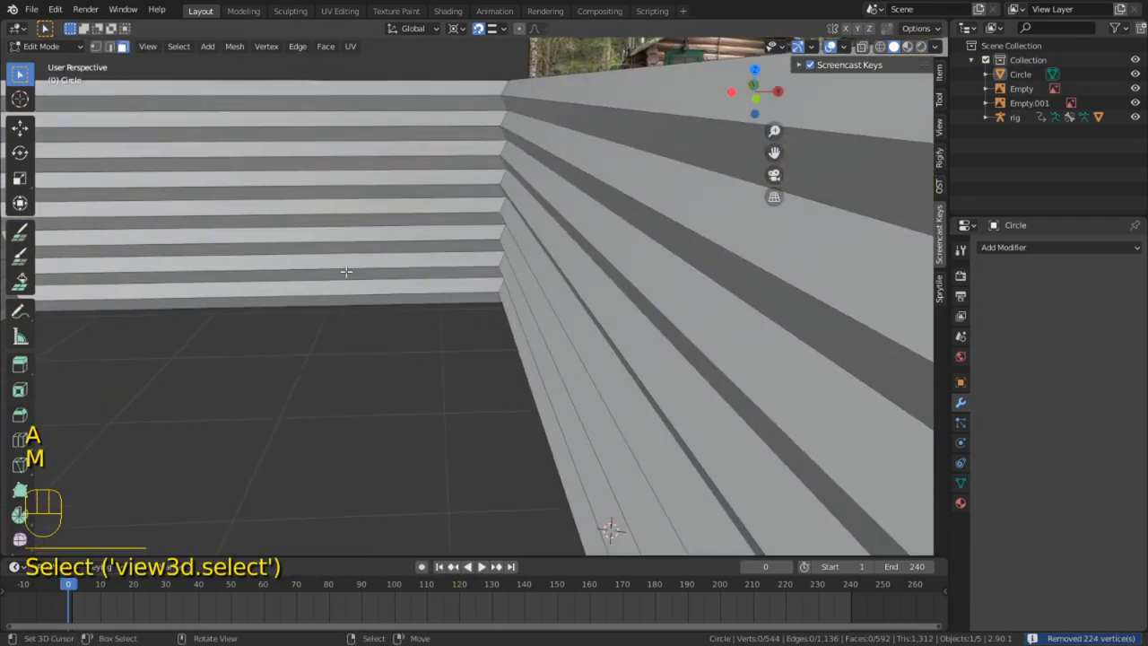
click(178, 46)
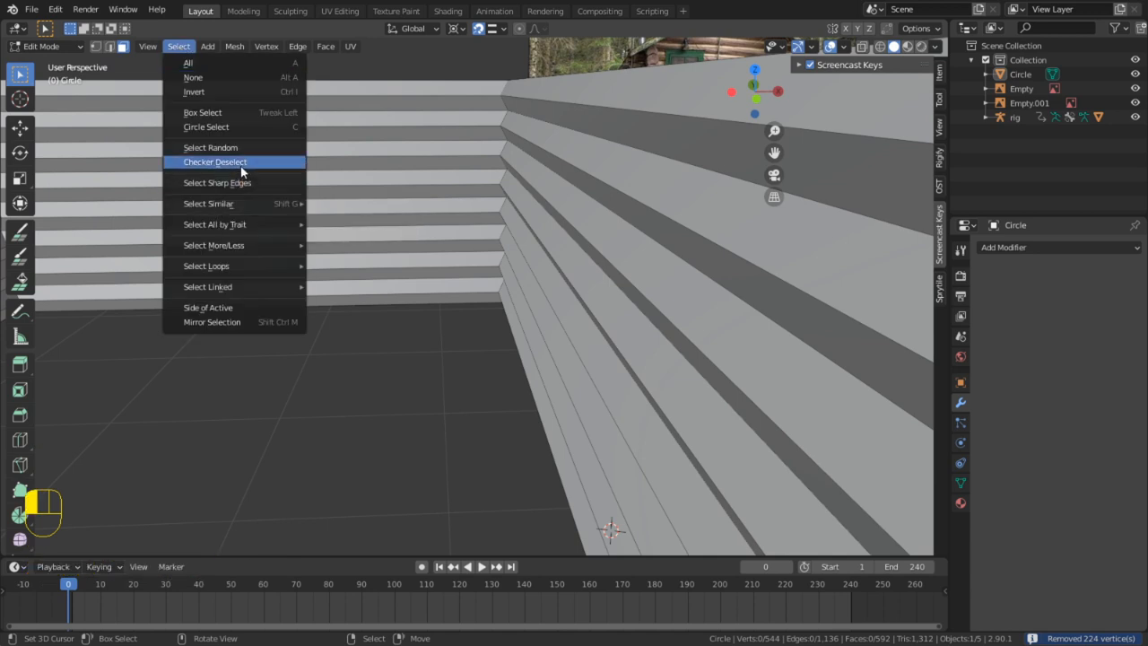
mouse_move(237, 226)
click(362, 239)
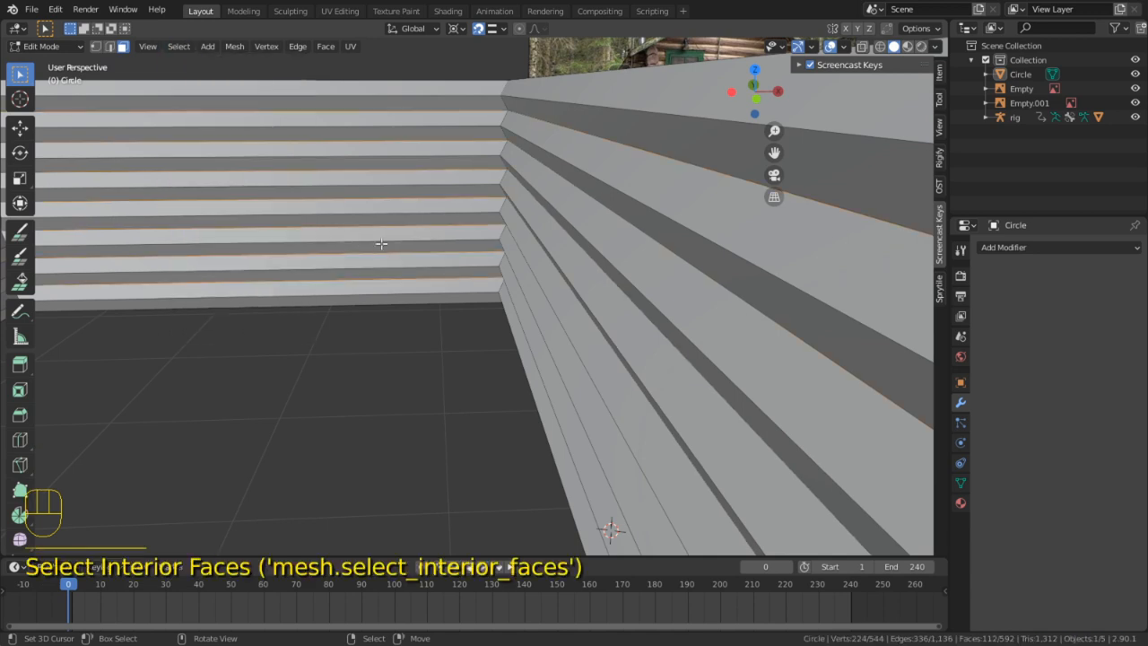
middle_drag(440, 236, 458, 233)
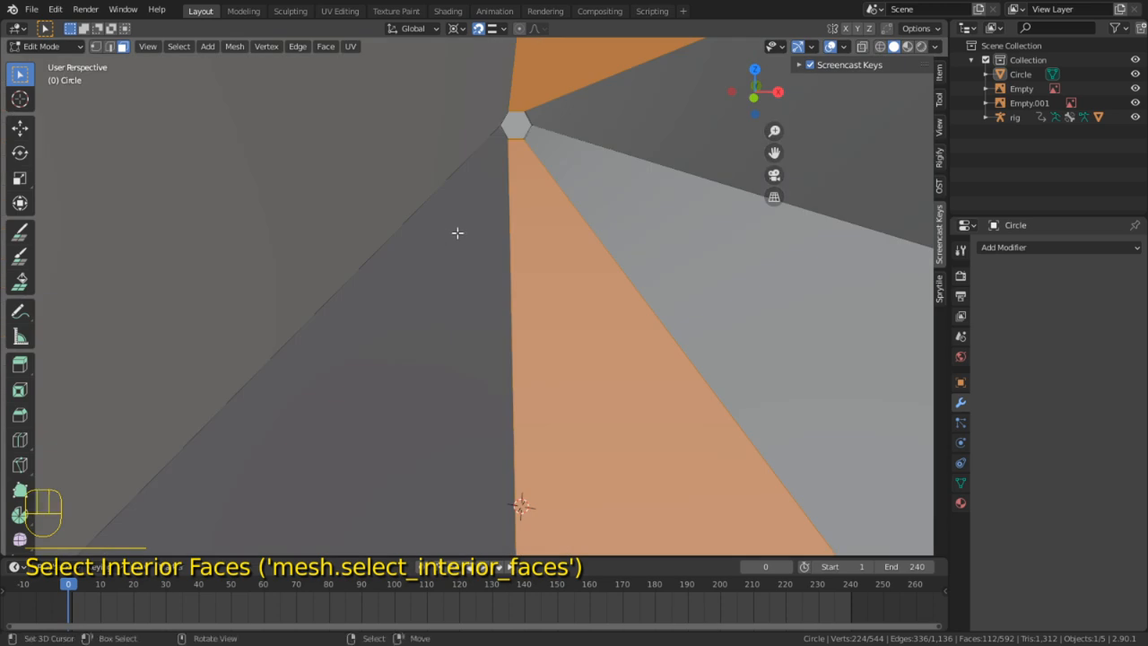
middle_drag(550, 75, 614, 173)
key(x)
click(571, 165)
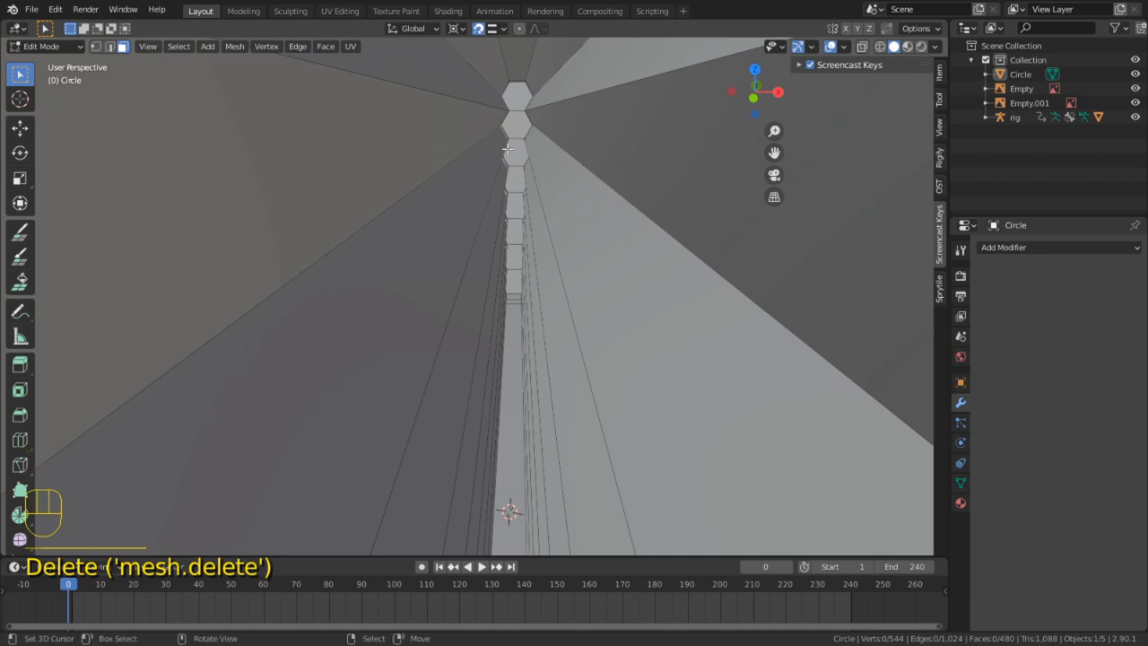
Inspect the log walls, then examine the roof, door, window and log ends in the cabin reference sketch
middle_drag(508, 149, 391, 238)
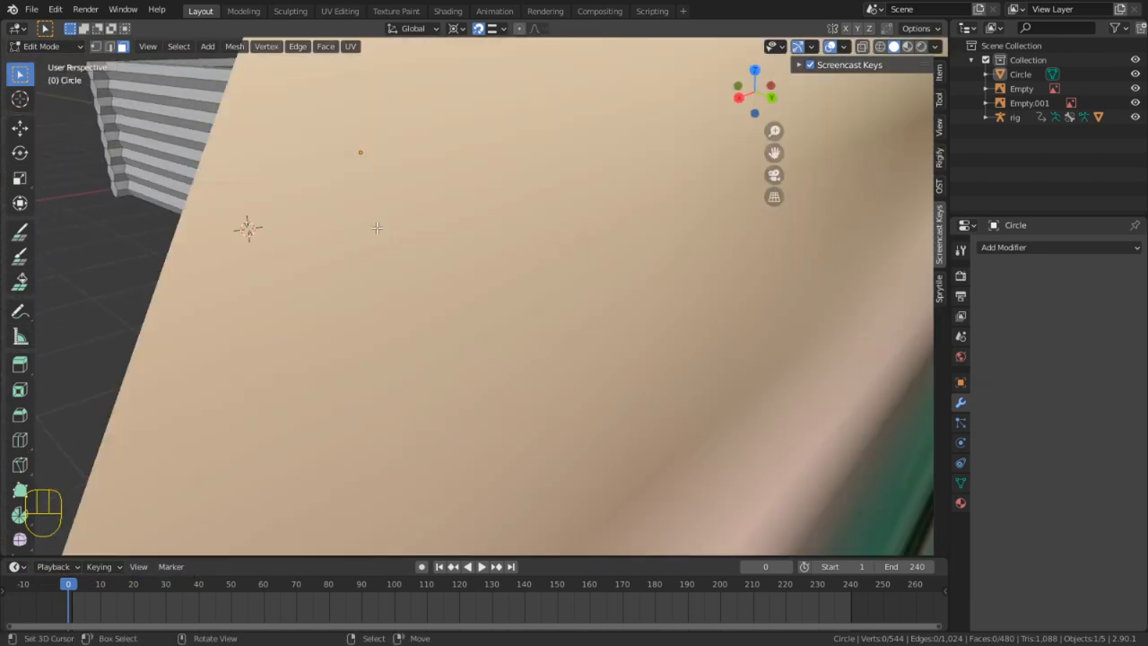
scroll(356, 157, down, 5)
shift+middle_drag(356, 157, 687, 231)
scroll(385, 201, up, 3)
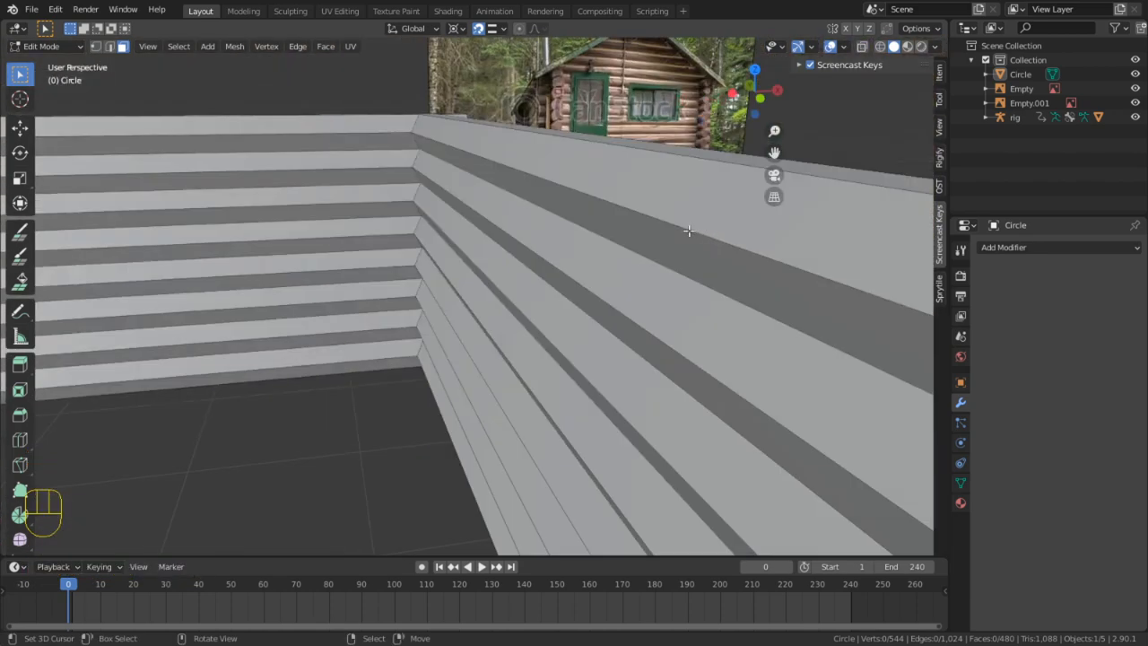
scroll(643, 273, down, 3)
scroll(652, 363, down, 3)
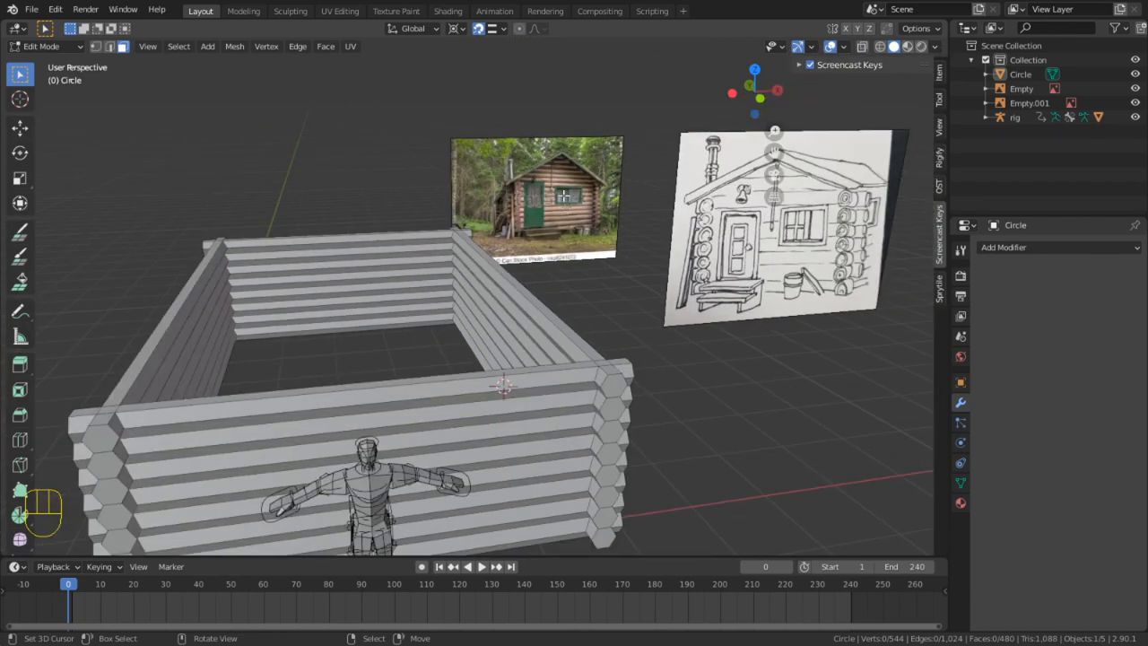
alt+middle_click(842, 208)
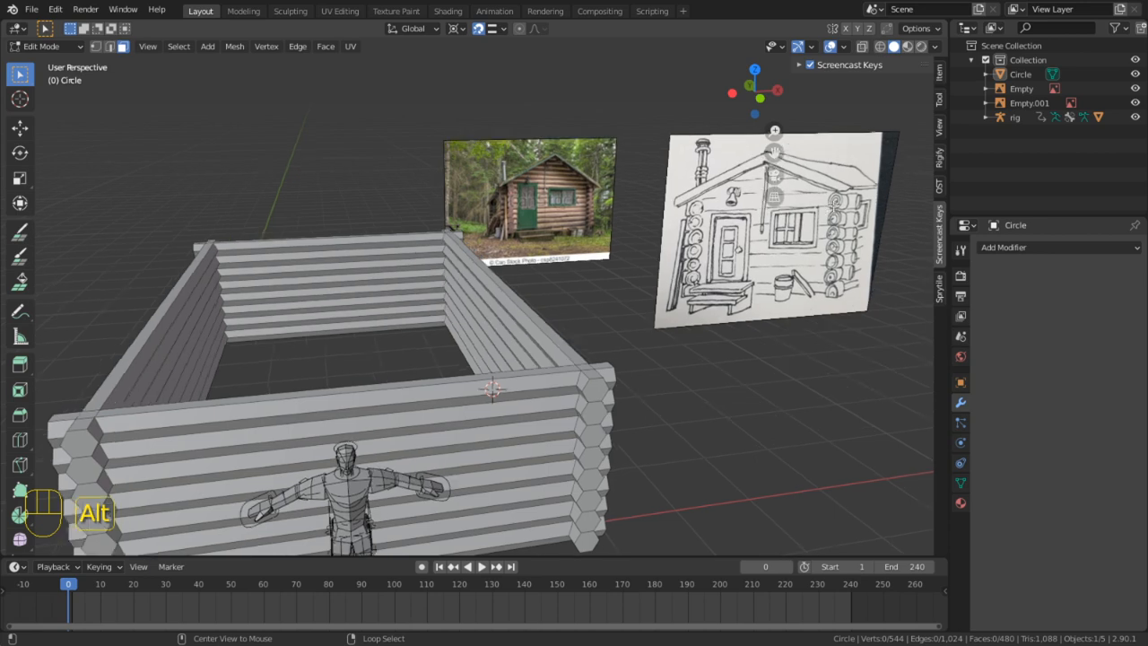
scroll(484, 300, up, 5)
shift+middle_drag(457, 306, 556, 249)
scroll(556, 250, up, 3)
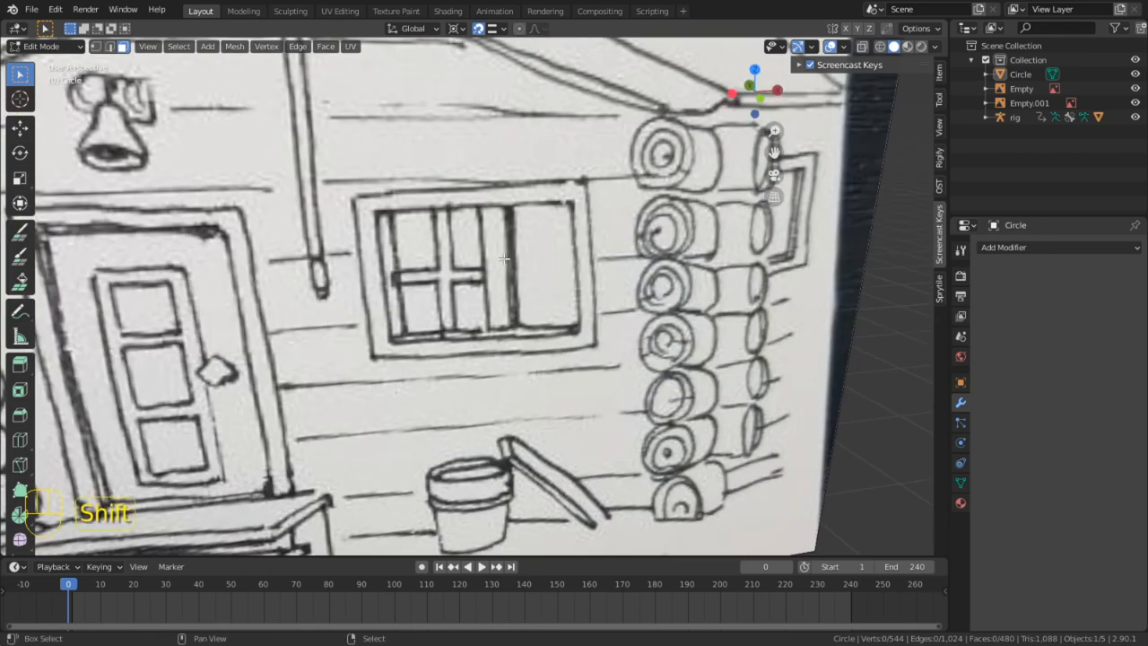
mouse_move(474, 232)
shift+middle_down()
mouse_move(520, 322)
mouse_move(551, 323)
shift+middle_up()
shift+middle_drag(337, 173, 658, 158)
shift+middle_drag(437, 324, 458, 375)
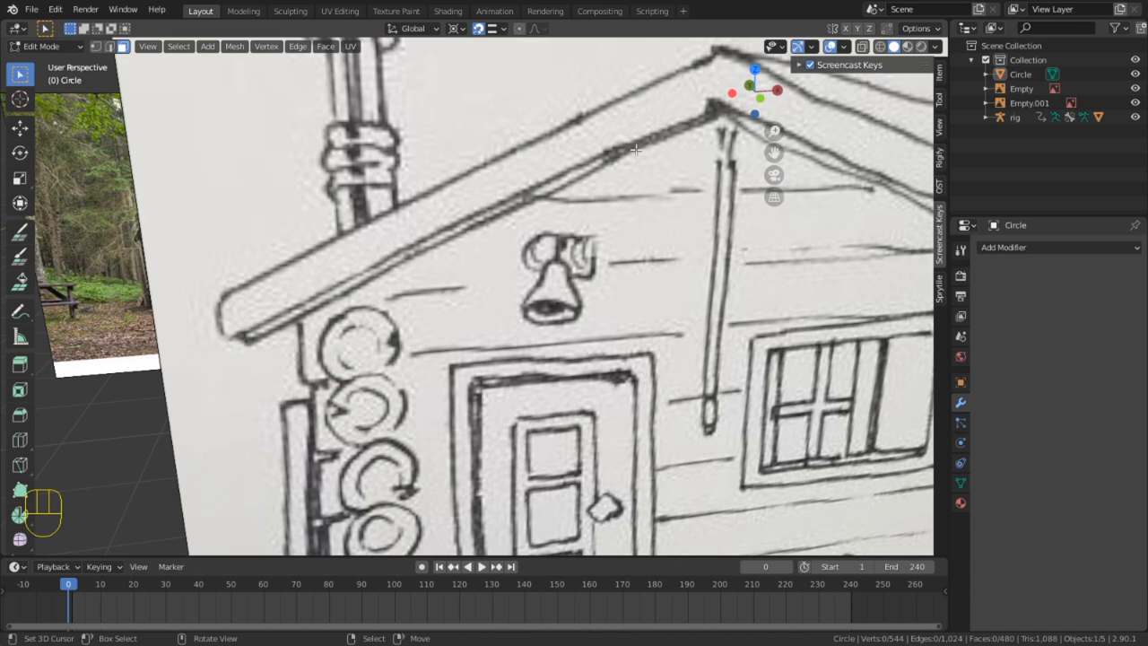
scroll(365, 295, down, 6)
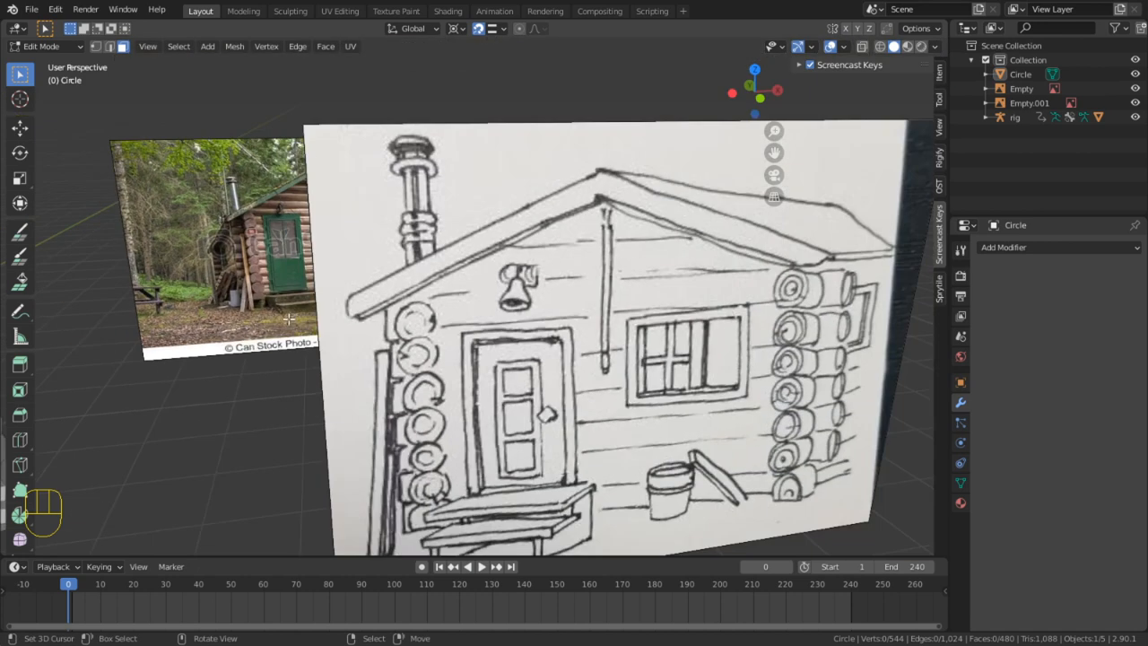
shift+middle_drag(365, 295, 583, 307)
Add a 2 m plane to the cabin mesh while in front view
key(KP_1)
shift+middle_drag(679, 255, 733, 272)
scroll(358, 281, up, 2)
key(shift+a)
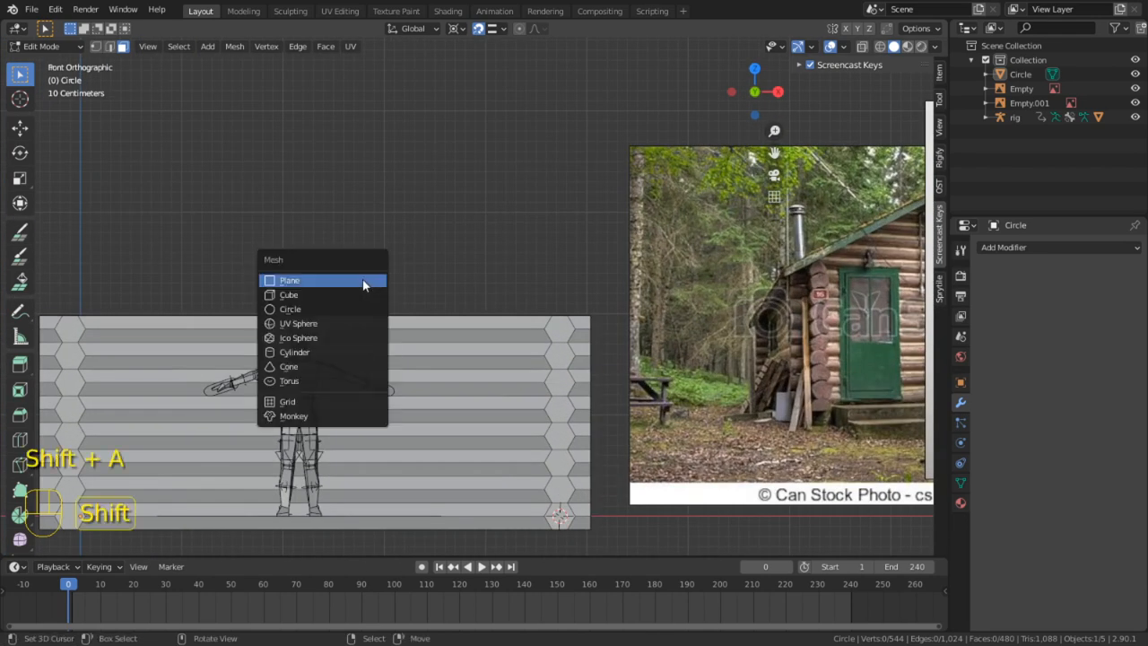
click(361, 282)
key(alt+g)
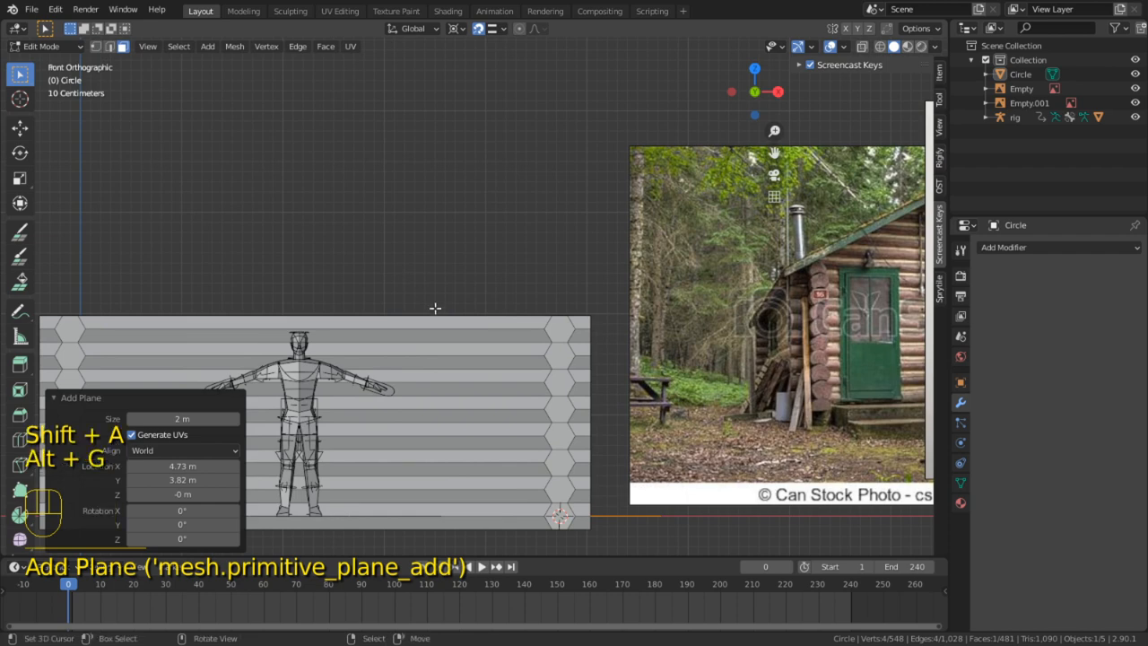
key(2)
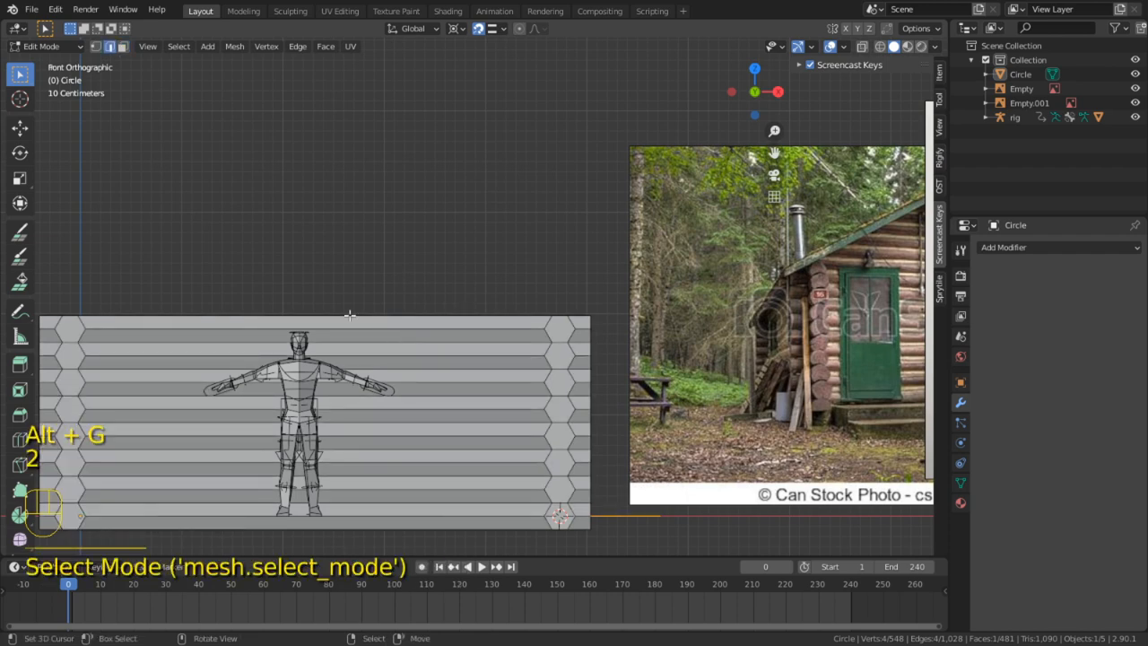
alt+click(415, 315)
key(Tab)
middle_drag(415, 315, 463, 314)
key(3)
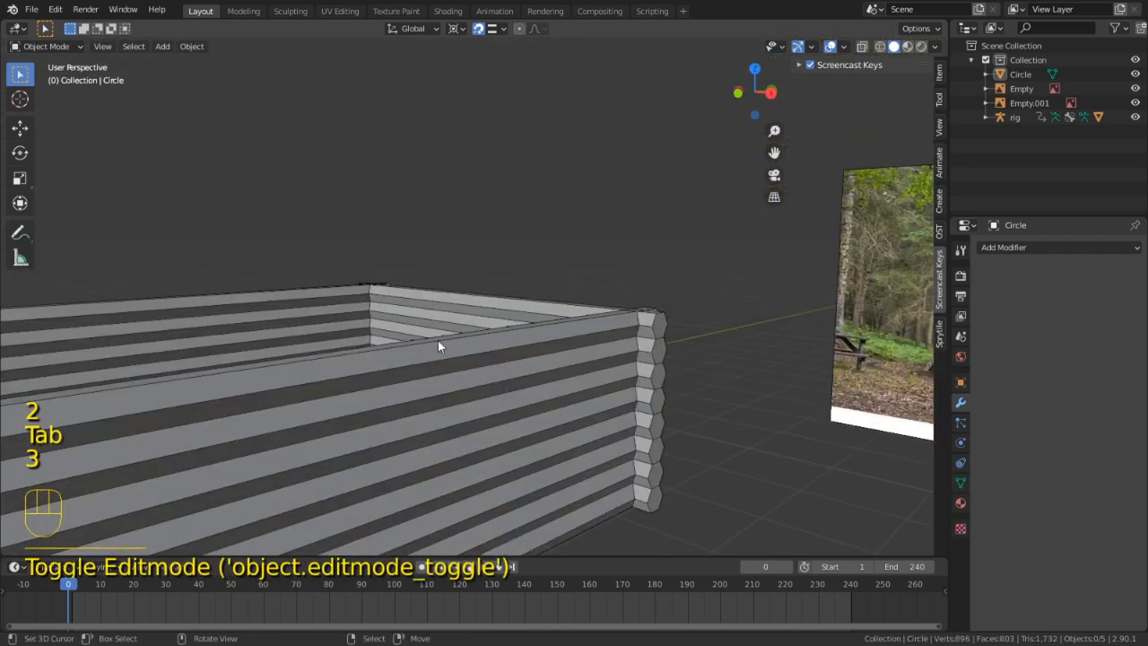
click(386, 357)
key(Tab)
Select the top edge loops on two opposite log walls and snap the 3D cursor to that selection
key(2)
alt+click(357, 370)
alt+click(357, 370)
middle_drag(394, 376, 548, 386)
scroll(448, 395, down, 5)
middle_drag(413, 395, 484, 377)
scroll(487, 377, up, 4)
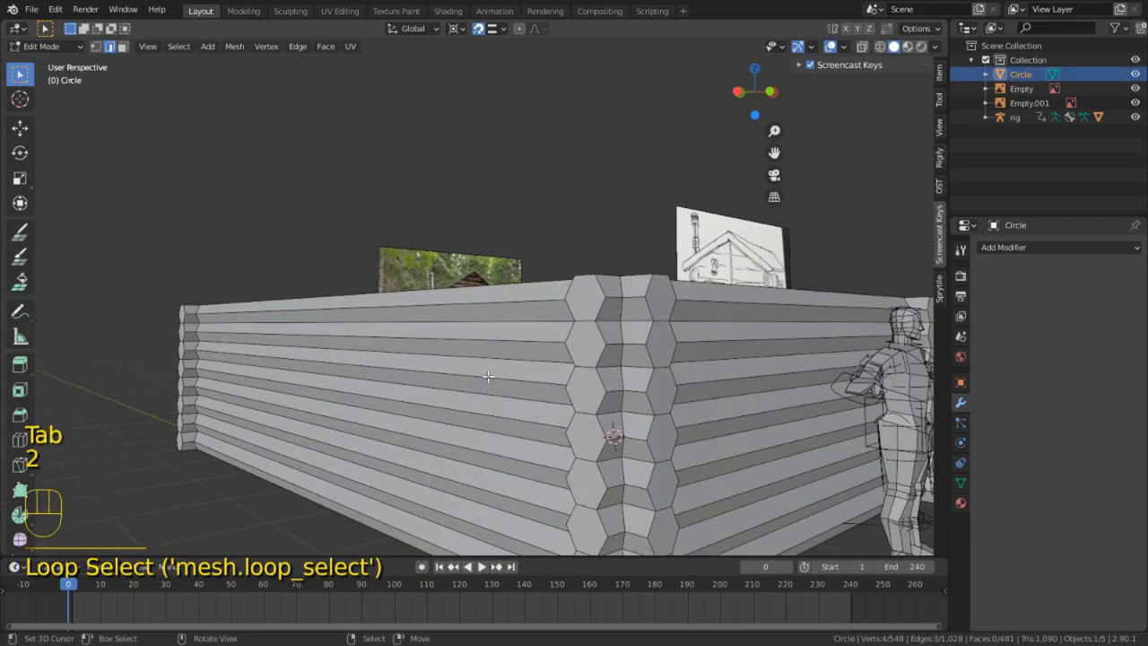
alt+shift+click(447, 307)
key(ctrl+e)
key(Escape)
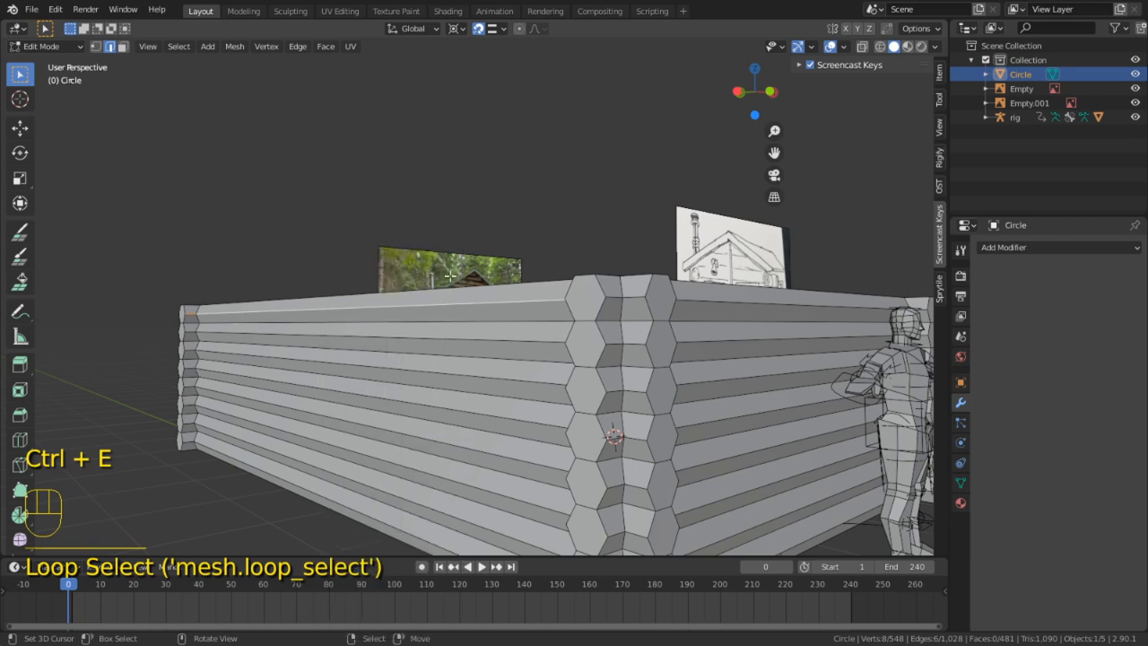
key(shift+s)
click(443, 365)
Select the plane's face and snap it to the 3D cursor between the walls
middle_drag(549, 323, 570, 448)
key(2)
key(3)
shift+click(569, 448)
key(shift+s)
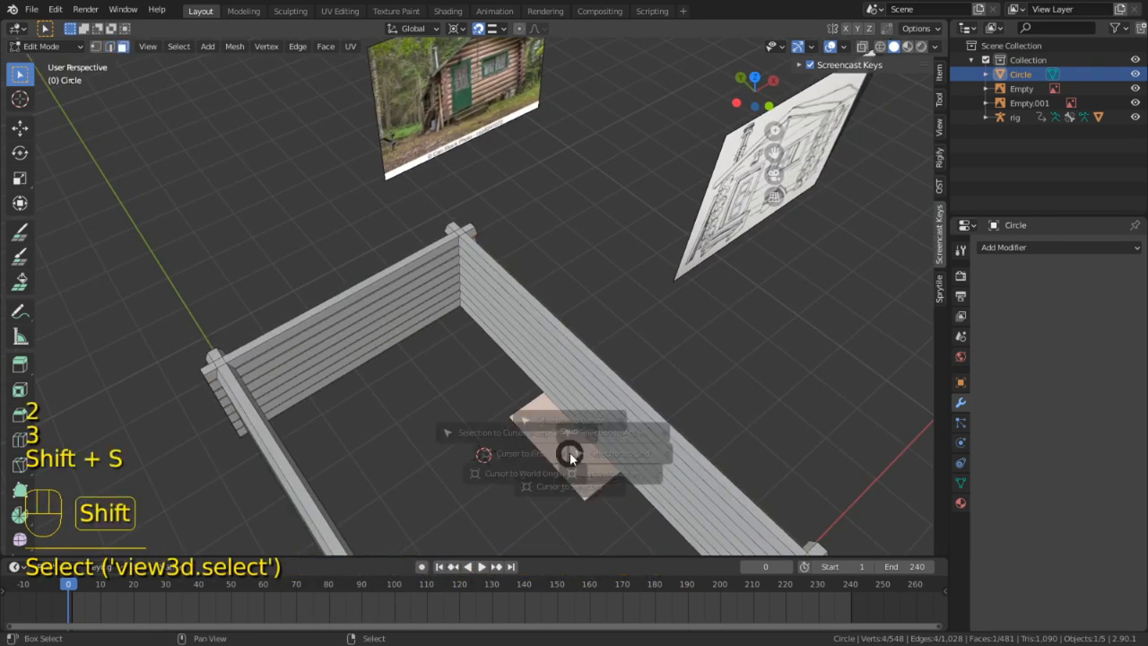
click(474, 389)
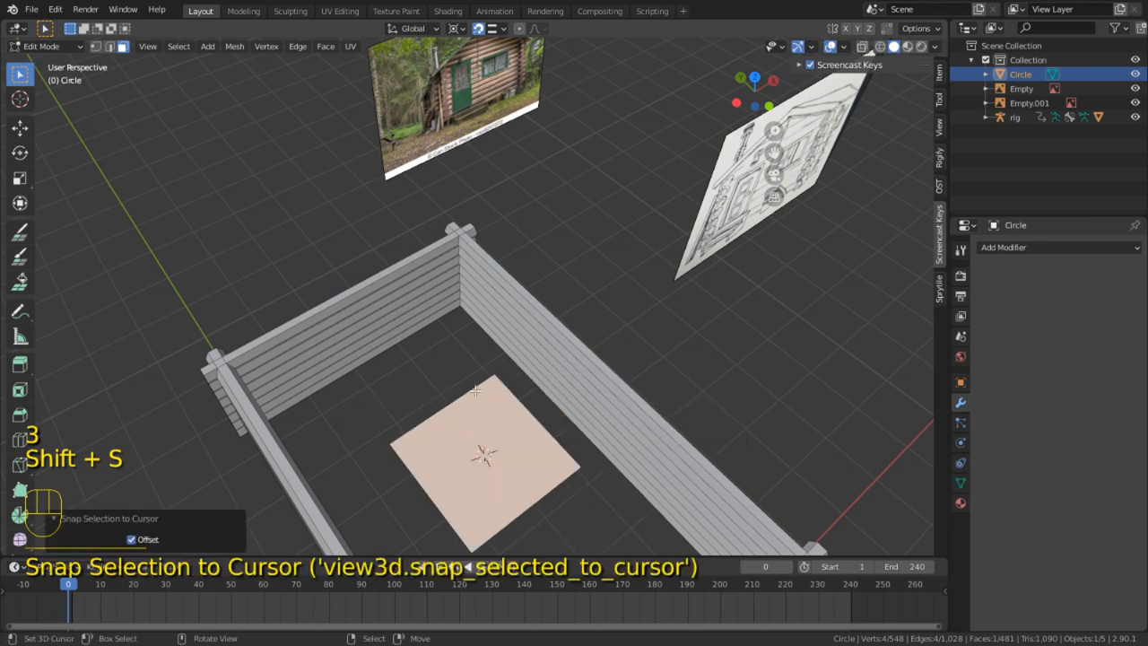
Cut one centred edge loop along the Y direction through the plane to split it into two halves
key(KP_1)
scroll(475, 391, up, 1)
middle_drag(469, 398, 451, 417)
key(ctrl+r)
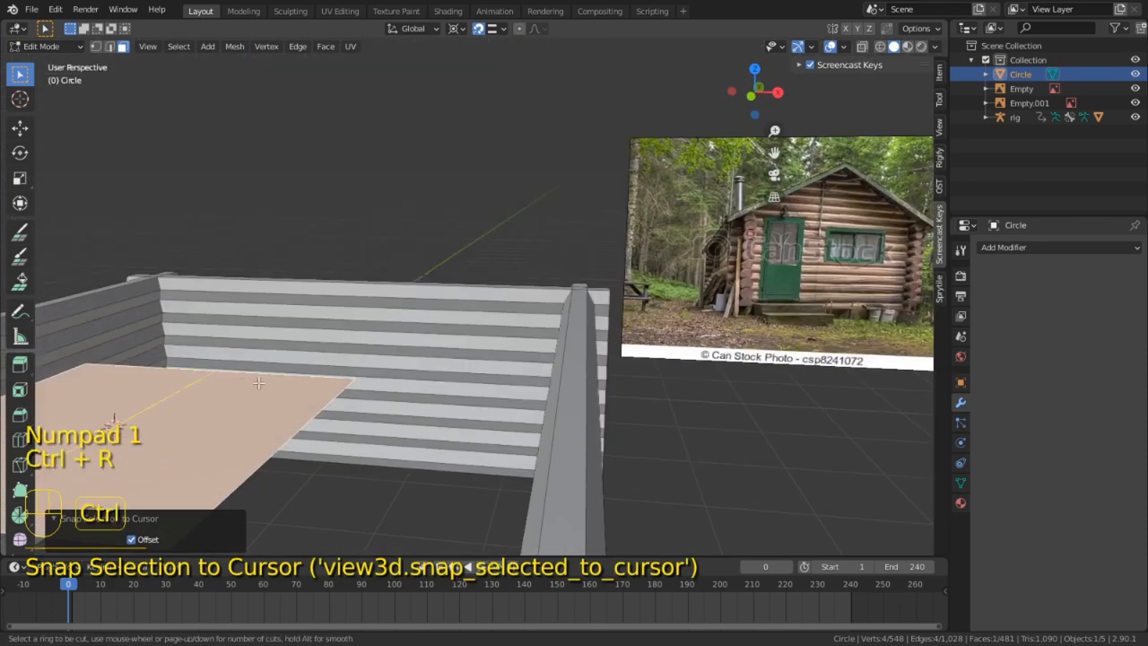
click(258, 383)
right_click(225, 377)
Select the whole linked plane and raise it about 1.12 m along Z above the walls in front view
key(2)
click(192, 389)
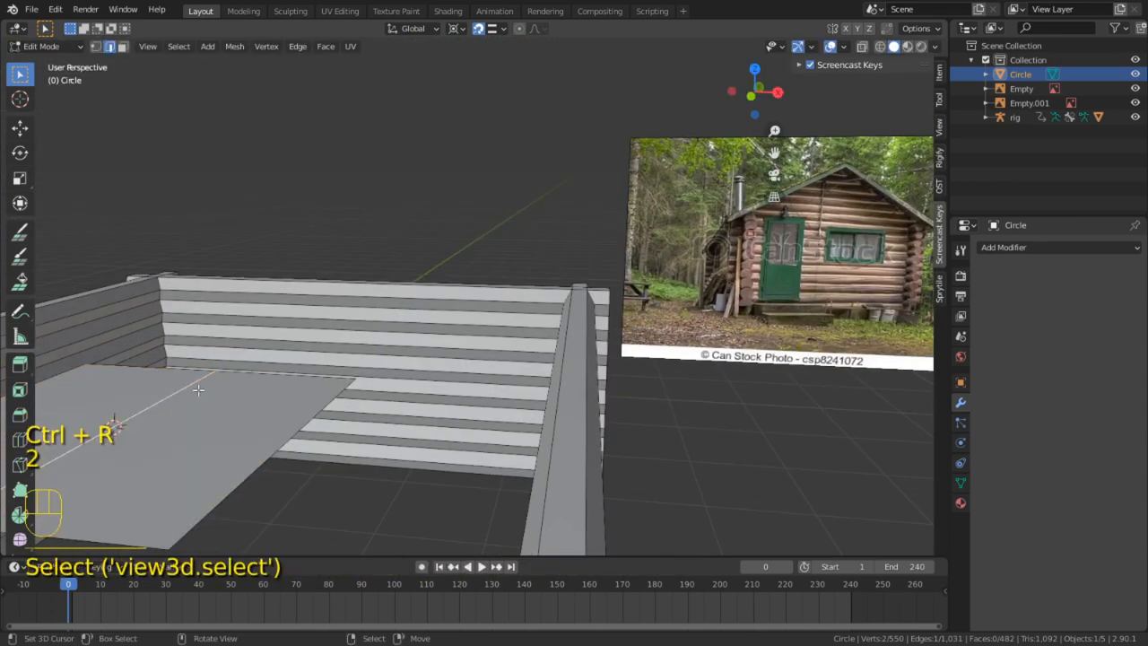
key(3)
click(198, 389)
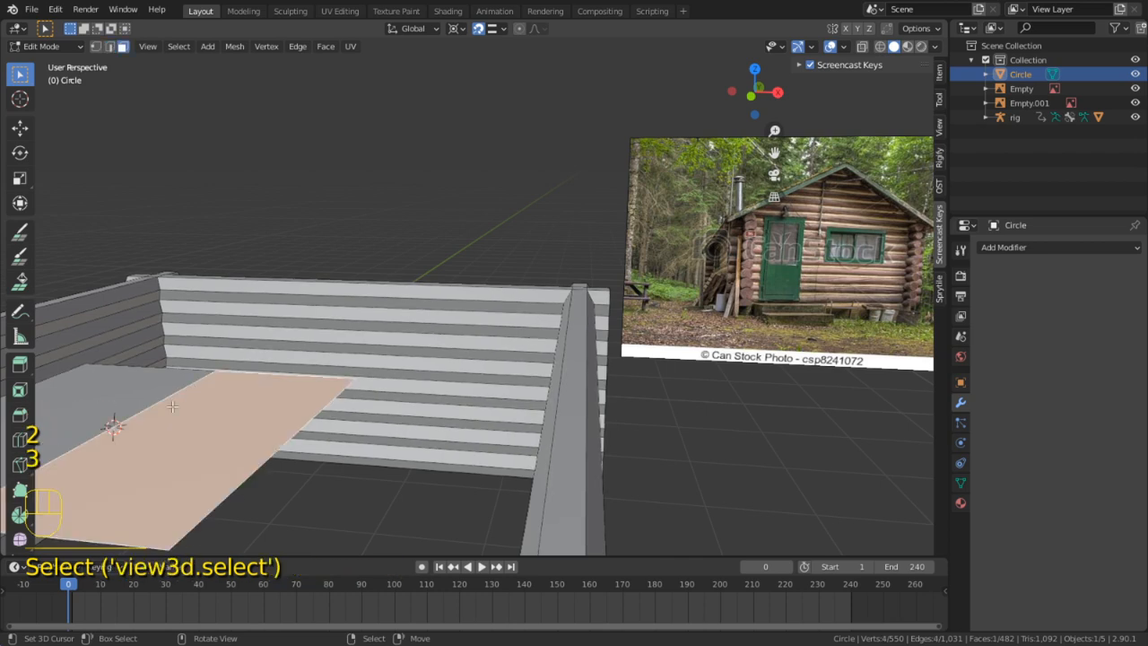
key(a)
key(l)
key(KP_1)
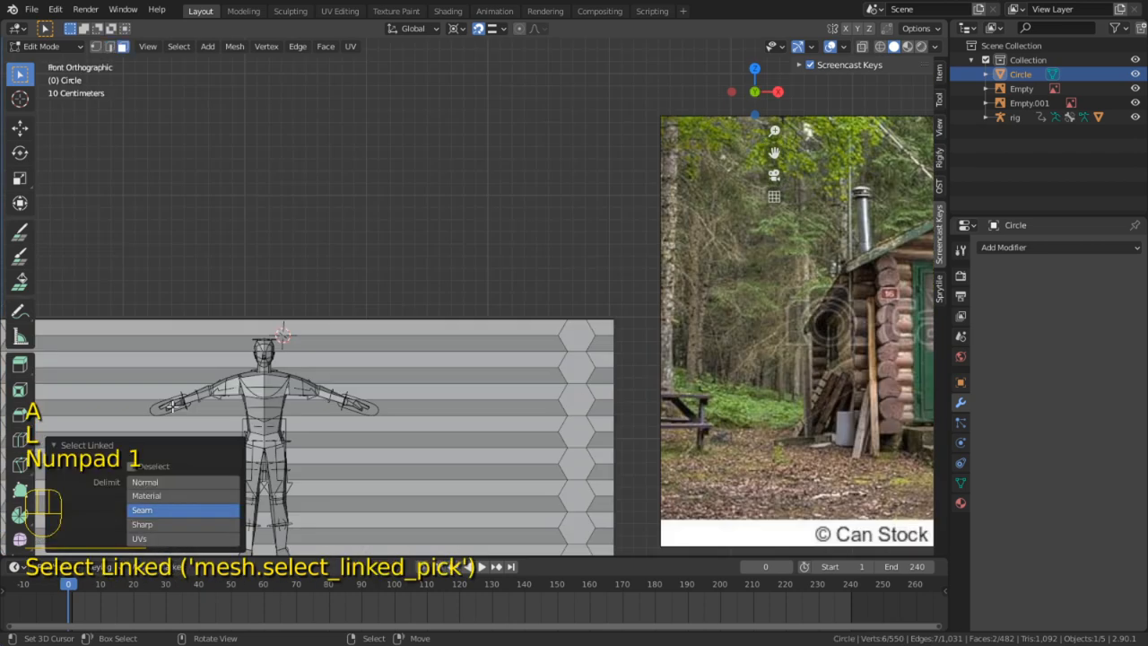
key(g)
key(z)
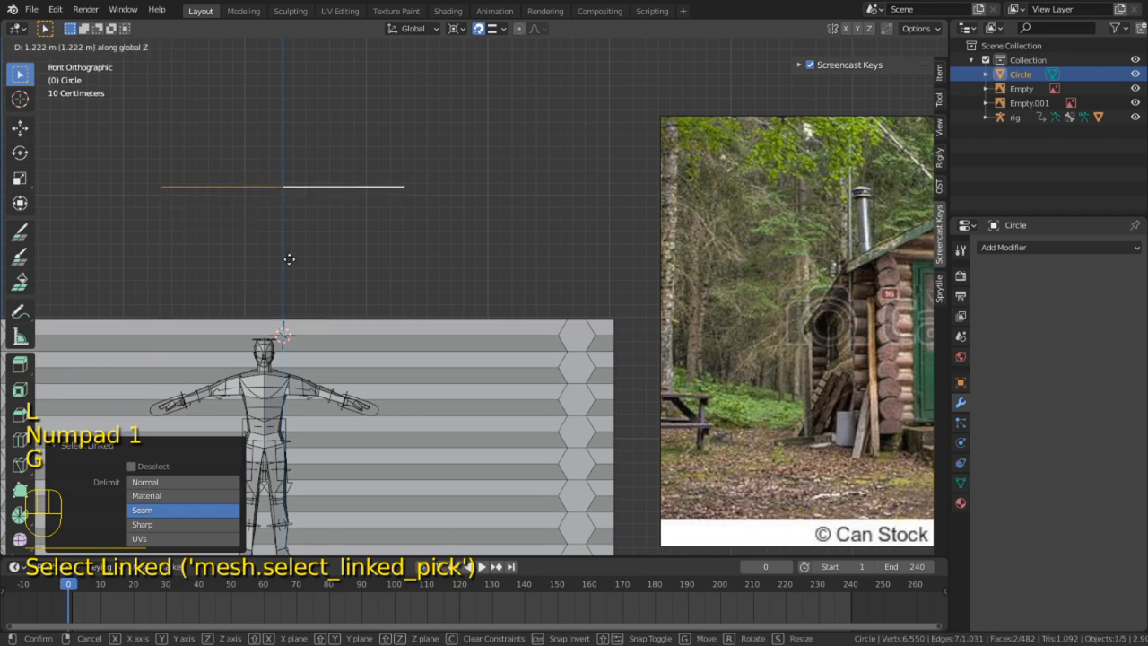
click(527, 260)
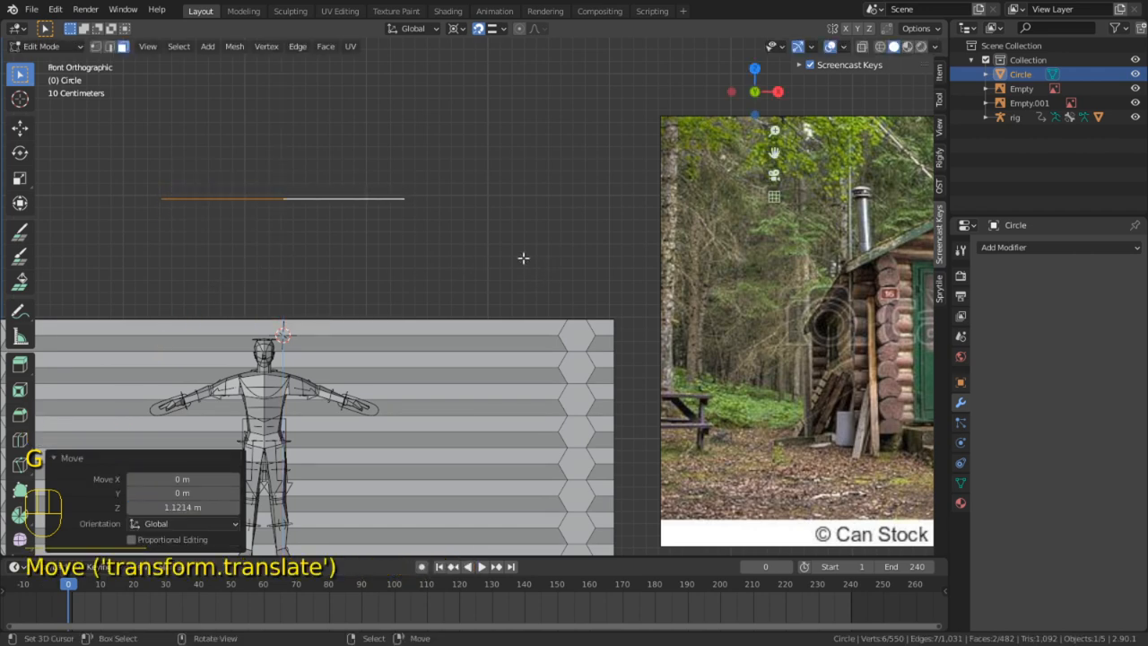
middle_drag(522, 256, 326, 230)
key(2)
click(322, 232)
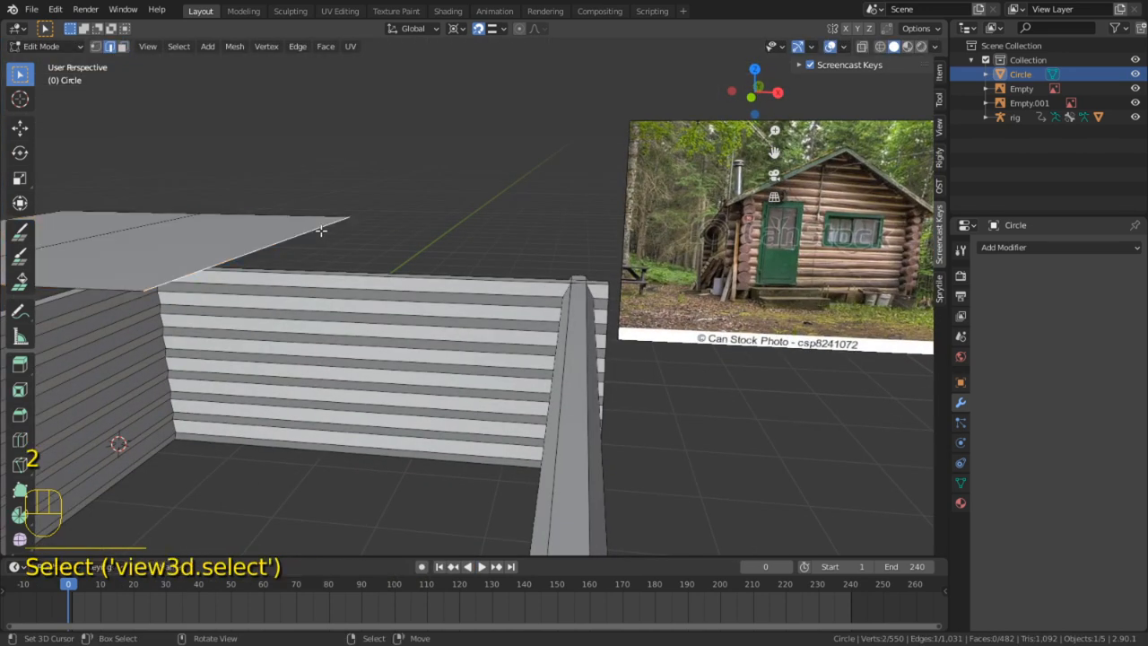
key(KP_7)
shift+middle_drag(331, 244, 389, 197)
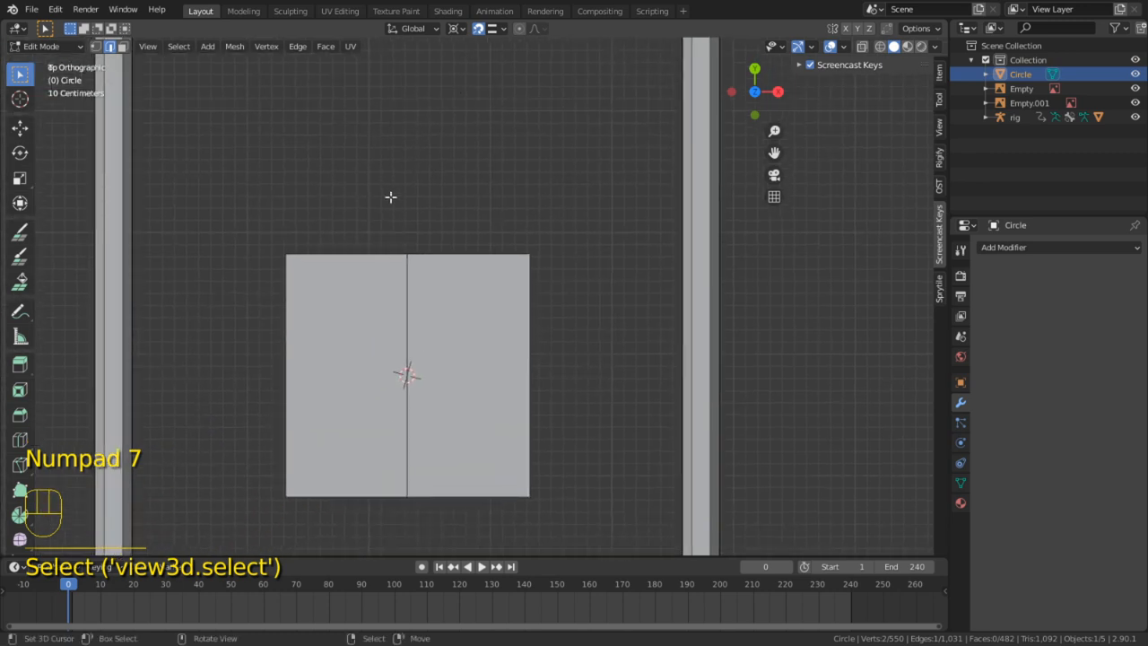
scroll(391, 199, down, 5)
key(a)
key(s)
right_click(483, 286)
Select the whole linked plane and scale it about 4.59 along Y and 3.13 along X to overhang the walls
key(3)
click(465, 299)
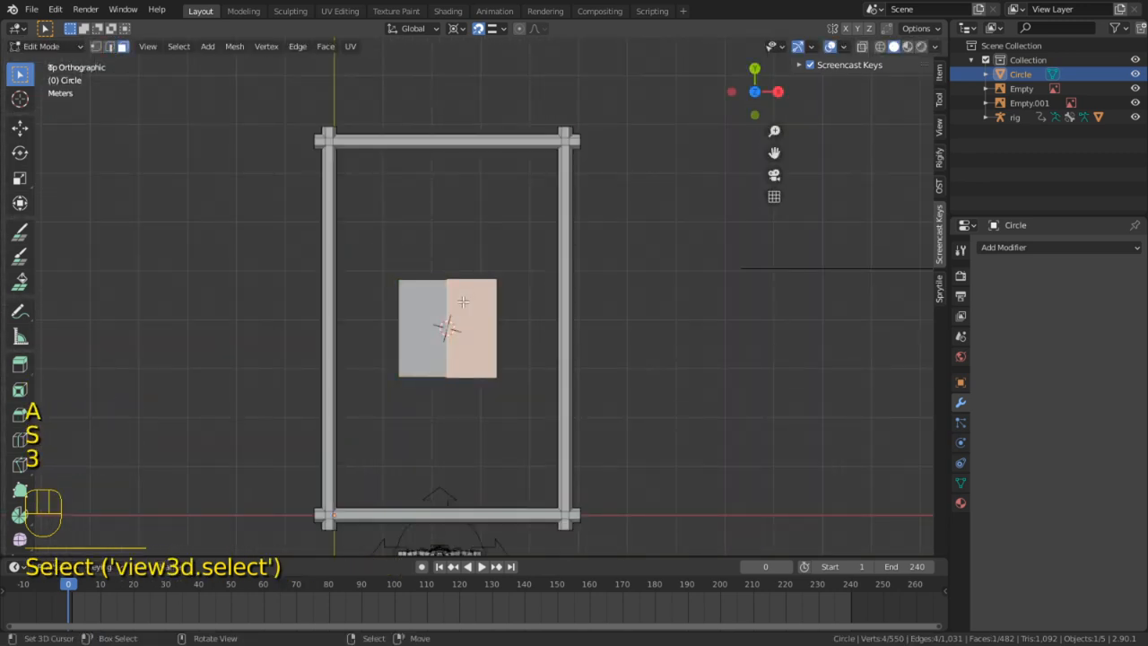
key(l)
key(s)
key(y)
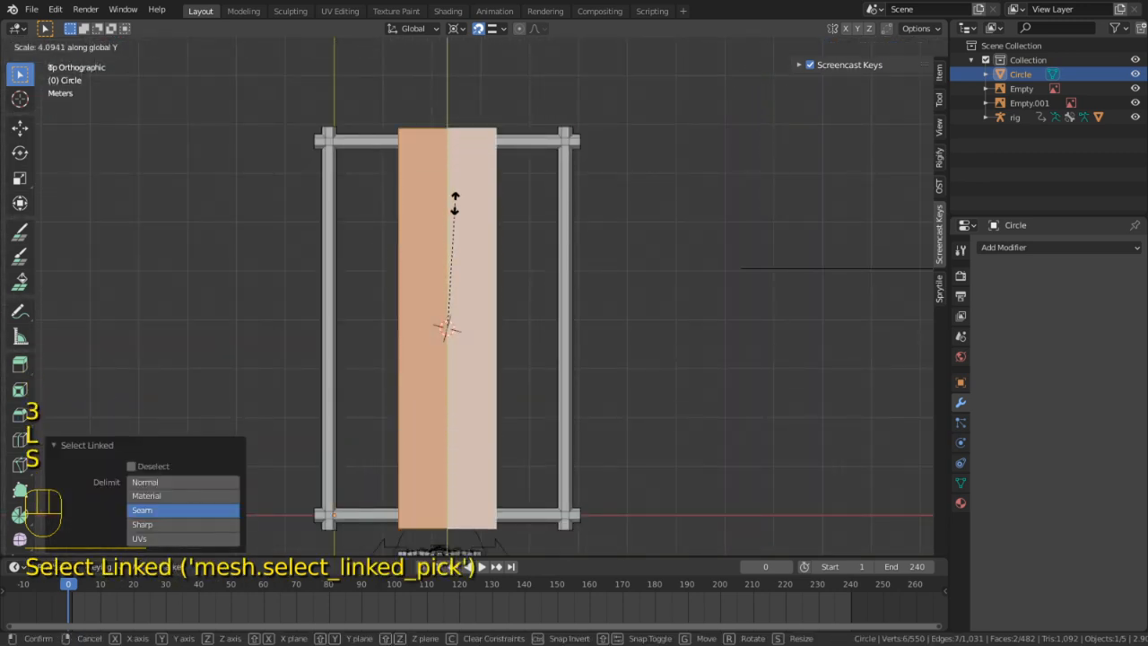
click(457, 188)
key(s)
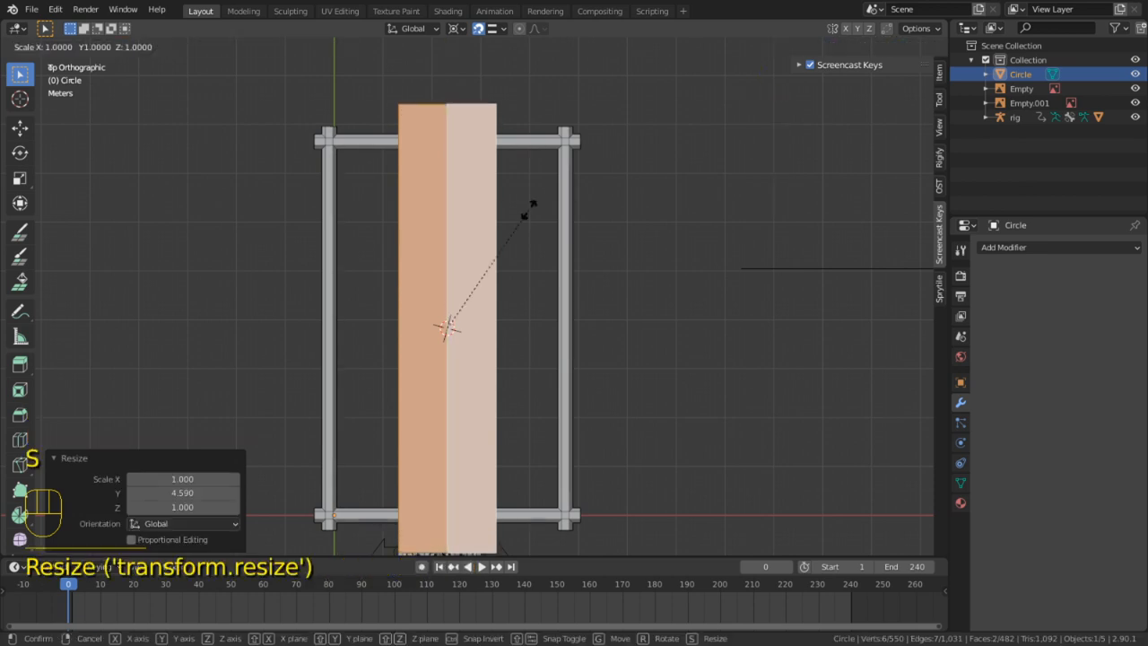
key(x)
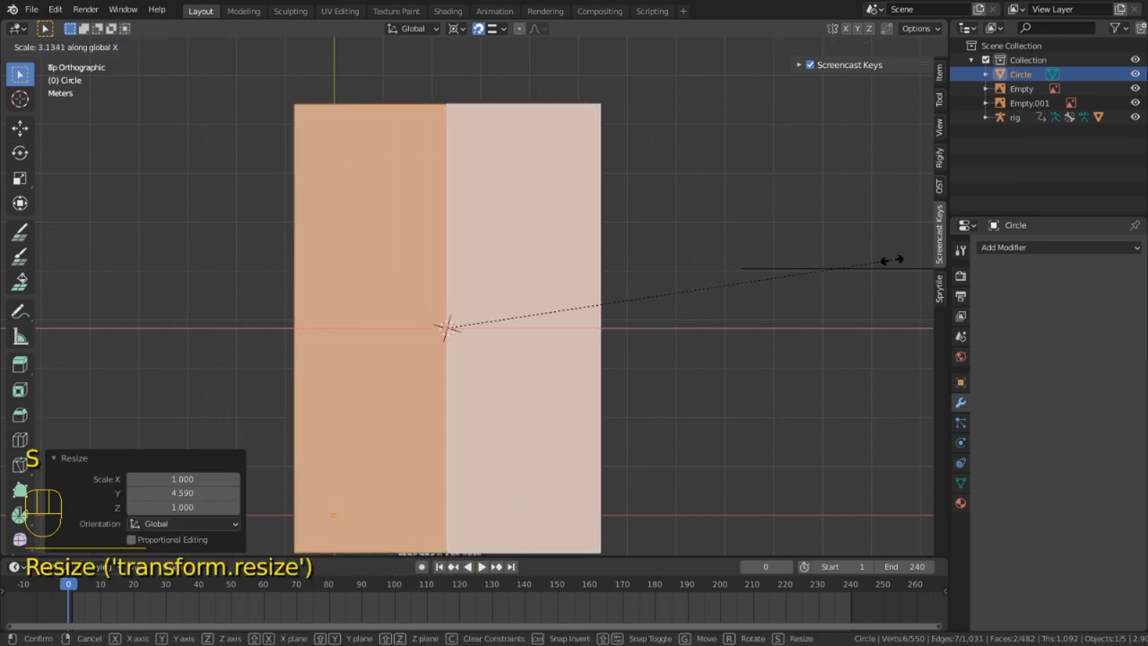
click(891, 260)
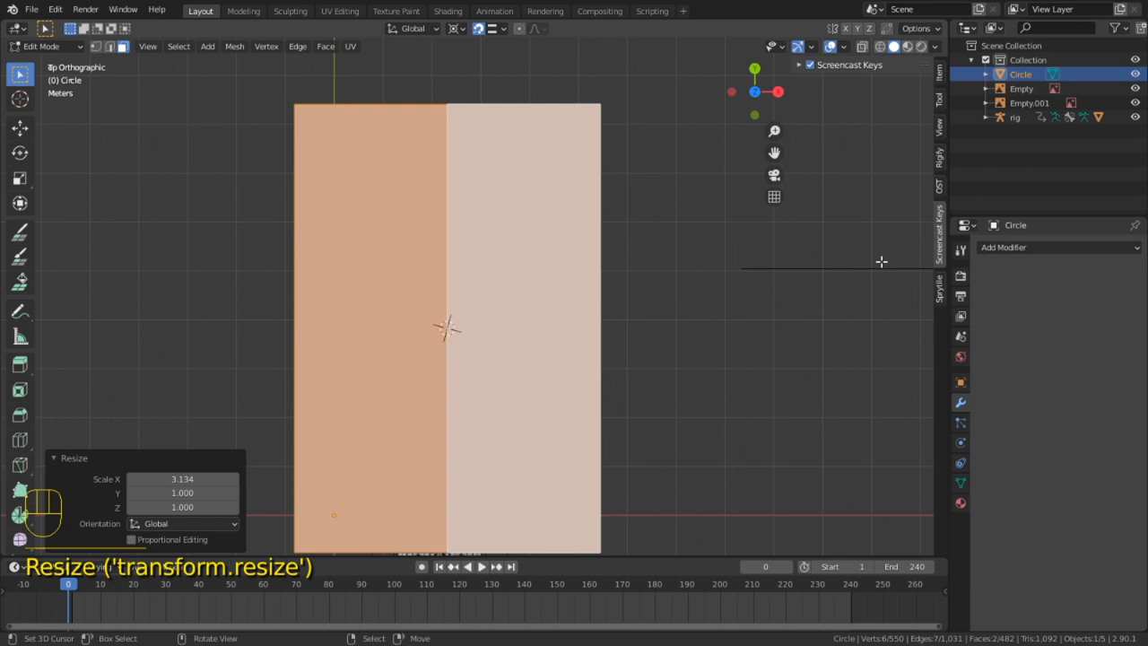
In wireframe front view, select the plane's middle vertices and raise them about 0.1 m along Z to start the roof ridge
key(KP_1)
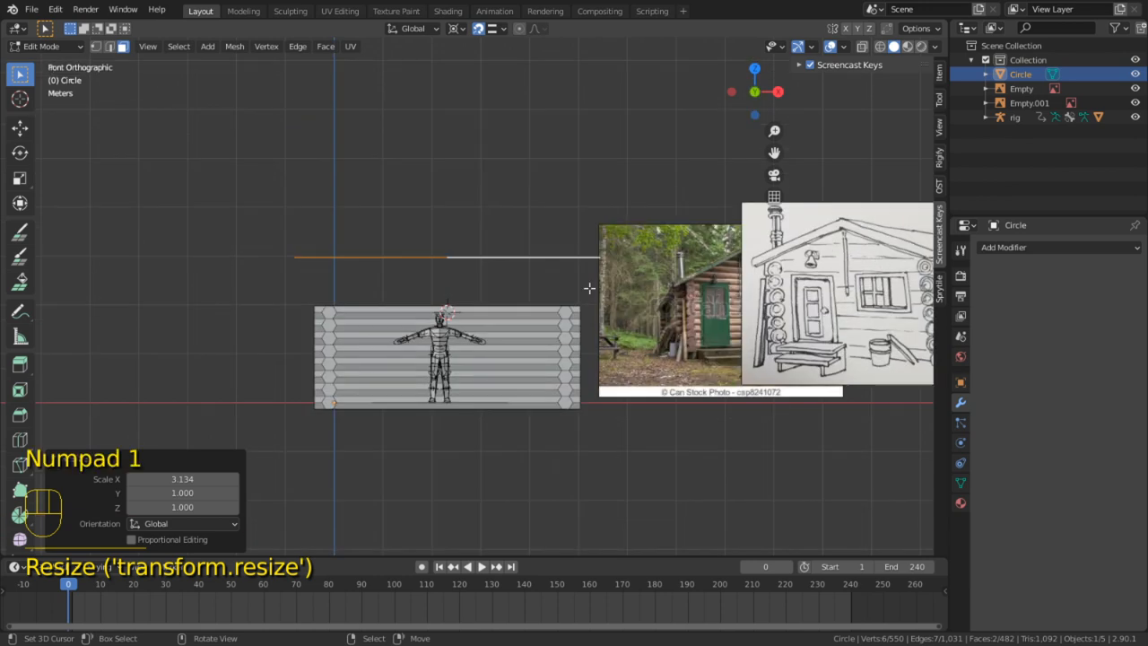
scroll(543, 267, up, 2)
click(484, 162)
key(1)
key(z)
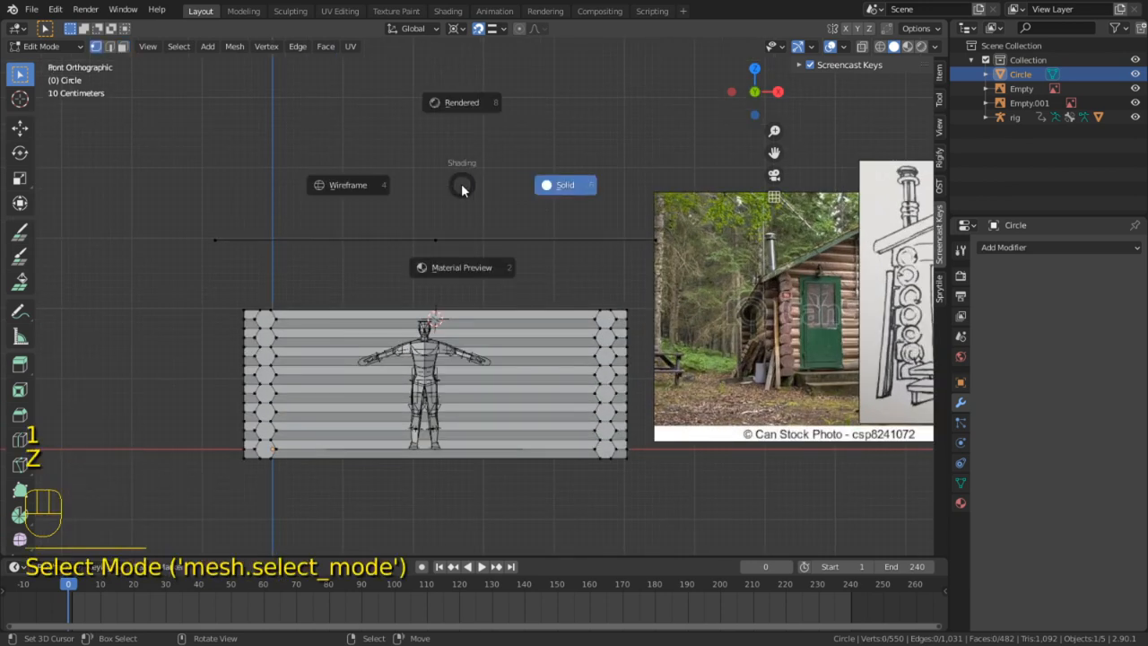
click(372, 189)
key(c)
click(431, 244)
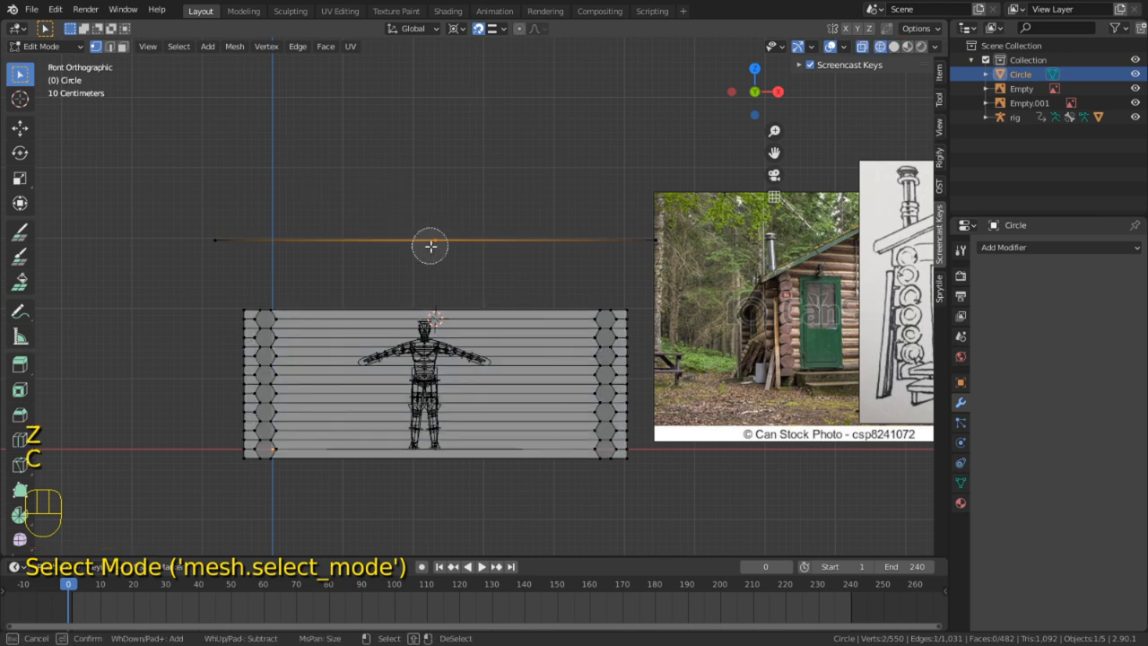
right_click(435, 243)
key(g)
key(z)
click(434, 200)
Select the vertices along both outer edges of the roof plane and lower them about 1.19 m along Z
key(c)
middle_click(436, 247)
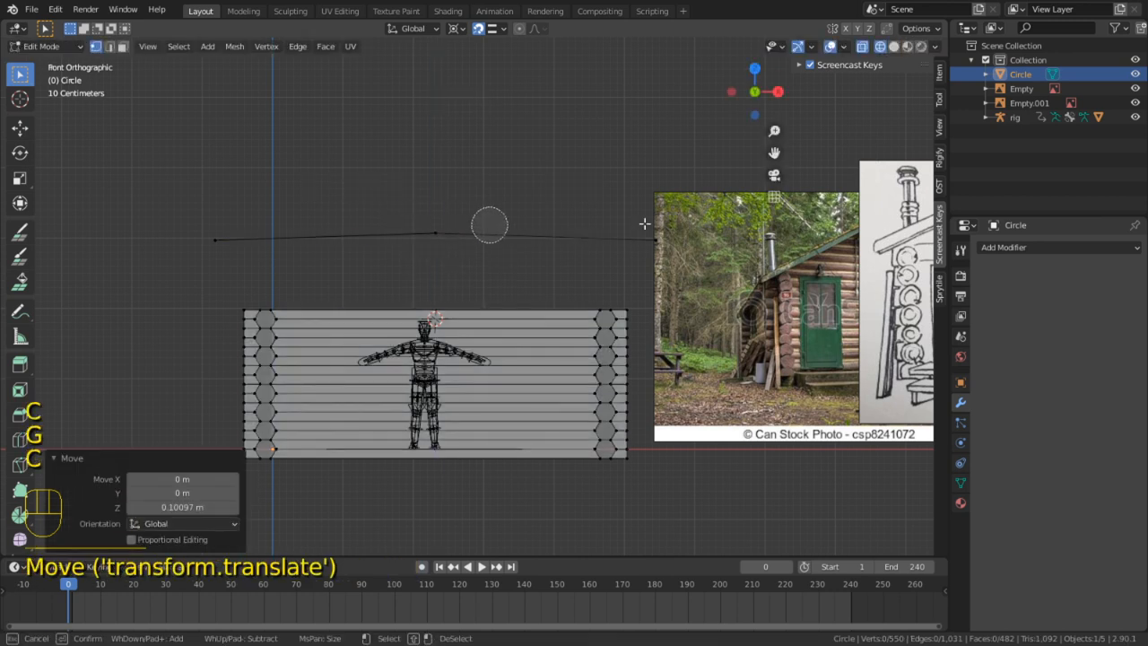
click(652, 247)
click(197, 242)
right_click(257, 159)
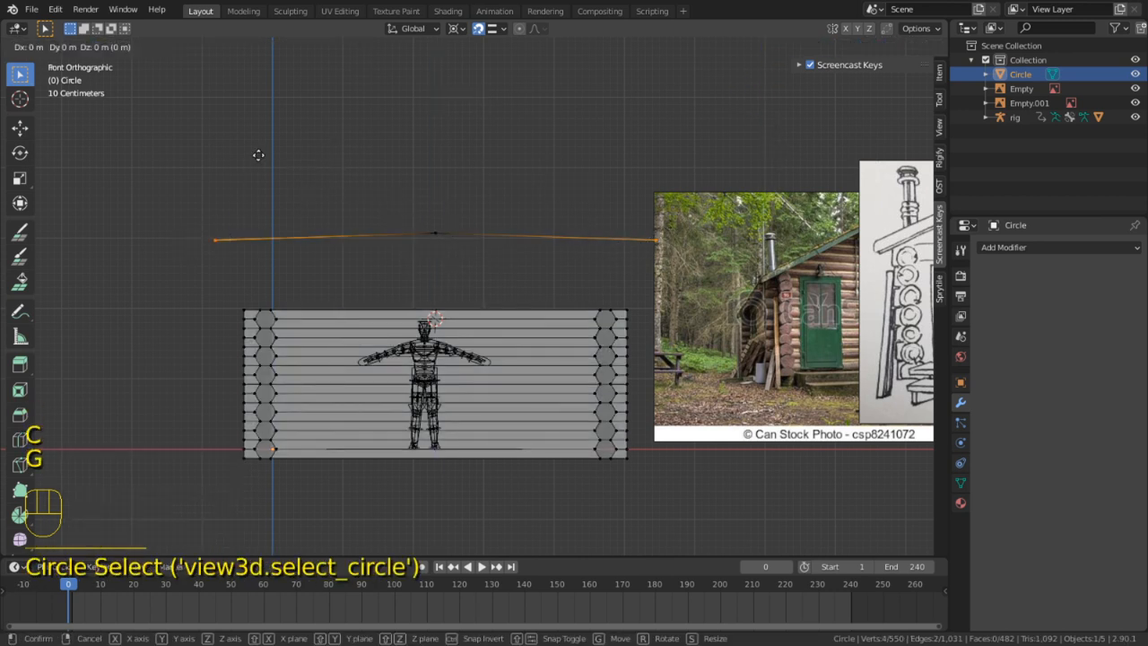
key(g)
key(z)
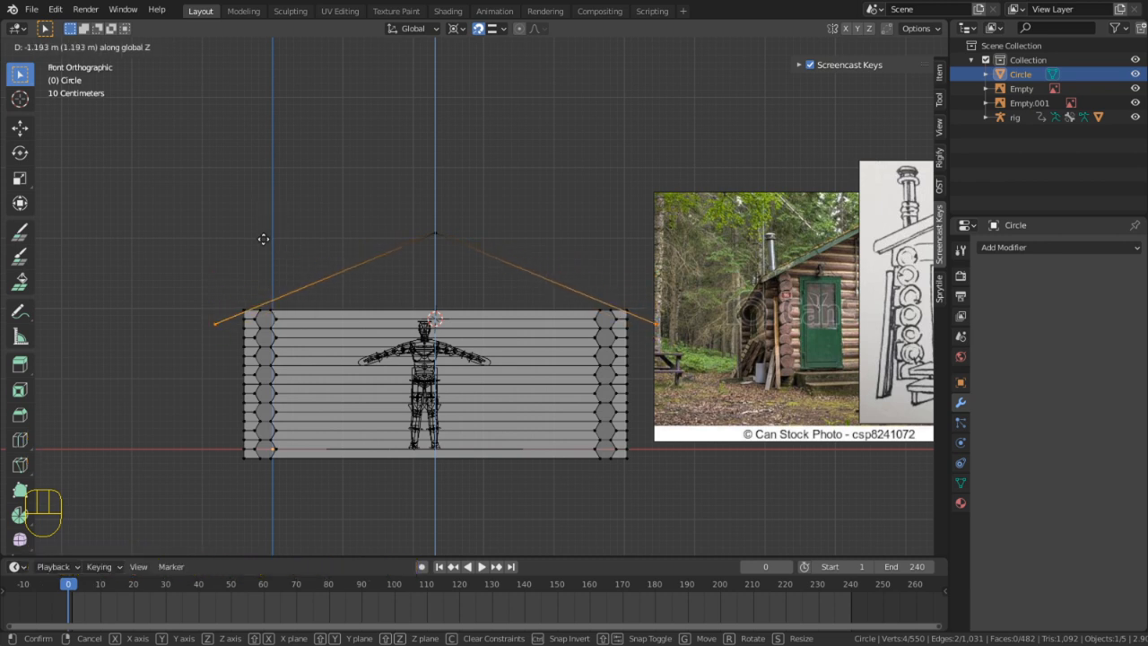
click(262, 239)
Select the whole linked roof mesh and extrude it upward about 0.208 m along Z in front view
key(3)
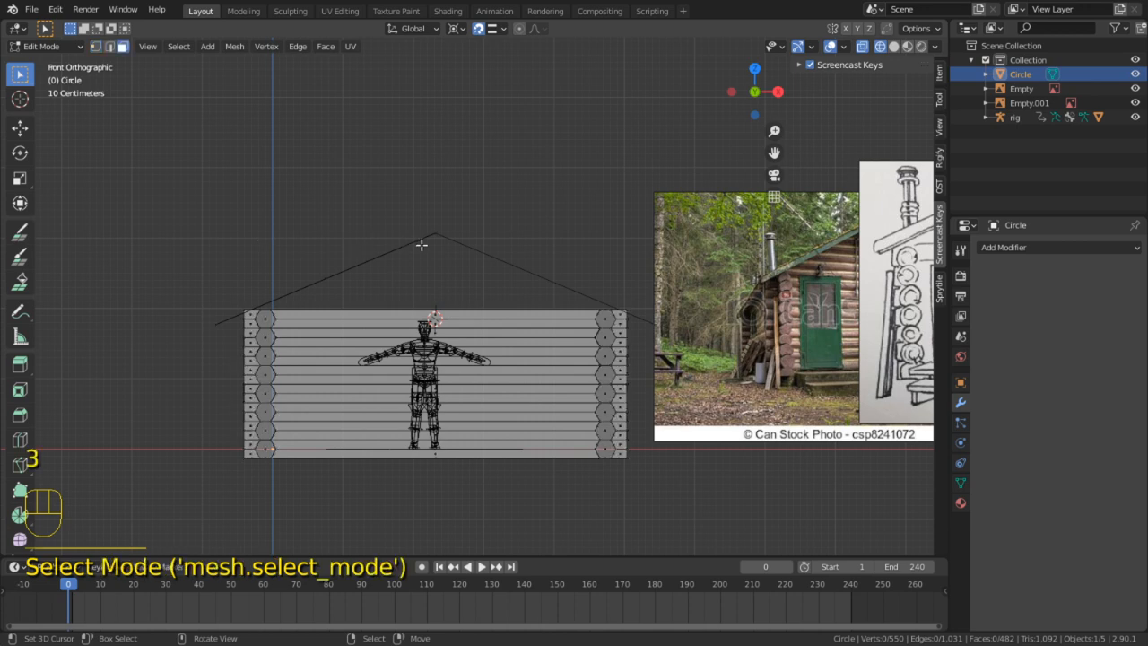
middle_drag(422, 243, 437, 272)
click(437, 272)
click(481, 224)
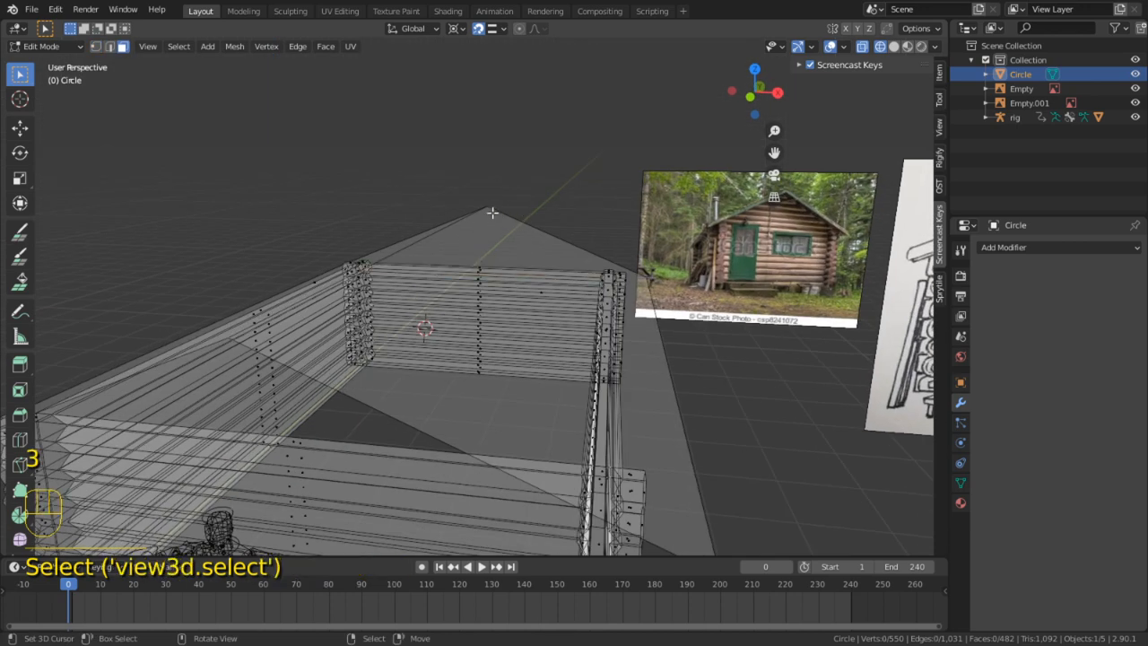
key(1)
key(2)
key(1)
right_click(489, 205)
key(l)
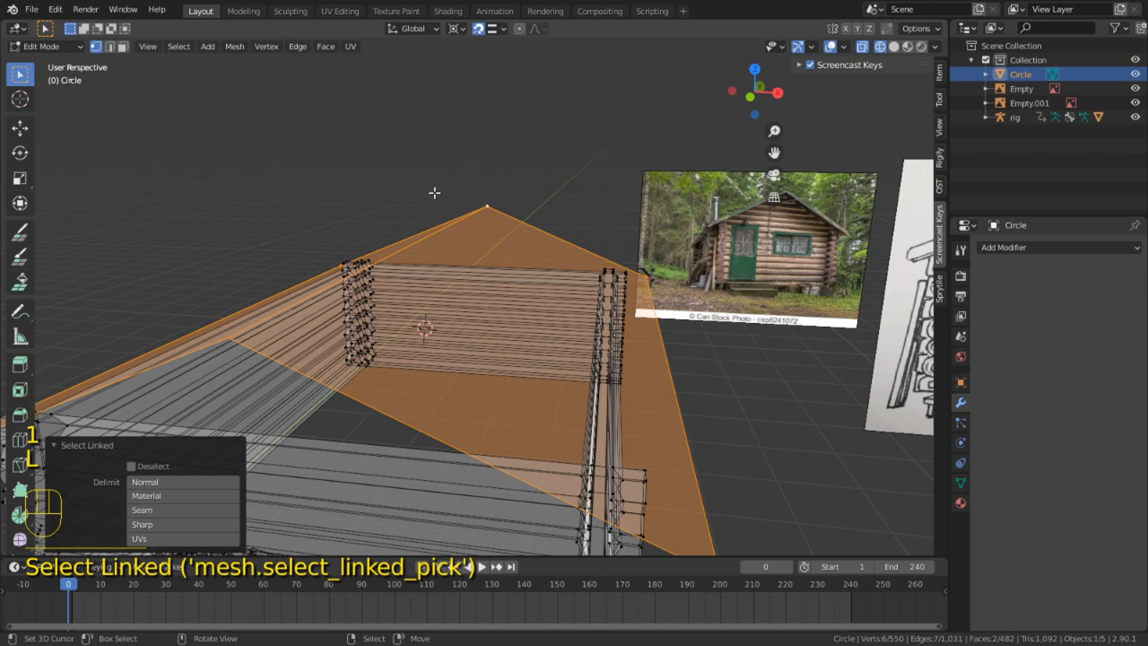
key(KP_1)
key(e)
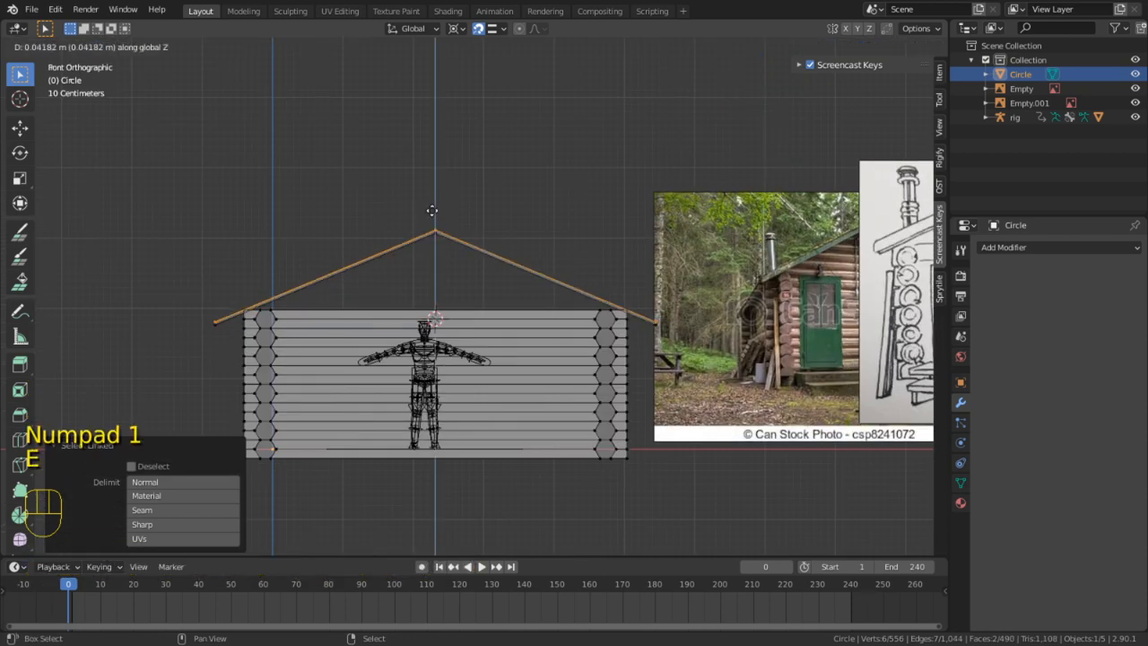
click(456, 93)
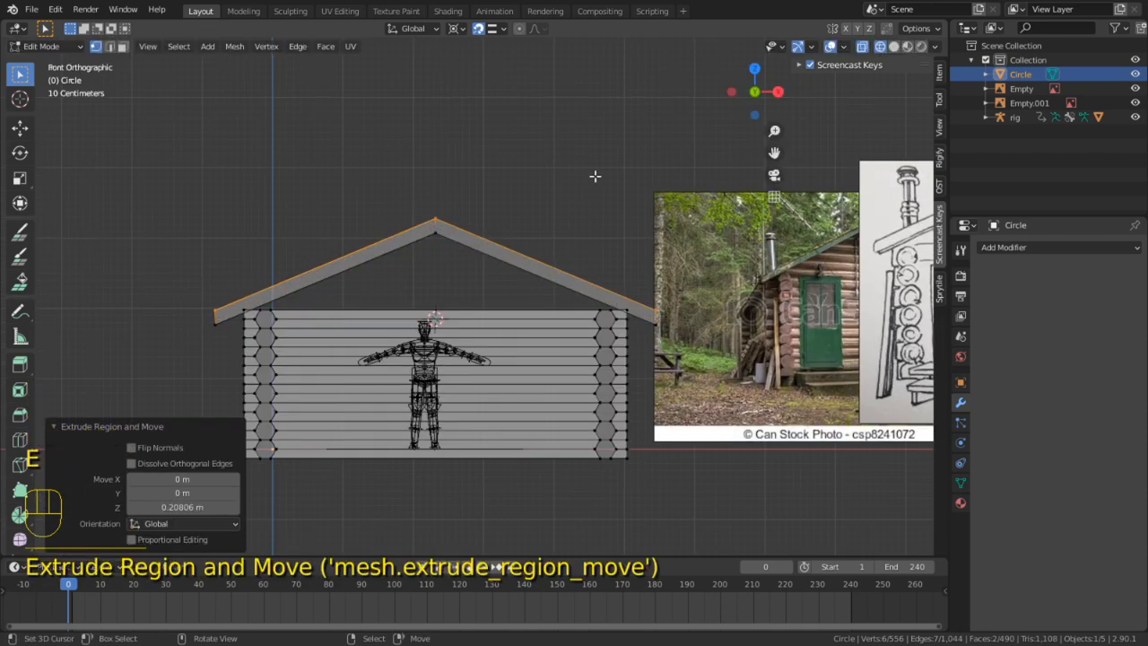
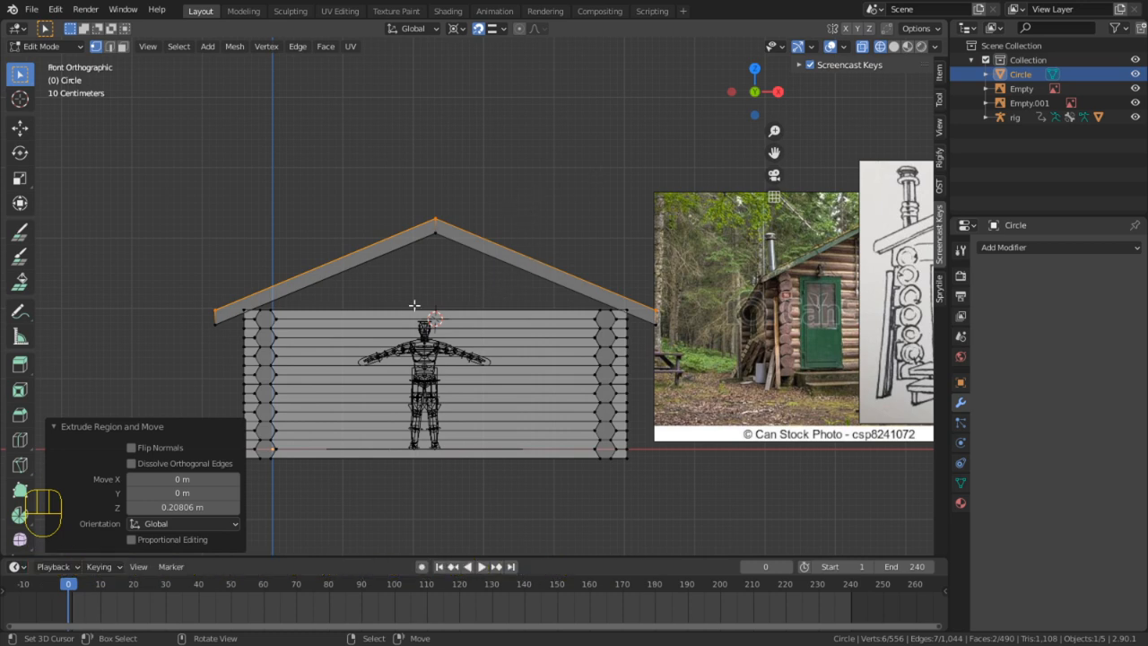
Switch the viewport to solid shading and examine the roof underside and the corner logs of the front wall
scroll(415, 305, up, 3)
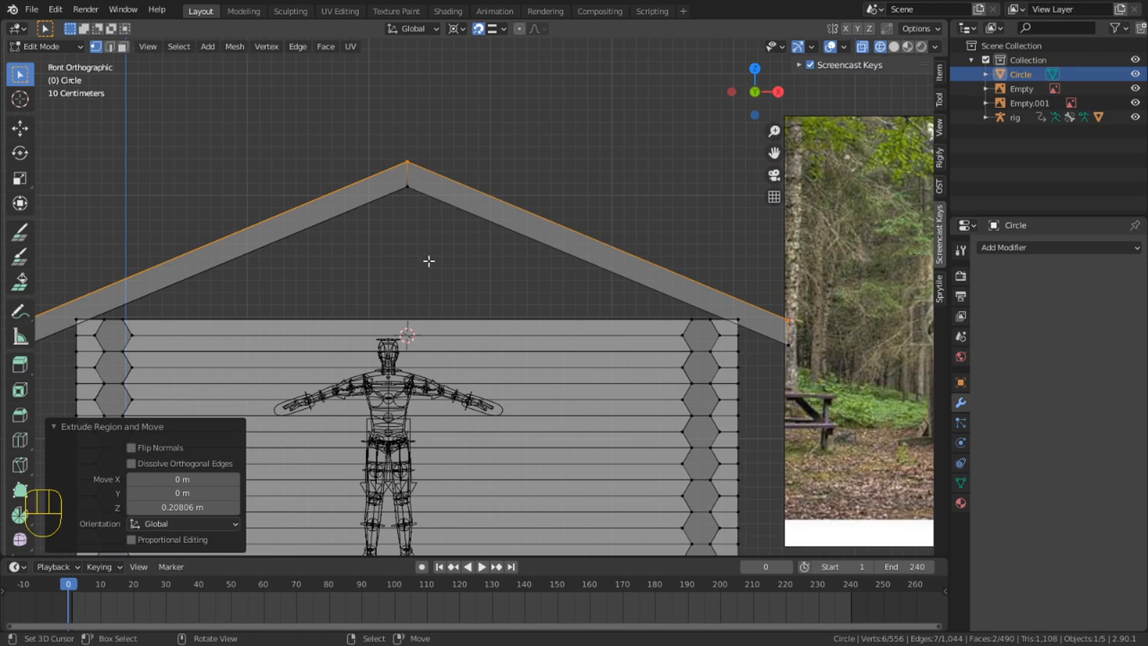
middle_drag(430, 256, 421, 284)
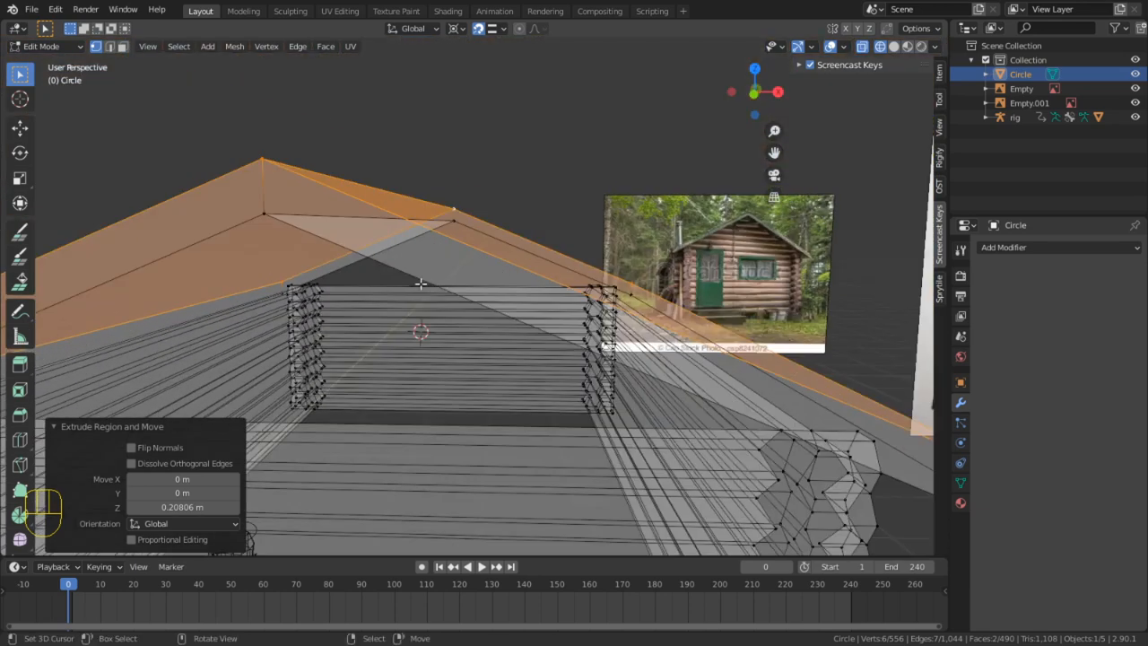
scroll(715, 162, down, 3)
click(895, 47)
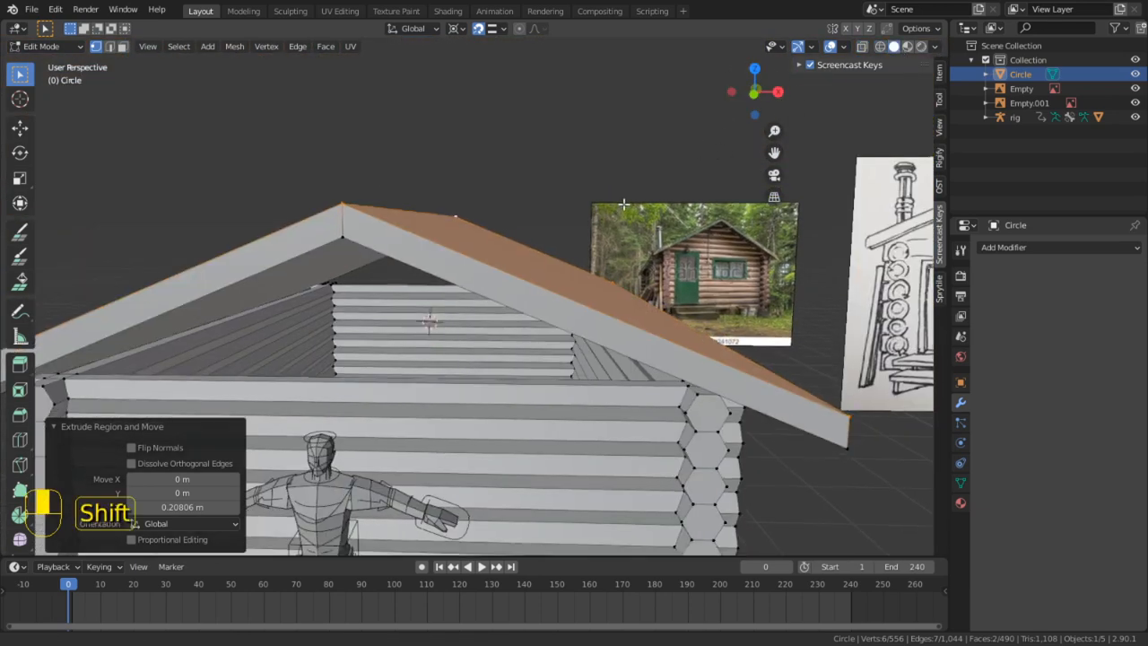
mouse_move(350, 332)
shift+middle_down()
mouse_move(459, 202)
mouse_move(495, 195)
mouse_move(462, 215)
shift+middle_up()
scroll(368, 274, up, 3)
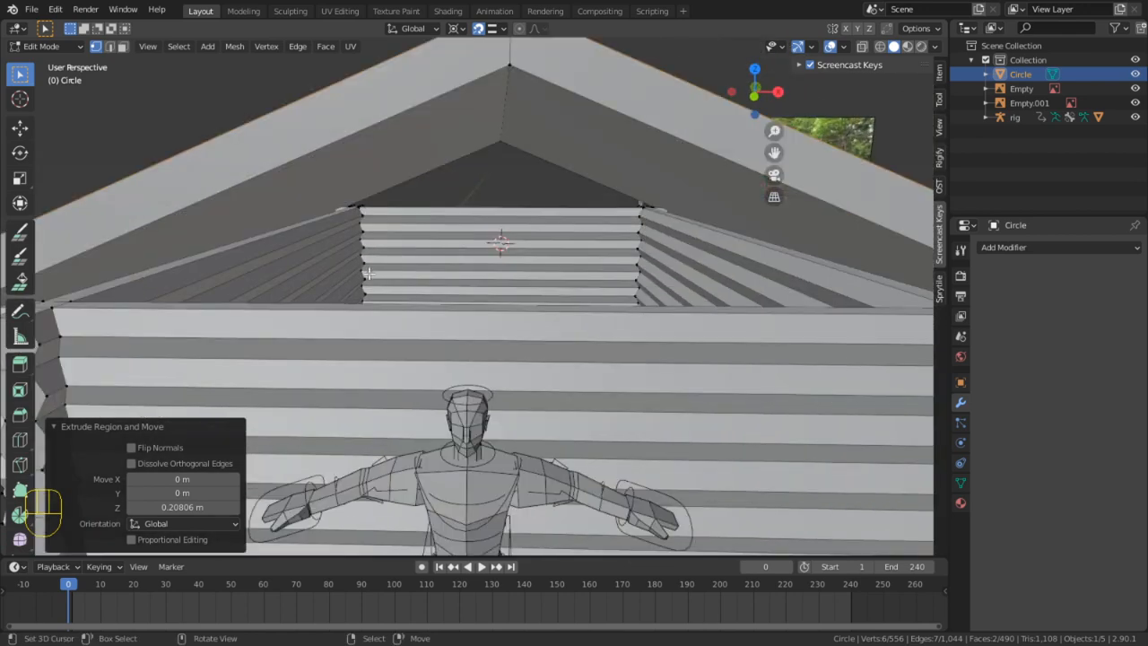
middle_drag(316, 327, 423, 328)
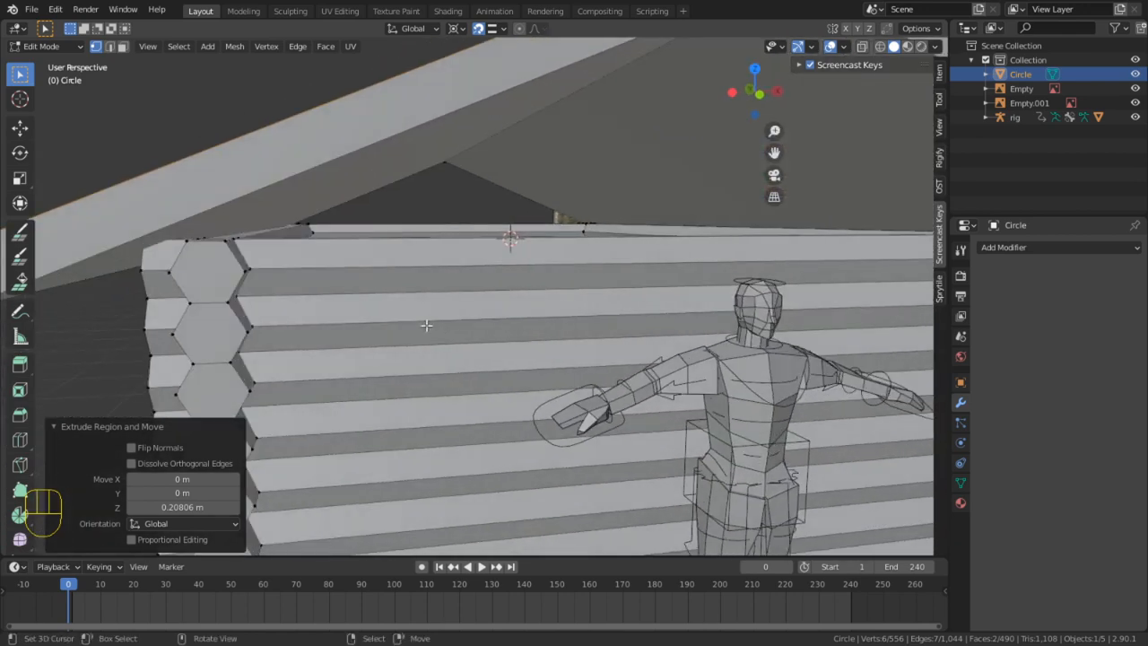
Try to loop-select faces on the front log wall beside the corner
key(3)
alt+click(350, 252)
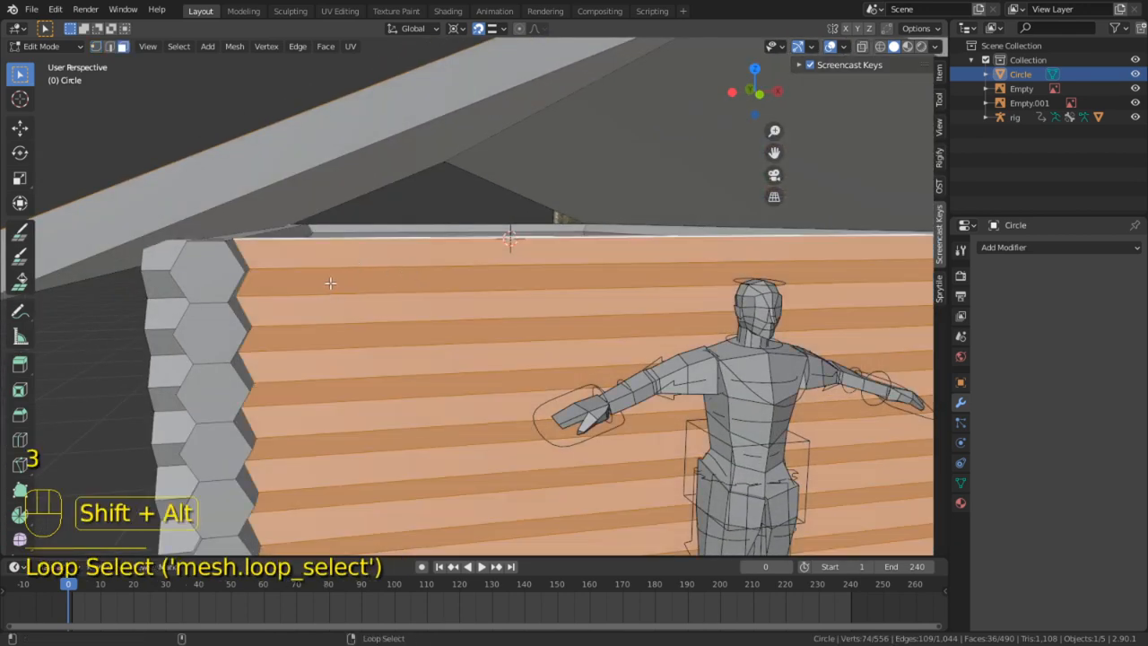
alt+shift+click(254, 278)
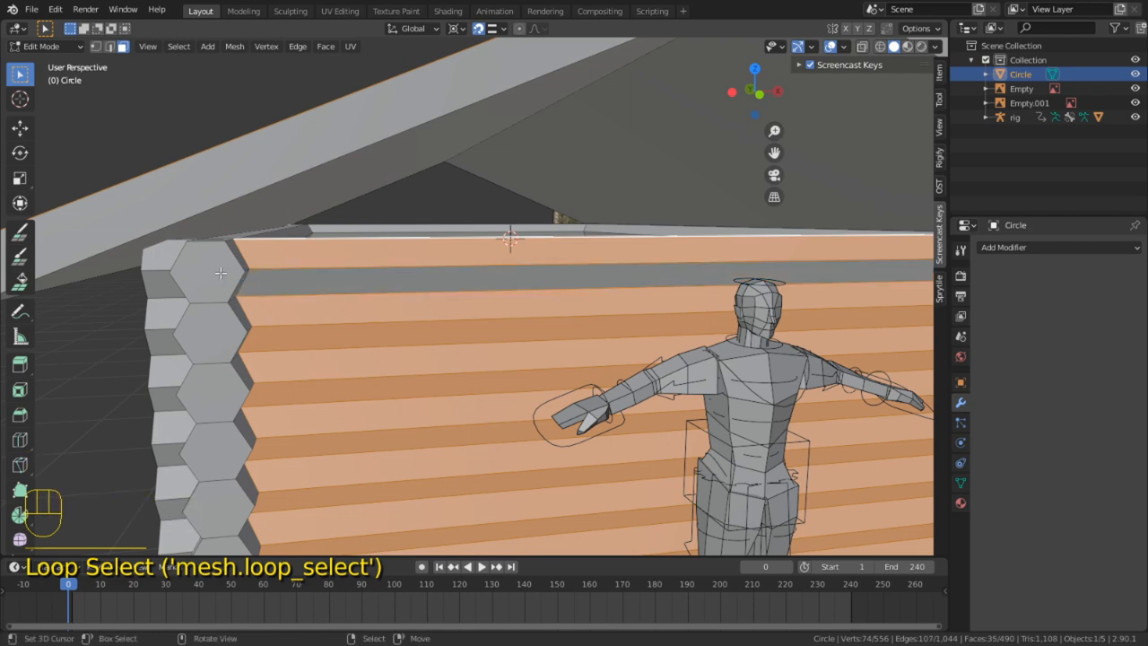
key(2)
key(3)
Try to select the hexagonal log-end faces at the front corner one by one down the column
click(217, 273)
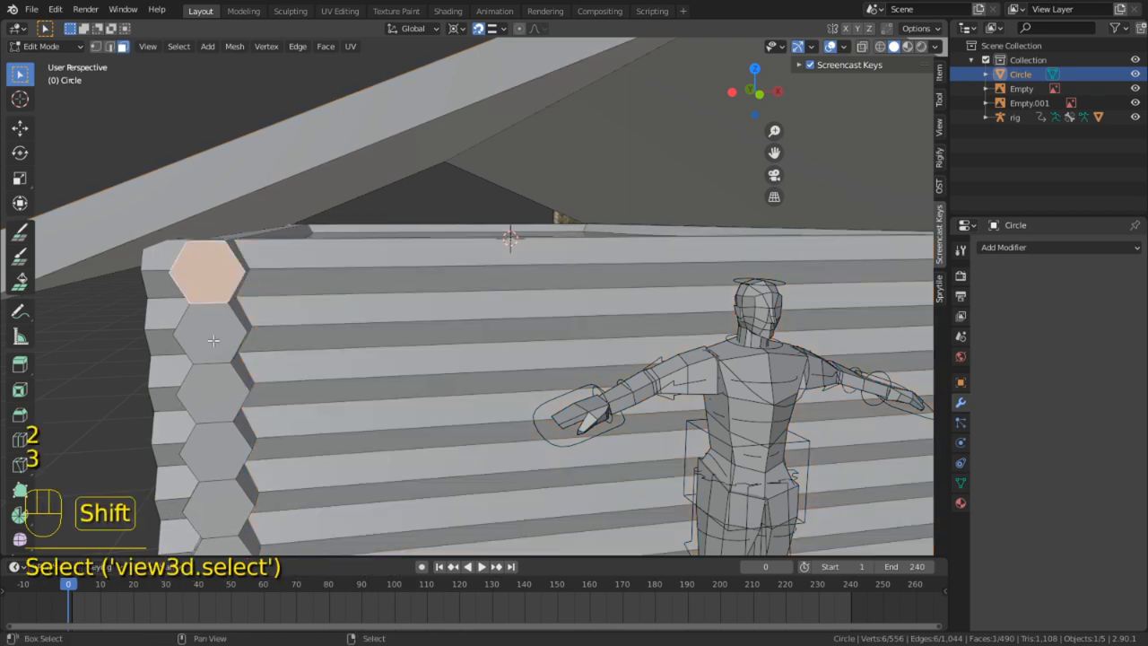
shift+click(215, 341)
shift+click(217, 381)
shift+click(217, 448)
shift+click(217, 507)
shift+middle_drag(217, 507, 255, 375)
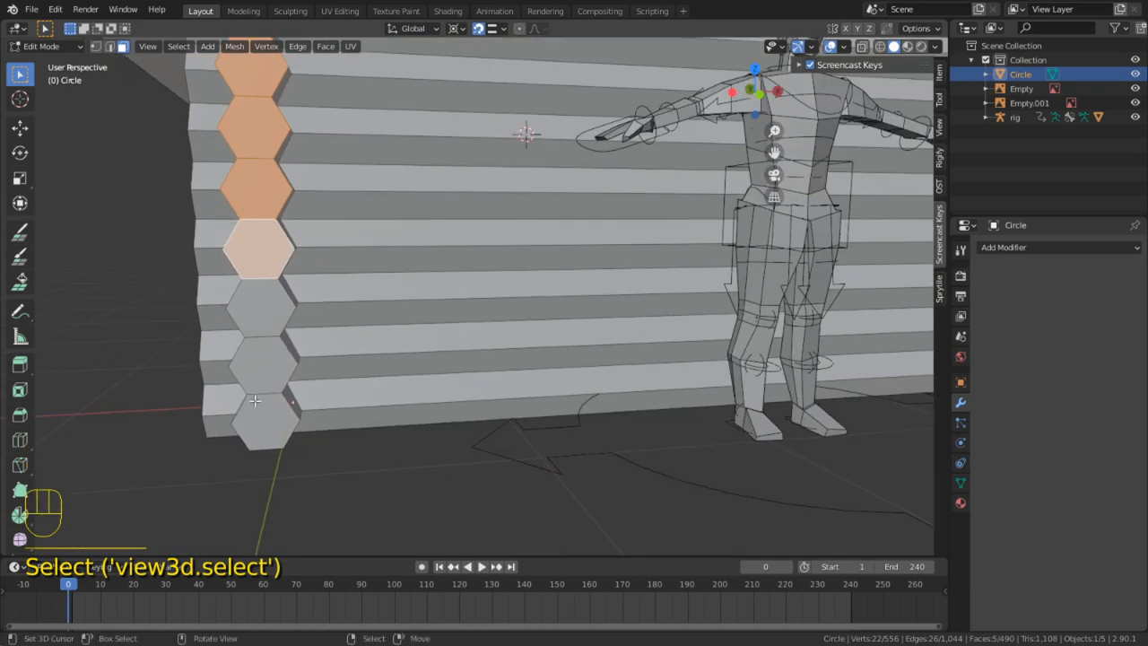
alt+shift+click(257, 370)
click(258, 403)
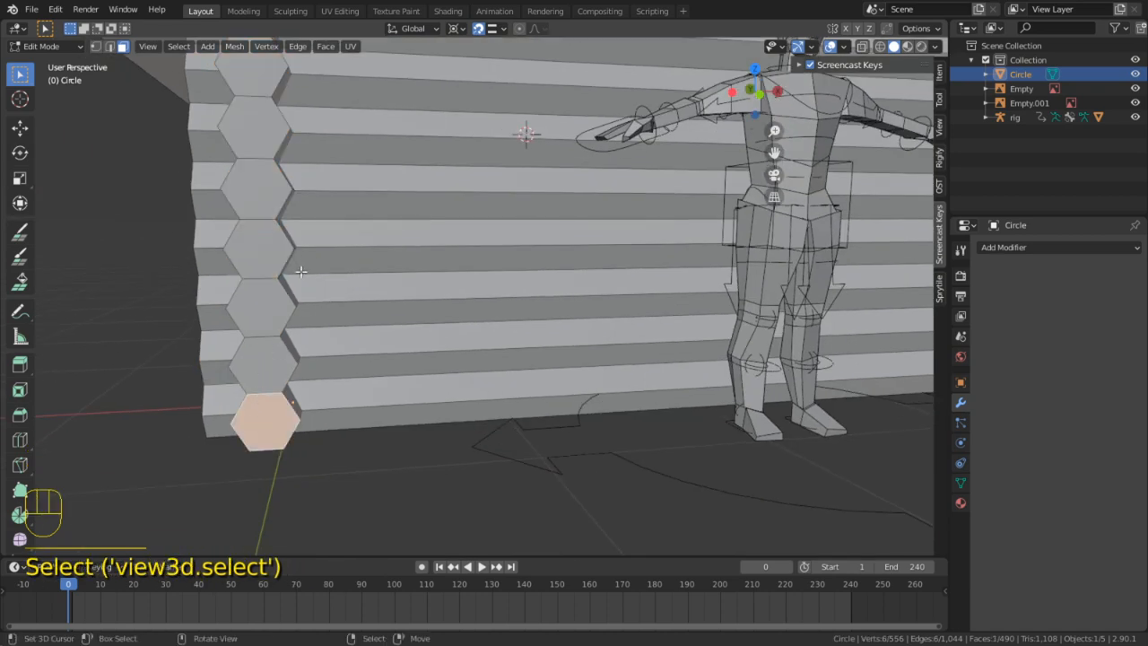
click(90, 343)
Select all hexagonal log-end faces by number of sides, with the vertex count equal to 6
middle_drag(181, 273, 415, 210)
scroll(324, 195, up, 5)
shift+middle_drag(583, 203, 554, 200)
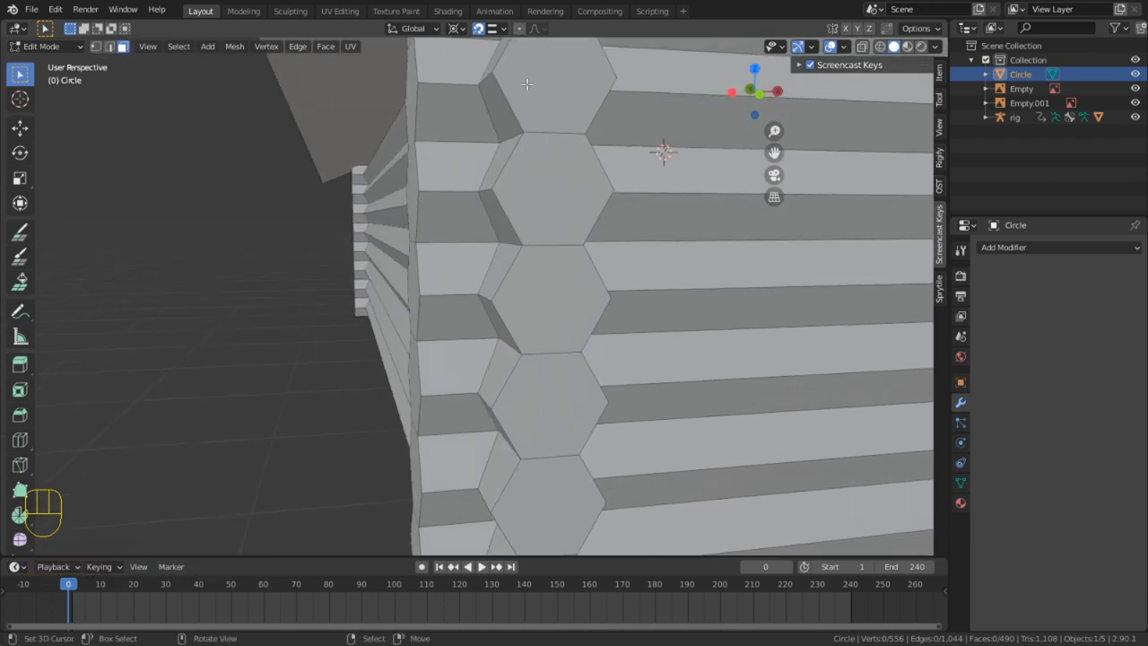
click(178, 46)
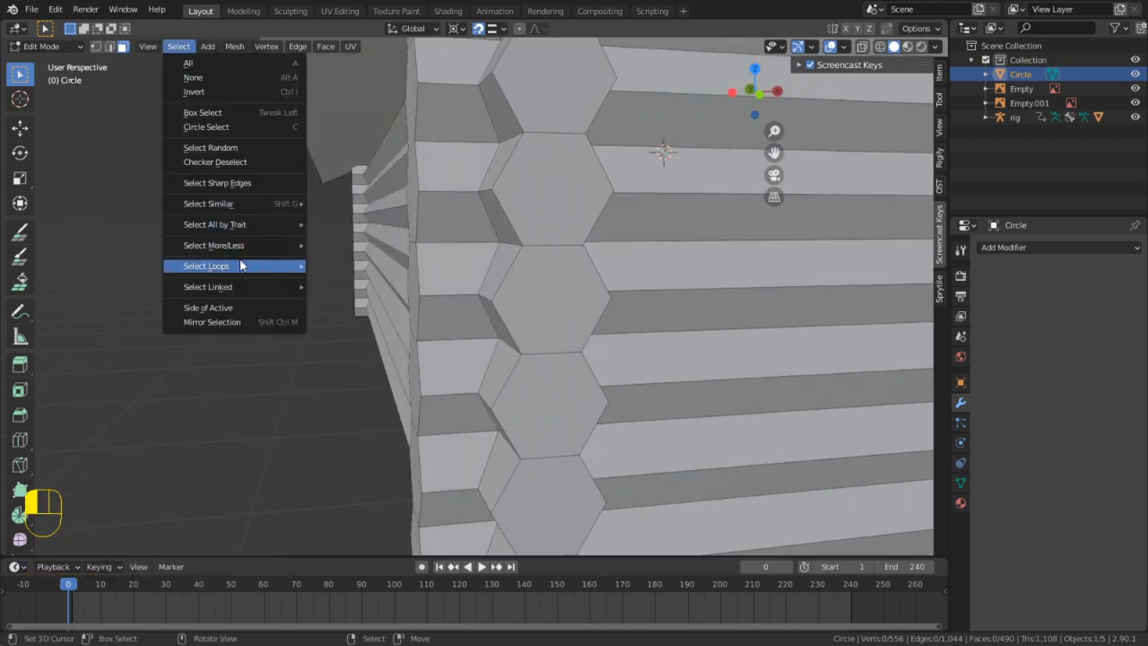
mouse_move(235, 225)
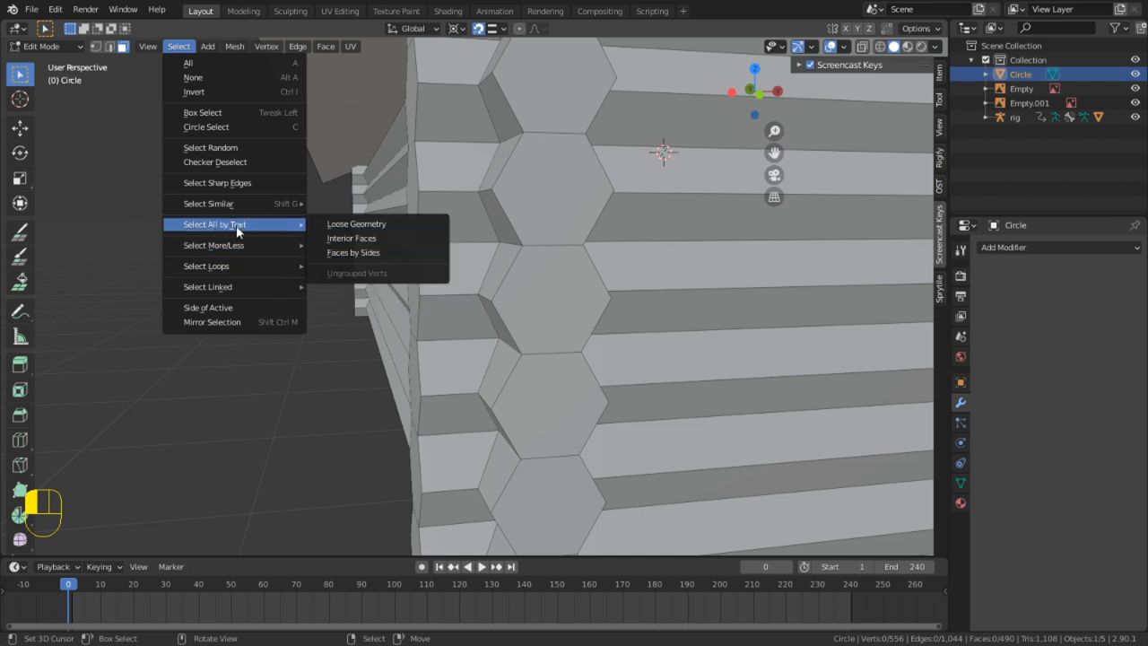
click(371, 254)
click(237, 507)
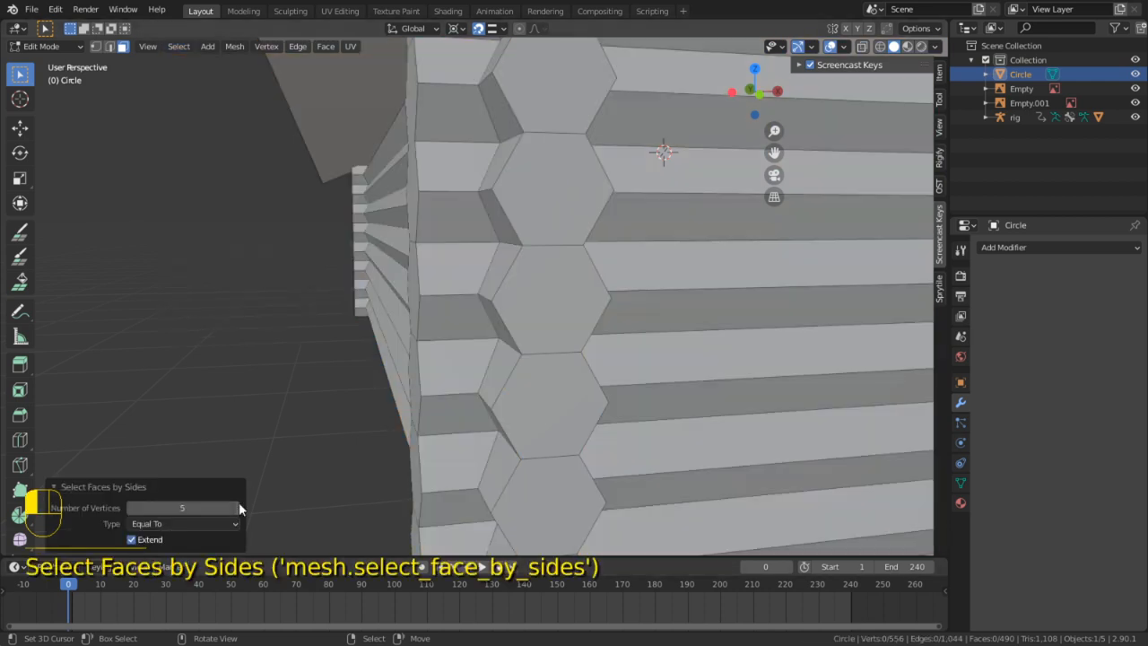
click(236, 507)
Triangulate the selected hexagonal log-end faces
scroll(305, 303, down, 4)
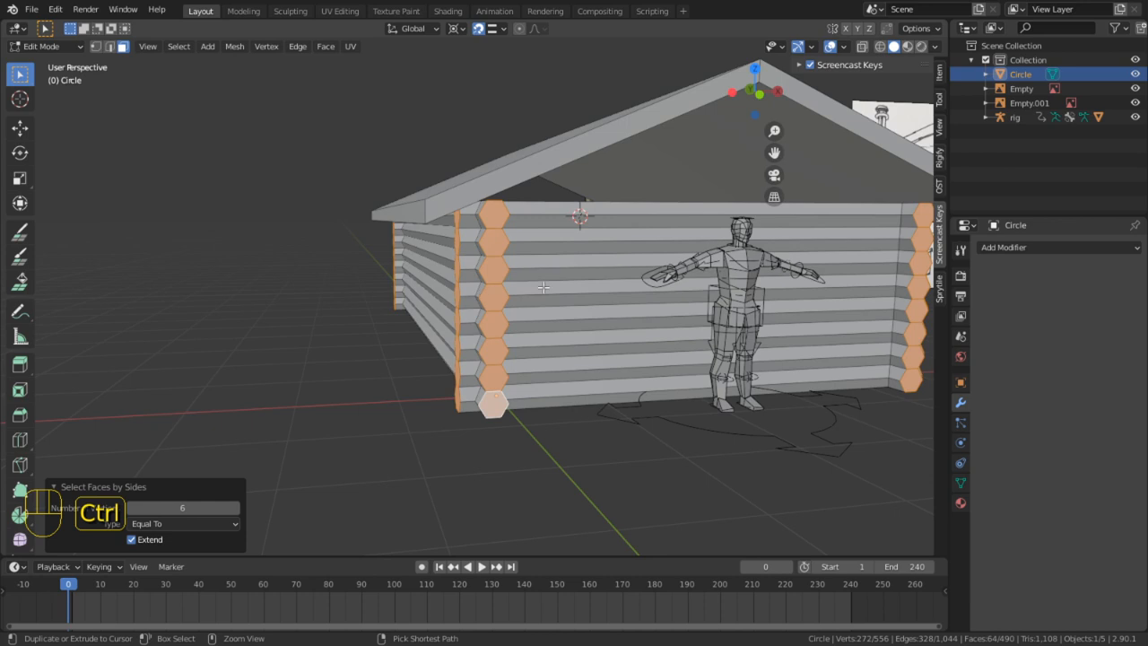
key(ctrl+t)
middle_drag(543, 287, 495, 287)
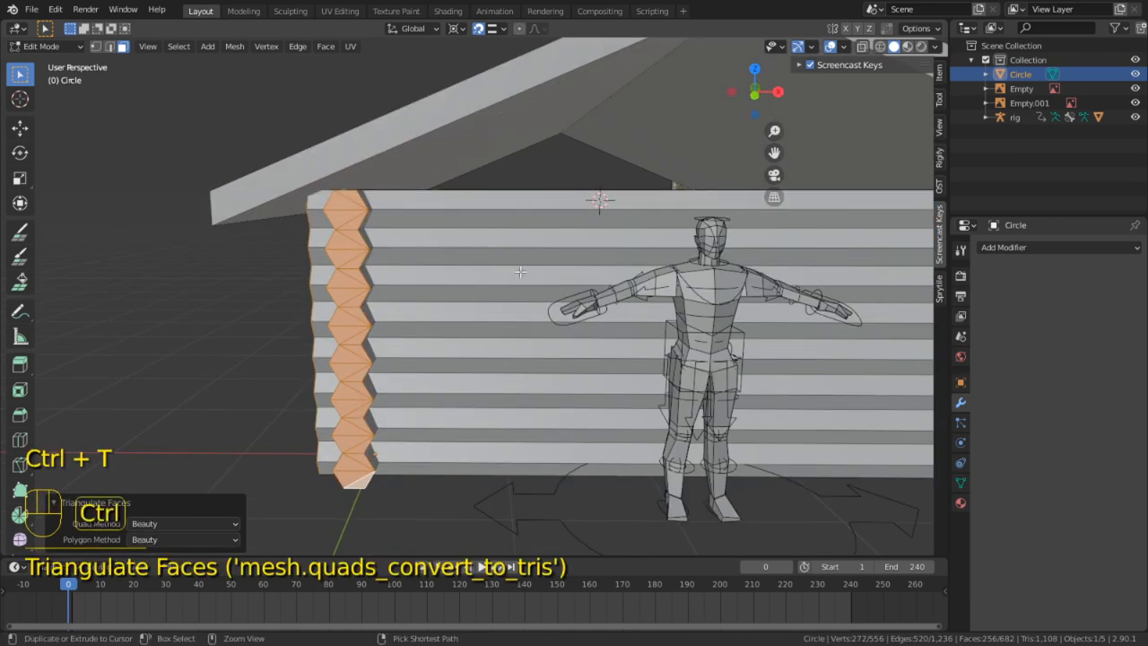
Try converting the log-end triangles to quads with a maximum face angle of 40.7°, and undo the conversion
key(alt+j)
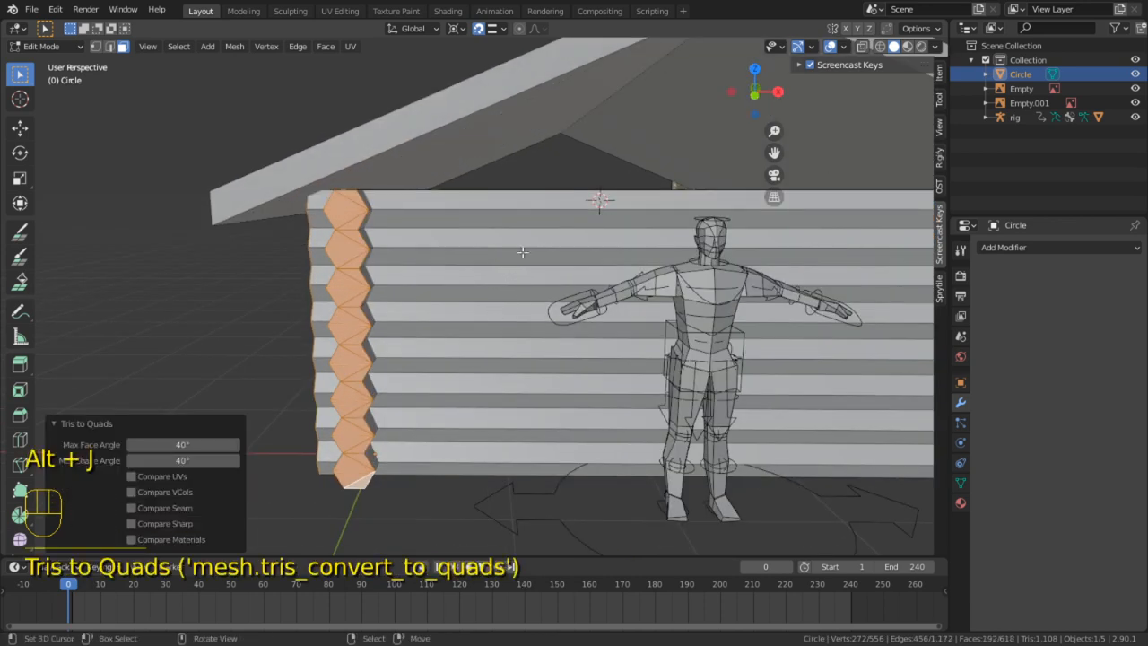
scroll(445, 270, up, 4)
shift+middle_drag(433, 266, 482, 294)
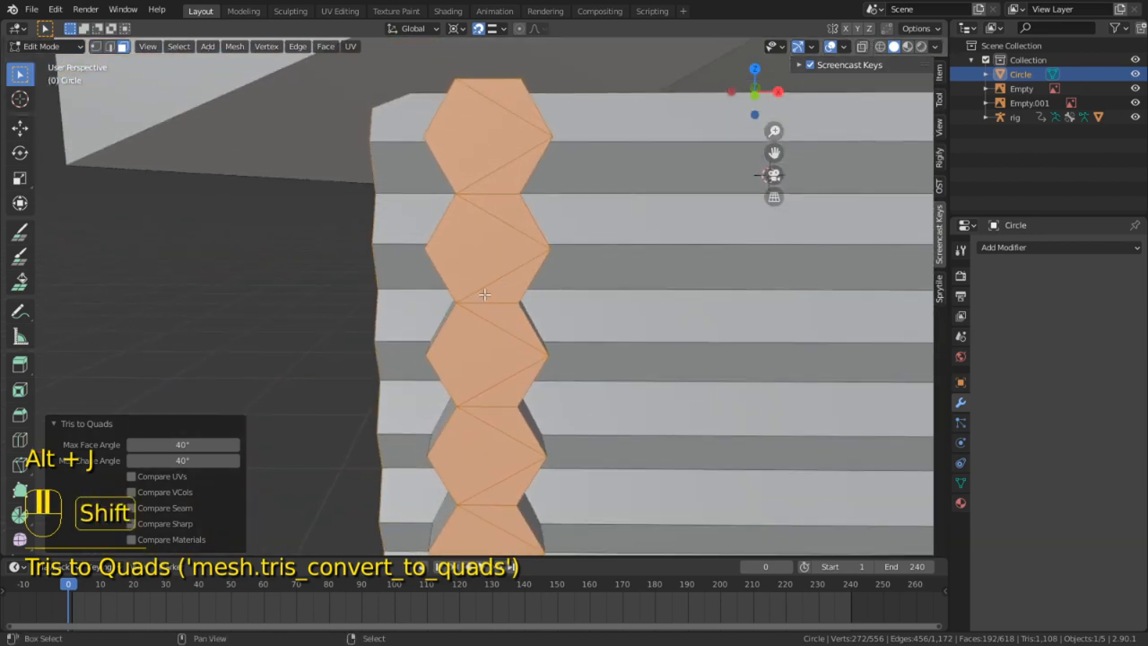
scroll(450, 314, up, 3)
scroll(143, 365, down, 4)
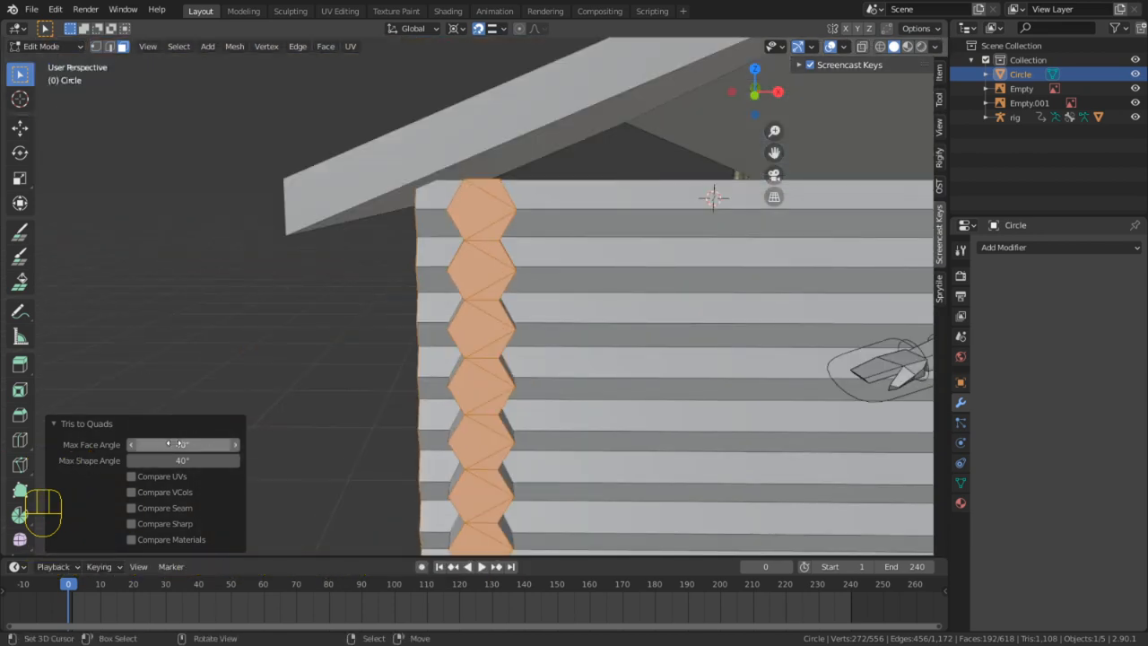
drag(133, 446, 128, 445)
key(ctrl+z)
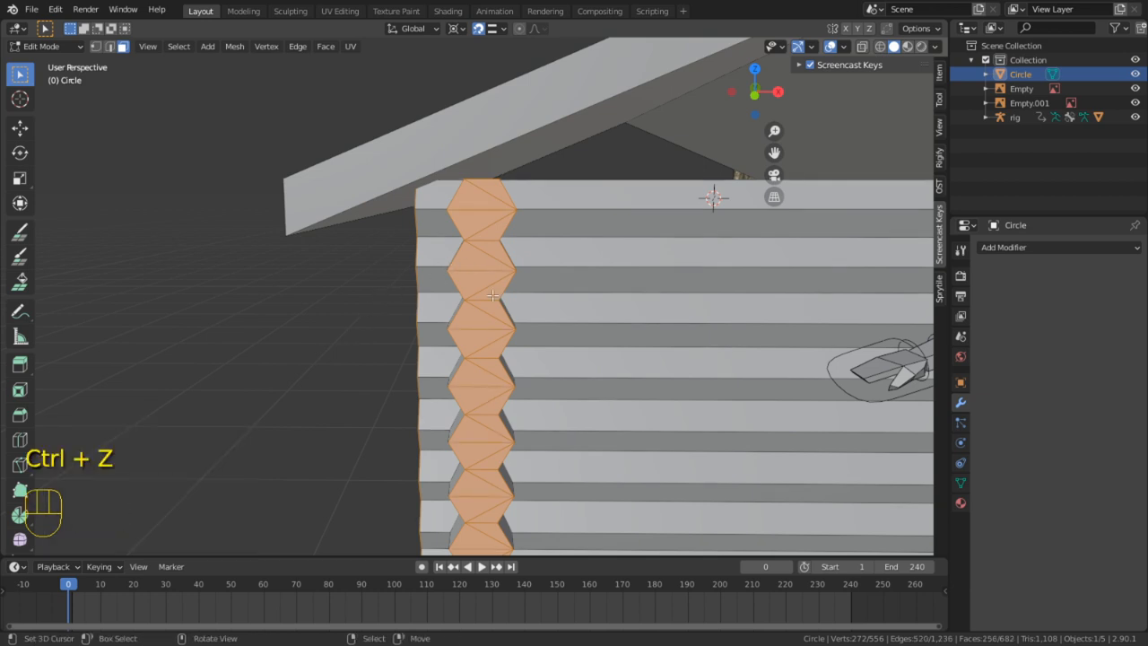
Try converting the log-end triangles to quads with a 90° maximum face angle and 59.8° maximum shape angle, and undo back to the triangulated faces
key(alt+j)
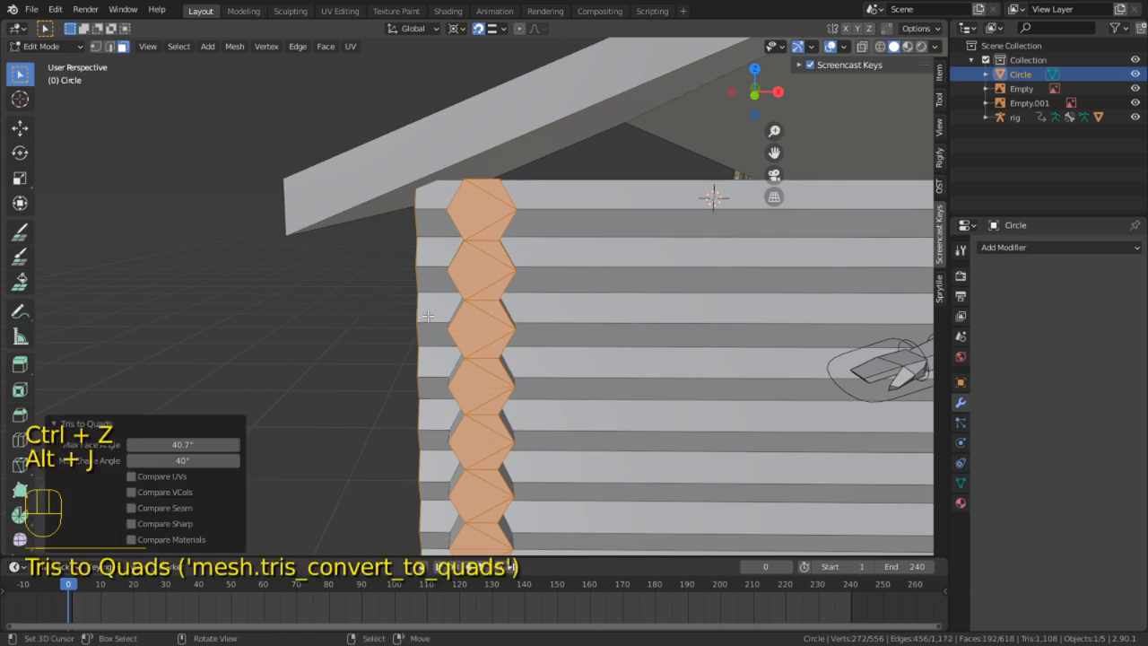
click(132, 508)
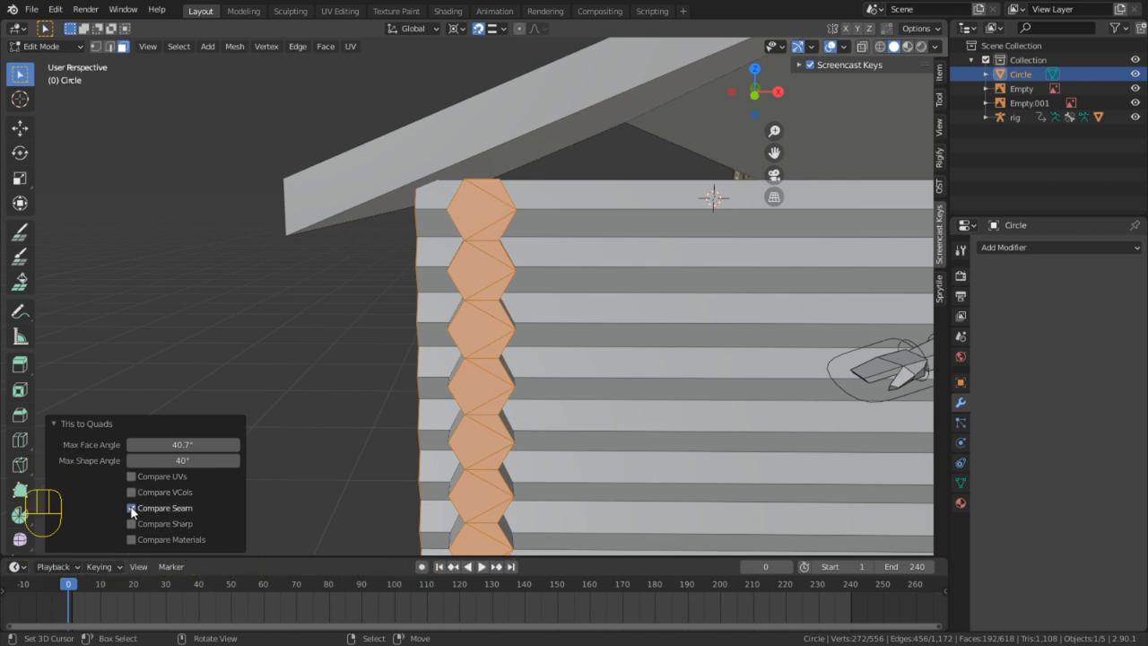
click(201, 444)
text(90)
click(177, 460)
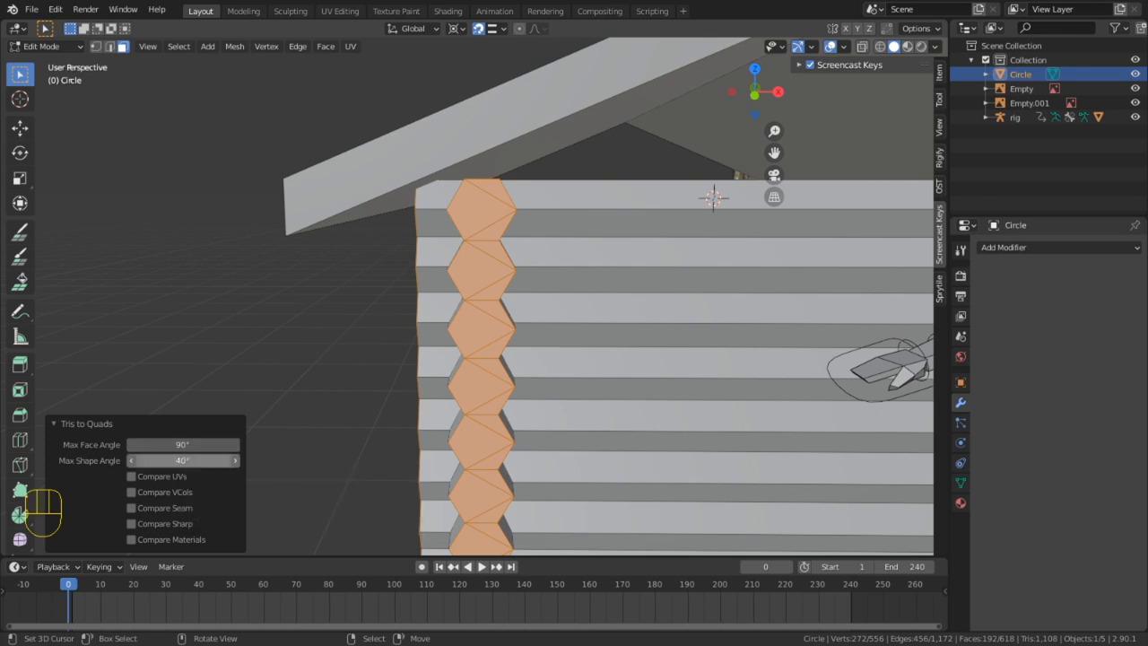
key(Return)
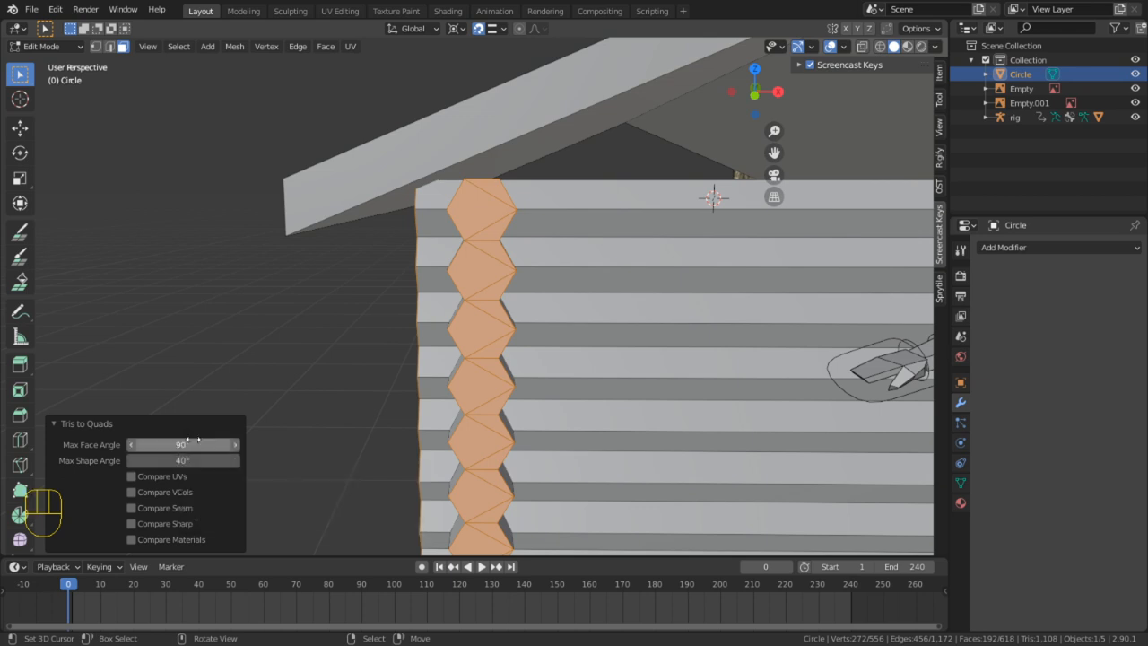
drag(182, 460, 152, 460)
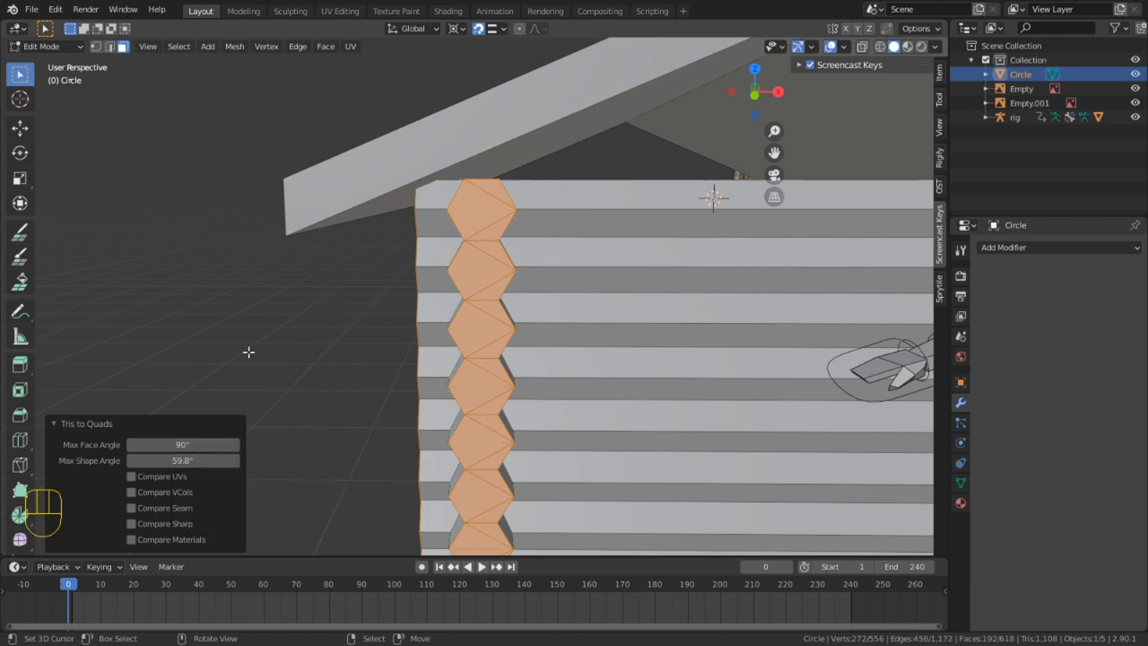
key(ctrl+z)
key(ctrl+z)
key(ctrl+z)
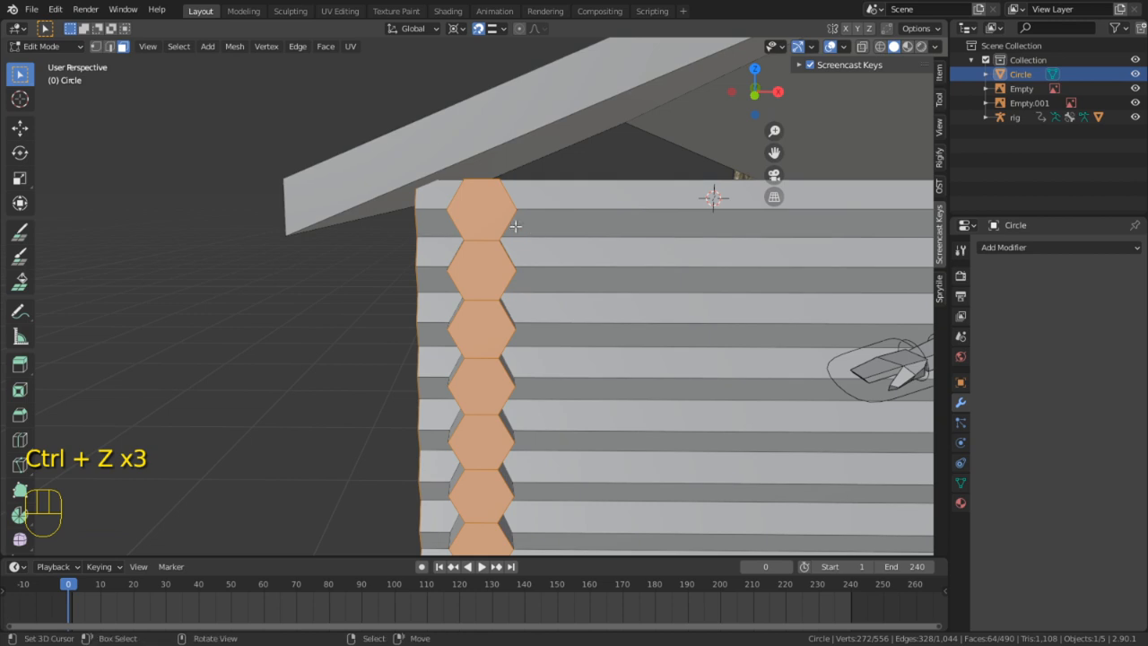
key(ctrl+shift+z)
Dissolve the two slanted diagonal edges on the top log end of the corner column, keeping its horizontal edge
key(2)
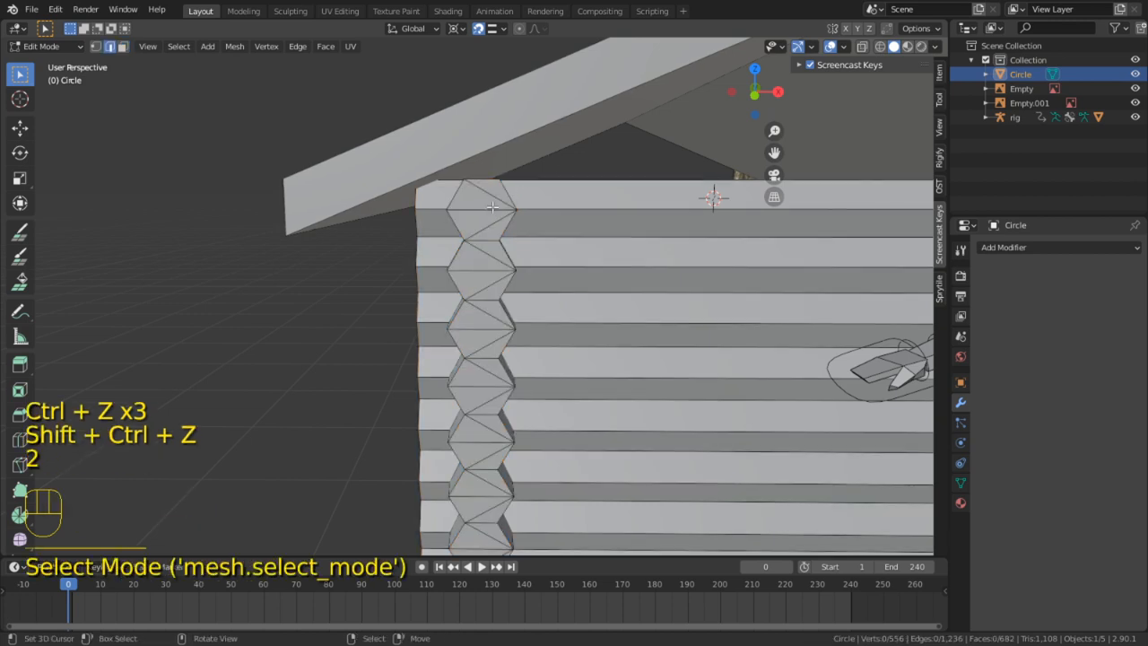
shift+click(493, 207)
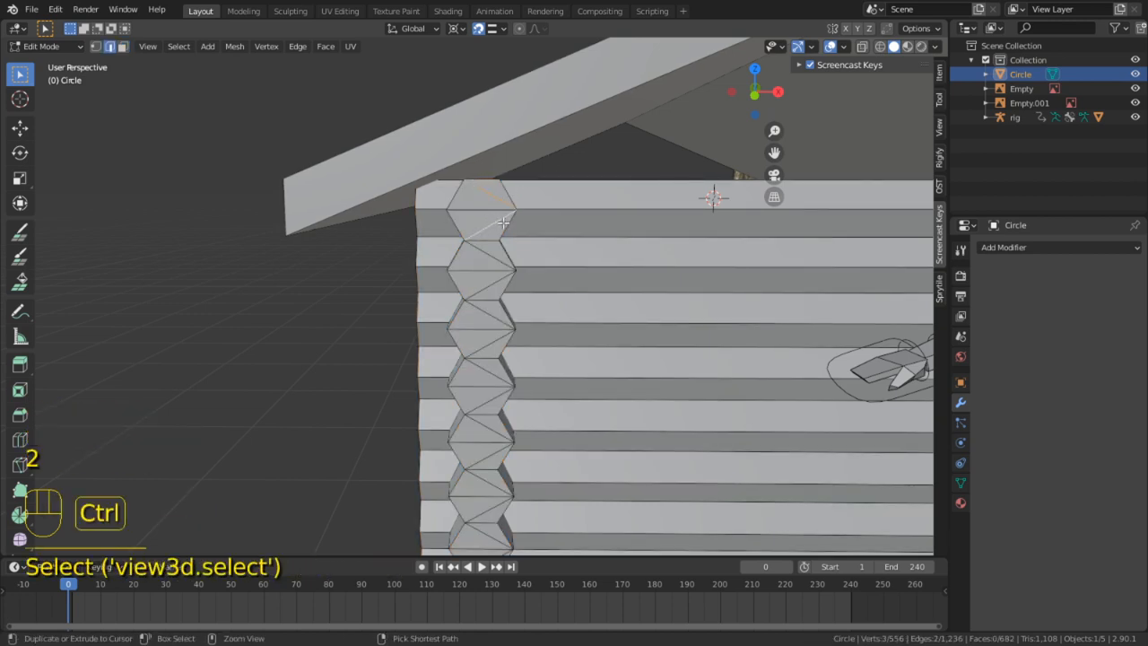
key(ctrl+x)
Dissolve the slanted diagonal edges on all remaining log ends down the same column, keeping one horizontal edge per hexagon
shift+click(495, 249)
click(491, 269)
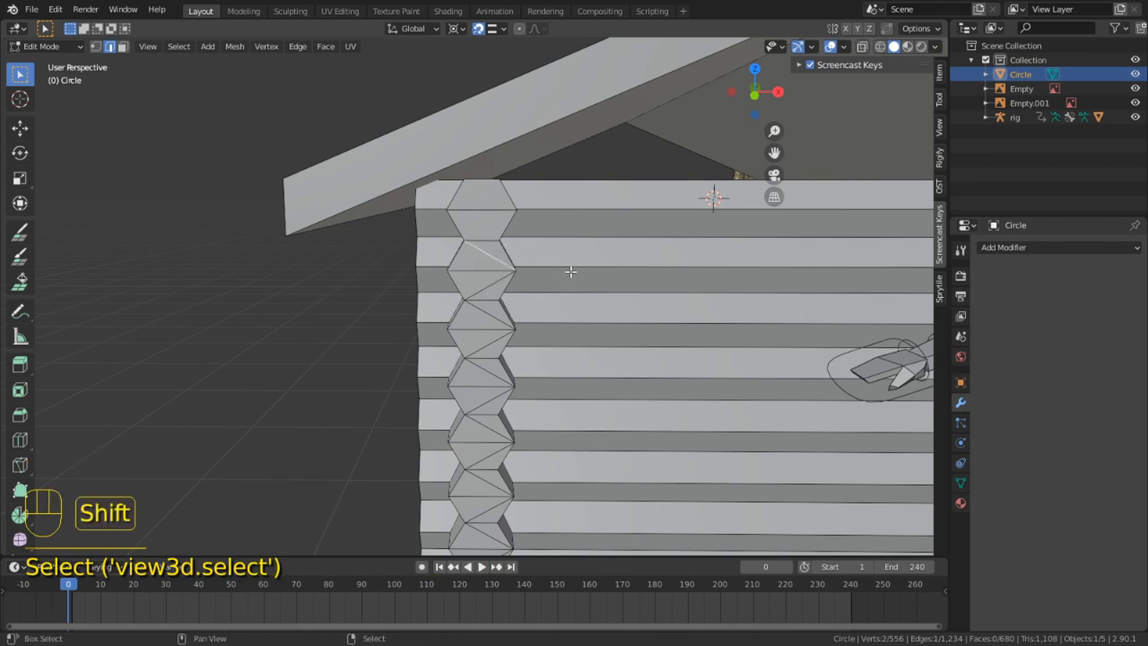
shift+middle_drag(568, 271, 563, 207)
shift+right_click(469, 170)
shift+right_click(470, 196)
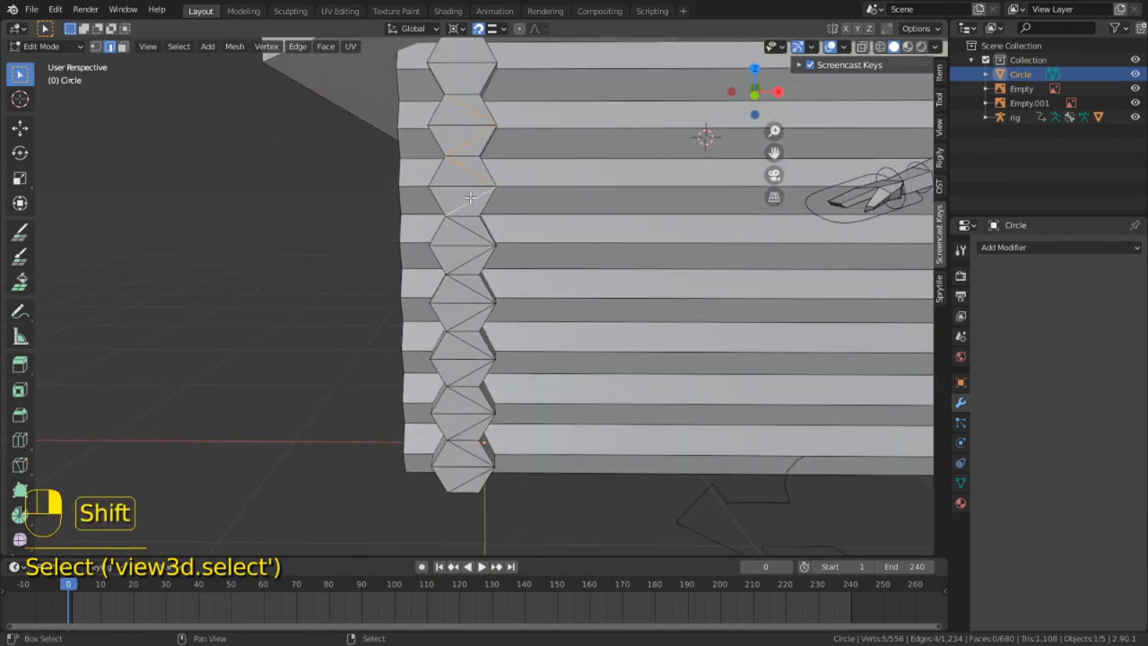
shift+right_click(471, 228)
shift+right_click(463, 262)
shift+right_click(460, 391)
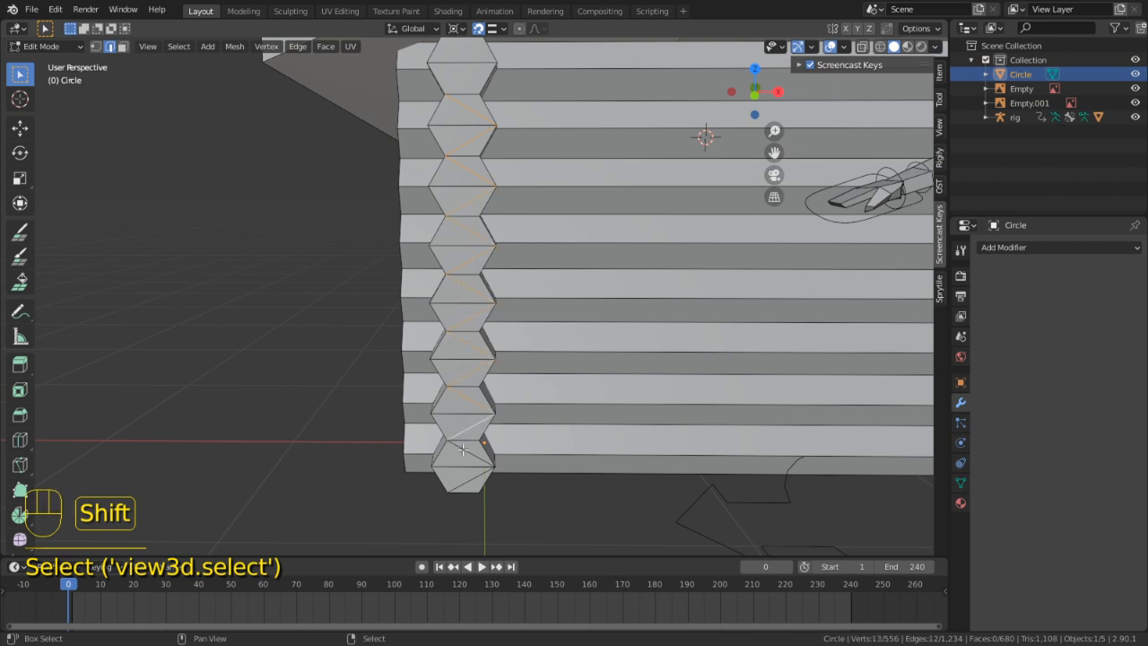
shift+right_click(461, 484)
key(ctrl+x)
Dissolve the slanted diagonal edges on every log end in the column at the other end of this wall
shift+middle_drag(540, 379, 291, 290)
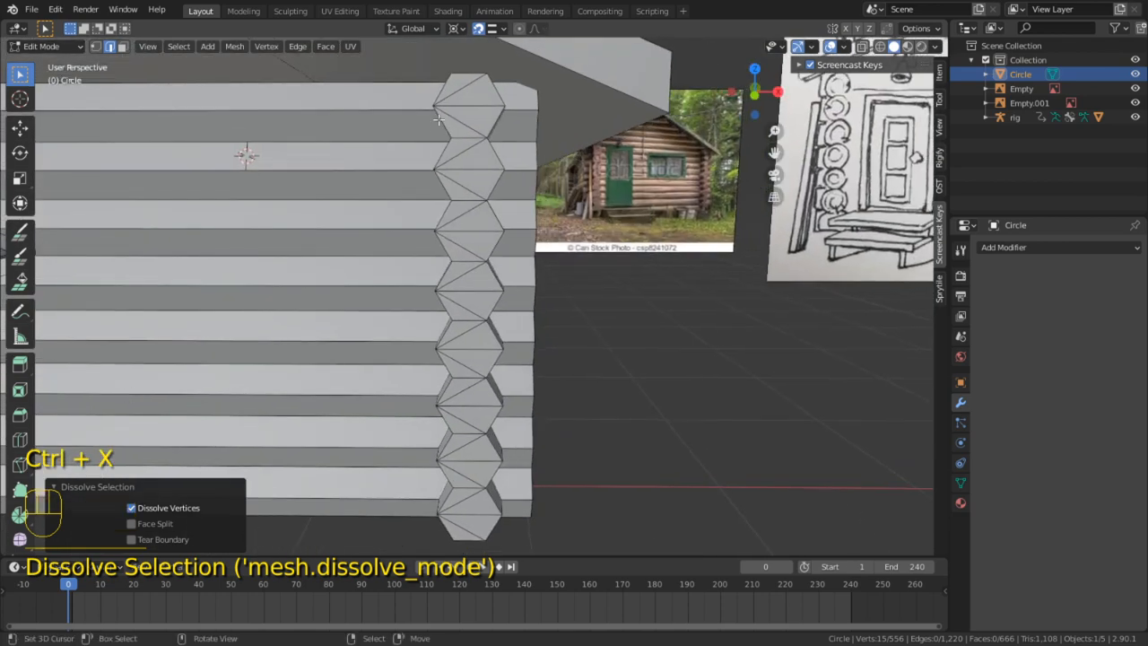
shift+right_click(450, 91)
shift+right_click(459, 127)
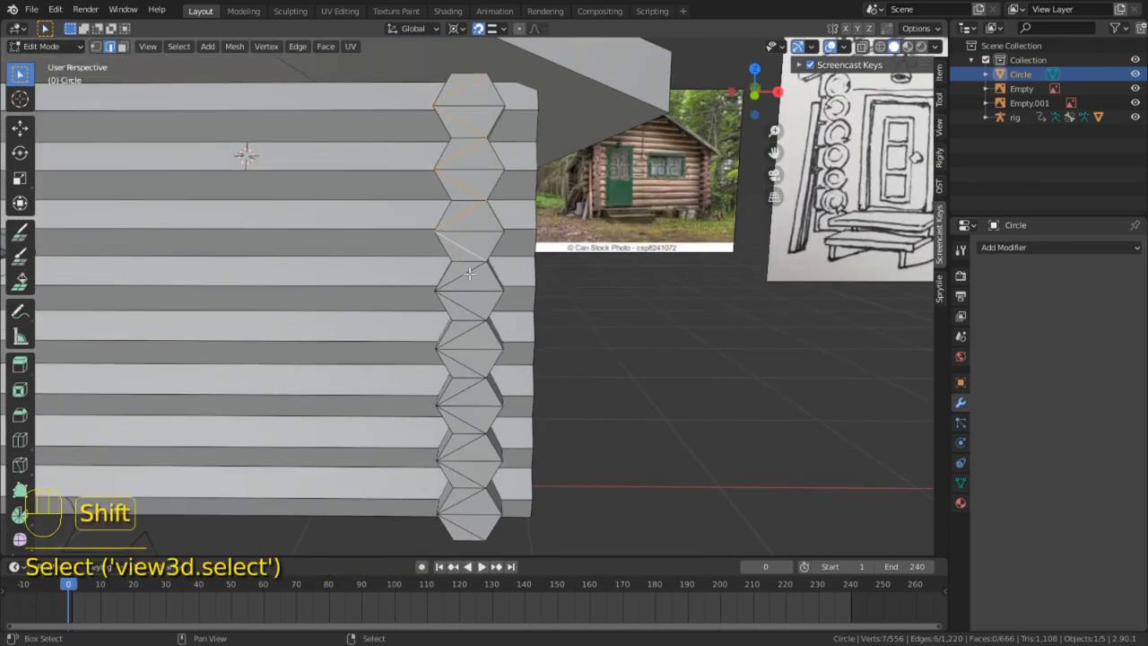
shift+right_click(465, 370)
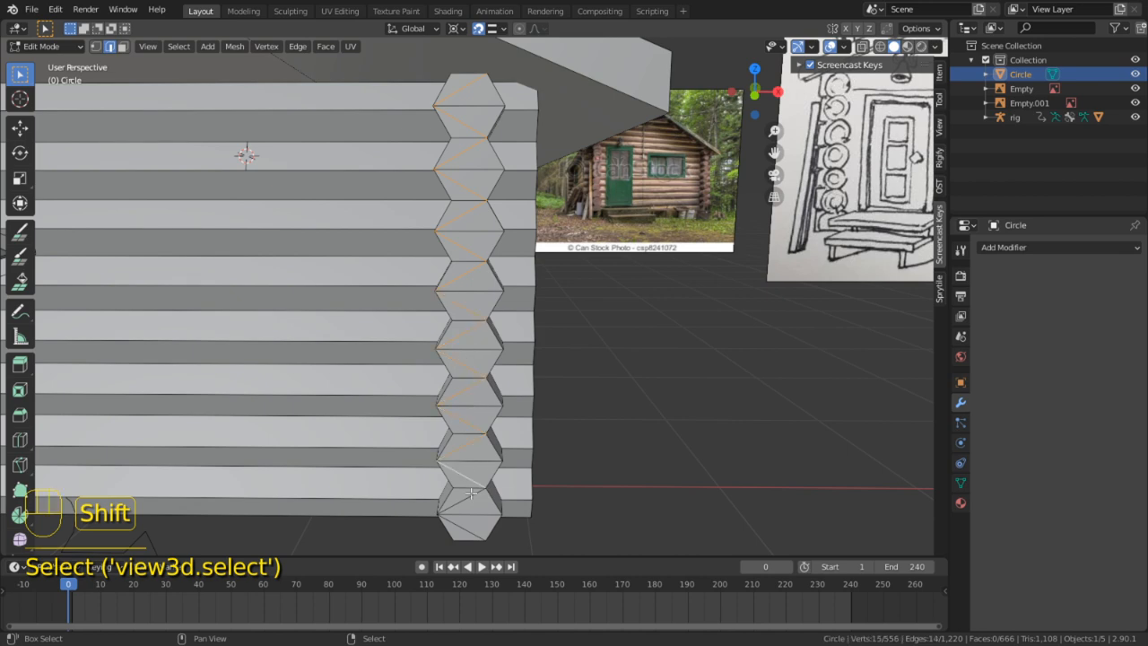
key(ctrl+x)
Select the slanted diagonal edges on the log ends down the first corner column of the opposite wall
middle_drag(616, 305, 417, 135)
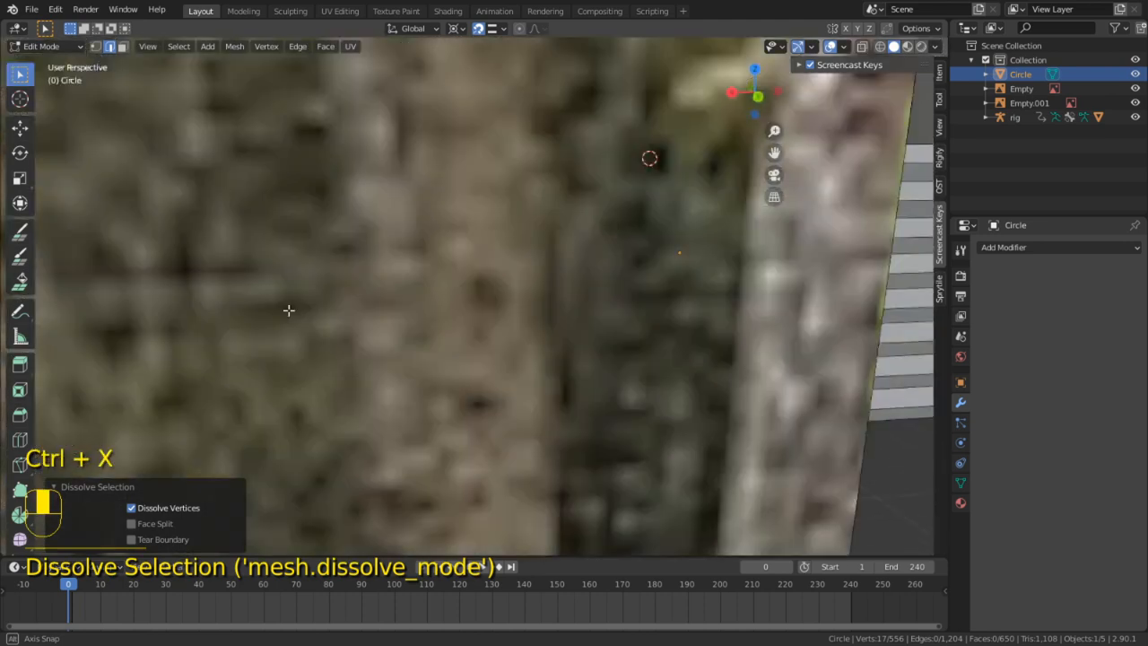
shift+right_click(422, 125)
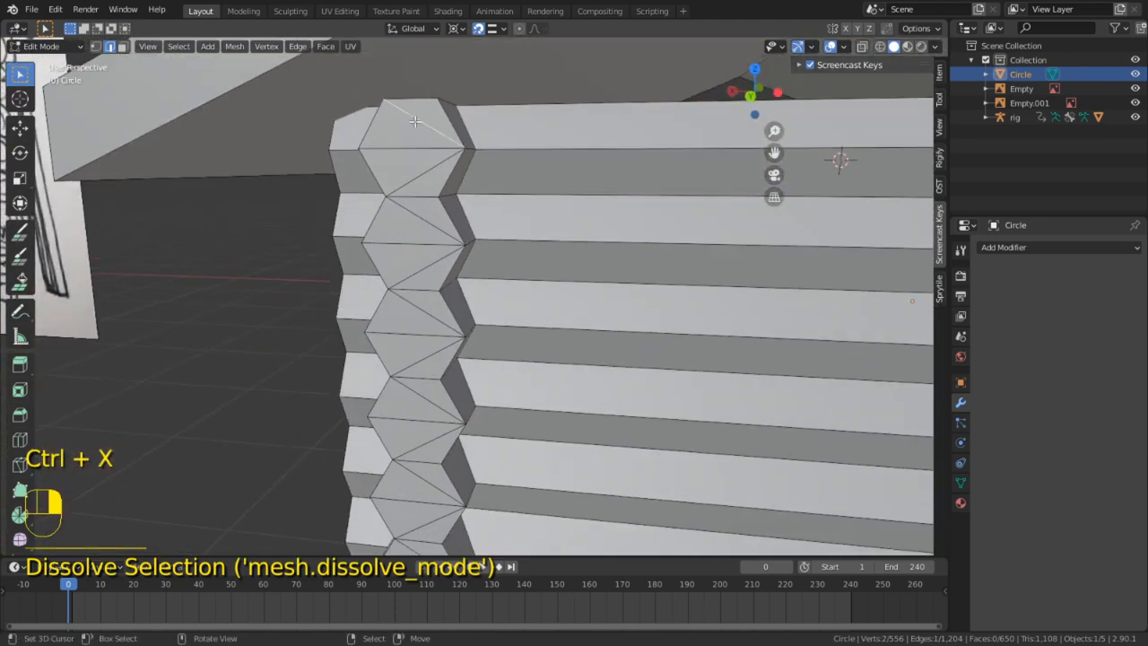
shift+right_click(411, 175)
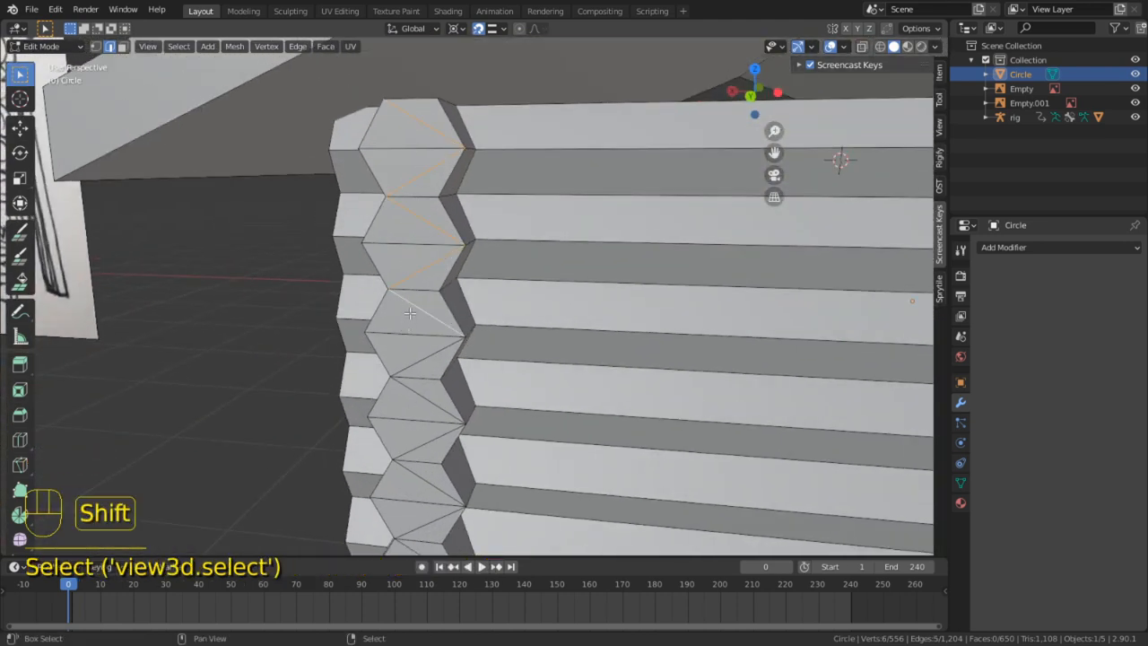
shift+middle_drag(442, 411, 469, 320)
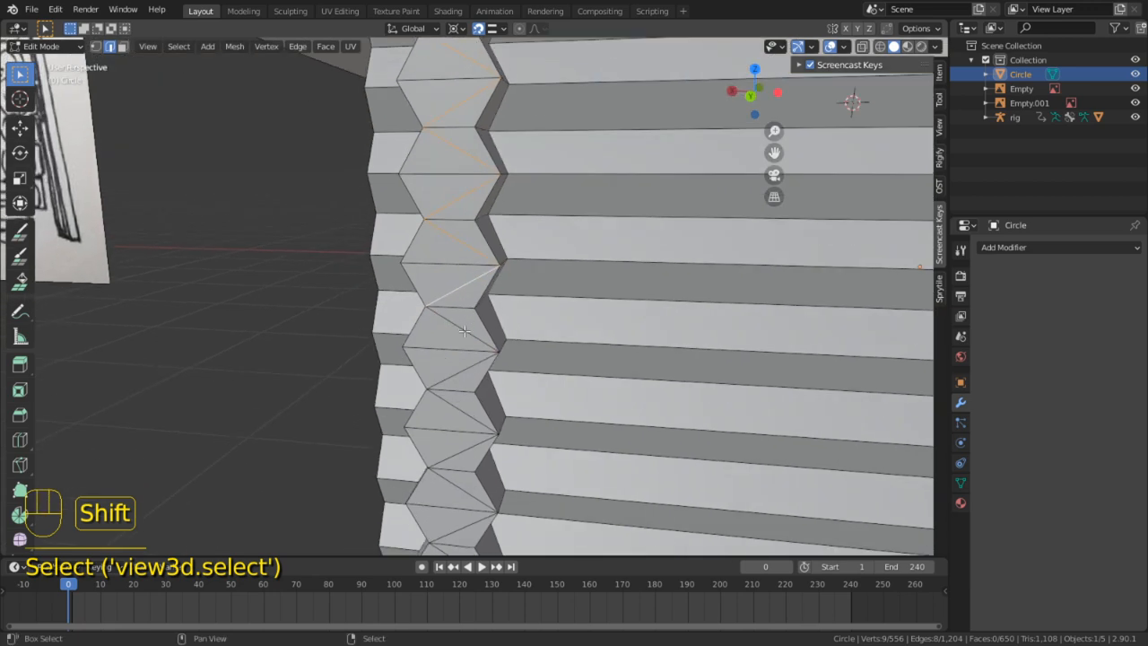
shift+right_click(465, 330)
shift+right_click(449, 379)
shift+right_click(455, 434)
shift+right_click(460, 455)
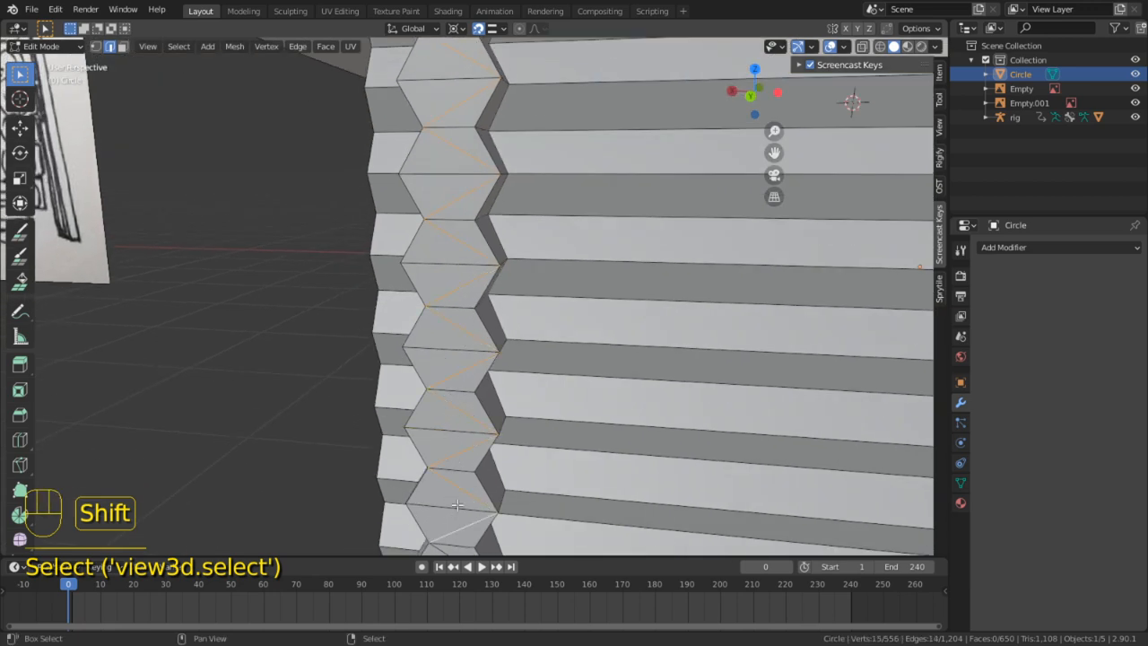
shift+middle_drag(457, 505, 475, 367)
Add the slanted diagonal edges of the opposite wall's other log-end column to the selection and dissolve all the selected edges
shift+middle_drag(628, 284, 75, 296)
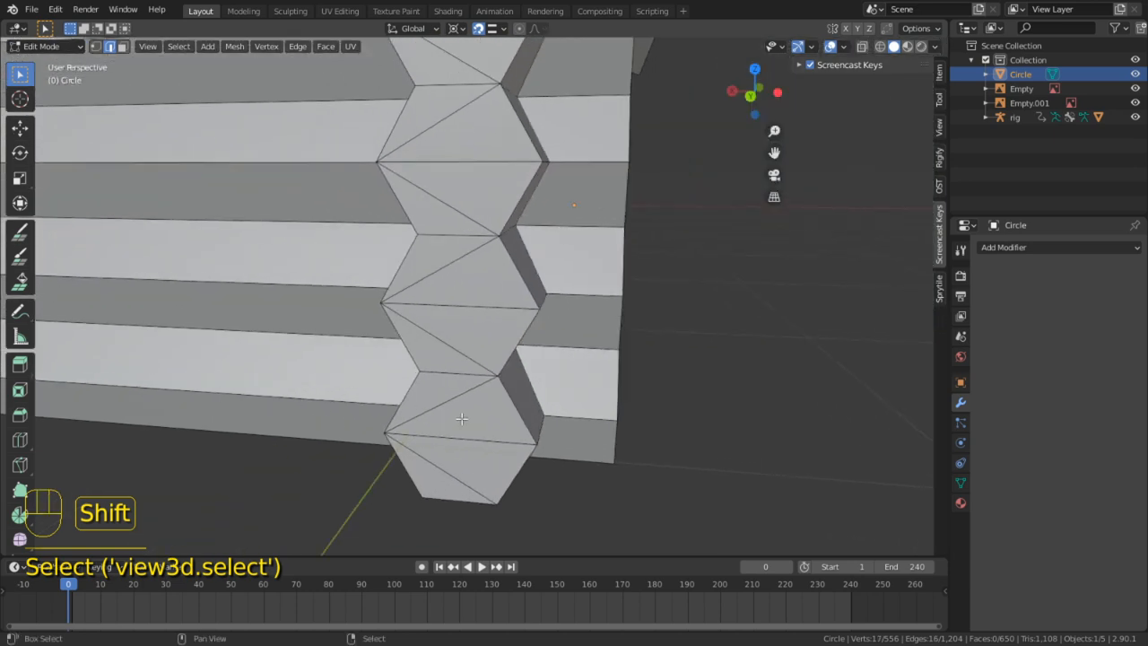
shift+right_click(438, 457)
shift+right_click(456, 346)
shift+right_click(449, 268)
shift+right_click(440, 200)
shift+right_click(468, 102)
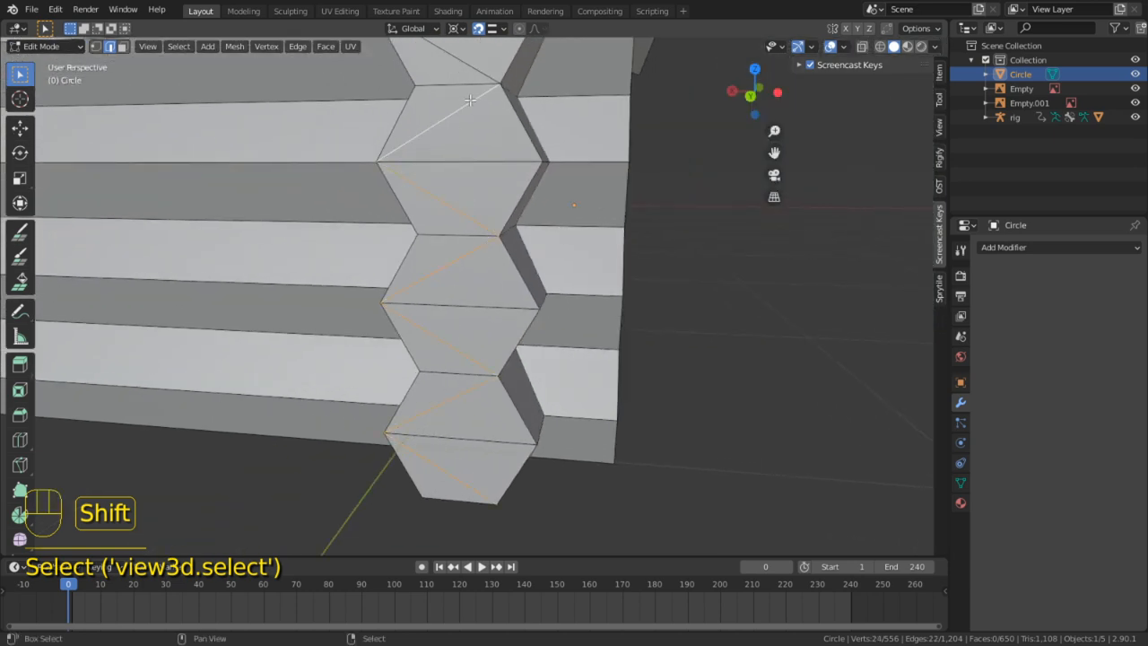
shift+middle_drag(468, 101, 456, 259)
shift+right_click(451, 312)
shift+right_click(455, 323)
shift+right_click(459, 358)
shift+right_click(455, 303)
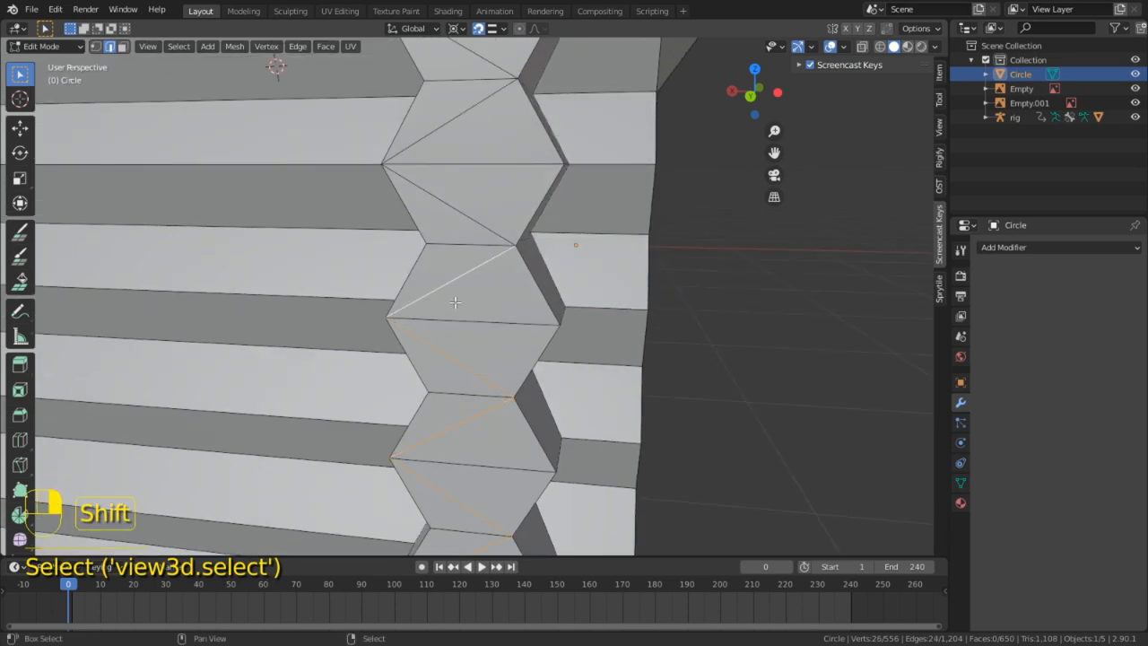
shift+right_click(476, 220)
shift+right_click(450, 122)
shift+middle_drag(450, 122, 478, 348)
shift+right_click(516, 422)
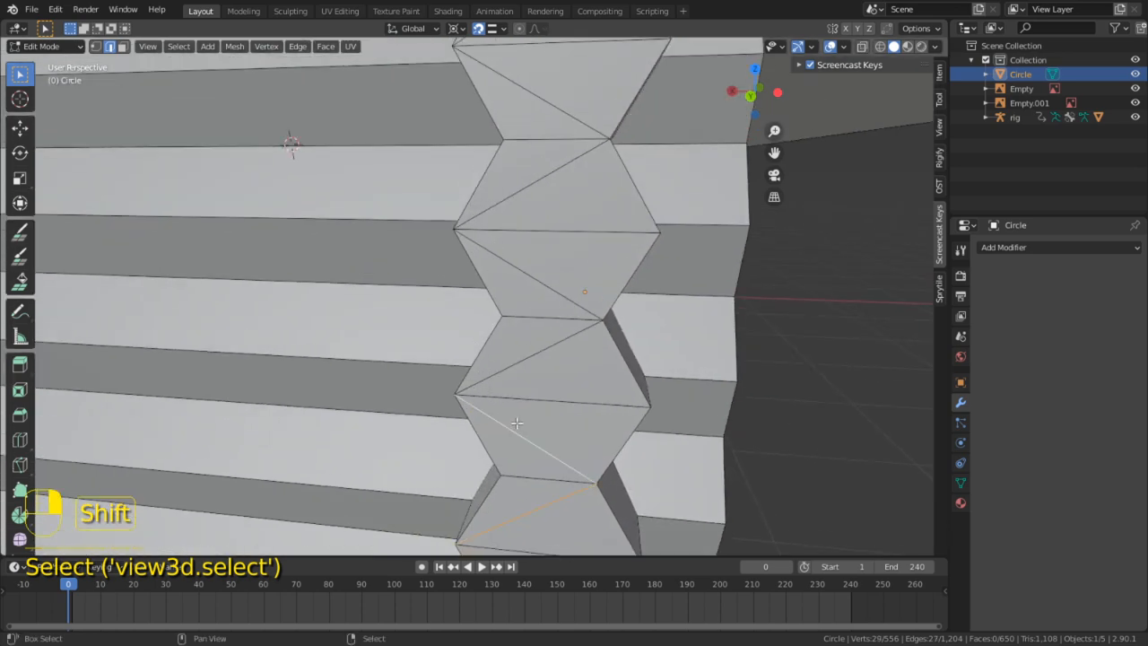
shift+right_click(527, 363)
shift+right_click(553, 289)
shift+right_click(552, 190)
shift+right_click(535, 121)
shift+middle_drag(535, 121, 536, 184)
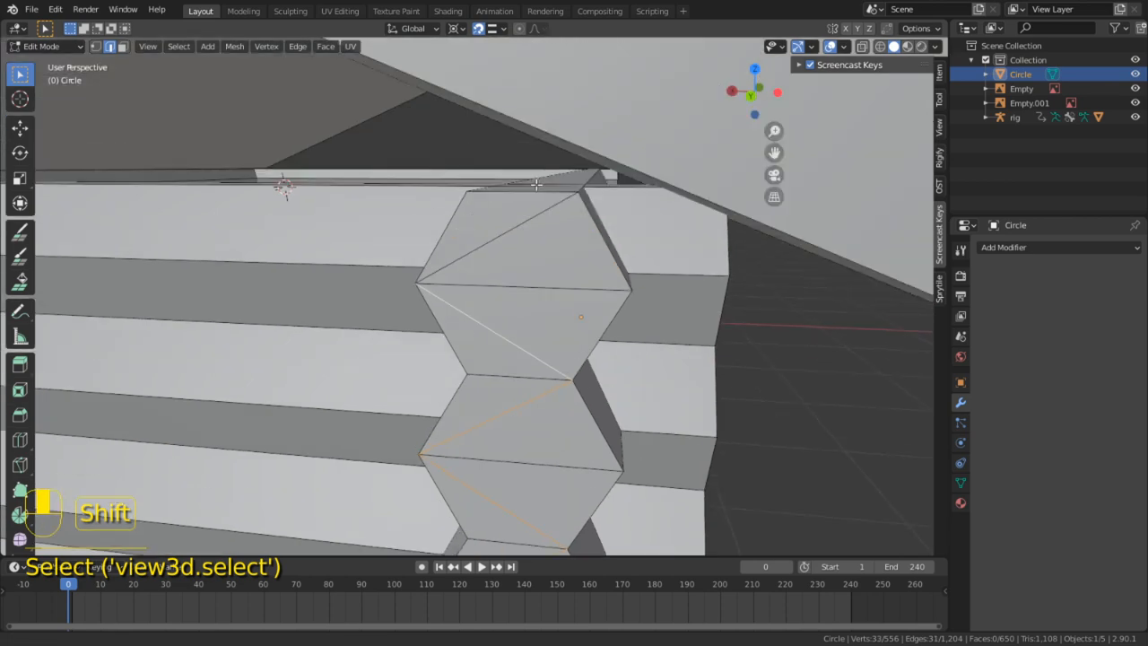
key(ctrl+x)
Select the face loop covering the cleaned-up wall's logs and add the wall's top face to the selection
middle_drag(539, 229, 540, 296)
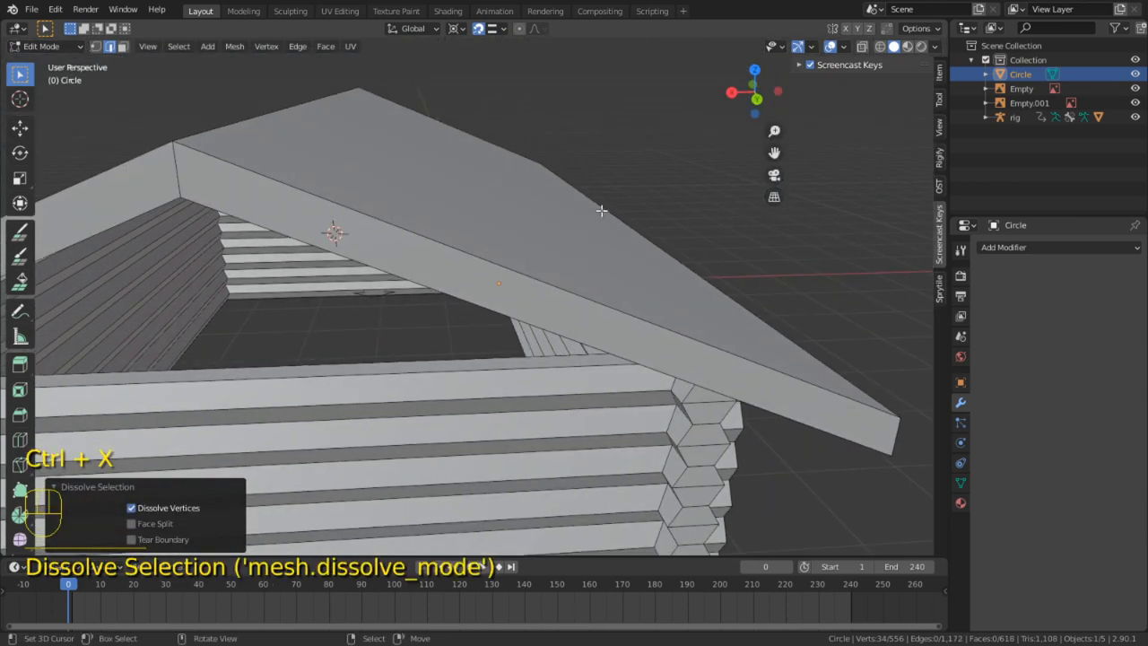
scroll(525, 234, down, 5)
scroll(524, 298, up, 5)
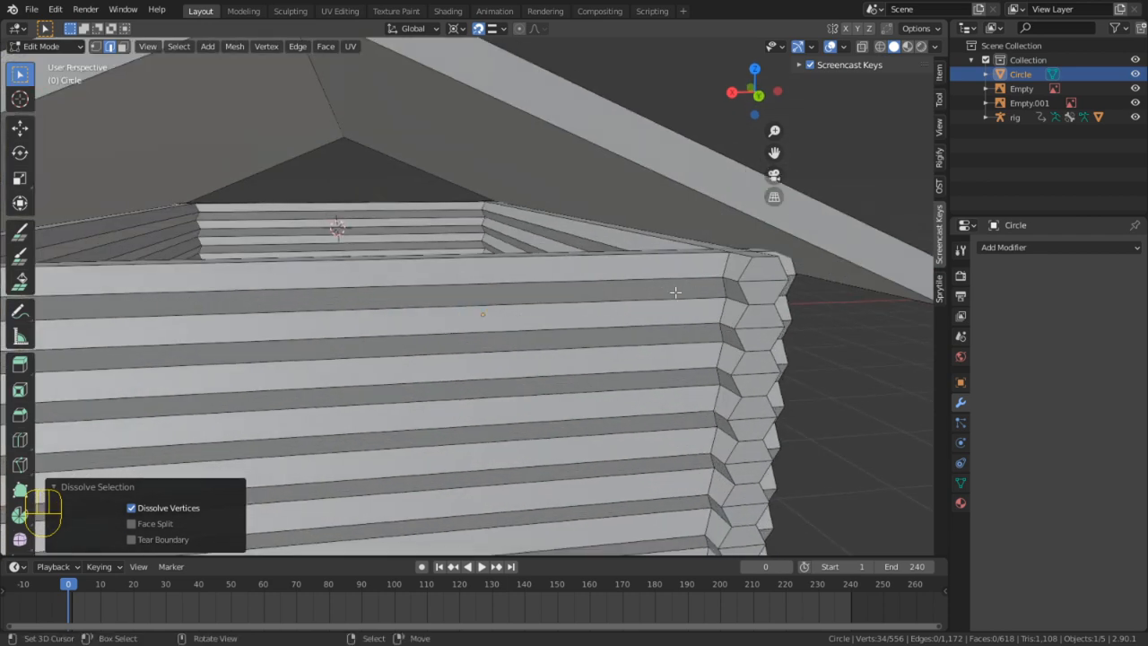
middle_drag(675, 291, 718, 309)
key(3)
alt+click(743, 320)
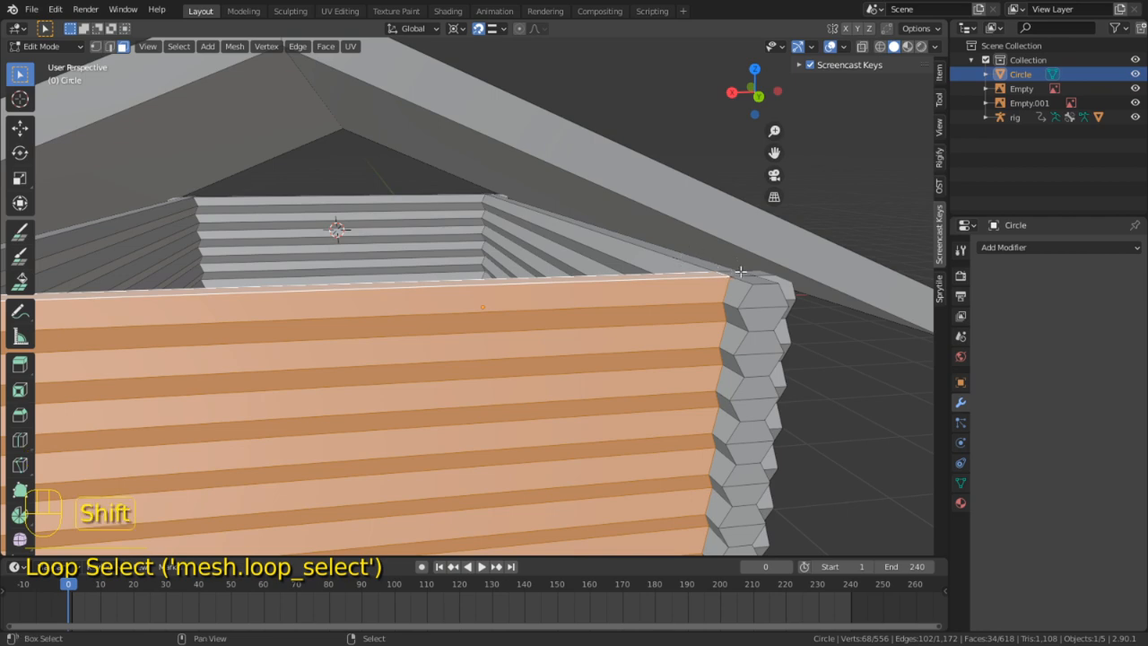
shift+click(684, 266)
middle_drag(684, 266, 607, 279)
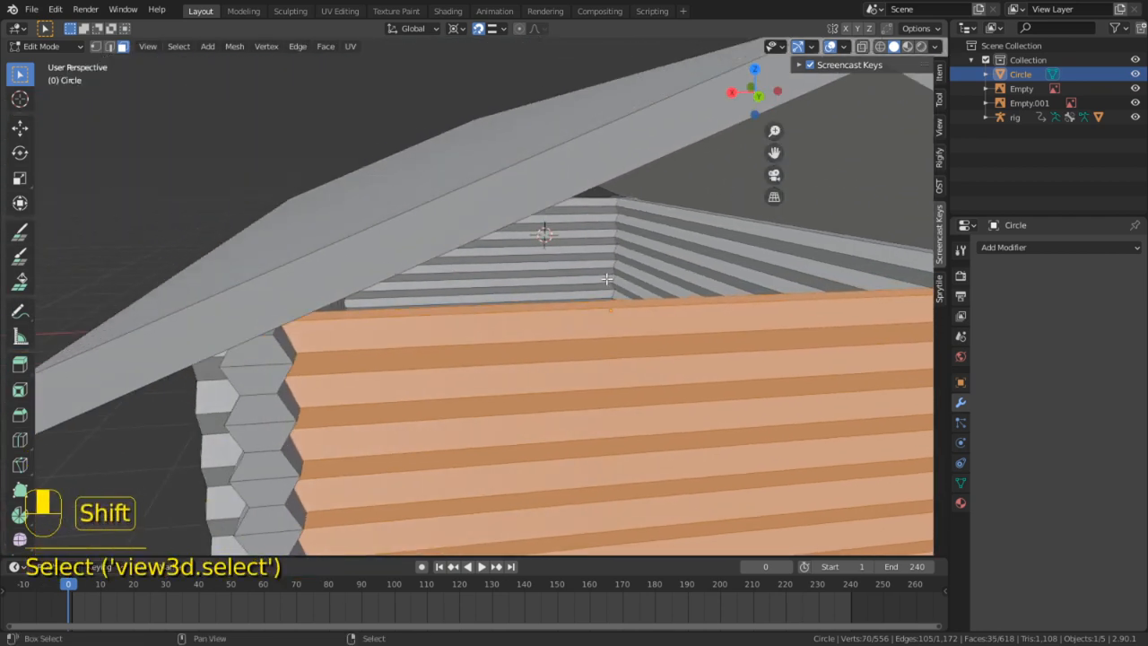
middle_drag(425, 282, 449, 283)
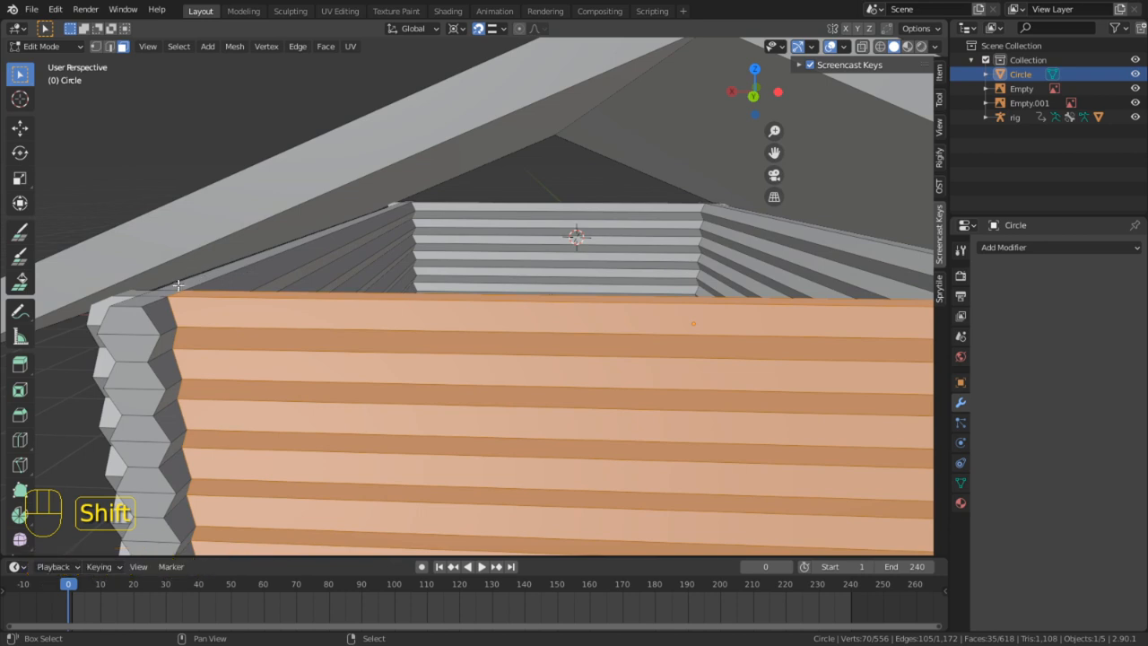
shift+click(251, 290)
Select individual faces on the wall's top log, and select the face loop running along a log and around the corner
click(159, 292)
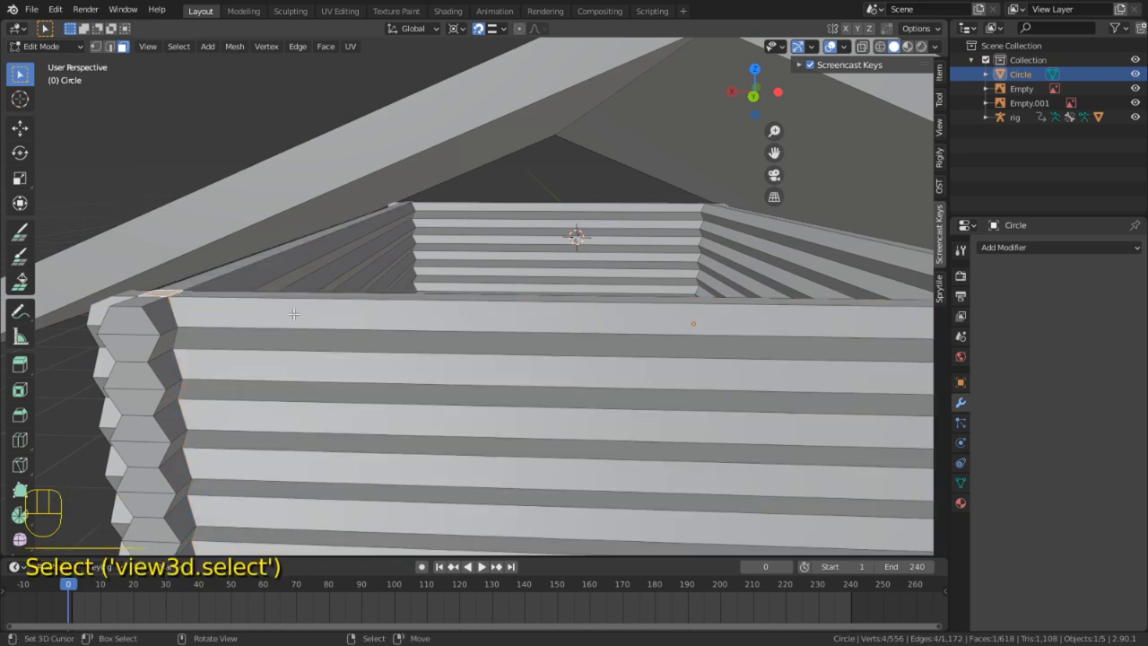
middle_drag(162, 293, 298, 313)
click(351, 344)
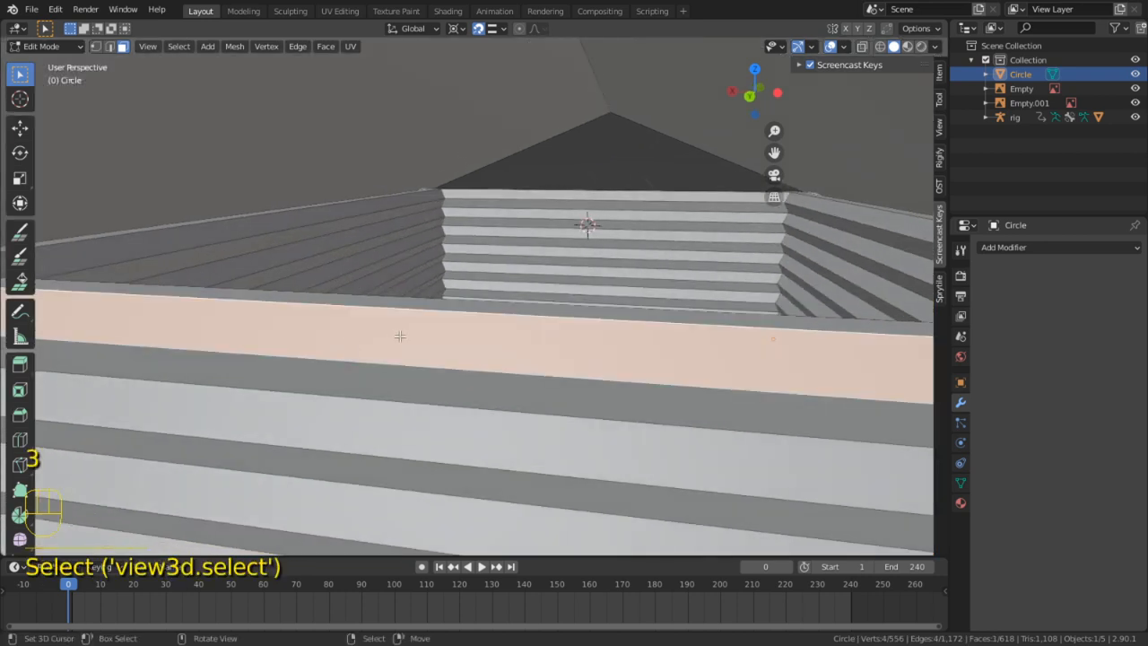
shift+click(473, 315)
mouse_move(473, 320)
middle_down()
mouse_move(460, 328)
mouse_move(480, 320)
middle_up()
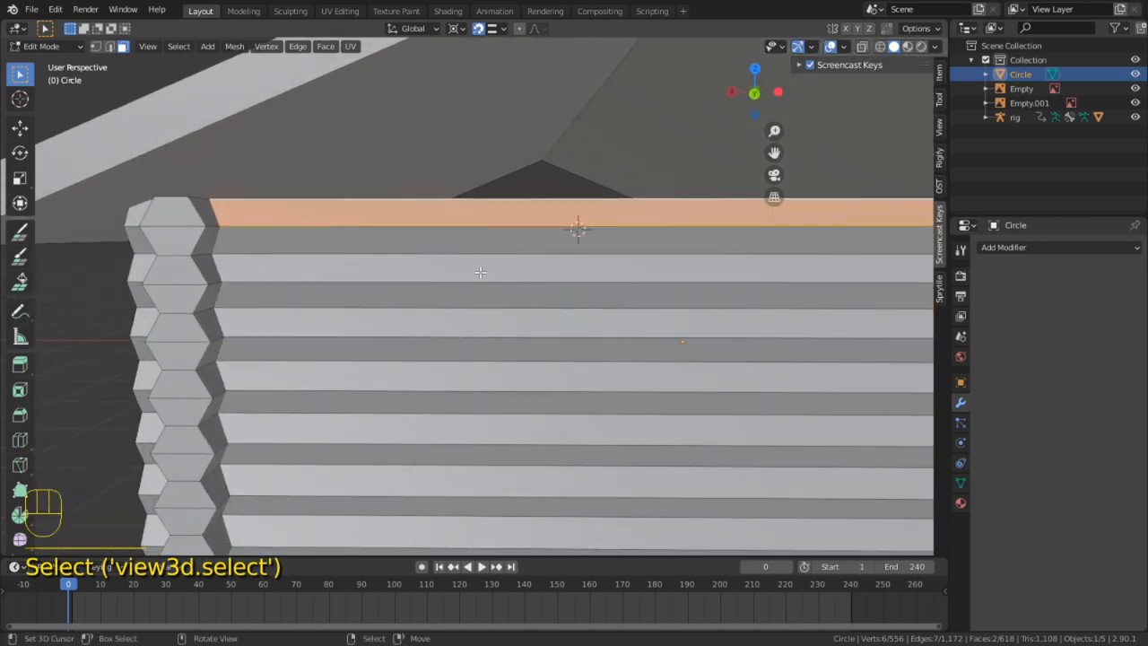
middle_drag(481, 271, 413, 218)
alt+click(433, 206)
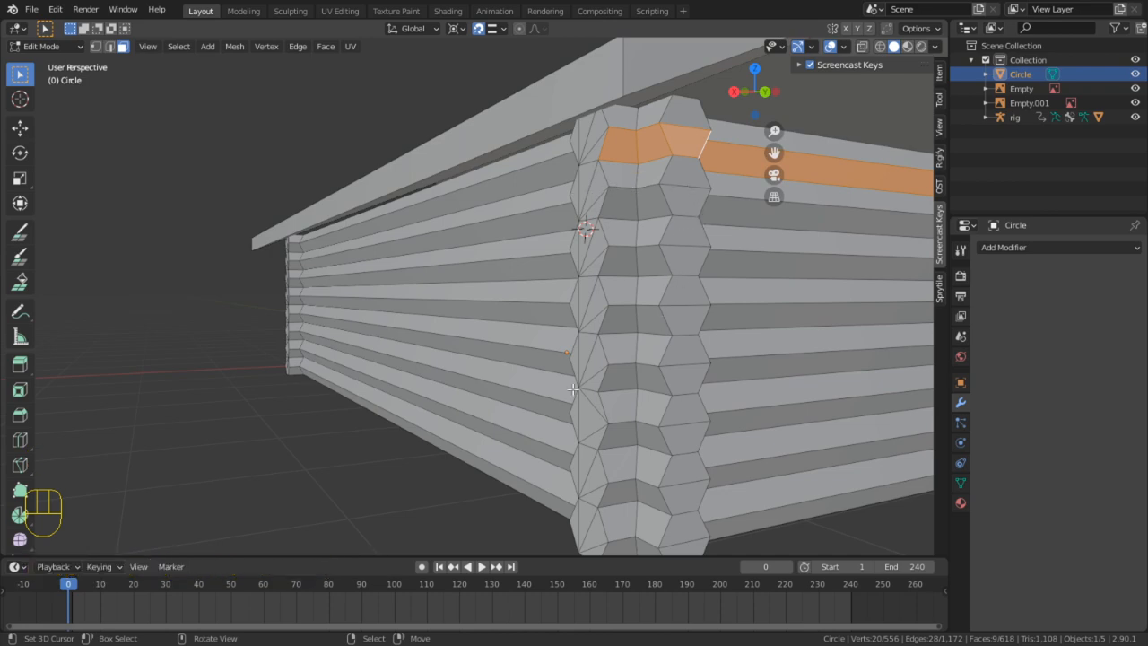
Dissolve the three diagonal edges on one triangulated log end in the side wall's corner column, restoring a single hexagonal face
scroll(593, 412, down, 5)
middle_drag(593, 412, 699, 332)
scroll(697, 367, up, 2)
scroll(520, 288, up, 2)
click(471, 307)
mouse_move(470, 307)
middle_down()
mouse_move(437, 311)
mouse_move(566, 313)
mouse_move(477, 317)
middle_up()
key(2)
shift+click(436, 311)
key(ctrl+x)
click(477, 311)
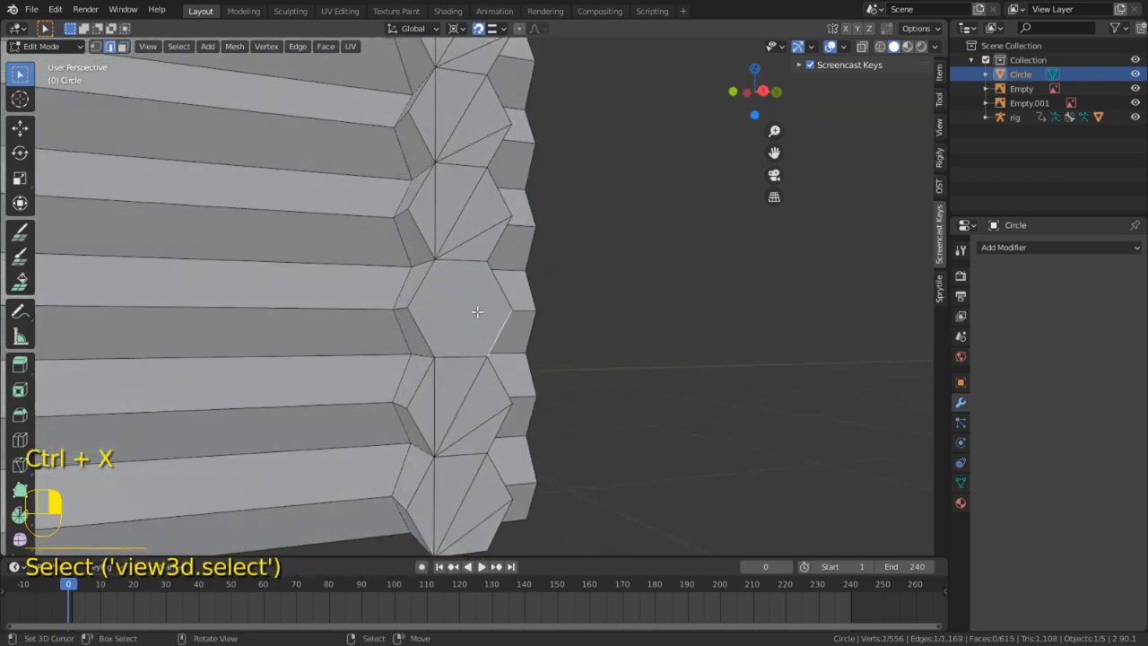
key(3)
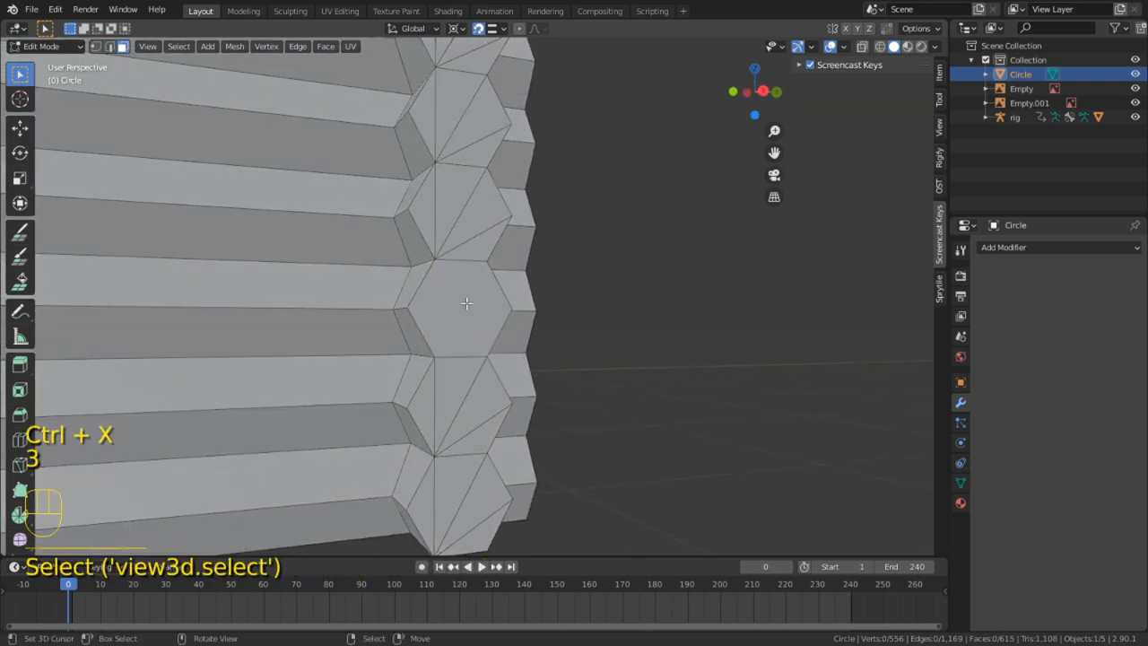
Triangulate the hexagonal log end, trying the Fixed Alternate, Fixed and Shortest Diagonal quad methods
click(476, 312)
key(ctrl+t)
key(ctrl+g)
click(215, 523)
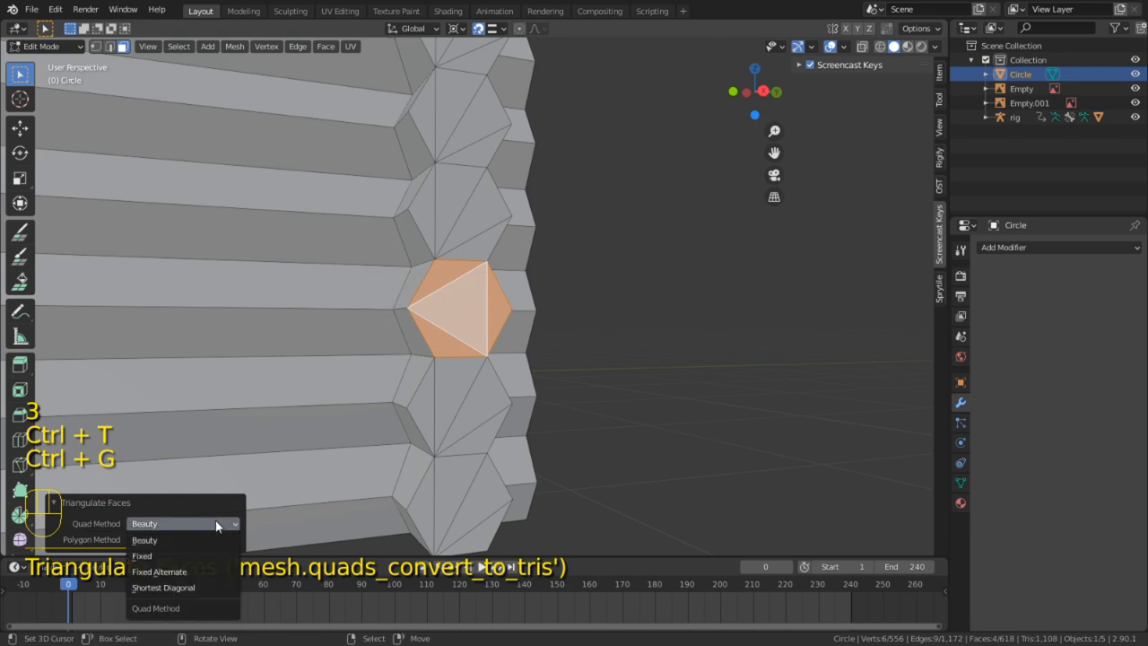
click(198, 576)
click(172, 524)
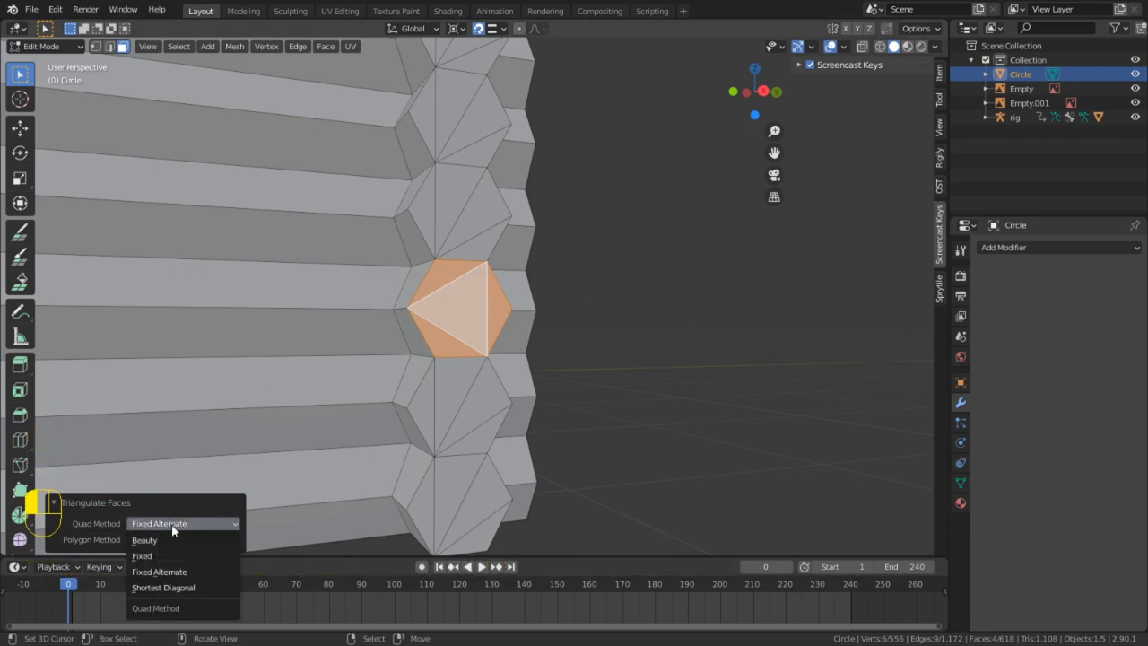
click(162, 556)
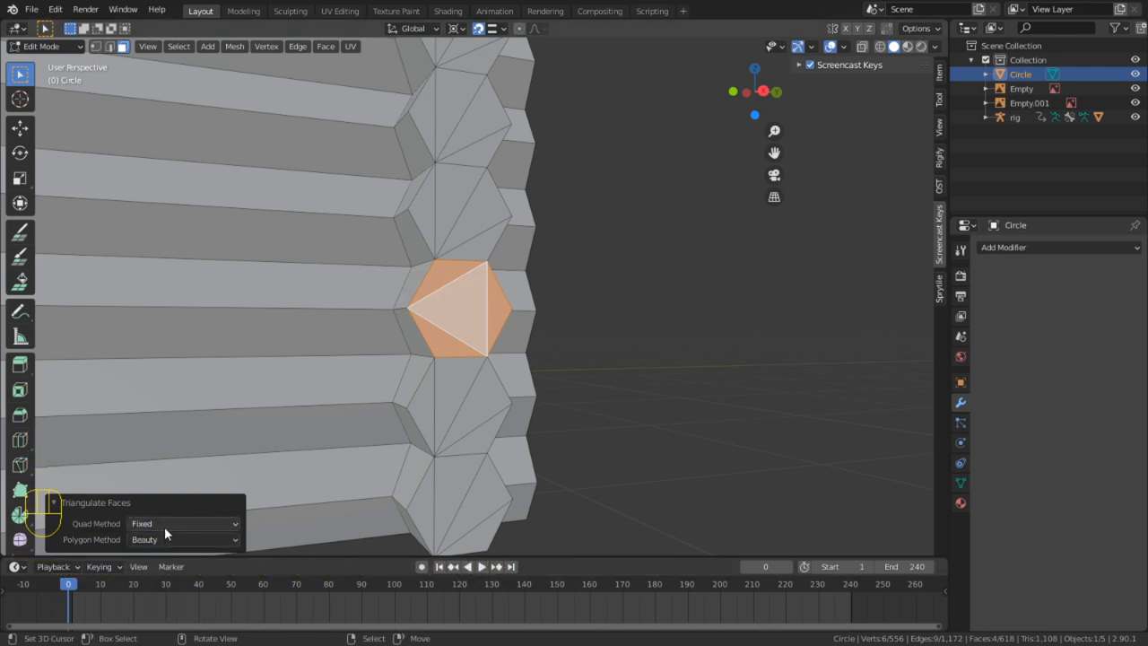
click(164, 527)
click(176, 586)
click(174, 527)
click(180, 572)
Examine the triangulated log end up close and undo the triangulation
scroll(453, 307, up, 4)
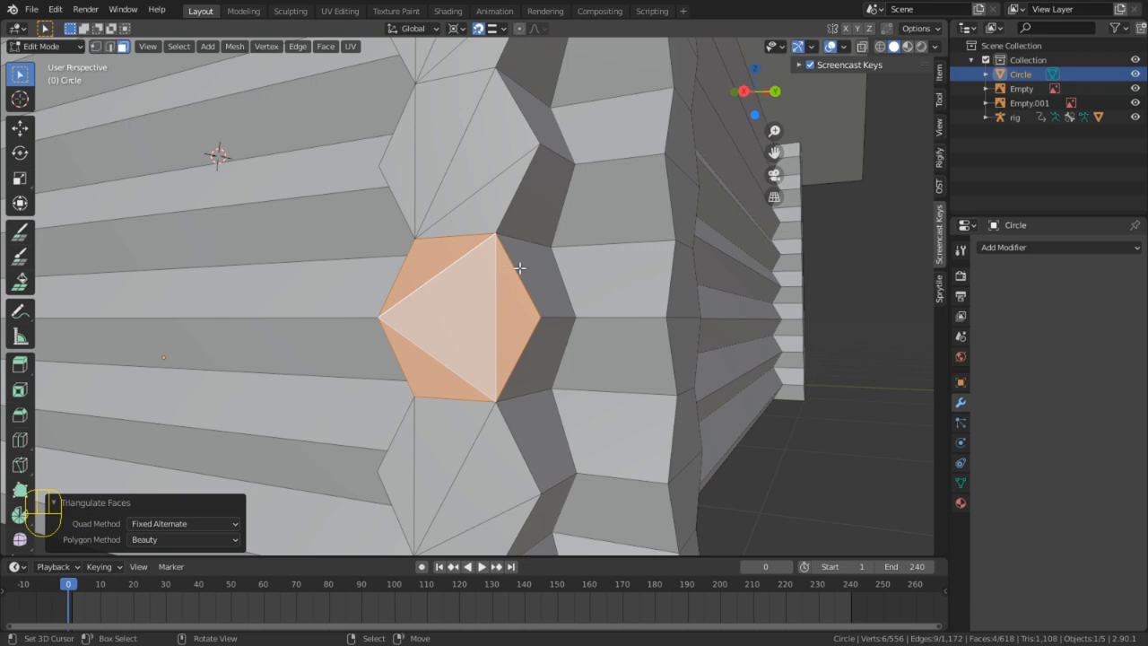
middle_drag(600, 259, 618, 293)
scroll(618, 293, down, 5)
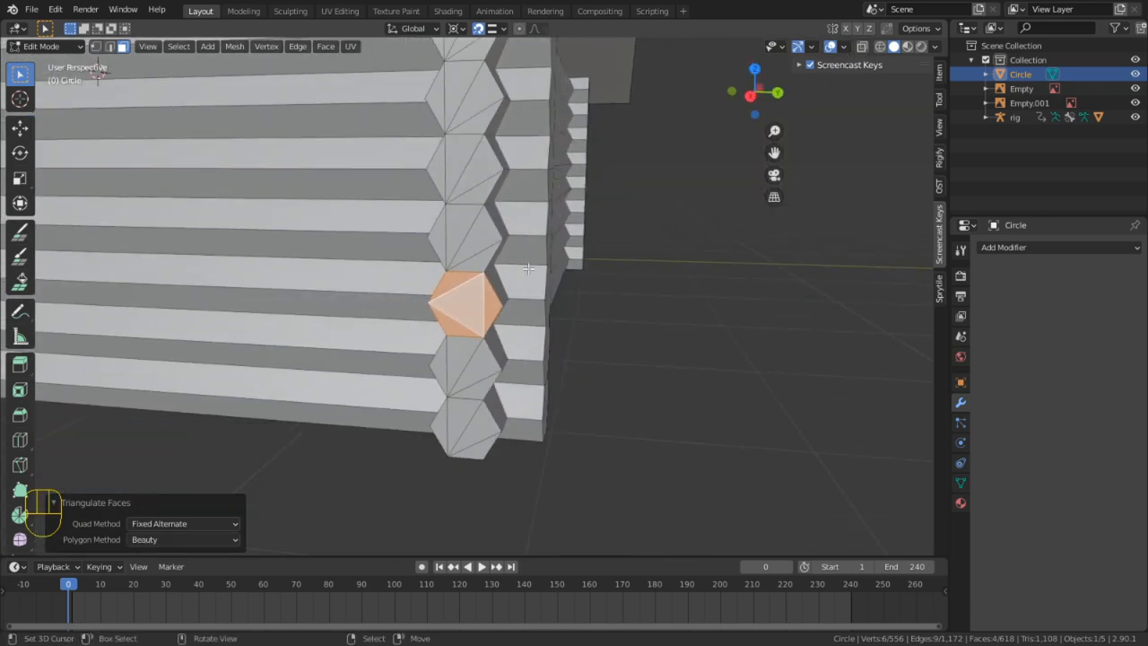
shift+middle_drag(524, 233, 510, 439)
middle_drag(502, 365, 448, 345)
key(ctrl+z)
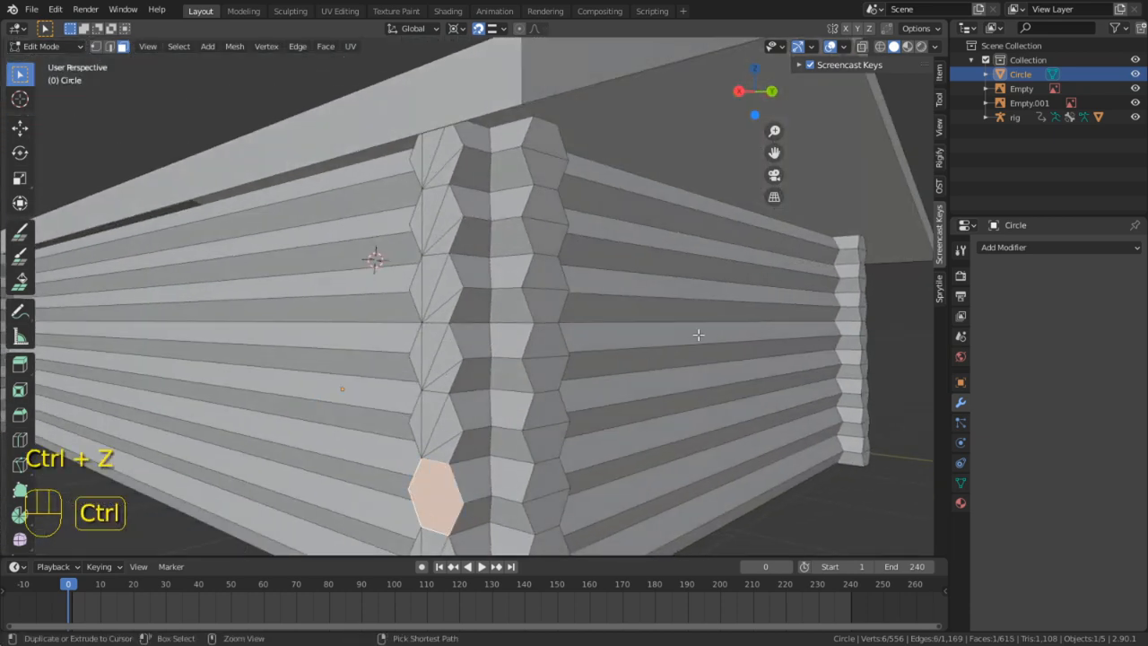
Select the two outer and two inner faces of the top log on the cleaned-up gable wall
shift+middle_drag(684, 323, 367, 359)
middle_drag(574, 332, 453, 317)
shift+middle_drag(561, 245, 459, 398)
middle_drag(551, 324, 604, 304)
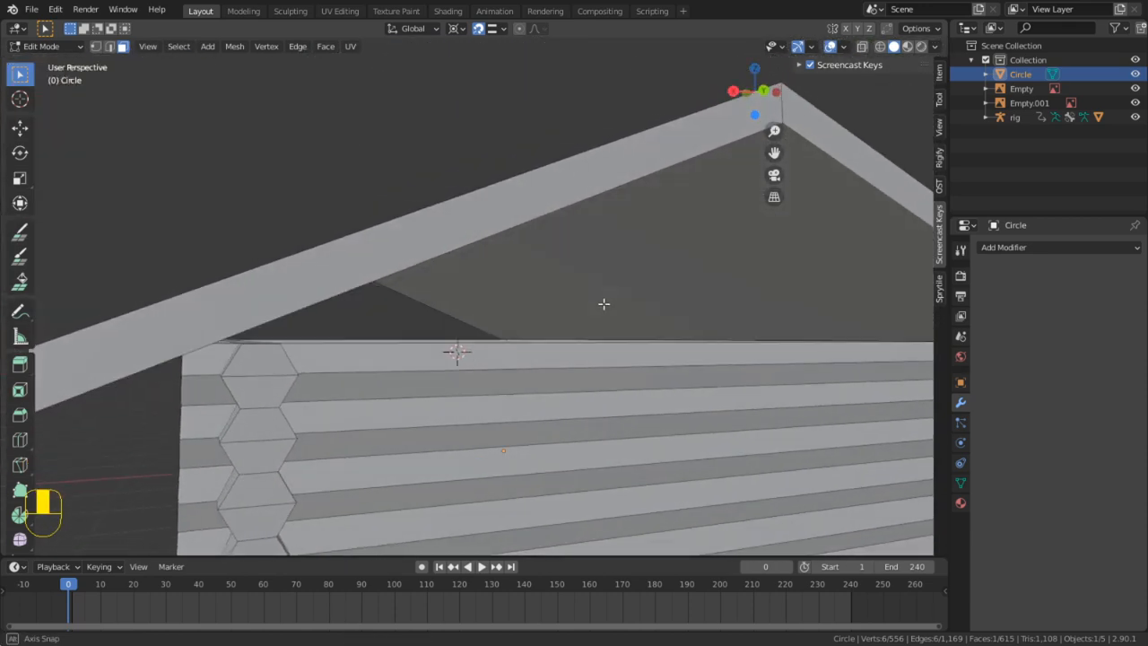
shift+click(374, 350)
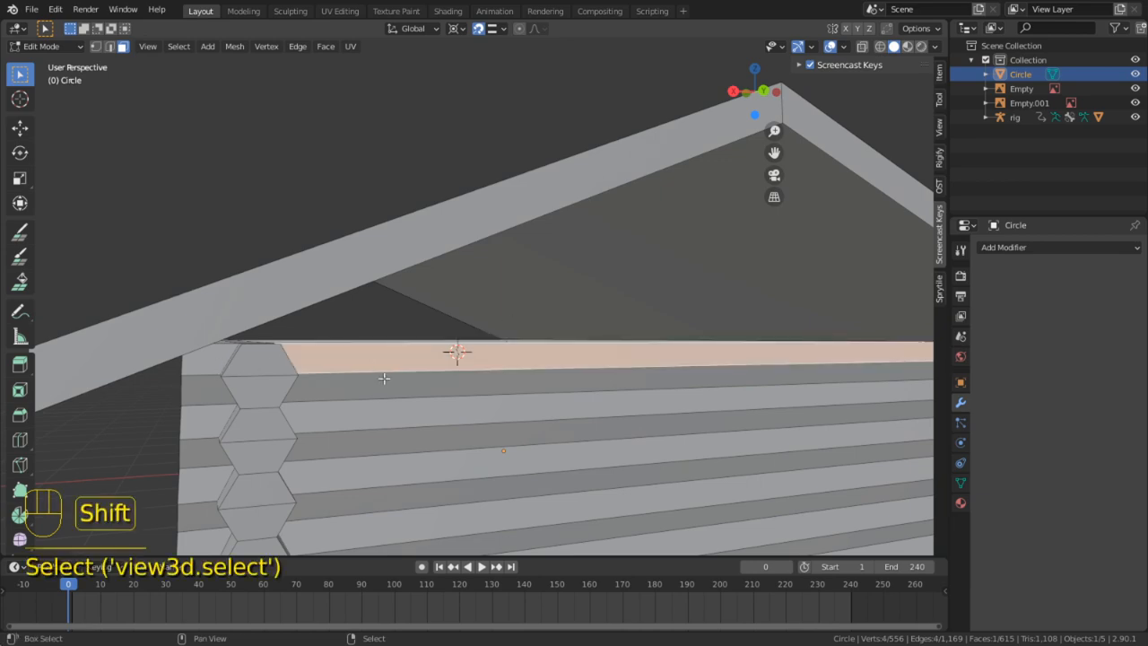
shift+click(385, 381)
middle_drag(384, 381, 176, 369)
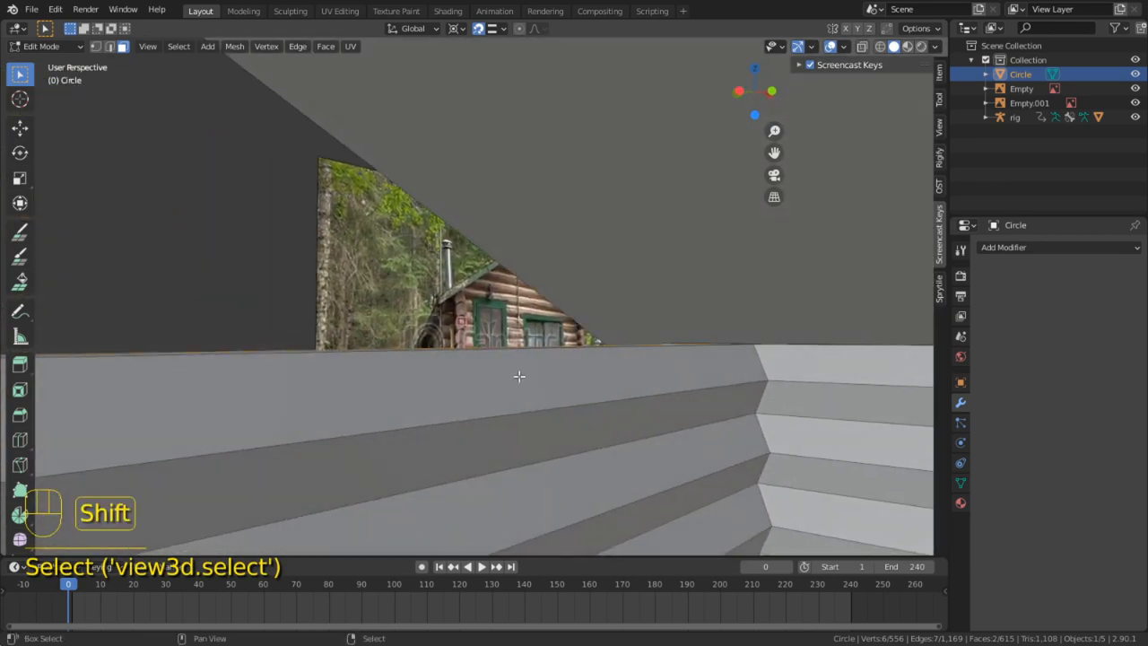
shift+right_click(518, 377)
shift+right_click(515, 430)
middle_drag(515, 430, 309, 417)
middle_drag(613, 410, 636, 393)
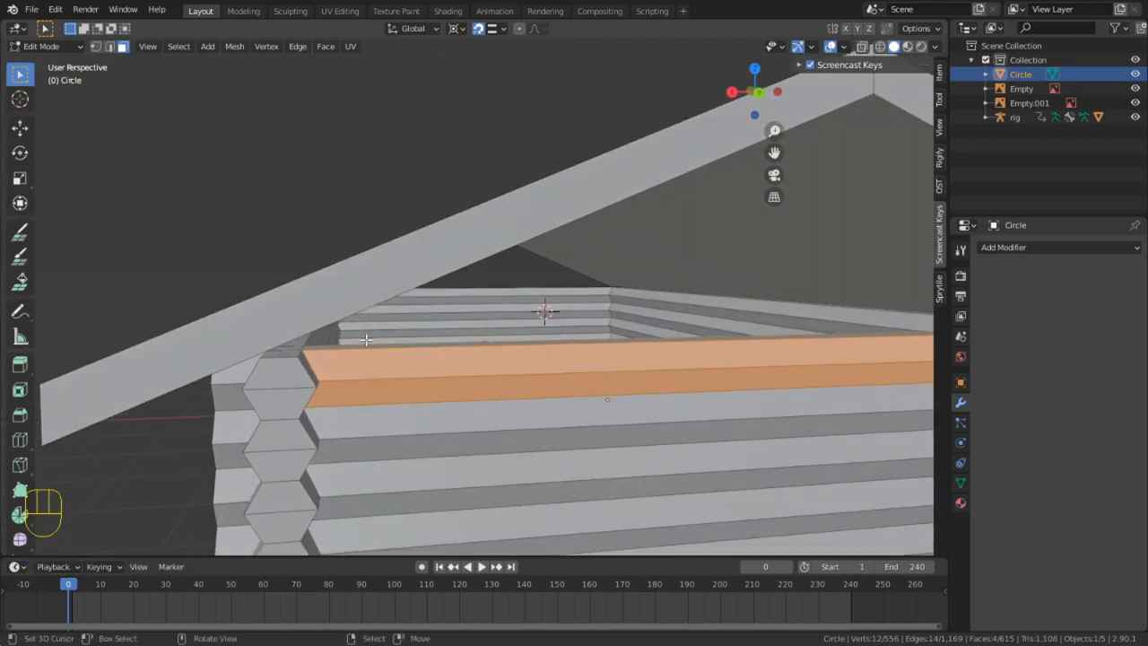
Add the outer and inner faces of the opposite gable wall's top log to the selection
middle_drag(366, 339, 513, 351)
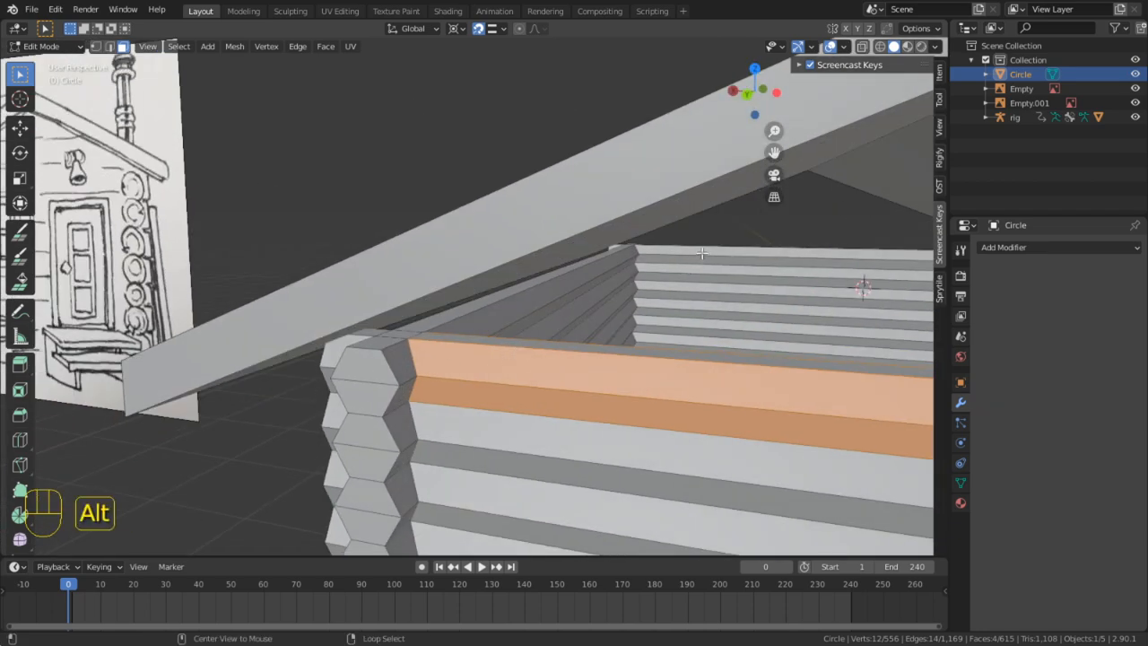
alt+middle_drag(731, 253, 577, 322)
scroll(545, 326, down, 2)
scroll(565, 283, down, 2)
scroll(556, 323, up, 6)
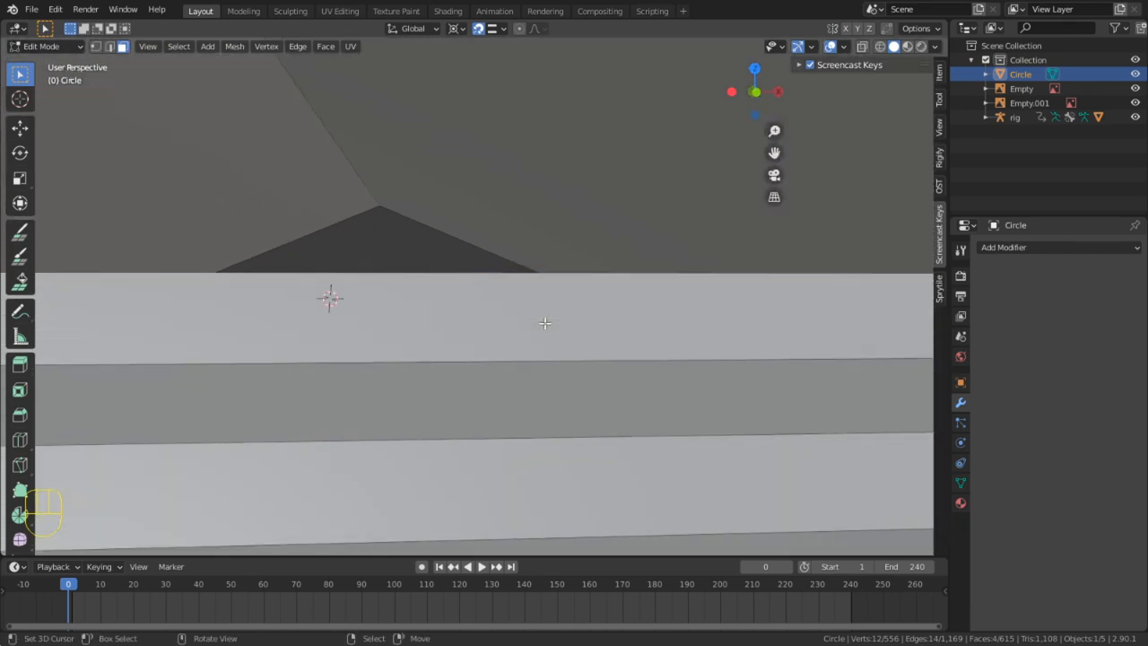
shift+click(511, 407)
shift+click(502, 331)
middle_drag(502, 331, 512, 297)
scroll(351, 252, down, 3)
shift+middle_drag(420, 299, 369, 264)
shift+right_click(509, 214)
shift+right_click(511, 184)
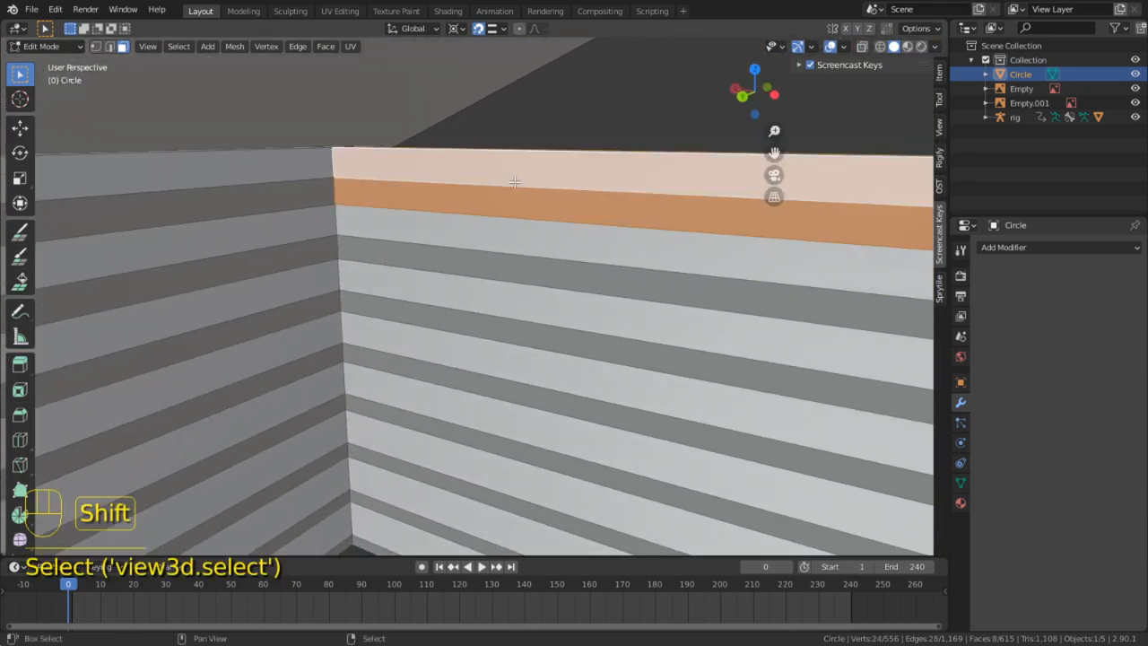
Change the snapping target and duplicate the selected top-log faces, raising the copy about 0.43 m along Z
middle_drag(511, 184, 263, 192)
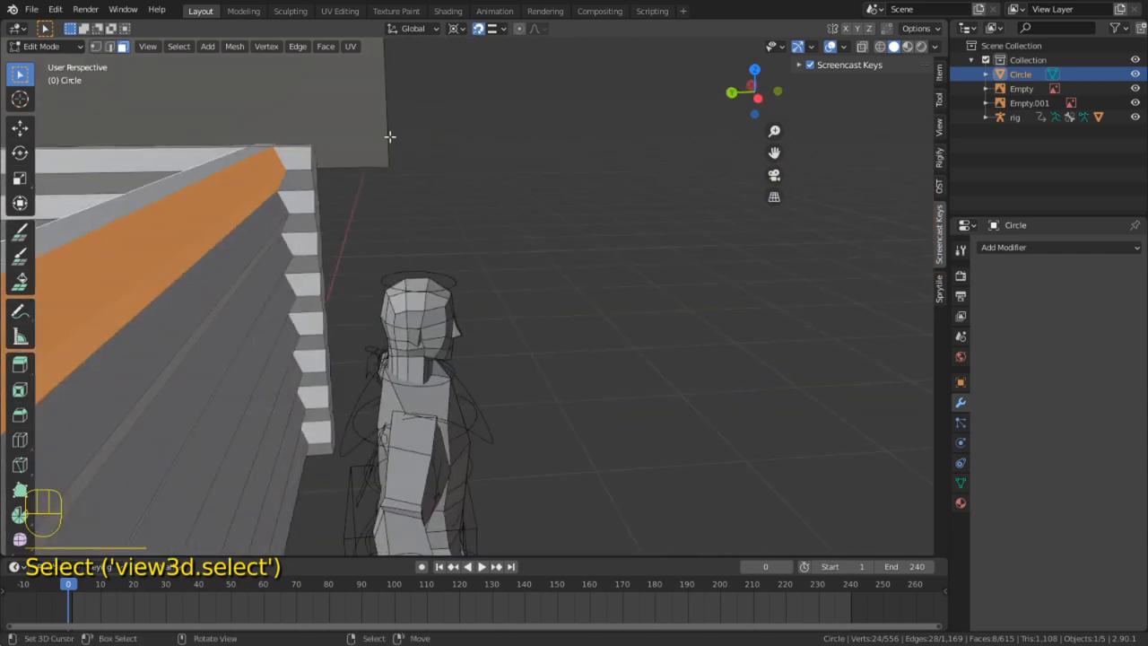
click(492, 30)
click(471, 84)
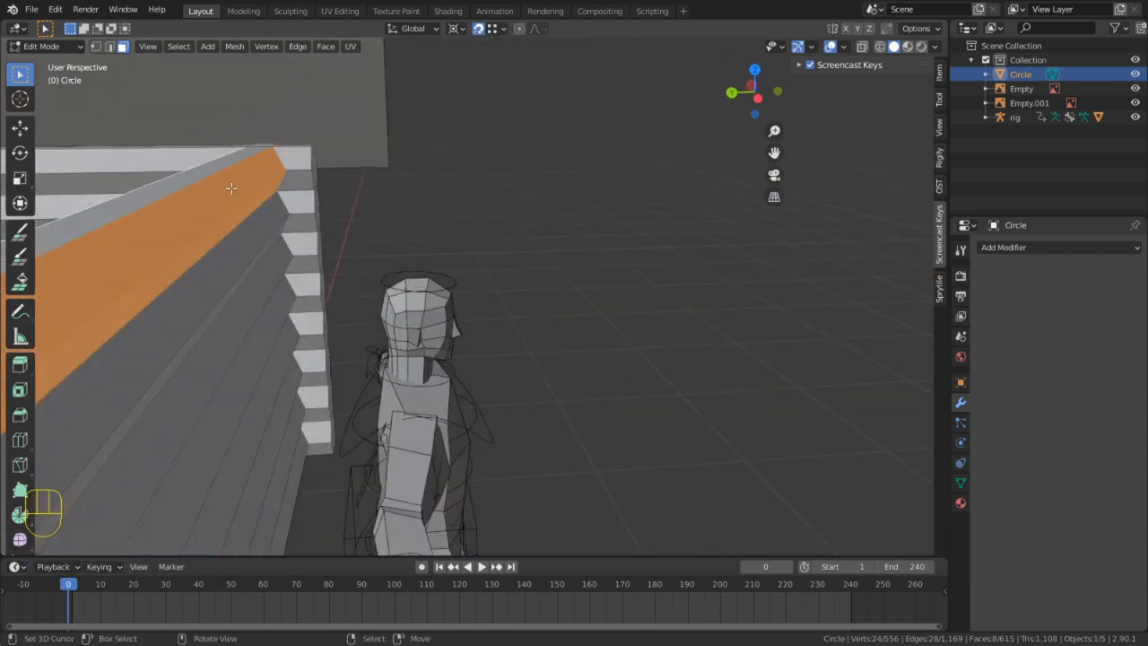
middle_drag(232, 185, 339, 188)
key(shift+d)
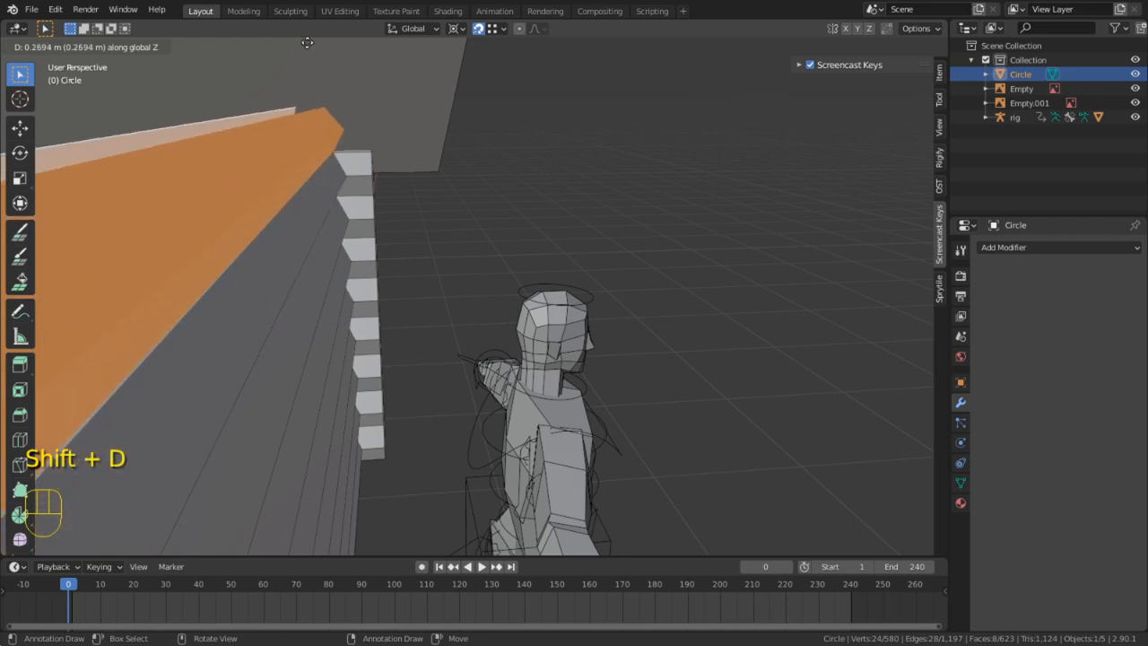
click(300, 487)
Lower the duplicated log about 0.16 m along Z onto the top of the gable wall
middle_drag(300, 487, 412, 358)
scroll(411, 358, up, 2)
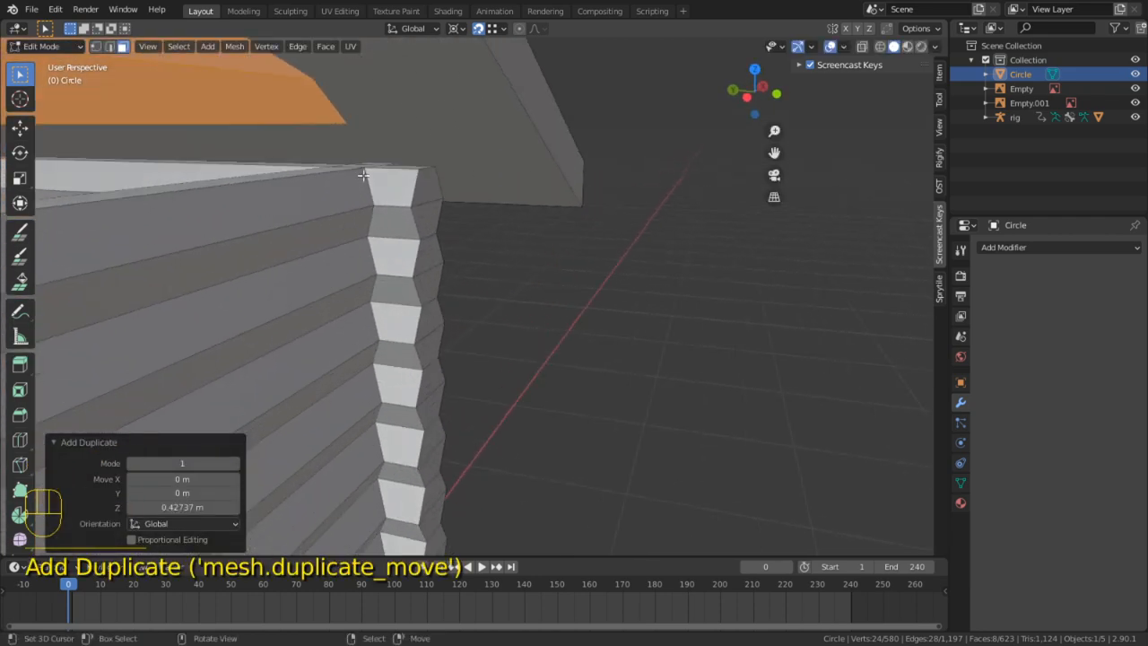
key(g)
key(z)
click(365, 169)
Duplicate the added gable log faces, raising the second copy about 0.87 m along Z
scroll(351, 223, down, 3)
middle_drag(291, 239, 199, 271)
shift+middle_drag(370, 269, 461, 261)
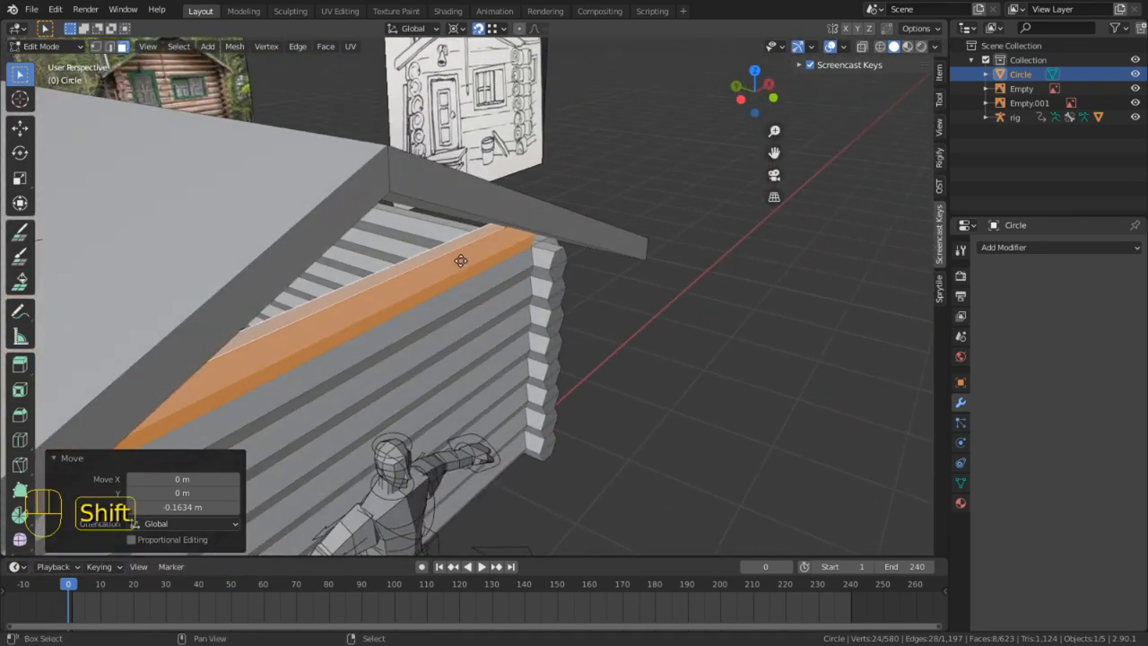
key(shift+d)
key(z)
click(479, 254)
key(g)
key(z)
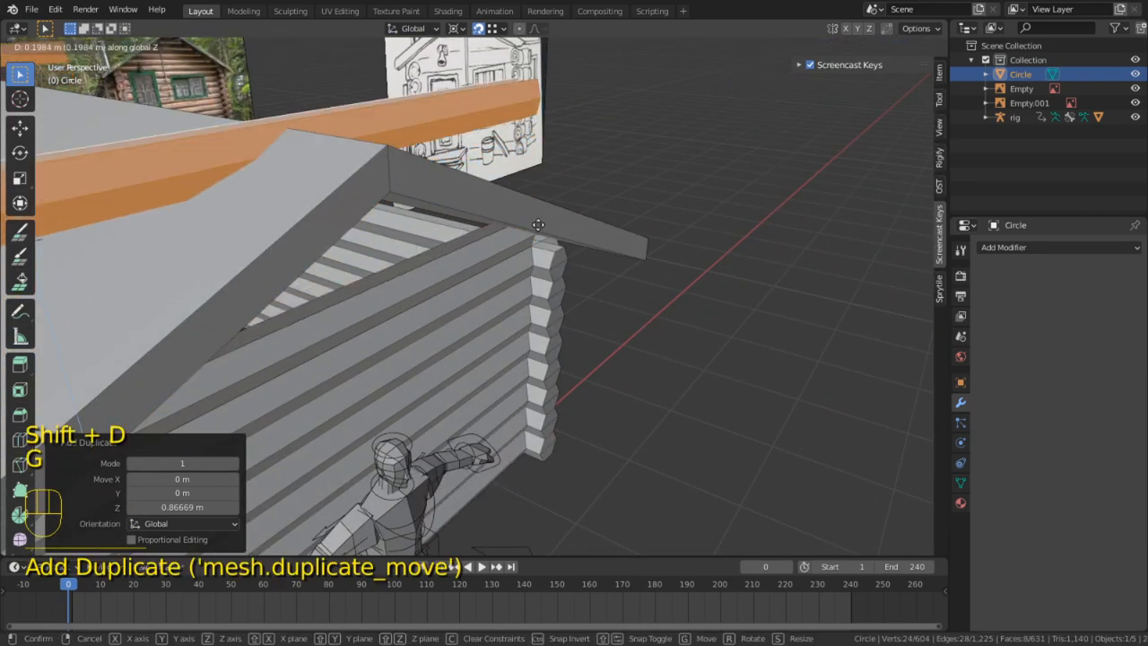
right_click(497, 231)
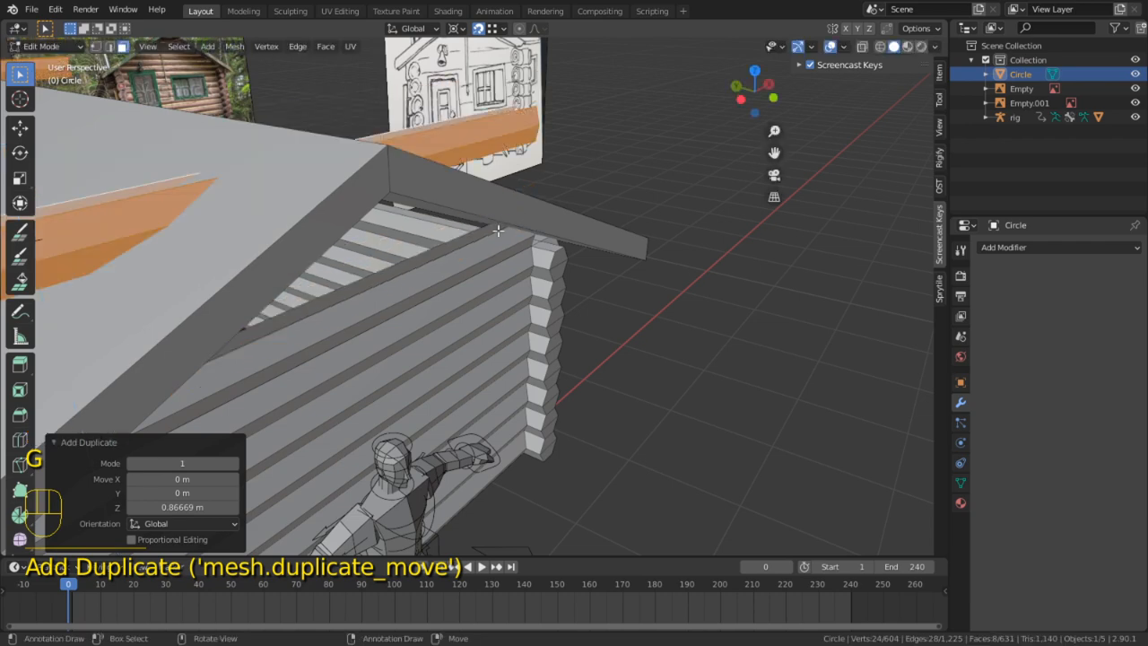
Change the snapping target and lower the second log copy about 0.73 m along Z onto the gable stack
click(498, 28)
key(g)
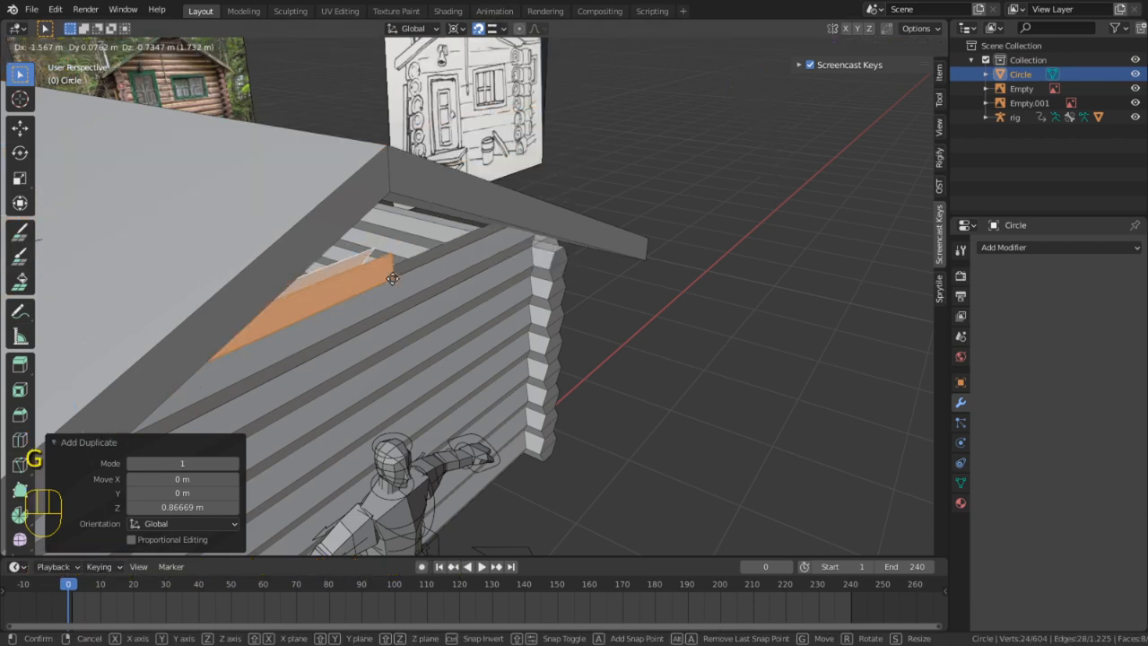
key(z)
click(427, 271)
Duplicate the log faces 1.27 m upward and lower this third copy about 1.01 m along Z onto the gable stack
key(shift+d)
key(z)
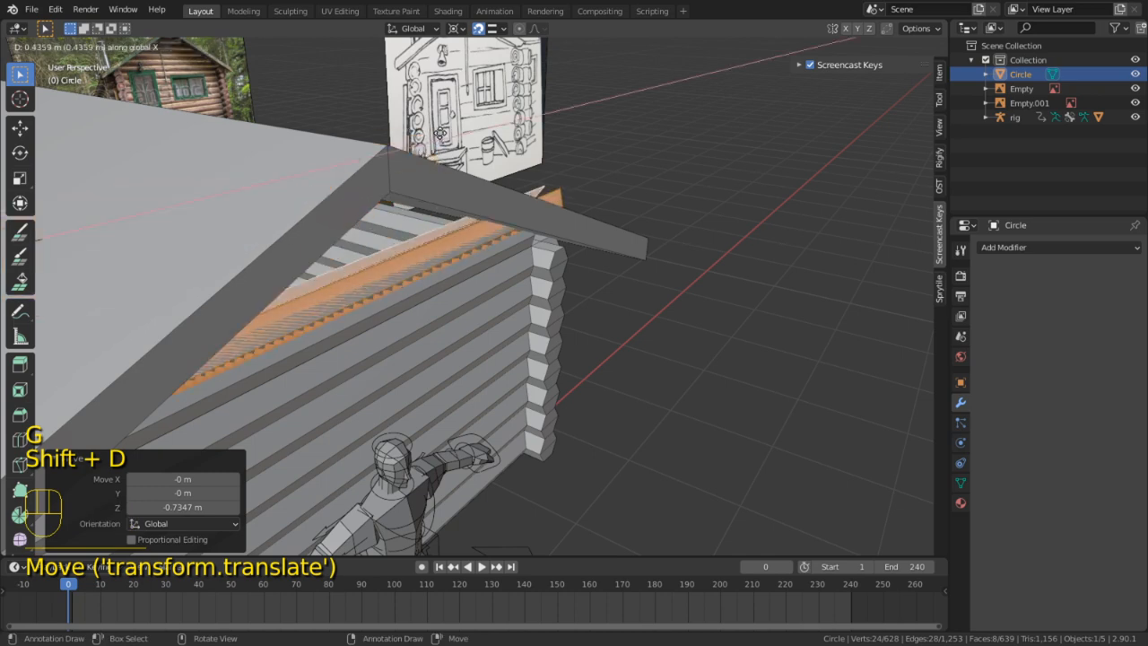
click(440, 103)
key(g)
key(z)
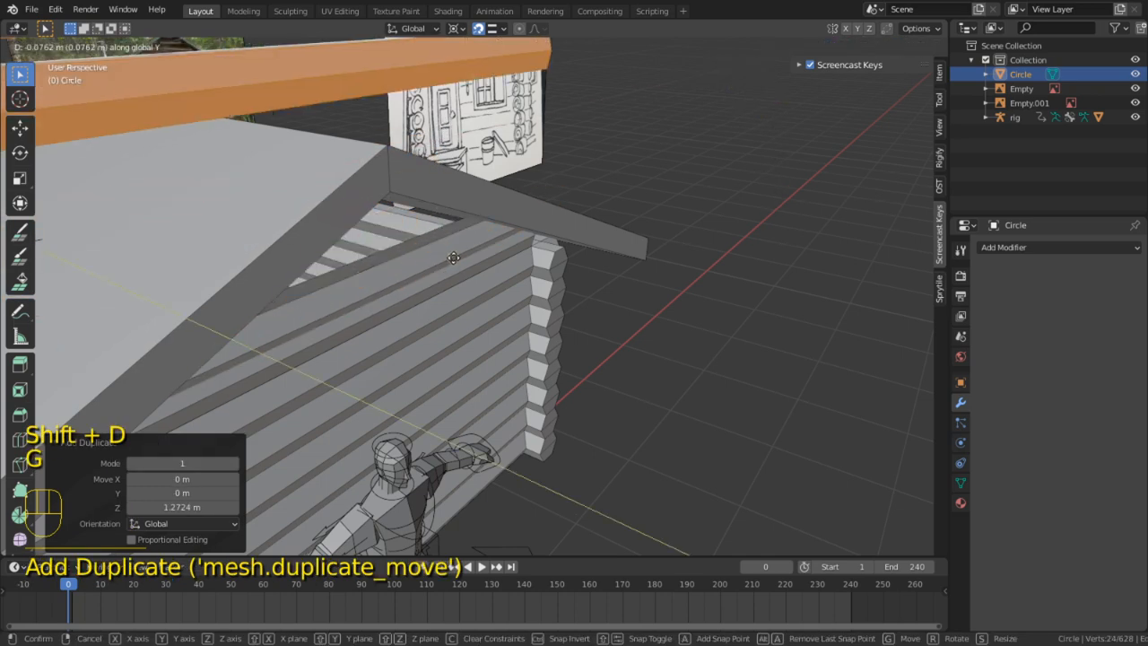
click(431, 247)
Try to extrude the third log copy's faces upward in front view, and undo the extrusion
middle_drag(429, 246, 577, 353)
key(1)
scroll(457, 298, up, 2)
key(e)
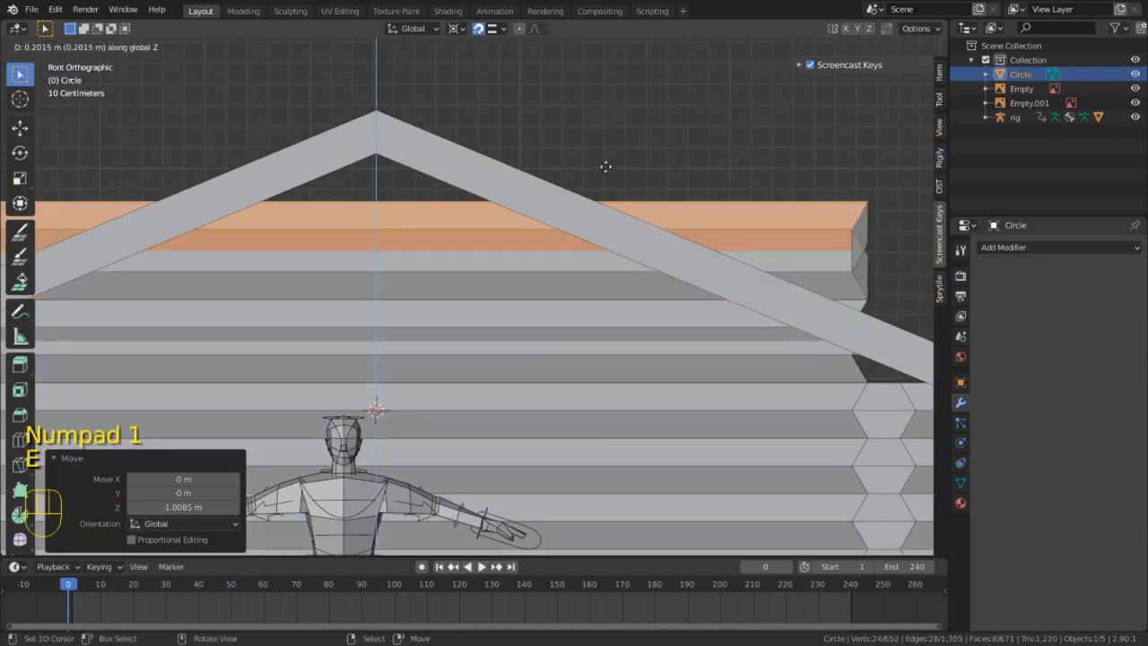
right_click(609, 500)
key(ctrl+z)
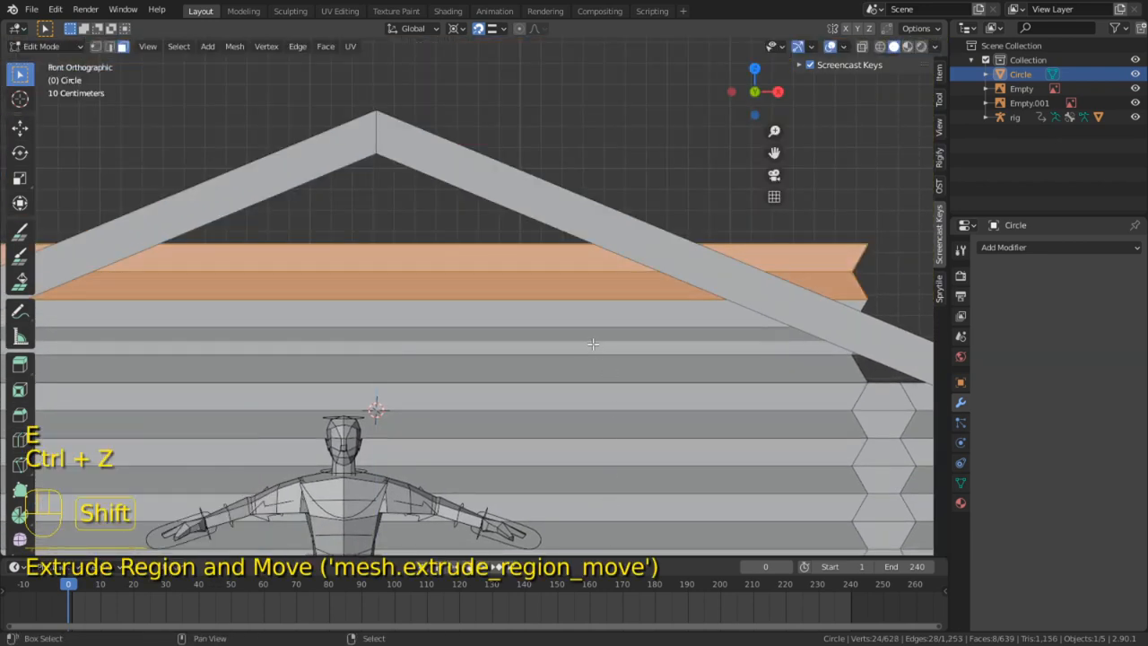
Duplicate the log faces 1.15 m upward and lower this fourth copy about 0.88 m along Z onto the gable stack
key(shift+d)
click(632, 103)
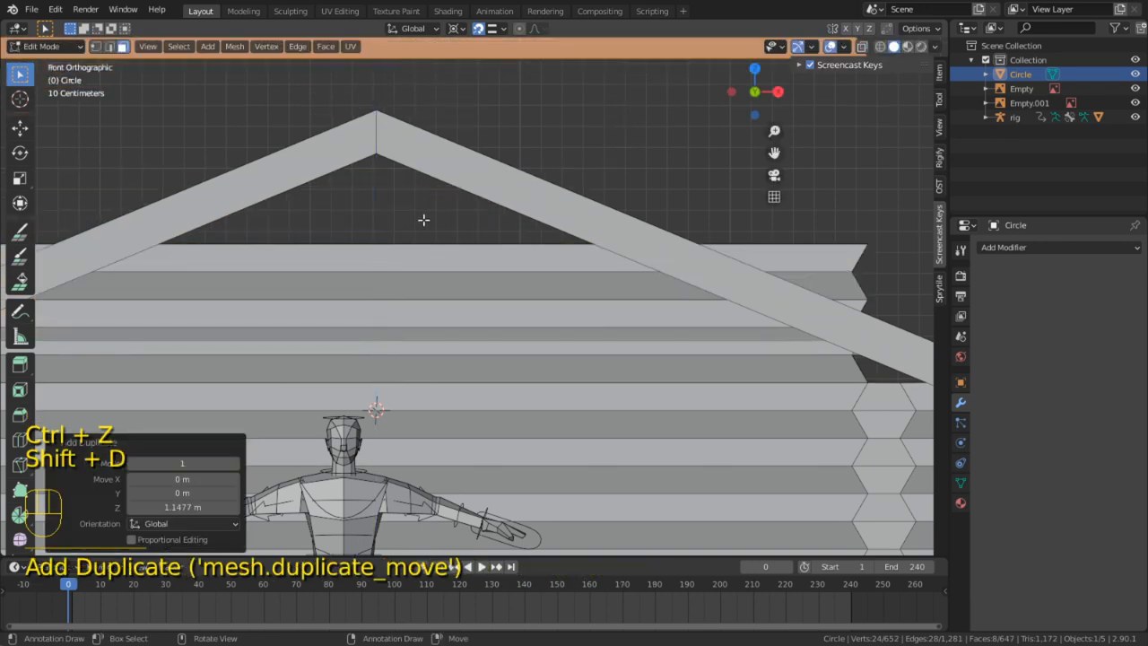
key(g)
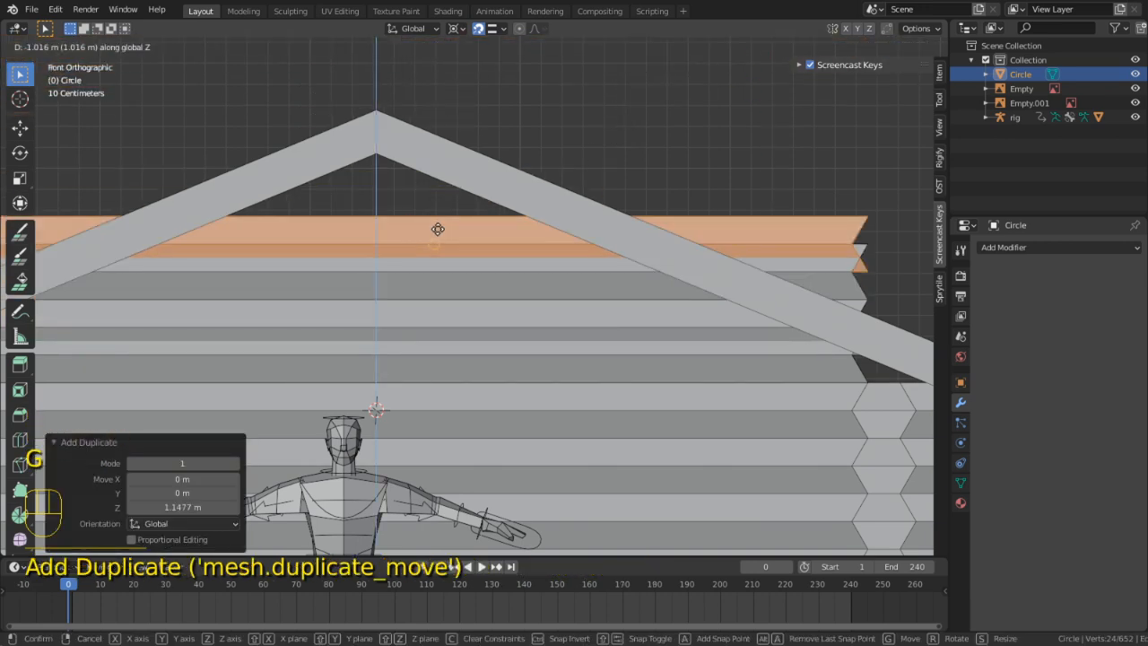
click(816, 224)
Duplicate the log faces about 0.70 m upward and lower this fifth copy about 0.43 m along Z beneath the roof ridge
key(shift+d)
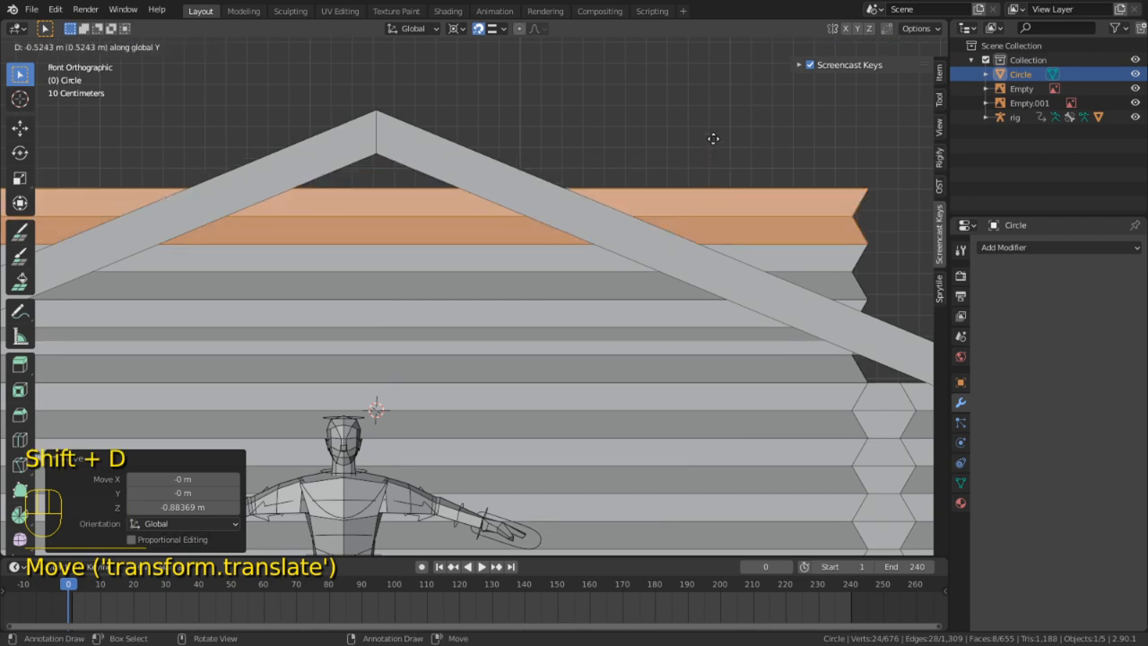
click(707, 78)
key(g)
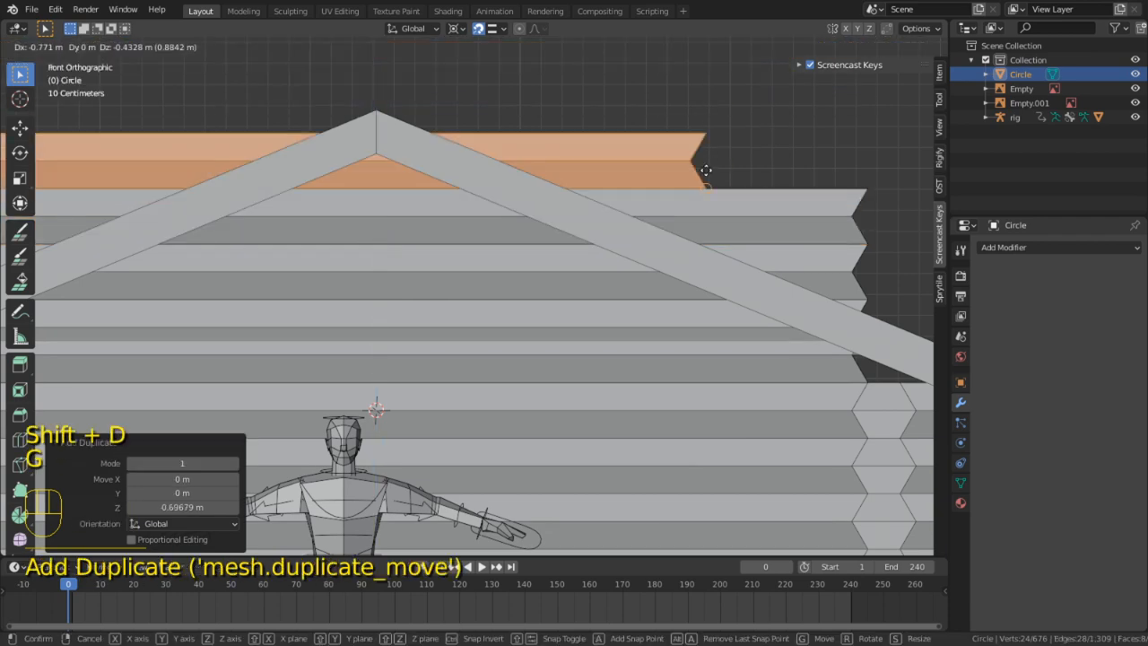
click(707, 170)
Examine how the stacked gable logs meet the roof from outside and underneath
middle_drag(643, 215, 541, 254)
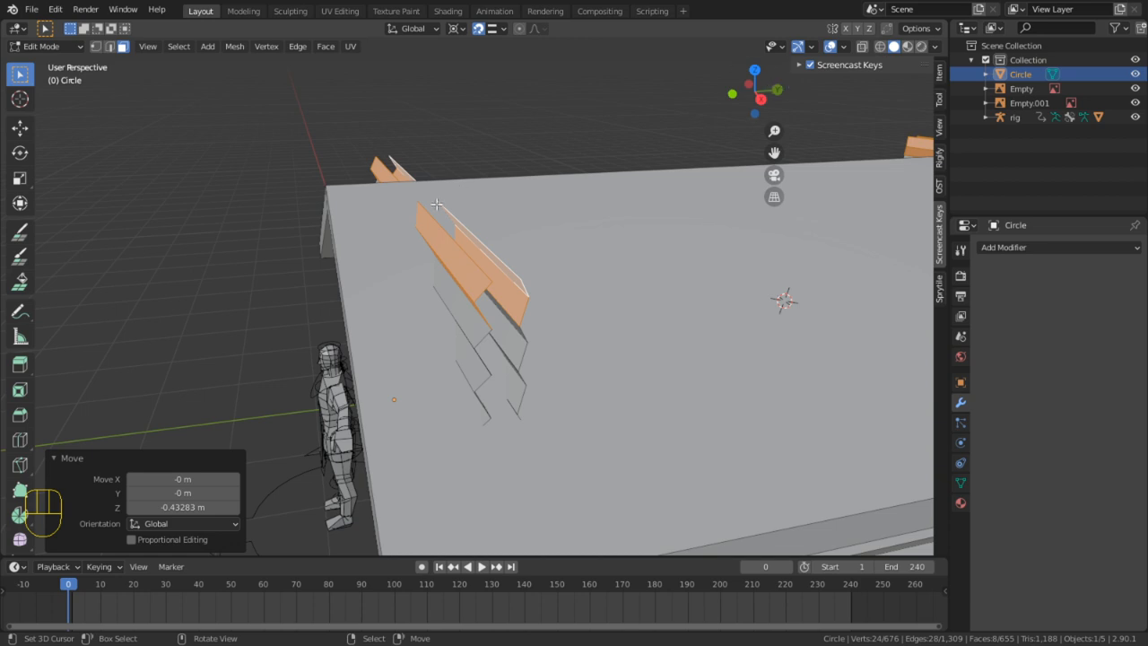
middle_drag(437, 204, 605, 219)
scroll(650, 186, up, 3)
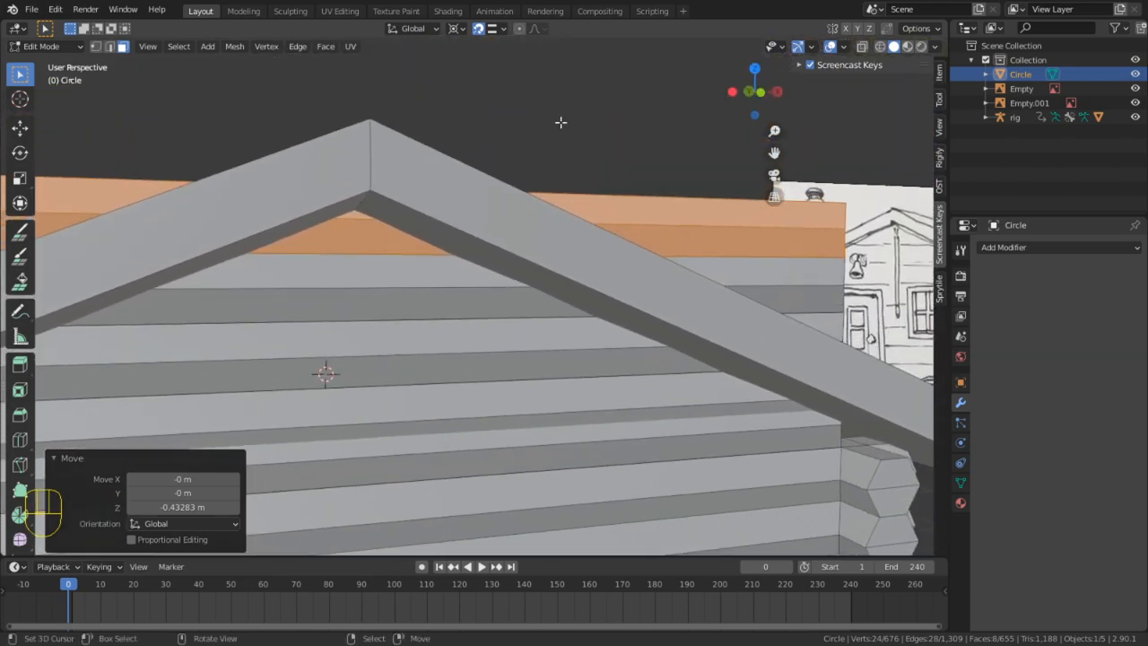
mouse_move(561, 122)
middle_down()
mouse_move(615, 164)
mouse_move(572, 158)
mouse_move(543, 132)
middle_up()
scroll(415, 328, down, 3)
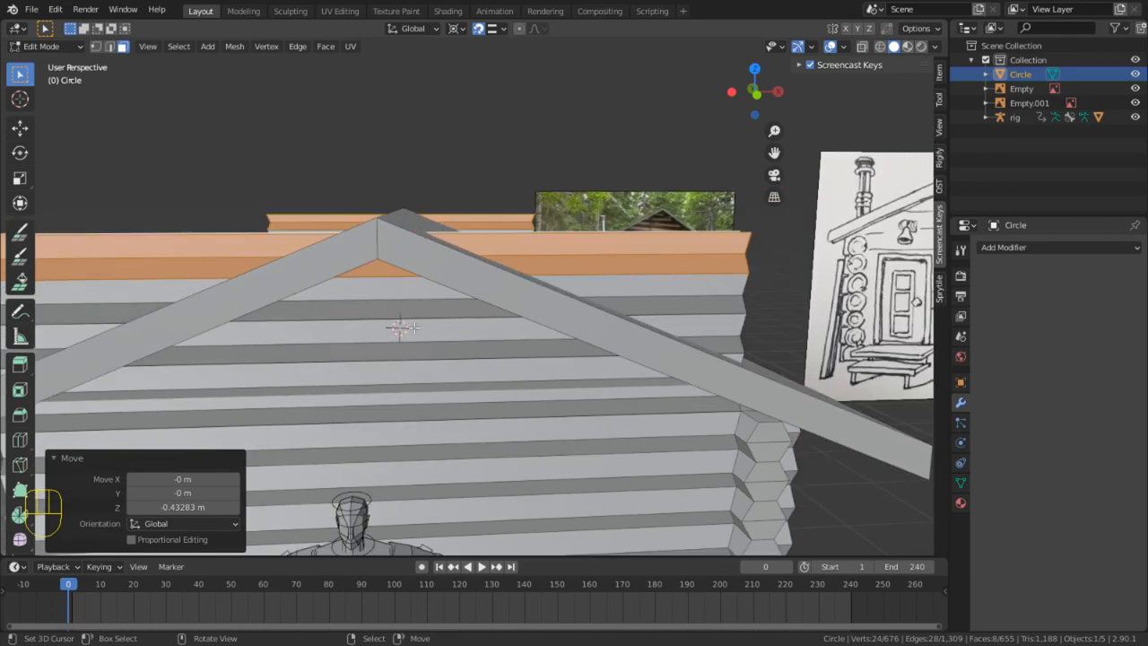
shift+middle_drag(413, 346, 429, 282)
middle_drag(429, 282, 487, 246)
scroll(490, 277, up, 3)
Loop-select the front gable's outer log faces beneath the roof and try raising them along Z
alt+click(535, 289)
alt+shift+click(487, 235)
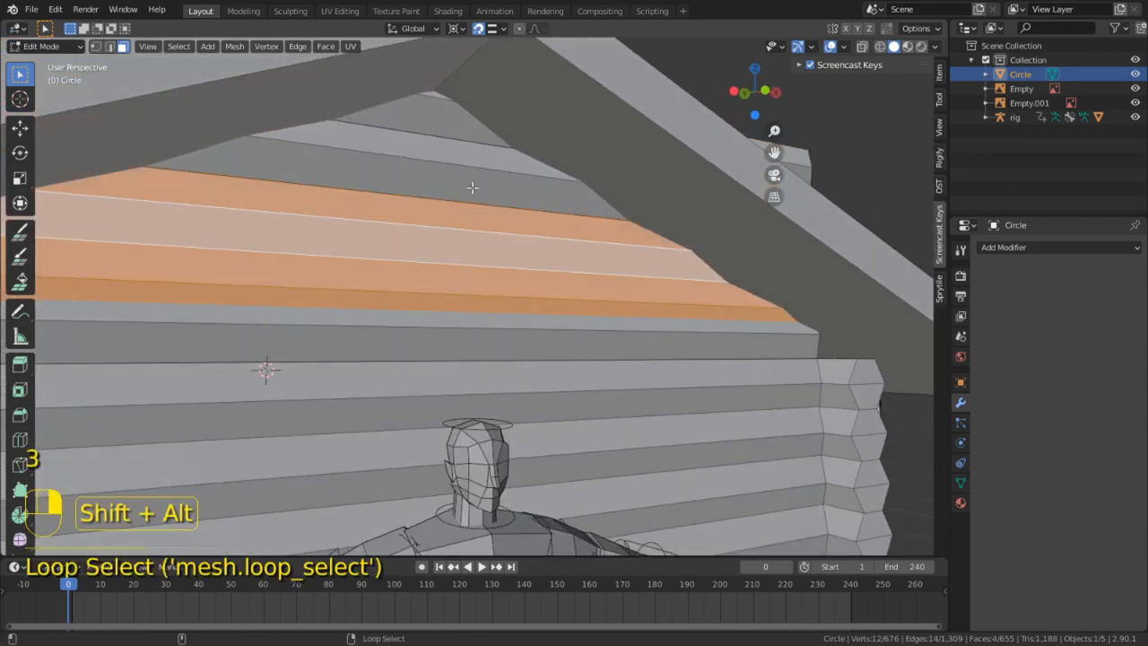
alt+shift+click(447, 145)
alt+shift+click(448, 121)
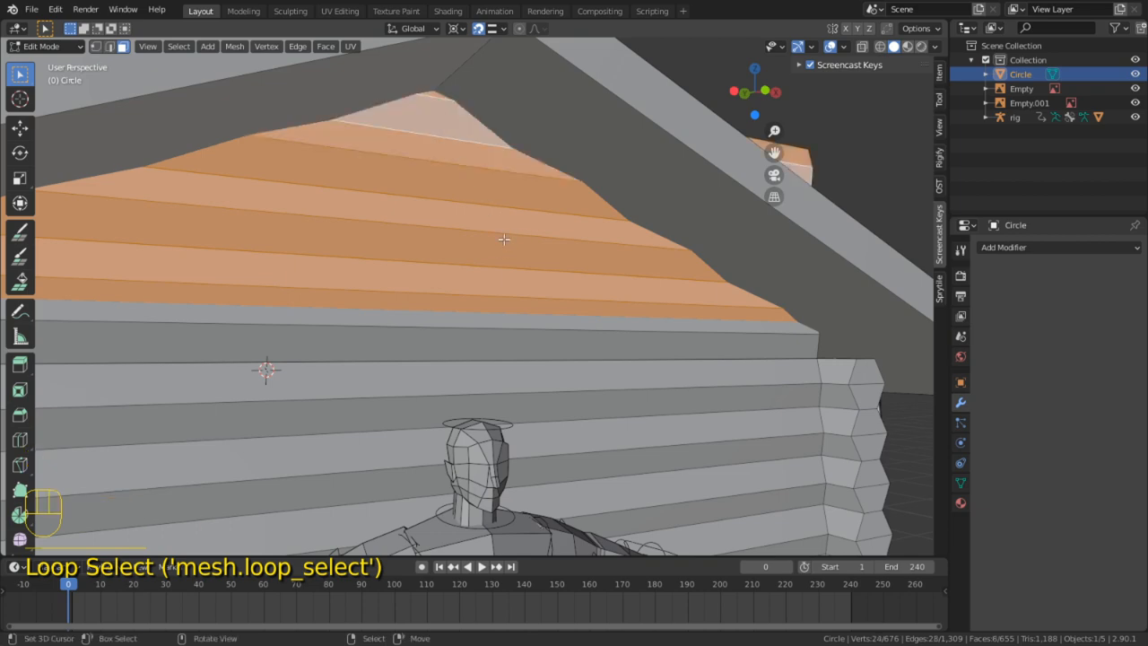
key(g)
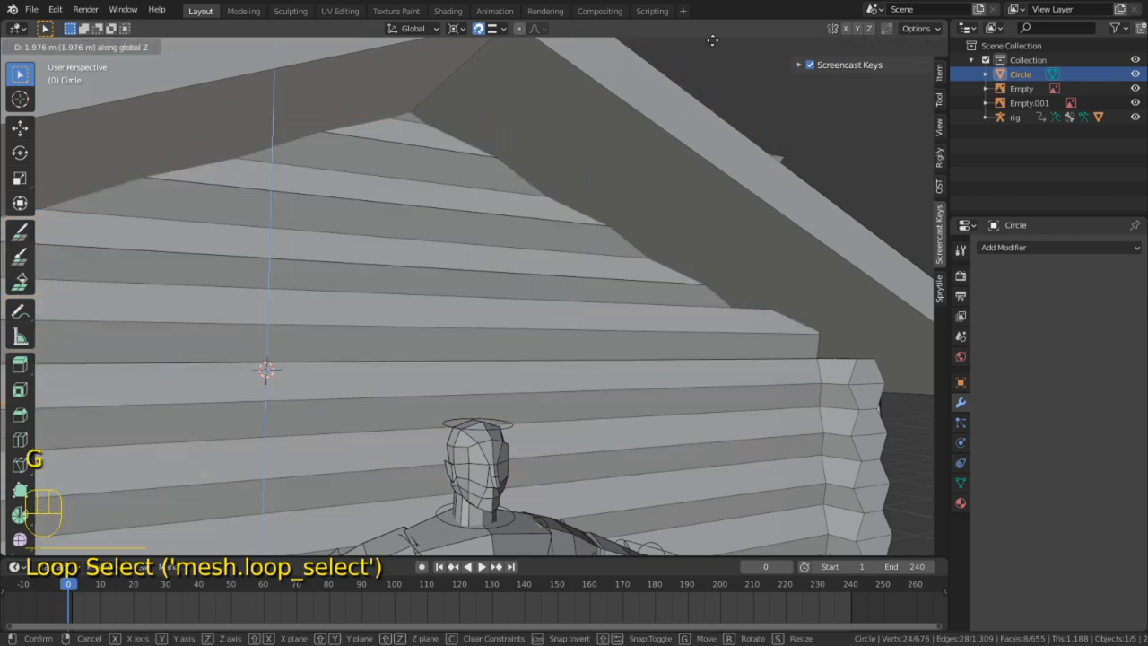
right_click(679, 9)
Add the linked log faces on the front gable's inner side to the selection
middle_drag(632, 107, 381, 201)
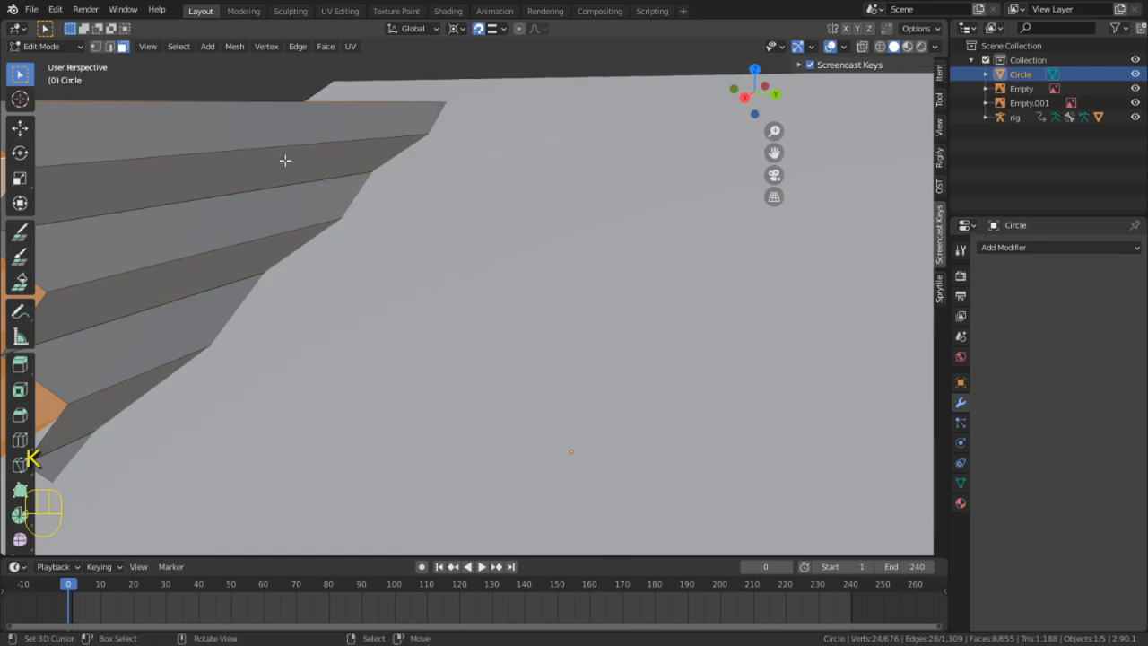
key(l)
scroll(287, 161, down, 4)
key(l)
middle_drag(359, 312, 295, 268)
scroll(295, 269, up, 4)
key(l)
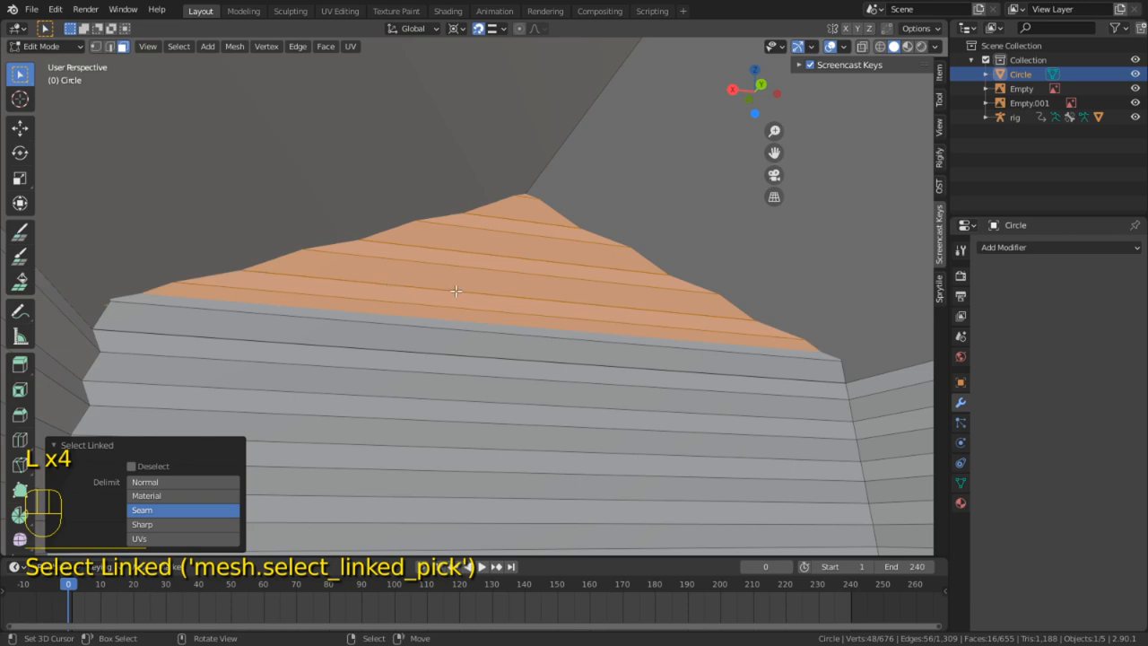
Add the linked log faces on the back gable's outer side to the selection
middle_drag(457, 292, 397, 274)
scroll(648, 305, up, 3)
key(l)
key(l)
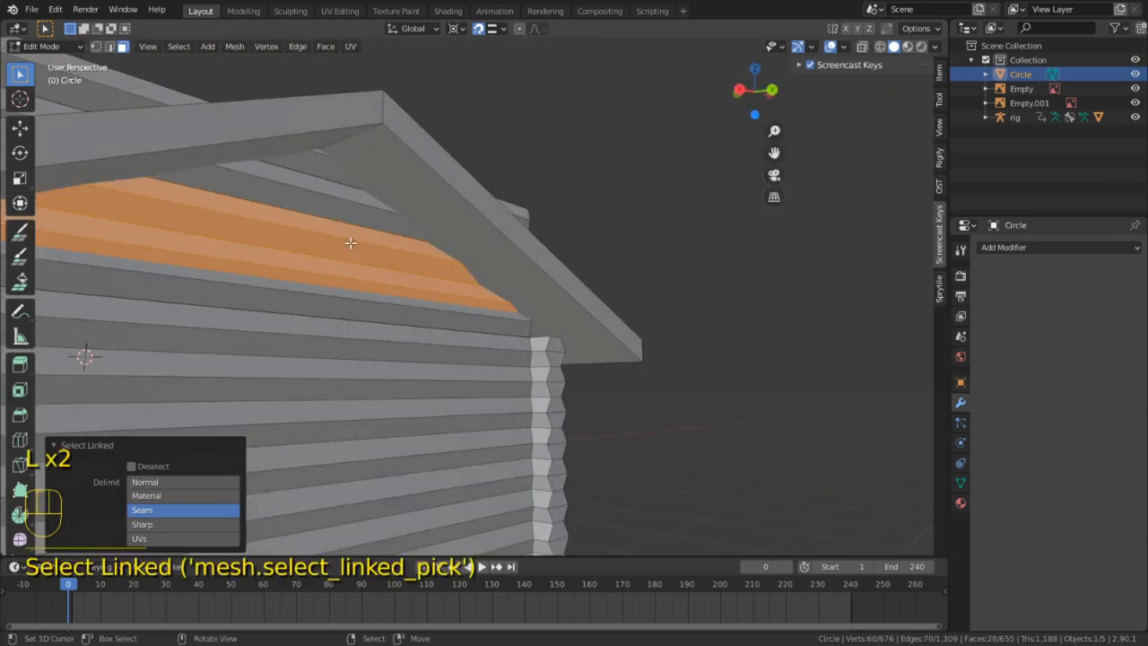
key(l)
key(l)
Add the linked log faces on the back gable's inner side to the selection
middle_drag(311, 172, 443, 199)
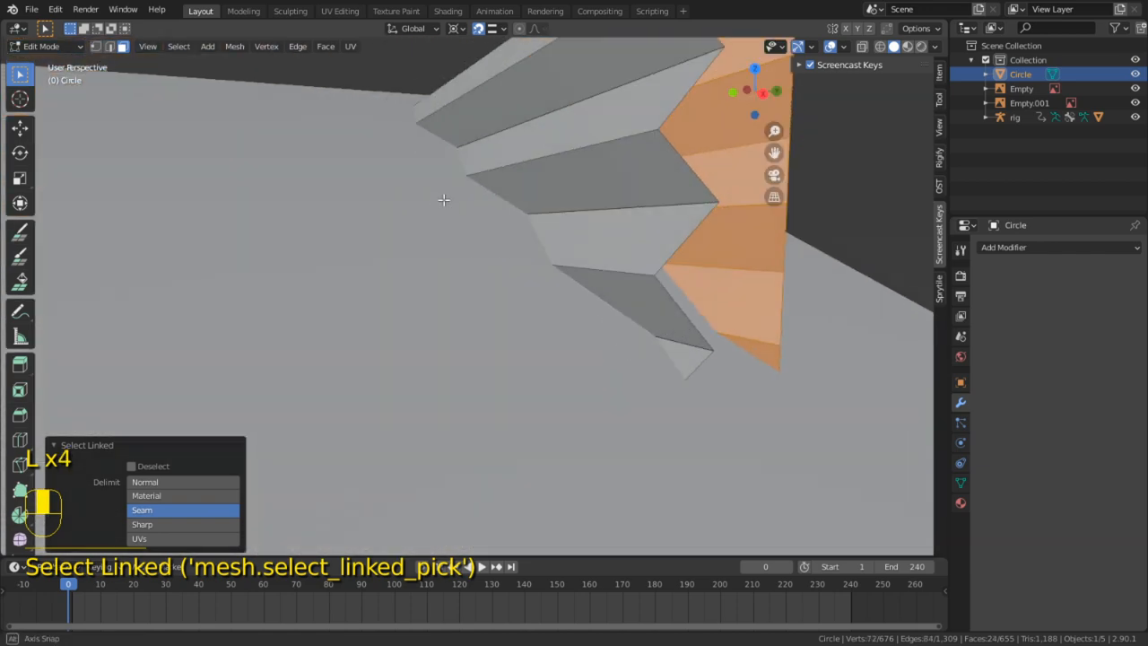
key(l)
key(l)
key(l)
key(l)
middle_drag(646, 287, 711, 263)
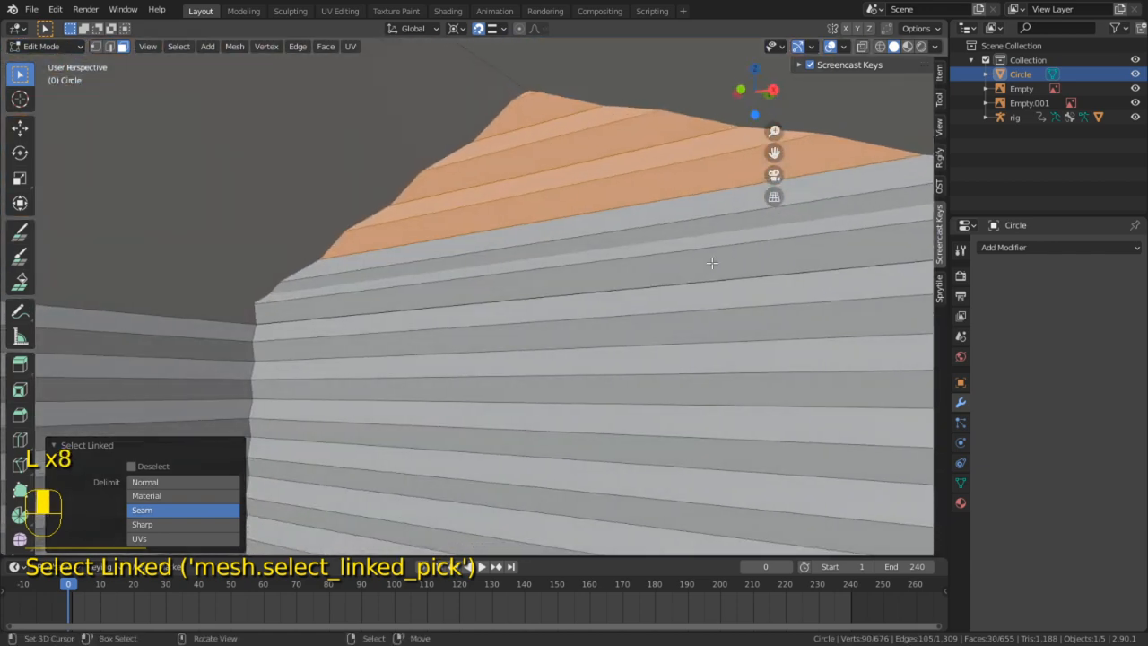
key(l)
Raise the selected gable logs about 1.40 m along Z, and lower them about 1.27 m onto the walls
middle_drag(569, 238, 541, 252)
scroll(711, 164, down, 6)
scroll(493, 264, up, 5)
key(g)
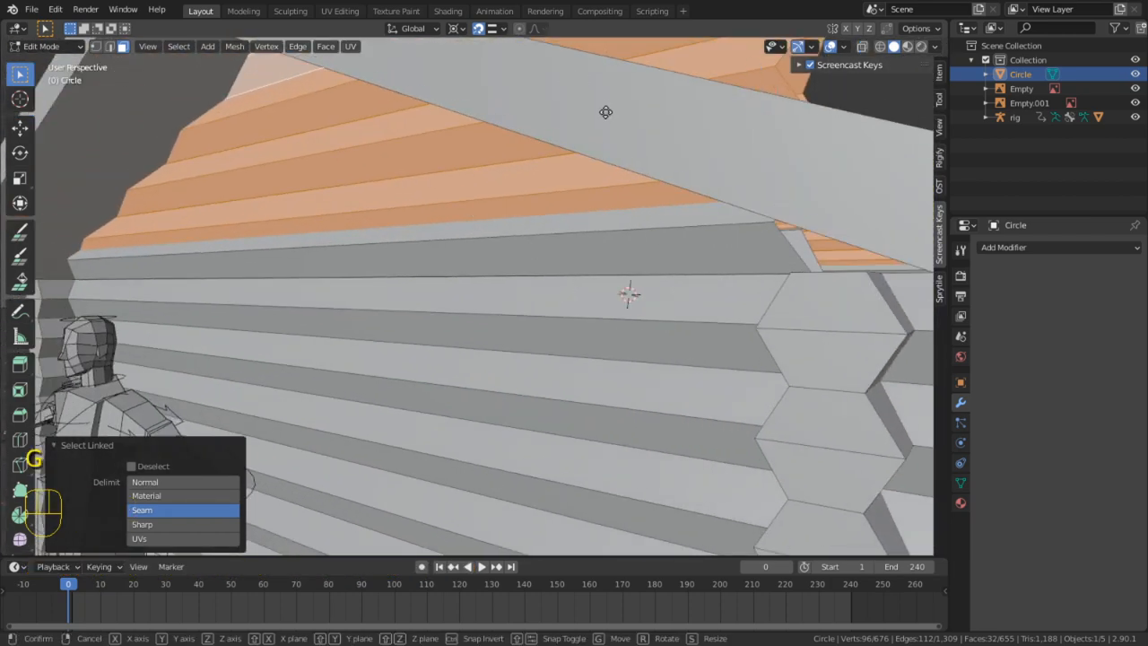
key(z)
click(591, 468)
middle_drag(493, 341, 468, 392)
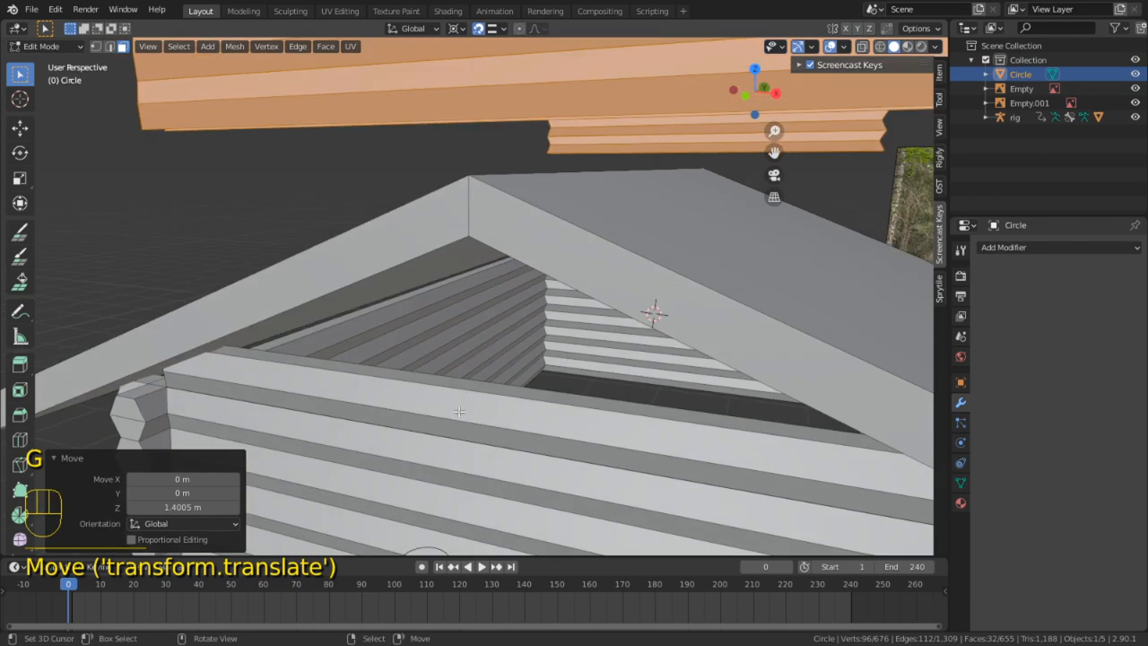
key(g)
click(452, 392)
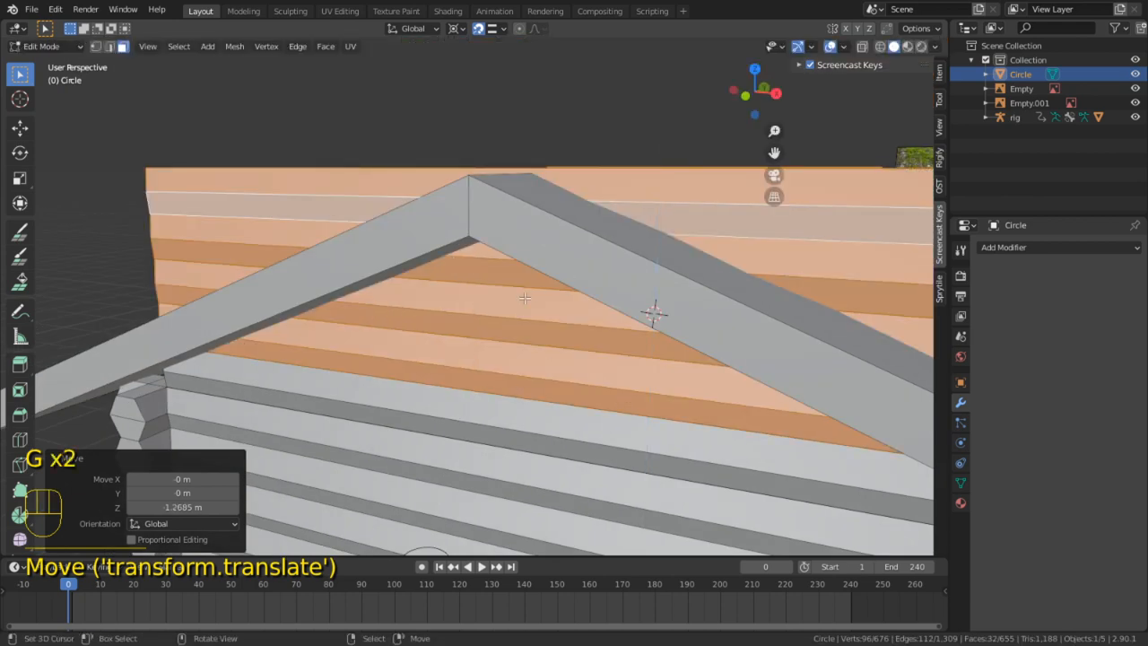
Select the linked roof geometry and hide it
scroll(630, 311, down, 5)
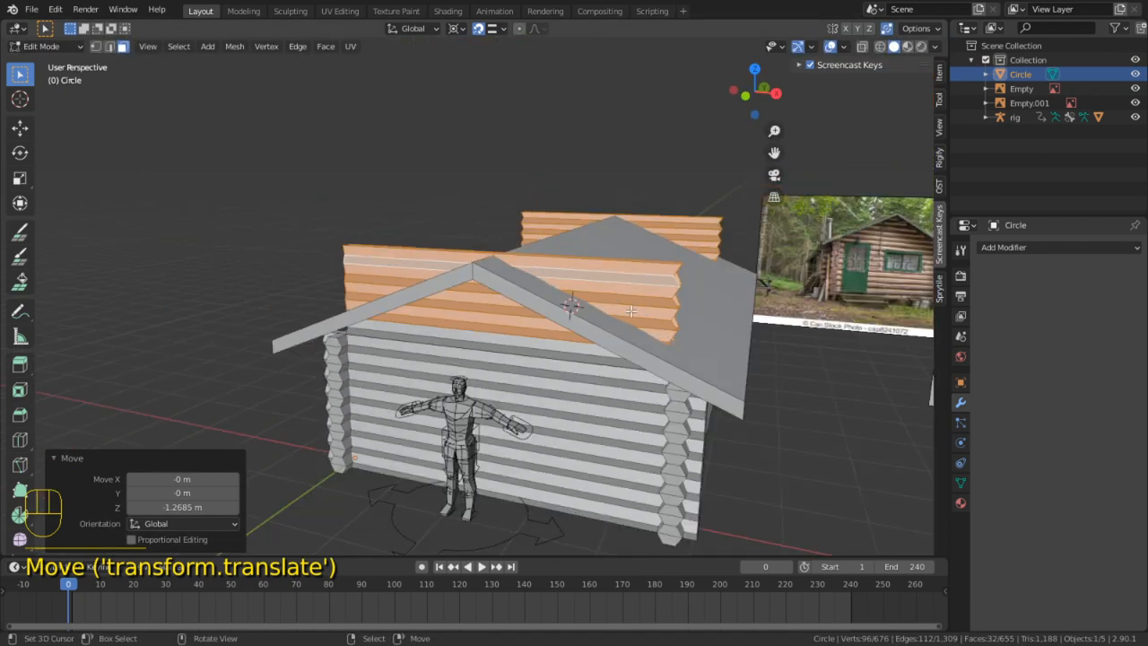
click(750, 392)
key(3)
key(l)
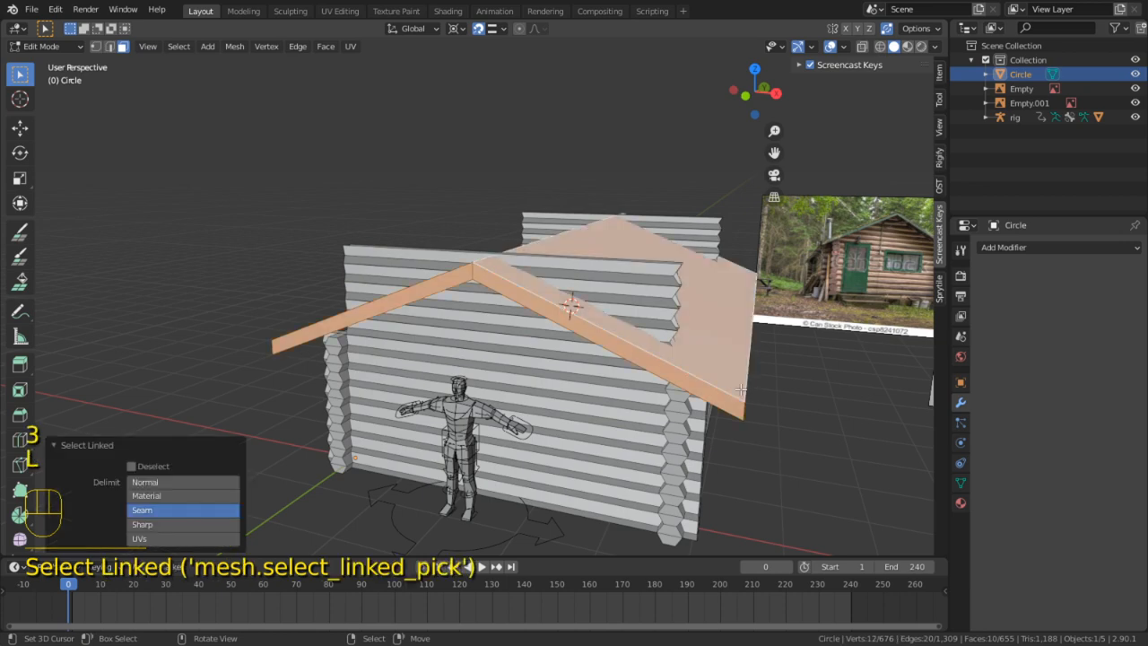
key(h)
Merge all visible log vertices by distance with a 0.0001 m threshold, and clear the selection
scroll(742, 388, up, 4)
key(a)
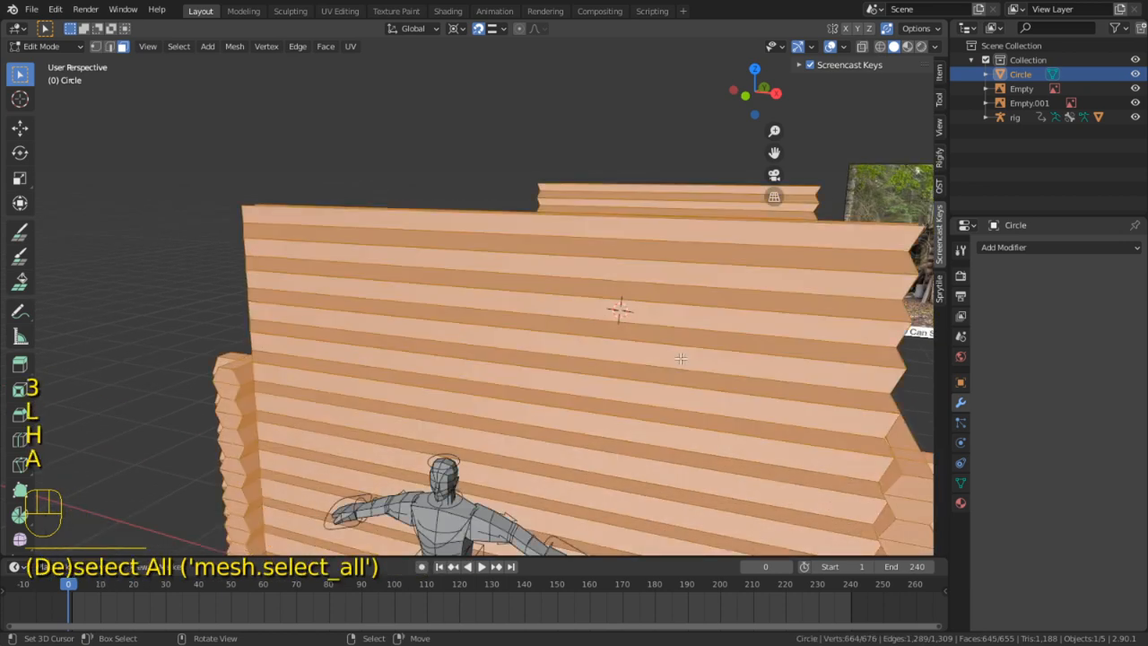
key(m)
click(679, 357)
middle_drag(680, 357, 592, 358)
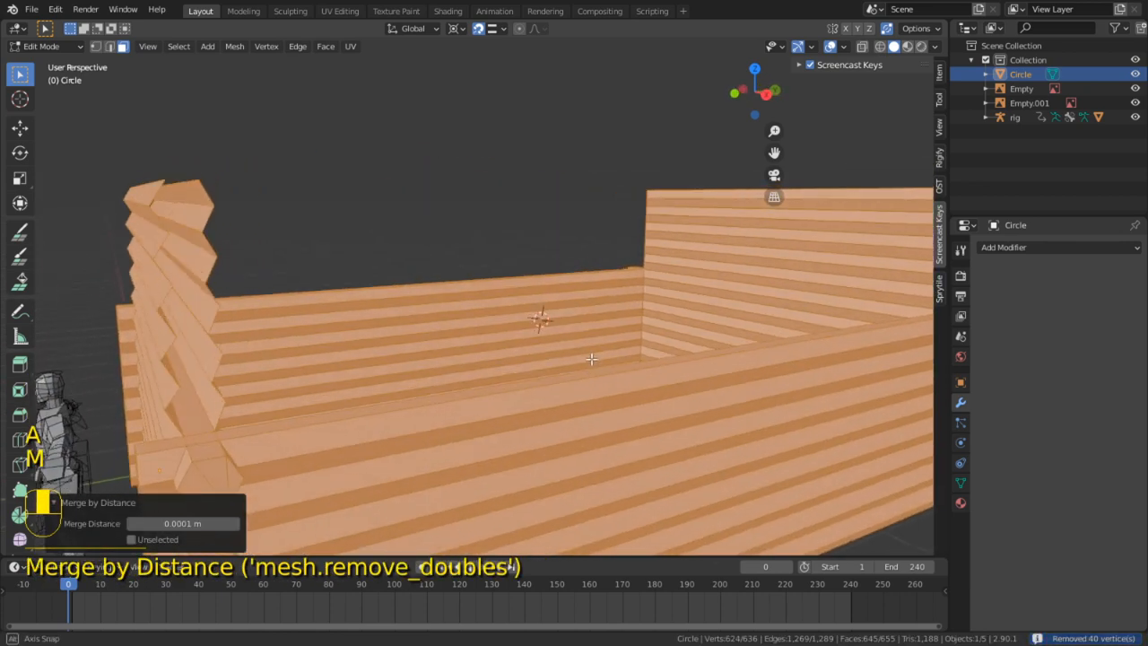
click(541, 261)
middle_drag(541, 261, 485, 231)
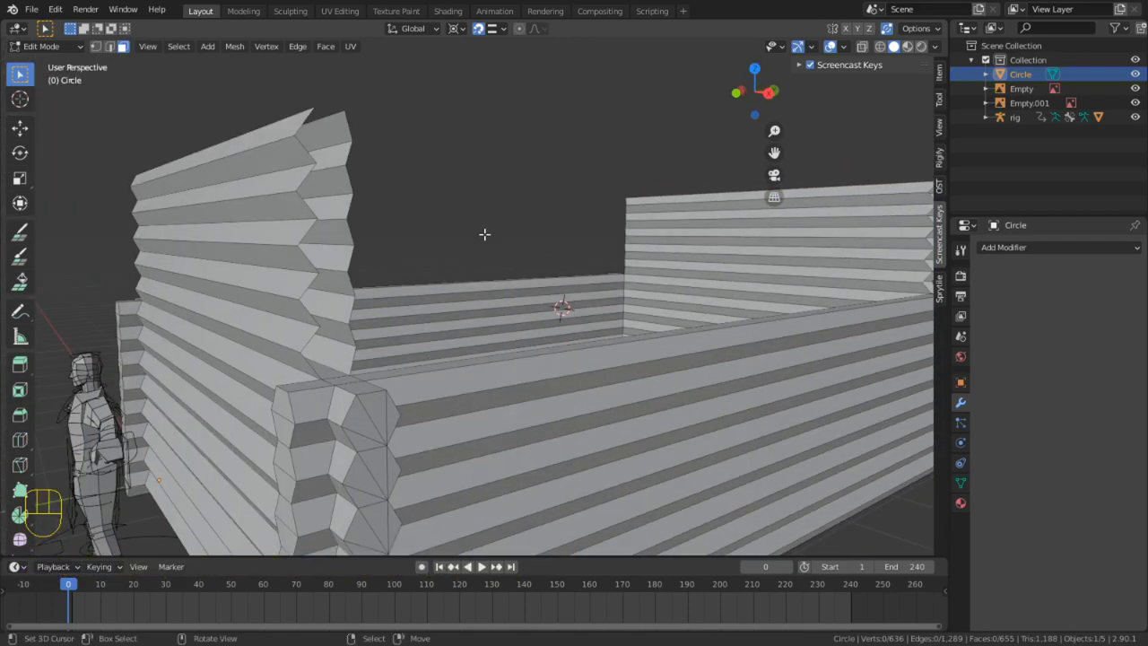
Reveal the hidden roof, grow the selection from one roof slope to its adjoining faces, and hide those faces
key(alt+h)
click(440, 192)
middle_drag(440, 192, 489, 197)
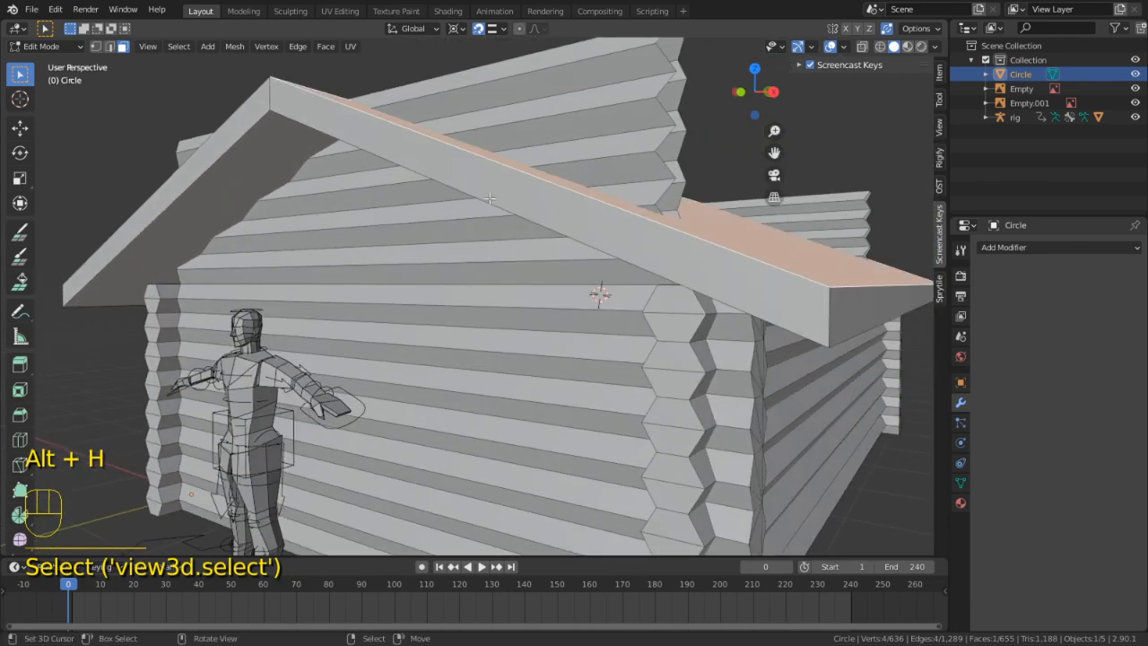
key(ctrl+KP_Add)
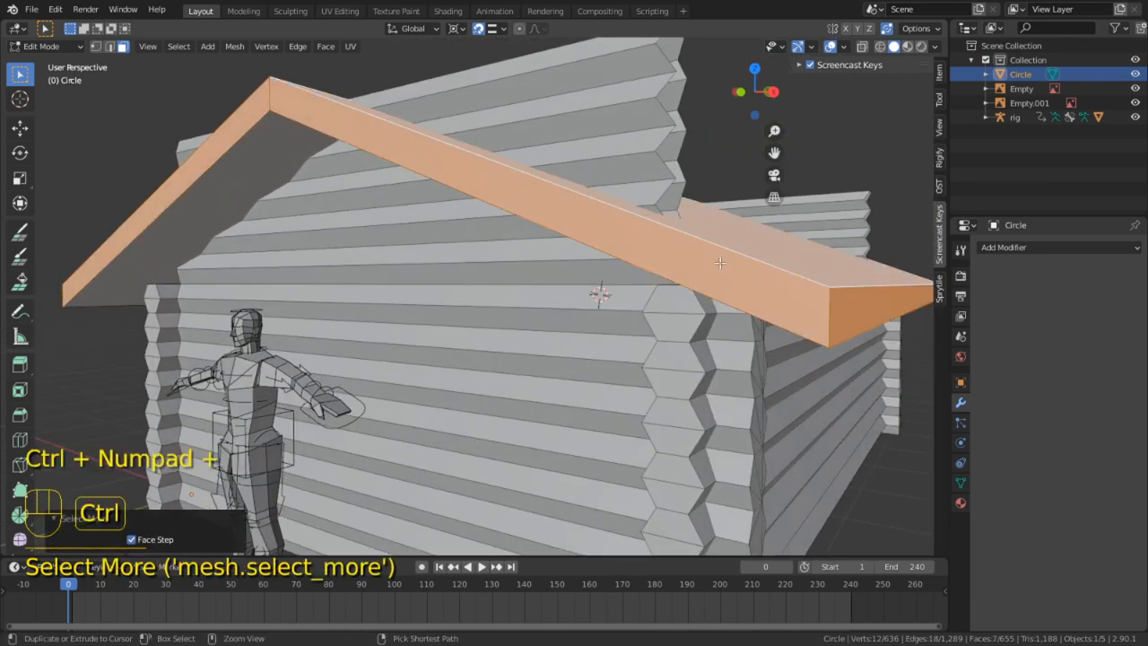
key(h)
Inspect the gable log-end vertices near the remaining roof surface and at the corner joint
scroll(561, 308, up, 6)
shift+scroll(544, 326, up, 4)
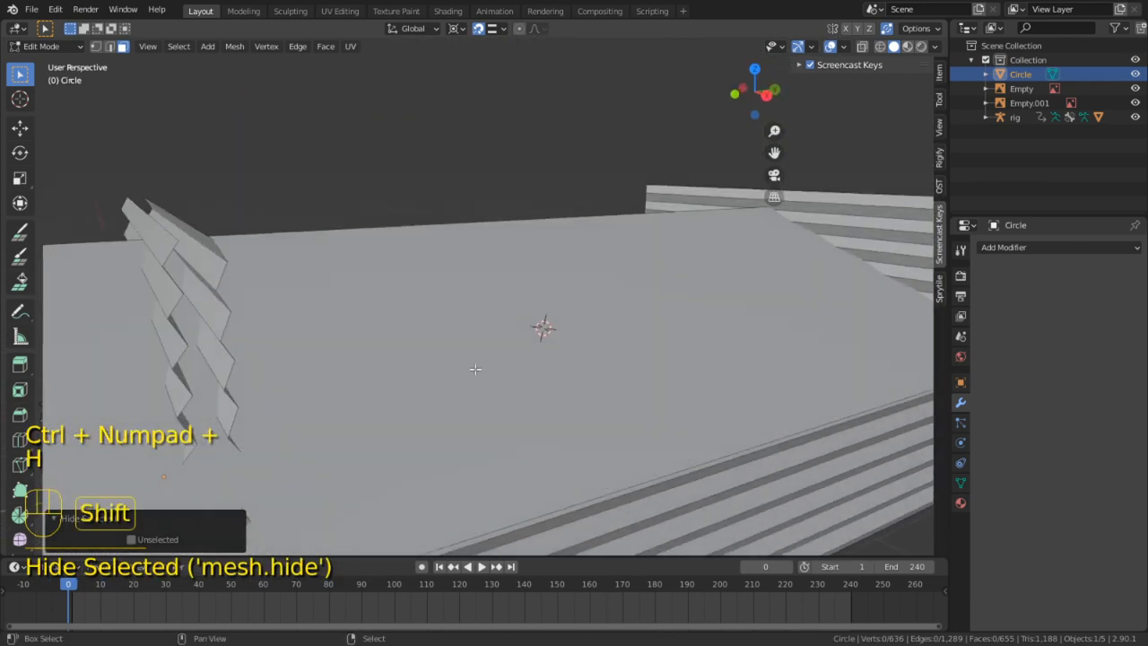
scroll(502, 309, down, 8)
key(1)
scroll(613, 269, up, 8)
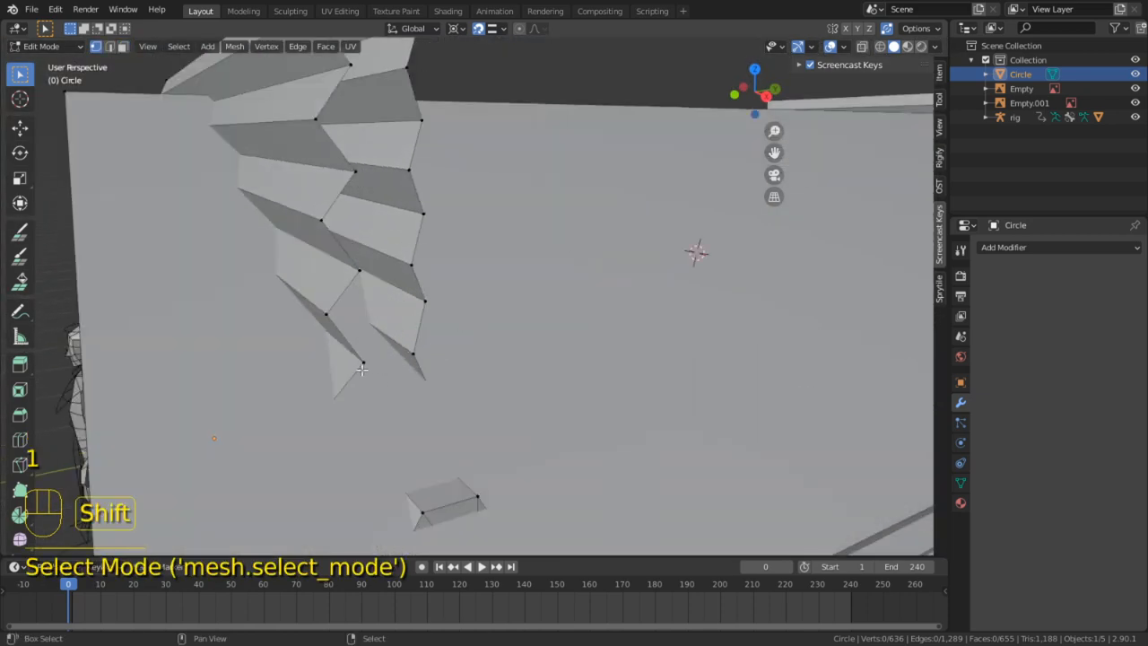
middle_drag(413, 363, 526, 346)
scroll(526, 346, down, 8)
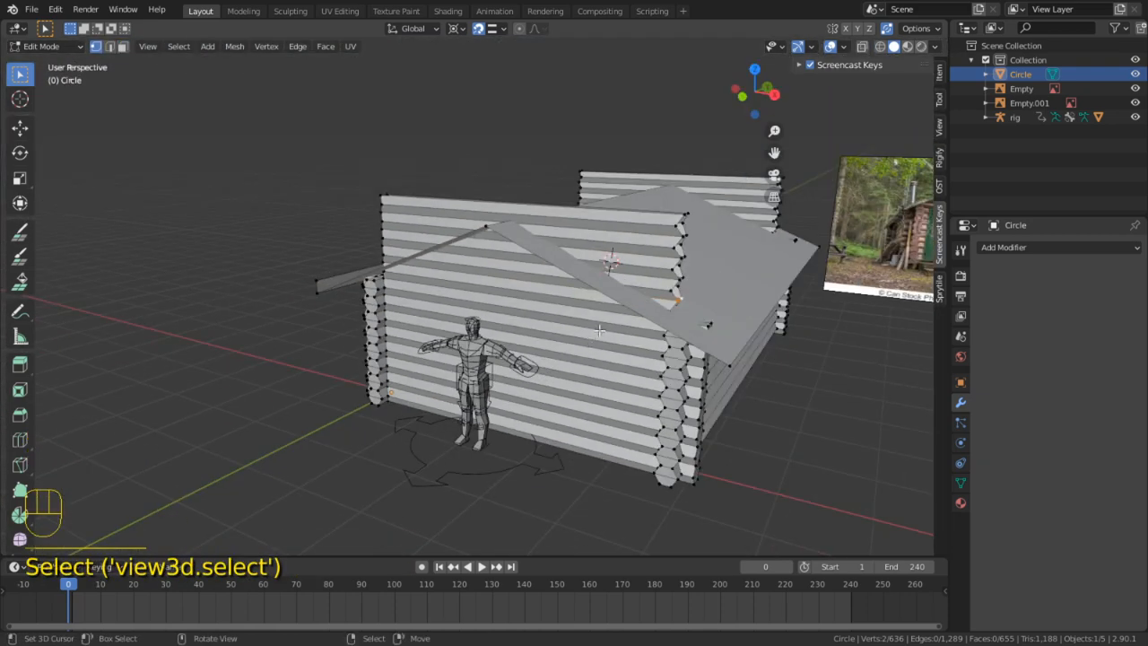
Try to add a vertical loop cut through the front gable wall
key(Tab)
key(ctrl+r)
key(Tab)
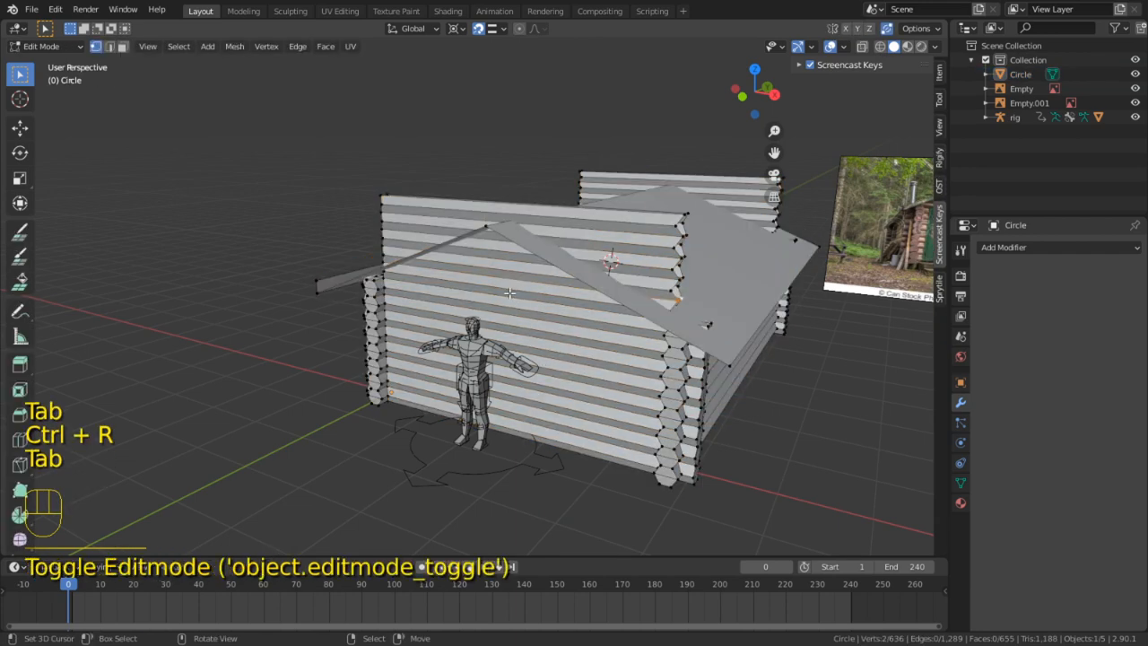
key(3)
click(507, 293)
key(ctrl+e)
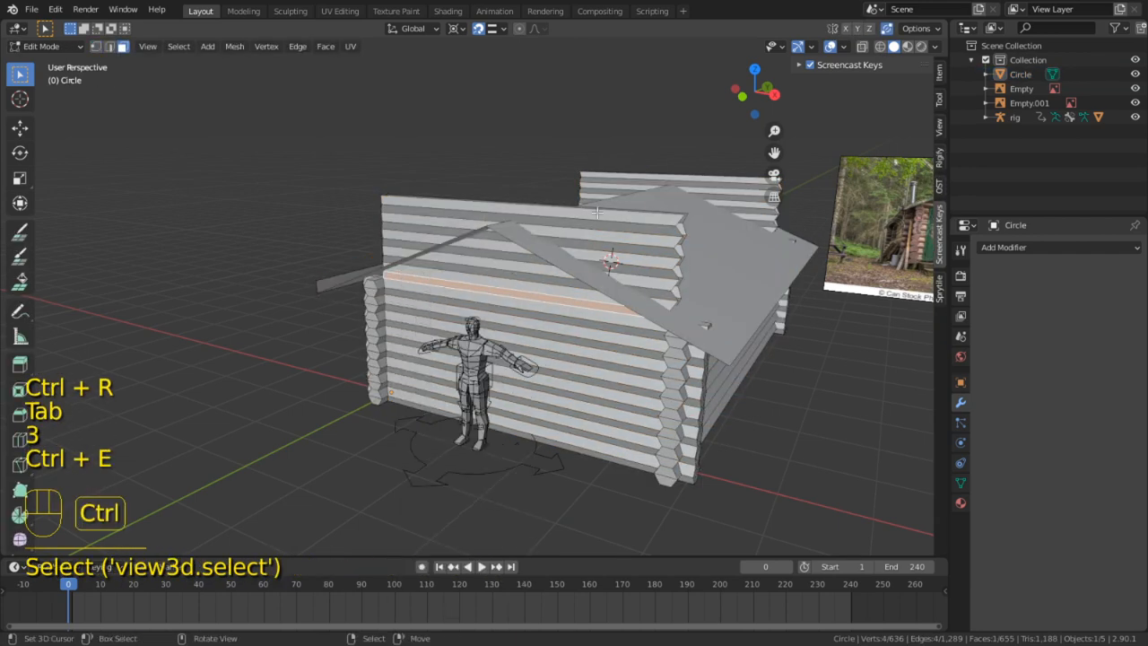
scroll(551, 347, up, 4)
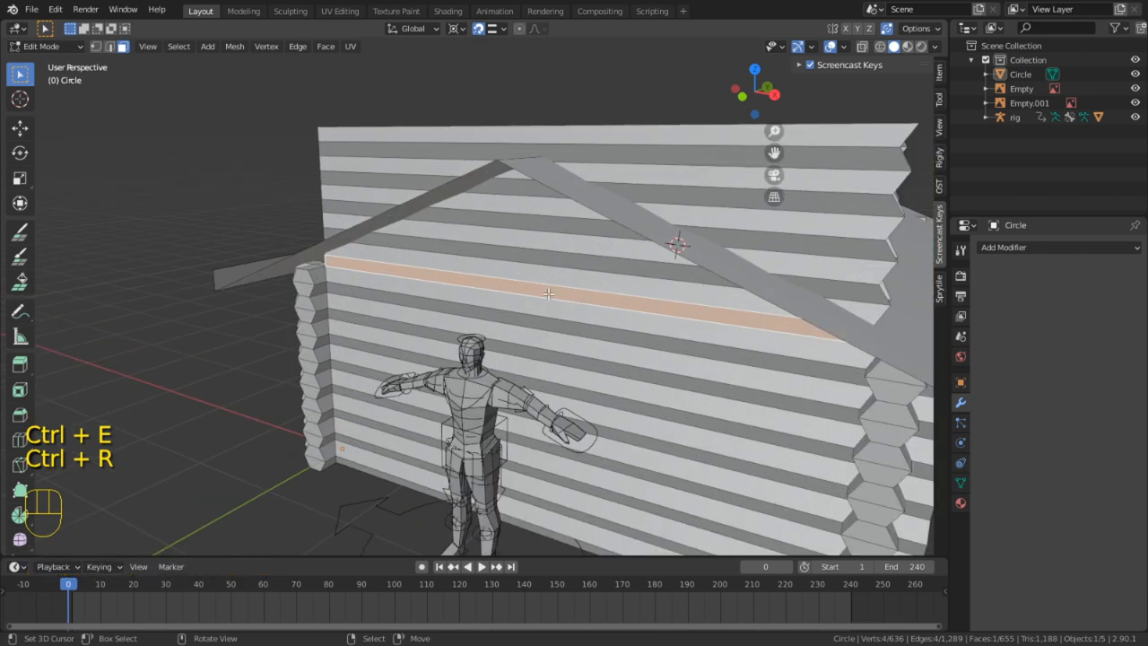
Select the whole visible mesh and merge its vertices by distance again
key(a)
key(m)
click(557, 293)
middle_drag(557, 293, 549, 243)
Delete the two unwanted faces where the gable log stack joins the wall below
key(3)
click(493, 282)
scroll(567, 156, down, 3)
middle_drag(567, 156, 437, 379)
key(3)
click(608, 255)
key(h)
key(x)
click(498, 328)
click(485, 420)
key(x)
click(485, 420)
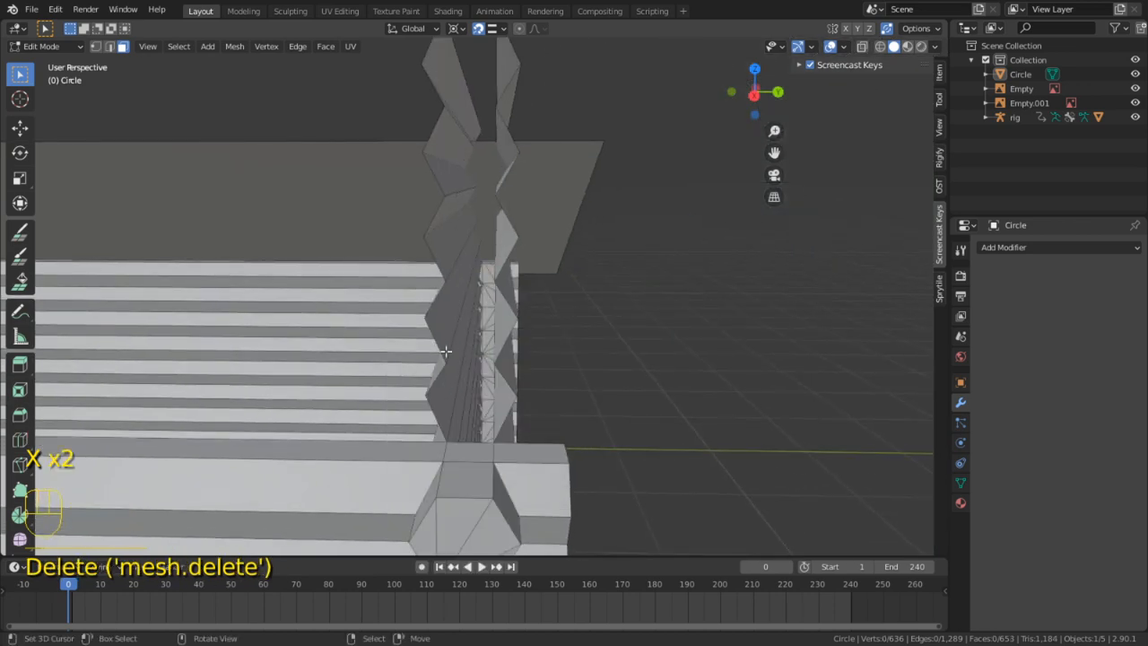
Add centred vertical loop cuts through the gable walls and the long side wall
middle_drag(484, 420, 434, 357)
scroll(539, 355, down, 5)
key(ctrl+r)
click(693, 304)
right_click(693, 305)
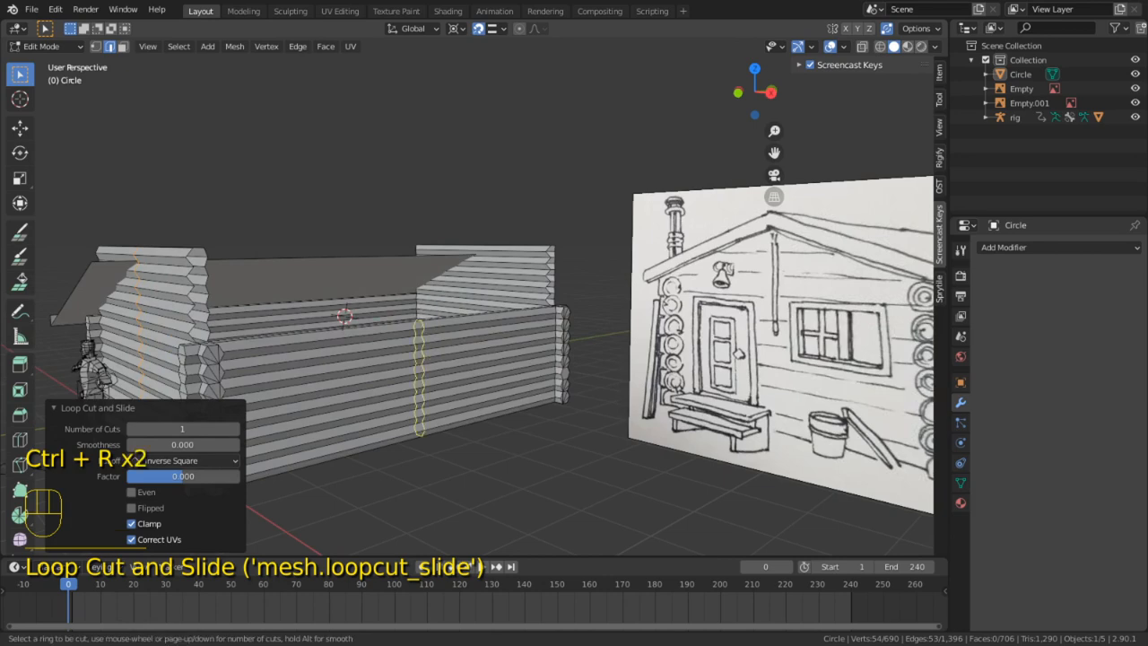
middle_drag(472, 299, 543, 349)
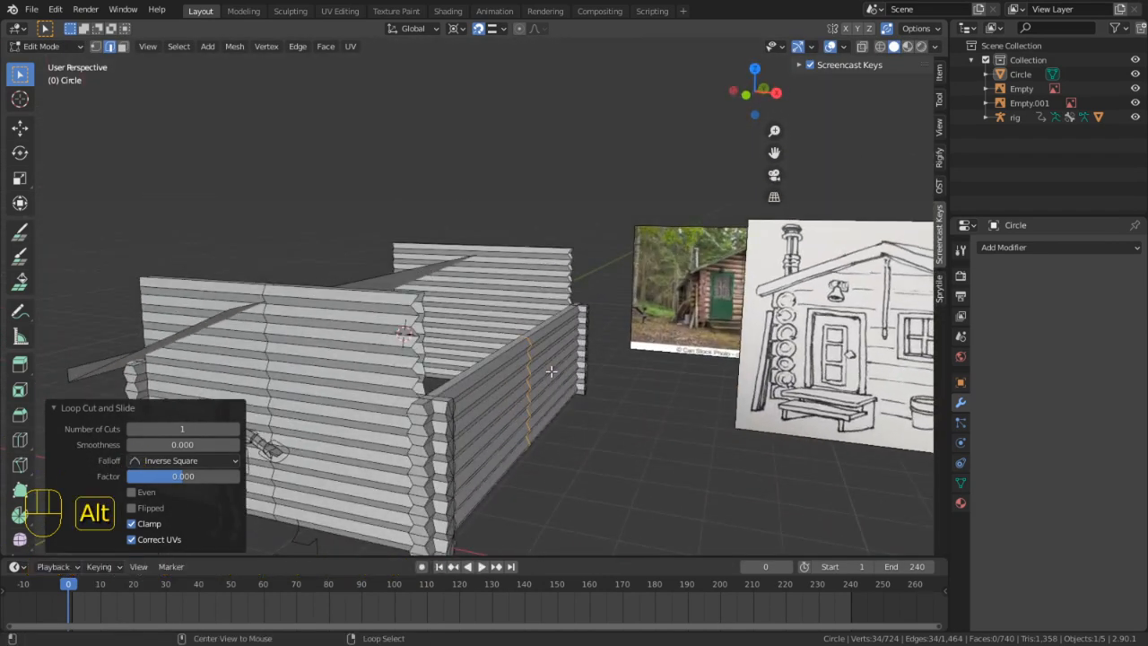
Reveal the hidden roof and add a centred loop cut across it, halfway along its length
key(alt+h)
right_click(637, 391)
middle_drag(638, 391, 563, 396)
key(ctrl+r)
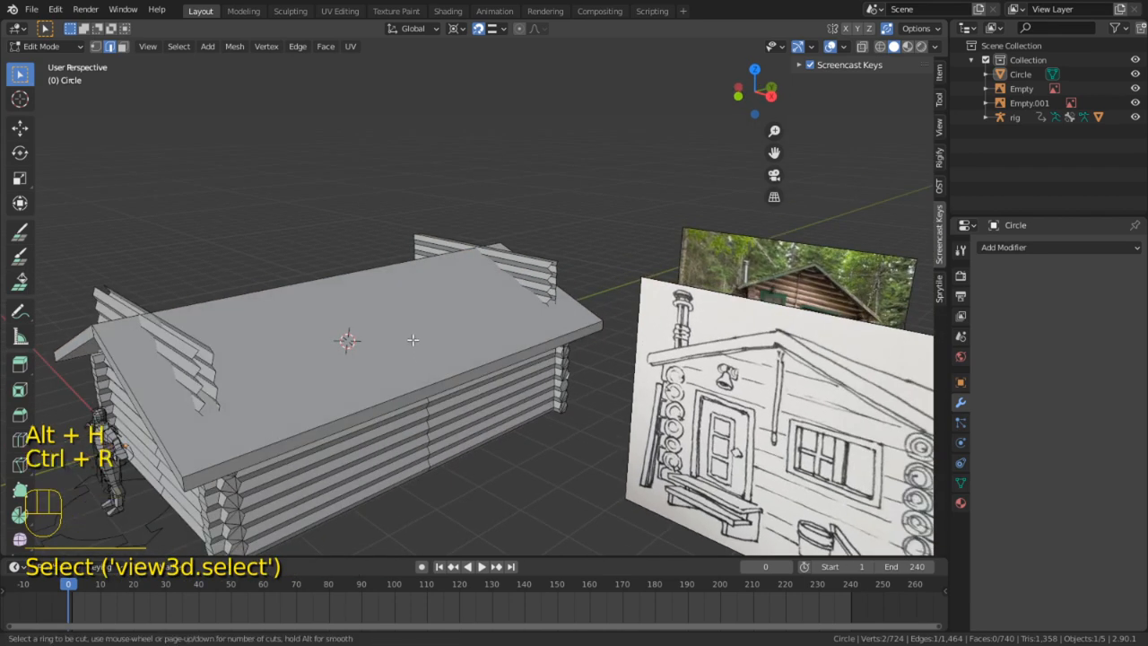
click(375, 257)
middle_drag(375, 256, 892, 351)
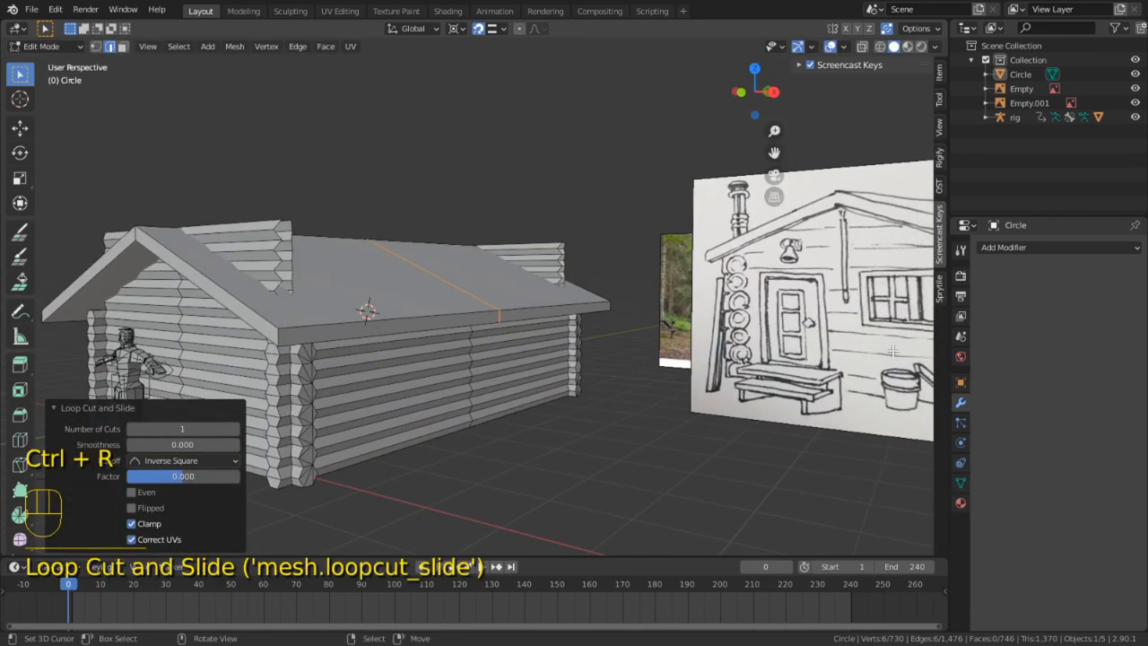
middle_drag(698, 297, 950, 274)
click(1038, 249)
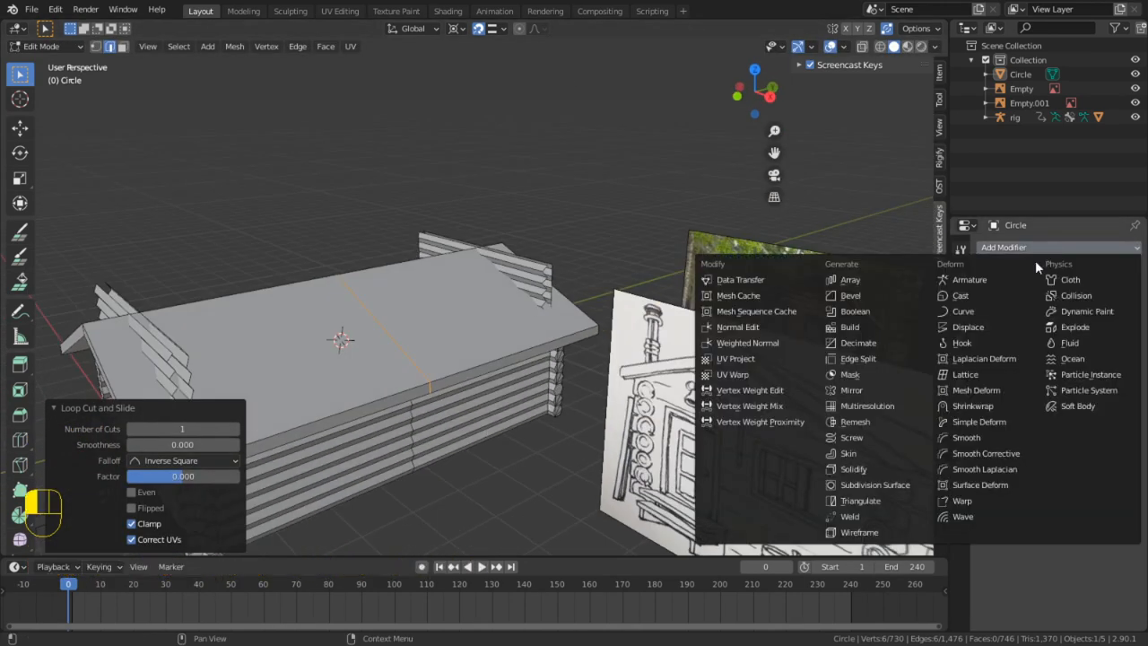
click(987, 392)
click(1116, 271)
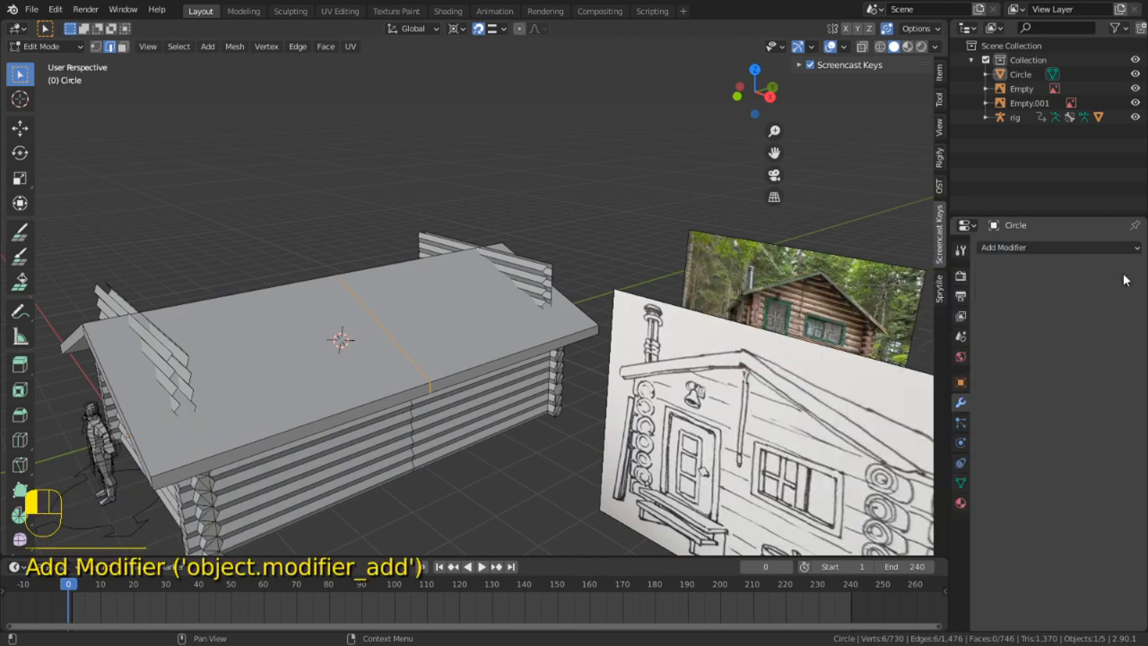
Add a Mirror modifier on the X axis to the cabin mesh and return to Object Mode
click(1063, 246)
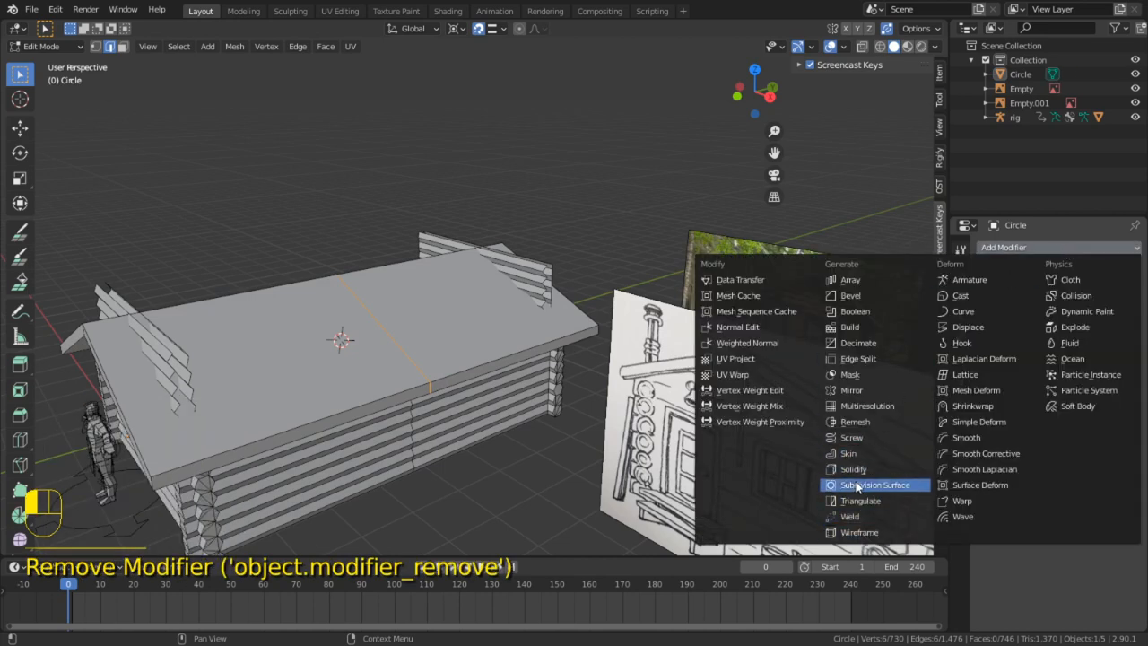
click(862, 392)
middle_drag(807, 385, 619, 302)
key(ctrl+z)
middle_drag(424, 284, 412, 385)
key(Tab)
click(525, 354)
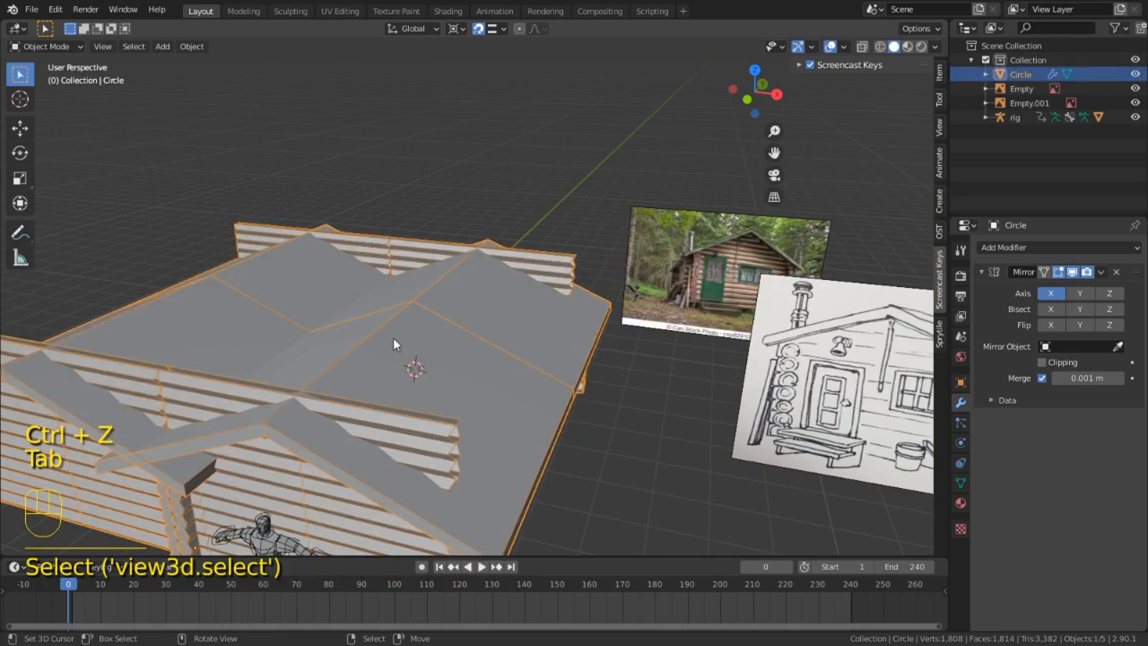
Snap the 3D cursor to the whole cabin mesh's selection and set the object's origin to the cursor
key(Tab)
key(a)
key(shift+s)
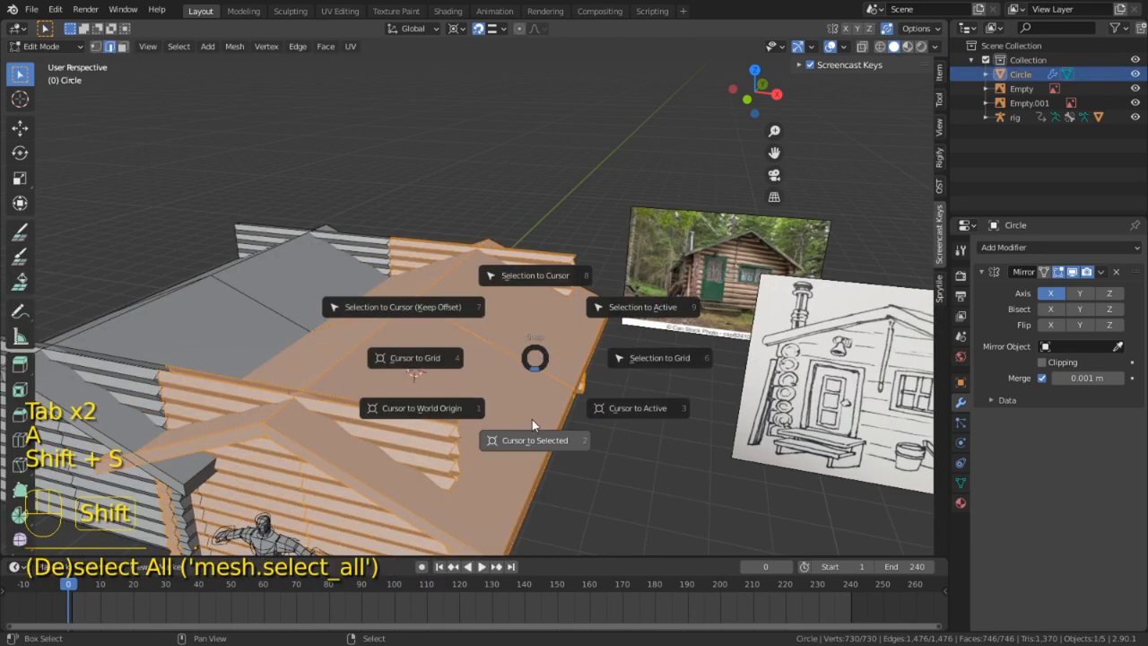
click(529, 418)
key(Tab)
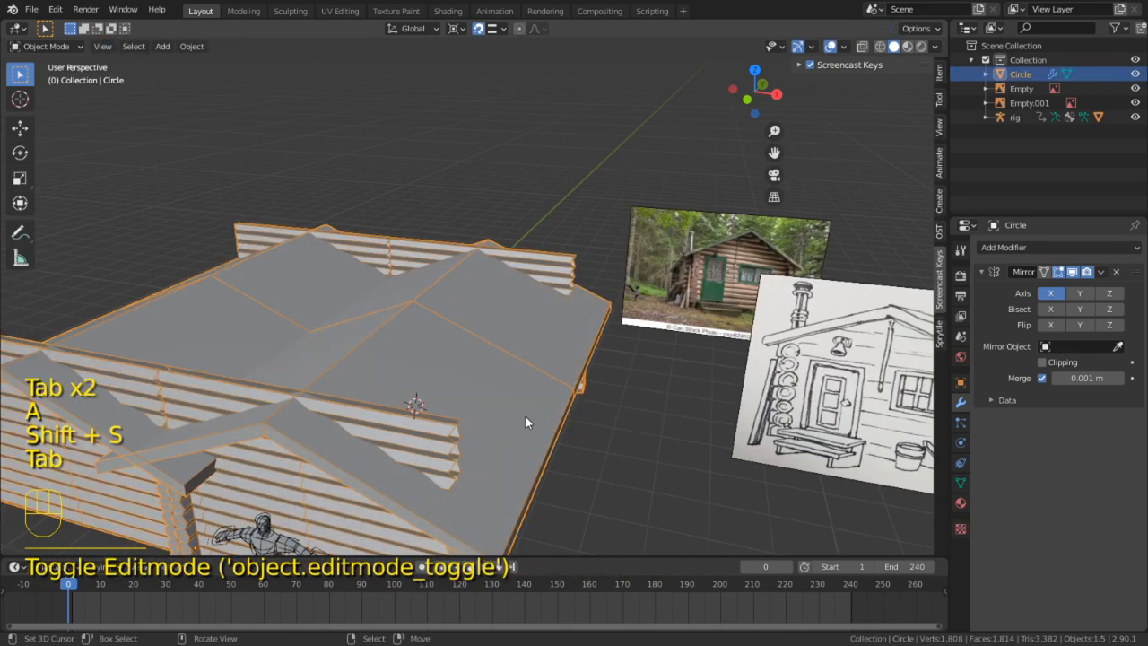
click(206, 51)
mouse_move(238, 79)
click(376, 107)
Switch off the Mirror modifier's X axis while editing the cabin mesh
middle_drag(463, 216, 539, 287)
key(Tab)
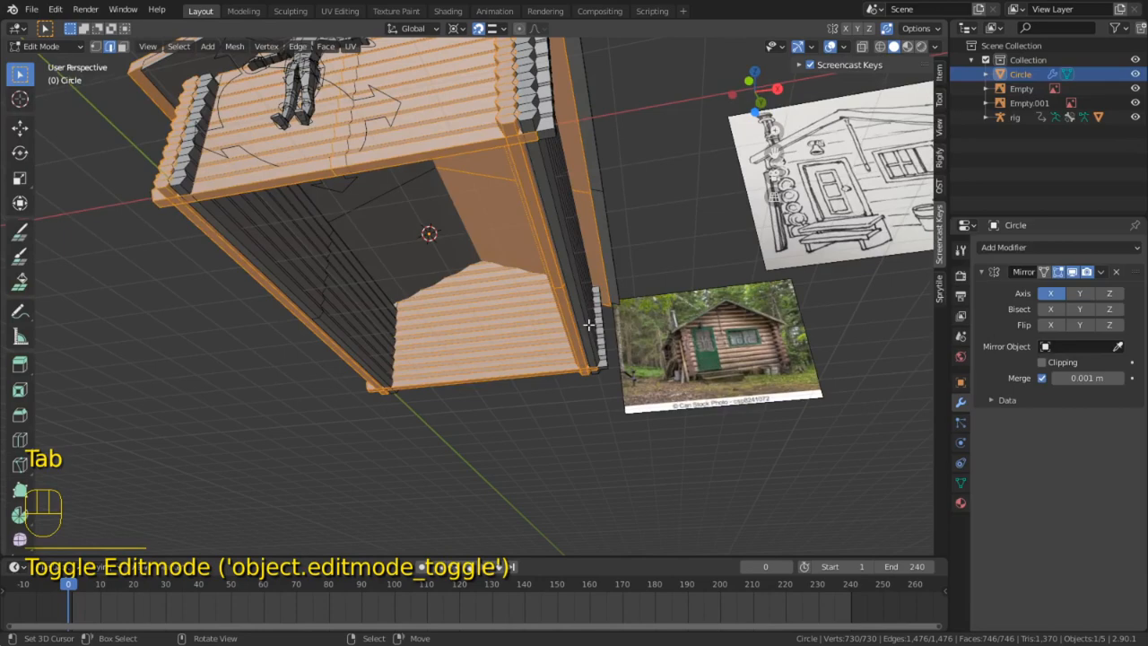
click(1055, 295)
middle_drag(580, 251, 581, 361)
click(566, 410)
middle_drag(536, 261, 592, 274)
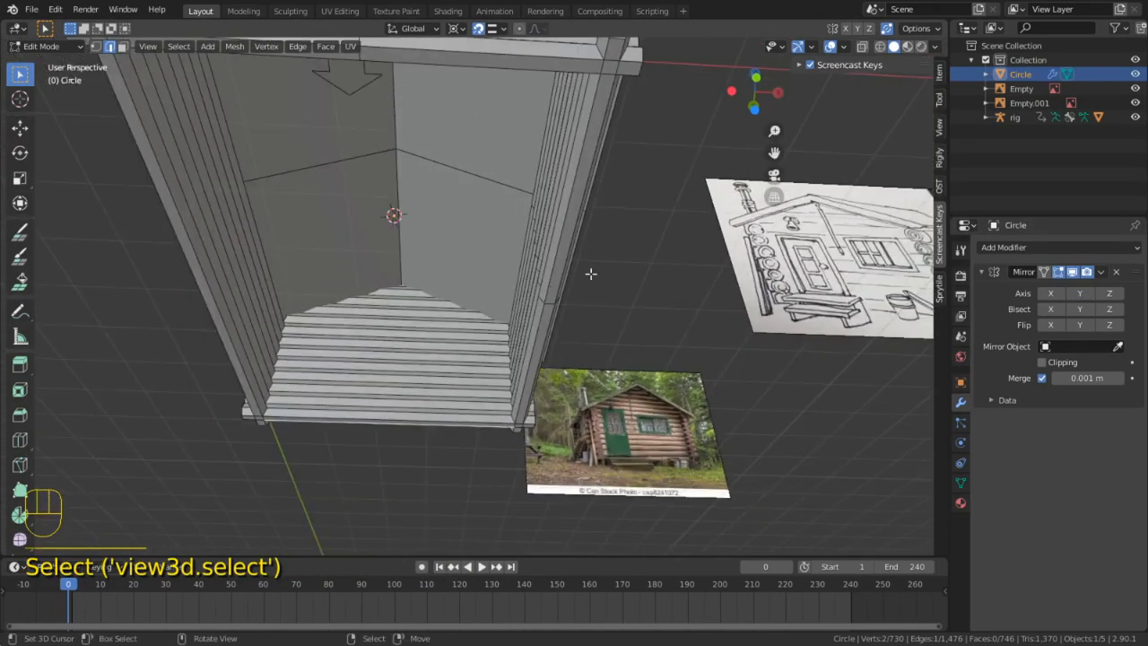
Dissolve the centre vertical edge loop of the long side wall and switch to face selection
key(3)
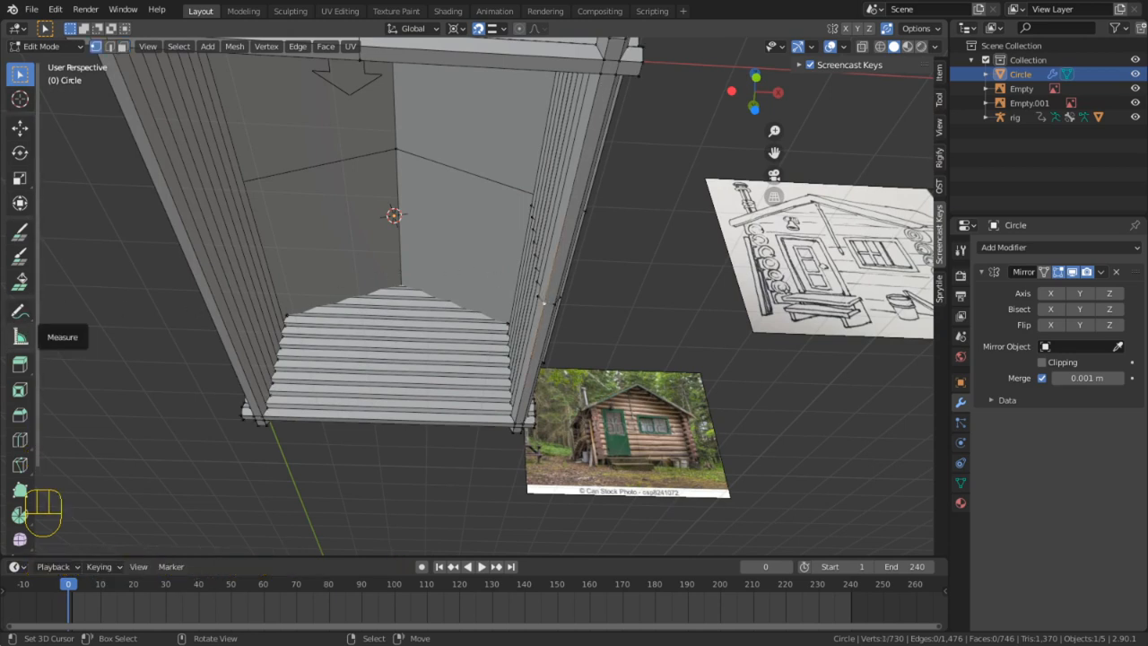
middle_drag(748, 391, 395, 359)
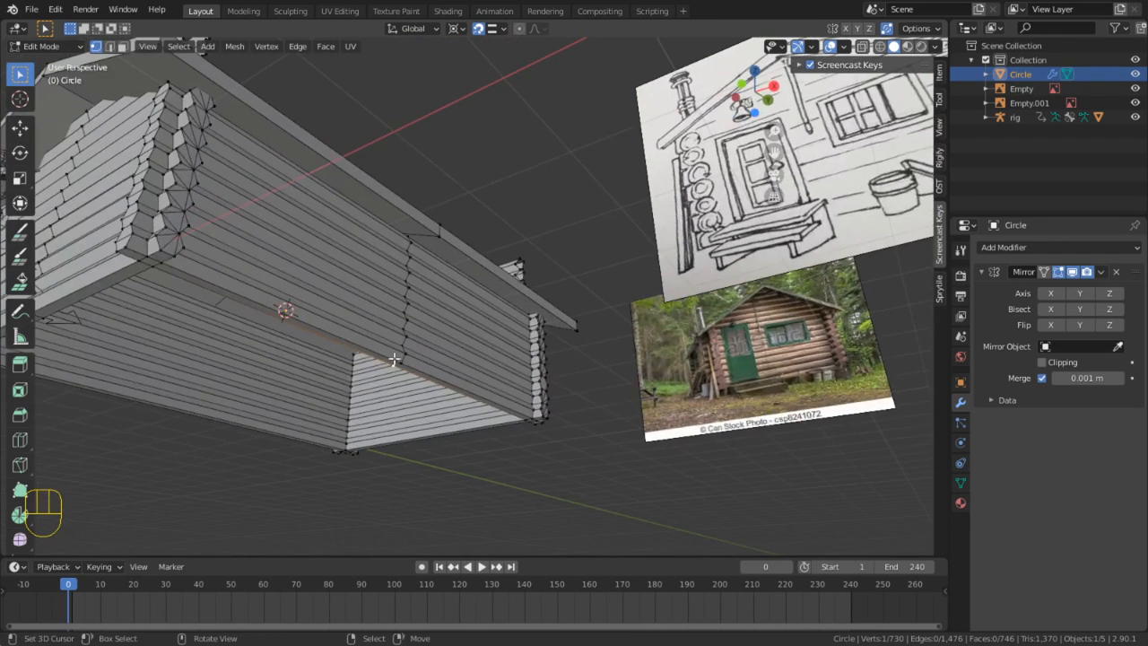
alt+click(403, 302)
key(2)
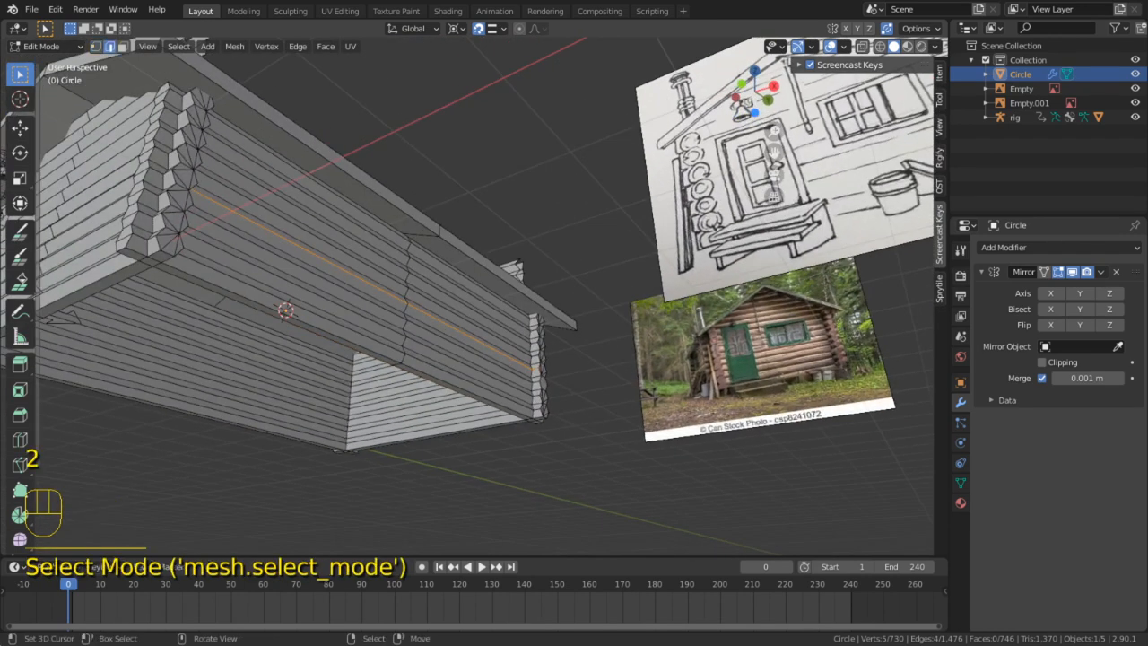
scroll(313, 307, up, 2)
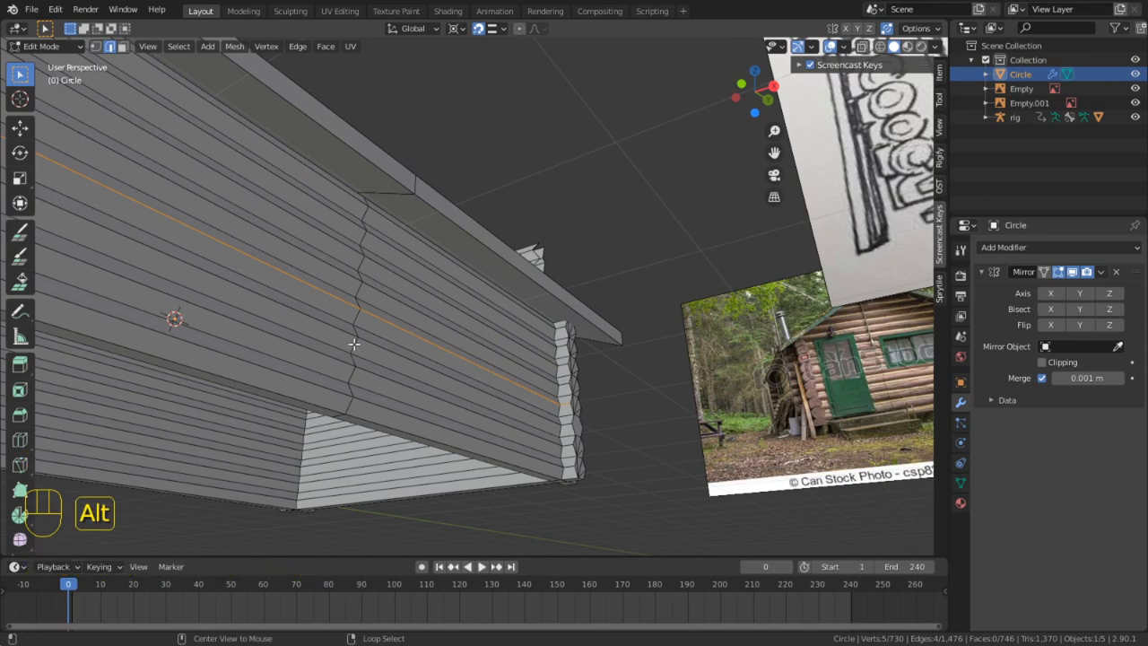
alt+right_click(355, 347)
key(ctrl+x)
key(3)
Select the full-length bottom faces of both long side walls and snap the 3D cursor to them
middle_drag(370, 340, 405, 343)
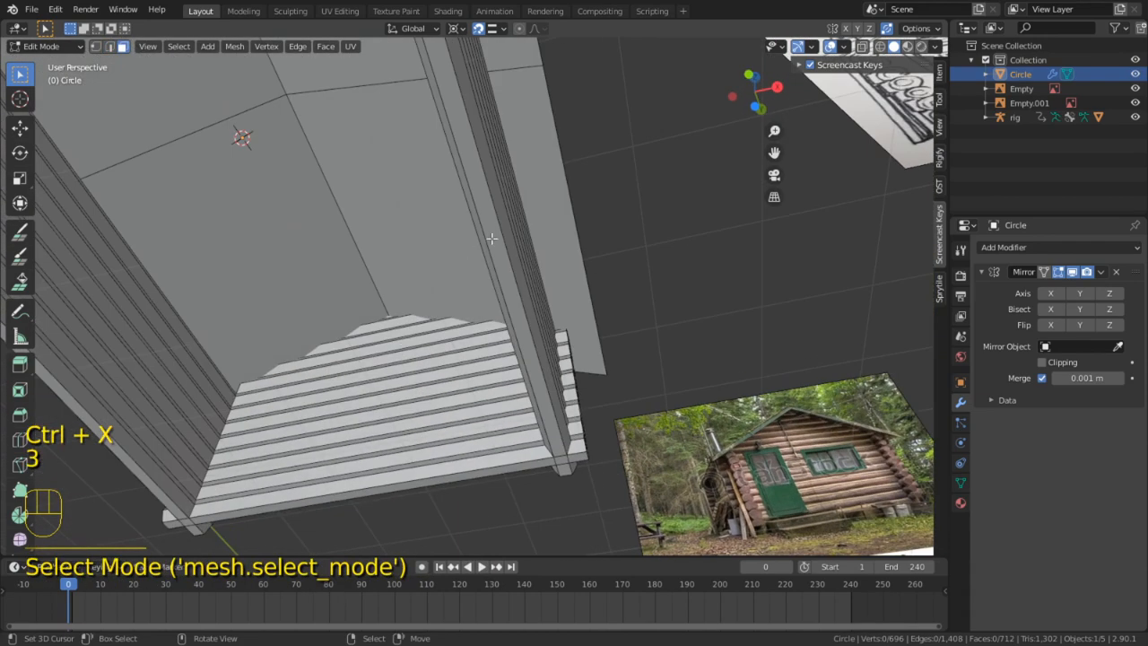
right_click(497, 235)
shift+middle_drag(499, 245, 625, 256)
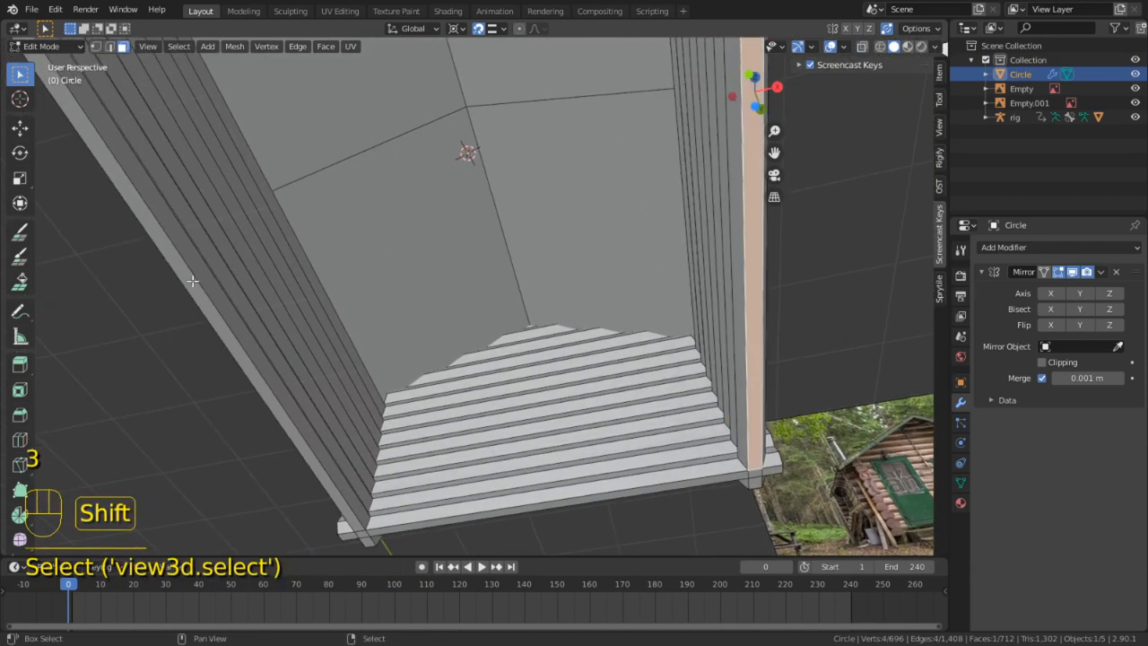
shift+right_click(194, 280)
key(shift+s)
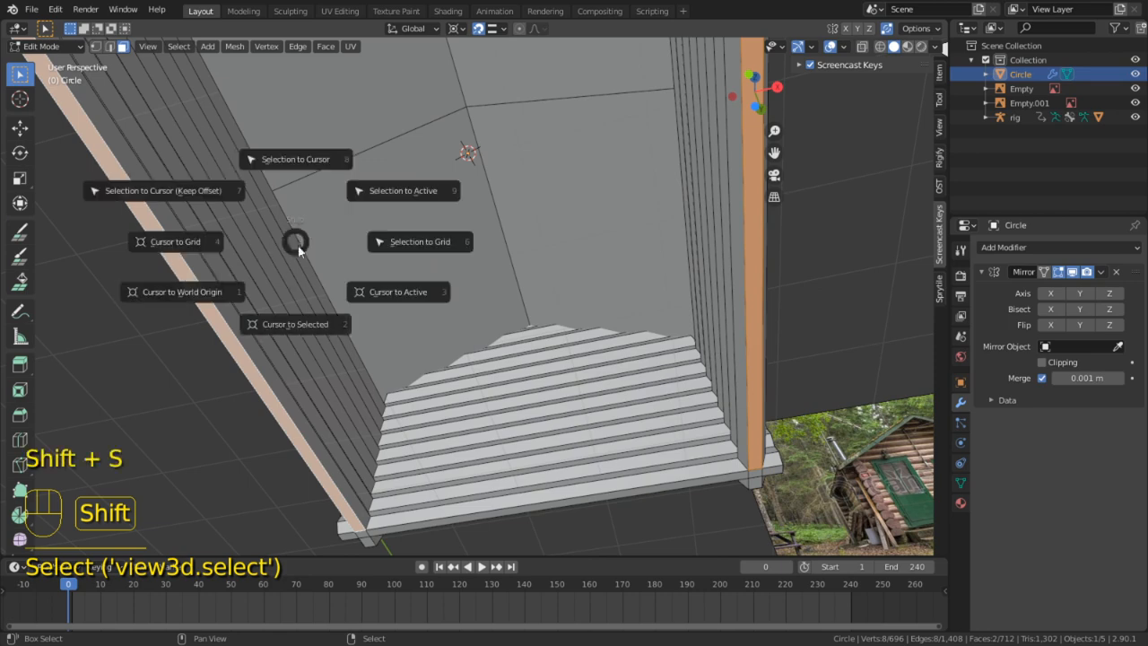
click(291, 314)
Set the cabin's origin to the 3D cursor centred between the long walls
middle_drag(406, 254, 443, 227)
scroll(443, 227, down, 3)
key(shift+s)
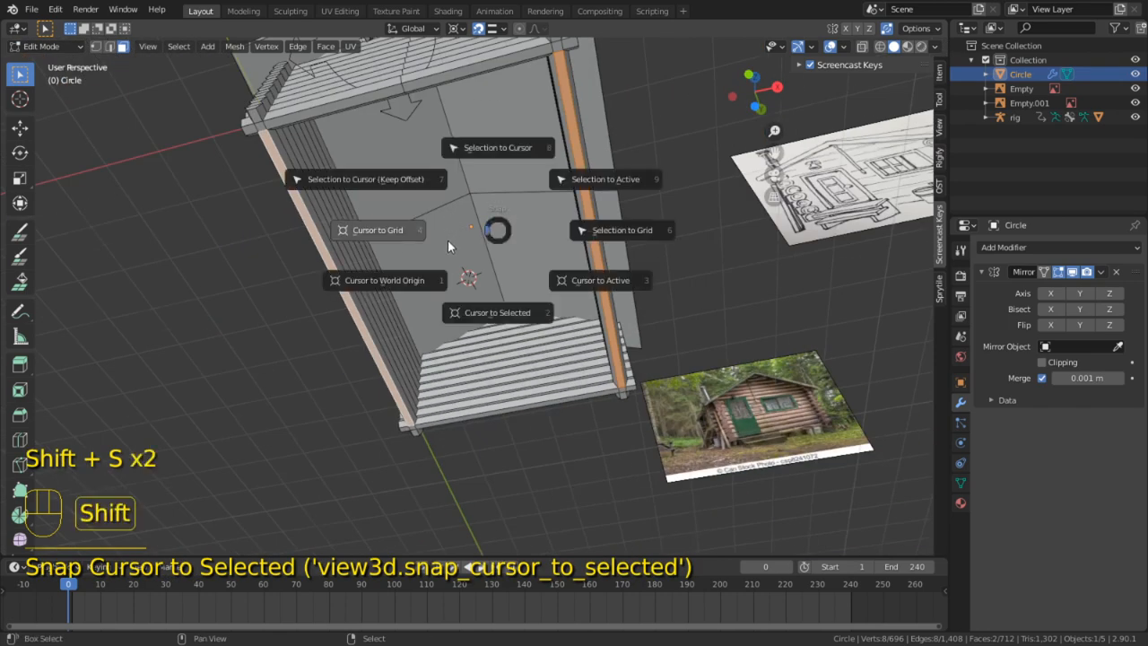
click(491, 252)
key(q)
key(Tab)
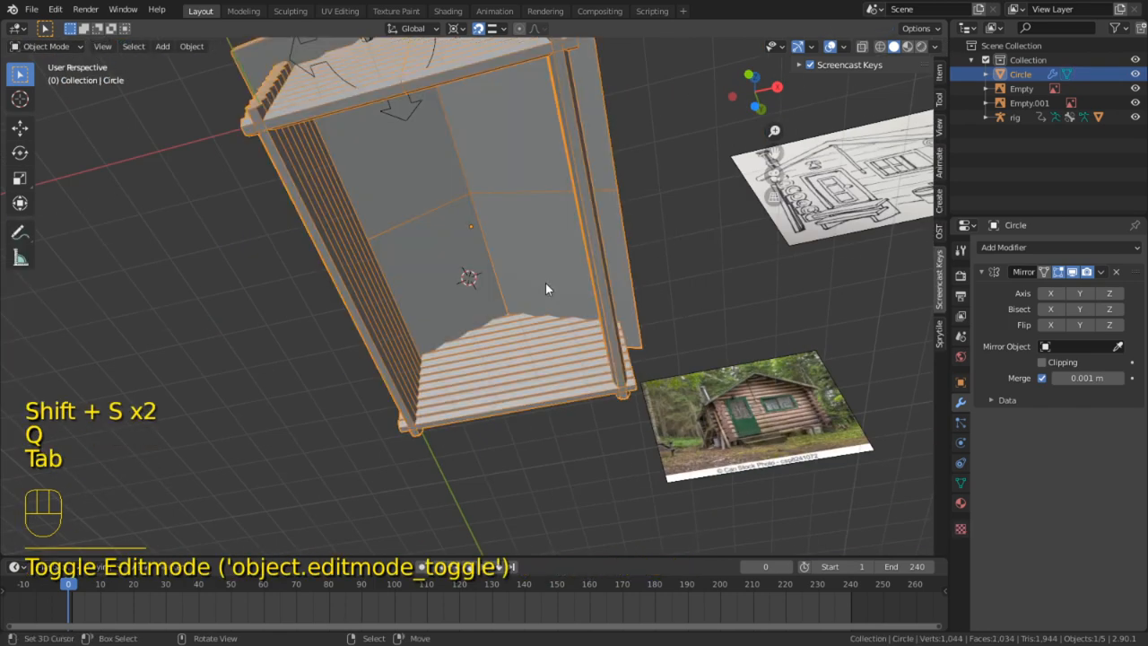
key(q)
click(533, 326)
middle_drag(533, 329, 541, 335)
Enable X-axis mirroring and add a centred vertical loop cut through the long side wall
key(Tab)
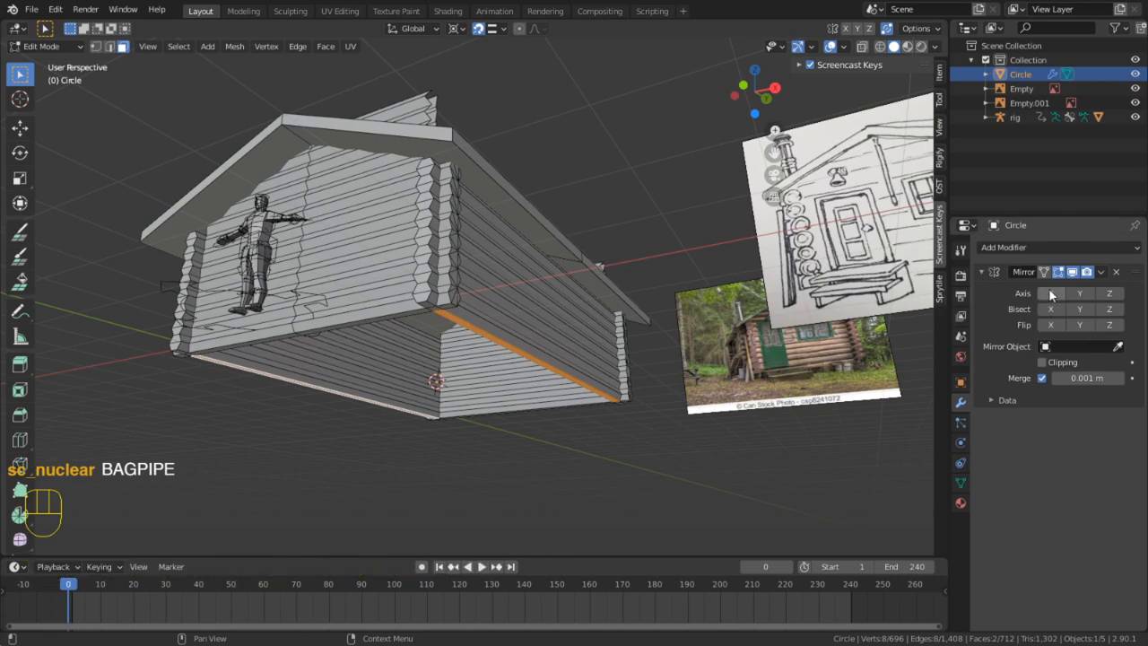
middle_drag(562, 308, 512, 361)
scroll(484, 404, up, 3)
key(Tab)
middle_drag(452, 442, 422, 347)
click(422, 347)
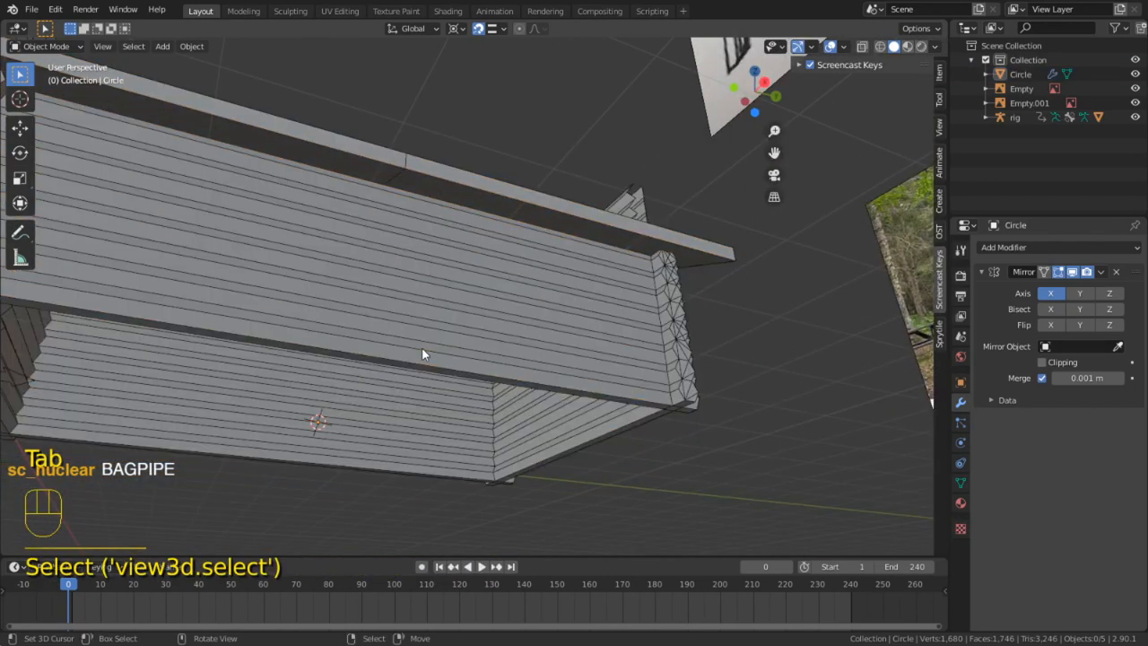
key(Tab)
key(ctrl+r)
click(374, 272)
right_click(375, 273)
Delete the roof faces and the long side wall faces on one side of the centre loop cuts
middle_drag(377, 276, 399, 404)
key(3)
right_click(448, 377)
alt+click(460, 410)
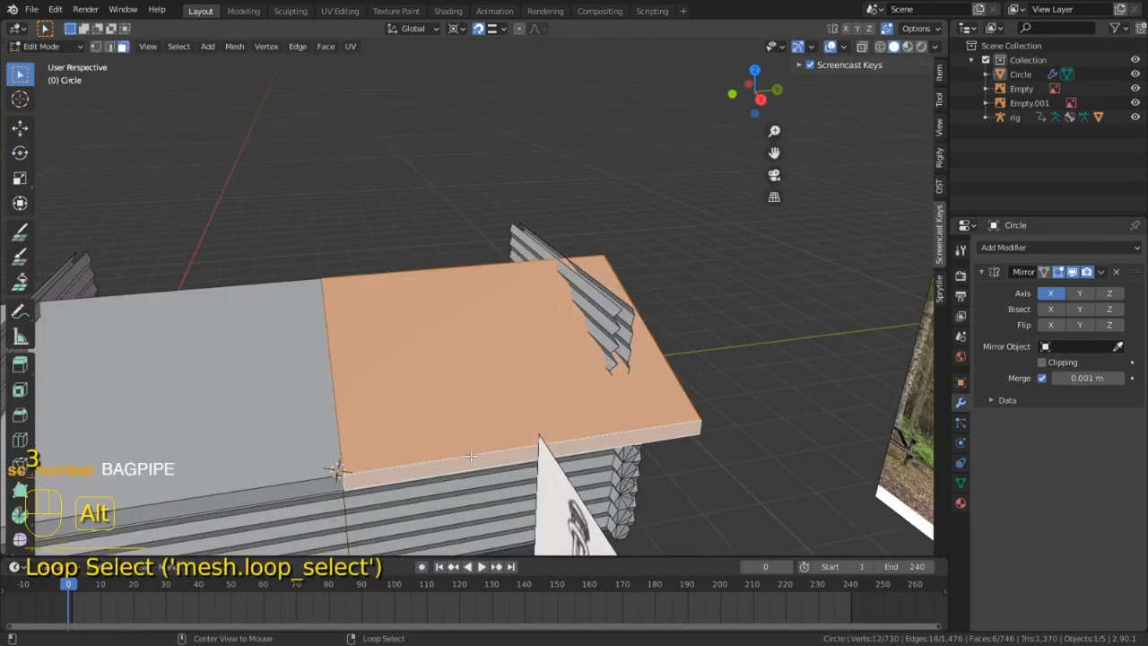
middle_drag(465, 439, 576, 441)
alt+shift+click(470, 383)
key(x)
click(470, 383)
Enable Y-axis mirroring as well and check the opposite long side wall
click(1075, 295)
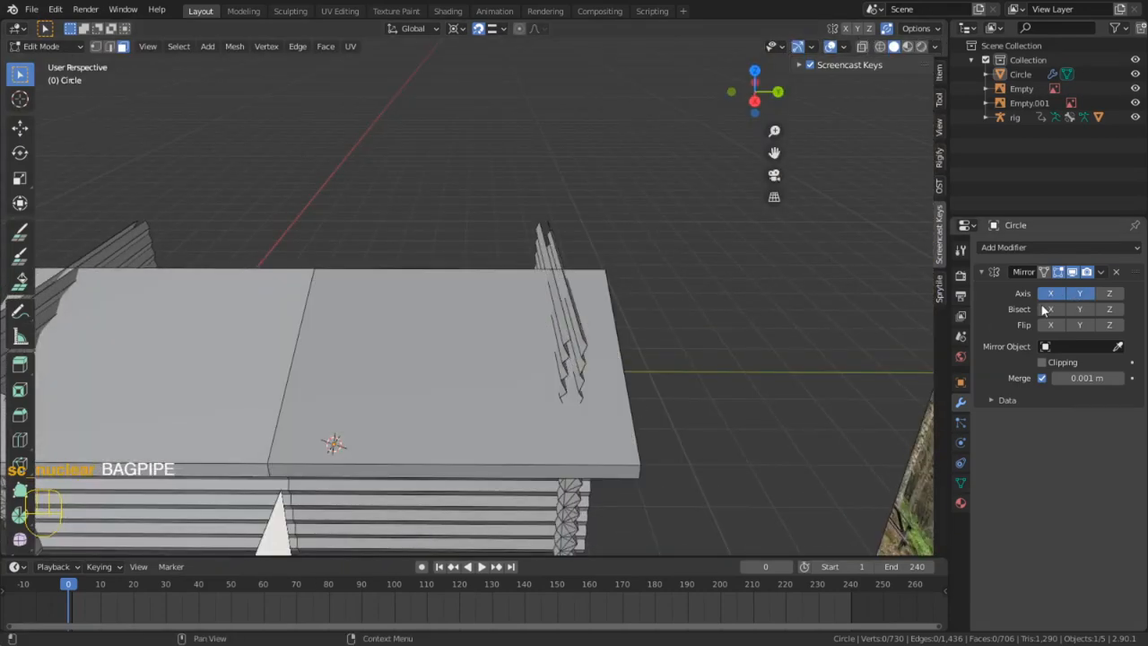
middle_drag(717, 379, 669, 321)
alt+right_click(524, 425)
middle_drag(523, 425, 309, 404)
middle_drag(529, 371, 479, 305)
alt+right_click(473, 349)
right_click(595, 139)
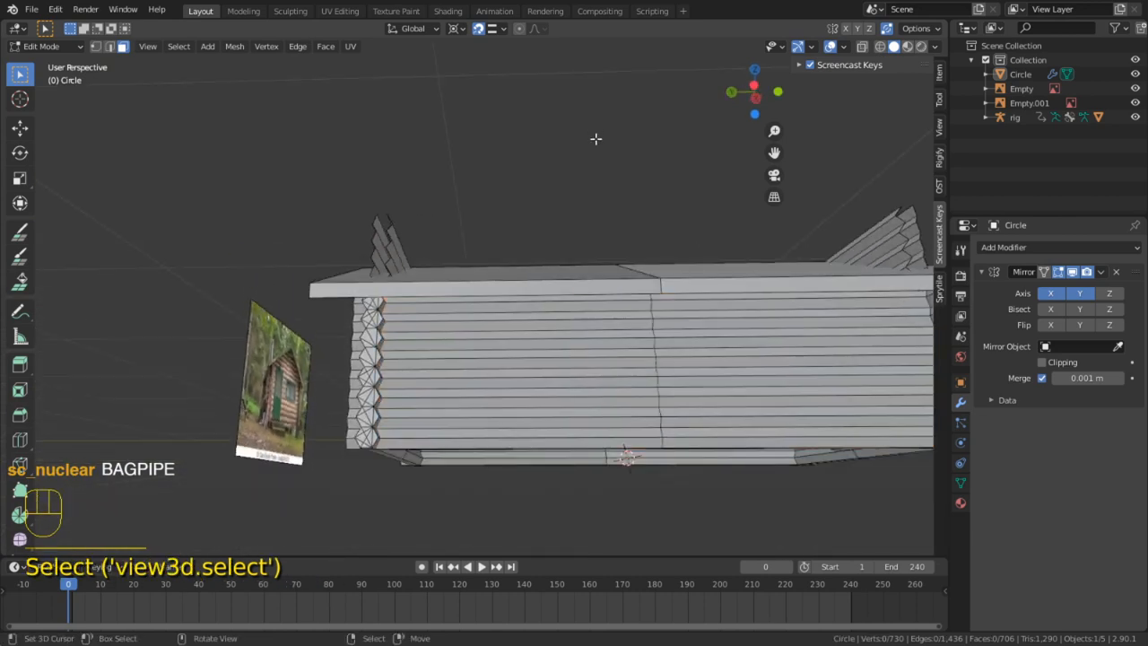
Switch off X and Y mirroring and add a centred vertical loop cut through the opposite long side wall
click(1077, 294)
click(1056, 295)
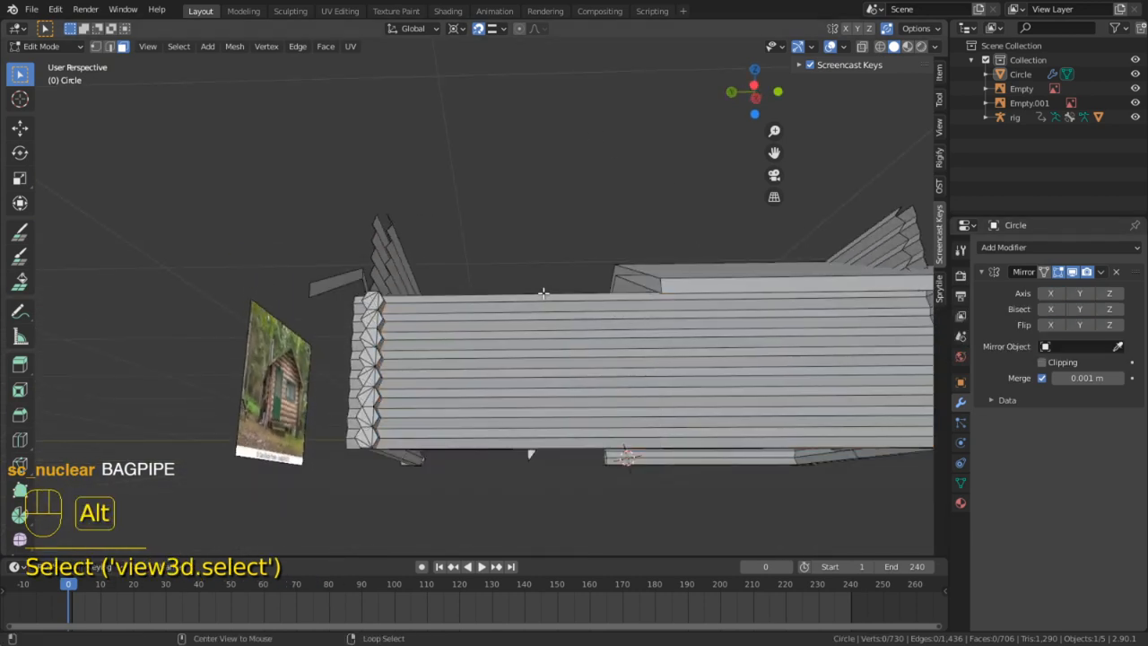
key(ctrl+r)
click(608, 323)
right_click(606, 322)
Delete the opposite long wall's faces between its new centre cut and the already opened end
key(3)
alt+right_click(533, 308)
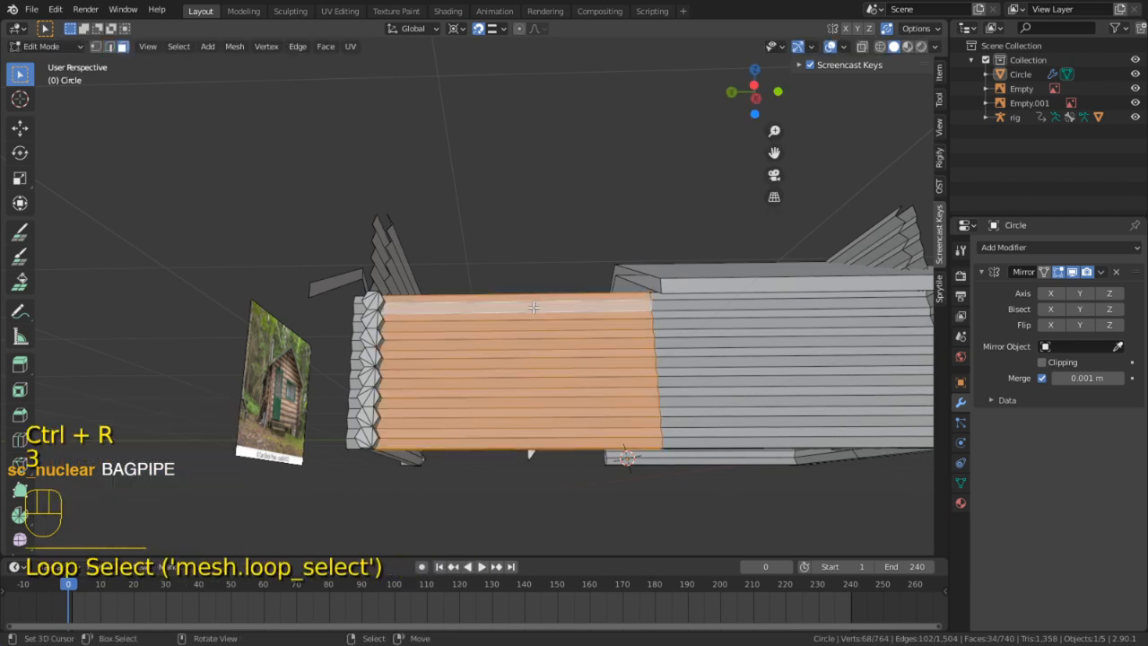
key(x)
click(532, 305)
Delete the detached gable end wall together with its linked corner logs
middle_drag(533, 305, 422, 365)
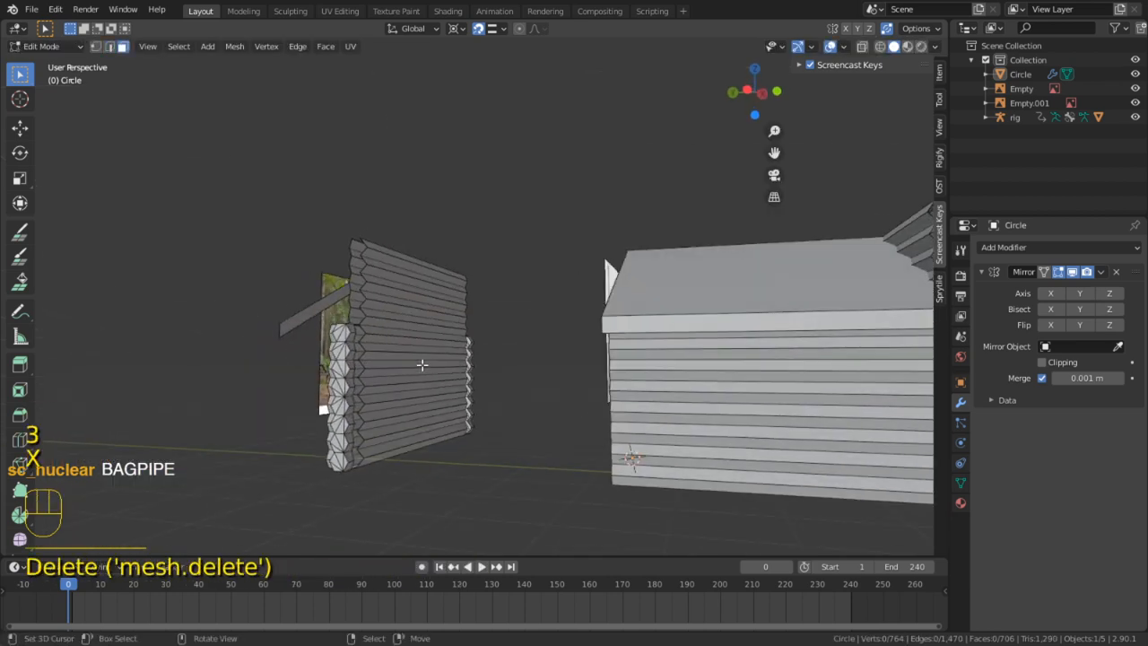
key(l)
key(x)
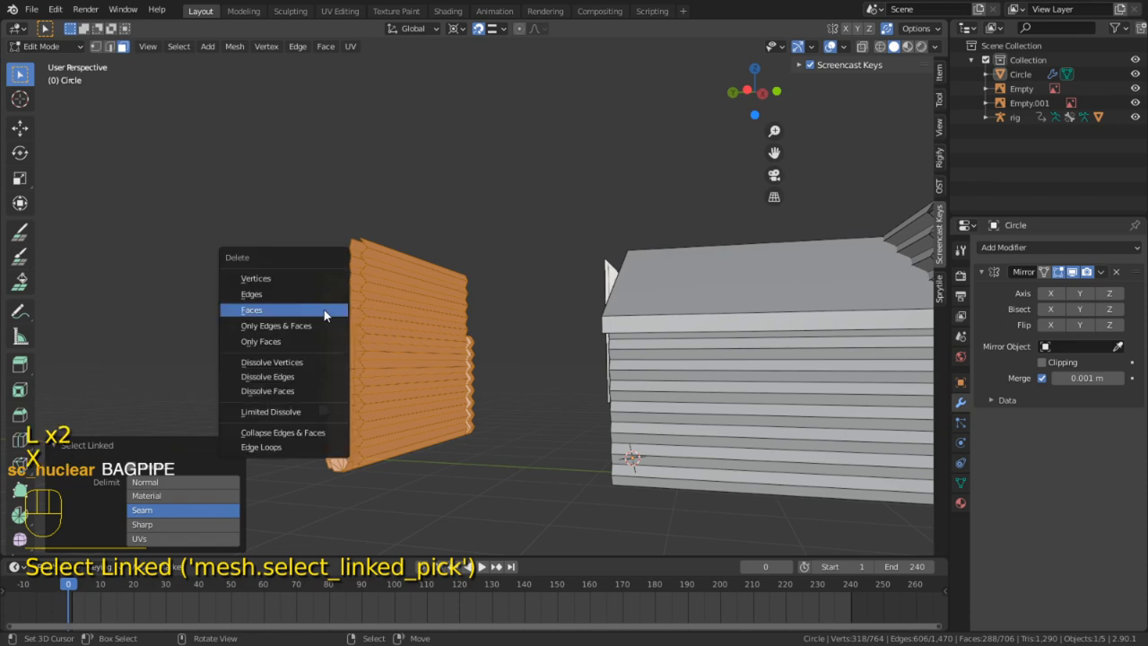
click(315, 311)
Delete the left half of the front gable wall and the left roof slope
middle_drag(404, 336, 336, 320)
alt+click(336, 319)
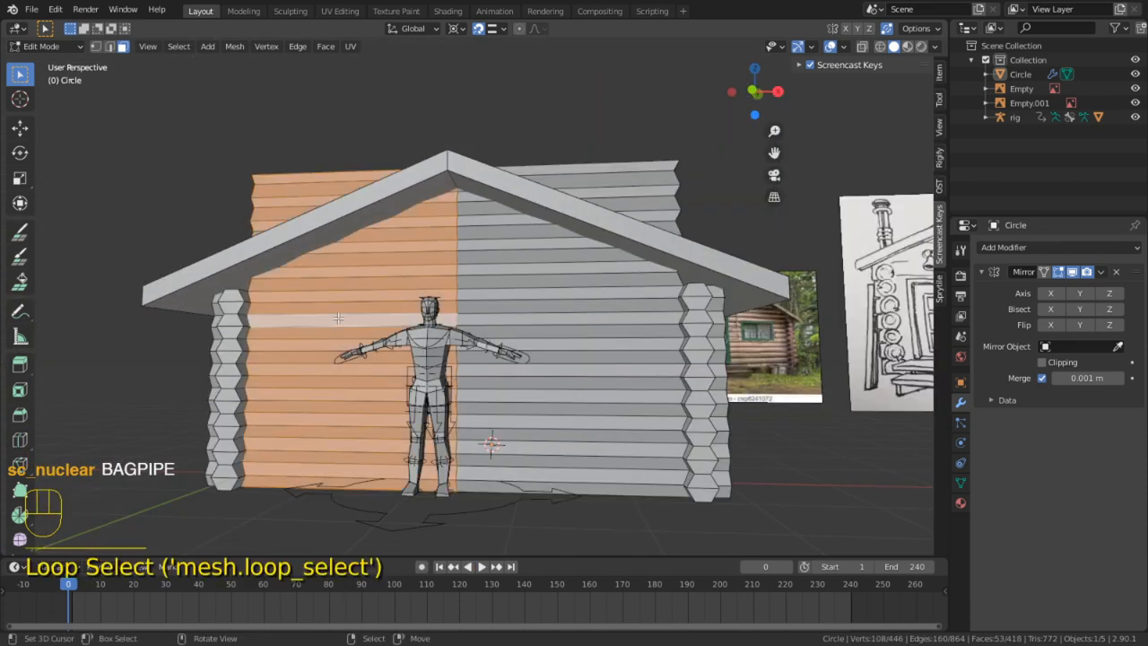
key(x)
click(339, 317)
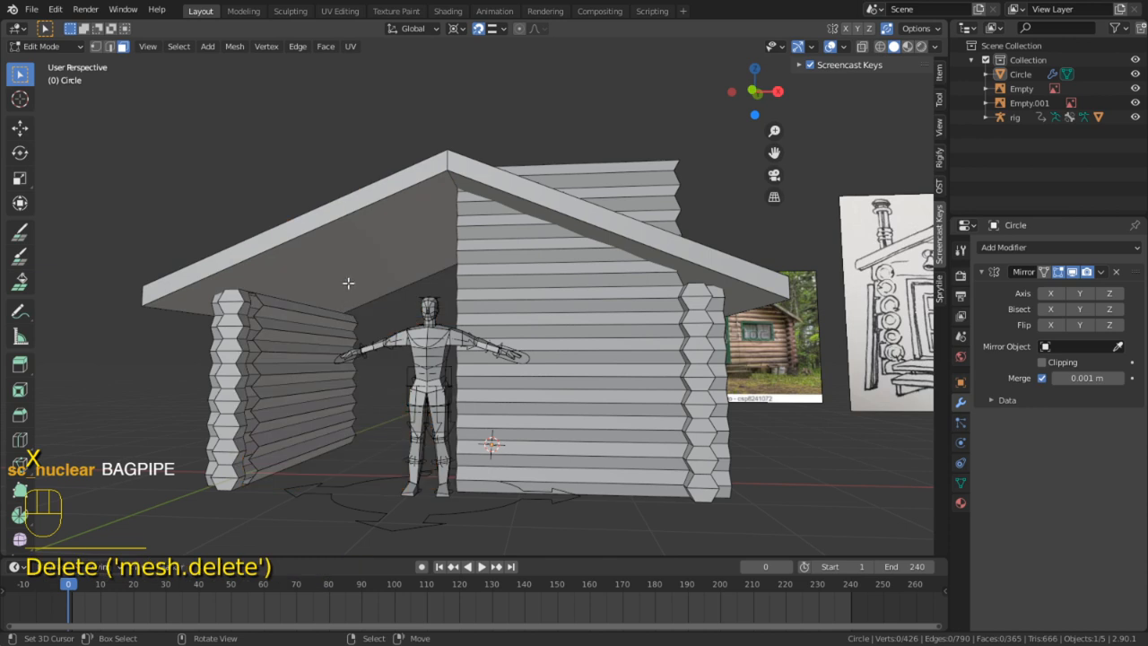
alt+click(340, 208)
key(x)
click(339, 203)
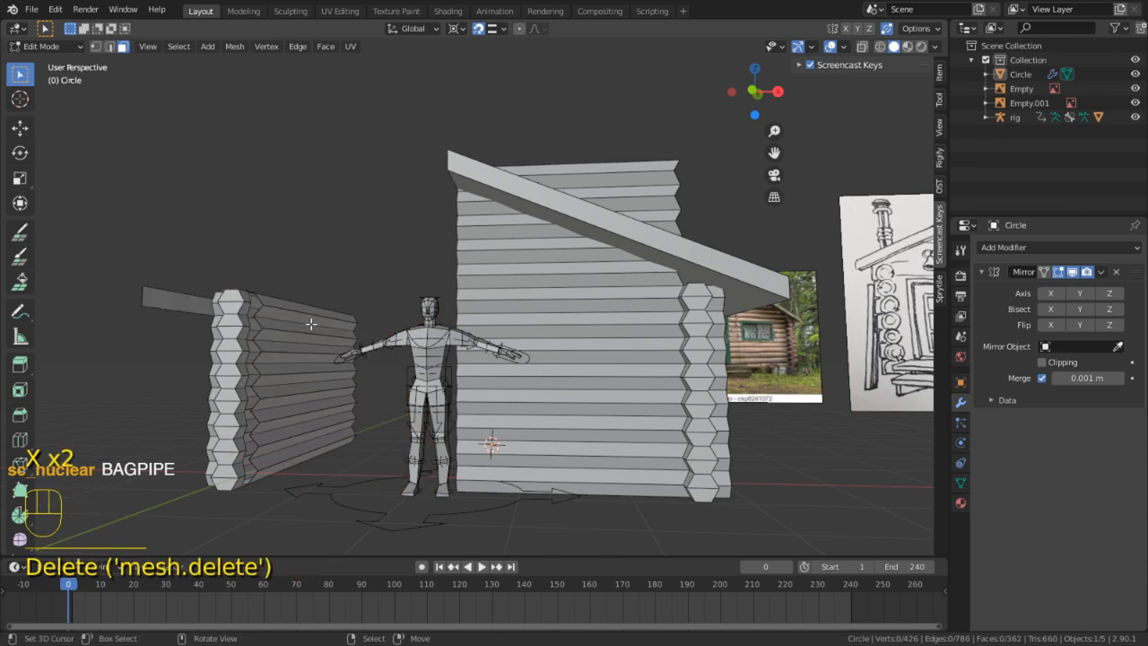
Delete the leftover left side wall with its corner logs and the remaining roof edge piece
key(l)
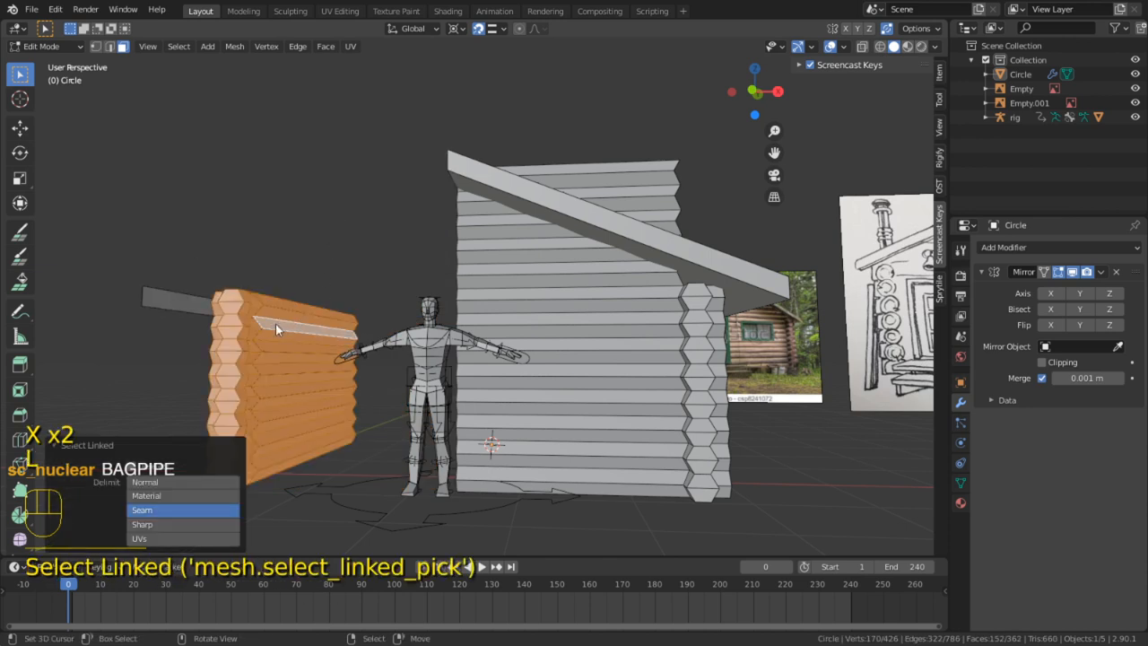
key(x)
click(275, 324)
click(238, 308)
key(x)
click(238, 308)
Reveal any hidden geometry and mirror the remaining quarter of the cabin on the X and Y axes
key(alt+h)
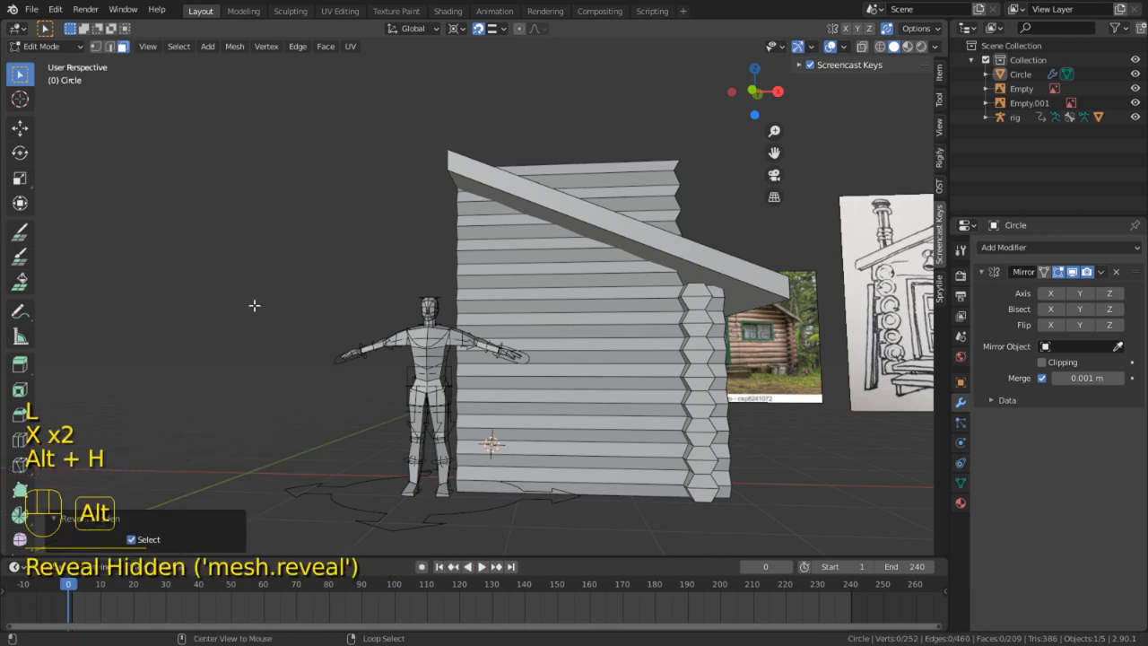
key(alt+h)
click(1055, 294)
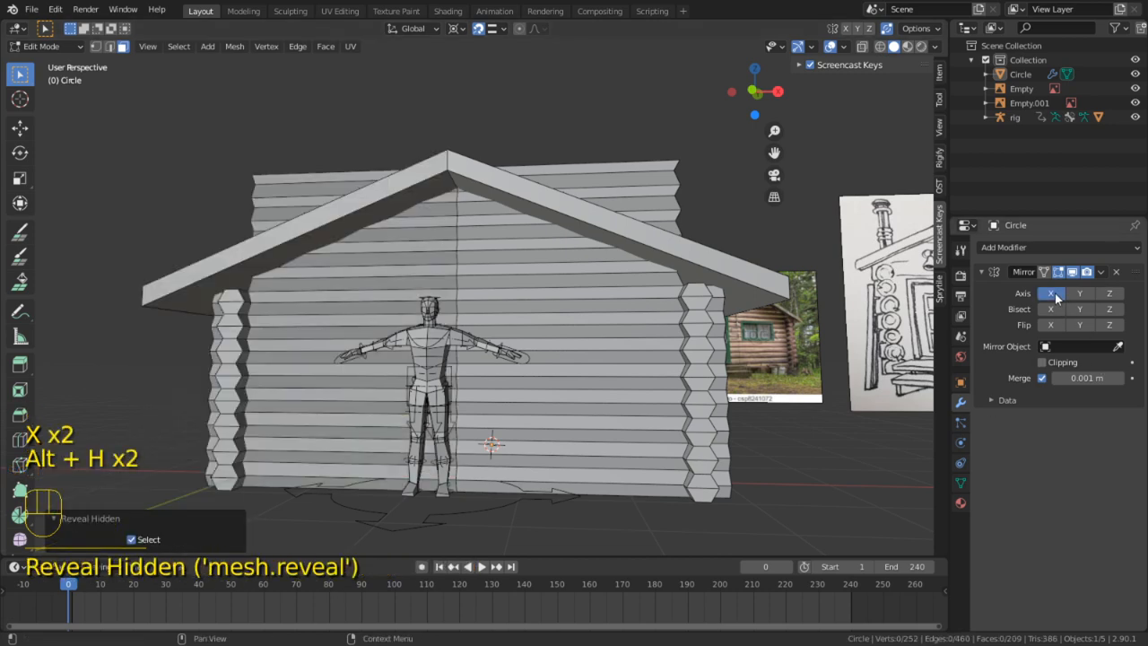
click(1075, 291)
middle_drag(502, 359, 562, 304)
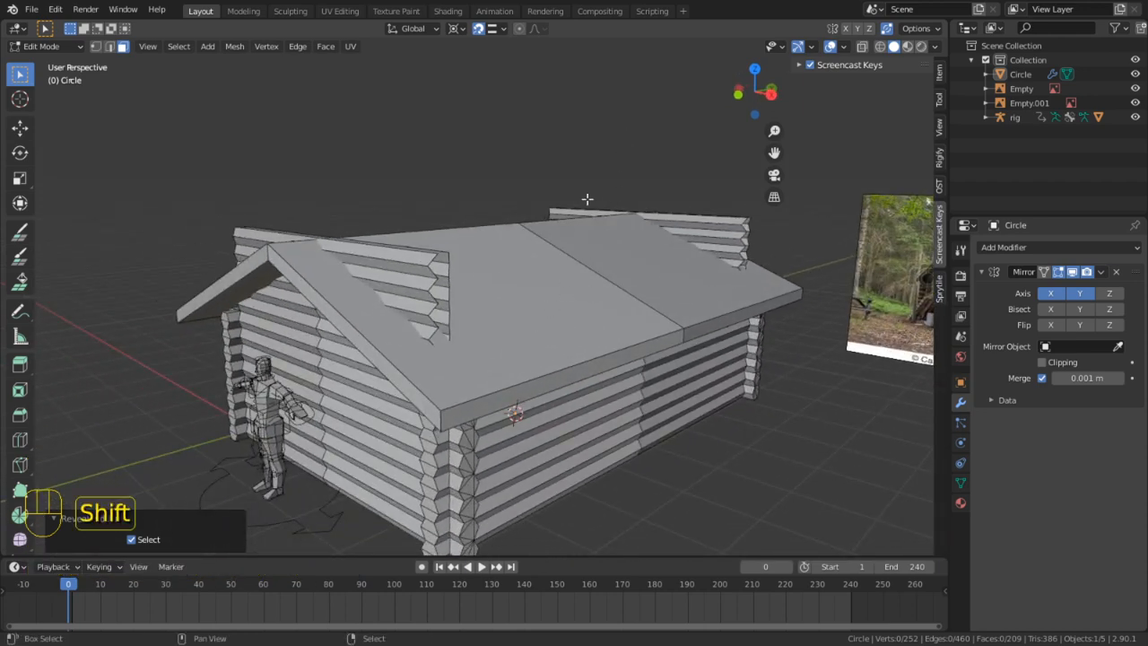
Hide the top face of the roof slope to expose the gable logs that poke through it
shift+middle_drag(563, 270, 518, 257)
middle_drag(469, 290, 404, 320)
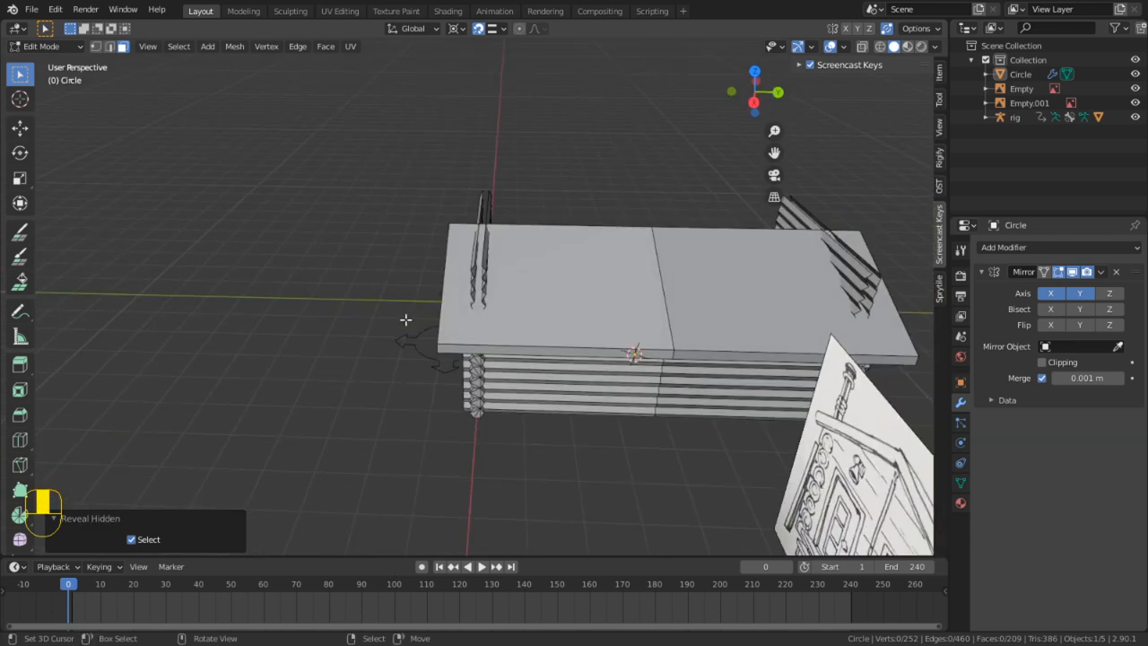
scroll(404, 320, up, 4)
middle_drag(524, 312, 587, 296)
scroll(547, 333, up, 4)
middle_drag(547, 333, 625, 345)
key(Tab)
click(625, 345)
key(Tab)
key(3)
click(625, 346)
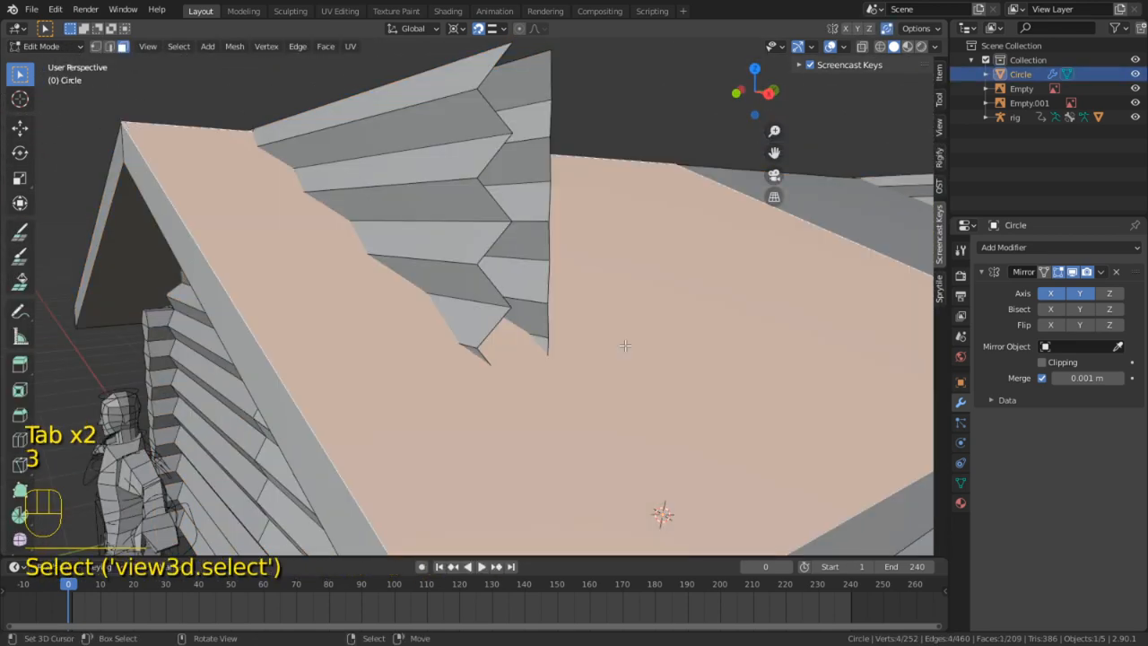
key(1)
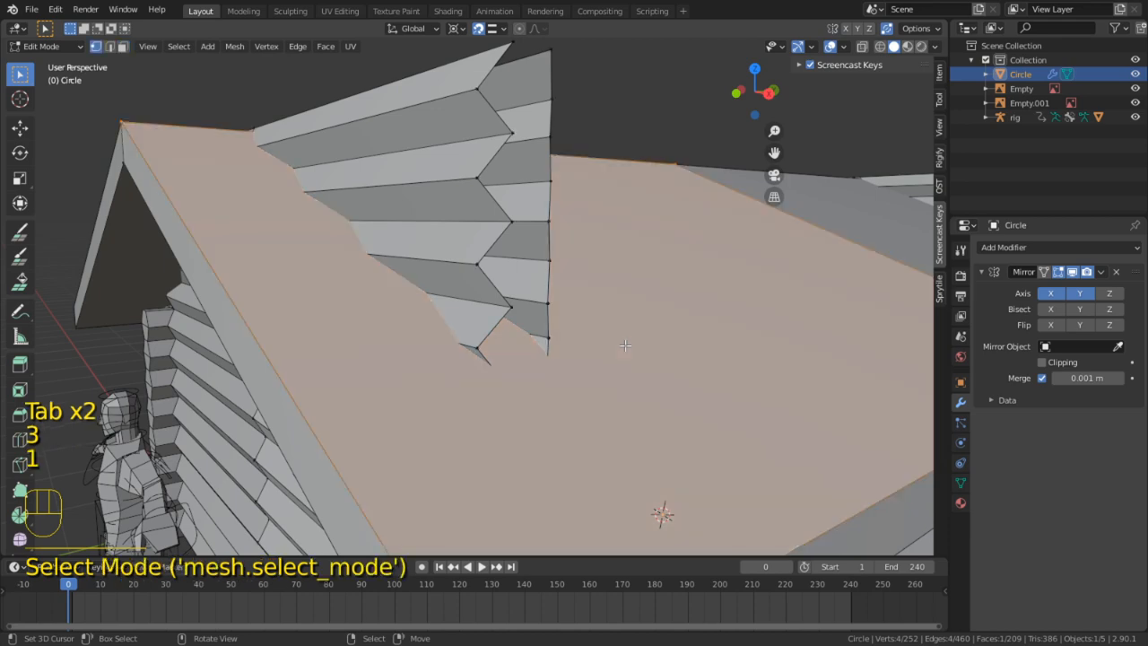
key(h)
middle_drag(625, 346, 706, 364)
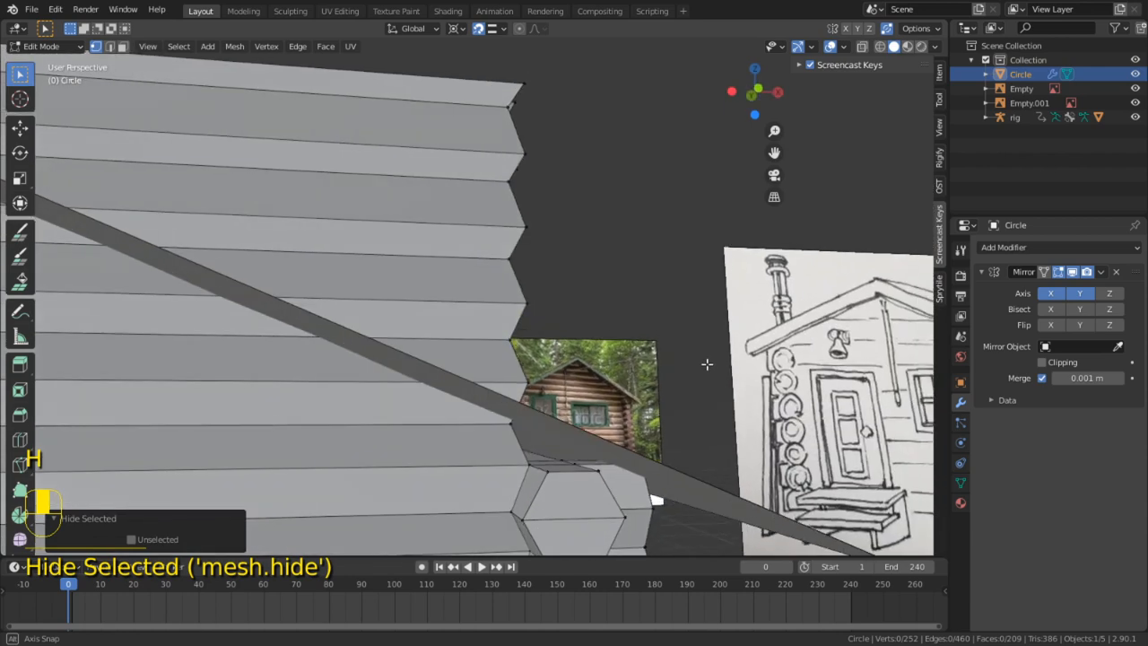
Select the end vertices of the lowest gable log that falls short of the roof slope and set snapping to Face
scroll(695, 377, up, 1)
middle_drag(666, 407, 625, 387)
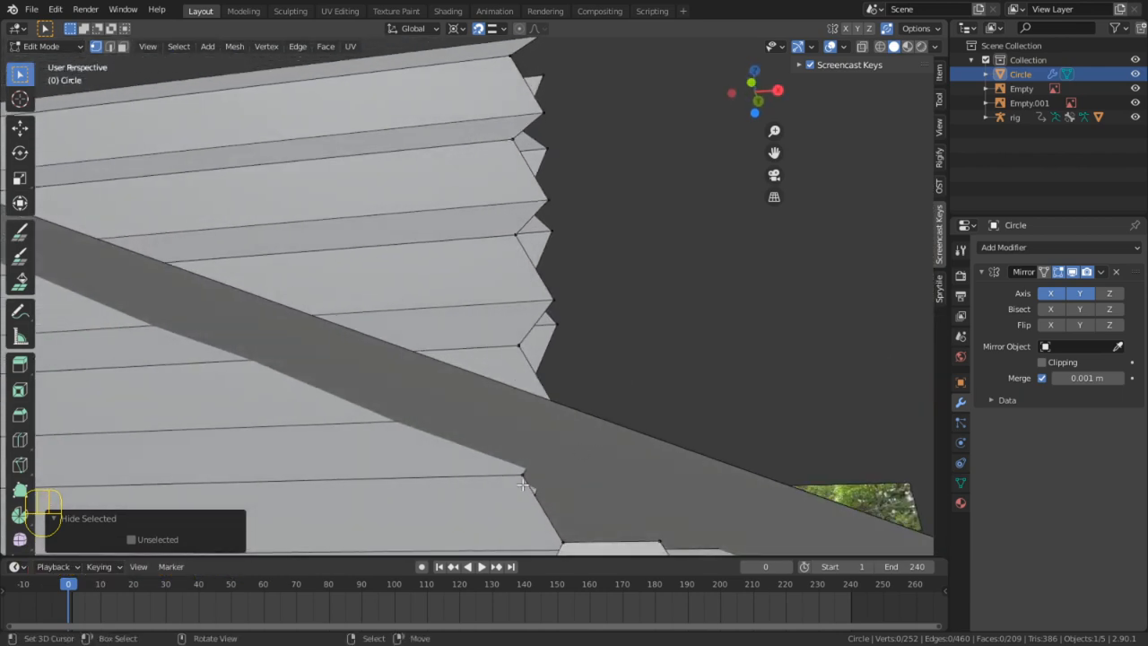
middle_drag(523, 485, 509, 471)
key(2)
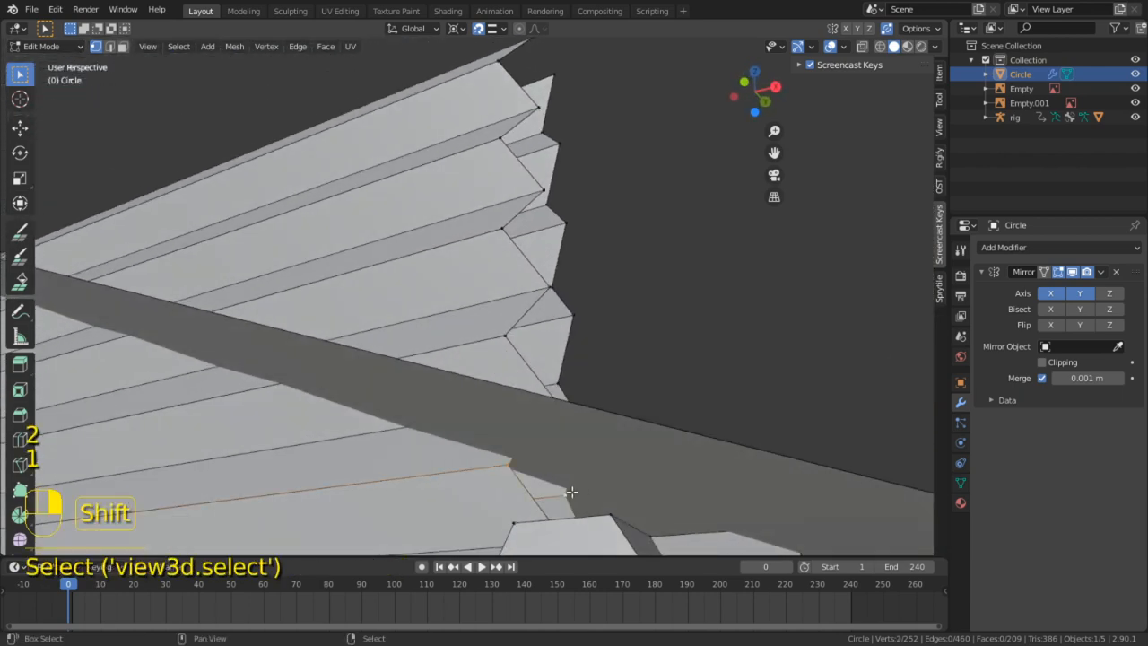
middle_drag(571, 491, 583, 108)
click(500, 29)
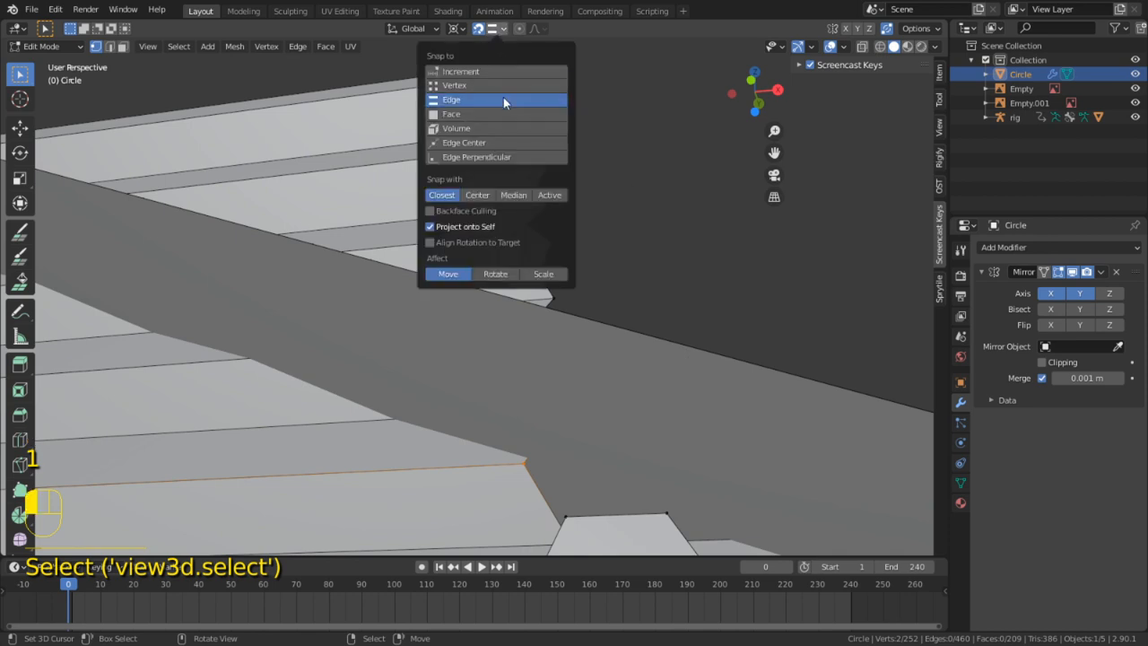
click(475, 114)
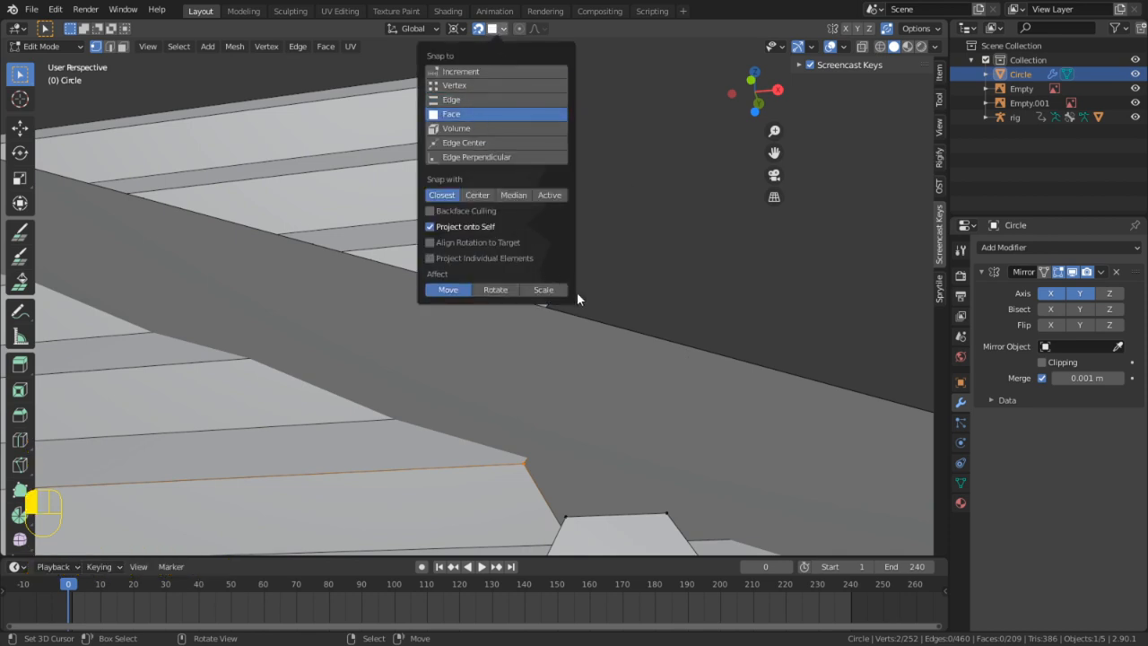
Move the selected log-end vertices 0.038393 m along X to meet the underside of the roof slope
middle_drag(510, 353, 573, 413)
middle_drag(619, 483, 624, 441)
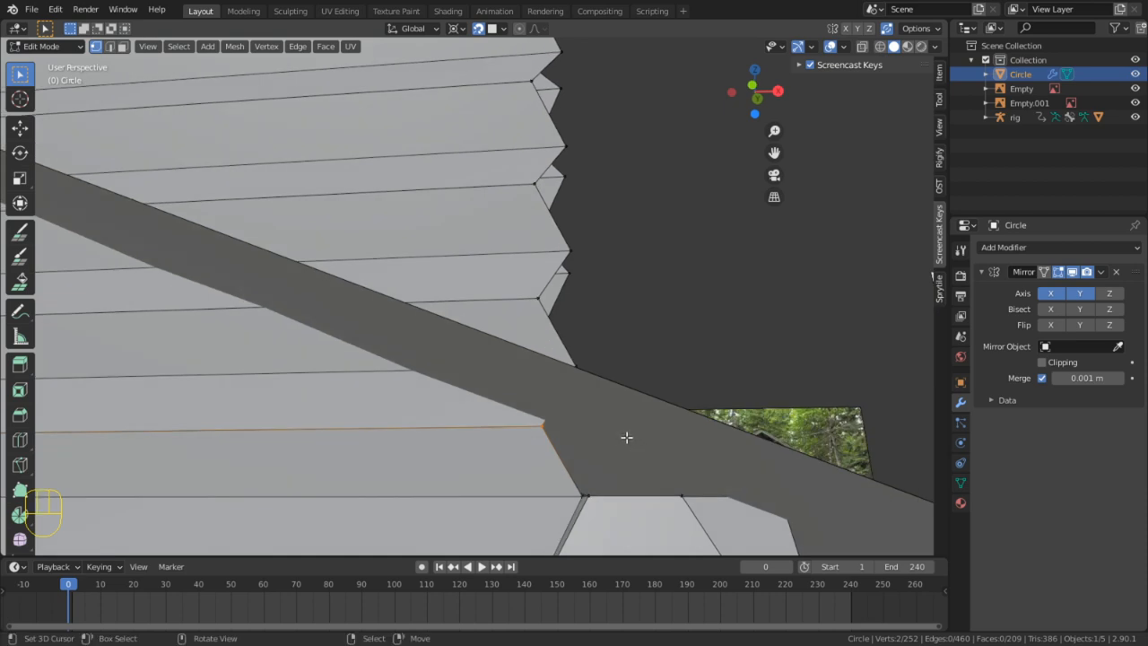
key(g)
key(x)
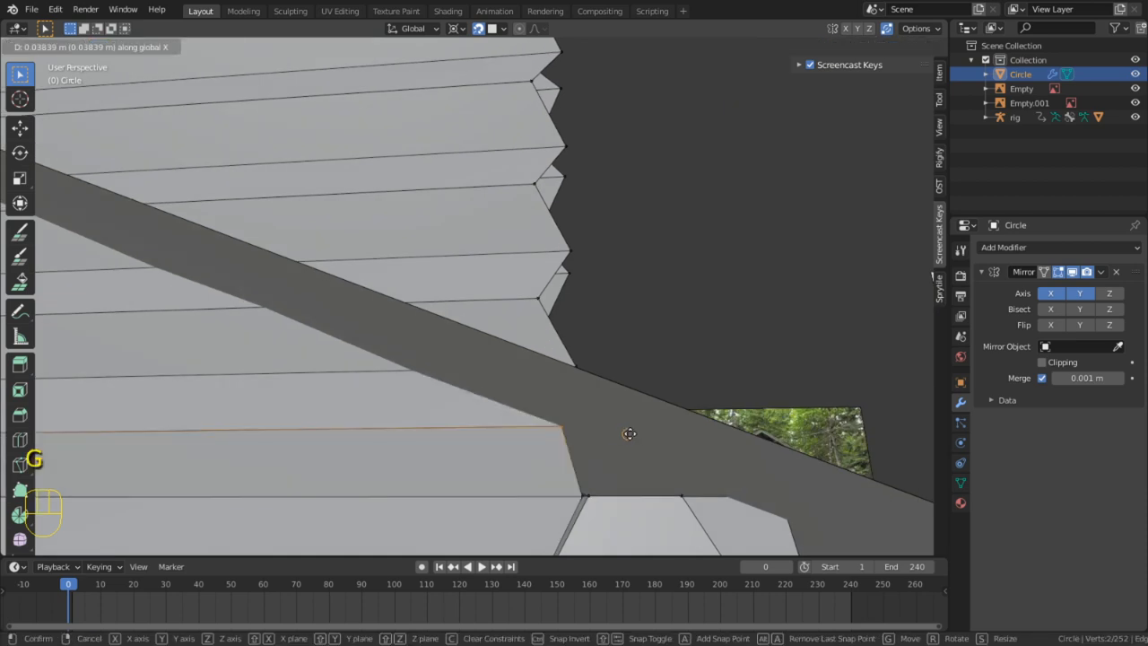
click(629, 433)
middle_drag(631, 417, 598, 397)
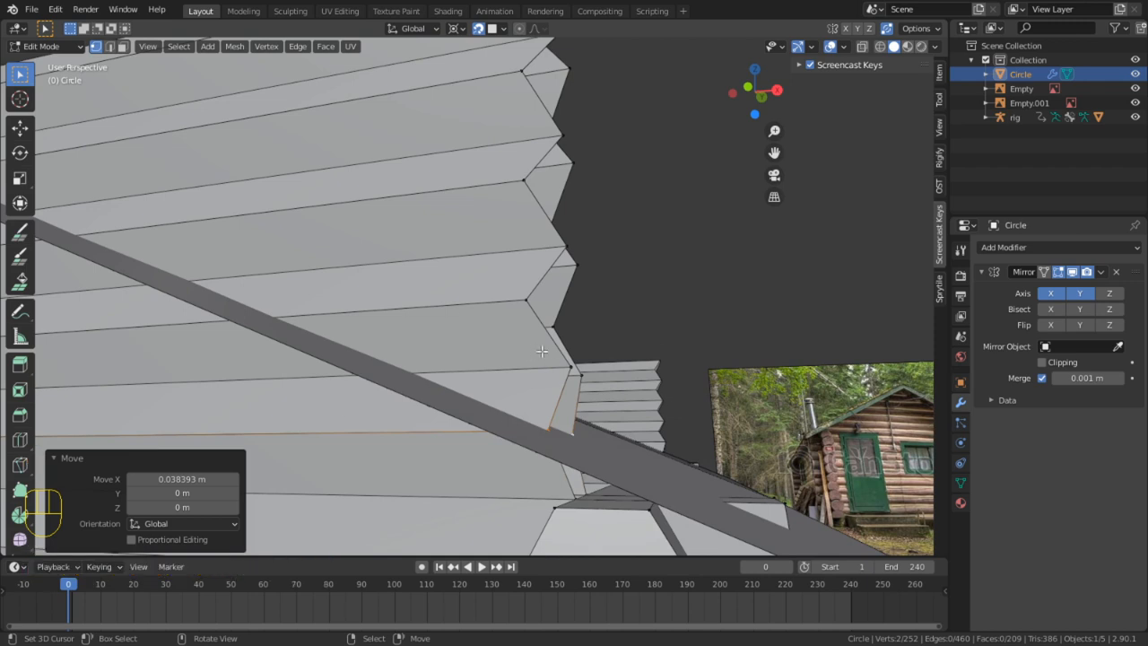
Move the lowest pair of log-end vertices poking through the roof -0.3549 m along X onto the slope
middle_drag(553, 392, 499, 498)
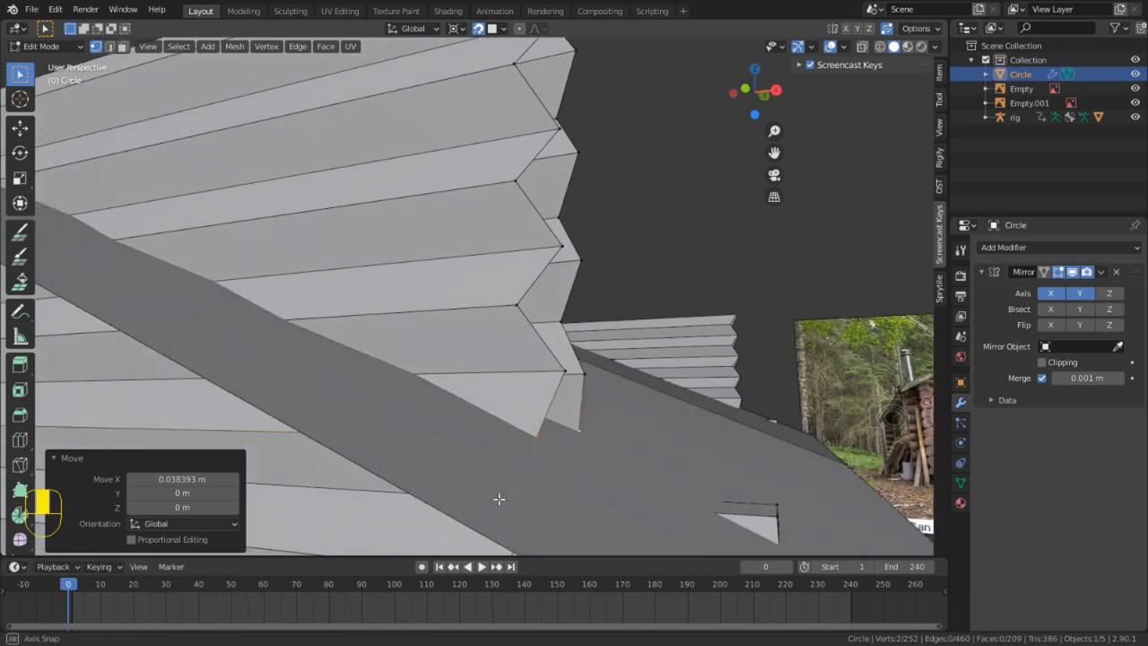
shift+click(584, 367)
middle_drag(584, 367, 428, 410)
key(g)
key(x)
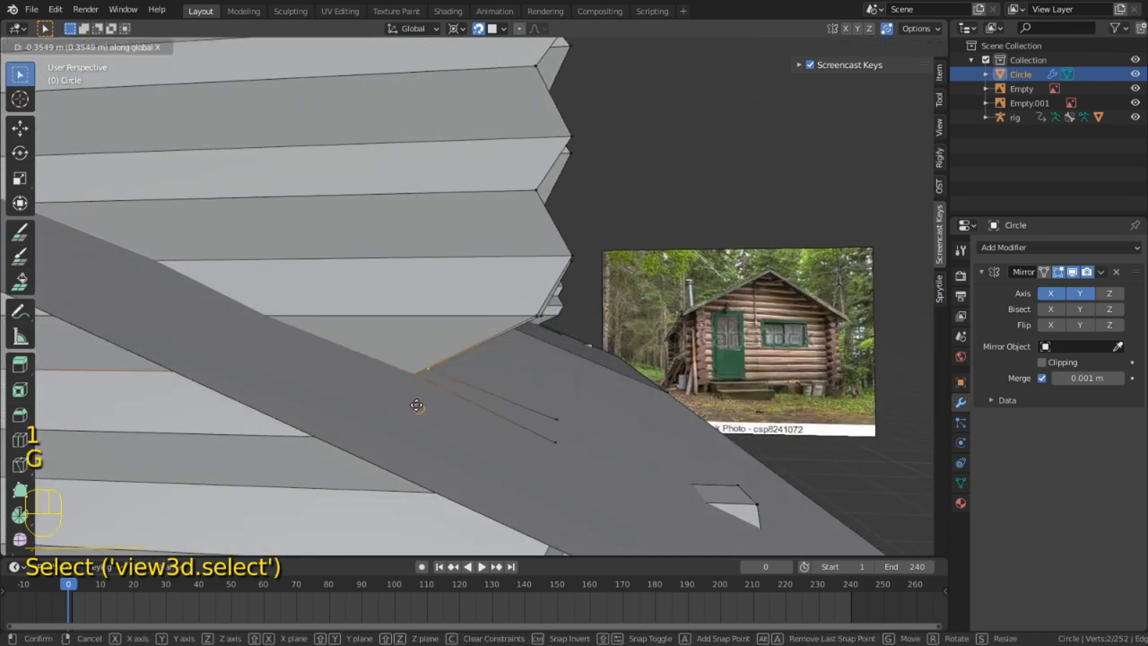
click(391, 384)
Move the next pair of protruding log-end vertices up the gable -0.5958 m along X onto the roof slope
mouse_move(547, 358)
middle_down()
mouse_move(554, 342)
mouse_move(525, 360)
middle_up()
key(2)
key(1)
right_click(530, 329)
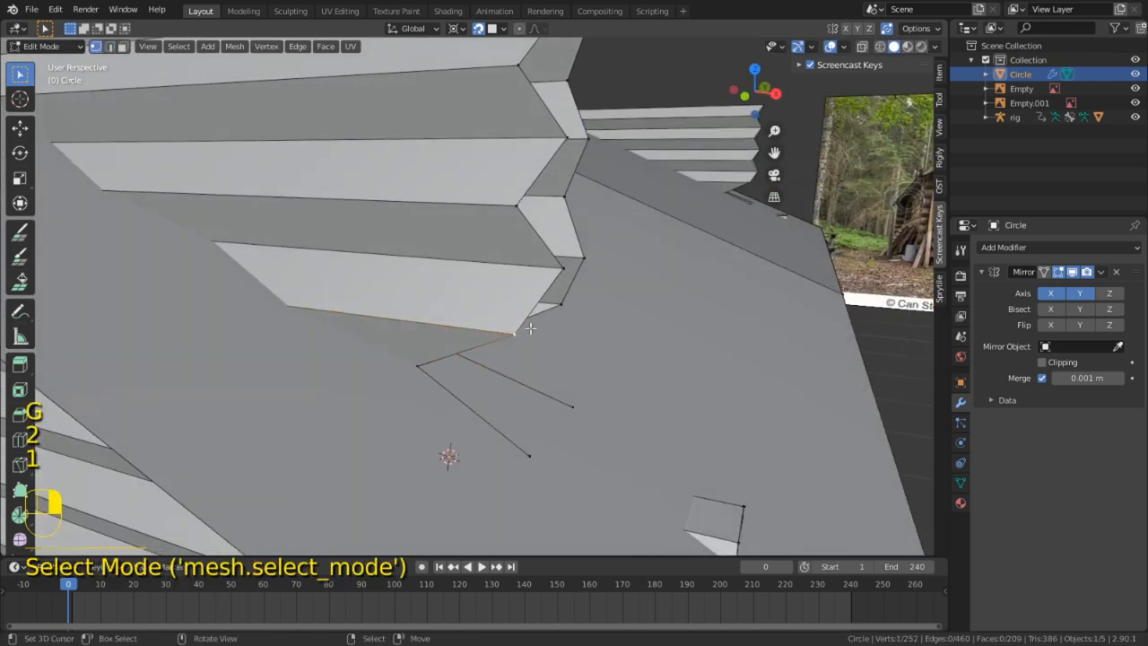
shift+middle_drag(386, 375, 440, 379)
key(g)
key(x)
click(366, 320)
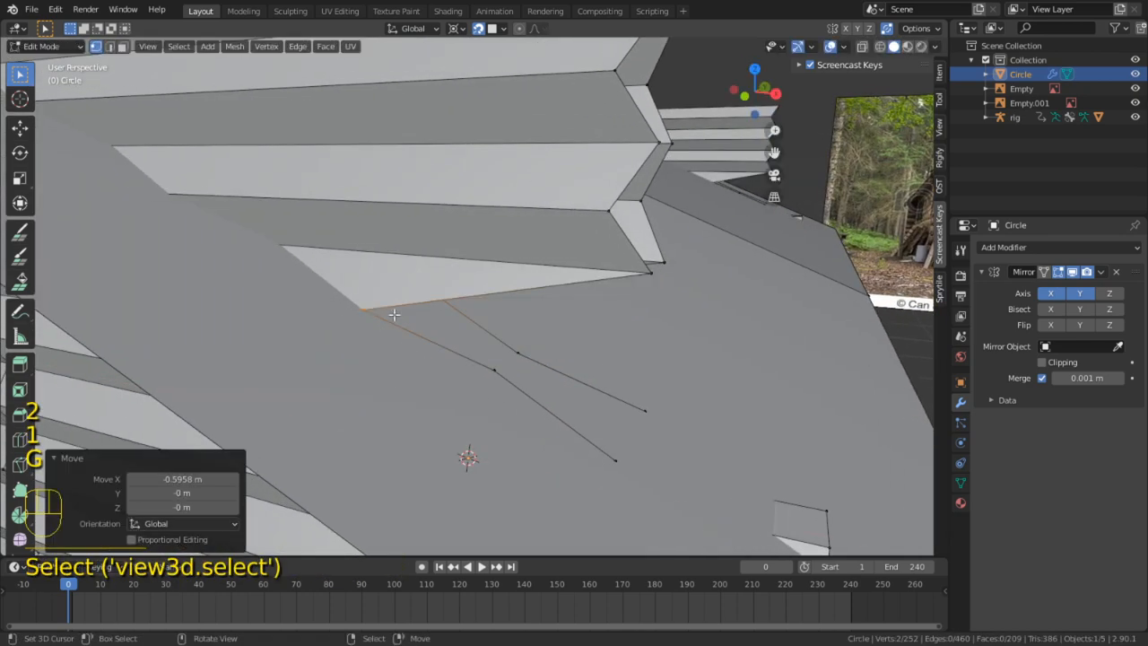
Move the following pair of protruding log-end vertices -0.9891 m along X onto the roof slope
right_click(635, 268)
shift+right_click(659, 263)
key(g)
key(x)
click(349, 278)
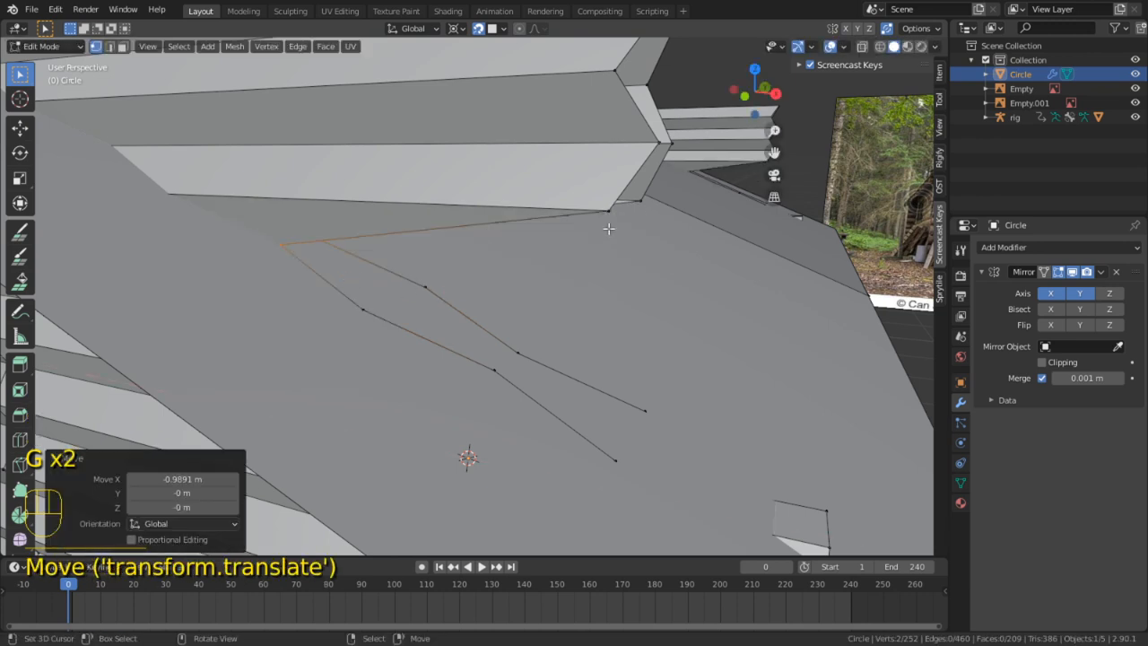
Move the pair of log-end vertices above those -1.23 m along X onto the roof slope
right_drag(607, 224, 583, 219)
key(ctrl+z)
key(ctrl+z)
key(ctrl+z)
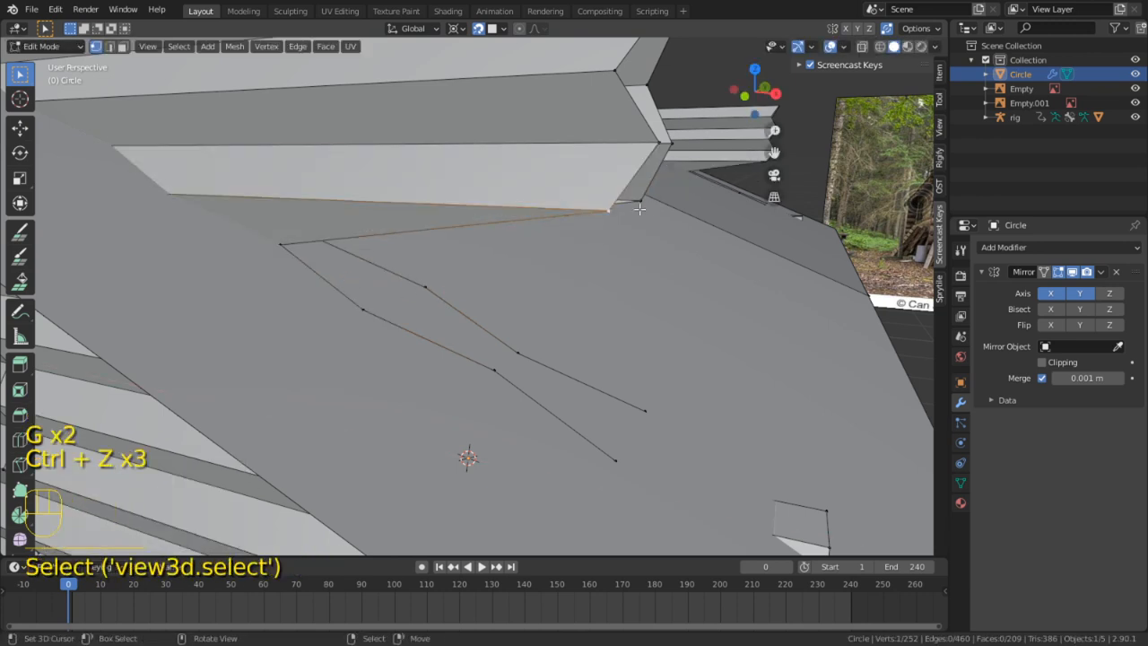
key(g)
click(170, 224)
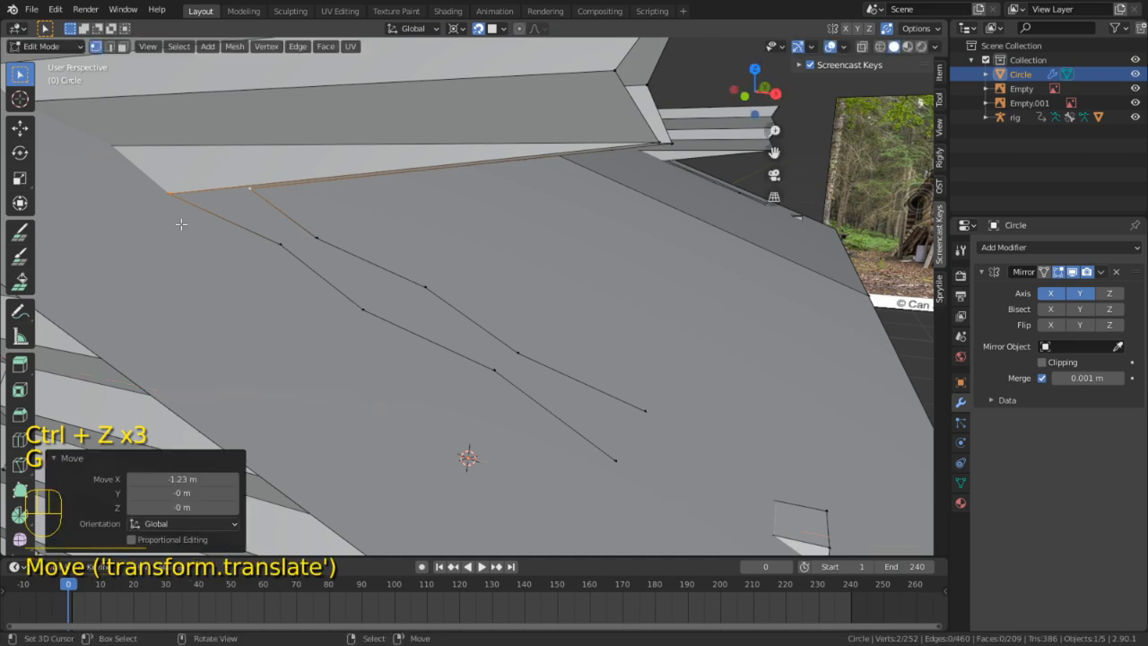
Move the next higher pair of log-end vertices -1.6233 m along X onto the roof slope
middle_drag(179, 223, 308, 374)
shift+right_click(543, 233)
key(g)
key(x)
click(144, 231)
middle_drag(143, 231, 654, 224)
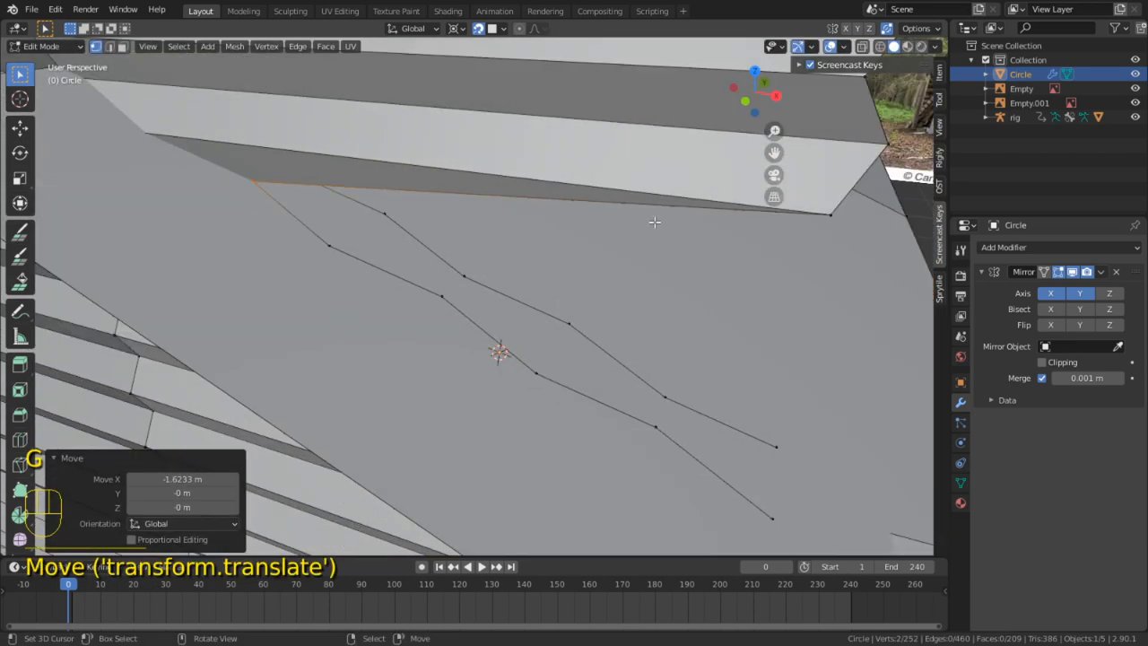
Pull the protruding pair of log-end vertices just below the topmost log inward onto the roof slope near the ridge
shift+right_click(745, 213)
middle_drag(791, 236, 778, 226)
key(g)
click(780, 229)
shift+right_click(779, 224)
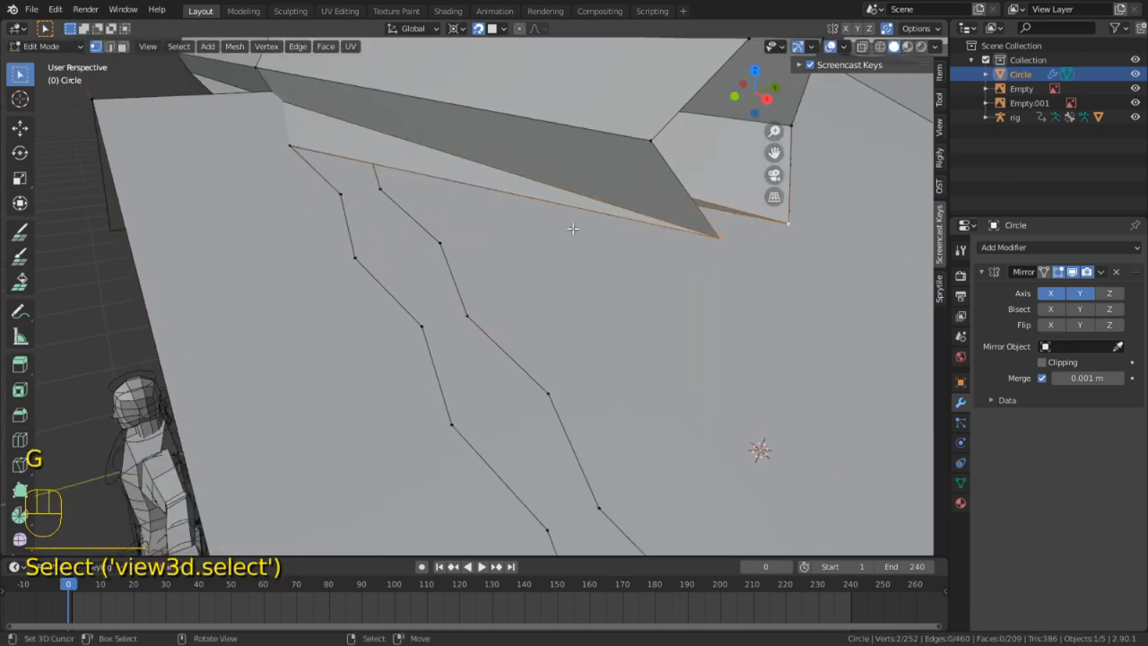
key(g)
click(326, 128)
Delete the vertices of the upper edges of the topmost log sticking out above the roof ridge
middle_drag(326, 128, 631, 346)
middle_drag(457, 302, 525, 320)
key(2)
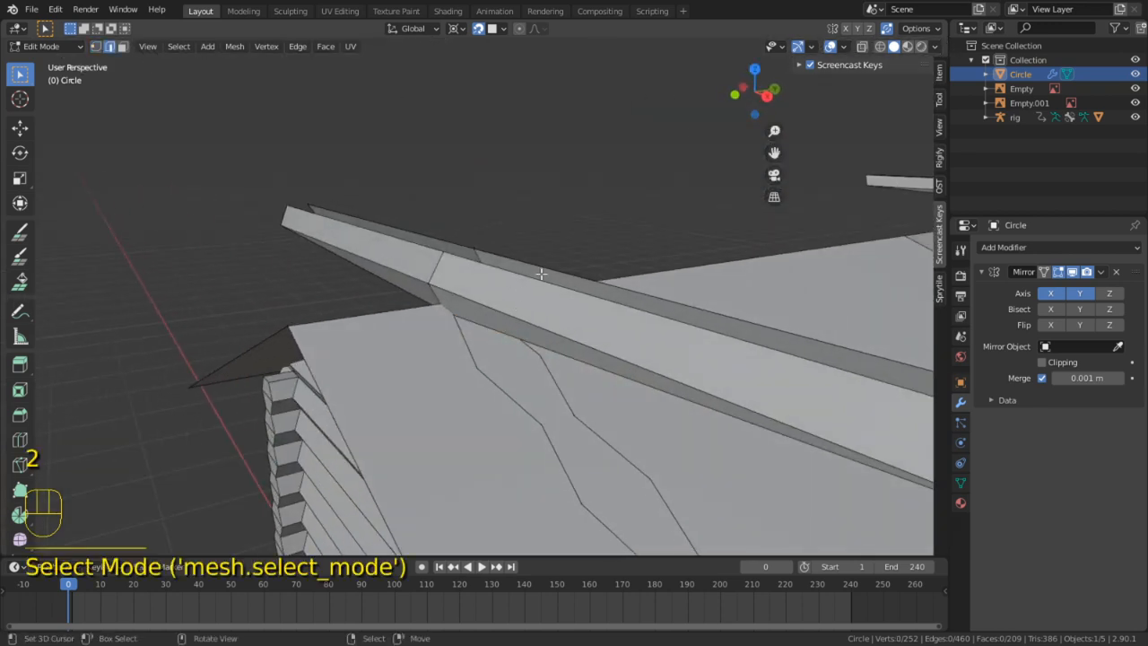
click(543, 256)
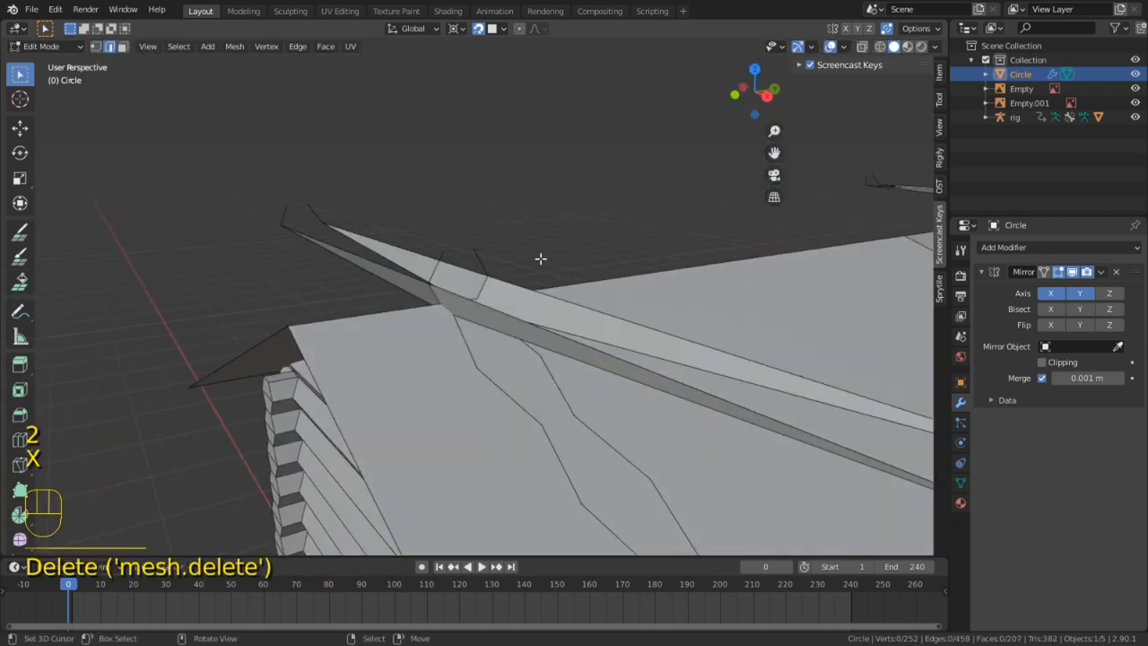
key(ctrl+z)
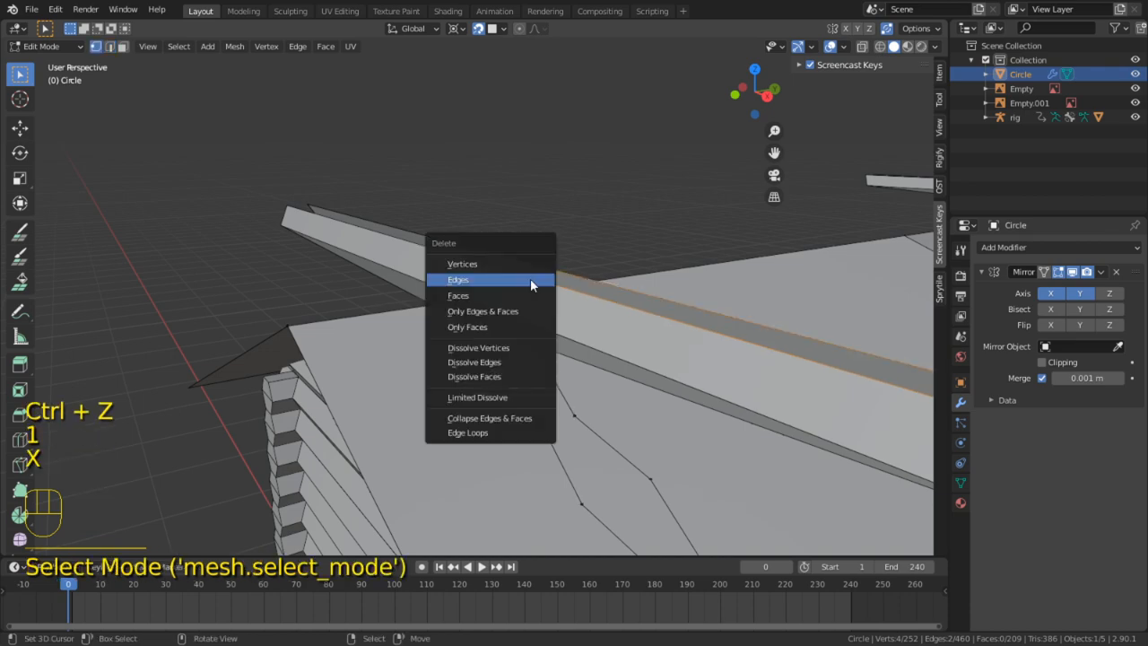
click(530, 282)
Slide the loose vertex of the topmost log remnant along its edge near the ridge
middle_drag(530, 282, 489, 312)
click(490, 310)
scroll(489, 310, up, 5)
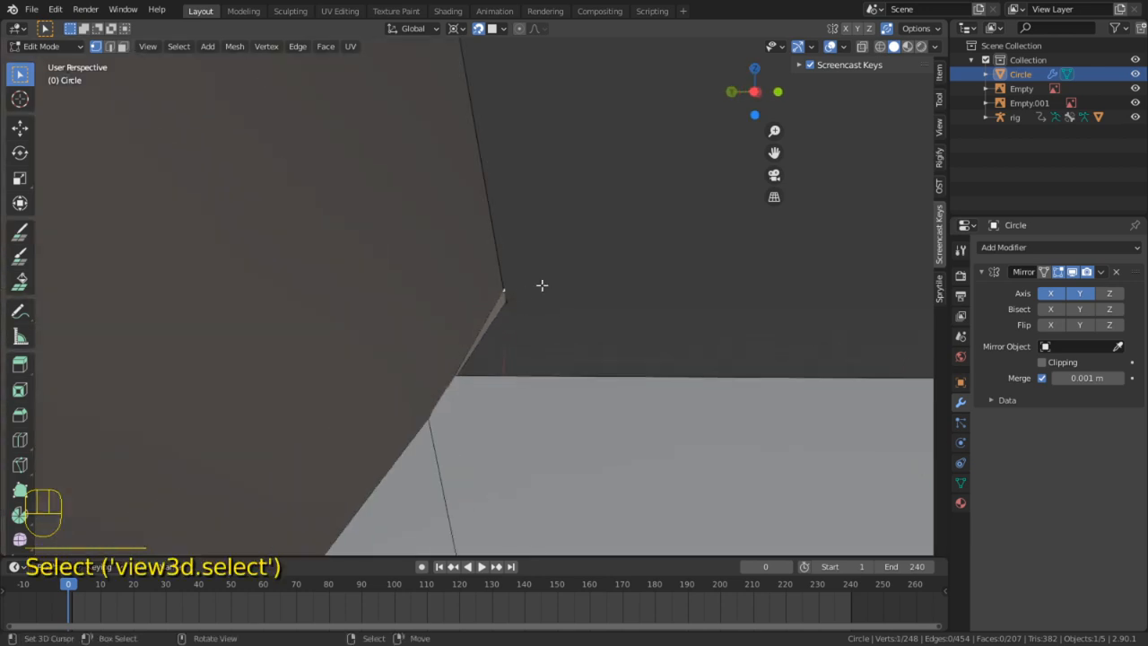
scroll(646, 246, down, 5)
key(g)
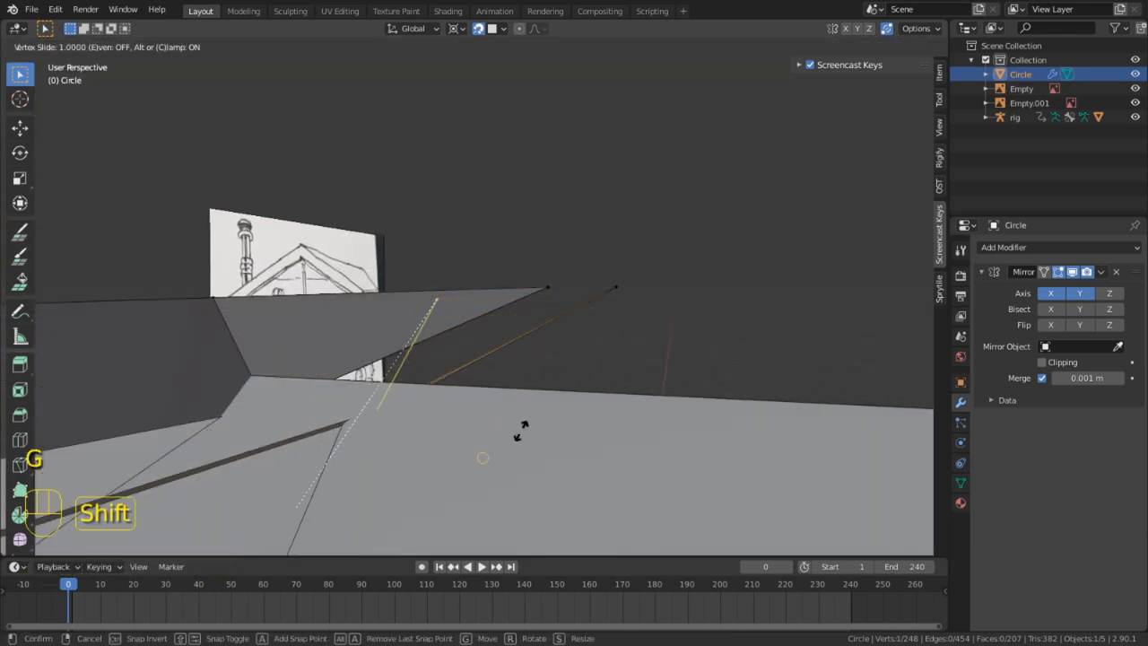
click(547, 459)
Dissolve the leftover outer vertex of the topmost log remnant
key(1)
right_click(616, 294)
middle_drag(616, 296, 466, 288)
key(x)
click(466, 287)
middle_drag(735, 252, 787, 344)
key(x)
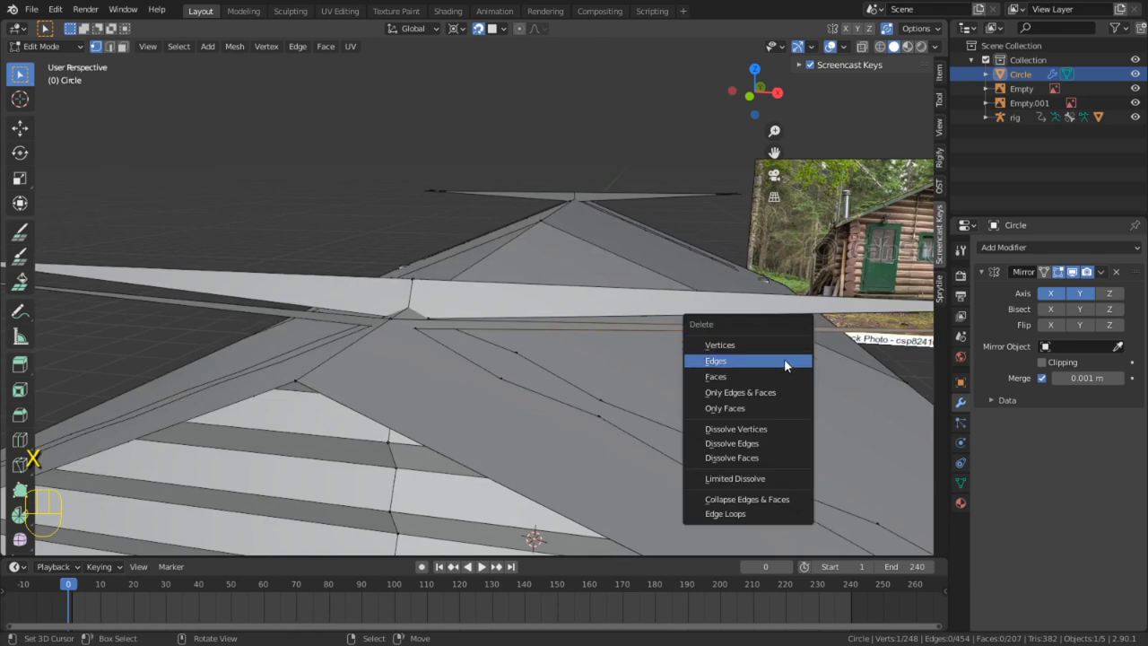
click(746, 429)
middle_drag(682, 404, 635, 329)
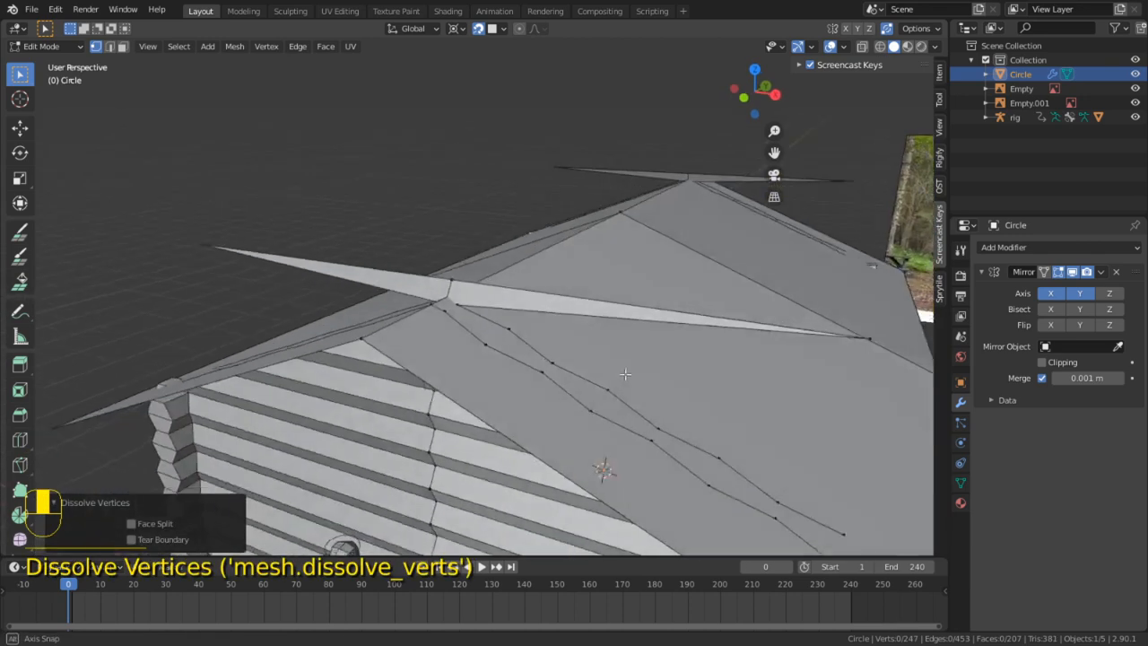
Remove the spike-shaped face left above the roof by deleting the vertices of one of its edges
key(3)
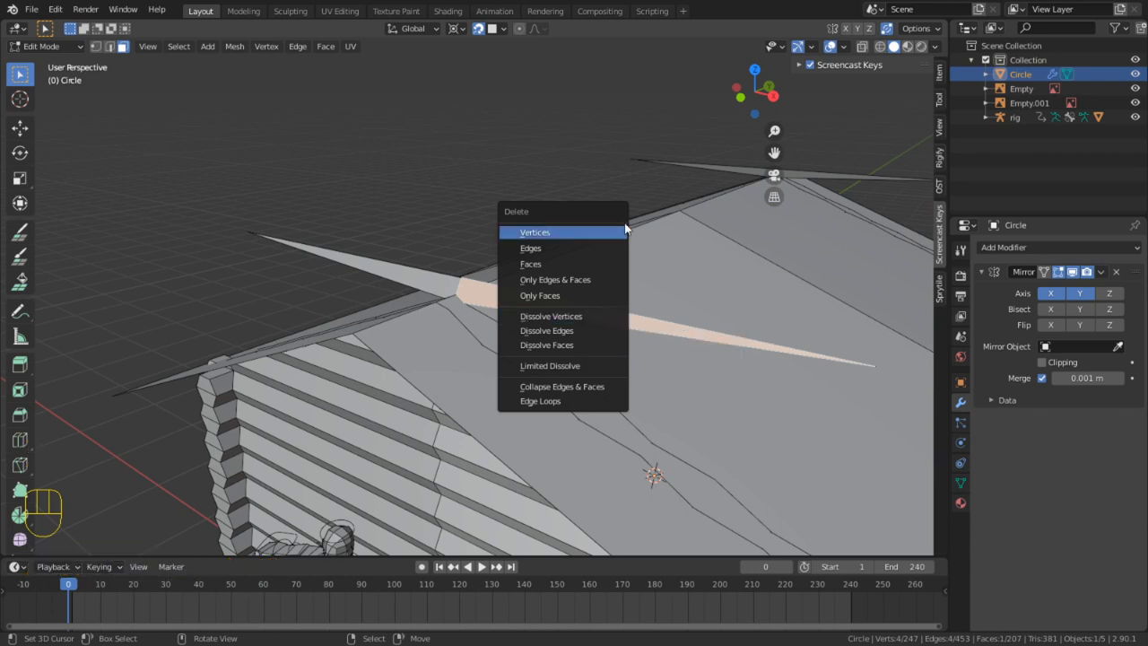
key(x)
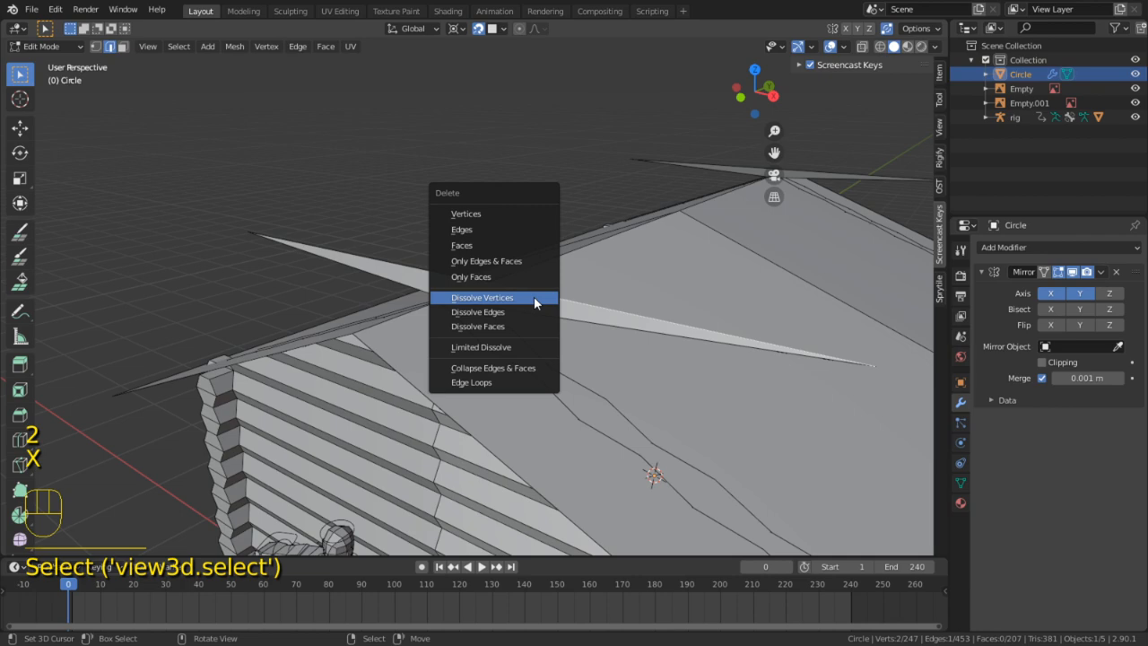
click(484, 214)
middle_drag(484, 207, 650, 294)
Reveal the hidden top face of the roof slope
shift+middle_drag(586, 382, 600, 215)
scroll(599, 217, down, 5)
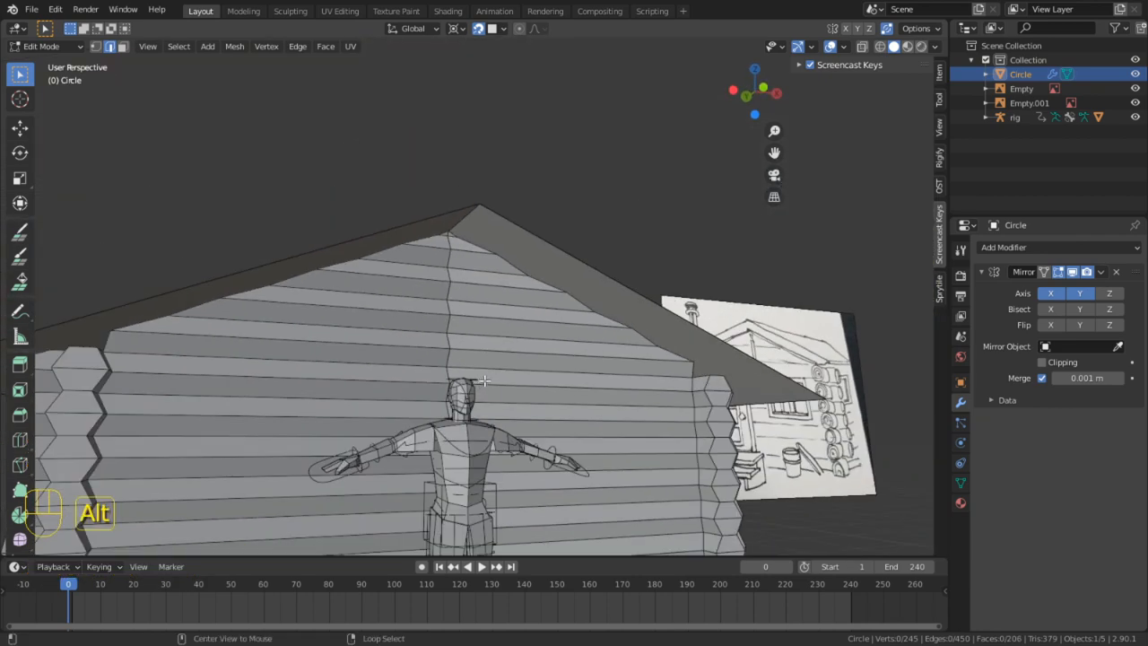
key(alt+h)
middle_drag(530, 238, 622, 436)
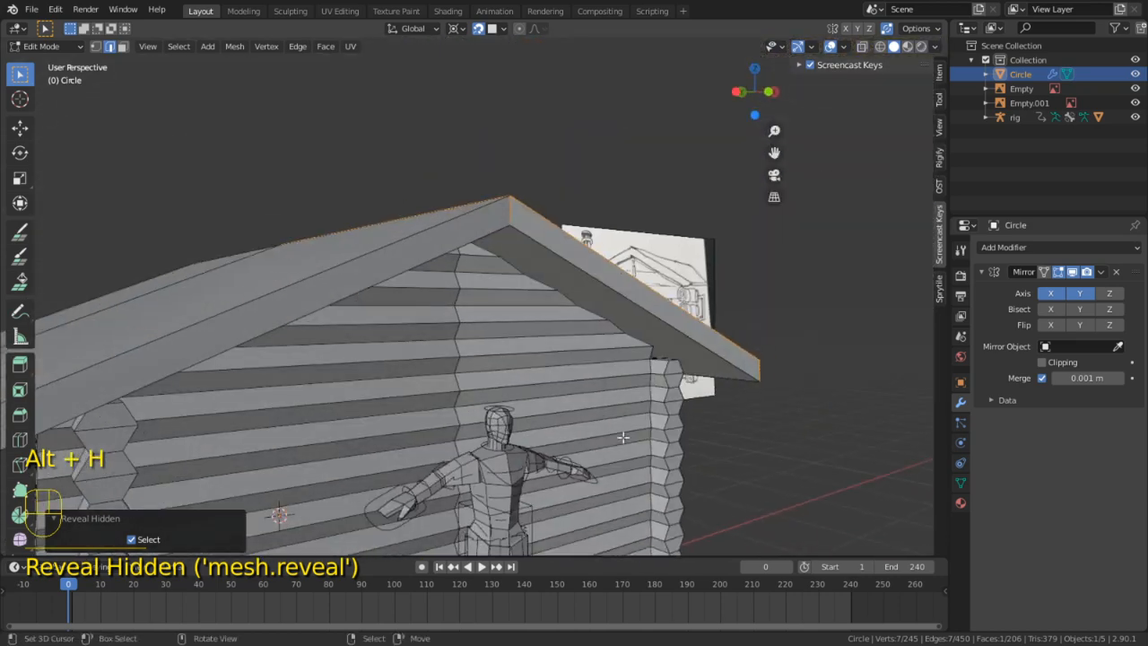
Examine the trimmed gable logs and the roof from inside and outside the cabin
middle_drag(730, 464, 590, 440)
shift+middle_drag(590, 439, 448, 348)
middle_drag(449, 348, 673, 333)
scroll(595, 333, up, 4)
shift+middle_drag(673, 334, 618, 327)
middle_drag(525, 341, 580, 350)
shift+middle_drag(444, 360, 160, 271)
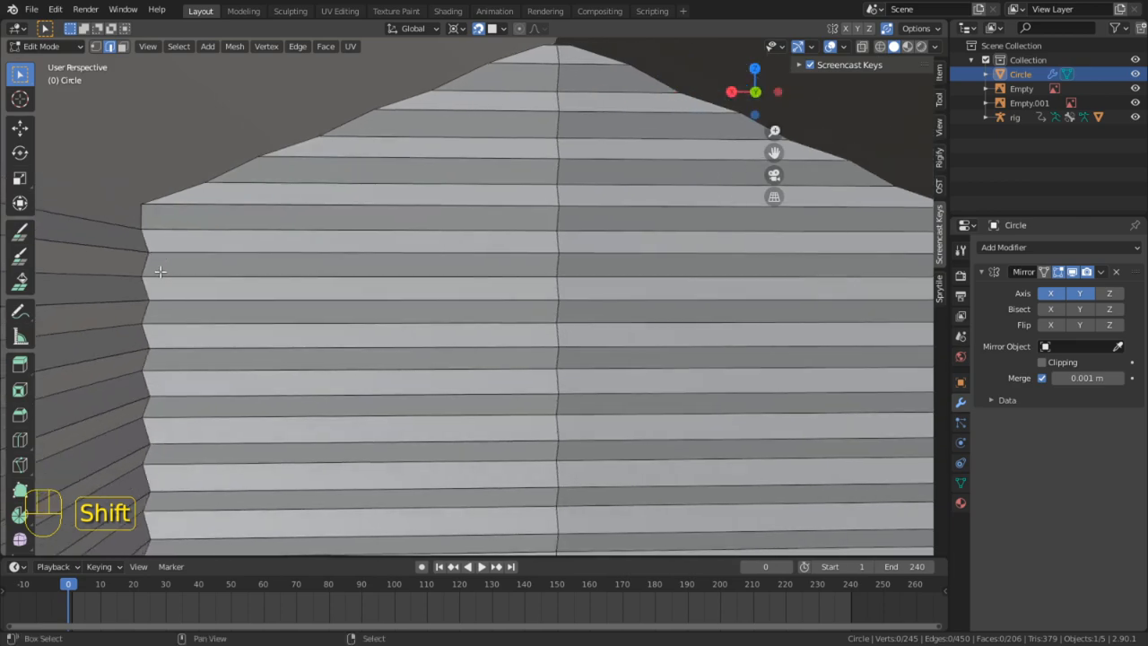
scroll(370, 307, down, 5)
middle_drag(370, 308, 634, 182)
middle_drag(393, 264, 447, 381)
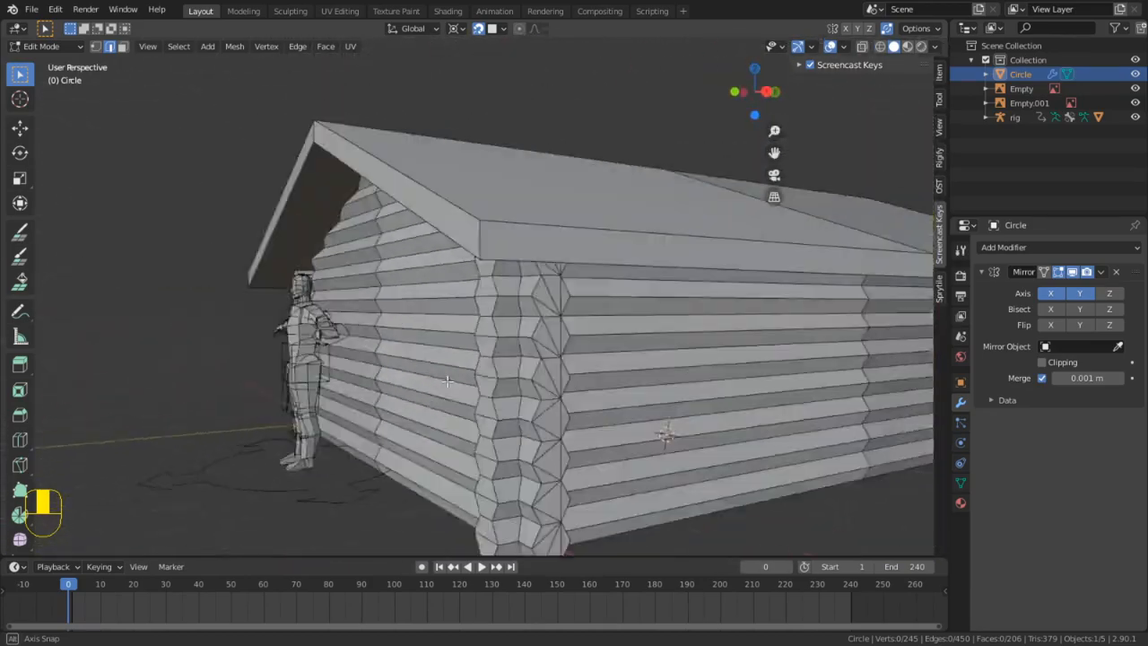
middle_drag(414, 337, 514, 255)
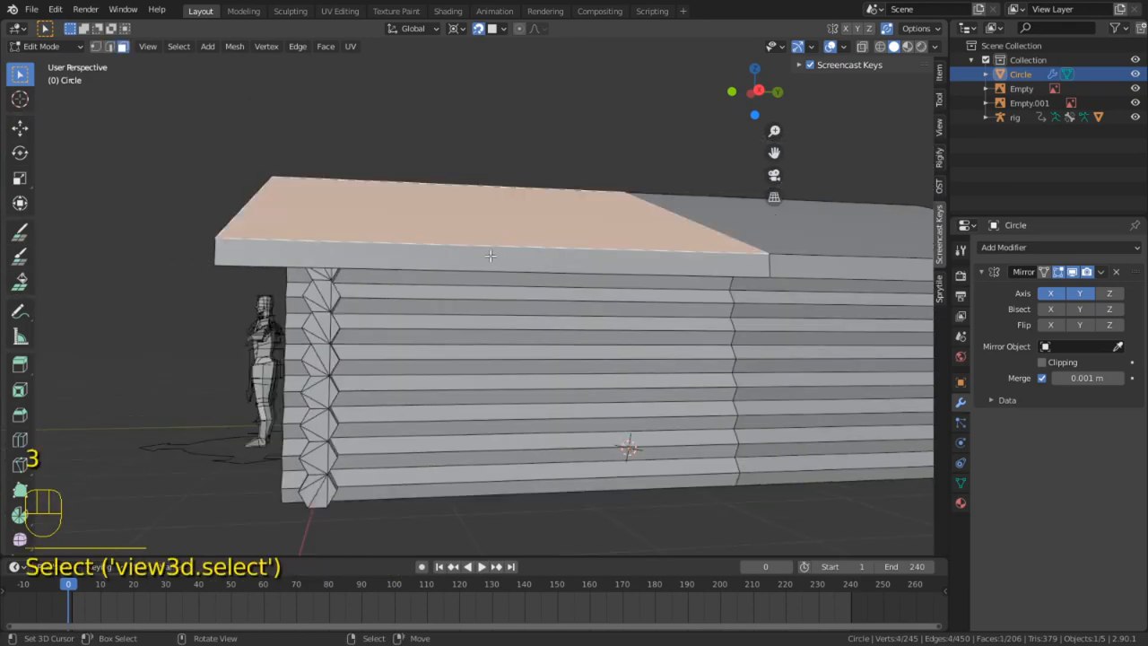
scroll(493, 236, up, 2)
middle_drag(494, 236, 689, 357)
key(2)
click(613, 349)
key(ctrl+z)
Fill the triangular gap between the lower gable log's end, the corner log and the roof underside with a face
middle_drag(706, 286, 638, 290)
click(647, 286)
scroll(628, 273, up, 2)
scroll(635, 317, down, 2)
scroll(639, 303, up, 4)
key(1)
middle_drag(475, 294, 570, 306)
shift+click(543, 297)
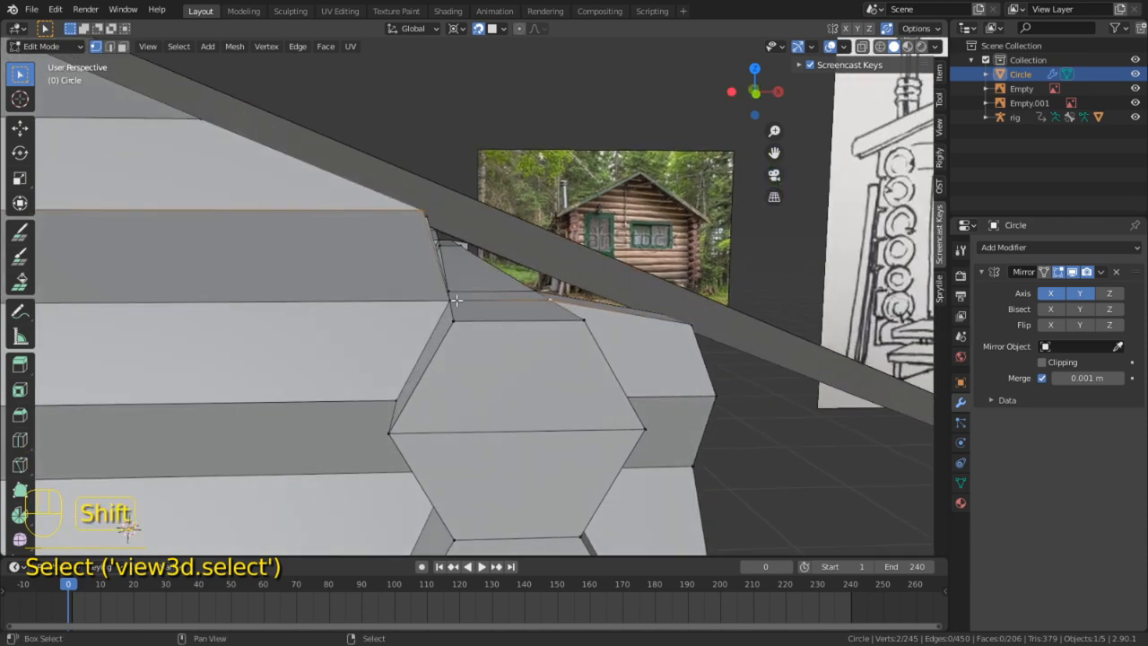
key(g)
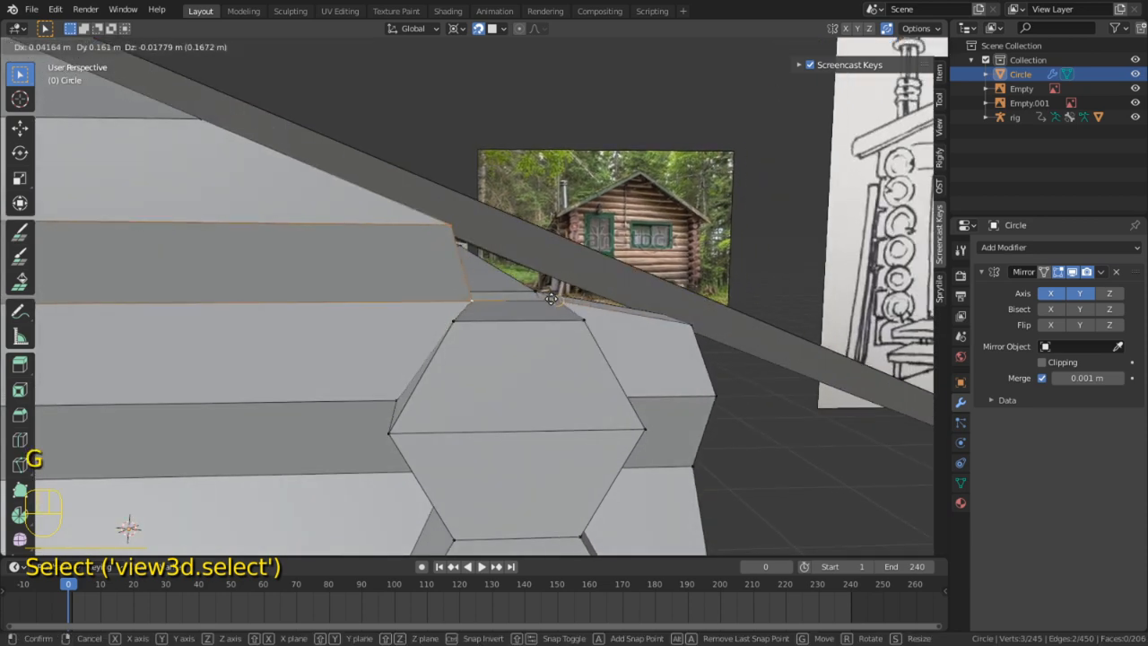
right_click(555, 297)
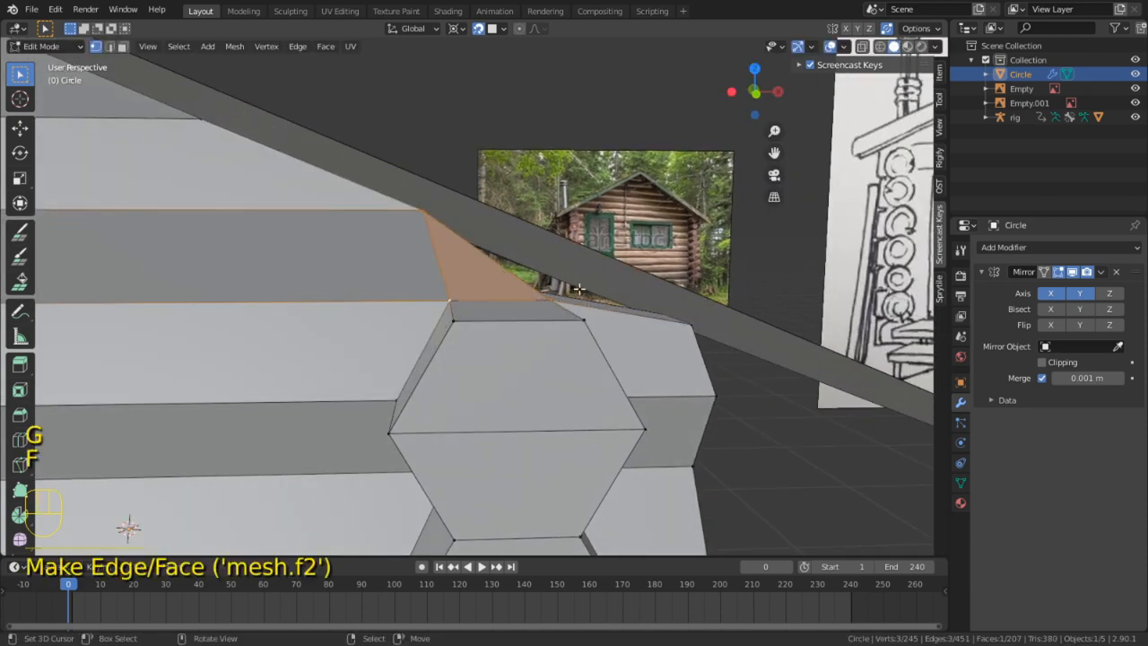
mouse_move(578, 288)
middle_down()
mouse_move(573, 277)
mouse_move(566, 306)
middle_up()
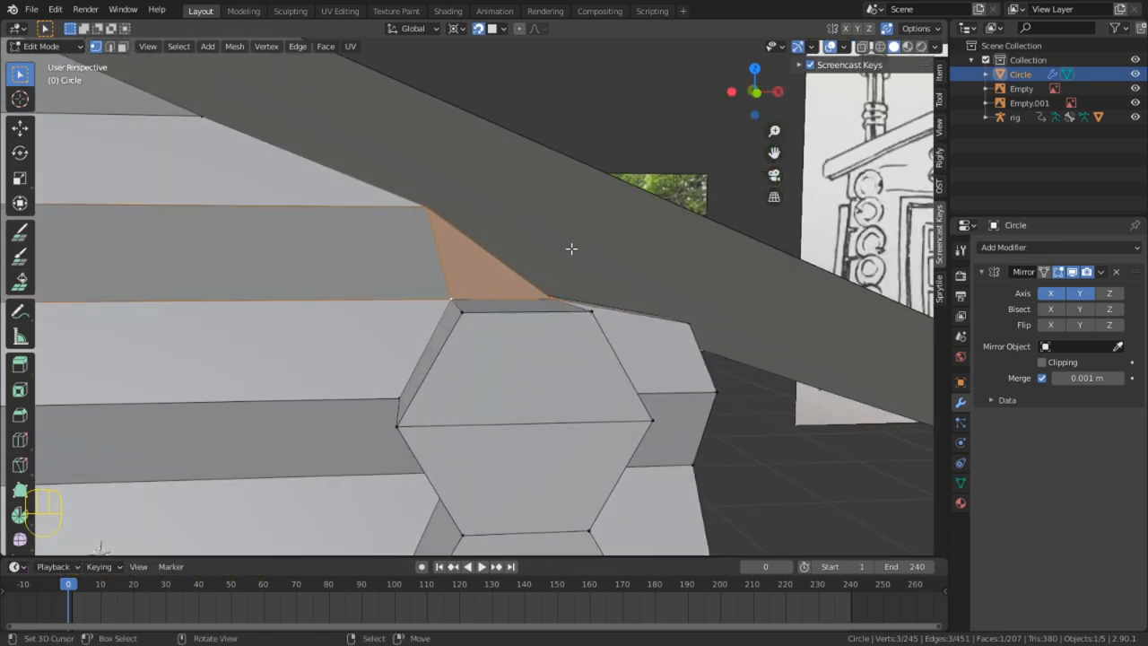
middle_drag(571, 249, 559, 295)
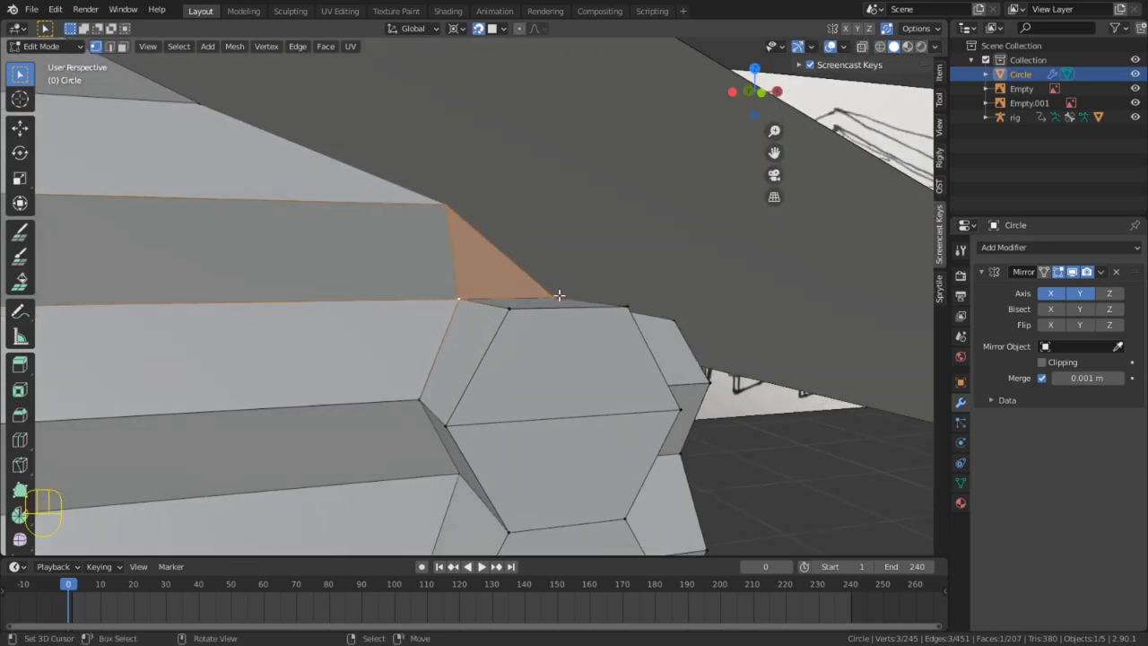
Extrude the gap filler's outer vertex 0.052815 m straight up to the roof and fill the triangle beside it with a face
click(562, 252)
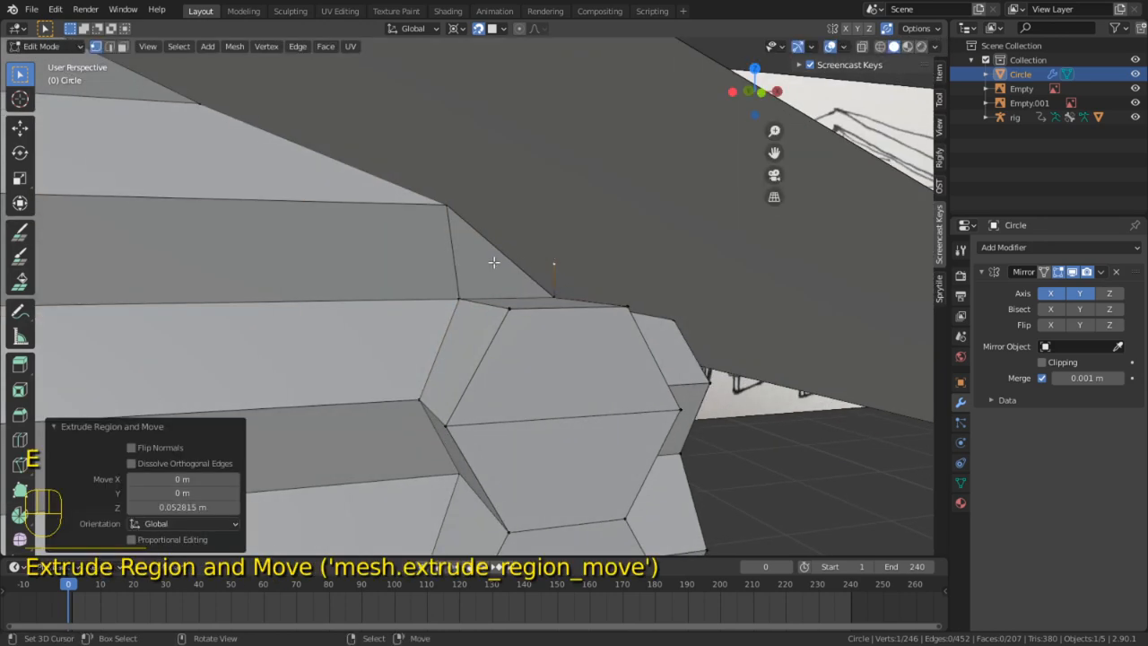
key(2)
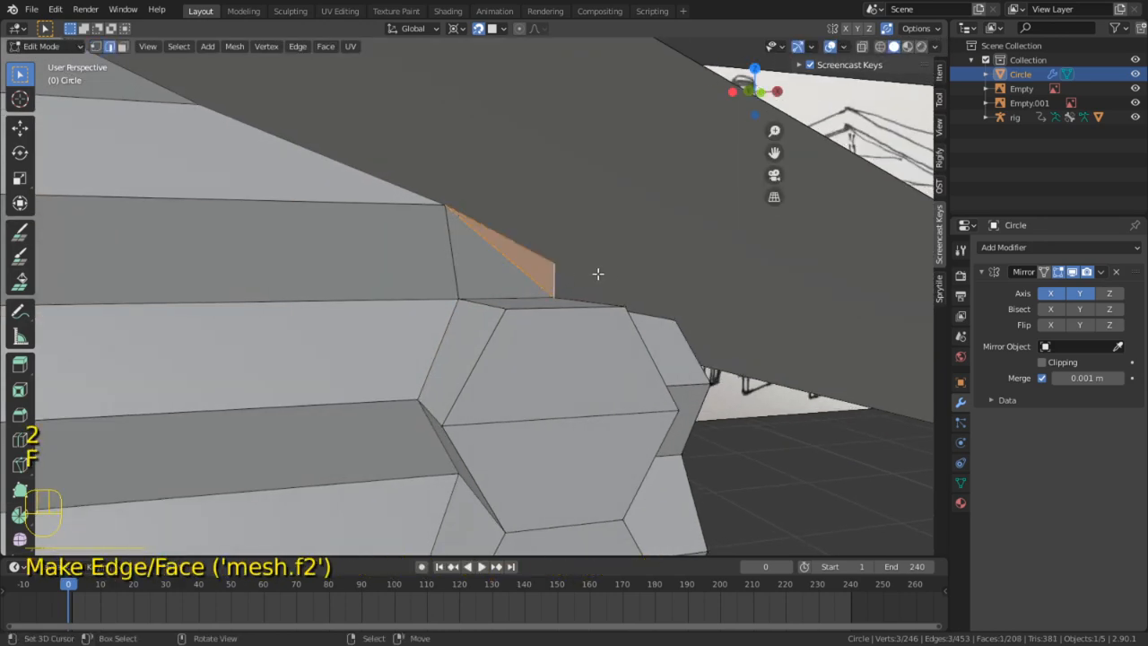
middle_drag(598, 274, 355, 294)
key(Tab)
key(Tab)
Extrude the neighbouring corner log vertex 0.052815 m up and fill a face between the two vertical edges
key(1)
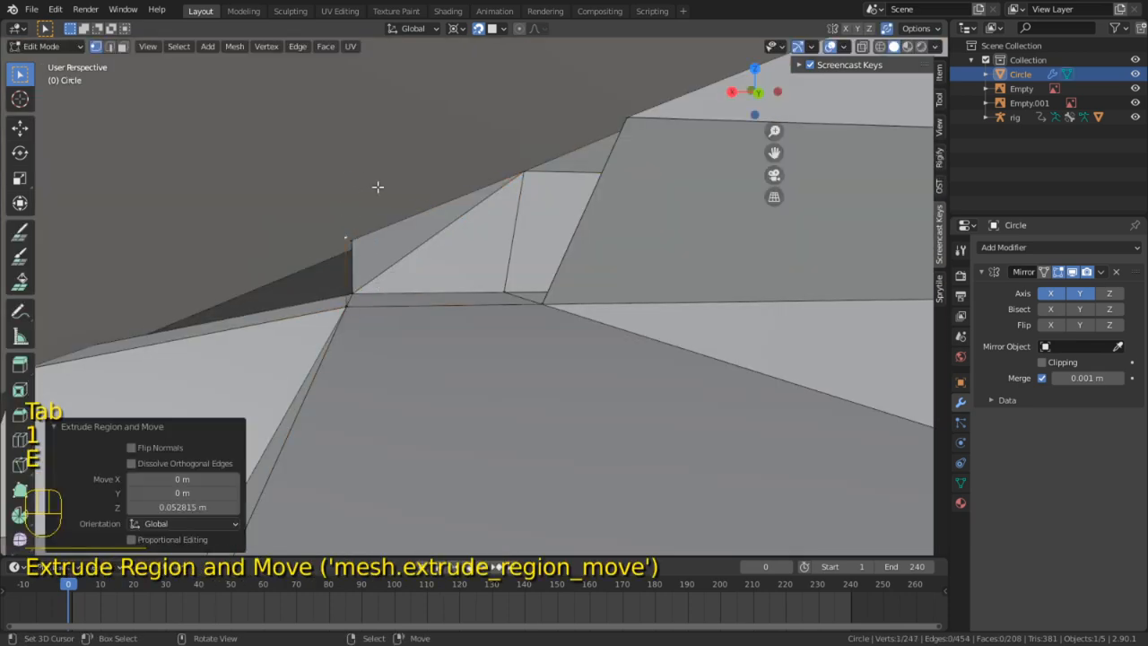
middle_drag(378, 187, 347, 216)
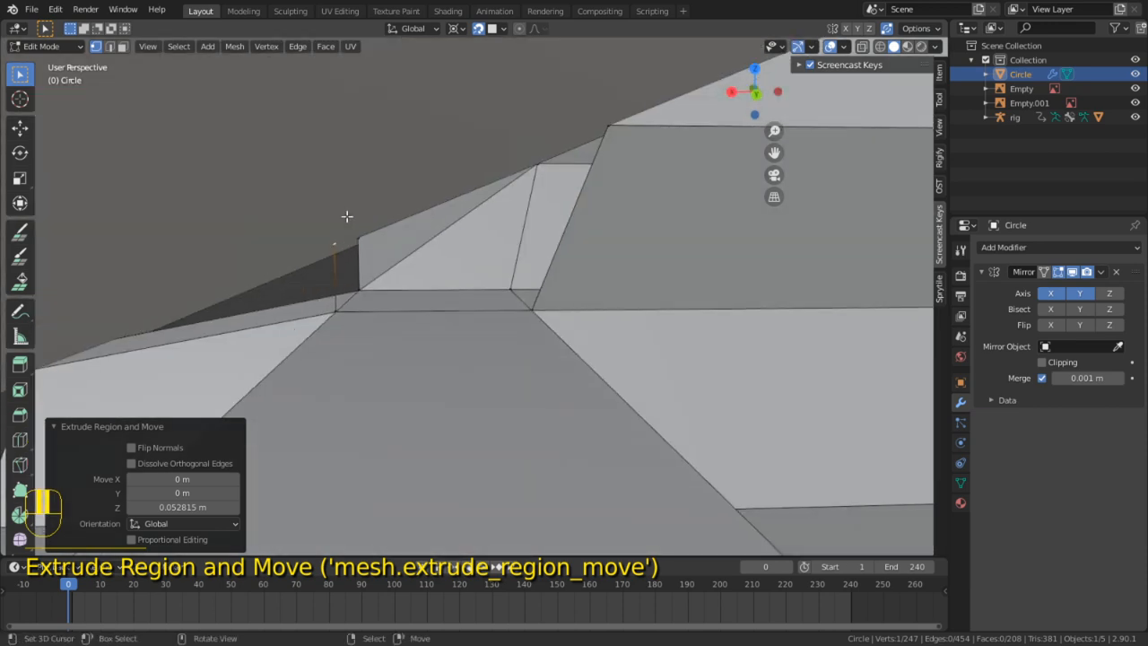
middle_drag(365, 271, 699, 256)
key(2)
shift+click(355, 257)
key(f)
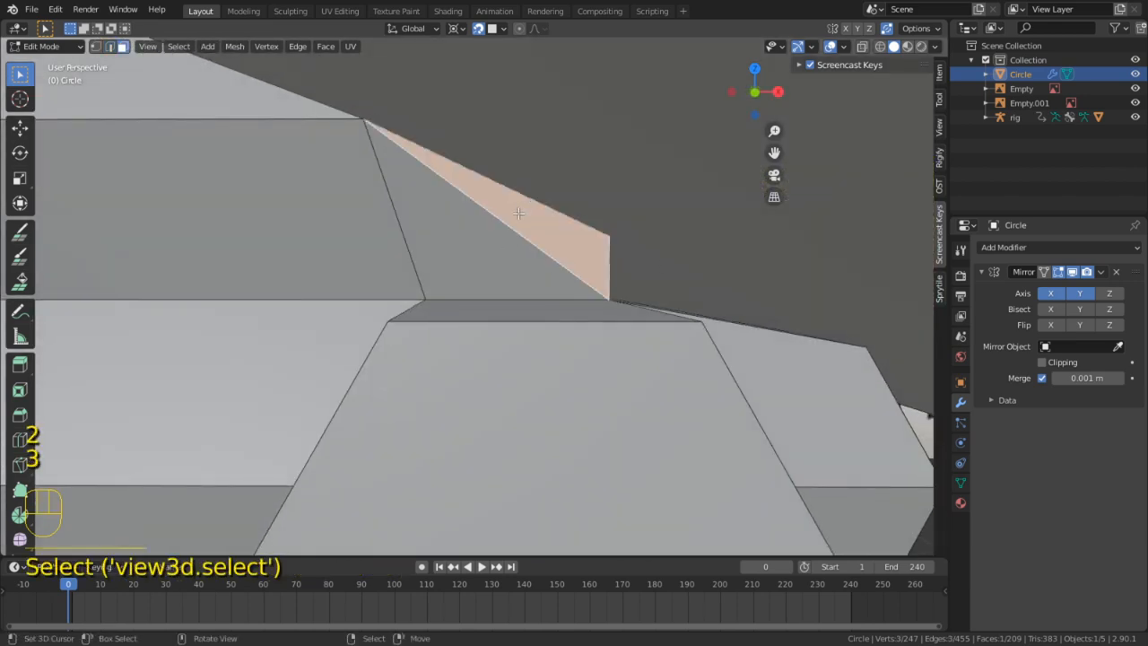
Extrude the filler's two triangular faces about 0.15 m outward along Y over the corner log
shift+right_click(454, 252)
middle_drag(454, 252, 661, 281)
key(e)
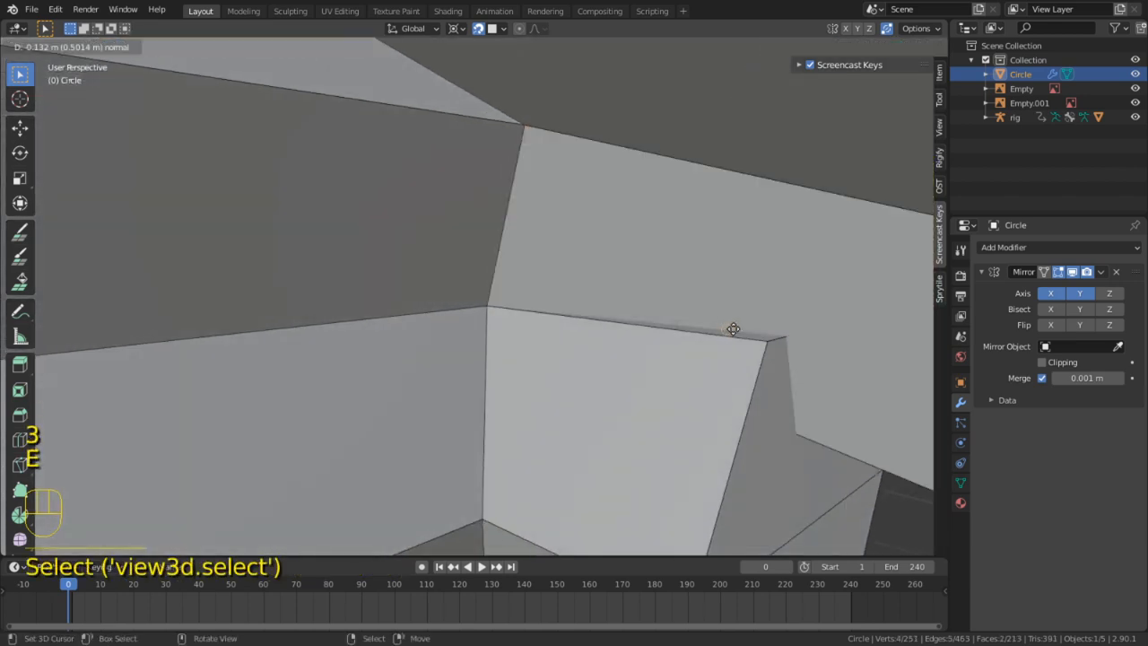
key(z)
key(y)
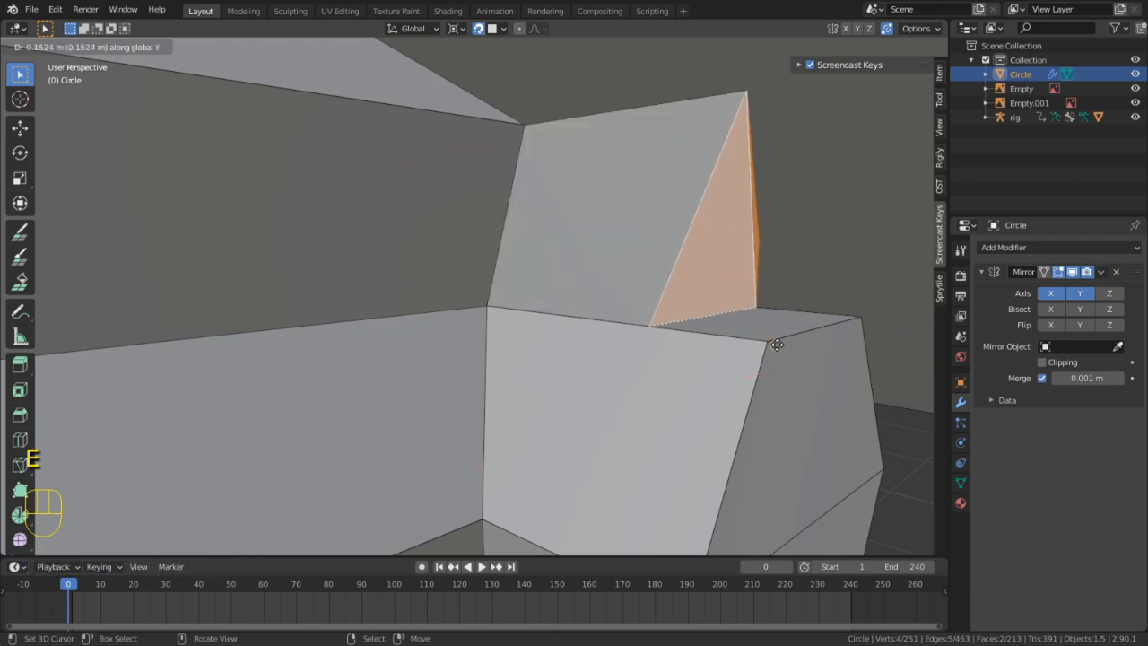
click(767, 354)
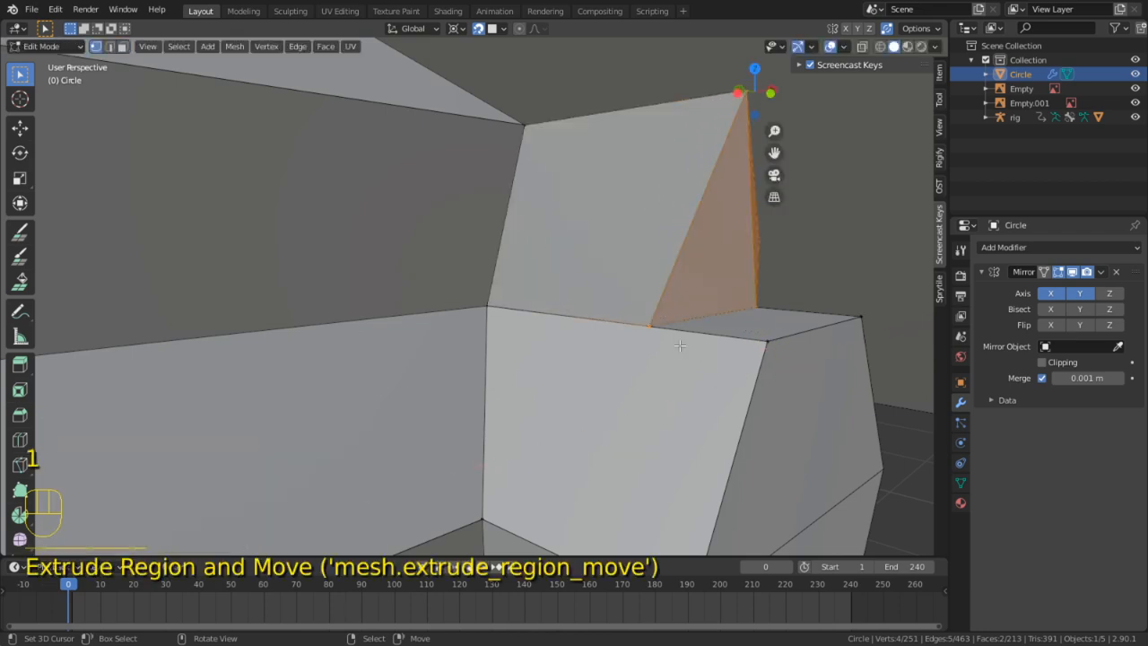
Delete the extruded filler's top face lying against the roof
middle_drag(698, 310, 512, 336)
key(3)
click(350, 274)
key(x)
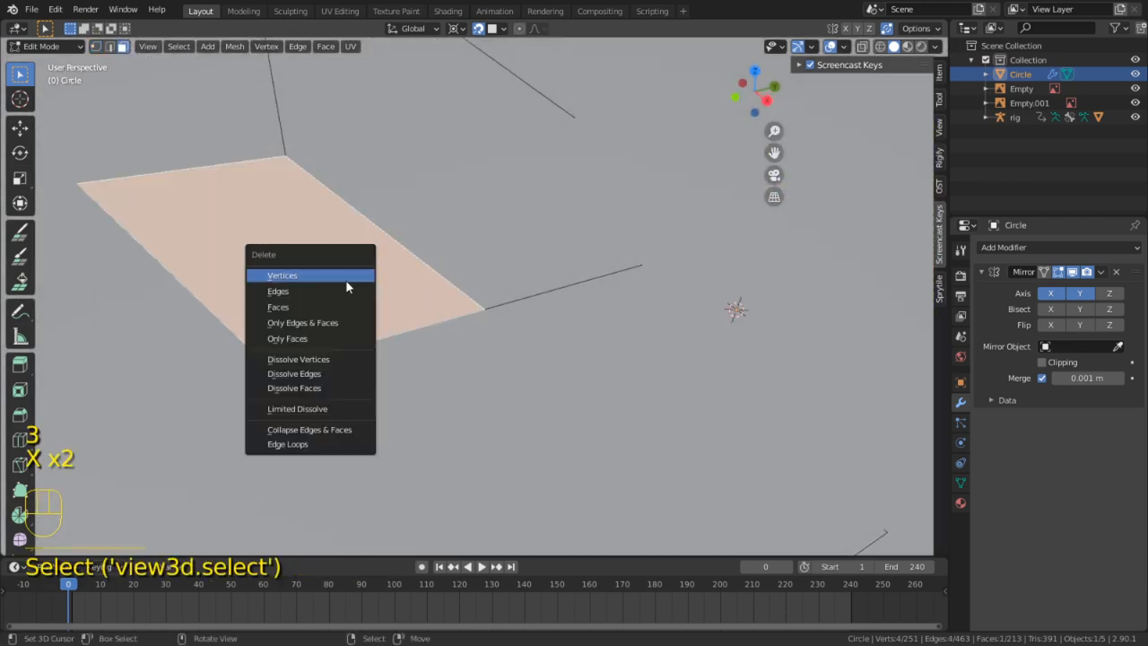
click(326, 308)
middle_drag(325, 308, 445, 257)
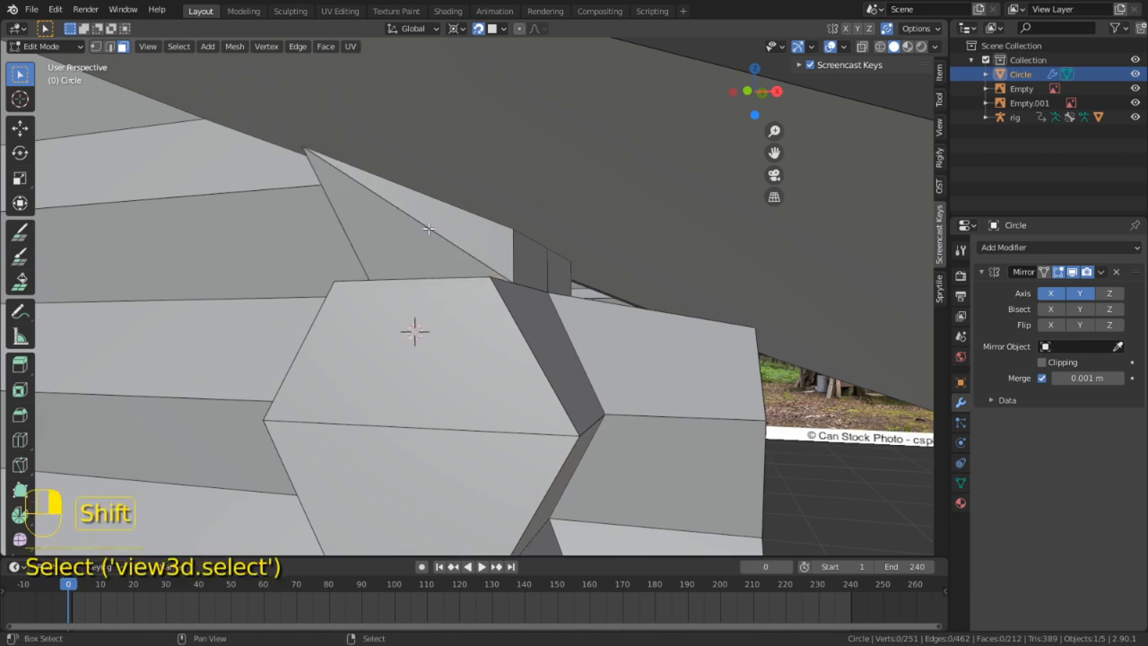
Scale the filler's two outer triangles along Y about the 3D cursor to align them with the corner log's end
shift+click(411, 251)
key(s)
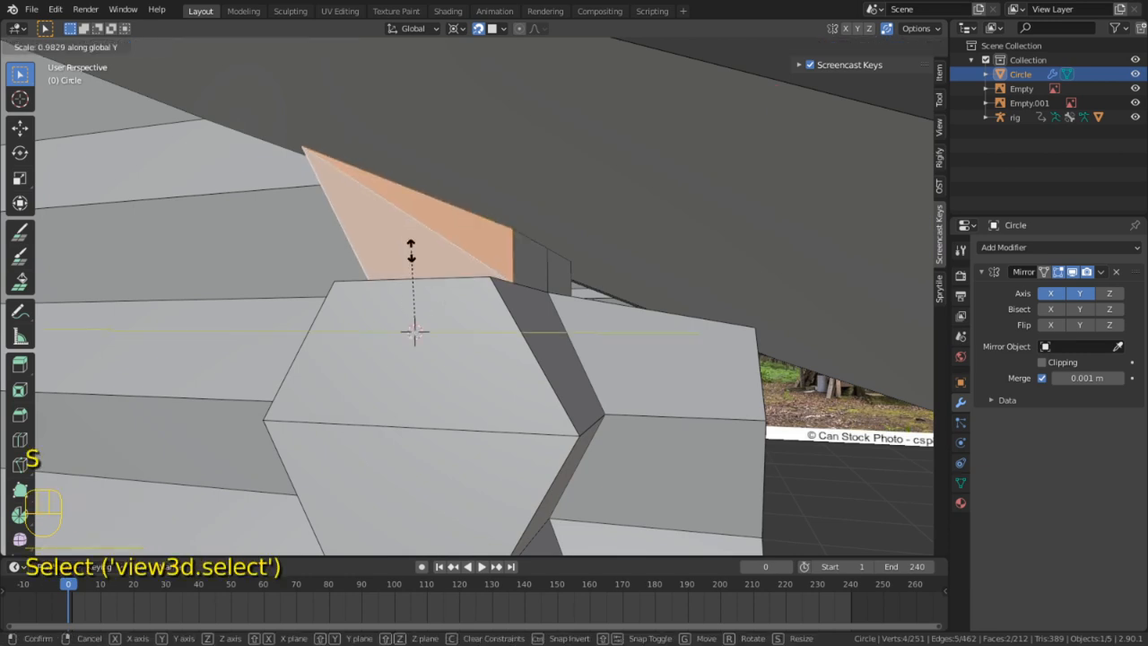
click(413, 332)
middle_drag(412, 332, 642, 322)
key(Tab)
key(Tab)
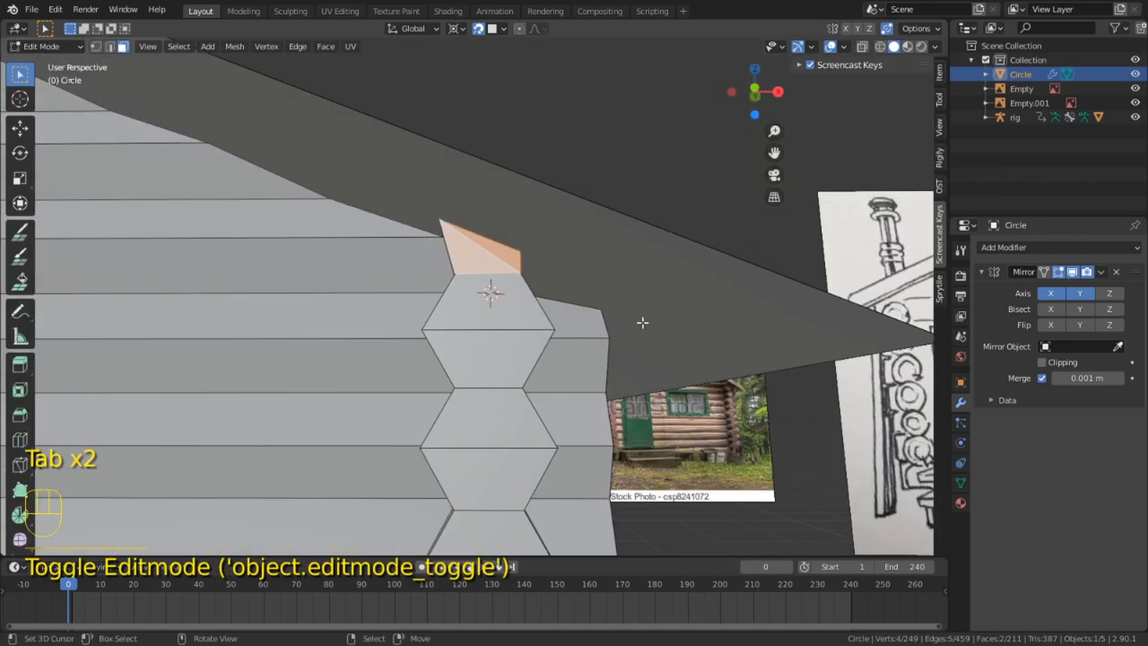
Fill the triangular gap between the filler's vertical edge, the side log's outer end and the roof with a face
click(788, 445)
middle_drag(788, 445, 687, 440)
scroll(687, 394, up, 10)
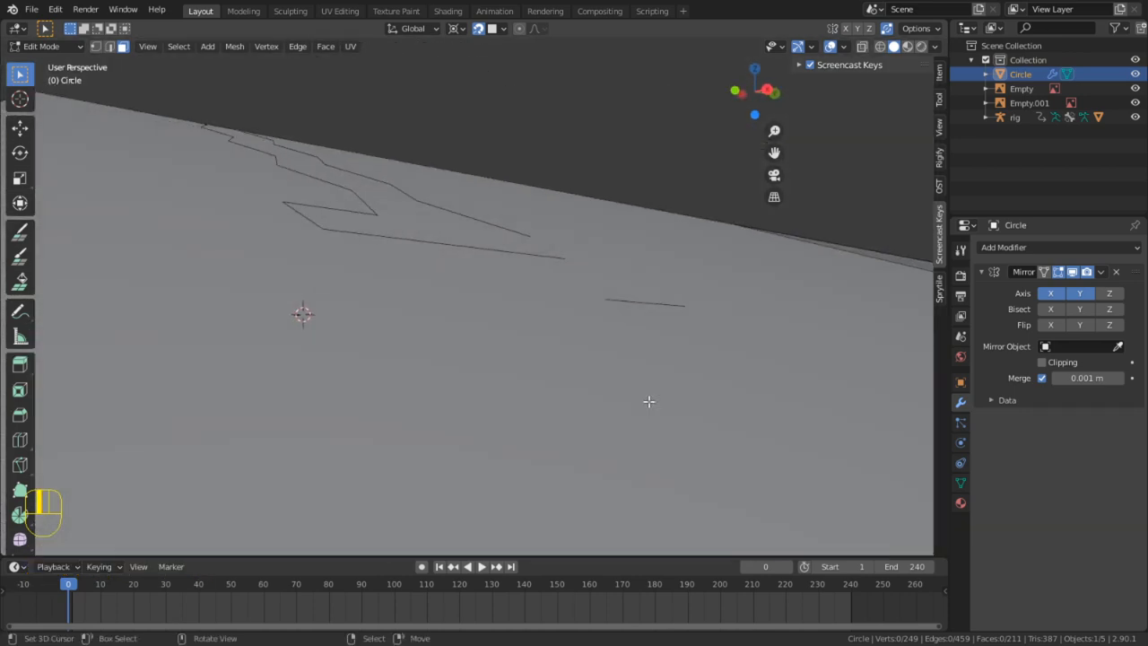
middle_drag(648, 401, 560, 285)
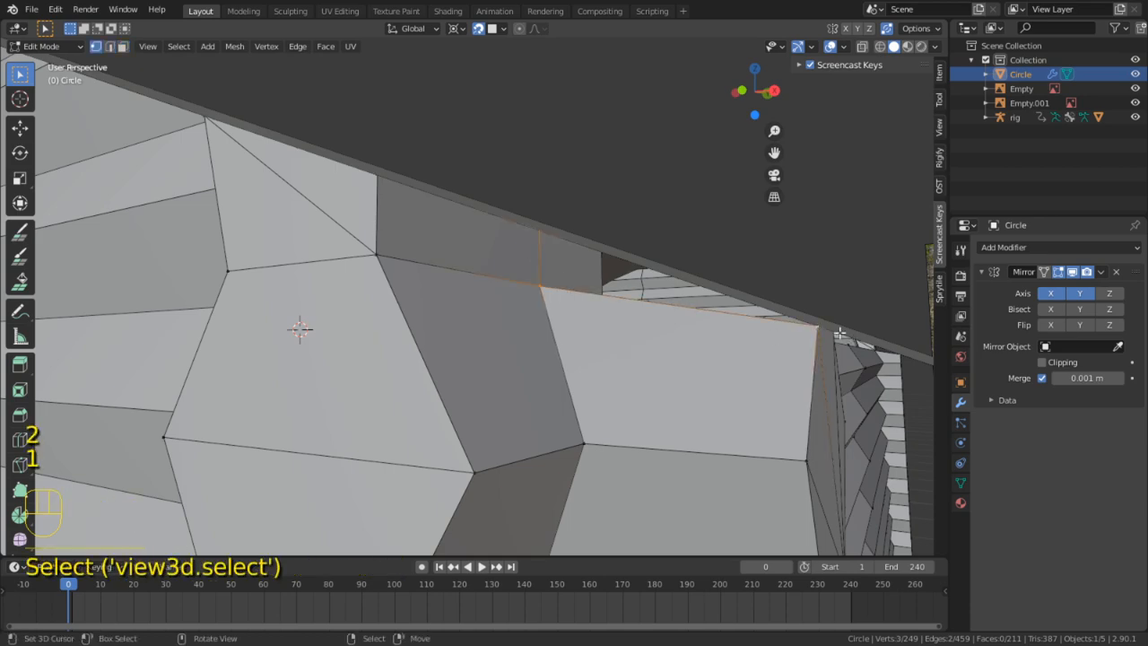
middle_drag(839, 334, 616, 326)
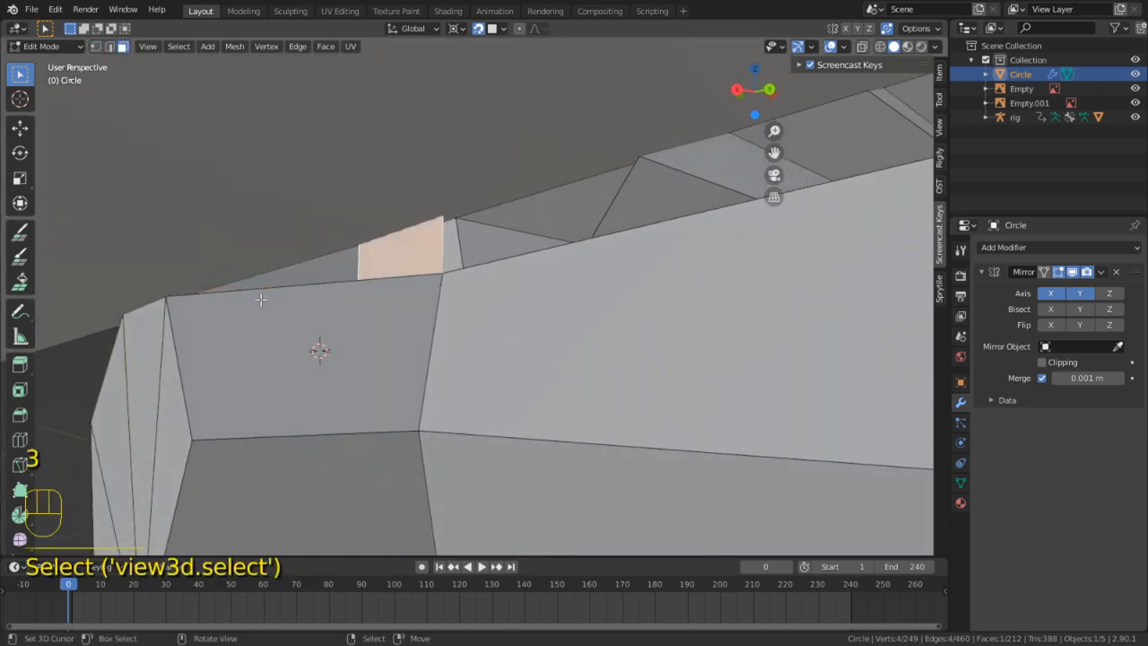
Replace the quad face above the side log's inner side with a triangular face reaching the log's end
click(167, 292)
key(1)
shift+click(167, 295)
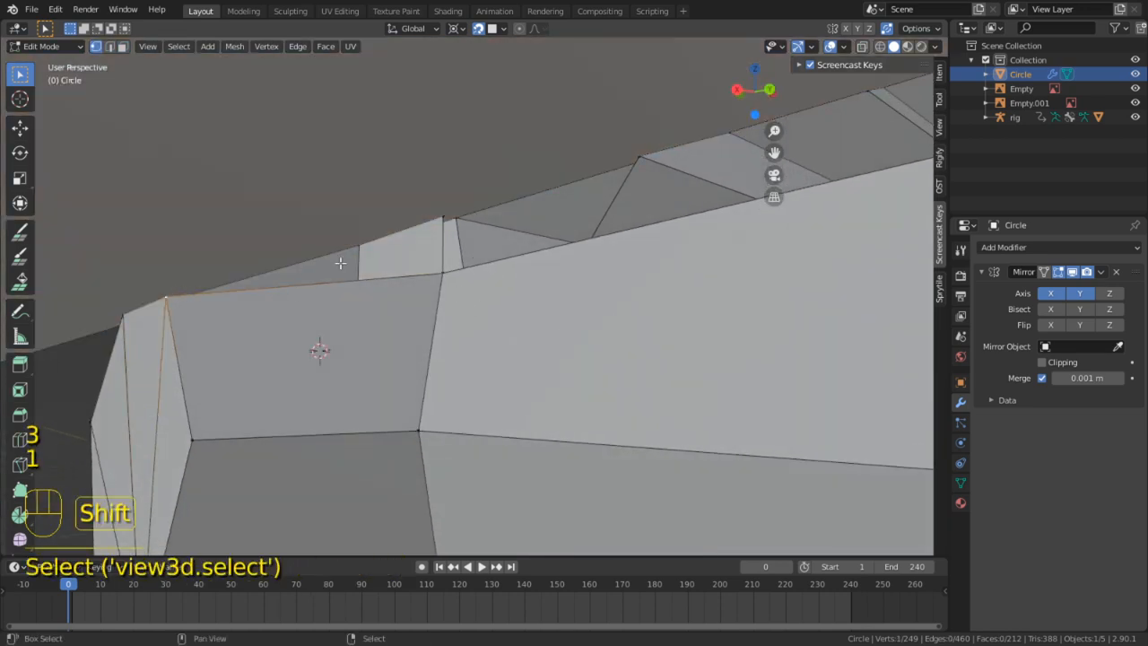
middle_drag(445, 271, 512, 353)
key(3)
click(371, 283)
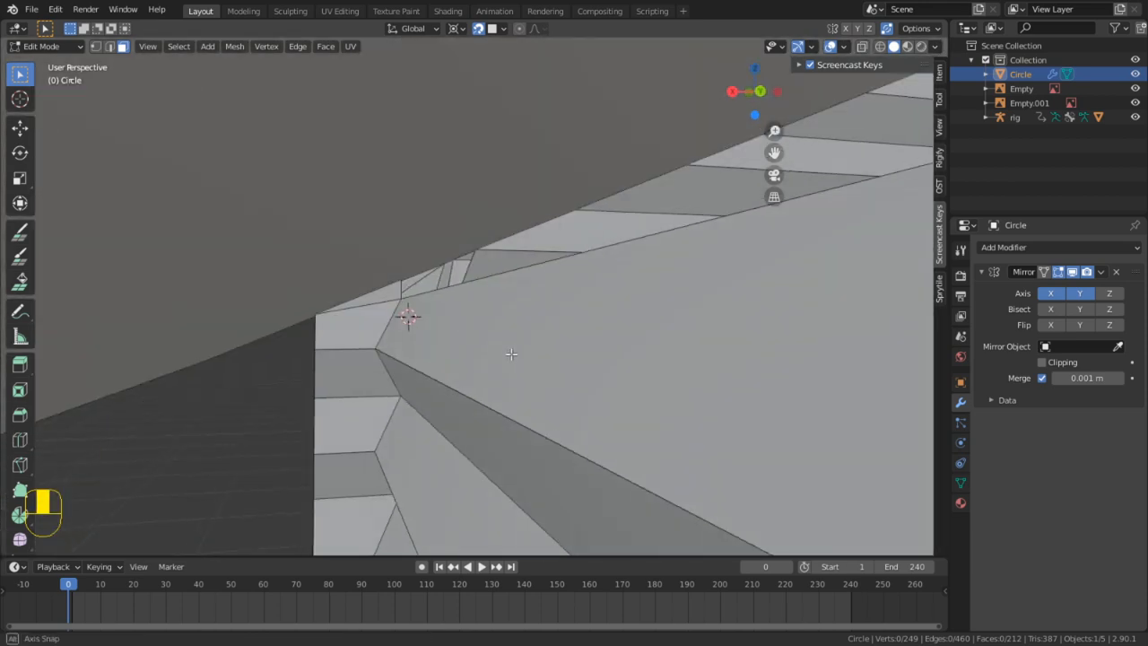
Try deleting a face loop of the side wall from inside the cabin, and undo the deletion
key(3)
click(500, 349)
click(476, 401)
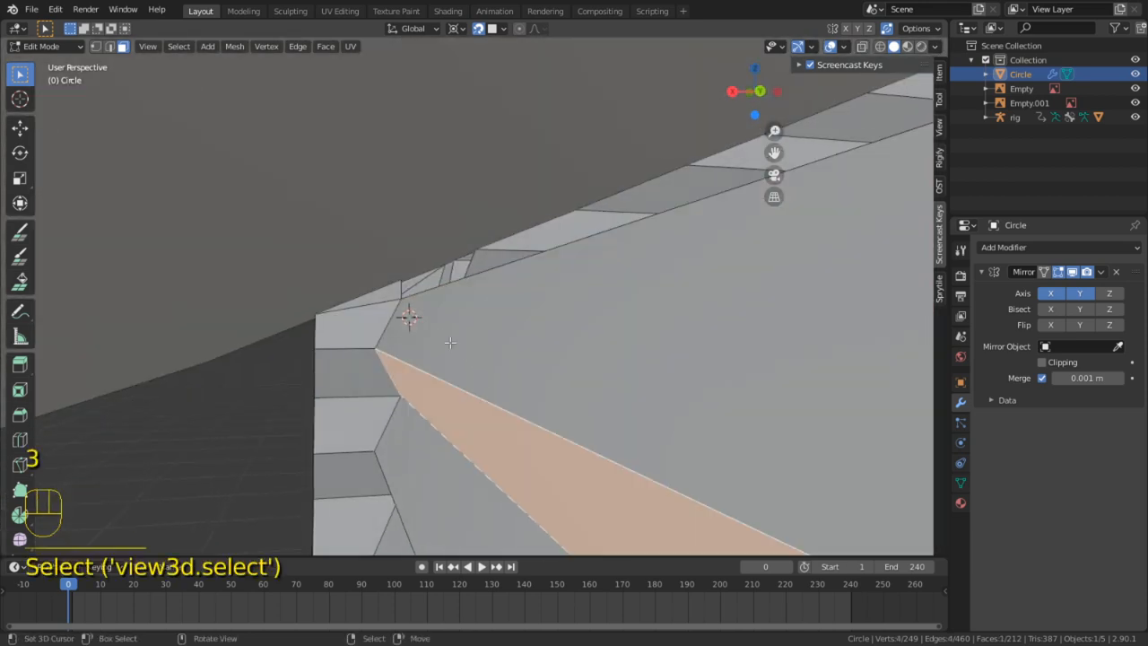
middle_drag(532, 269, 556, 301)
middle_drag(438, 311, 436, 481)
click(439, 353)
alt+click(379, 357)
key(x)
click(368, 365)
key(ctrl+z)
Delete the surplus log faces and their face loop along the side wall near the corner
click(408, 383)
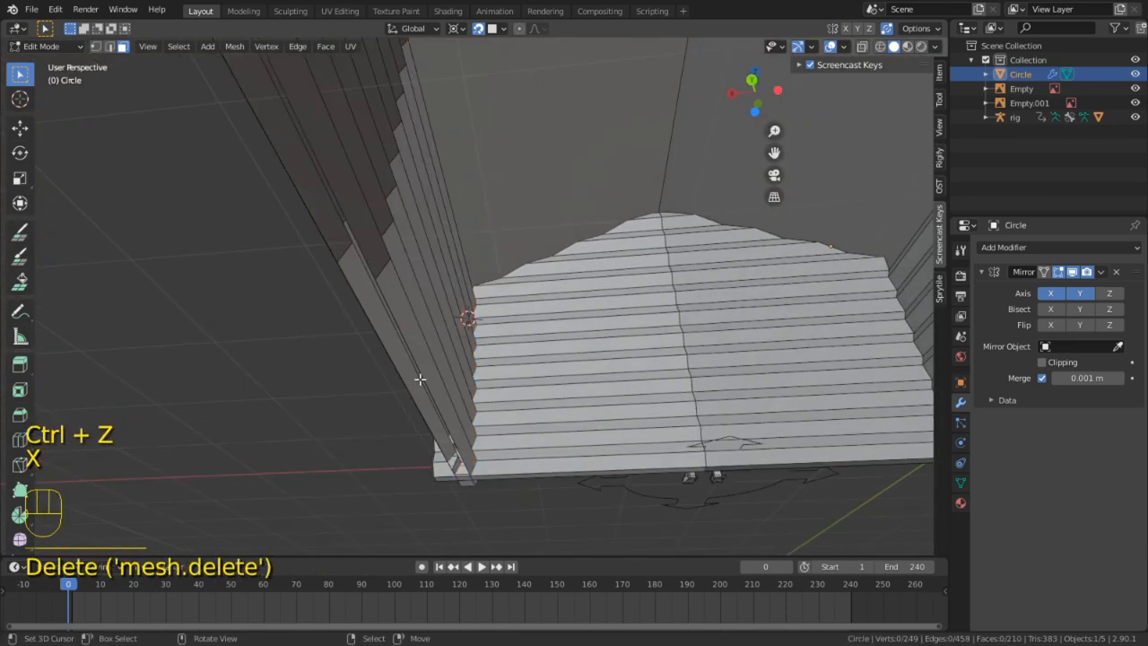
alt+click(419, 343)
key(x)
click(423, 338)
middle_drag(423, 338, 516, 375)
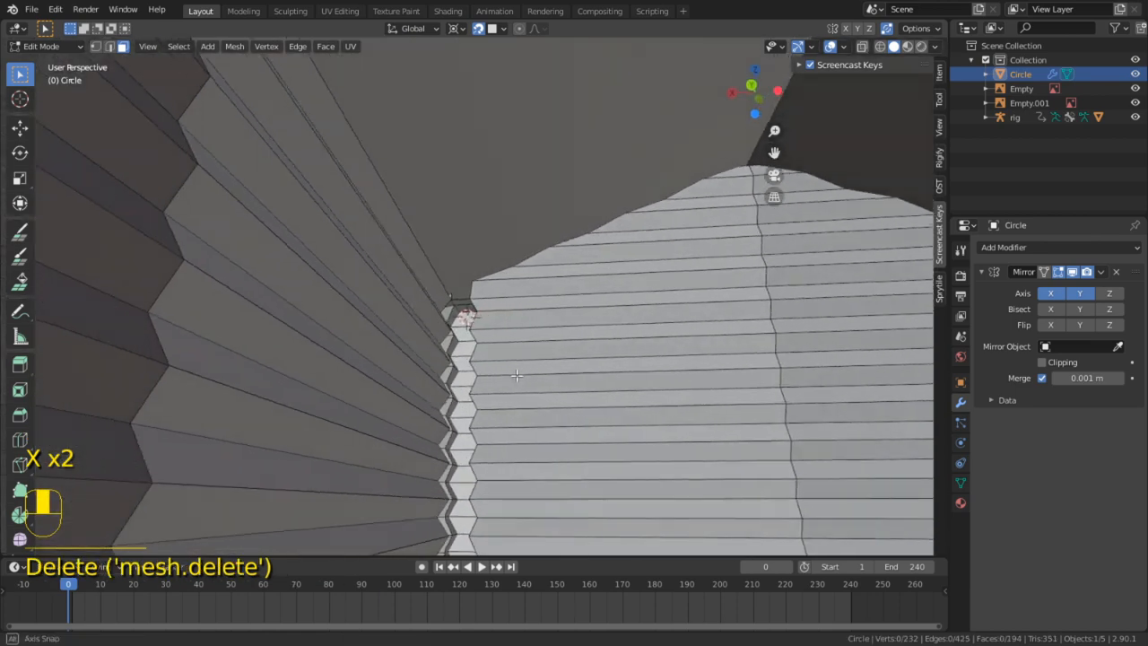
Duplicate the side wall's upper log face 1.2763 m up with edge snapping, and lower the copy 1.0123 m onto the top log
click(378, 274)
middle_drag(379, 273, 487, 322)
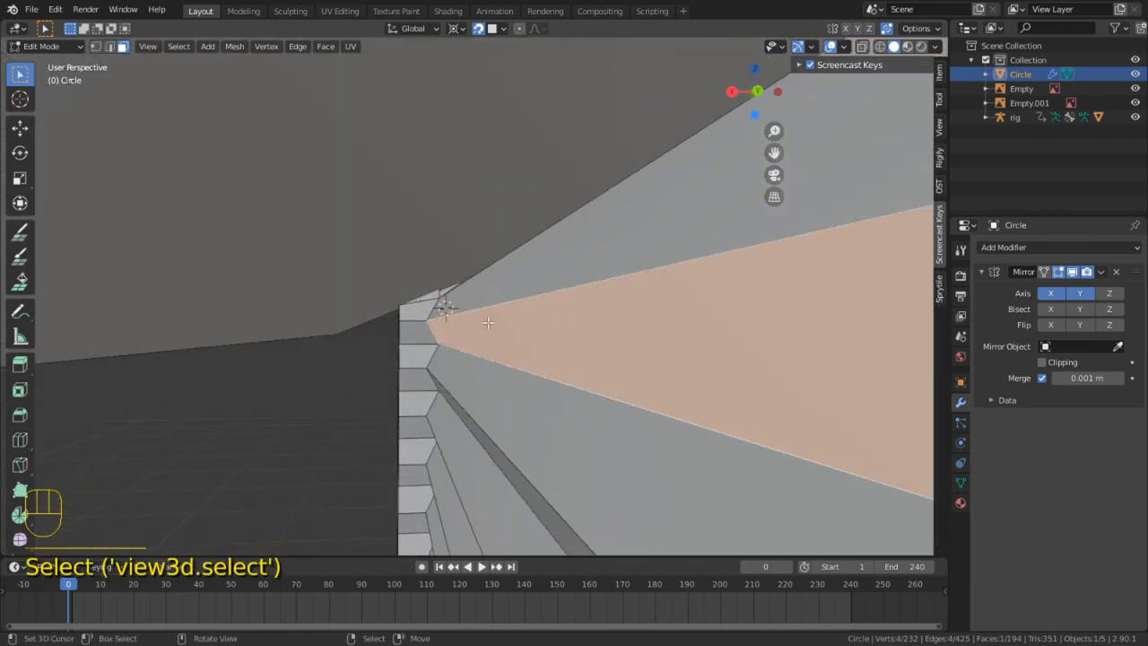
click(495, 28)
click(470, 99)
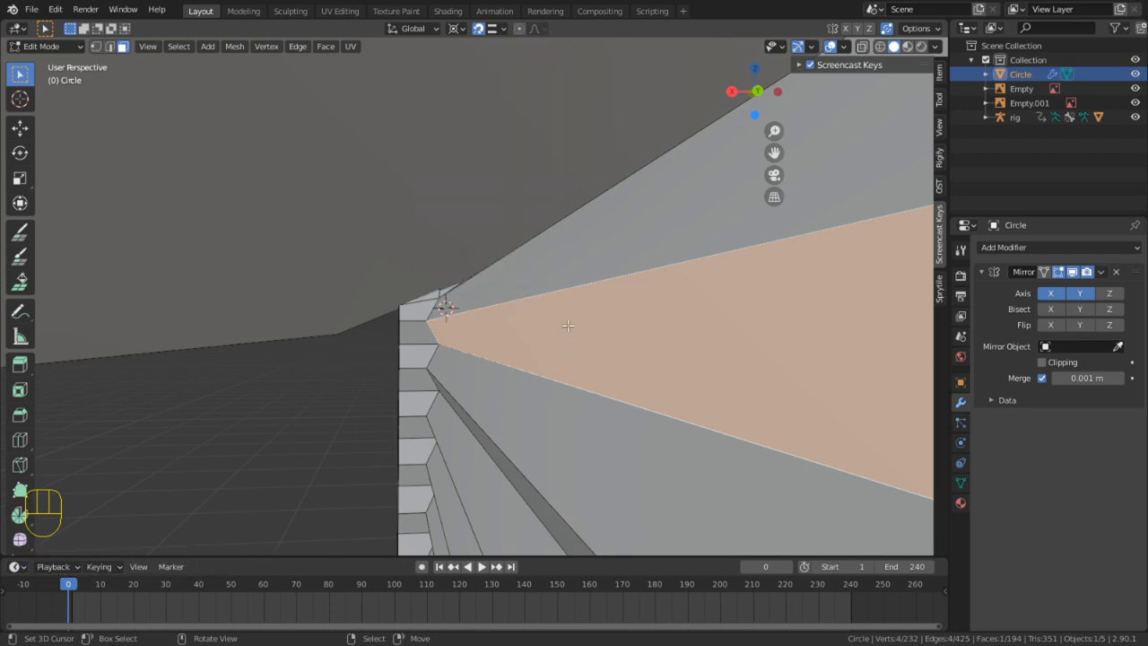
key(shift+d)
key(z)
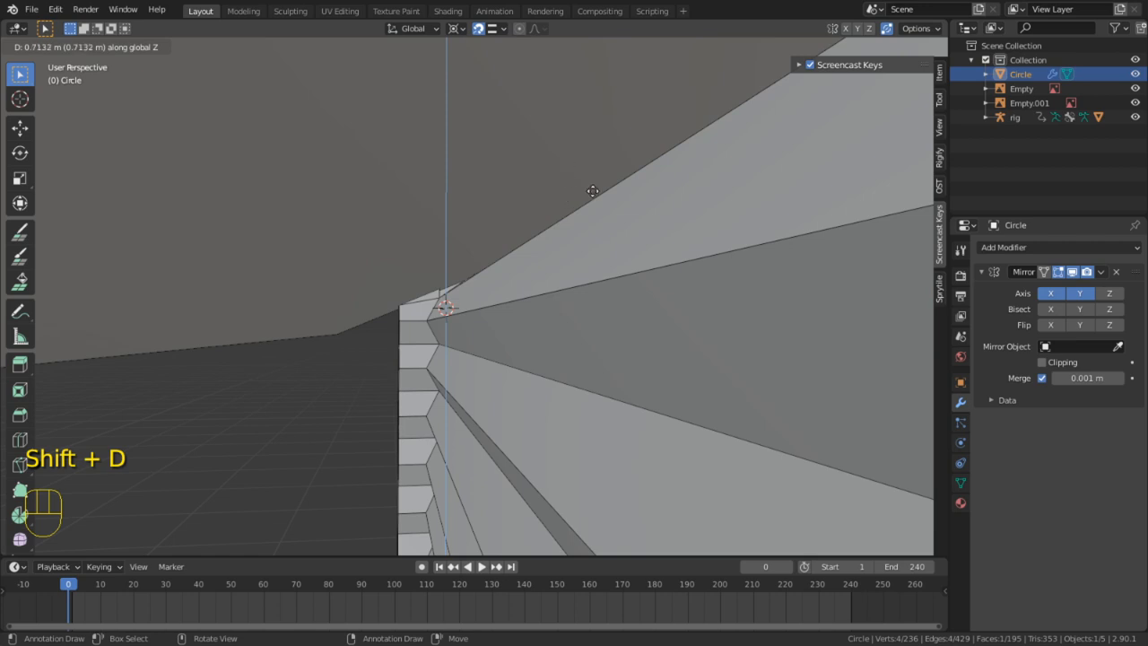
click(606, 208)
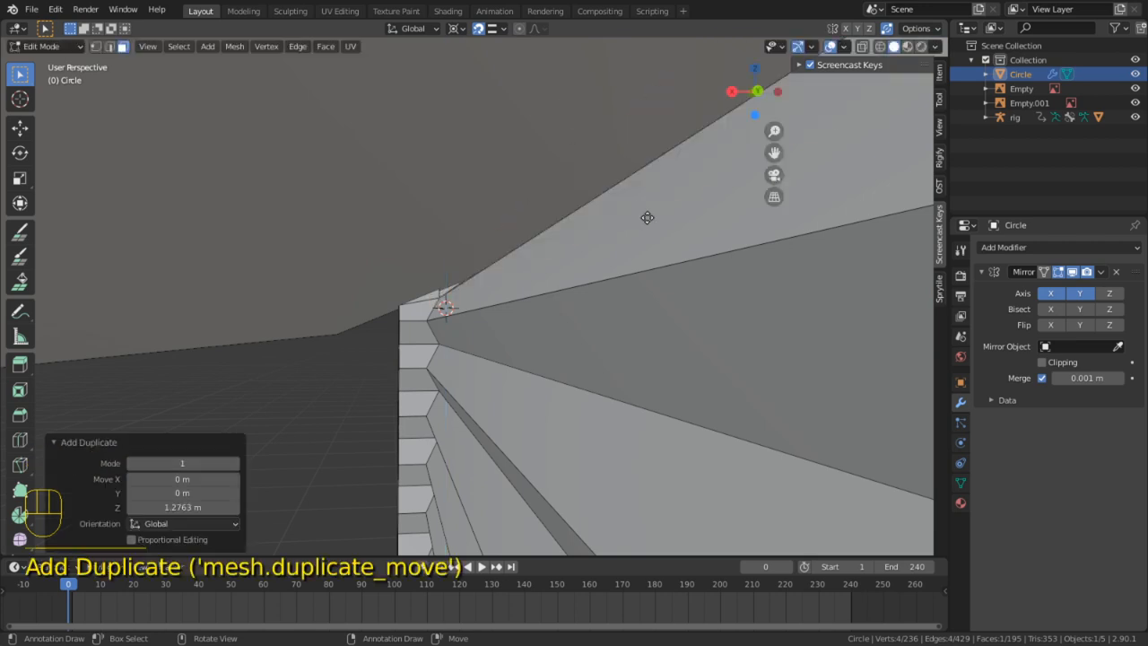
key(g)
key(z)
click(619, 187)
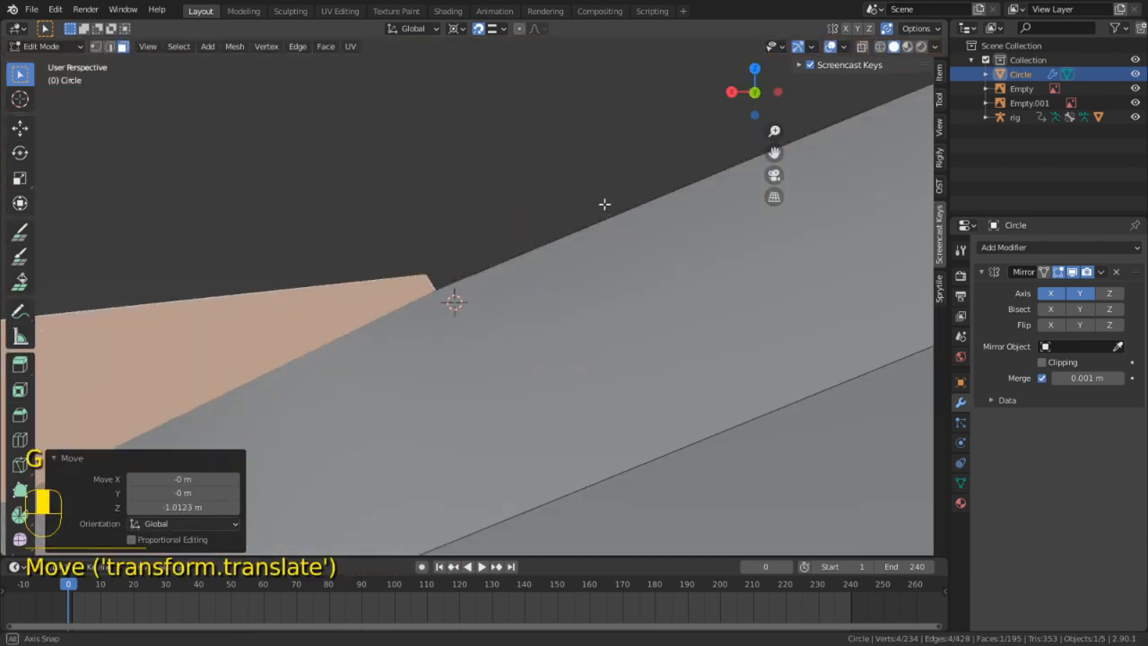
Slide the copied log face's top edge down to the roof surface, using face snapping
key(2)
middle_drag(605, 204, 495, 276)
click(480, 285)
key(g)
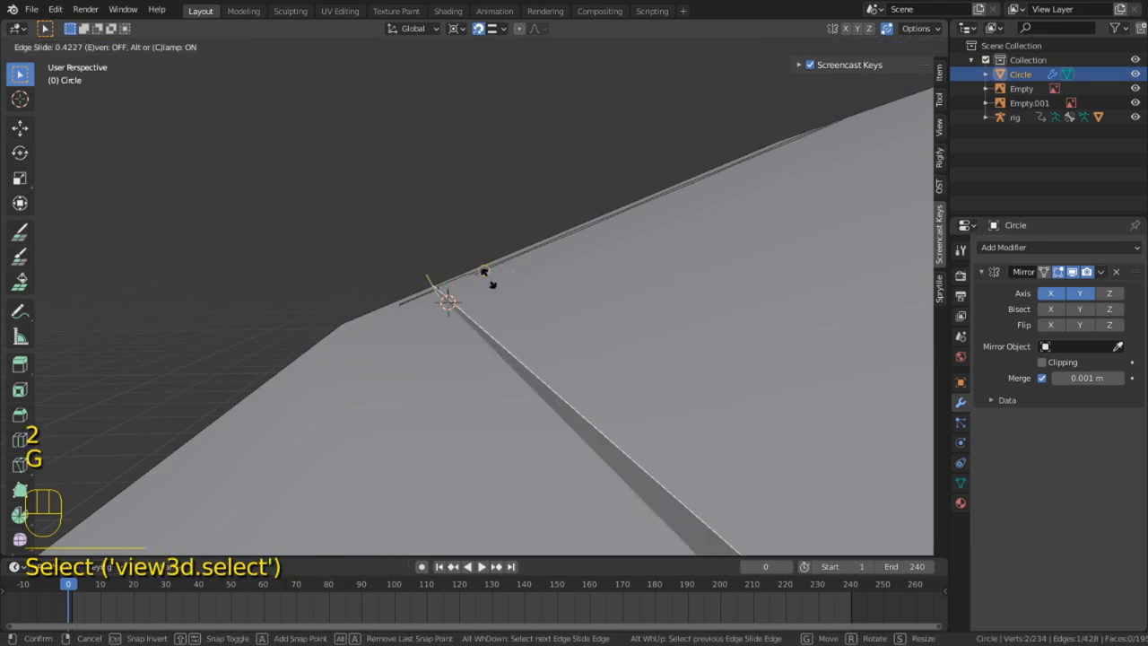
right_click(508, 314)
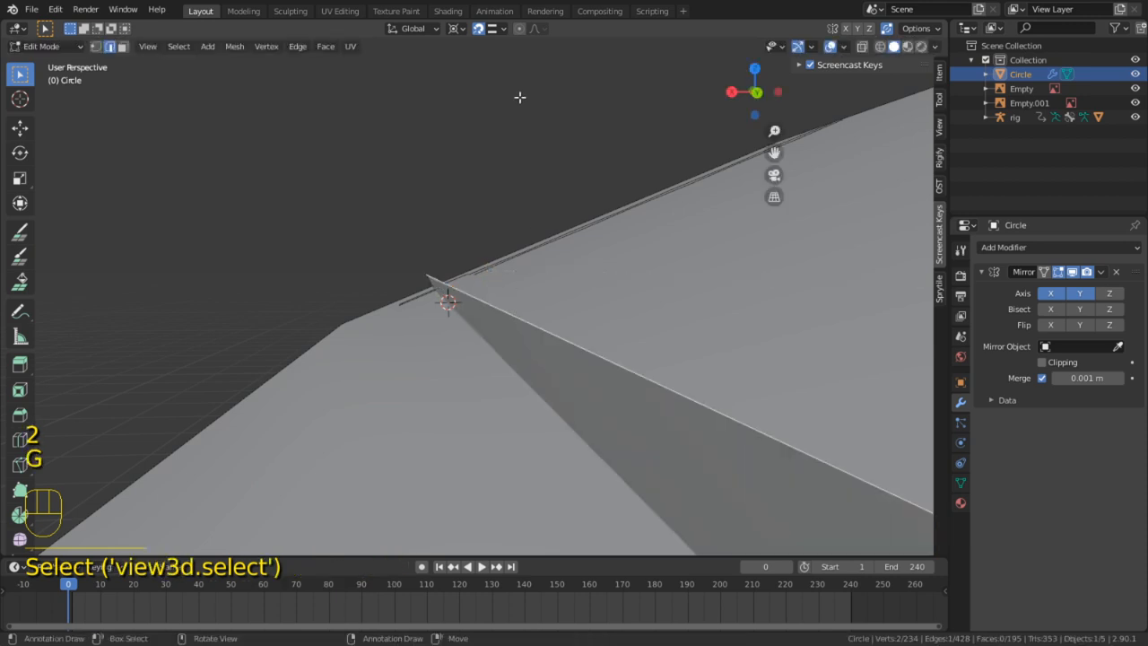
click(500, 32)
click(451, 114)
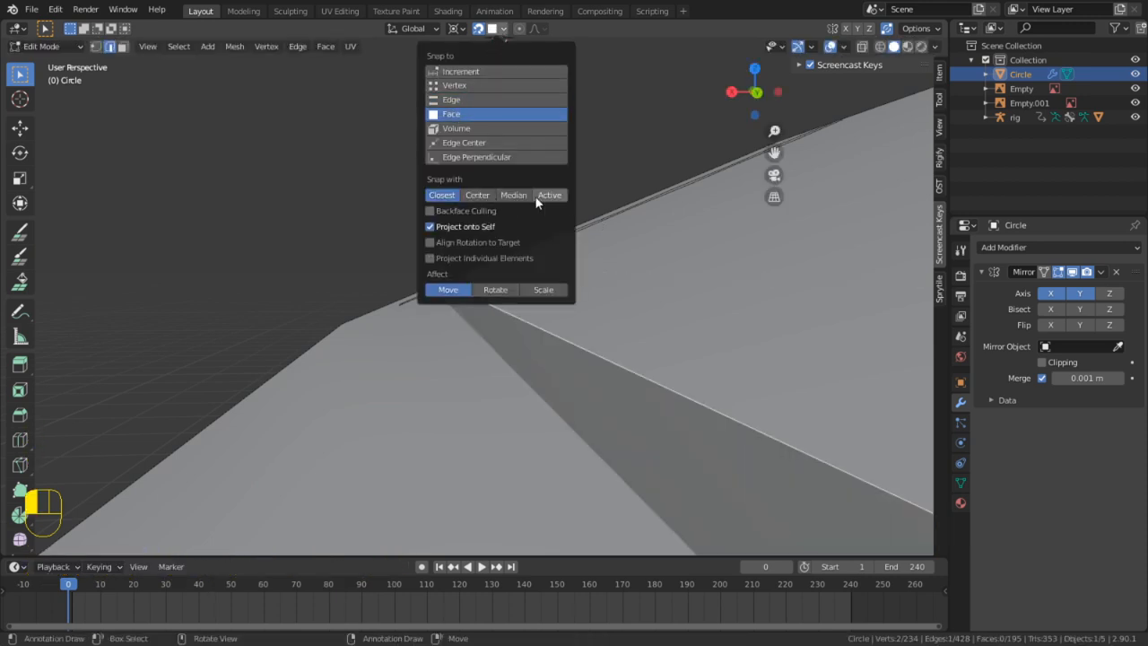
key(g)
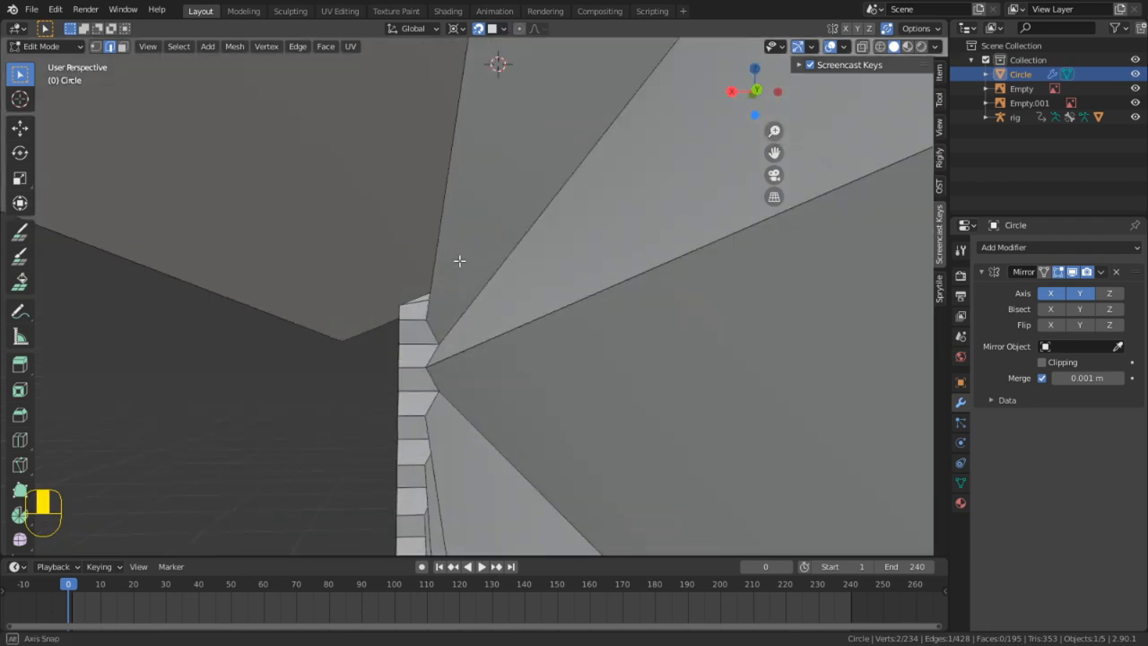
key(g)
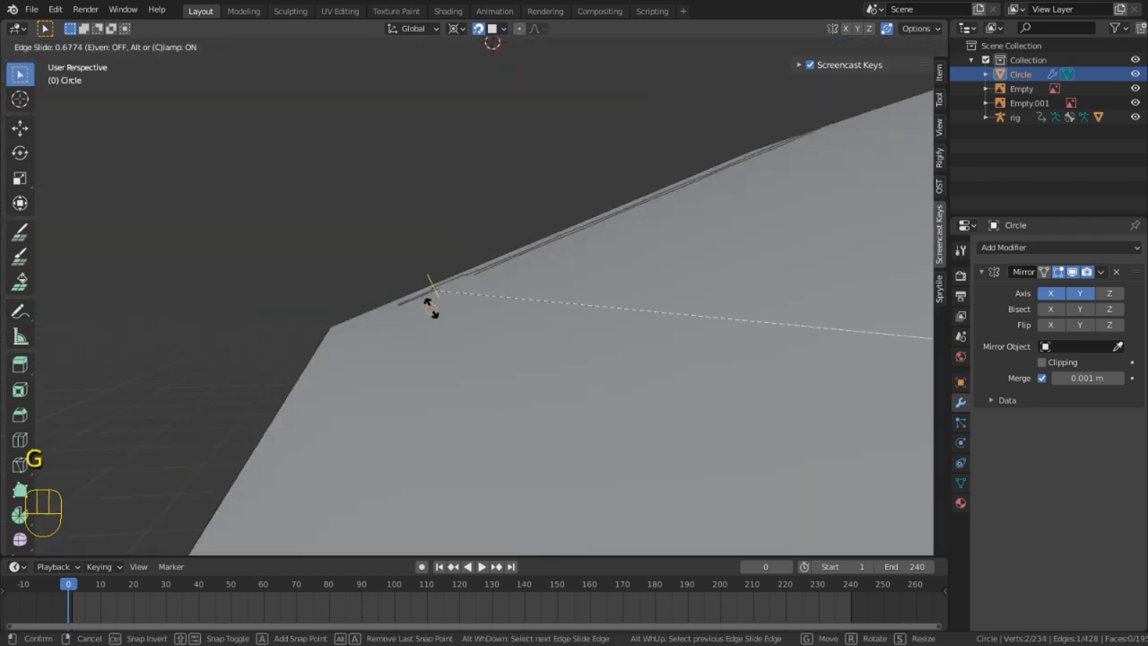
click(478, 325)
Switch snapping to Vertex and move the slid edge's end vertex onto the adjacent log corner vertex
middle_drag(482, 336, 582, 330)
scroll(638, 414, up, 3)
scroll(637, 414, up, 3)
scroll(648, 417, up, 2)
key(1)
click(587, 330)
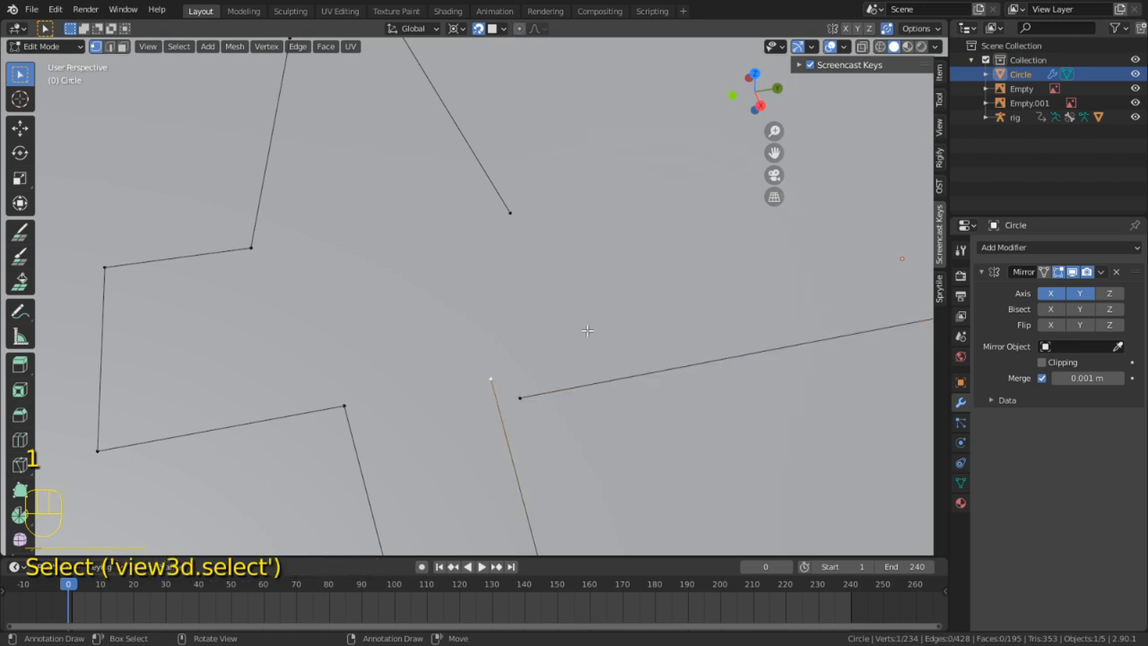
click(503, 30)
click(462, 87)
key(g)
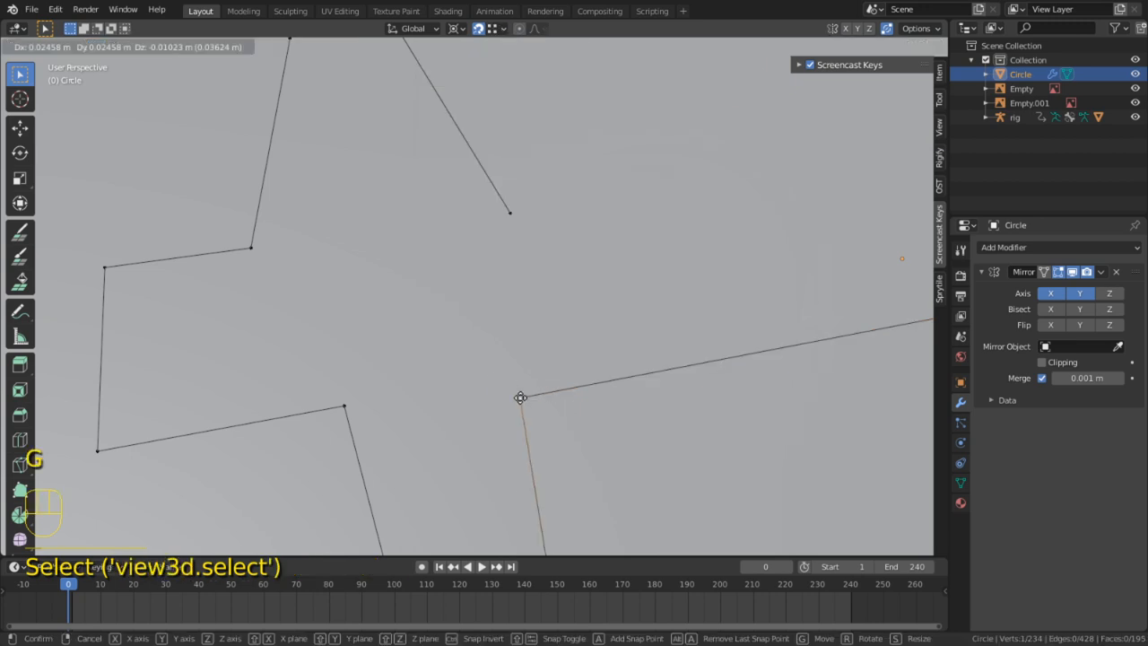
click(520, 397)
Slide the upper edge of the neighbouring log face up to the height of the adjacent log corner vertex, using vertex snapping
mouse_move(520, 397)
middle_down()
mouse_move(501, 374)
mouse_move(498, 397)
middle_up()
key(2)
click(396, 458)
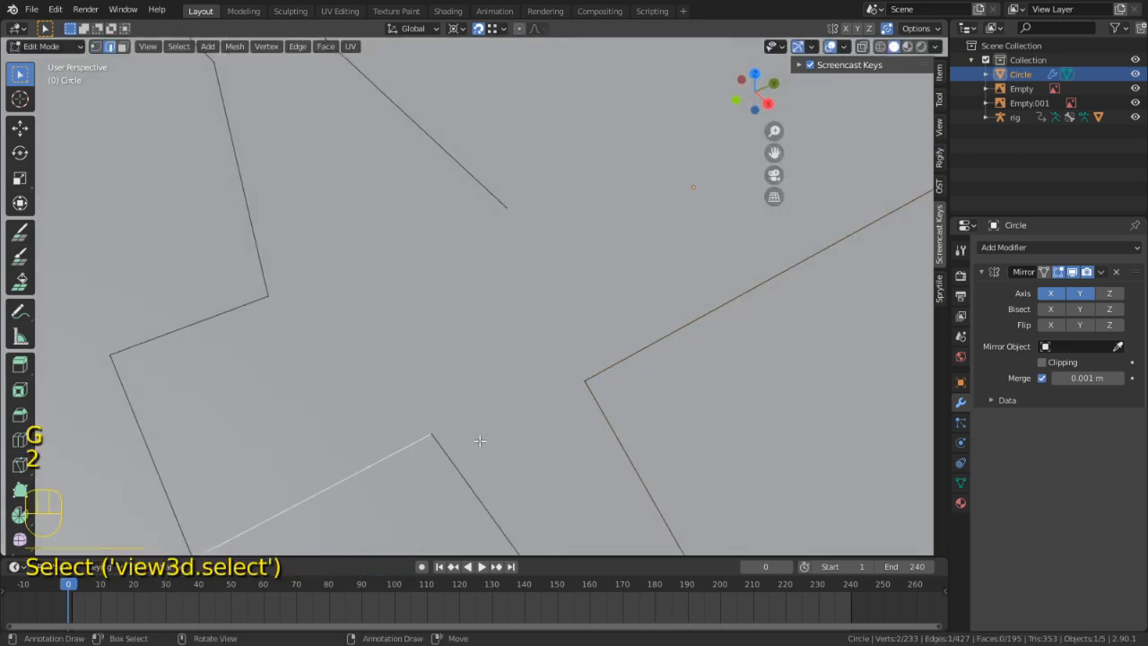
middle_drag(564, 410, 513, 451)
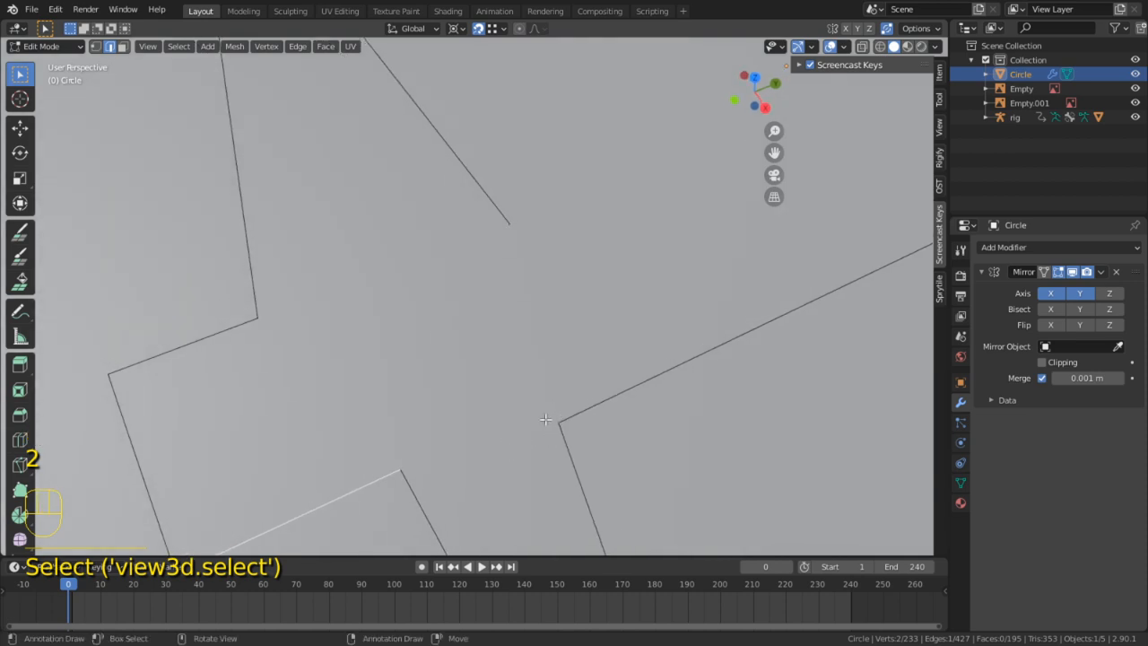
key(g)
key(g)
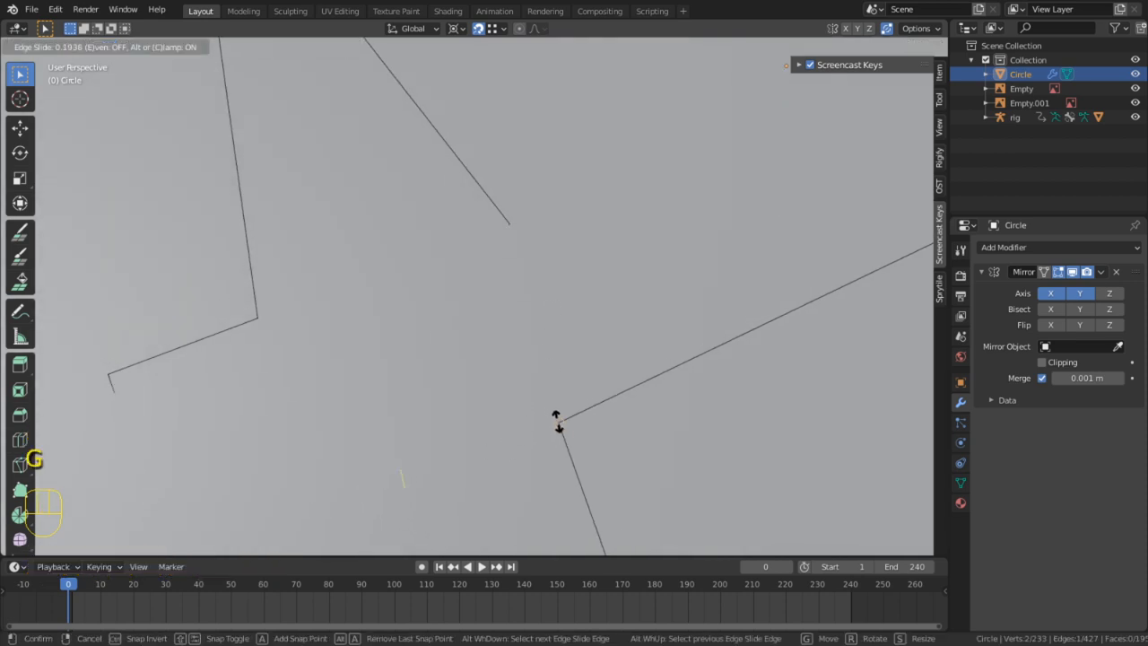
click(561, 414)
Move the slid edge 0.024585 m along the global X axis, snapping to the adjacent log corner vertex
middle_drag(562, 414, 652, 292)
key(g)
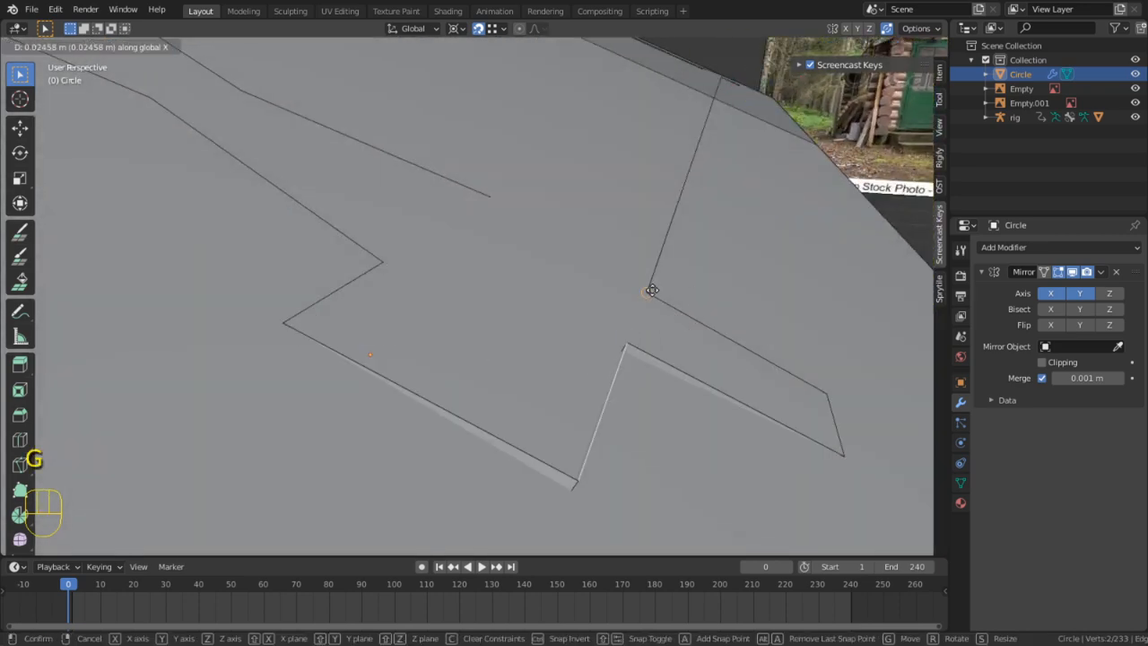
click(650, 300)
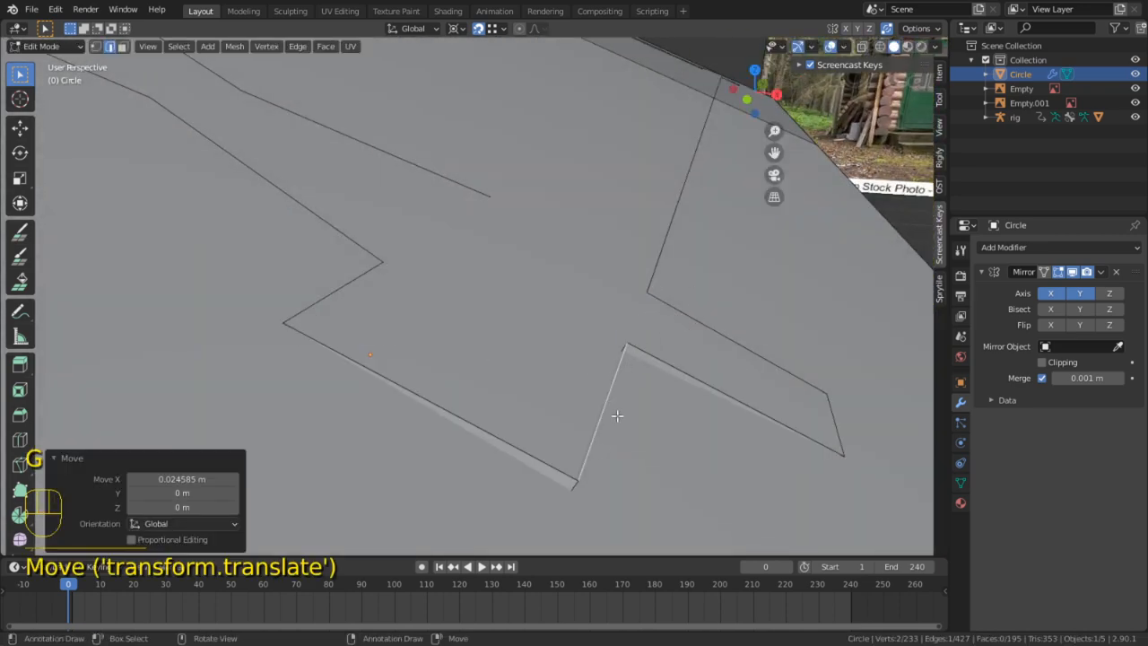
Switch snapping to Face and slide the moved edge onto the roof surface with a factor of 0.162
click(497, 29)
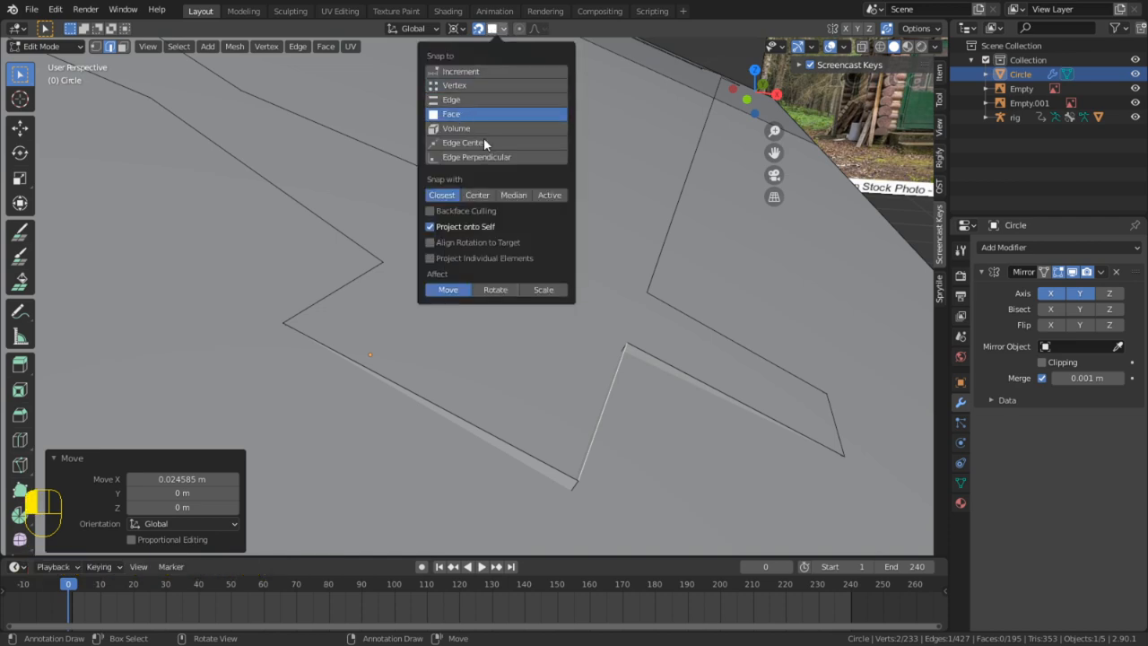
click(484, 113)
key(g)
key(g)
click(603, 344)
middle_drag(592, 354, 632, 277)
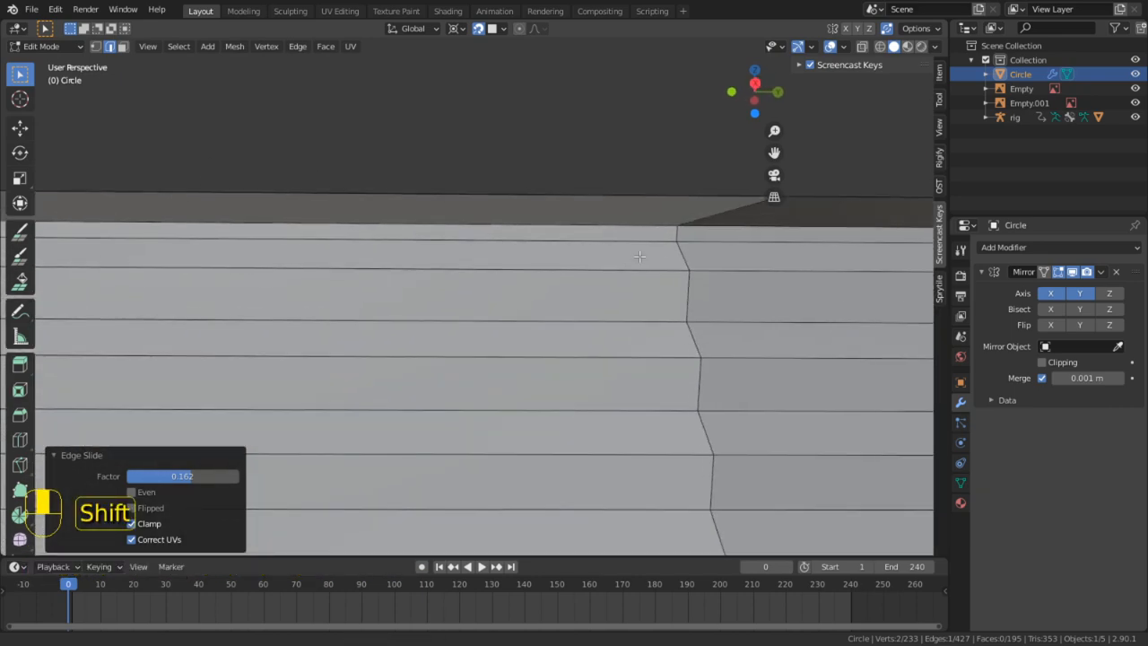
Leave Edit Mode, deselect the cabin and examine its roof and corner logs from outside
scroll(632, 277, down, 4)
key(Tab)
scroll(649, 316, down, 4)
key(alt+h)
middle_drag(529, 350, 698, 454)
key(Tab)
key(Tab)
click(657, 457)
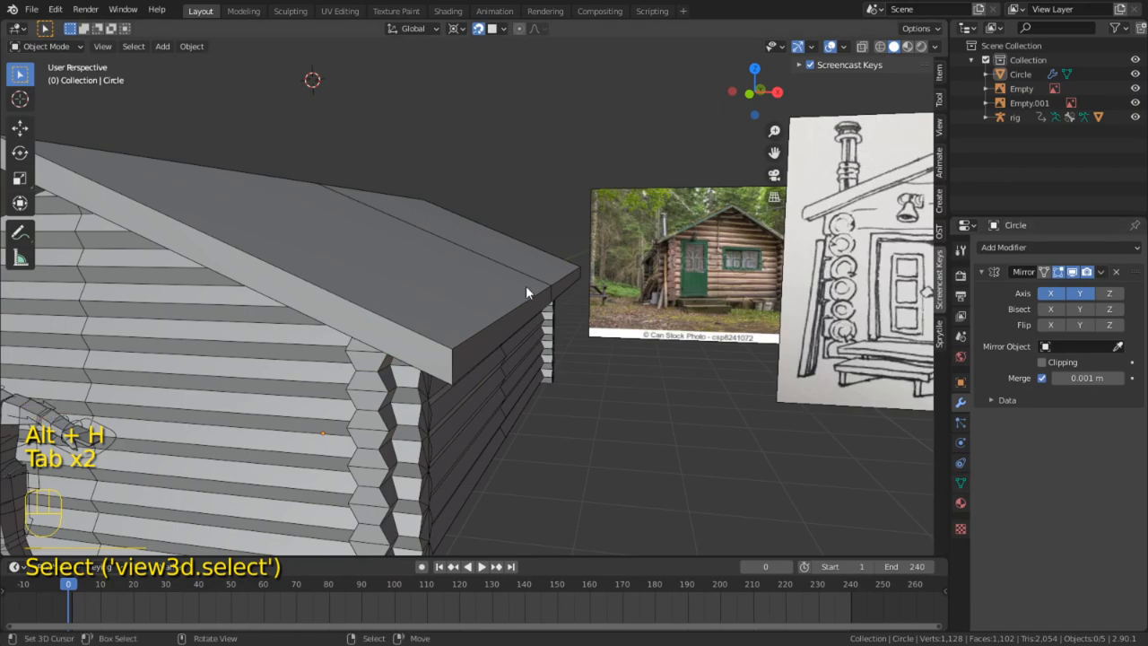
middle_drag(526, 285, 426, 235)
Delete the underside faces of the bottom logs at the corner and along the wall
key(Tab)
scroll(583, 300, up, 4)
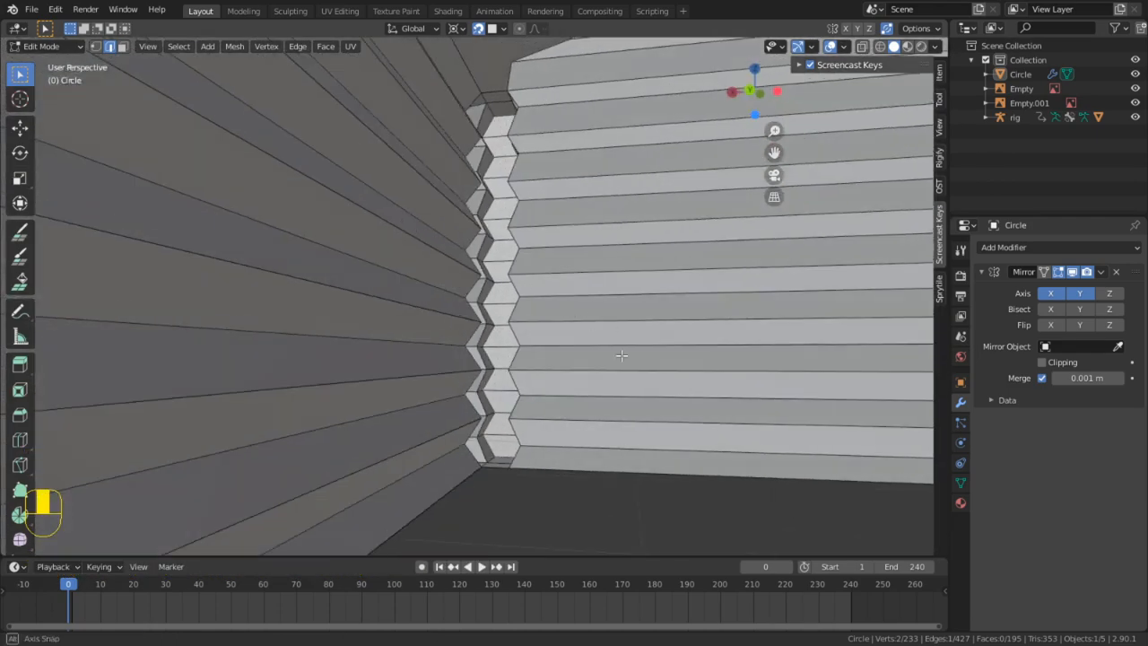
middle_drag(621, 355, 597, 370)
click(482, 413)
key(3)
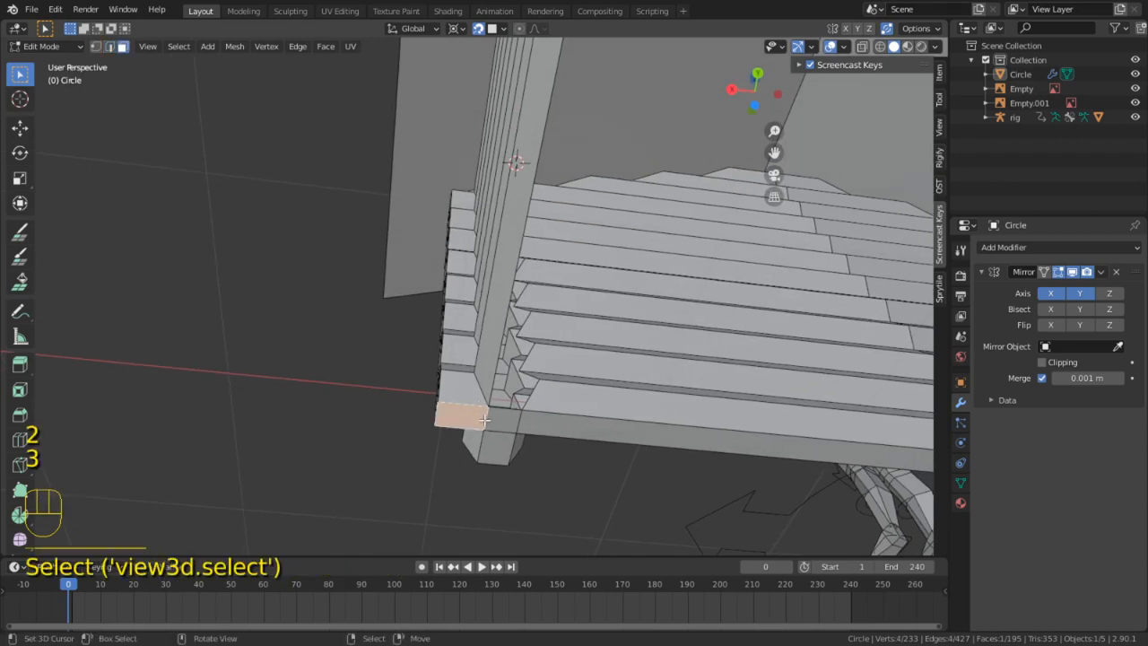
shift+click(504, 424)
key(x)
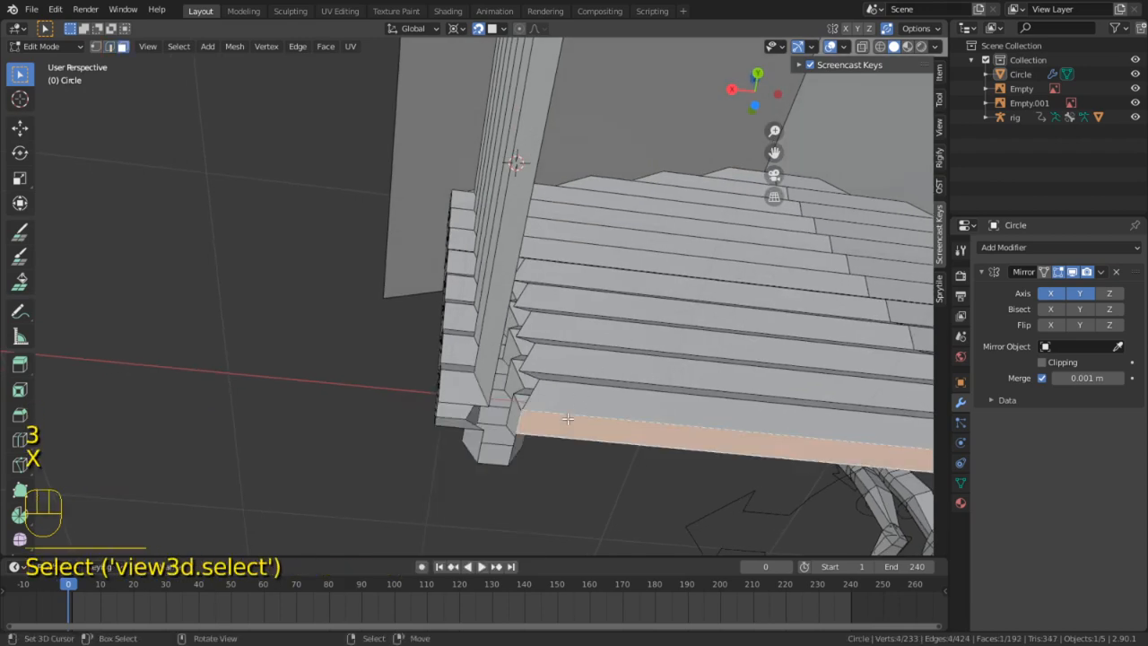
key(x)
click(533, 422)
Select the 24-face loop on the inner side of the gable wall and delete its faces
middle_drag(534, 422, 538, 475)
shift+middle_drag(642, 301, 483, 401)
alt+right_click(529, 258)
middle_drag(529, 257, 821, 330)
key(x)
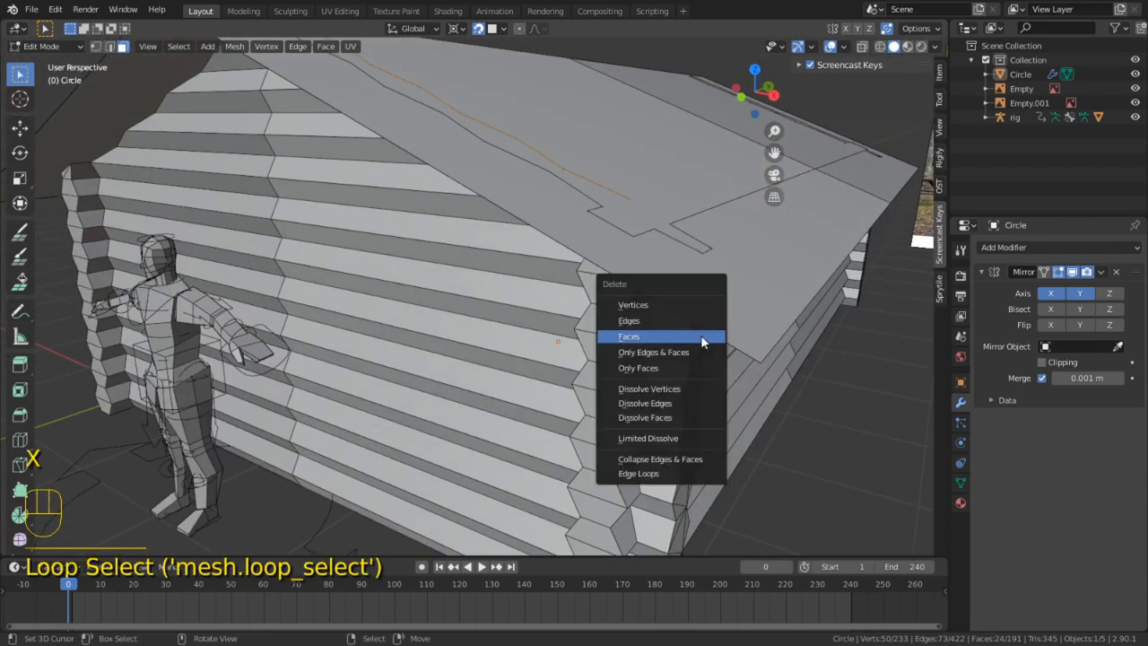
click(701, 334)
Examine the whole cabin from outside and below, comparing the log corner with the reference images
middle_drag(700, 334, 624, 308)
scroll(627, 341, down, 6)
key(2)
alt+click(556, 161)
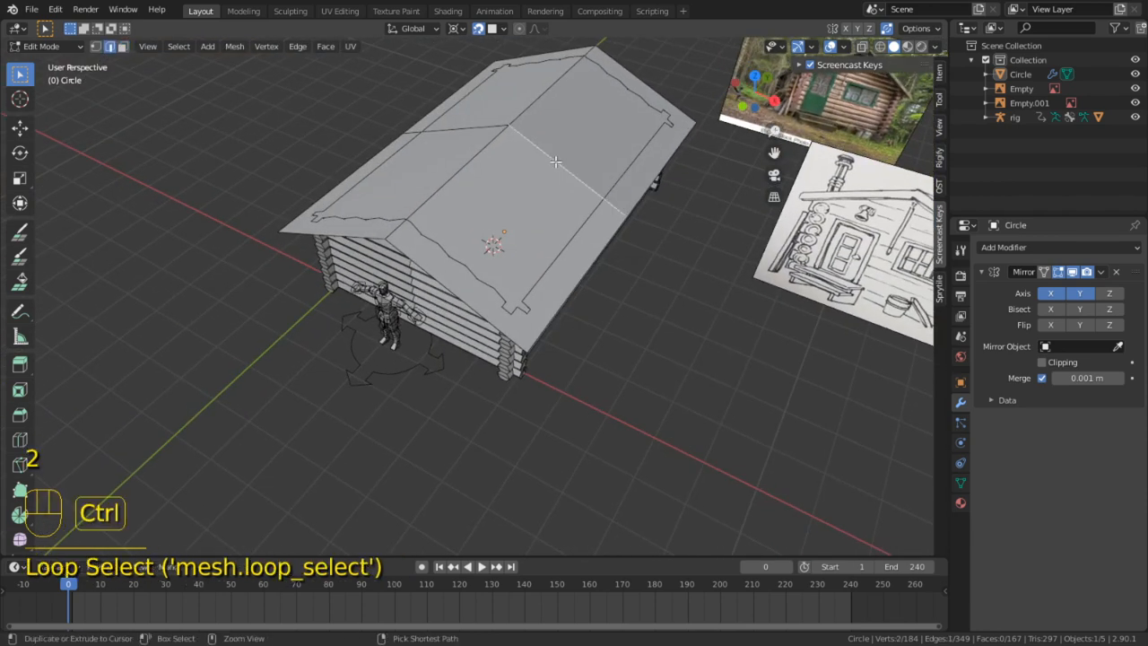
key(alt+h)
key(Tab)
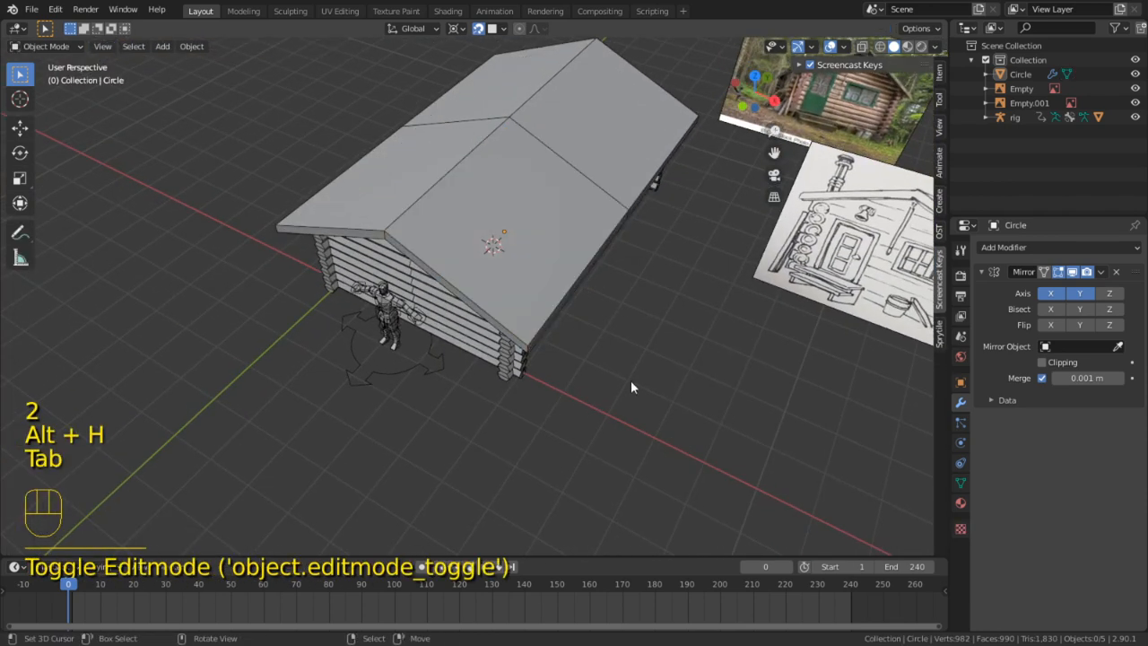
middle_drag(631, 380, 659, 306)
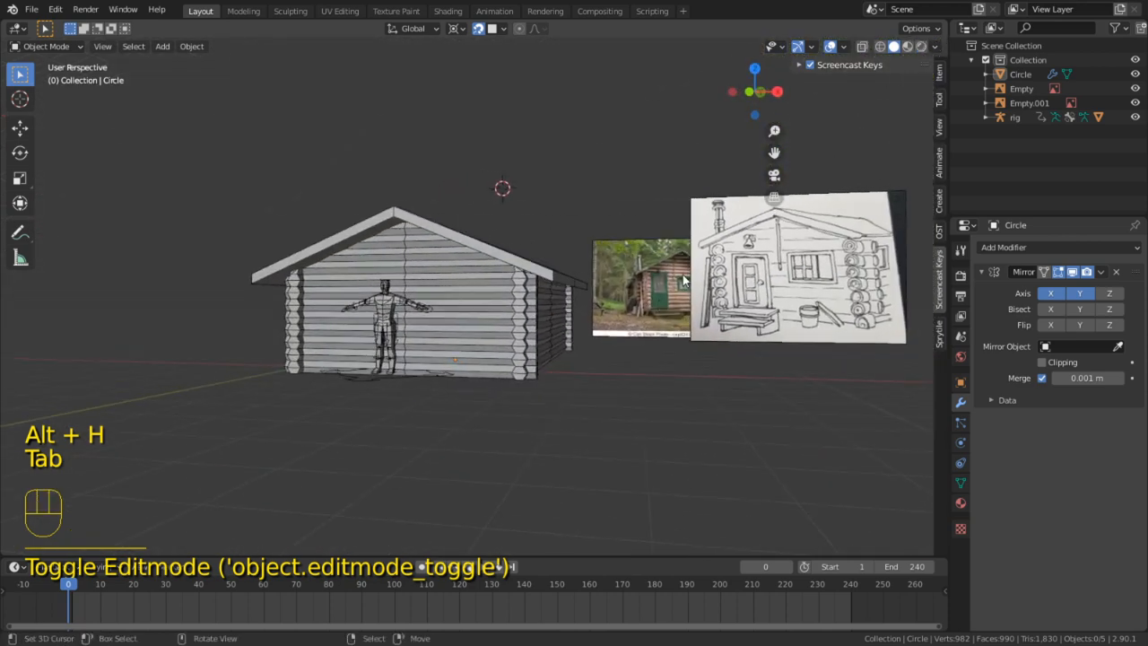
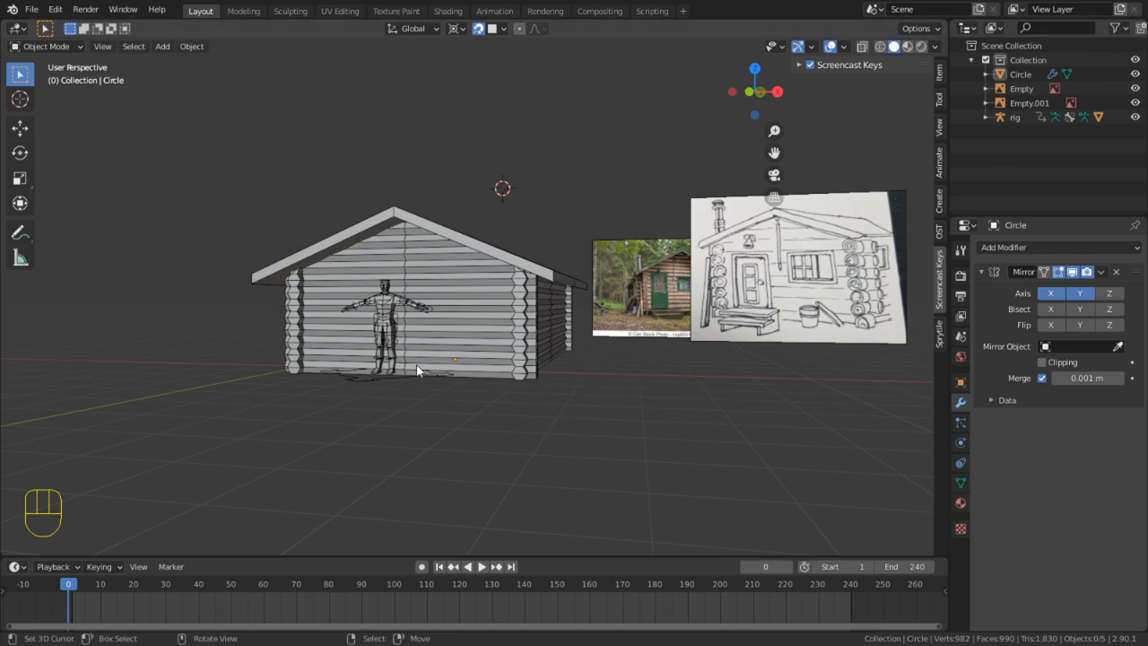
shift+middle_drag(602, 313, 456, 381)
scroll(502, 377, up, 3)
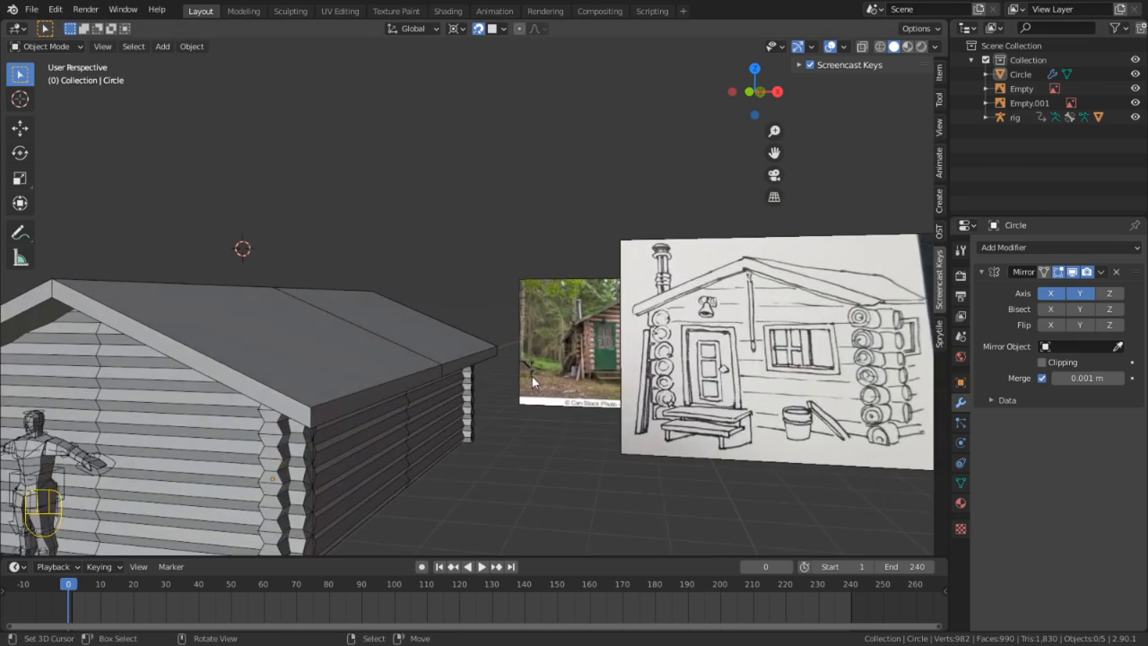
middle_drag(532, 376, 596, 383)
middle_drag(515, 357, 356, 406)
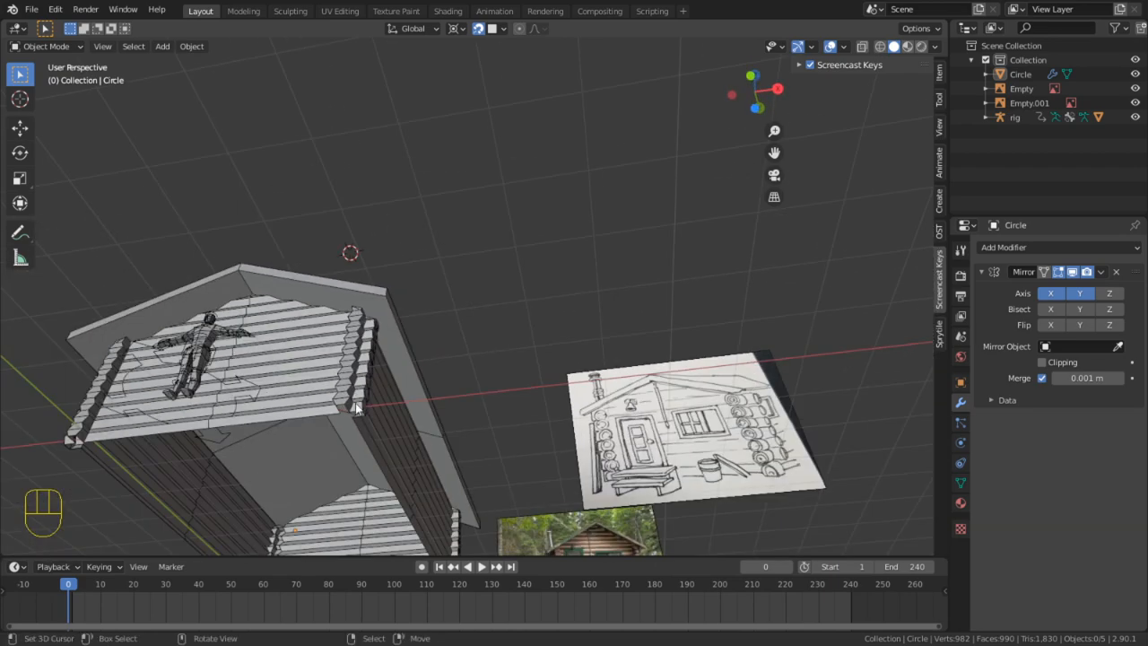
alt+middle_click(322, 410)
scroll(389, 405, up, 5)
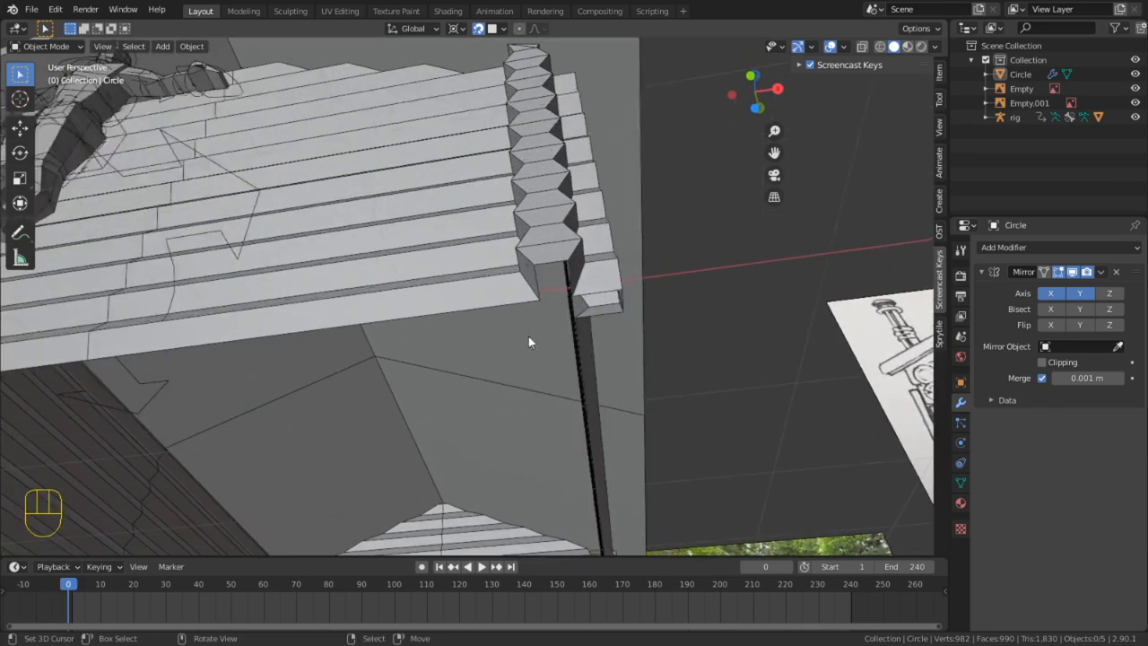
middle_drag(536, 321, 511, 349)
In Edit Mode, dissolve the three inner edges triangulating the bottom log's end face at the corner
key(2)
key(3)
alt+right_click(563, 260)
middle_drag(563, 260, 432, 304)
key(Tab)
key(3)
alt+click(525, 258)
scroll(507, 331, up, 2)
scroll(509, 329, up, 2)
click(527, 249)
key(2)
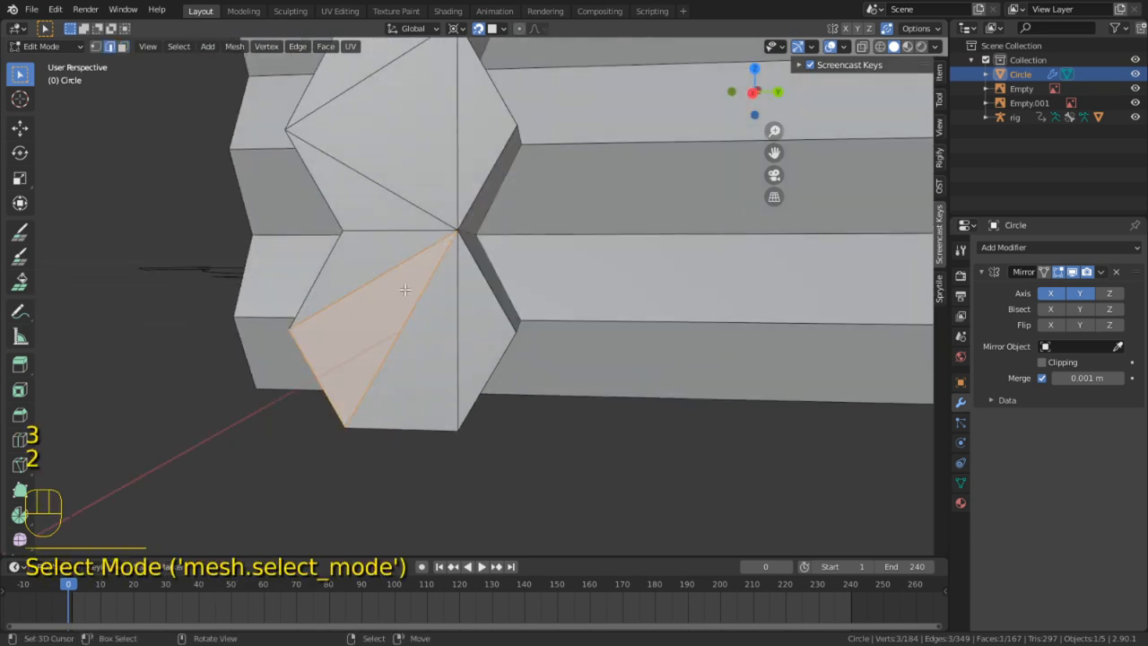
shift+right_click(410, 302)
right_click(392, 271)
key(x)
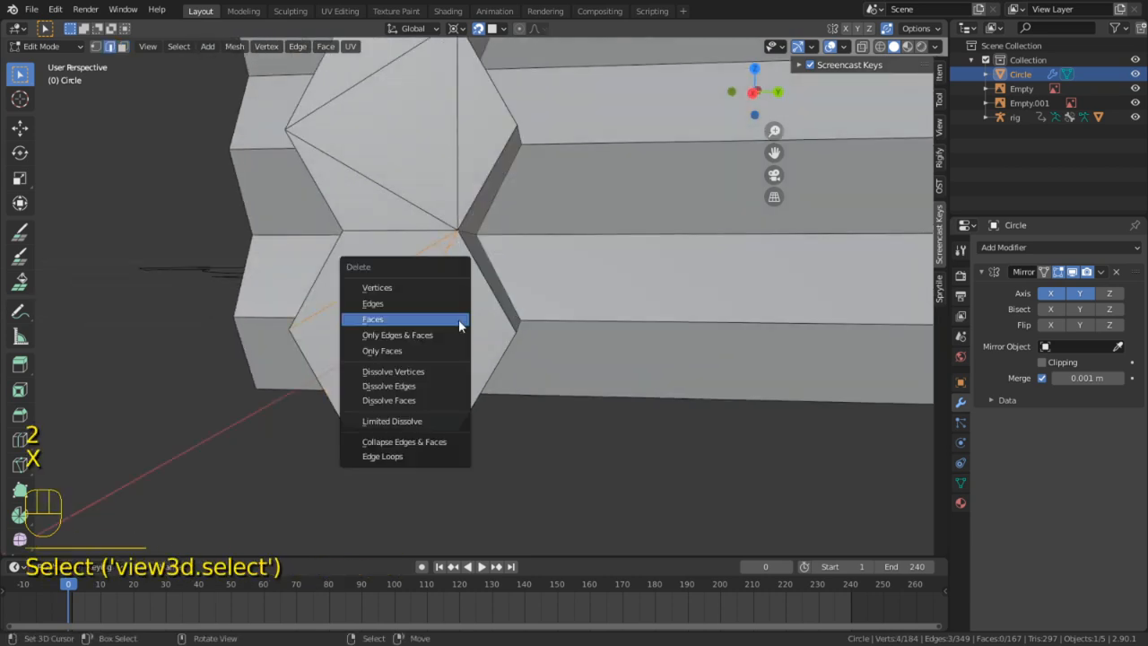
key(ctrl+x)
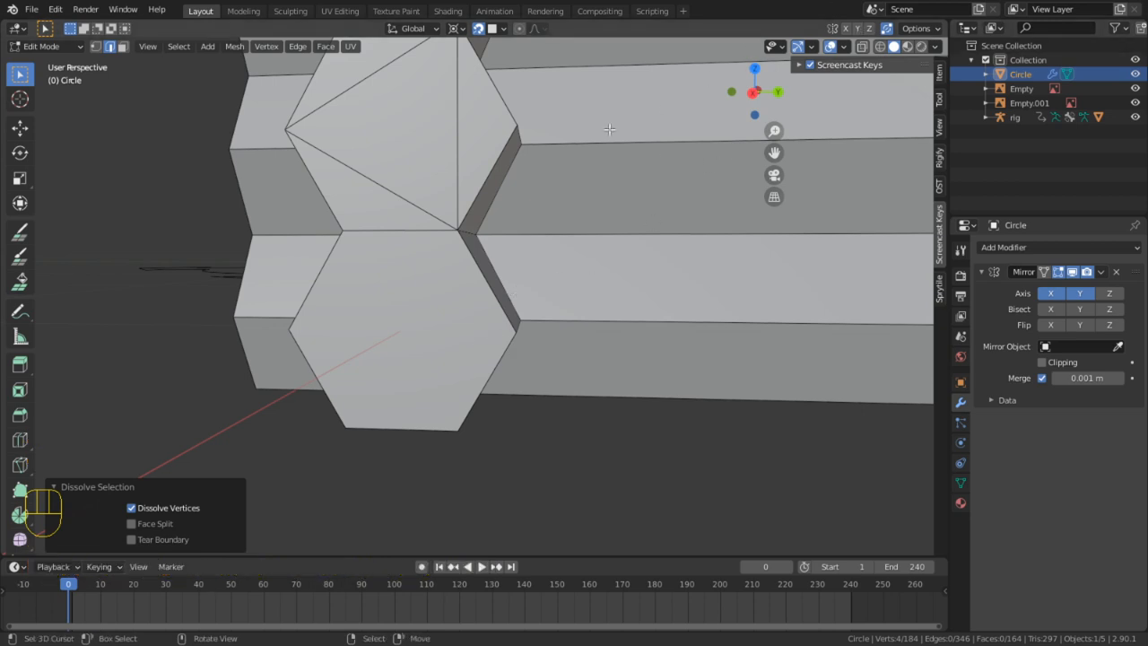
Knife-cut the bottom log's end face horizontally between its two side corner vertices
middle_drag(610, 129, 433, 263)
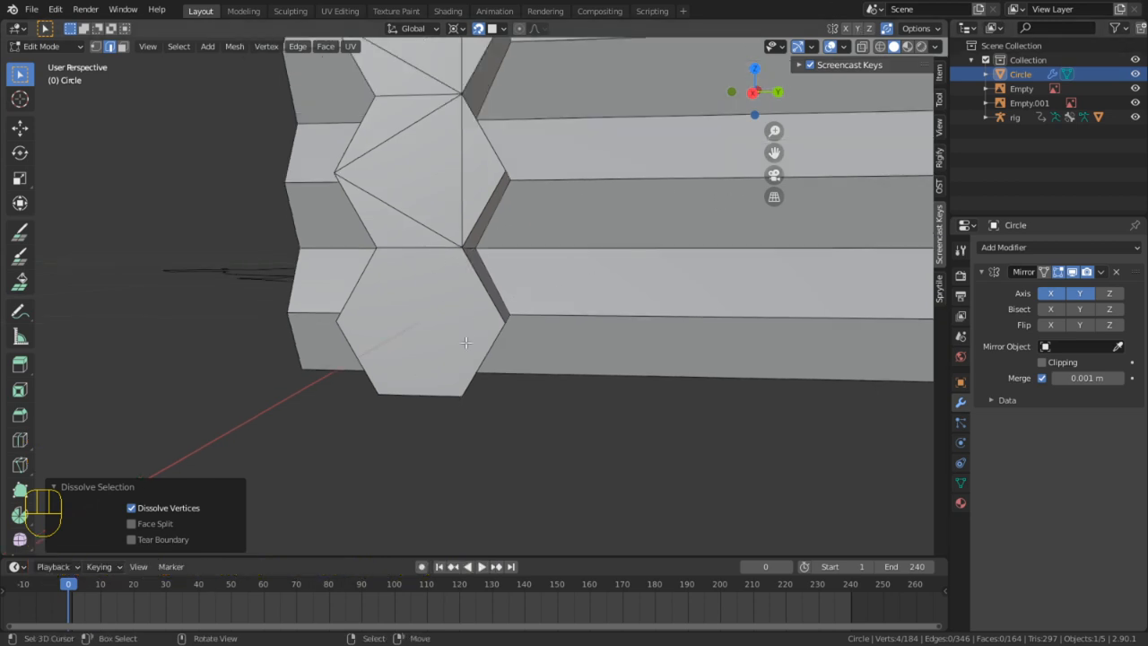
key(k)
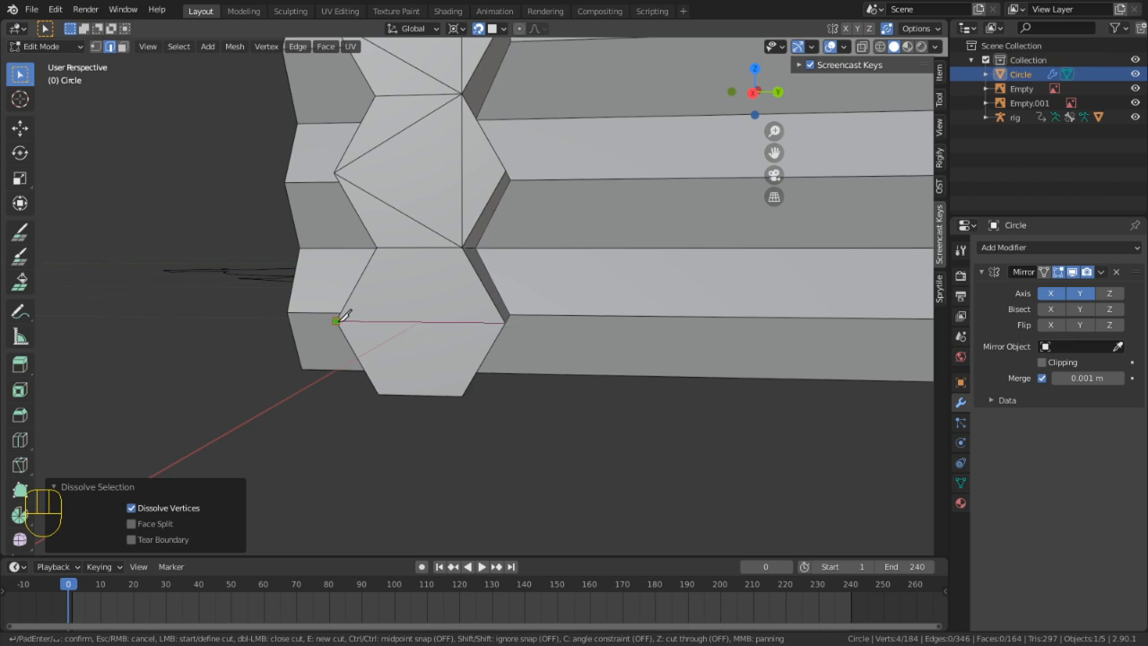
key(Return)
Circle-select the triangulated end faces of the six logs between the bottom and top log ends, and delete them
scroll(477, 311, down, 3)
key(3)
key(c)
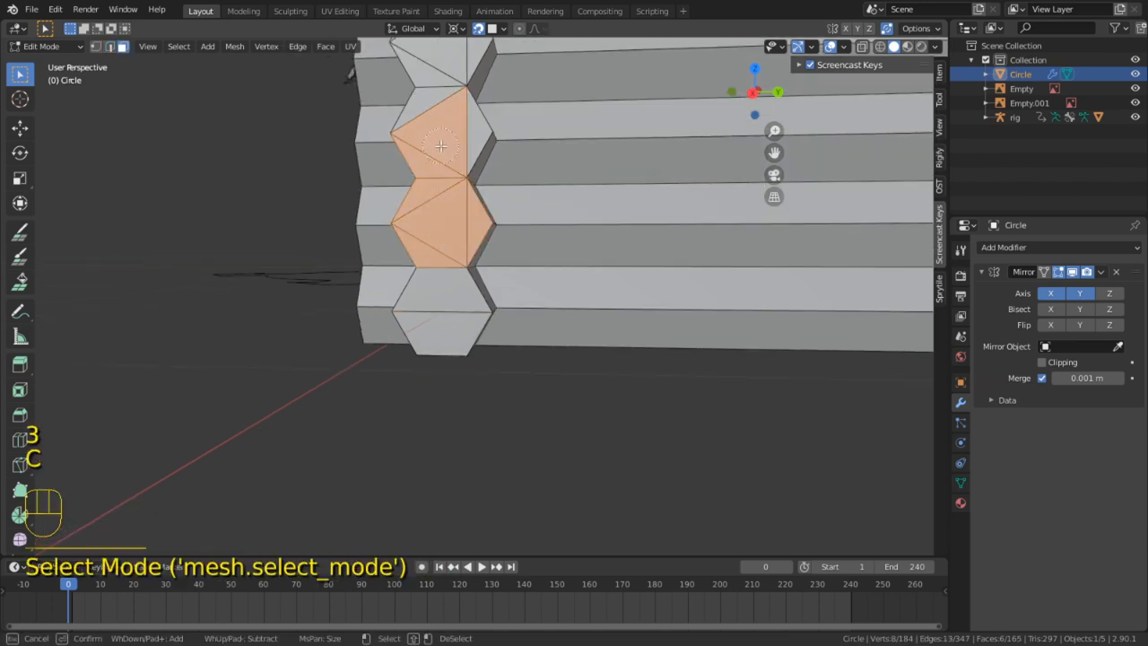
drag(441, 145, 455, 121)
shift+middle_drag(451, 120, 487, 284)
key(c)
click(477, 206)
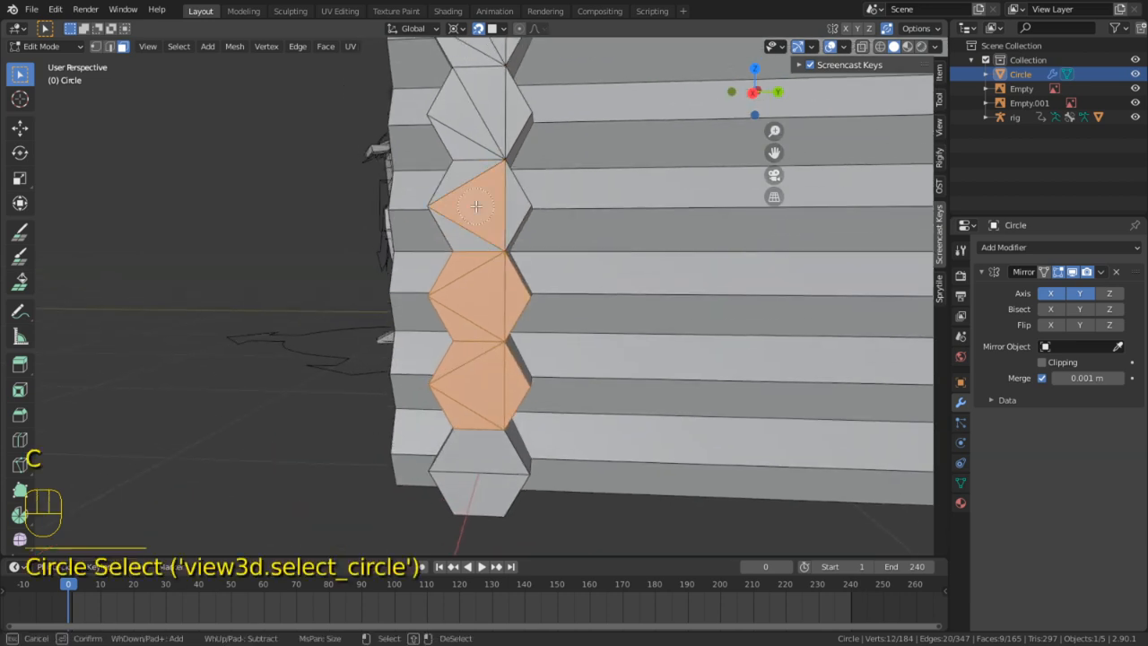
key(c)
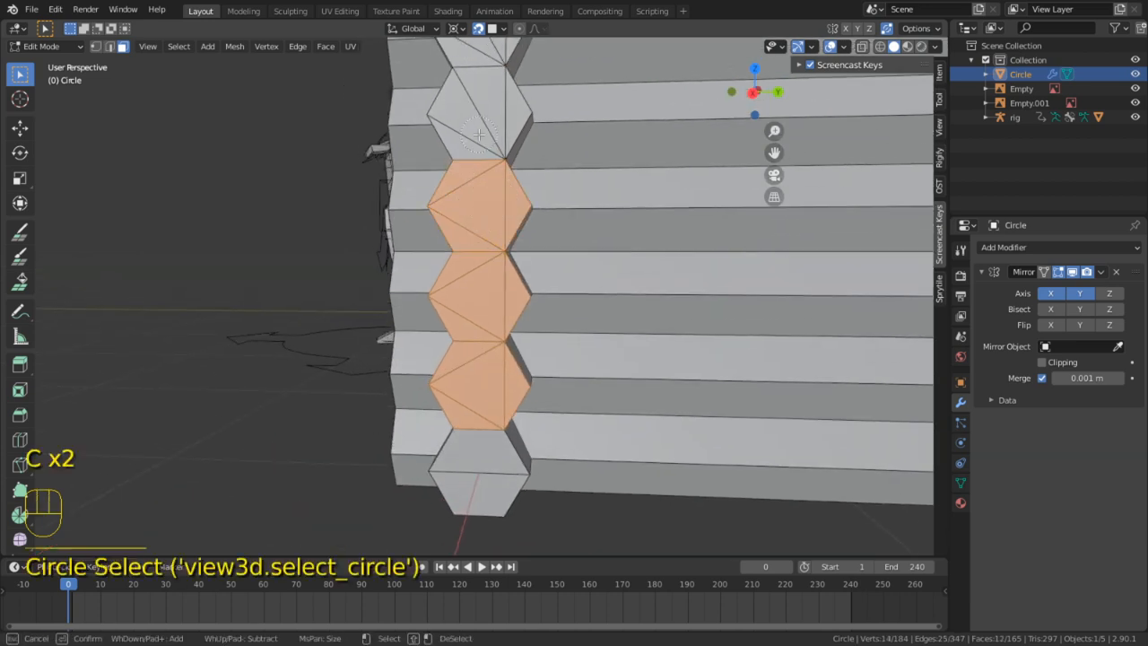
shift+middle_drag(498, 107, 470, 255)
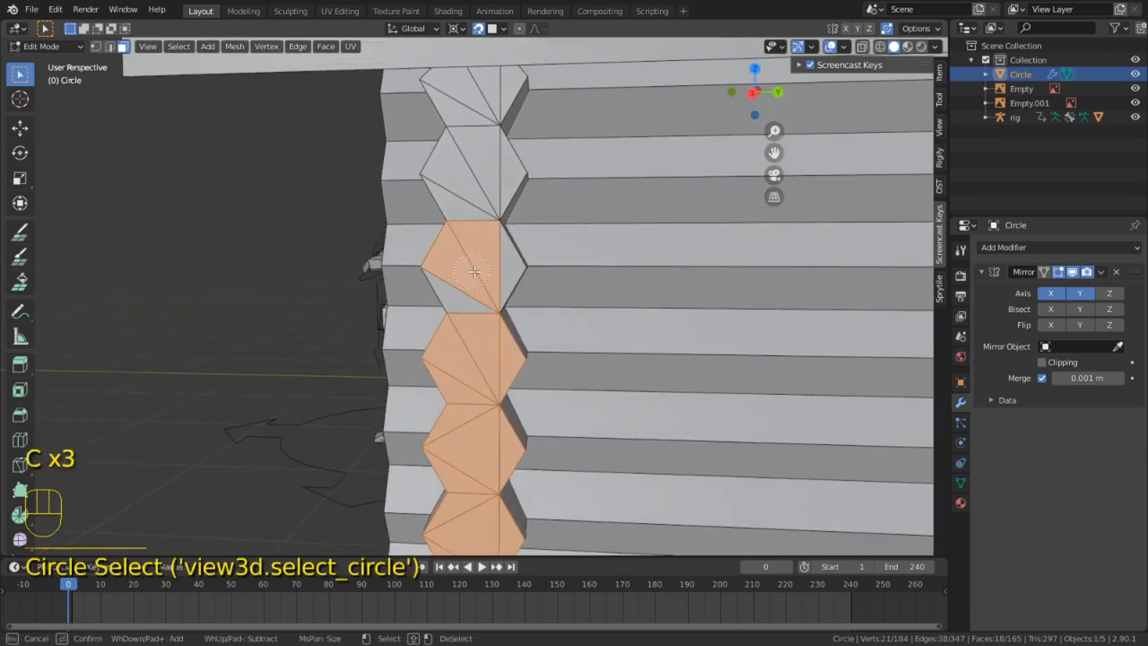
drag(485, 176, 488, 172)
right_click(477, 171)
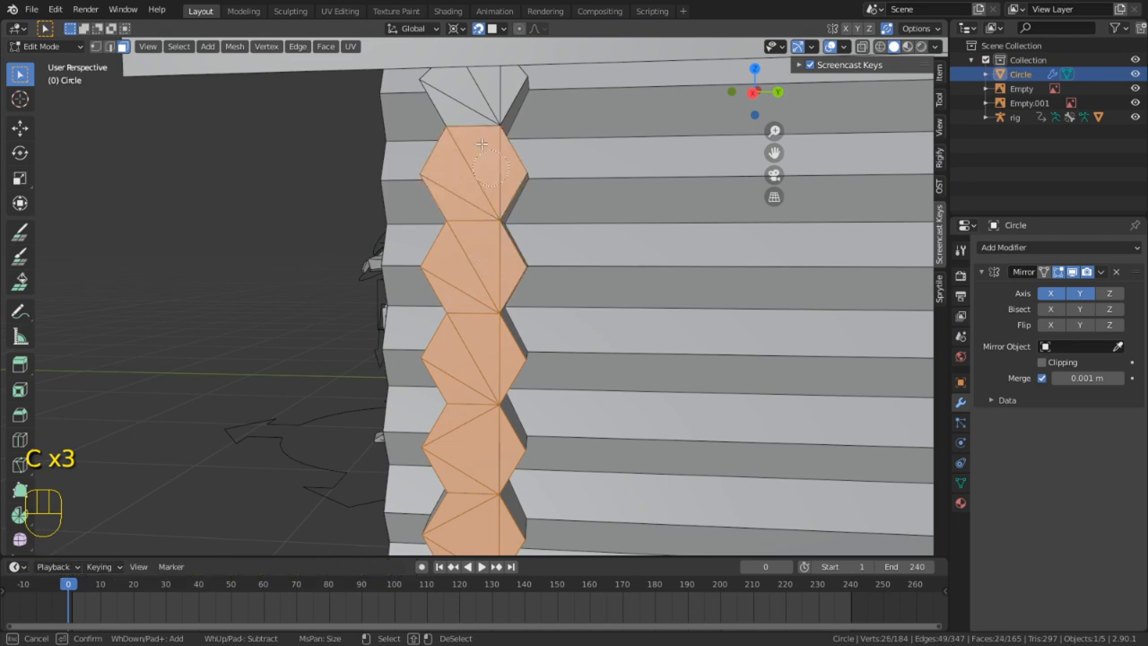
shift+middle_drag(483, 128, 509, 208)
click(507, 191)
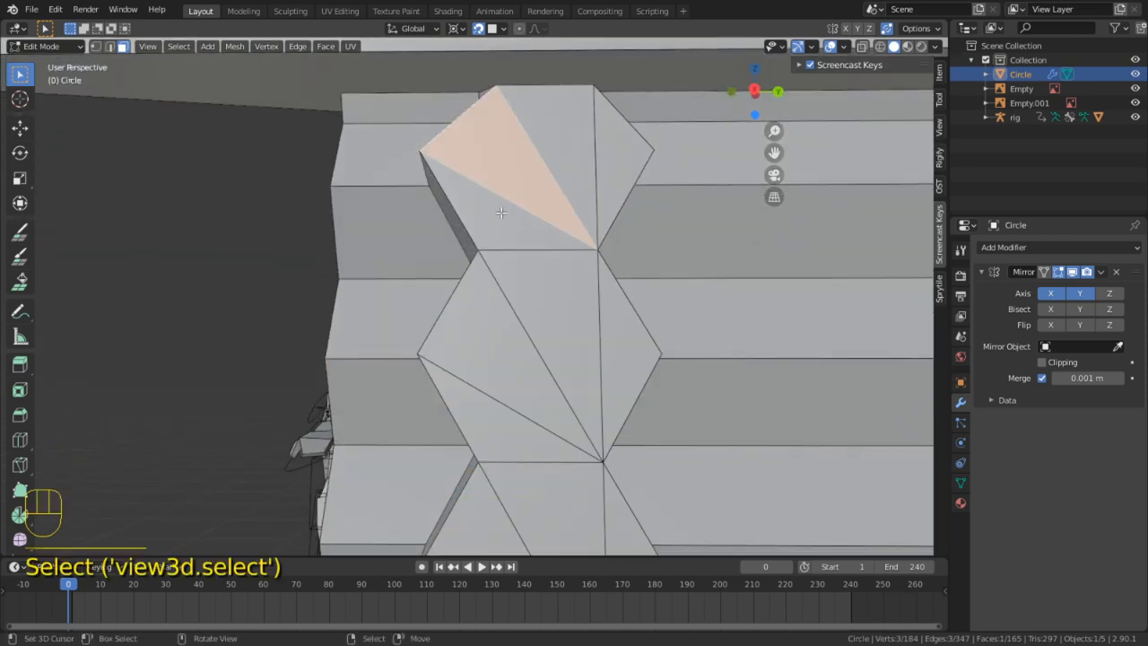
key(ctrl+z)
key(x)
click(520, 248)
Dissolve the three inner edges triangulating the top log's end face
key(2)
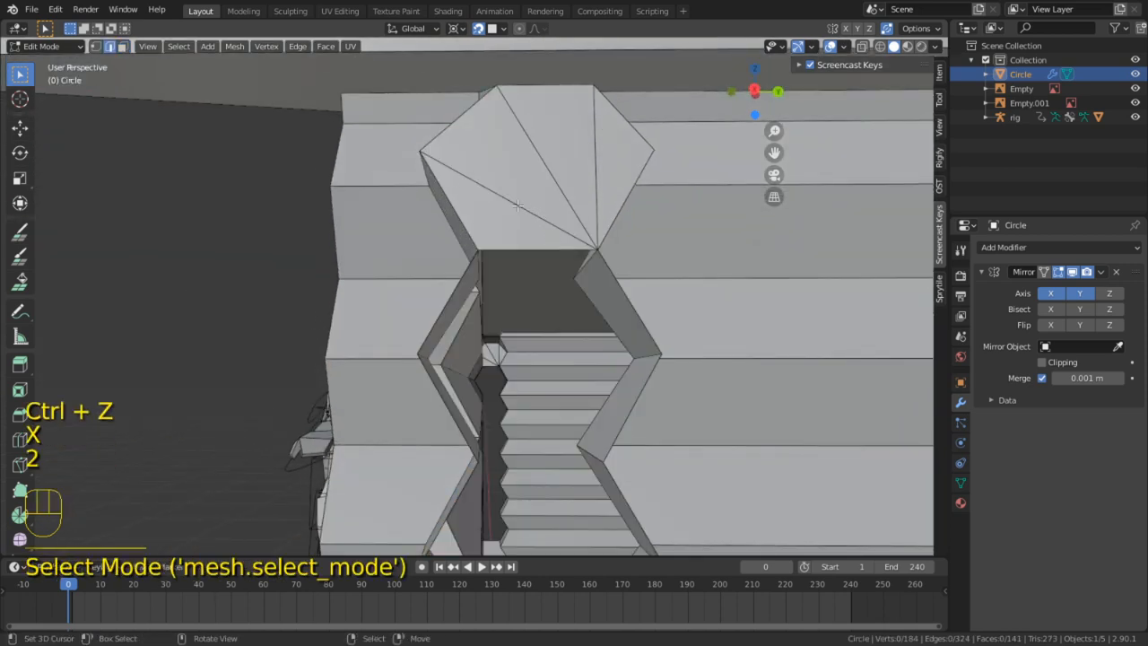
shift+click(518, 205)
shift+click(547, 175)
shift+click(596, 160)
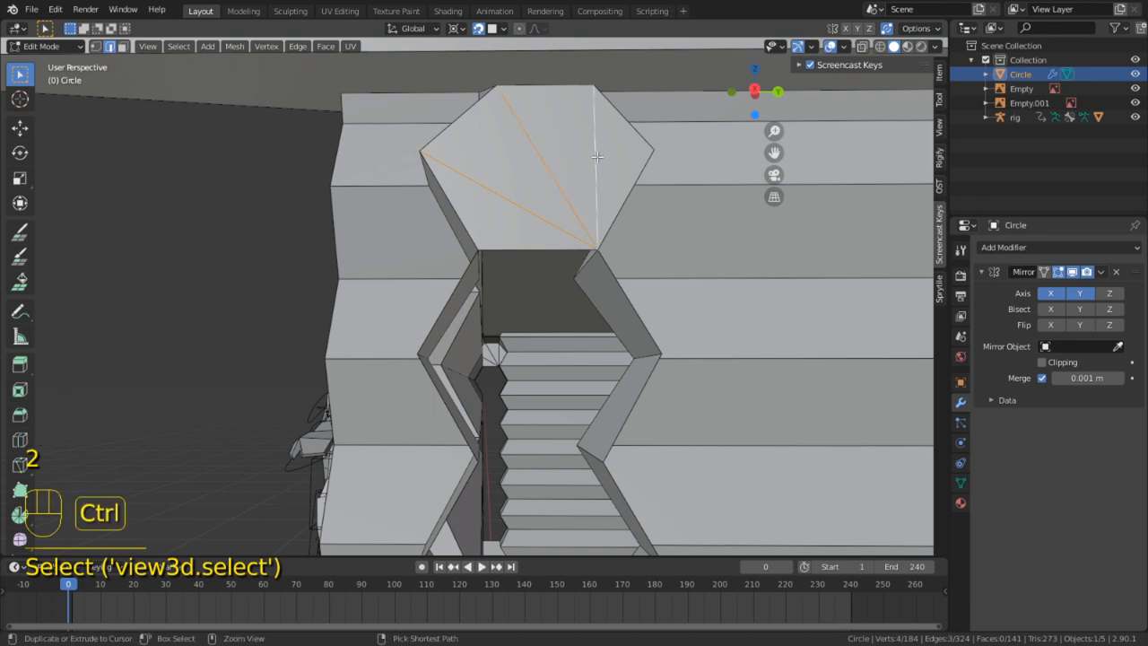
key(ctrl+x)
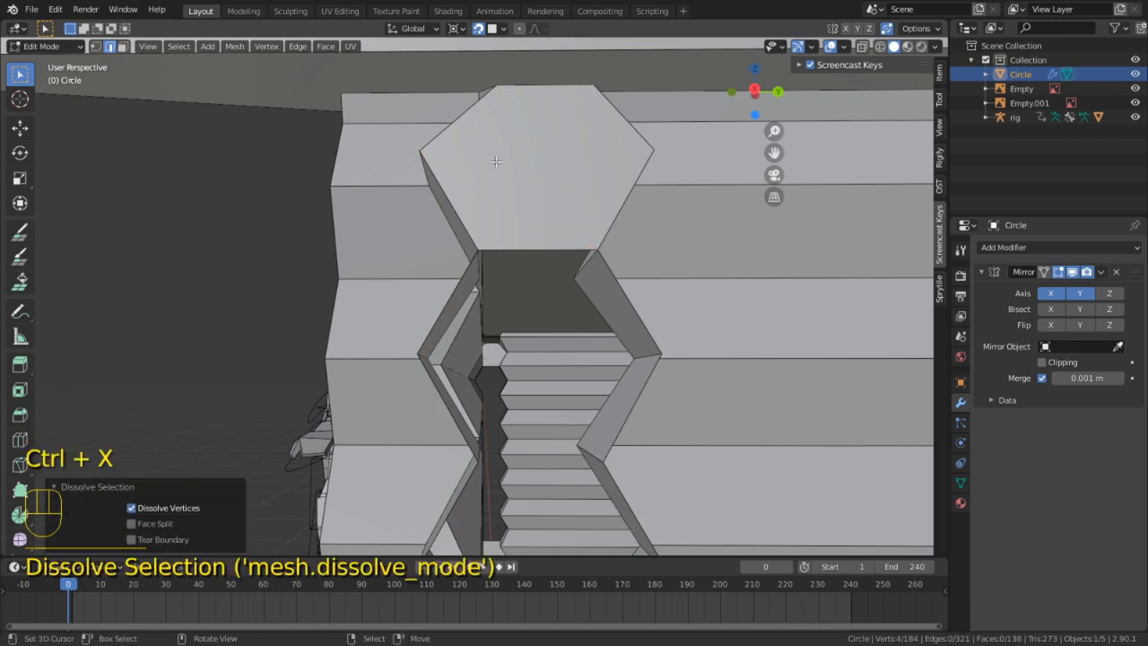
Knife-cut the top log's end face horizontally between its two side corner vertices
key(k)
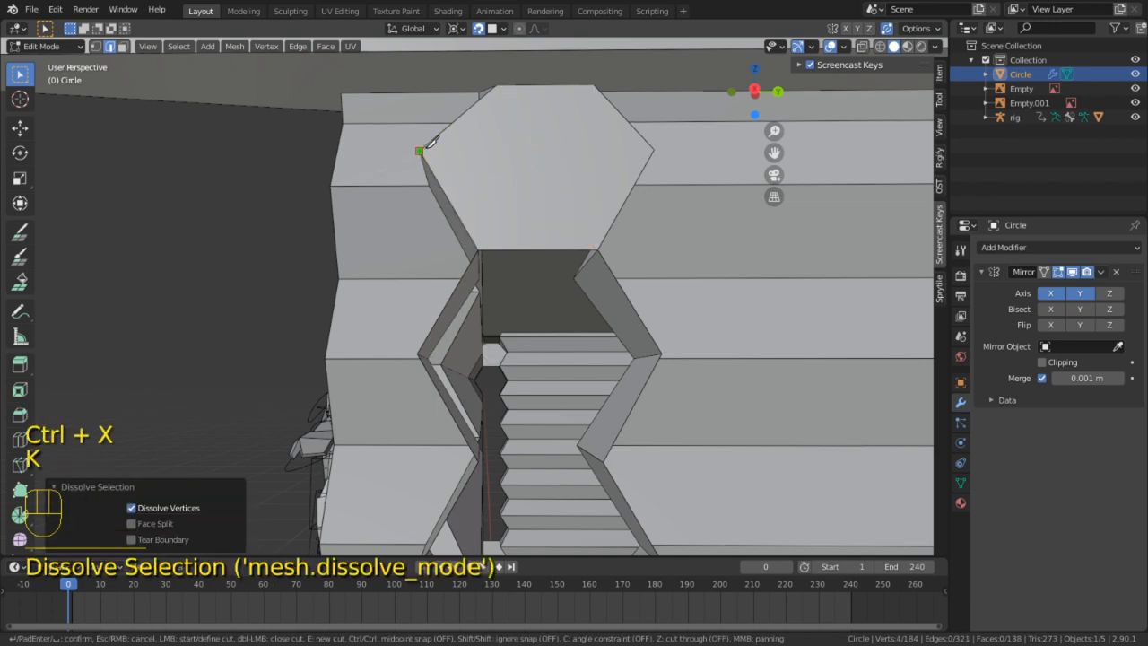
click(426, 146)
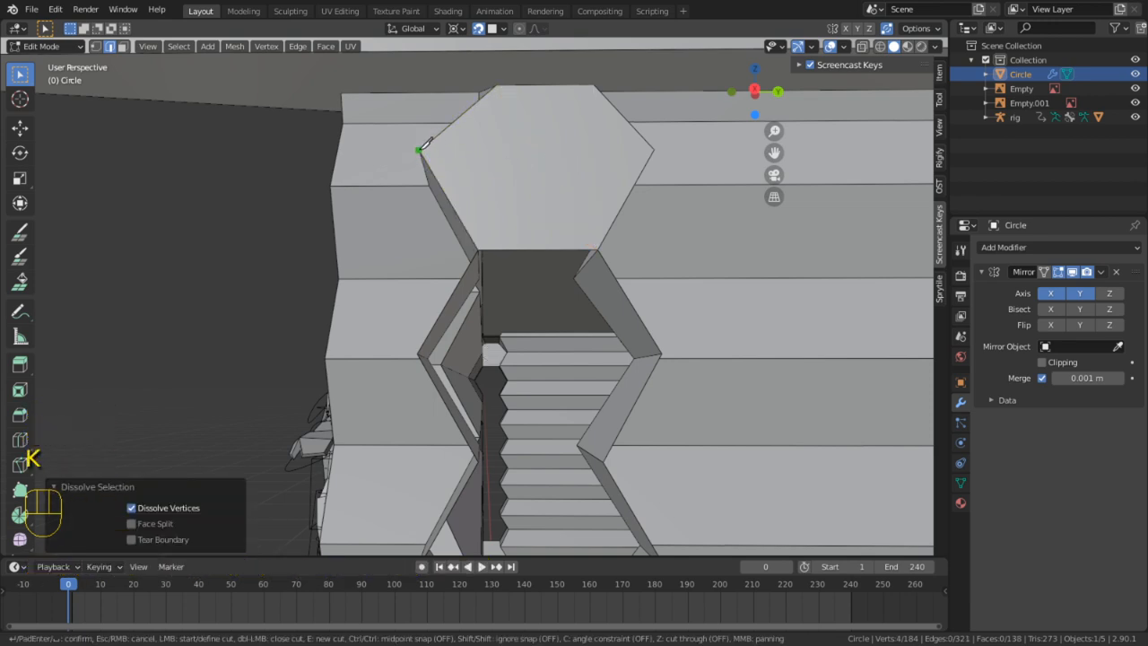
middle_drag(426, 146, 625, 168)
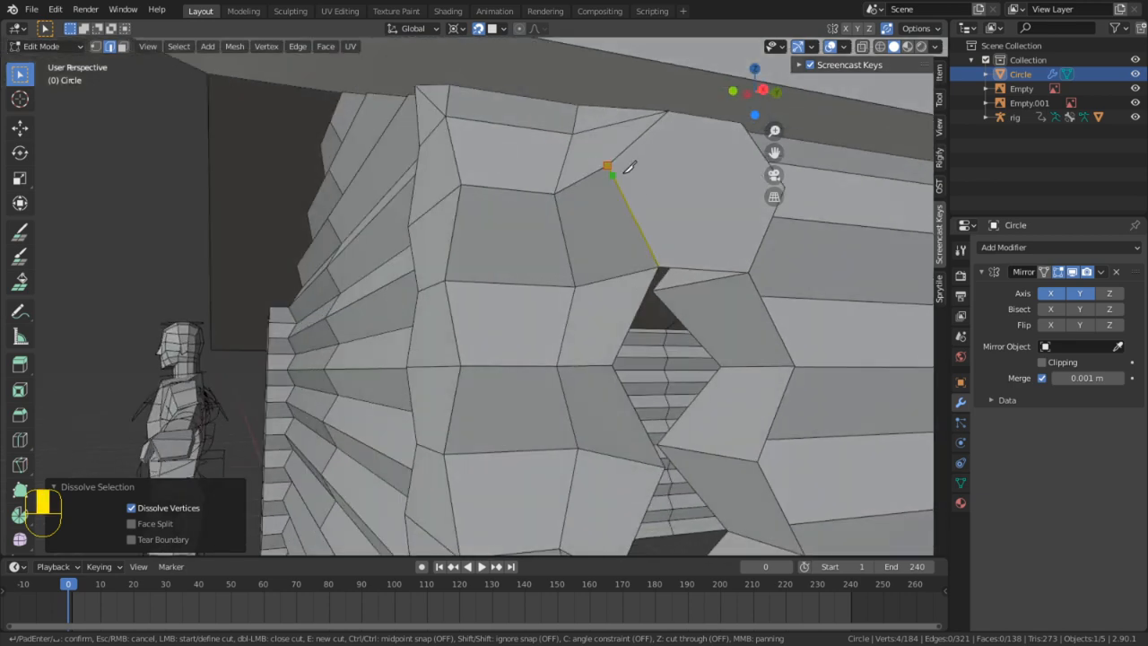
middle_drag(731, 173, 612, 179)
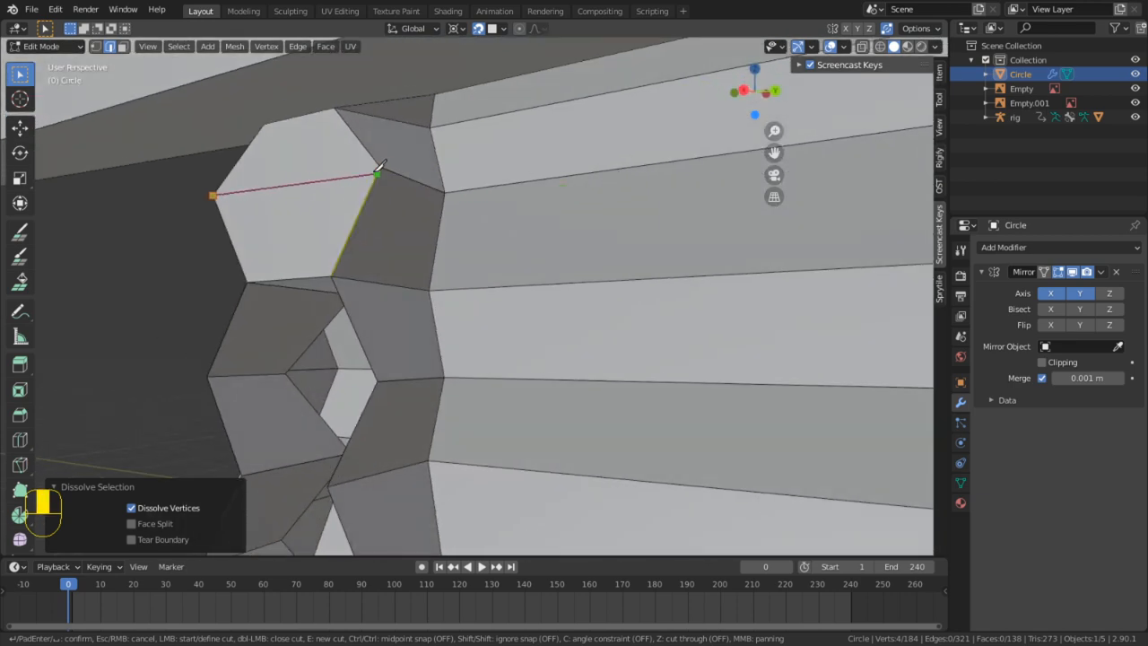
key(Return)
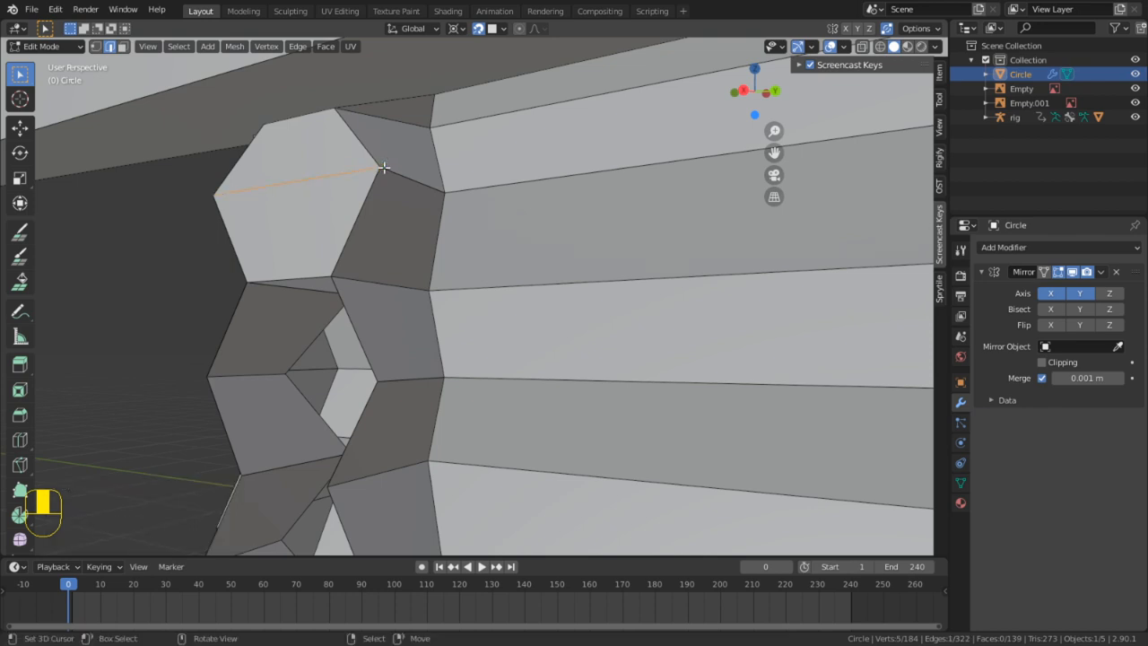
Select both halves of the bottom log's end face in face mode and set snapping to Vertex
middle_drag(380, 167, 476, 315)
shift+middle_drag(457, 356, 477, 117)
shift+middle_drag(407, 543, 466, 404)
key(3)
right_click(492, 362)
shift+right_click(491, 363)
right_click(487, 382)
shift+right_click(487, 405)
middle_drag(459, 315, 498, 385)
scroll(498, 385, up, 3)
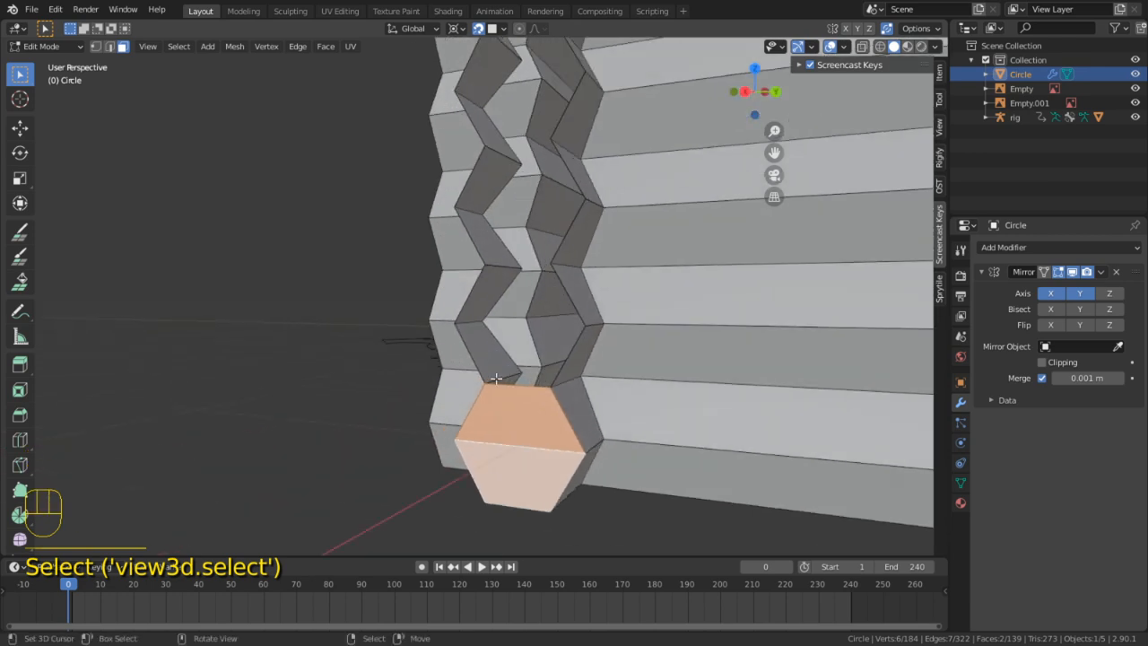
click(502, 32)
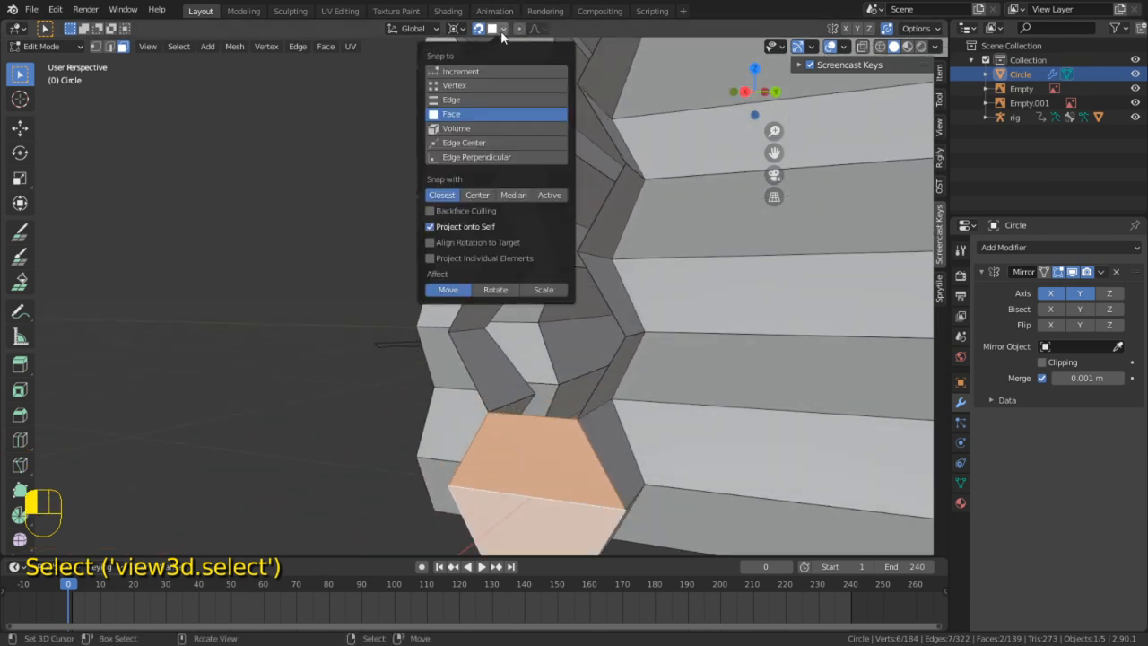
click(458, 84)
Duplicate the selected end face upward six times, about 0.264 m each, snapping every copy into the next open log end
key(shift+d)
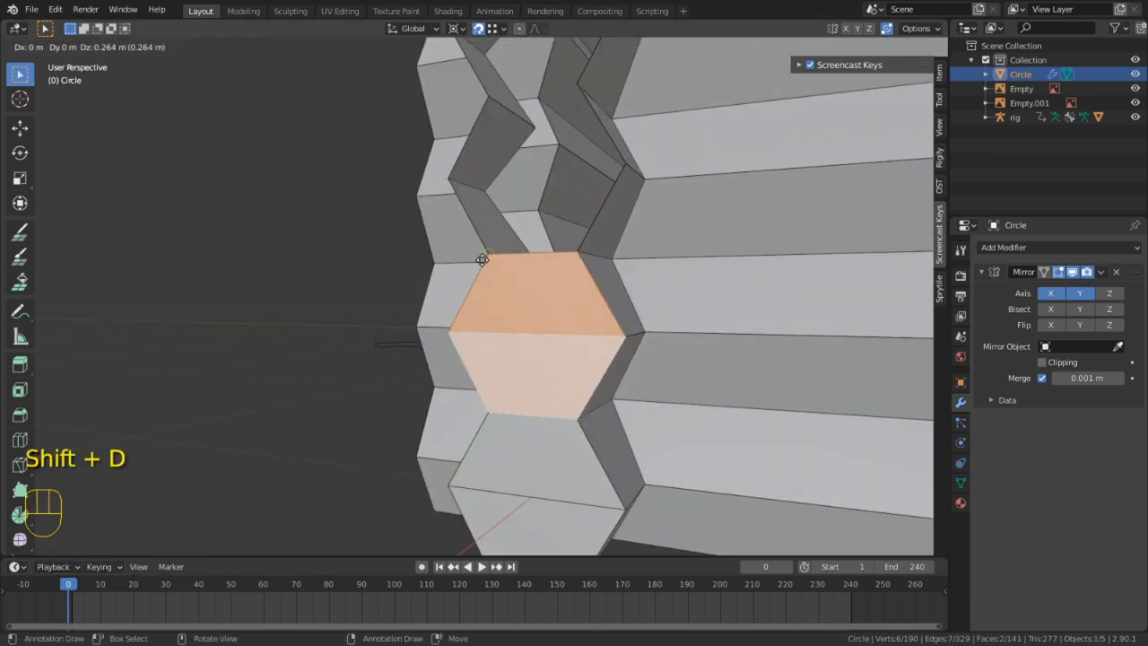
click(492, 242)
key(shift+d)
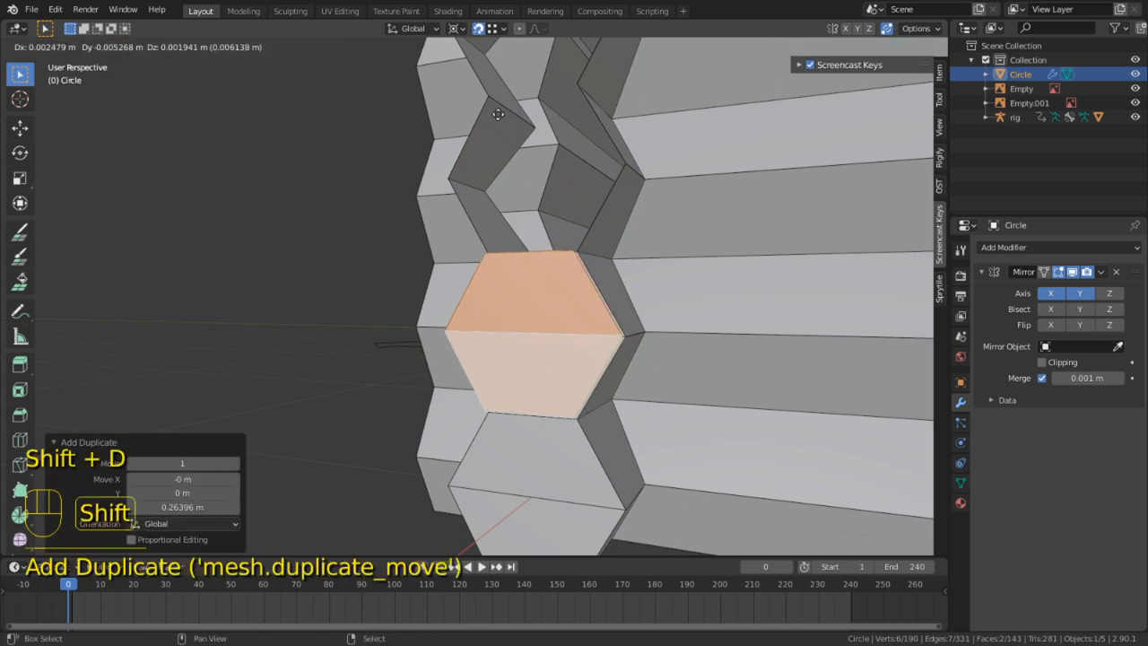
click(494, 109)
shift+middle_drag(494, 111, 446, 335)
key(shift+d)
click(435, 260)
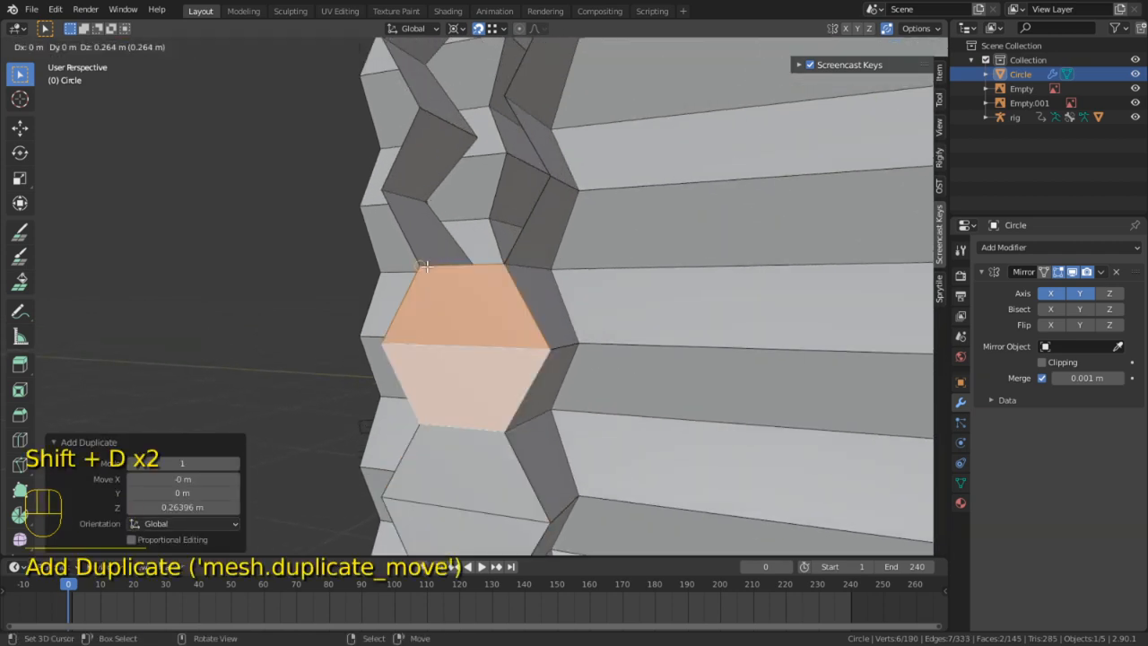
key(shift+d)
click(431, 103)
shift+middle_drag(430, 54, 443, 316)
key(shift+d)
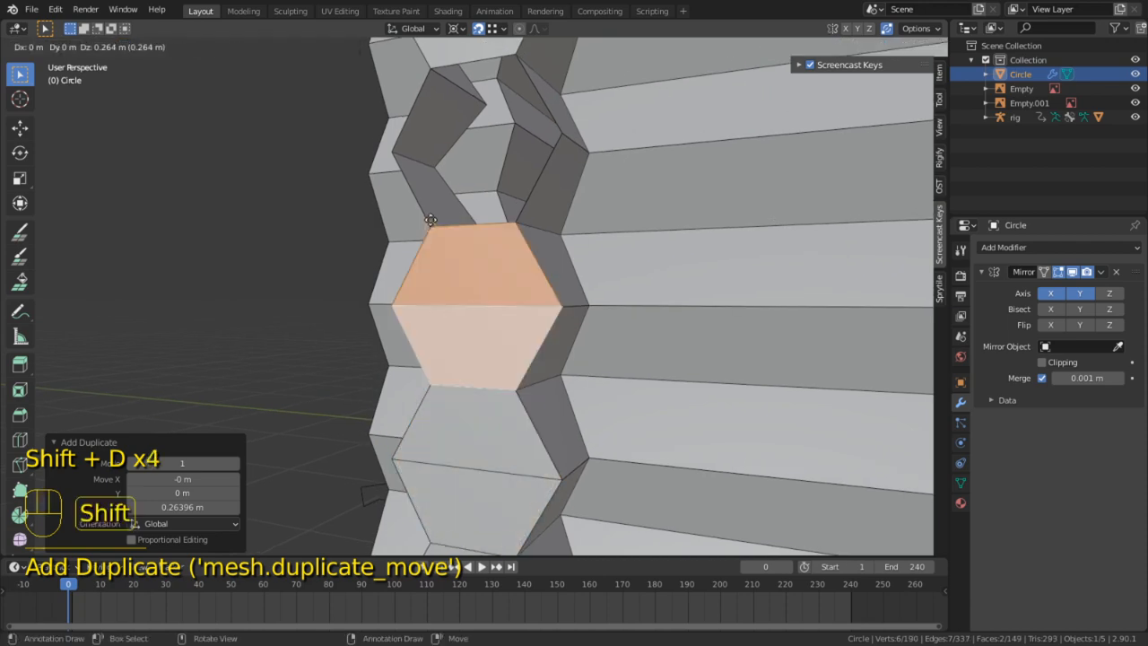
click(440, 179)
key(shift+d)
click(430, 77)
Try moving the two halves of the top log's end face beneath the roof corner
middle_drag(430, 77, 547, 298)
key(1)
click(579, 218)
key(2)
key(3)
right_click(581, 291)
shift+right_click(579, 261)
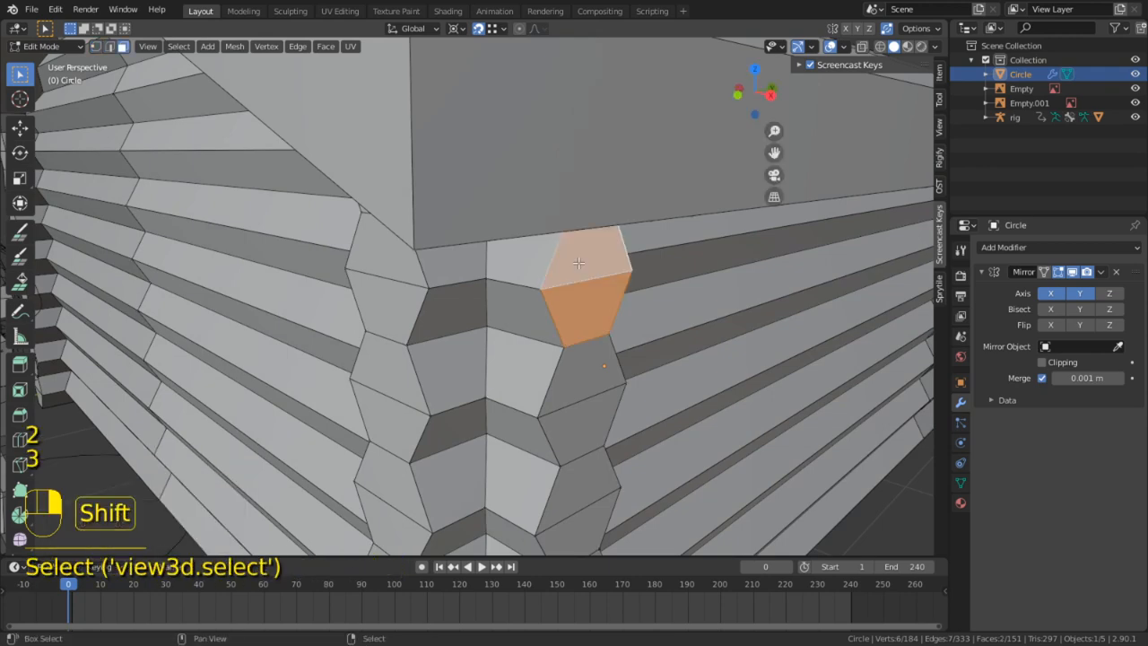
middle_drag(580, 261, 710, 281)
key(g)
right_click(856, 302)
middle_drag(856, 302, 746, 316)
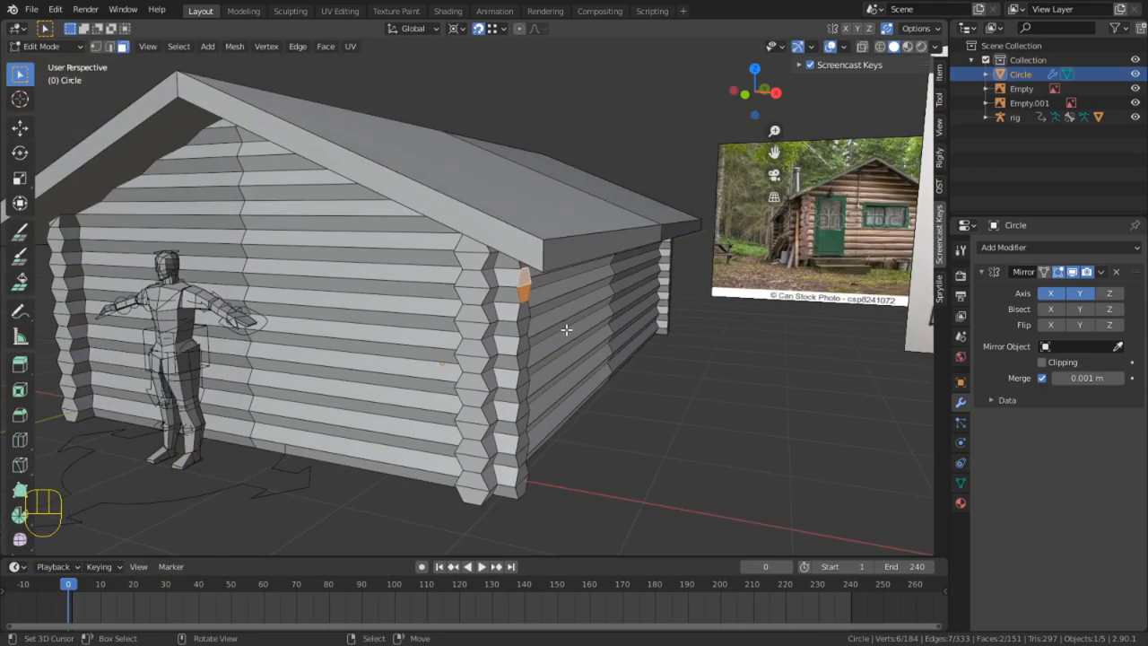
Leave Edit Mode and examine the door, window and corner logs in the cabin sketch reference
key(Tab)
middle_drag(593, 350, 334, 423)
scroll(533, 294, down, 4)
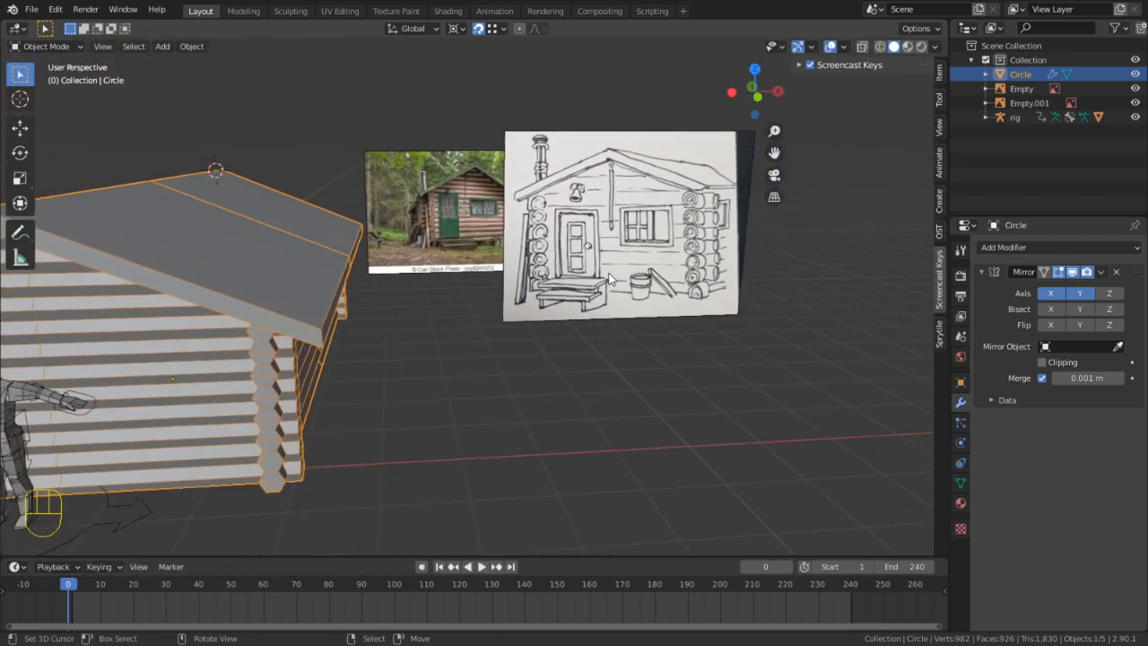
shift+middle_drag(530, 298, 409, 366)
scroll(553, 299, up, 3)
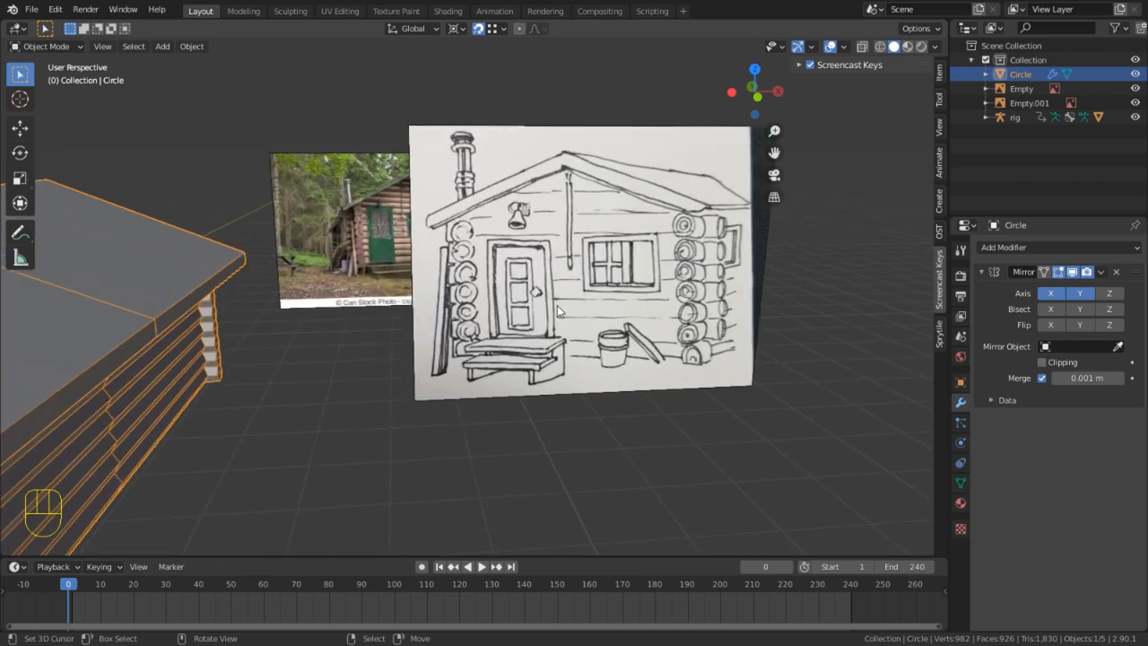
alt+middle_click(556, 305)
scroll(557, 305, up, 4)
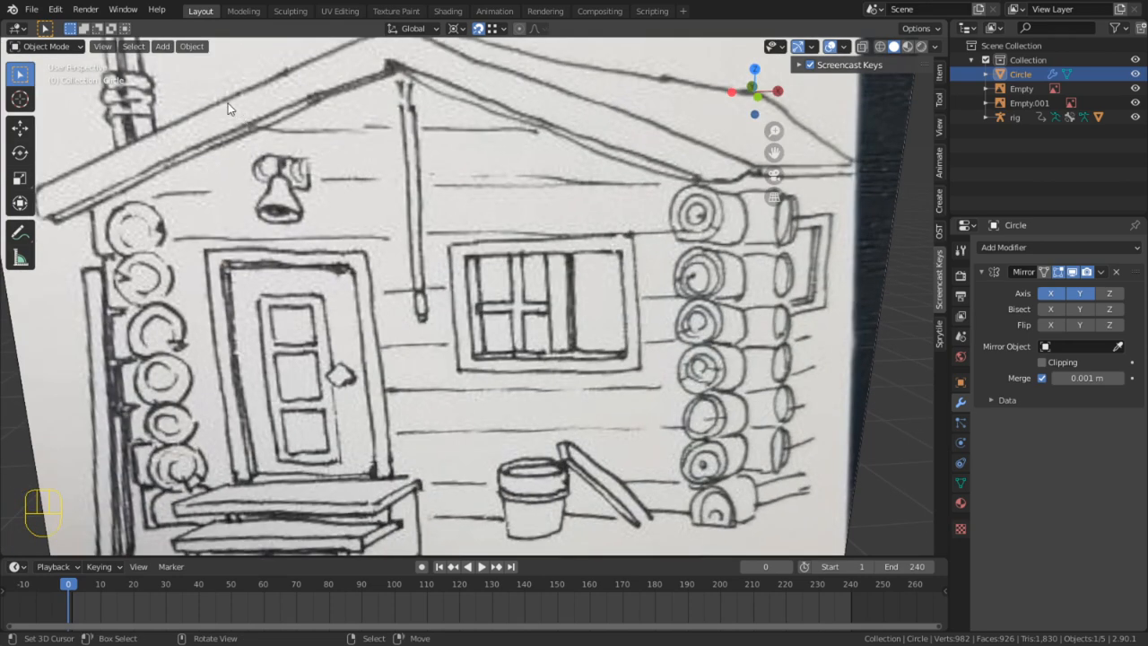
mouse_move(412, 382)
shift+middle_down()
mouse_move(440, 266)
mouse_move(430, 475)
mouse_move(437, 370)
shift+middle_up()
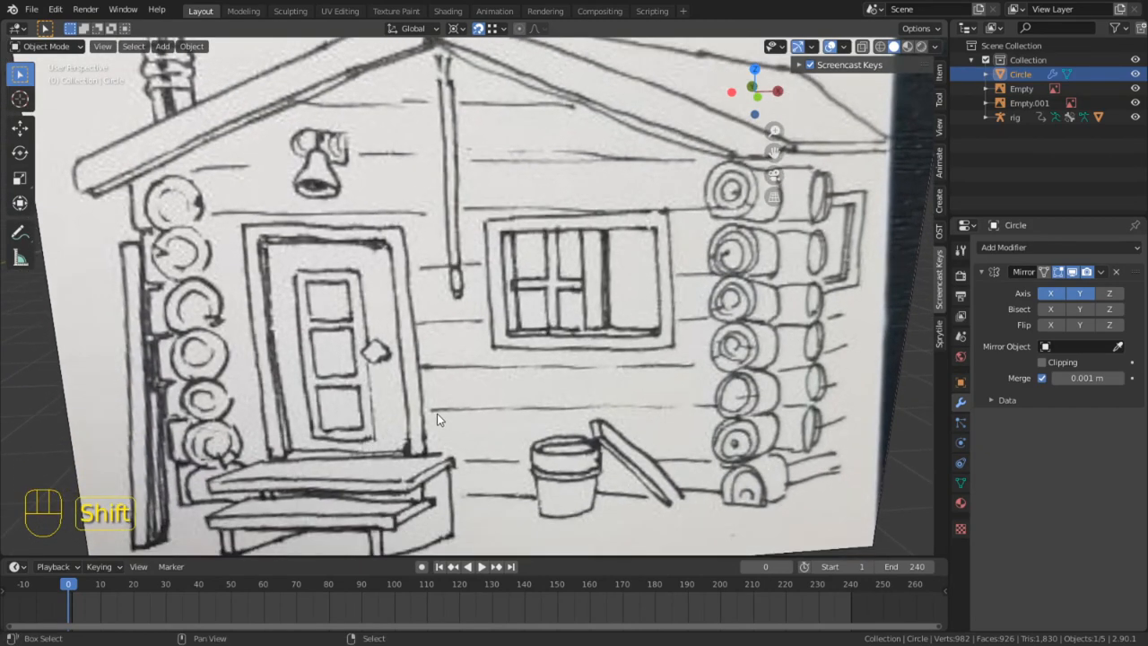
scroll(437, 414, down, 5)
mouse_move(372, 428)
middle_down()
mouse_move(488, 388)
mouse_move(302, 420)
mouse_move(994, 388)
middle_up()
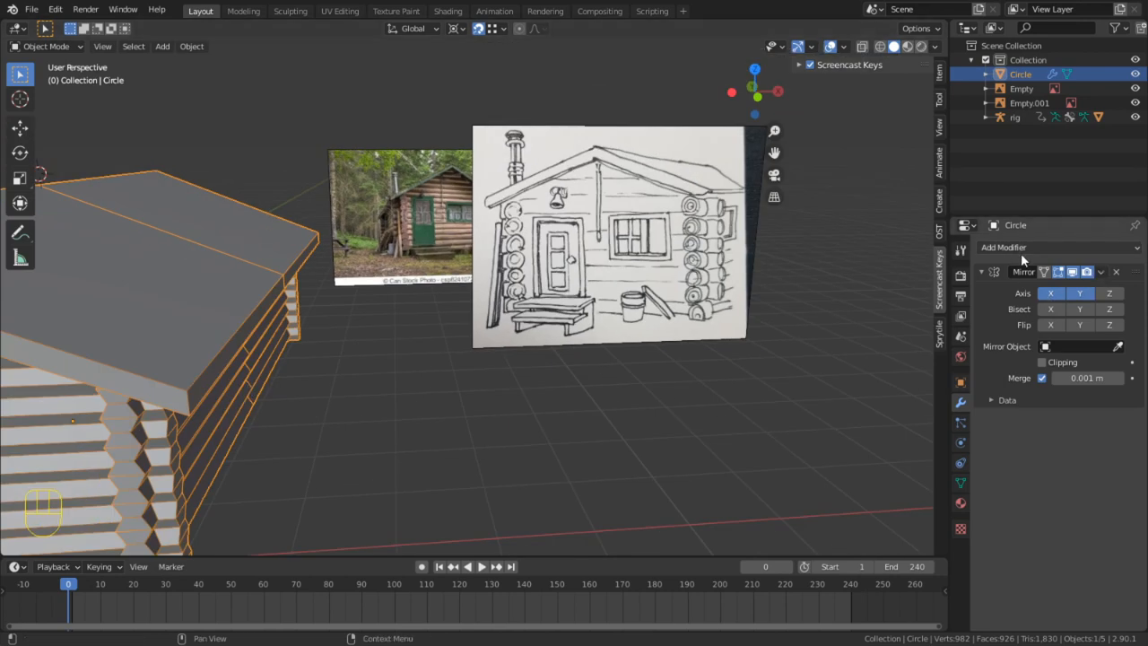
Apply the cabin's Mirror modifier and return to Edit Mode
click(1102, 272)
click(1073, 290)
middle_drag(897, 269, 731, 254)
key(Tab)
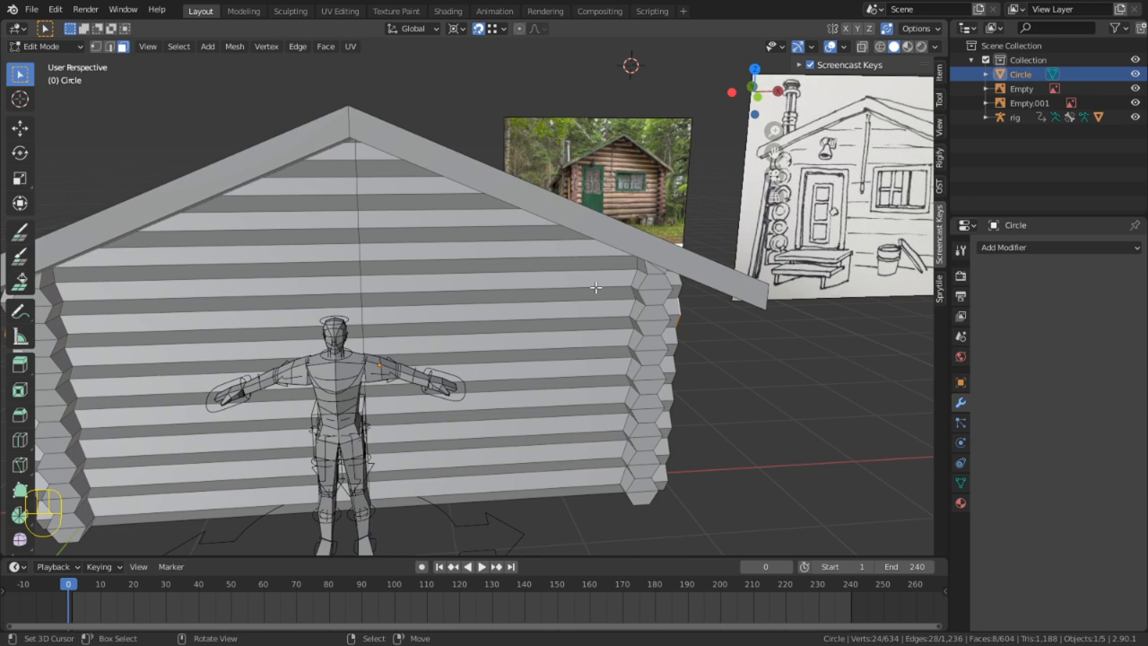
Loop-select the log faces on both halves of the gable wall behind the mannequin
mouse_move(527, 224)
middle_down()
mouse_move(464, 255)
mouse_move(527, 221)
mouse_move(512, 234)
middle_up()
key(2)
alt+right_click(484, 234)
key(3)
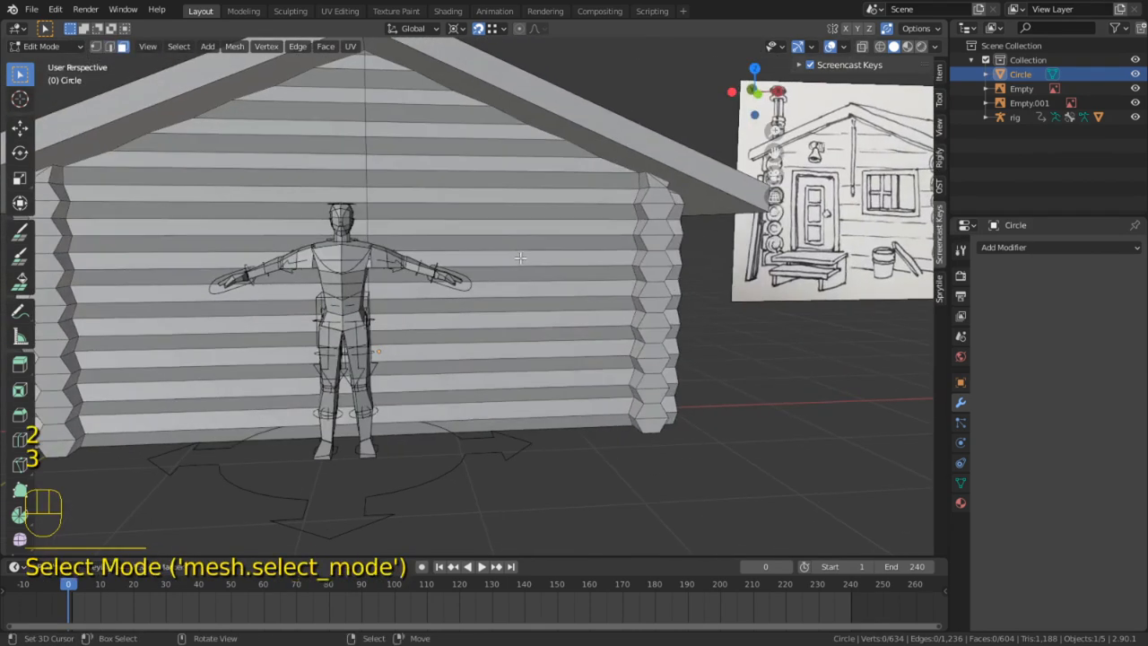
alt+right_click(520, 258)
alt+shift+right_click(308, 172)
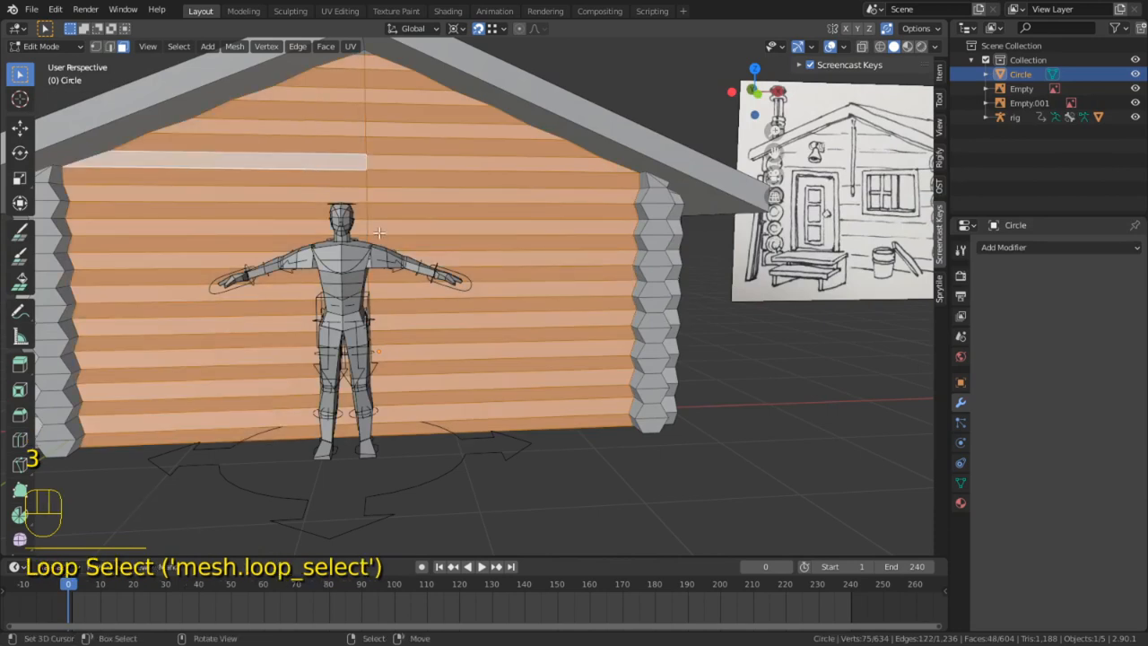
middle_drag(368, 224, 404, 235)
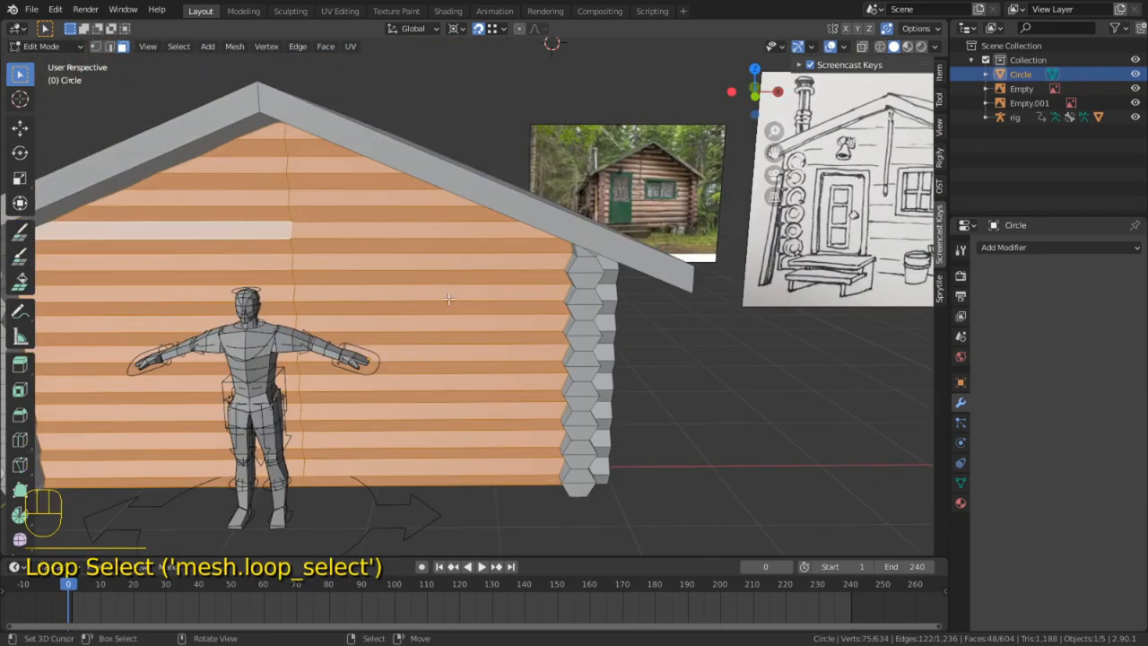
Loop-select the vertical edges where the gable wall meets the corner log ends
key(2)
right_click(484, 308)
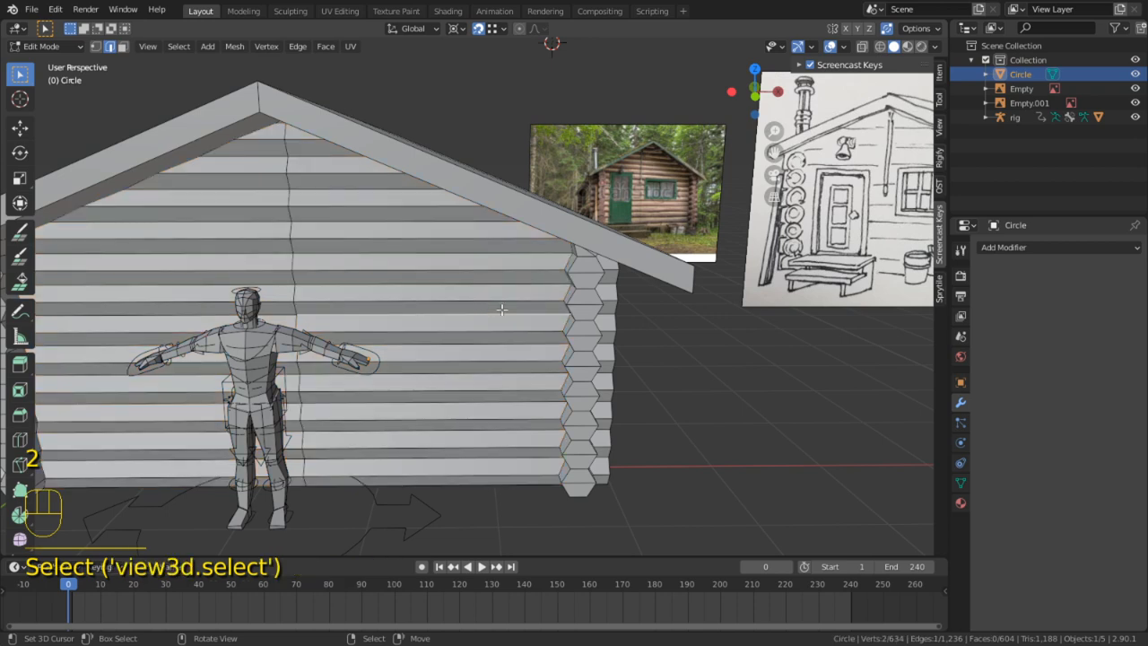
scroll(592, 310, up, 5)
scroll(646, 285, up, 5)
mouse_move(682, 275)
shift+middle_down()
mouse_move(628, 283)
mouse_move(674, 291)
mouse_move(687, 274)
shift+middle_up()
scroll(674, 290, down, 4)
alt+click(687, 271)
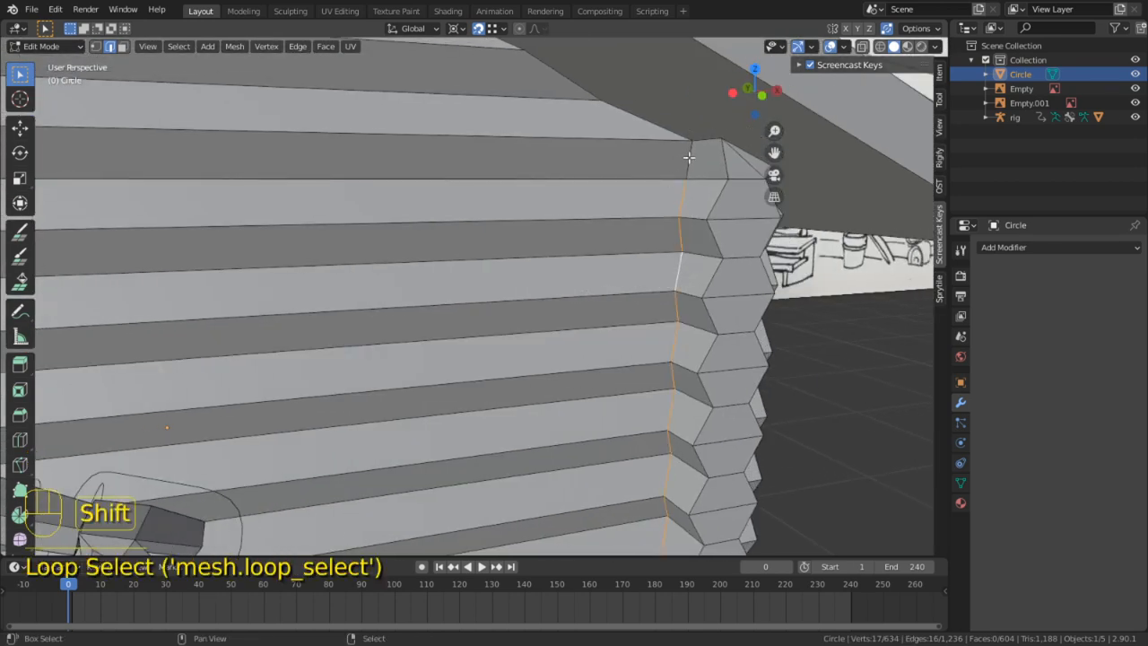
Loop-select the faces on both halves of the gable wall and hide all other geometry
scroll(687, 272, down, 8)
key(l)
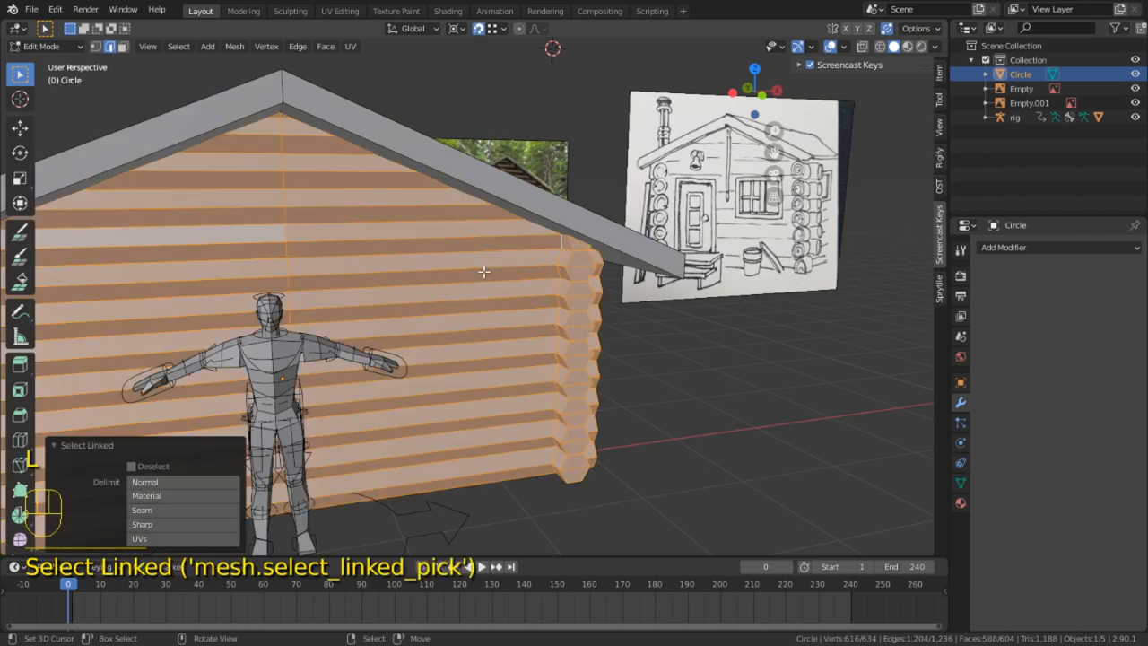
right_click(483, 271)
key(3)
alt+shift+right_click(243, 271)
alt+shift+right_click(243, 270)
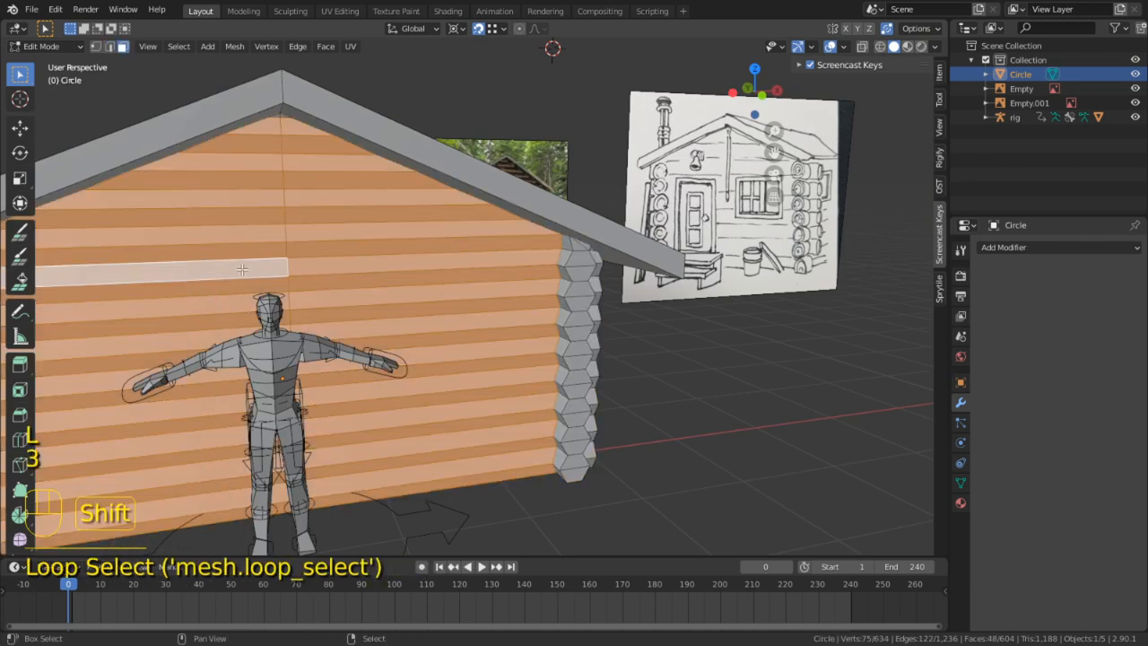
key(shift+h)
Select the zigzag vertical border edges along both sides of the isolated gable wall
key(2)
right_click(575, 292)
alt+right_click(575, 292)
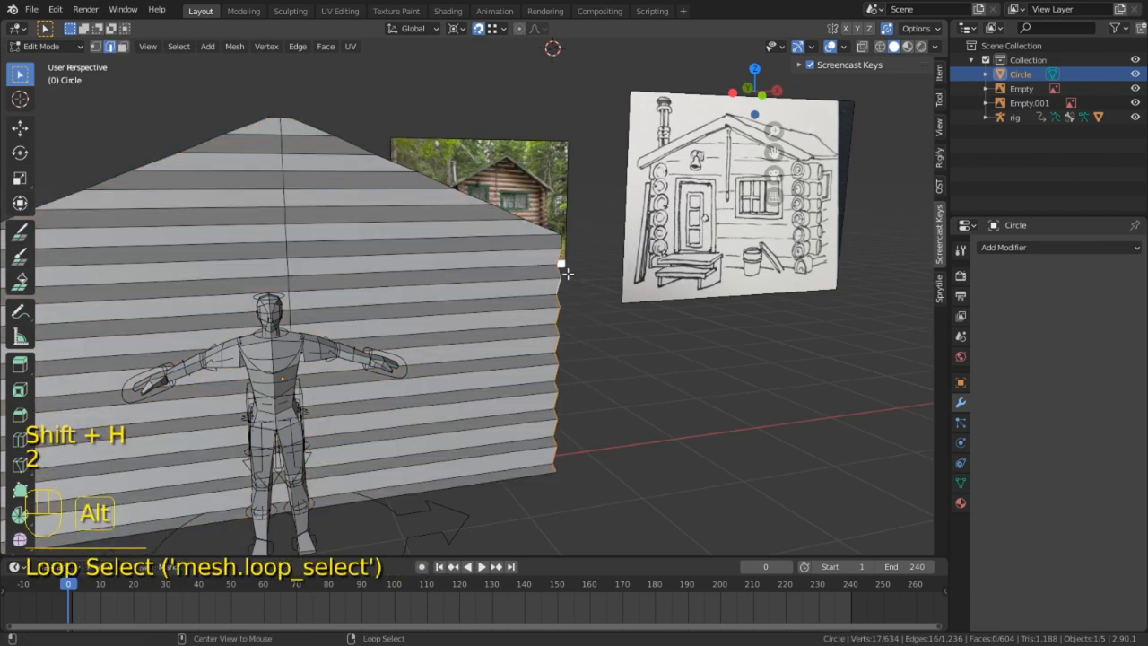
scroll(627, 218, up, 3)
shift+right_click(627, 215)
shift+middle_drag(427, 294, 746, 225)
alt+shift+right_click(466, 516)
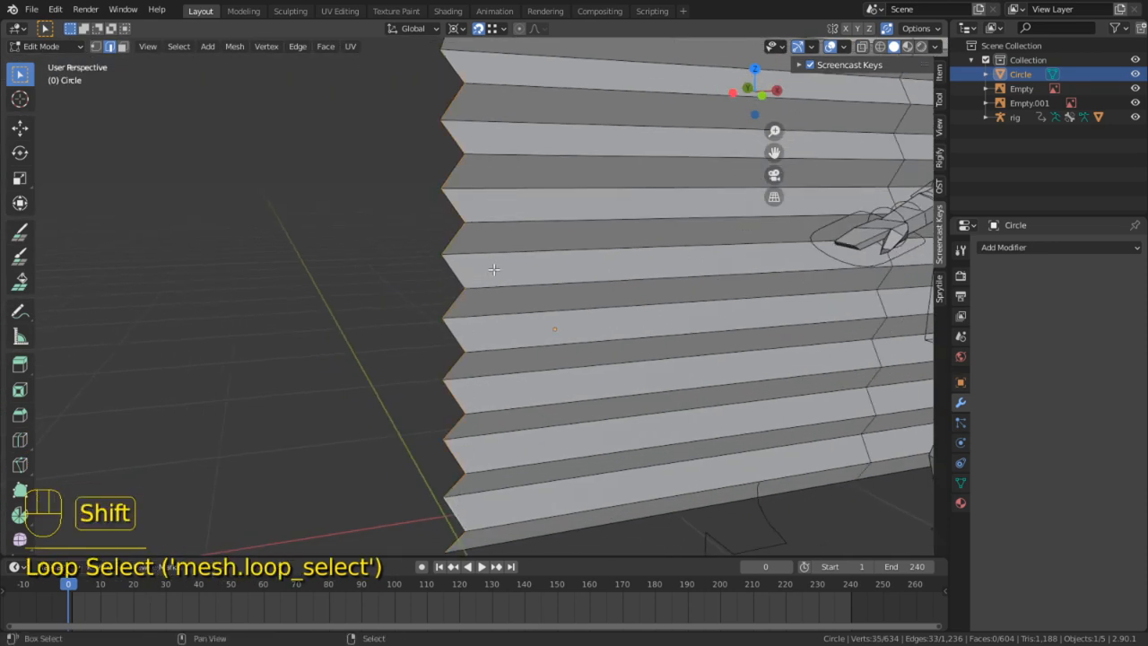
Add the gable wall's sloping border edges and its short peak edges to the selection
shift+middle_drag(466, 451, 374, 413)
shift+right_click(335, 433)
shift+right_click(440, 384)
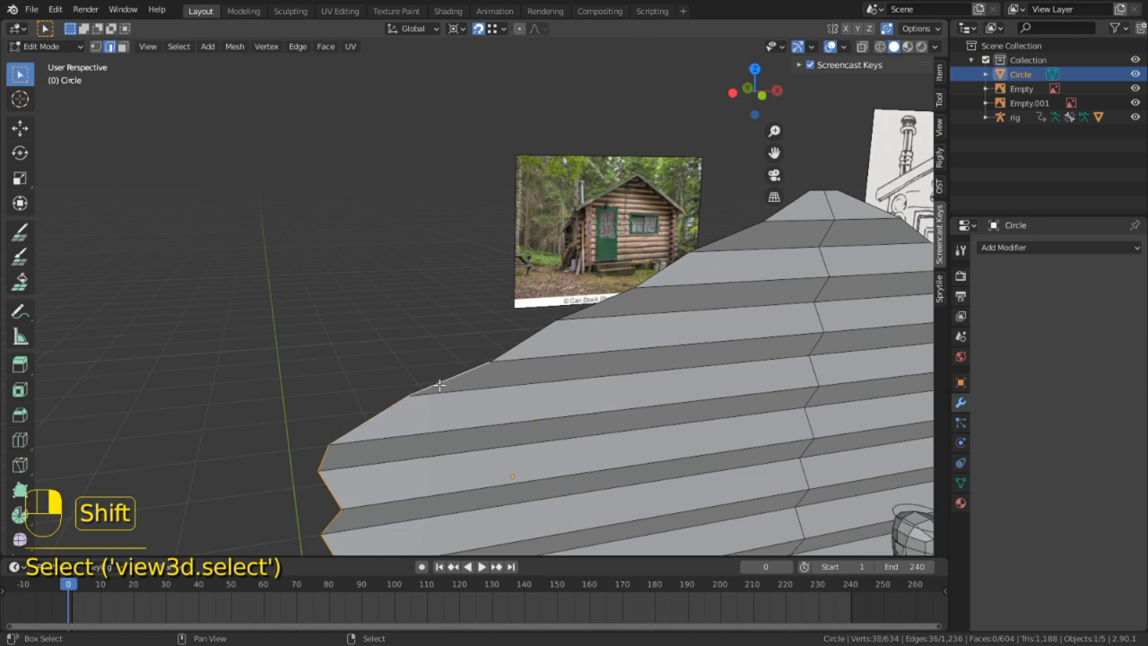
shift+right_click(518, 349)
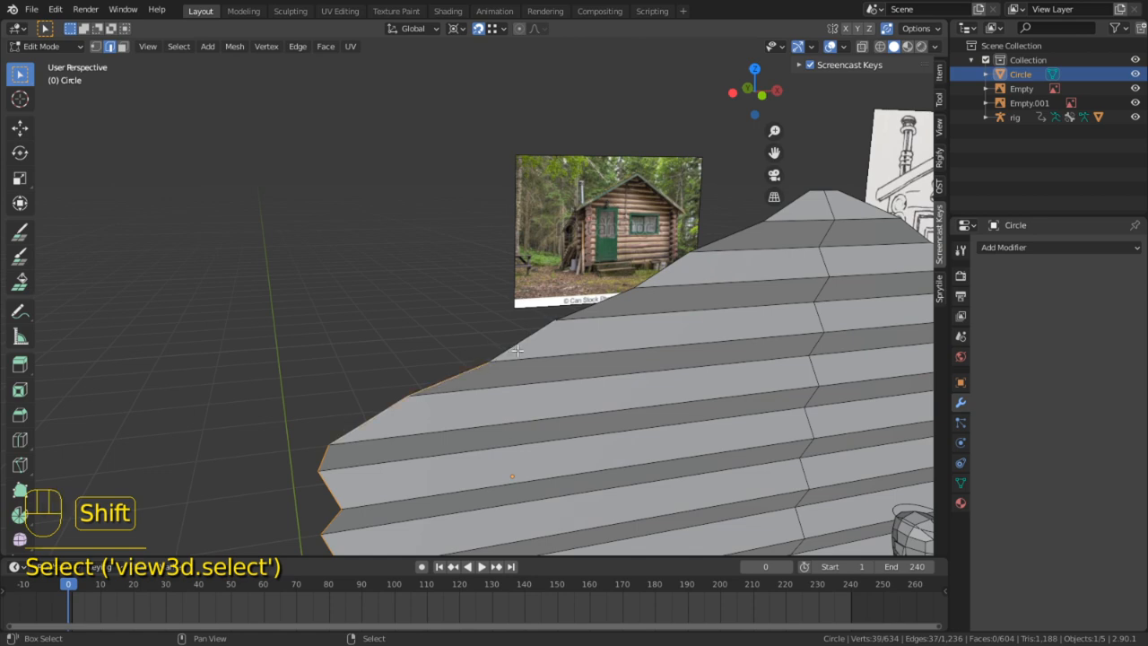
shift+right_click(776, 209)
middle_drag(771, 220, 527, 263)
scroll(485, 226, up, 2)
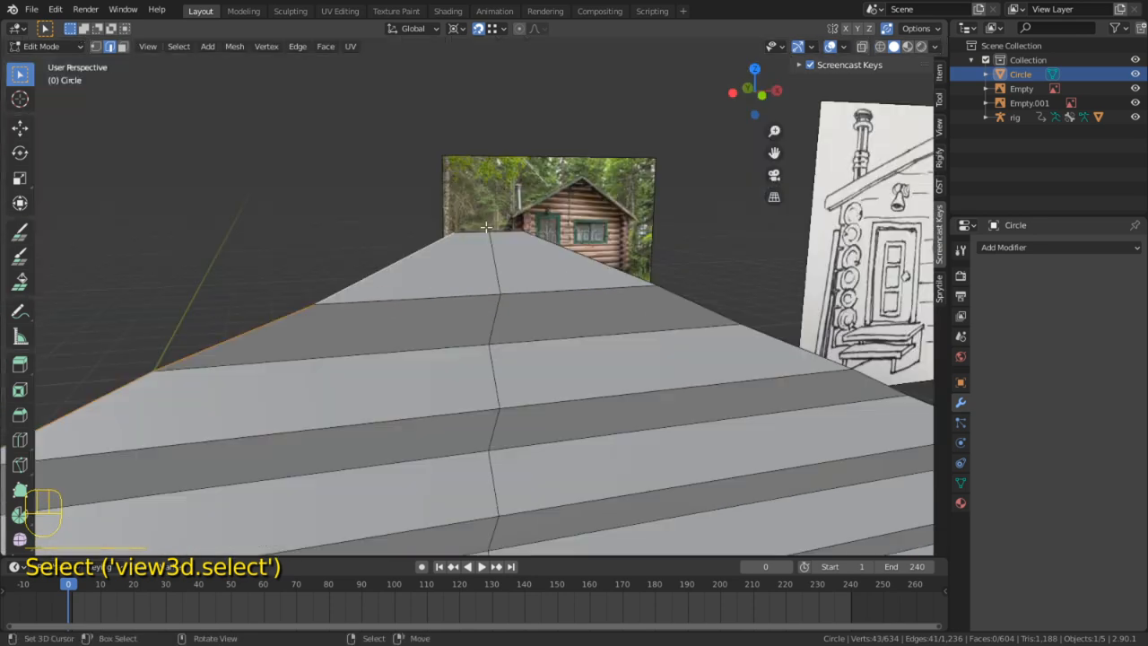
shift+right_click(475, 236)
alt+shift+right_click(730, 317)
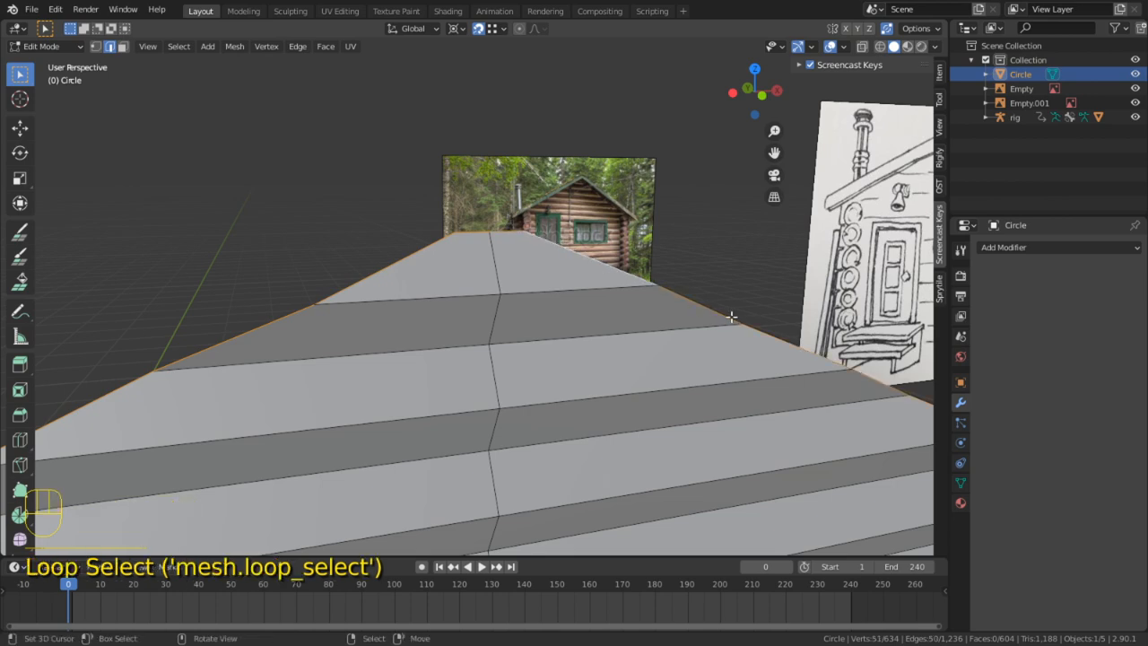
Mark the selected gable wall border edges as a seam
middle_drag(730, 318, 611, 291)
key(ctrl+e)
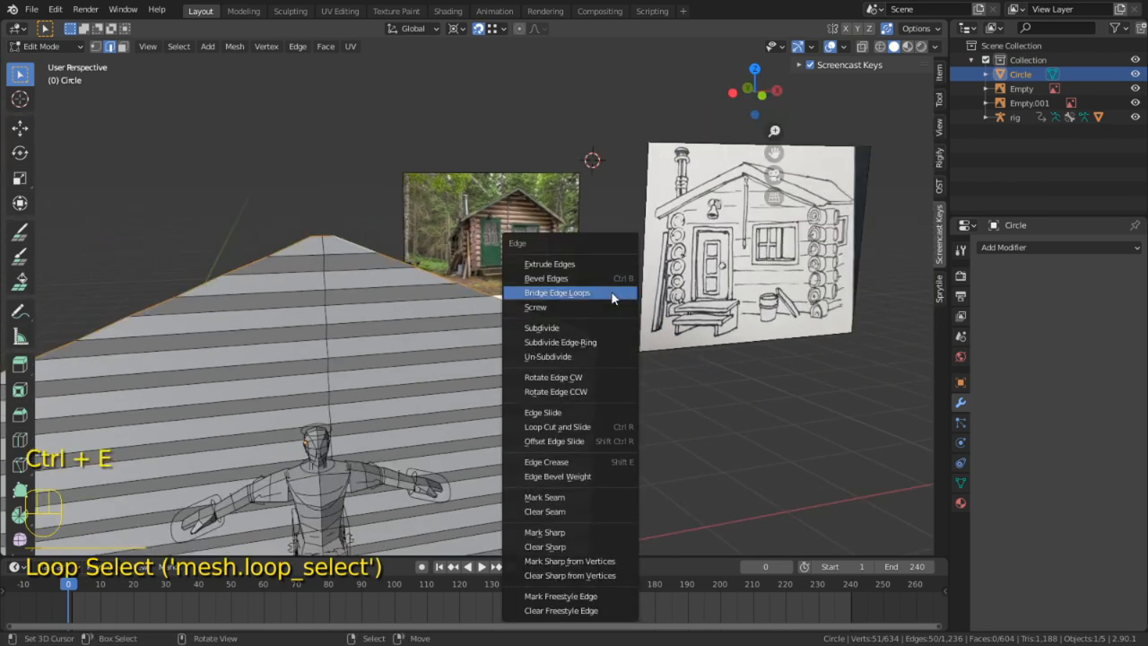
click(615, 497)
Switch the viewport to Material Preview shading to view the gable wall
scroll(509, 191, down, 5)
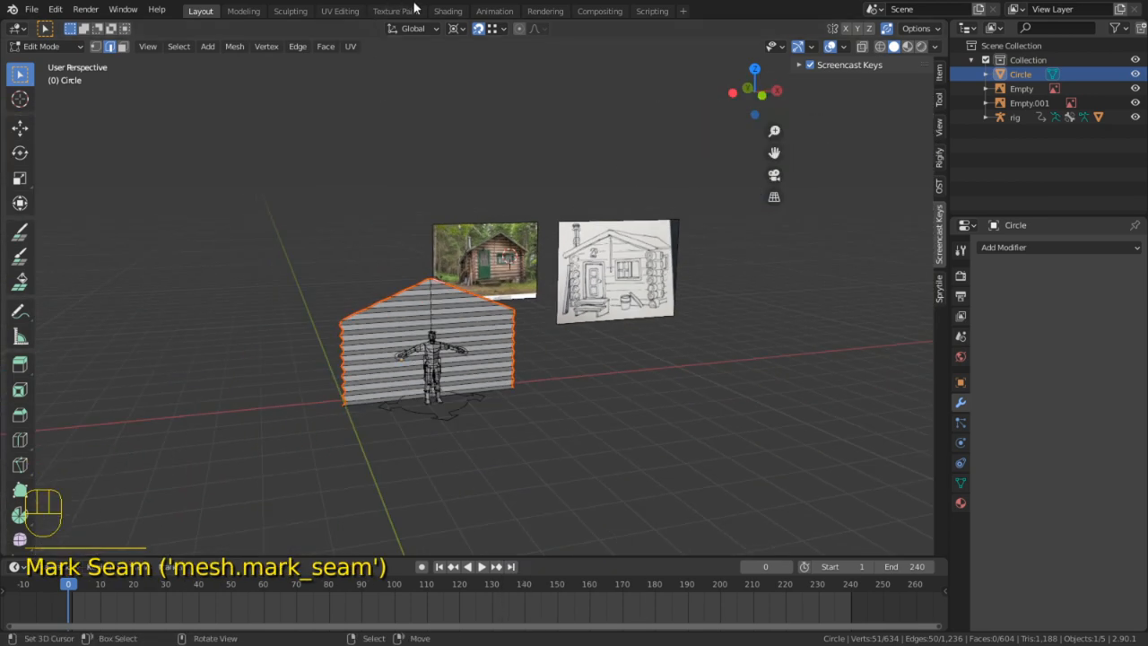
click(910, 47)
scroll(601, 230, up, 9)
scroll(795, 145, down, 2)
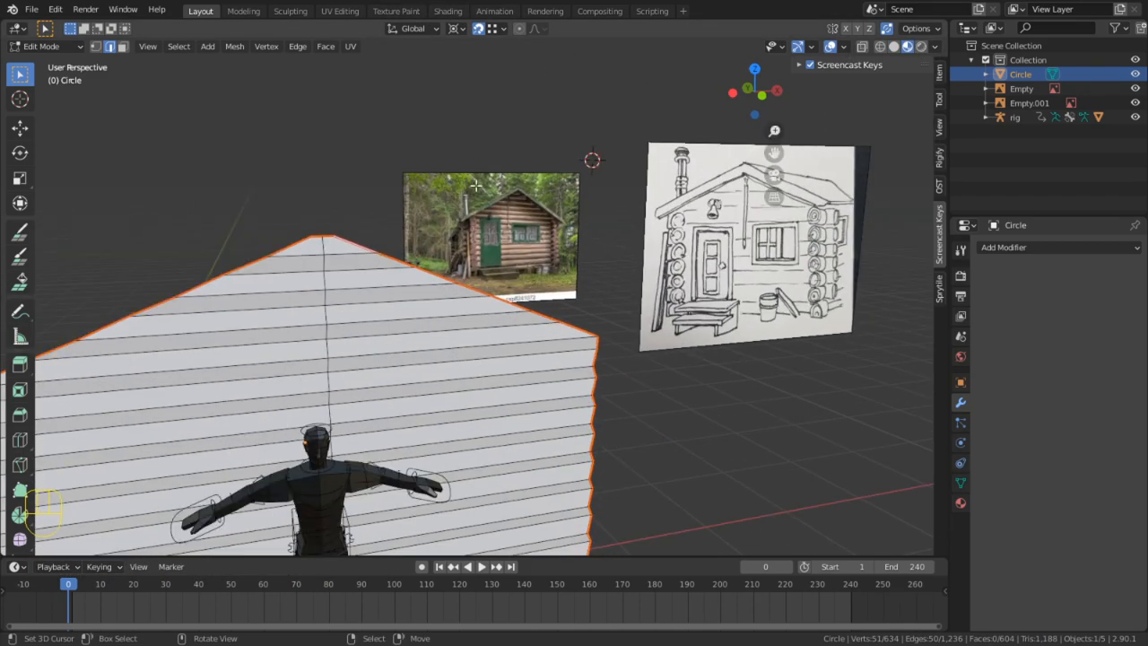
Assign the existing Material.001 to the gable wall object and rename the material to Log Cabin
shift+middle_drag(476, 186, 565, 136)
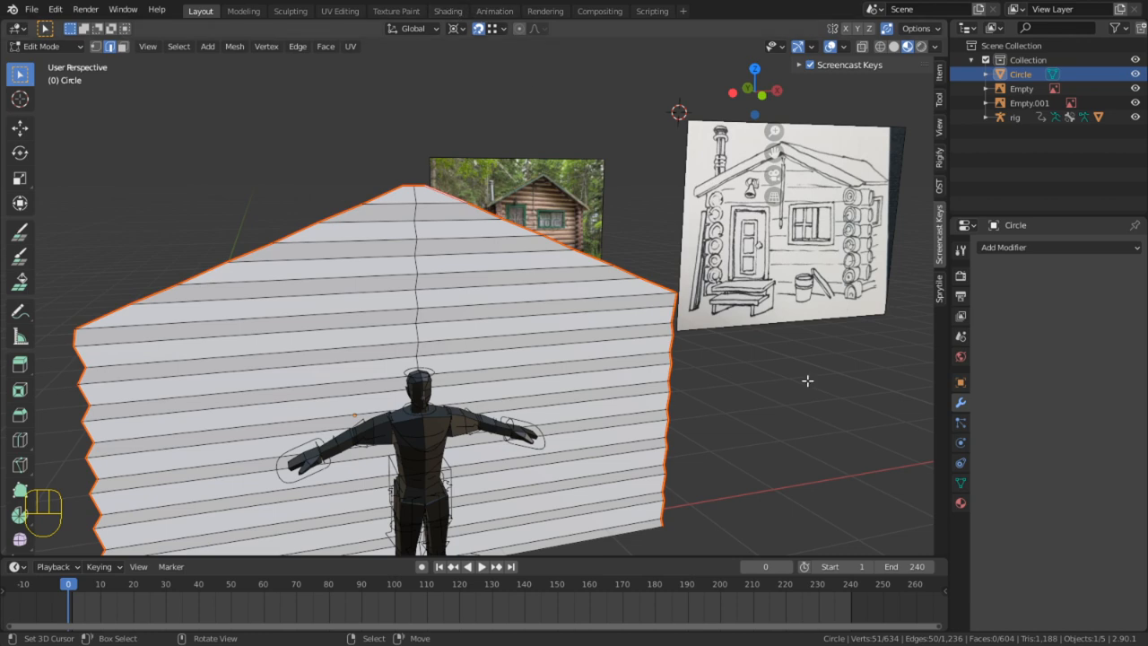
click(960, 502)
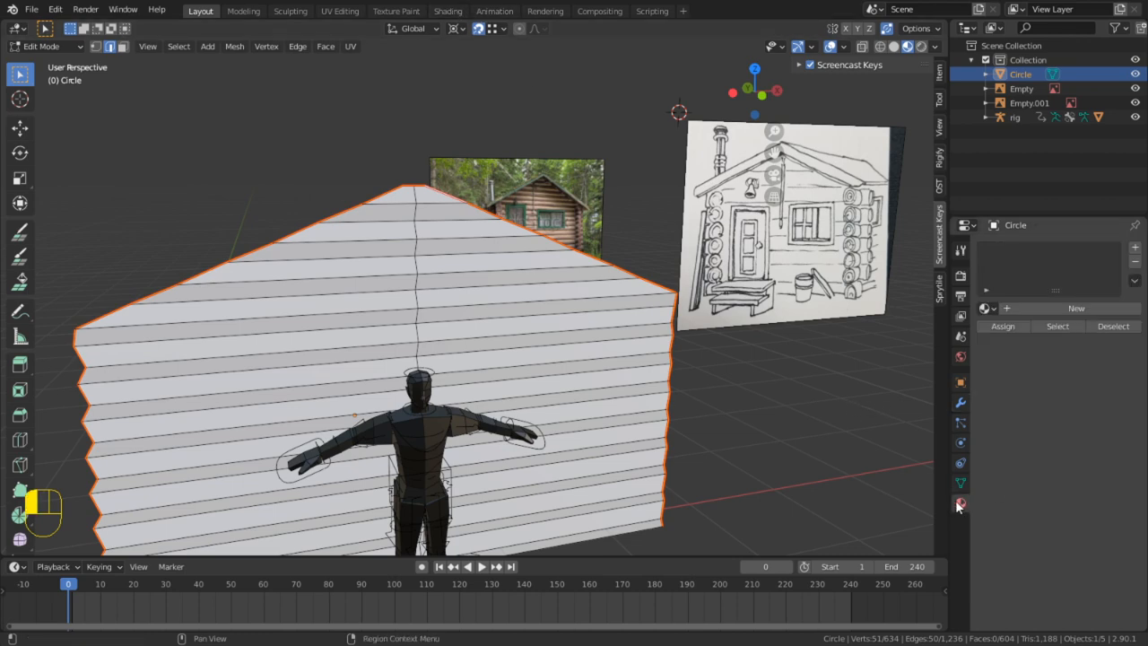
click(984, 308)
click(830, 344)
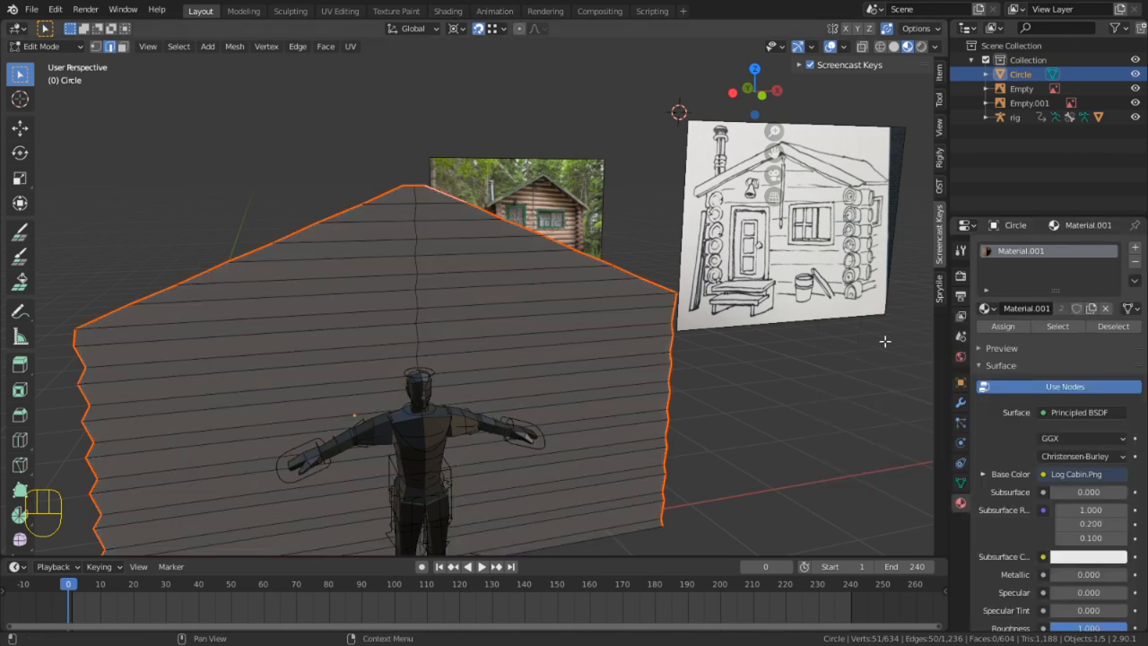
double_click(1049, 253)
text(Log Cabin)
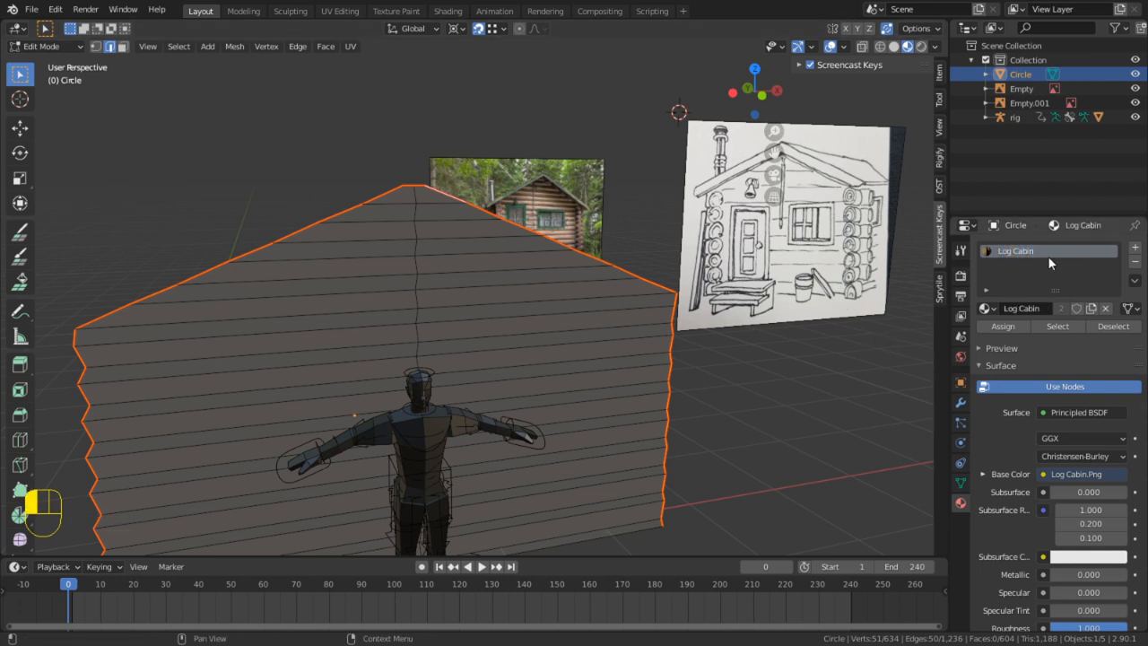
Select the vertical center edge loop of the gable wall and mark it as a seam
key(alt)
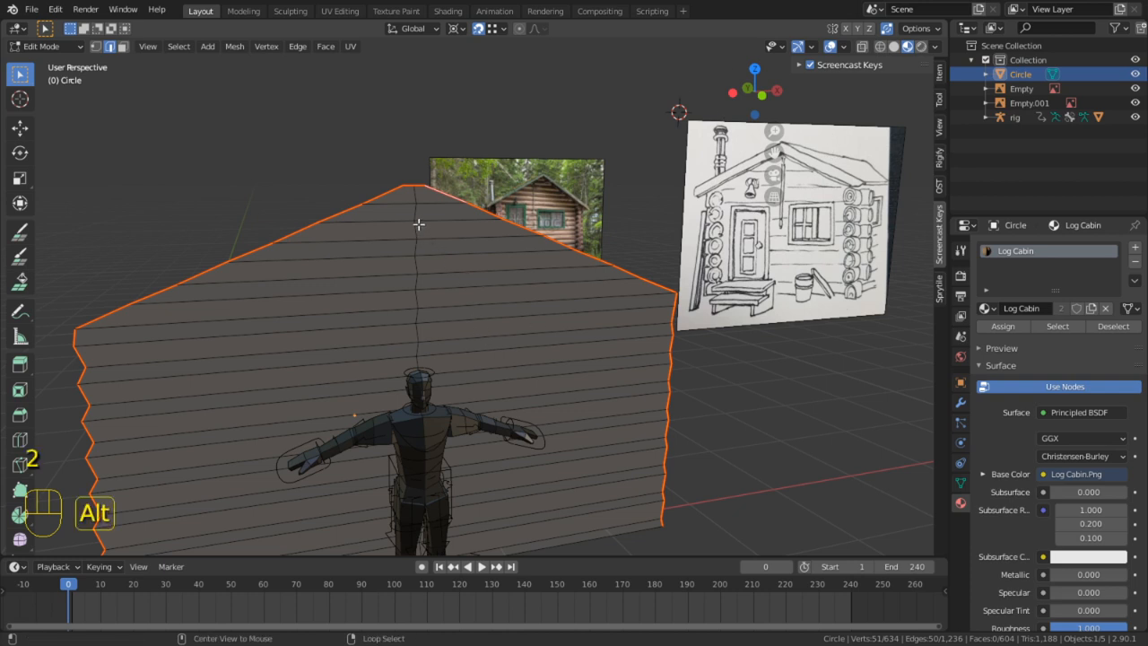
alt+click(446, 230)
key(ctrl+e)
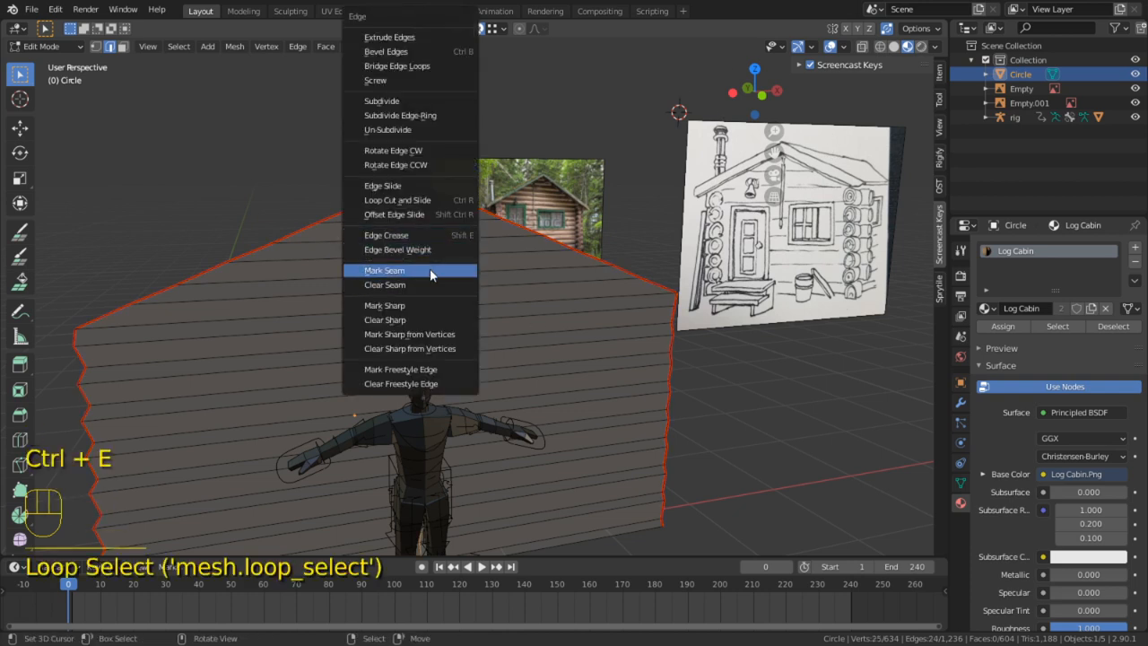
click(430, 268)
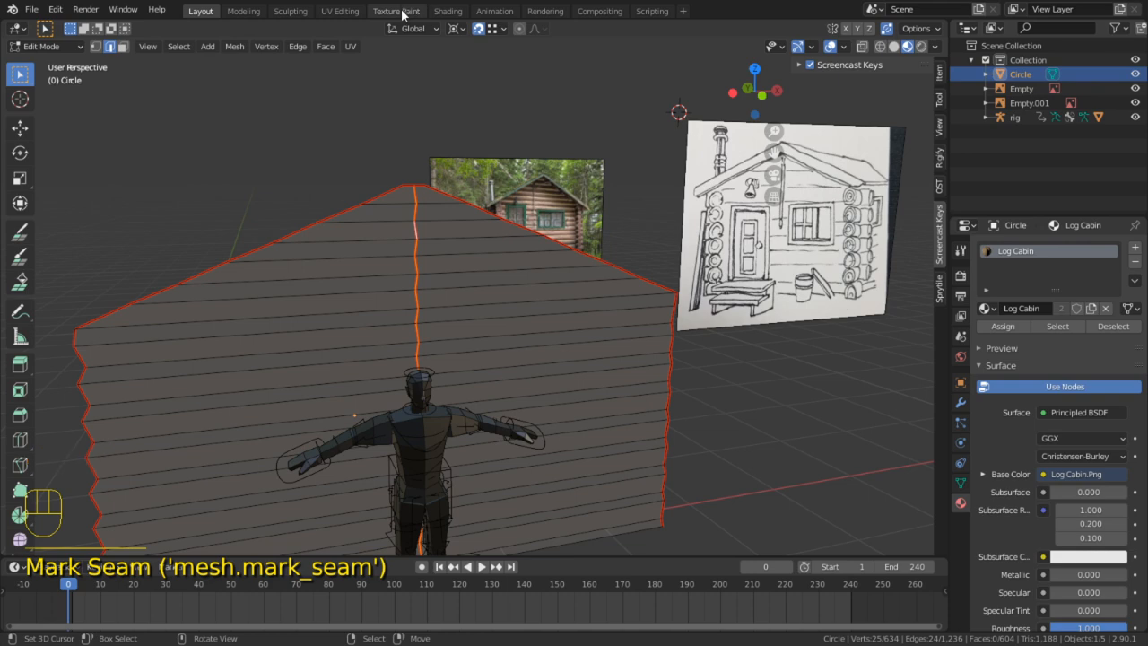
Switch to the UV Editing workspace, select all of the gable wall's visible geometry and unwrap it
click(361, 13)
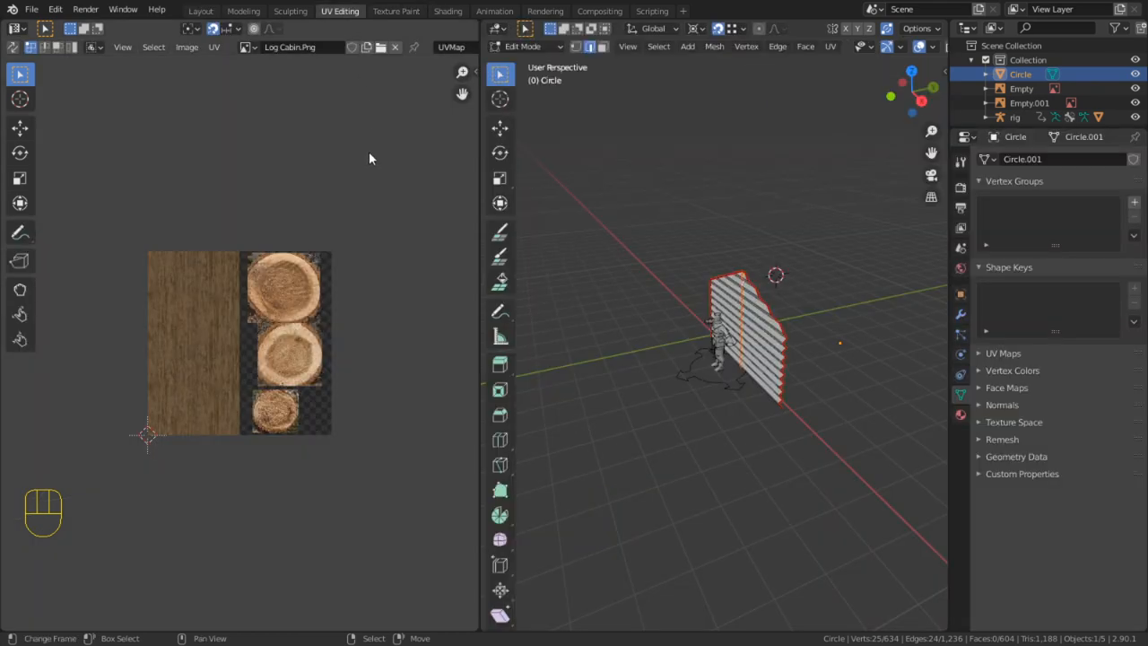
scroll(747, 316, up, 5)
middle_drag(746, 315, 729, 286)
key(a)
key(u)
click(729, 286)
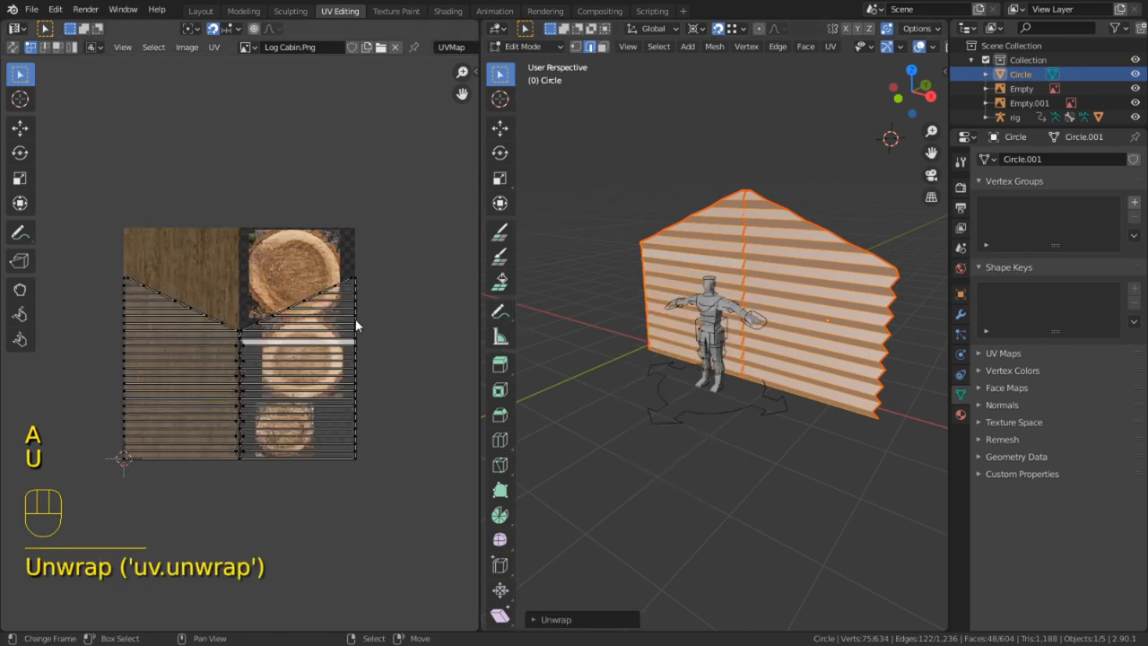
scroll(357, 326, up, 1)
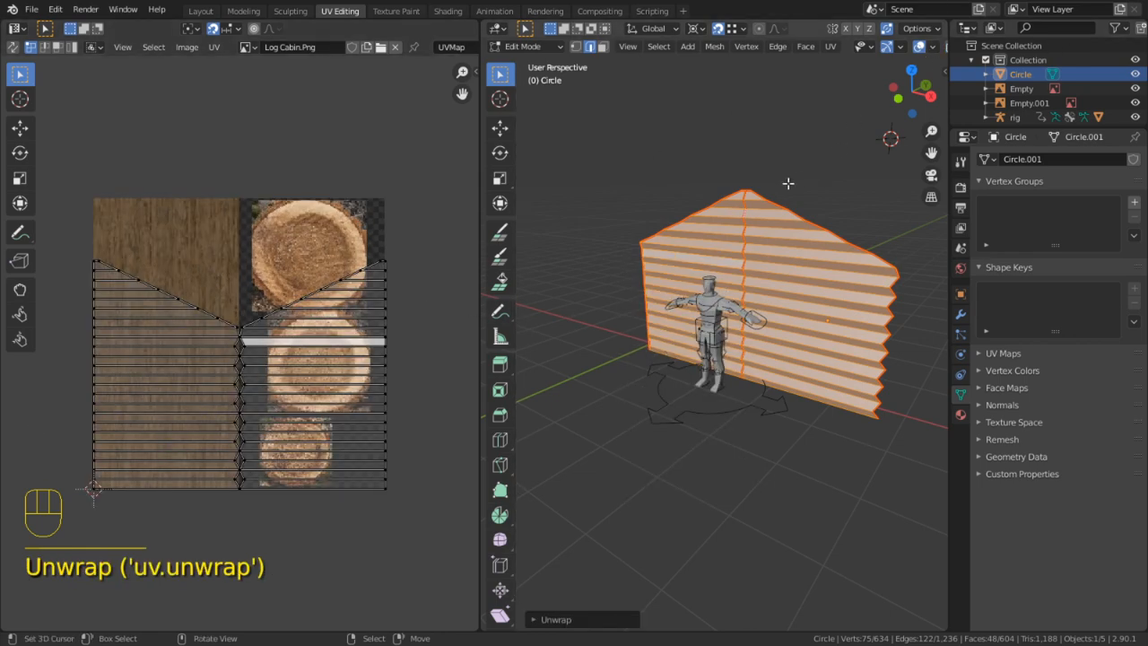
Set the 3D viewport beside the UV editor to Material Preview shading
mouse_move(787, 183)
middle_down()
mouse_move(687, 224)
mouse_move(737, 216)
middle_up()
middle_drag(923, 51, 764, 46)
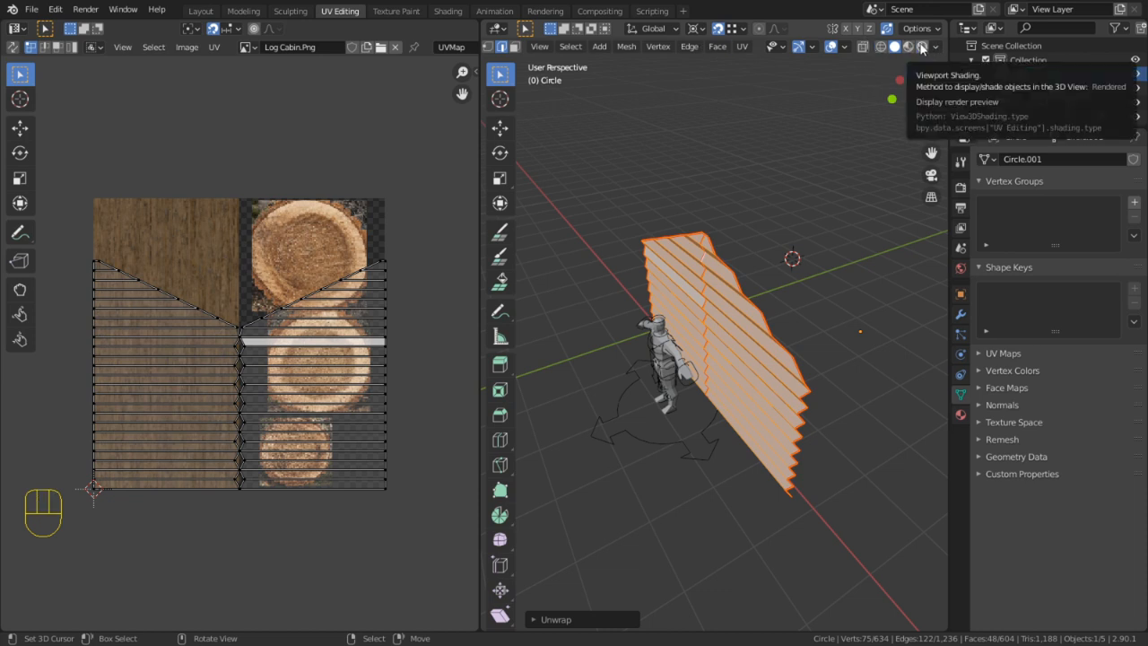
click(908, 47)
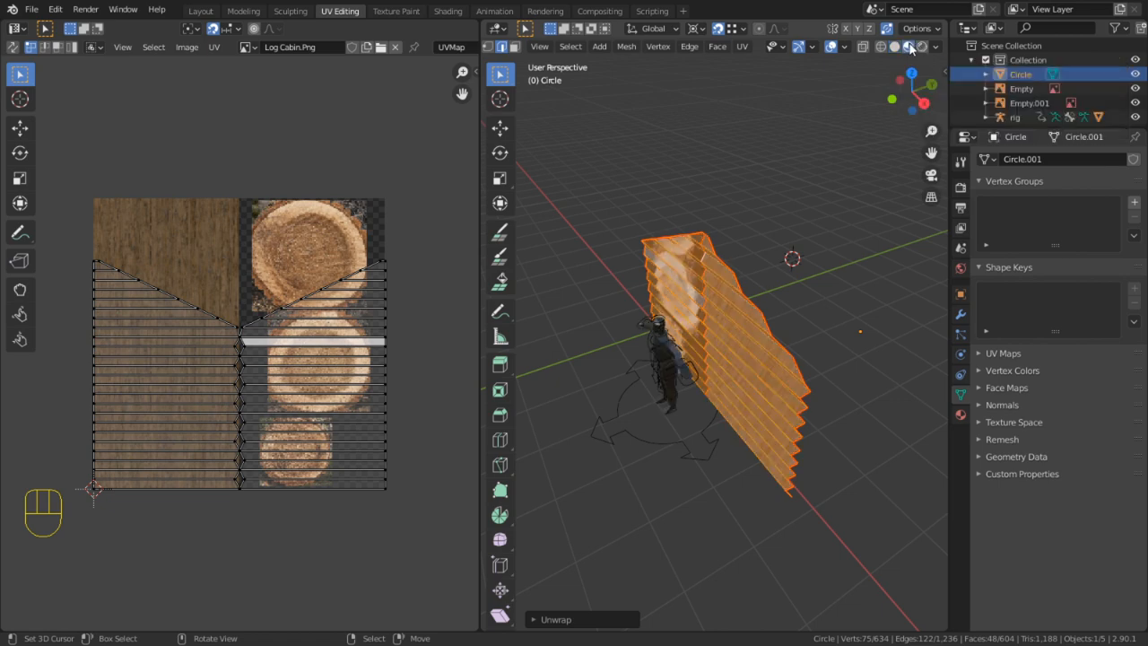
Leave Edit Mode and examine the direction and scale of the wood texture on the wall up close
scroll(745, 221, up, 2)
middle_drag(746, 221, 825, 161)
key(Tab)
scroll(731, 219, up, 2)
shift+middle_drag(792, 214, 743, 253)
scroll(772, 267, up, 3)
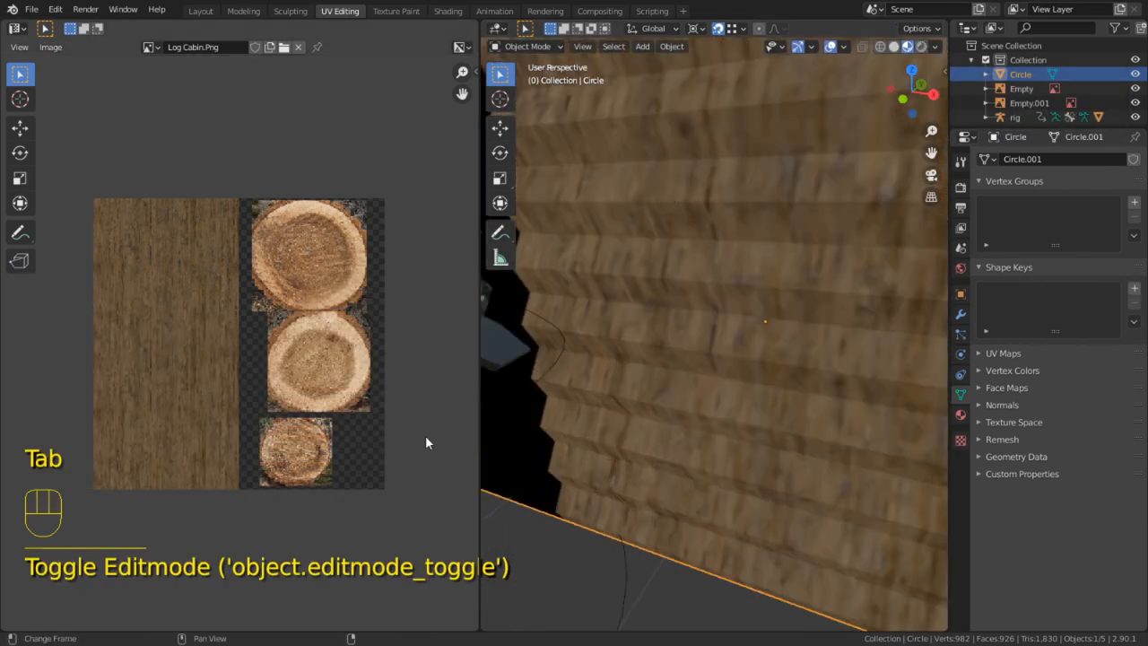
key(ctrl+space)
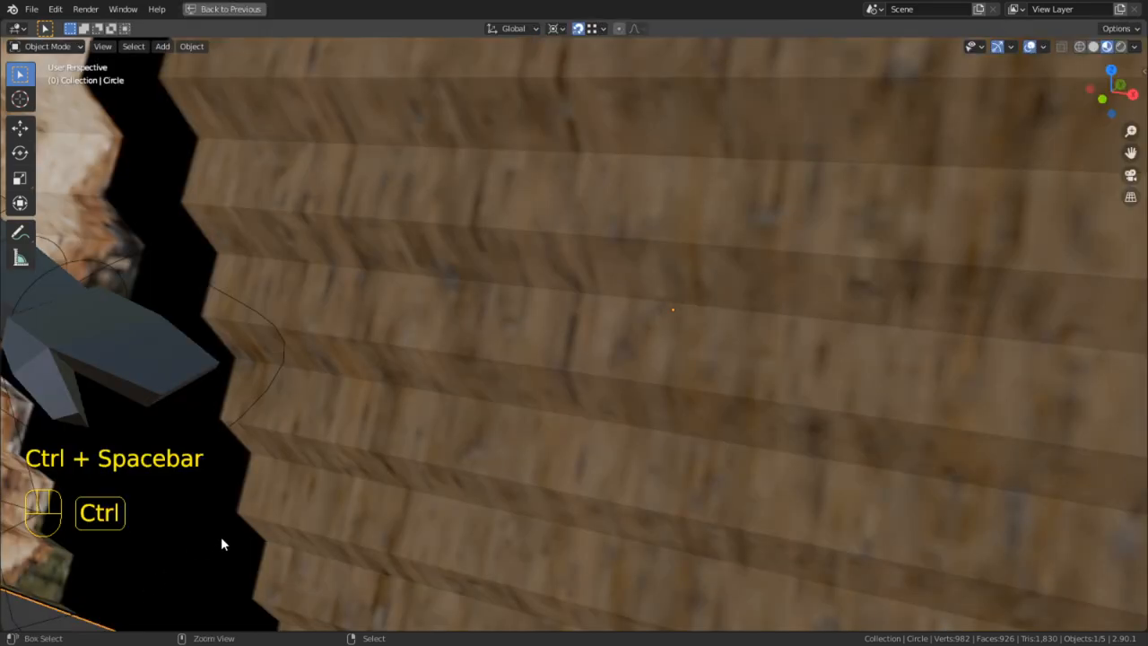
key(ctrl+space)
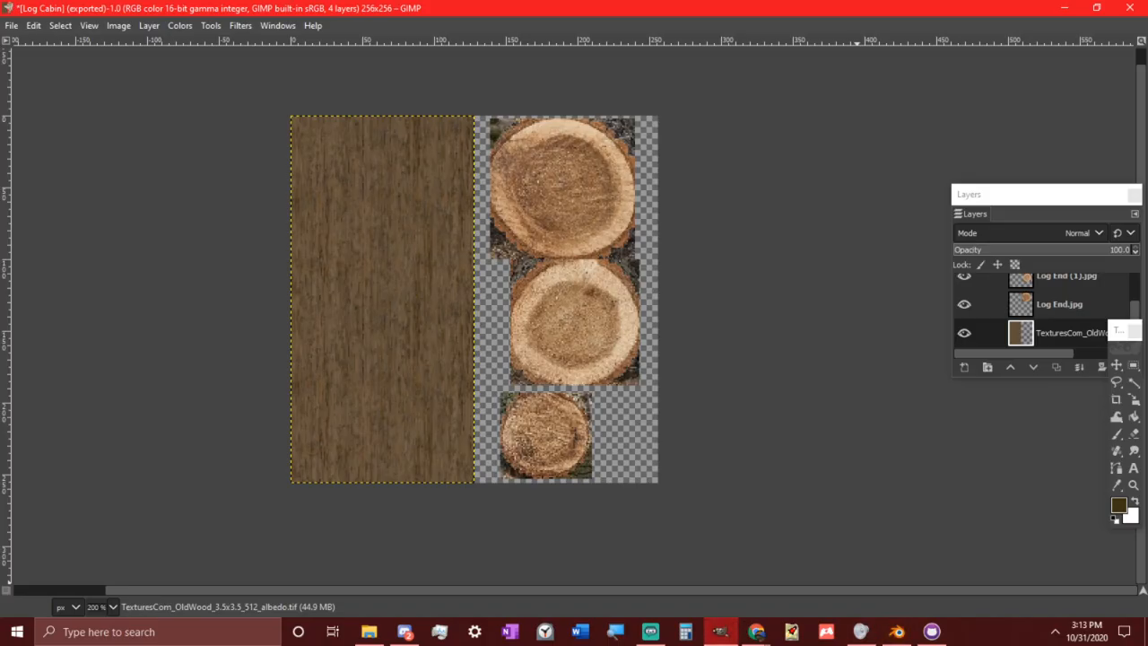
In GIMP, crop the old wood layer to a square at the layer's upper end, using a fixed 1:1 aspect ratio
ctrl+scroll(403, 236, up, 1)
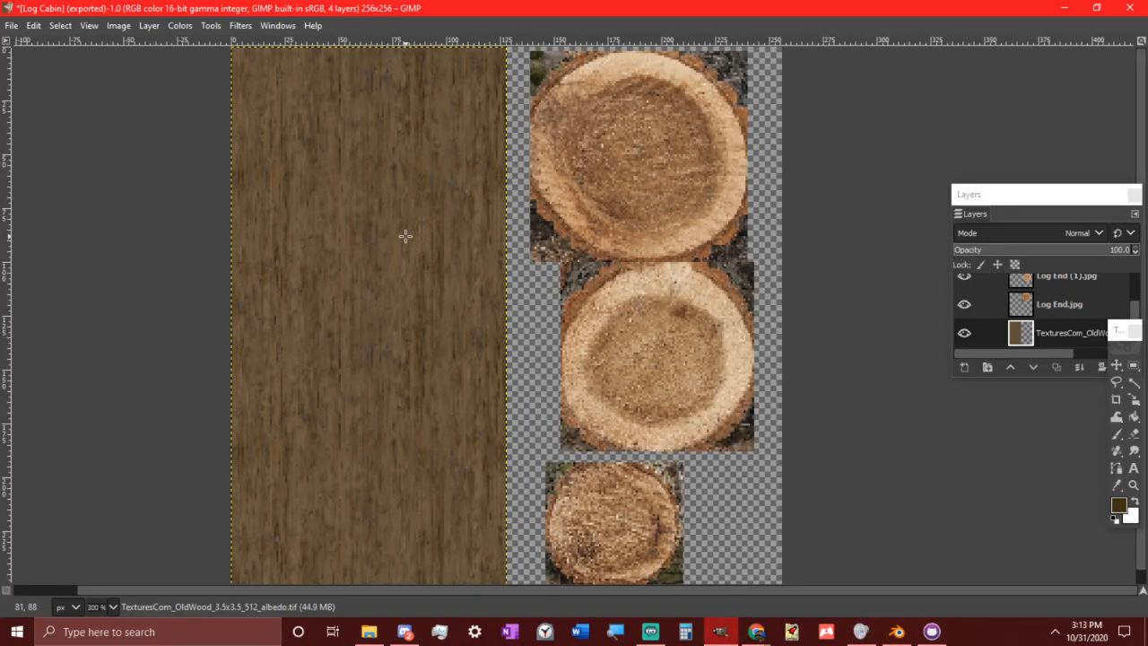
ctrl+scroll(464, 223, down, 5)
ctrl+scroll(500, 260, up, 3)
ctrl+scroll(501, 261, up, 3)
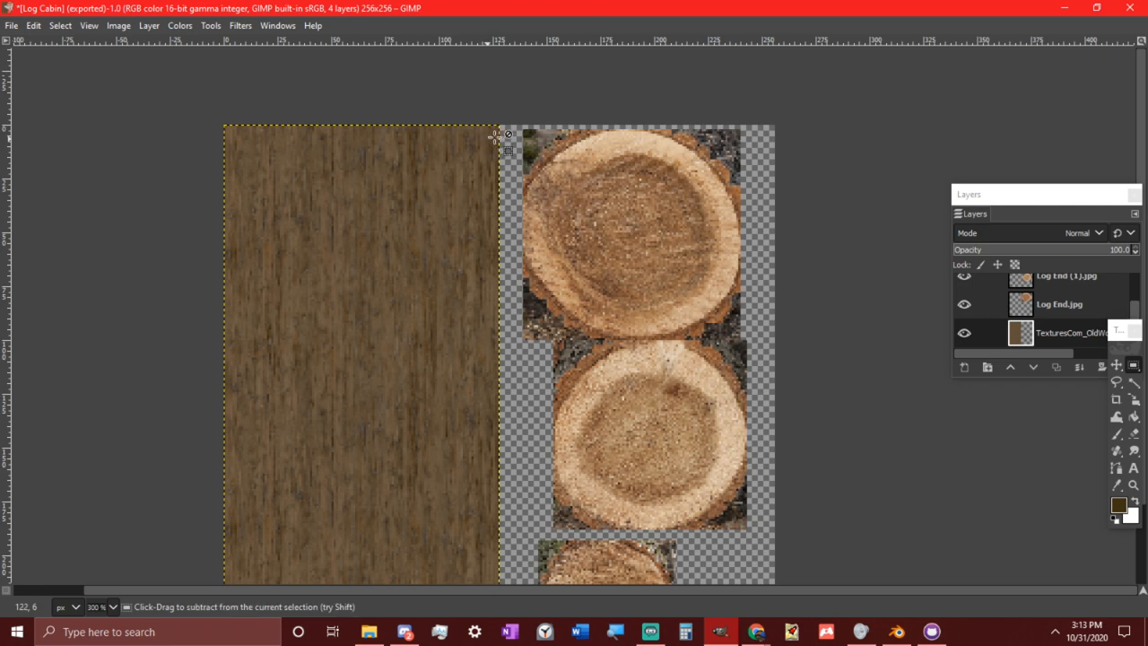
key(ctrl+c)
key(shift+c)
drag(500, 125, 175, 447)
double_click(1116, 399)
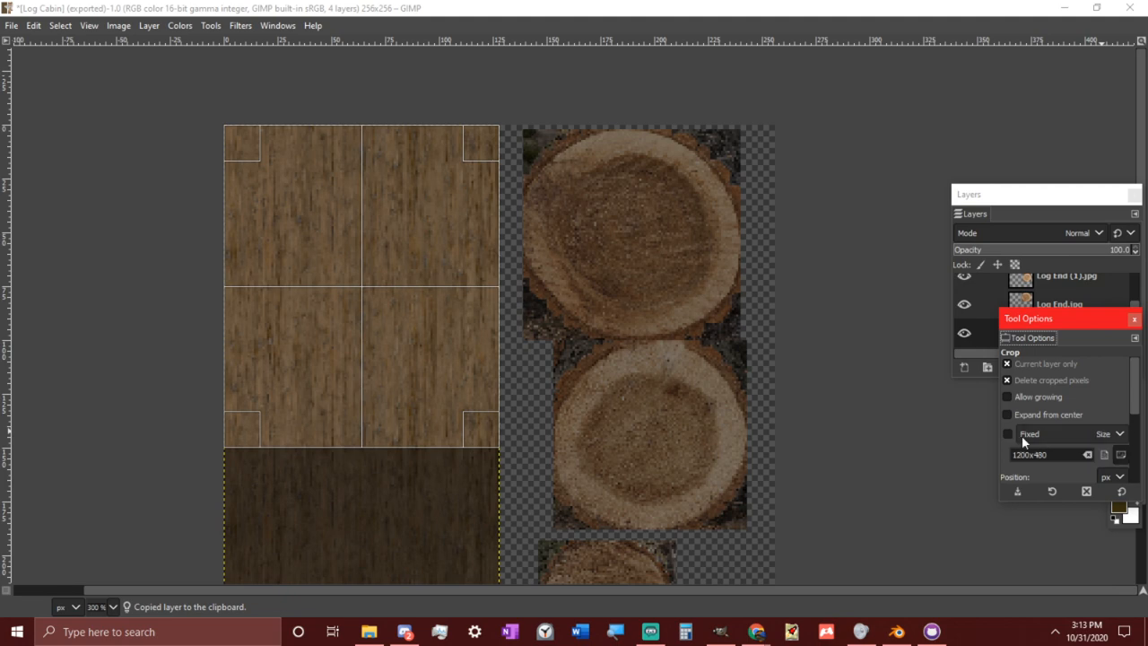
scroll(1045, 437, up, 3)
click(1007, 434)
click(449, 420)
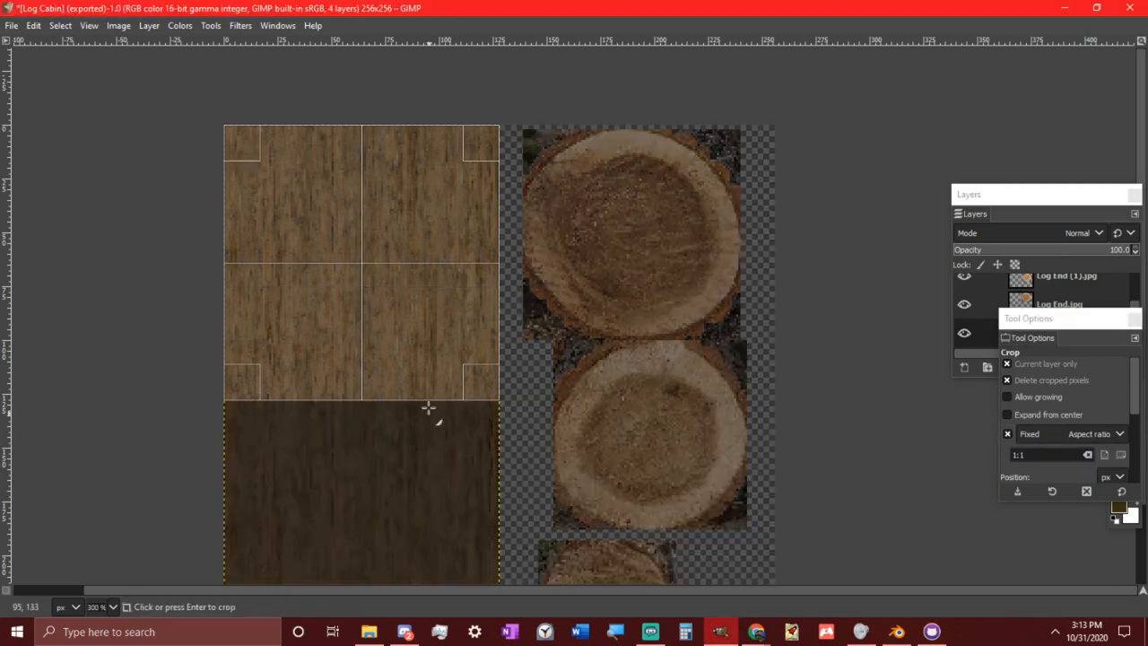
click(422, 336)
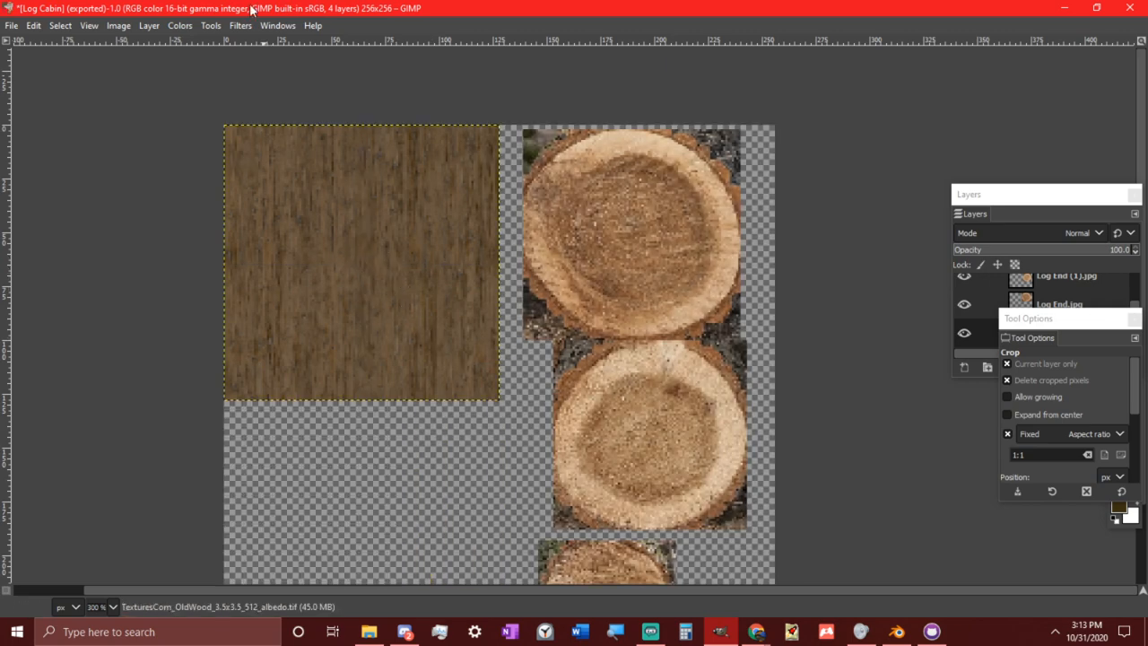
Try rotating the canvas view 90° counter-clockwise through the action search, and reset the view rotation
key(slash)
text(rotate)
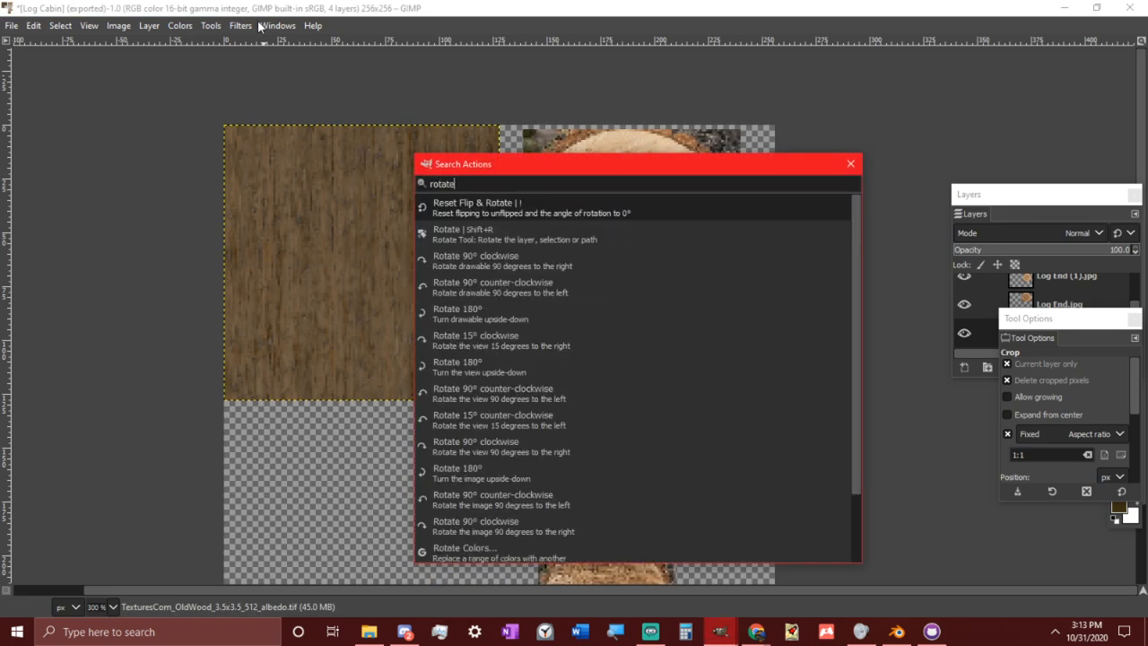
key(Down)
key(Down)
key(Down)
key(Down)
key(Down)
key(Down)
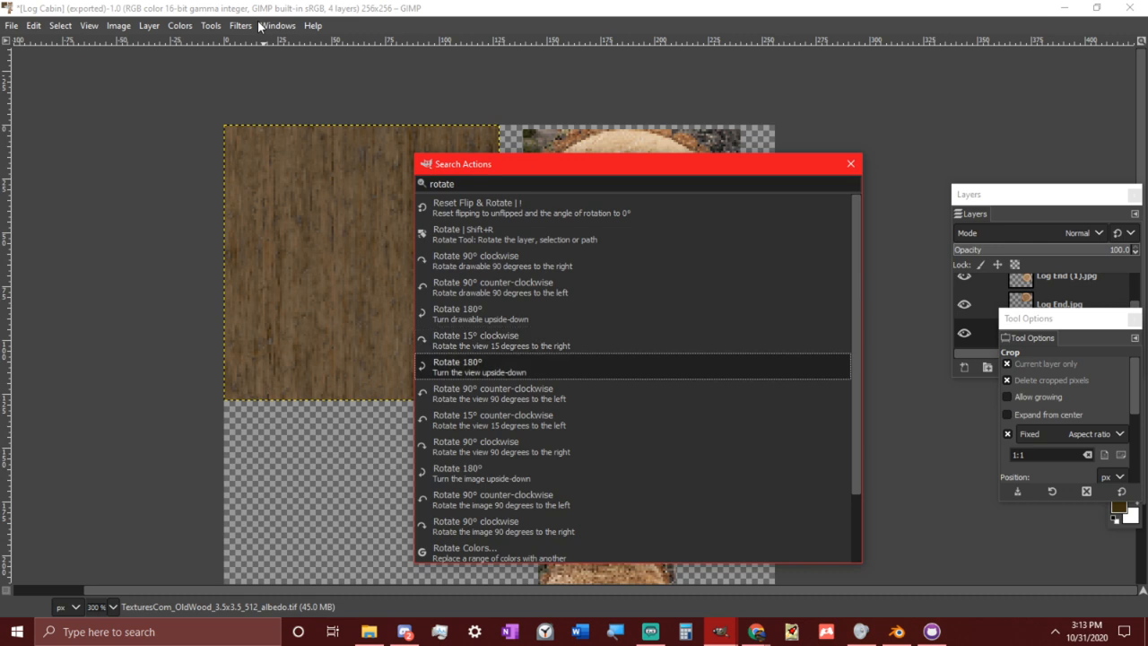
key(Down)
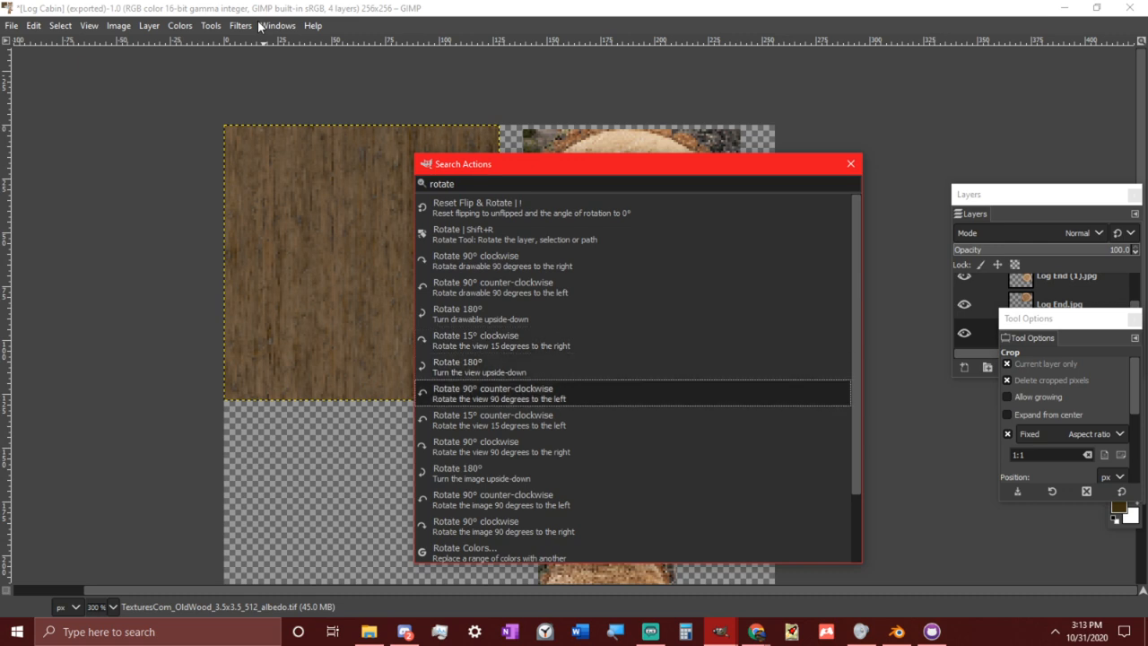
key(Return)
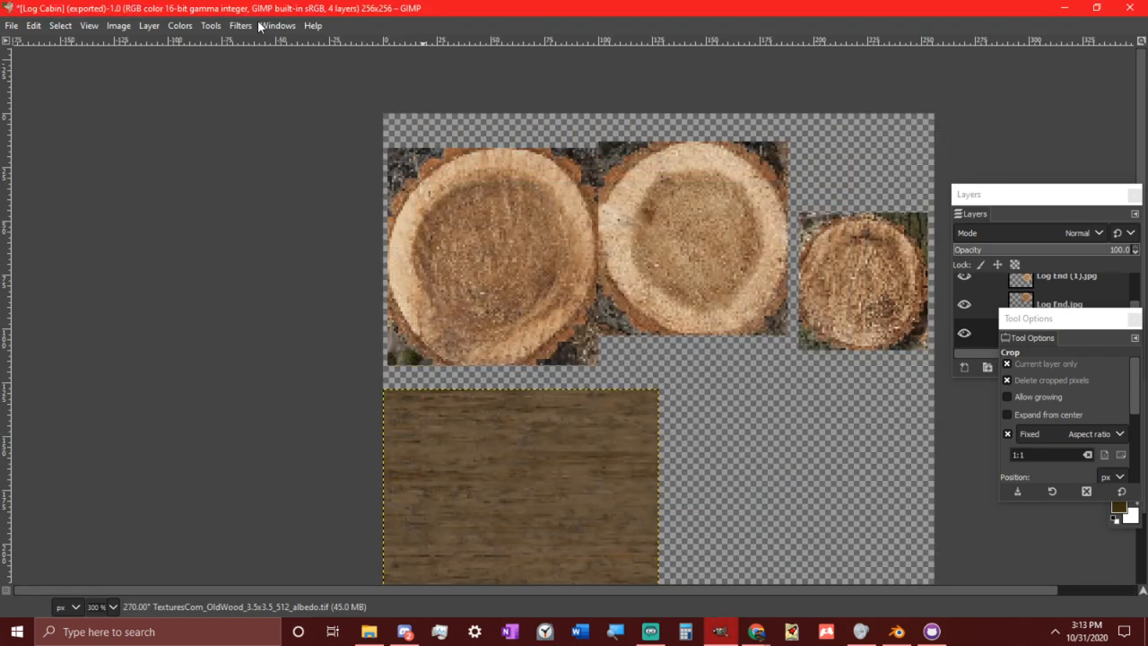
key(exclam)
Rotate the square wood layer 90° clockwise so its grain runs horizontally, keeping the canvas view unrotated
key(slash)
text(rotate)
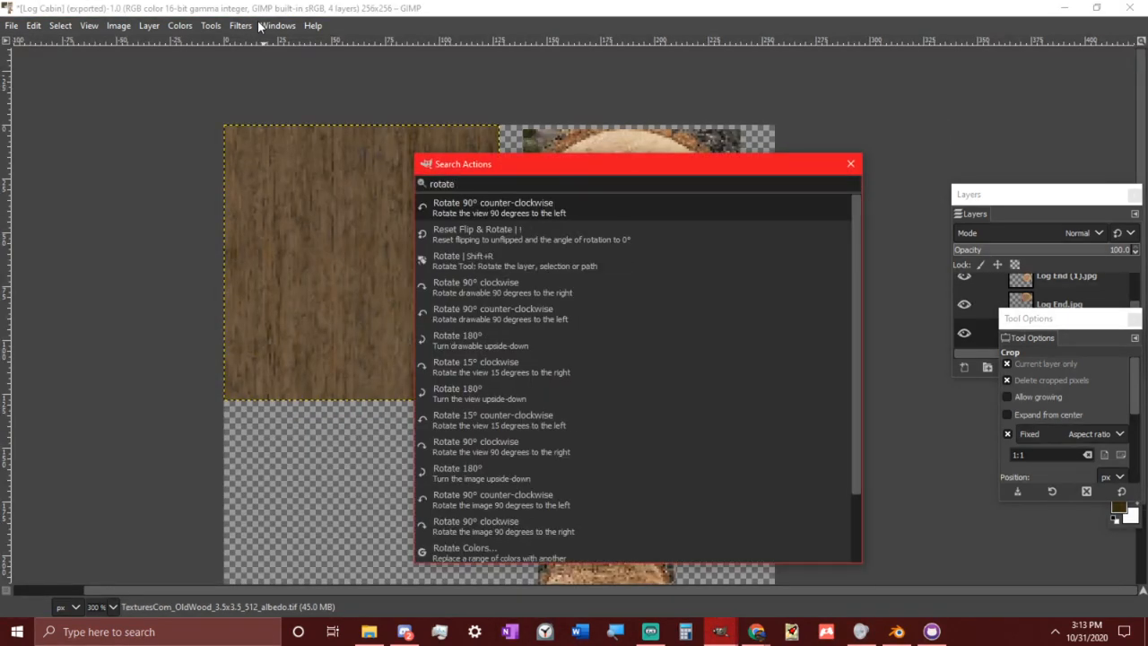
key(Down)
key(Down)
key(Down)
key(Return)
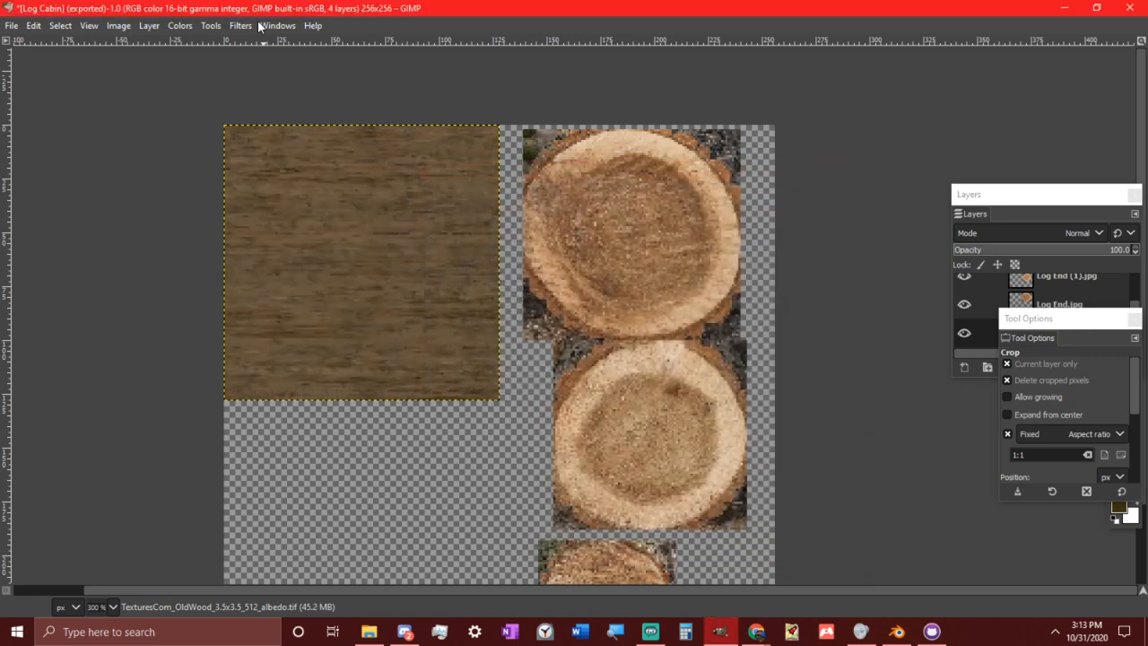
shift+middle_drag(469, 351, 497, 274)
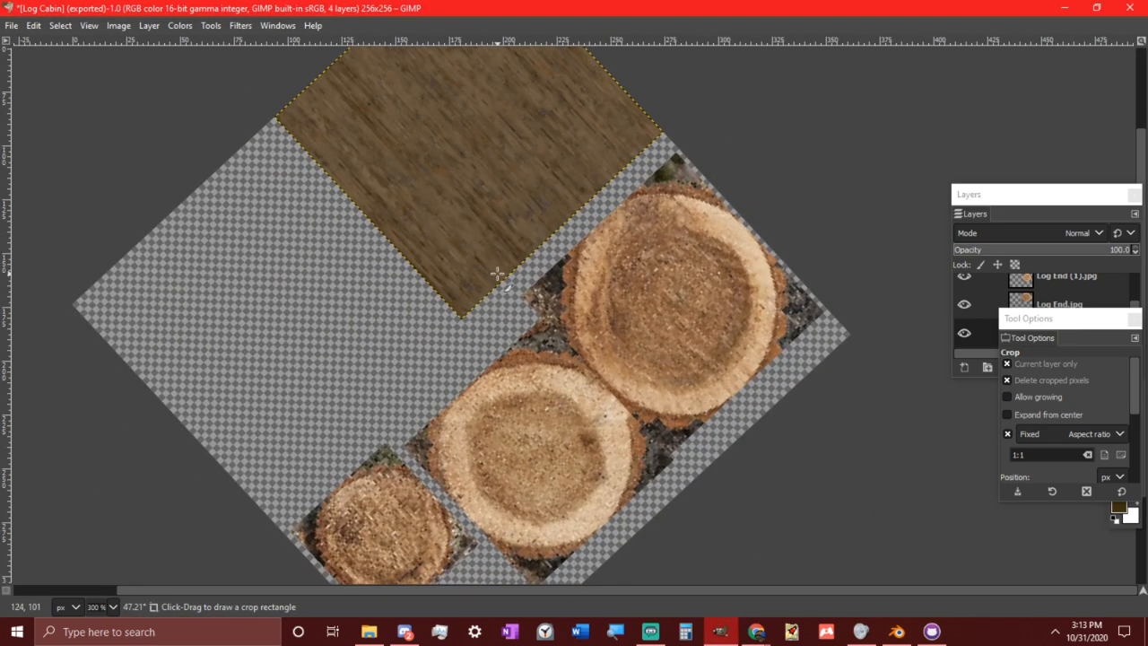
key(exclam)
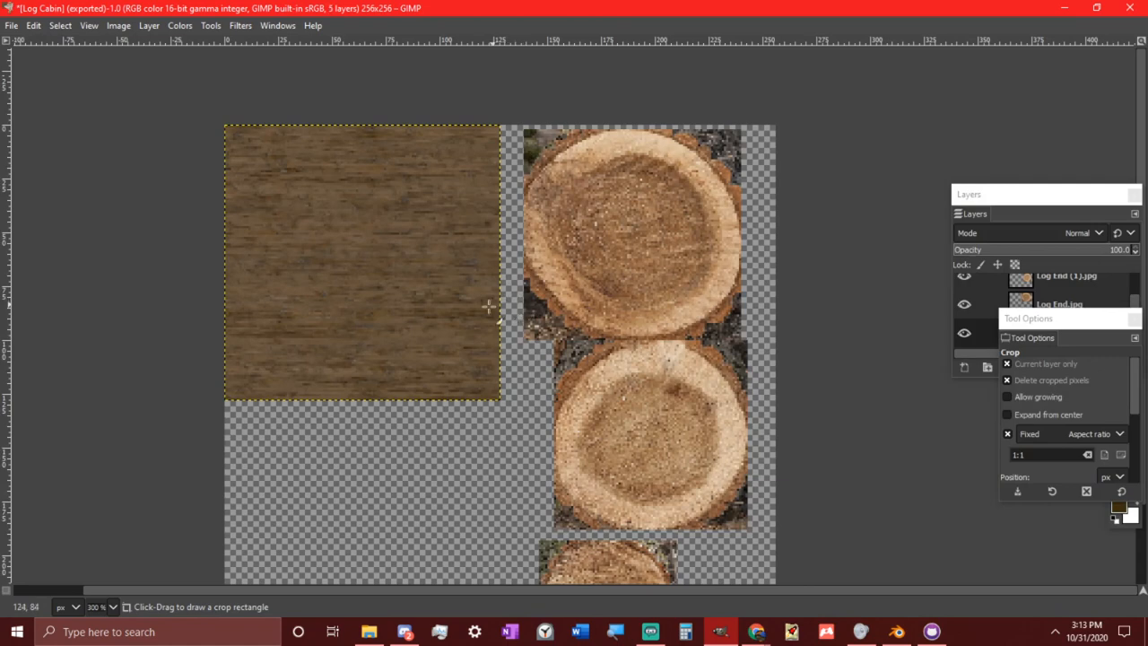
Move the copied old-wood layer straight down to cover the empty area beneath the original wood texture
key(m)
middle_drag(428, 274, 463, 177)
drag(463, 177, 462, 457)
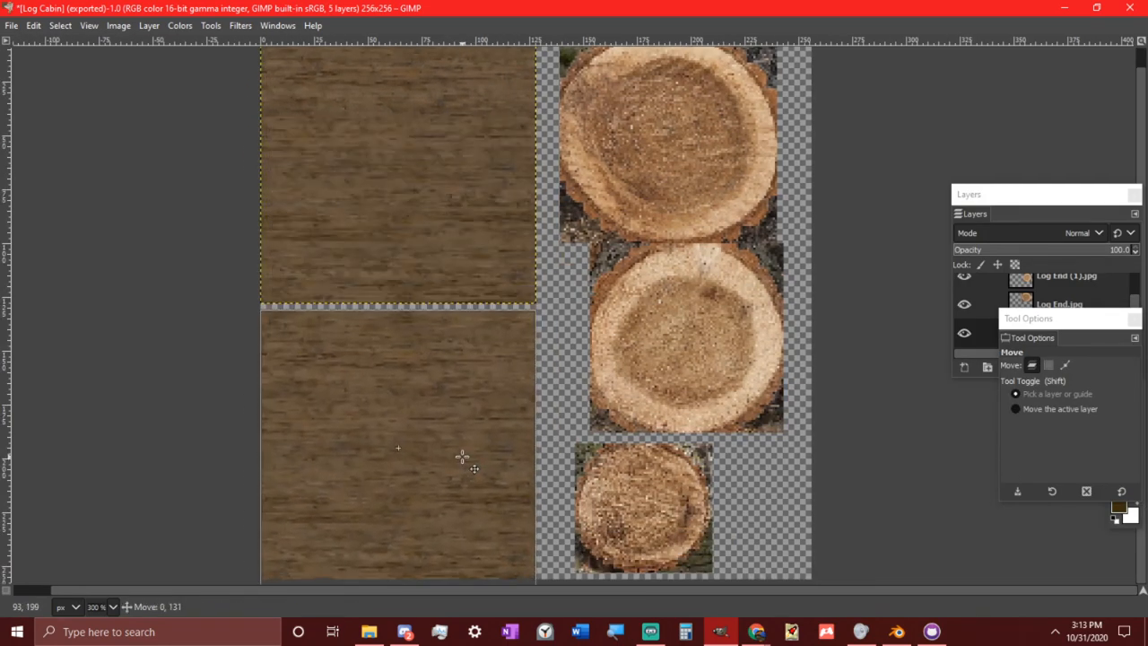
ctrl+scroll(475, 431, up, 3)
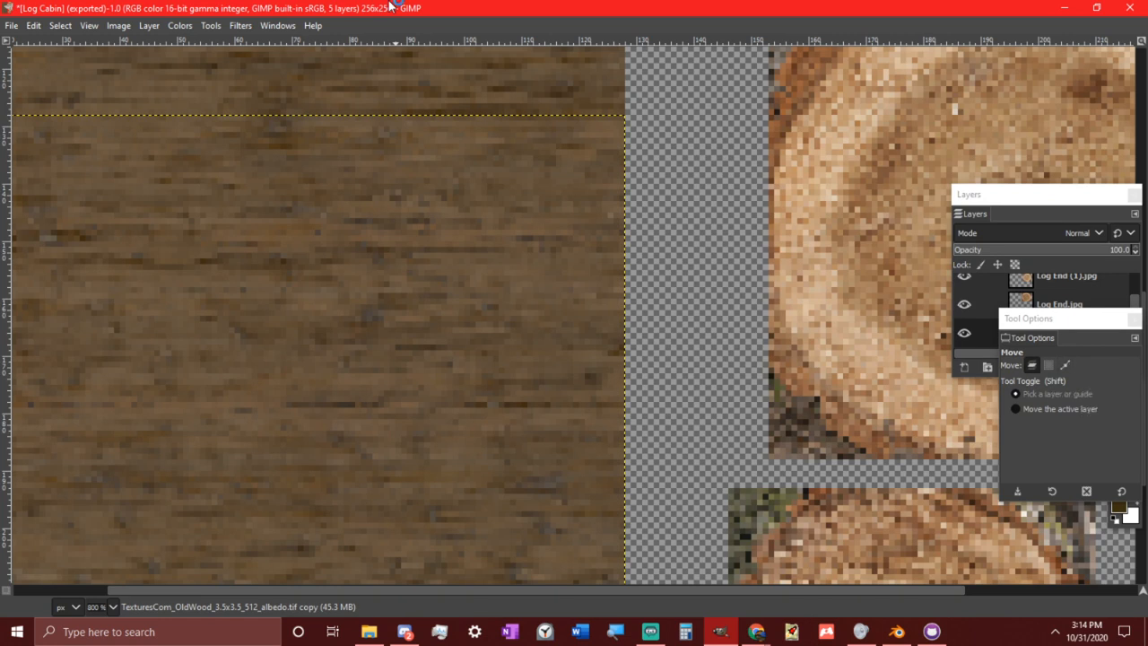
Export the image as a PNG into the Log Cabin project's Texture folder, replacing the existing Log Cabin.Png
key(ctrl+e)
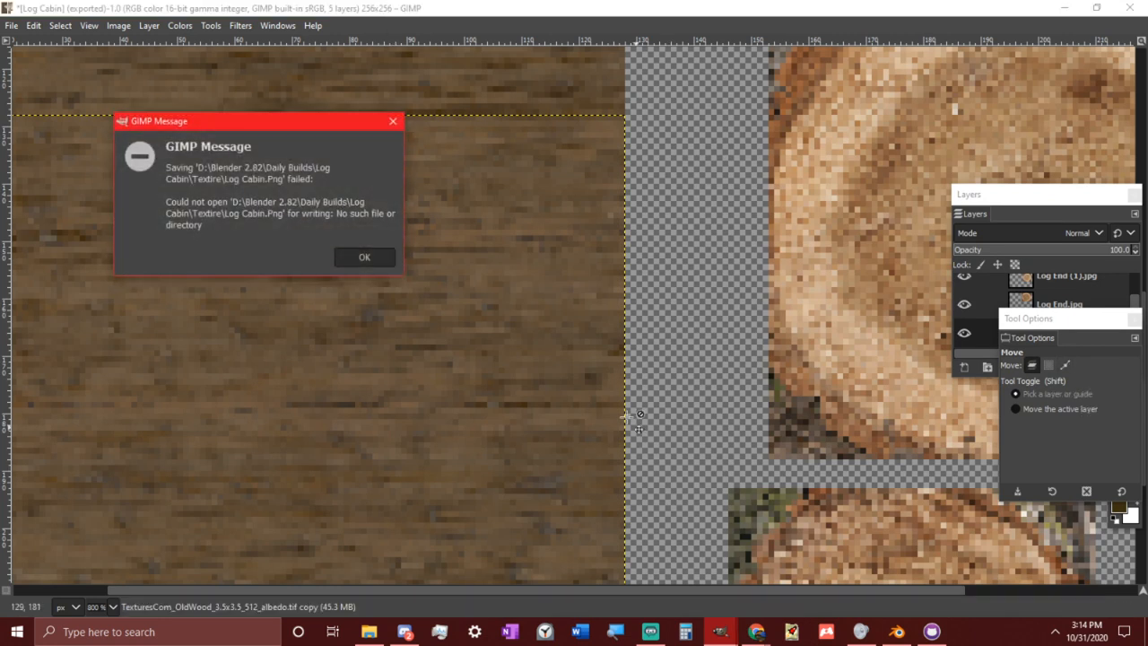
click(379, 256)
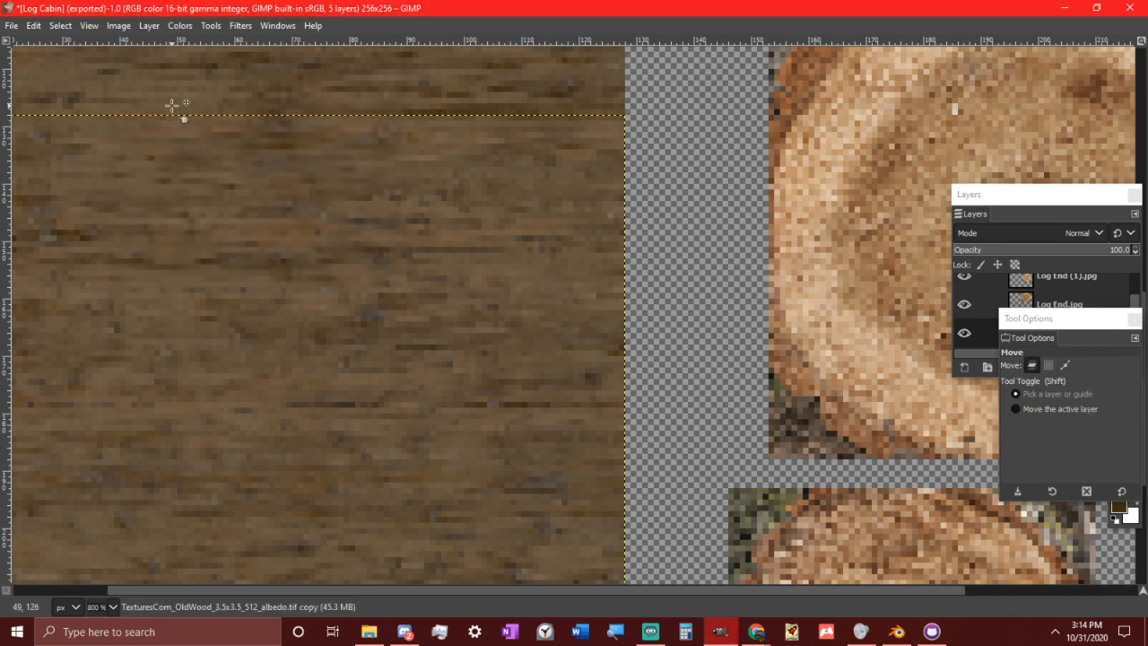
click(12, 26)
click(86, 243)
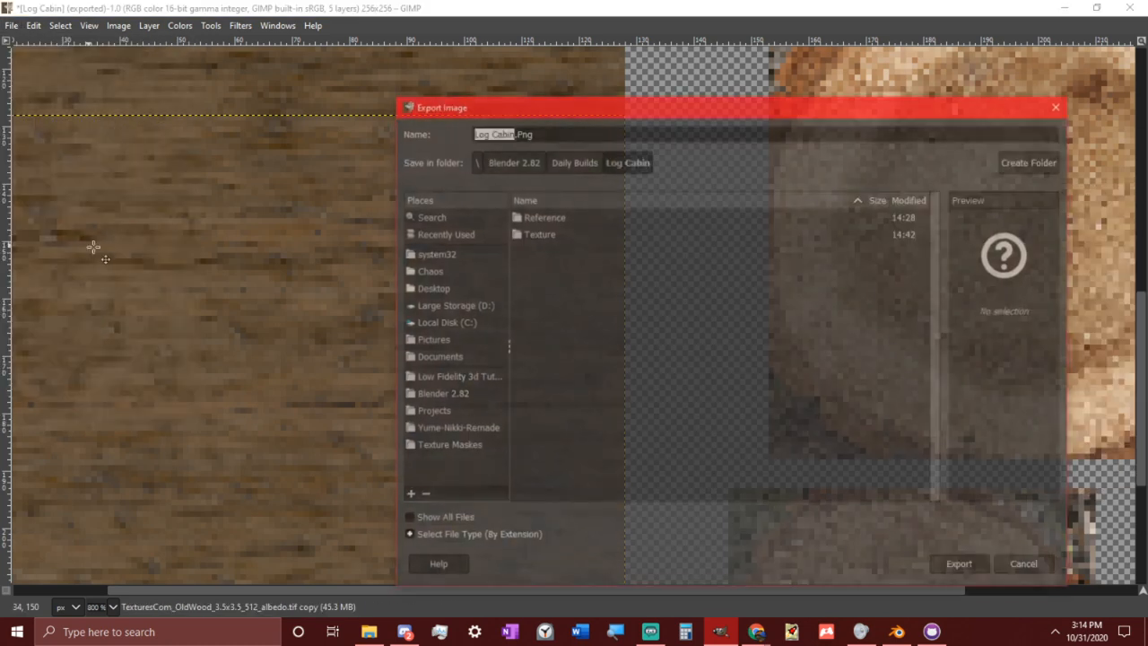
double_click(554, 235)
double_click(565, 216)
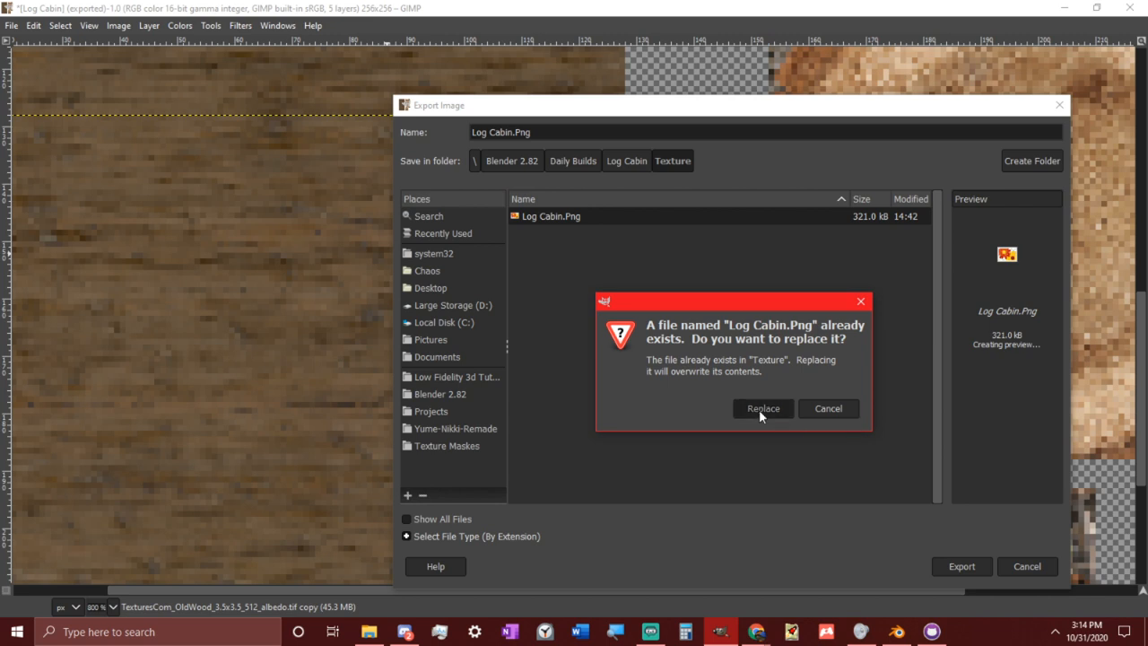
click(762, 409)
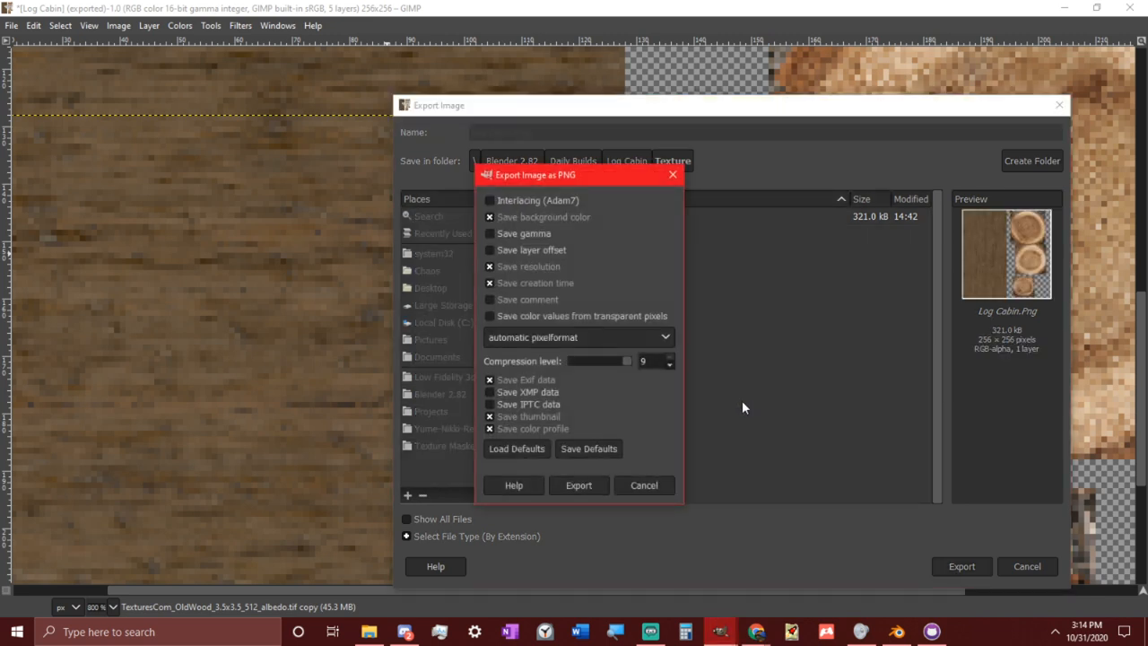
click(579, 485)
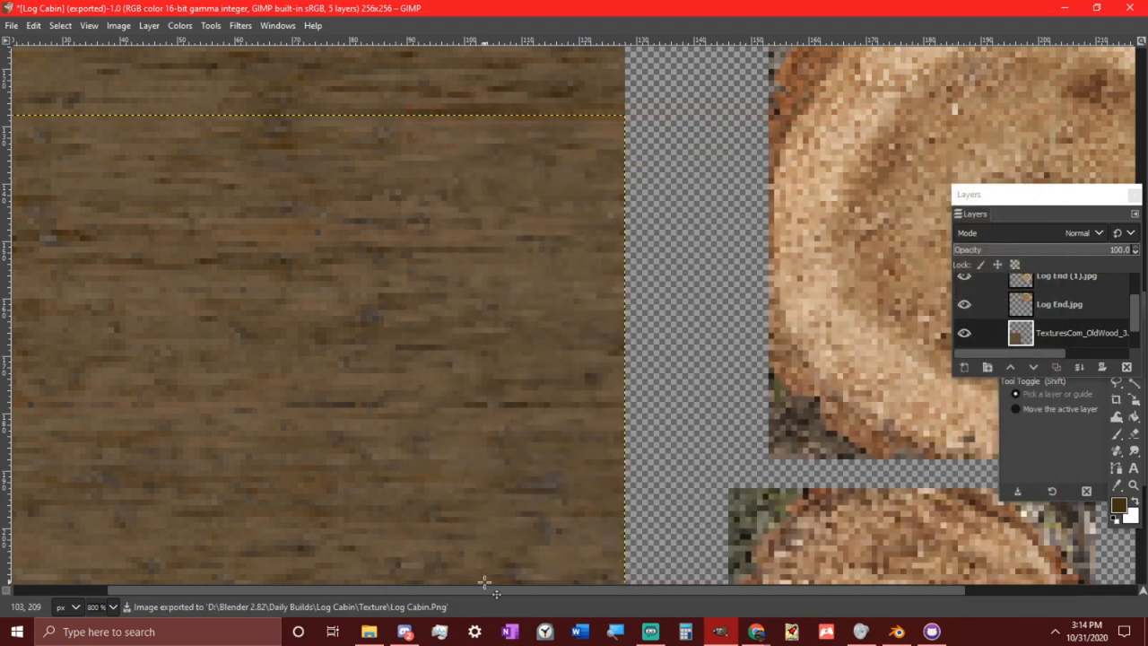
Switch to Blender, reload the Log Cabin.Png image and view the updated texture on the cabin's front wall
mouse_move(897, 632)
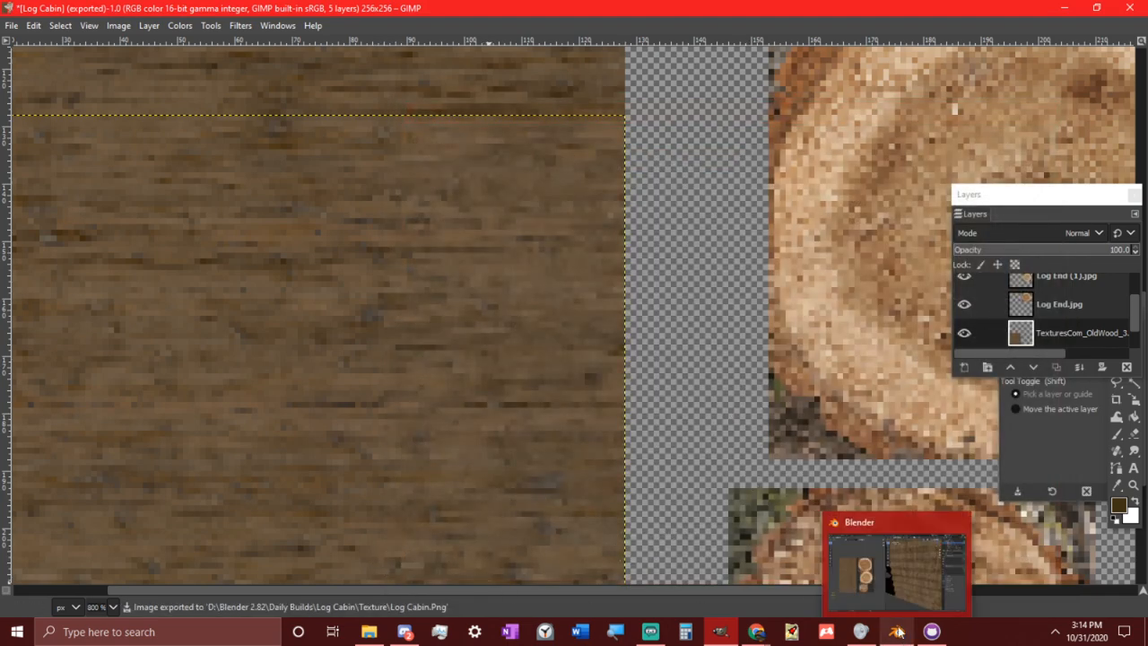
click(868, 599)
key(alt+e)
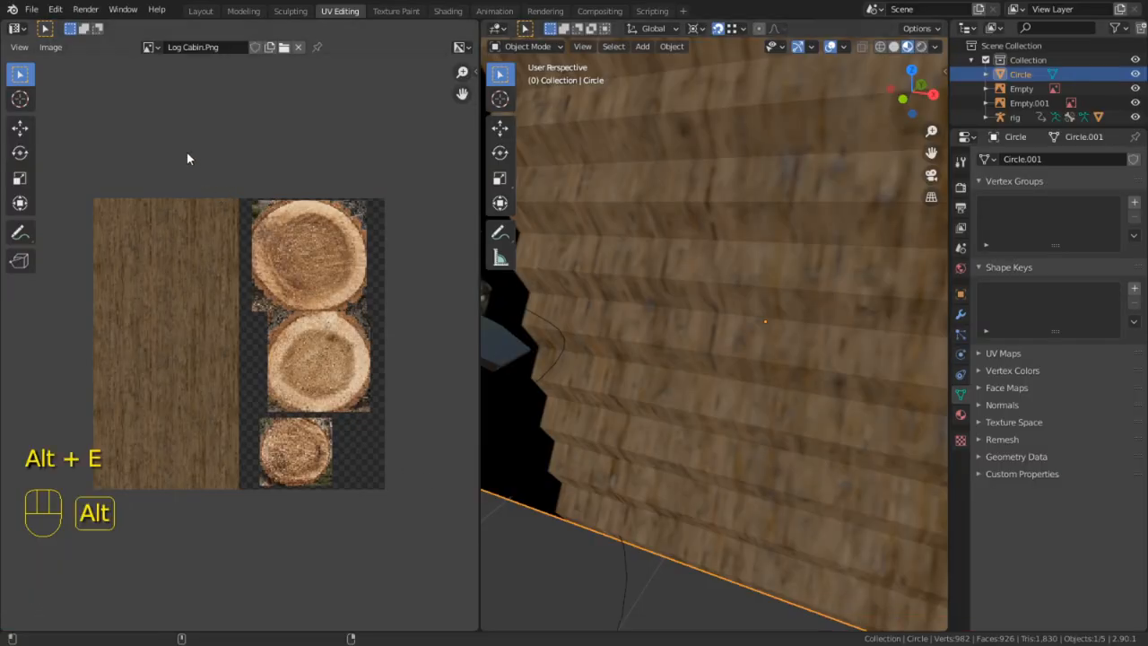
key(alt+r)
scroll(657, 302, down, 5)
middle_drag(657, 302, 690, 290)
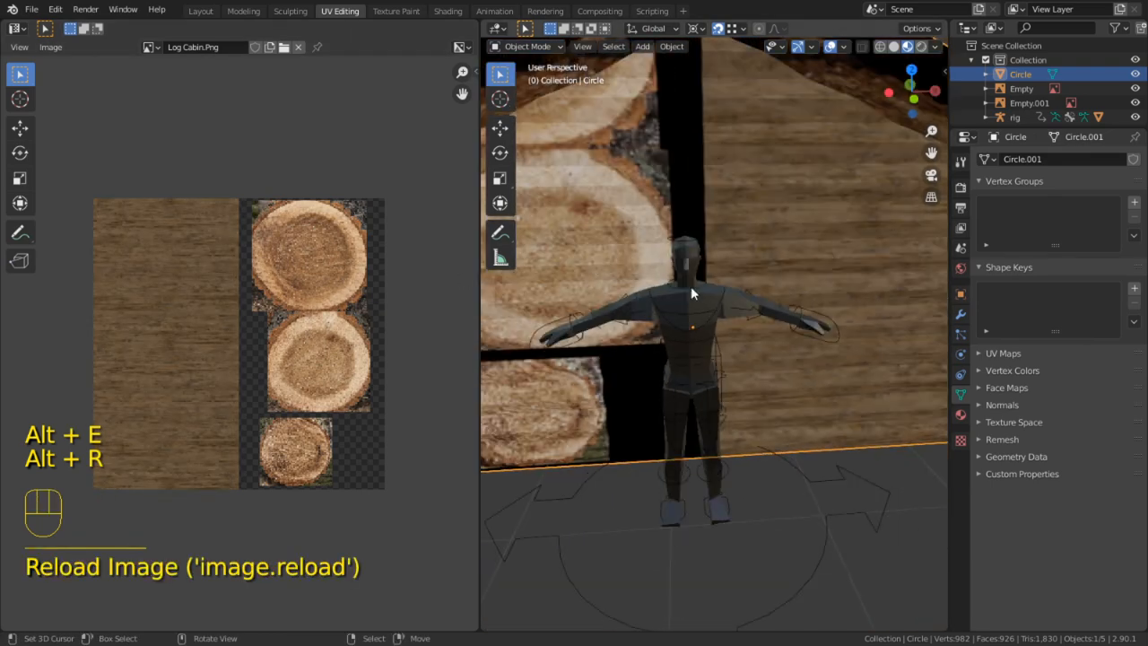
shift+middle_drag(703, 237, 601, 352)
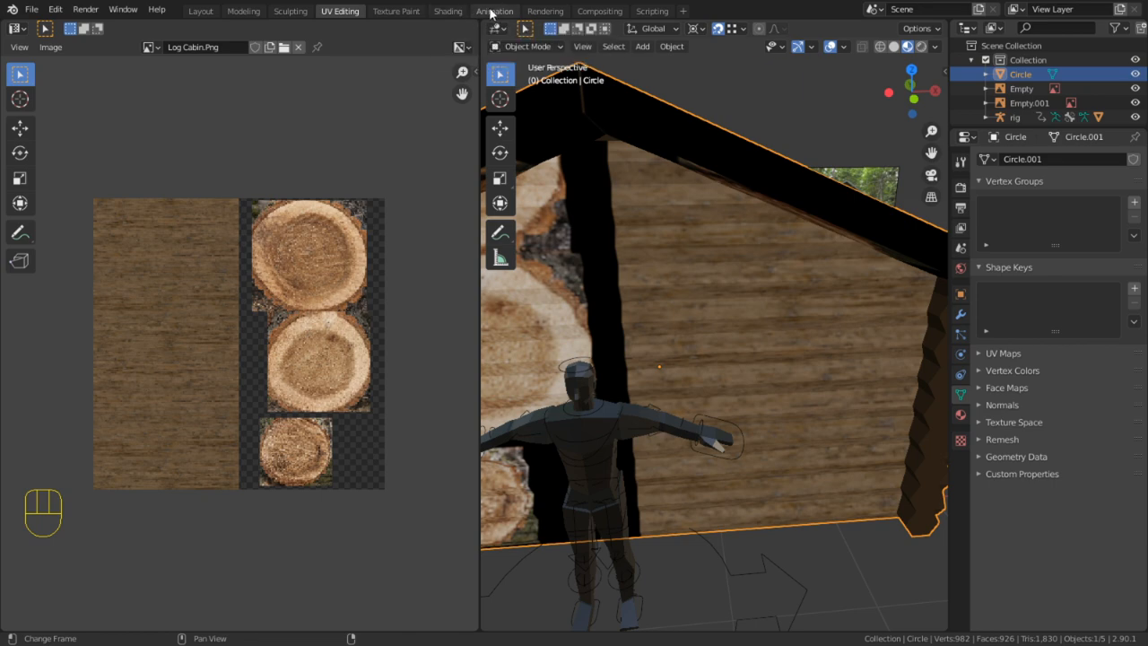
Set the Log Cabin.Png texture node's interpolation to Closest in the Shading workspace
click(448, 10)
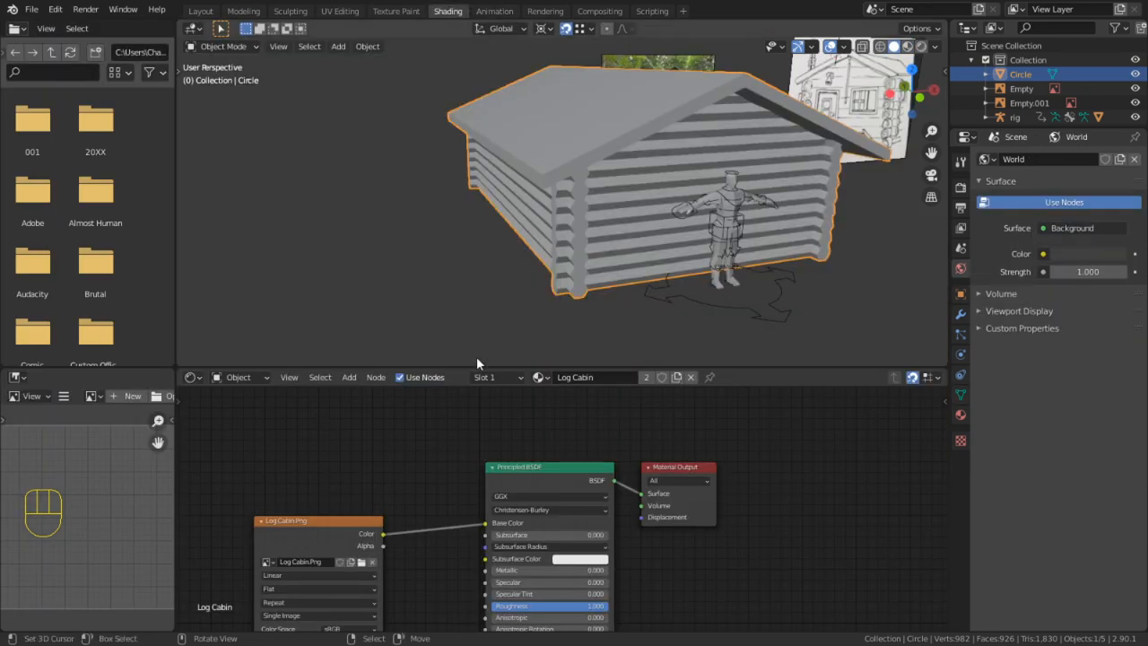
click(340, 493)
click(341, 509)
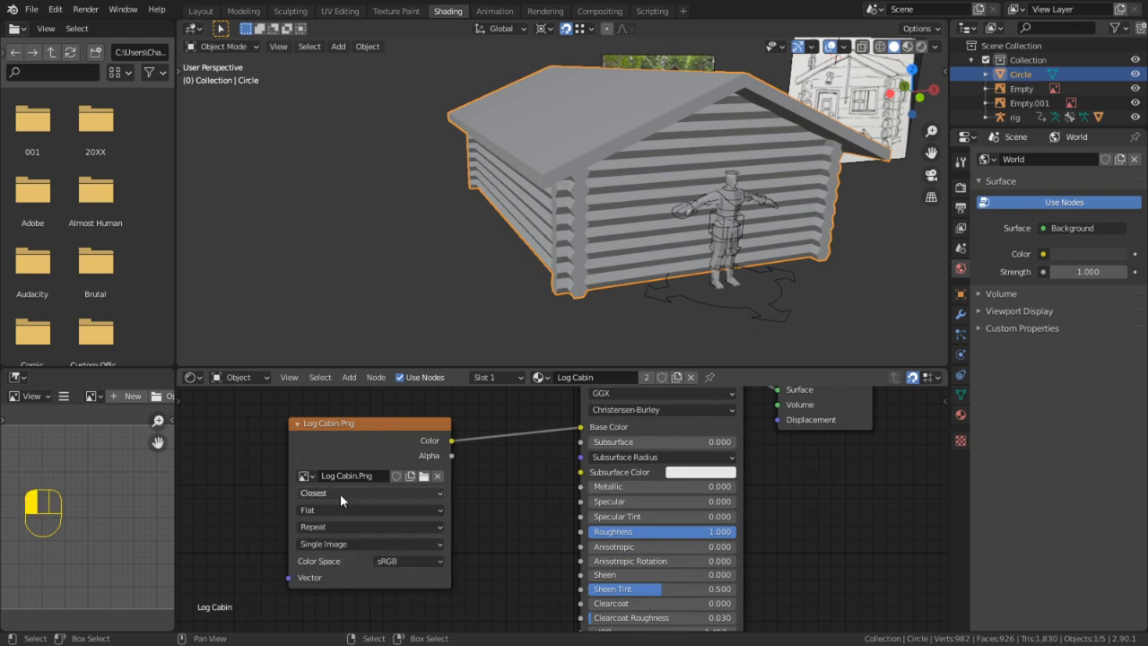
Return to the UV Editing workspace with the cabin mesh in Edit Mode
click(243, 10)
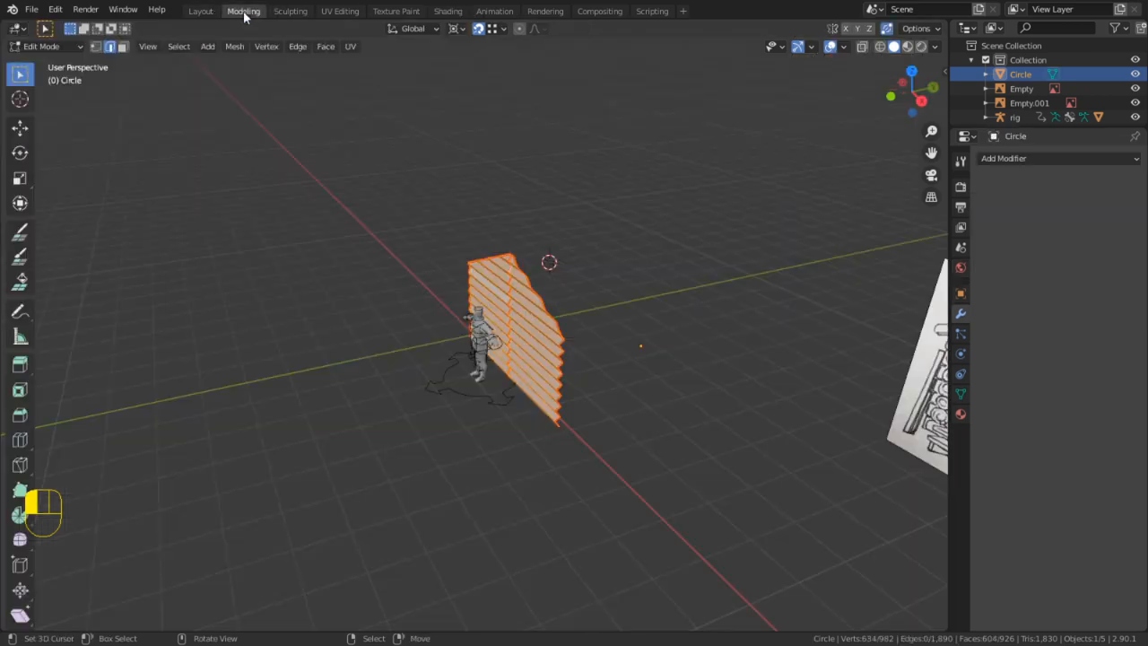
key(Tab)
key(KP_1)
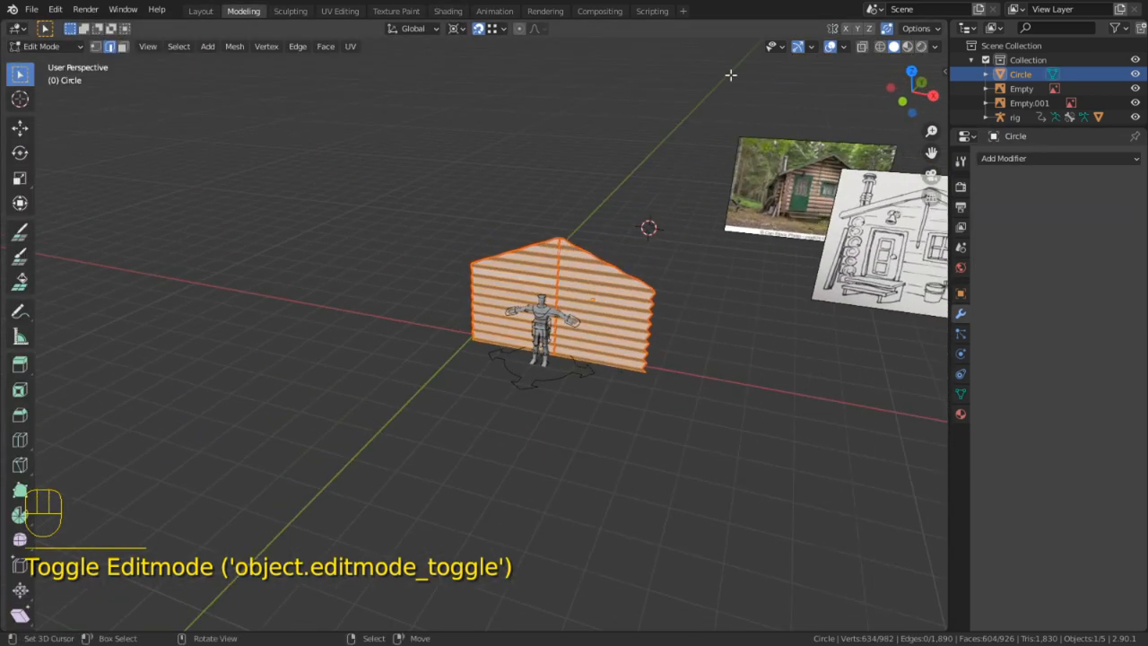
click(448, 11)
click(340, 11)
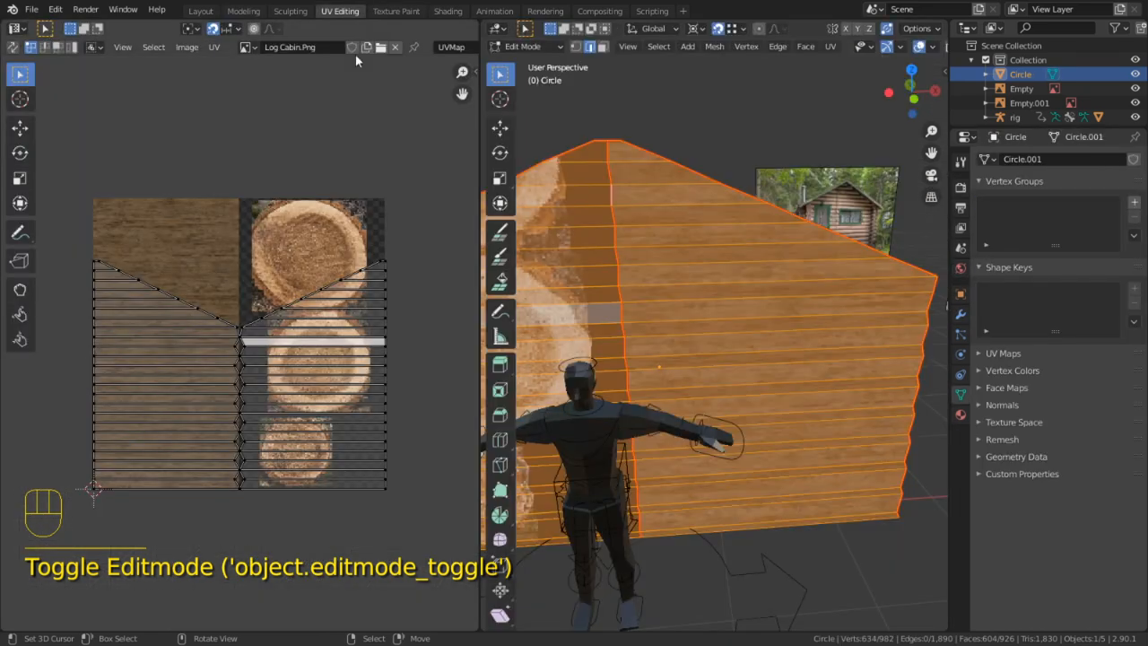
Select the whole wall UV island lying over the log-end images and enable Constrain to Image Bounds
click(298, 362)
key(3)
click(330, 290)
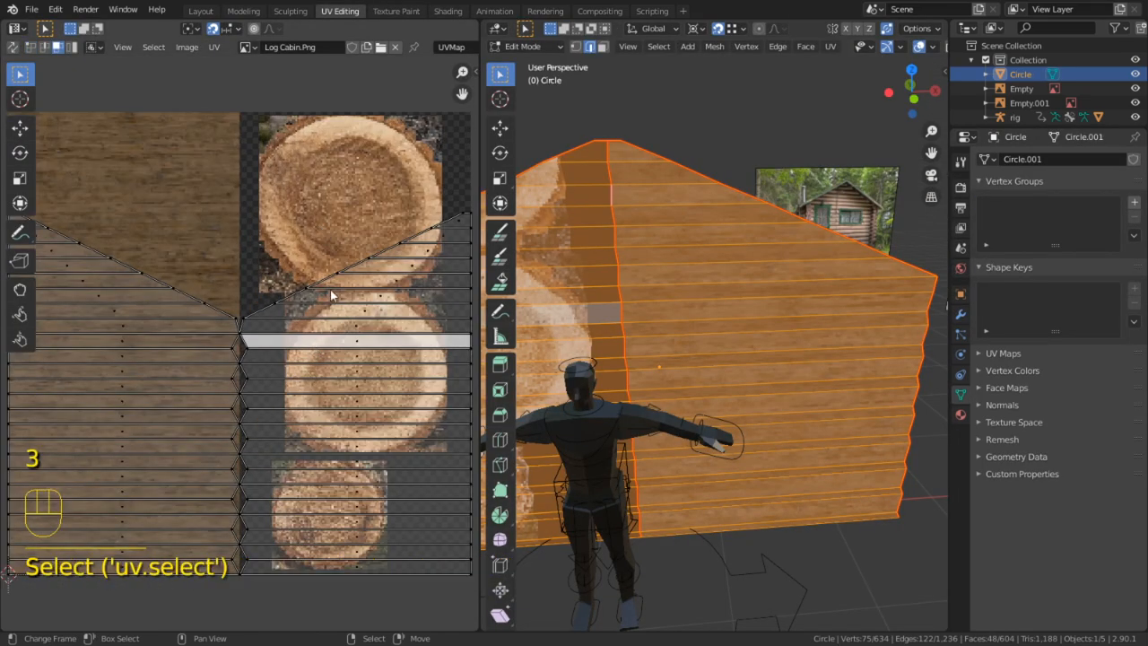
alt+click(361, 334)
key(3)
key(4)
click(382, 295)
key(g)
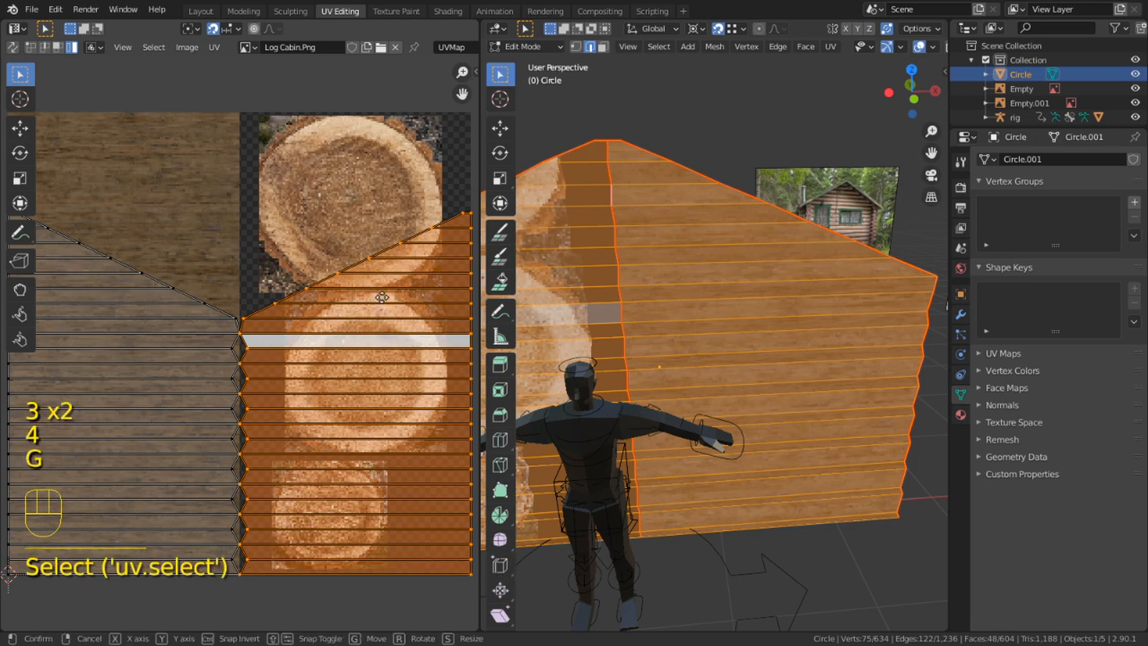
click(382, 296)
click(214, 46)
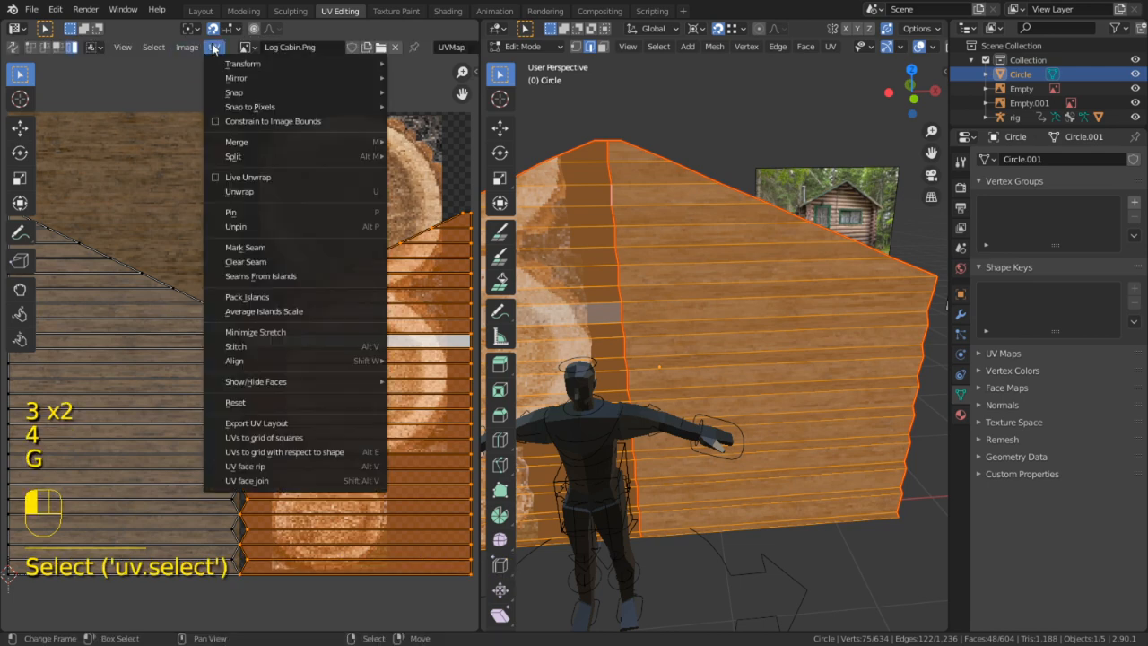
click(277, 121)
Move the selected wall UV island onto the wood-plank half of the texture and inspect its edge against the wood boundary
scroll(334, 302, down, 1)
key(g)
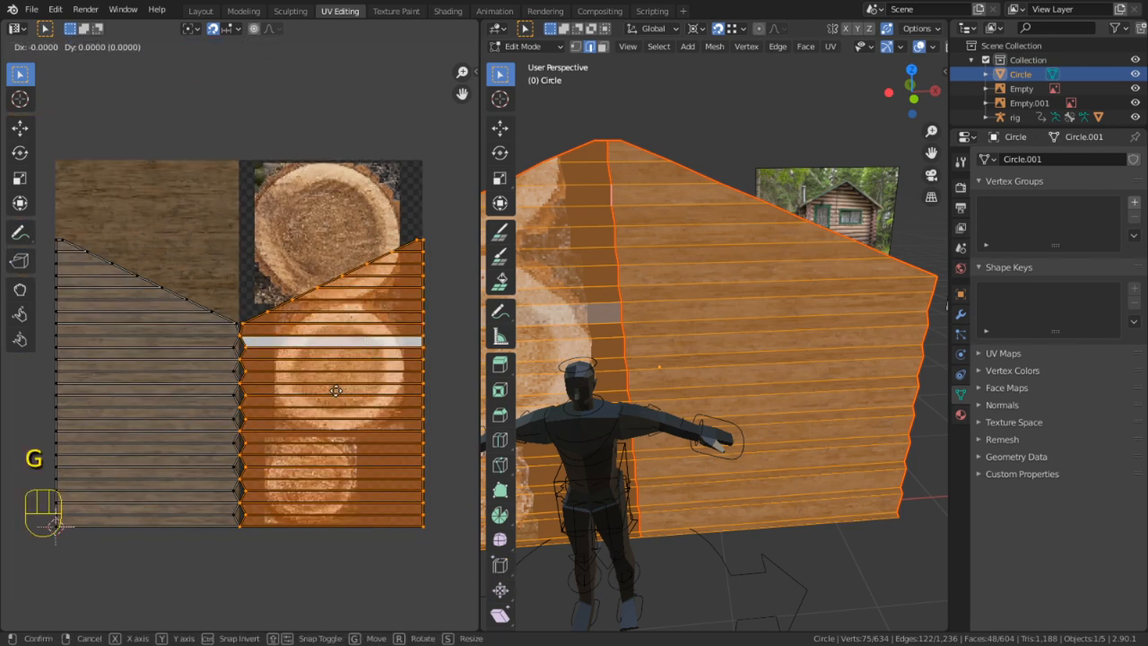
click(92, 391)
scroll(244, 350, up, 2)
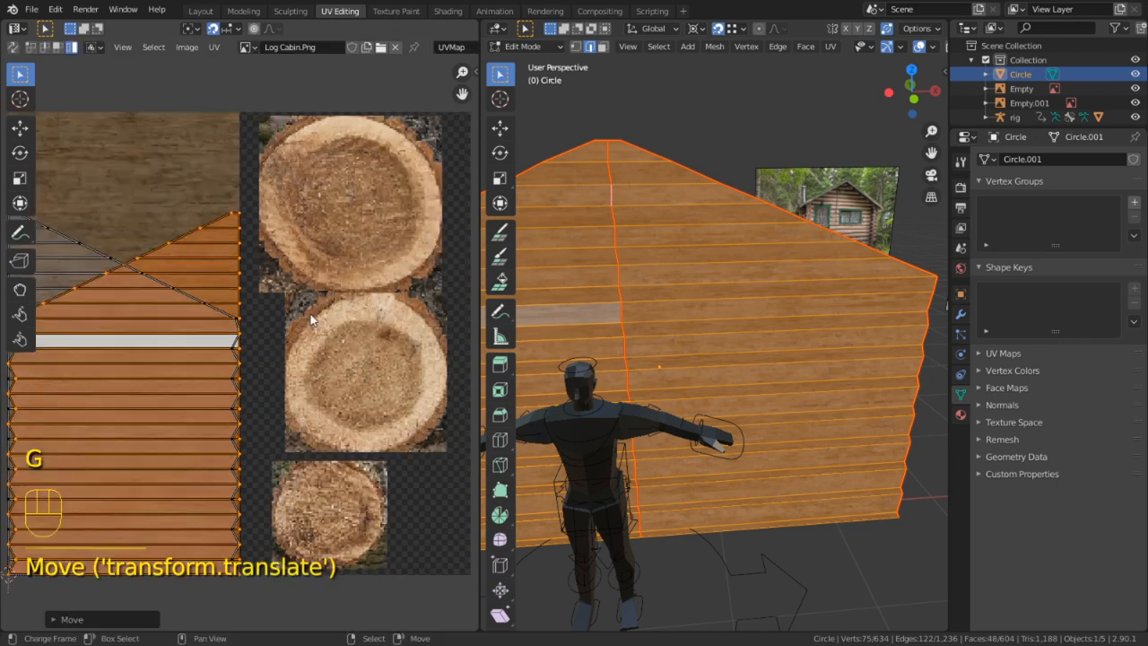
shift+middle_drag(216, 270, 243, 343)
scroll(245, 344, up, 5)
shift+middle_drag(279, 256, 256, 416)
scroll(269, 395, up, 3)
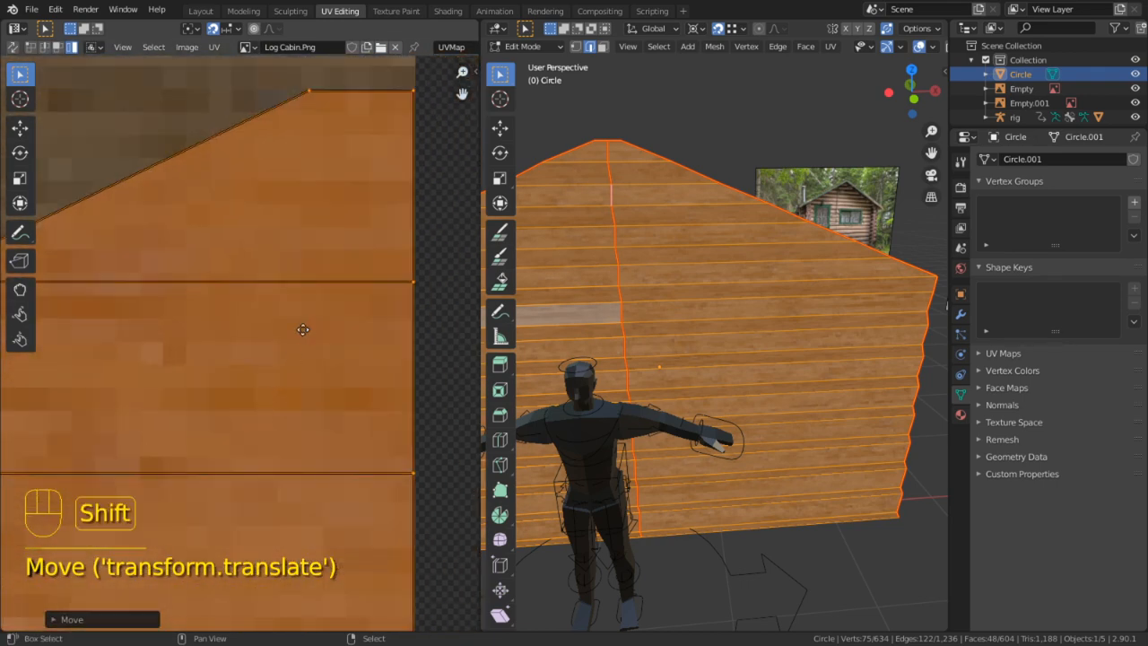
scroll(309, 334, up, 2)
shift+middle_drag(315, 338, 192, 336)
scroll(192, 336, up, 2)
Reveal all hidden geometry of the cabin mesh in Edit Mode
key(Tab)
middle_drag(685, 366, 613, 317)
scroll(613, 317, down, 5)
mouse_move(673, 338)
middle_down()
mouse_move(693, 386)
mouse_move(825, 349)
mouse_move(632, 334)
mouse_move(673, 334)
middle_up()
key(Tab)
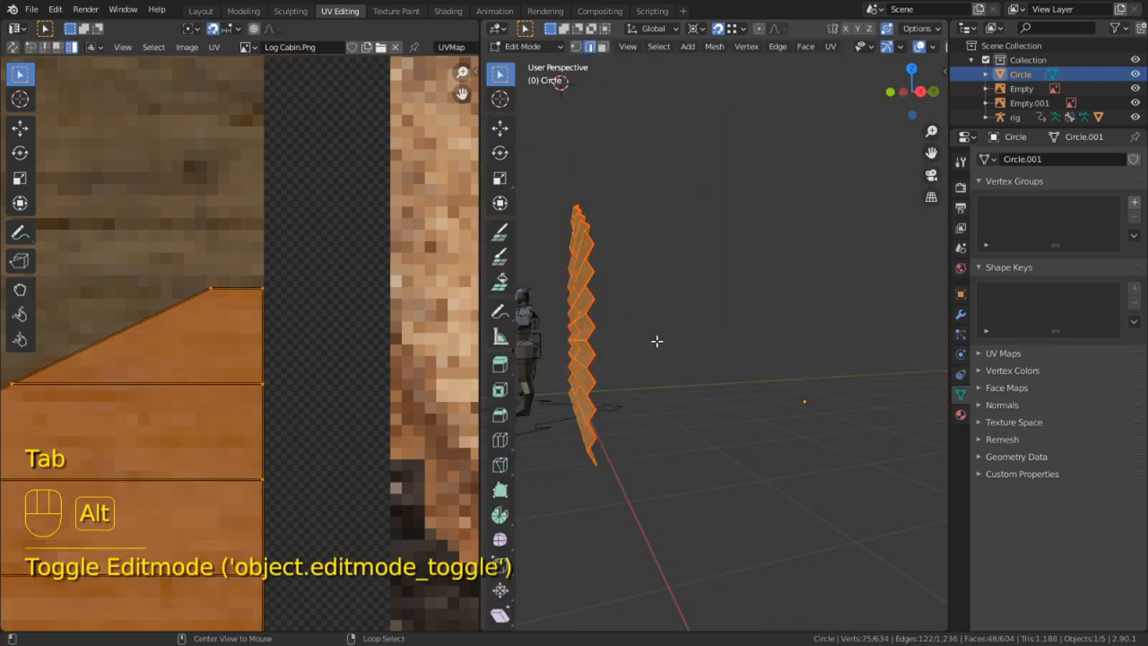
key(alt+h)
click(682, 333)
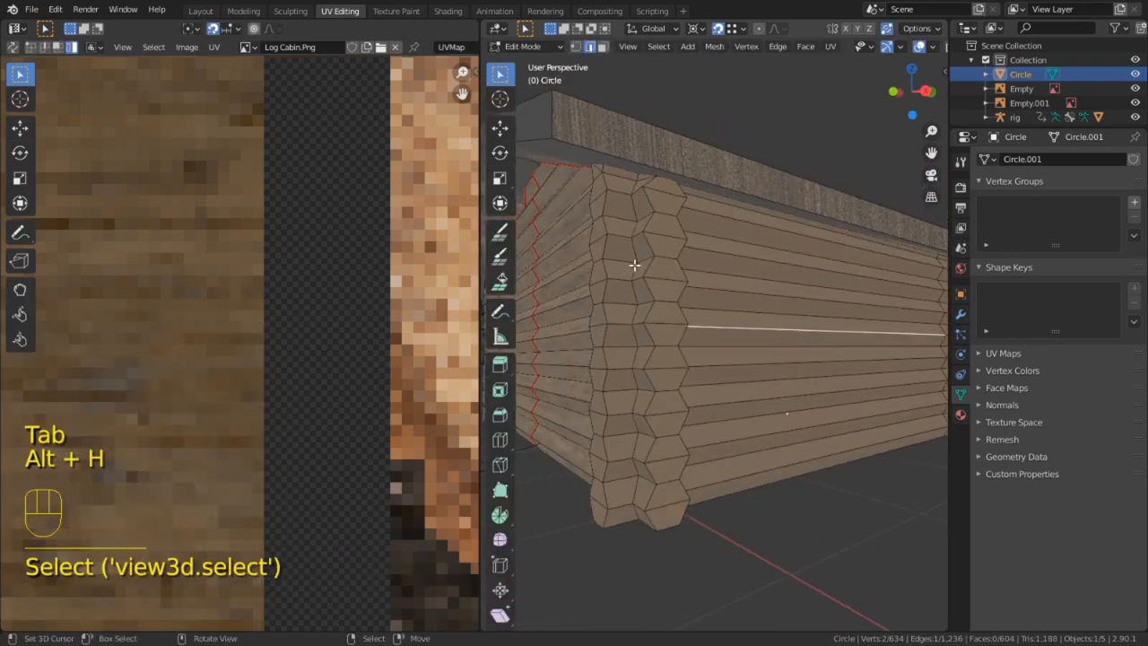
Mark a seam along the vertical edge loop in the inner corner between the two stacks of log ends
scroll(634, 266, up, 5)
key(2)
shift+scroll(602, 238, down, 2)
alt+shift+scroll(692, 297, down, 2)
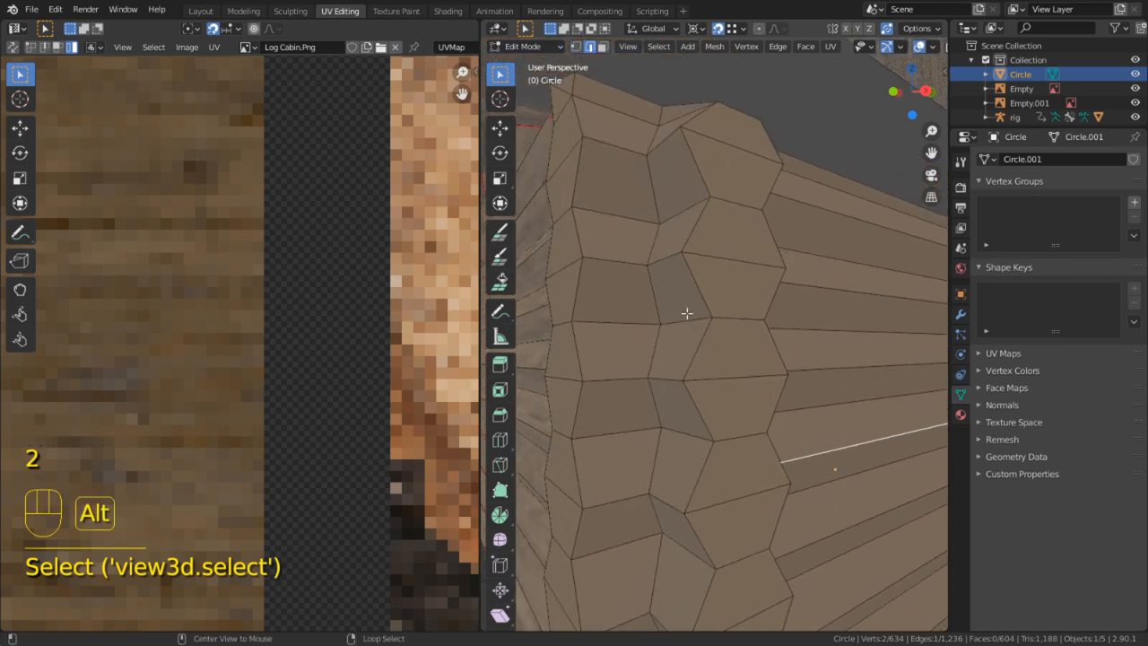
alt+click(648, 205)
middle_drag(677, 139, 709, 226)
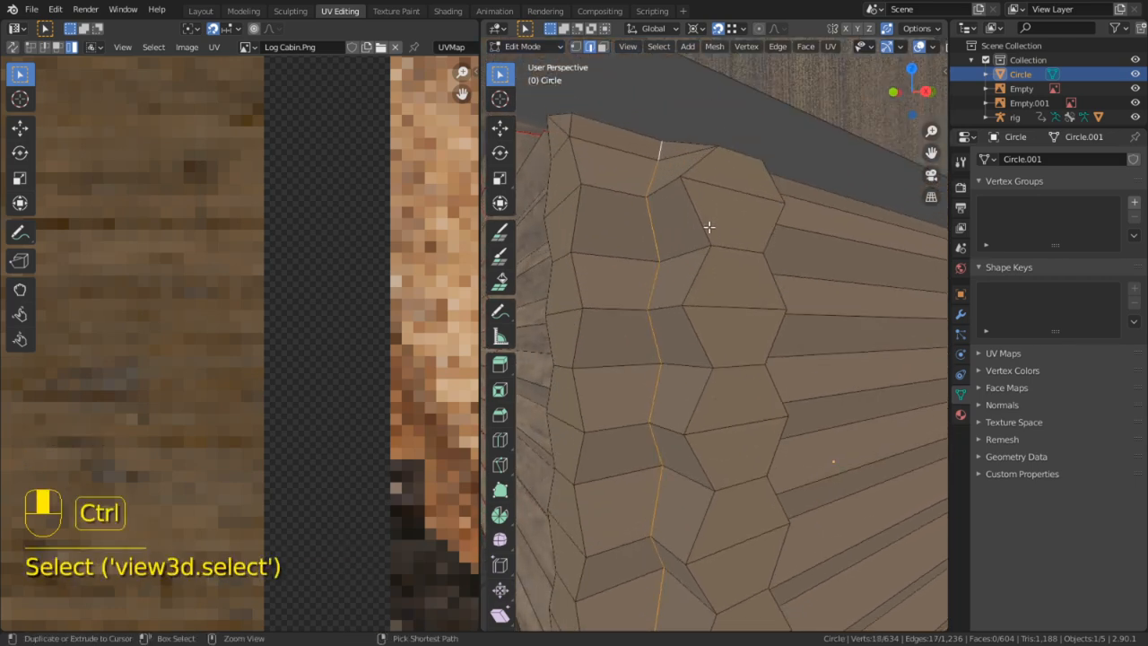
key(ctrl+e)
click(693, 271)
Mark a seam along the vertical edge loop where the side wall meets the protruding log ends, including its top edge
middle_drag(694, 271, 731, 279)
middle_drag(731, 278, 623, 287)
shift+middle_drag(624, 287, 677, 273)
alt+click(677, 273)
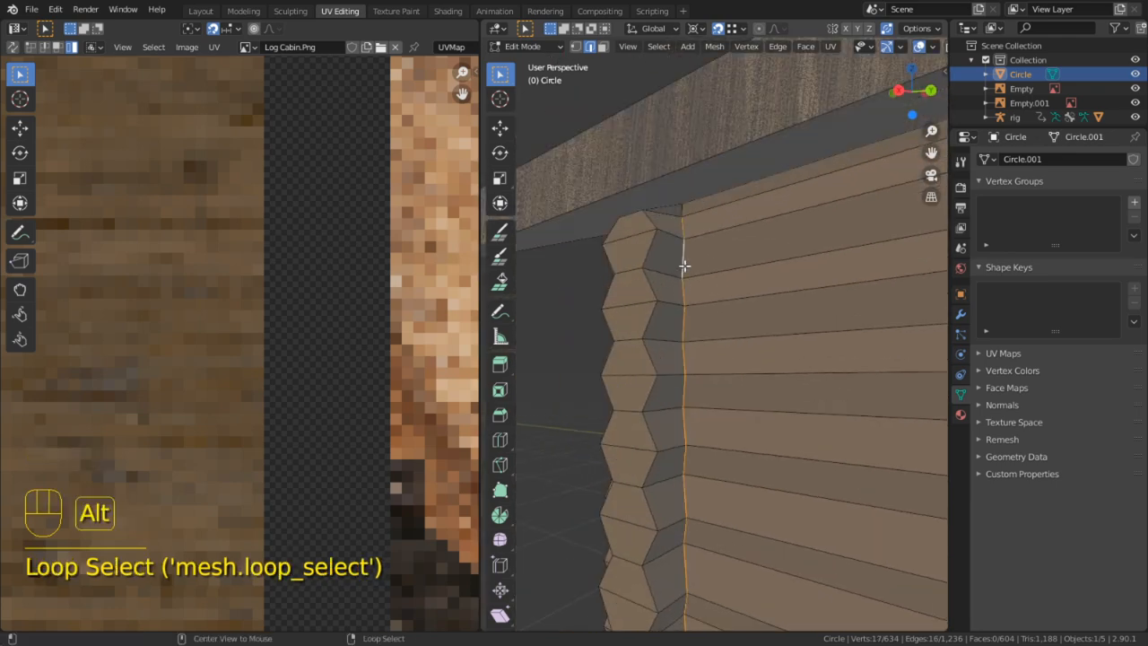
scroll(685, 204, up, 2)
shift+click(674, 156)
key(ctrl+e)
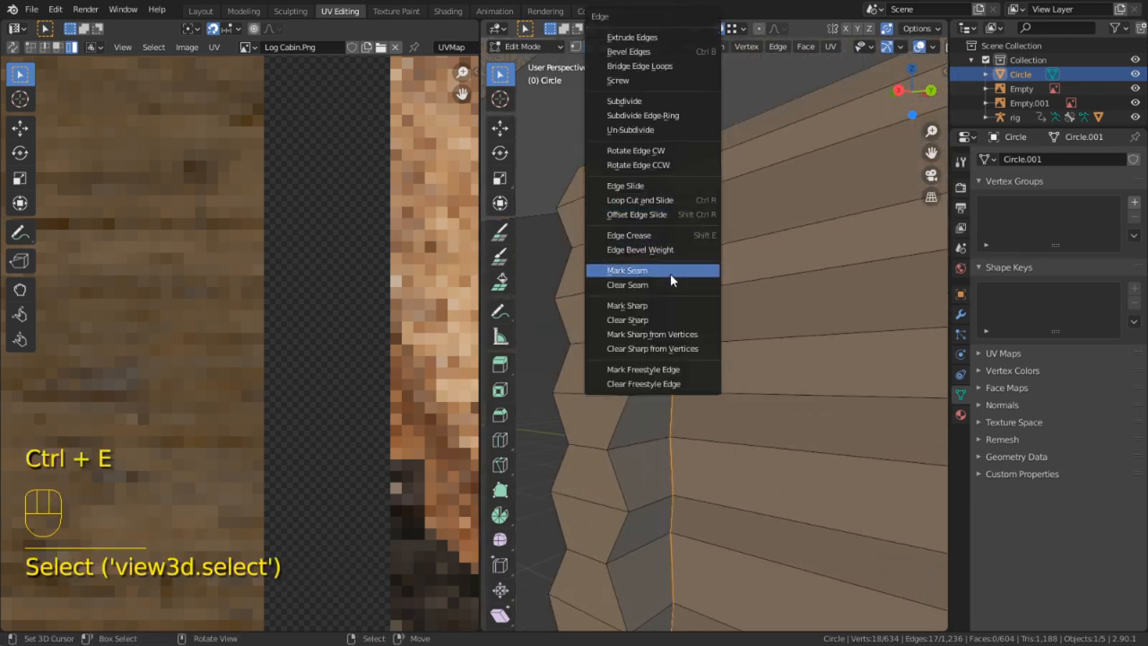
click(670, 272)
Mark seams along both vertical zigzag edge loops bordering the end faces of the corner log stack
shift+middle_drag(670, 272, 733, 247)
key(3)
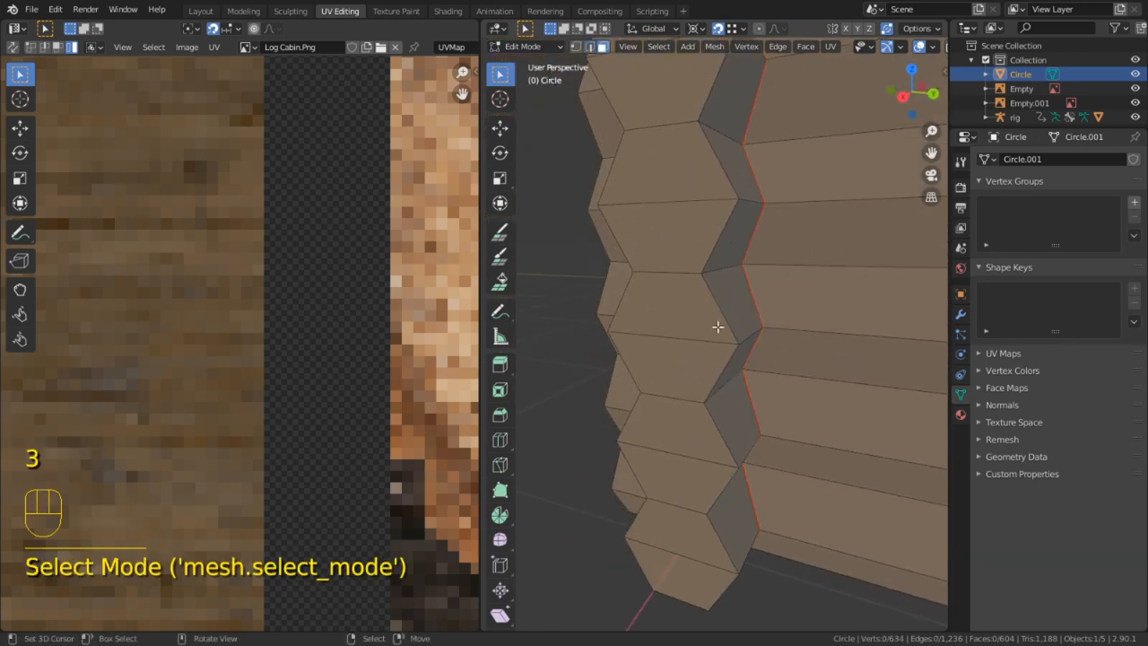
alt+click(718, 309)
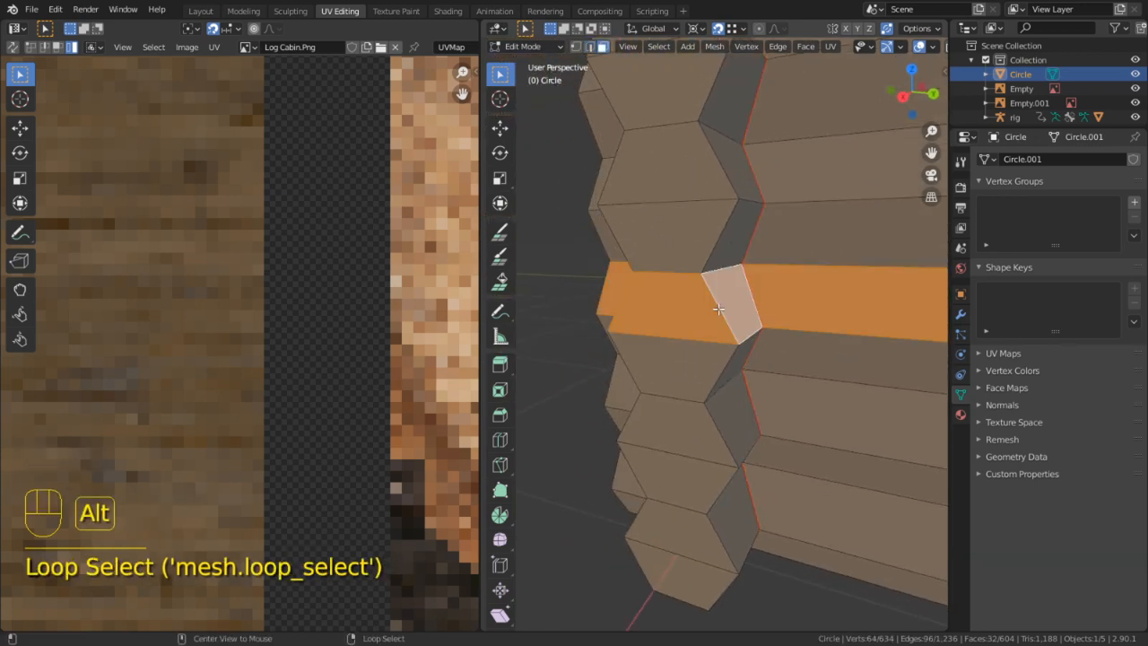
key(2)
alt+click(718, 304)
scroll(719, 279, down, 2)
shift+middle_drag(720, 279, 689, 193)
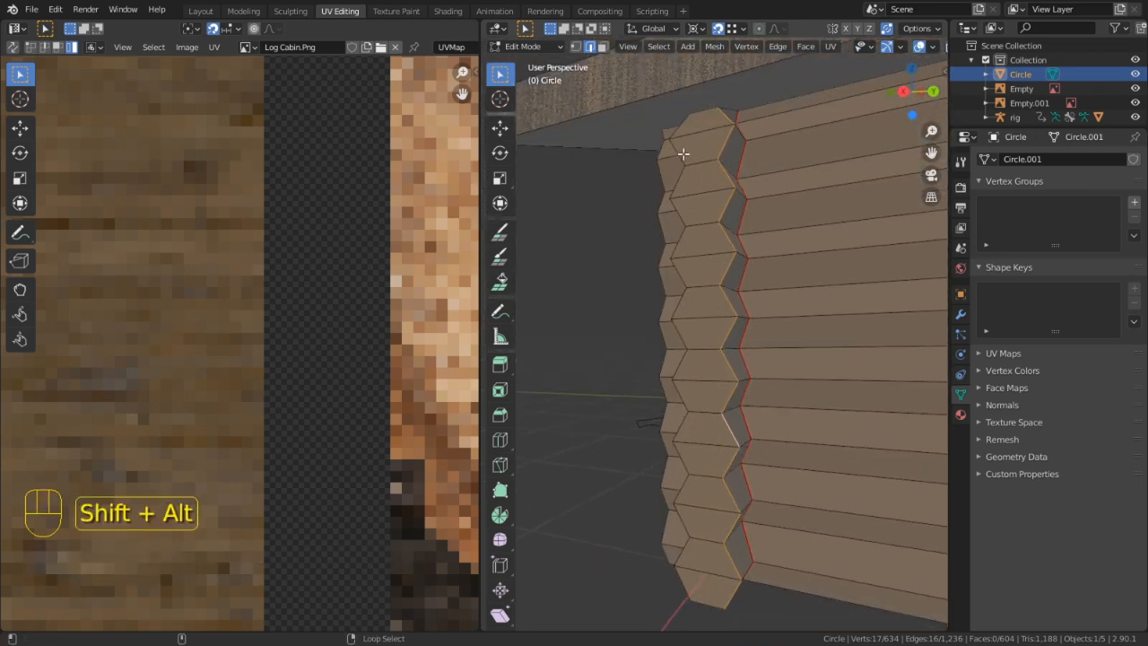
alt+shift+click(683, 154)
key(ctrl+e)
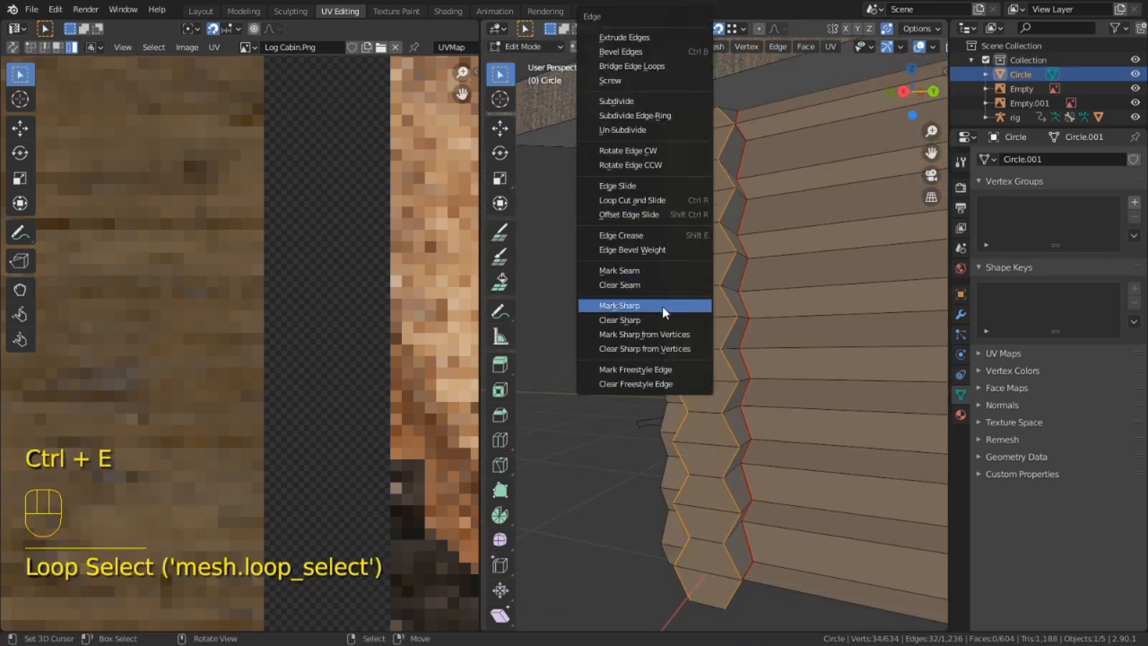
click(652, 270)
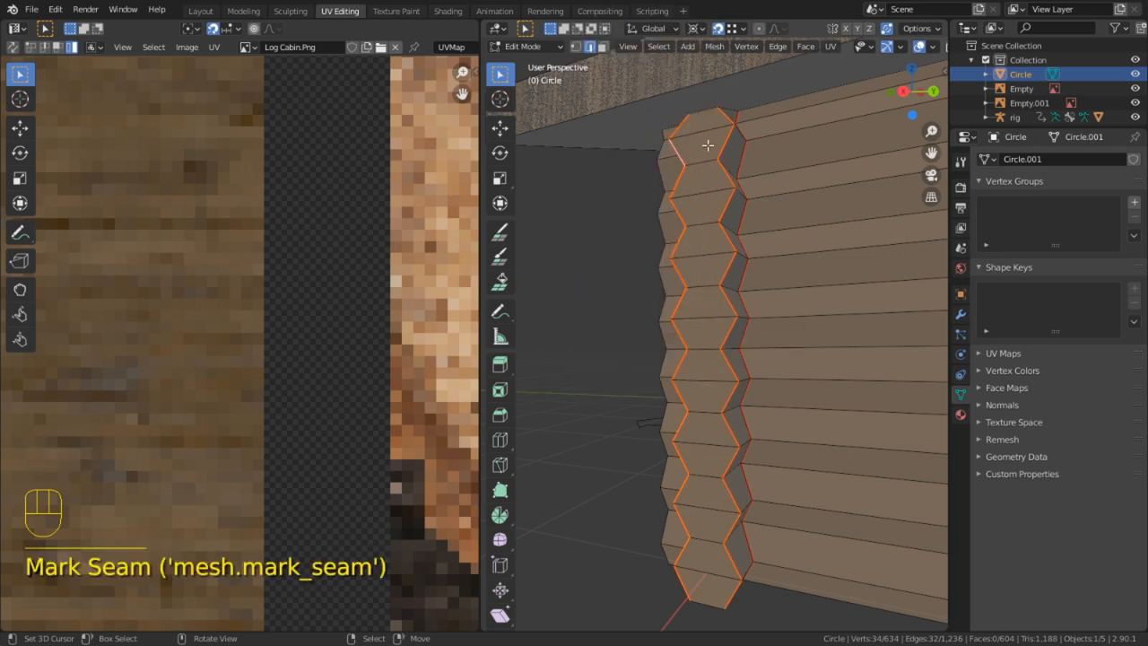
Mark seams along the horizontal edges that separate the individual log end faces in the corner stack
right_click(699, 159)
shift+right_click(702, 220)
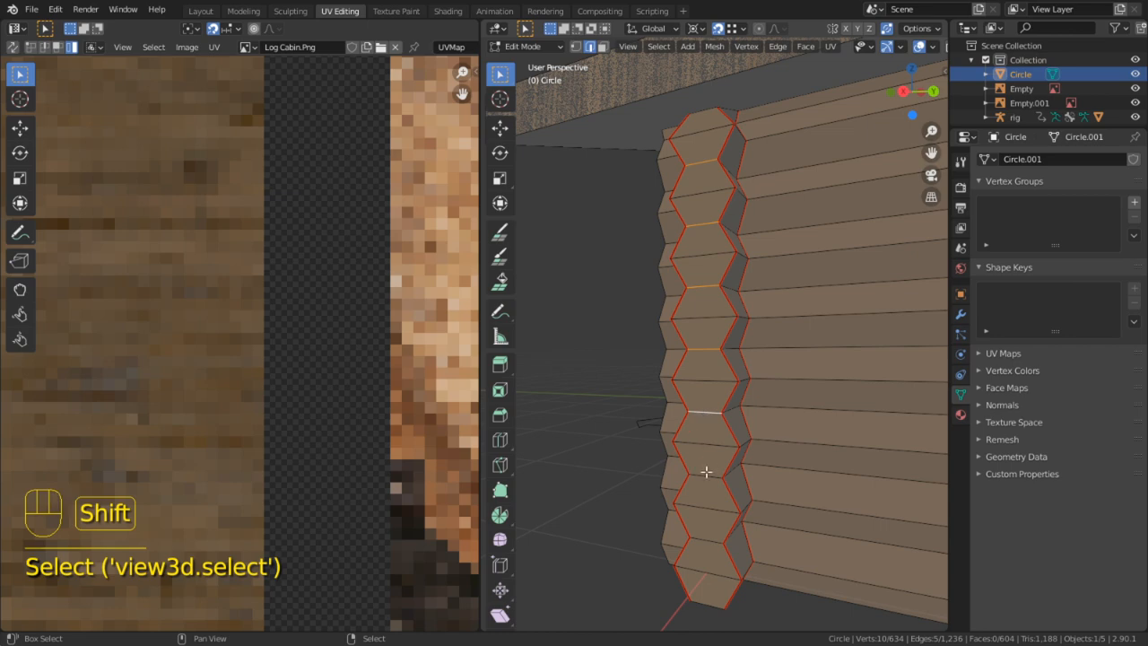
key(ctrl+e)
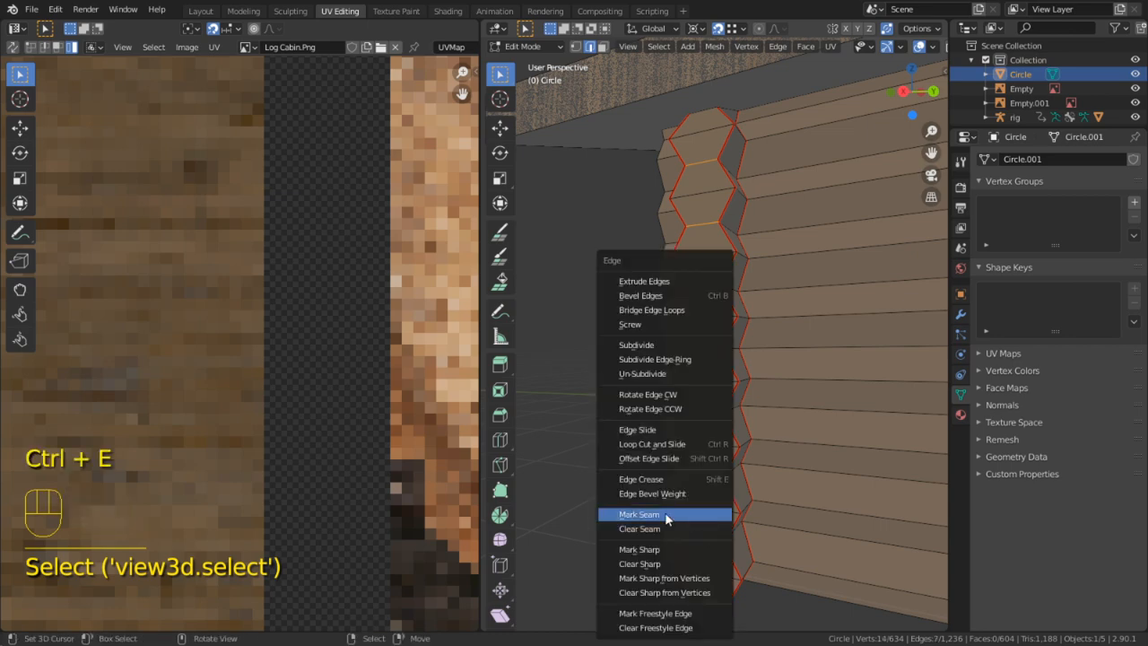
click(666, 518)
Add a vertical loop cut through the middle of each half of the long side wall next to the seamed log ends
middle_drag(665, 512, 894, 418)
scroll(652, 339, down, 5)
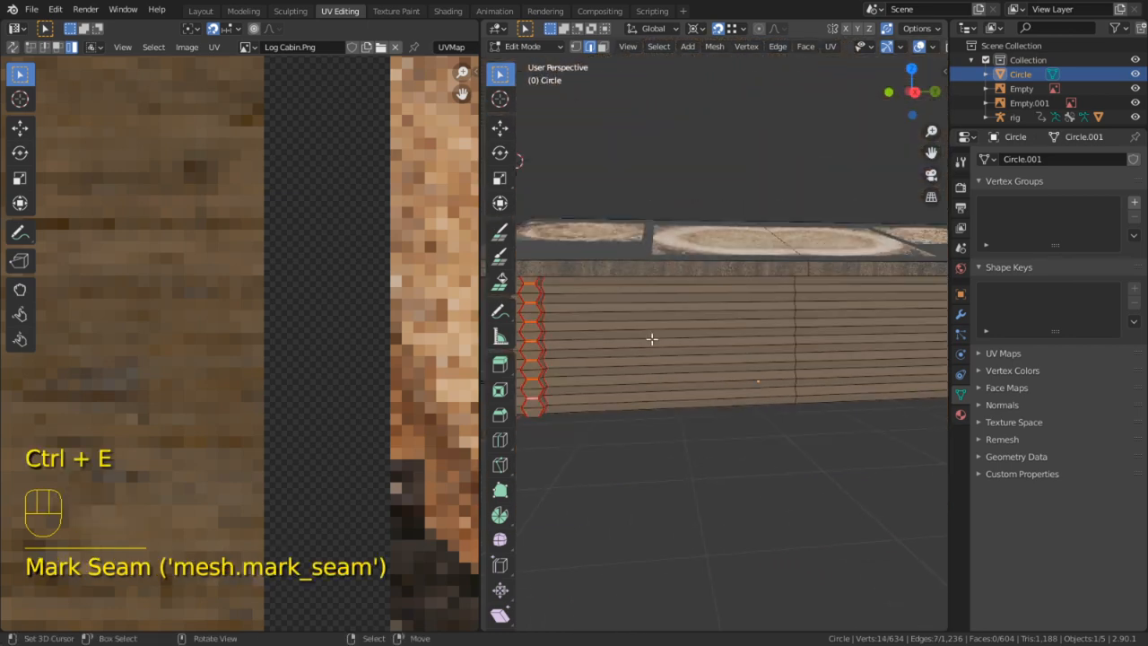
scroll(810, 335, down, 3)
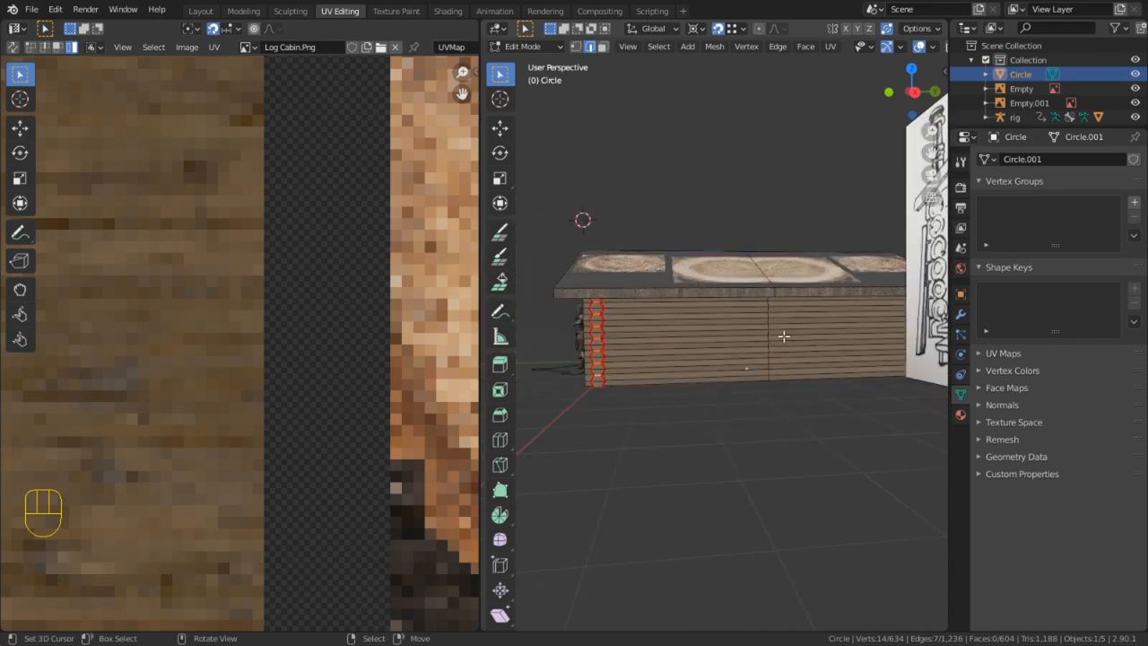
middle_drag(783, 336, 700, 329)
key(ctrl+r)
click(699, 329)
click(698, 328)
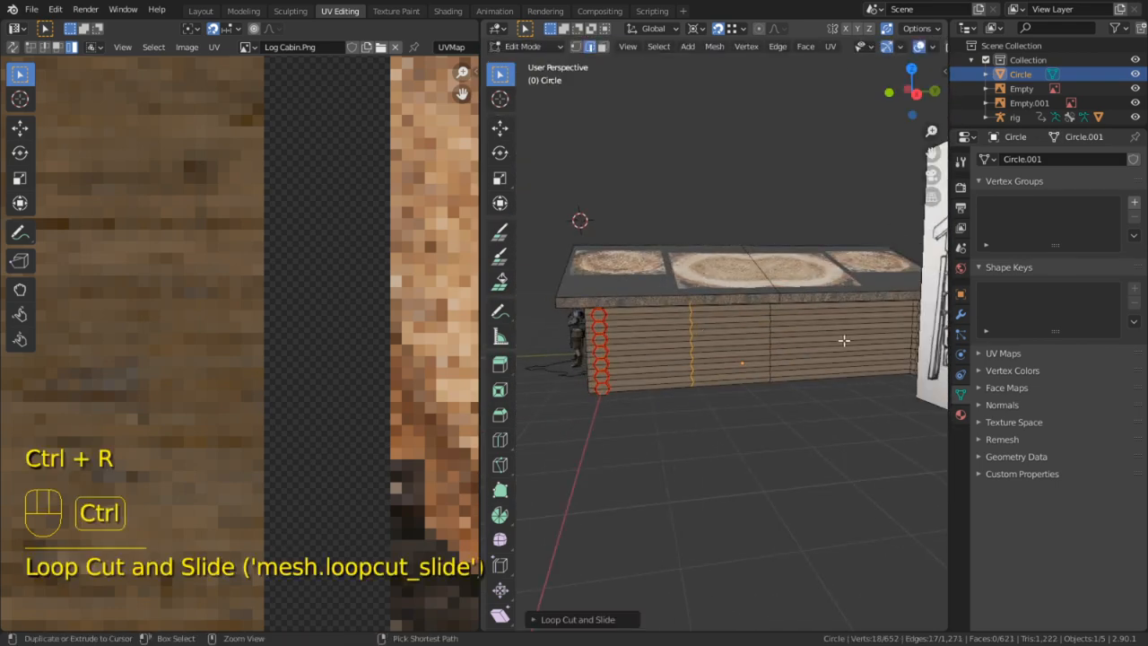
key(ctrl+r)
click(844, 340)
click(843, 340)
Add a vertical loop cut through the middle of each half of the opposite long side wall
shift+middle_drag(846, 341, 722, 345)
middle_drag(834, 347, 651, 356)
key(ctrl+r)
middle_drag(816, 362, 745, 350)
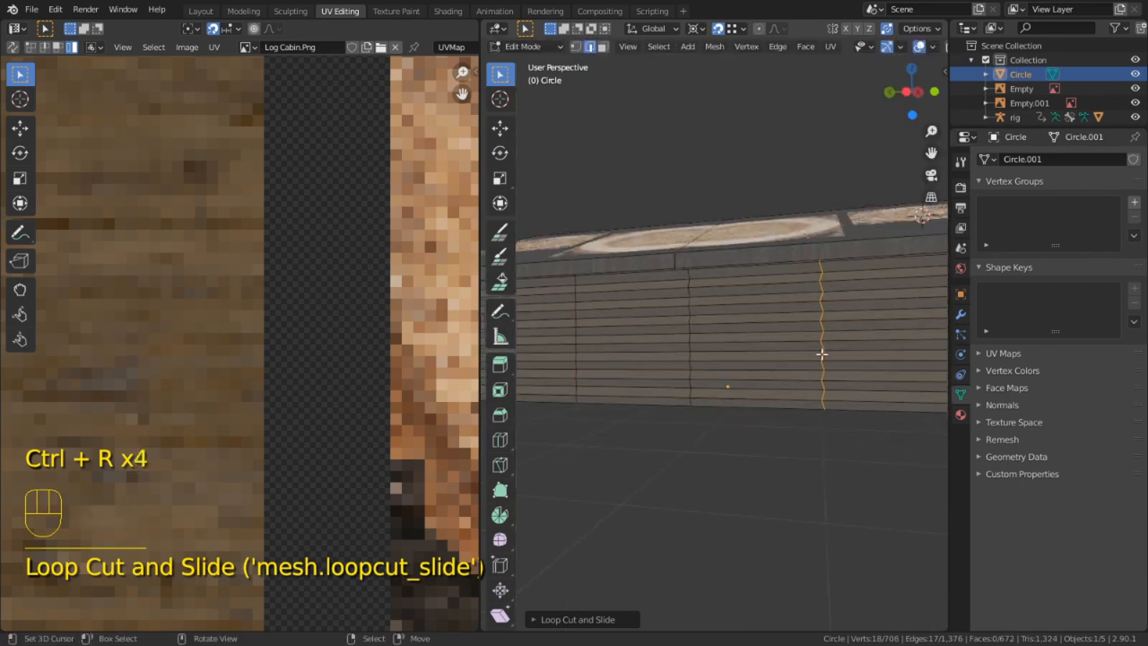
scroll(889, 356, down, 5)
middle_drag(883, 356, 820, 369)
click(761, 367)
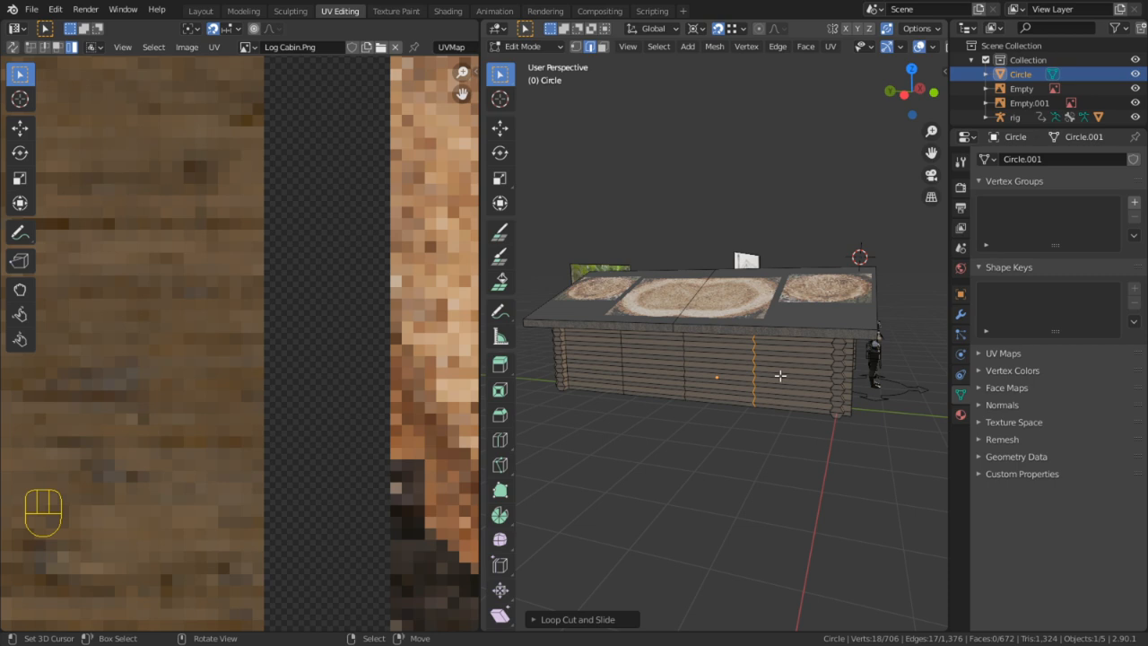
Mark seams along the three vertical edge loops dividing the opposite long side wall into four sections
scroll(743, 354, up, 3)
key(3)
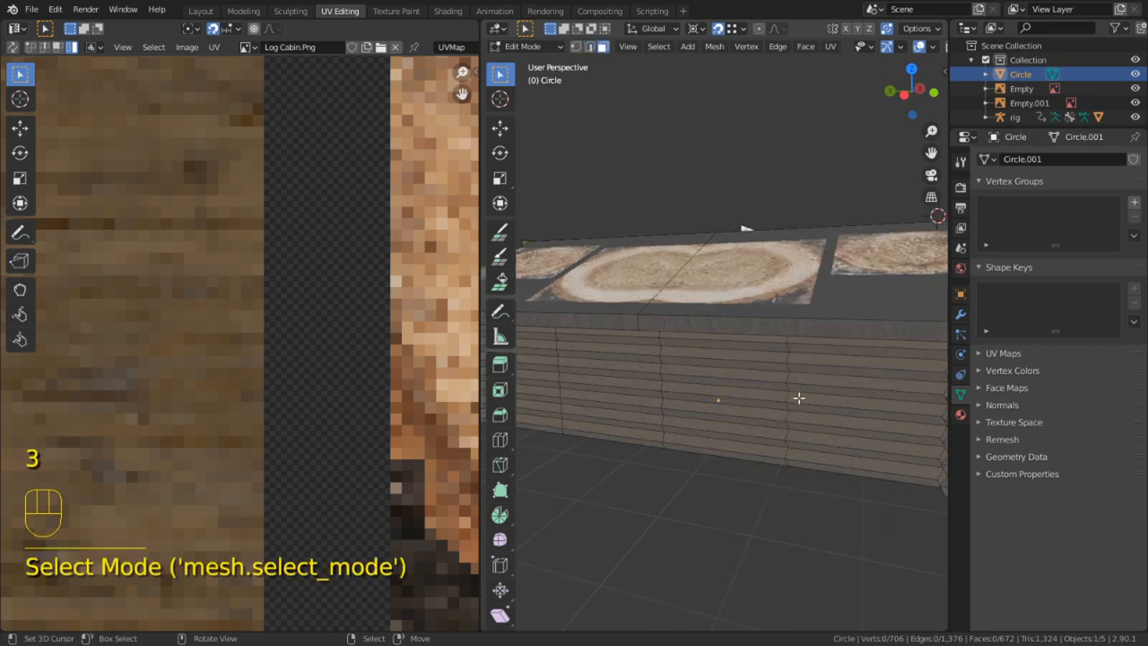
middle_drag(786, 400, 699, 348)
key(ctrl+e)
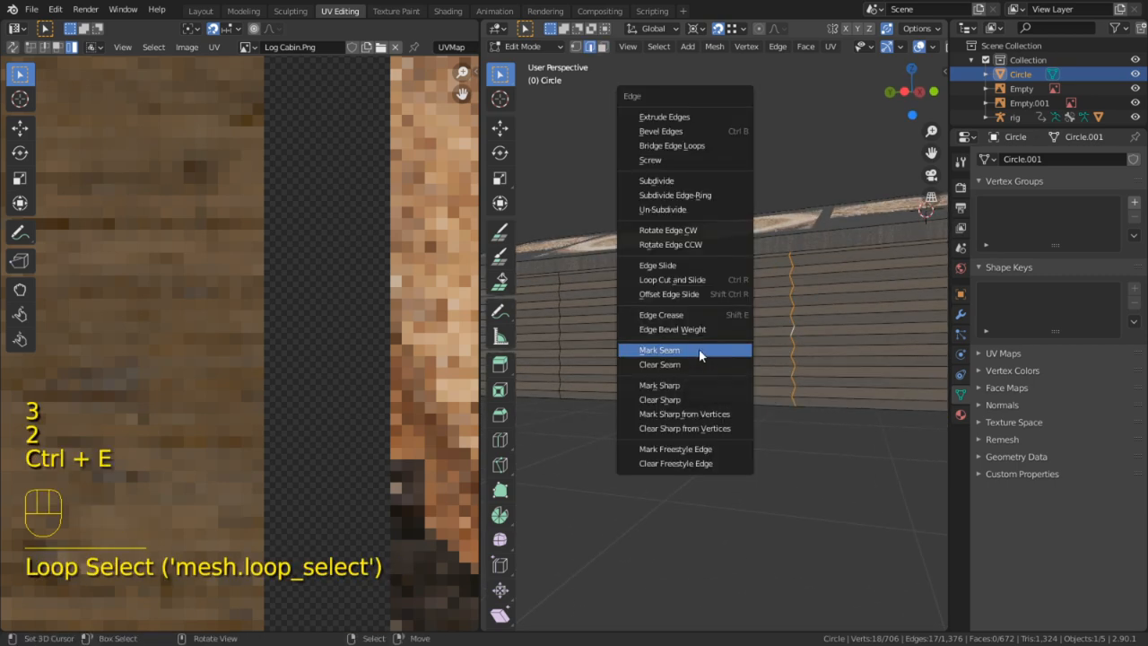
click(699, 348)
alt+right_click(667, 344)
key(ctrl+e)
click(667, 344)
shift+middle_drag(588, 348, 788, 353)
alt+right_click(596, 323)
key(ctrl+e)
click(594, 323)
Mark a seam along the vertical zigzag loop where the gable wall meets its log ends, including the top edge
scroll(776, 359, up, 3)
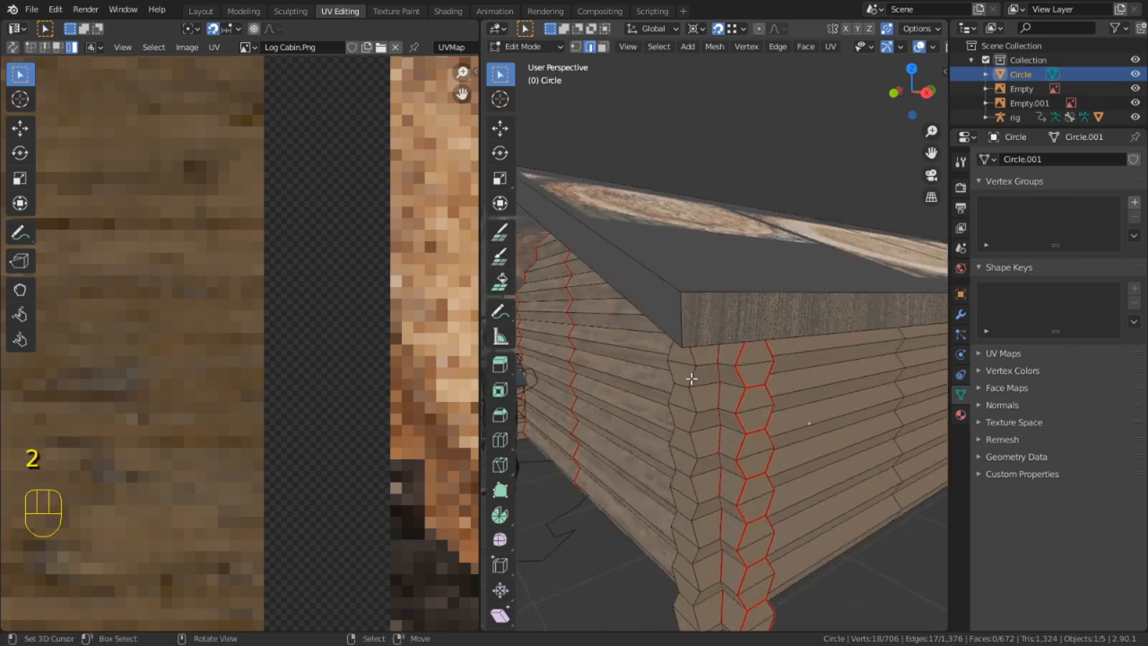
scroll(695, 377, down, 4)
middle_drag(702, 376, 803, 361)
scroll(699, 346, up, 3)
mouse_move(677, 345)
middle_down()
mouse_move(691, 272)
mouse_move(669, 341)
middle_up()
alt+click(666, 244)
shift+click(670, 174)
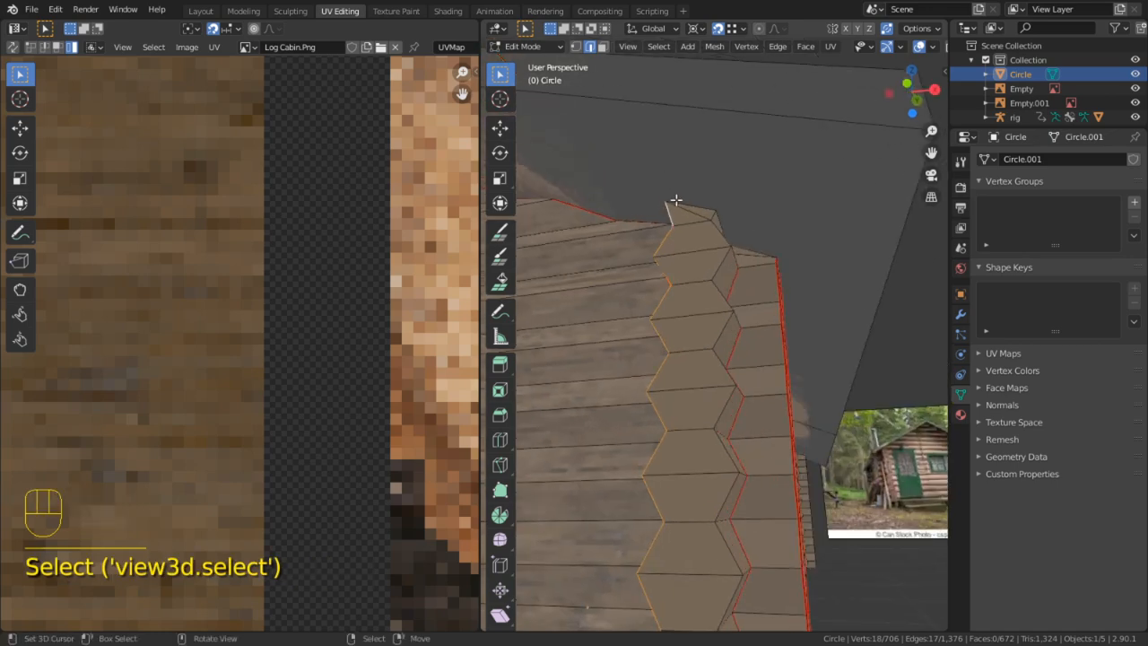
key(ctrl+e)
click(667, 344)
Mark a seam along the outer zigzag edge loop of the gable-side log end faces, including the top edge
middle_drag(768, 295, 714, 278)
alt+click(722, 259)
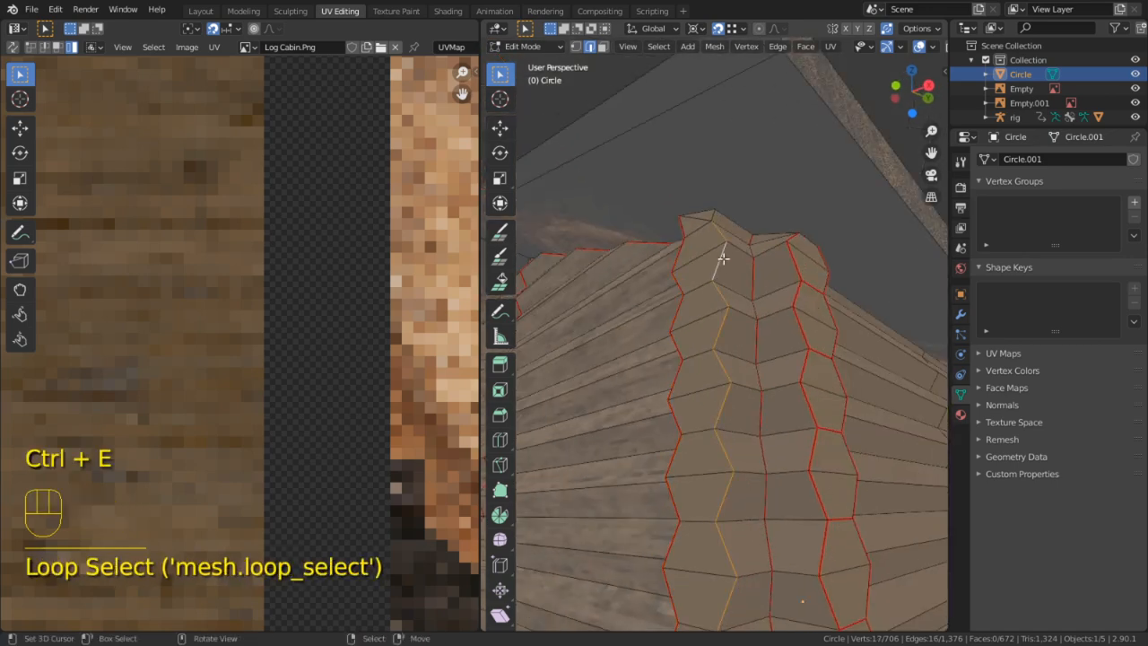
shift+click(718, 213)
key(ctrl+e)
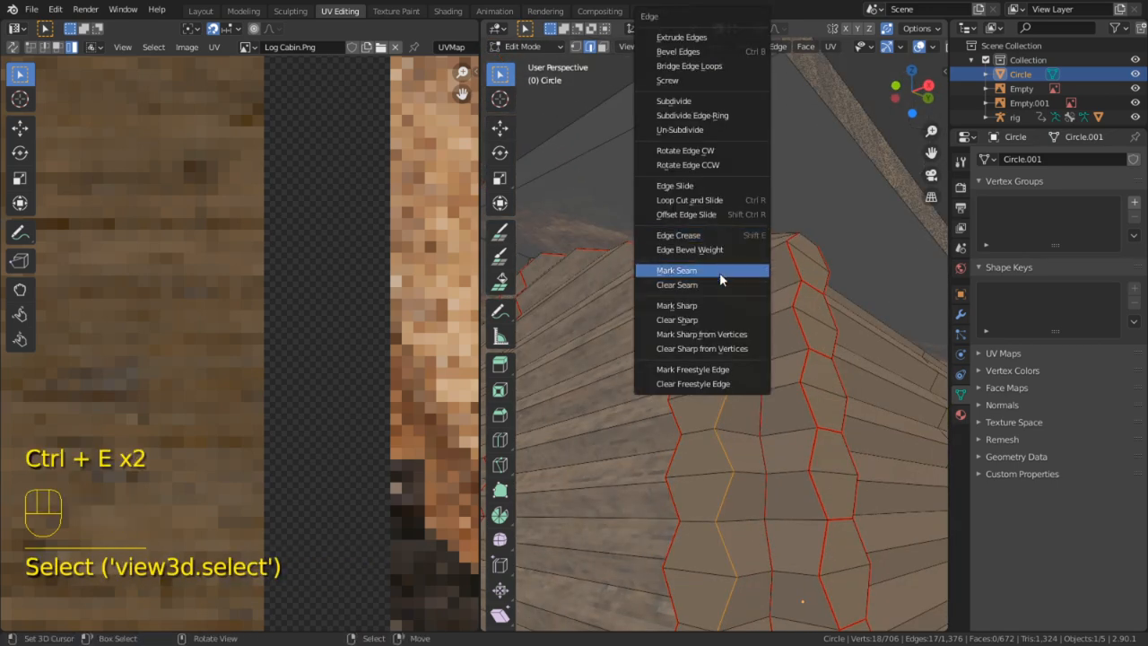
click(719, 273)
Mark seams along the horizontal edges between the individual log end faces of the gable-side stack
middle_drag(719, 273, 814, 240)
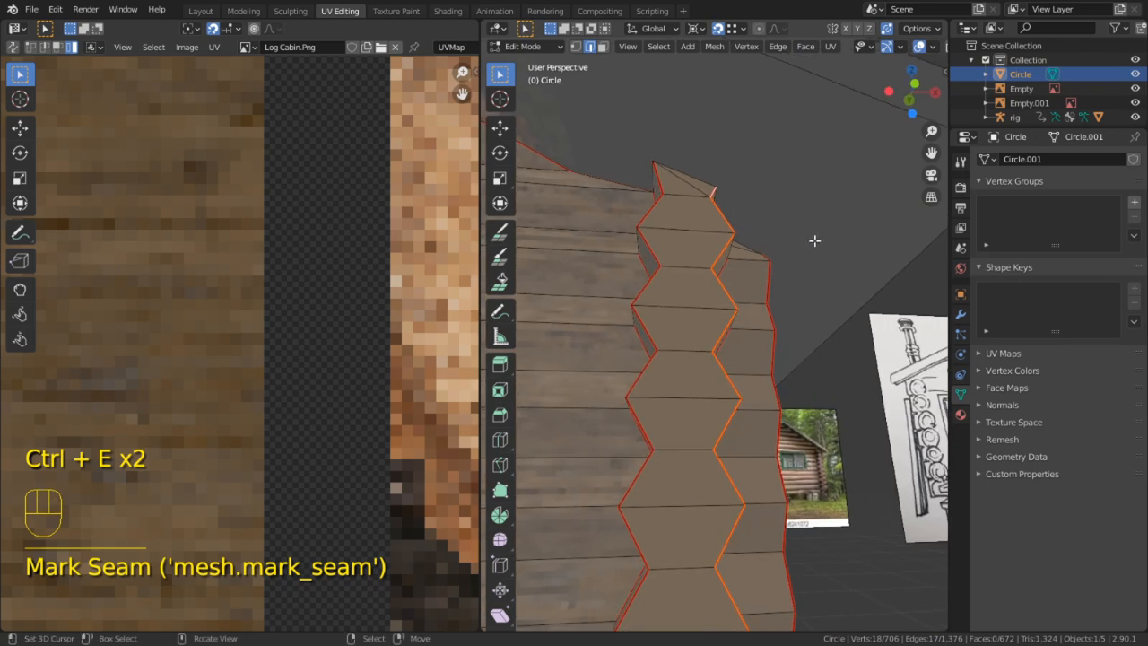
shift+click(685, 200)
shift+click(677, 428)
middle_drag(676, 427, 705, 318)
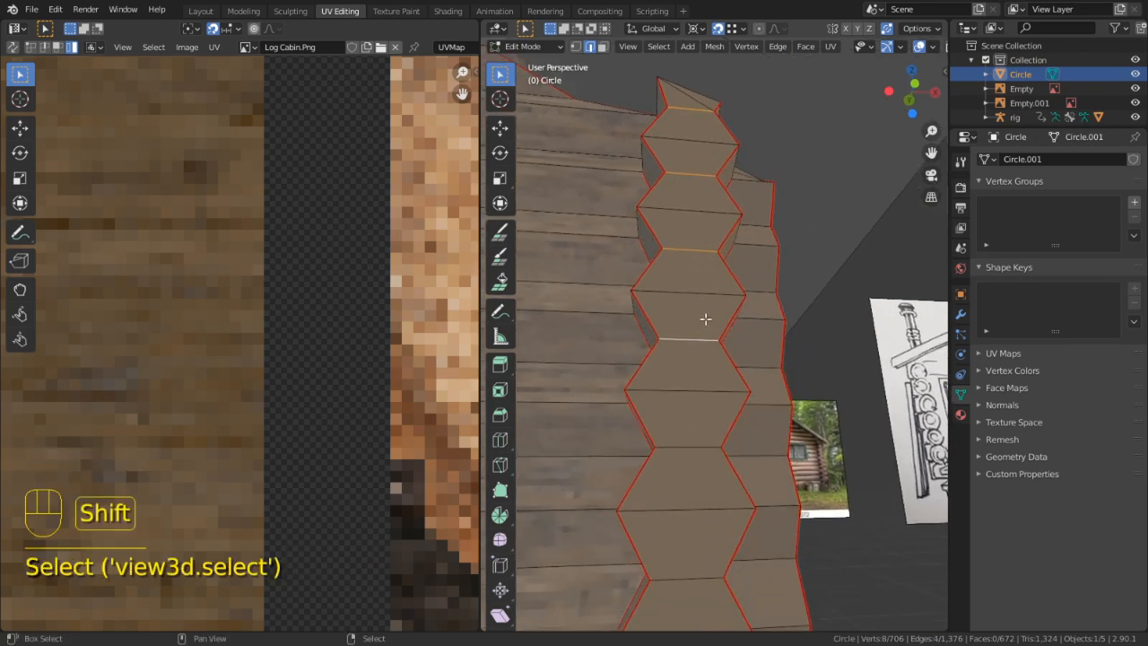
middle_drag(708, 434, 712, 404)
shift+click(694, 496)
middle_drag(693, 490, 708, 395)
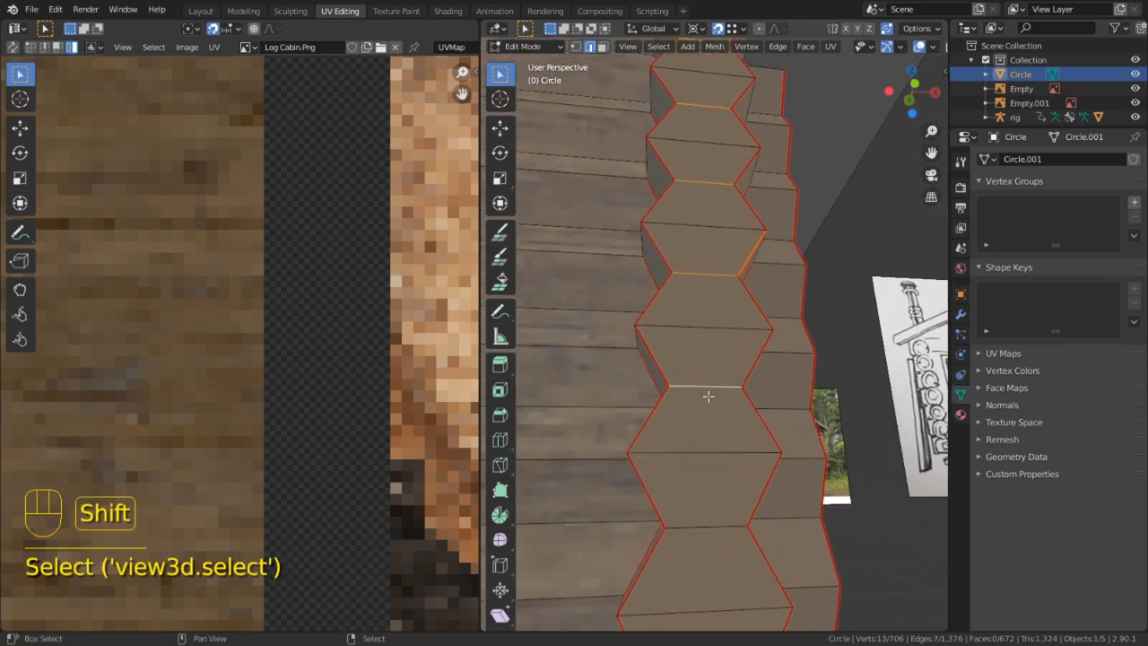
middle_drag(699, 526, 693, 458)
middle_drag(691, 520, 681, 356)
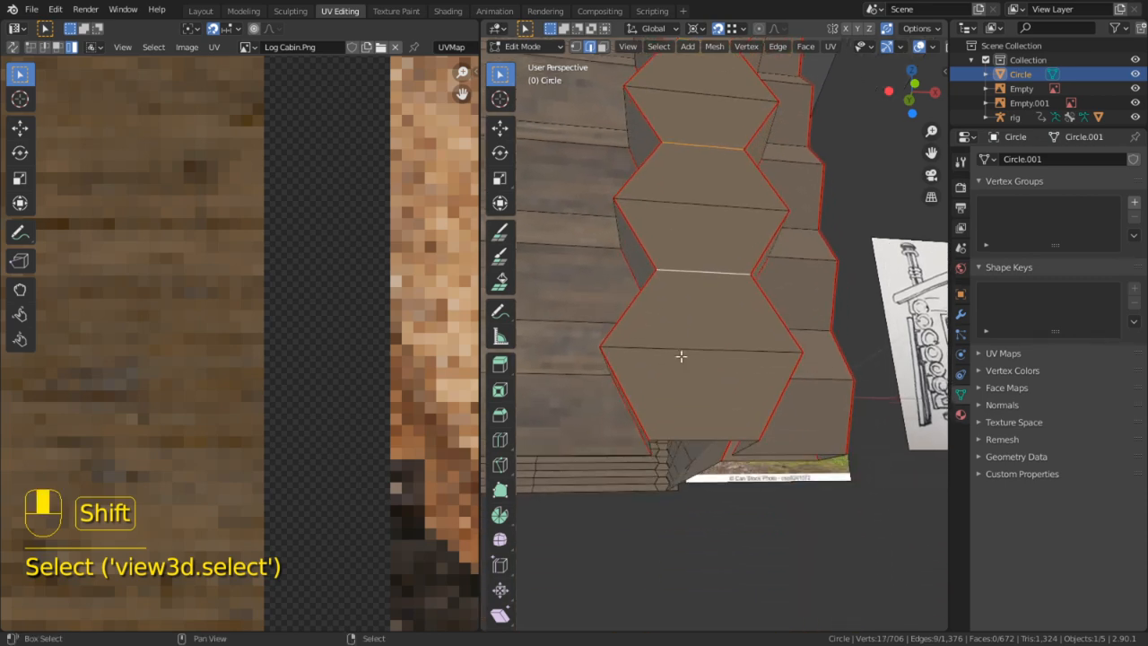
key(ctrl+e)
click(687, 367)
middle_drag(774, 344, 762, 434)
scroll(758, 412, down, 5)
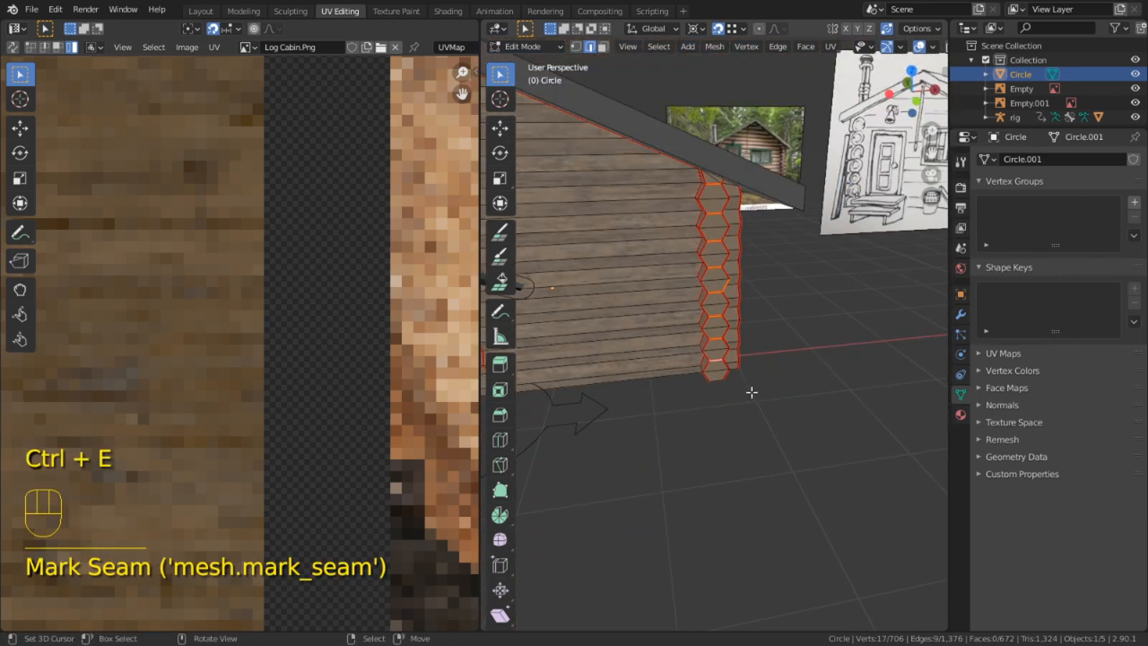
middle_drag(753, 391, 676, 338)
key(3)
alt+click(677, 340)
scroll(332, 338, down, 5)
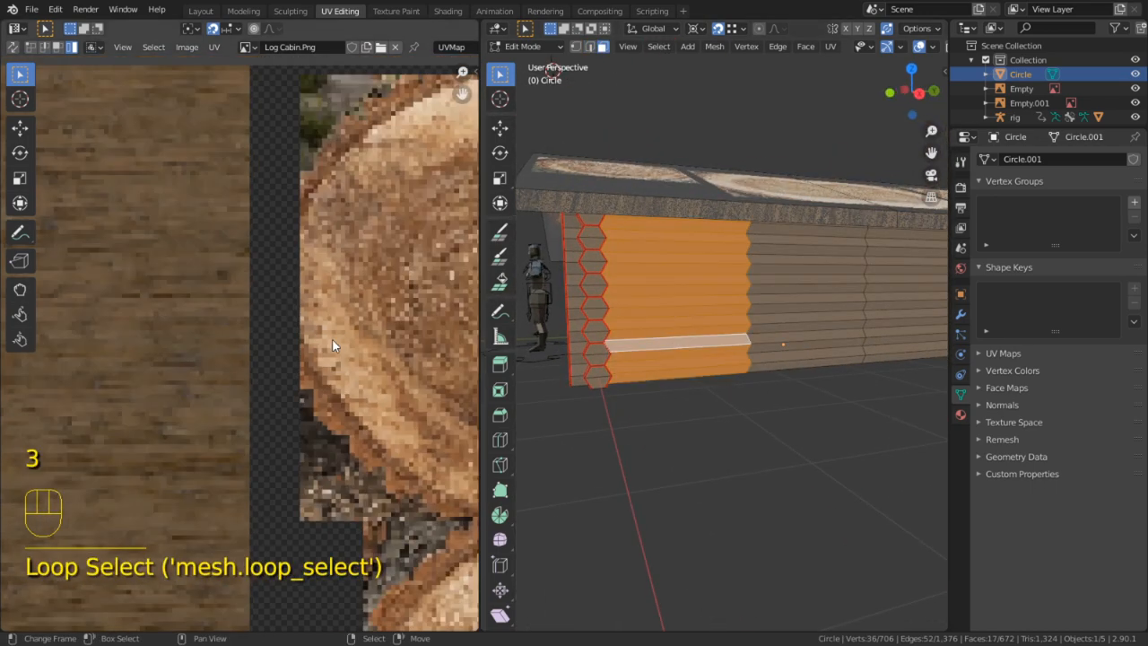
scroll(756, 339, down, 5)
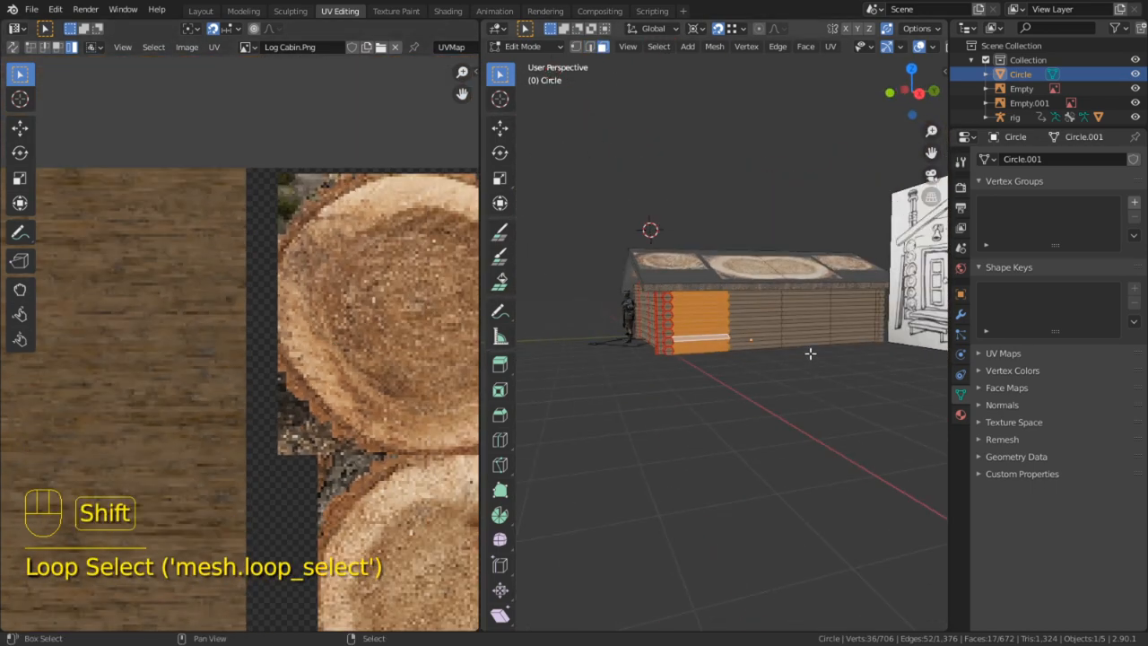
alt+shift+click(751, 347)
scroll(729, 361, up, 3)
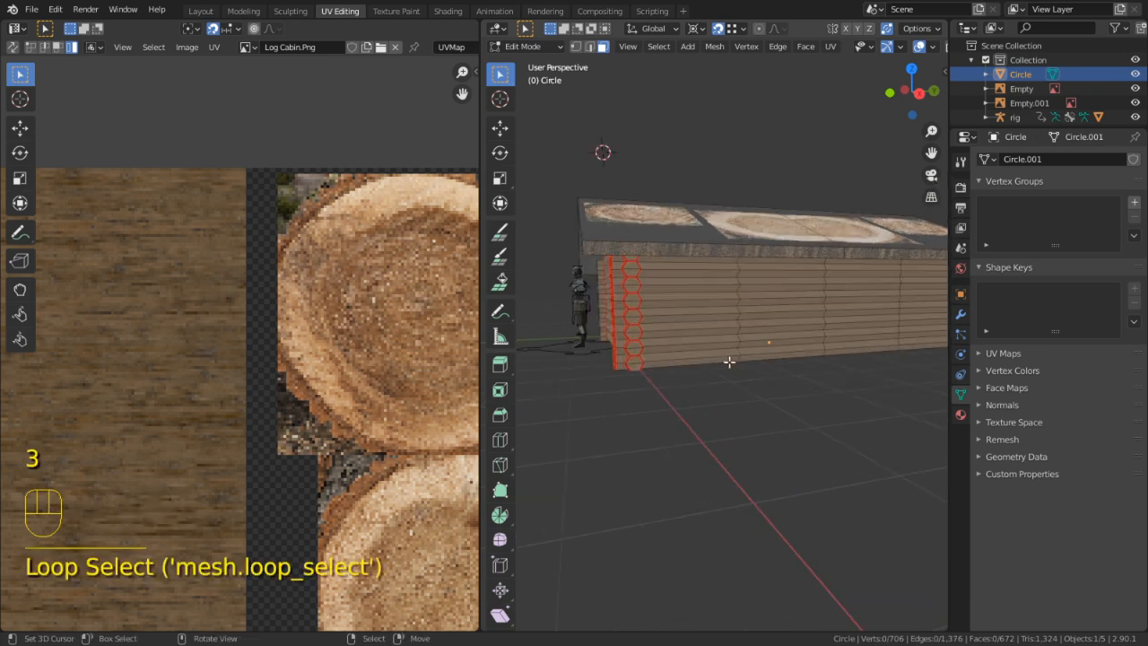
alt+click(710, 351)
alt+shift+click(789, 345)
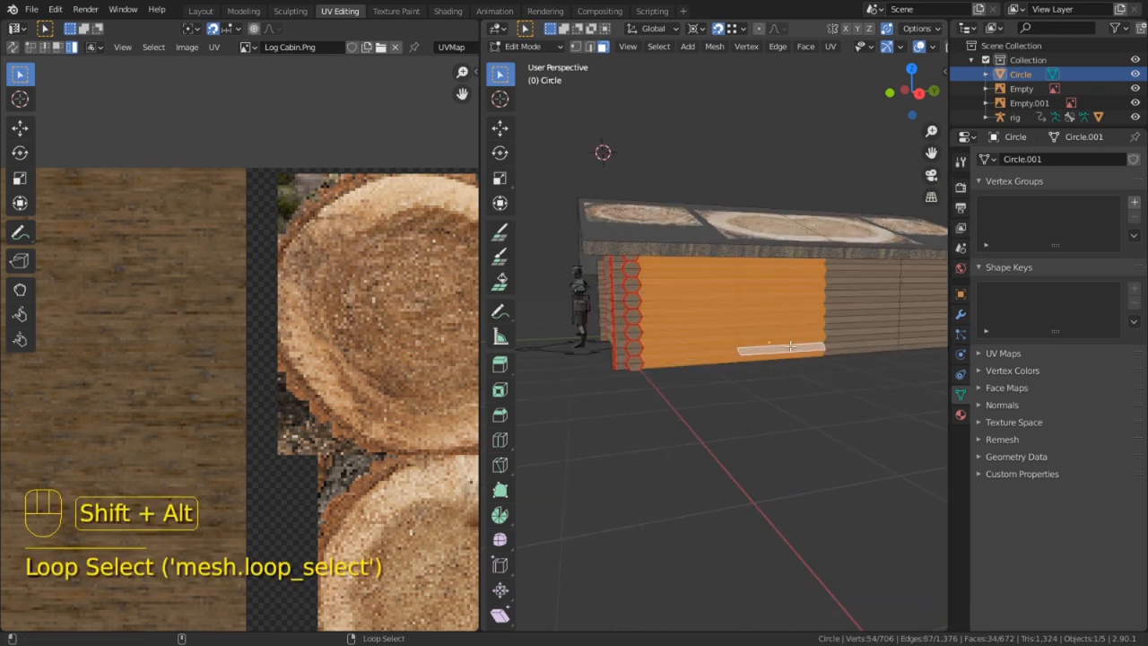
Mark seams along the three vertical edge loops dividing the first long side wall into four sections
key(2)
alt+click(758, 338)
scroll(771, 346, up, 3)
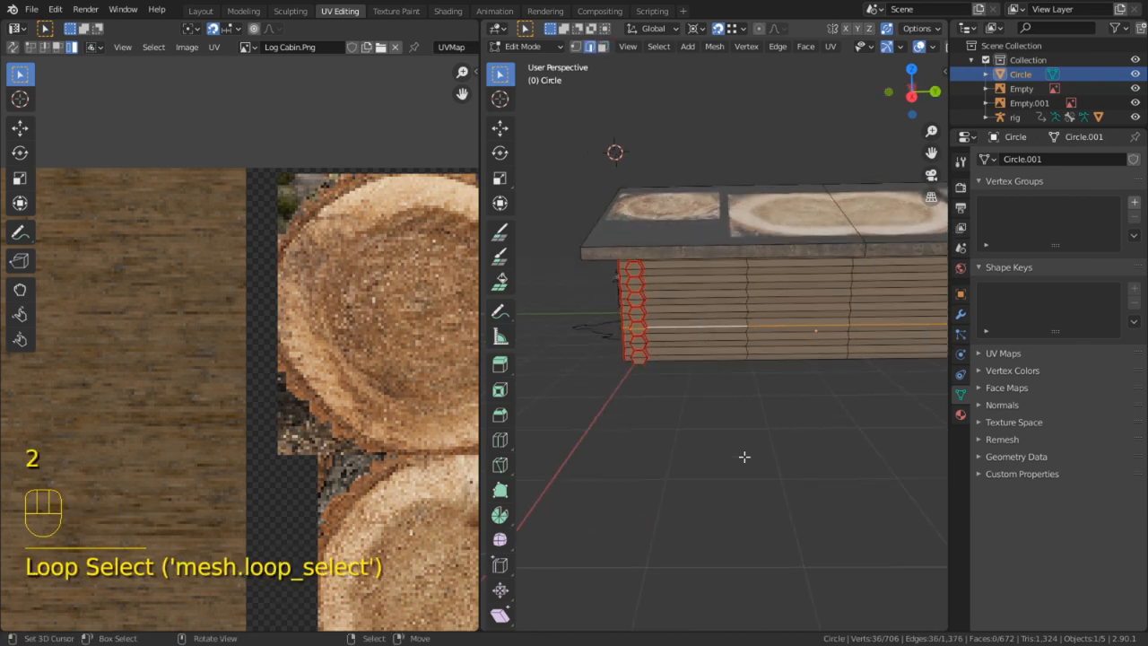
alt+click(770, 349)
shift+middle_drag(777, 350, 581, 343)
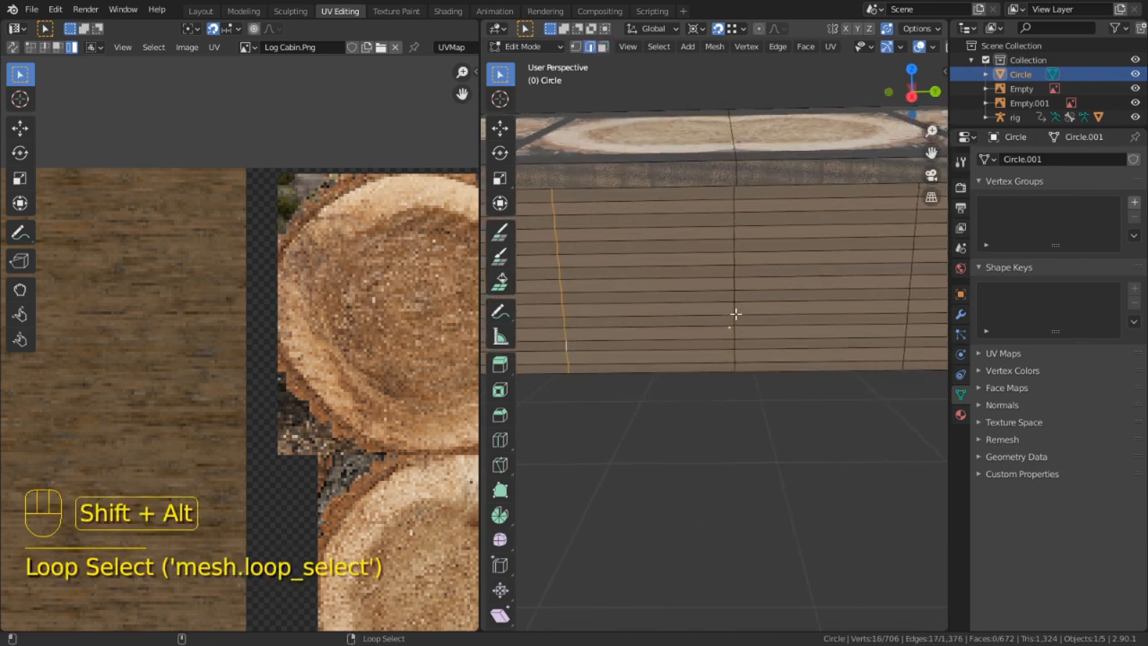
alt+shift+click(738, 295)
shift+middle_drag(738, 295, 535, 275)
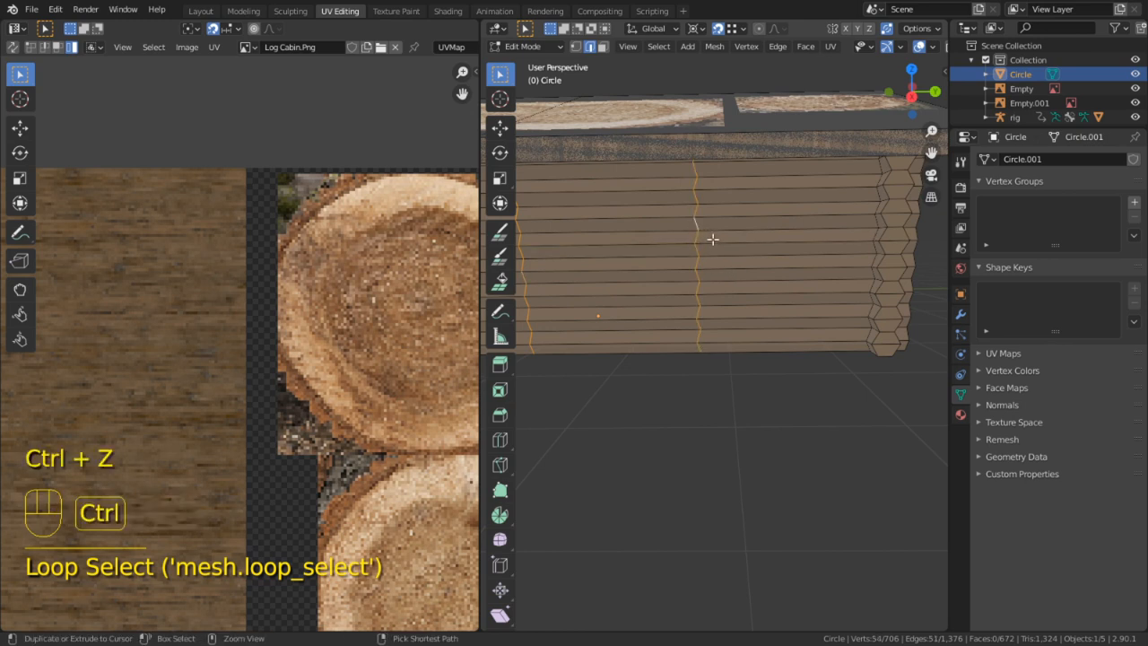
key(ctrl+e)
click(677, 262)
Mark a seam along the central vertical edge loop of the still unseamed gable wall
middle_drag(677, 262, 509, 310)
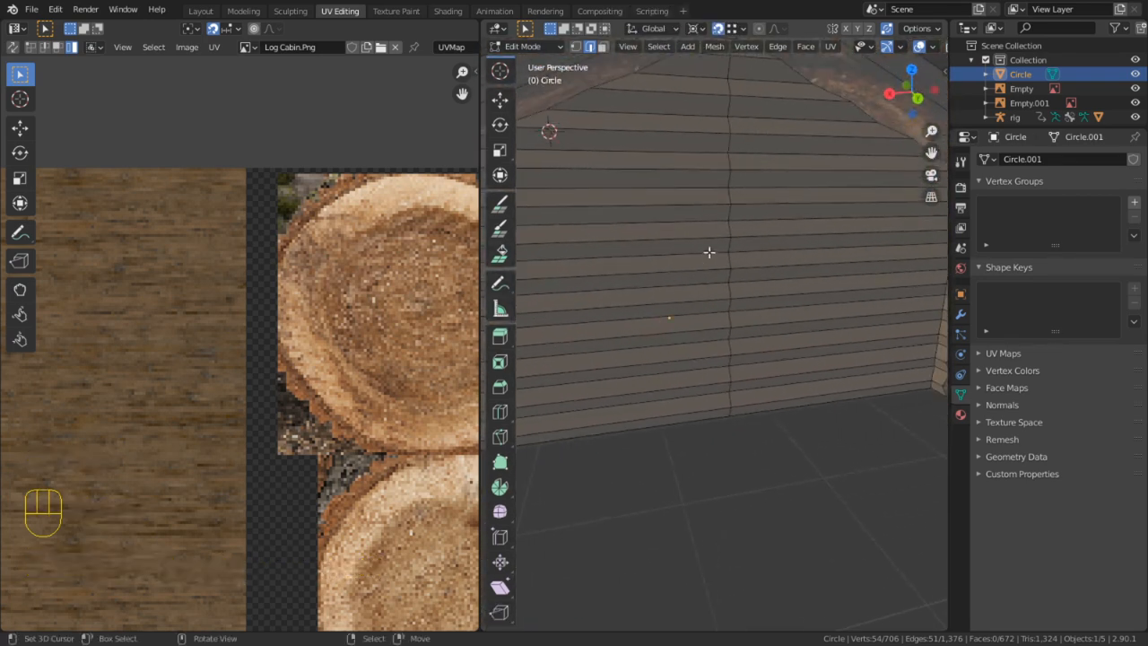
alt+click(726, 176)
key(ctrl+e)
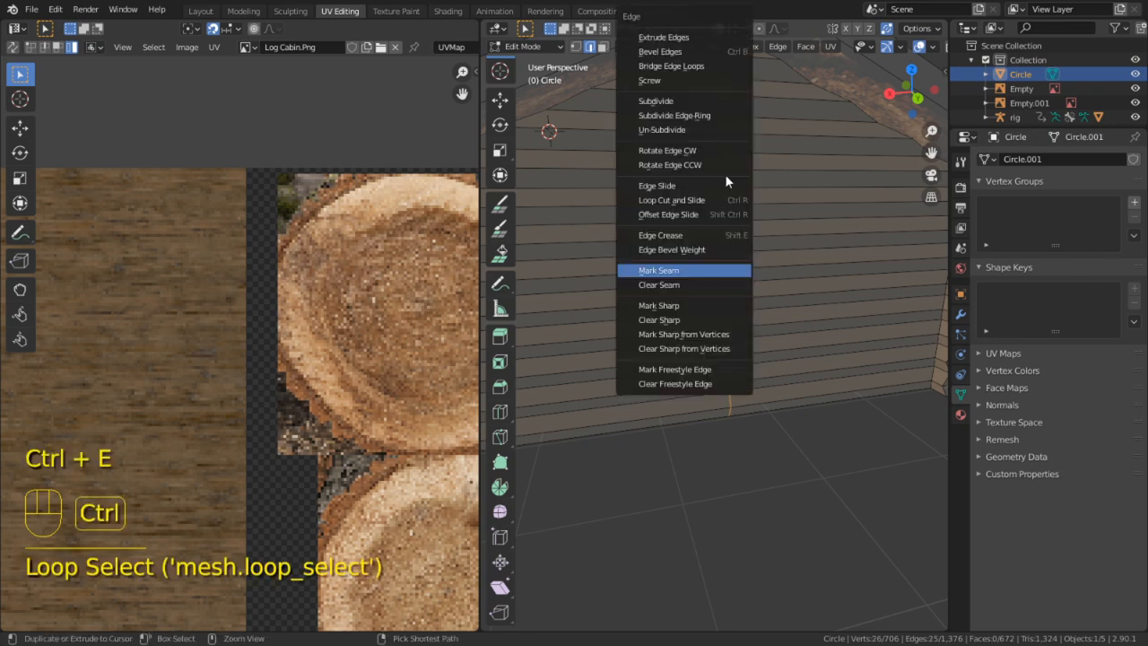
click(674, 269)
Select the face loops of the seamed wall sections along the first long side wall, excluding the log ends
middle_drag(804, 295, 638, 295)
scroll(813, 316, down, 8)
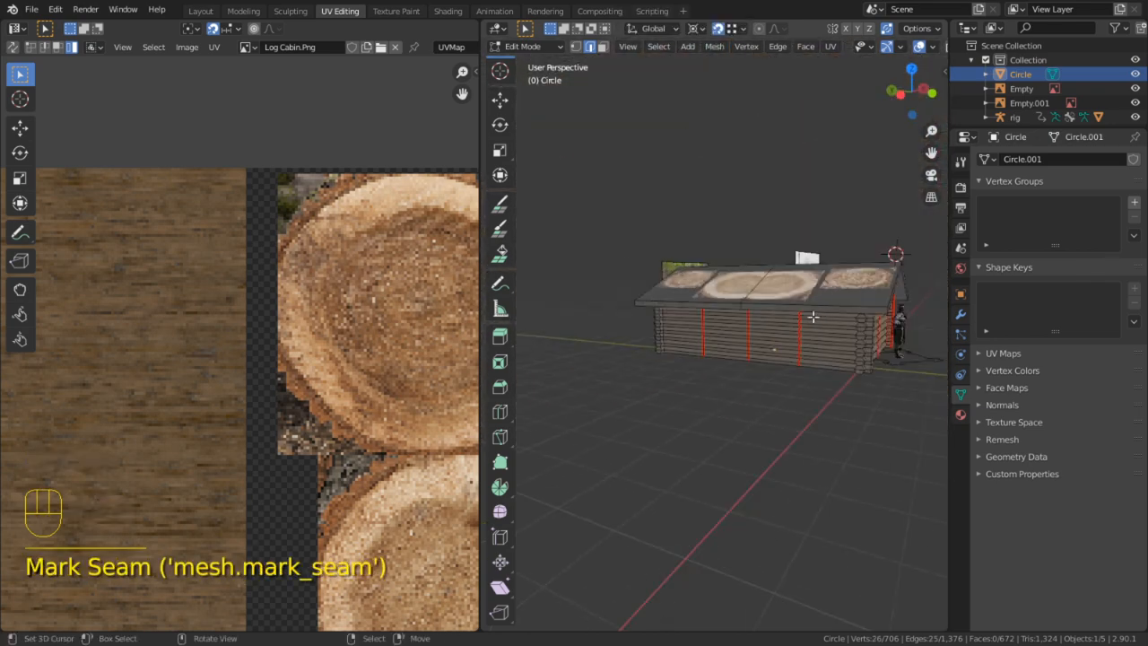
middle_drag(812, 317, 683, 396)
key(3)
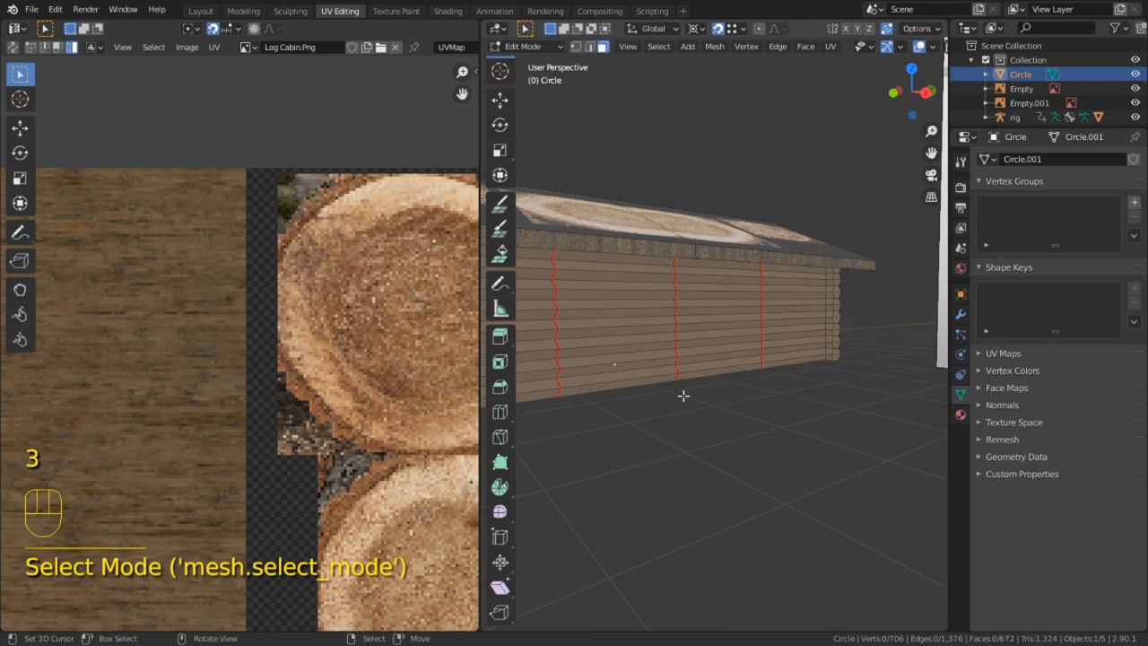
alt+click(625, 385)
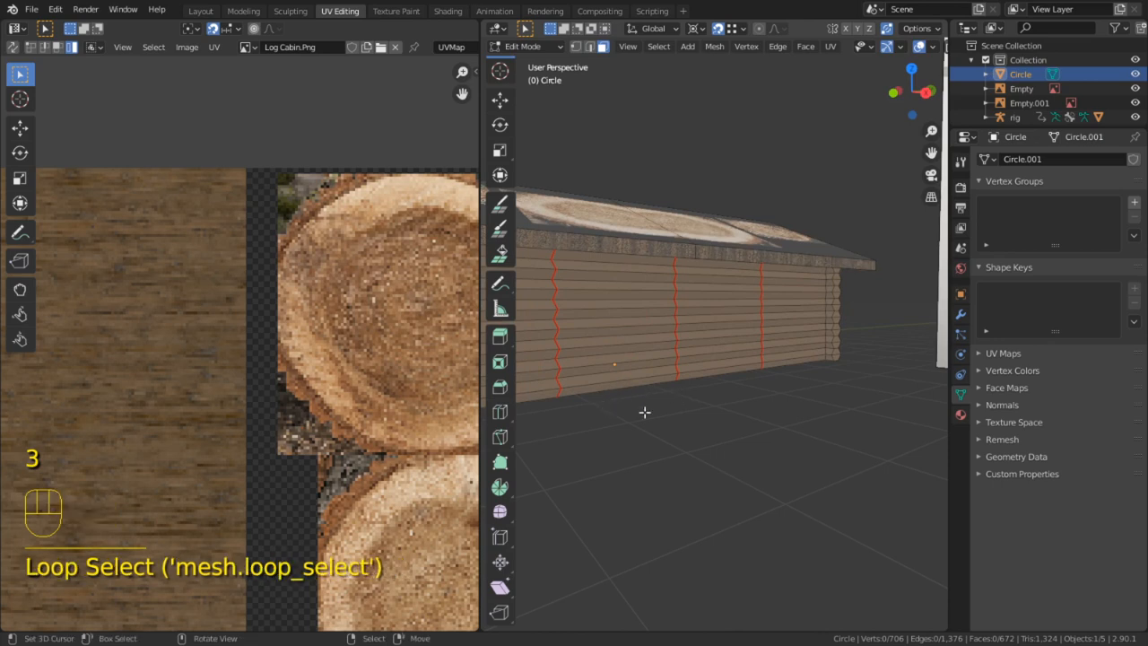
alt+click(609, 375)
shift+middle_drag(595, 391, 661, 383)
alt+shift+click(662, 383)
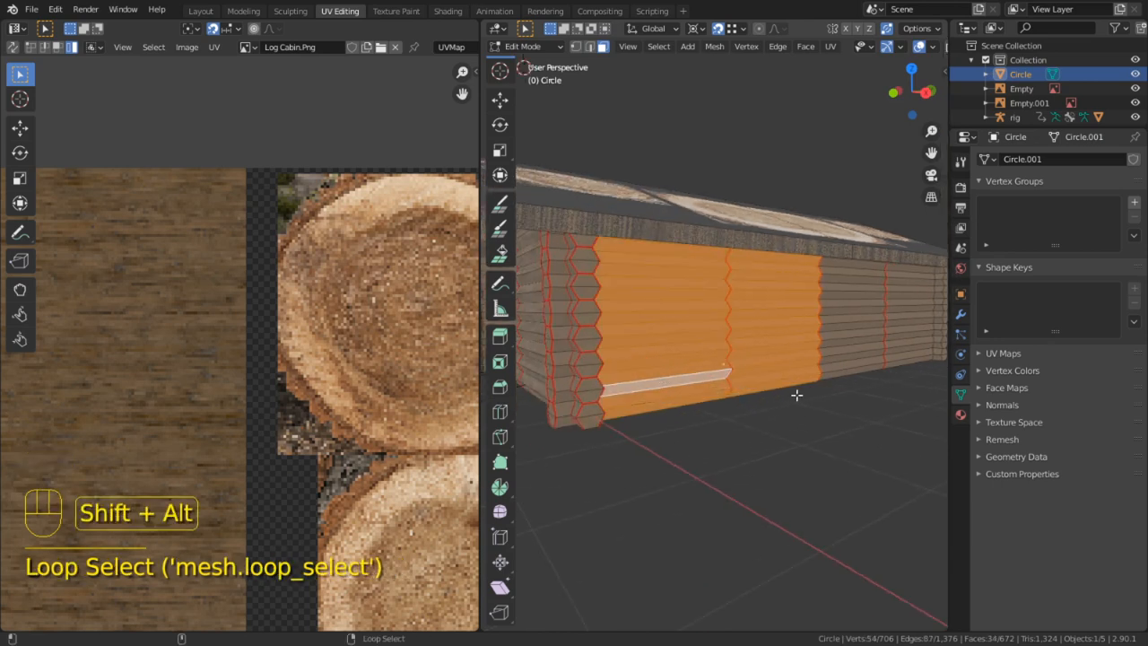
shift+middle_drag(797, 395, 734, 386)
alt+shift+click(738, 360)
Add the newly seamed gable wall and the four sections of the opposite long side wall to the face selection
middle_drag(801, 328, 769, 384)
alt+shift+click(744, 379)
alt+shift+click(808, 369)
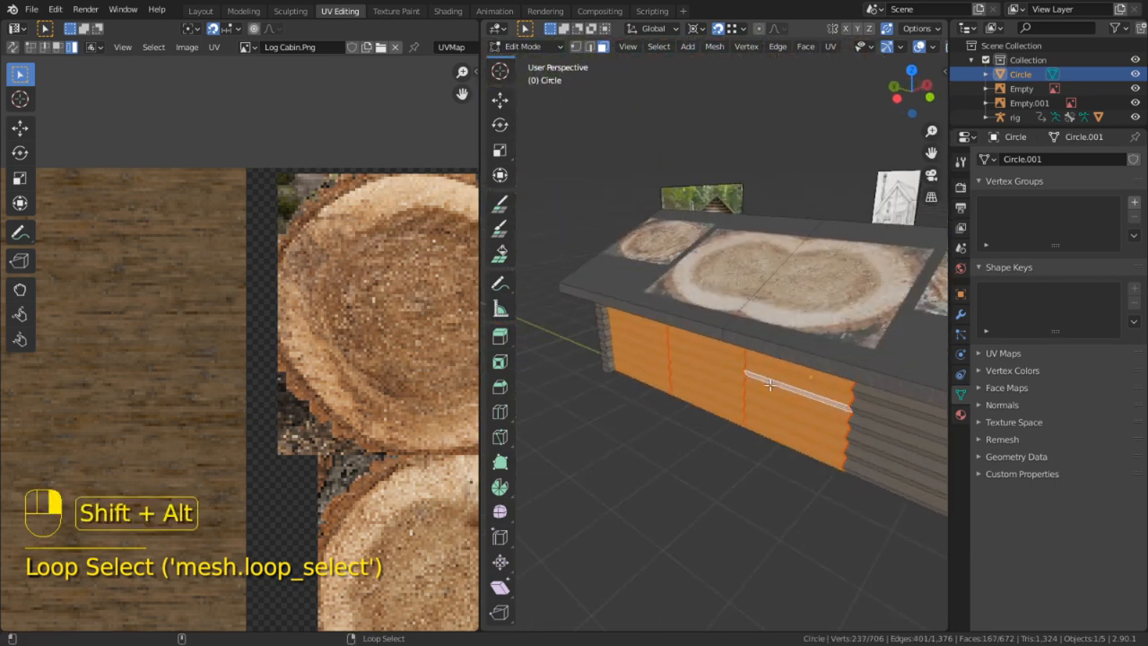
alt+shift+click(880, 447)
Unwrap the selected wall faces onto the log cabin texture
scroll(762, 451, down, 4)
scroll(331, 392, down, 5)
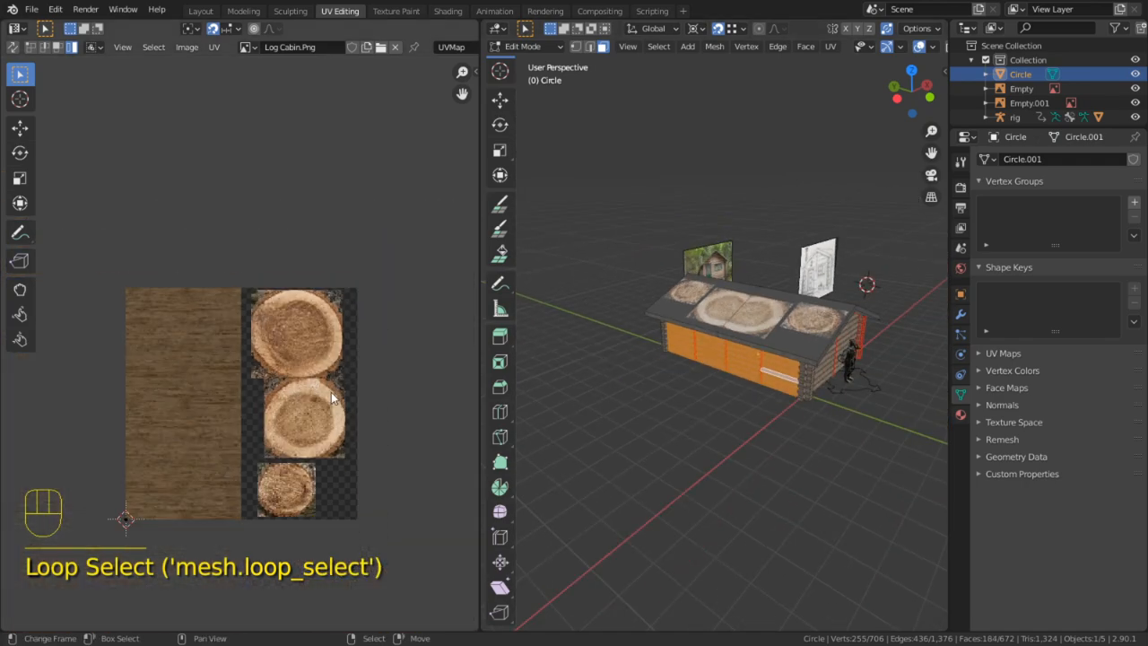
key(u)
click(331, 392)
scroll(299, 392, up, 4)
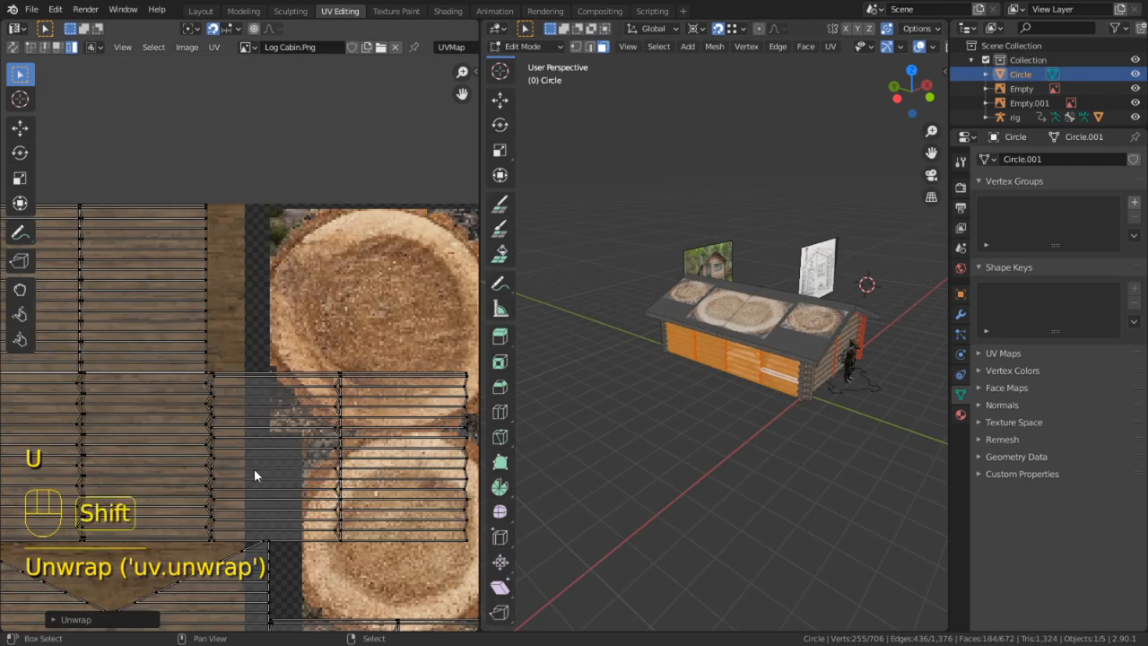
Select all the unwrapped wall UVs and enlarge them until they reach the texture's lower-left corner
shift+middle_drag(254, 469, 317, 328)
scroll(316, 328, down, 2)
key(a)
key(s)
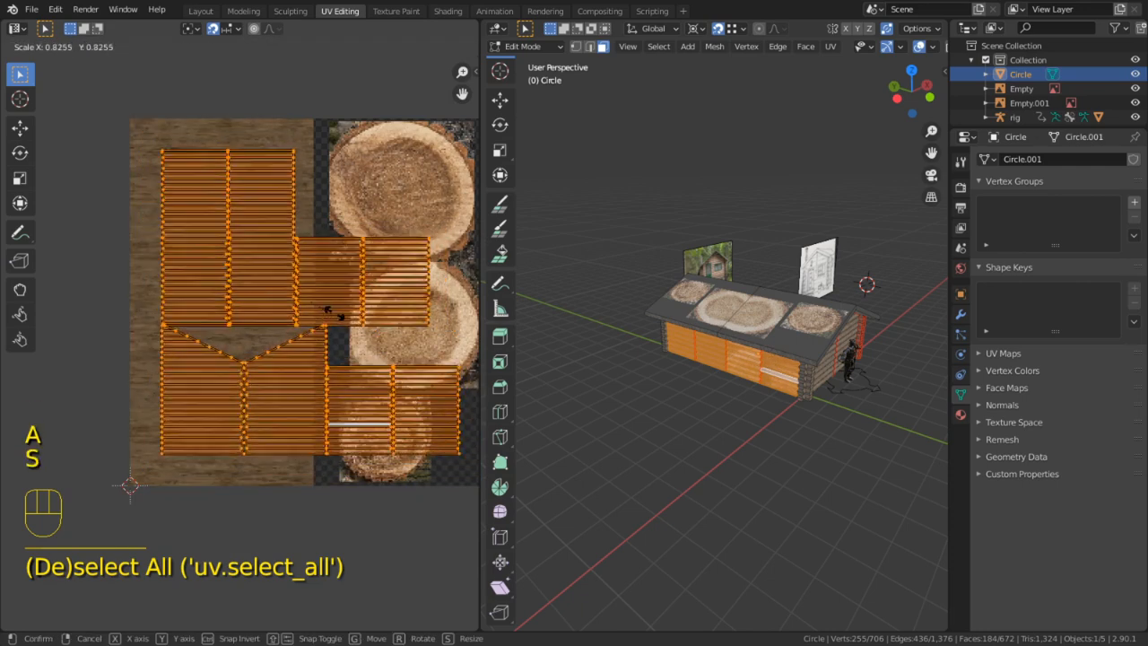
click(303, 339)
Set the UV pivot point to 2D Cursor and scale the wall UVs up from the texture's lower-left corner
click(246, 47)
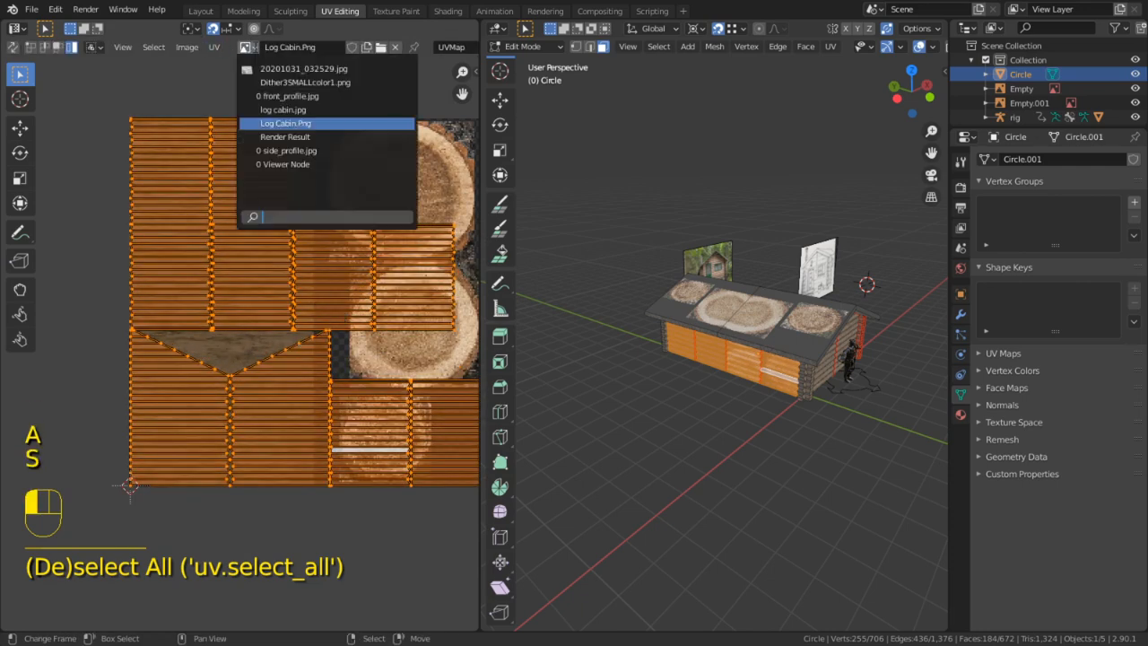
click(191, 29)
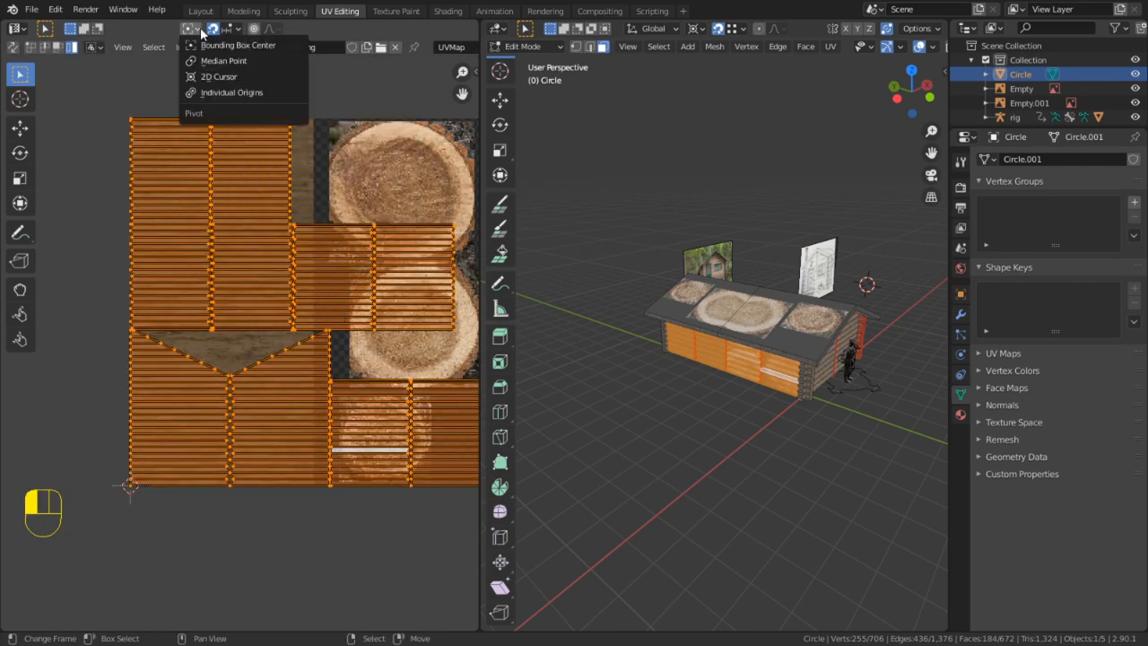
click(218, 77)
key(s)
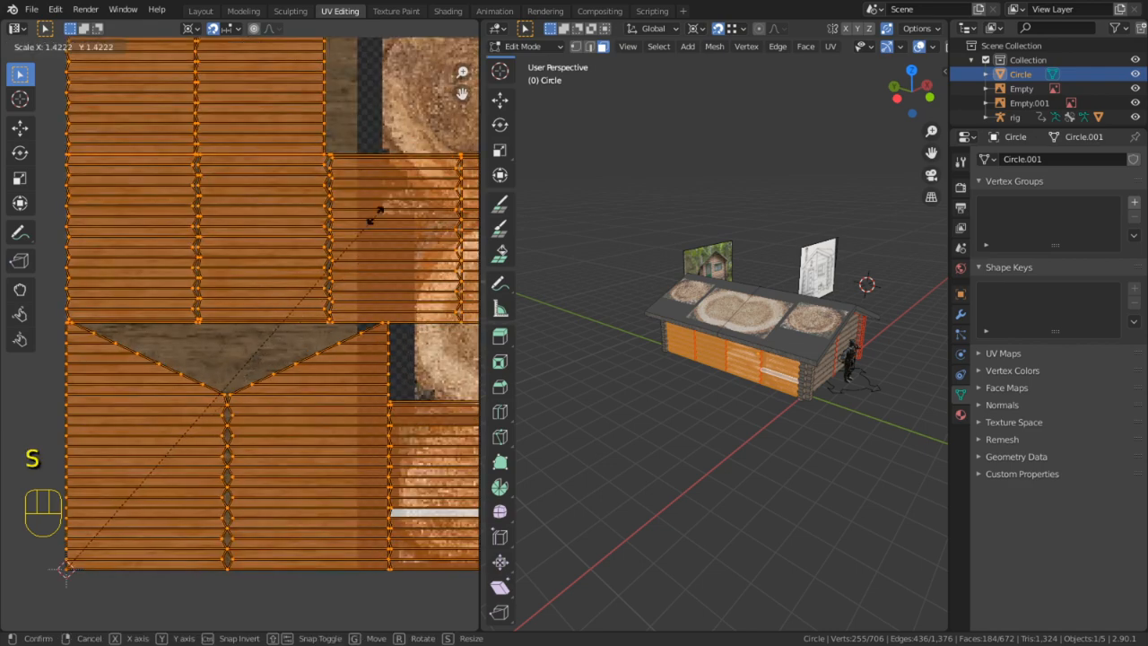
click(375, 213)
Turn off Constrain to Image Bounds and scale the wall UVs up until the first gable half spans the wood strip's width
click(215, 47)
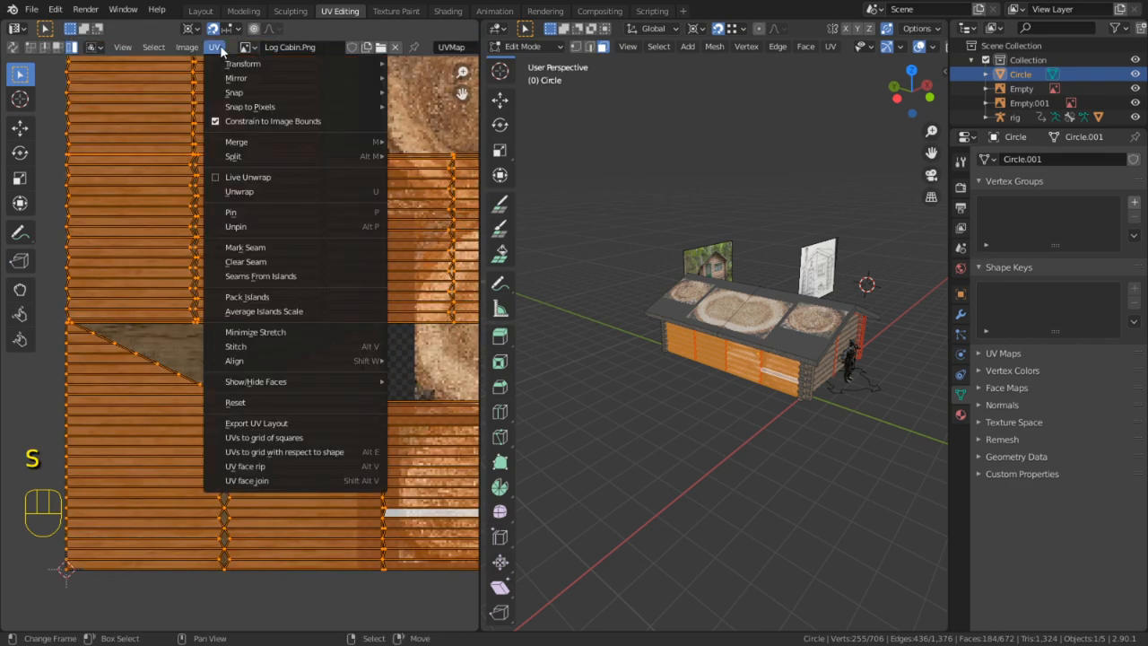
click(257, 122)
key(s)
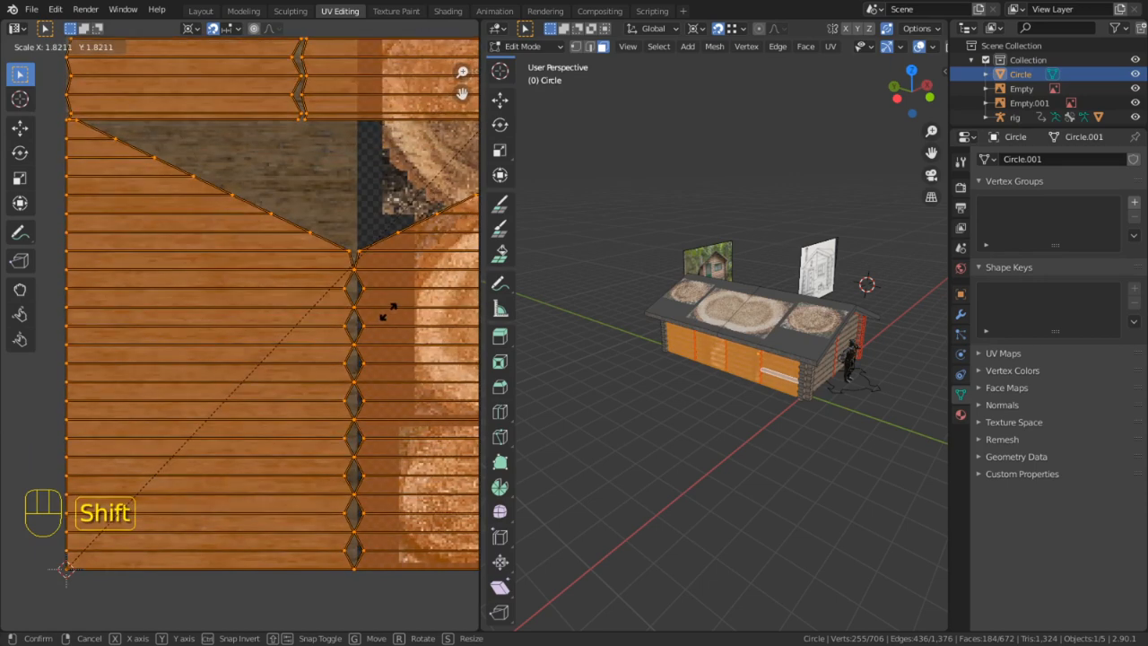
click(408, 292)
scroll(277, 389, up, 5)
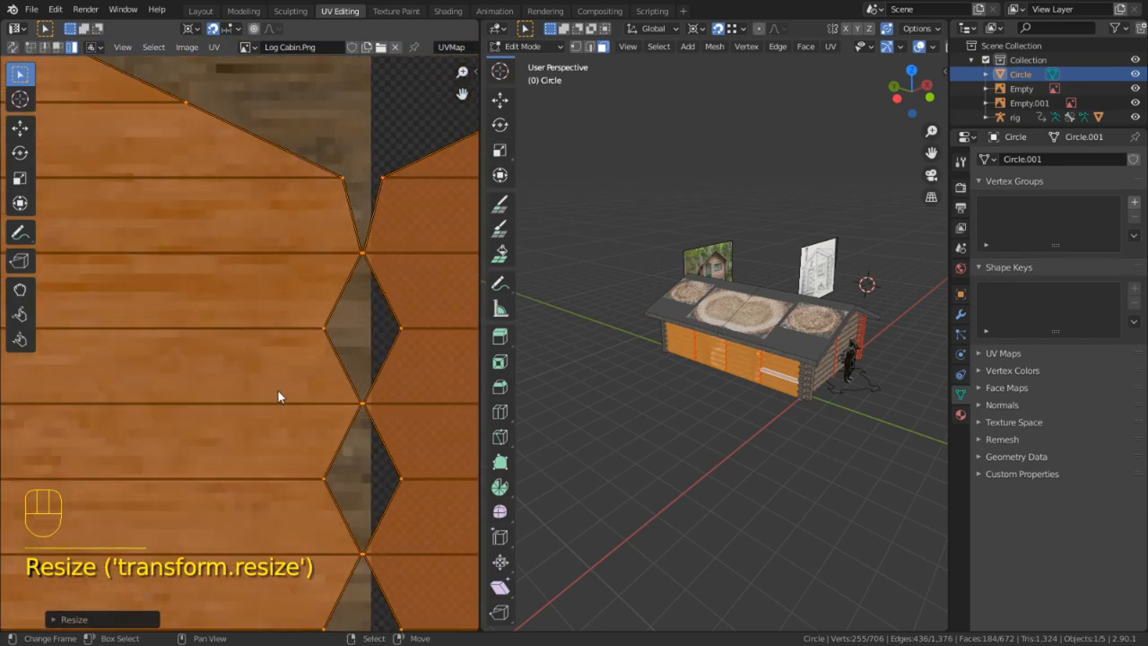
scroll(260, 414, up, 3)
key(s)
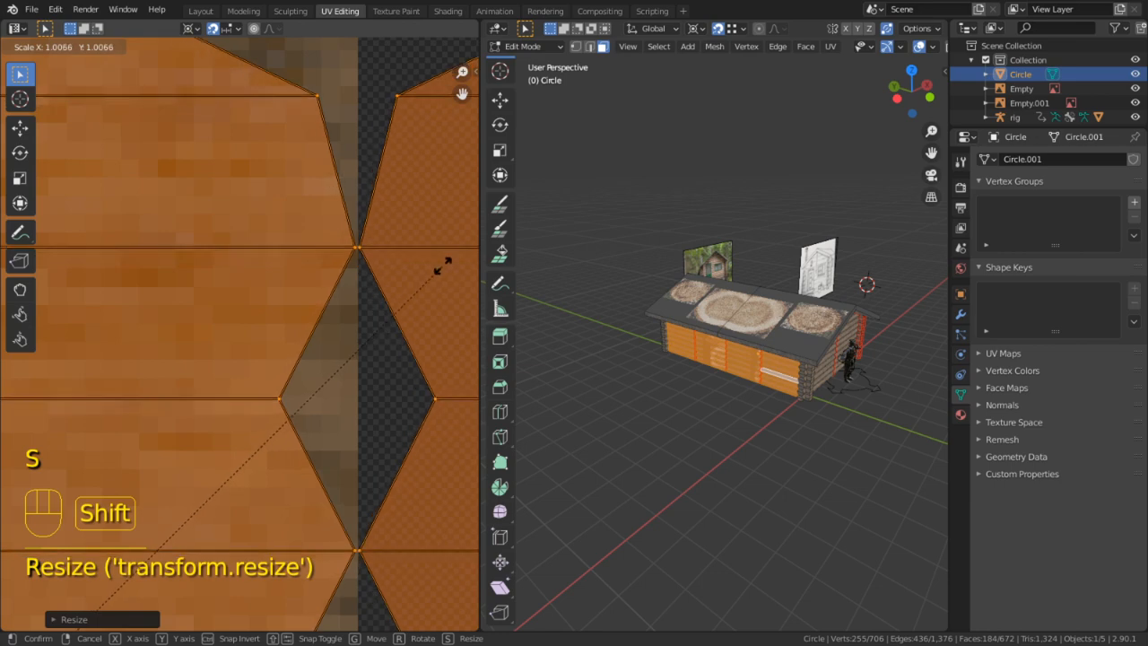
click(444, 261)
Select the second gable half's UV island, re-enable Constrain to Image Bounds, and move the island onto the wood strip
scroll(310, 337, down, 6)
key(3)
click(290, 367)
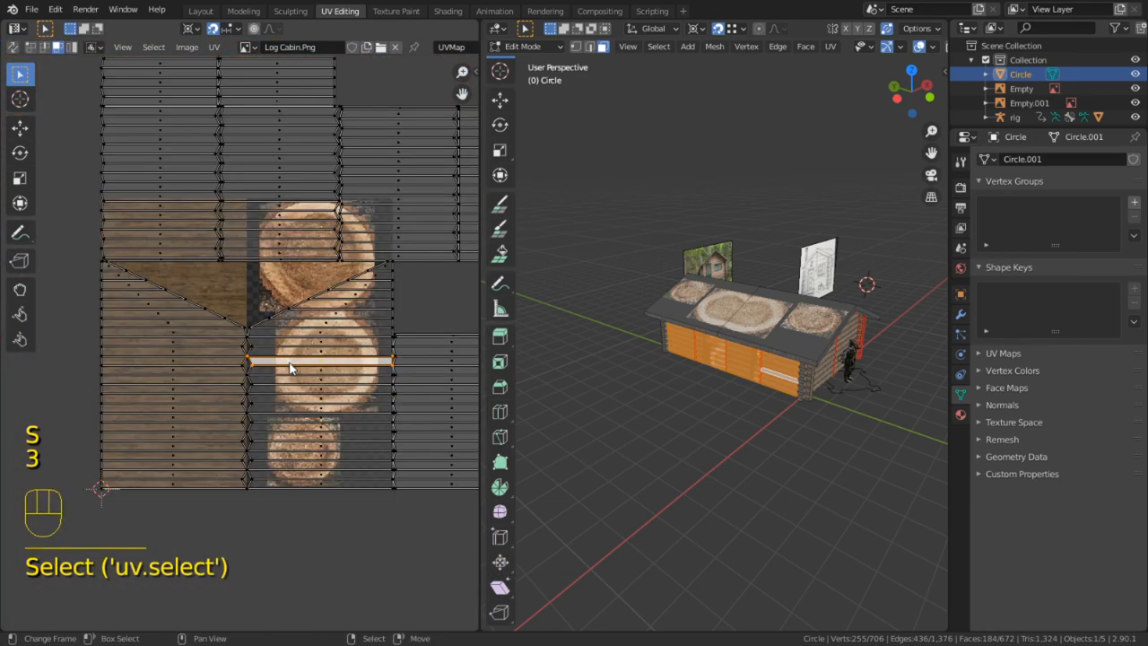
shift+middle_drag(310, 201, 228, 179)
key(4)
click(314, 351)
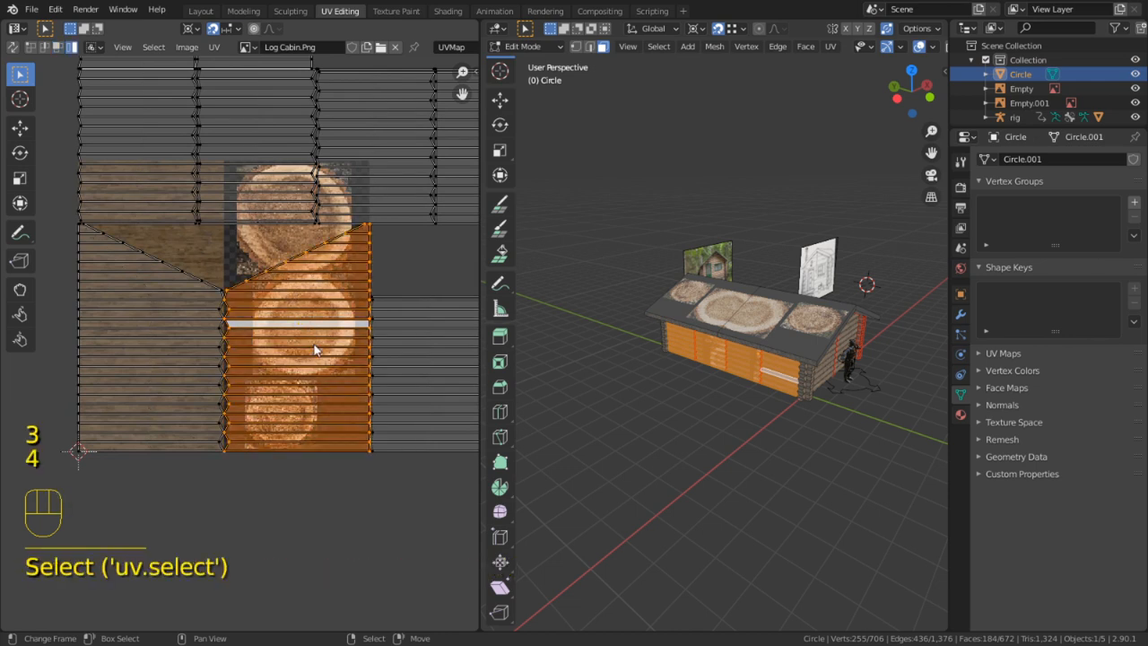
click(211, 48)
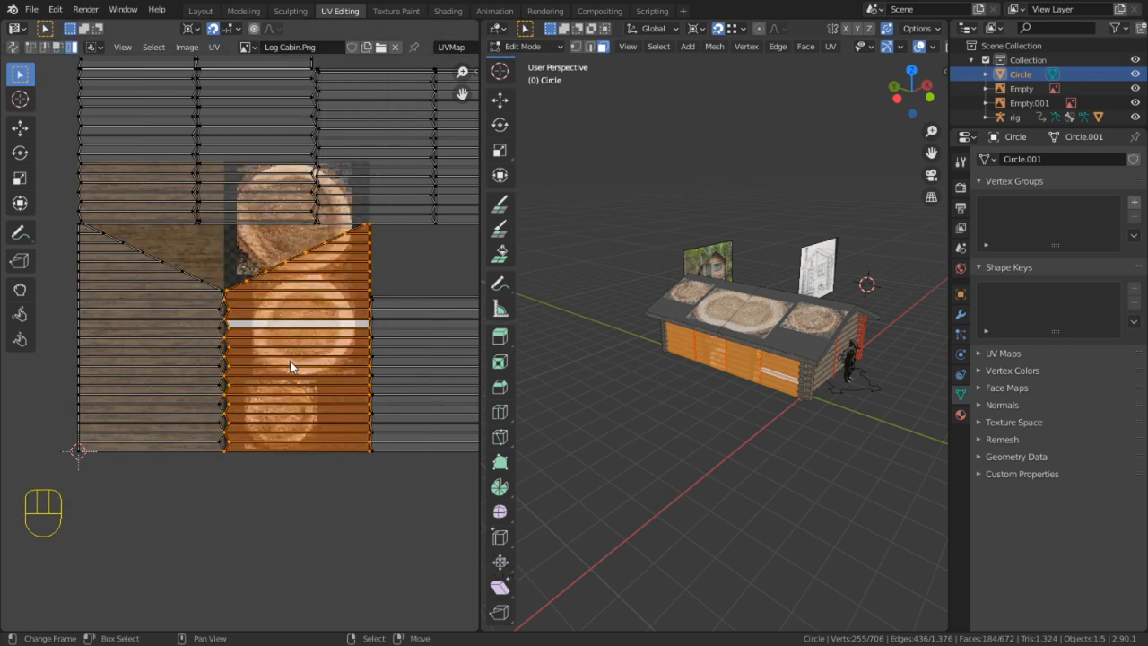
key(g)
click(112, 398)
Move the two nearest upper wall section islands and the one beside the gable halves onto the wood strip
click(173, 178)
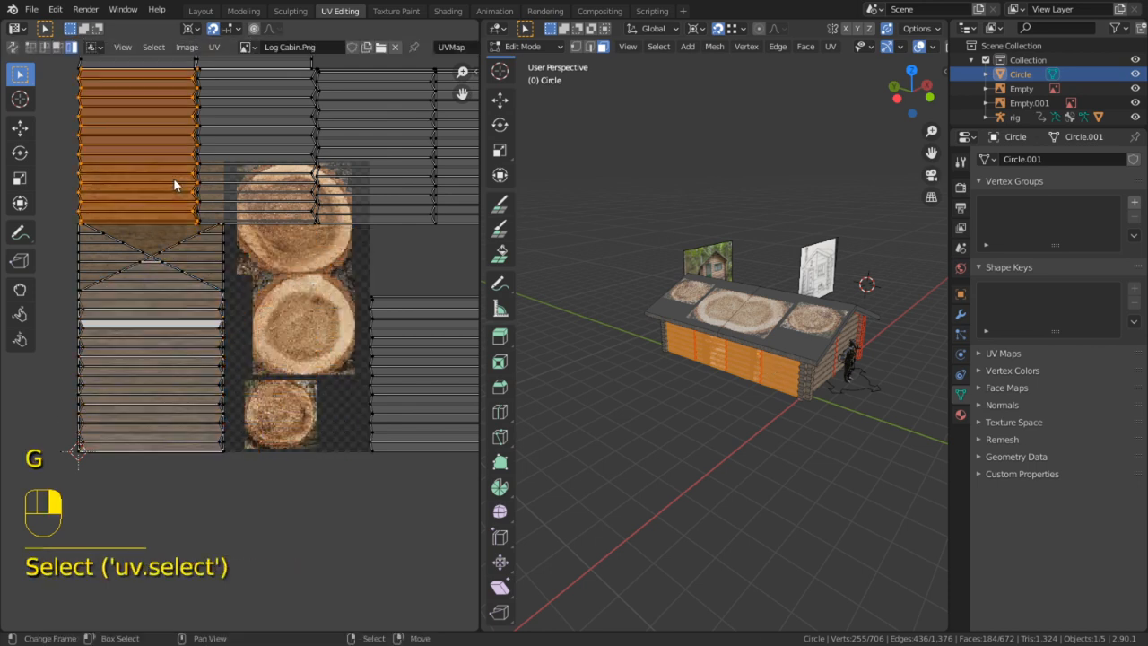
key(g)
key(g)
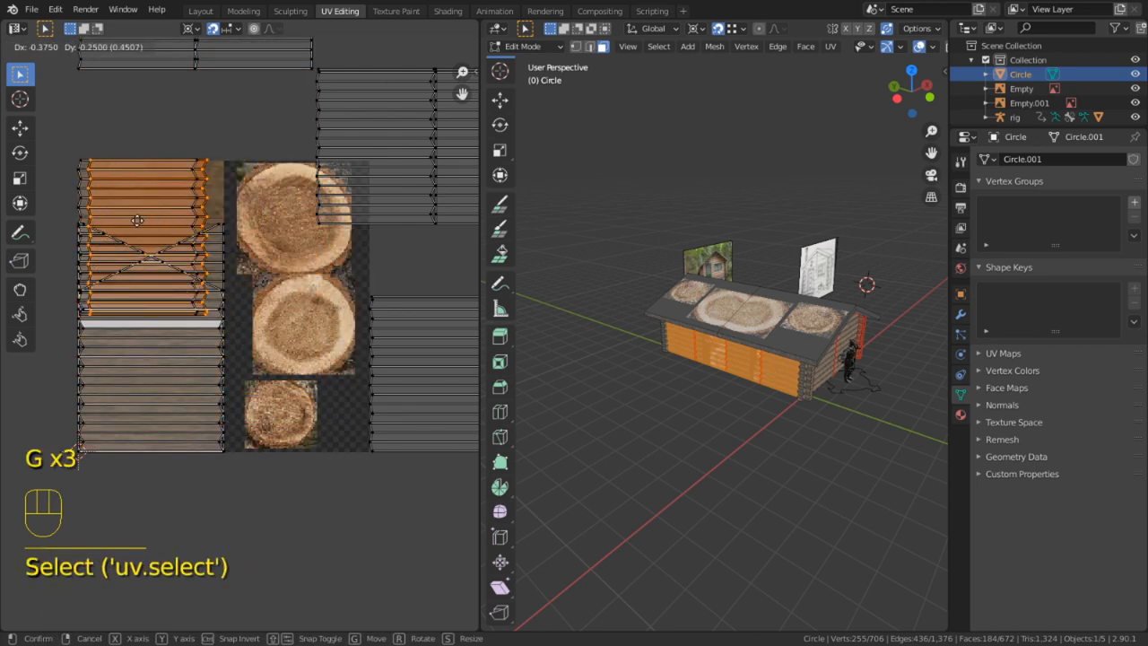
click(154, 224)
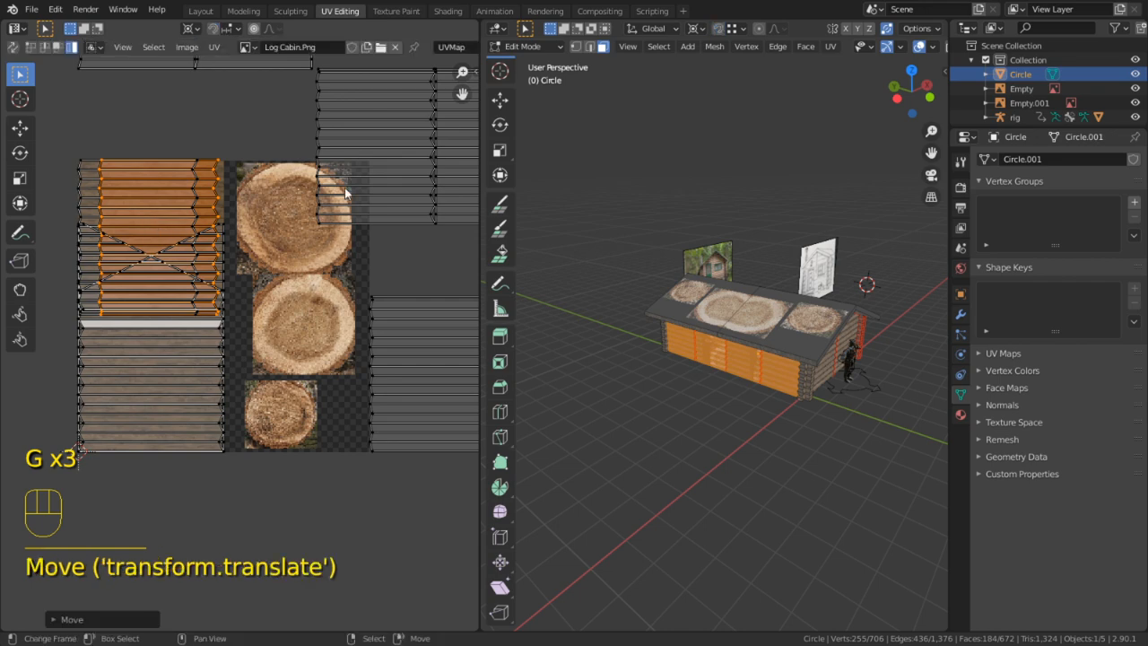
click(344, 188)
key(g)
click(399, 404)
key(g)
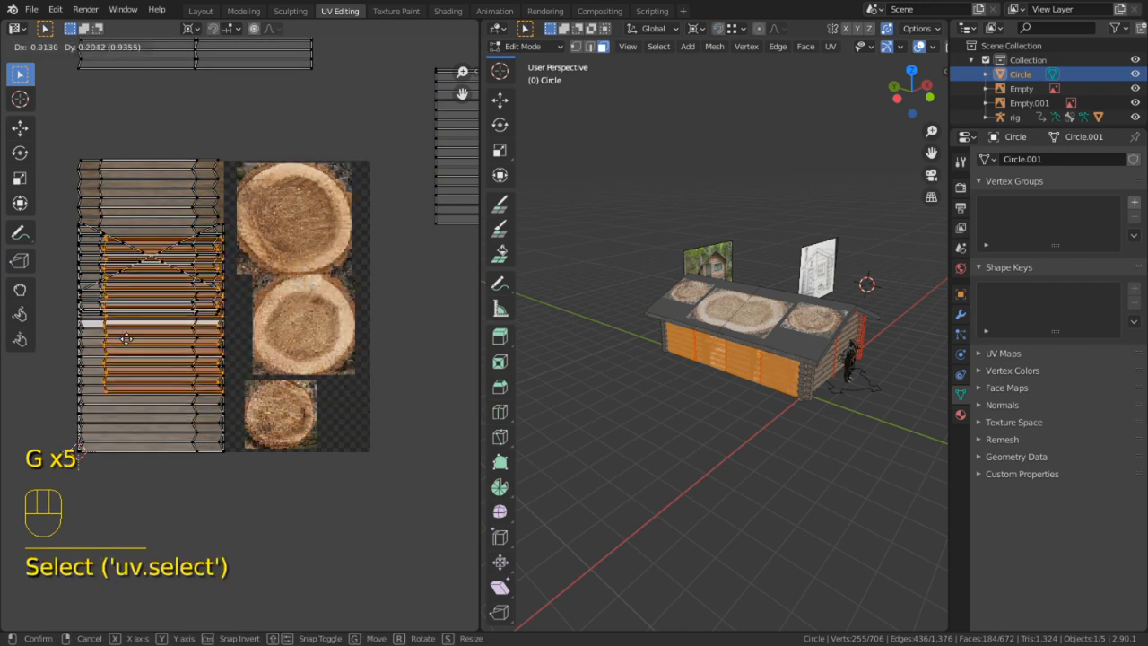
click(124, 323)
Move the remaining upper wall section islands one by one onto the wood strip, offsetting them from each other
click(436, 221)
key(g)
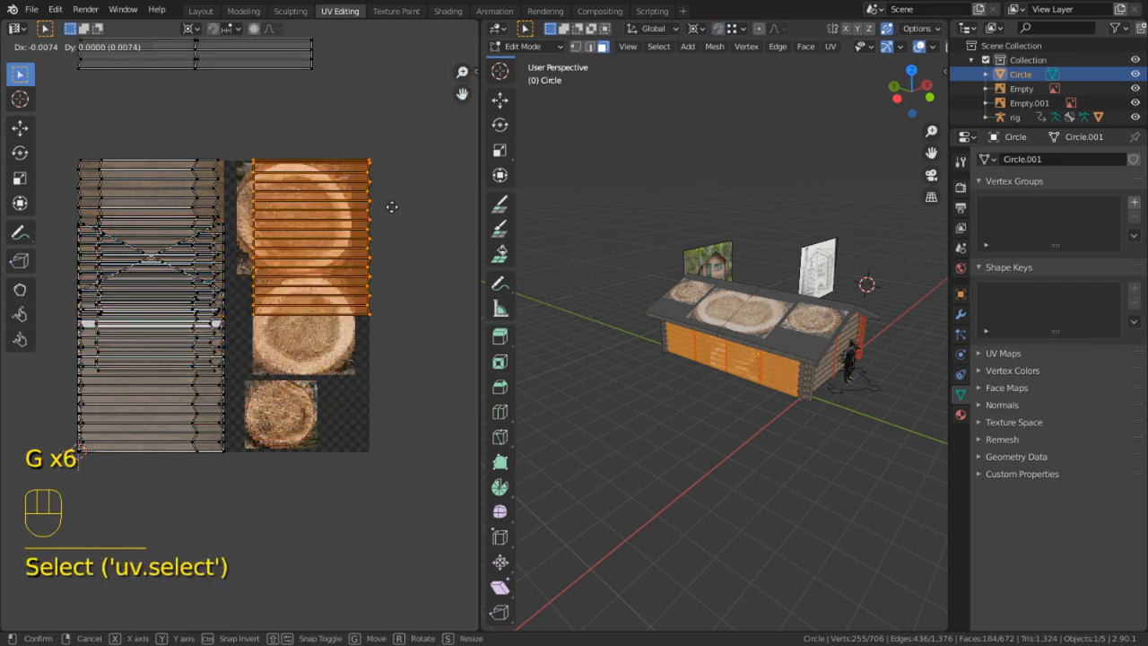
click(78, 279)
key(g)
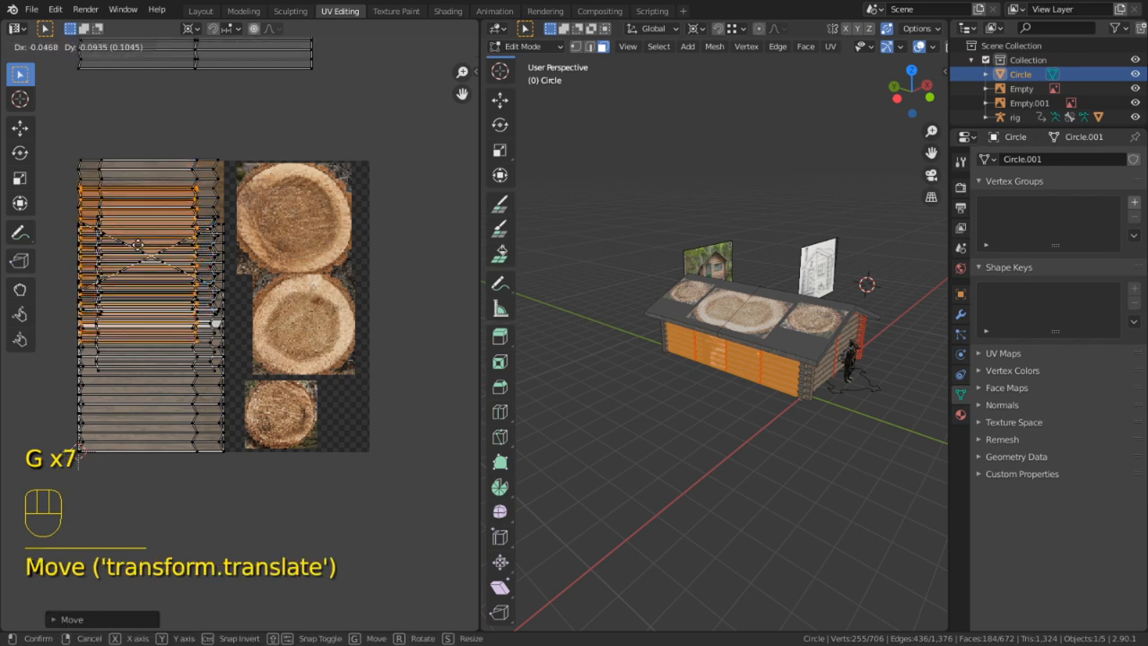
click(151, 255)
right_click(147, 74)
key(g)
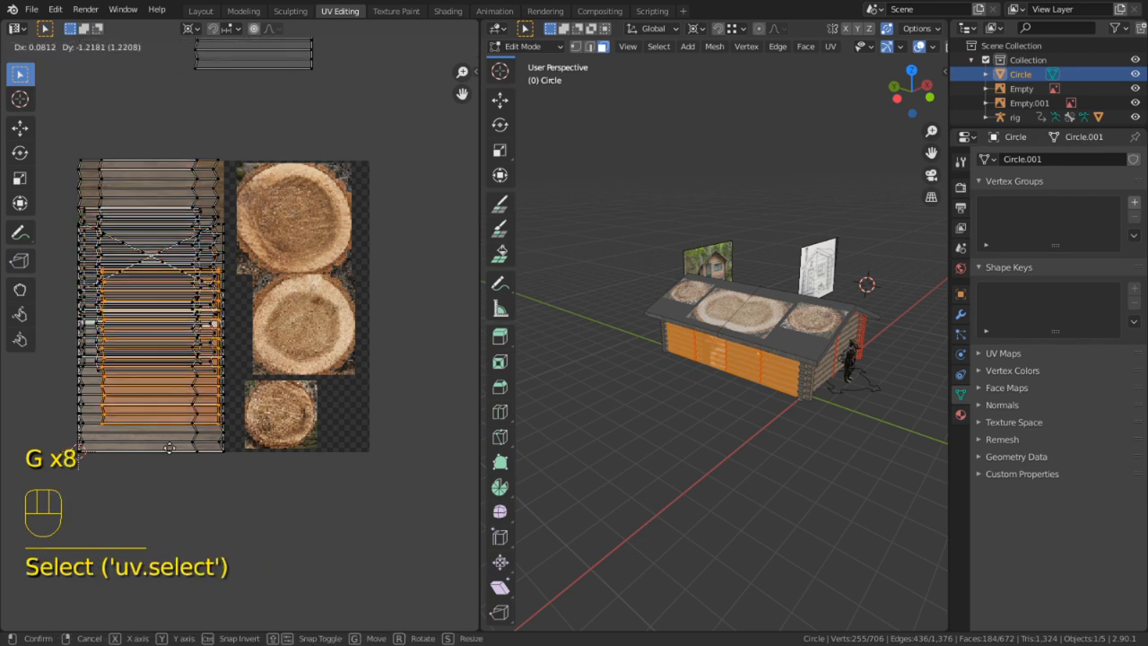
click(159, 446)
right_click(277, 70)
key(g)
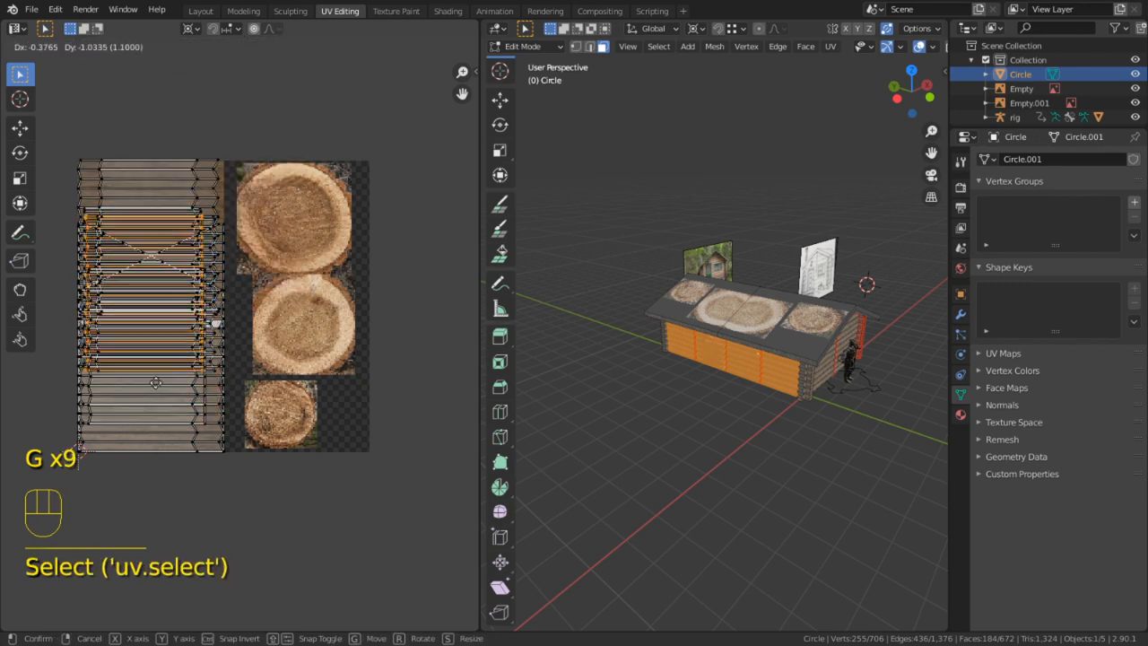
click(166, 439)
Examine the textured cabin walls in Object Mode in a maximized viewport for sections that miss the wood texture
key(Tab)
scroll(653, 440, up, 2)
middle_drag(653, 440, 653, 464)
scroll(788, 395, up, 5)
scroll(698, 467, down, 4)
scroll(700, 462, up, 3)
key(ctrl+space)
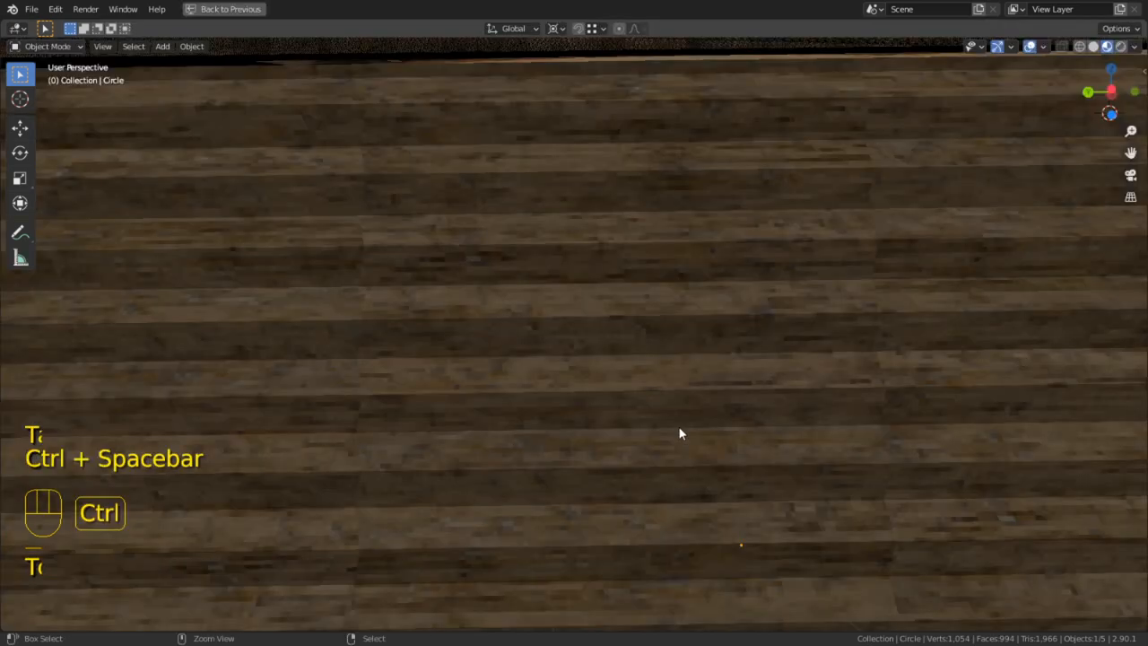
mouse_move(557, 424)
shift+middle_down()
mouse_move(750, 459)
mouse_move(721, 469)
mouse_move(776, 456)
mouse_move(541, 479)
mouse_move(490, 467)
shift+middle_up()
scroll(718, 470, up, 3)
scroll(719, 464, down, 5)
scroll(777, 456, down, 4)
scroll(522, 466, up, 4)
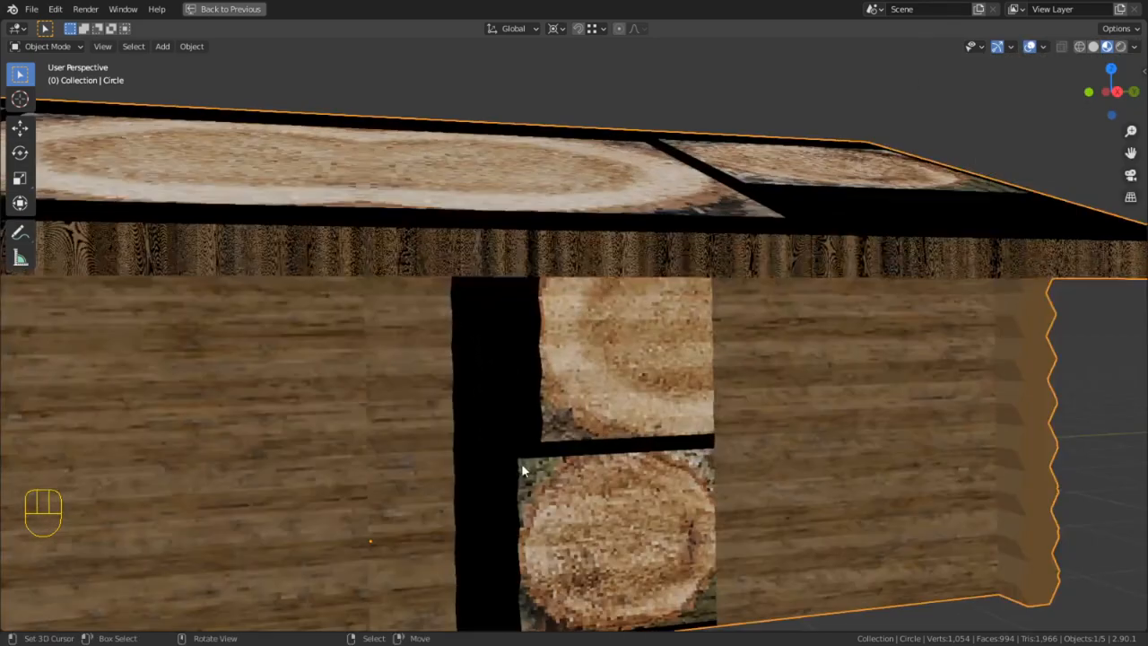
scroll(527, 467, down, 5)
Return to Edit Mode and move the stray wall island lying outside the image onto the wood strip
key(Tab)
key(ctrl+space)
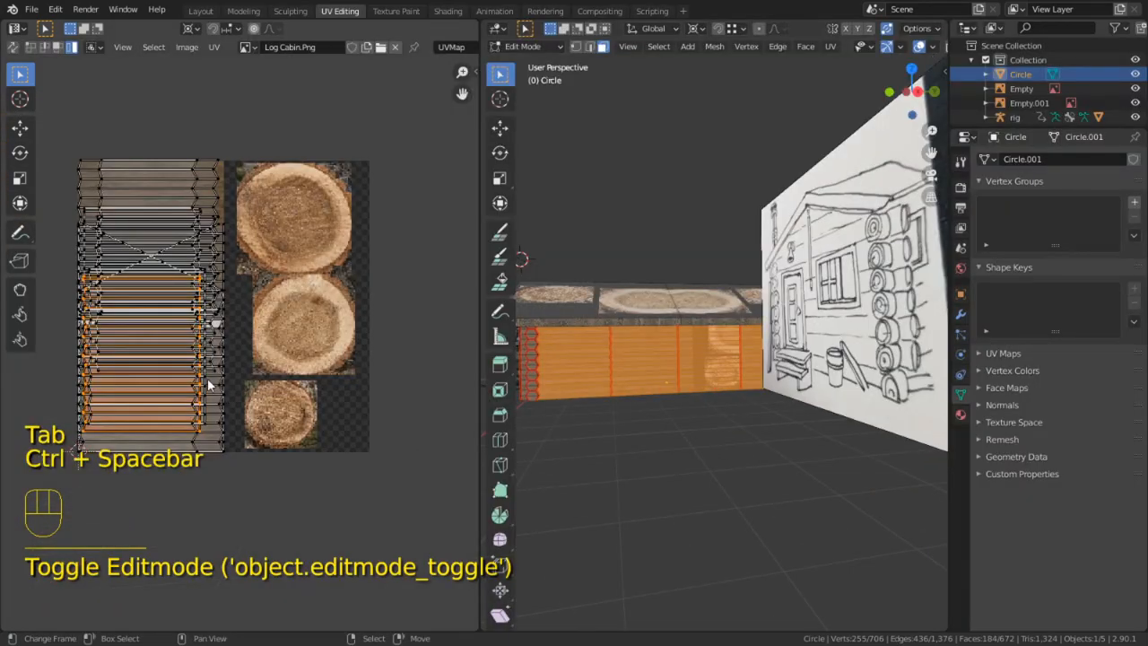
scroll(357, 357, down, 4)
scroll(342, 357, up, 5)
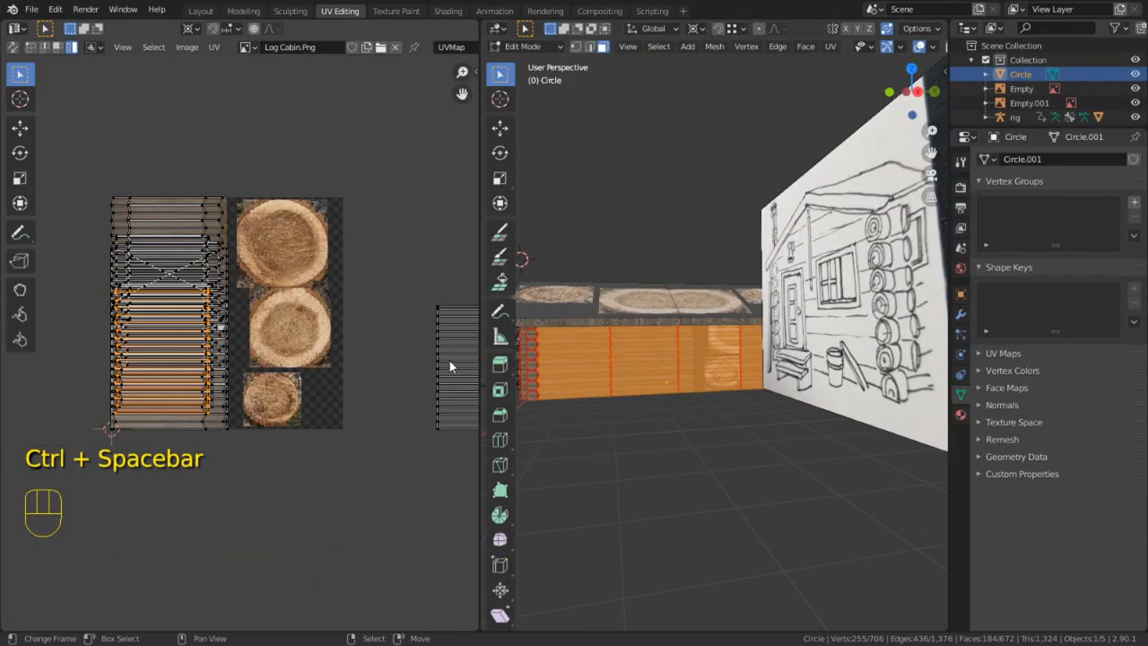
click(453, 362)
key(g)
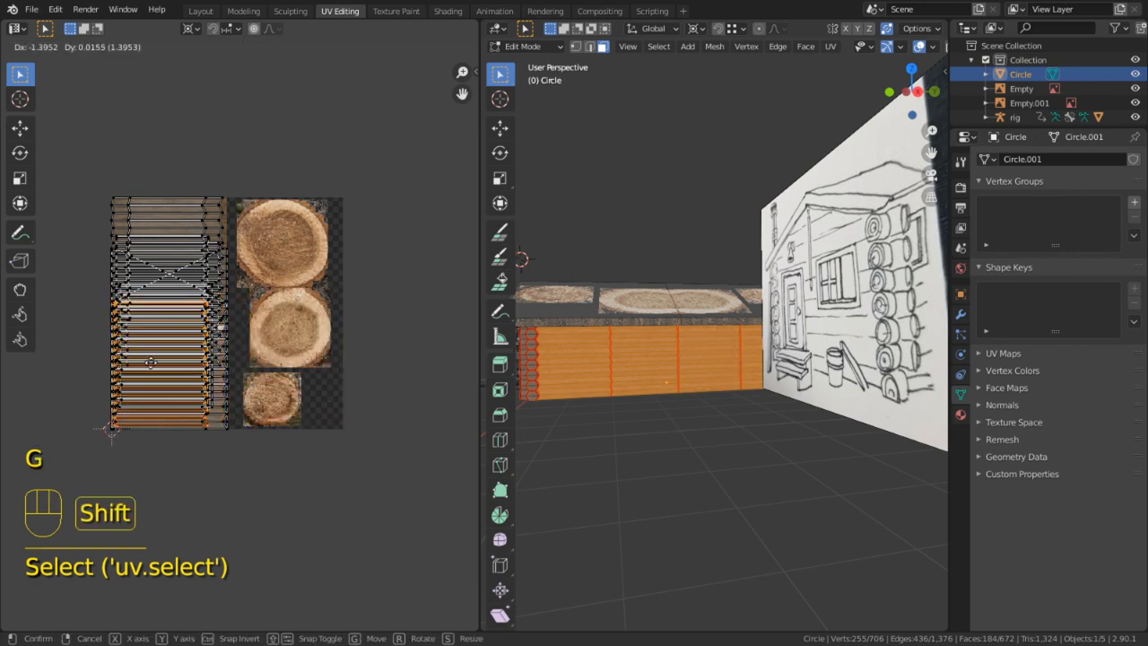
click(272, 374)
Examine the wood texture on the gable wall, long side wall and corner log ends in Object Mode
scroll(557, 420, up, 3)
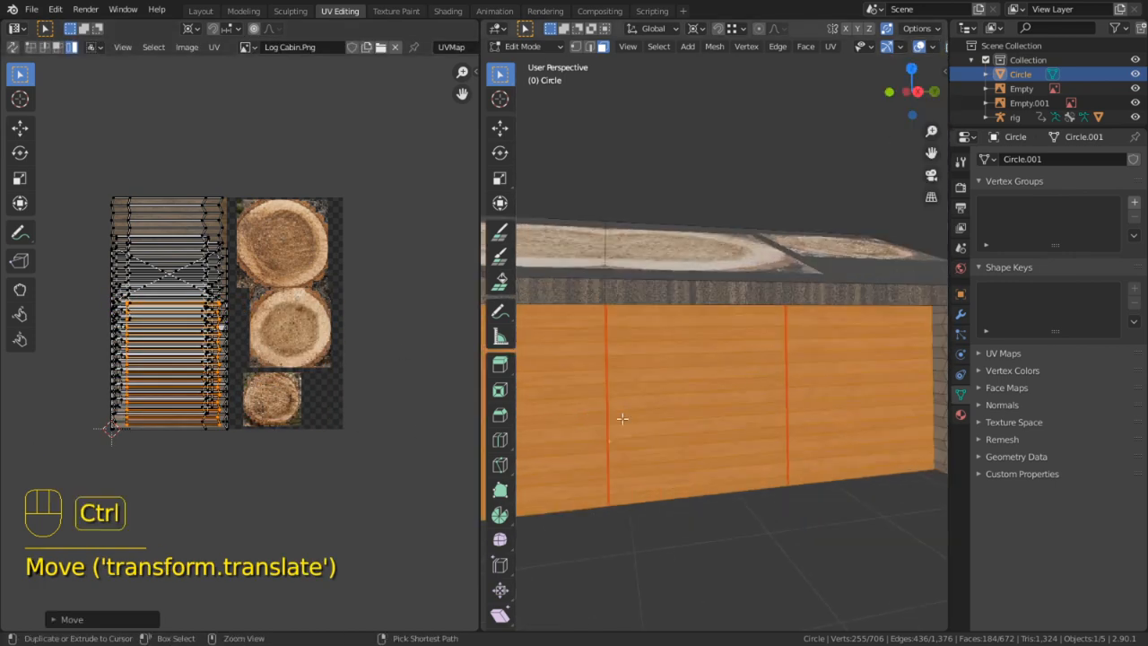
key(ctrl+space)
scroll(557, 419, up, 3)
key(Tab)
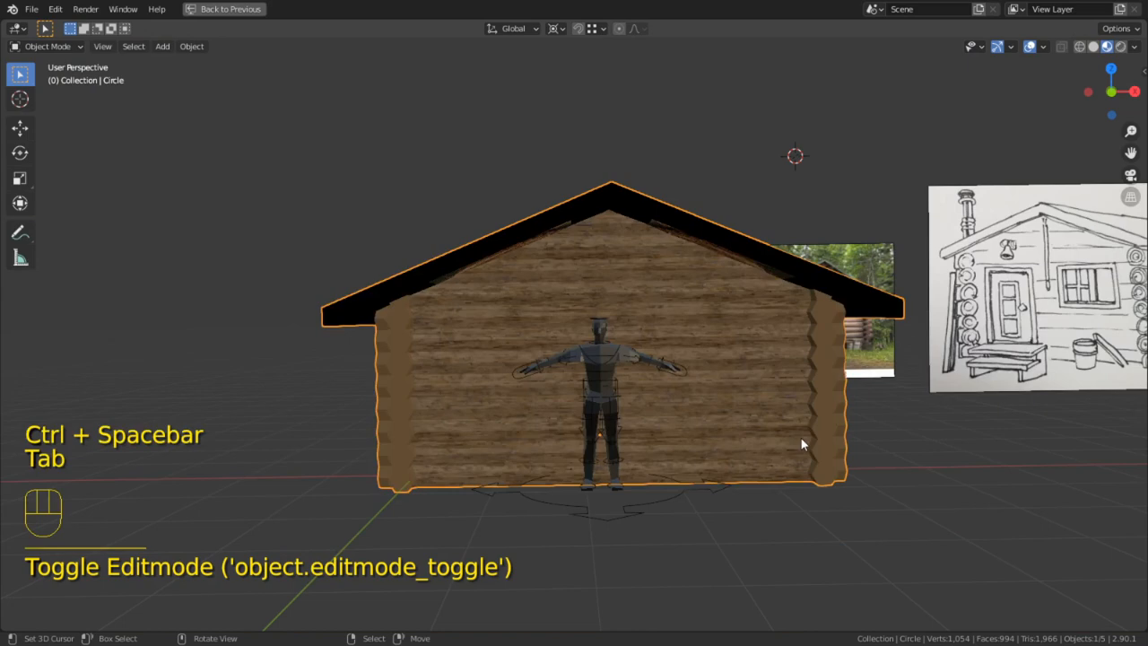
middle_drag(800, 438, 639, 403)
scroll(883, 441, up, 4)
scroll(823, 430, up, 4)
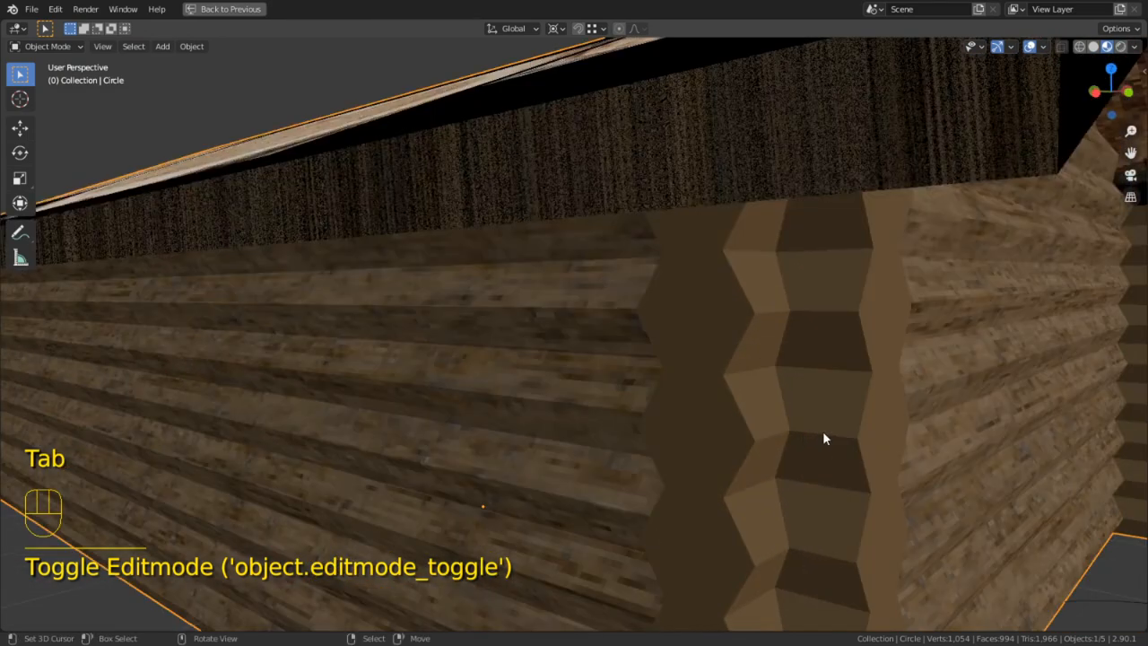
scroll(804, 388, down, 6)
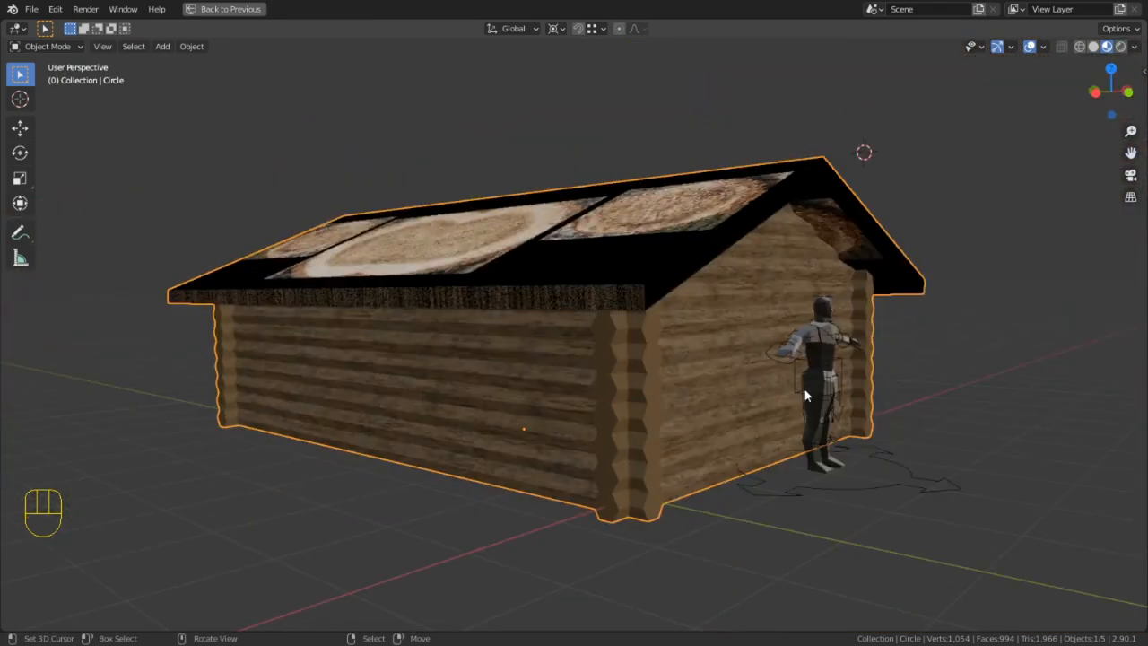
scroll(804, 388, up, 6)
scroll(809, 375, down, 3)
scroll(808, 375, down, 5)
mouse_move(727, 364)
middle_down()
mouse_move(651, 368)
mouse_move(727, 369)
mouse_move(715, 352)
middle_up()
In Edit Mode with edge selection, select the vertical edge loop in the corner between the log ends, including its top edge
key(Tab)
scroll(715, 352, up, 6)
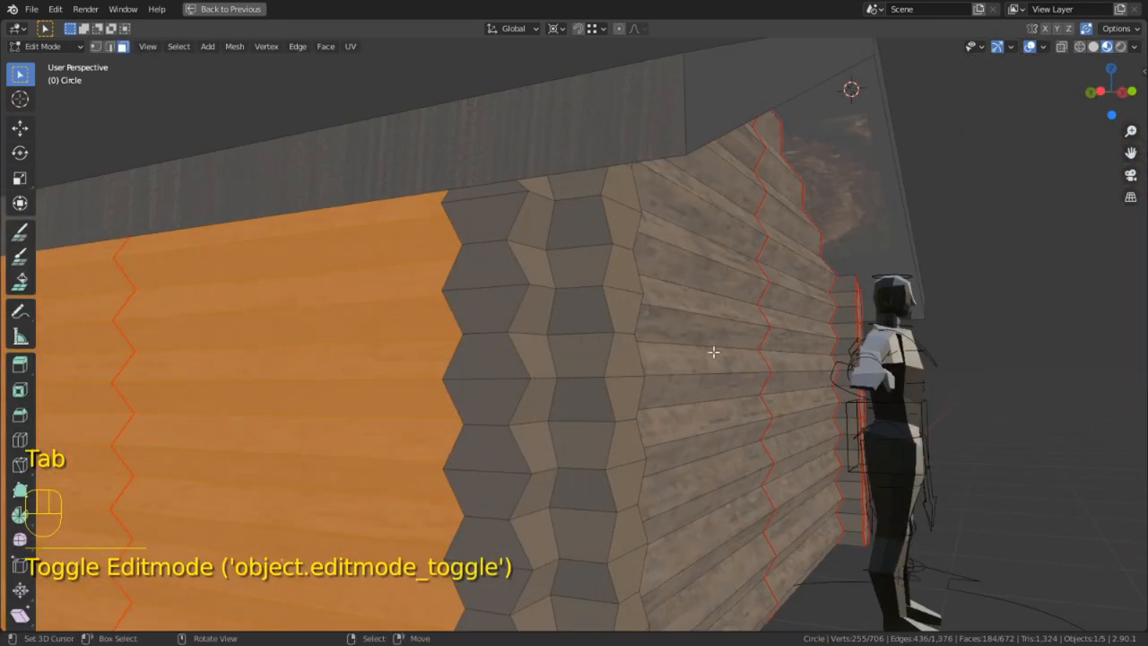
alt+click(556, 258)
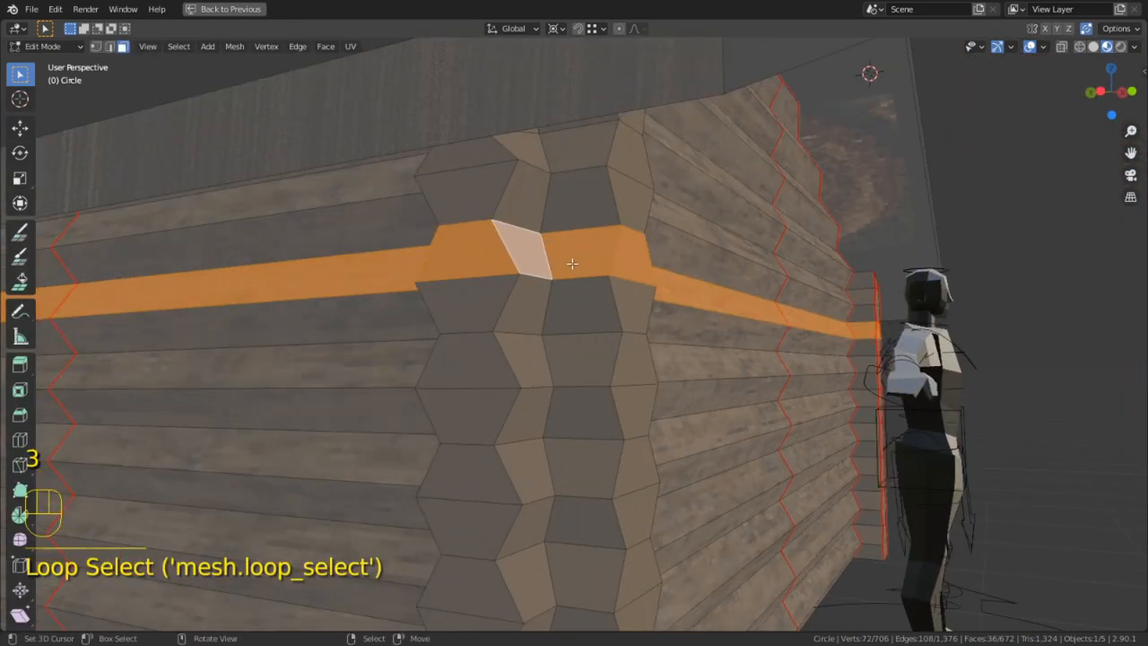
key(2)
middle_drag(529, 257, 543, 186)
alt+click(538, 257)
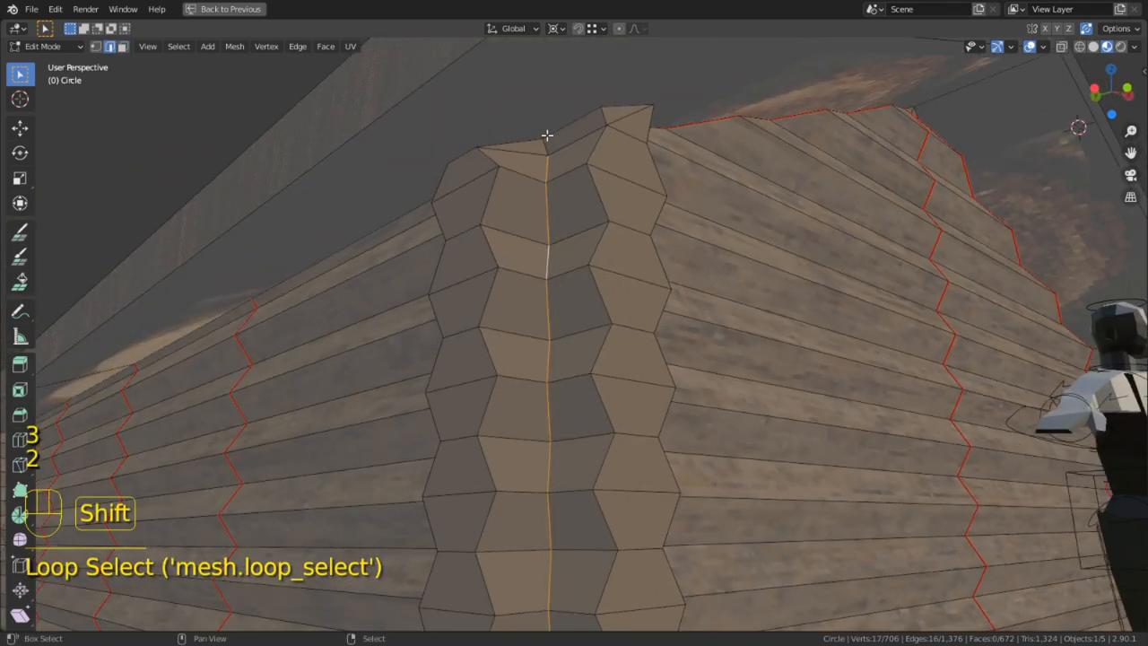
shift+click(541, 143)
alt+click(544, 144)
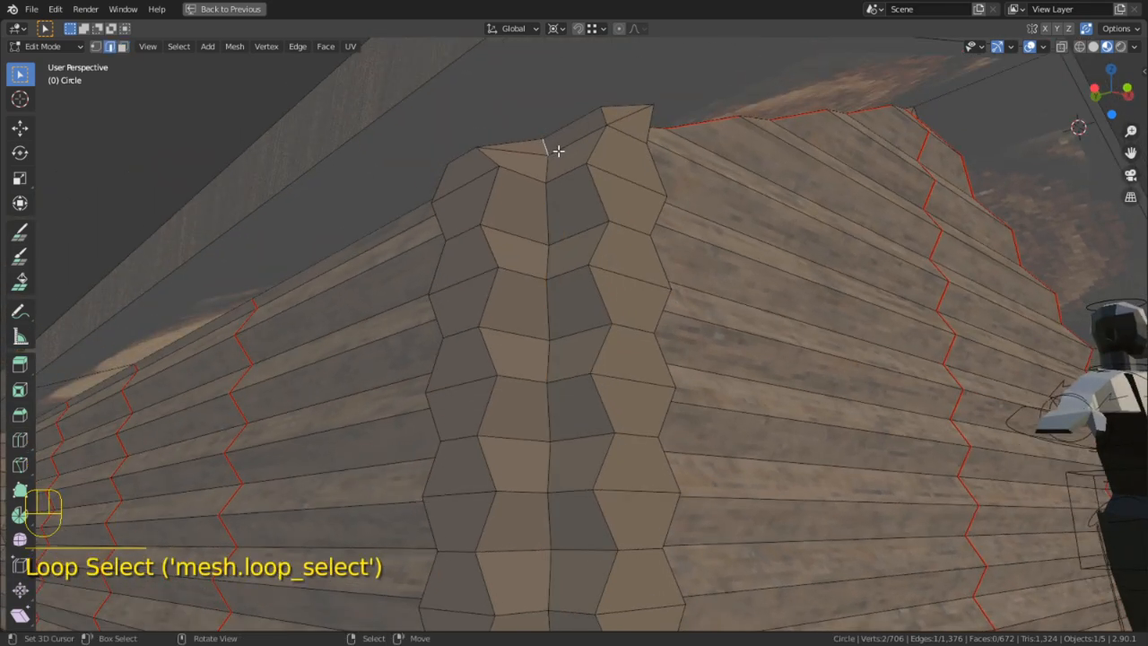
Add the vertical edge loop where the log ends meet the wall, including its top edge, and mark the selected edges as seams
middle_drag(578, 157, 569, 204)
alt+shift+click(582, 397)
shift+click(554, 215)
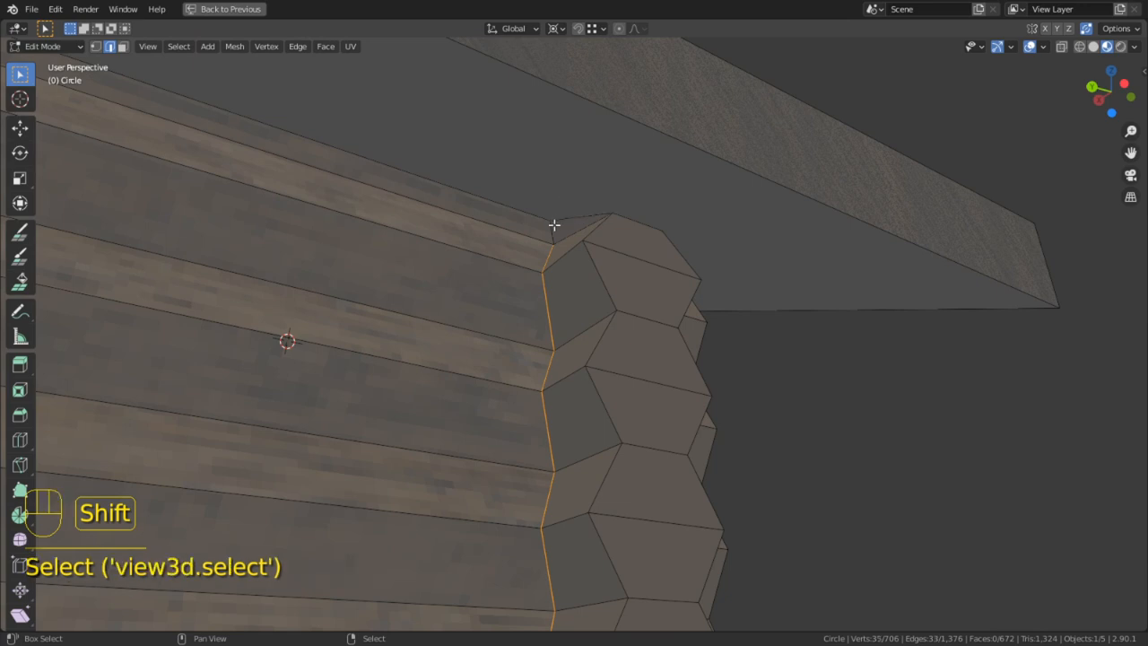
shift+click(554, 225)
key(ctrl+e)
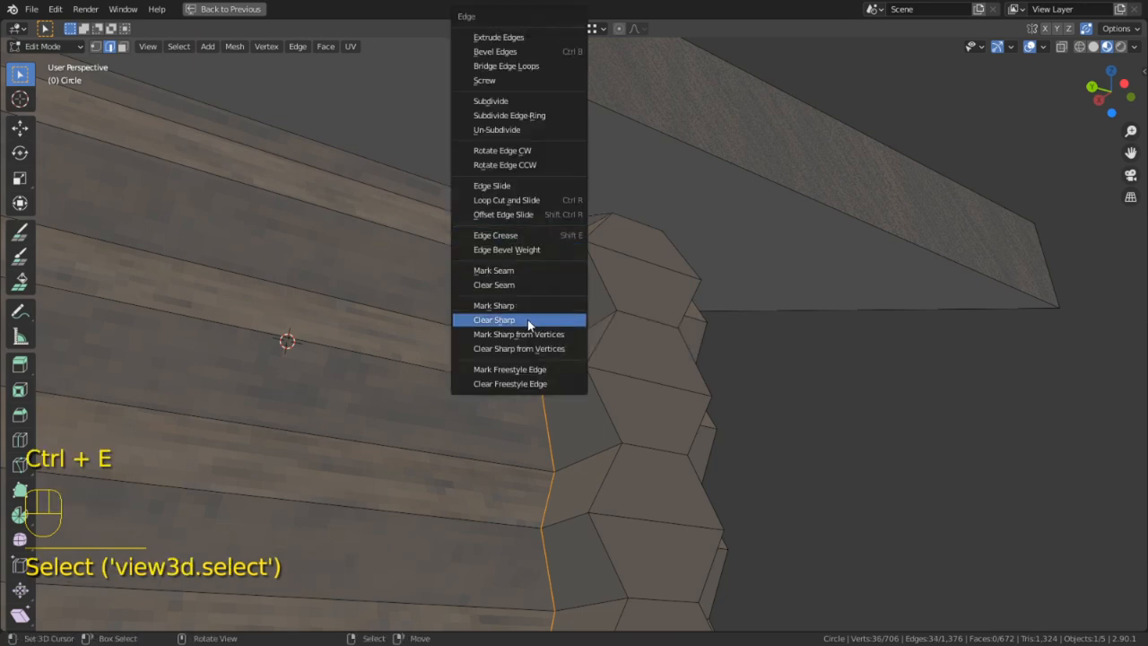
click(520, 269)
Select the zigzag edge loops outlining the stacked log ends on the long-wall side of the corner and mark them as seams
middle_drag(620, 215, 605, 254)
alt+click(607, 212)
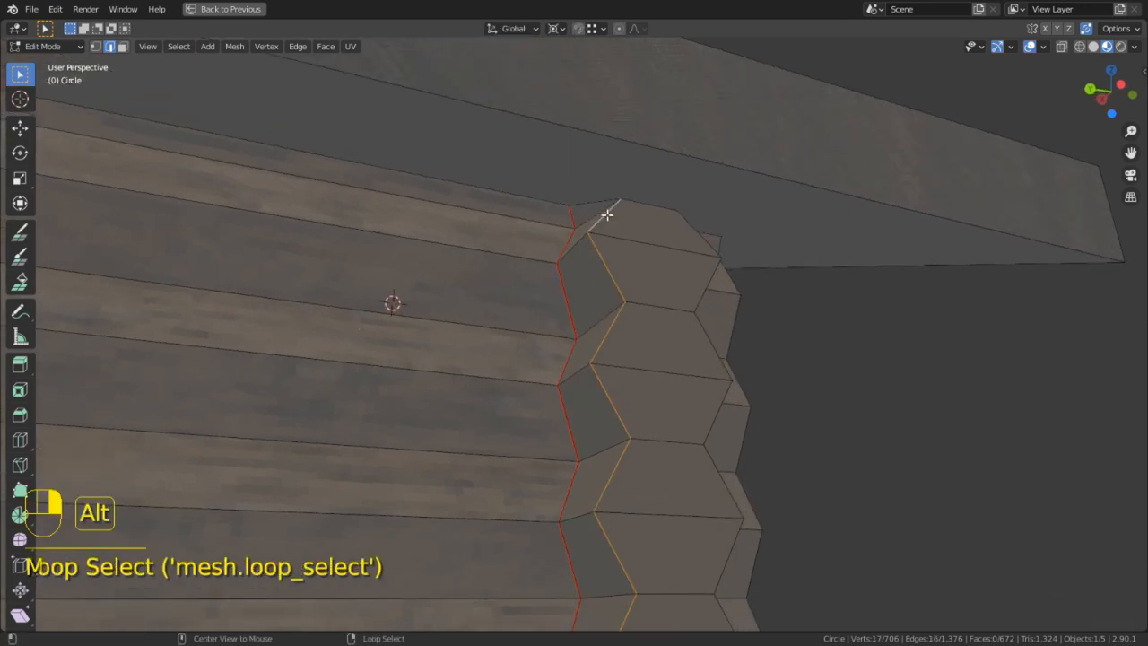
middle_drag(663, 341, 734, 201)
key(ctrl+e)
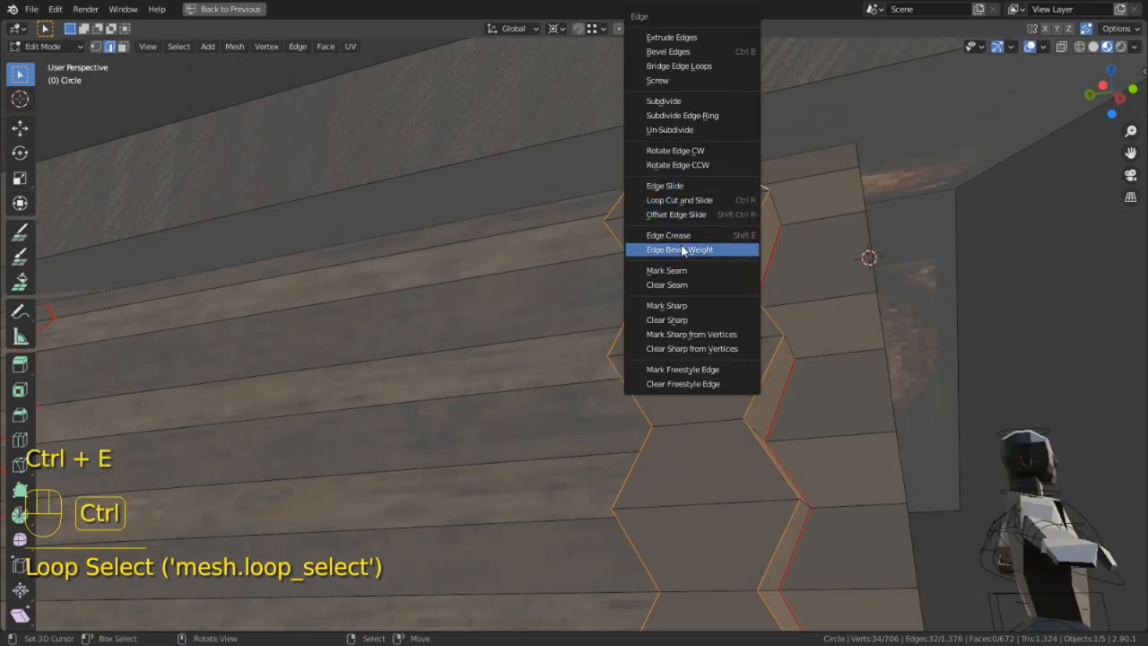
click(690, 268)
Select the horizontal edges separating the stacked log ends on the long-wall side and mark them as seams
shift+click(697, 301)
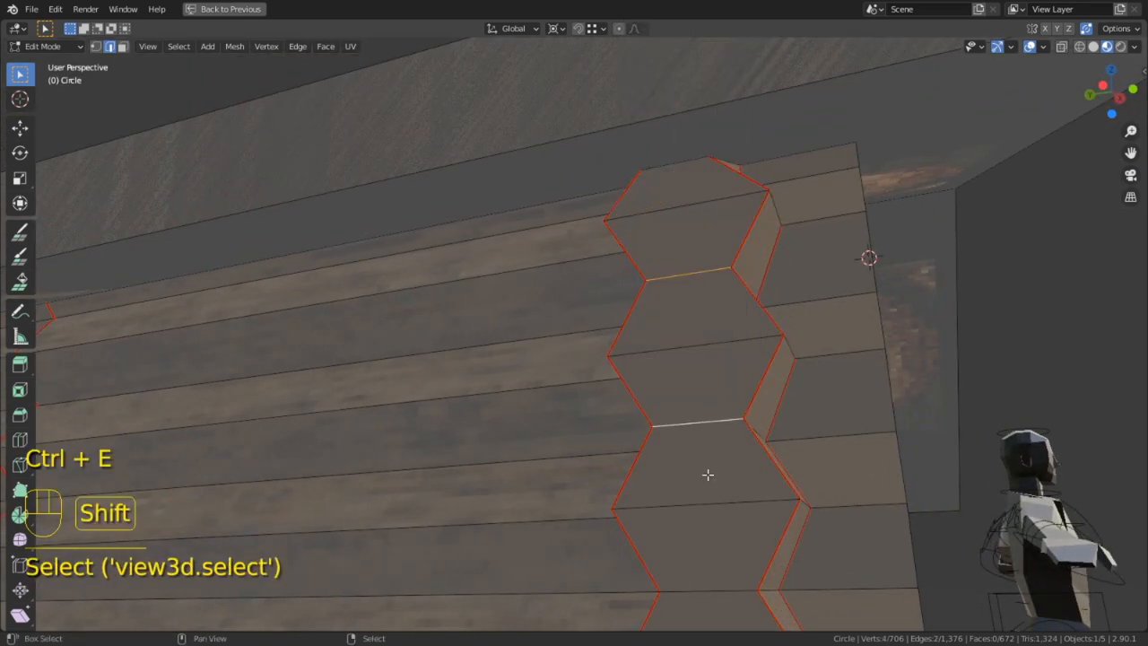
middle_drag(708, 475, 692, 317)
middle_drag(726, 538, 694, 298)
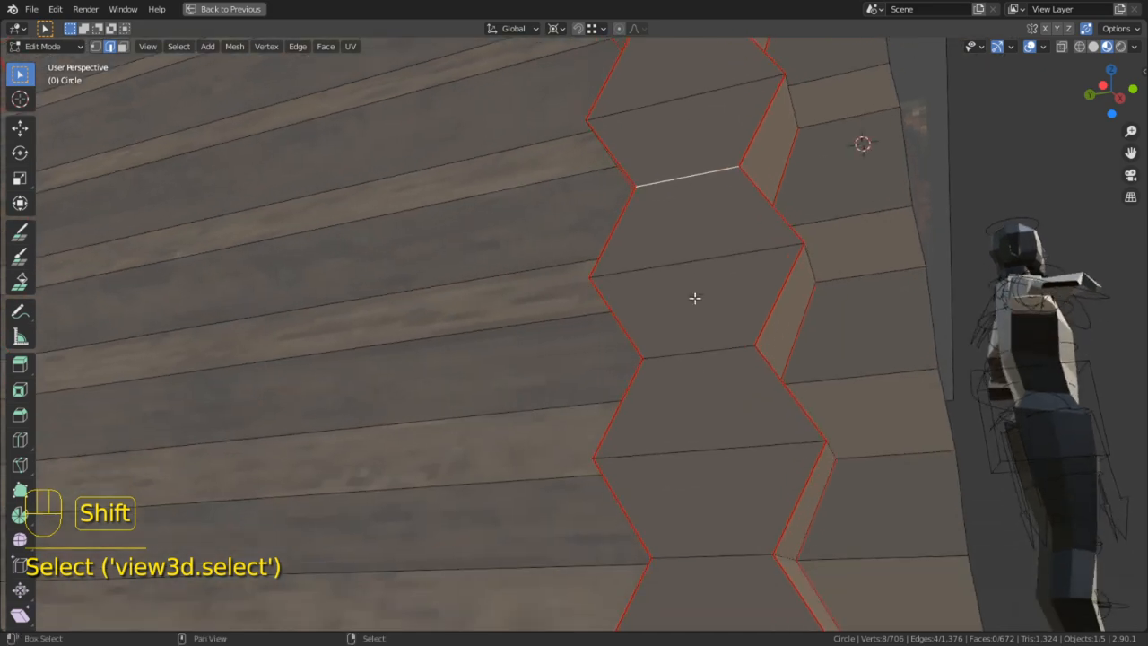
shift+click(694, 514)
middle_drag(694, 514, 692, 358)
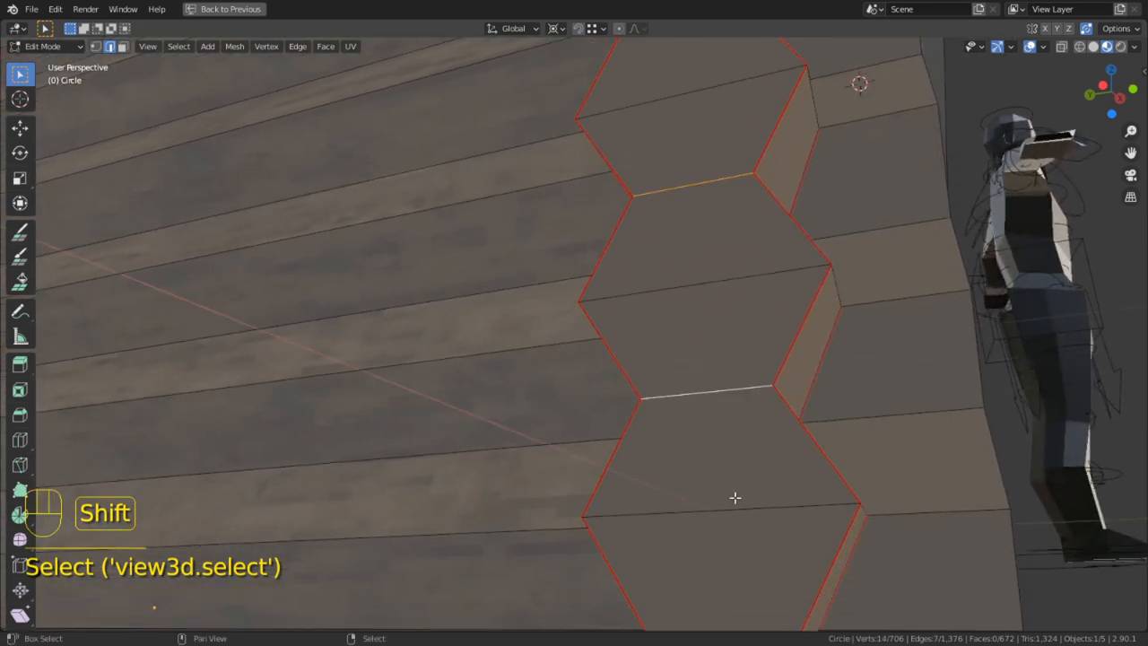
middle_drag(734, 497, 601, 414)
key(ctrl+e)
click(762, 337)
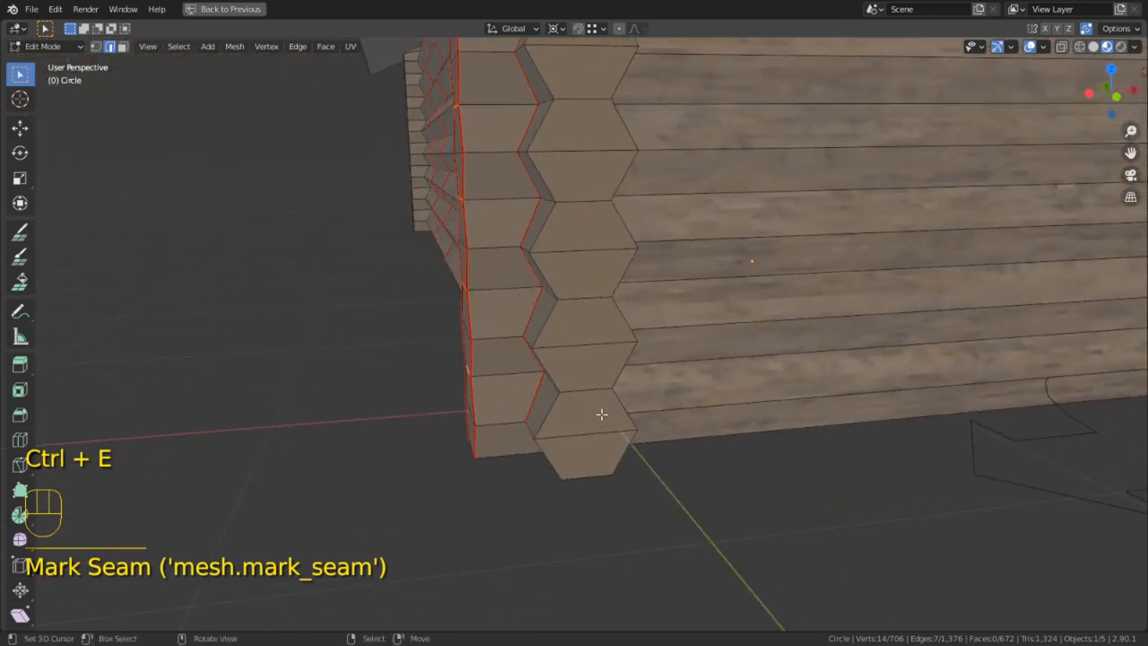
Select the edge loops outlining the log ends on the gable side, including their top edges, and mark them as seams
click(593, 397)
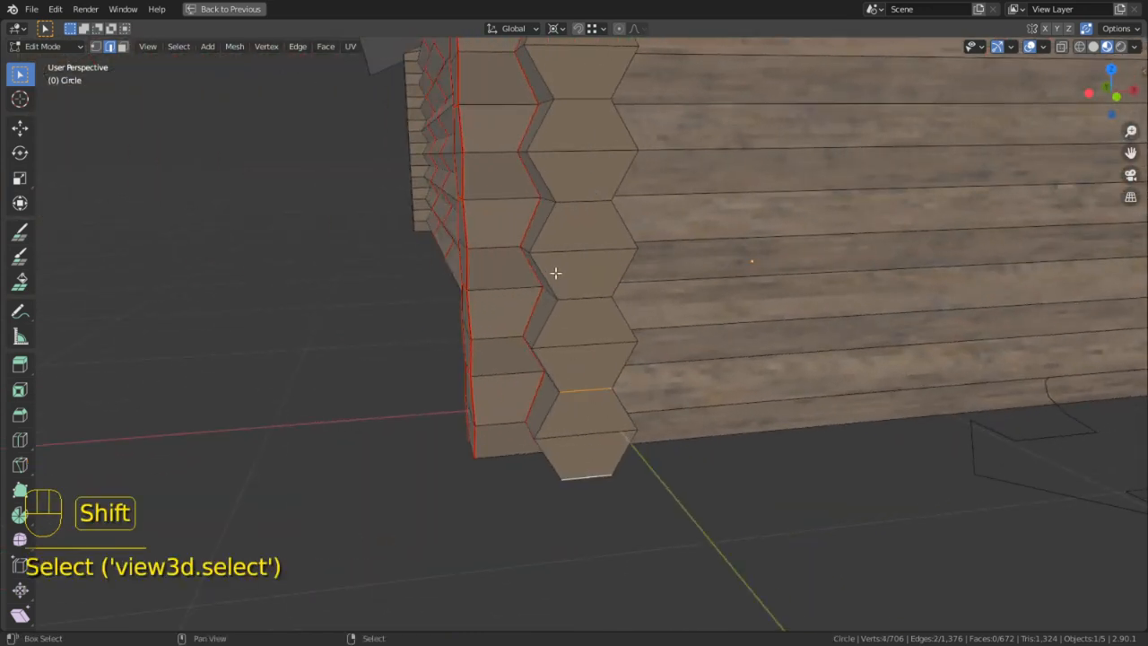
middle_drag(577, 341, 601, 603)
alt+shift+right_click(563, 355)
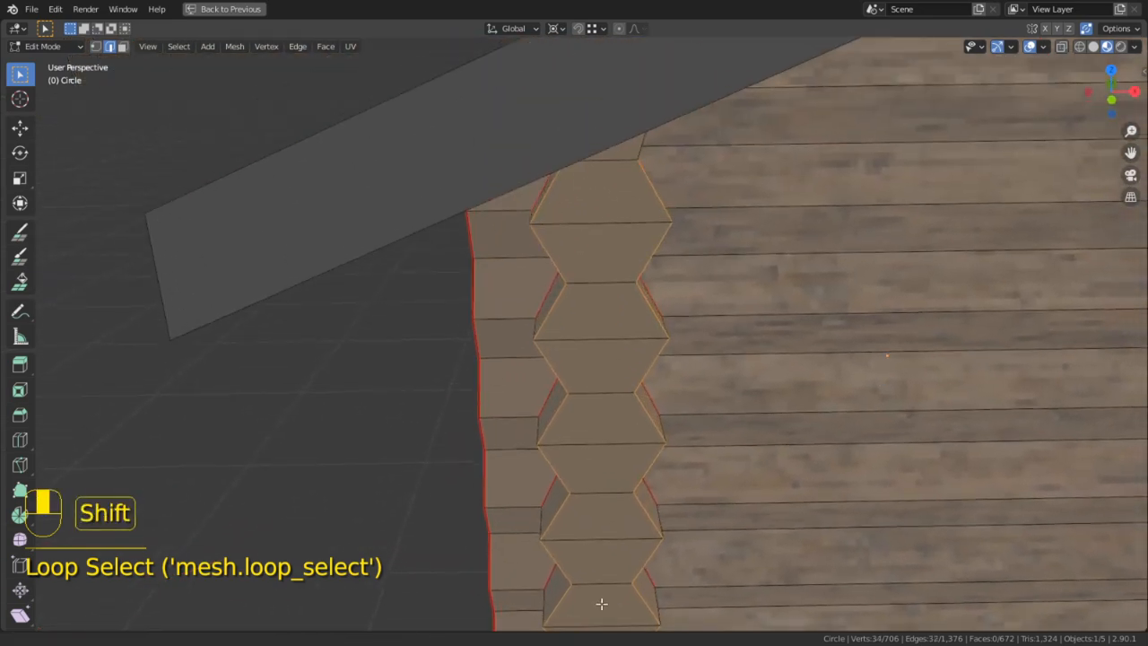
middle_drag(588, 363, 574, 308)
shift+middle_drag(574, 307, 558, 475)
scroll(552, 351, up, 2)
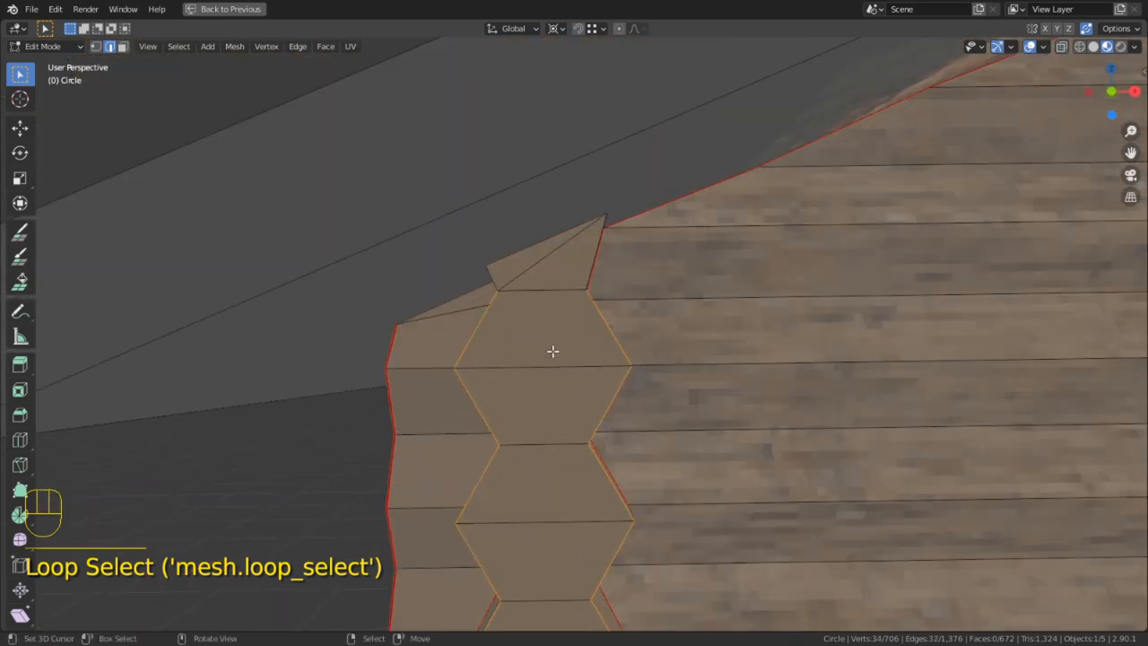
shift+right_click(500, 277)
middle_drag(598, 256, 397, 264)
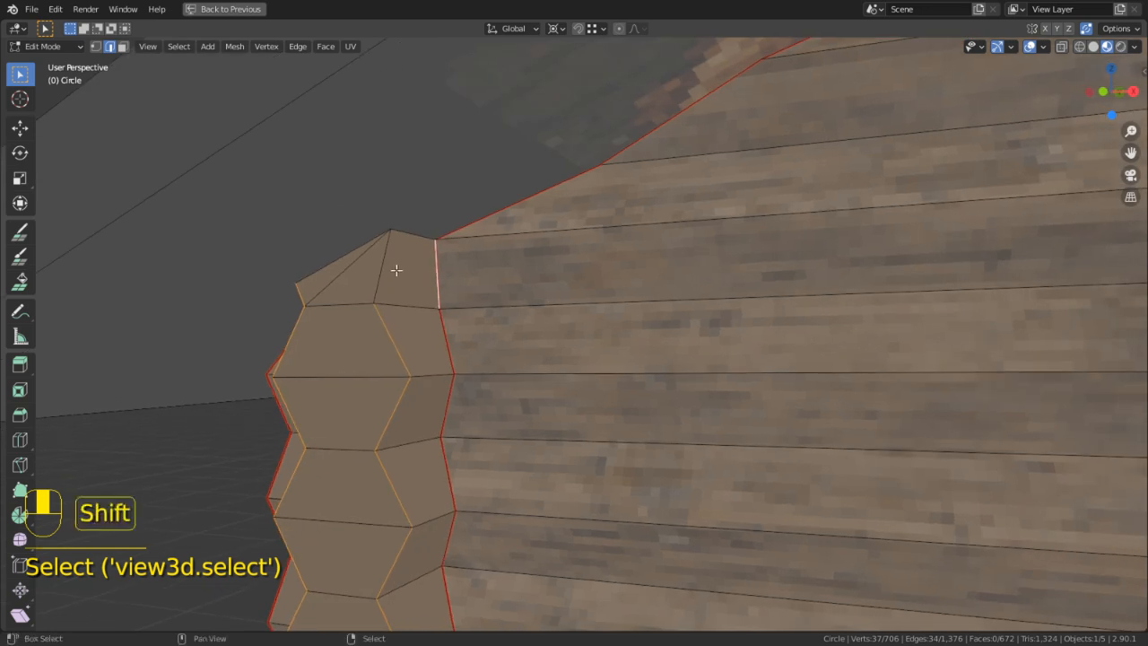
shift+right_click(397, 270)
key(ctrl+e)
click(397, 278)
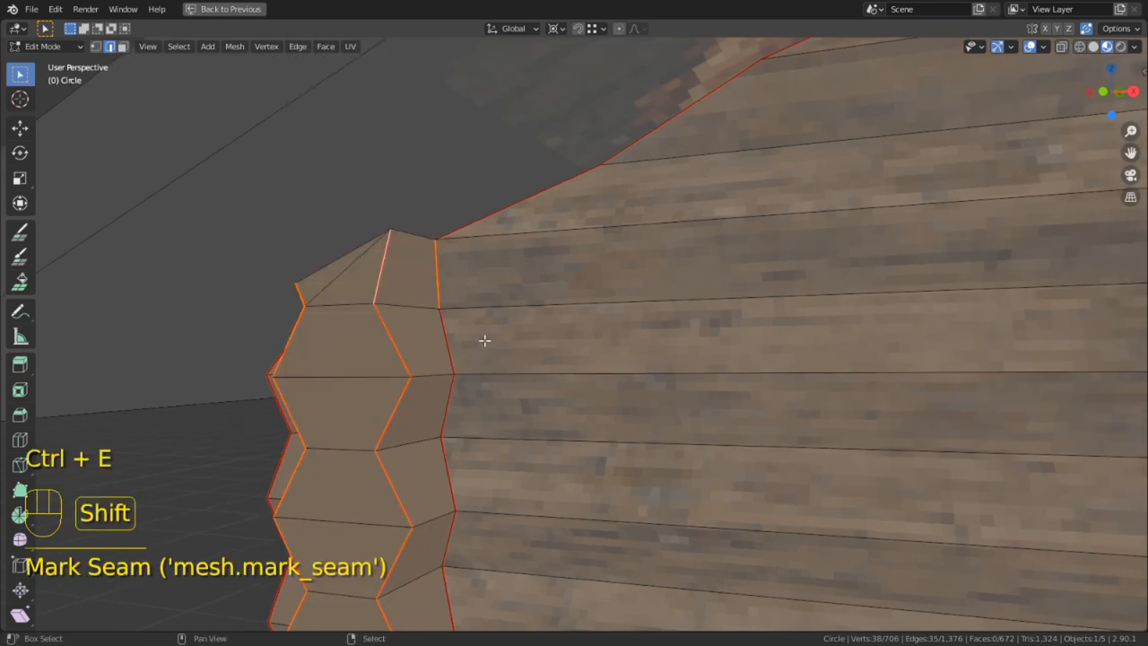
Select each horizontal edge between the stacked log ends on the gable side and mark these edges as seams
shift+middle_drag(484, 340, 445, 216)
right_click(450, 220)
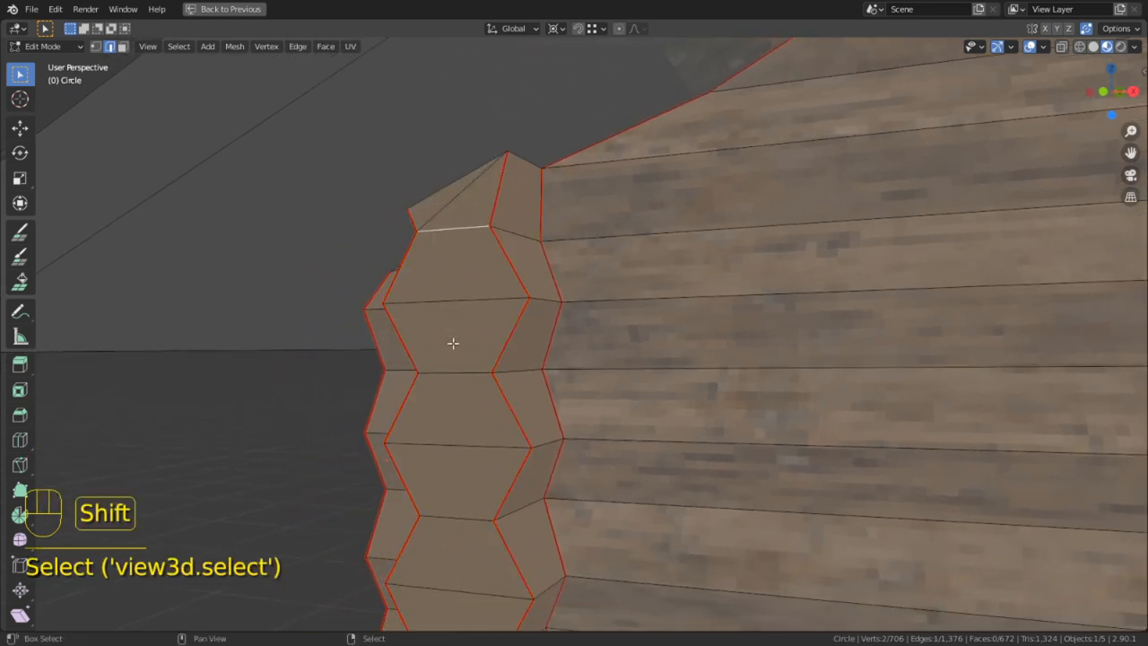
shift+middle_drag(454, 516, 539, 350)
shift+right_click(539, 426)
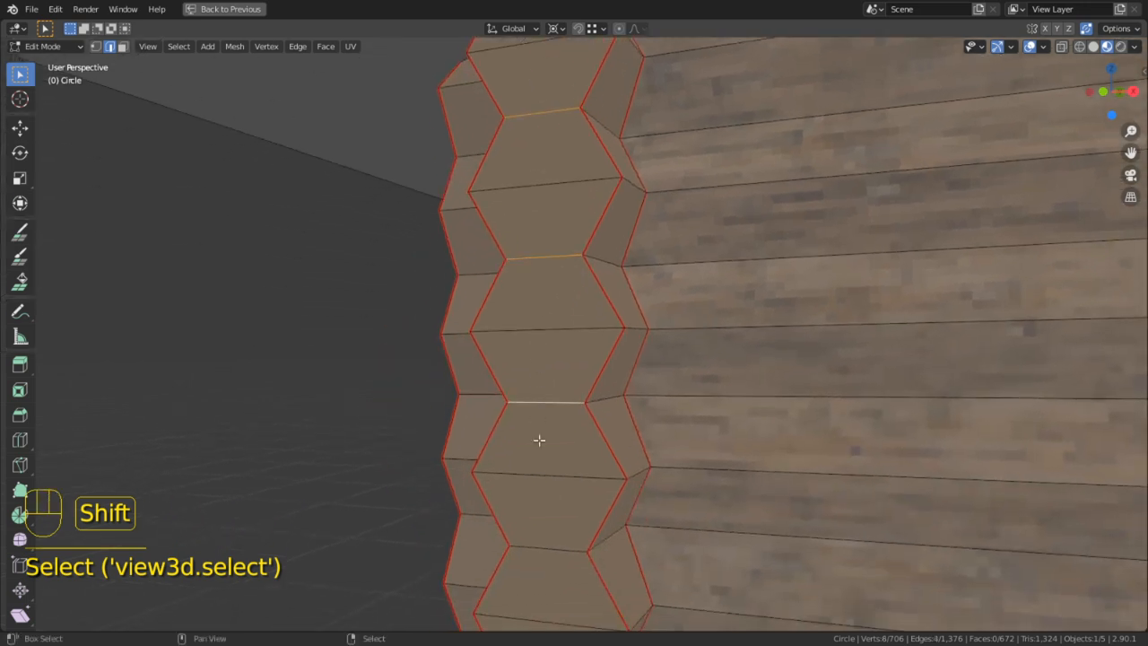
shift+middle_drag(543, 542, 564, 326)
shift+right_click(556, 407)
shift+middle_drag(556, 407, 588, 347)
shift+middle_drag(580, 493, 560, 401)
key(ctrl+e)
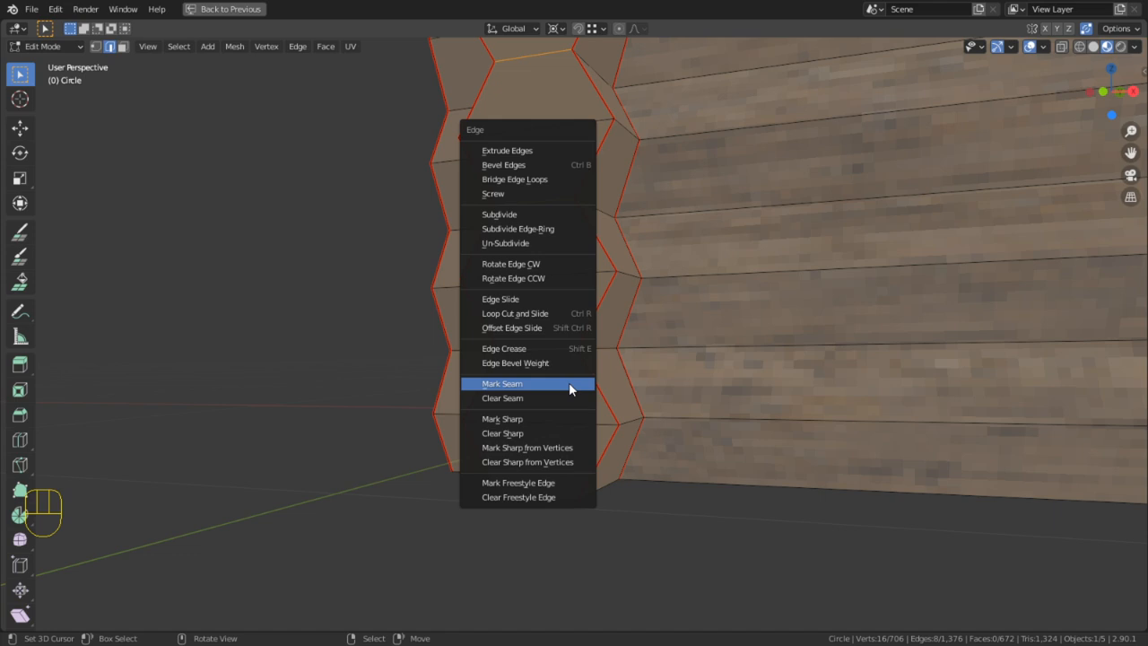
click(569, 382)
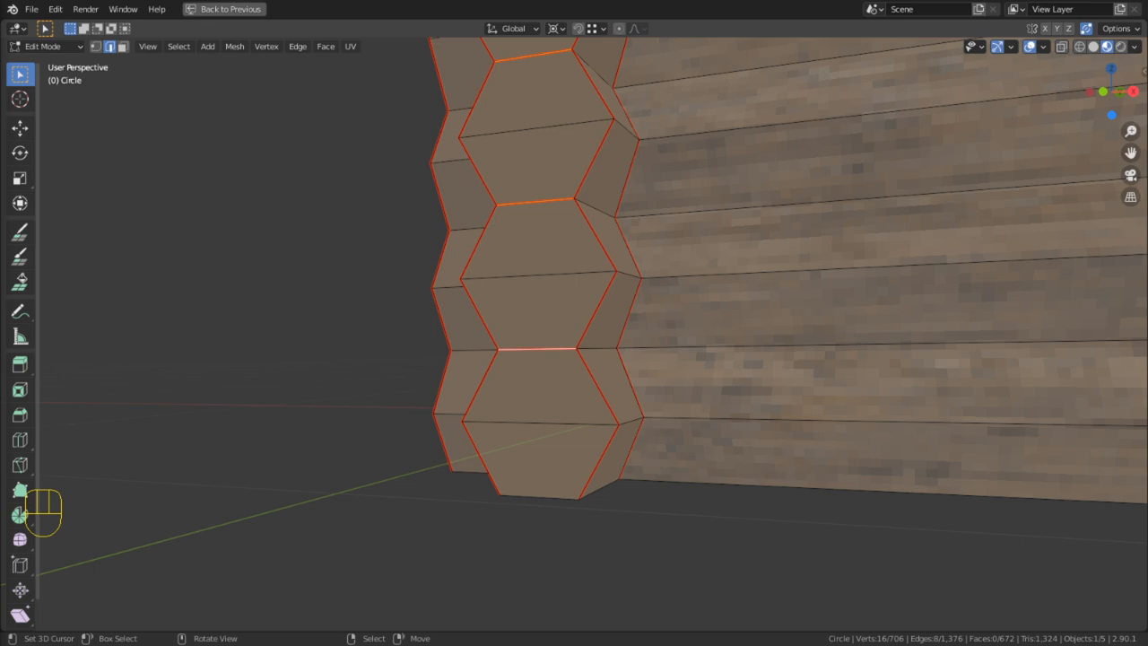
Examine the cabin's walls and corners for log ends that still lack seams
middle_drag(506, 316, 652, 329)
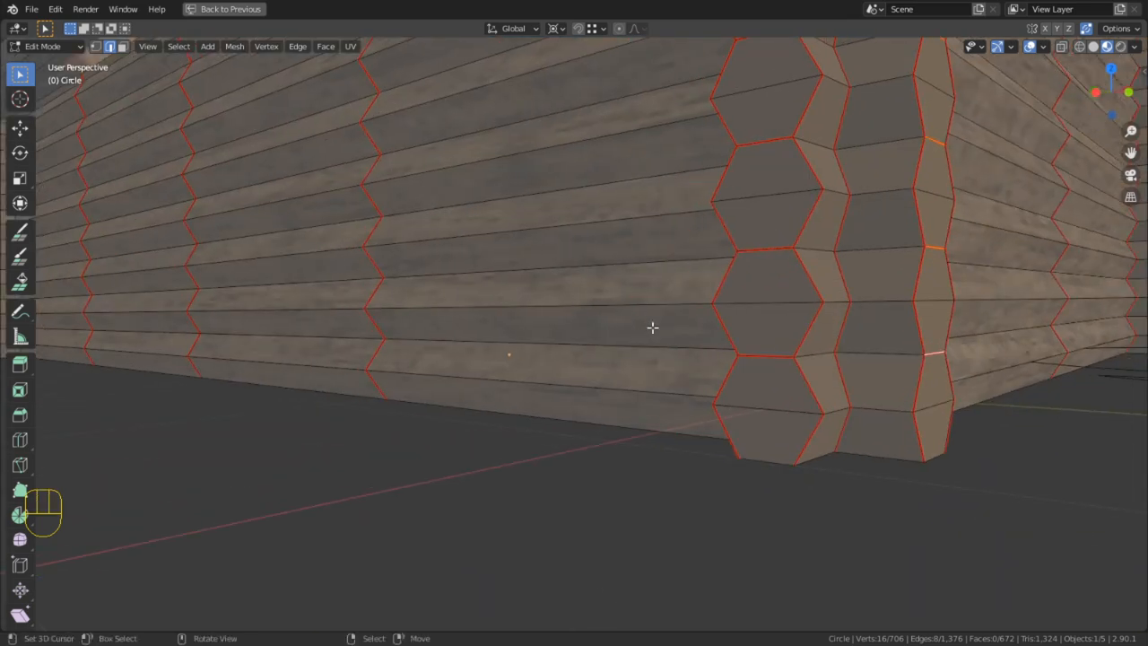
middle_drag(706, 352, 425, 374)
scroll(910, 320, down, 3)
scroll(433, 347, up, 3)
scroll(658, 359, down, 4)
middle_drag(599, 360, 407, 356)
scroll(407, 356, down, 4)
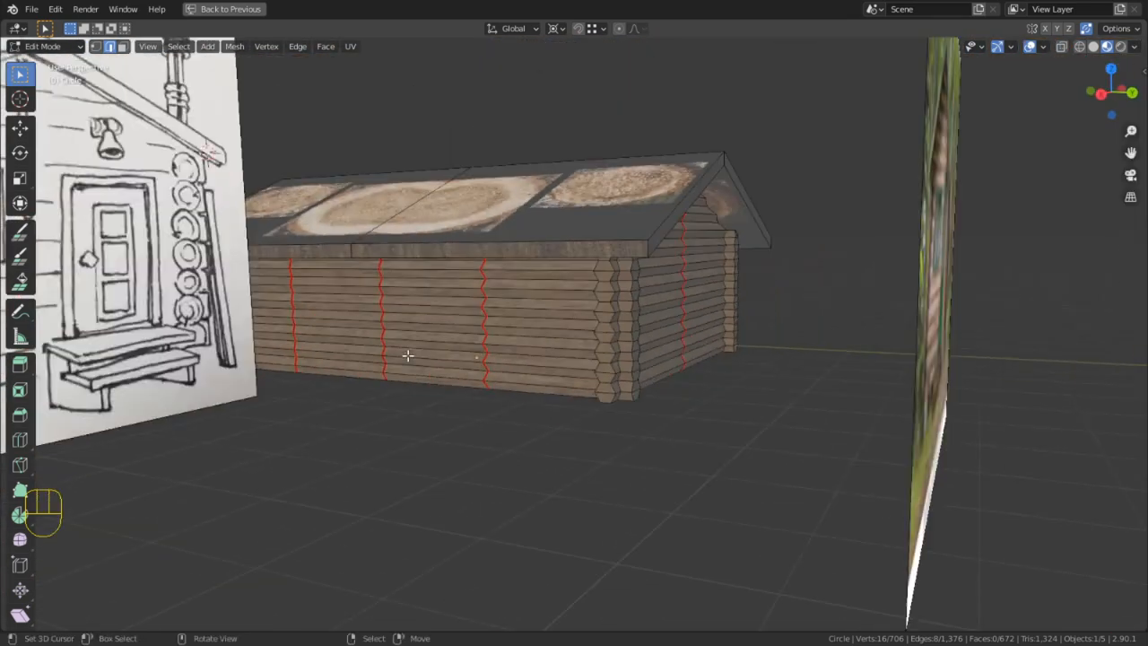
scroll(613, 295, up, 5)
alt+middle_click(649, 282)
scroll(636, 344, up, 3)
key(2)
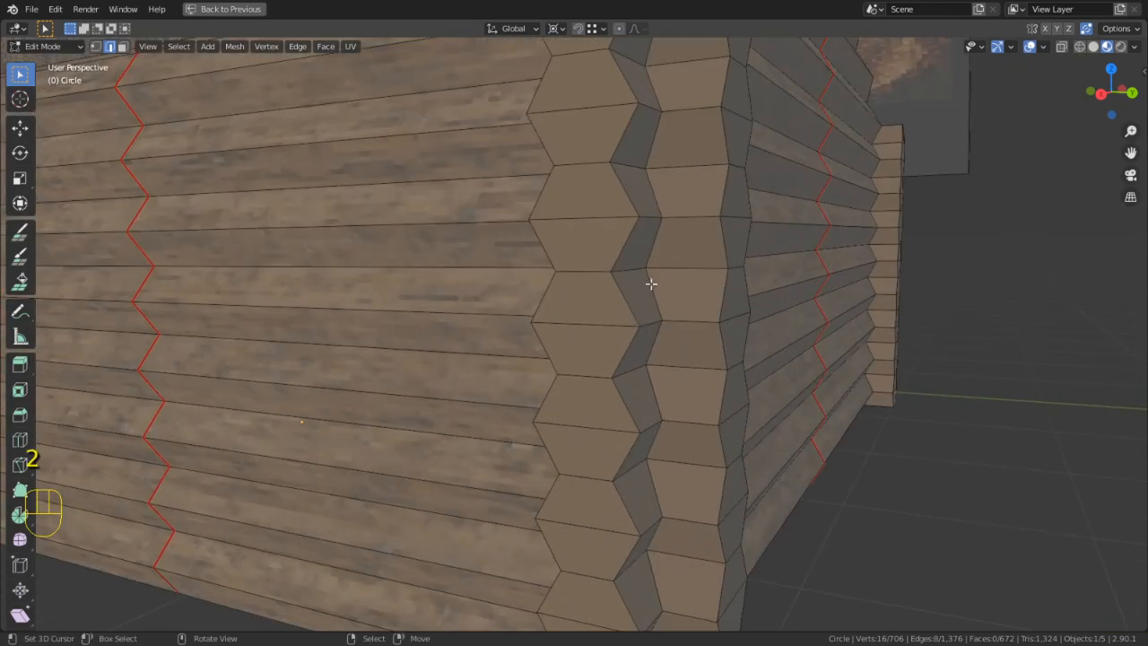
shift+middle_drag(651, 284, 715, 312)
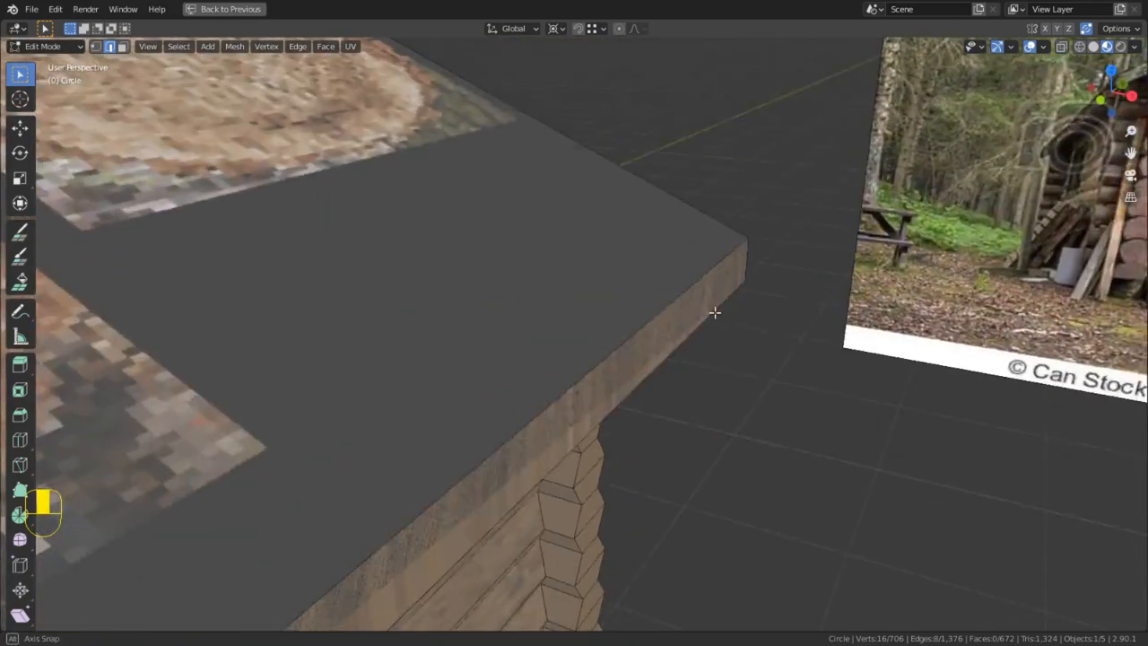
scroll(523, 376, down, 7)
middle_drag(510, 382, 482, 368)
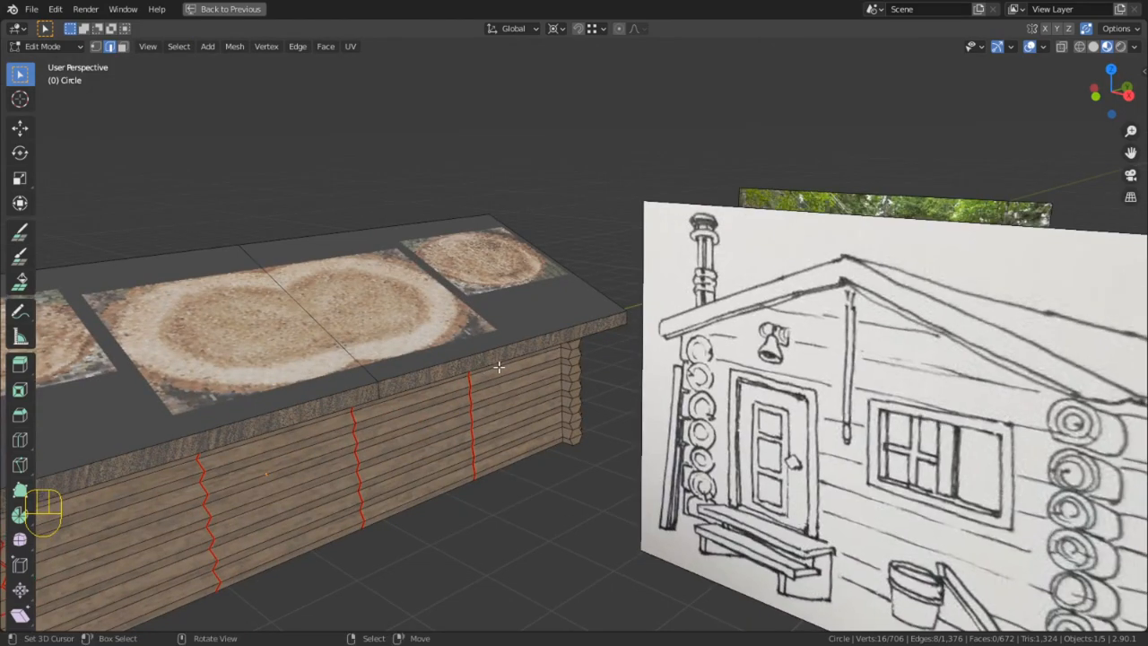
scroll(587, 318, up, 8)
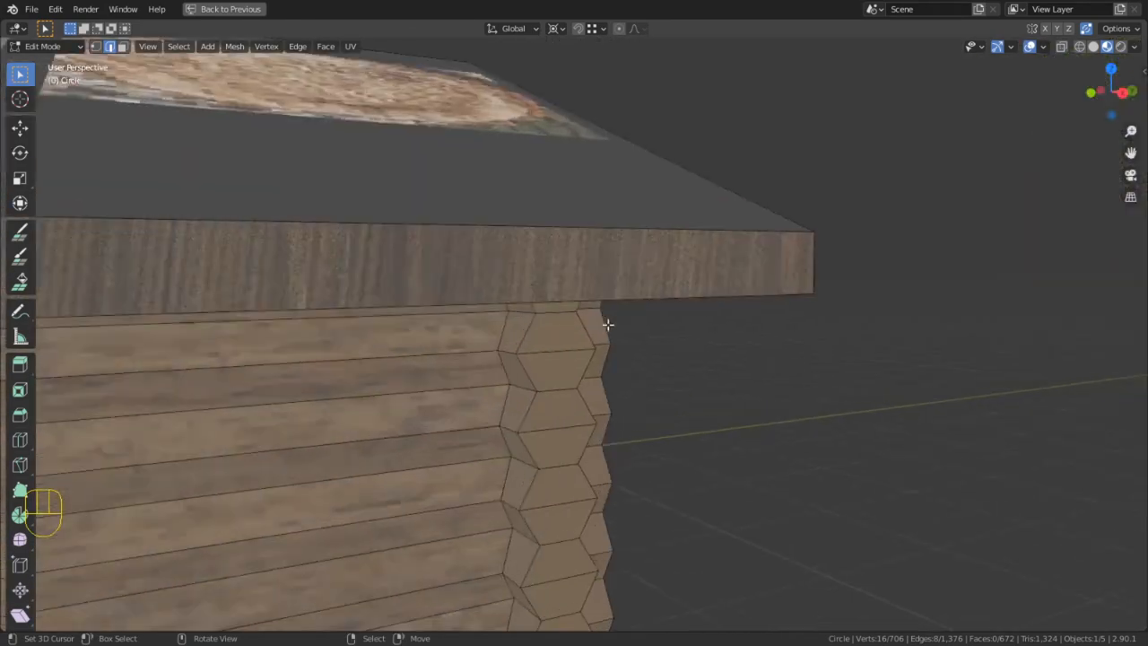
Select the vertical edge loops of an unseamed corner between and beside its log ends, including the top edges
middle_drag(608, 324, 611, 299)
alt+right_click(486, 253)
middle_drag(543, 244, 516, 242)
shift+right_click(494, 170)
mouse_move(574, 215)
middle_down()
mouse_move(508, 225)
mouse_move(551, 251)
mouse_move(586, 199)
middle_up()
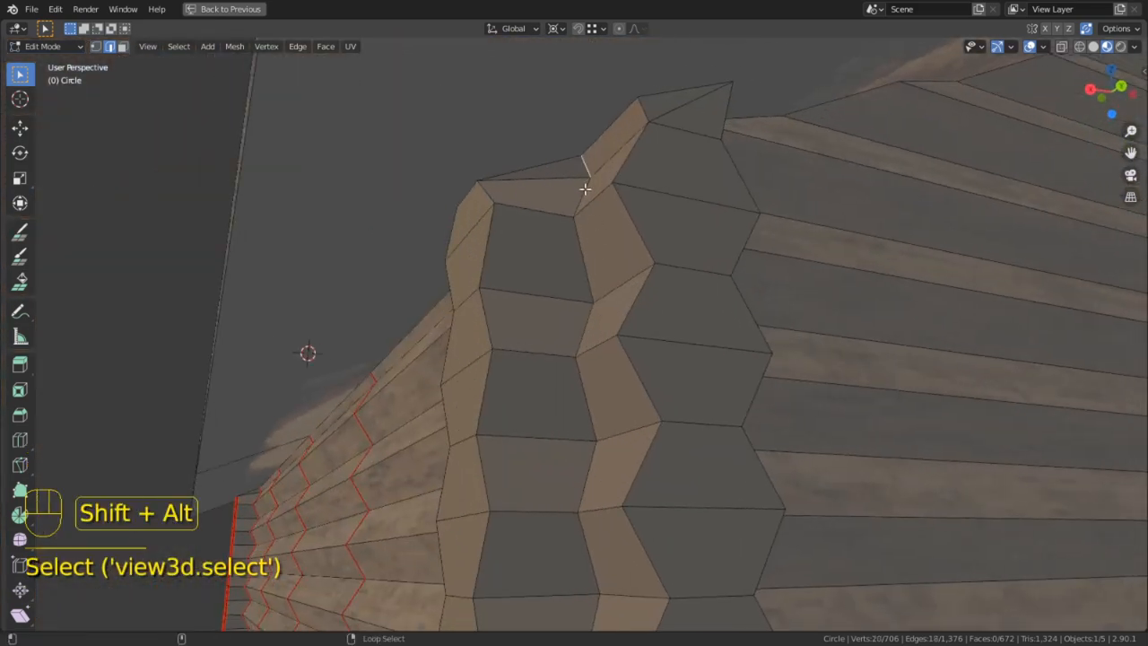
alt+shift+right_click(594, 335)
middle_drag(595, 336, 611, 230)
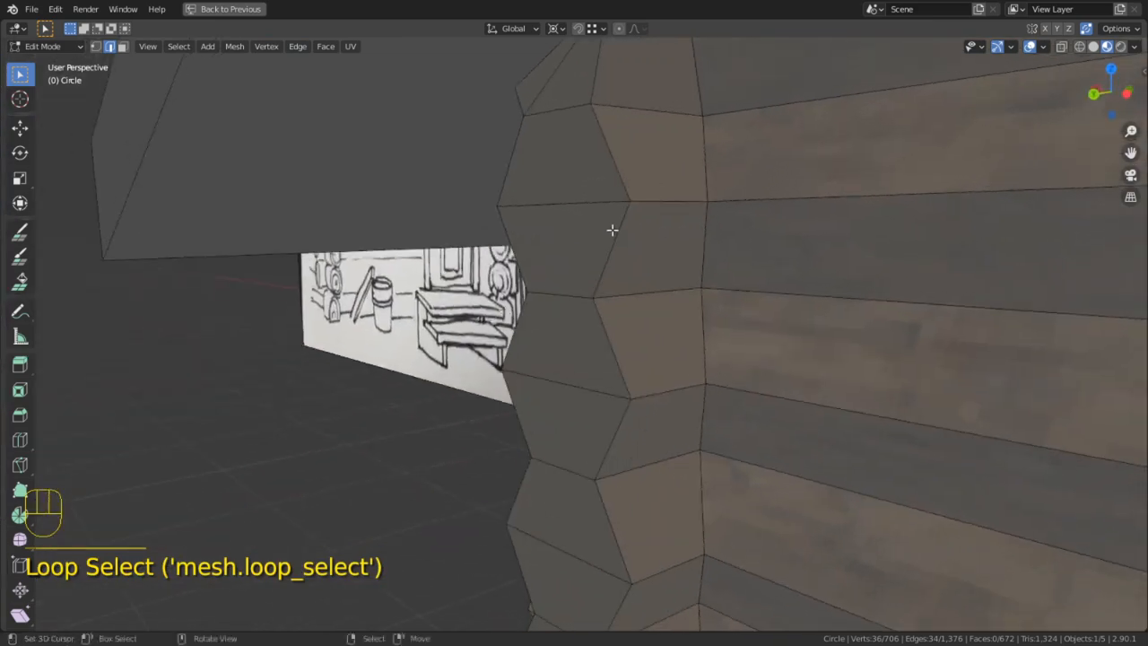
alt+shift+right_click(693, 88)
alt+shift+right_click(710, 174)
middle_drag(709, 174, 627, 146)
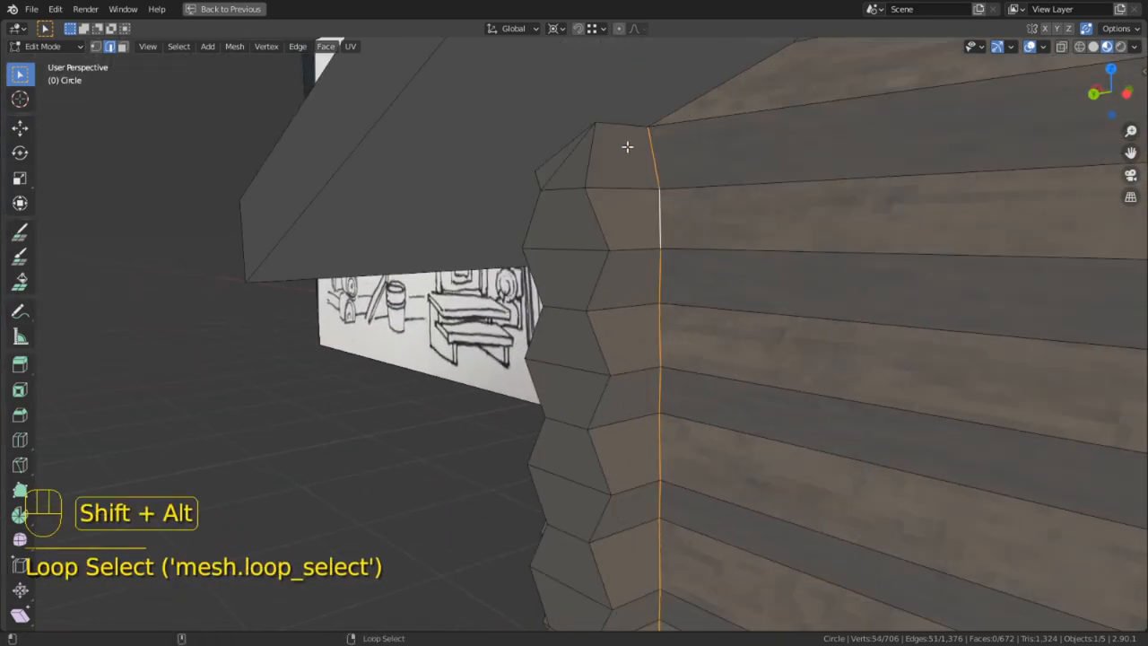
mouse_move(589, 211)
middle_down()
mouse_move(661, 206)
mouse_move(482, 256)
mouse_move(581, 220)
middle_up()
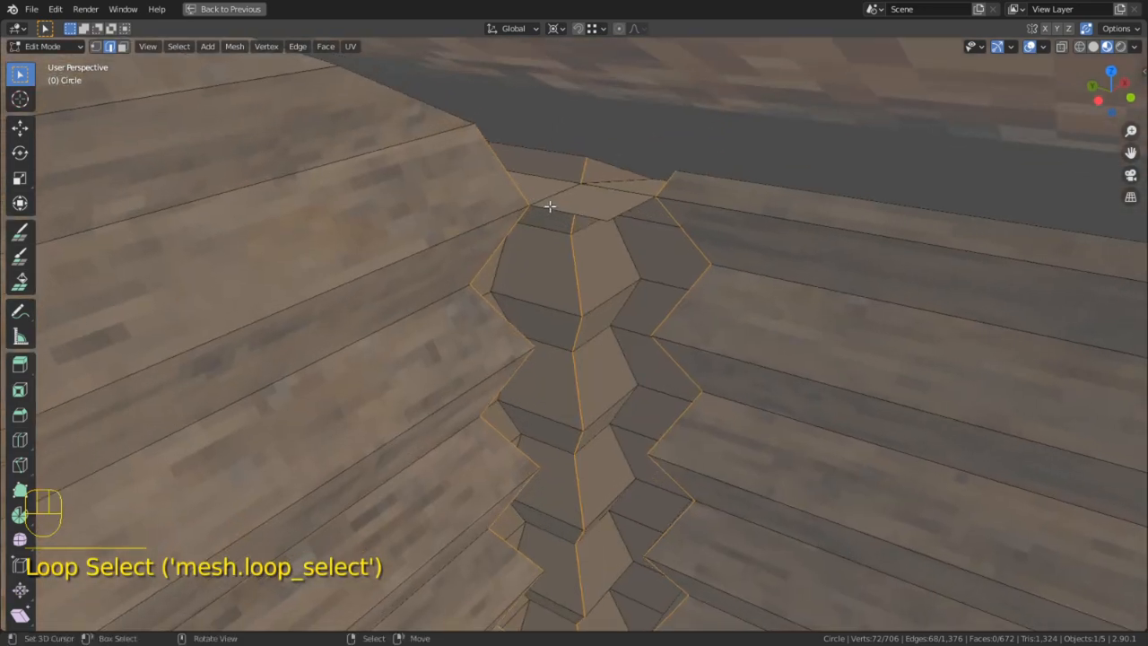
In face selection, select and delete the three hidden faces across the top inside the unseamed corner
key(3)
right_click(550, 201)
shift+right_click(601, 198)
shift+right_click(625, 190)
key(x)
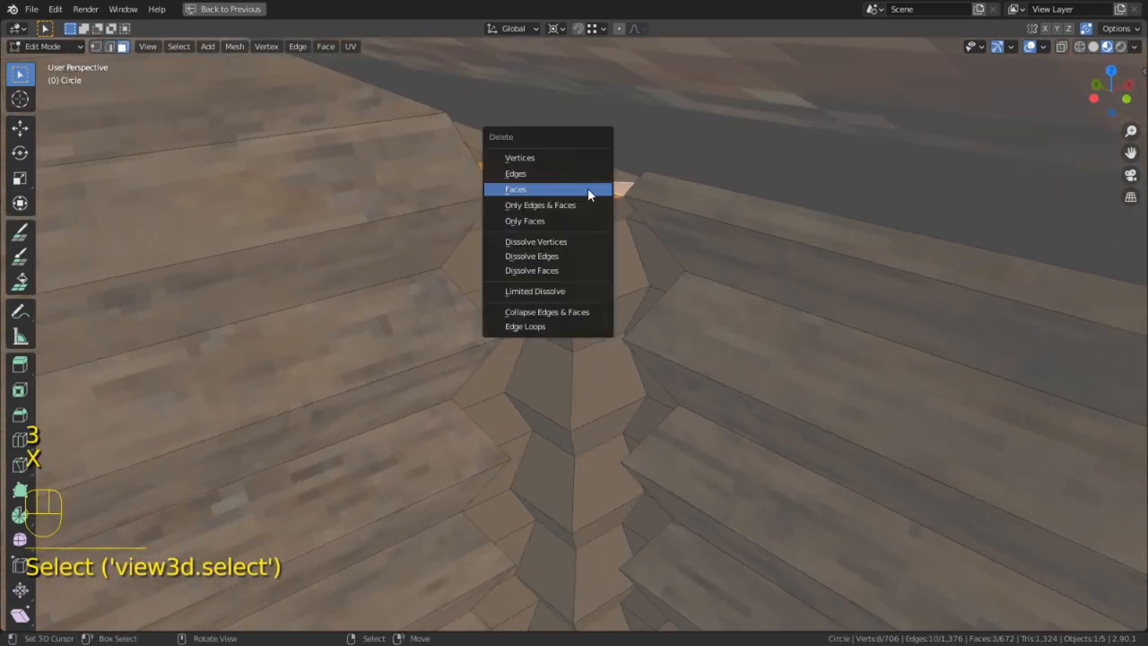
click(546, 203)
Select and delete the matching hidden top faces inside a corner whose log ends already have seams
middle_drag(607, 225, 766, 336)
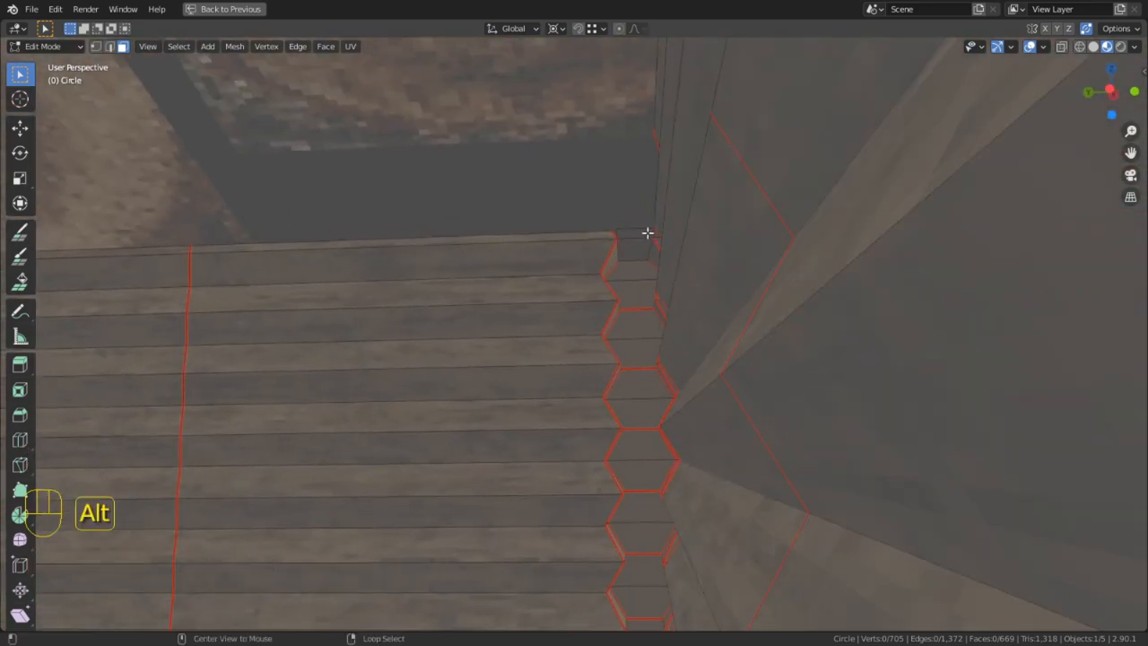
middle_drag(648, 233, 688, 289)
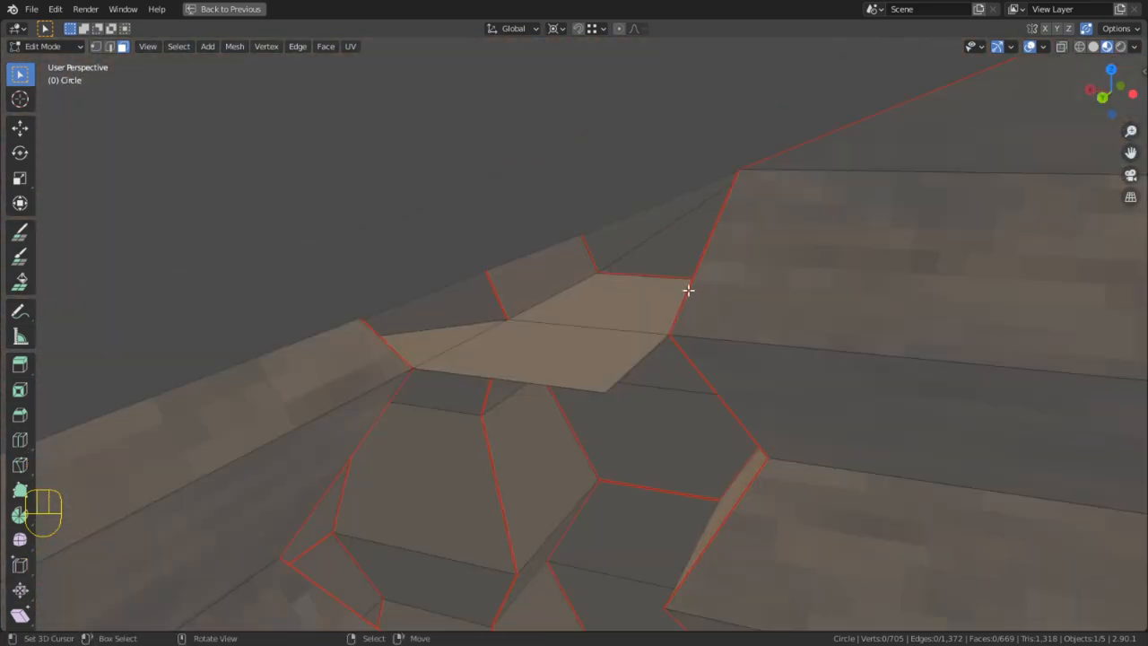
scroll(688, 290, up, 1)
shift+right_click(658, 302)
shift+right_click(572, 347)
shift+right_click(393, 320)
shift+right_click(419, 308)
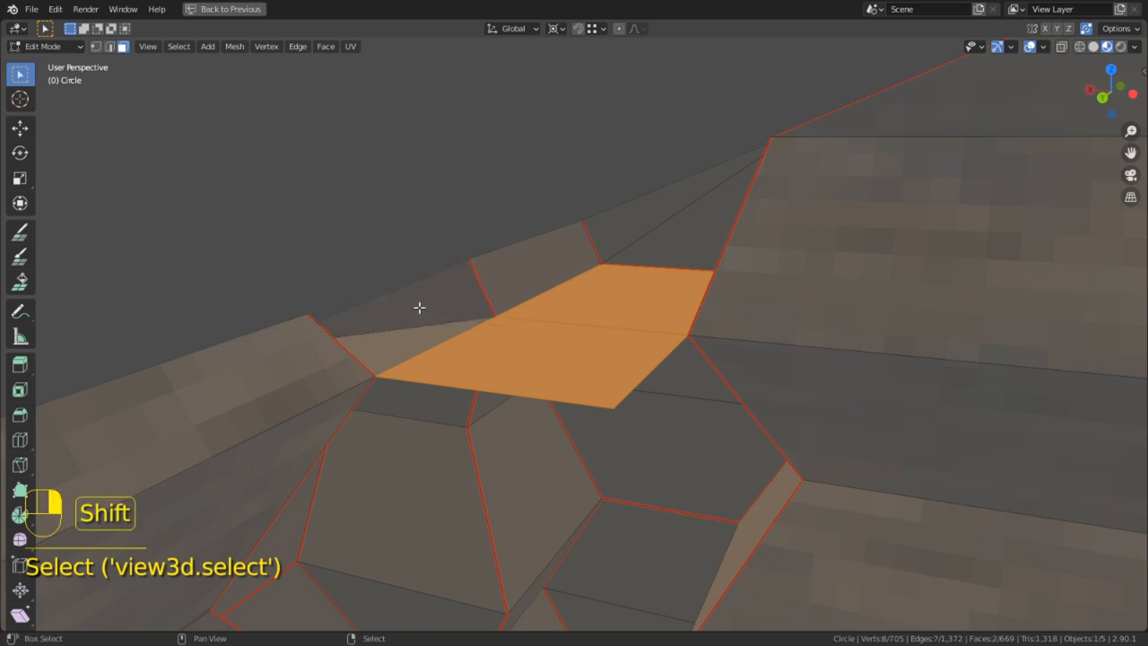
middle_drag(512, 374, 575, 281)
key(x)
click(575, 281)
Delete the three hidden top faces inside the other seamed corner
shift+middle_drag(813, 362, 426, 215)
alt+middle_click(1051, 598)
scroll(426, 215, down, 4)
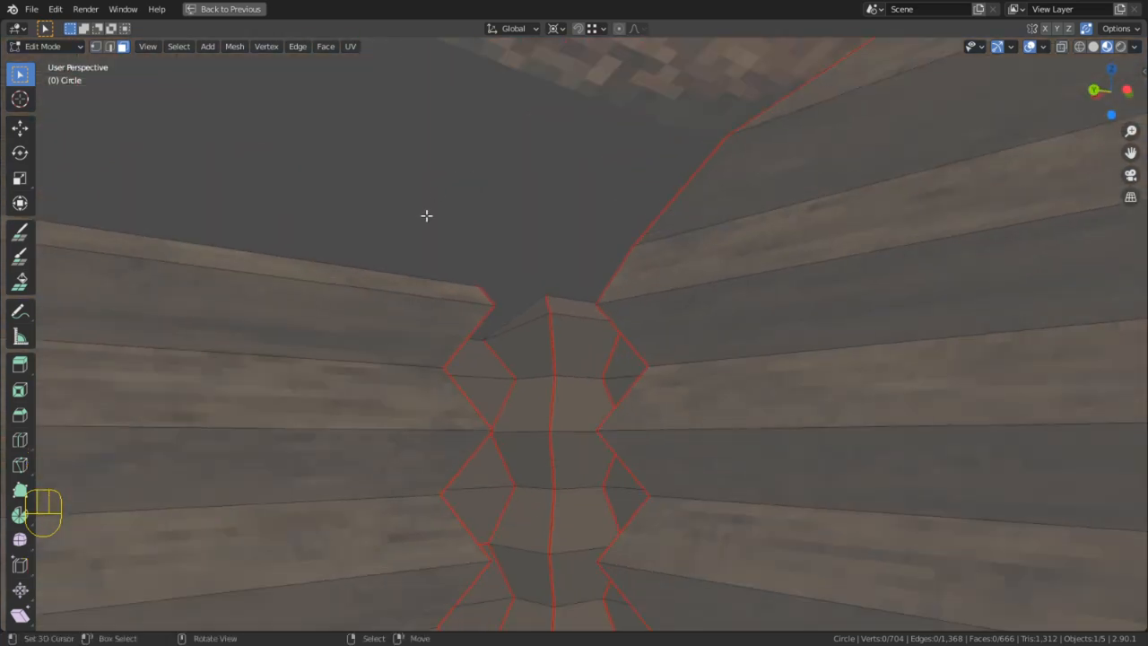
scroll(564, 285, down, 3)
middle_drag(564, 284, 807, 350)
shift+middle_drag(807, 350, 860, 276)
alt+middle_click(648, 251)
scroll(574, 317, up, 7)
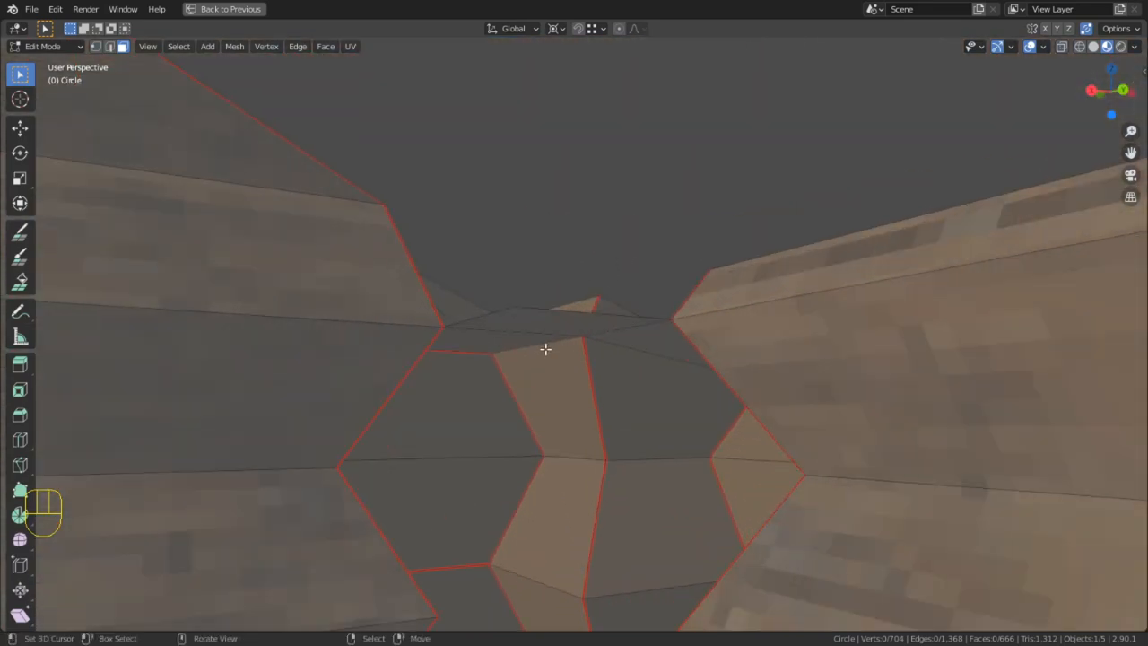
right_click(540, 340)
shift+right_click(541, 307)
right_click(653, 350)
shift+right_click(591, 325)
shift+right_click(517, 343)
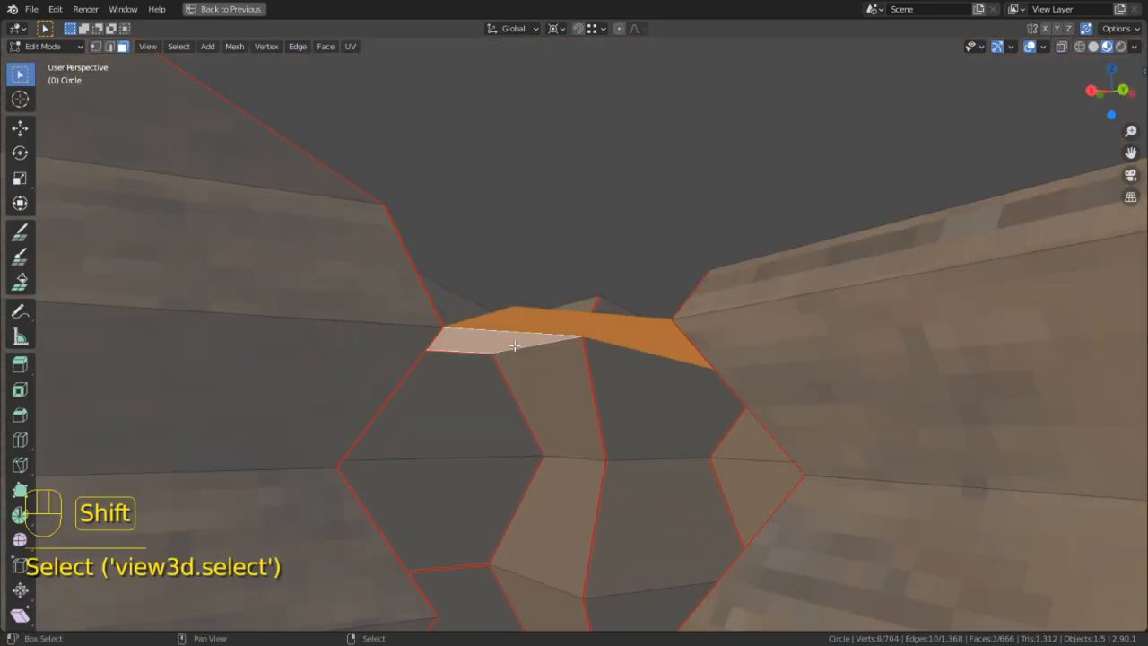
key(x)
click(526, 350)
Delete the hidden top faces inside the last remaining corner of the cabin
scroll(720, 400, down, 5)
middle_drag(720, 400, 555, 347)
middle_drag(672, 351, 607, 299)
right_click(607, 299)
shift+right_click(611, 269)
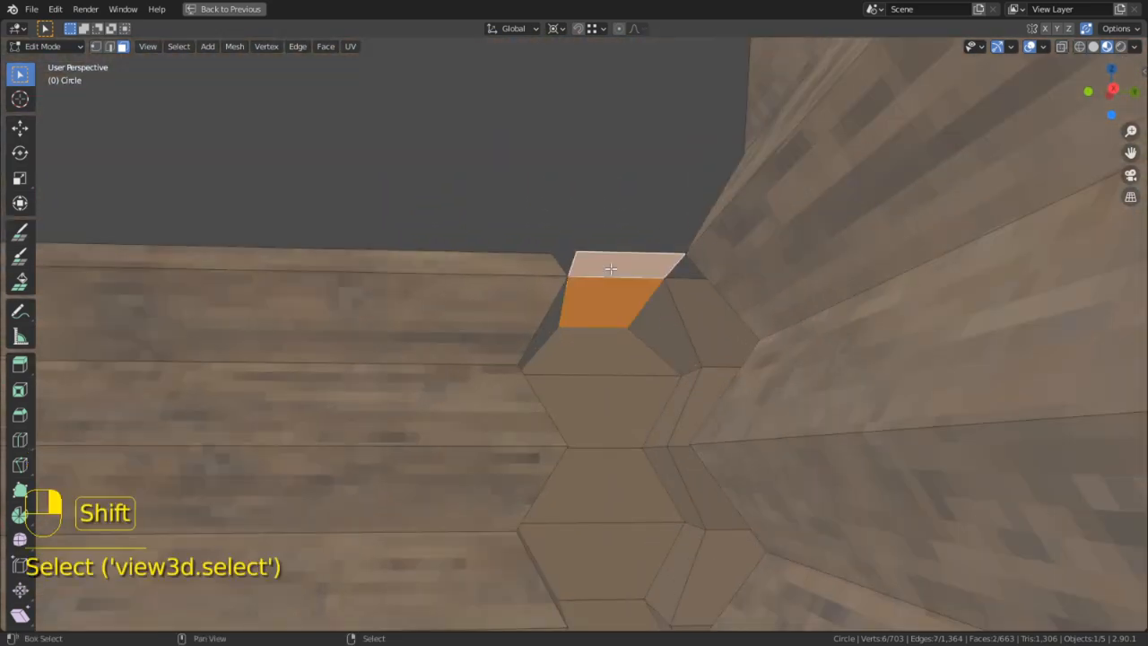
key(x)
click(687, 272)
In edge selection, select the vertical zigzag edge loops bounding the log ends at this corner and mark them as seams
middle_drag(757, 278, 417, 288)
key(2)
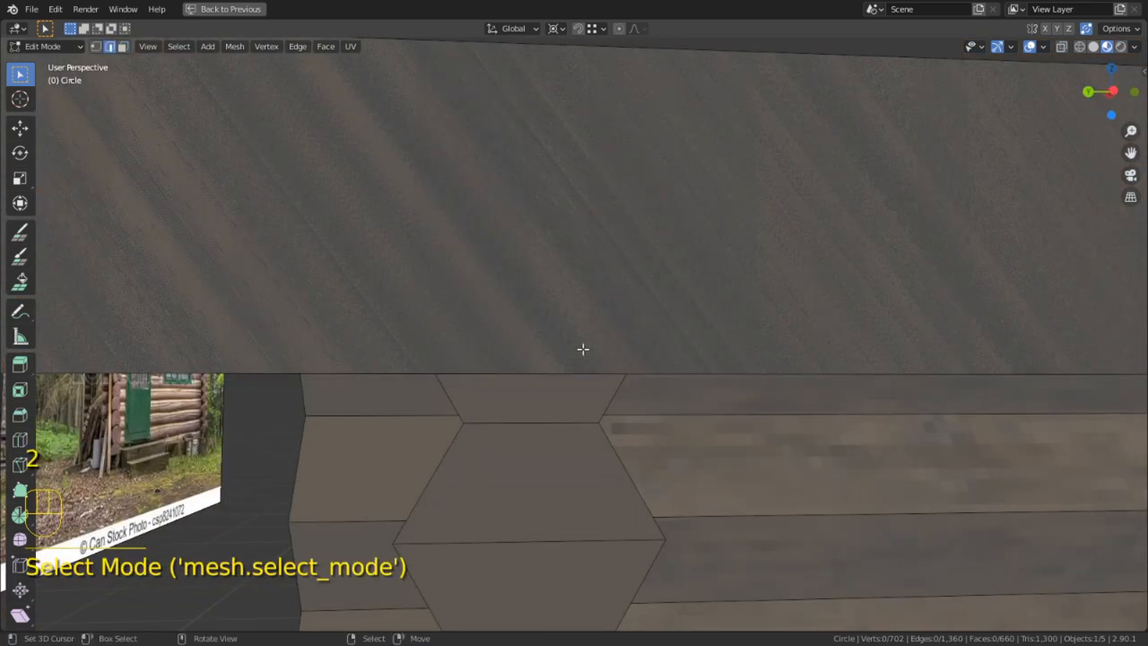
middle_drag(439, 384, 497, 338)
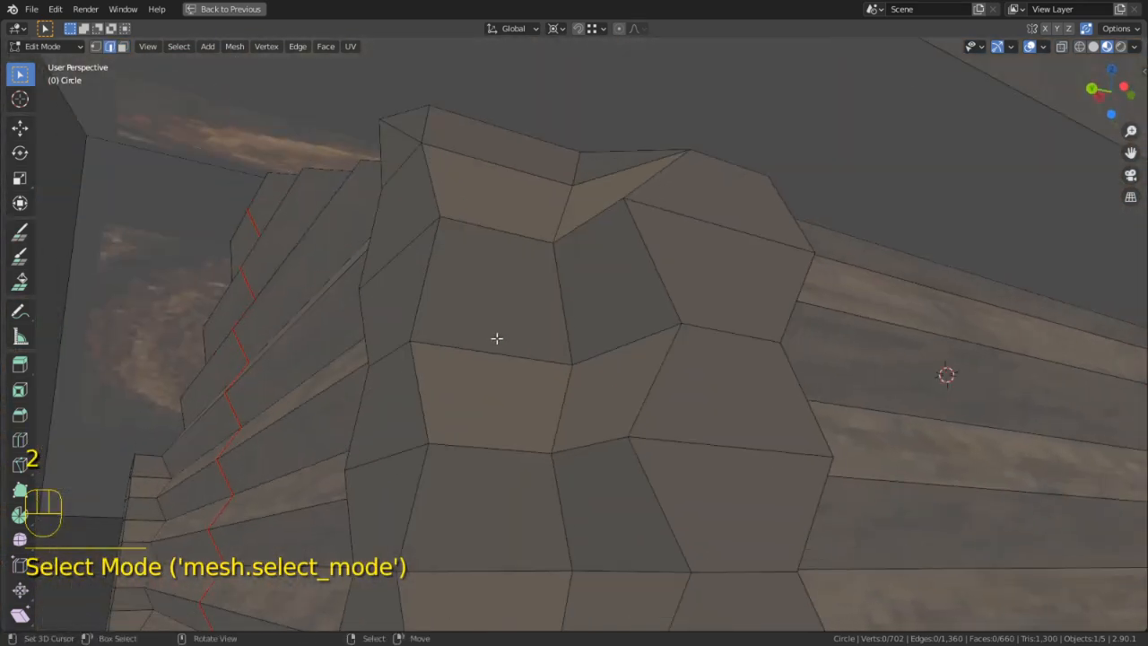
alt+click(563, 289)
alt+shift+click(656, 276)
middle_drag(657, 276, 449, 338)
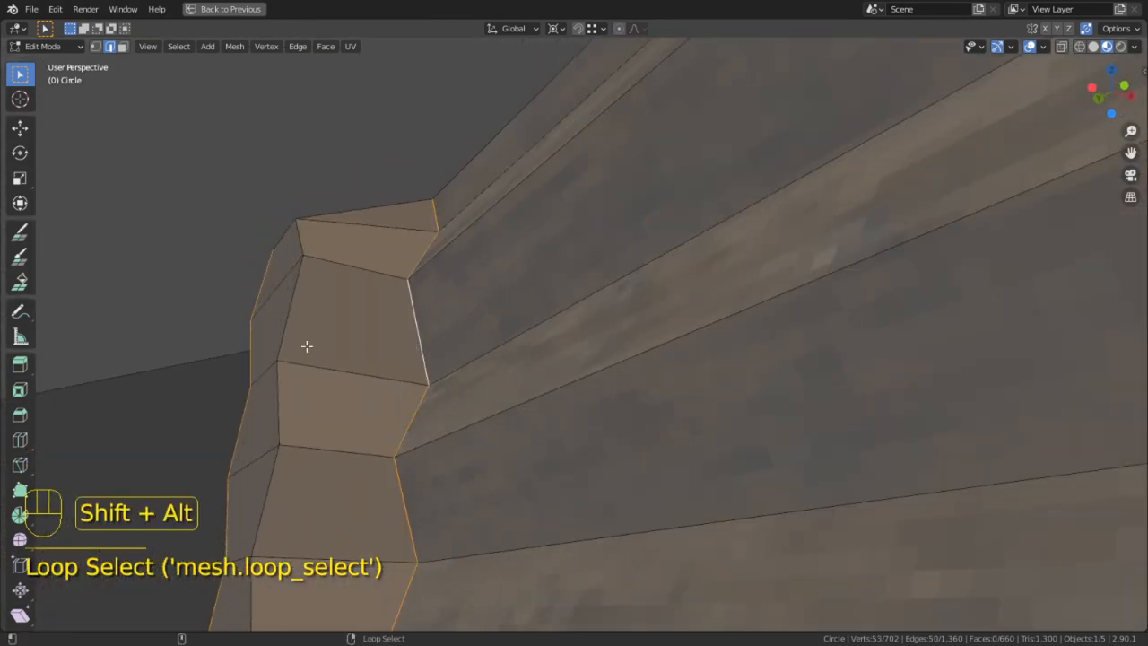
alt+shift+click(297, 326)
key(ctrl+e)
click(297, 328)
Select the horizontal edges dividing the stacked log ends at the same corner and mark them as seams
middle_drag(296, 328, 466, 313)
click(453, 339)
middle_drag(424, 543, 490, 521)
middle_drag(515, 484, 556, 459)
shift+click(556, 459)
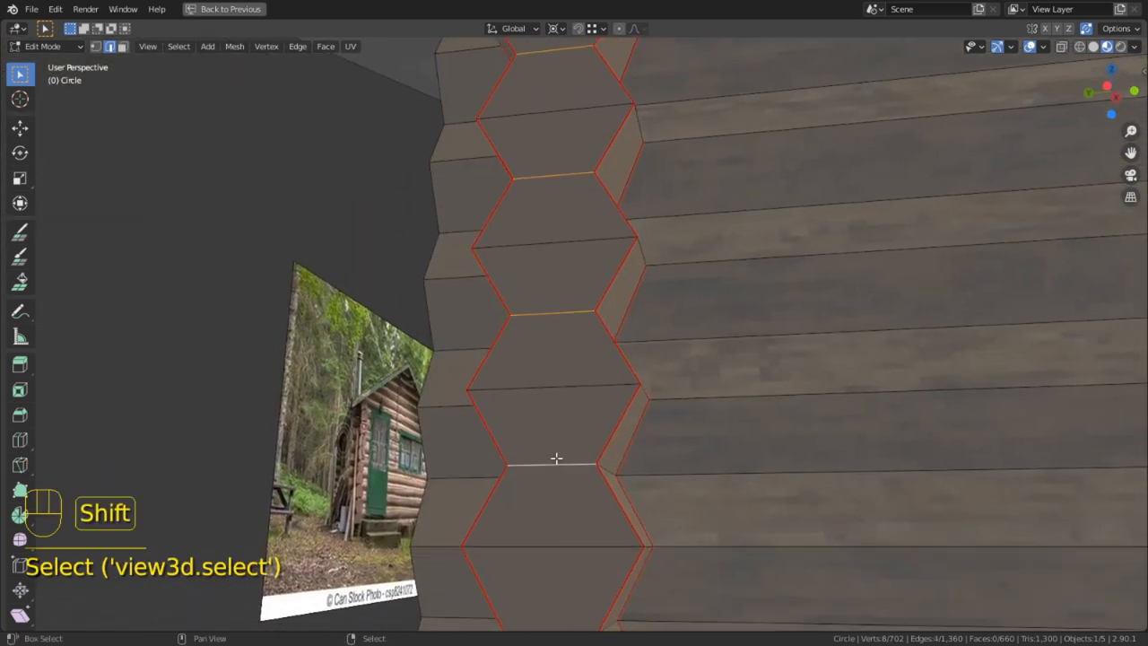
middle_drag(658, 451, 562, 383)
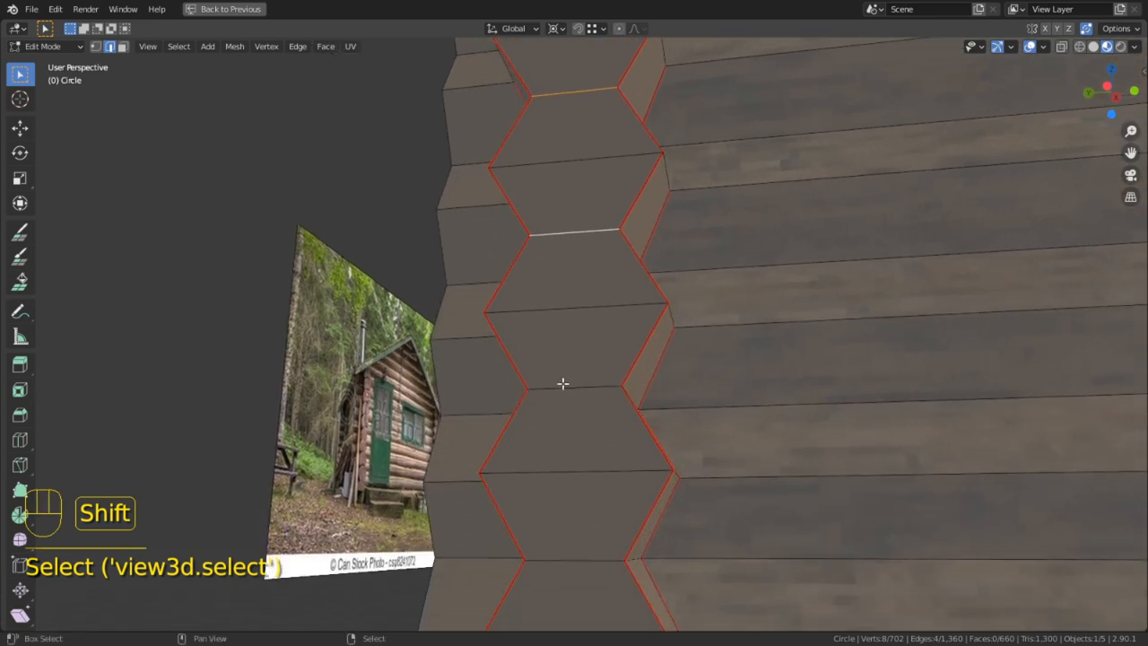
shift+middle_drag(585, 437, 586, 395)
shift+click(597, 436)
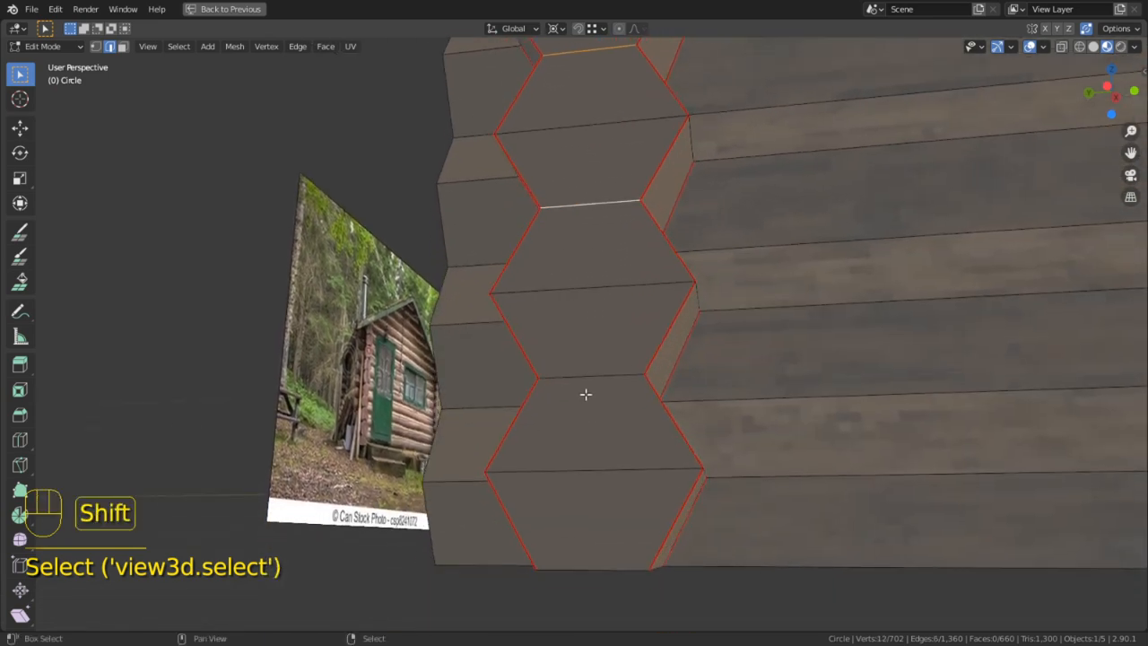
key(ctrl+e)
click(601, 473)
At the next unseamed corner, select the vertical edge loops around both sets of log ends and mark them as seams
middle_drag(679, 455, 620, 442)
middle_drag(1004, 326, 692, 308)
scroll(863, 290, down, 2)
shift+middle_drag(863, 289, 403, 316)
middle_drag(834, 334, 778, 336)
shift+middle_drag(905, 338, 529, 355)
scroll(677, 369, up, 3)
middle_drag(771, 309, 849, 274)
scroll(848, 275, down, 4)
middle_drag(574, 283, 843, 266)
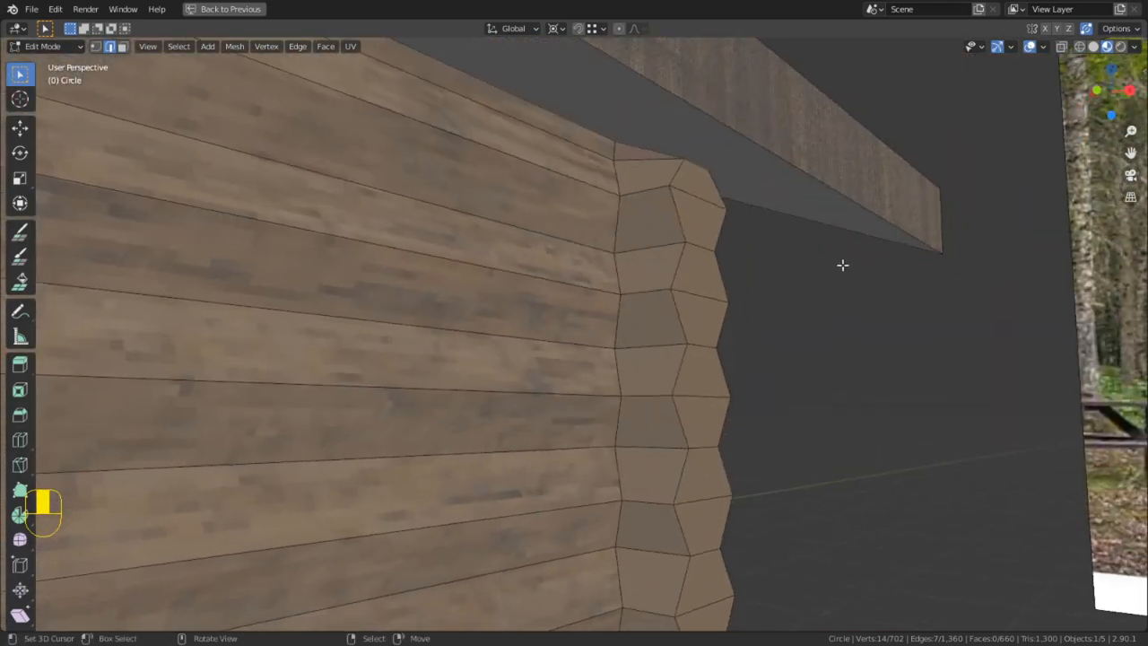
alt+click(623, 234)
mouse_move(623, 234)
middle_down()
mouse_move(679, 256)
mouse_move(622, 240)
middle_up()
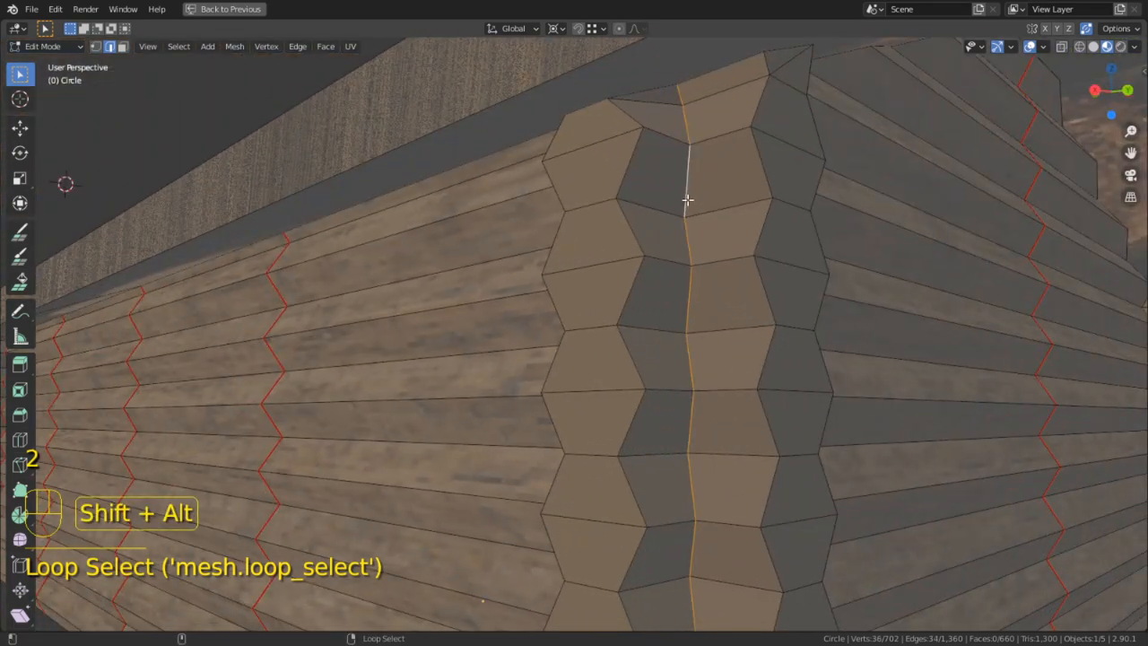
alt+shift+click(545, 186)
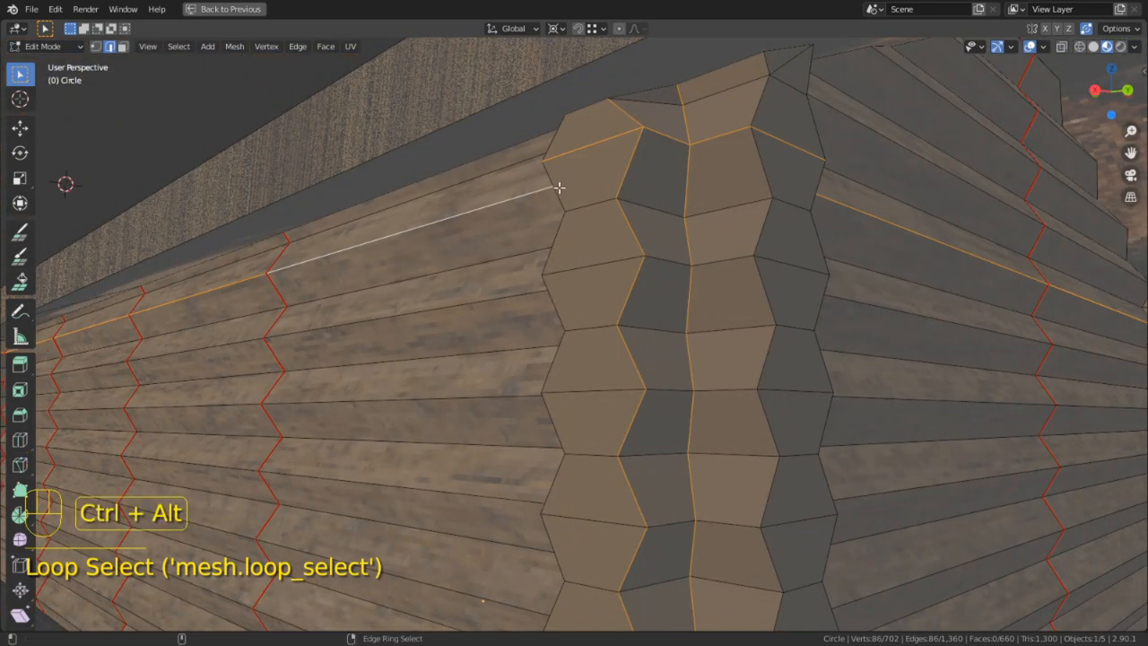
key(ctrl+z)
middle_drag(558, 187, 744, 205)
key(ctrl+e)
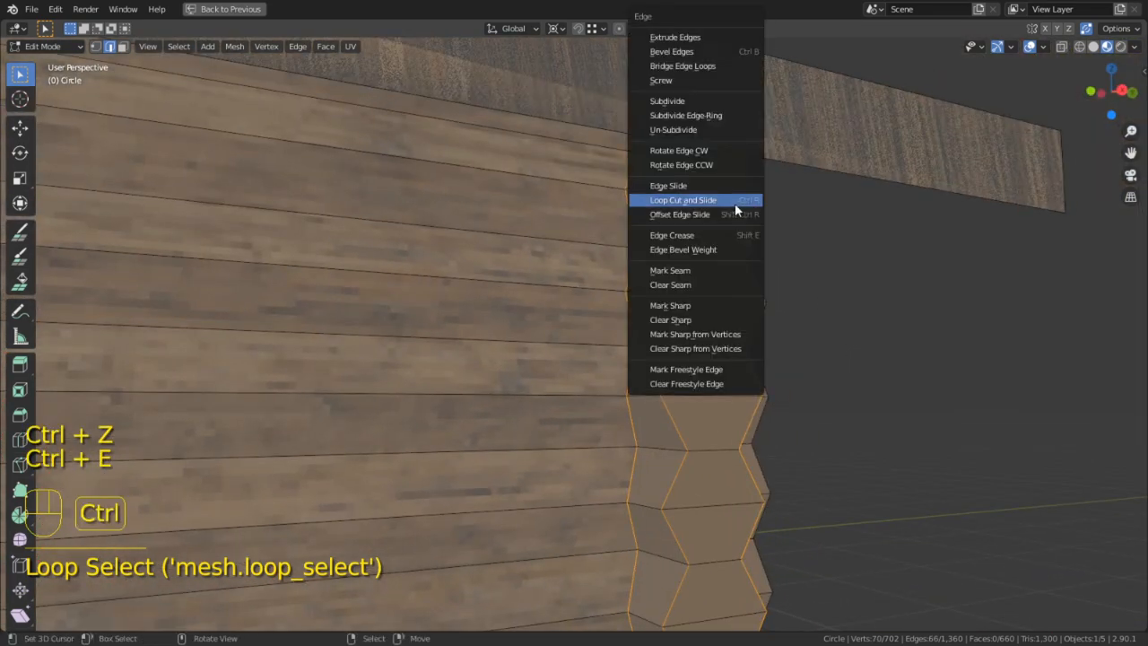
click(703, 271)
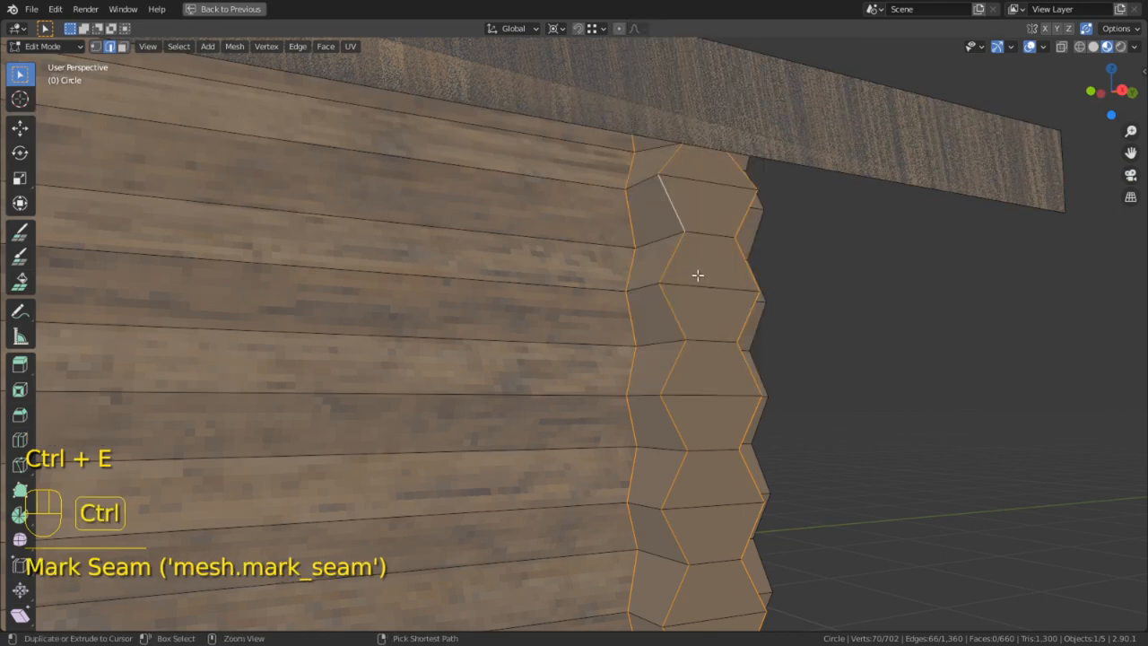
key(ctrl+e)
click(697, 276)
Select every dividing edge between the log ends down this second corner and mark those edges as seams
click(713, 220)
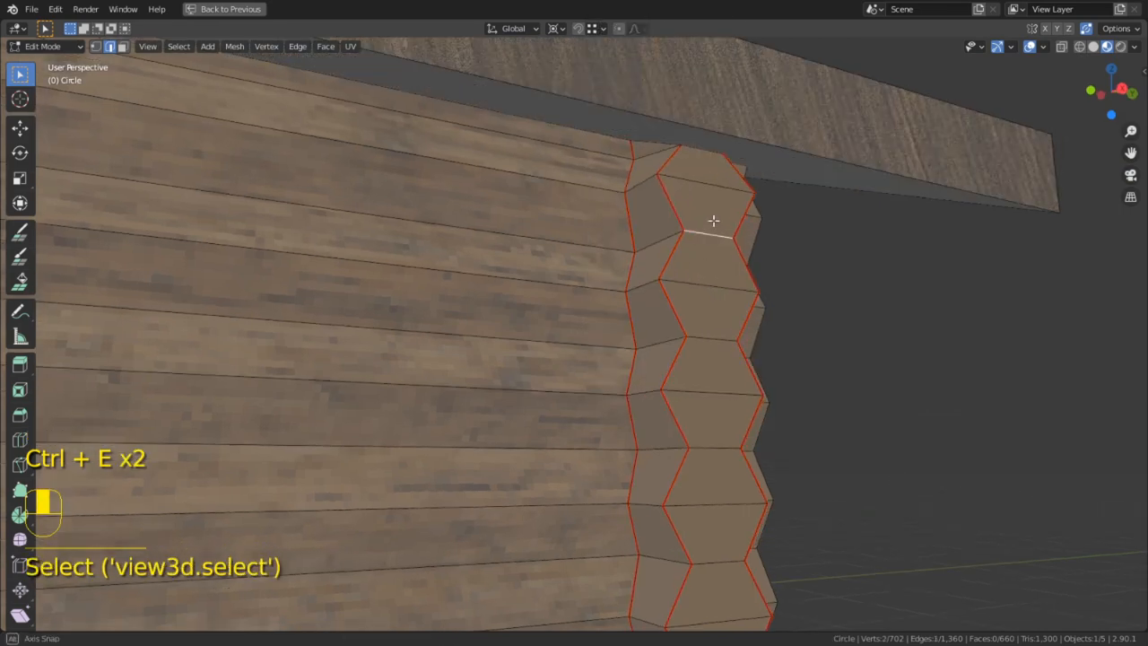
middle_drag(713, 220, 699, 252)
shift+click(703, 323)
shift+middle_drag(711, 354, 675, 253)
shift+click(681, 340)
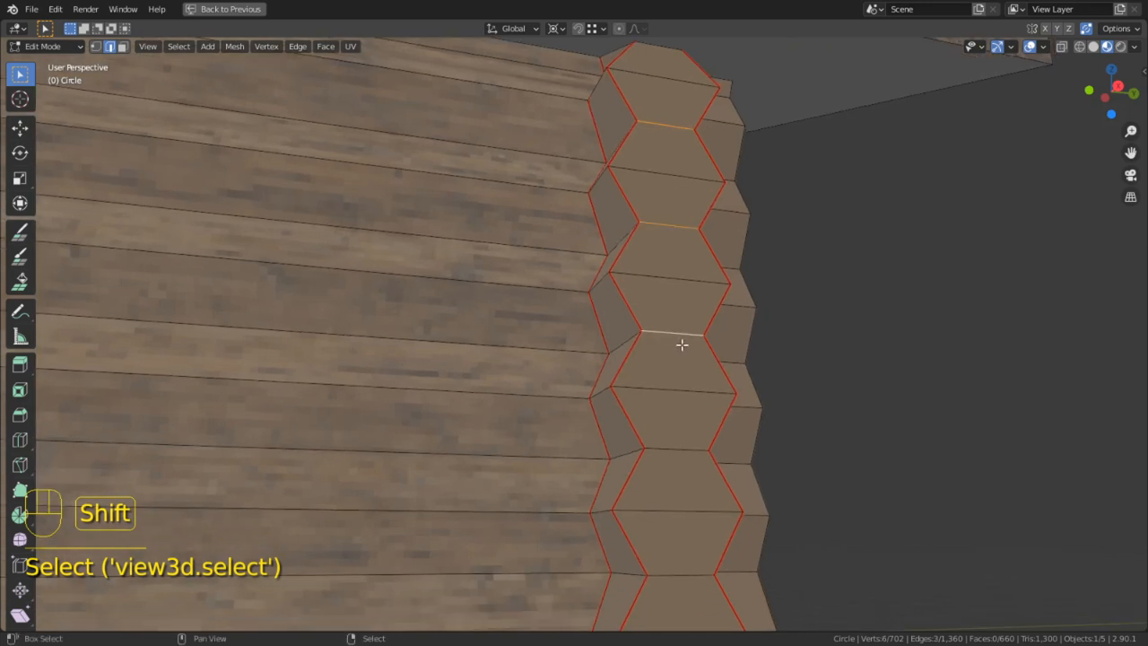
shift+middle_drag(670, 446, 656, 308)
shift+click(644, 376)
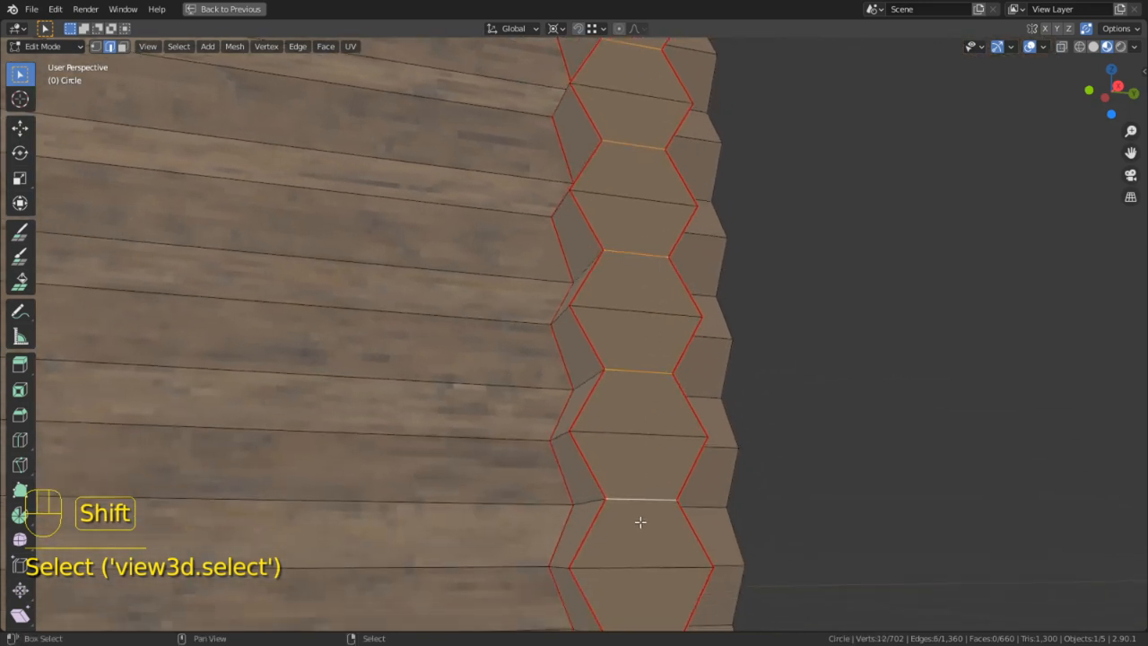
shift+middle_drag(640, 521, 637, 448)
key(ctrl+e)
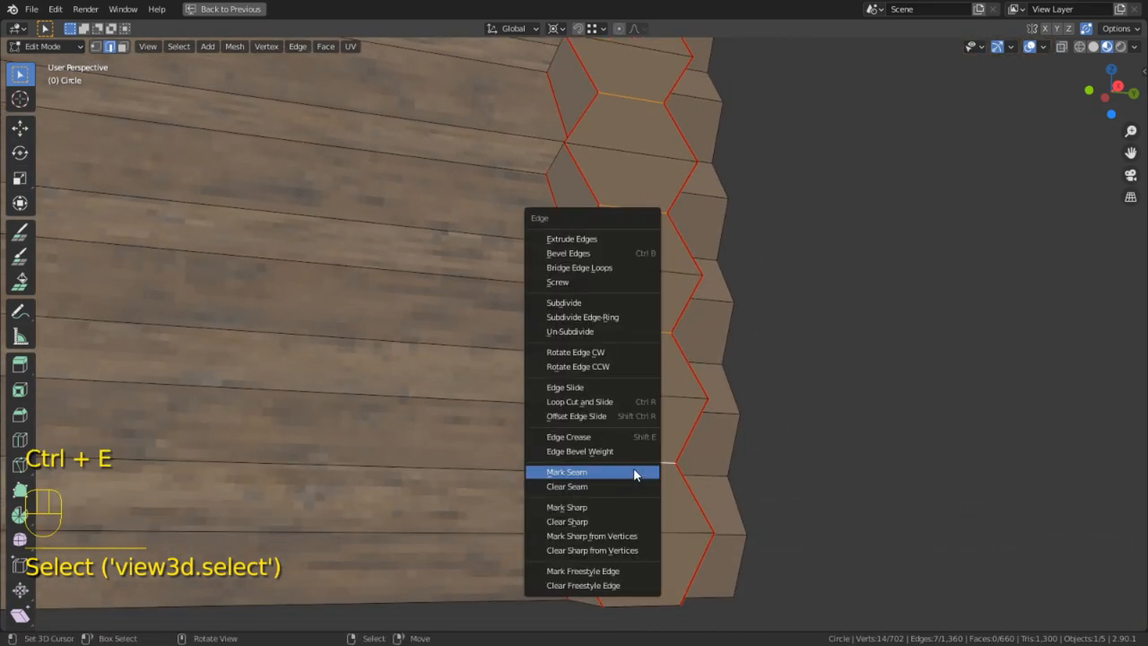
click(634, 472)
On the adjoining face of the corner, below the roof slope, select both zigzag loops of the log ends and mark them as seams
scroll(634, 467, down, 6)
middle_drag(643, 361, 512, 502)
mouse_move(612, 393)
shift+middle_down()
mouse_move(628, 377)
mouse_move(758, 432)
shift+middle_up()
mouse_move(875, 422)
middle_down()
mouse_move(733, 462)
mouse_move(628, 358)
mouse_move(541, 236)
mouse_move(686, 290)
mouse_move(867, 292)
mouse_move(774, 305)
mouse_move(646, 198)
middle_up()
scroll(884, 275, down, 3)
scroll(646, 198, up, 3)
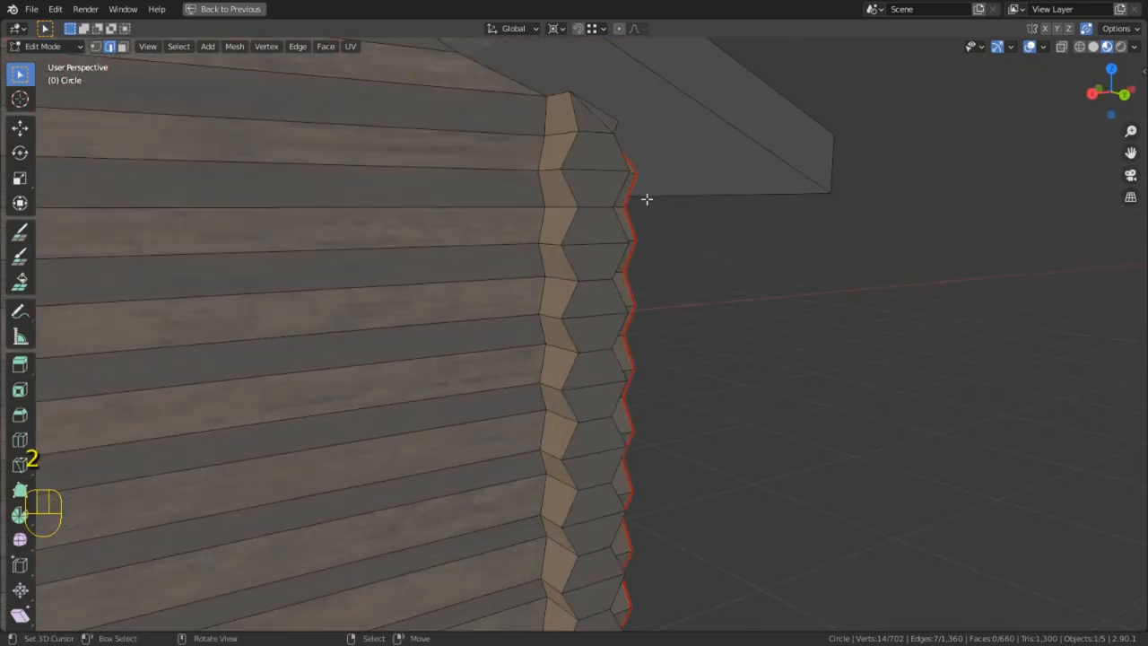
alt+click(571, 152)
middle_drag(572, 152, 519, 154)
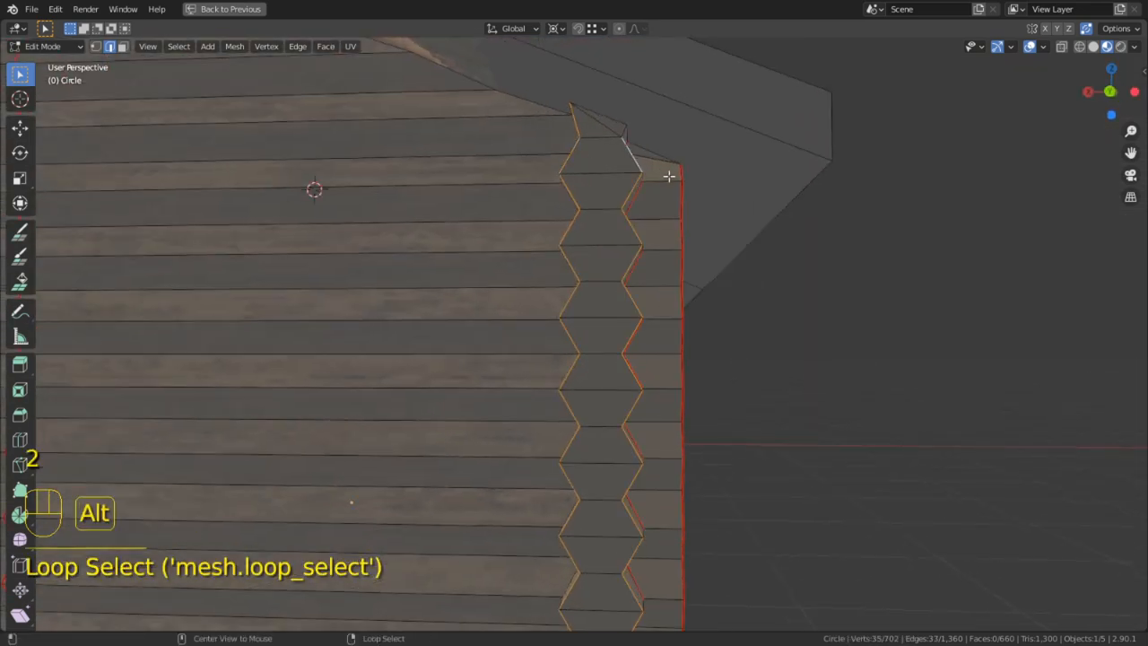
middle_drag(669, 176, 750, 270)
scroll(896, 287, up, 5)
scroll(962, 266, down, 2)
middle_drag(963, 265, 444, 320)
scroll(570, 342, up, 3)
middle_drag(331, 351, 721, 362)
scroll(628, 415, down, 6)
middle_drag(575, 431, 512, 415)
alt+shift+click(418, 374)
key(ctrl+e)
click(420, 376)
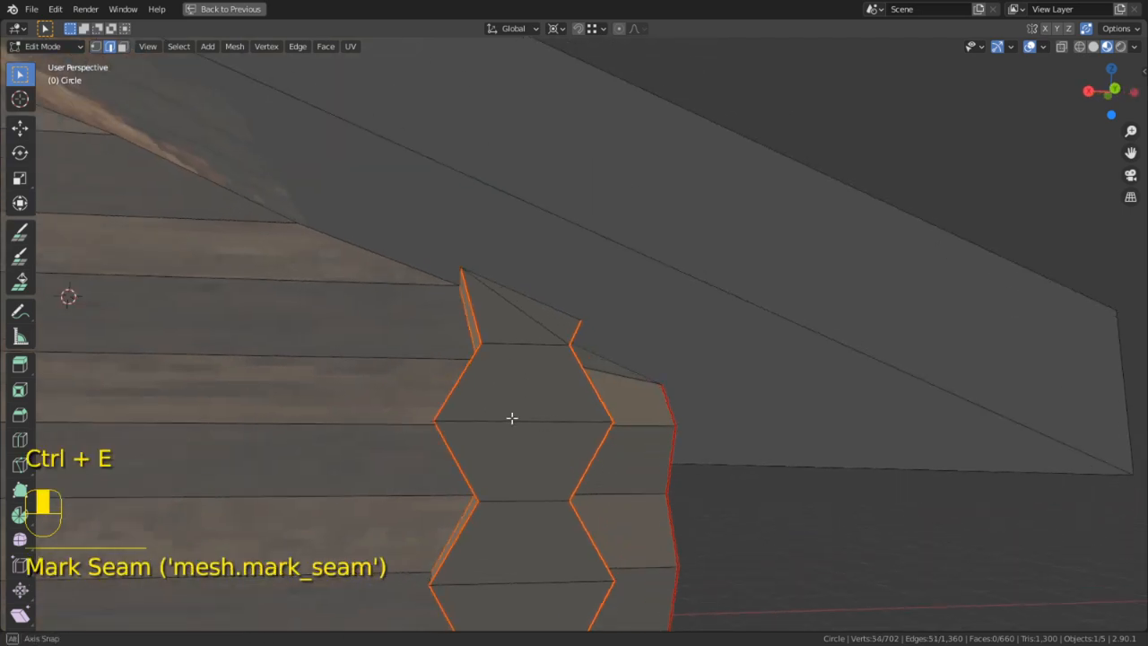
Select the diagonal edge across the topmost log end and dissolve it
click(523, 415)
key(2)
right_click(551, 335)
key(ctrl+x)
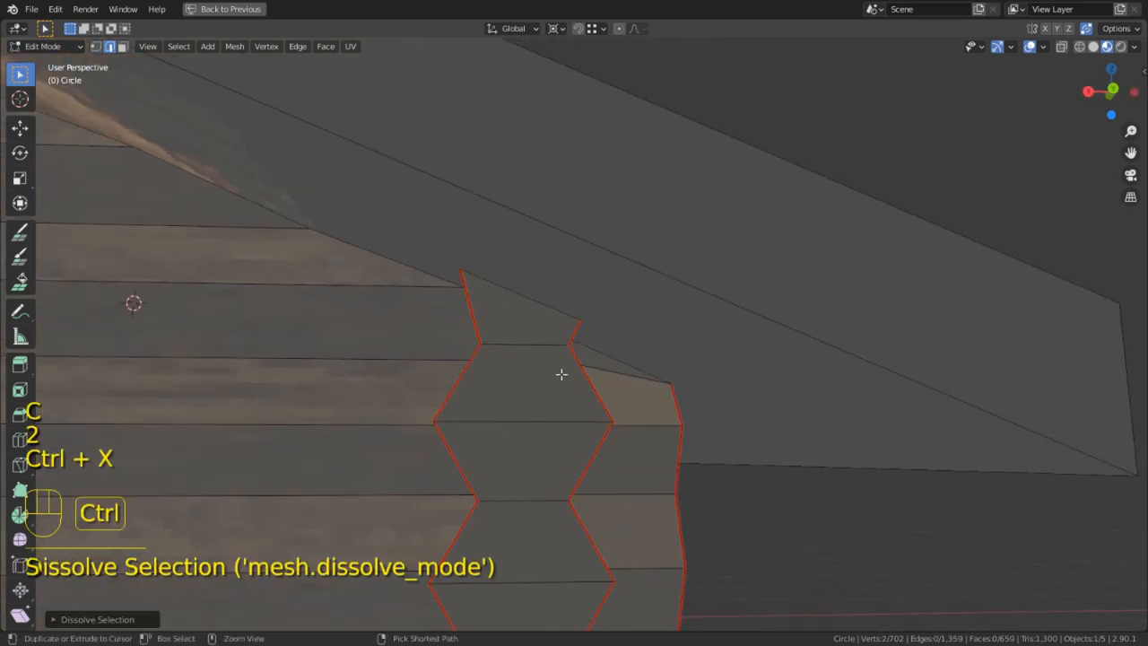
key(2)
right_drag(544, 411, 543, 441)
shift+right_click(540, 350)
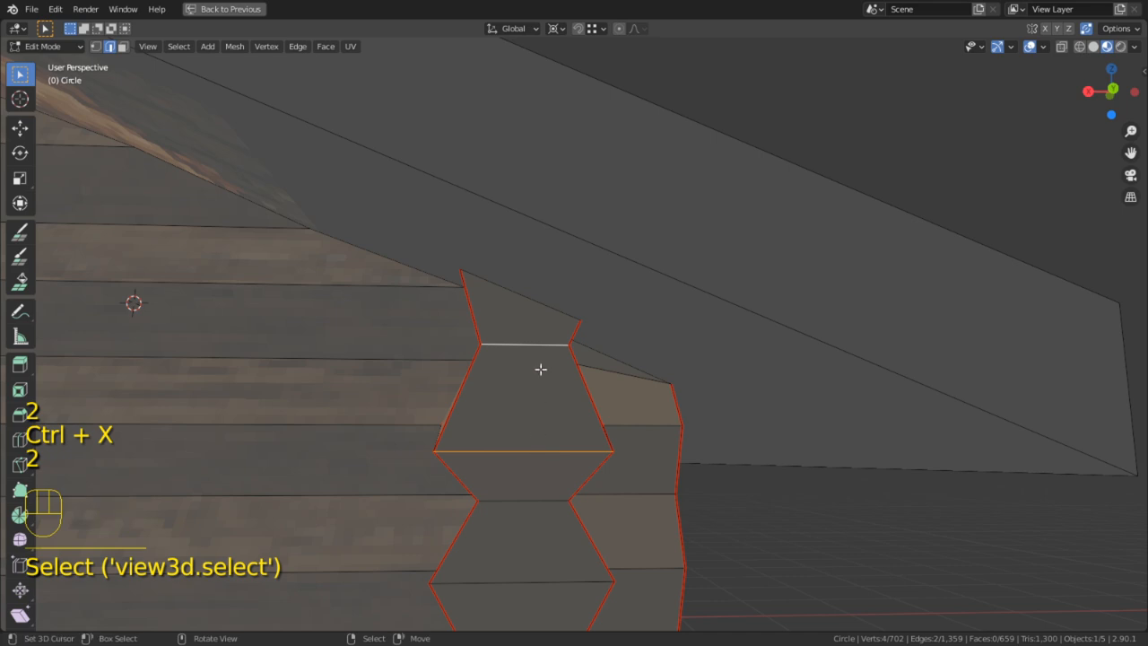
shift+right_click(540, 458)
Turn on snapping and move the displaced horizontal edge across the upper log end back in line with the adjoining log edge
middle_drag(540, 459, 777, 385)
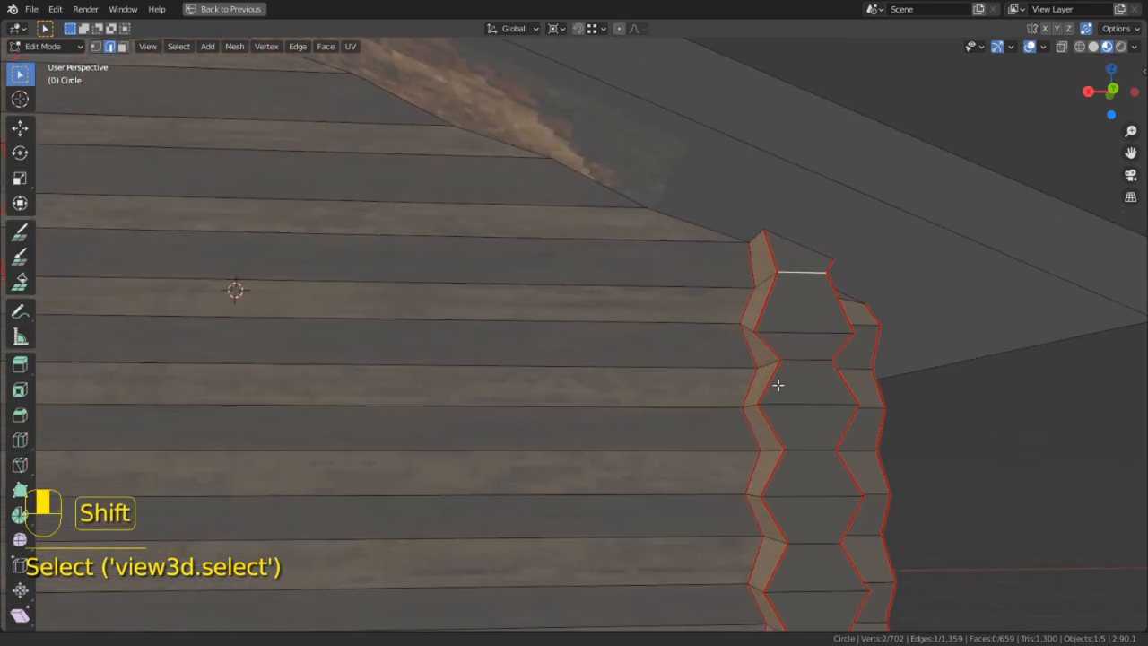
key(2)
right_drag(789, 328, 785, 325)
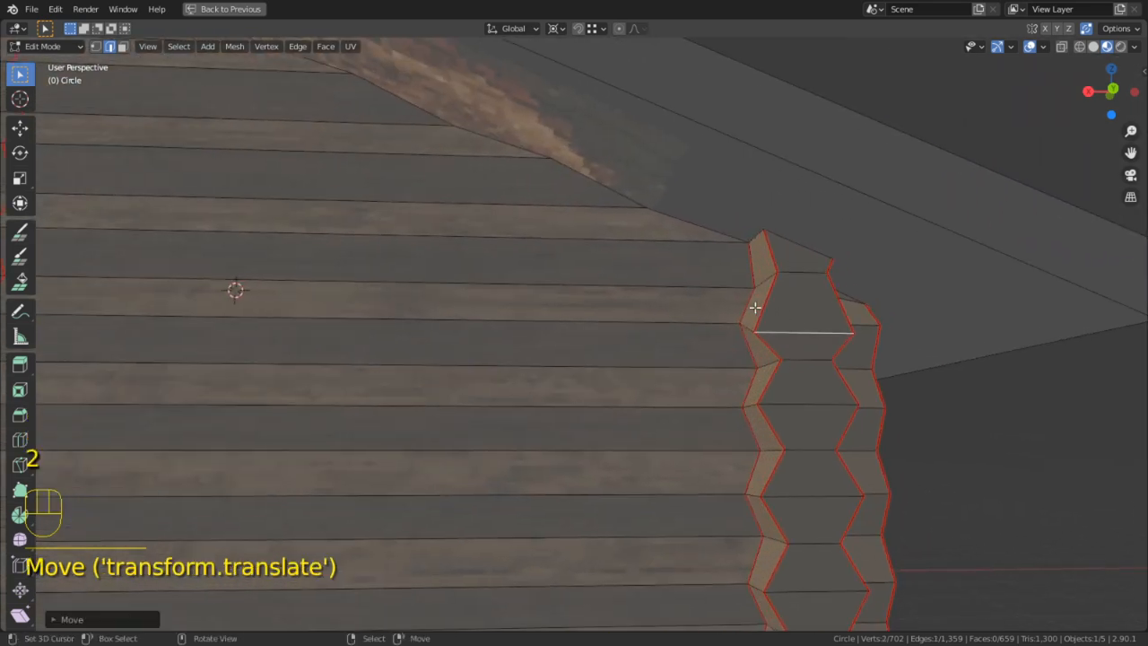
key(shift+Tab)
key(b)
middle_drag(748, 319, 815, 349)
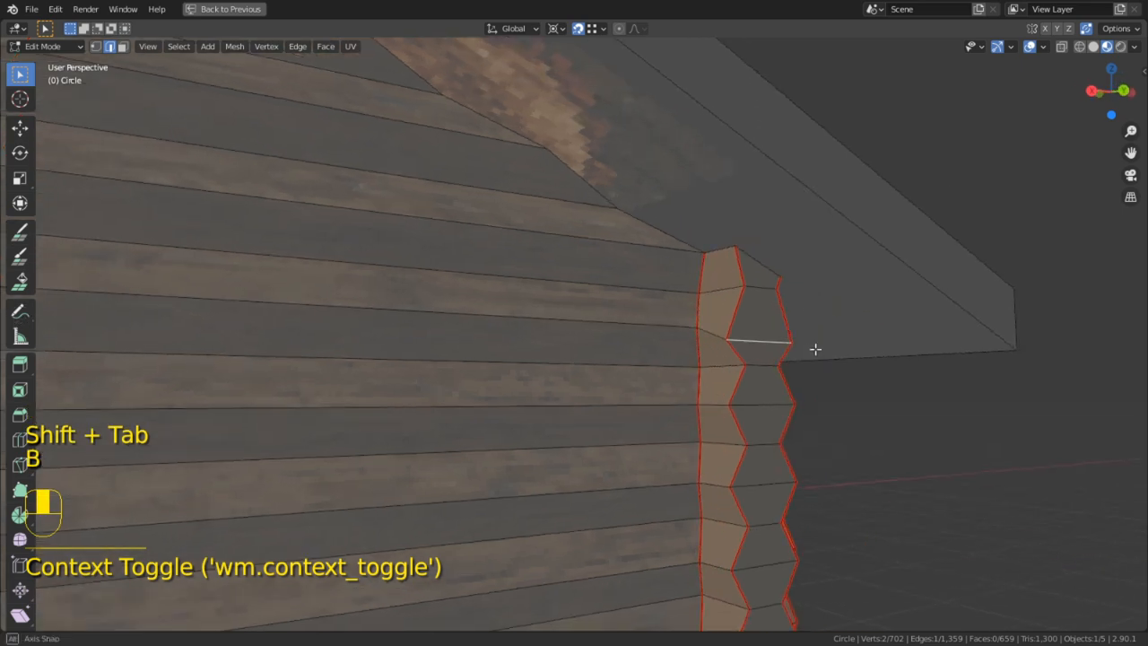
key(g)
click(701, 332)
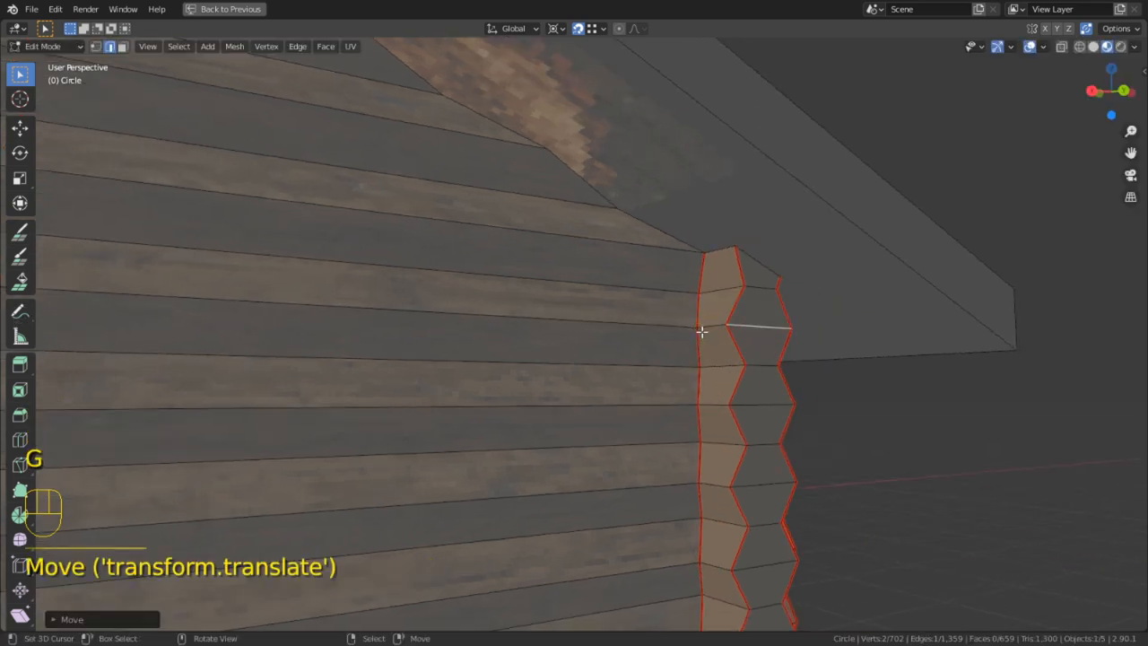
Select all the horizontal edges dividing the stacked log ends from the top to the bottom of this corner
middle_drag(702, 332, 684, 335)
key(2)
right_click(802, 357)
shift+middle_drag(788, 384, 729, 351)
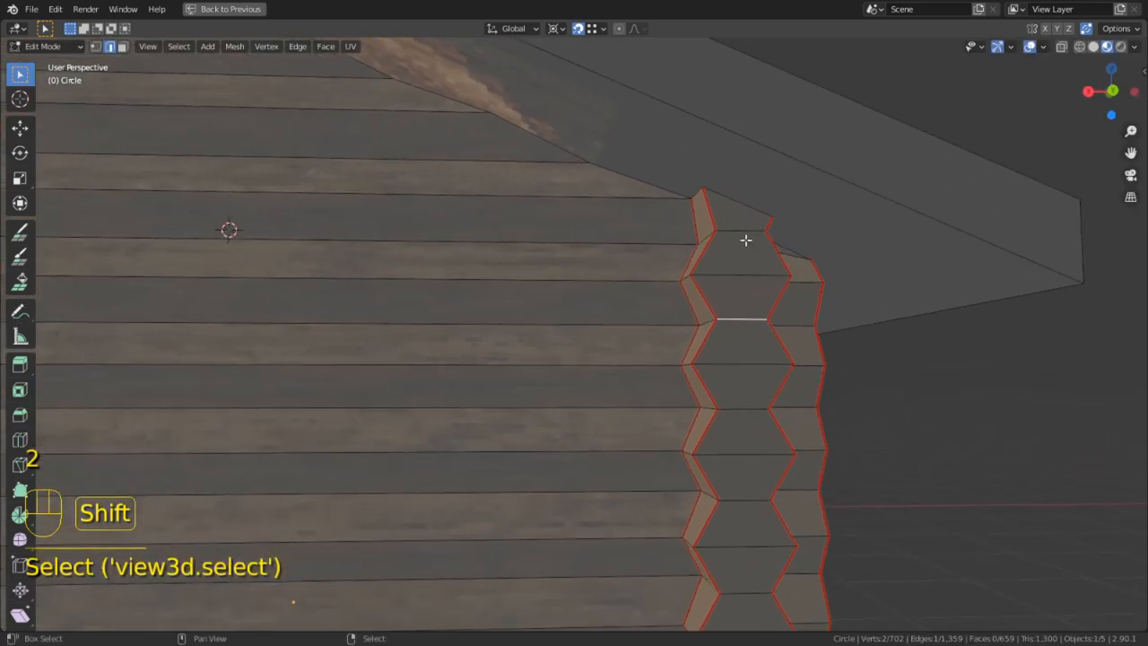
shift+right_click(745, 237)
shift+right_click(741, 421)
shift+right_click(745, 503)
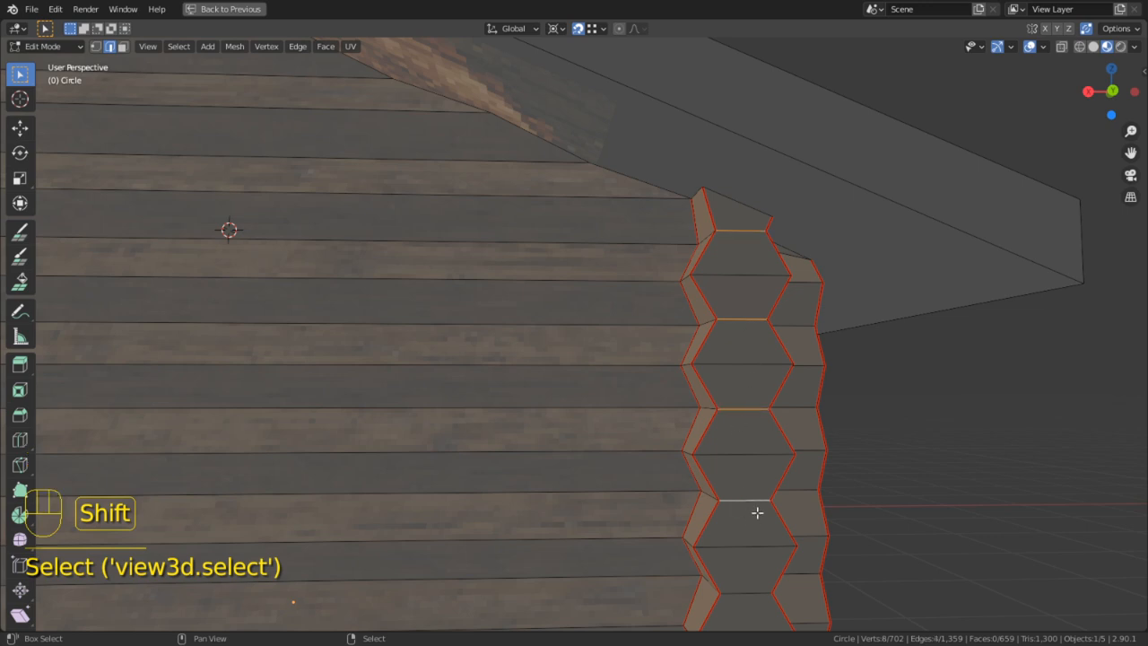
shift+middle_drag(781, 512, 756, 313)
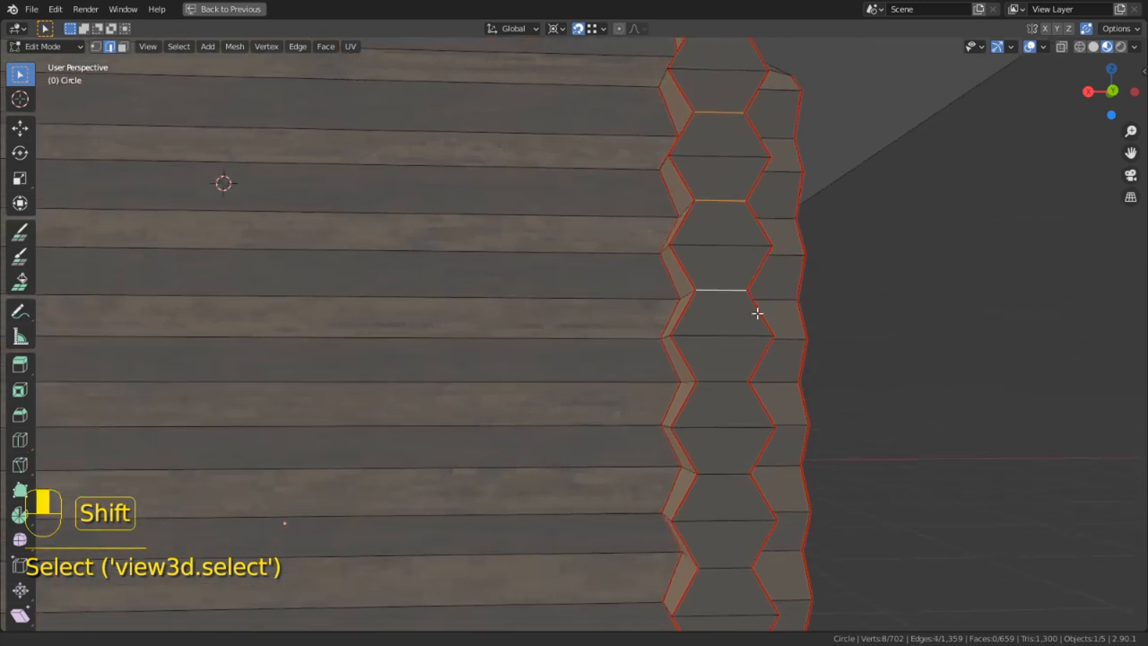
shift+right_click(729, 381)
shift+middle_drag(758, 426, 744, 337)
shift+right_click(709, 377)
shift+right_click(712, 470)
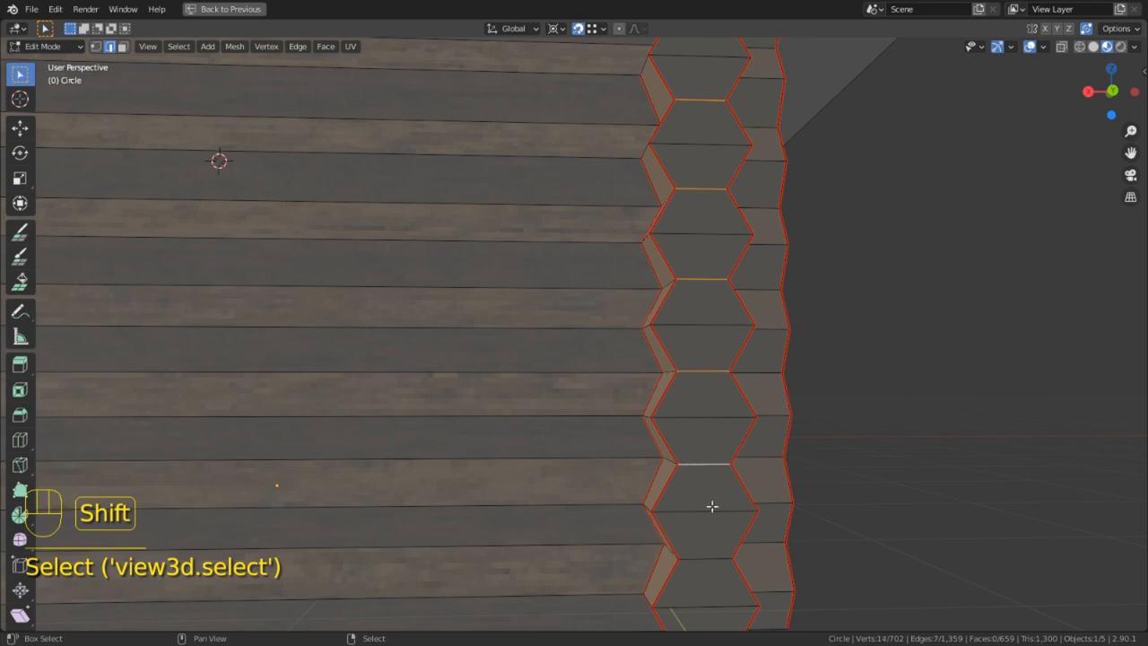
shift+middle_drag(712, 506, 698, 395)
shift+right_click(697, 421)
Add the matching dividing edges of the log ends at the opposite corner of the wall to the selection and mark all as seams
scroll(556, 368, down, 3)
shift+middle_drag(412, 336, 1099, 483)
scroll(428, 175, up, 3)
middle_drag(428, 174, 534, 292)
shift+middle_drag(533, 291, 615, 323)
shift+right_click(587, 288)
shift+right_click(585, 399)
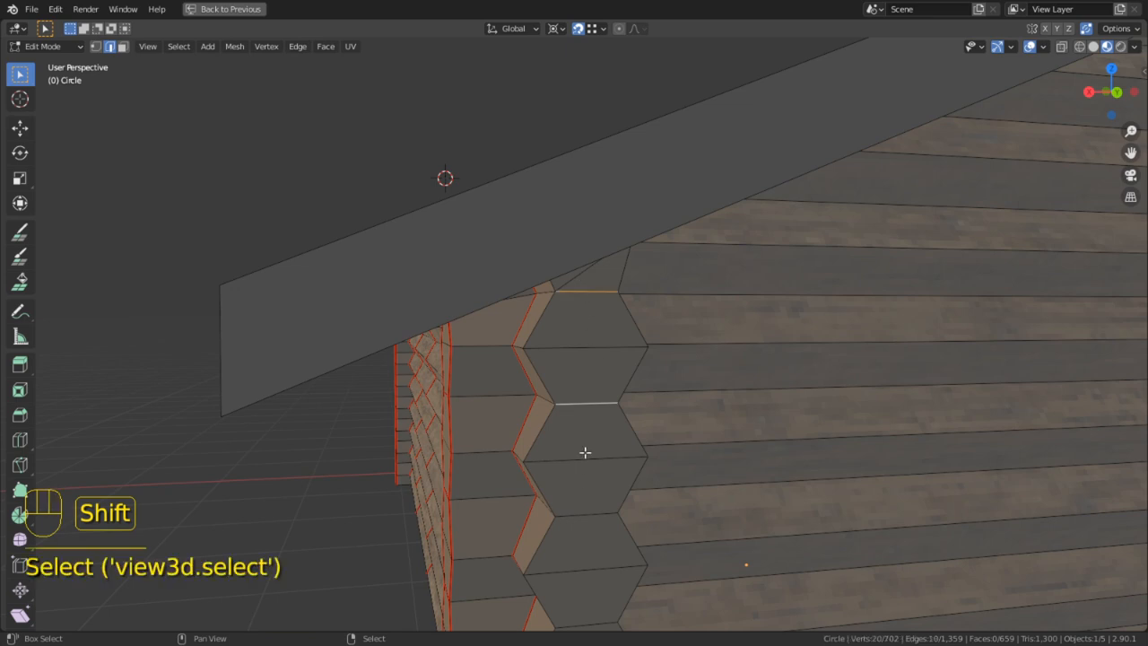
shift+right_click(592, 518)
shift+middle_drag(594, 520, 575, 419)
shift+right_click(574, 444)
shift+right_click(558, 557)
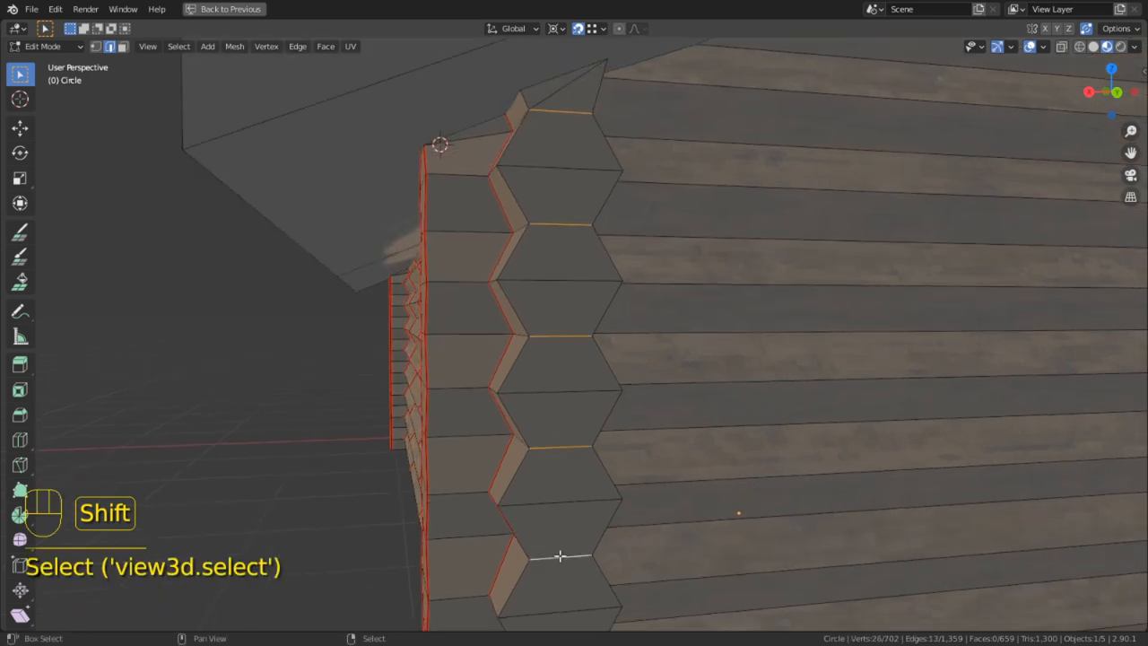
shift+middle_drag(559, 556, 566, 423)
shift+right_click(566, 418)
shift+right_click(567, 547)
shift+middle_drag(567, 547, 559, 428)
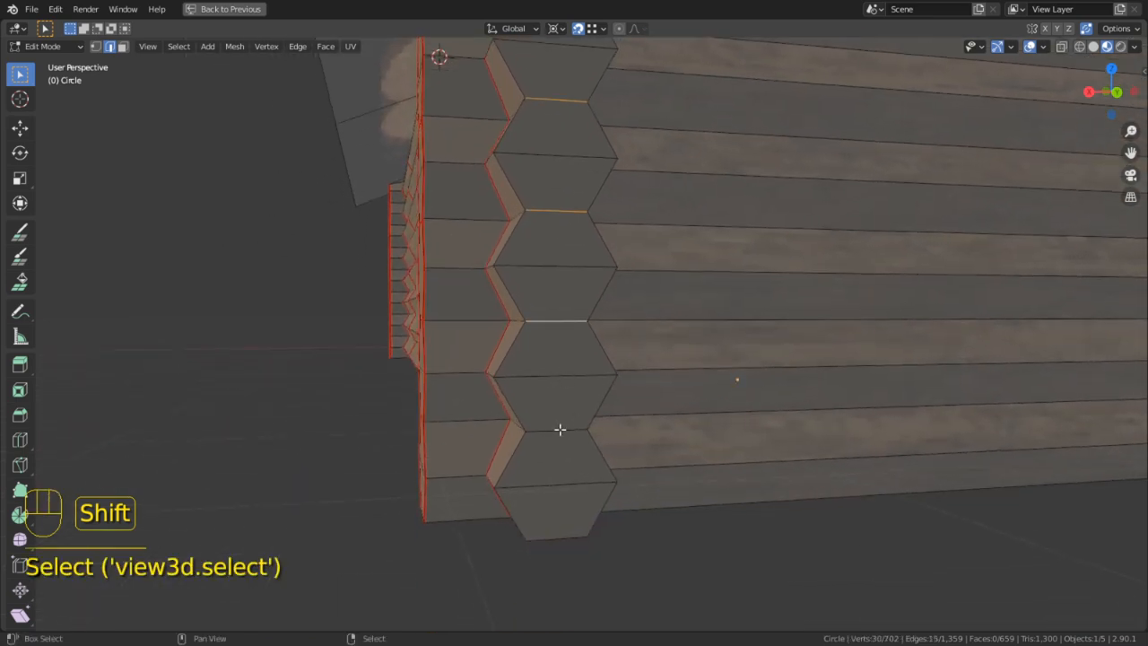
shift+right_click(556, 433)
key(ctrl+e)
click(557, 440)
Select the zigzag edge loops on both sides of the opposite corner's log ends and mark them as seams
key(2)
alt+right_click(505, 451)
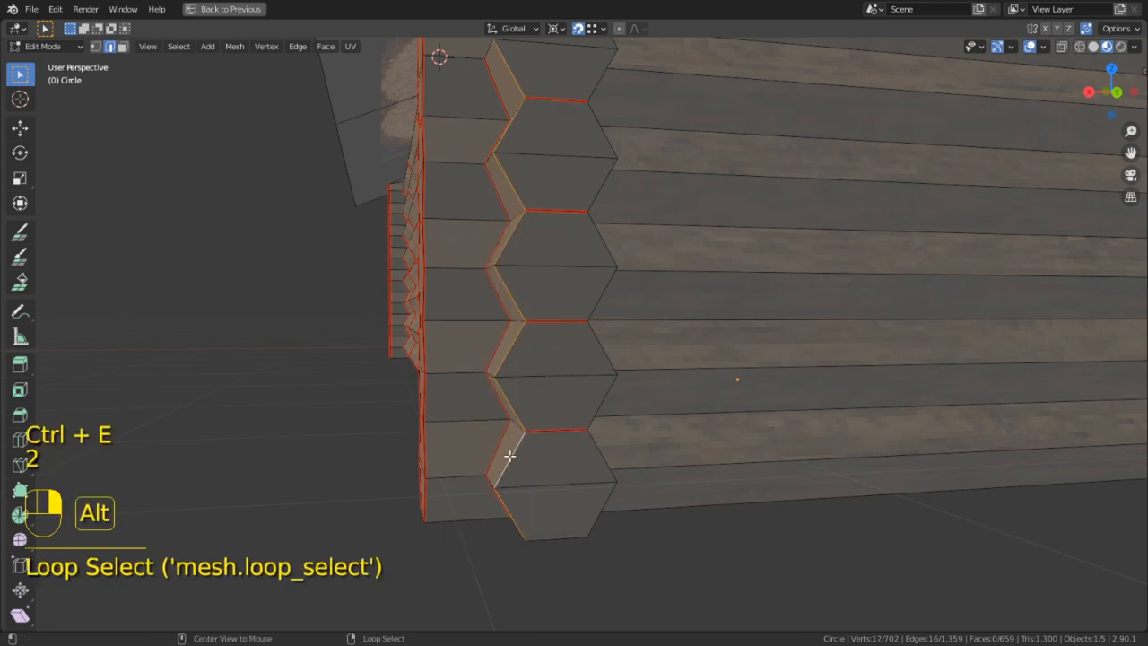
alt+shift+right_click(605, 395)
key(ctrl+e)
click(609, 394)
Mark the short remaining side edge of the topmost log end under the roof as a seam
shift+middle_drag(610, 391, 520, 225)
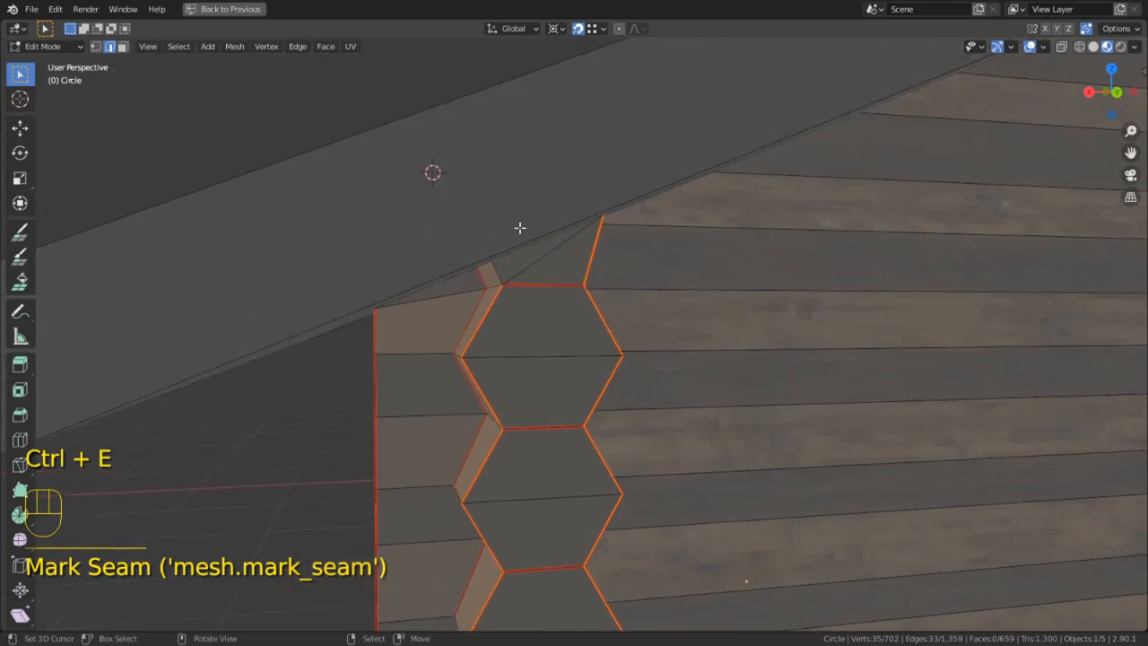
right_click(497, 269)
key(ctrl+e)
click(499, 272)
Start saving the Blender file and browse to the Log Cabin folder inside Daily Builds
scroll(605, 269, down, 6)
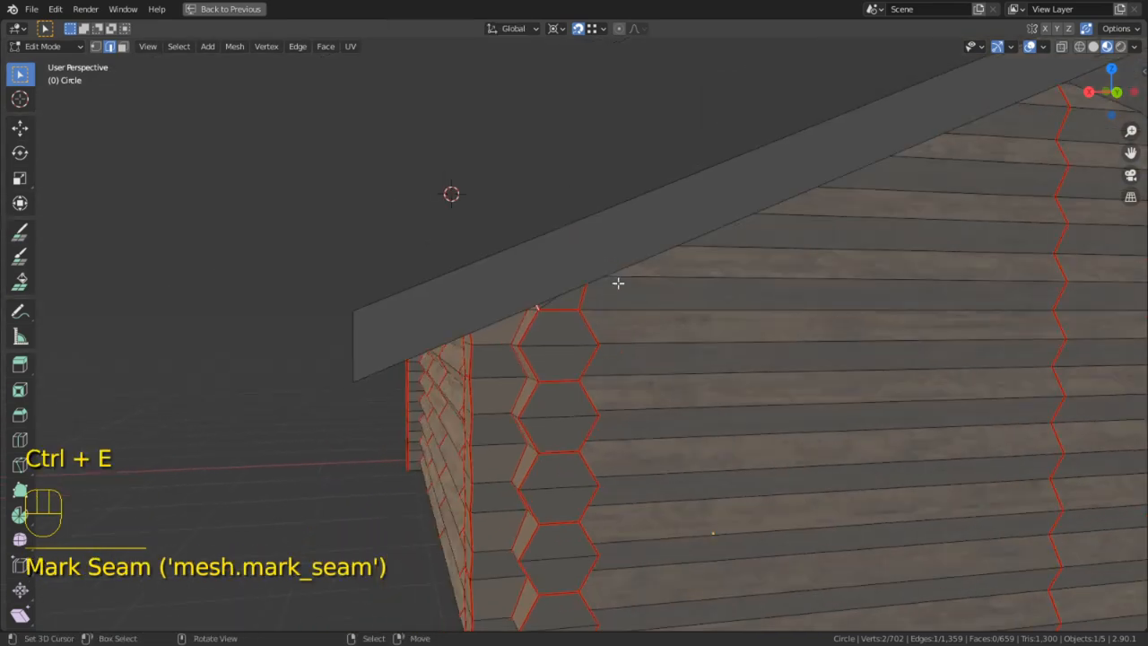
middle_drag(618, 282, 681, 339)
scroll(681, 340, down, 8)
key(ctrl+s)
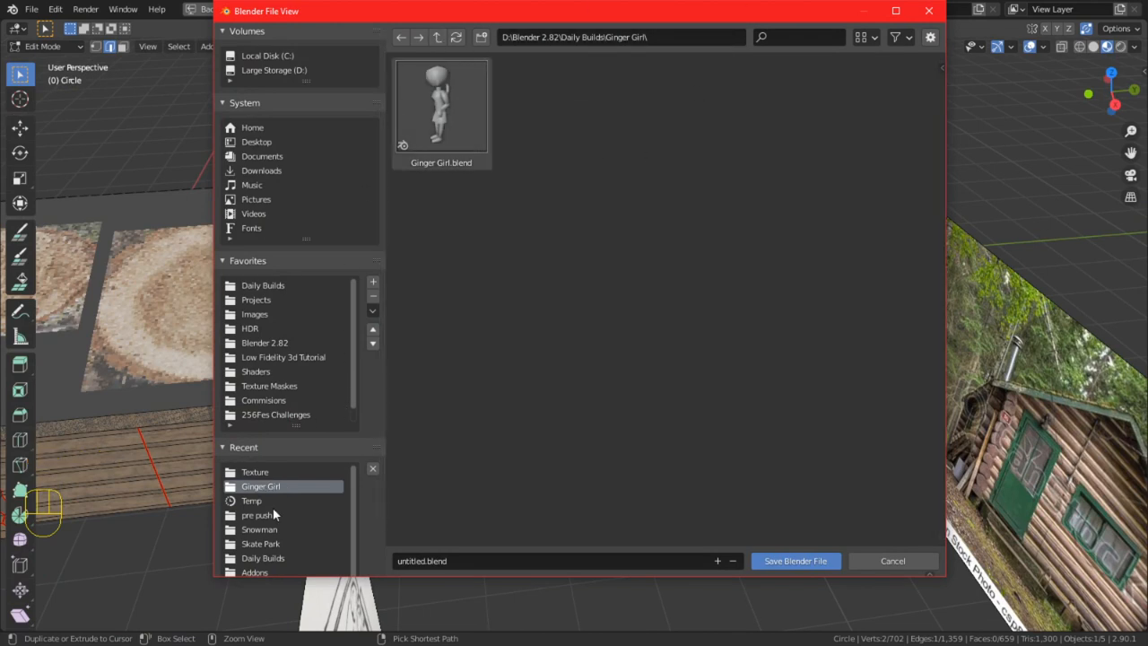
click(275, 286)
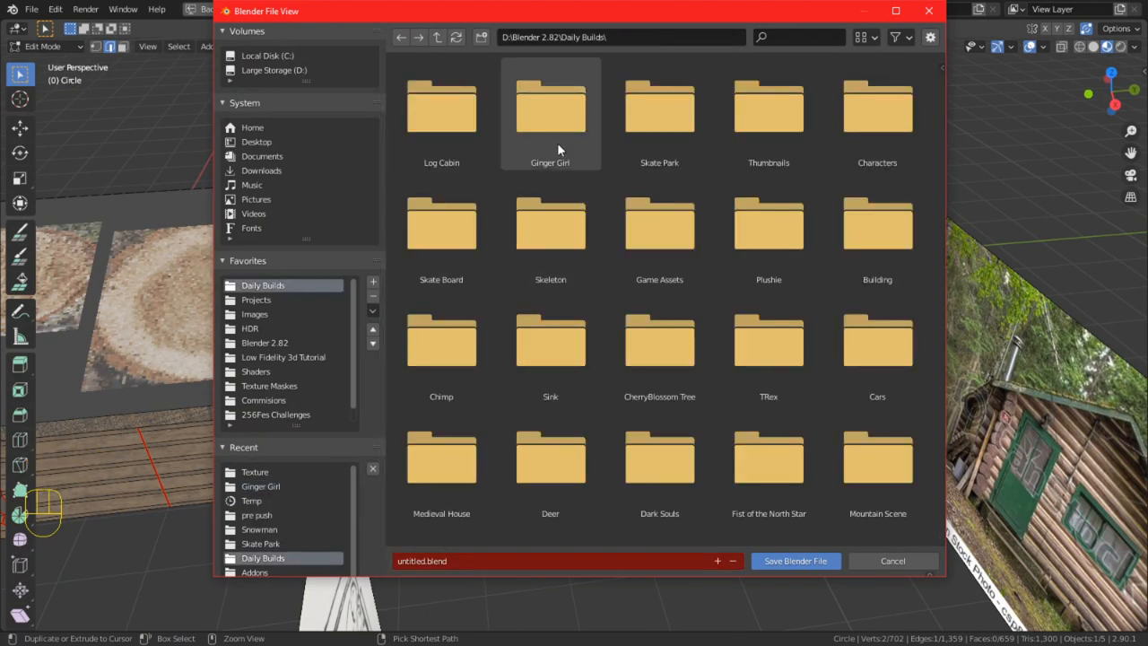
double_click(427, 130)
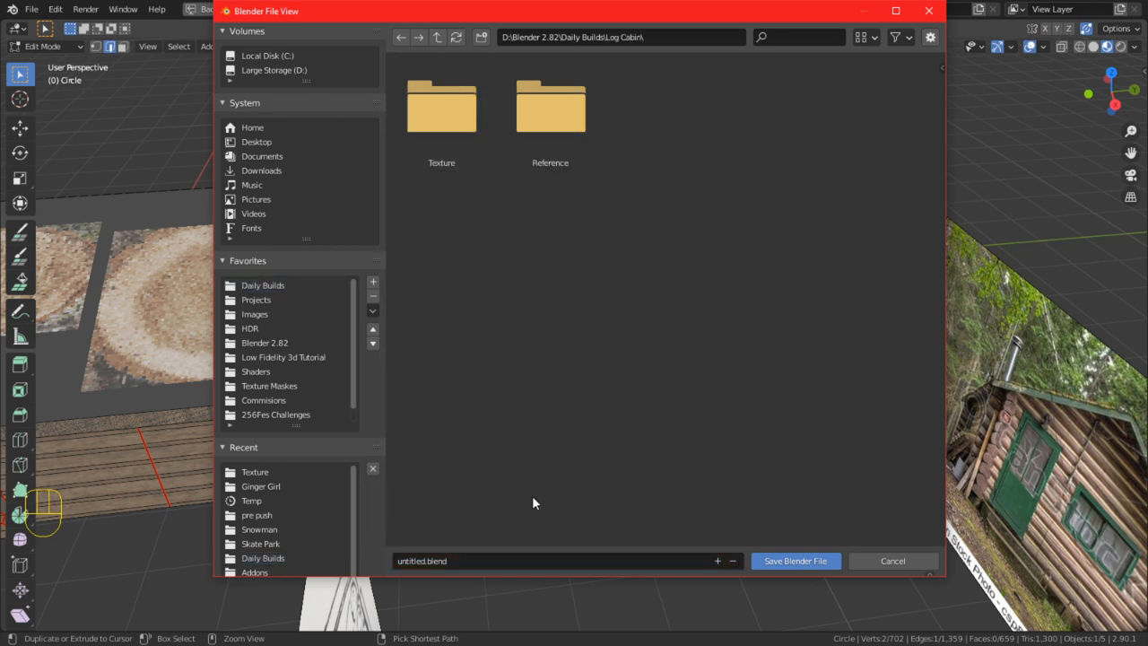
Name the file Log Cabin.blend and save it in this folder
click(467, 565)
text(Log Cabom)
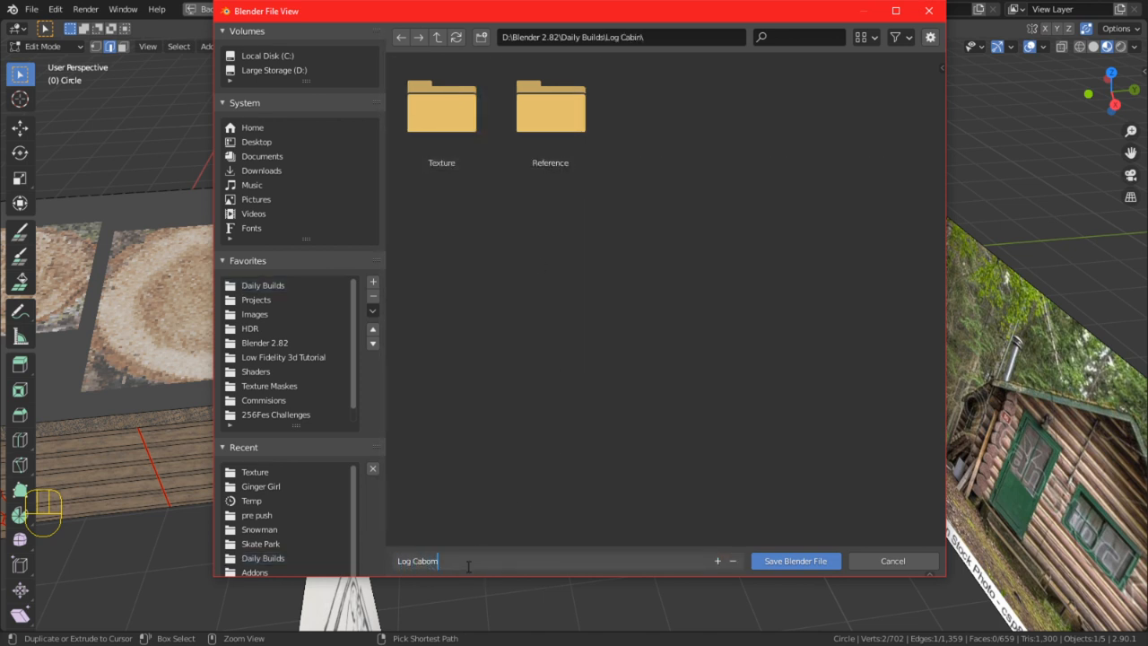
key(Return)
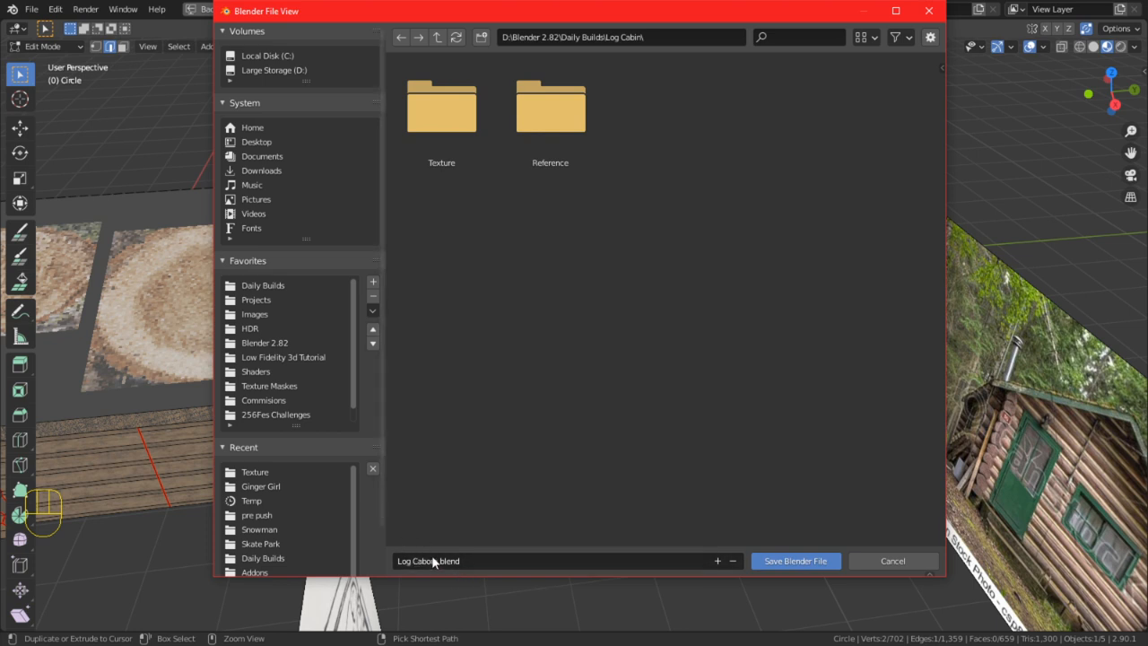
click(433, 563)
click(433, 562)
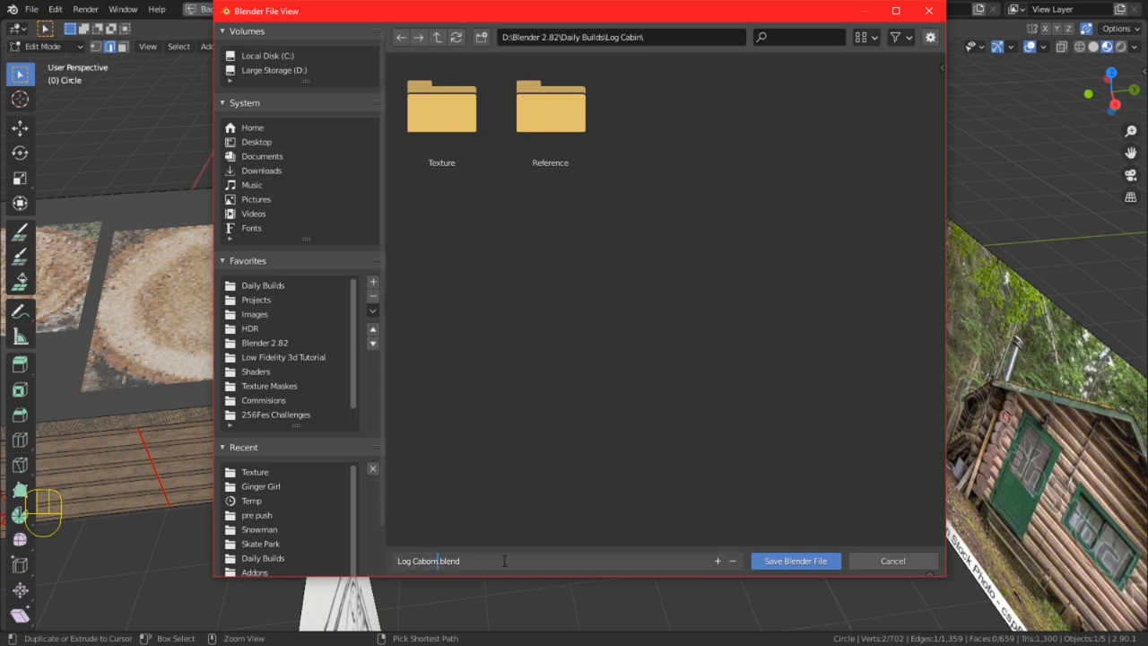
key(BackSpace)
key(BackSpace)
text(in)
key(Return)
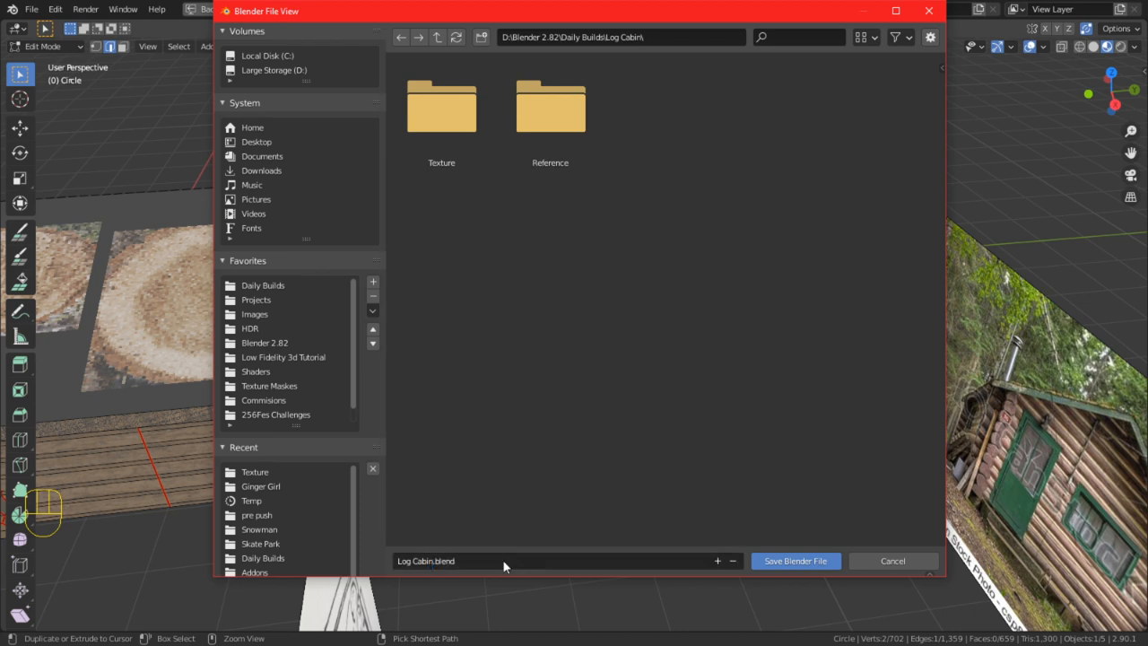
click(769, 565)
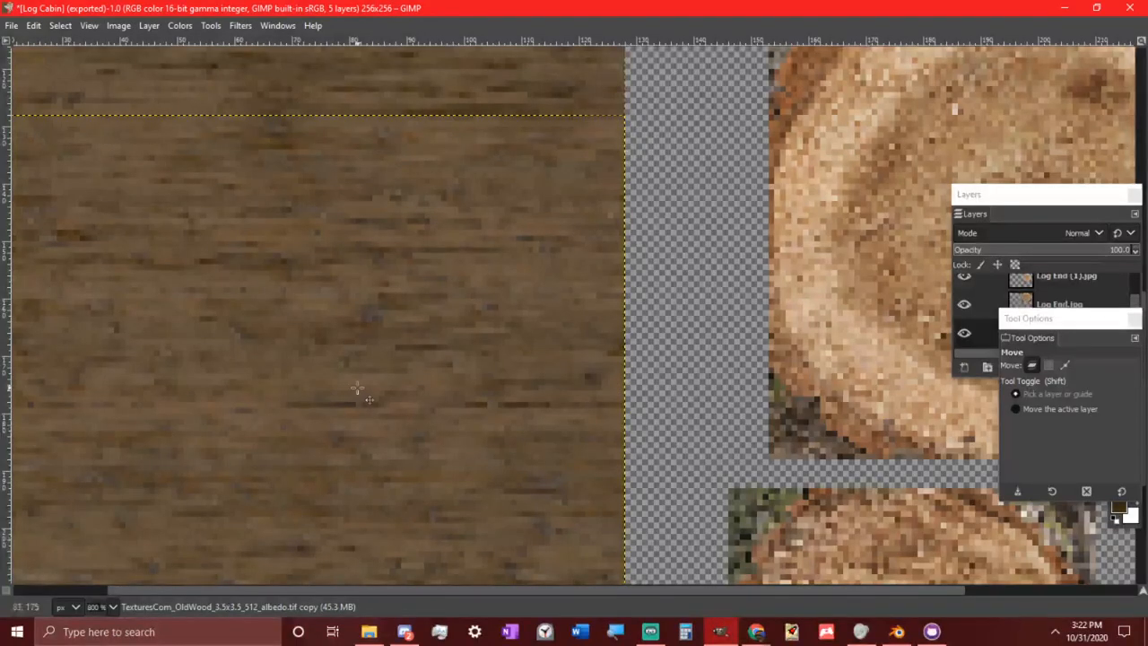
Switch to the Log Cabin texture in GIMP and reposition and enlarge the Layers window to show every layer
scroll(368, 387, down, 2)
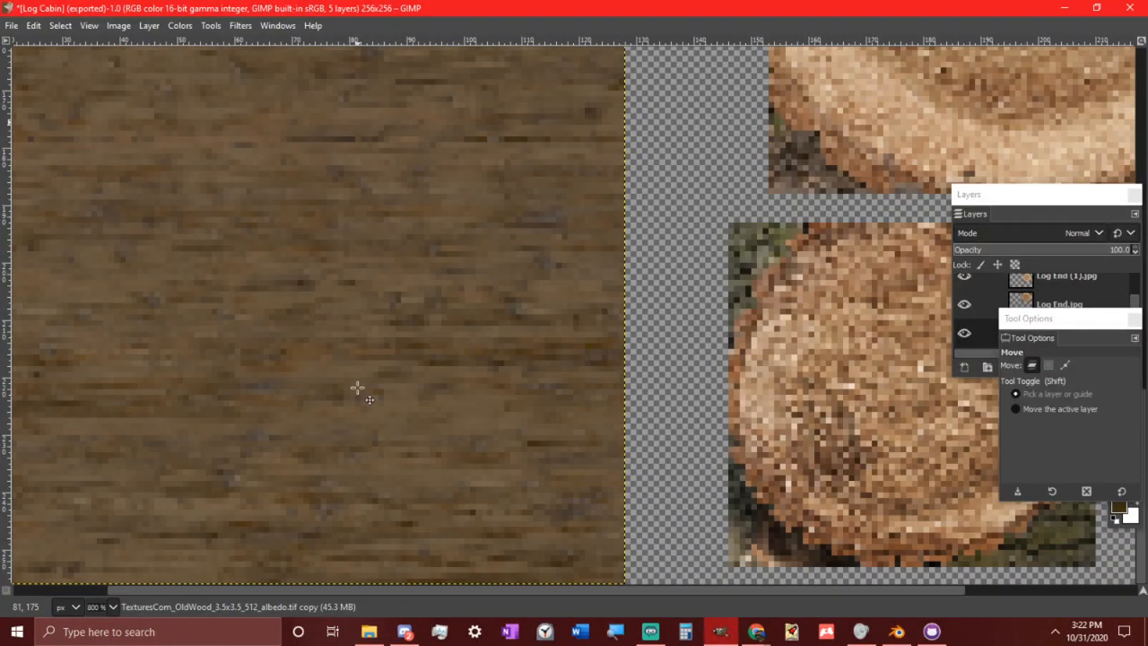
ctrl+scroll(368, 387, down, 5)
ctrl+scroll(538, 358, up, 3)
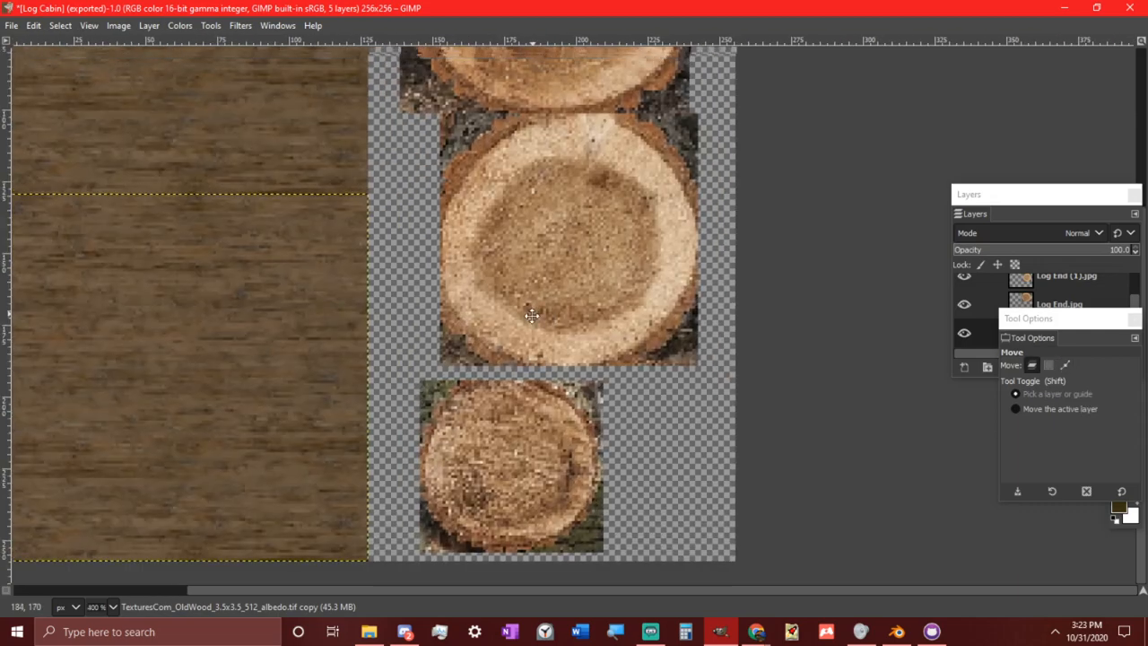
drag(1022, 194, 954, 160)
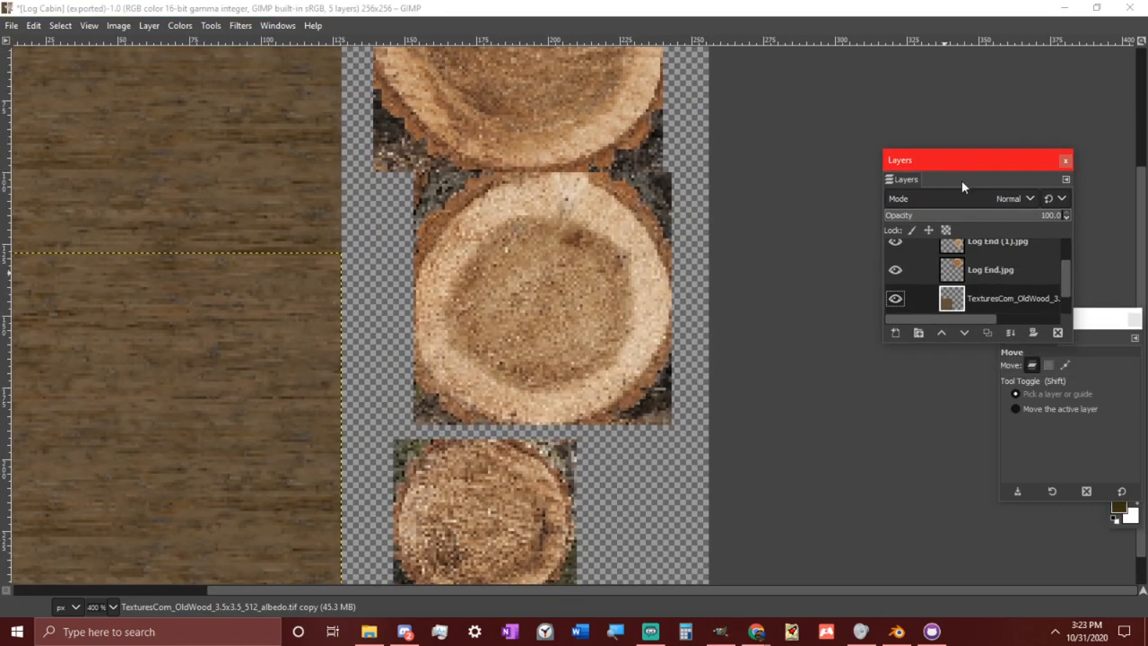
drag(1009, 343, 1002, 422)
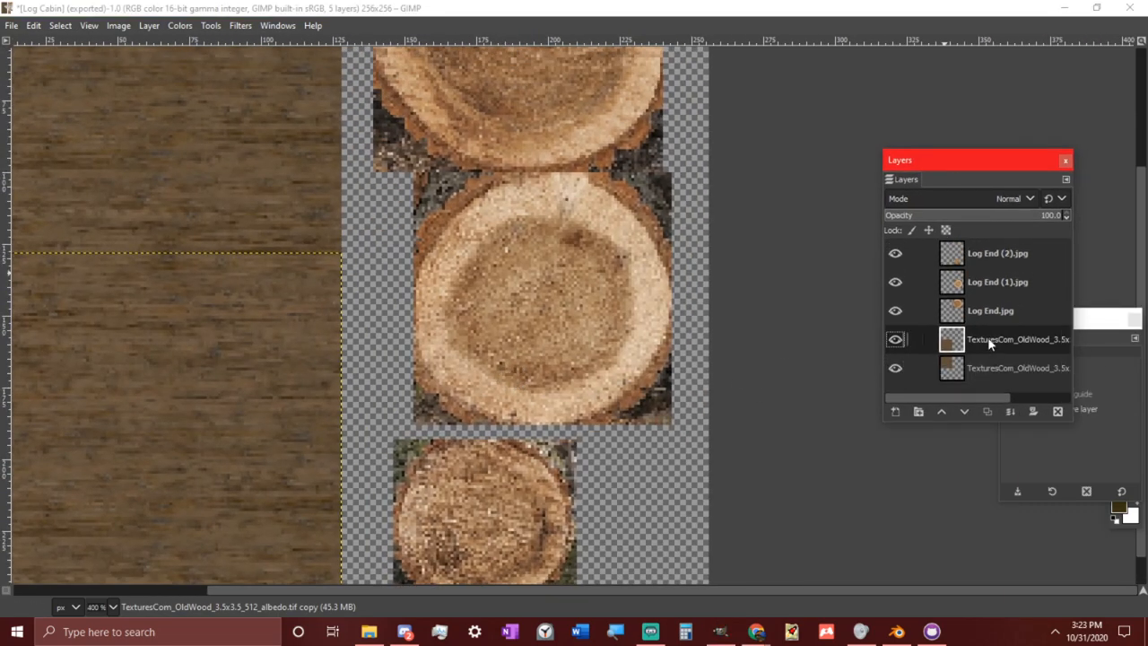
Delete the Log End (1).jpg and Log End (2).jpg layers, keeping the Log End.jpg layer
click(991, 310)
click(996, 282)
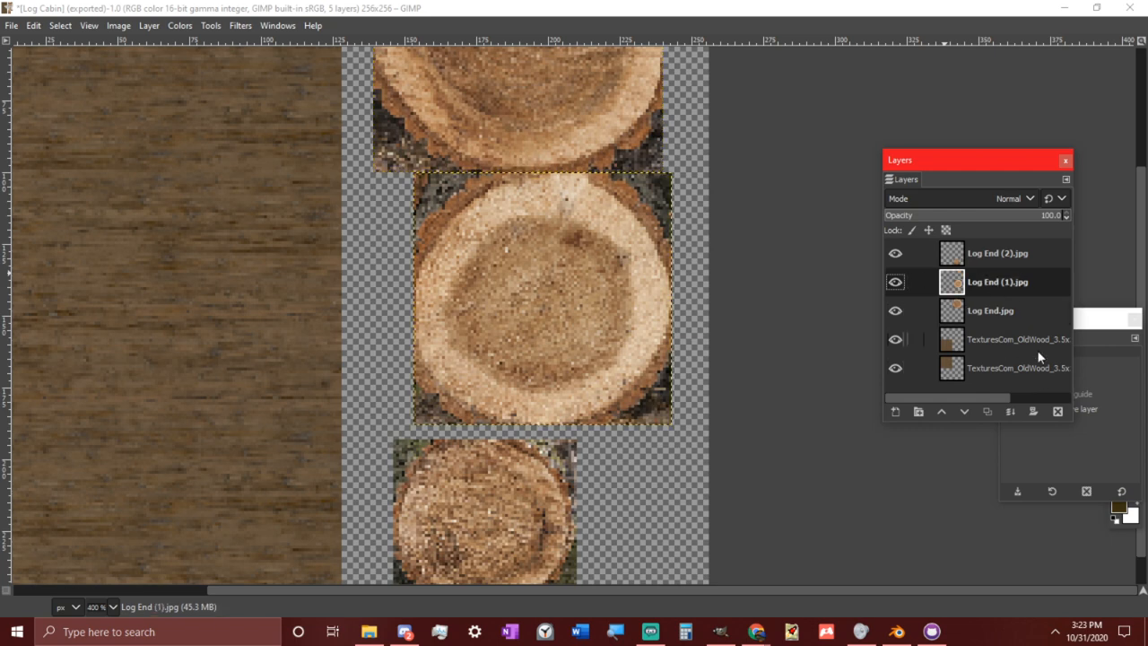
click(1057, 411)
click(996, 253)
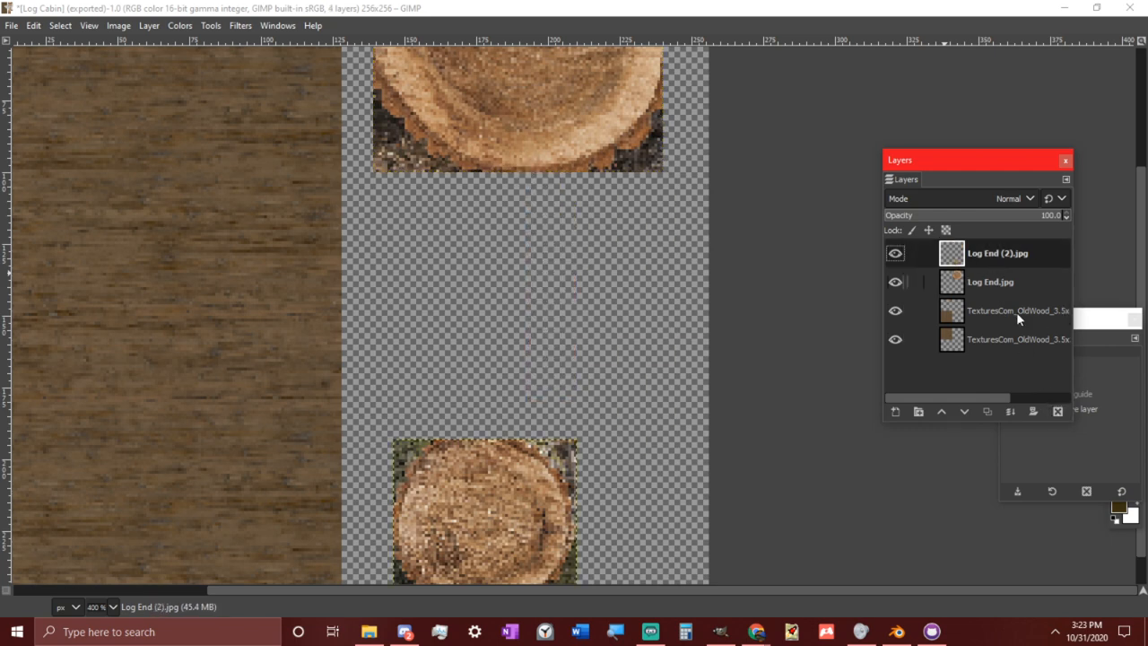
click(1058, 411)
ctrl+scroll(541, 380, down, 2)
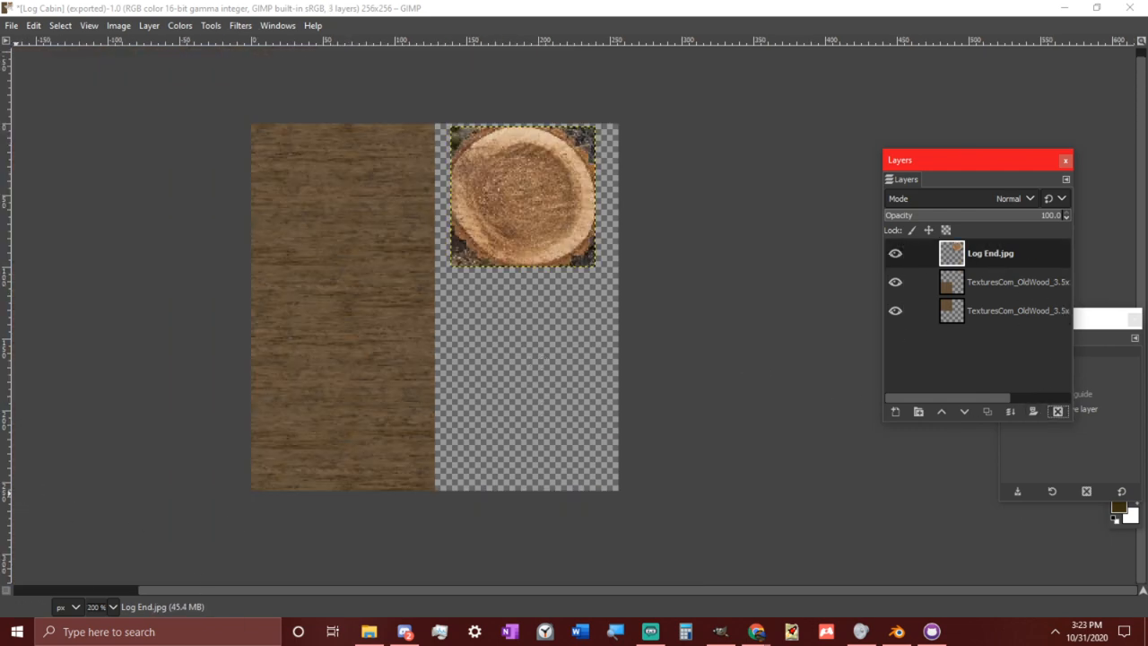
Add the BronzeCopper0001_10_download600 image from the Texture Maskes folder to the texture as a new layer
click(368, 631)
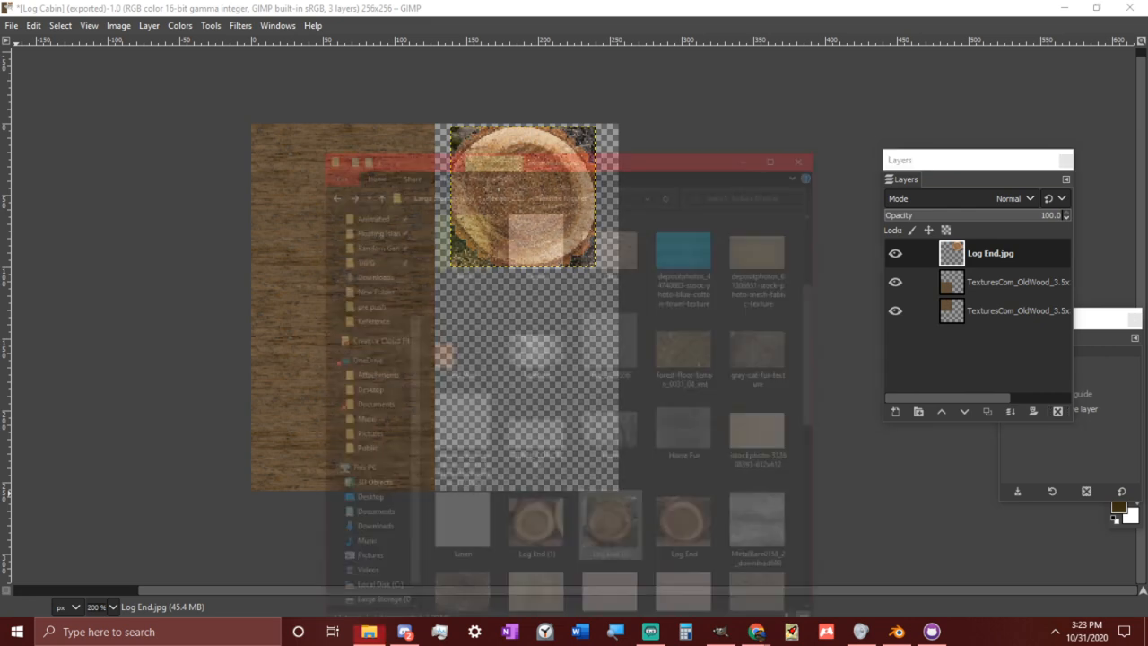
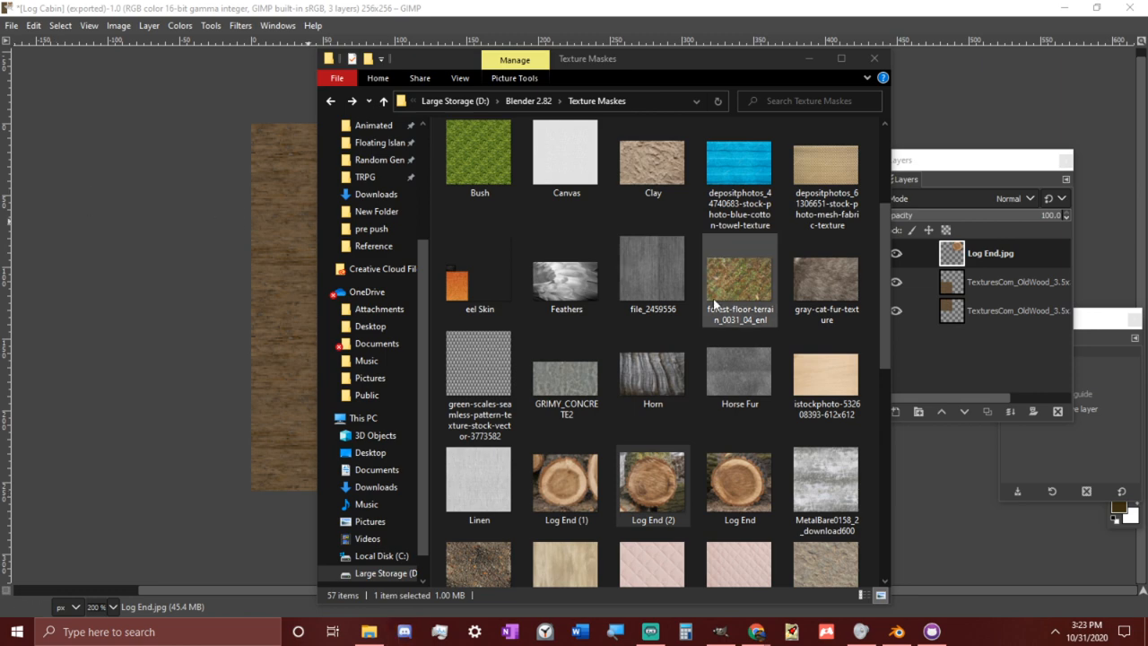
scroll(731, 444, down, 10)
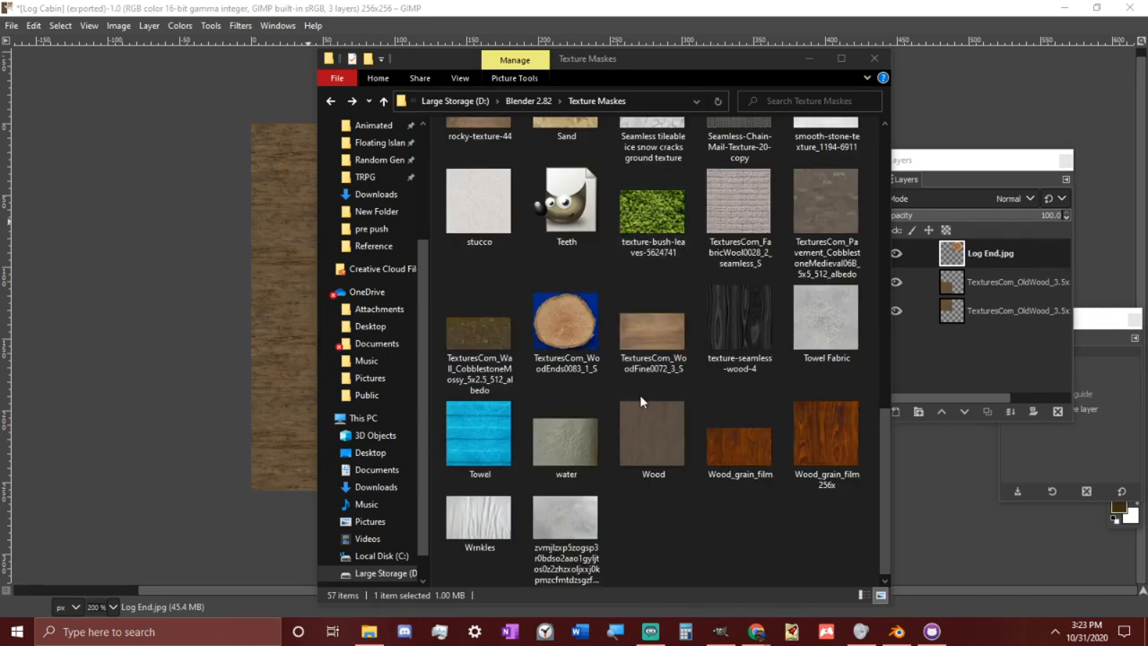
scroll(637, 390, up, 10)
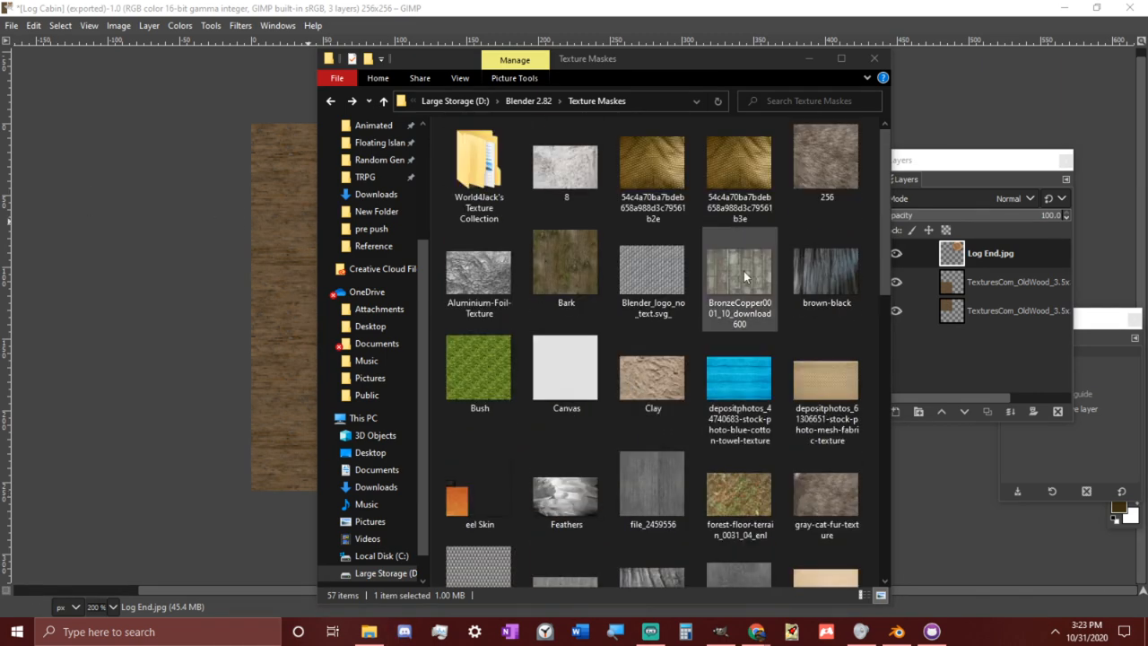
drag(641, 56, 0, 57)
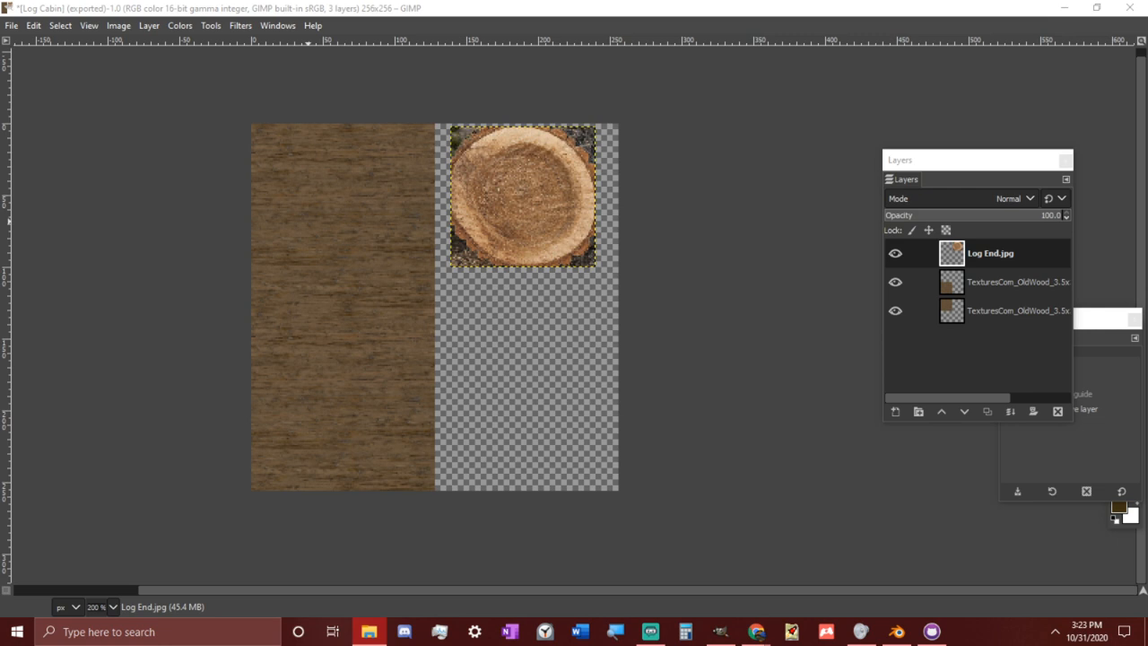
drag(580, 331, 628, 479)
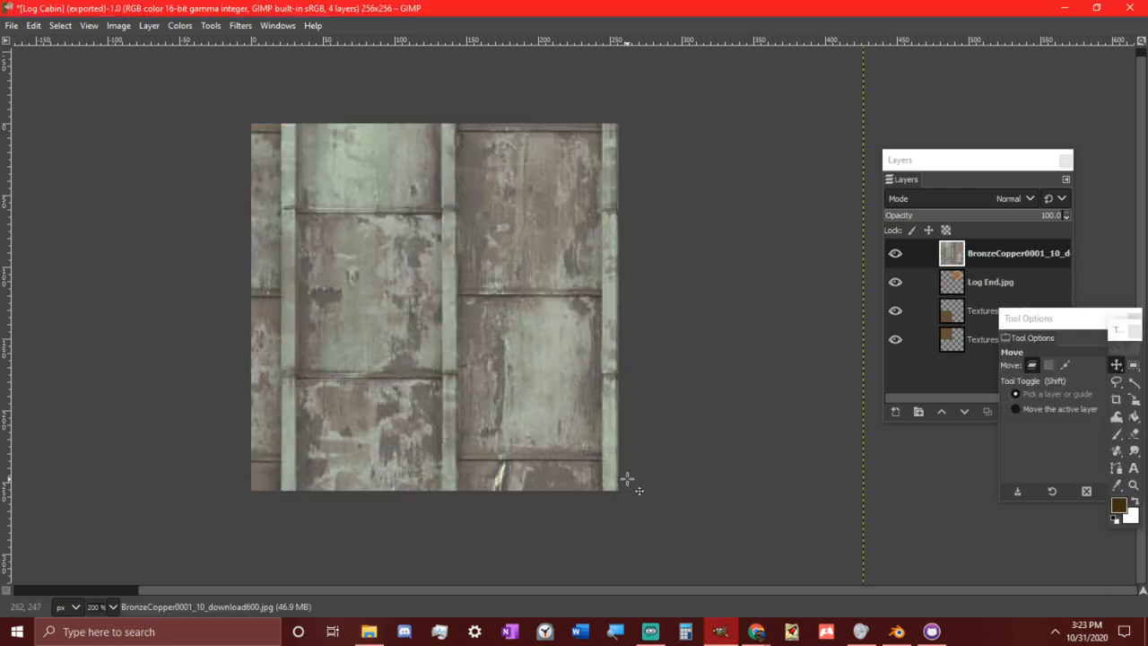
ctrl+scroll(619, 404, down, 2)
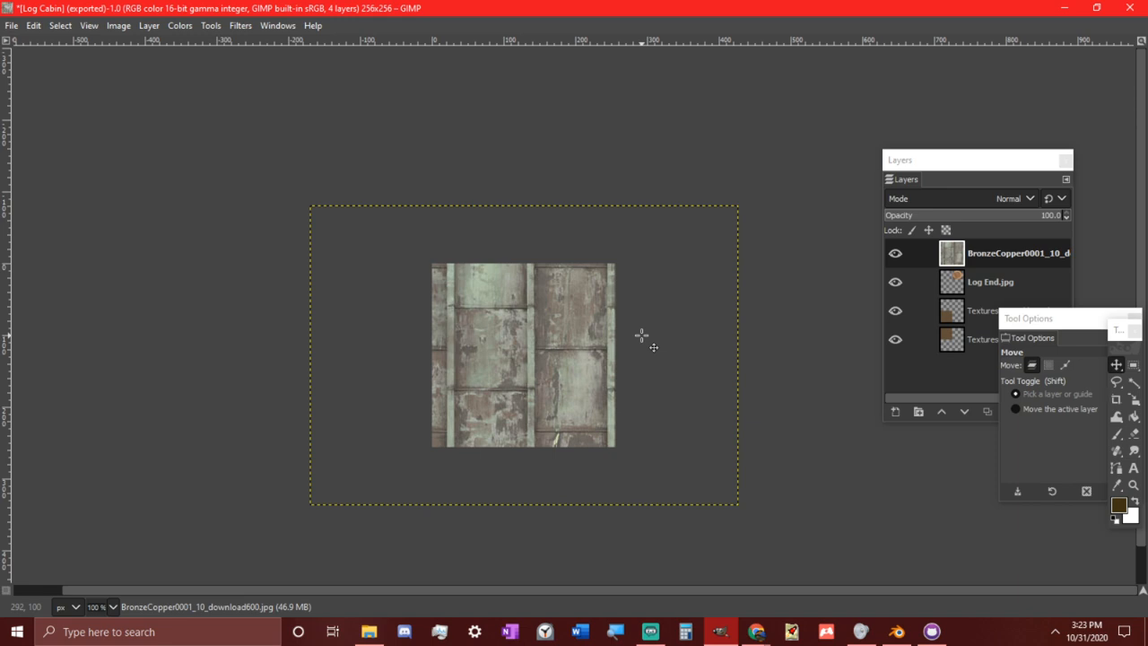
Scale the BronzeCopper layer to 128 × 128 px with its width and height unlinked
key(slash)
text(sca)
key(Down)
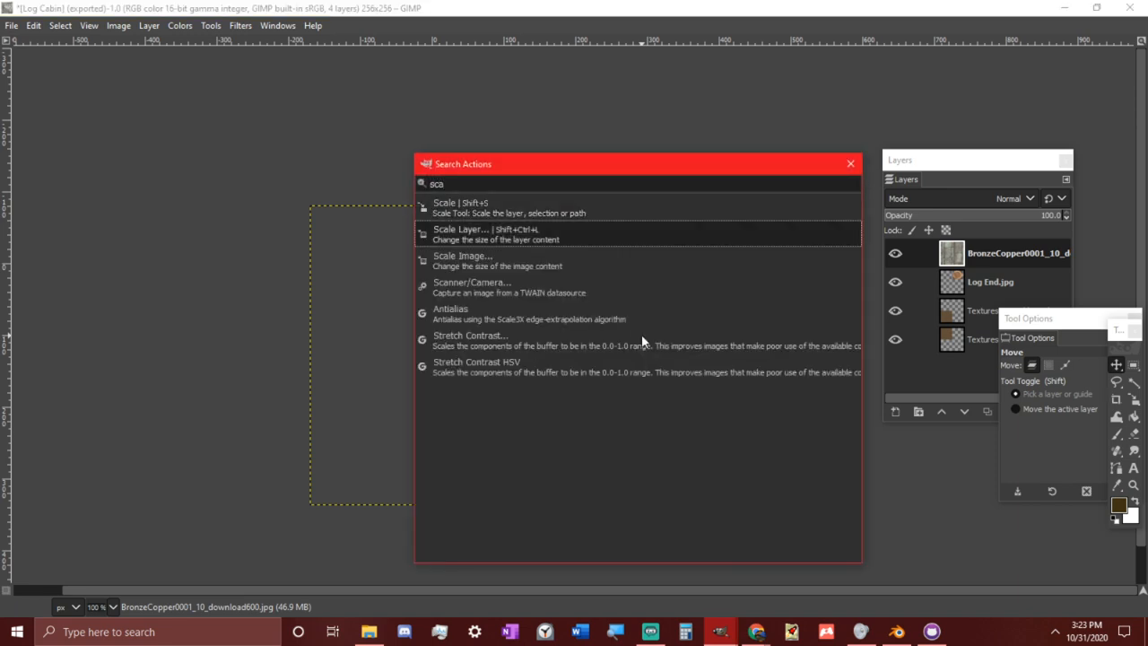
key(Down)
key(Up)
key(Return)
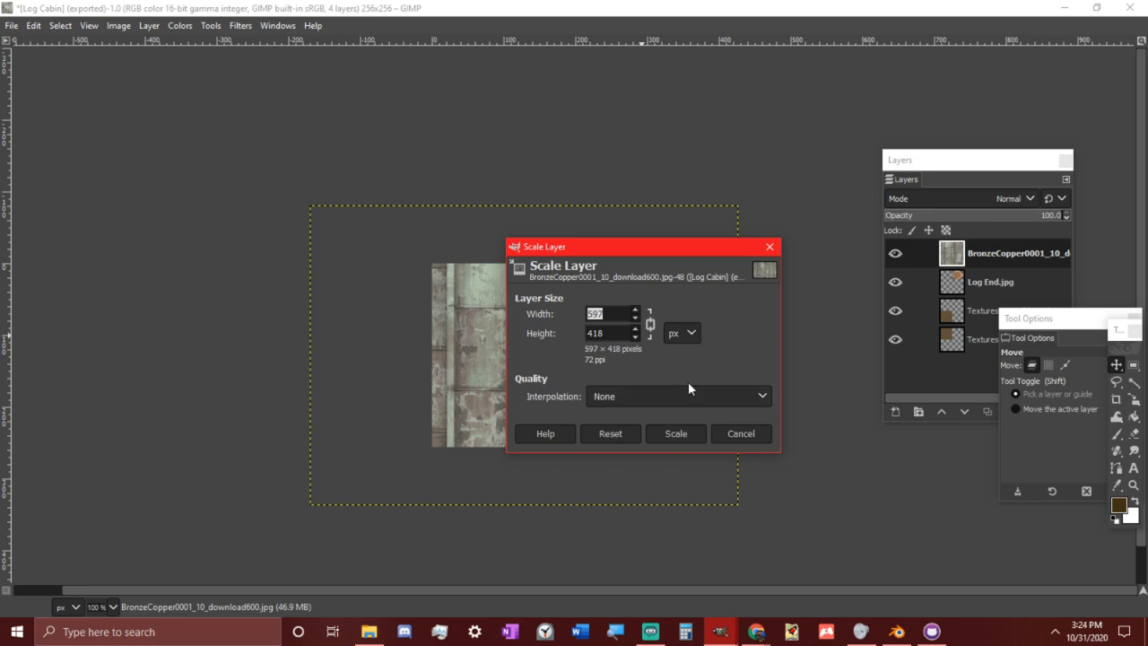
text(128)
click(651, 324)
drag(613, 332, 530, 317)
text(128)
click(675, 433)
key(3)
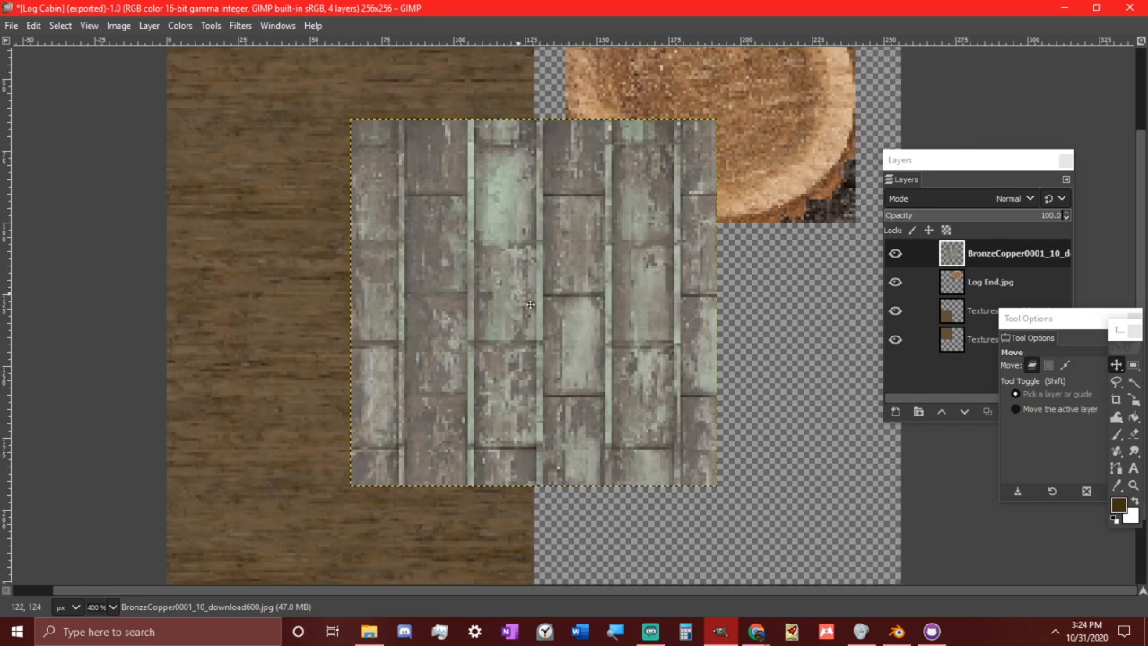
Duplicate the BronzeCopper layer, try the copy against the original's right edge and undo that move
middle_drag(506, 280, 405, 276)
key(ctrl+shift+d)
drag(402, 311, 780, 325)
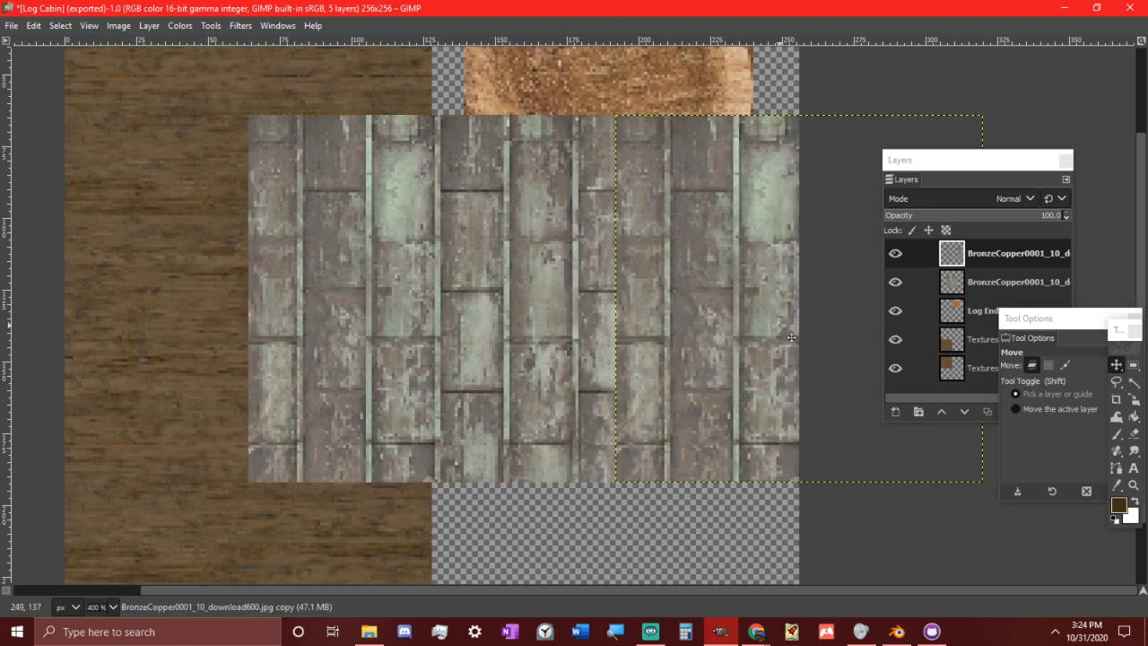
key(alt)
ctrl+scroll(709, 310, up, 1)
key(ctrl+z)
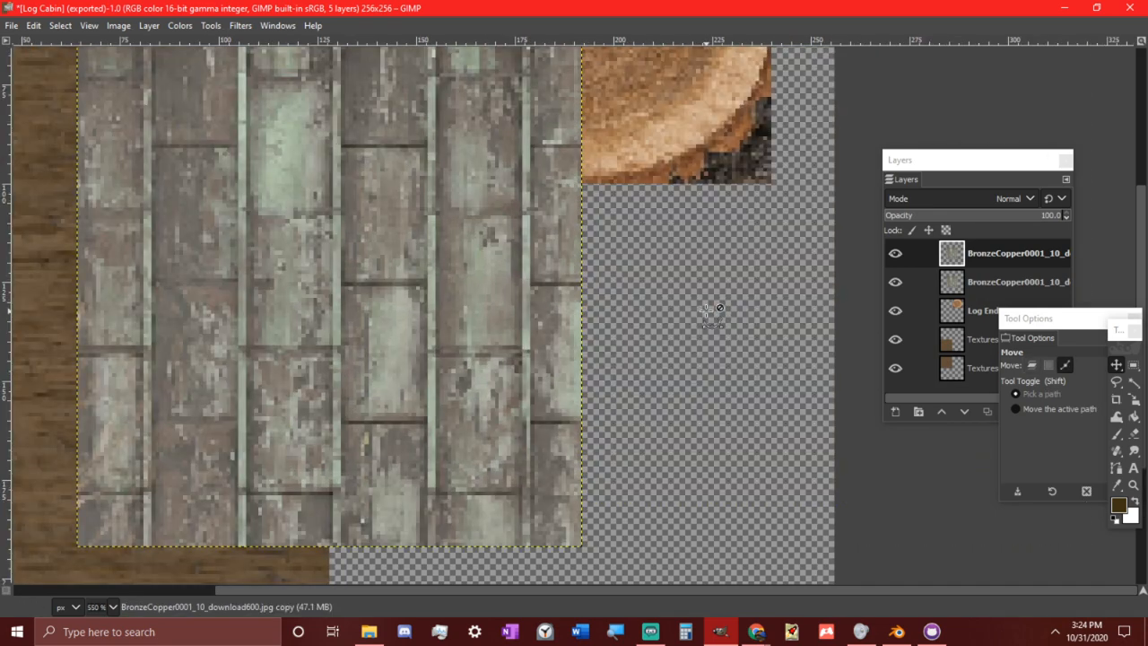
Rectangle-select the full-height strip right of the last vertical rib on the BronzeCopper copy, about 17 px wide
scroll(709, 310, up, 3)
scroll(630, 260, left, 1)
scroll(631, 260, down, 1)
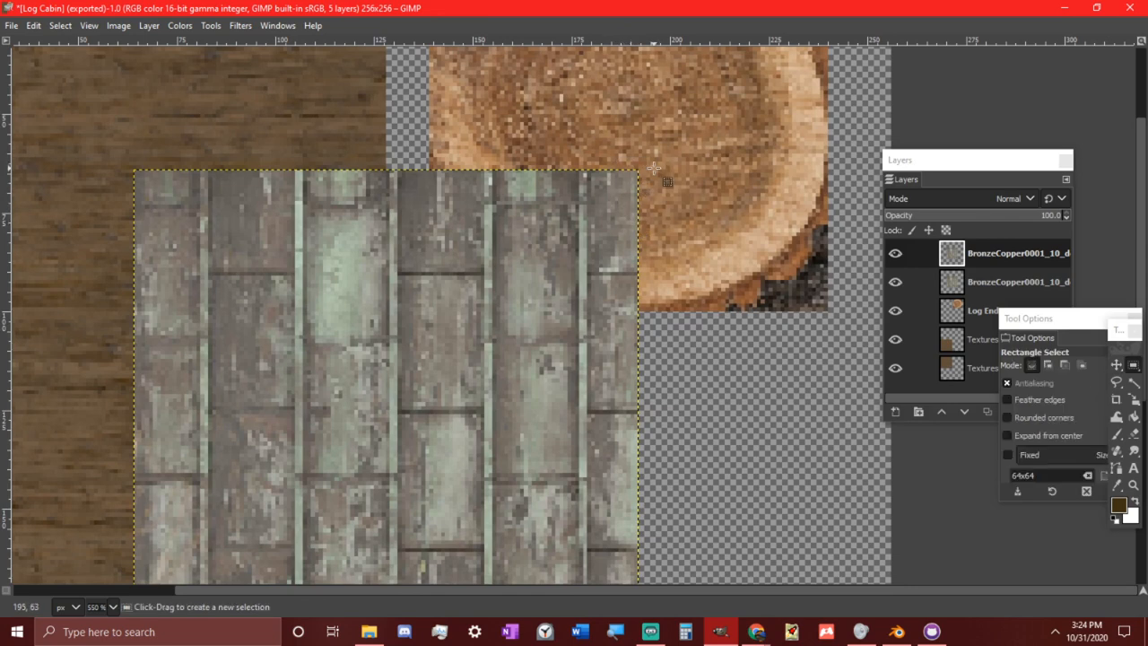
key(r)
ctrl+scroll(649, 180, up, 2)
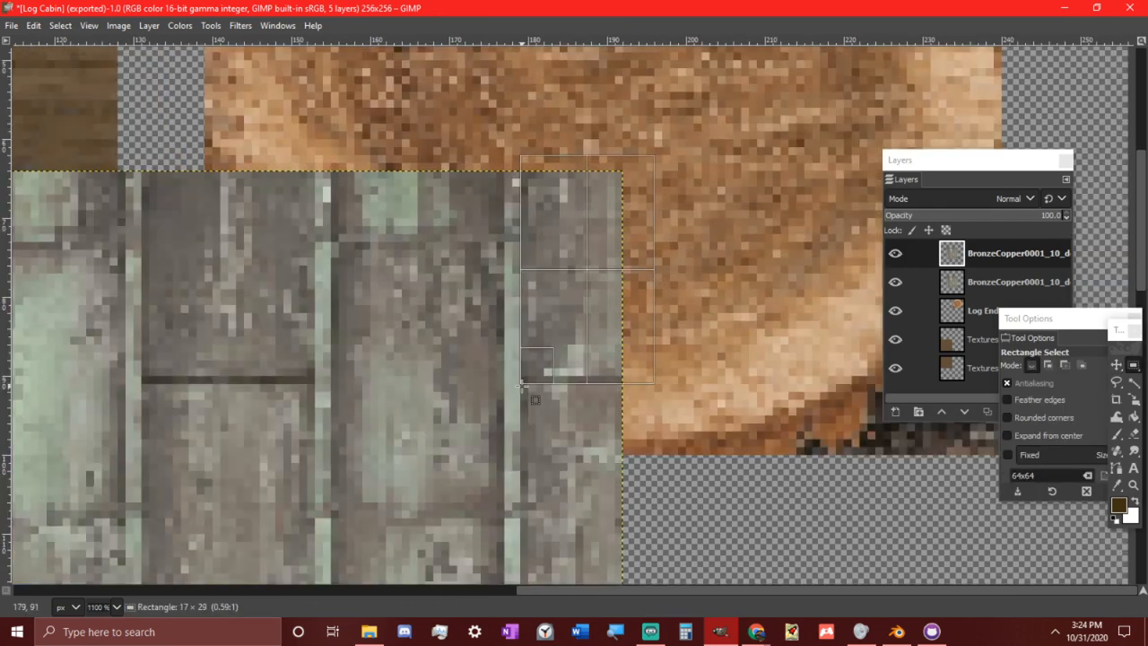
ctrl+scroll(649, 179, down, 3)
scroll(594, 285, down, 2)
drag(581, 277, 603, 617)
Add an alpha channel to the BronzeCopper copy and clear the selected strip to transparency
key(Delete)
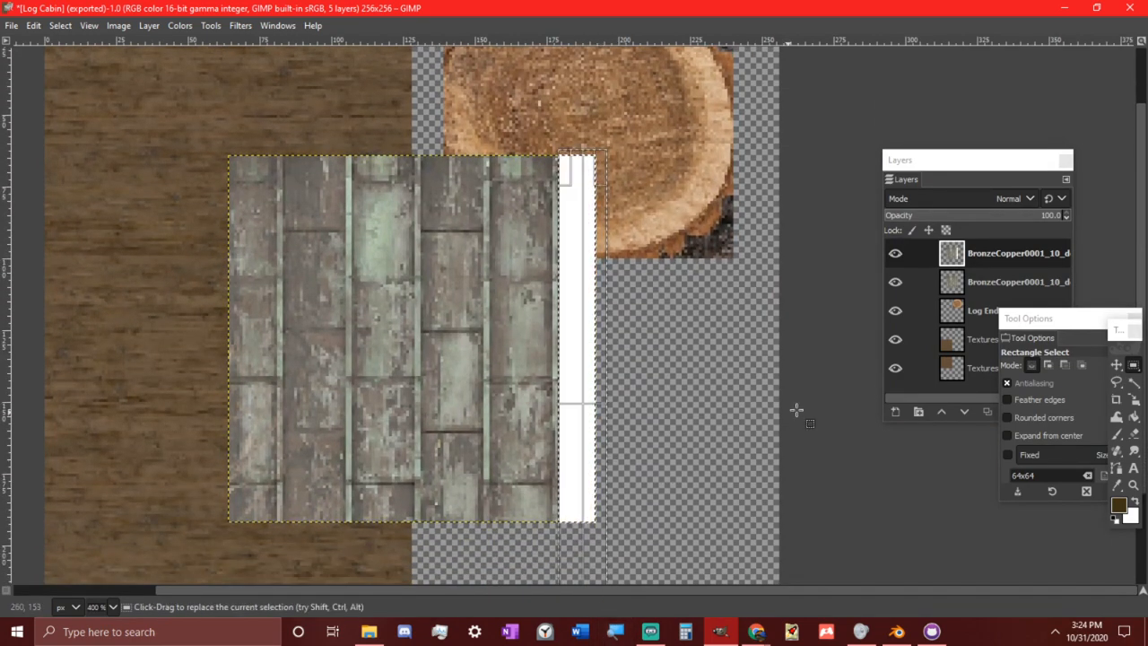
key(ctrl+z)
right_click(991, 251)
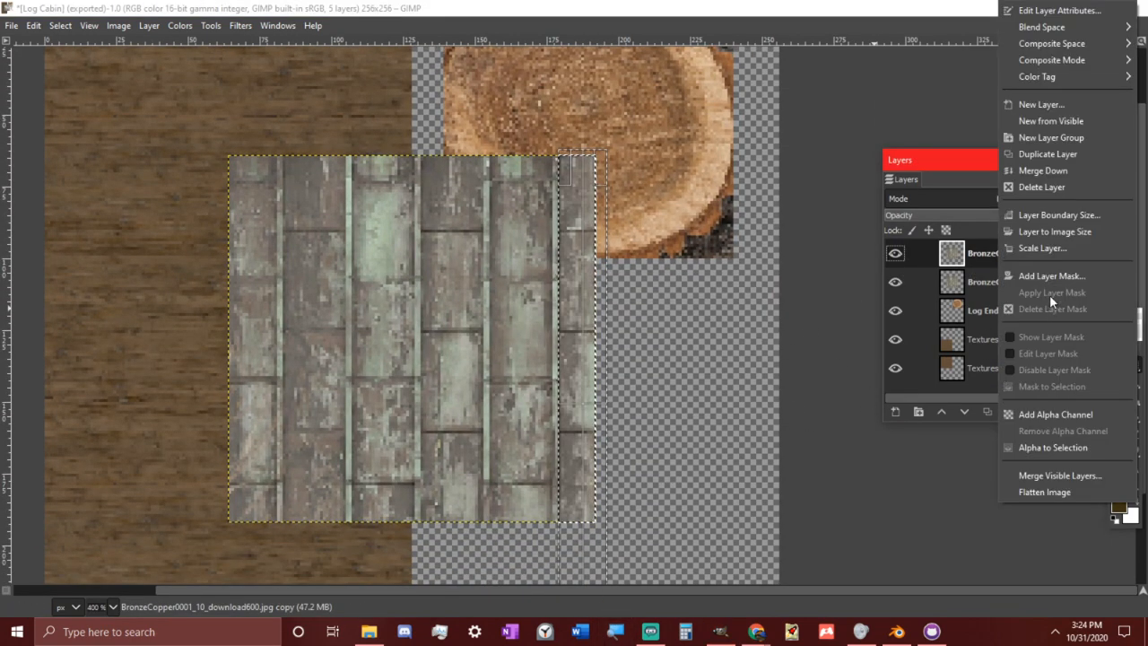
click(1055, 414)
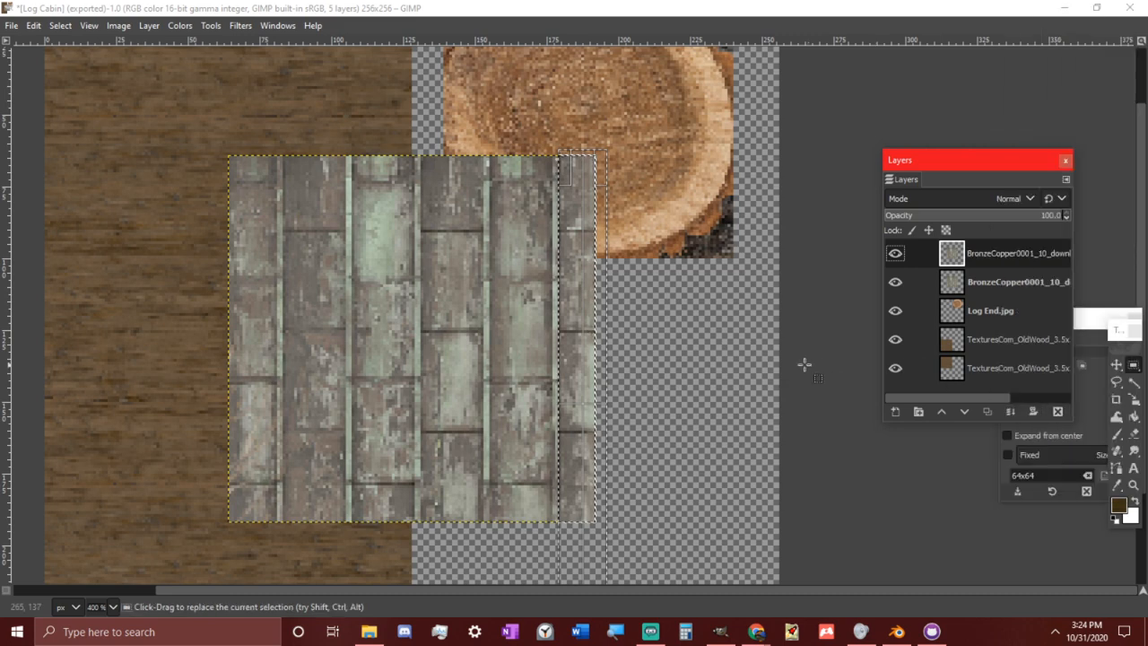
click(703, 8)
key(Delete)
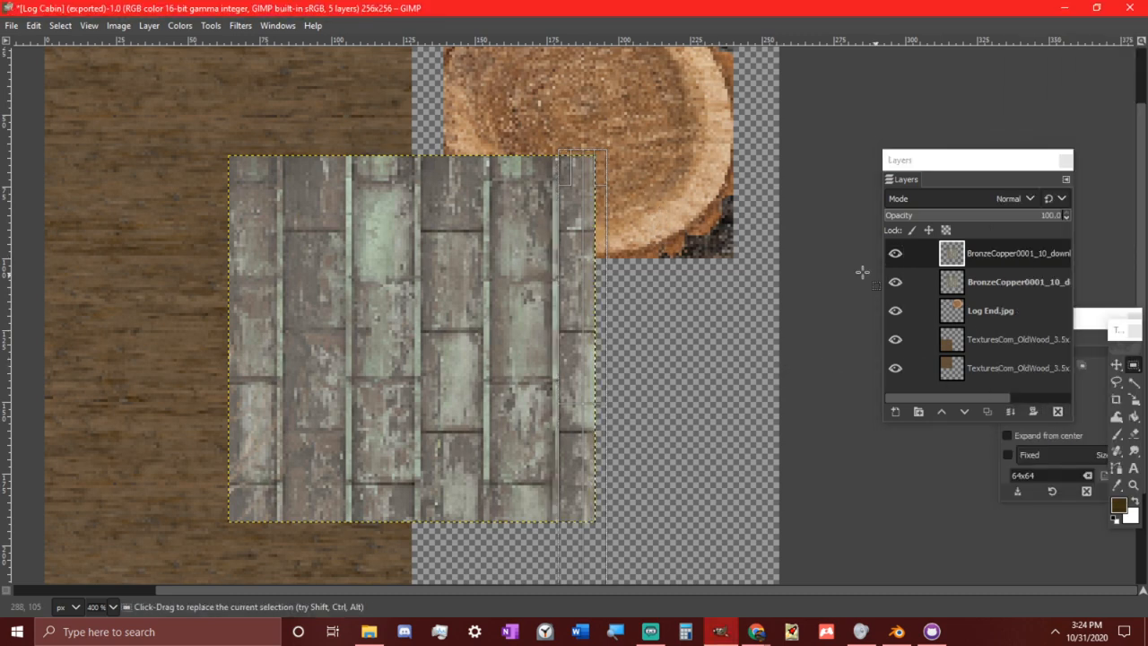
click(998, 255)
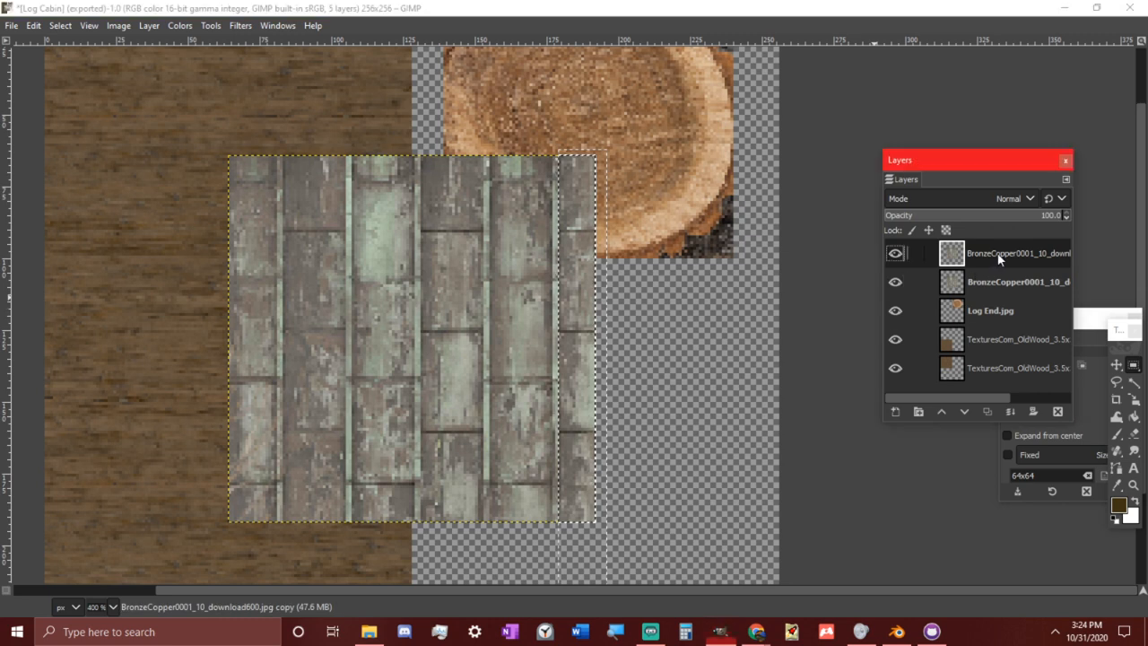
Delete the original BronzeCopper layer, keeping the trimmed copy, and clear the rectangular selection
click(1026, 284)
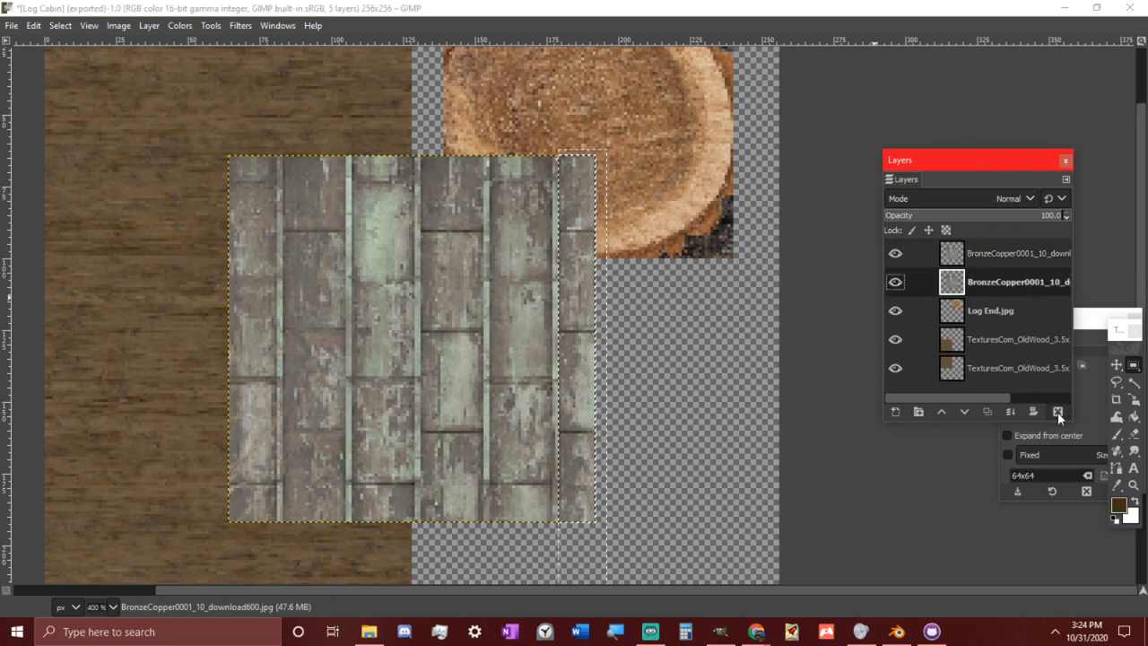
click(1058, 412)
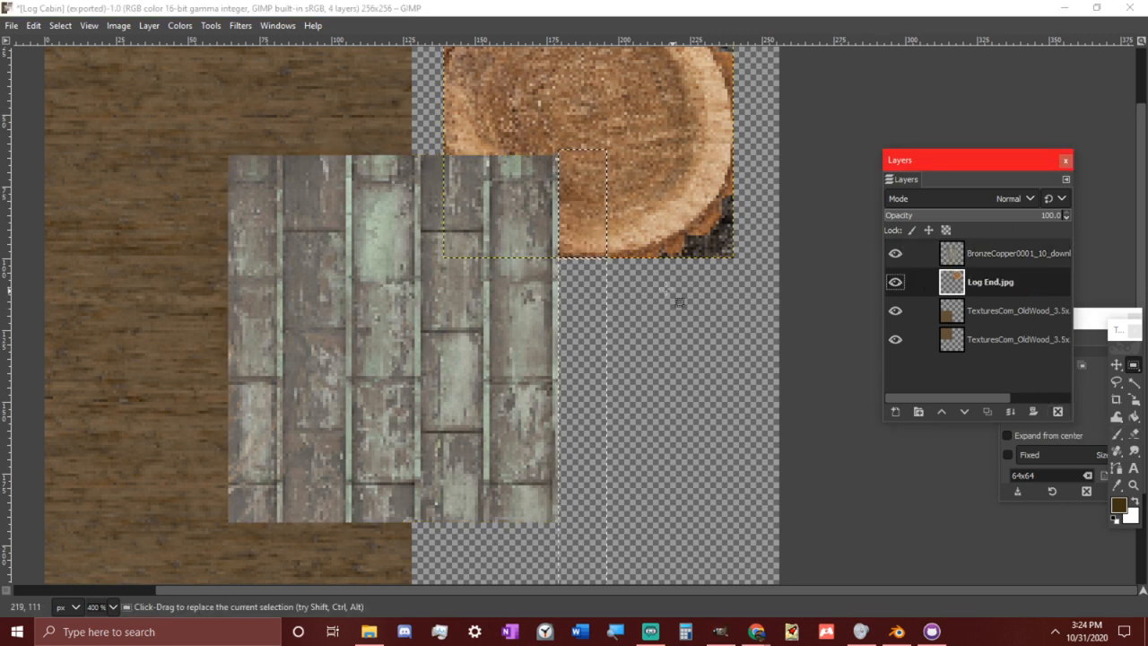
click(640, 276)
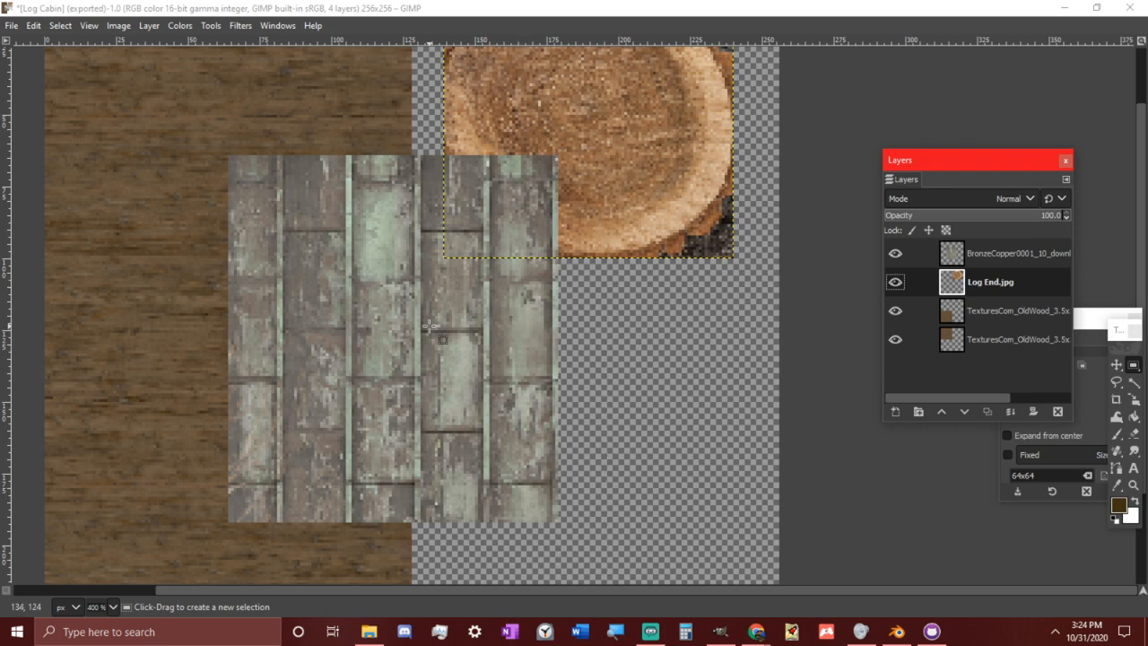
key(m)
key(shift+ctrl+d)
drag(376, 357, 459, 345)
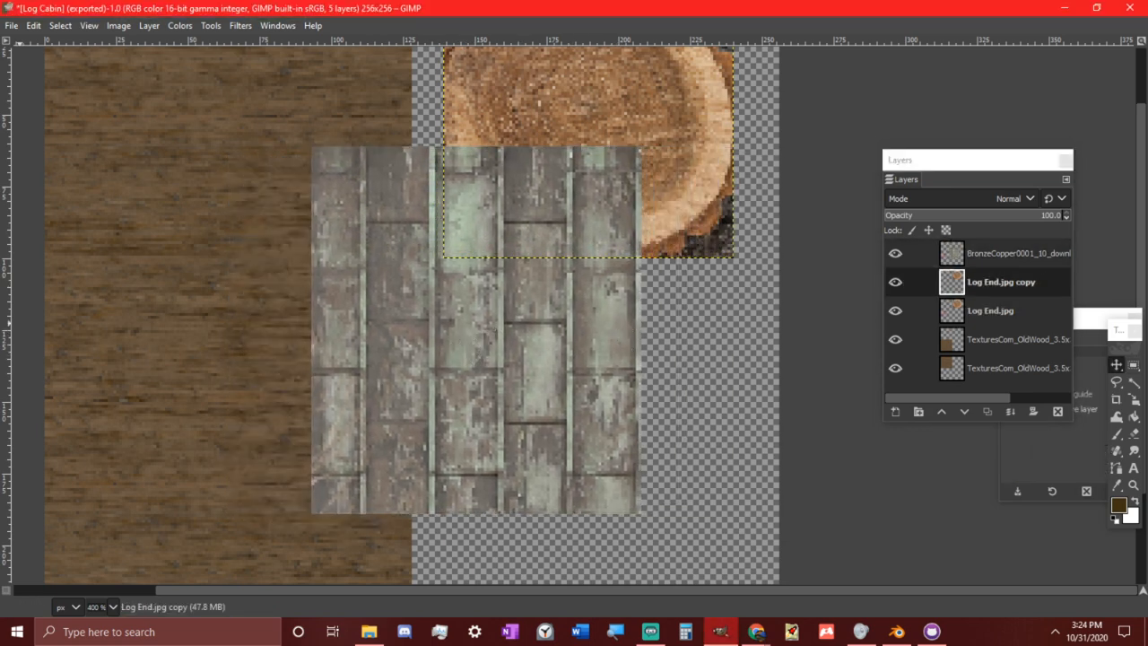
key(alt+Tab)
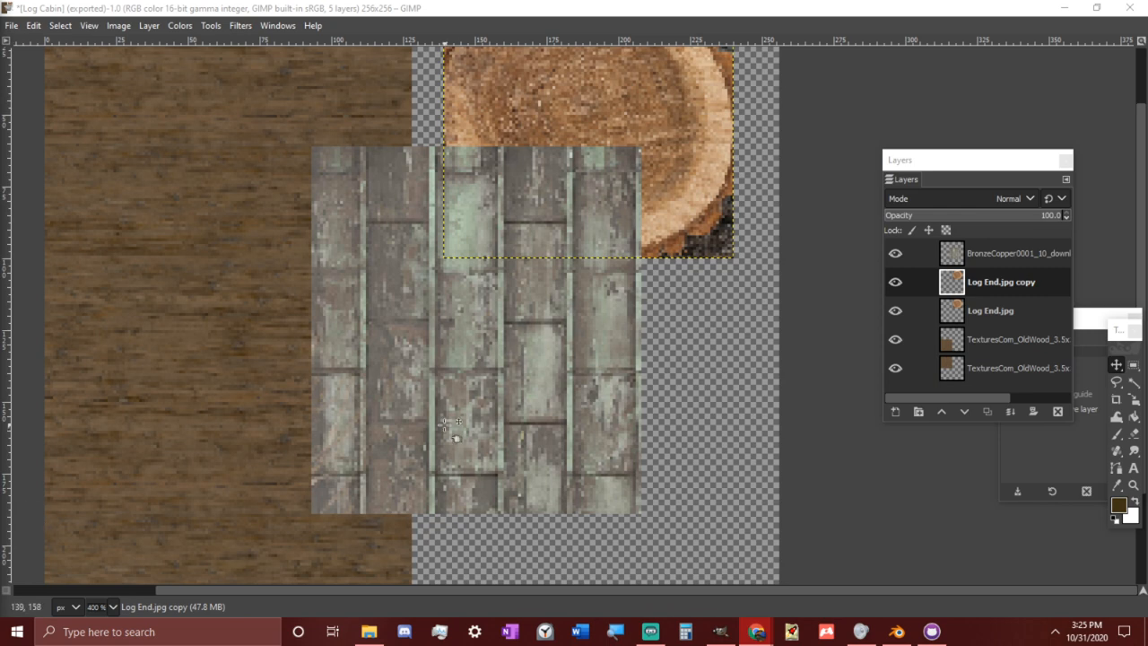
drag(449, 426, 299, 415)
click(982, 269)
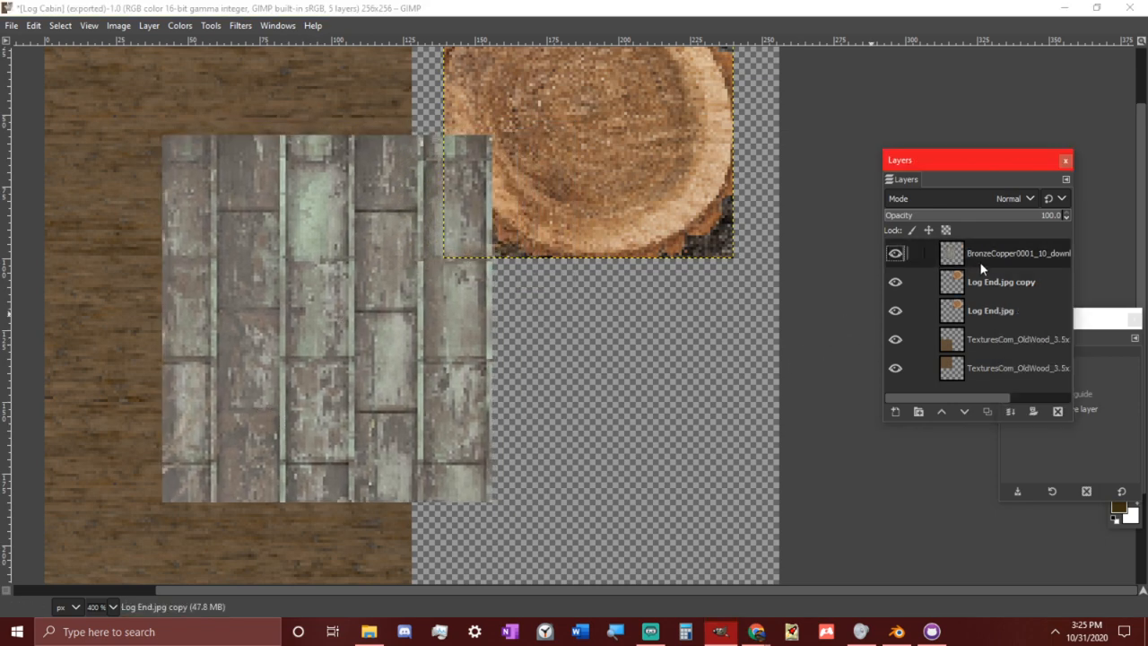
click(991, 282)
click(1058, 410)
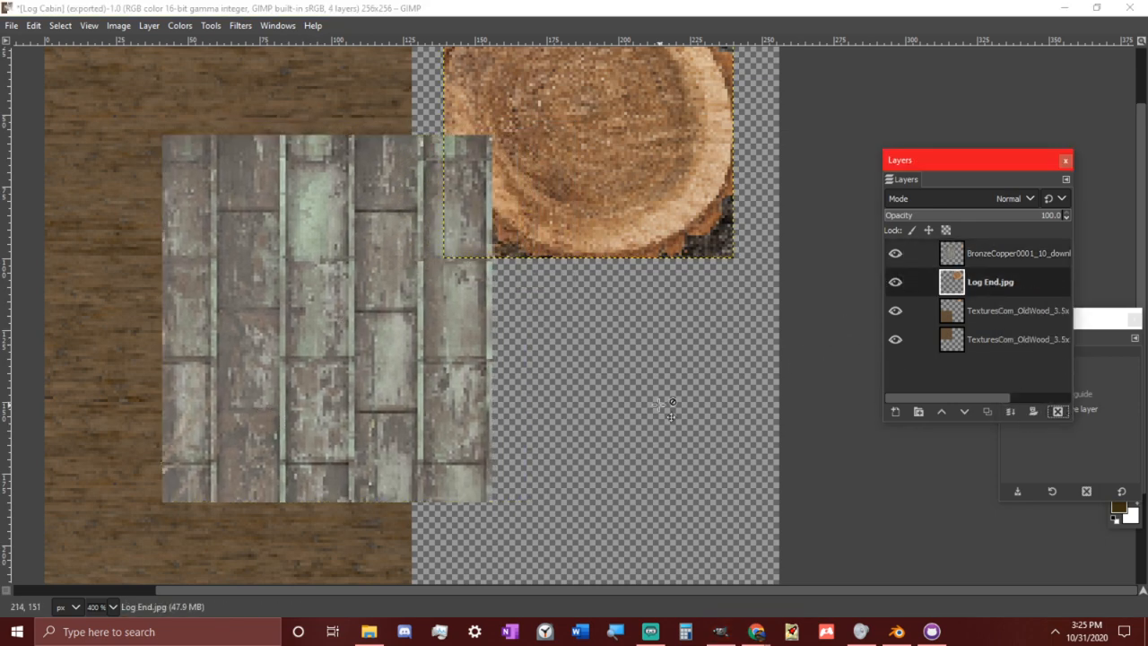
Duplicate the trimmed BronzeCopper layer, test the copy against the original's right edge for tiling, and delete the copy
click(978, 262)
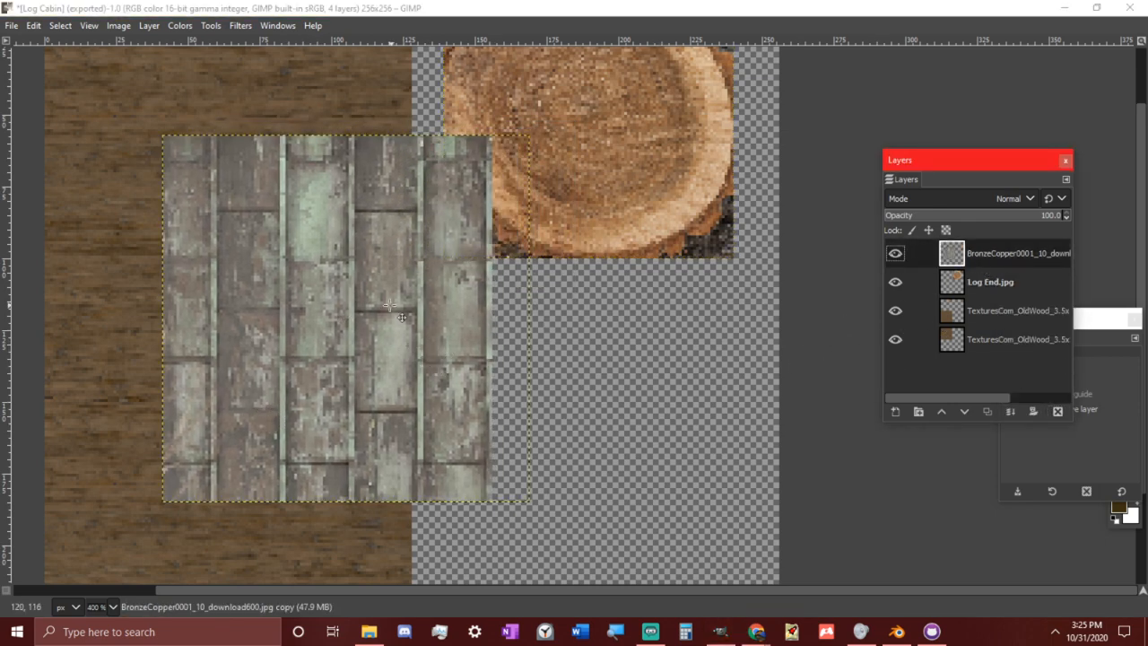
key(shift+ctrl+d)
drag(391, 306, 655, 348)
key(Right)
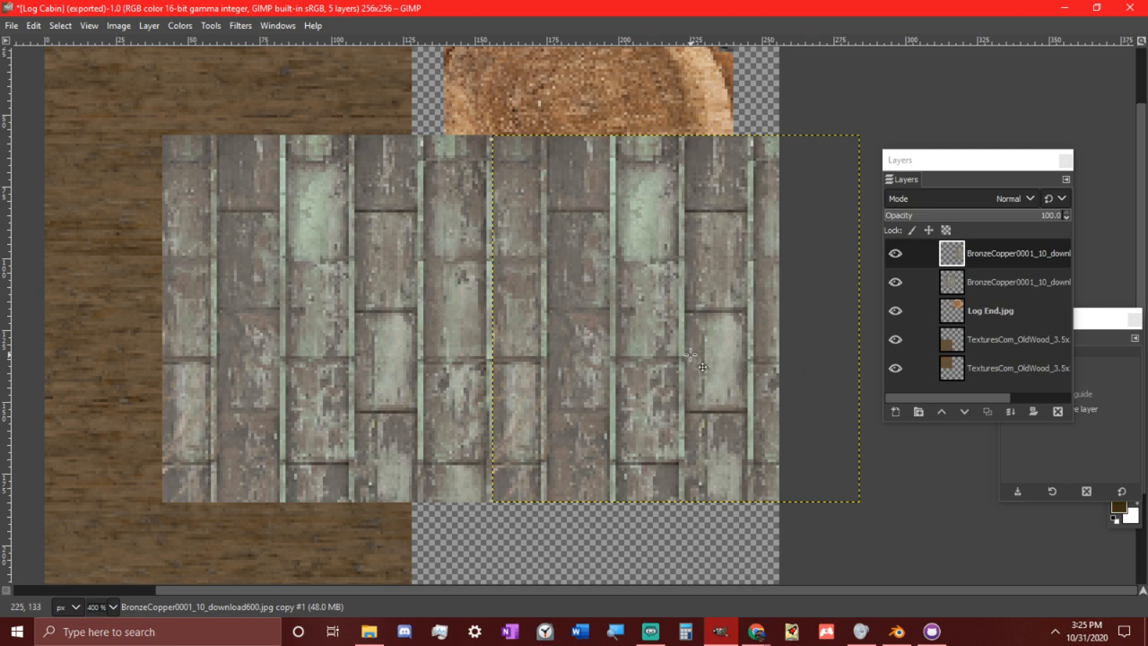
key(Left)
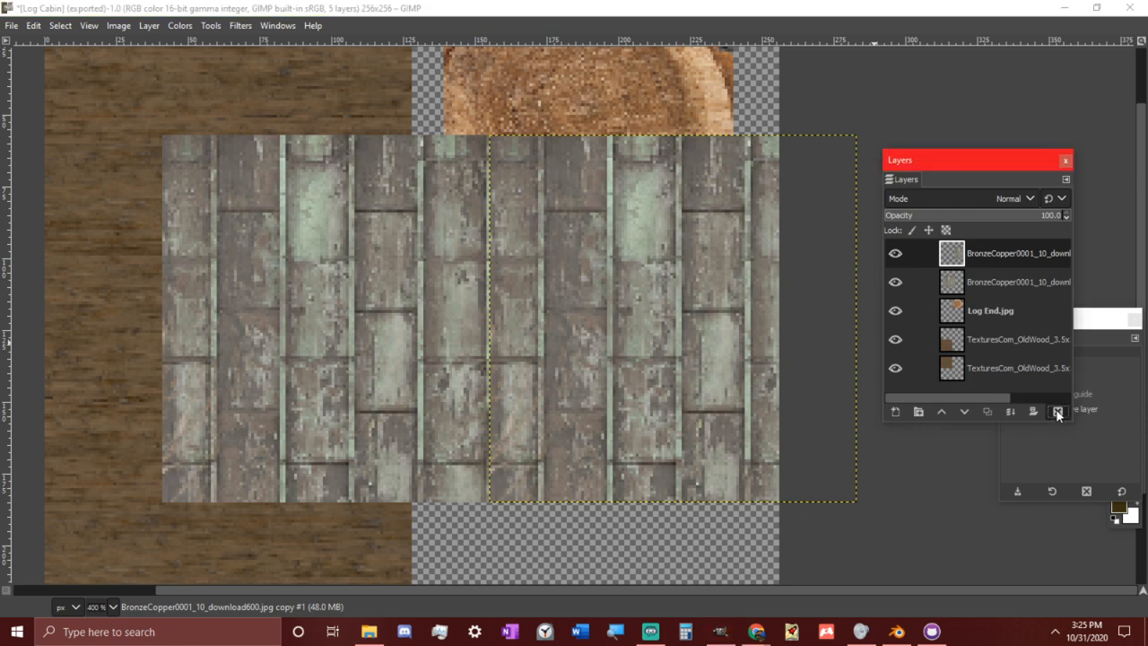
click(1058, 412)
Move the trimmed BronzeCopper layer into the atlas's right half, overlapping the lower part of the log end
drag(390, 319, 663, 360)
ctrl+scroll(589, 361, up, 2)
ctrl+scroll(413, 304, down, 2)
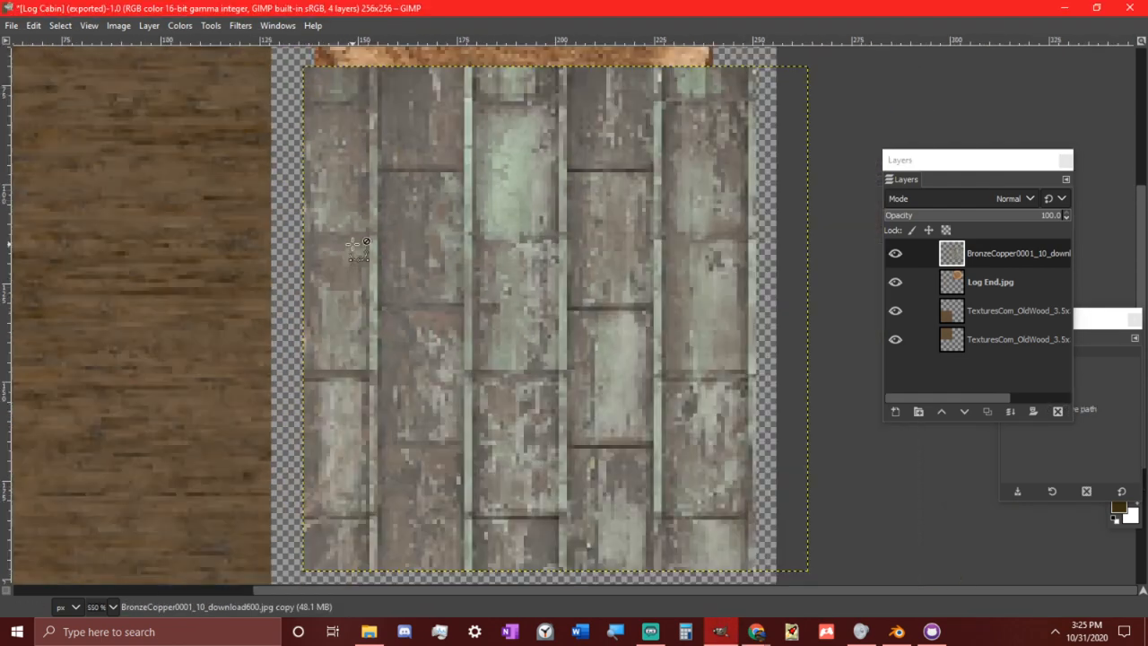
key(r)
middle_drag(388, 170, 434, 256)
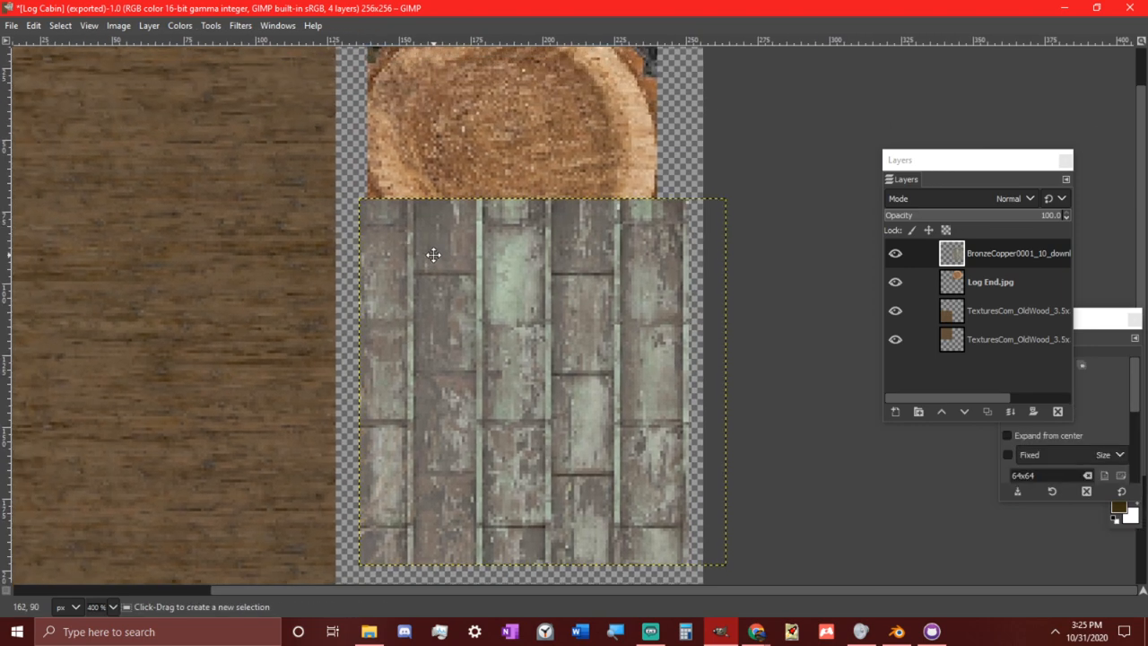
middle_drag(574, 322, 493, 299)
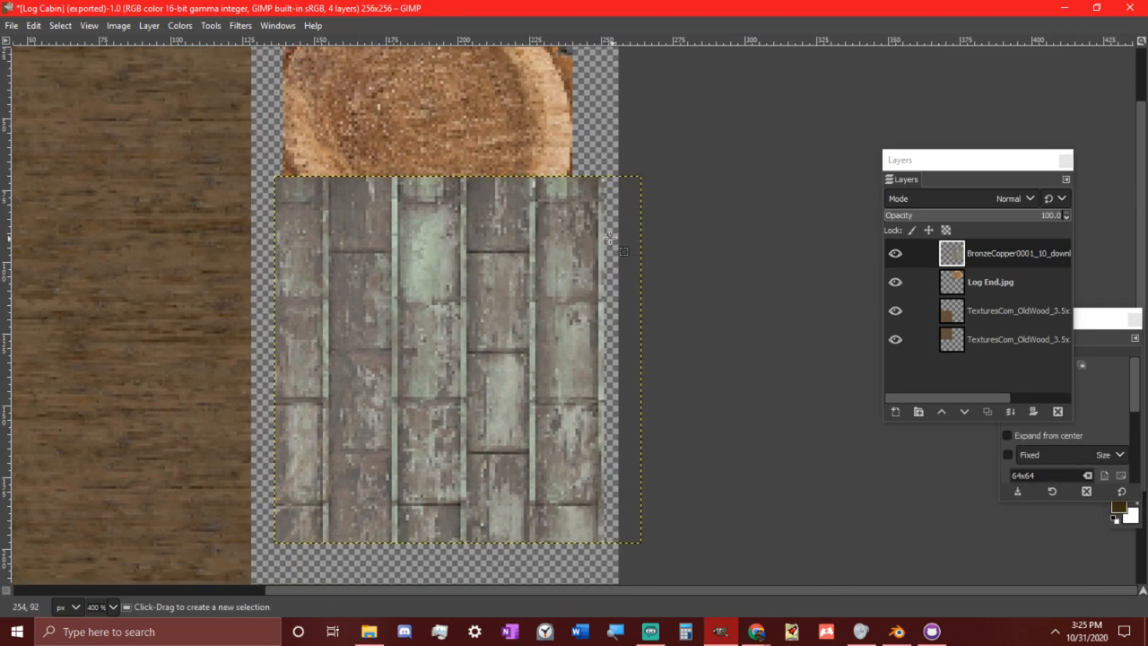
Rectangle-select the visible BronzeCopper texture up to its last rib, and copy and paste it as a floating selection
key(ctrl+x)
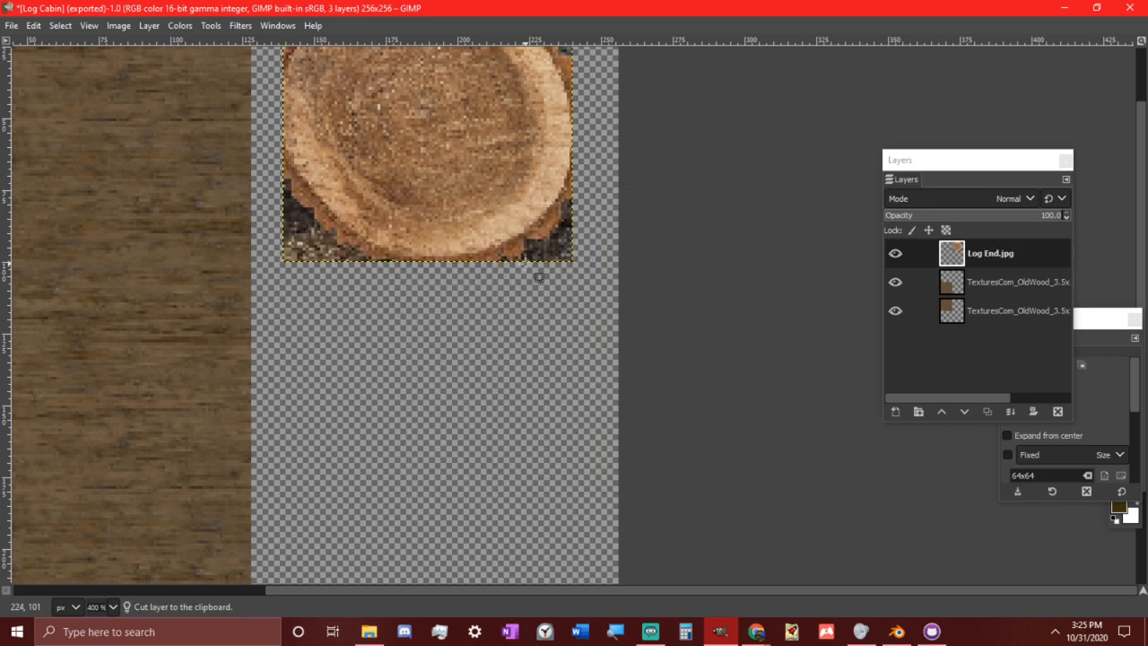
key(ctrl+z)
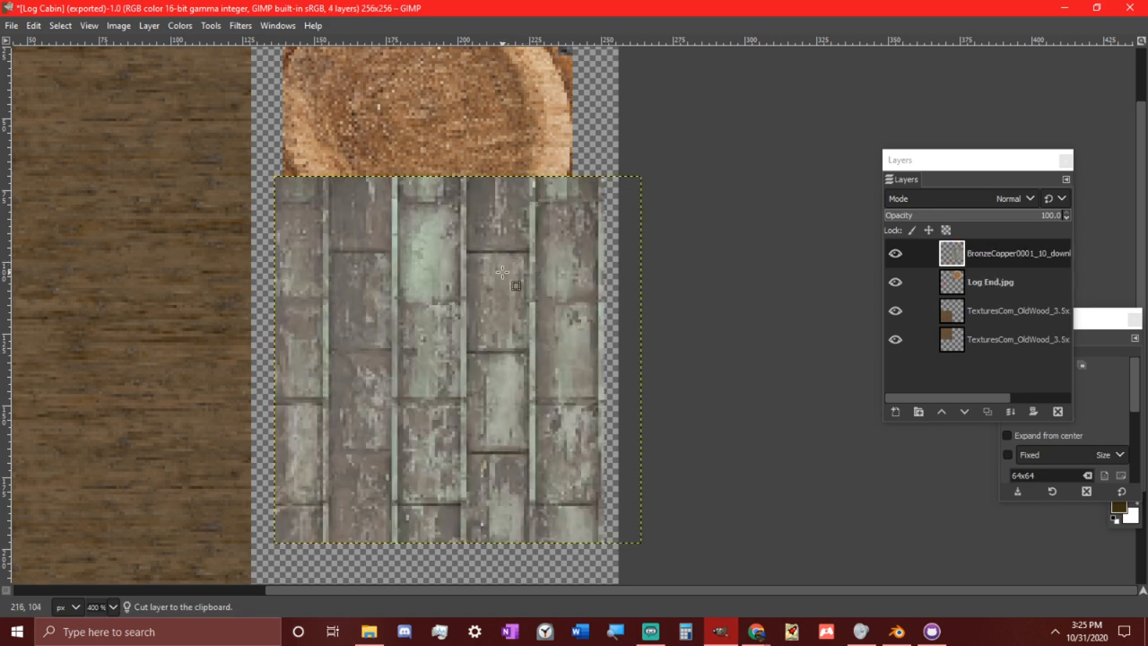
ctrl+scroll(601, 177, up, 2)
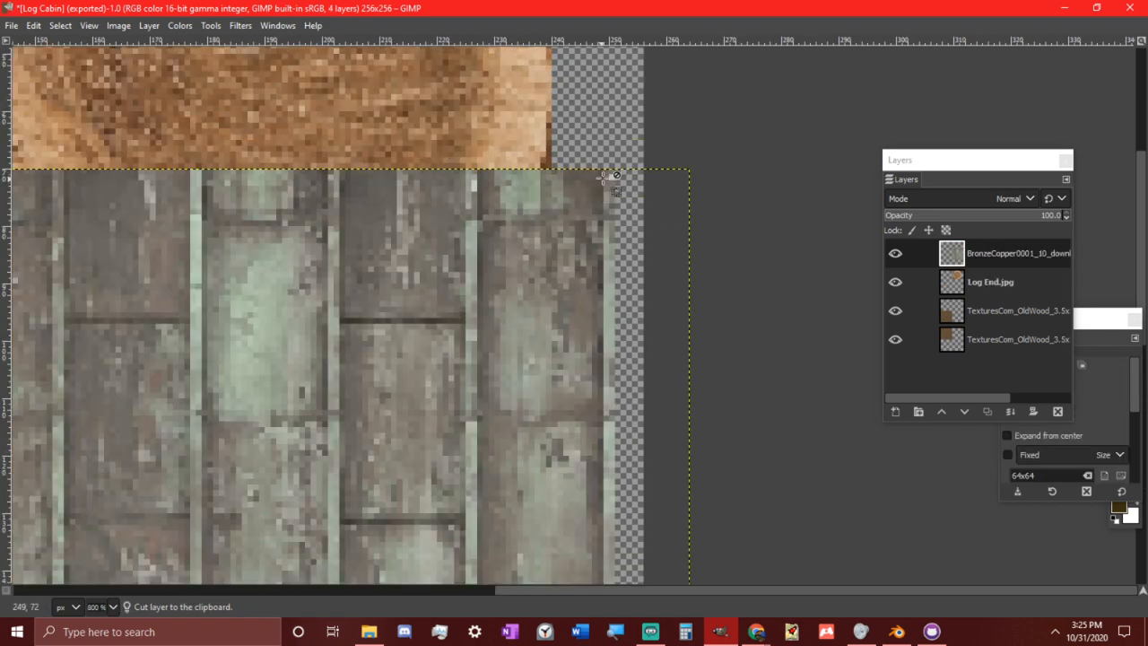
mouse_move(615, 170)
mouse_down()
mouse_move(558, 196)
mouse_move(369, 494)
mouse_move(187, 643)
mouse_move(330, 501)
mouse_up()
key(ctrl+c)
key(ctrl+v)
ctrl+scroll(468, 371, down, 2)
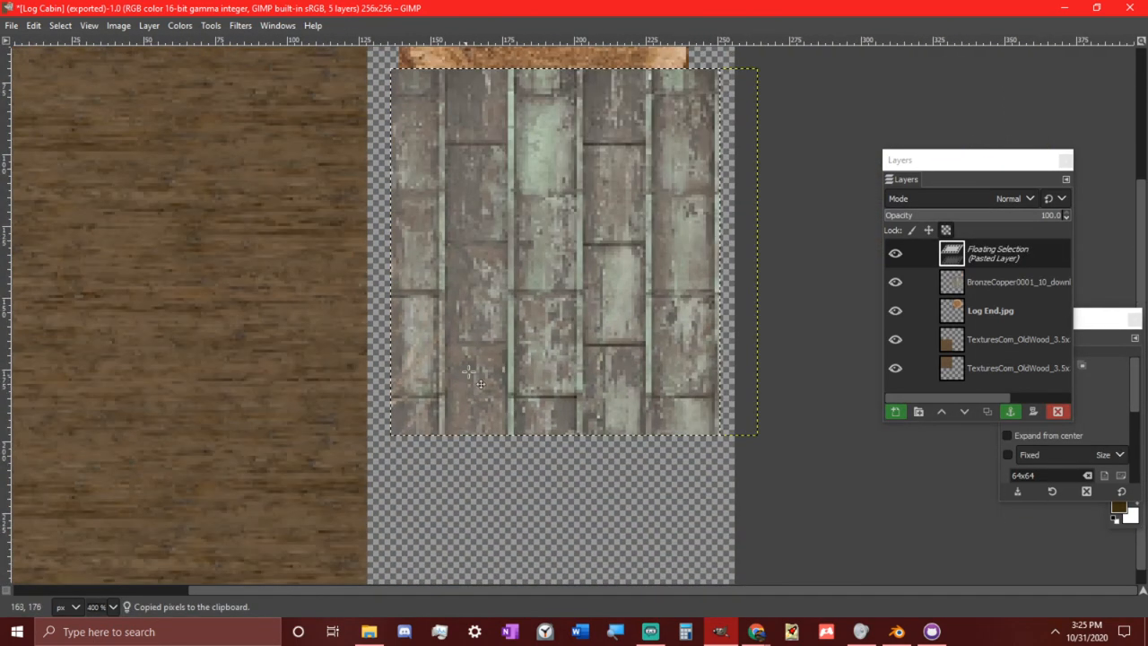
Shift the pasted BronzeCopper texture about 4 px right of the original and anchor it onto the layer
middle_drag(468, 372, 384, 420)
drag(442, 341, 471, 339)
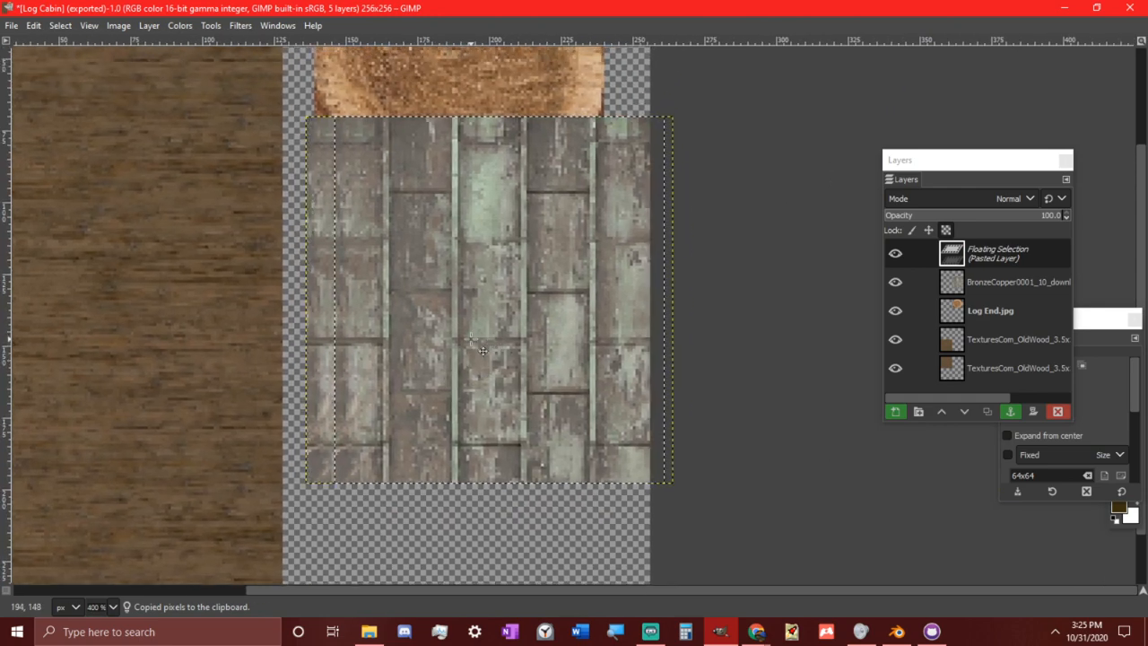
key(Right)
key(Right)
key(Right)
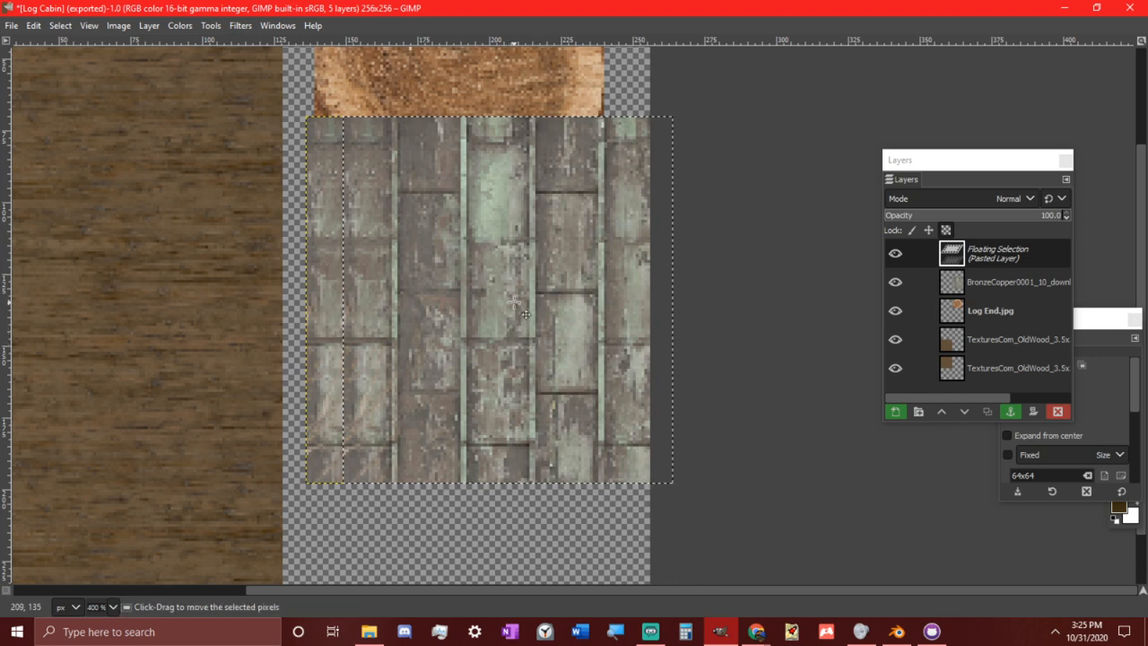
key(Left)
key(Left)
key(Left)
key(Left)
key(Left)
key(Left)
key(Left)
key(Left)
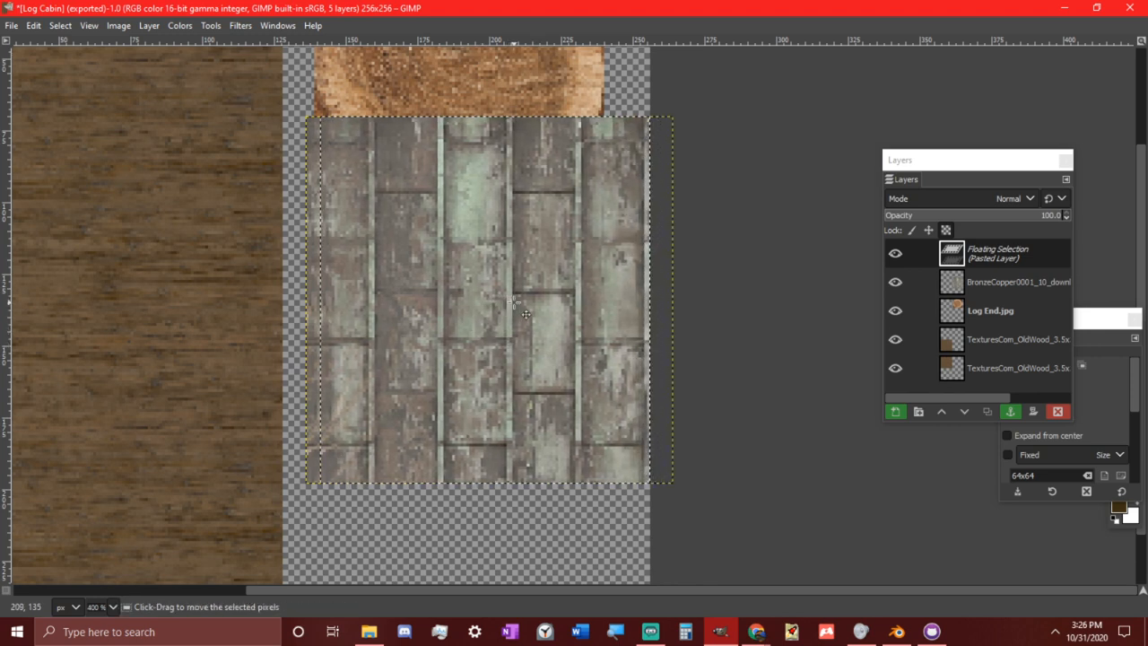
key(Left)
click(759, 354)
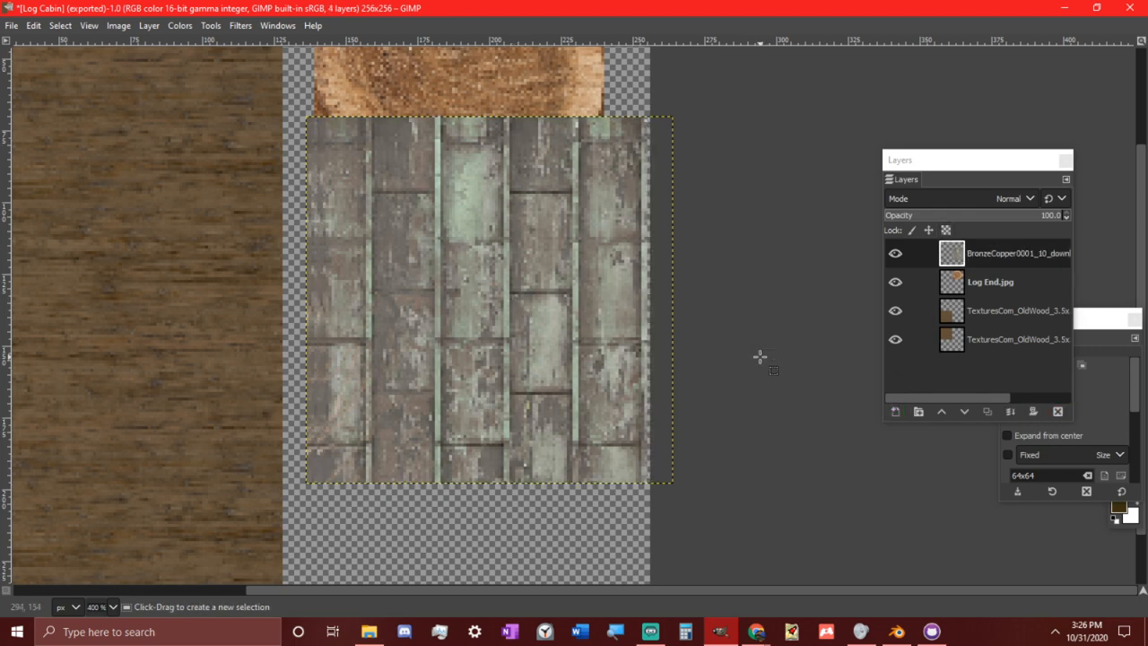
Copy a full-height strip about 5 px wide from the first plank column and anchor it over the texture's left edge
ctrl+scroll(383, 243, up, 2)
middle_drag(385, 238, 514, 281)
middle_drag(408, 78, 408, 126)
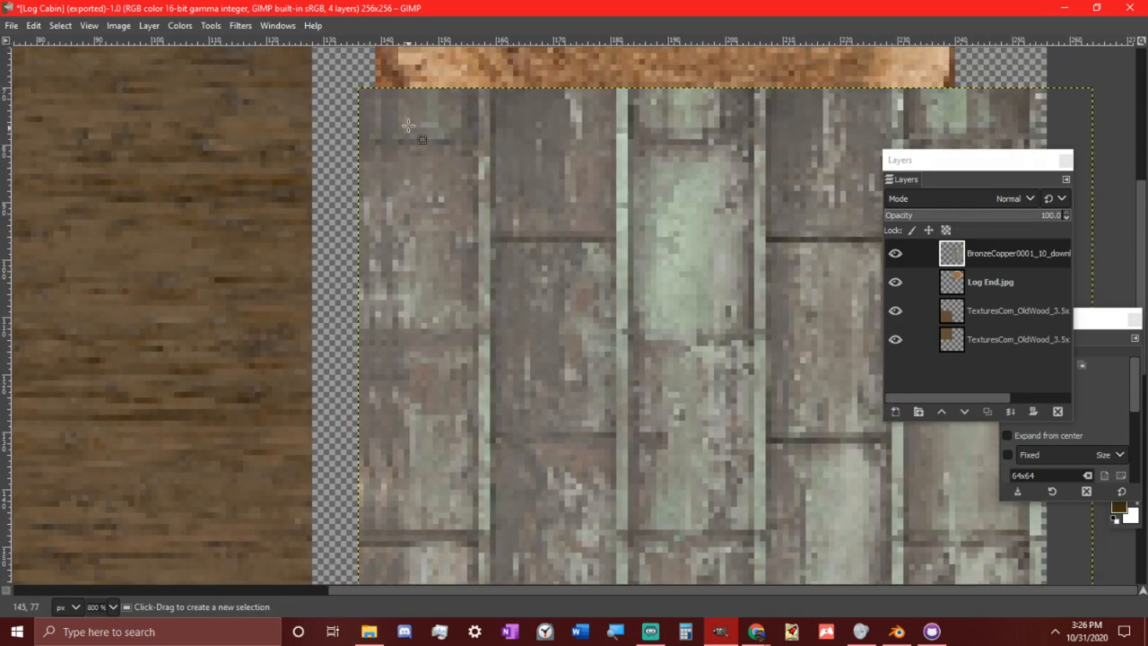
drag(417, 88, 443, 461)
key(ctrl+c)
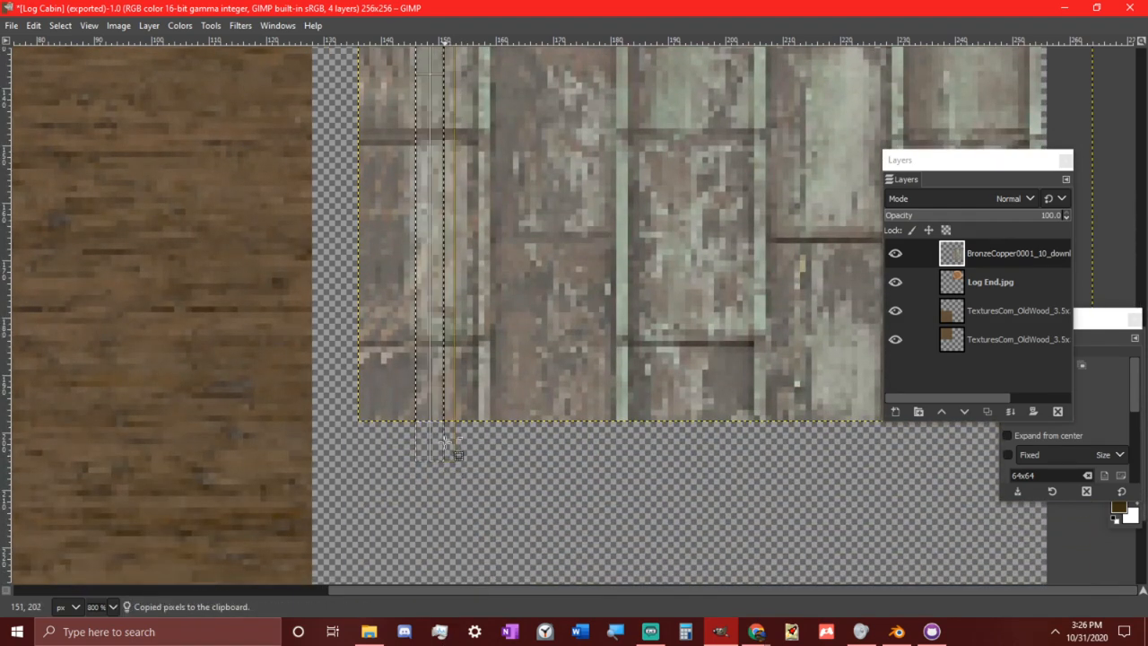
key(ctrl+v)
drag(431, 381, 374, 381)
click(458, 473)
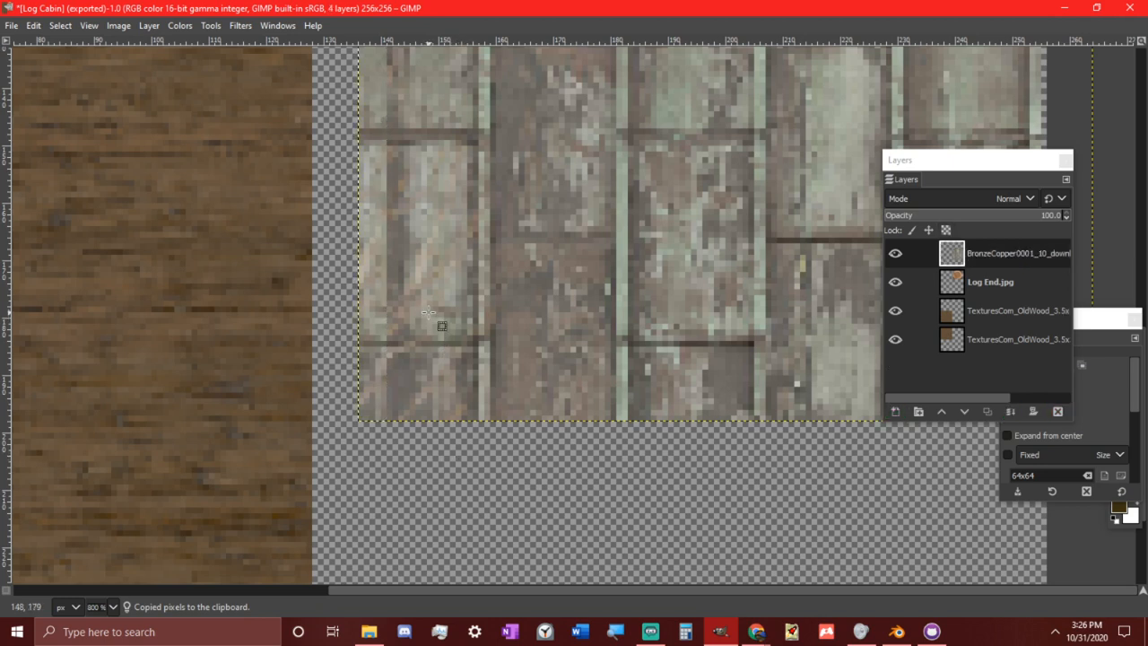
Heal the vertical seam in the first plank column with a size 4 brush, using the second column as the source
key(h)
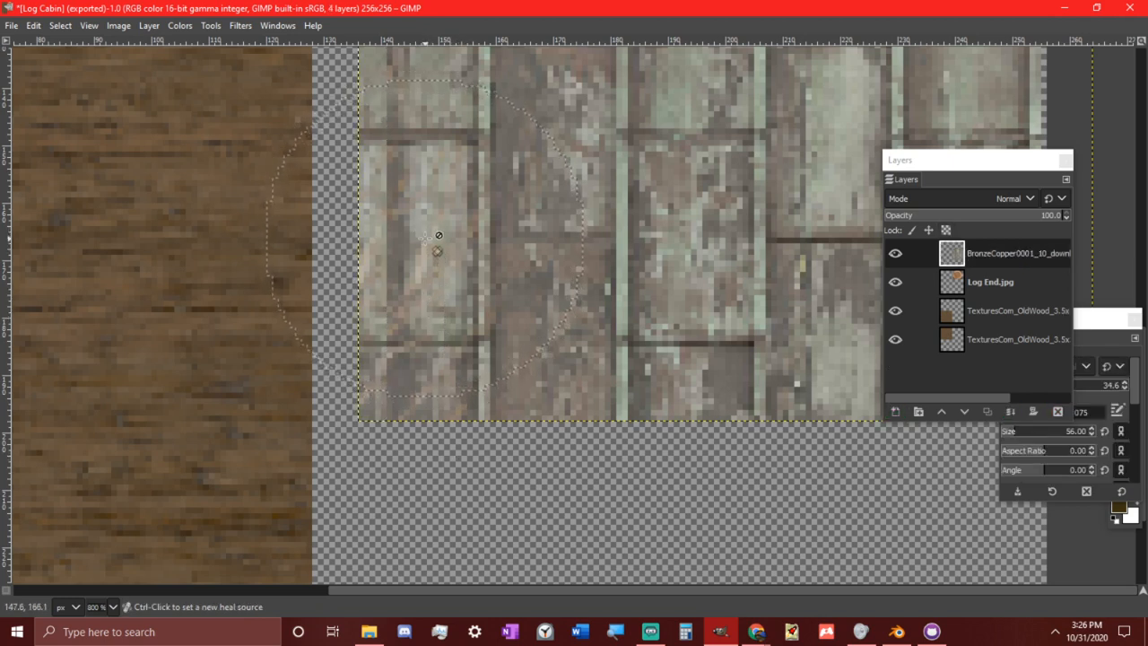
key(bracketright)
key(bracketright)
key(bracketright)
key(bracketright)
key(bracketright)
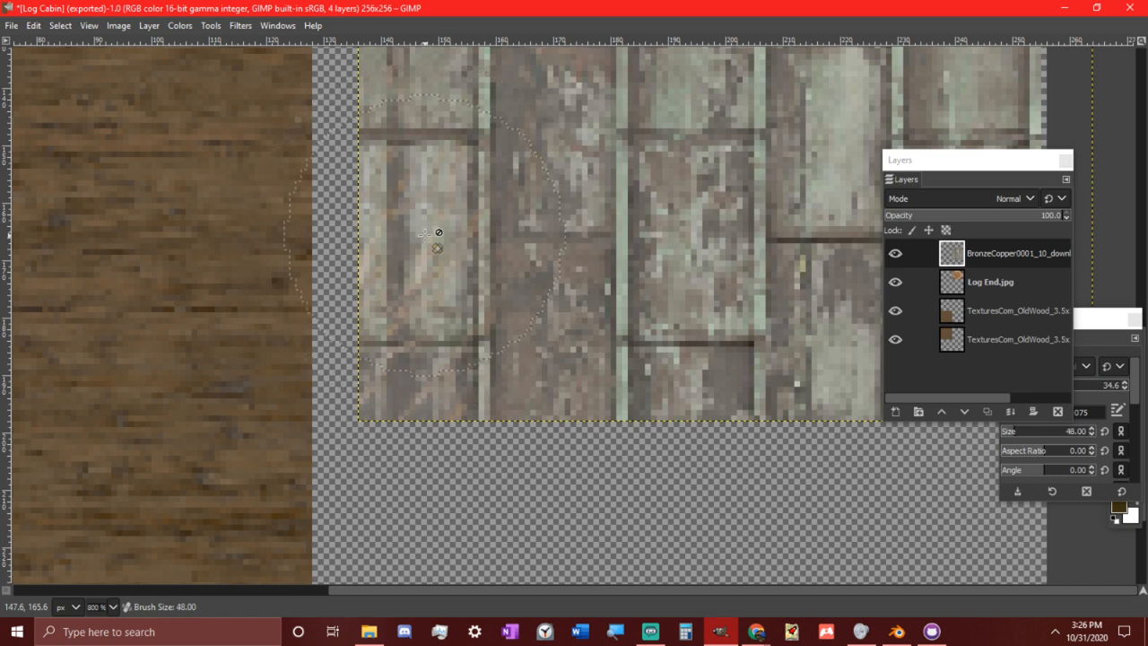
key(bracketleft)
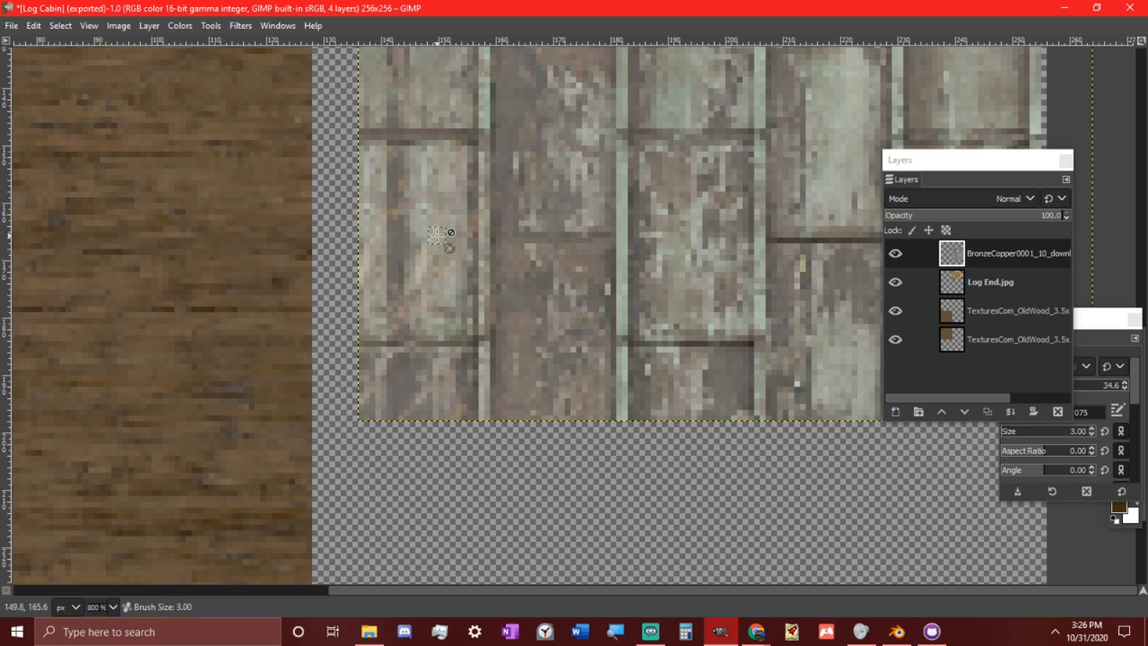
ctrl+click(437, 235)
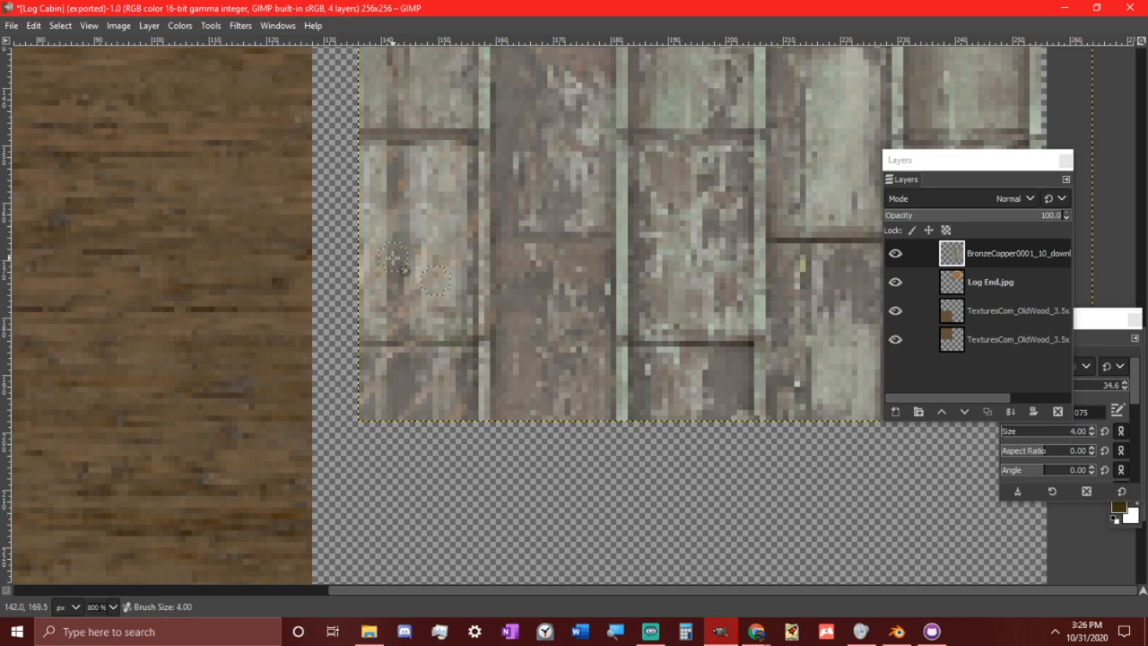
ctrl+click(547, 306)
mouse_move(390, 282)
mouse_down()
mouse_move(405, 261)
mouse_move(385, 174)
mouse_up()
scroll(408, 390, up, 3)
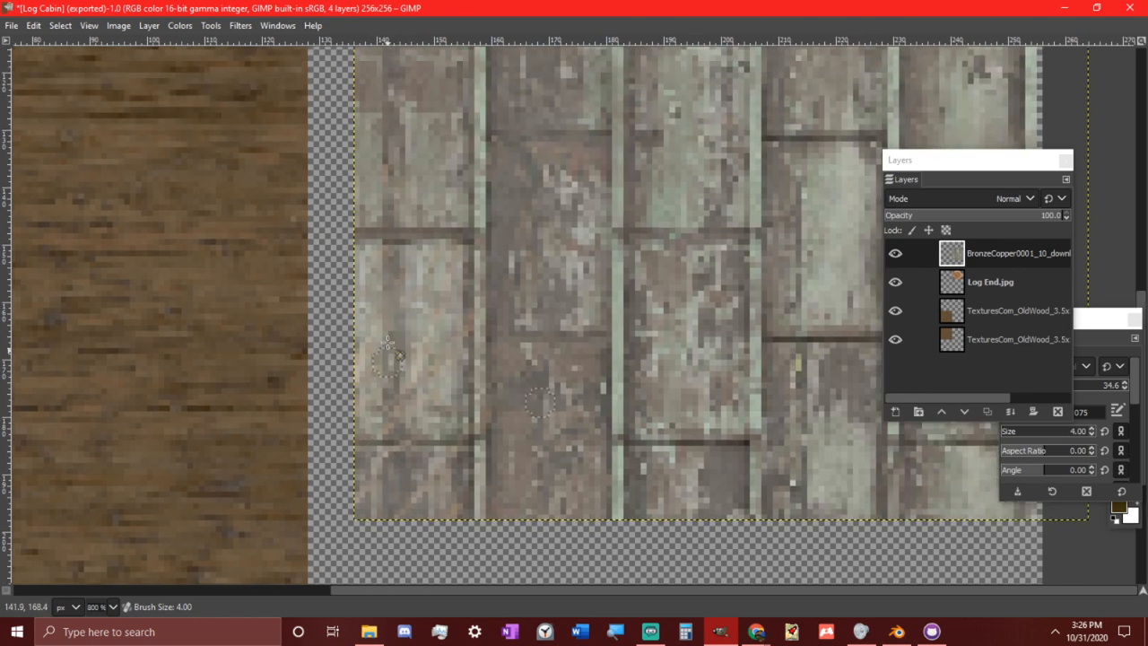
scroll(385, 125, up, 6)
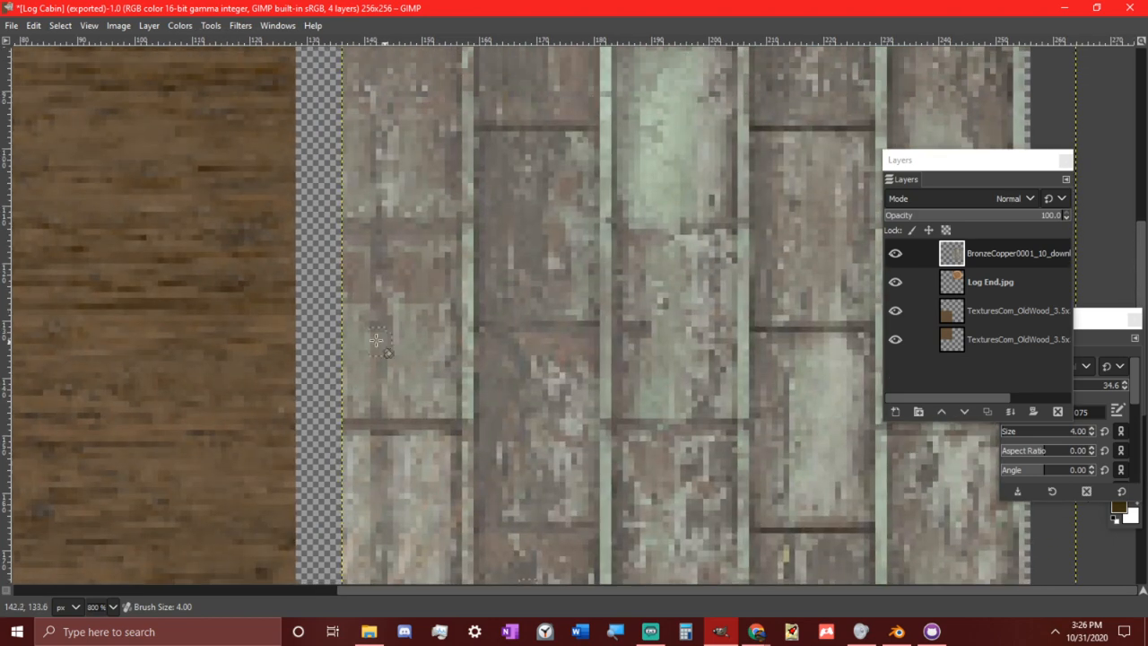
scroll(395, 152, up, 5)
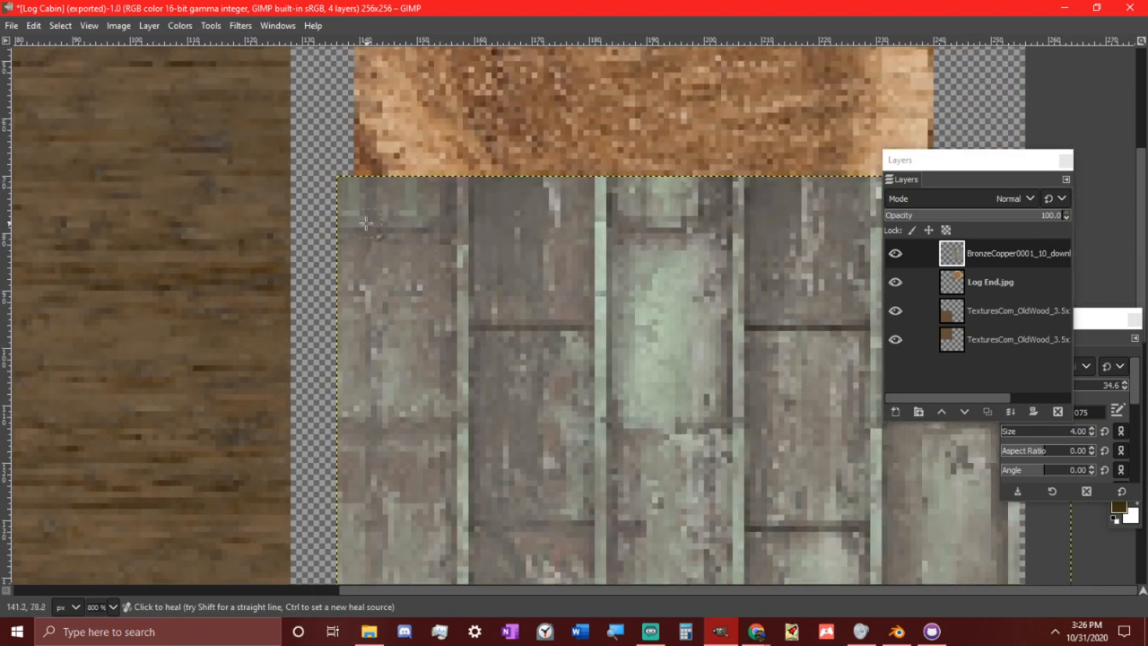
Move the BronzeCopper layer about 17 px left so it overlaps the edge of the old wood texture
ctrl+scroll(445, 323, down, 4)
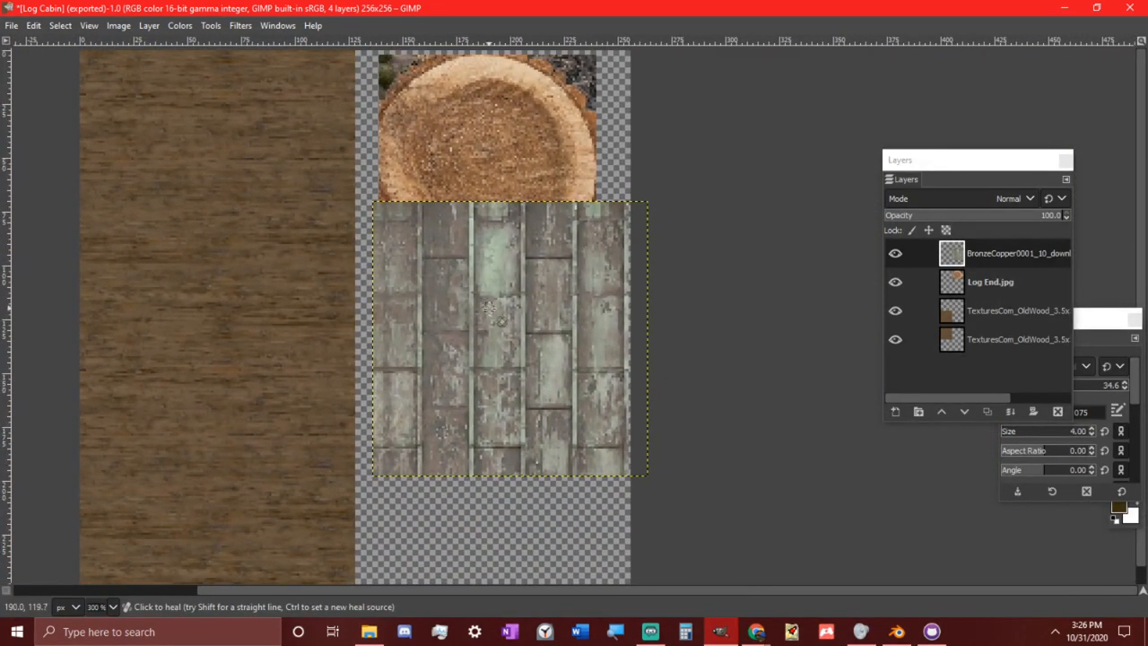
key(m)
drag(544, 359, 508, 358)
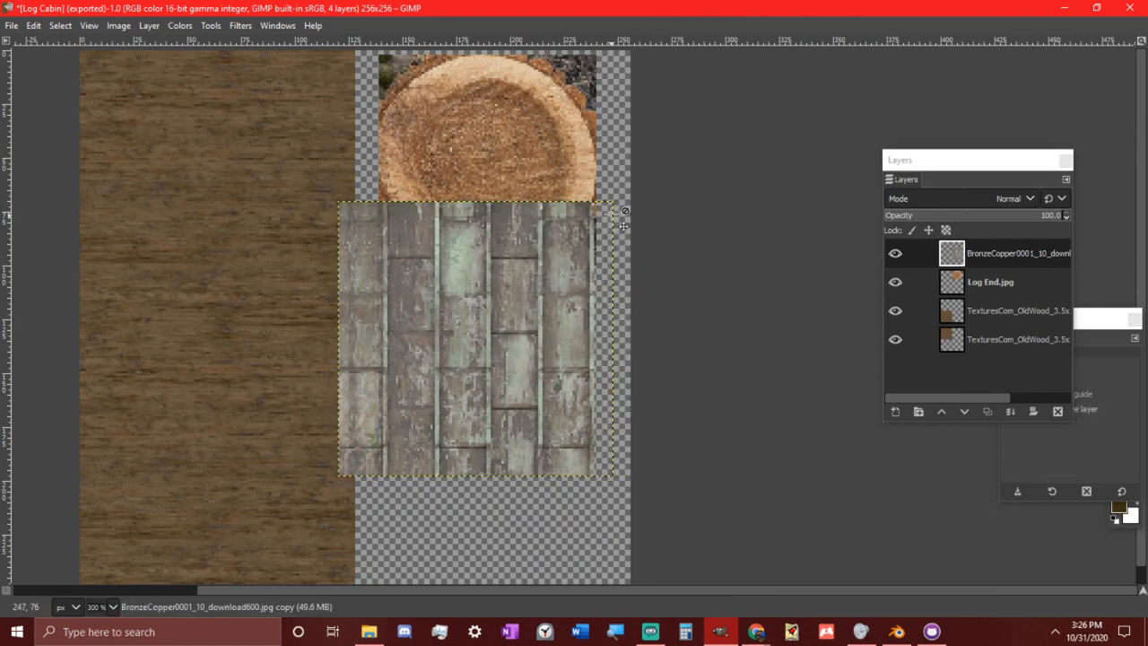
Scale the BronzeCopper texture selection to a width of 128 px, keeping the height at 128 px
ctrl+scroll(599, 219, up, 2)
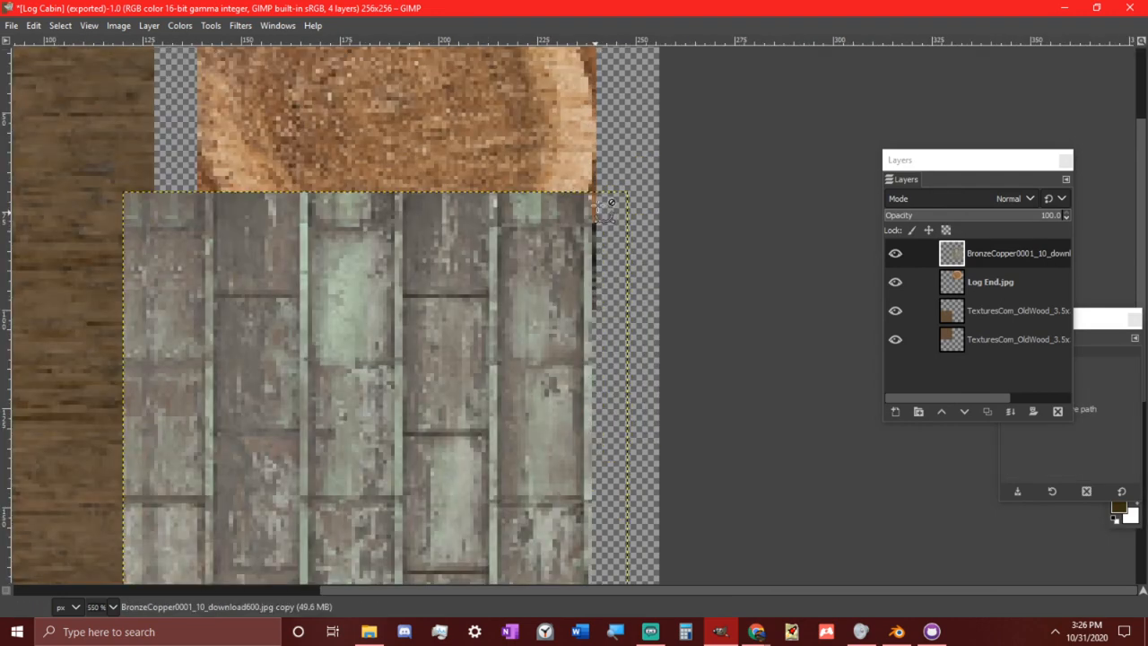
key(shift+s)
click(541, 276)
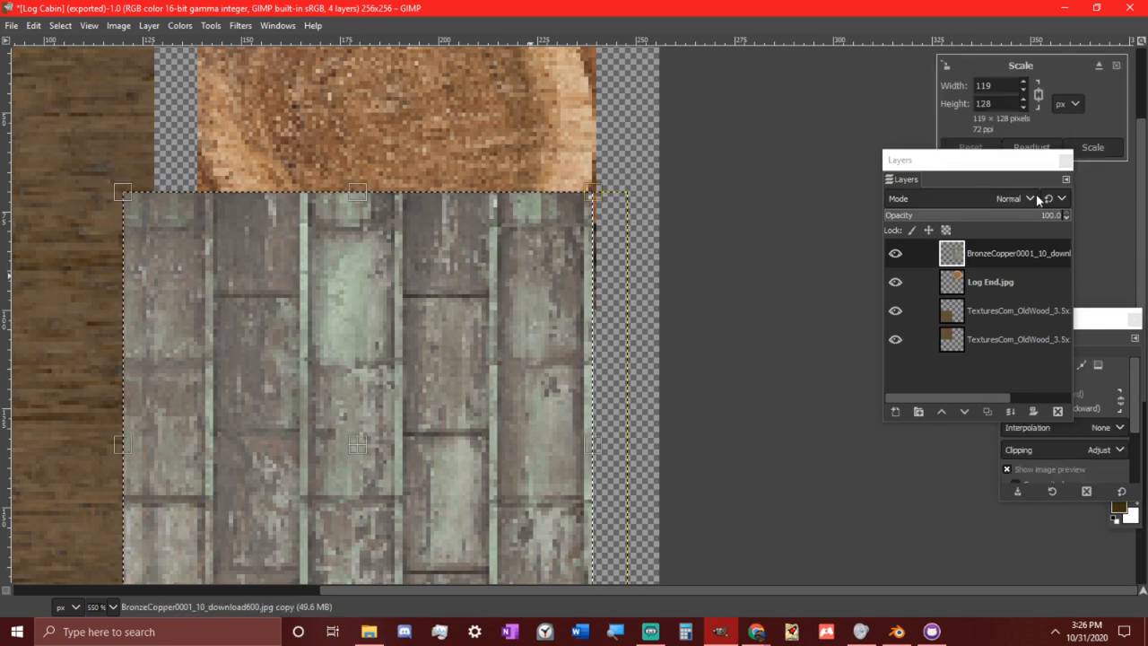
drag(987, 86, 839, 84)
text(128)
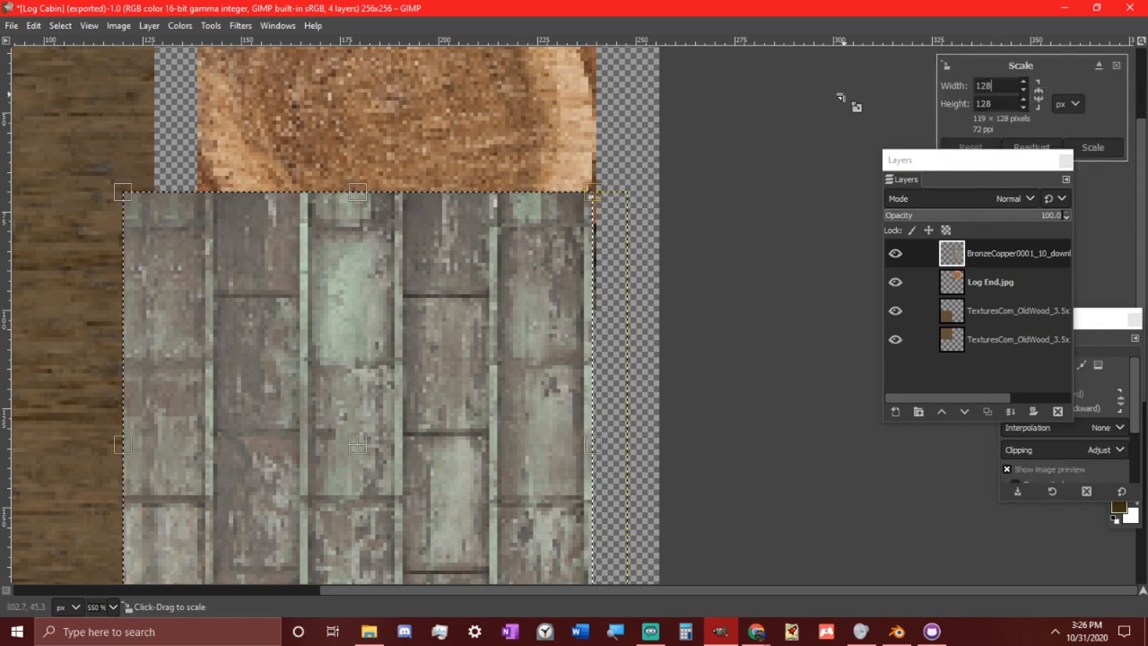
key(Return)
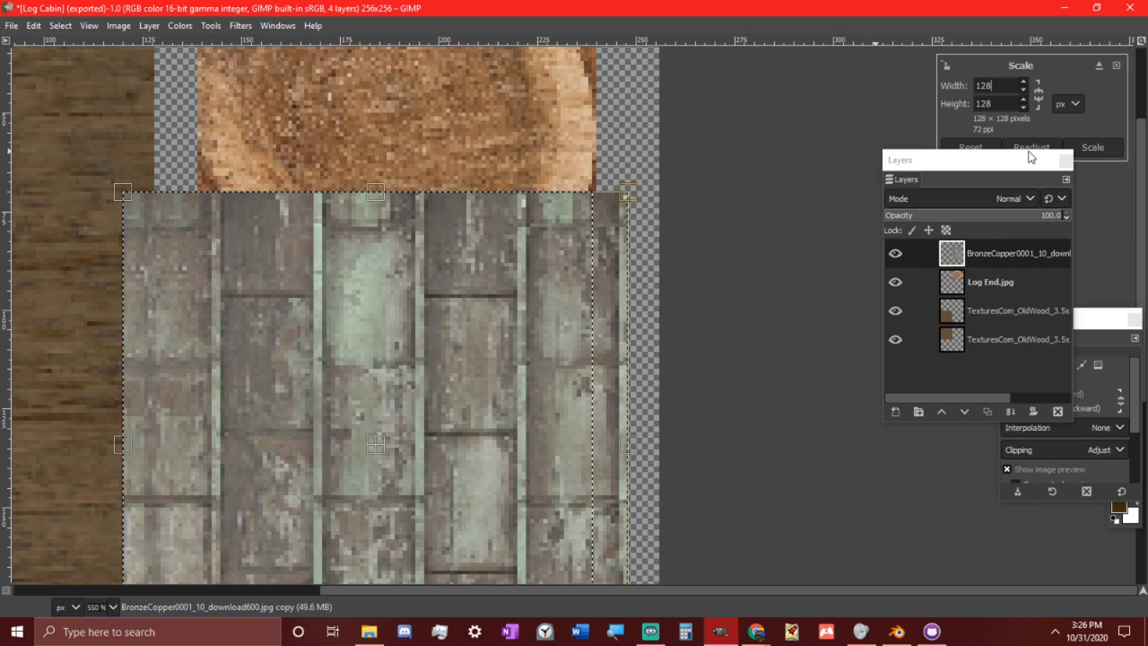
click(1091, 147)
Move the scaled texture into the atlas's empty lower-right quarter, flush with the old wood and the canvas's lower edge
ctrl+scroll(702, 255, down, 3)
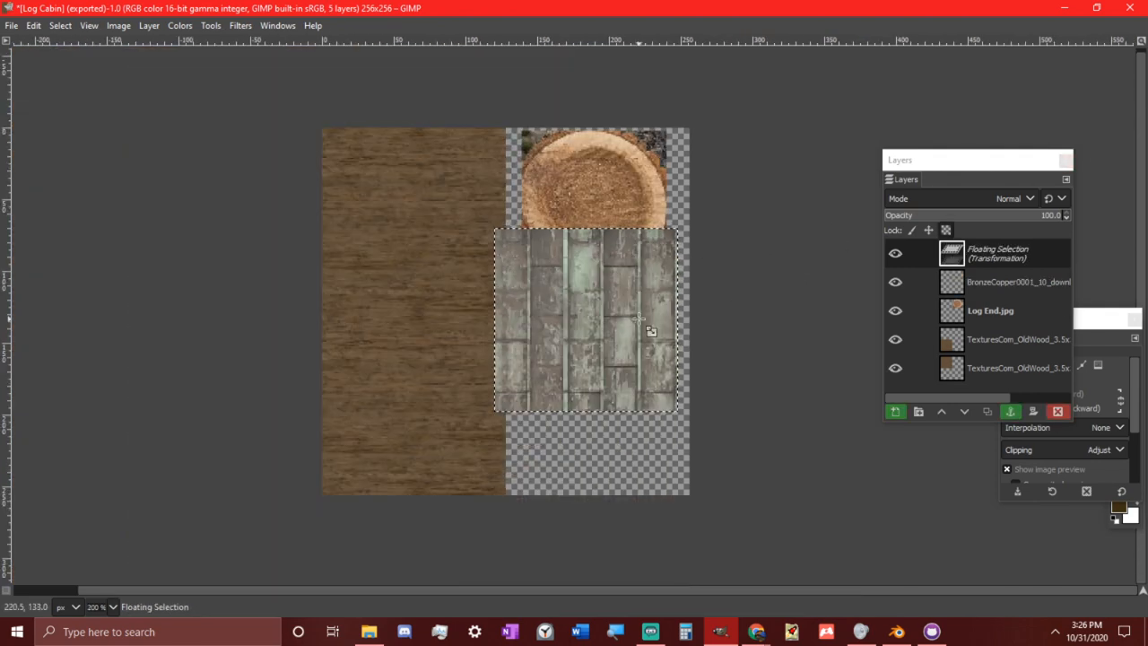
ctrl+scroll(640, 320, up, 1)
key(m)
drag(583, 304, 599, 436)
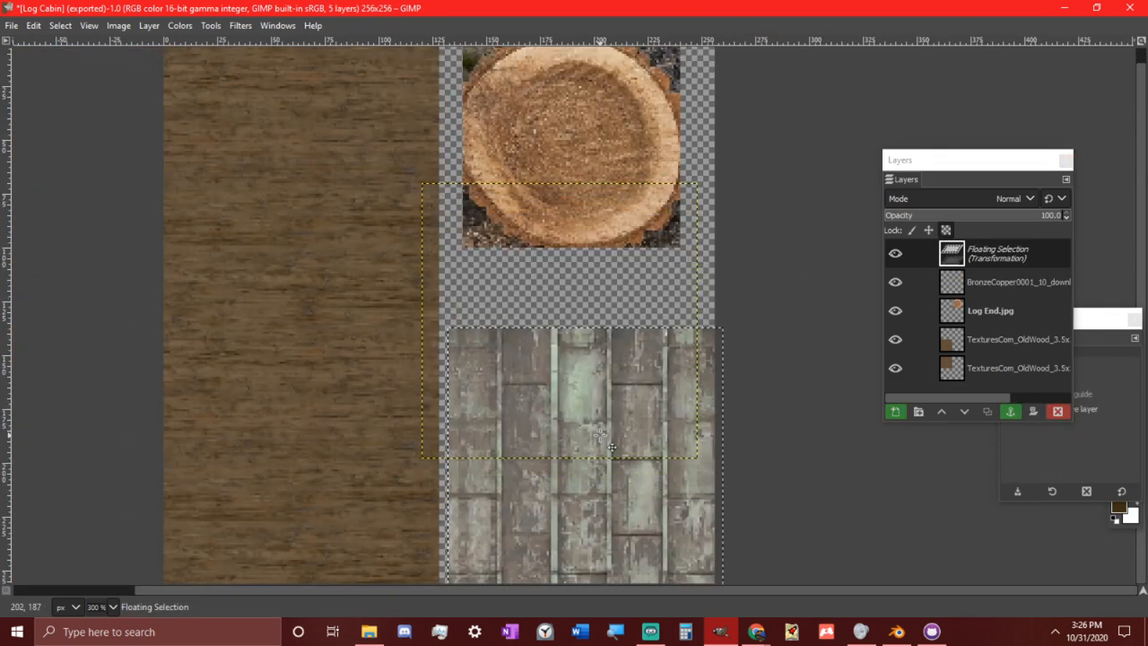
ctrl+scroll(600, 437, up, 2)
middle_drag(599, 438, 583, 186)
drag(767, 463, 740, 426)
key(Right)
key(Right)
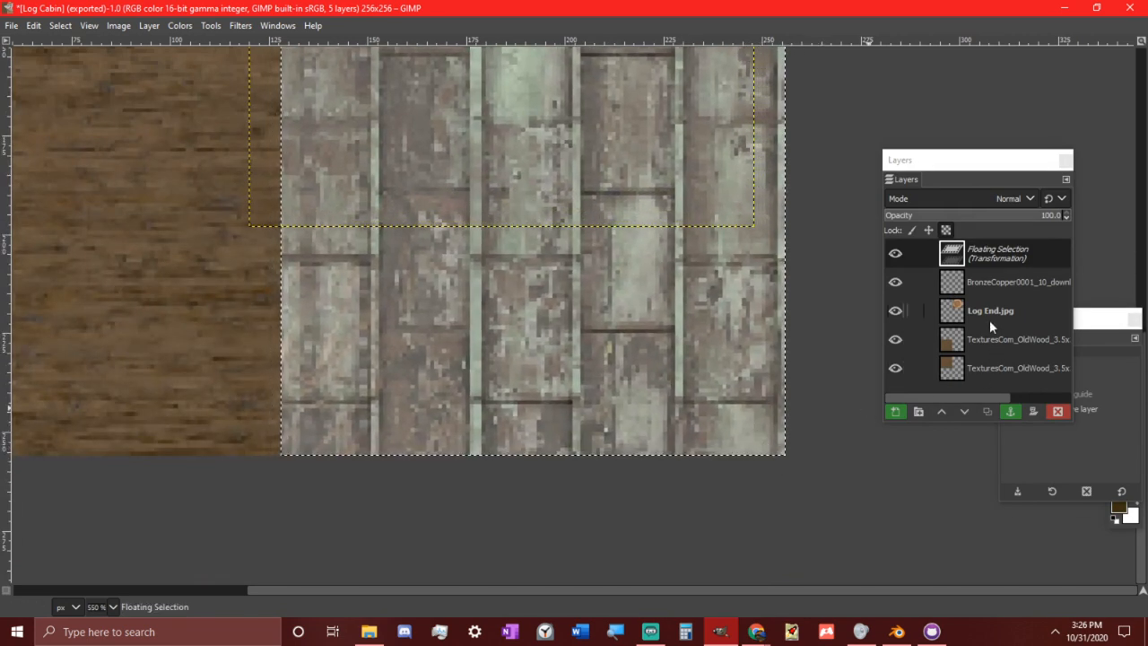
Turn the floating texture into its own new layer and export the atlas over Log Cabin.Png
right_click(1006, 259)
mouse_move(1063, 76)
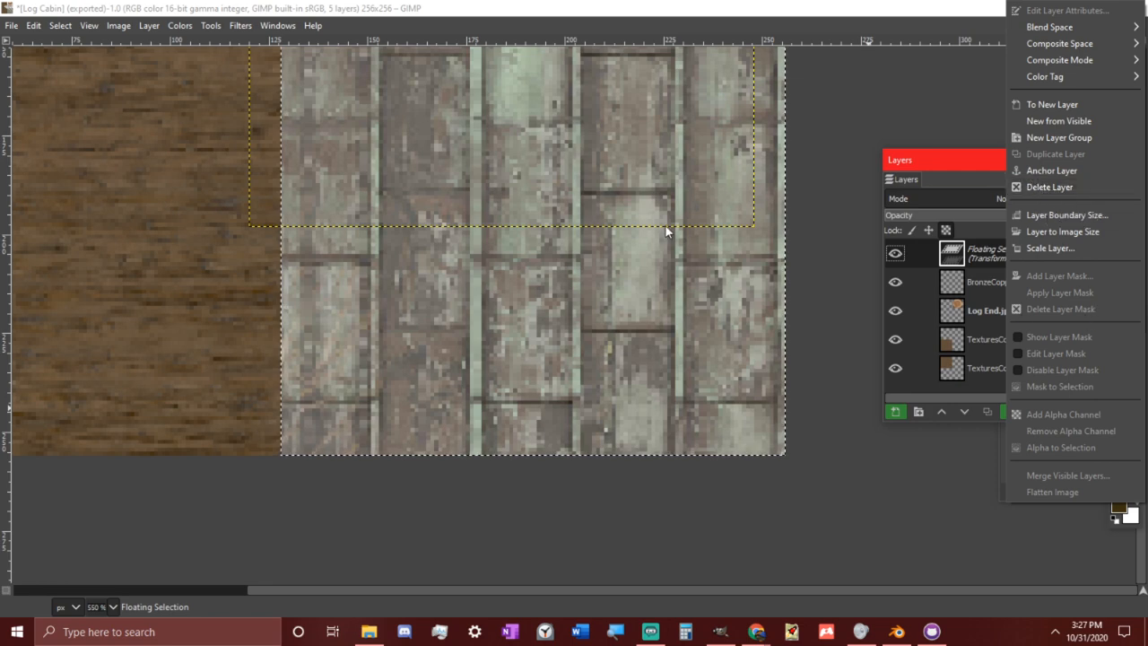
click(1053, 104)
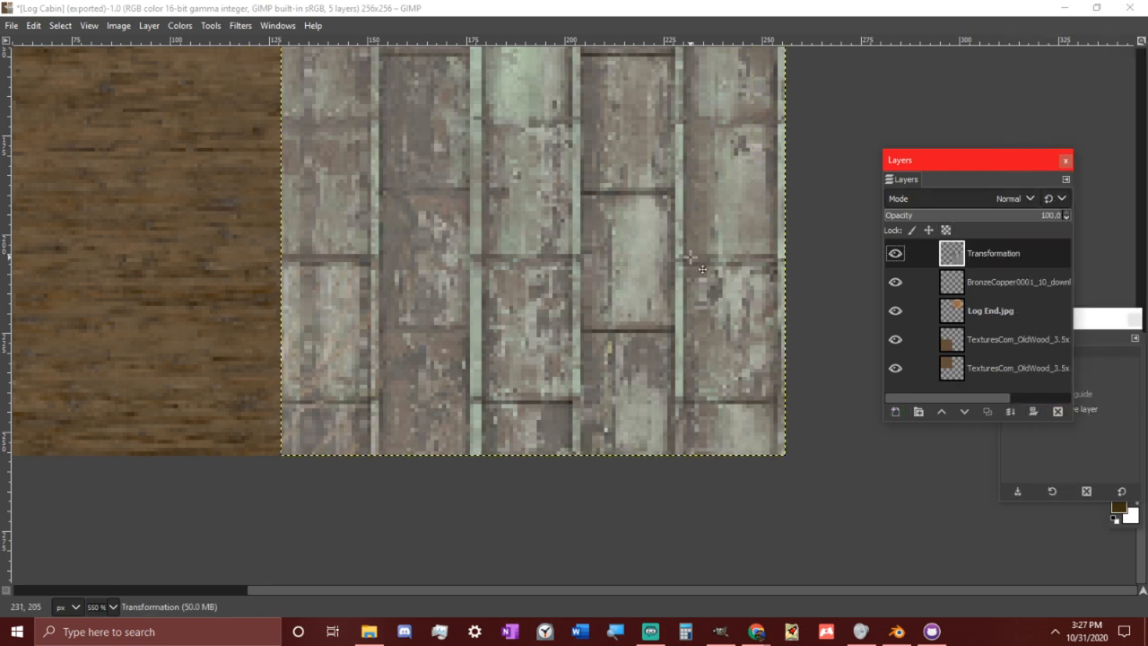
drag(691, 260, 695, 292)
scroll(646, 241, up, 8)
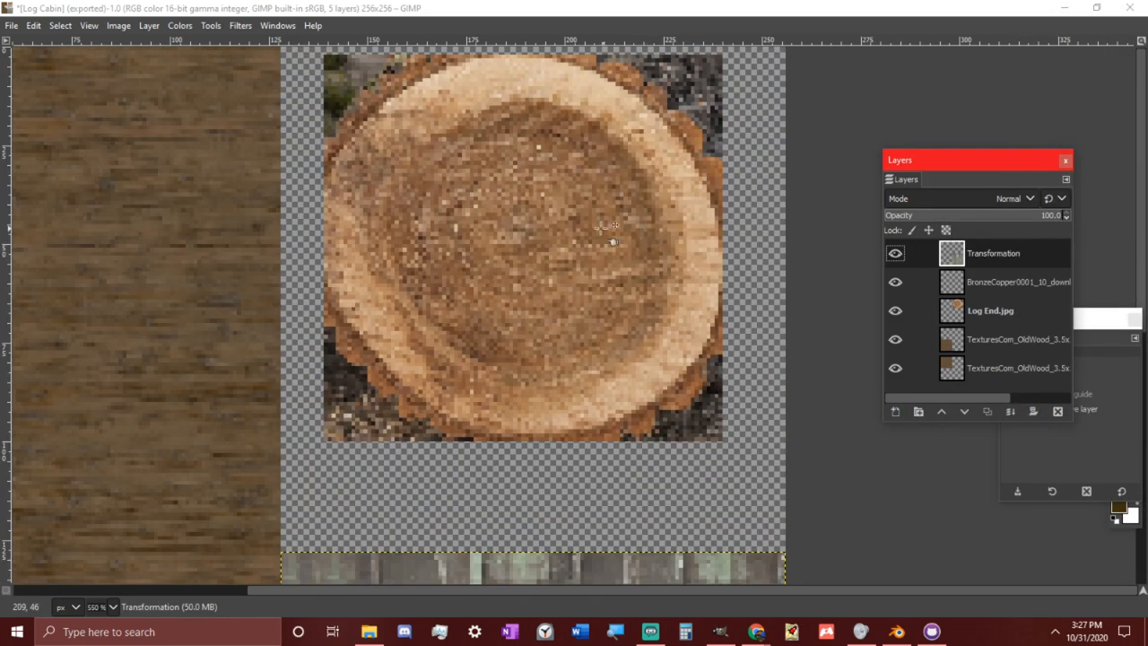
ctrl+scroll(612, 240, down, 2)
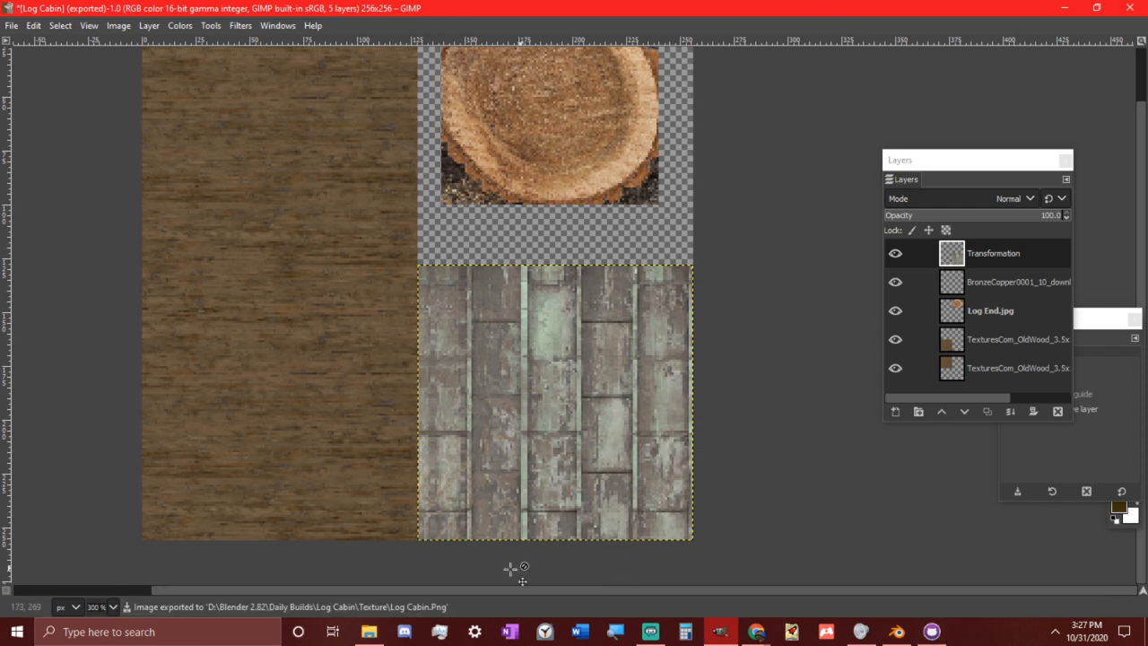
Switch to Blender, return to the UV Editing layout and reload the Log Cabin.Png image
key(alt+Tab)
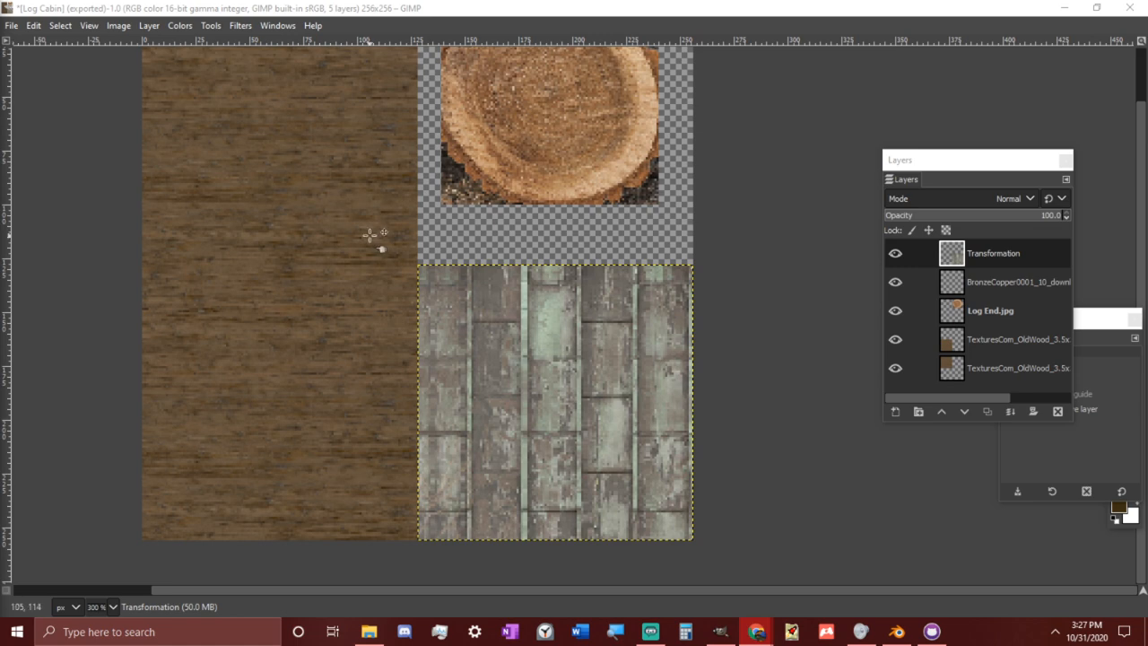
click(533, 8)
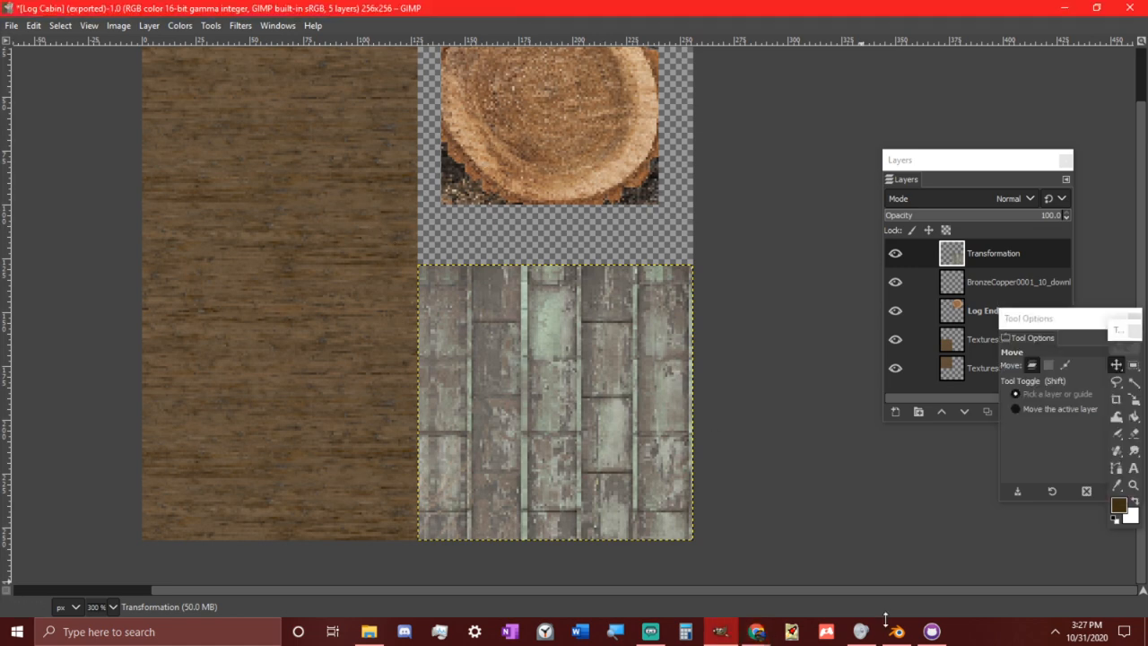
click(900, 633)
middle_drag(703, 444, 711, 419)
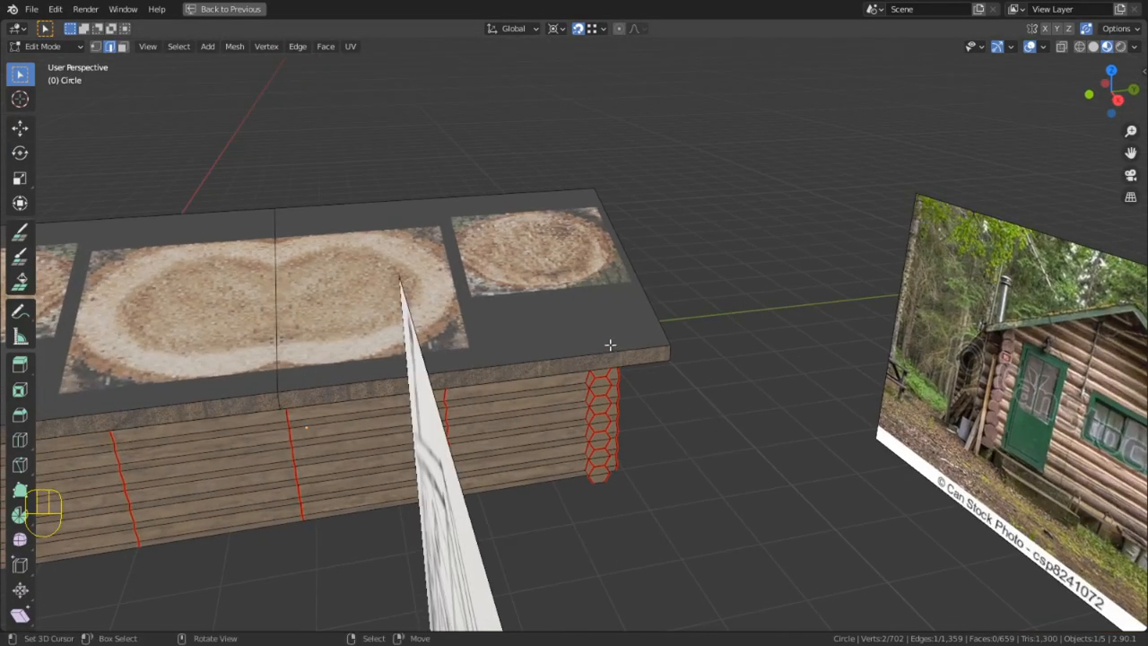
click(224, 9)
key(alt+r)
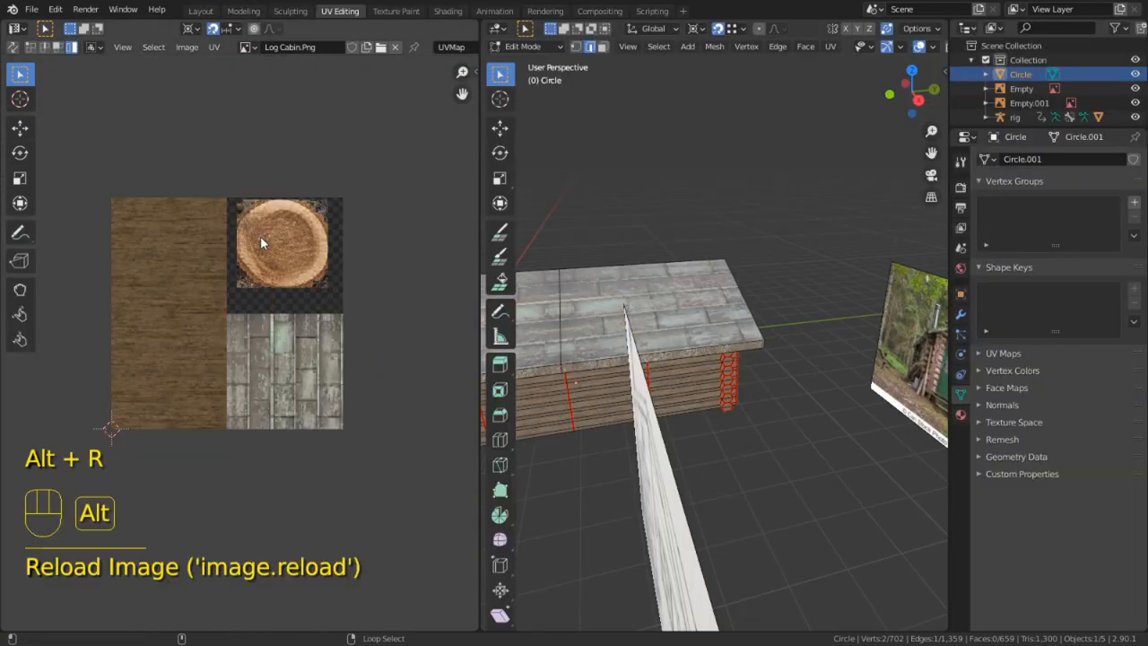
Examine the bronze-copper texture on the cabin's roof, its edges and the log walls from several angles
scroll(706, 352, up, 1)
key(ctrl+space)
middle_drag(668, 341, 779, 320)
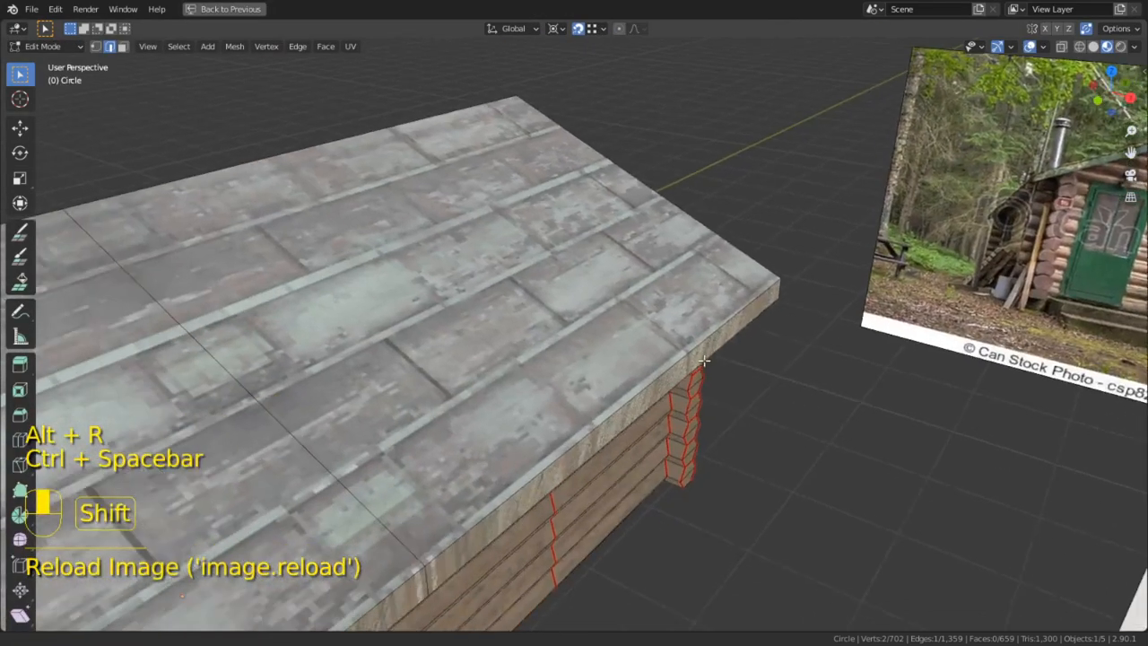
scroll(534, 421, down, 3)
middle_drag(534, 421, 534, 364)
scroll(585, 366, up, 10)
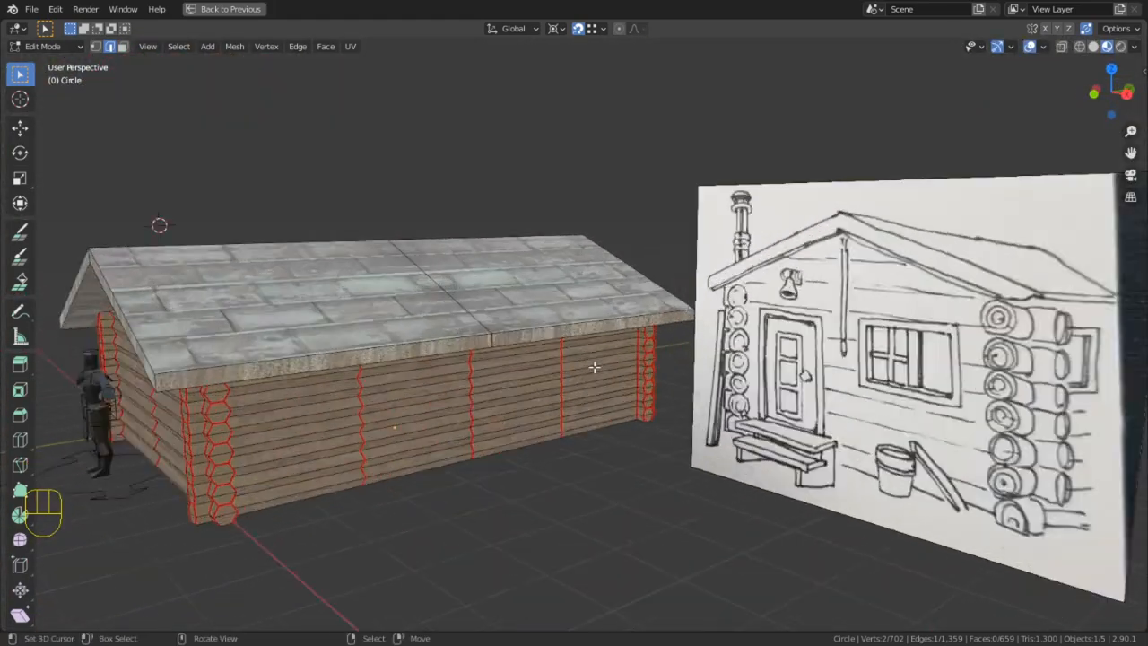
scroll(641, 338, up, 2)
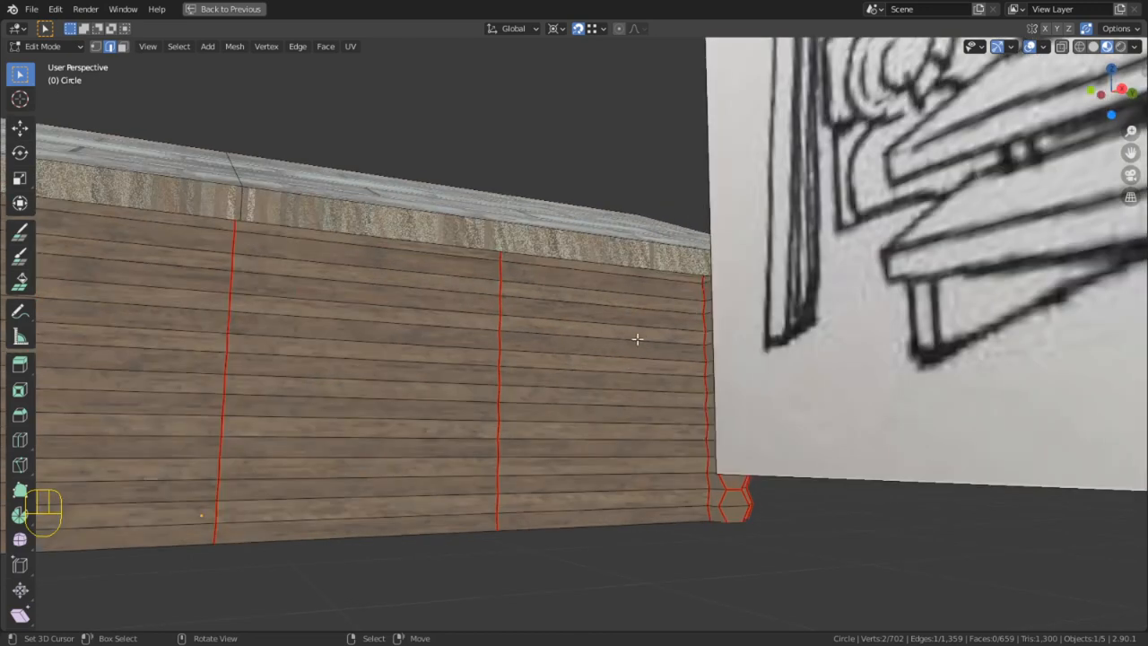
Select the whole column of hexagonal log-end faces at the corner of the long wall
middle_drag(638, 338, 666, 325)
scroll(522, 361, up, 2)
key(3)
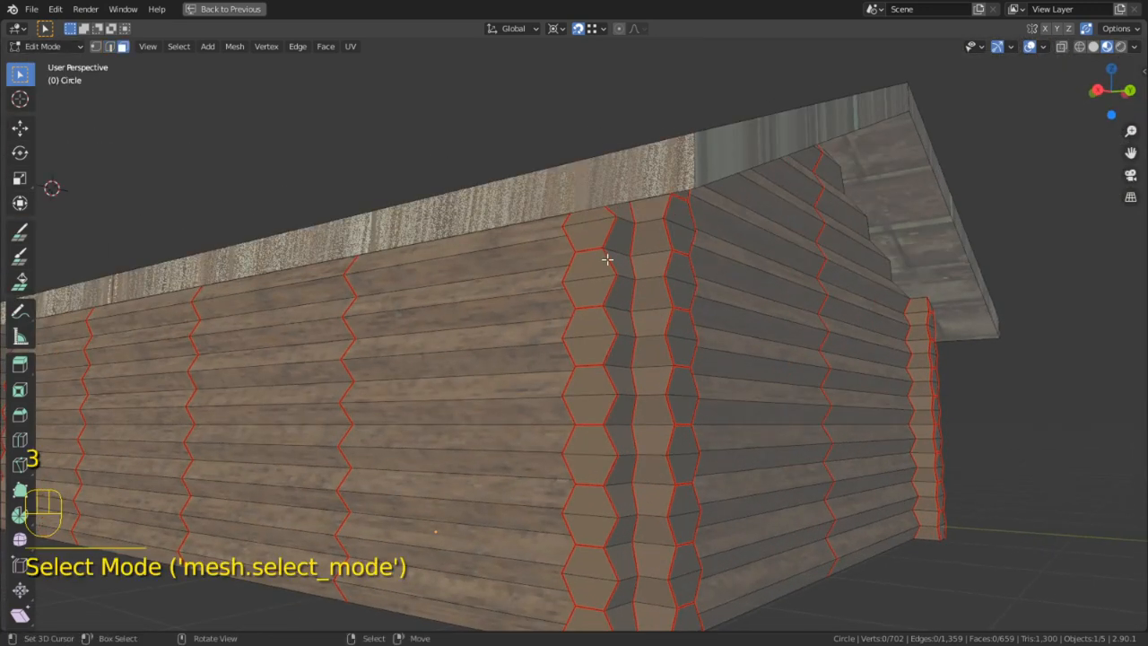
click(592, 237)
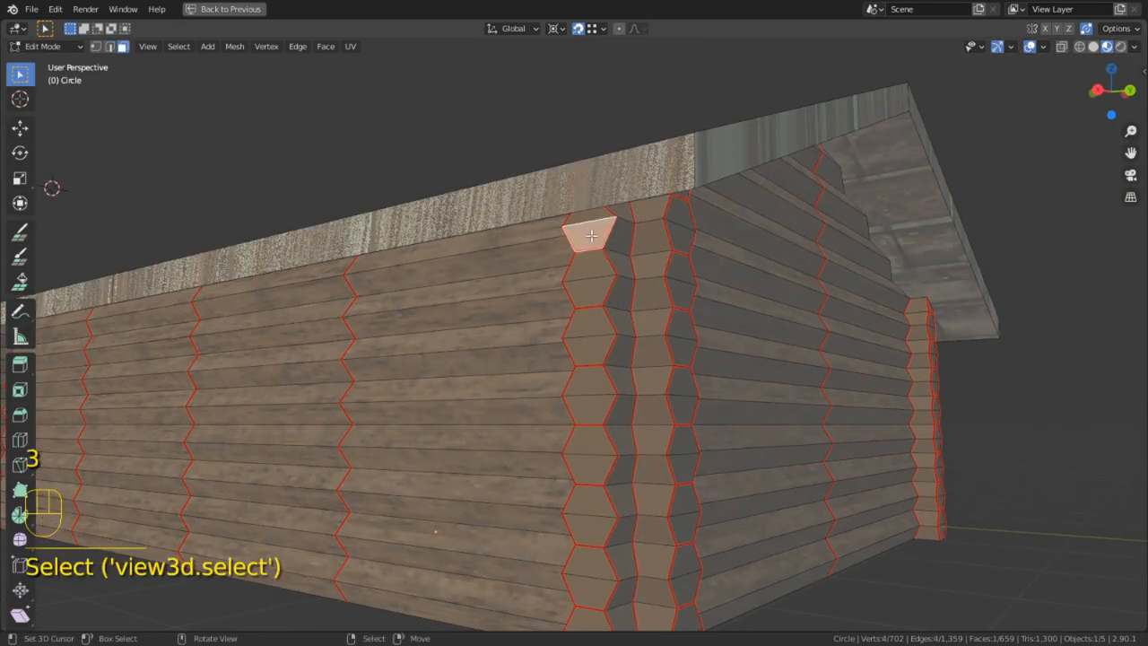
key(l)
key(l)
key(l)
key(l)
key(l)
key(l)
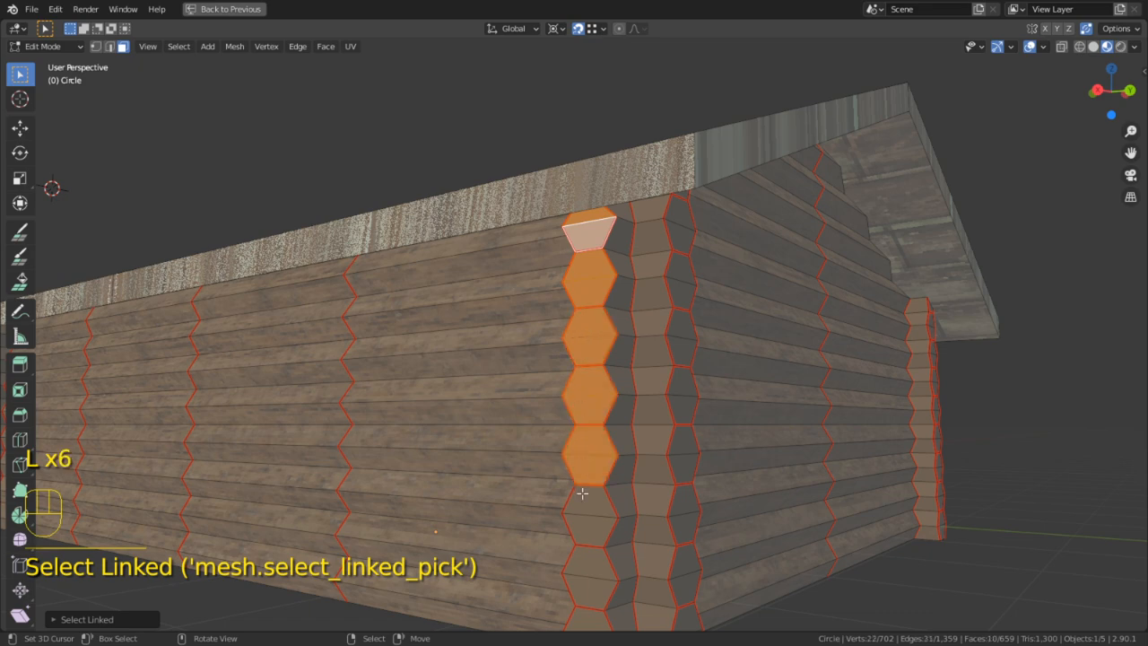
key(l)
key(l)
key(l)
key(l)
middle_drag(585, 610, 587, 526)
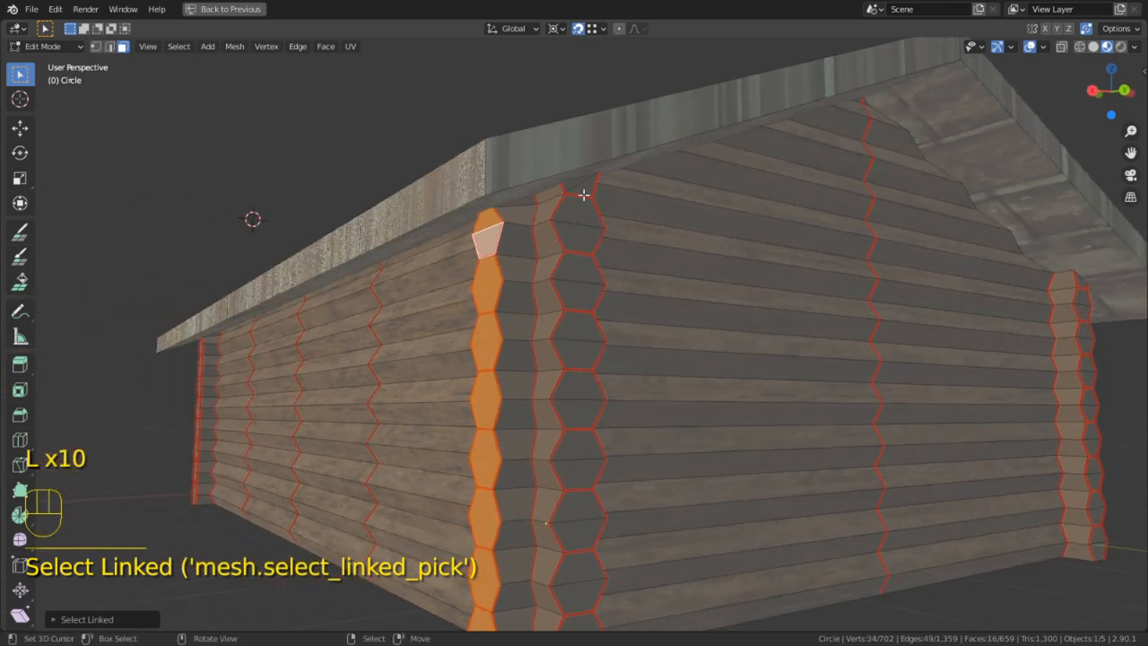
Dissolve the stray diagonal edge across the topmost log end in the gable wall's corner column
middle_drag(581, 183, 510, 224)
scroll(510, 223, up, 3)
key(2)
right_click(374, 120)
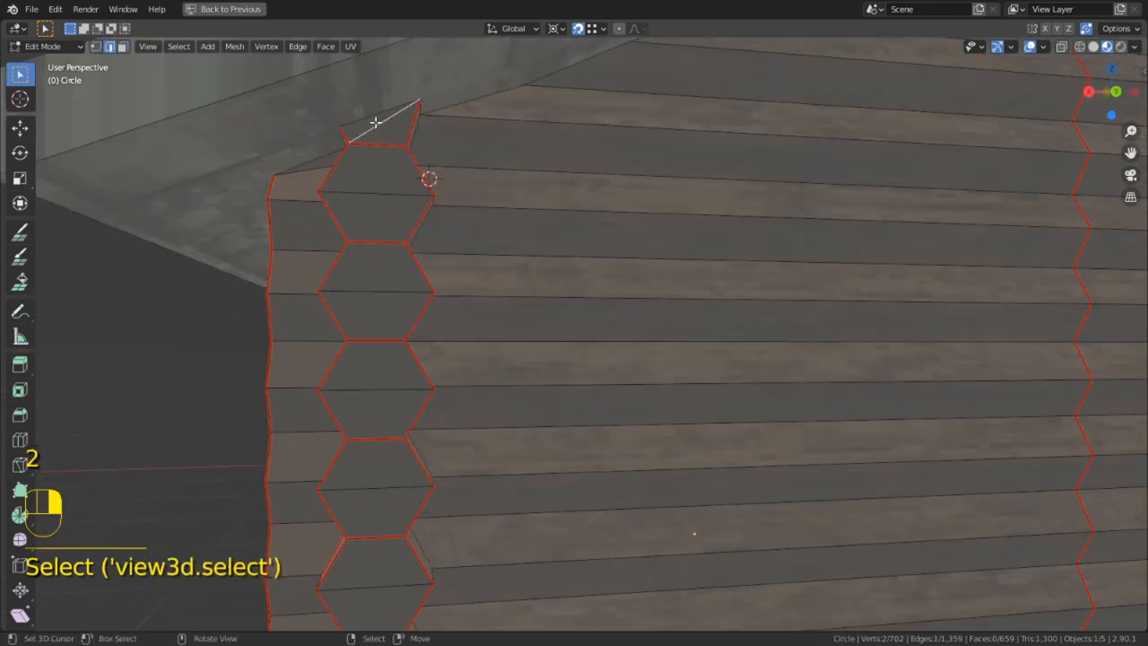
key(ctrl+x)
Select all log-end faces in the gable wall's corner column, including the cut one under the roof
key(3)
right_click(381, 128)
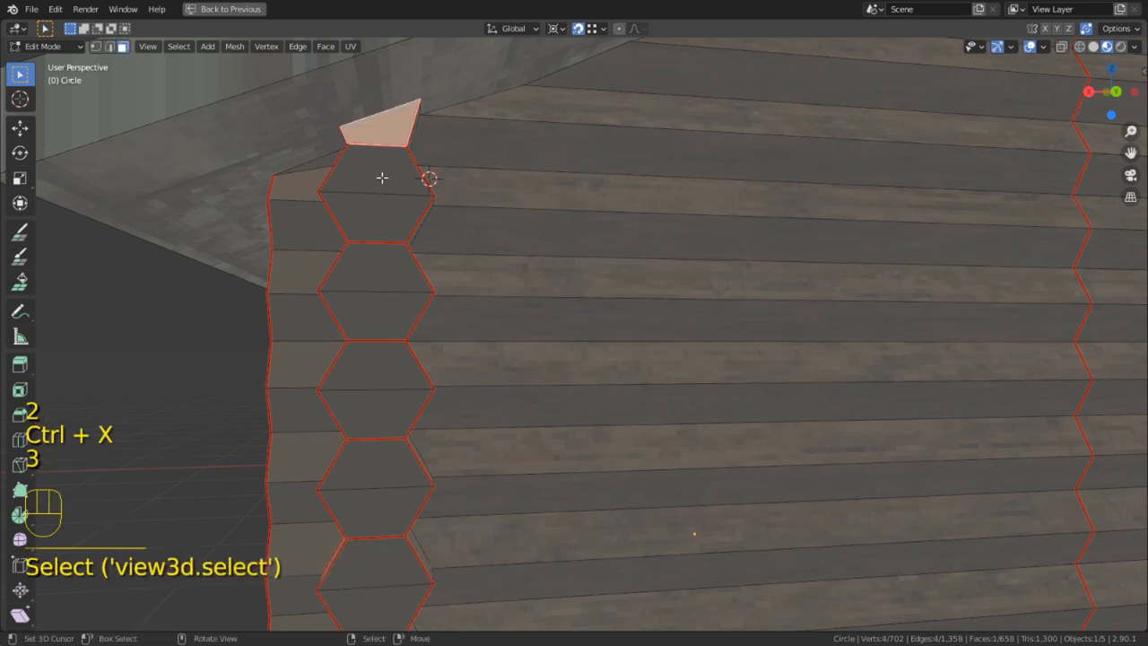
key(l)
key(l)
key(l)
scroll(377, 402, down, 3)
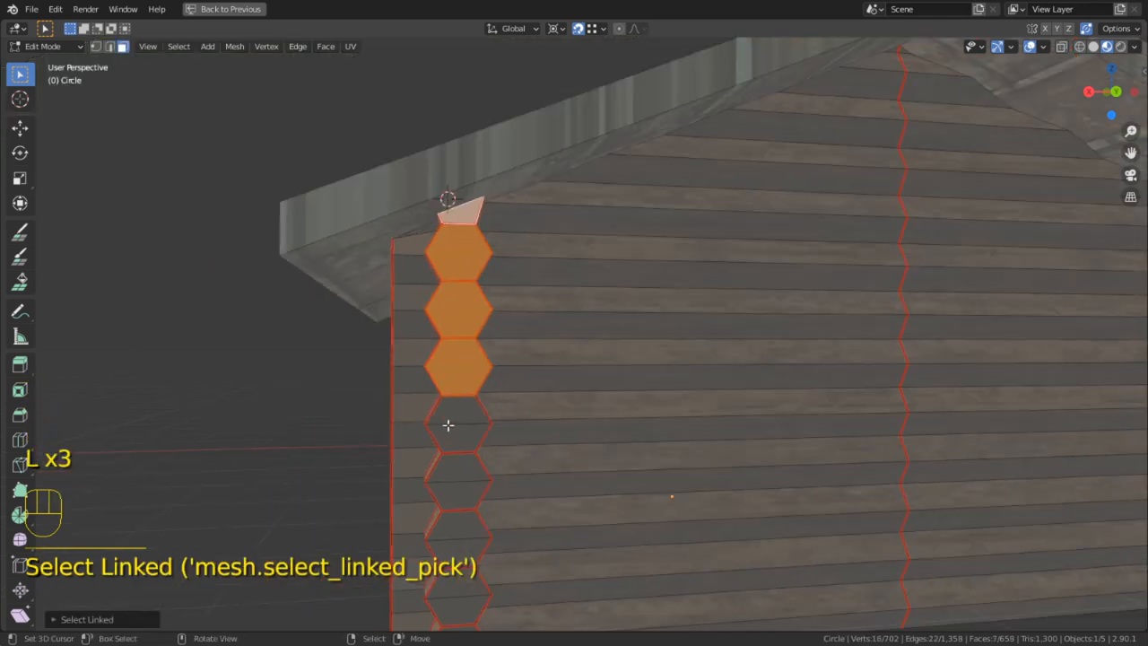
key(l)
key(l)
key(l)
key(l)
scroll(463, 598, down, 4)
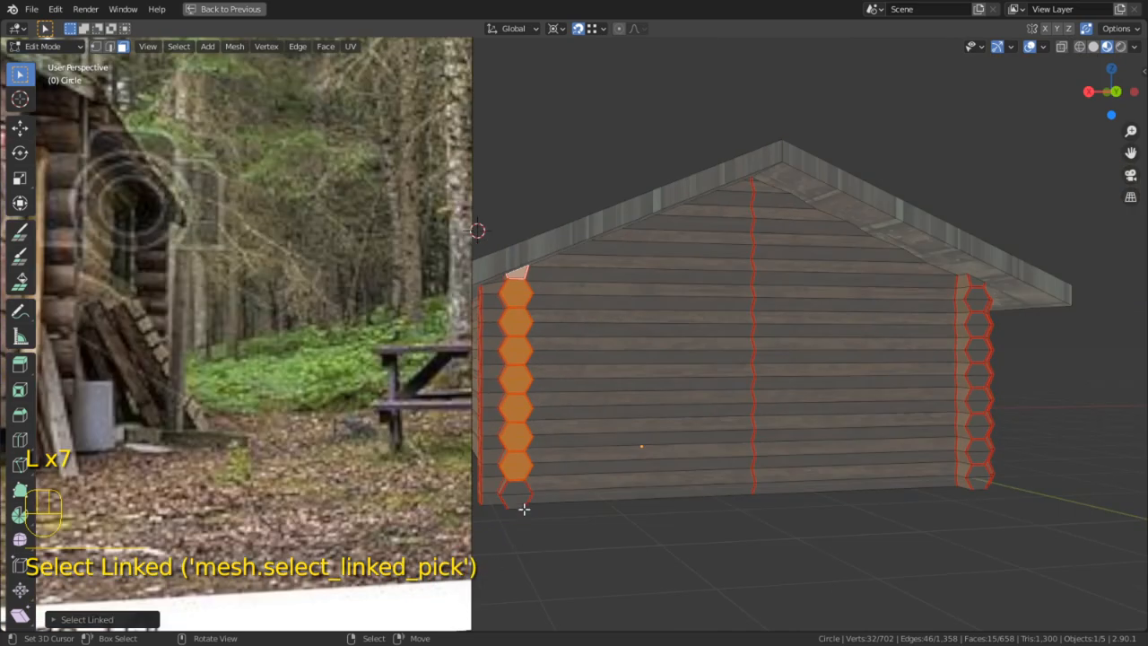
key(l)
Add the log-end faces of the adjoining long wall's corner column to the selection
middle_drag(523, 508, 727, 498)
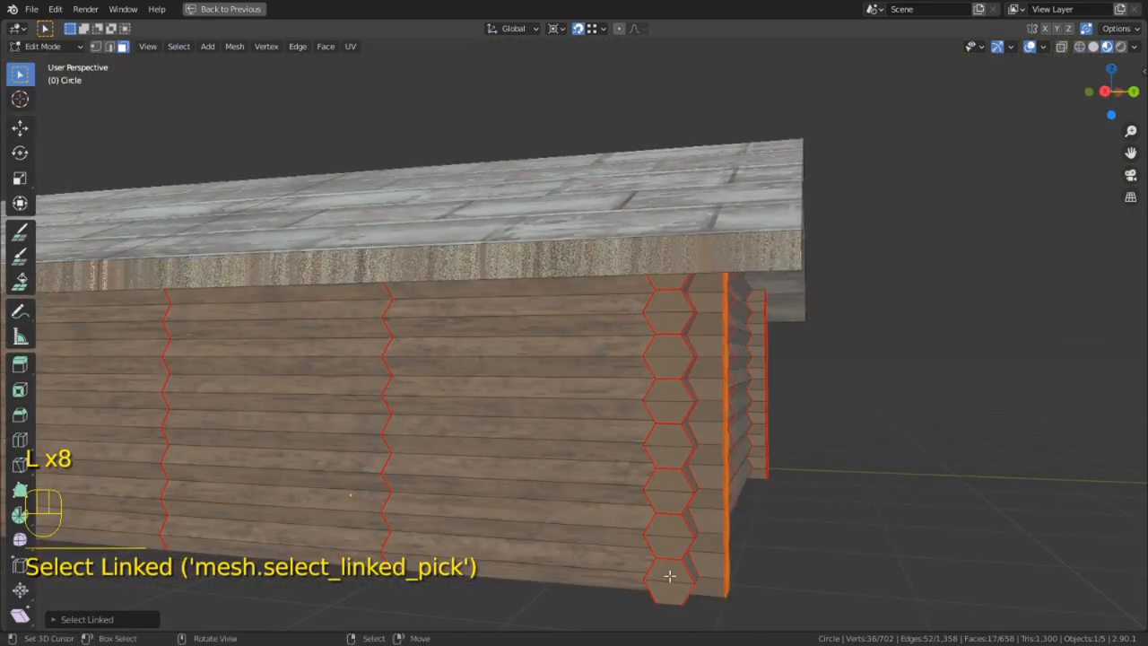
key(l)
key(l)
key(l)
key(l)
key(l)
key(l)
key(l)
key(l)
key(l)
key(l)
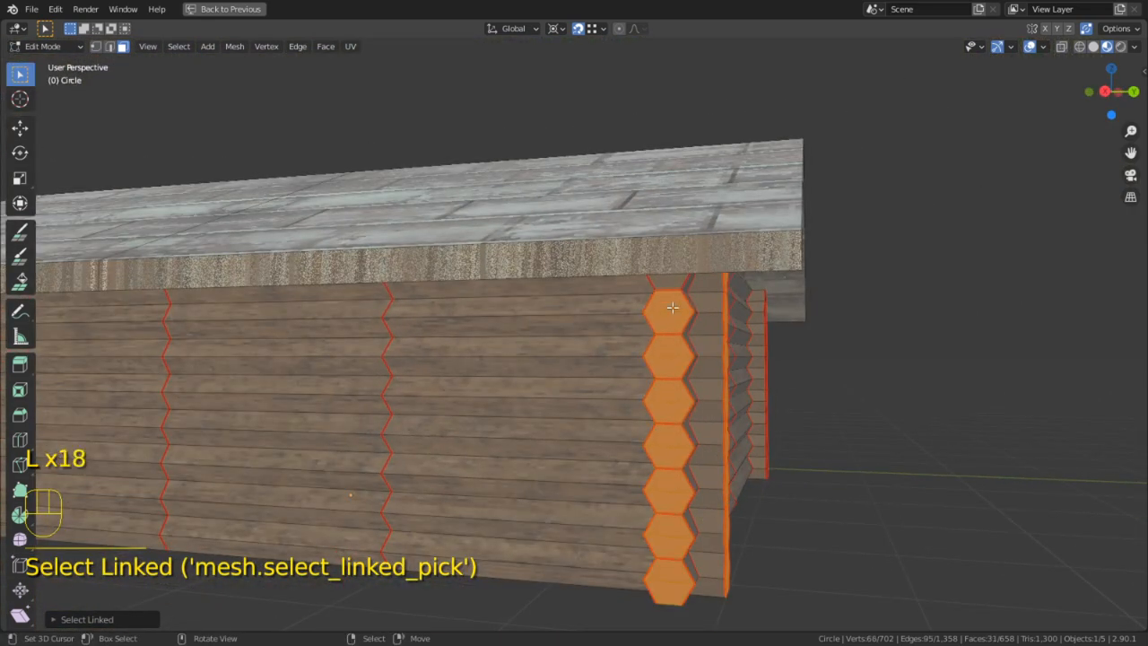
key(l)
Select all log-end faces in the column at the gable wall's opposite corner
middle_drag(673, 308, 763, 320)
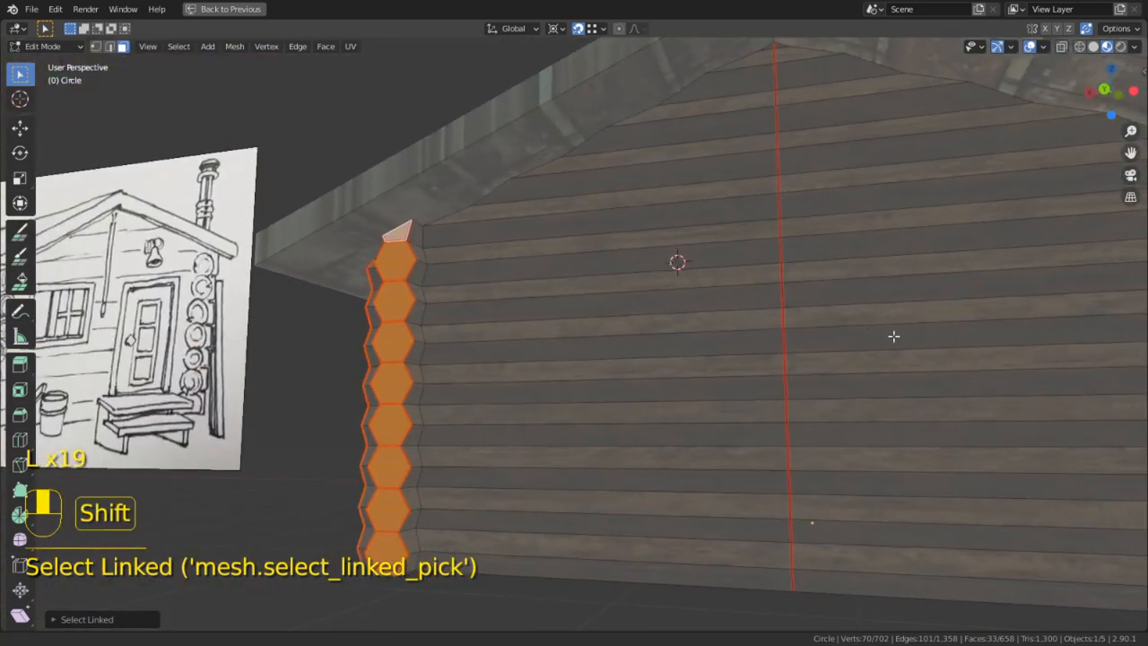
shift+middle_drag(893, 337, 553, 343)
click(699, 176)
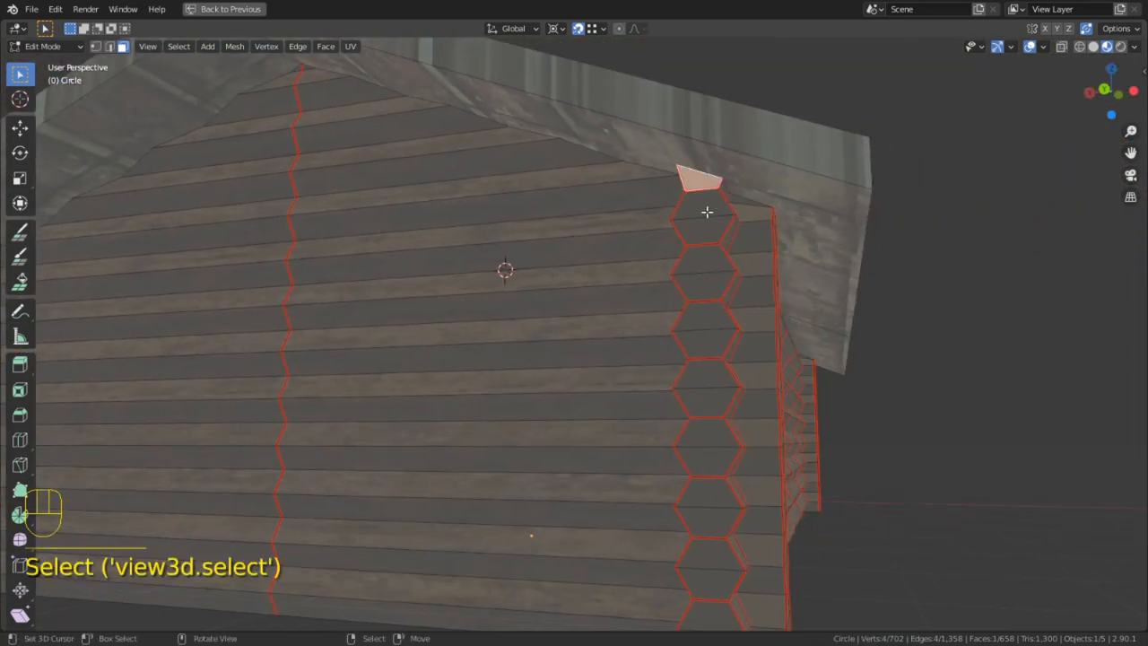
key(l)
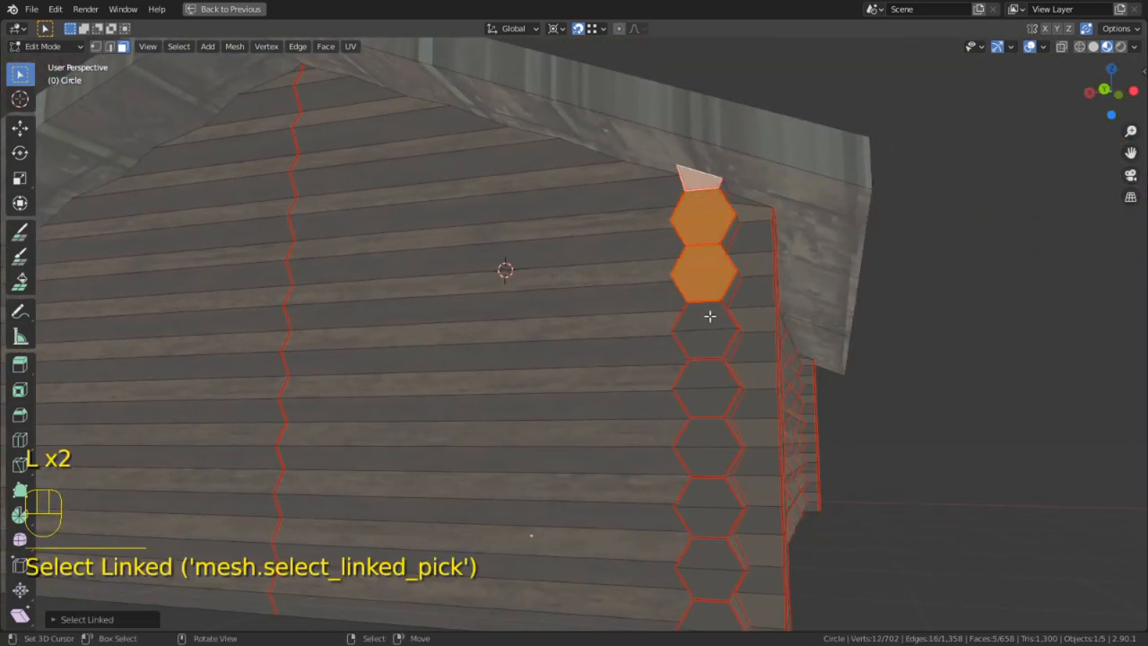
key(l)
scroll(704, 602, down, 5)
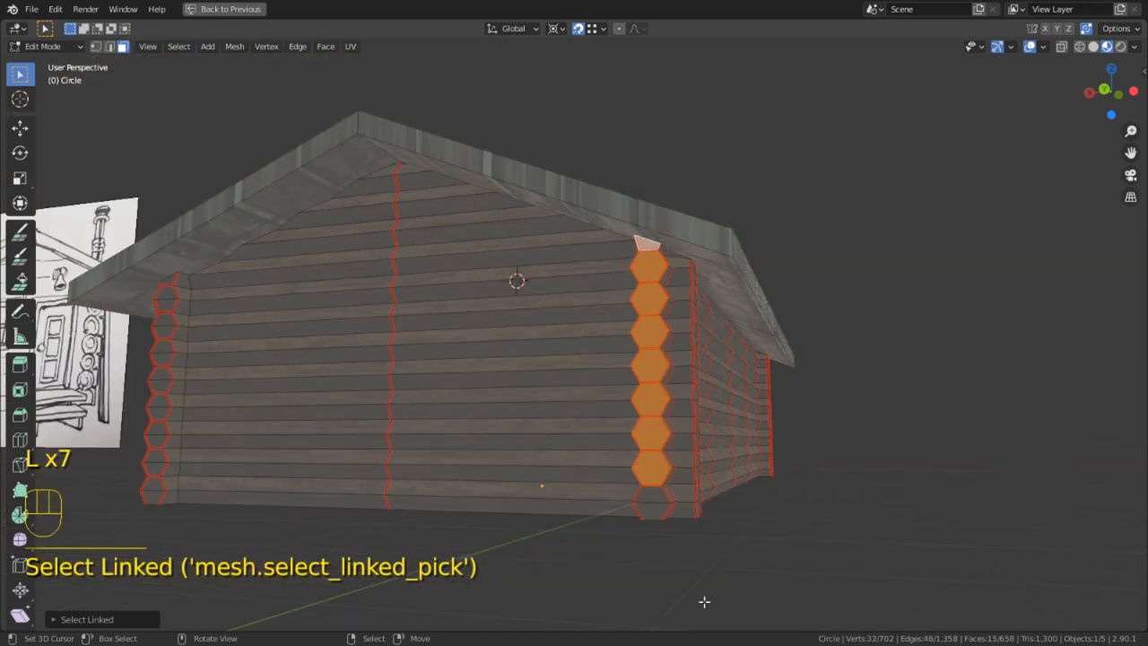
key(l)
Add the log-end columns at both ends of the other long wall to the face selection
middle_drag(653, 512, 488, 454)
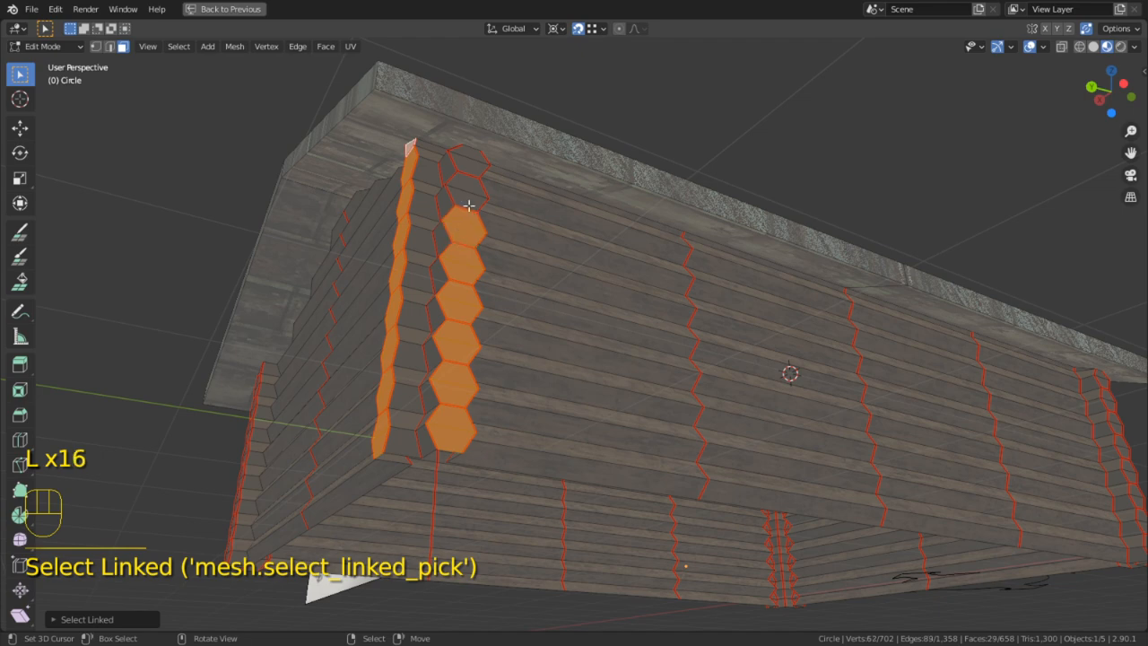
key(l)
scroll(638, 259, down, 3)
middle_drag(637, 259, 491, 406)
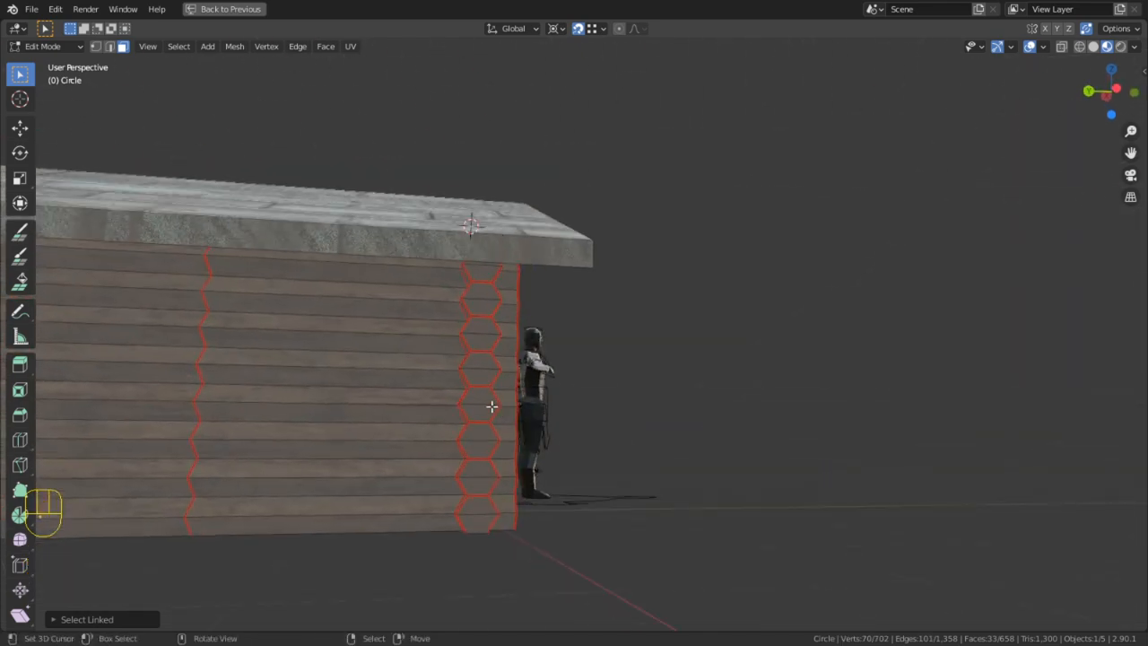
key(l)
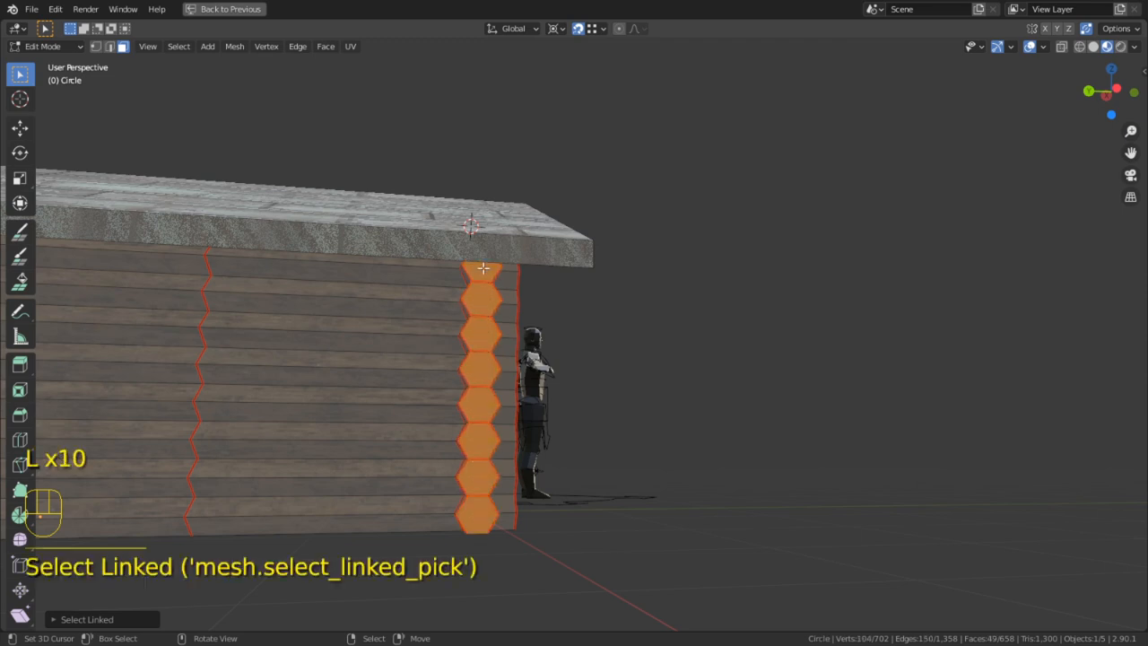
Add the log-end faces in both corner columns of the gable wall behind the mannequin to the selection, including the cut ones under the roof
middle_drag(482, 268, 279, 292)
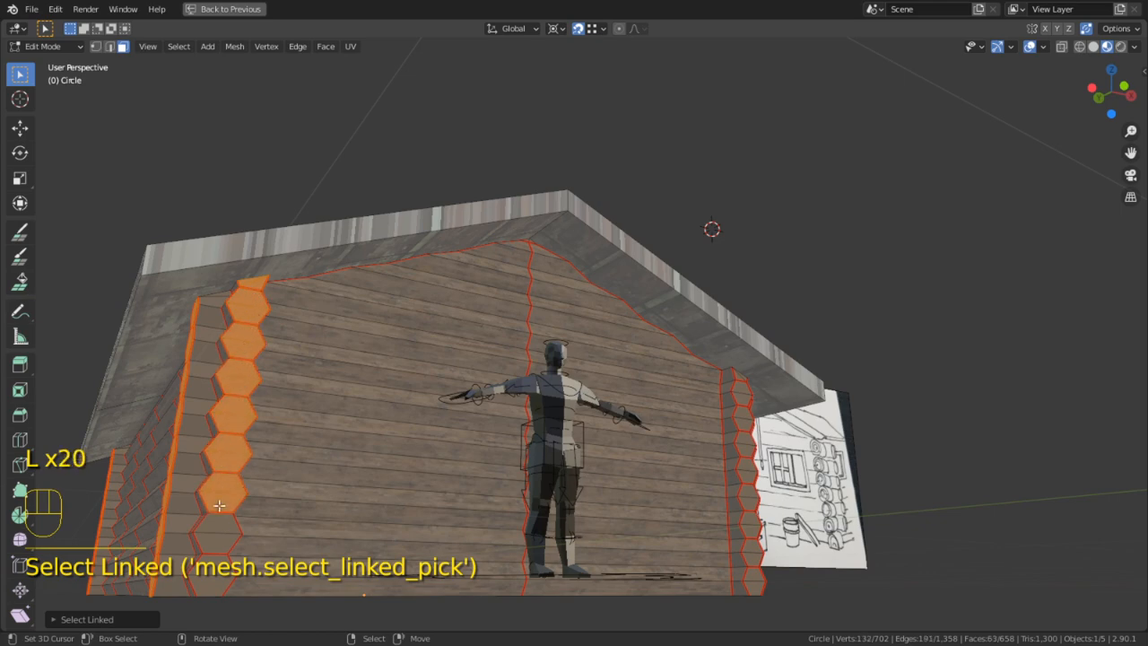
middle_drag(563, 518, 594, 413)
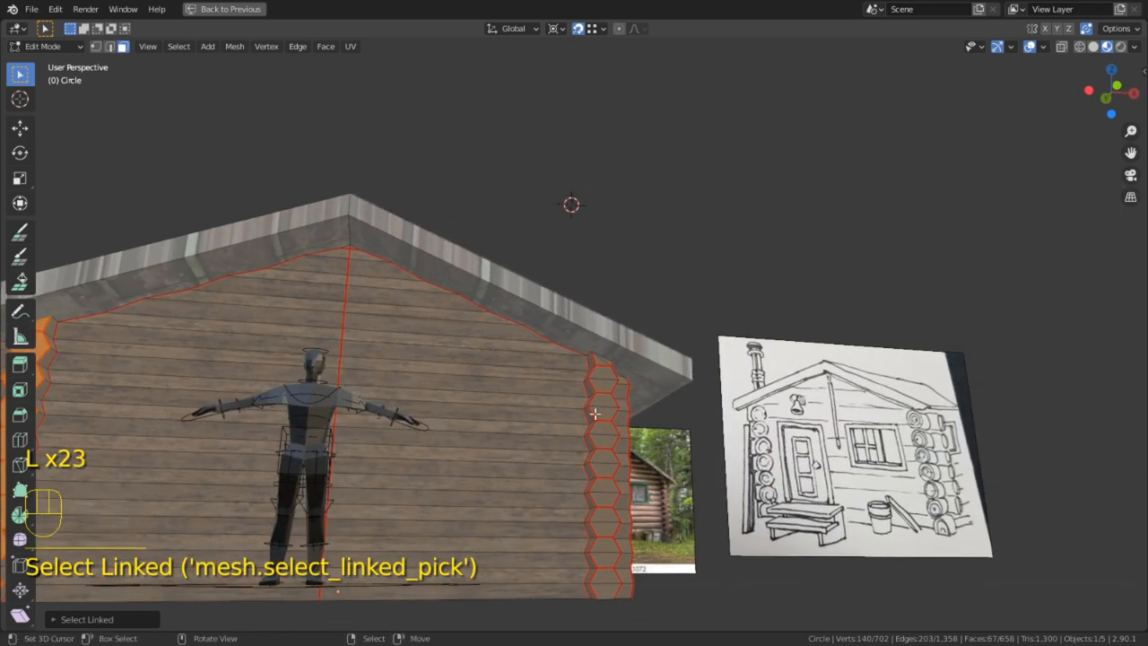
scroll(596, 373, up, 6)
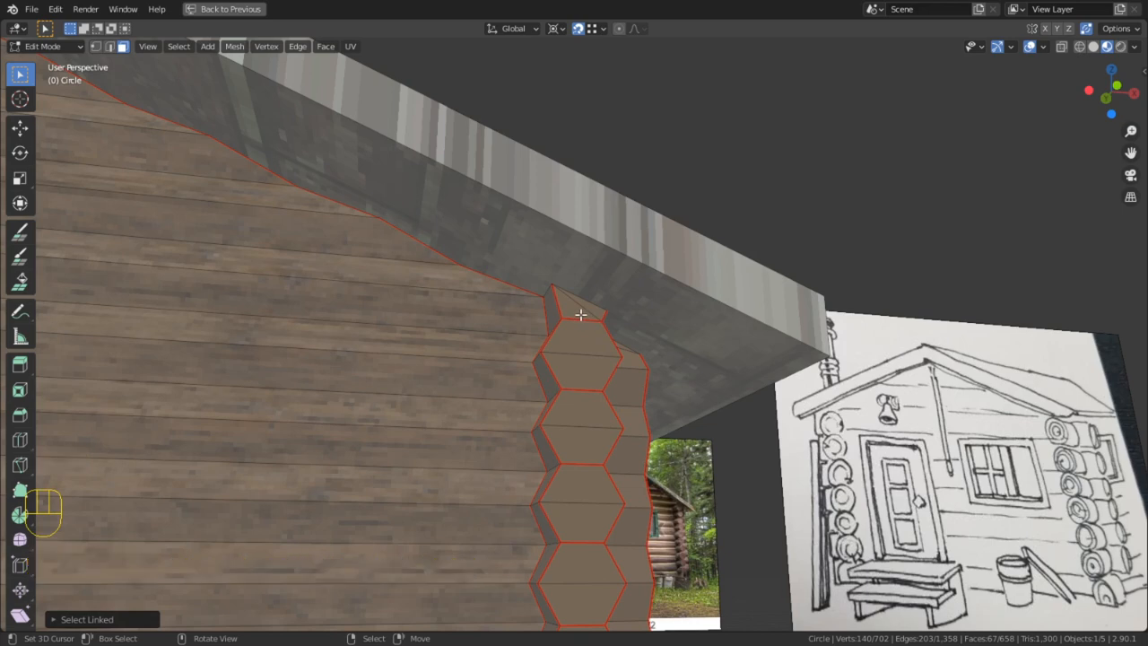
key(l)
key(l)
key(l)
scroll(584, 508, down, 2)
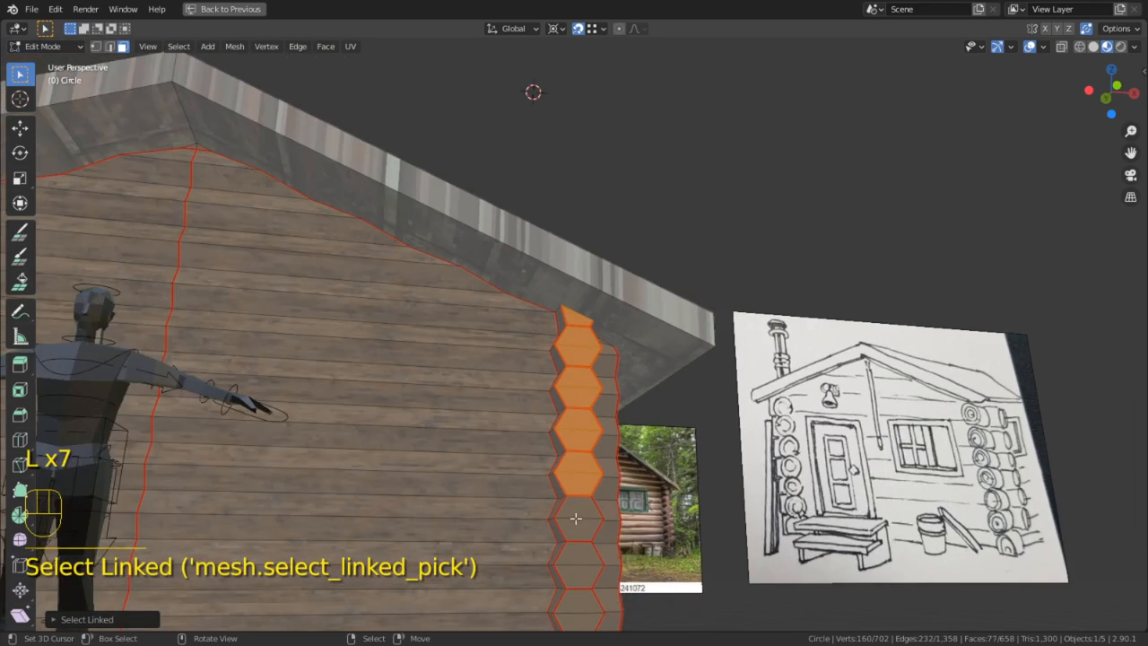
scroll(581, 564, down, 2)
Add all log-end faces in the near and far corner columns of the adjoining long wall to the selection
middle_drag(630, 535, 679, 359)
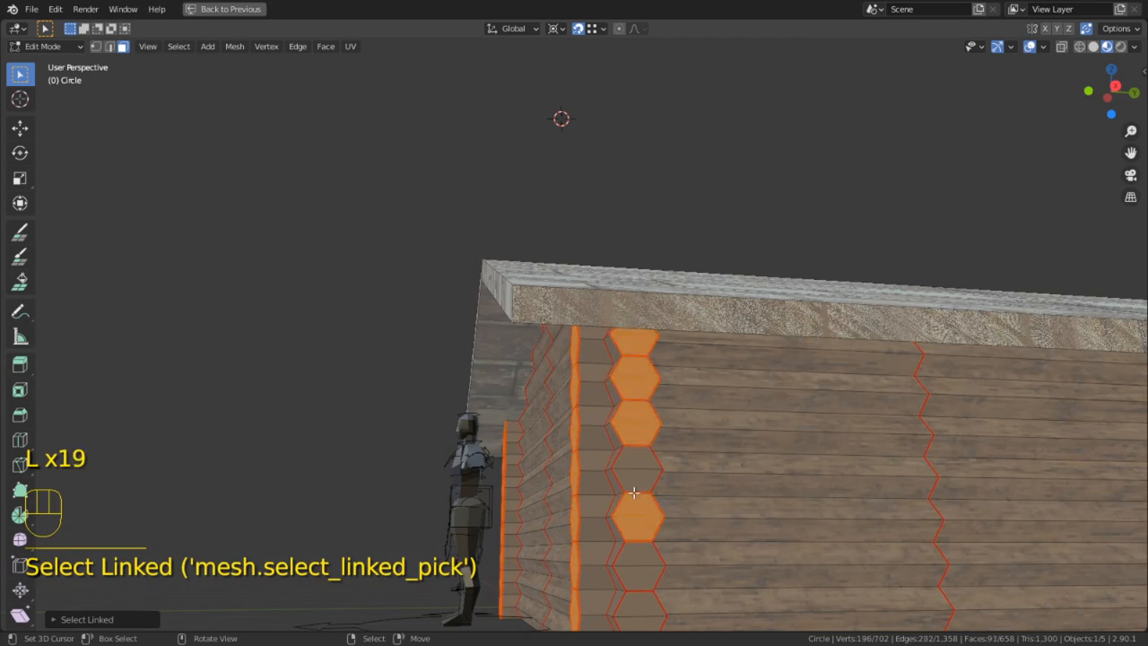
scroll(665, 595, down, 1)
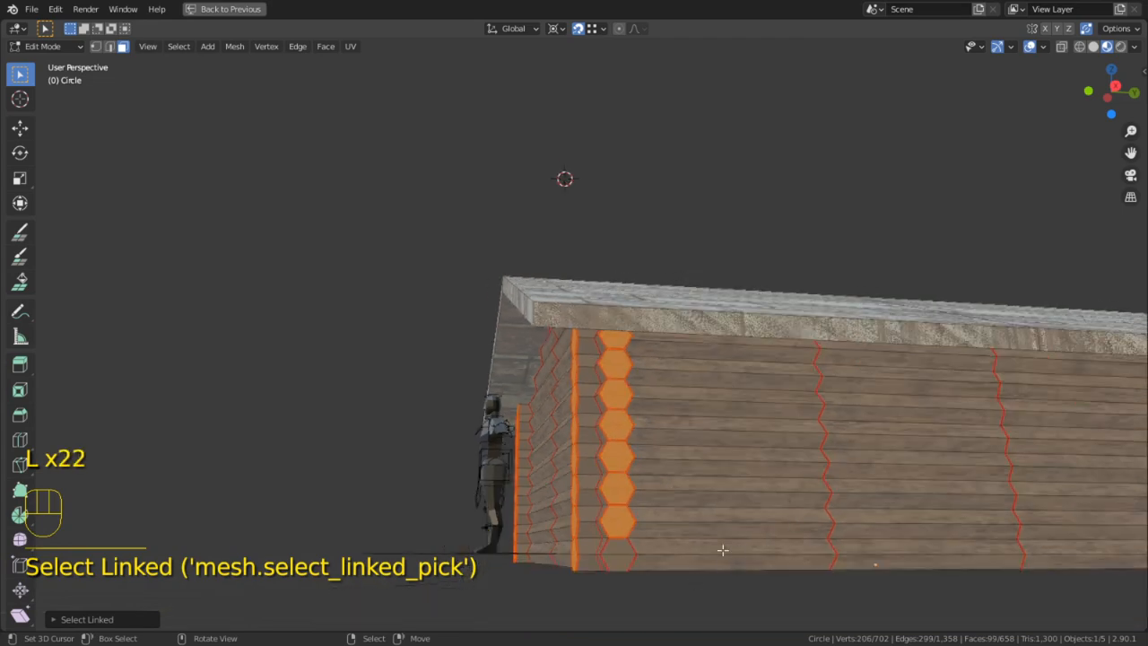
shift+middle_drag(744, 552, 1029, 459)
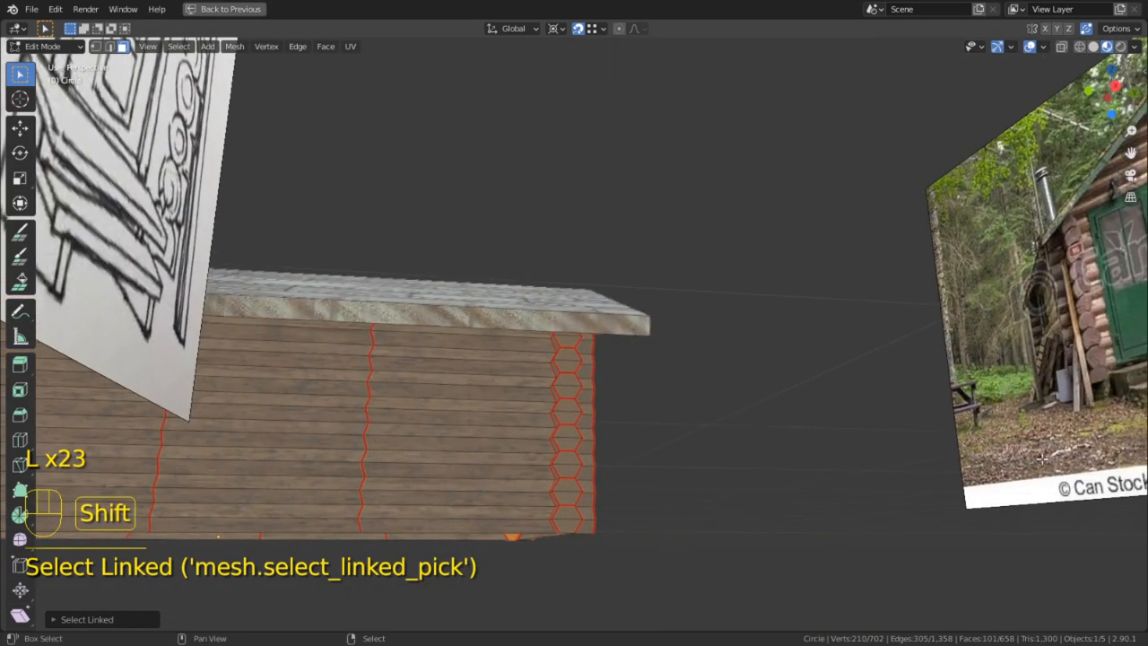
scroll(764, 338, up, 4)
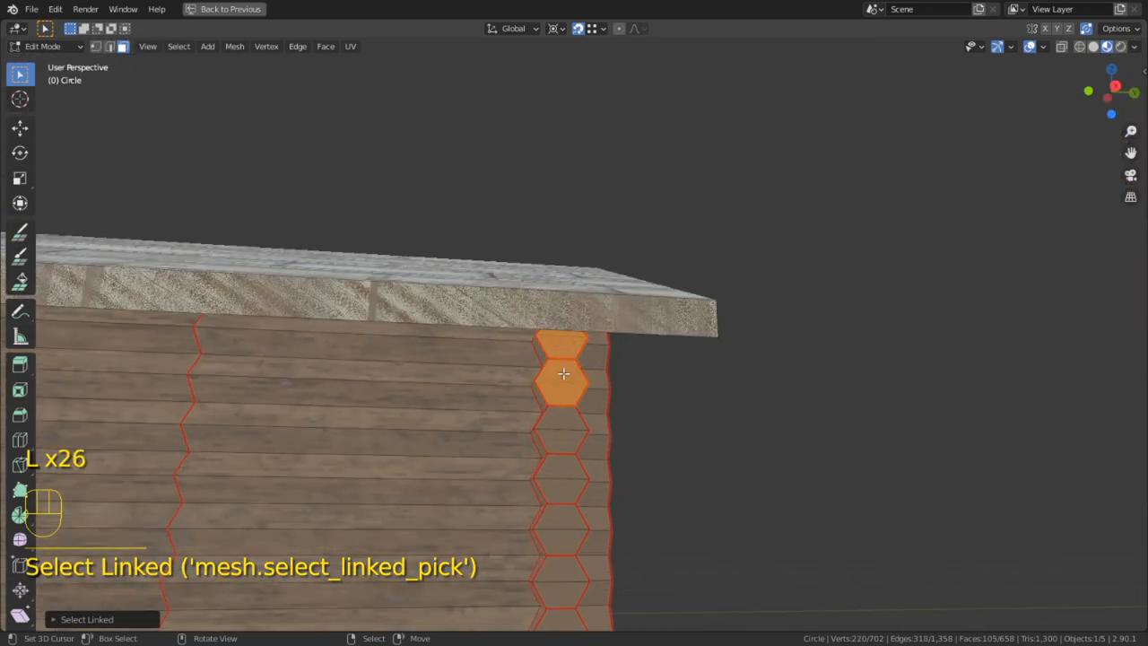
shift+middle_drag(612, 503, 713, 200)
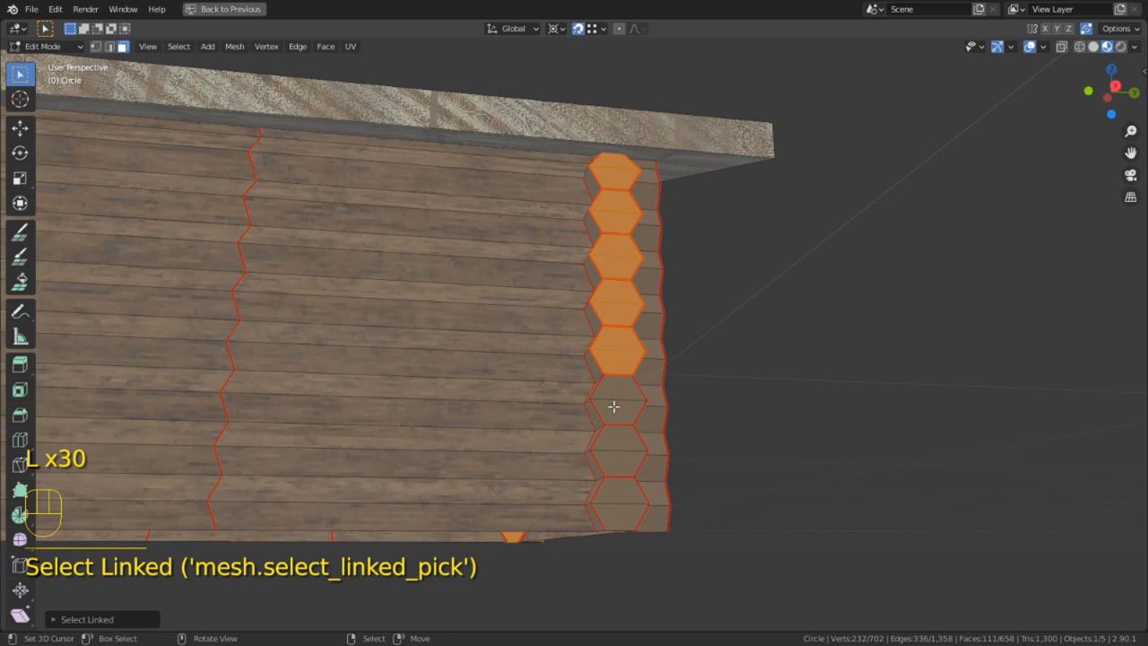
middle_drag(767, 454, 651, 454)
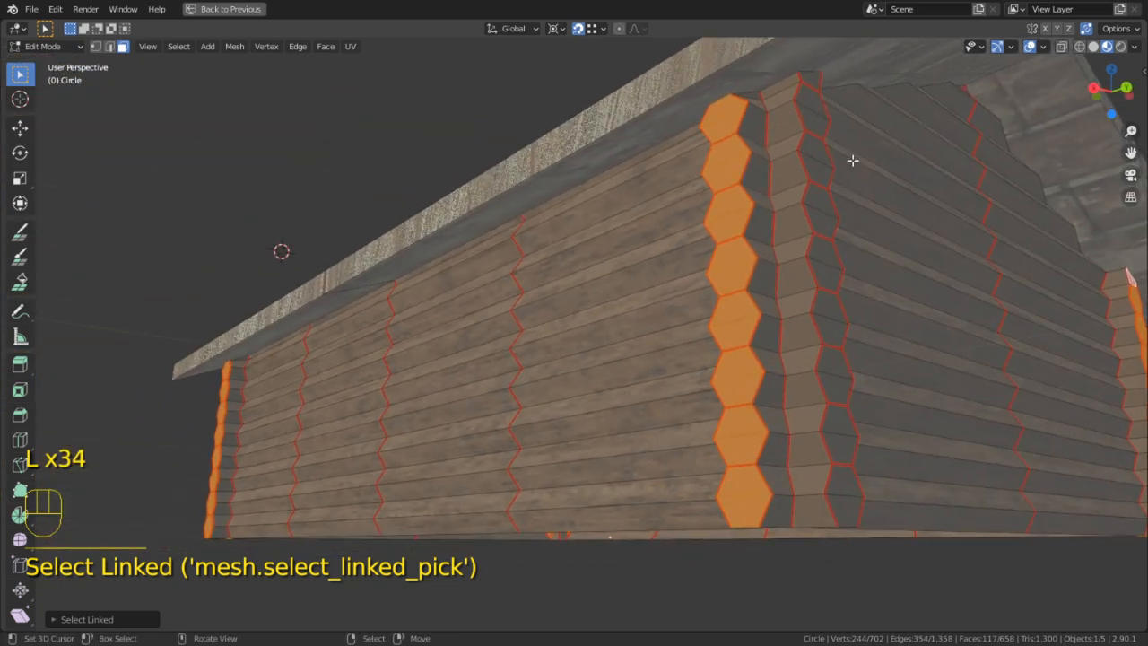
Add the log-end faces of the remaining unselected corner column on the far gable wall, including the cut one under the roof
shift+middle_drag(852, 159, 620, 294)
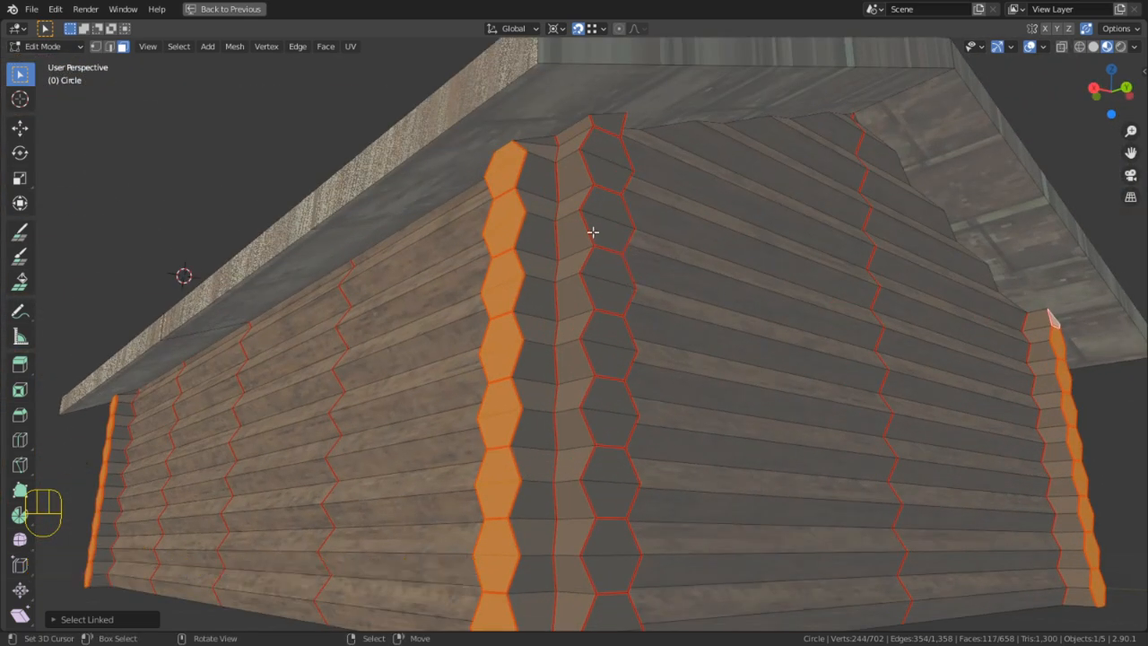
middle_drag(644, 167, 587, 181)
key(l)
key(l)
key(l)
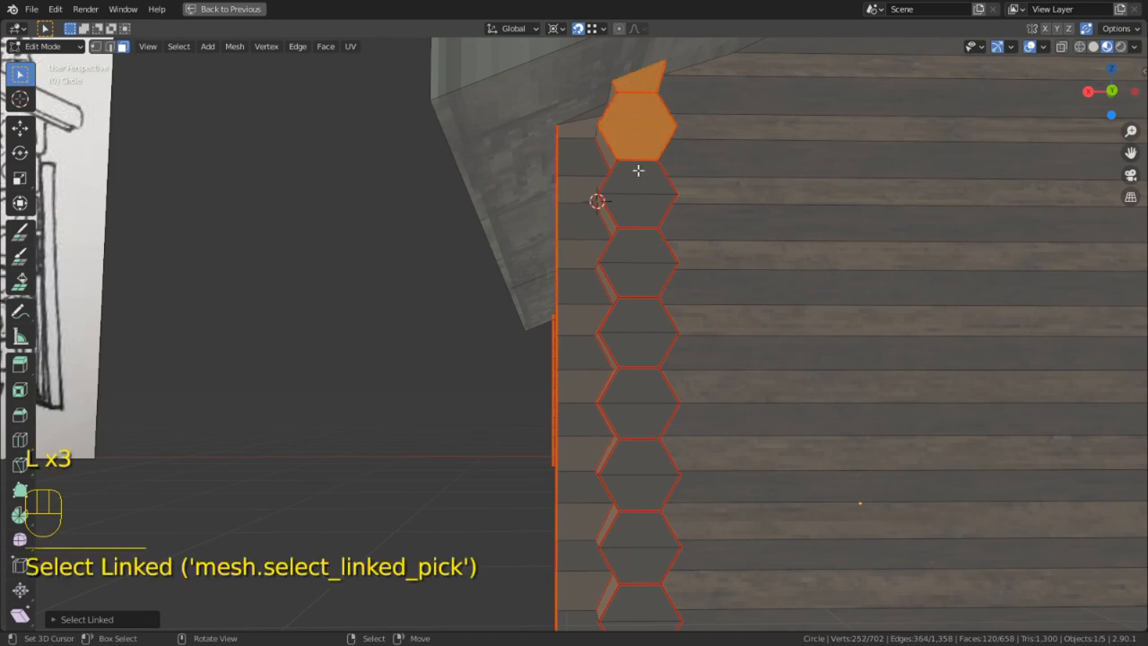
key(l)
key(l)
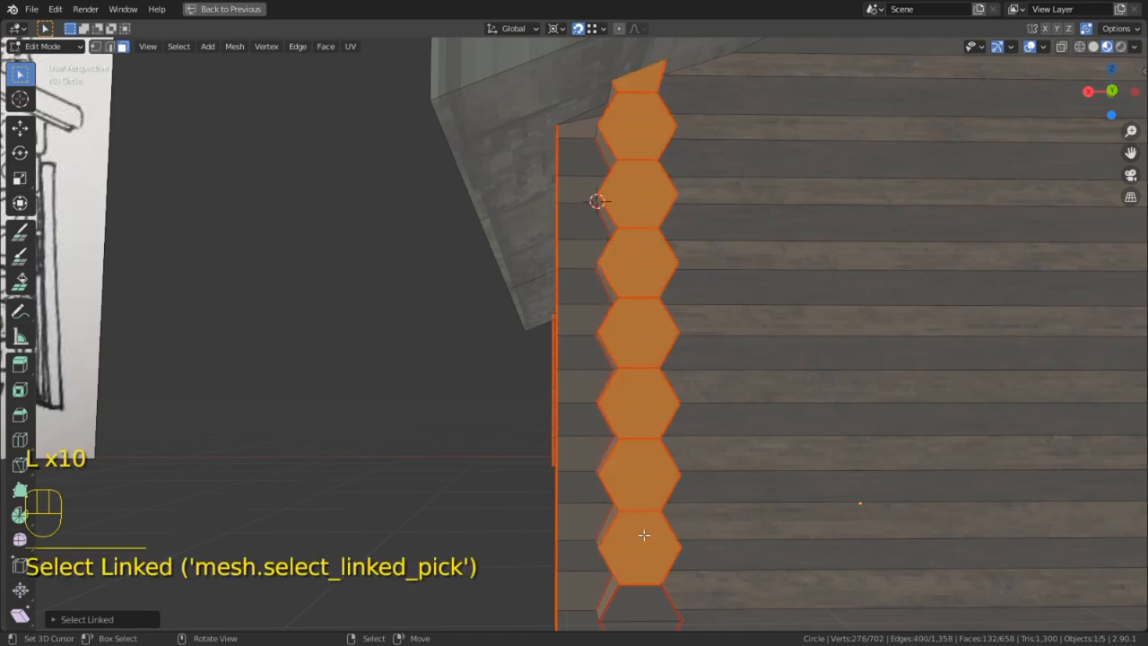
scroll(643, 591, down, 2)
middle_drag(638, 488, 879, 490)
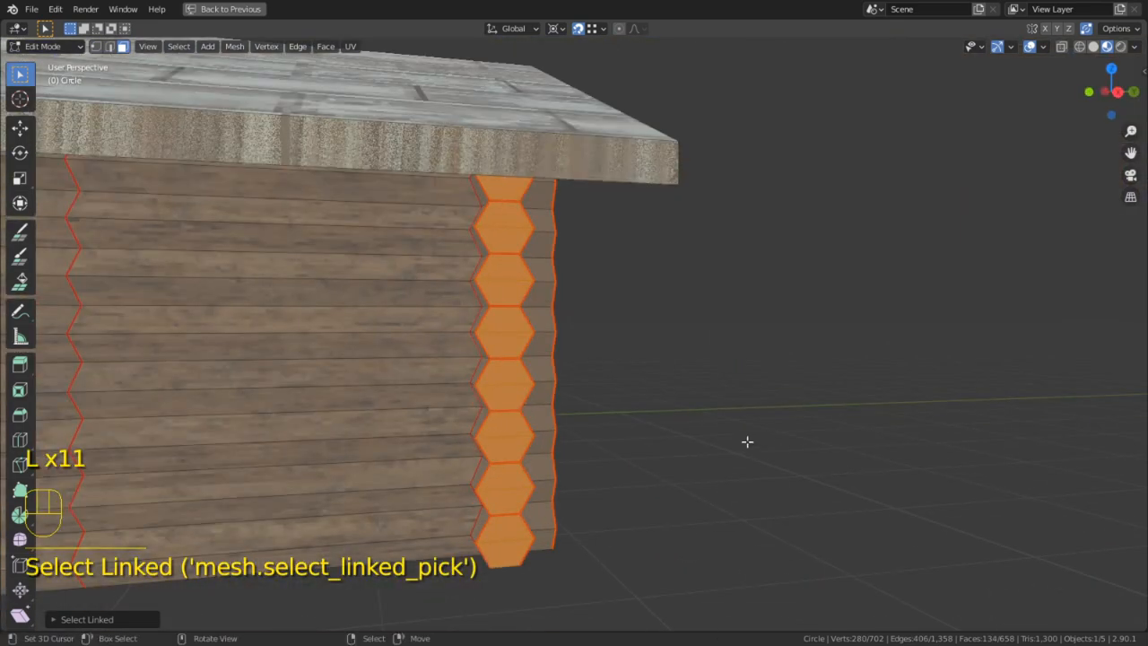
Restore the split UV Editing layout and unwrap the selected log-end faces
click(241, 11)
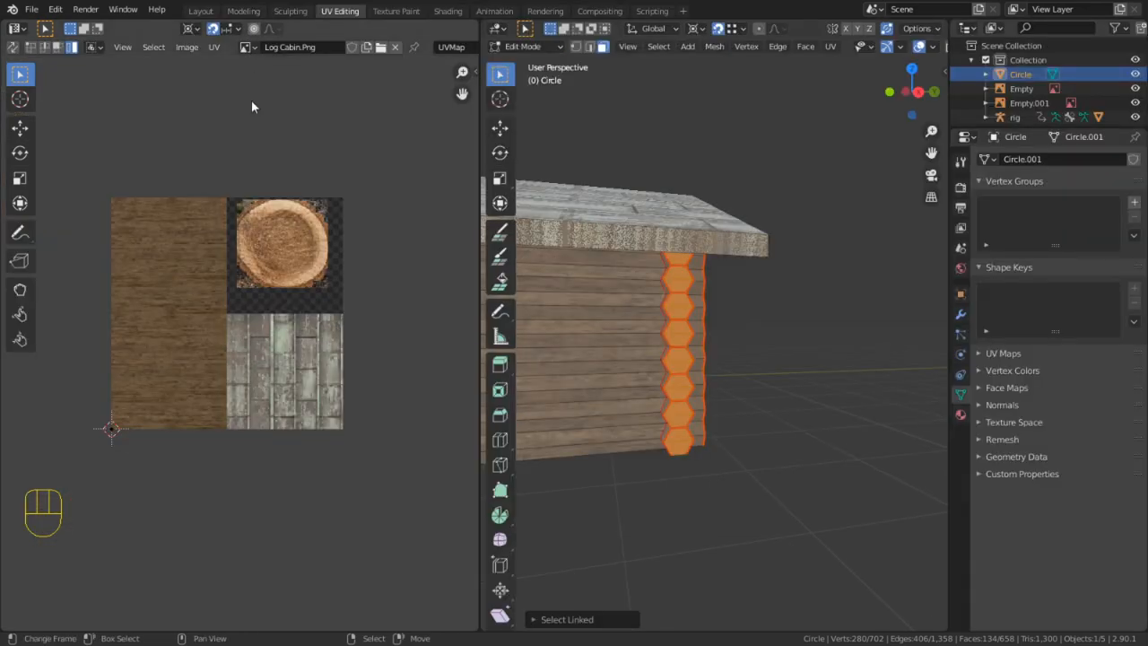
key(u)
click(260, 177)
scroll(269, 171, up, 4)
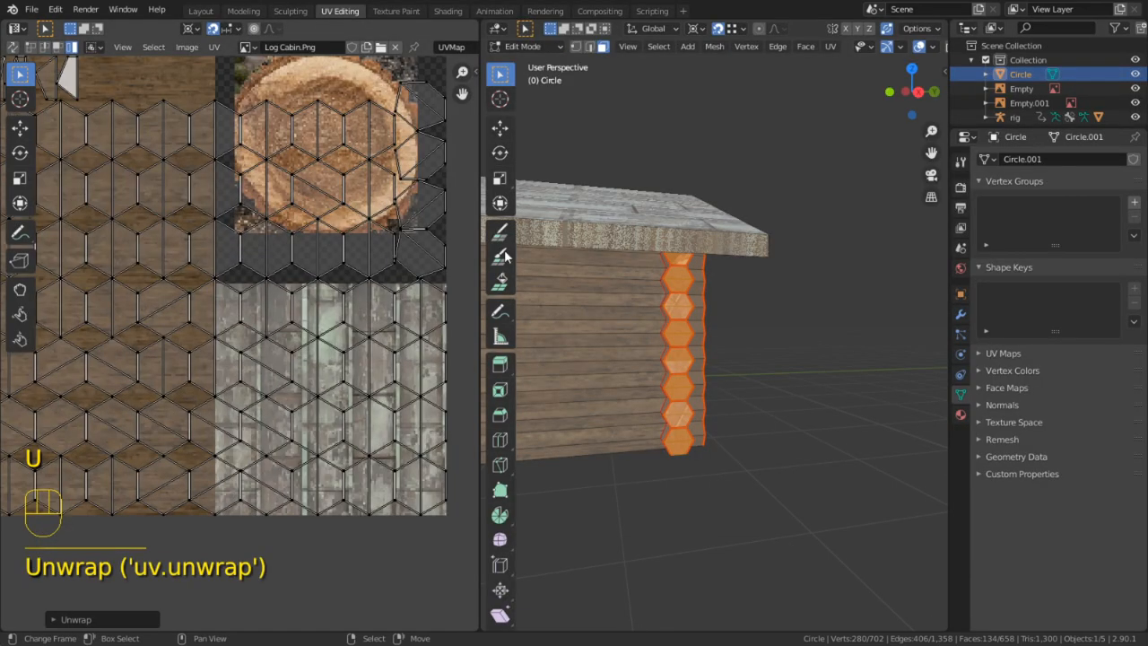
shift+scroll(260, 215, up, 3)
scroll(255, 269, down, 4)
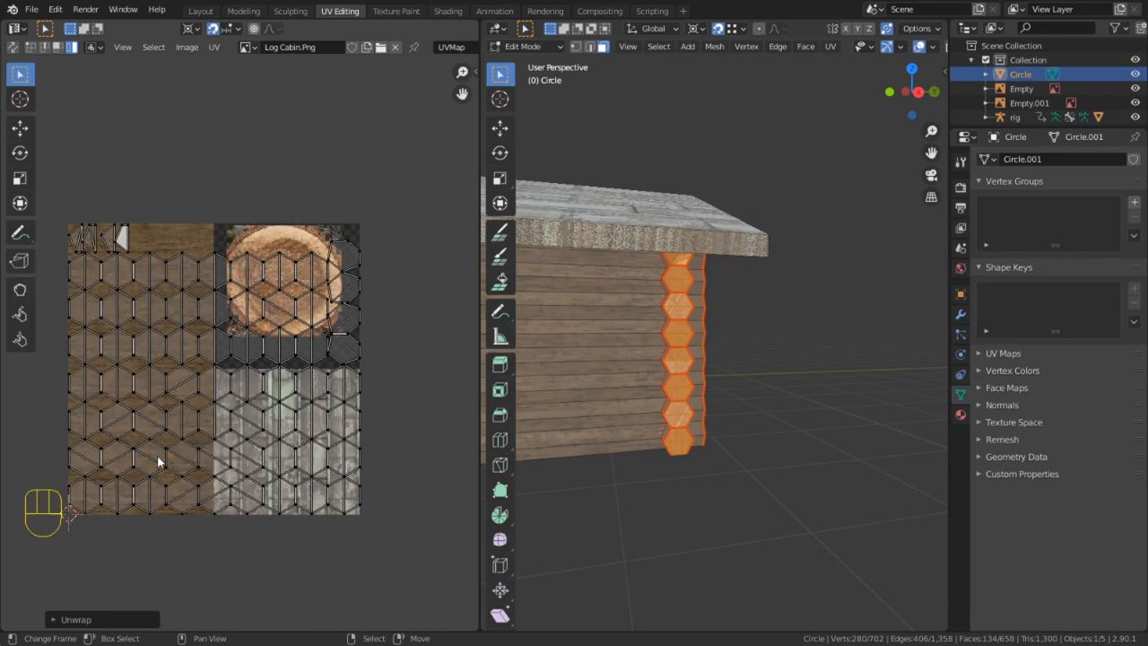
Turn off Constrain to Image Bounds and move all log-end UV islands so the grid's lower corner hexagon lies over the log-end picture
key(a)
key(g)
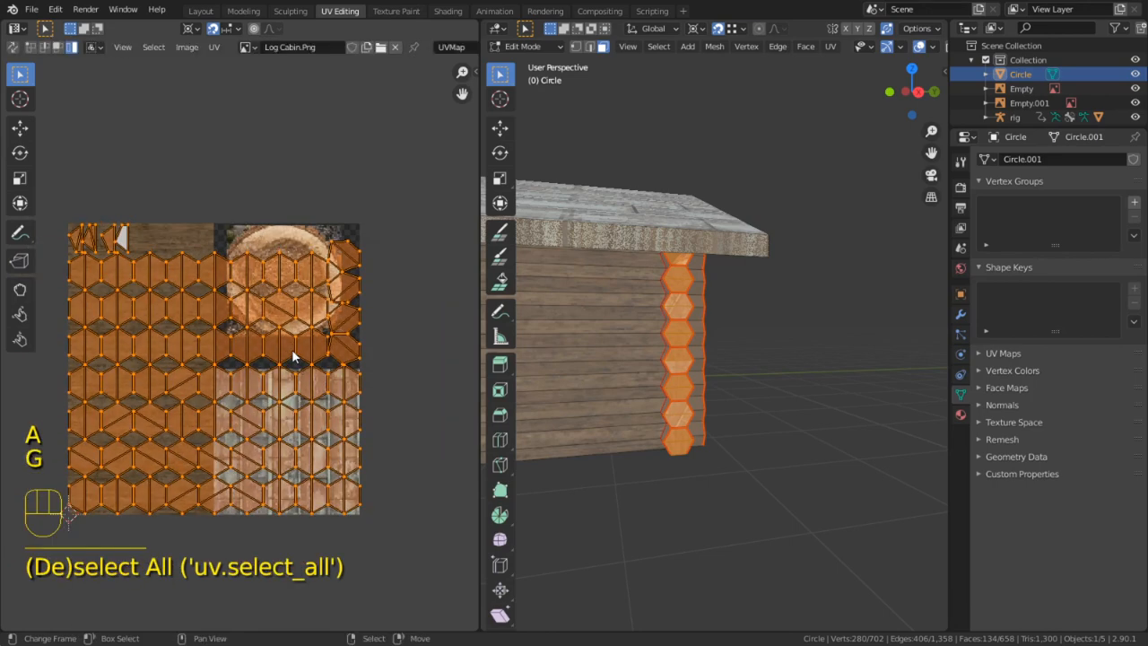
click(214, 47)
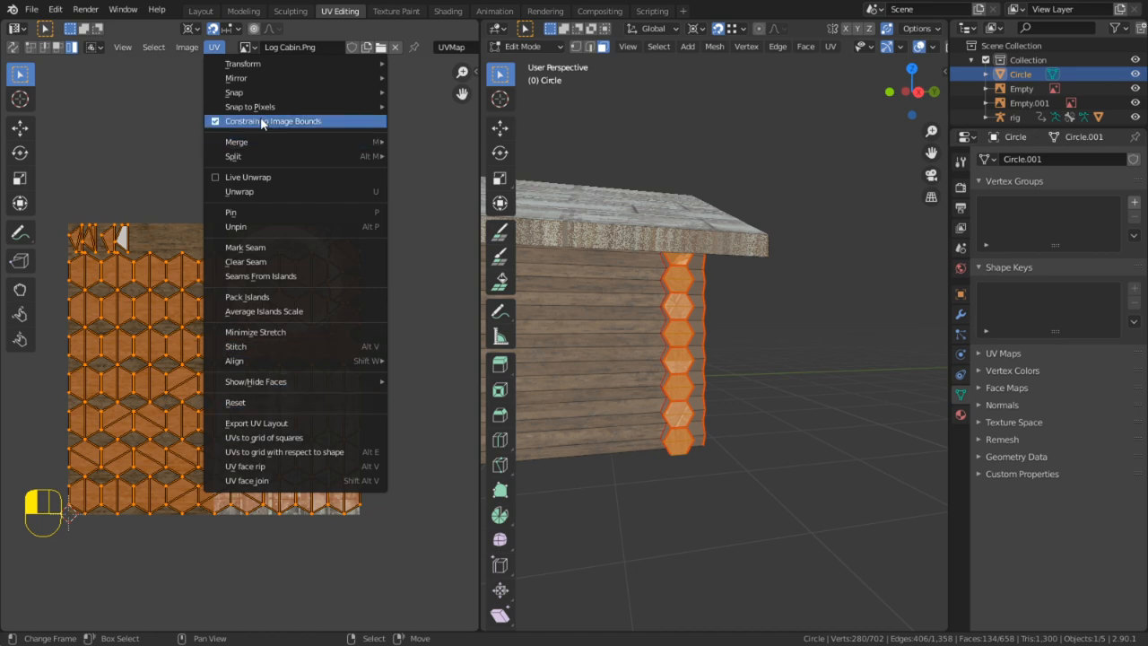
click(269, 133)
key(g)
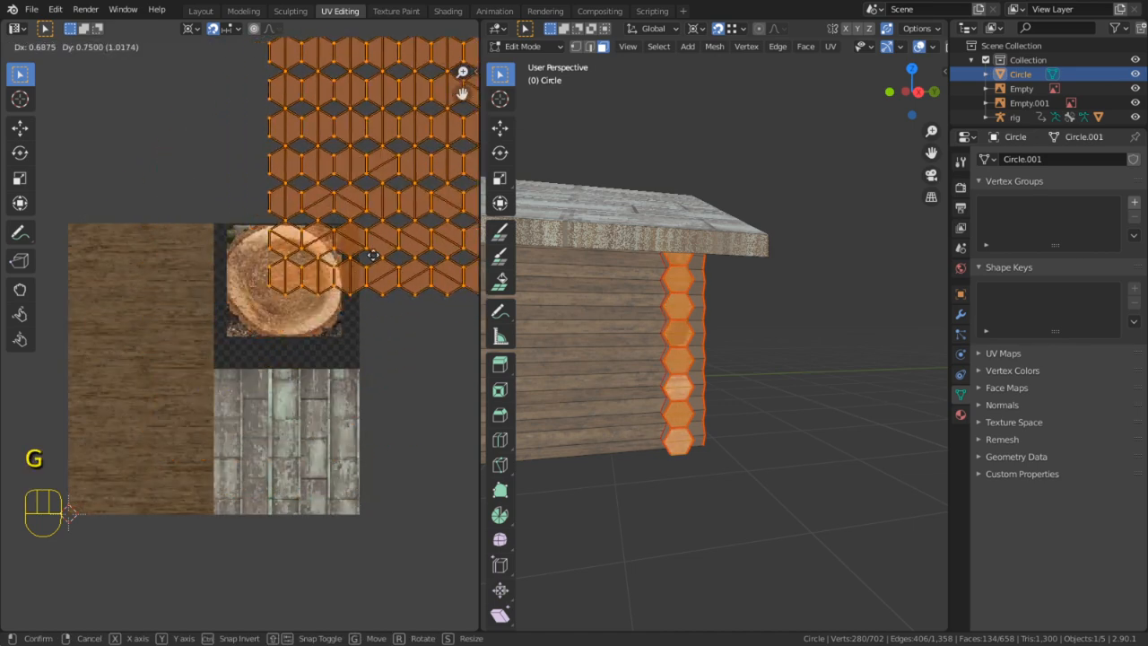
key(shift)
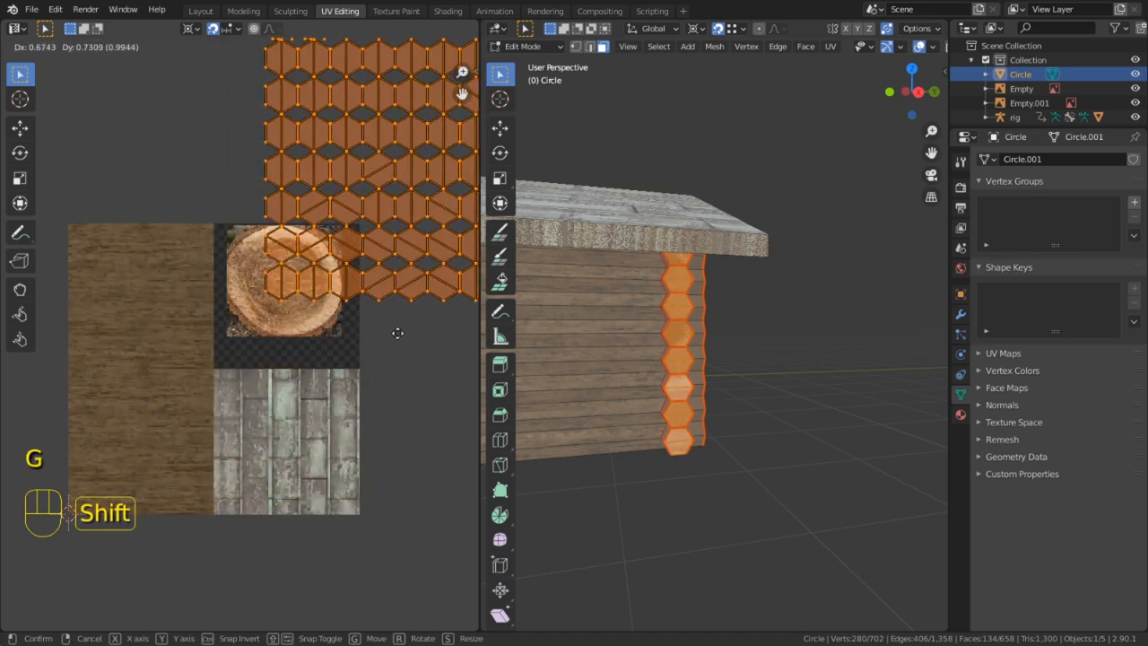
click(397, 331)
Scale up the log-end UV islands about the 2D cursor at the centre of the log-end picture
scroll(339, 284, up, 3)
key(s)
right_click(466, 237)
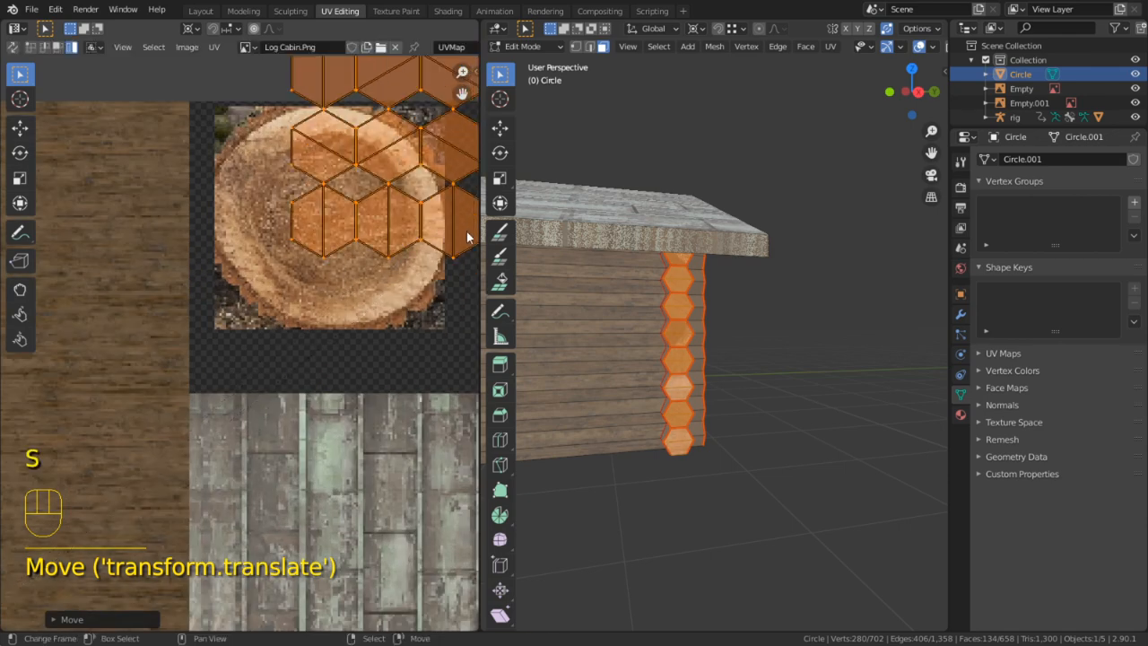
key(s)
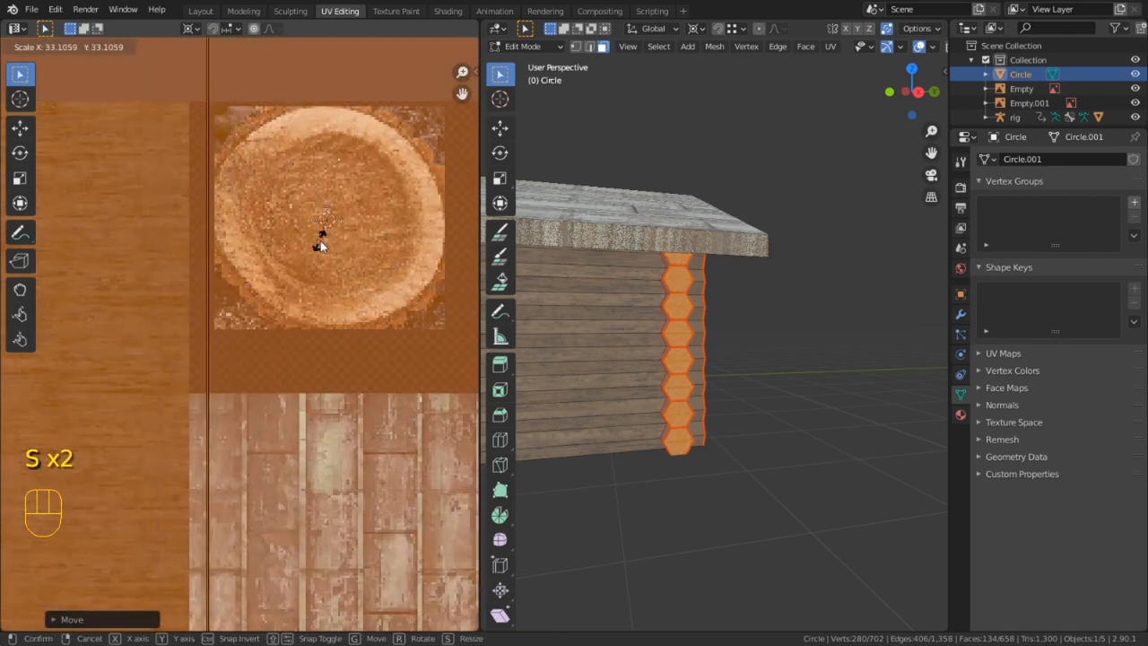
right_click(321, 246)
key(s)
click(425, 324)
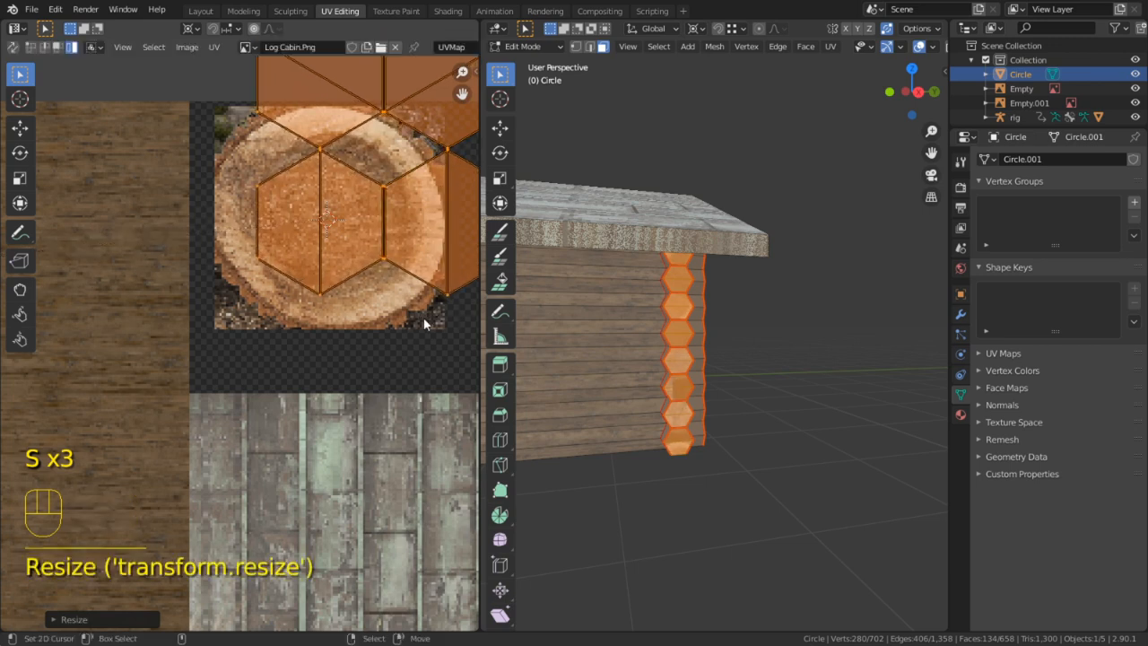
Move and further enlarge the UV islands until the corner hexagon is centred on the log-end picture and nearly fills it
key(g)
click(215, 219)
key(s)
click(152, 234)
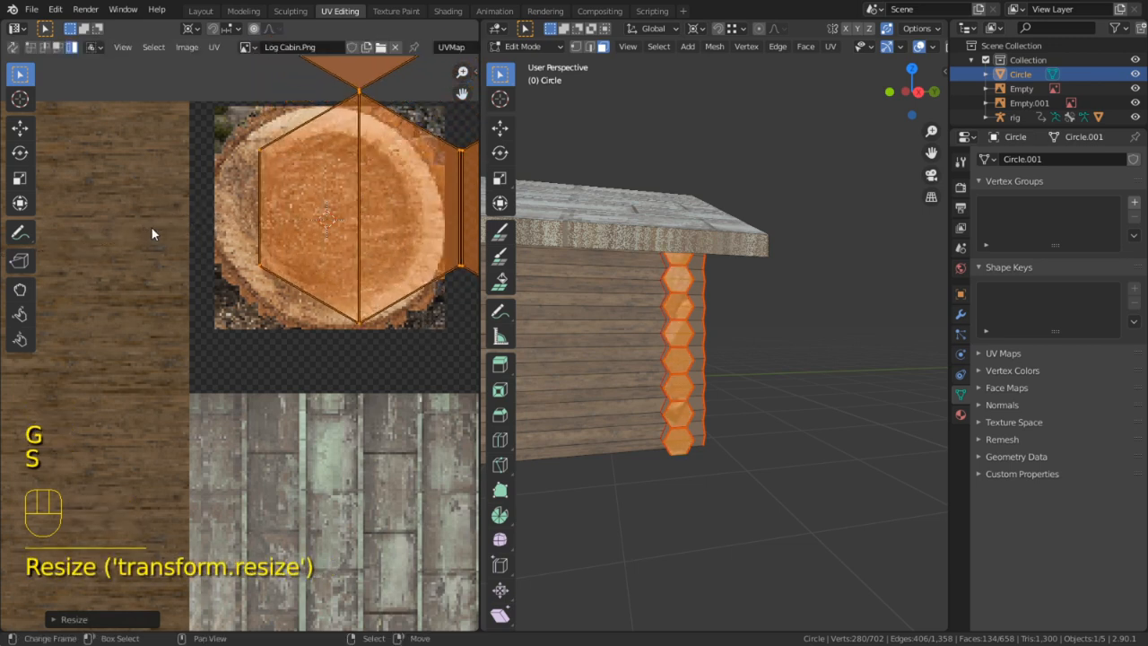
key(g)
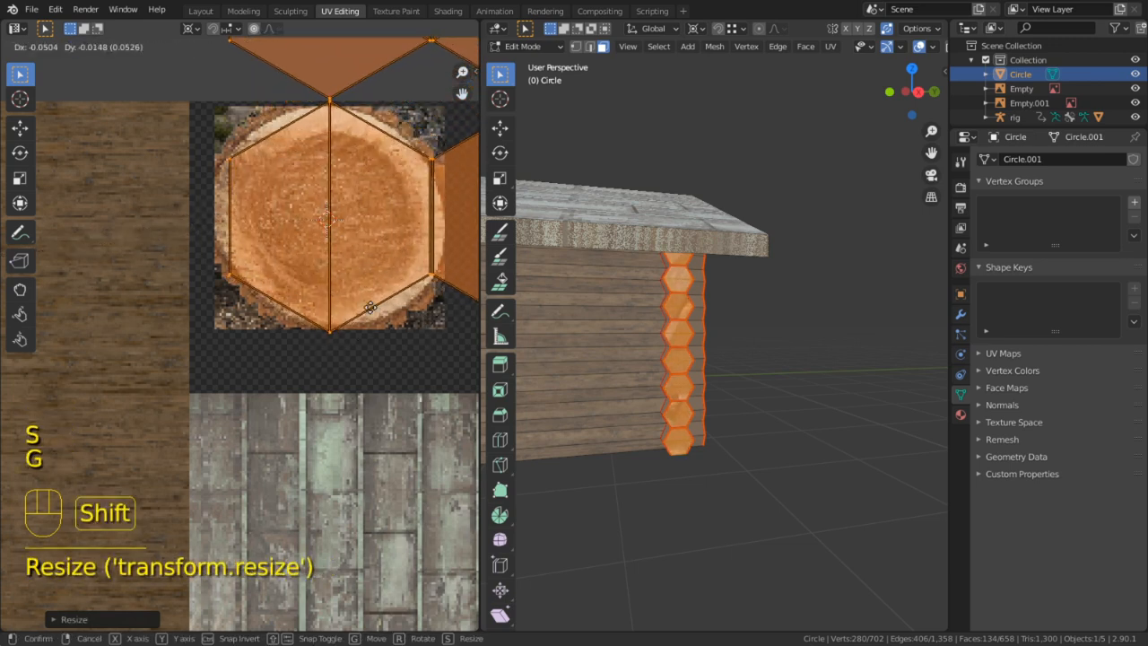
click(377, 311)
Shrink all UV islands slightly, to about 0.93, so the corner hexagon fits inside the log's bark outline
scroll(449, 151, up, 1)
shift+middle_drag(448, 150, 326, 267)
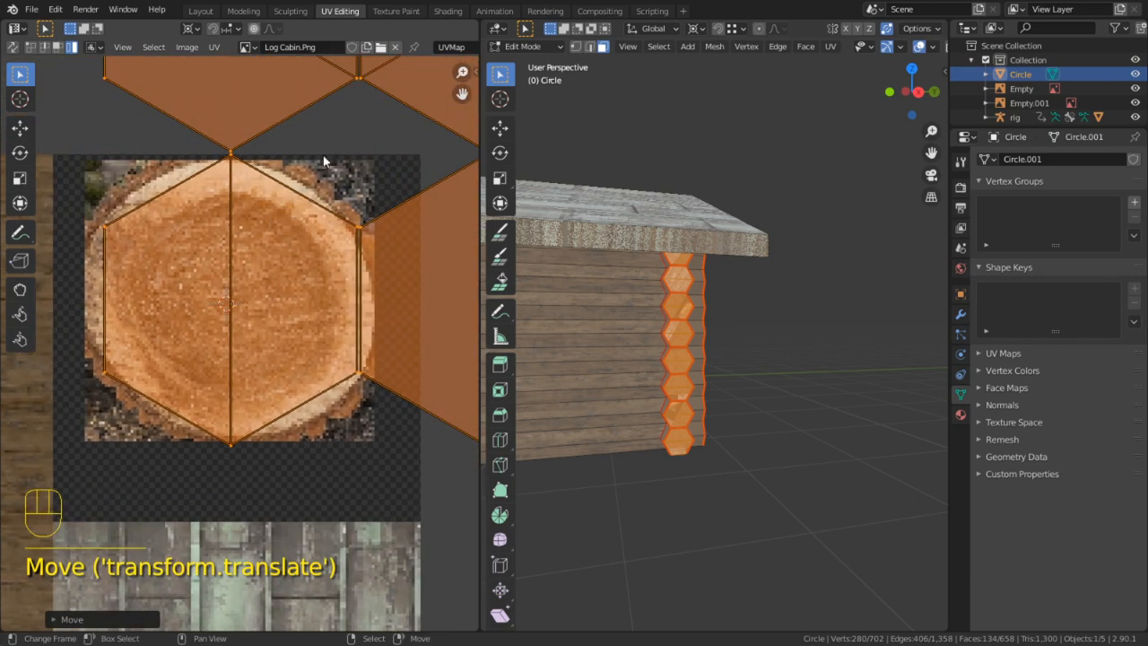
key(s)
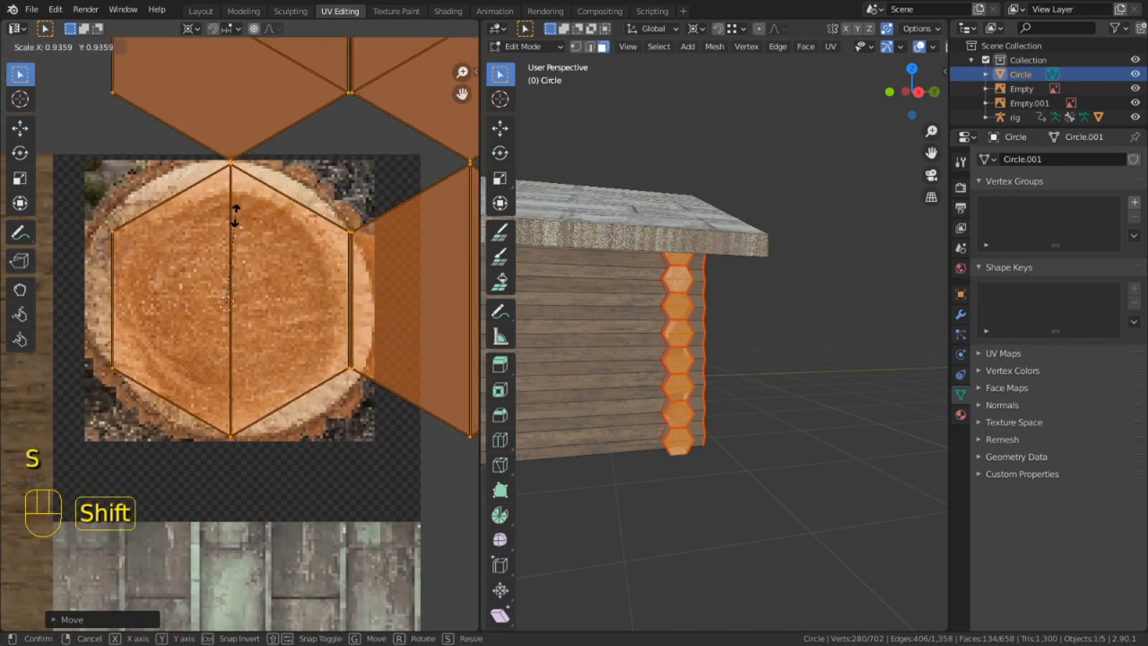
click(228, 220)
scroll(460, 215, down, 3)
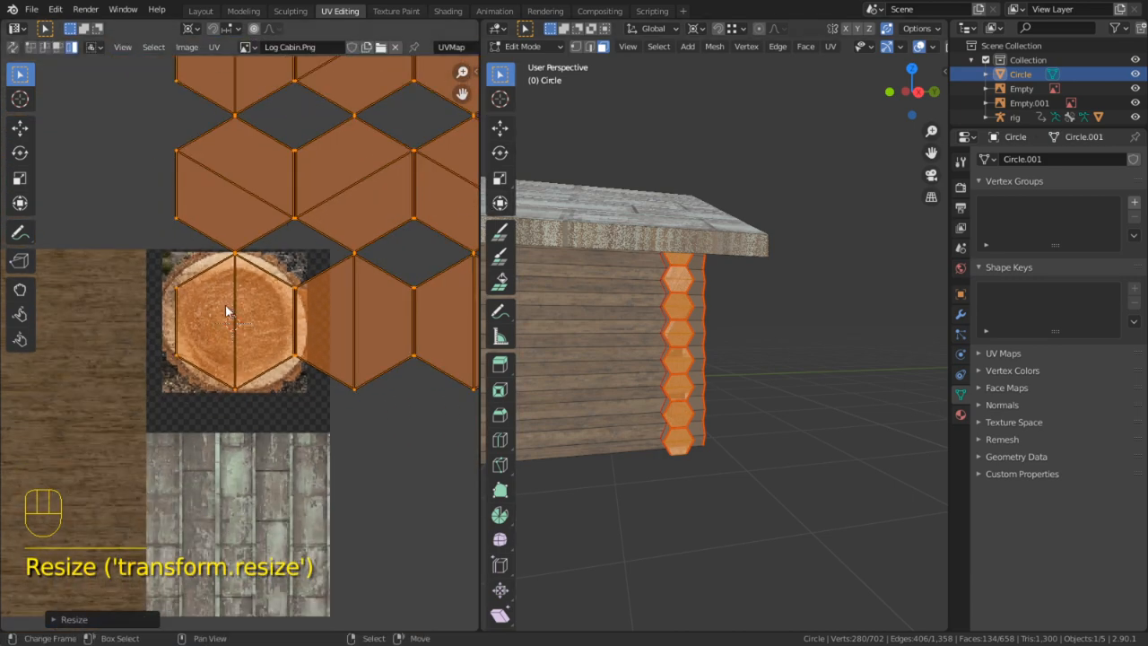
Maximize the UV editor and snap the hexagon island directly above the log-end picture to the 2D cursor with offset
middle_drag(259, 234, 194, 291)
key(ctrl+space)
shift+middle_drag(576, 334, 1012, 99)
scroll(718, 242, down, 6)
scroll(539, 395, up, 5)
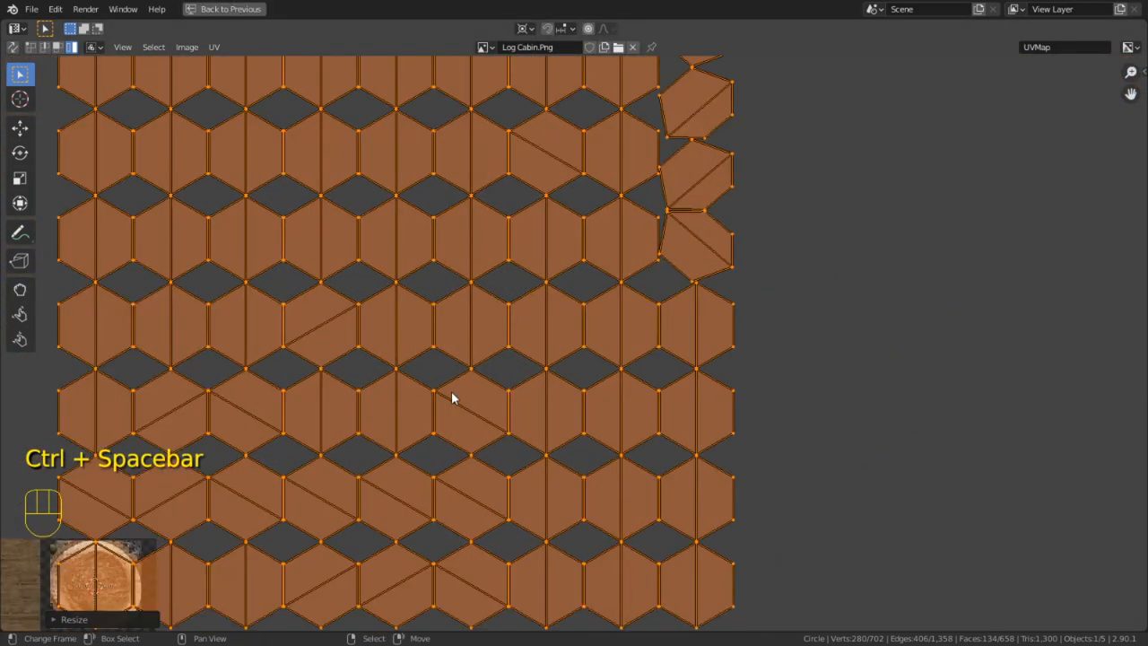
middle_drag(458, 395, 818, 549)
shift+middle_drag(666, 413, 750, 127)
scroll(575, 345, up, 3)
right_click(493, 395)
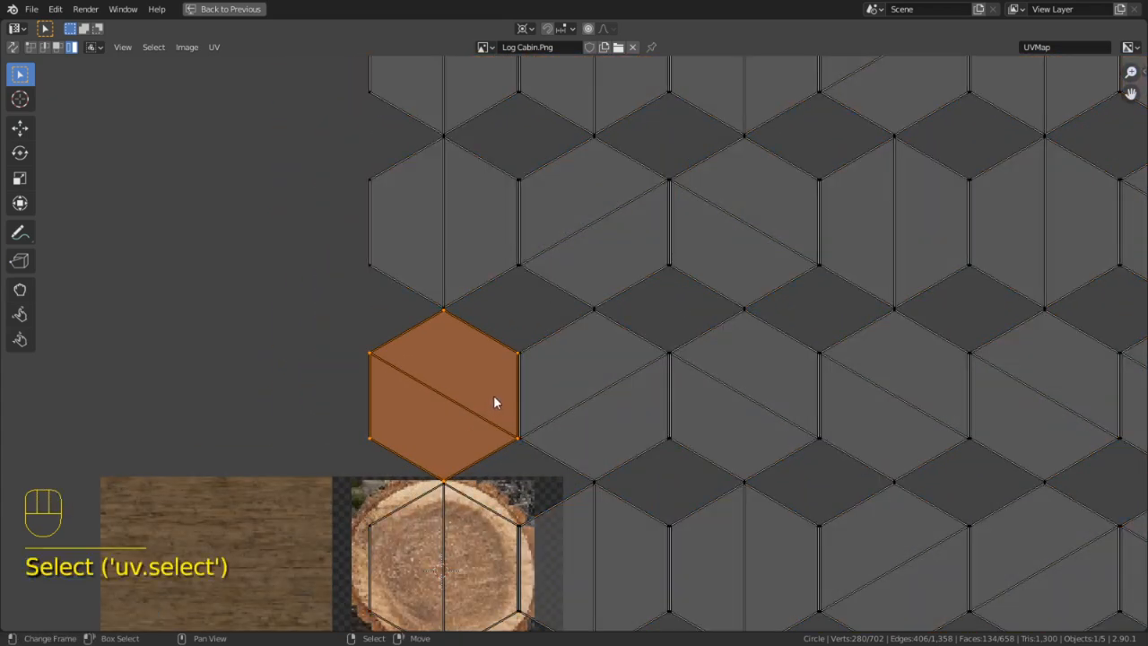
key(shift+s)
click(354, 298)
Snap the second-column hexagons of the second and bottom rows to the 2D cursor with offset, stacking them on the log-end picture
right_click(641, 426)
key(shift+s)
click(406, 291)
right_click(598, 514)
key(shift+s)
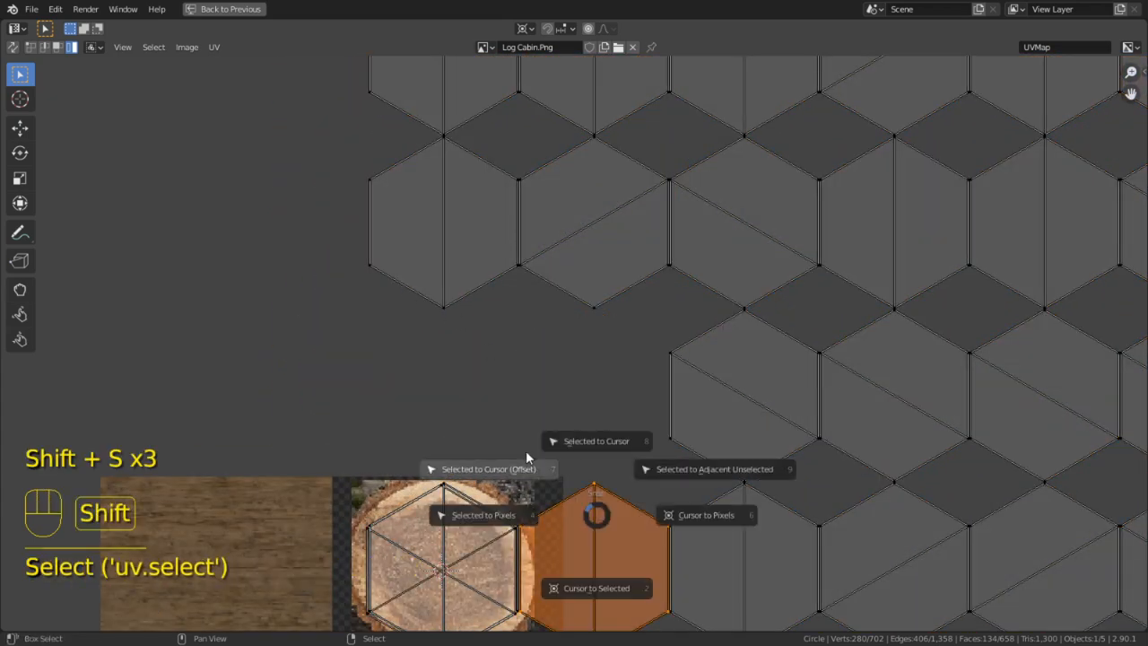
click(493, 430)
Stack the third-column hexagons of the bottom and second rows on the log-end picture using Selected to Cursor (Offset)
shift+middle_drag(589, 399, 434, 250)
right_click(571, 408)
key(shift+s)
click(520, 361)
right_click(577, 297)
key(shift+s)
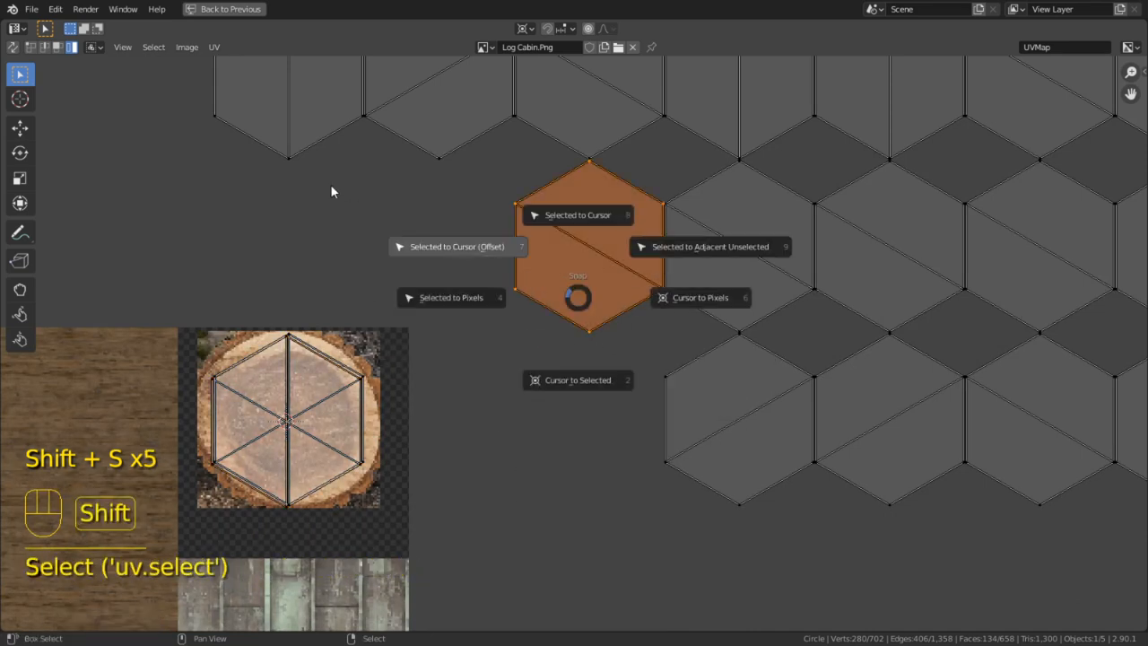
click(330, 185)
Stack the fourth and fifth hexagons of the bottom row on the log-end picture using Selected to Cursor (Offset)
right_click(671, 394)
key(shift+s)
click(610, 363)
right_click(858, 401)
key(shift+s)
shift+middle_drag(813, 397, 715, 398)
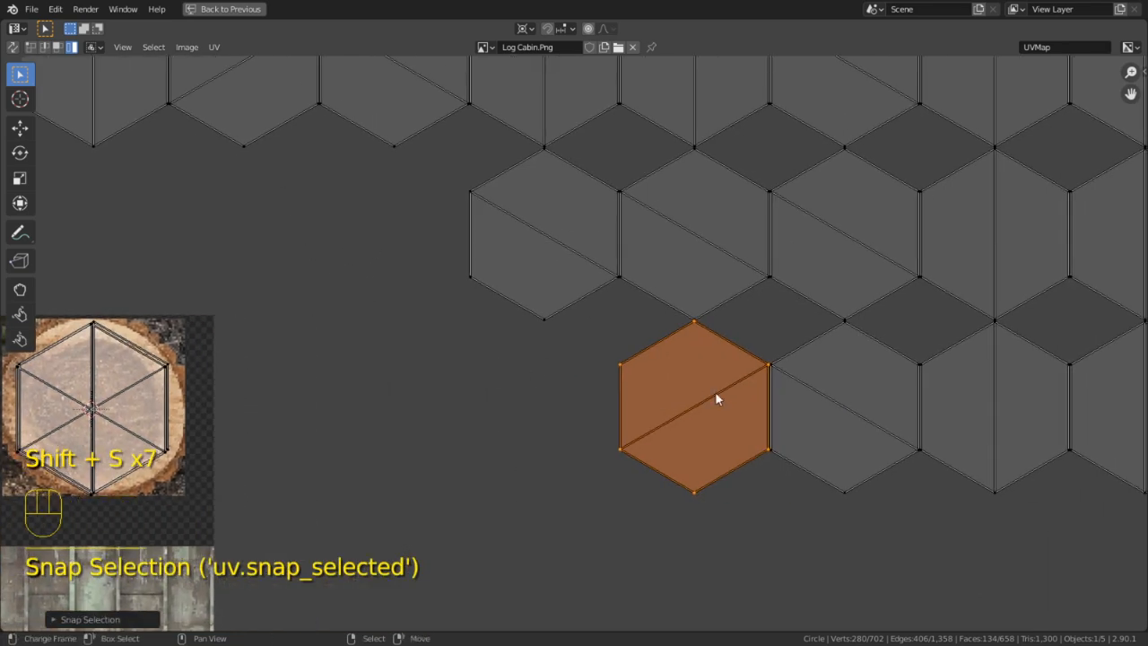
key(shift+s)
click(673, 359)
key(shift+s)
click(642, 377)
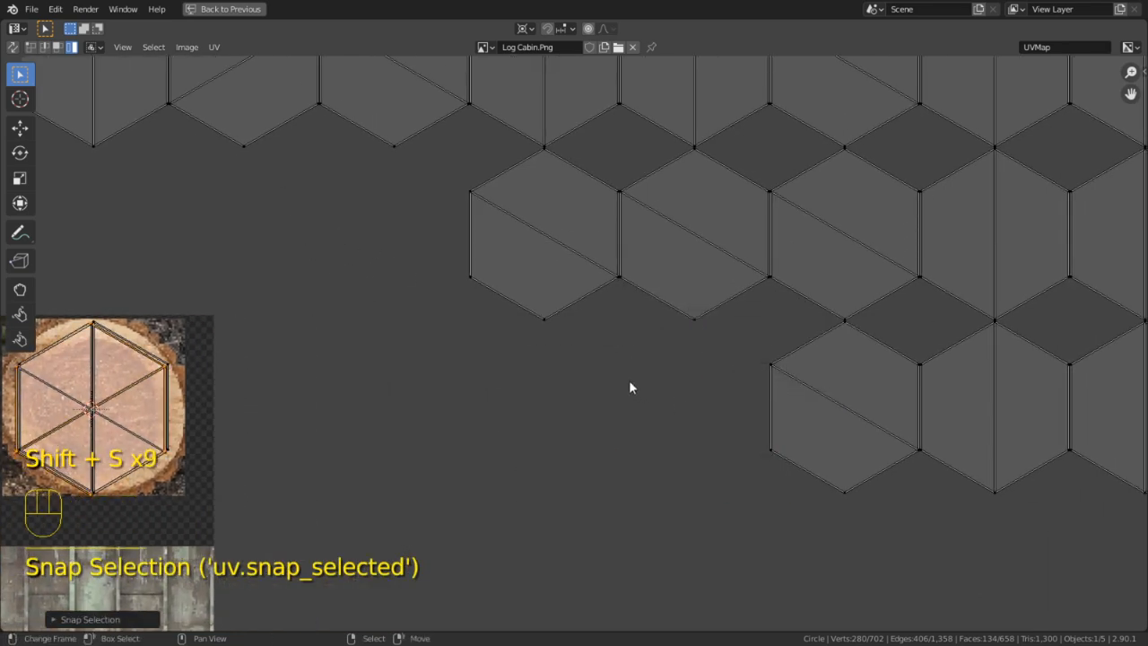
Snap the bottom row's first remaining hexagon and the second hexagon of the row above to the 2D cursor with offset
right_click(812, 412)
key(shift+s)
click(682, 301)
key(shift+s)
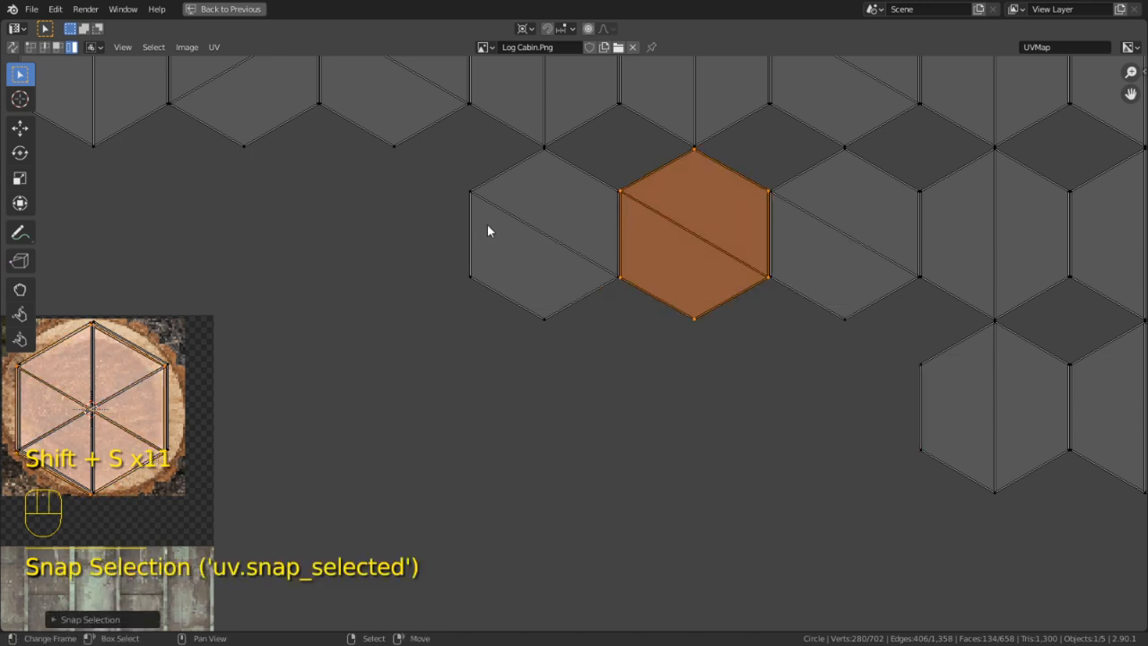
key(shift+s)
click(520, 198)
Stack the first and third hexagons of the second-lowest row on the log-end picture using Selected to Cursor (Offset)
key(shift+s)
click(438, 191)
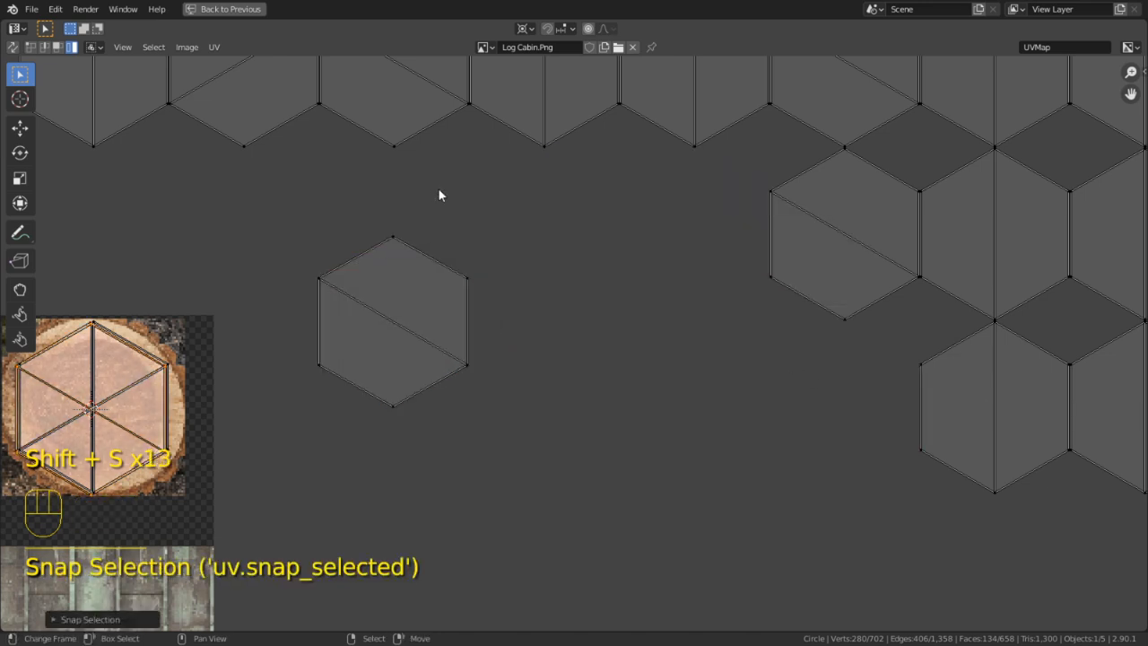
right_click(427, 287)
key(shift+s)
click(396, 240)
right_click(865, 292)
key(shift+s)
click(821, 241)
Snap the leftmost remaining hexagon of each of the two lowest rows onto the log-end picture with offset
shift+middle_drag(669, 218, 449, 235)
right_click(755, 254)
key(shift+s)
click(723, 213)
right_click(773, 381)
key(shift+s)
click(713, 339)
Stack the last two bottom-row hexagons and the final hexagon of the row above on the log-end picture using Selected to Cursor (Offset)
right_click(902, 407)
key(shift+s)
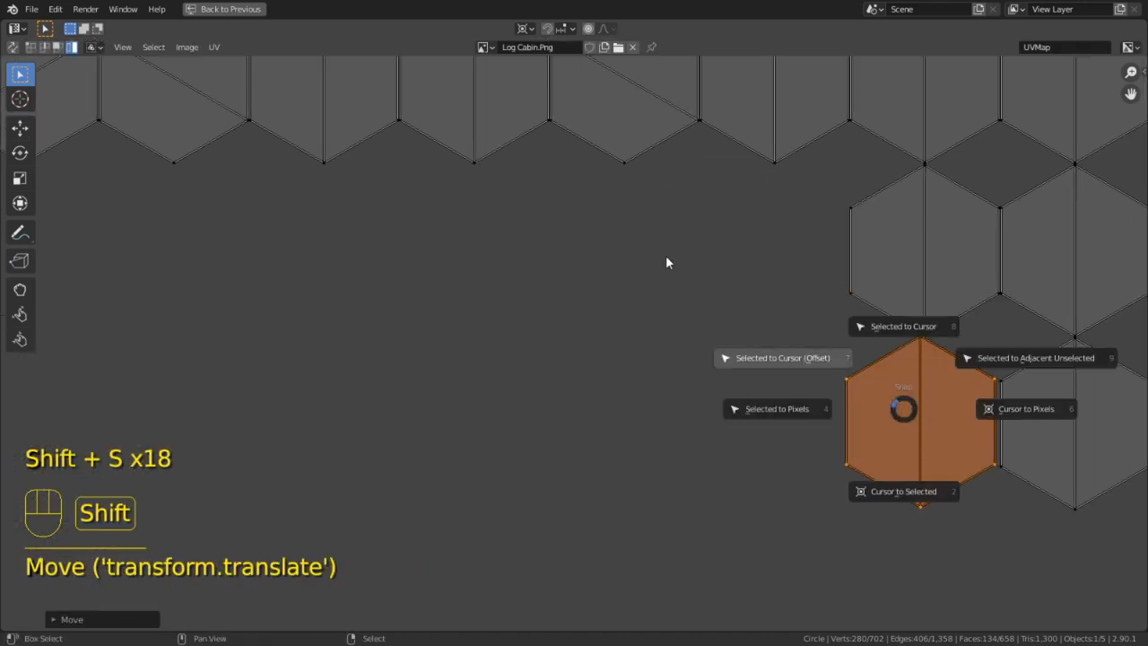
click(662, 257)
middle_drag(556, 337, 306, 289)
right_click(819, 346)
key(shift+s)
click(762, 298)
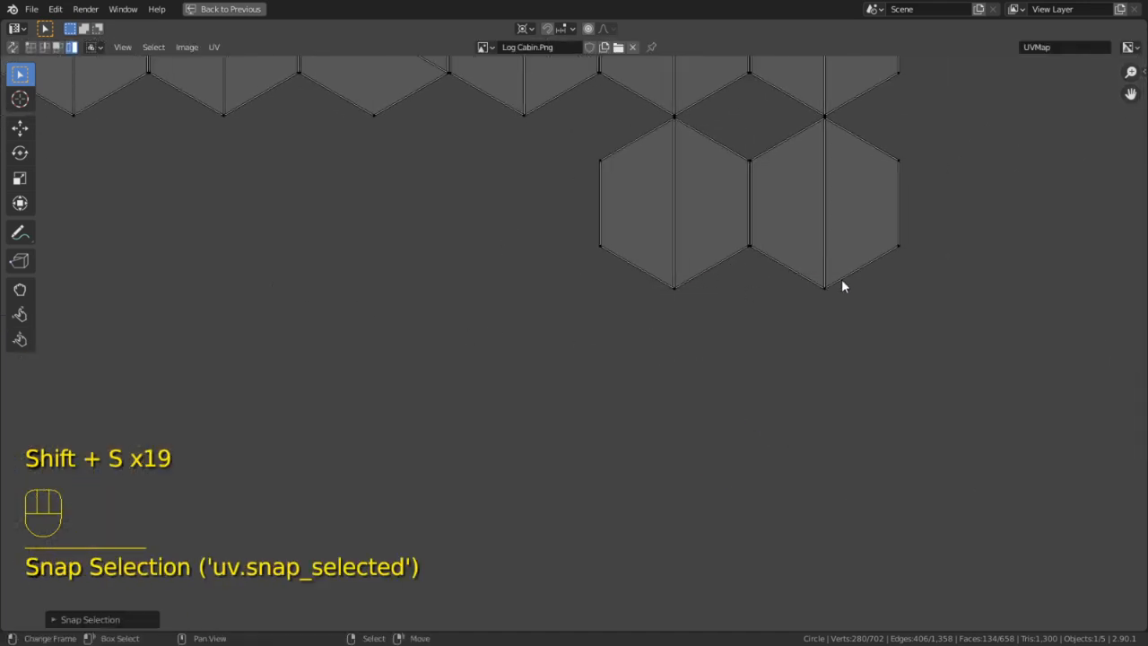
right_click(868, 200)
key(shift+s)
click(803, 157)
Snap the single hexagon left below the full rows to the 2D cursor with offset
right_click(705, 168)
key(shift+s)
click(600, 114)
shift+middle_drag(630, 168, 615, 367)
key(shift+s)
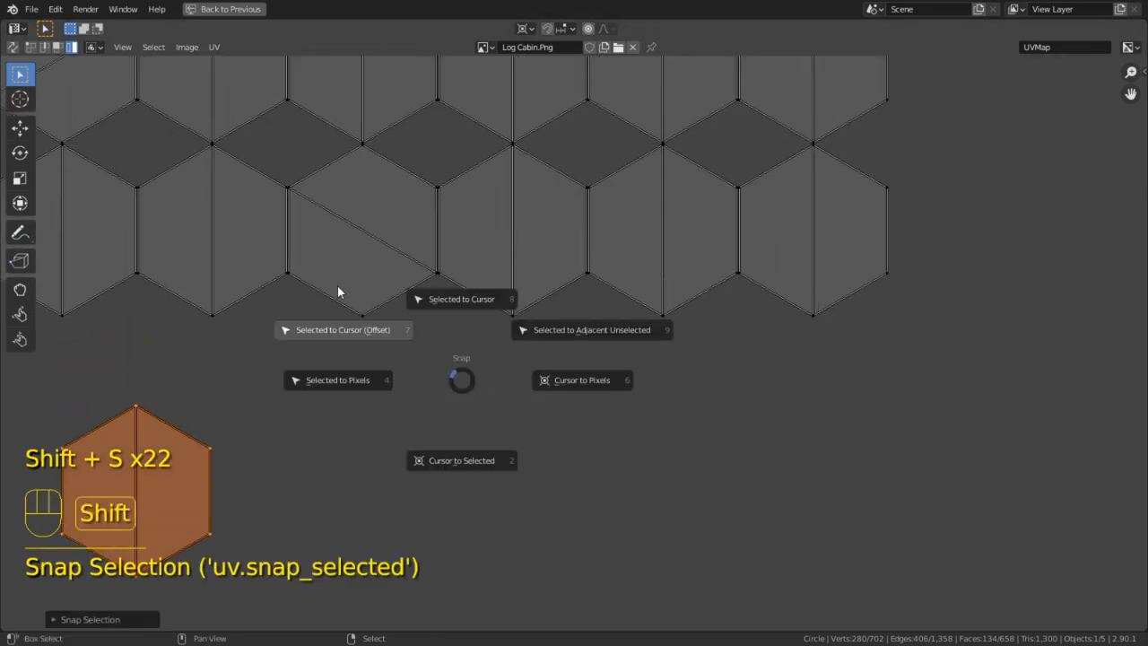
right_click(461, 299)
middle_drag(224, 367, 625, 359)
scroll(625, 359, down, 2)
right_click(592, 384)
key(shift+s)
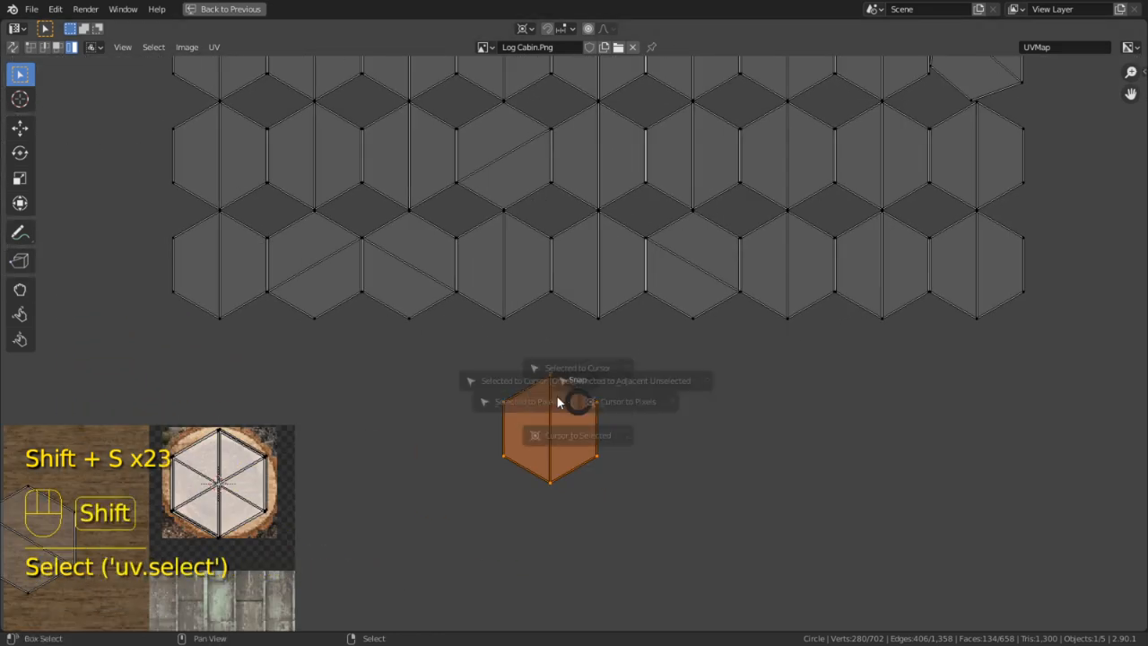
click(545, 396)
Stack the fourth and third hexagons of the bottom row on the log-end picture using Selected to Cursor (Offset)
right_click(524, 289)
key(shift+s)
click(462, 253)
shift+middle_drag(370, 165, 623, 424)
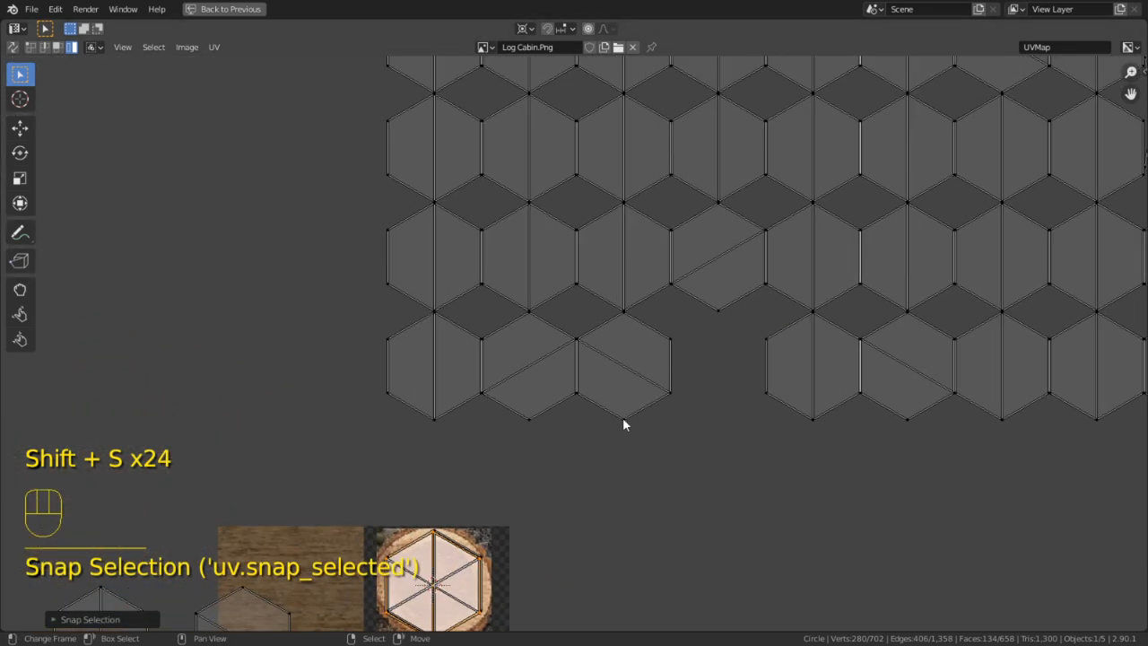
scroll(681, 532, up, 3)
right_click(744, 440)
key(shift+s)
click(619, 391)
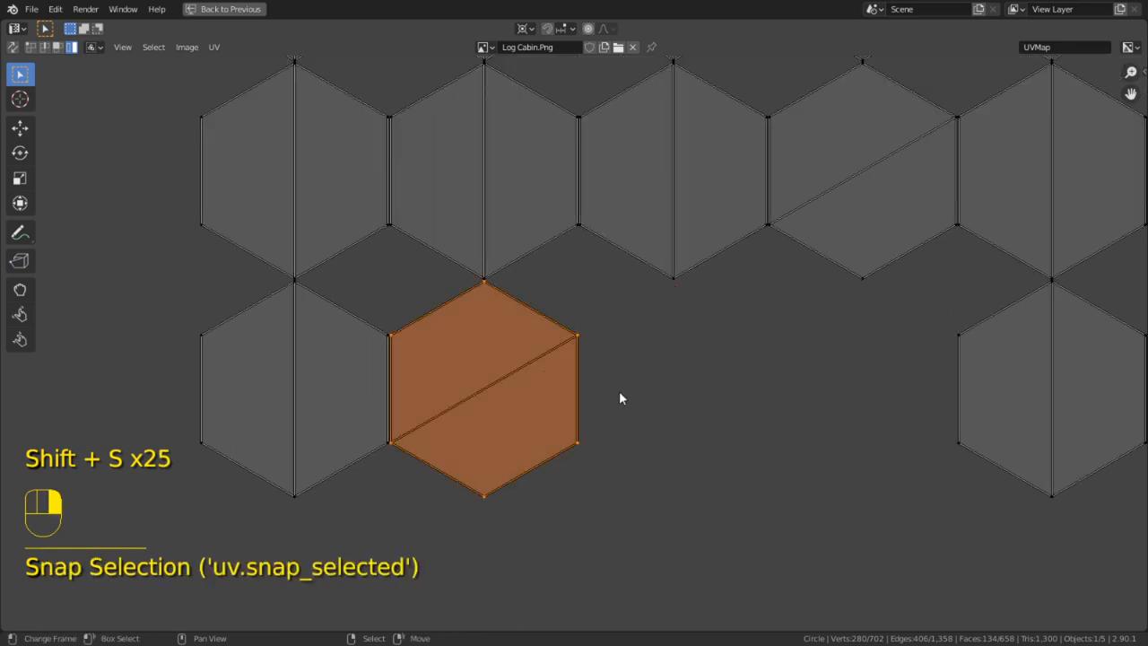
Snap the first and second hexagons of the bottom row to the 2D cursor with offset
key(shift+s)
right_click(263, 308)
key(shift+s)
click(188, 229)
right_click(415, 364)
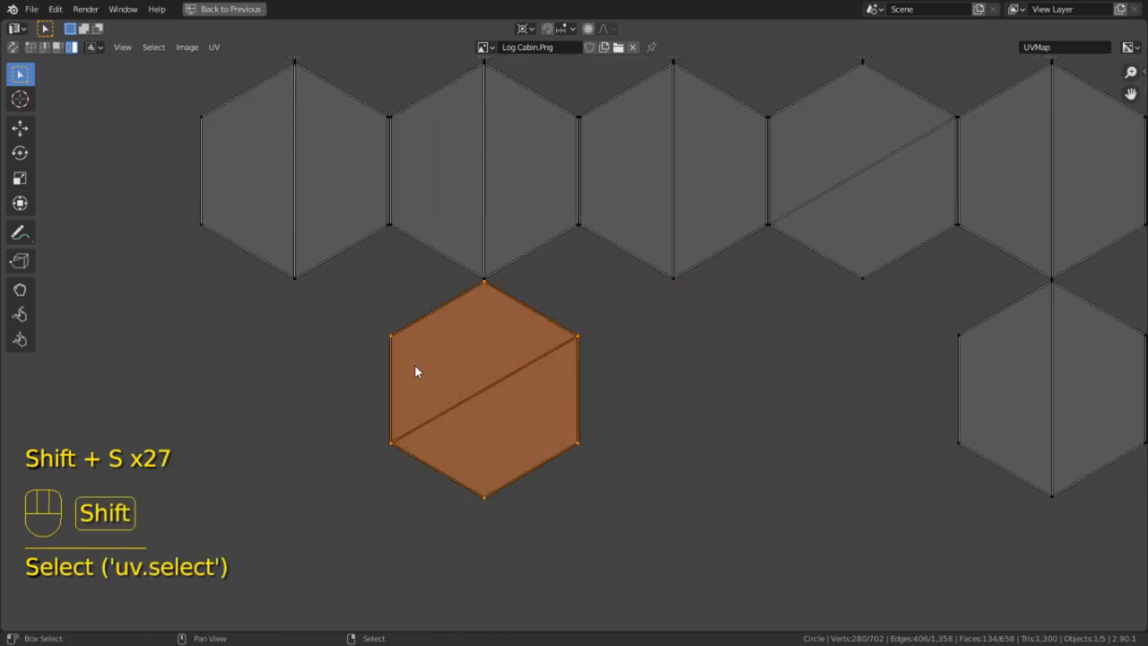
key(shift+s)
click(345, 300)
Stack the first two hexagons of the second-lowest row on the log-end picture using Selected to Cursor (Offset)
right_click(297, 242)
key(shift+s)
click(391, 224)
right_click(395, 224)
key(shift+s)
click(397, 165)
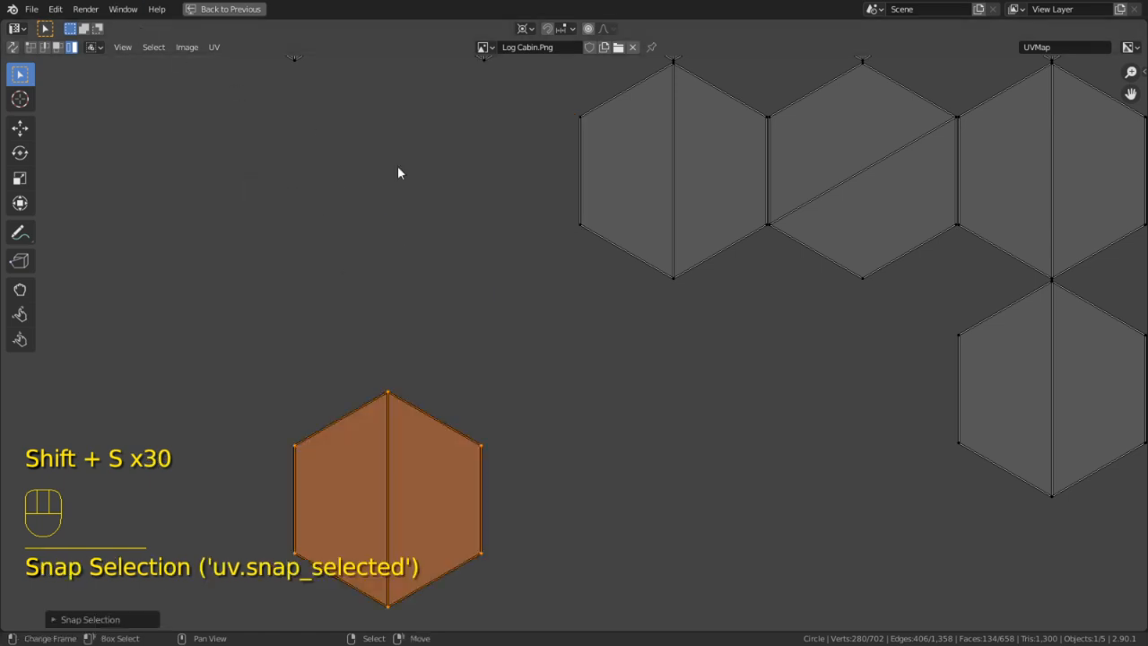
key(shift+s)
right_click(580, 324)
middle_drag(580, 325, 592, 73)
right_click(411, 275)
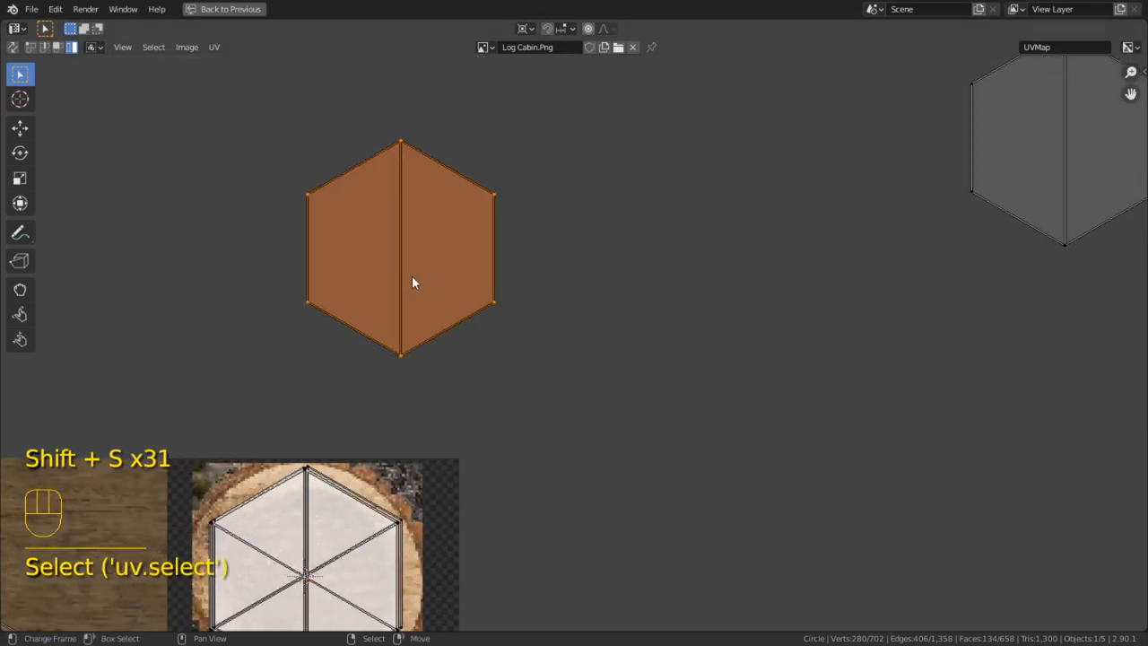
key(shift+s)
click(252, 164)
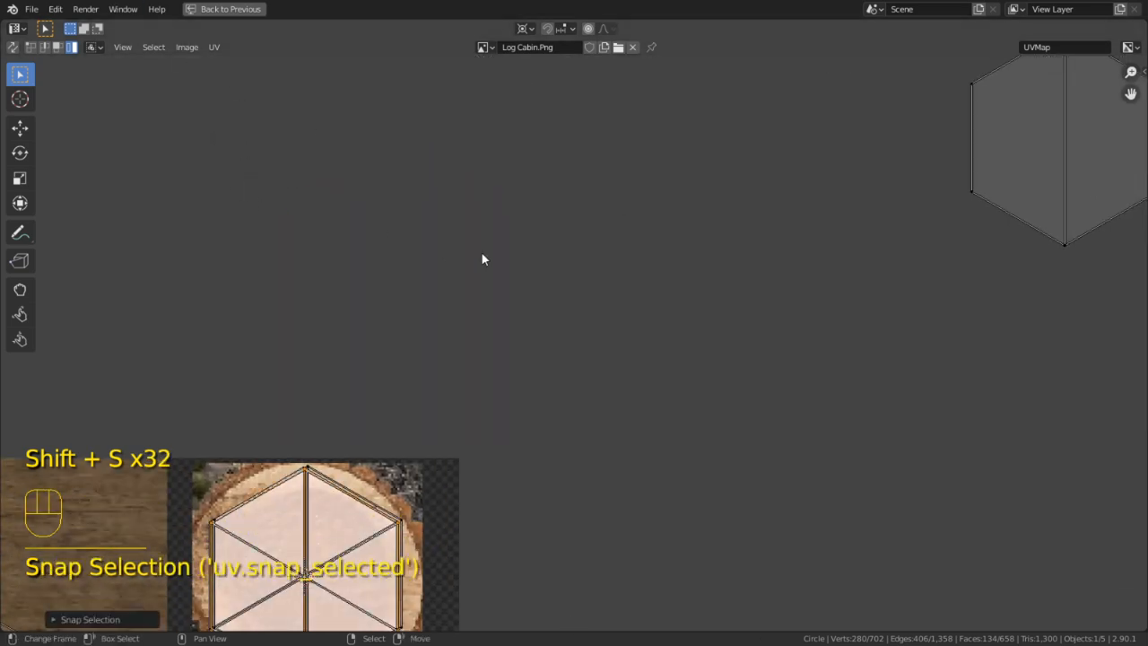
Snap the bottom row's fifth hexagon and the diagonally split sixth one to the 2D cursor with offset
shift+middle_drag(621, 269, 190, 412)
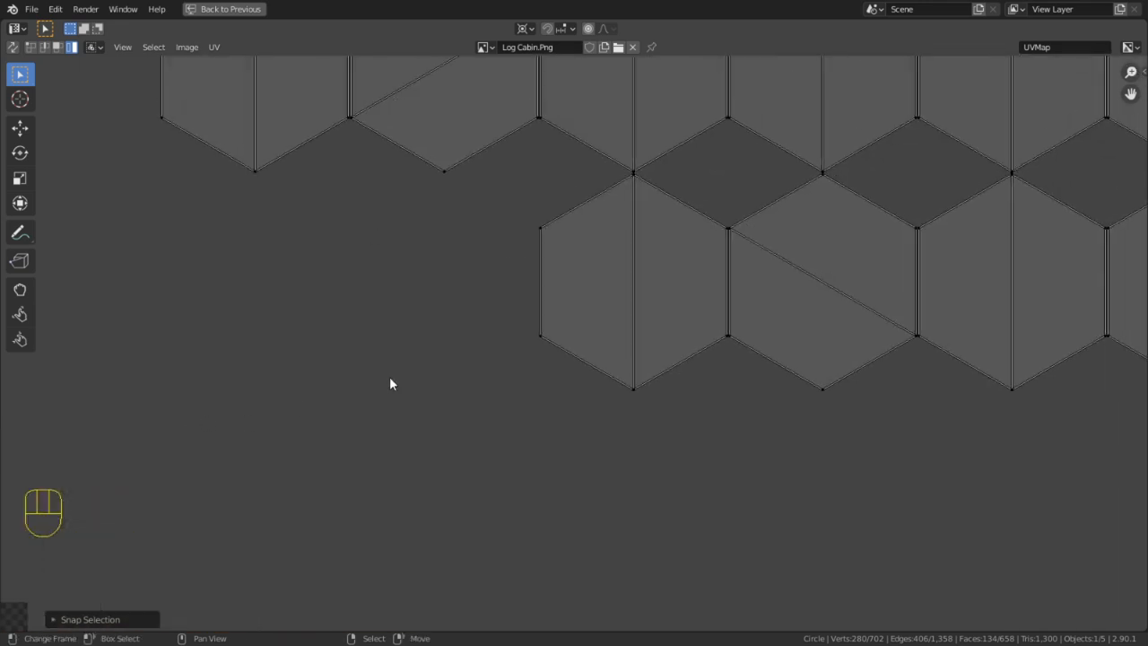
right_click(585, 292)
key(shift+s)
click(506, 240)
right_click(809, 242)
key(shift+s)
click(768, 215)
Stack the last three hexagons of the bottom row on the log-end picture using Selected to Cursor (Offset)
middle_drag(973, 319, 741, 330)
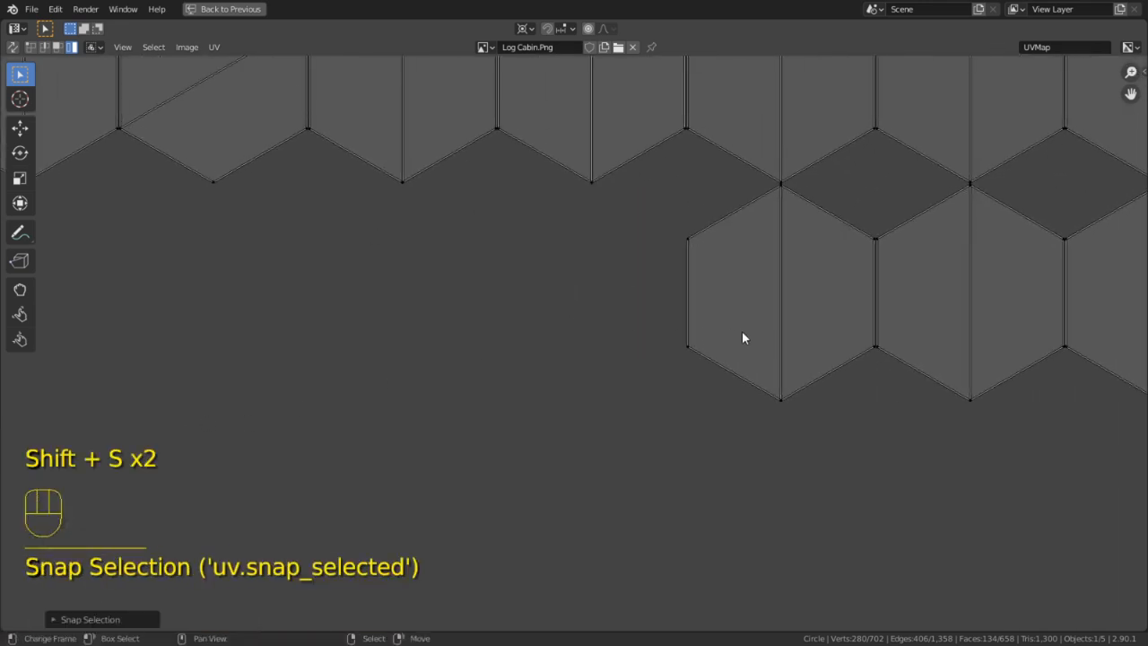
right_click(742, 330)
key(shift+s)
click(648, 250)
middle_drag(992, 302, 673, 303)
right_click(674, 302)
key(shift+s)
click(548, 226)
right_click(873, 287)
key(shift+s)
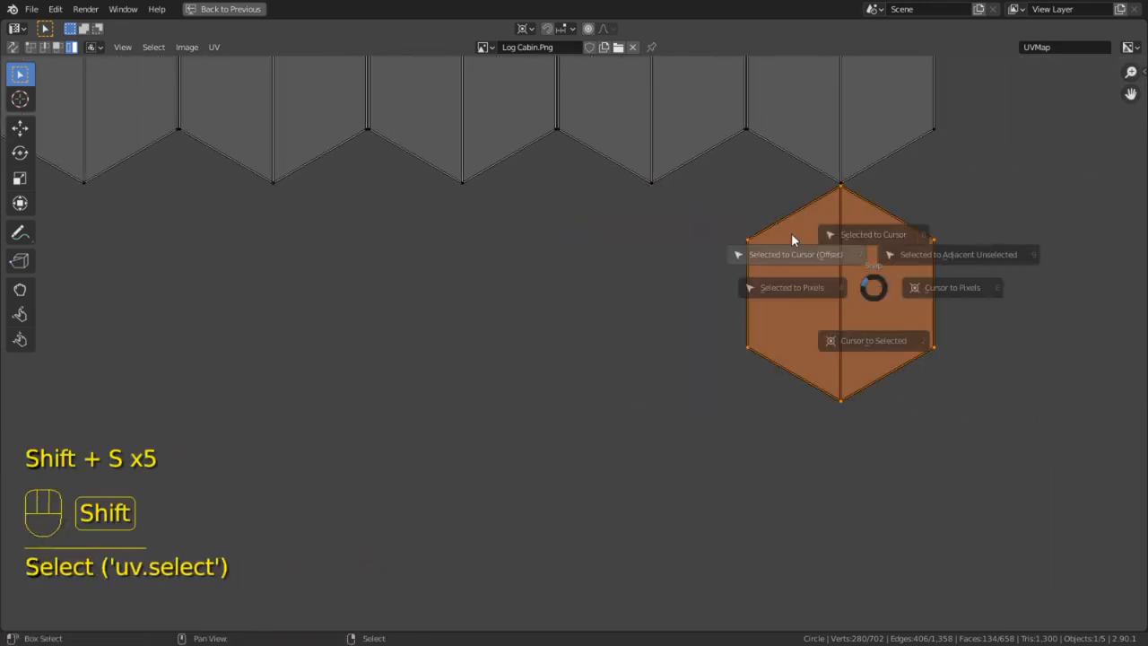
click(782, 245)
Snap the two rightmost hexagons of the new lowest row to the 2D cursor with offset
middle_drag(779, 250, 627, 455)
right_click(640, 295)
key(shift+s)
click(526, 201)
click(457, 171)
shift+middle_drag(592, 351, 828, 422)
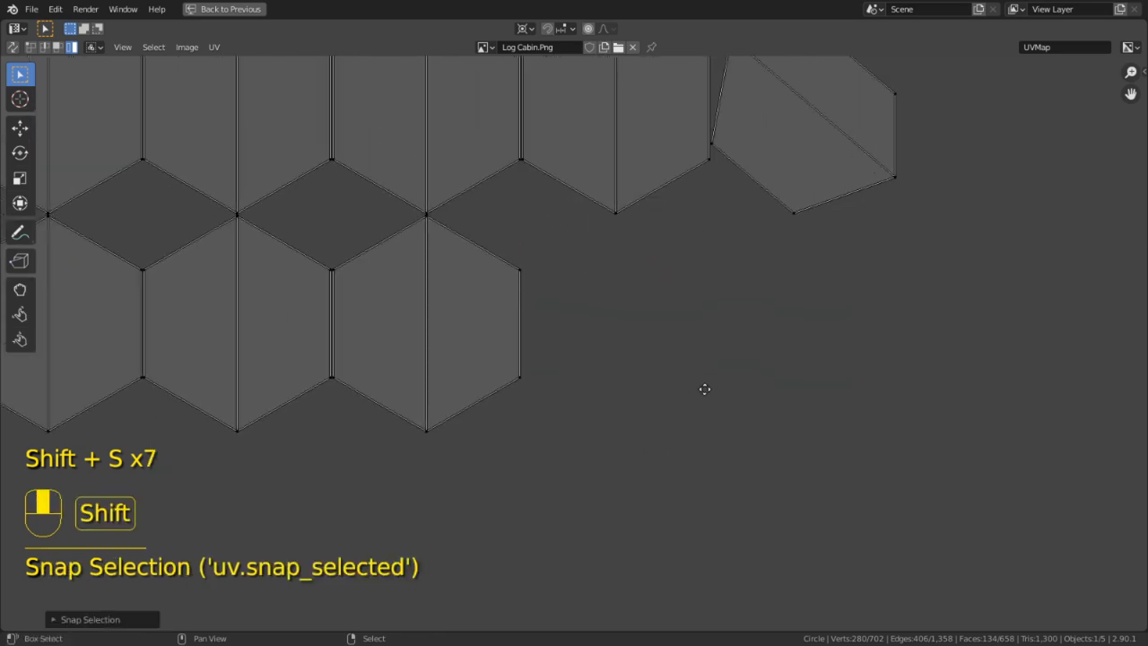
Stack the seventh and sixth hexagons of the lowest row on the log-end picture using Selected to Cursor (Offset)
right_click(454, 314)
key(shift+s)
click(381, 255)
right_click(520, 301)
key(shift+s)
click(426, 247)
Snap the last three hexagons of the lowest row, including the diagonally split one, to the 2D cursor with offset
middle_drag(301, 218, 531, 246)
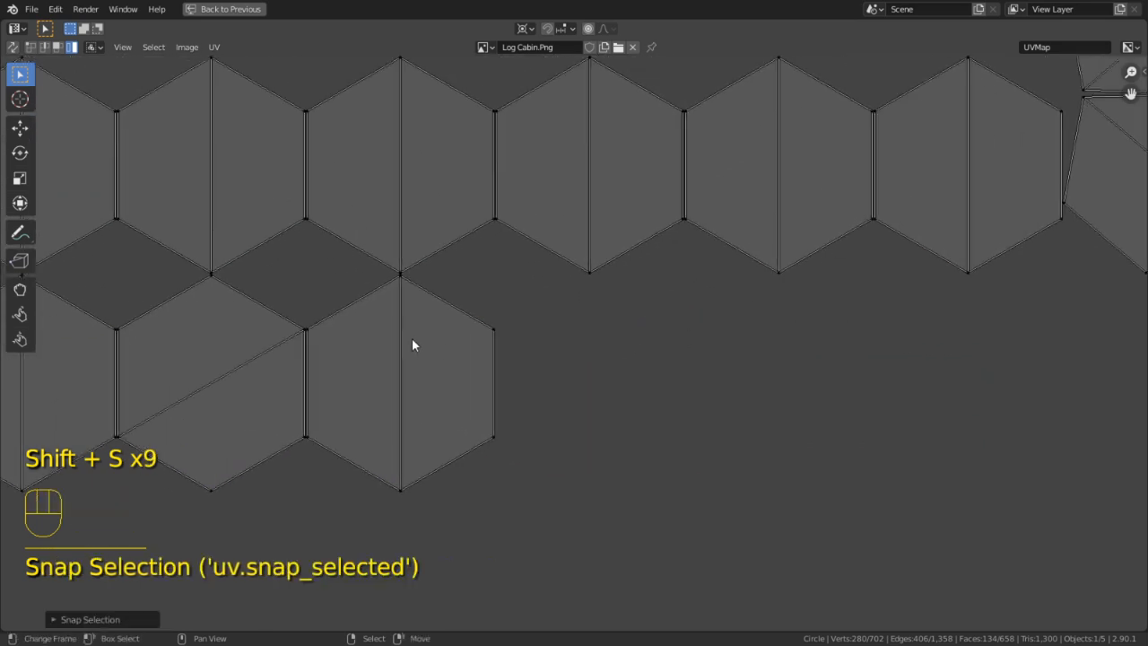
right_click(412, 337)
key(shift+s)
click(339, 280)
key(shift+s)
right_click(260, 326)
key(shift+s)
click(194, 258)
middle_drag(196, 257, 684, 376)
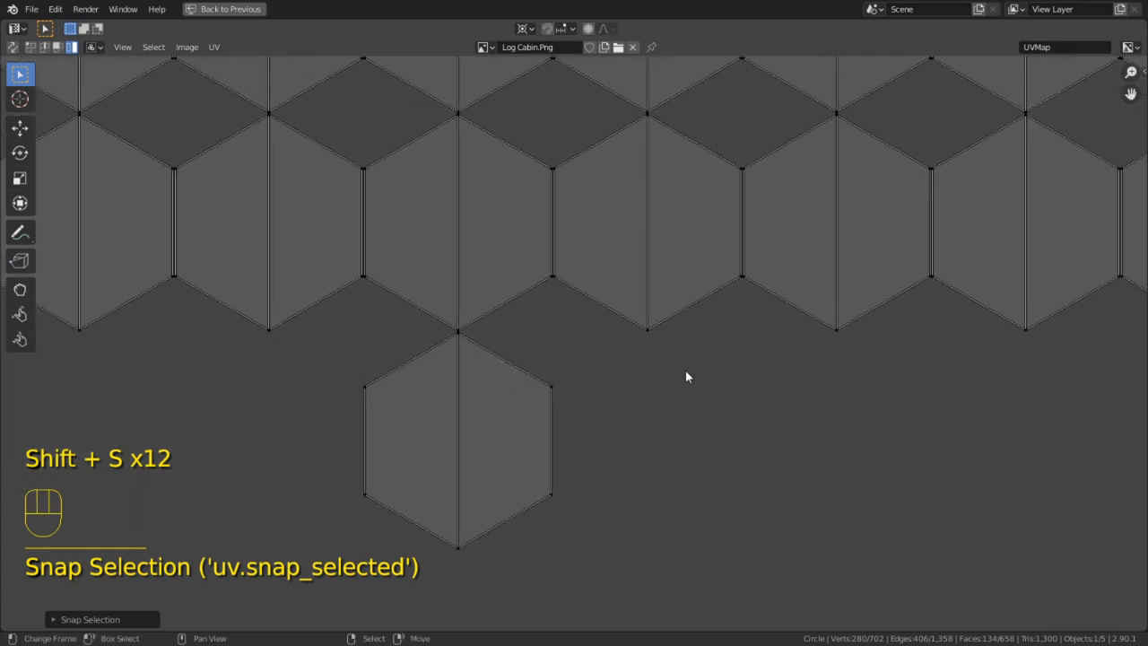
right_click(499, 379)
key(shift+s)
click(266, 259)
Stack the first and third hexagons of the lowest of the three remaining rows on the log-end picture using Selected to Cursor (Offset)
middle_drag(384, 275, 610, 425)
scroll(600, 418, down, 5)
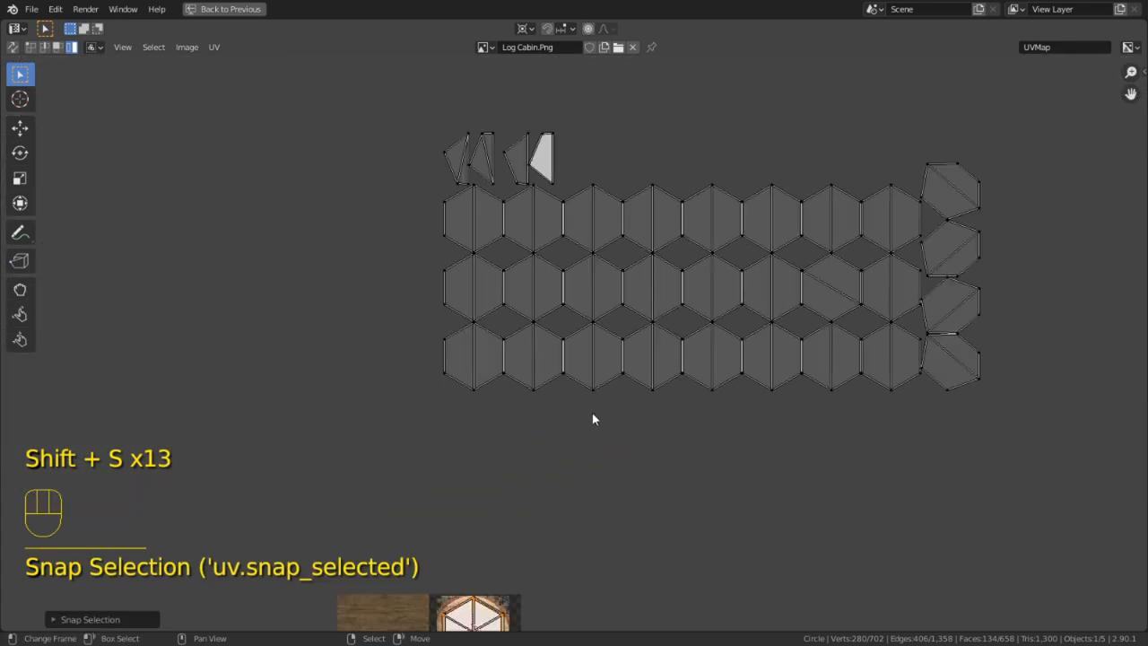
scroll(547, 399, up, 2)
right_click(388, 366)
key(shift+s)
click(306, 327)
right_click(566, 380)
key(shift+s)
click(429, 314)
Snap the middle row's first hexagon and the bottom row's second hexagon to the 2D cursor with offset
right_click(427, 314)
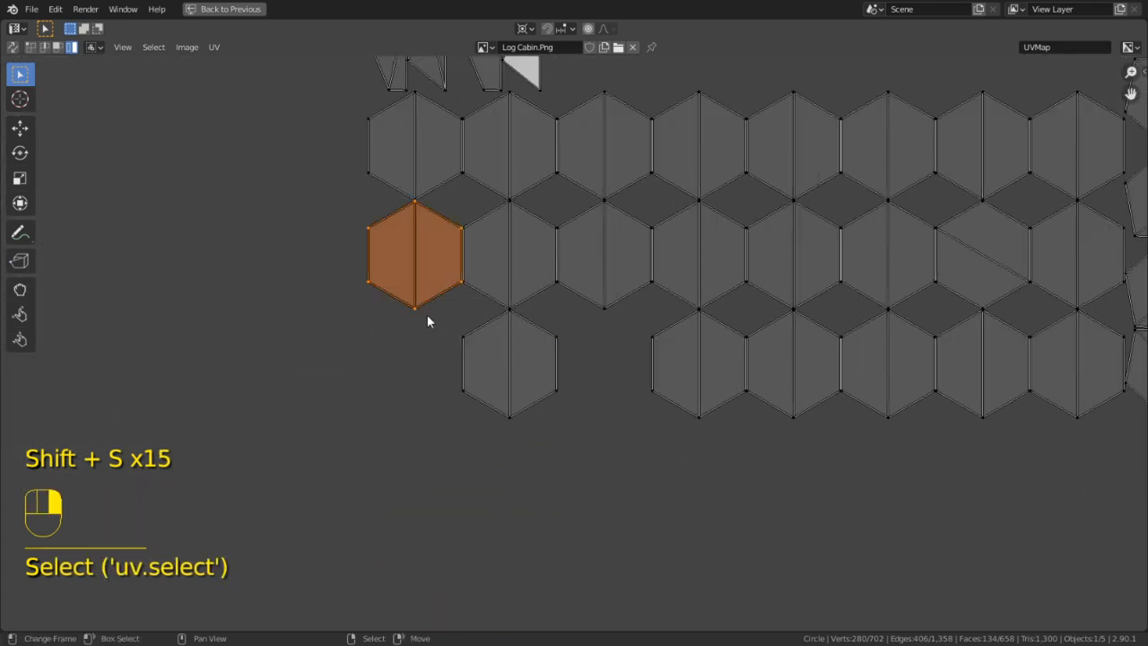
key(shift+s)
click(449, 306)
right_click(529, 351)
key(shift+s)
click(461, 316)
Stack the fourth, fifth and sixth hexagons of the bottom row on the log-end picture using Selected to Cursor (Offset)
middle_drag(399, 356, 387, 351)
right_click(512, 351)
key(shift+s)
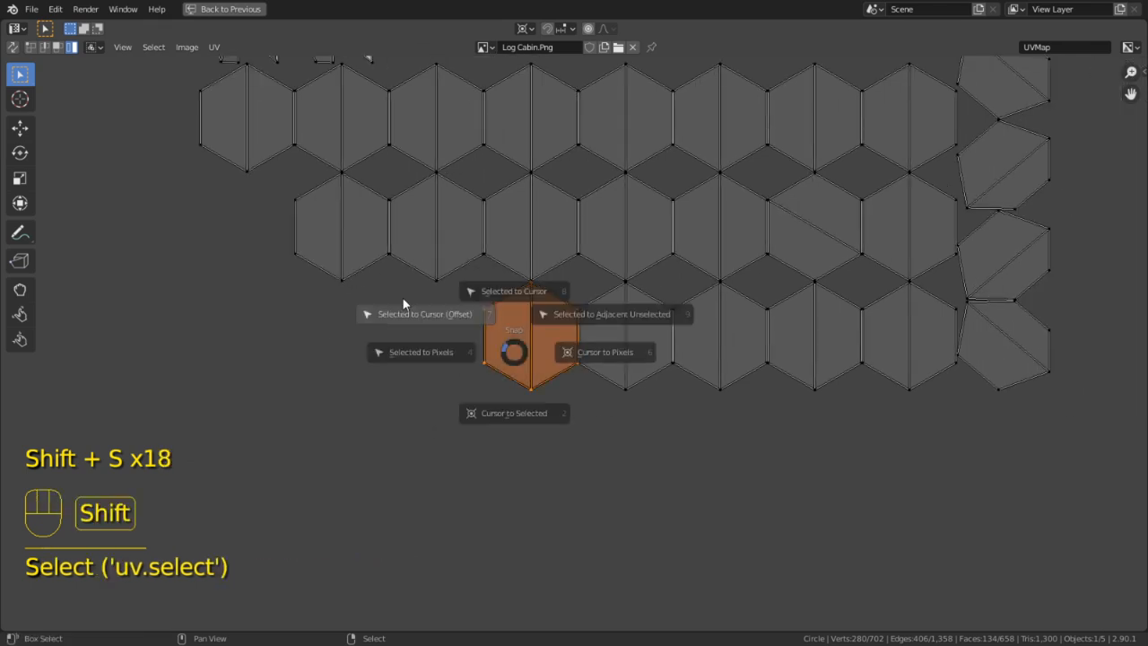
click(403, 302)
right_click(690, 356)
key(shift+s)
click(516, 238)
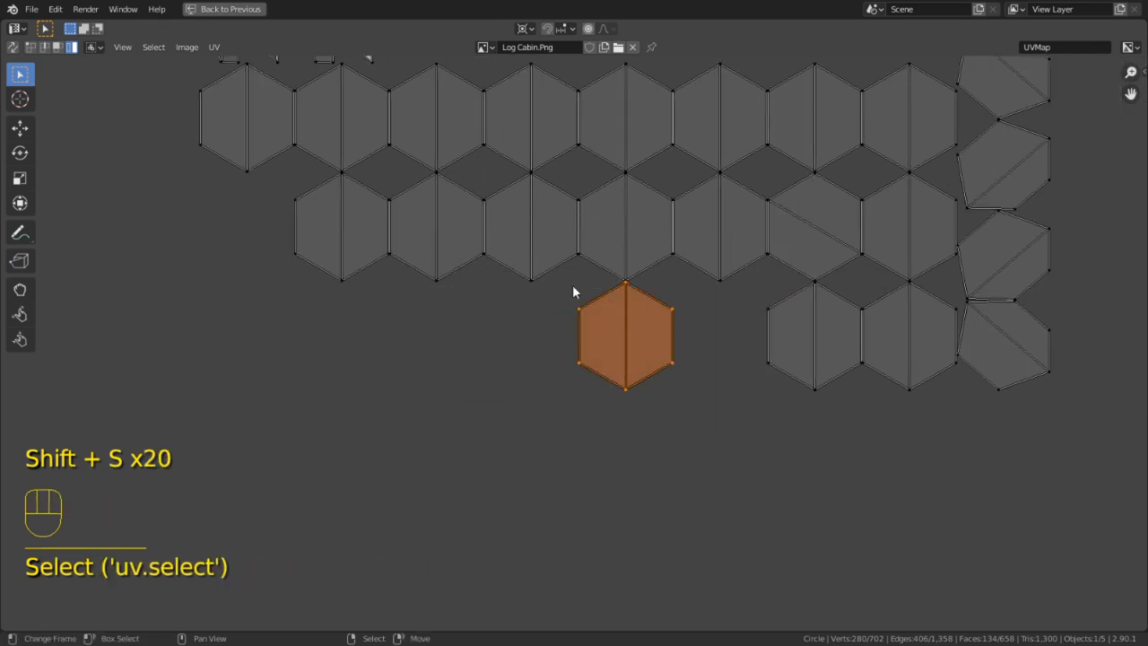
key(shift+s)
click(466, 296)
Snap the bottom row's last two hexagons and the lowest irregular island beside them to the 2D cursor with offset
right_click(824, 344)
key(shift+s)
right_click(927, 362)
key(shift+s)
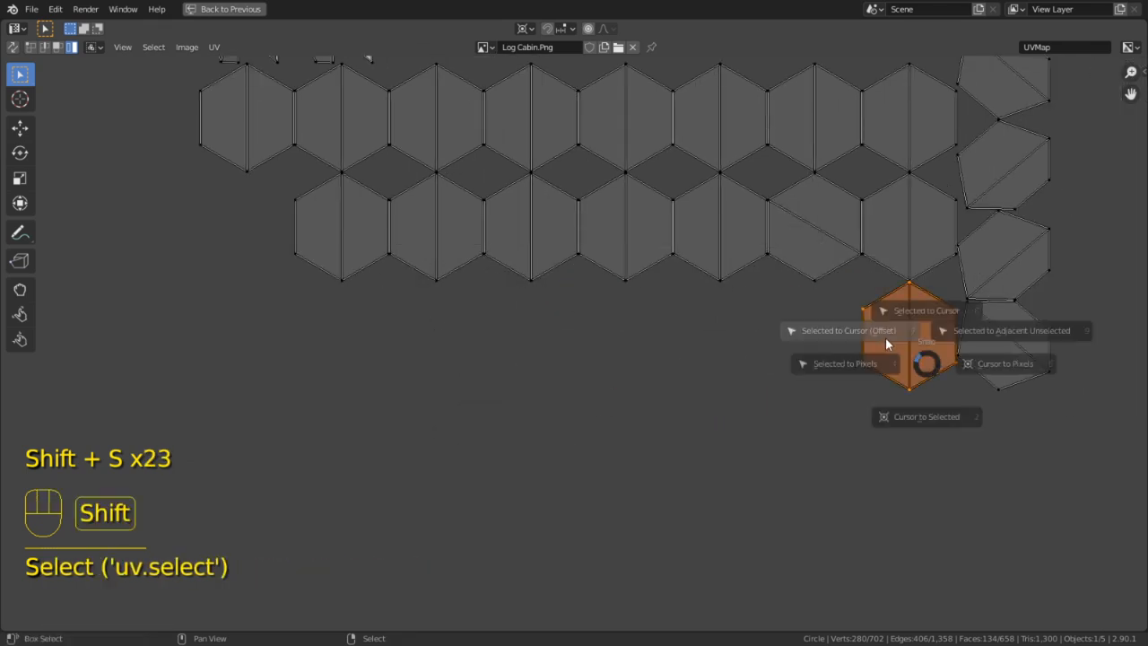
right_click(999, 346)
key(shift+s)
Stack the two lower irregular islands of the end column on the log-end picture using Selected to Cursor (Offset)
shift+middle_drag(879, 266, 766, 372)
right_click(884, 369)
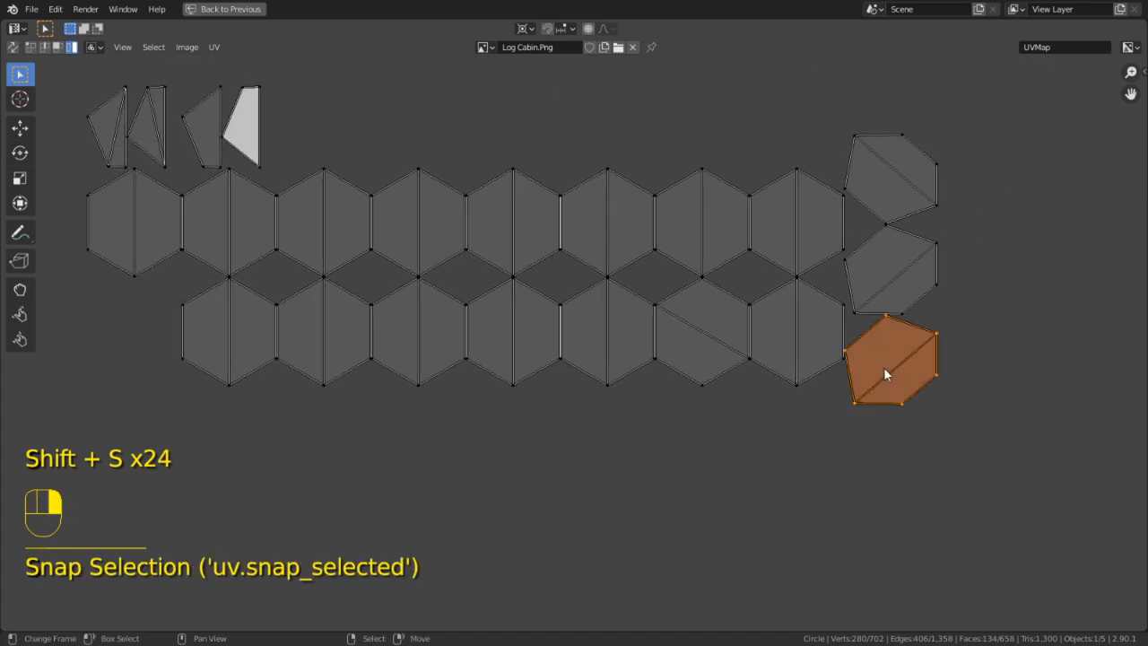
key(shift+s)
click(888, 314)
right_click(894, 305)
key(shift+s)
click(869, 258)
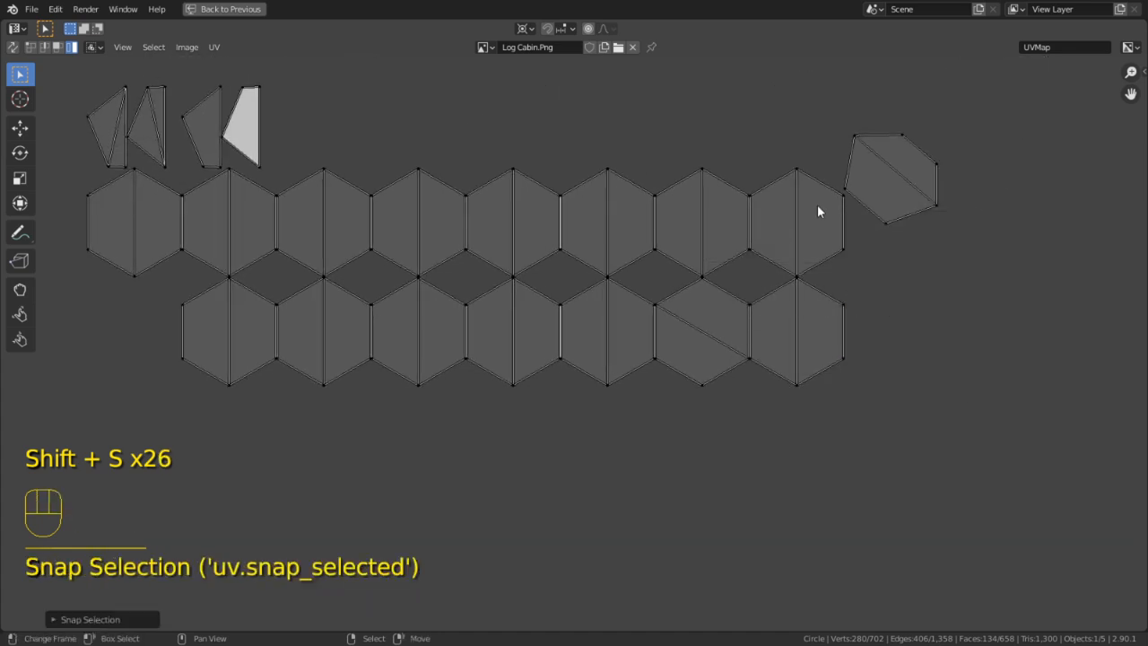
Snap the last irregular island and the end hexagons of both remaining rows to the 2D cursor with offset
right_click(805, 184)
key(shift+s)
click(802, 107)
right_click(802, 302)
key(shift+s)
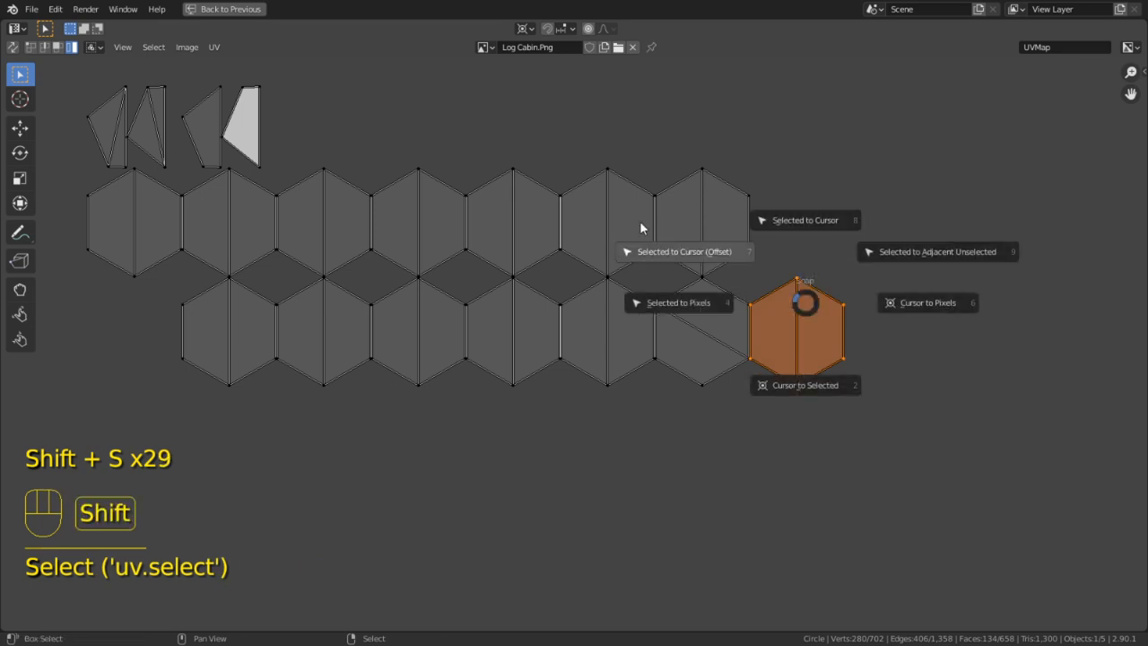
click(767, 225)
Stack the seventh-column hexagons of both rows and the upper row's sixth hexagon on the log-end picture using Selected to Cursor (Offset)
right_click(715, 306)
key(shift+s)
click(646, 281)
right_click(705, 251)
key(shift+s)
click(636, 226)
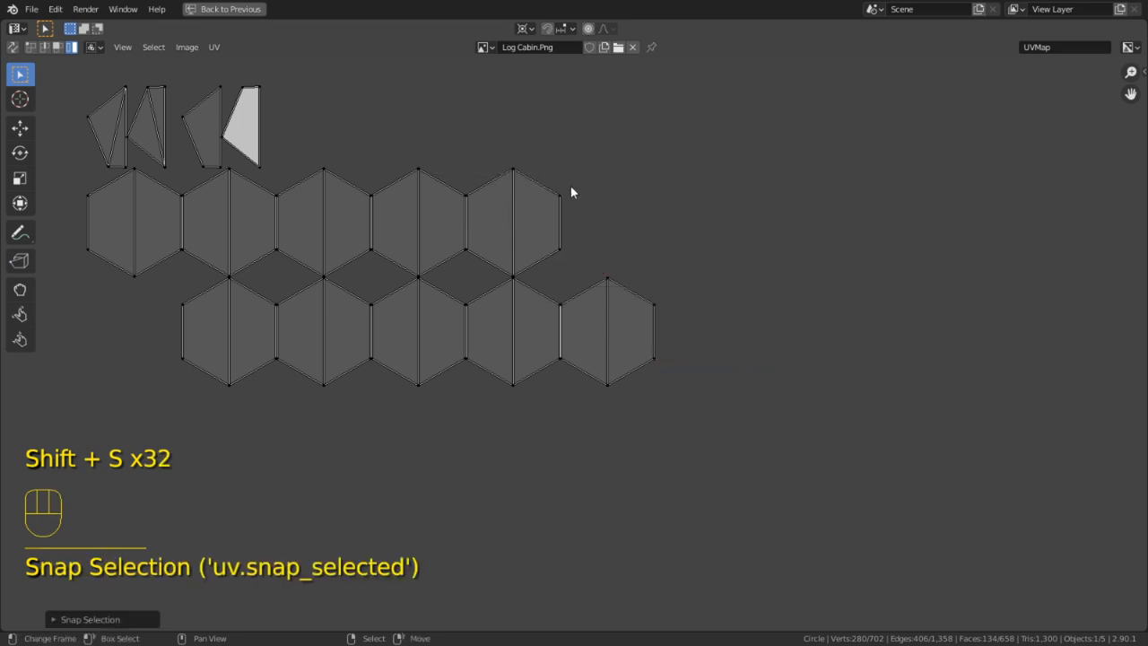
Stack the upper row's third hexagon and the lower row's end hexagon on the log-end picture using Selected to Cursor (Offset)
right_click(531, 193)
key(shift+s)
click(458, 176)
right_click(366, 190)
key(shift+s)
click(384, 176)
right_click(582, 303)
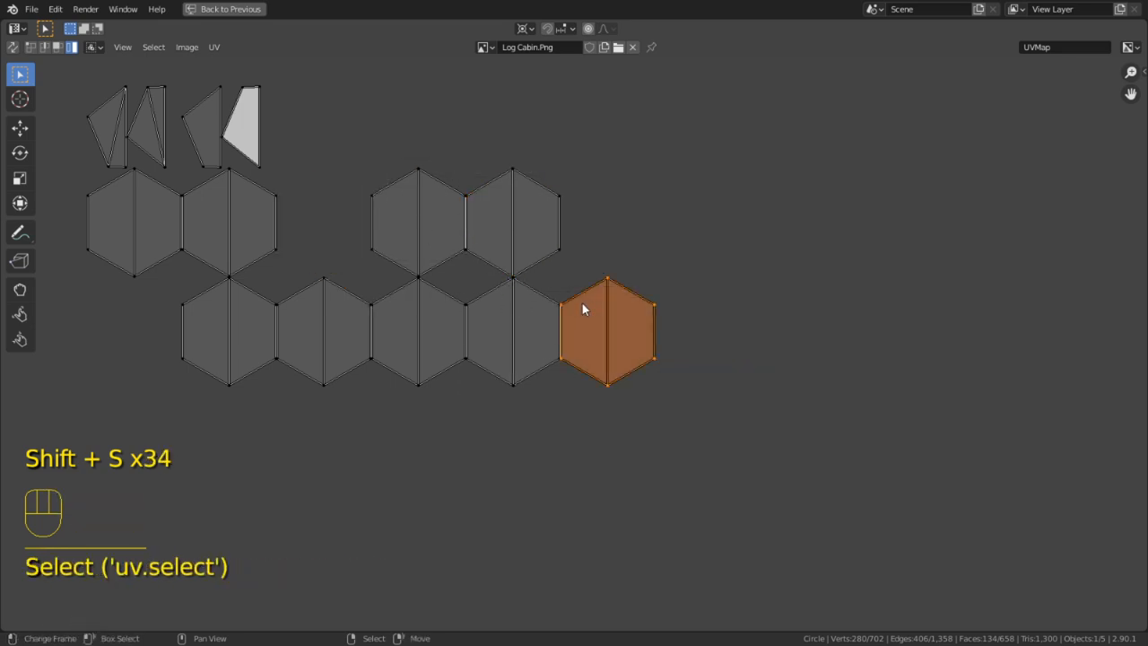
key(shift+s)
Snap the upper row's last two hexagons and the lower row's third hexagon to the 2D cursor with offset
right_click(509, 265)
key(shift+s)
right_click(445, 216)
key(shift+s)
right_click(444, 309)
key(shift+s)
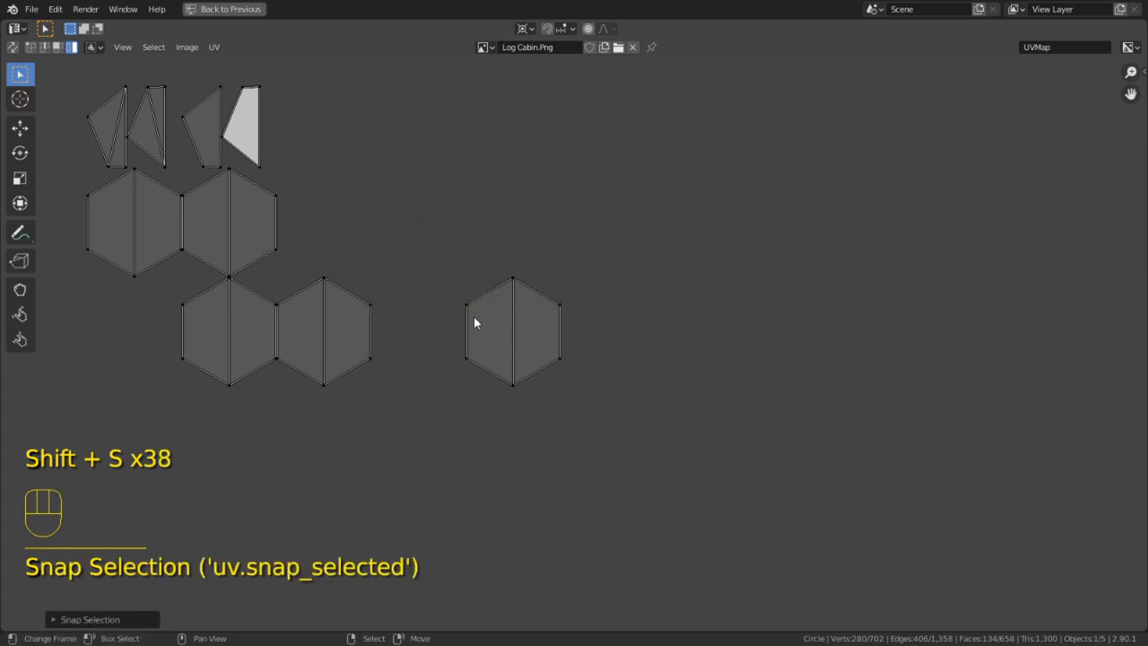
Stack the lower row's three remaining hexagons on the log-end picture using Selected to Cursor (Offset)
right_click(476, 323)
key(shift+s)
right_click(357, 264)
key(shift+s)
right_click(281, 339)
key(shift+s)
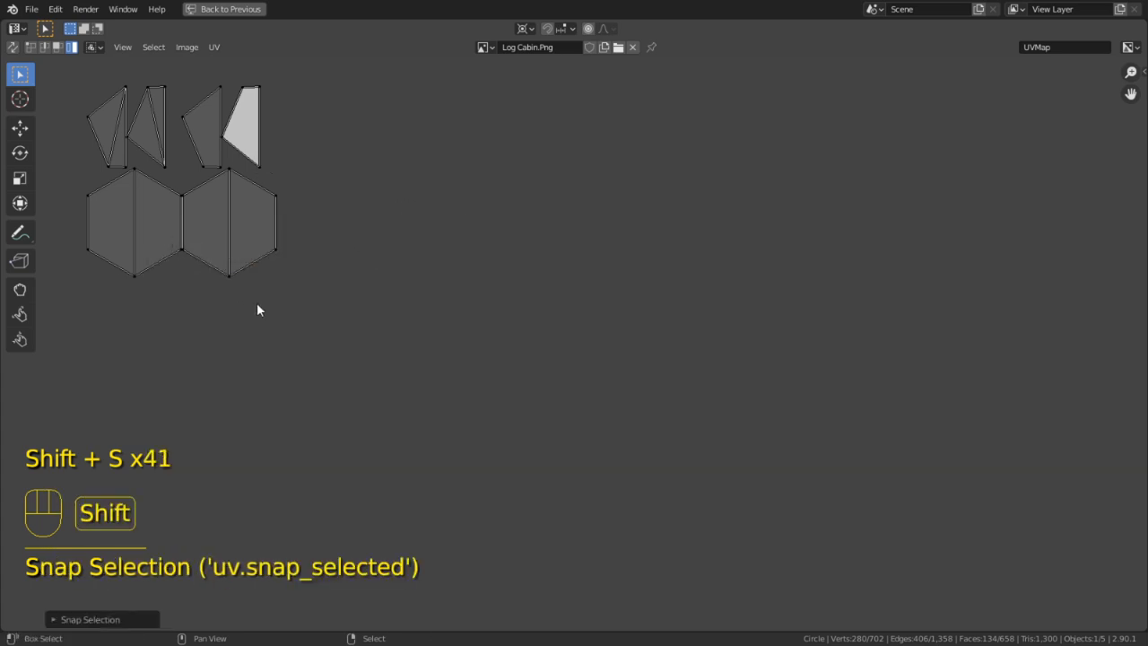
Snap the upper row's last two remaining hexagons to the 2D cursor with offset
right_click(431, 320)
key(shift+s)
right_click(490, 333)
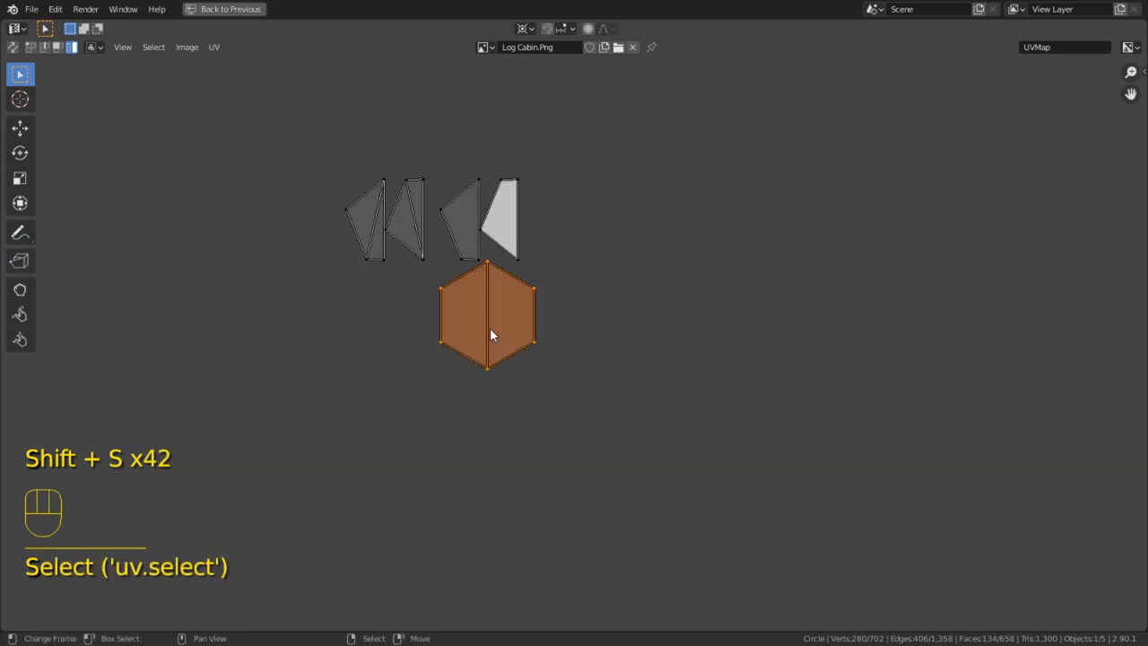
key(shift+s)
Stack the remaining small irregular islands on the log-end picture using Selected to Cursor (Offset)
right_click(374, 225)
key(shift+s)
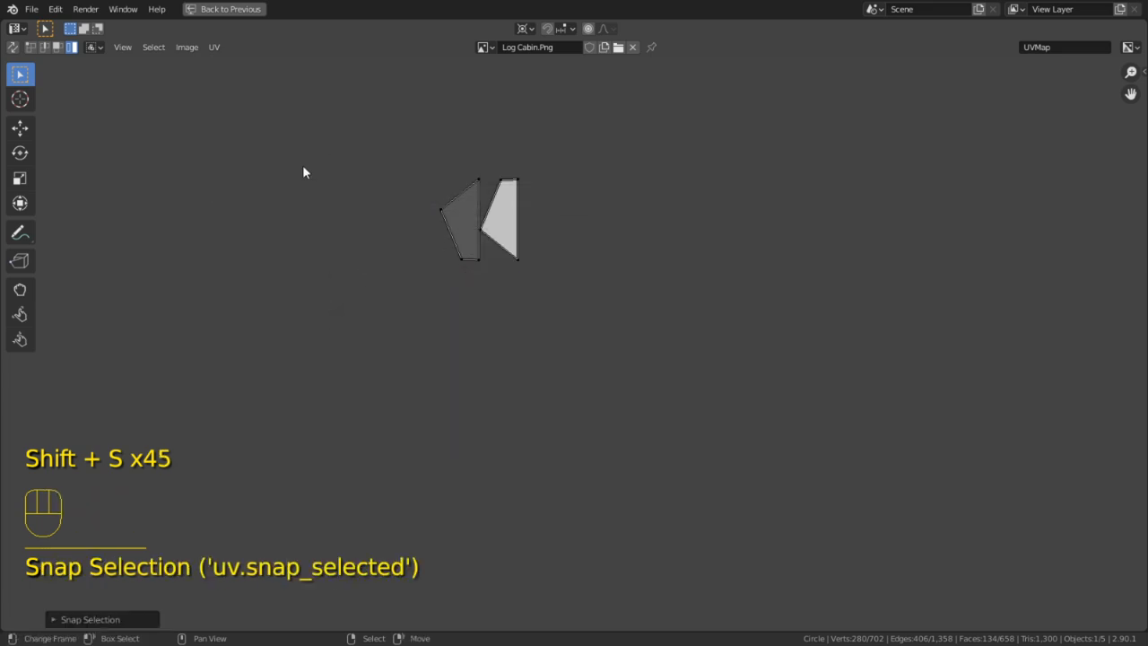
right_click(461, 249)
key(shift+s)
right_click(496, 218)
key(shift+s)
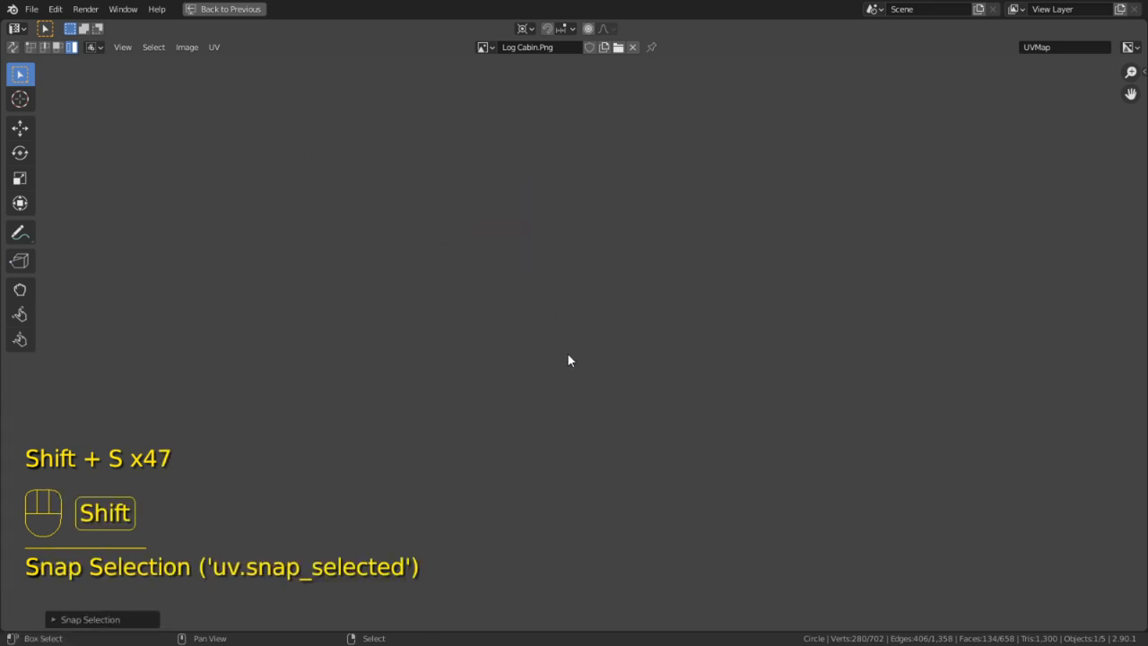
Circle-select the small irregular islands in the stack, rotate them to lie nearly horizontal and move them to the lower part of the log-end picture
scroll(553, 495, down, 3)
scroll(500, 425, up, 5)
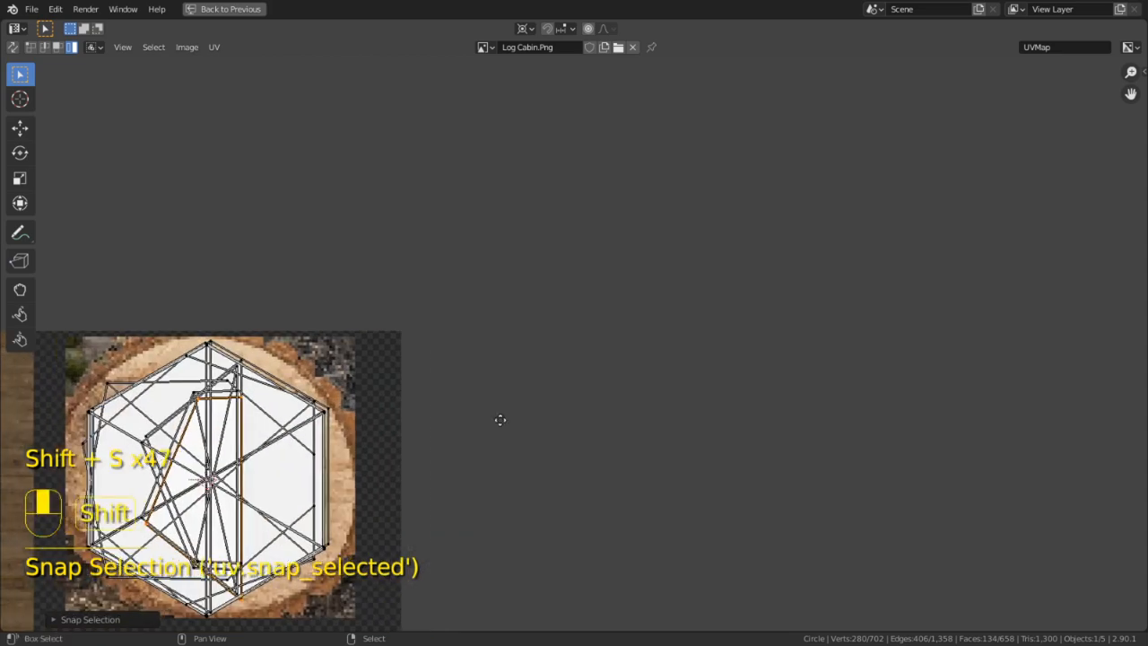
scroll(500, 419, up, 3)
key(c)
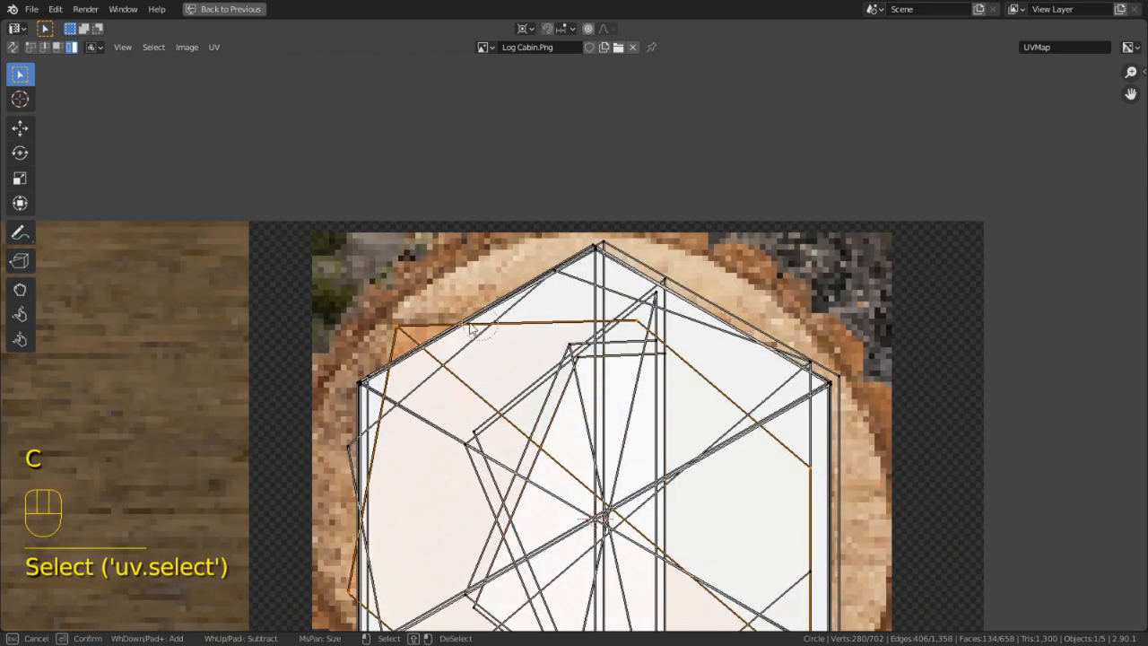
drag(578, 354, 480, 444)
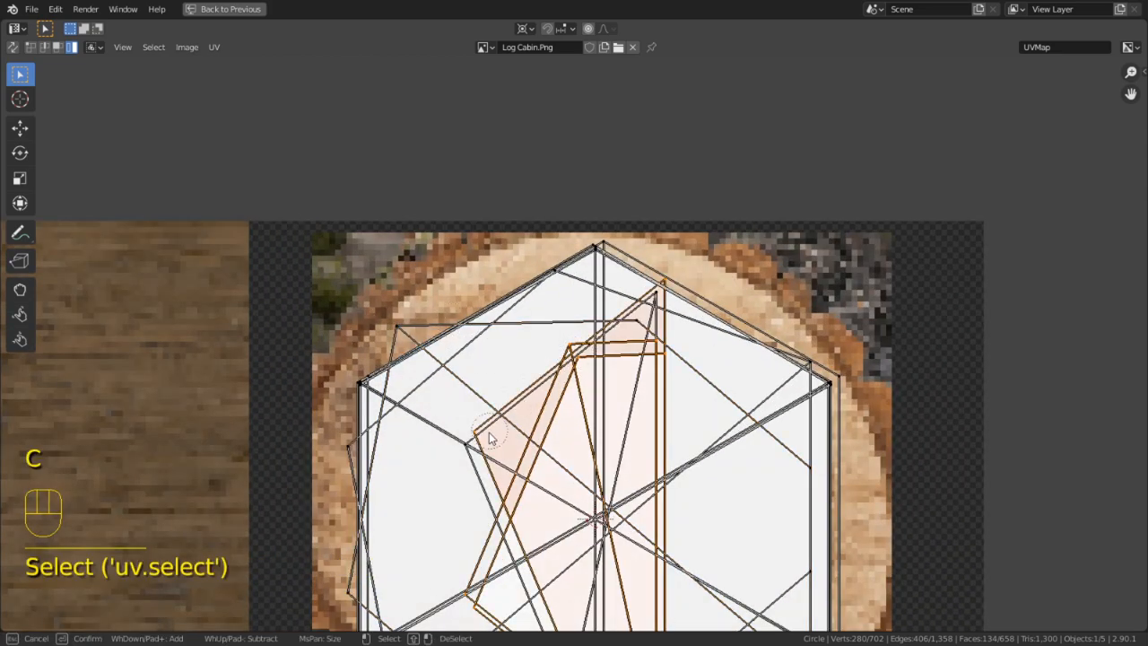
right_click(478, 446)
key(g)
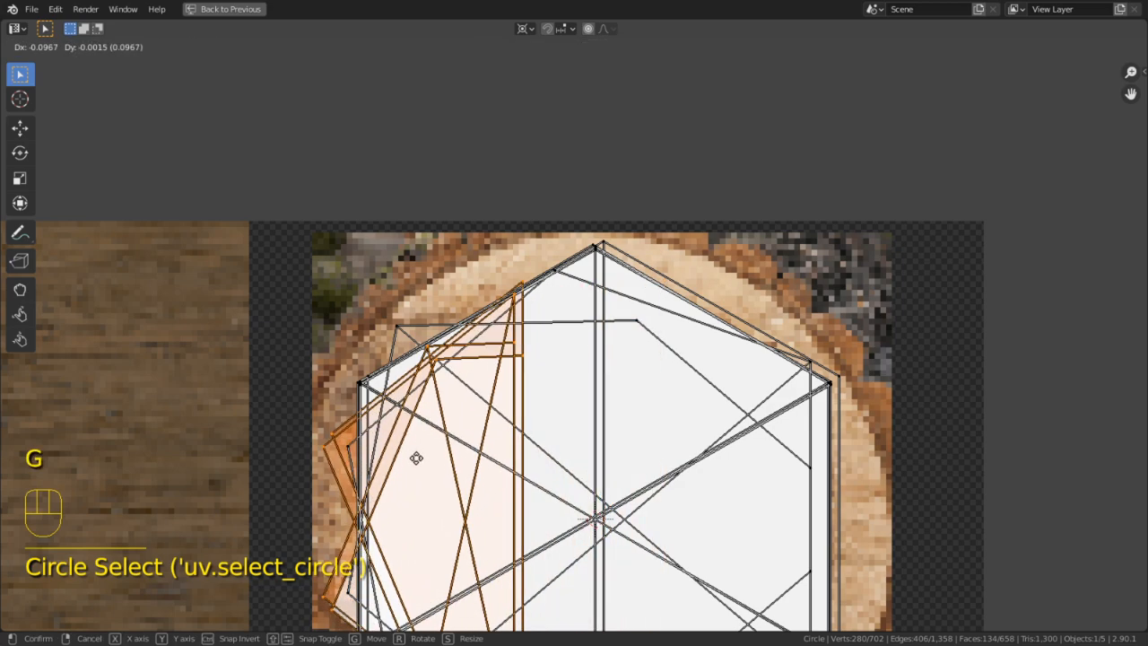
key(r)
click(375, 597)
shift+middle_drag(496, 517, 490, 367)
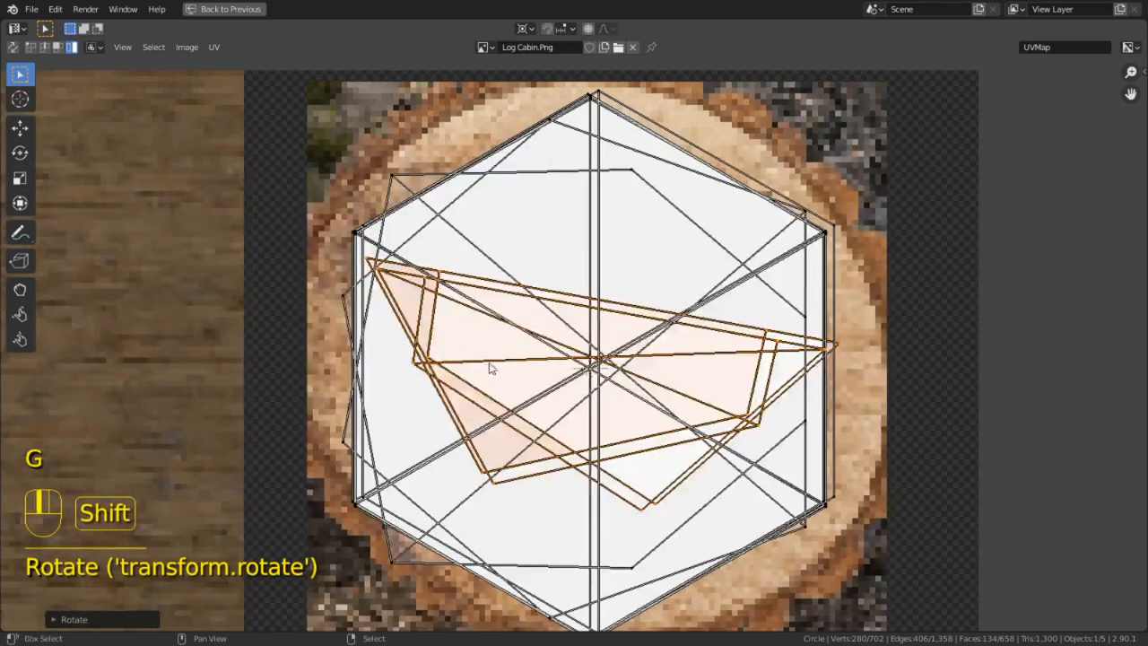
key(g)
click(471, 83)
Restore the split workspace and move the UV island of the third log end from the roof onto the log-end picture
key(ctrl+space)
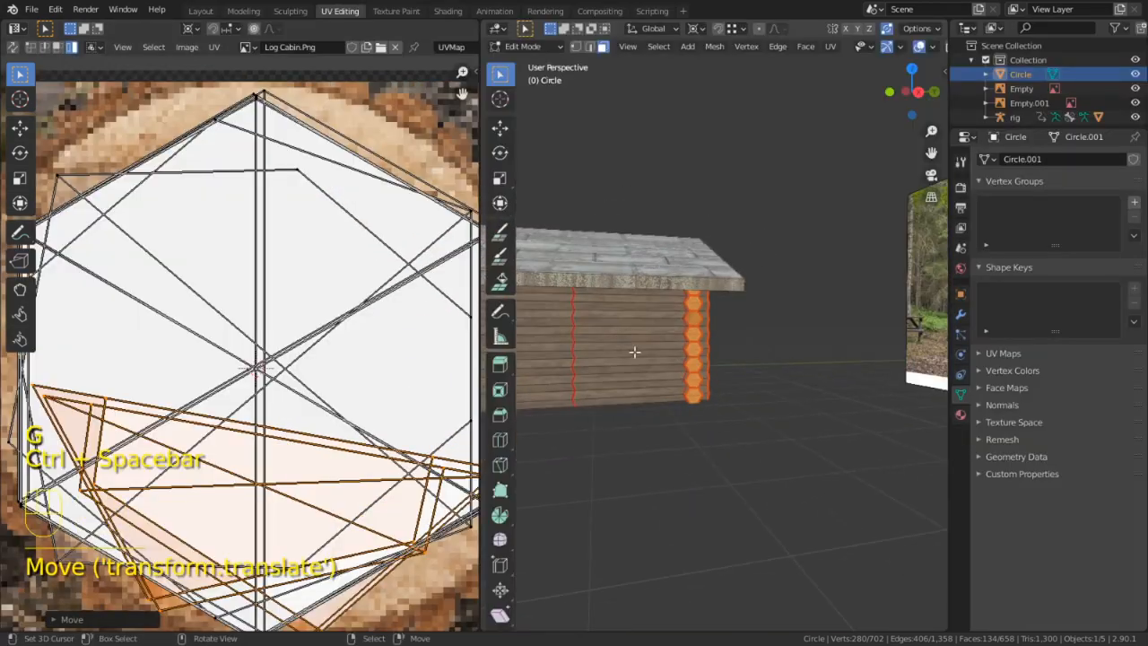
key(Tab)
key(Tab)
click(635, 267)
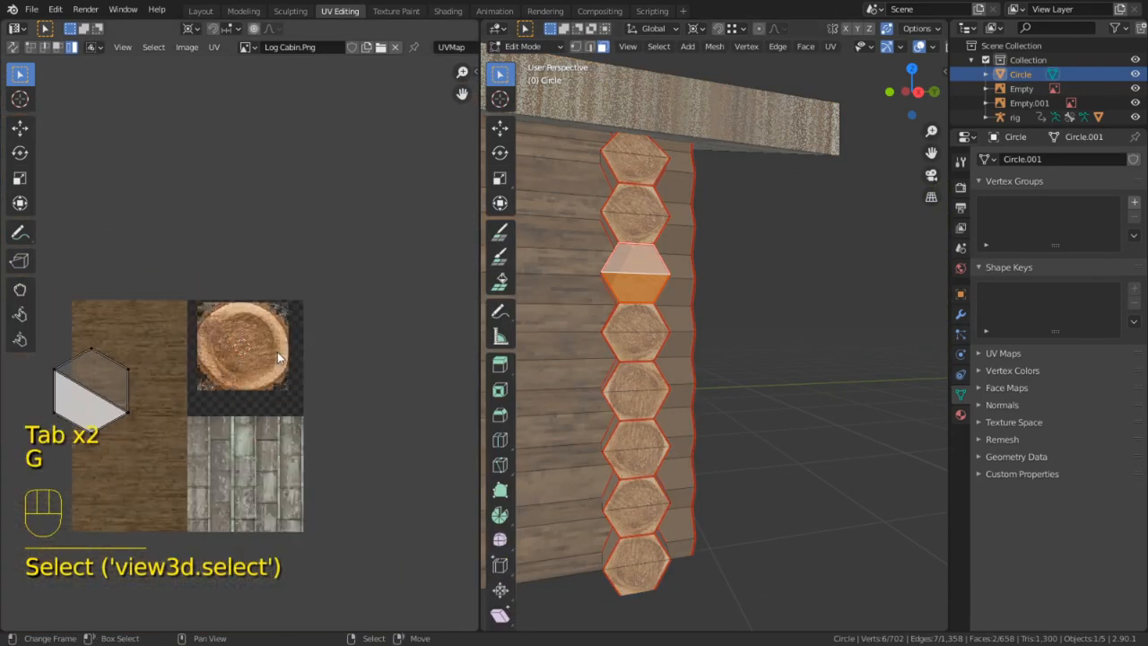
key(a)
key(g)
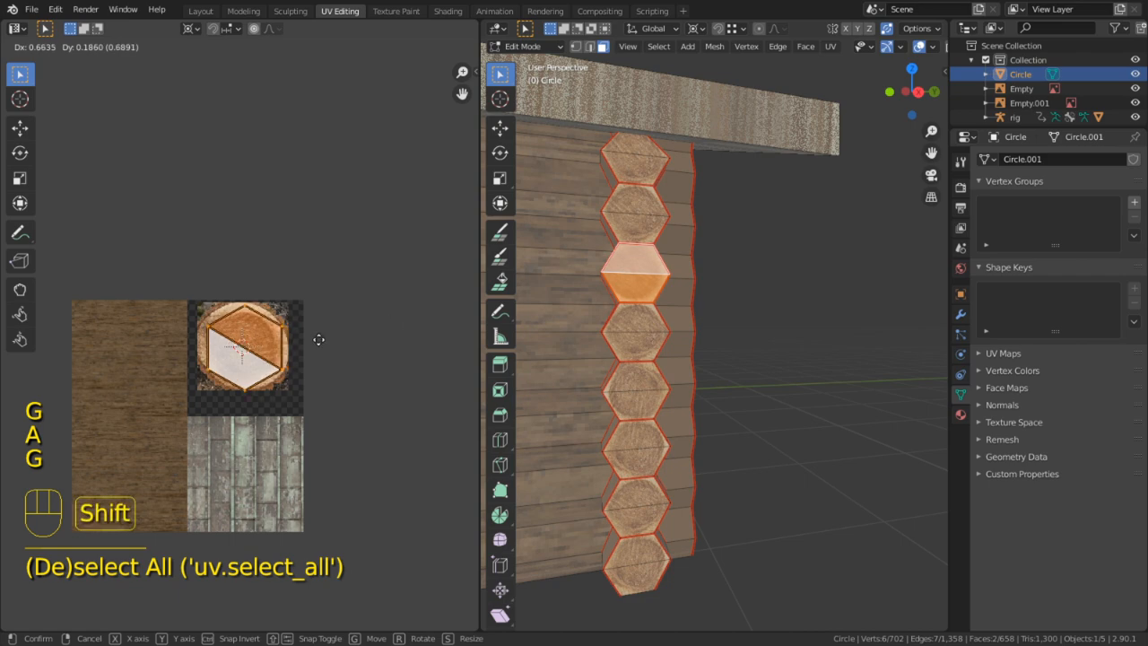
click(302, 335)
Inspect the UVs of the top full log end at another cabin corner, and select the whole mesh to display all islands
key(Tab)
middle_drag(790, 308, 596, 314)
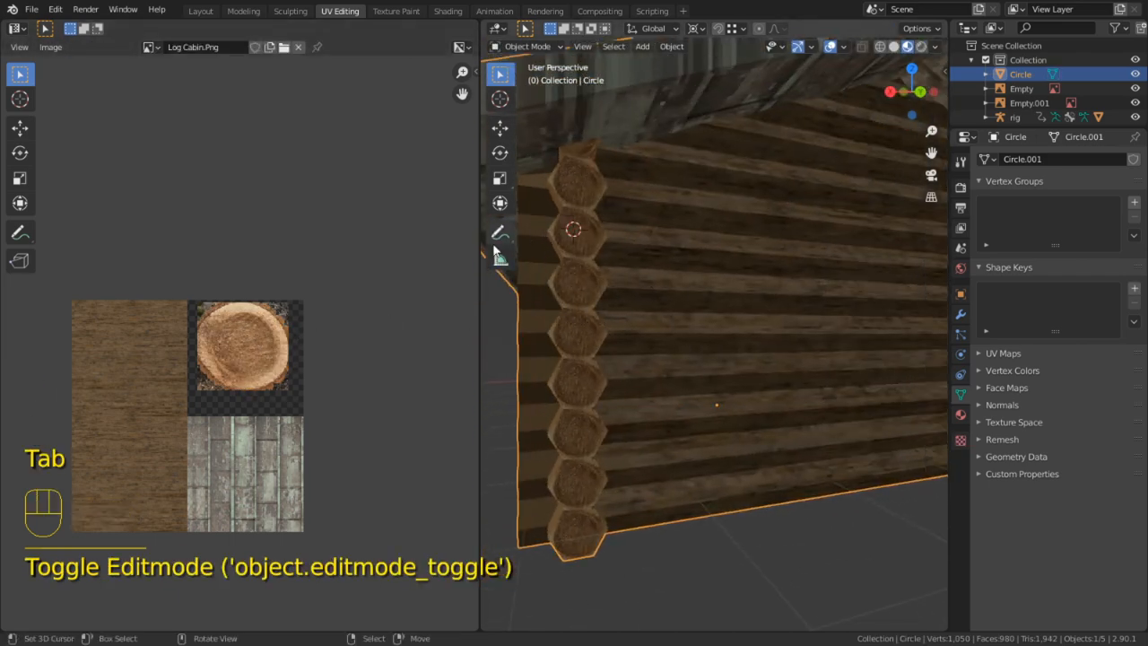
key(Tab)
scroll(351, 332, up, 4)
click(574, 181)
shift+click(578, 194)
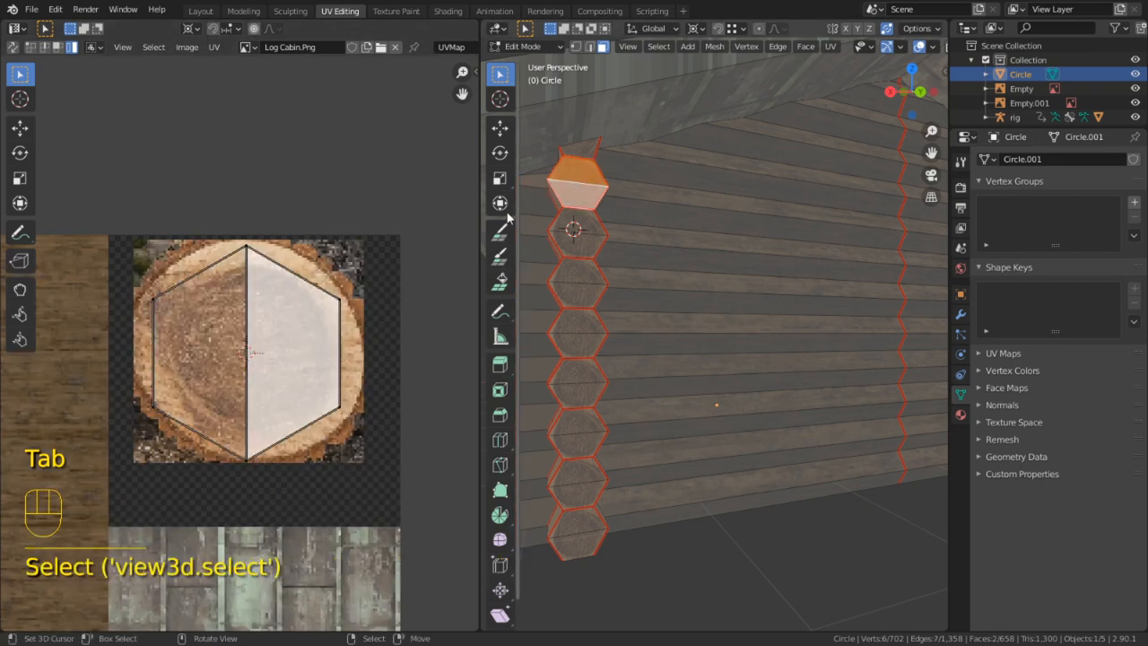
key(a)
Rotate the first two hexagon islands in the log-end stack by arbitrary angles to vary the log ends
click(278, 248)
scroll(280, 237, up, 5)
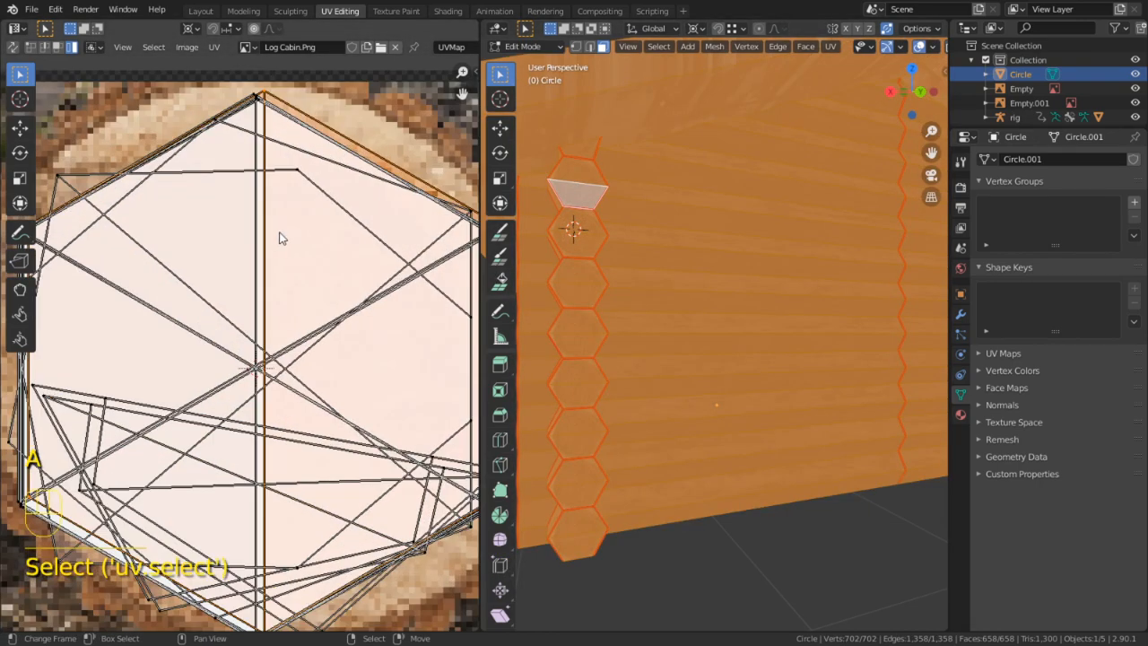
scroll(385, 174, down, 3)
scroll(256, 185, up, 4)
key(r)
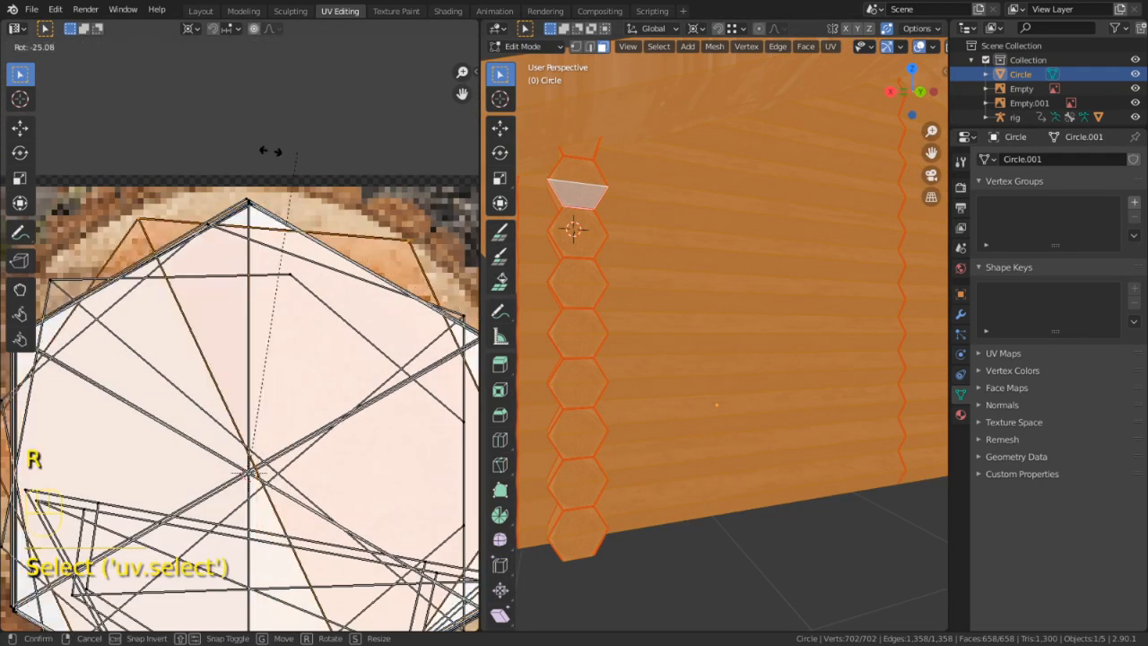
click(227, 182)
click(239, 203)
key(r)
click(260, 211)
Rotate three more upright hexagon islands in the stack, each by a different arbitrary angle
click(278, 217)
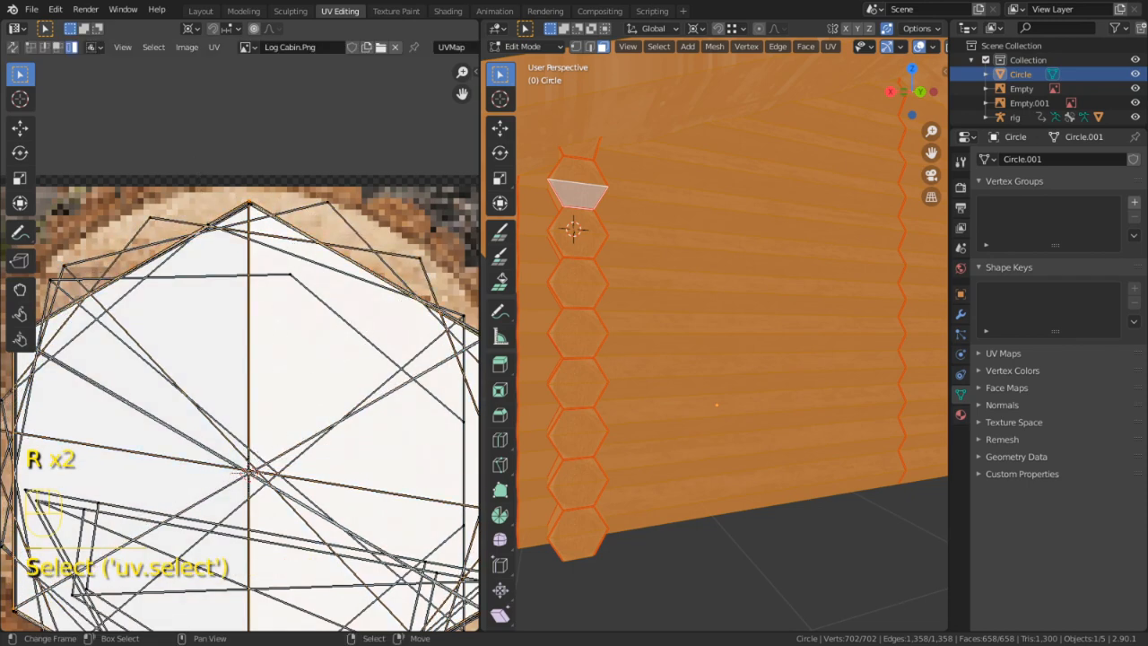
key(r)
key(r)
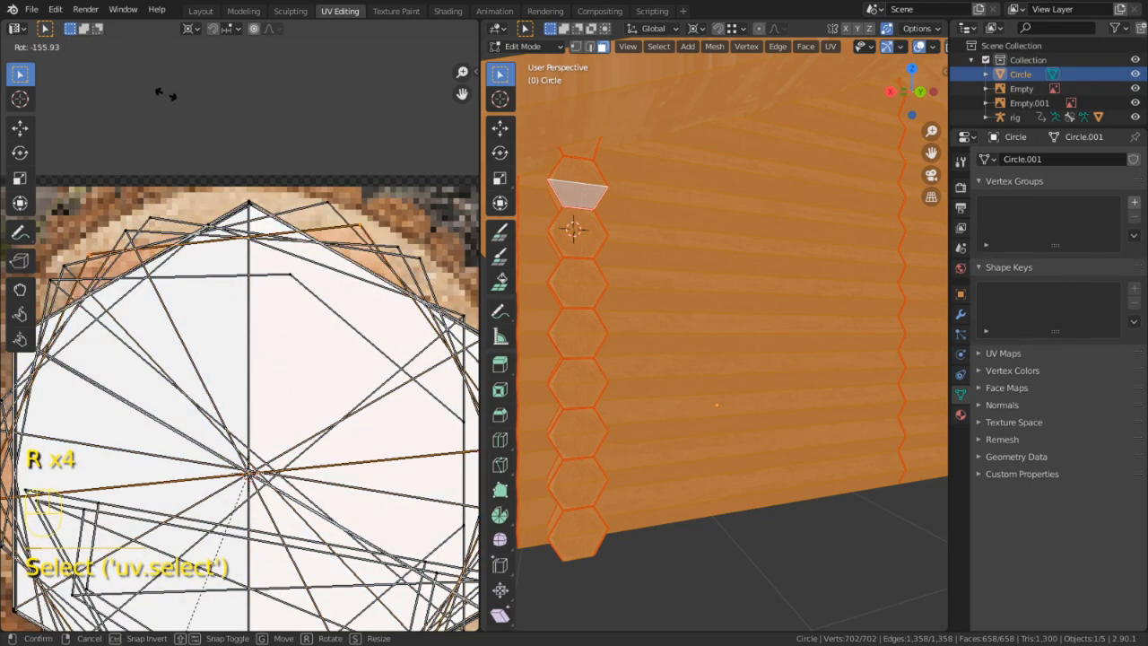
click(143, 611)
key(r)
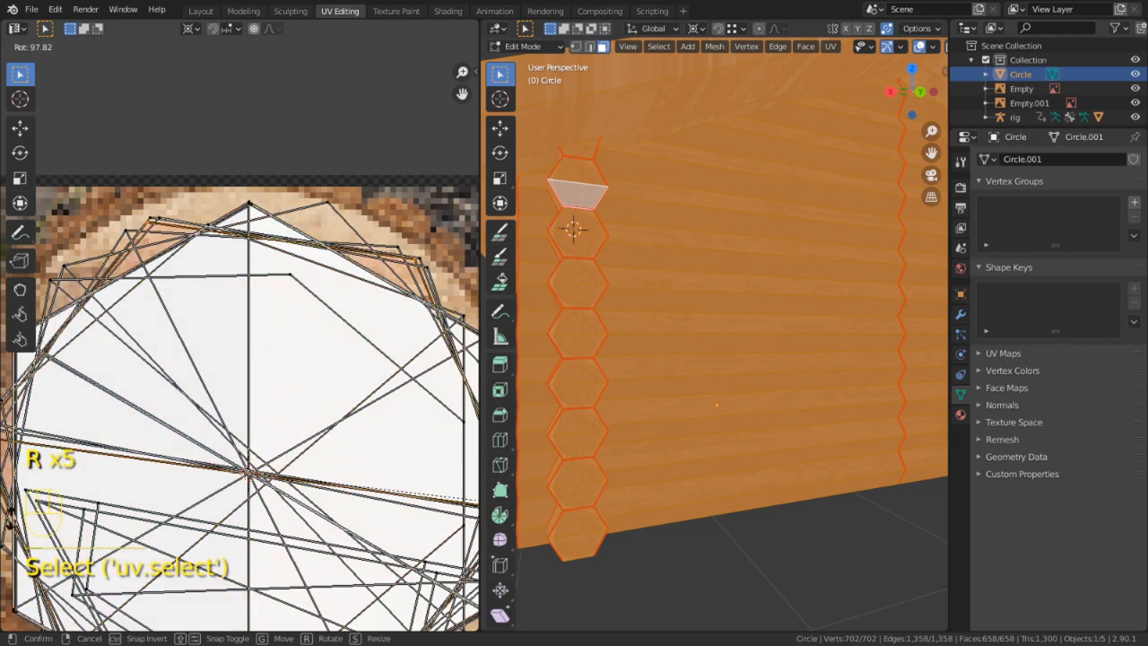
click(366, 192)
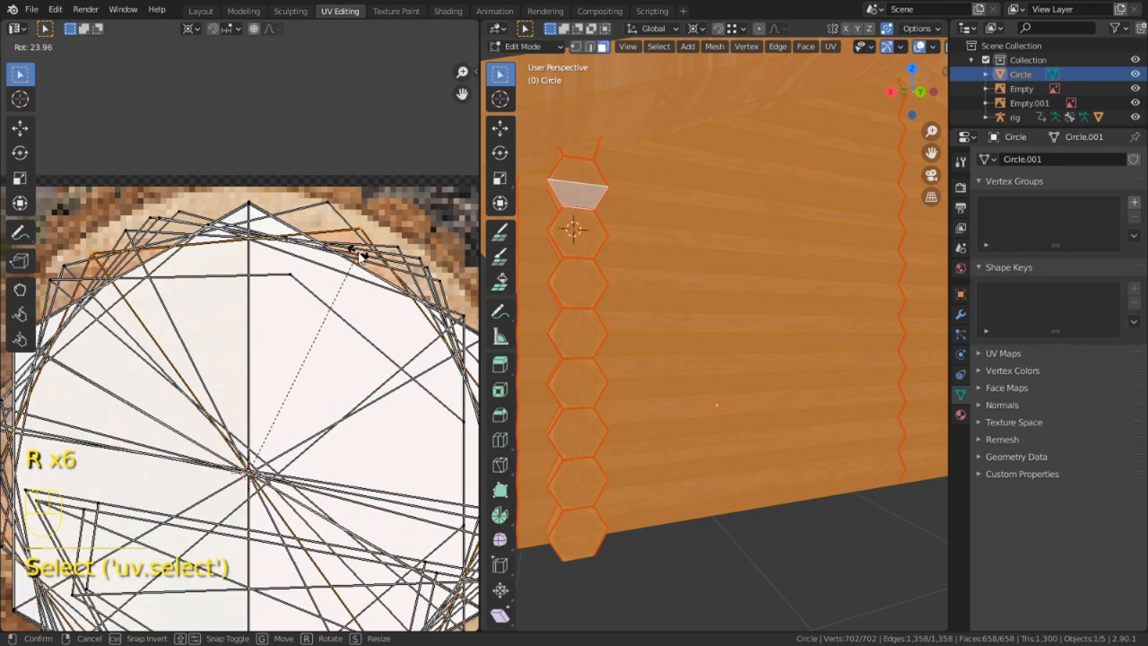
Turn another three stacked hexagon islands to varied orientations around the log-end centre
key(r)
key(r)
click(231, 184)
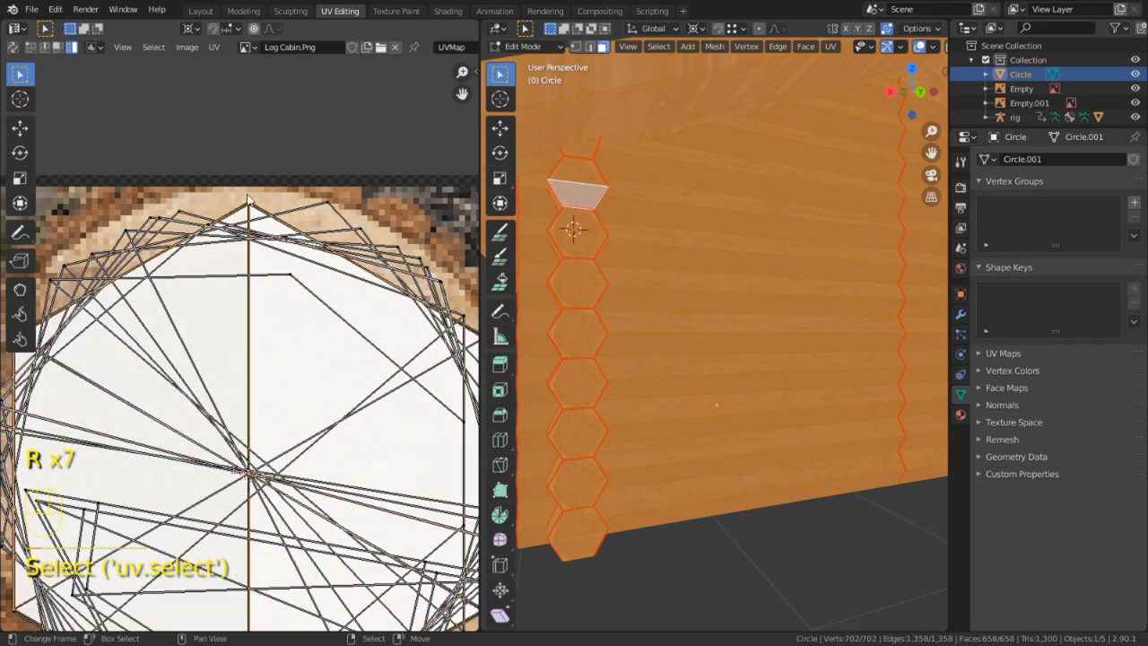
key(r)
click(477, 521)
Rotate one upright hexagon island by about -14° and the next one by a different angle
click(254, 203)
key(r)
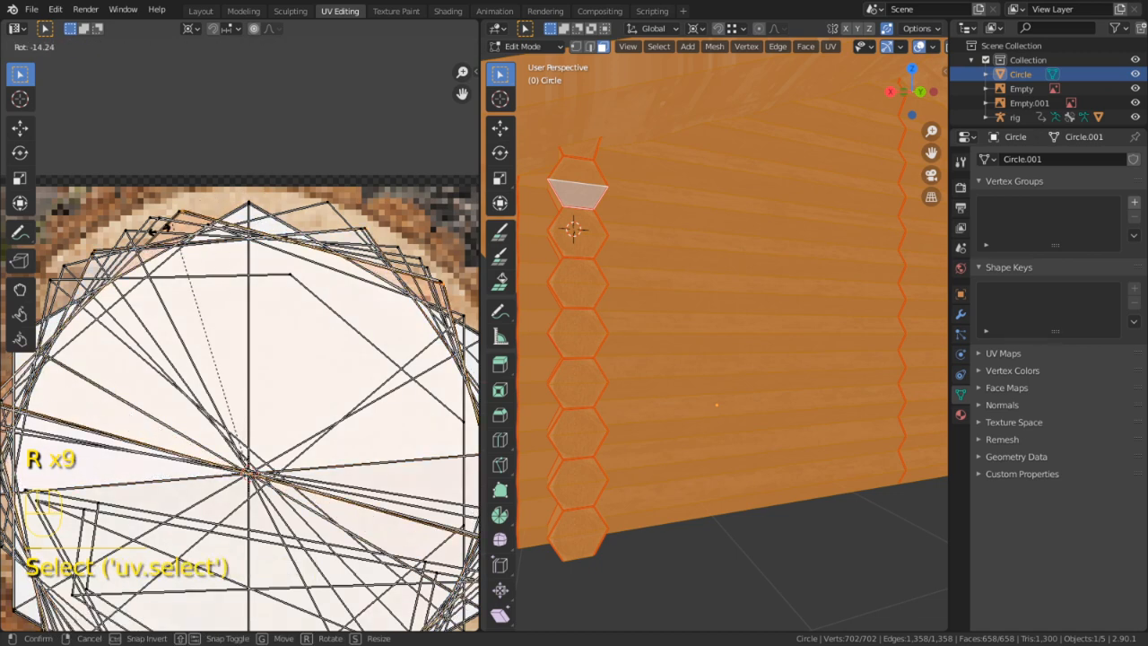
click(159, 224)
click(253, 204)
key(r)
click(68, 387)
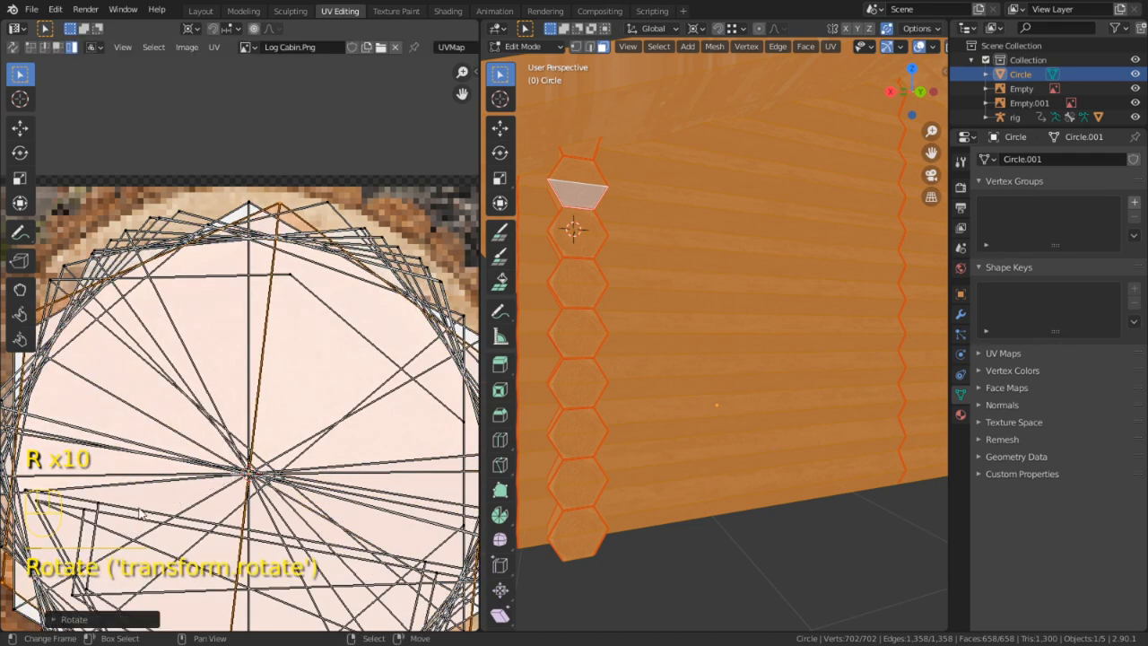
Pick two further hexagon islands at the stack's top vertex and rotate each to its own random orientation
right_click(252, 204)
key(r)
click(92, 357)
click(203, 199)
key(r)
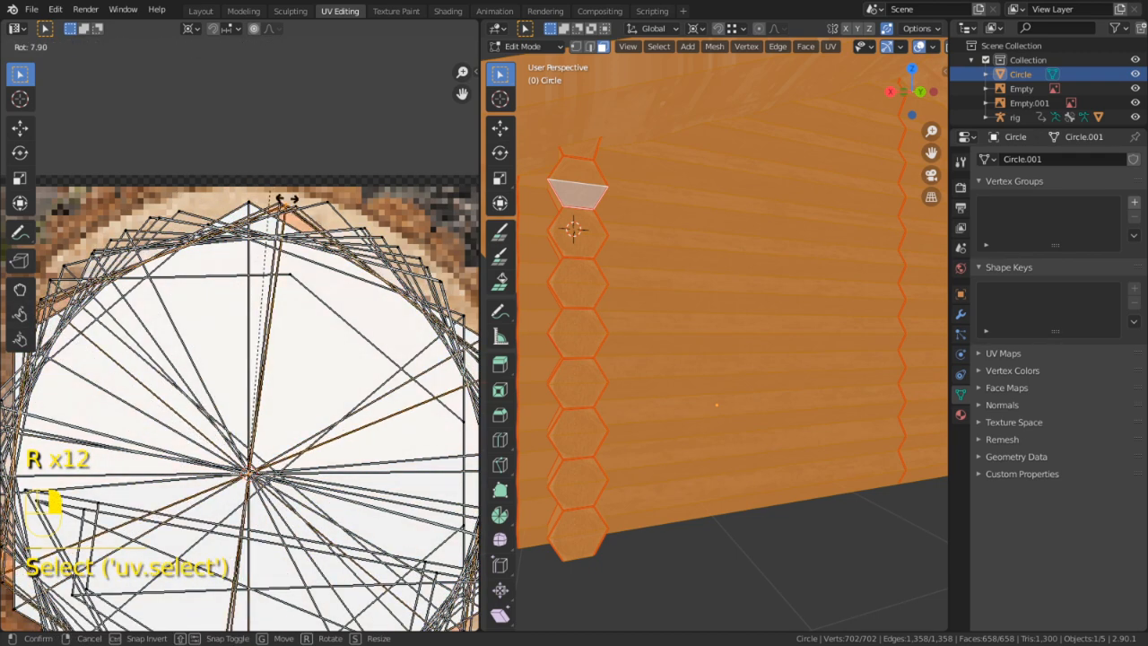
click(321, 297)
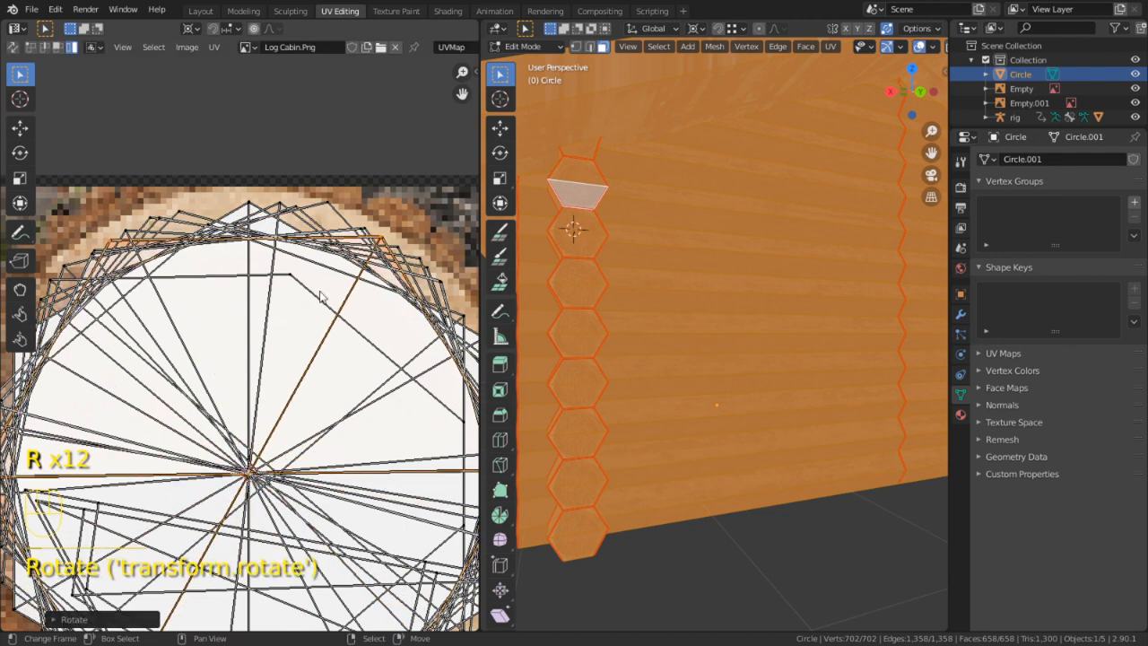
Continue varying the log ends by rotating the next two stacked hexagon islands by unequal amounts
right_click(250, 213)
key(r)
click(269, 274)
right_click(258, 220)
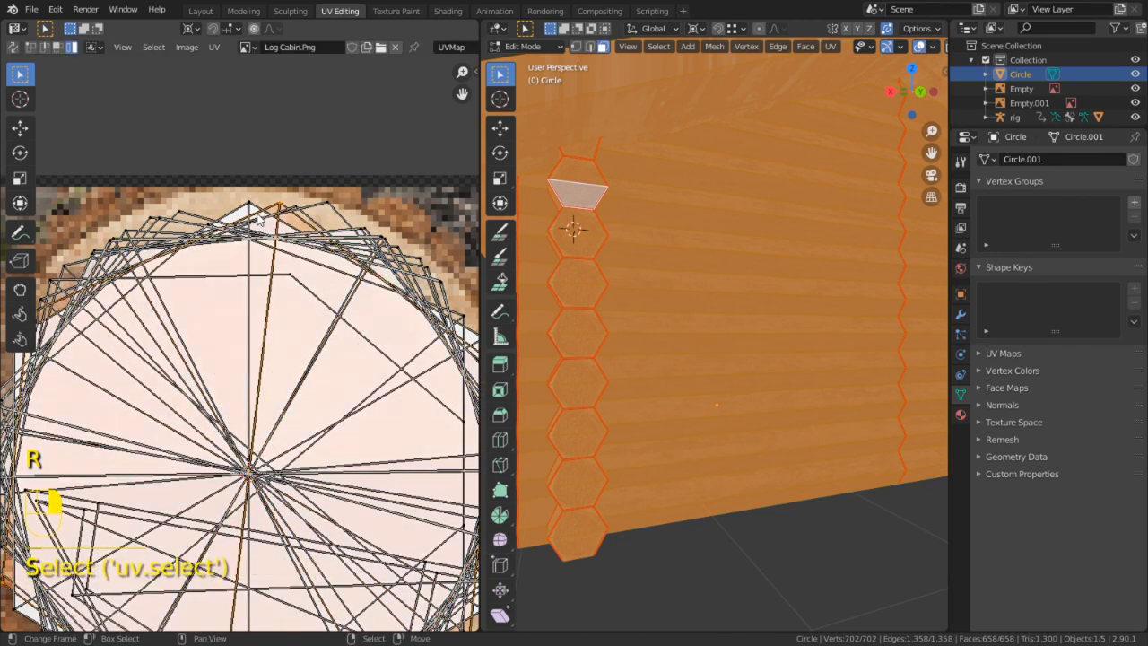
key(r)
click(164, 531)
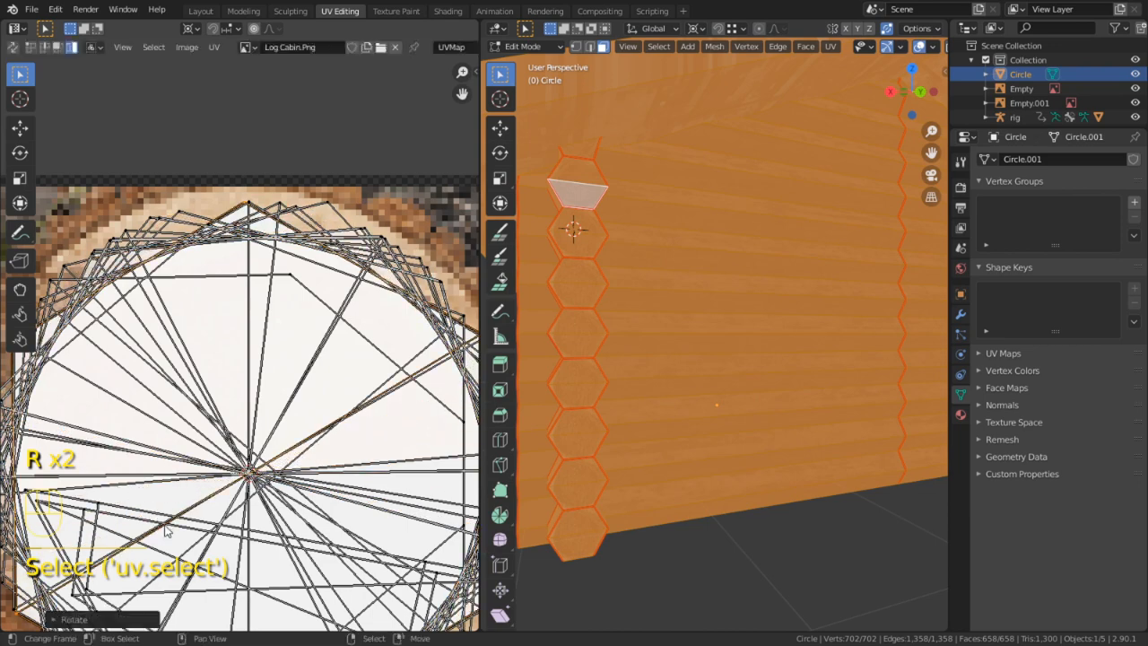
Rotate the stacked log-end UV islands one by one to varied angles around the centre of the cut-log texture
key(r)
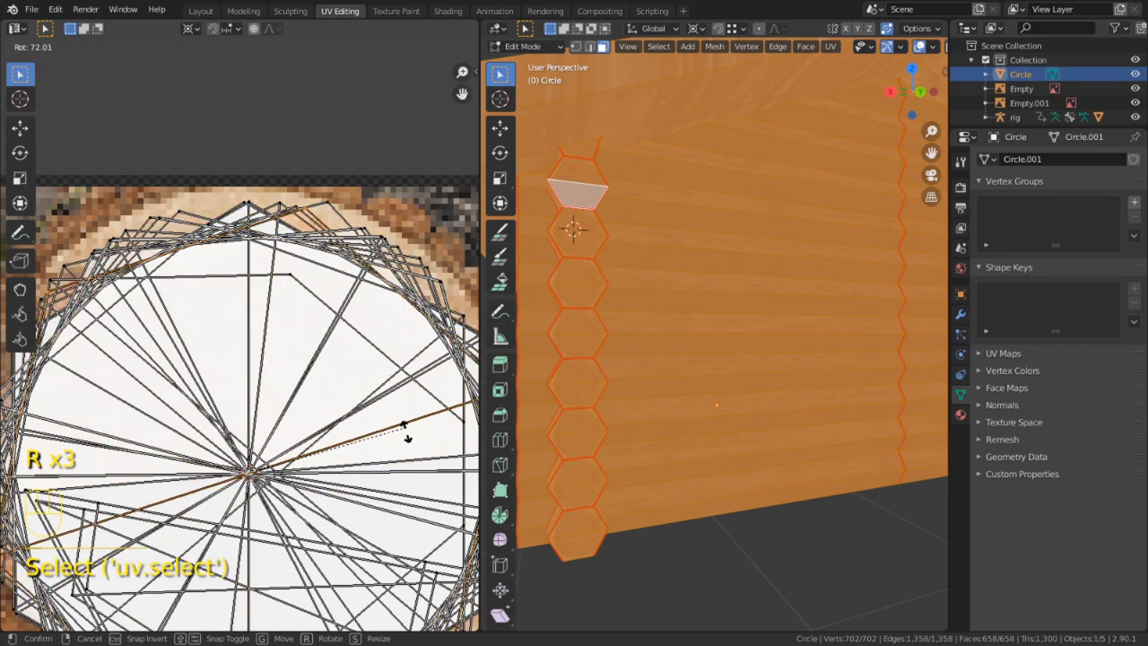
click(397, 441)
key(r)
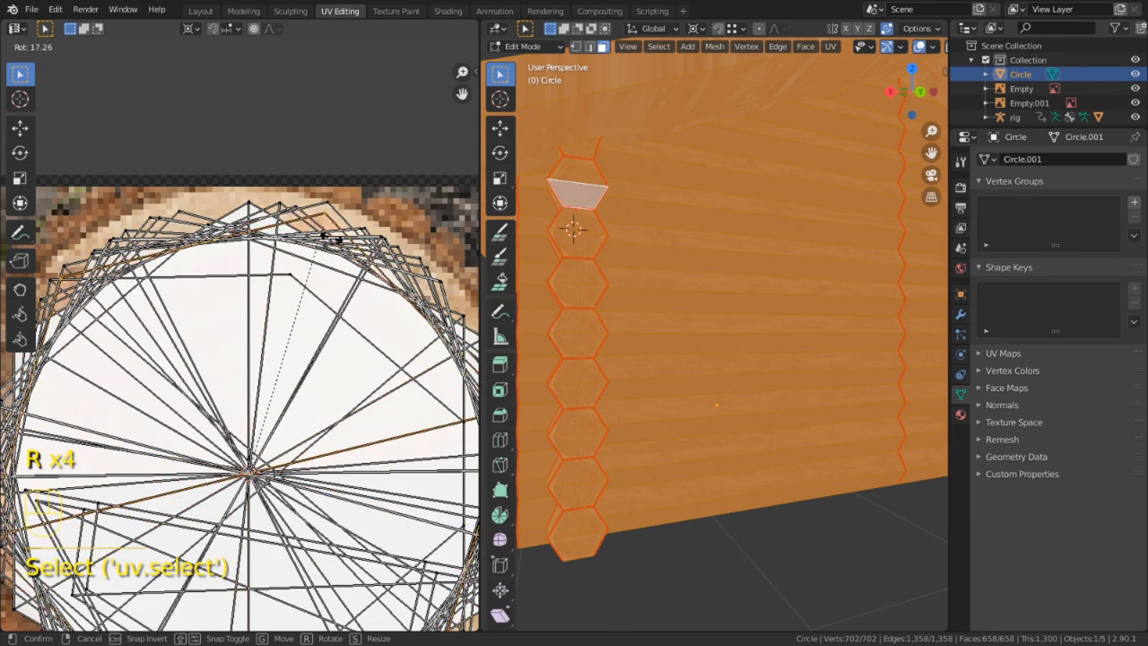
click(207, 281)
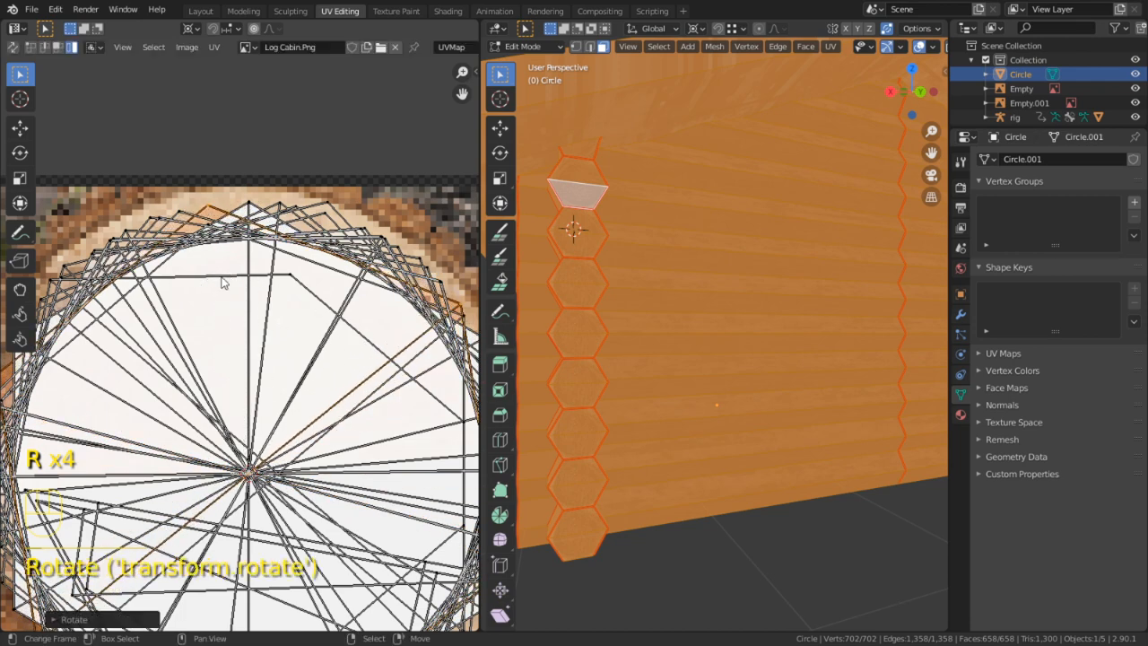
key(r)
click(316, 526)
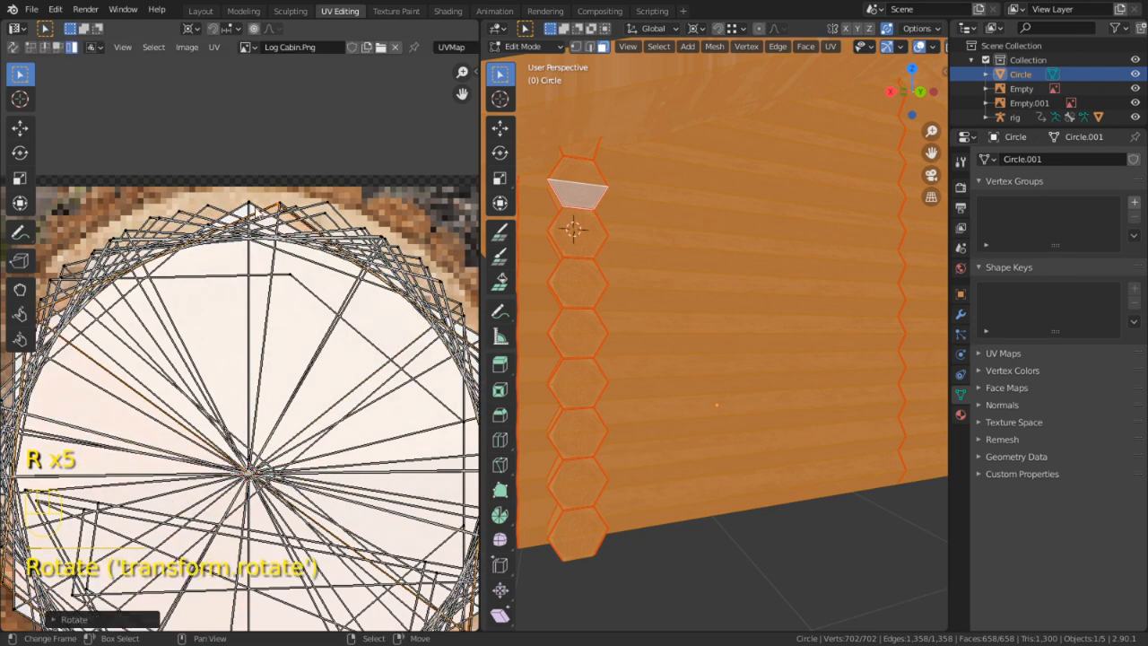
right_click(242, 267)
key(r)
click(97, 479)
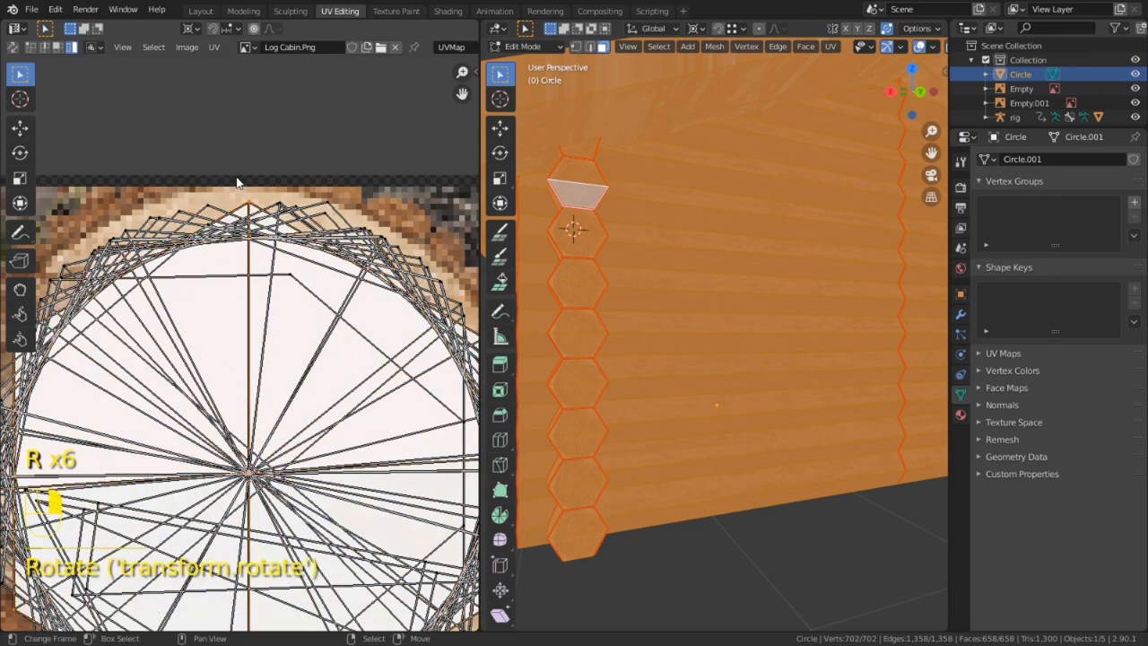
right_click(349, 247)
key(r)
click(463, 434)
right_drag(246, 196, 243, 184)
key(r)
click(25, 368)
right_click(250, 195)
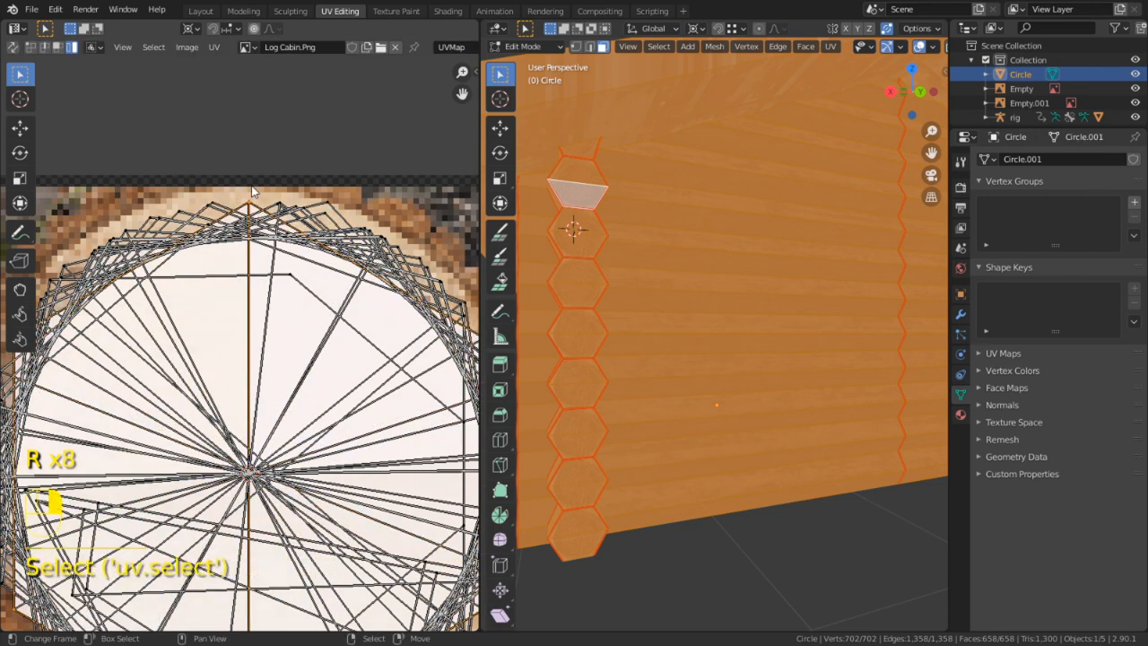
key(r)
click(446, 392)
right_click(253, 193)
key(r)
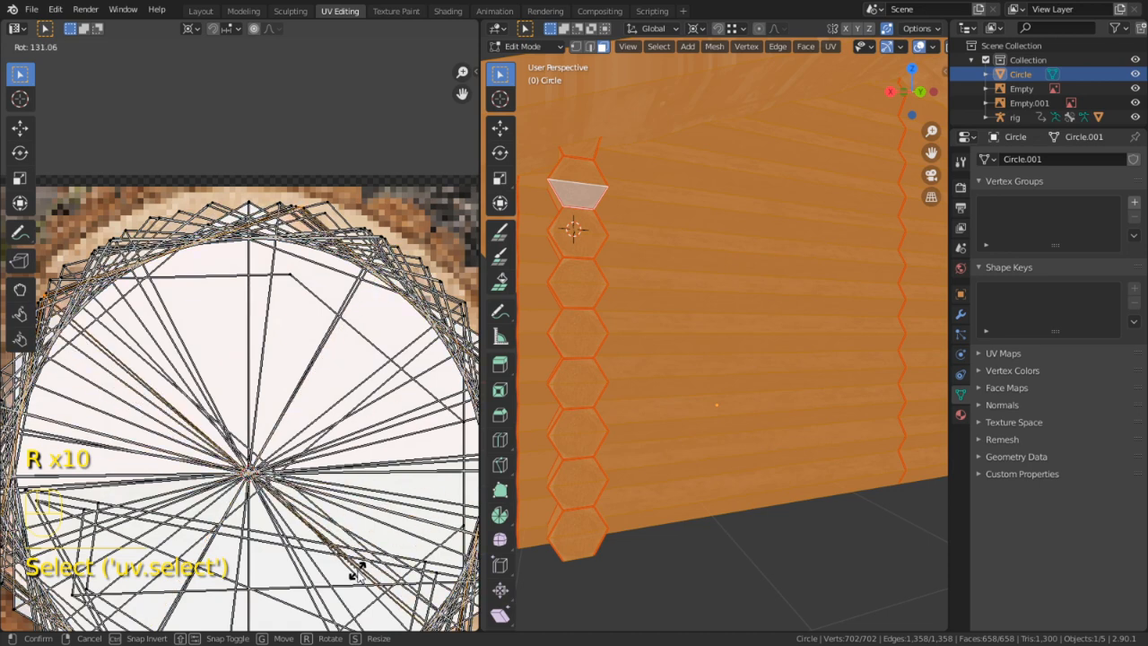
click(357, 572)
right_click(251, 194)
key(r)
click(233, 397)
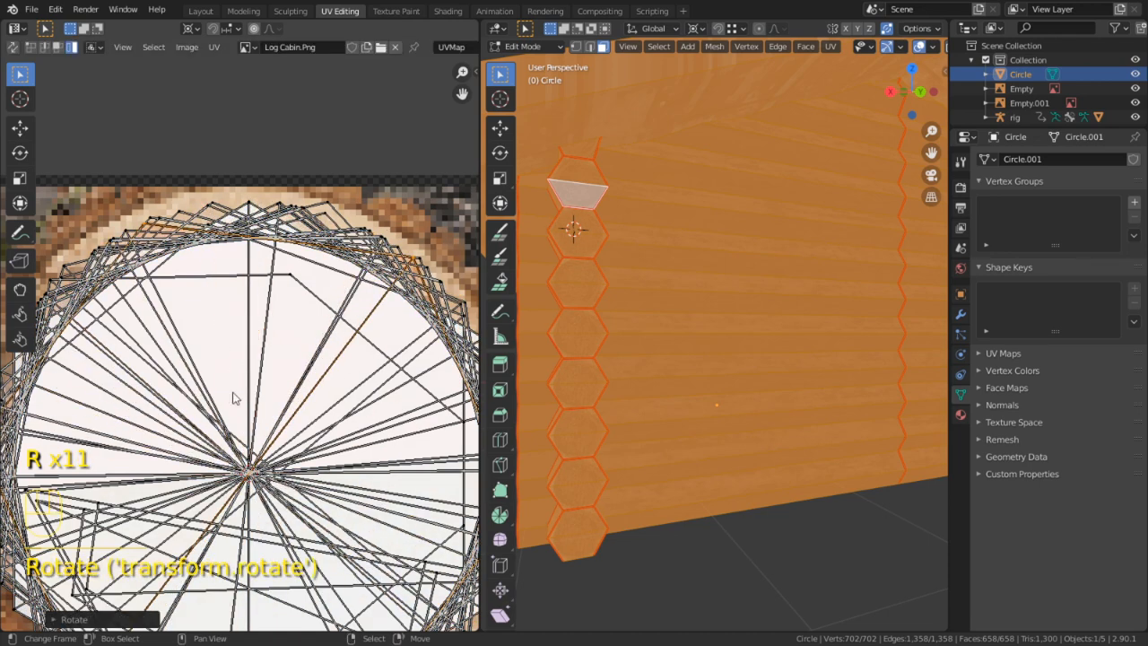
right_click(252, 193)
key(r)
click(470, 335)
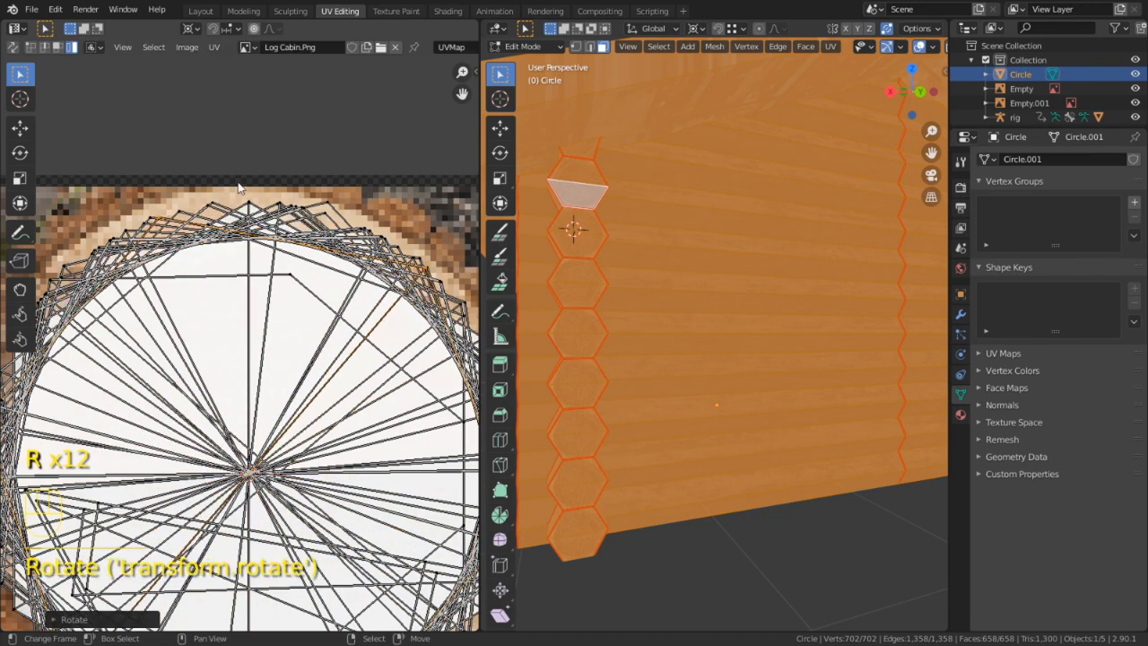
right_drag(251, 194, 250, 189)
key(r)
click(307, 199)
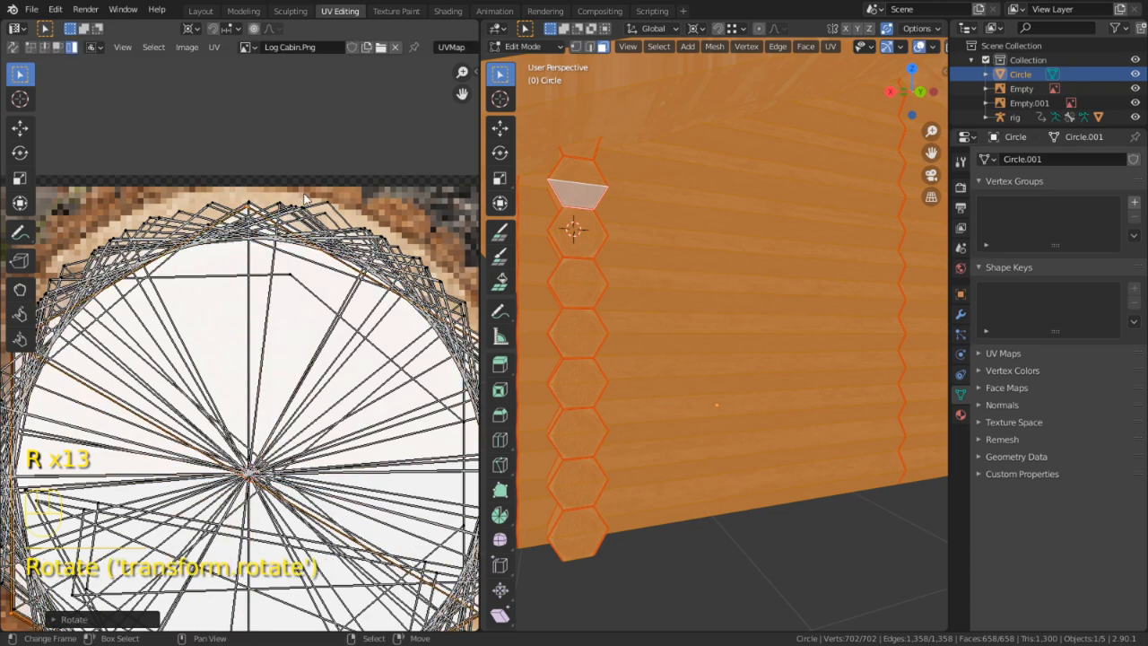
right_click(261, 185)
key(r)
click(186, 435)
scroll(186, 436, down, 1)
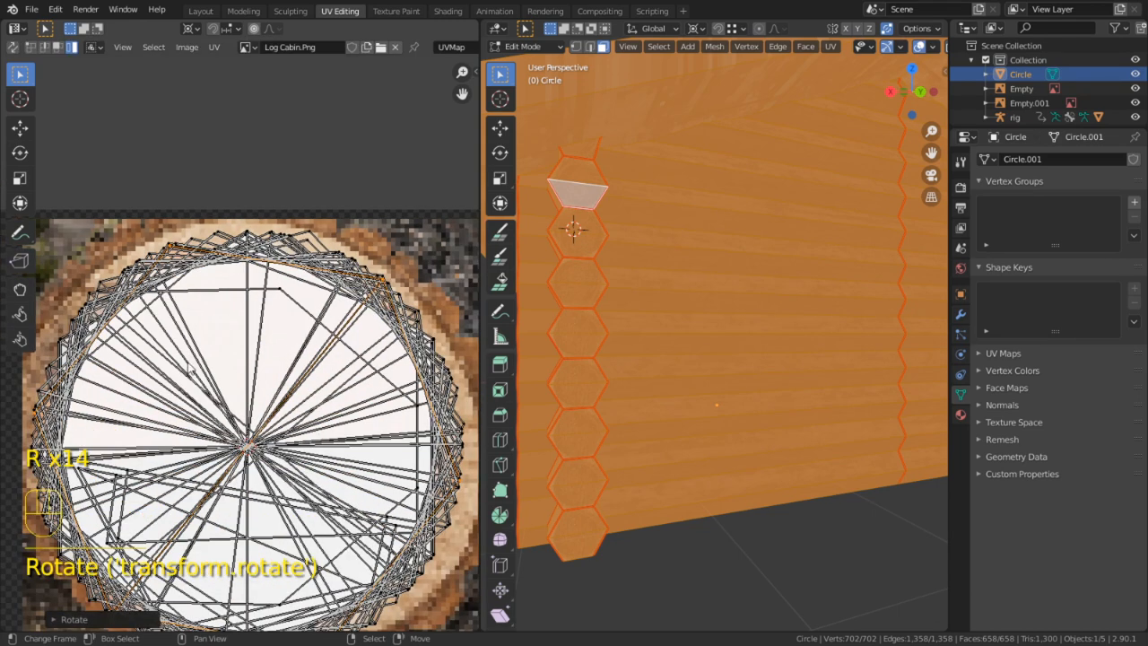
scroll(184, 363, down, 1)
right_click(247, 262)
key(r)
click(170, 359)
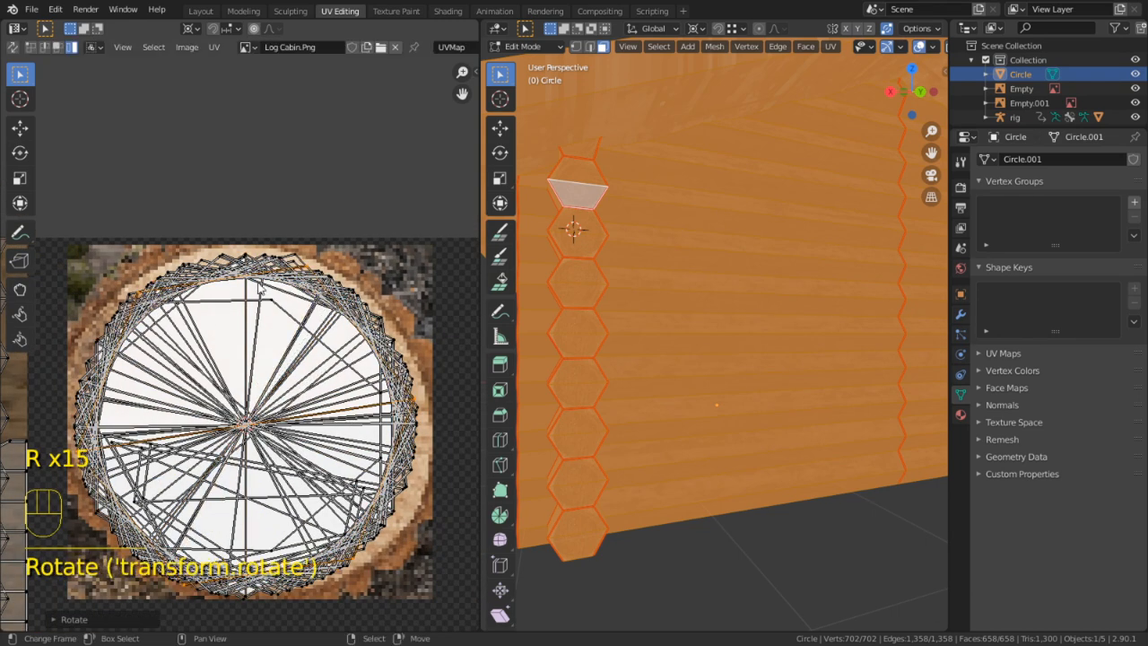
right_click(252, 265)
key(r)
click(179, 461)
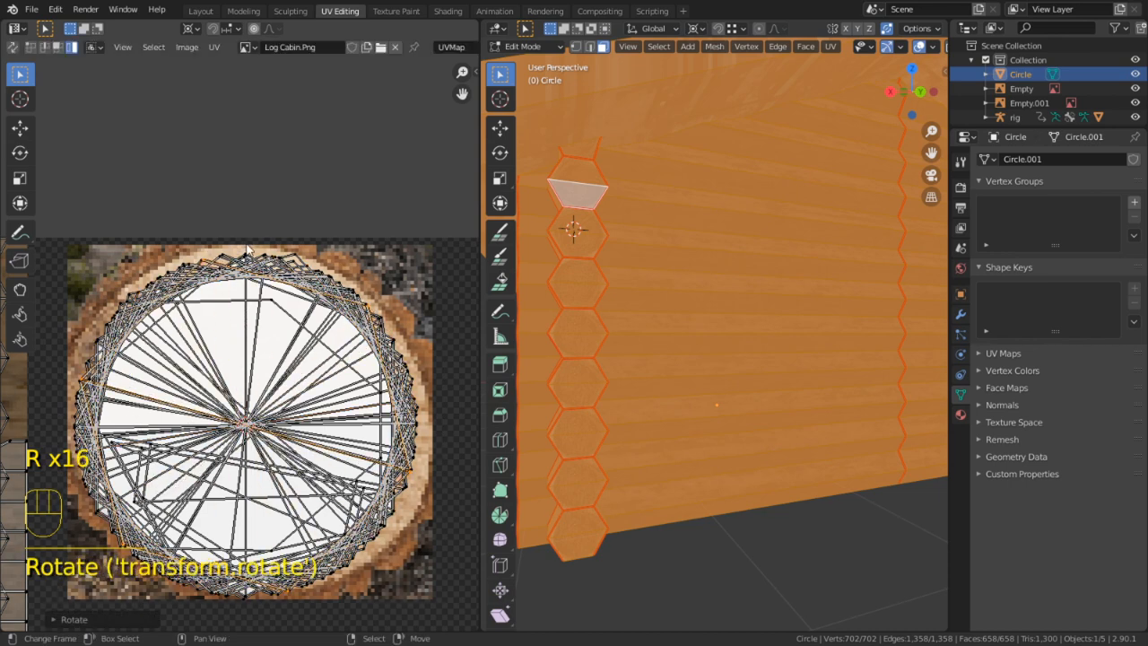
right_click(247, 254)
key(r)
click(244, 461)
right_click(243, 259)
key(r)
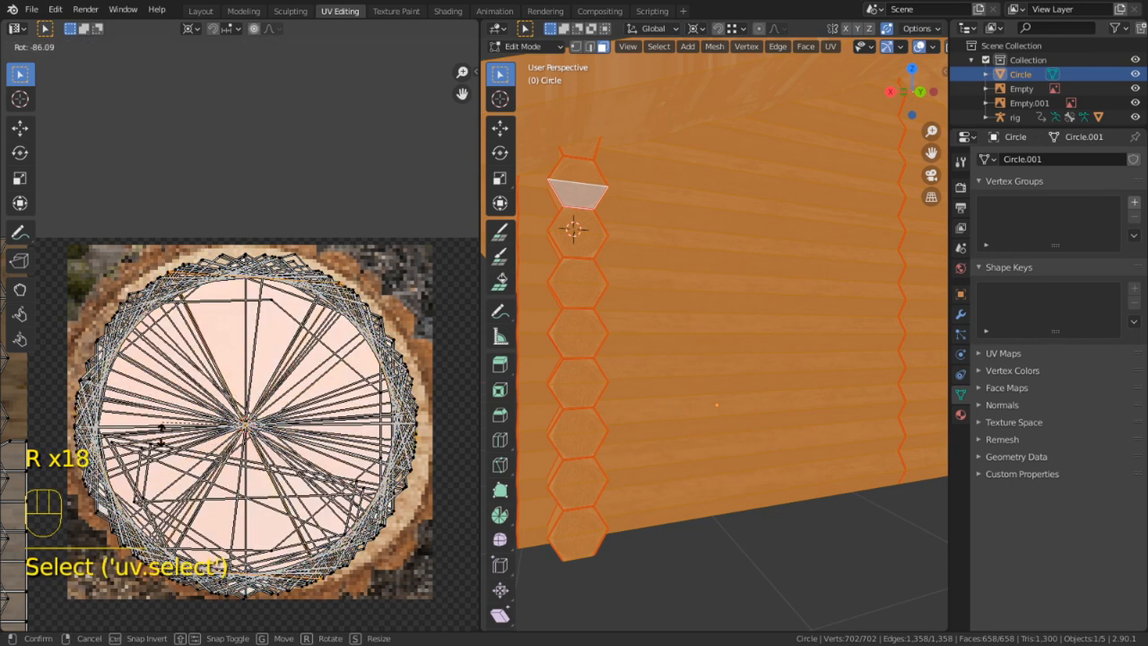
click(162, 433)
right_click(258, 242)
key(r)
click(316, 451)
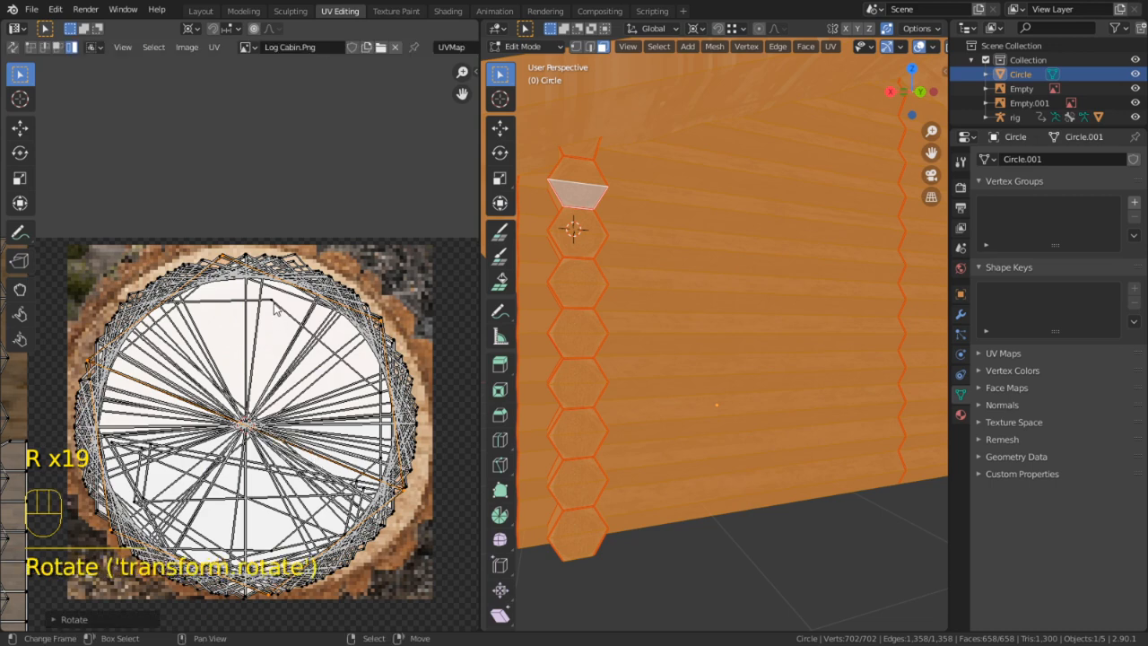
scroll(242, 337, up, 1)
right_click(248, 255)
key(r)
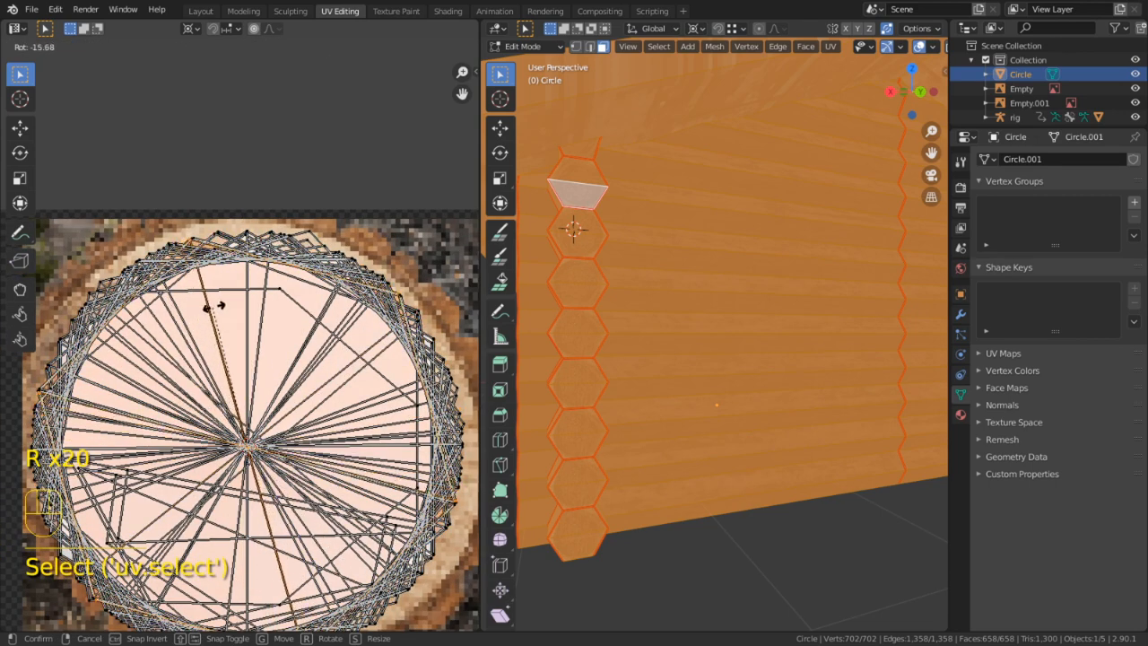
click(216, 307)
right_click(256, 256)
key(r)
click(204, 553)
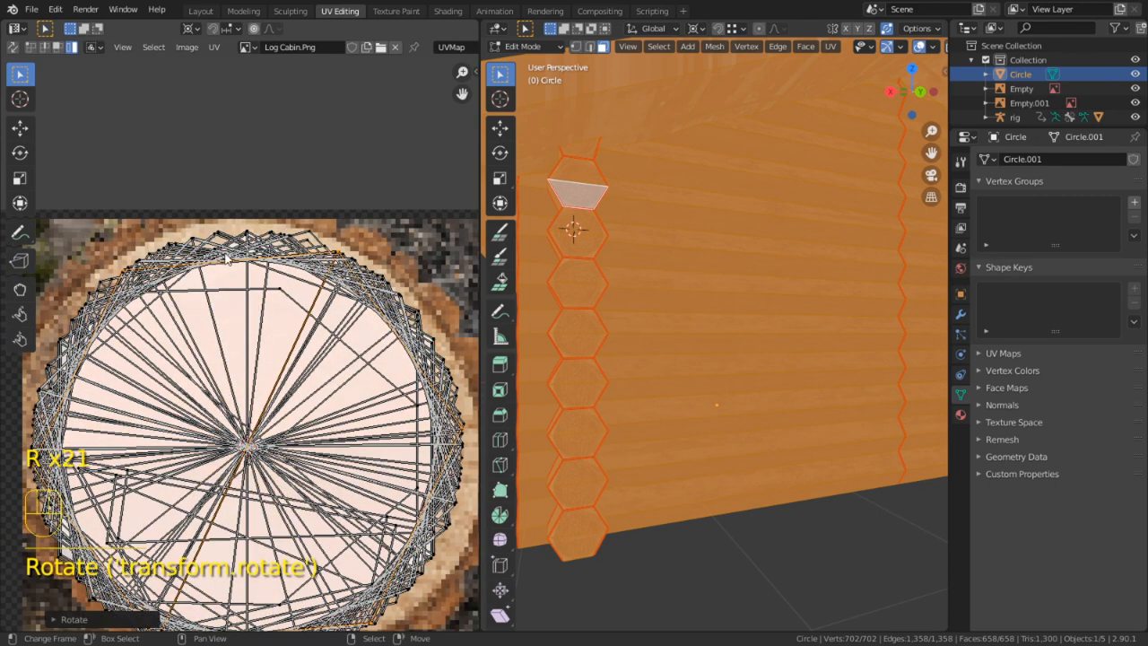
right_click(278, 289)
key(r)
click(324, 529)
right_click(262, 224)
key(r)
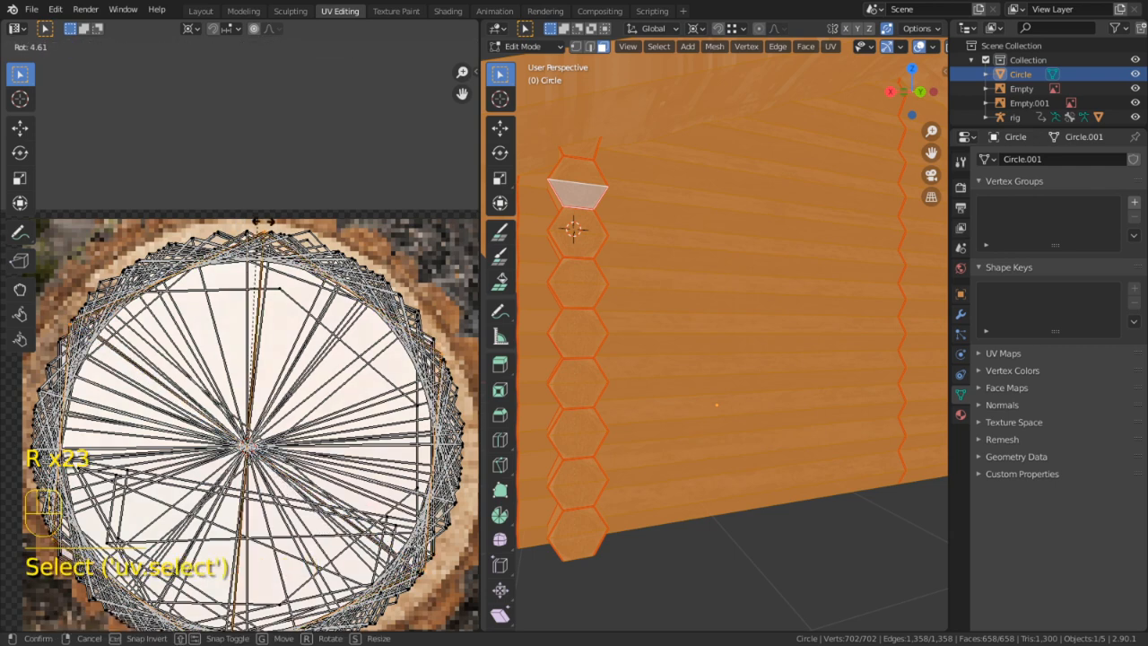
click(218, 545)
right_click(257, 238)
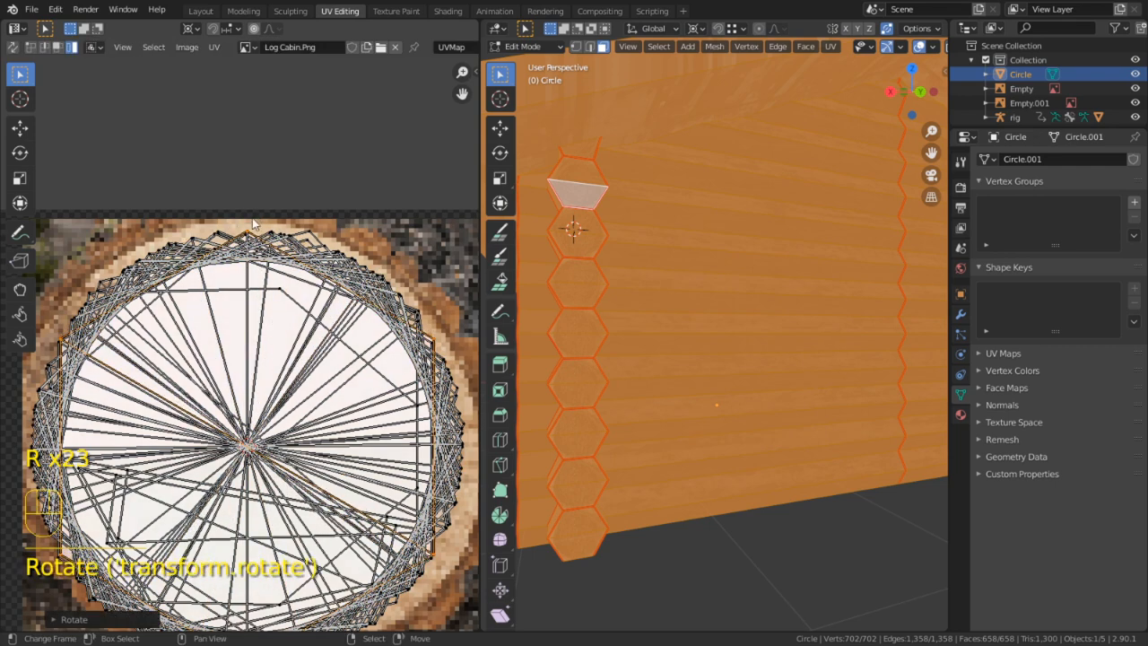
key(r)
click(198, 228)
right_click(250, 226)
key(r)
click(237, 466)
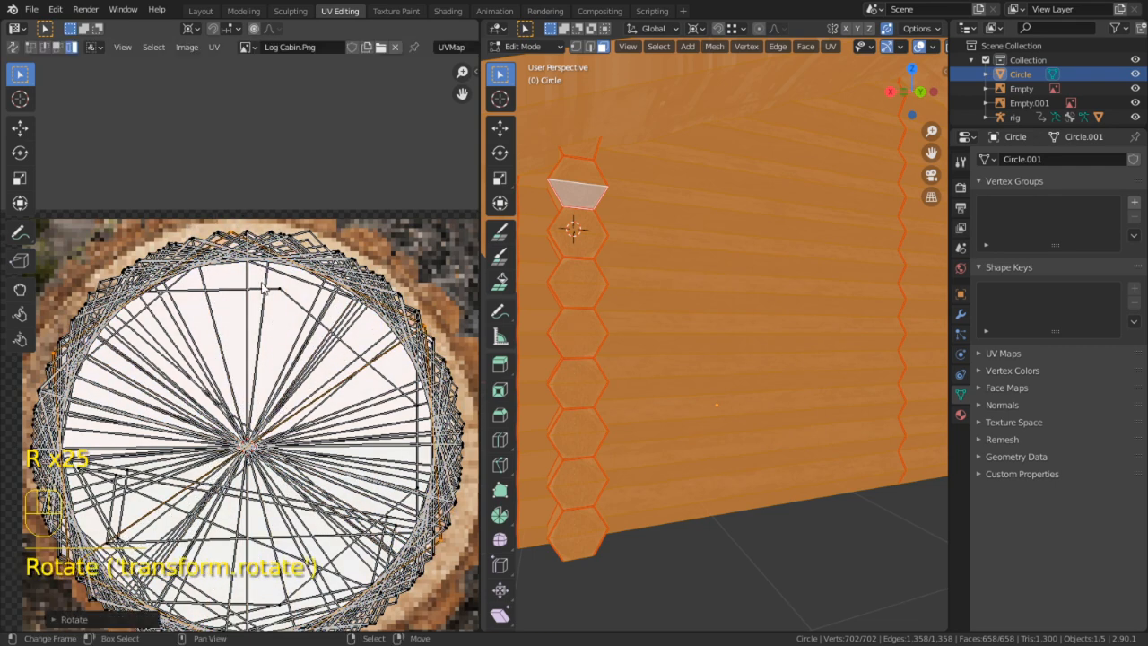
right_click(253, 224)
key(r)
click(329, 265)
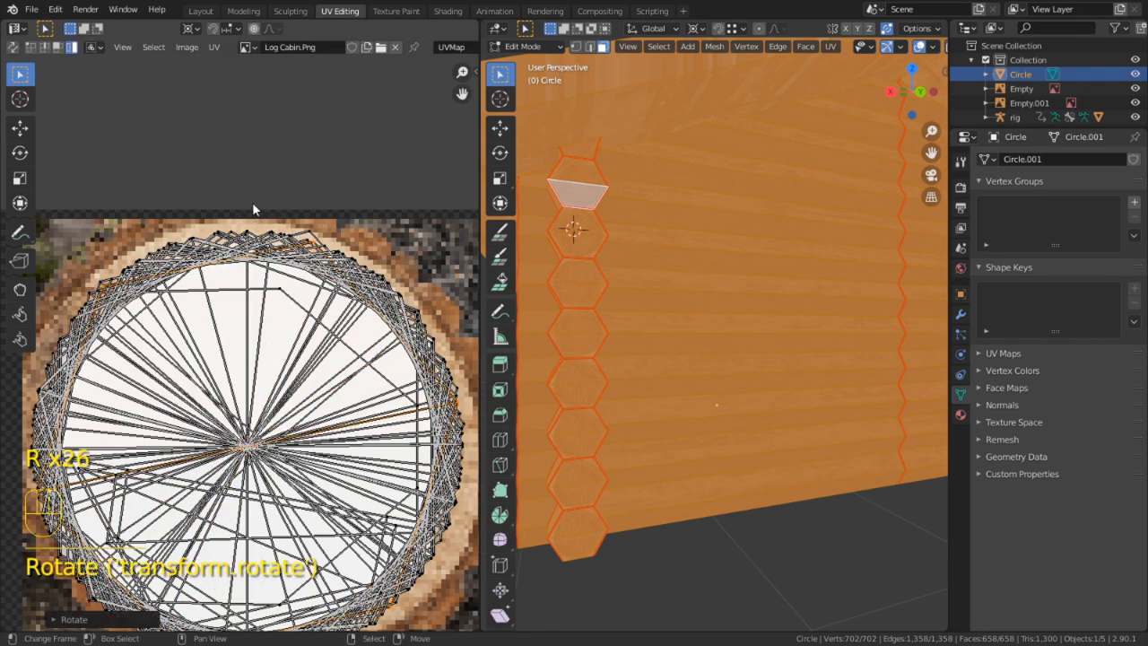
Rescale one log-end UV island and mirror a circle-selected group of the islands with a scale of -1 along Y
right_click(255, 204)
key(s)
click(303, 260)
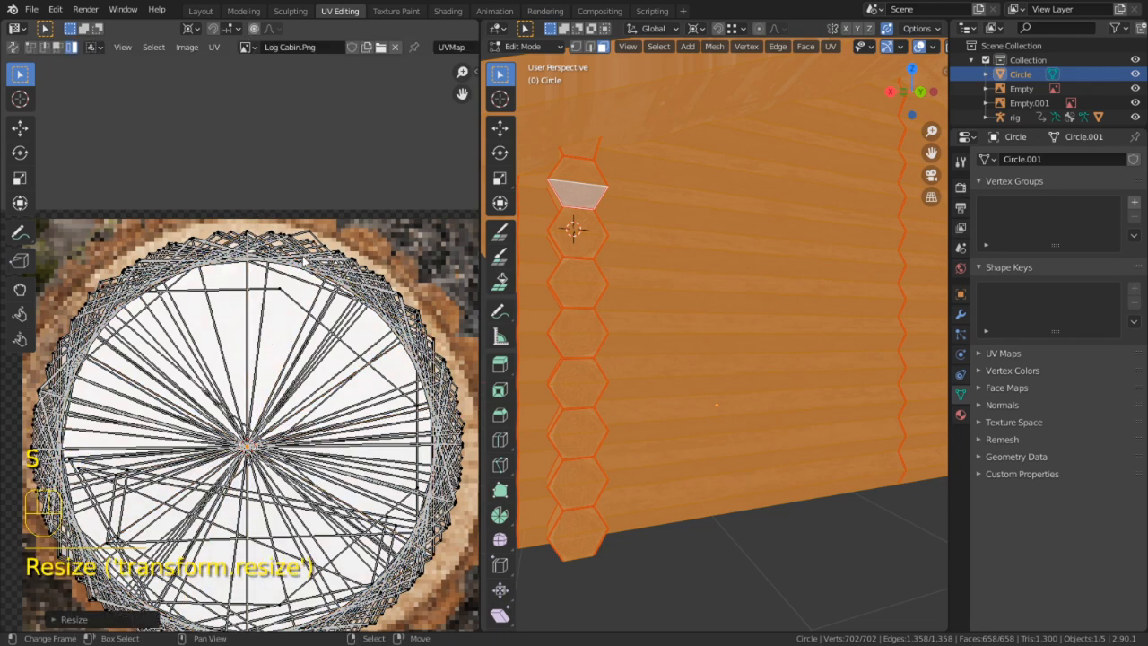
drag(365, 255, 408, 293)
key(s)
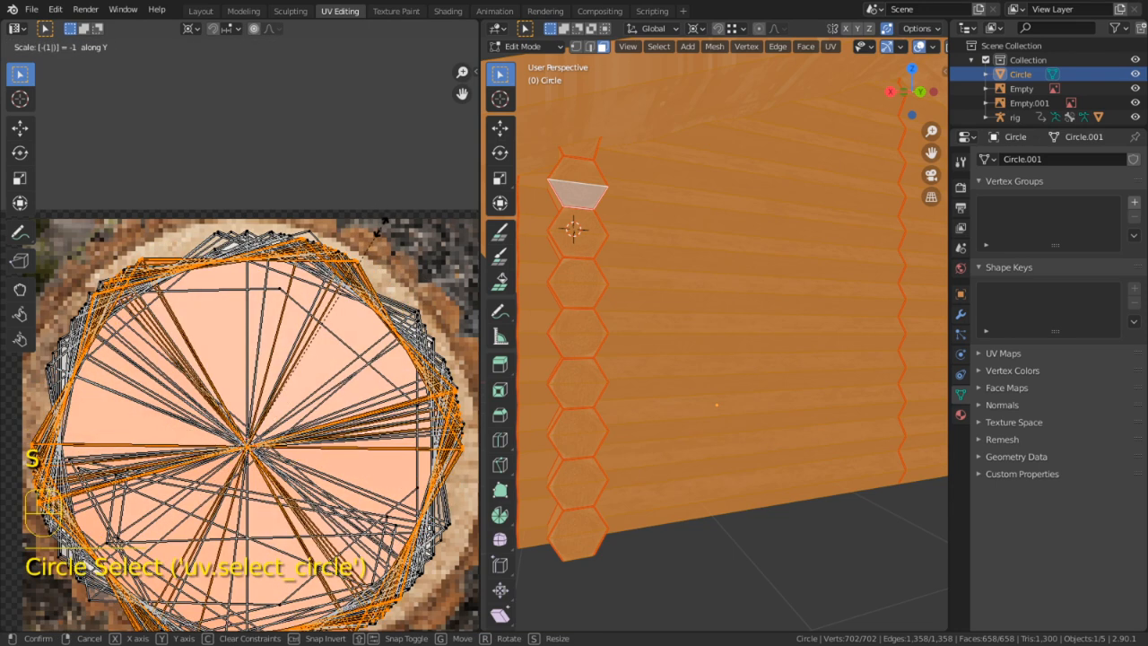
click(381, 227)
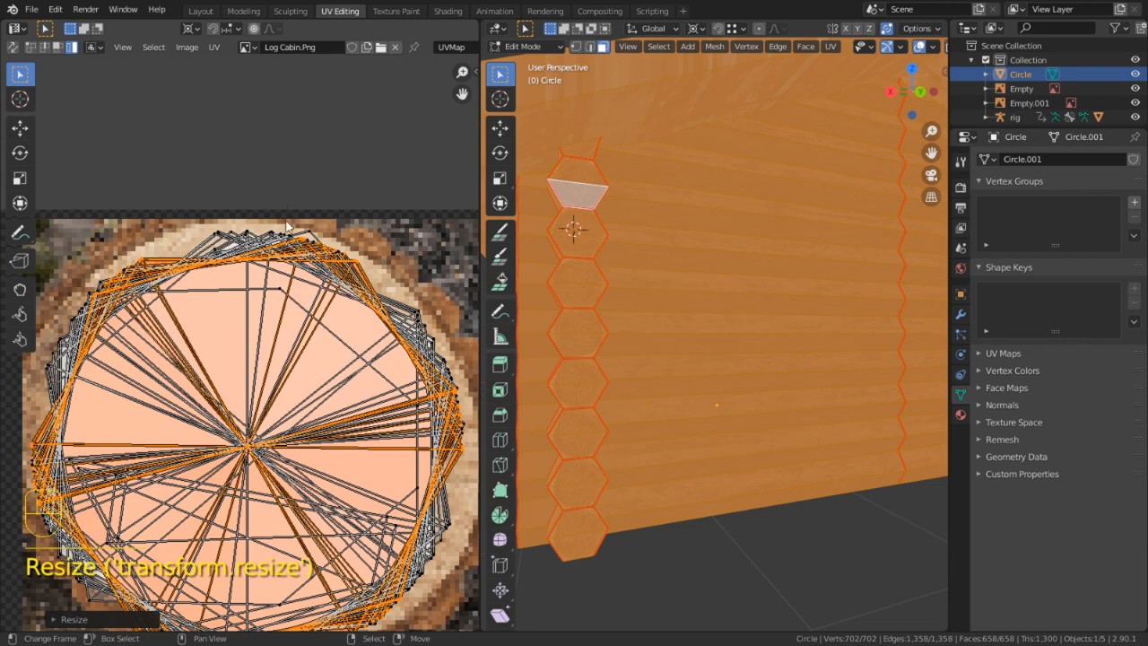
Rotate individual islands in the partly mirrored log-end UV stack to further random angles
key(alt+a)
key(r)
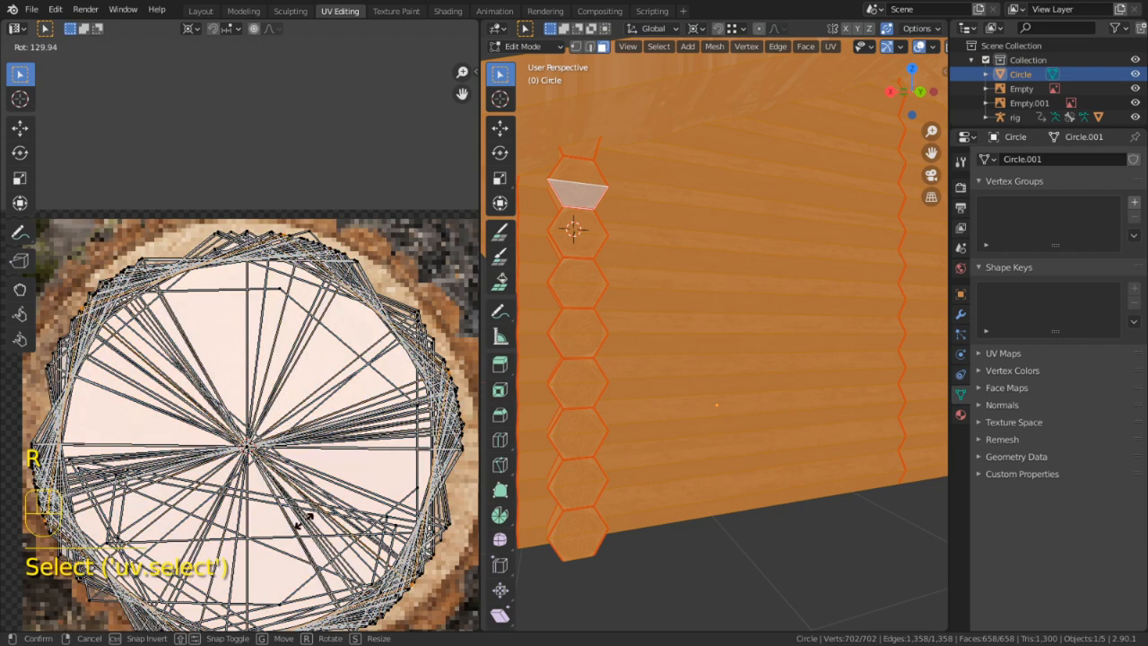
click(315, 412)
key(alt+a)
key(r)
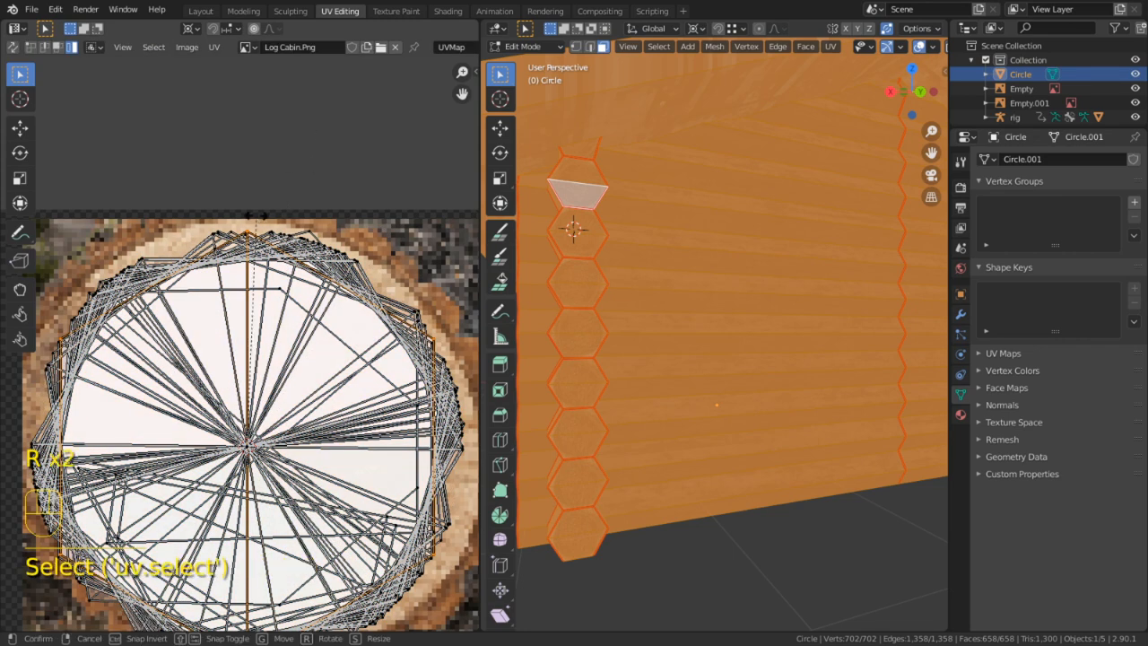
click(249, 210)
right_click(249, 211)
key(r)
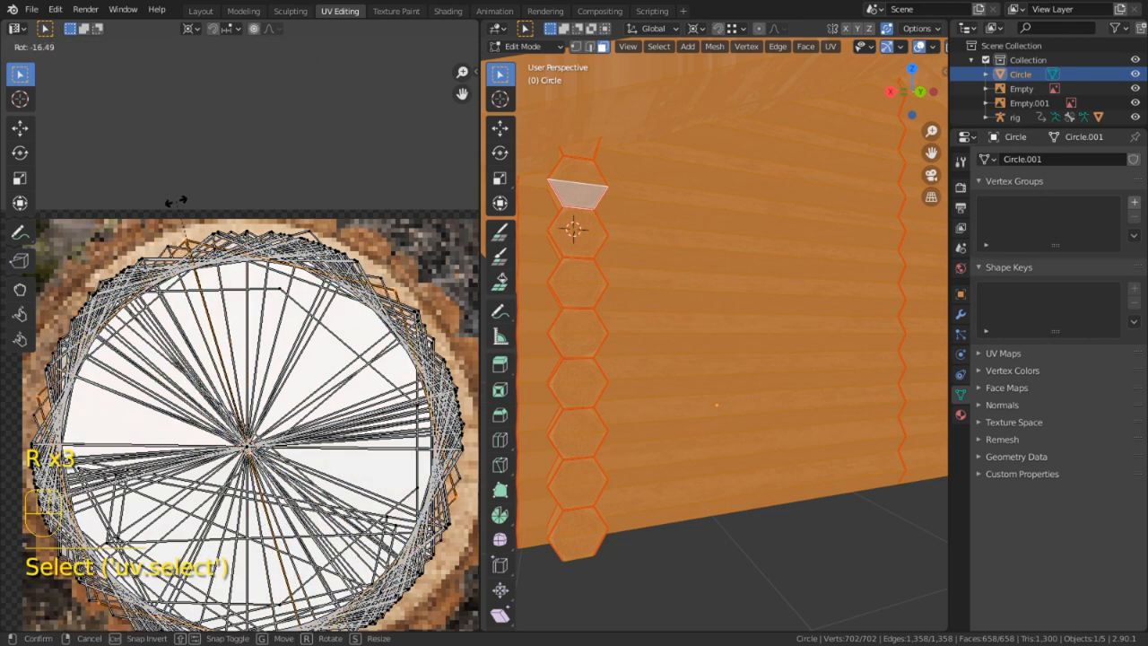
click(294, 213)
right_click(294, 214)
key(r)
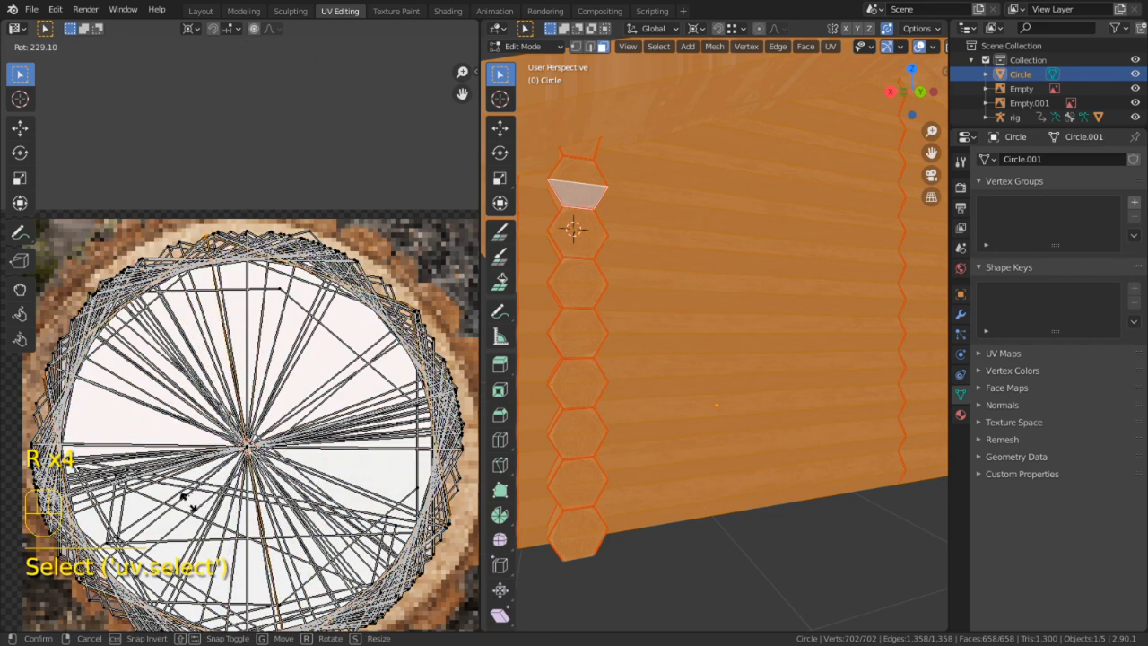
click(193, 501)
right_click(242, 229)
key(r)
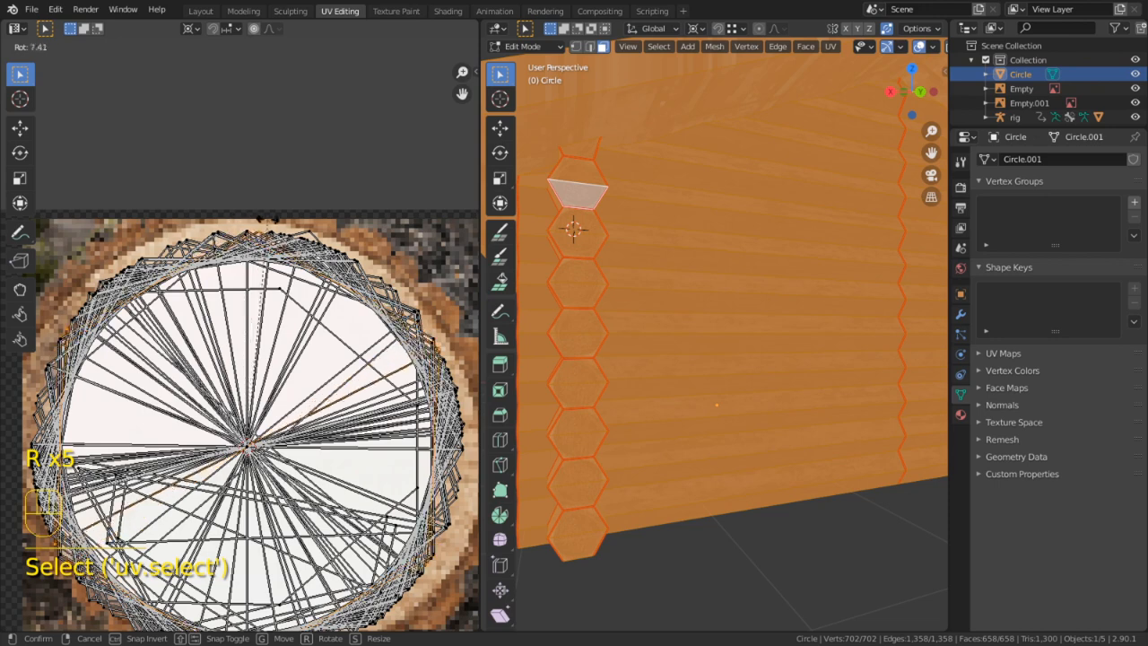
click(262, 219)
right_click(262, 219)
key(r)
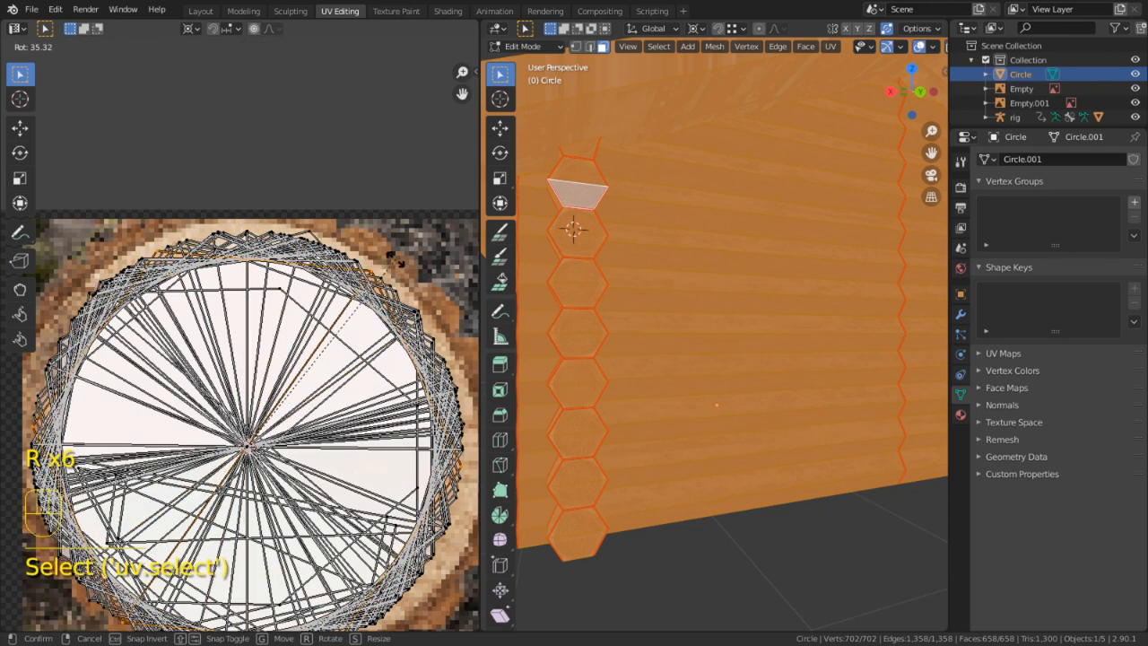
click(392, 262)
right_click(265, 226)
key(r)
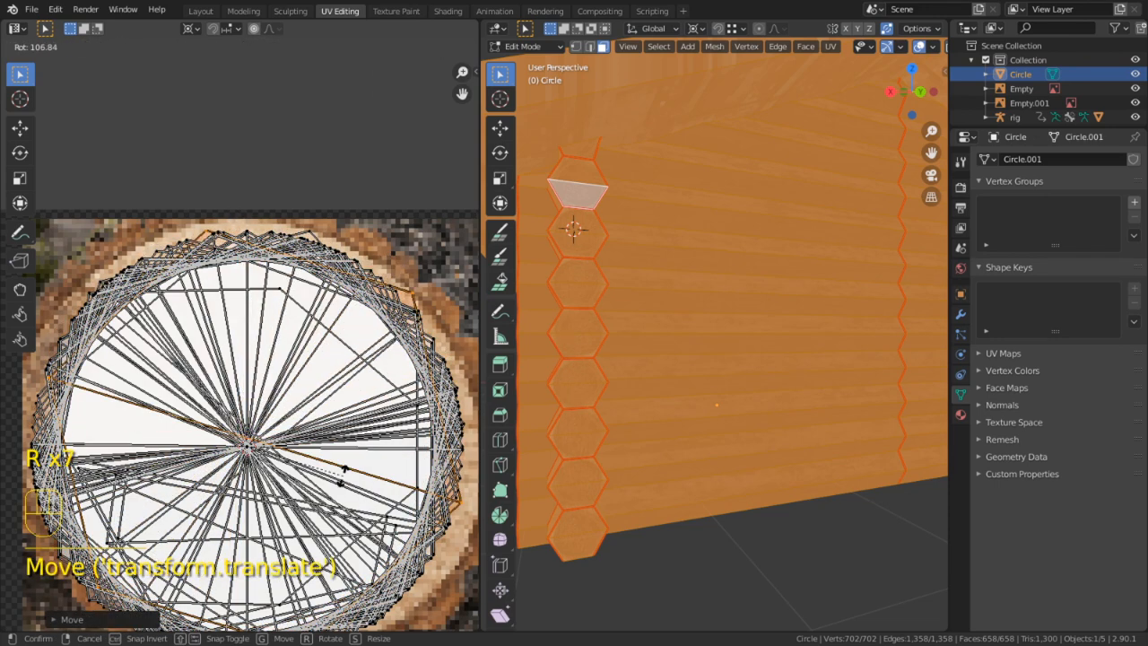
click(344, 469)
Inspect the cabin's corner in Object Mode and select the log-end faces missing the ring texture in Edit Mode
key(Tab)
middle_drag(721, 389, 774, 402)
scroll(774, 402, down, 4)
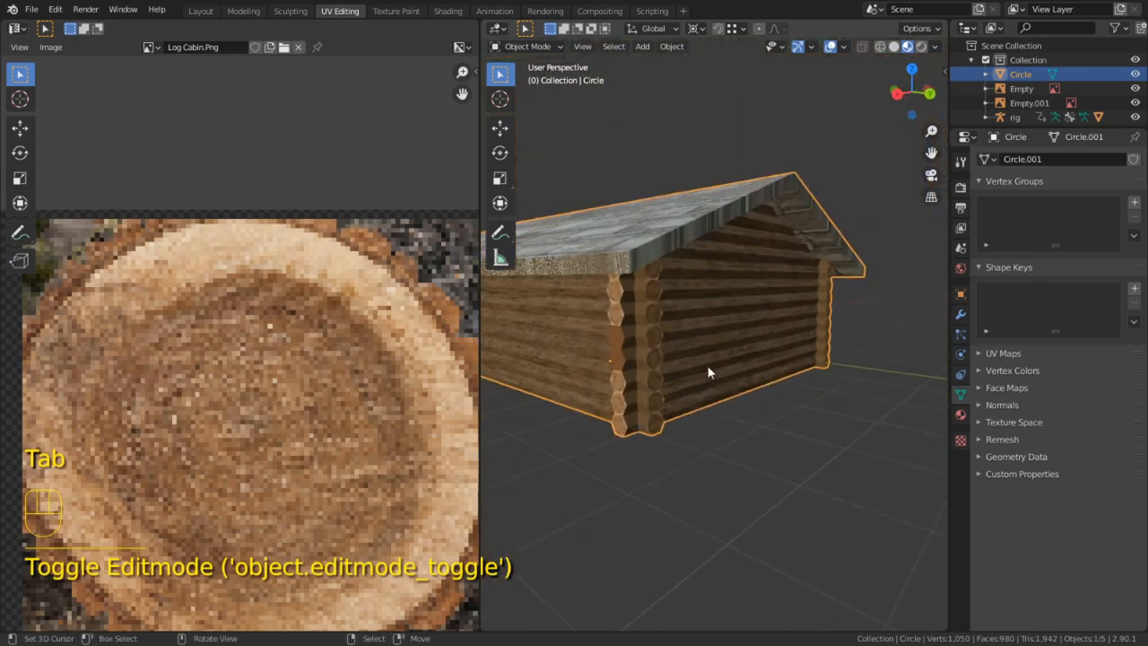
middle_drag(709, 368, 762, 361)
scroll(762, 361, up, 3)
key(Tab)
click(553, 365)
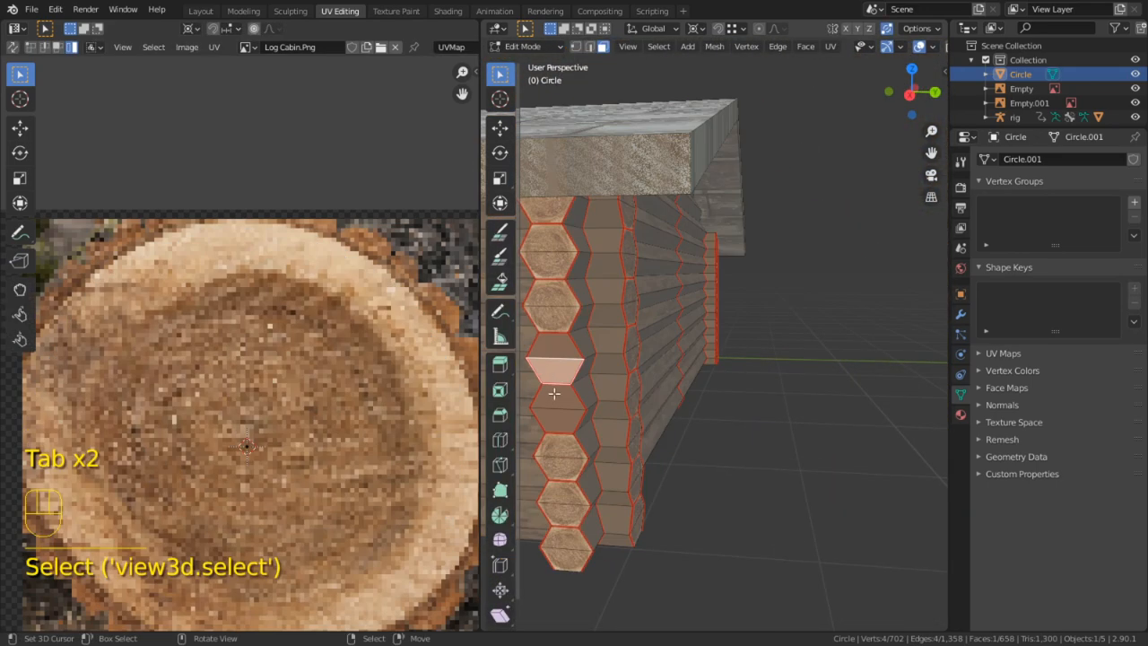
key(c)
click(560, 412)
right_click(558, 410)
scroll(181, 375, down, 7)
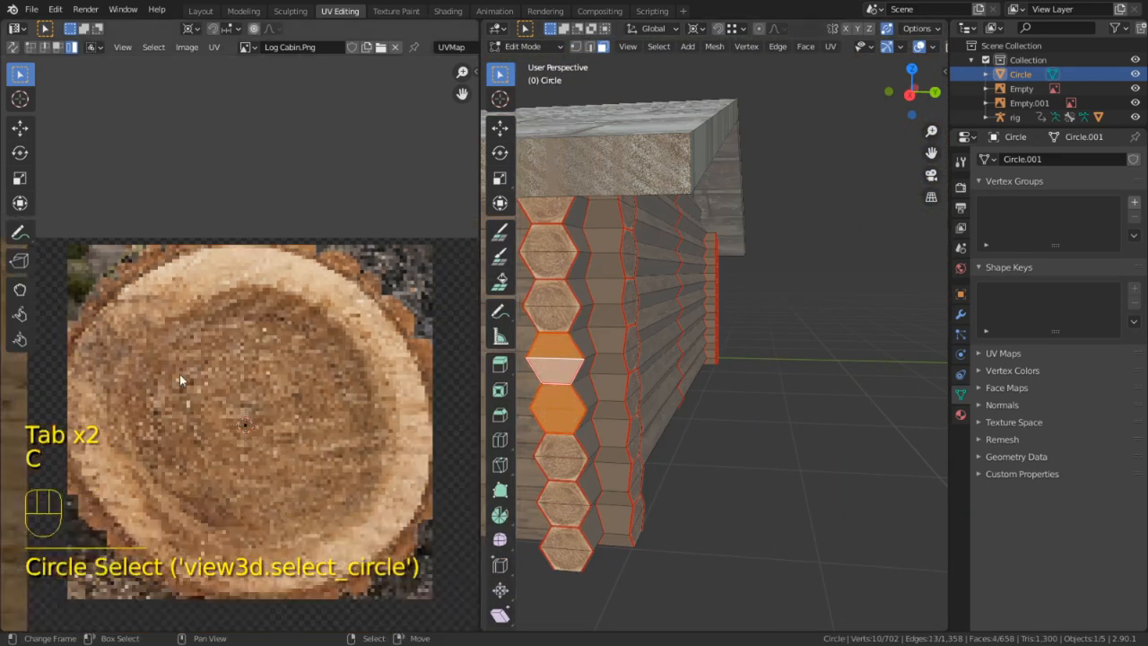
scroll(206, 383, up, 6)
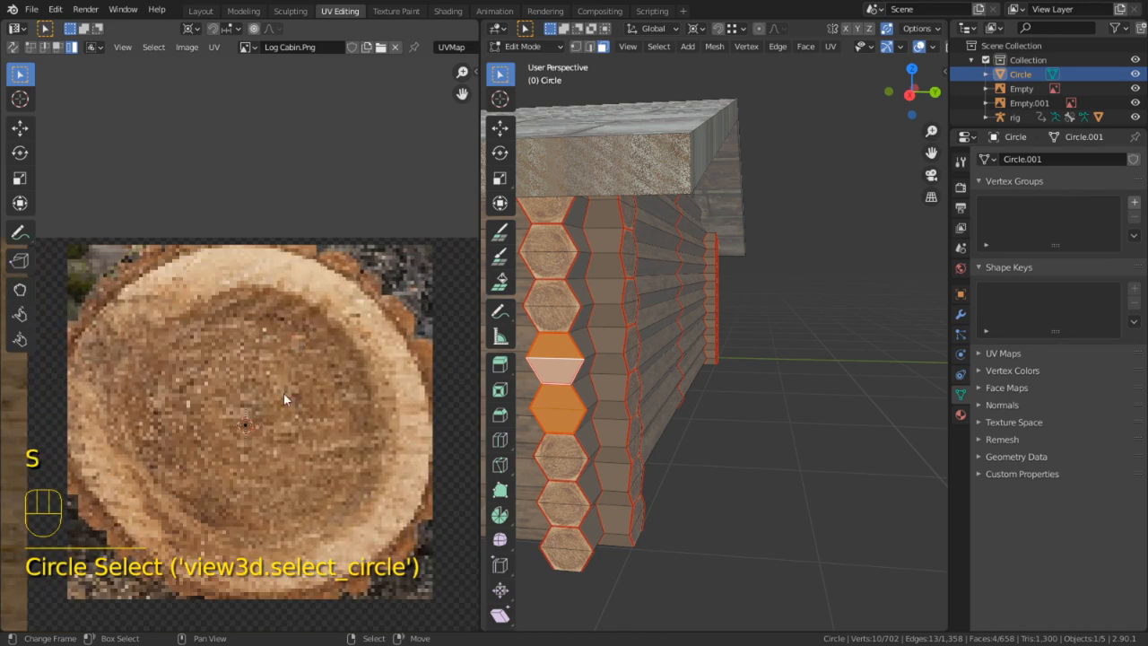
Unwrap the selected log-end faces, move one hexagon UV island over the cut-log texture and scale it to fit the rings
key(u)
scroll(297, 348, down, 5)
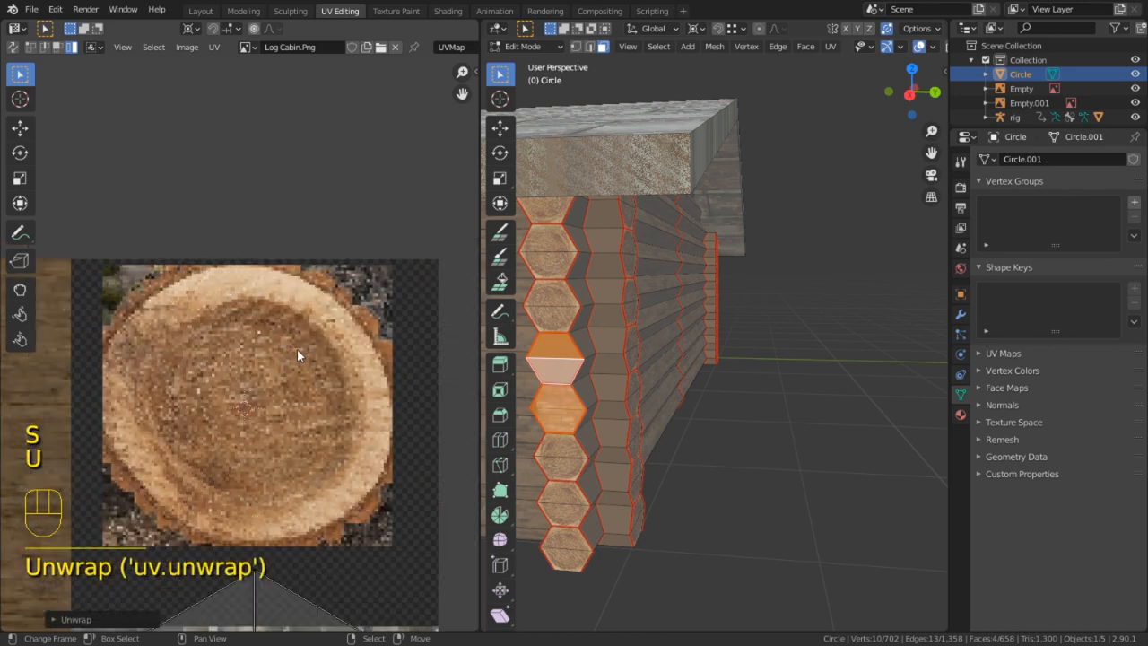
scroll(255, 486, up, 4)
click(262, 482)
key(g)
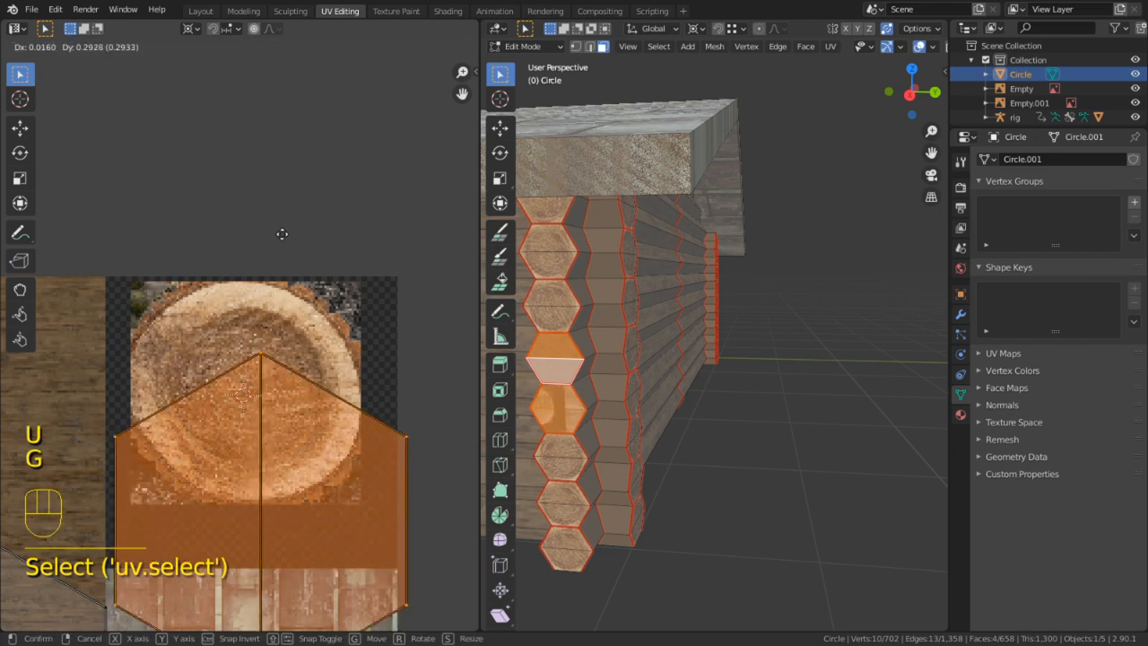
click(251, 182)
key(s)
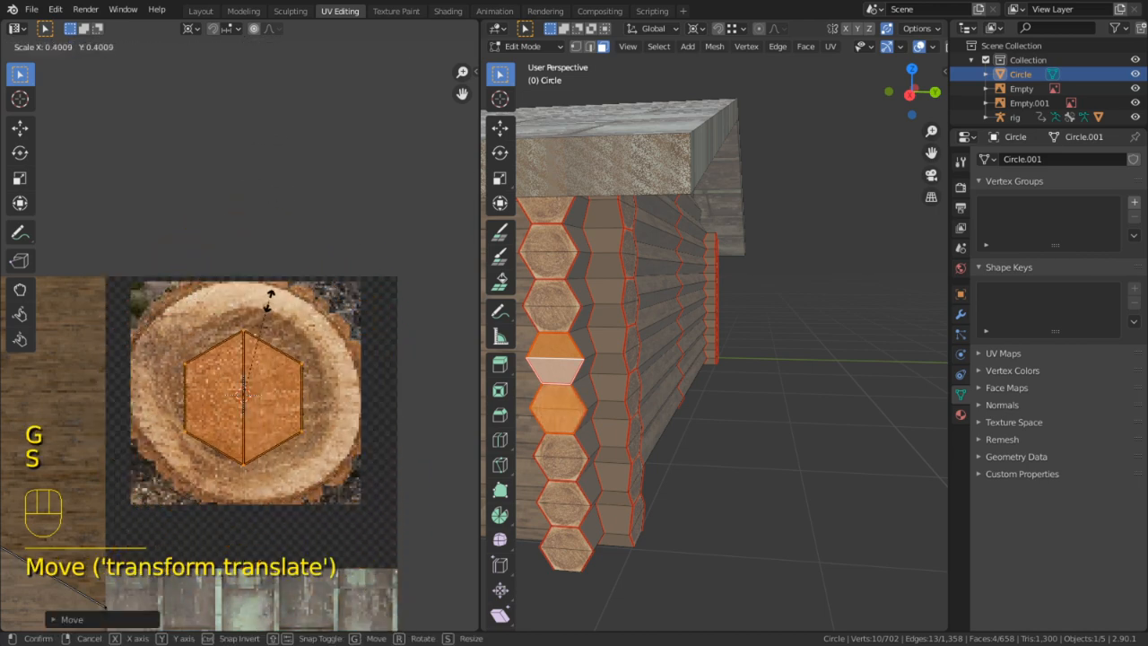
click(355, 283)
shift+middle_drag(251, 392, 271, 344)
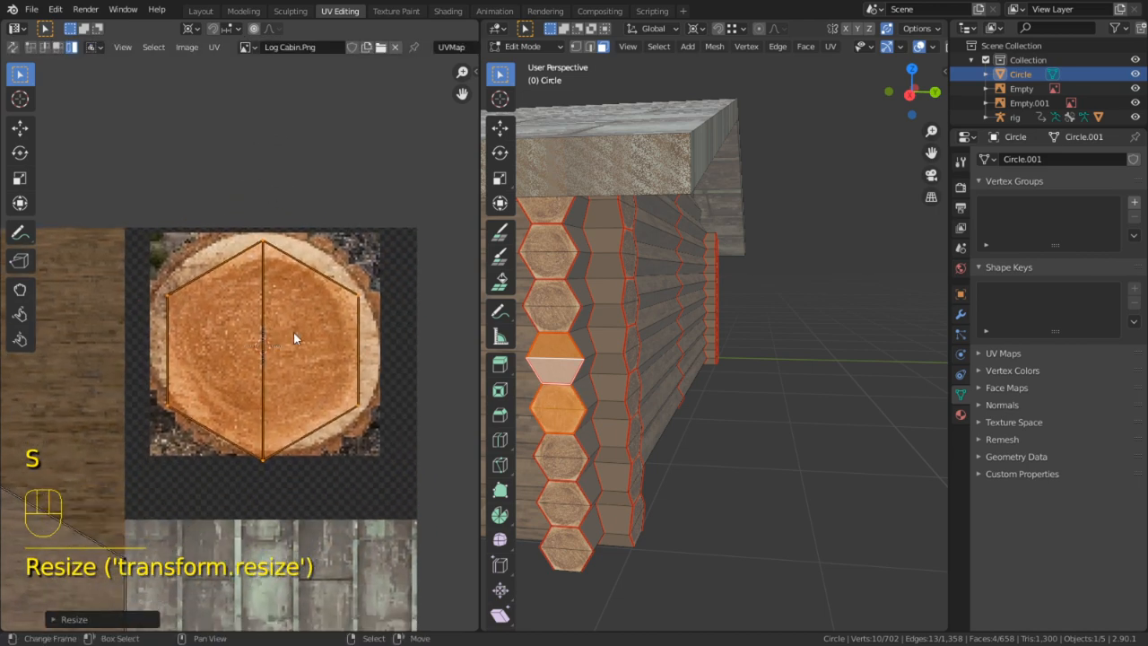
Recentre the fitted log-end island on the cut-log texture and rotate it about -30 degrees
key(g)
click(350, 236)
key(r)
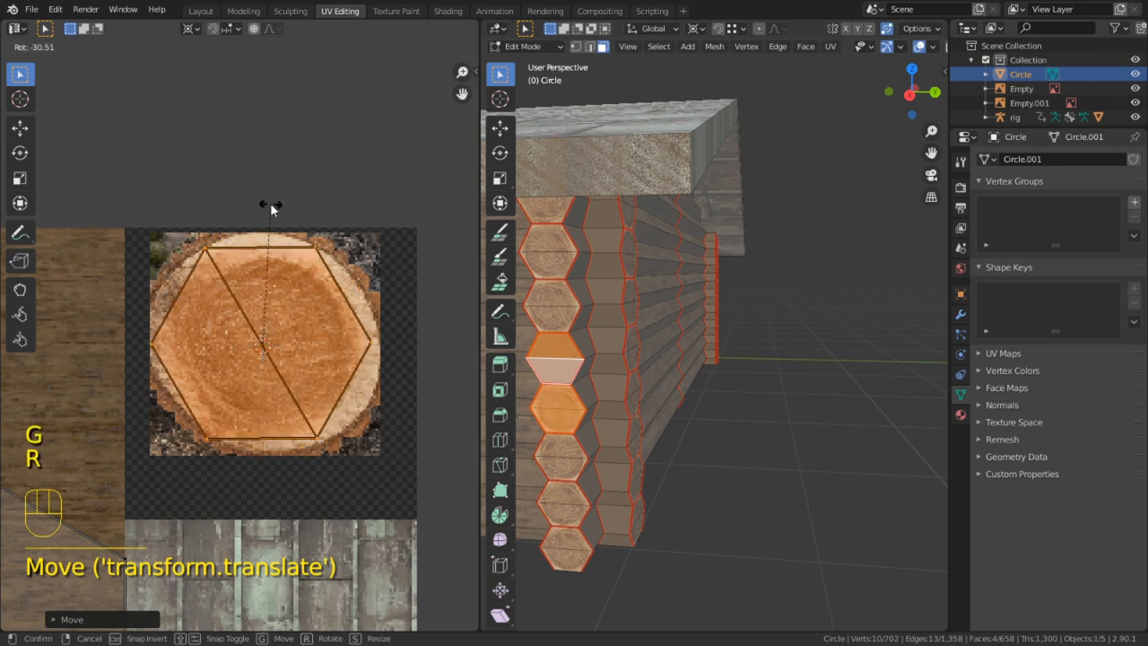
click(275, 207)
Move the second unwrapped hexagon island onto the cut-log texture and scale it down to about 0.64 to fit
shift+middle_drag(213, 375, 303, 279)
click(140, 416)
key(g)
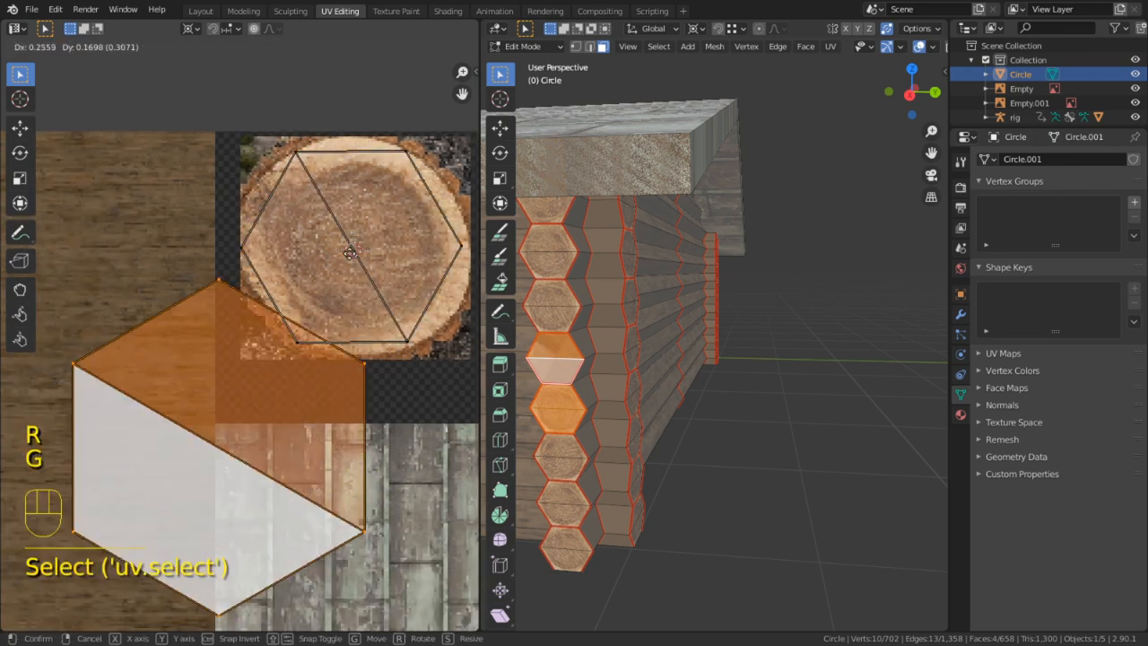
click(452, 94)
key(s)
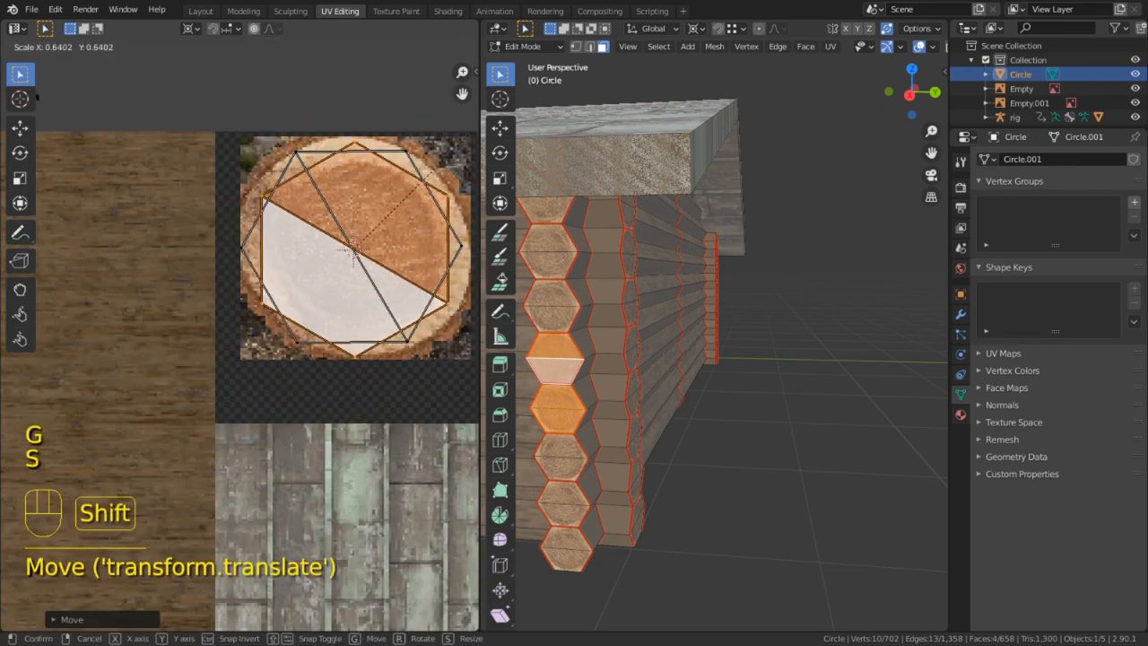
click(26, 79)
Inspect the log ends along the cabin's outer corner in Object Mode for any missing the ring texture
key(Tab)
middle_drag(510, 286, 754, 287)
shift+middle_drag(661, 314, 860, 334)
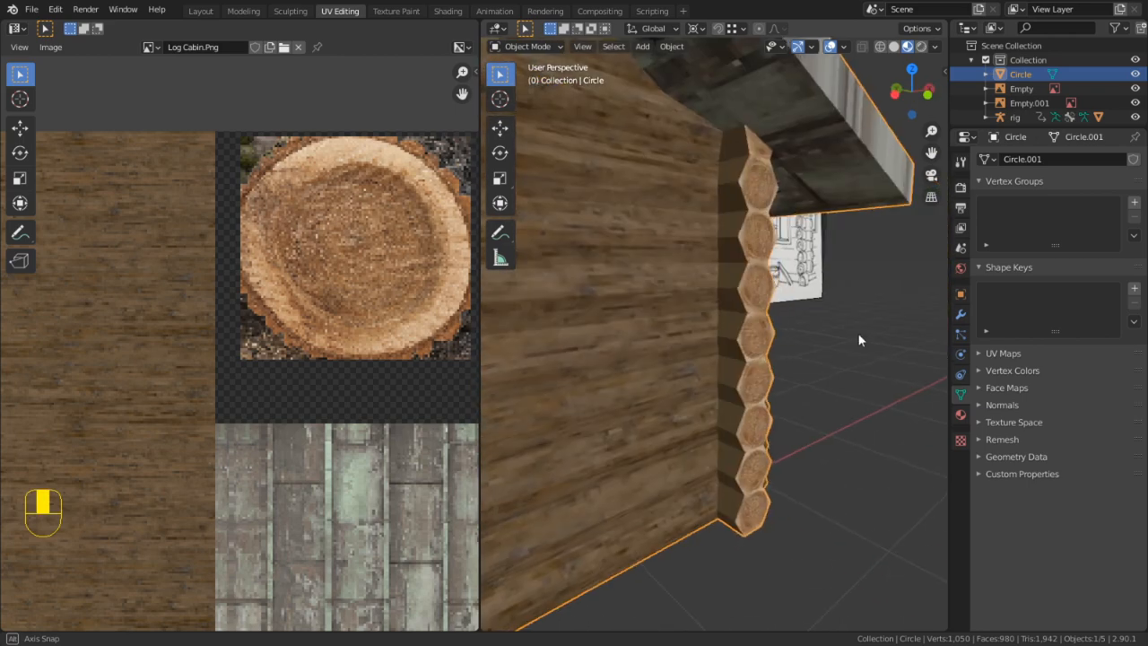
scroll(663, 313, down, 4)
middle_drag(663, 312, 798, 312)
shift+middle_drag(799, 312, 789, 277)
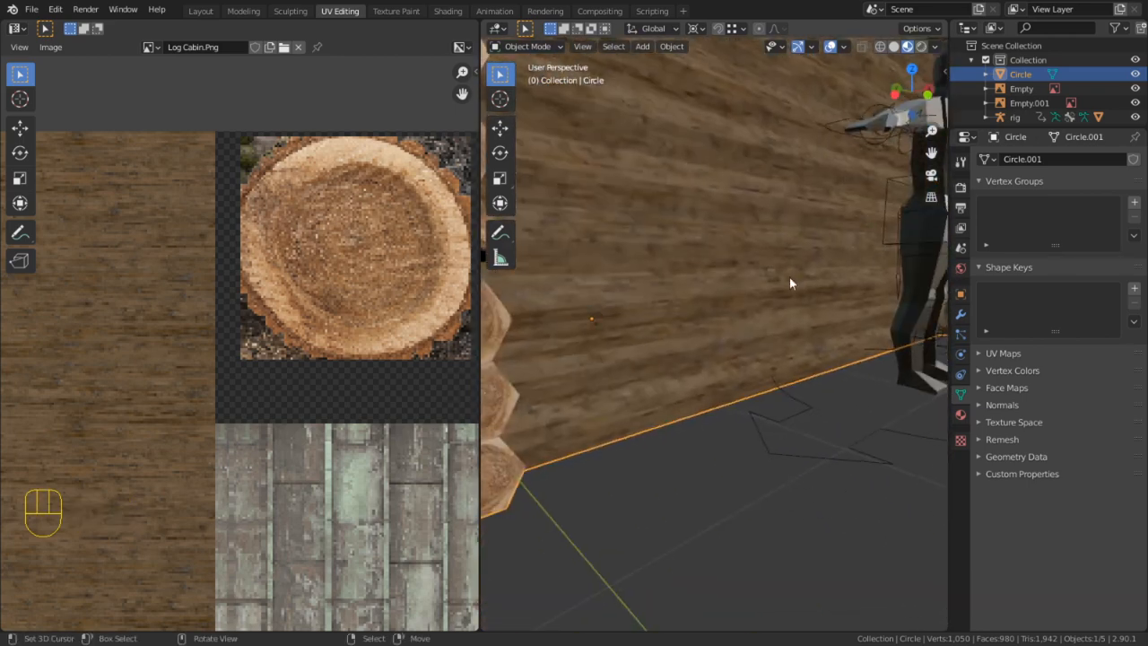
scroll(789, 277, down, 3)
Select both halves of the untextured fourth log end from the ground and move its UV island onto the cut-log texture
key(Tab)
click(565, 279)
shift+click(567, 289)
scroll(223, 340, down, 4)
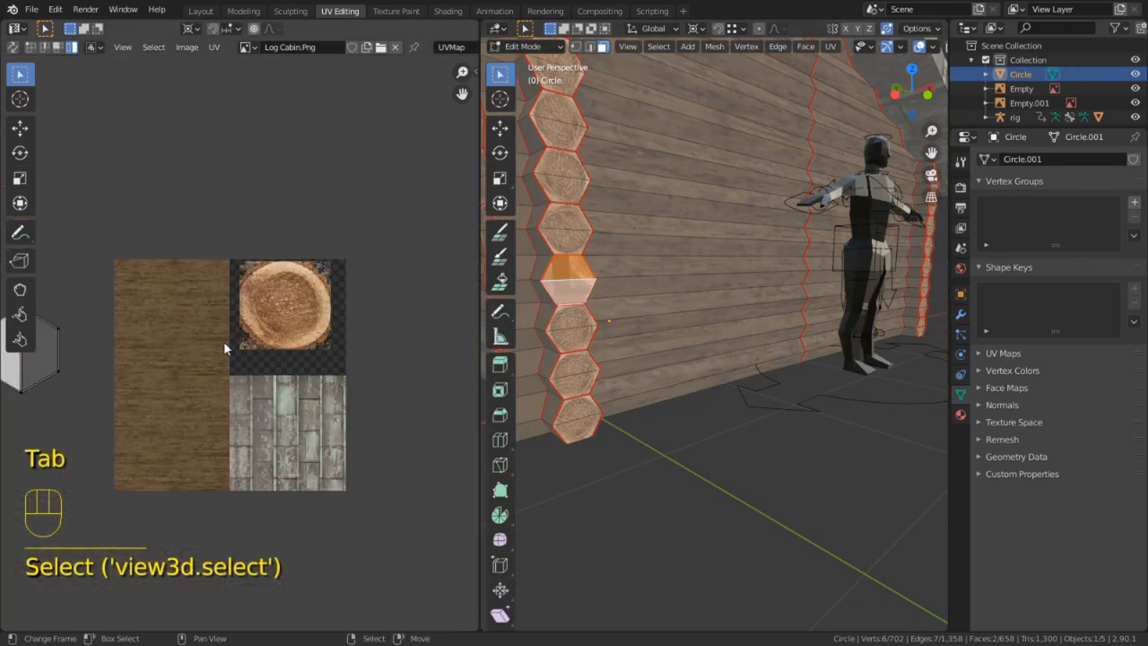
key(a)
key(g)
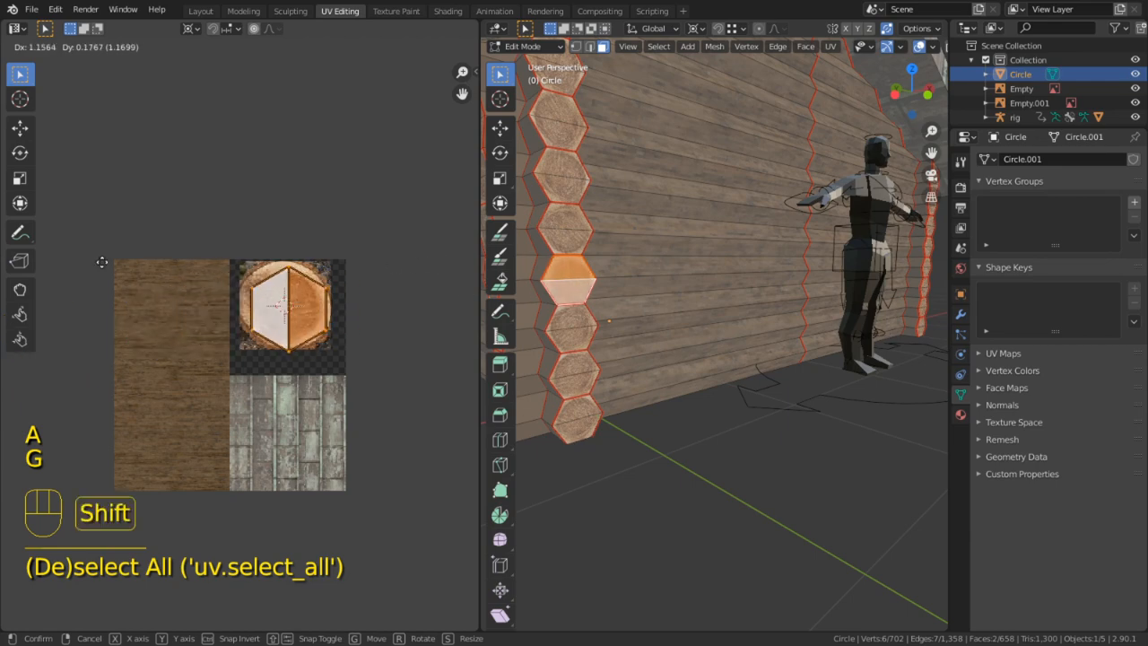
click(90, 236)
key(Tab)
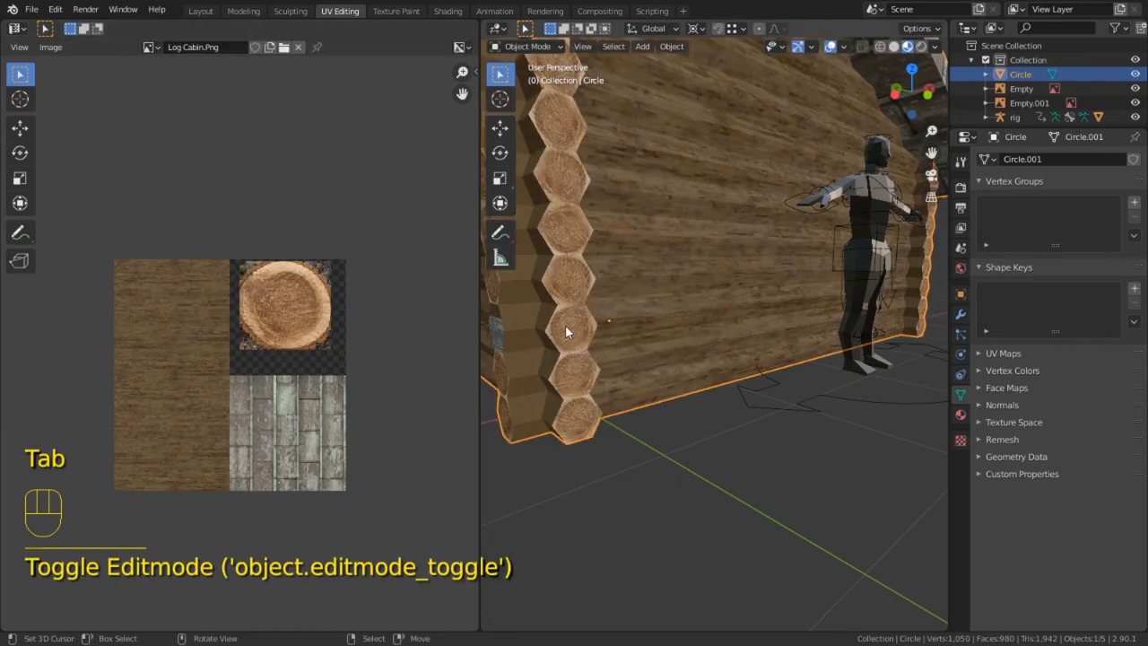
Select both halves of the third log end from the ground on the adjacent wall and move its UVs onto the cut-log texture
middle_drag(565, 325, 735, 391)
key(Tab)
click(879, 423)
shift+click(879, 402)
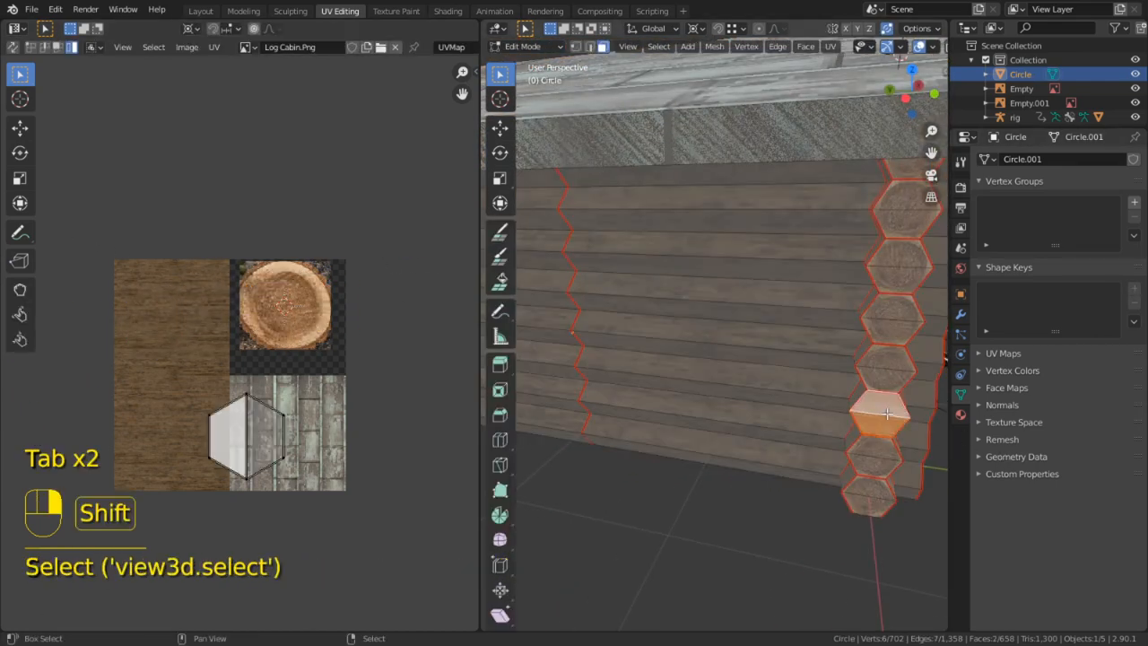
key(g)
key(a)
key(g)
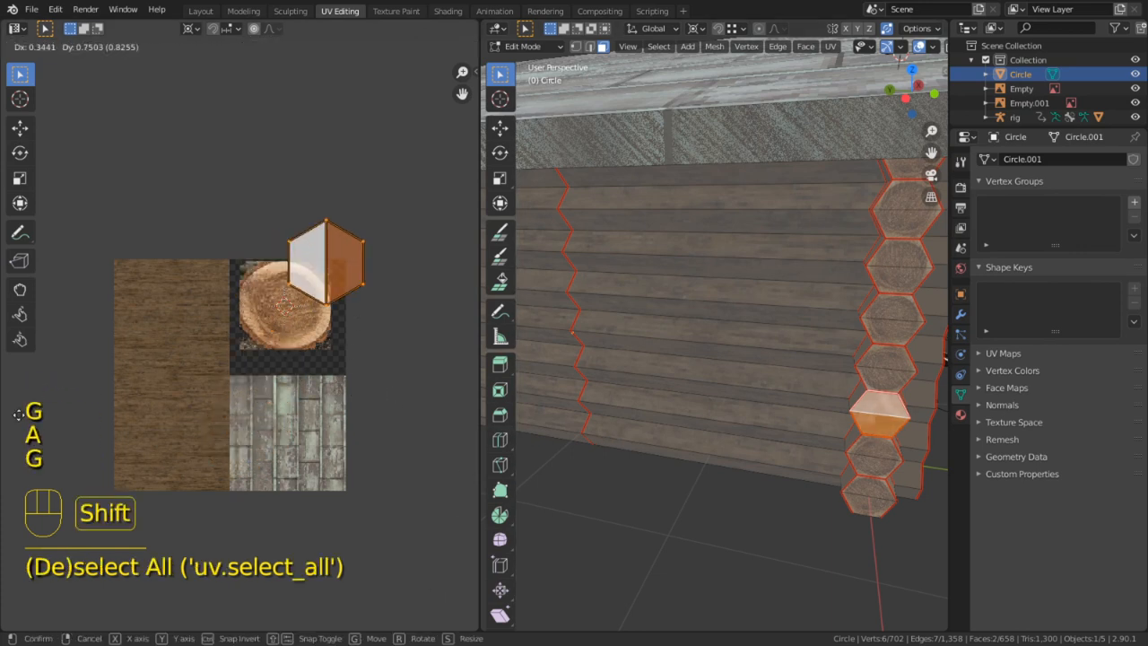
click(89, 163)
Rotate this log end's UV island about a quarter turn on the cut-log texture and flip it by scaling
key(r)
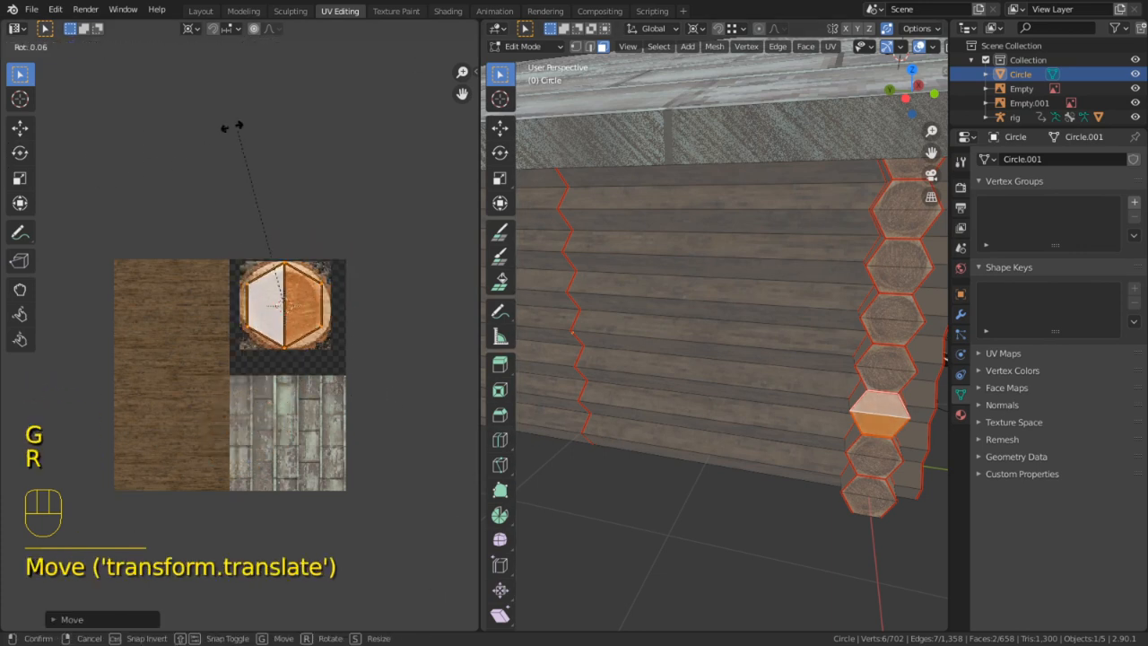
click(57, 391)
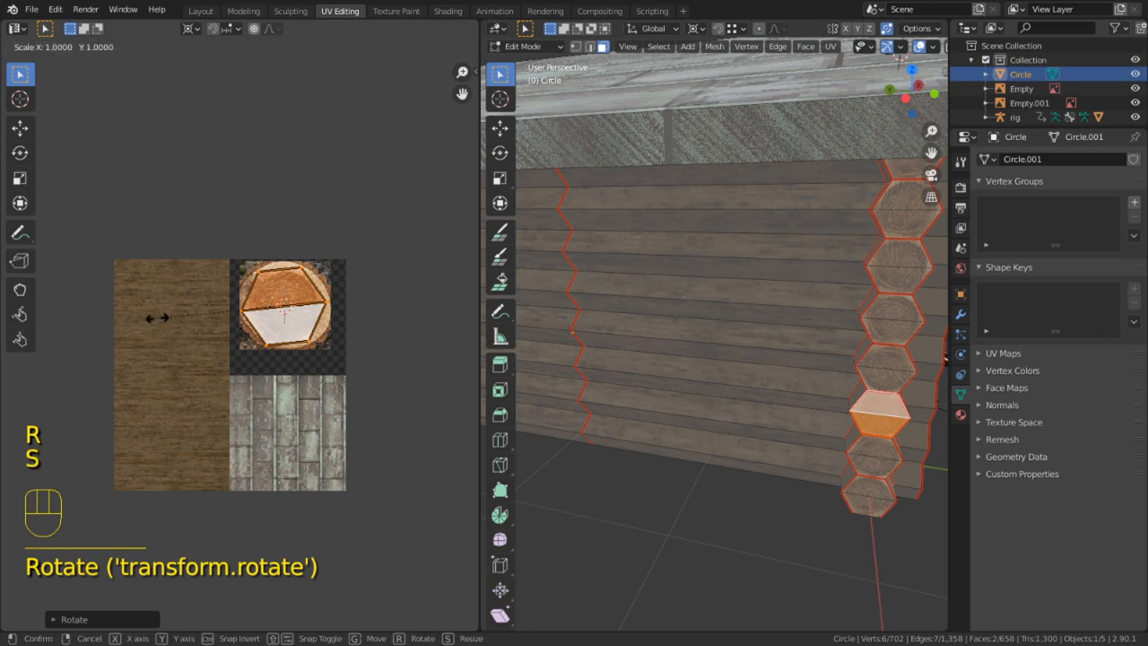
click(181, 319)
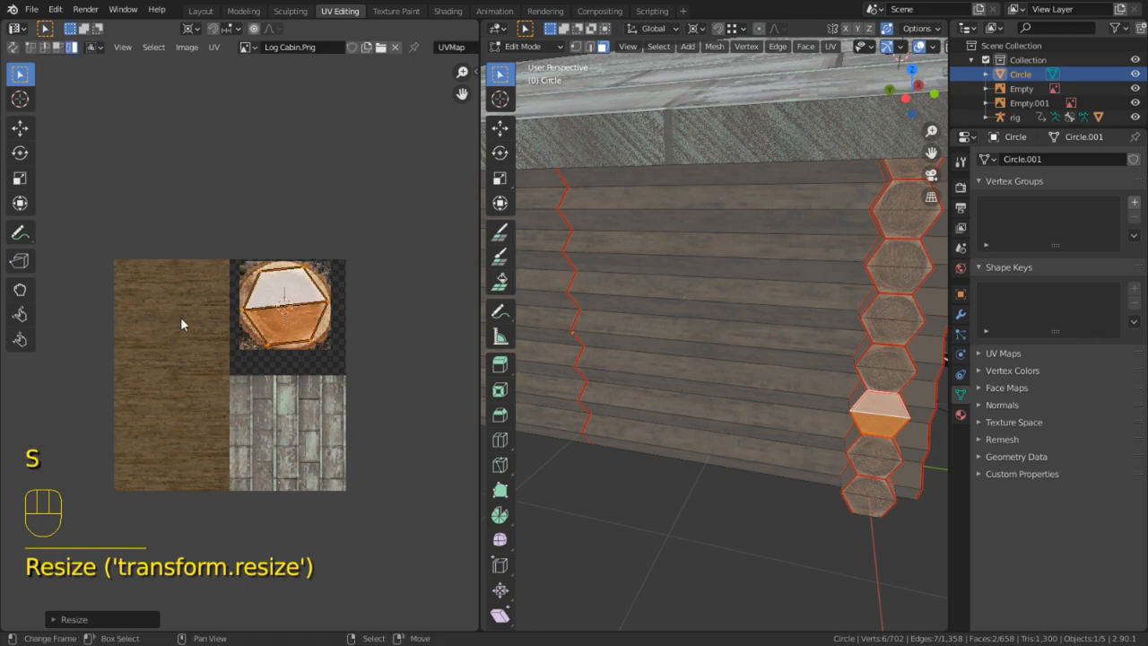
Inspect the cabin walls and log ends in Object Mode with the 3D viewport maximised
middle_drag(810, 425, 481, 399)
scroll(688, 422, down, 4)
key(Tab)
right_click(814, 426)
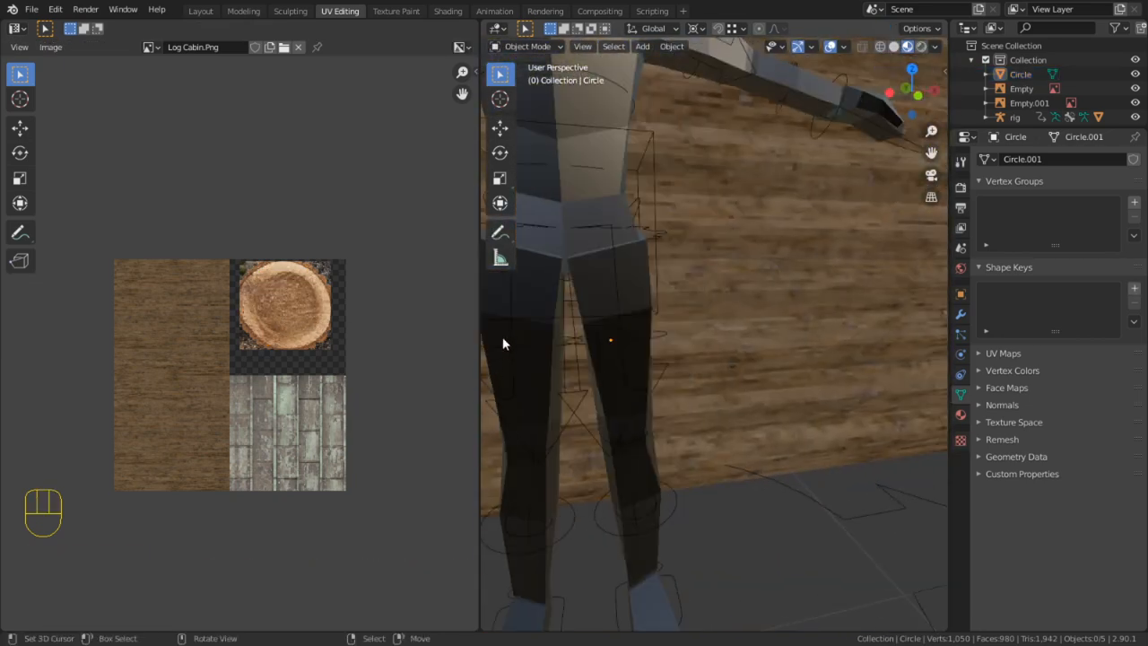
scroll(718, 310, down, 5)
scroll(797, 297, up, 4)
key(ctrl+space)
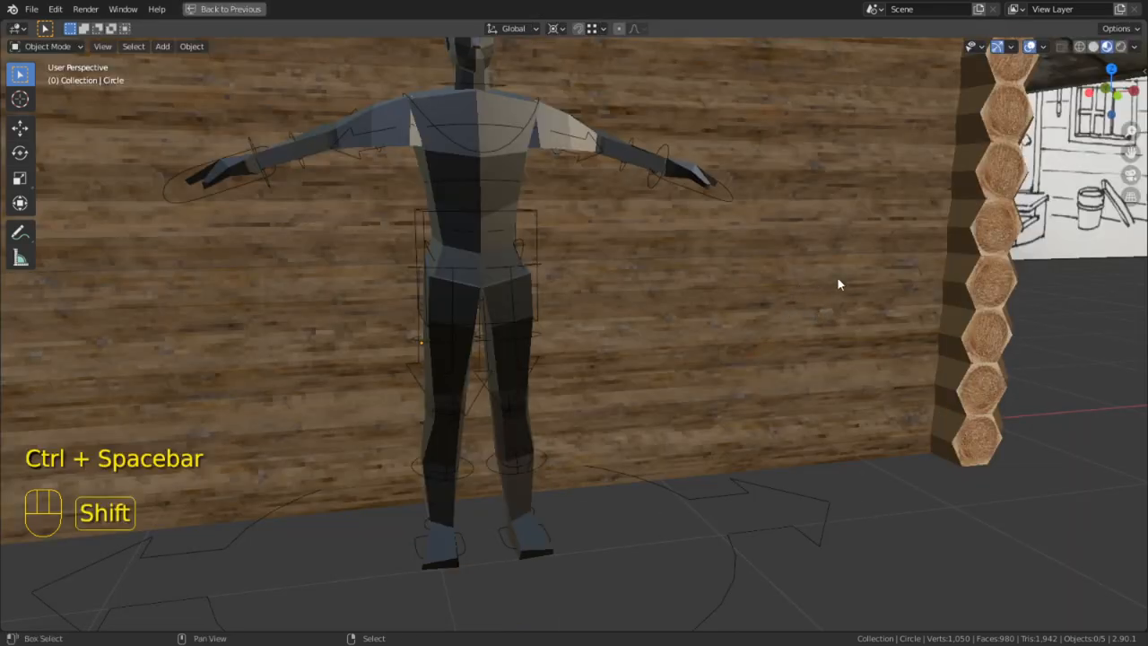
middle_drag(837, 282, 859, 214)
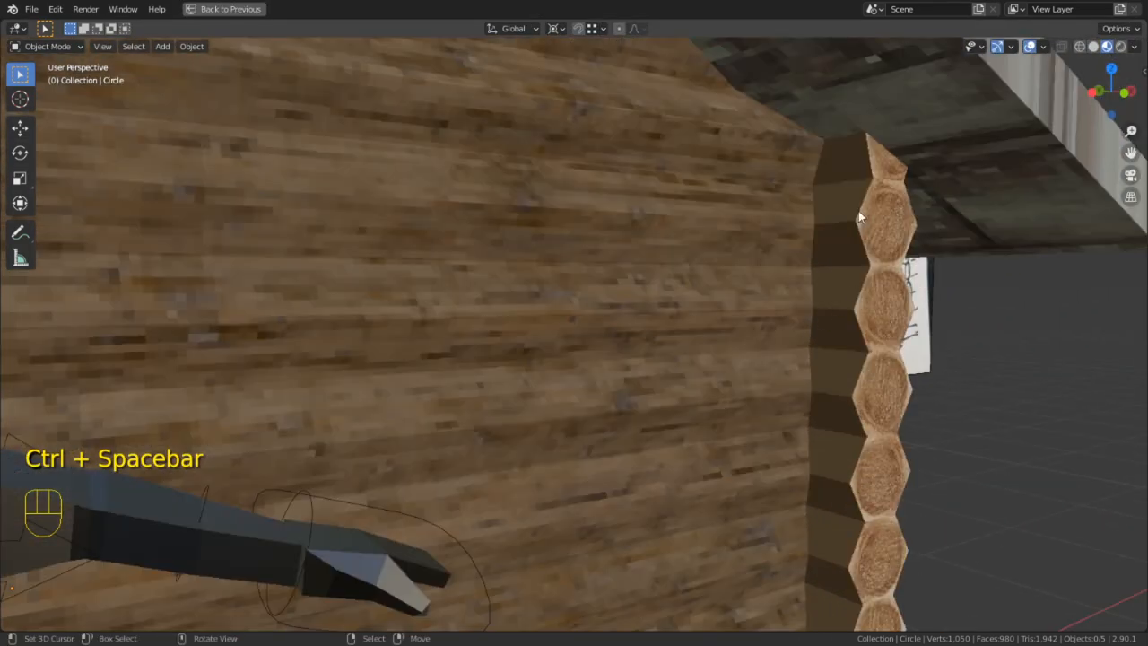
Try to select the side-face loops of the protruding logs at the cabin corners with the roof still visible
key(Tab)
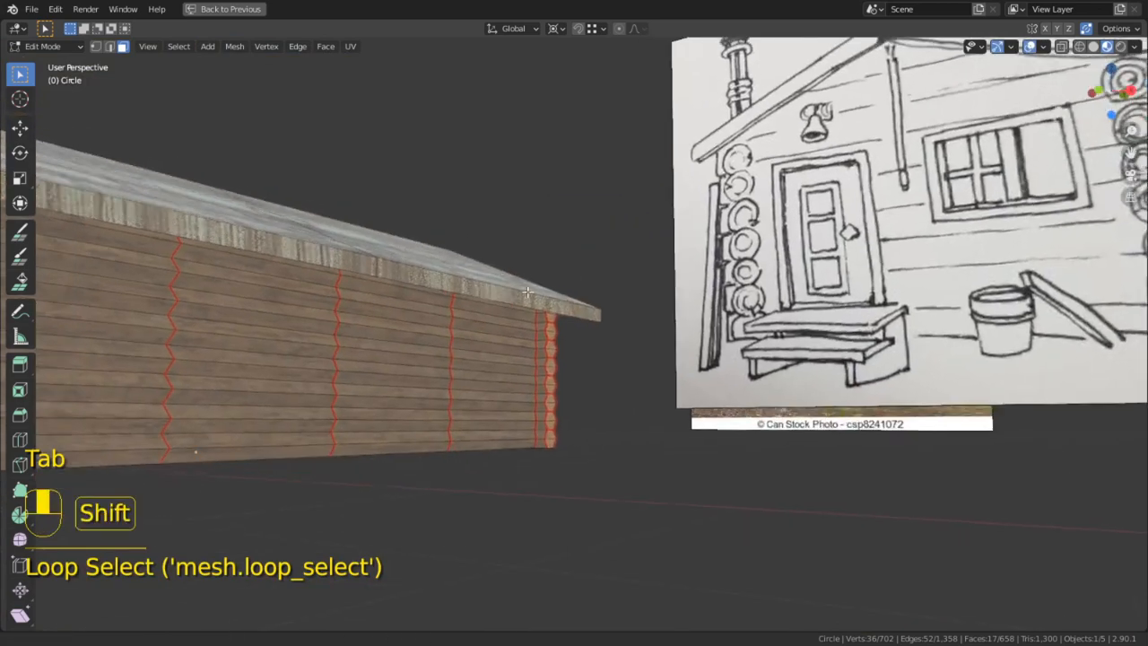
scroll(293, 264, up, 3)
alt+shift+click(303, 211)
alt+shift+click(321, 221)
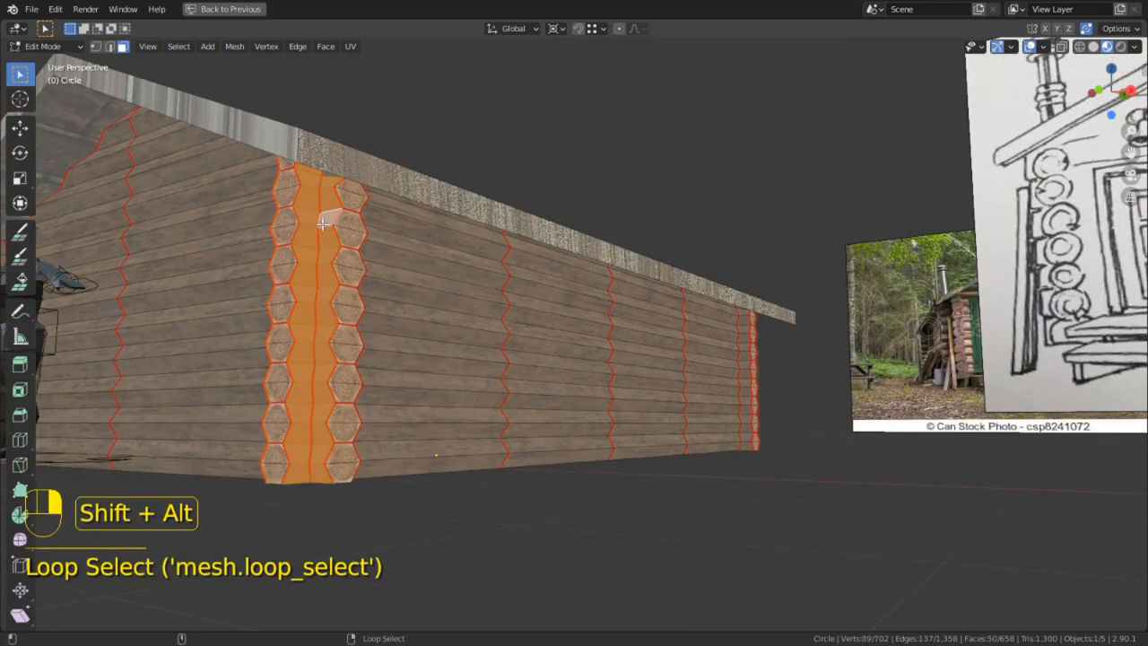
middle_drag(321, 222, 599, 251)
alt+shift+right_click(549, 206)
shift+middle_drag(599, 252, 602, 269)
scroll(602, 269, up, 4)
shift+middle_drag(559, 206, 551, 340)
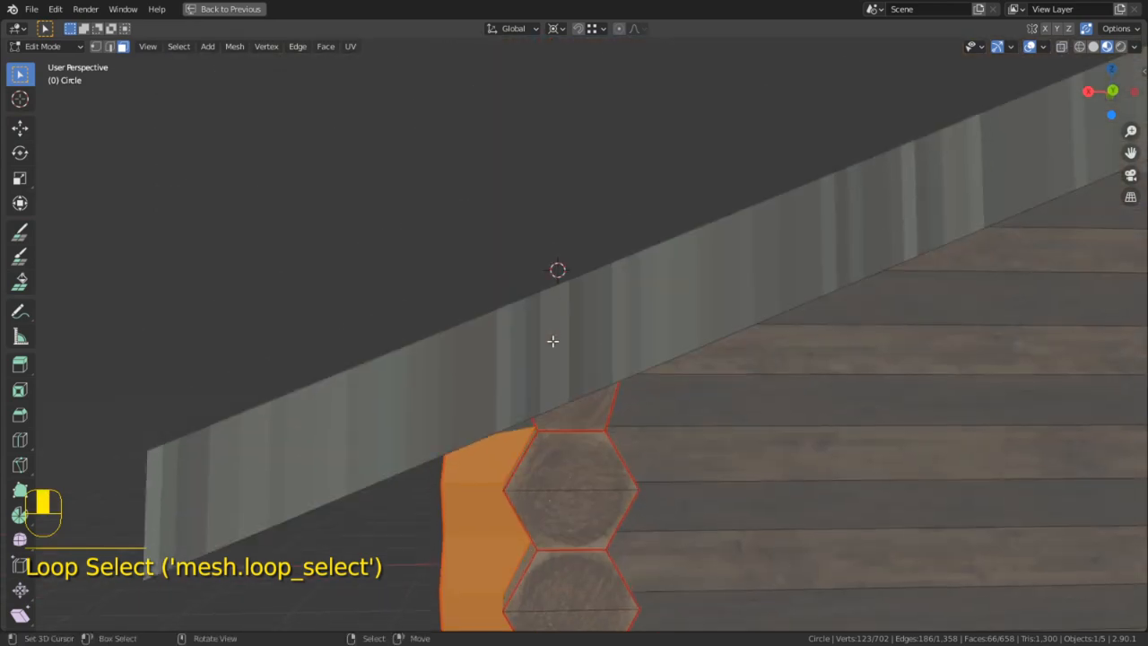
scroll(551, 350, up, 3)
shift+middle_drag(552, 386, 549, 309)
shift+click(469, 267)
middle_drag(469, 266, 638, 330)
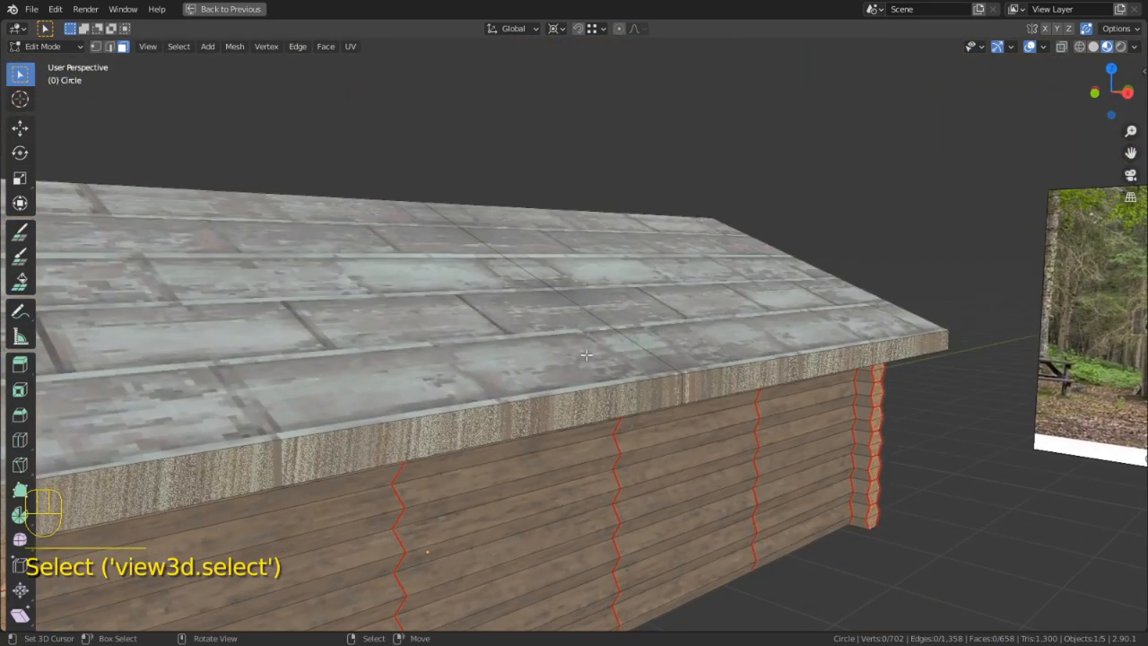
Select the face loops of both roof sections and hide them to expose the tops of the walls
alt+click(558, 374)
alt+shift+right_click(686, 352)
alt+right_click(736, 361)
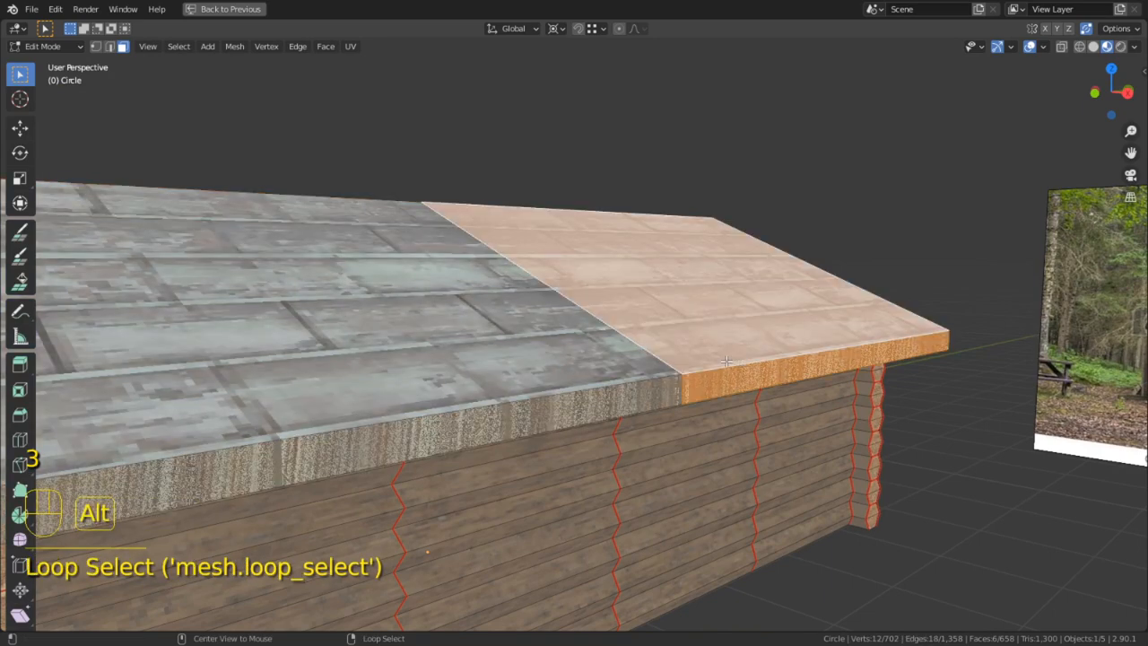
alt+shift+right_click(558, 394)
key(1)
key(h)
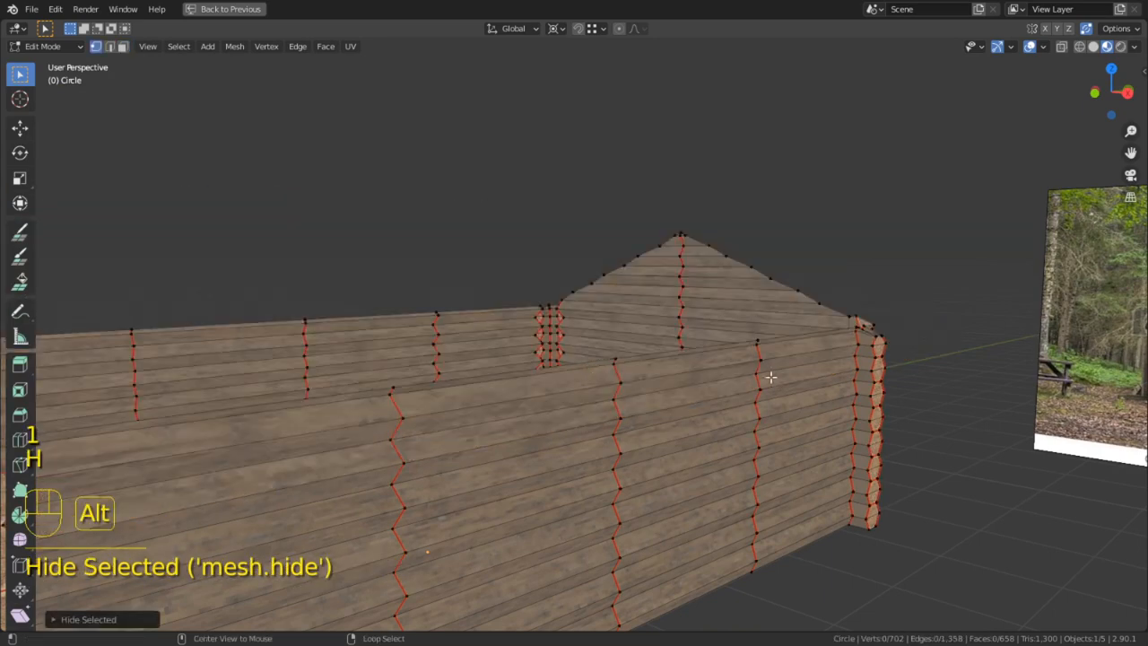
Select the side-face loops of the protruding logs at the first corner, including the uncovered top faces
middle_drag(763, 380, 498, 377)
scroll(479, 454, up, 3)
key(3)
scroll(589, 457, up, 2)
alt+right_click(544, 423)
alt+shift+right_click(548, 399)
shift+click(530, 395)
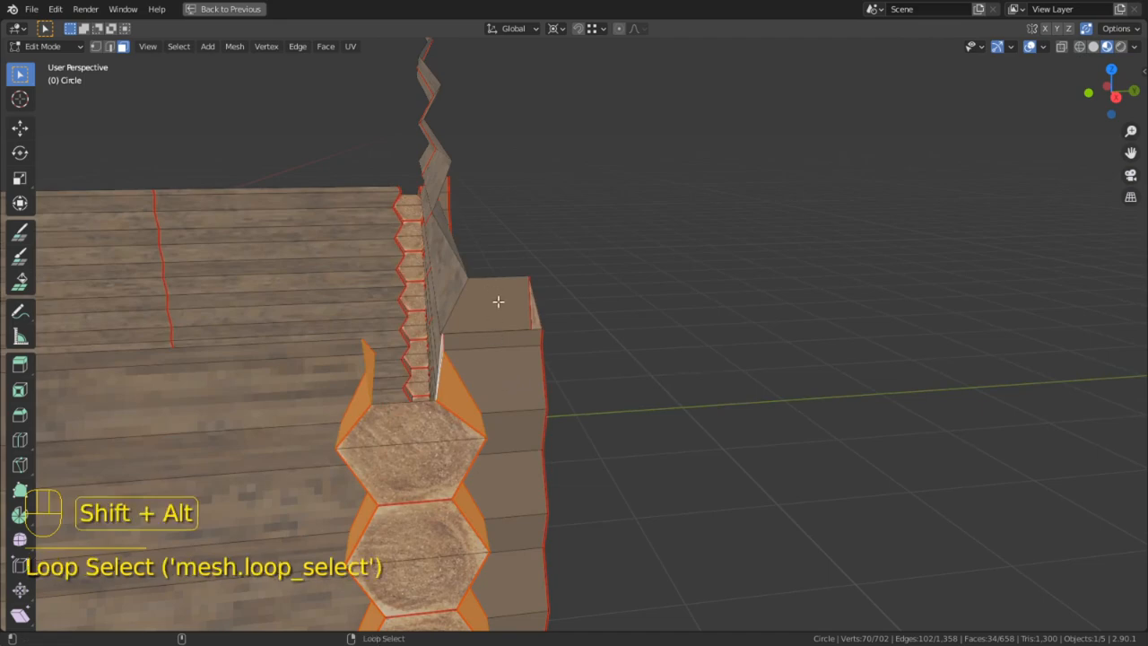
alt+shift+click(504, 332)
middle_drag(531, 310, 260, 343)
alt+shift+right_click(744, 428)
middle_drag(743, 428, 999, 455)
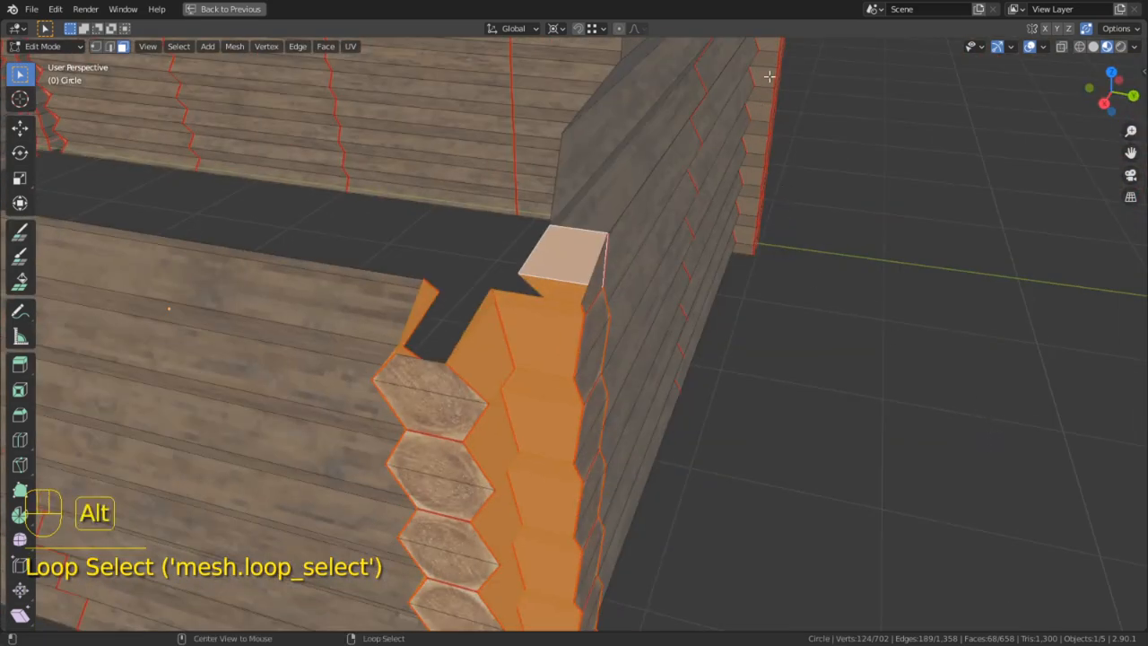
Add the outward-facing side loops between the two log-end stacks at the next corner to the selection
middle_drag(769, 77, 332, 253)
alt+shift+click(578, 291)
alt+shift+right_click(574, 271)
middle_drag(574, 271, 704, 307)
alt+shift+right_click(609, 312)
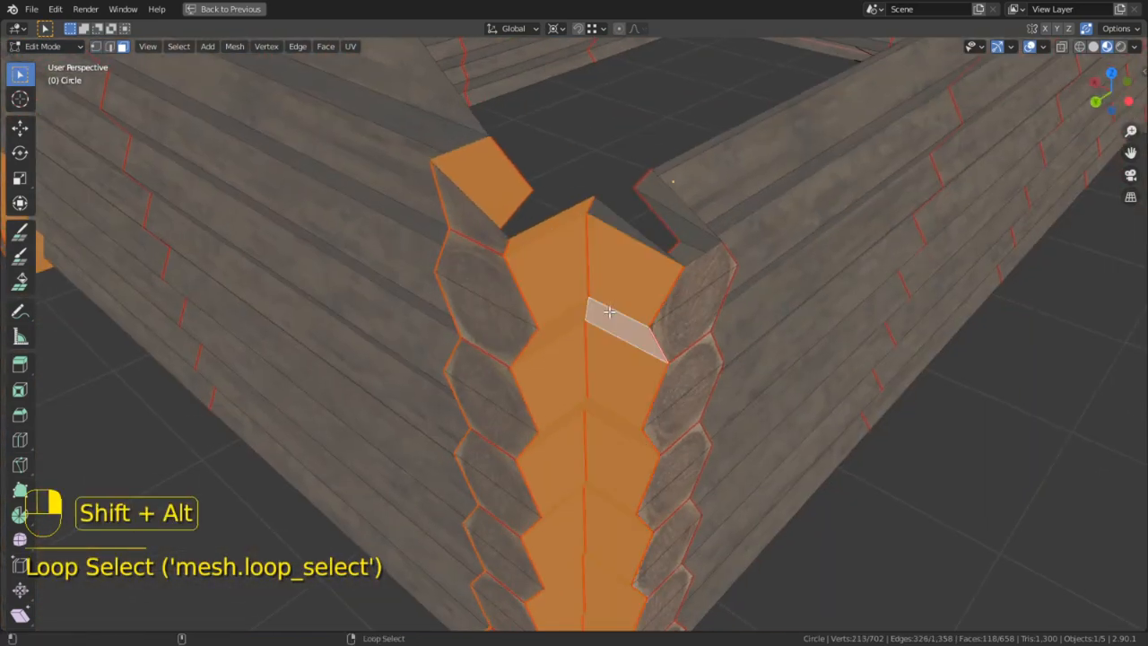
Add the leftover top faces and the remaining side-face loop of the protruding logs at this corner to the selection
shift+click(606, 226)
shift+click(677, 194)
middle_drag(677, 193, 731, 338)
shift+right_click(731, 339)
shift+right_click(640, 311)
middle_drag(641, 311, 610, 245)
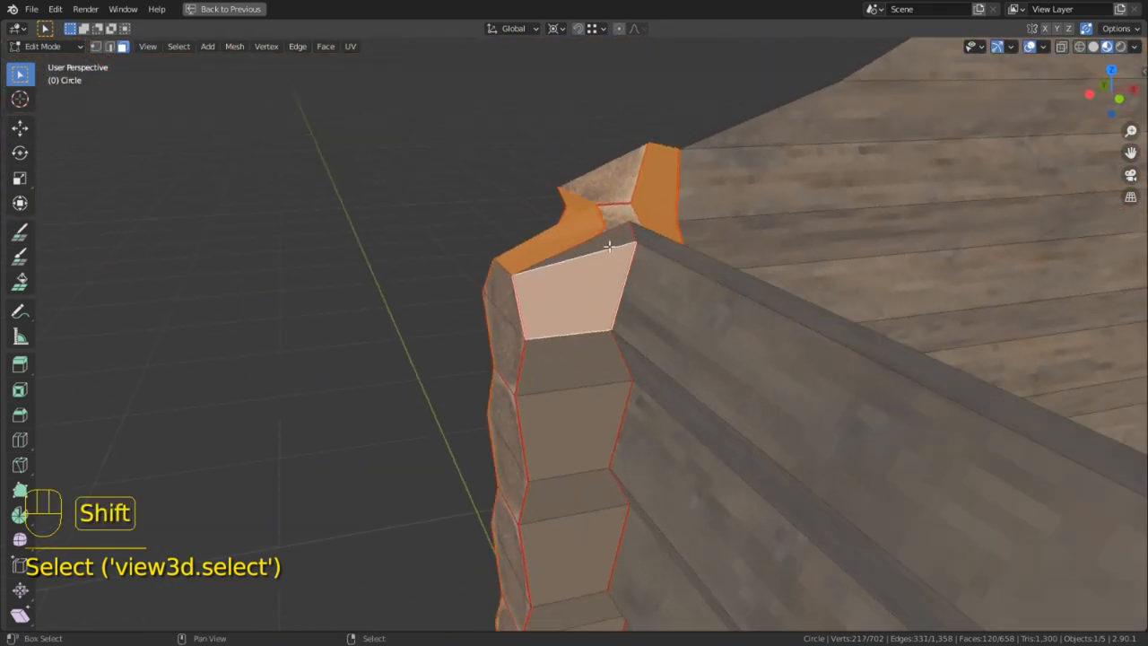
shift+right_click(610, 242)
alt+shift+right_click(586, 353)
middle_drag(586, 353, 975, 256)
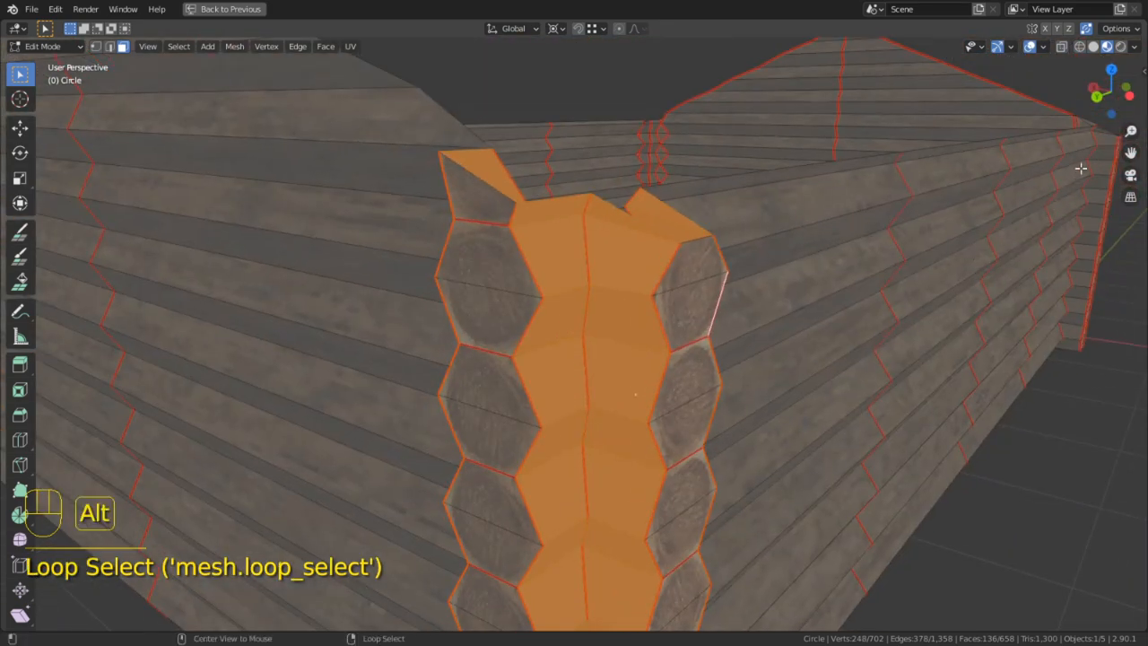
Extend the selection with the side-face loops and the small triangular top face of the logs at the following corner
middle_drag(1081, 168, 559, 188)
alt+shift+right_click(589, 287)
alt+shift+right_click(548, 331)
shift+right_click(583, 210)
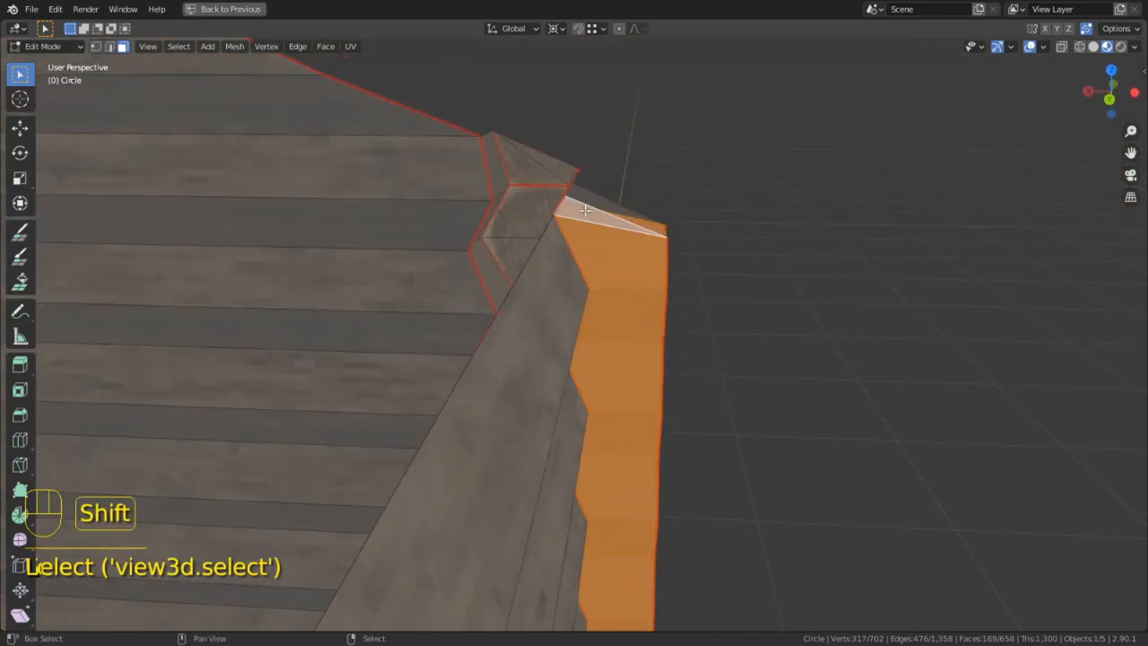
middle_drag(738, 193, 566, 328)
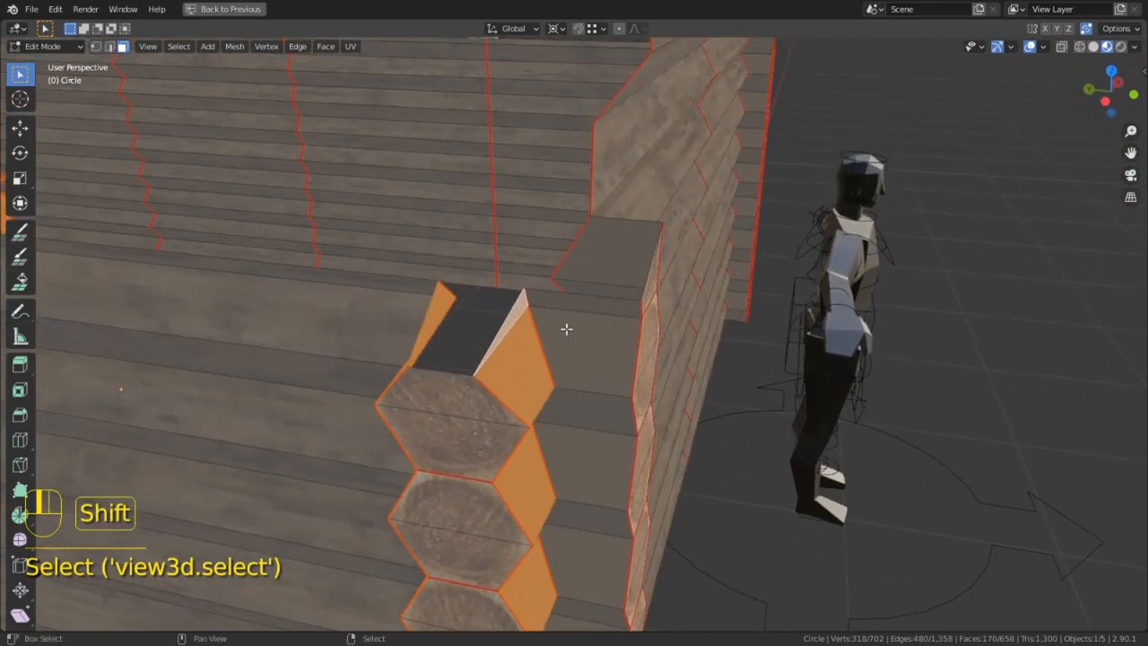
Add the remaining side-face loops and the small top face of the protruding logs around the last corner to the selection
alt+shift+right_click(581, 382)
alt+shift+right_click(644, 259)
middle_drag(644, 259, 742, 245)
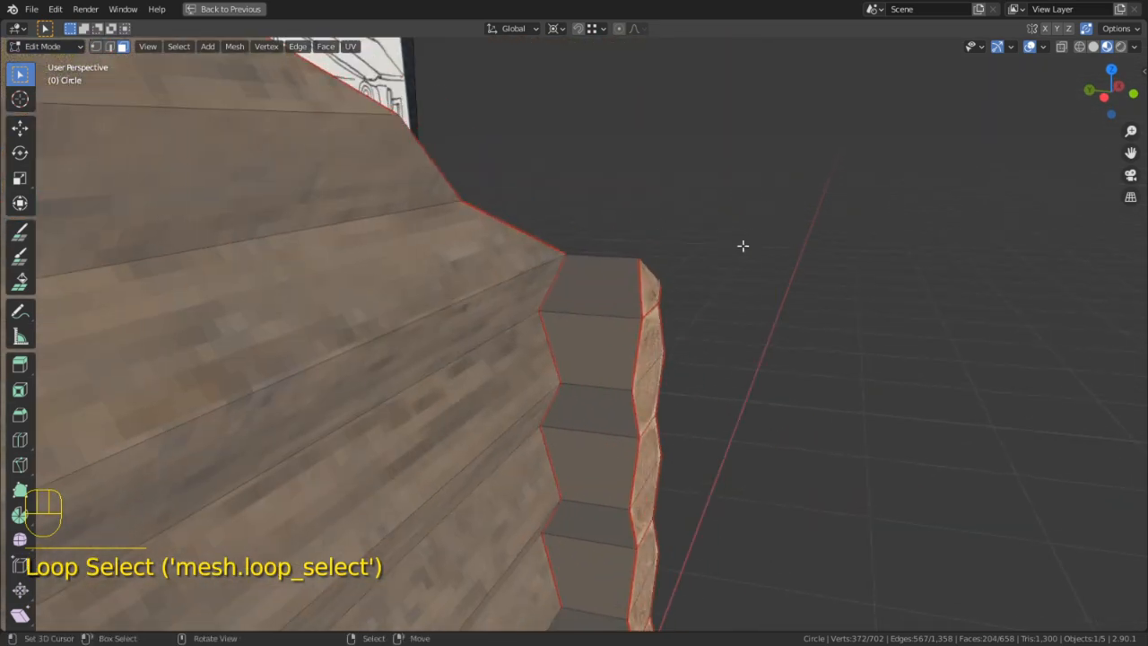
alt+shift+right_click(588, 321)
middle_drag(588, 321, 514, 400)
alt+shift+right_click(536, 407)
alt+shift+right_click(725, 363)
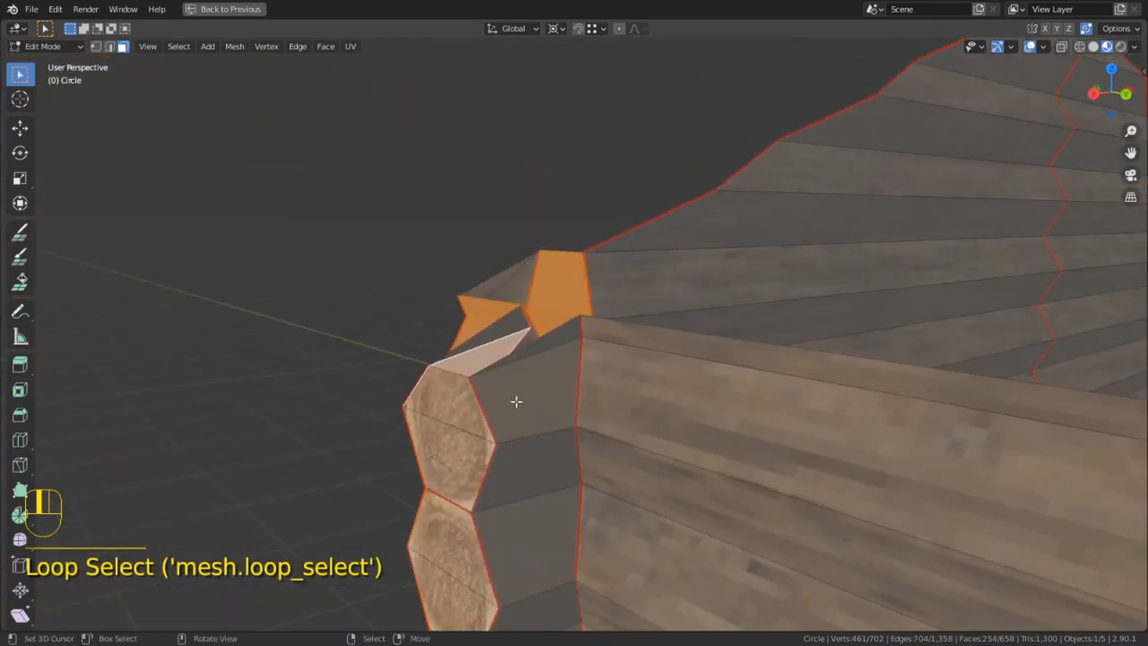
alt+shift+right_click(547, 397)
shift+right_click(572, 324)
middle_drag(572, 325, 748, 343)
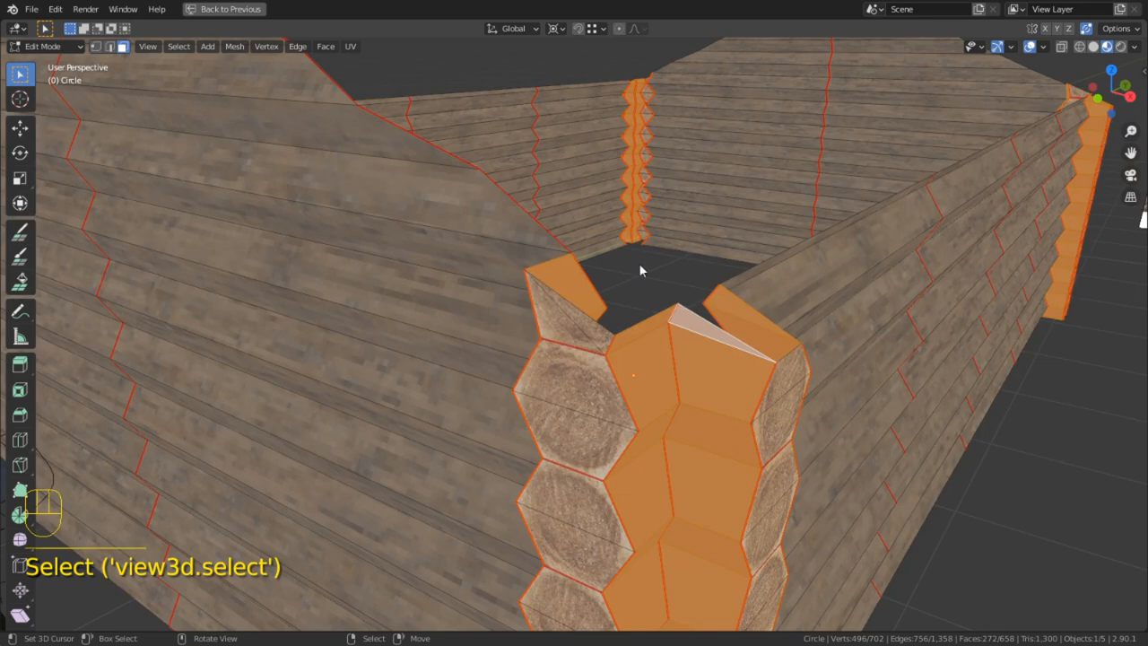
Unwrap the selected log side faces and select all their UVs in the full UV Editing layout
key(u)
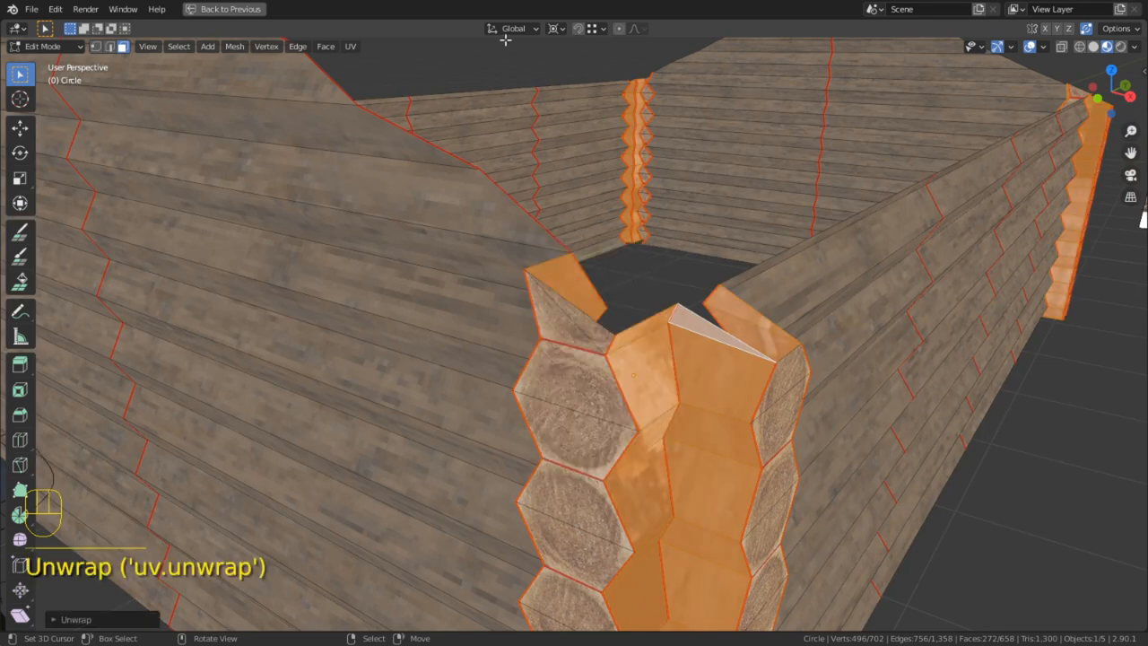
click(244, 10)
scroll(273, 302, up, 2)
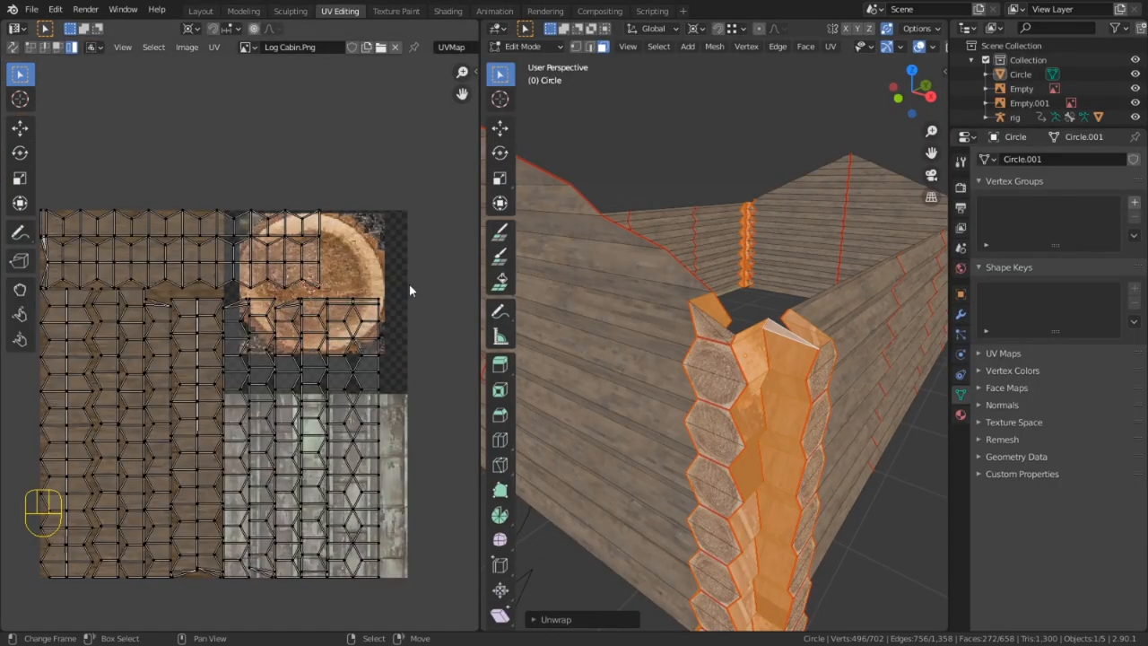
key(a)
middle_drag(749, 302, 693, 342)
scroll(693, 342, down, 4)
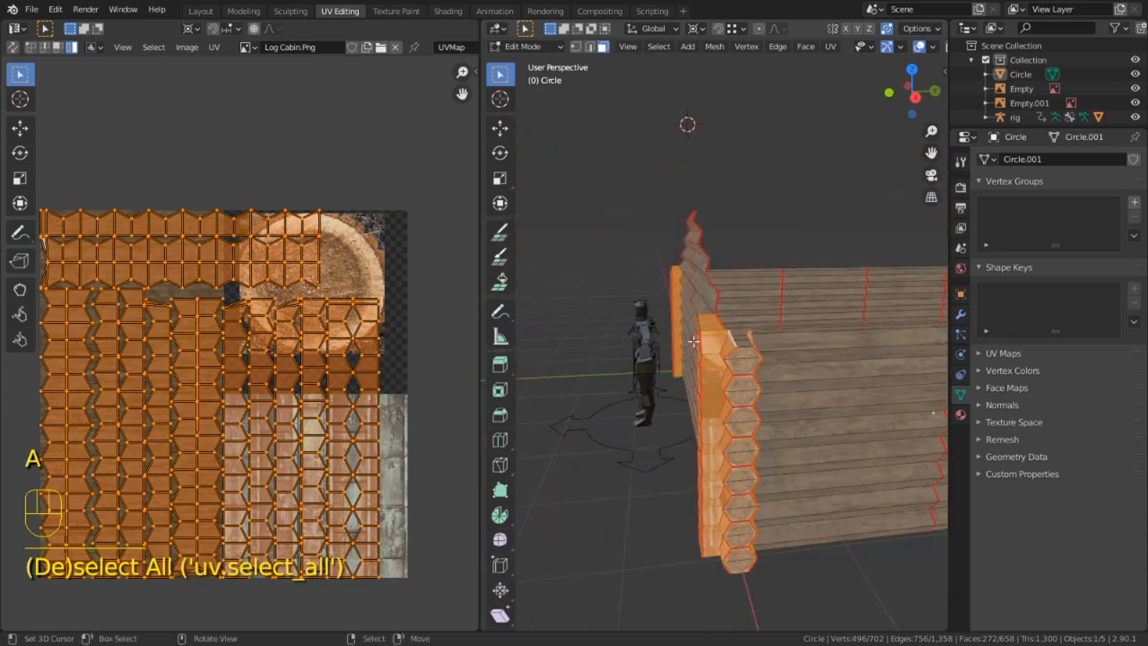
middle_drag(784, 347, 845, 383)
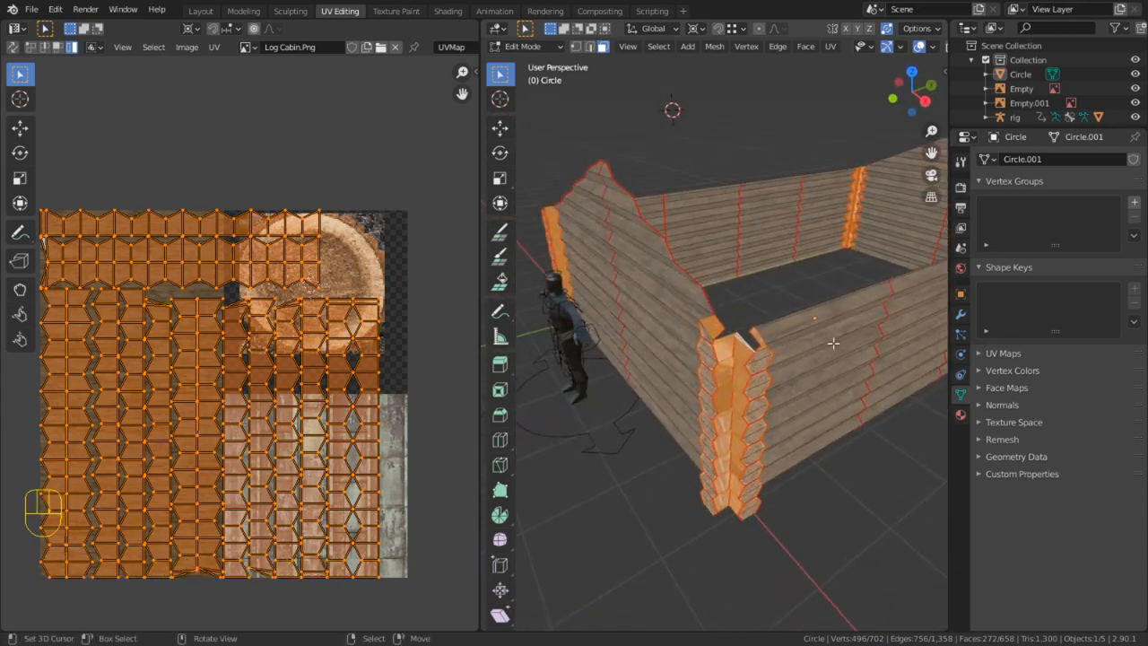
scroll(832, 348, down, 3)
middle_drag(673, 332, 681, 343)
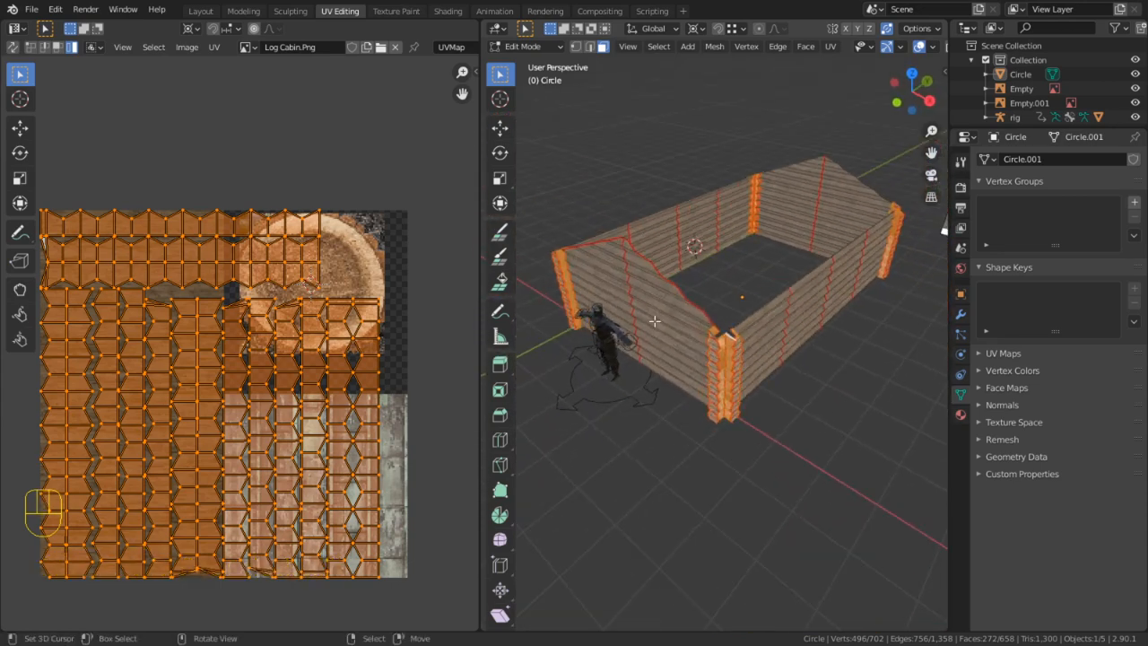
Add every linked wall panel around the cabin, inside and outside, to the selected log side faces
key(l)
key(l)
key(l)
key(l)
key(l)
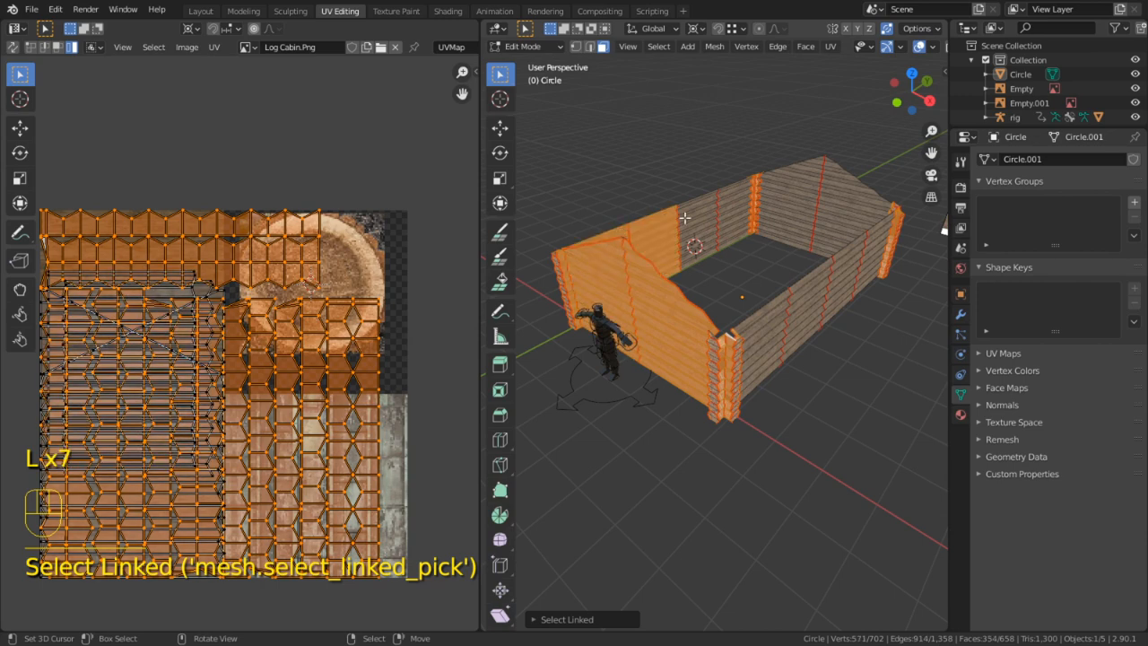
key(l)
key(l)
key(l)
key(l)
key(l)
key(l)
key(l)
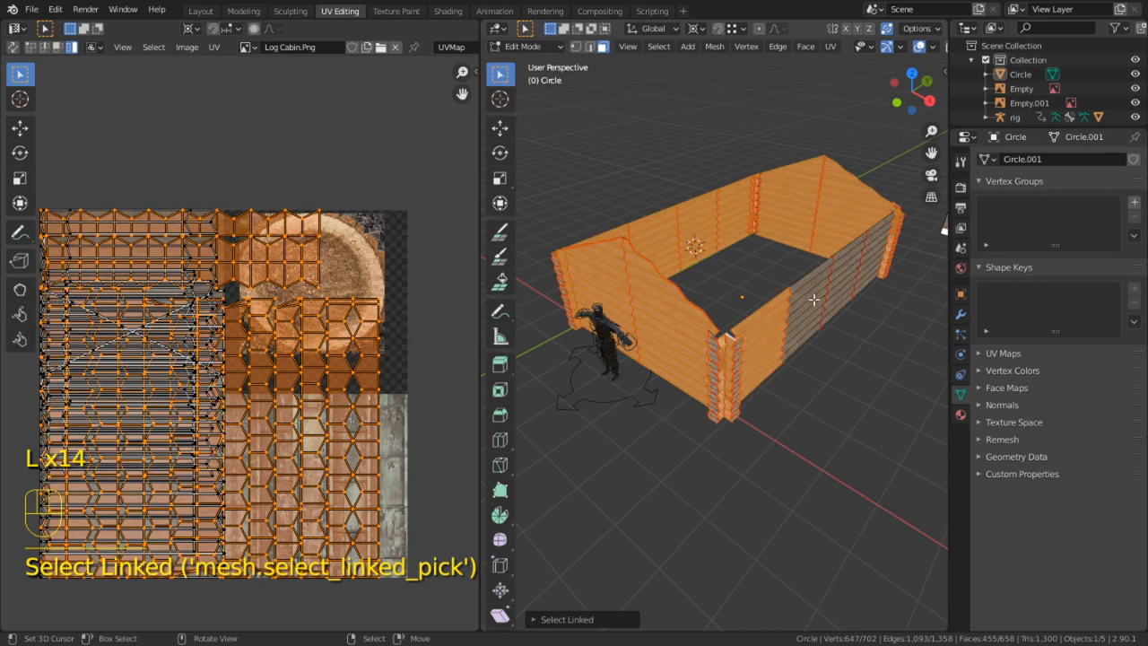
key(l)
key(l)
key(l)
key(l)
Unwrap the walls and log side faces together and inspect the resulting islands in a maximized UV editor
key(a)
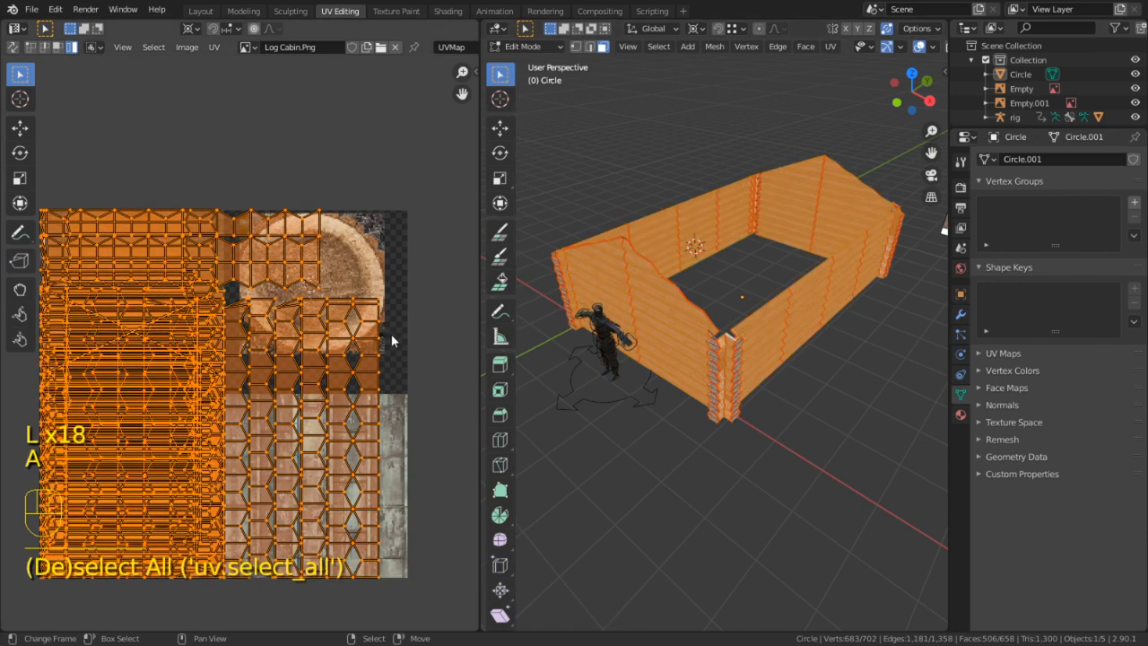
key(u)
scroll(268, 390, up, 5)
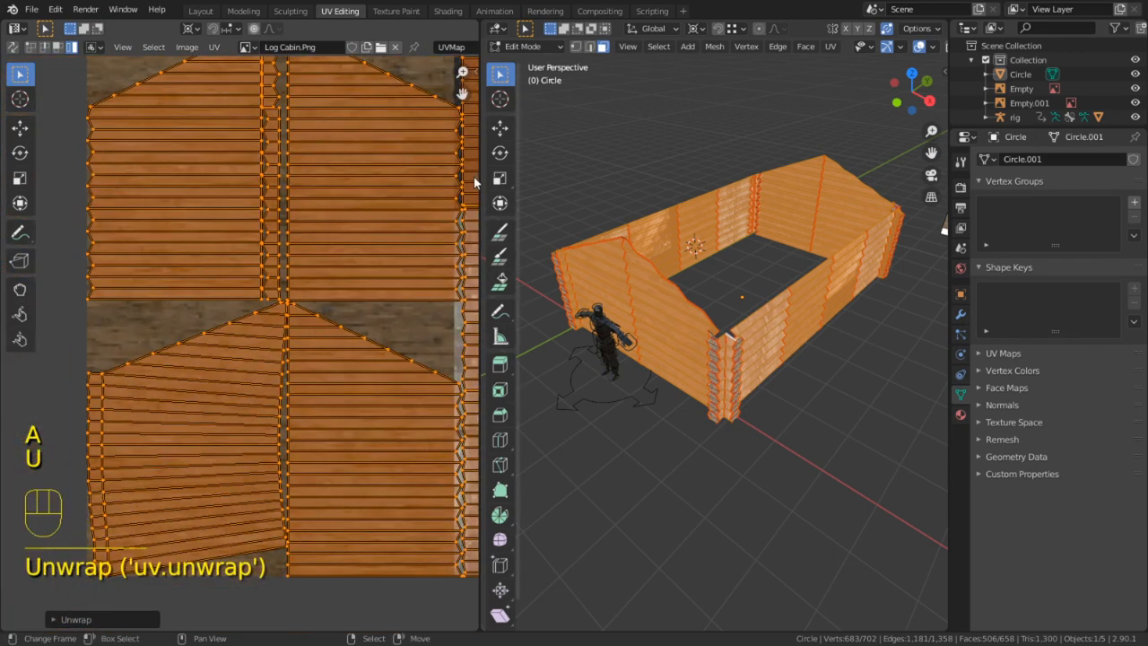
key(ctrl+space)
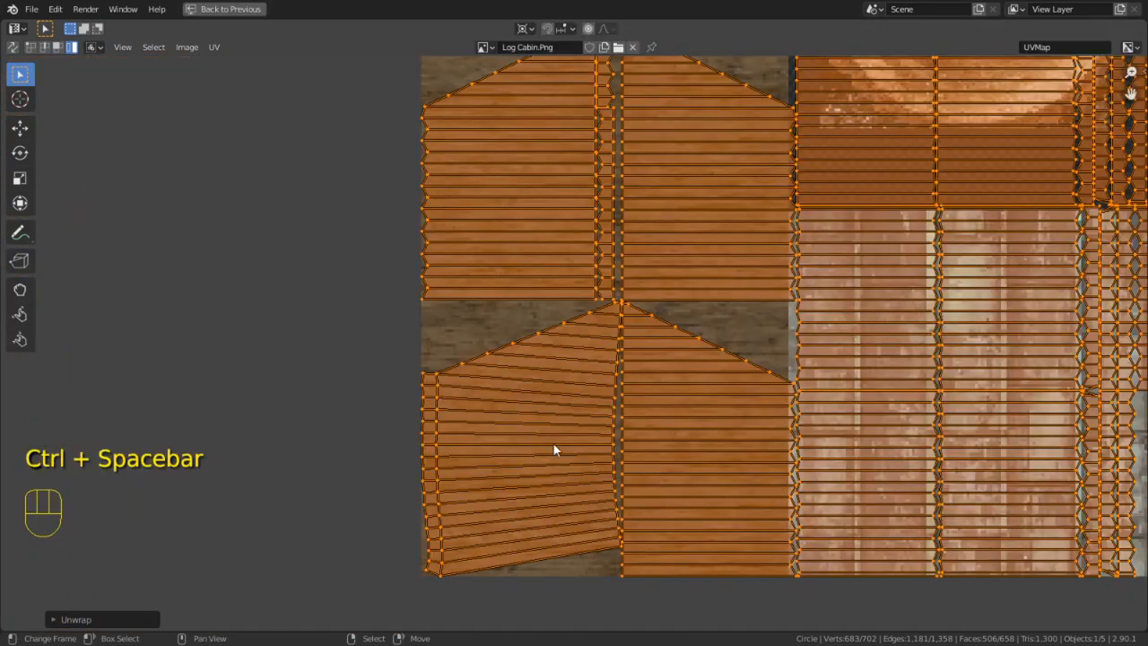
shift+middle_drag(615, 484, 624, 356)
scroll(629, 358, up, 4)
shift+middle_drag(599, 316, 556, 568)
scroll(540, 511, down, 5)
scroll(547, 484, down, 1)
scroll(619, 395, up, 3)
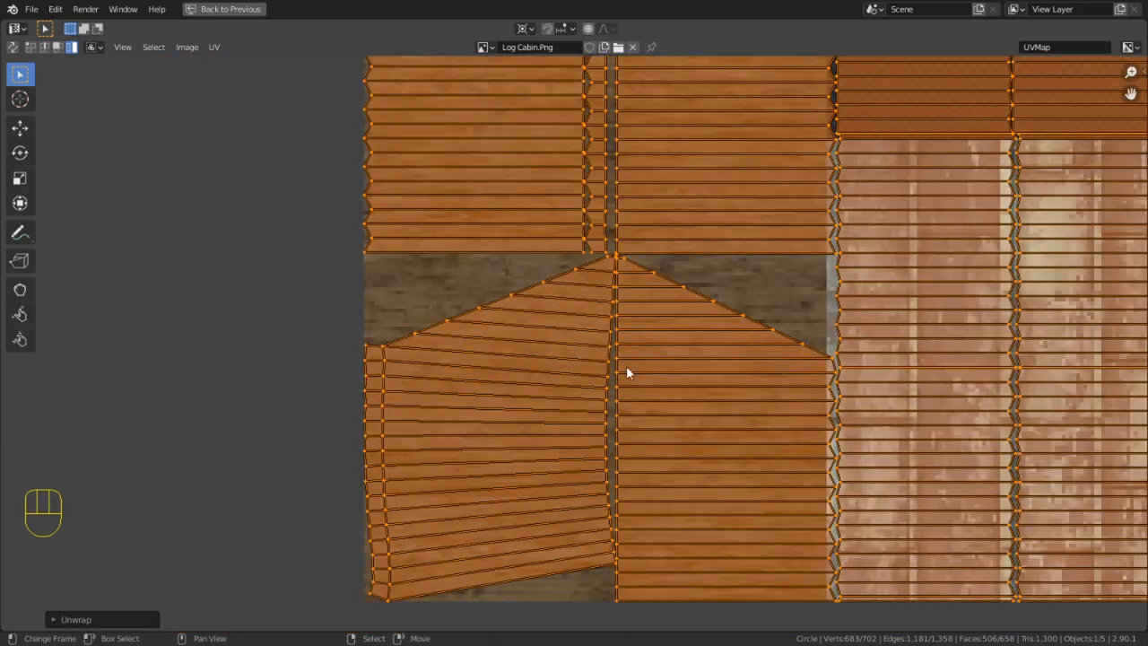
key(alt+Tab)
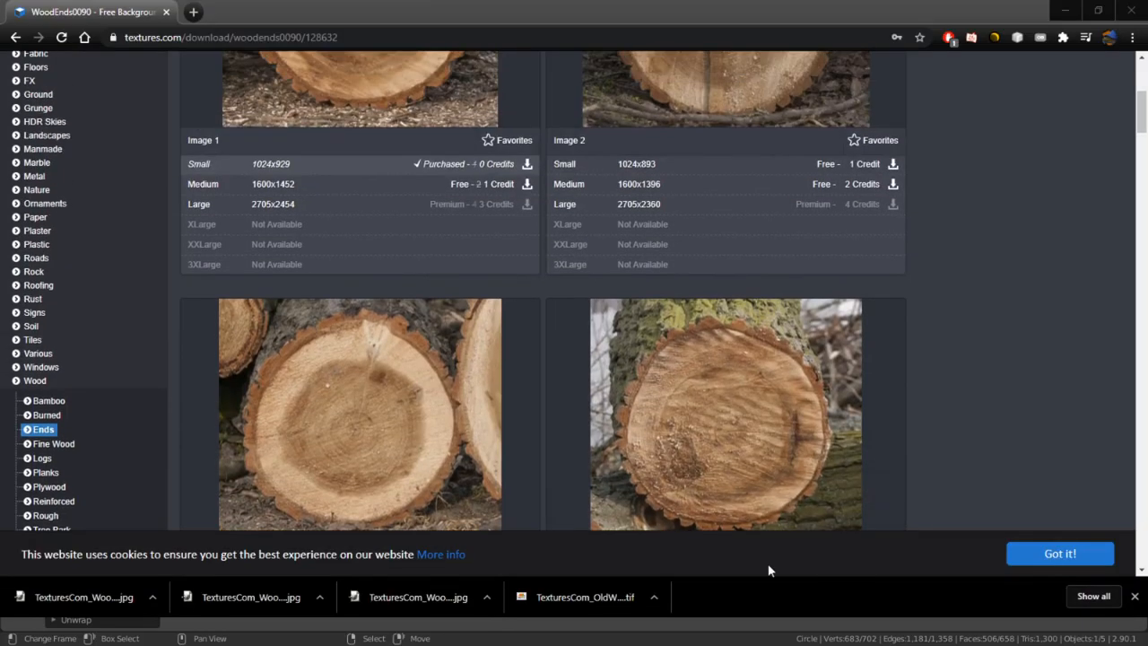
click(876, 367)
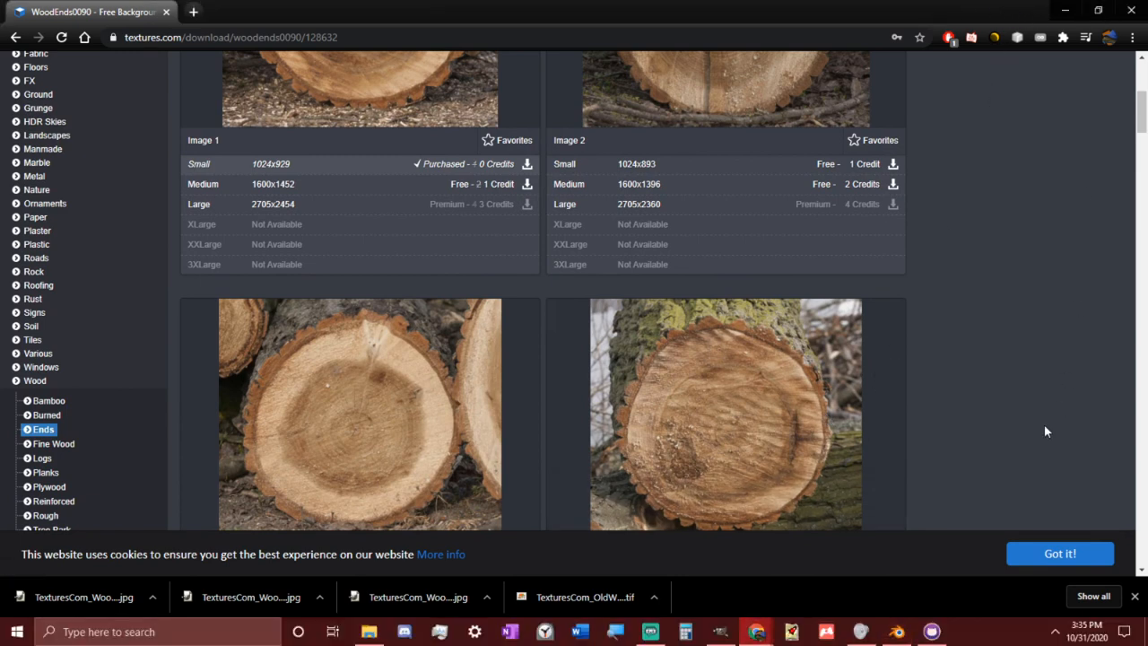
click(896, 631)
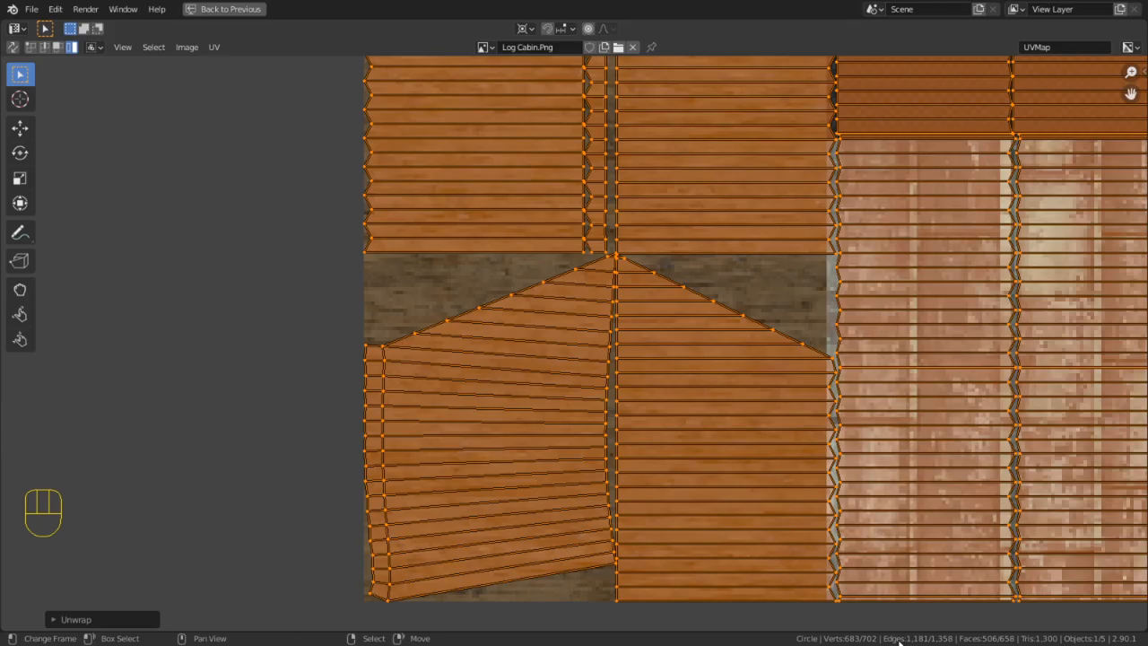
Try to re-unwrap the warped gable-wall UV island by itself with the other islands hidden
click(652, 366)
scroll(652, 366, up, 3)
click(619, 364)
scroll(597, 359, down, 1)
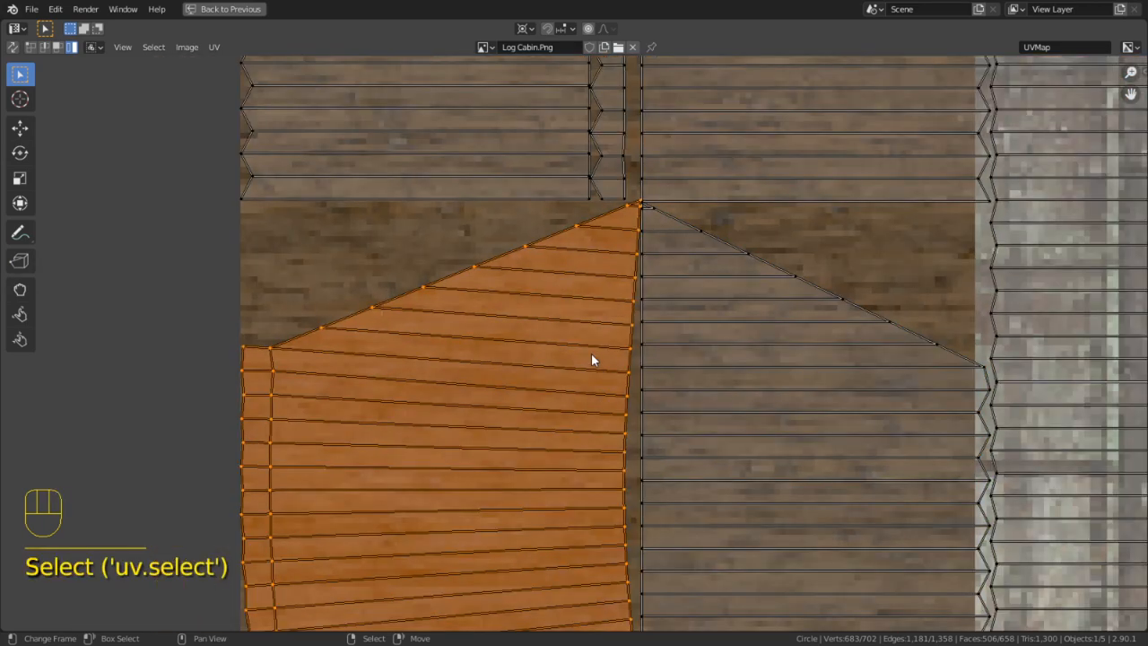
key(u)
scroll(592, 345, down, 4)
scroll(596, 350, up, 3)
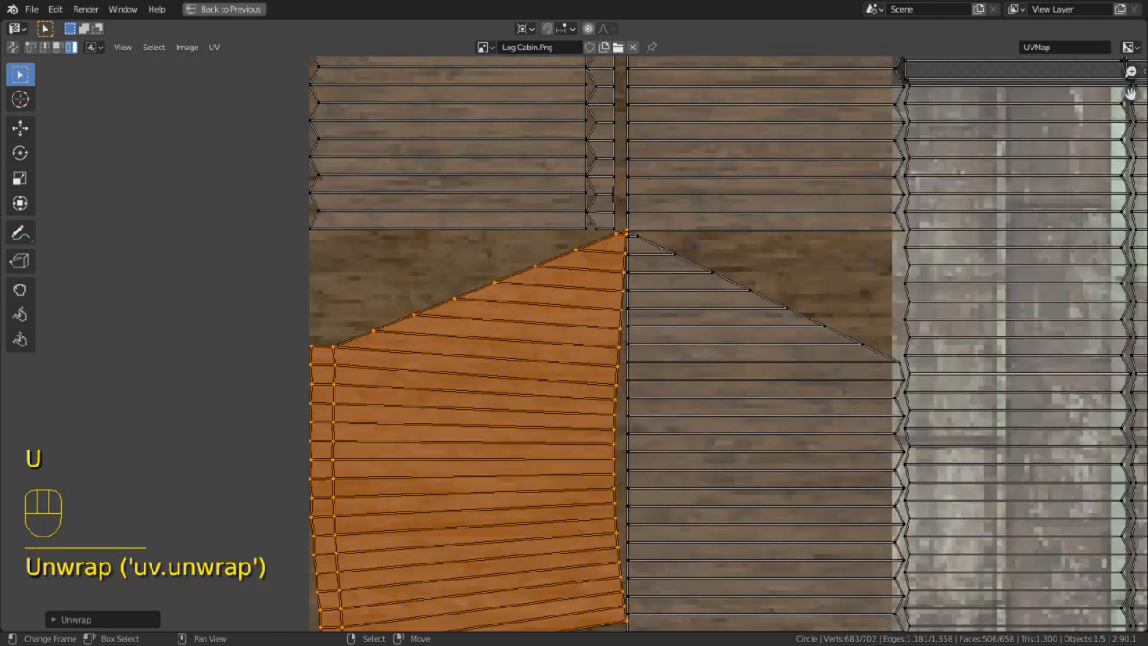
key(s)
click(491, 452)
scroll(491, 452, down, 5)
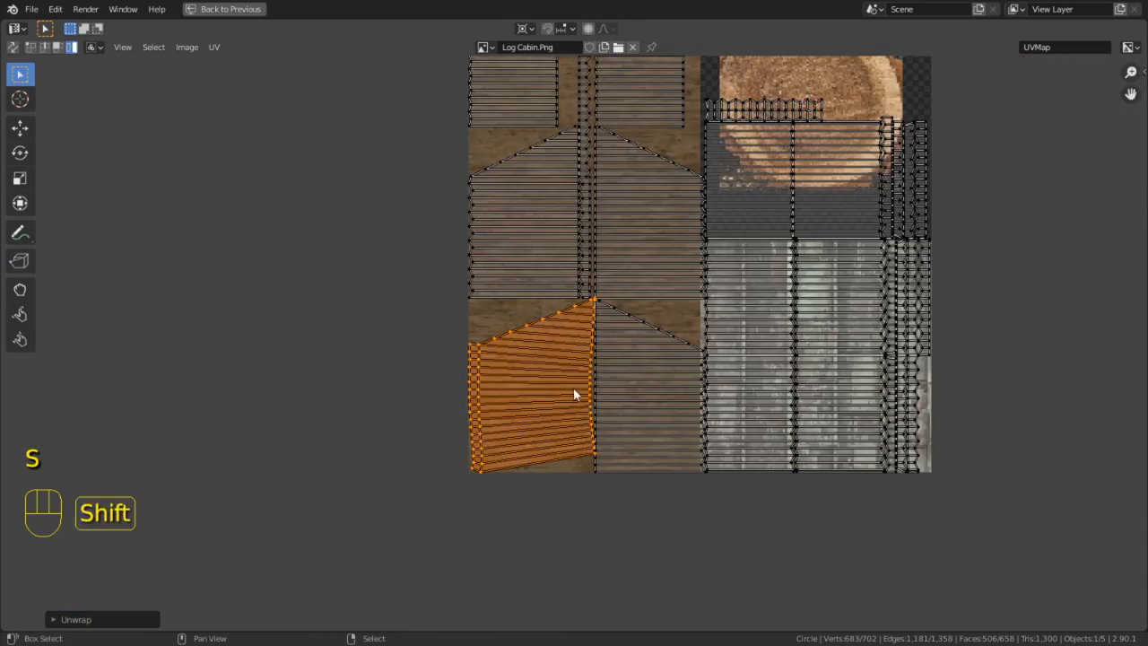
key(shift+h)
key(u)
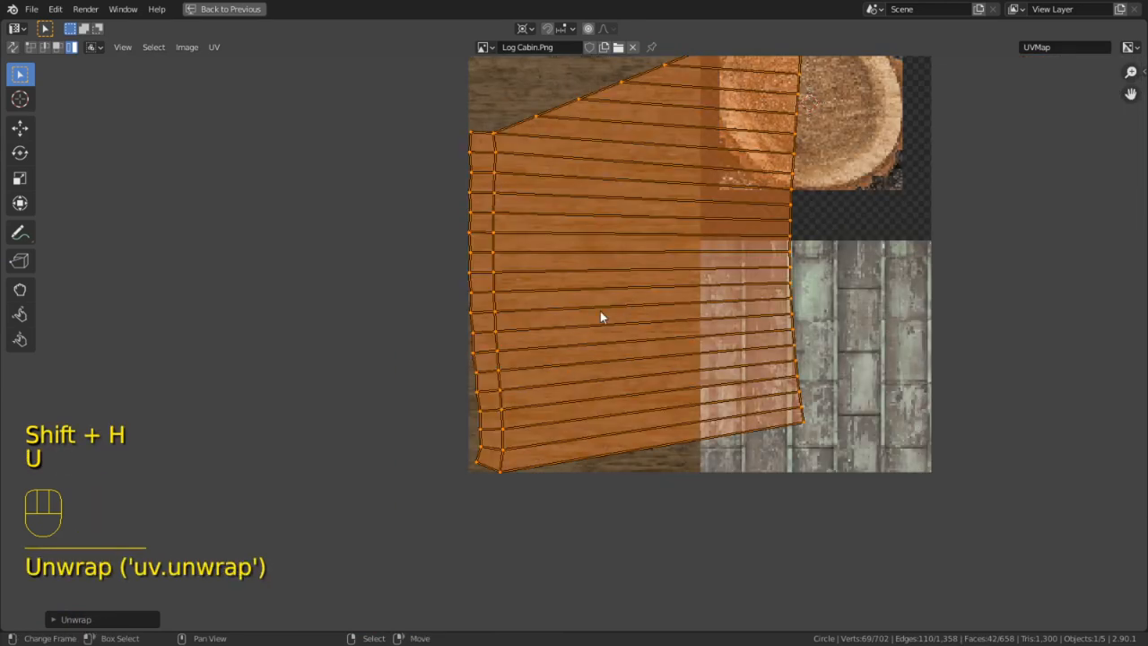
Try to mark a seam where the gable wall meets its corner logs, then unwrap only the flat wall faces
key(ctrl+space)
click(855, 225)
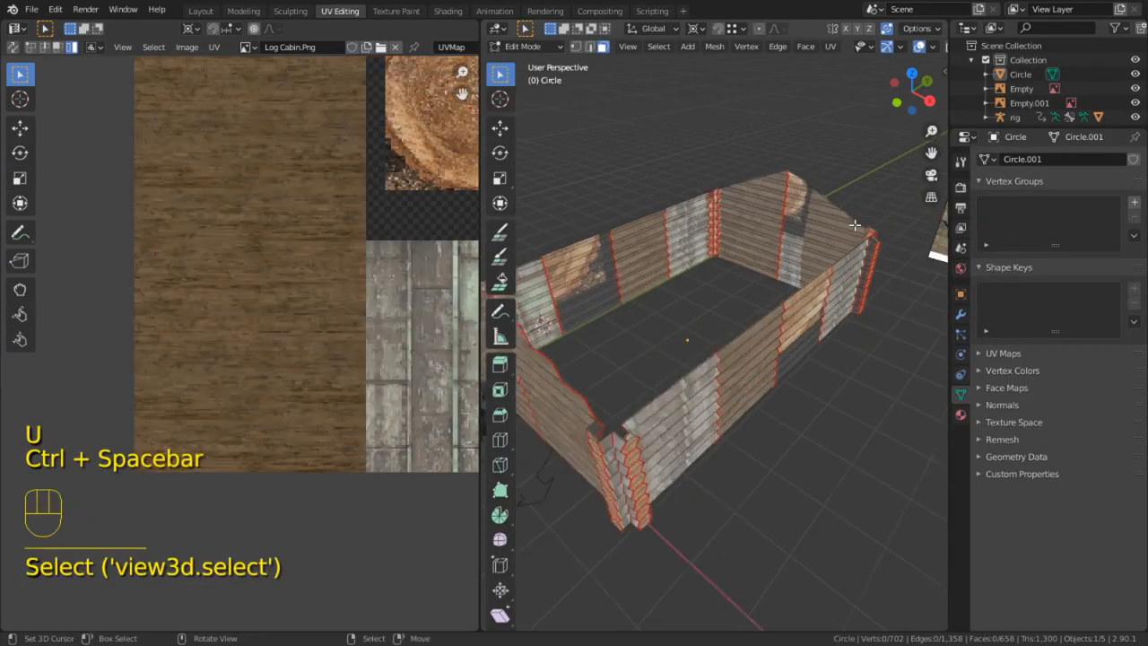
middle_drag(854, 225, 649, 256)
scroll(640, 297, up, 3)
middle_drag(641, 297, 802, 316)
key(2)
alt+click(695, 287)
key(ctrl+e)
click(695, 287)
key(3)
click(800, 285)
alt+click(802, 316)
key(u)
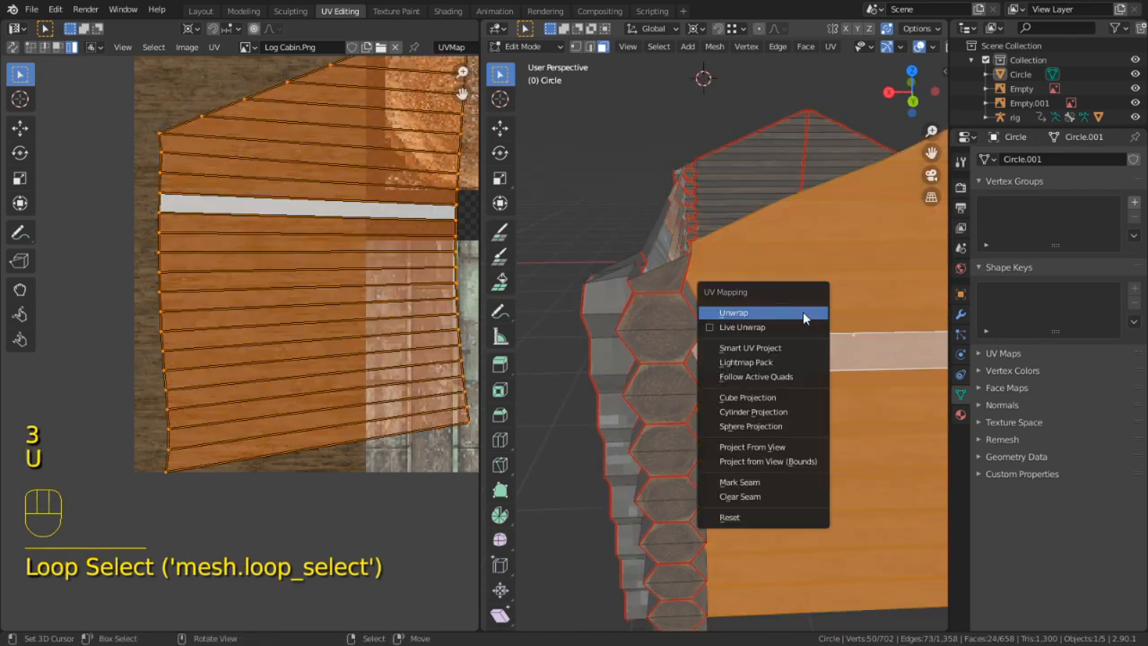
click(804, 312)
middle_drag(804, 312, 805, 390)
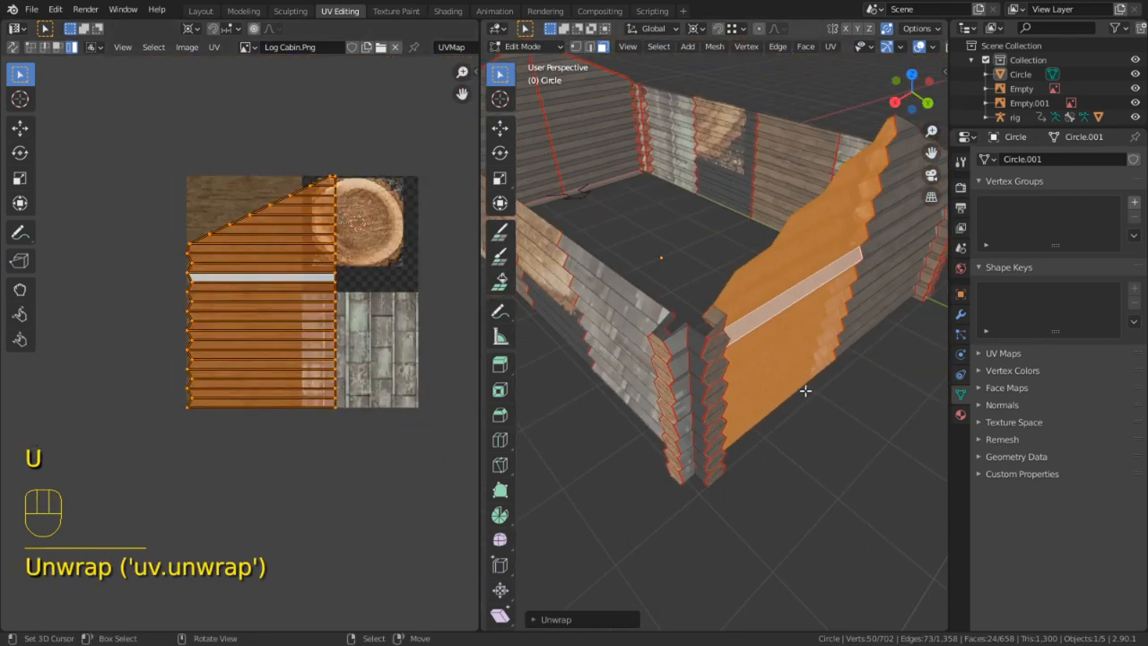
middle_drag(793, 348, 776, 339)
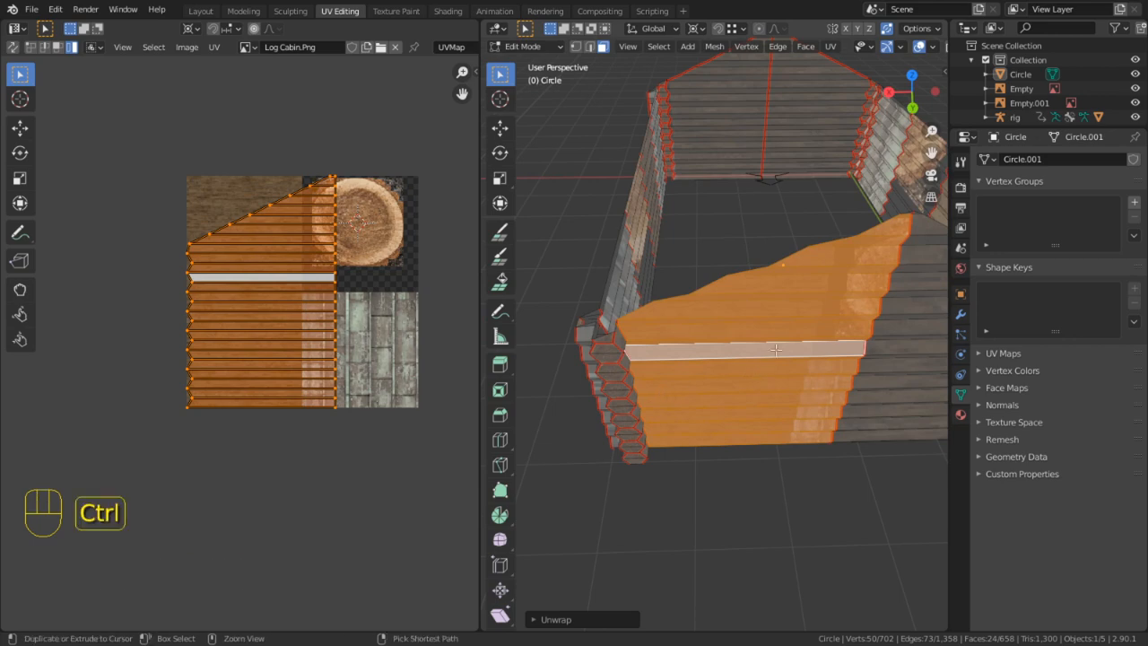
Undo the new seam, the separate gable-wall unwraps and the island hiding, restoring the full wall selection
key(ctrl+z)
key(ctrl+z)
key(ctrl+z)
key(ctrl+z)
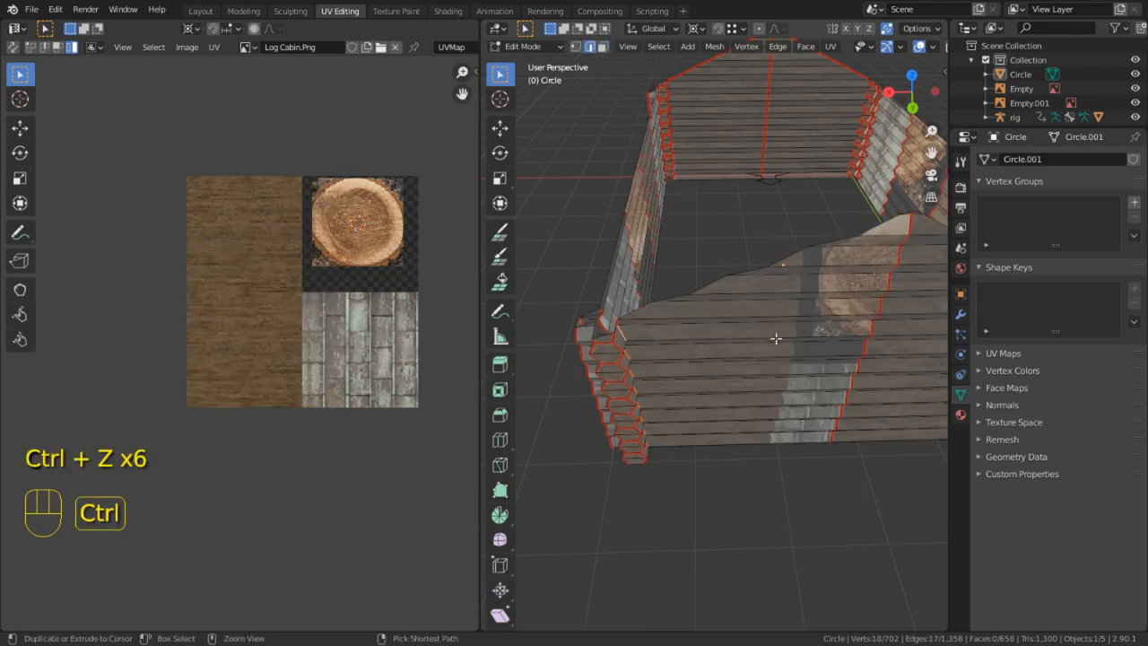
key(ctrl+z)
key(ctrl+z)
key(ctrl+z)
key(ctrl+z)
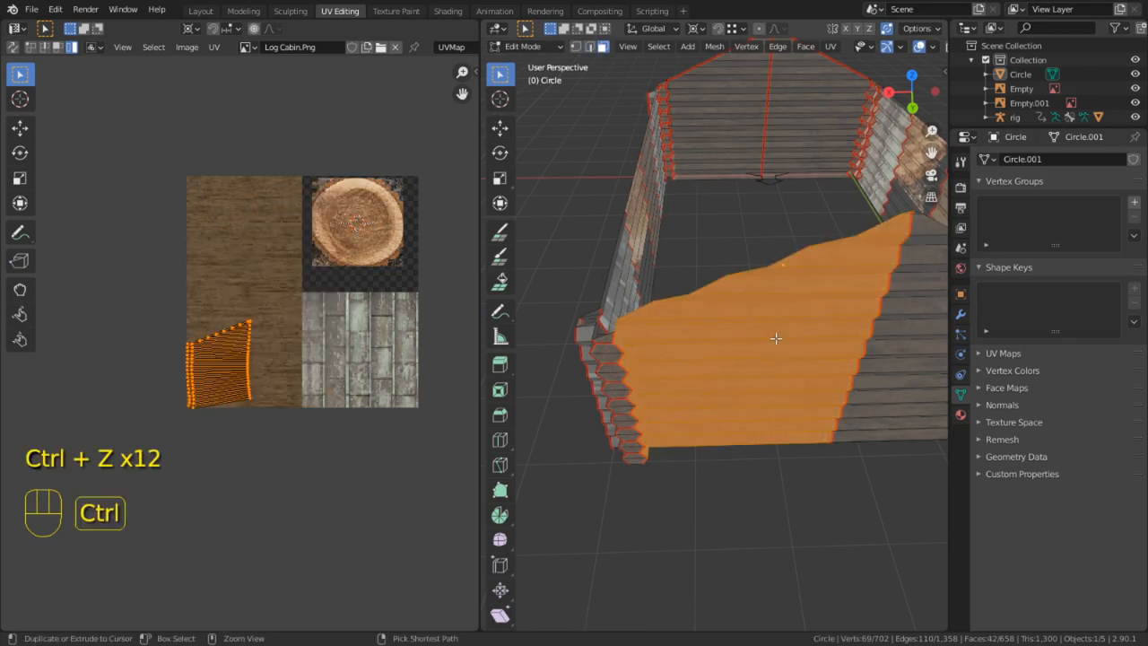
Hide the unselected faces and mark a seam along the vertical edge loop between the gable wall and its protruding corner logs
middle_drag(691, 339, 618, 301)
scroll(646, 323, up, 3)
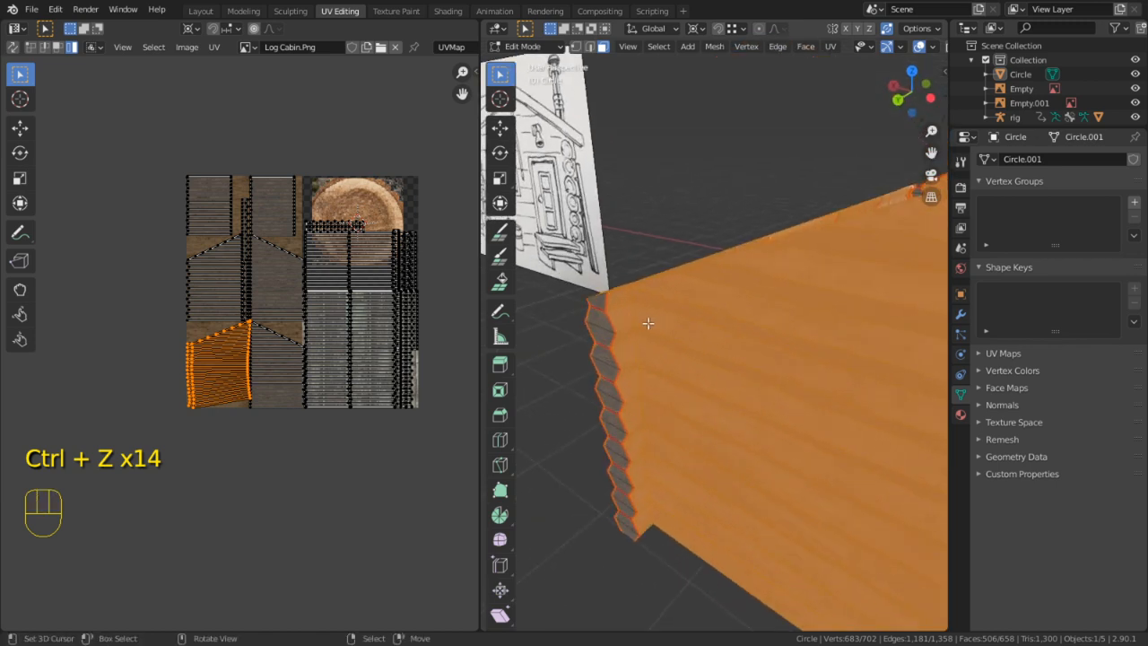
key(shift+h)
key(2)
alt+click(598, 310)
key(ctrl+e)
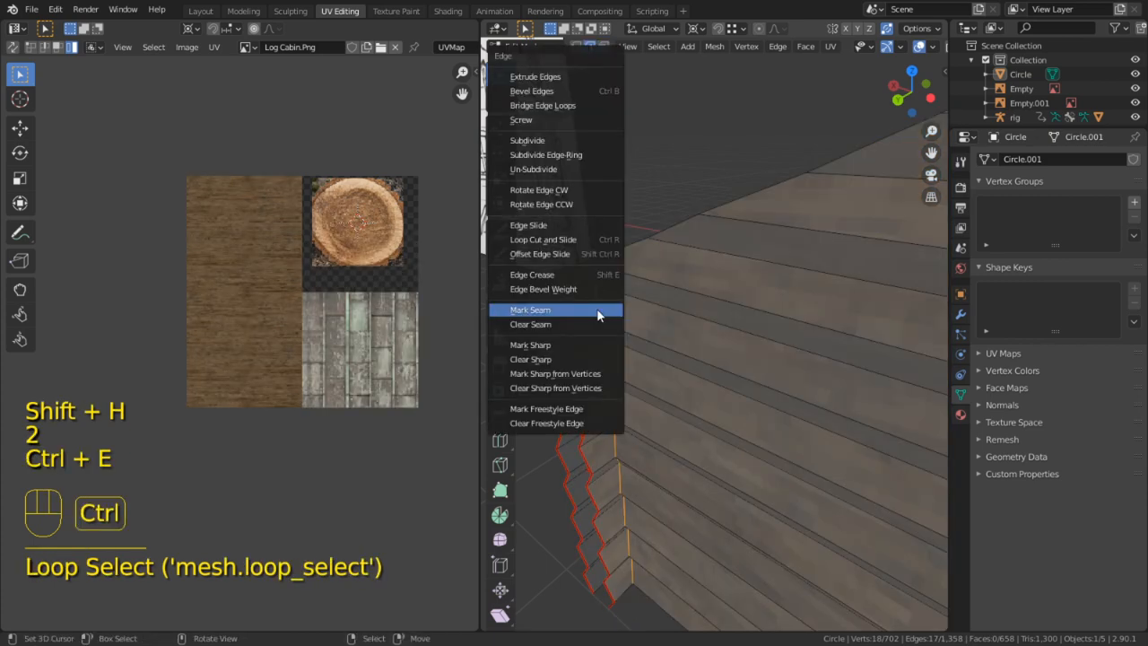
click(598, 309)
Select all visible wall and log side faces and unwrap them again with the added seam
key(a)
key(u)
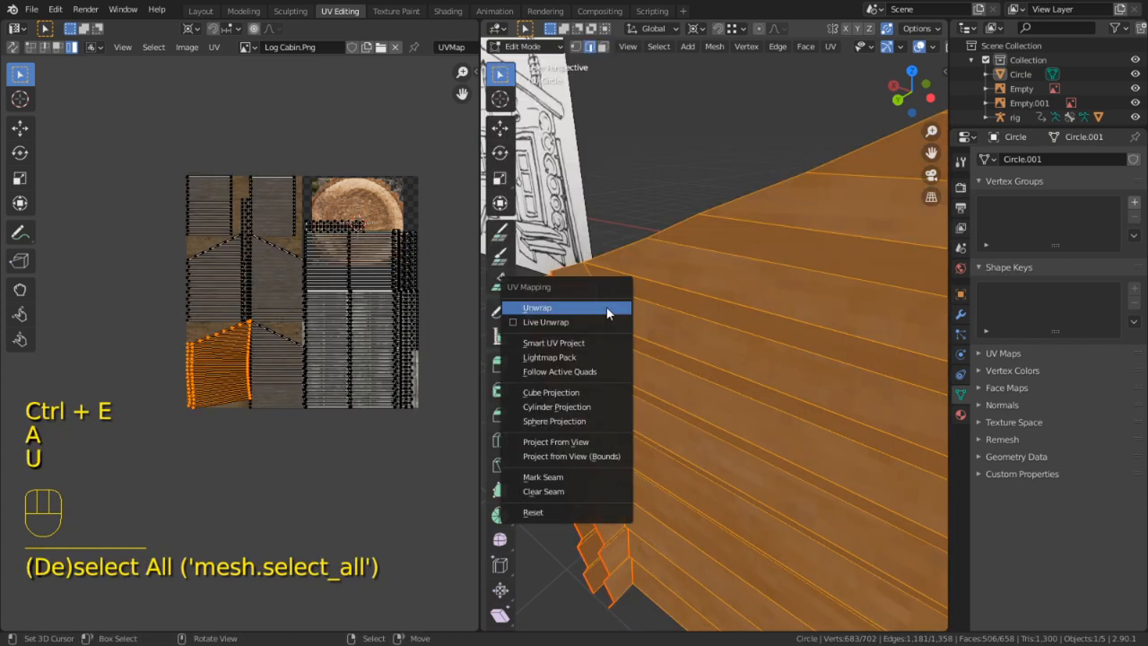
click(607, 308)
scroll(307, 350, up, 3)
Select the upside-down gable-wall island in a maximized UV editor and change the pivot point used for rotating it
click(308, 345)
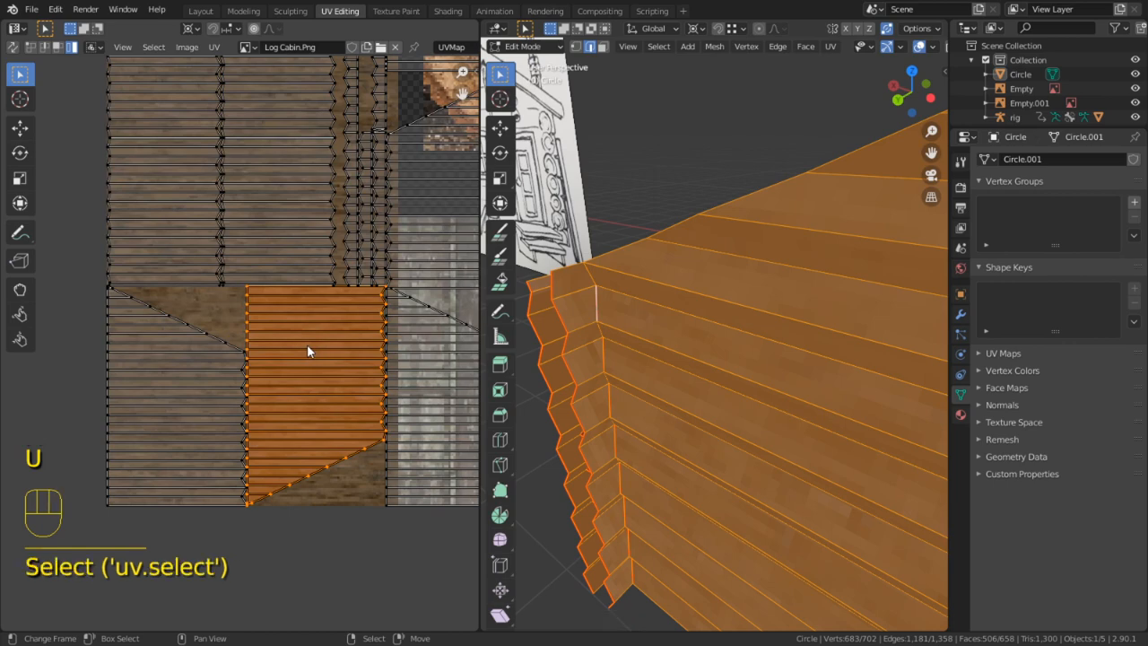
key(ctrl+space)
middle_drag(643, 348, 523, 439)
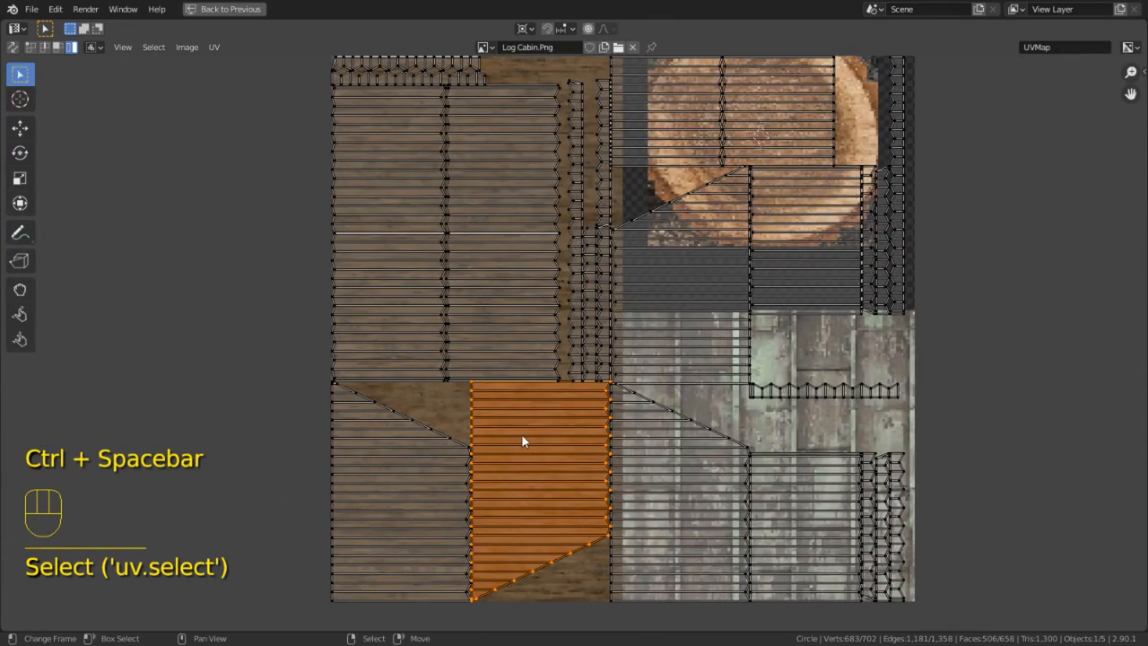
click(578, 440)
key(r)
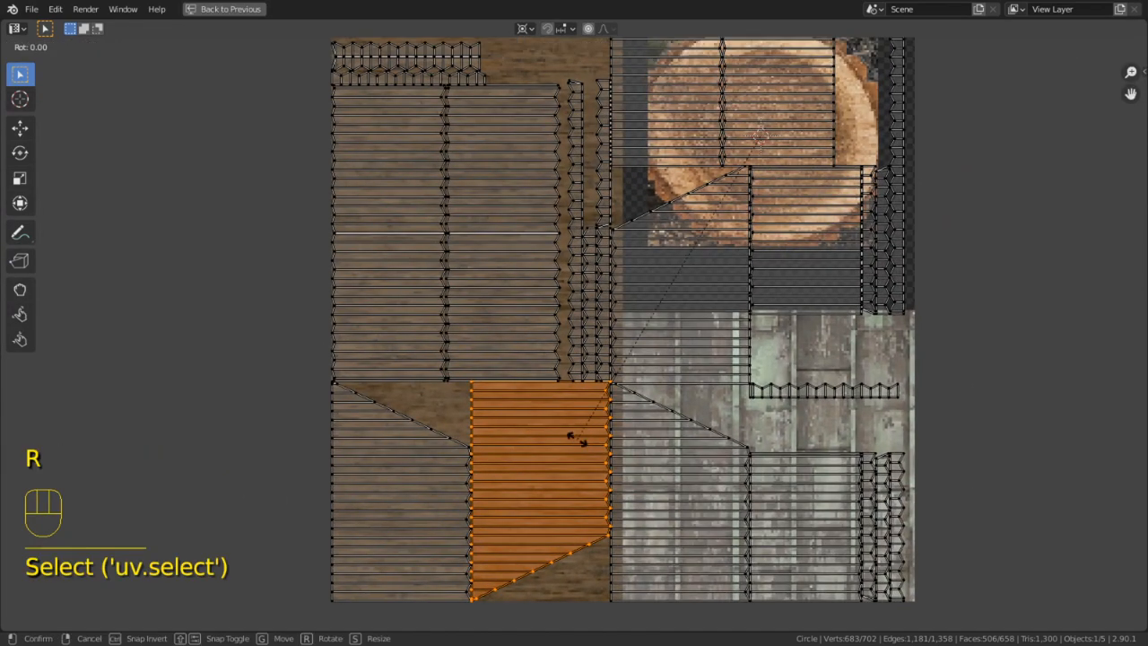
right_click(577, 440)
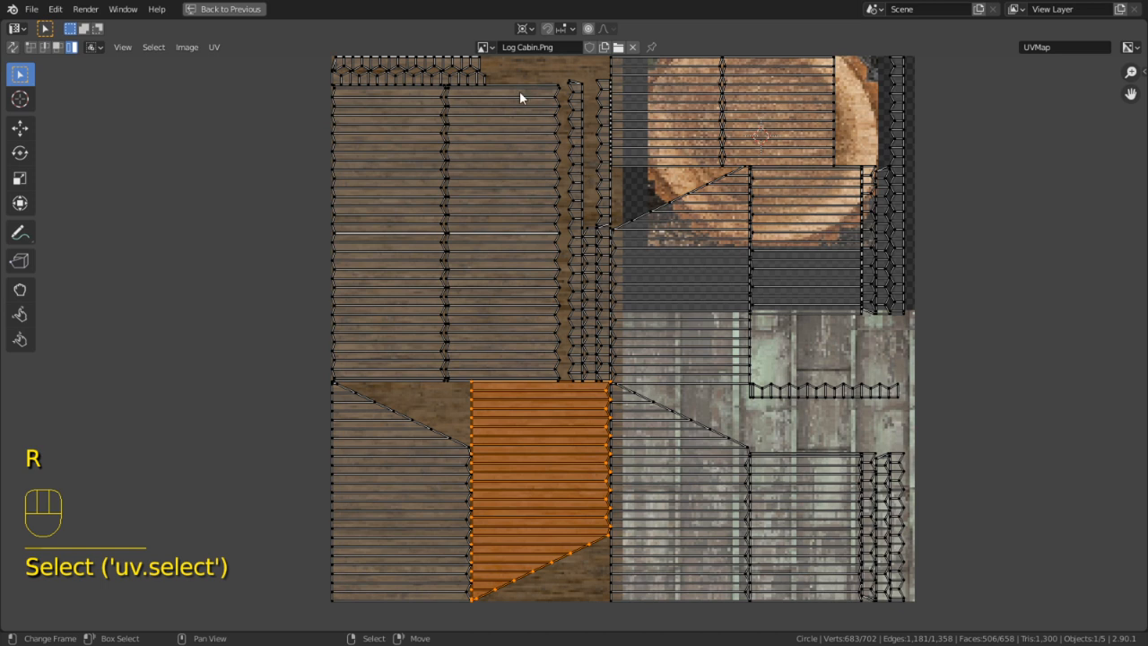
click(525, 29)
click(539, 45)
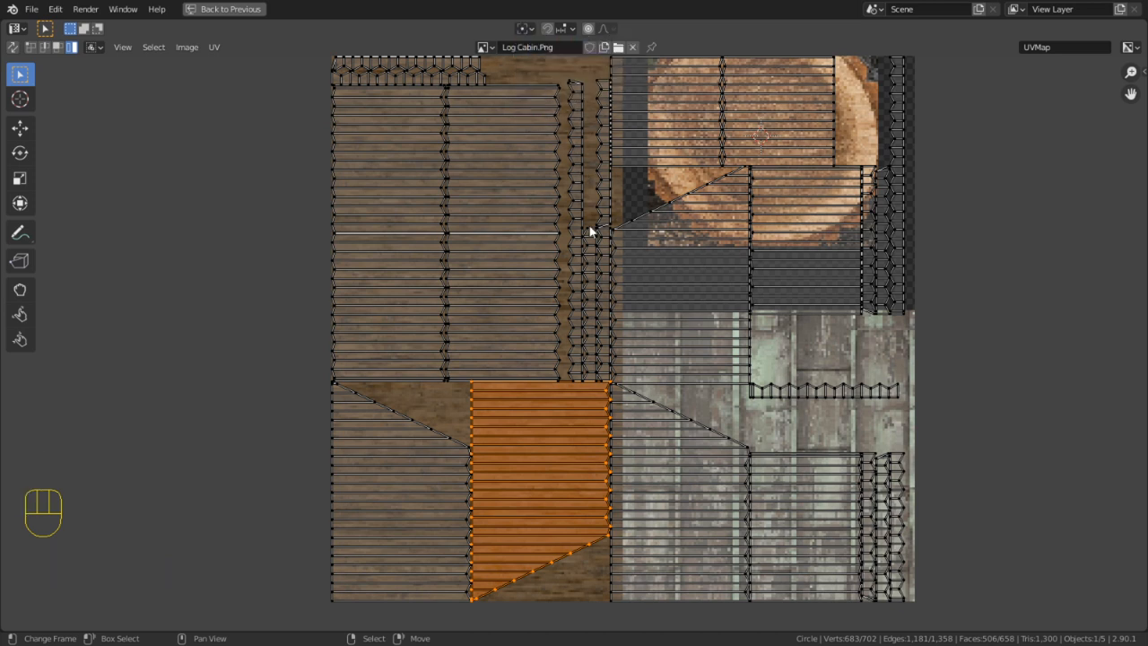
Rotate the upside-down gable-wall island by 180 degrees
text(r180)
key(Return)
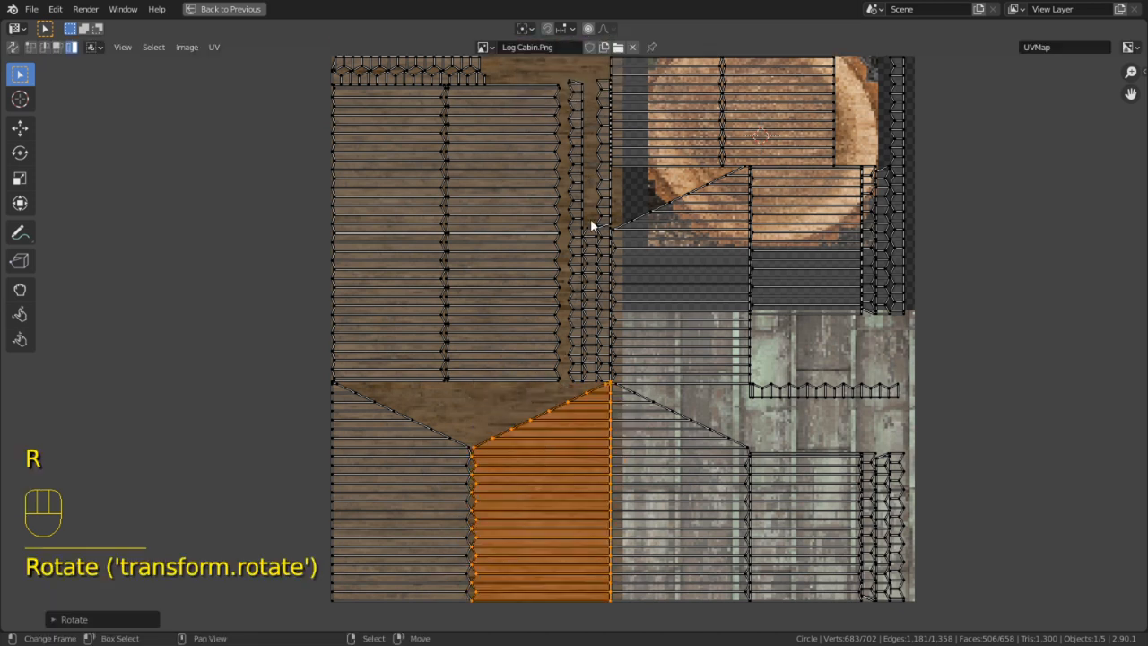
shift+middle_drag(580, 247, 548, 312)
right_click(600, 308)
right_click(714, 495)
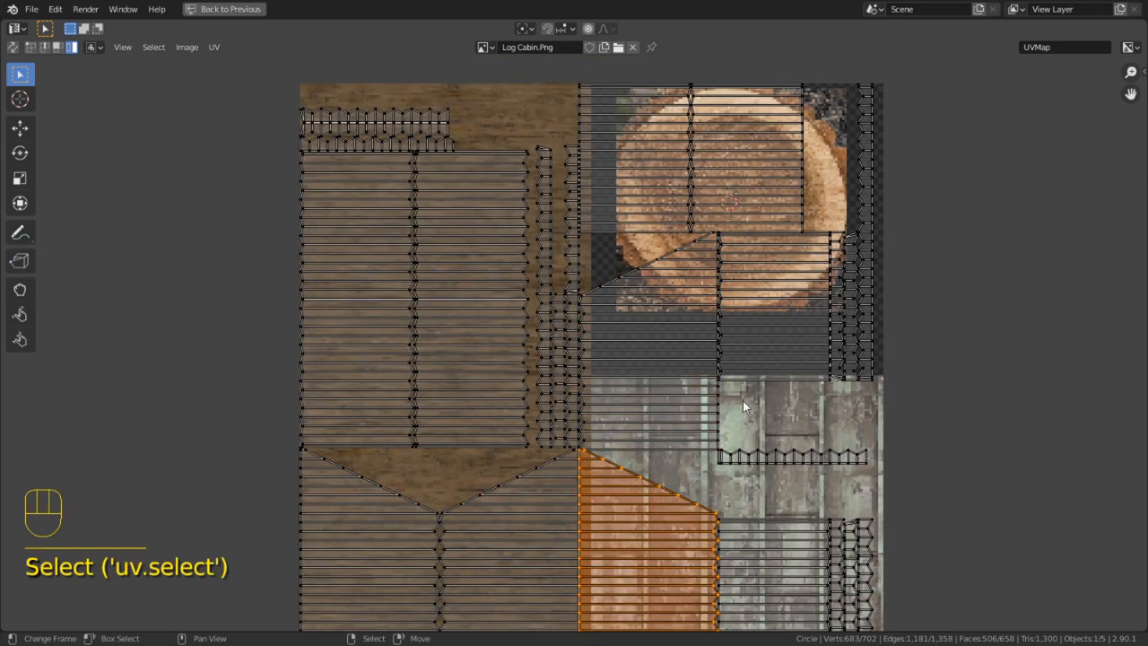
right_click(743, 394)
right_click(429, 296)
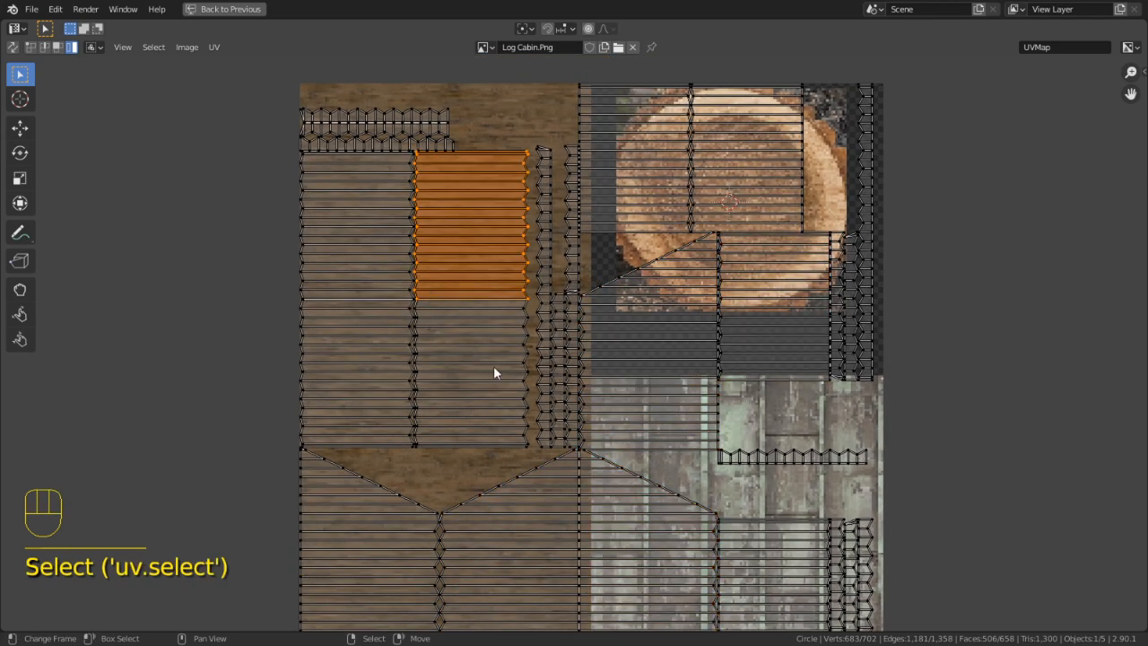
scroll(495, 370, up, 3)
scroll(508, 351, down, 4)
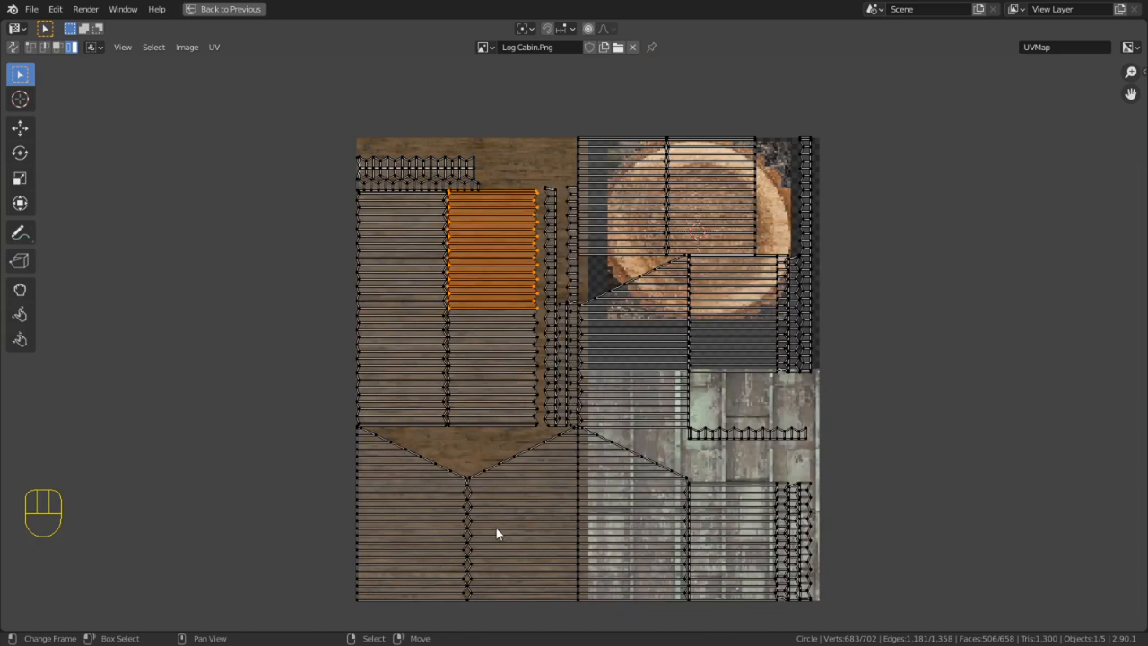
Set the 2D cursor location to X 0, Y 0 and use the 2D cursor as the pivot point
key(n)
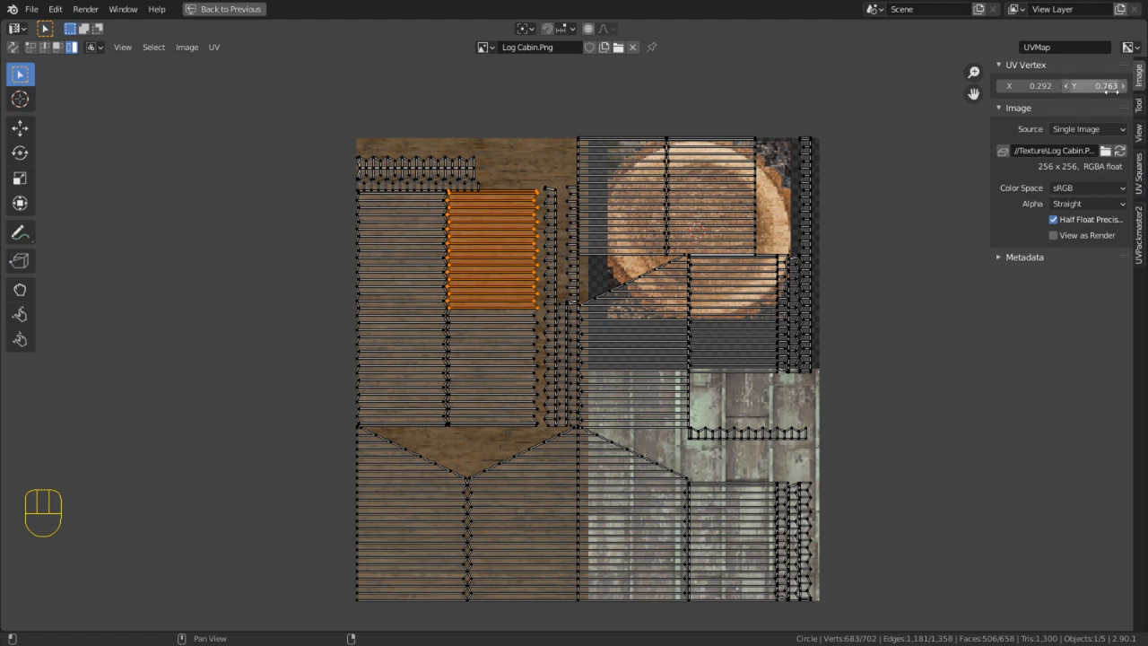
click(1138, 130)
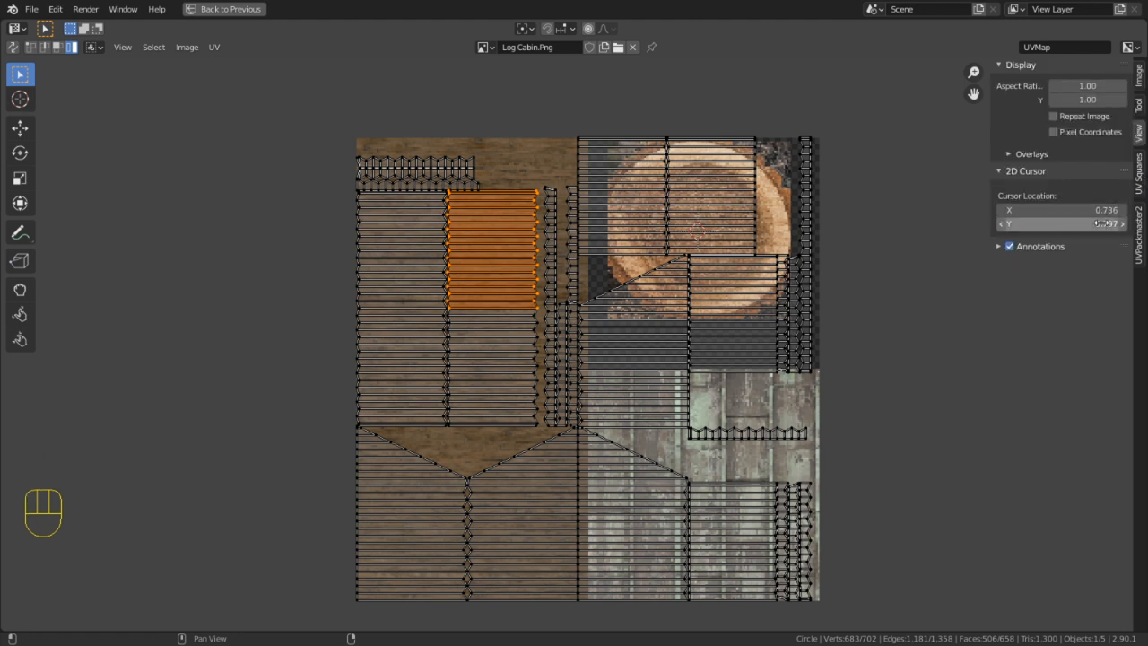
key(Return)
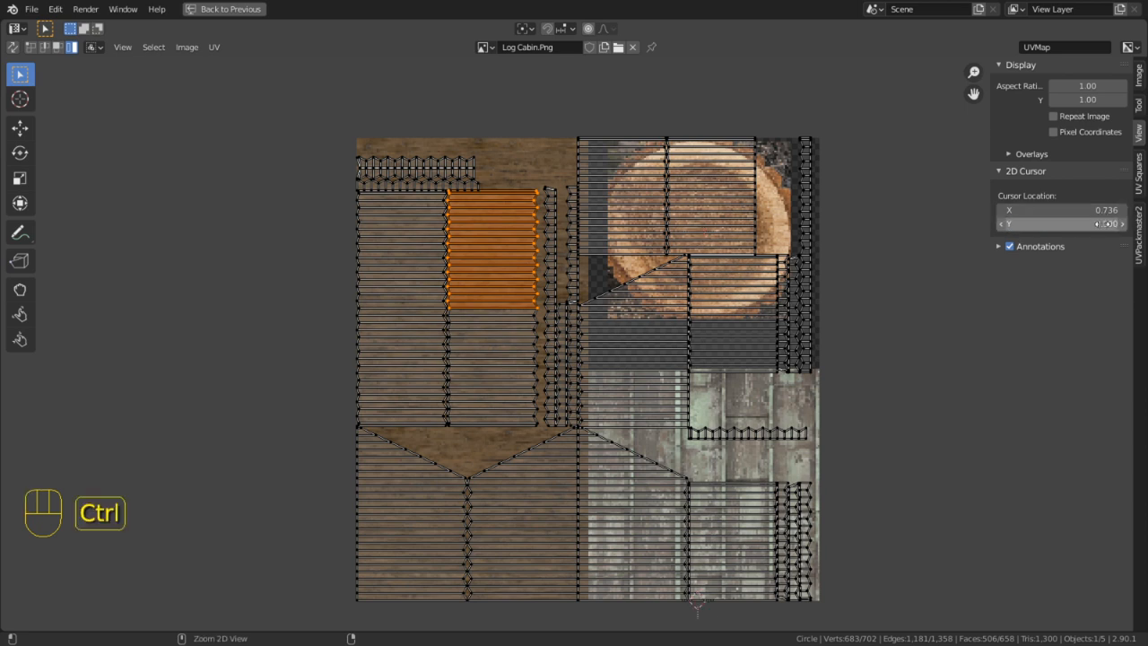
key(ctrl+c)
key(ctrl+v)
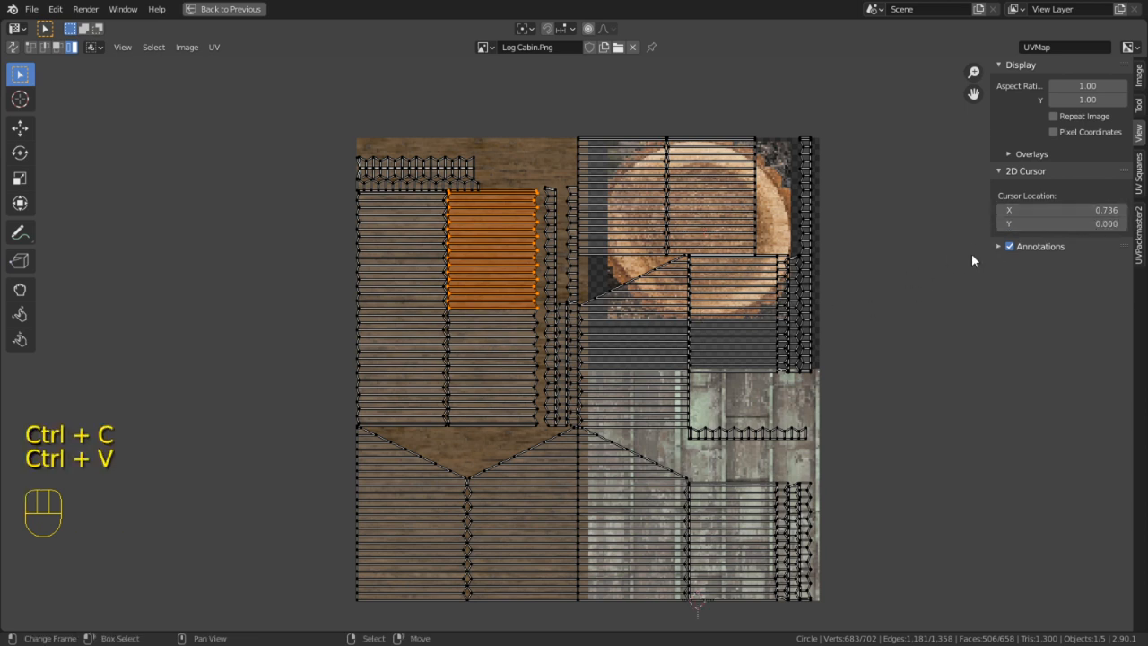
drag(531, 28, 543, 75)
Select all islands and scale them up from the origin until the first gable wall spans the wood texture's width
key(a)
key(s)
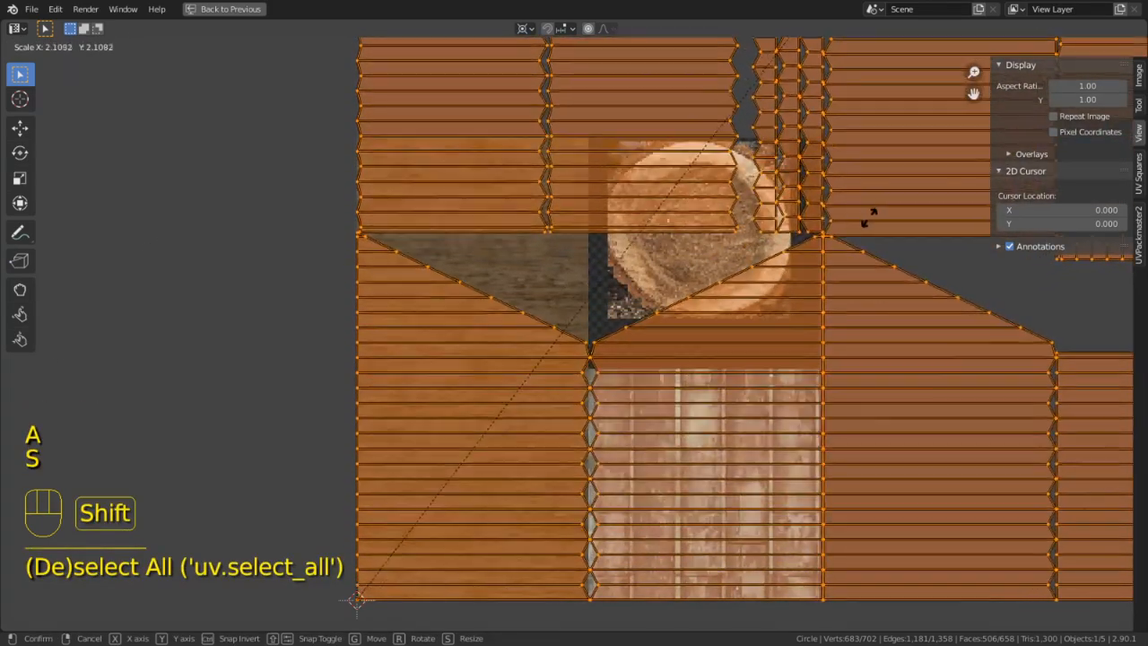
click(776, 293)
scroll(645, 459, up, 6)
scroll(645, 462, up, 7)
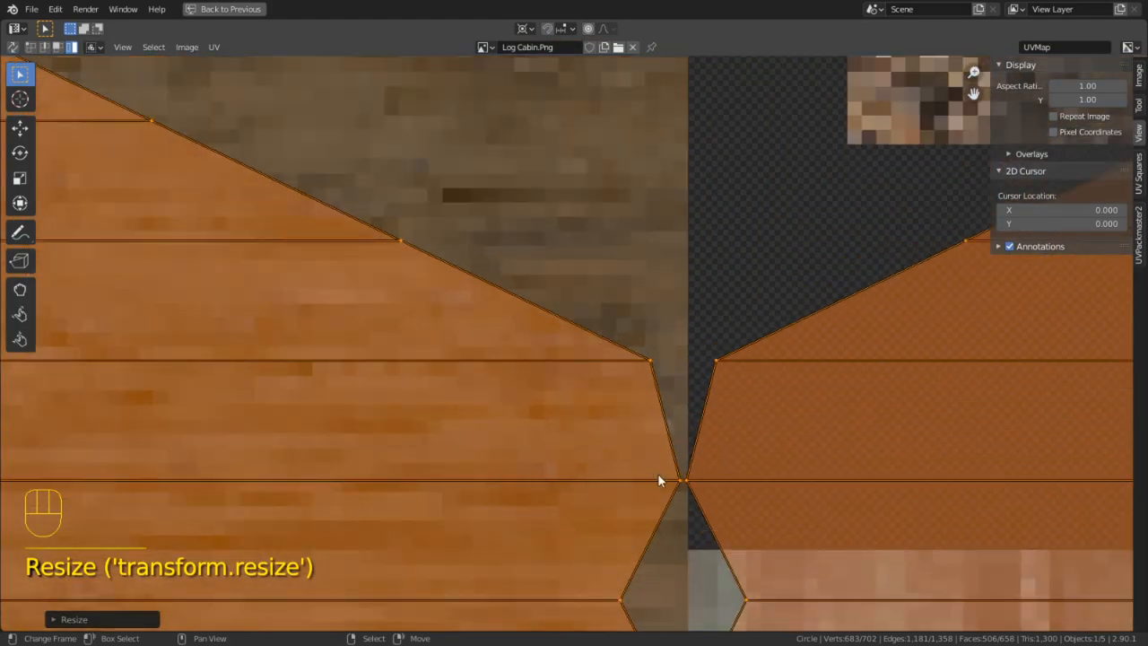
key(s)
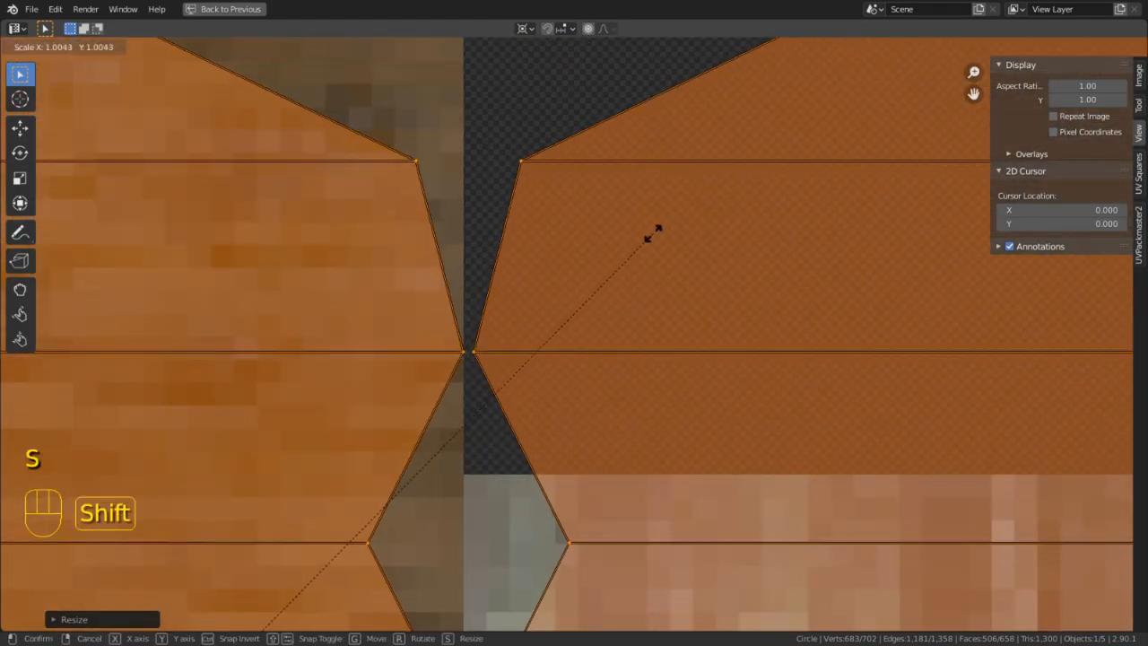
shift+click(644, 246)
scroll(601, 359, up, 5)
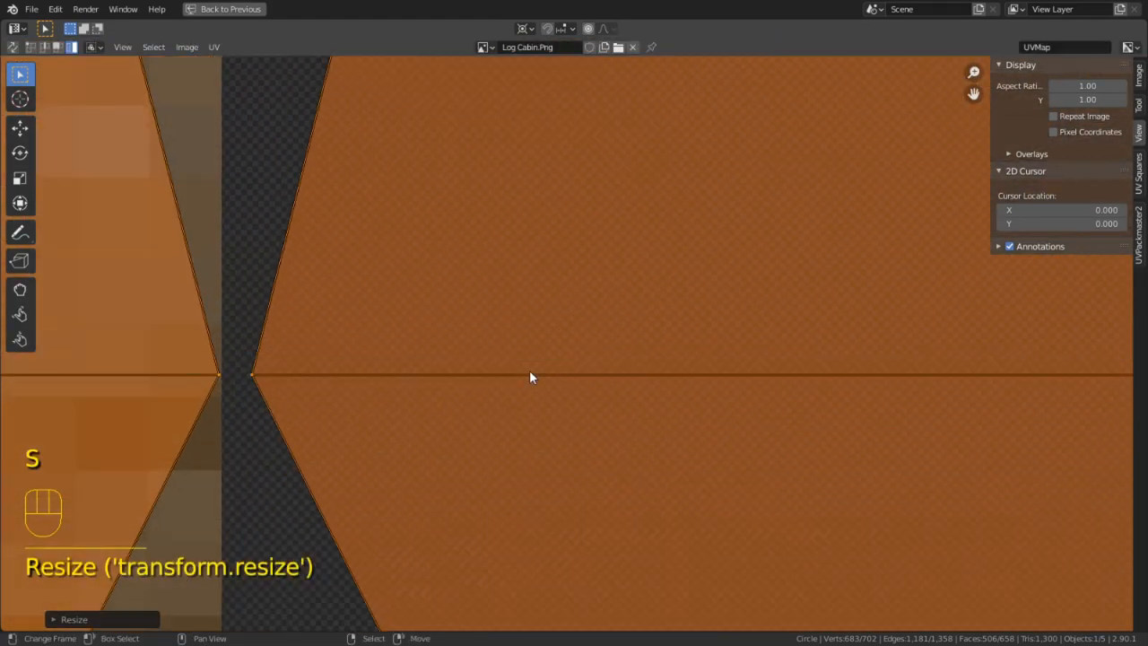
shift+middle_drag(529, 370, 677, 351)
scroll(610, 361, up, 2)
scroll(601, 372, down, 8)
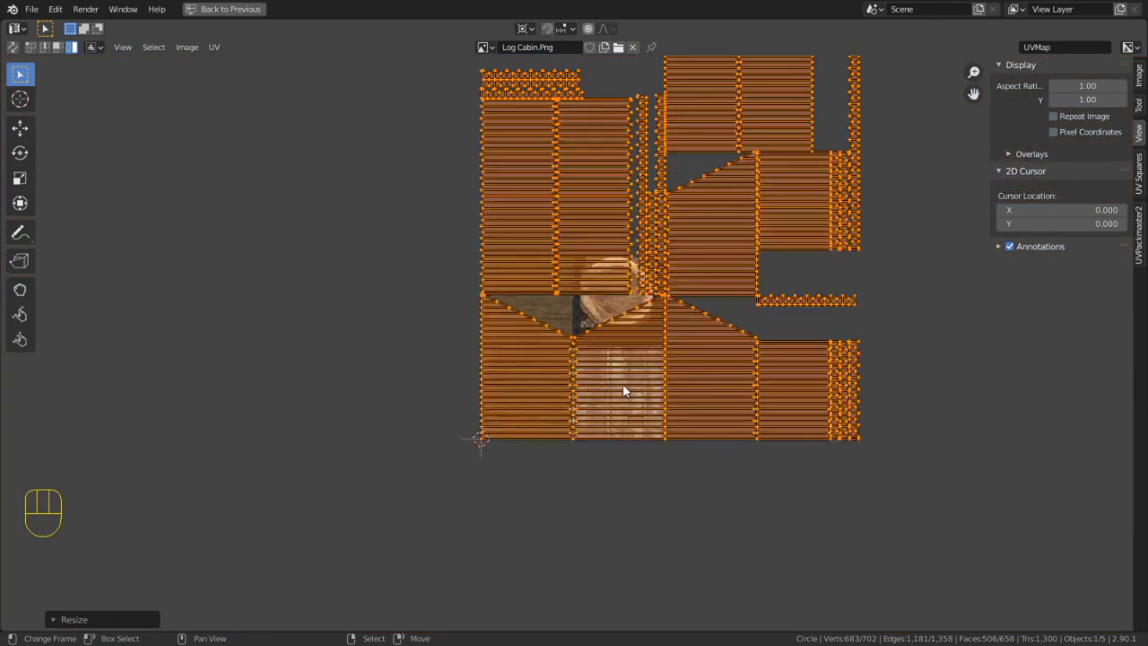
Enable Constrain to Image Bounds and move the second gable-wall island onto the wood texture
click(625, 388)
click(213, 47)
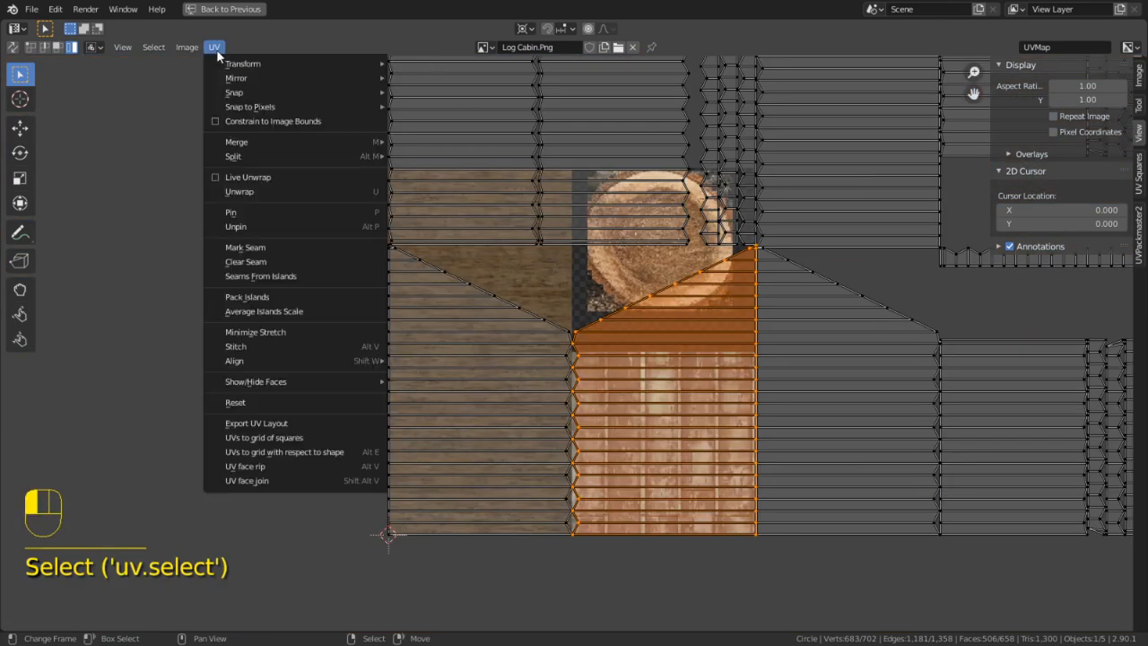
scroll(555, 368, down, 1)
key(g)
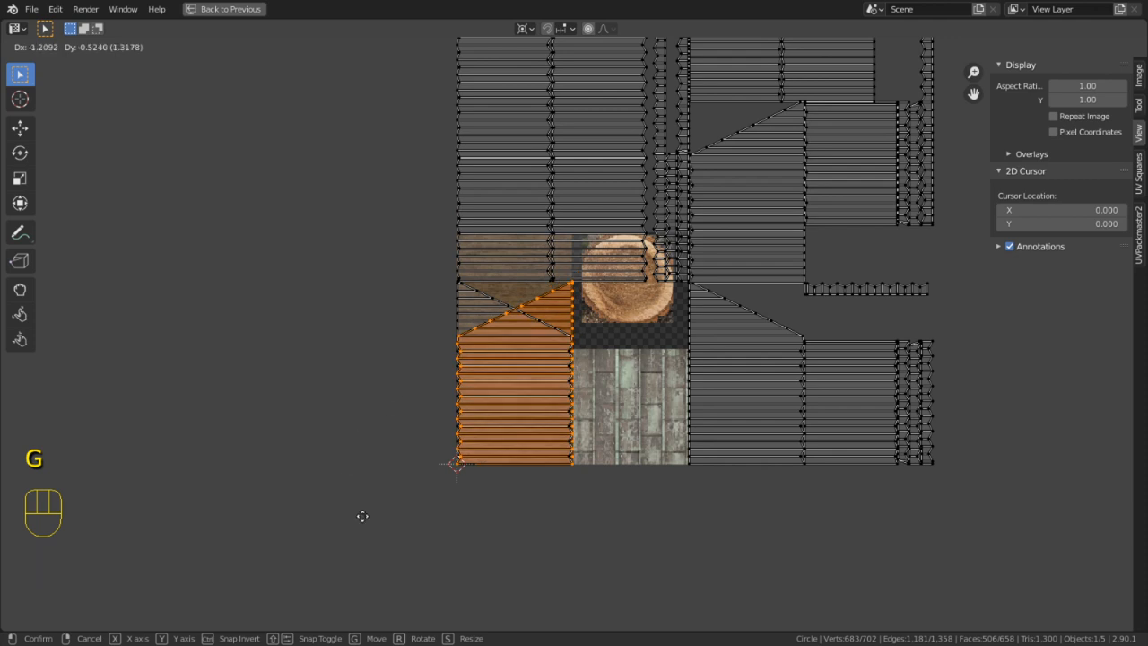
click(361, 515)
Move the block of four rectangular wall islands one by one onto the lower part of the wood texture
right_click(476, 200)
key(g)
click(272, 619)
right_click(447, 157)
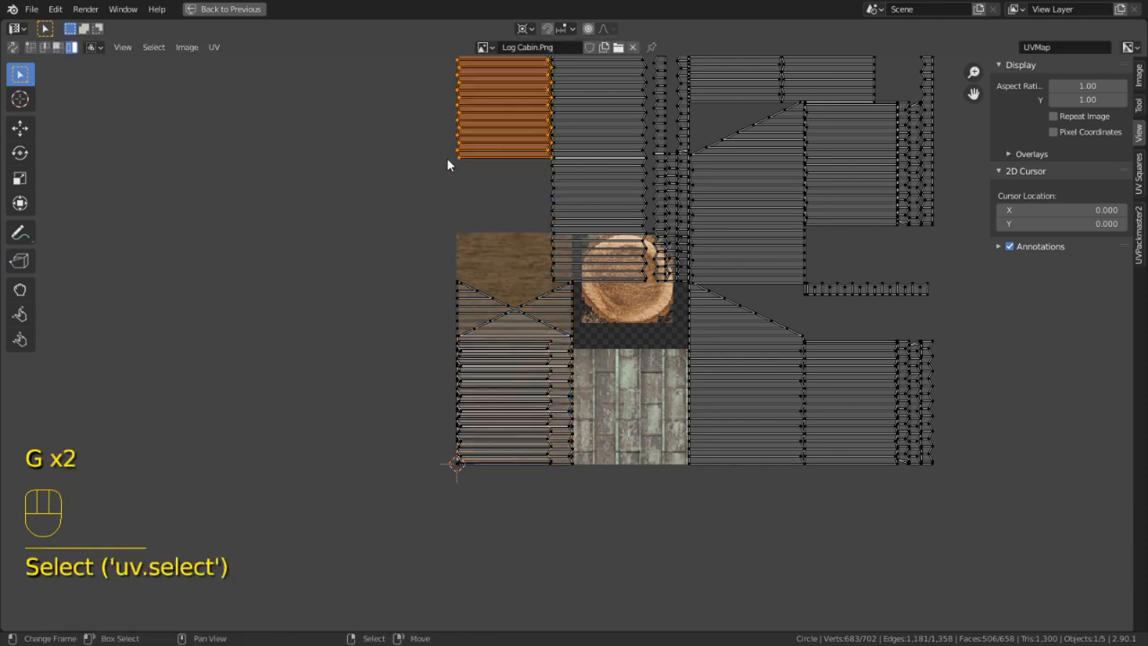
key(g)
click(346, 155)
right_click(589, 115)
key(g)
click(492, 395)
right_click(615, 218)
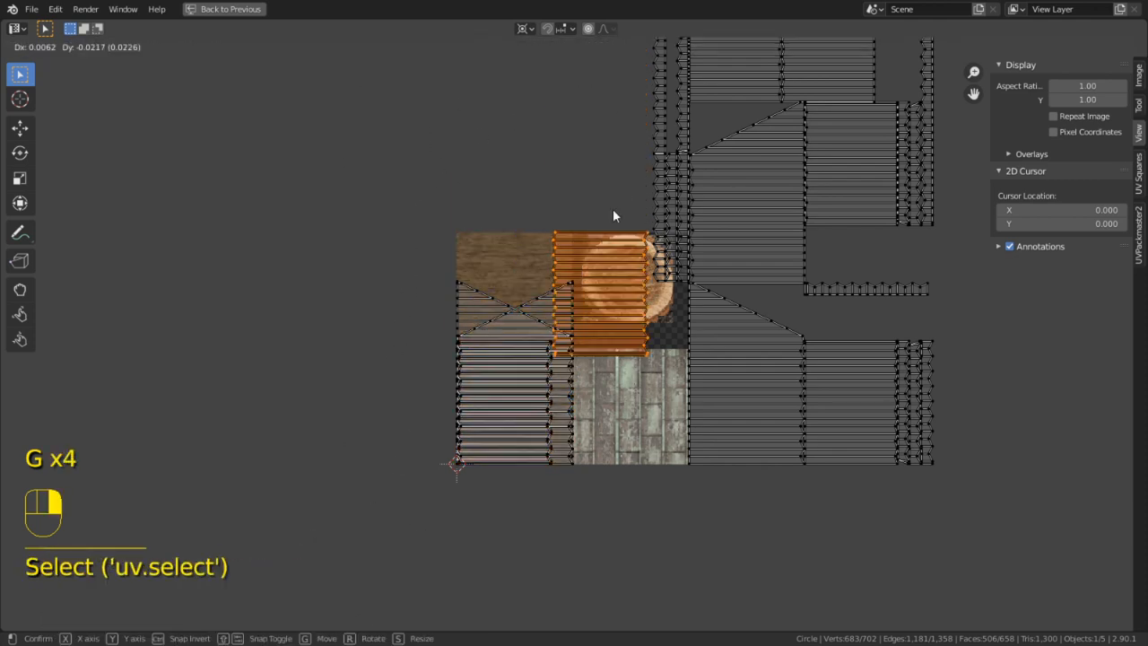
key(g)
click(520, 323)
Move the two remaining gable-wall islands and the lower rectangular wall island beside them onto the wood texture
right_click(732, 202)
key(g)
click(423, 521)
right_click(736, 421)
key(g)
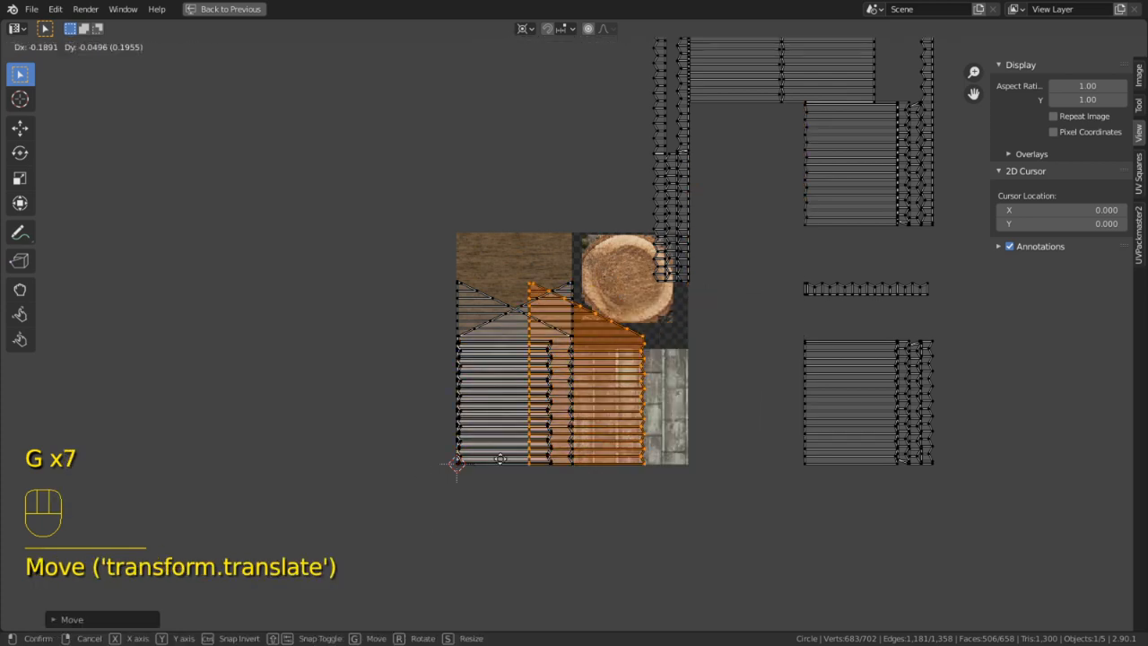
click(502, 457)
right_click(827, 447)
key(g)
click(253, 508)
Move the middle one of the three lower vertical log-side strips onto the left edge of the wood texture
right_click(916, 401)
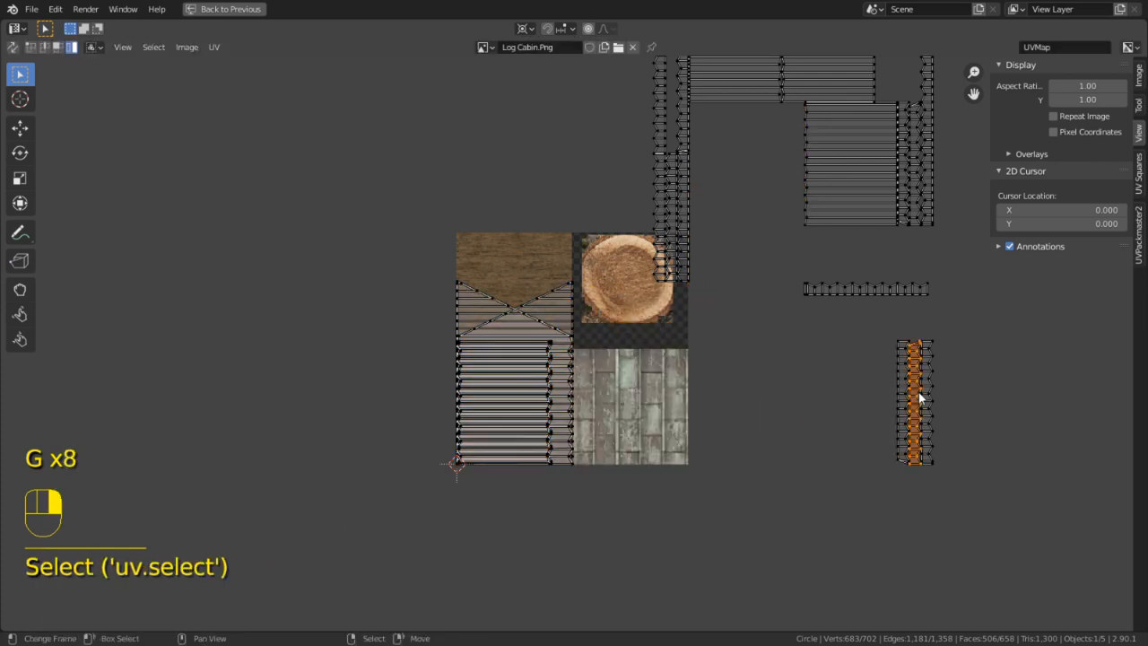
key(g)
click(376, 303)
Rotate the lone horizontal log-side strip by 90 degrees and place it along the left edge of the wood texture
right_click(850, 289)
key(g)
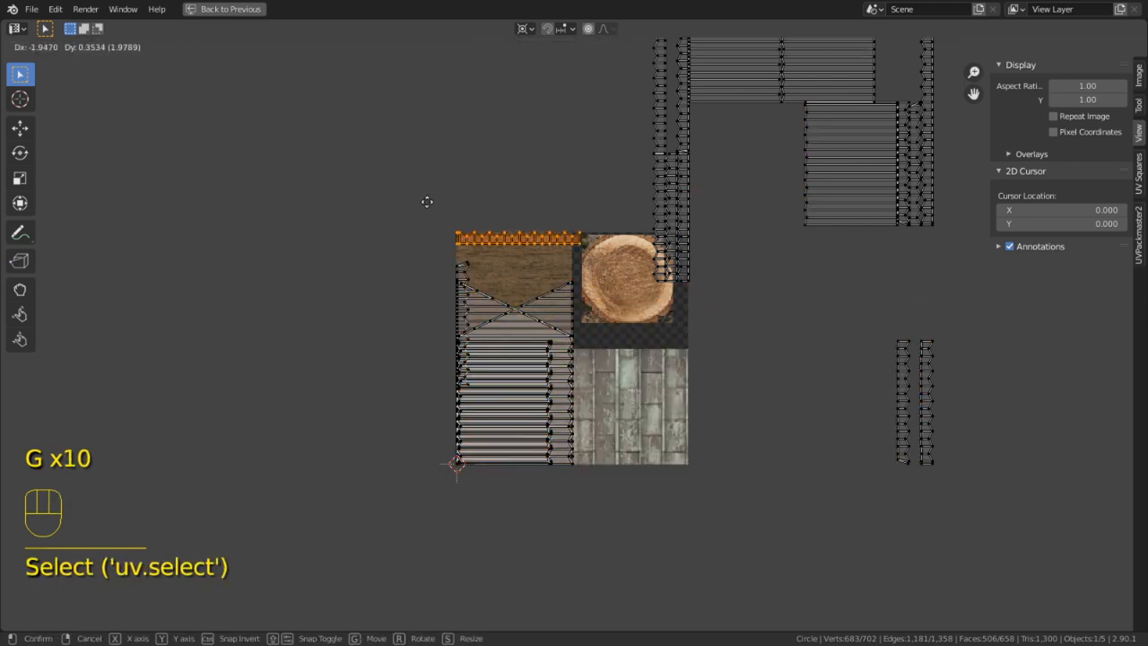
click(427, 203)
text(r90)
key(Return)
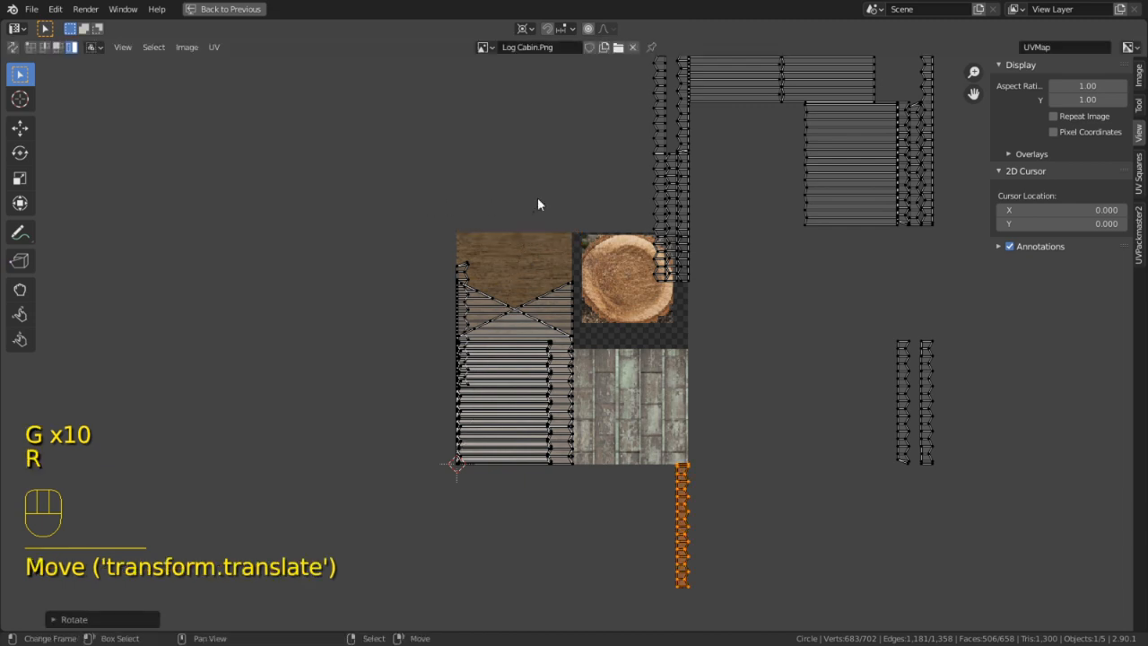
key(g)
click(430, 198)
shift+middle_drag(650, 222, 610, 275)
Shift two of the stacked gable-wall islands upward to different heights within the wood texture
right_click(503, 360)
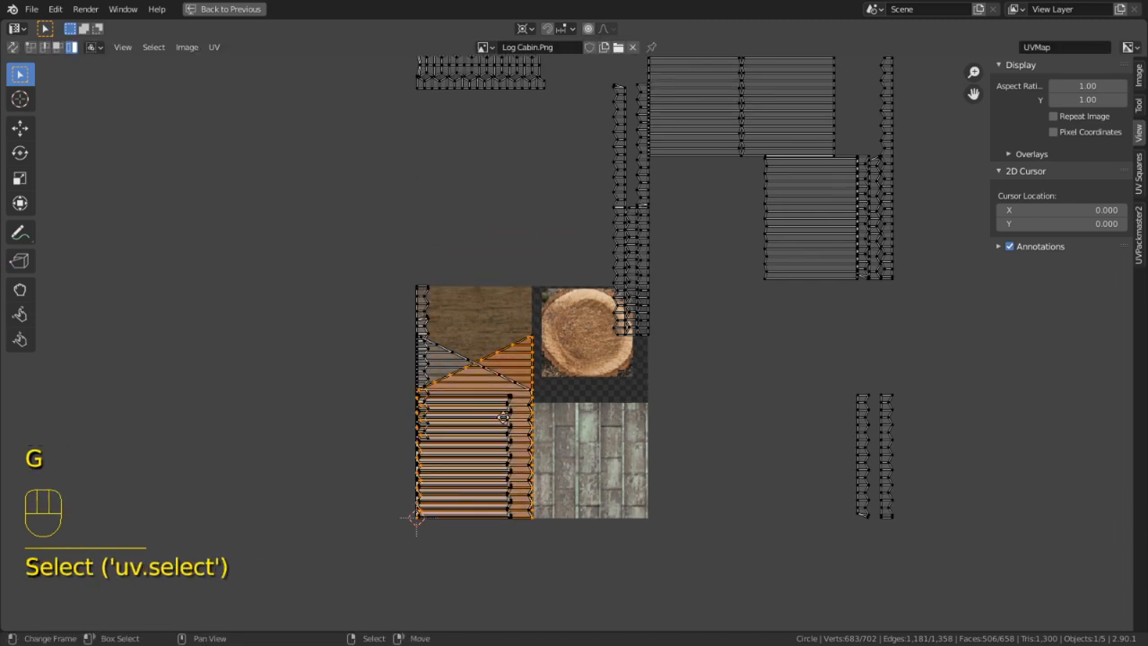
key(g)
click(496, 309)
right_click(504, 359)
key(g)
click(491, 331)
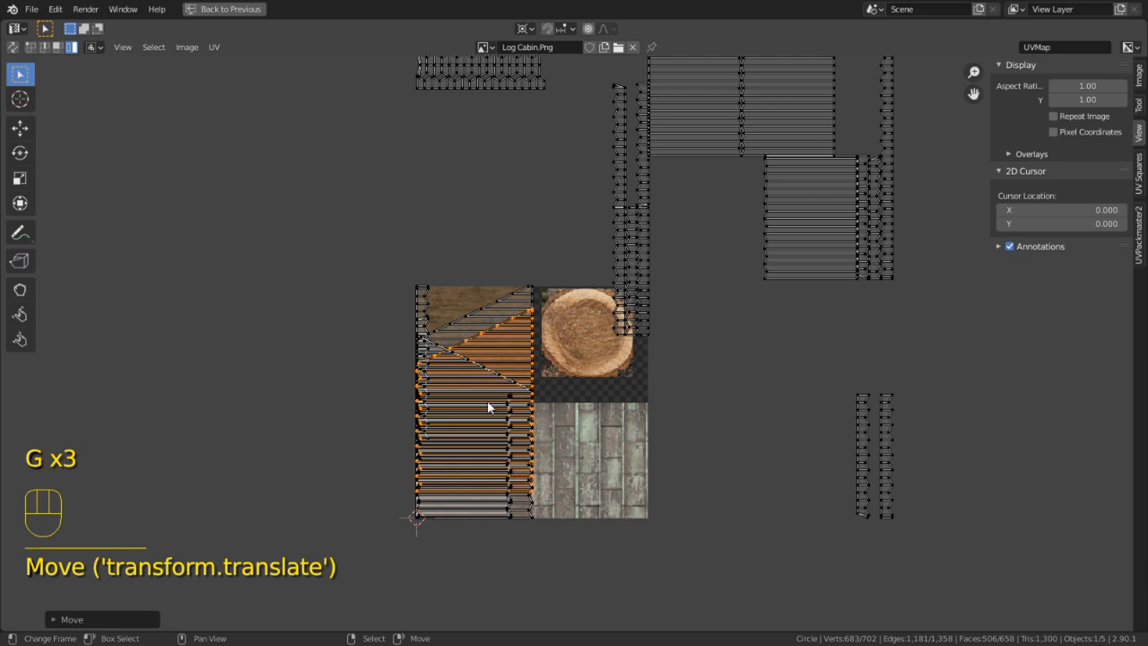
right_click(487, 403)
key(g)
right_click(485, 400)
right_click(483, 411)
key(g)
right_click(475, 394)
right_click(475, 402)
key(g)
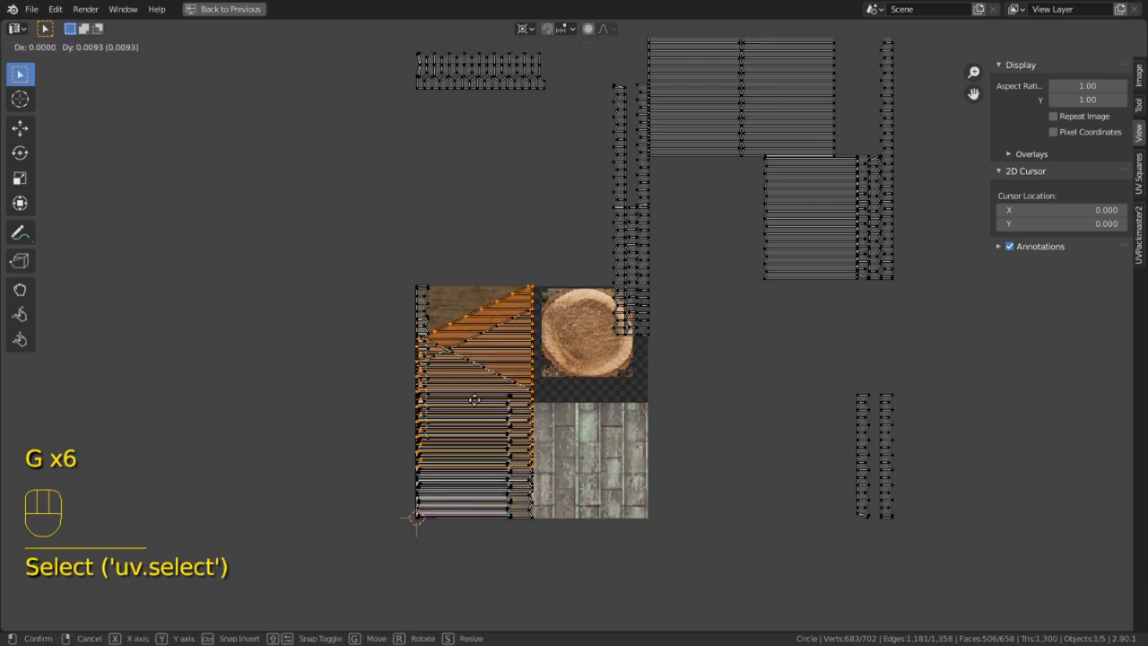
right_click(478, 400)
Move one of the stacked rectangular wall islands upward within the wood texture
right_click(505, 401)
key(g)
click(507, 352)
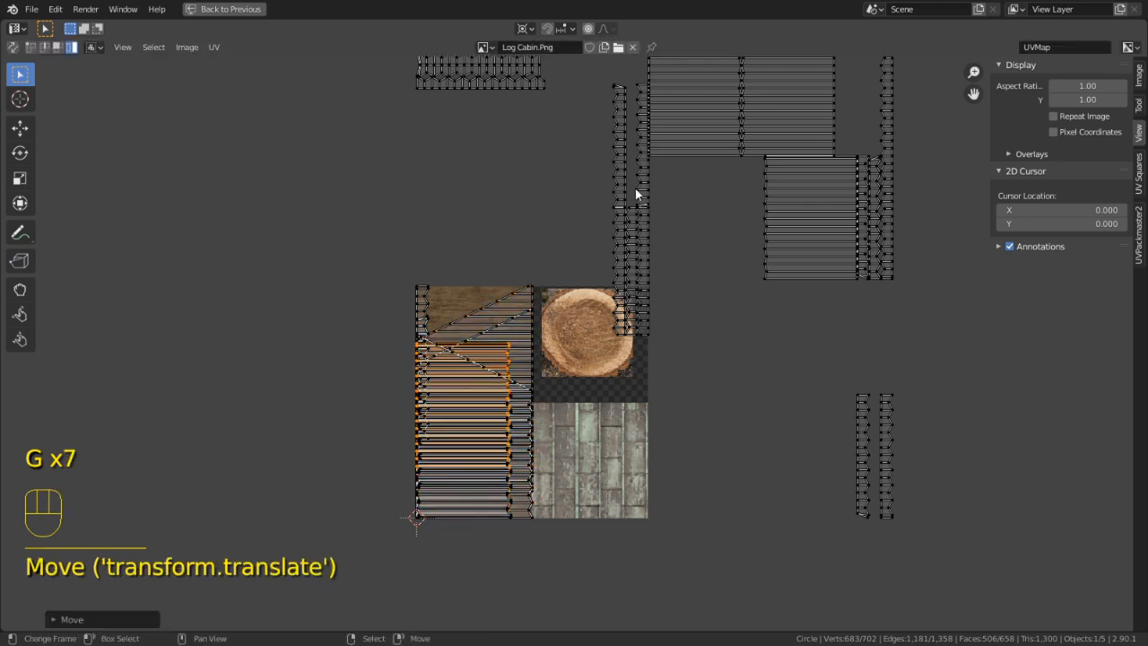
Select the vertical log-side strips overlapping and above the end-grain image and move them together onto the wood texture
right_click(536, 358)
key(g)
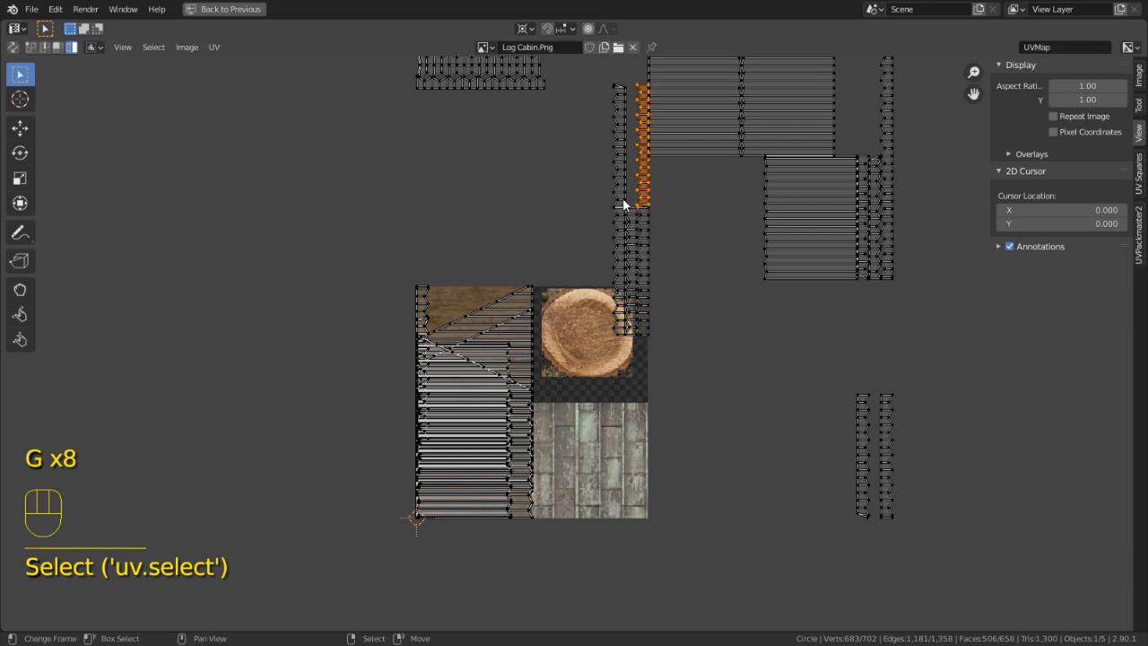
key(c)
click(626, 210)
right_click(626, 211)
key(g)
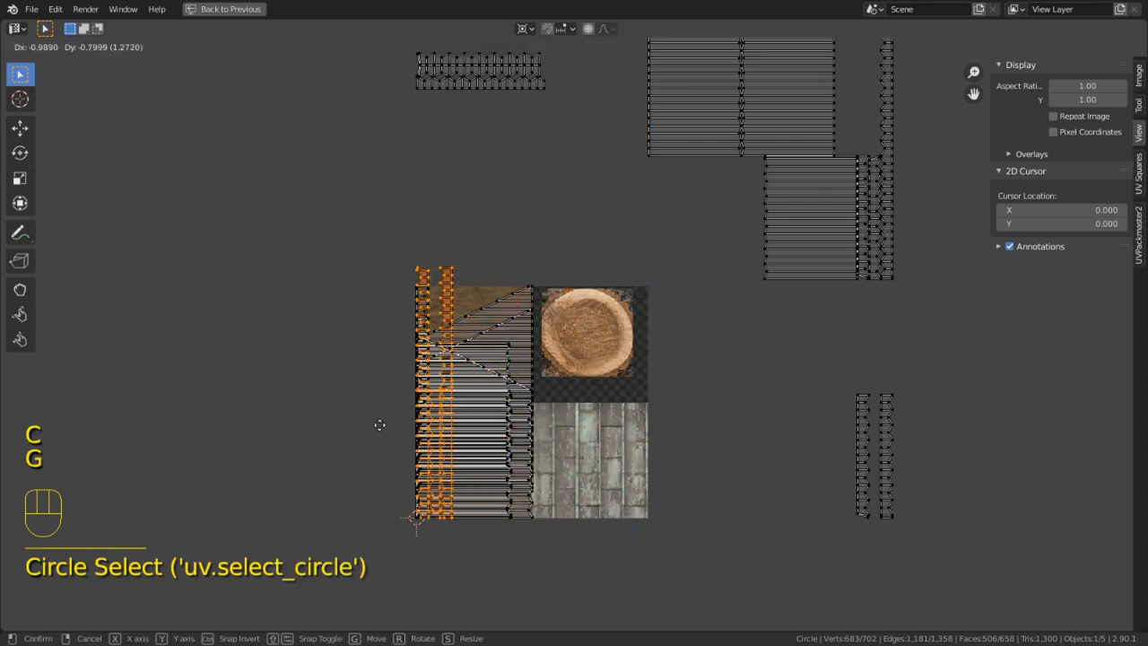
click(395, 480)
Spread out two of the placed log-side strips by moving each to its own spot inside the wood texture
right_click(461, 262)
key(g)
click(493, 325)
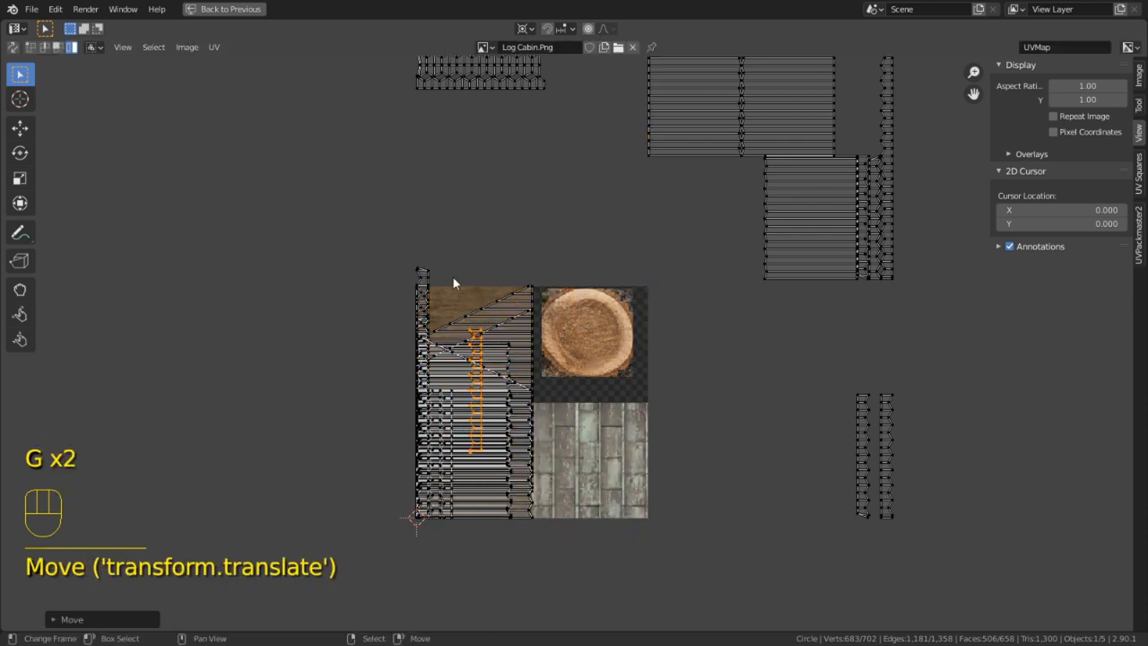
right_click(452, 281)
key(g)
click(528, 348)
Add the horizontal log-side strips above the texture to the selection, try rotating everything 90 degrees, and undo the rotation
shift+middle_drag(520, 218, 520, 363)
key(c)
click(489, 214)
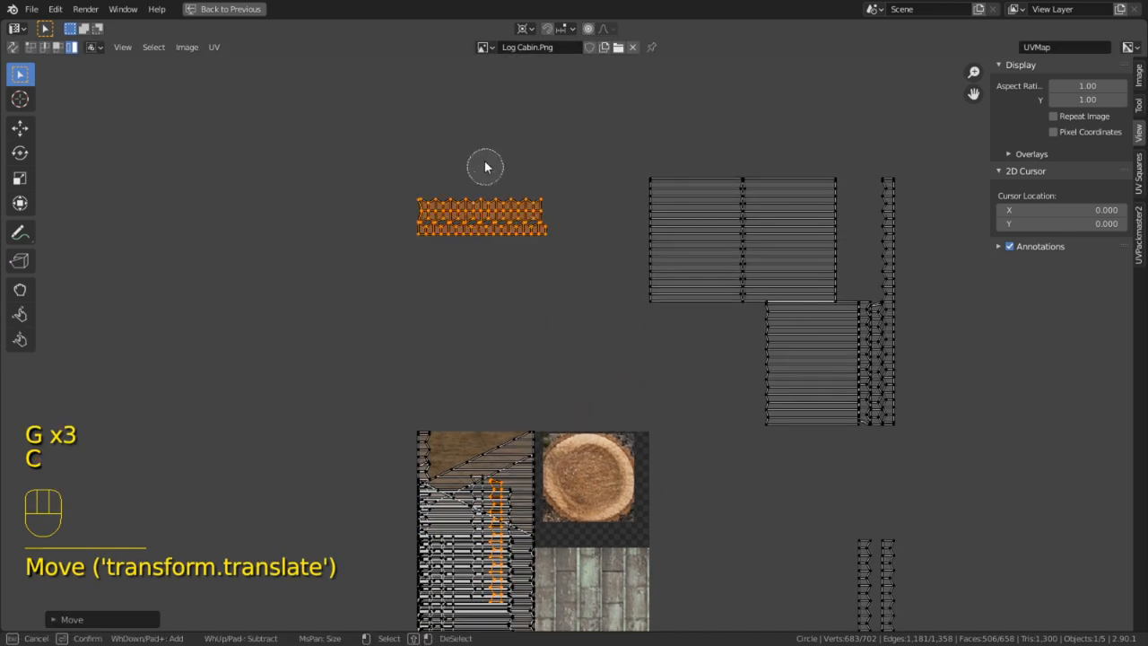
right_click(485, 168)
text(r90)
click(486, 169)
middle_drag(587, 347, 584, 184)
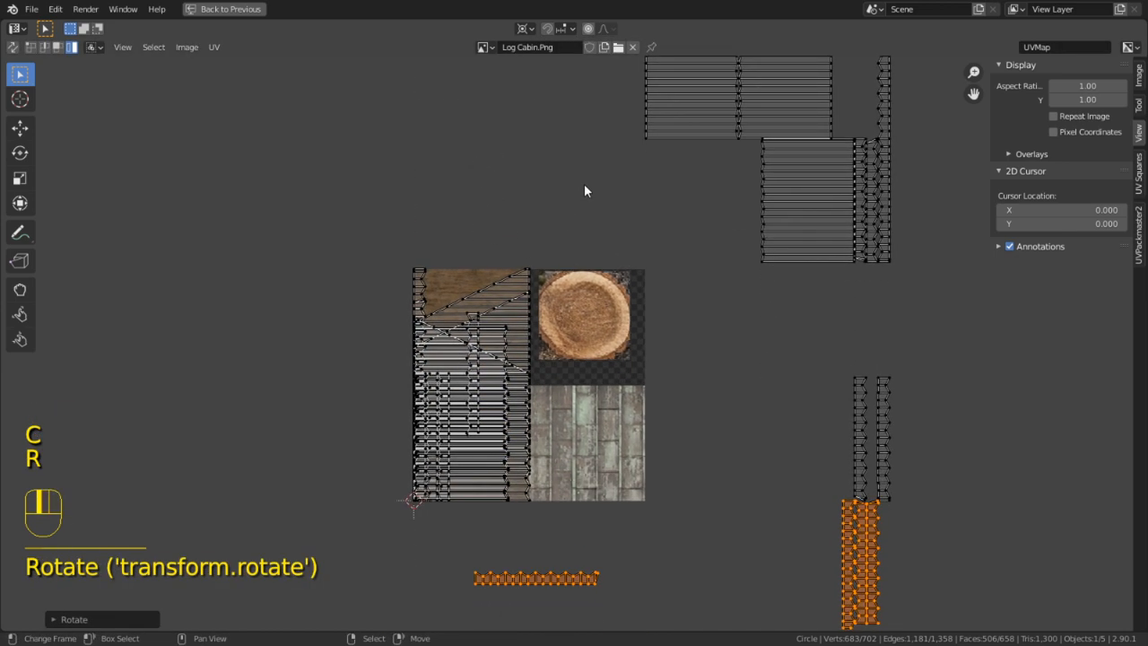
key(ctrl+z)
Deselect the already placed strip, then rotate the horizontal log-side strips 90 degrees and move them onto the wood texture
key(c)
middle_drag(498, 408, 496, 314)
right_click(510, 242)
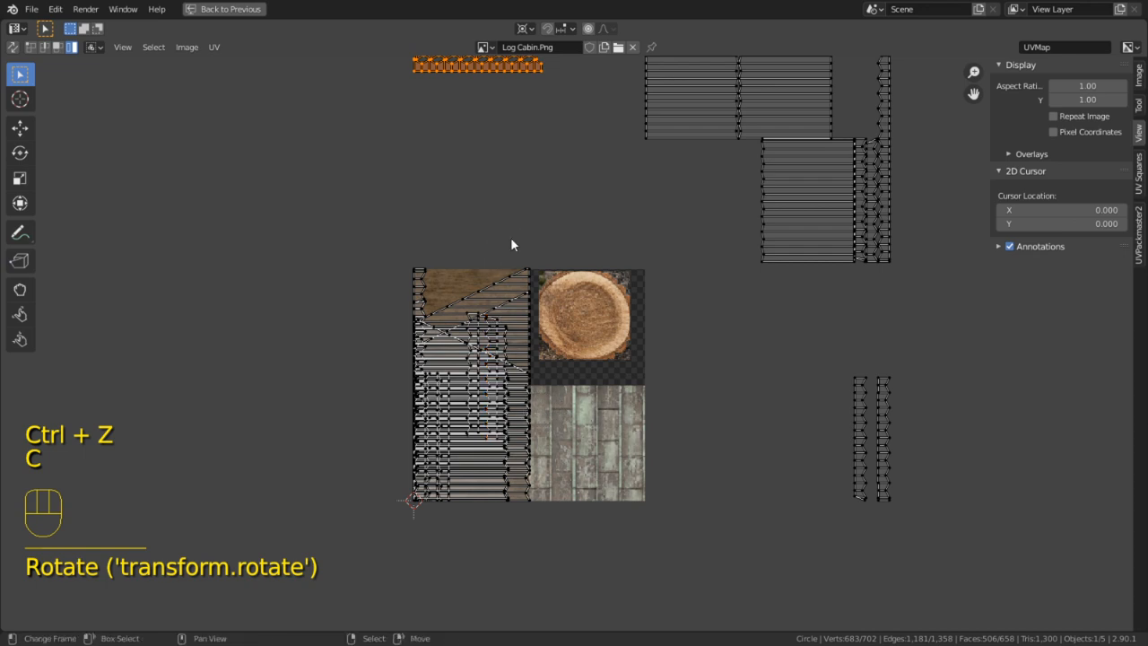
text(r90)
click(506, 218)
key(g)
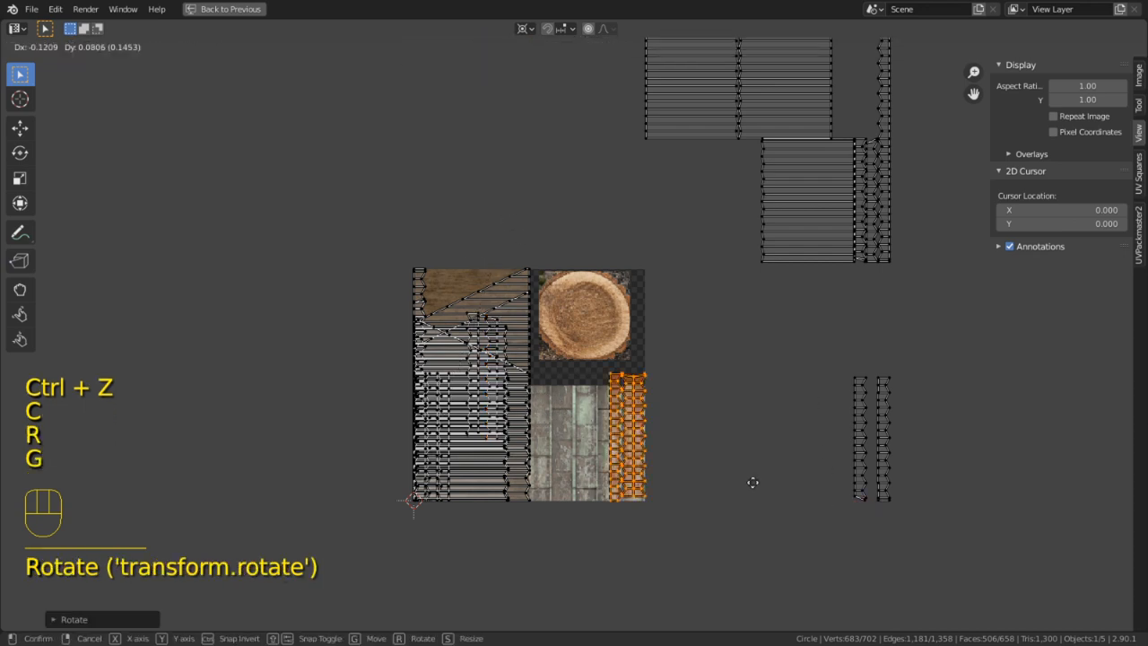
click(844, 441)
Select the two remaining lower vertical log-side strips and move them together onto the upper part of the wood texture
click(845, 442)
key(c)
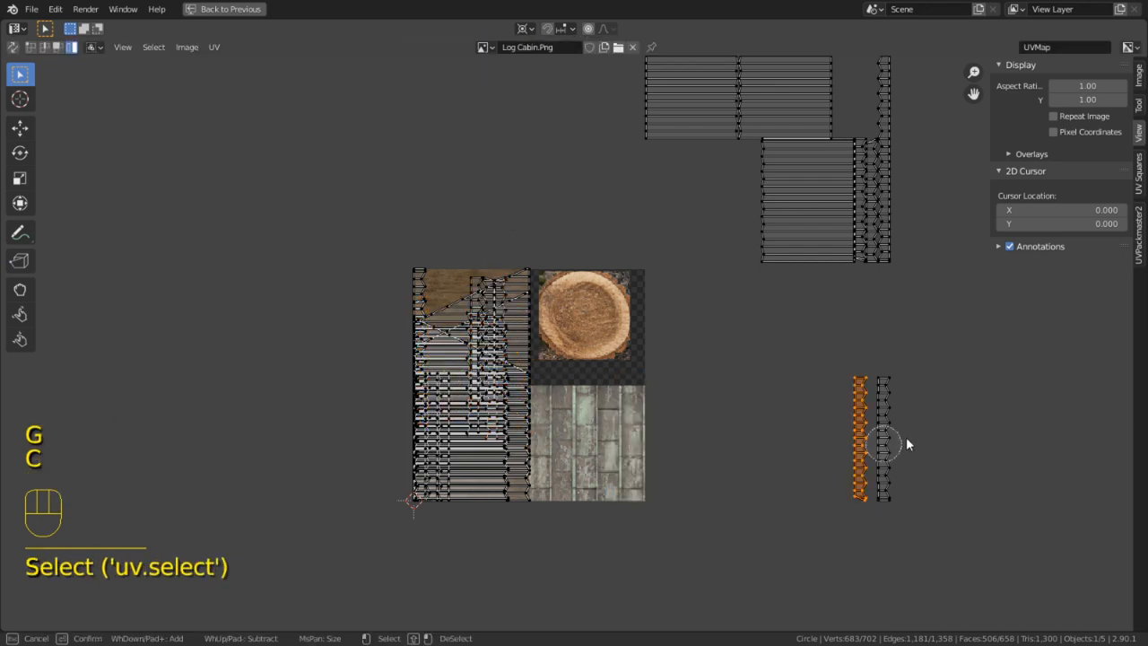
click(896, 425)
right_click(896, 424)
key(c)
key(g)
click(439, 332)
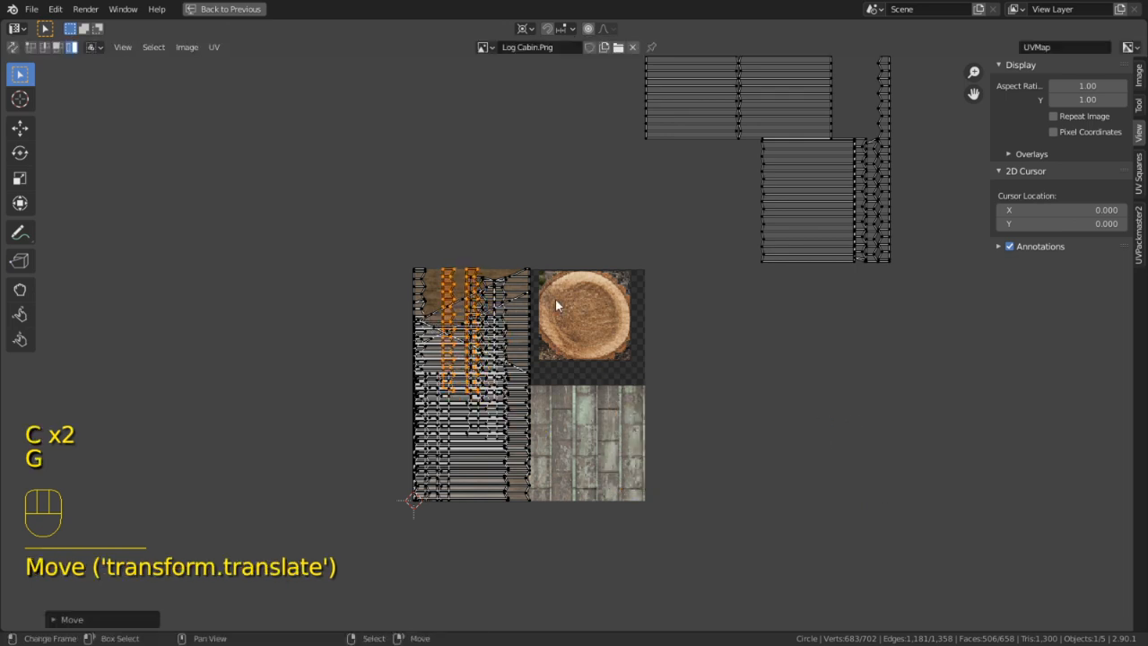
Move the single rectangular wall island beside the remaining log-side strips onto the lower part of the wood texture
click(804, 371)
key(g)
click(695, 108)
shift+scroll(695, 108, up, 3)
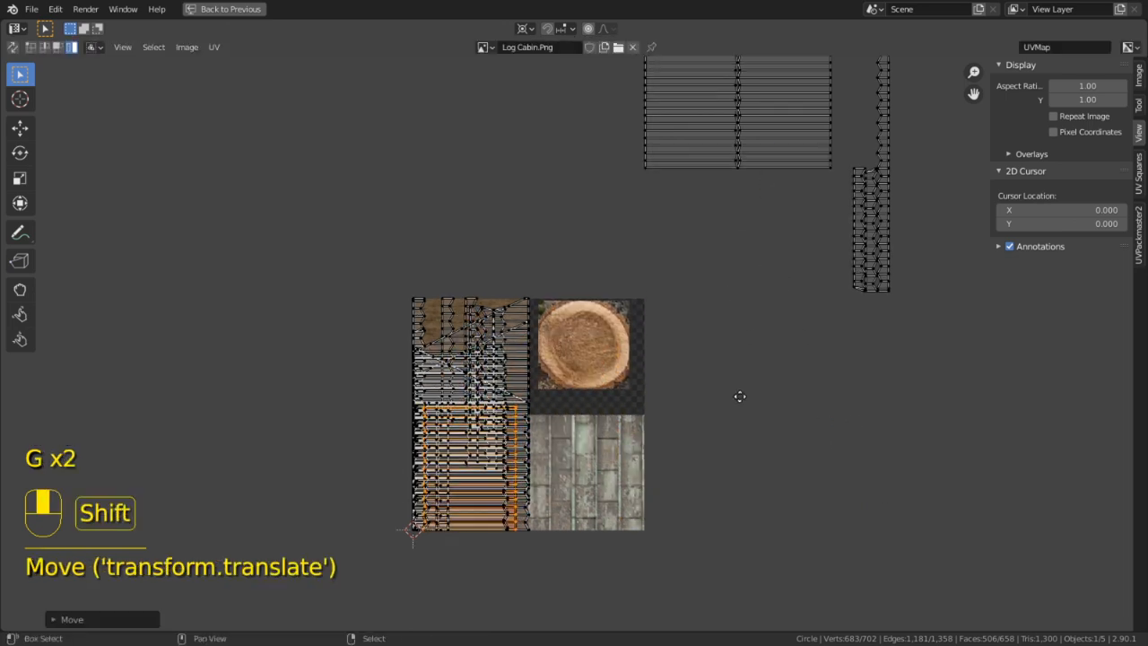
Move the large double wall island from above the texture onto the lower part of the wood texture
click(691, 134)
key(g)
right_click(727, 213)
key(g)
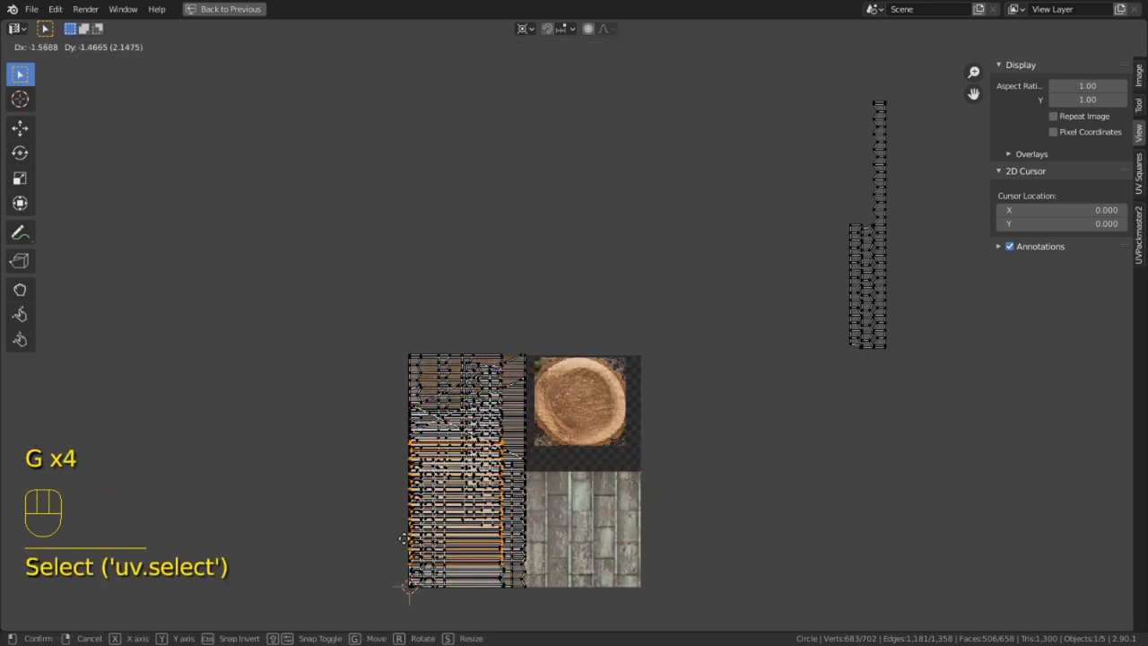
click(406, 574)
Select the group of adjacent lower vertical log-side strips without the placed wall island, and move it onto the upper part of the wood texture
key(c)
drag(894, 296, 851, 325)
key(g)
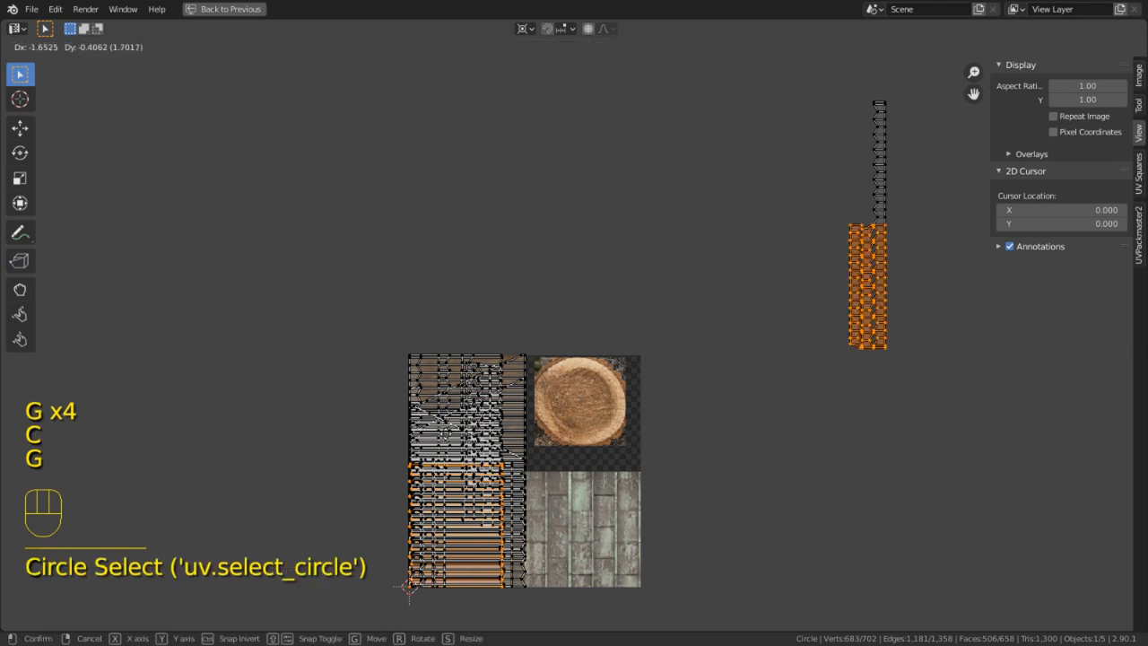
right_click(558, 490)
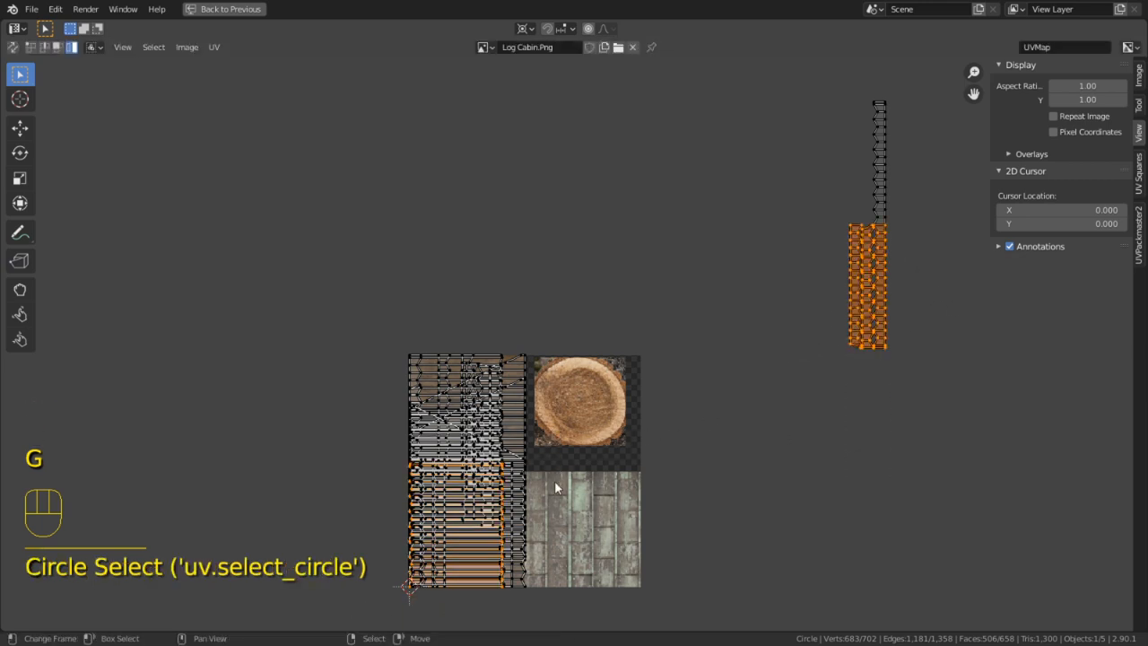
key(c)
key(g)
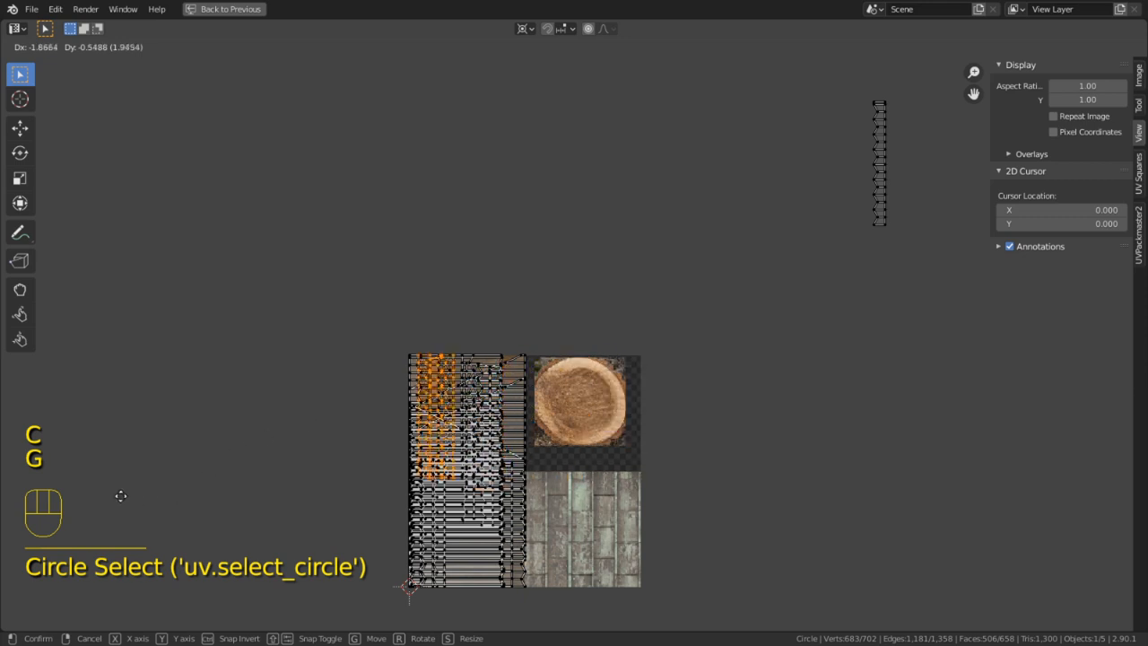
click(550, 431)
Select only the last remaining vertical log-side strip and move it onto the lower part of the wood texture
key(c)
click(536, 283)
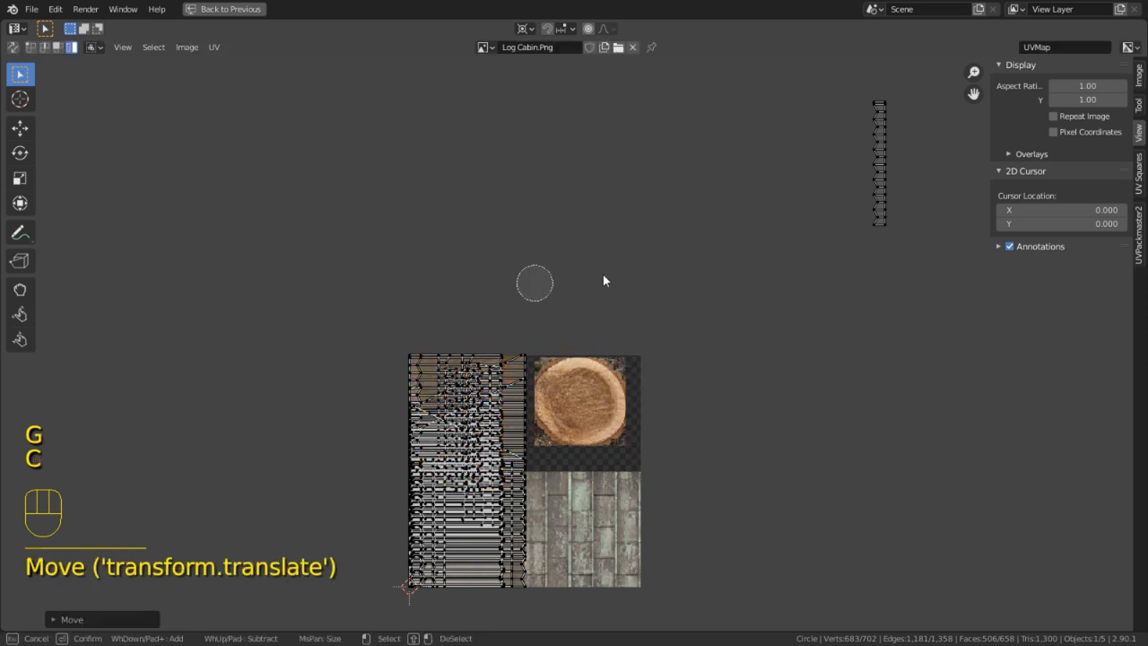
right_click(610, 272)
key(c)
click(872, 178)
right_click(872, 178)
key(g)
click(404, 519)
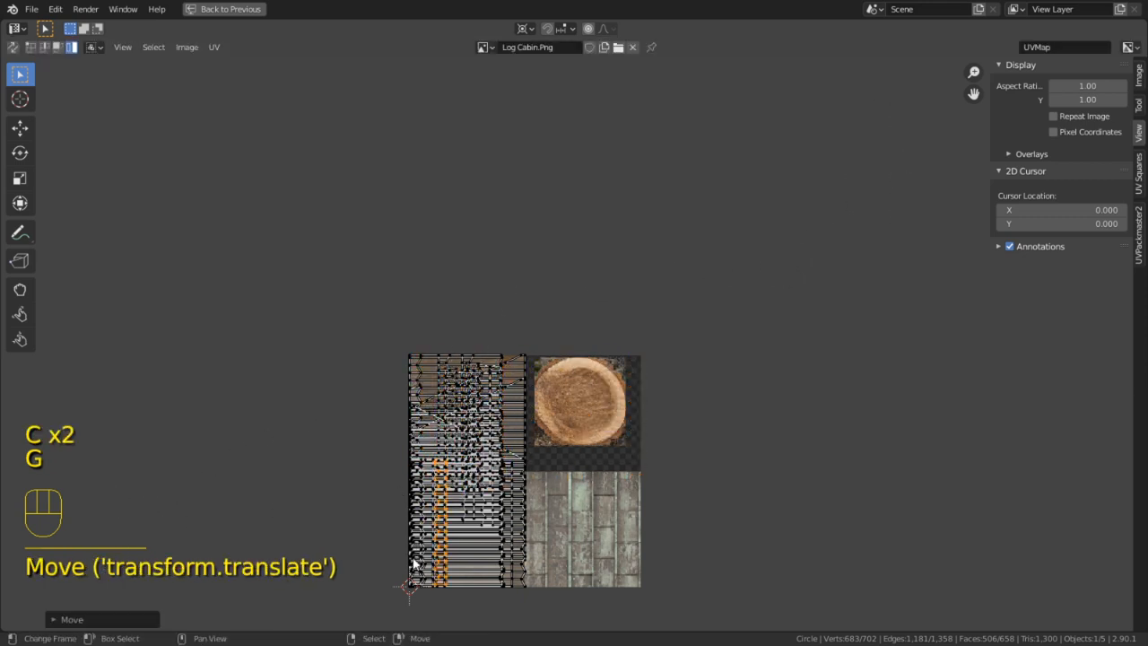
Leave Edit Mode and examine the textured walls and roof of the cabin from several sides, enlarging the 3D view for the roof
key(ctrl+space)
key(Tab)
scroll(675, 382, down, 3)
scroll(737, 405, down, 4)
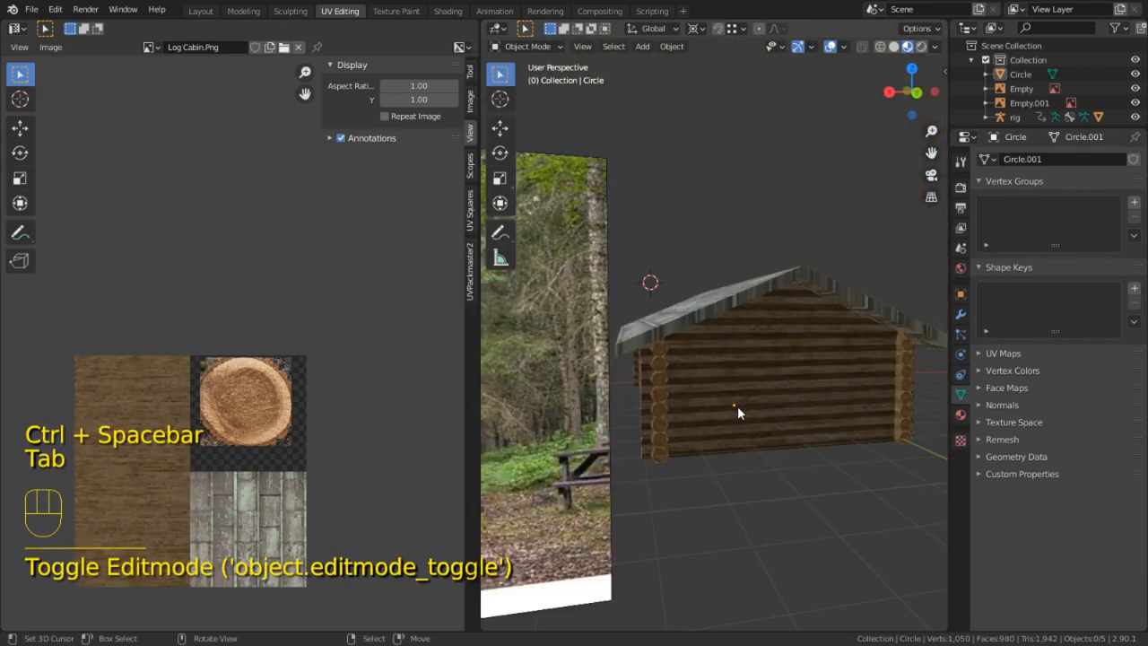
mouse_move(737, 405)
middle_down()
mouse_move(872, 379)
mouse_move(737, 404)
mouse_move(744, 378)
middle_up()
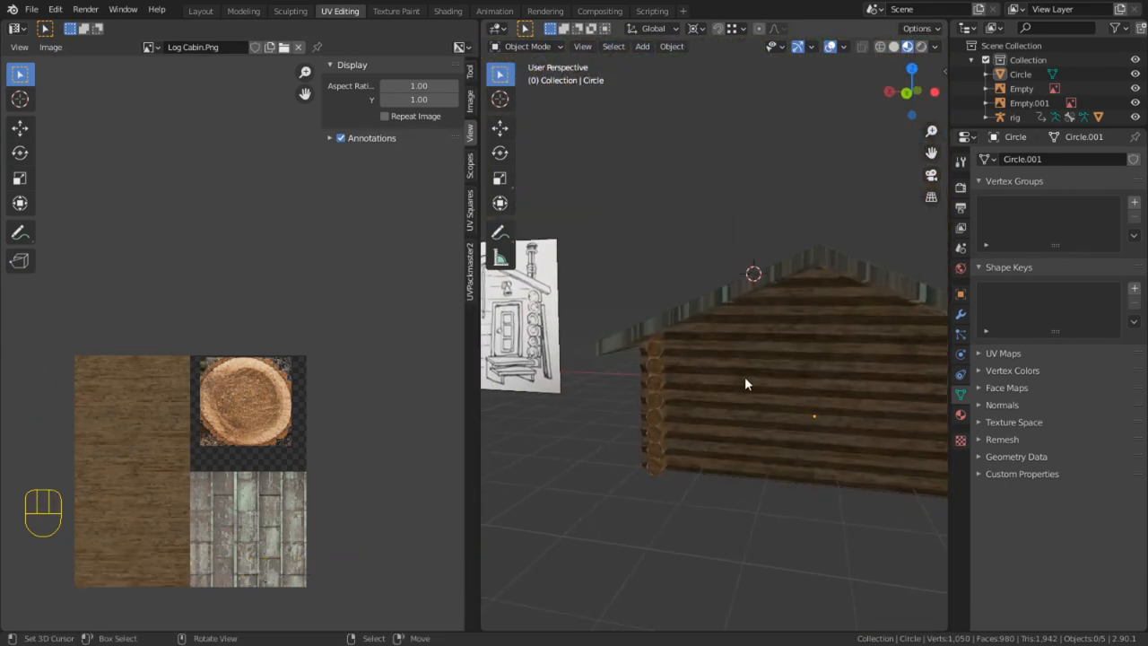
middle_drag(626, 383, 789, 414)
key(ctrl+space)
scroll(705, 380, up, 4)
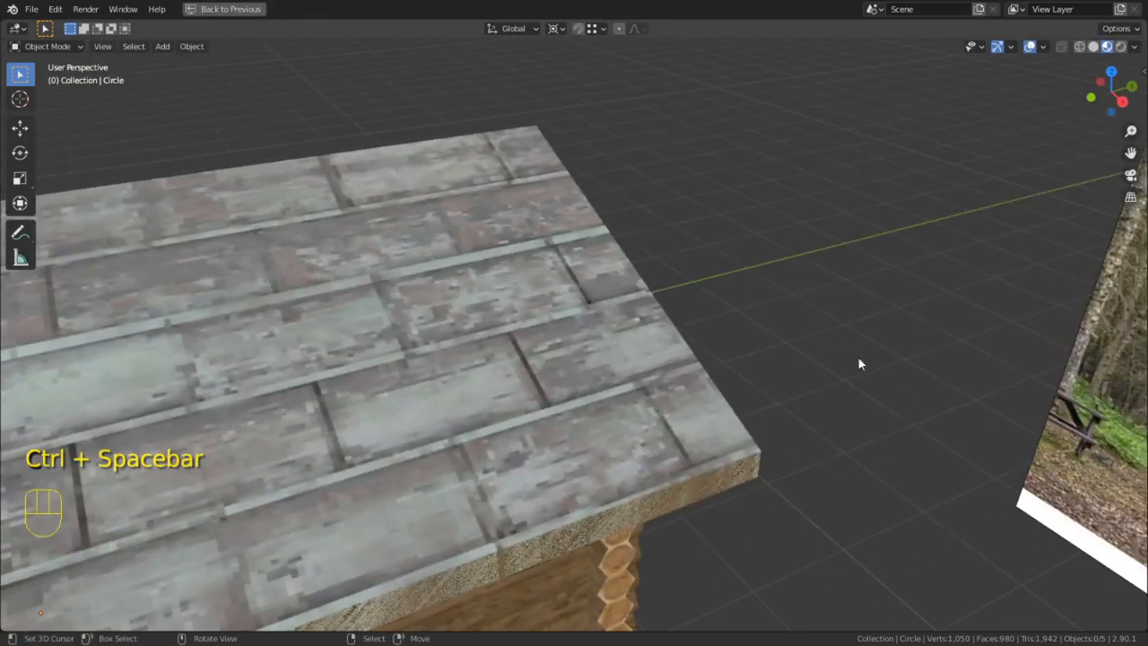
scroll(857, 356, down, 3)
shift+middle_drag(715, 389, 865, 368)
scroll(582, 368, down, 2)
Select the cabin object, enter Edit Mode and reveal all of its hidden geometry
key(Tab)
key(Tab)
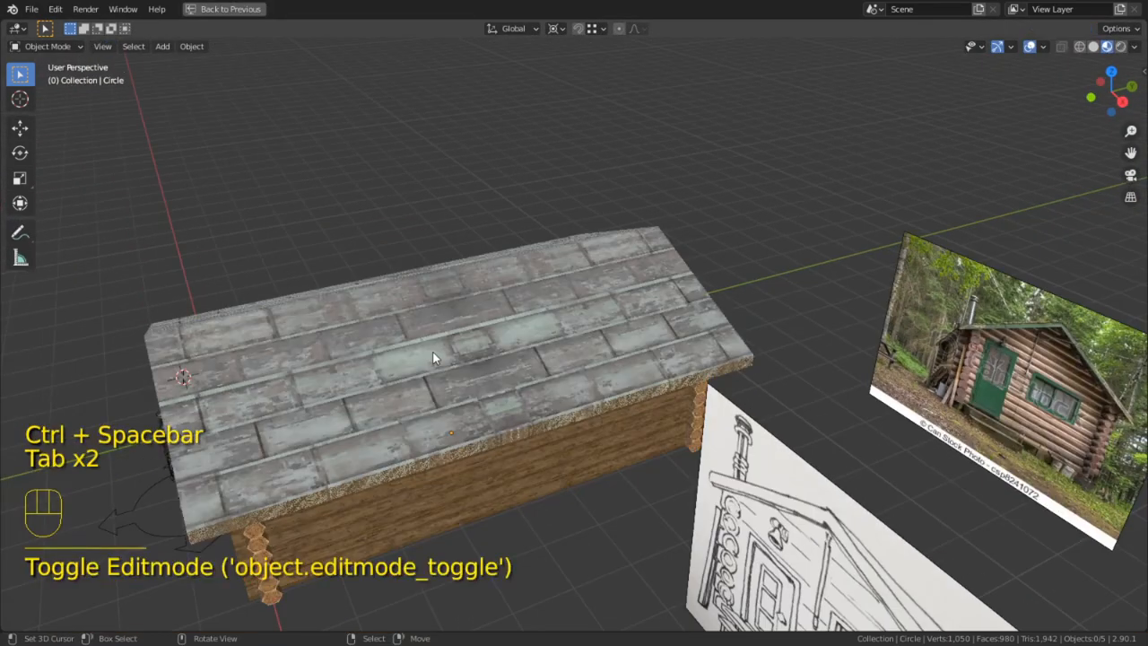
click(433, 351)
key(Tab)
key(Tab)
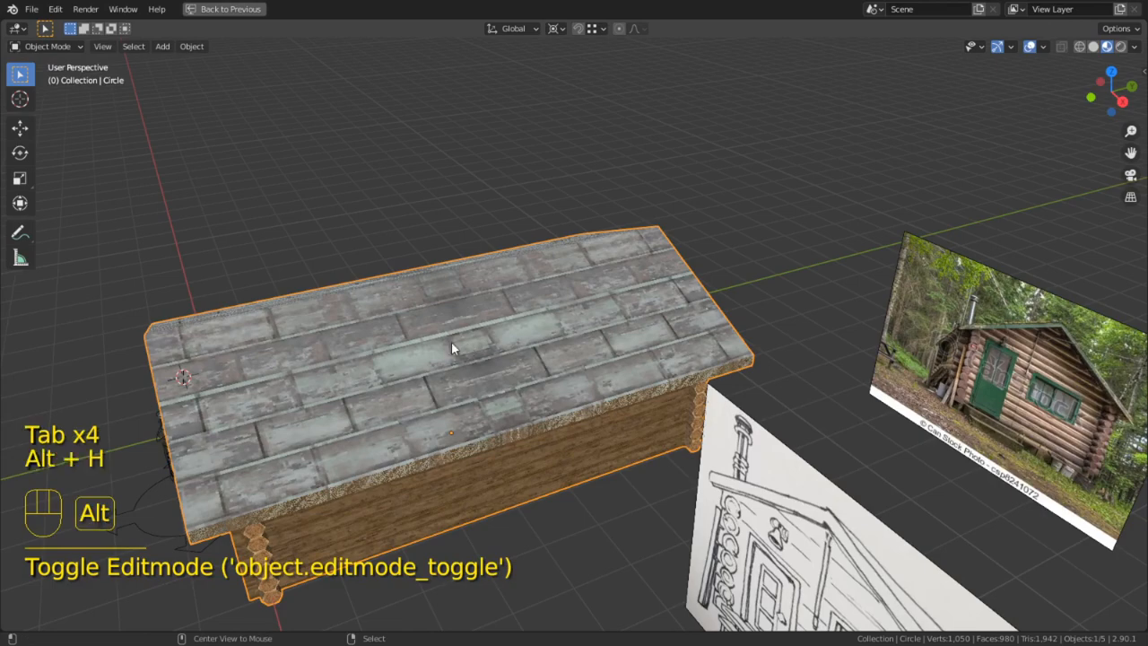
click(415, 343)
key(Tab)
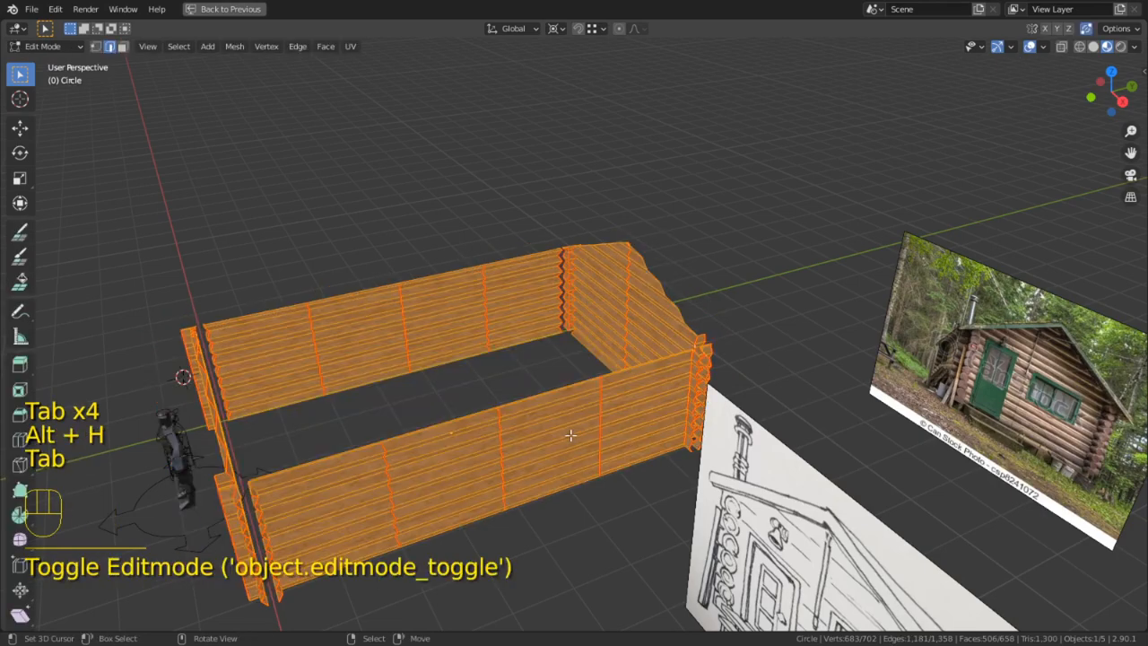
key(alt+h)
Select the entire linked roof mesh and hide all unselected geometry so that the roof is isolated
click(561, 217)
key(l)
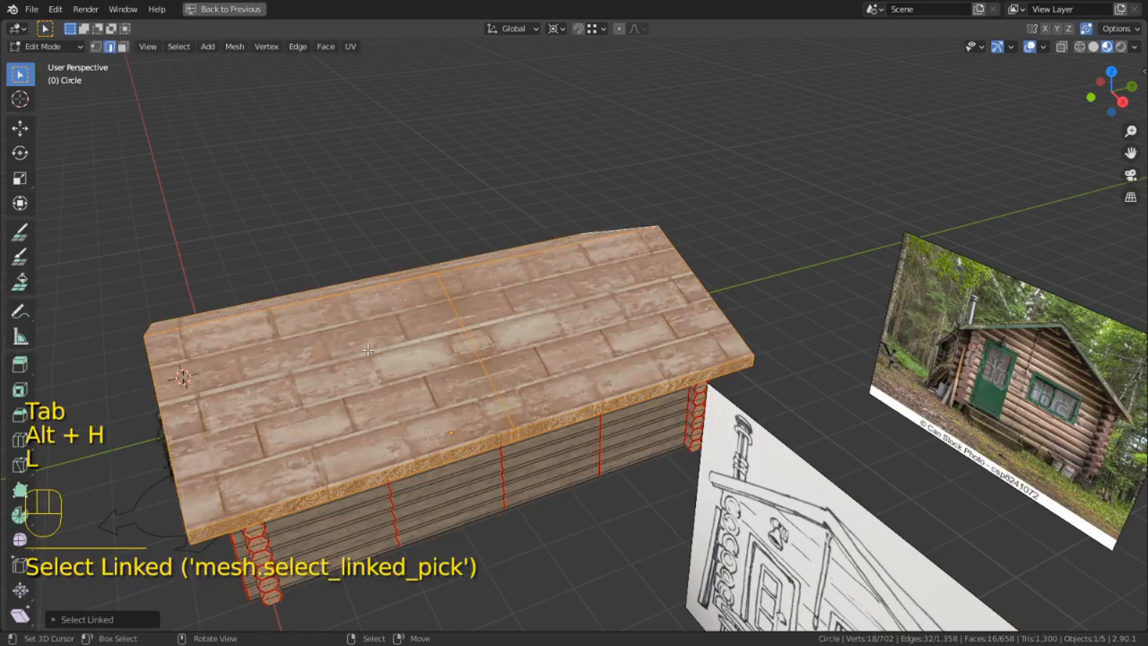
middle_drag(367, 351, 405, 355)
key(shift+h)
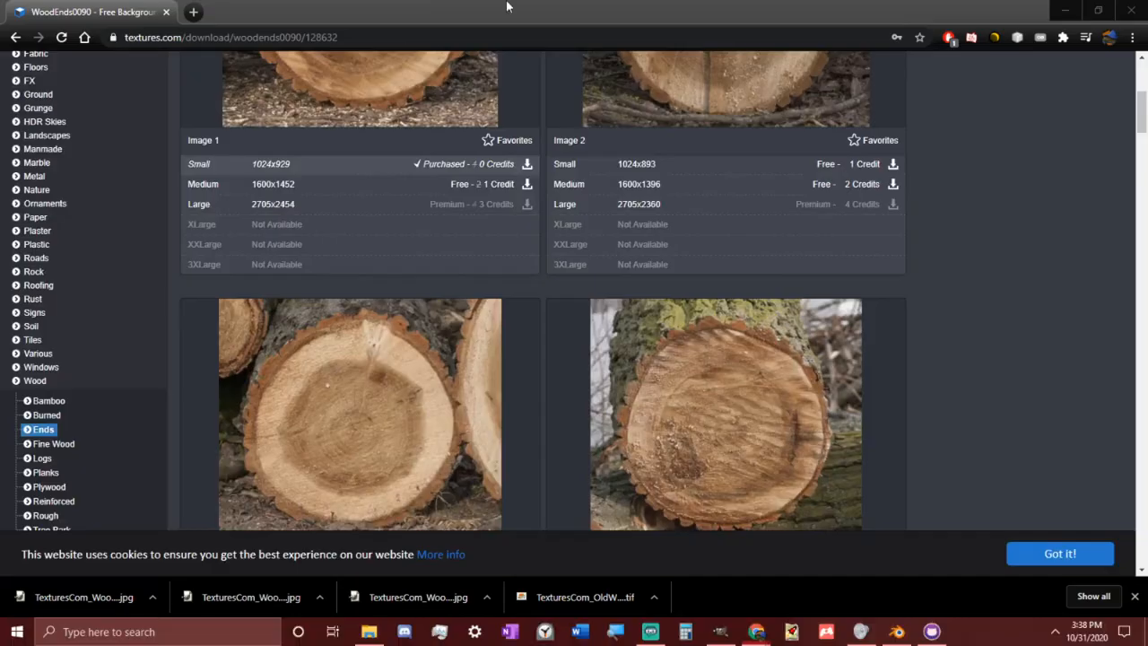
Switch to the browser and skim the log cabin timelapse video on YouTube to study how the roof planks run
click(433, 446)
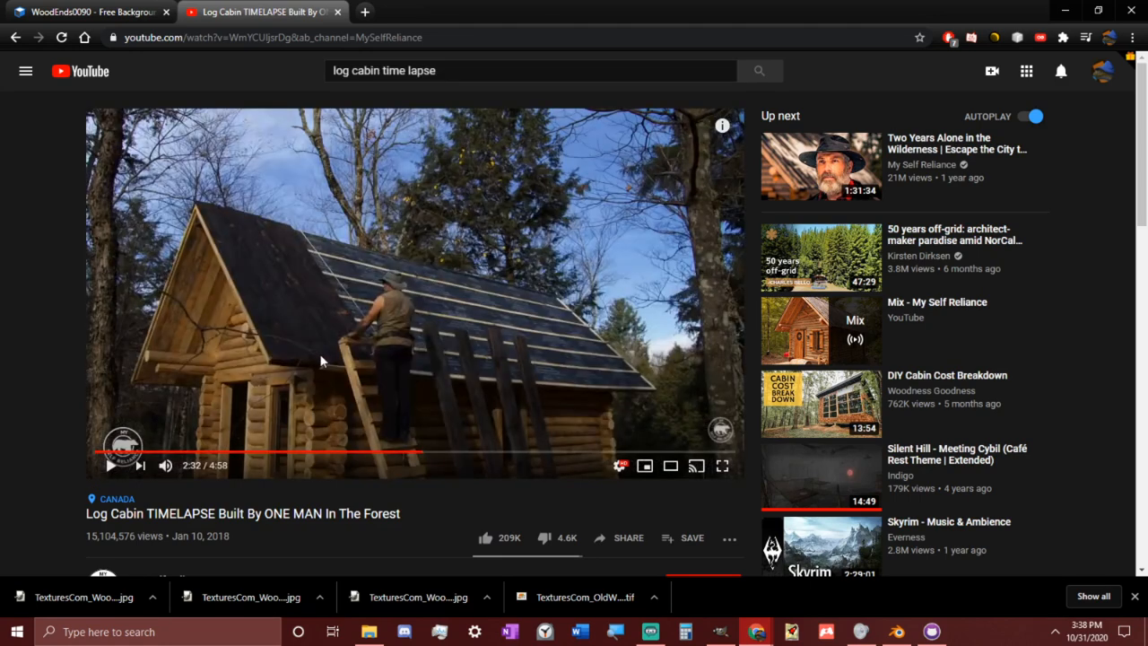
click(449, 452)
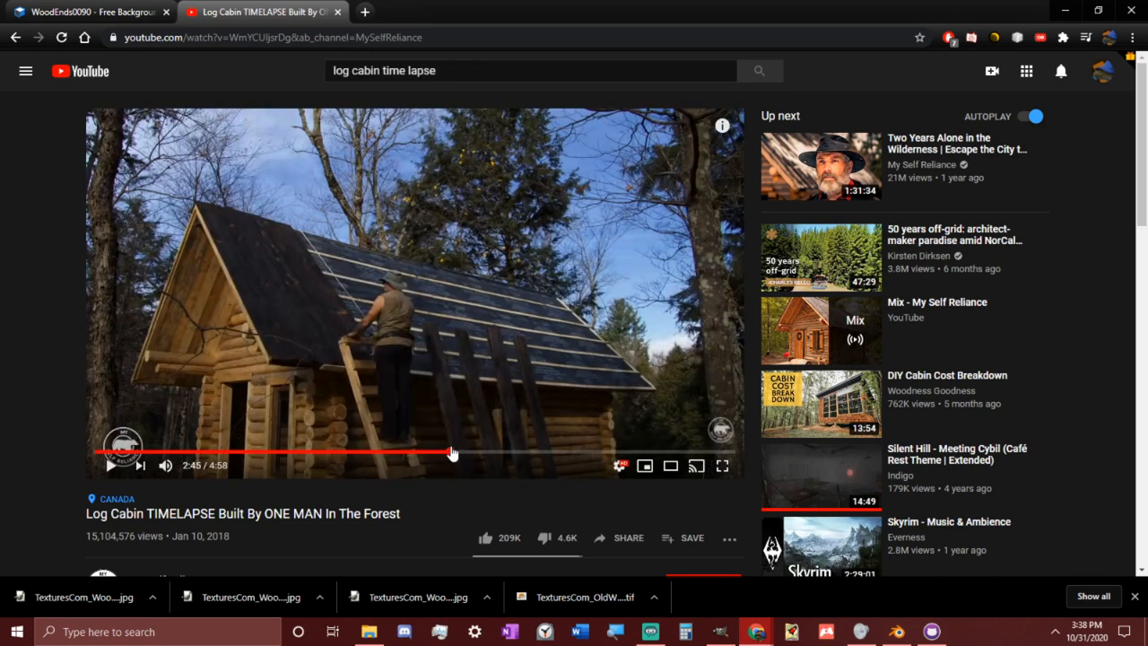
click(511, 453)
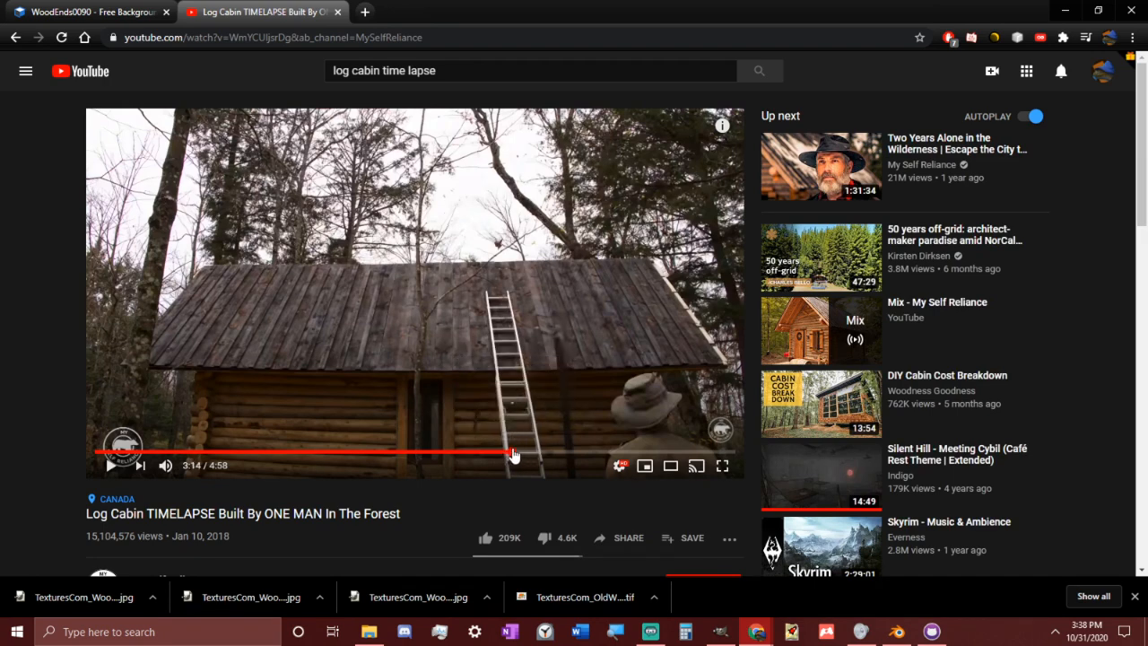
click(562, 454)
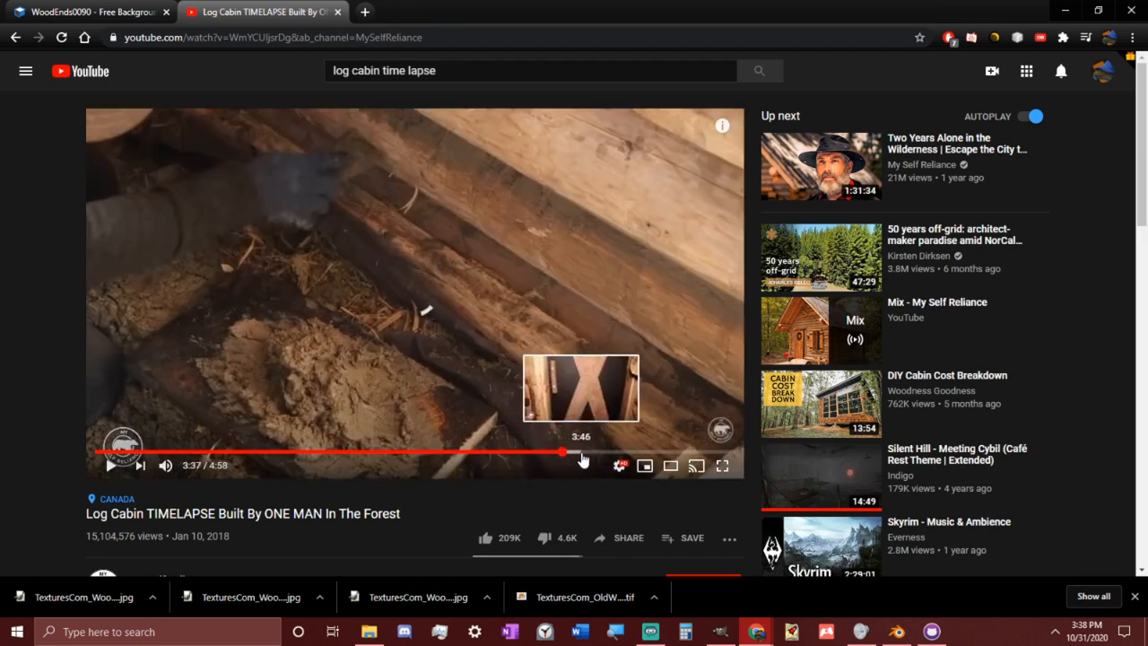
click(601, 453)
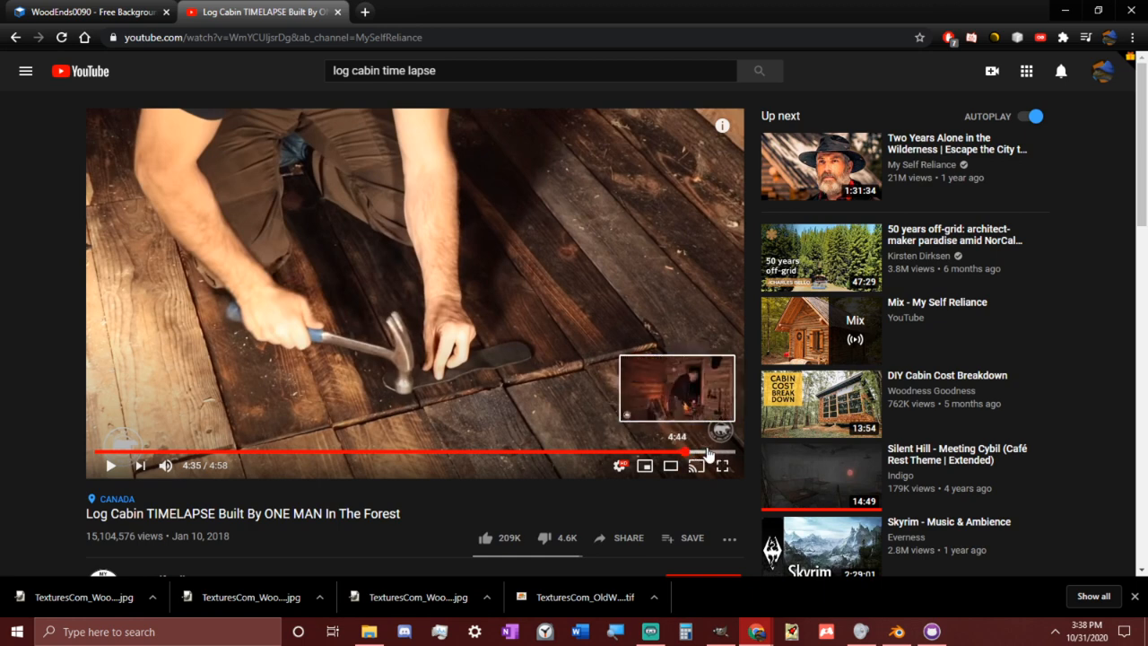
click(517, 454)
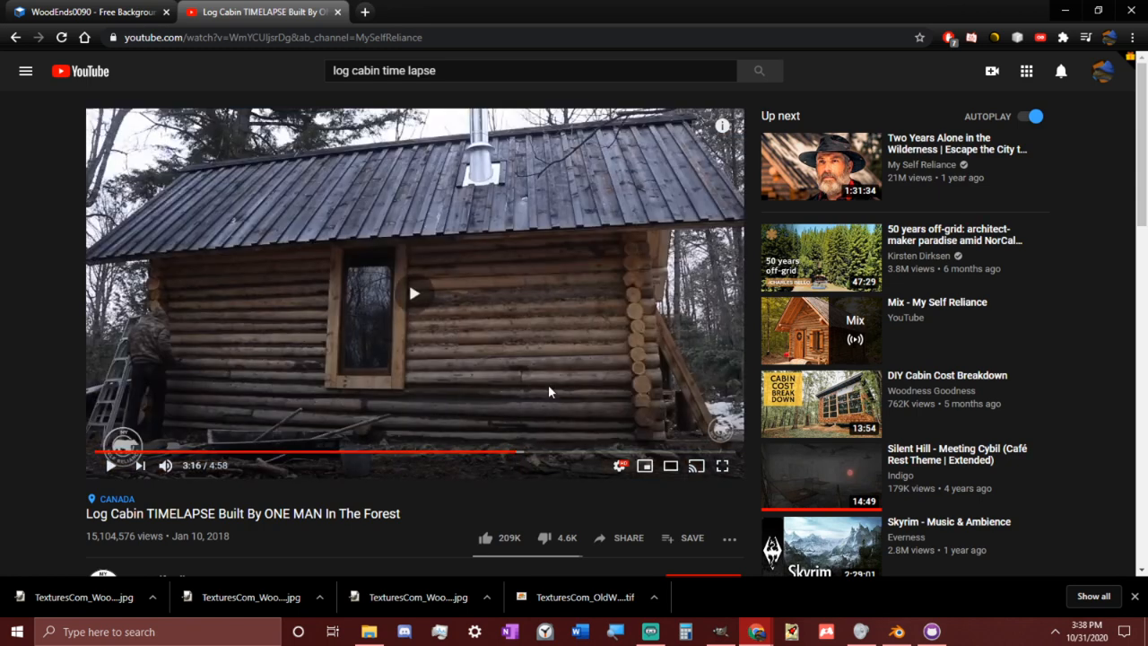
click(548, 384)
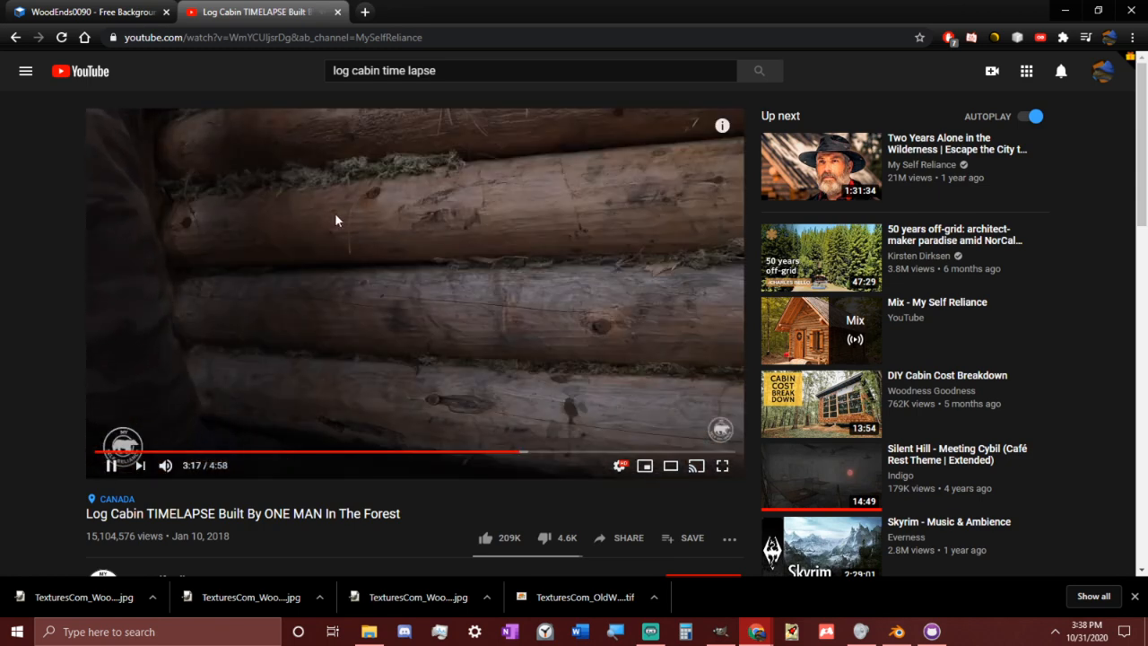
click(485, 454)
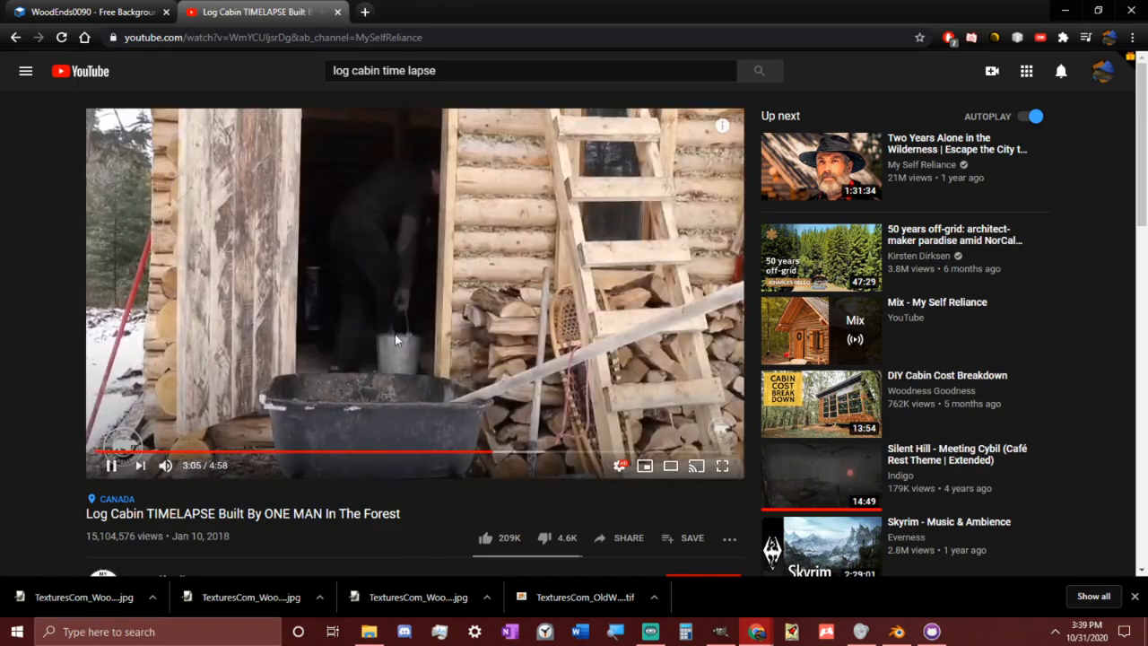
click(457, 451)
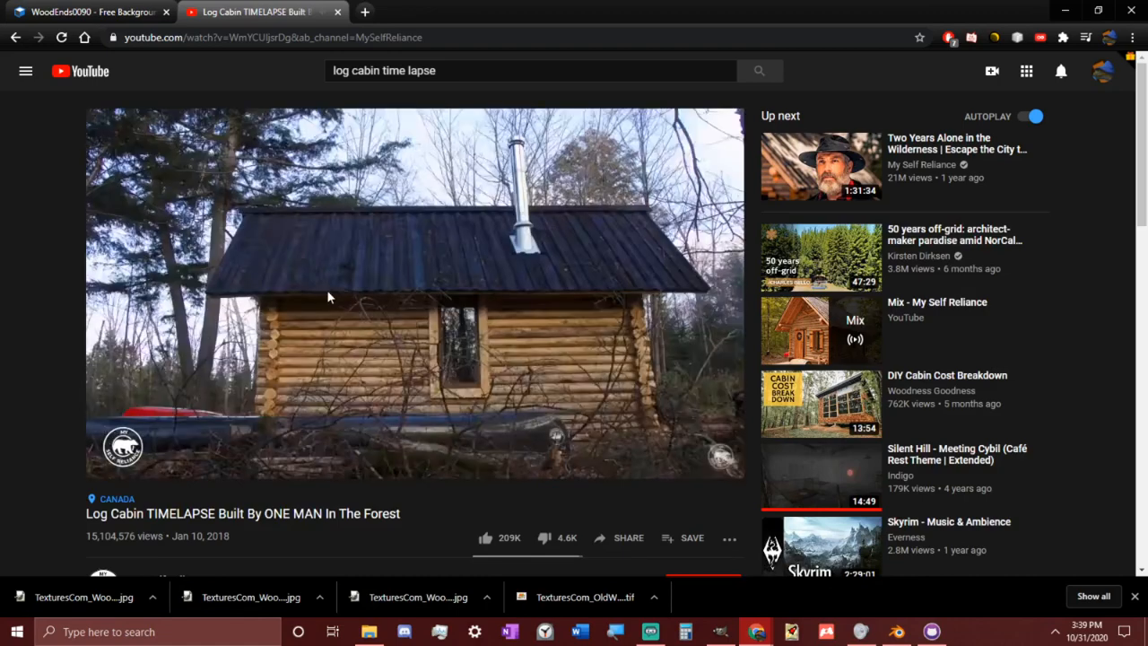
click(311, 259)
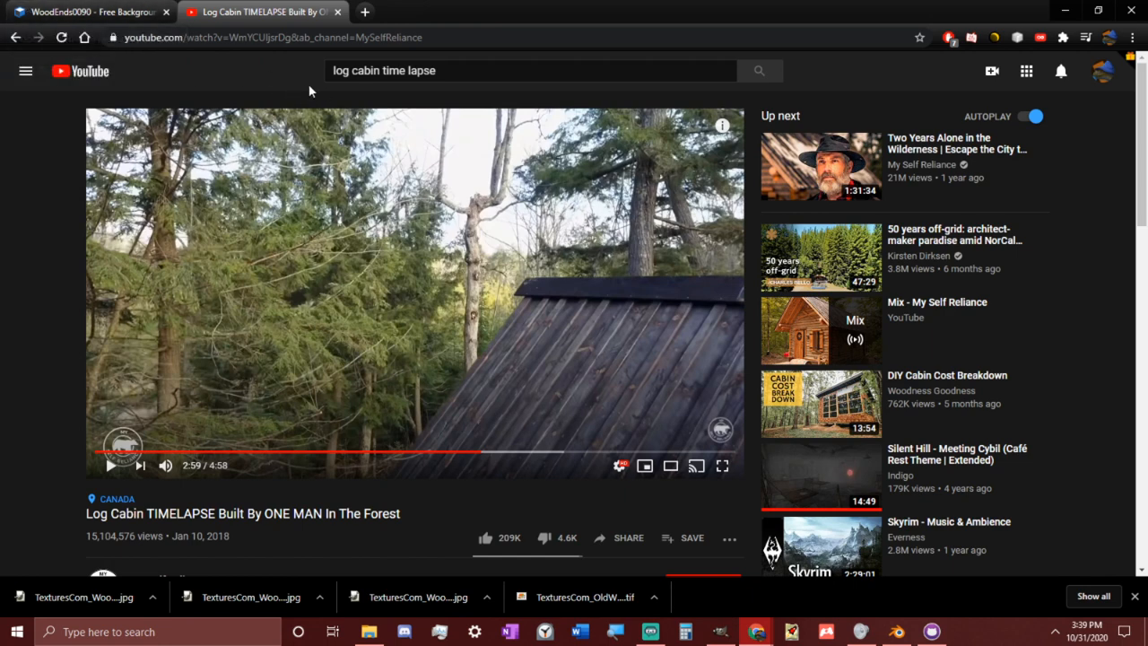
Switch back to Blender, return to Object Mode and examine the plank direction of the roof texture
click(895, 630)
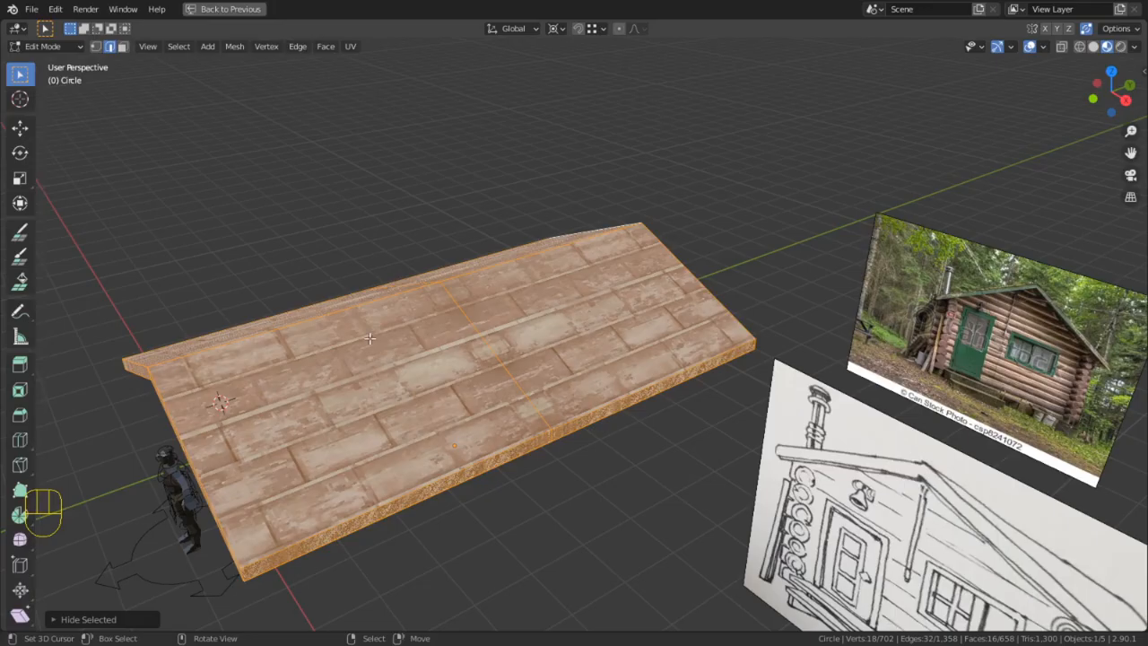
middle_drag(370, 338, 500, 340)
key(Tab)
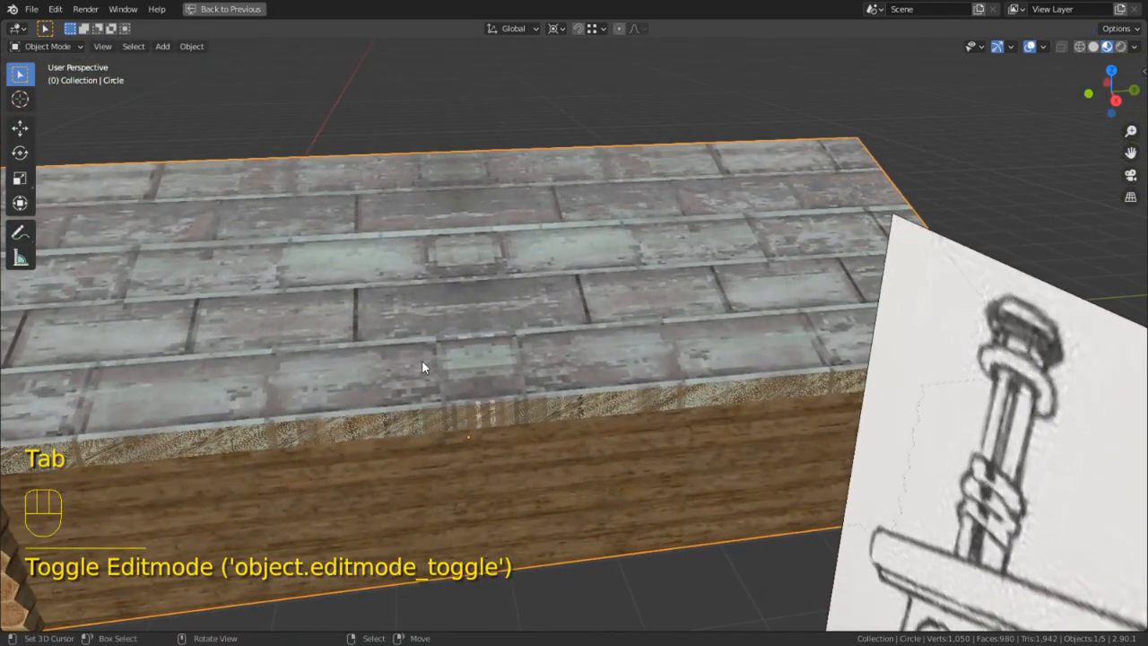
middle_drag(422, 361, 426, 223)
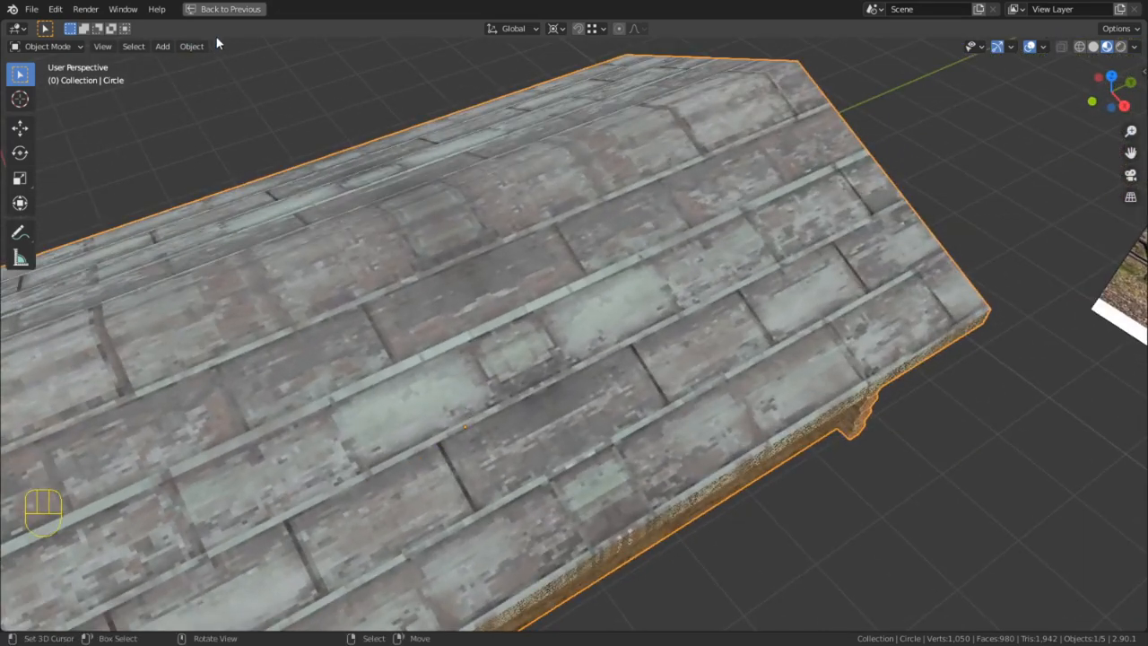
Restore the UV Editing layout and, in Edit Mode with face selection, select the four large top faces of the roof
click(233, 14)
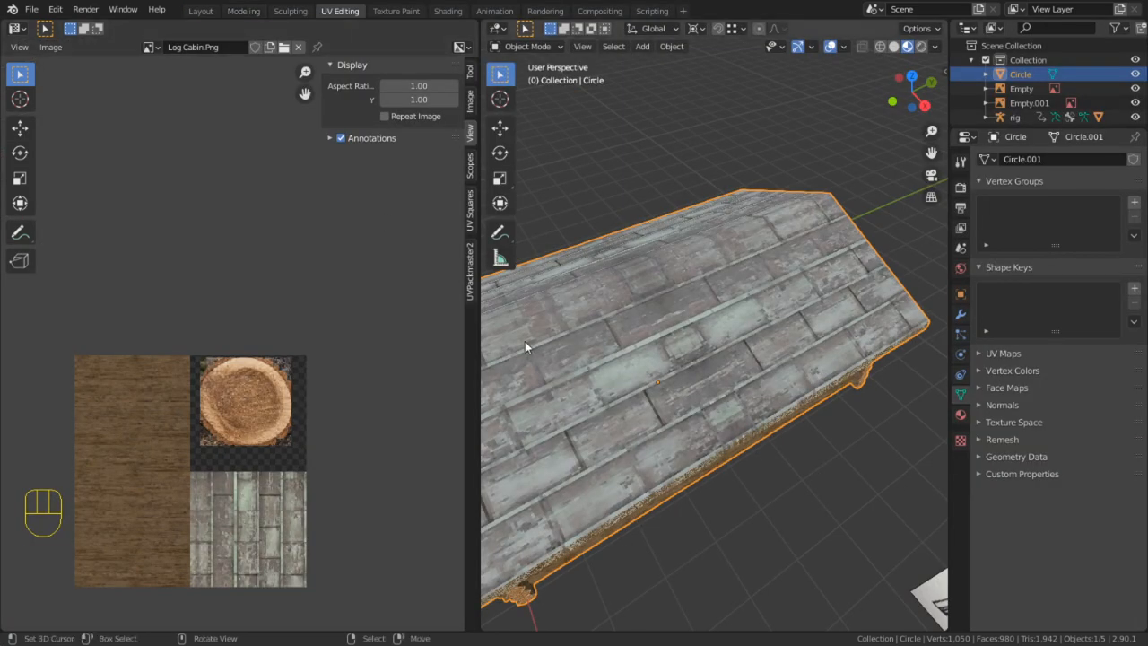
click(524, 341)
key(Tab)
click(619, 390)
key(3)
click(619, 368)
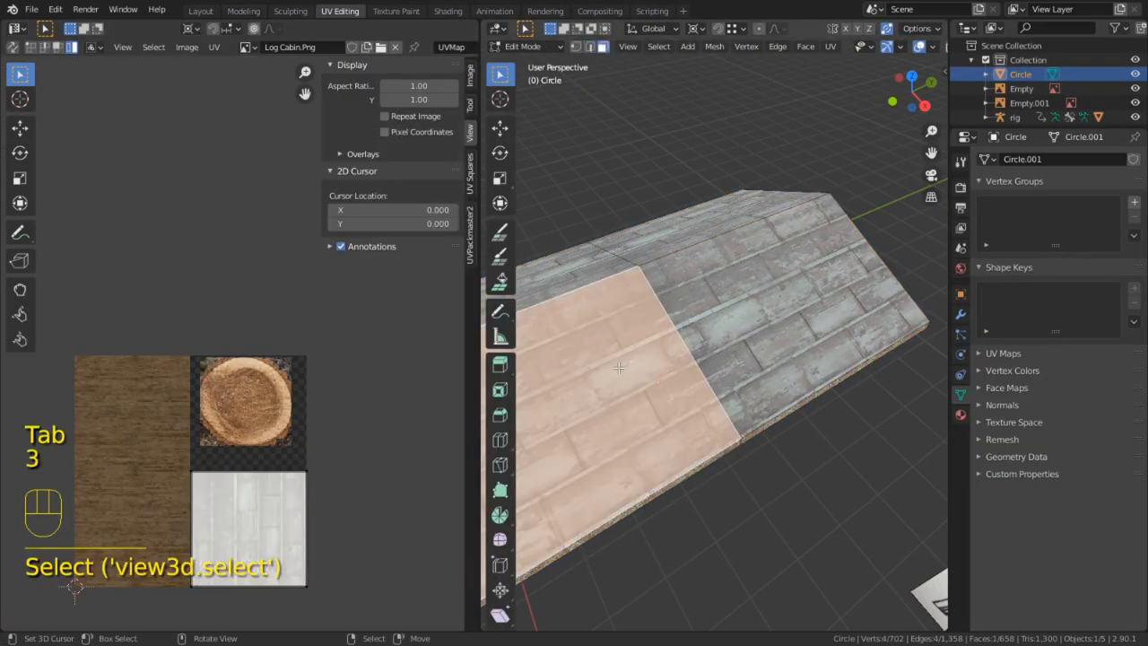
shift+click(700, 303)
middle_drag(700, 303, 686, 242)
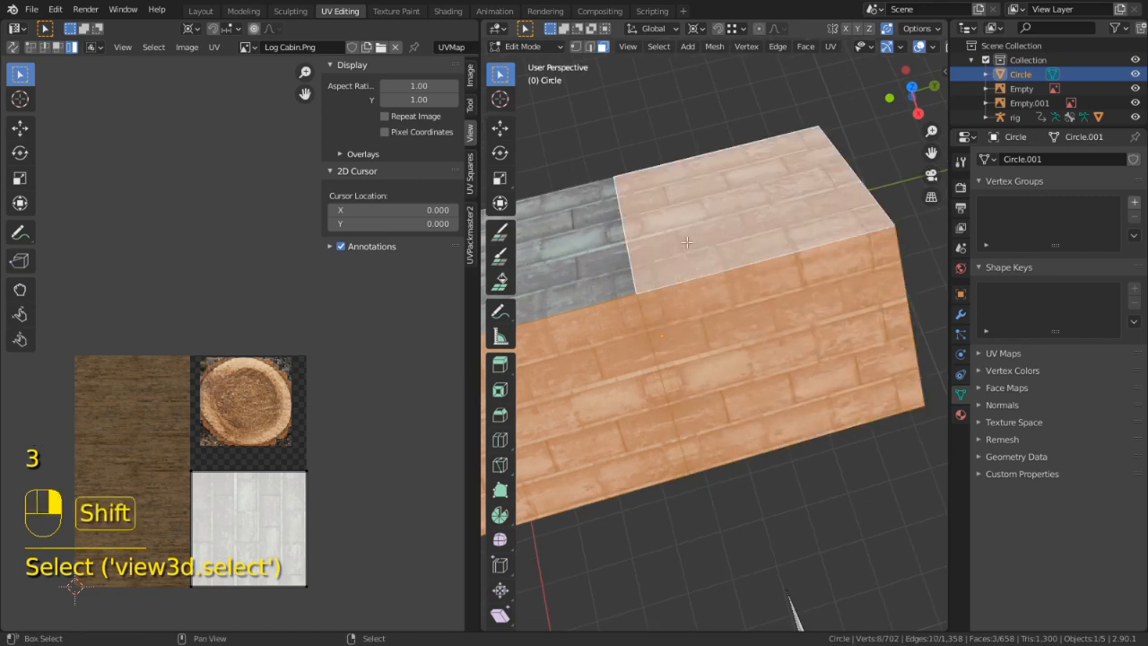
shift+right_click(601, 261)
middle_drag(654, 397, 639, 378)
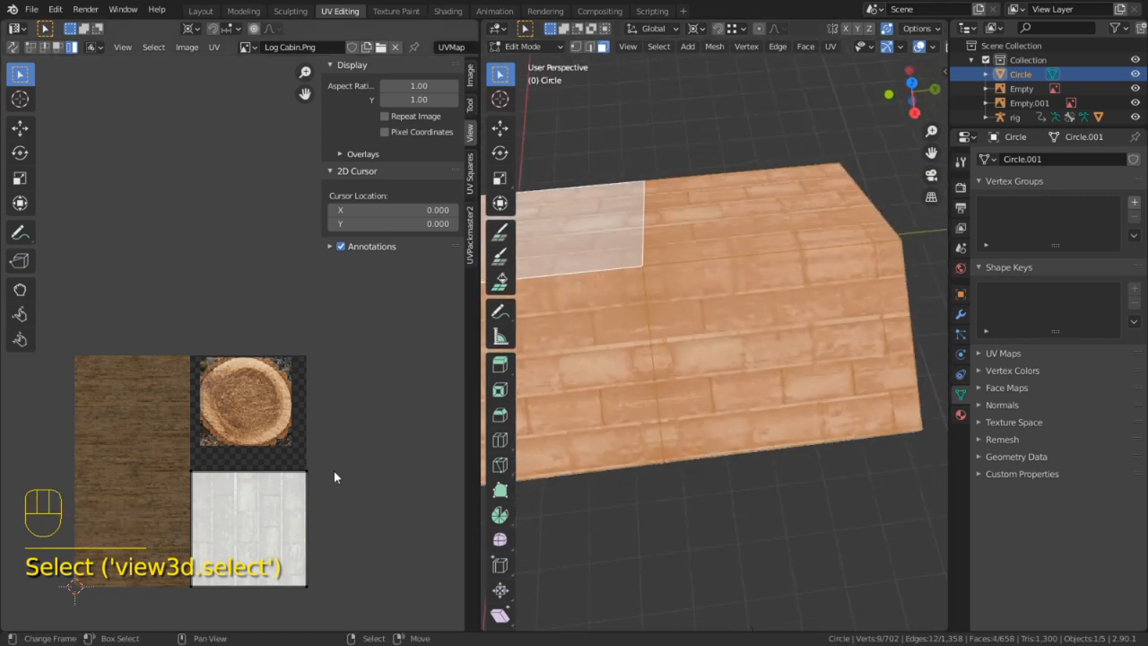
Select all the roof faces' UVs, change the UV pivot point and rotate them 90 degrees
text(ar)
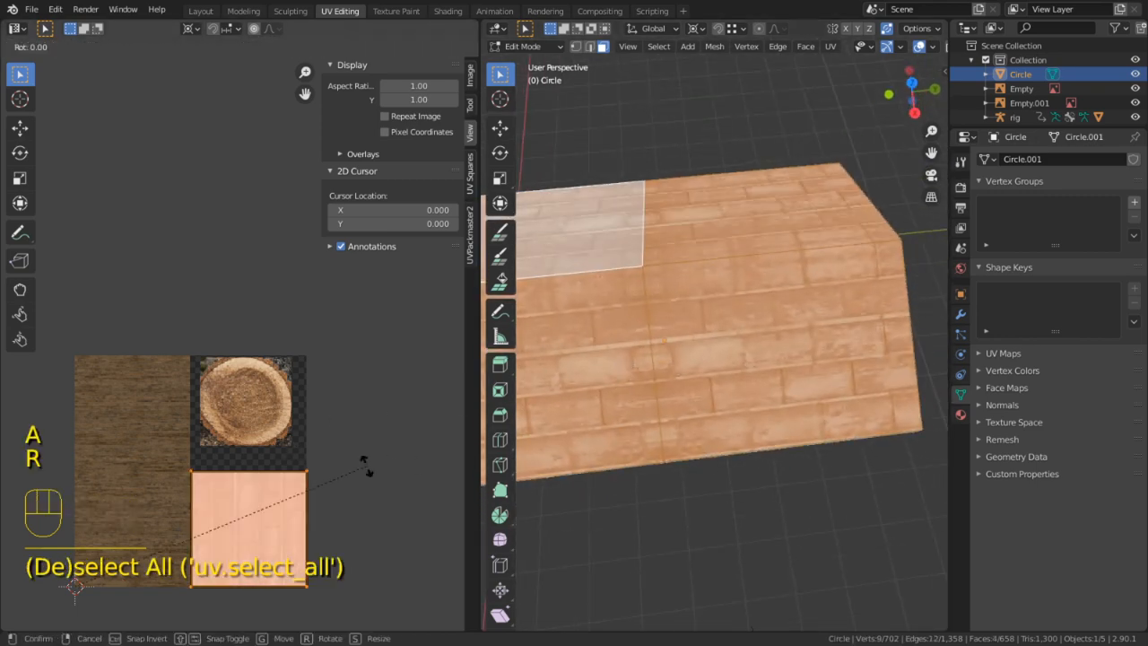
text(90)
key(Return)
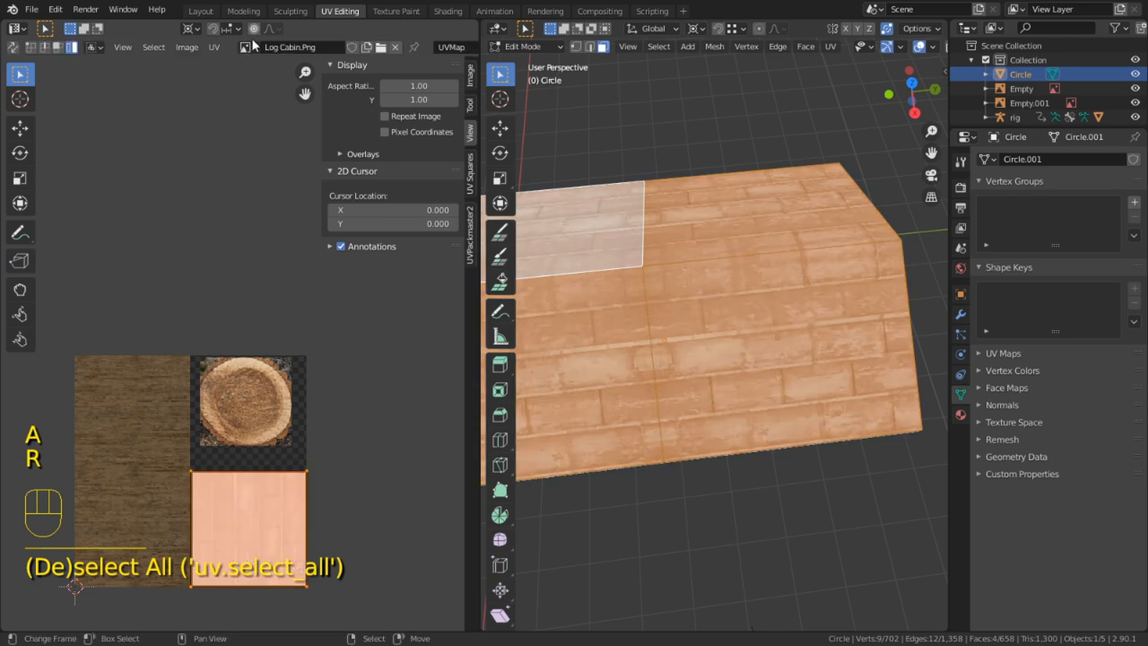
click(192, 29)
click(208, 44)
text(r90)
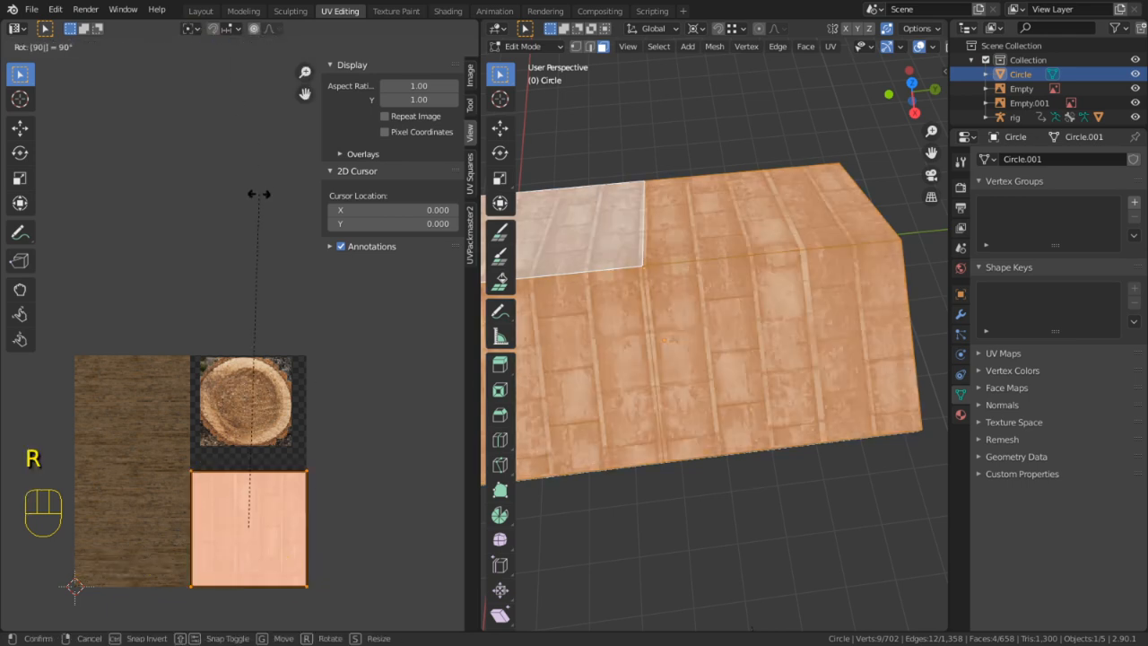
key(Return)
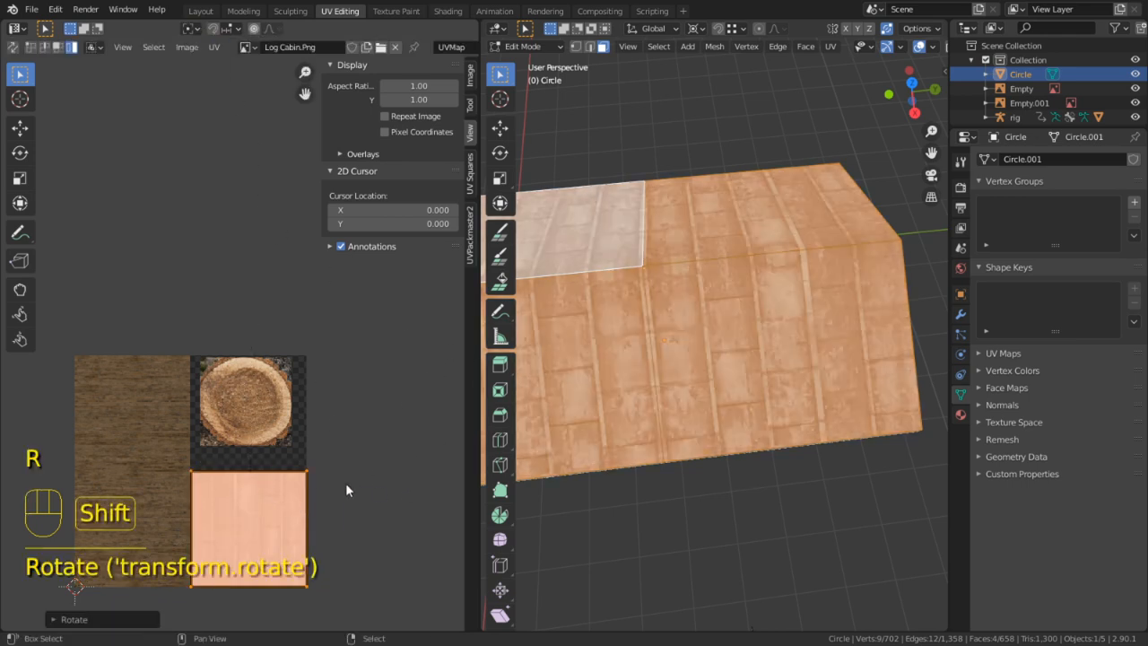
Return to Object Mode and examine the plank direction on the cabin roof from several angles
shift+middle_drag(362, 440, 352, 321)
key(Tab)
middle_drag(674, 326, 464, 302)
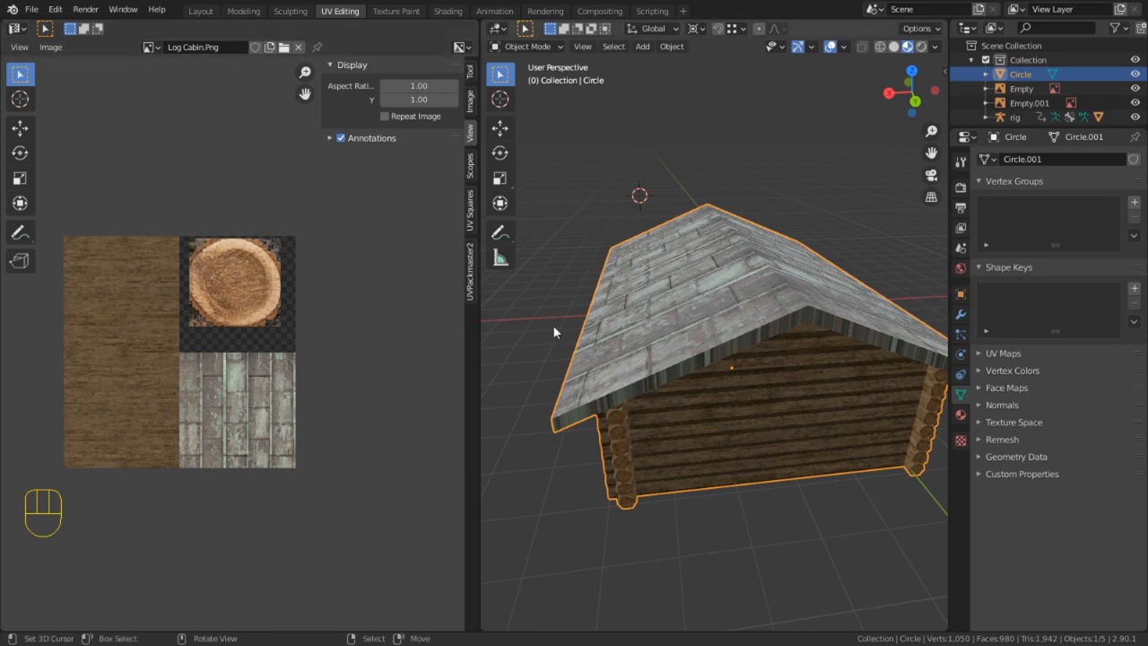
middle_drag(645, 329, 746, 362)
scroll(426, 401, up, 4)
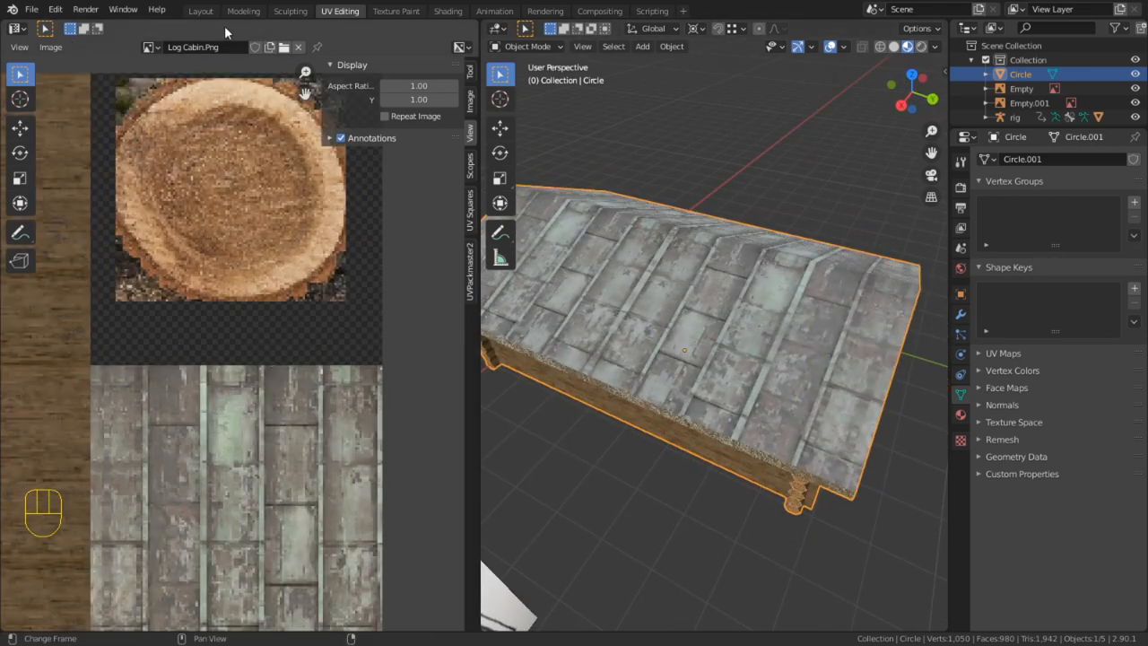
Open the Texture Paint workspace and save the Blender file
click(396, 10)
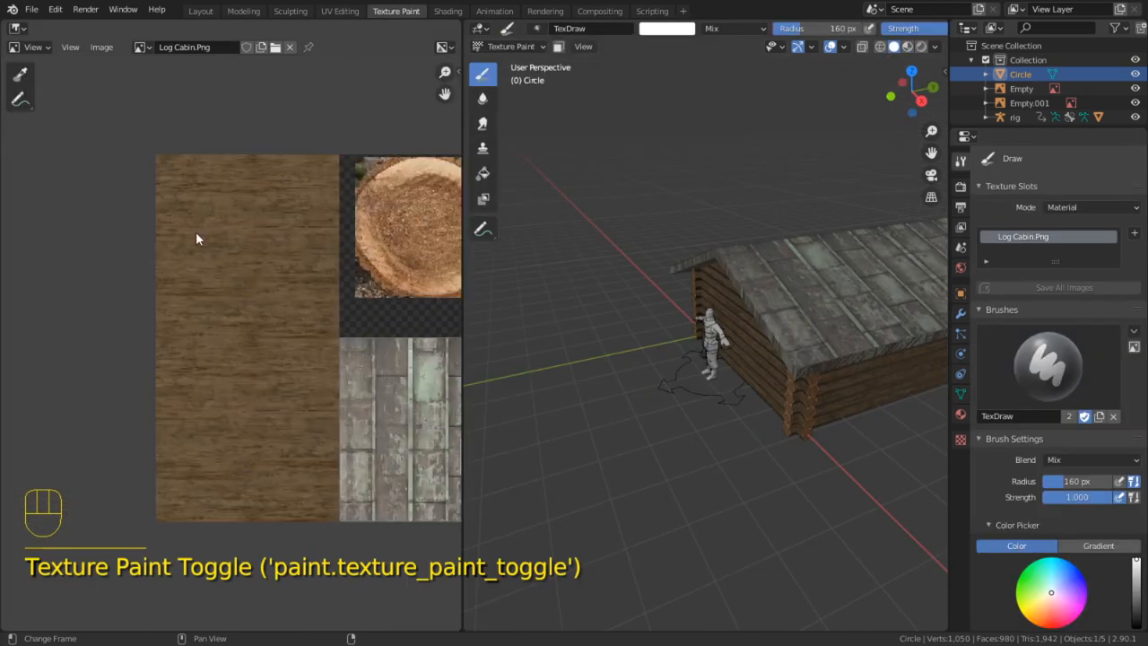
key(ctrl+s)
middle_drag(485, 310, 594, 365)
scroll(595, 365, up, 5)
shift+middle_drag(424, 233, 338, 240)
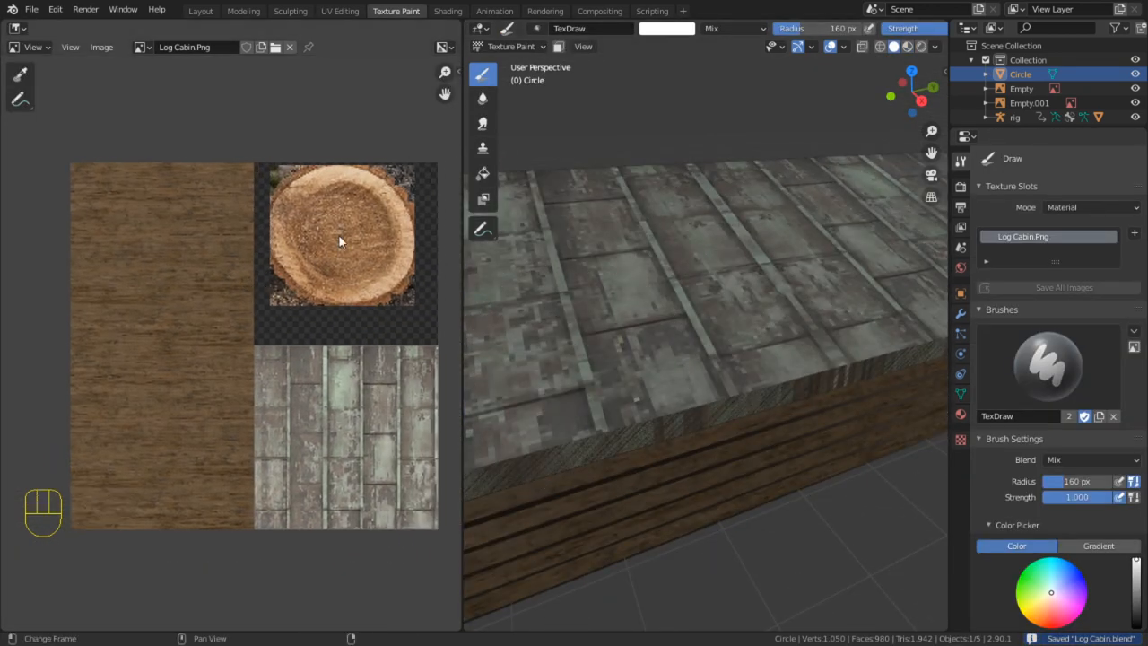
Put the image editor into Paint mode and set the draw brush radius to 55 px
click(34, 47)
click(36, 72)
key(f)
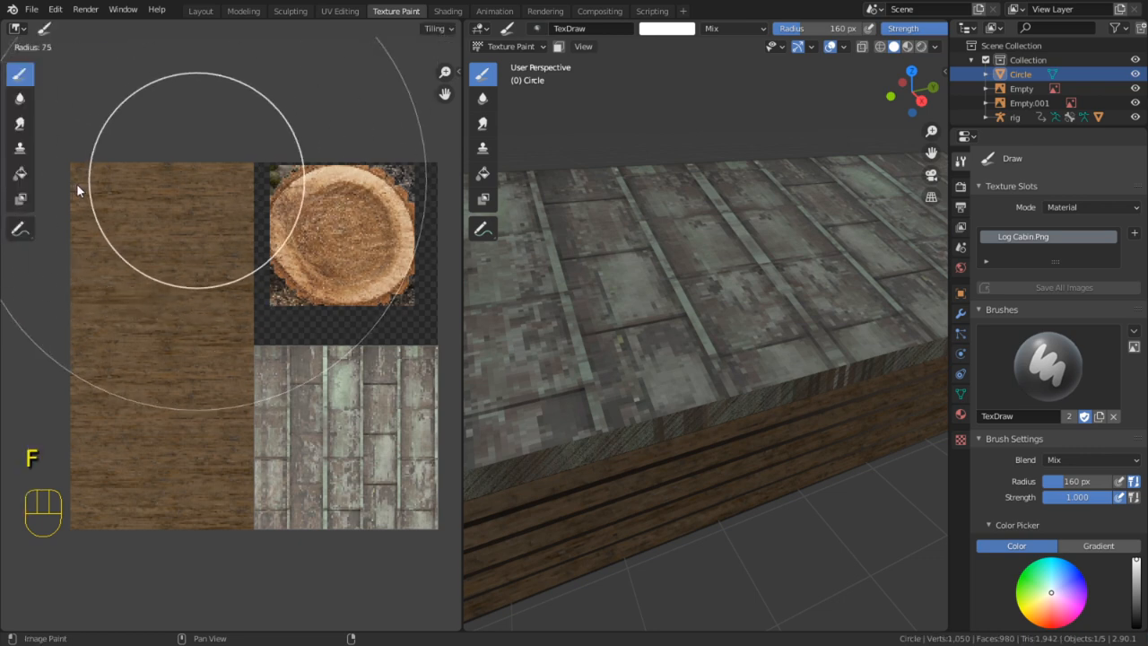
click(79, 184)
key(f)
click(261, 224)
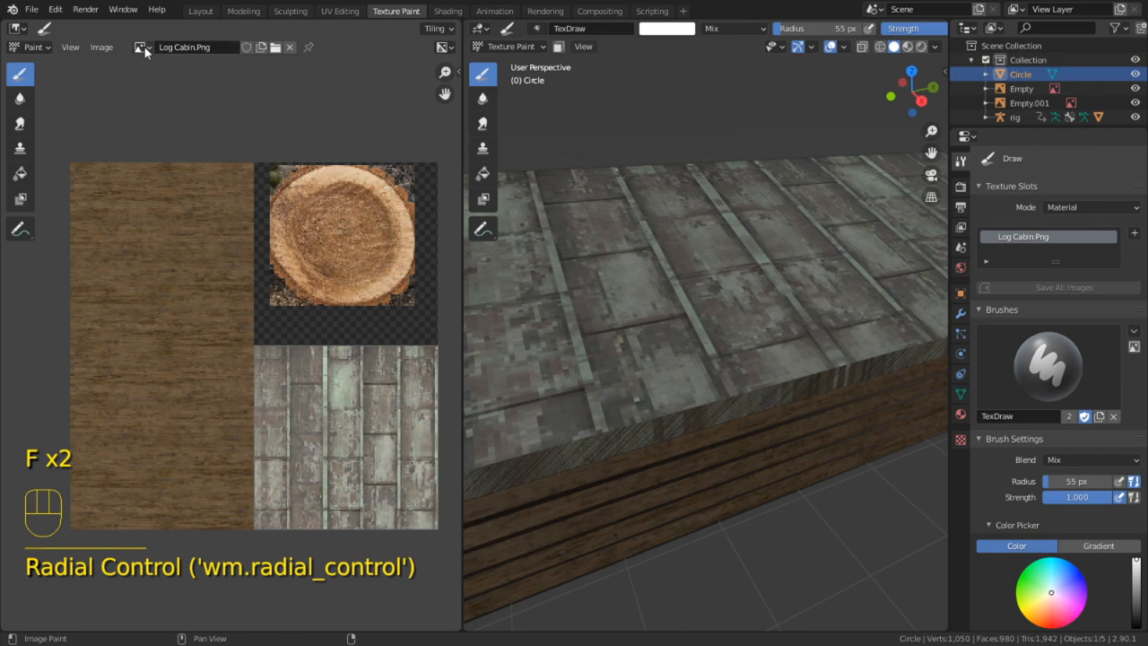
shift+middle_drag(310, 73, 190, 97)
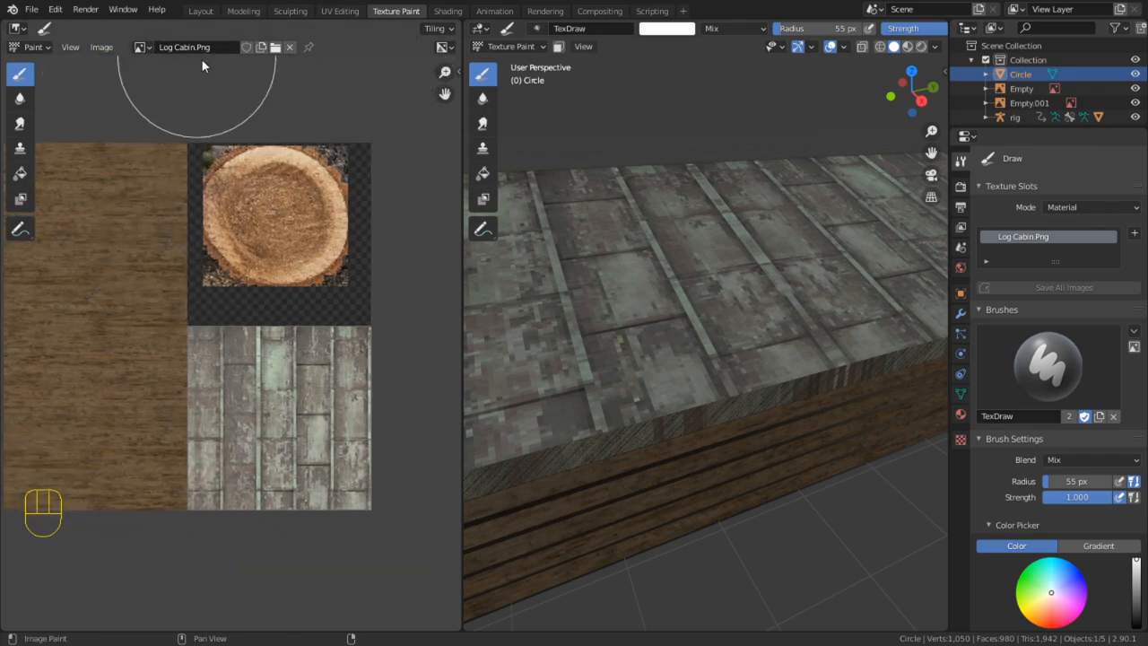
Maximize the image editor, set the brush blending to Color and choose a dark blue with hue 0.643 and saturation 0.408
key(ctrl+space)
click(271, 28)
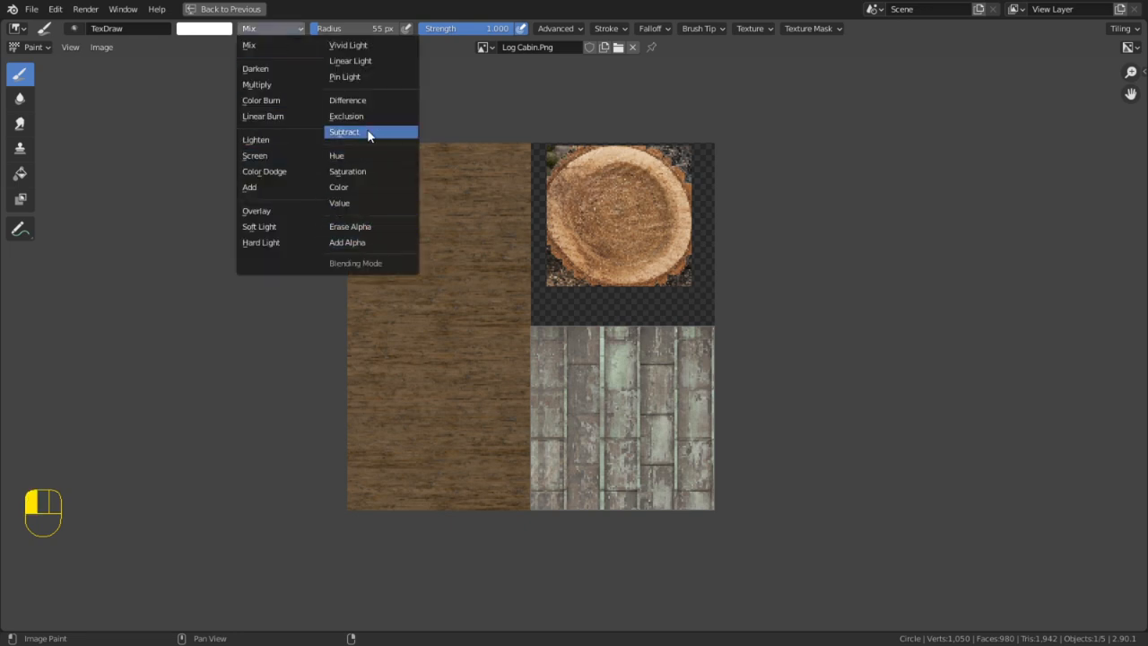
click(354, 187)
click(216, 28)
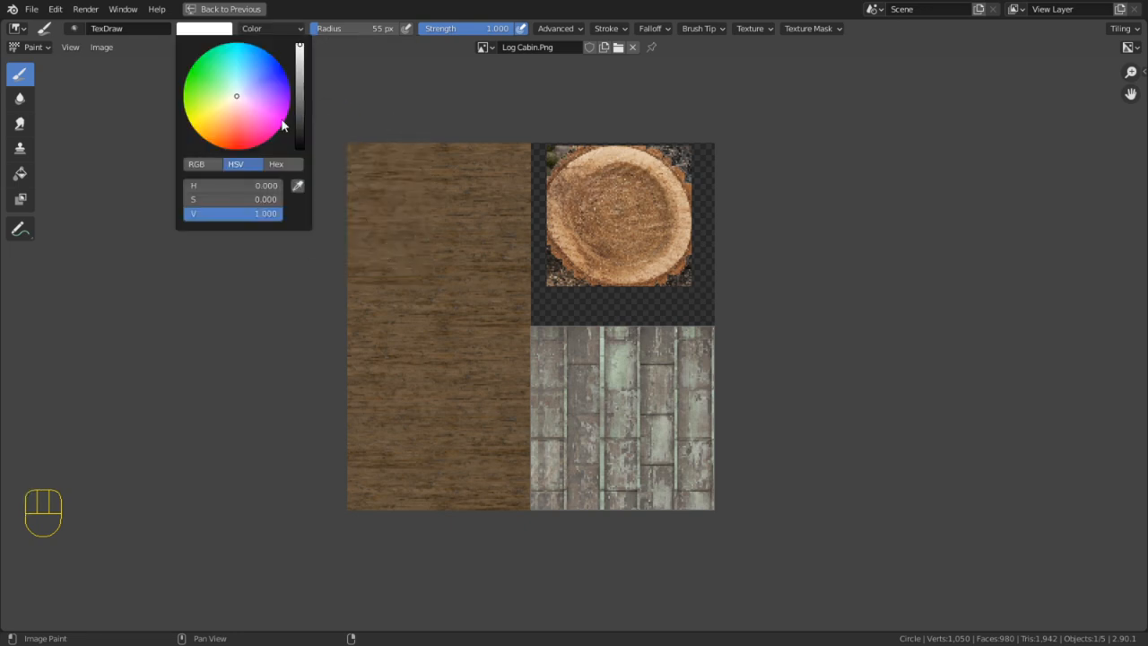
click(268, 89)
drag(269, 86, 254, 82)
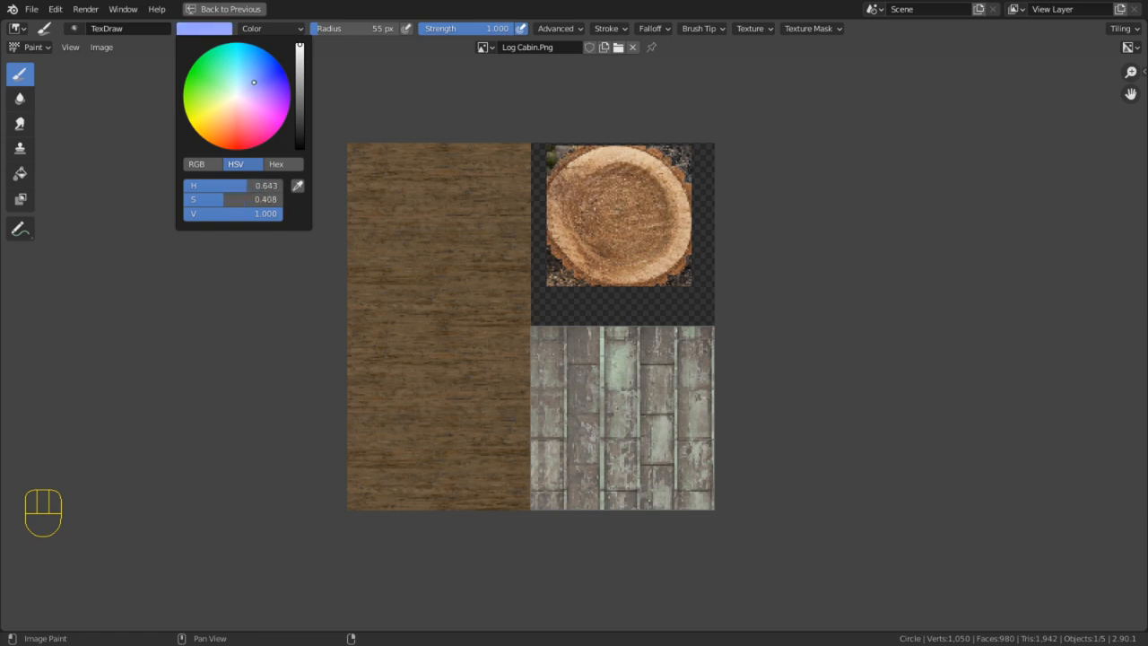
click(298, 96)
Try tinting the plank texture blue at 0.600 strength, including with a 29 px brush radius, and undo the strokes
key(shift+f)
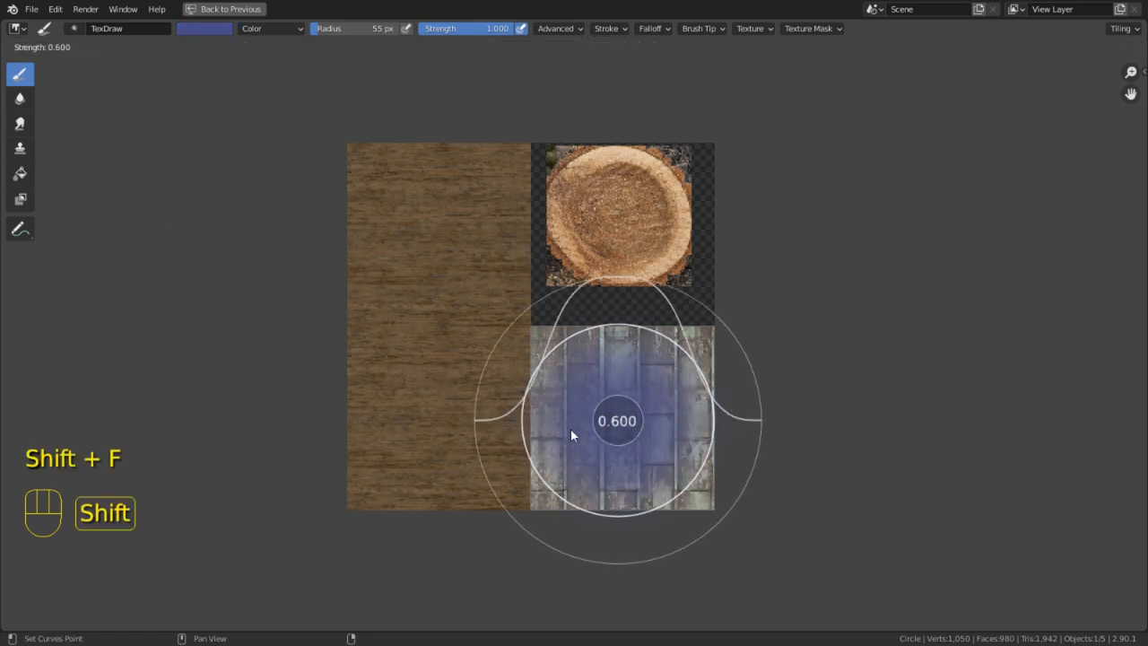
mouse_move(574, 430)
mouse_down()
mouse_move(627, 453)
mouse_move(693, 456)
mouse_move(705, 380)
mouse_move(658, 376)
mouse_up()
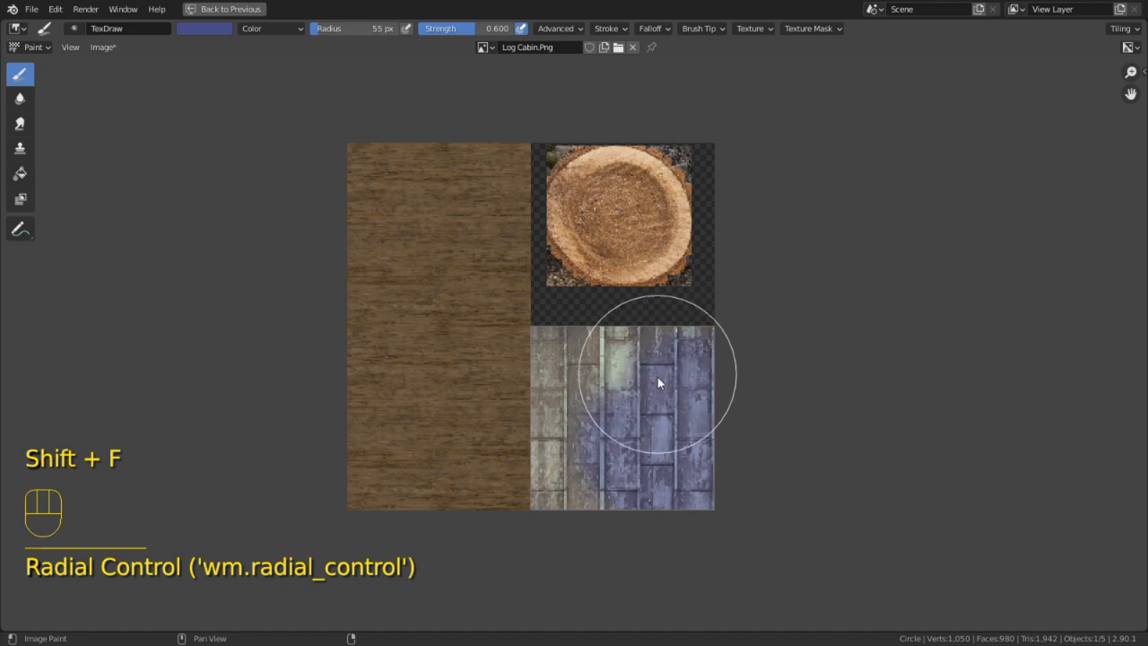
scroll(658, 376, up, 3)
key(f)
click(722, 383)
mouse_move(731, 369)
mouse_down()
mouse_move(858, 346)
mouse_move(771, 416)
mouse_up()
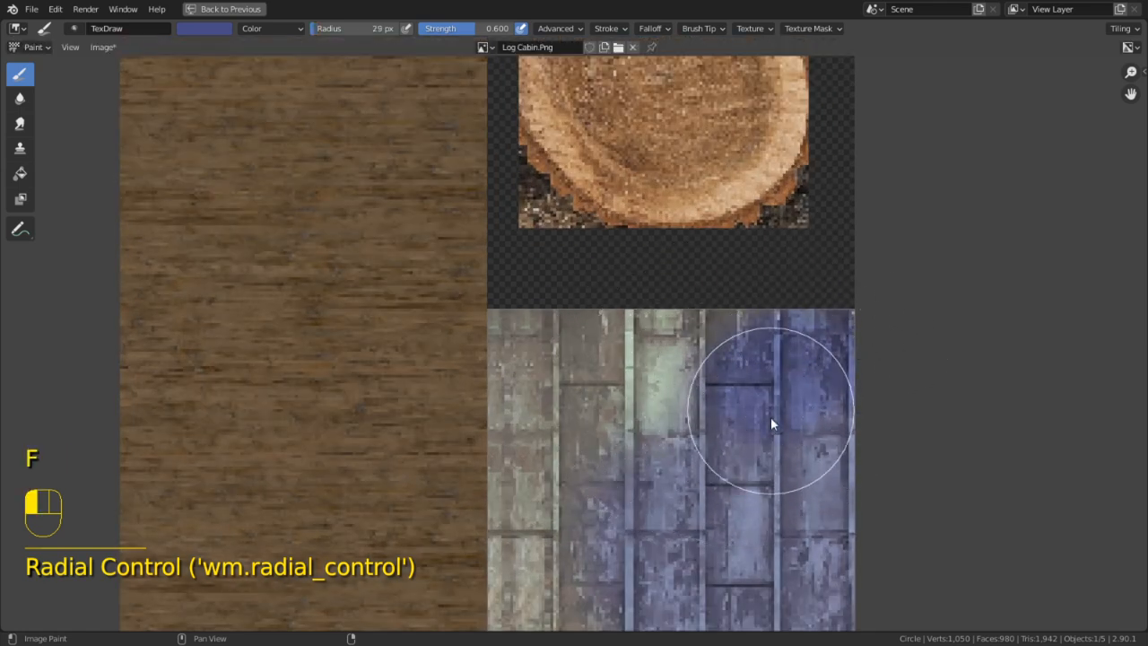
key(ctrl+z)
key(ctrl+z)
Try painting over the planks with a 94 px brush and a newly picked colour, and undo it
key(f)
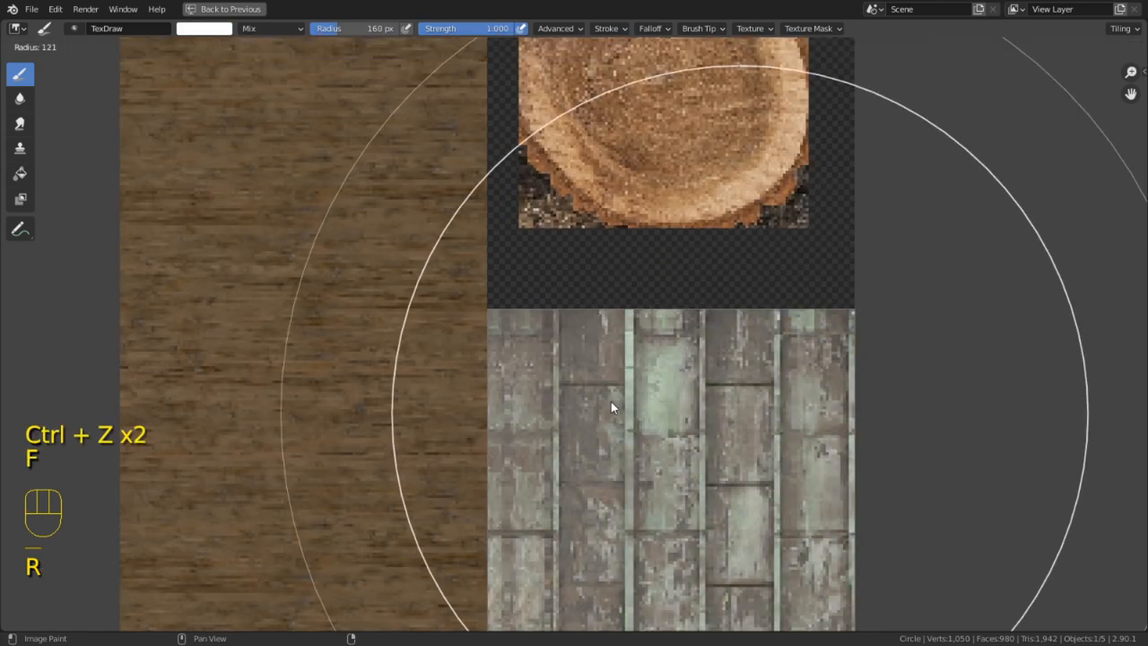
click(544, 387)
key(shift+f)
click(763, 373)
click(216, 31)
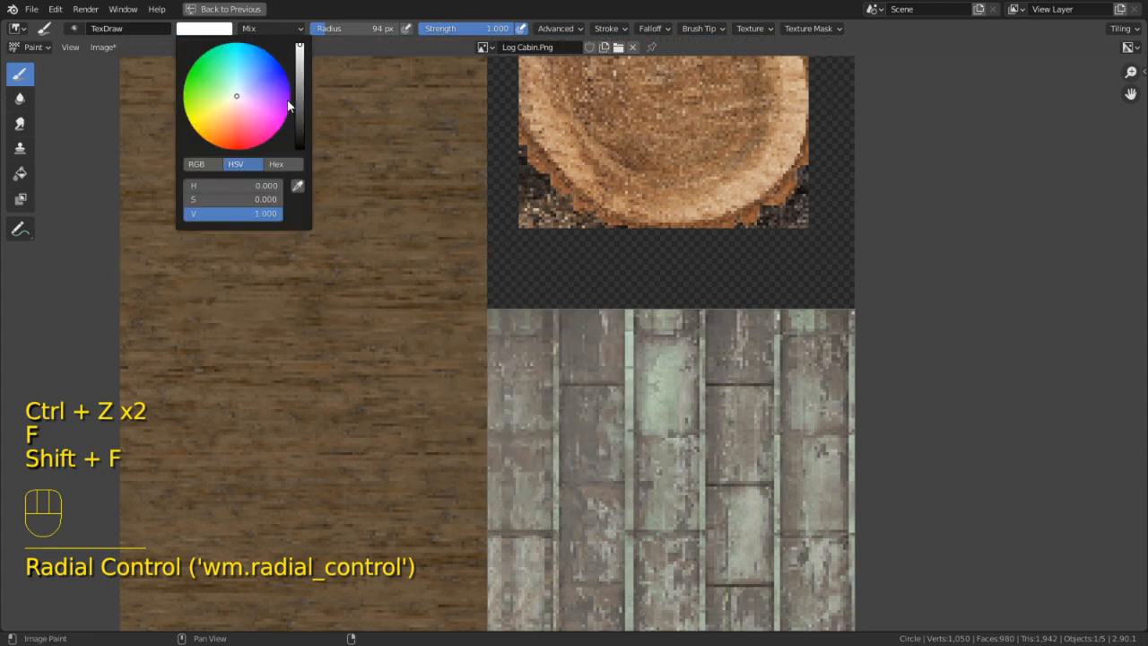
click(288, 106)
drag(629, 403, 637, 408)
key(ctrl+z)
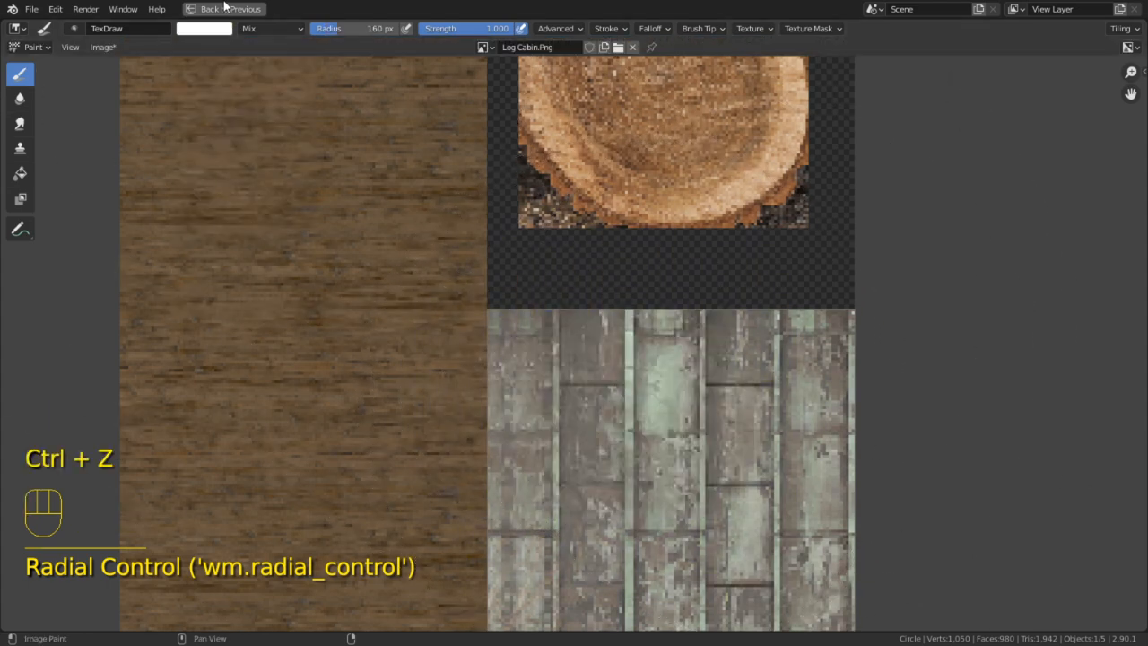
Set the brush blending to Color, choose a saturated blue and set the radius to 35 px
click(274, 29)
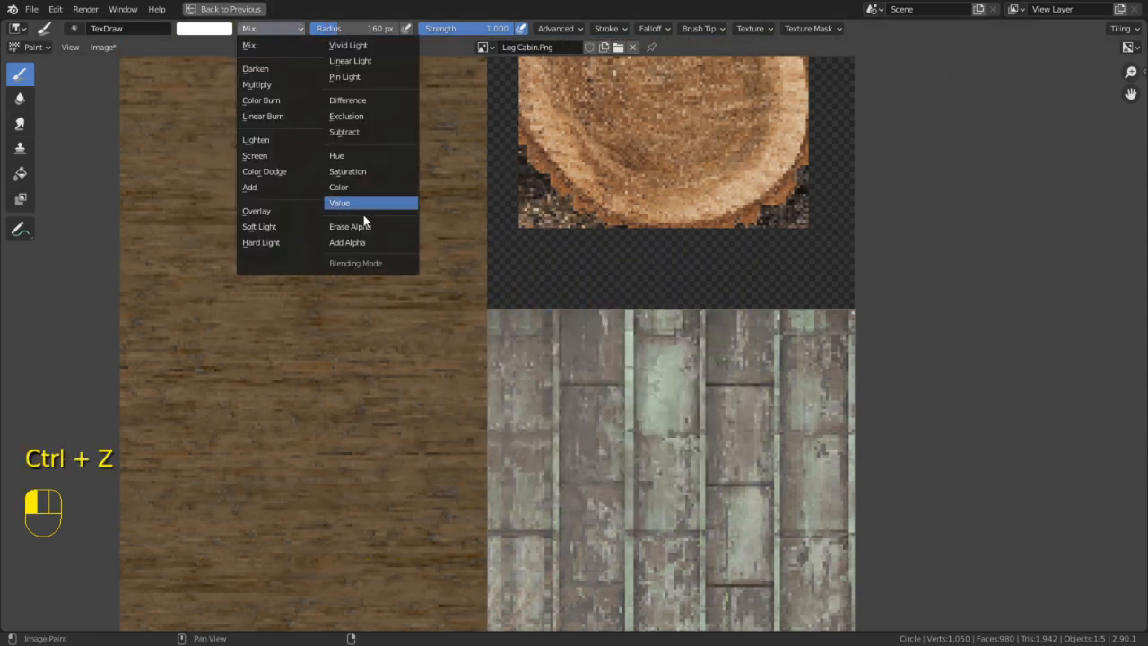
click(355, 189)
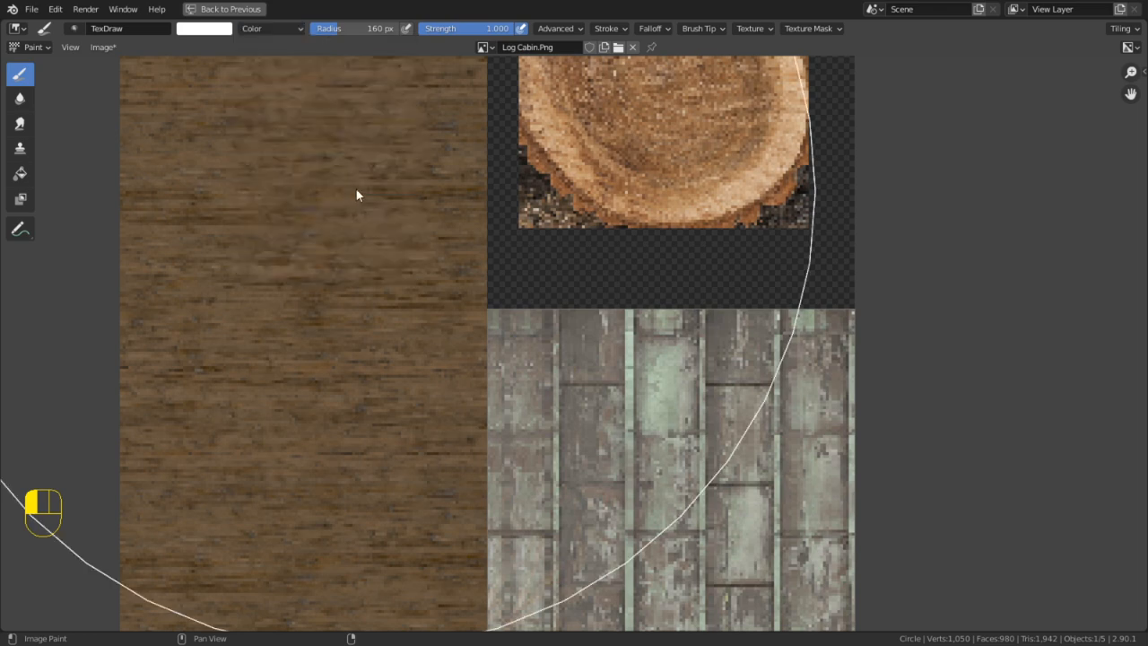
click(214, 32)
click(288, 106)
key(f)
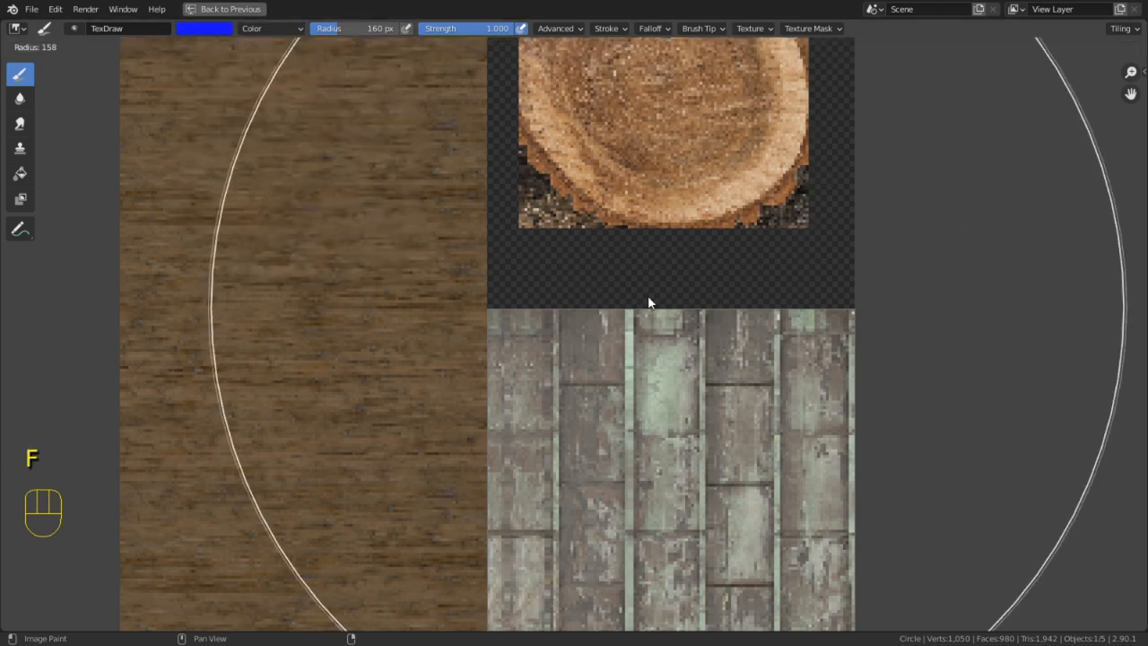
click(314, 262)
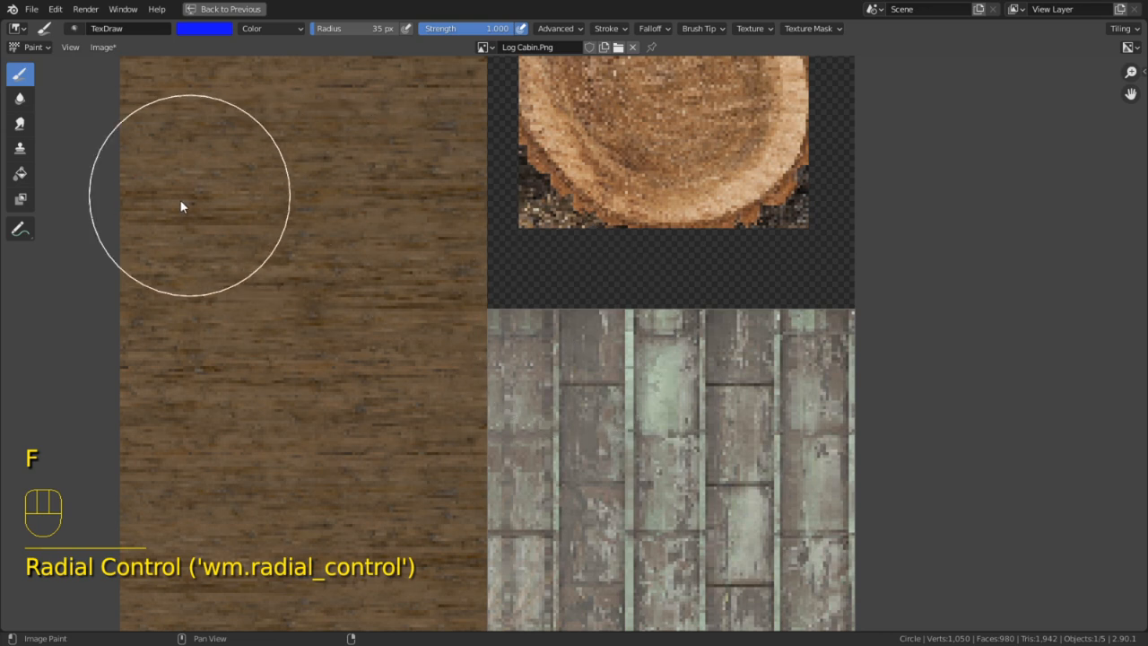
shift+middle_drag(439, 298, 324, 217)
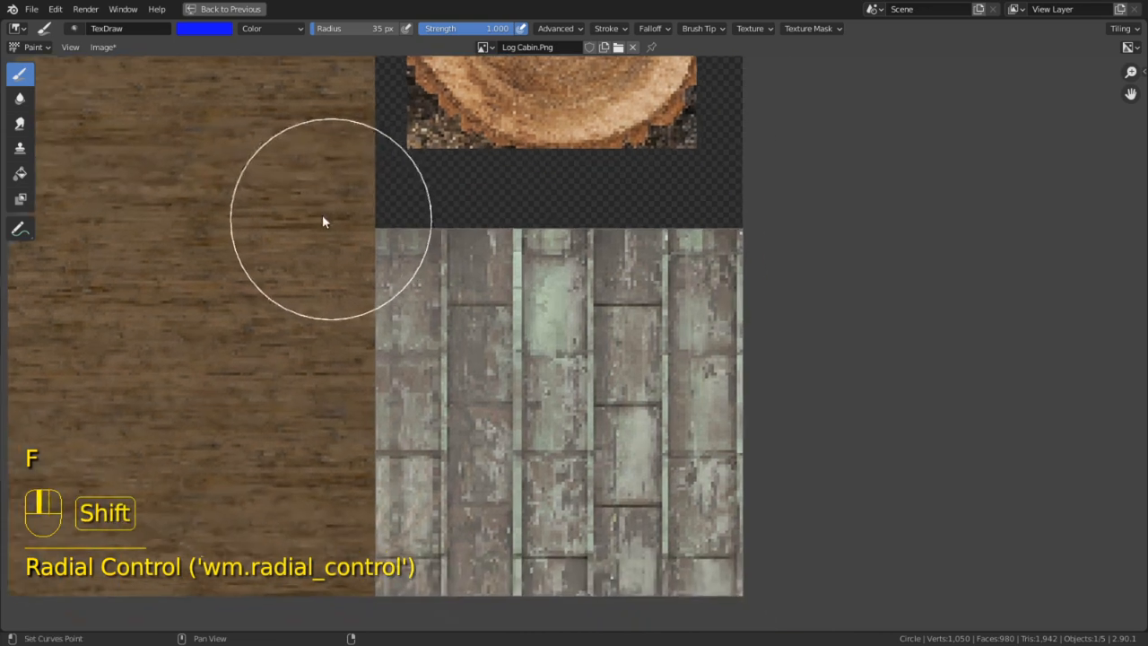
Try a stroke on the dark wood texture with the Mask tool and undo it
click(21, 199)
mouse_move(230, 246)
mouse_down()
mouse_move(225, 170)
mouse_move(233, 305)
mouse_move(221, 328)
mouse_move(232, 327)
mouse_up()
key(ctrl+z)
key(ctrl+z)
key(ctrl+z)
key(ctrl+z)
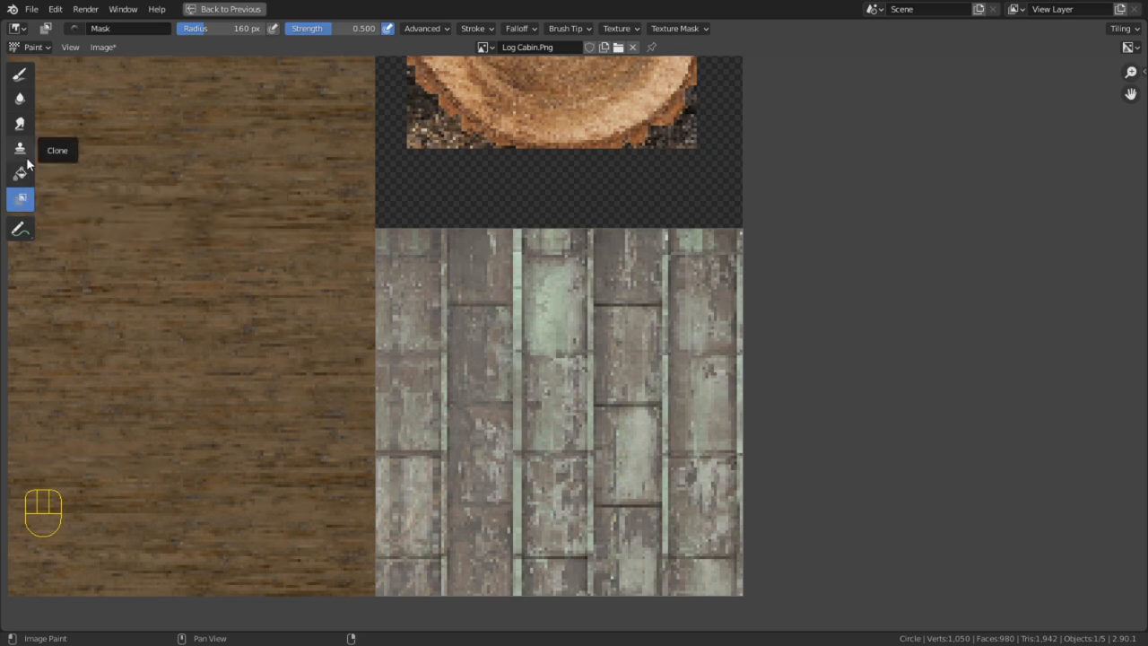
Set the Mask brush radius to 49 px
key(f)
click(53, 264)
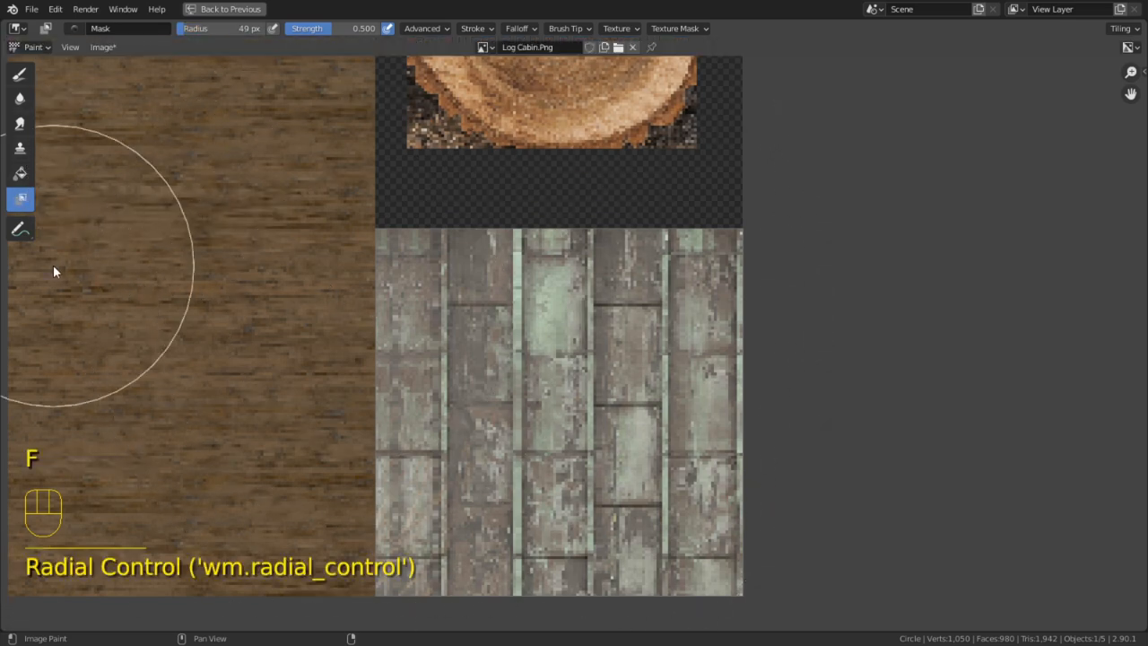
scroll(548, 432, up, 2)
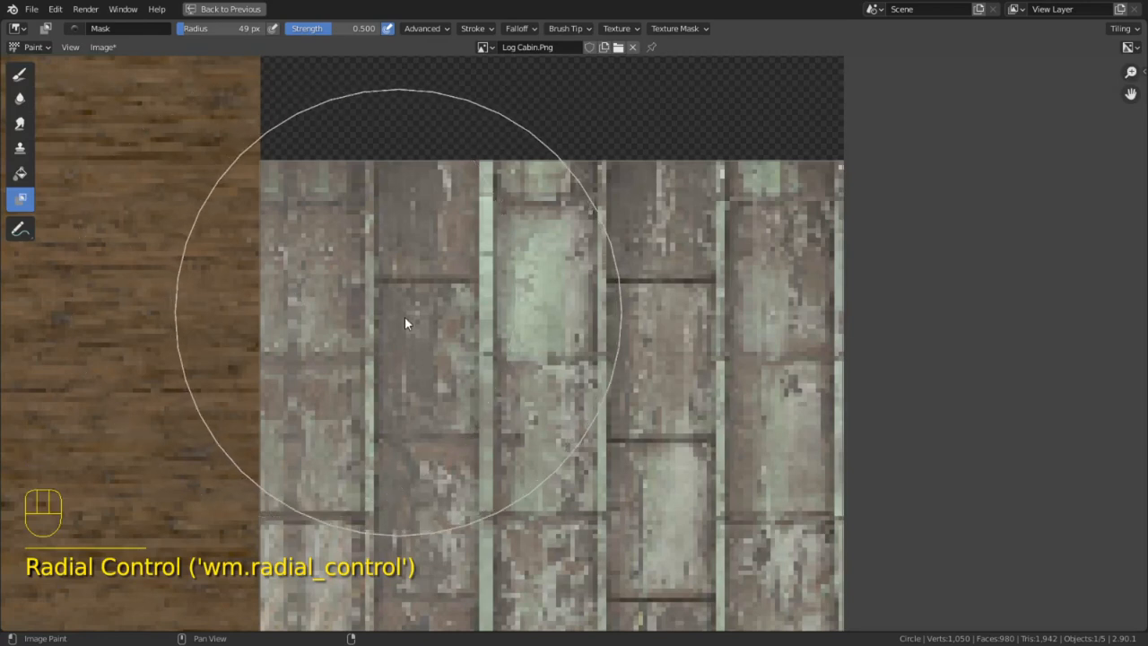
middle_drag(486, 355, 466, 276)
Switch to GIMP and add a layer named Color Ribbon above the Transformation layer
key(alt+Tab)
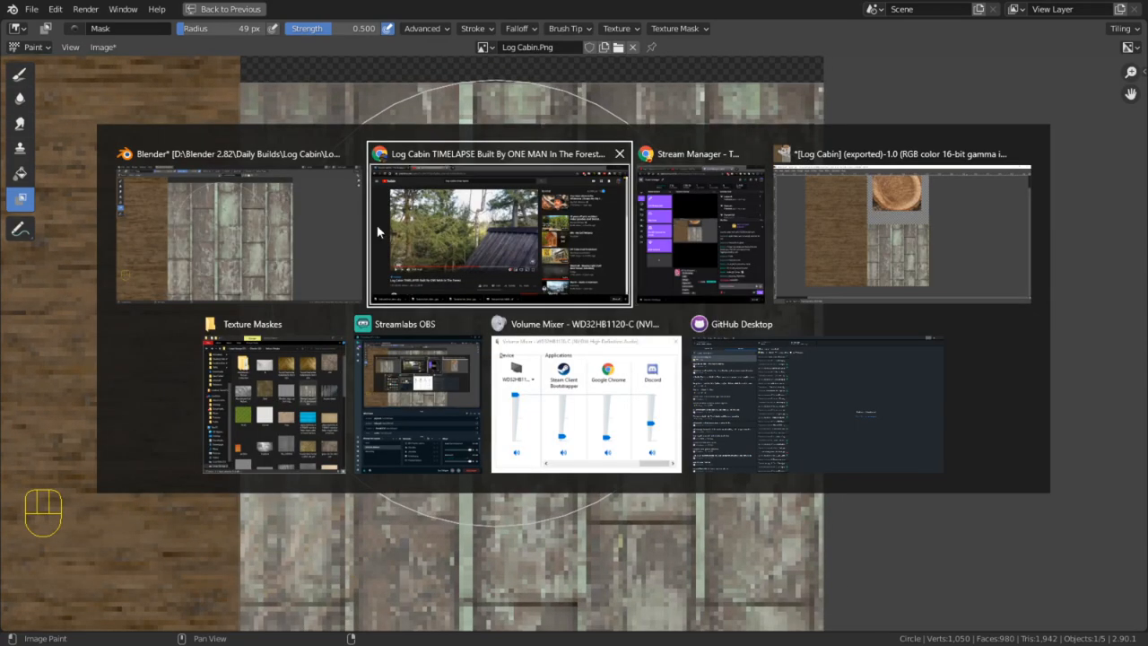
key(alt+Tab)
key(alt+Tab)
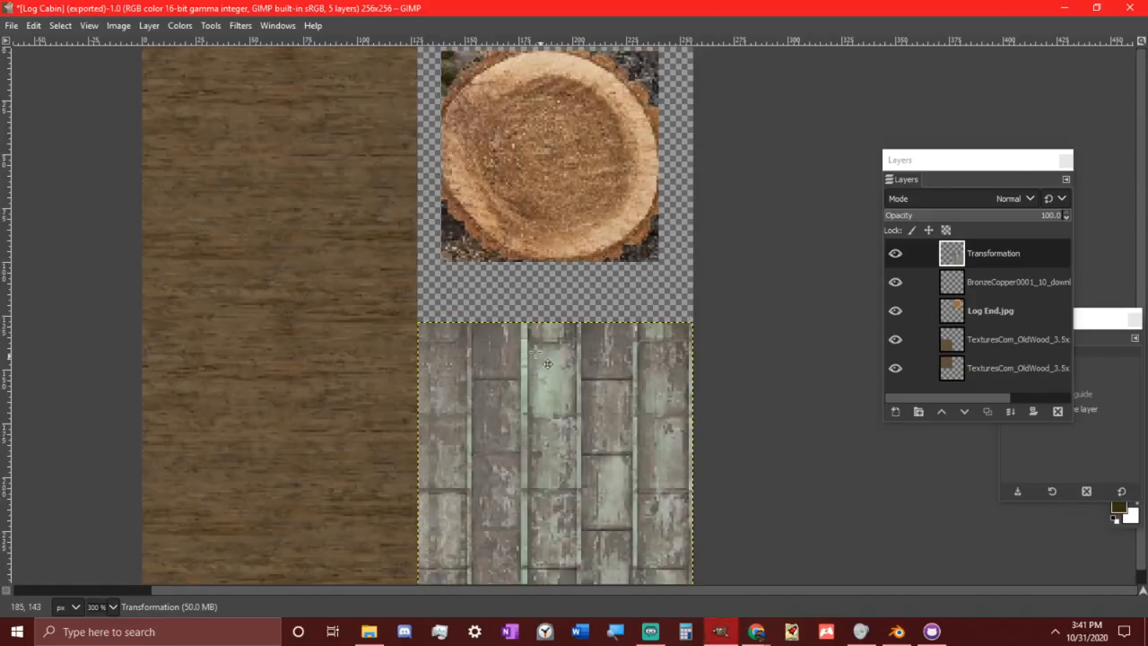
ctrl+scroll(563, 387, up, 1)
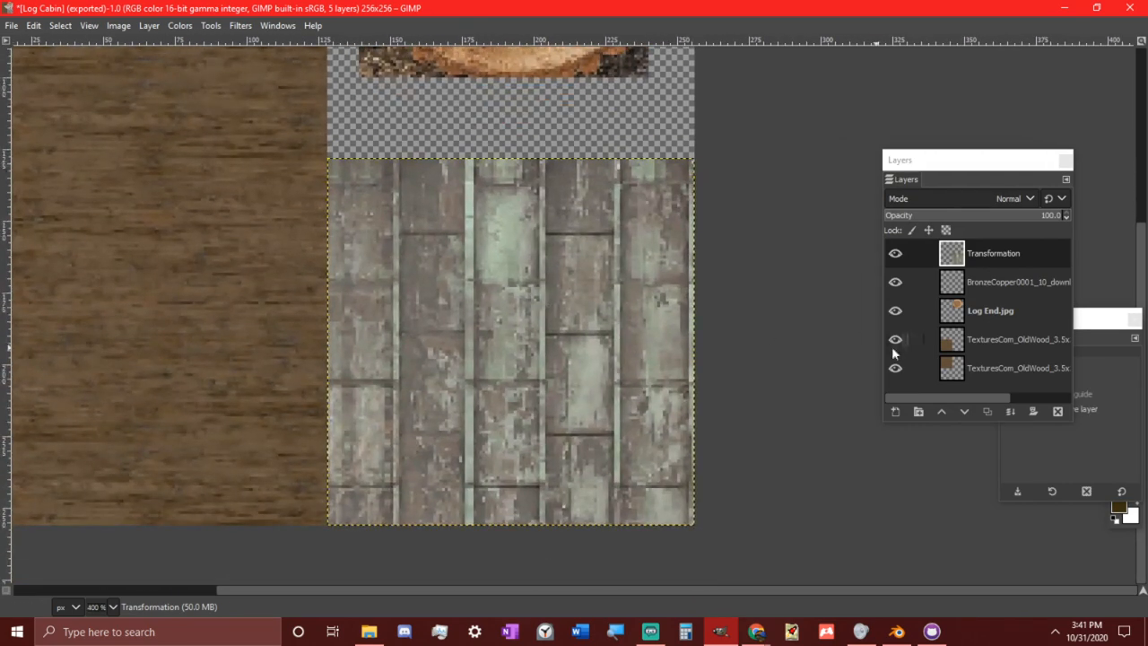
click(895, 412)
click(1027, 590)
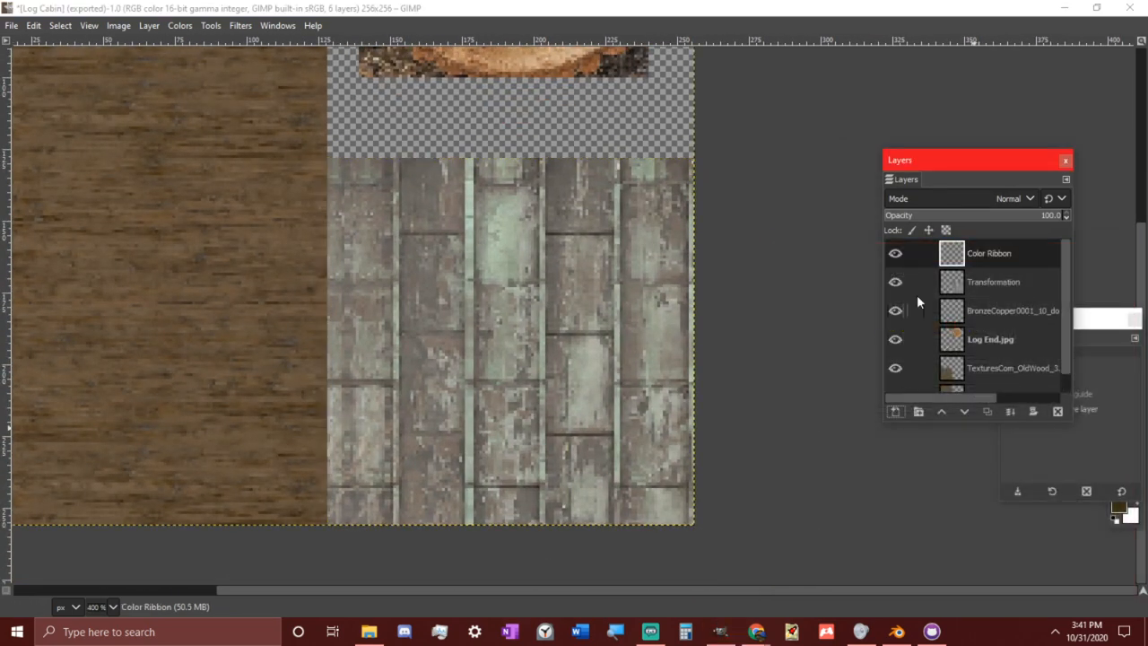
Crop the Color Ribbon layer to the square area of the plank texture
key(shift+c)
click(979, 281)
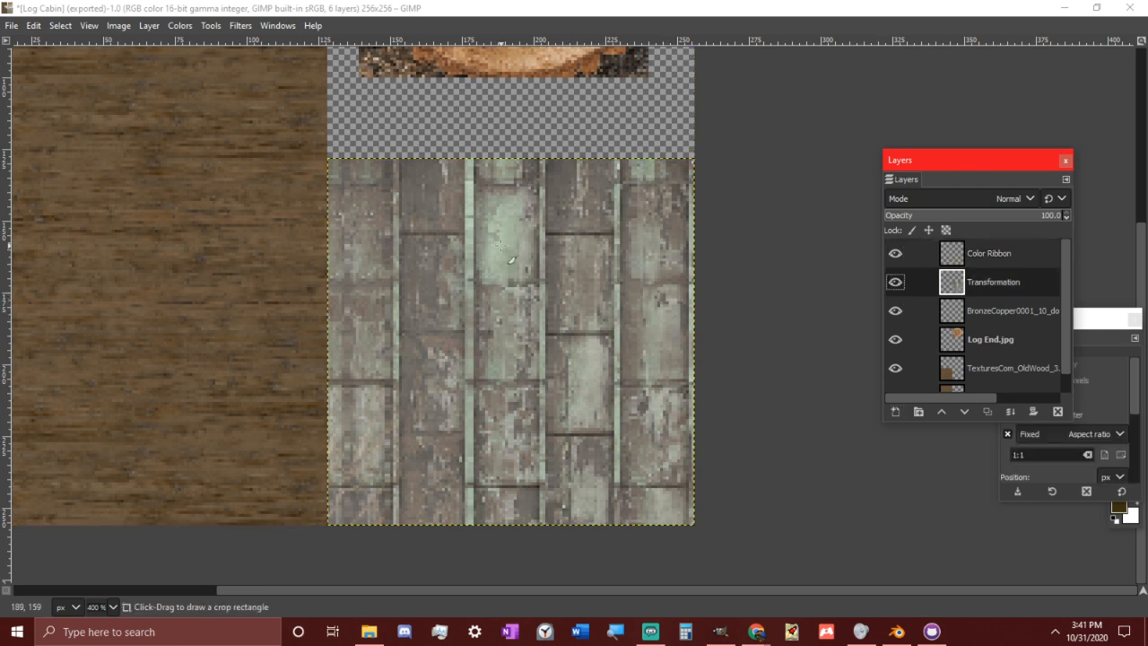
drag(694, 162, 158, 541)
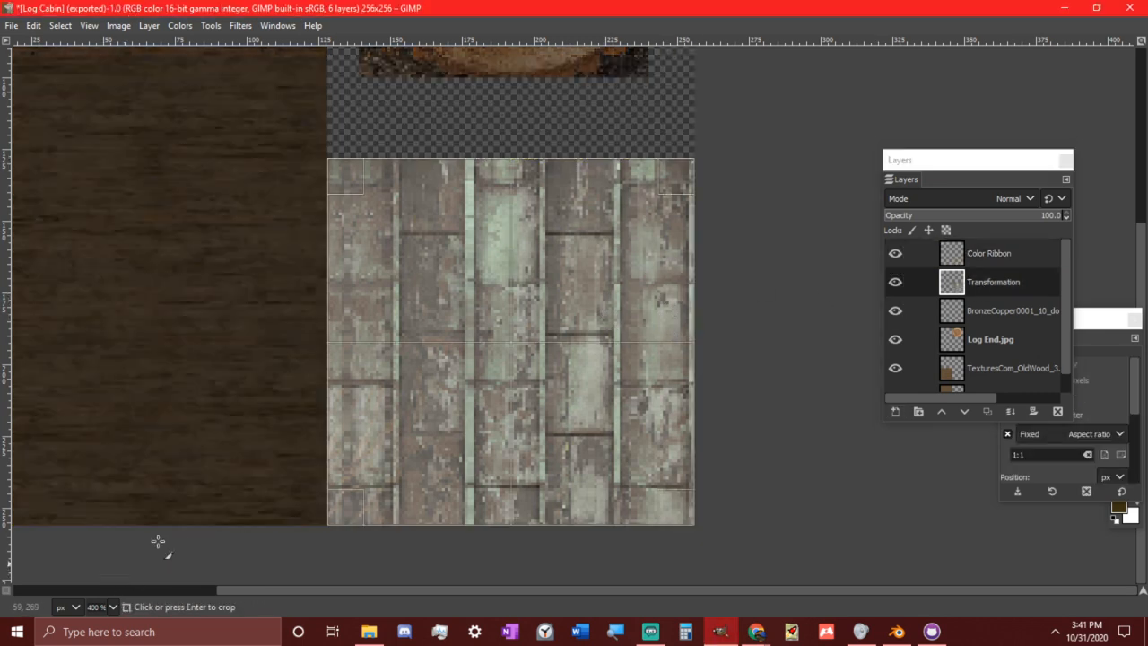
click(969, 253)
click(550, 311)
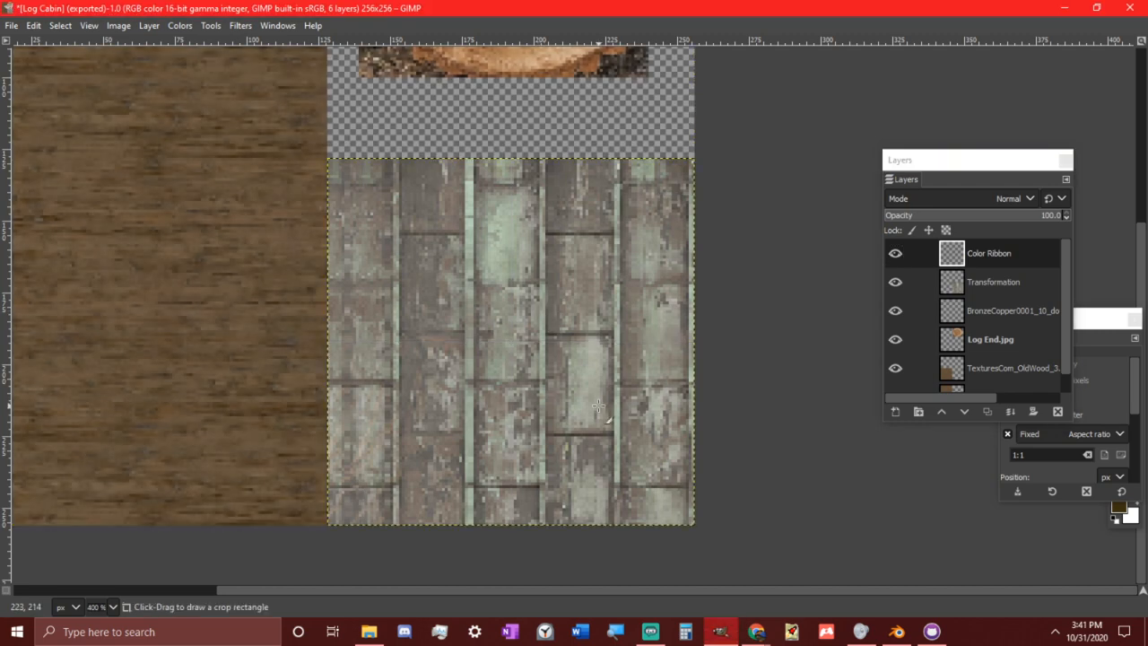
Set the Color Ribbon layer's mode to LCh Color and paint the whole plank area dark brown with a 2401 px Paintbrush
click(1016, 198)
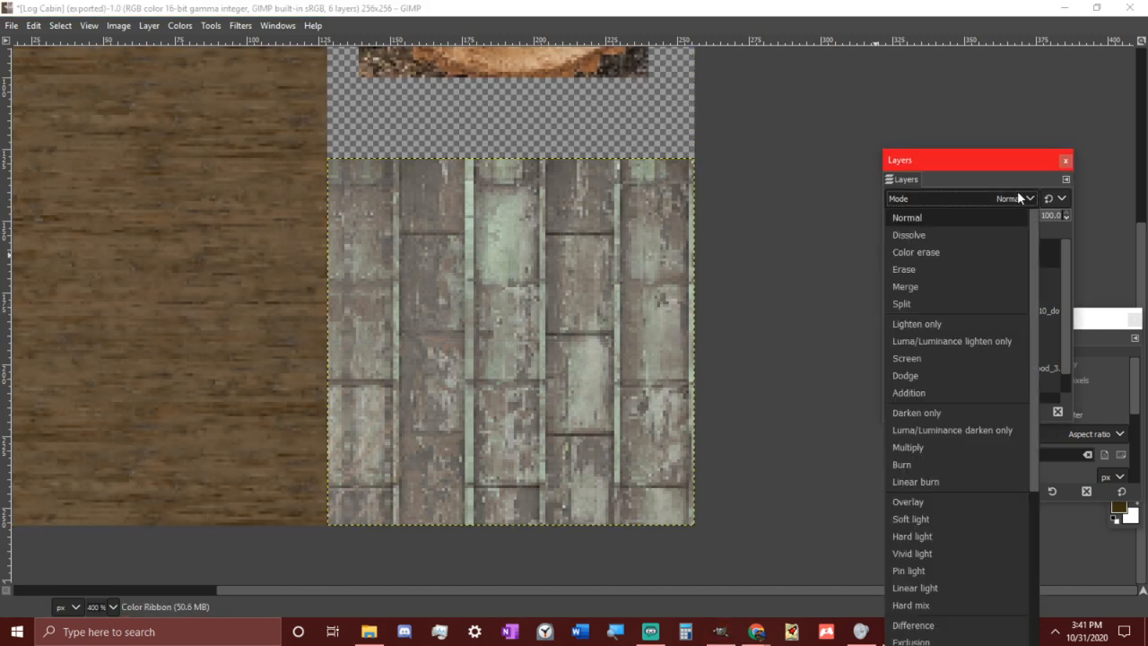
click(952, 601)
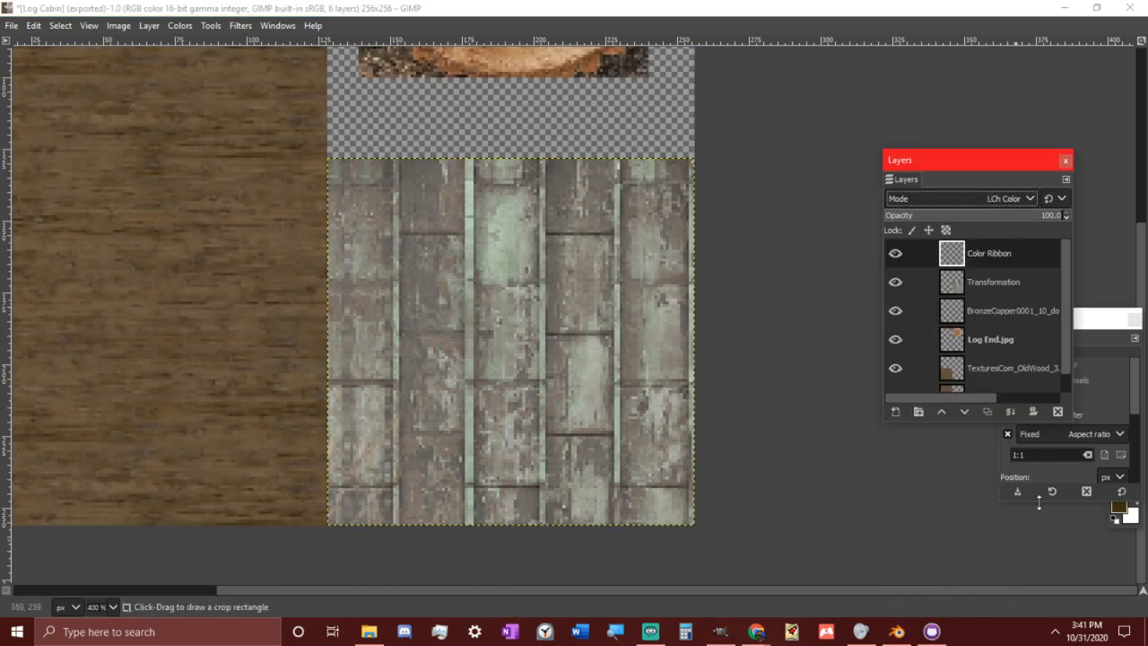
click(573, 6)
key(p)
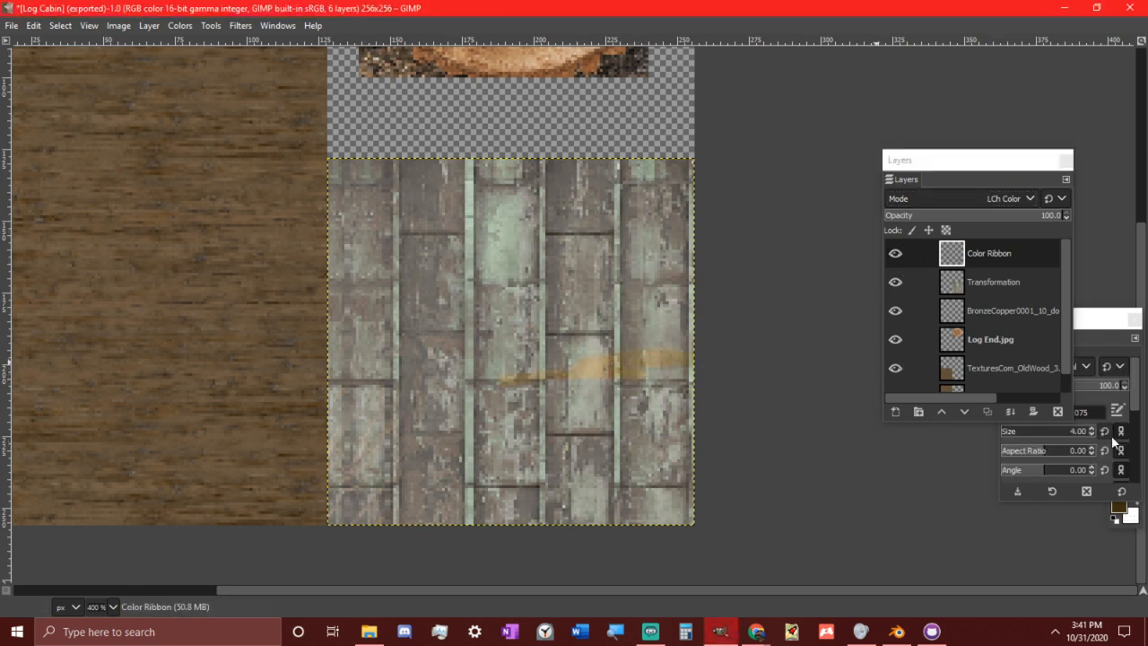
click(1112, 330)
click(525, 388)
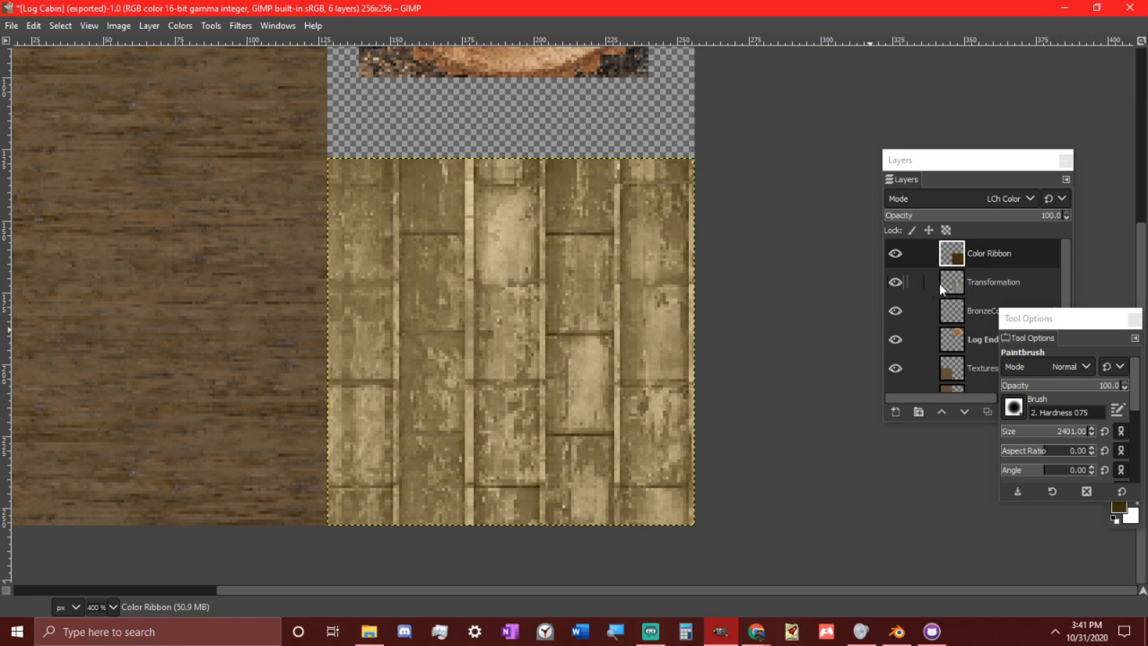
Set the Color Ribbon layer's mode to Multiply and its opacity to about 91.1
click(997, 200)
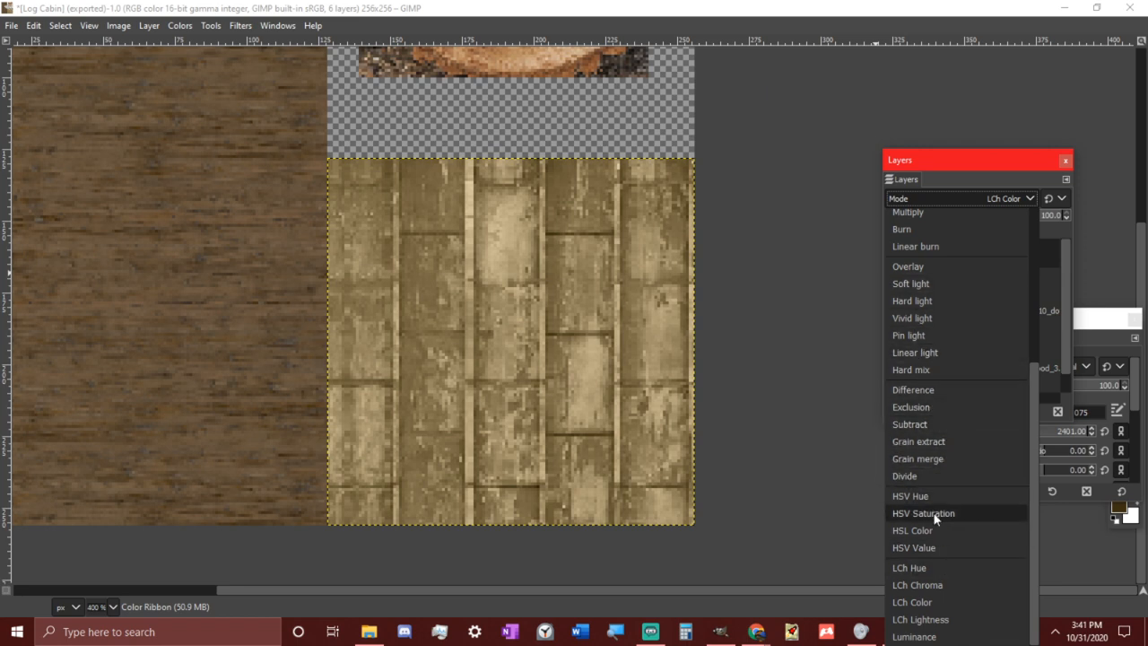
scroll(930, 383, up, 3)
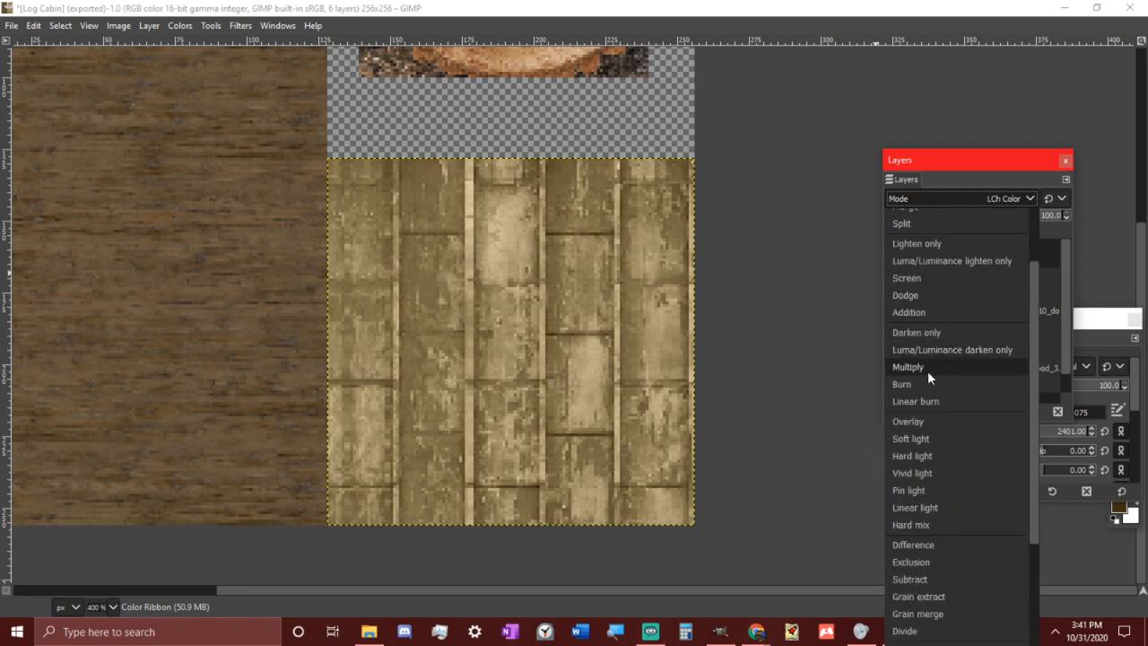
click(927, 370)
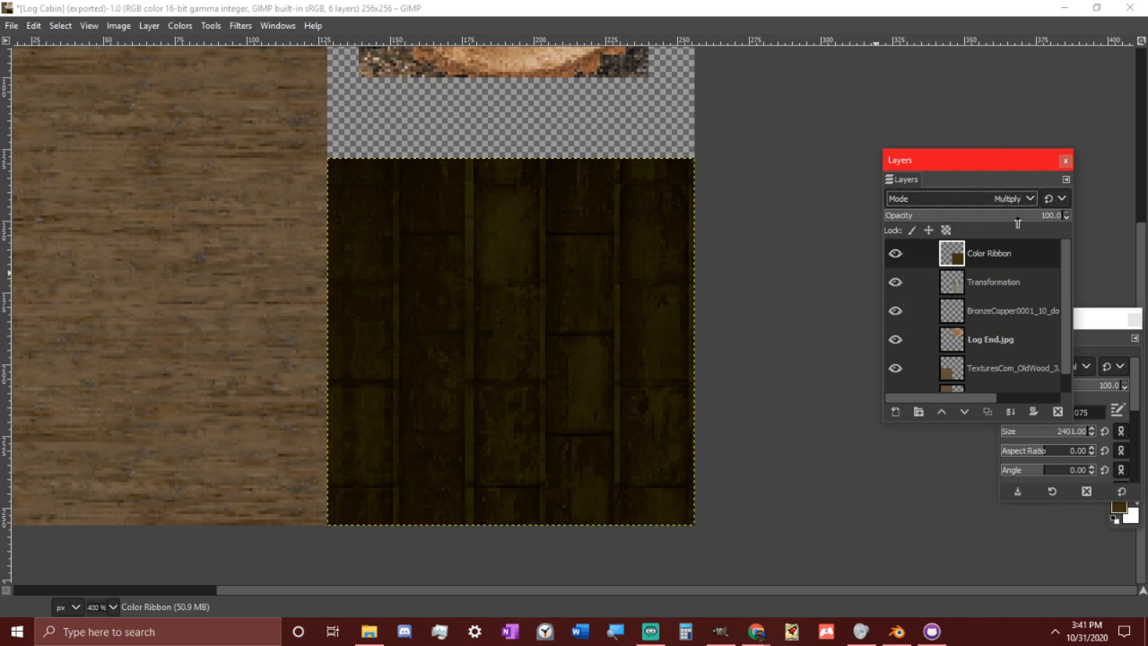
drag(1017, 223, 1045, 240)
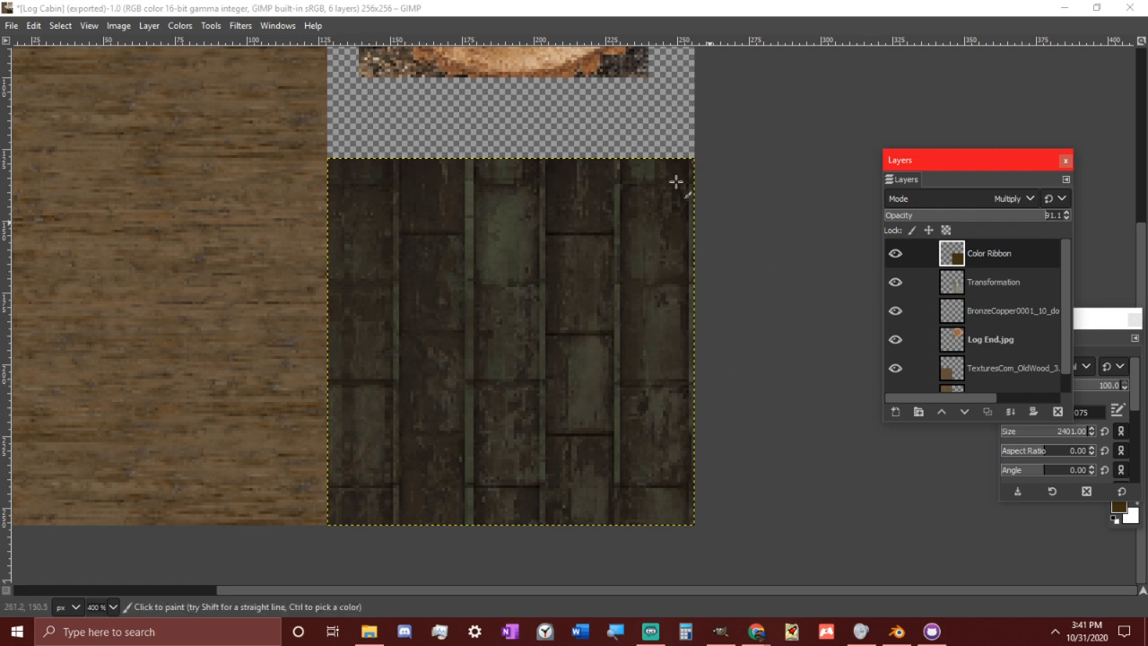
click(550, 6)
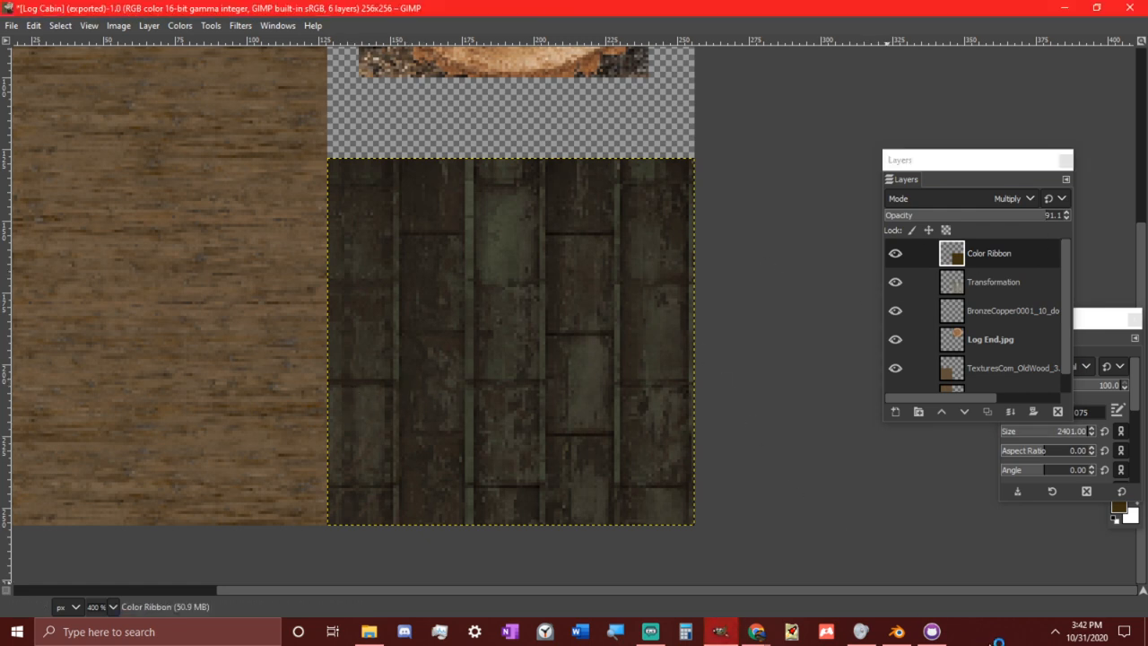
Switch to Blender, reload the Log Cabin.png image and inspect the roof in Material Preview shading
click(897, 634)
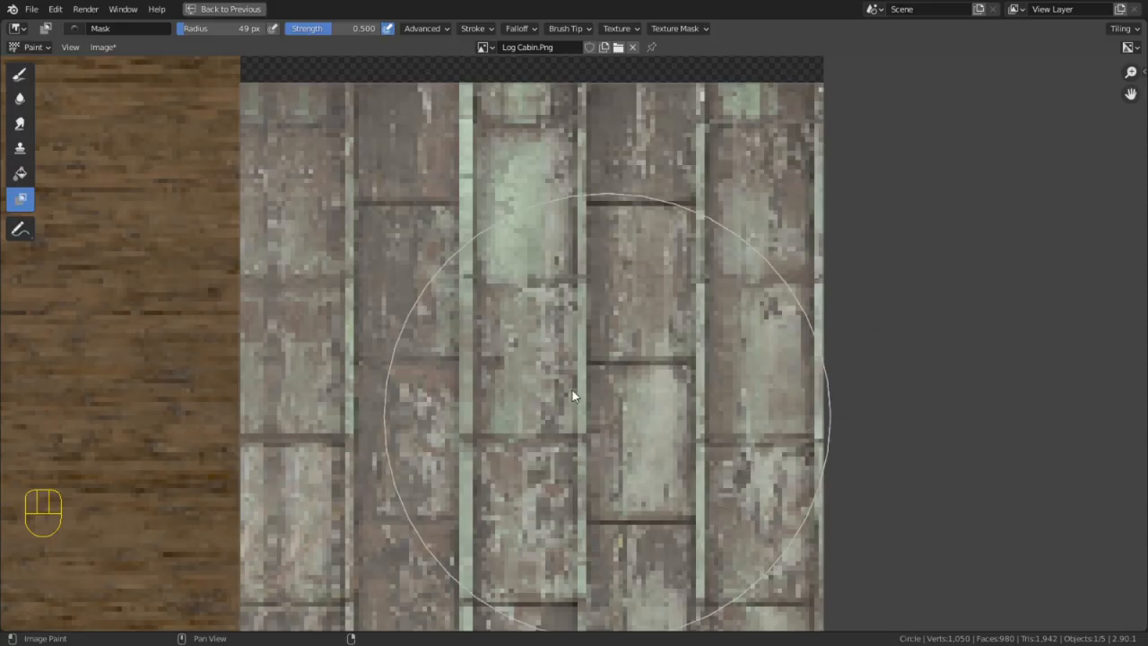
key(alt+r)
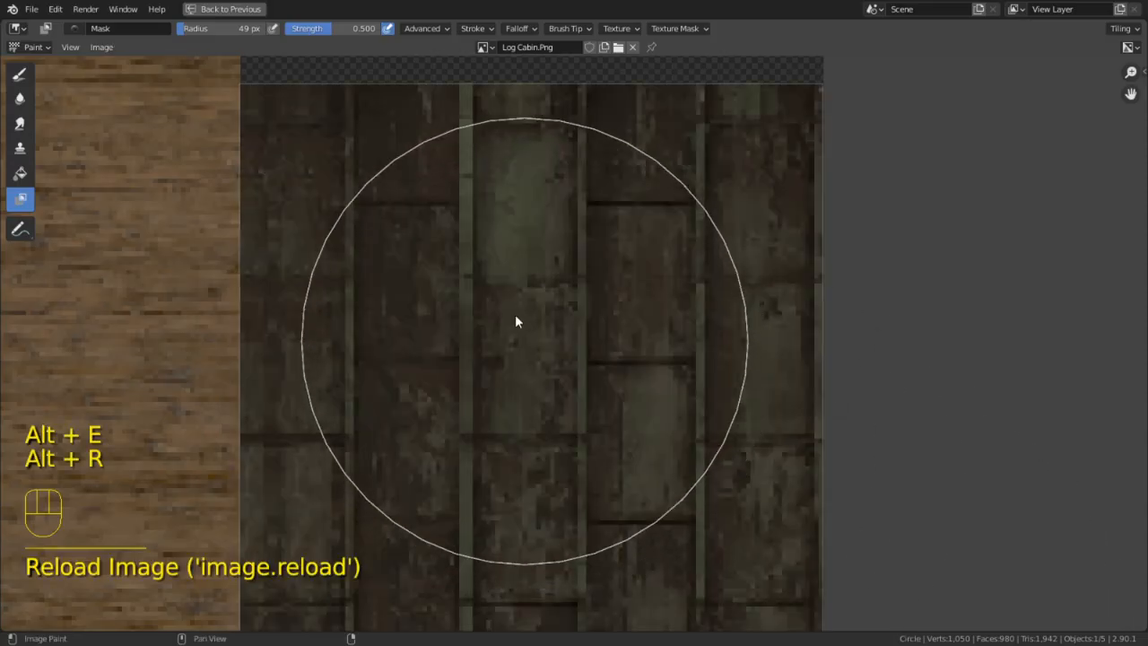
click(224, 9)
scroll(663, 367, down, 5)
mouse_move(663, 367)
middle_down()
mouse_move(823, 368)
mouse_move(753, 395)
mouse_move(730, 470)
mouse_move(730, 403)
mouse_move(695, 379)
mouse_move(708, 354)
middle_up()
scroll(725, 395, up, 6)
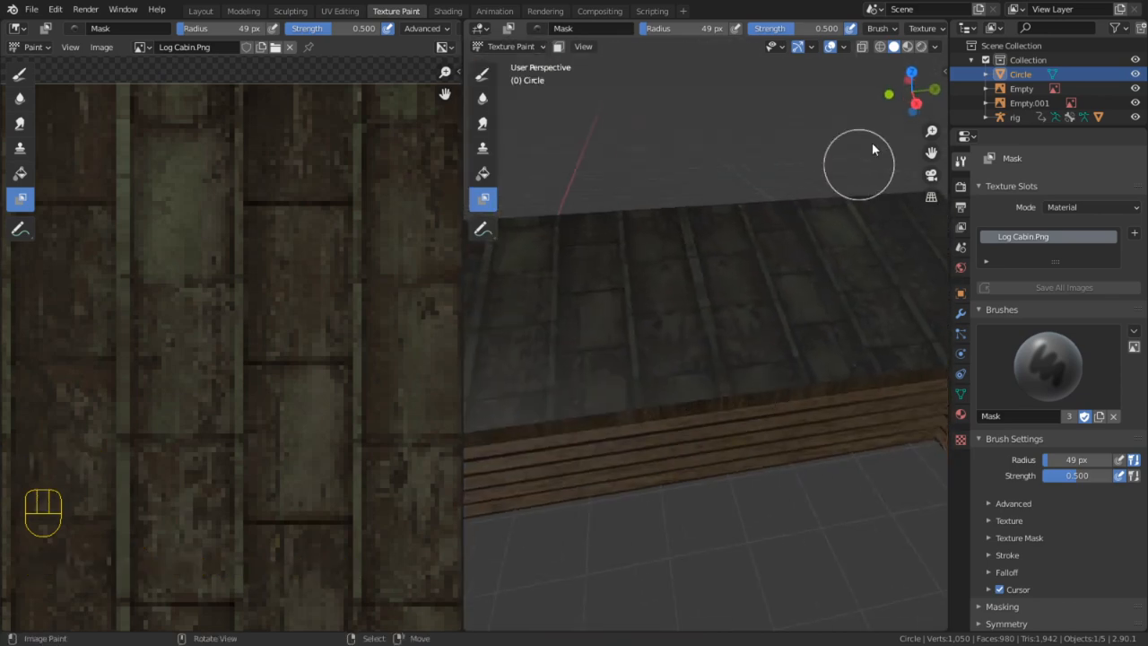
click(909, 47)
mouse_move(871, 193)
middle_down()
mouse_move(799, 232)
mouse_move(827, 215)
middle_up()
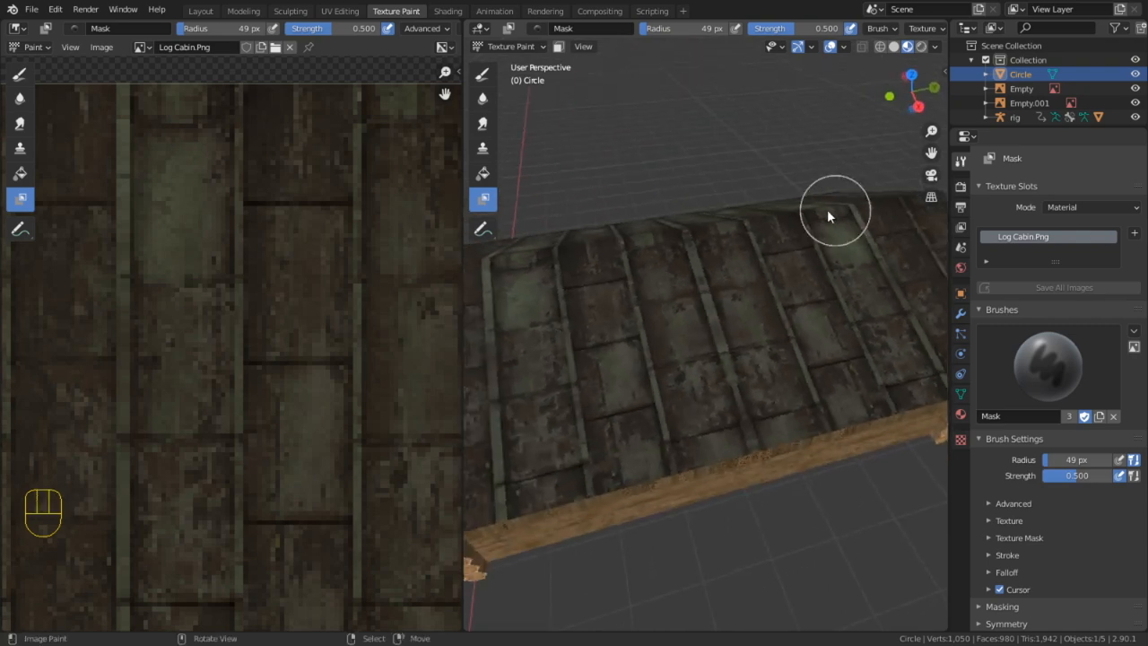
key(ctrl+space)
key(ctrl+space)
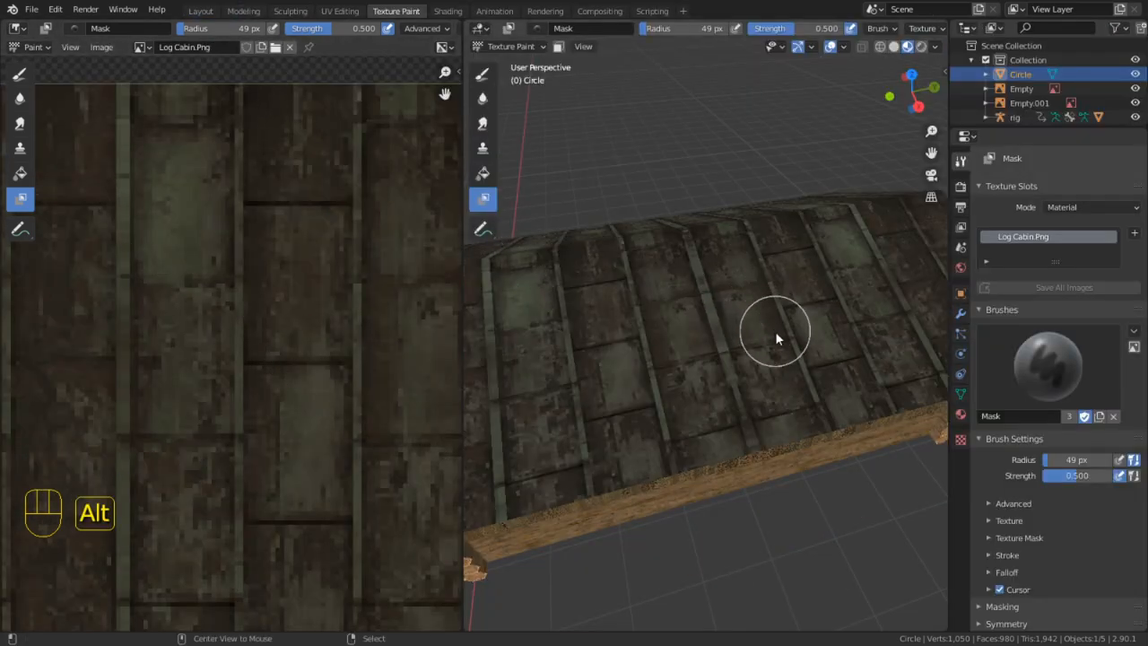
Switch to GIMP and try to scale the Color Ribbon layer to half its width, keeping the height at 128 px
key(alt+Tab)
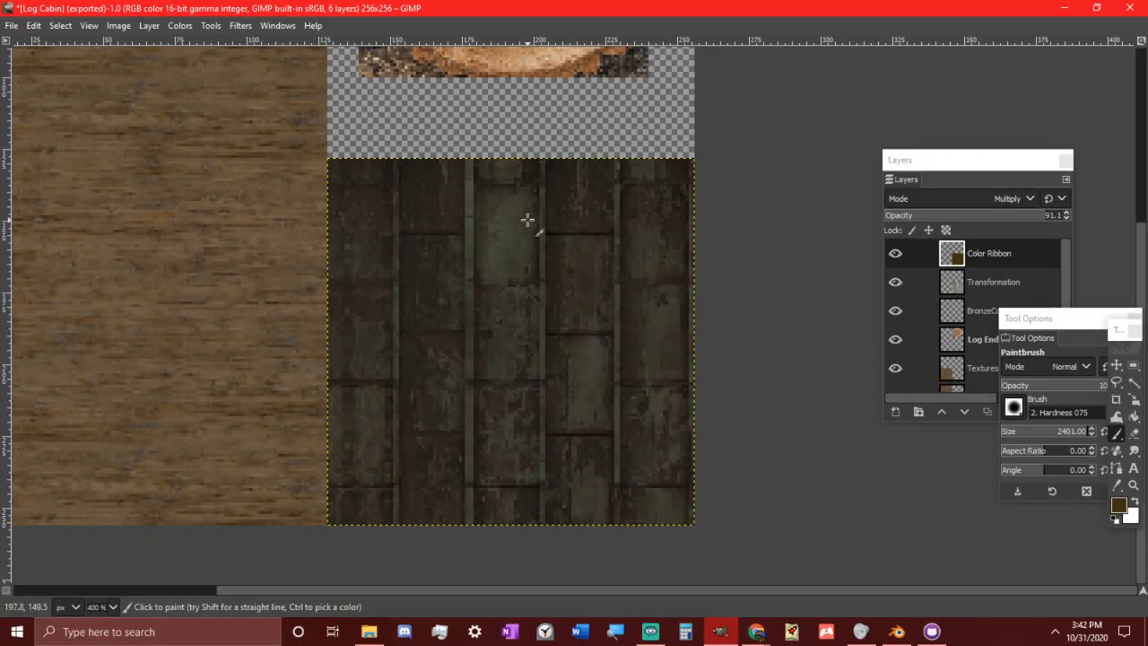
key(slash)
text(sca)
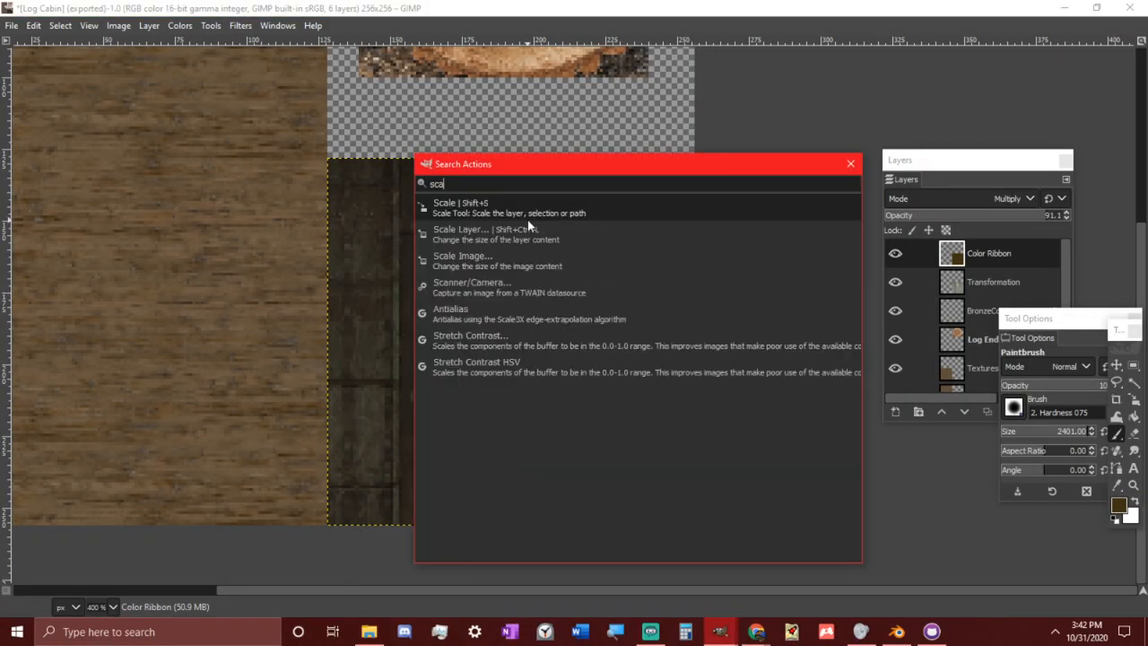
key(Down)
key(Down)
key(Up)
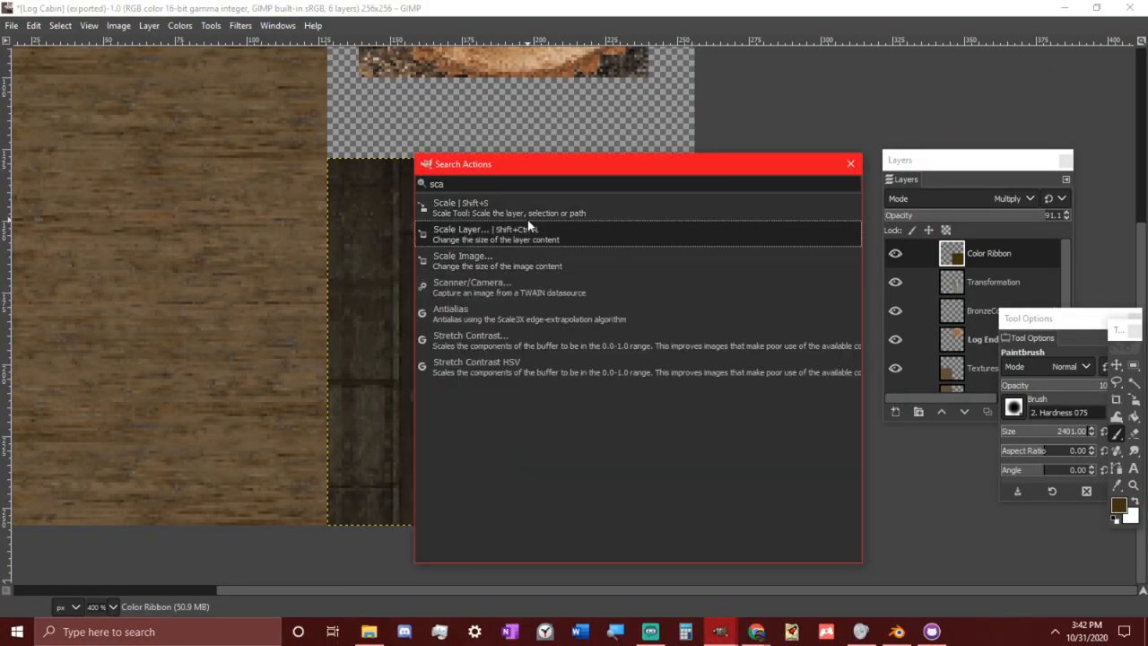
key(Return)
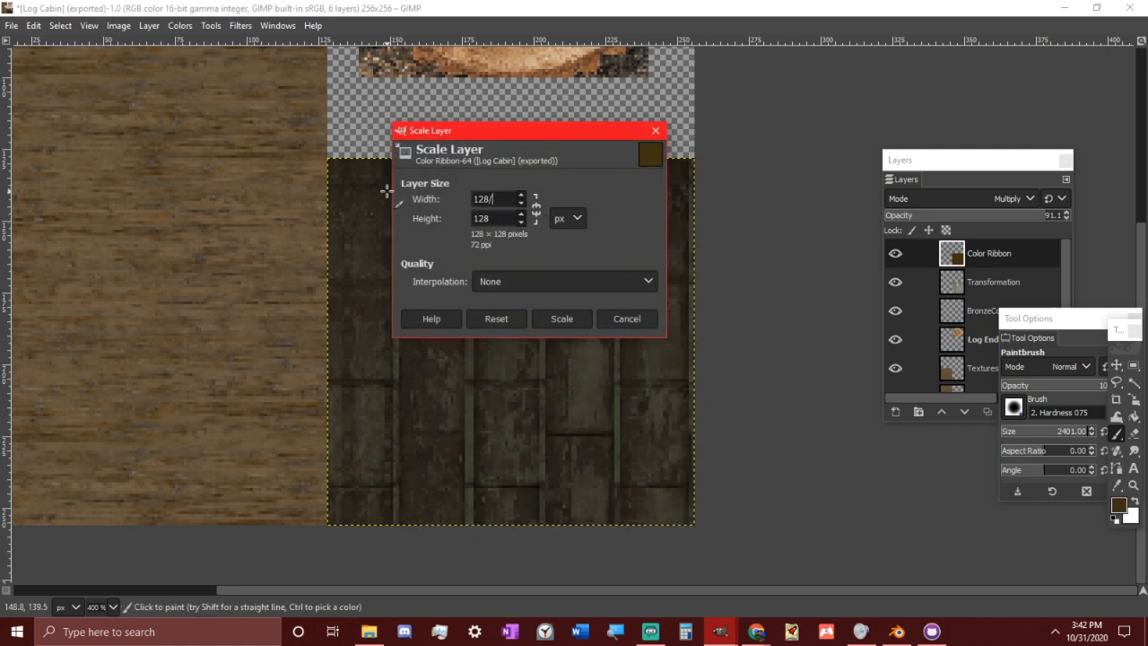
click(565, 314)
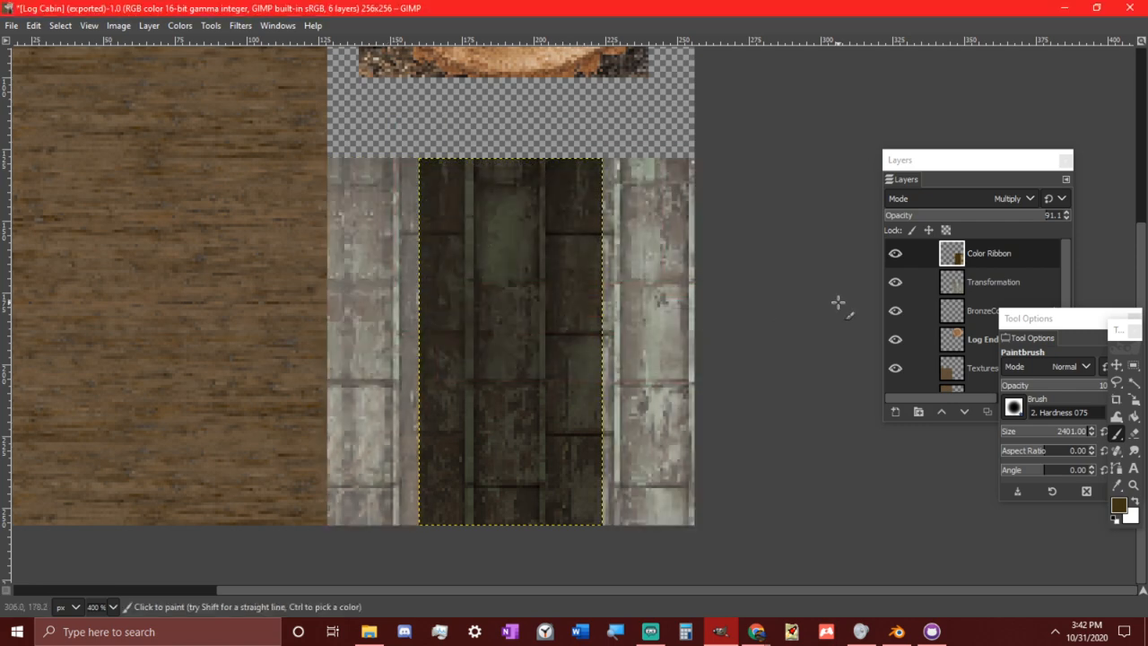
Merge the Color Ribbon layer down into Transformation and scale the merged plank layer to 64 × 128 px
right_click(999, 259)
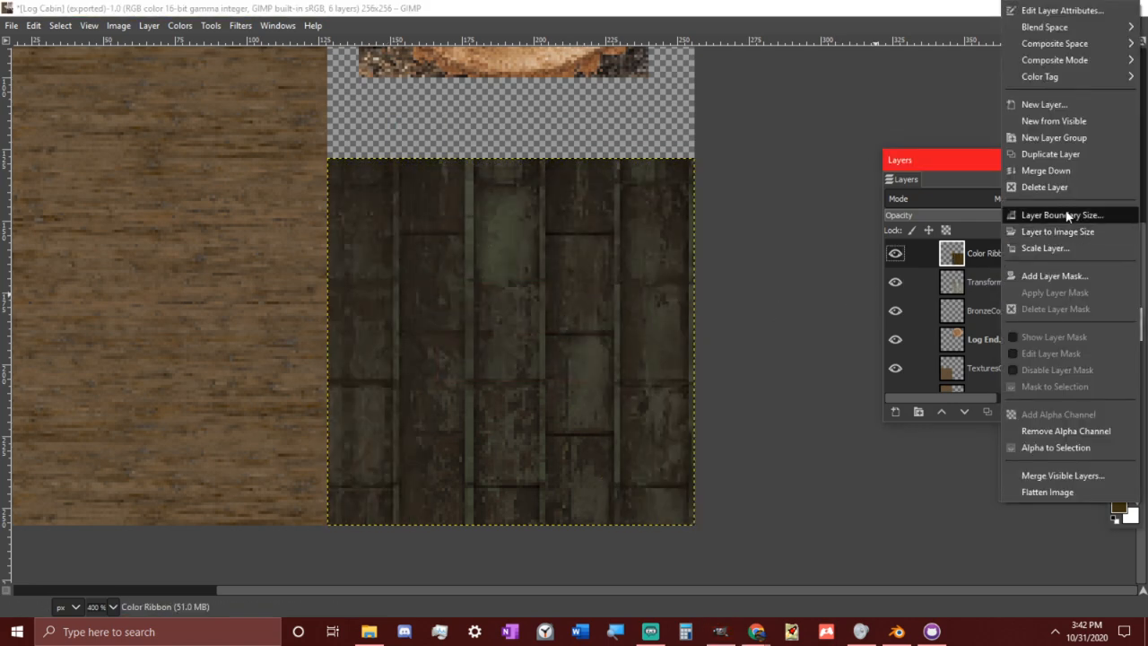
click(1048, 171)
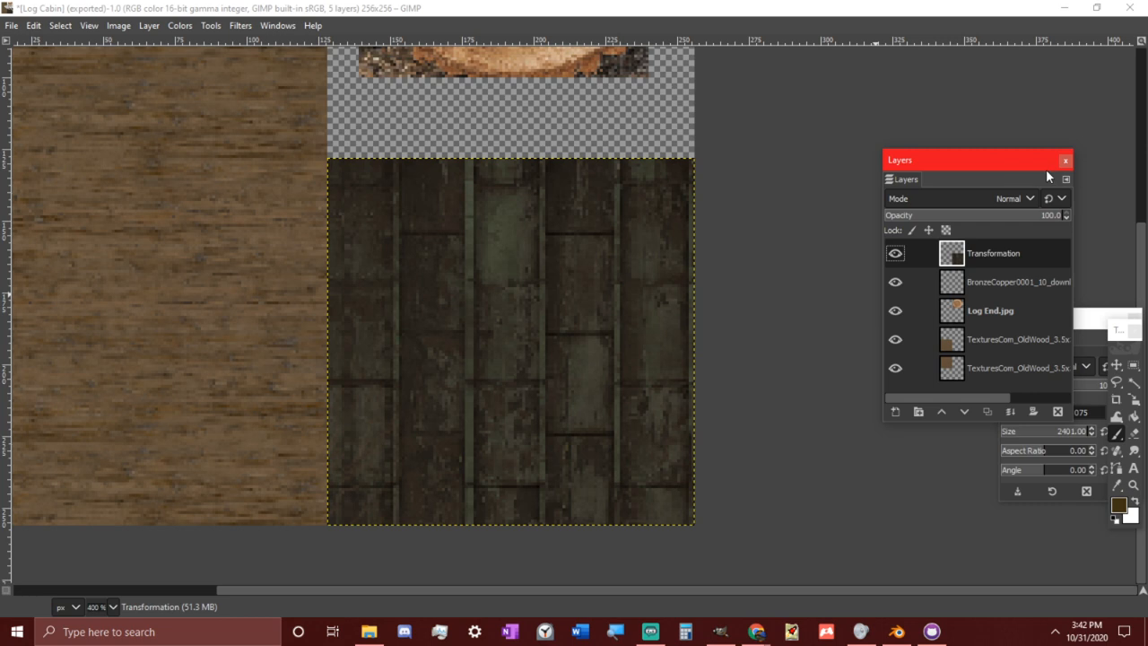
key(shift+s)
click(632, 288)
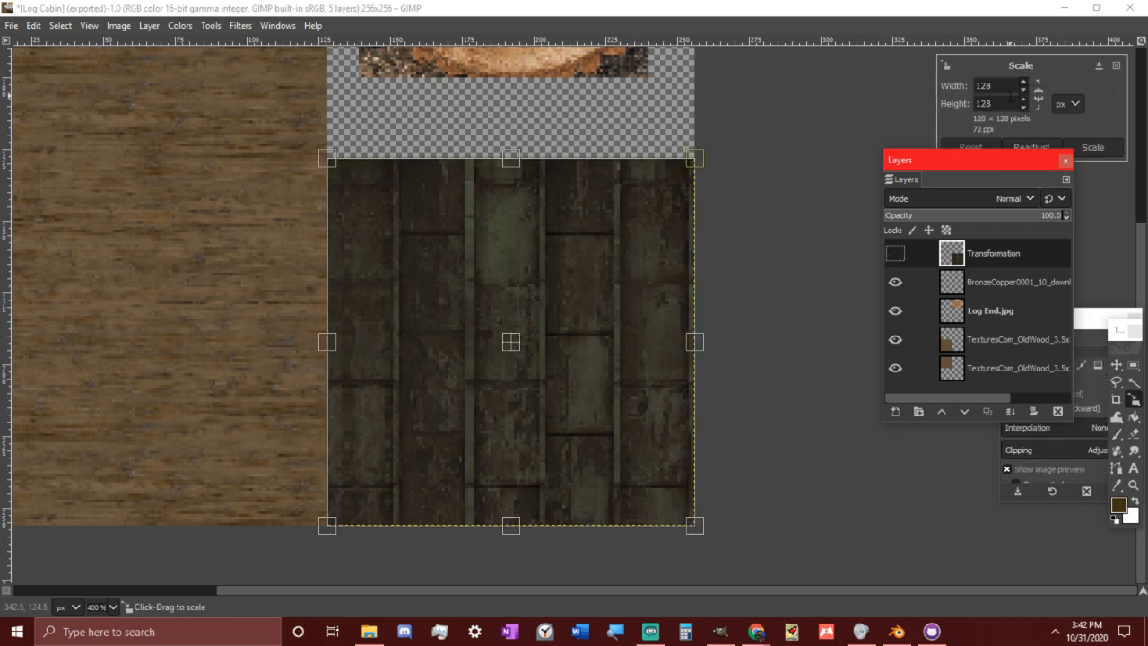
click(1012, 100)
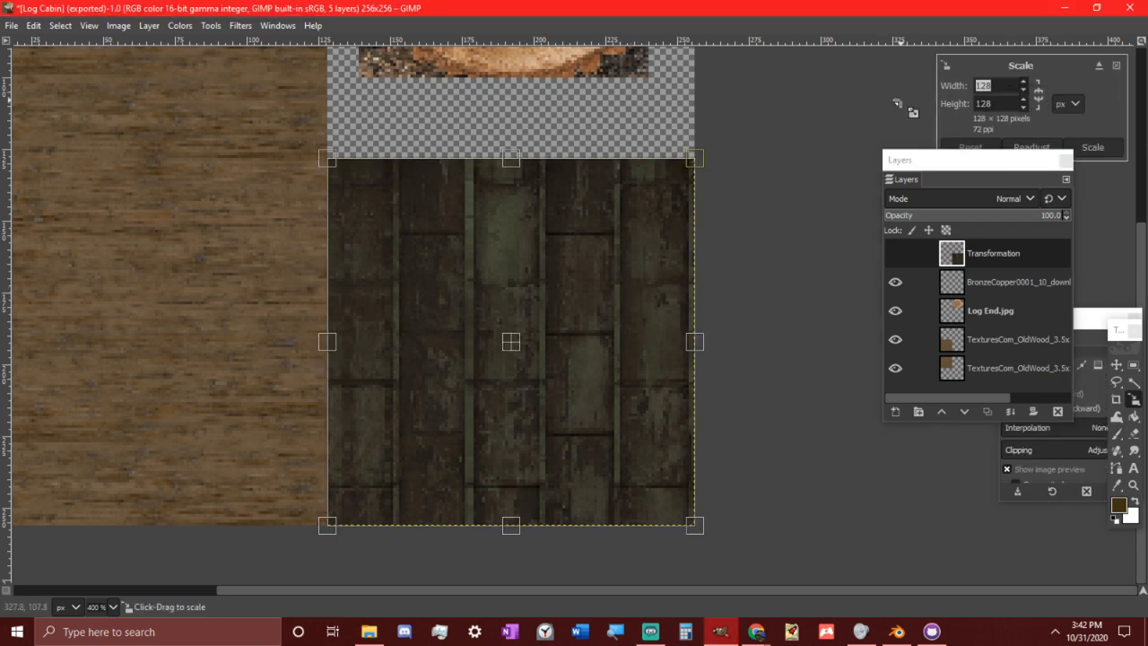
key(BackSpace)
key(BackSpace)
key(BackSpace)
text(64)
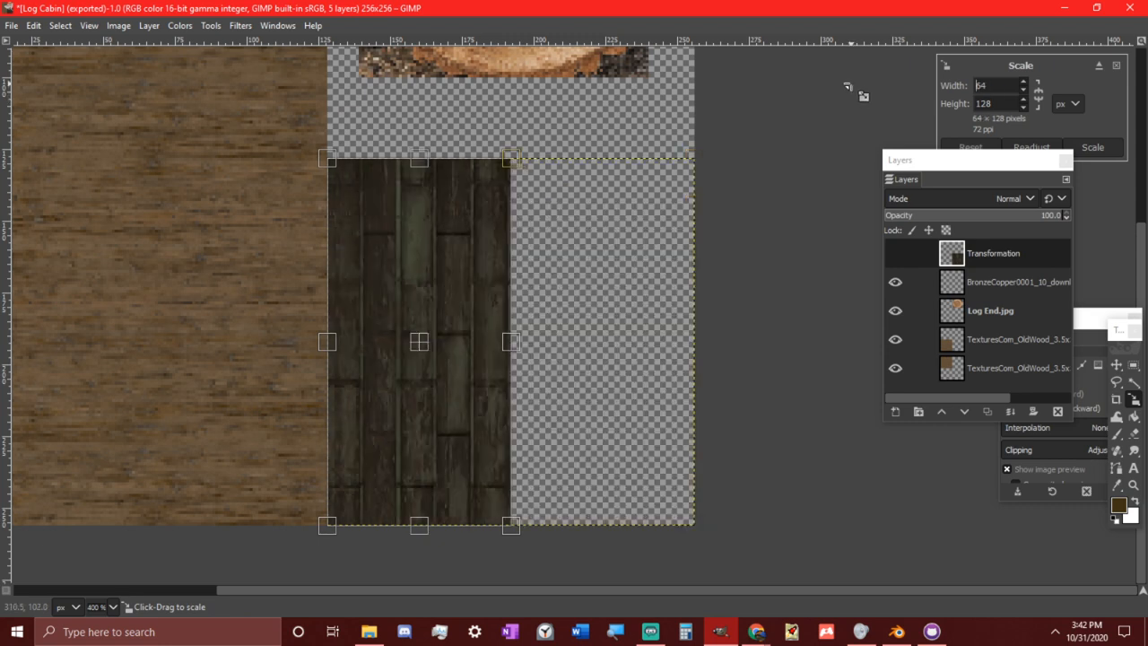
click(1093, 146)
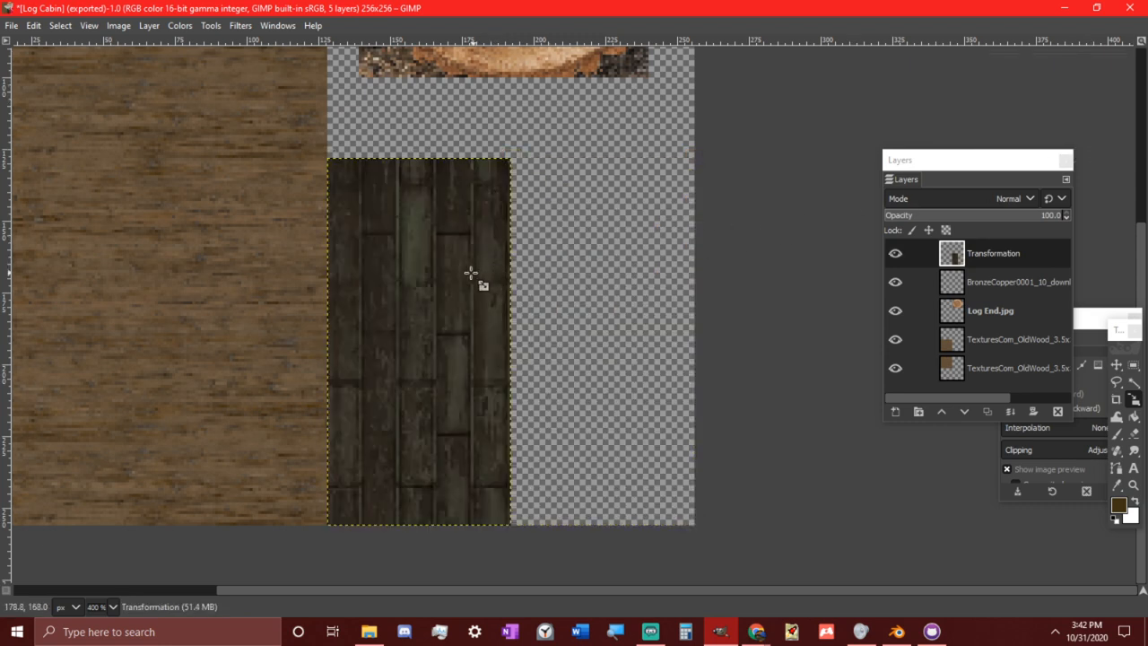
Duplicate the narrowed Transformation layer and move the copy flush beside the original to fill the empty half of the plank area
key(shift+ctrl+d)
key(m)
drag(464, 282, 638, 272)
ctrl+scroll(606, 235, up, 3)
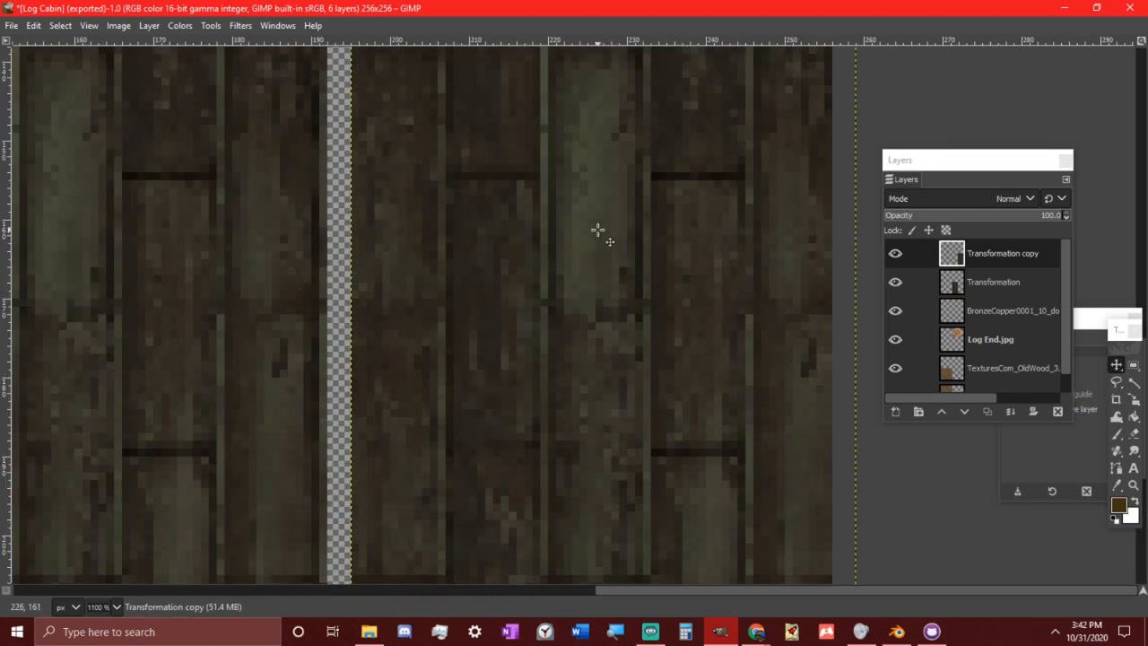
key(Left)
key(Left)
key(Left)
mouse_move(812, 405)
mouse_down()
mouse_move(855, 431)
mouse_move(822, 421)
mouse_up()
key(Left)
key(Left)
key(Up)
key(Up)
ctrl+scroll(830, 447, down, 3)
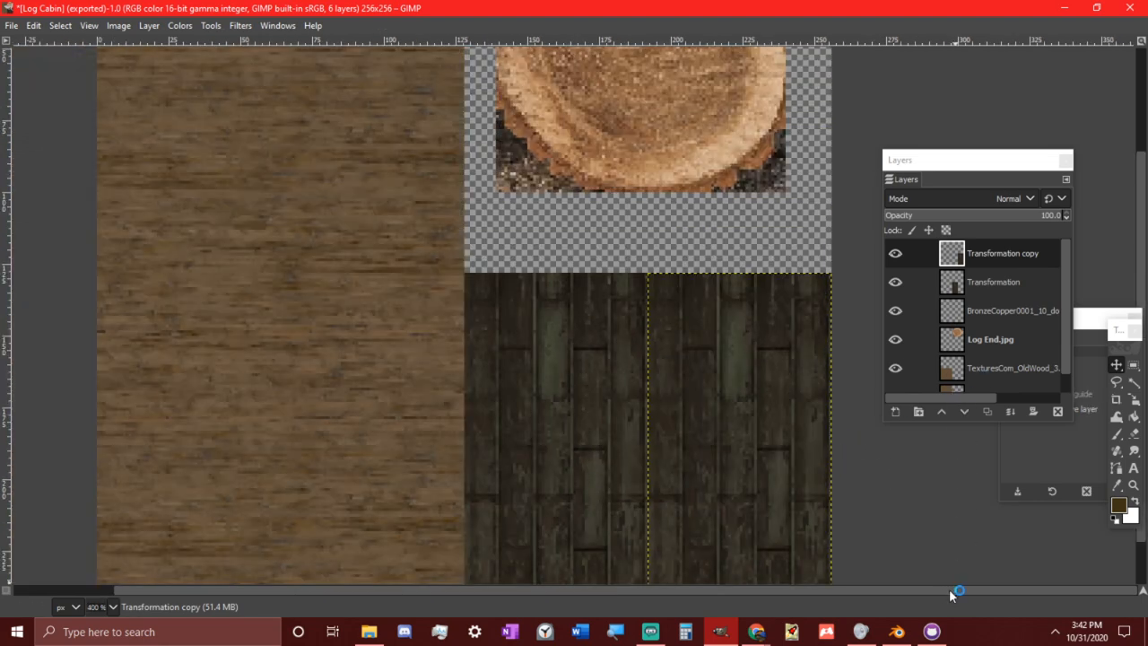
Switch to Blender, reload the Log Cabin.png image and inspect the narrower planks on the roof
click(896, 632)
key(alt+r)
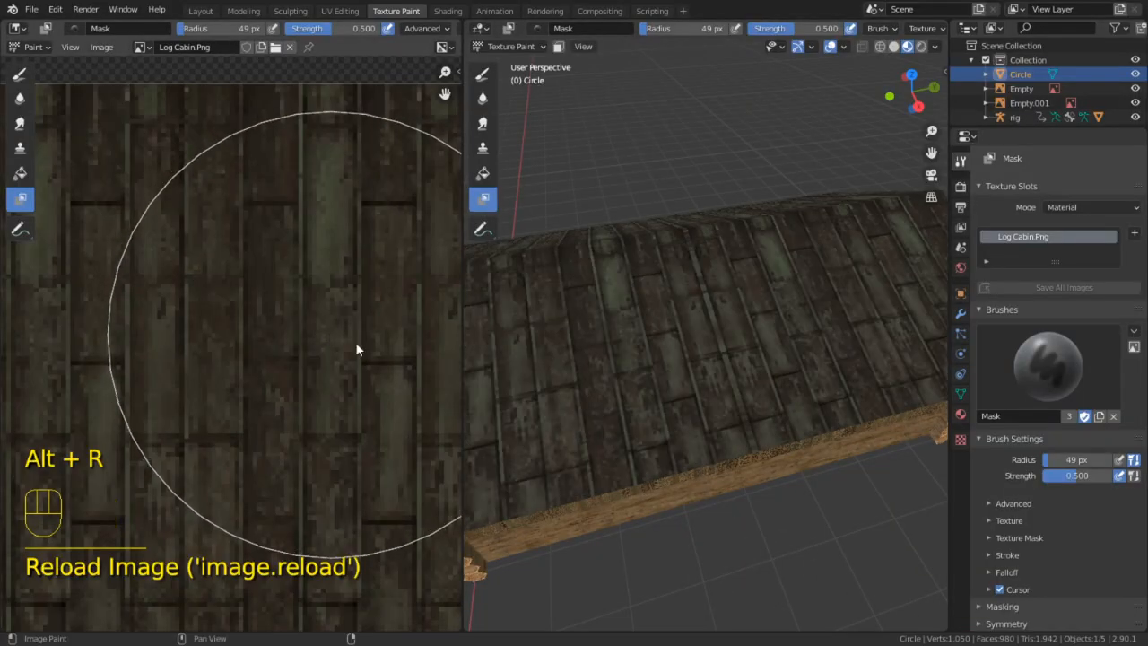
scroll(618, 385, down, 5)
key(Tab)
key(Tab)
middle_drag(628, 389, 734, 373)
scroll(641, 396, up, 4)
Take the cabin out of Texture Paint and put it in Edit Mode with edge selection in a maximised viewport
click(508, 46)
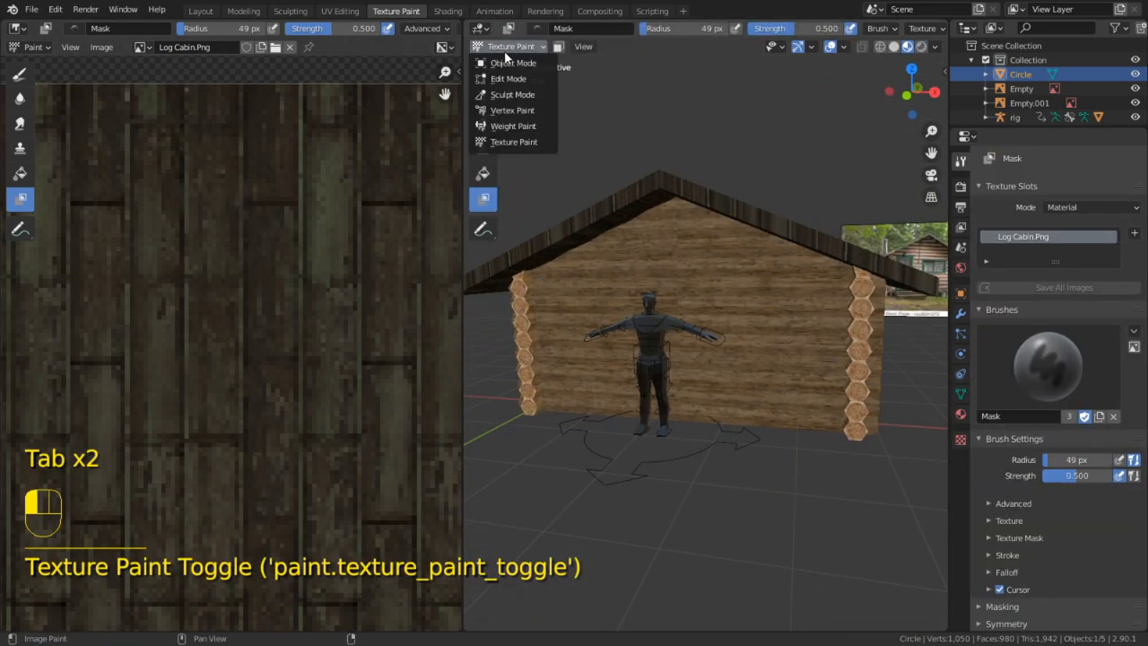
click(504, 50)
click(504, 50)
click(507, 63)
middle_drag(707, 215, 733, 264)
scroll(733, 269, up, 3)
key(ctrl+space)
scroll(735, 317, up, 3)
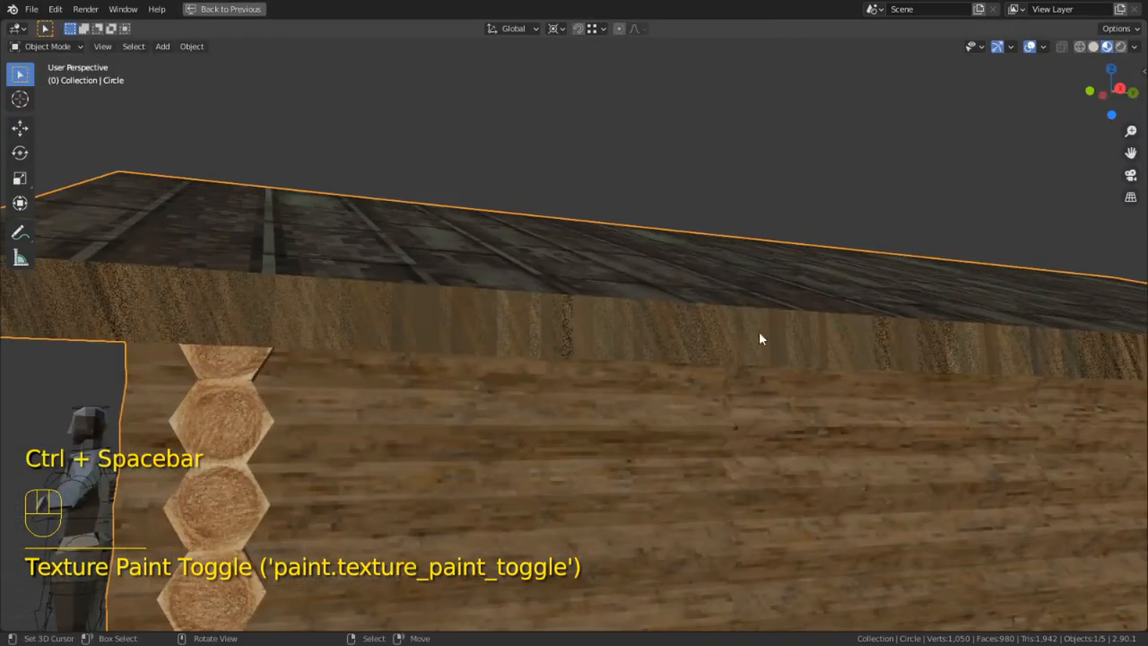
middle_drag(759, 338, 673, 396)
key(Tab)
key(2)
Select the roof overhang's edges and an underside face, and reveal the cabin's hidden geometry below the roof
alt+click(564, 434)
scroll(540, 412, down, 3)
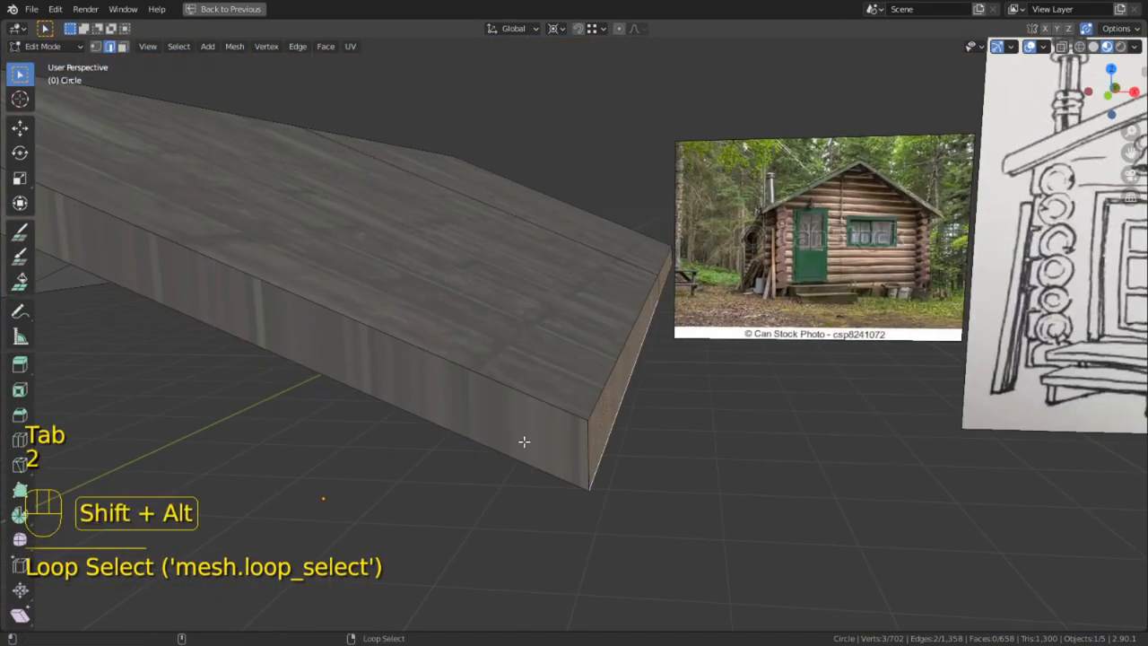
alt+shift+click(526, 441)
middle_drag(526, 441, 569, 381)
key(3)
click(538, 335)
middle_drag(538, 336, 509, 363)
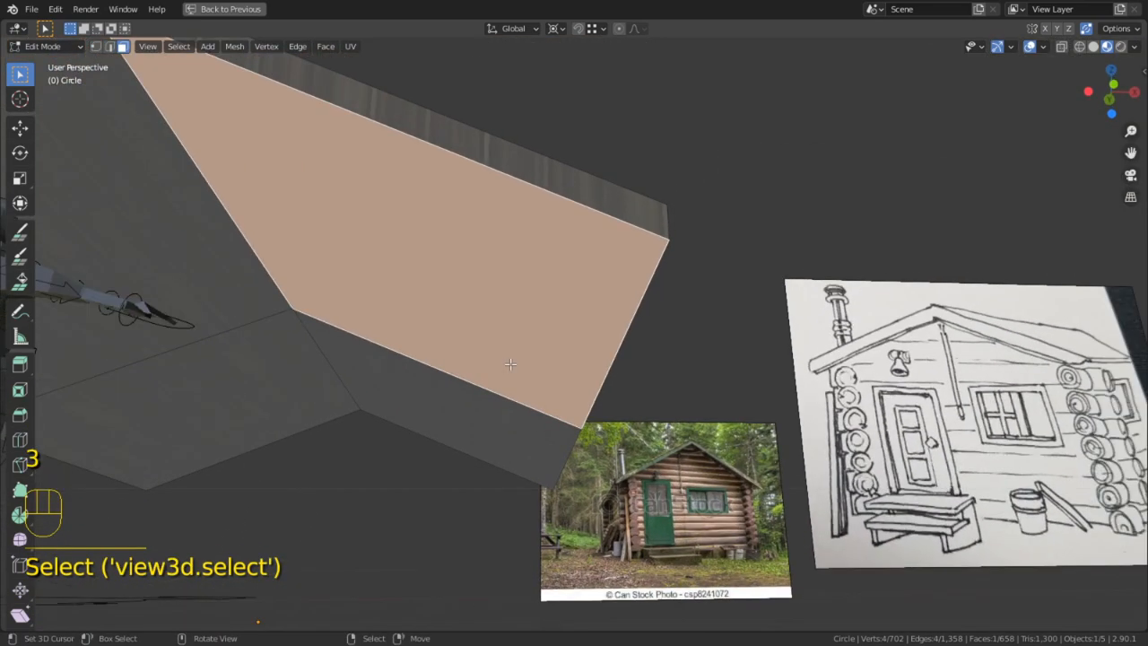
key(alt+h)
click(448, 341)
Select the four large faces on the underside of the roof in face selection mode
middle_drag(447, 341, 389, 255)
key(3)
click(390, 255)
shift+click(269, 221)
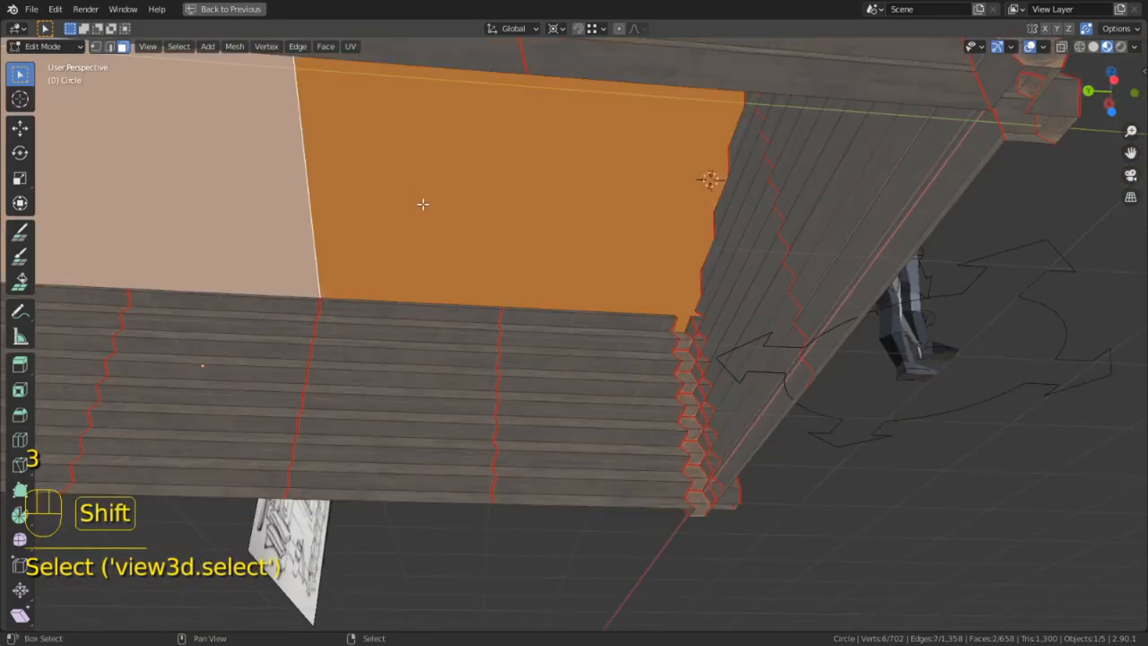
middle_drag(423, 203, 528, 115)
shift+click(489, 93)
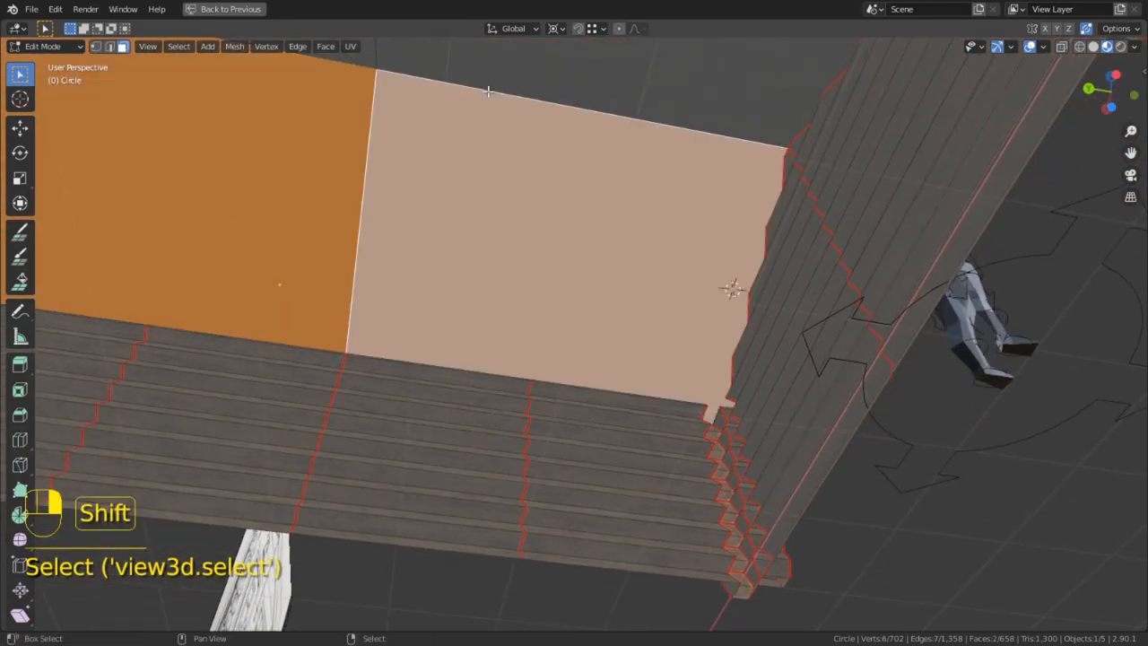
shift+click(363, 55)
shift+click(484, 64)
middle_drag(667, 167, 530, 193)
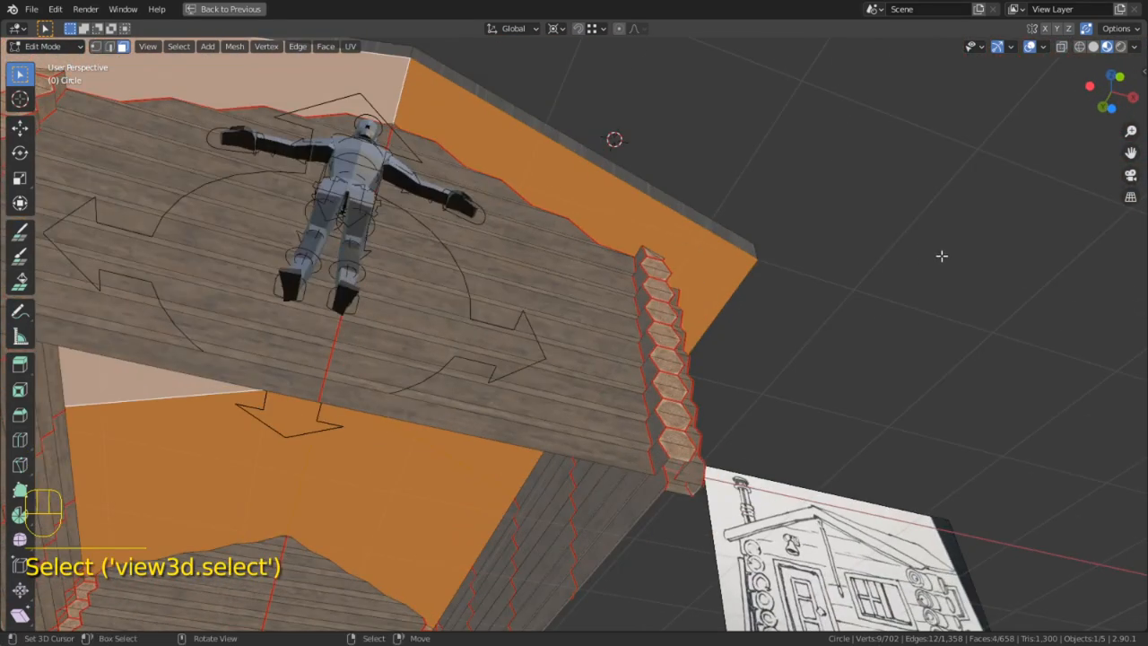
Inset the four roof underside faces slightly towards the walls and delete the inner faces
key(i)
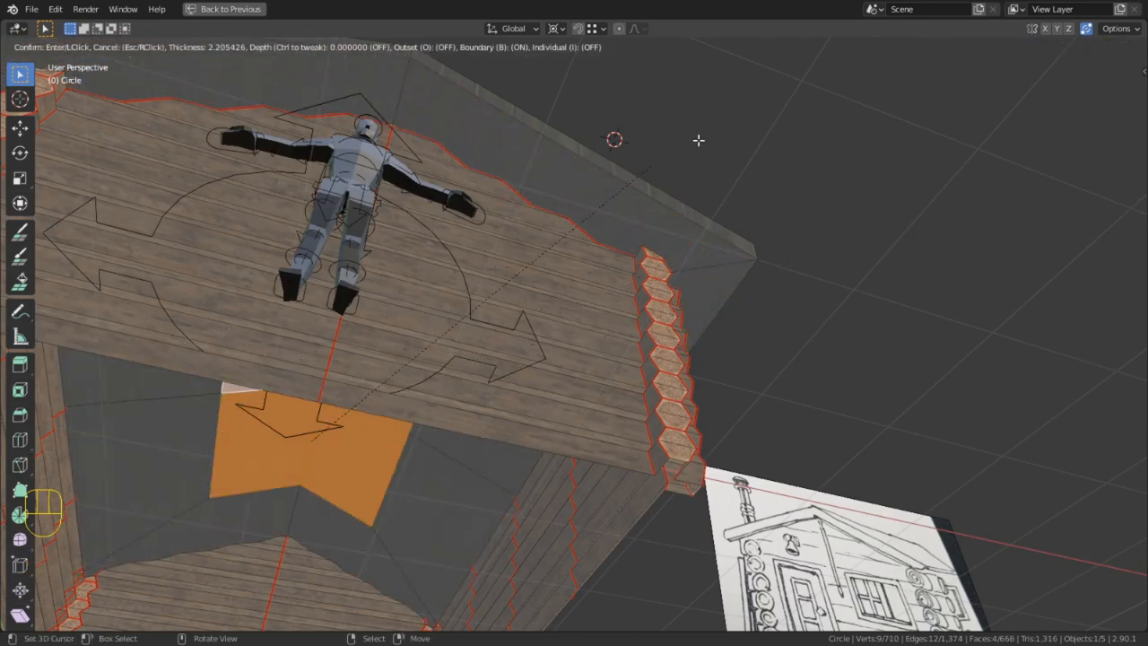
key(shift)
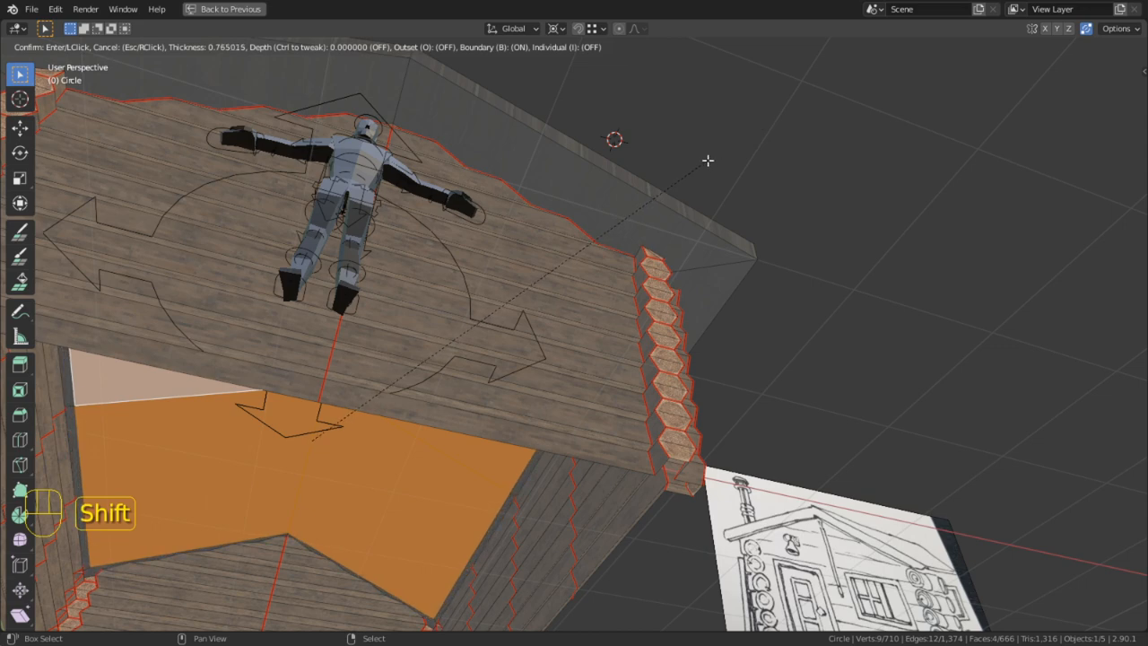
click(756, 151)
middle_drag(756, 151, 671, 128)
key(x)
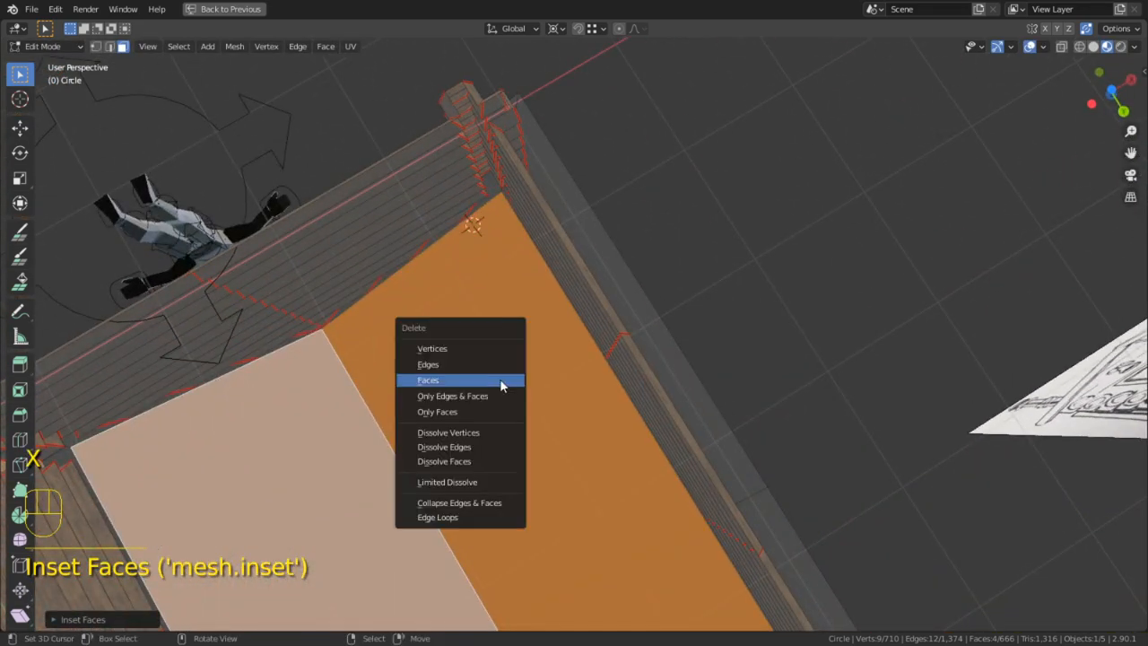
click(500, 378)
middle_drag(520, 379, 530, 492)
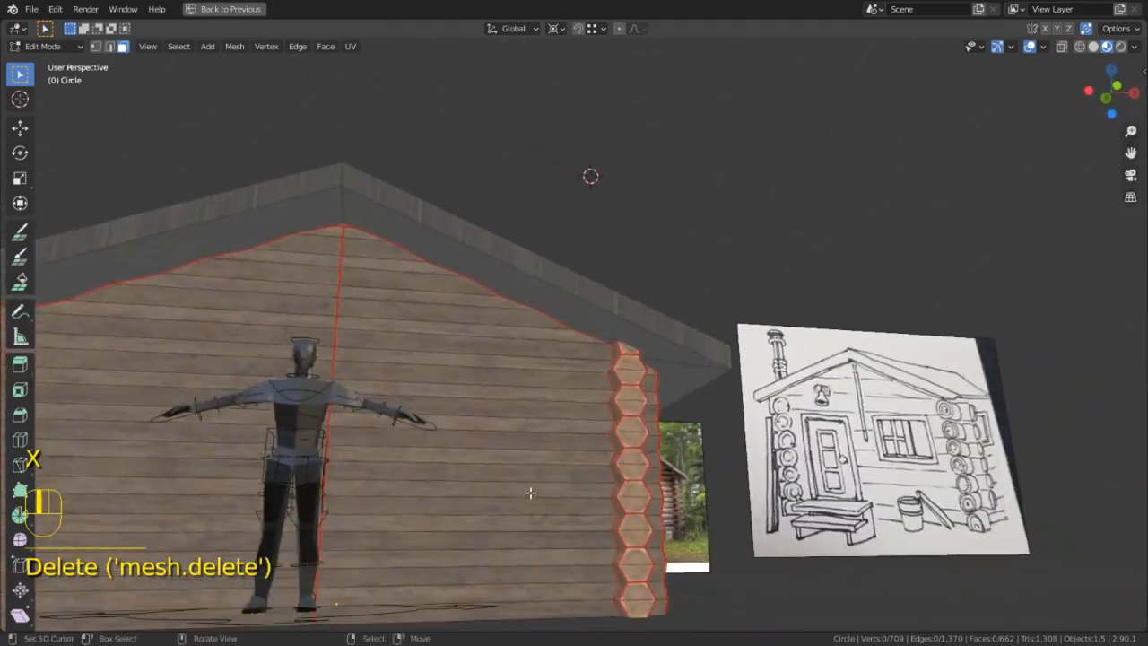
Select the vertical fascia and diagonal underside edges at one eave corner and the ridge of the roof's front overhang
scroll(530, 492, up, 4)
middle_drag(673, 437, 520, 323)
key(2)
click(400, 233)
shift+right_click(405, 159)
middle_drag(404, 159, 308, 276)
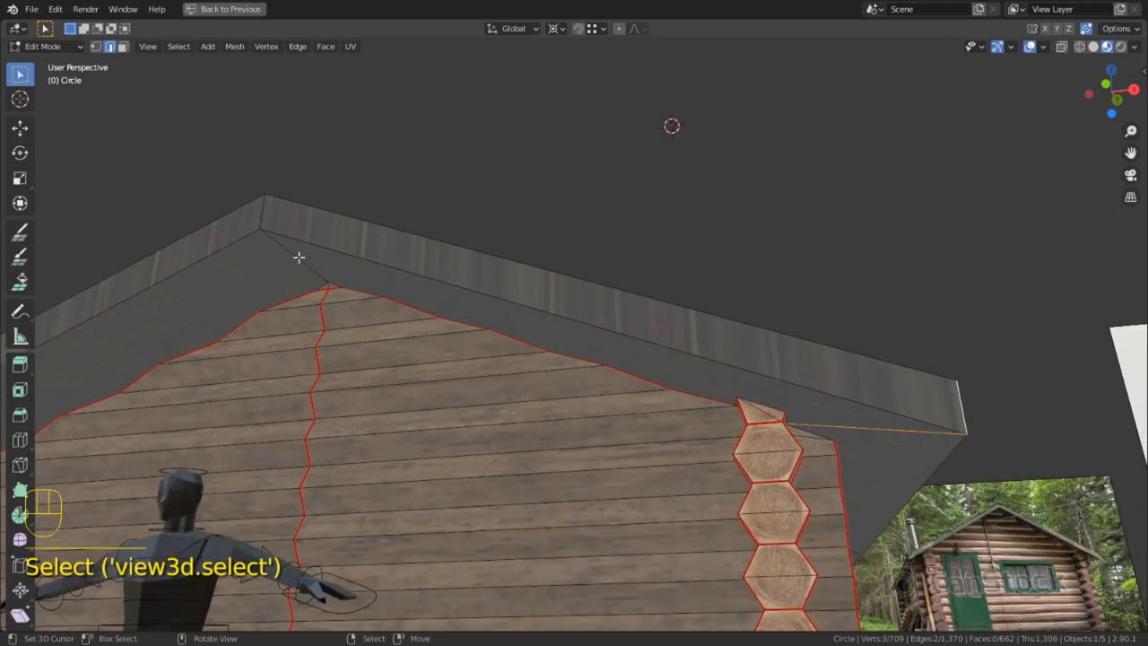
shift+right_click(260, 211)
middle_drag(782, 365, 870, 419)
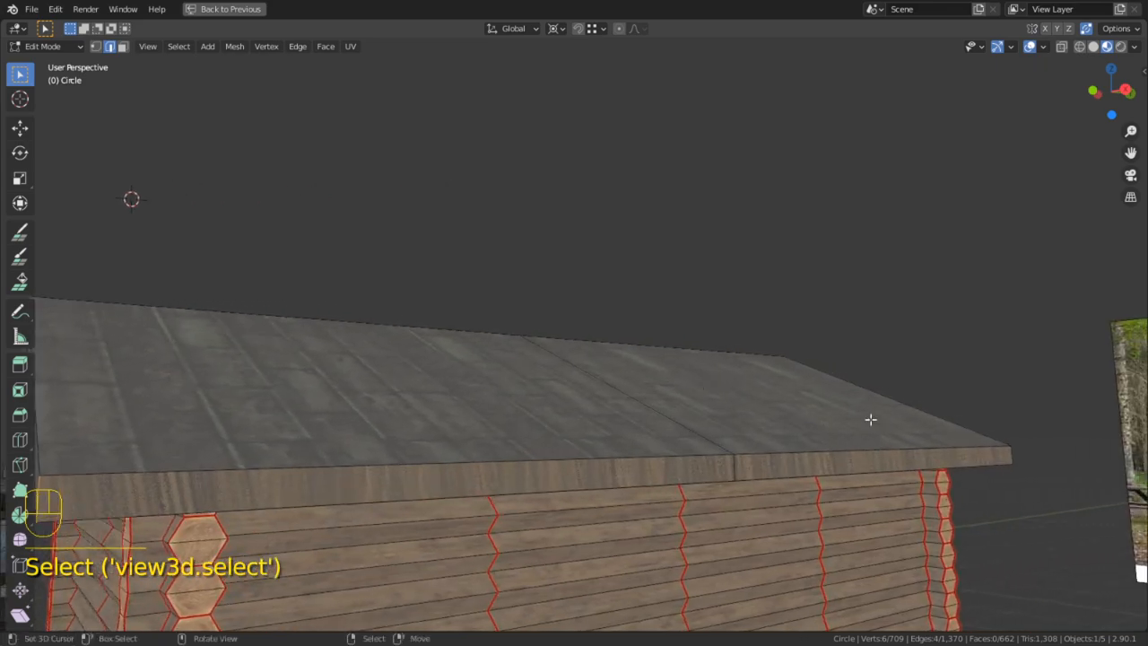
Add the vertical fascia and diagonal underside edges at the rear overhang's two eave corners and ridge to the selection
middle_drag(965, 432, 568, 383)
shift+right_click(569, 385)
shift+middle_drag(498, 363, 579, 377)
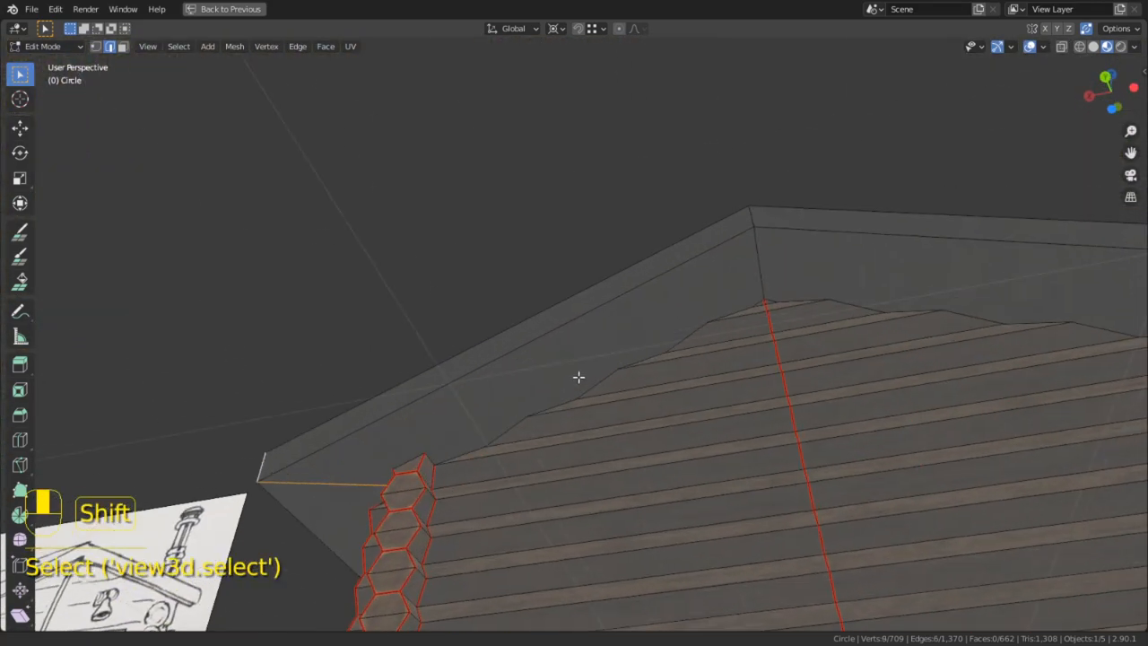
shift+right_click(748, 218)
shift+middle_drag(852, 310, 341, 307)
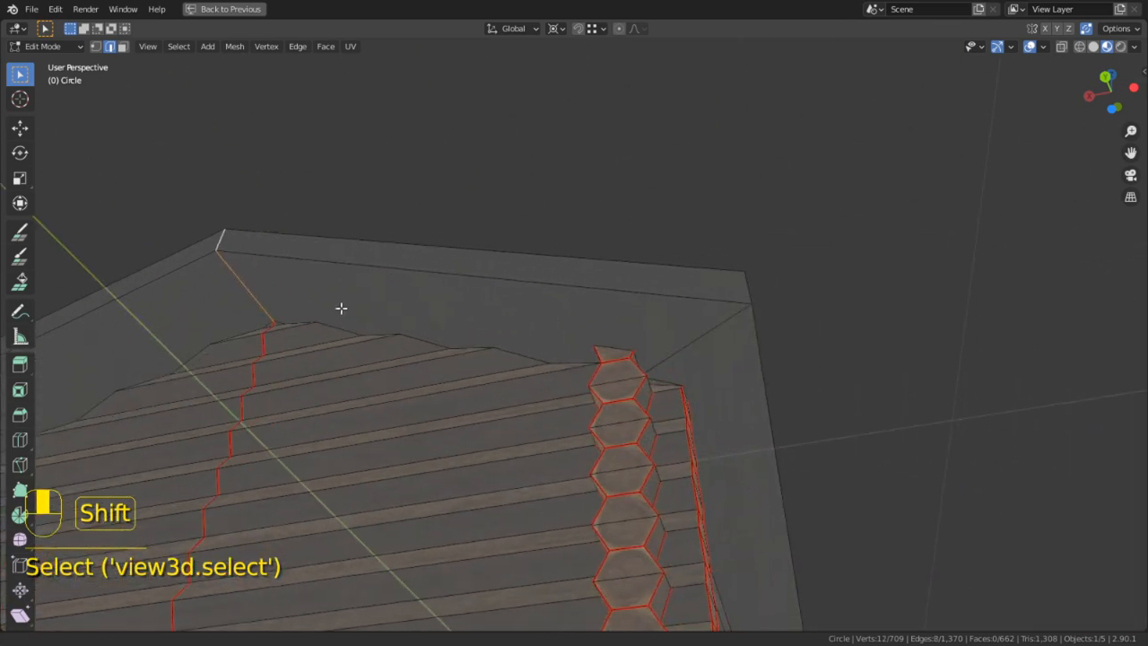
shift+right_click(698, 353)
middle_drag(698, 353, 687, 346)
shift+right_click(687, 290)
middle_drag(687, 290, 826, 463)
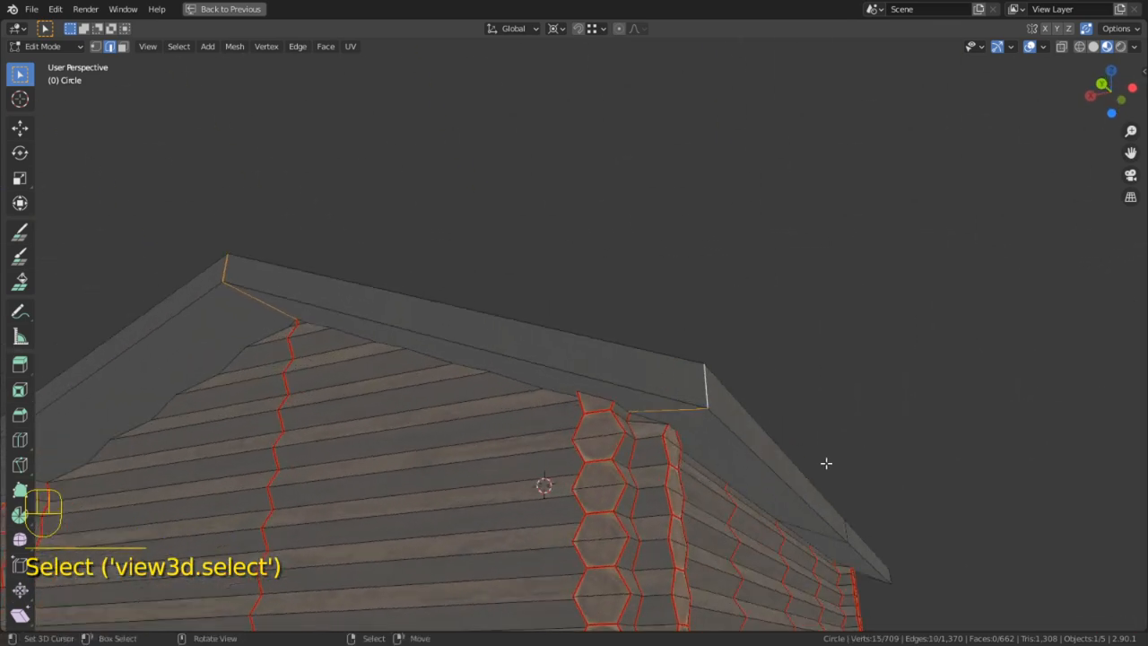
Add the remaining front eave corner's fascia and underside edges to the selection and mark all selected edges as seams
middle_drag(871, 568, 669, 259)
shift+right_click(669, 259)
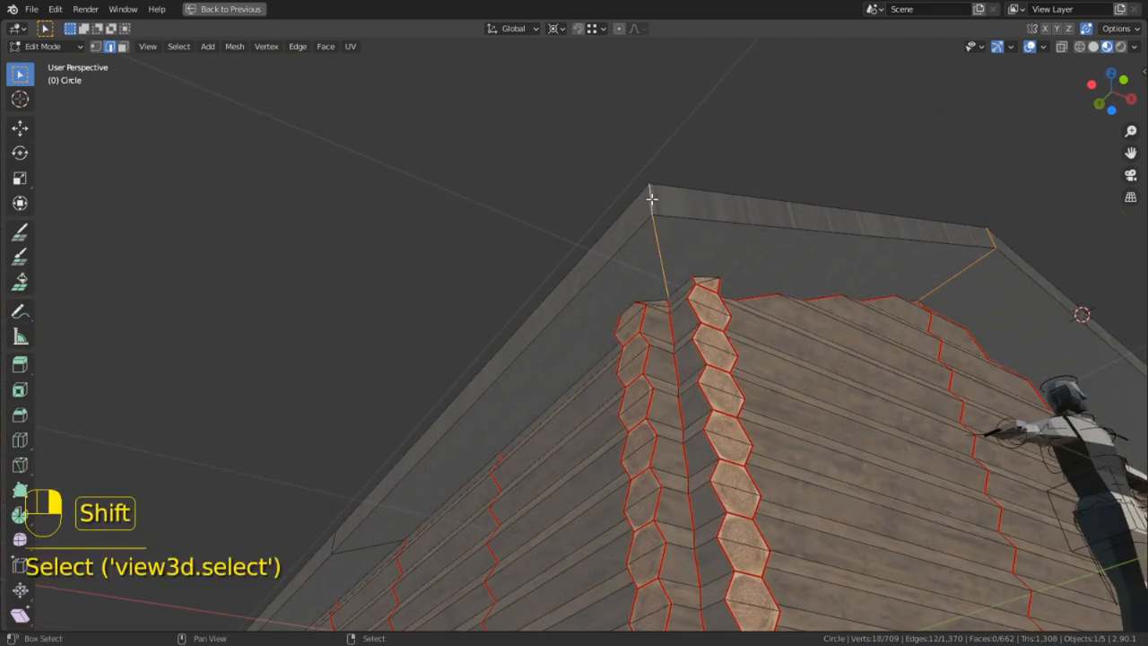
middle_drag(651, 197, 689, 315)
key(ctrl+e)
click(689, 319)
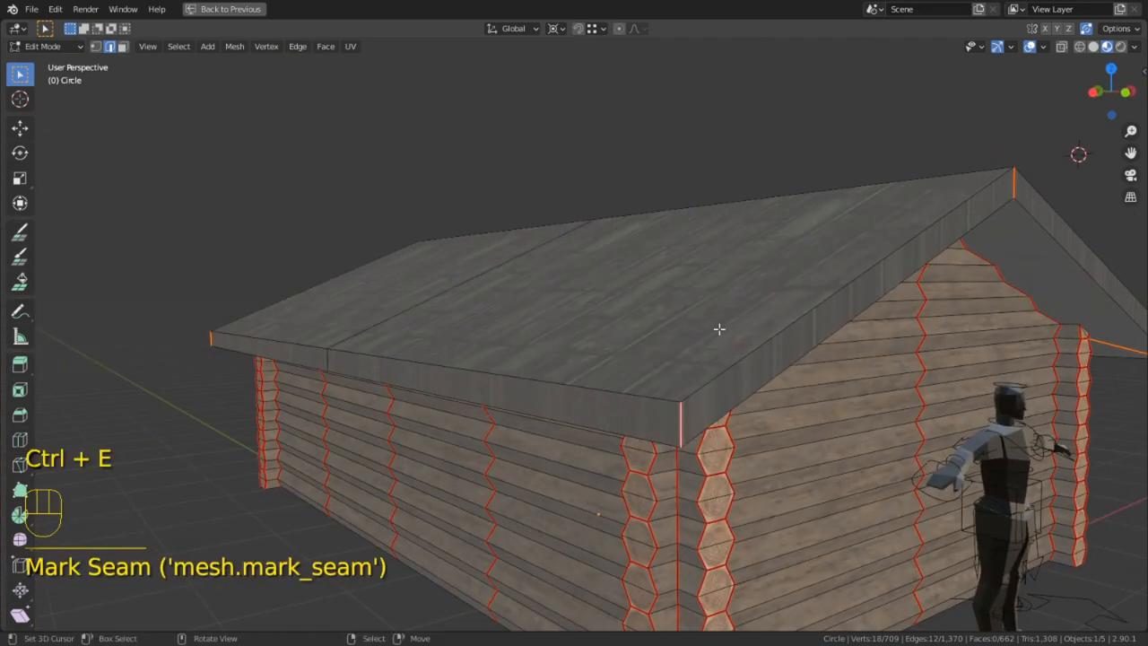
Unwrap the whole linked roof and check its texture in Object Mode
key(l)
key(u)
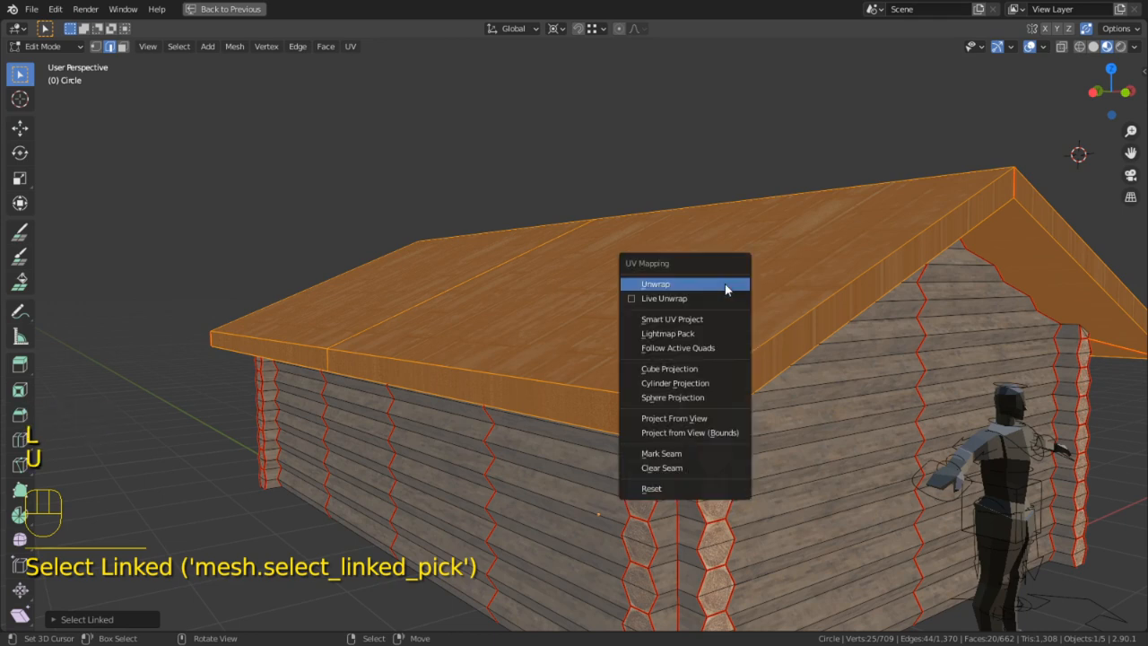
click(725, 284)
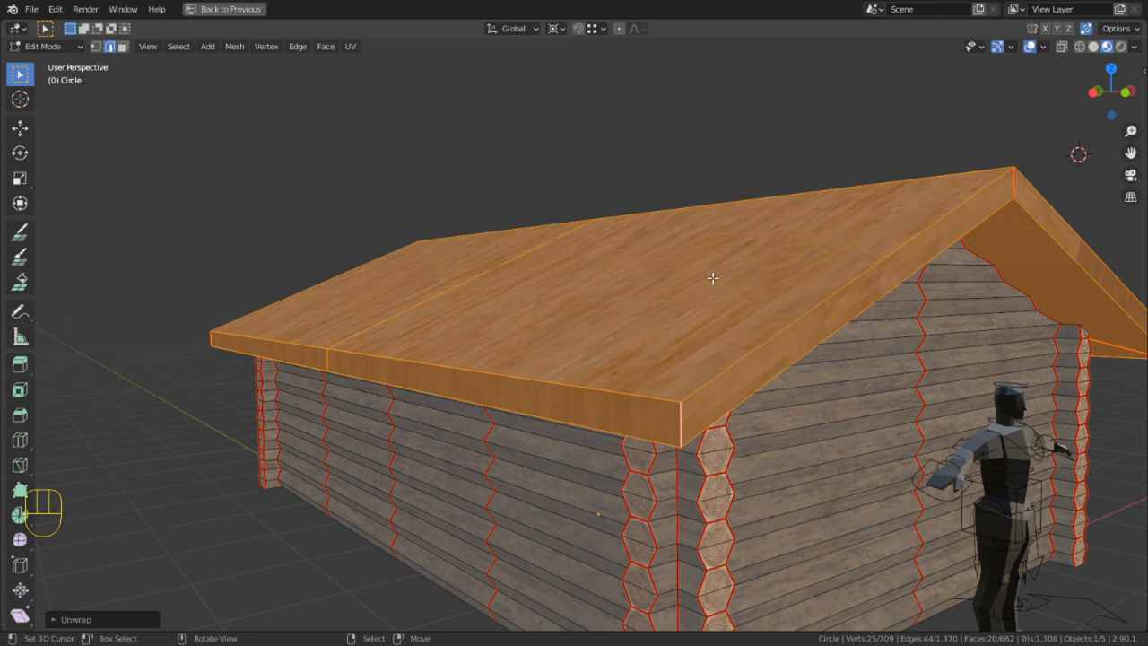
key(Tab)
middle_drag(750, 308, 794, 323)
Try to separate the roof's top by selecting its four upper faces and splitting them from the mesh
key(Tab)
key(3)
shift+click(709, 266)
middle_drag(709, 267, 779, 250)
shift+click(834, 260)
shift+click(970, 159)
shift+click(877, 96)
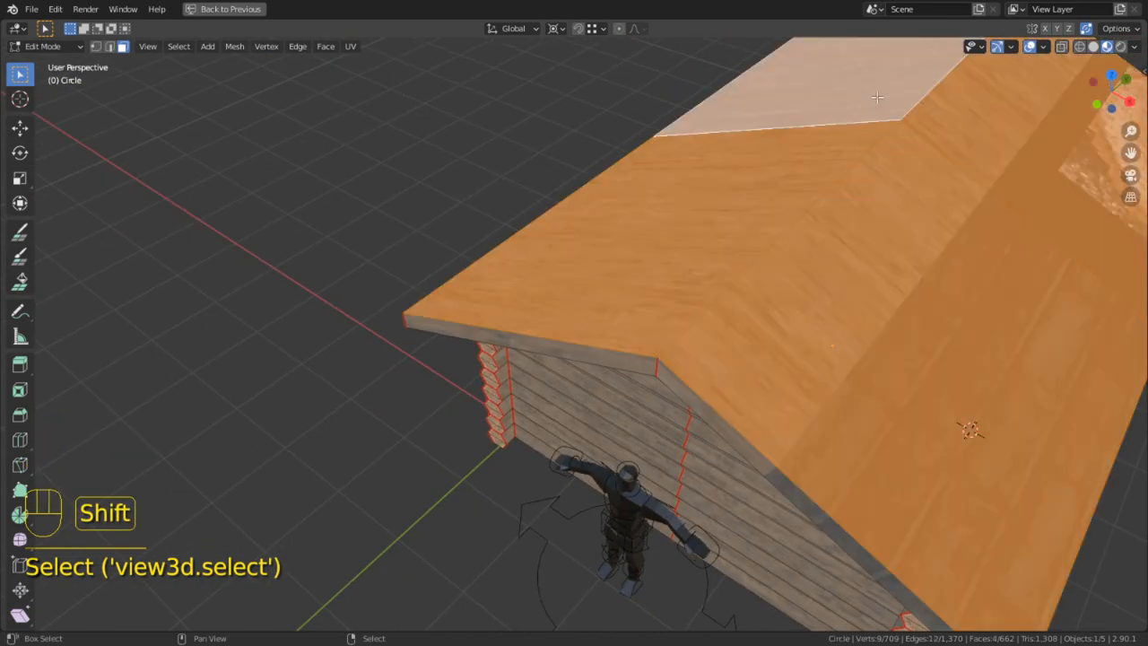
scroll(877, 96, down, 3)
key(ctrl+space)
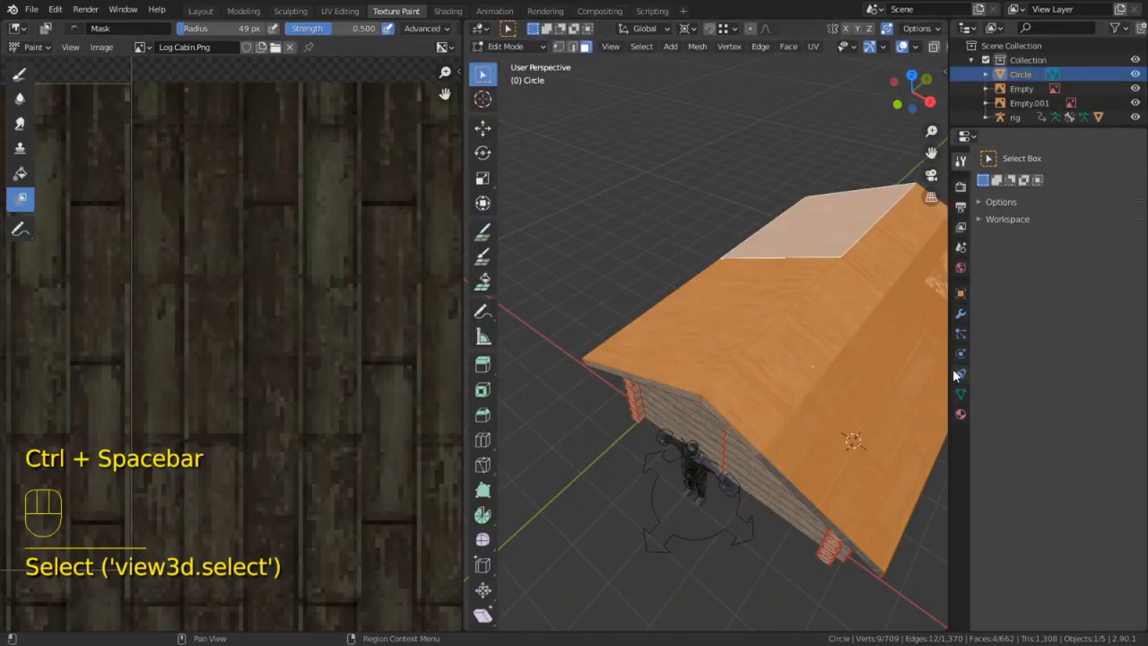
shift+middle_drag(854, 273, 717, 330)
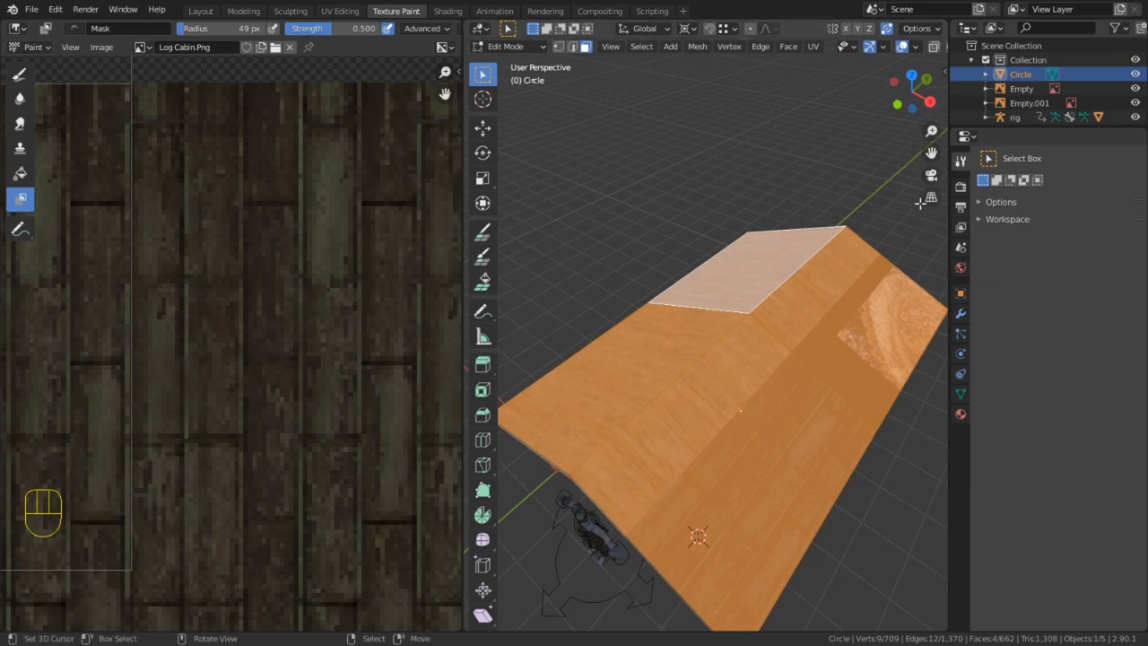
key(y)
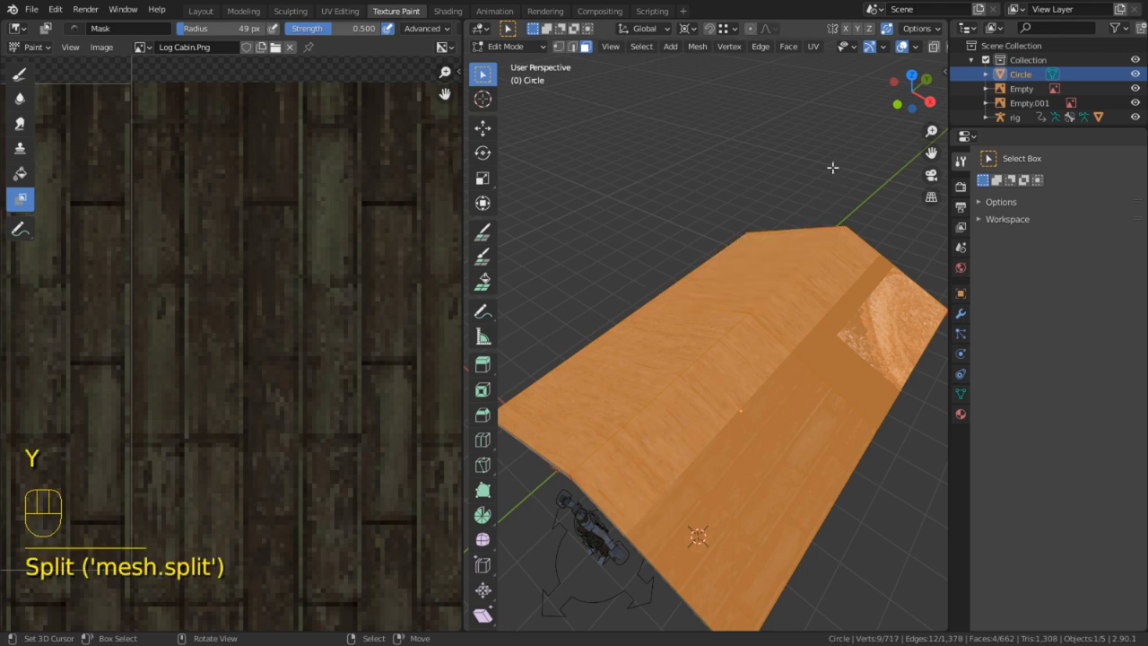
Try loading Log Cabin.Png as a Sprytile tileset for the cabin in Object Mode
key(n)
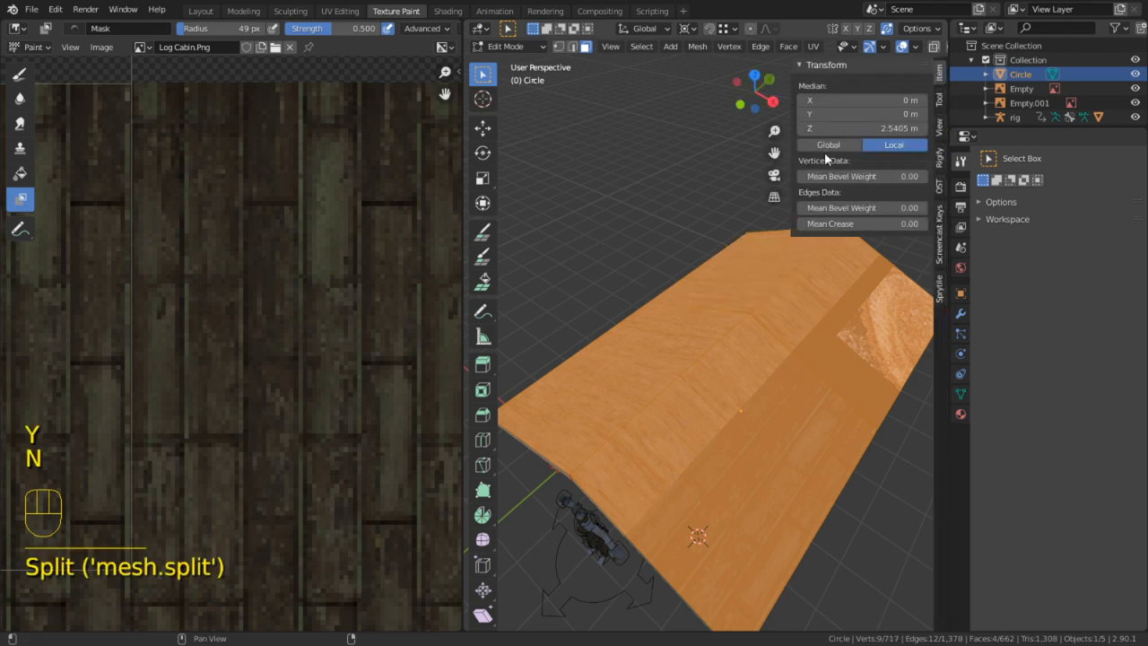
click(941, 285)
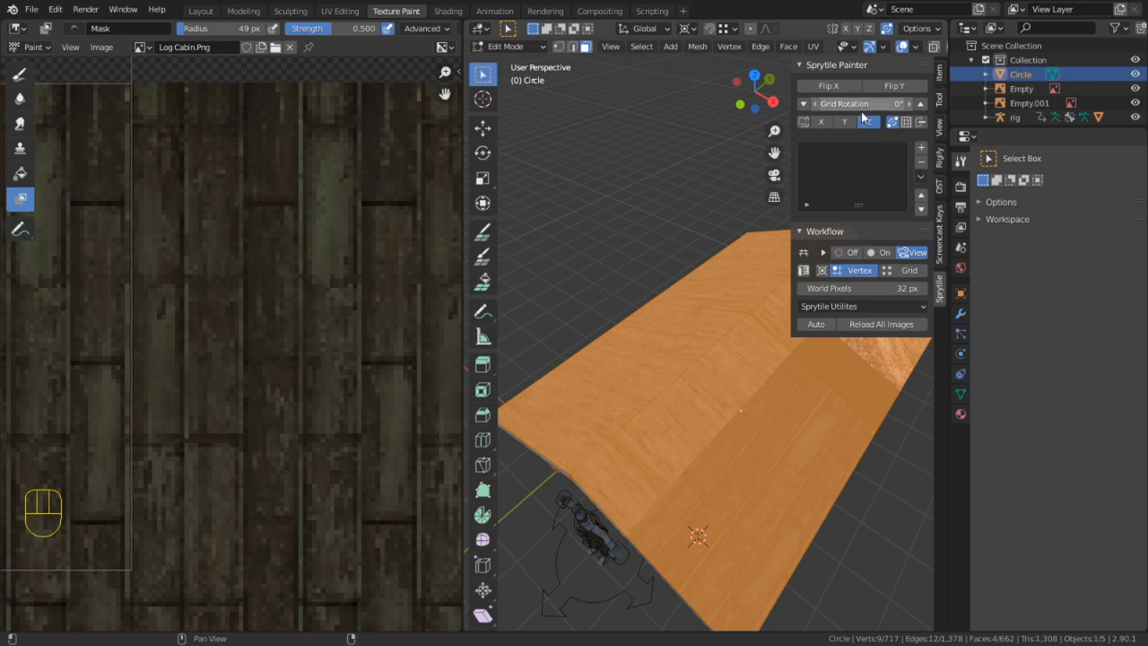
key(Tab)
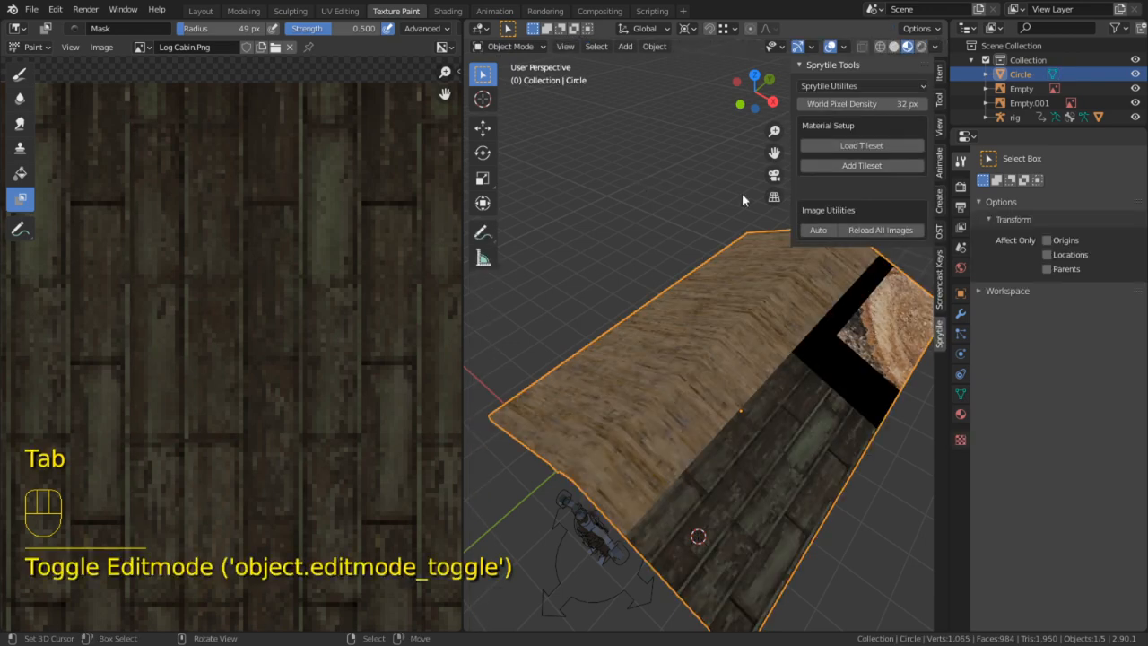
click(884, 146)
click(487, 121)
double_click(486, 121)
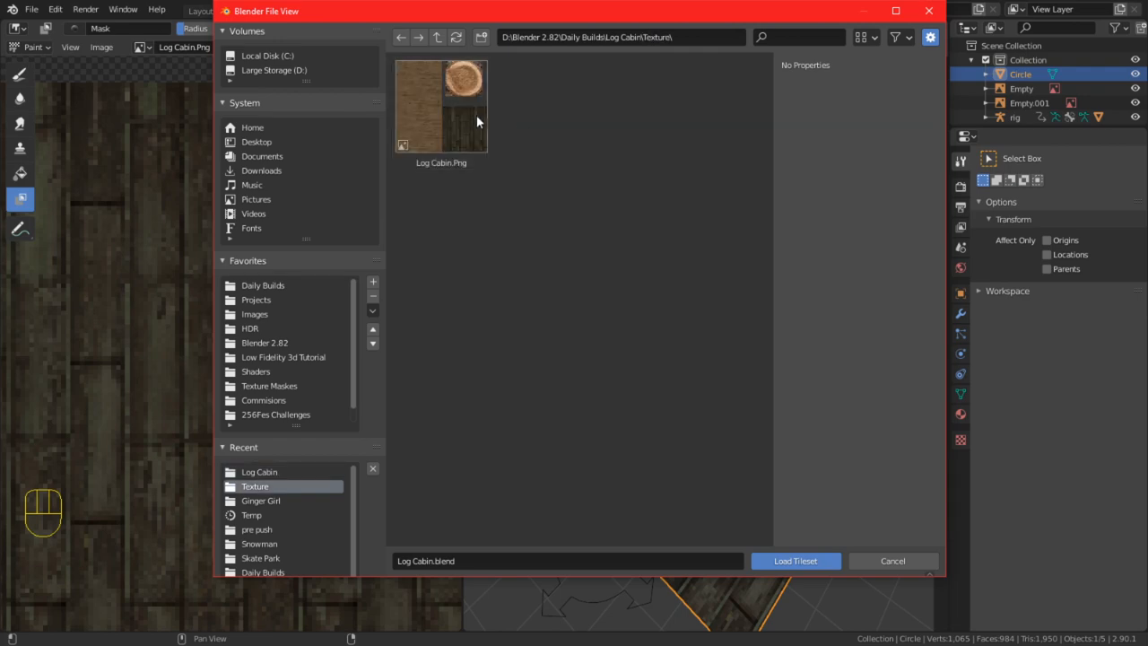
double_click(466, 114)
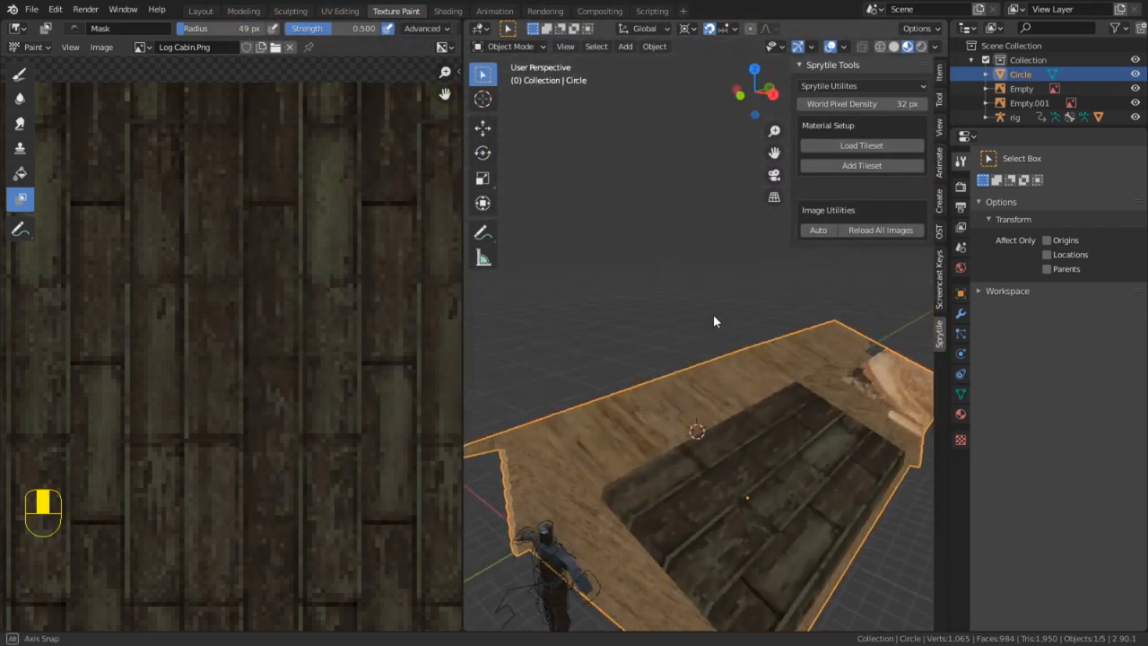
Undo the tileset loading, the roof face split and the upper face selection
key(ctrl+z)
key(ctrl+z)
key(ctrl+z)
key(ctrl+z)
key(ctrl+z)
key(ctrl+z)
key(ctrl+z)
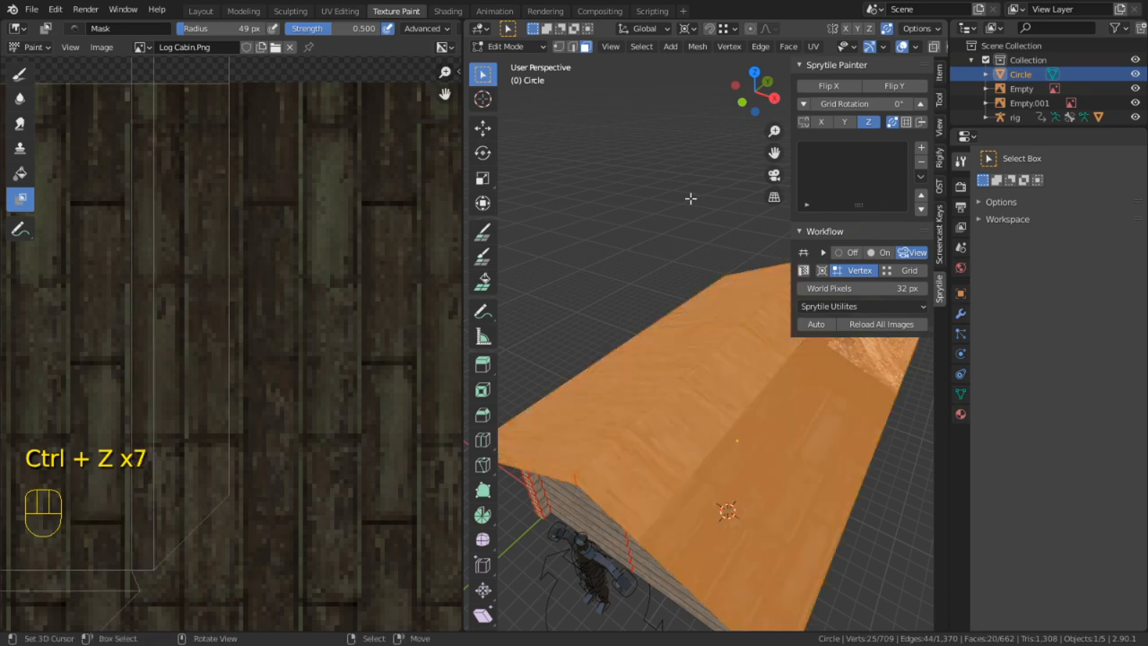
Leave Edit Mode and examine the Log Cabin material's nodes and settings in the Shading workspace
key(Escape)
key(Escape)
key(Tab)
middle_drag(719, 369, 828, 386)
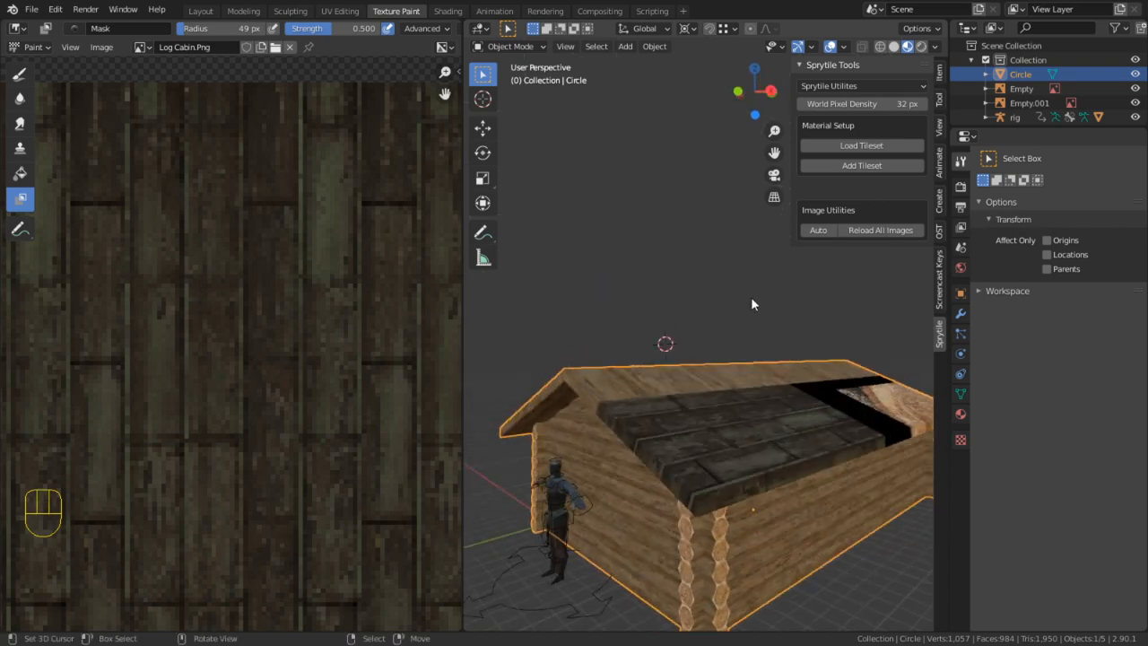
click(448, 11)
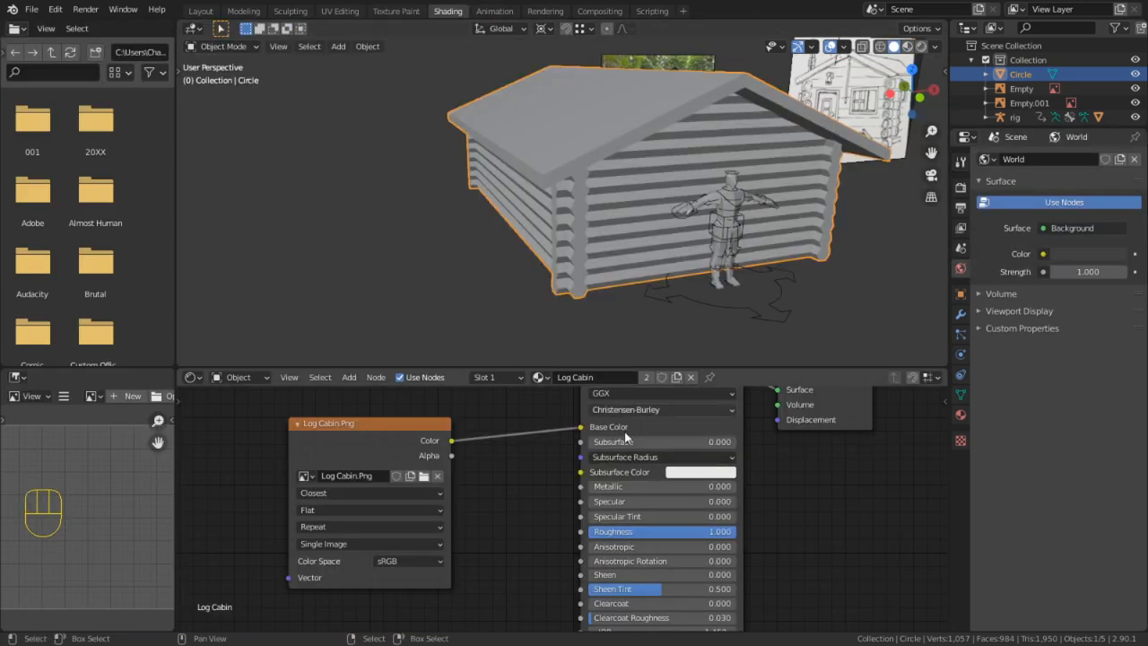
click(961, 413)
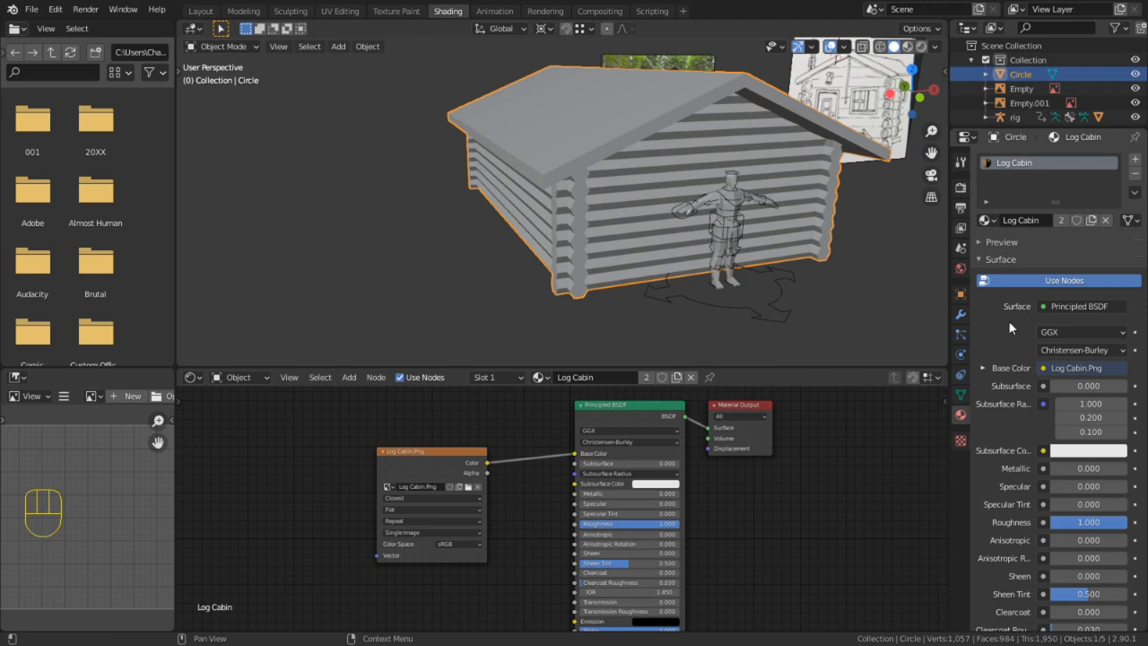
scroll(1011, 328, down, 10)
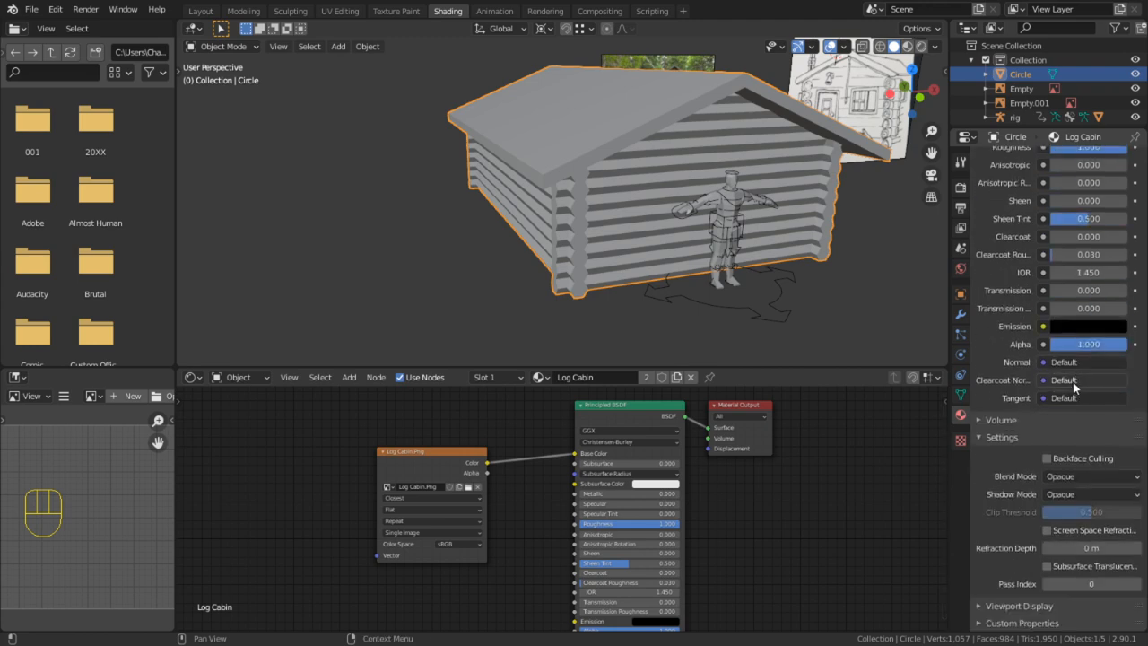
scroll(731, 157, up, 5)
Show the cabin in material preview and examine how the texture lies on the roof
click(731, 157)
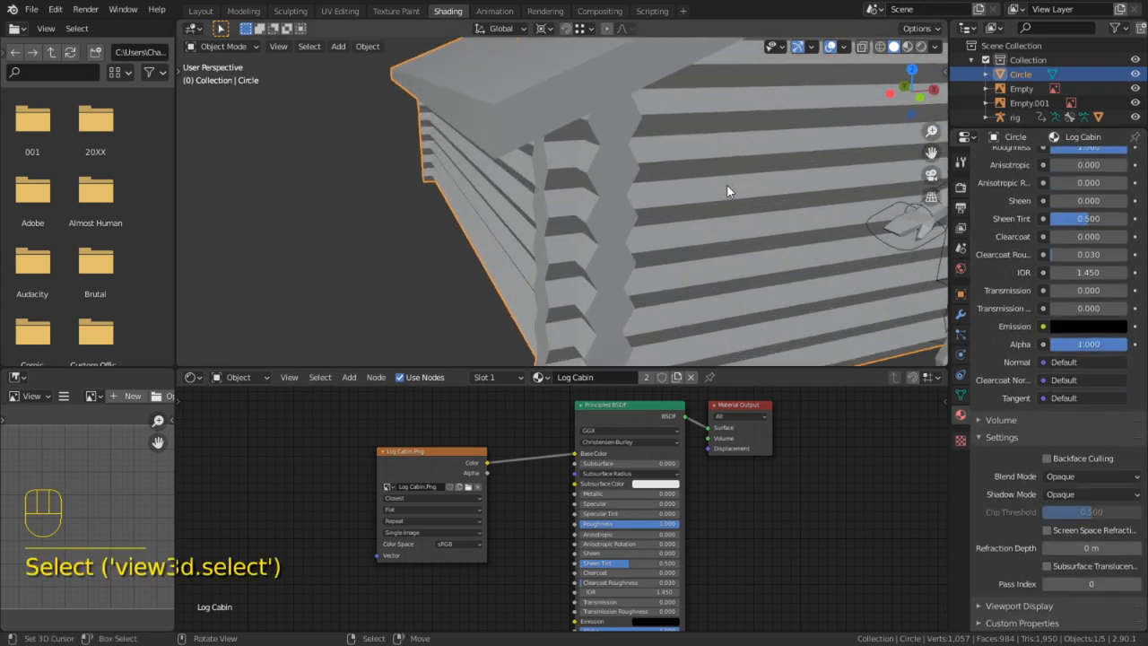
click(907, 46)
middle_drag(598, 235, 713, 228)
scroll(714, 227, down, 4)
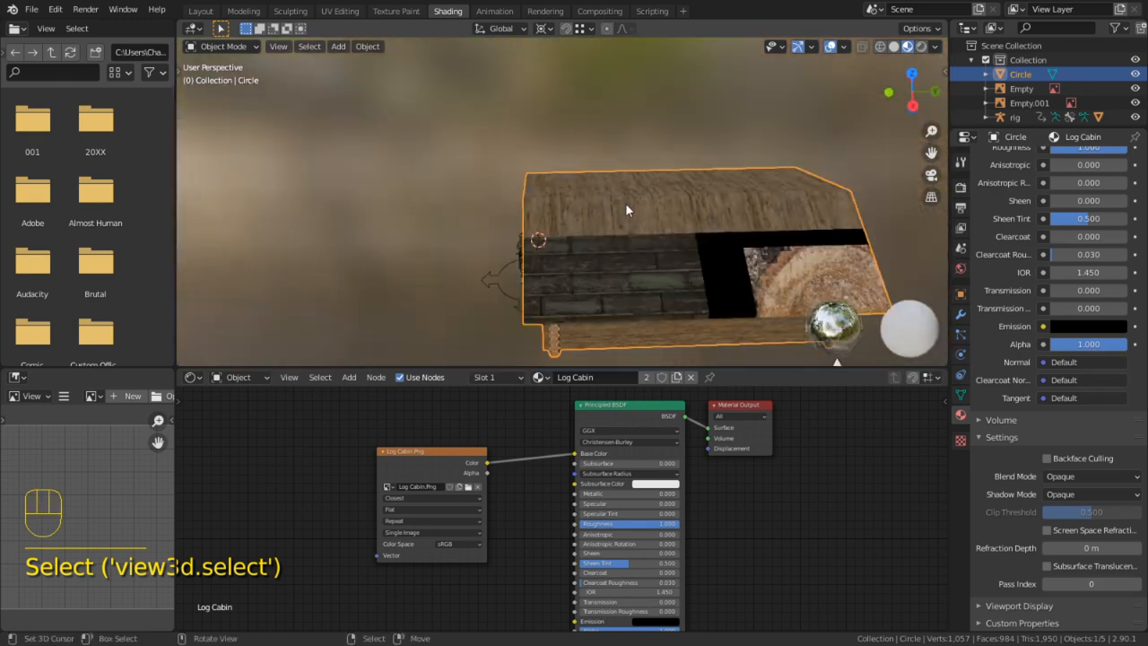
key(ctrl+space)
key(ctrl+space)
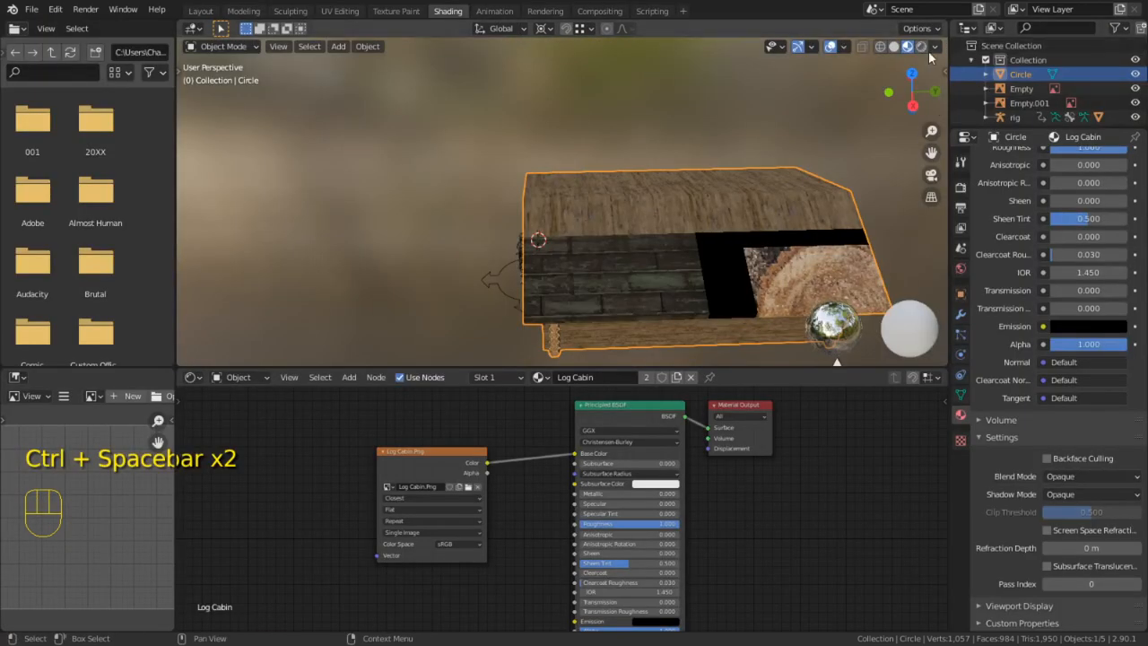
shift+middle_drag(749, 195, 603, 224)
click(618, 210)
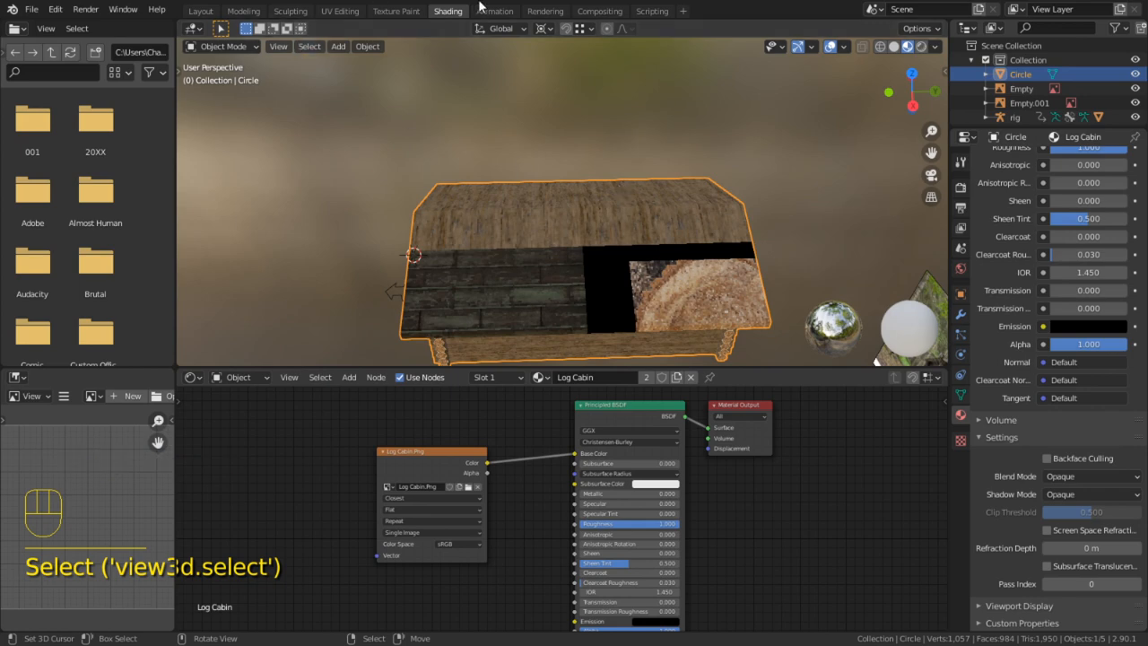
Back in the Texture Paint workspace, select the four upper roof faces in Edit Mode and reset their UVs
click(397, 10)
key(Tab)
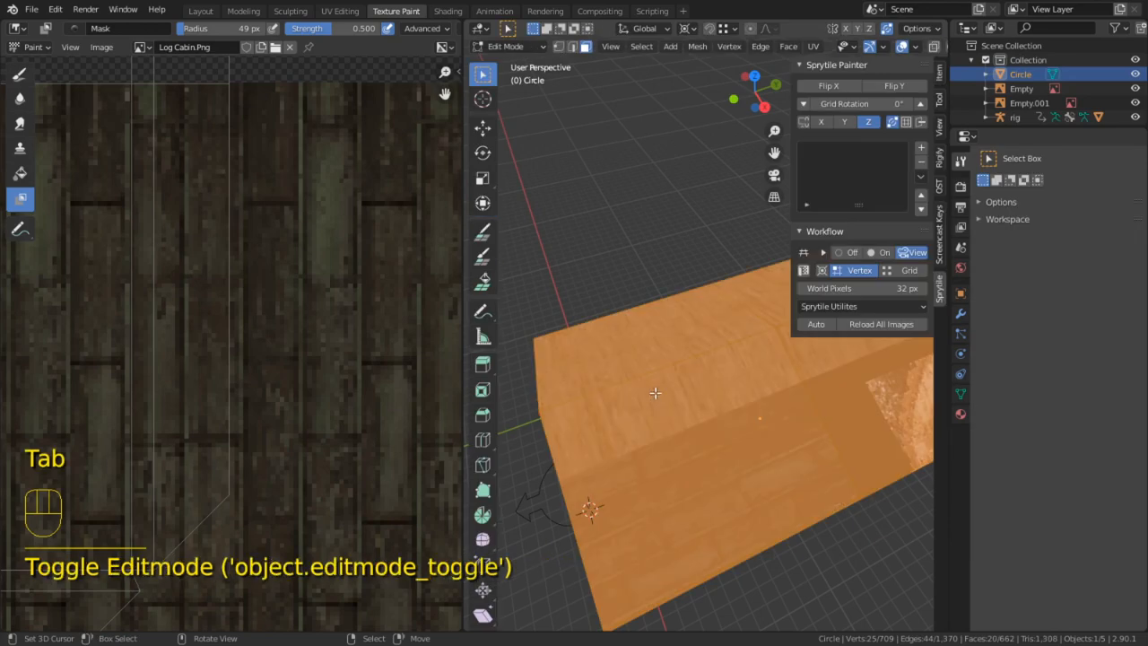
click(655, 395)
scroll(668, 380, down, 2)
shift+right_click(706, 308)
shift+right_click(760, 305)
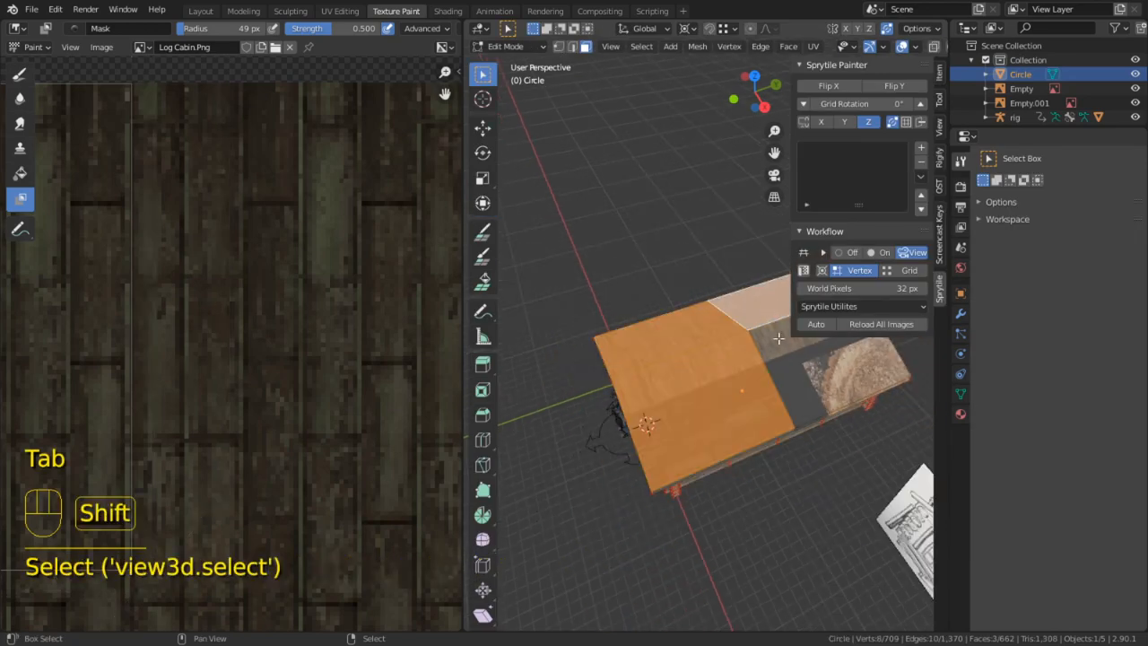
shift+right_click(776, 355)
key(q)
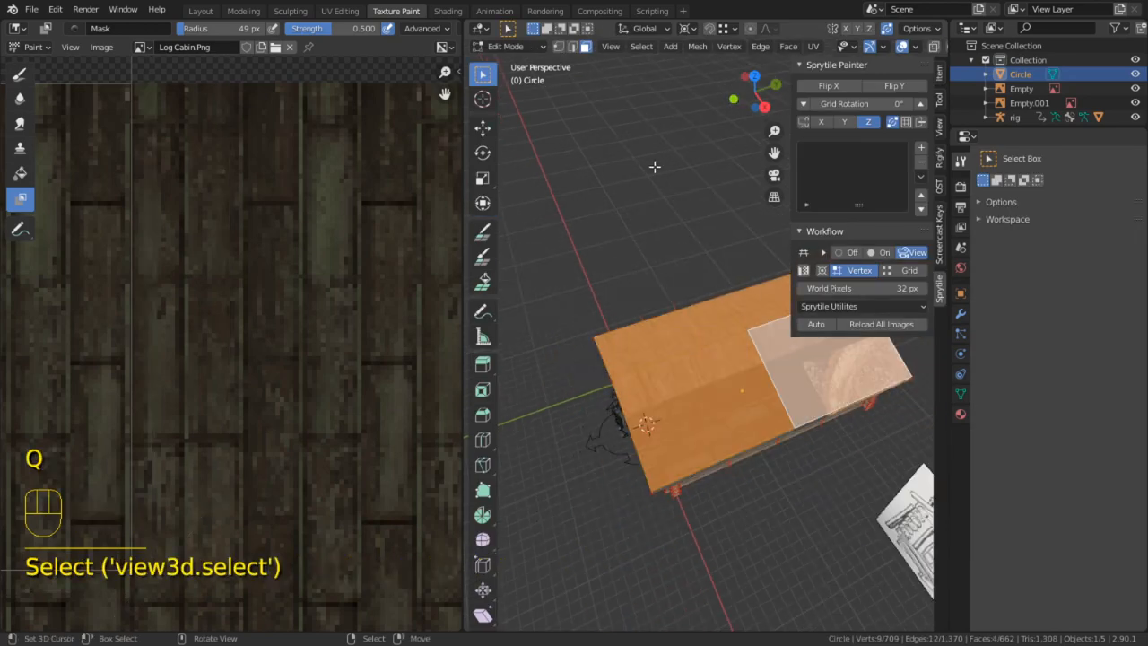
key(u)
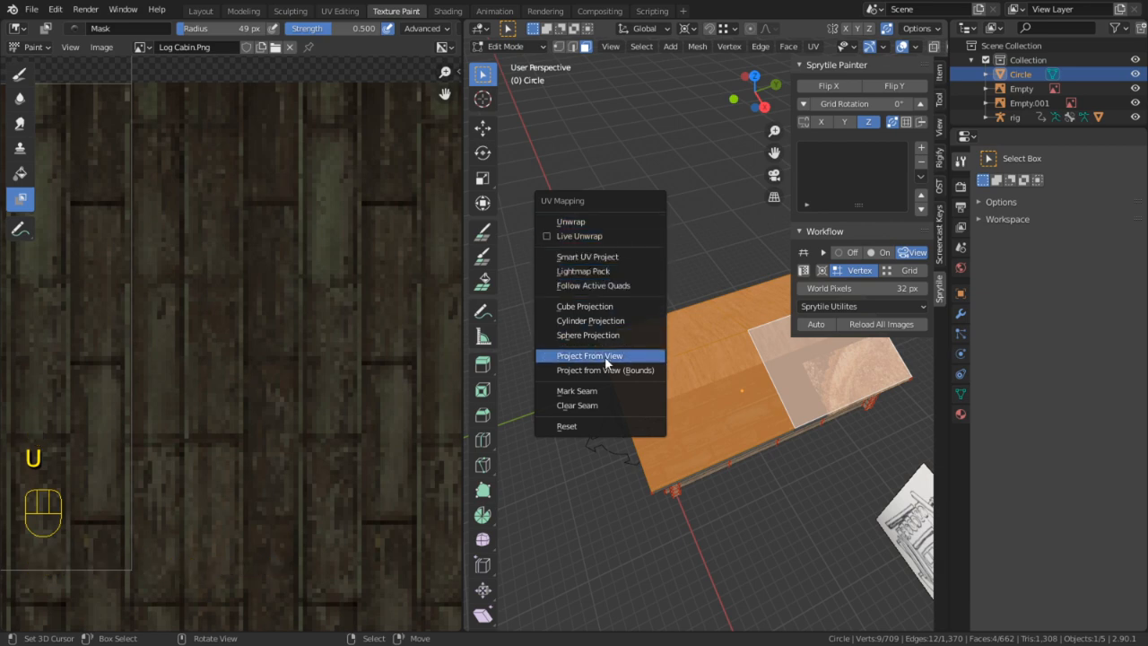
click(583, 427)
scroll(264, 307, down, 4)
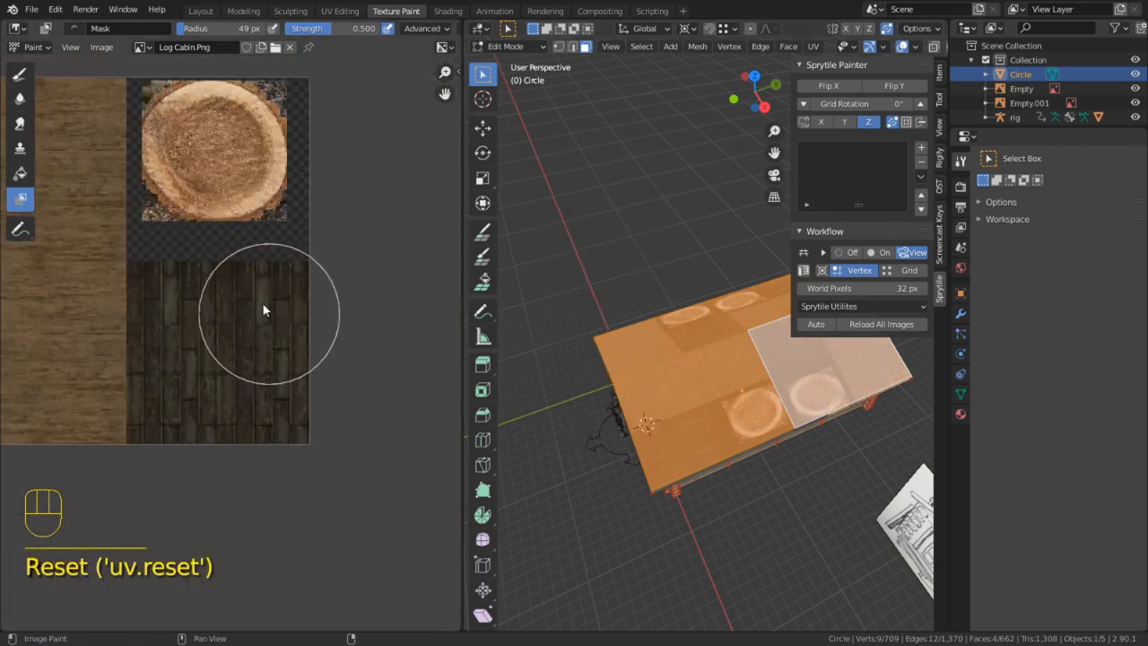
shift+middle_drag(264, 308, 283, 175)
Switch to the UV Editing workspace and select all UVs of the upper roof faces
click(340, 11)
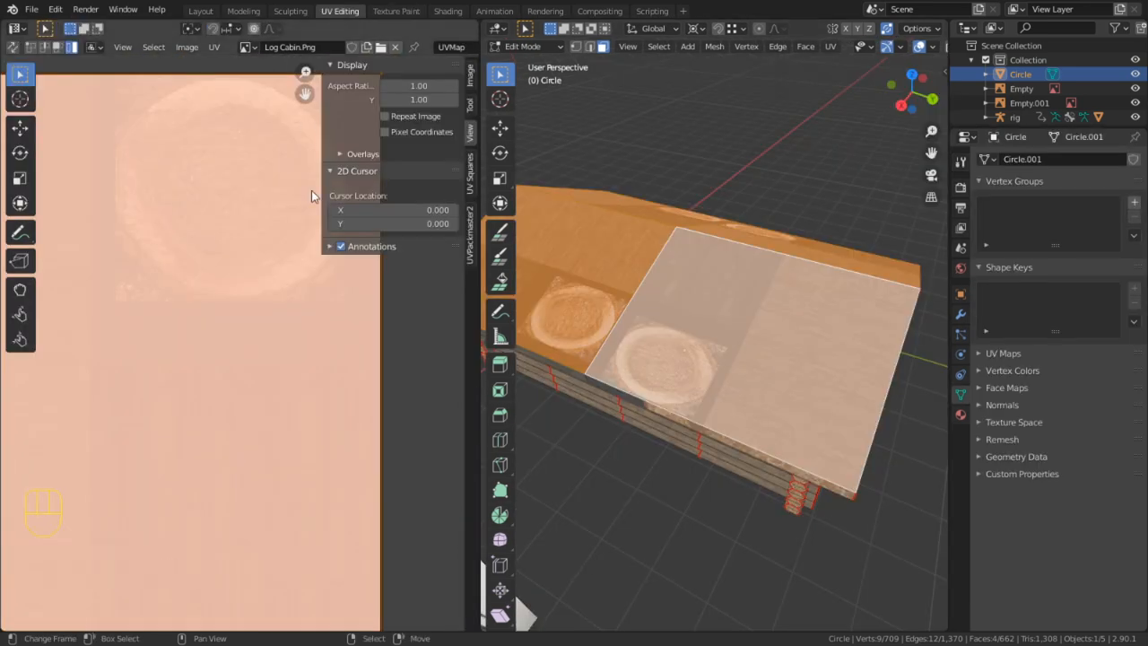
scroll(295, 302, down, 3)
key(a)
Try to scale the selected roof UVs by a factor of 2
key(s)
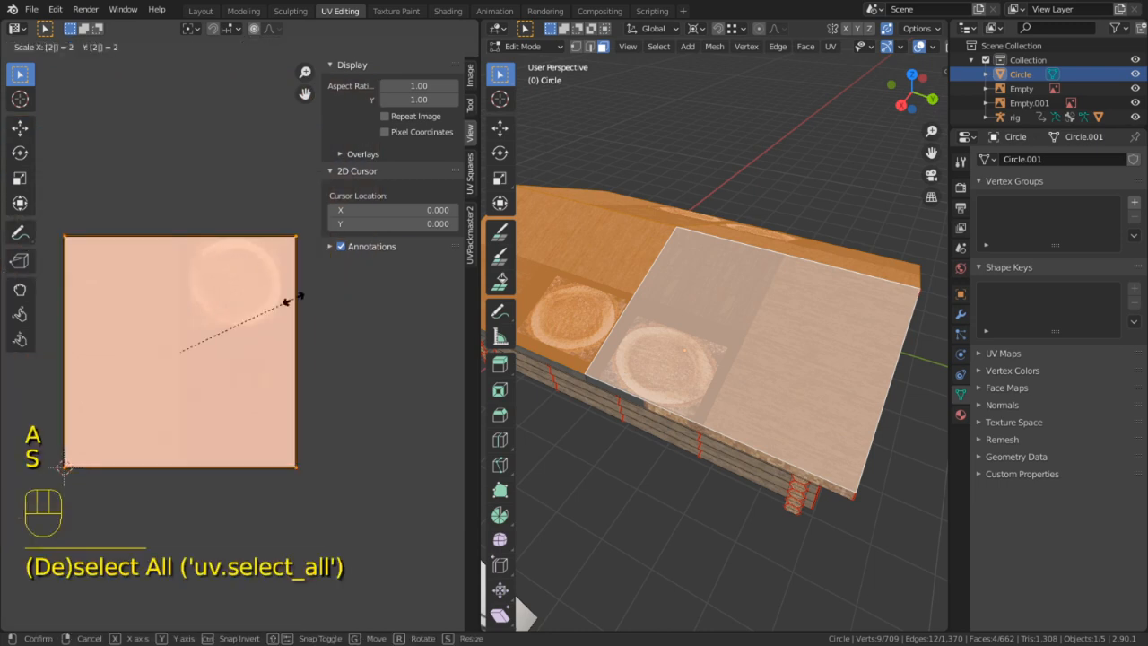
key(Return)
text(s2)
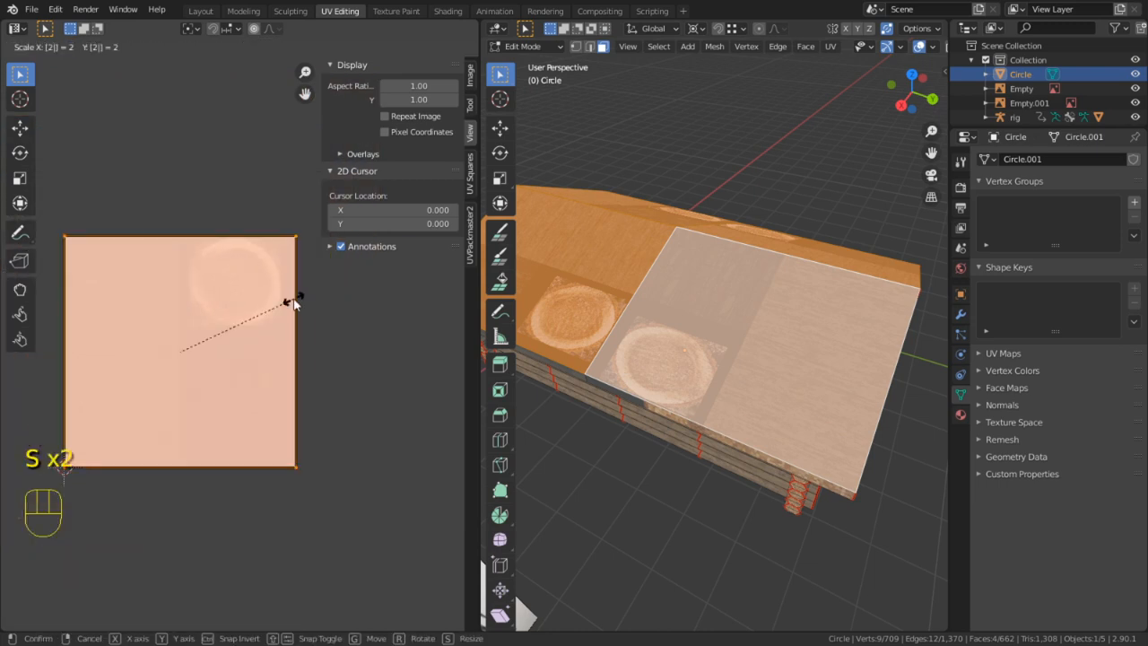
key(Return)
click(355, 427)
key(c)
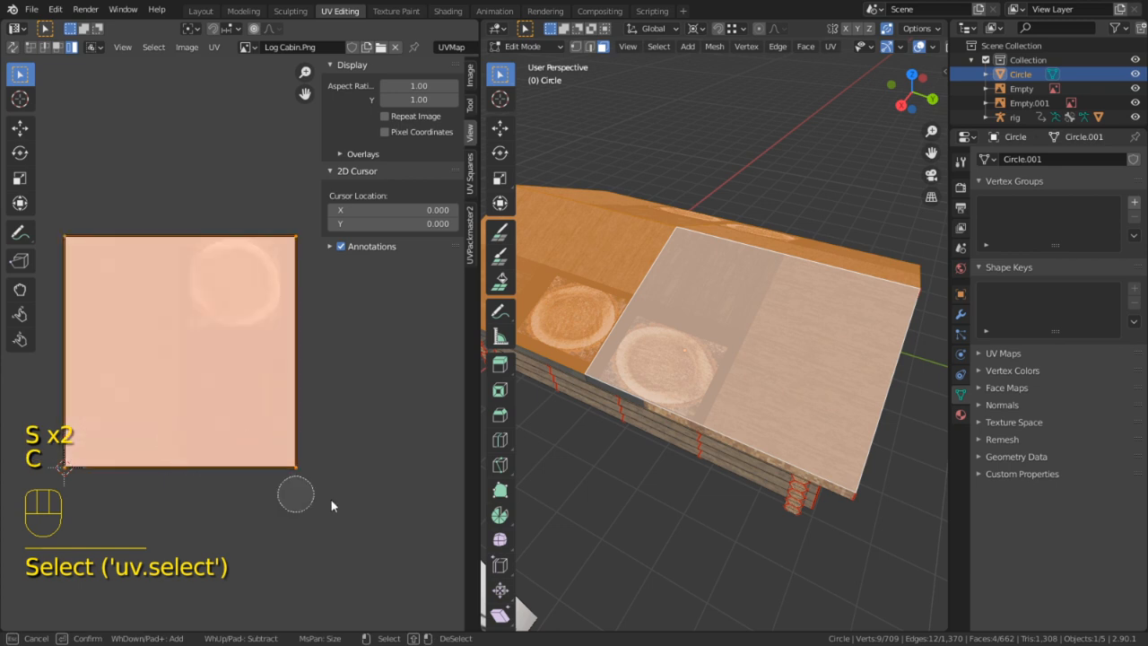
text(s)
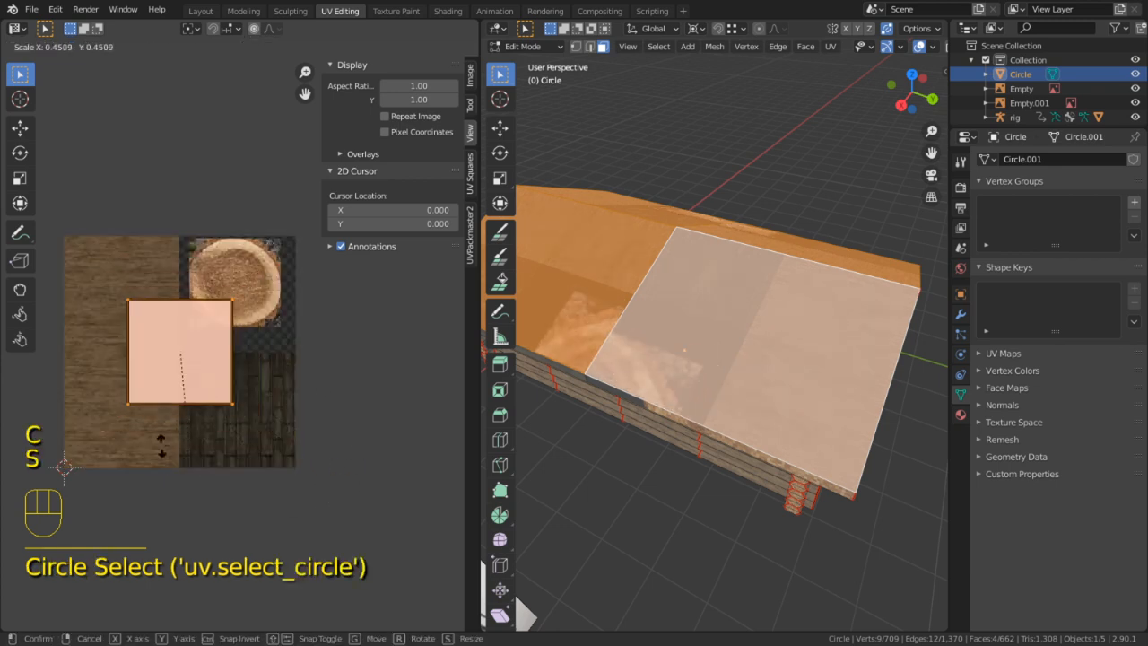
text(2)
key(Return)
Scale the roof UVs to half size and move them onto the dark plank area of the texture
text(s)
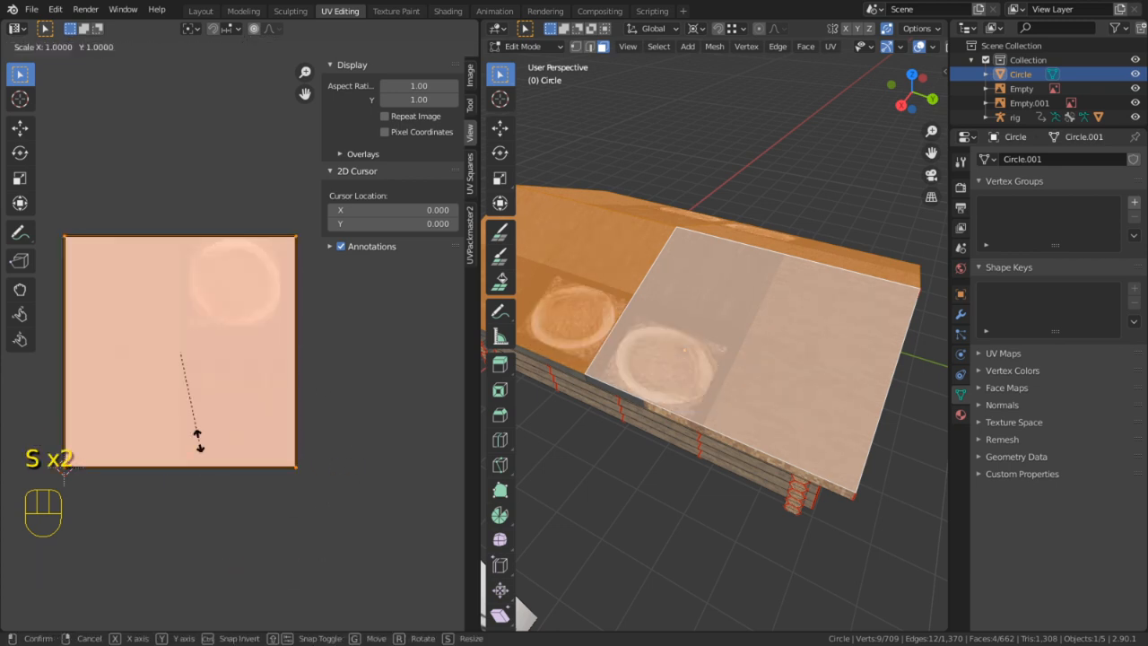
text(2/)
key(Return)
key(g)
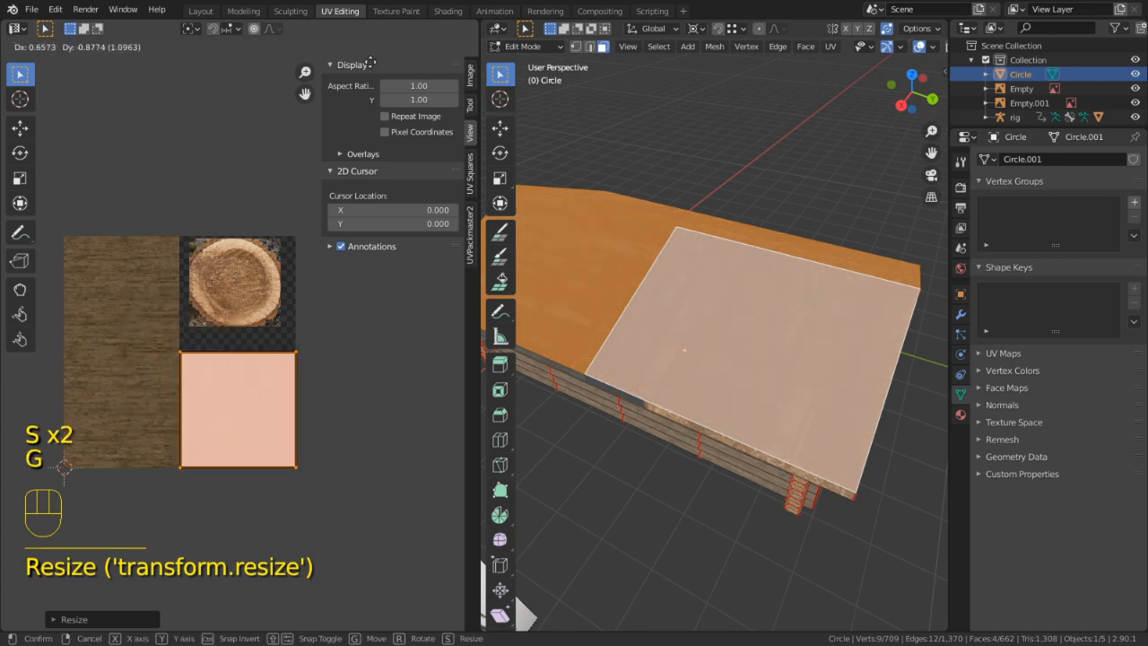
key(Return)
Rotate the UVs of two diagonally opposite upper roof faces and check the planks outside Edit Mode
key(Tab)
middle_drag(721, 233, 746, 292)
key(Tab)
click(758, 257)
shift+click(574, 349)
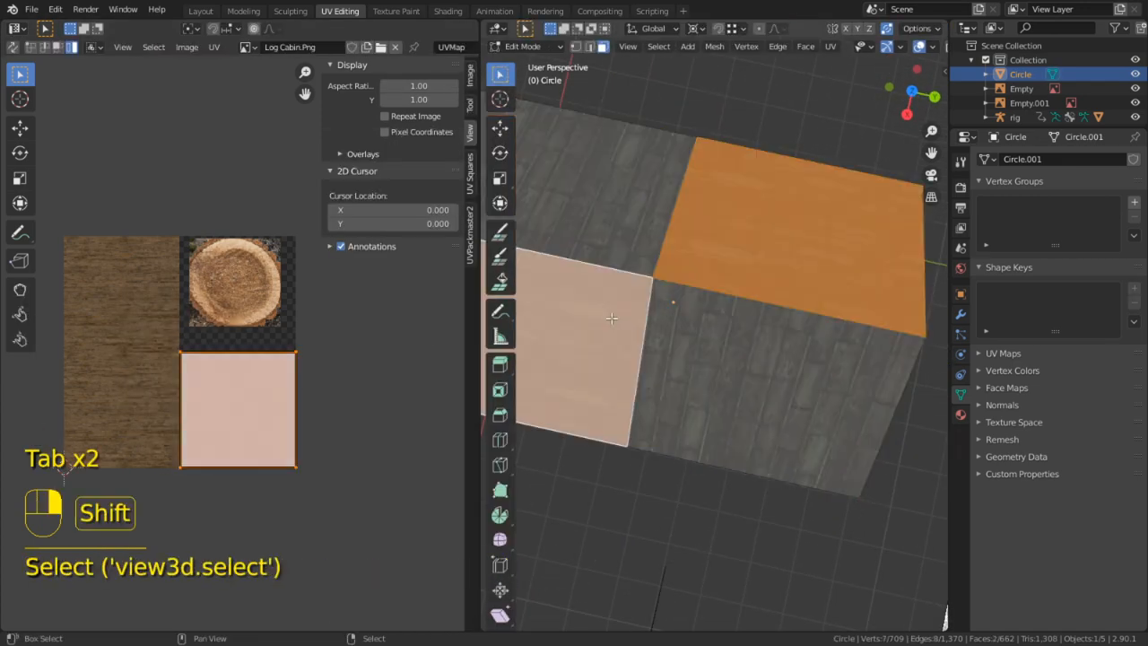
key(r)
click(415, 357)
key(Tab)
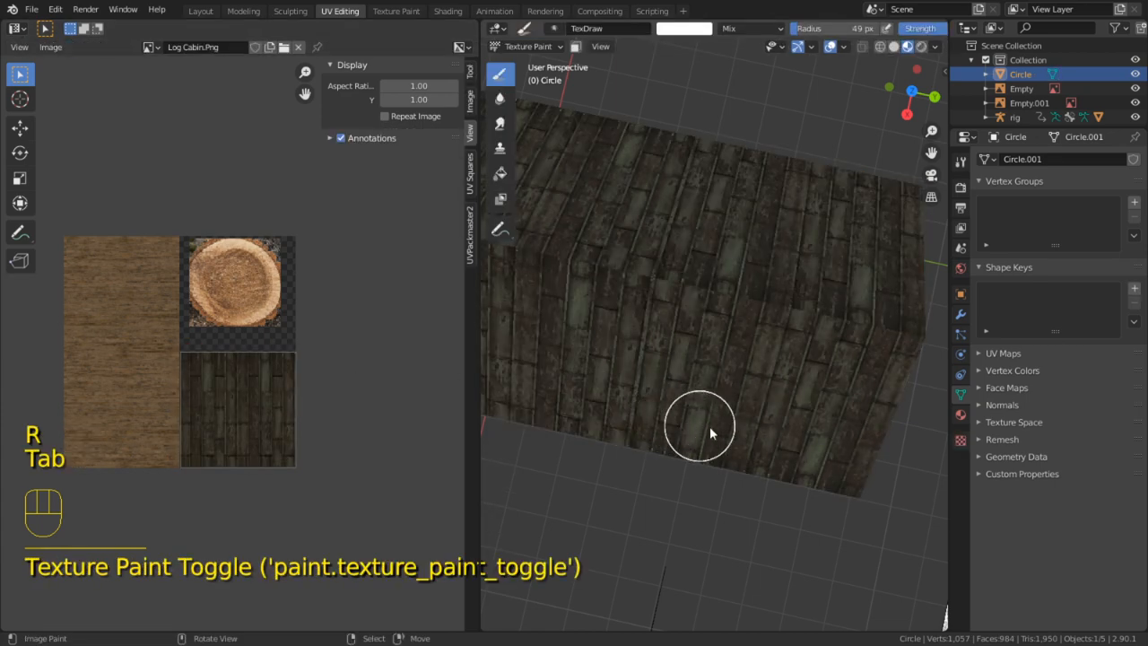
mouse_move(695, 422)
middle_down()
mouse_move(751, 376)
mouse_move(519, 390)
mouse_move(584, 404)
mouse_move(779, 302)
middle_up()
key(Tab)
key(2)
click(770, 268)
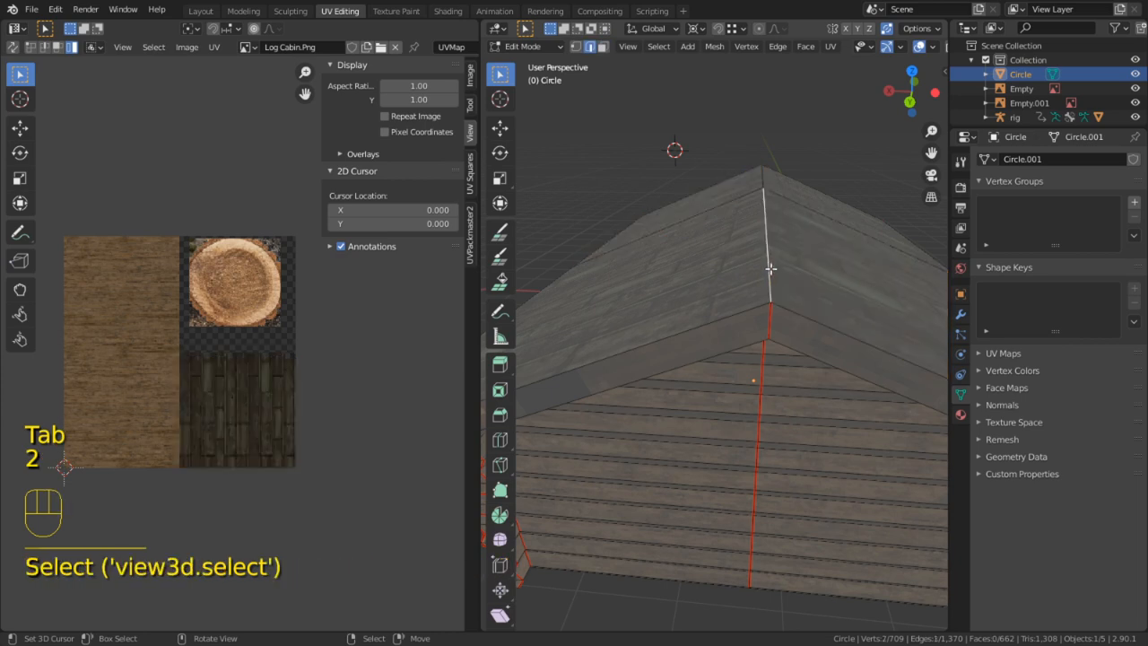
key(3)
key(ctrl+r)
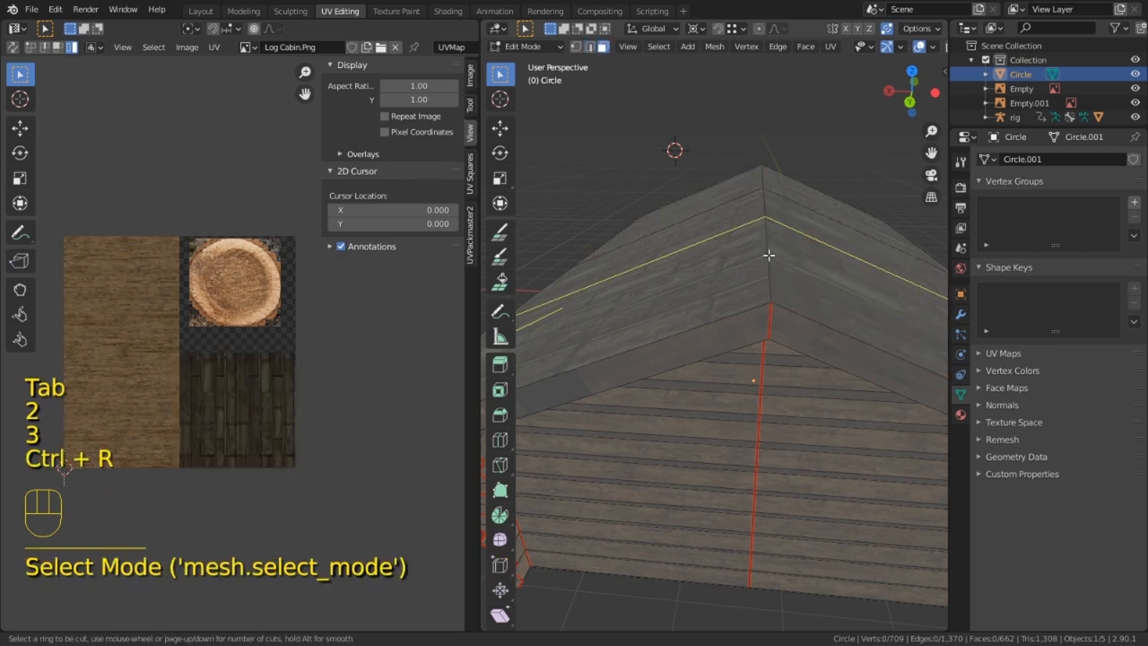
right_click(765, 246)
alt+right_click(775, 254)
Bevel the edge loop along the roof's ridge about 0.1 m wide with one segment
key(2)
alt+click(762, 244)
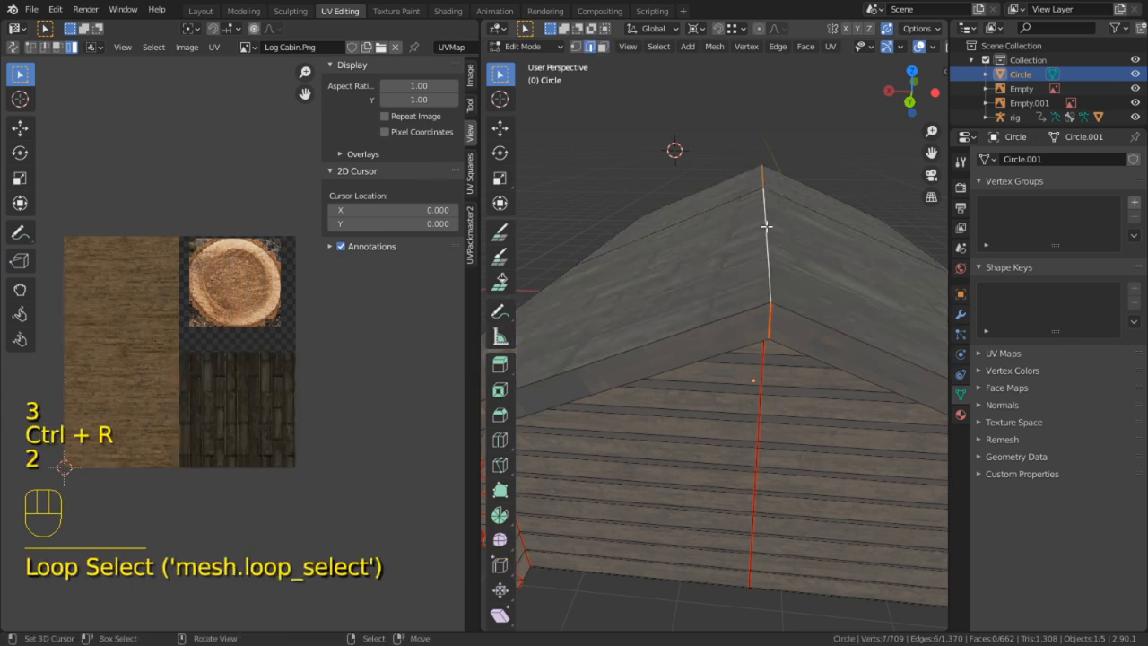
key(ctrl+b)
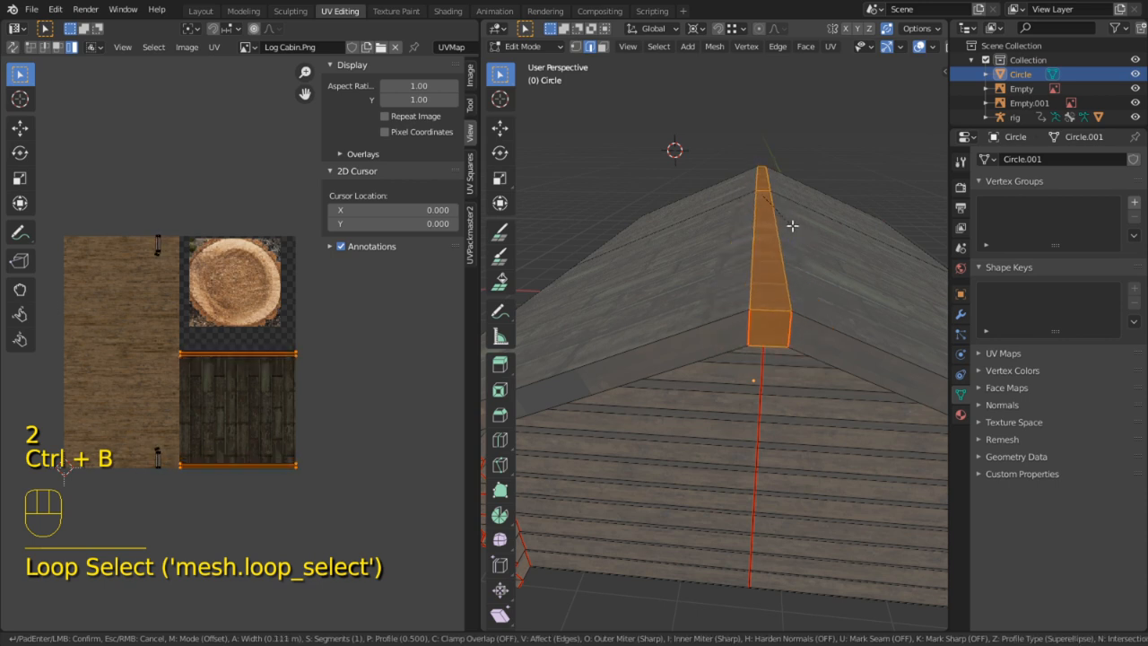
click(767, 244)
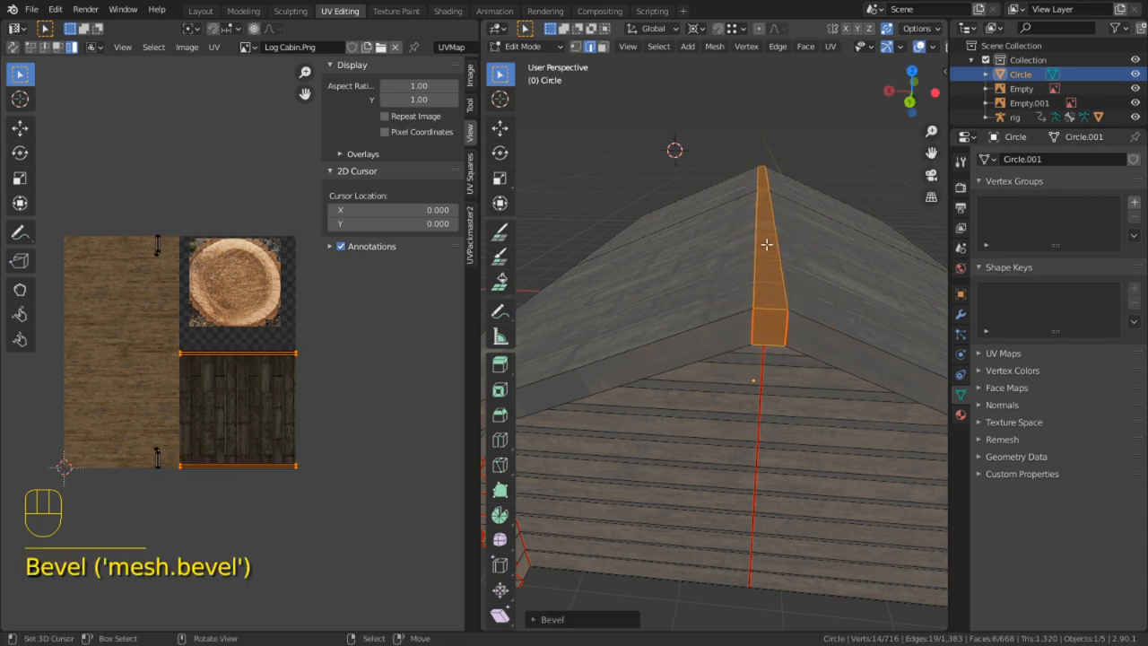
Extrude the narrow top faces along the ridge upward about 0.1 m on Z and view the cabin outside Edit Mode
click(769, 289)
shift+click(761, 191)
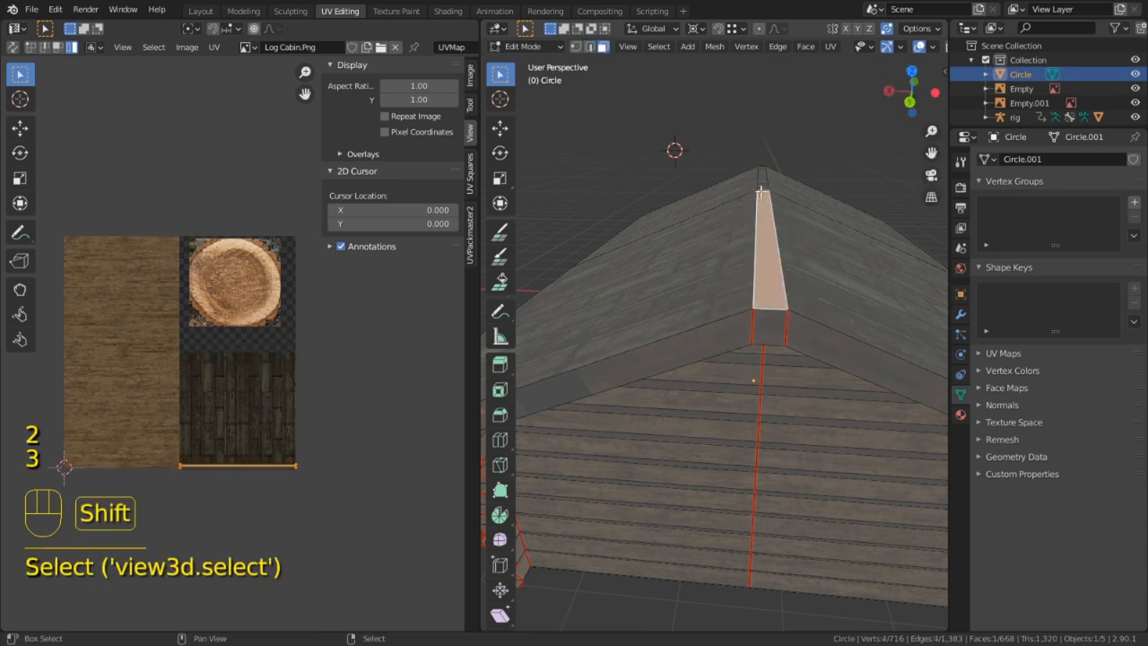
key(e)
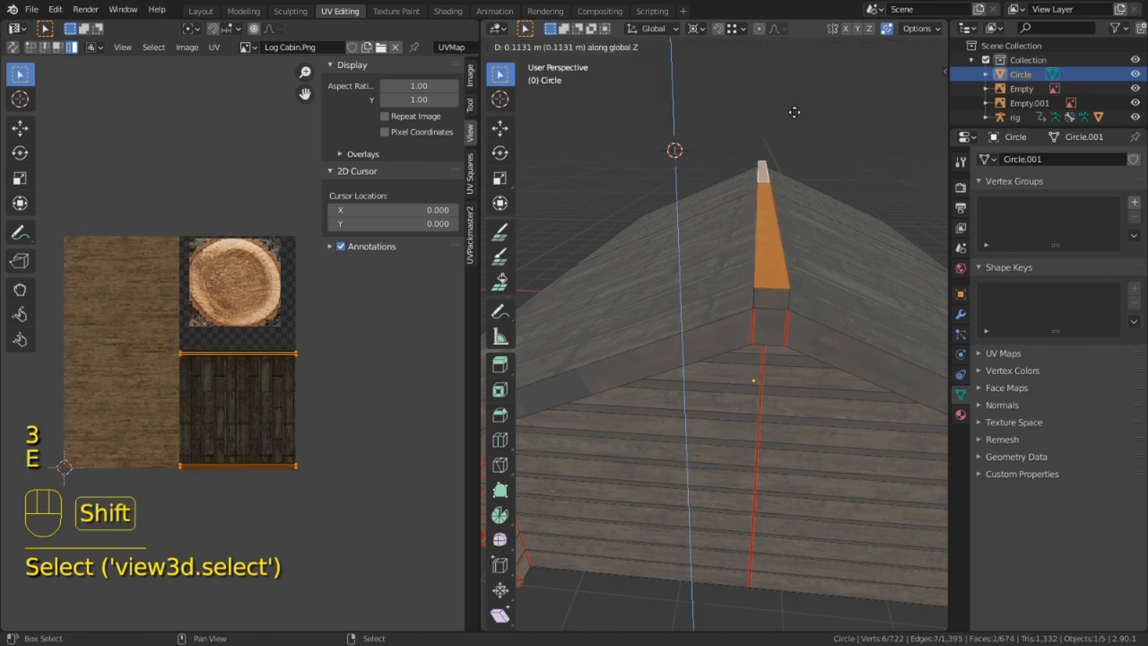
click(794, 124)
key(Tab)
mouse_move(794, 124)
middle_down()
mouse_move(827, 179)
mouse_move(692, 200)
mouse_move(759, 255)
mouse_move(620, 227)
mouse_move(652, 214)
mouse_move(658, 224)
middle_up()
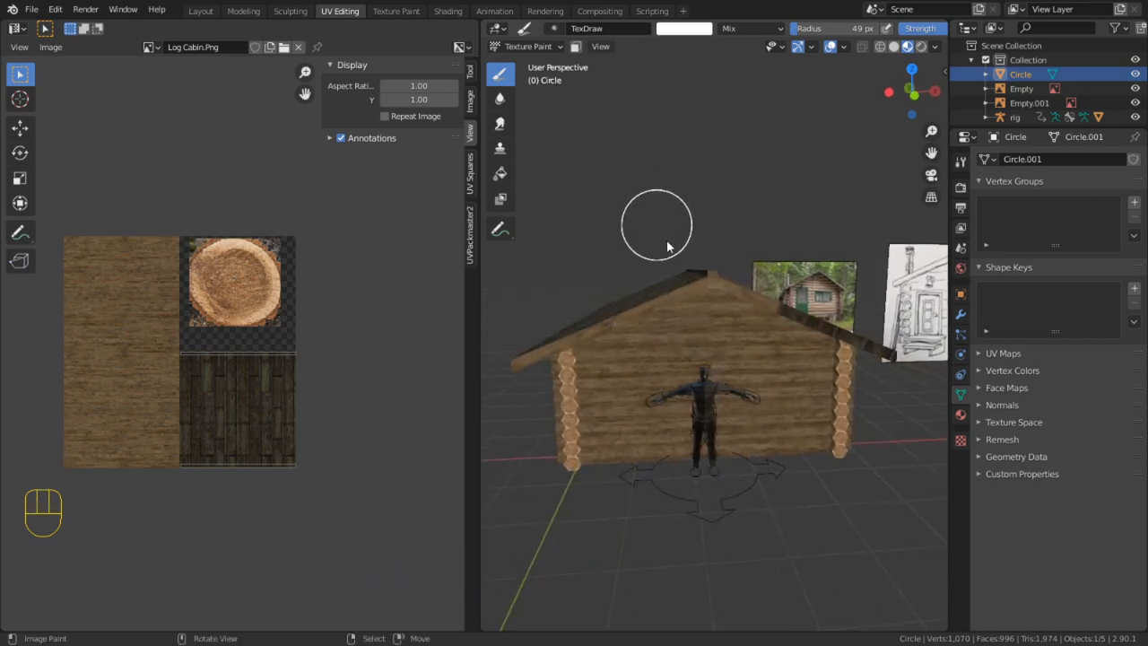
scroll(715, 235, up, 5)
Select the four large upper roof faces plus the two ridge cap faces in Edit Mode and pin their UVs
key(Tab)
click(711, 196)
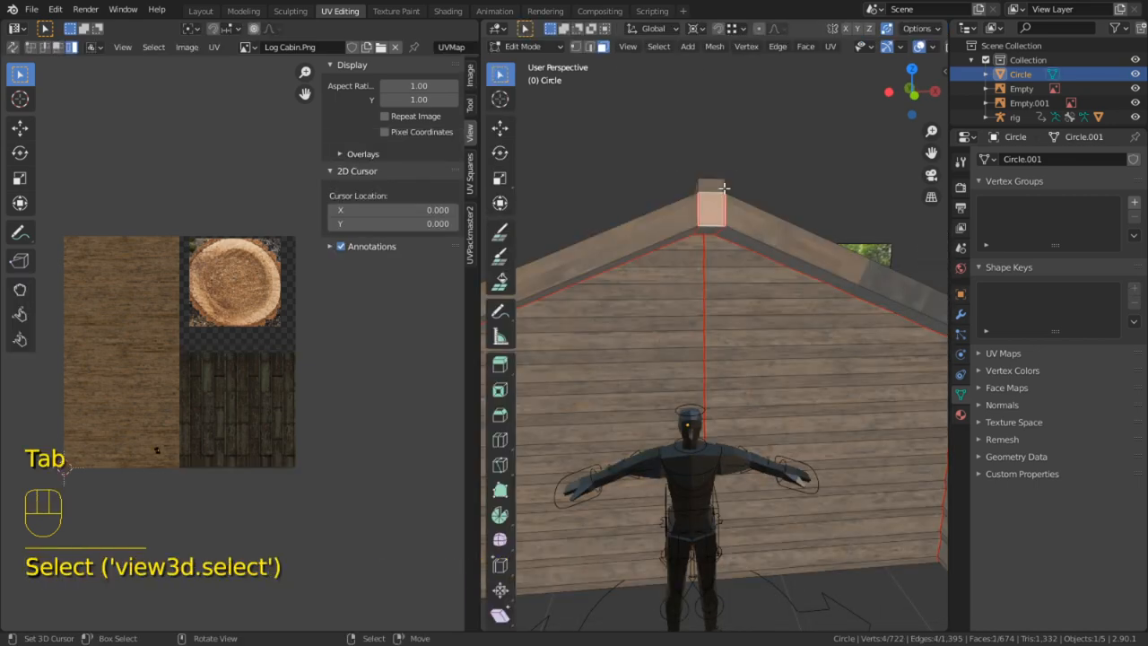
middle_drag(763, 266, 748, 291)
click(749, 296)
shift+click(739, 260)
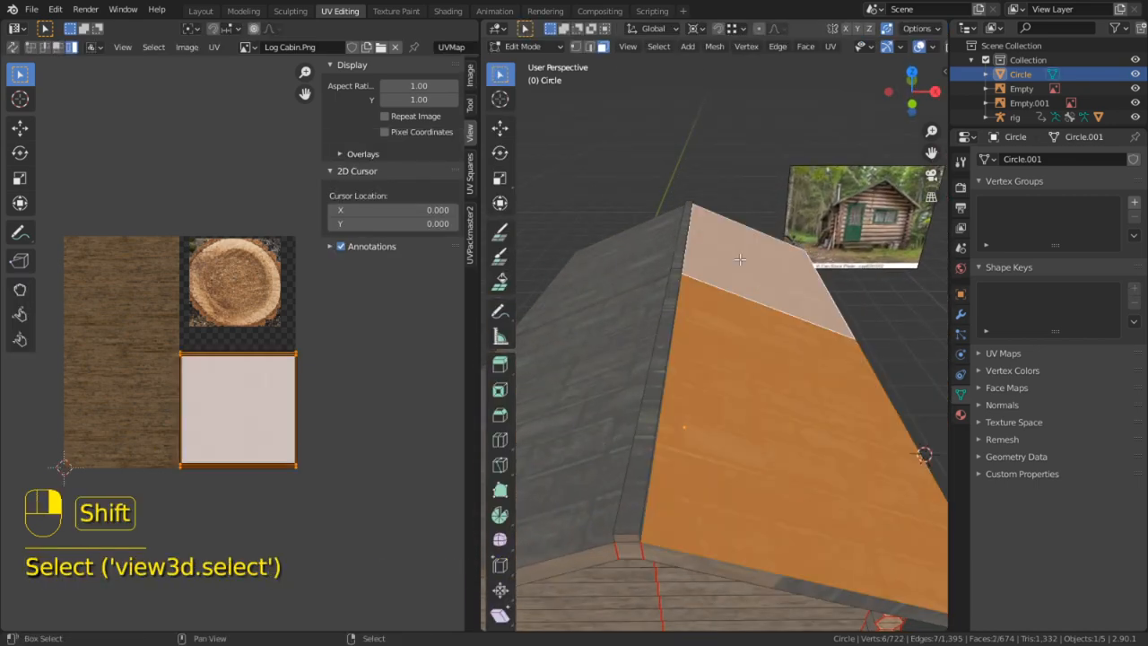
shift+click(682, 241)
shift+click(668, 301)
middle_drag(669, 300, 767, 316)
shift+click(708, 317)
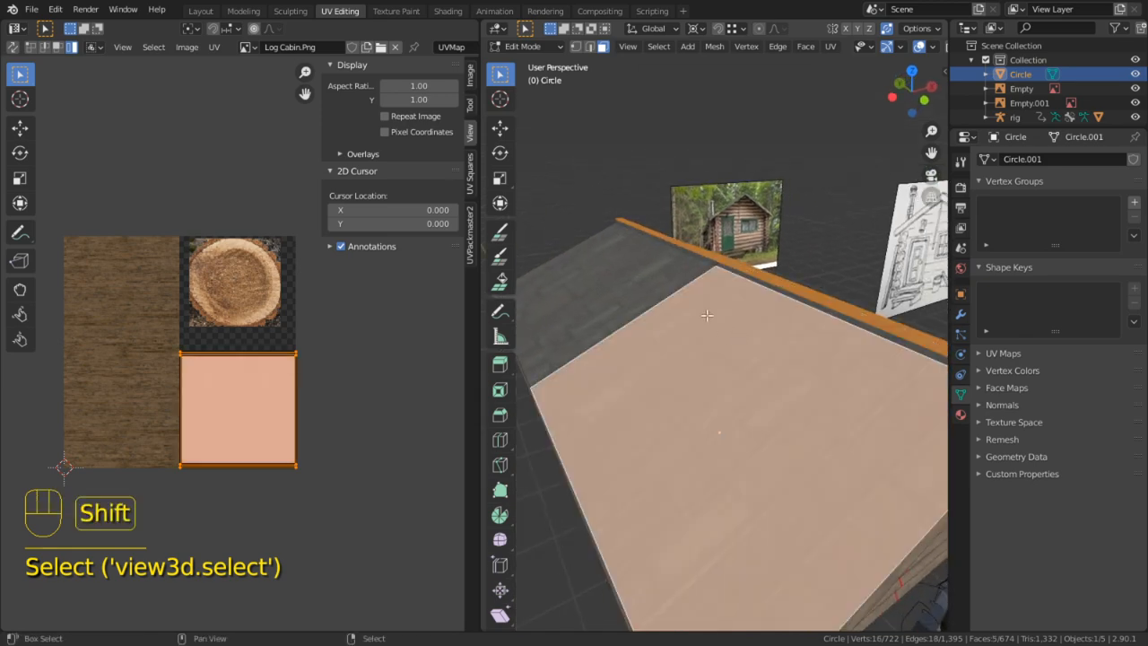
shift+click(664, 274)
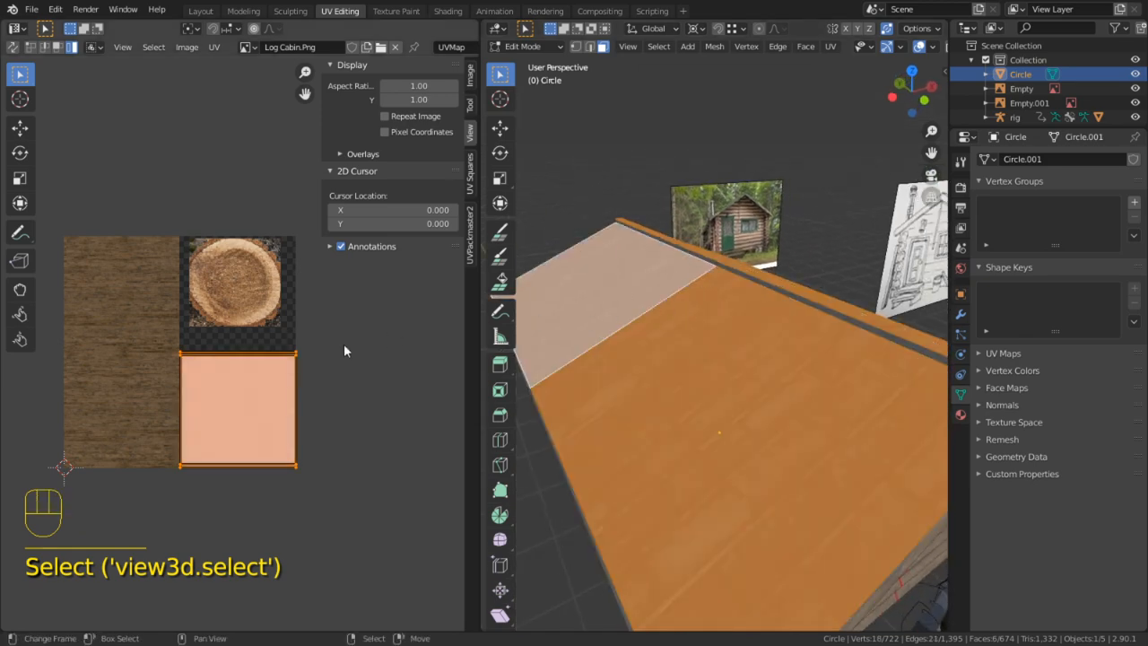
key(p)
right_click(747, 246)
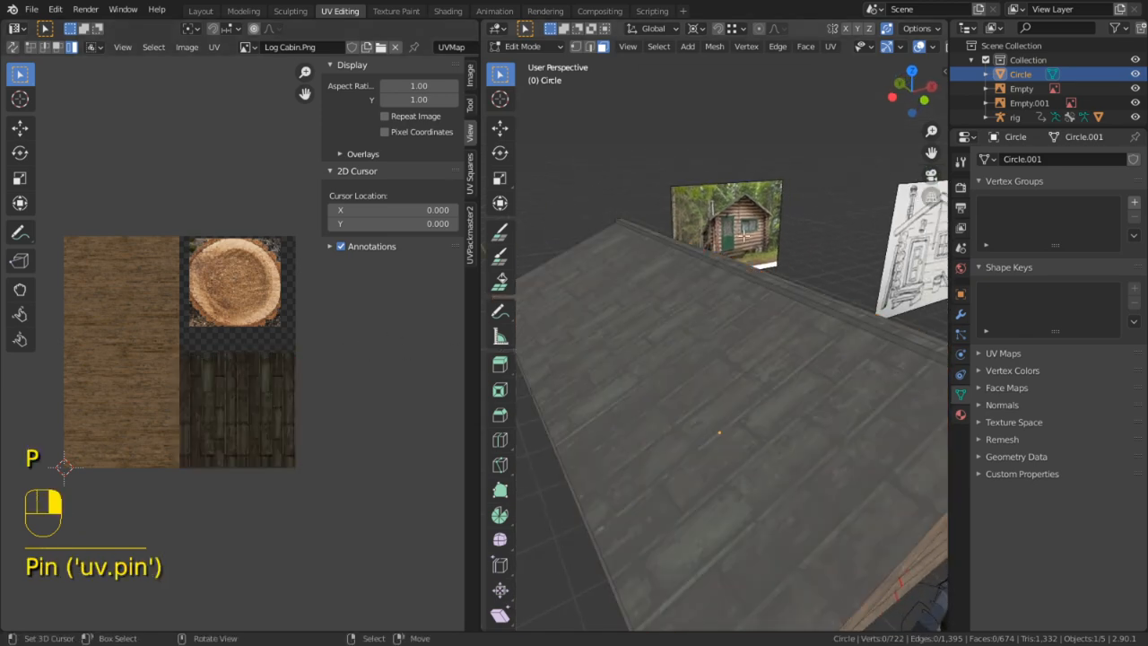
Select the face loops along the ridge cap's side and pin their UVs
scroll(746, 275, up, 2)
click(745, 276)
click(769, 226)
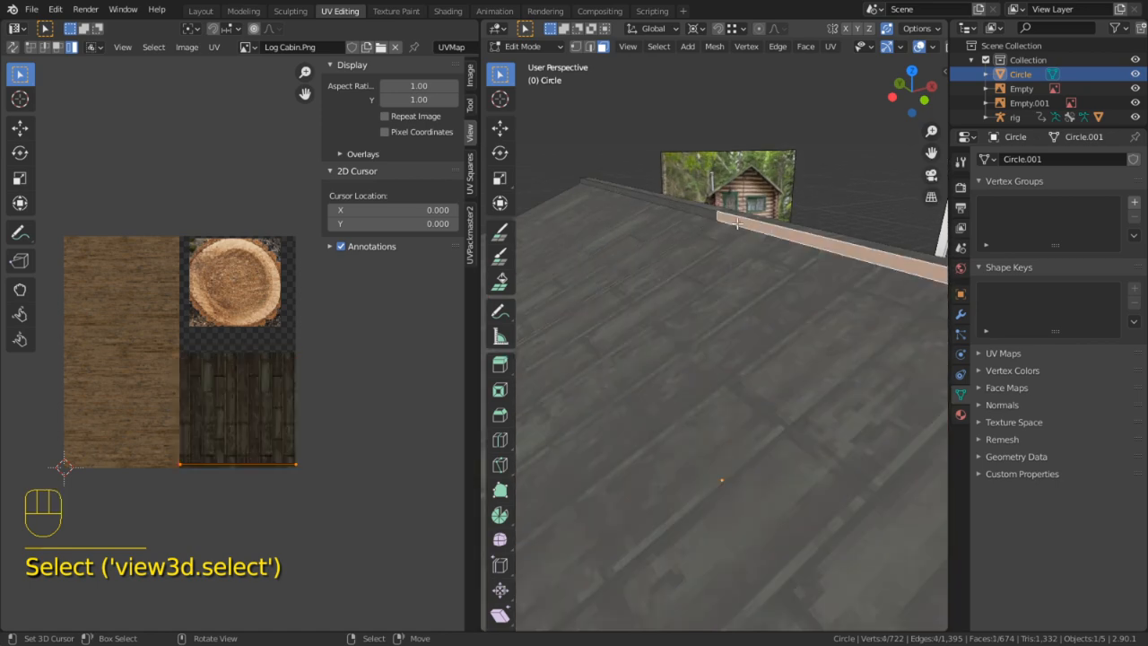
middle_drag(735, 252, 682, 283)
alt+click(798, 293)
alt+click(798, 303)
key(p)
Select the whole linked roof and hide the rest of the cabin mesh
click(728, 388)
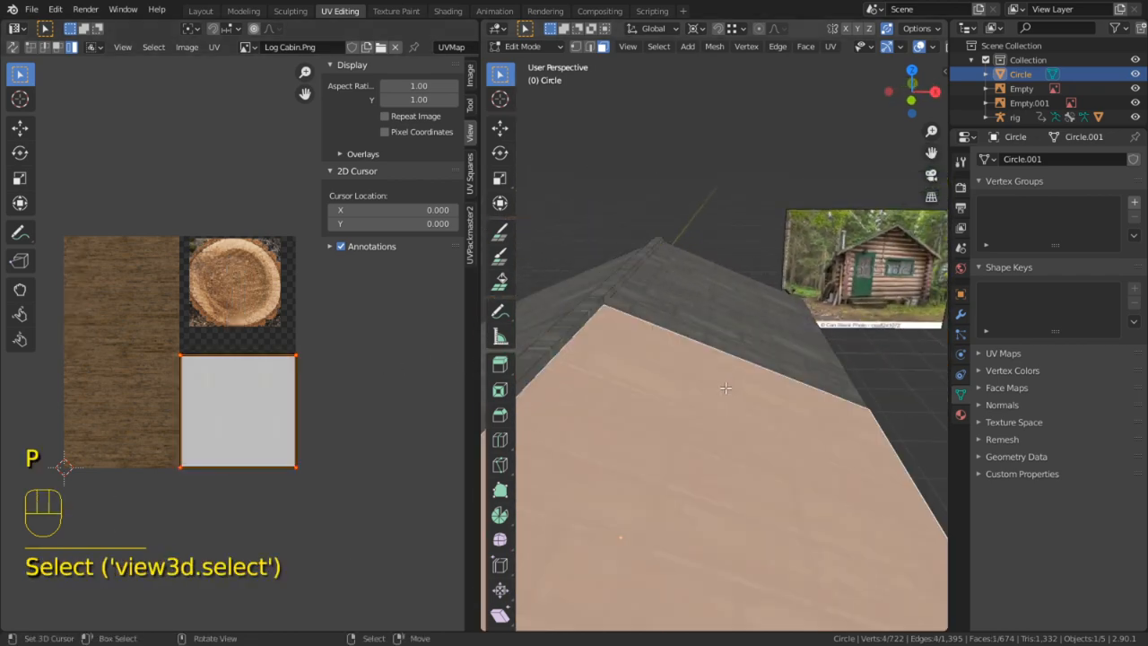
middle_drag(725, 387, 723, 360)
key(a)
click(724, 358)
scroll(714, 395, down, 5)
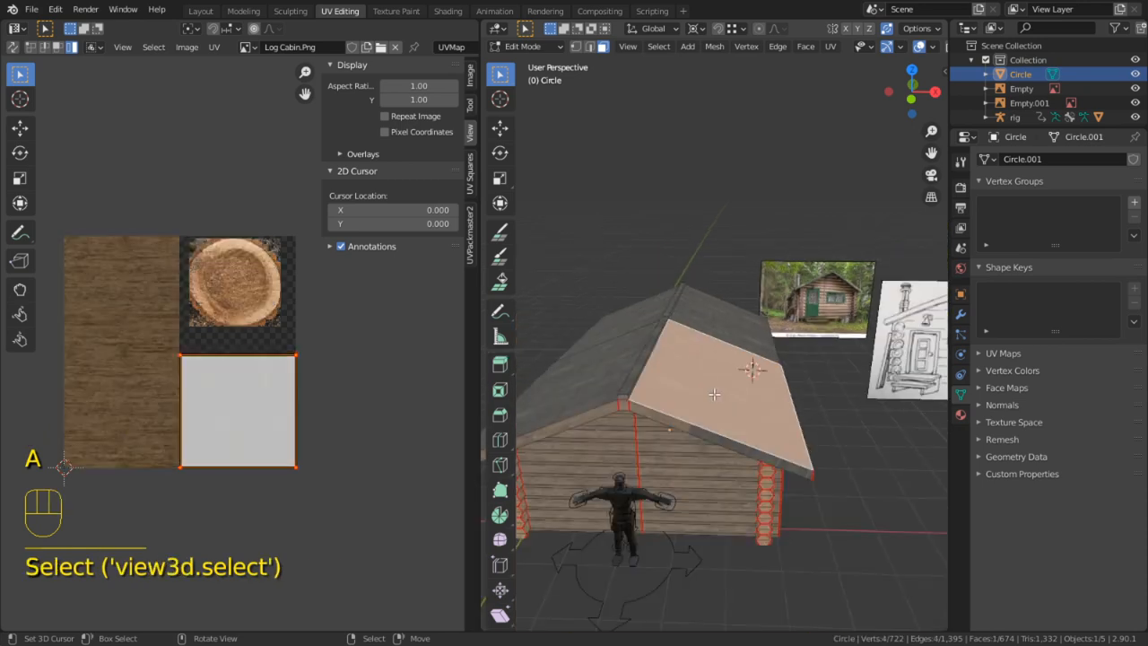
key(l)
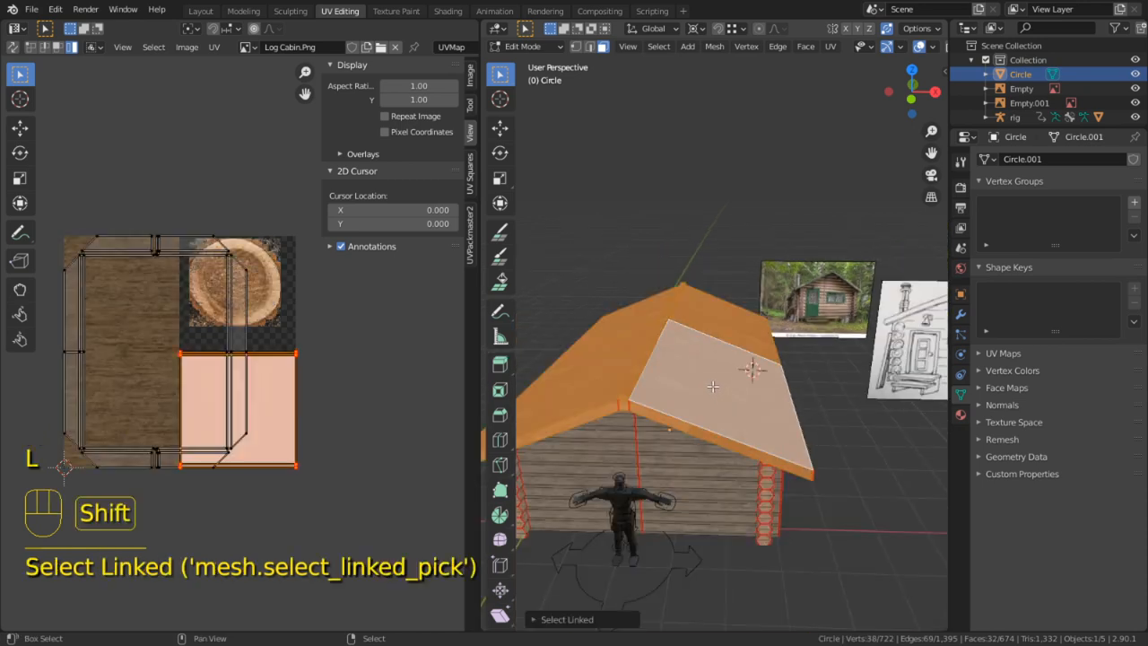
key(shift+h)
Try unwrapping the isolated roof with its pinned UVs, inspect the planks, and undo the unwrap
key(u)
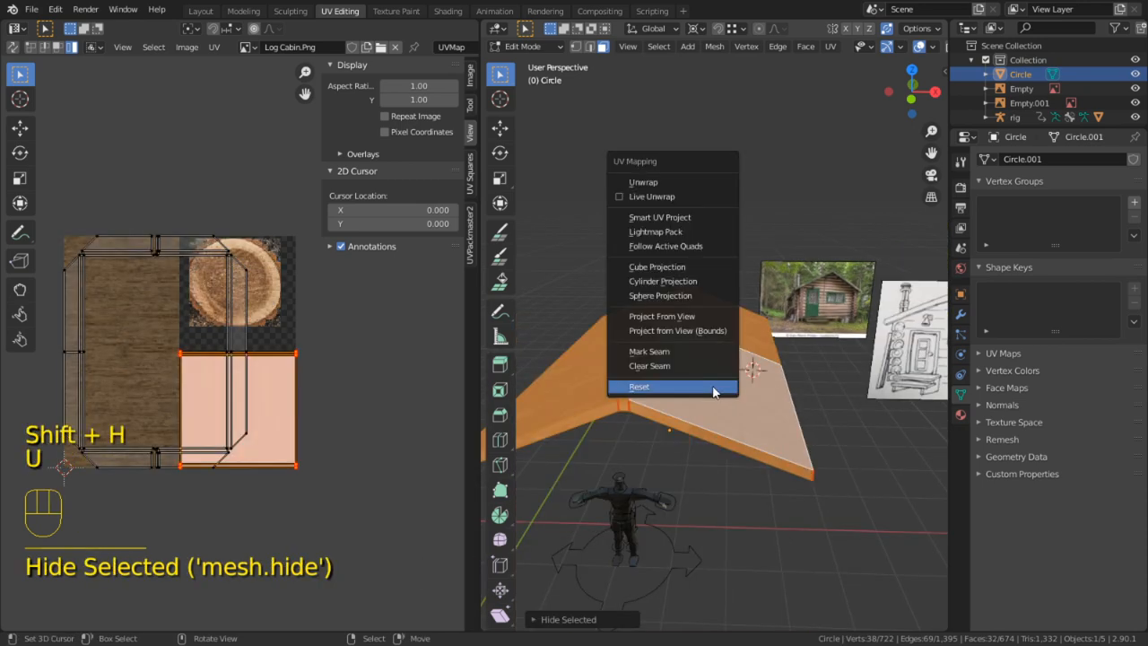
click(645, 182)
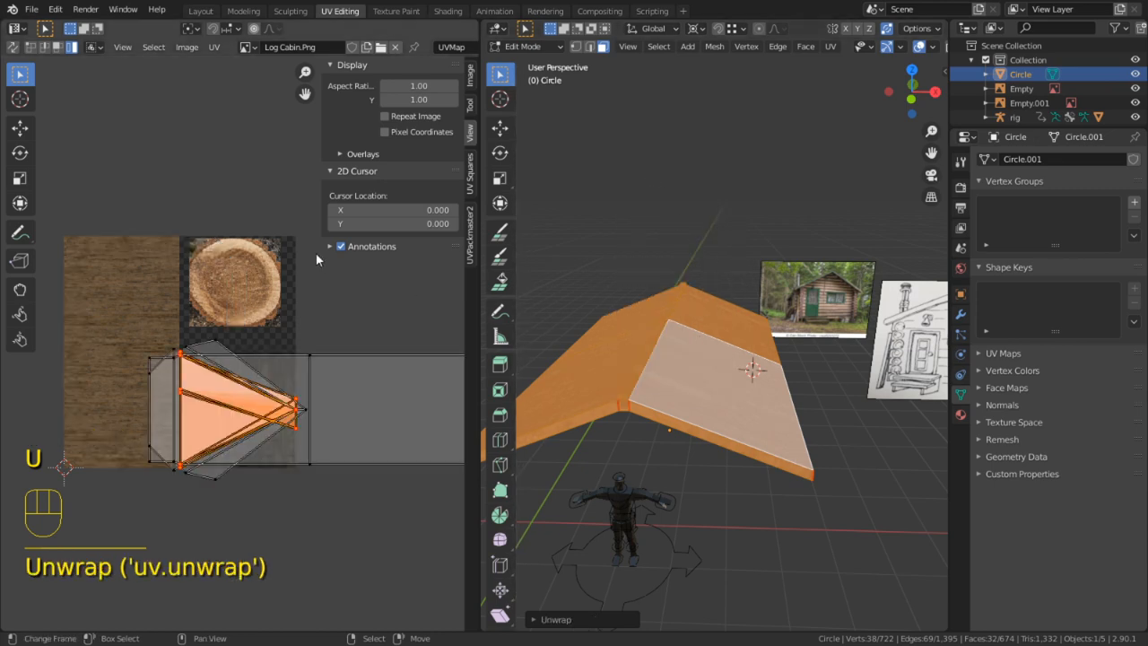
right_click(833, 392)
scroll(839, 421, up, 3)
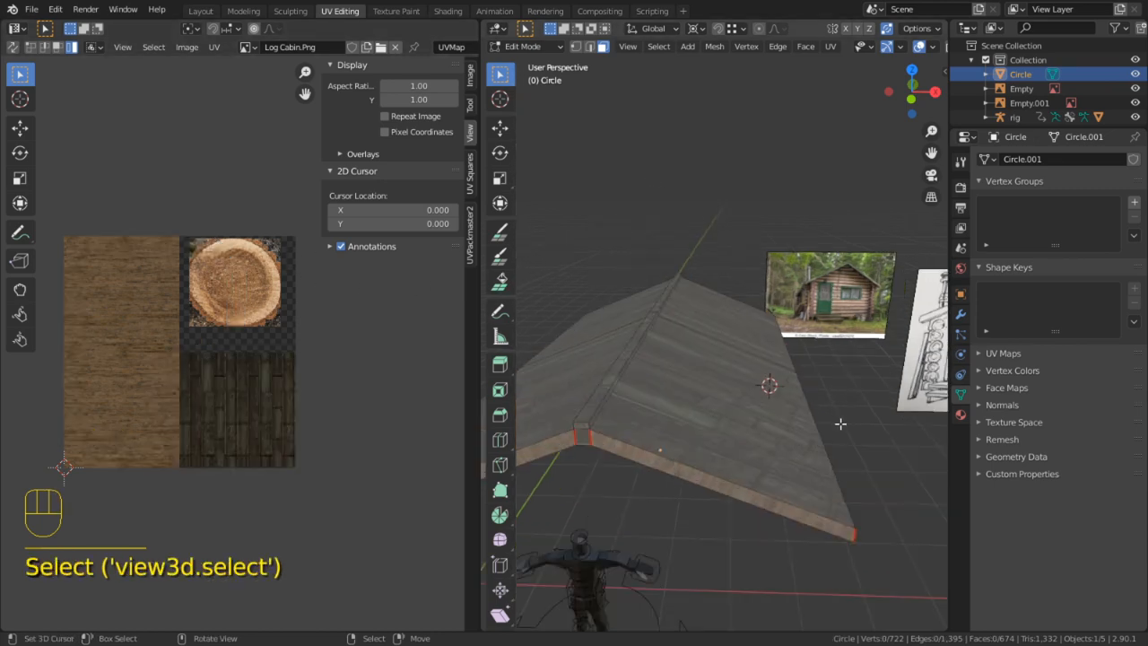
middle_drag(842, 423, 906, 451)
key(ctrl+z)
key(ctrl+z)
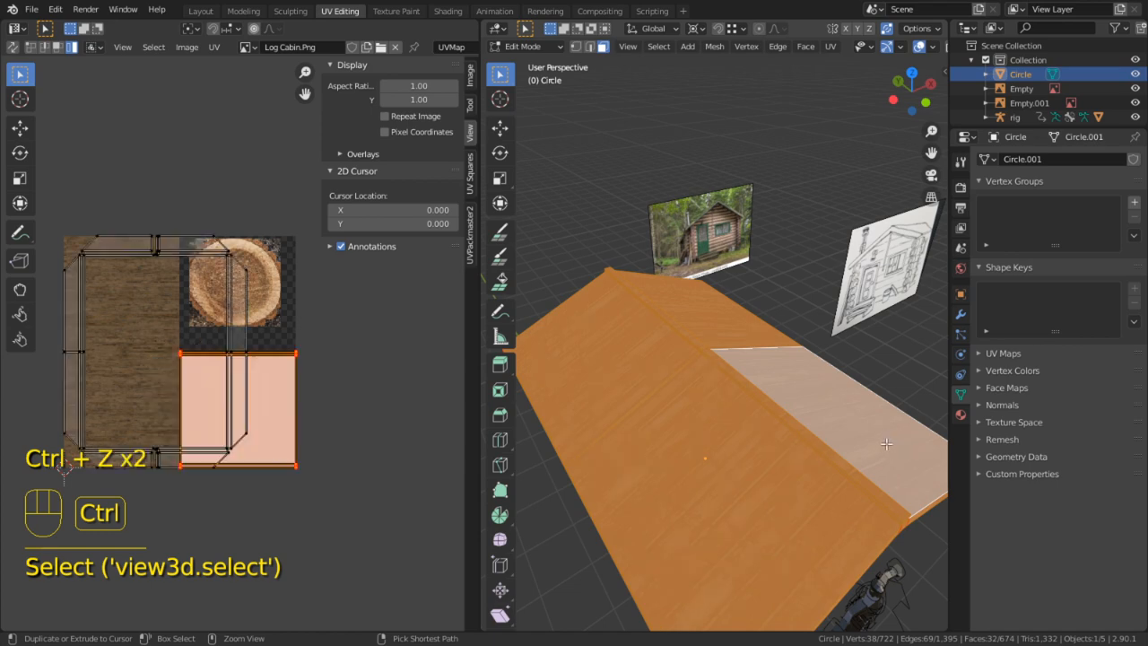
Try selecting the upper roof by growing the selection three times from the ridge cap's top faces, and clear the selection
key(c)
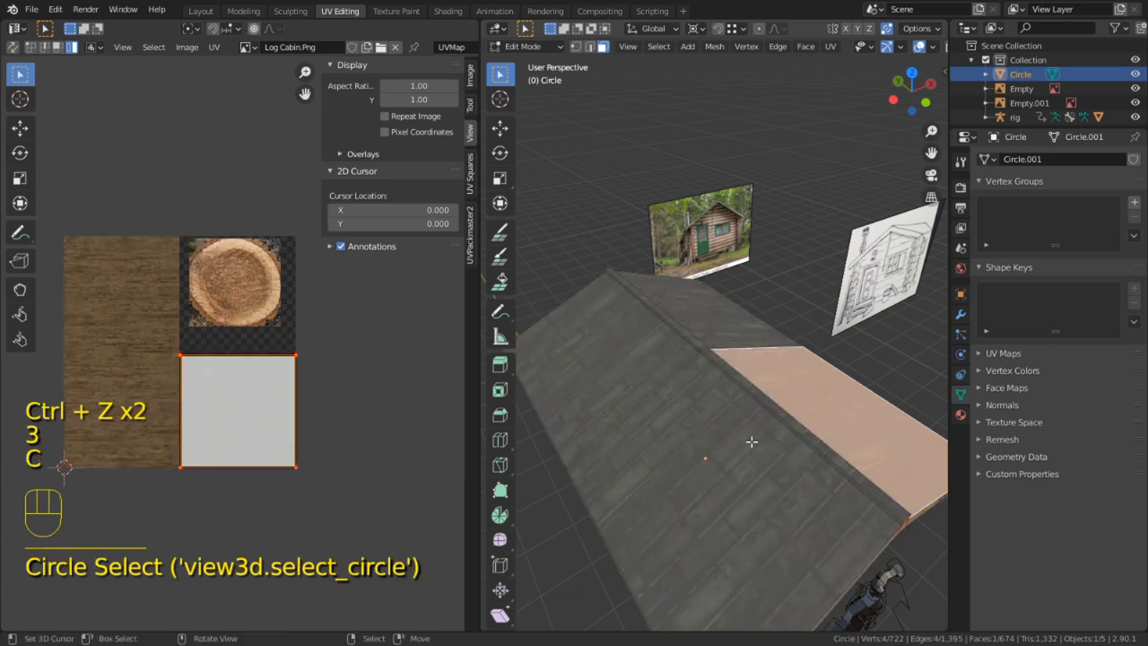
middle_drag(795, 513, 735, 404)
middle_drag(682, 220, 728, 378)
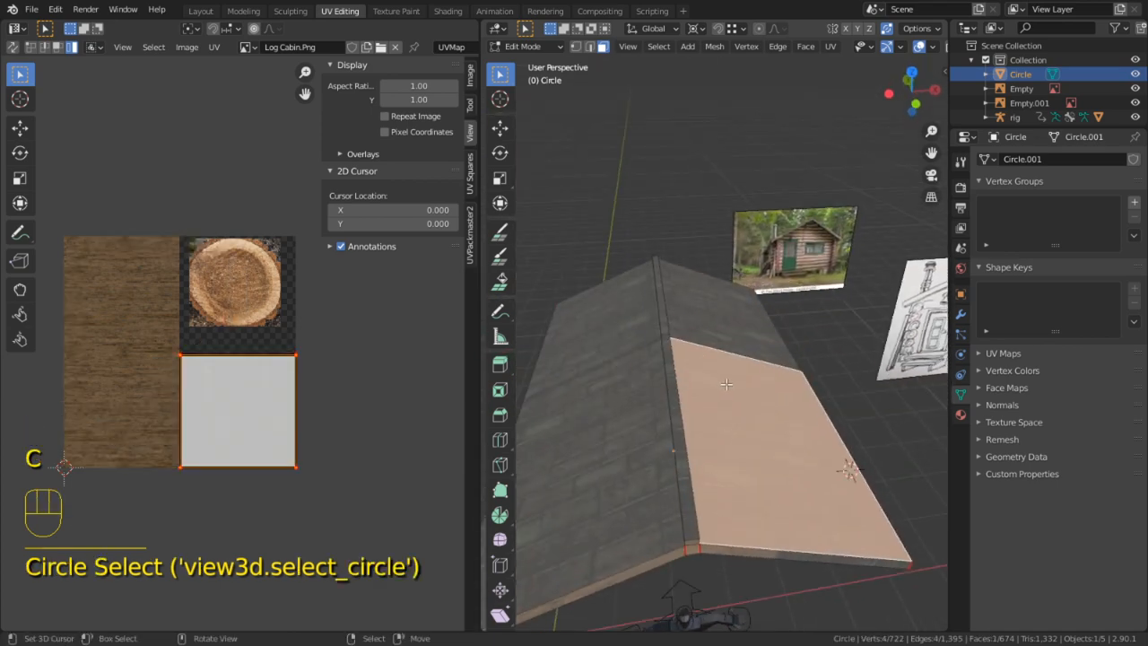
right_click(728, 378)
click(676, 358)
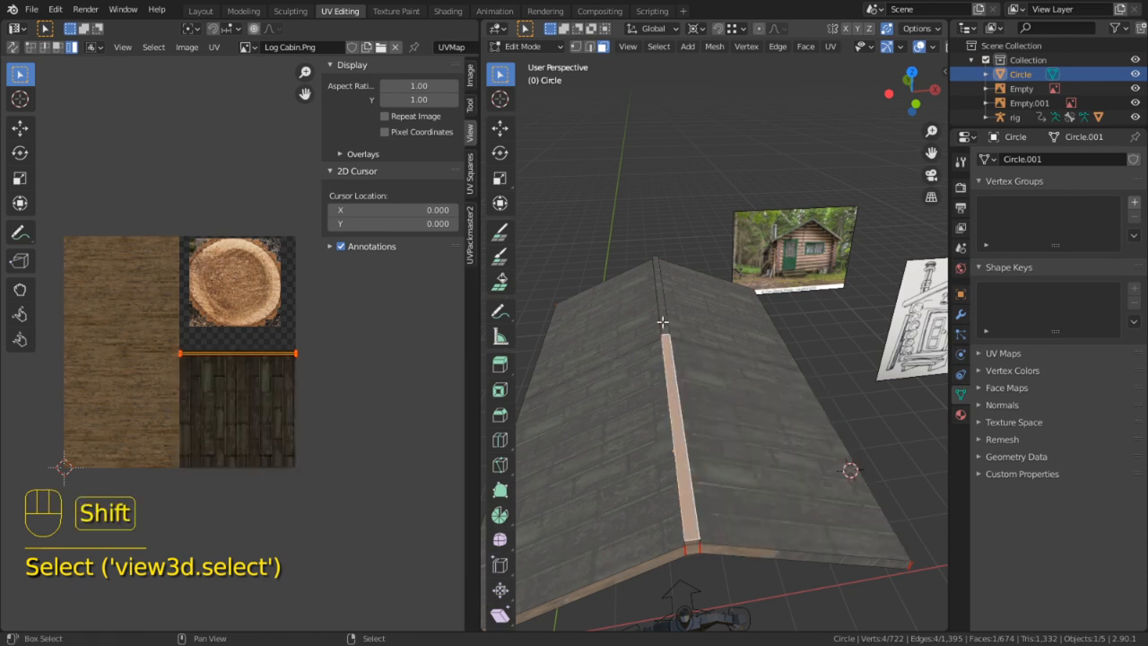
ctrl+click(663, 323)
key(ctrl+KP_Add)
key(ctrl+KP_Add)
key(ctrl+KP_Add)
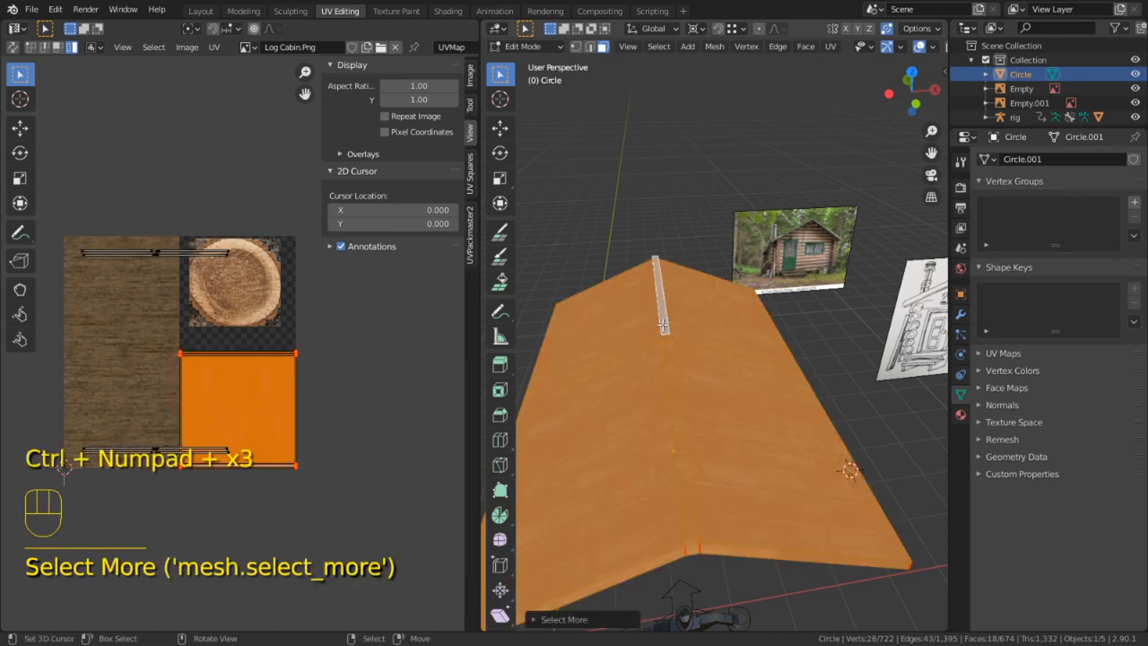
middle_drag(688, 521, 727, 505)
click(734, 476)
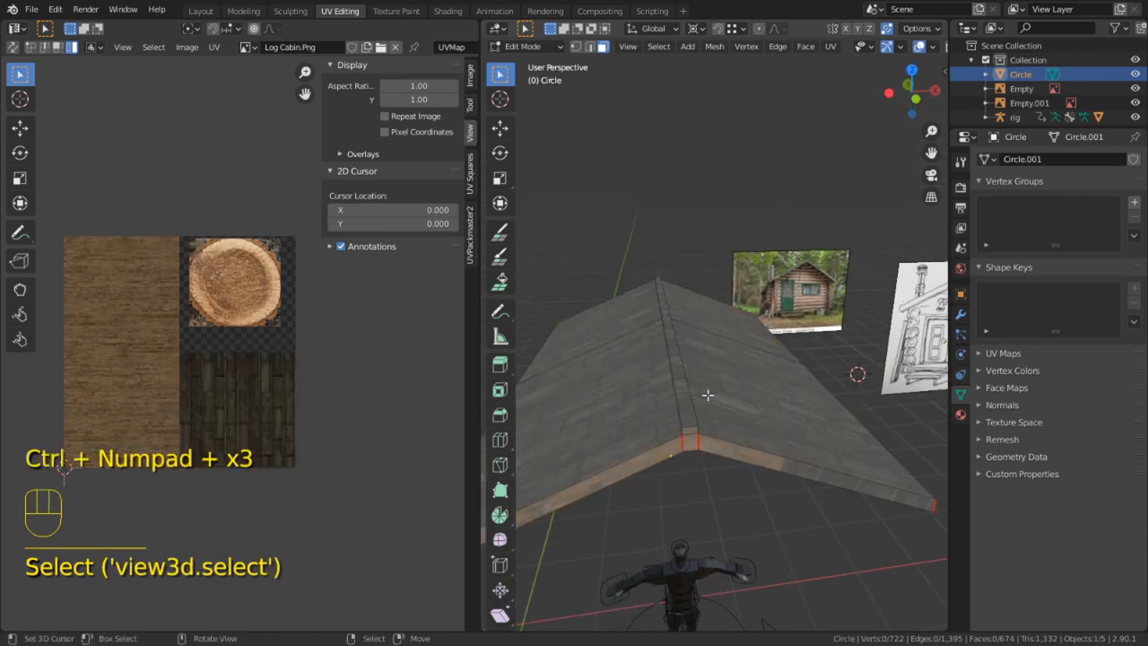
Select the roof's upper slopes and ridge cap by face loops
click(663, 297)
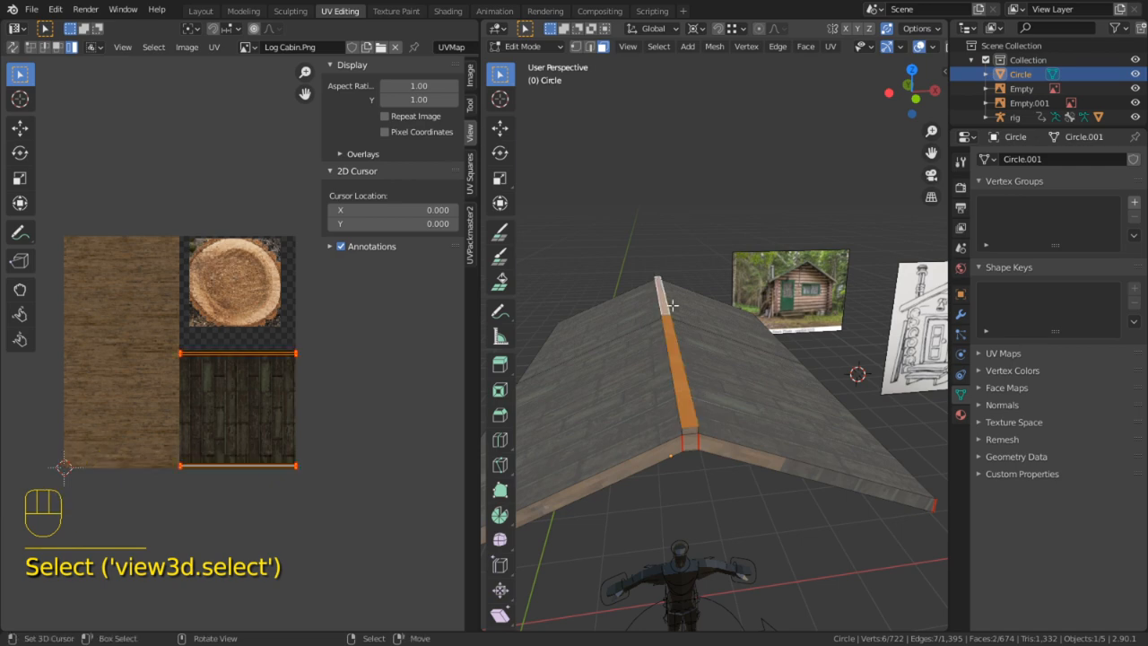
middle_drag(666, 305, 671, 366)
alt+click(670, 387)
alt+shift+click(677, 323)
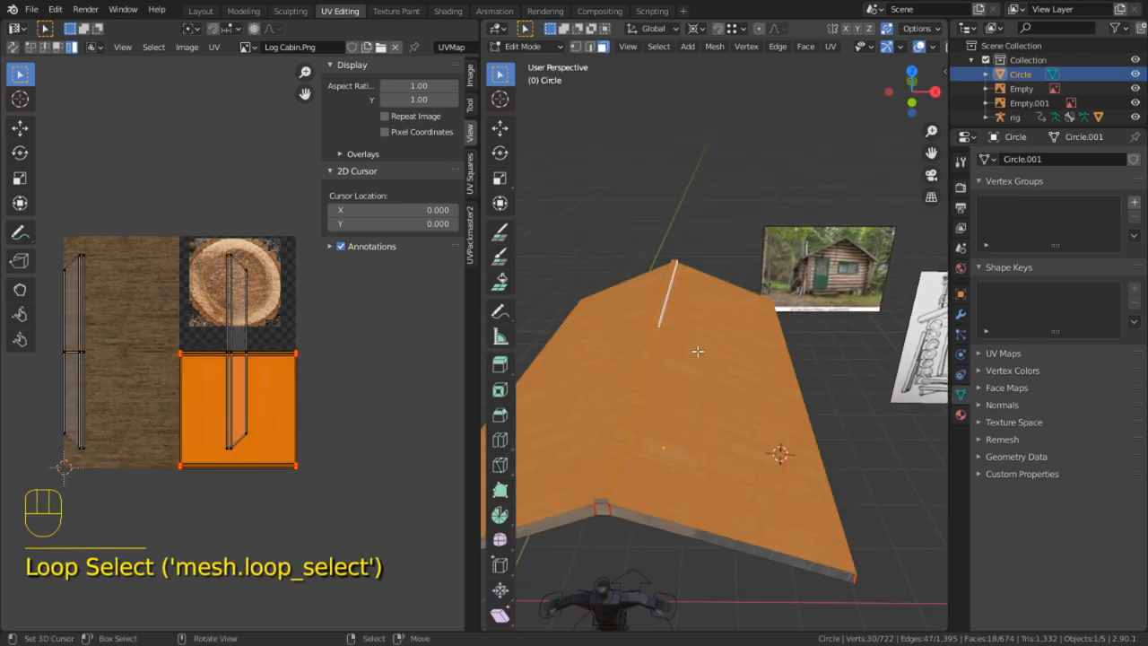
Deselect the eaves' fascia and underside strips with Circle Select, and hide the remaining selected upper roof faces
middle_drag(721, 566, 663, 490)
key(ctrl+space)
middle_drag(720, 404, 579, 353)
key(c)
right_click(747, 283)
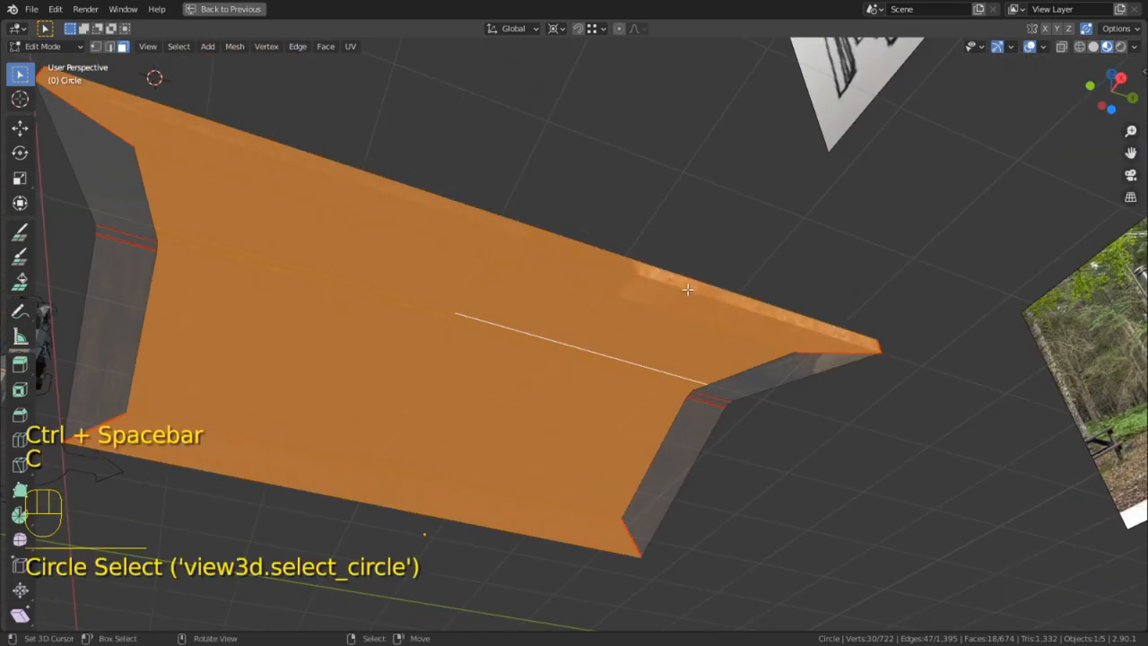
scroll(699, 287, up, 1)
mouse_move(713, 283)
middle_down()
mouse_move(462, 207)
mouse_move(489, 260)
mouse_move(602, 313)
middle_up()
middle_click(472, 203)
right_click(472, 202)
scroll(602, 313, down, 1)
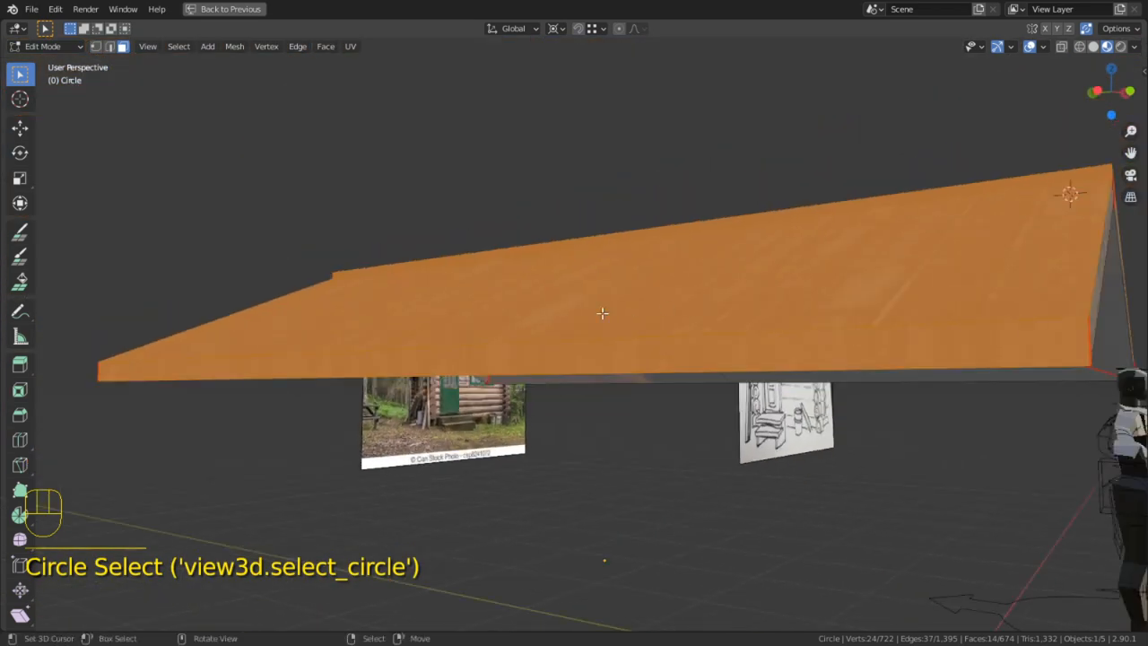
scroll(316, 390, down, 1)
key(c)
middle_drag(287, 378, 244, 375)
middle_click(443, 364)
right_click(444, 364)
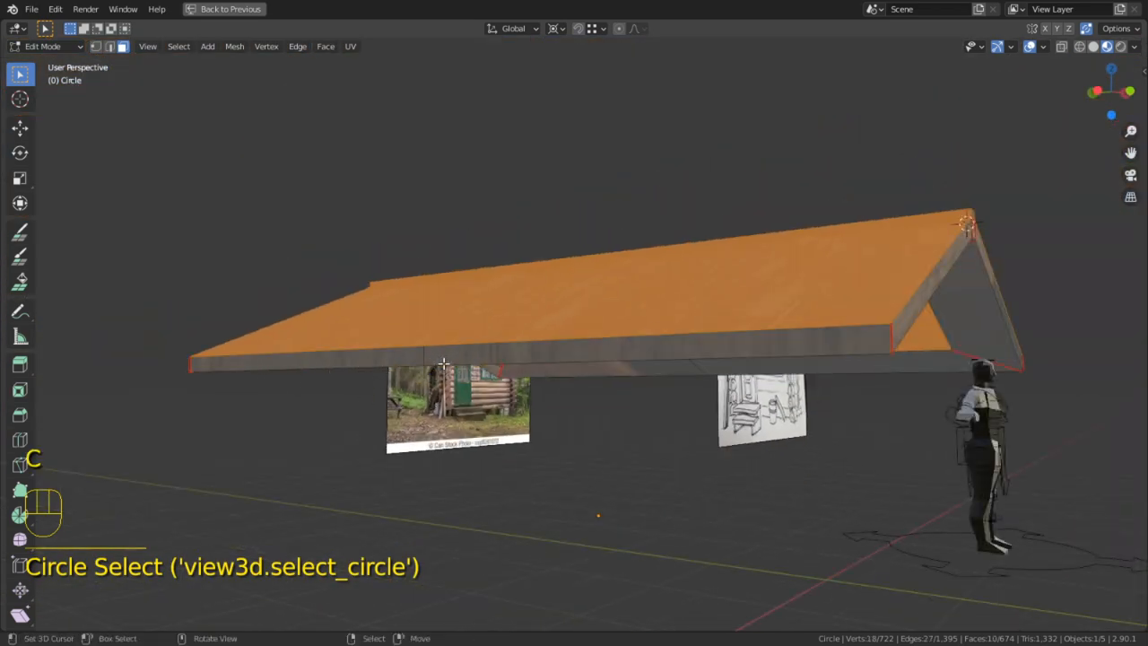
mouse_move(576, 438)
middle_down()
mouse_move(549, 404)
mouse_move(513, 418)
mouse_move(505, 460)
mouse_move(493, 458)
middle_up()
key(h)
Unwrap all the remaining roof edge faces and clear the selection
middle_drag(497, 341, 548, 318)
key(a)
key(u)
click(499, 385)
key(ctrl+space)
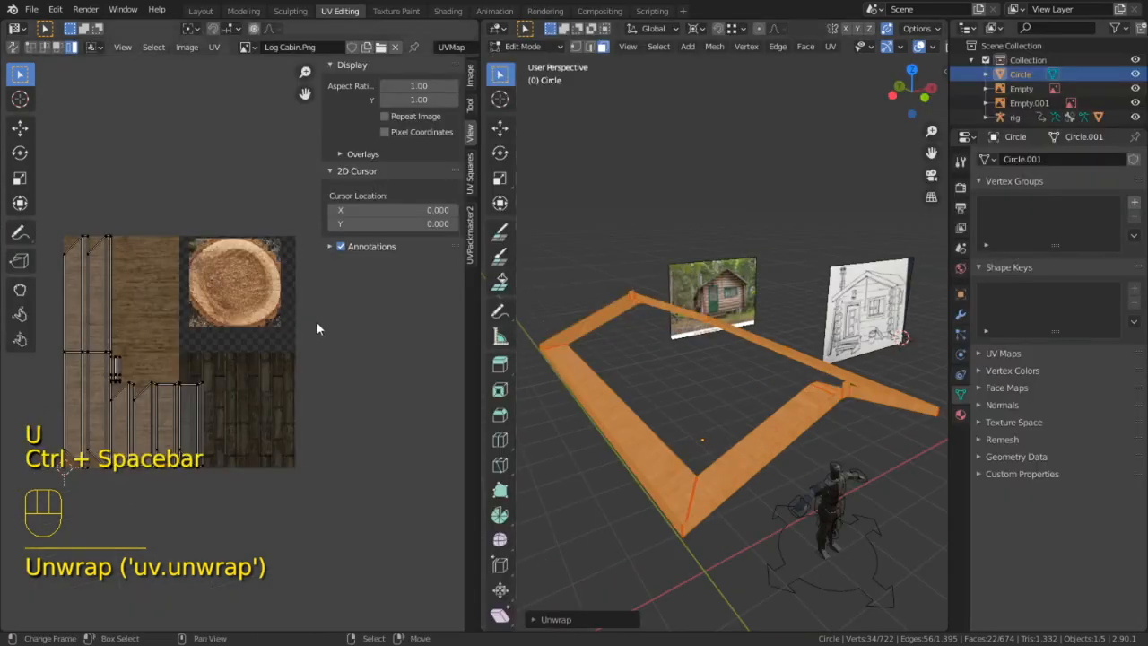
scroll(280, 355, up, 2)
click(653, 379)
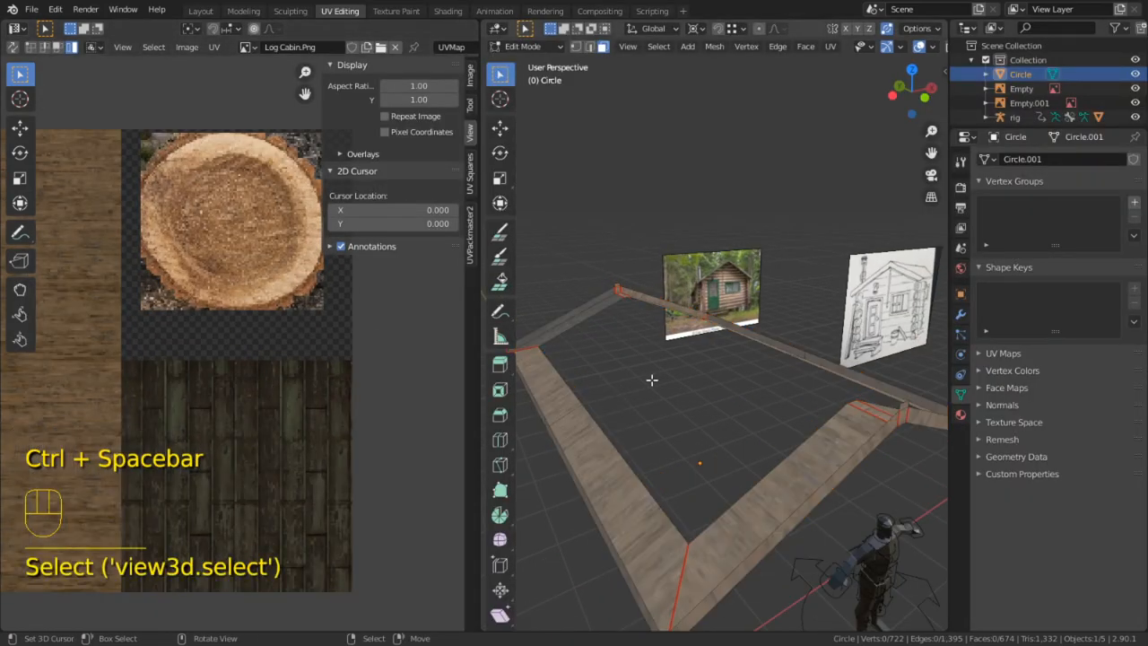
Try fitting one whole eave's UVs to the dark plank texture's lower edge by scaling, moving and rotating them horizontal
middle_drag(653, 379, 710, 475)
key(3)
alt+click(713, 475)
alt+shift+click(649, 467)
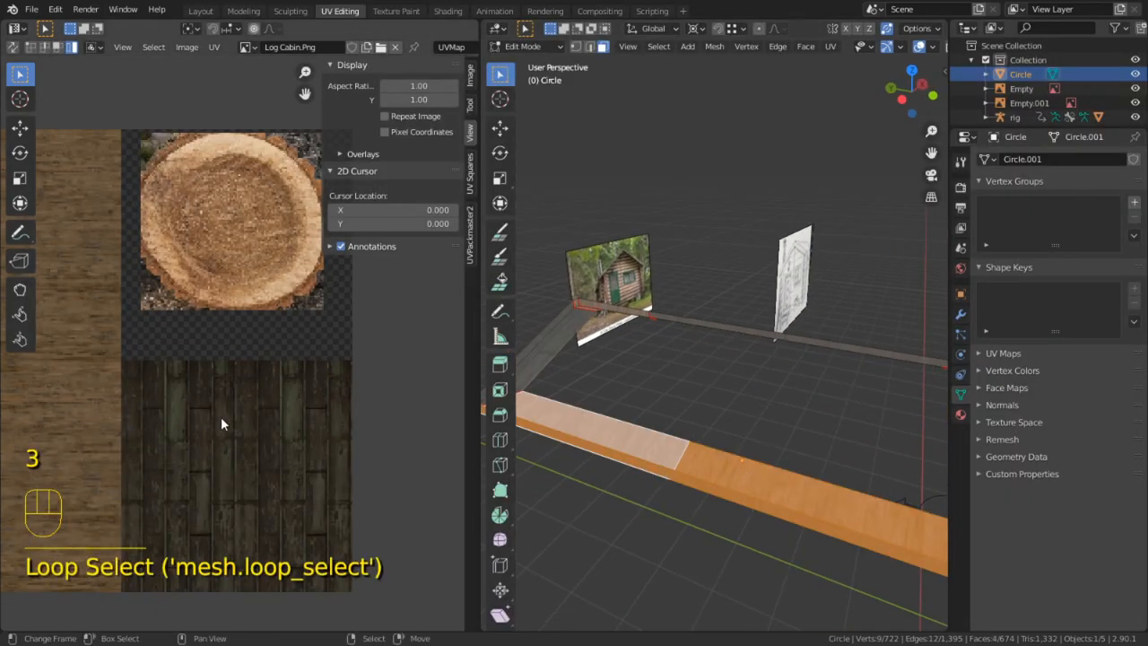
scroll(175, 395, down, 3)
key(a)
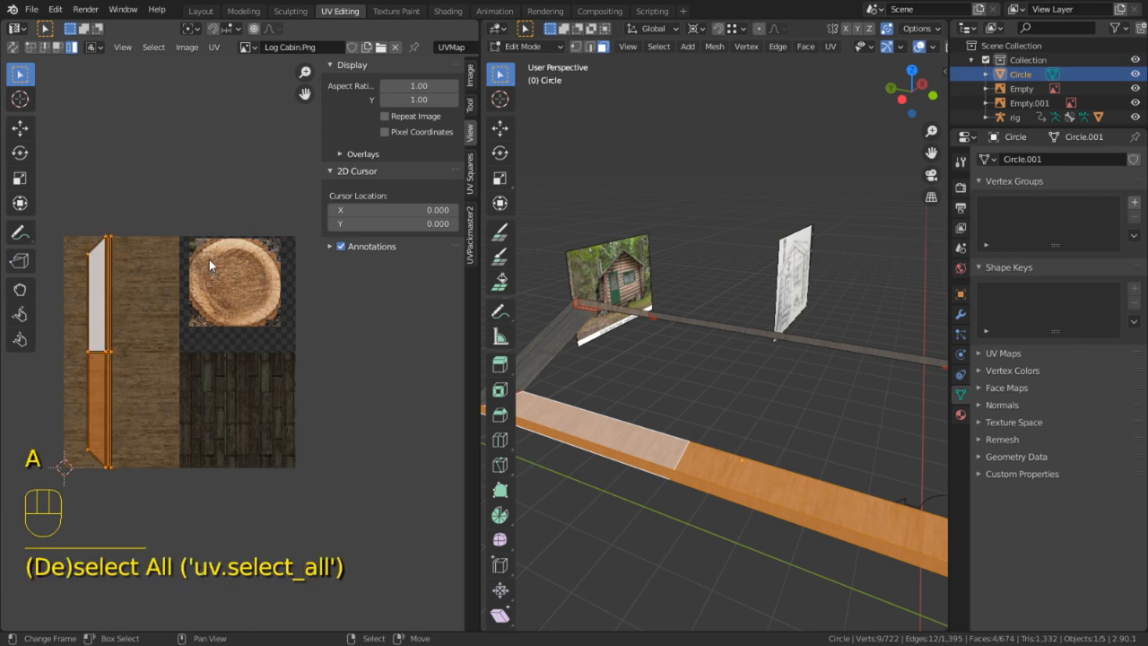
key(s)
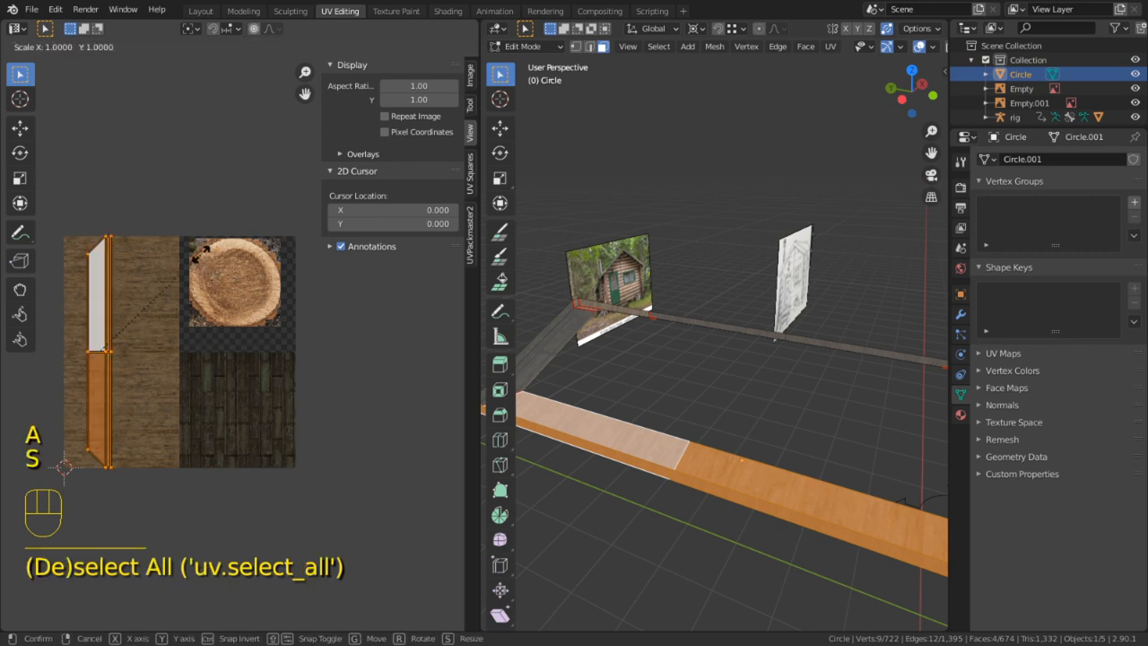
click(174, 263)
key(g)
click(296, 427)
key(r)
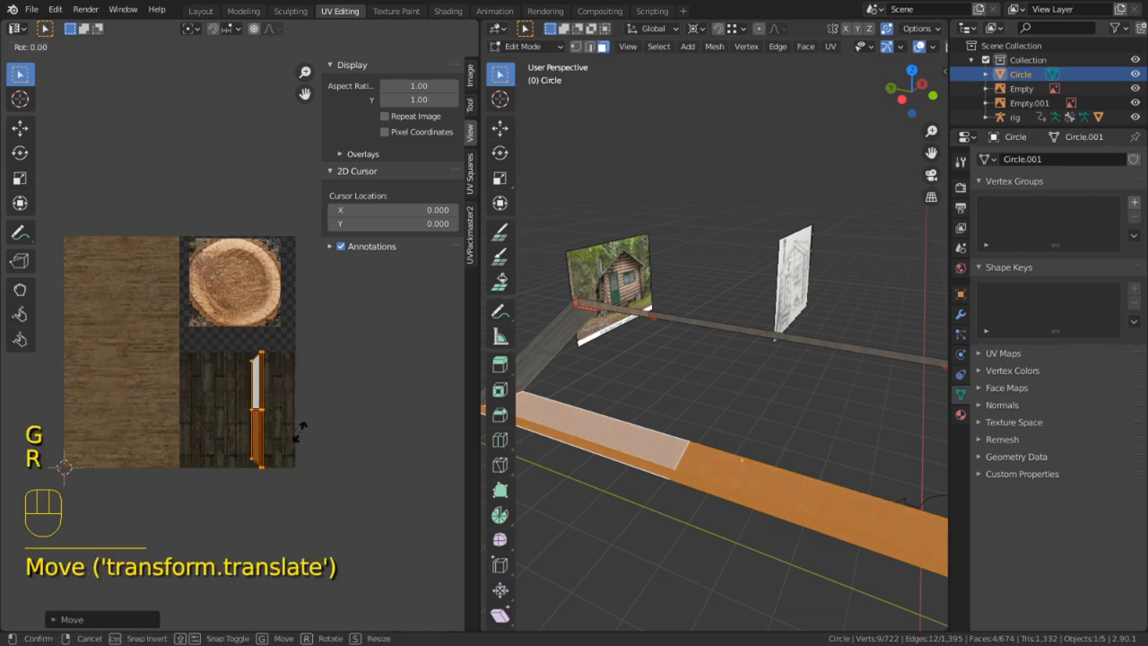
click(284, 422)
key(g)
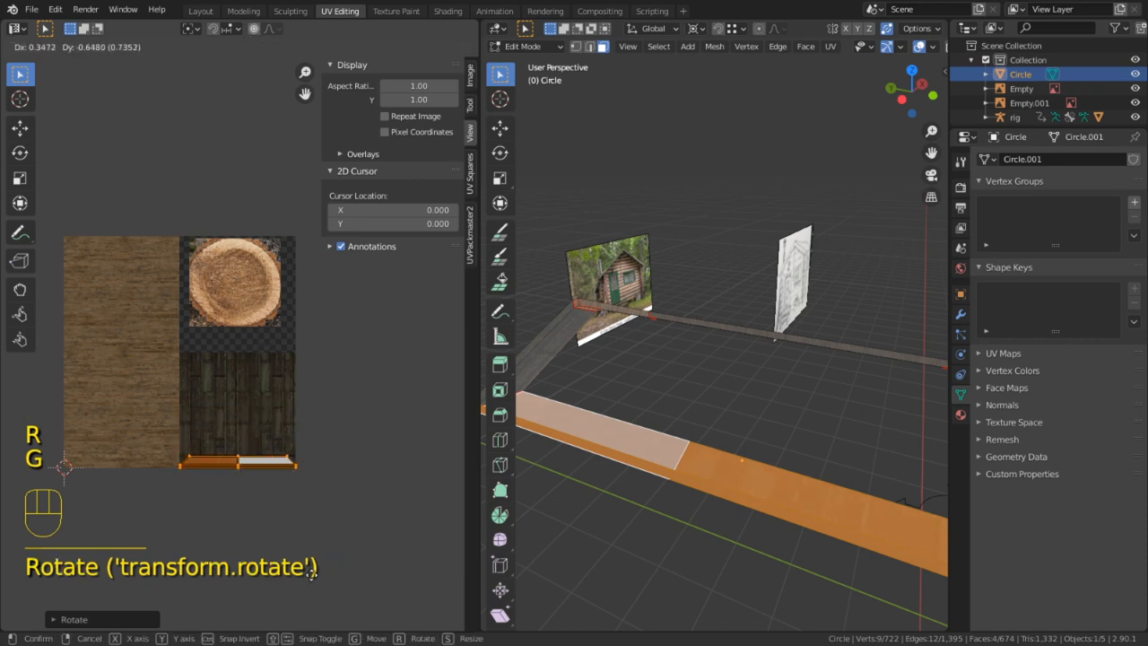
click(222, 469)
Inspect the eave's planks against the roof on the full cabin in Texture Paint mode, and return to Edit Mode
key(Tab)
mouse_move(670, 453)
middle_down()
mouse_move(657, 438)
mouse_move(668, 357)
mouse_move(685, 437)
middle_up()
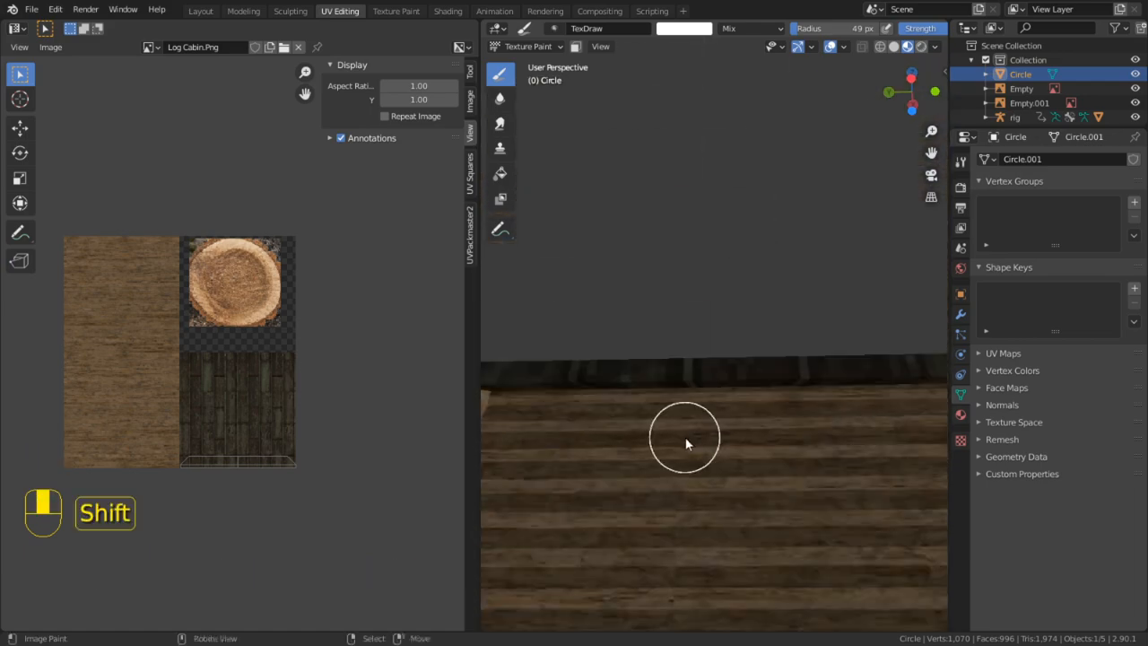
key(ctrl+space)
shift+middle_drag(705, 493, 574, 339)
middle_drag(615, 375, 610, 329)
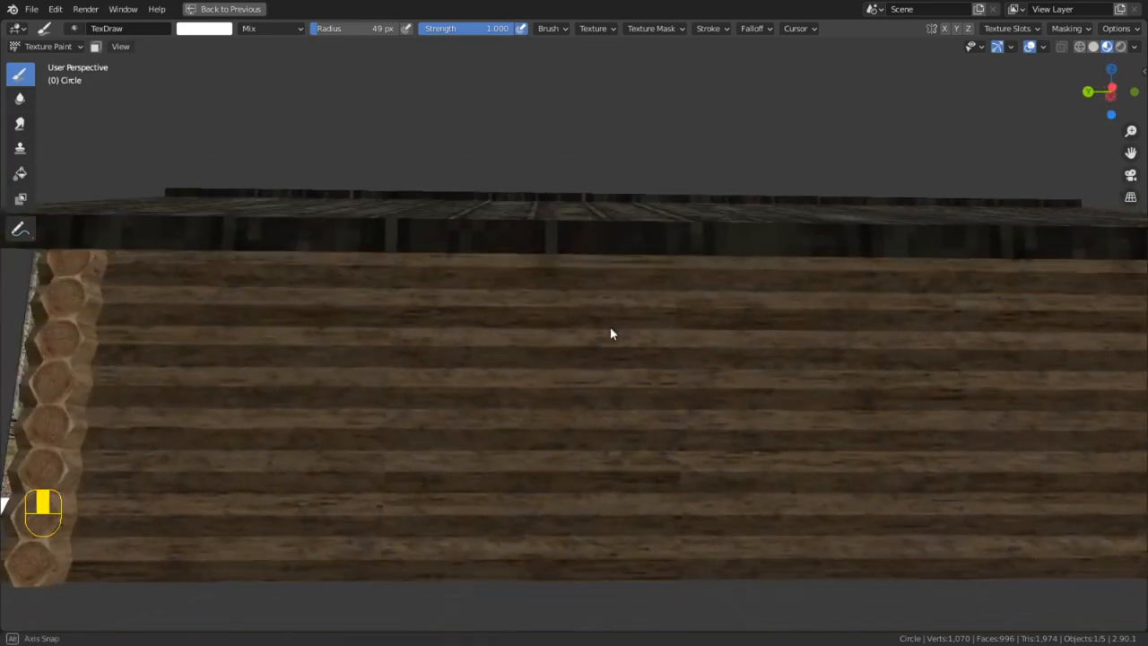
key(Tab)
key(Tab)
key(Tab)
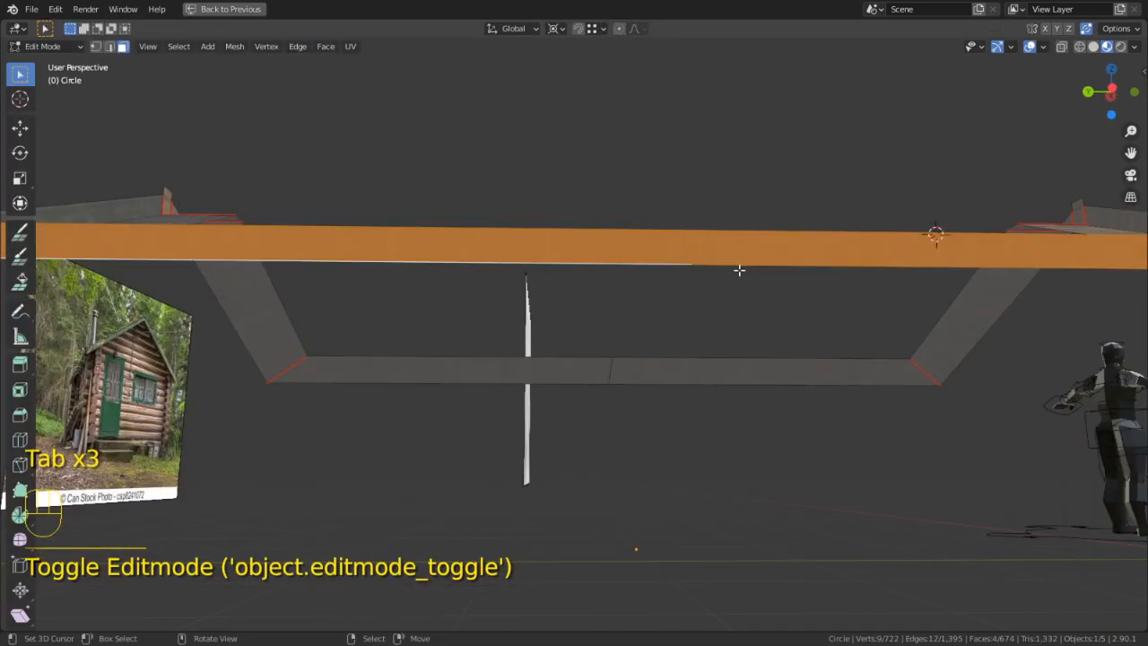
Unwrap one half of the eave's fascia together with its adjoining underside face
click(749, 261)
key(u)
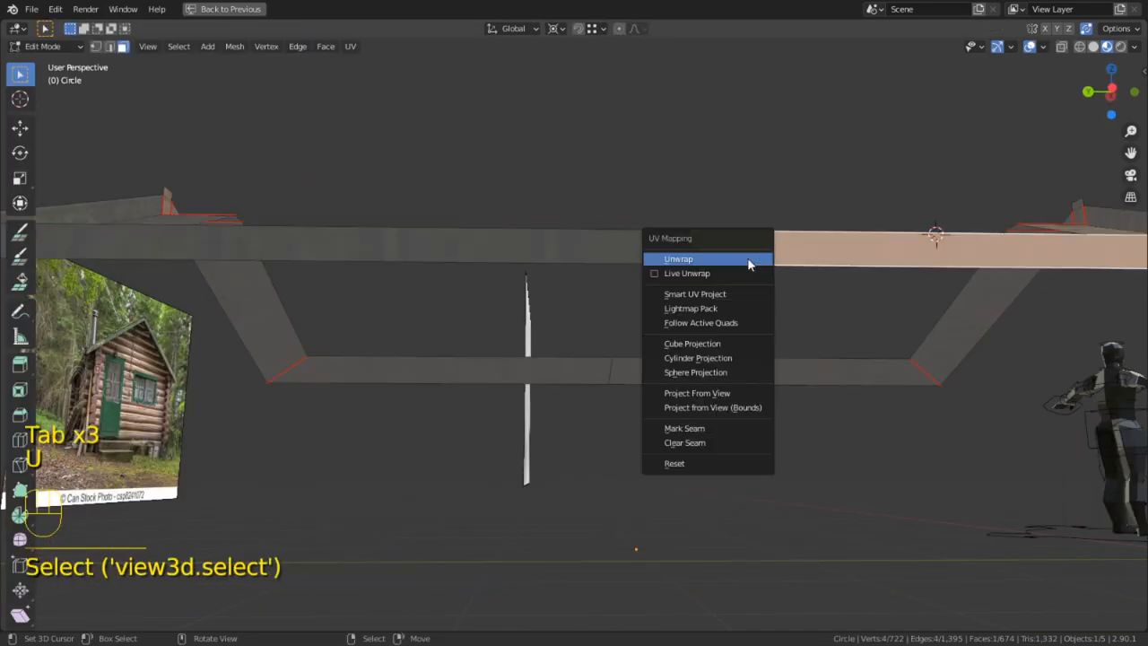
click(748, 259)
middle_drag(748, 259, 706, 217)
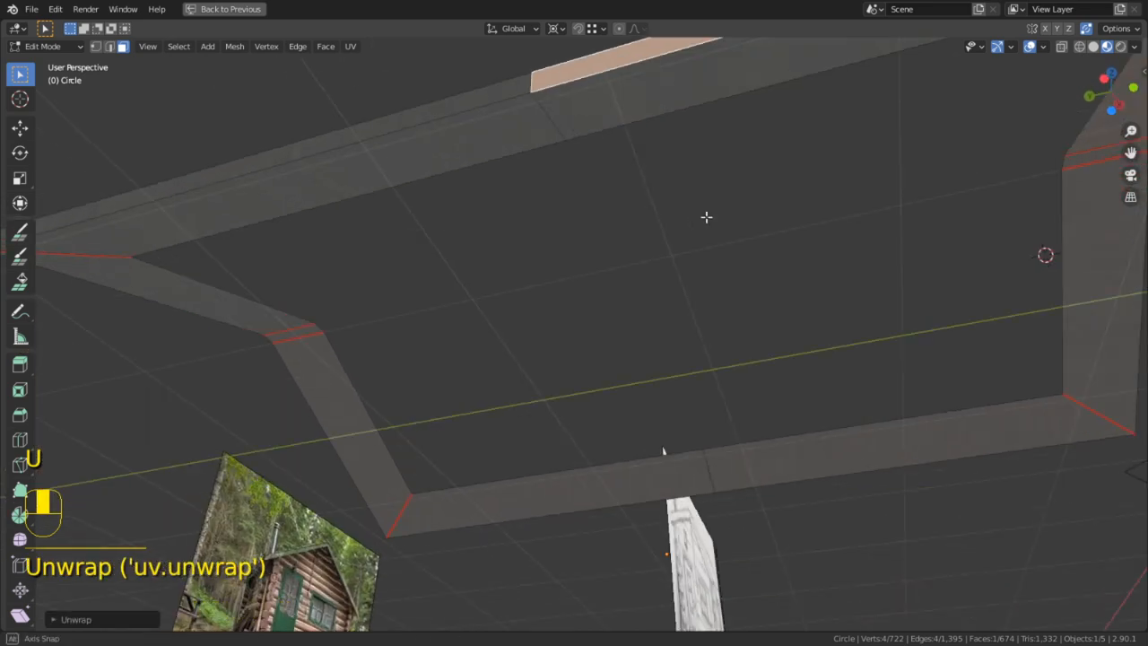
shift+click(619, 135)
key(u)
click(618, 115)
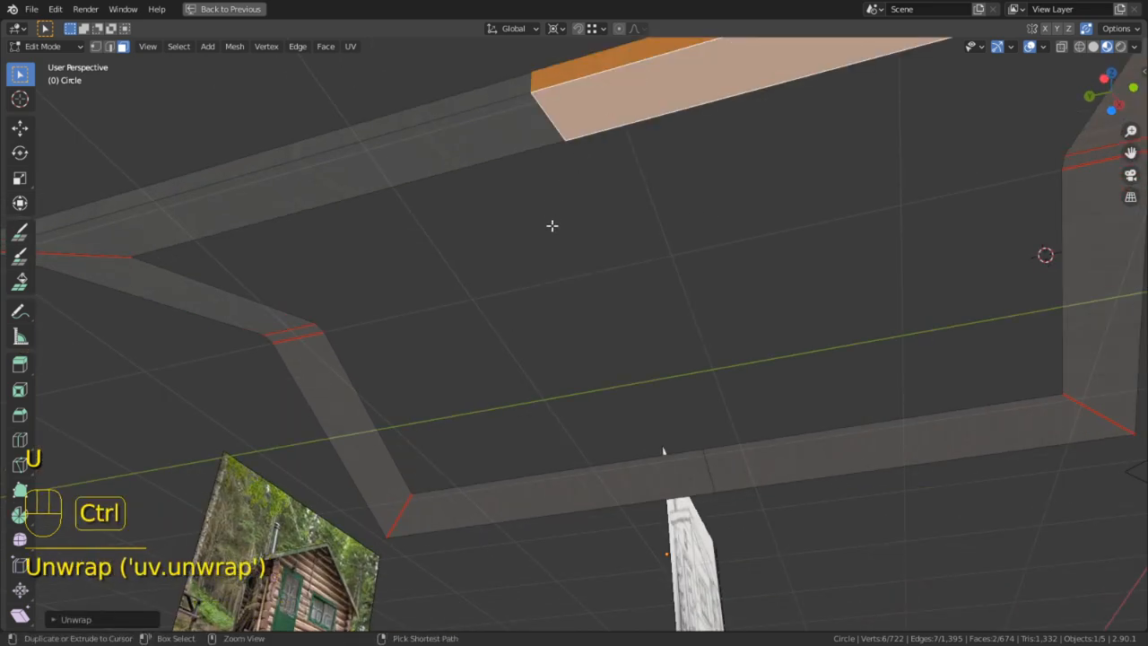
Scale the half-eave's UVs to half size, fit them along the dark plank texture's lower edge, and check the eave
key(ctrl+space)
scroll(339, 404, down, 2)
key(s)
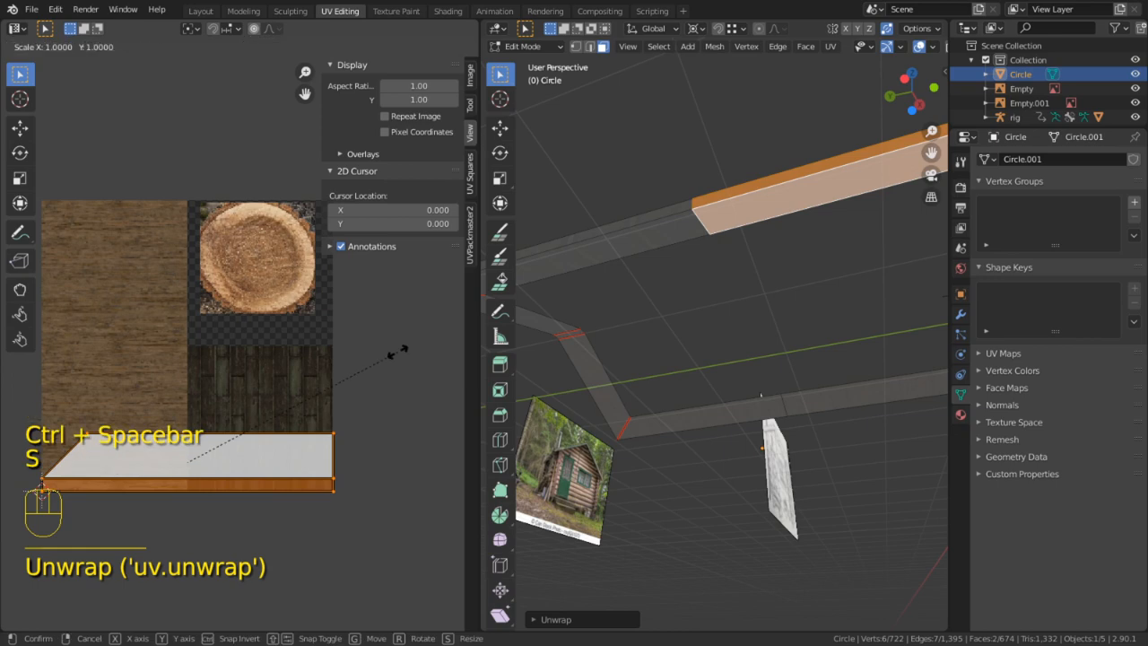
click(279, 366)
key(g)
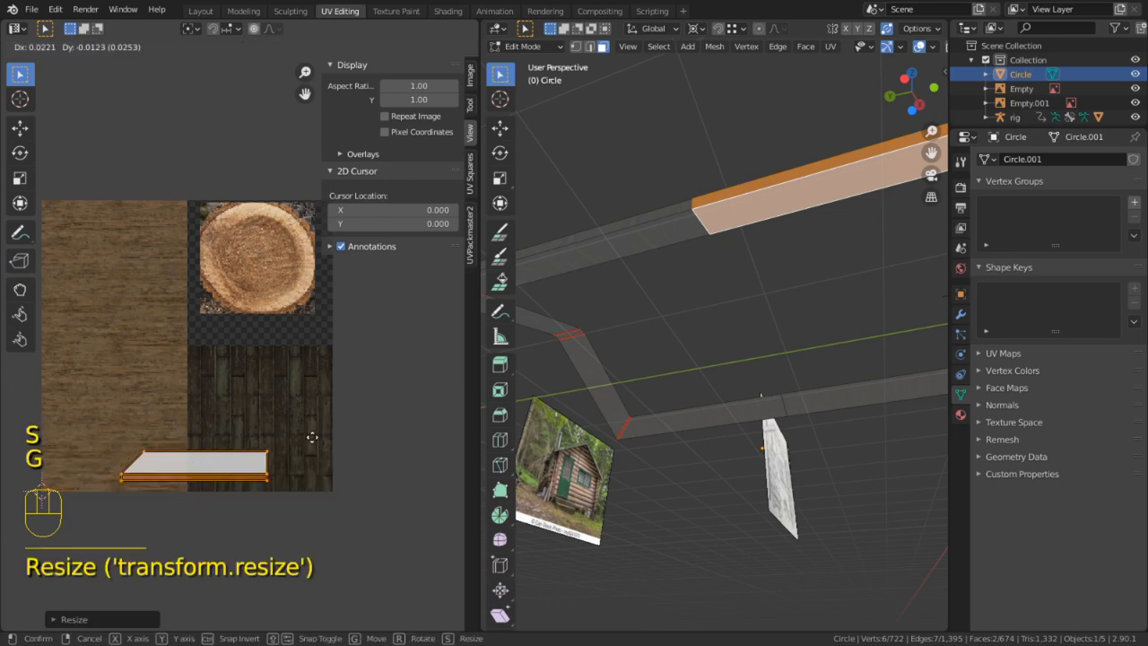
click(428, 509)
key(Tab)
mouse_move(679, 415)
middle_down()
mouse_move(702, 488)
mouse_move(697, 512)
mouse_move(748, 410)
mouse_move(740, 461)
middle_up()
key(Tab)
middle_drag(654, 304, 661, 403)
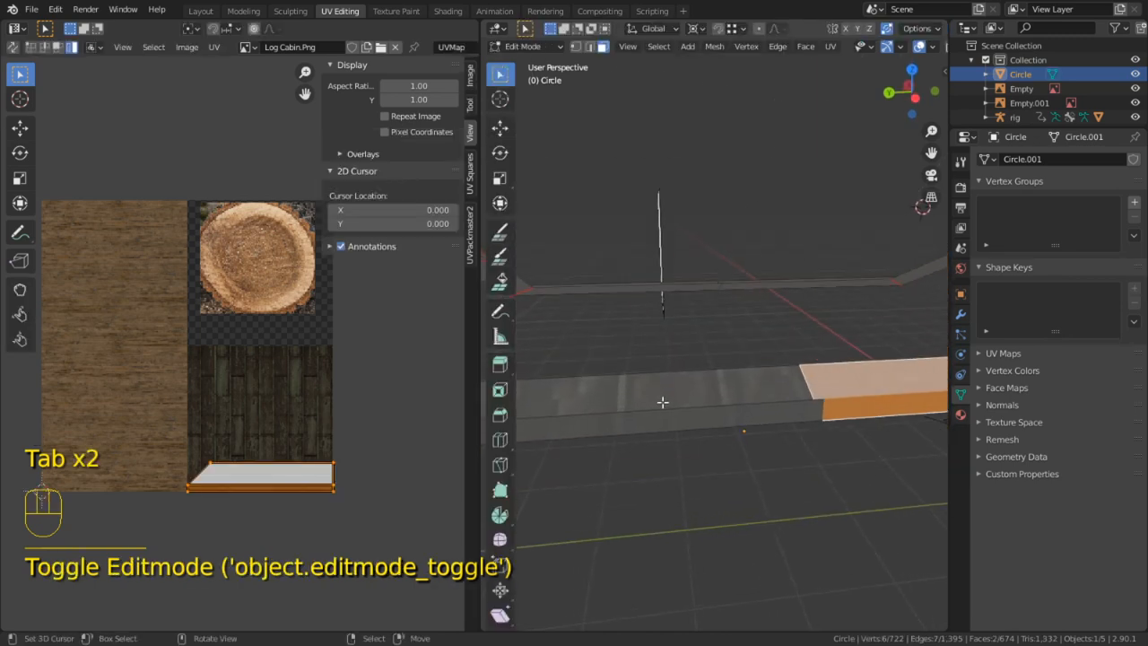
Unwrap the other half of the same eave and rotate its UVs to horizontal
alt+click(661, 403)
key(u)
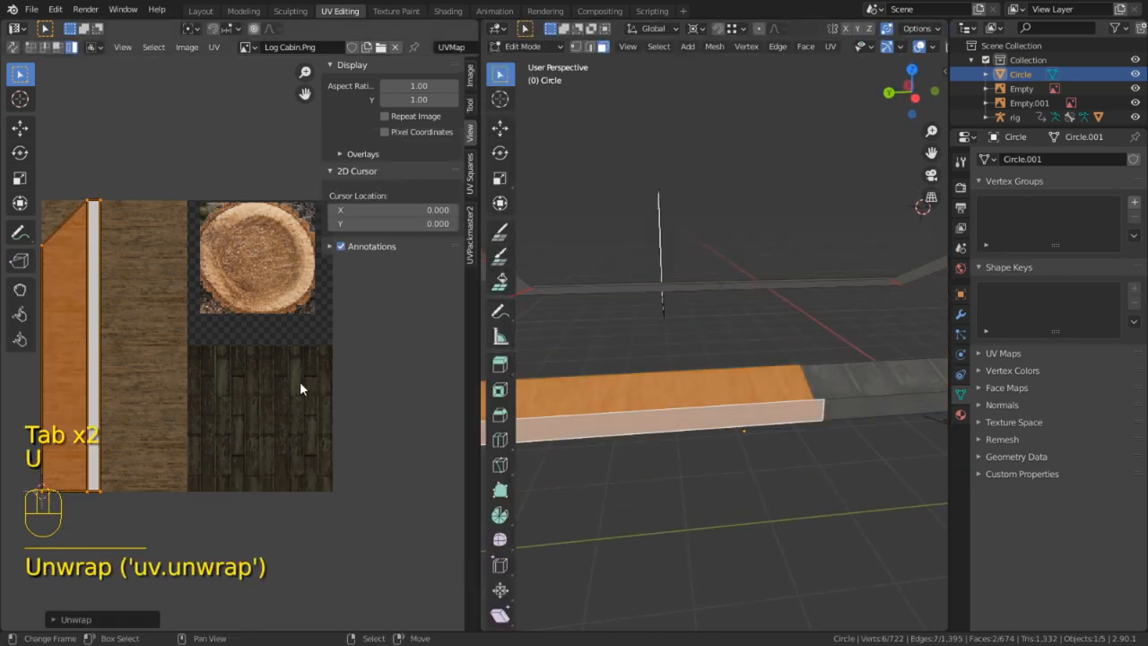
click(208, 359)
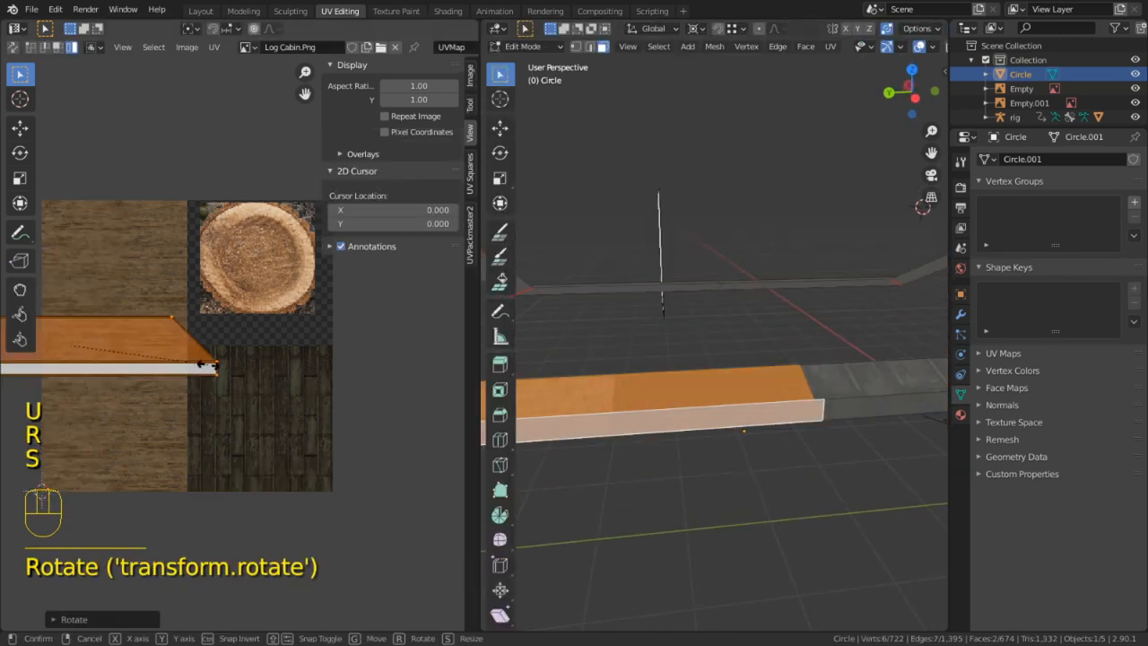
key(s)
click(208, 363)
key(g)
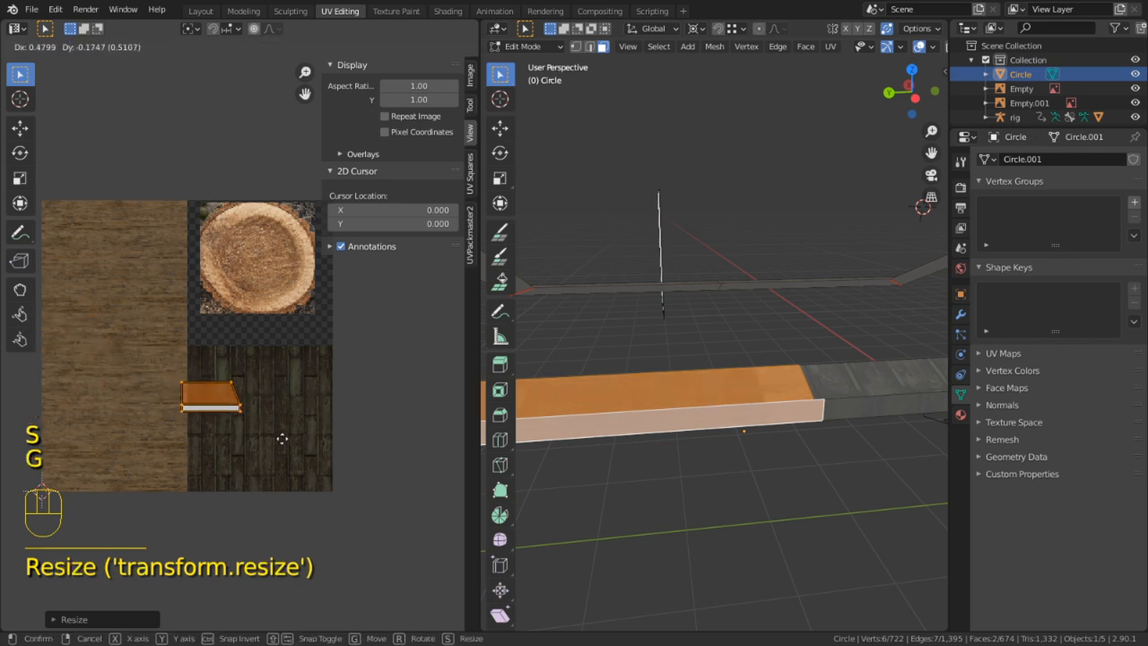
right_click(284, 437)
key(ctrl+z)
Scale the second half-eave's UVs to half size and place them along the dark plank texture's lower edge
key(g)
click(297, 465)
key(s)
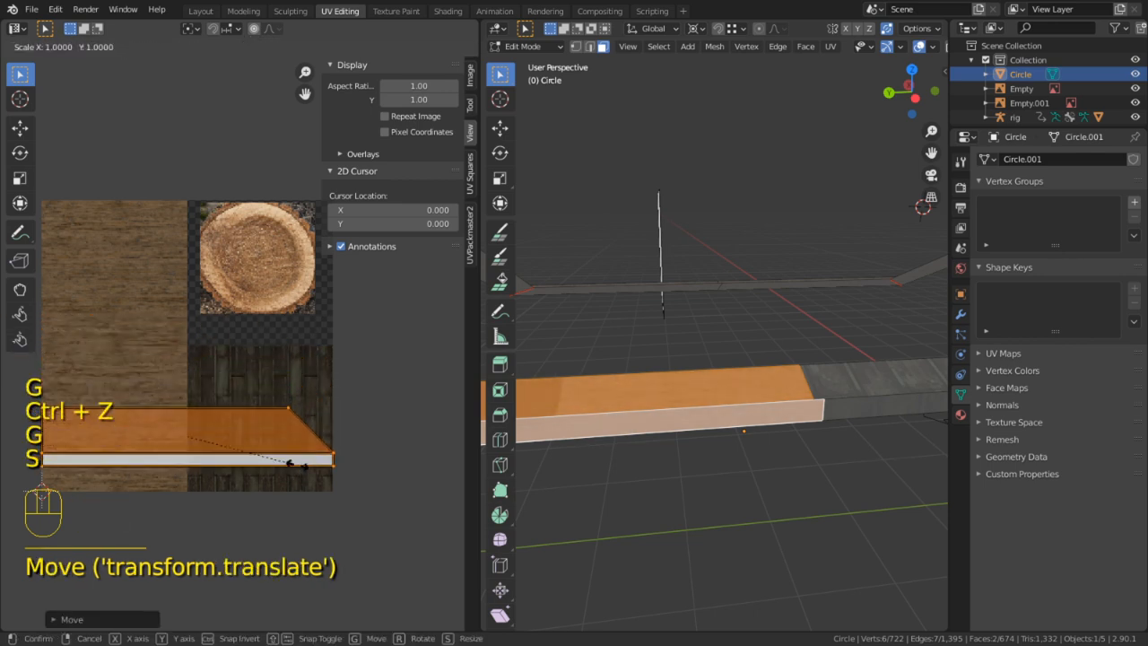
click(235, 450)
key(g)
click(380, 518)
Select the fascia and underside faces on one half of the opposite eave and unwrap them
middle_drag(614, 533, 885, 524)
scroll(885, 523, down, 6)
alt+click(646, 418)
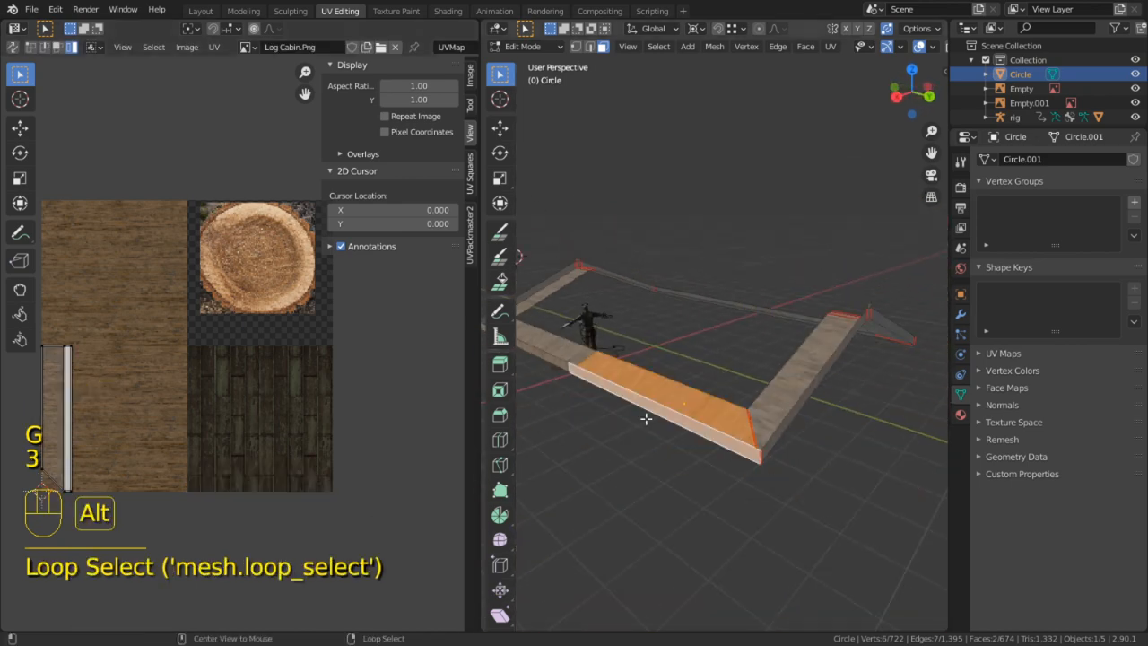
key(a)
key(u)
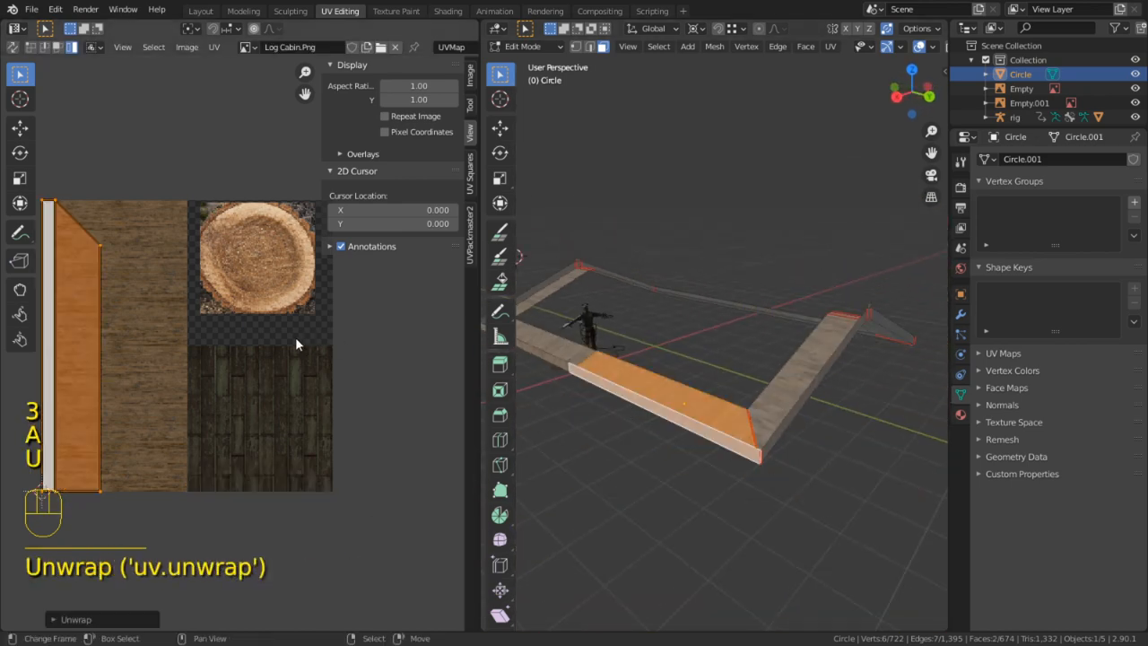
Scale the opposite eave's first-half UVs to half size, rotate them horizontal and move them onto the dark plank texture
key(s)
click(295, 337)
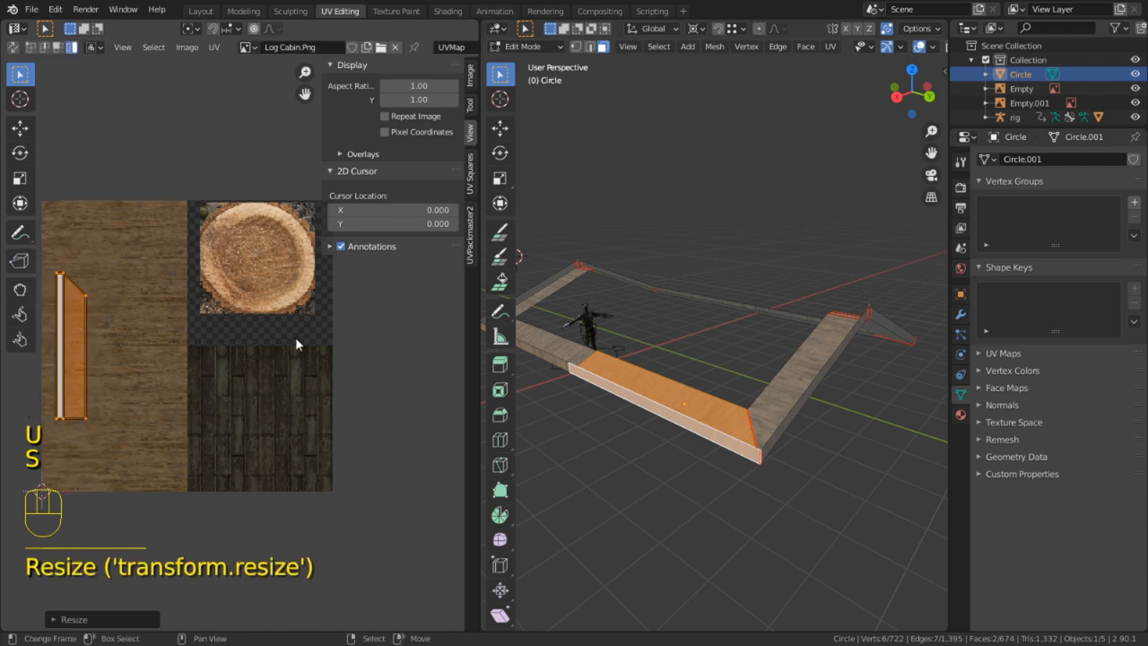
key(r)
click(229, 338)
key(g)
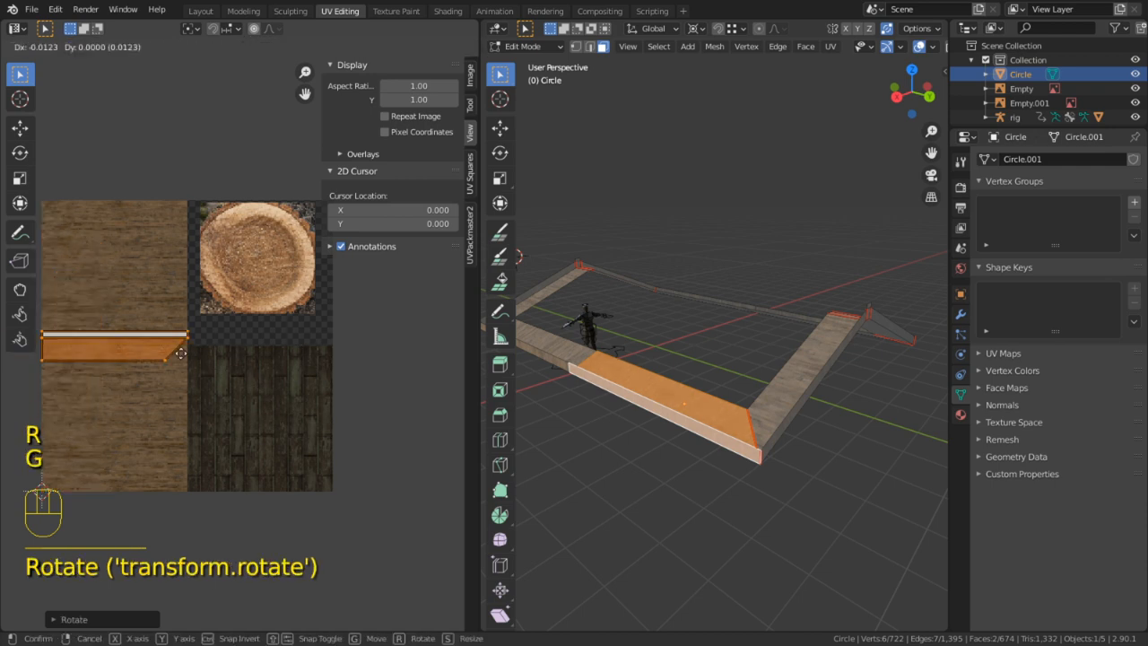
click(454, 595)
Select the fascia and underside faces on the opposite eave's remaining half and unwrap them
middle_drag(682, 556, 749, 564)
right_click(750, 564)
alt+click(681, 428)
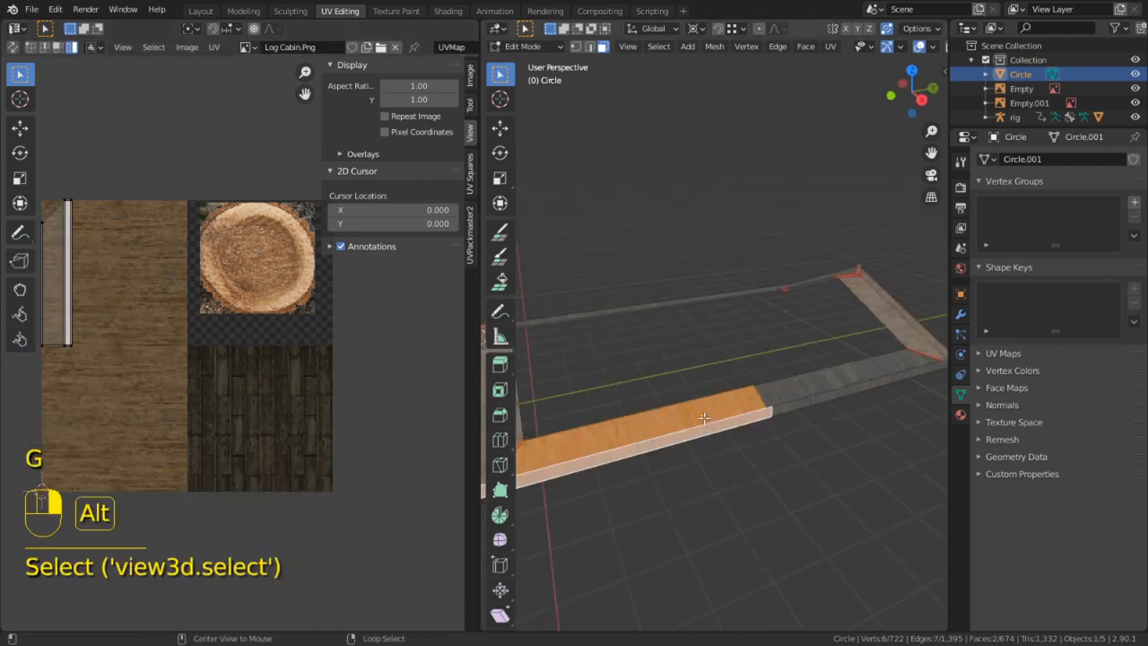
key(u)
click(238, 334)
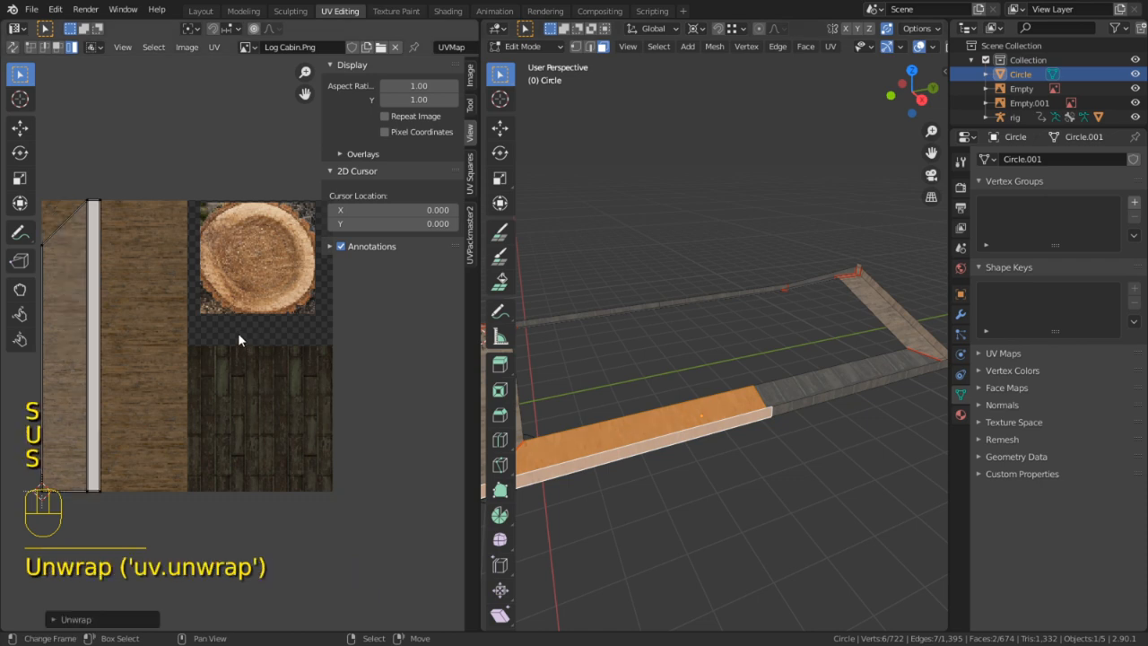
Scale the last half-eave's UVs by 1/2, rotate them 90° and place them along the dark plank texture's lower edge
key(2)
key(1)
key(a)
key(s)
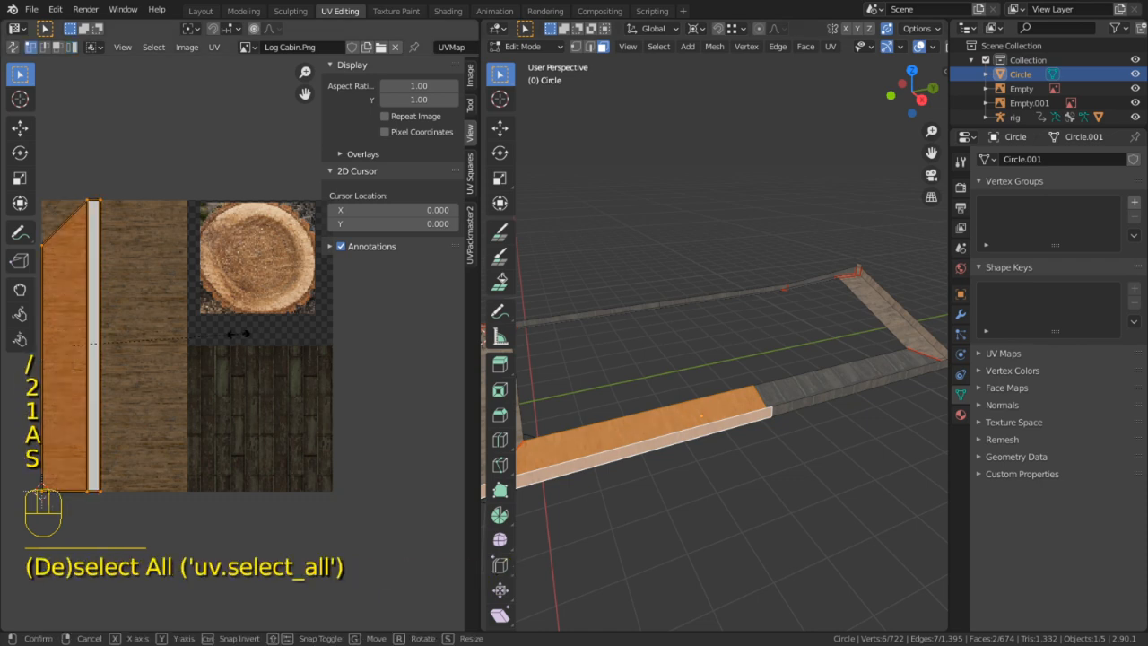
key(slash)
key(2)
key(Return)
text(r90)
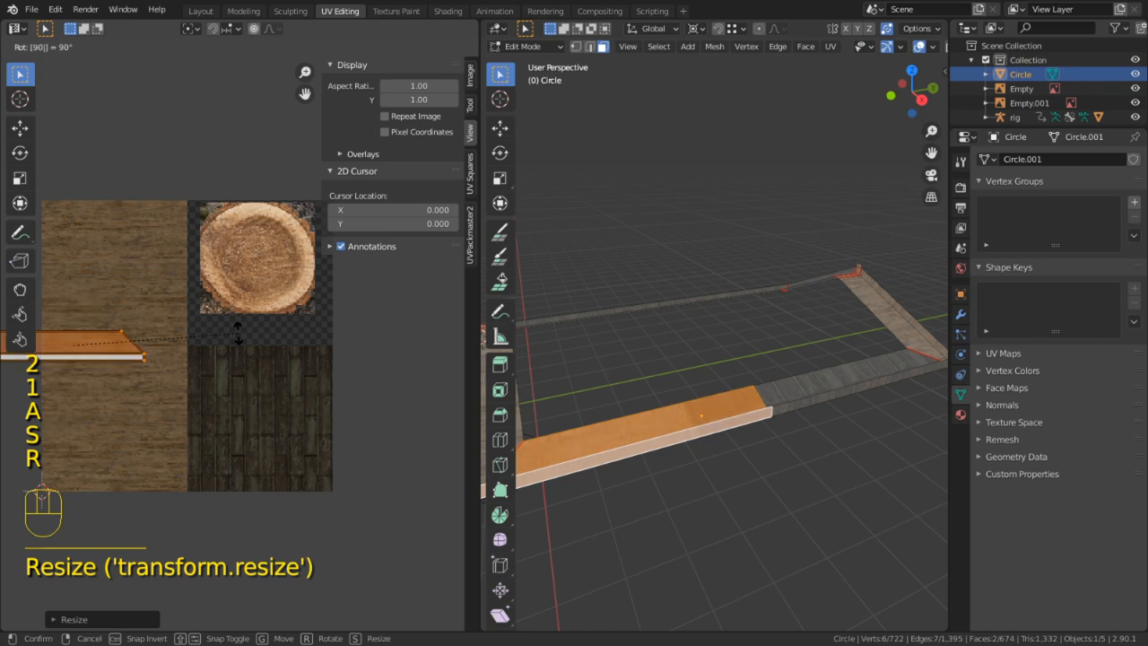
key(Return)
key(g)
click(460, 526)
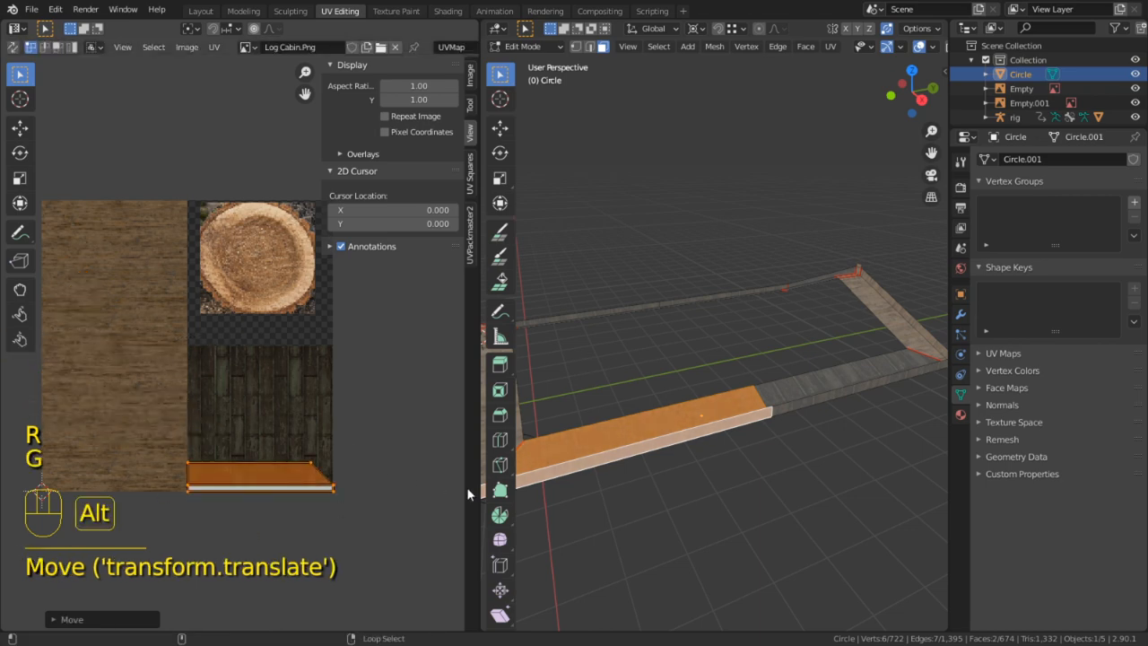
Reveal the hidden cabin mesh and clear the selection
key(alt+h)
click(666, 561)
middle_drag(666, 562, 694, 529)
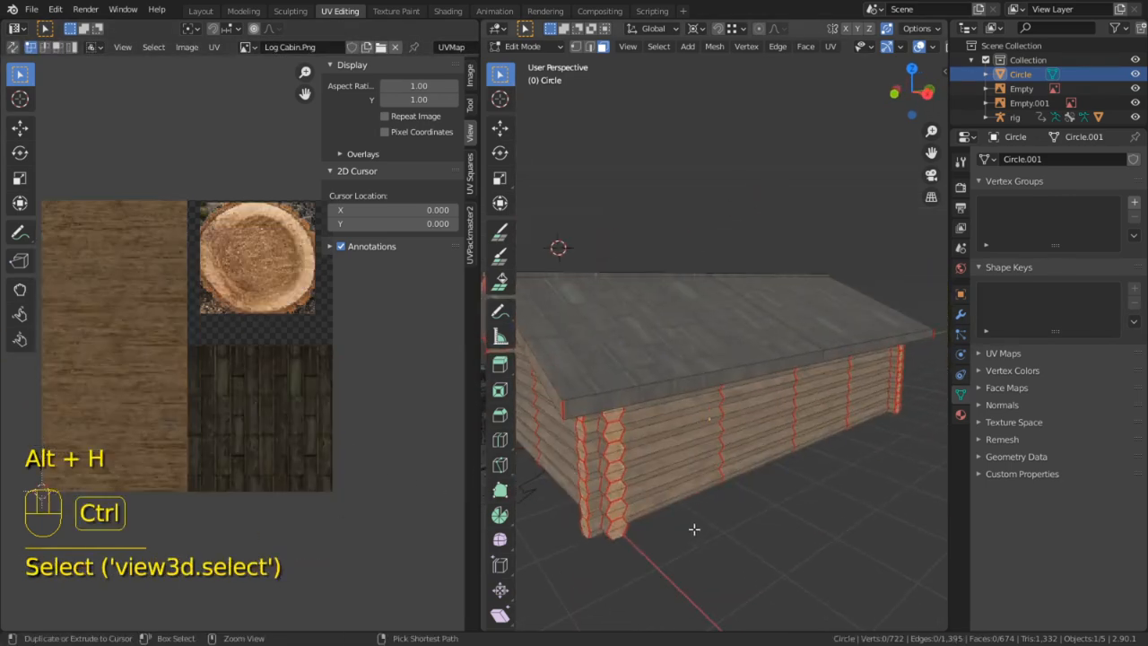
Enlarge the 3D view and hide the roof's slope, ridge cap and eave faces by selecting their face loops
key(ctrl+space)
middle_drag(687, 461, 712, 276)
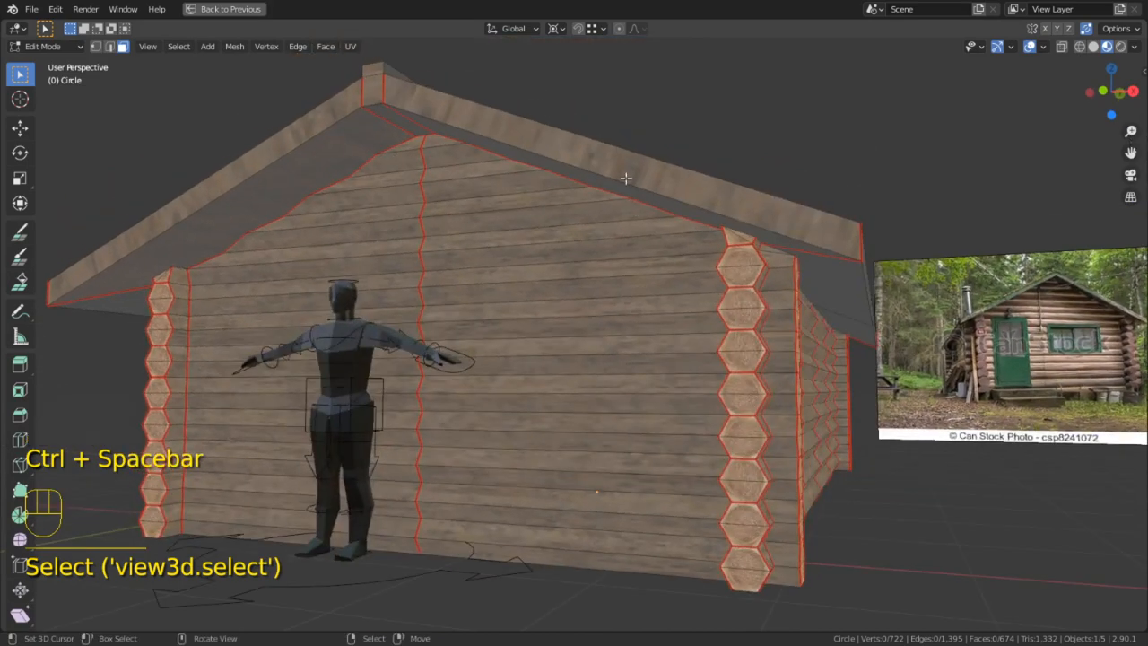
alt+click(625, 178)
middle_drag(626, 195, 730, 216)
click(677, 241)
middle_drag(784, 174, 704, 377)
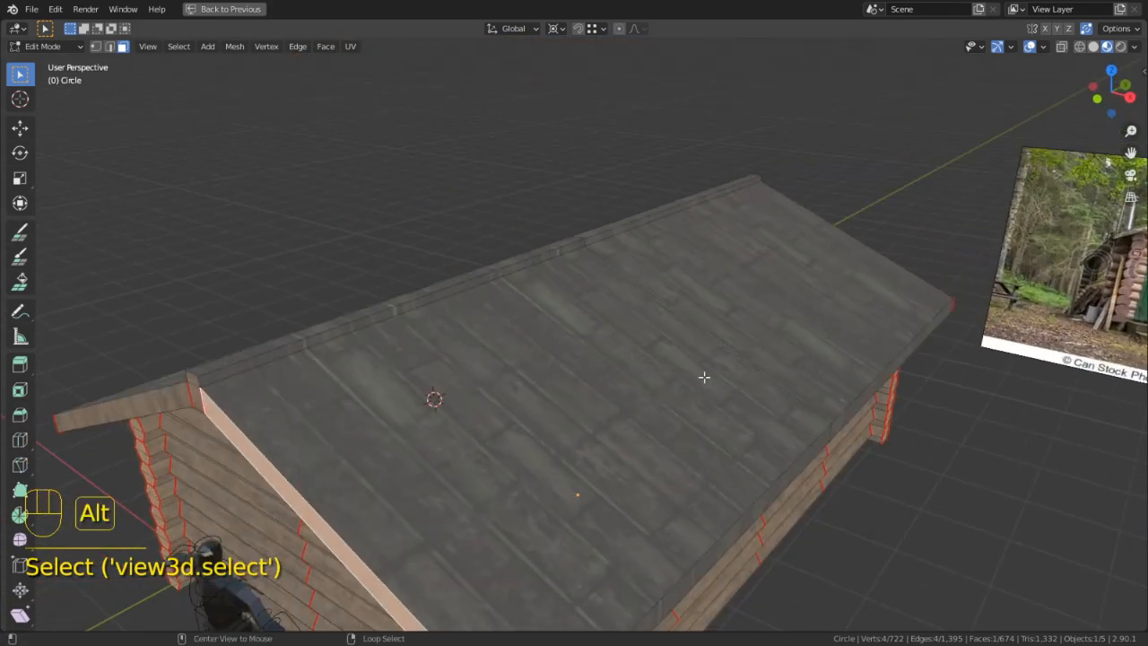
middle_drag(769, 397, 547, 461)
alt+click(537, 440)
alt+shift+click(726, 408)
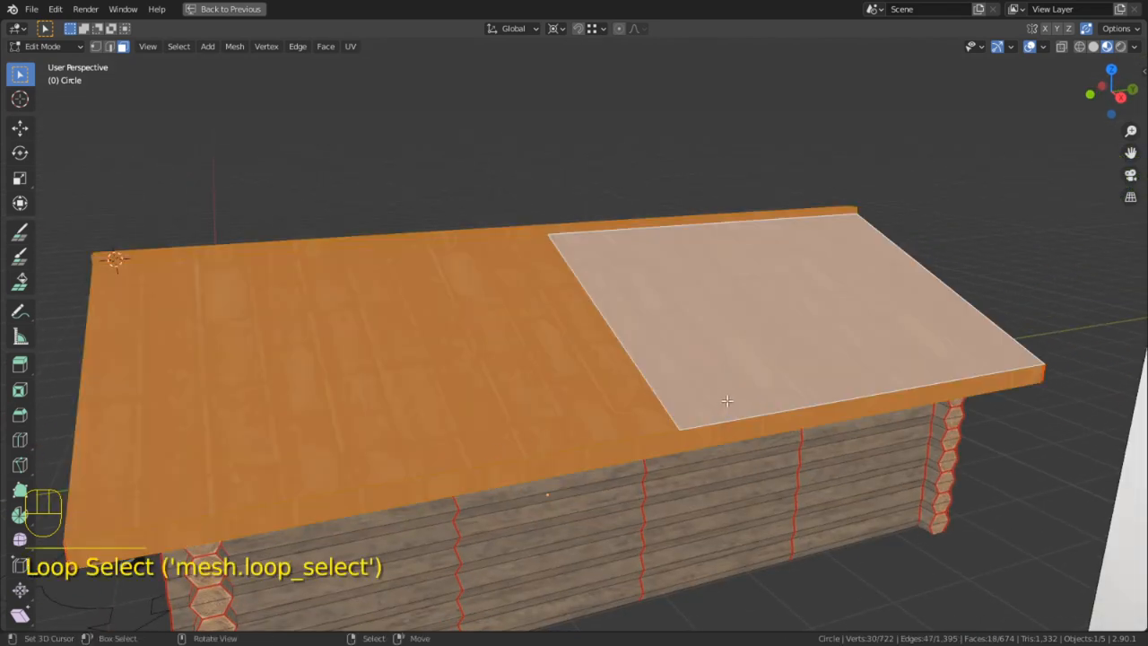
key(h)
Select the linked cabin wall faces with the selection delimited by Normal
middle_drag(586, 523, 625, 464)
key(l)
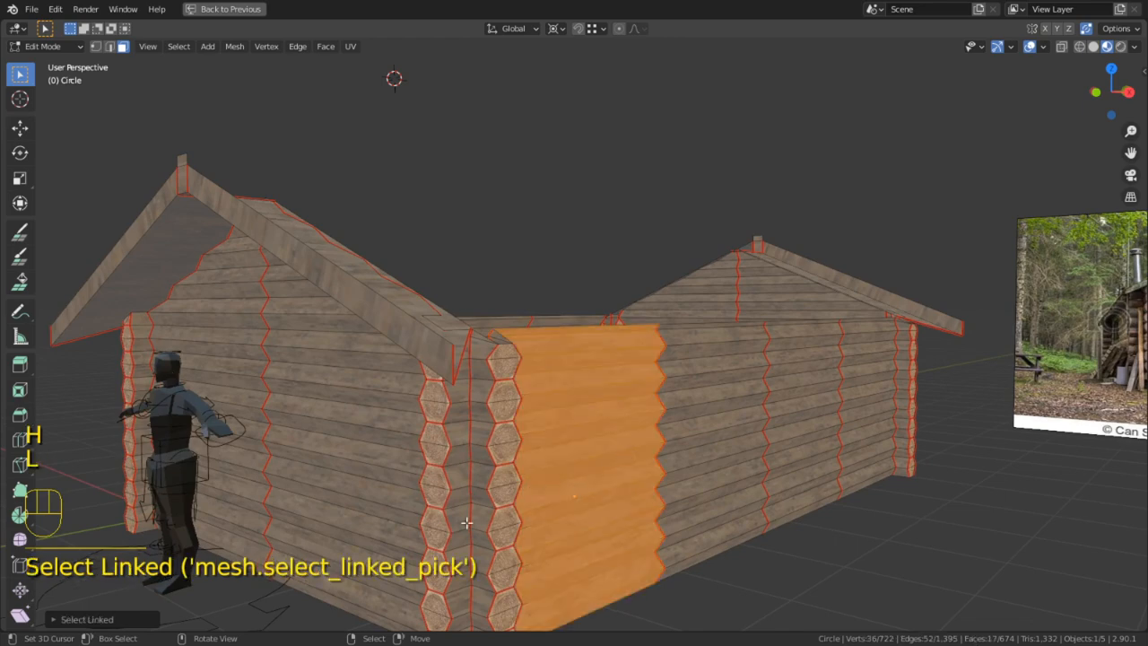
click(65, 619)
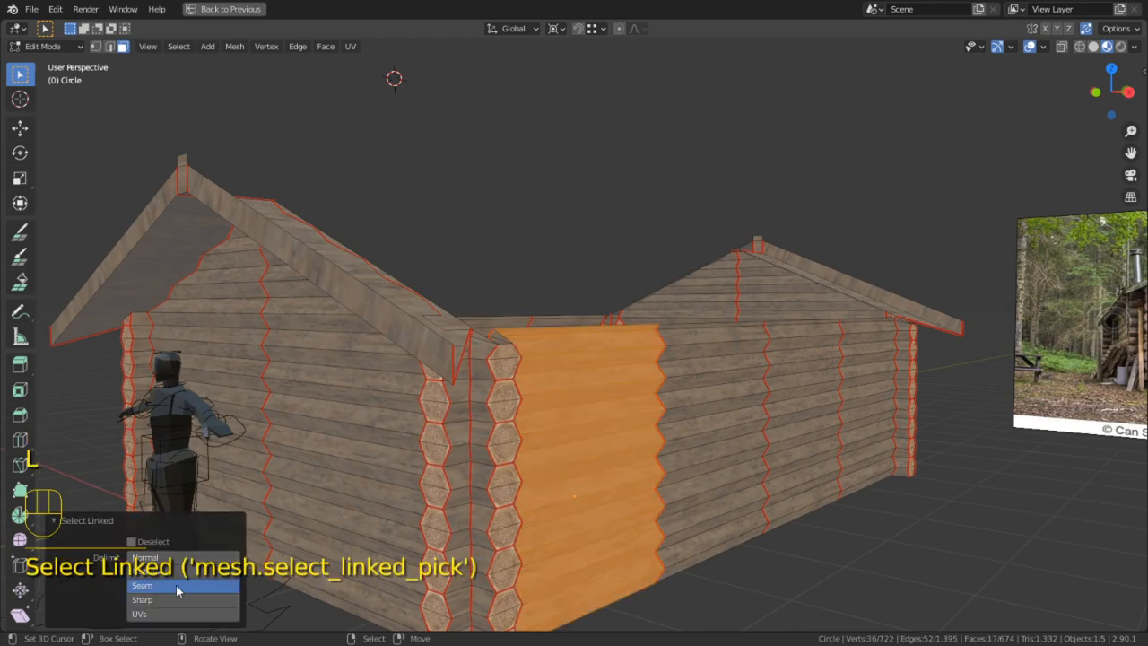
click(161, 557)
middle_drag(499, 466, 479, 389)
key(l)
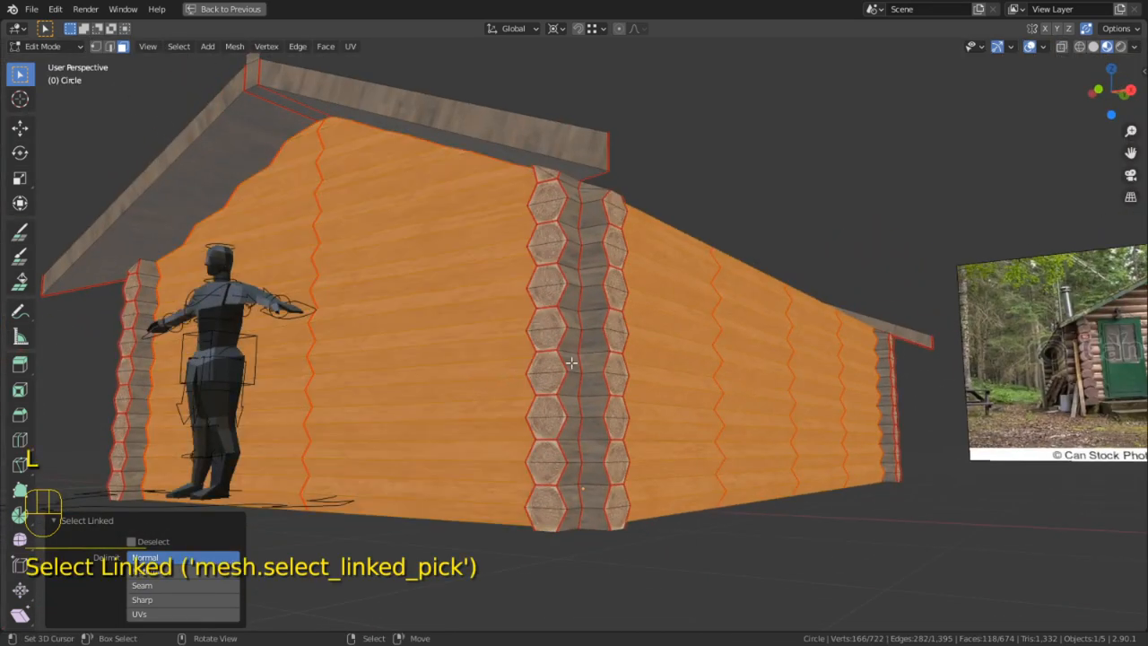
Add the log ends and corner sections around the cabin to the linked selection and hide all the wall faces
key(l)
middle_drag(571, 363, 538, 367)
key(l)
middle_drag(362, 391, 635, 387)
key(l)
key(l)
middle_drag(272, 380, 787, 408)
key(l)
key(l)
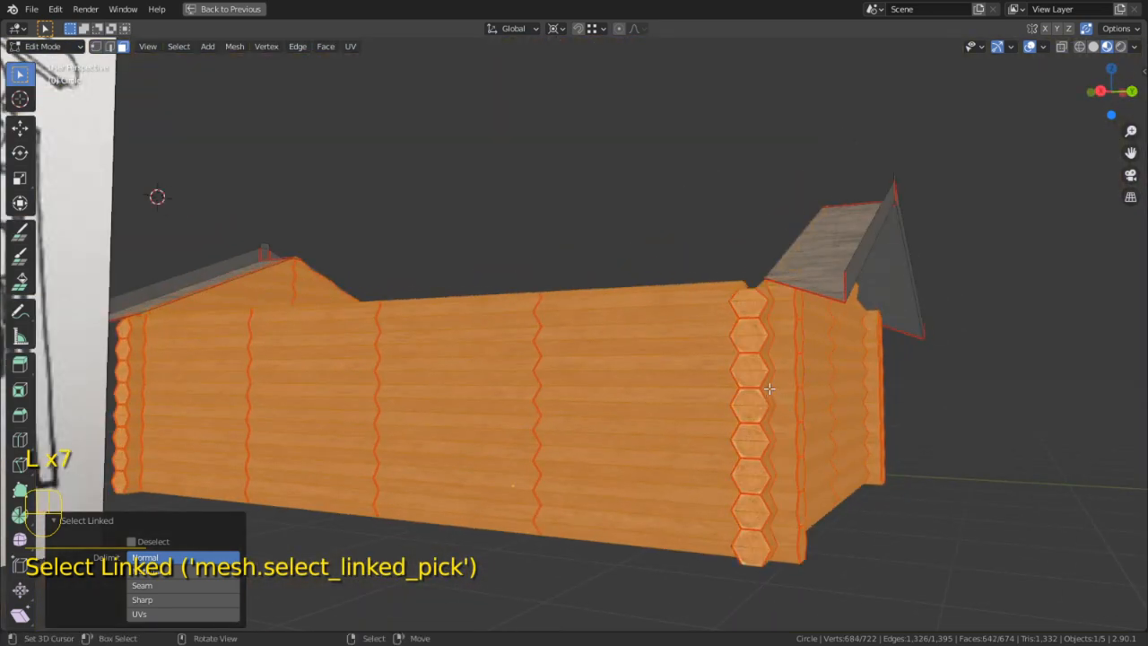
key(h)
key(3)
middle_drag(413, 333, 565, 329)
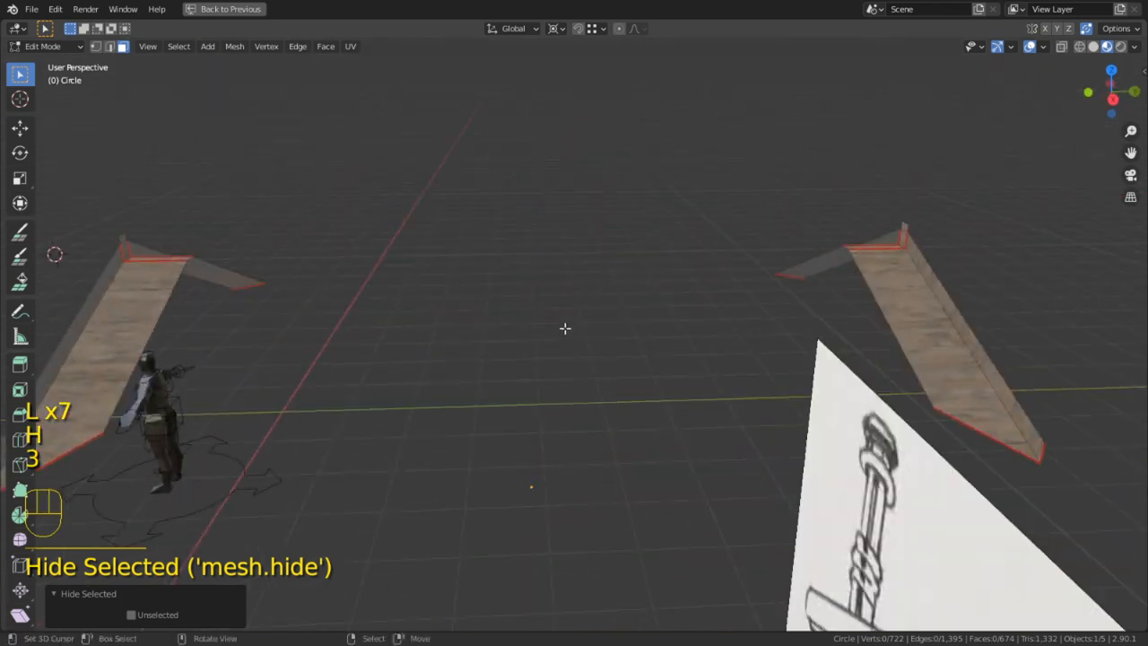
middle_drag(382, 293, 557, 316)
alt+click(645, 406)
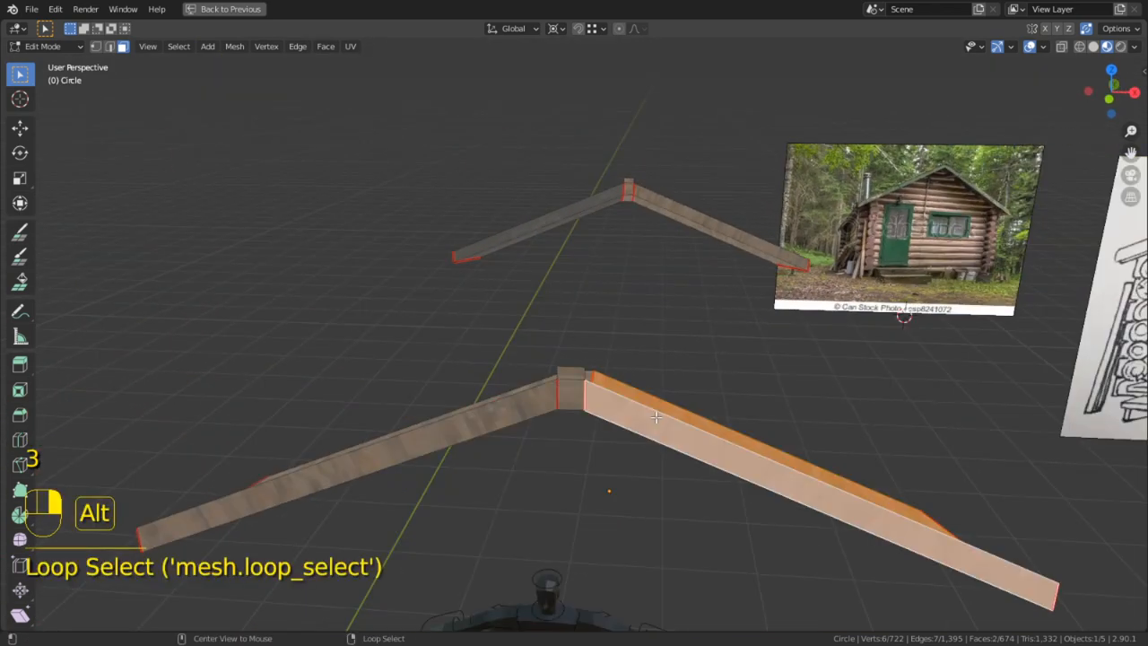
middle_drag(655, 418, 633, 403)
alt+click(625, 320)
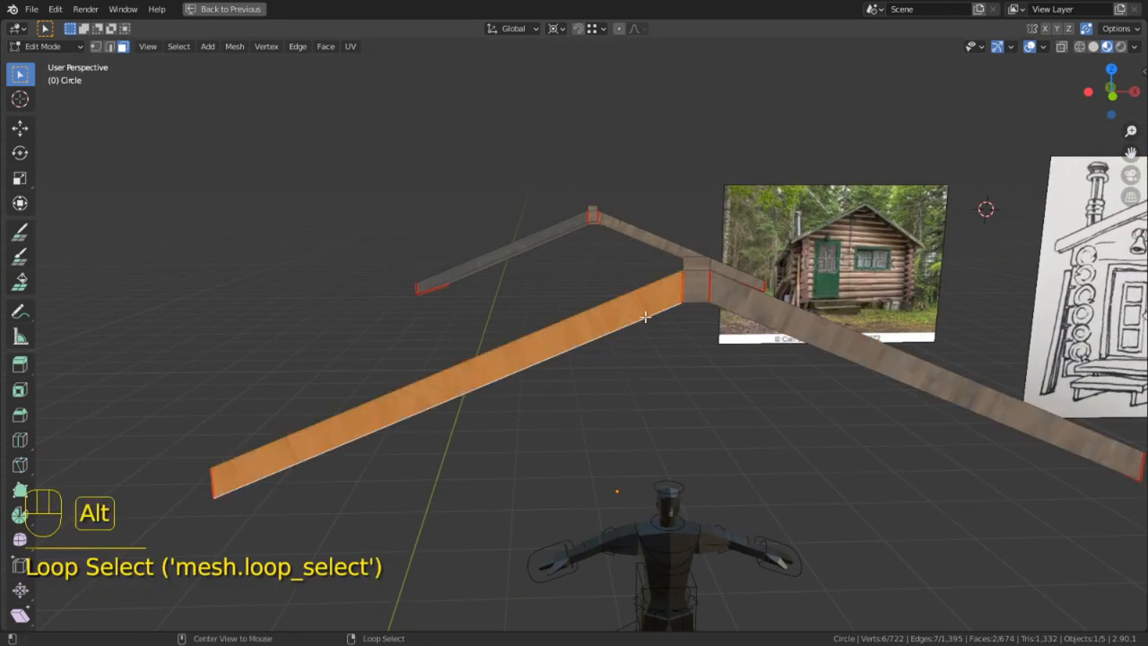
key(a)
right_click(671, 324)
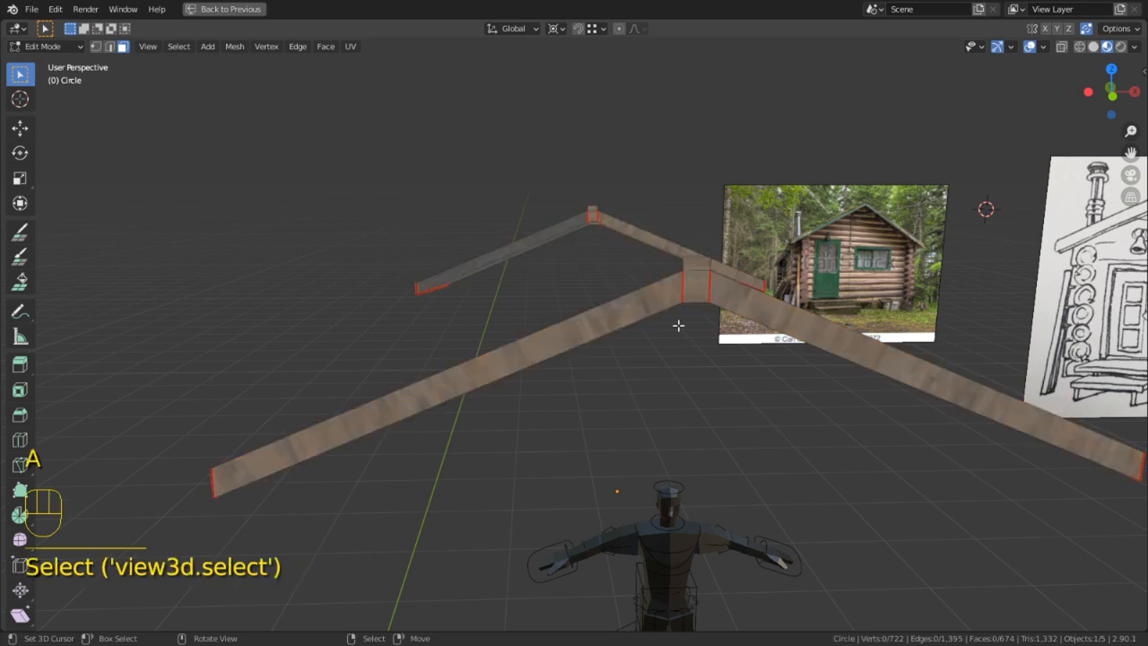
scroll(679, 326, up, 2)
alt+right_click(602, 327)
middle_drag(602, 326, 648, 349)
middle_drag(770, 340, 666, 337)
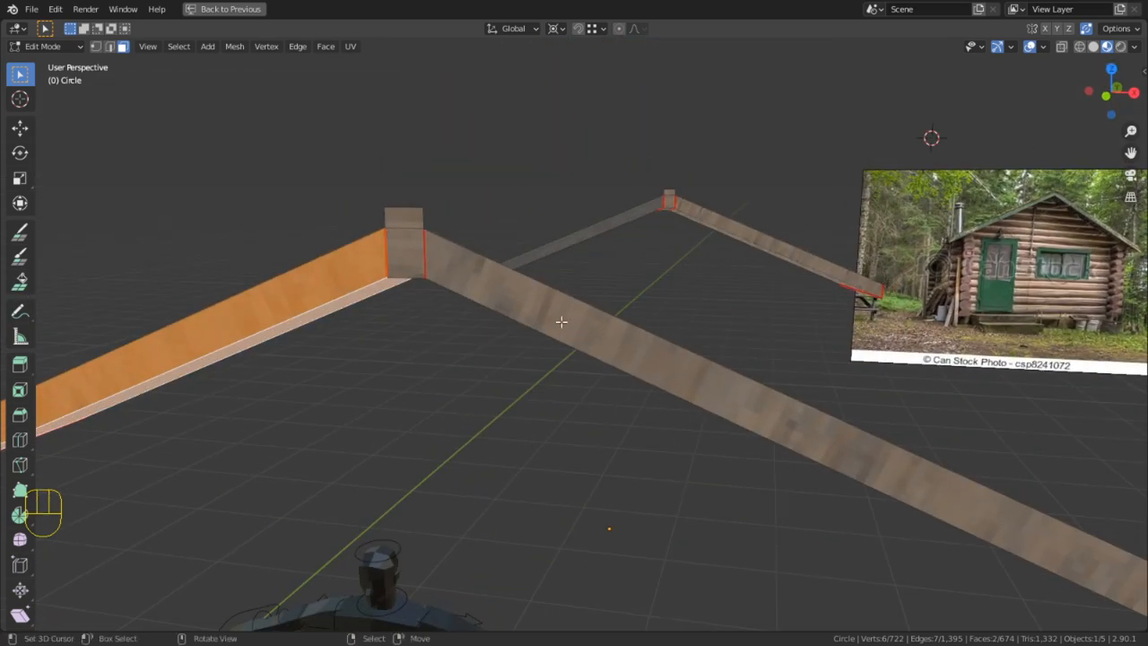
key(u)
right_click(686, 318)
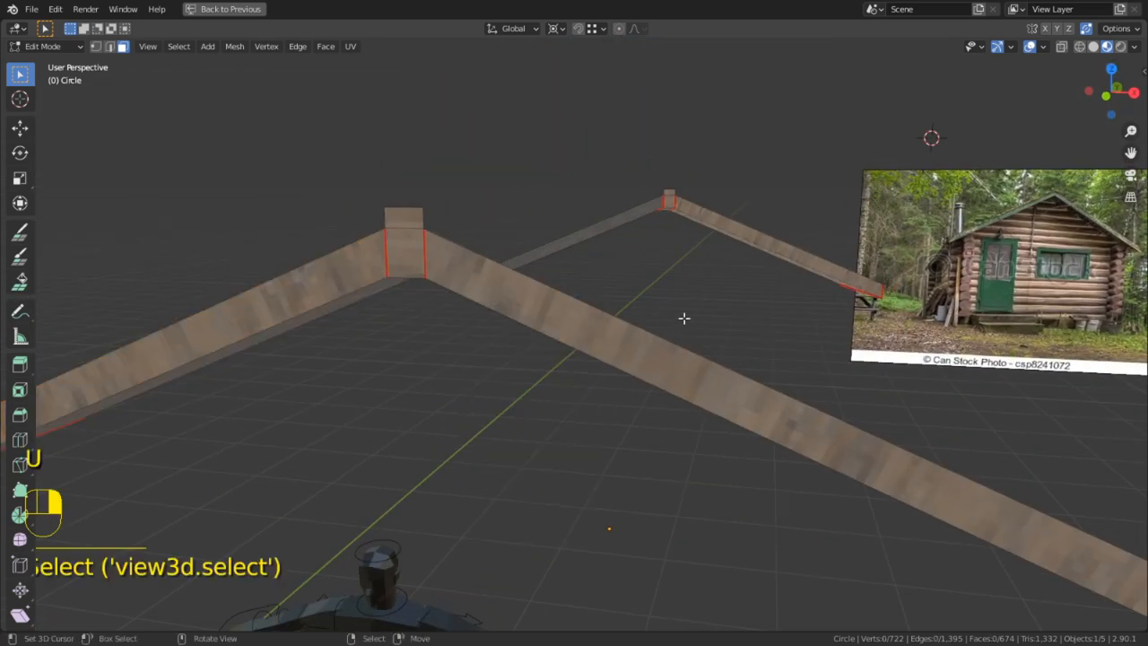
Select and unwrap all the remaining gable overhang faces, and restore the UV editor beside the model
key(a)
key(u)
click(668, 310)
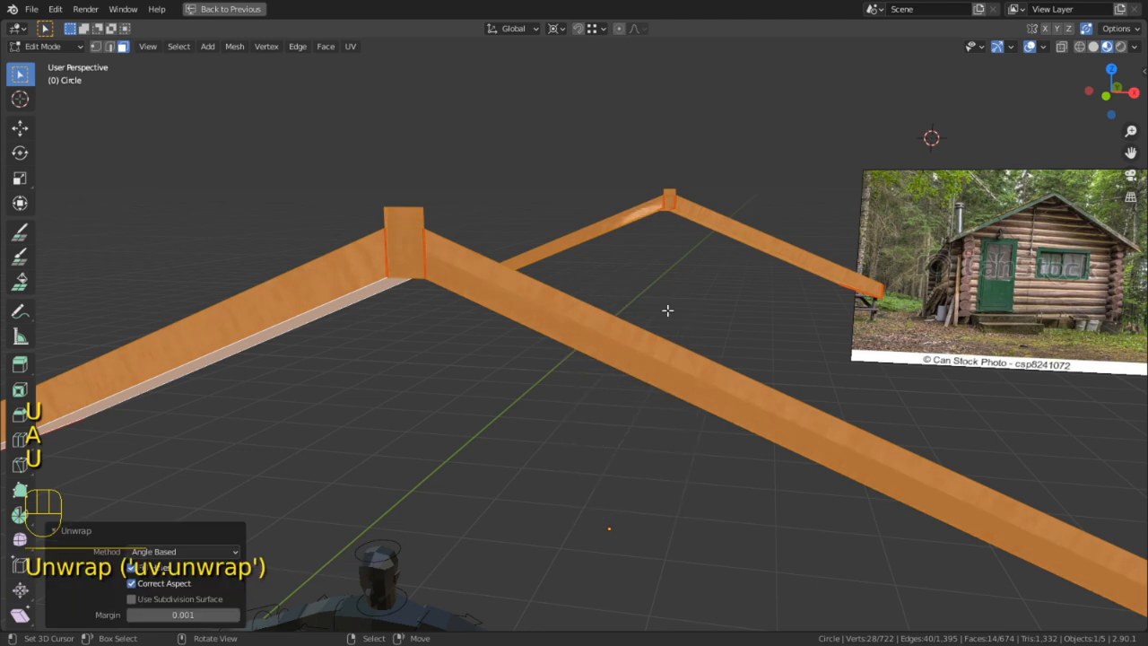
key(alt+j)
key(Tab)
mouse_move(495, 397)
middle_down()
mouse_move(617, 410)
mouse_move(597, 392)
middle_up()
key(Tab)
key(ctrl+space)
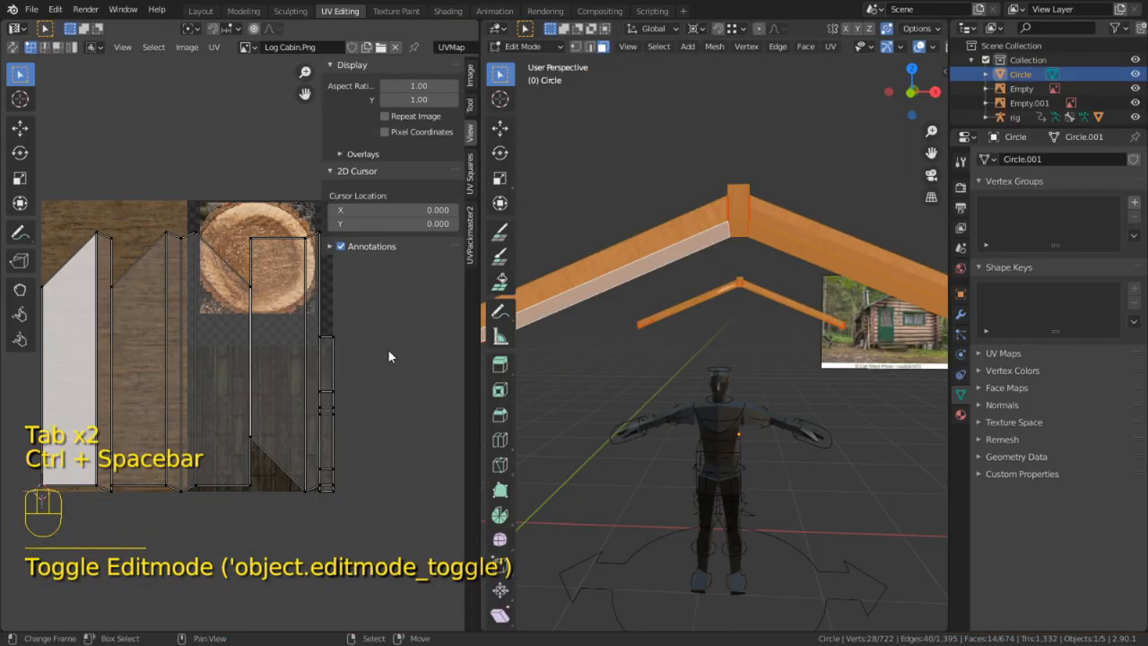
click(368, 438)
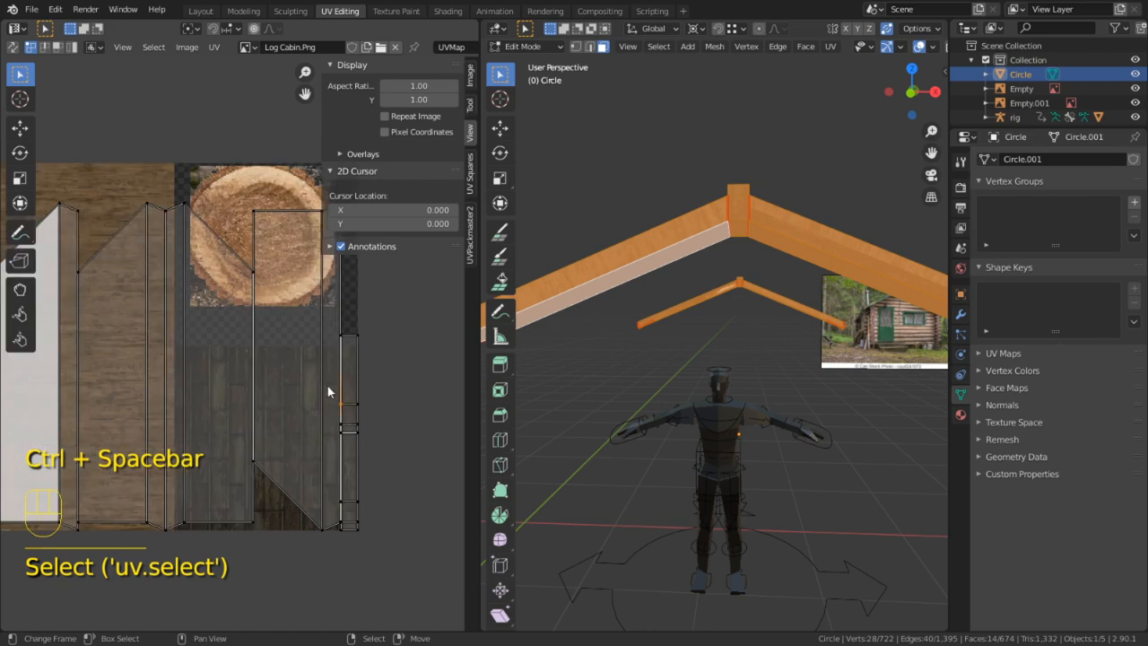
Switch to UV island selection, select the second roof trim's island and unwrap the selected roof trim faces again
scroll(327, 384, down, 3)
key(3)
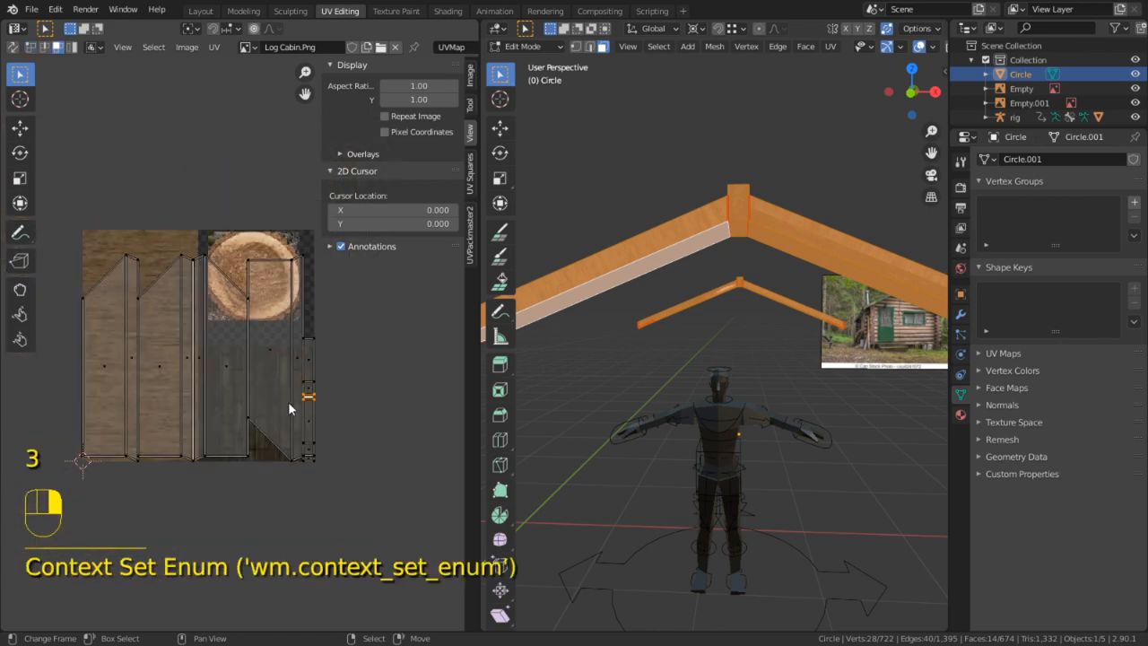
click(288, 401)
key(1)
key(3)
key(4)
right_click(143, 319)
key(u)
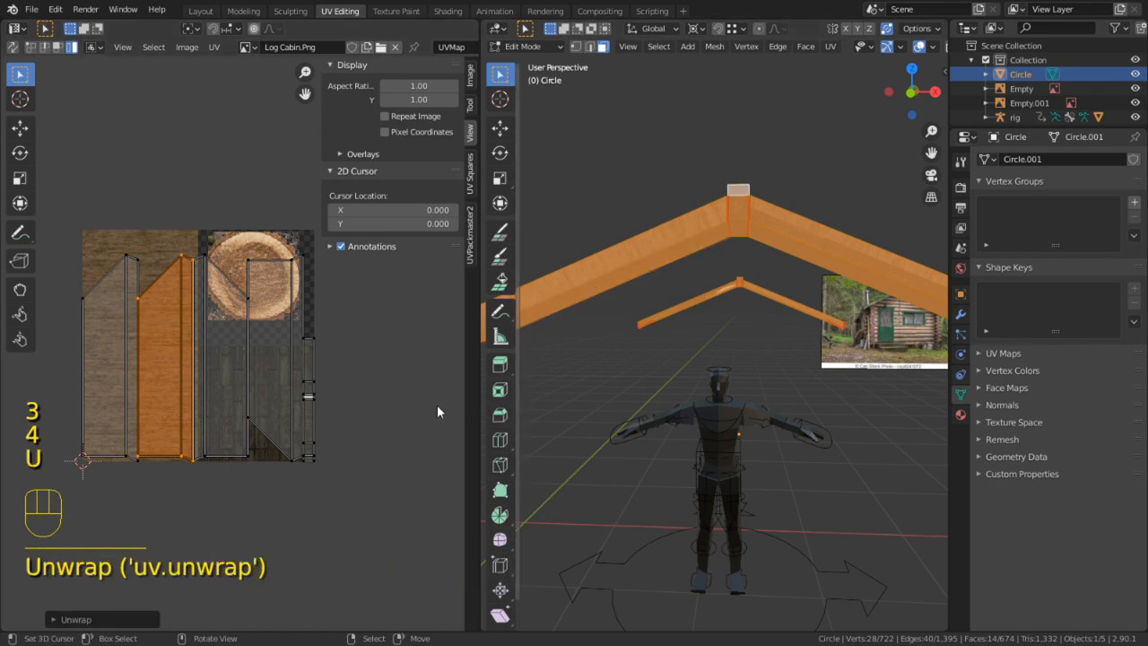
Select only the faces of the left front roof trim and unwrap them on their own
click(594, 303)
alt+click(614, 281)
alt+click(615, 282)
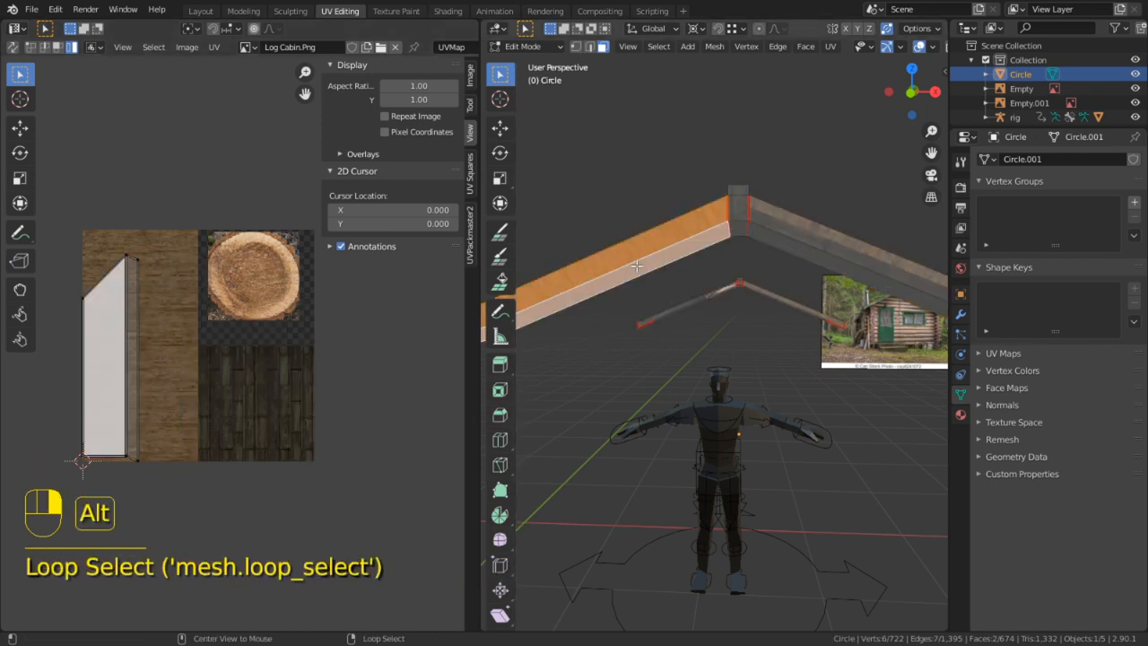
key(u)
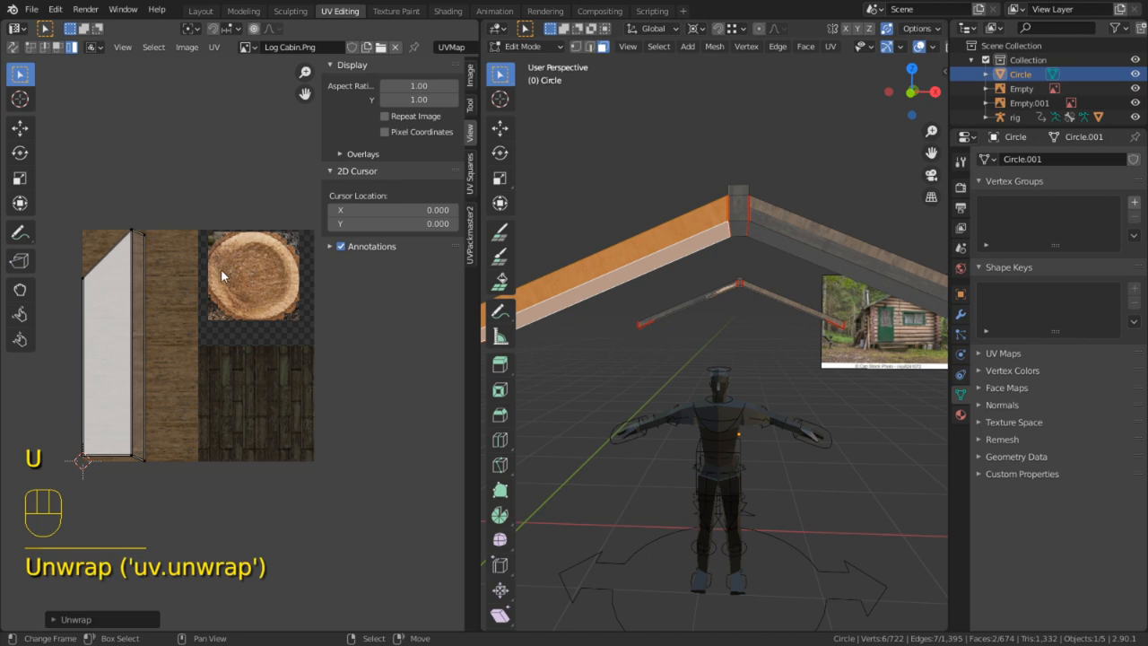
Scale the left front trim's UV island to half size, place it over the dark planks and preview the textured roof edge
key(slash)
key(2)
click(272, 240)
right_click(248, 310)
key(a)
key(s)
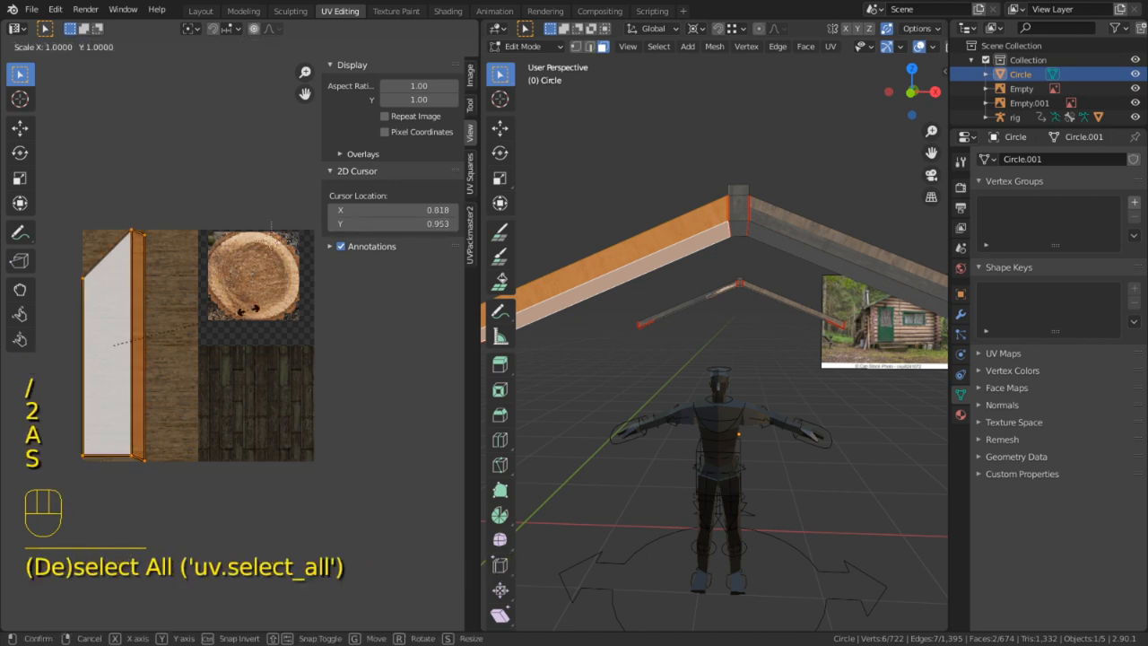
click(152, 337)
key(g)
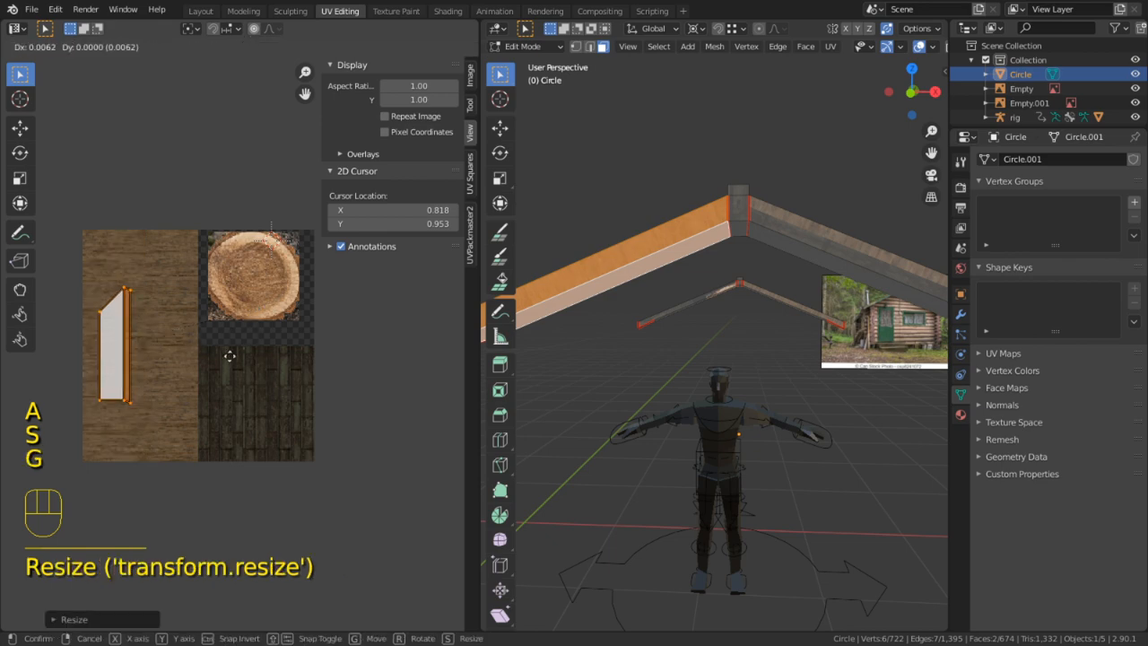
click(470, 489)
key(Tab)
mouse_move(624, 449)
middle_down()
mouse_move(727, 464)
mouse_move(727, 478)
mouse_move(730, 463)
mouse_move(696, 432)
middle_up()
scroll(729, 477, up, 4)
scroll(696, 432, down, 2)
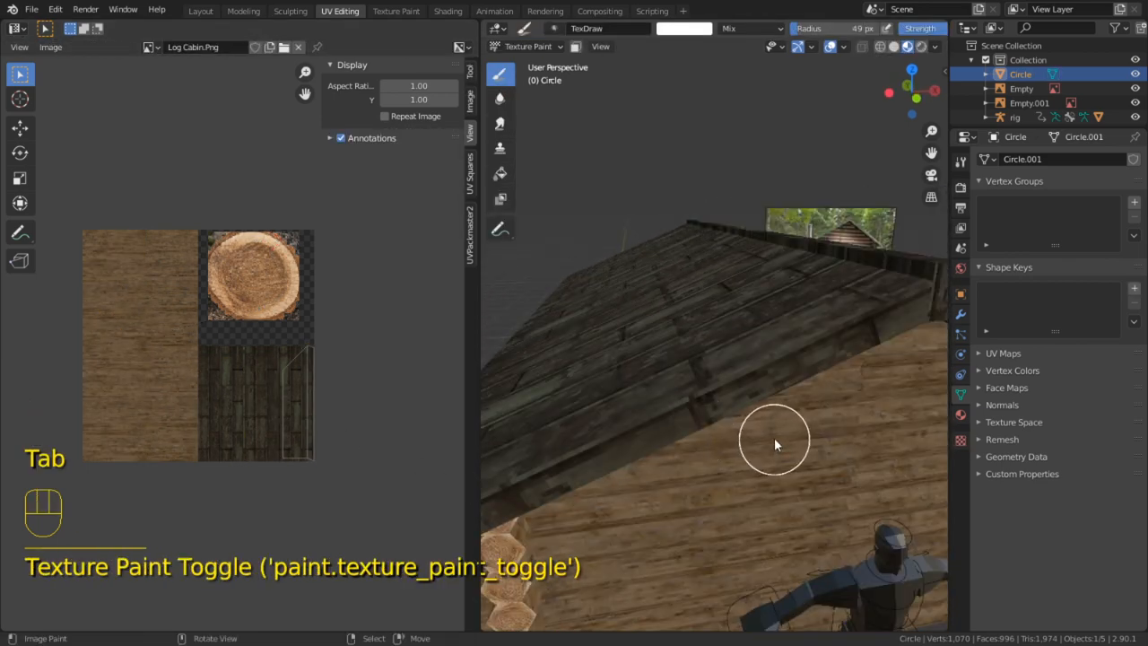
middle_drag(774, 437, 730, 393)
Select the faces of the right front roof trim in Edit Mode and unwrap them on their own
key(Tab)
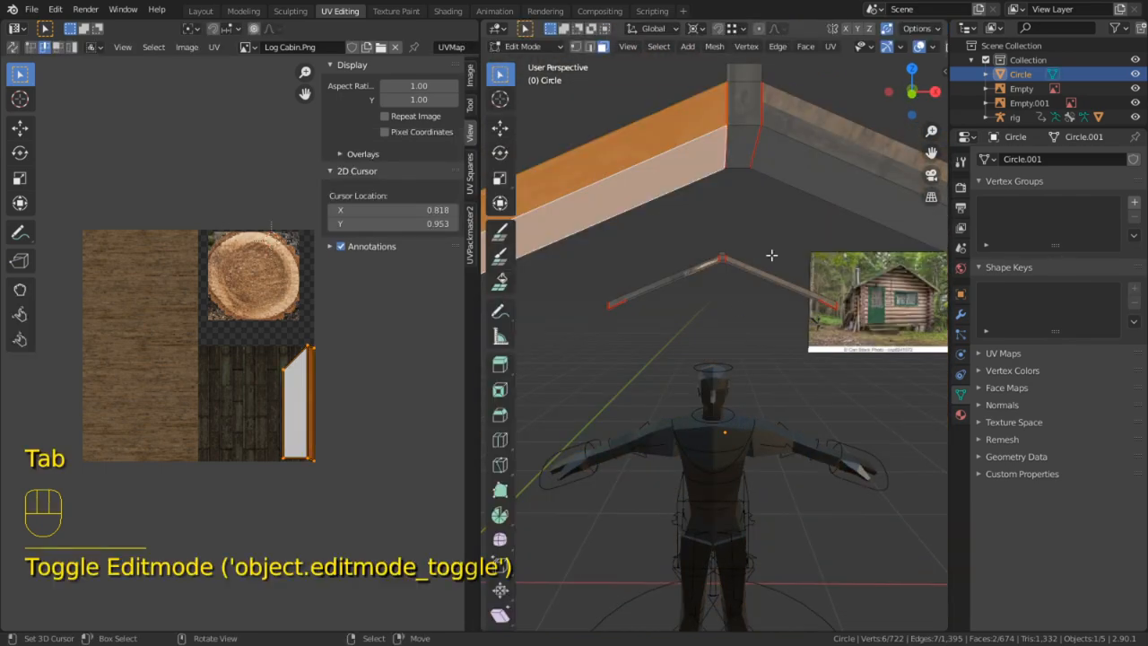
key(3)
alt+click(827, 174)
key(s)
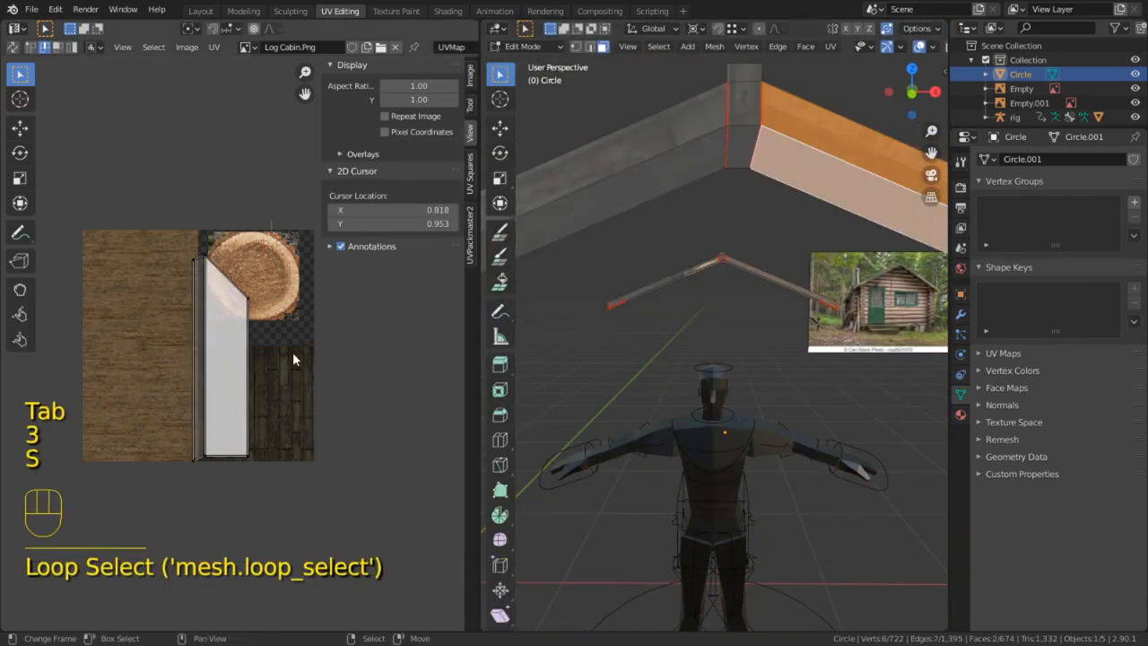
right_click(322, 353)
key(a)
key(s)
right_click(323, 354)
key(u)
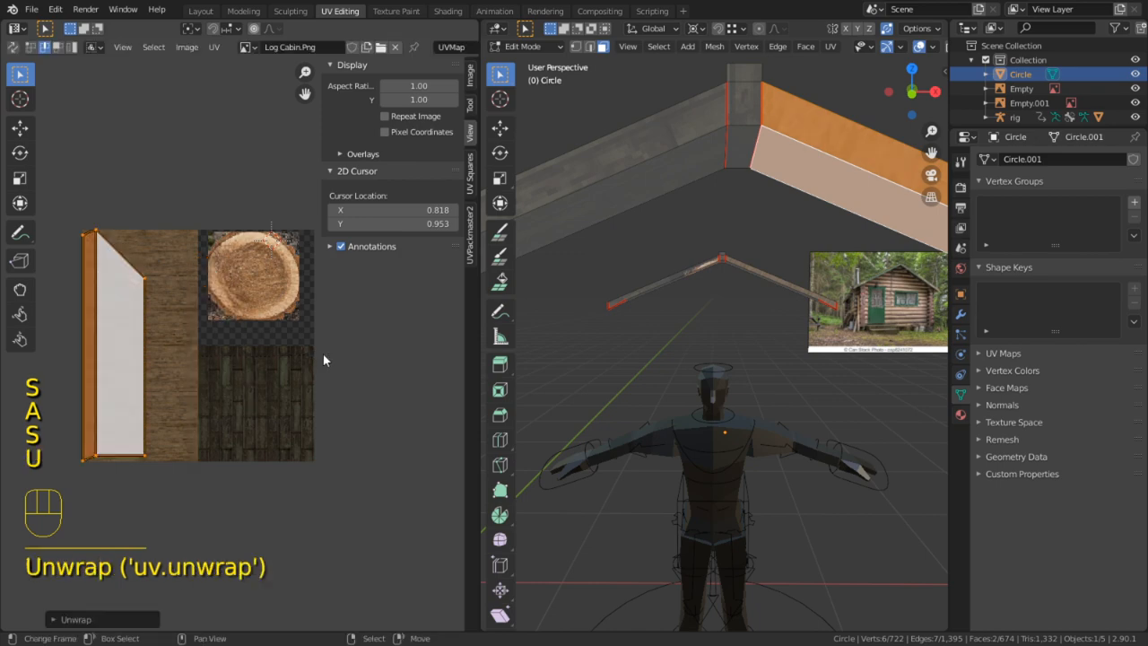
Scale the right front trim's UV island to half size and position it over the middle of the dark plank texture
key(s)
click(233, 349)
key(g)
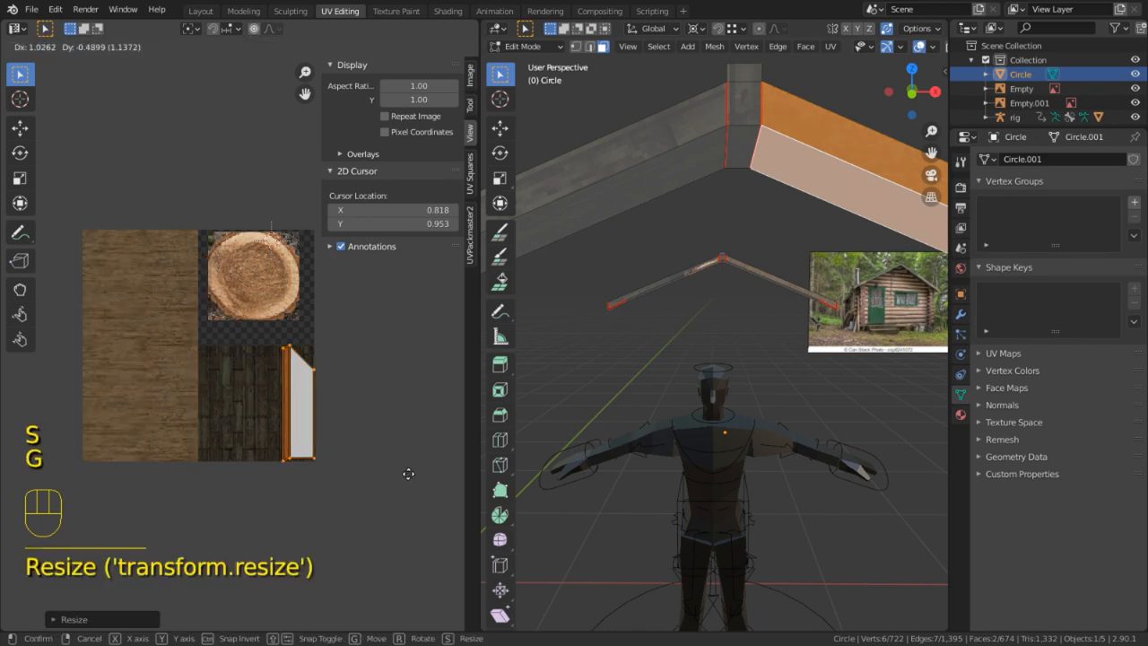
click(408, 473)
key(Tab)
middle_drag(734, 388, 712, 410)
key(Tab)
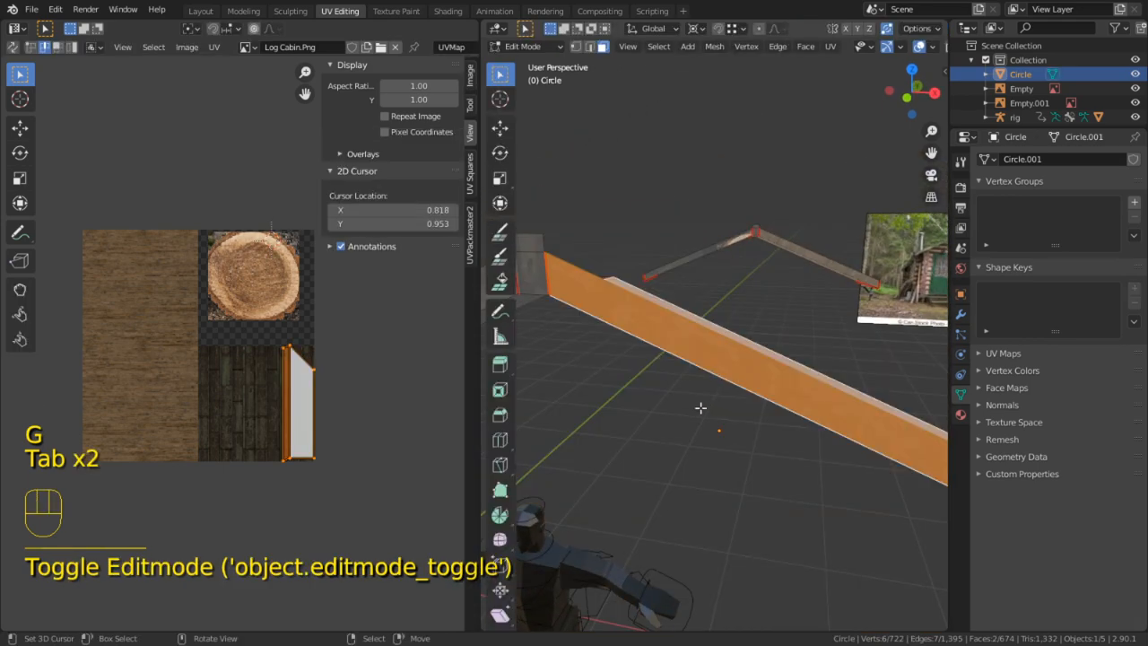
key(g)
click(374, 487)
key(Tab)
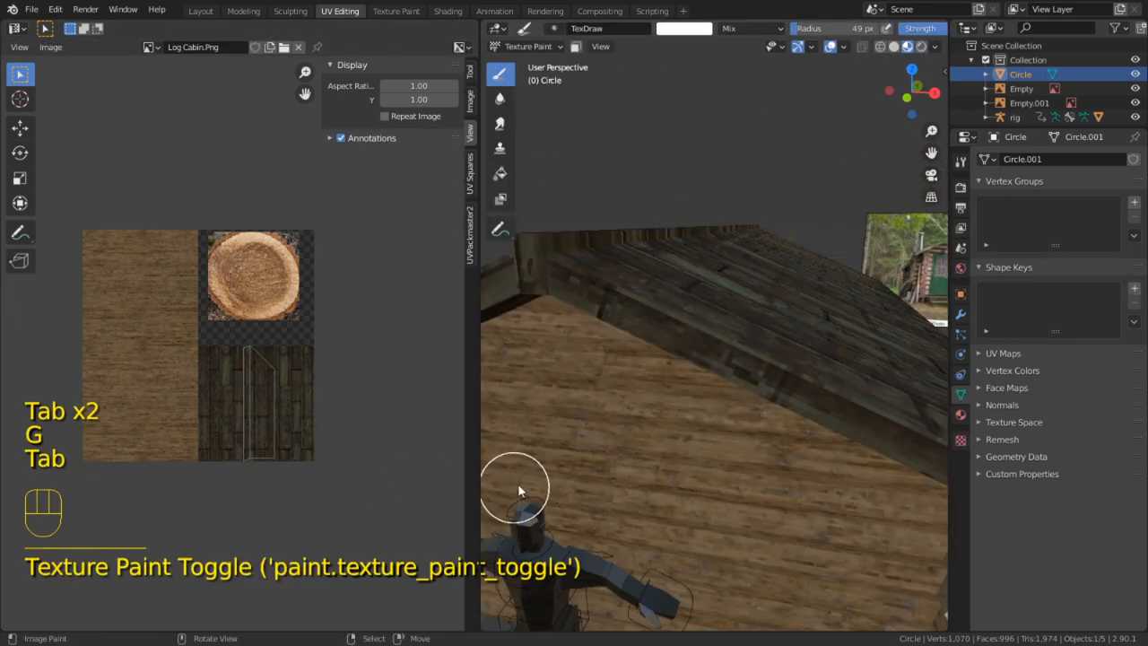
Select the left roof trim on the cabin's rear, as seen from behind, and unwrap its faces
middle_drag(518, 491, 792, 466)
key(Tab)
key(3)
alt+click(681, 420)
key(a)
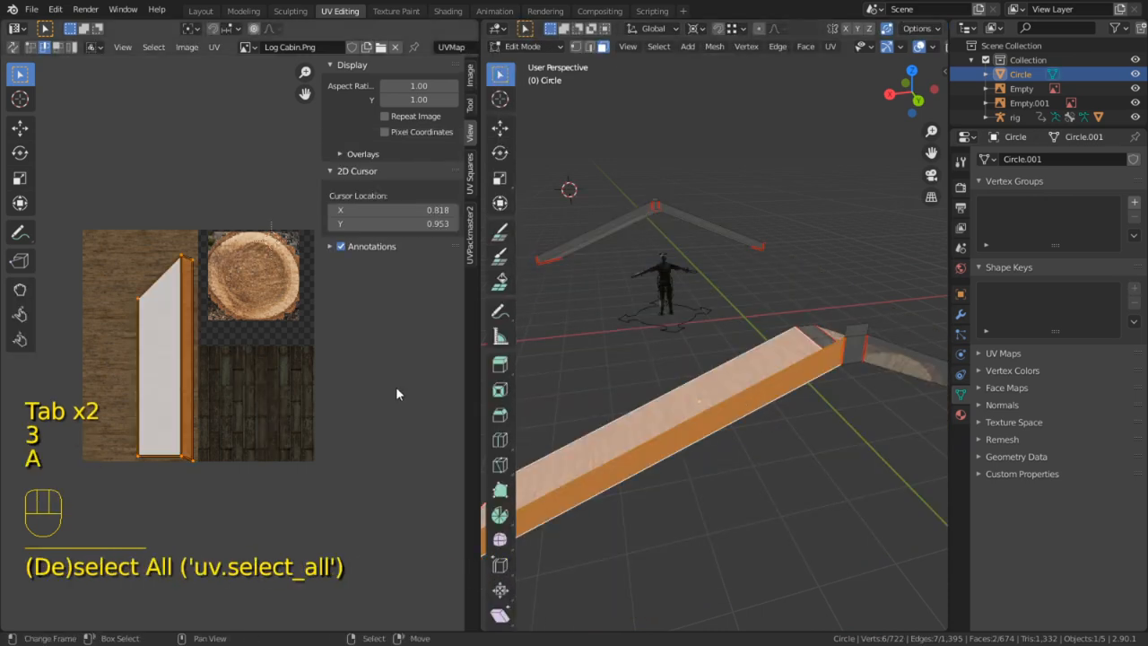
key(u)
Scale this rear trim's UV island to half size and move it over the dark planks near their outer edge
key(s)
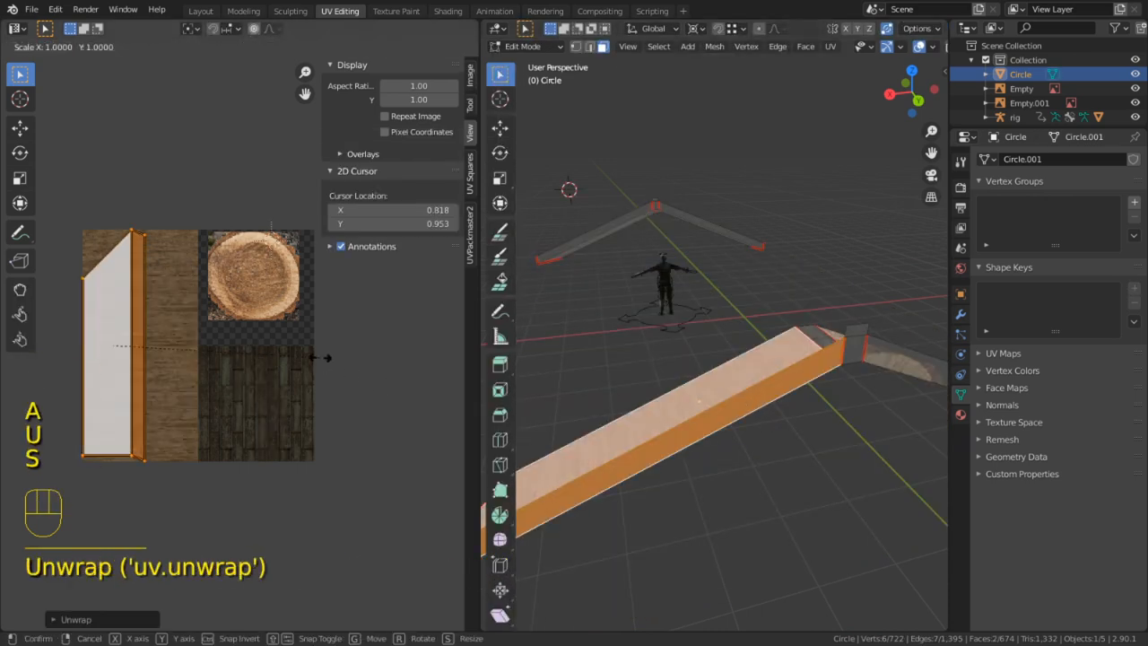
click(312, 356)
key(g)
click(430, 357)
key(Tab)
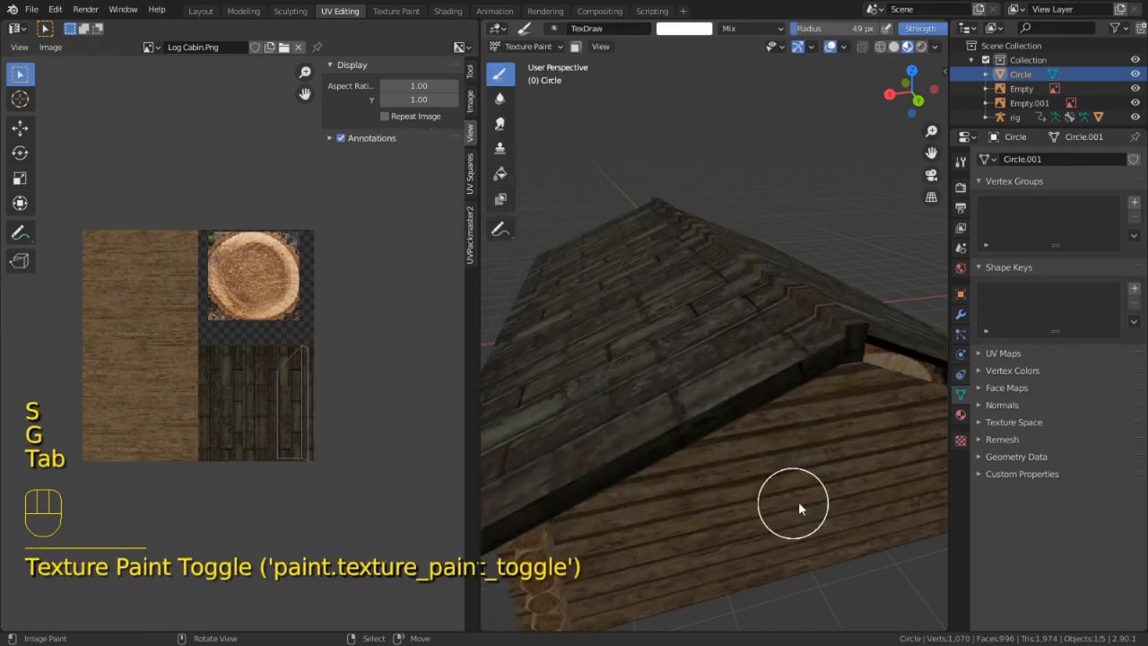
Select the right roof trim on the cabin's rear, as seen from behind, and unwrap its faces
middle_drag(798, 503, 728, 413)
key(Tab)
key(3)
alt+right_click(710, 389)
key(s)
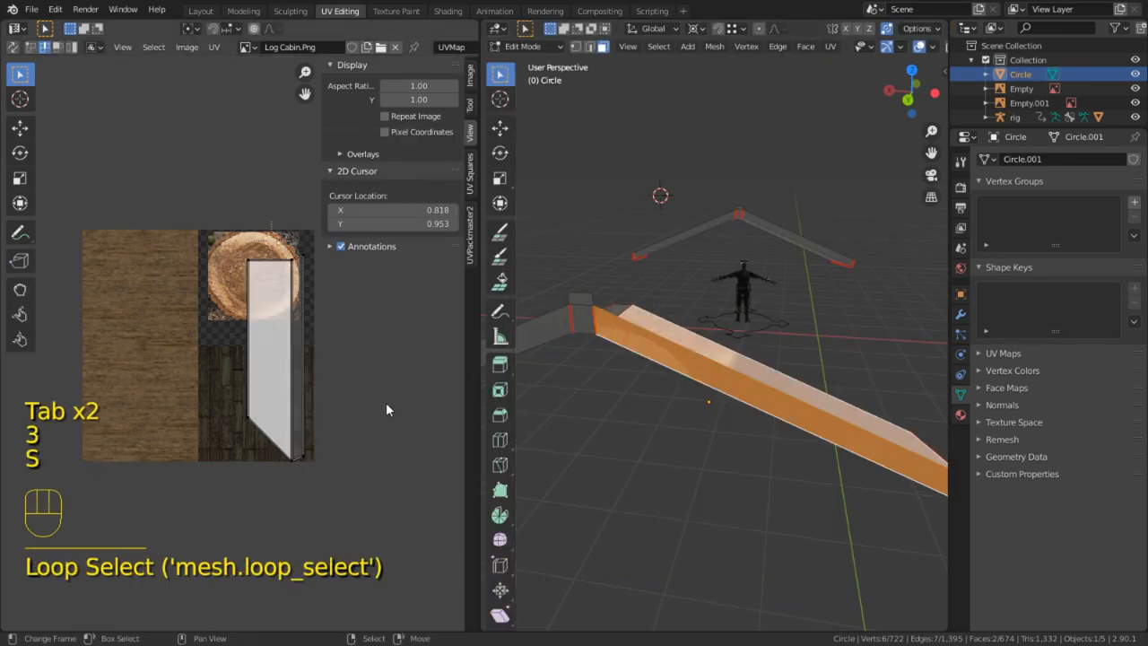
key(a)
text(us)
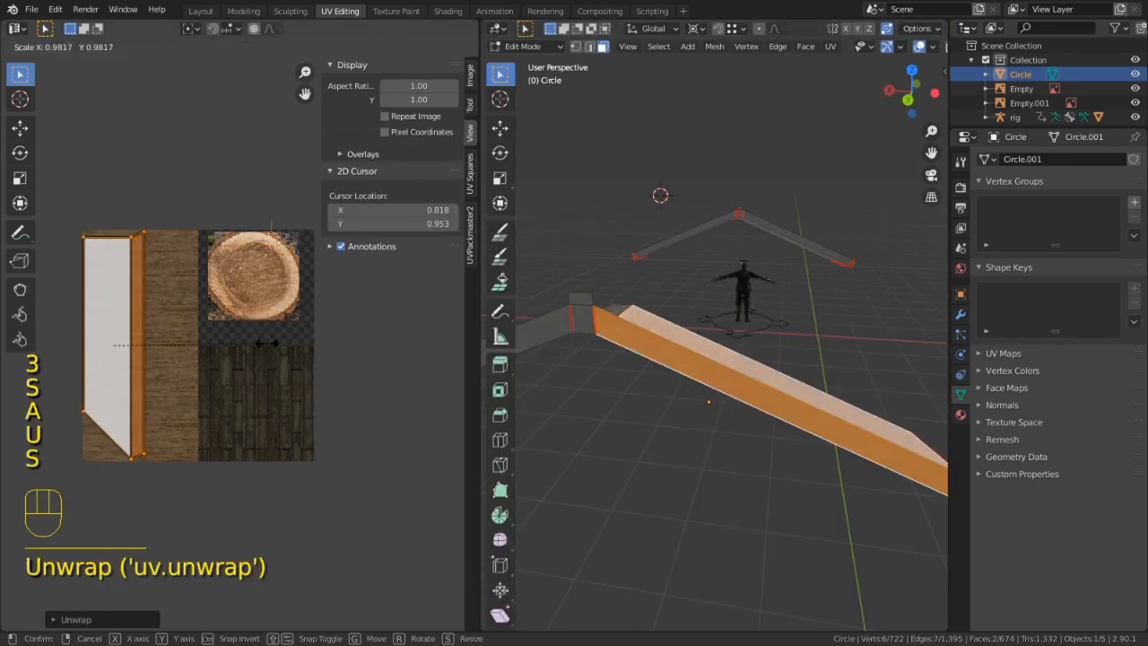
Scale the last rear trim's island by 1/2, move it onto the dark plank texture and preview the textured cabin
text(/21)
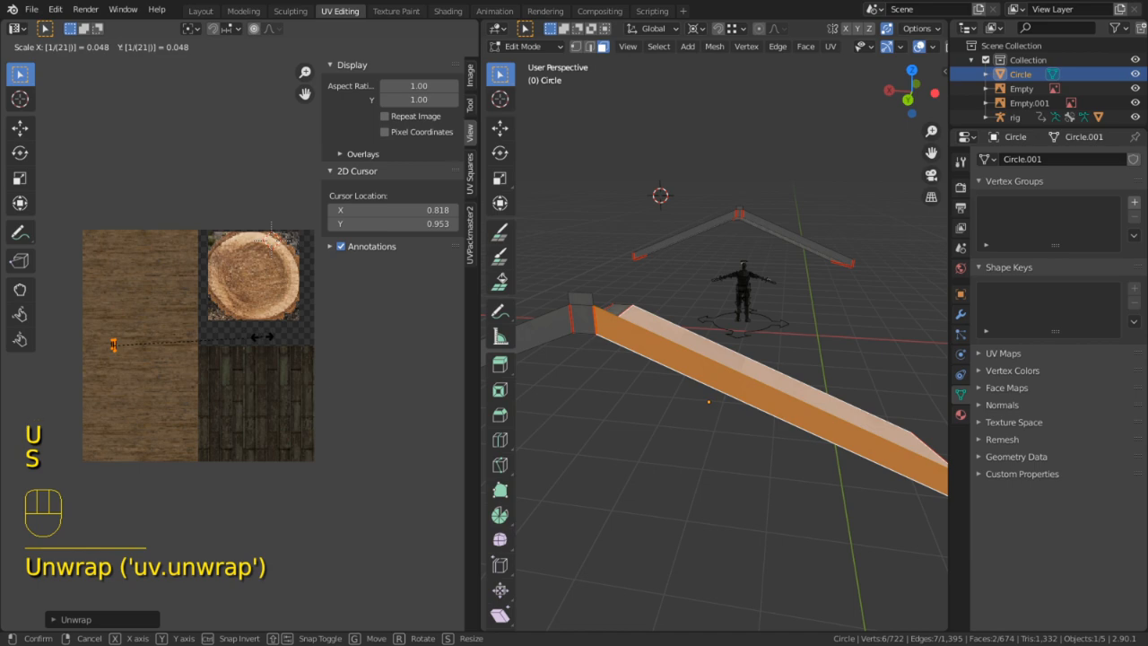
key(BackSpace)
key(Return)
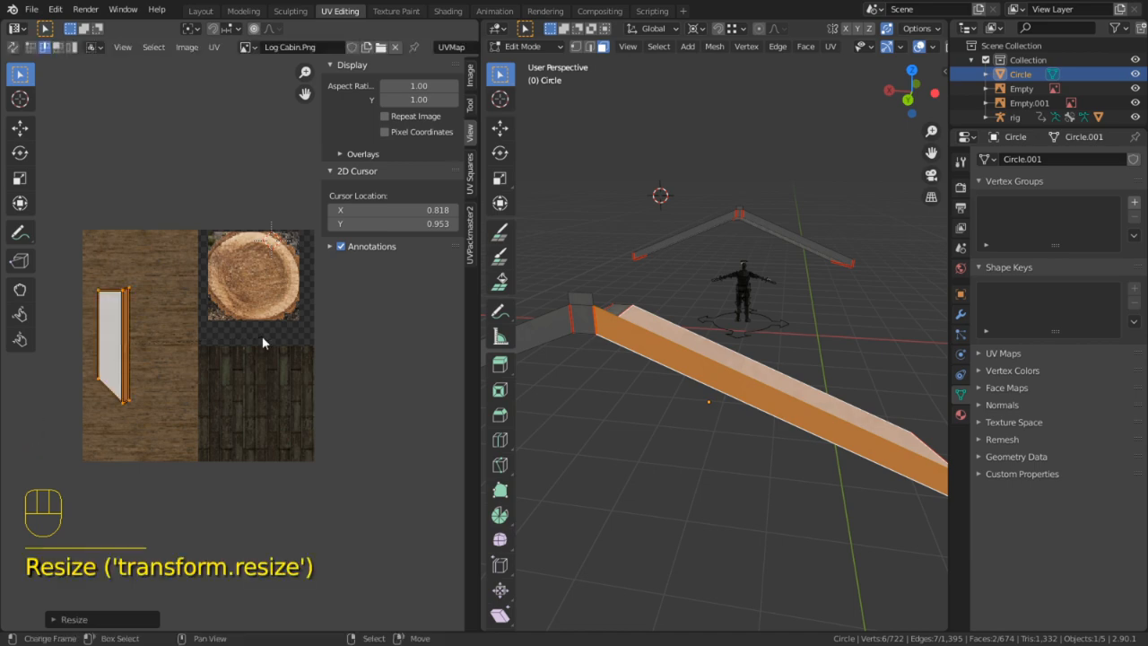
key(g)
click(457, 444)
key(Tab)
mouse_move(617, 456)
middle_down()
mouse_move(712, 434)
mouse_move(543, 440)
mouse_move(661, 436)
mouse_move(602, 389)
mouse_move(849, 400)
mouse_move(1017, 385)
mouse_move(949, 362)
mouse_move(951, 380)
middle_up()
Examine the textured cabin in a maximized viewport and compare it with the reference photo and sketch
key(ctrl+space)
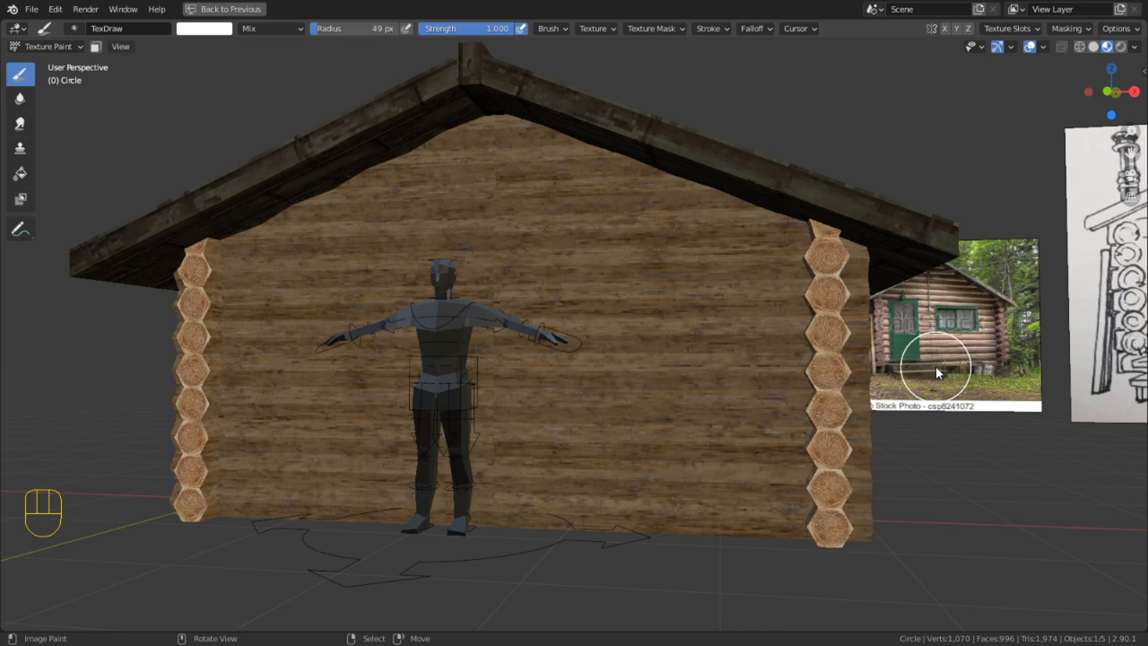
middle_drag(269, 179, 416, 284)
scroll(257, 233, down, 8)
scroll(610, 317, up, 4)
shift+middle_drag(610, 317, 511, 381)
scroll(650, 346, up, 3)
alt+middle_click(774, 217)
scroll(730, 218, up, 1)
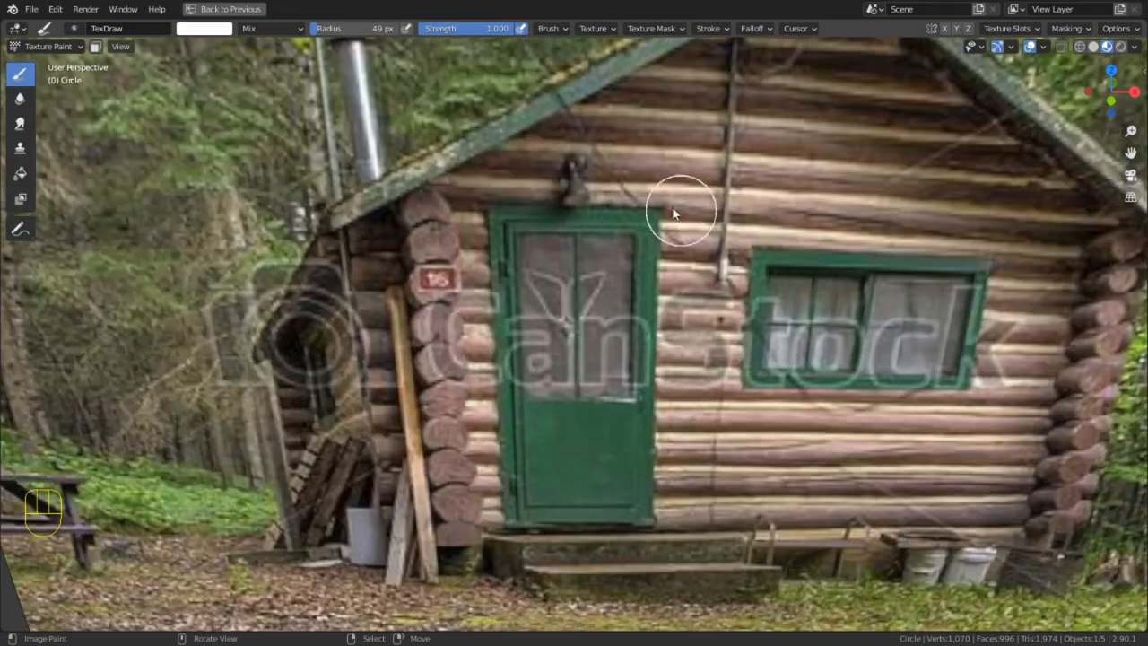
shift+middle_drag(650, 208, 675, 169)
scroll(676, 170, down, 7)
shift+middle_drag(494, 310, 594, 231)
scroll(594, 231, down, 4)
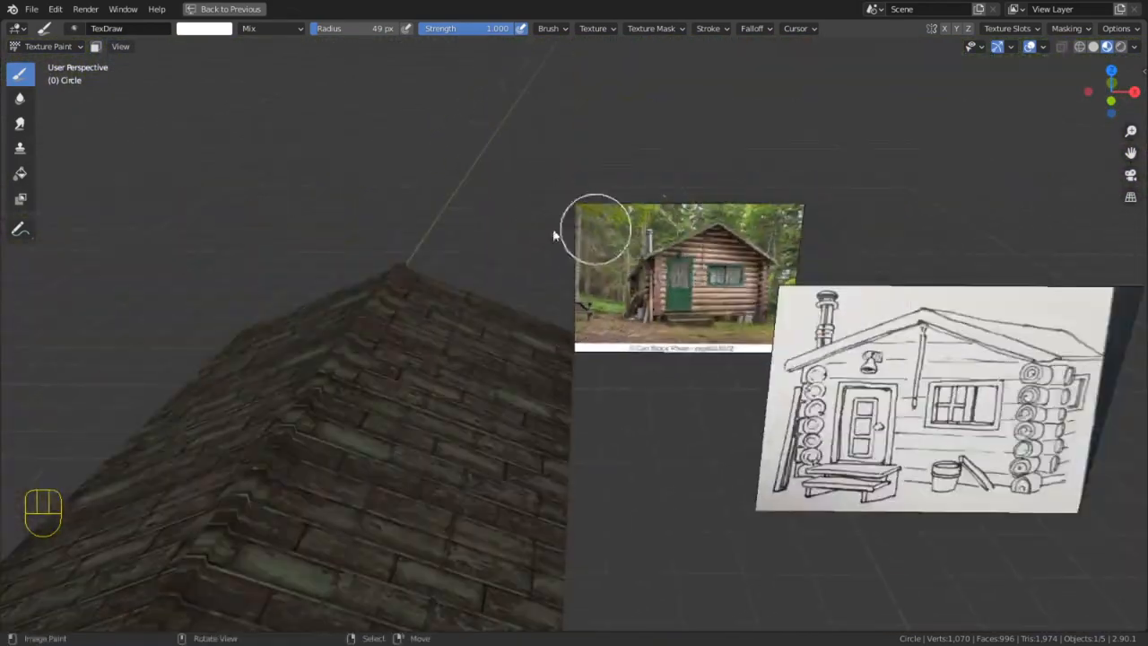
shift+middle_drag(441, 225, 444, 126)
click(221, 11)
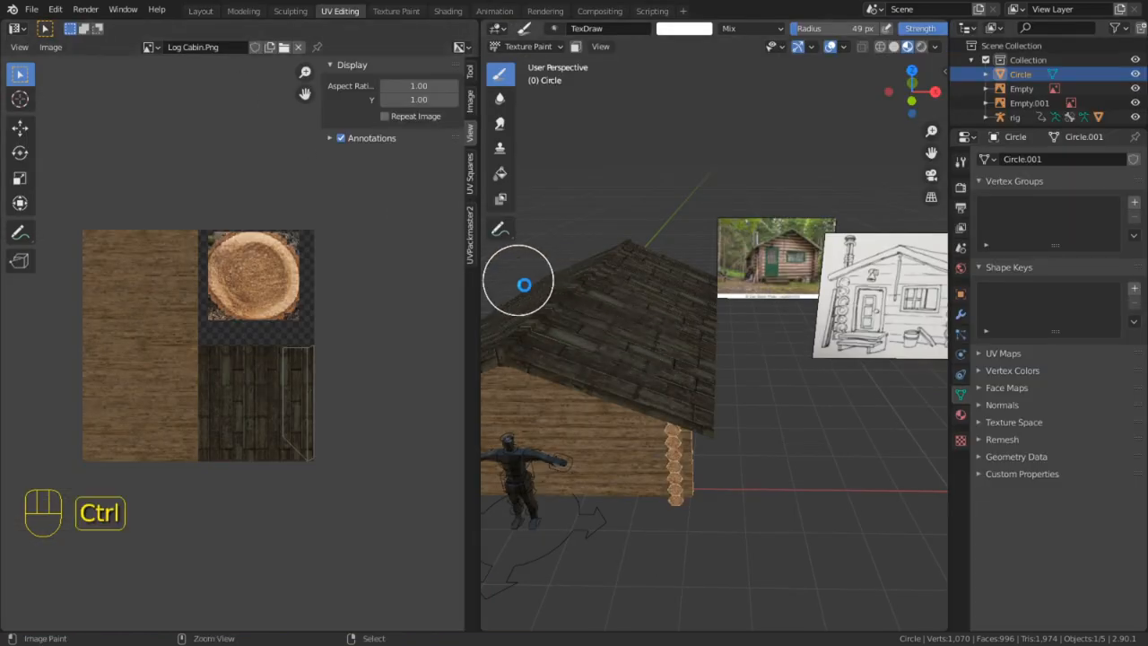
Save the Log Cabin project and glance at the layered texture in GIMP before returning to Blender
key(ctrl+s)
key(alt+Tab)
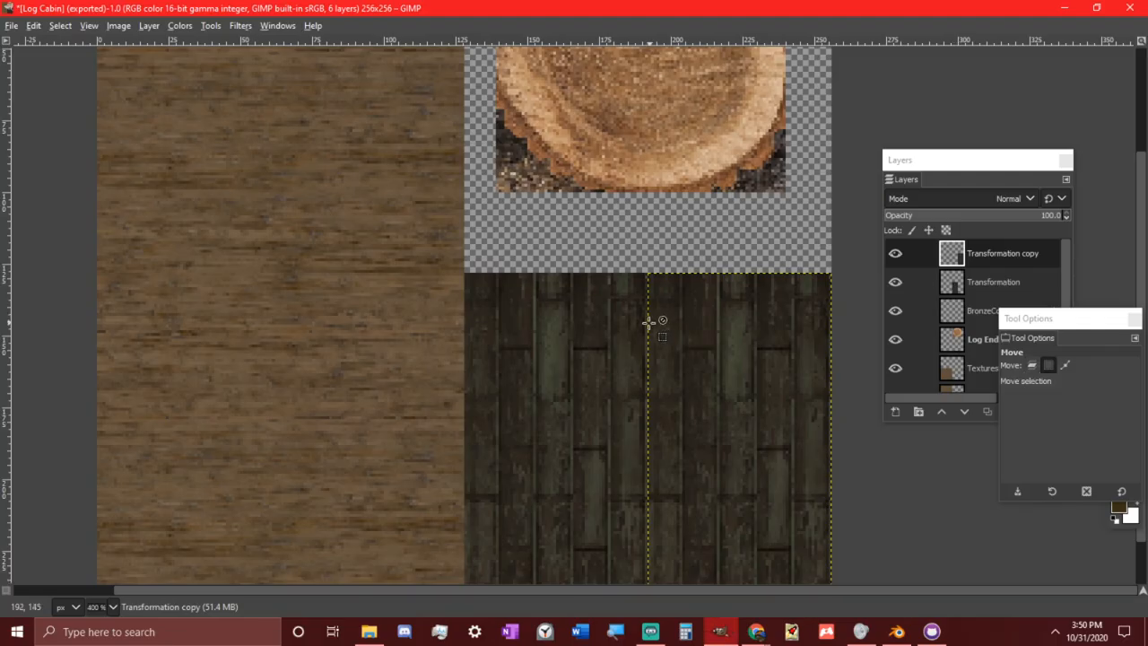
click(1077, 9)
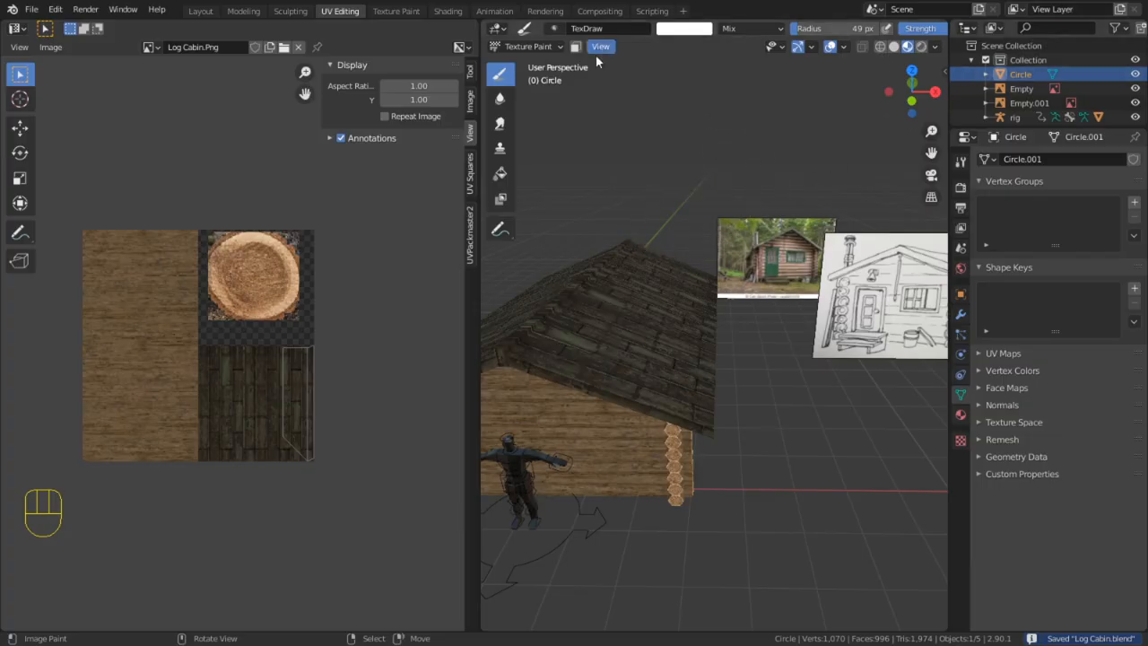
Return to Edit Mode and reveal all hidden cabin geometry with everything selected
key(Tab)
key(a)
key(alt+h)
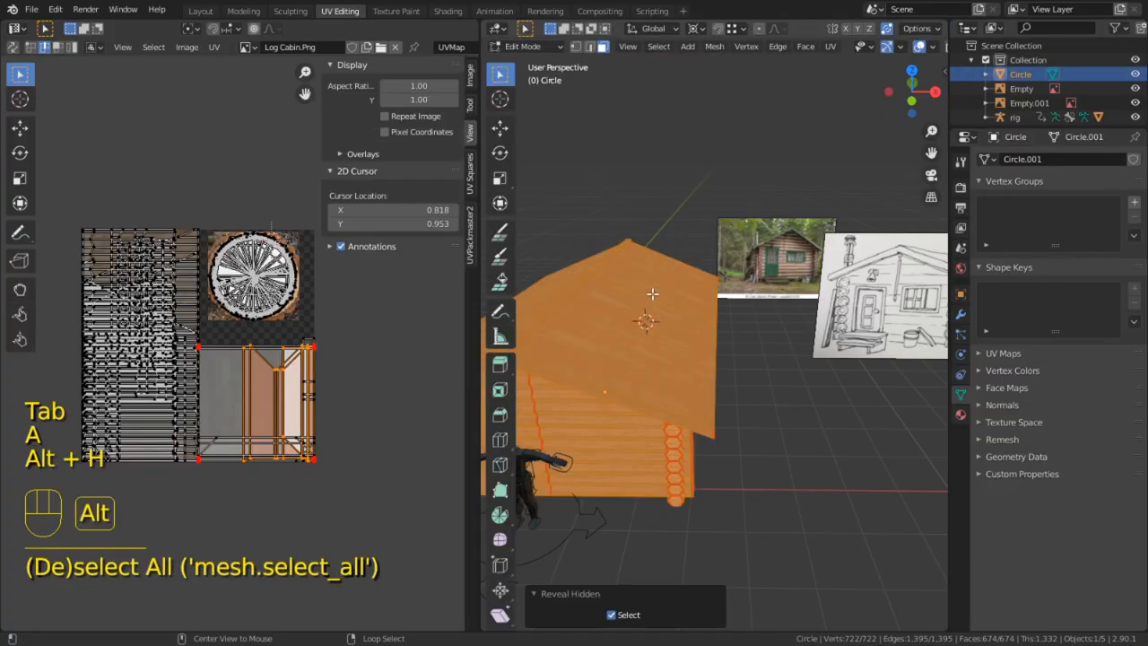
Select the UV island protruding above the dark planks near the texture's edge and move it down fully inside them
scroll(417, 350, up, 4)
scroll(417, 344, up, 1)
shift+middle_drag(389, 318, 159, 349)
scroll(374, 353, up, 1)
key(3)
click(394, 358)
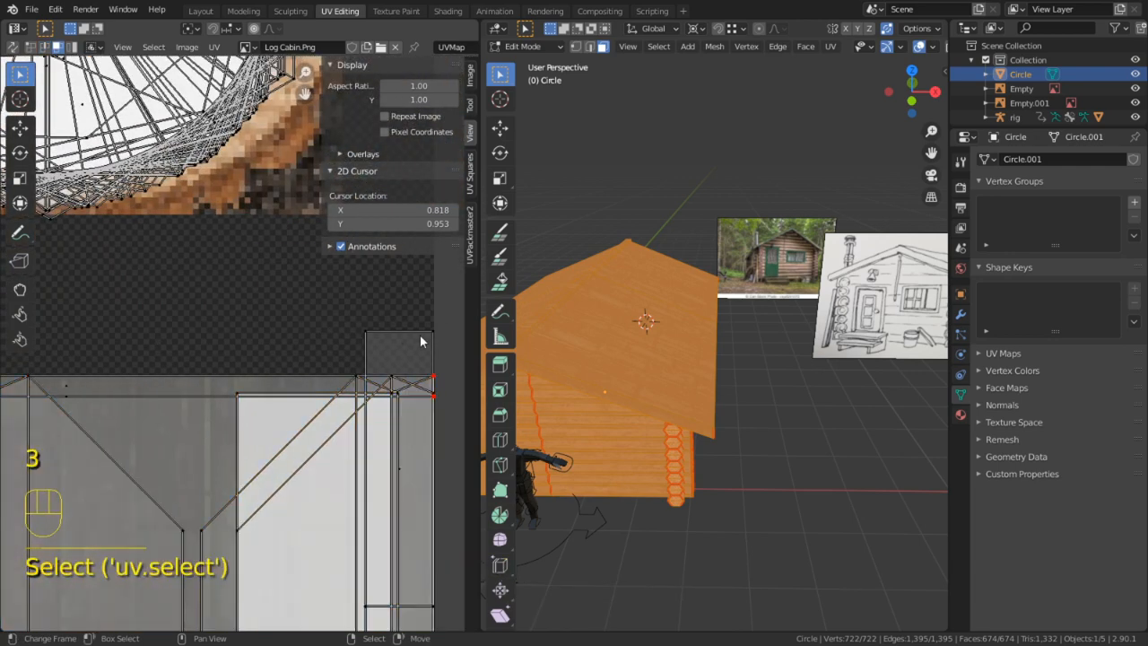
key(4)
click(431, 335)
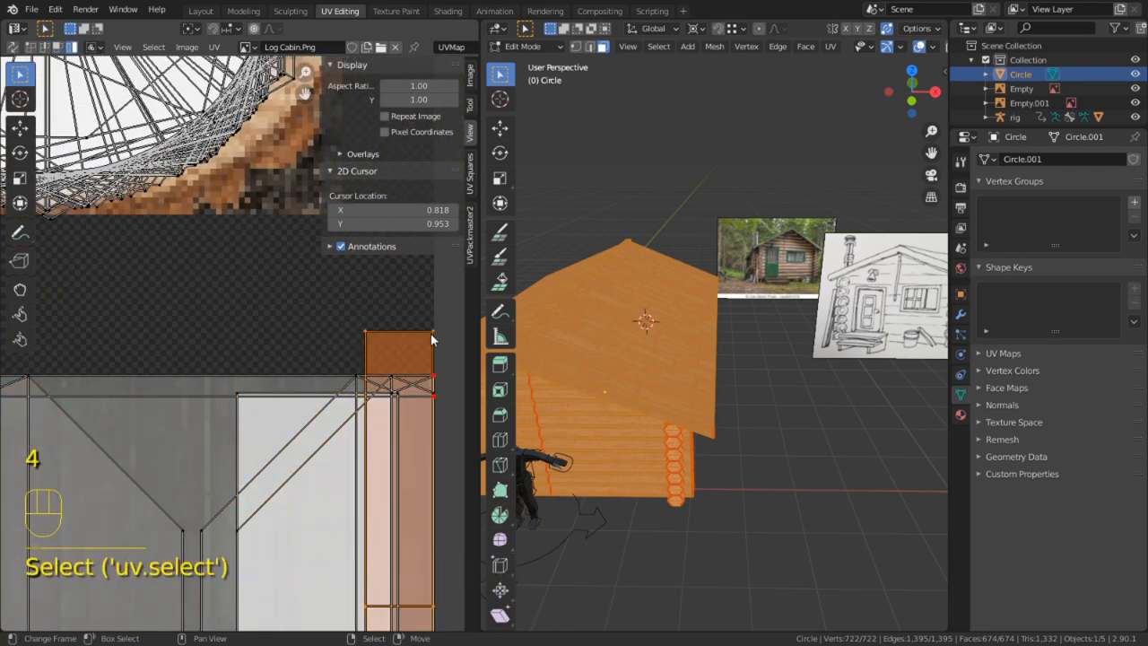
scroll(402, 348, down, 5)
scroll(391, 349, up, 3)
key(g)
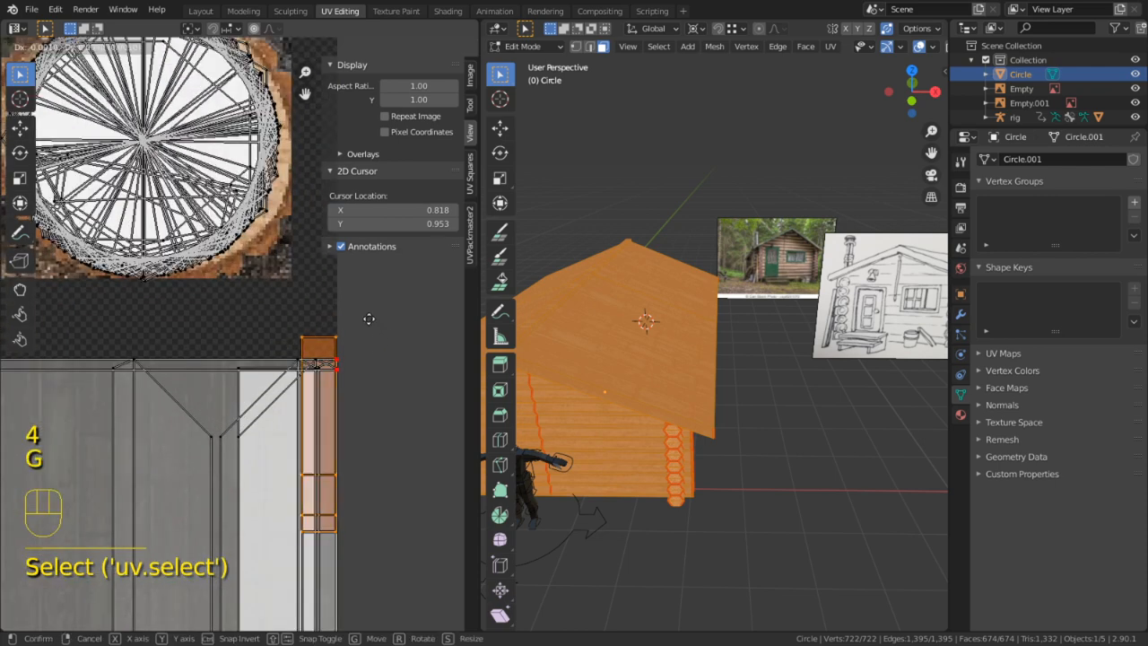
click(386, 376)
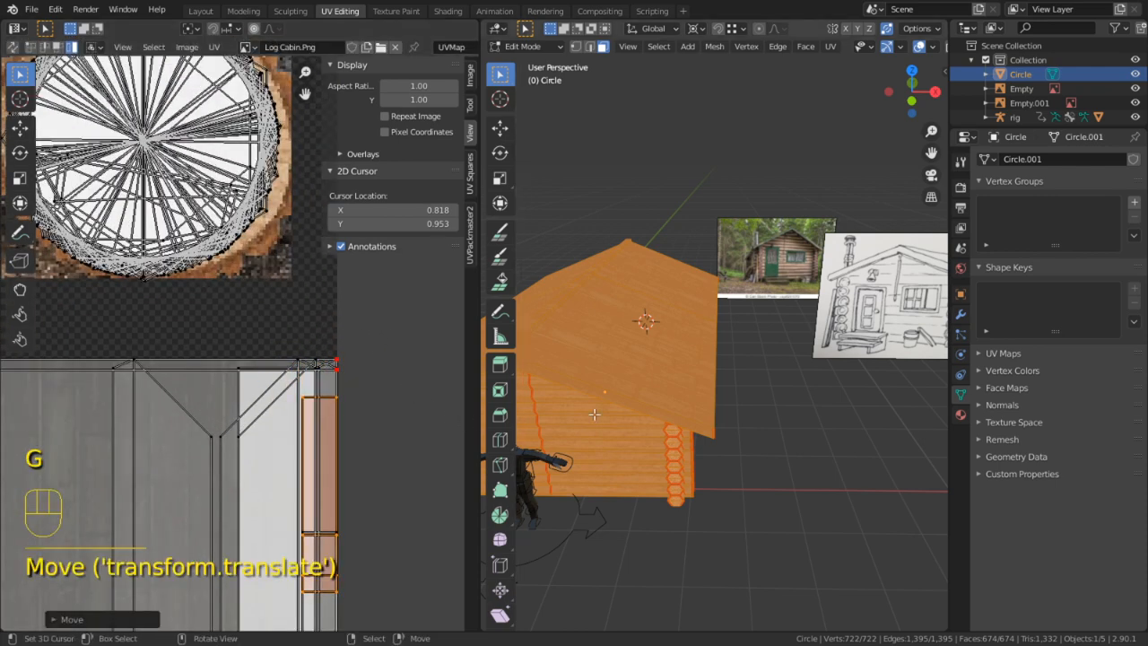
Pin all of the cabin's UVs, save the project and clear the mesh selection
scroll(252, 395, down, 3)
middle_drag(217, 350, 271, 359)
key(a)
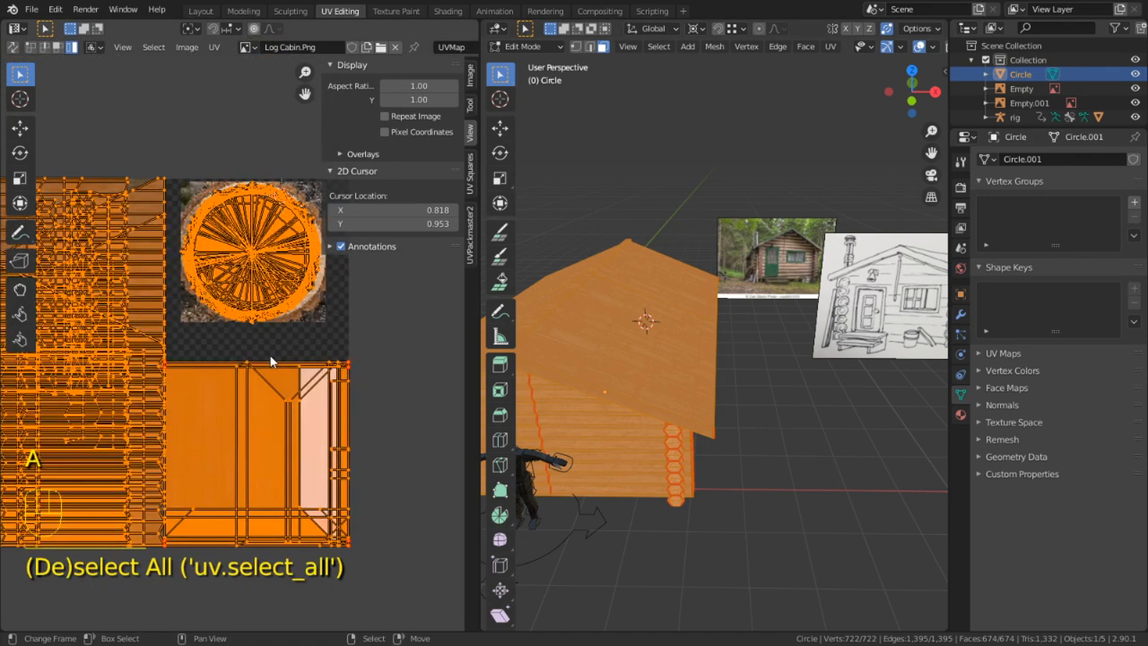
key(p)
click(259, 355)
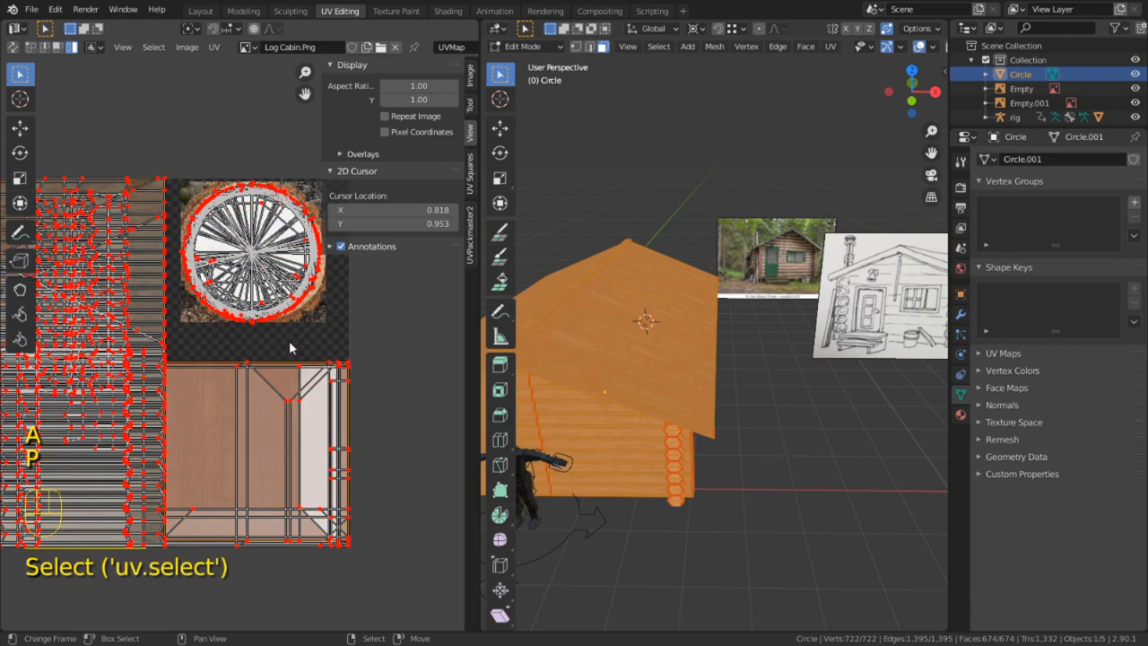
key(ctrl+s)
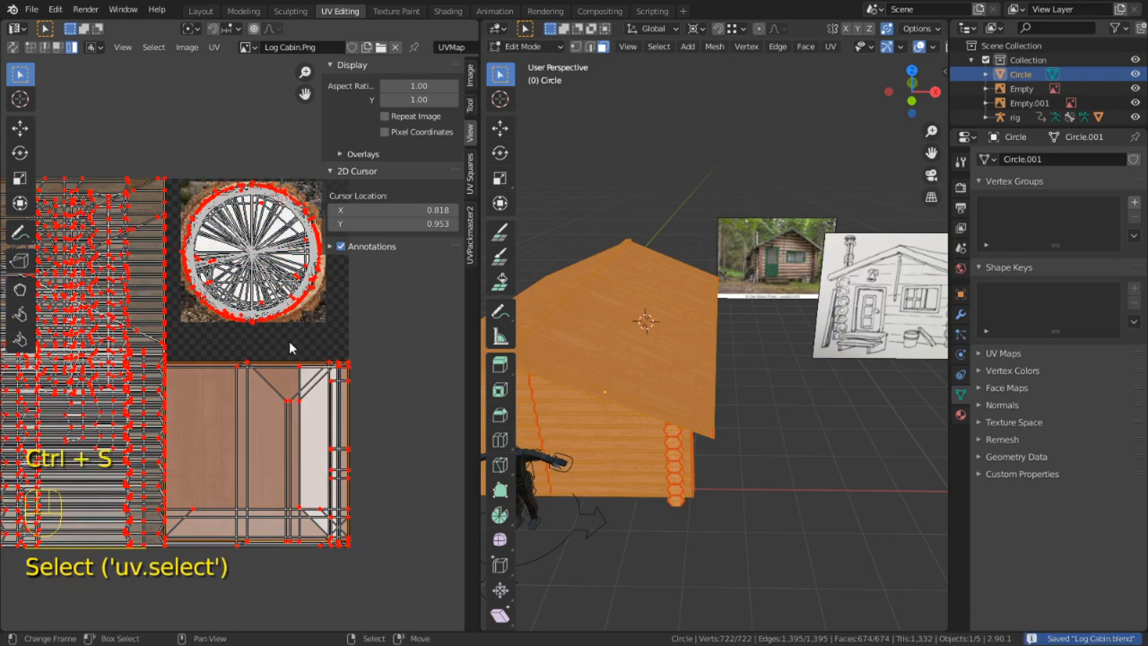
right_click(813, 407)
middle_drag(813, 407, 807, 363)
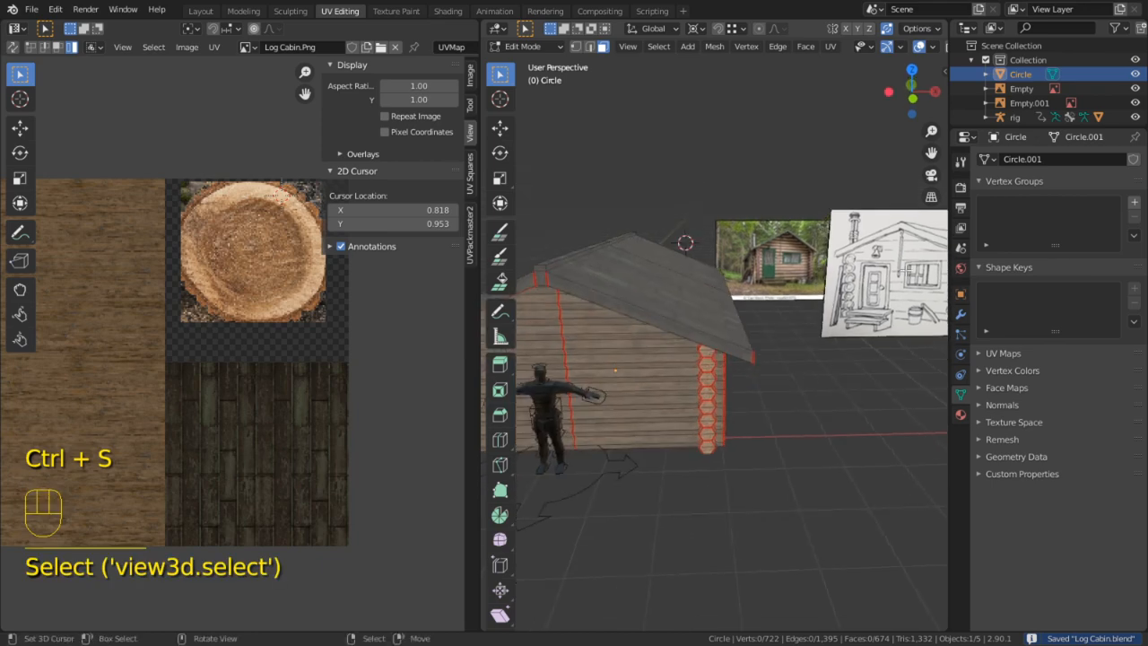
Hide the viewport overlays and examine how the dark planks map across the cabin's roof and edge trims
click(920, 47)
scroll(822, 305, up, 4)
shift+middle_drag(805, 236, 784, 317)
scroll(747, 345, down, 3)
mouse_move(700, 344)
middle_down()
mouse_move(673, 346)
mouse_move(692, 363)
middle_up()
shift+middle_drag(692, 363, 728, 309)
key(Tab)
key(a)
key(Tab)
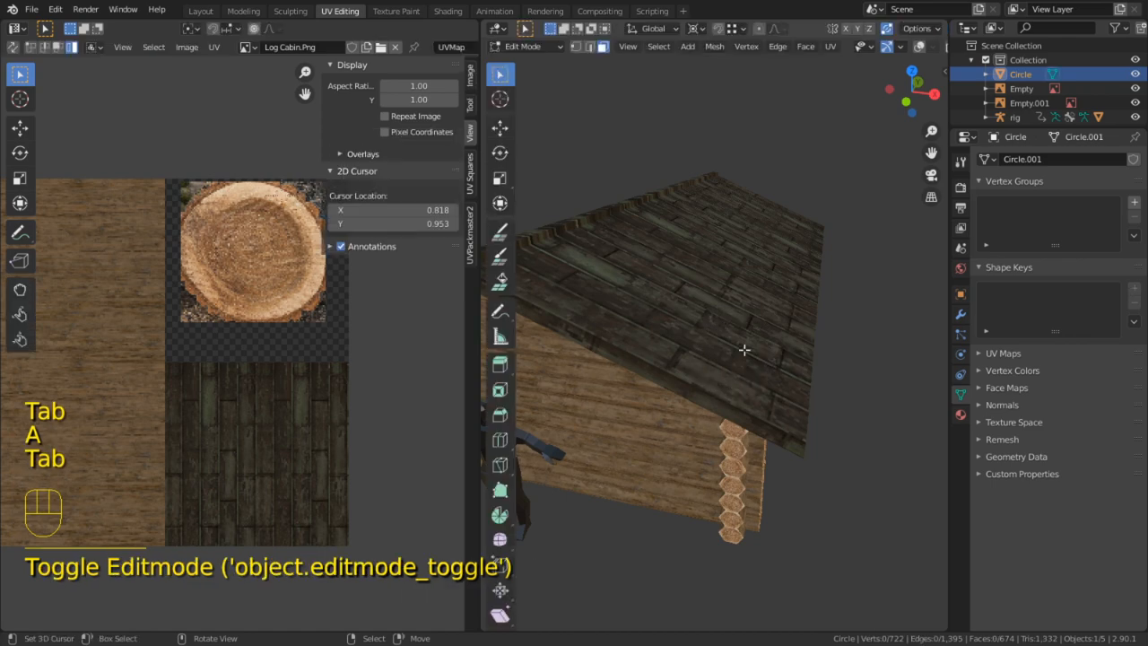
Show the overlays again, merge all of the cabin's vertices by distance, and select the large roof face
click(918, 50)
key(a)
key(m)
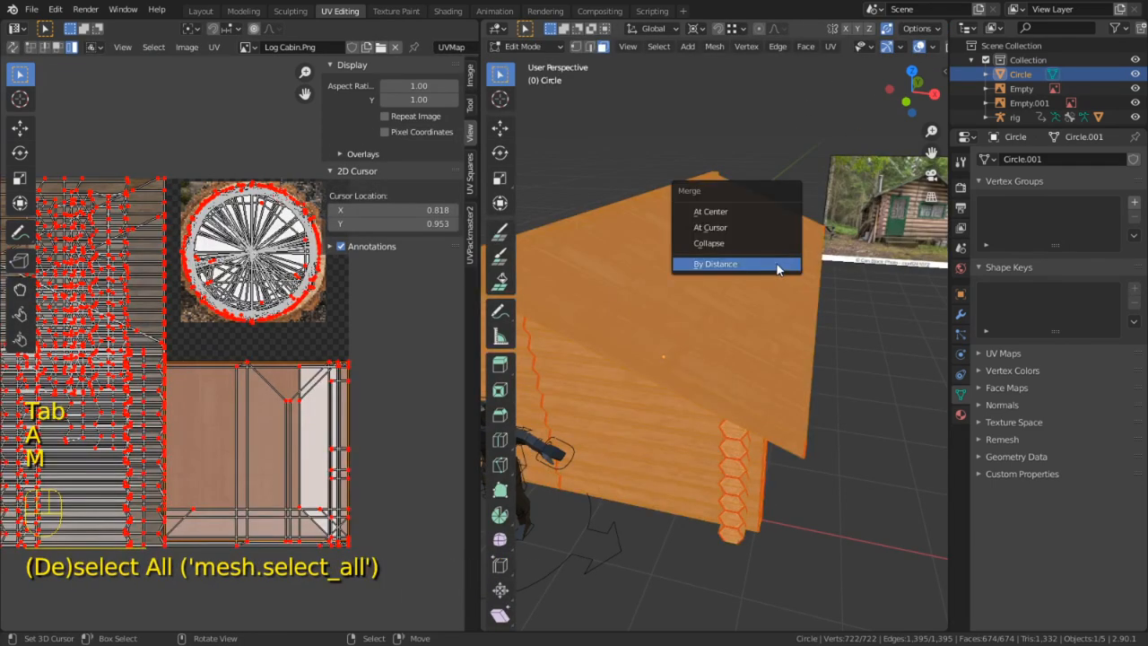
click(777, 264)
click(777, 264)
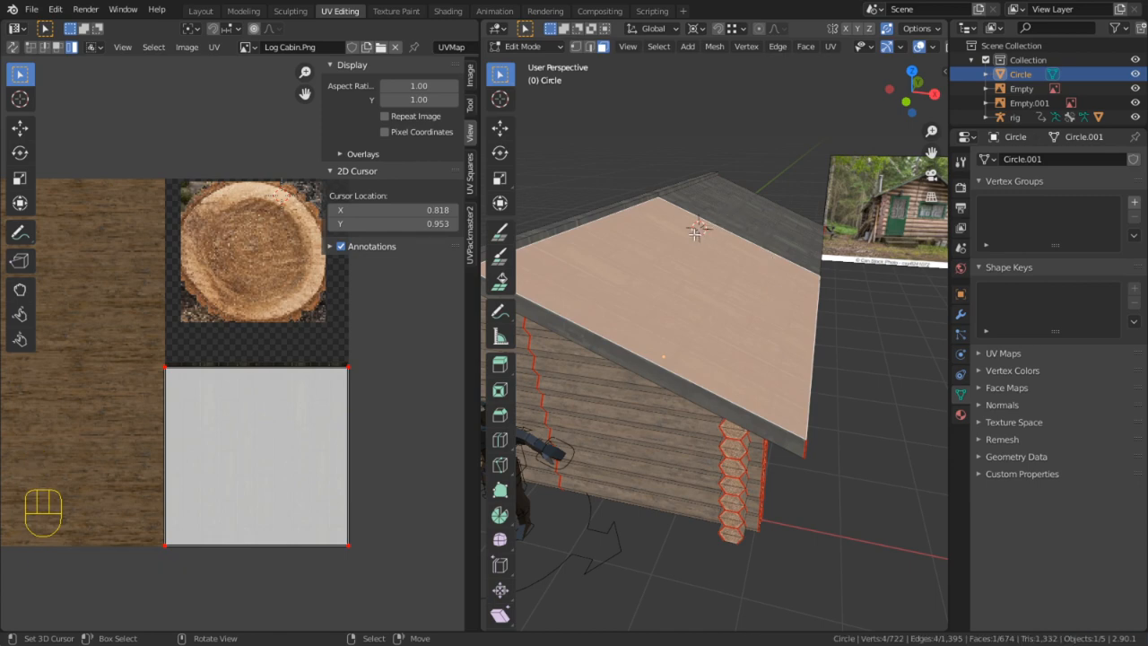
Switch to GIMP and merge the Transformation copy layer down into the Transformation layer
key(alt+Tab)
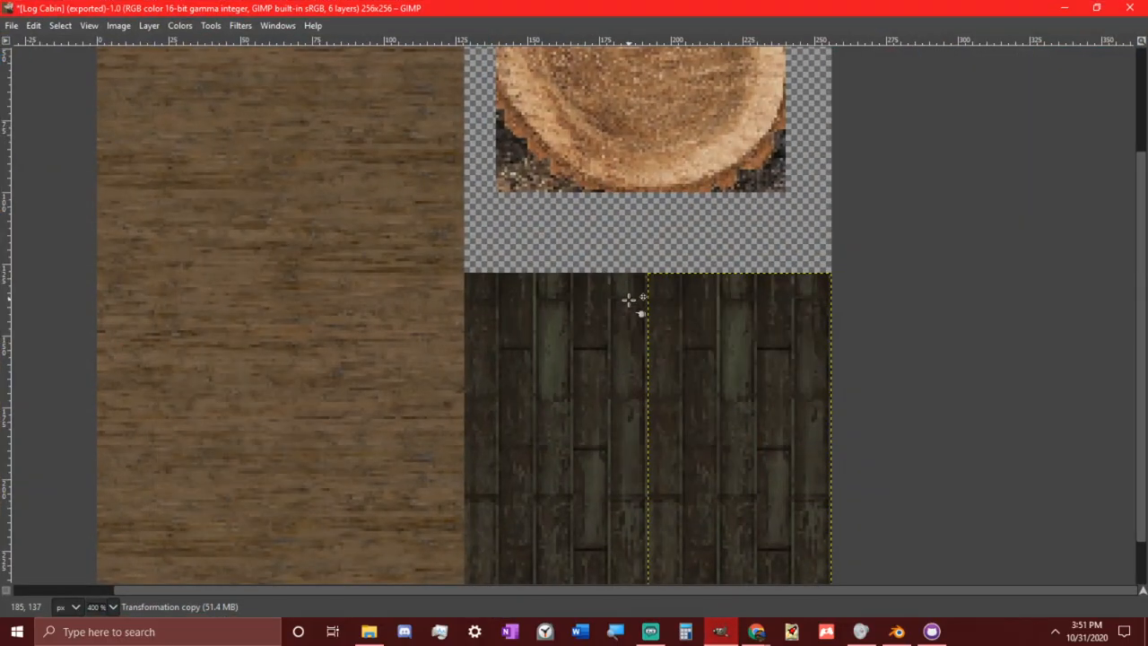
key(ctrl+l)
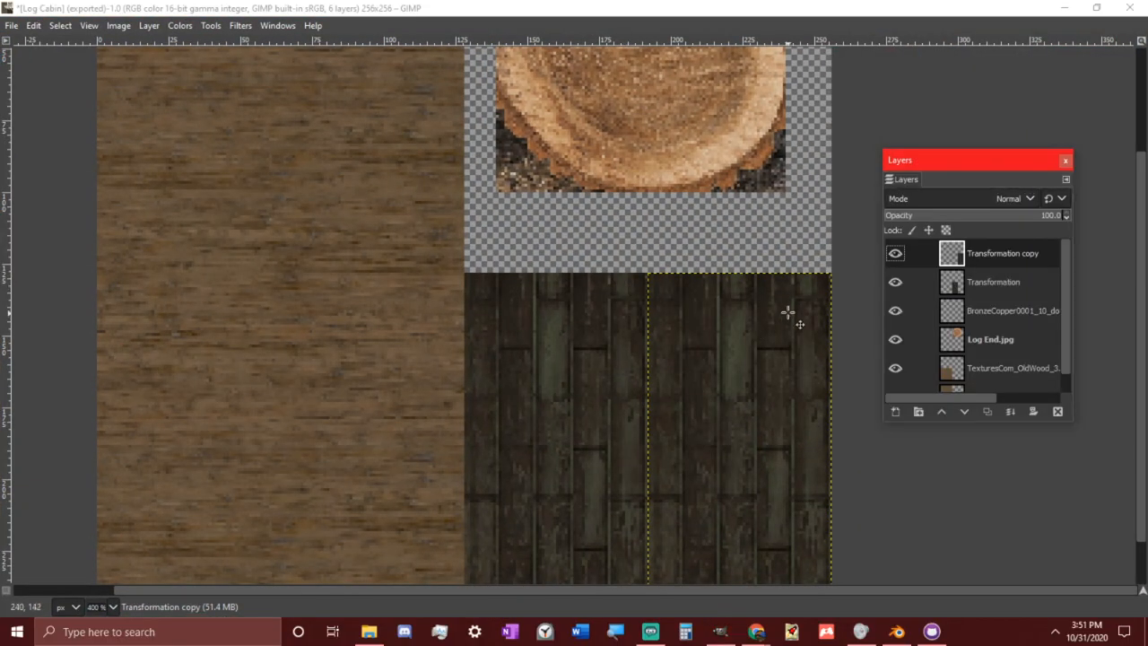
right_click(1009, 261)
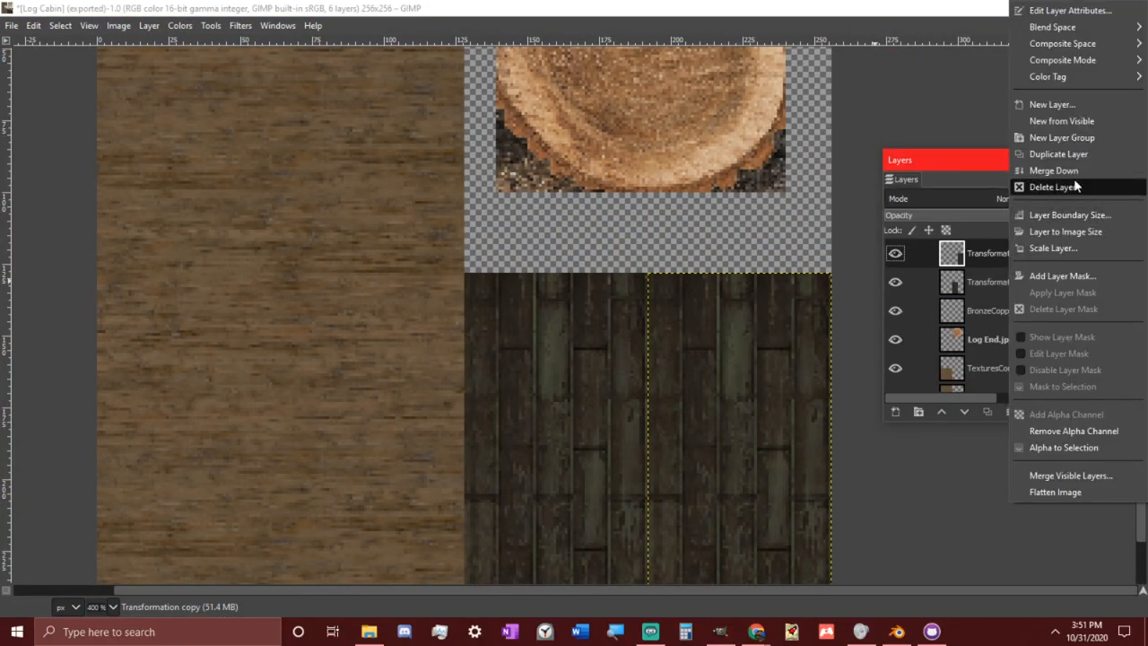
click(1079, 186)
Apply an Exposure adjustment to the dark plank layer with black level 0.014 and exposure 0.750
key(slash)
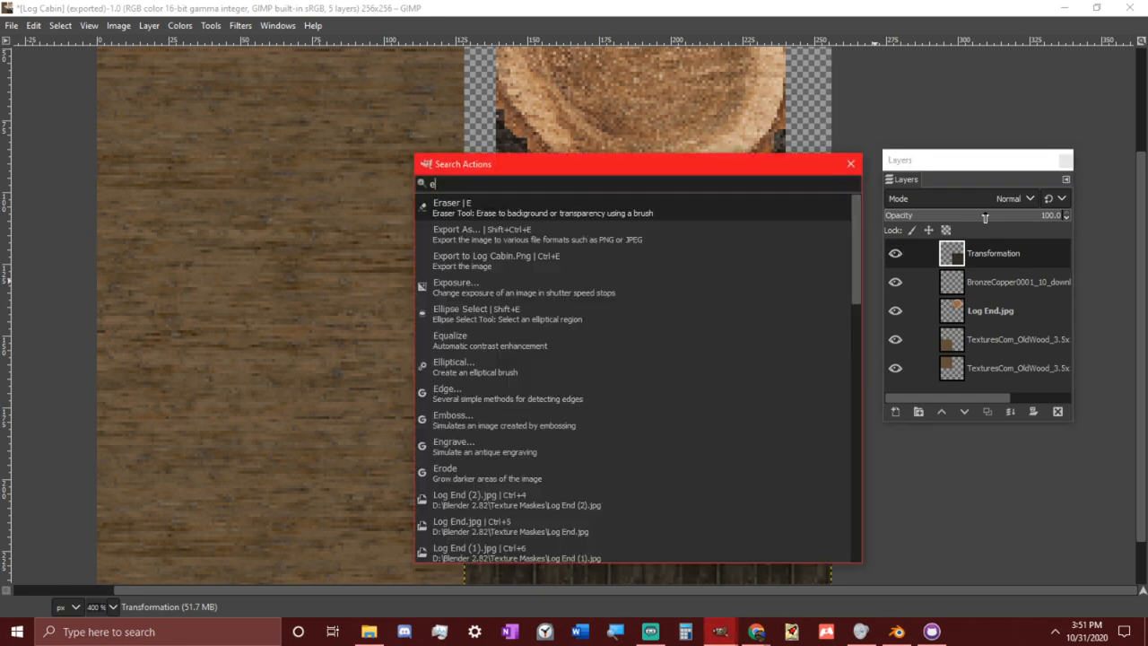
text(exposure)
key(Return)
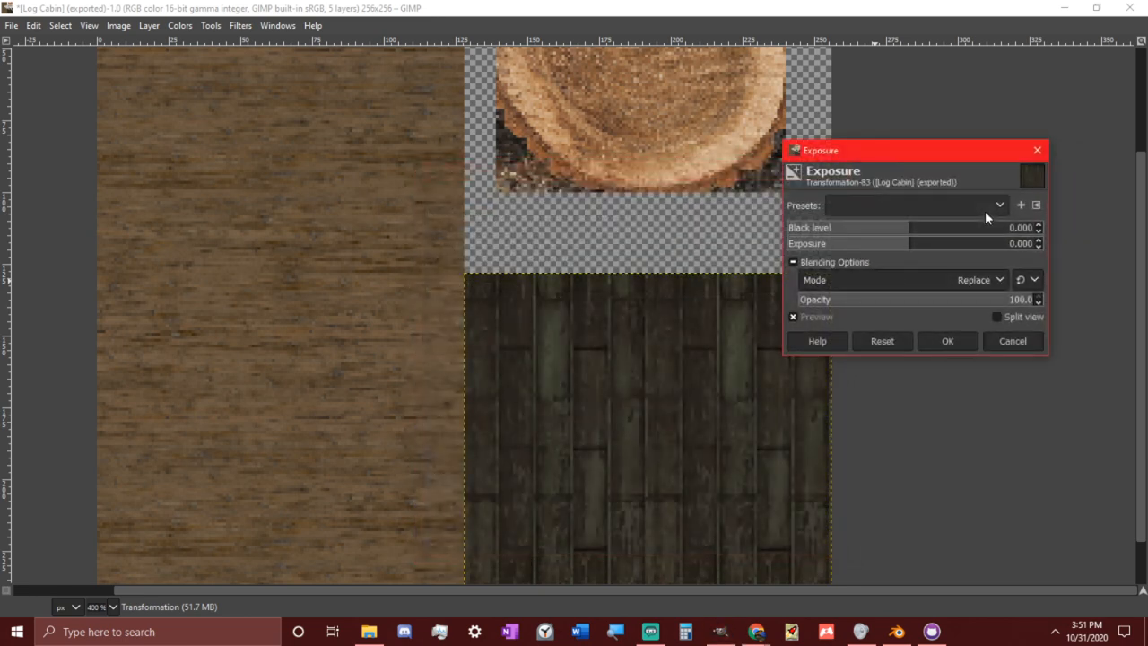
drag(916, 231, 1080, 235)
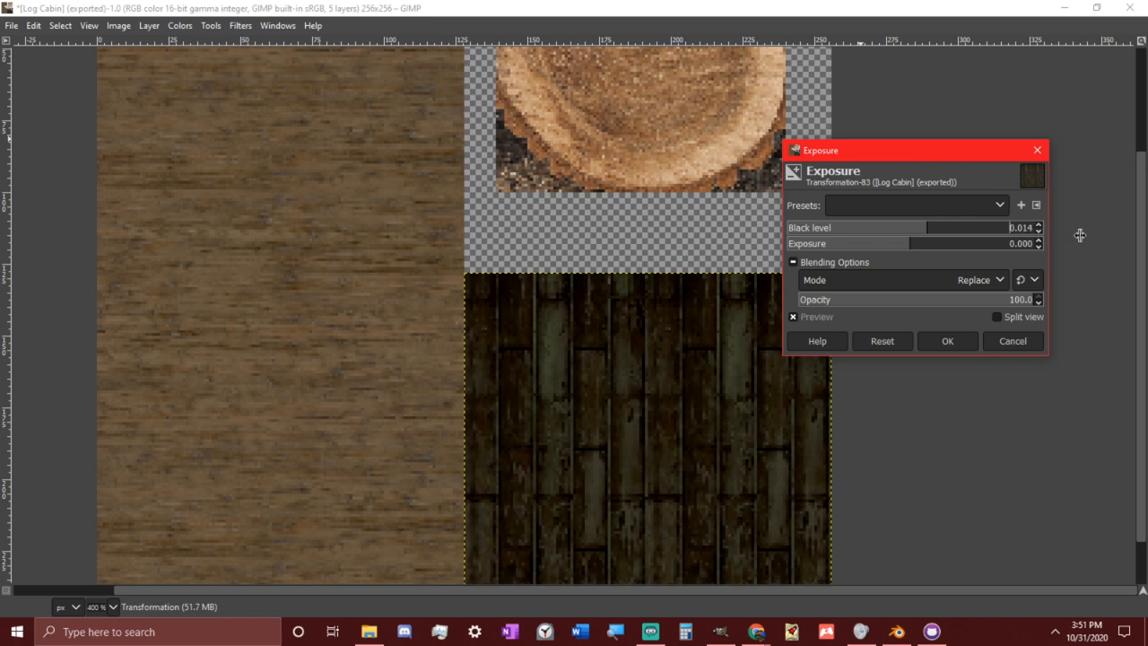
drag(889, 242, 1005, 267)
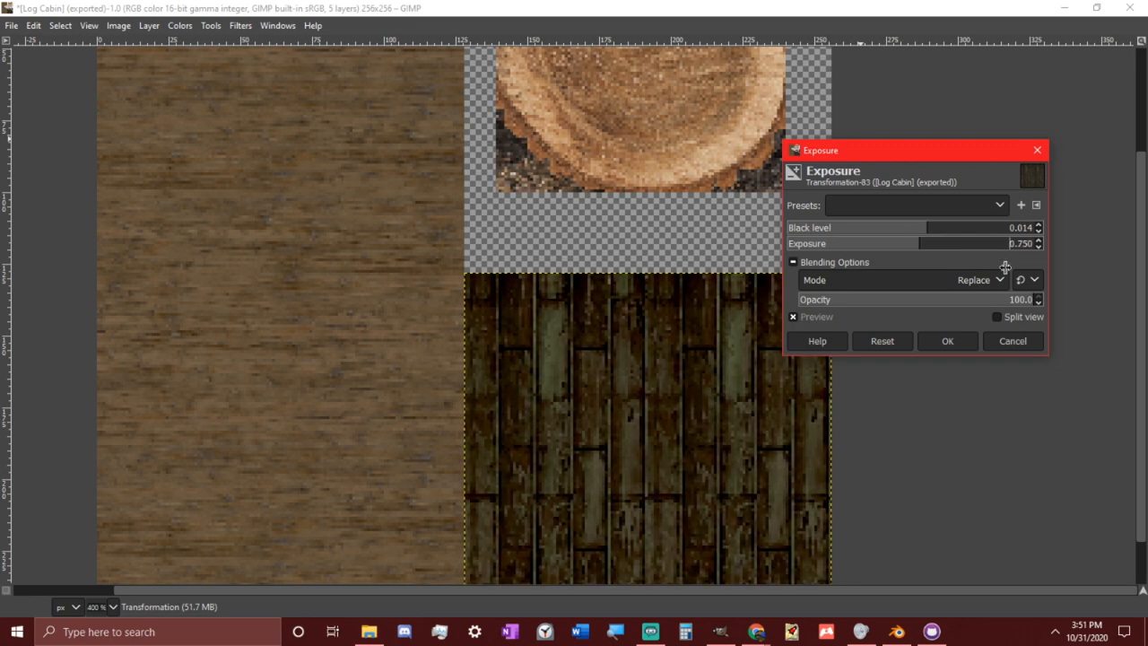
click(942, 340)
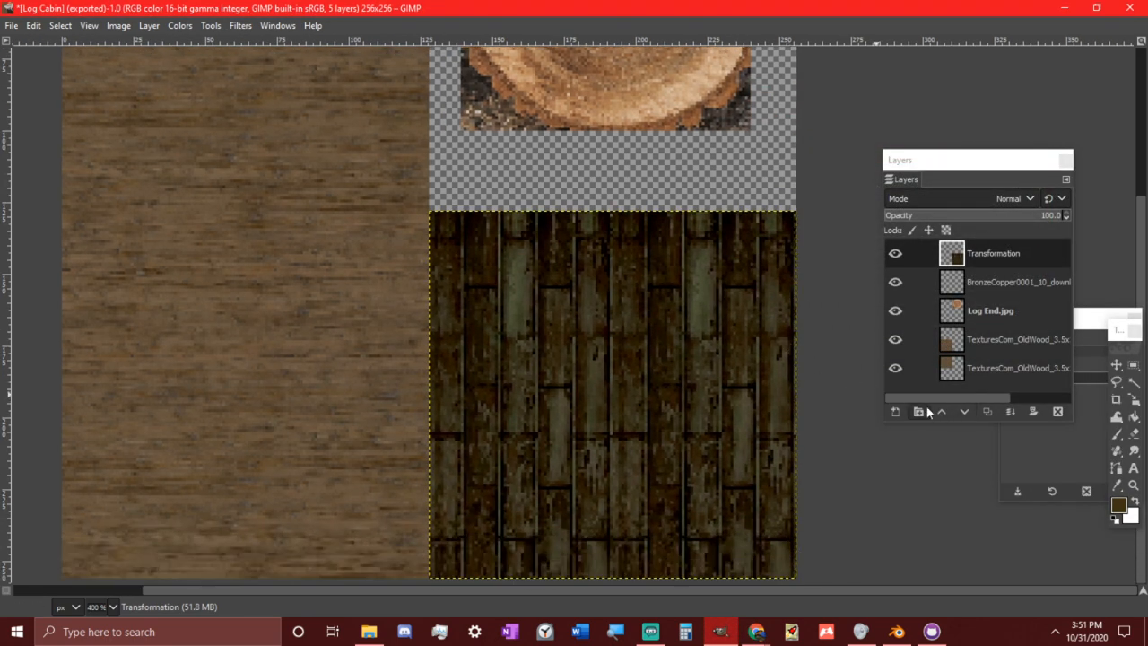
Duplicate the dark plank layer and set the copy's blend mode to LCh Color
key(shift+ctrl+d)
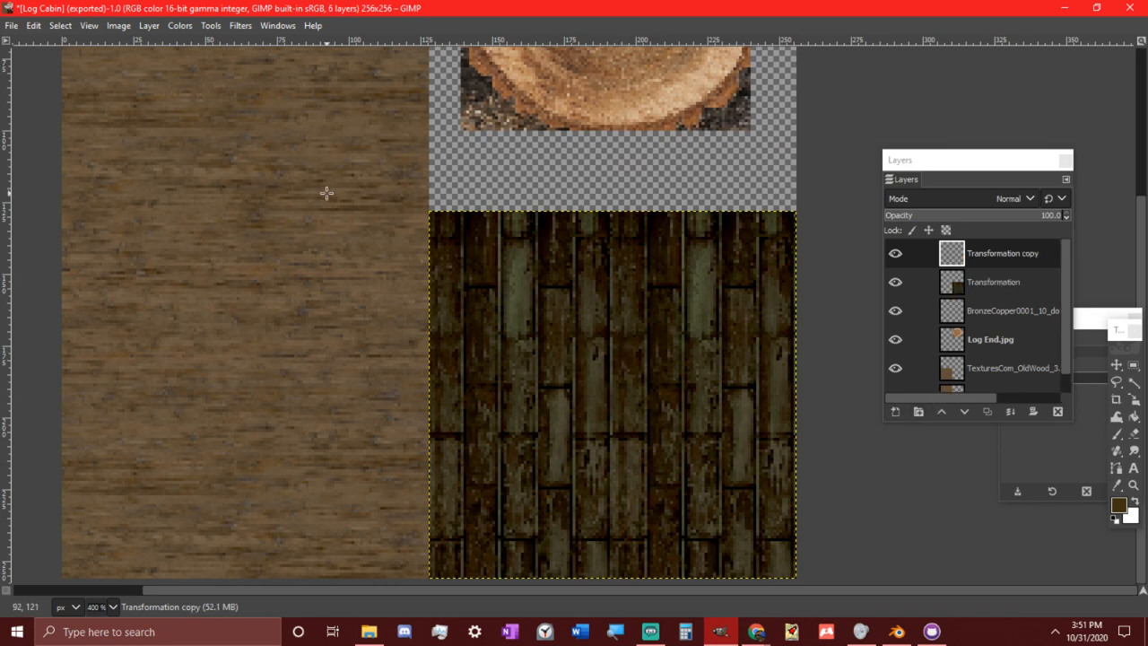
click(1020, 198)
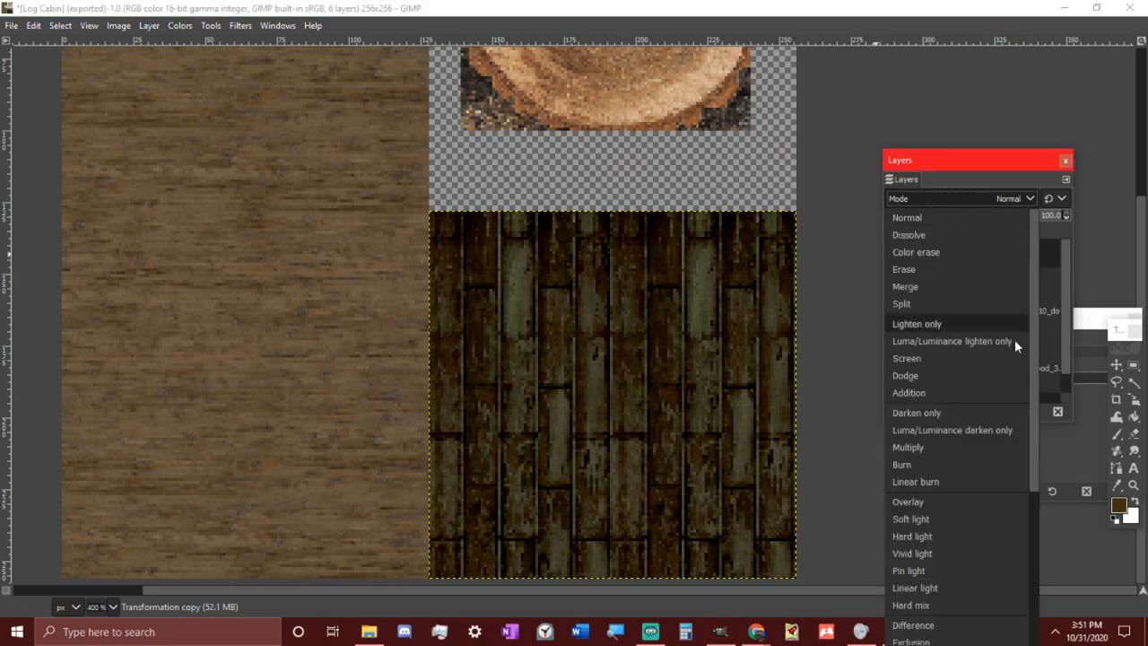
scroll(965, 597, down, 3)
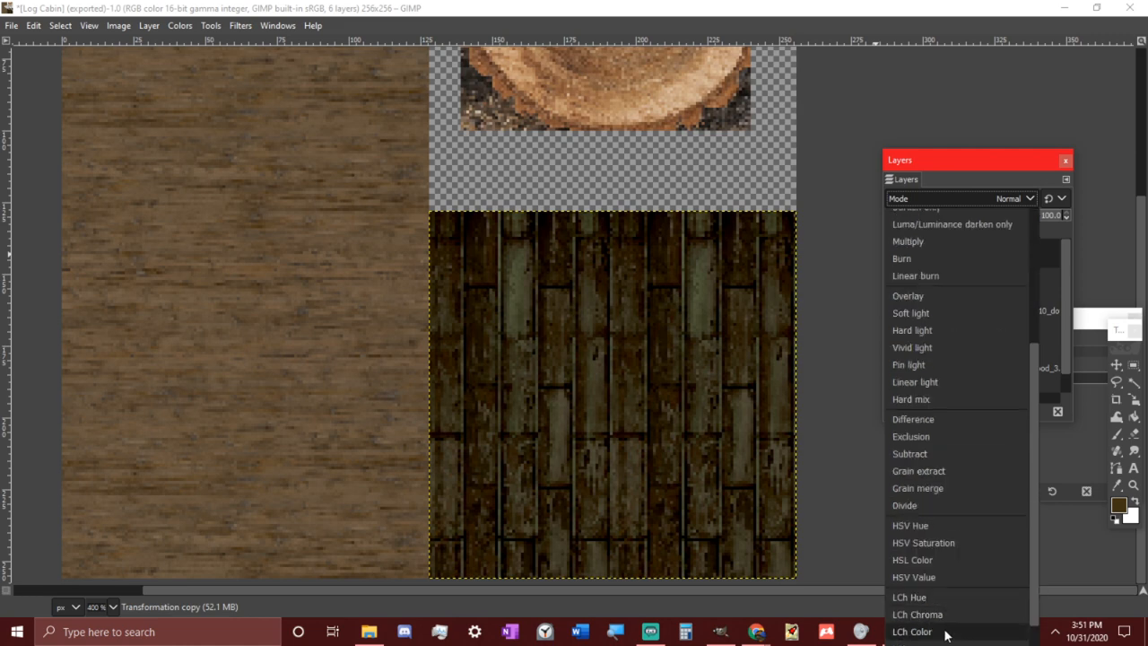
click(942, 630)
Set the foreground color to bright green and paint it over the whole copied plank layer
click(1121, 506)
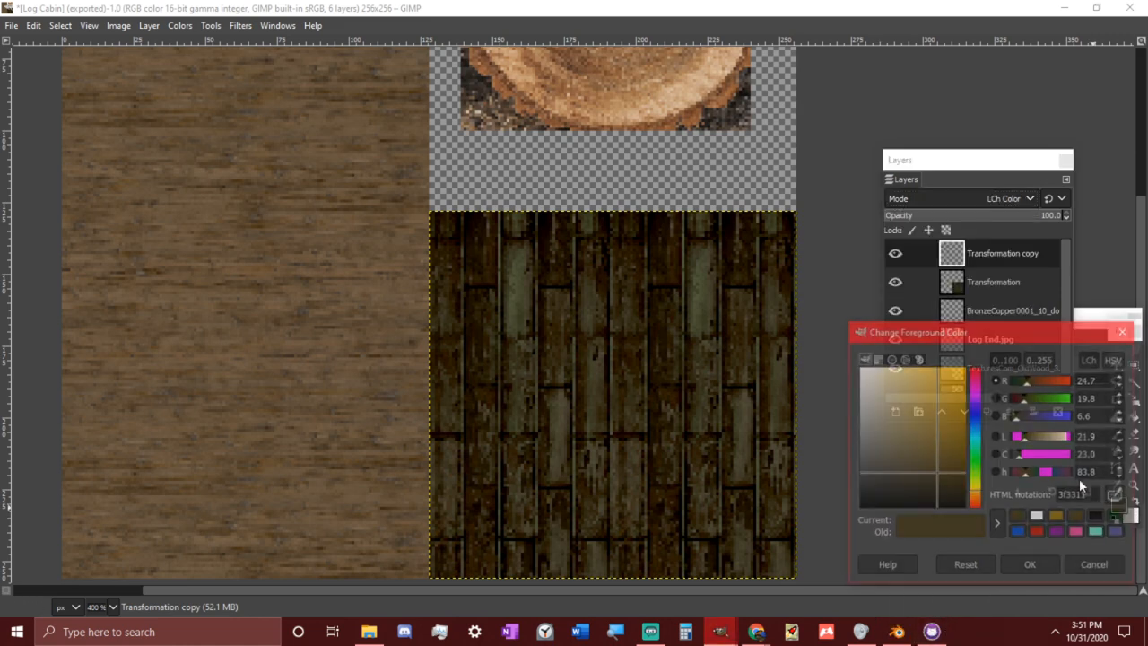
click(976, 463)
drag(958, 455, 1003, 306)
drag(1026, 382, 1008, 382)
click(1031, 566)
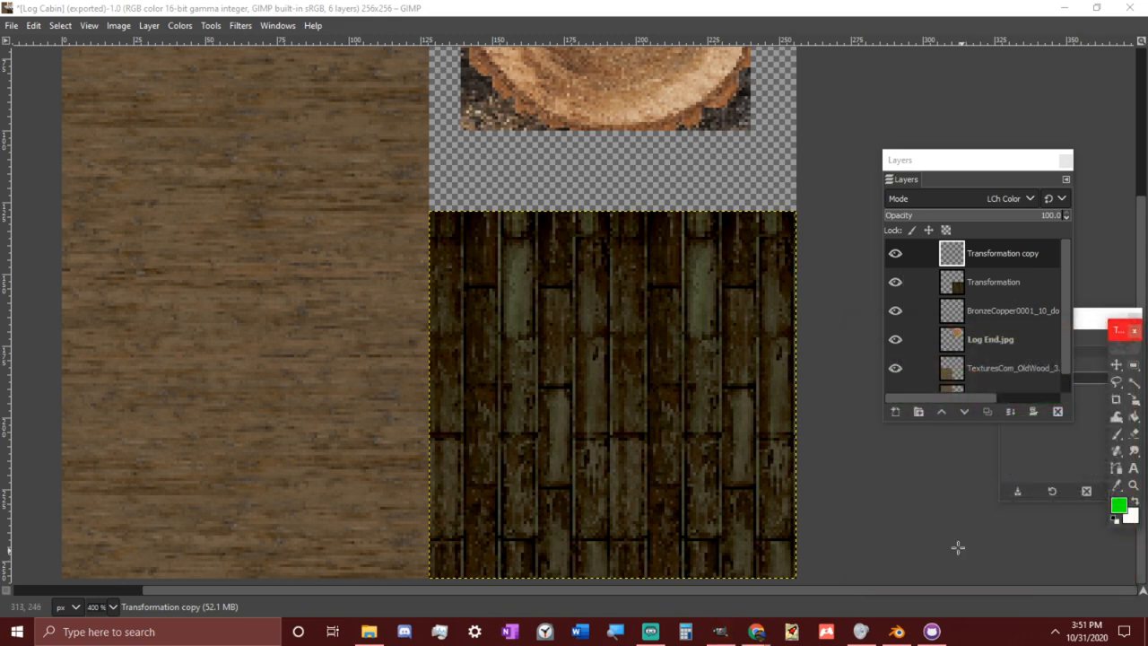
key(p)
click(541, 368)
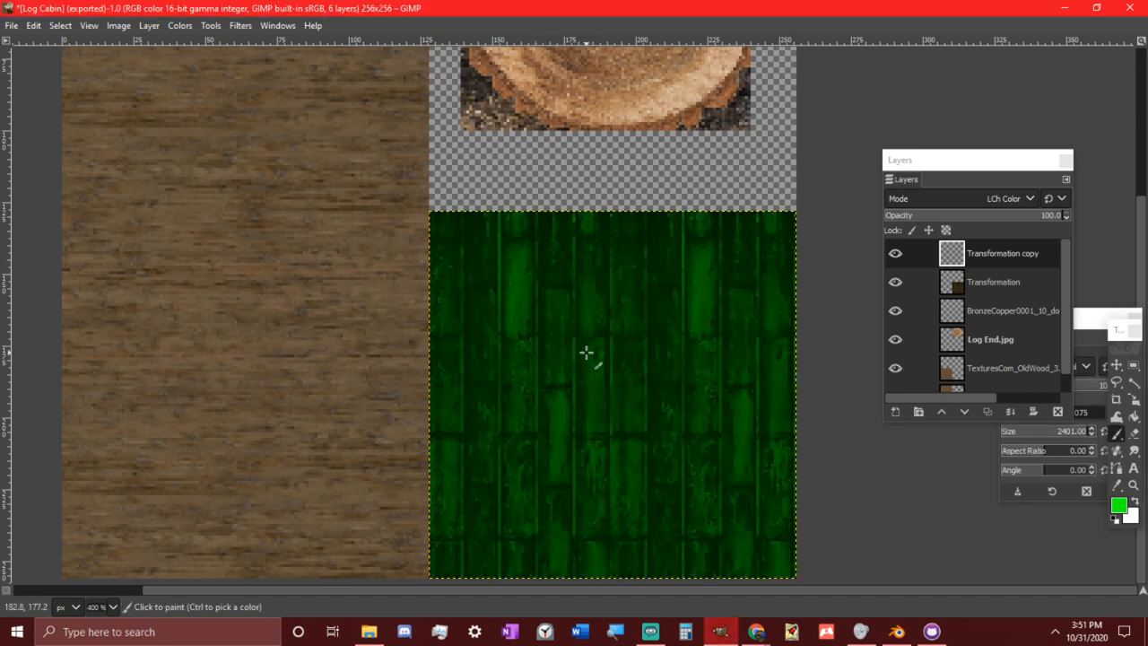
Lower the green tint layer's opacity to 25.4 and check the planks against the rest of the texture
ctrl+scroll(722, 410, down, 2)
ctrl+scroll(750, 422, up, 2)
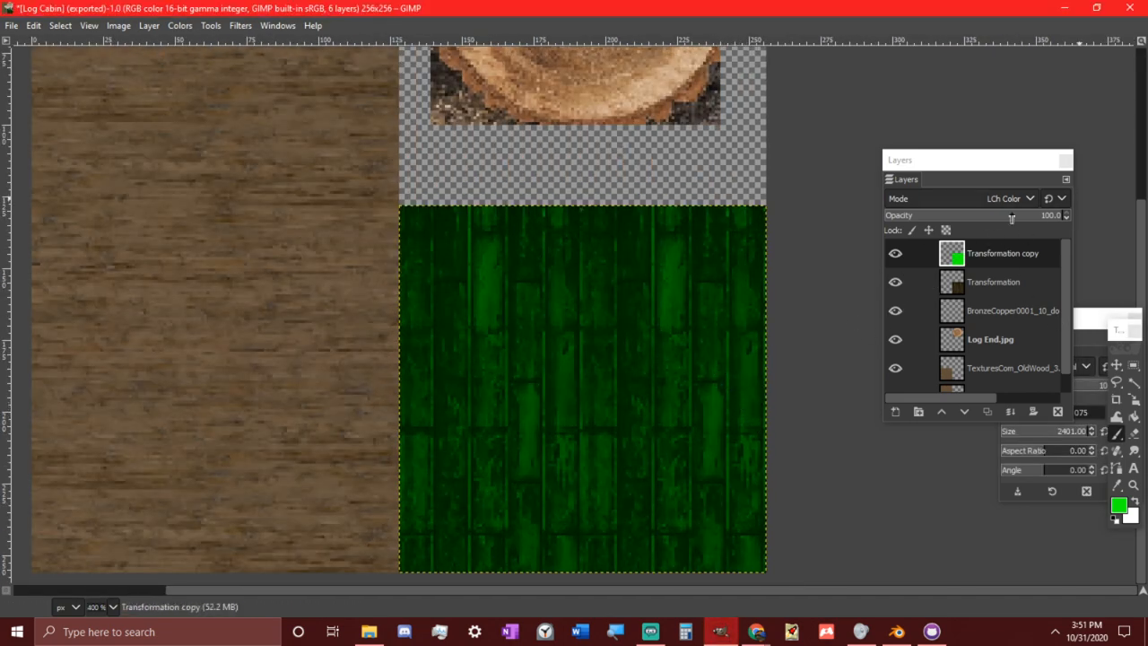
drag(1036, 221, 881, 234)
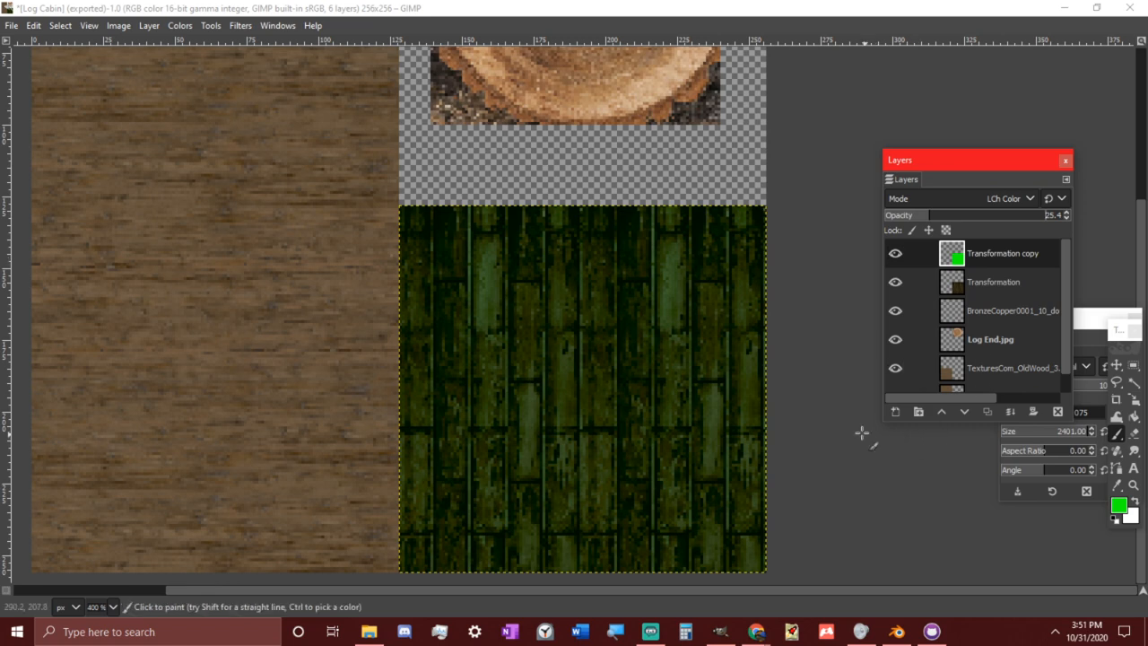
ctrl+scroll(795, 403, down, 3)
ctrl+scroll(791, 402, up, 3)
ctrl+scroll(795, 403, down, 2)
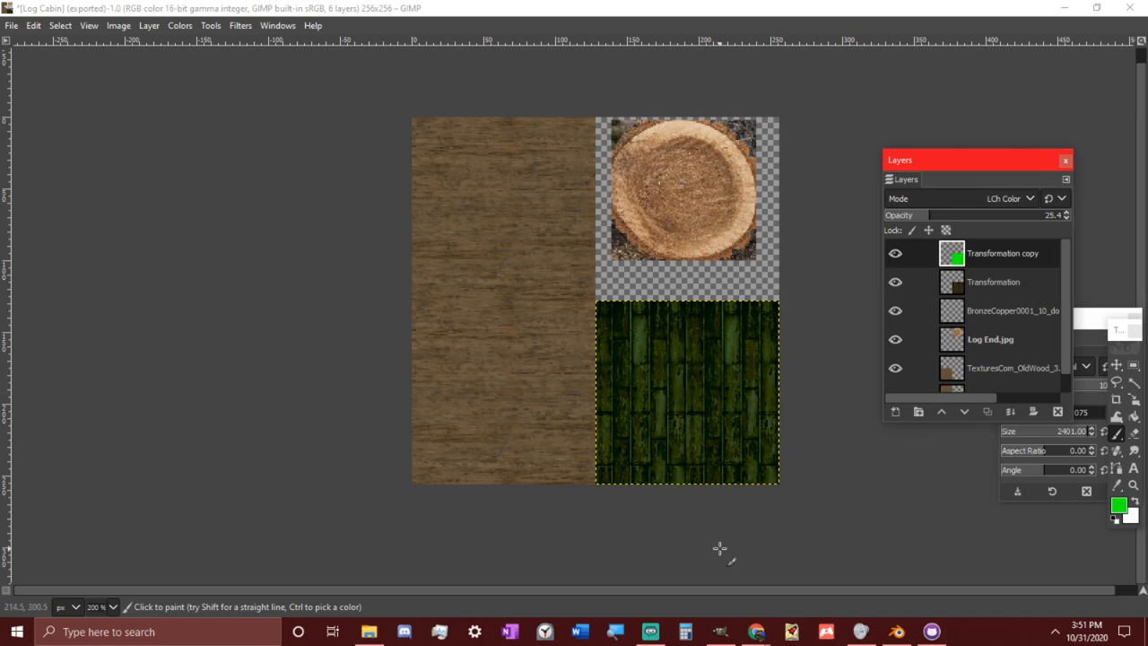
Return to Blender, leave Edit Mode, open the Texture Paint workspace and reload the Log Cabin image
click(896, 631)
key(alt+r)
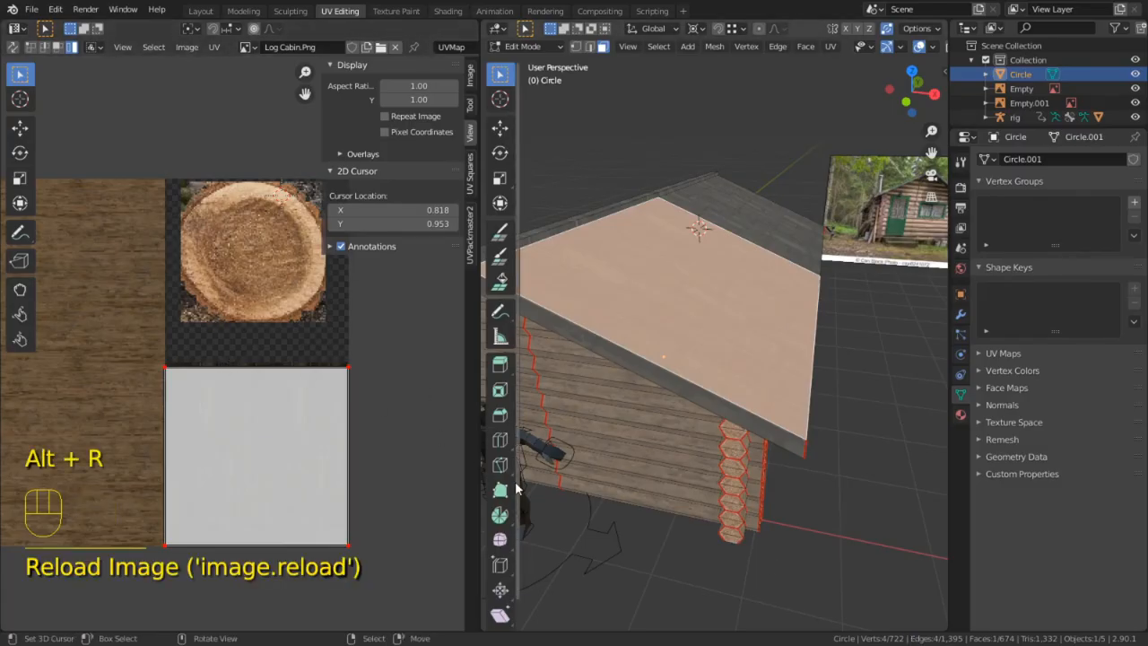
key(Tab)
click(397, 12)
key(alt+r)
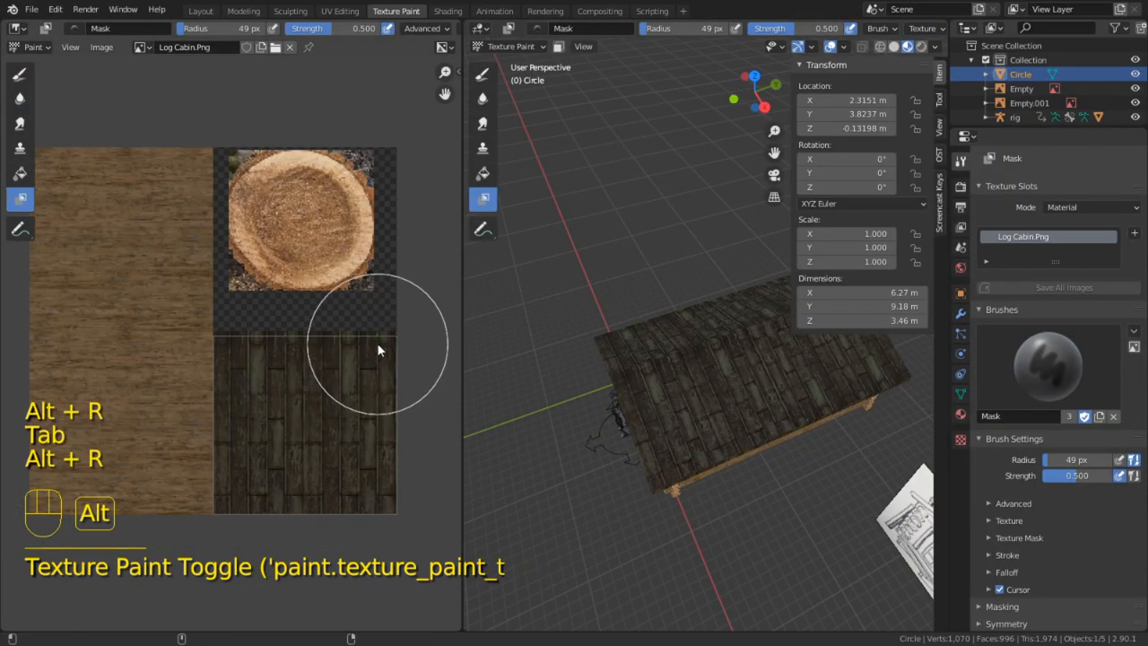
Export the green-tinted texture from GIMP over Log Cabin.Png, reload it in Blender and inspect the roof
key(alt+Tab)
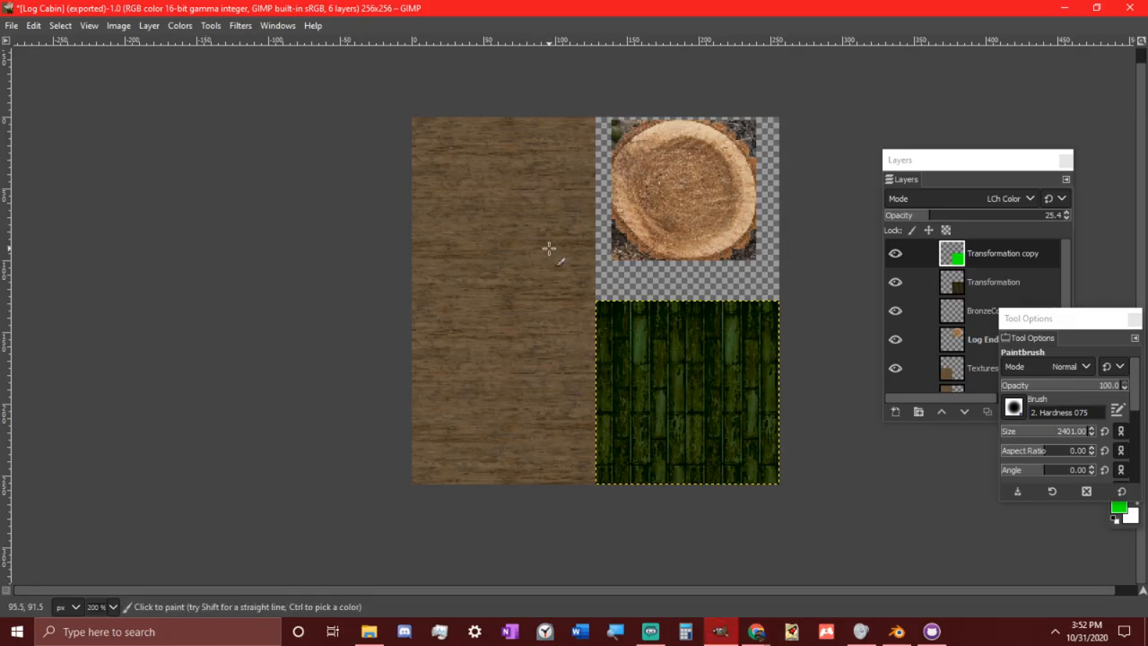
key(ctrl+e)
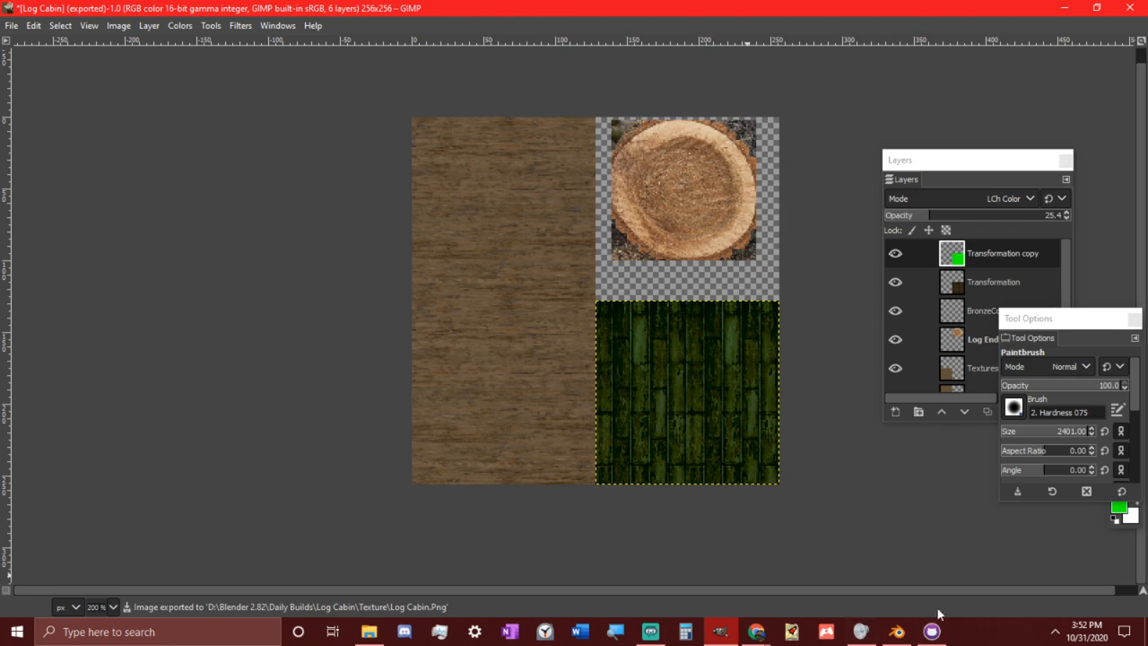
click(896, 632)
key(alt+e)
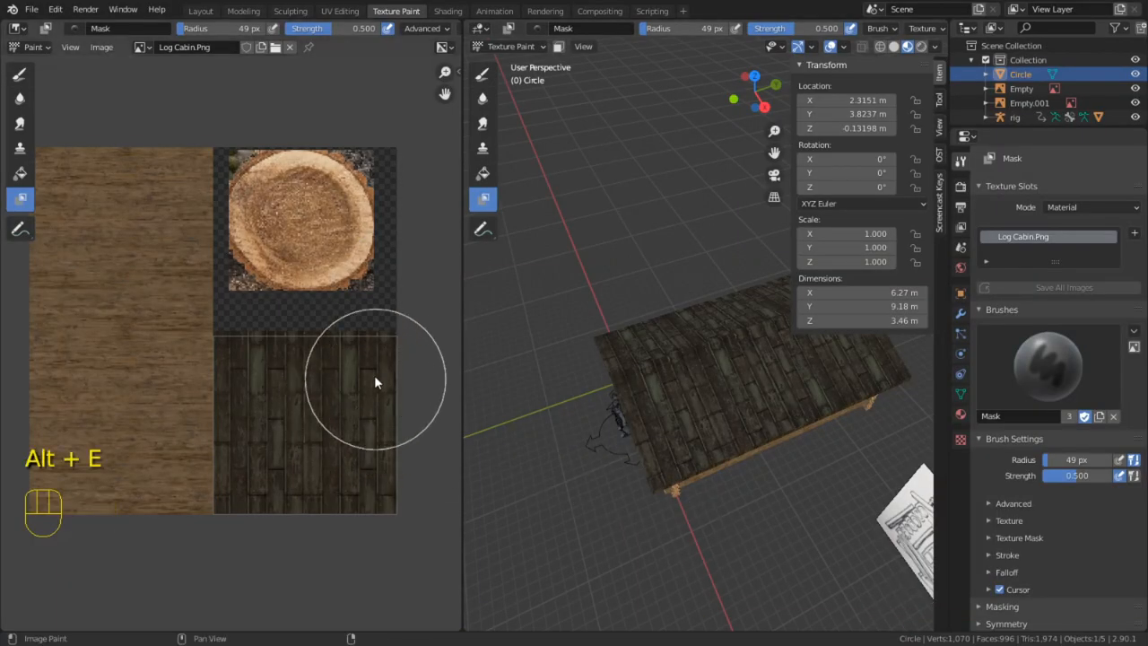
key(alt+r)
middle_drag(628, 377, 726, 367)
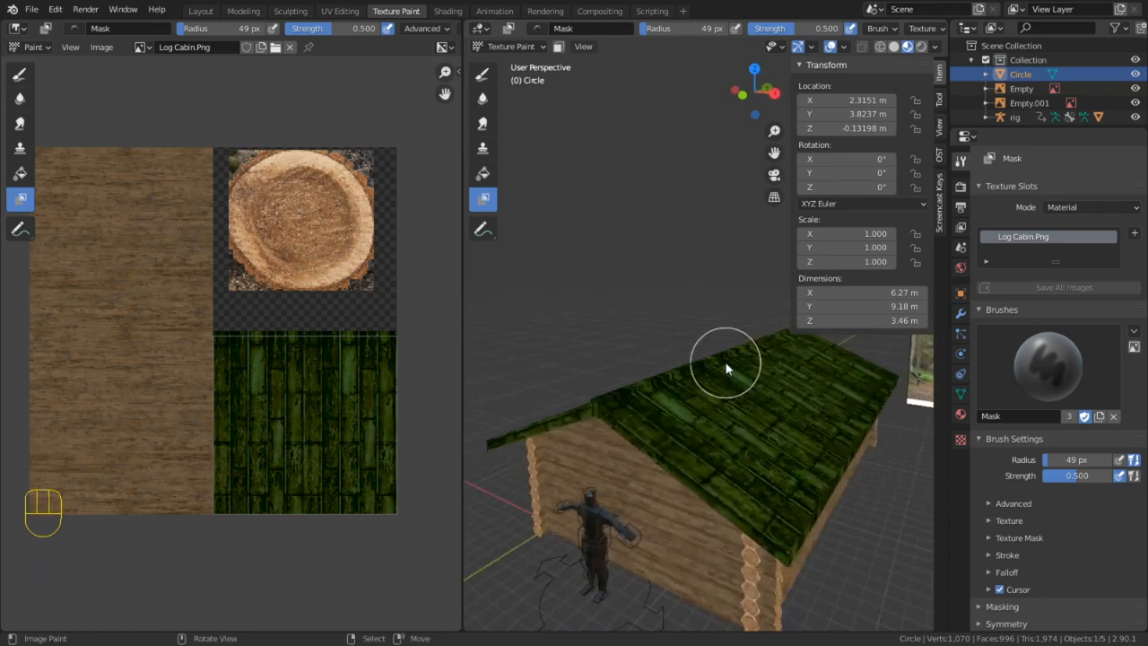
Back in GIMP, undo the green tint layer and the exposure adjustment, keeping the merged plank layer
key(alt+Tab)
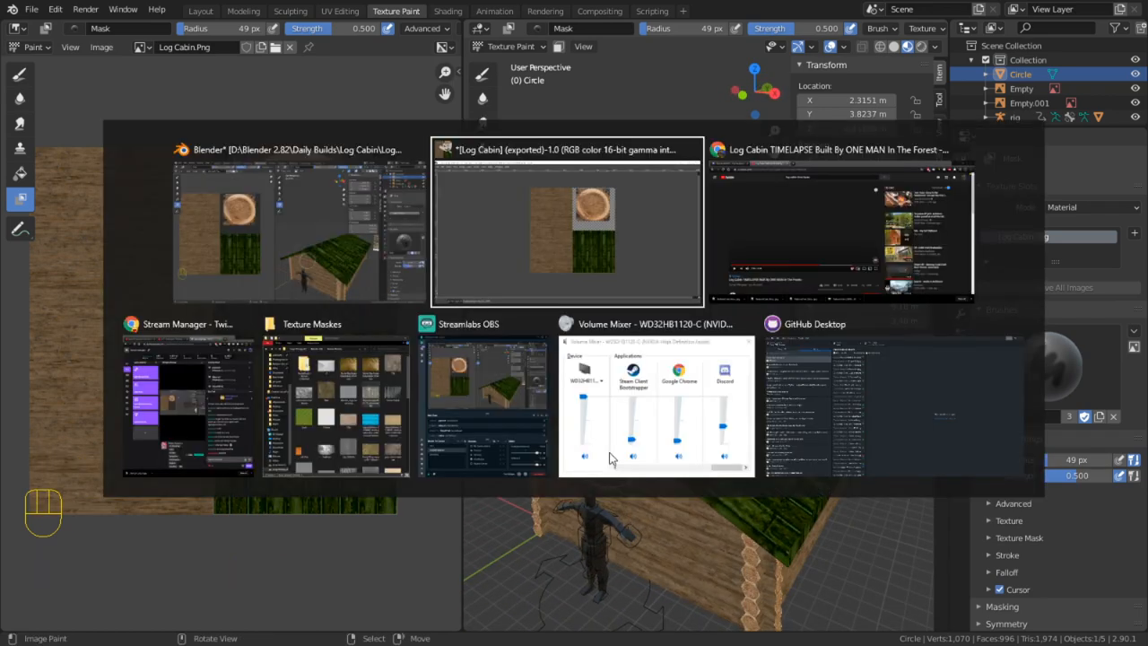
key(ctrl+z)
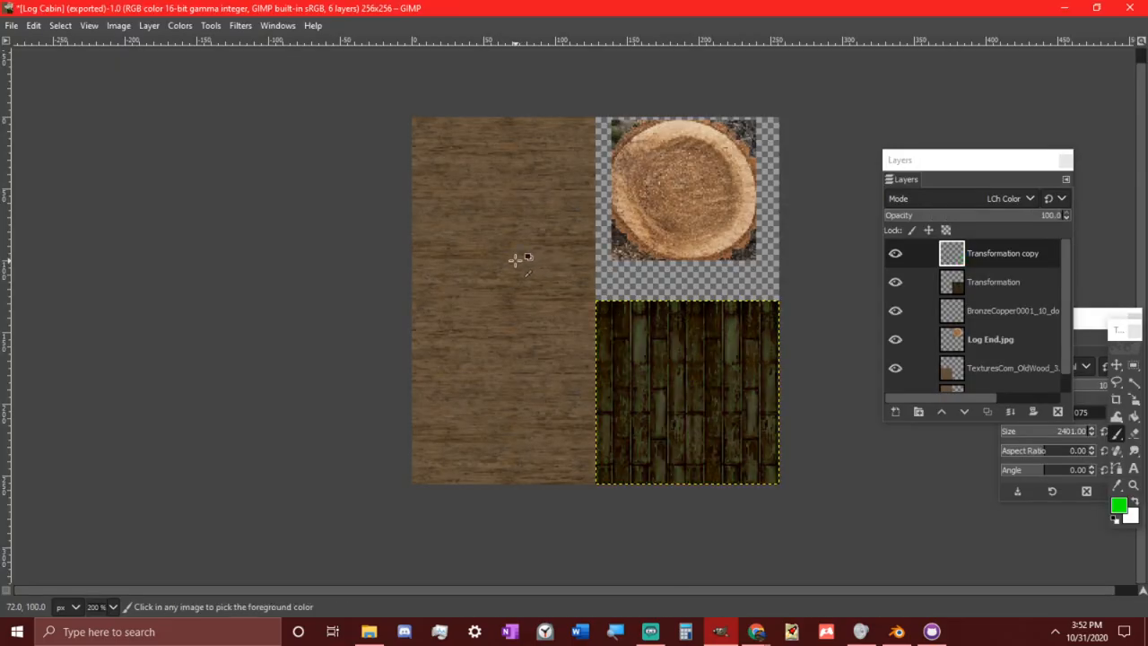
key(ctrl+z)
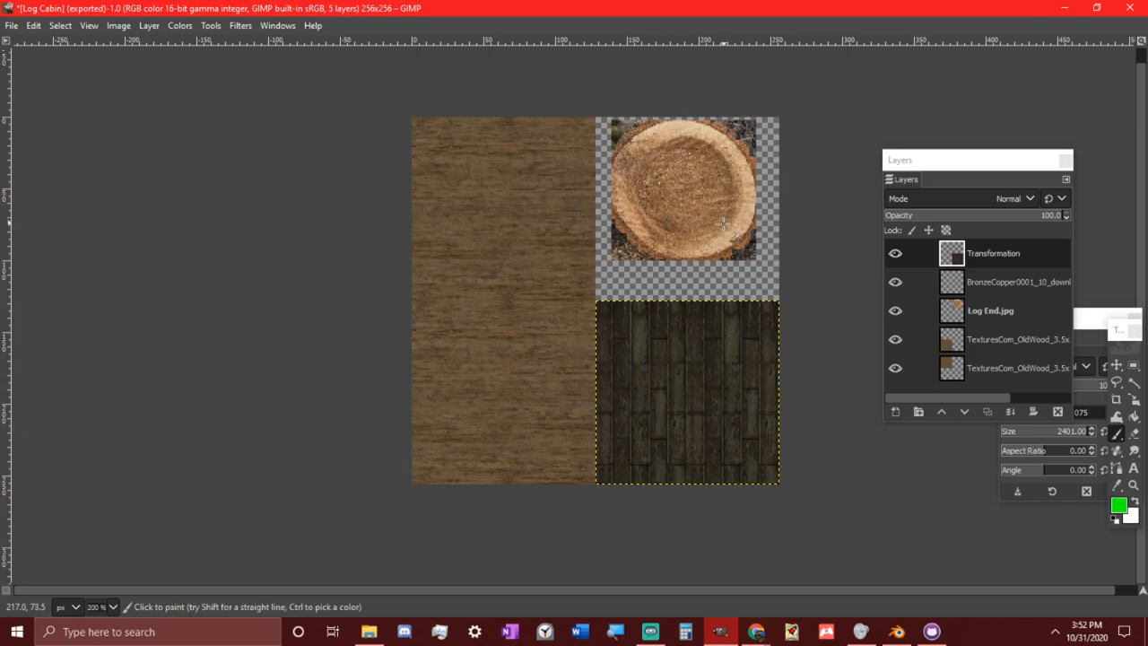
Export the restored texture to Log Cabin.Png, reload it in Blender and check the cabin's front
key(ctrl+e)
key(alt+Tab)
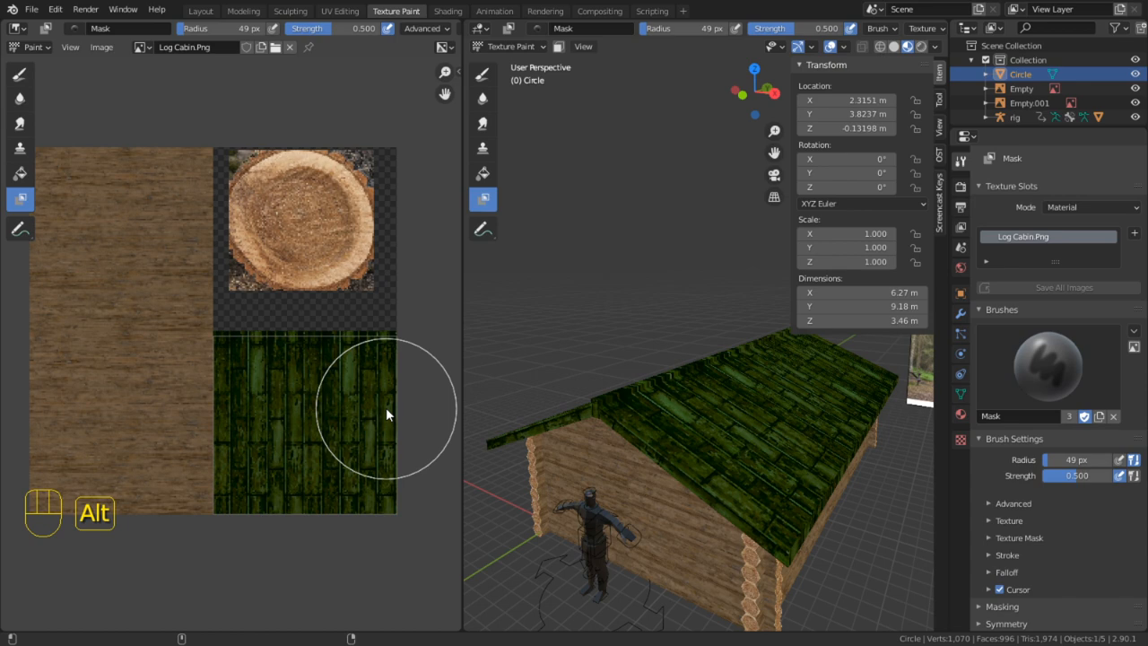
key(alt+r)
key(Tab)
key(Tab)
middle_drag(610, 377, 674, 369)
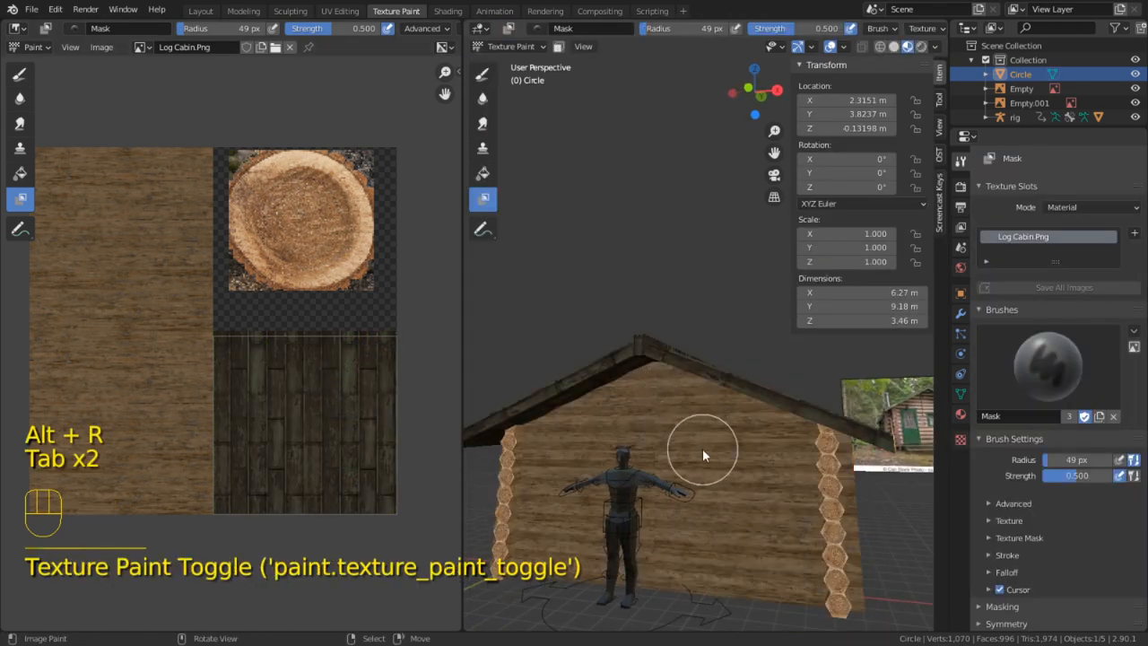
scroll(690, 440, up, 2)
scroll(673, 425, down, 2)
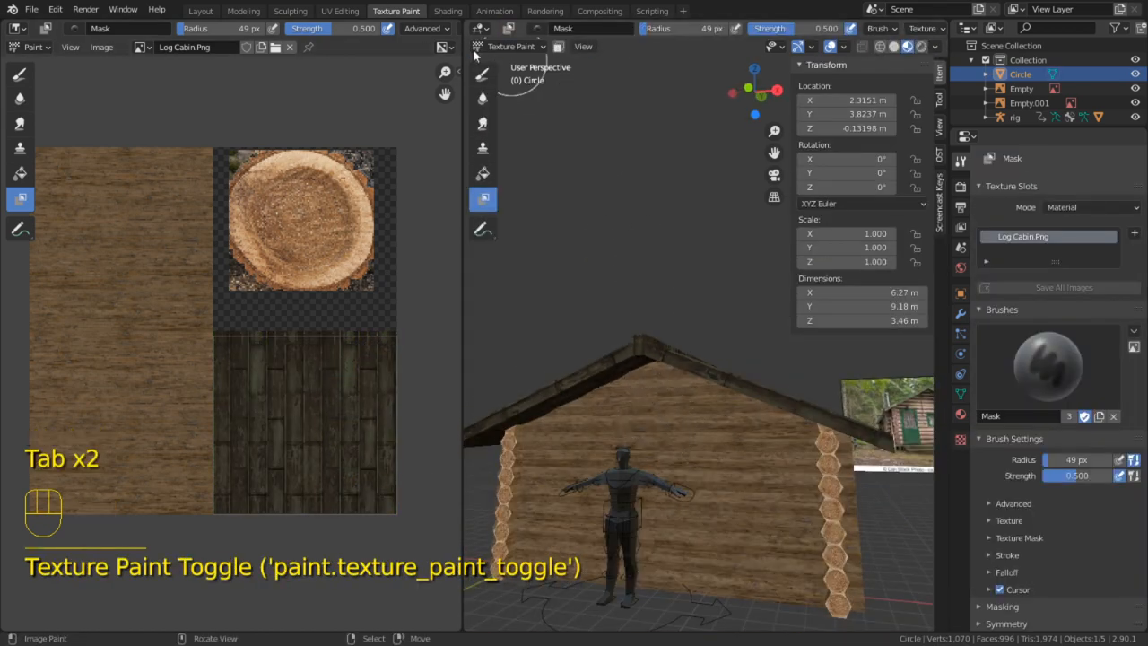
Open the Shading workspace, switch the viewport to Rendered shading and view the cabin from its front corner
click(446, 12)
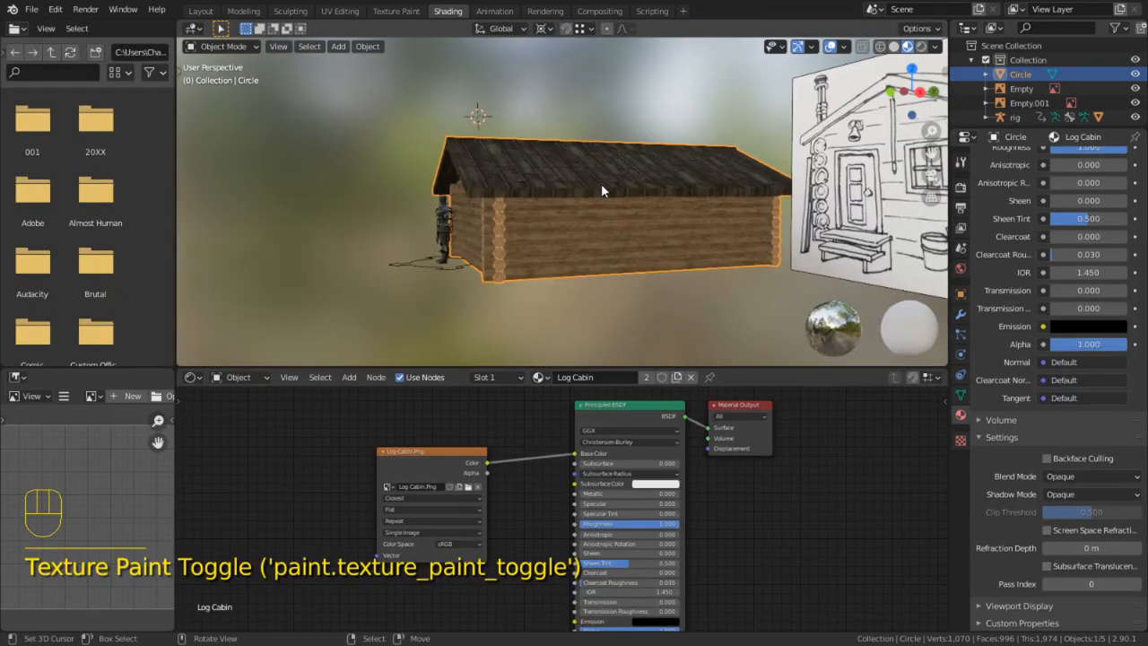
middle_drag(601, 190, 863, 89)
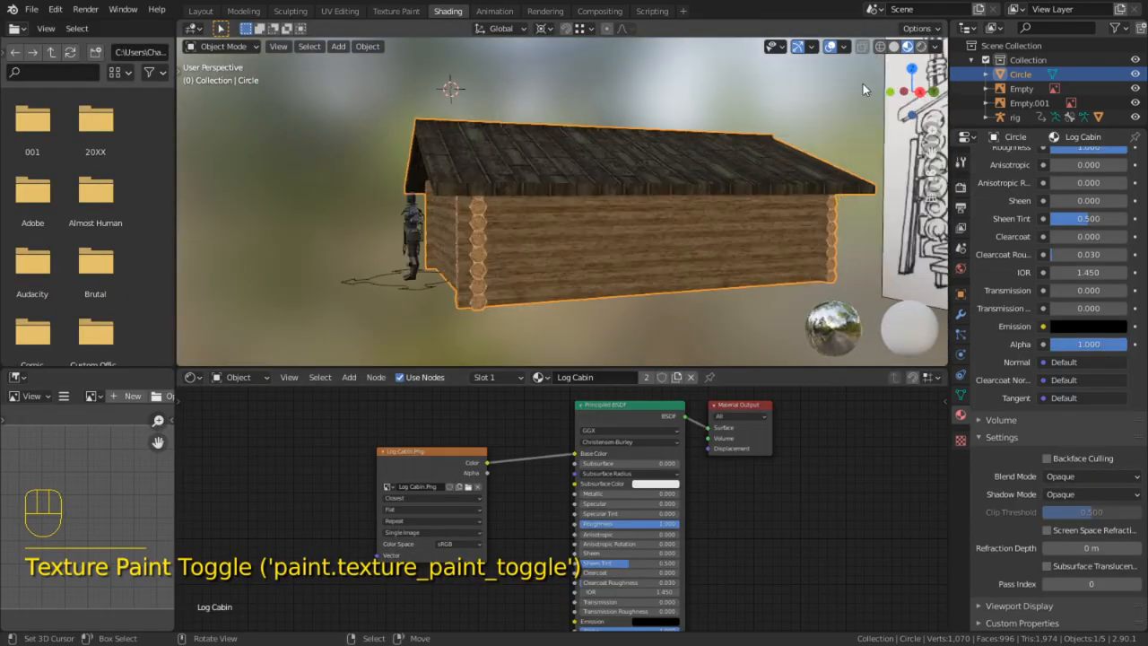
click(921, 45)
mouse_move(814, 190)
middle_down()
mouse_move(820, 222)
mouse_move(844, 192)
middle_up()
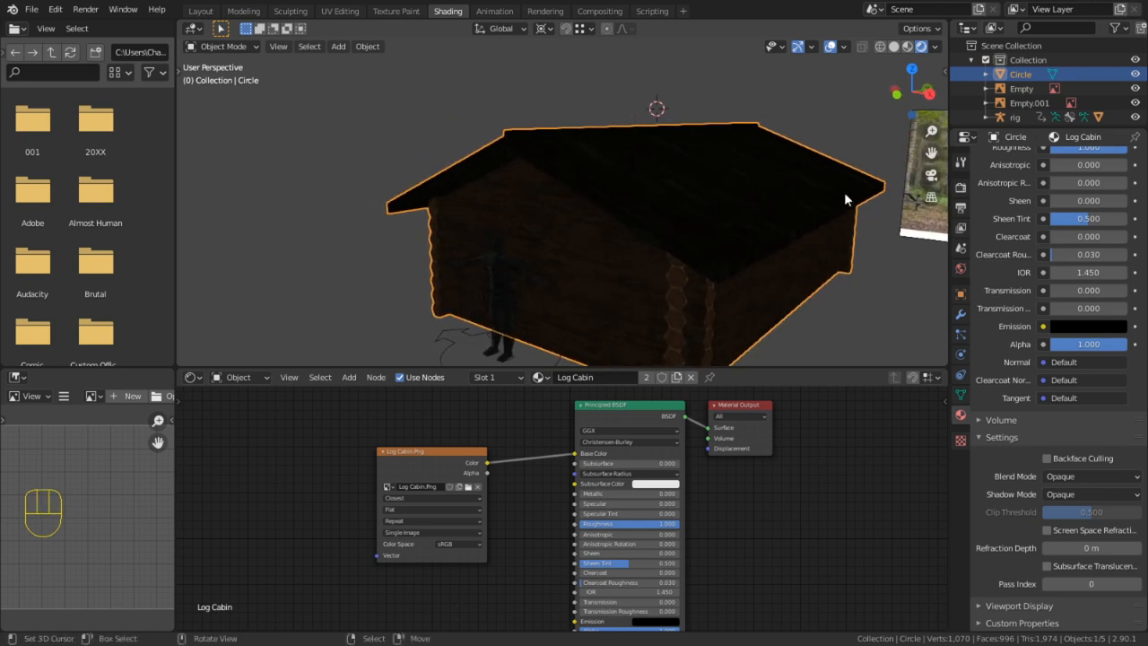
Set the world color to an Environment Texture using kiara_1_dawn_8k.hdr and inspect the cabin's log walls up close
click(960, 269)
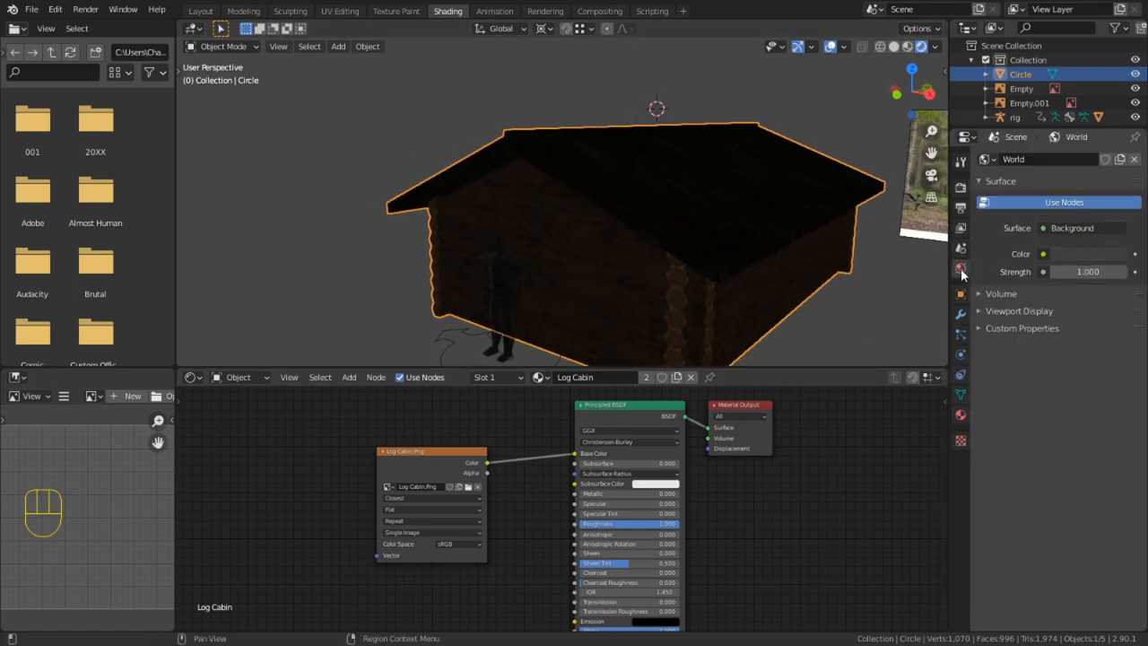
click(1045, 253)
key(e)
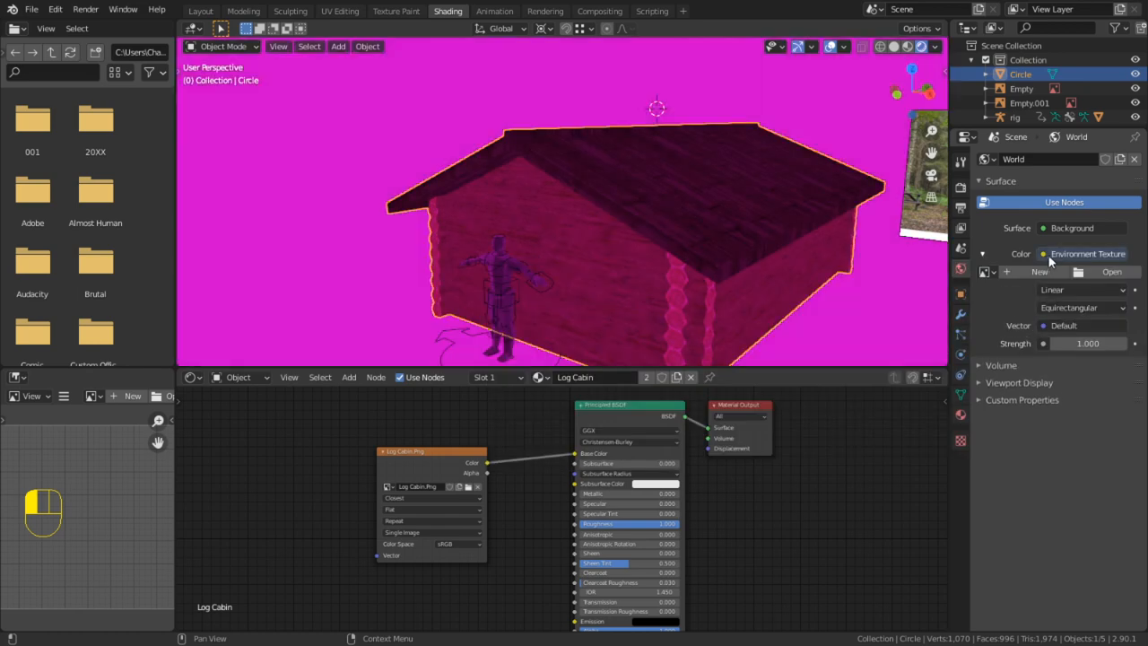
click(1109, 272)
click(269, 329)
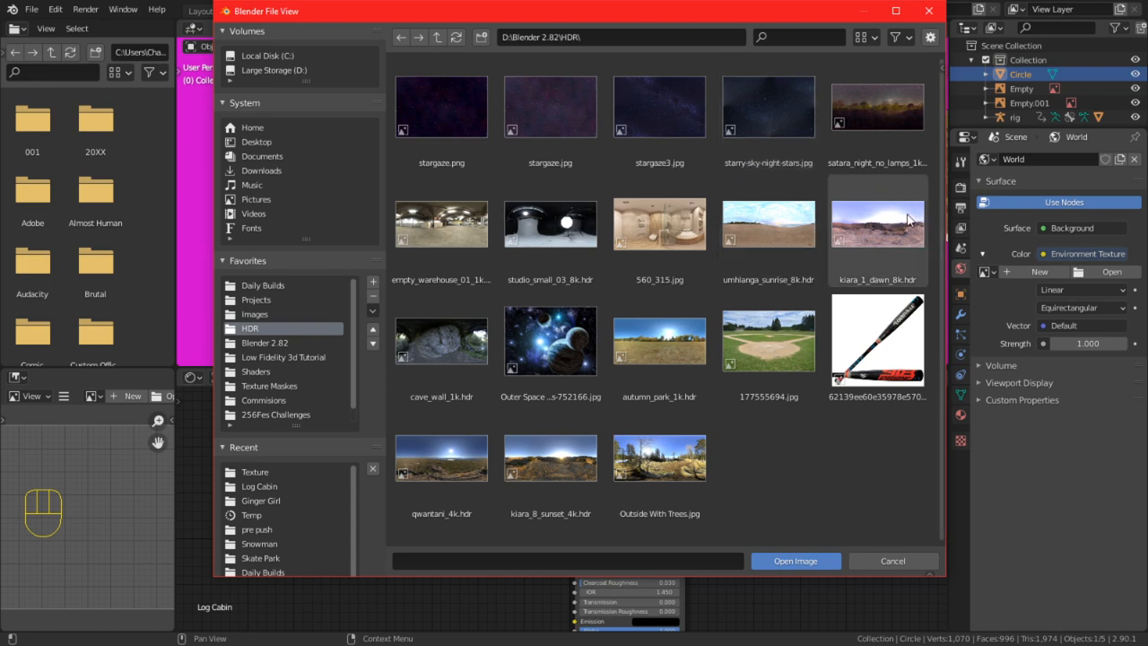
double_click(877, 224)
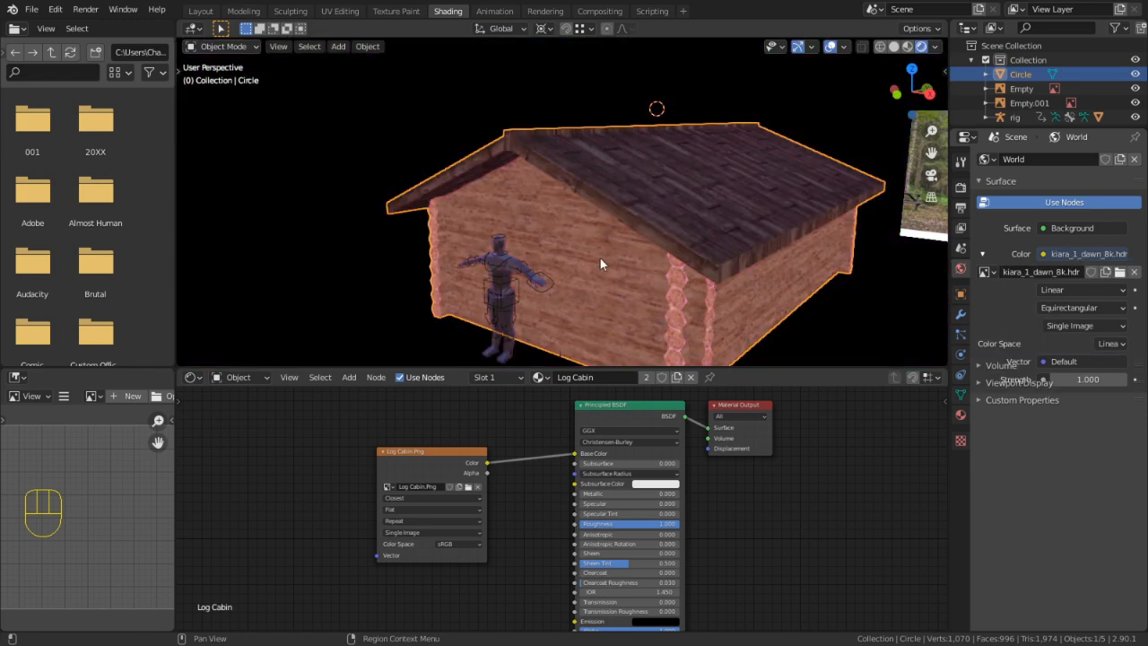
middle_drag(663, 264, 742, 302)
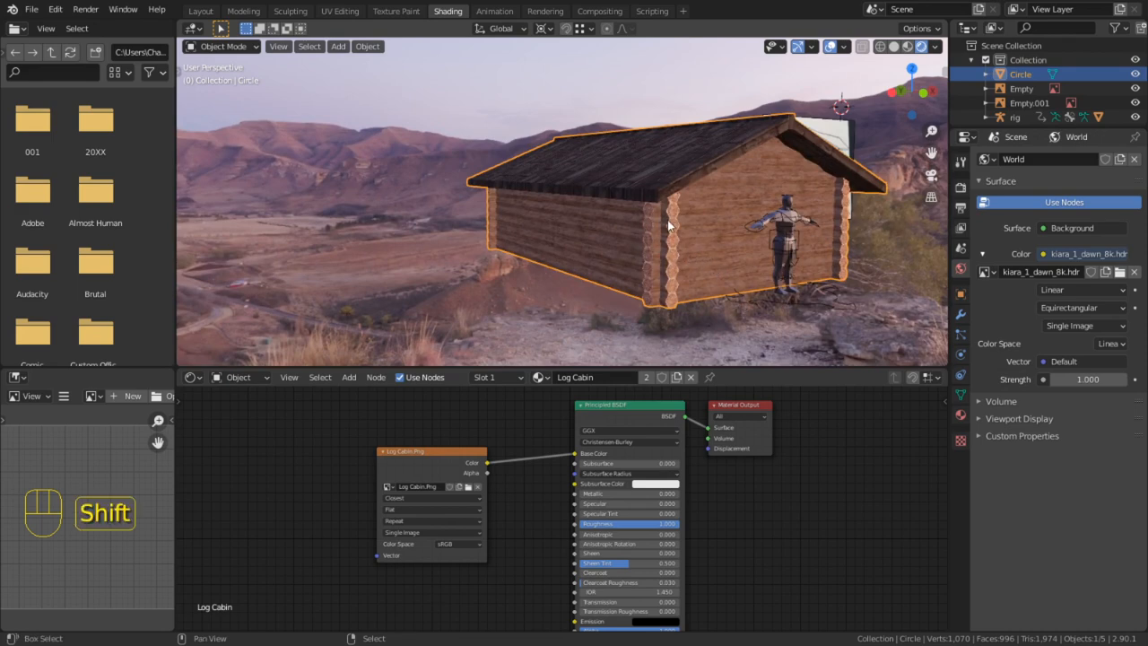
shift+middle_drag(667, 220, 354, 206)
scroll(503, 177, up, 5)
scroll(475, 203, down, 2)
scroll(498, 207, up, 4)
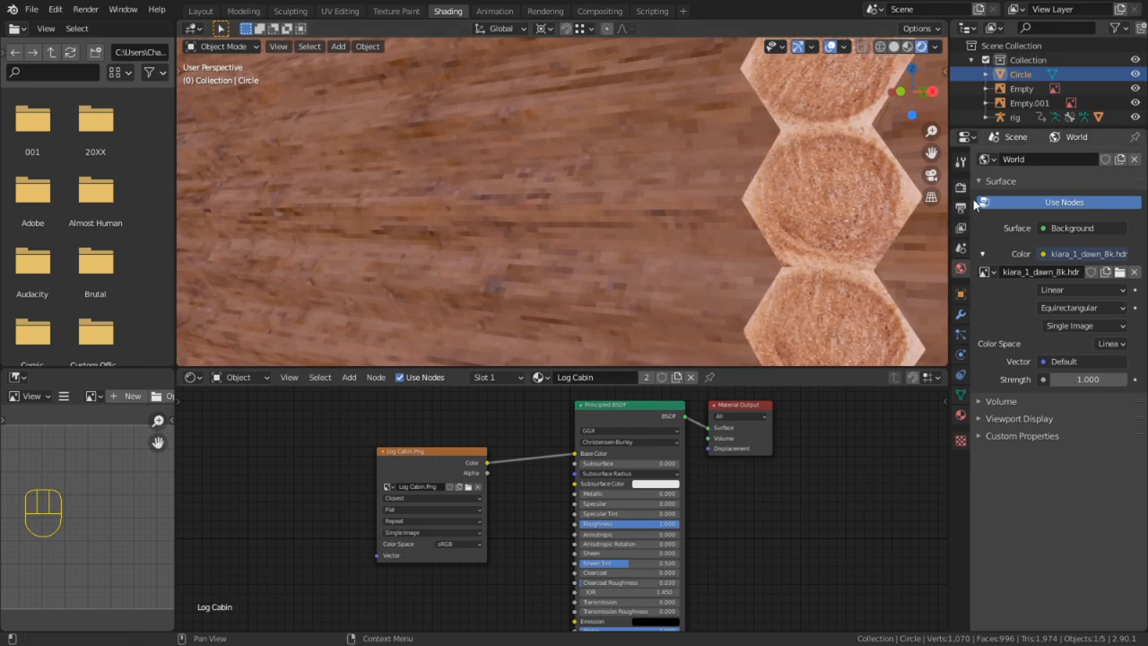
Try Eevee's Ambient Occlusion with a distance of 0.232 m, and switch it back off
click(960, 162)
click(963, 193)
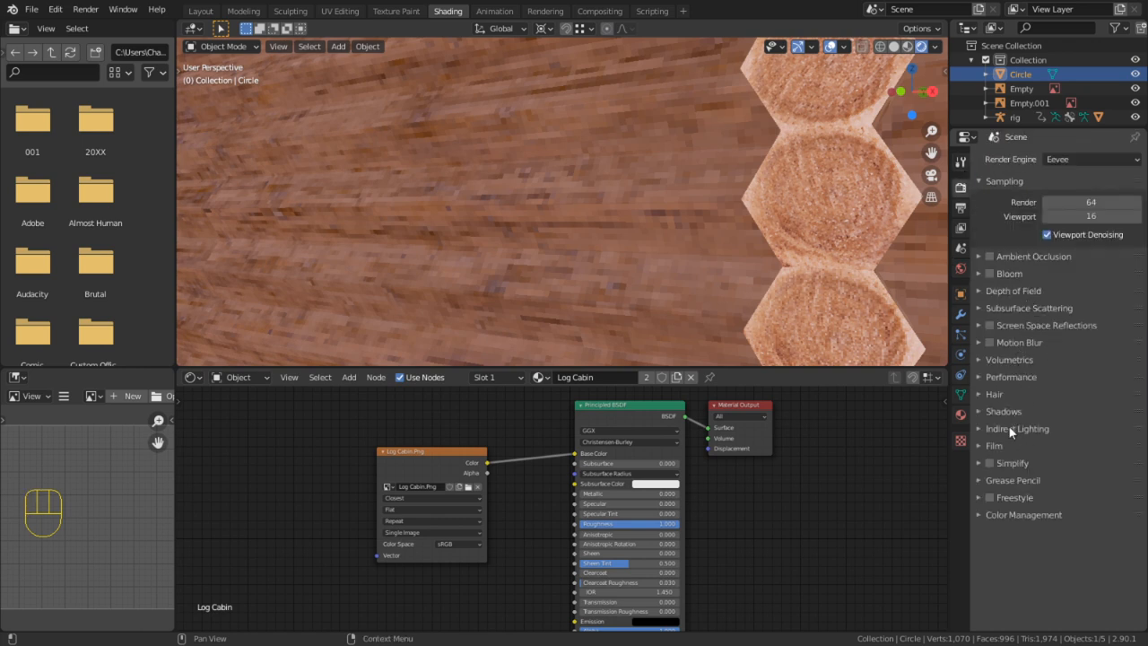
click(1000, 255)
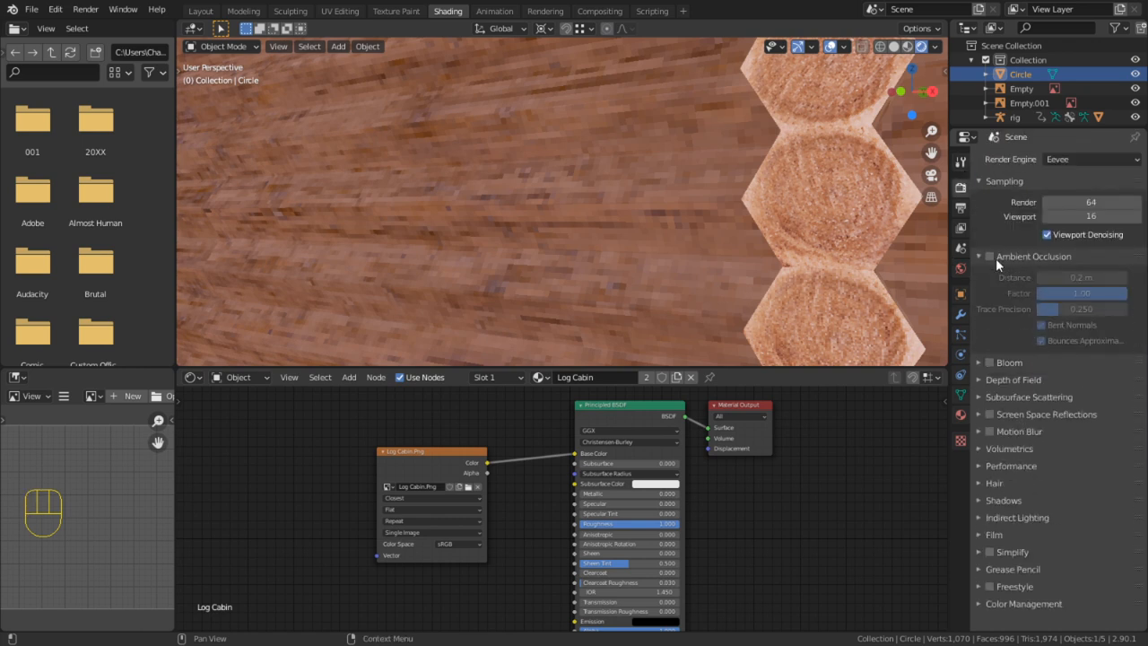
click(992, 258)
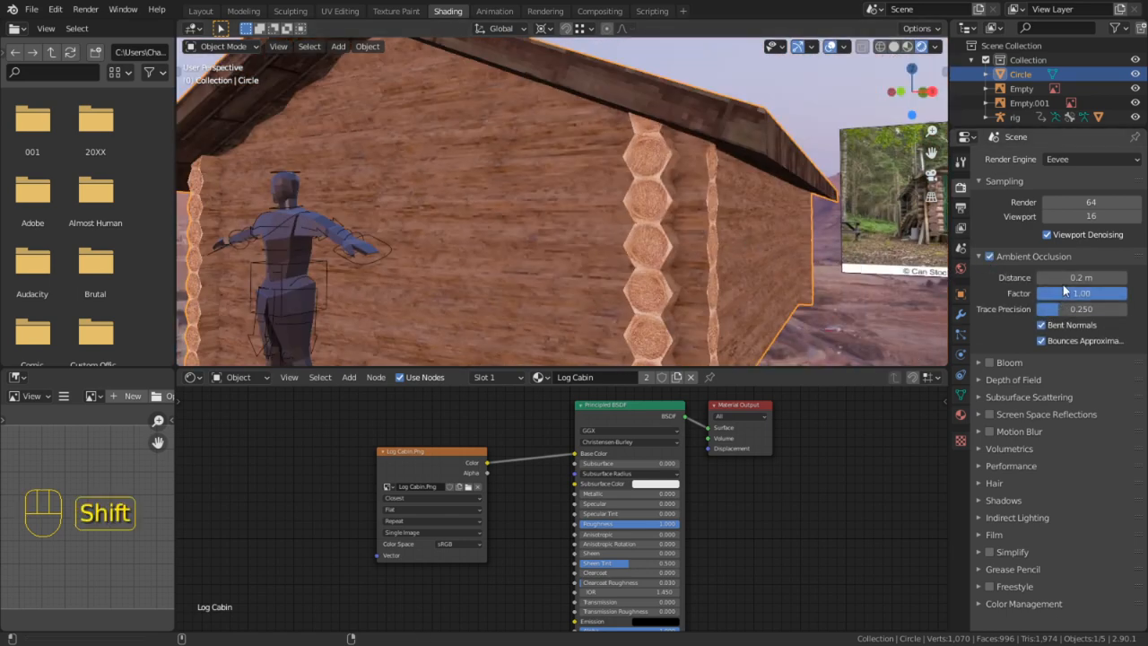
mouse_move(1077, 277)
shift+mouse_down()
mouse_move(1130, 277)
mouse_move(1092, 271)
shift+mouse_up()
click(1093, 272)
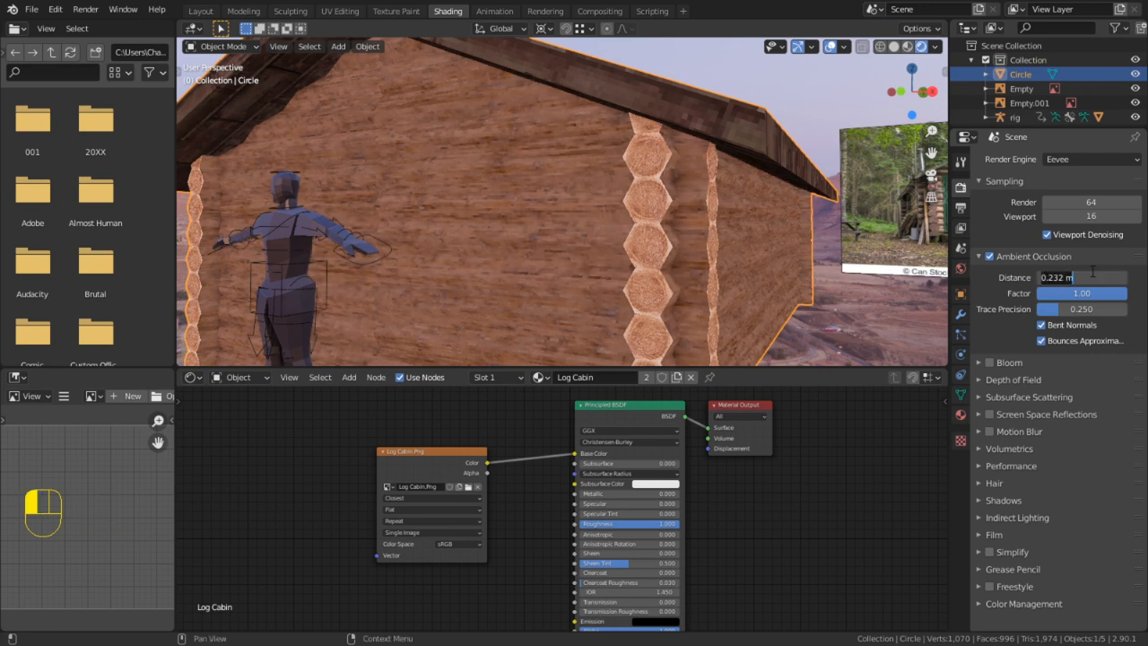
click(1000, 258)
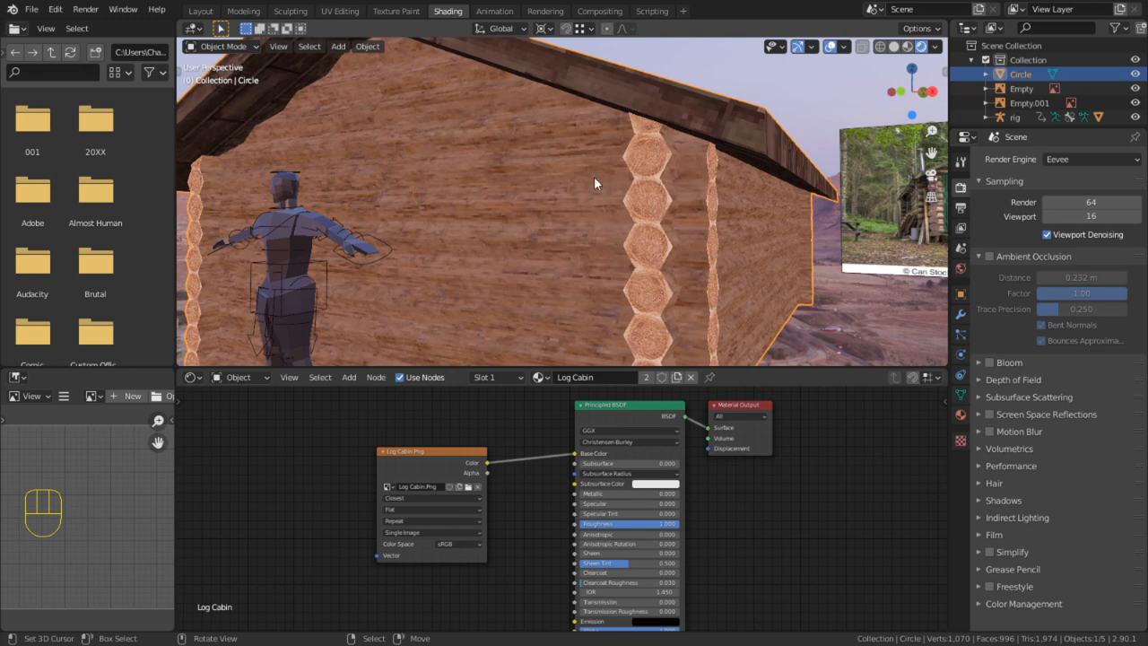
Make room in the Log Cabin material's node tree and add a Vertex Color node below the Log Cabin.Png texture node
key(Tab)
scroll(608, 212, up, 3)
scroll(608, 212, down, 4)
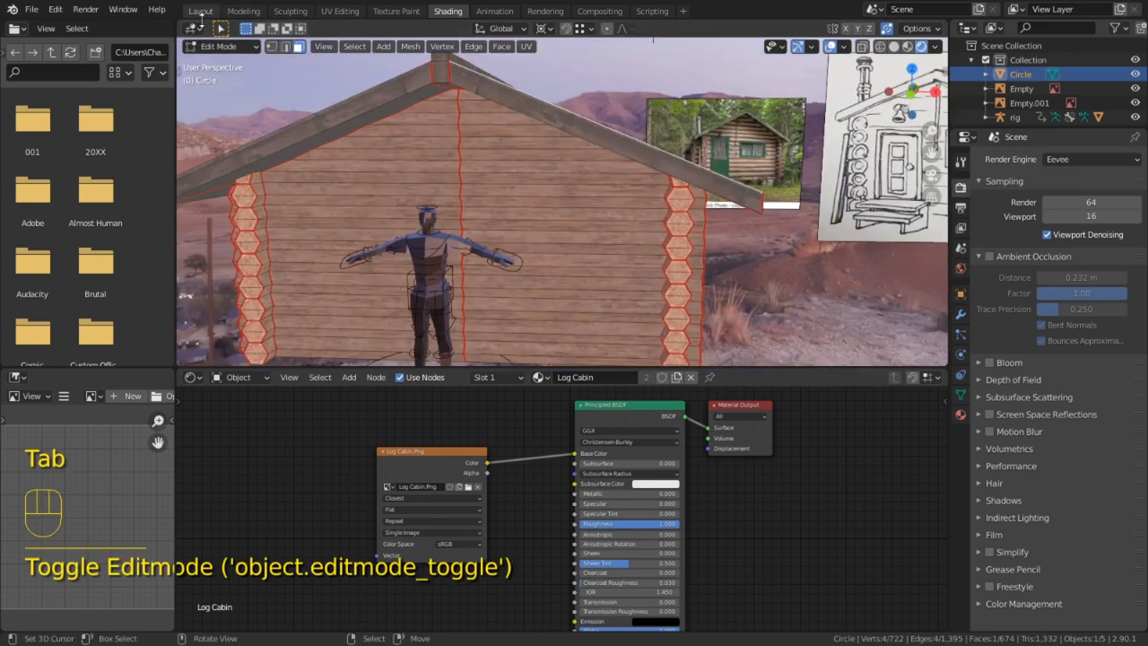
drag(451, 461, 351, 455)
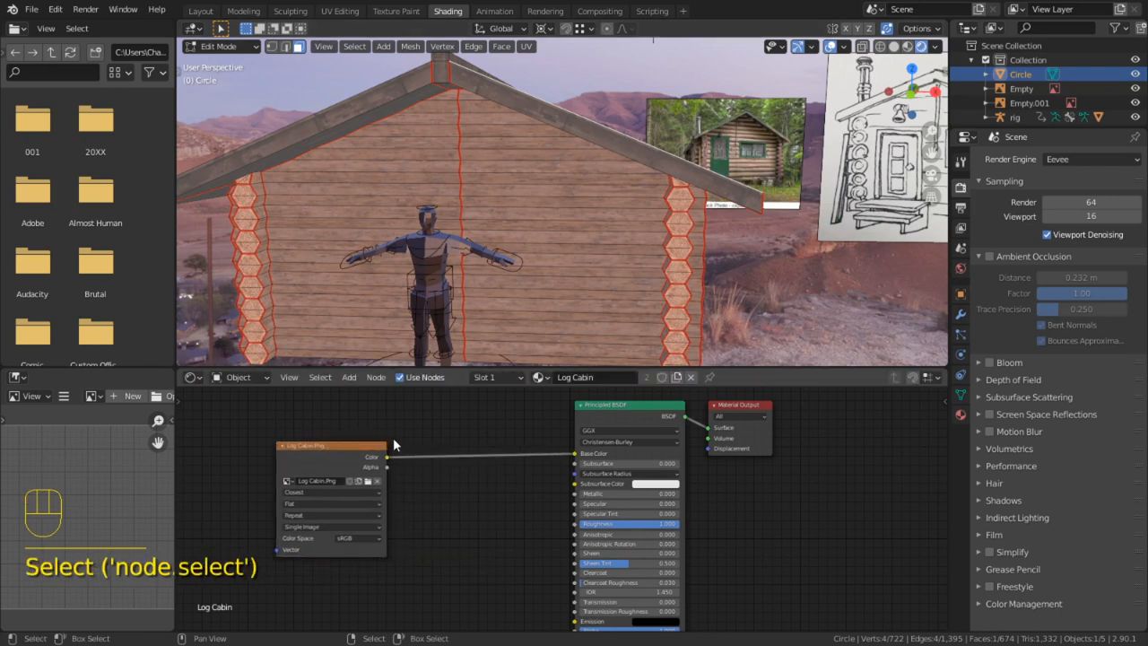
key(shift+a)
click(435, 434)
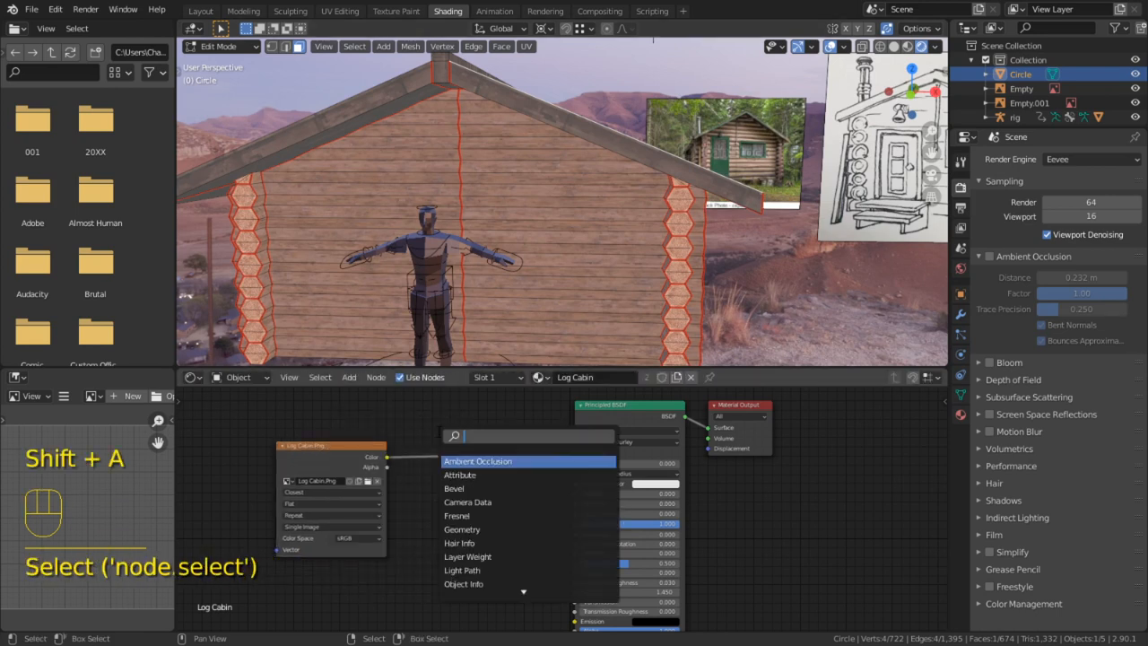
text(vert)
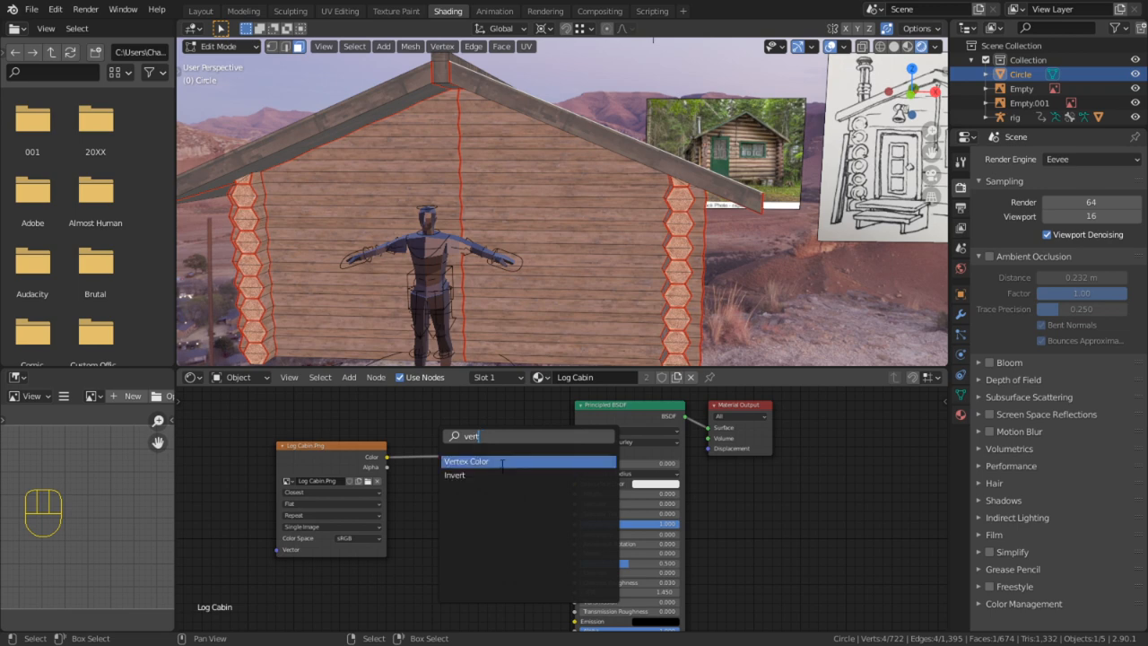
click(502, 461)
click(393, 597)
middle_drag(501, 531, 638, 466)
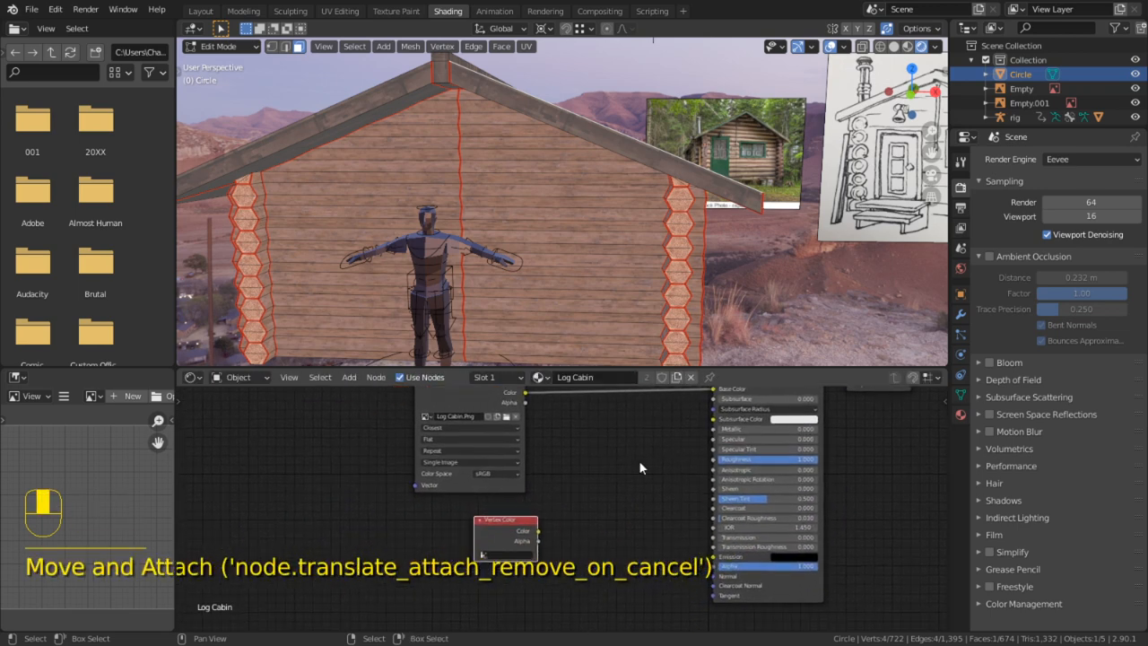
drag(512, 519, 487, 517)
shift+middle_drag(565, 510, 577, 542)
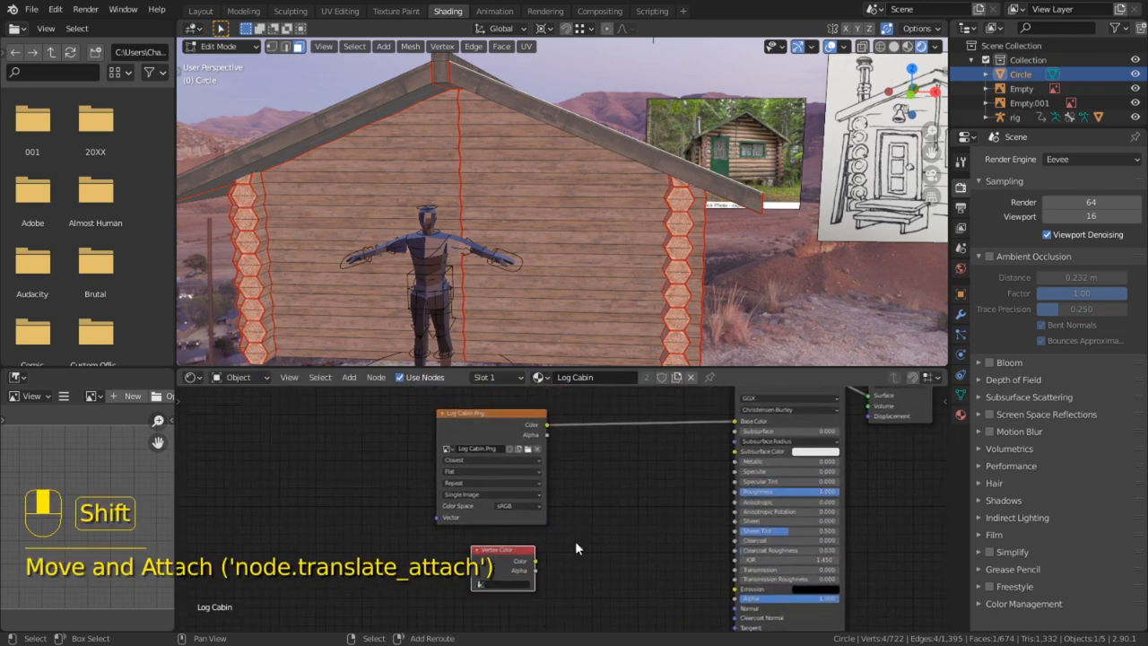
Insert a MixRGB node between the Log Cabin.Png texture and the Principled BSDF's Base Color, spacing the texture node away from it
key(a)
click(592, 447)
key(shift+a)
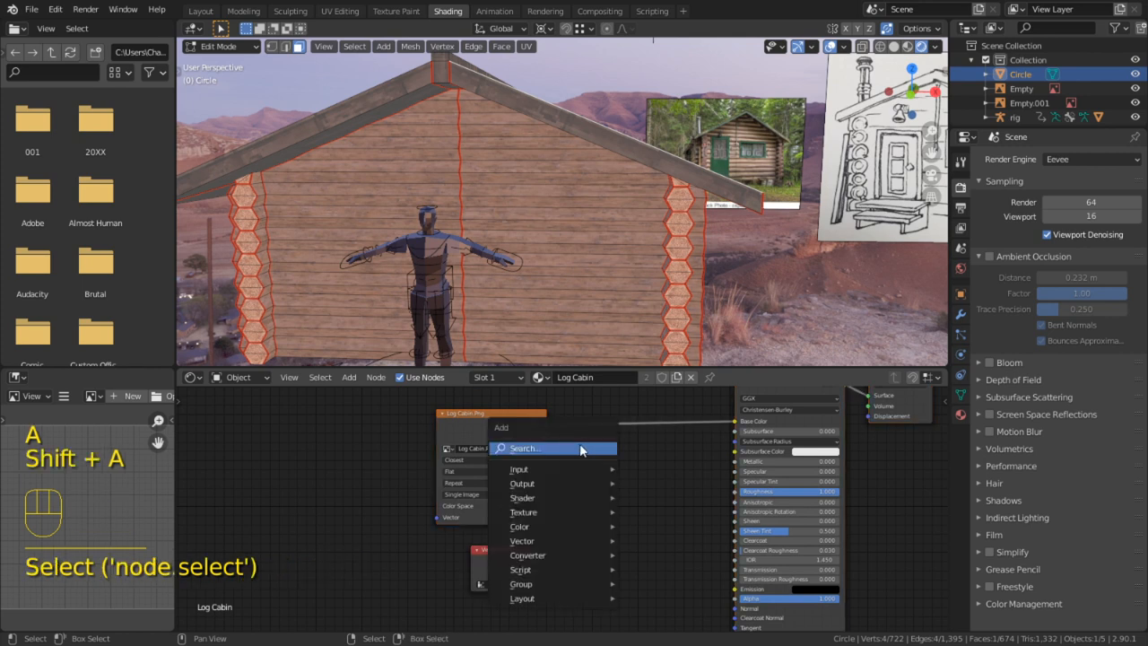
click(594, 448)
text(mu)
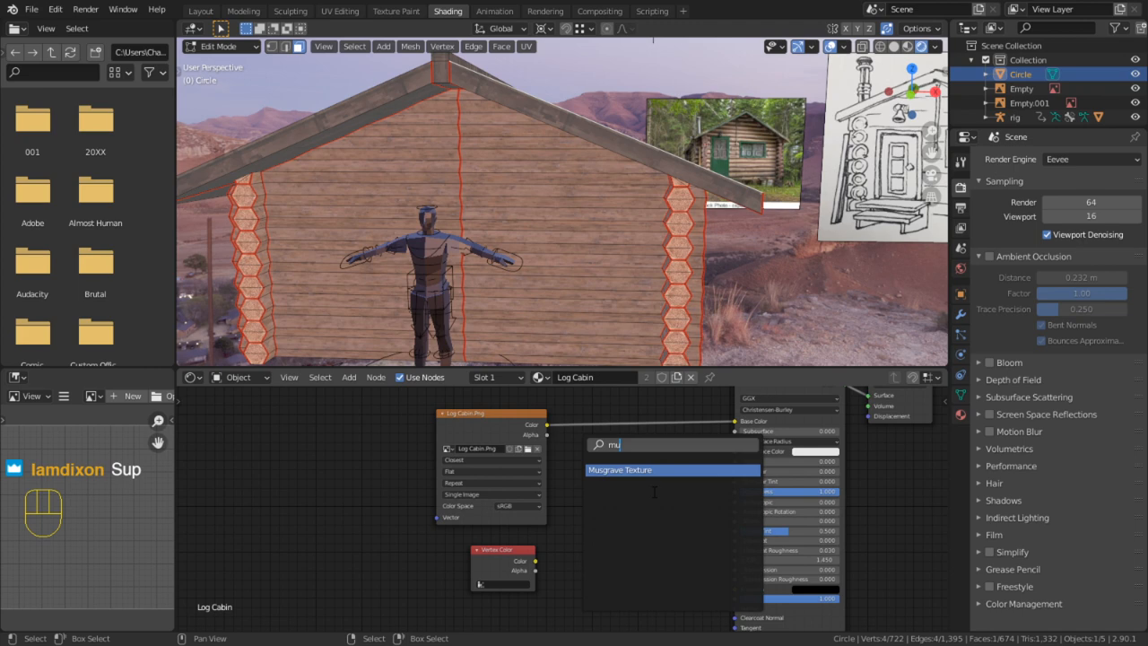
key(BackSpace)
text(ix)
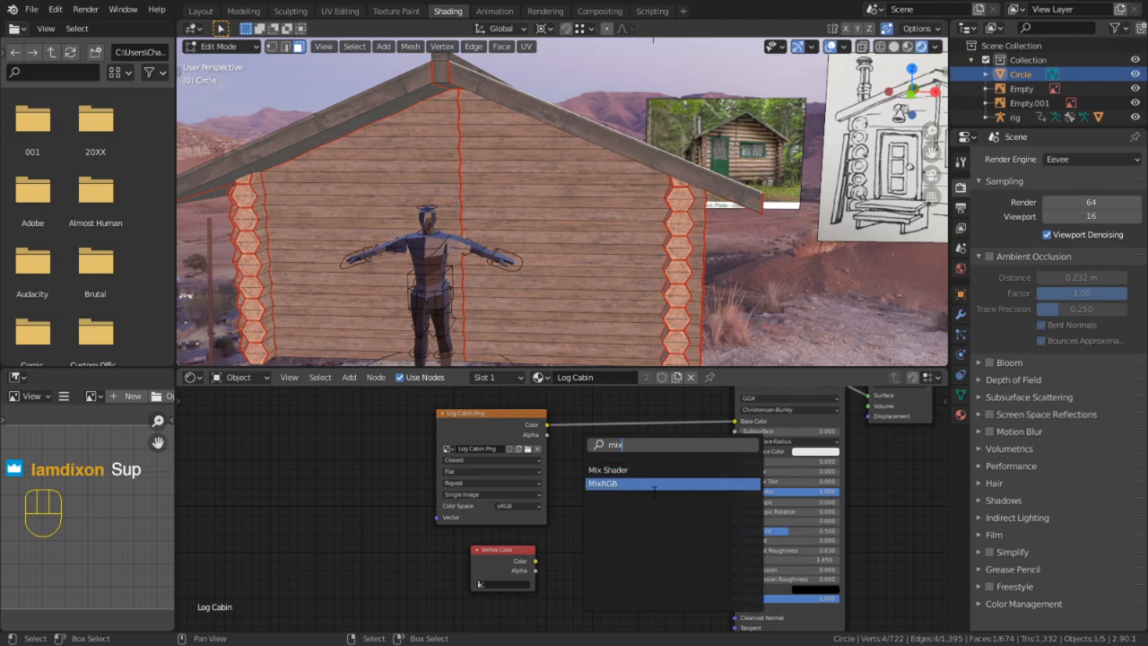
click(654, 485)
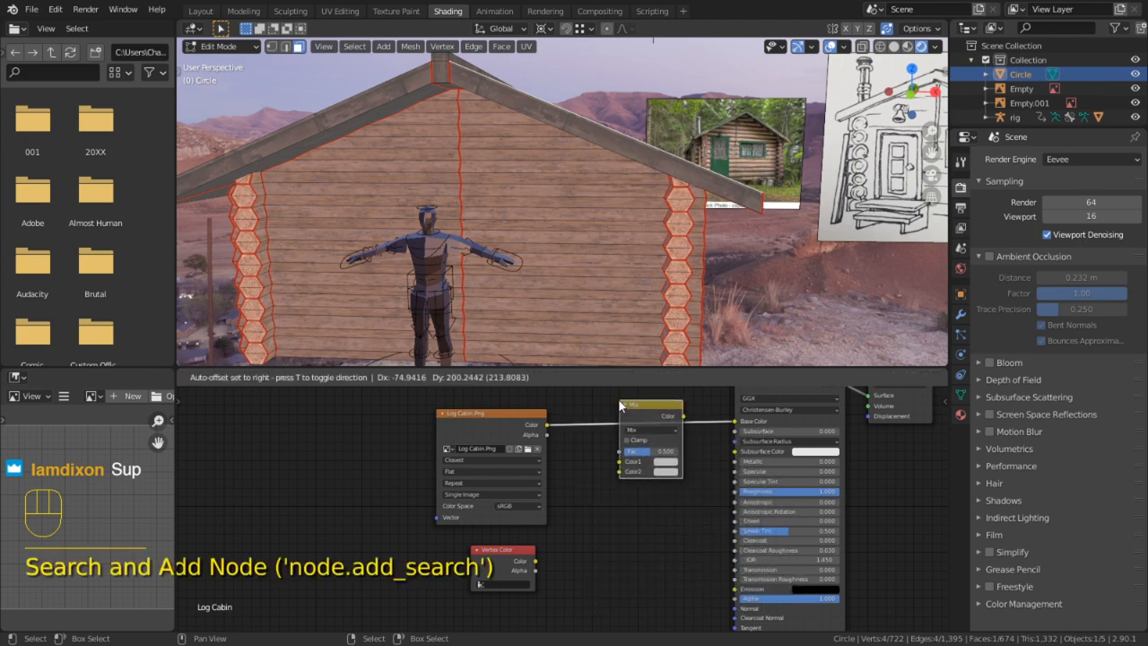
click(619, 400)
click(435, 464)
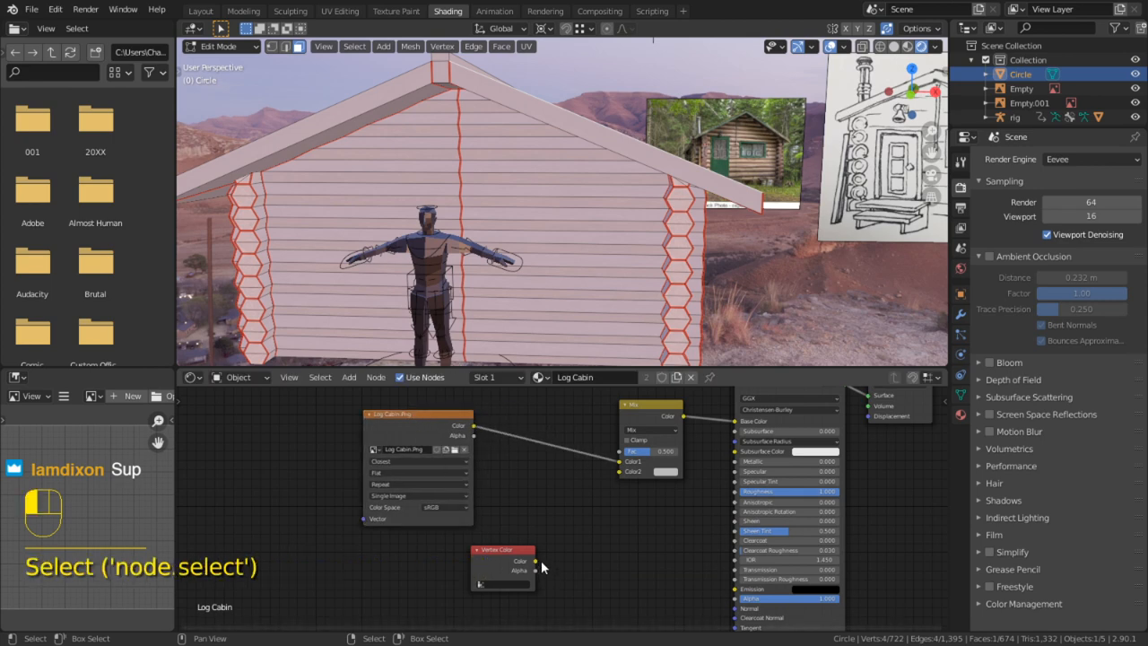
Connect the Vertex Color node's color to the mix node's Color2, with blending set to Multiply and factor 1.000
drag(541, 560, 621, 472)
click(656, 423)
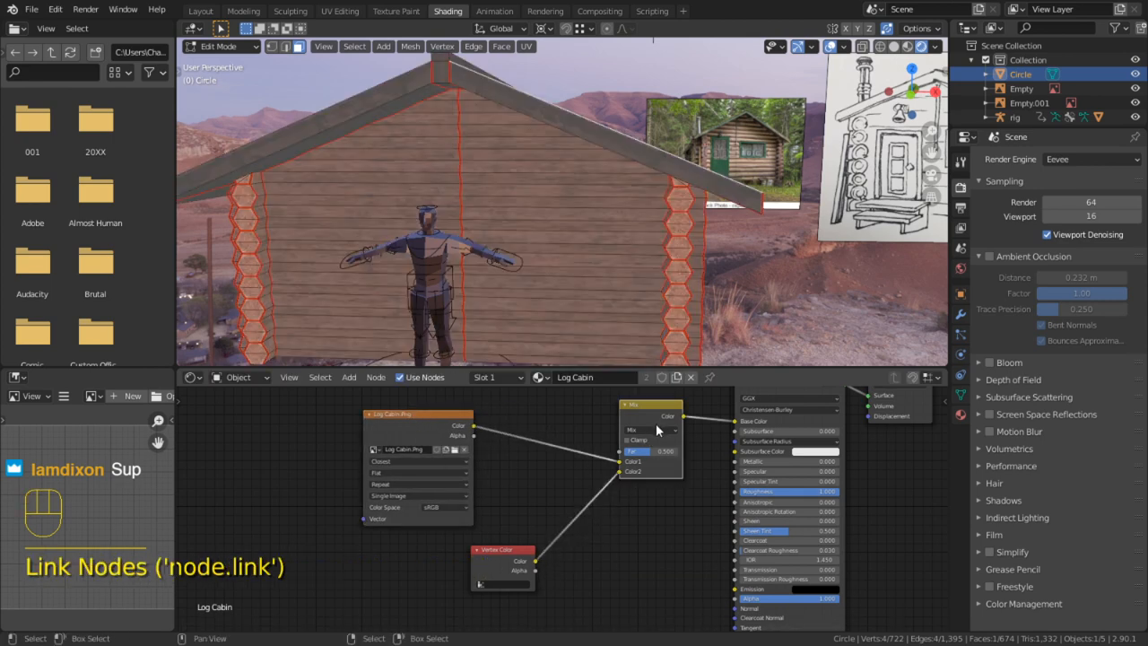
click(656, 429)
click(655, 385)
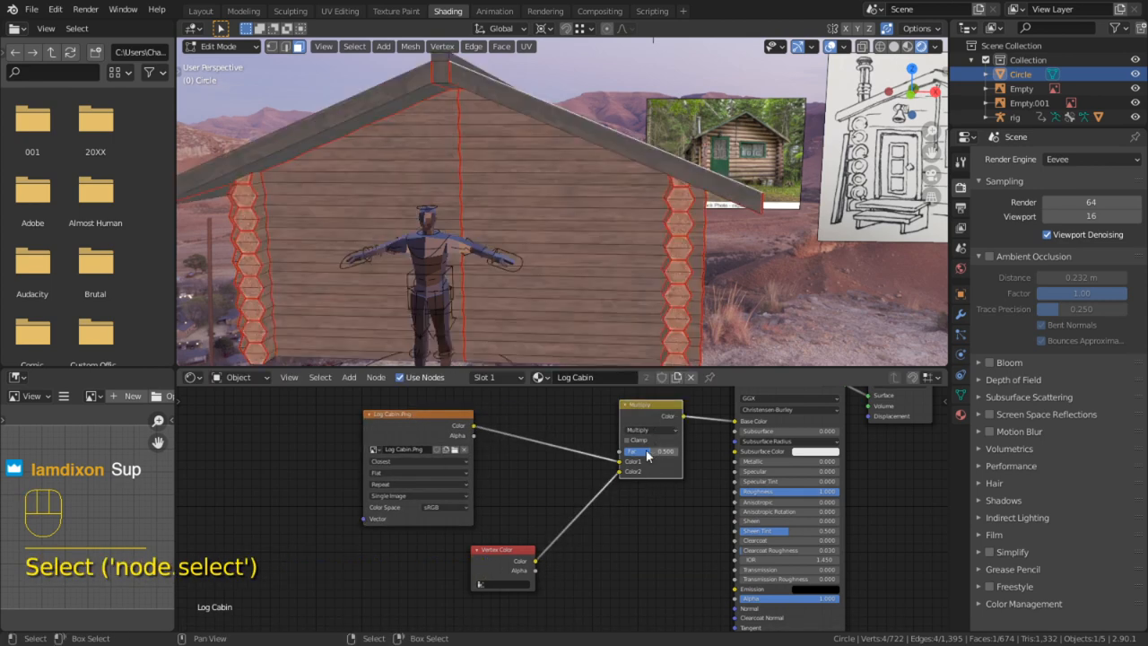
drag(646, 451, 787, 488)
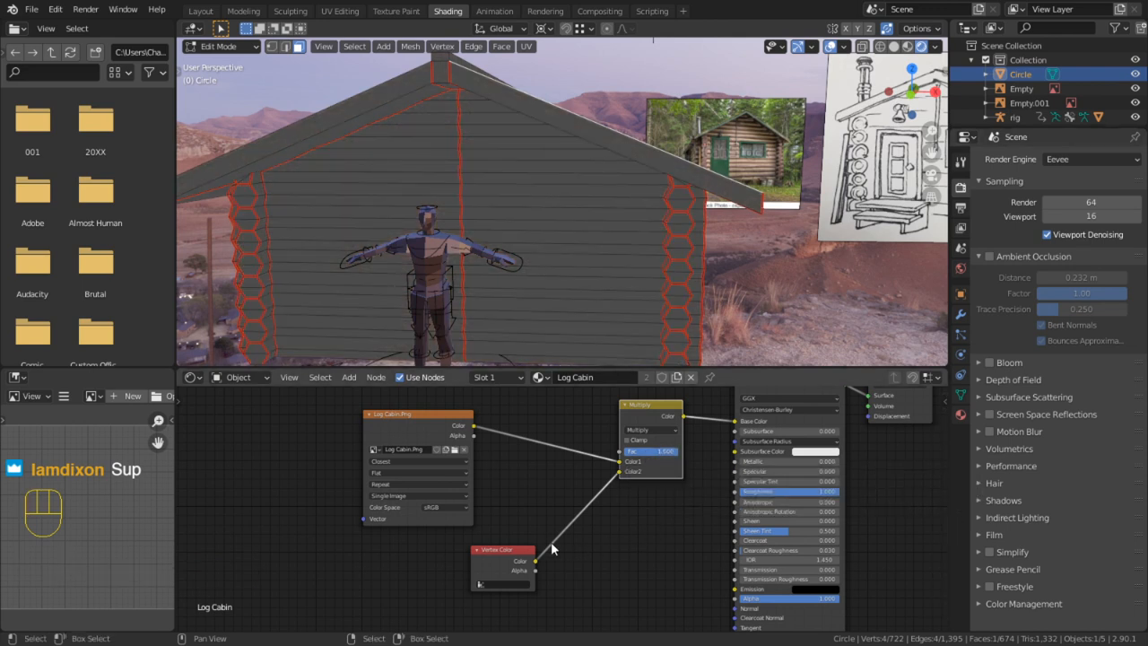
Put the cabin into Vertex Paint mode and switch to the Layout workspace
click(240, 49)
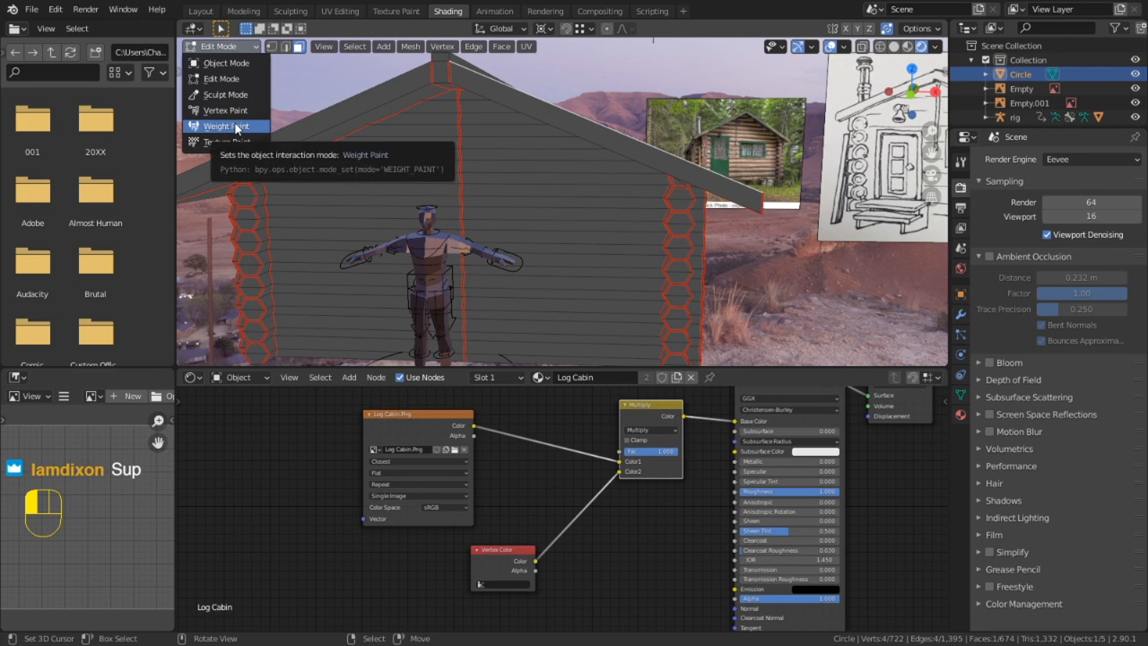
click(235, 110)
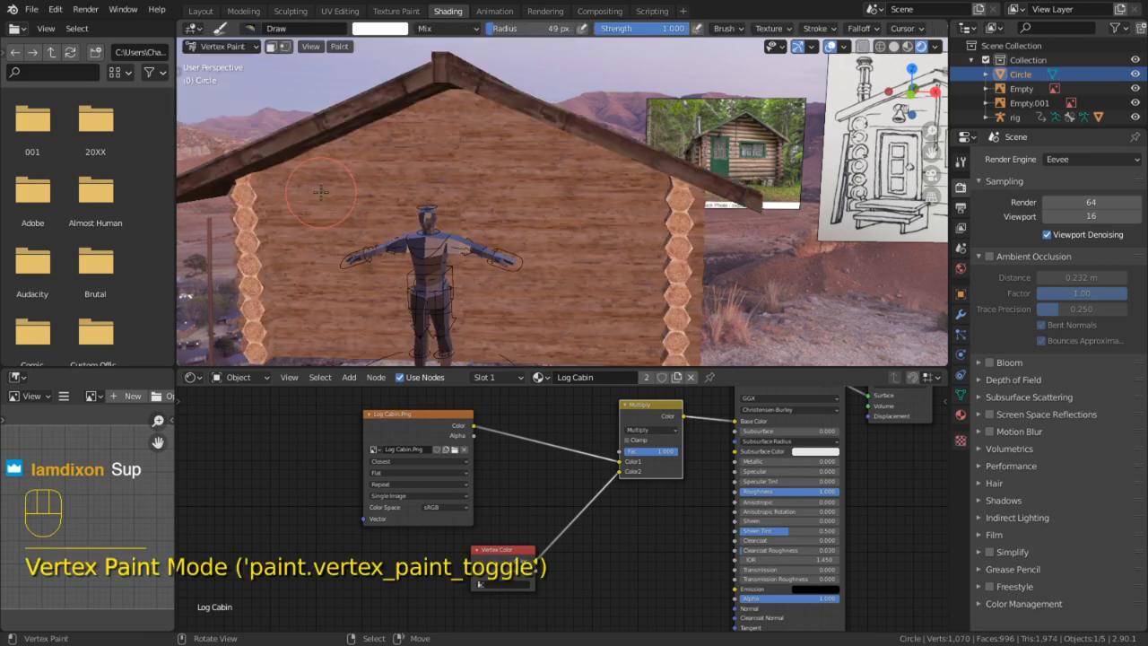
click(215, 49)
click(201, 11)
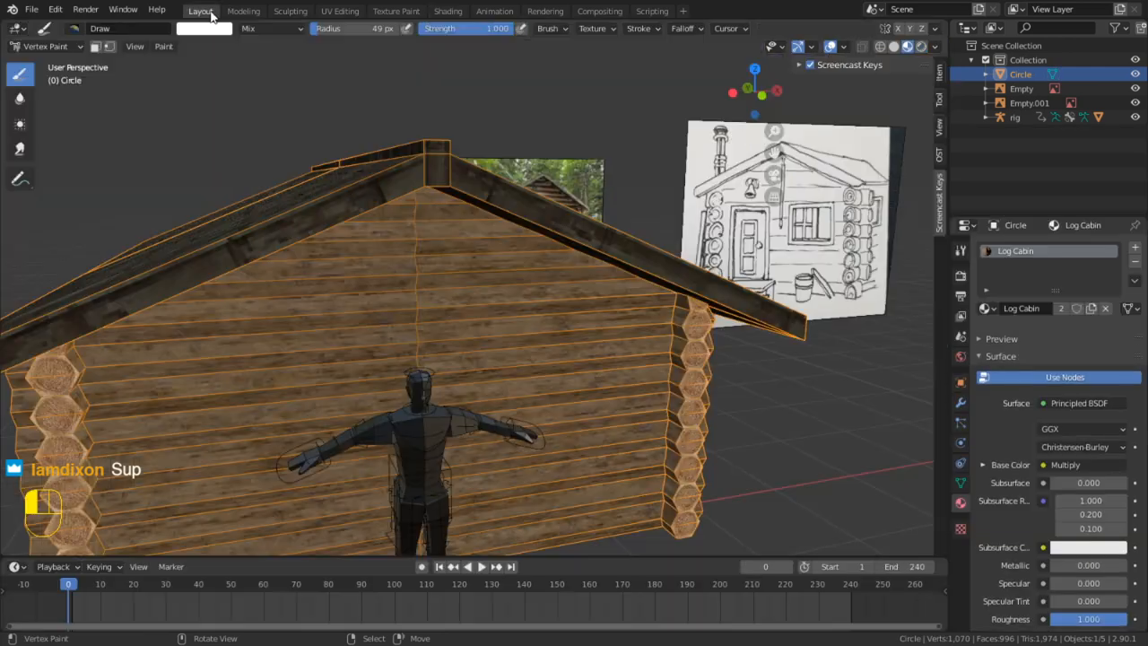
In Edit Mode, select a horizontal edge loop between the front wall's logs and examine it around the cabin and gable
middle_drag(506, 364, 582, 326)
key(Tab)
key(2)
alt+click(476, 291)
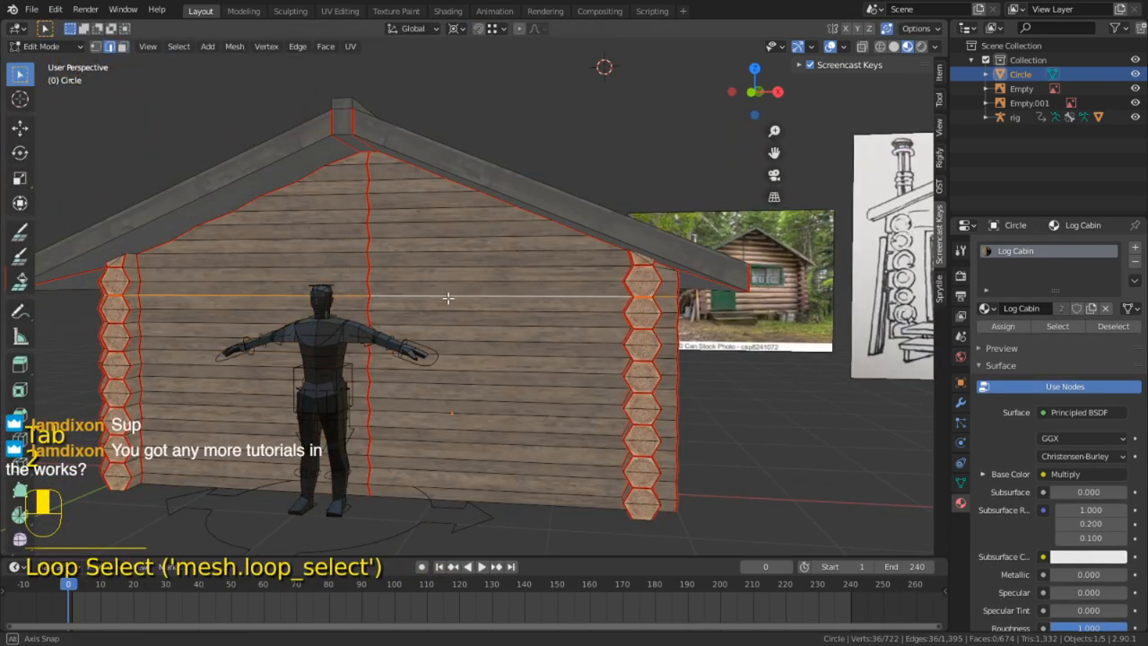
middle_drag(477, 290, 538, 285)
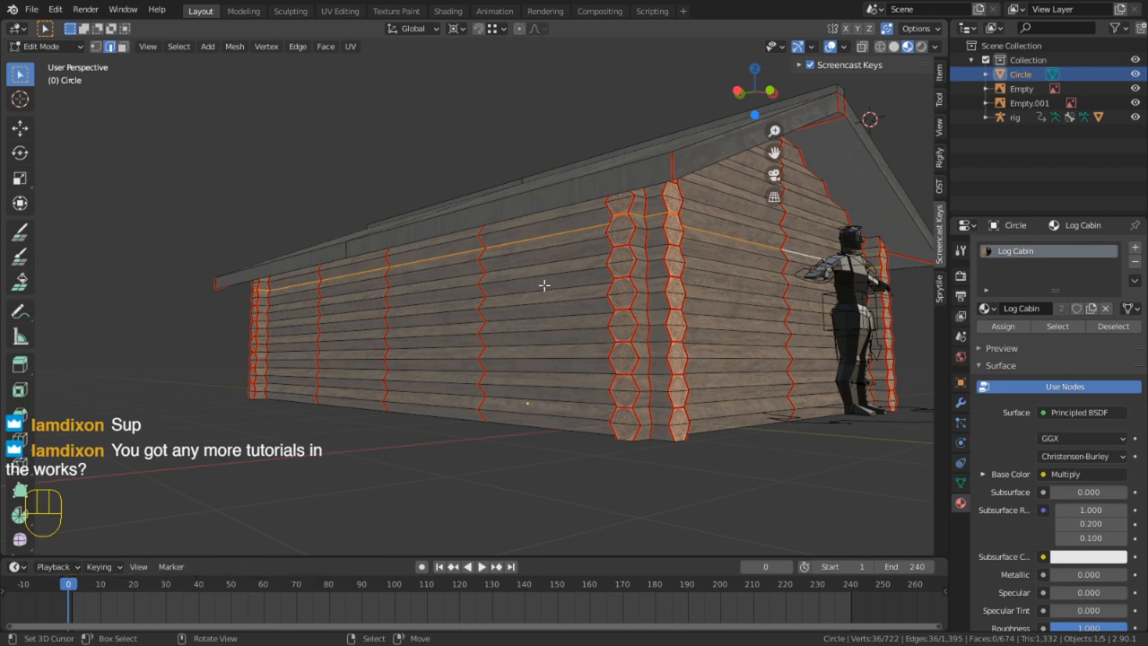
alt+middle_drag(502, 256, 578, 419)
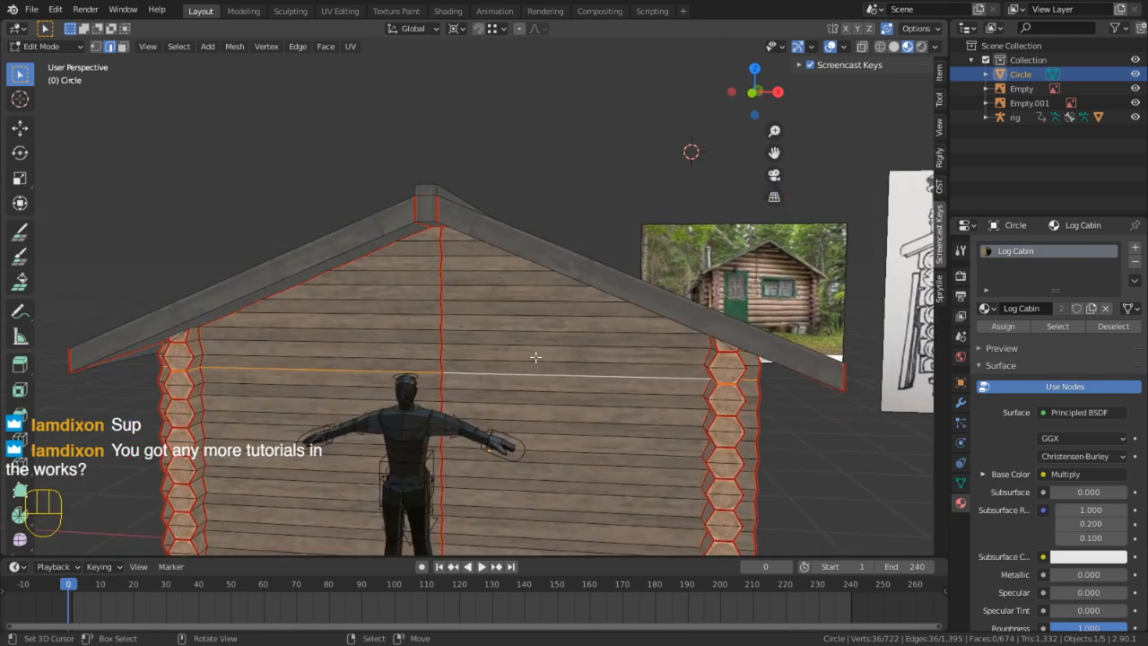
scroll(492, 350, up, 3)
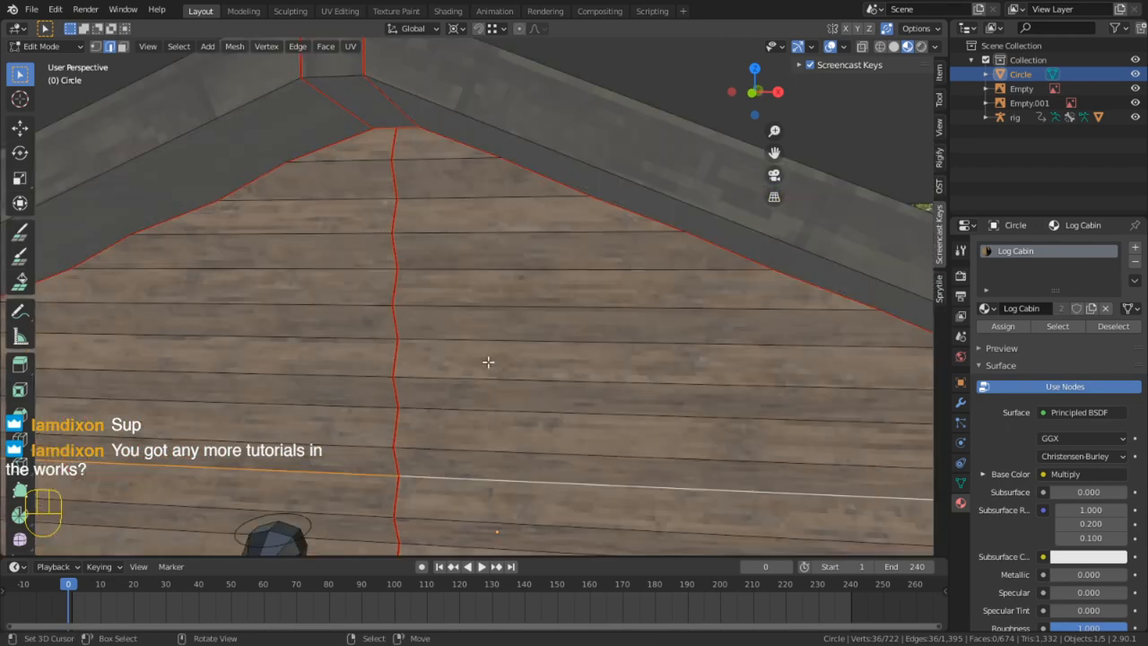
mouse_move(487, 361)
middle_down()
mouse_move(582, 339)
mouse_move(520, 334)
mouse_move(592, 330)
middle_up()
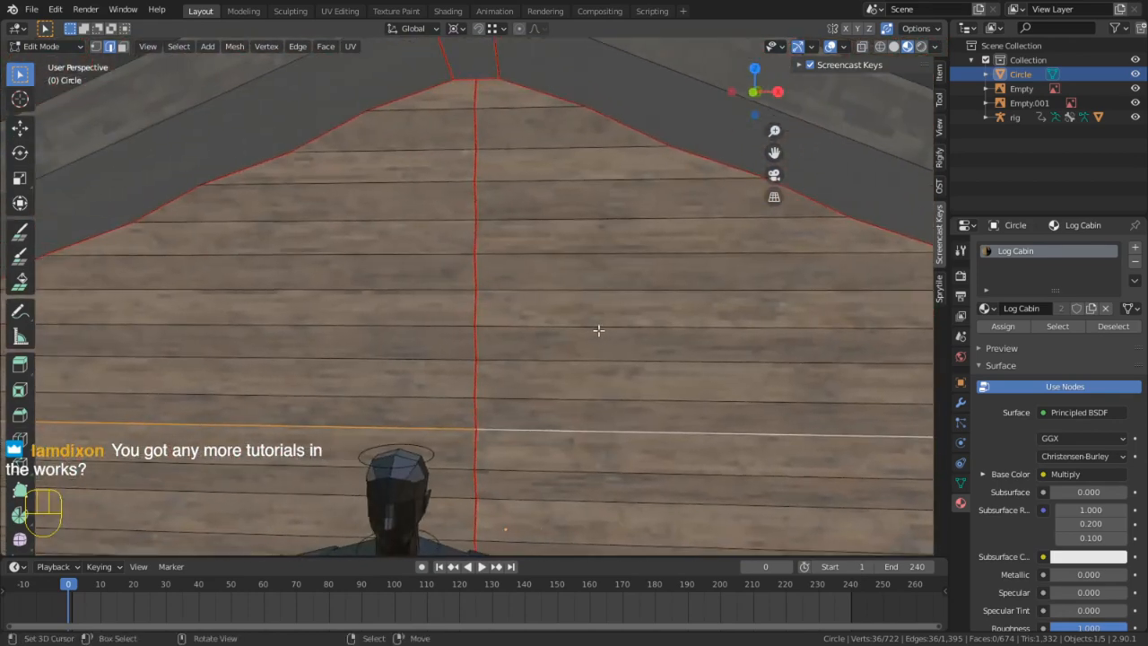
Return the cabin to Vertex Paint mode and hide the viewport overlays
key(Tab)
click(831, 47)
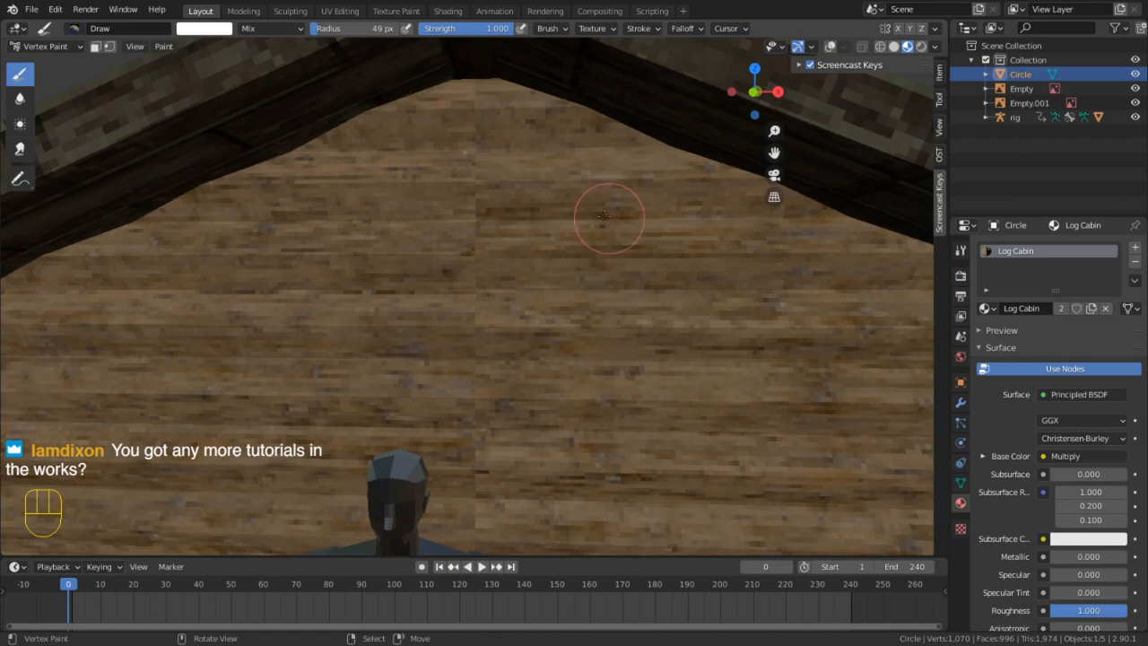
key(Tab)
key(Tab)
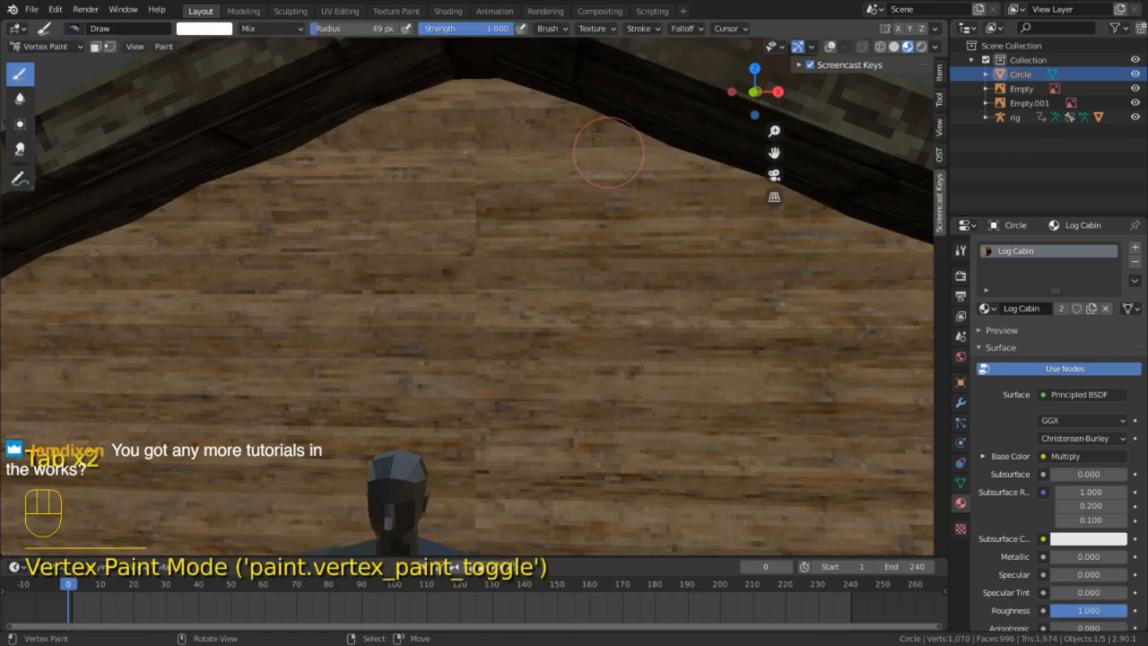
Put the cabin into Edit Mode and switch to the UV Editing workspace
scroll(626, 398, up, 4)
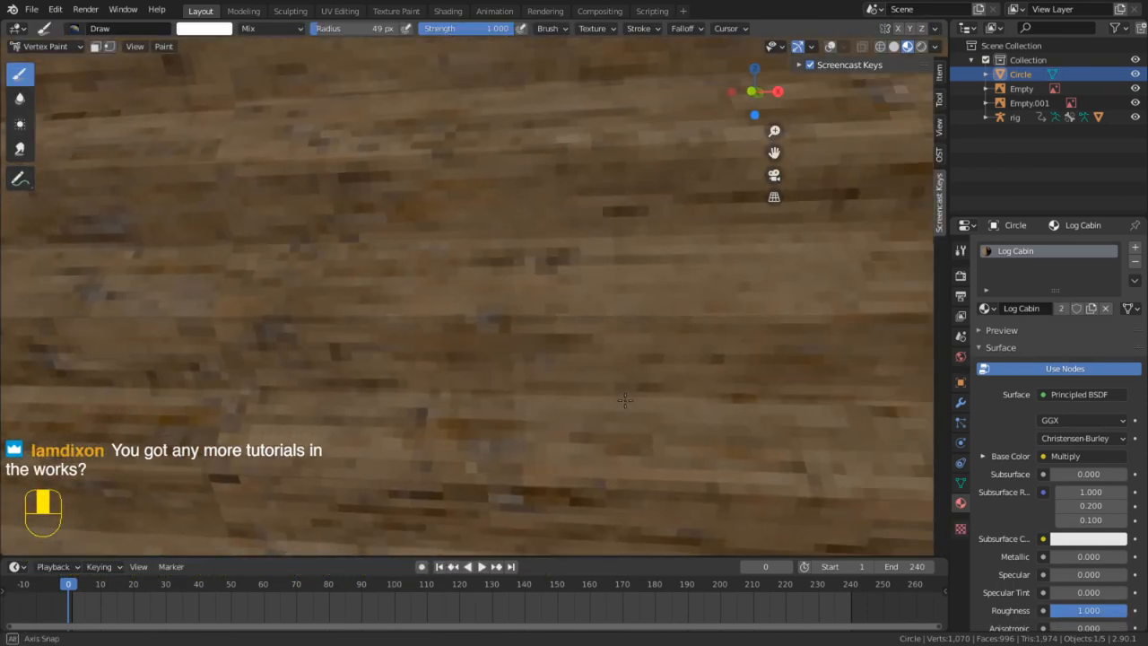
scroll(626, 399, down, 4)
scroll(382, 128, down, 3)
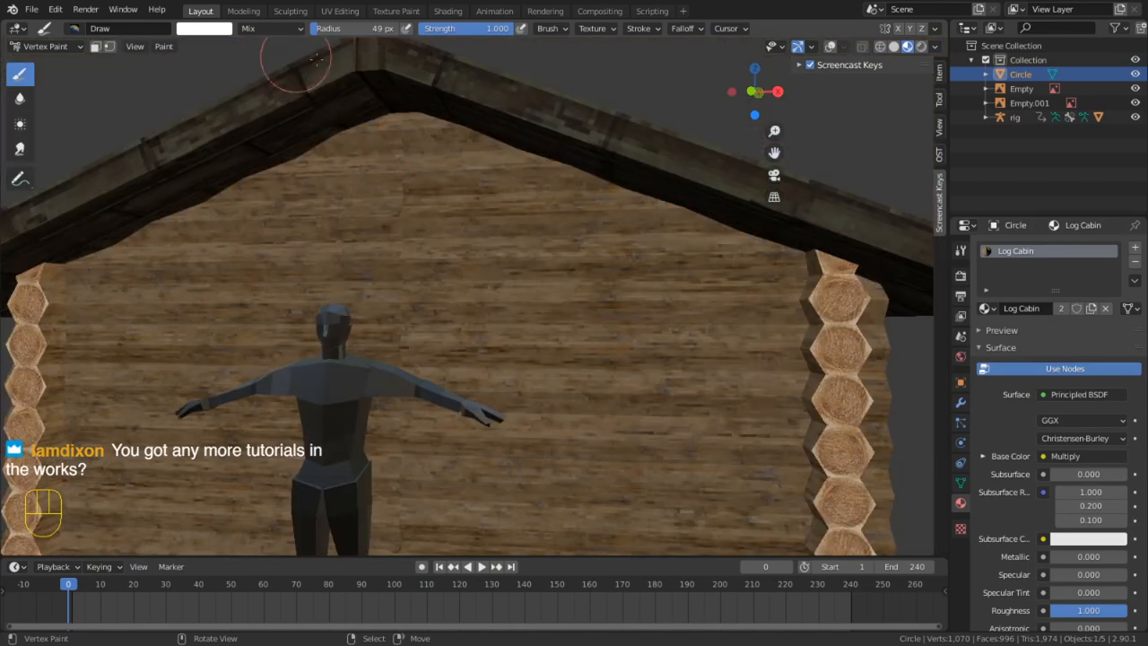
key(Tab)
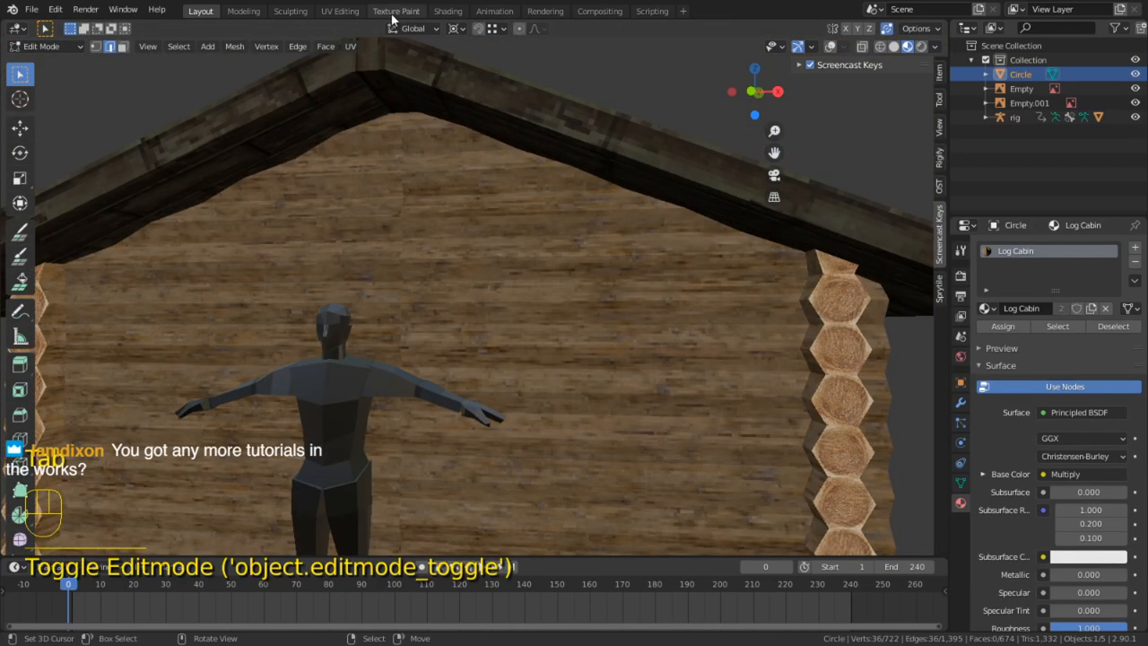
click(340, 11)
Select the faces of the front wall's right half in face mode and hide the viewport overlays
scroll(658, 372, up, 6)
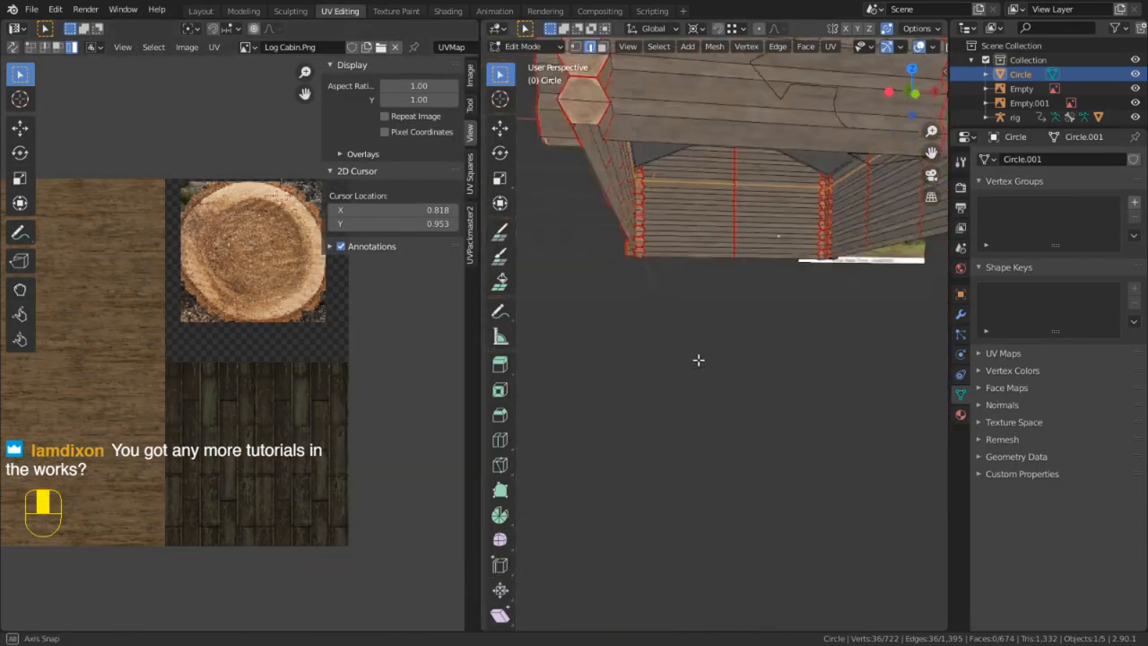
shift+middle_drag(657, 371, 670, 440)
key(3)
scroll(691, 351, down, 3)
alt+click(825, 502)
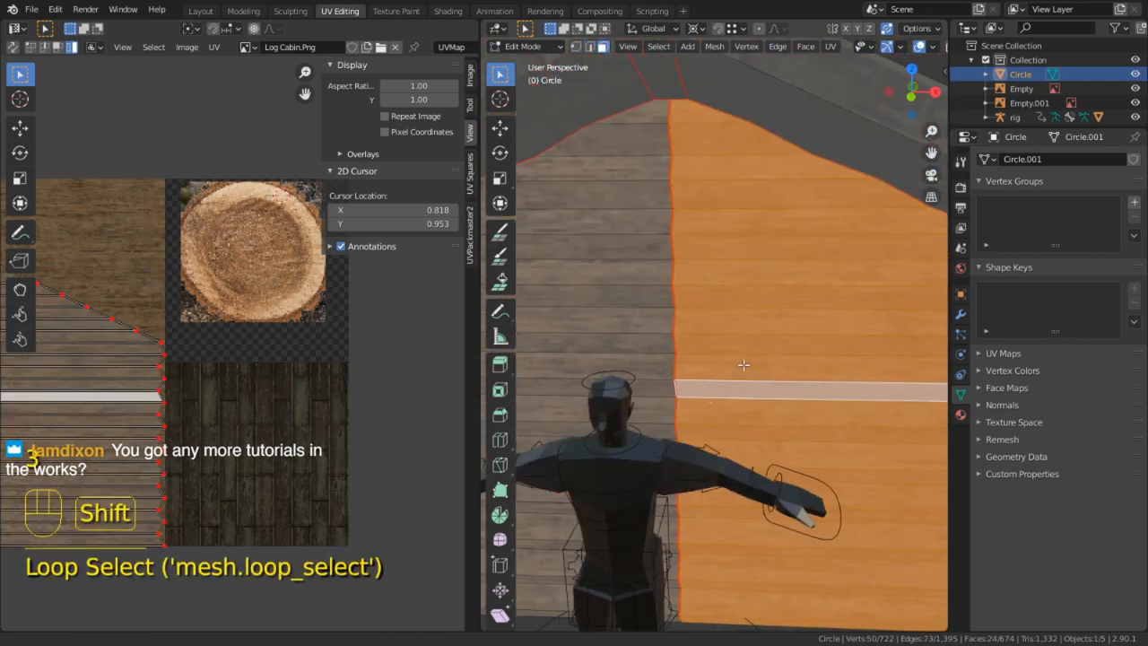
click(917, 49)
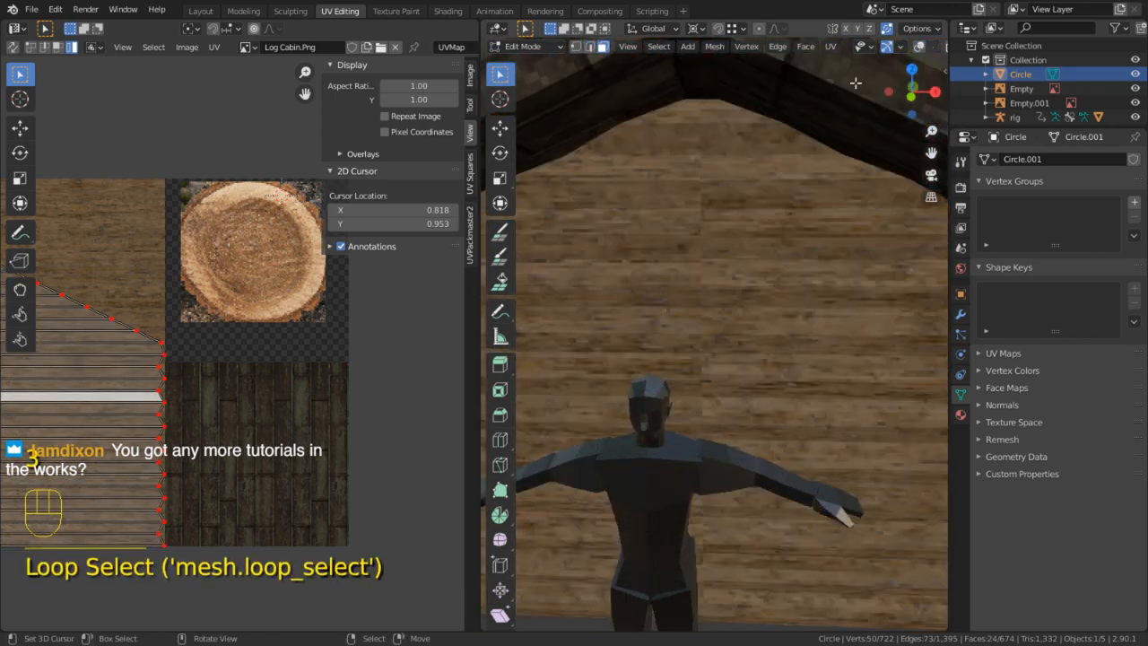
Select all UVs of the right half-wall and snap the island into the lower corner of the wood texture
middle_drag(244, 334, 302, 329)
key(a)
key(g)
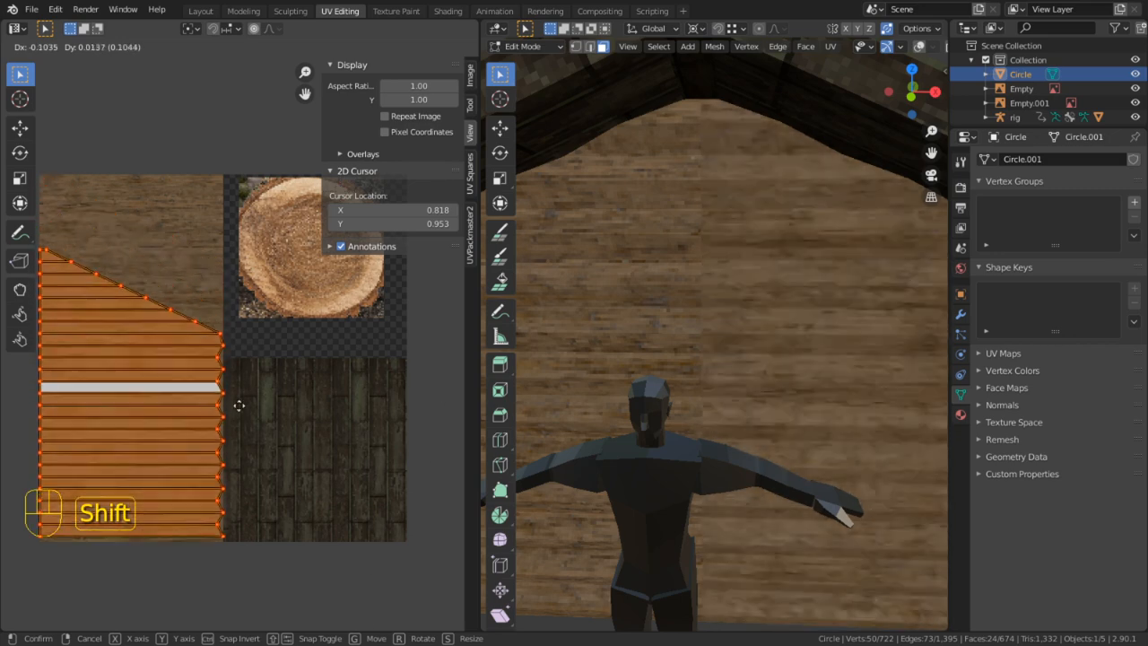
click(213, 532)
key(s)
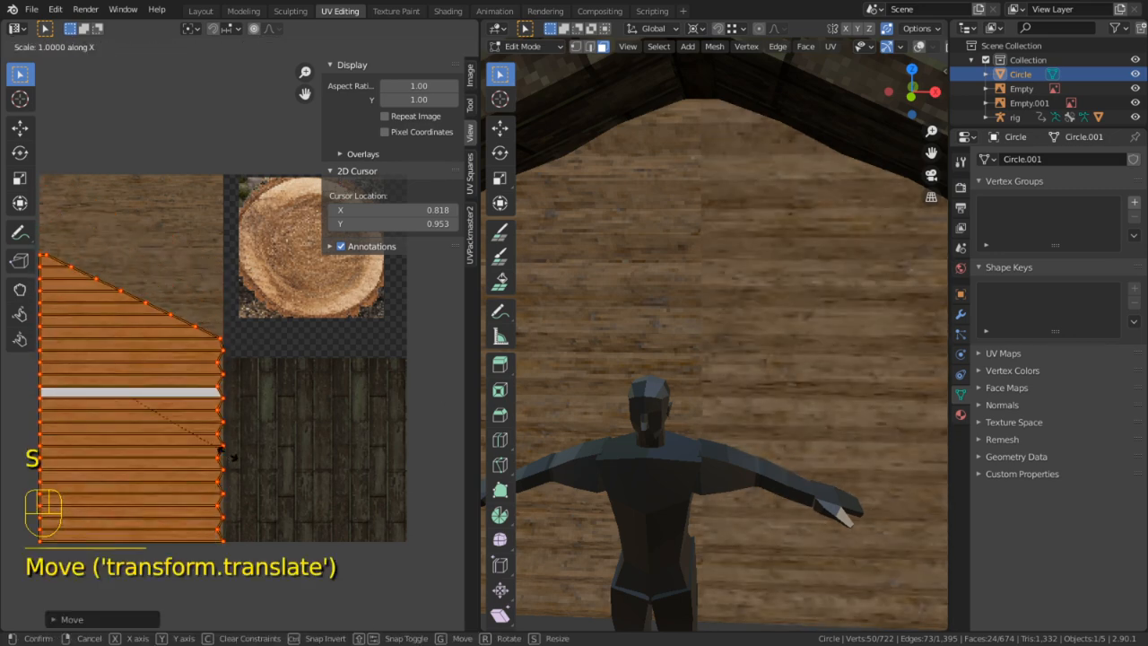
key(0)
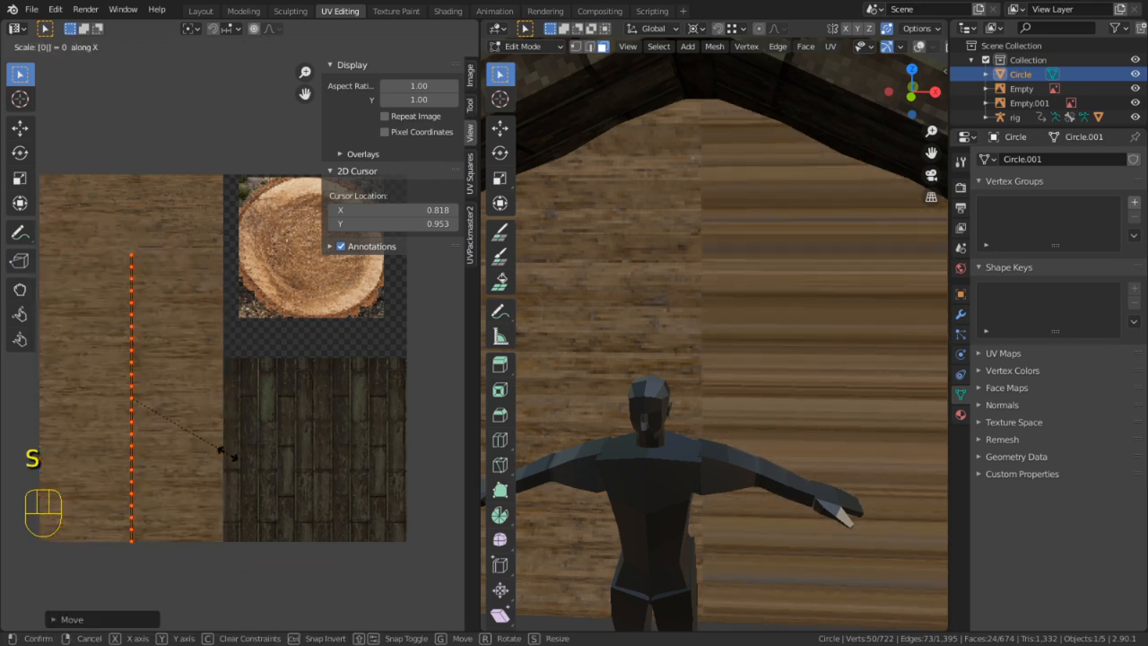
right_click(227, 454)
Mirror the right half-wall's UV island by scaling it -1 along X, keeping it aligned to the wood texture area
text(s-1)
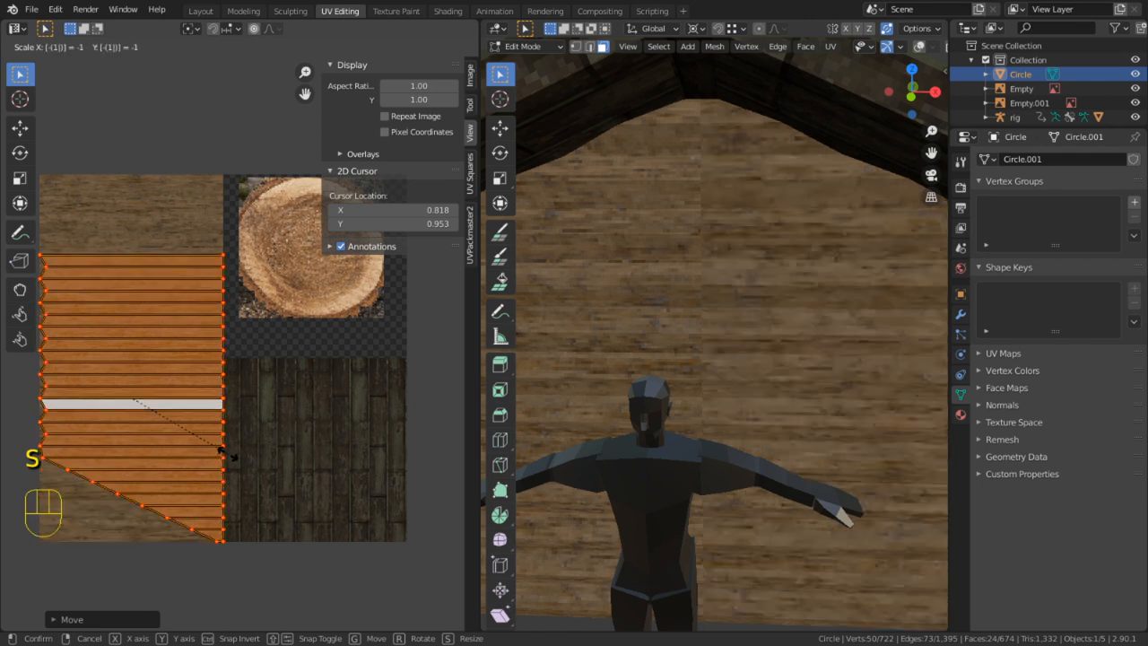
text(x)
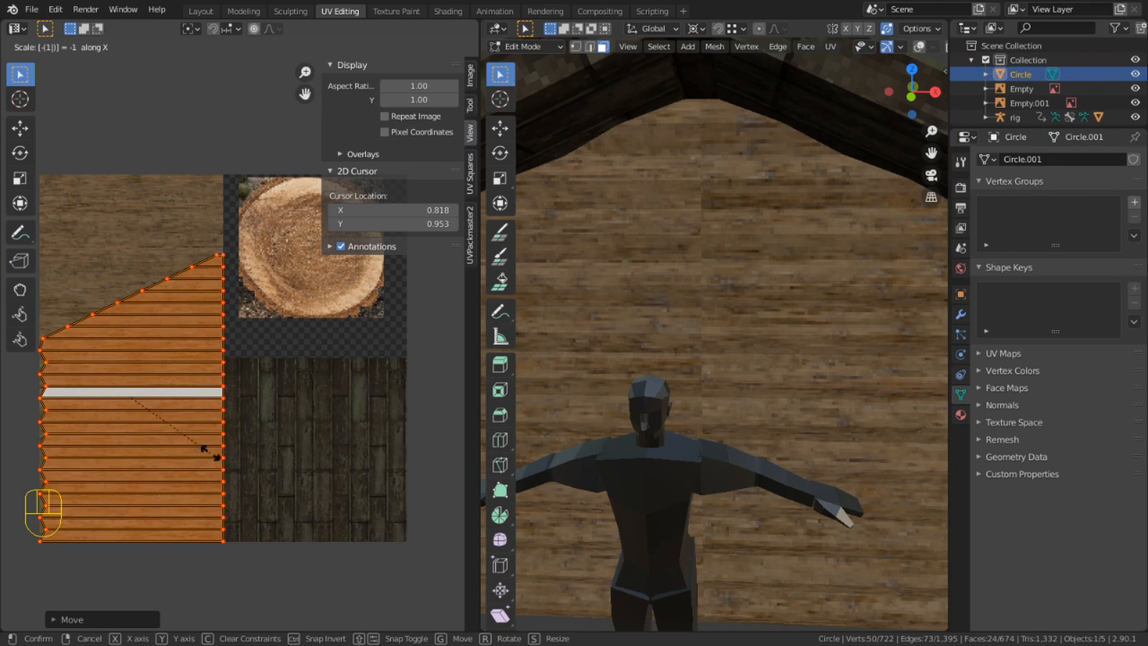
click(209, 456)
key(g)
click(131, 439)
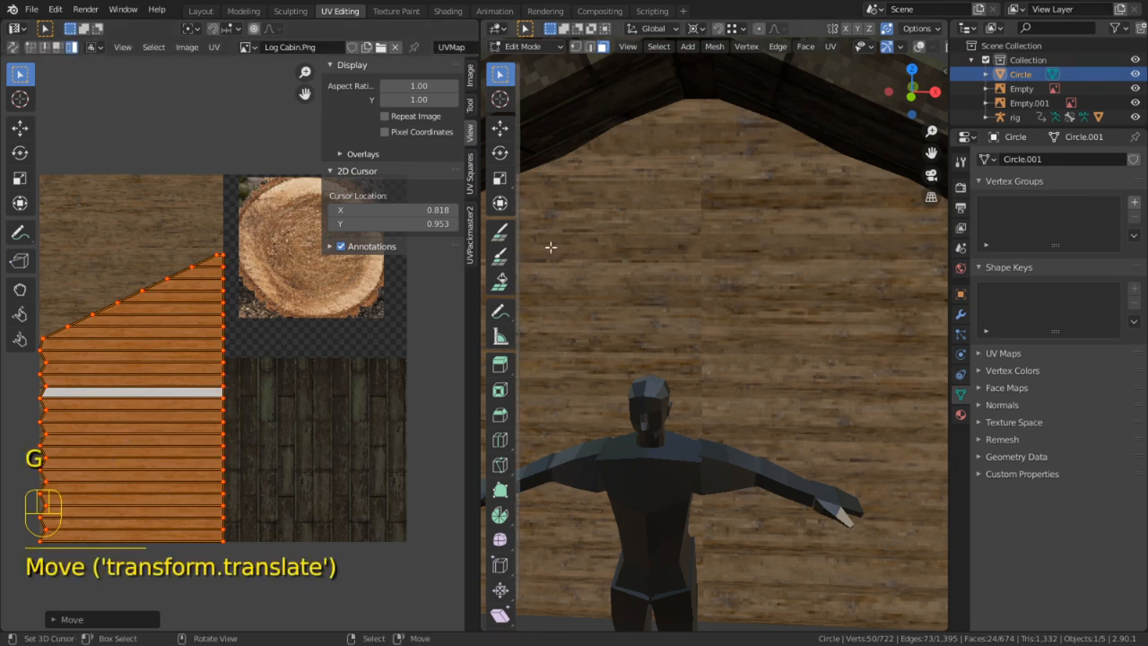
Add the front wall's left half to the selection and move its UV island down over the right half's island
click(551, 246)
key(l)
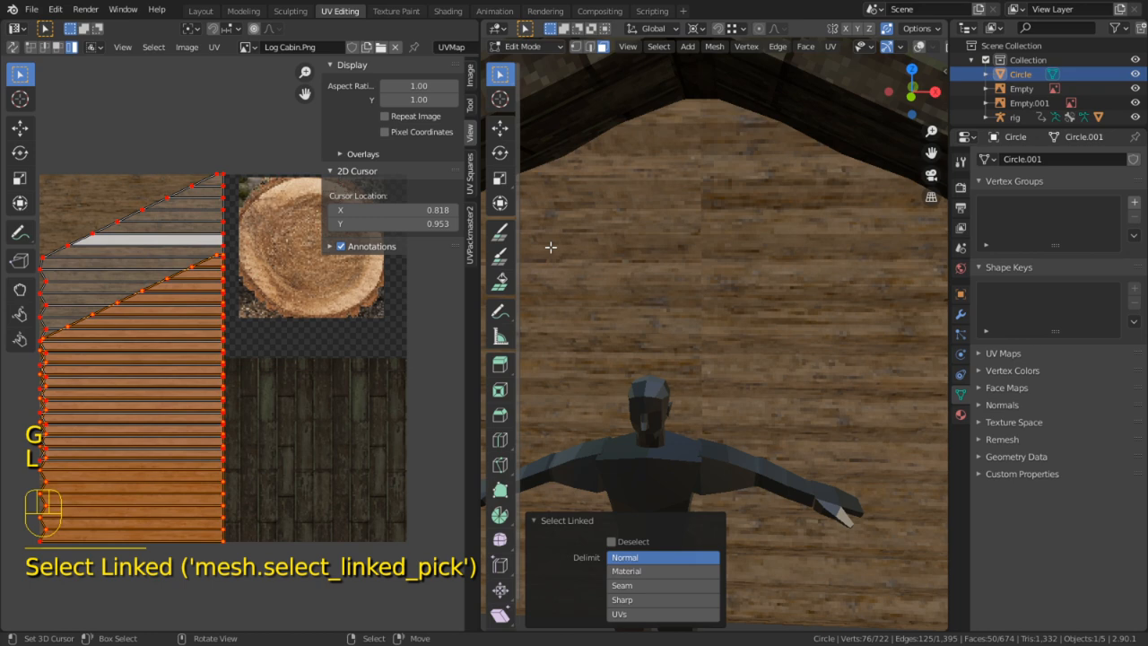
click(184, 217)
key(g)
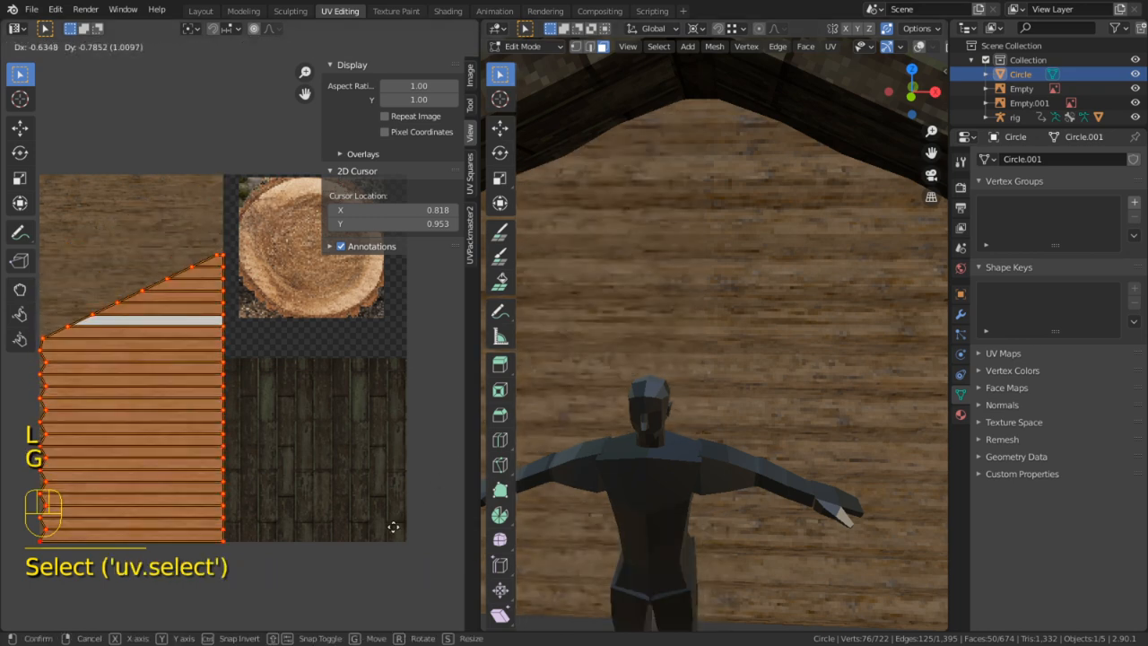
click(393, 527)
Mirror the left half-wall's UV island along X over the wood texture
scroll(739, 363, down, 5)
scroll(236, 368, up, 1)
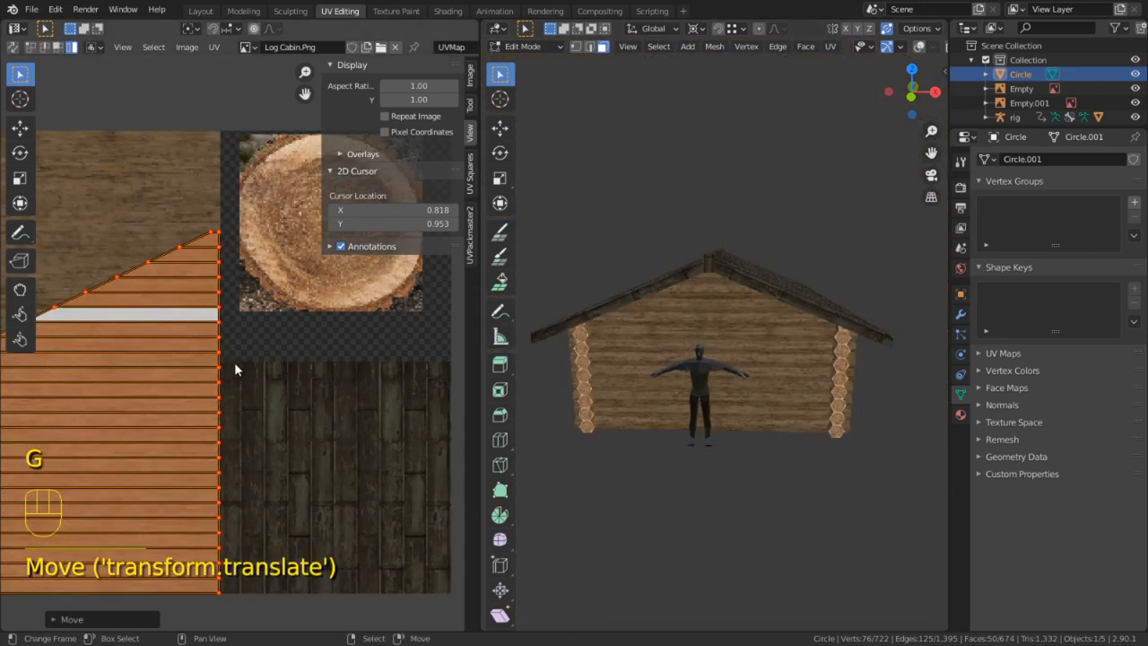
key(s)
click(236, 369)
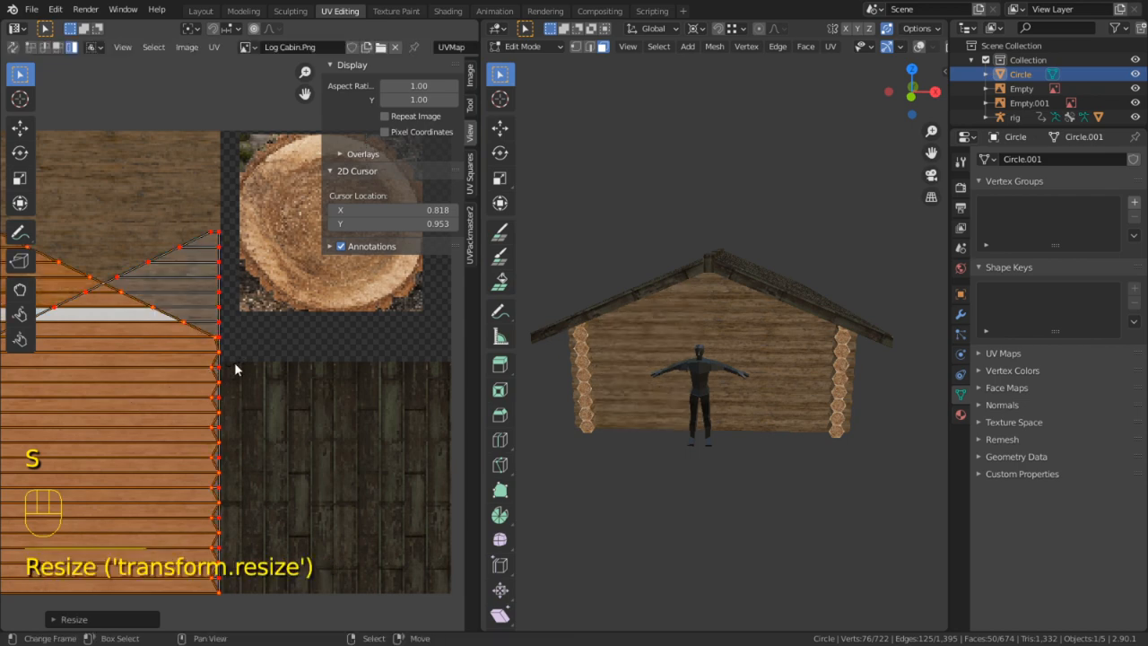
Examine the wood texture and the center seam on the cabin's front, rear and side walls
scroll(735, 485, up, 8)
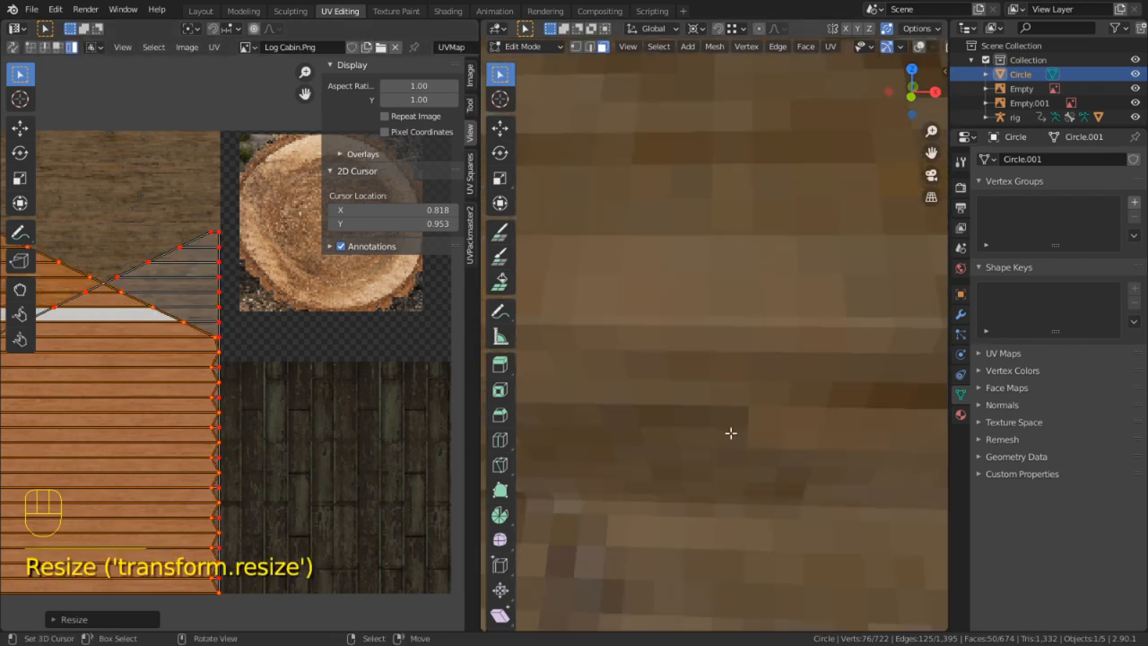
scroll(731, 429, down, 5)
middle_drag(736, 423, 871, 306)
scroll(730, 413, up, 3)
scroll(762, 400, down, 6)
alt+middle_click(707, 284)
scroll(722, 298, up, 8)
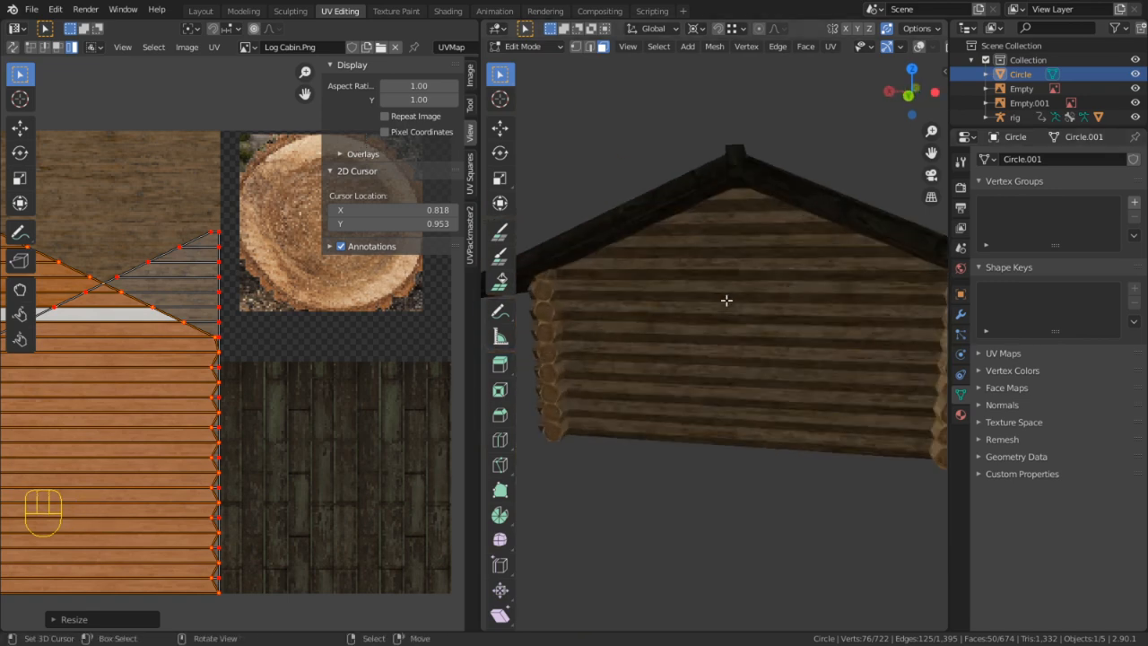
middle_drag(729, 301, 799, 322)
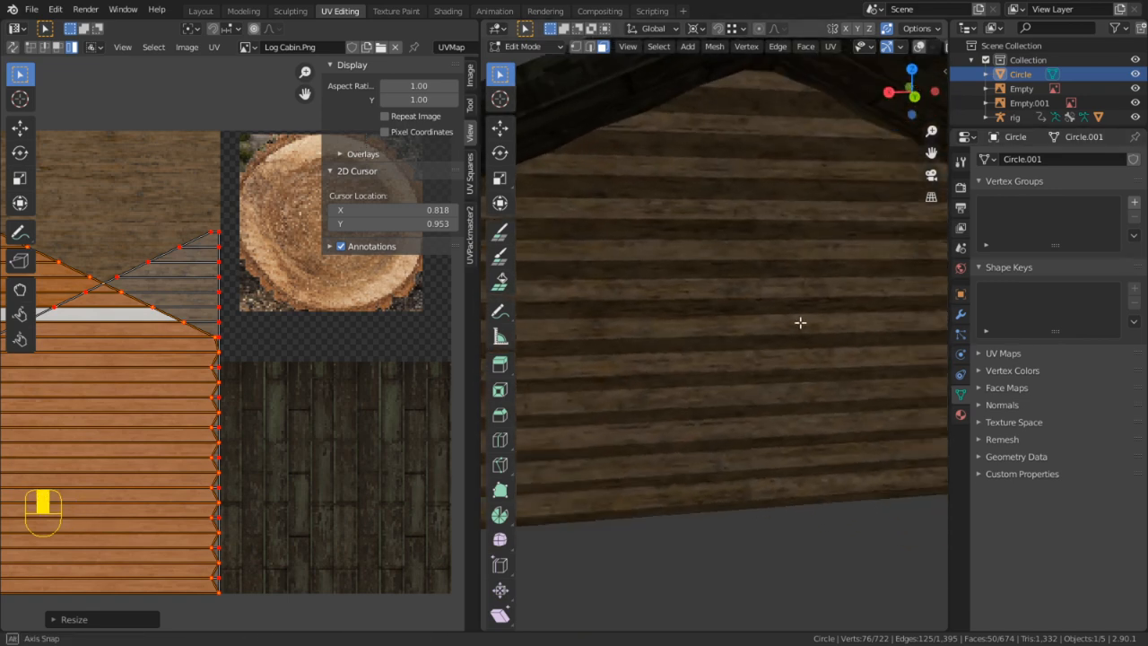
scroll(669, 341, down, 2)
mouse_move(669, 341)
middle_down()
mouse_move(928, 326)
mouse_move(520, 326)
mouse_move(935, 320)
mouse_move(627, 321)
mouse_move(864, 295)
middle_up()
scroll(762, 343, down, 4)
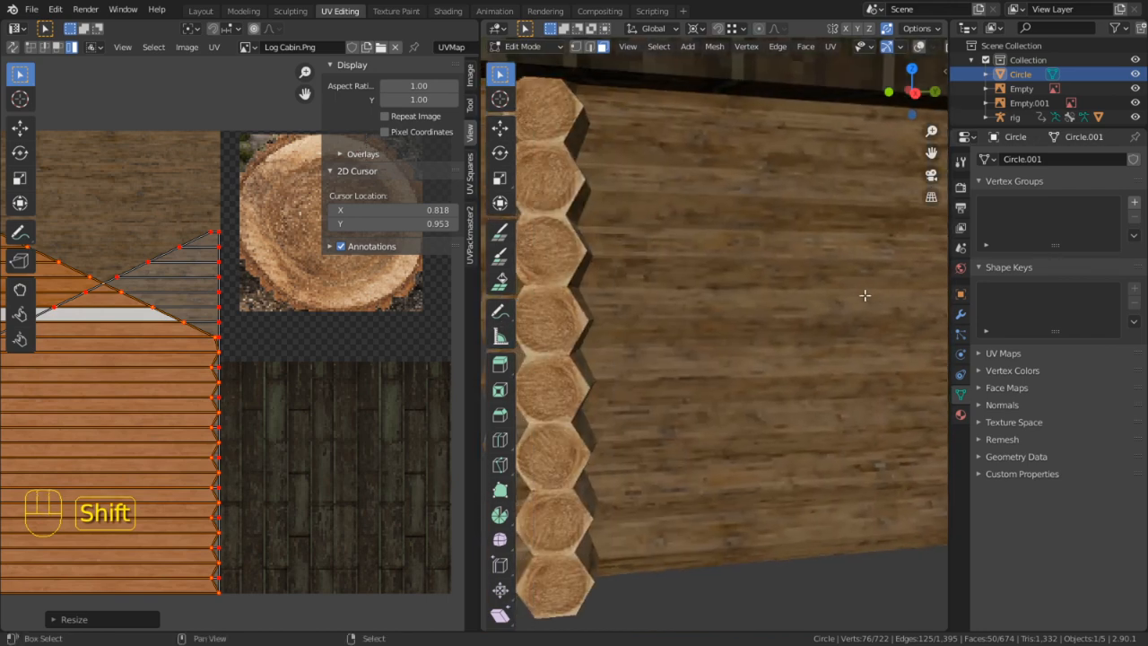
Leave Edit Mode, return to the Layout workspace and save Log Cabin.blend
key(Tab)
scroll(864, 295, down, 6)
key(v)
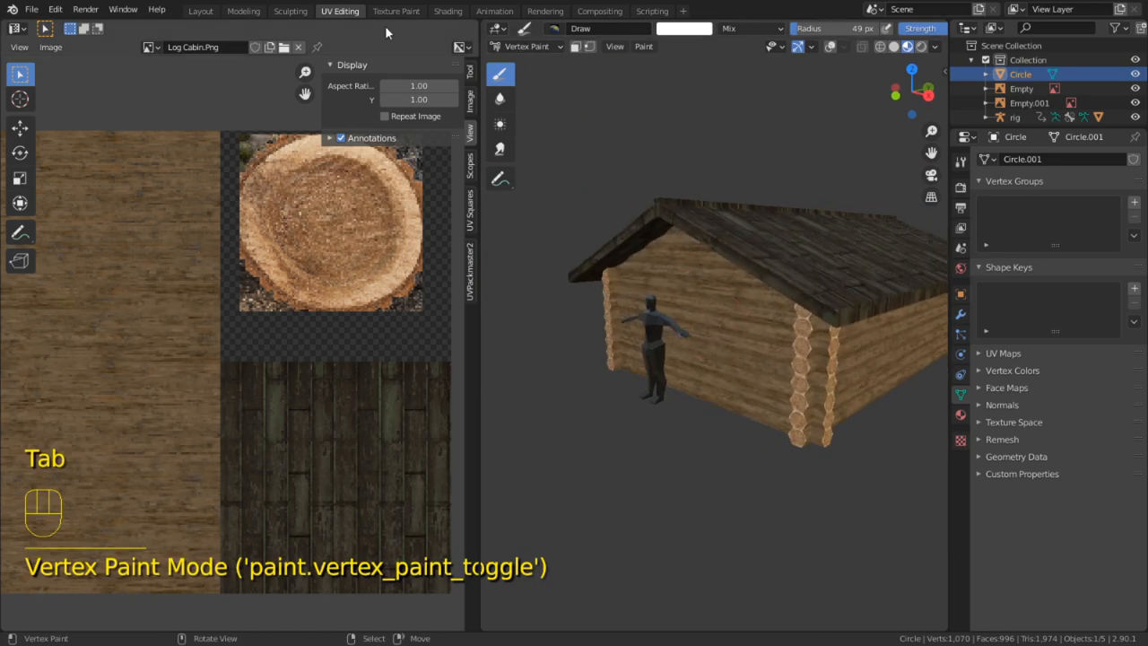
click(201, 10)
key(ctrl+s)
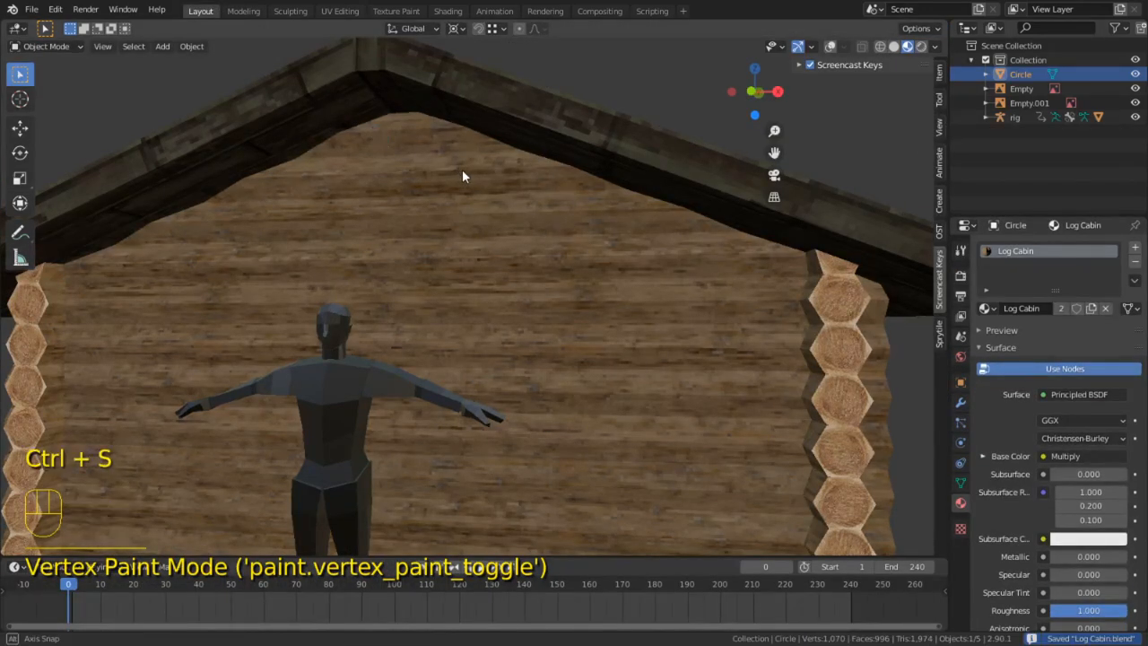
In Edit Mode with edge selection and overlays shown, select alternate horizontal edge loops between the logs from the front gable downward
key(Tab)
key(2)
click(833, 46)
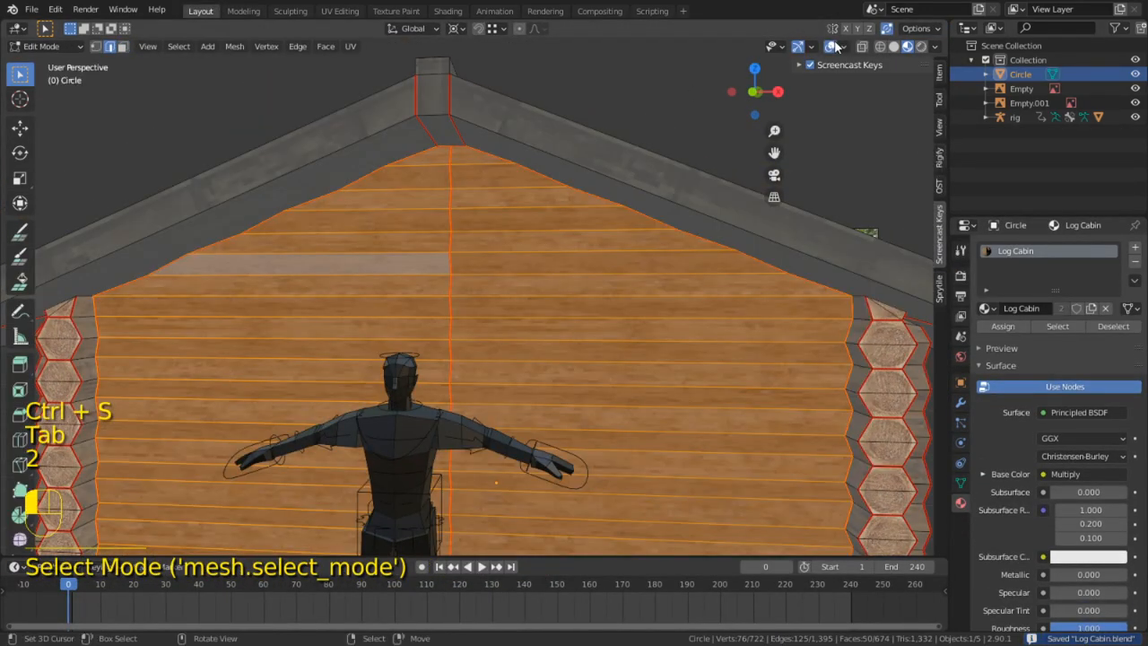
alt+click(476, 178)
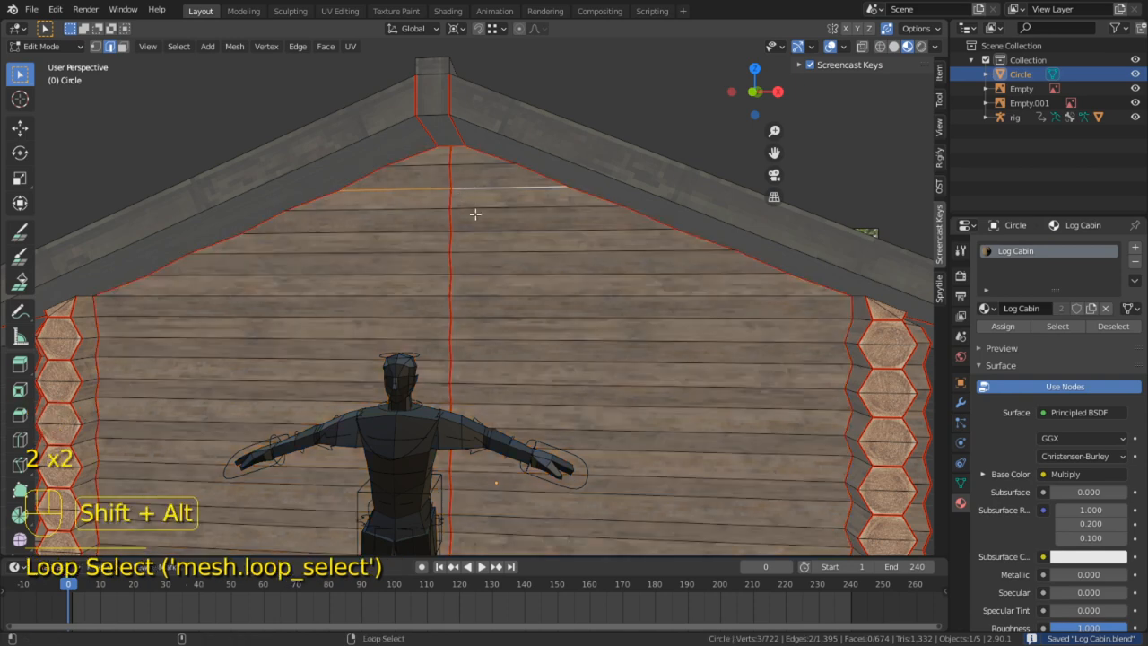
alt+shift+click(483, 240)
alt+shift+click(495, 314)
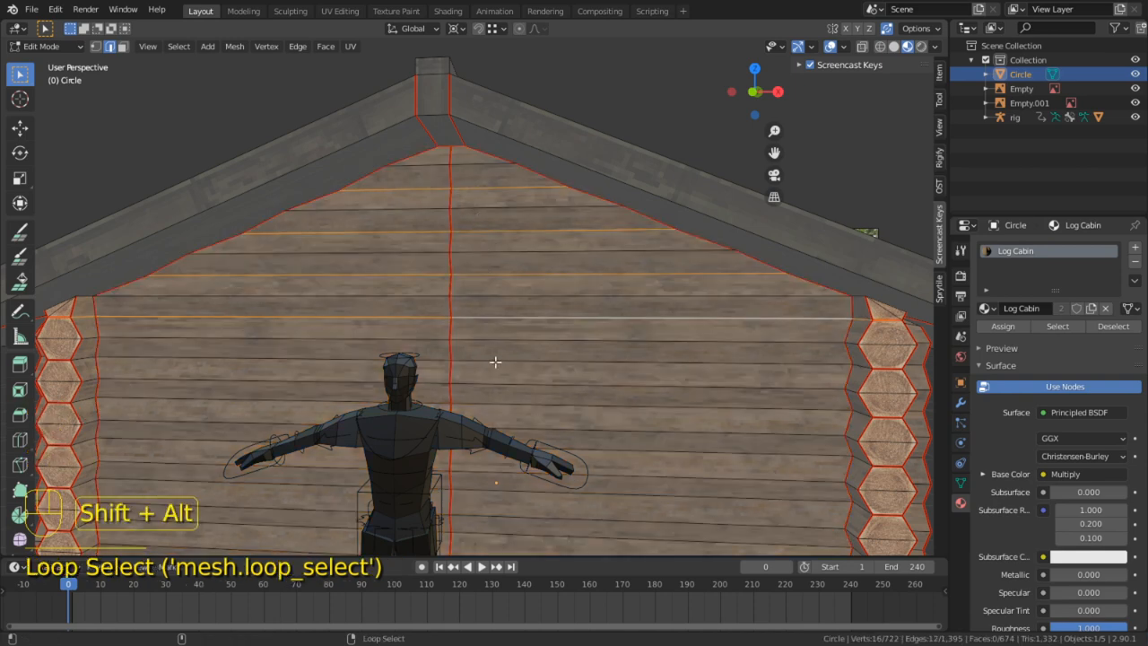
alt+shift+click(494, 361)
Add the horizontal edge loops between the logs across the middle of the front wall to the selection
middle_drag(495, 361, 326, 267)
scroll(446, 261, up, 5)
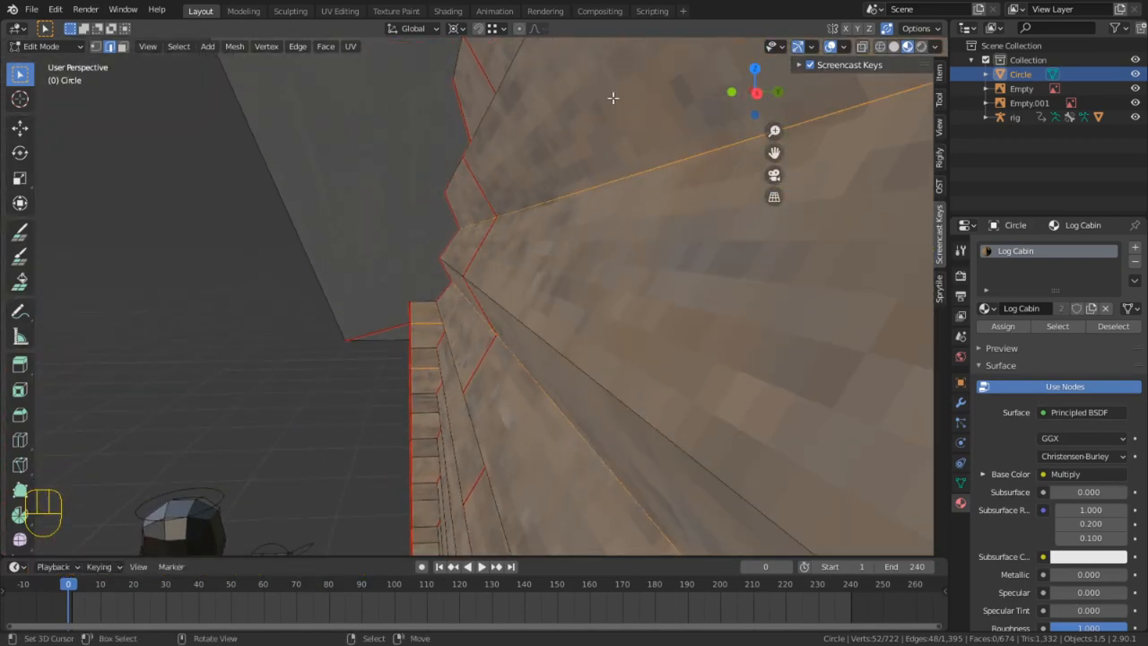
middle_drag(584, 267, 610, 377)
alt+shift+click(593, 441)
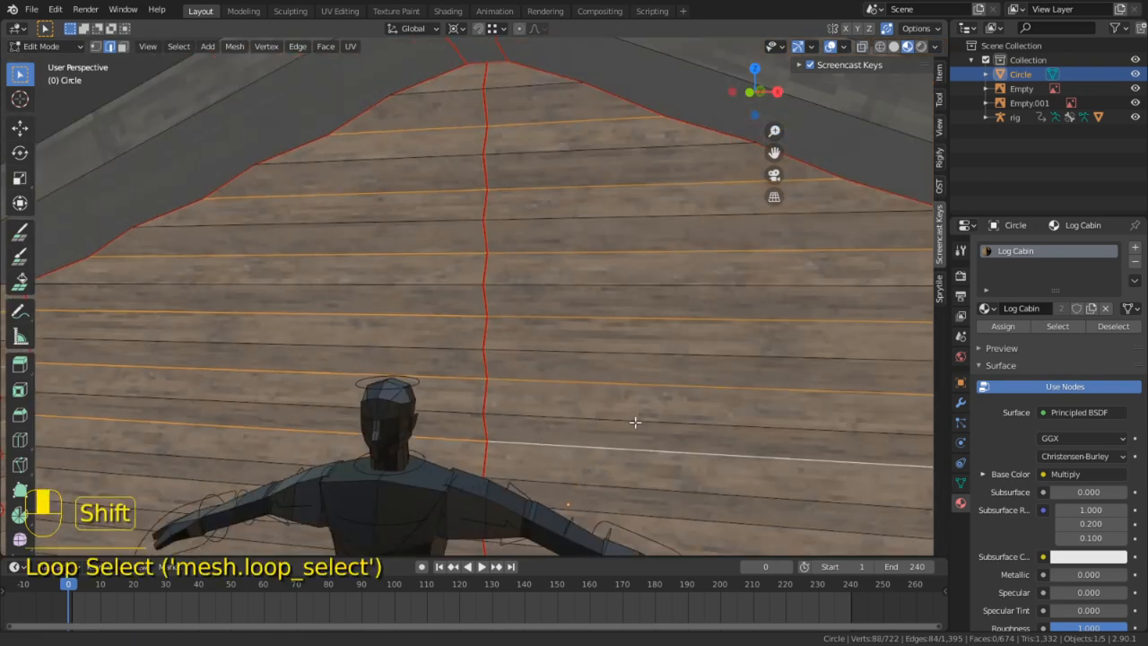
middle_drag(594, 441, 602, 336)
alt+shift+click(608, 347)
alt+shift+click(618, 425)
alt+shift+click(618, 467)
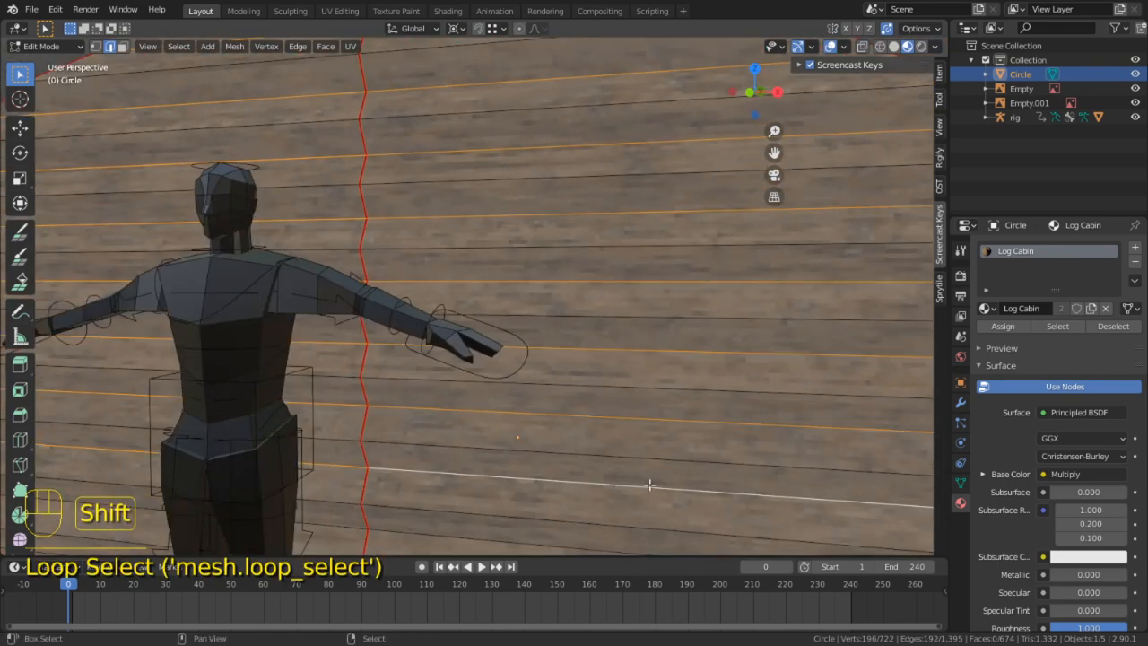
Extend the selection with the remaining edge loops between the logs down to the base of the front wall
shift+middle_drag(618, 466, 577, 351)
alt+shift+click(562, 401)
alt+shift+click(551, 468)
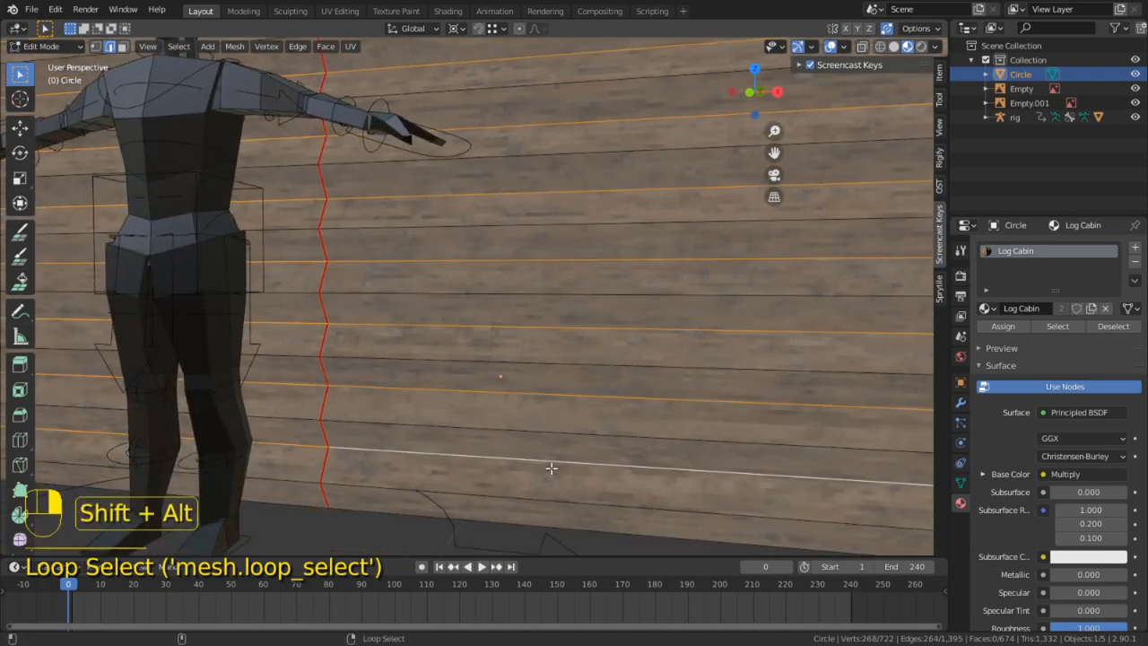
scroll(646, 436, down, 3)
middle_drag(646, 436, 648, 265)
alt+shift+click(635, 462)
Add the topmost horizontal edge loops of the side wall beneath the eaves to the selection
middle_drag(647, 265, 574, 271)
alt+middle_click(509, 224)
scroll(451, 239, up, 3)
scroll(451, 239, up, 2)
middle_drag(451, 238, 425, 240)
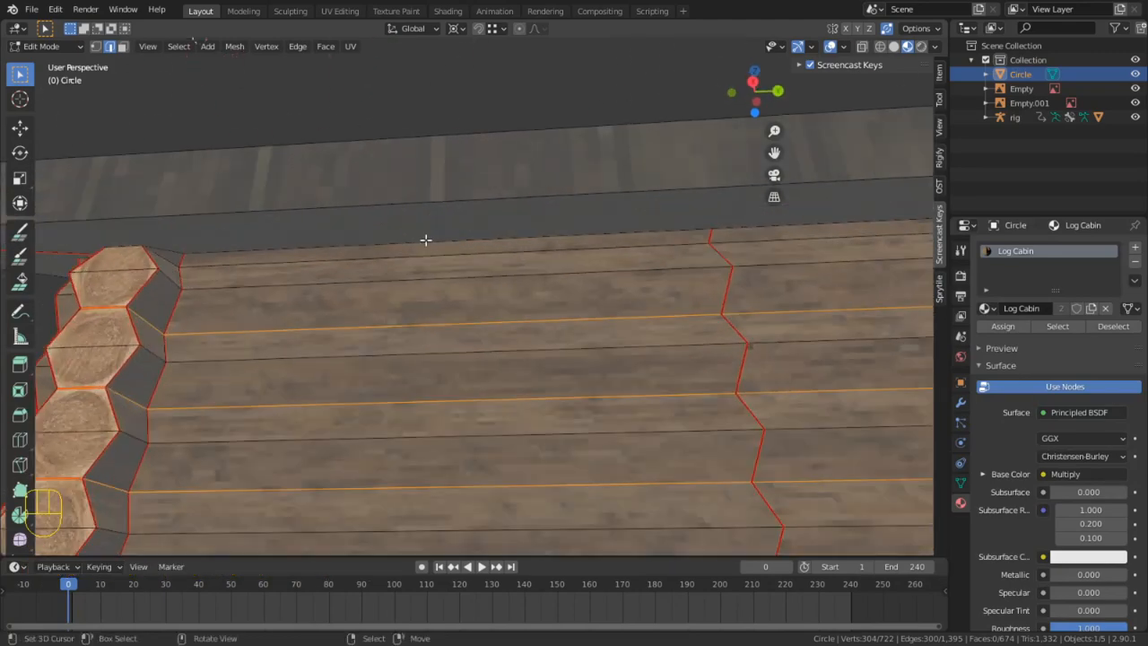
alt+shift+click(262, 257)
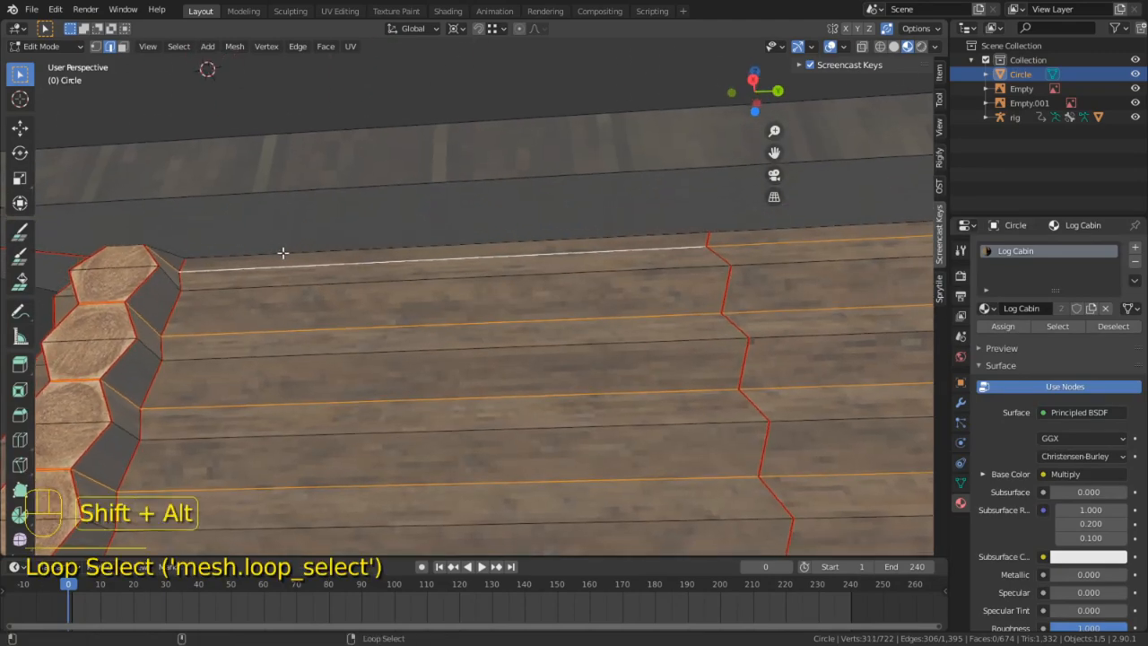
alt+shift+click(292, 253)
Correct the edge loop selection at the top of the side wall, directly beneath the eaves
scroll(710, 330, down, 5)
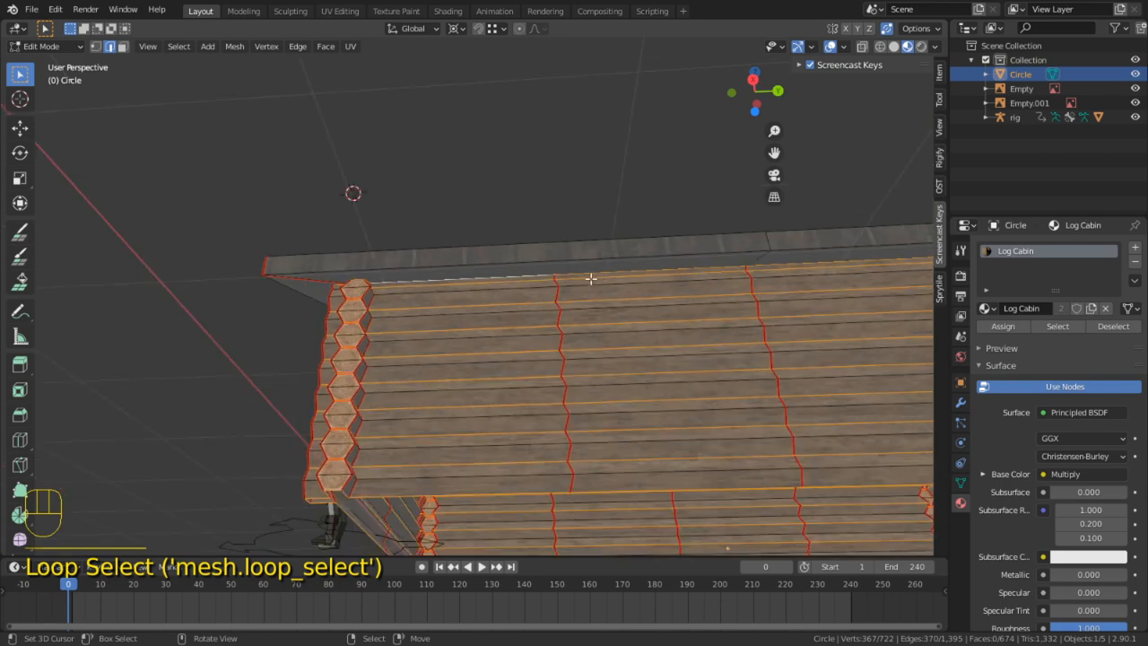
scroll(396, 262, up, 2)
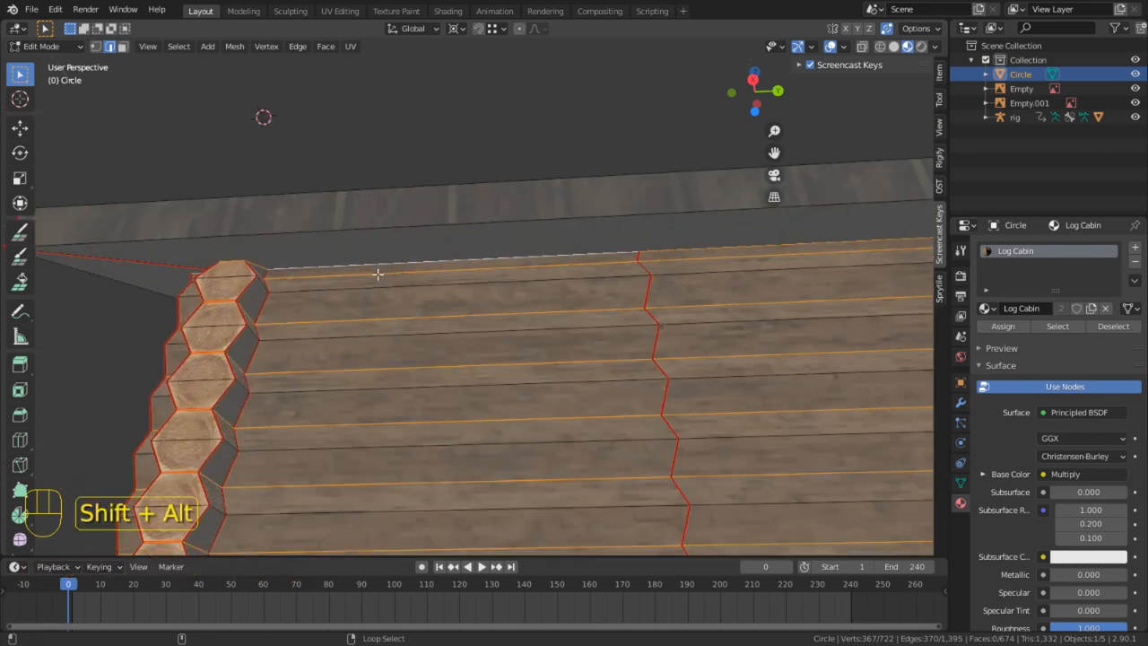
alt+shift+click(378, 275)
alt+shift+click(369, 267)
scroll(502, 287, down, 2)
middle_drag(734, 296, 597, 328)
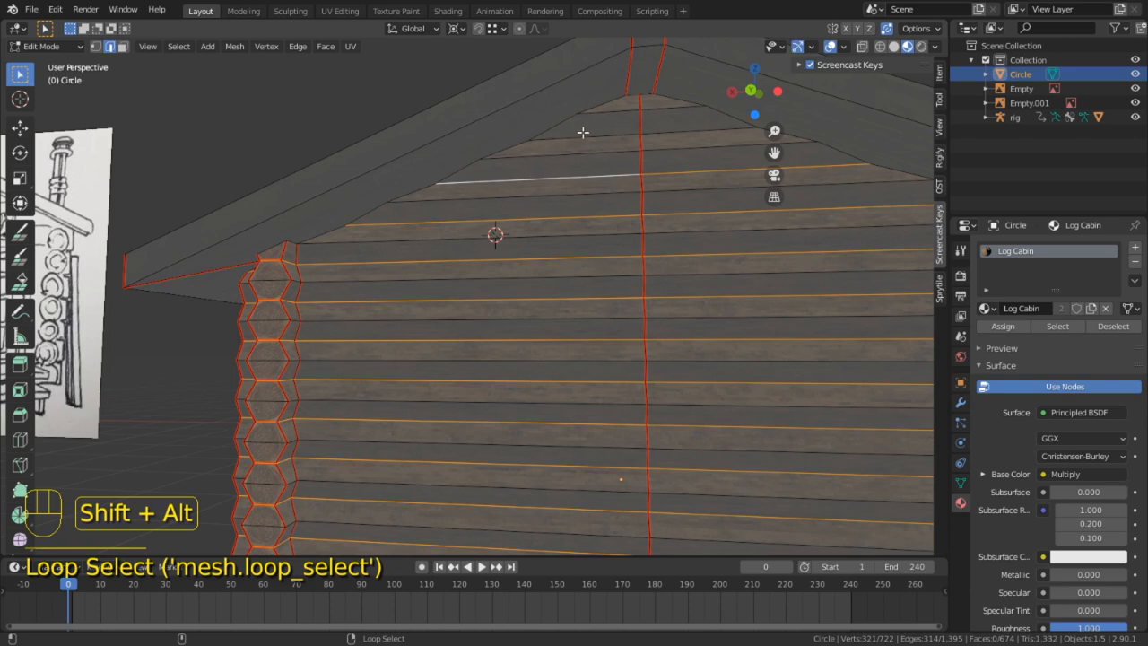
Check the edge loop selection up to the gable peak and undo the last selection change
middle_drag(623, 97, 605, 128)
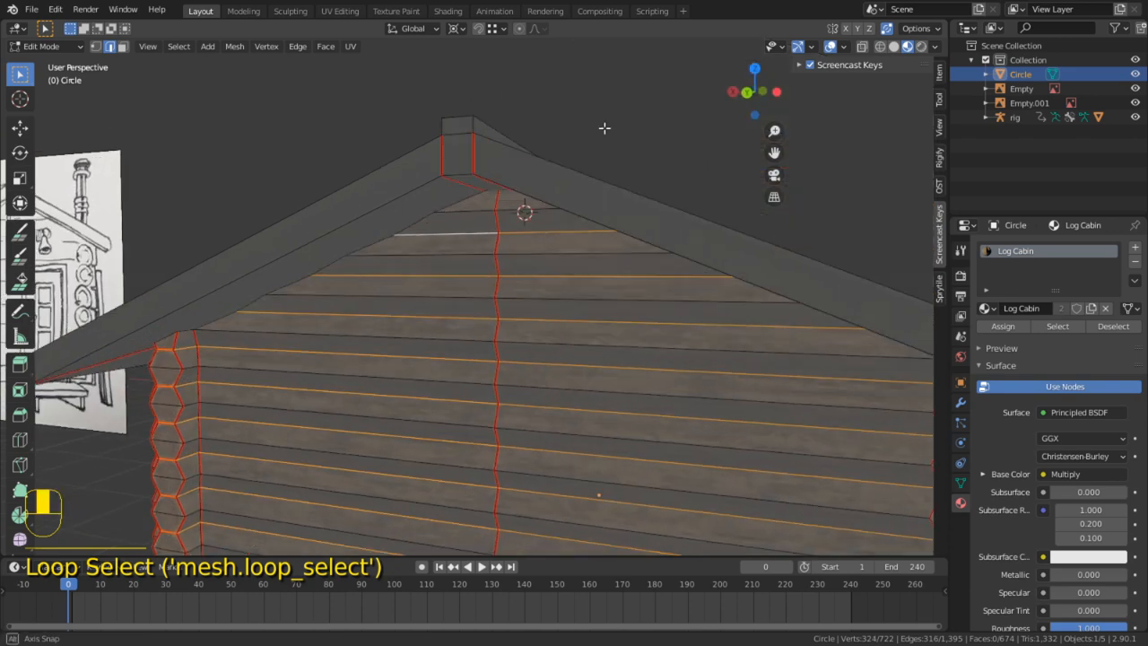
alt+middle_click(495, 200)
scroll(517, 249, down, 3)
scroll(518, 251, up, 5)
middle_drag(518, 252, 477, 222)
middle_drag(495, 282, 553, 329)
key(ctrl+z)
Switch the cabin to Vertex Paint mode and enable vertex selection masking
key(Tab)
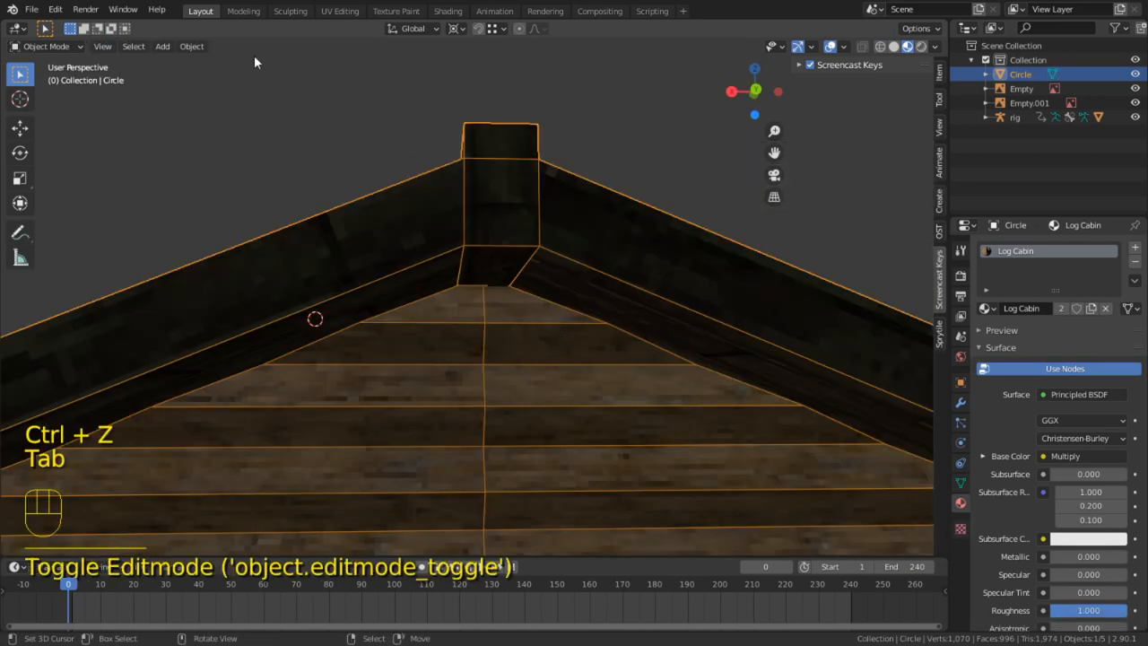
click(56, 47)
click(61, 141)
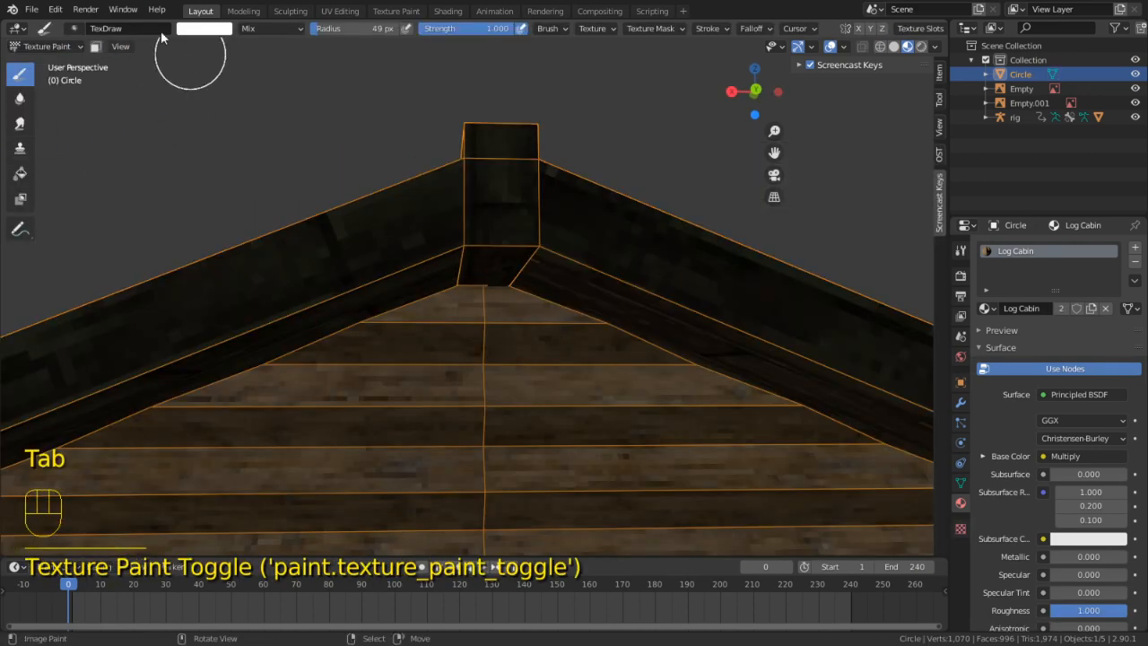
click(55, 48)
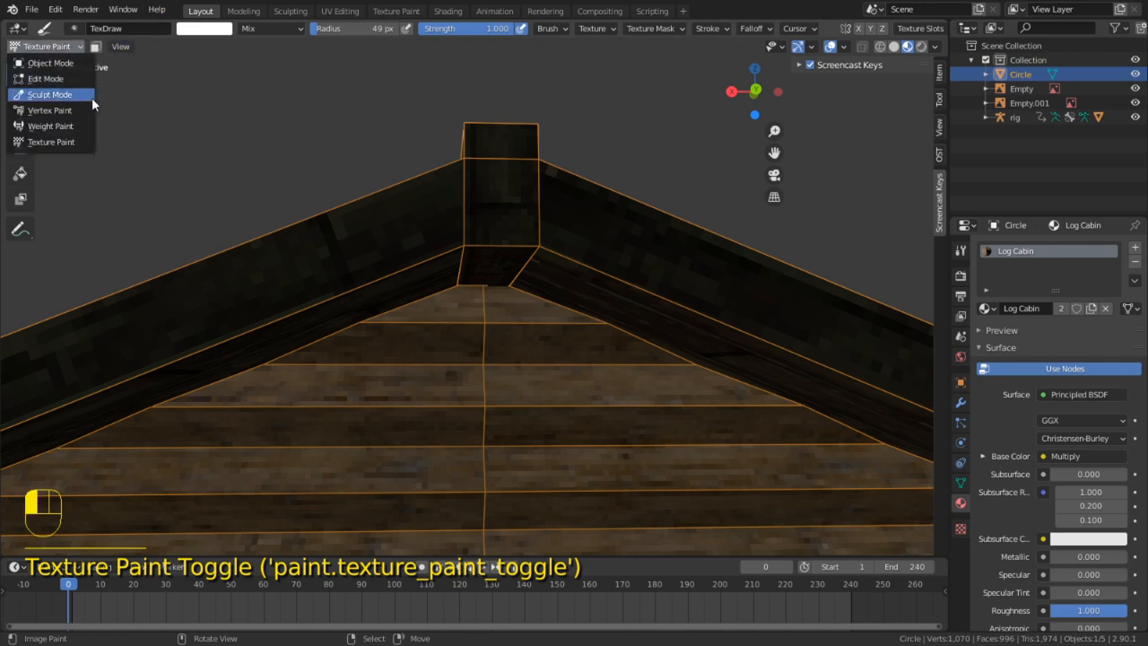
click(49, 110)
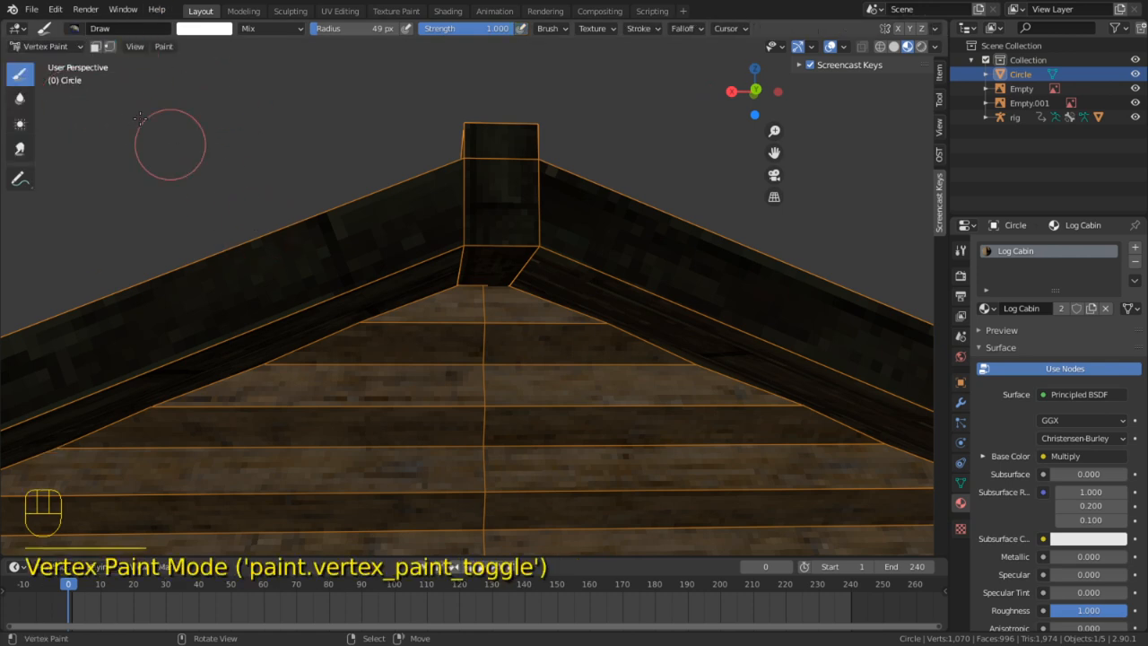
click(108, 47)
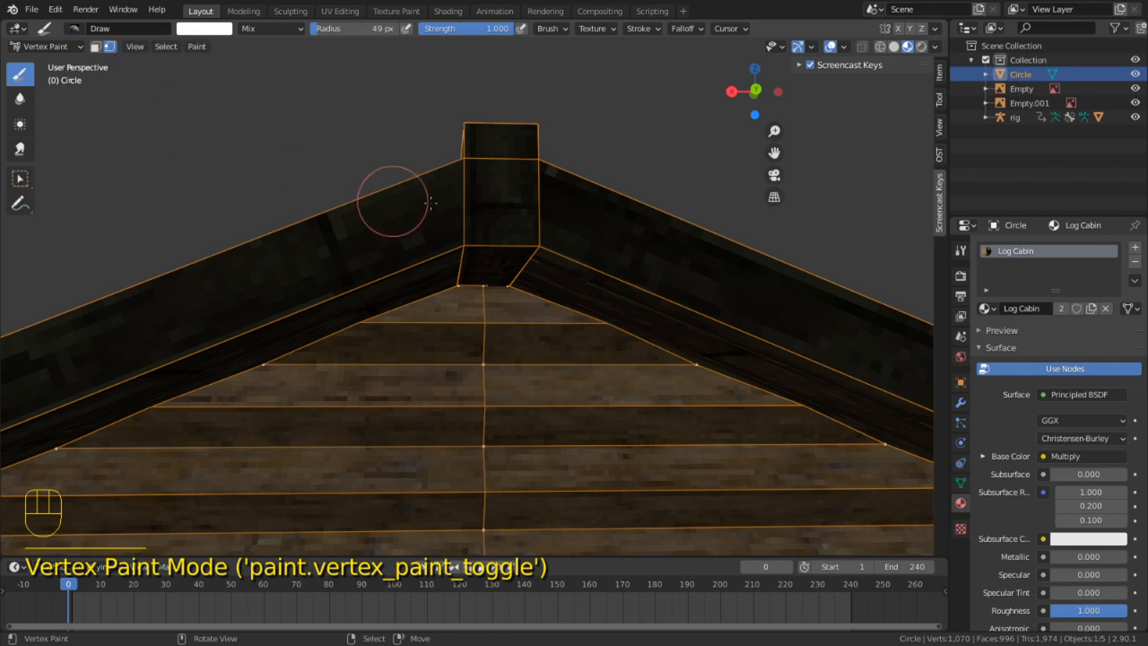
middle_drag(389, 200, 442, 240)
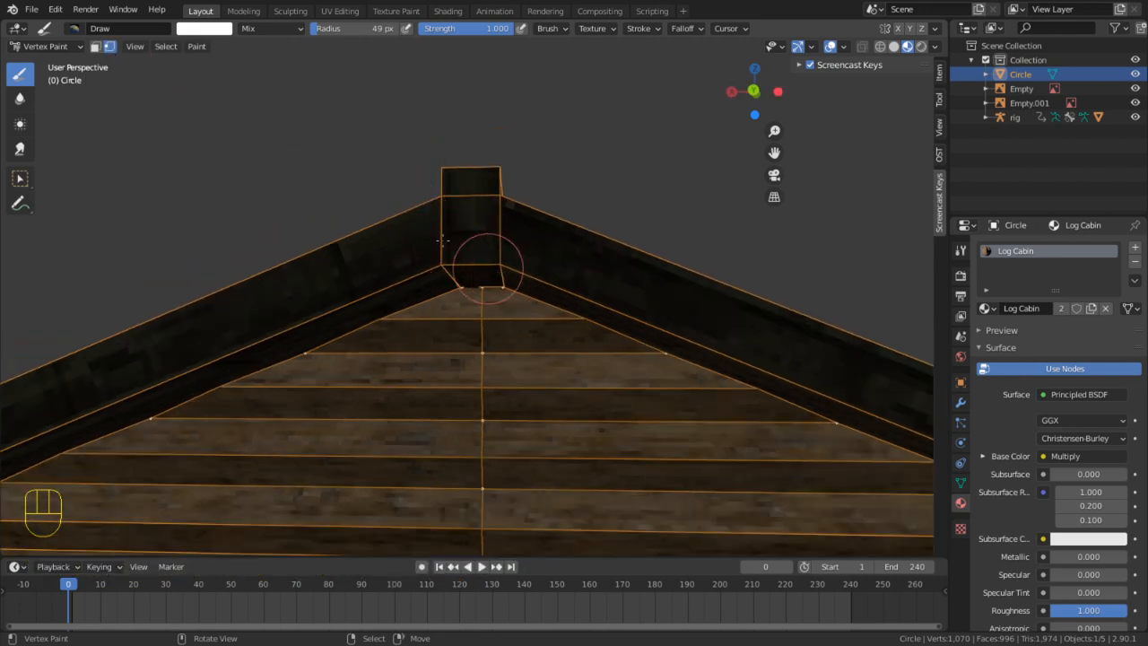
Set the brush color to a grey with value 0.407 and fill the selected seams between the logs with it
click(203, 29)
click(303, 104)
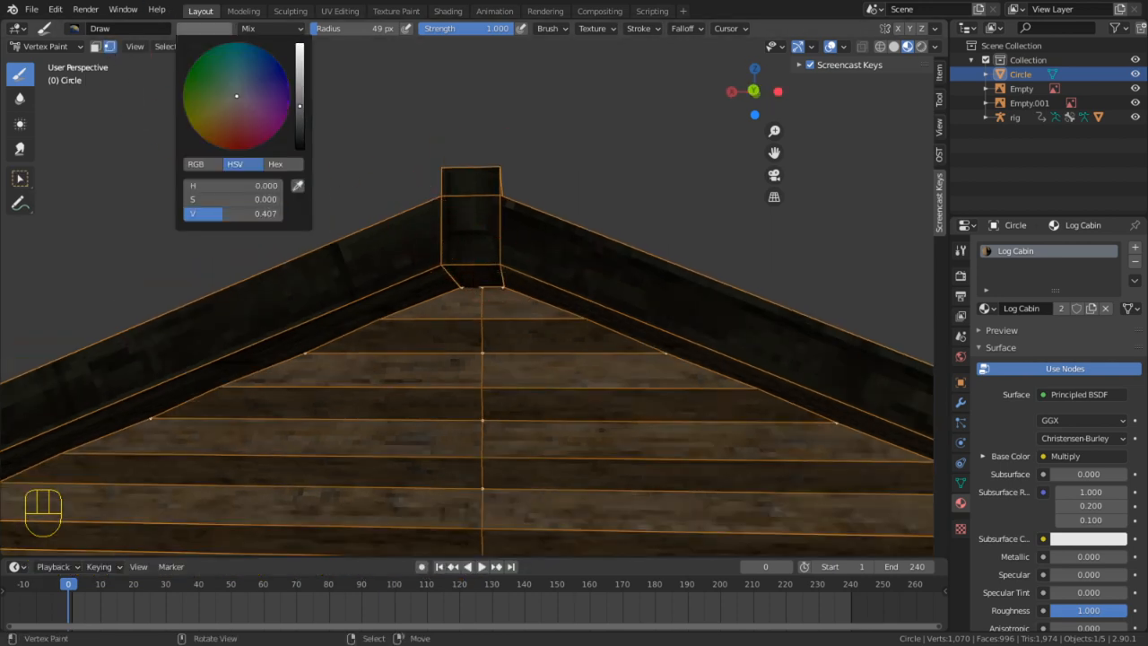
click(204, 27)
key(shift+k)
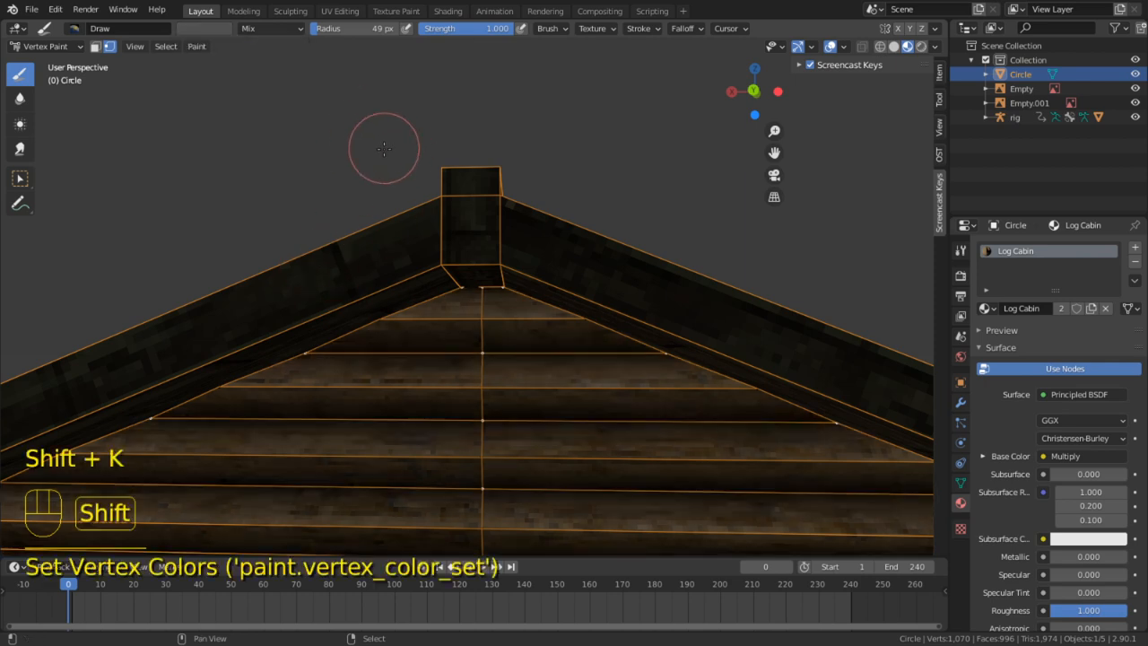
Examine the dark shading between the logs on the gable and side walls, with overlays hidden for a clean look
scroll(431, 261, down, 5)
middle_drag(431, 318, 584, 347)
middle_drag(371, 321, 484, 269)
middle_drag(395, 278, 482, 302)
scroll(455, 325, down, 4)
scroll(454, 324, up, 5)
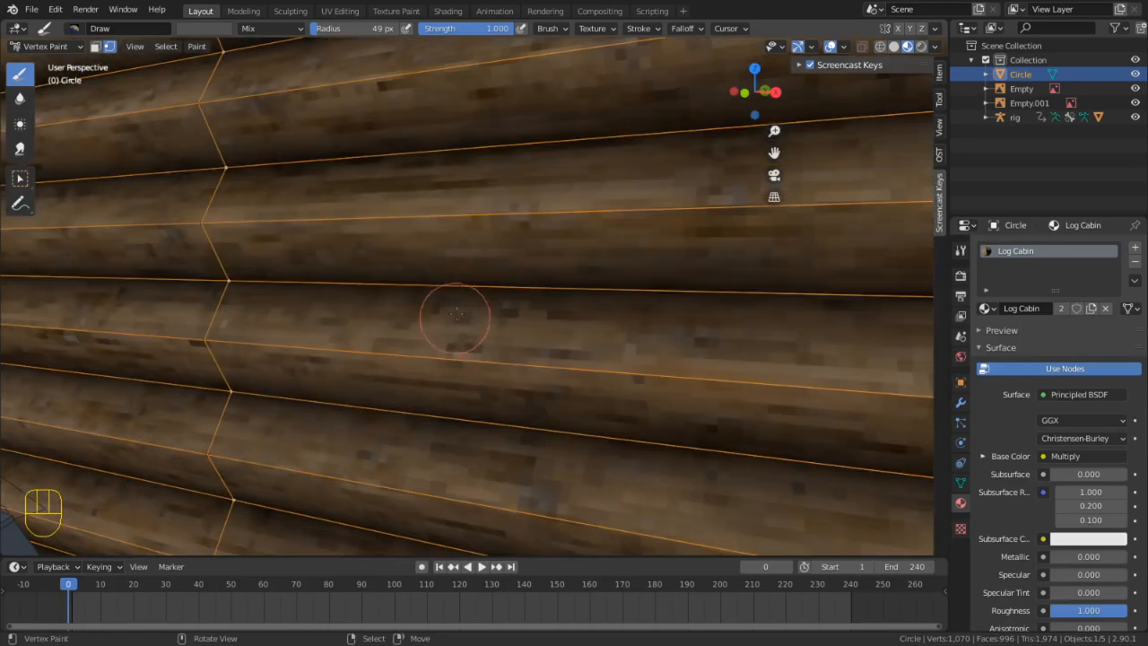
scroll(453, 314, down, 3)
key(Tab)
key(Tab)
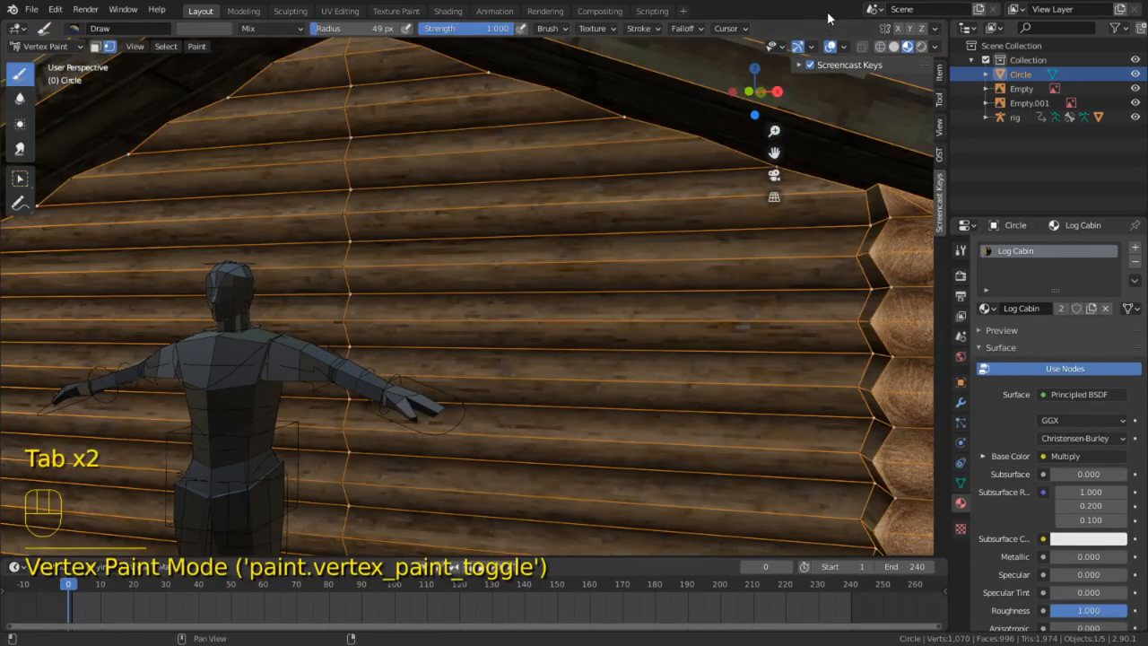
click(830, 47)
middle_drag(675, 185, 612, 204)
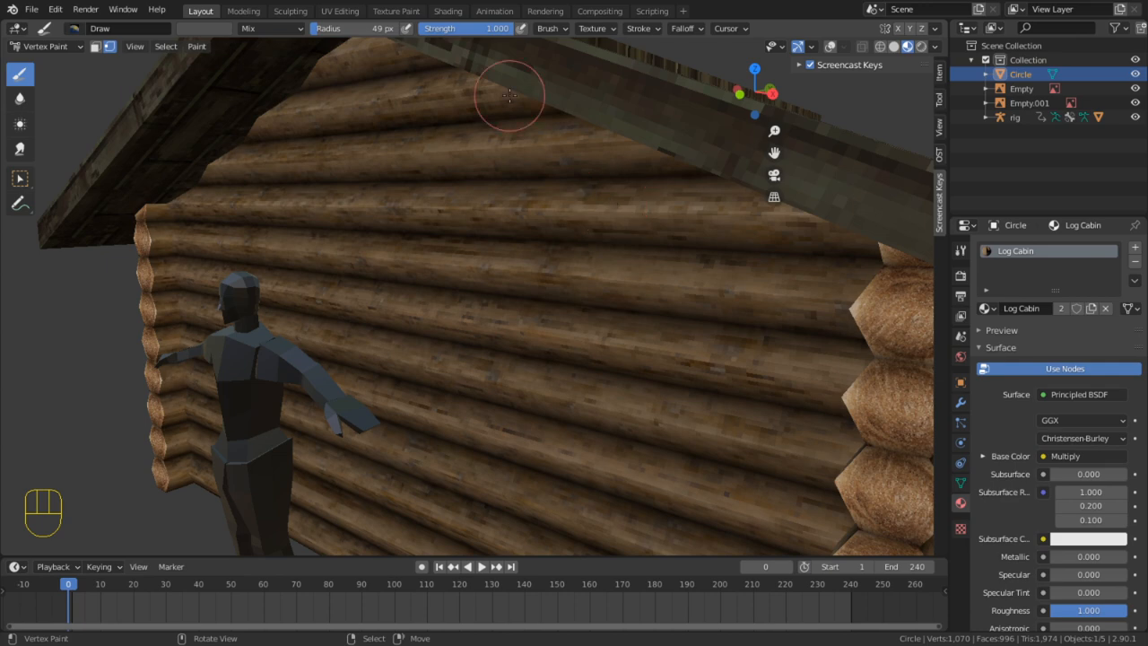
mouse_move(444, 185)
middle_down()
mouse_move(511, 202)
mouse_move(517, 235)
mouse_move(560, 272)
mouse_move(497, 157)
mouse_move(521, 264)
mouse_move(467, 179)
mouse_move(415, 238)
mouse_move(533, 272)
mouse_move(441, 185)
middle_up()
scroll(517, 235, down, 4)
Show overlays and, in Edit Mode, select the edge loops where the walls meet the roof along the eaves and gable
key(Tab)
key(Tab)
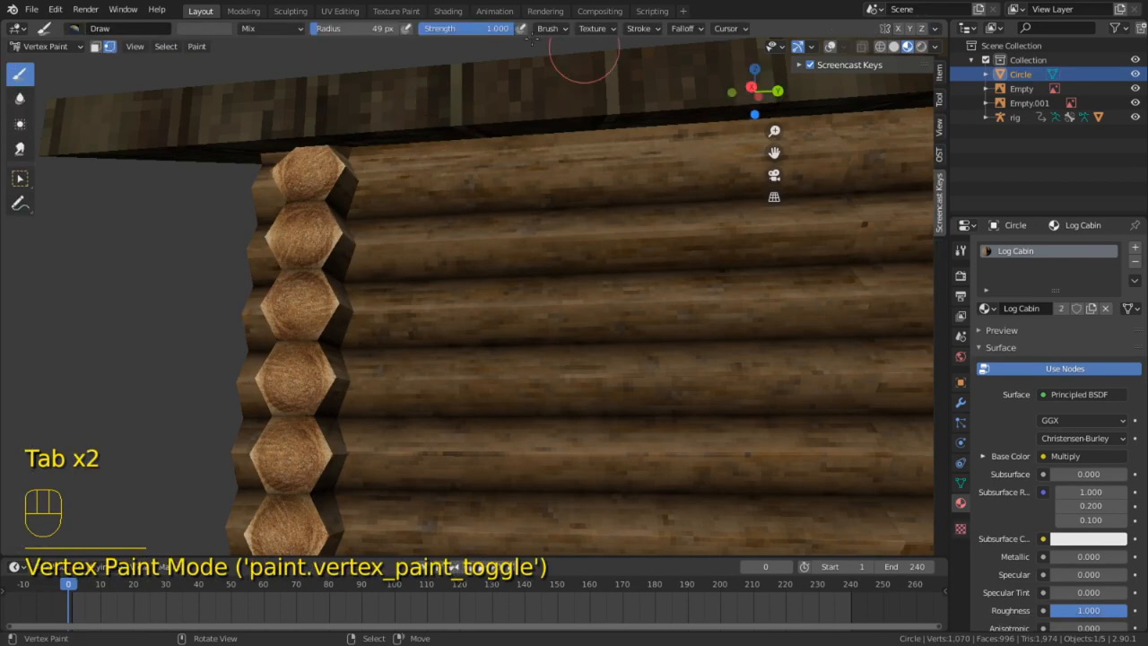
click(832, 46)
middle_drag(502, 224, 475, 206)
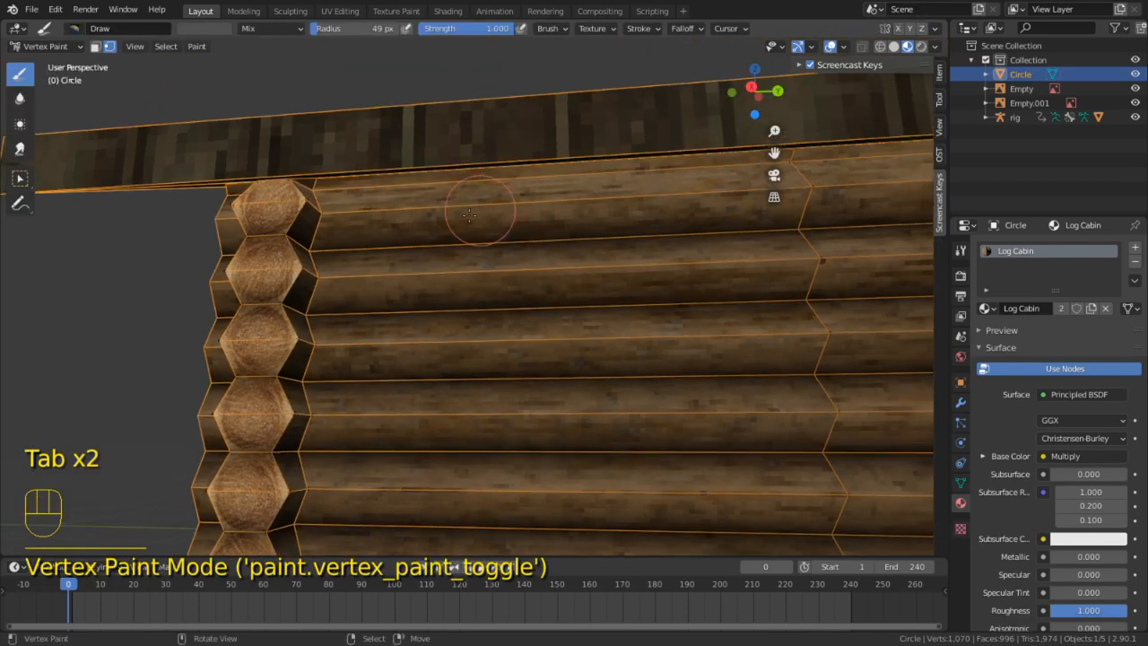
key(Tab)
key(2)
alt+click(400, 191)
middle_drag(401, 191, 708, 208)
alt+shift+click(408, 100)
mouse_move(574, 183)
shift+middle_down()
mouse_move(679, 216)
mouse_move(584, 170)
mouse_move(568, 184)
shift+middle_up()
middle_drag(521, 152, 439, 199)
Darken the brush color to near black in Vertex Paint mode and fill the selected edges where the walls meet the roof
key(Tab)
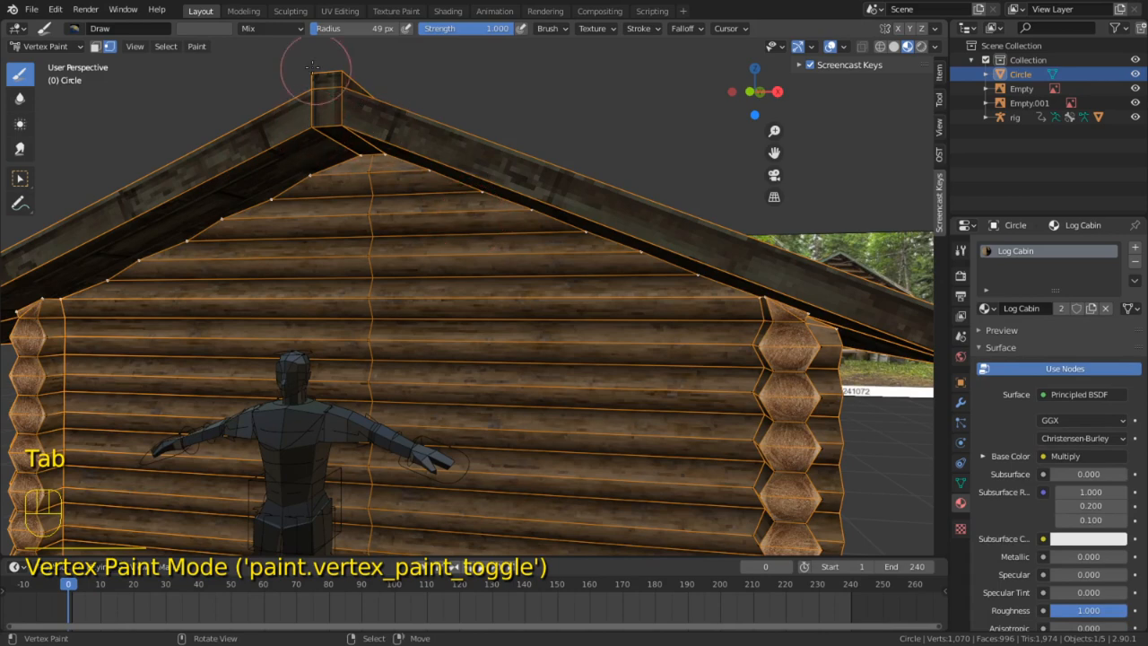
click(215, 28)
drag(294, 132, 300, 140)
key(shift+k)
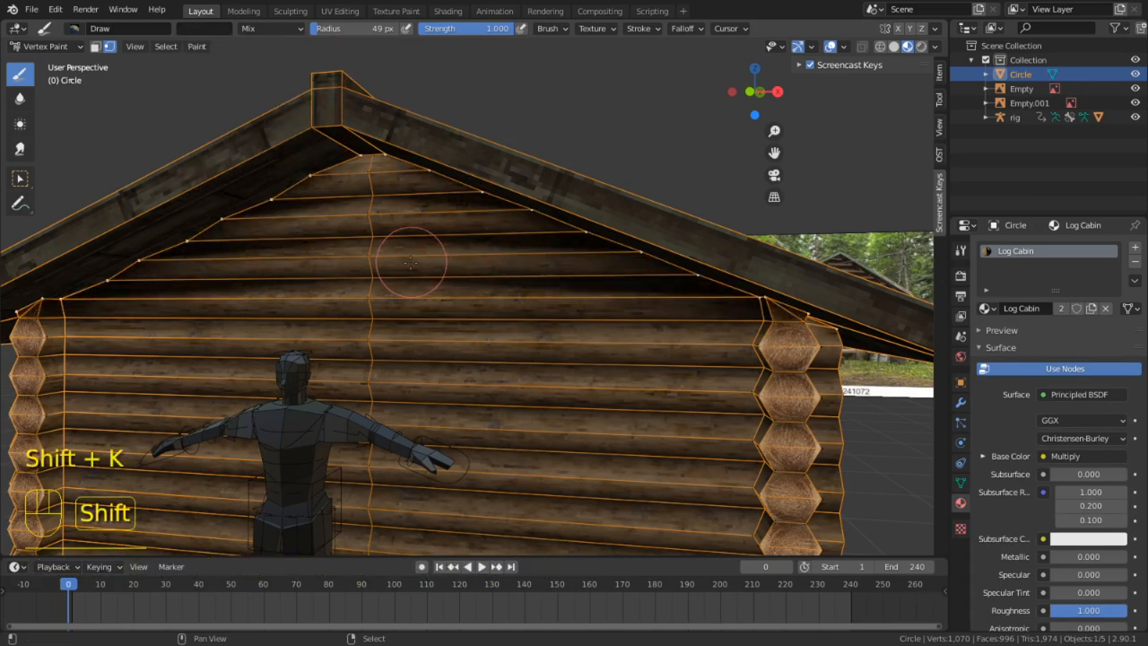
In Edit Mode, select the whole roof as linked geometry and hide everything else in the mesh
mouse_move(410, 256)
middle_down()
mouse_move(486, 309)
mouse_move(322, 278)
mouse_move(415, 233)
middle_up()
key(Tab)
key(Tab)
key(Tab)
click(47, 46)
click(45, 111)
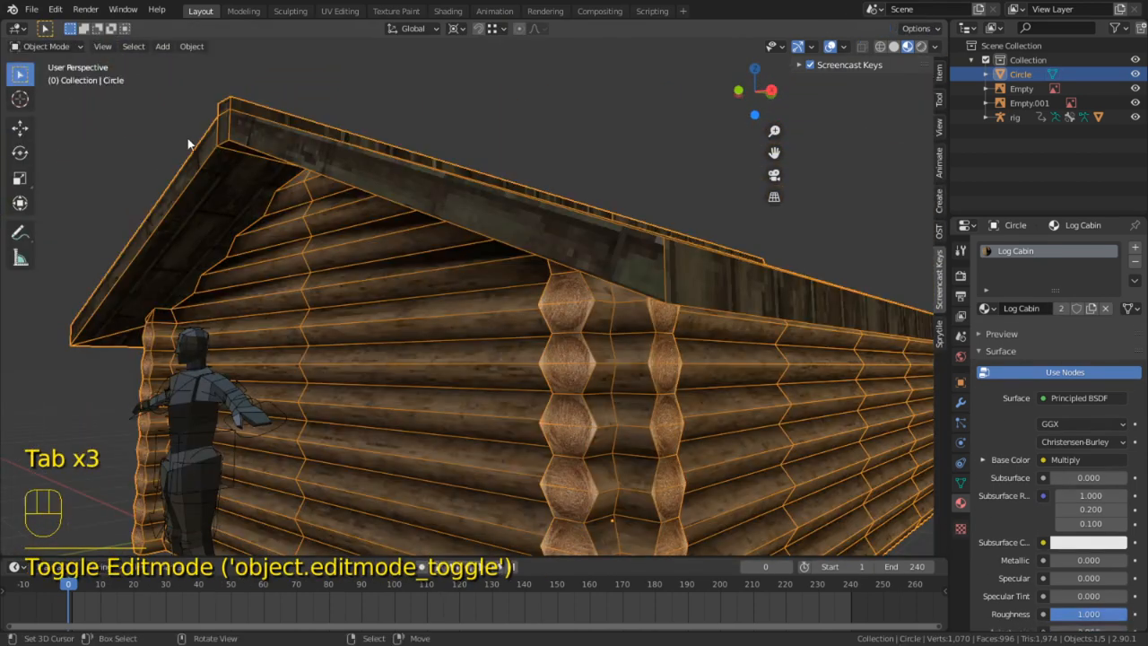
click(357, 172)
key(Tab)
click(357, 172)
key(l)
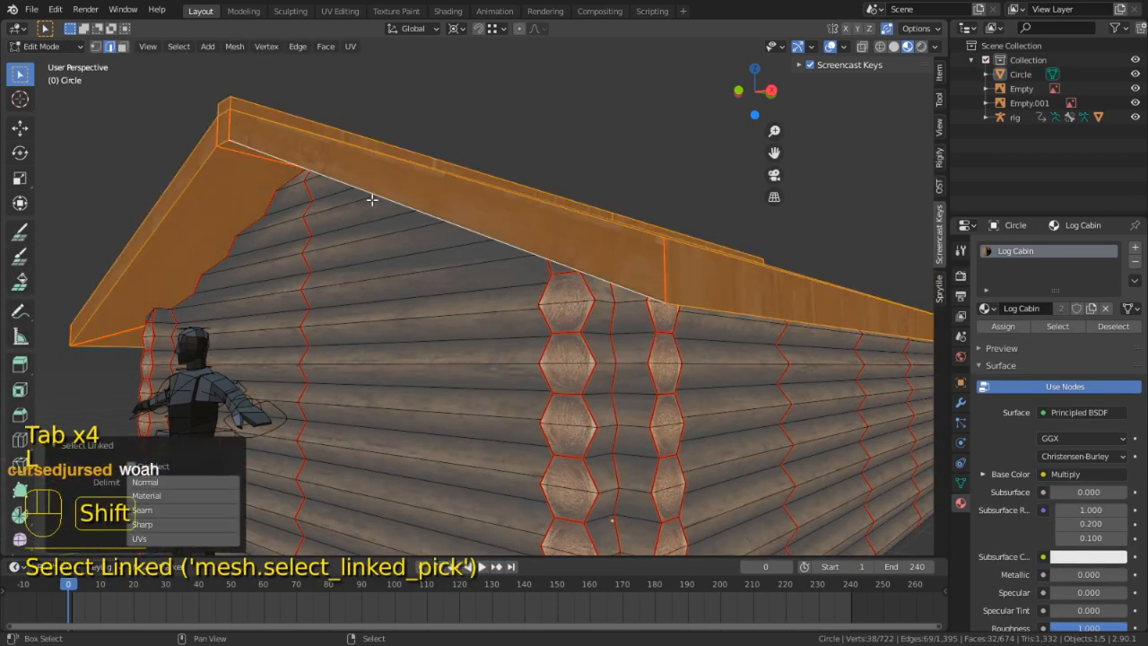
key(shift+h)
In edge selection, select the edge loop on the roof's underside where it meets the walls
key(2)
key(2)
key(Tab)
key(2)
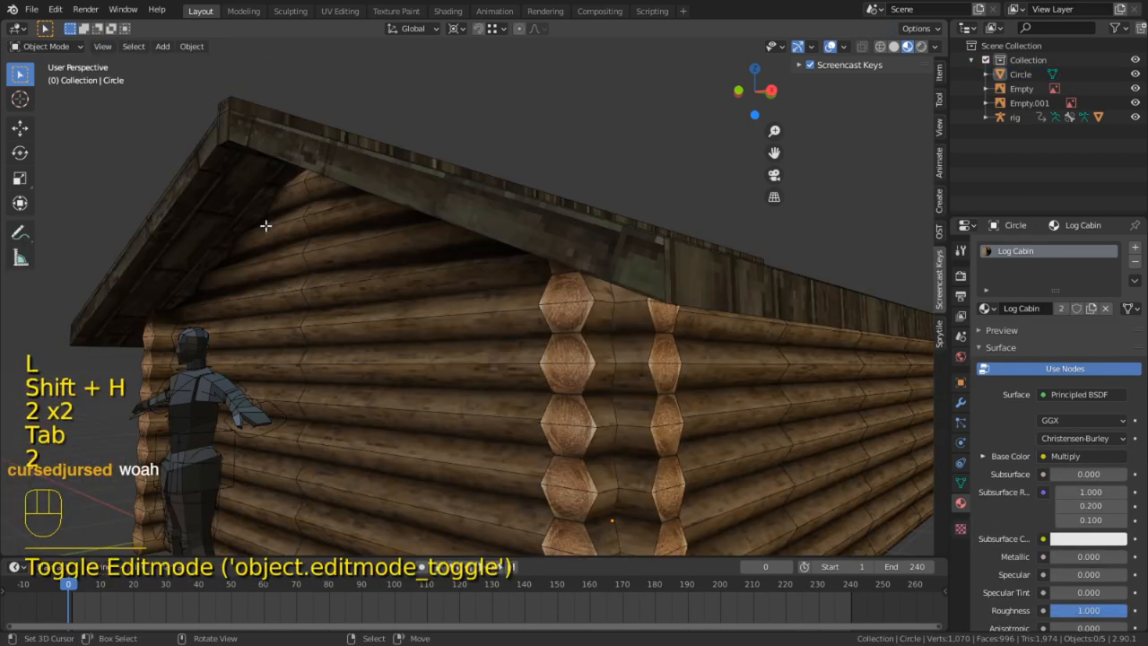
key(Tab)
key(2)
scroll(296, 188, up, 5)
alt+click(337, 154)
scroll(344, 162, down, 3)
key(Tab)
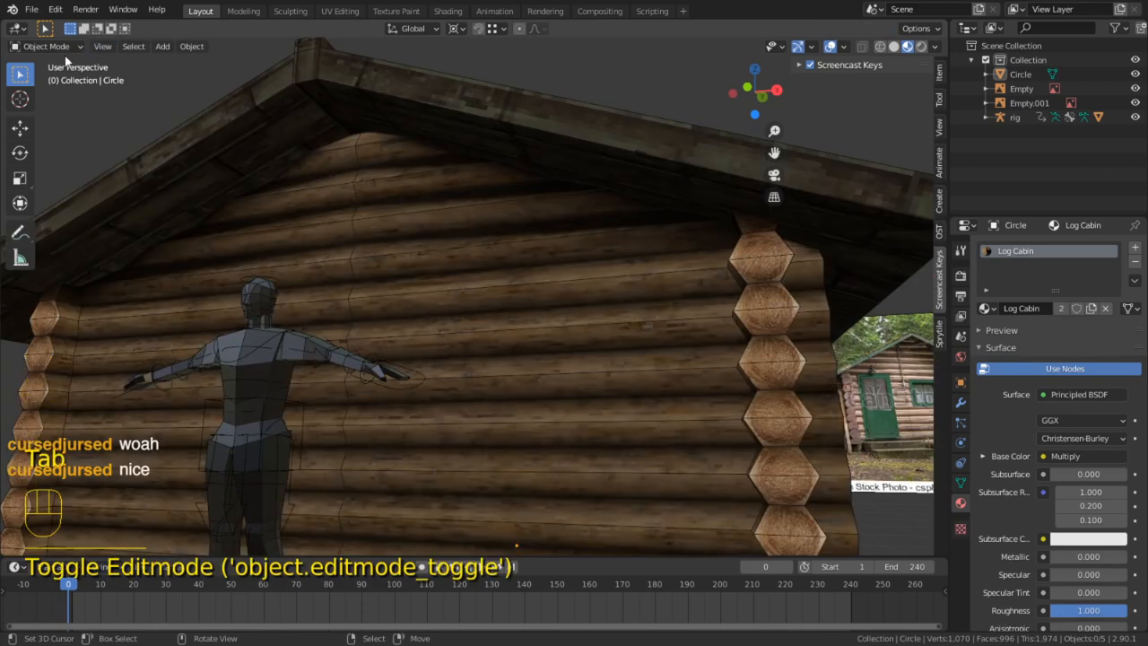
Return to Vertex Paint mode and fill the selected roof underside loop with the dark brush color
click(47, 46)
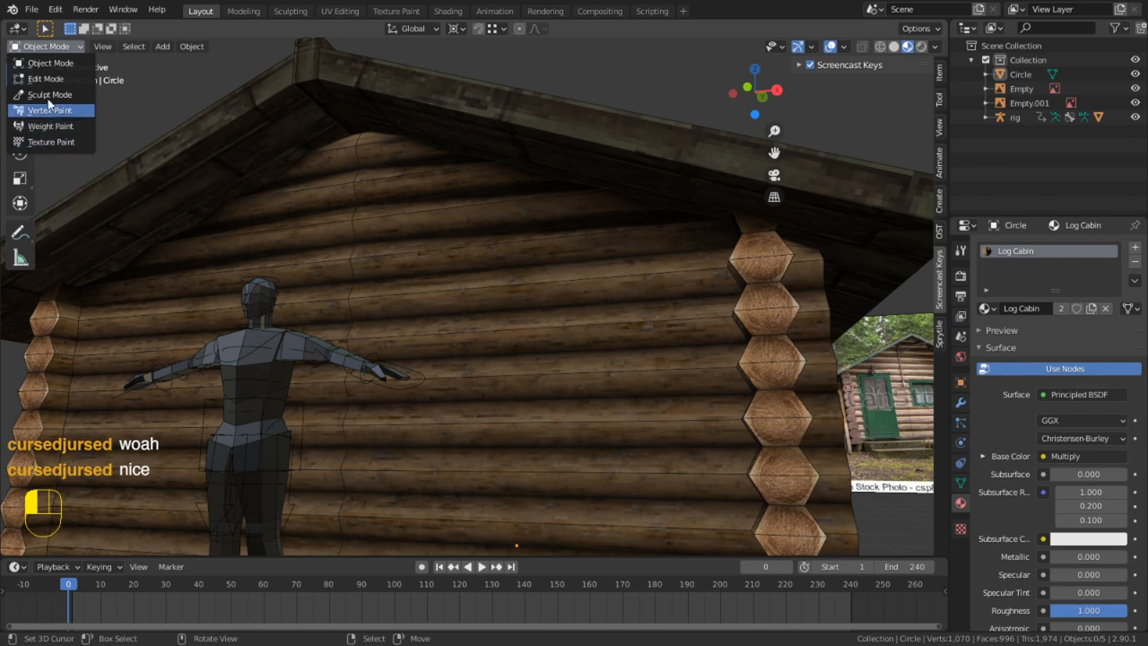
click(53, 110)
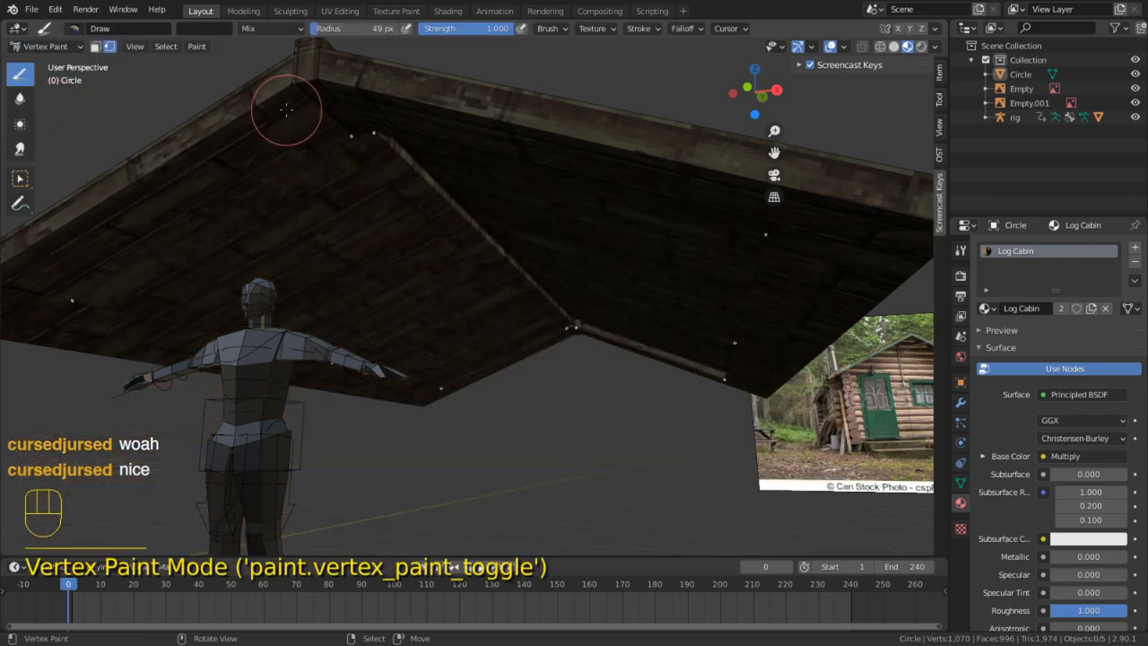
key(shift+k)
Leave Vertex Paint mode and reveal the hidden wall geometry in Edit Mode
key(alt+h)
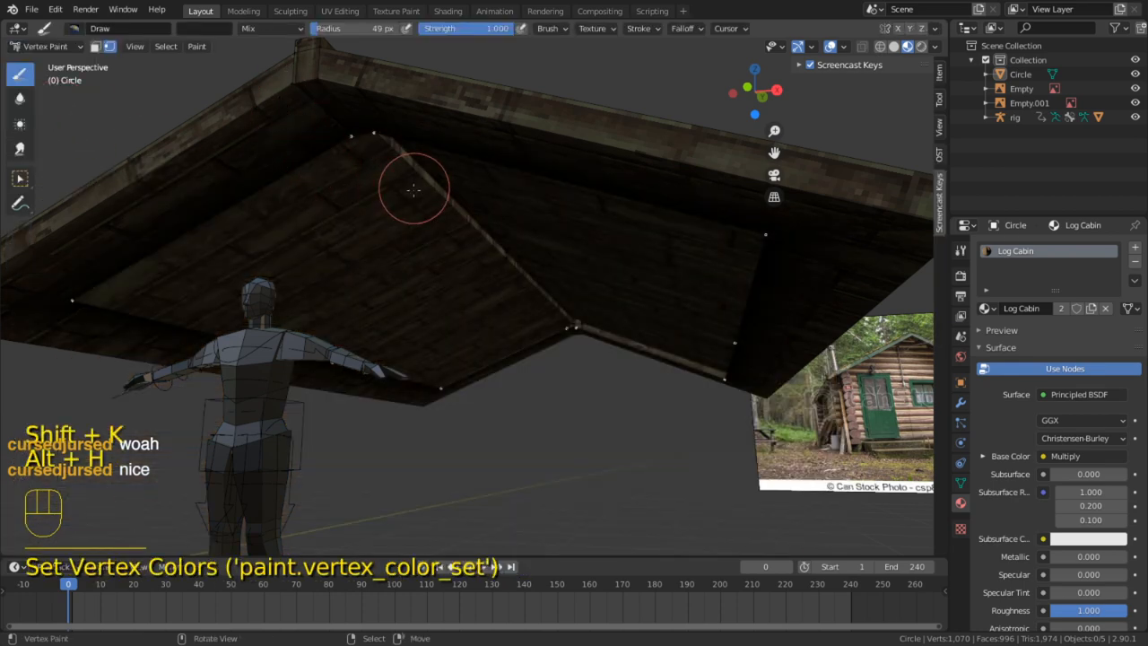
key(Tab)
key(Tab)
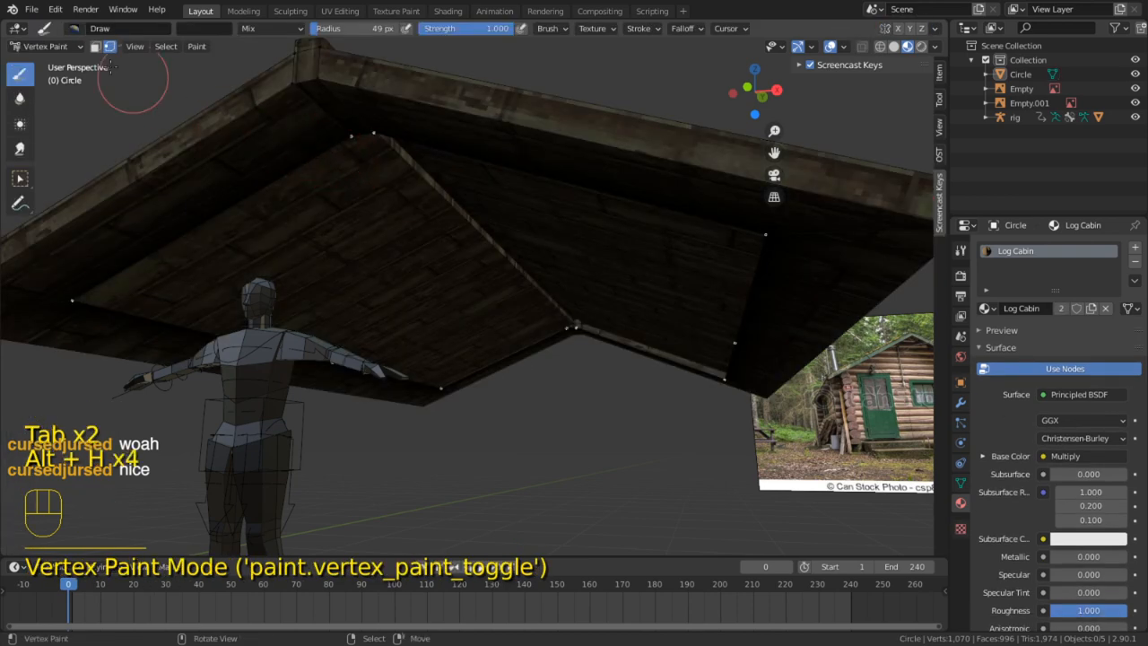
click(44, 46)
click(49, 59)
middle_drag(221, 177, 427, 255)
scroll(415, 172, down, 2)
scroll(481, 236, up, 6)
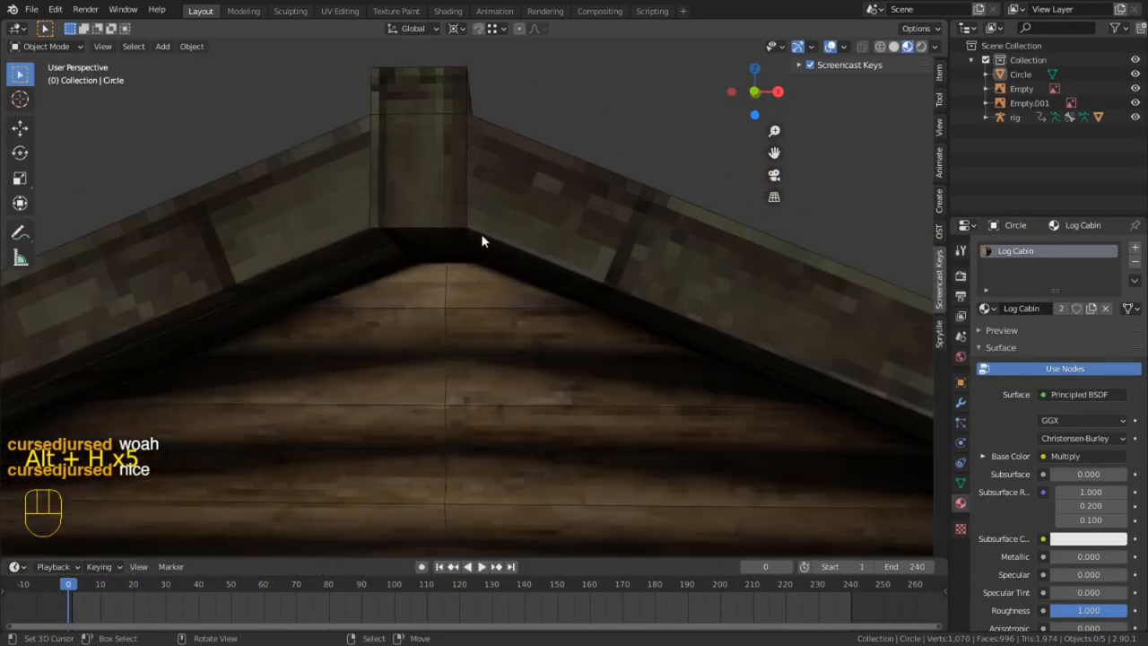
key(Tab)
key(alt+h)
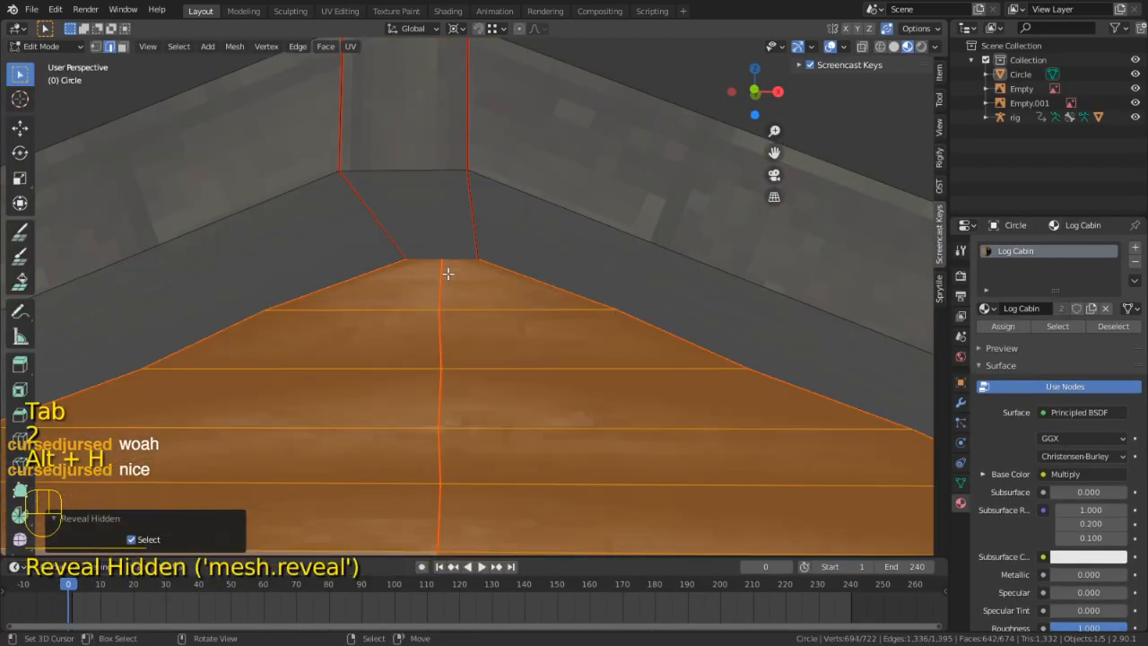
click(451, 278)
key(3)
click(445, 261)
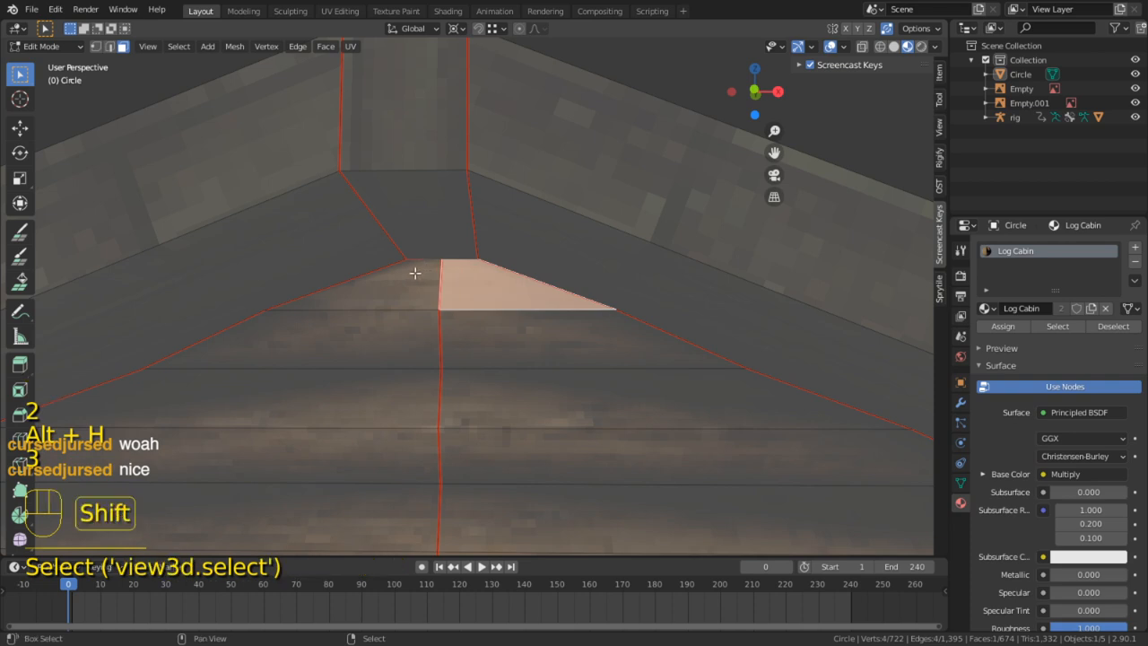
shift+click(415, 273)
click(434, 280)
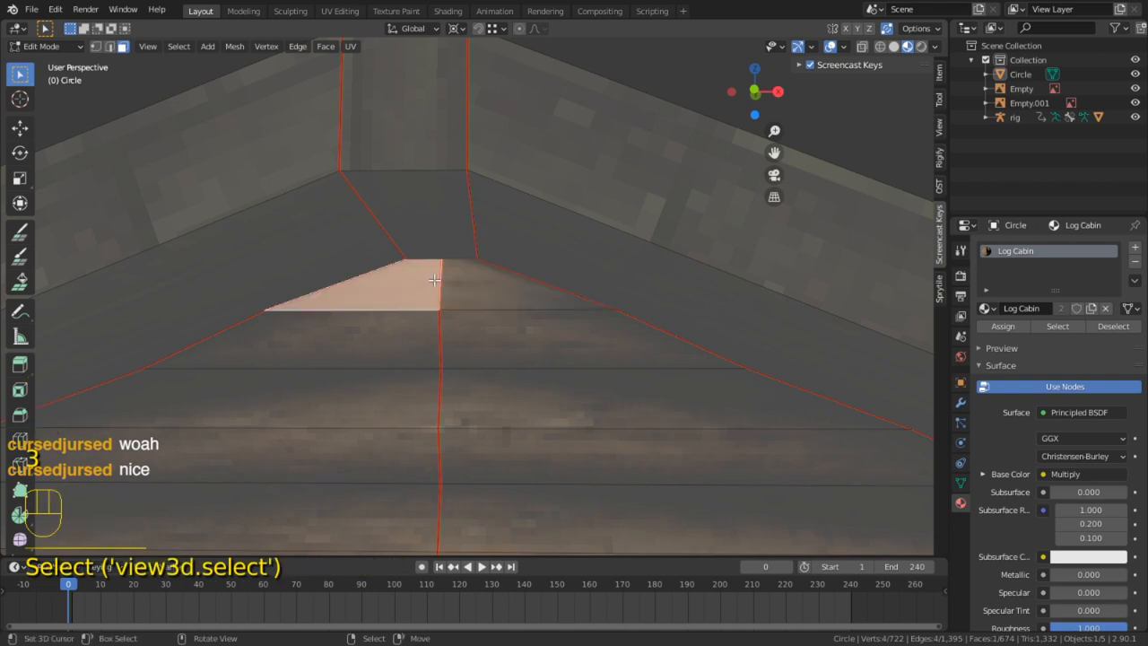
Select the roof as linked geometry and hide it so the top of the gable wall is exposed
click(453, 226)
key(l)
key(h)
key(2)
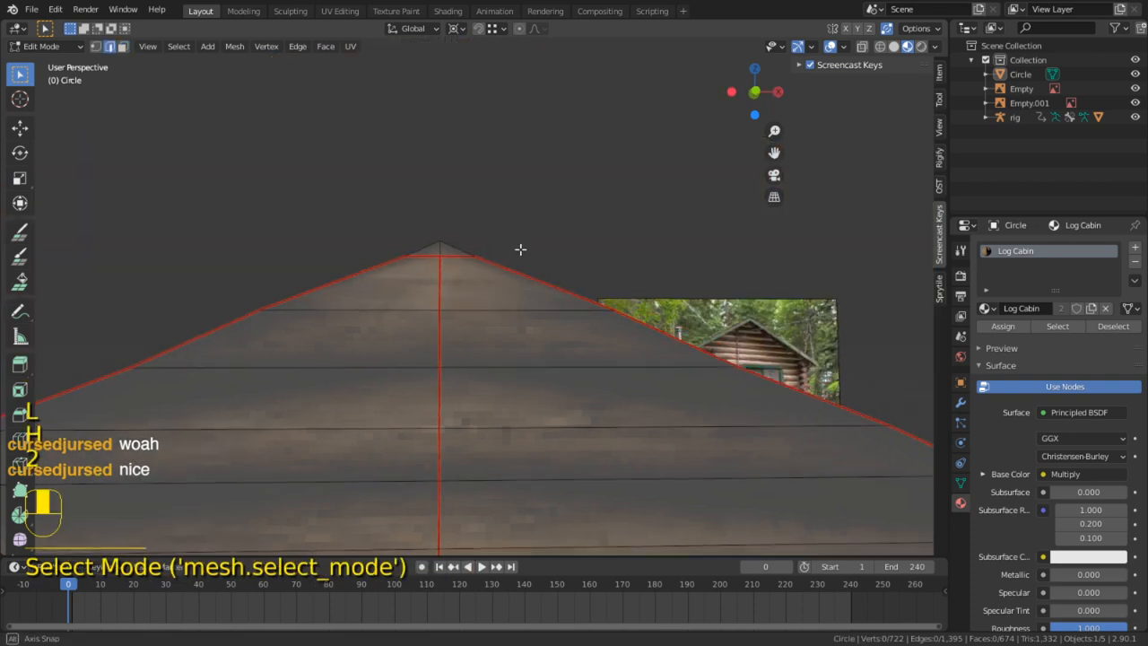
Select the two small triangular faces at the gable wall's peak and switch to Vertex Paint mode
middle_drag(442, 252, 465, 285)
key(3)
shift+click(458, 293)
shift+click(481, 298)
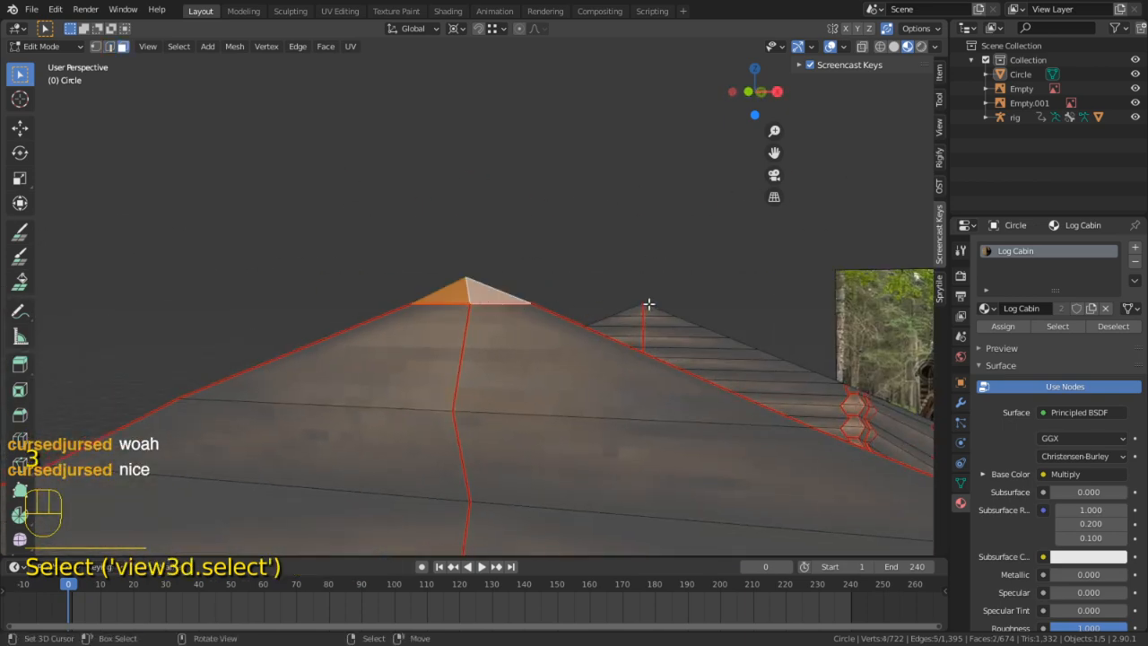
key(Tab)
key(Tab)
click(49, 46)
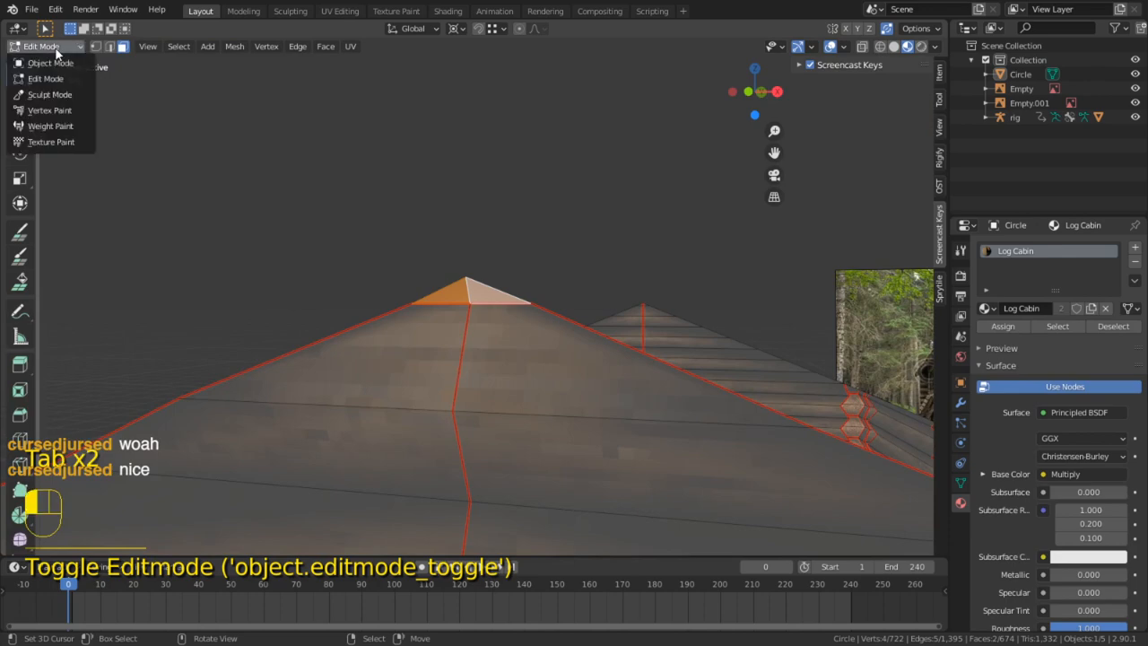
click(55, 110)
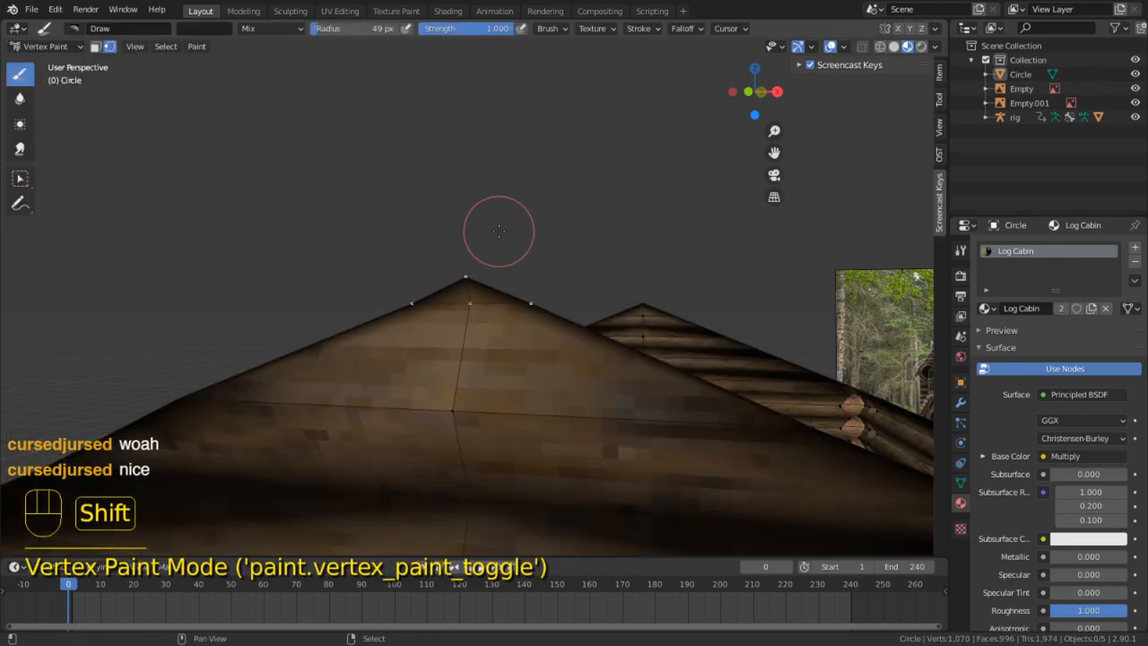
Fill the selected gable peak faces with the dark brush color, and reveal the hidden roof in Edit Mode
key(shift+k)
alt+middle_click(641, 311)
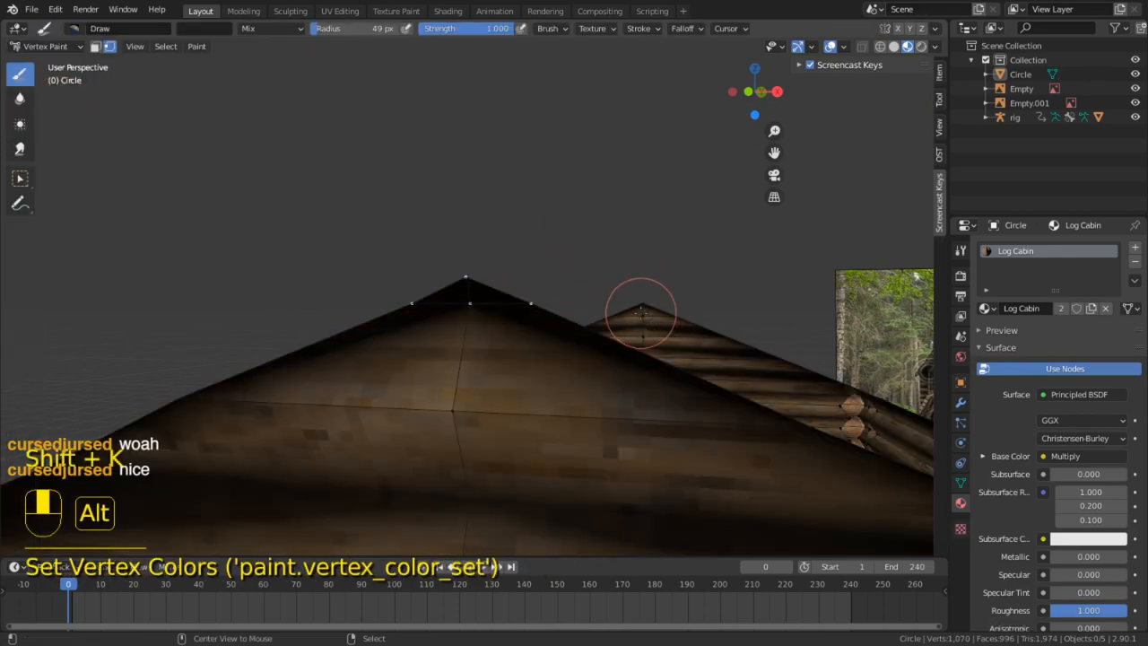
right_click(508, 163)
middle_drag(507, 162, 261, 215)
key(Tab)
key(alt+h)
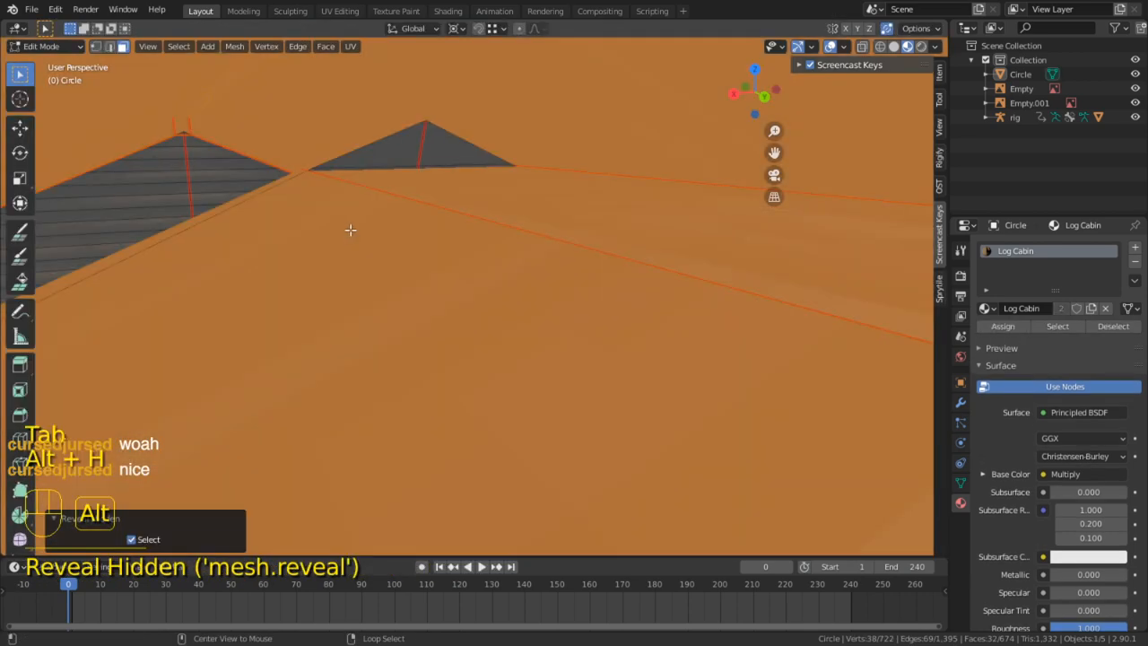
Leave mesh editing and switch the cabin to Object Mode
key(Tab)
scroll(423, 239, down, 6)
mouse_move(494, 305)
middle_down()
mouse_move(462, 254)
mouse_move(434, 253)
mouse_move(573, 256)
mouse_move(607, 239)
mouse_move(639, 302)
middle_up()
click(54, 47)
click(63, 72)
Review the darkened log seams and roof junctions from the cabin's front, and save the file
scroll(607, 354, down, 3)
middle_drag(607, 354, 611, 366)
shift+middle_drag(611, 359, 606, 281)
alt+middle_click(515, 355)
scroll(516, 354, down, 3)
scroll(540, 356, up, 4)
scroll(540, 352, up, 2)
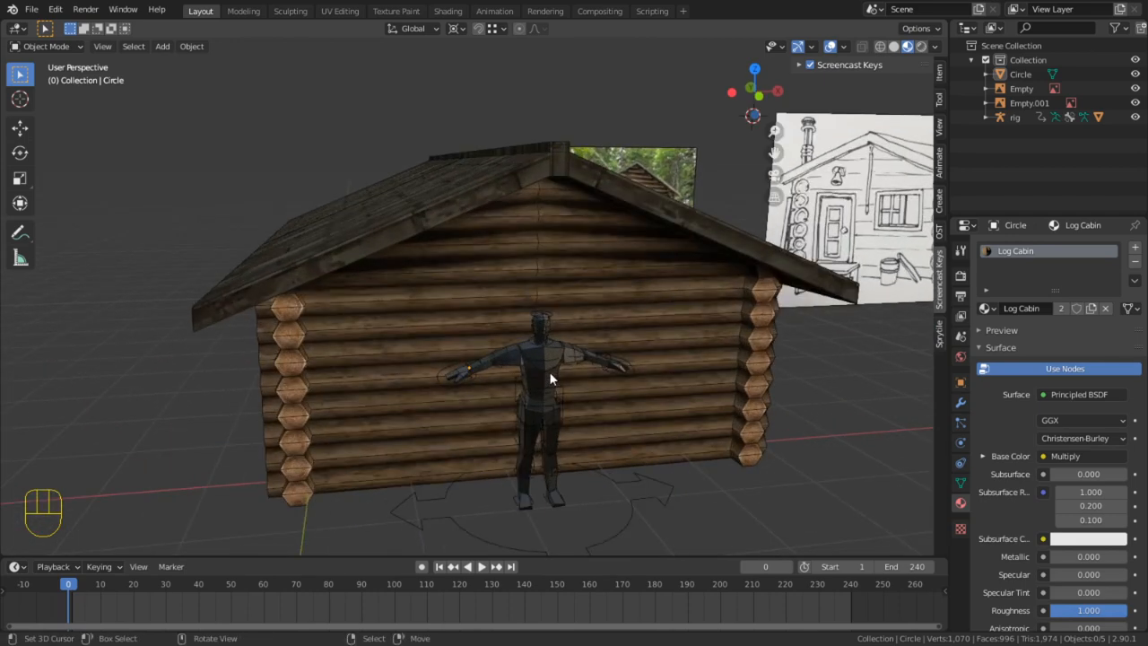
middle_drag(549, 371, 432, 287)
scroll(522, 348, up, 4)
scroll(576, 332, down, 3)
mouse_move(576, 331)
middle_down()
mouse_move(635, 358)
mouse_move(686, 354)
middle_up()
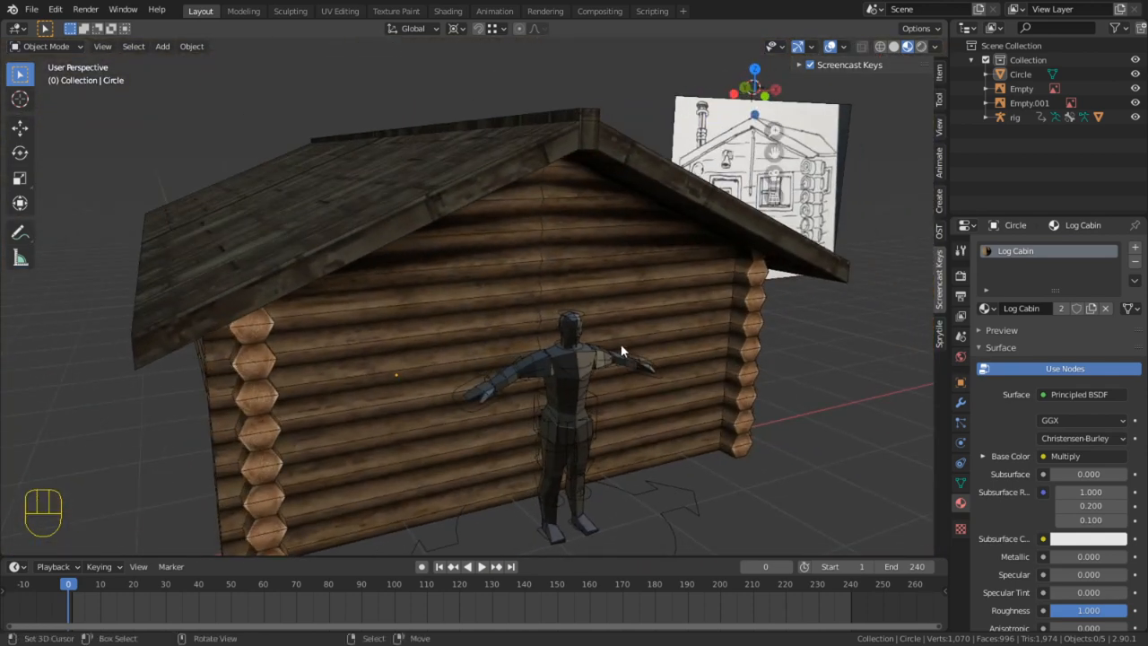
key(ctrl+s)
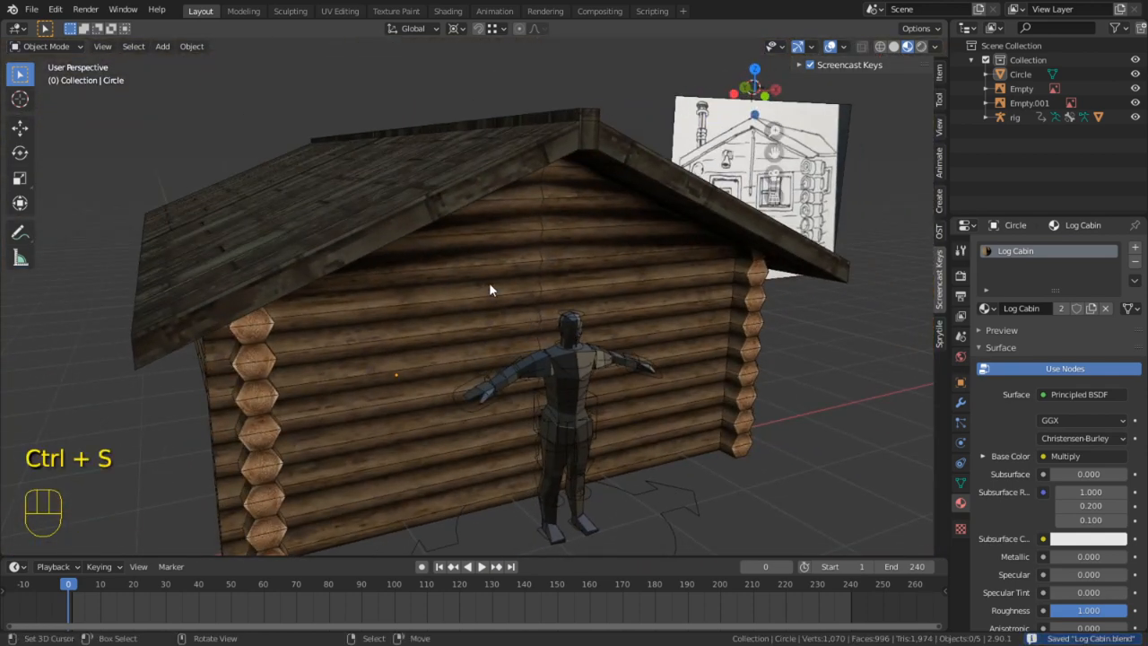
Examine the corner log ends up close, comparing their texture pixel size with that of the log sides
middle_drag(523, 307, 625, 281)
scroll(443, 348, up, 4)
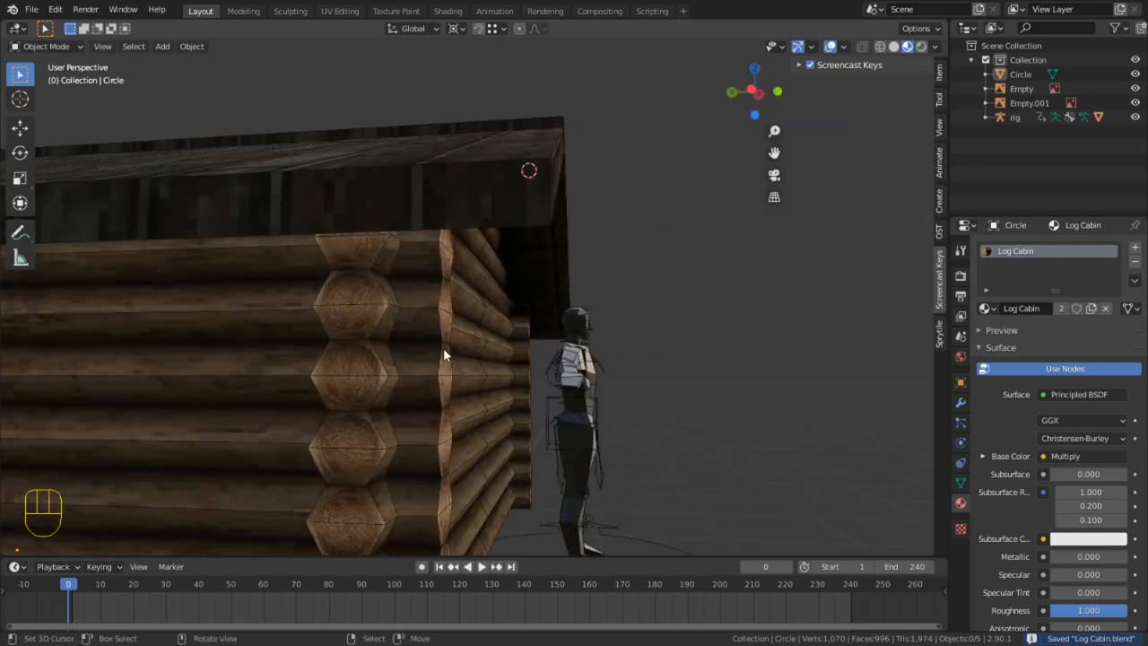
shift+middle_drag(431, 346, 287, 320)
scroll(393, 318, up, 2)
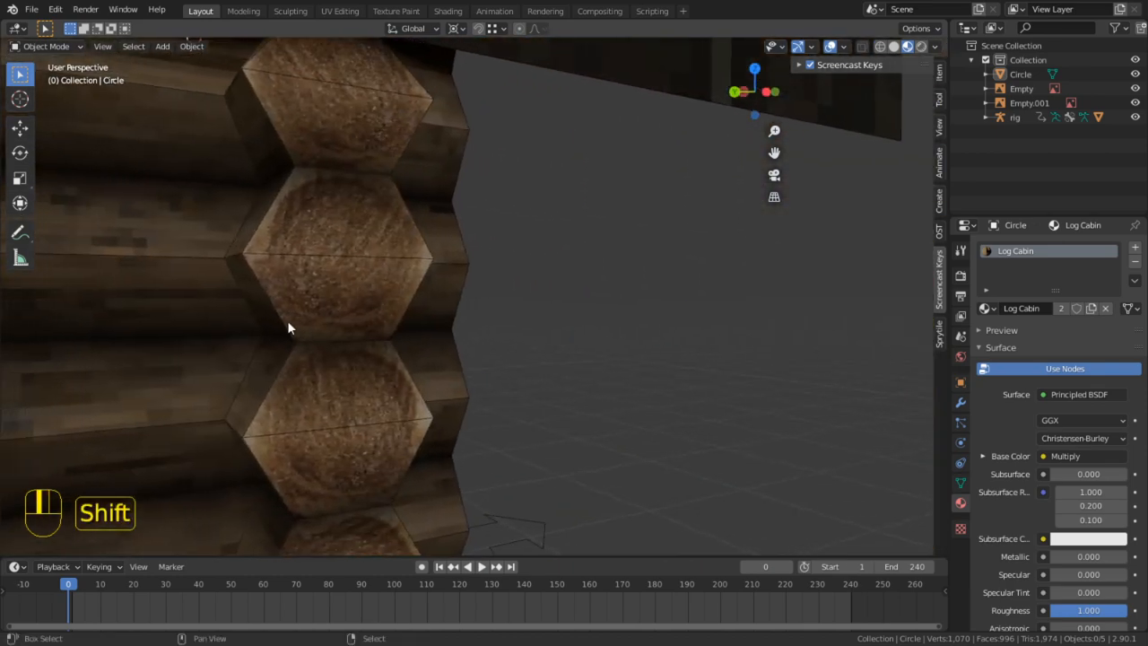
alt+middle_click(319, 255)
scroll(571, 265, up, 4)
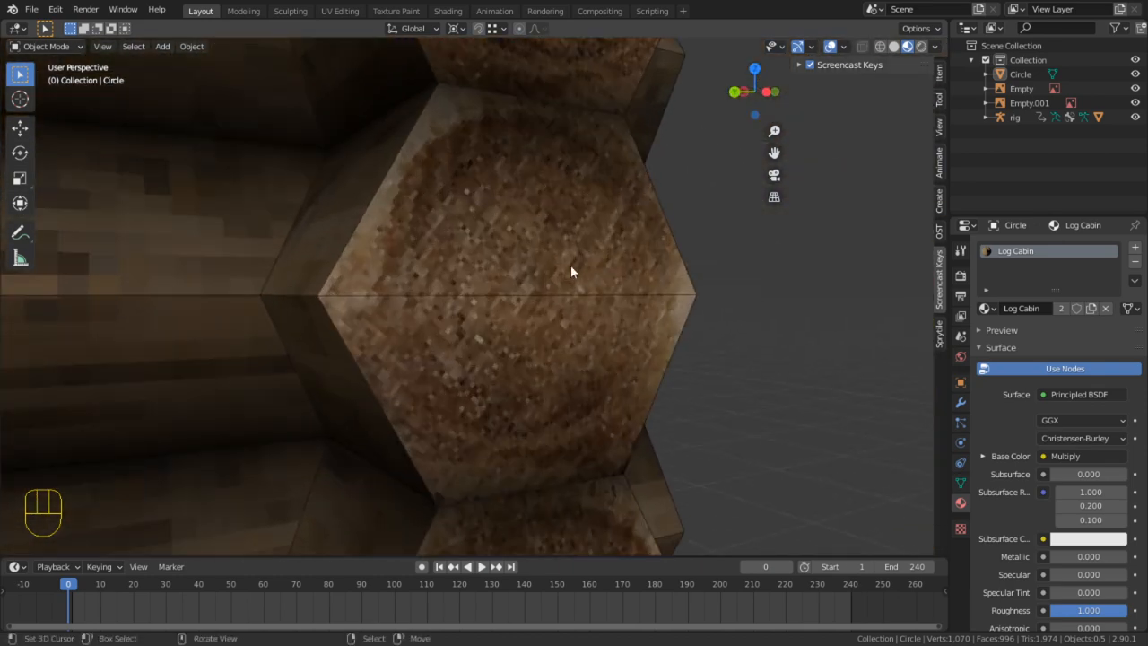
middle_drag(570, 266, 309, 315)
middle_drag(412, 333, 406, 308)
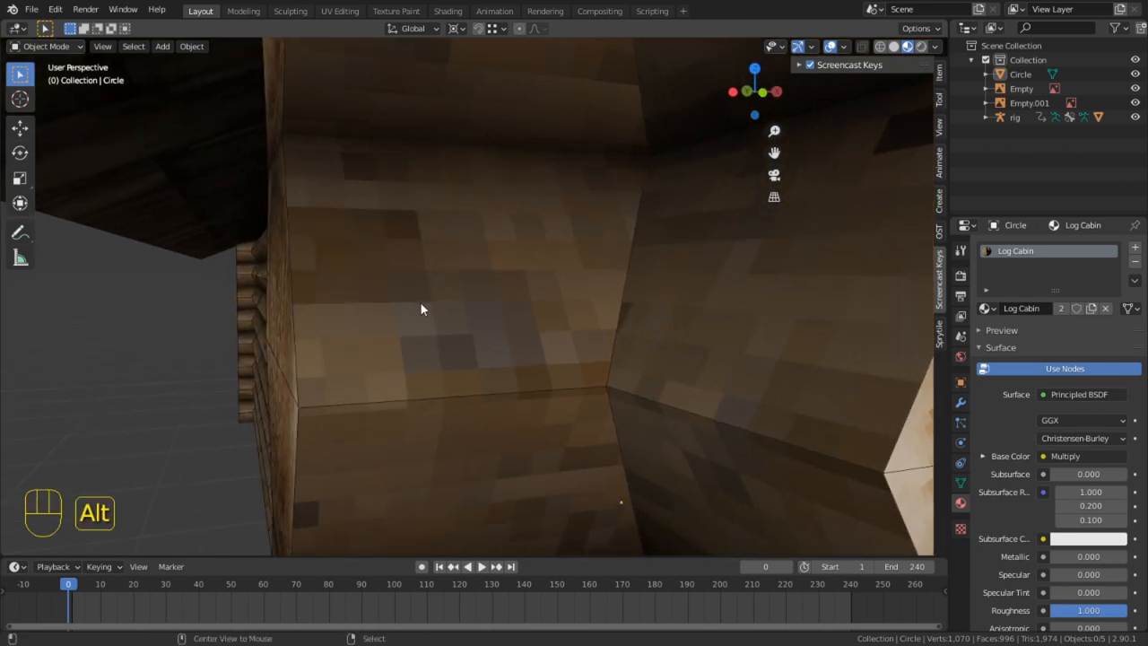
key(KP_1)
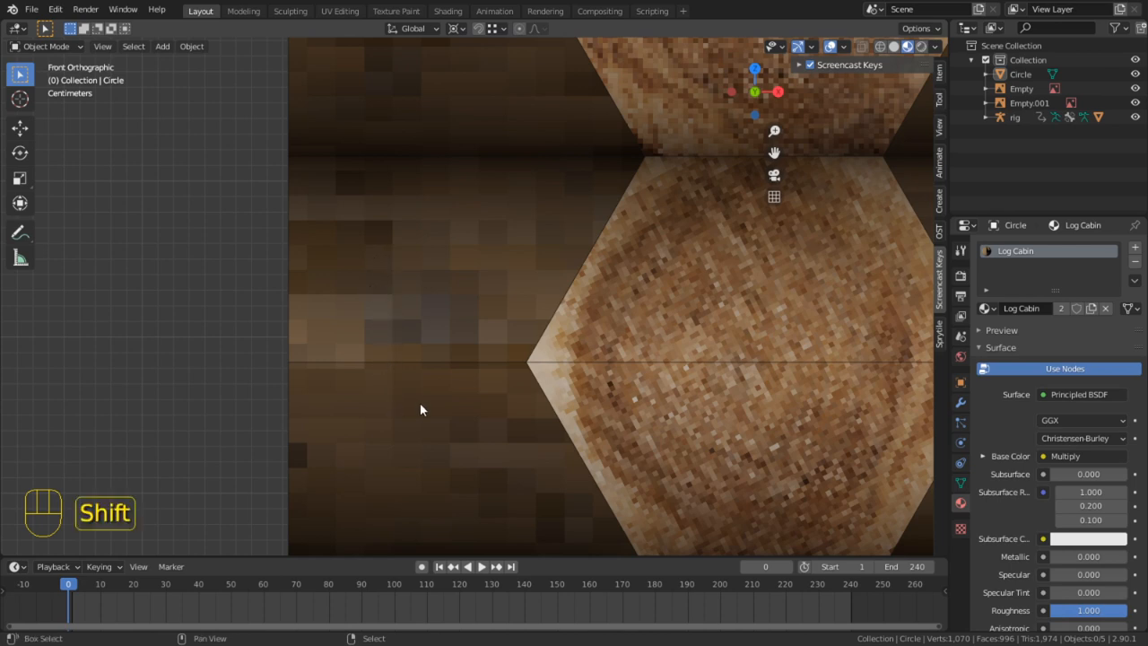
shift+middle_drag(420, 405, 449, 328)
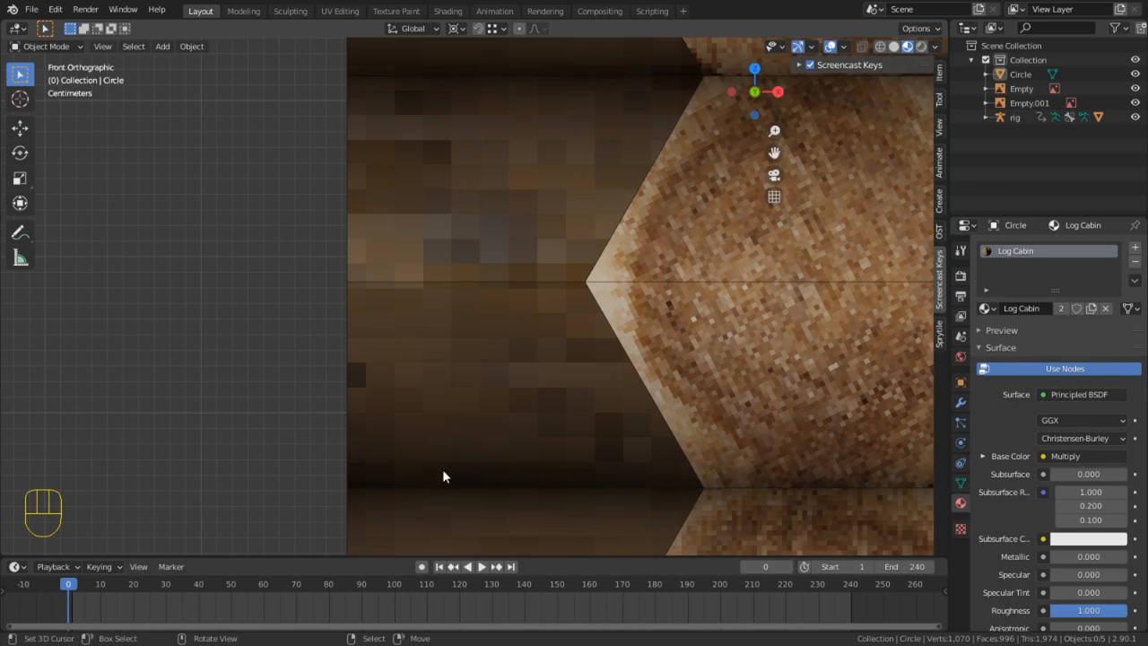
middle_drag(397, 400, 610, 389)
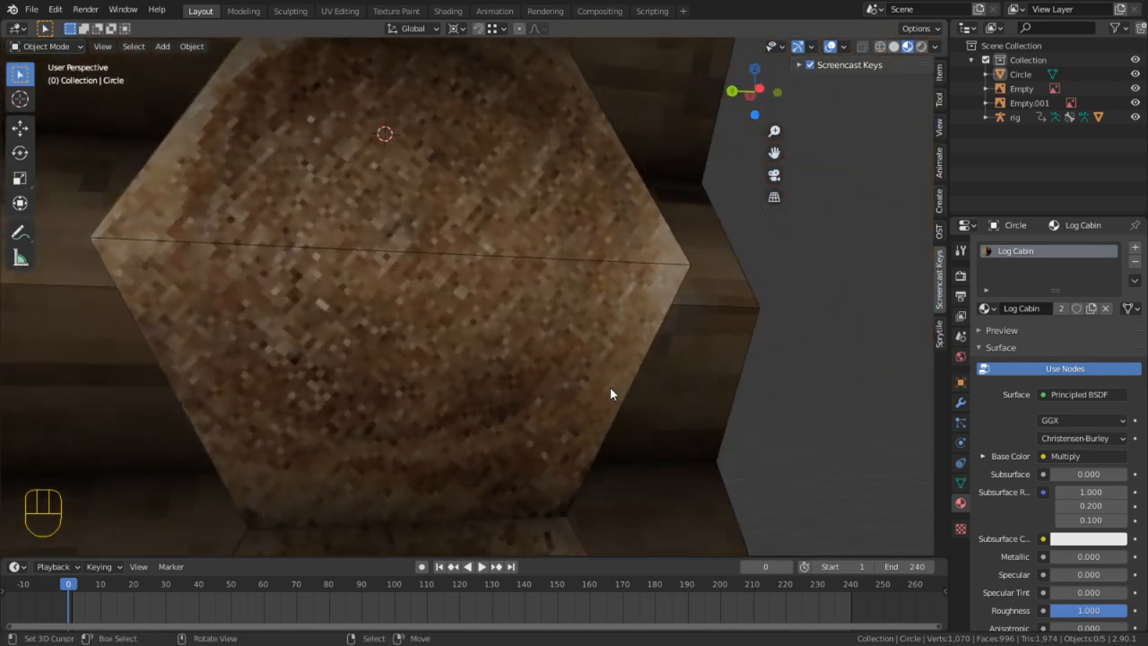
scroll(484, 332, down, 4)
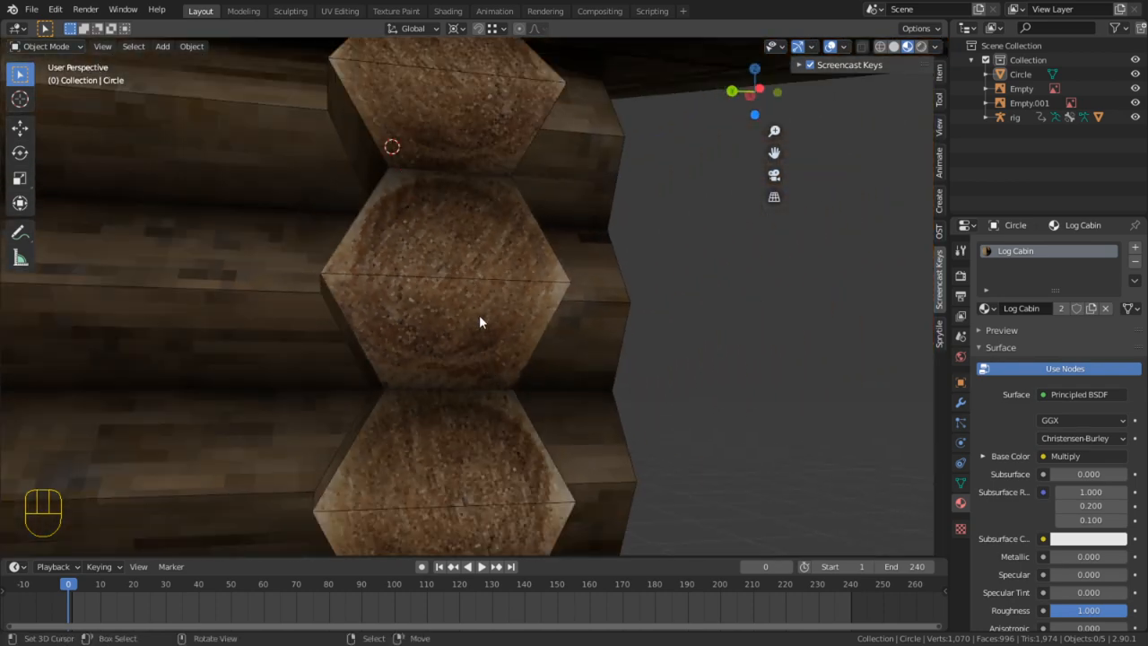
Switch to the Log Cabin texture in GIMP and focus on the log end image
key(alt+Tab)
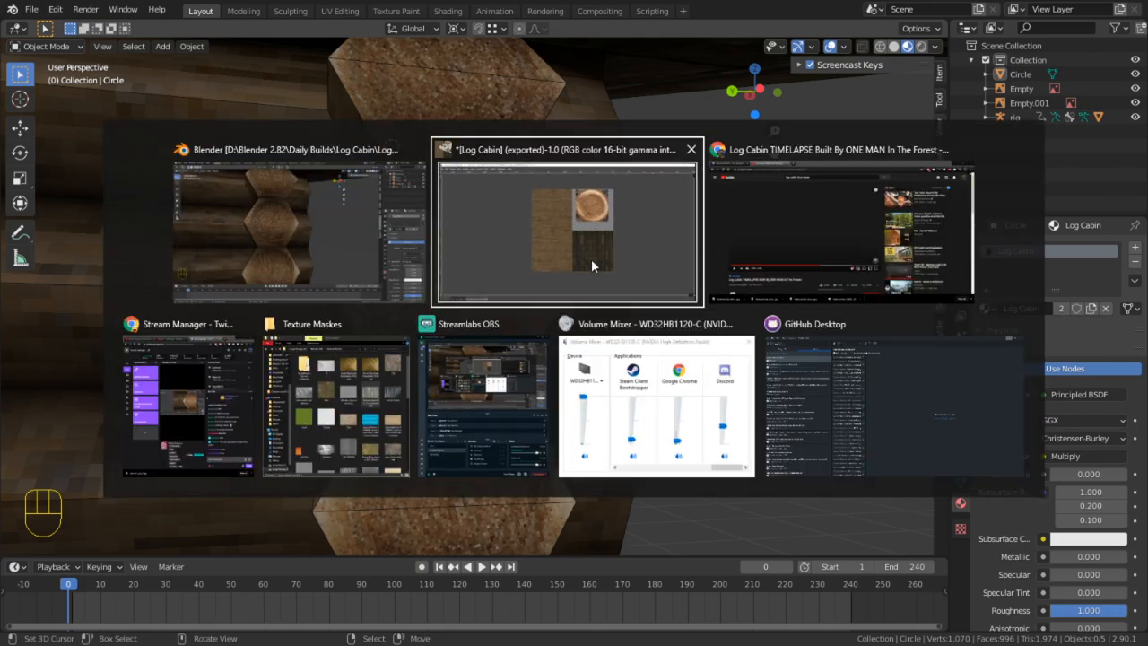
ctrl+scroll(669, 303, up, 4)
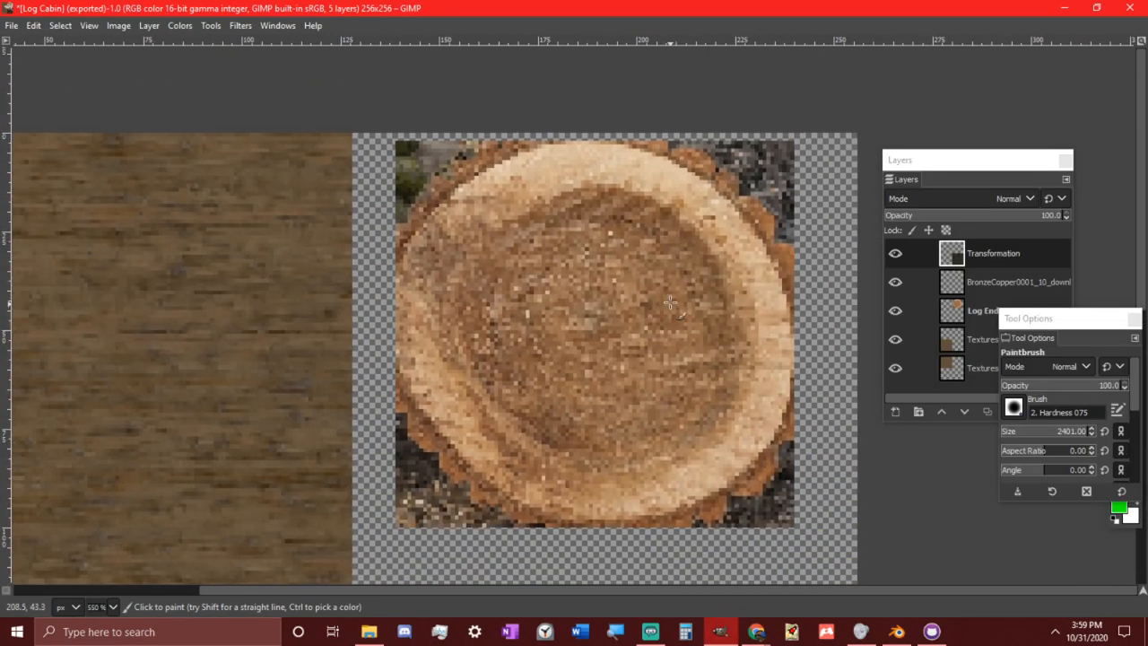
key(u)
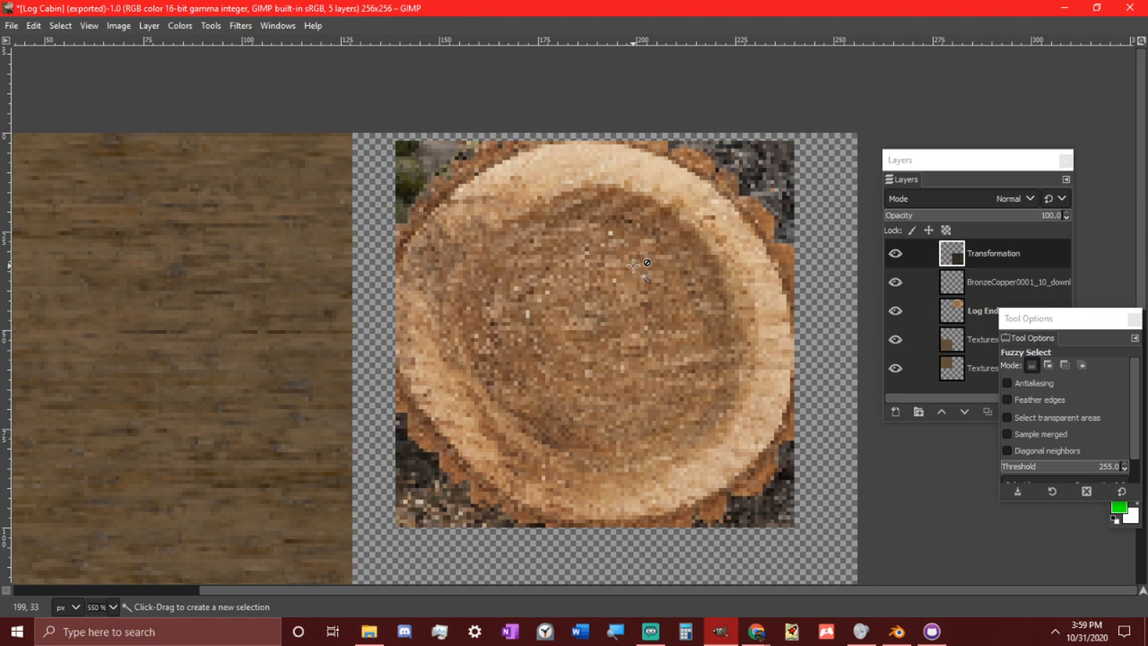
key(shift+s)
click(639, 265)
key(Escape)
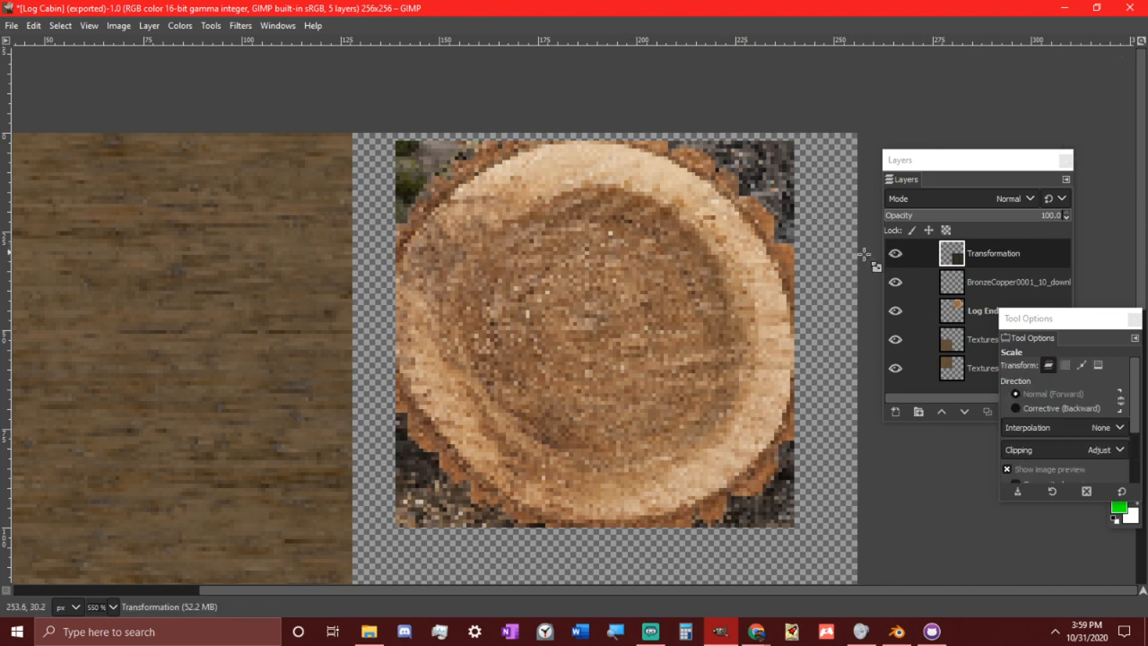
Scale the Log End.jpg layer to 16 × 16 pixels with the width and height linked
click(988, 310)
click(662, 304)
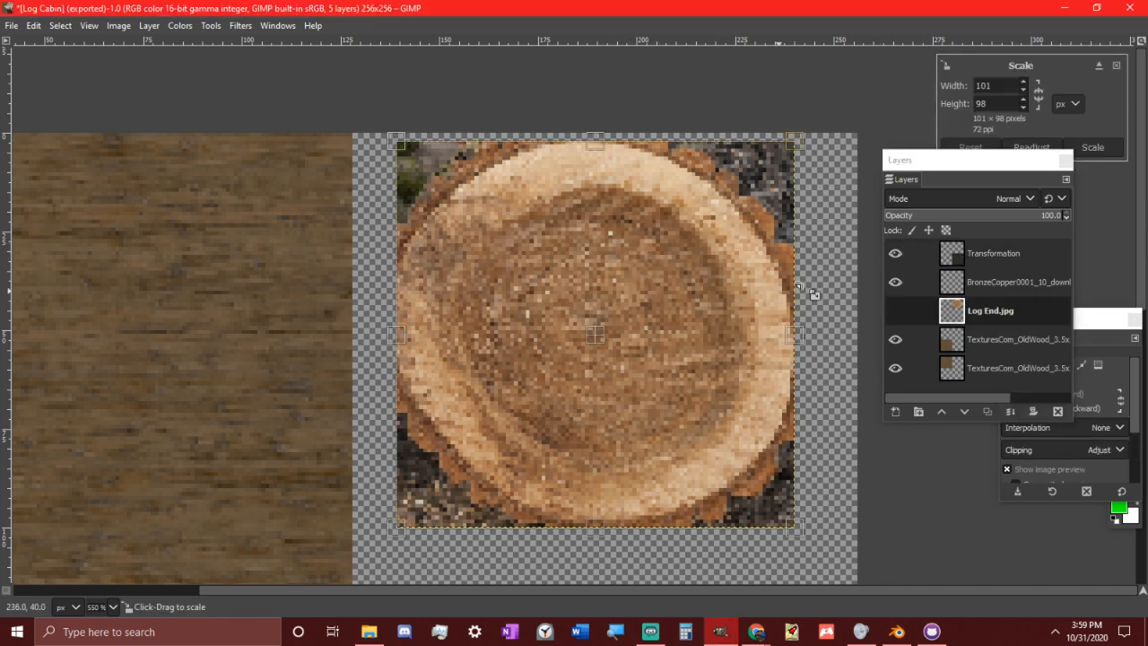
click(1040, 93)
drag(1009, 89, 888, 103)
text(16)
key(Tab)
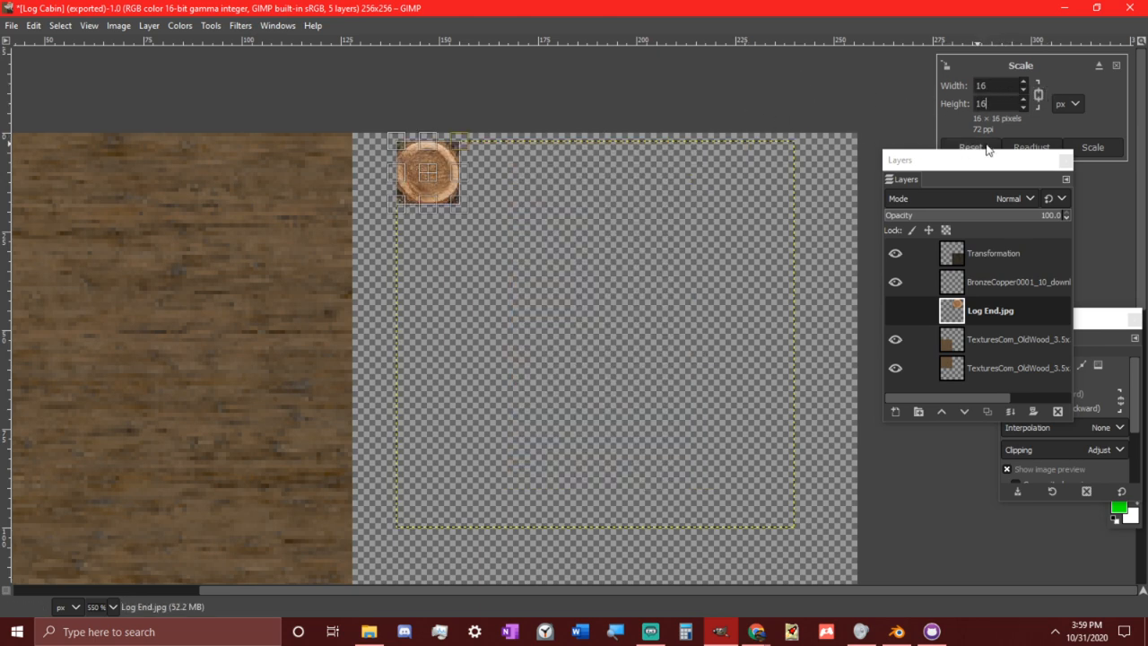
click(1093, 147)
Move the shrunken log end layer into the upper right corner of the texture canvas
ctrl+scroll(433, 167, up, 2)
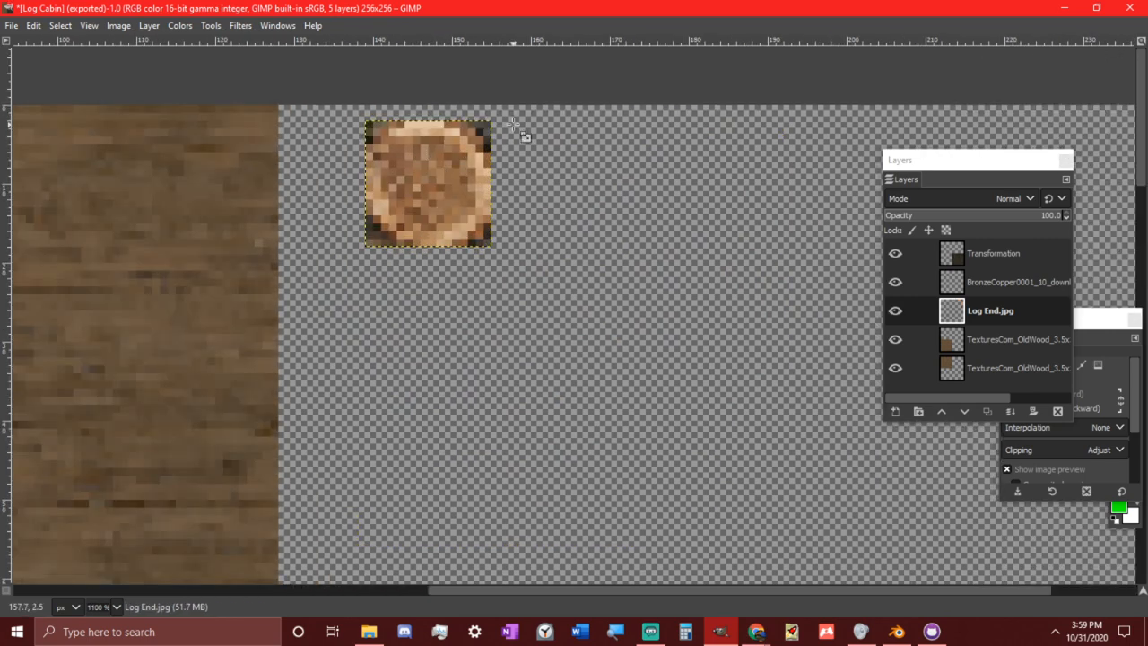
ctrl+scroll(515, 127, down, 3)
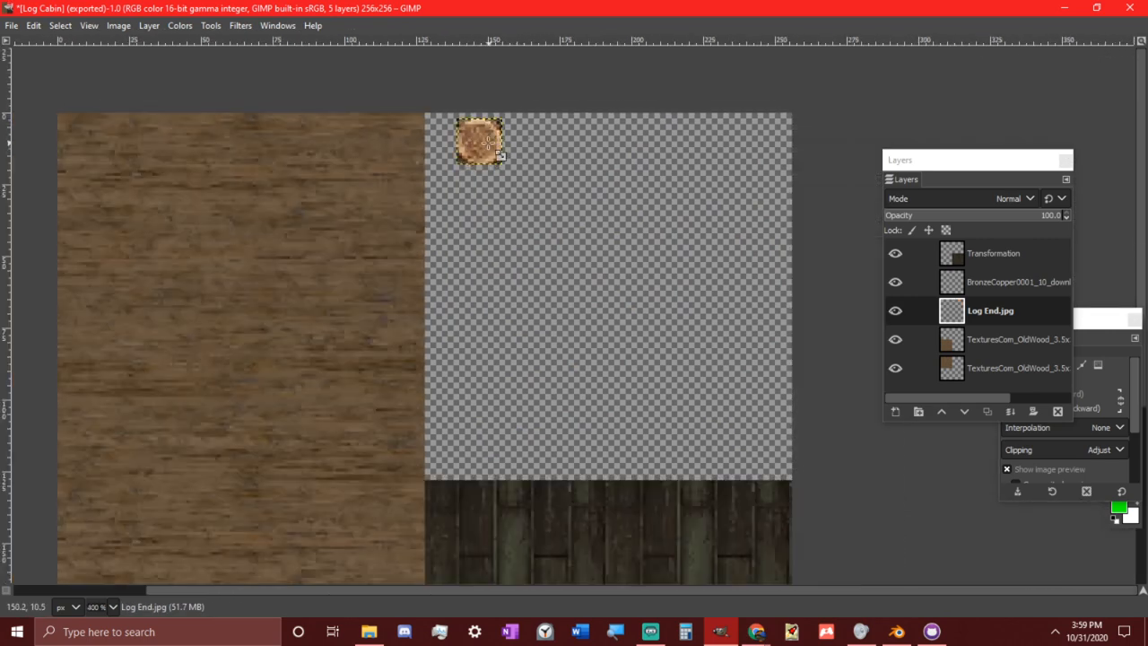
key(m)
drag(480, 142, 512, 237)
ctrl+scroll(507, 224, up, 4)
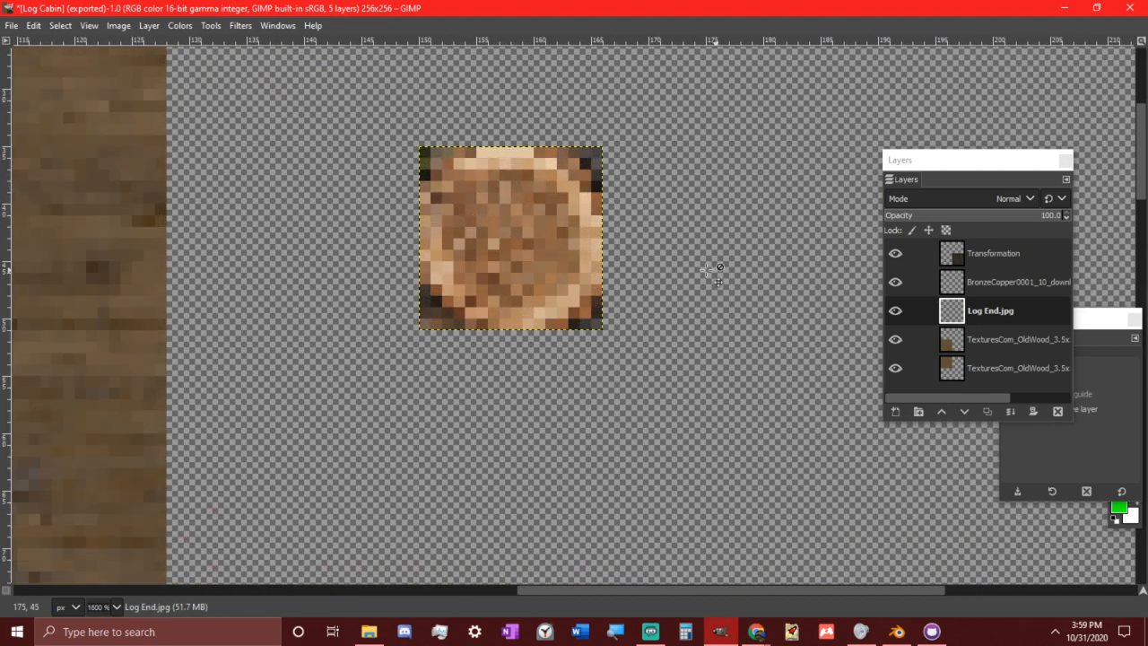
right_click(1006, 310)
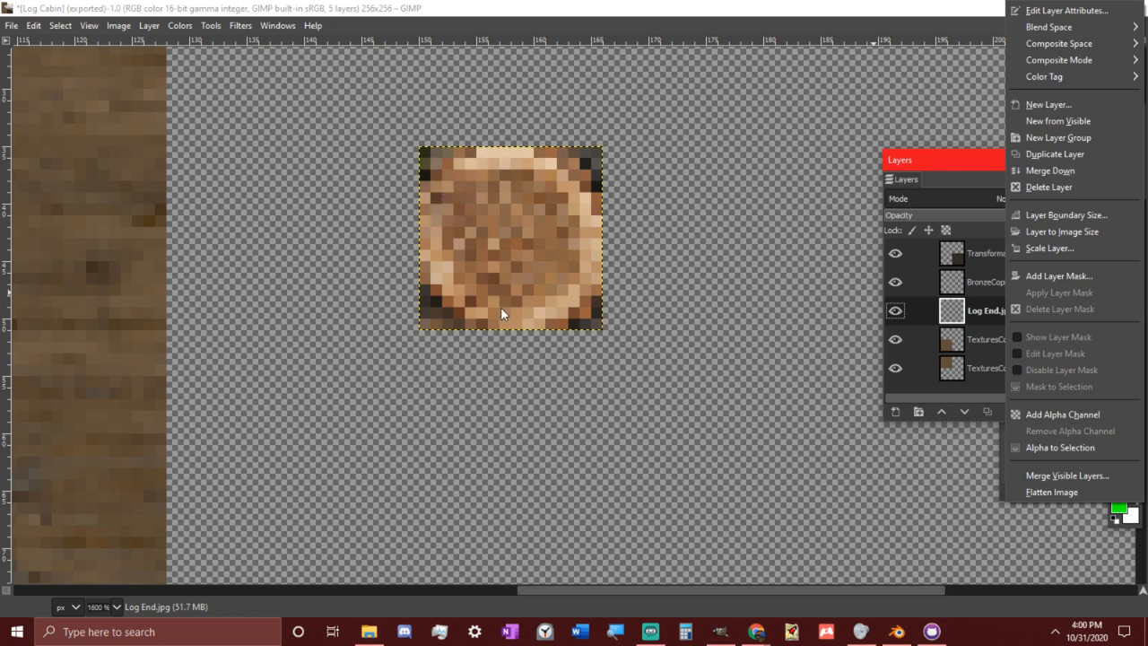
click(933, 187)
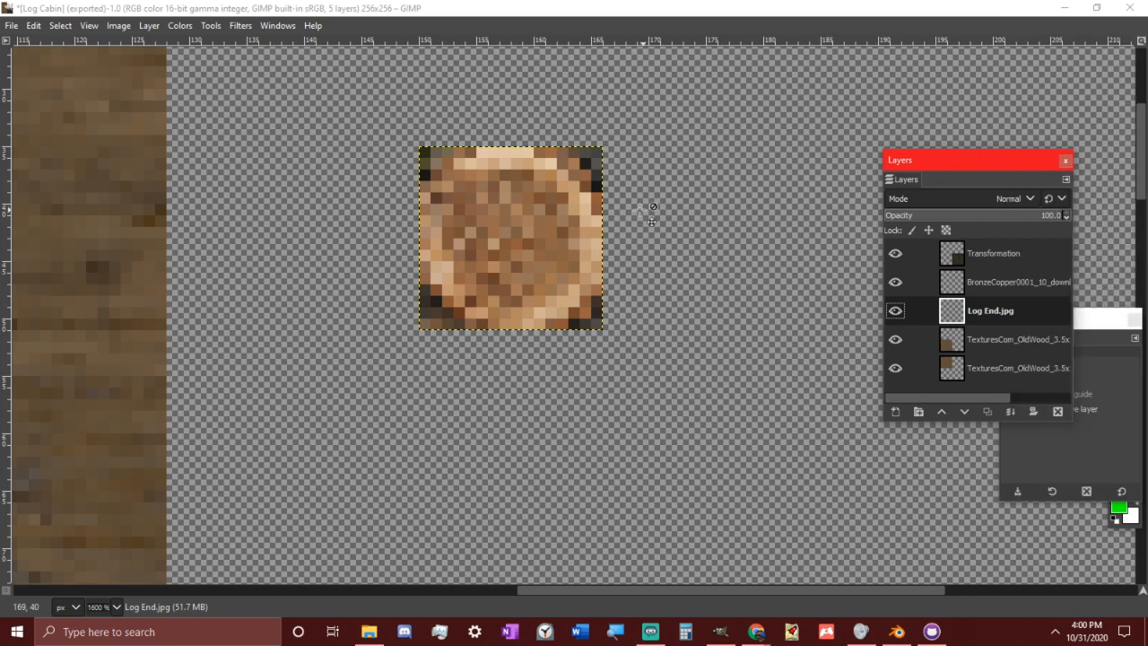
ctrl+scroll(592, 287, down, 3)
drag(586, 289, 846, 165)
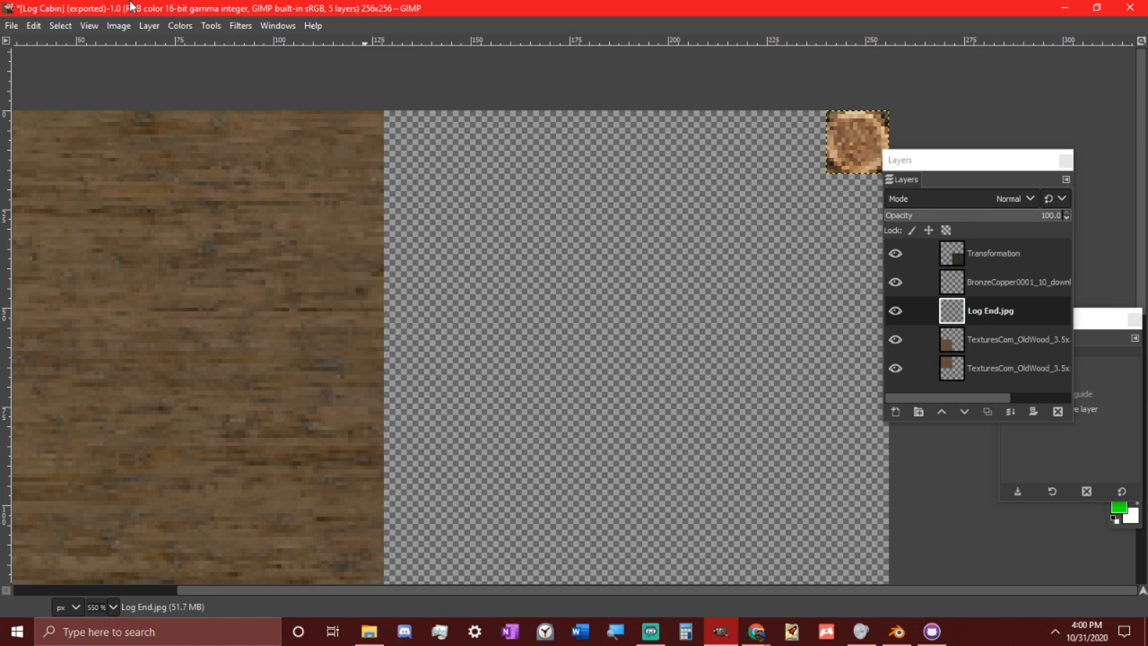
Export the updated texture over Log Cabin.Png and switch back to Blender
key(ctrl+e)
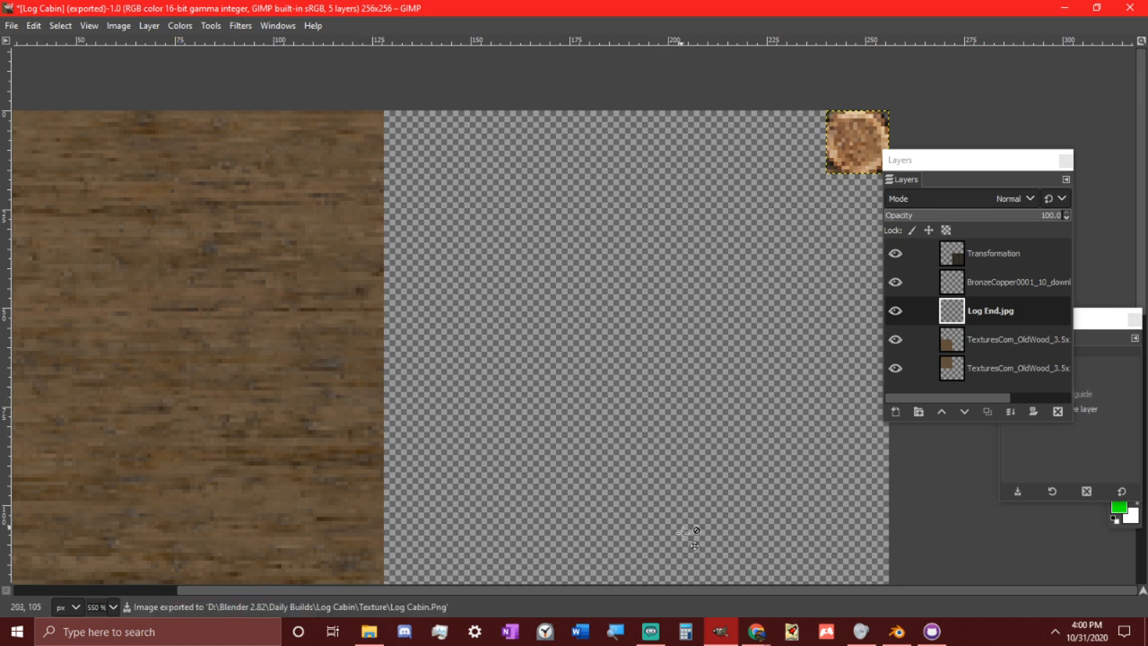
click(897, 631)
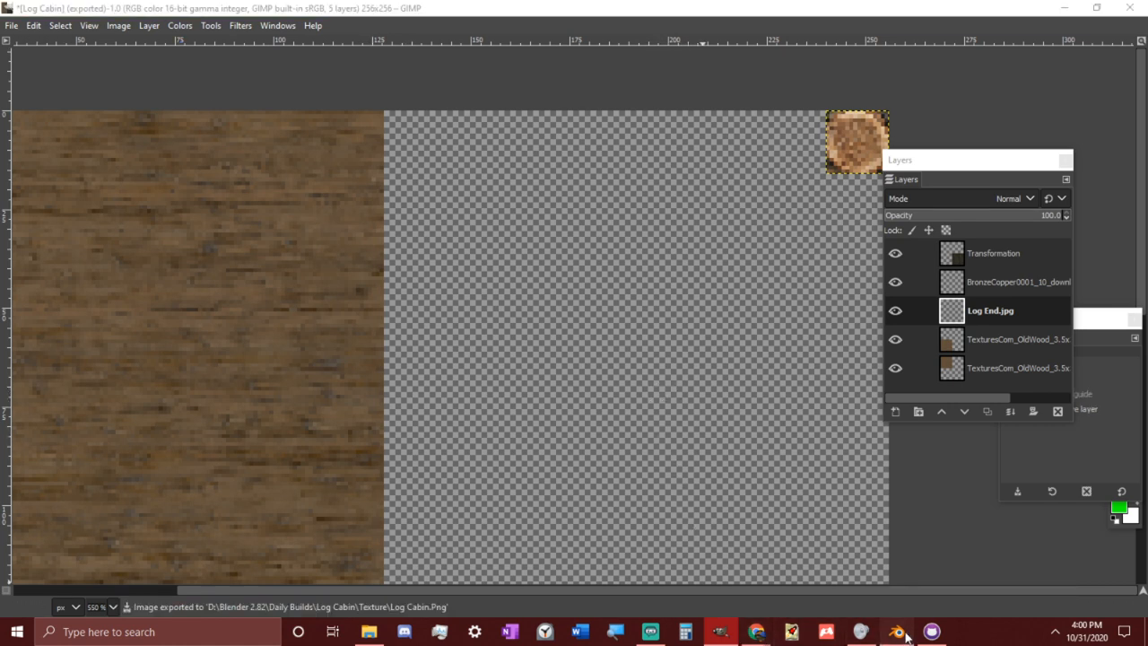
middle_drag(570, 458, 466, 163)
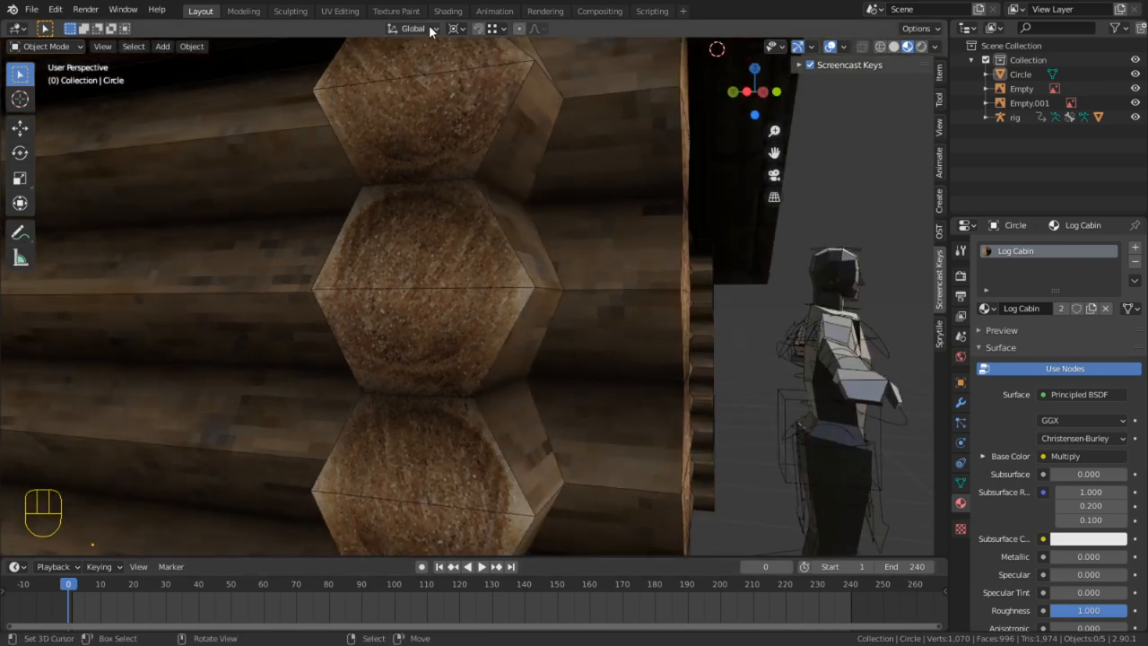
In the UV Editing workspace, change to Object Mode, select the cabin and turn on the viewport overlays
click(345, 11)
click(528, 46)
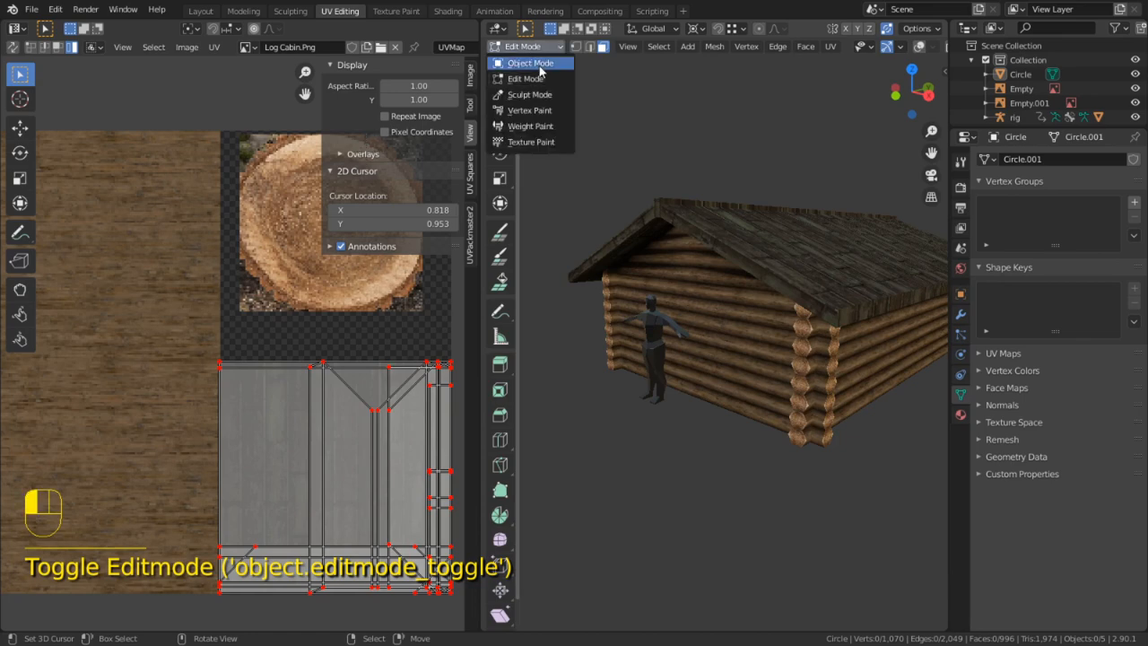
click(539, 64)
click(739, 229)
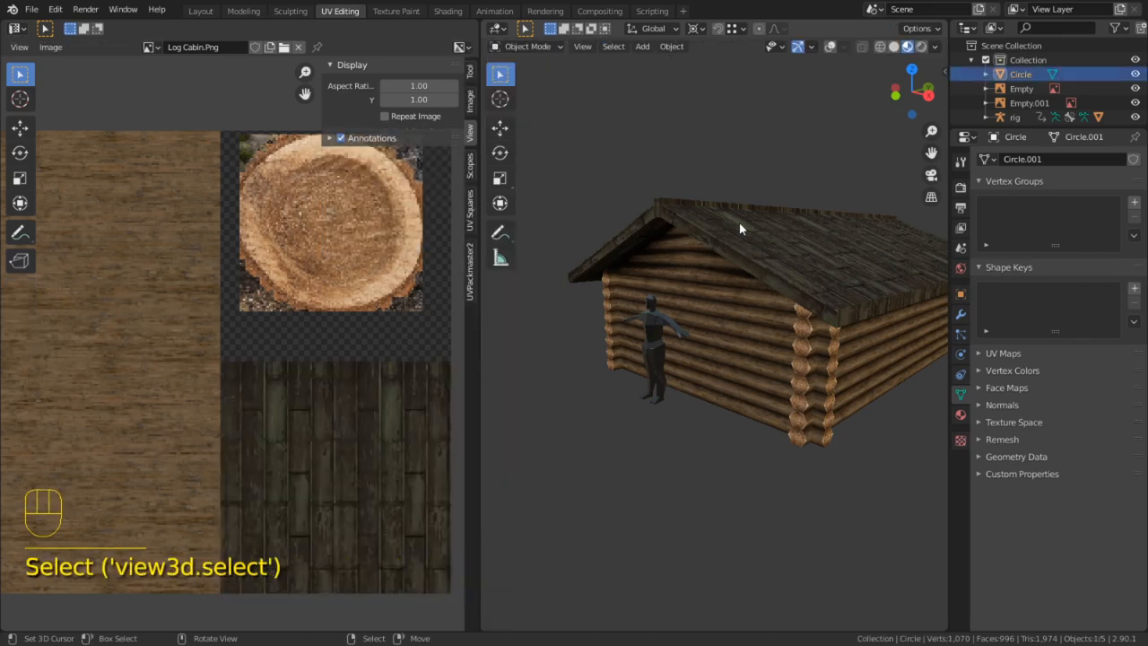
click(829, 47)
Enter Edit Mode and select the entire cabin mesh so all its UVs are displayed
key(Tab)
key(a)
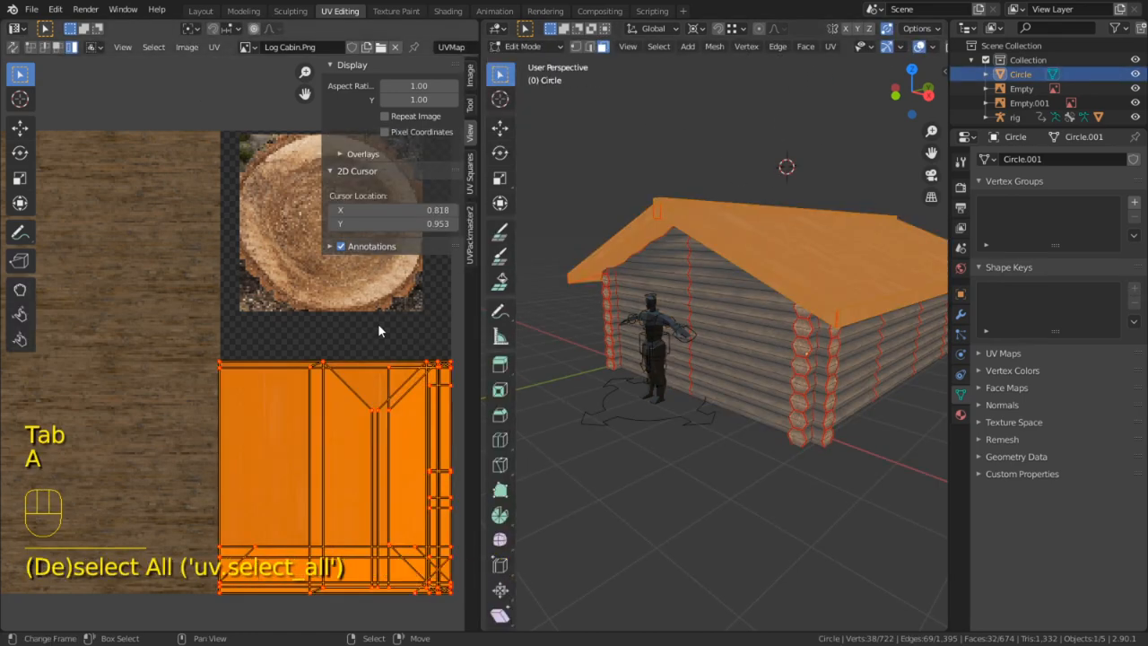
click(729, 436)
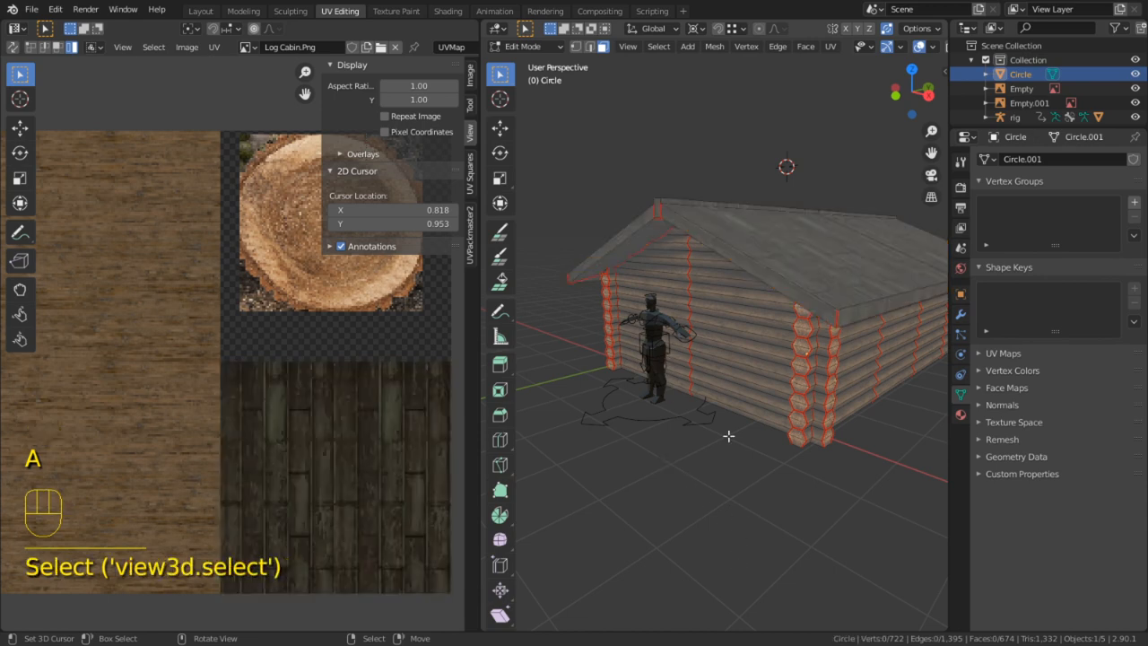
key(a)
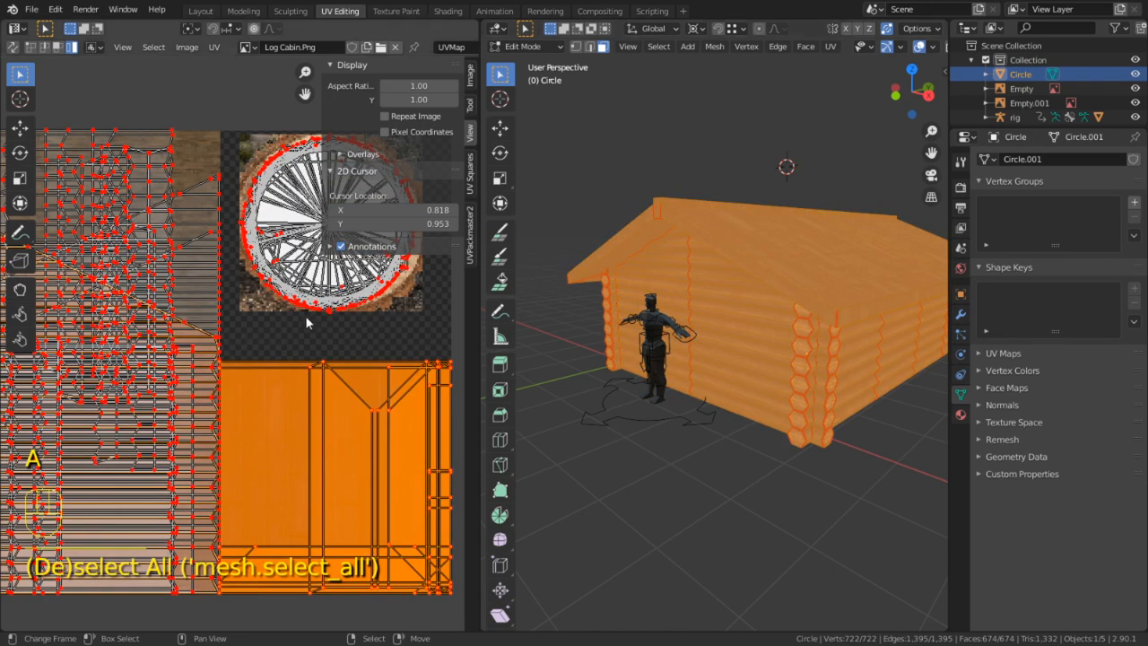
Reload the Log Cabin.Png image in the UV editor
right_click(336, 351)
shift+middle_drag(335, 345, 302, 411)
key(alt+t)
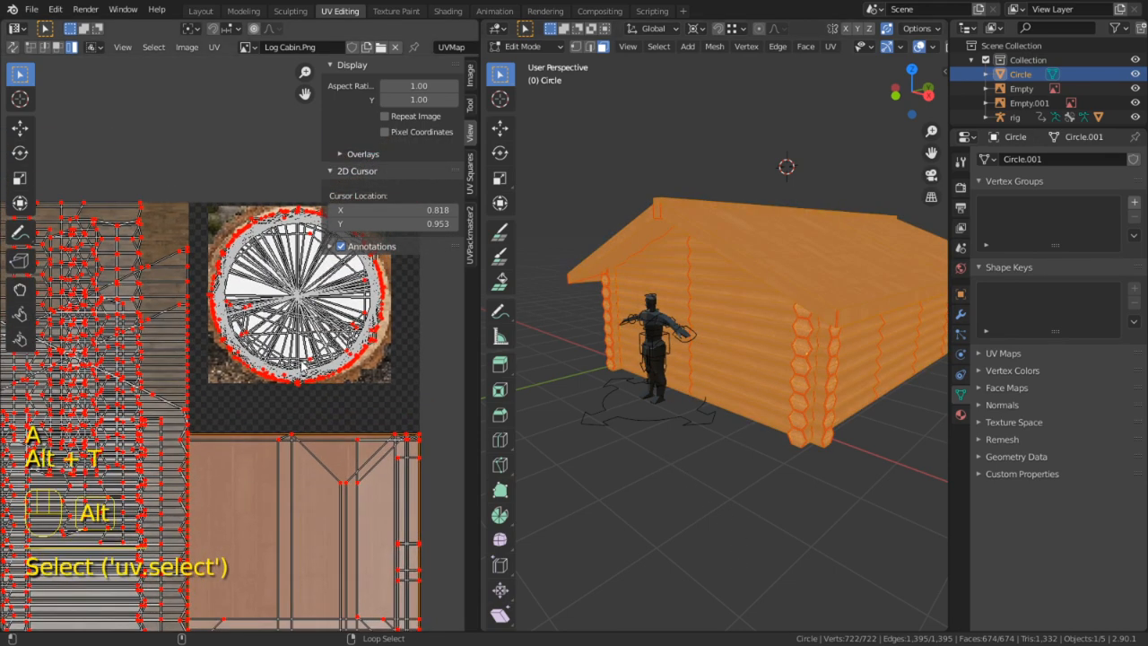
key(alt+r)
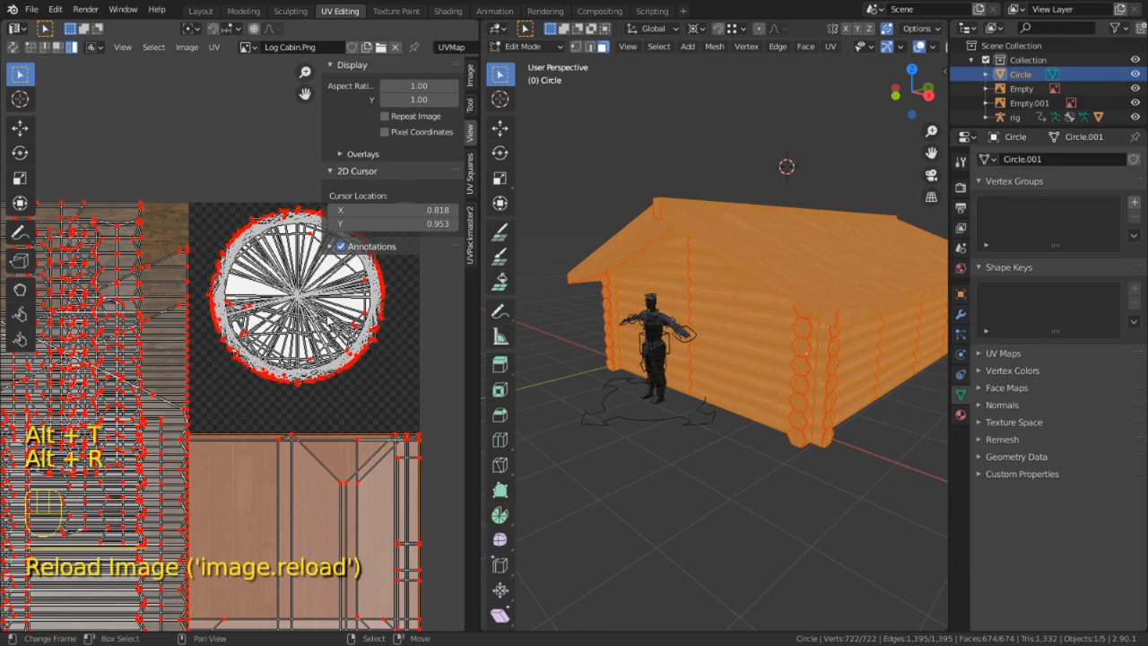
Select the large circular island of log end UVs and place the 2D cursor at the center of the small log end texture
key(ctrl+space)
scroll(574, 381, up, 3)
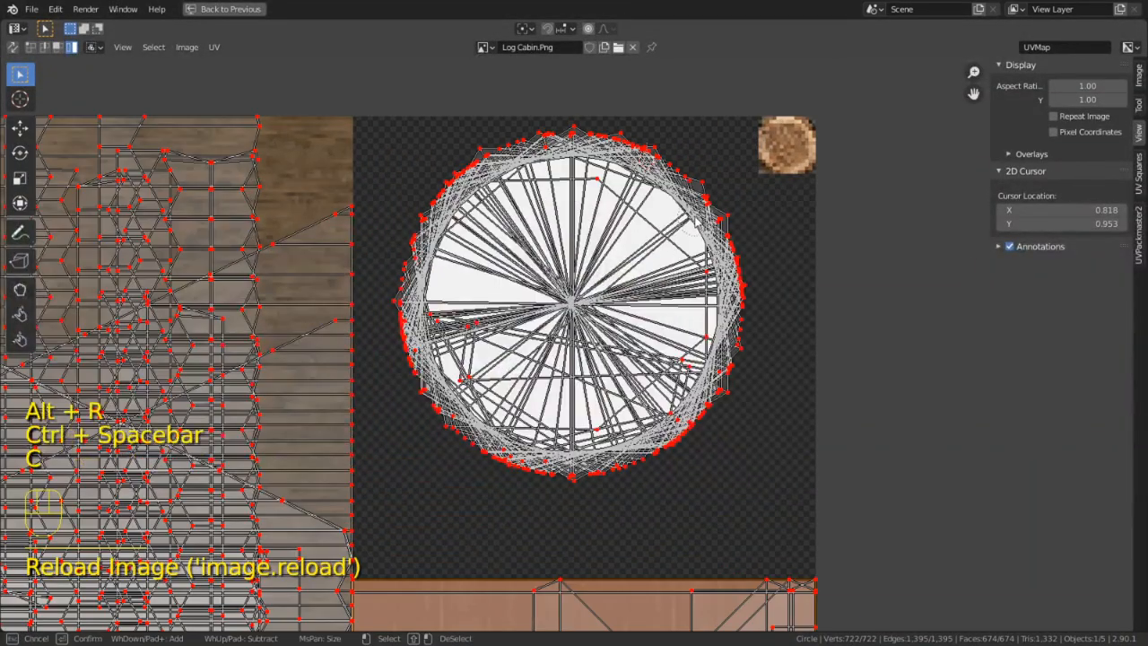
key(c)
click(733, 359)
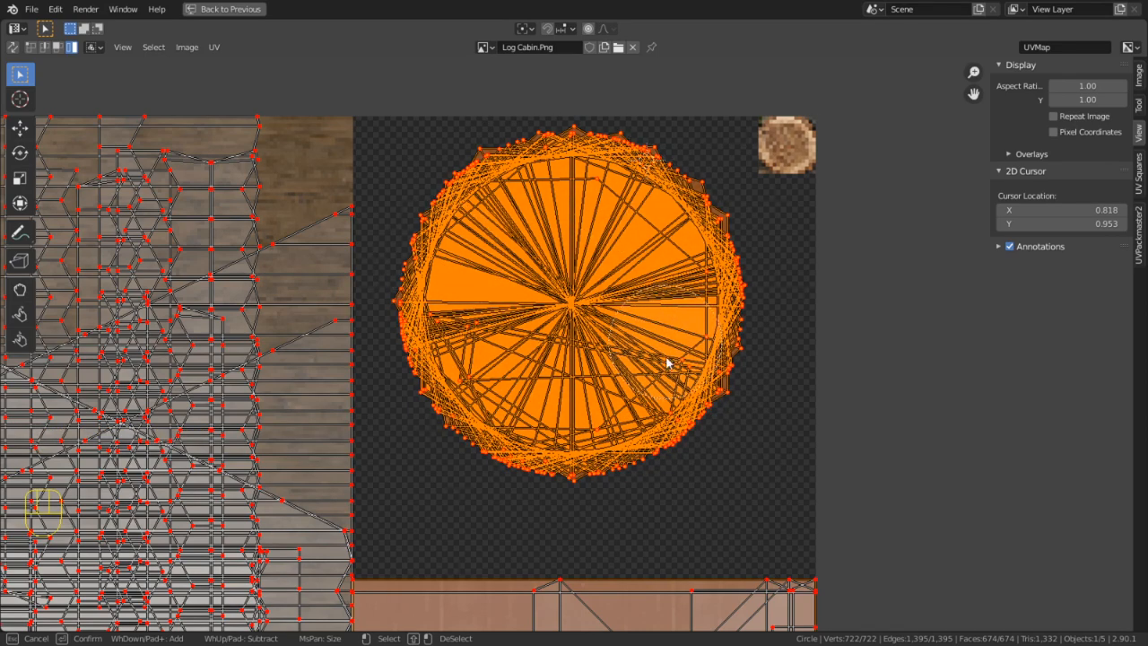
key(Escape)
middle_drag(724, 199, 685, 239)
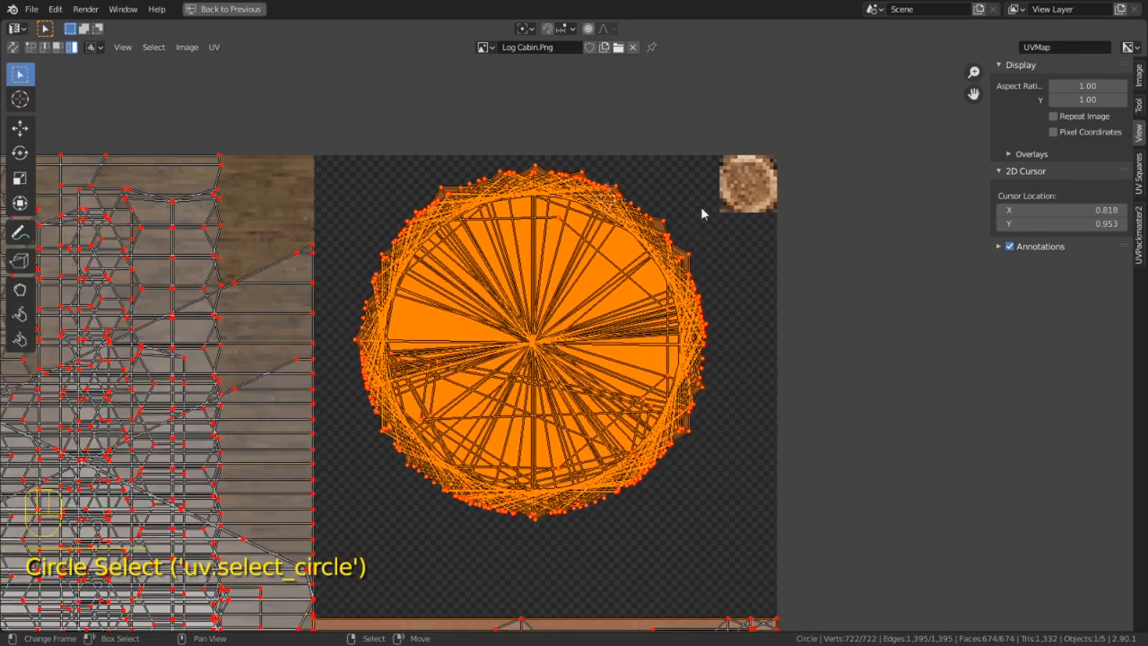
shift+right_click(745, 180)
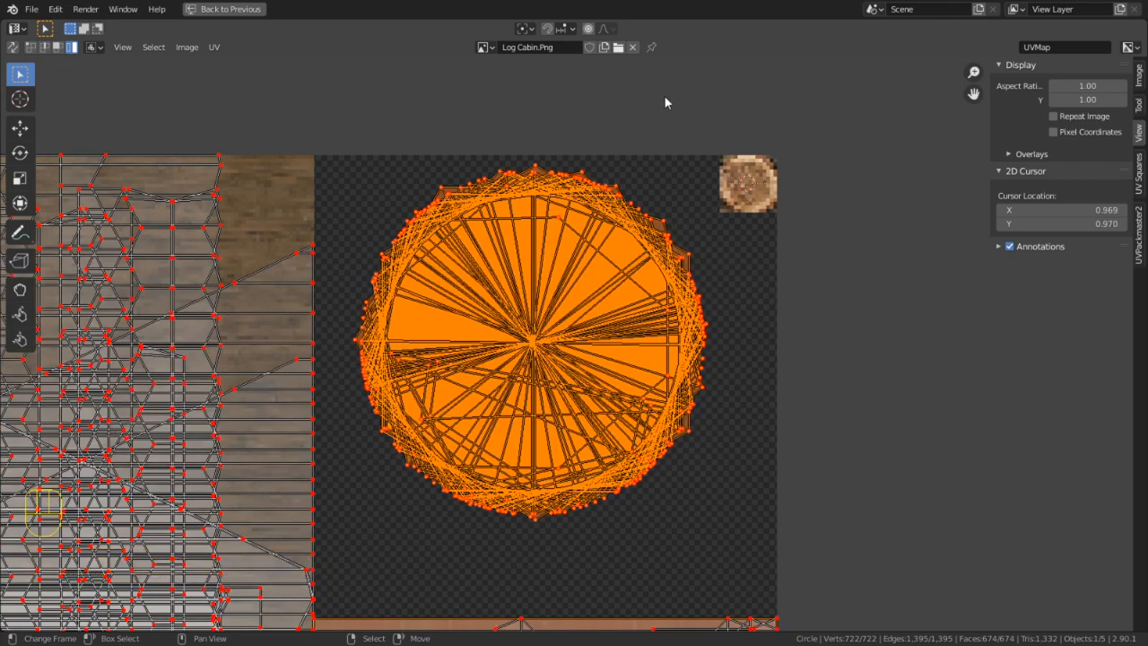
Try to snap the selected UVs to the 2D cursor, then undo it
key(shift+s)
click(685, 76)
key(ctrl+z)
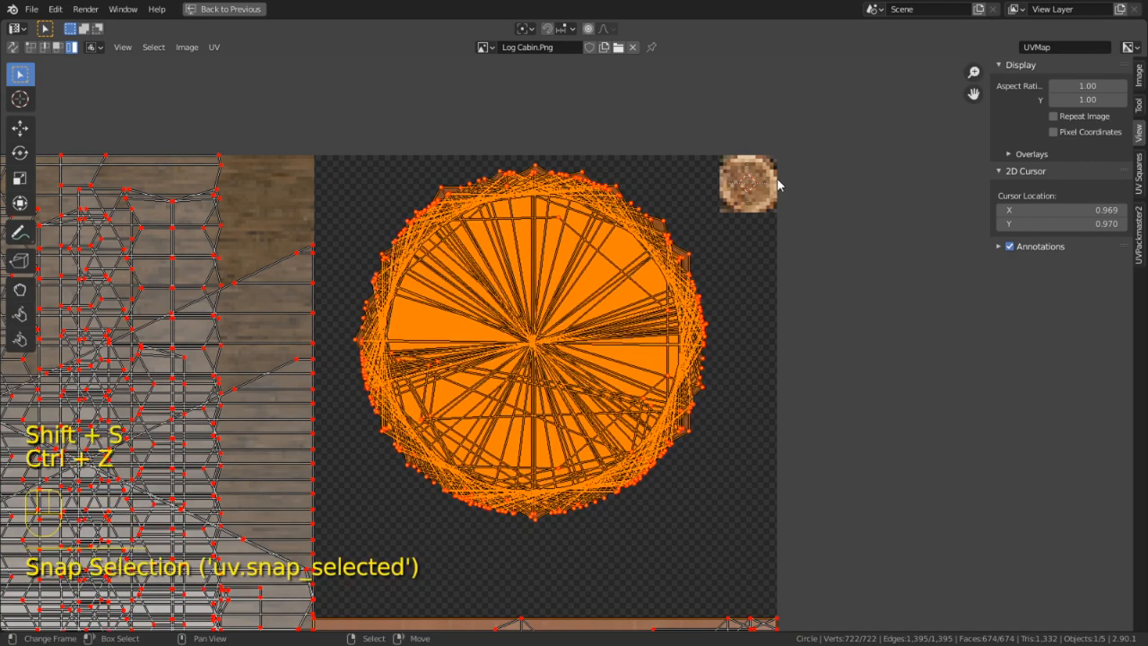
key(shift+s)
click(650, 112)
scroll(764, 209, down, 5)
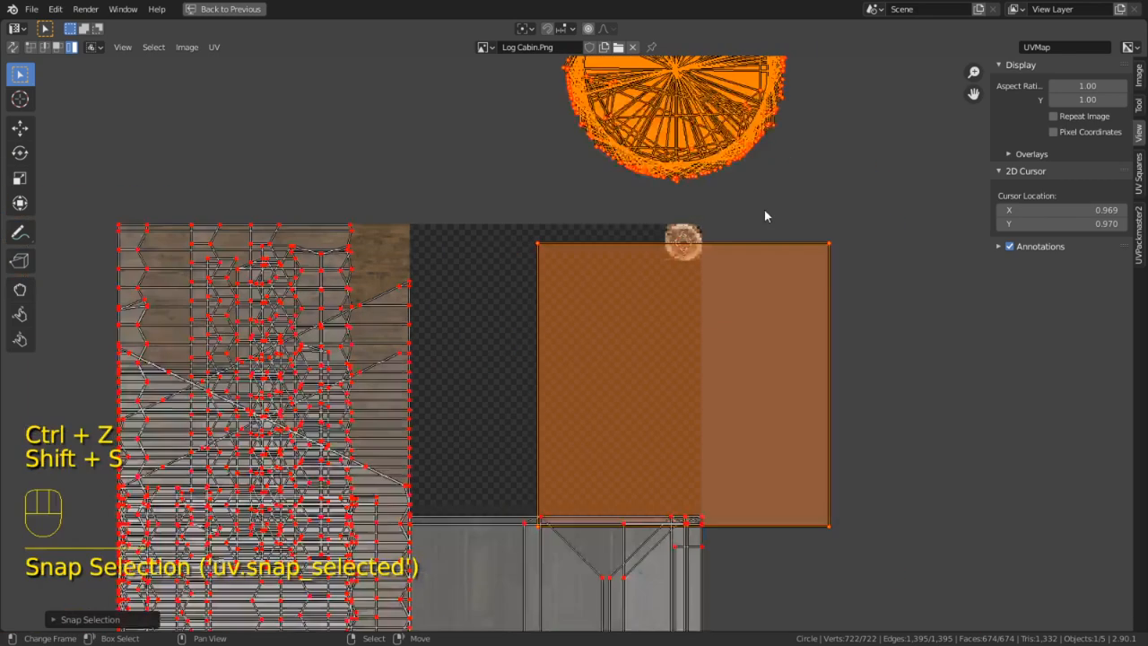
key(ctrl+z)
Deselect the roof UVs and snap the circular log end UVs to the 2D cursor, keeping their shape
key(c)
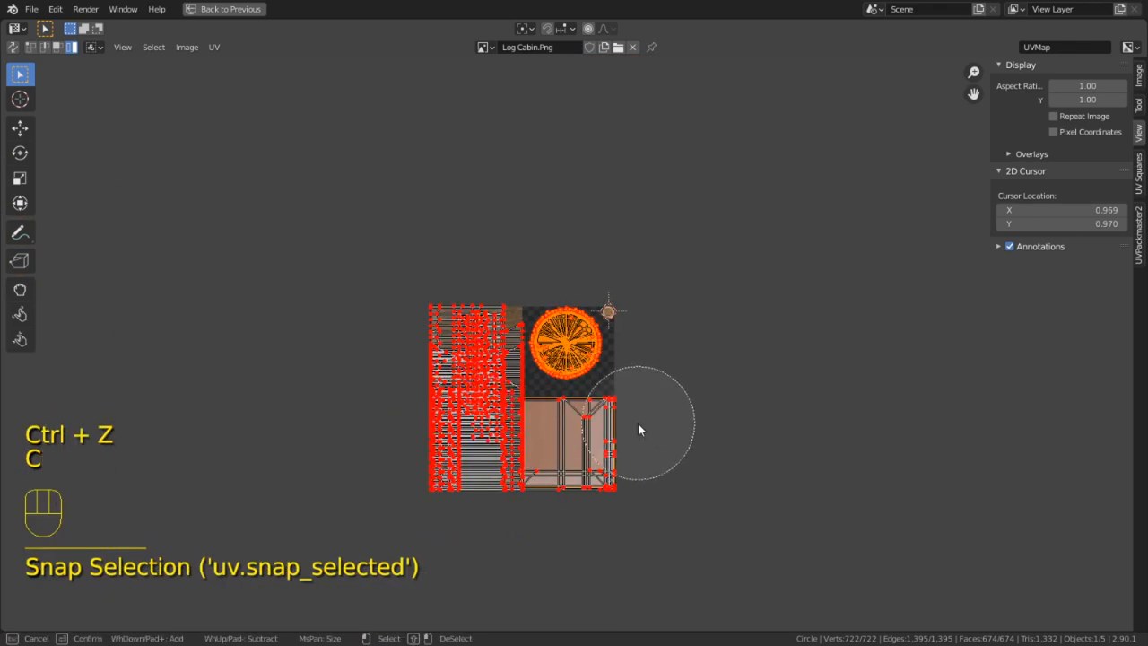
mouse_move(588, 436)
middle_down()
mouse_move(610, 451)
mouse_move(544, 455)
middle_up()
right_click(700, 337)
scroll(707, 334, up, 2)
key(shift+s)
click(586, 213)
Scale the log end UVs down to fit the small log end texture, and return to Object Mode in the split layout
scroll(668, 235, up, 5)
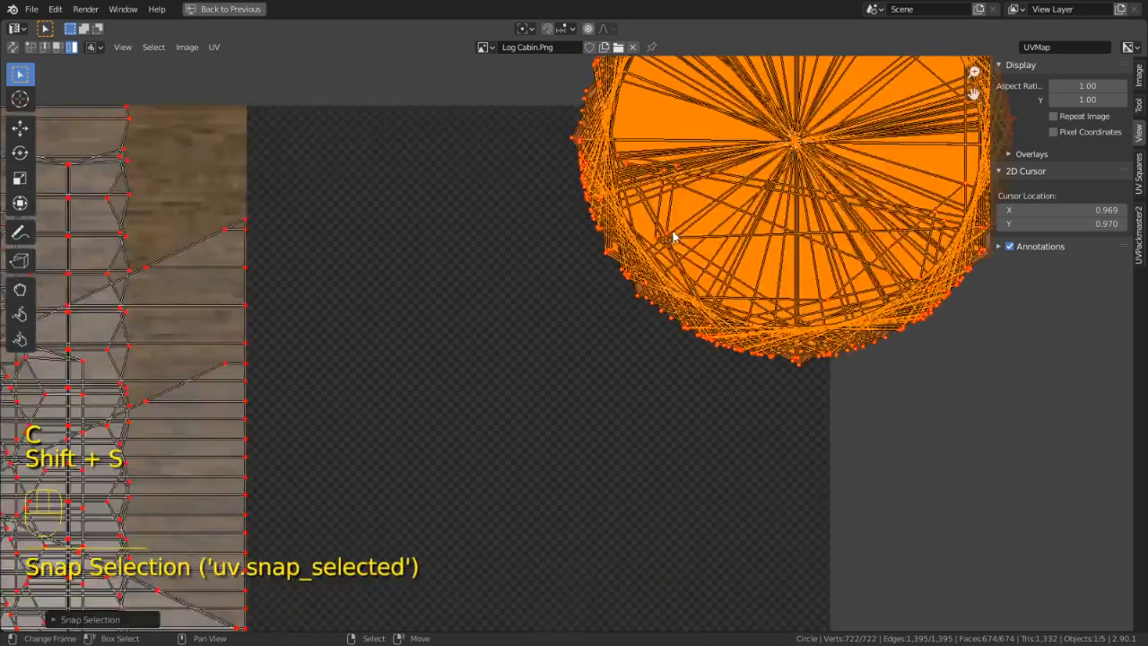
middle_drag(749, 182, 521, 333)
key(s)
click(671, 261)
scroll(691, 267, up, 3)
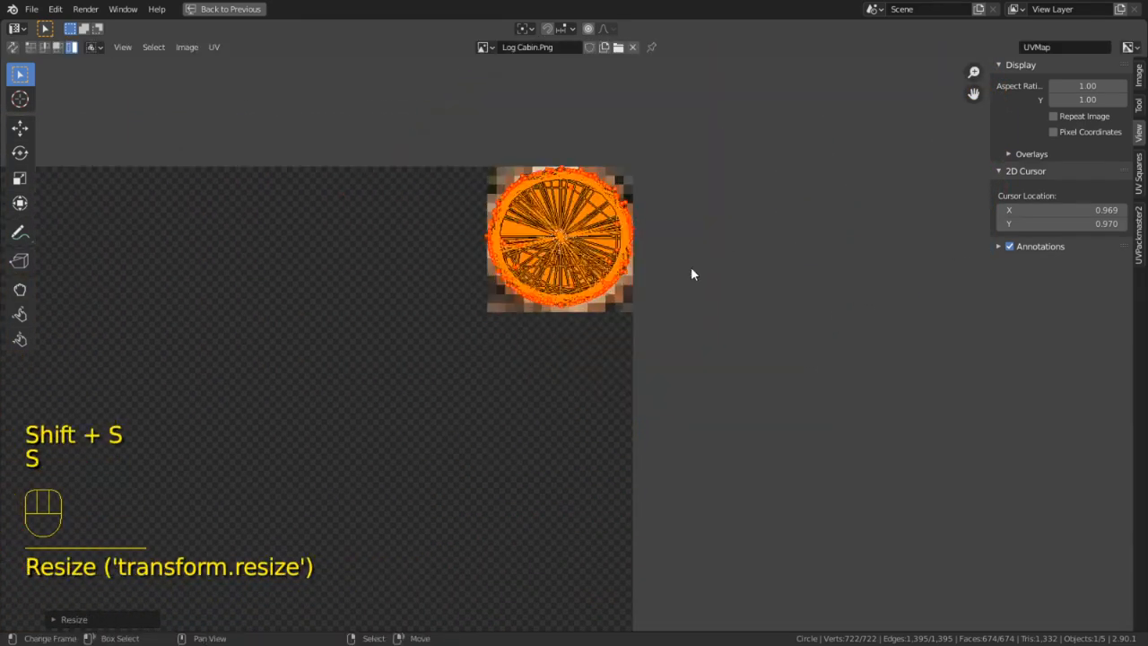
key(Tab)
key(ctrl+space)
Examine the pixel density of the log ends against the wall logs at the cabin's corner
scroll(790, 456, up, 2)
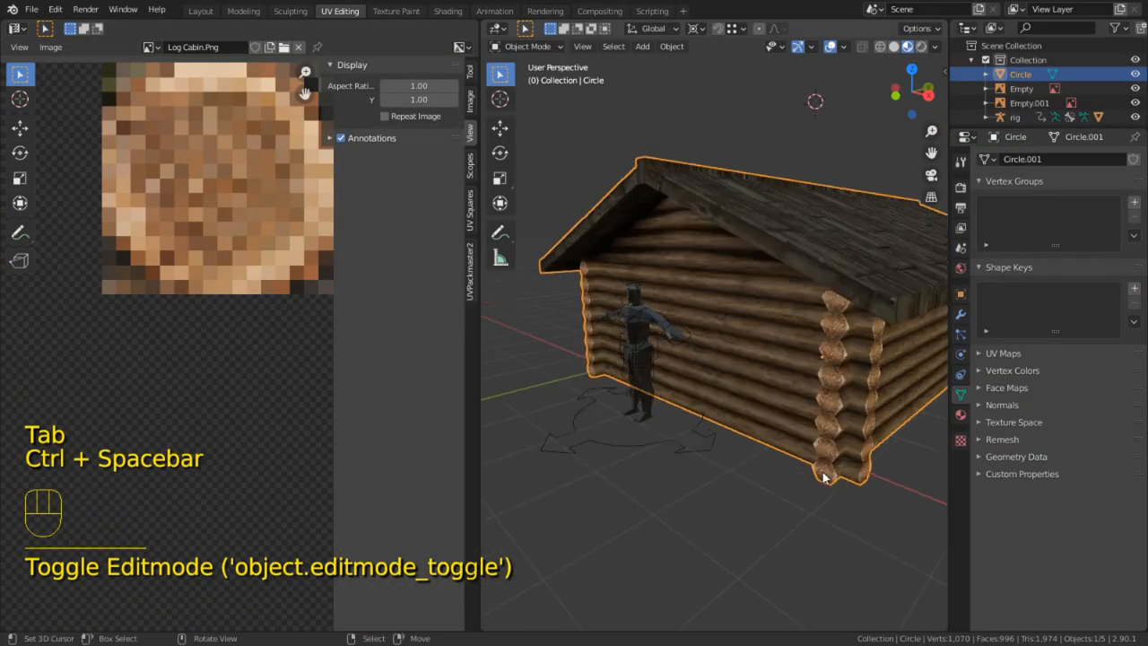
middle_drag(822, 472, 878, 370)
alt+middle_click(880, 370)
scroll(807, 350, up, 5)
scroll(728, 363, up, 8)
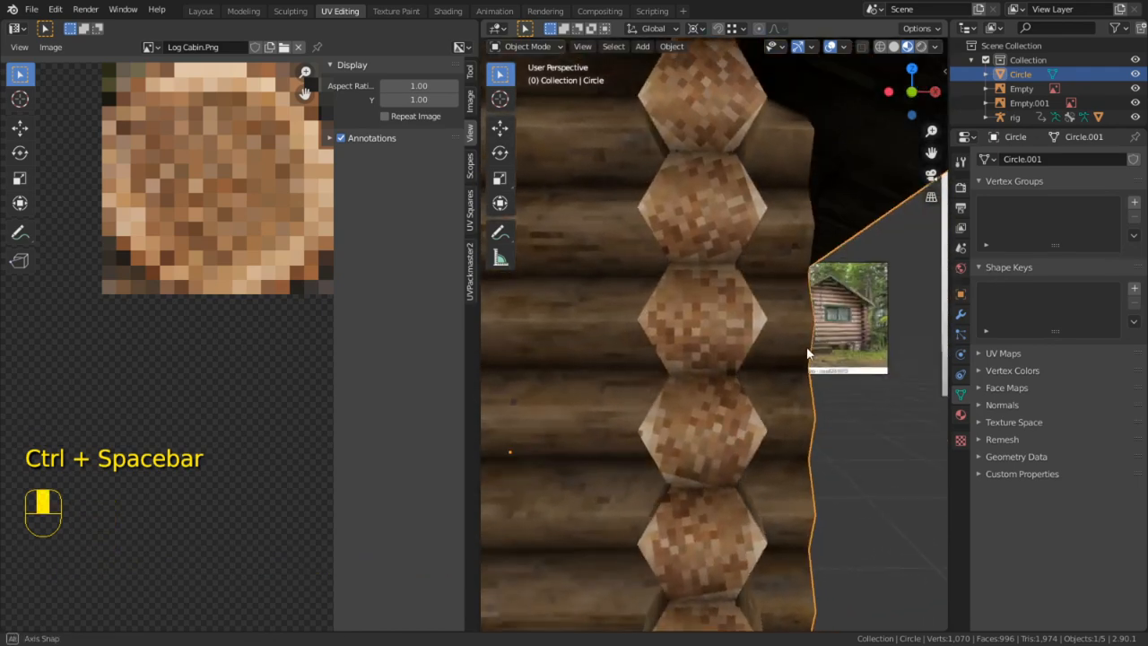
middle_drag(909, 361, 669, 380)
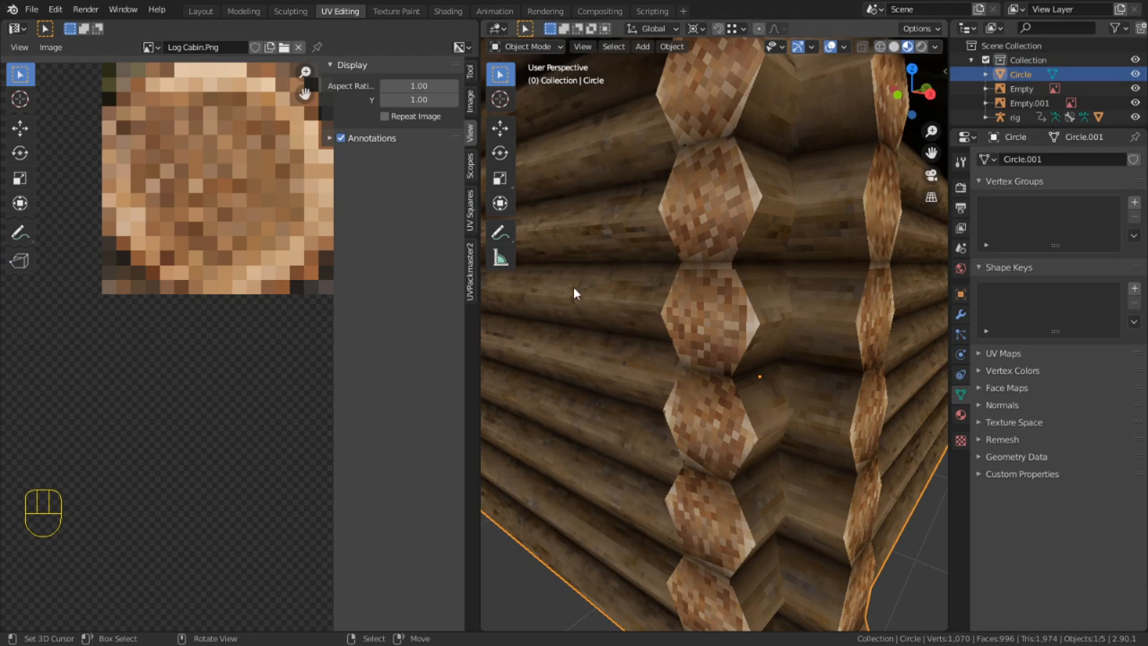
middle_drag(574, 286, 695, 321)
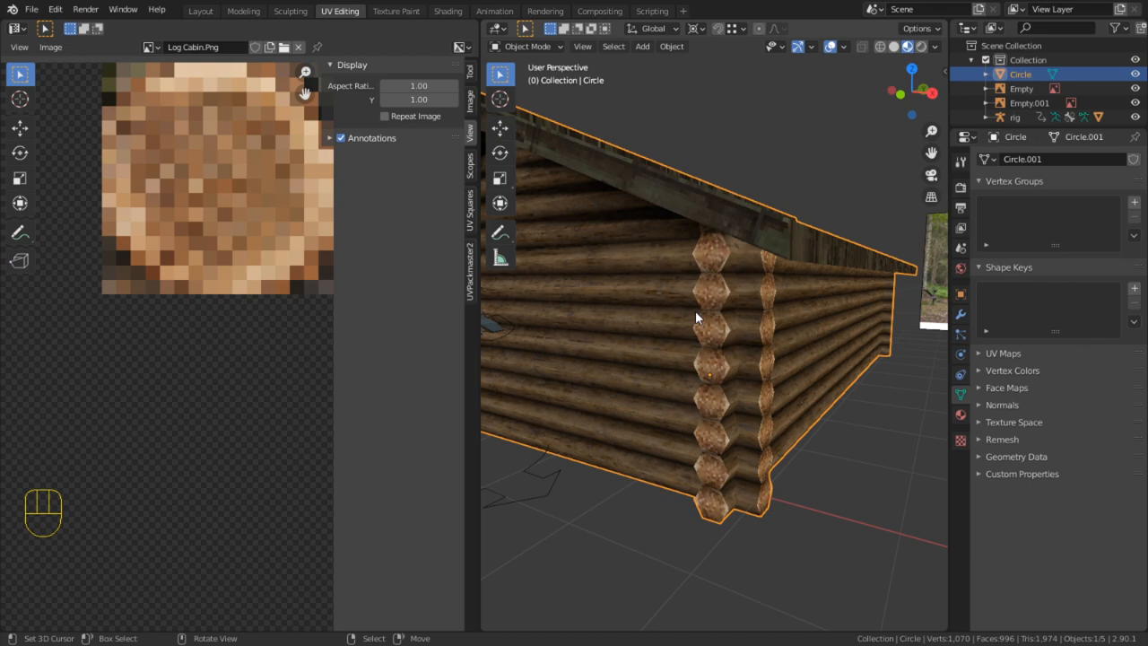
scroll(748, 261, up, 7)
middle_drag(748, 261, 787, 350)
scroll(787, 350, down, 4)
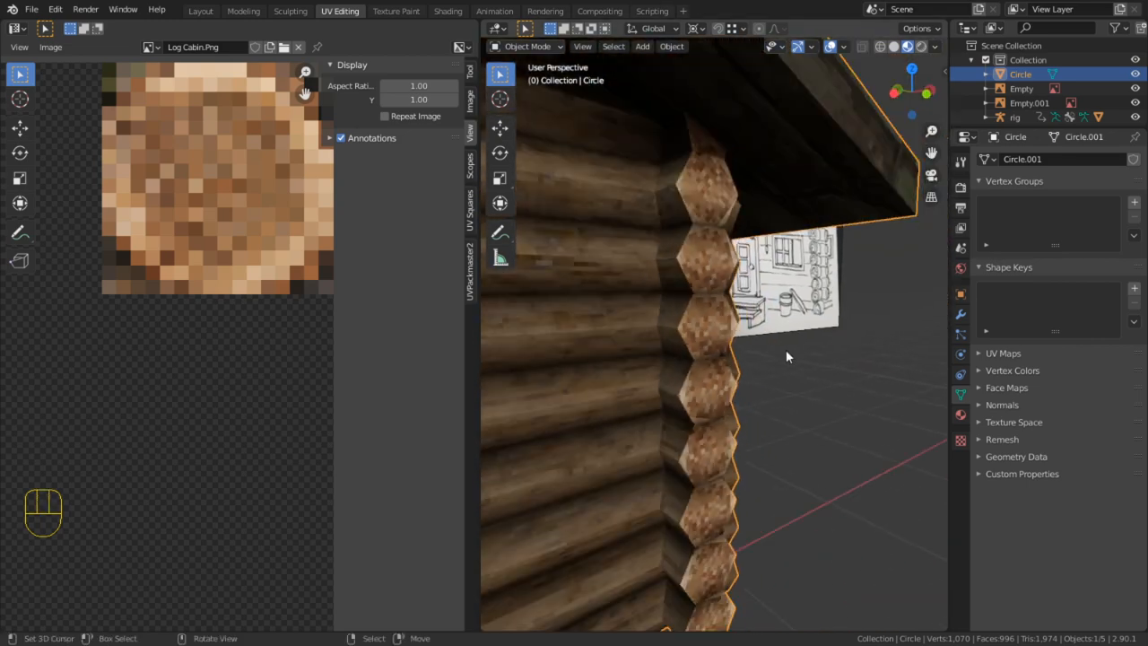
scroll(736, 343, down, 5)
Examine the small log end patch in the Log Cabin.Png texture and compare it with the log ends on the cabin
scroll(257, 336, down, 4)
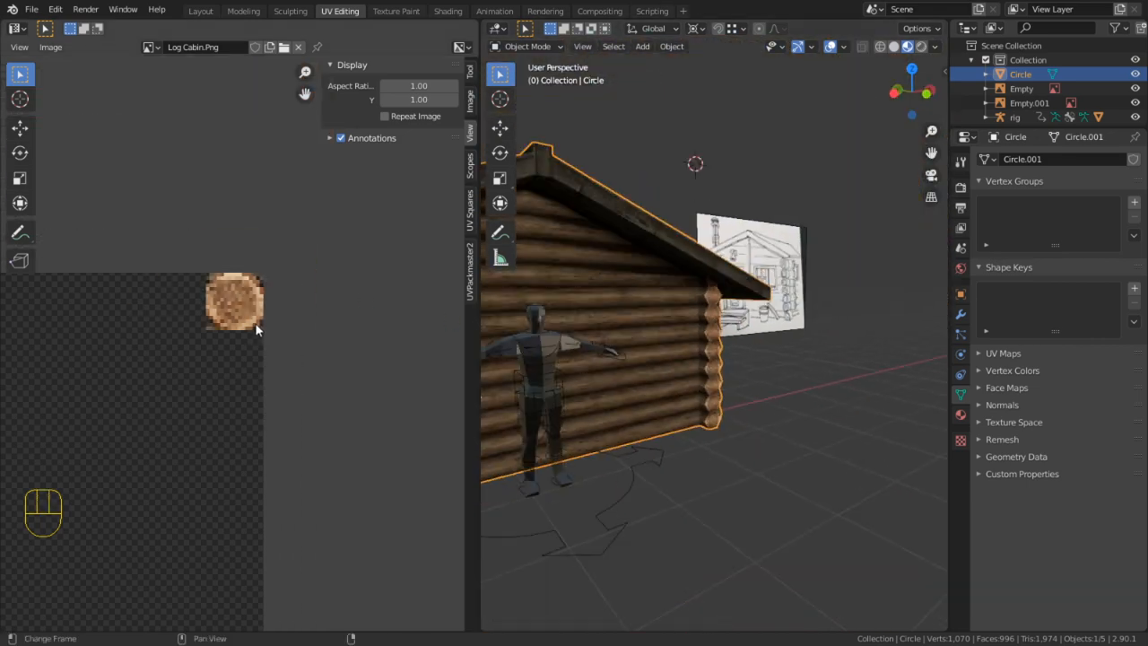
scroll(266, 325, up, 3)
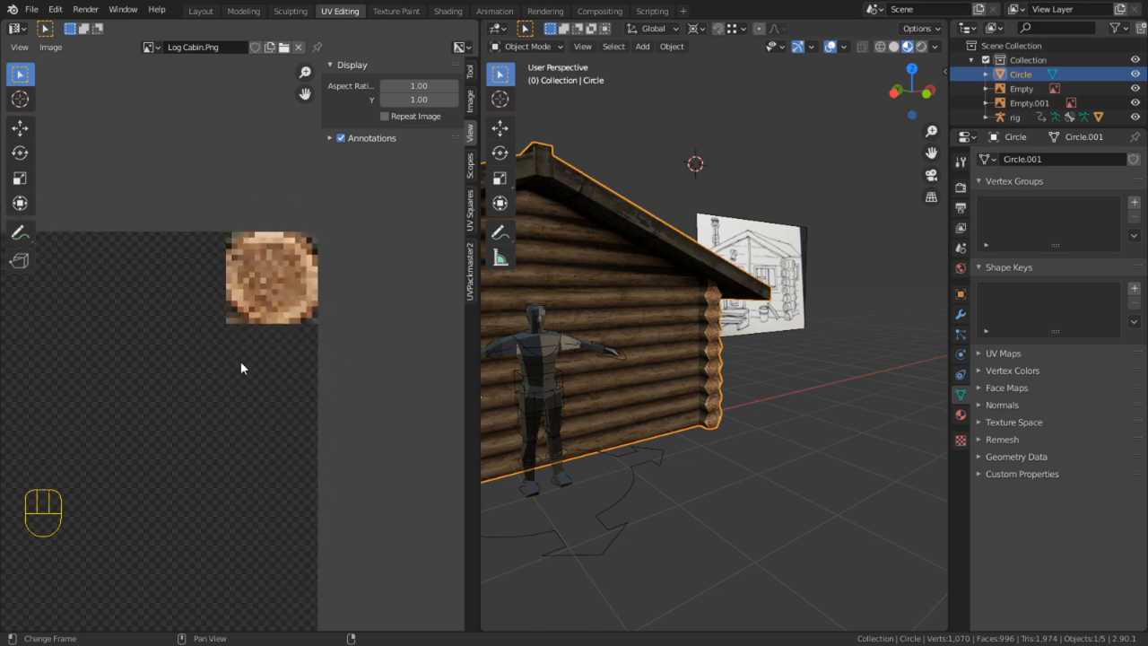
scroll(257, 331, down, 4)
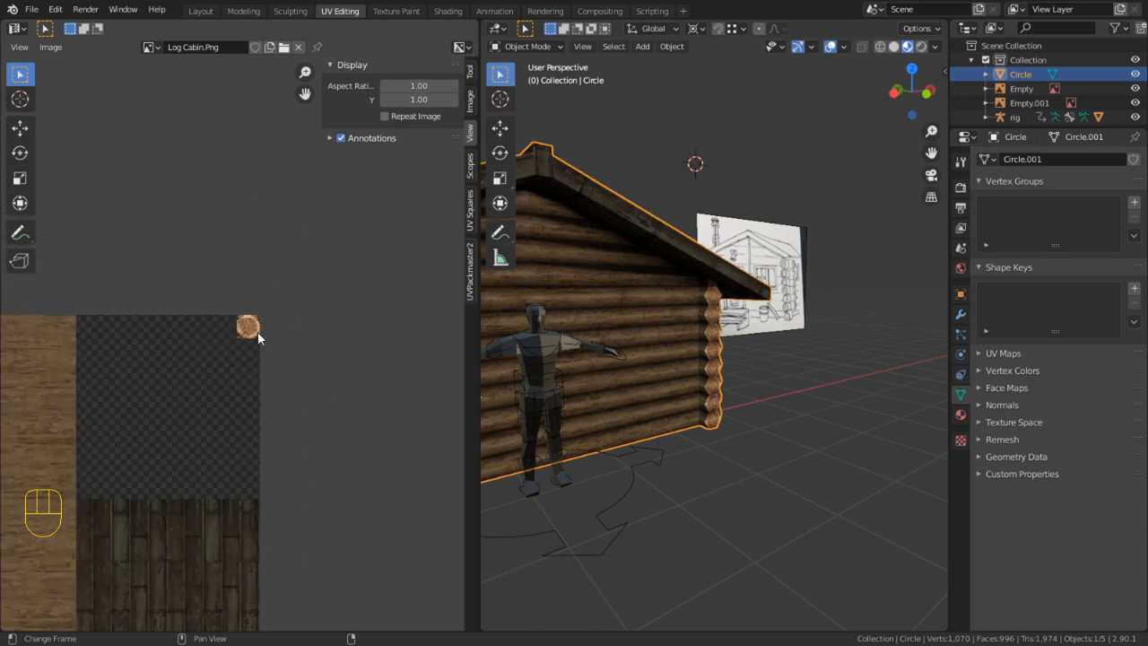
scroll(242, 341, up, 5)
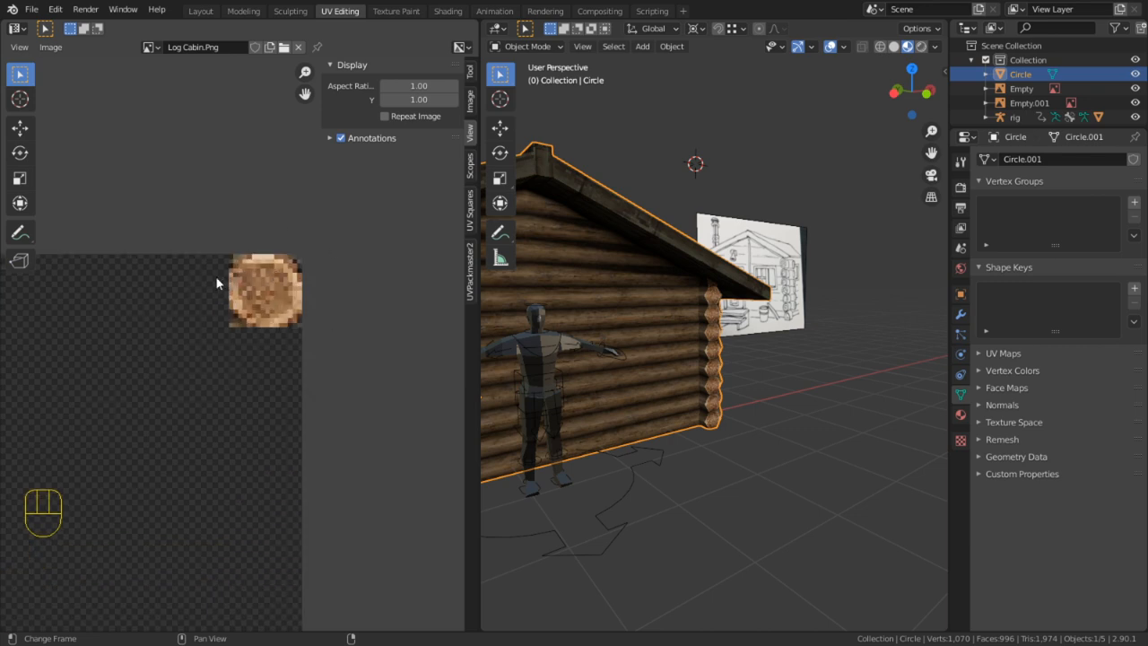
middle_drag(224, 341, 229, 315)
scroll(212, 348, down, 5)
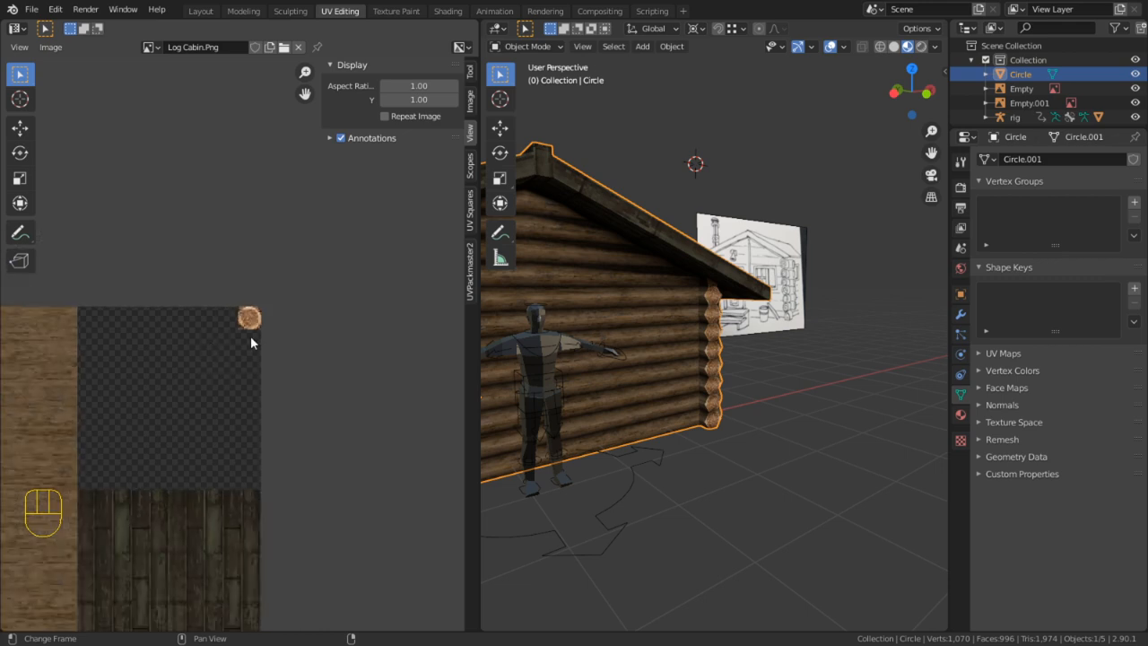
scroll(232, 333, up, 4)
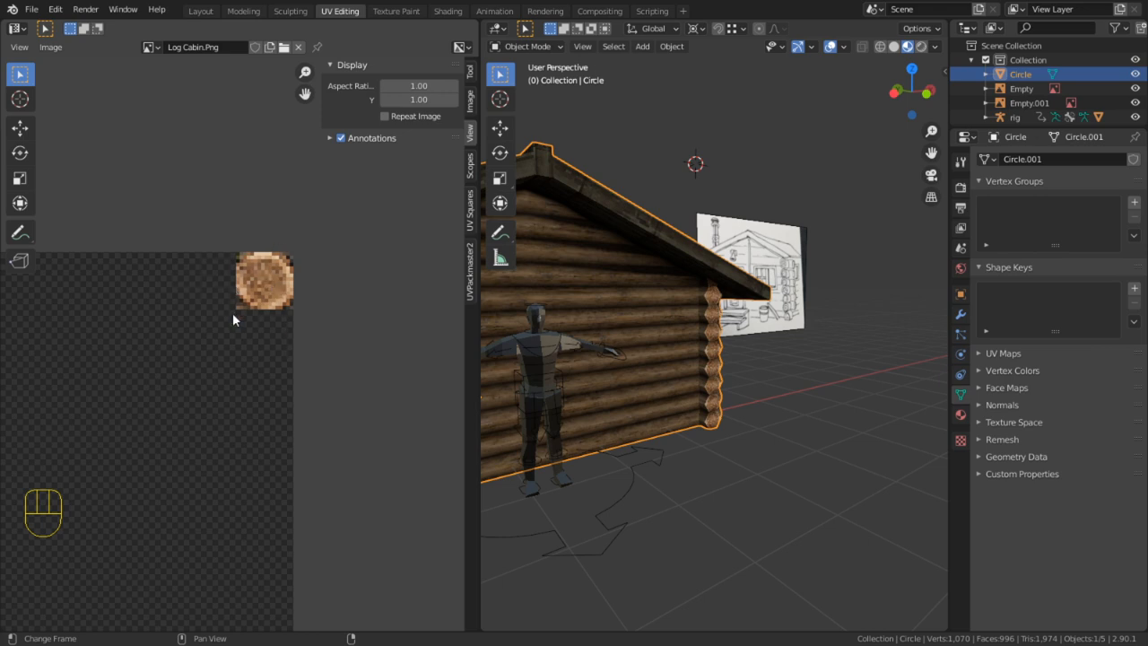
scroll(682, 321, up, 3)
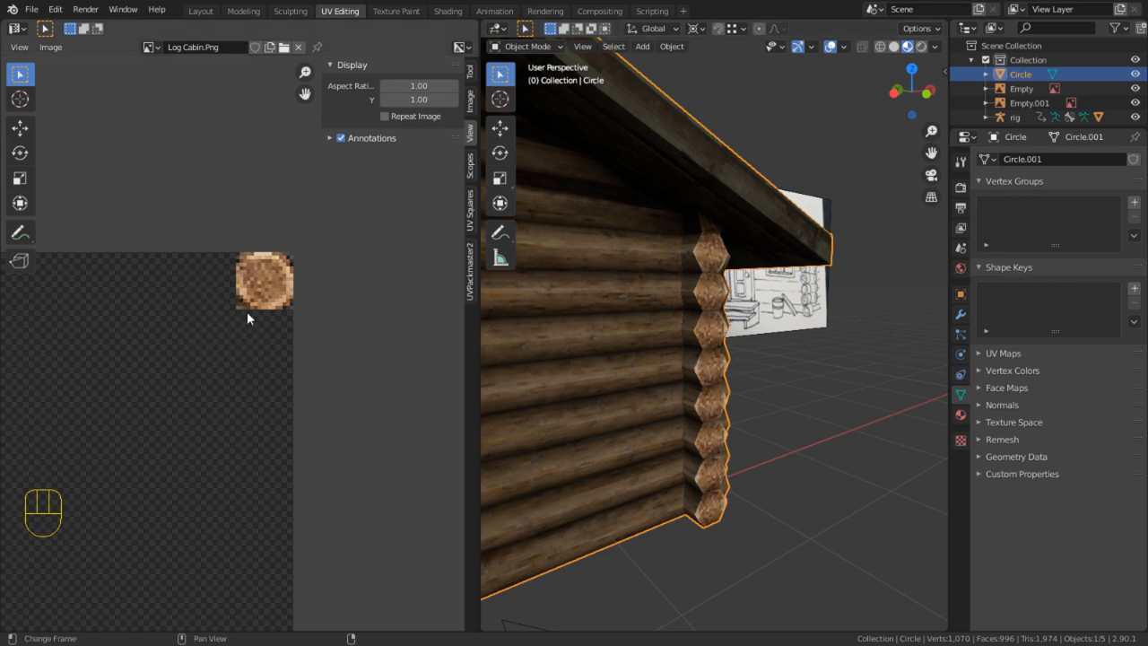
scroll(313, 412, down, 3)
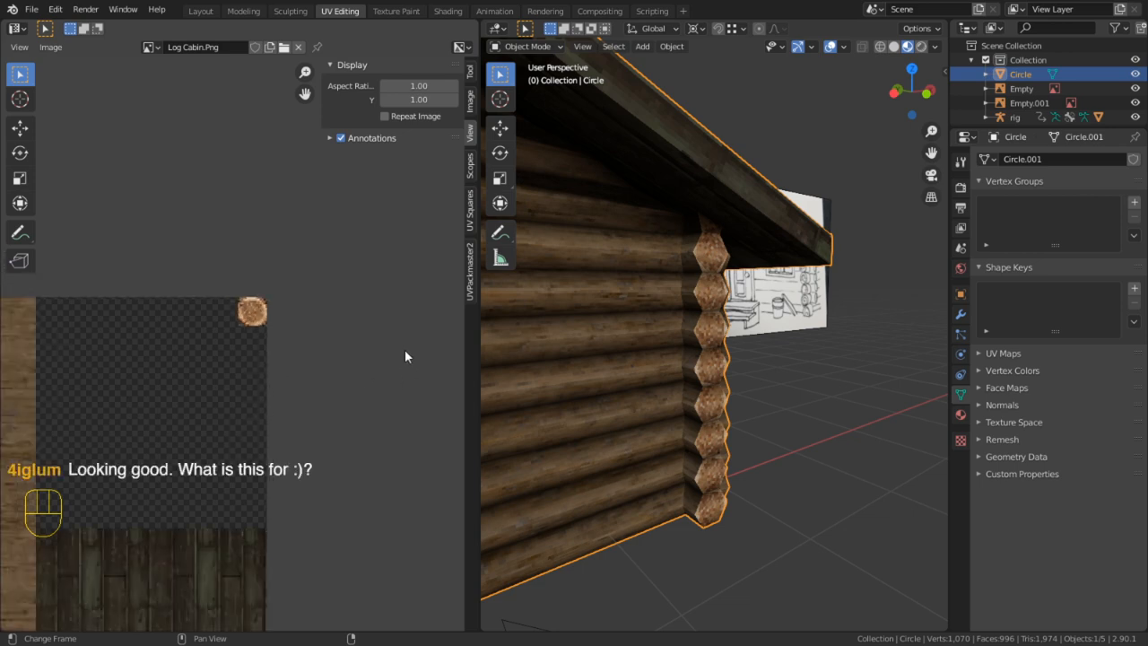
middle_drag(665, 330, 722, 342)
Switch to GIMP and add TexturesCom_WoodEnds0083_1_S.jpg, Log End (2).jpg and Log End (1).jpg as layers
key(alt+Tab)
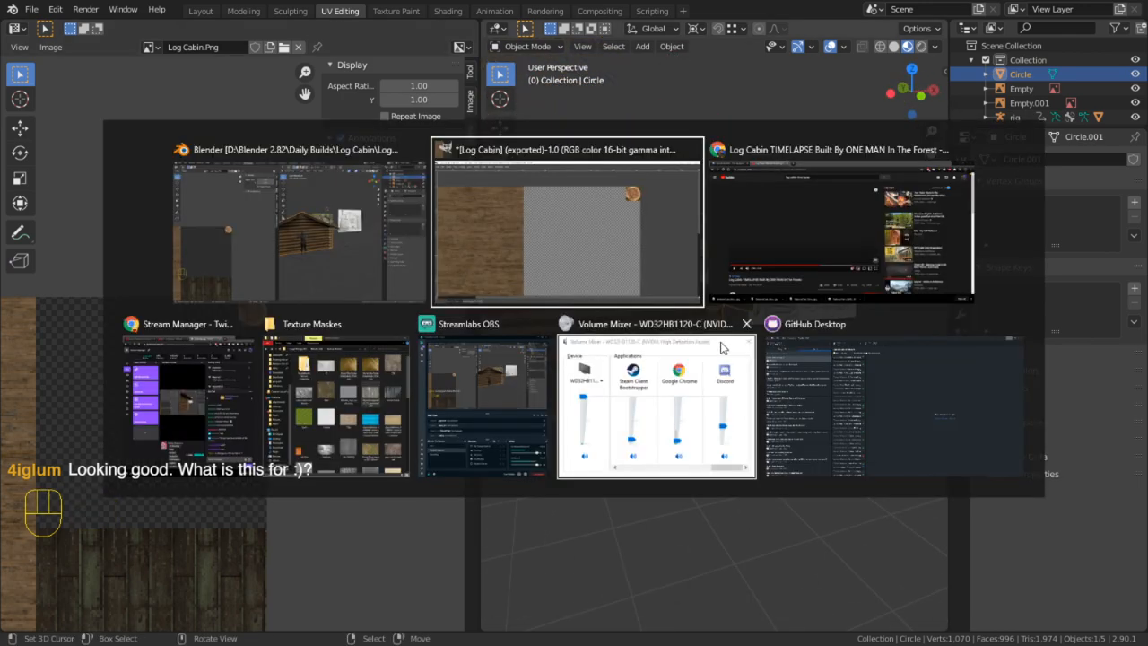
click(601, 259)
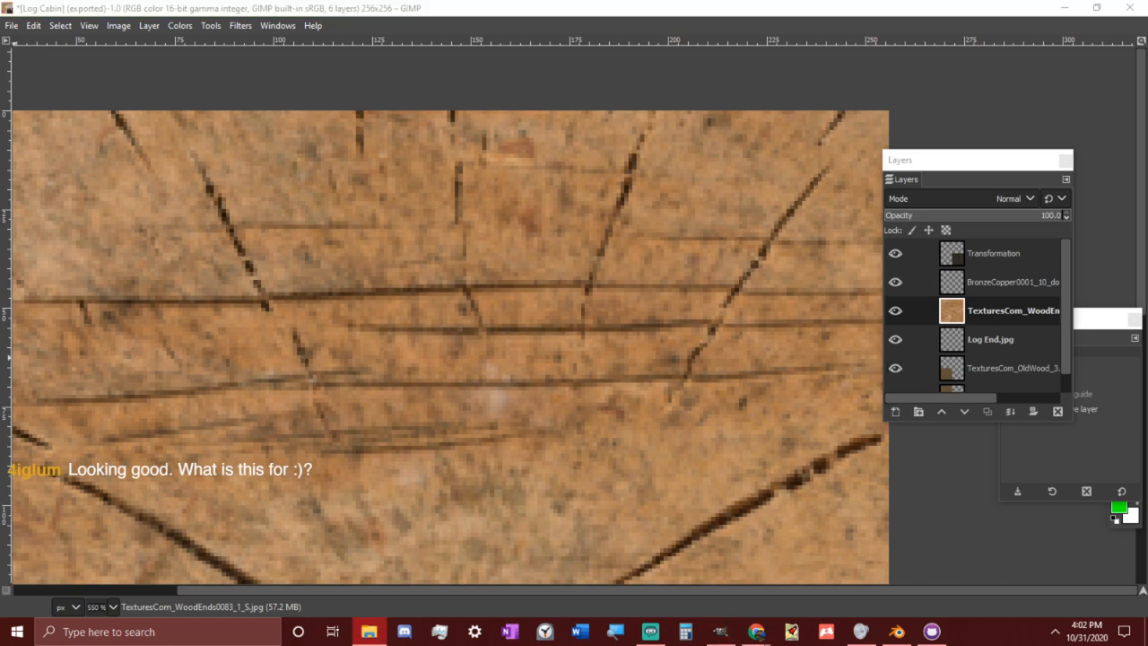
drag(2, 422, 296, 430)
ctrl+scroll(533, 463, down, 4)
middle_drag(554, 436, 577, 380)
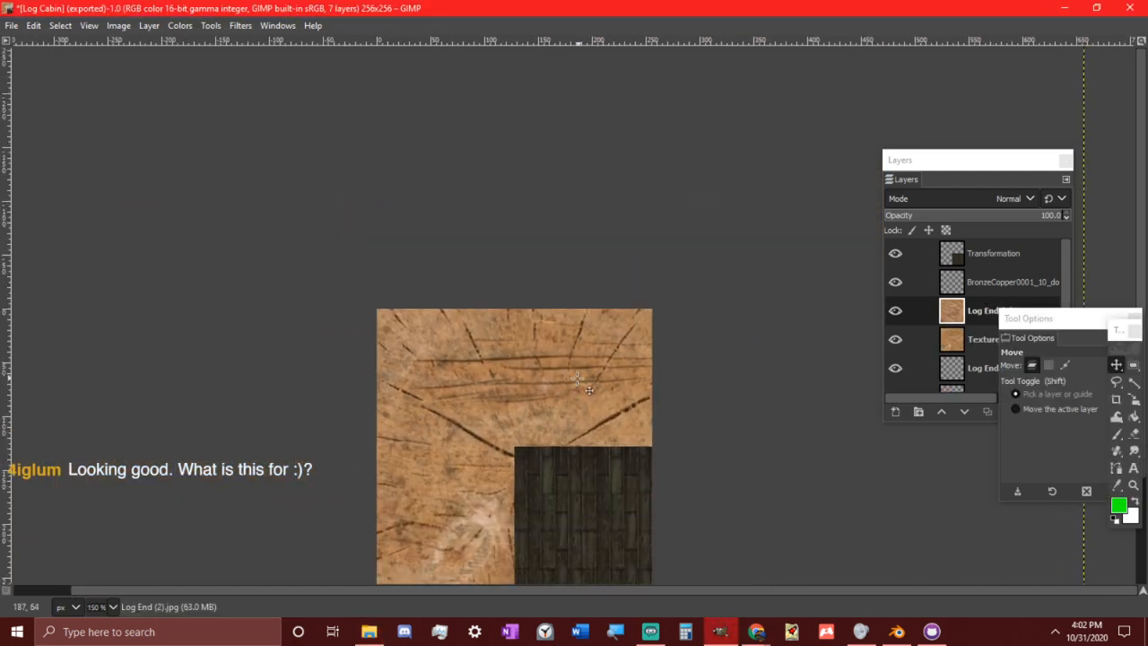
ctrl+scroll(587, 382, down, 2)
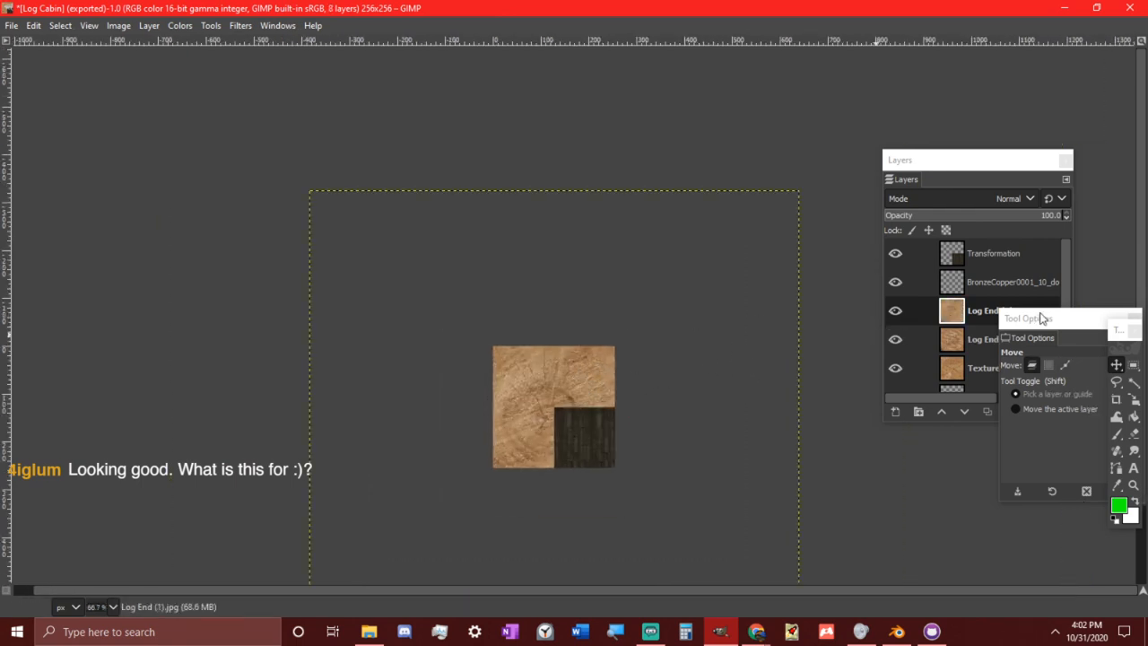
Scale the Log End (1).jpg layer to 256 × 227 px and position it over the canvas
drag(1044, 319, 1058, 407)
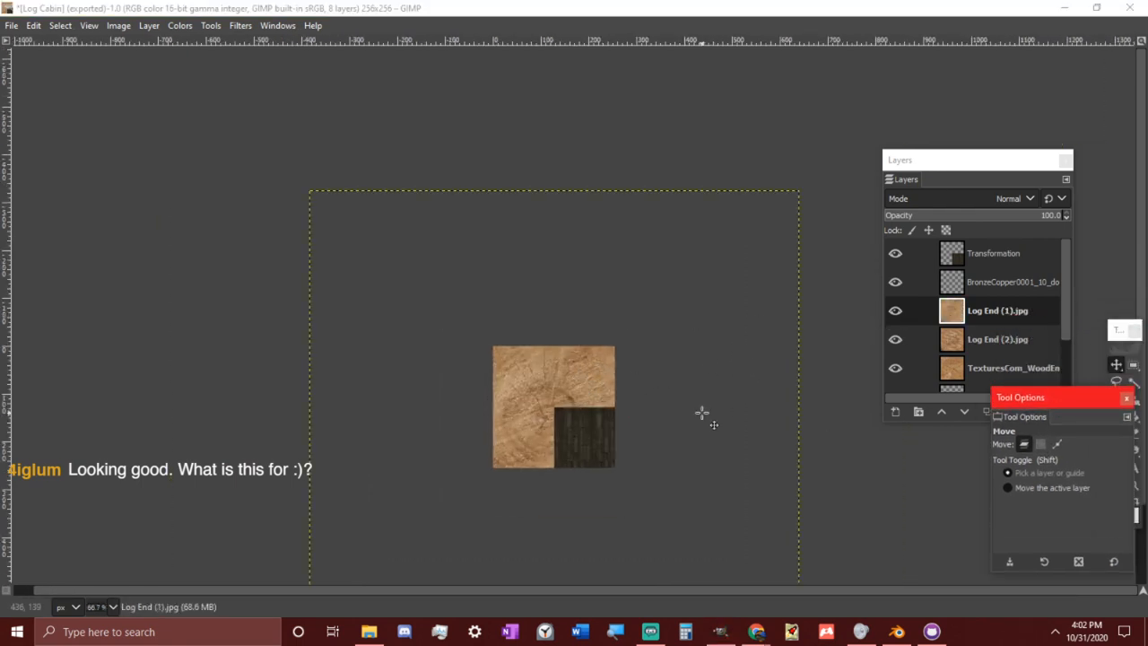
click(595, 370)
key(shift+s)
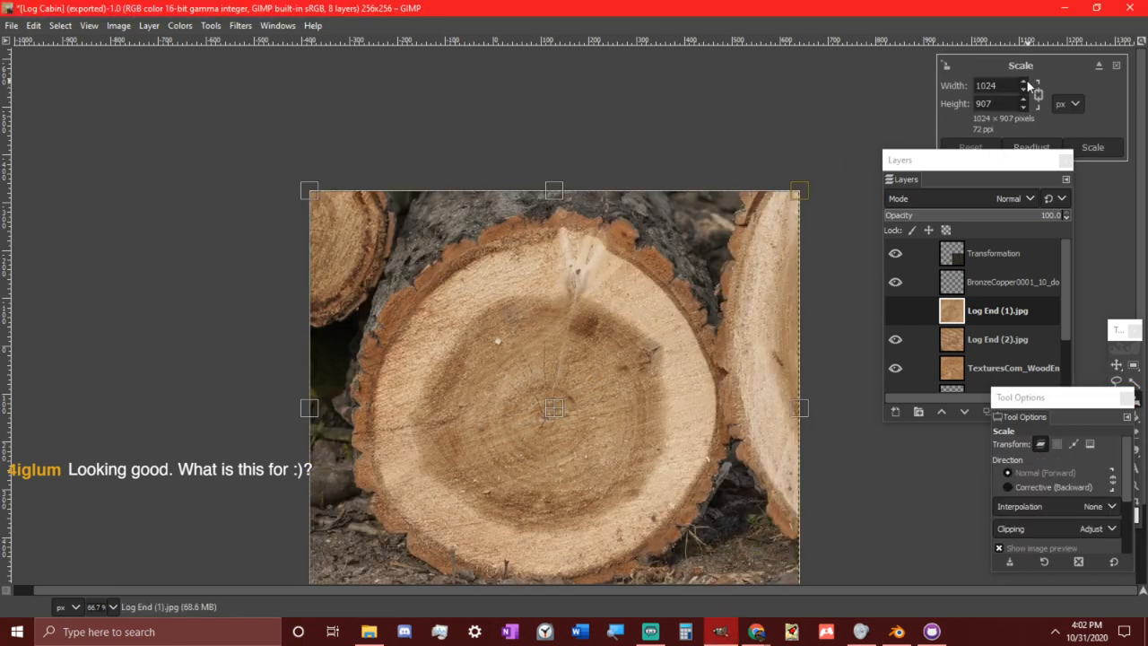
drag(1004, 86, 731, 93)
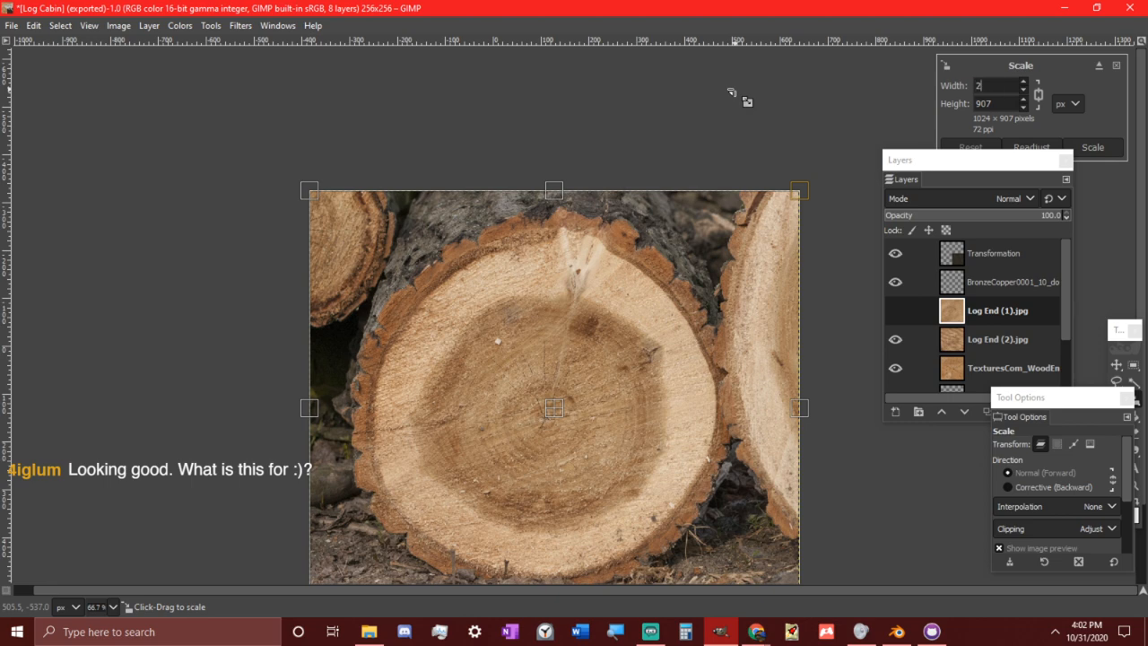
text(256)
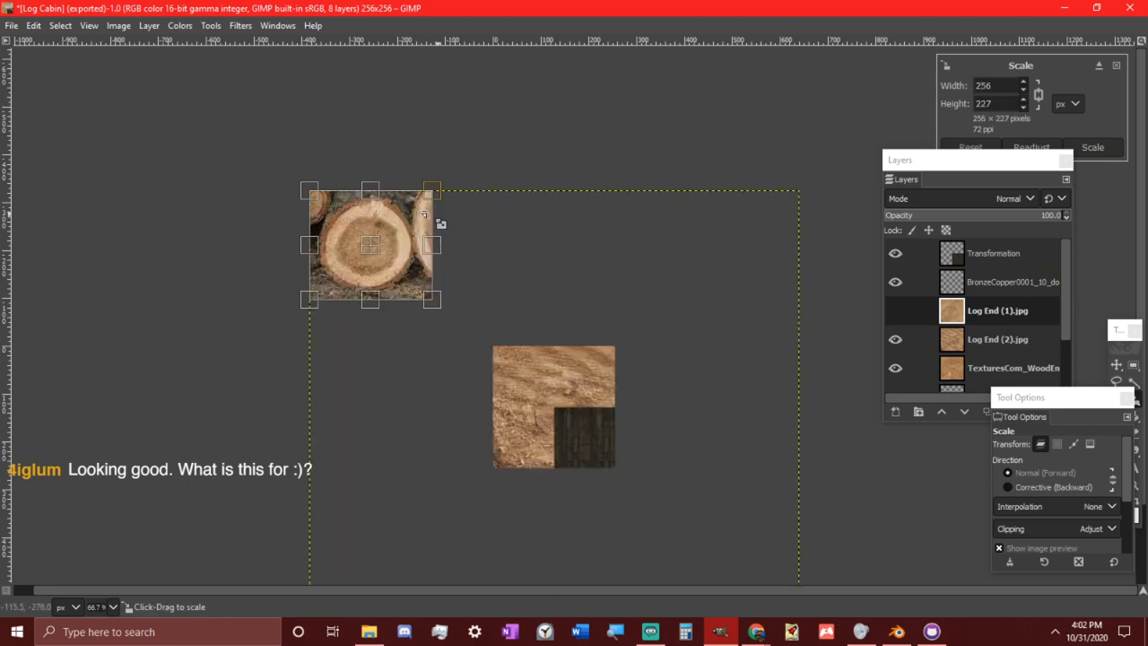
drag(370, 246, 570, 414)
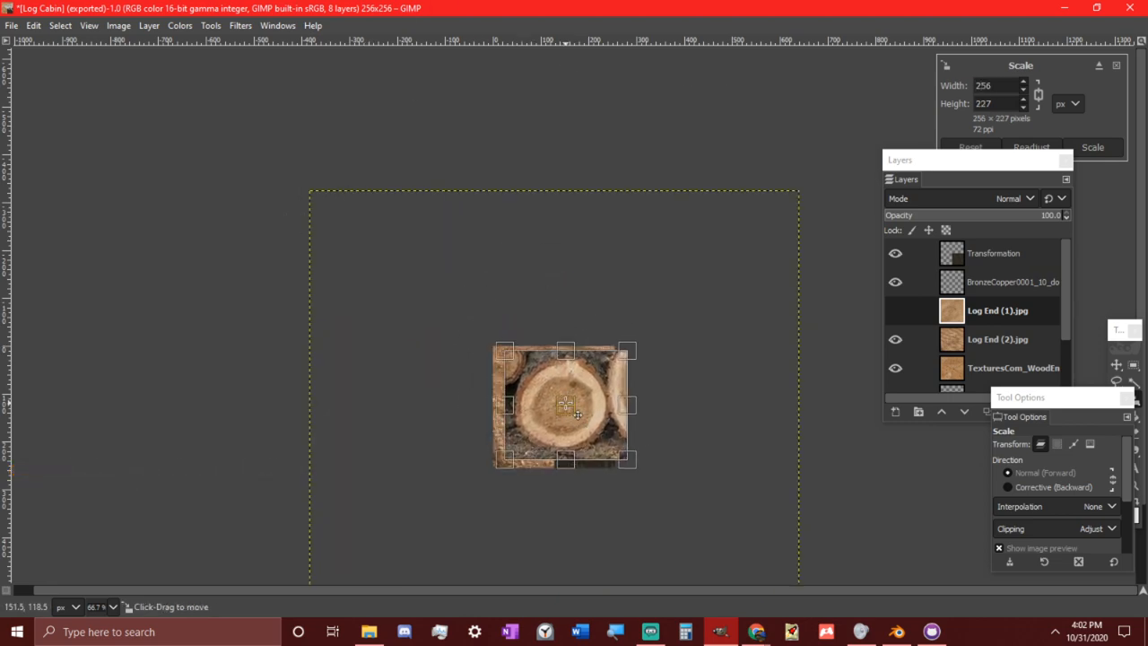
click(1092, 147)
Move the Log End (1).jpg layer to the top of the layer stack
ctrl+scroll(739, 357, up, 3)
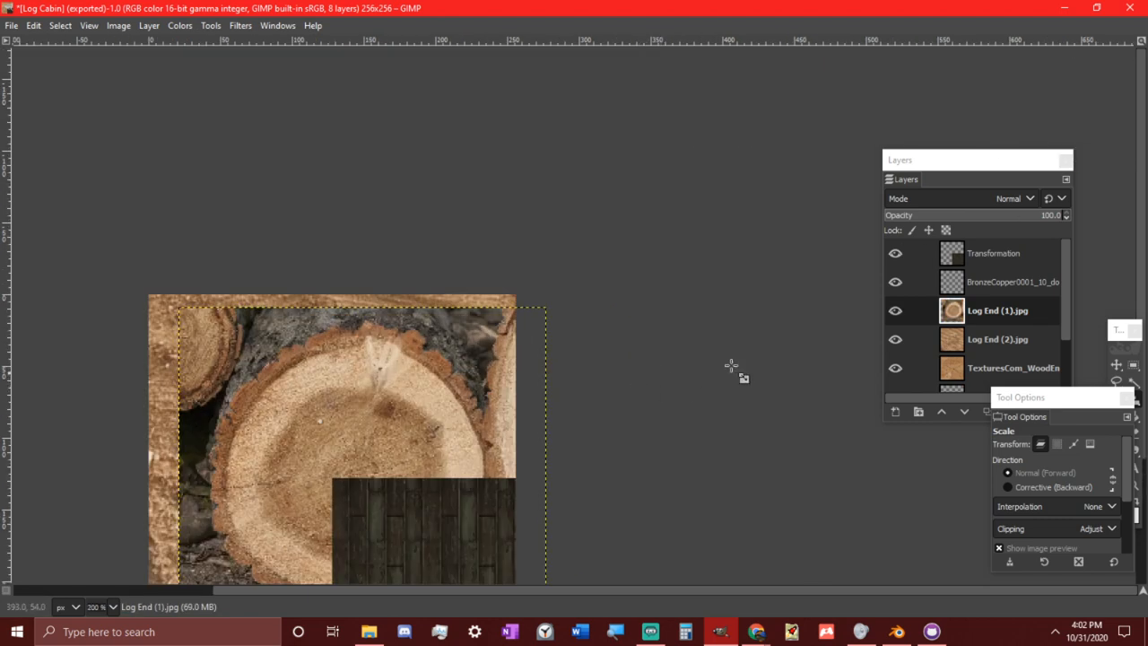
drag(987, 307, 974, 251)
ctrl+scroll(640, 379, up, 1)
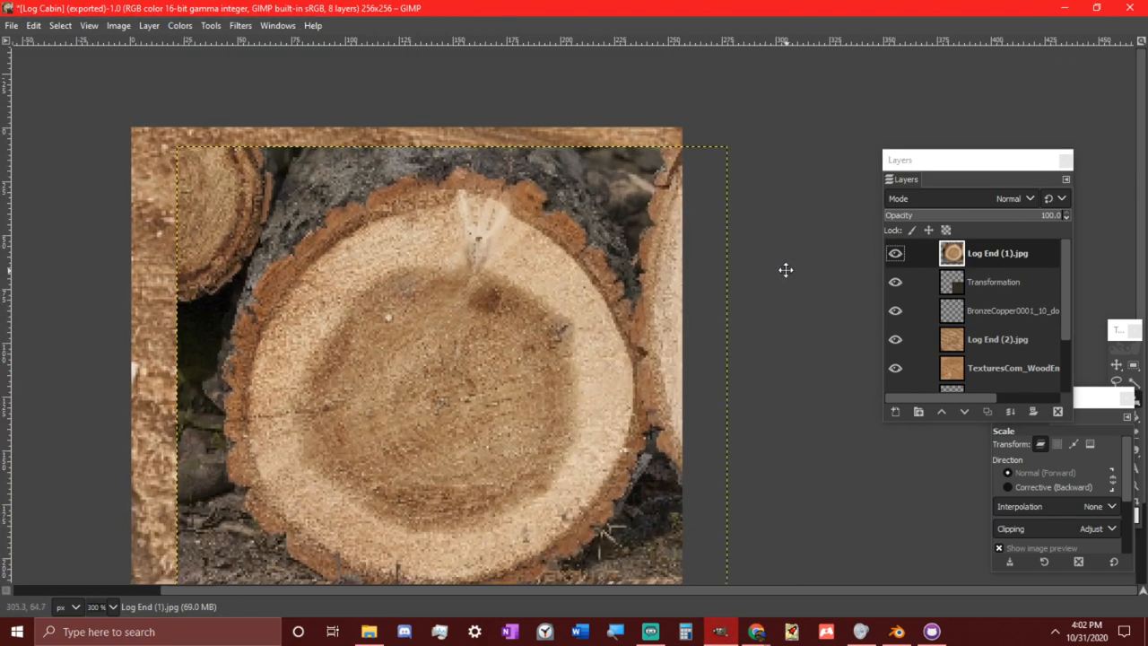
Crop the Log End (1).jpg layer to a square of about 183 × 182 px around the log end
key(shift+c)
drag(646, 181, 244, 581)
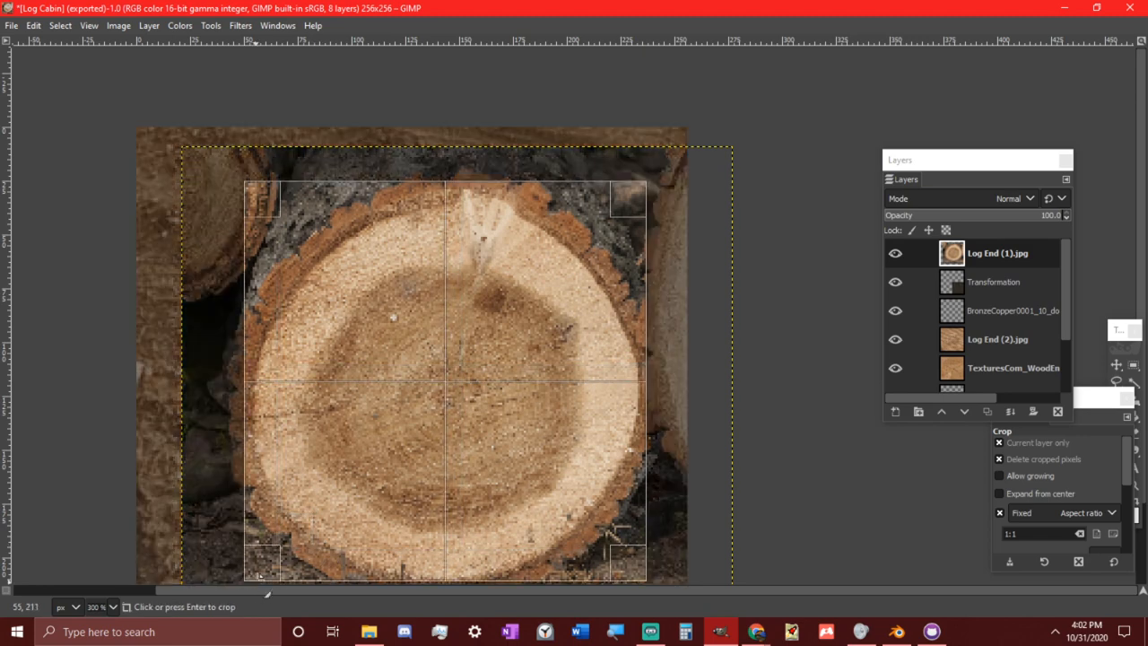
drag(660, 199, 642, 215)
middle_drag(590, 265, 626, 225)
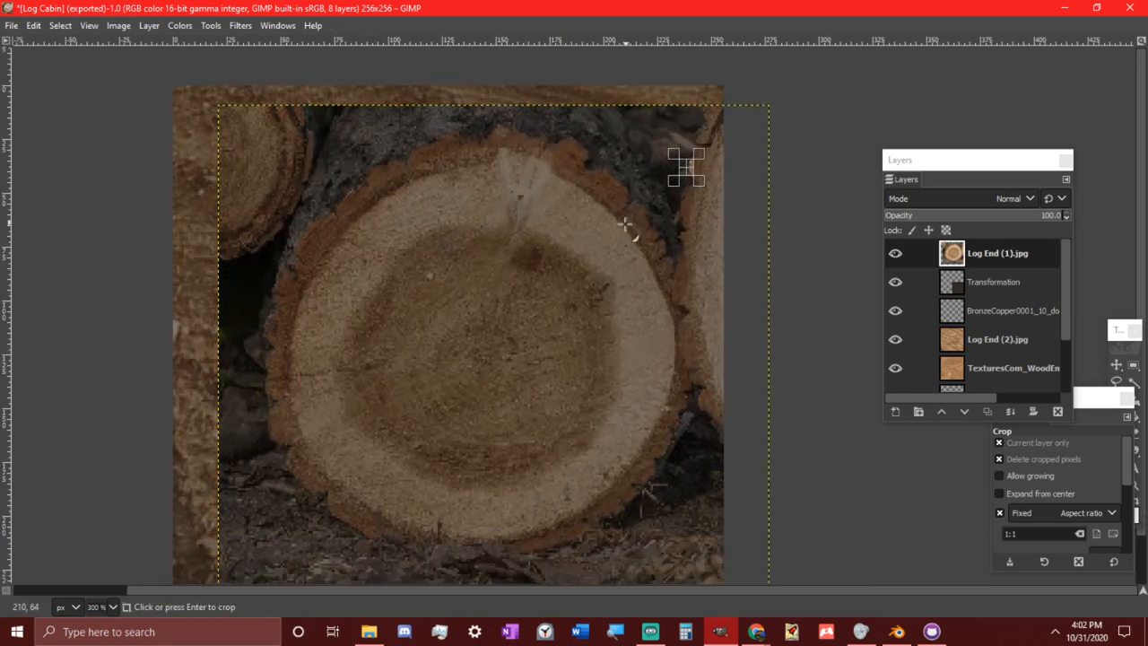
drag(287, 156, 648, 535)
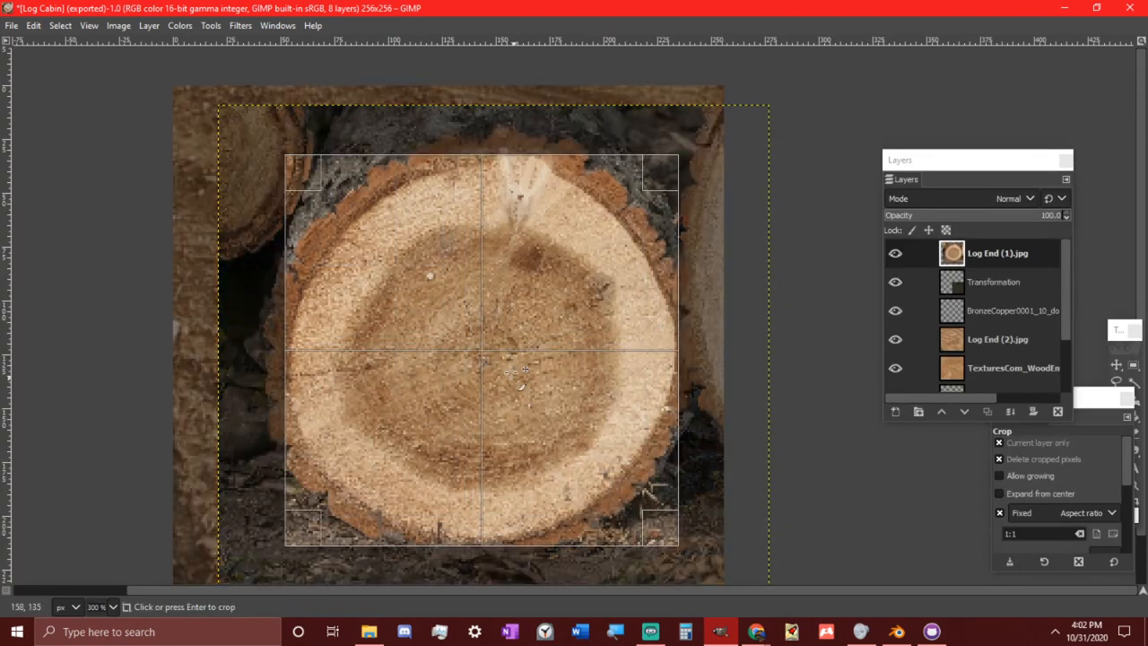
click(516, 376)
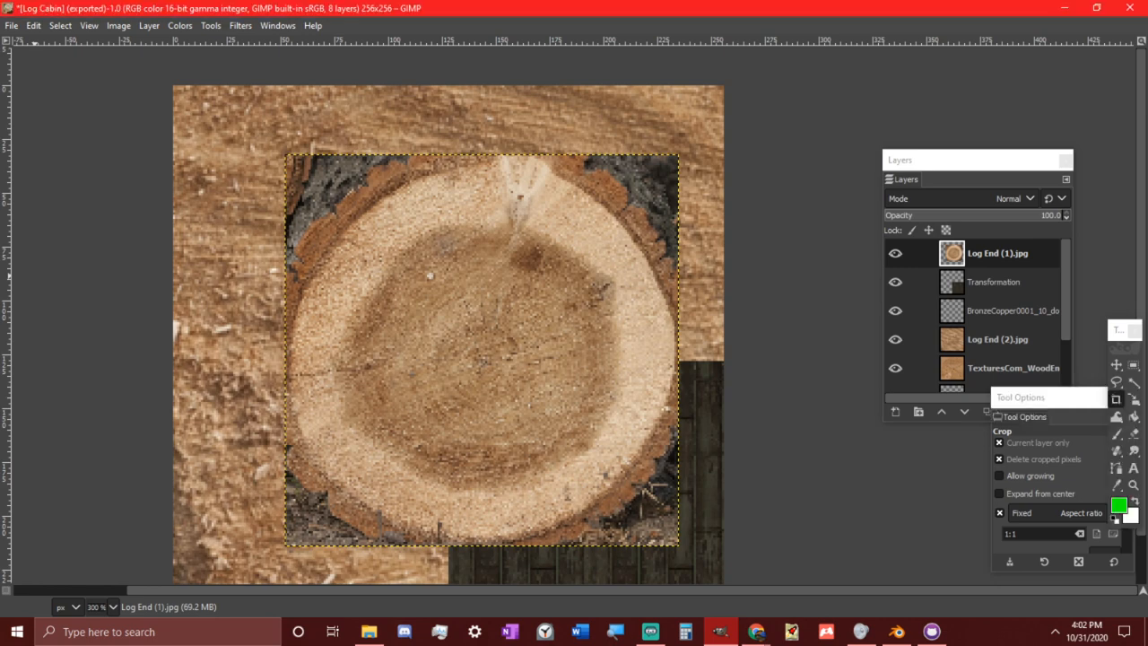
Scale the Log End (2).jpg layer proportionally to 256 px wide and position it over the canvas
click(987, 340)
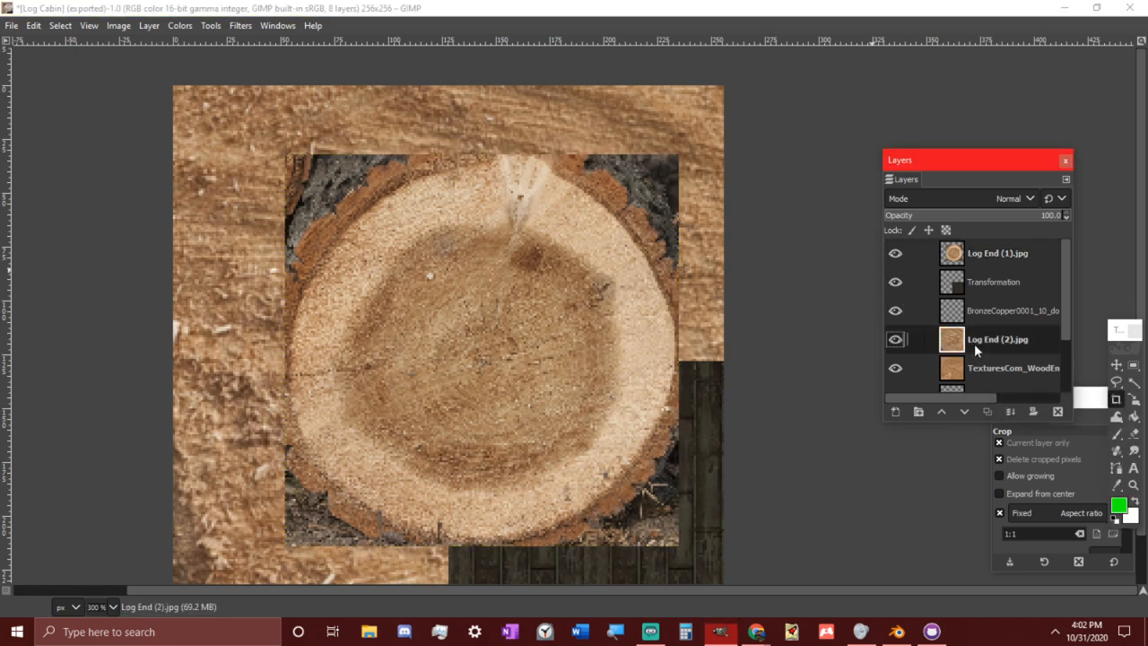
ctrl+scroll(527, 317, down, 4)
key(shift+s)
click(526, 317)
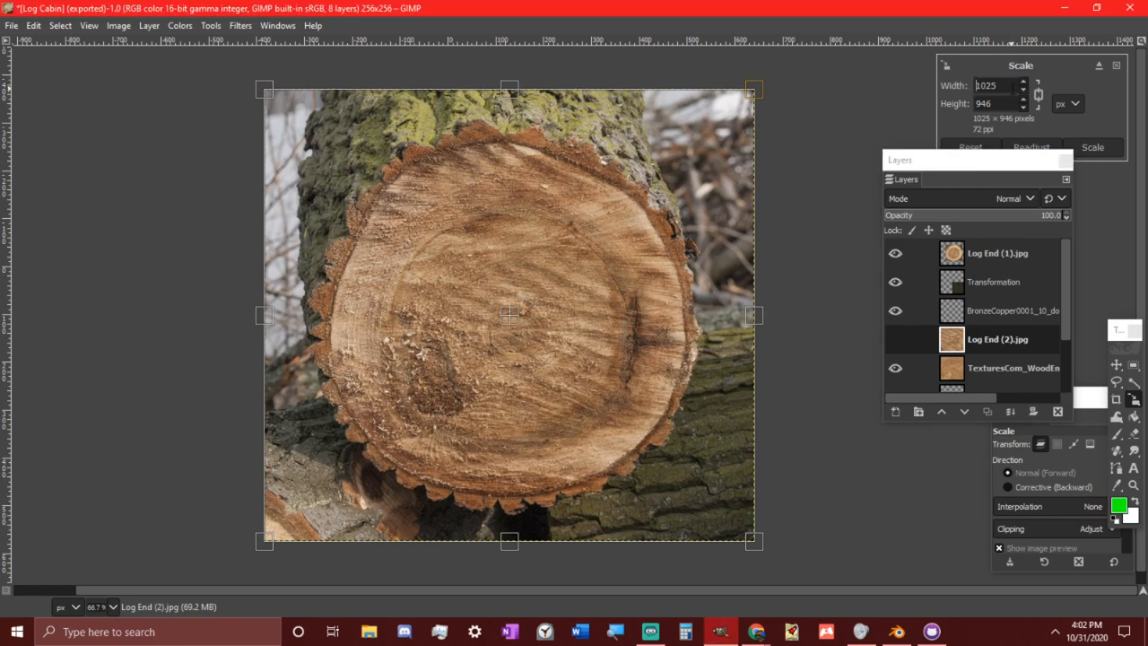
text(256)
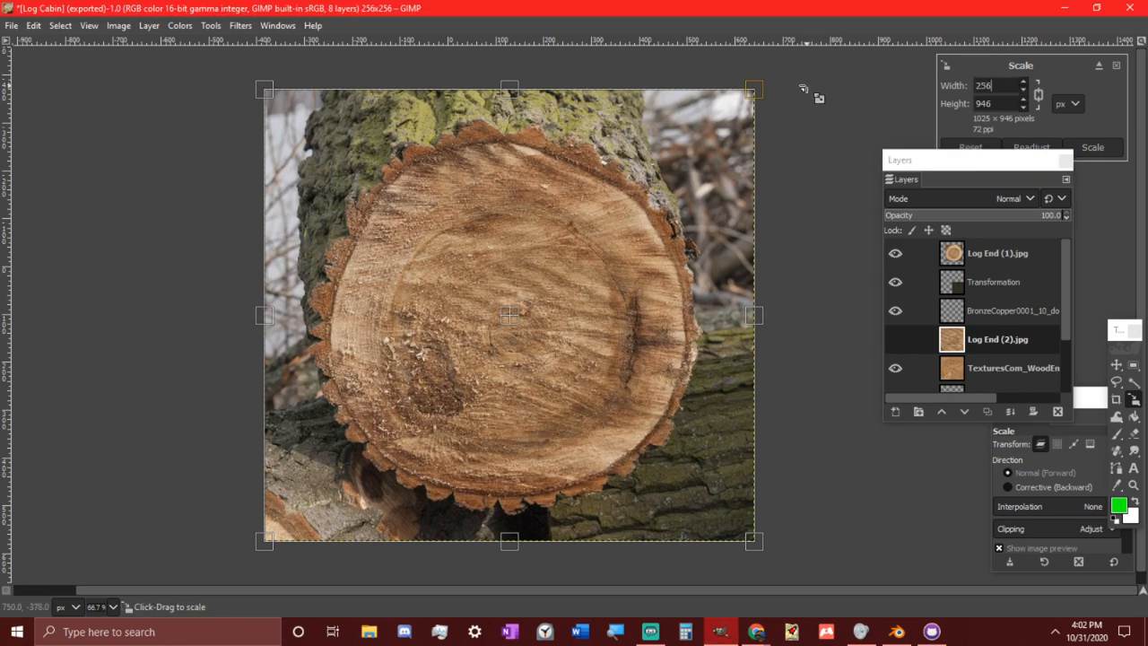
drag(325, 145, 502, 321)
click(1093, 147)
ctrl+scroll(494, 323, up, 4)
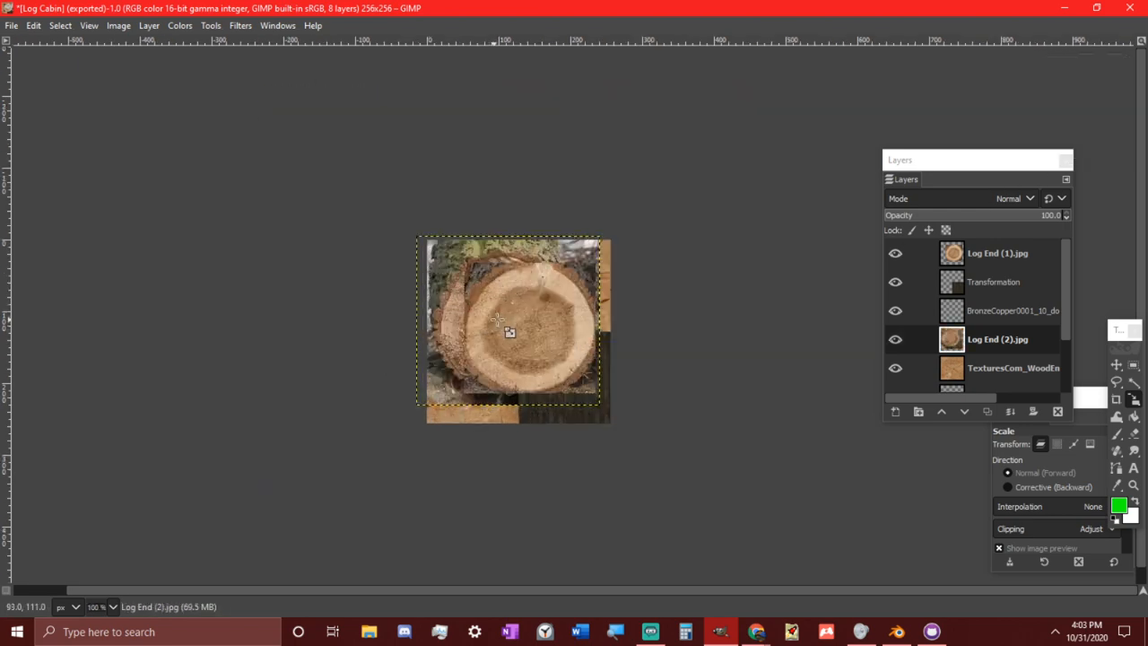
Move the Log End (2).jpg layer to the top of the stack and crop it to about 197 × 197 px around the log end
drag(998, 332, 991, 253)
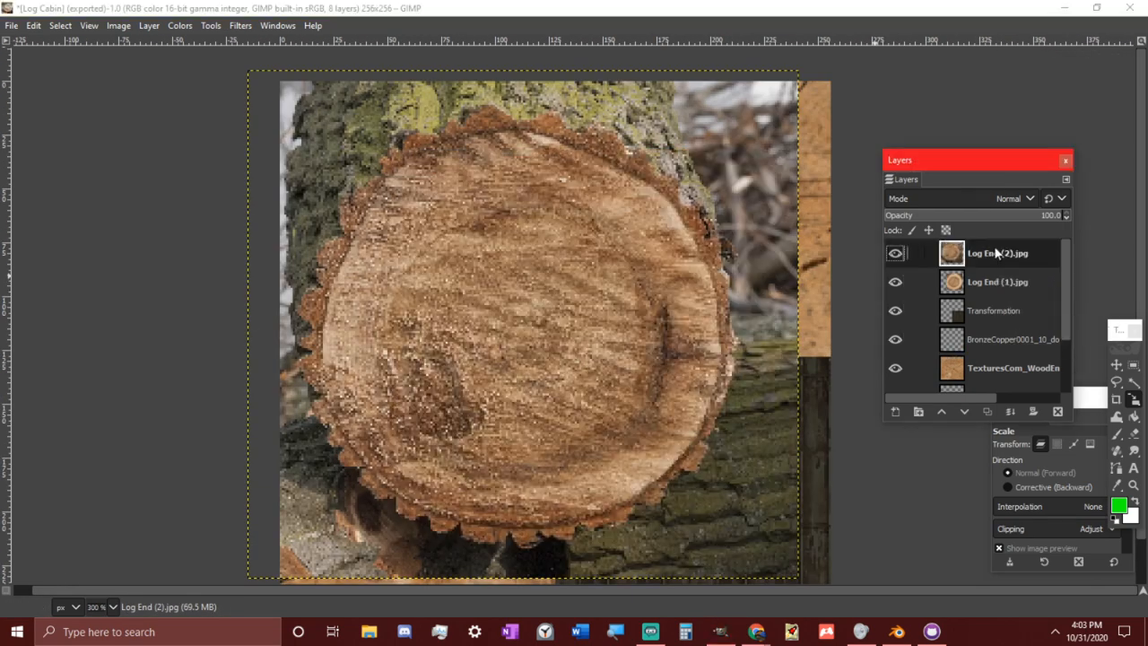
mouse_move(318, 143)
mouse_down()
mouse_move(328, 164)
mouse_move(349, 153)
mouse_move(329, 156)
mouse_up()
key(Return)
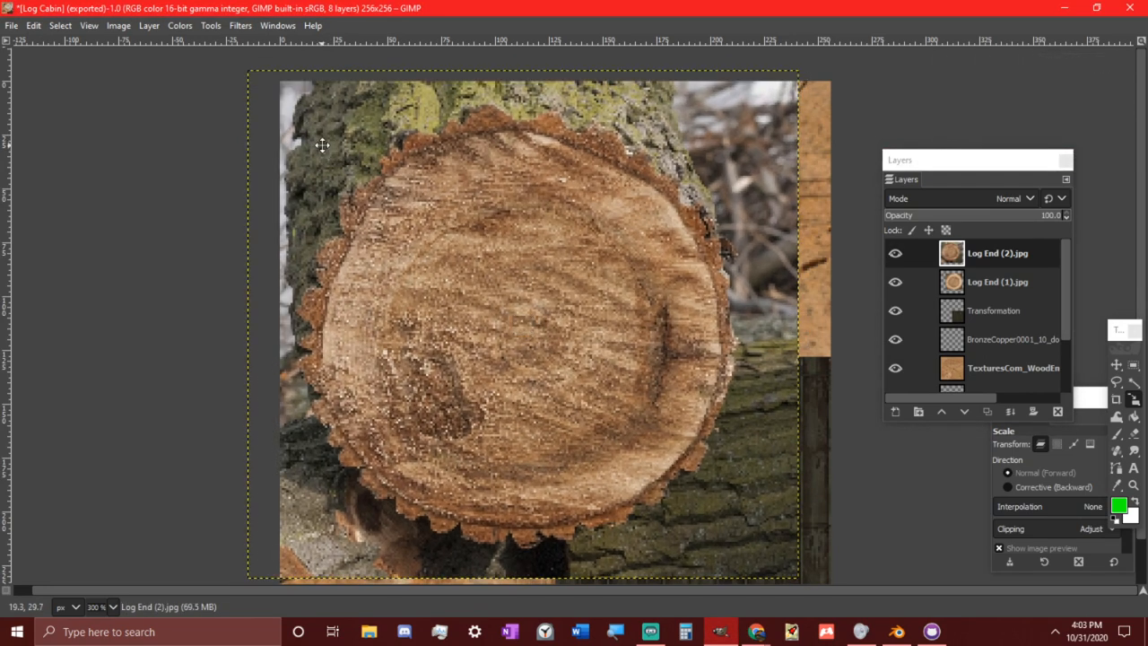
key(c)
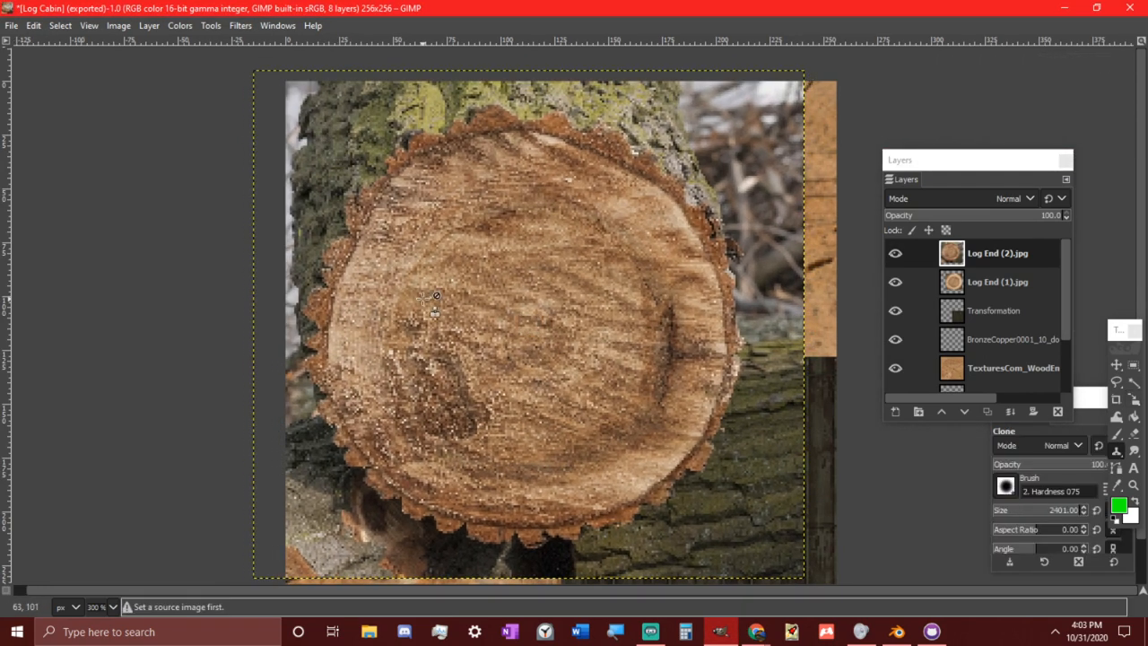
key(shift+c)
mouse_move(310, 136)
mouse_down()
mouse_move(753, 571)
mouse_move(743, 476)
mouse_up()
drag(569, 310, 573, 291)
key(Return)
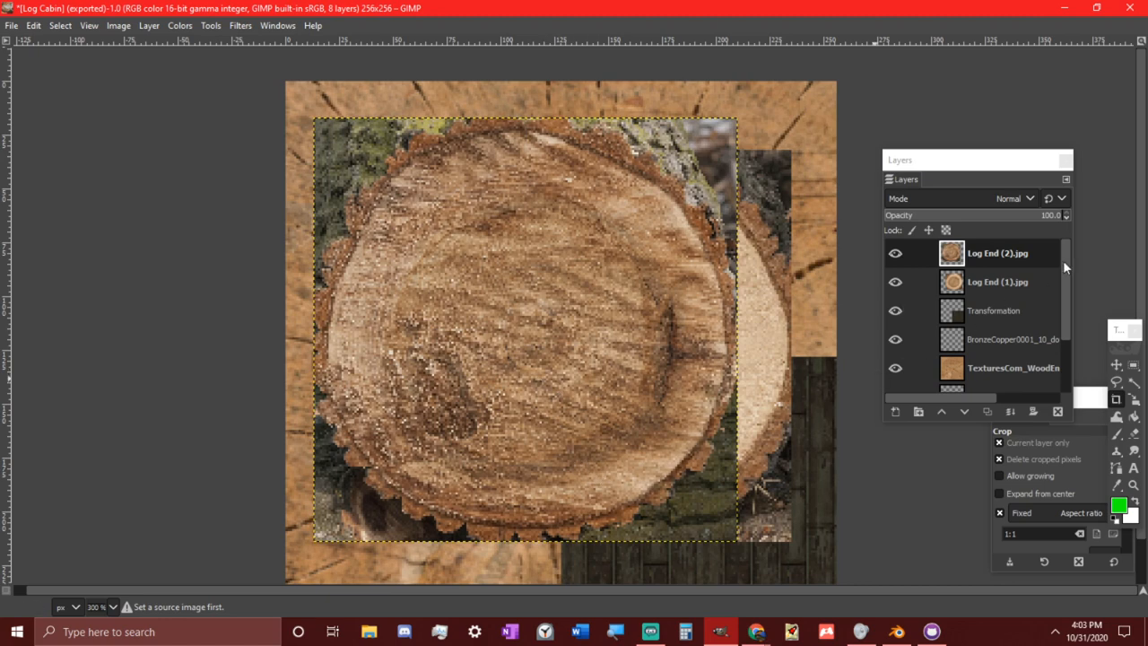
Scale the TexturesCom_WoodEnds0083_1_S.jpg layer to 256 × 225 px and position it over the canvas
click(973, 375)
ctrl+scroll(550, 295, down, 3)
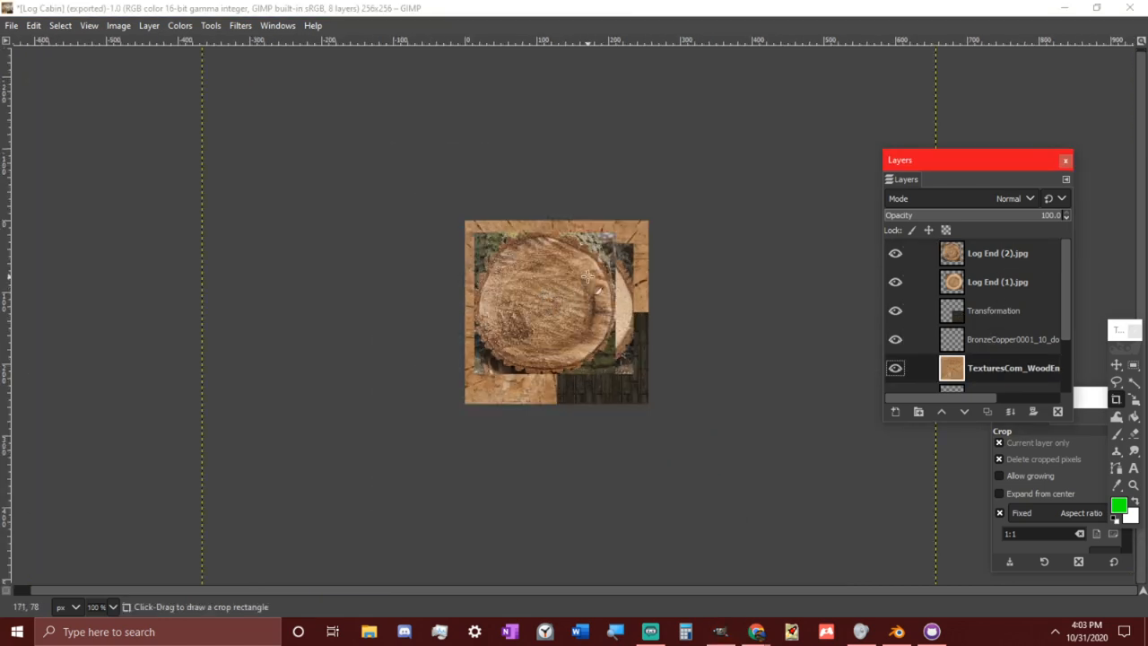
key(shift+s)
drag(1000, 87, 842, 48)
text(2)
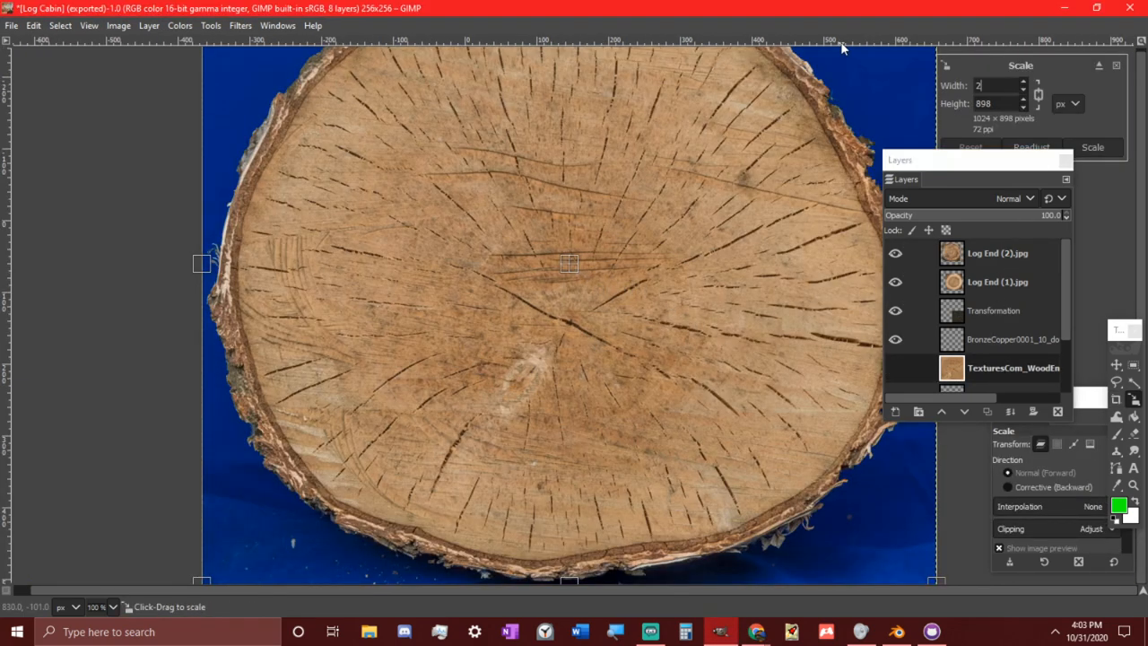
text(56)
key(Tab)
scroll(372, 192, up, 3)
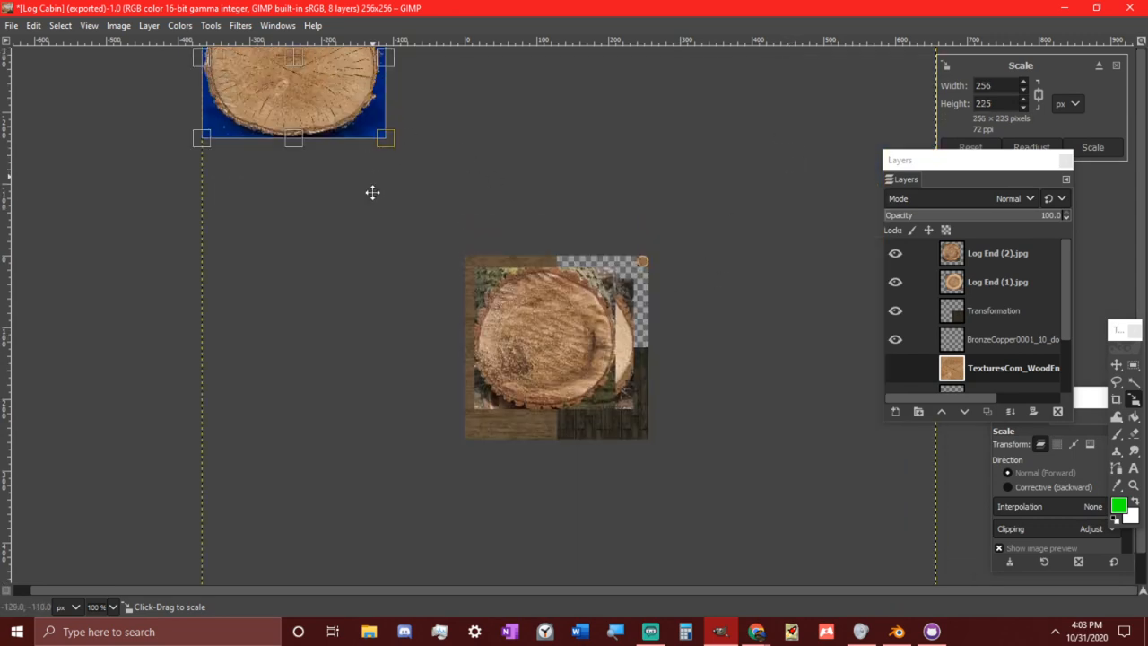
drag(325, 146, 586, 432)
key(Return)
key(2)
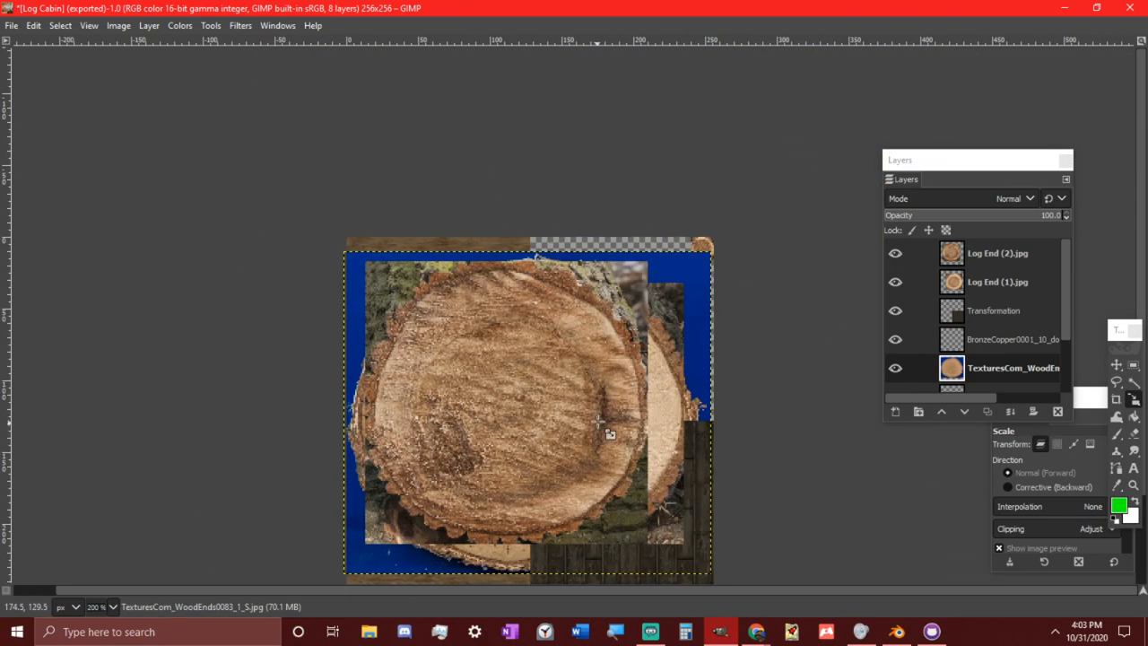
Raise the TexturesCom_WoodEnds0083_1_S.jpg layer to the top and crop it without a fixed aspect ratio to about 241 × 219 px around the log
drag(952, 366, 946, 254)
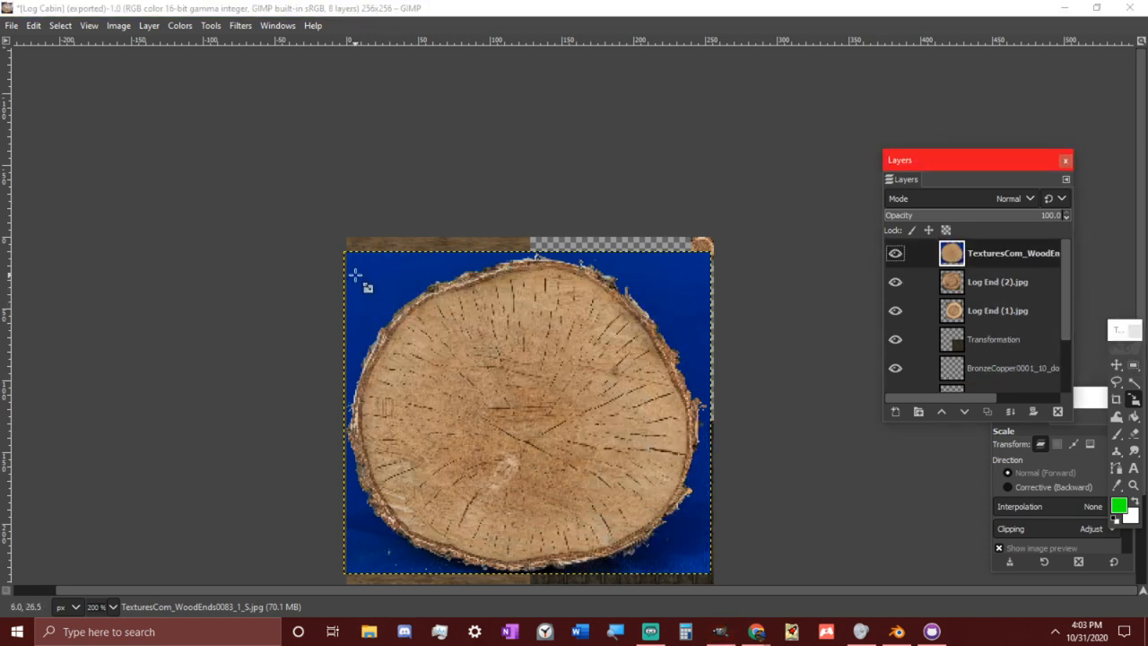
key(shift+c)
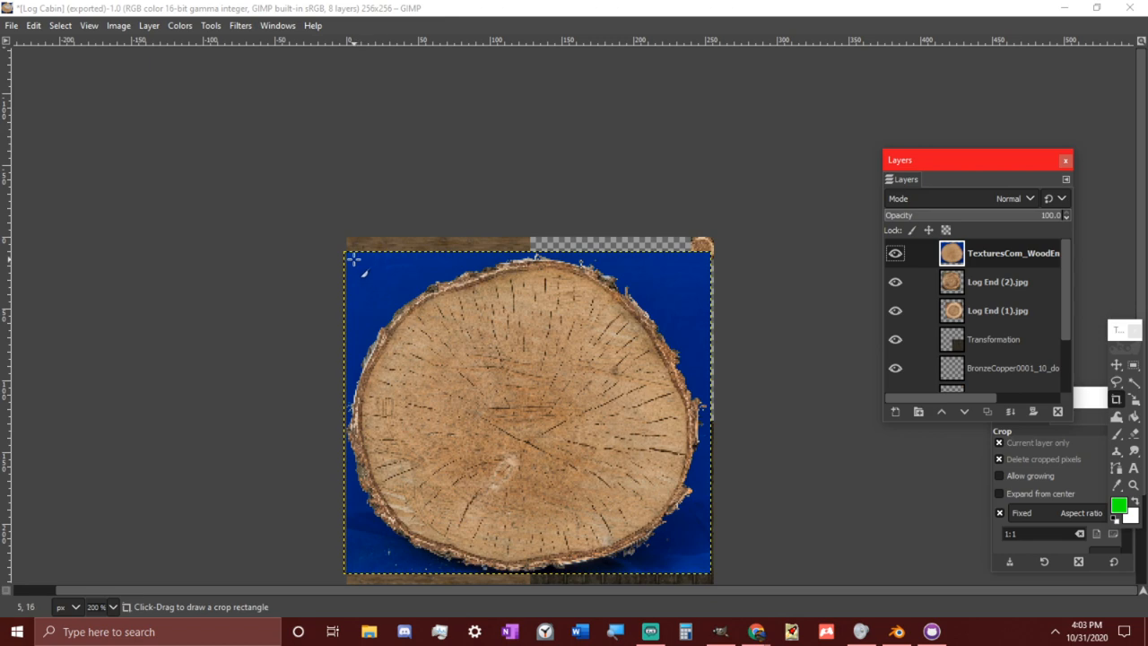
drag(354, 258, 691, 560)
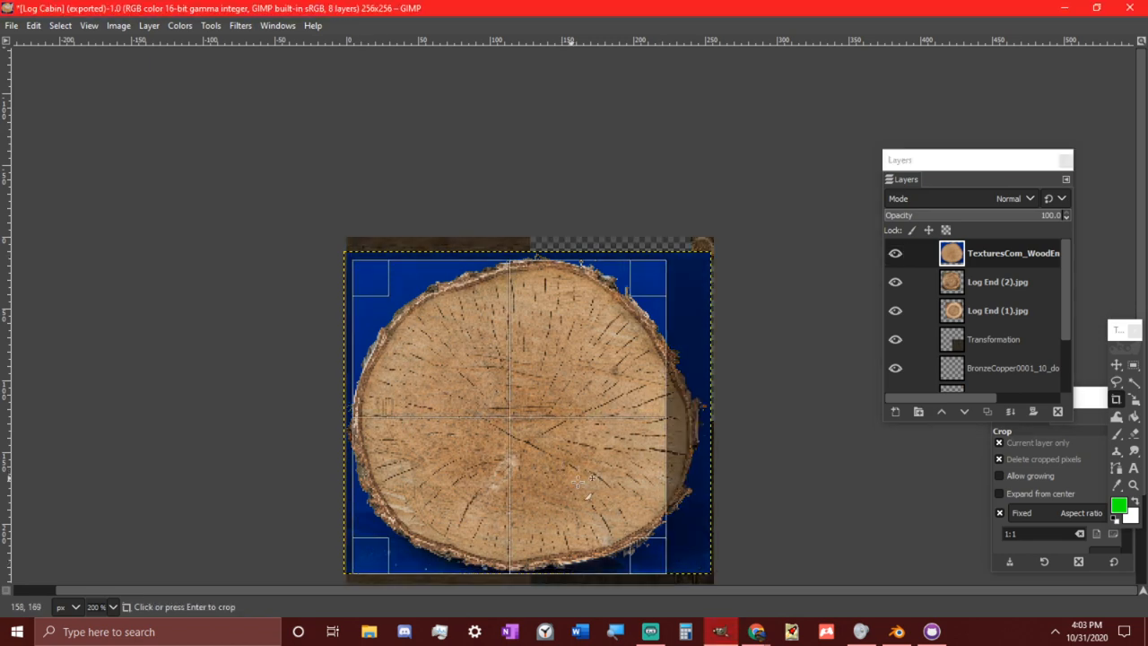
key(3)
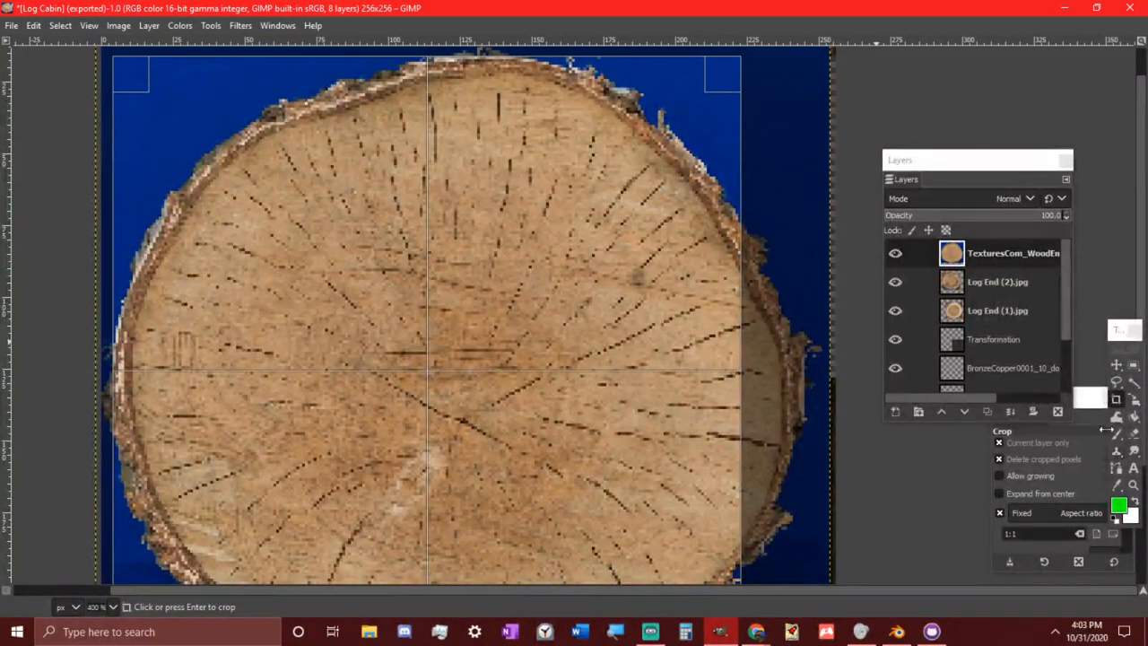
click(1090, 402)
click(1004, 507)
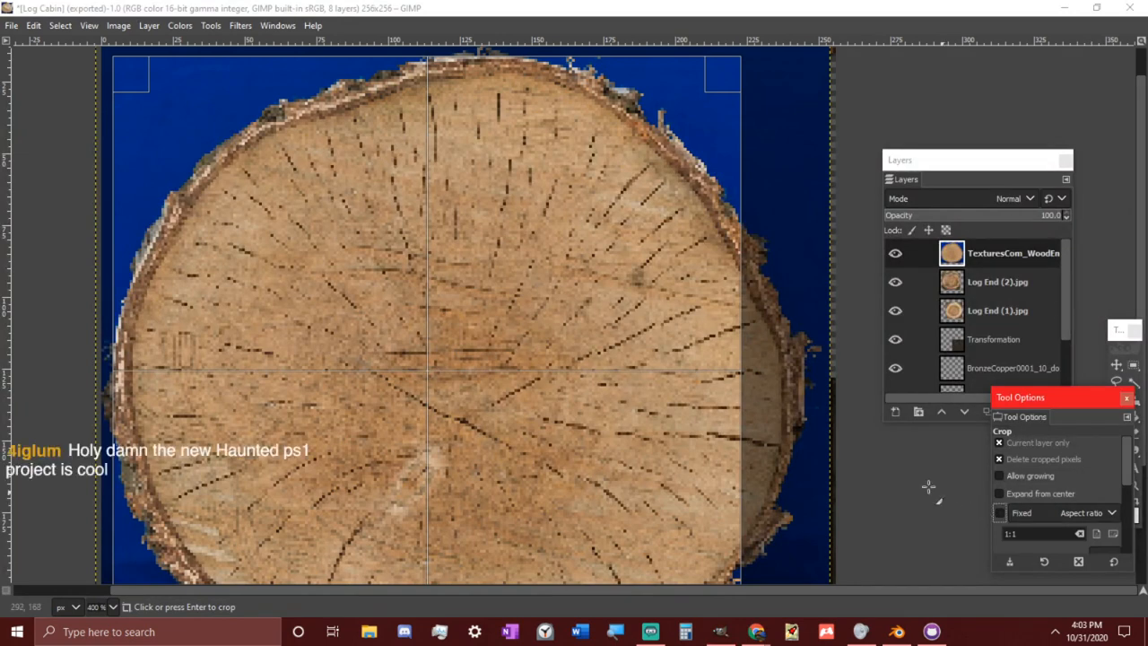
drag(748, 418, 782, 412)
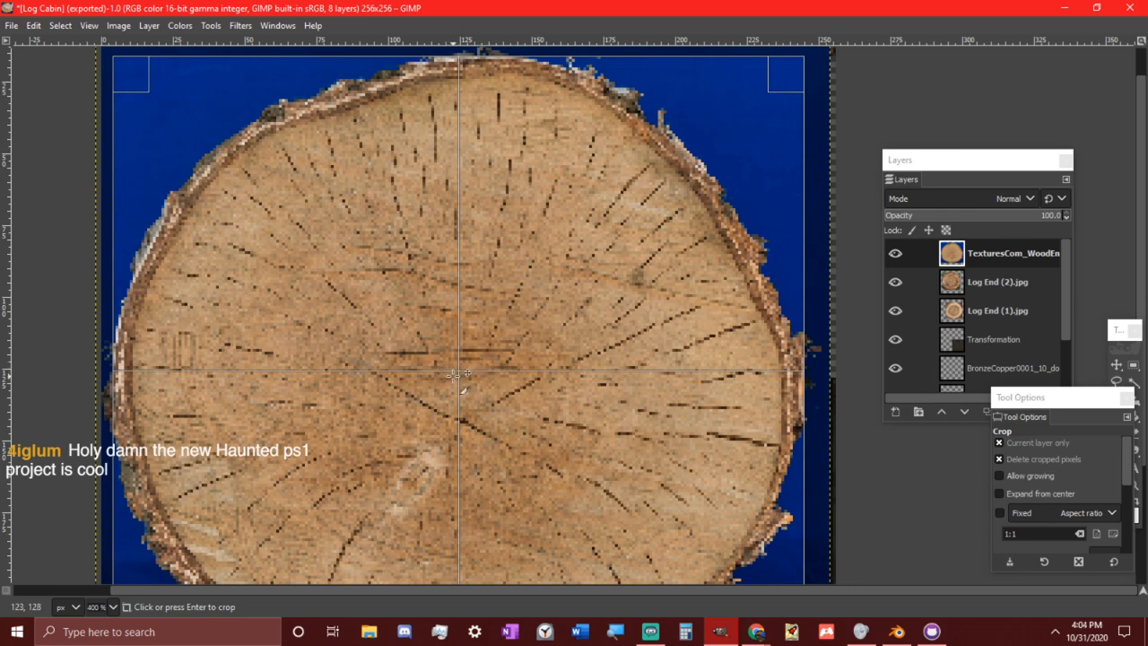
click(454, 373)
ctrl+scroll(659, 352, down, 1)
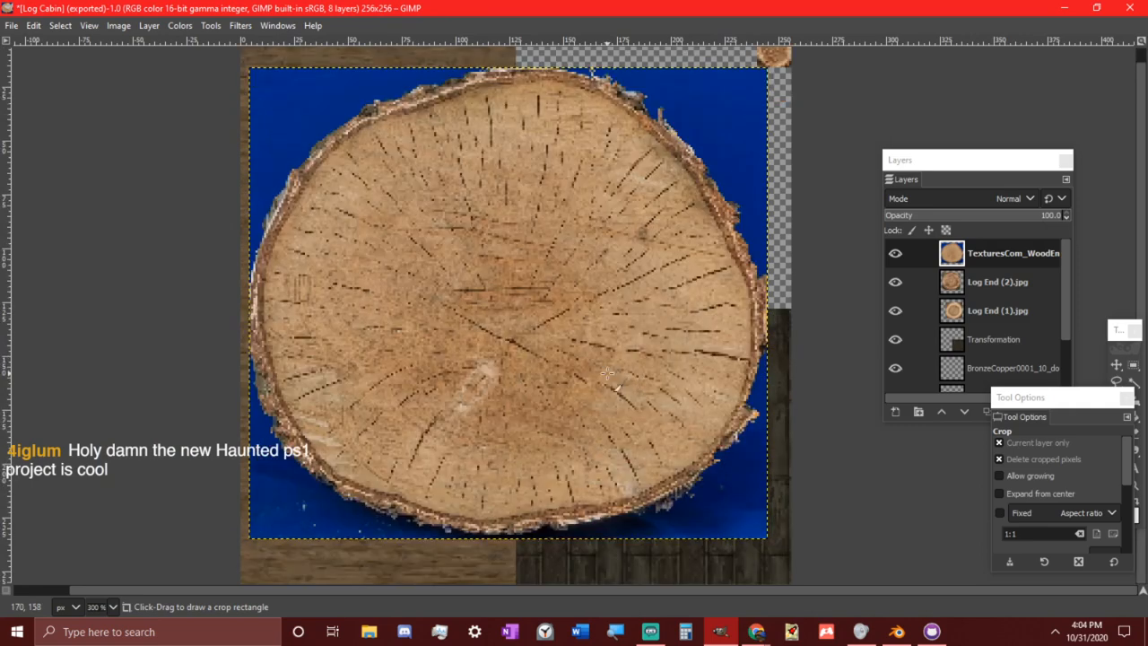
Scale the TexturesCom_WoodEnds0083_1_S.jpg layer to 16 × 16 px with width and height unlinked
key(shift+s)
click(612, 350)
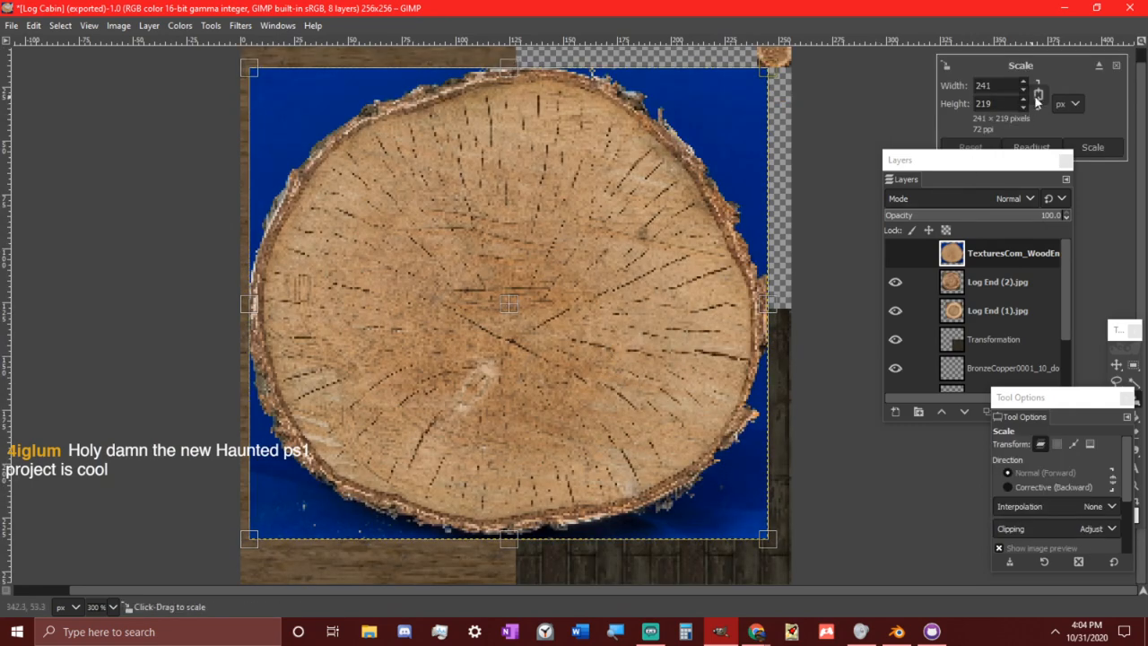
double_click(1010, 85)
text(16)
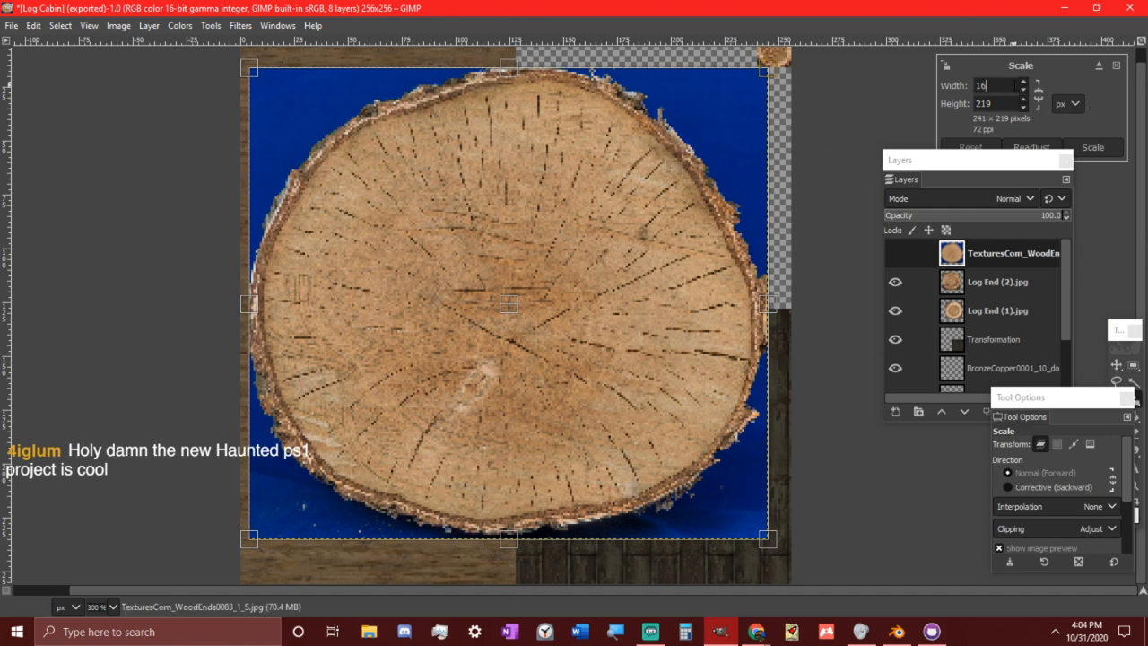
key(Tab)
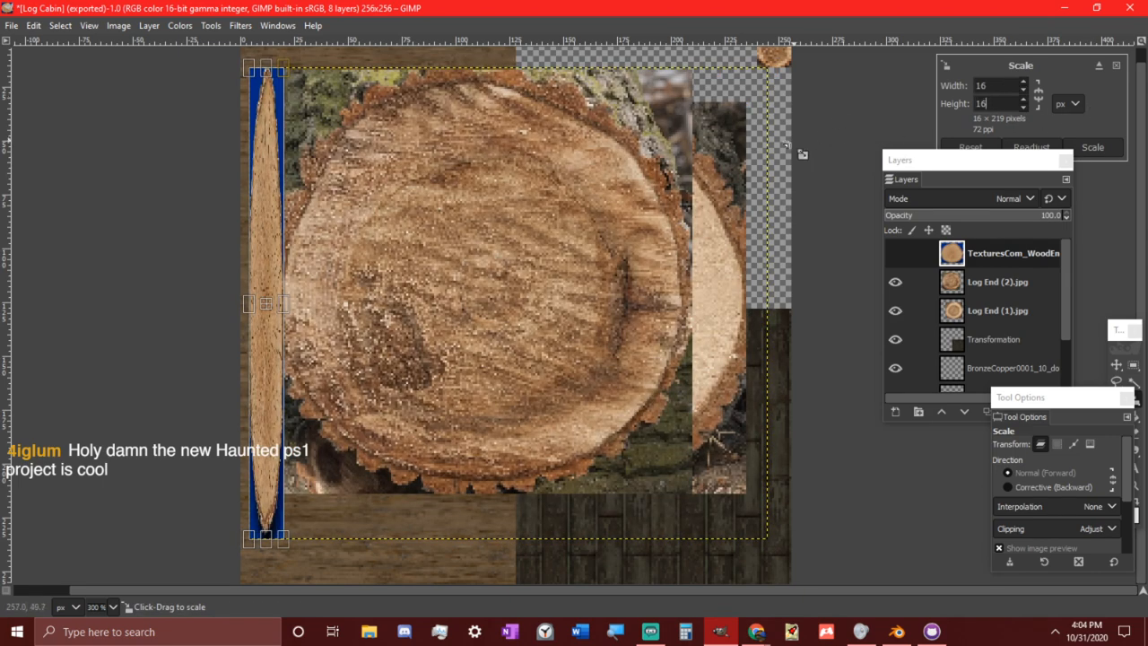
text(16)
key(Return)
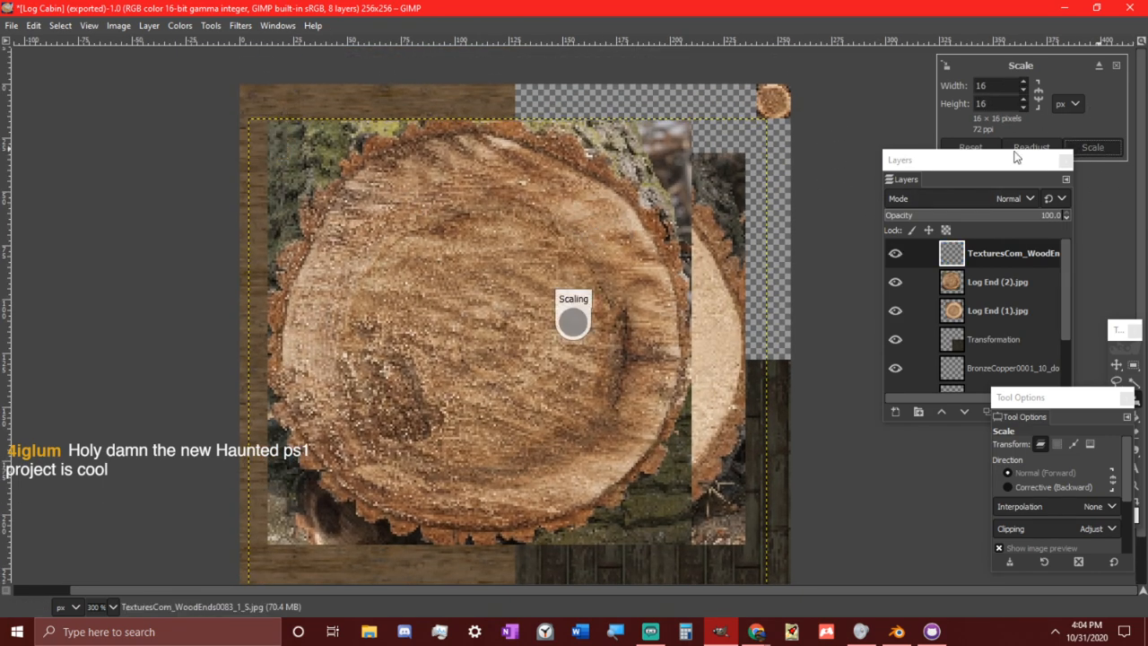
Scale the Log End (2).jpg layer down to 16 × 16 px
click(910, 282)
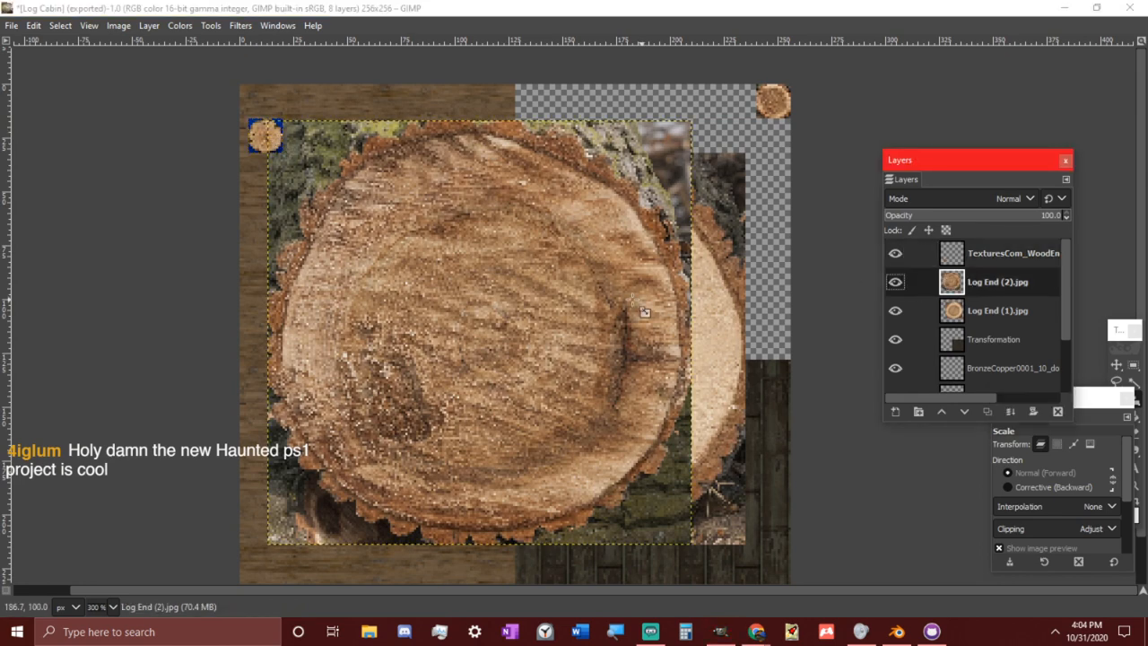
click(644, 312)
click(895, 282)
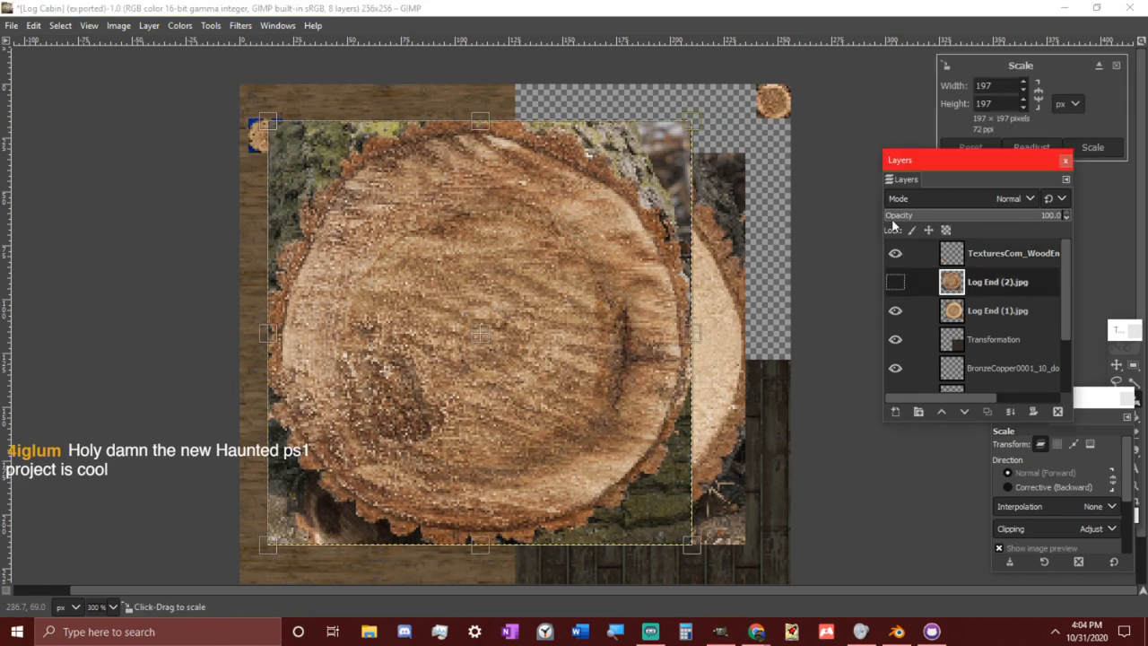
double_click(1016, 87)
text(16)
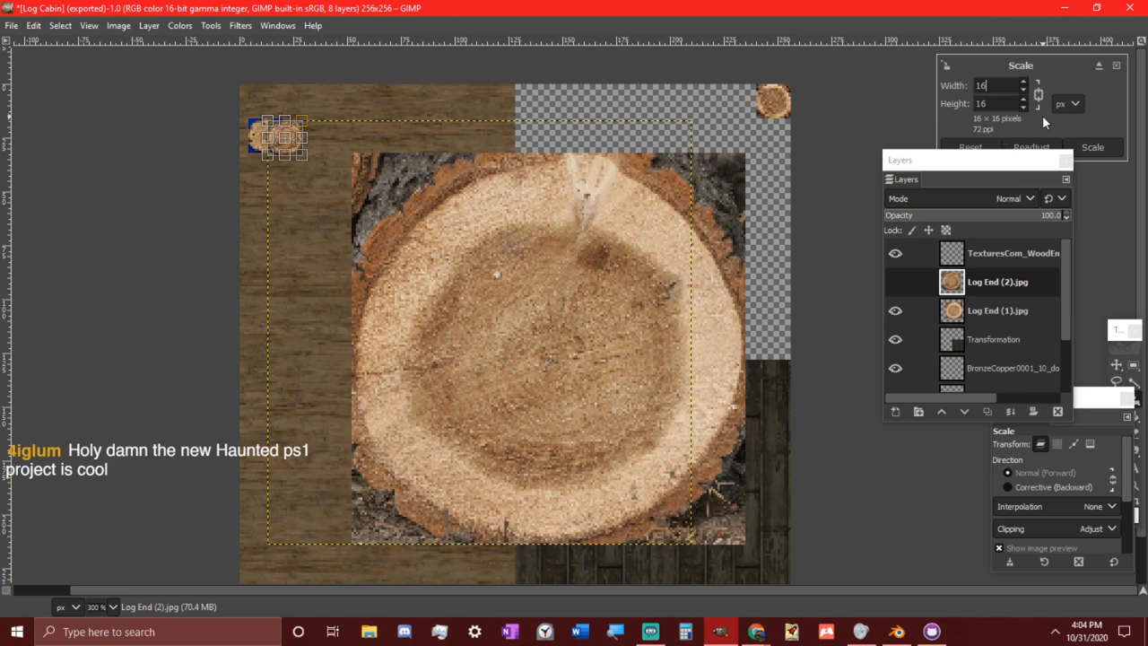
click(1092, 146)
Scale the Log End (1).jpg layer down to 16 × 16 px
click(984, 306)
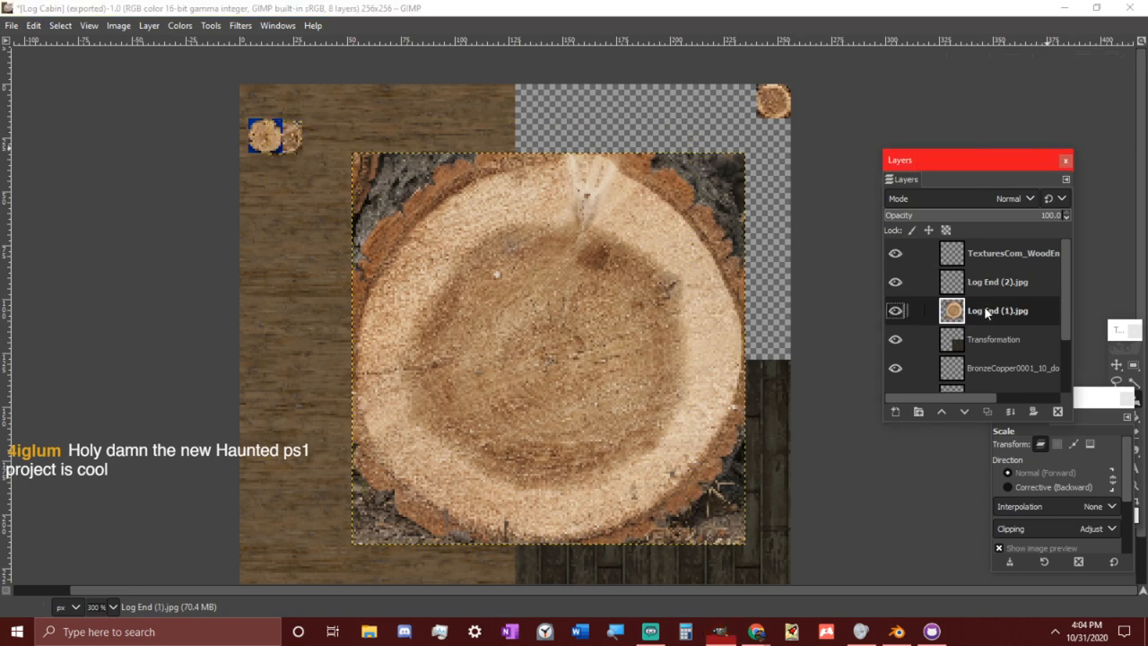
click(638, 292)
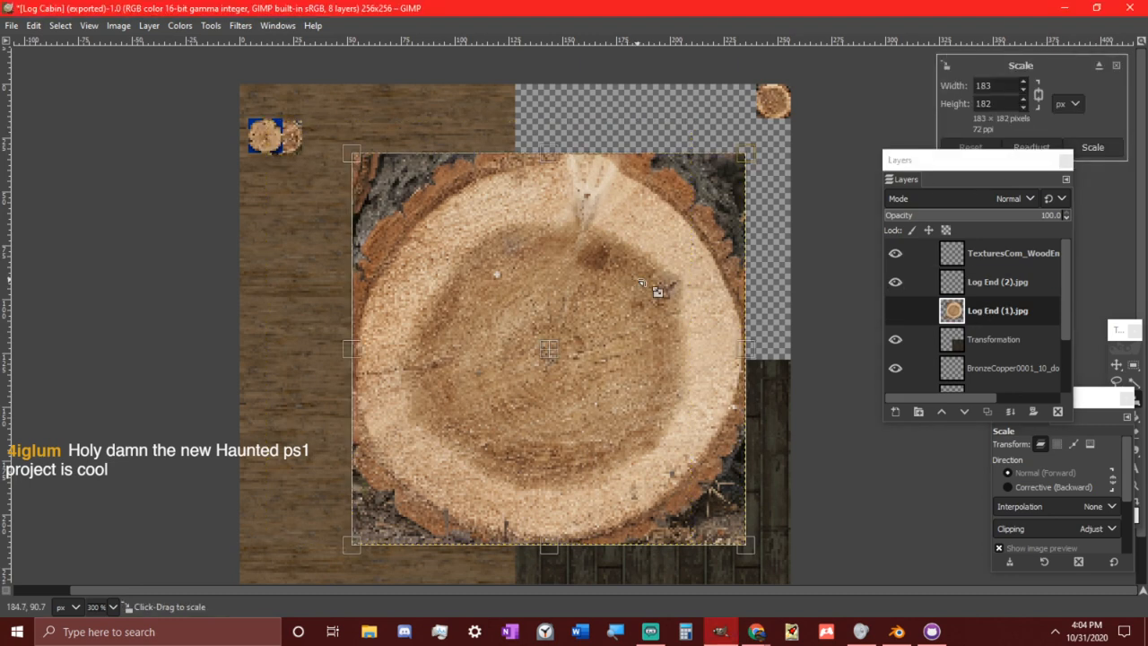
double_click(1014, 86)
text(16)
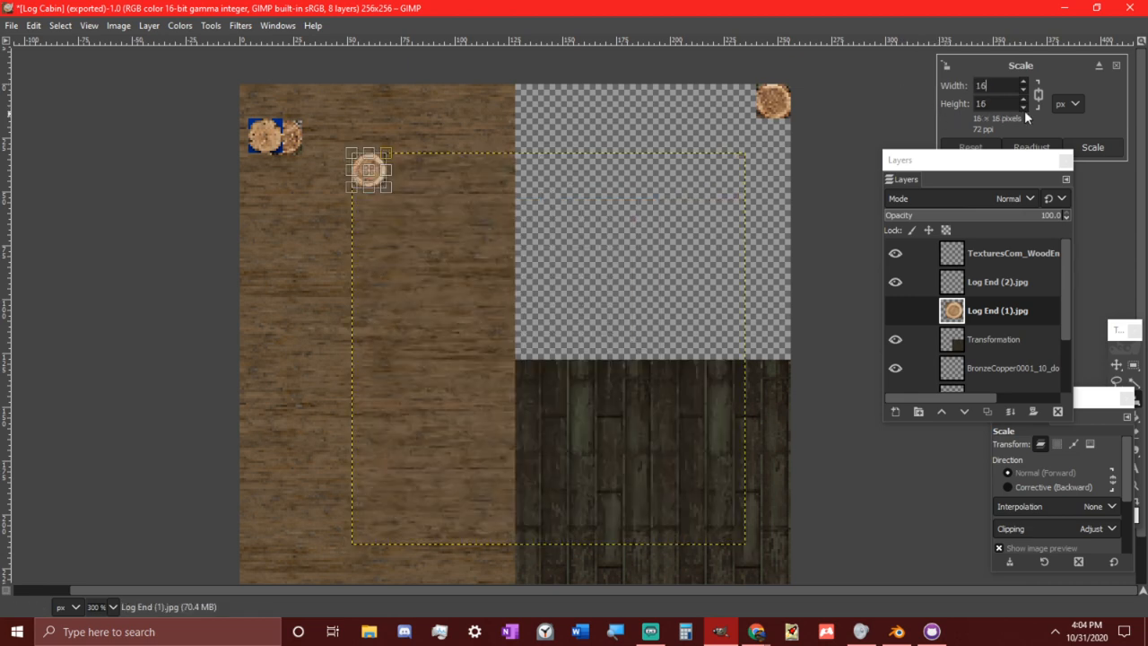
key(Return)
Move the Log End (1).jpg layer directly below the existing log end patch, flush with the canvas's right edge
ctrl+scroll(700, 205, up, 2)
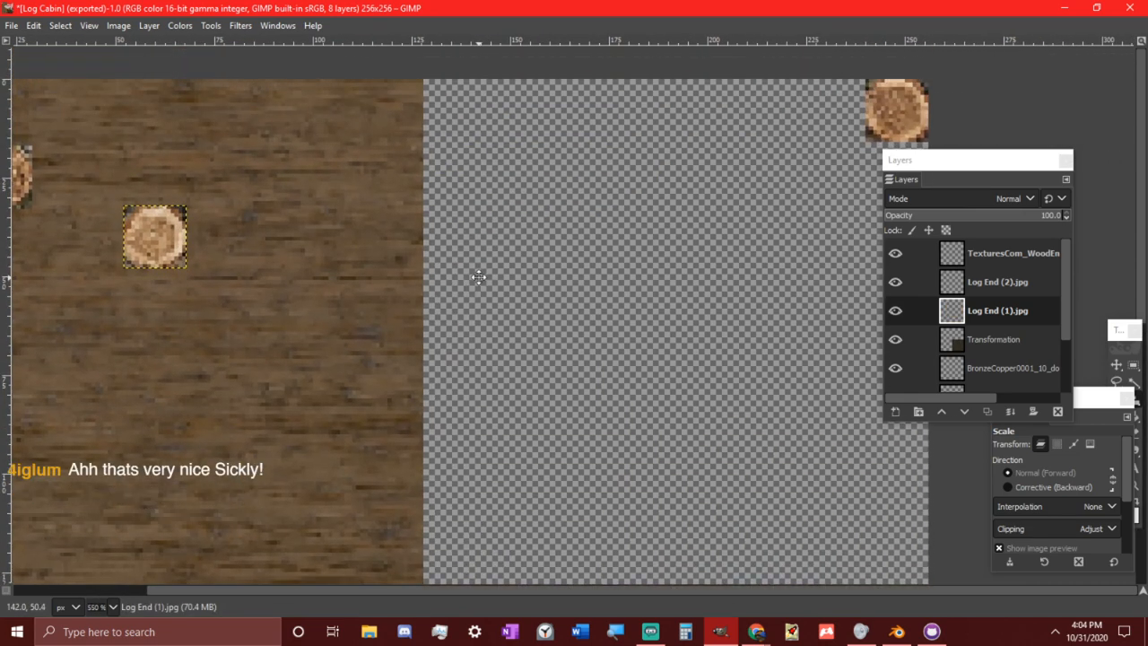
key(m)
drag(169, 254, 879, 151)
ctrl+scroll(879, 151, up, 4)
drag(723, 250, 902, 307)
ctrl+scroll(636, 310, down, 2)
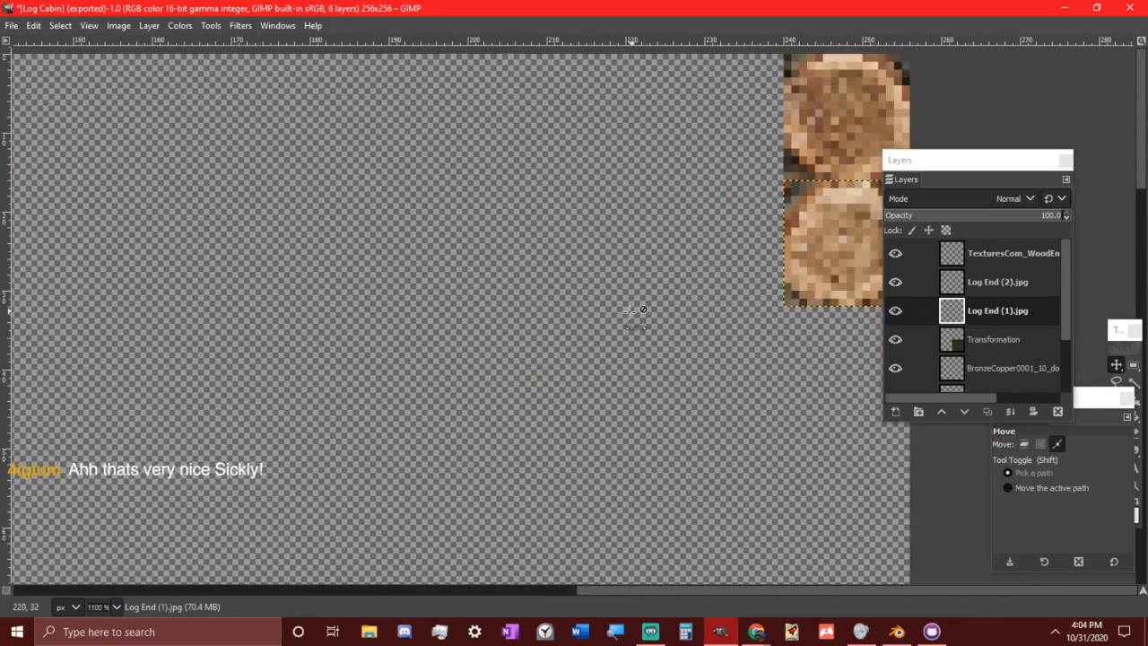
Move the blue-cornered TexturesCom_WoodEnds log end layer beside the log end patch in the canvas's upper right corner
ctrl+scroll(637, 310, down, 3)
drag(286, 229, 719, 207)
middle_drag(718, 213, 472, 306)
drag(468, 315, 654, 262)
ctrl+scroll(699, 292, up, 2)
ctrl+scroll(655, 285, up, 2)
ctrl+scroll(647, 294, down, 3)
middle_drag(130, 357, 474, 295)
ctrl+scroll(475, 294, down, 1)
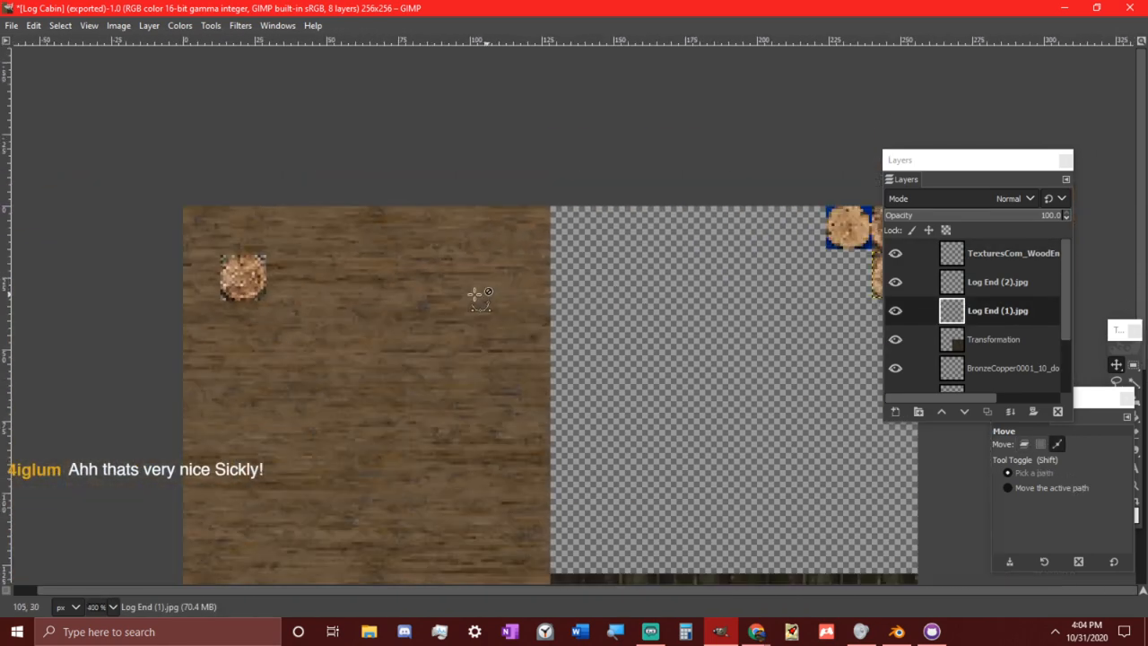
Move the Log End (2).jpg layer to the empty spot beside the Log End (1).jpg patch, below the blue-cornered log end
drag(252, 287, 778, 295)
ctrl+scroll(810, 311, up, 2)
middle_drag(810, 312, 608, 328)
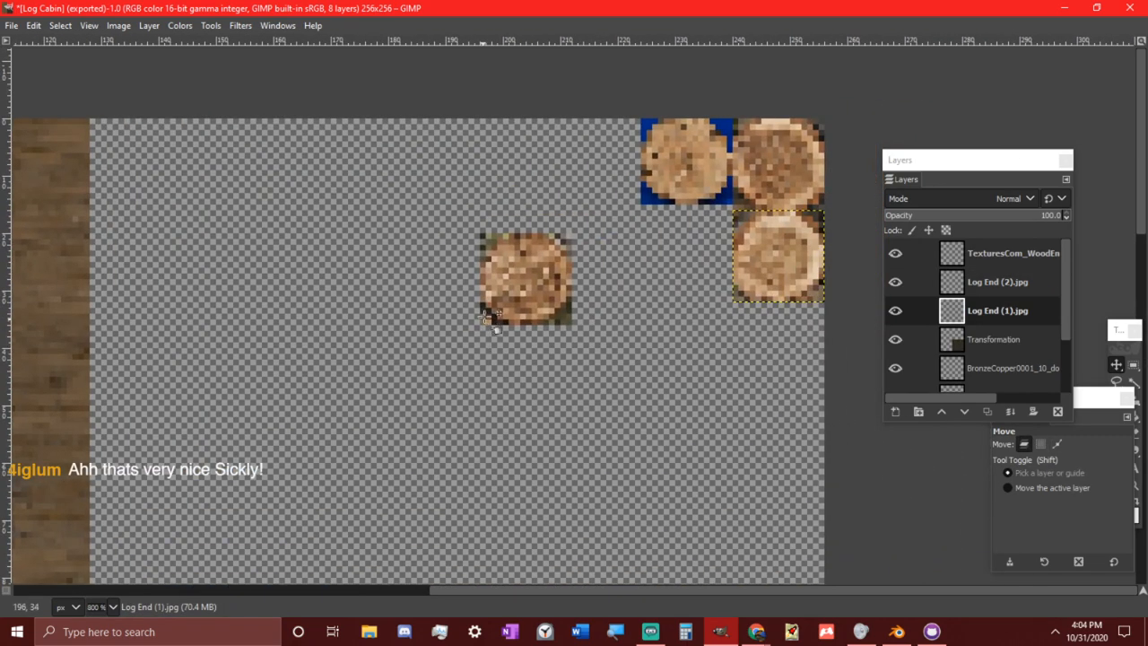
drag(487, 316, 686, 278)
ctrl+scroll(690, 273, up, 3)
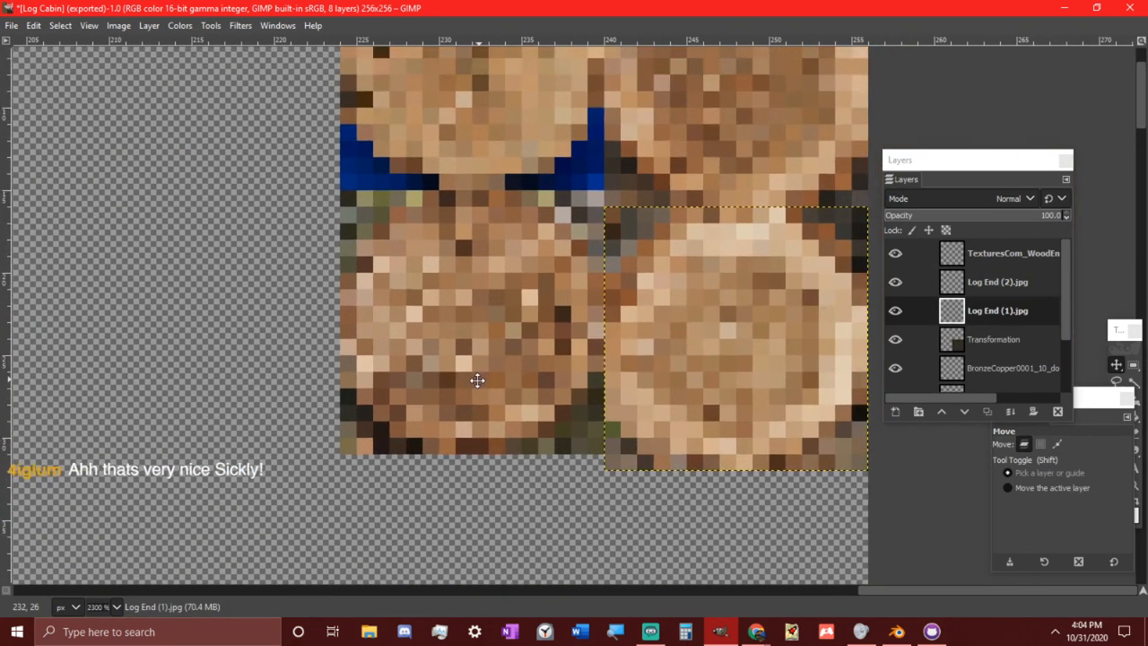
ctrl+scroll(428, 424, down, 1)
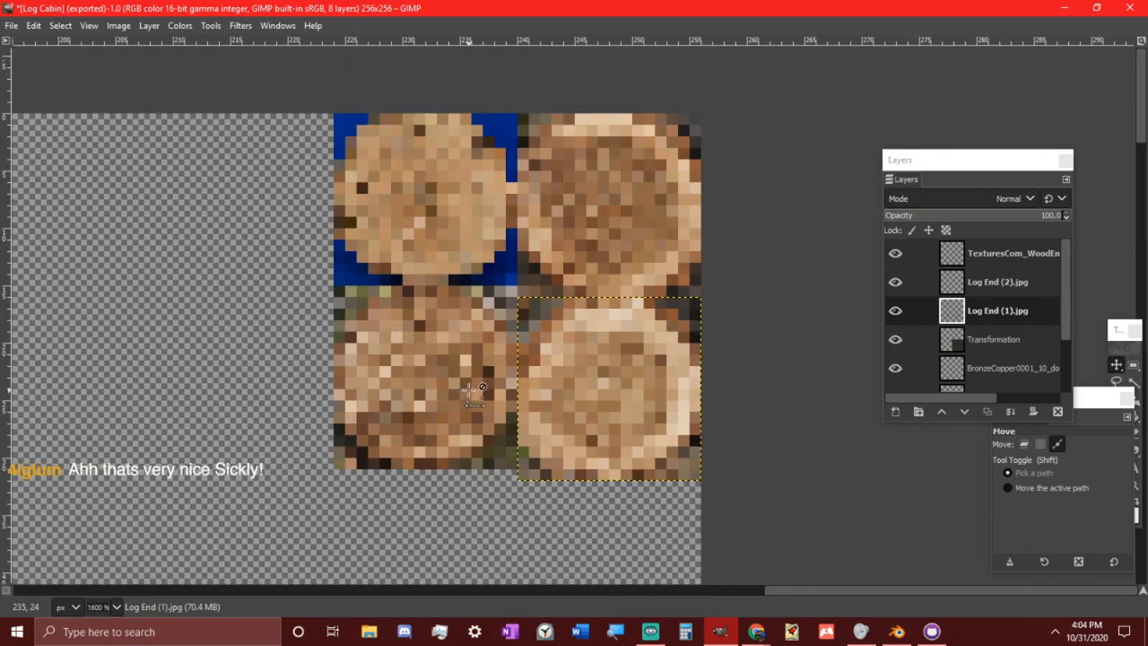
Nudge the Log End (2).jpg and blue-cornered log end layers down 1 px each to line up with their neighbouring patches
drag(438, 370, 438, 385)
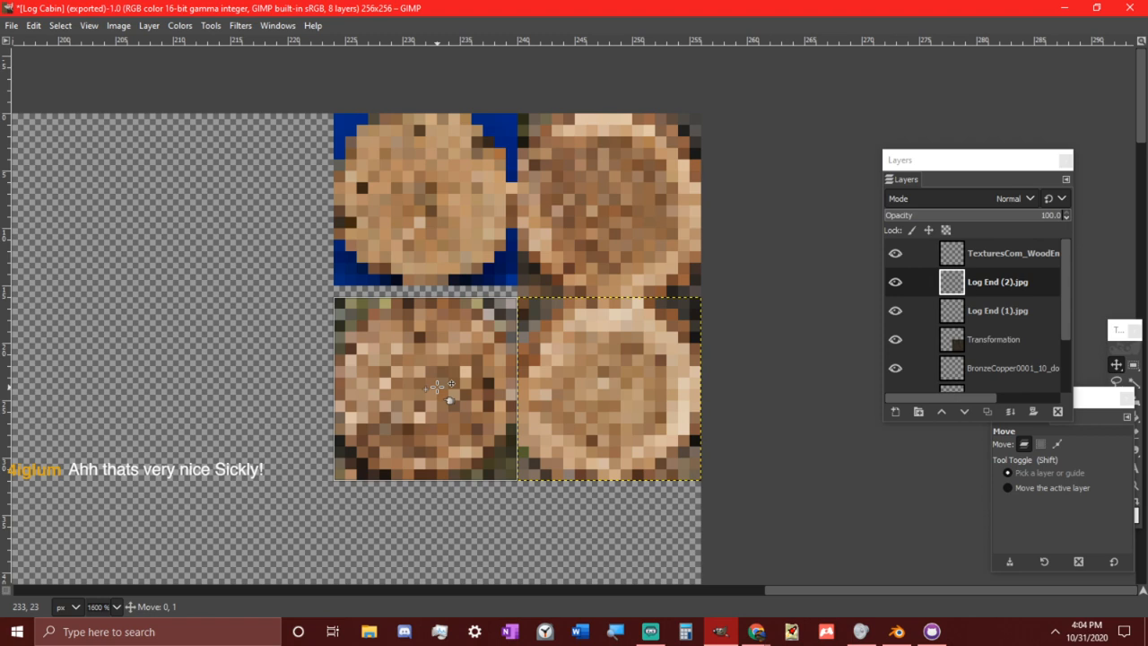
drag(437, 386, 437, 386)
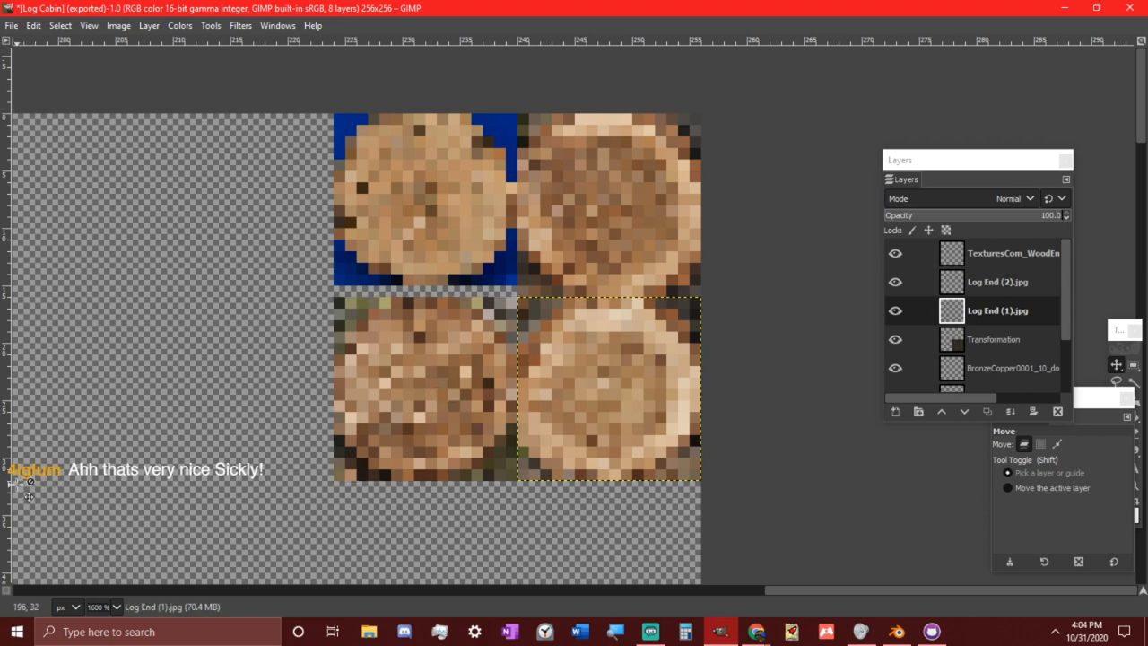
click(408, 199)
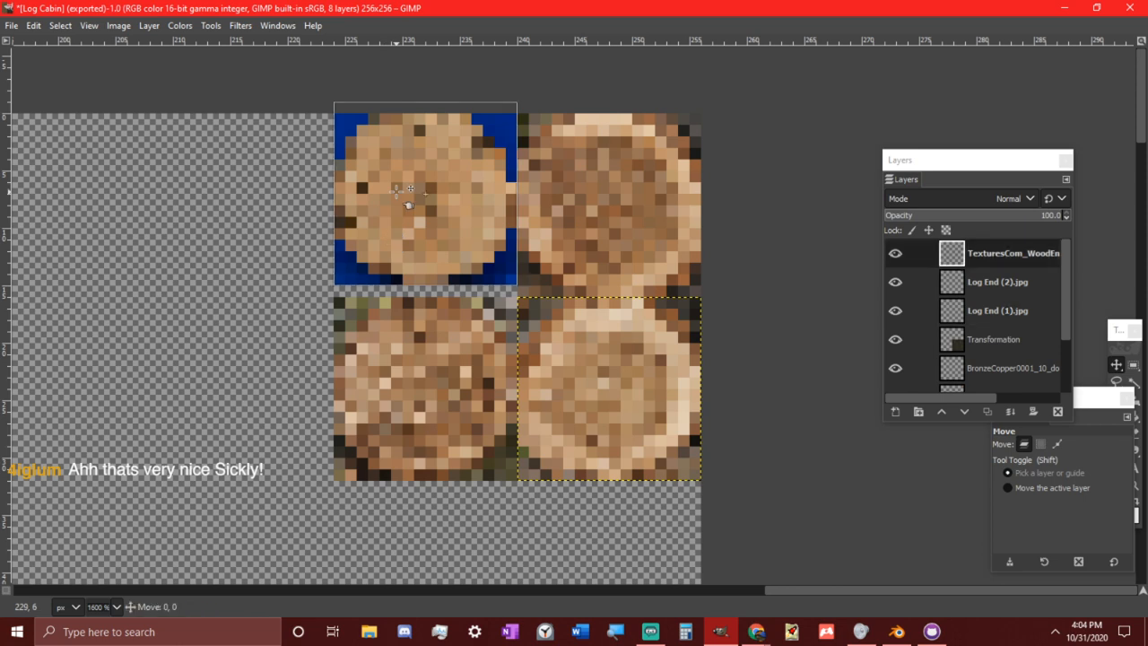
drag(408, 199, 408, 209)
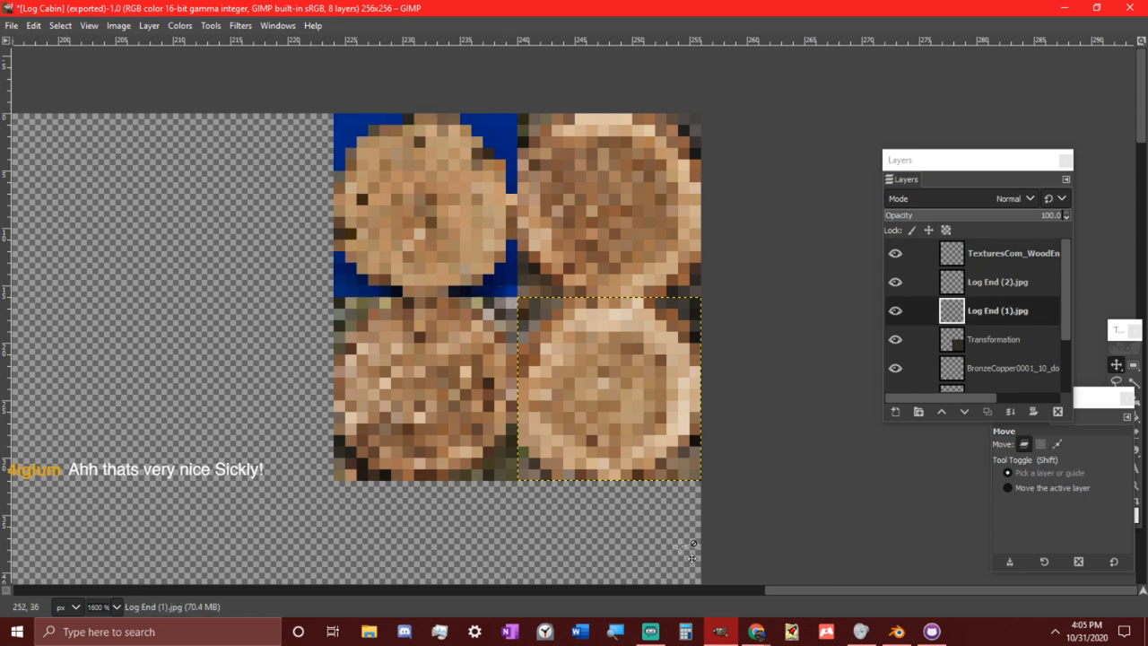
Export the Log Cabin texture over its existing file, switch to Blender and reload the image
key(ctrl+e)
click(897, 632)
key(alt+r)
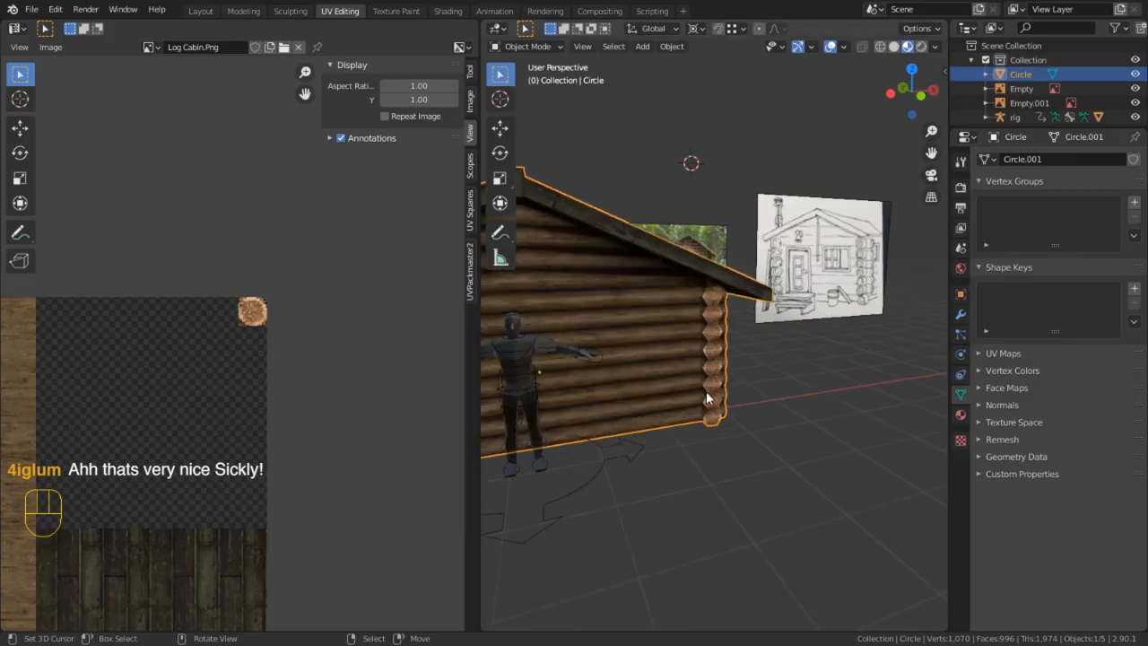
Enter Edit Mode on the cabin and loop-select the log faces of the gable wall behind the character
middle_drag(681, 404, 717, 313)
scroll(717, 313, up, 4)
key(Tab)
click(708, 199)
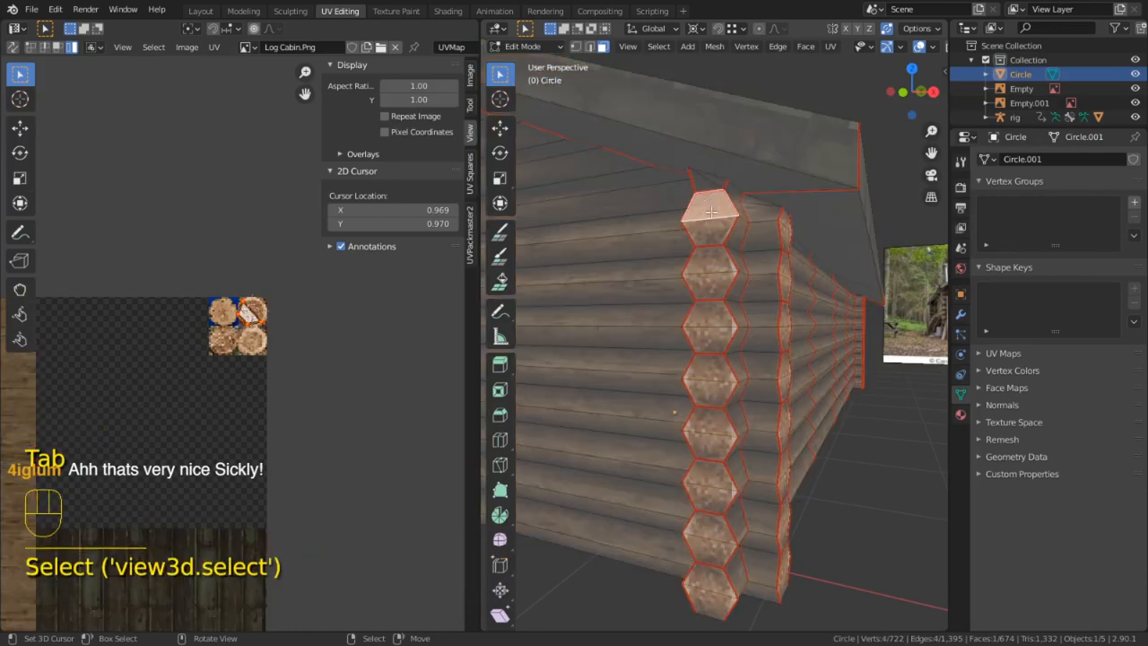
middle_drag(713, 273, 731, 306)
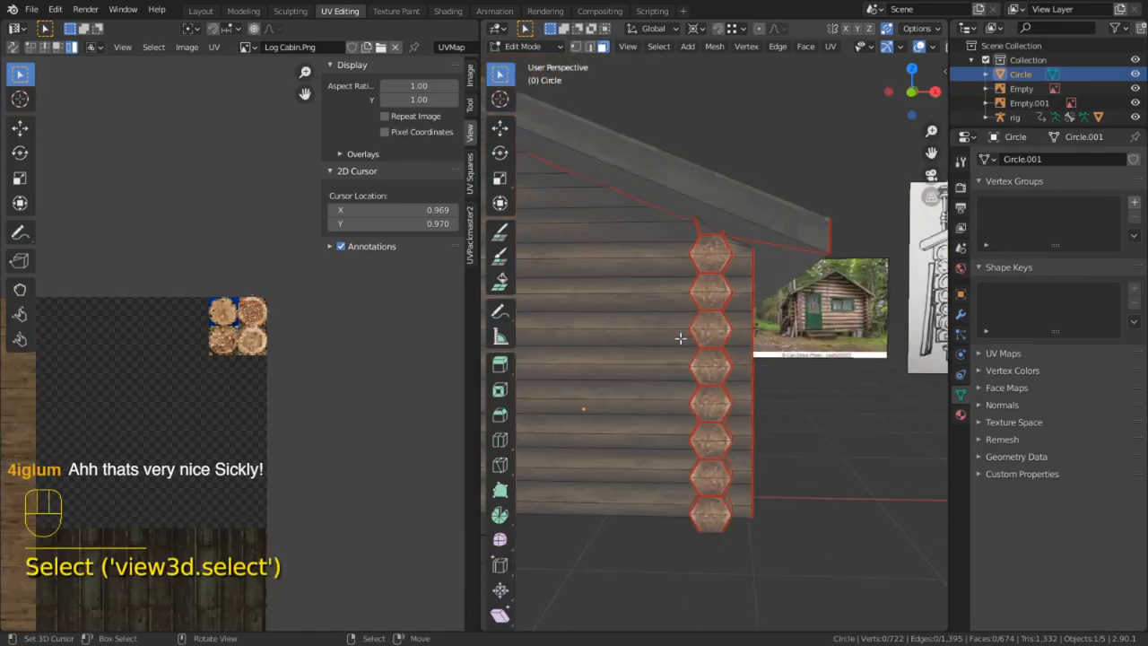
scroll(680, 338, down, 4)
alt+click(643, 349)
middle_drag(643, 349, 656, 302)
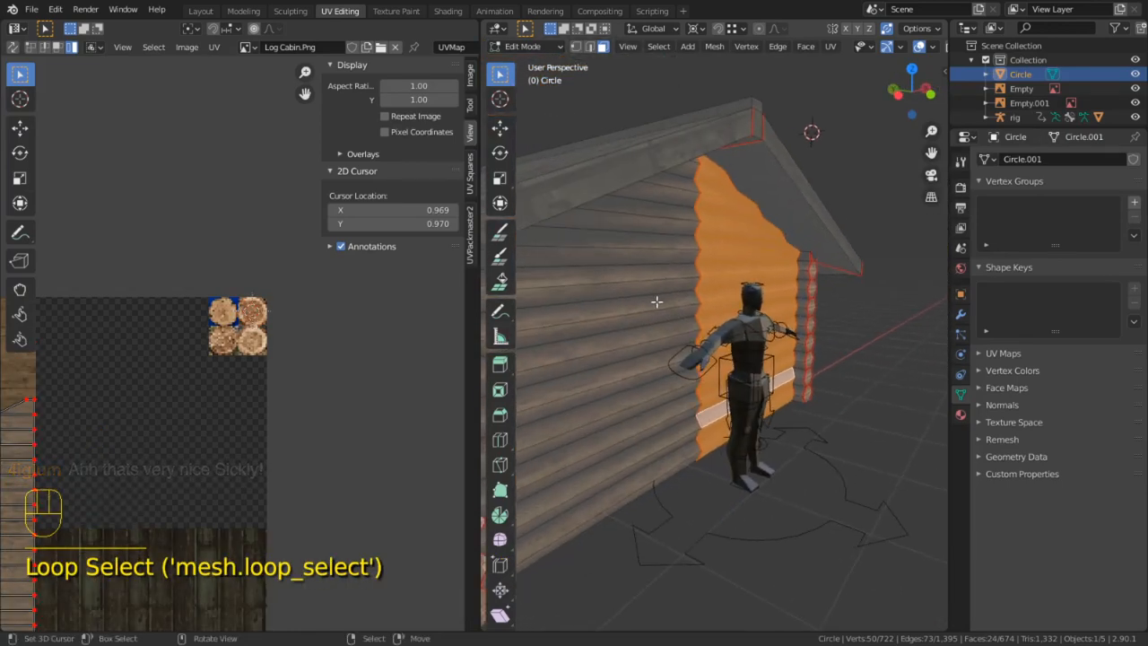
scroll(656, 301, down, 3)
middle_drag(574, 309, 714, 387)
scroll(622, 397, down, 2)
alt+shift+click(622, 397)
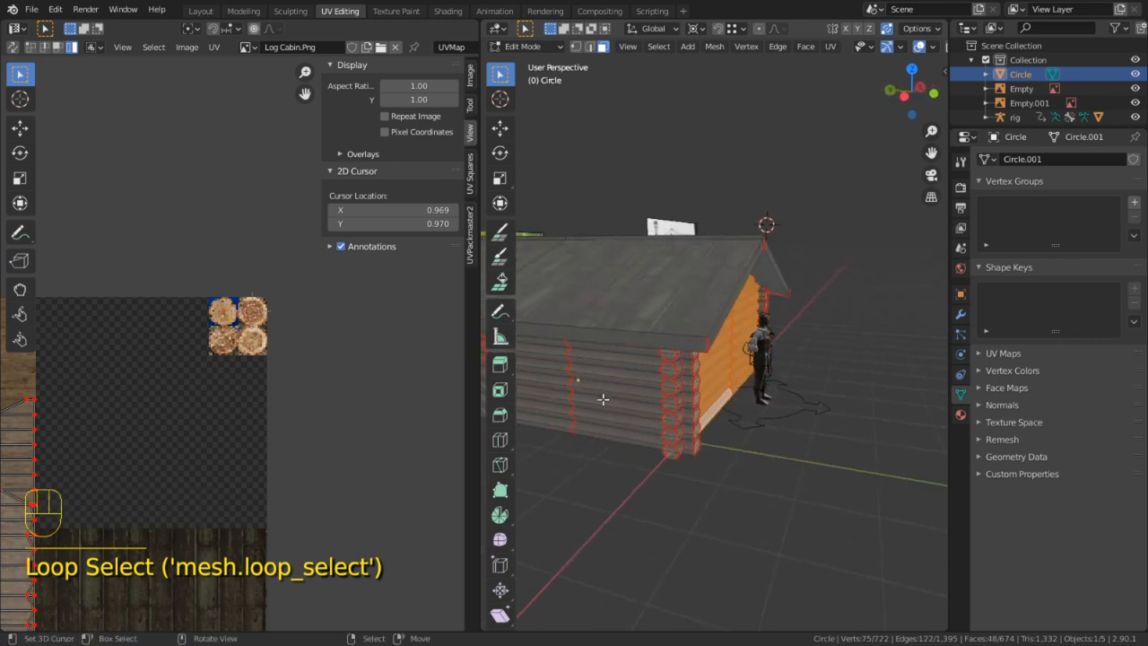
Add the face loops of all remaining log wall sections around the cabin to the selection, leaving out the corner log stubs
alt+shift+click(601, 418)
middle_drag(602, 417, 660, 434)
alt+shift+click(637, 415)
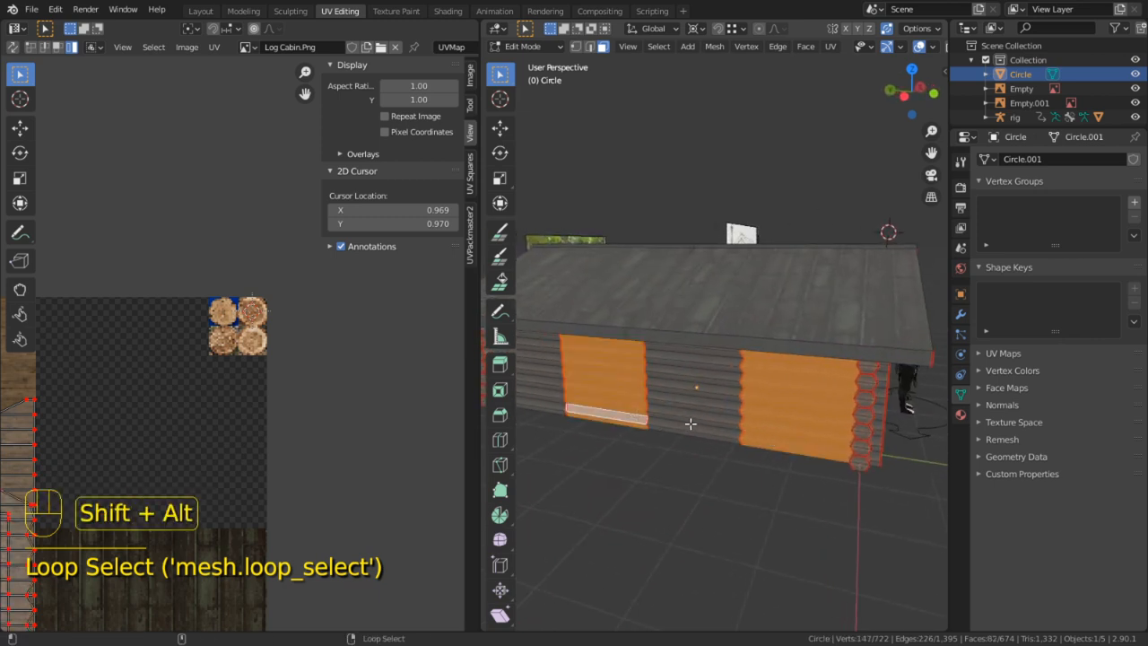
alt+shift+click(690, 423)
middle_drag(543, 397, 756, 433)
alt+shift+click(702, 448)
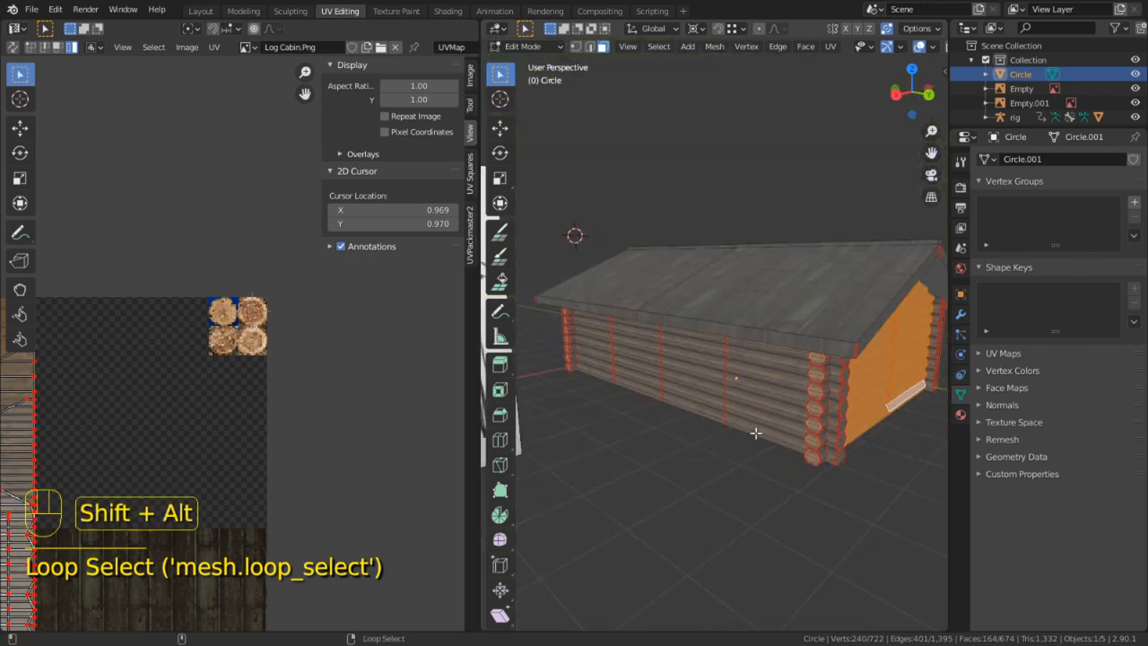
alt+shift+click(756, 433)
alt+shift+click(690, 406)
alt+shift+click(595, 373)
alt+shift+click(638, 384)
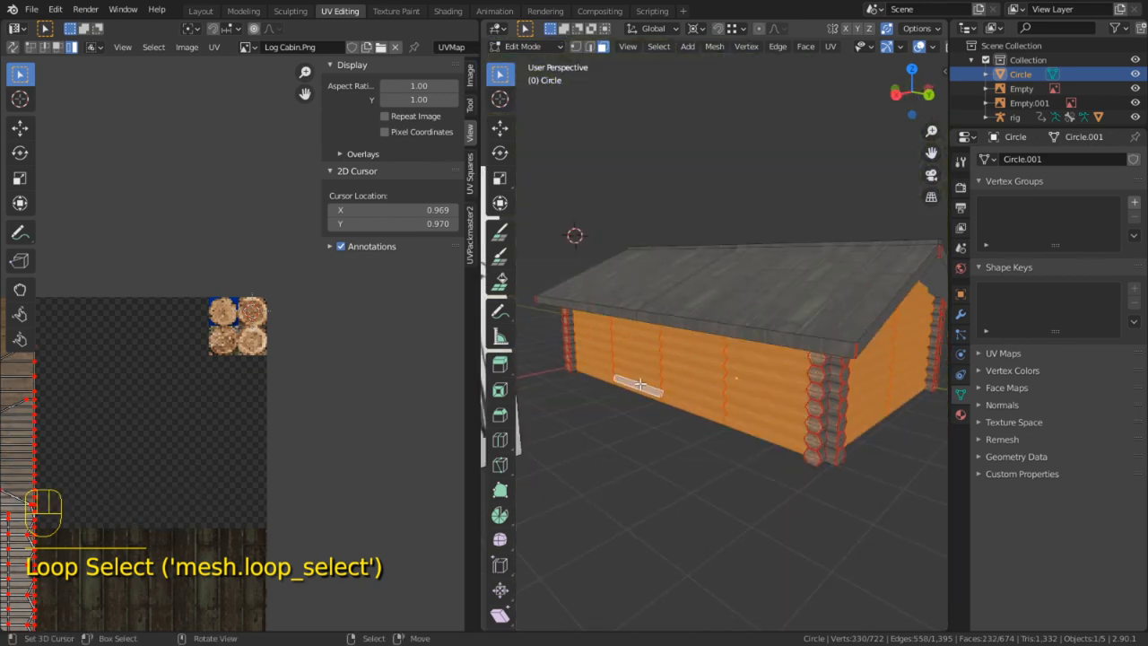
Hide the selected log walls and the whole linked roof, leaving only the corner log stubs
key(h)
key(l)
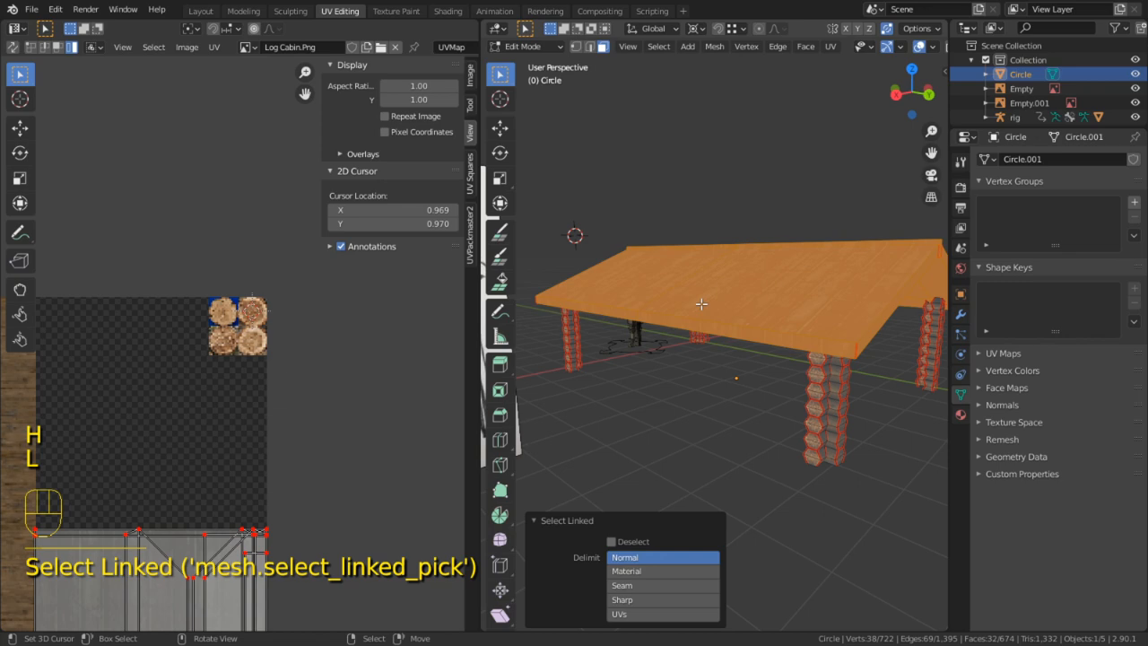
key(h)
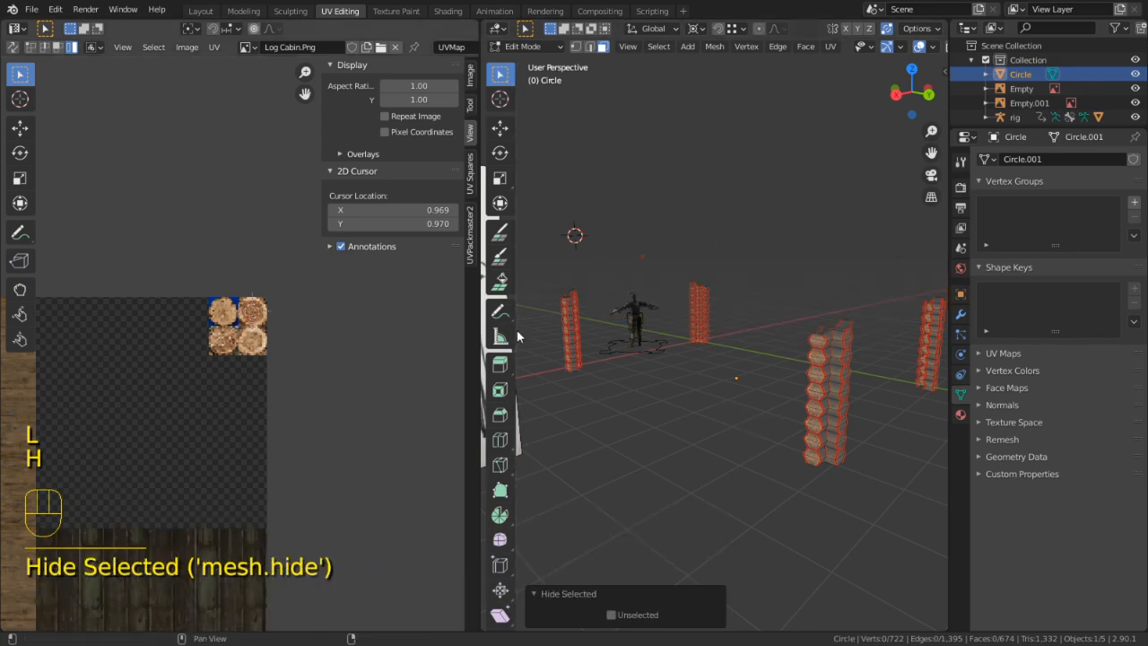
Select all corner logs with UV sync selection on, isolate their side-face UVs over the wood texture and hide those faces
key(a)
click(13, 47)
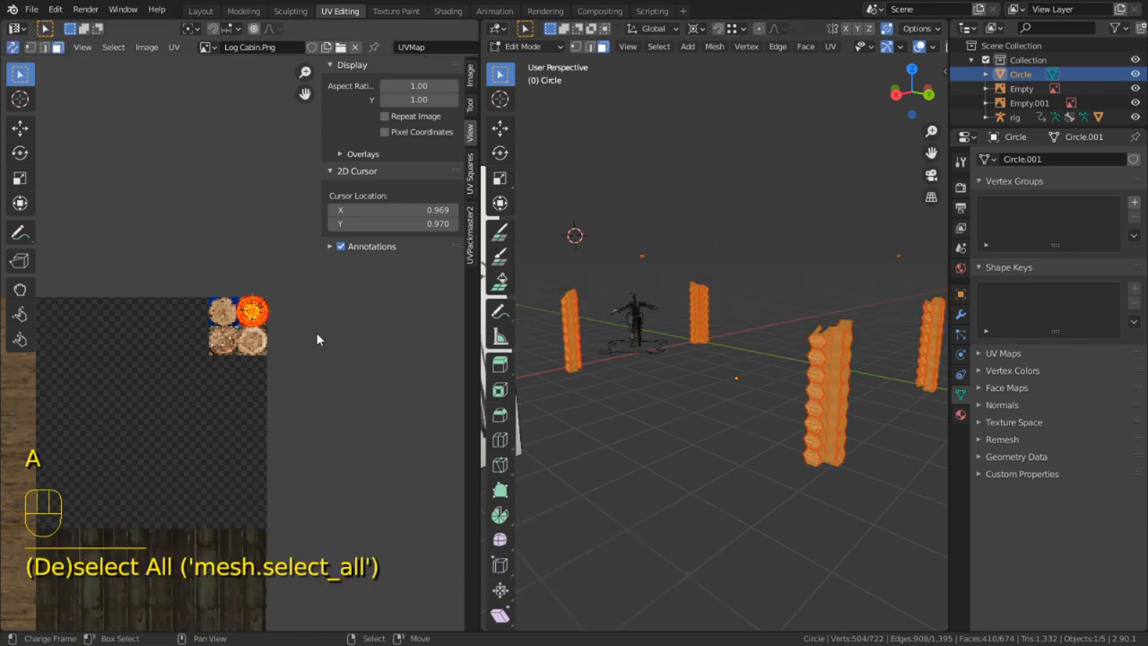
scroll(416, 457, down, 4)
click(171, 520)
key(c)
drag(92, 502, 77, 389)
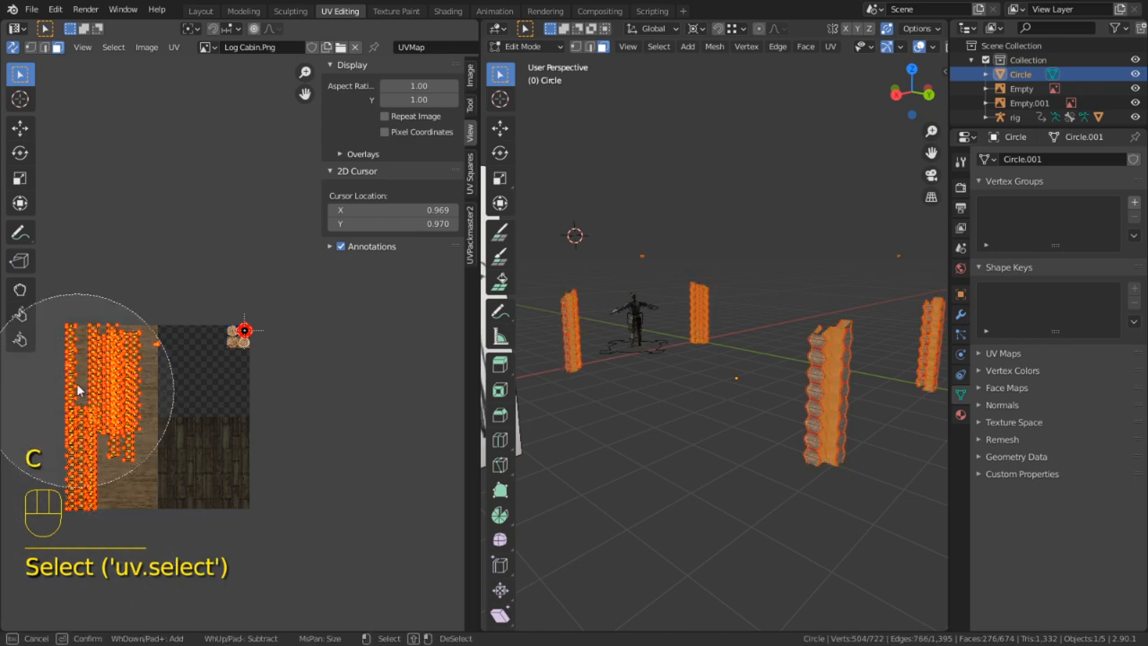
right_click(91, 332)
scroll(116, 336, up, 4)
shift+middle_drag(142, 341, 350, 394)
scroll(339, 395, up, 6)
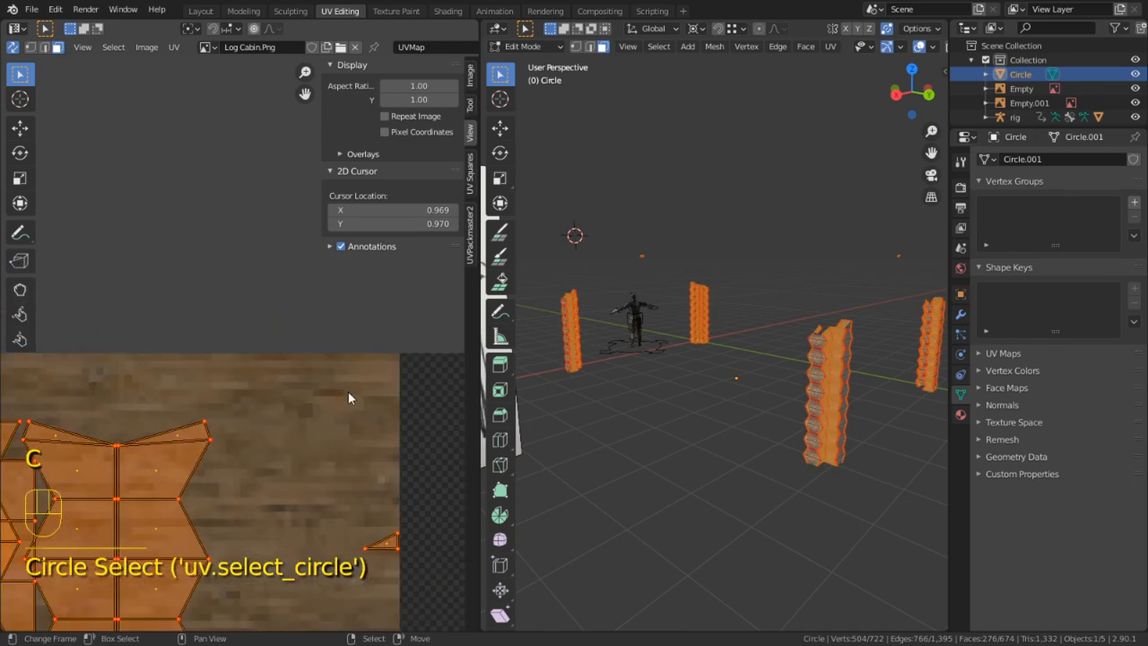
scroll(341, 397, down, 4)
key(h)
scroll(347, 435, down, 2)
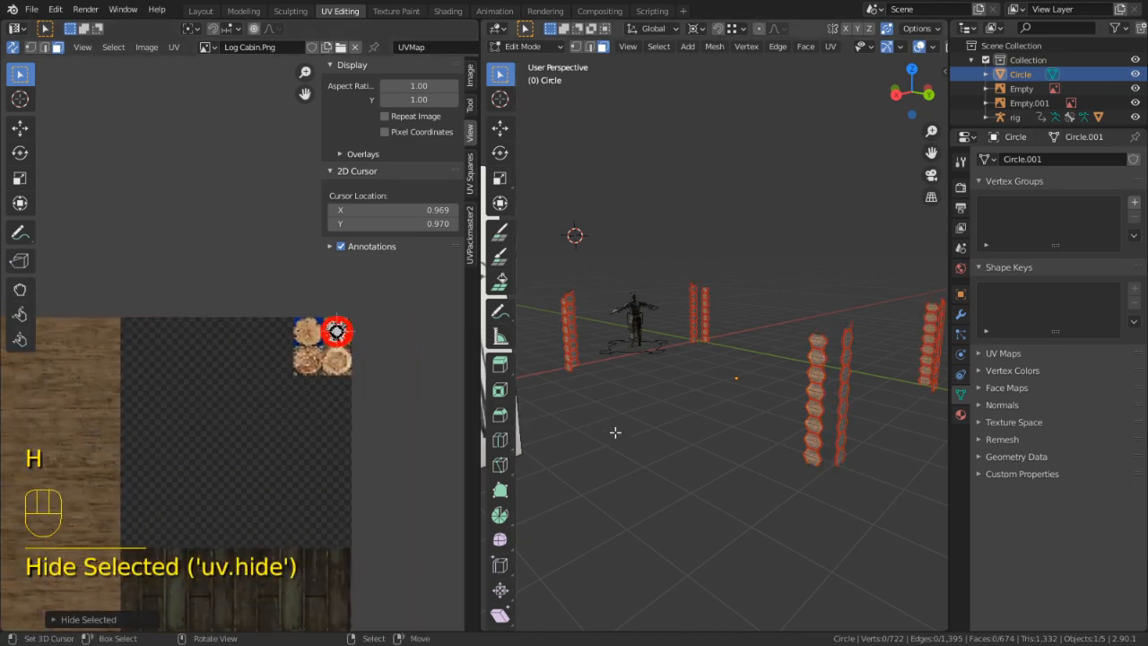
Randomly select 12% of the remaining log end faces
middle_drag(625, 440, 600, 384)
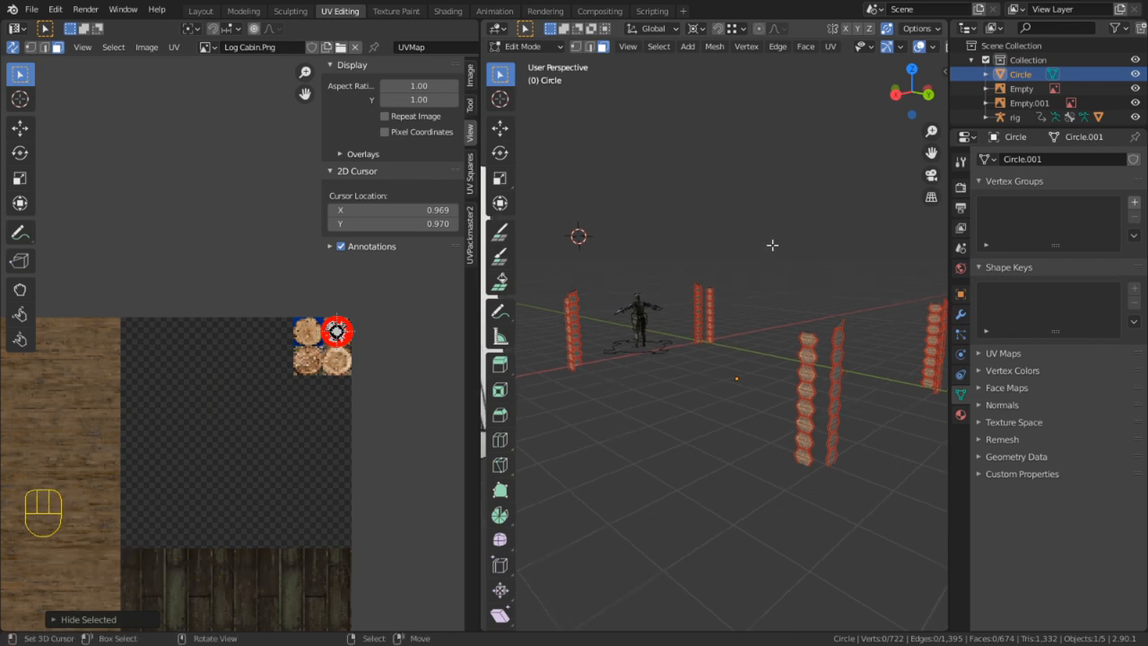
click(659, 47)
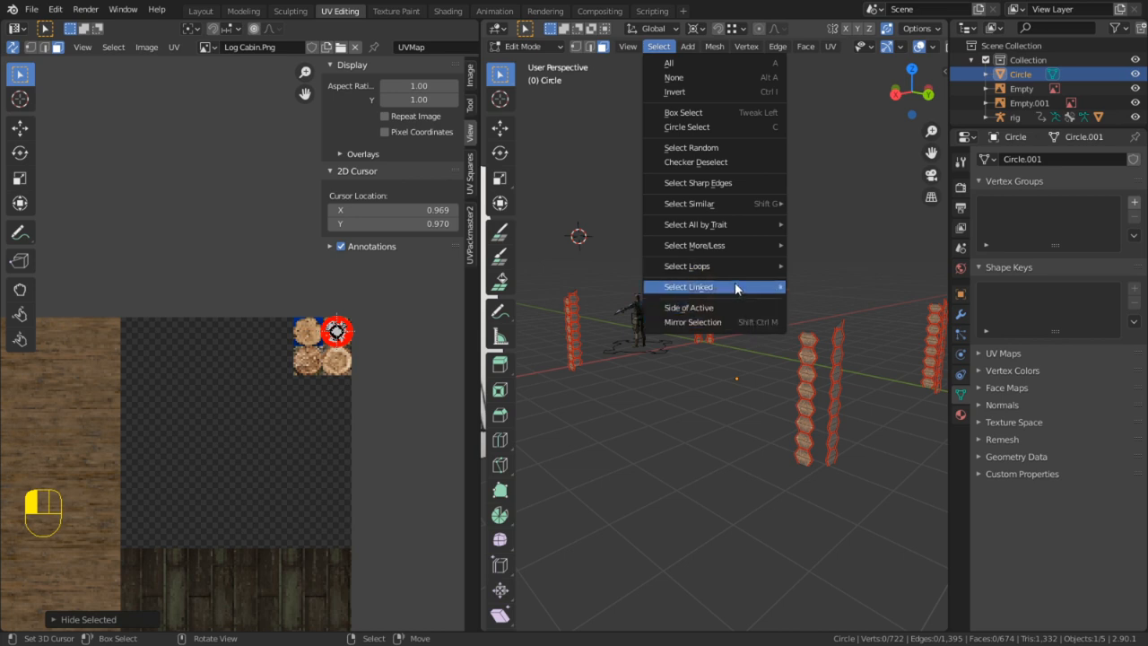
mouse_move(735, 287)
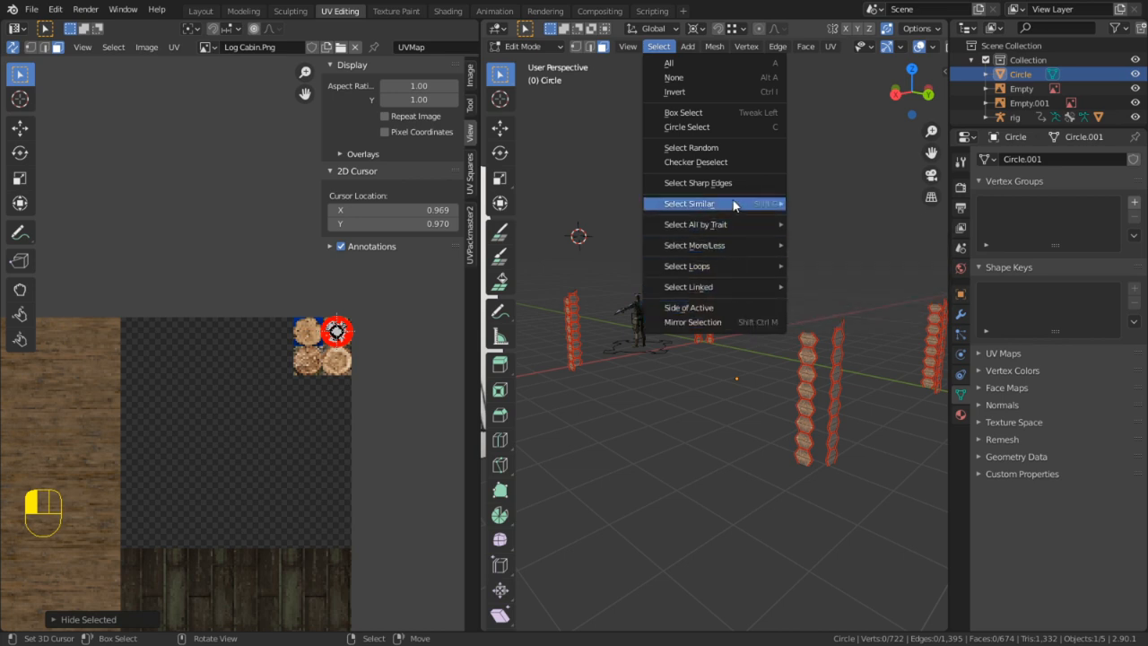
click(713, 149)
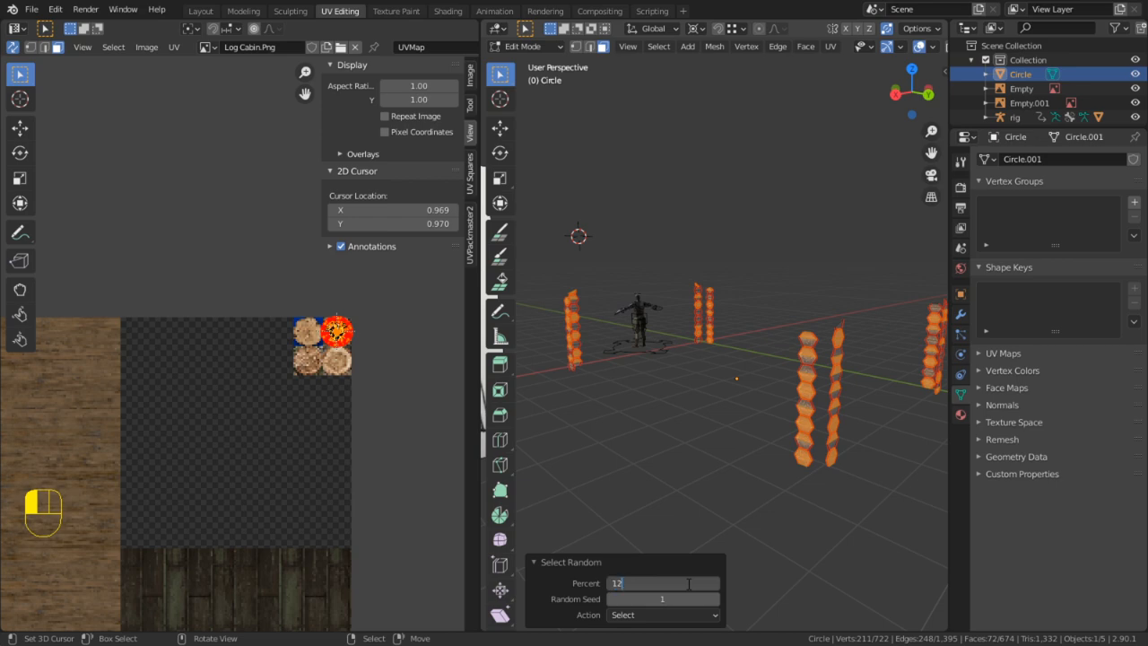
click(689, 584)
text(12)
key(Return)
shift+middle_drag(797, 310, 779, 347)
scroll(778, 347, up, 2)
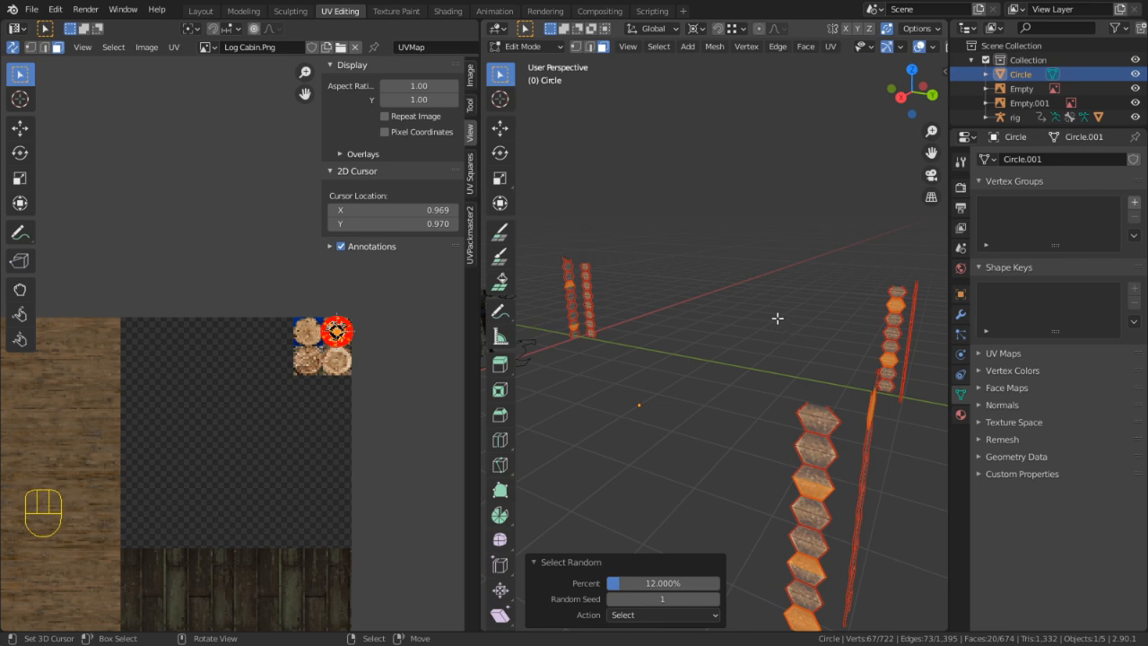
key(ctrl)
key(ctrl+l)
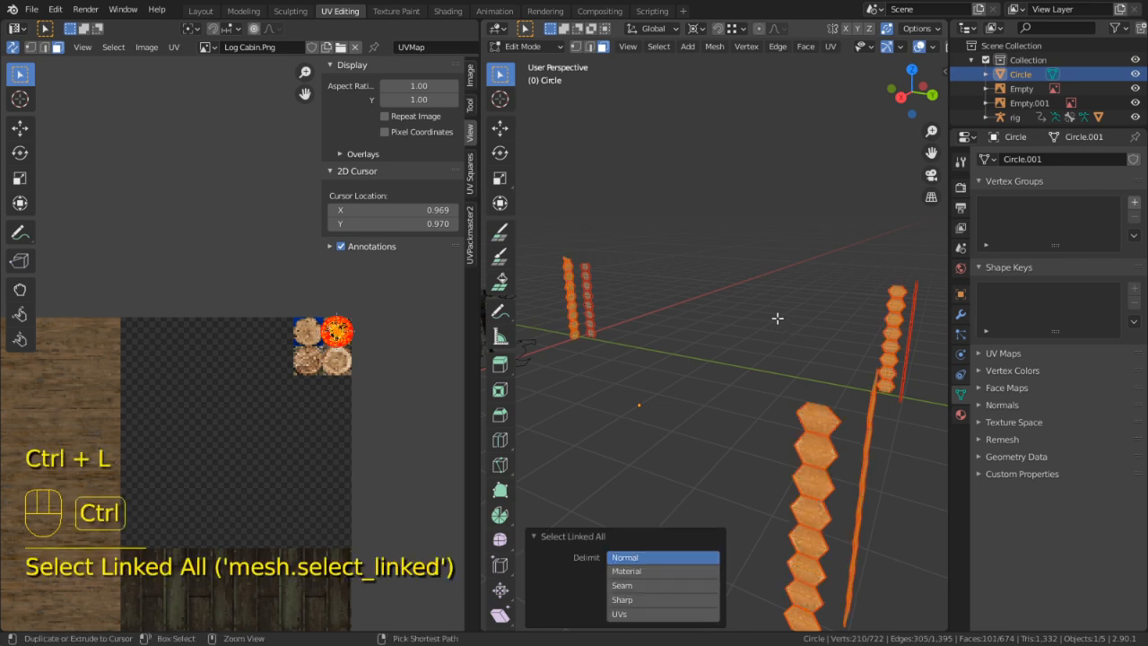
key(ctrl+z)
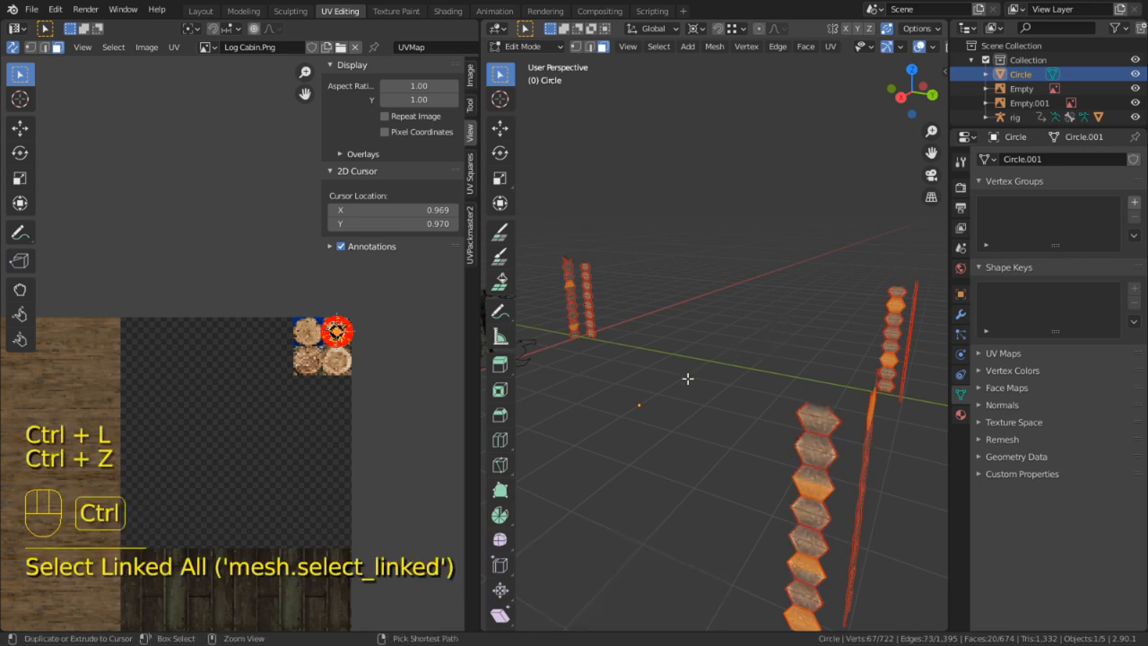
Extend the random selection to all linked faces, delimited by Seam, so whole log ends are selected
key(ctrl+l)
click(677, 558)
click(635, 586)
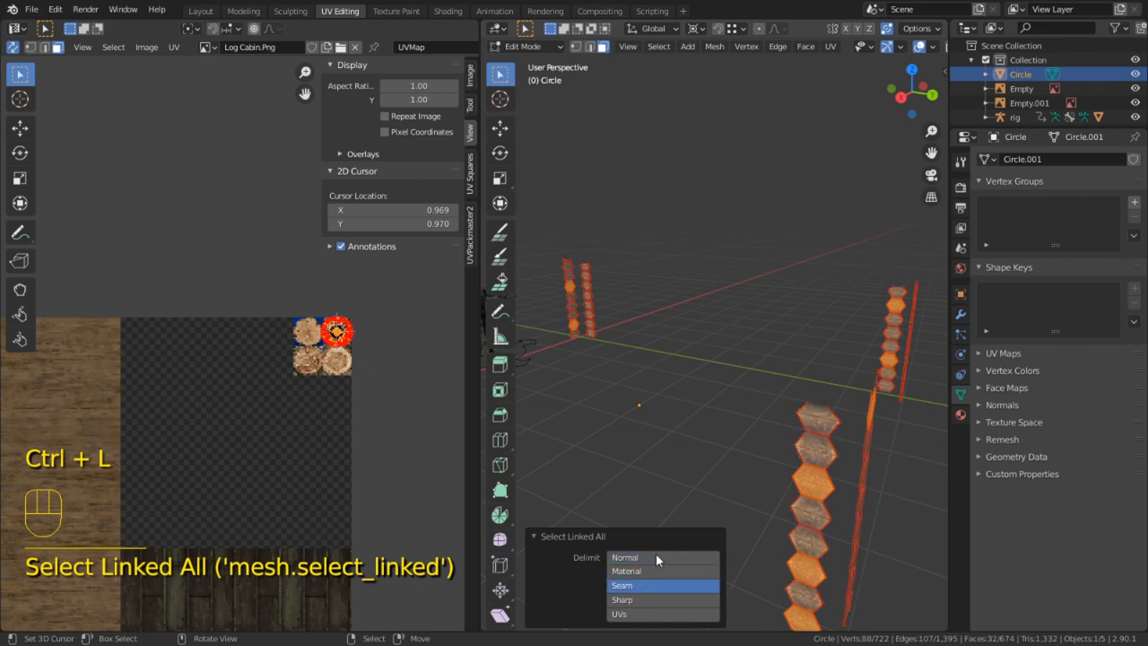
Move the selected log end UVs onto the Log End (2) patch, diagonally below their current patch in the texture
scroll(266, 341, up, 5)
shift+middle_drag(430, 362, 163, 379)
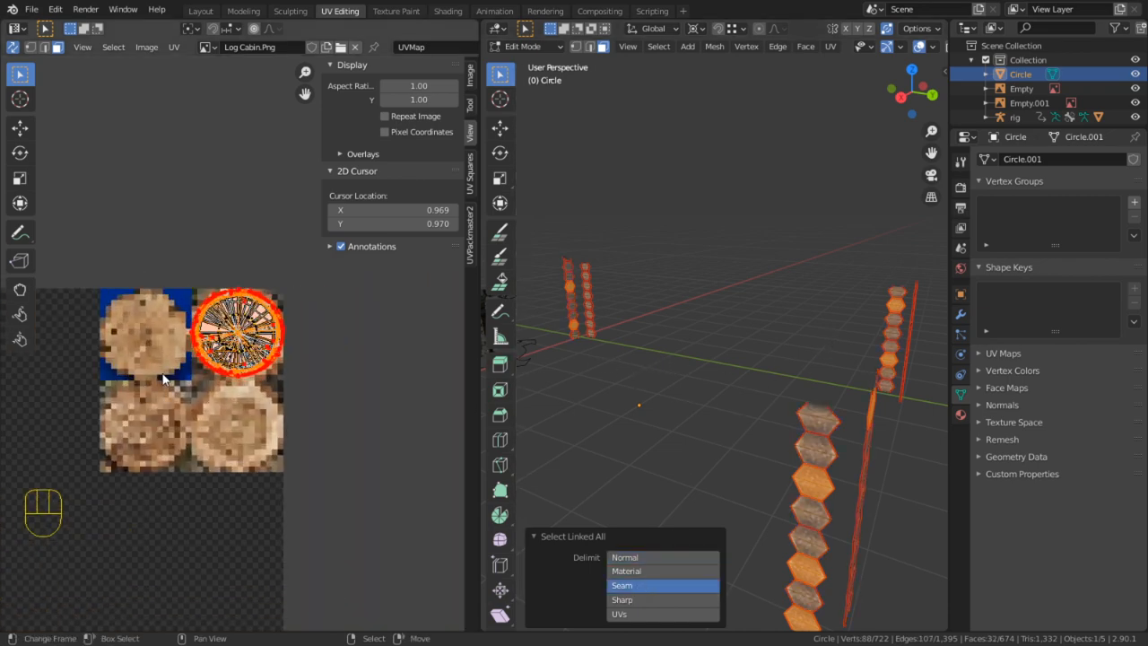
scroll(231, 339, up, 1)
key(g)
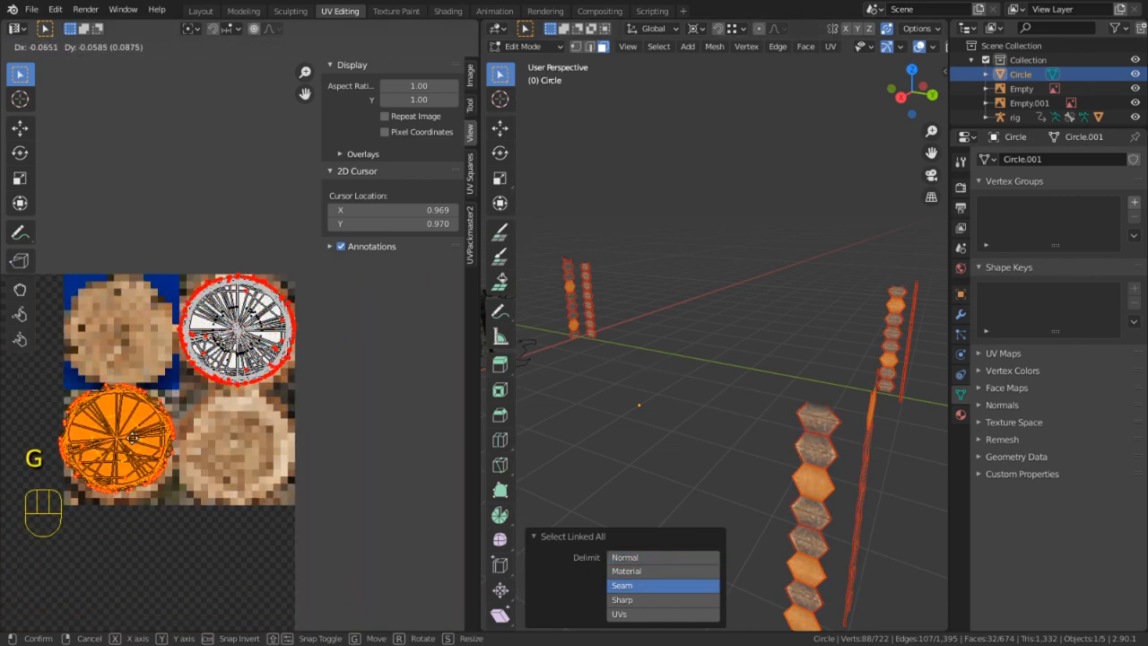
shift+click(133, 430)
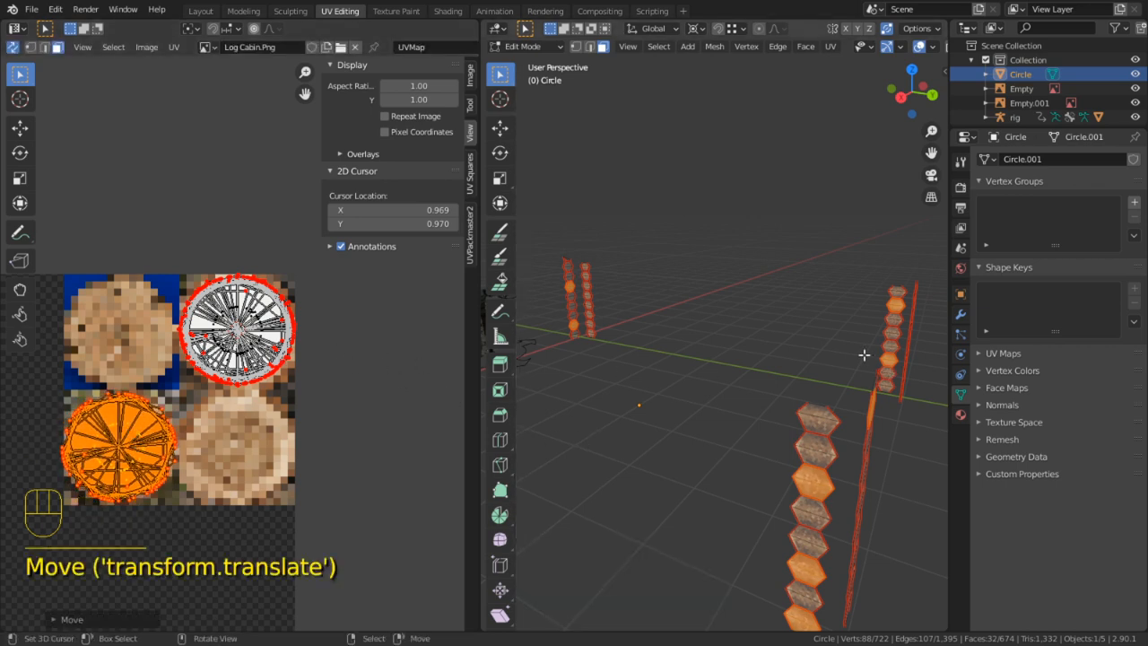
Hide the log ends just moved onto the Log End (2) patch and randomly select 25% of the remaining log end faces
key(h)
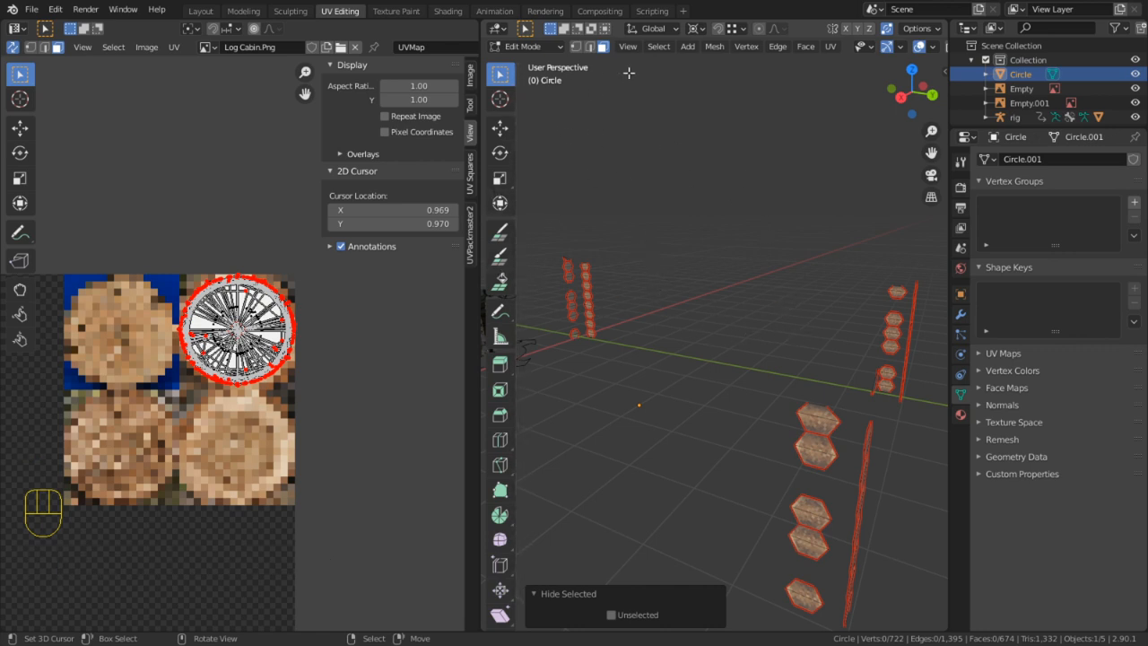
click(658, 46)
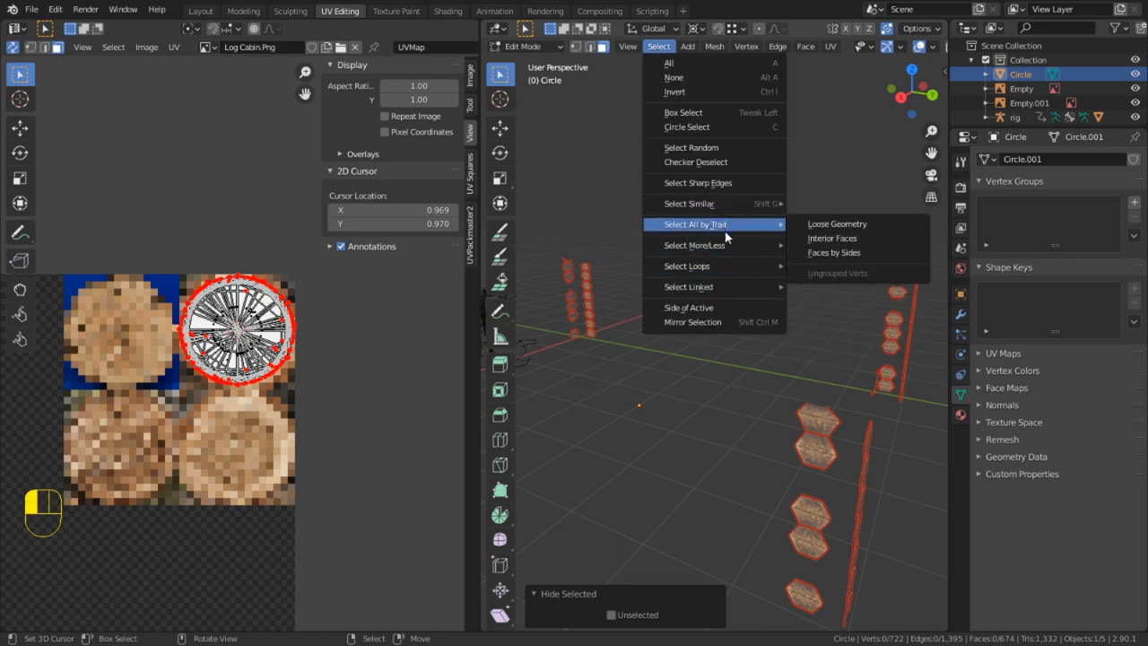
click(715, 151)
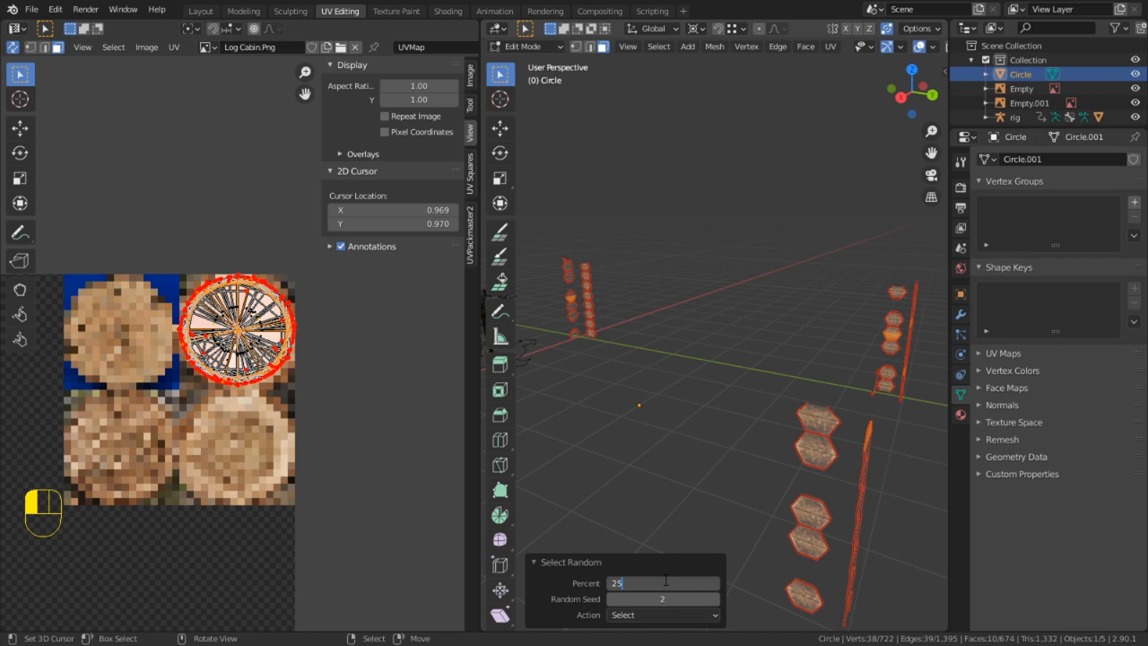
key(Return)
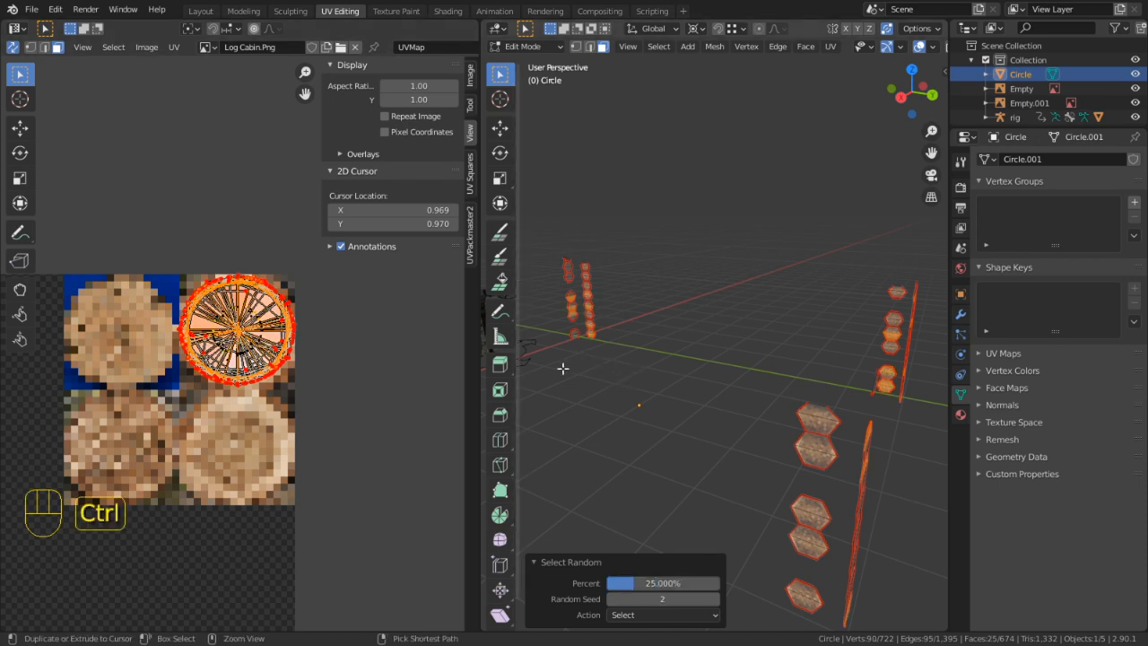
Extend the selection to all linked faces delimited by Seam and move their UVs onto the log end patch directly below in the texture
key(ctrl+l)
key(g)
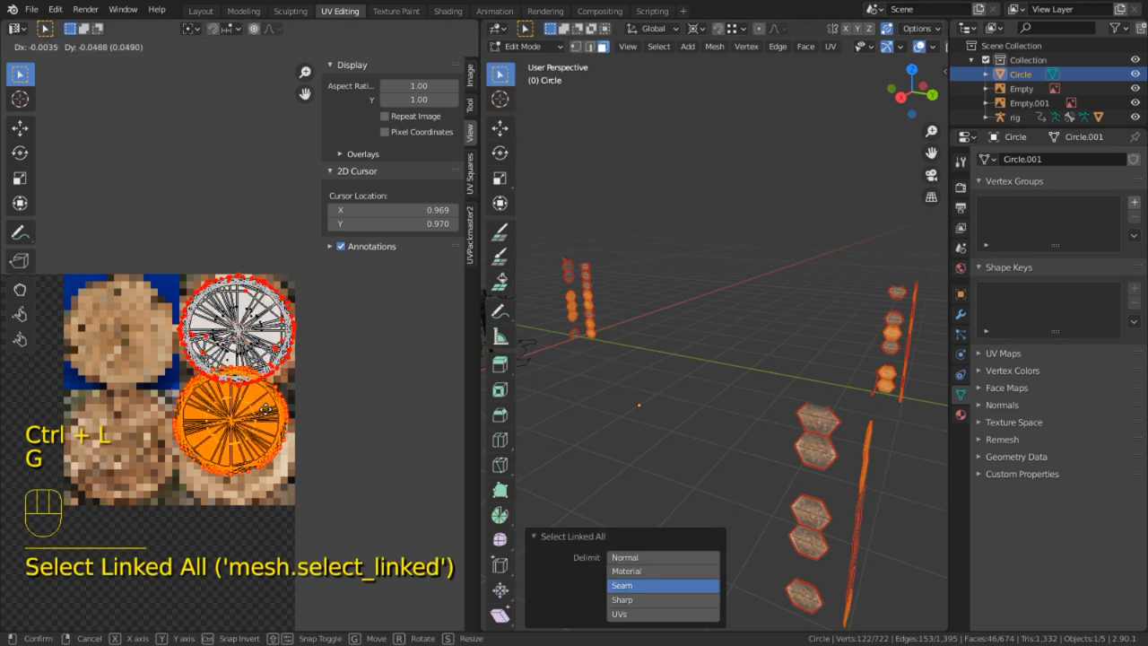
click(285, 371)
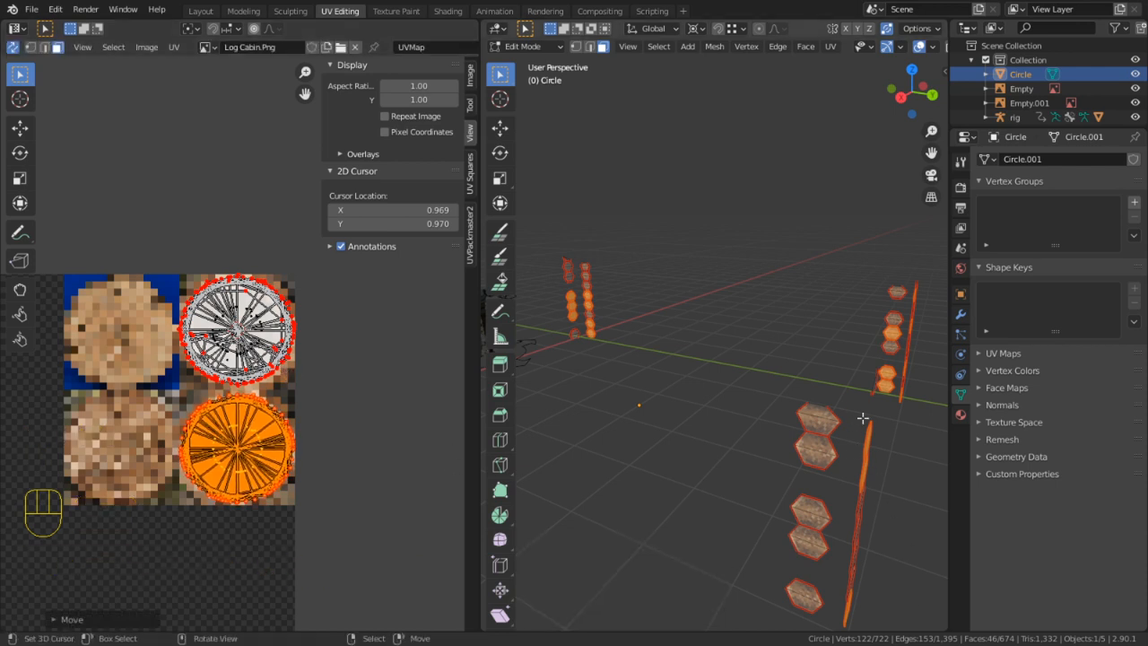
Hide the reassigned log ends and randomly select 27.296% of the remaining log end faces
middle_drag(788, 516, 793, 424)
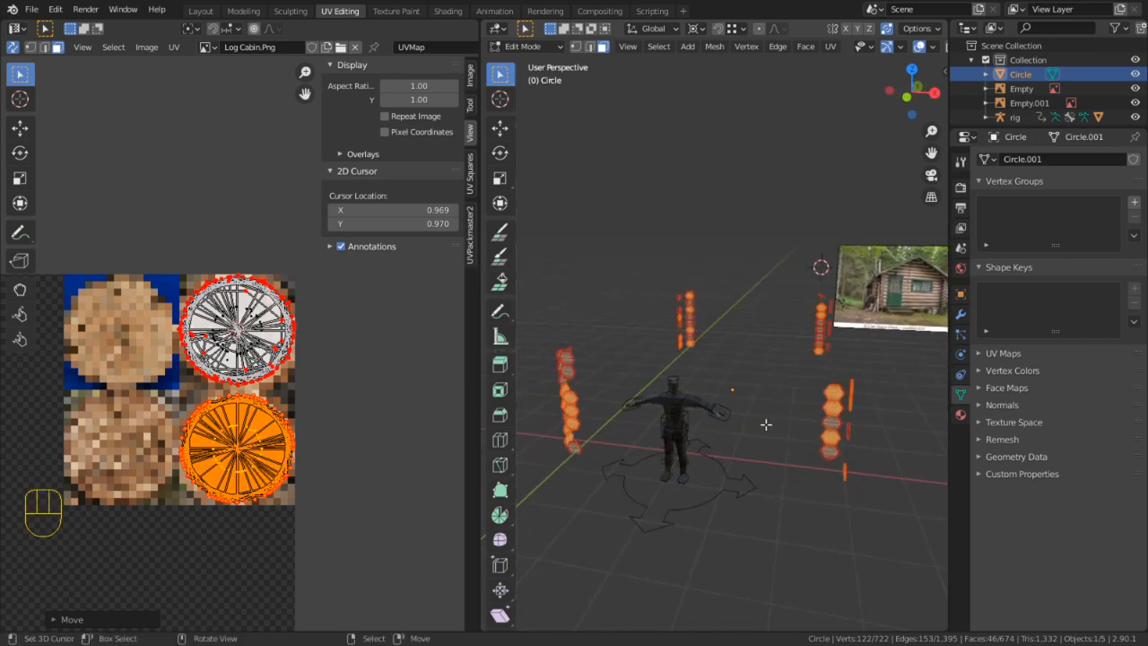
key(h)
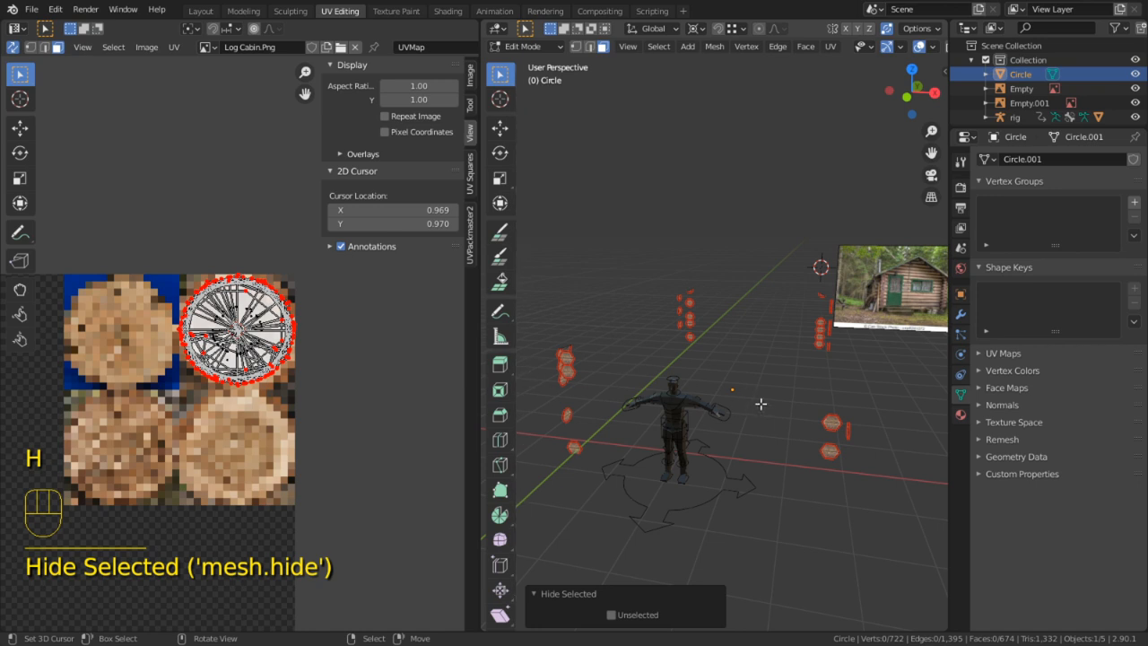
middle_drag(764, 405, 682, 398)
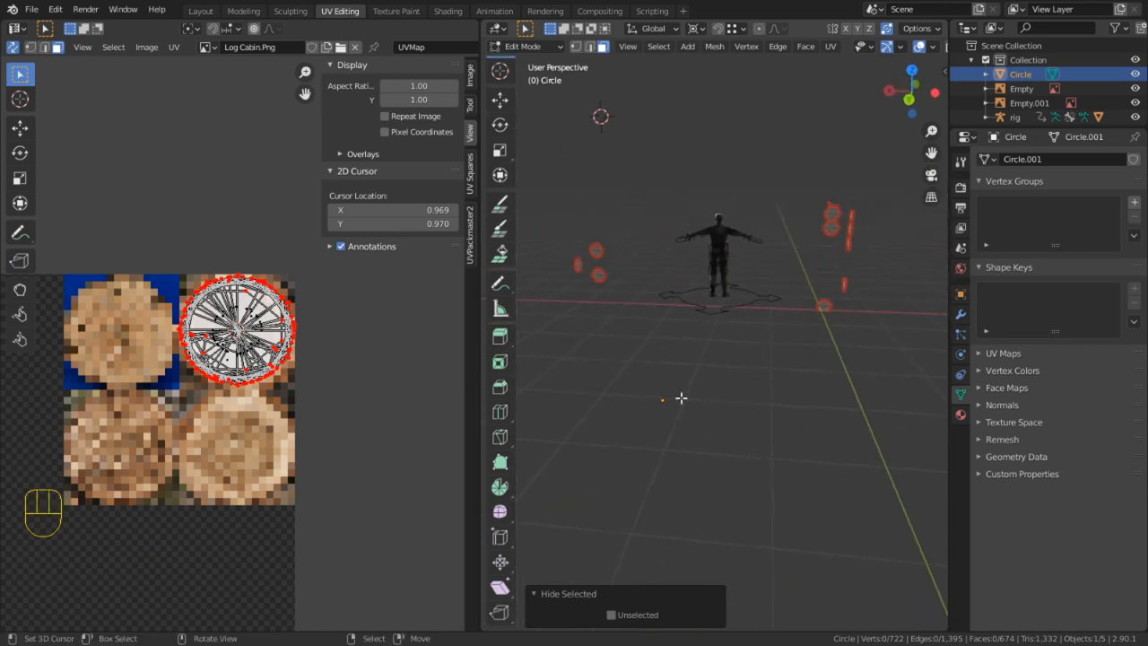
scroll(761, 370, down, 2)
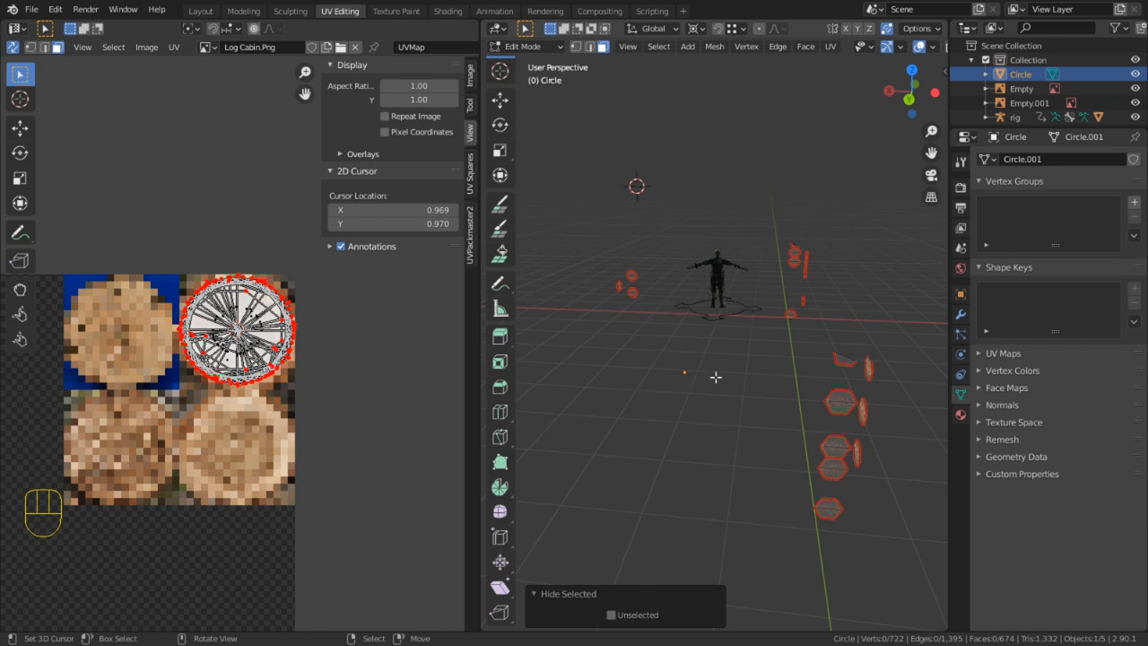
click(656, 48)
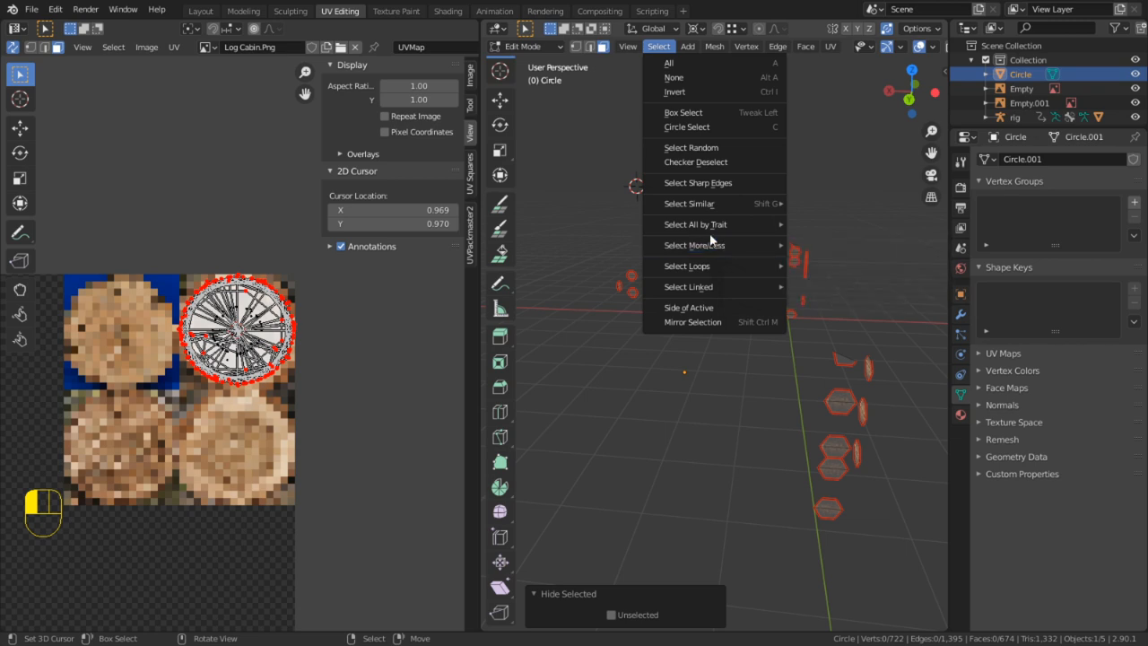
mouse_move(721, 245)
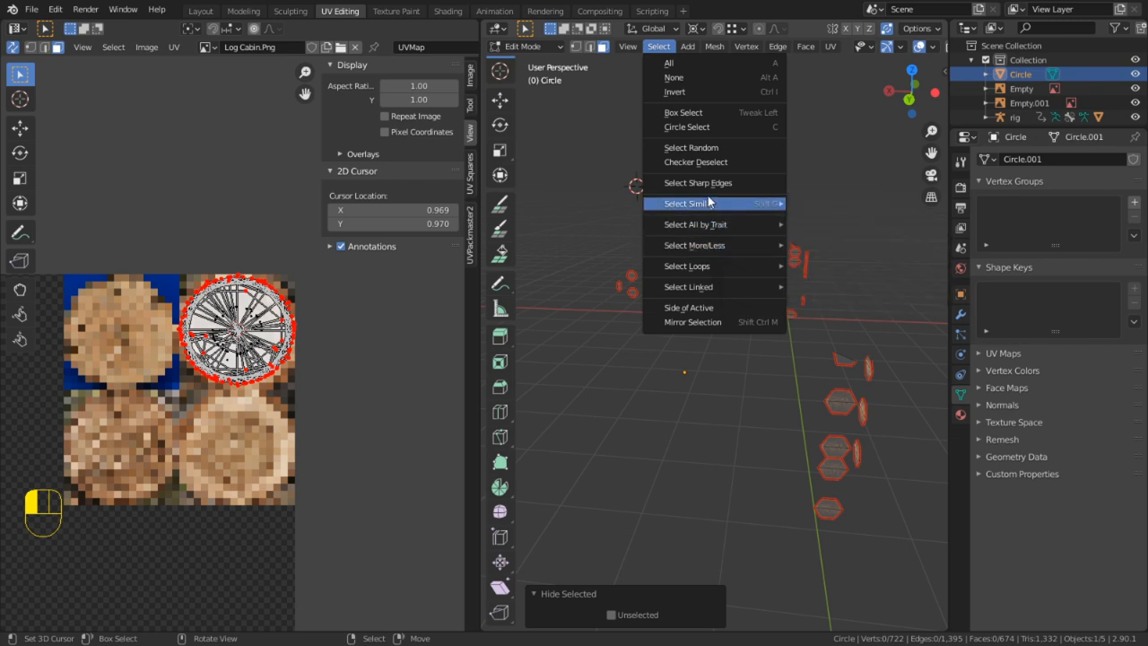
click(702, 148)
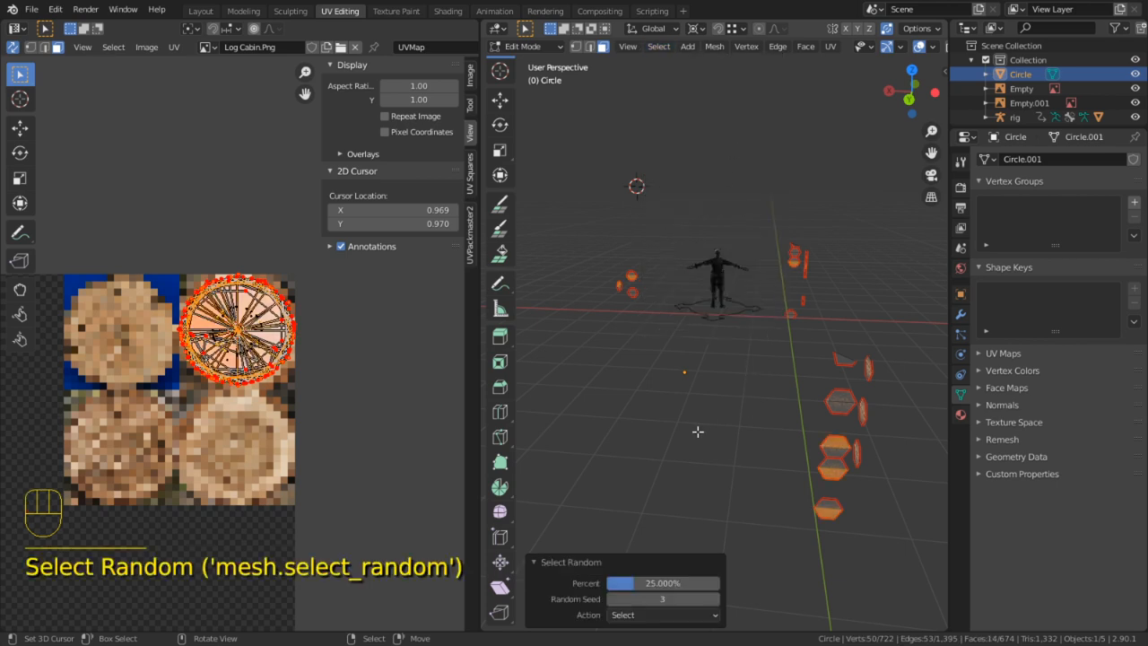
middle_drag(776, 449, 612, 413)
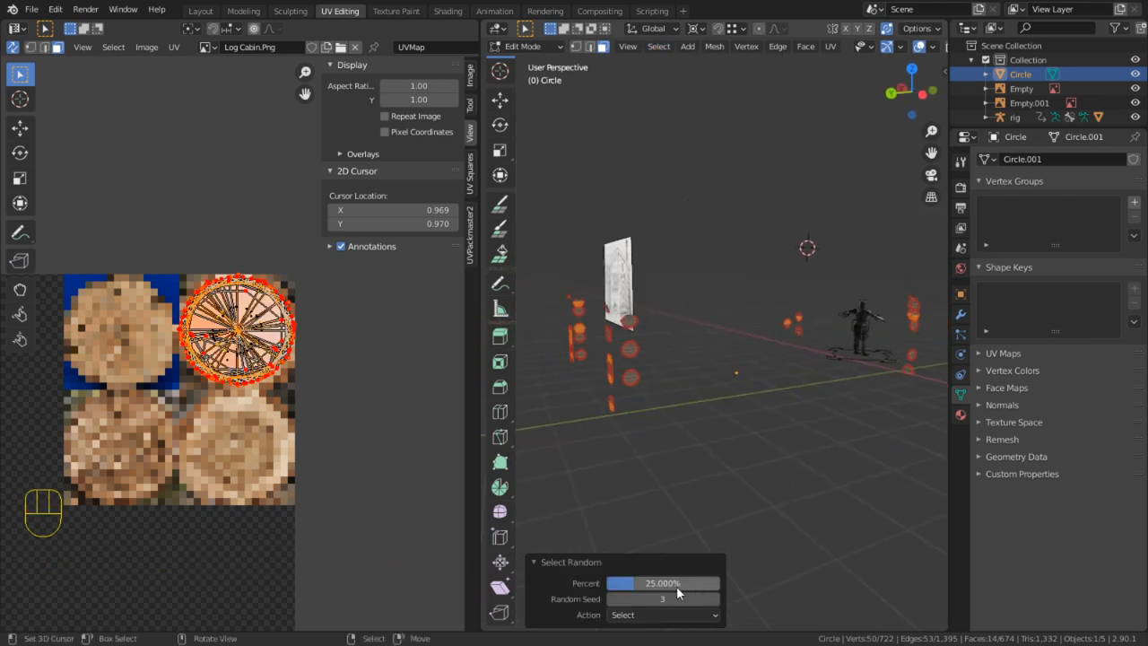
shift+drag(676, 586, 709, 586)
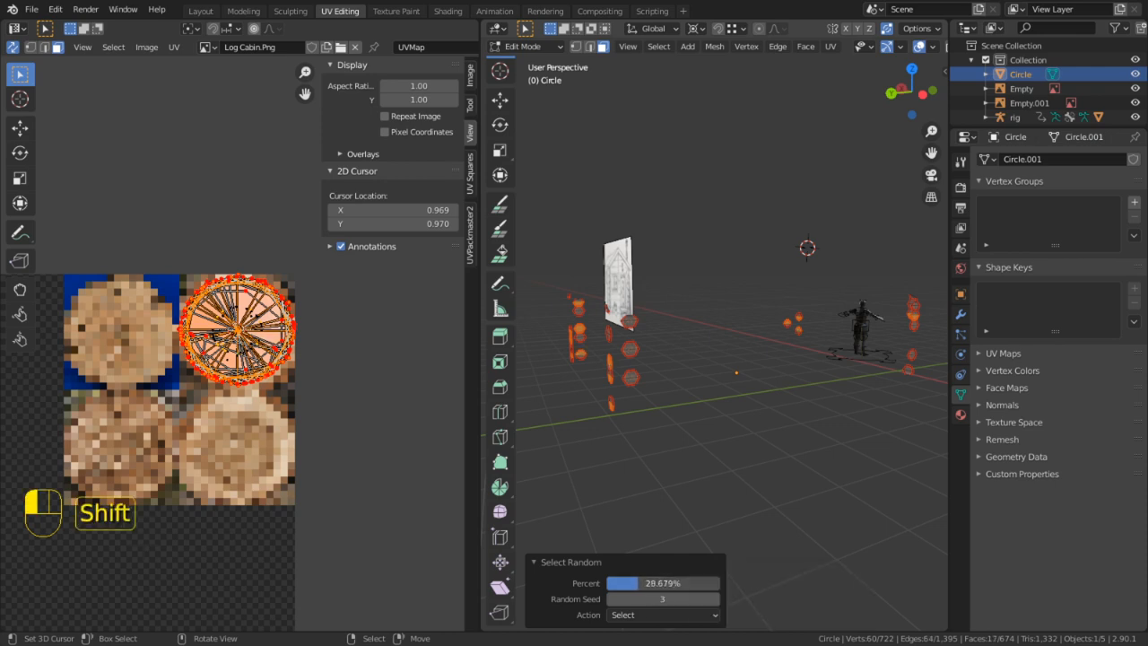
shift+drag(709, 586, 706, 585)
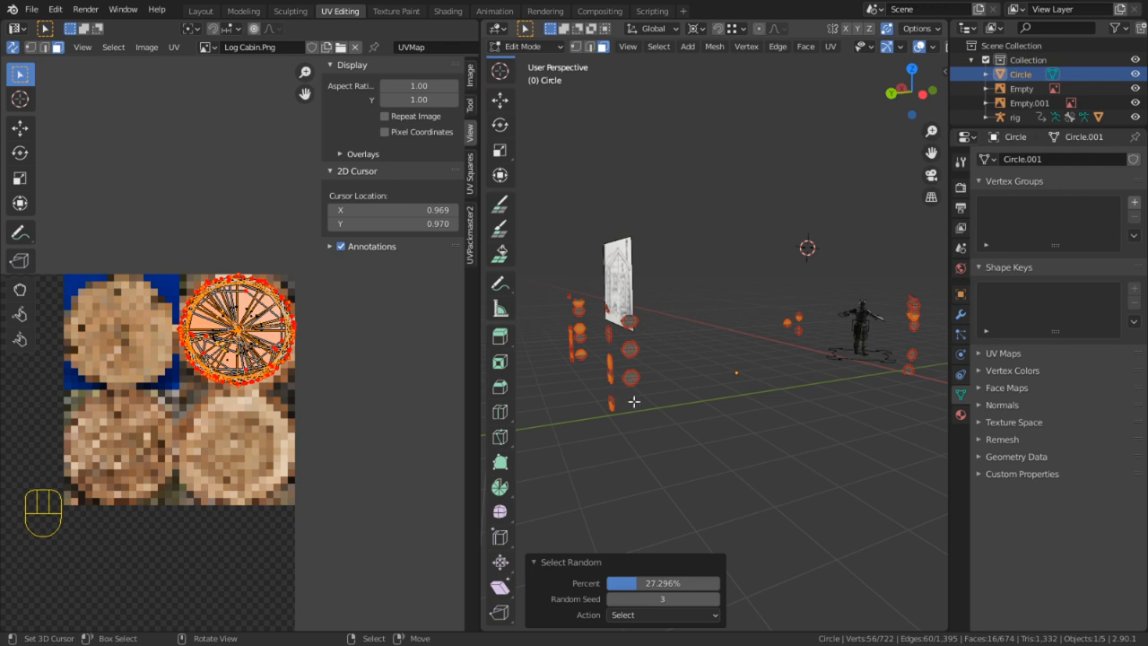
Extend the selection to the whole linked log ends, move their UVs onto the blue-cornered patch and scale them down slightly to fit inside it
key(ctrl)
key(ctrl+l)
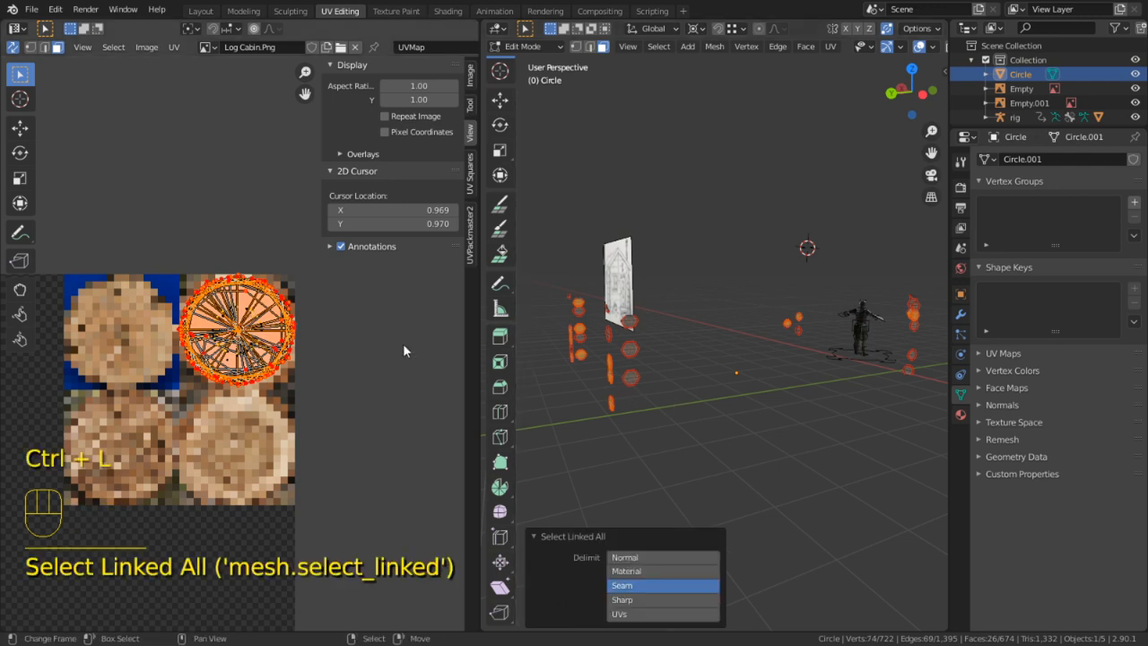
key(g)
key(shift)
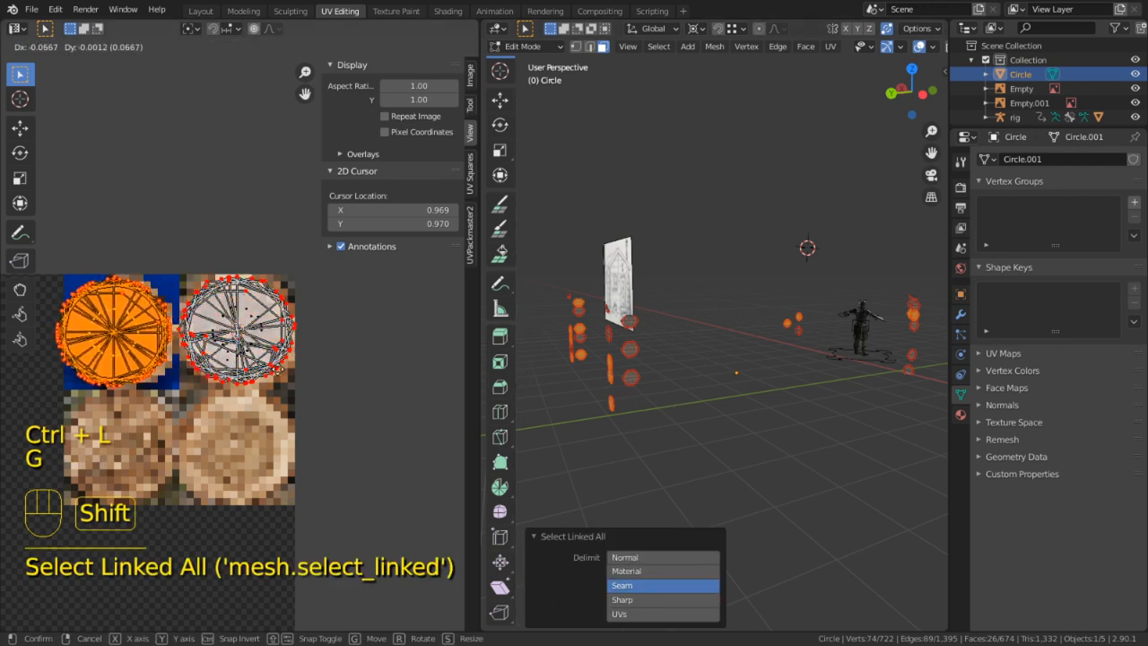
click(338, 372)
key(s)
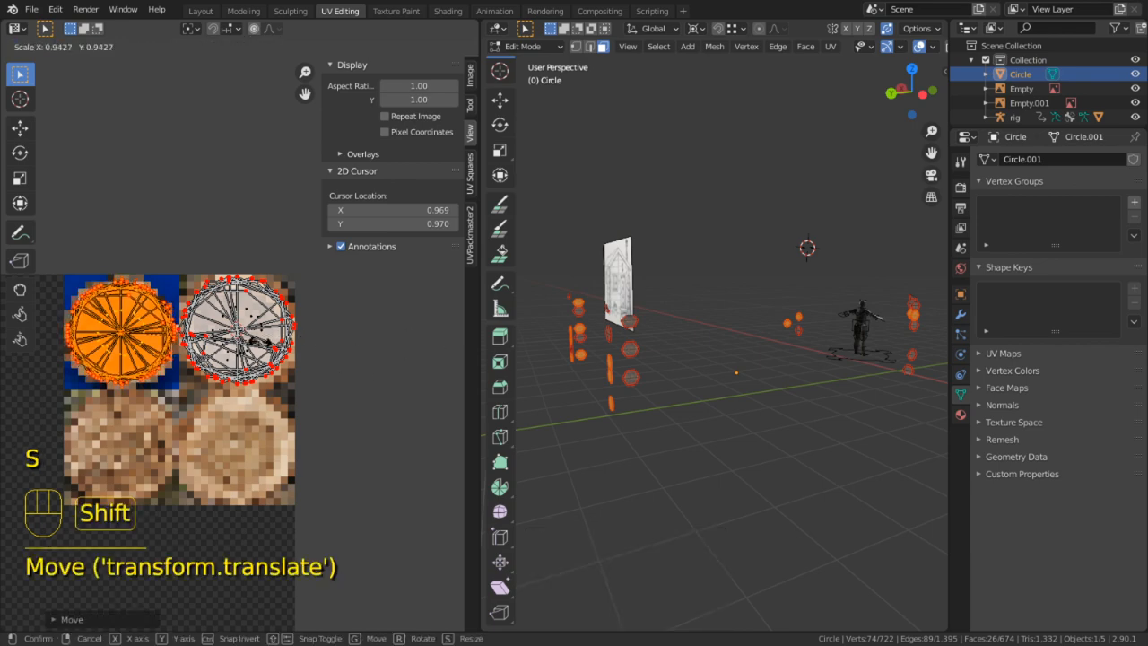
click(575, 314)
Reveal all hidden faces of the cabin mesh and return to Object Mode in a maximized 3D viewport
middle_drag(575, 314, 810, 333)
key(a)
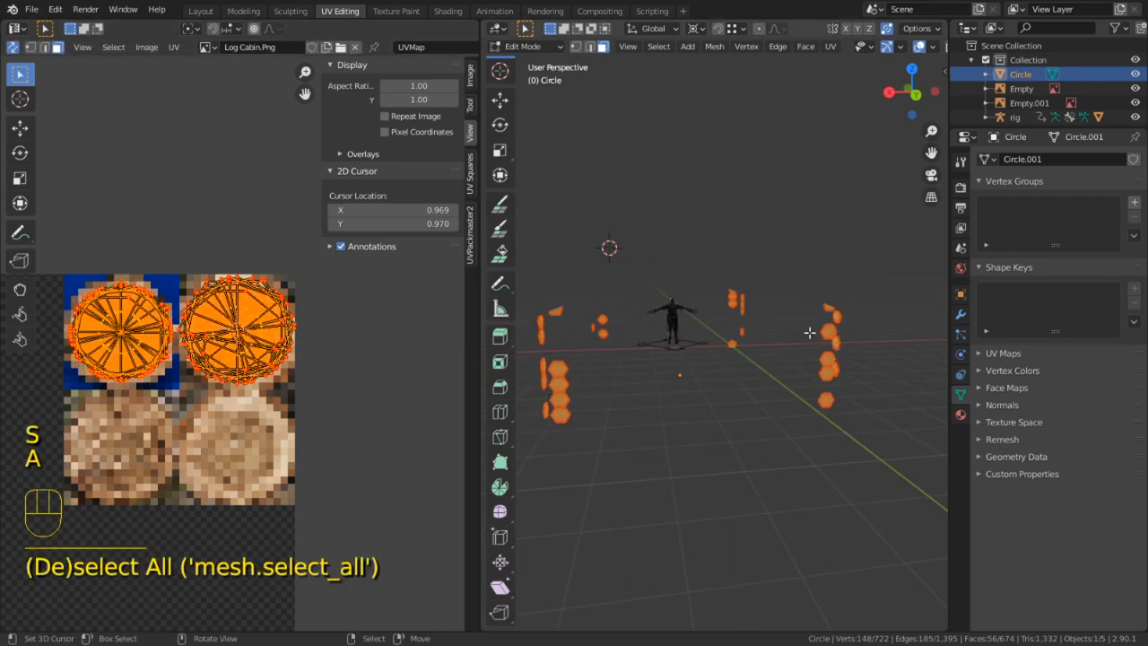
key(alt+h)
key(ctrl+space)
key(Tab)
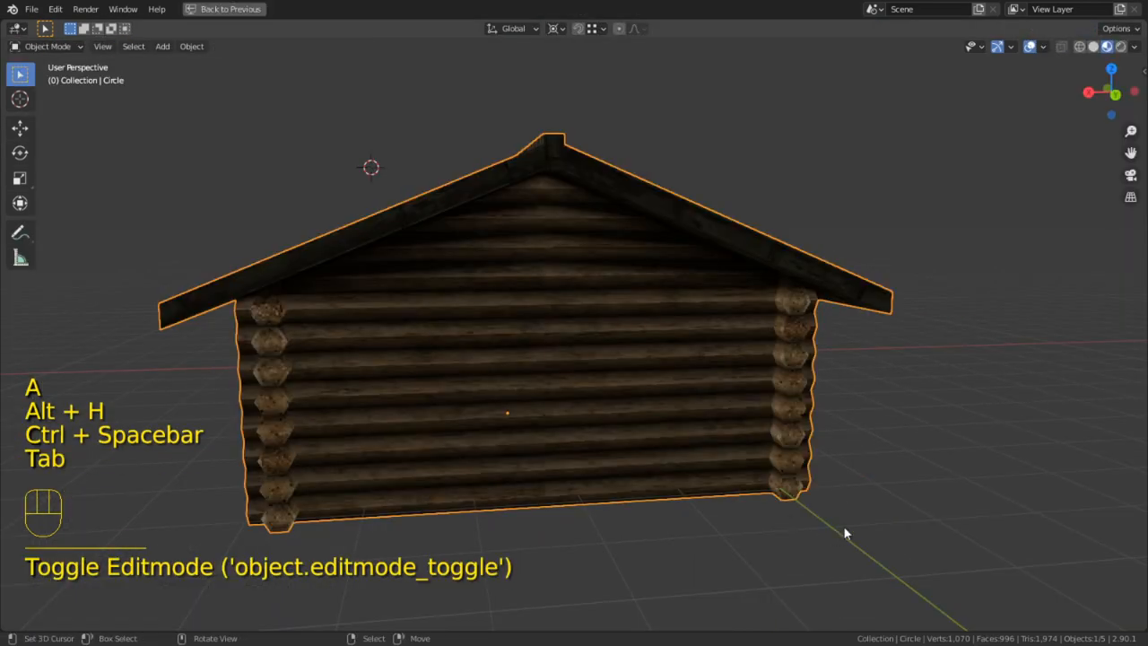
Save the Log Cabin file and inspect the log end textures close up around the cabin's corners
scroll(861, 502, up, 2)
middle_drag(885, 453, 823, 422)
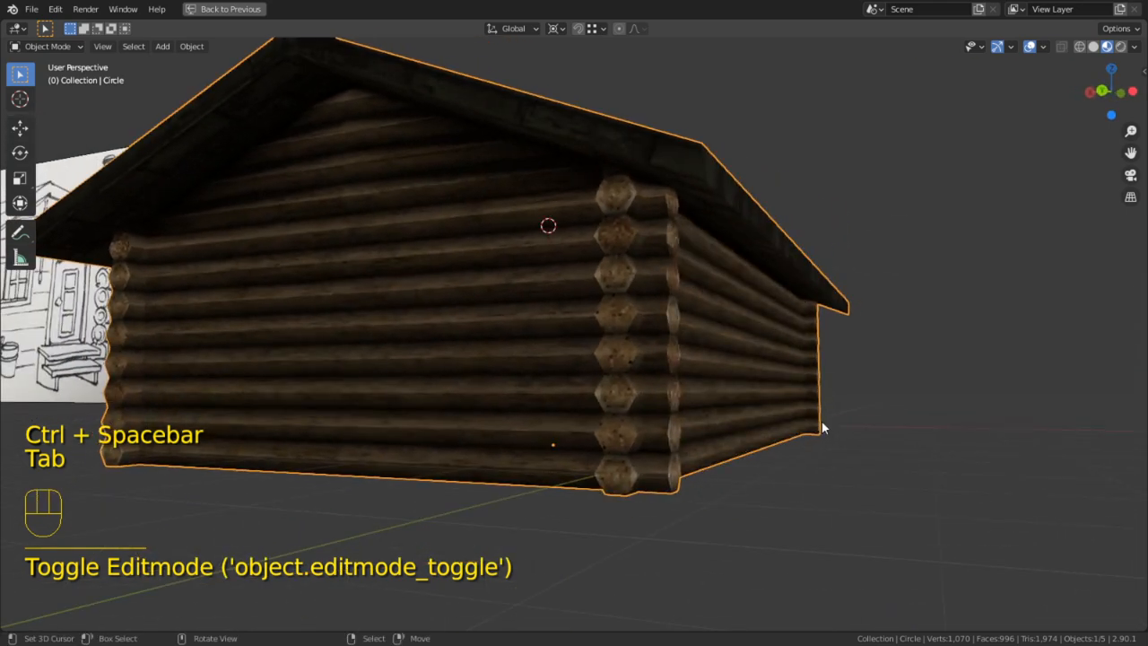
key(ctrl+s)
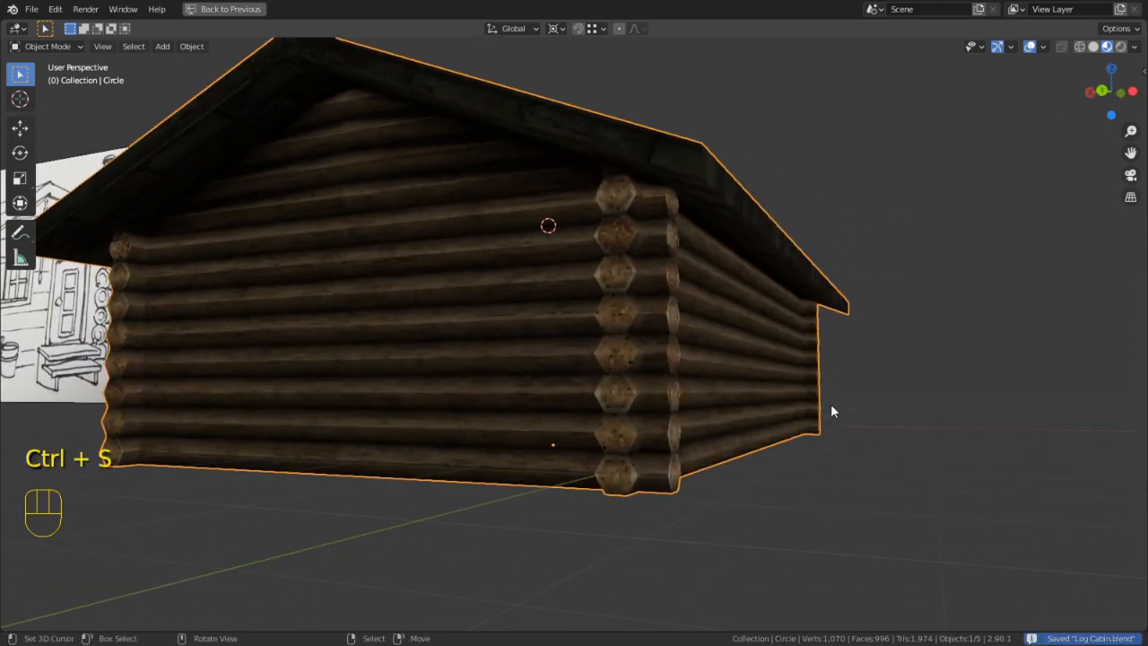
middle_drag(878, 302, 673, 308)
scroll(698, 289, down, 5)
scroll(709, 269, up, 5)
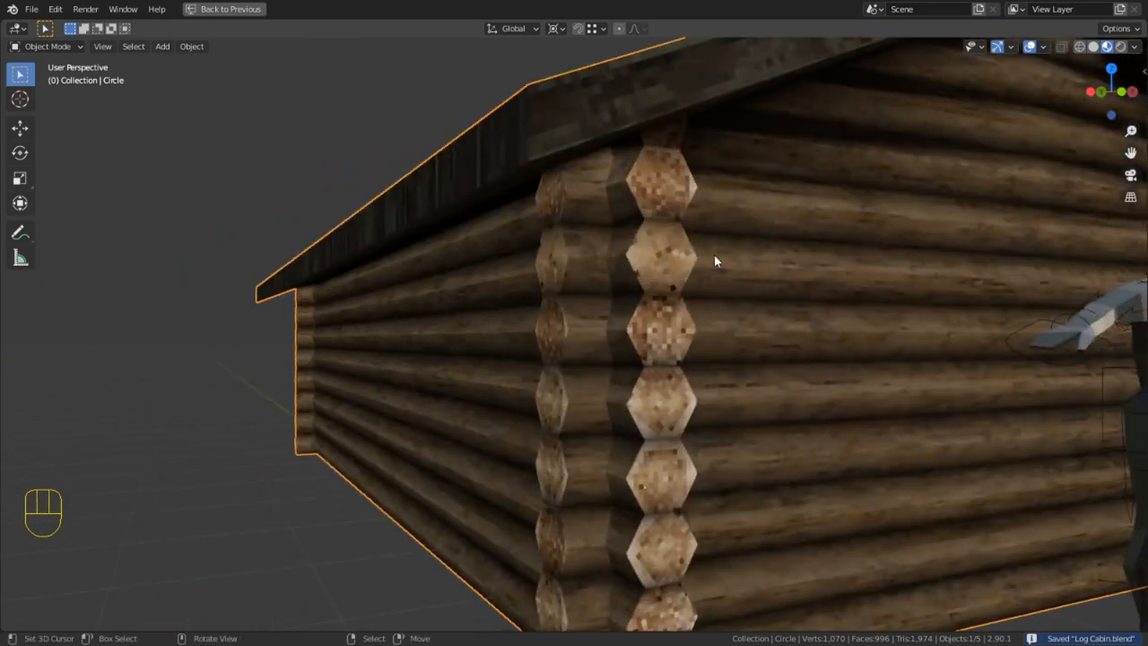
middle_drag(715, 257, 628, 256)
scroll(746, 269, up, 3)
scroll(745, 256, down, 3)
shift+middle_drag(628, 256, 544, 305)
scroll(294, 327, up, 2)
Switch the cabin mesh to edge selection with nothing selected and leave the maximized viewport for the Layout workspace
key(Tab)
key(2)
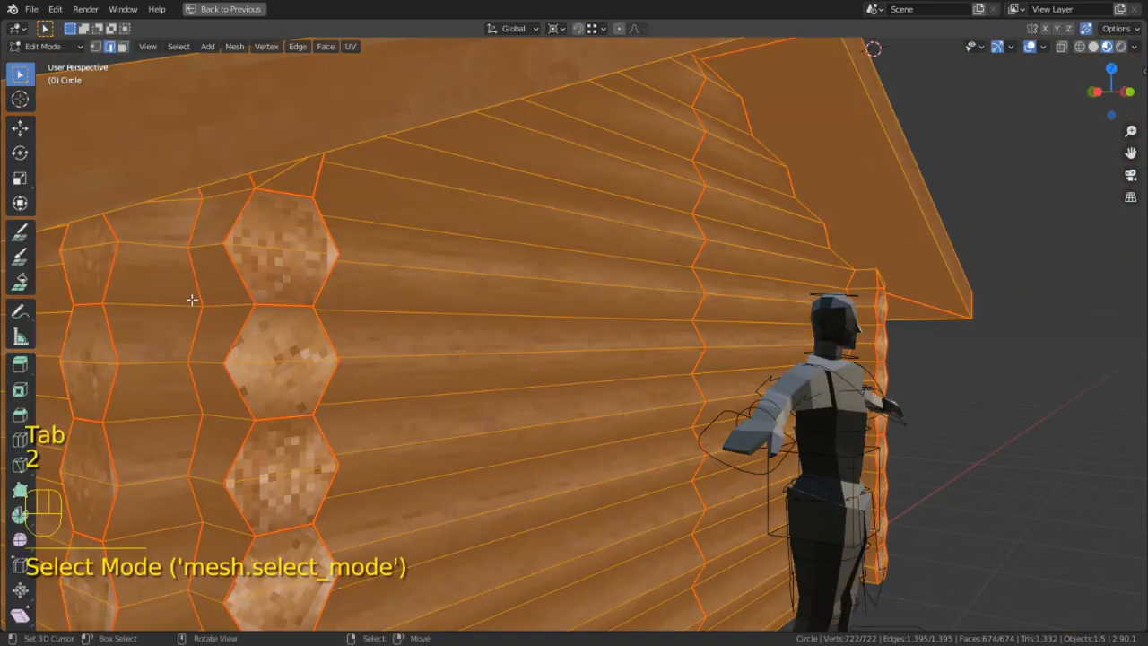
alt+click(218, 295)
middle_drag(218, 295, 279, 266)
click(966, 404)
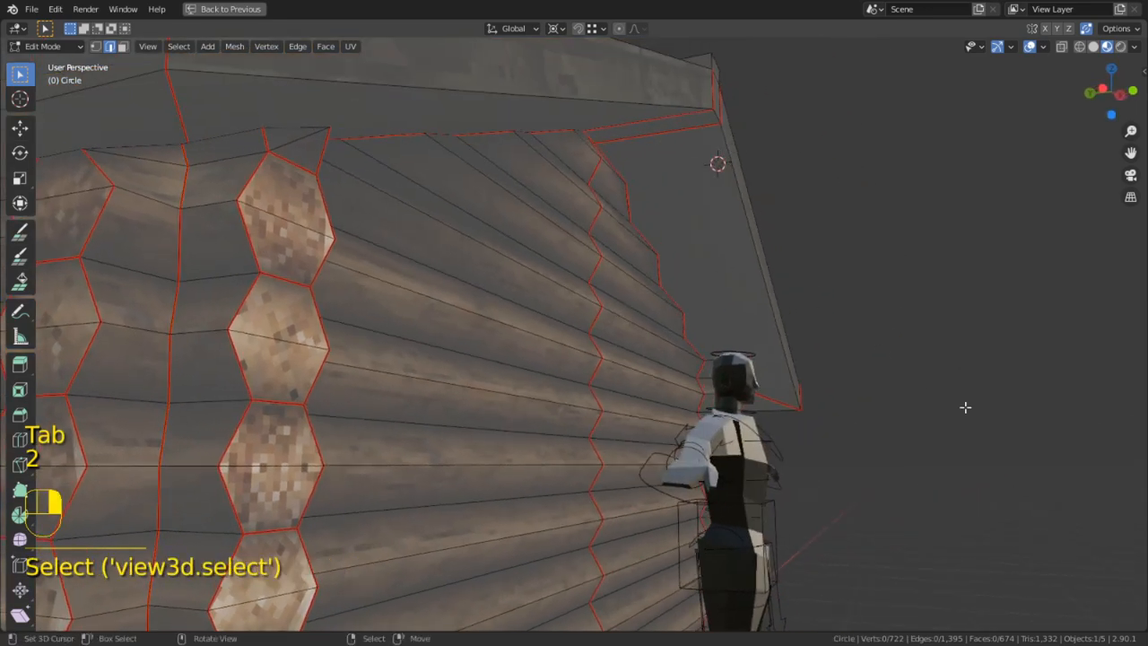
middle_drag(966, 404, 89, 149)
middle_drag(605, 335, 771, 347)
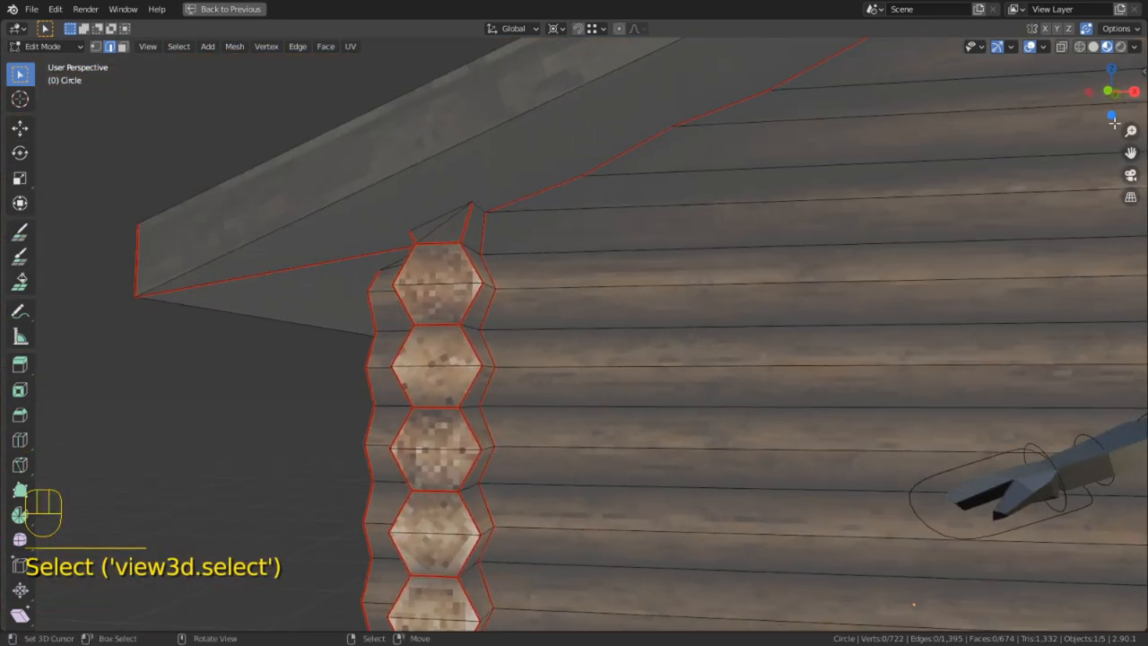
click(225, 9)
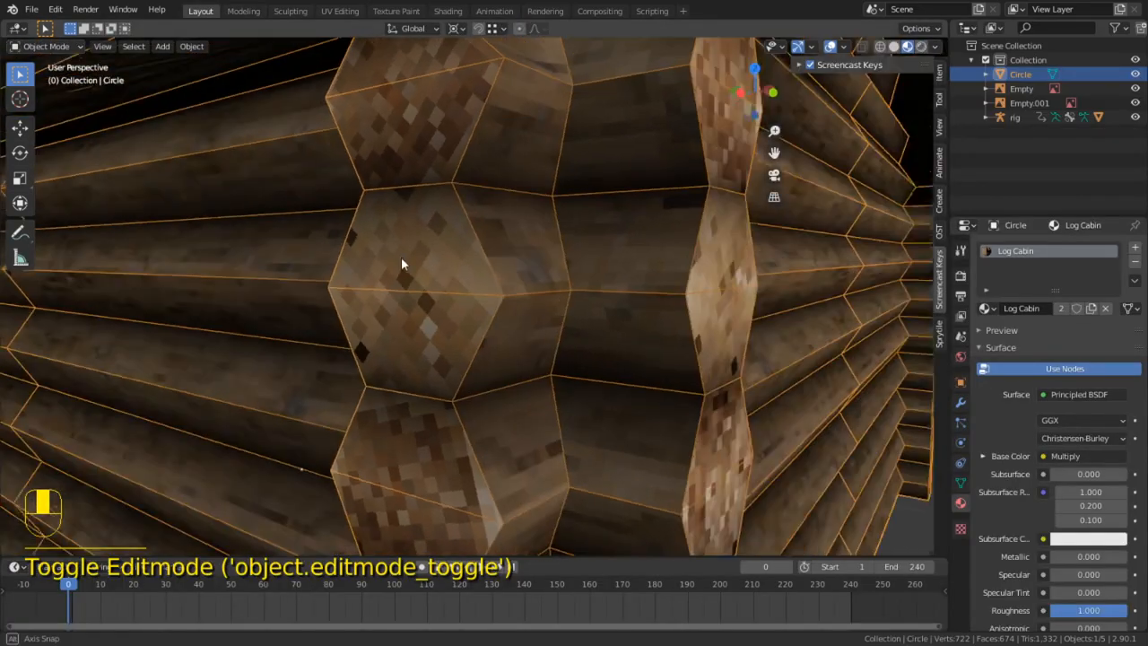
Select the vertical edge loop along the cabin's outer corner between the two columns of log ends, checking the corner without overlays
key(Tab)
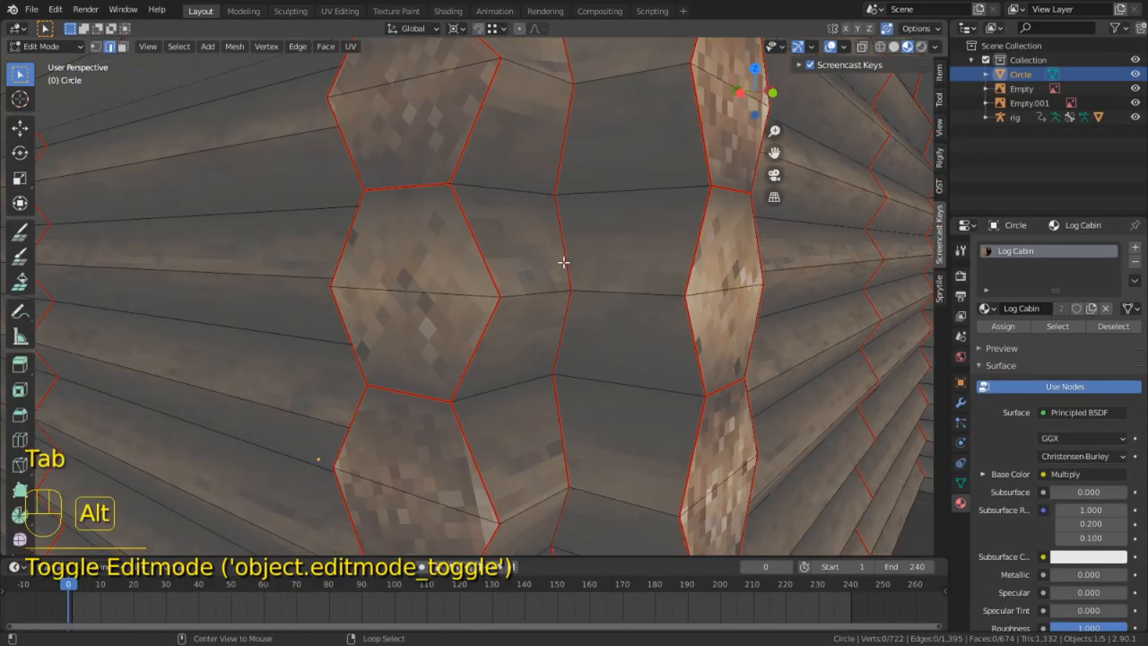
alt+click(563, 262)
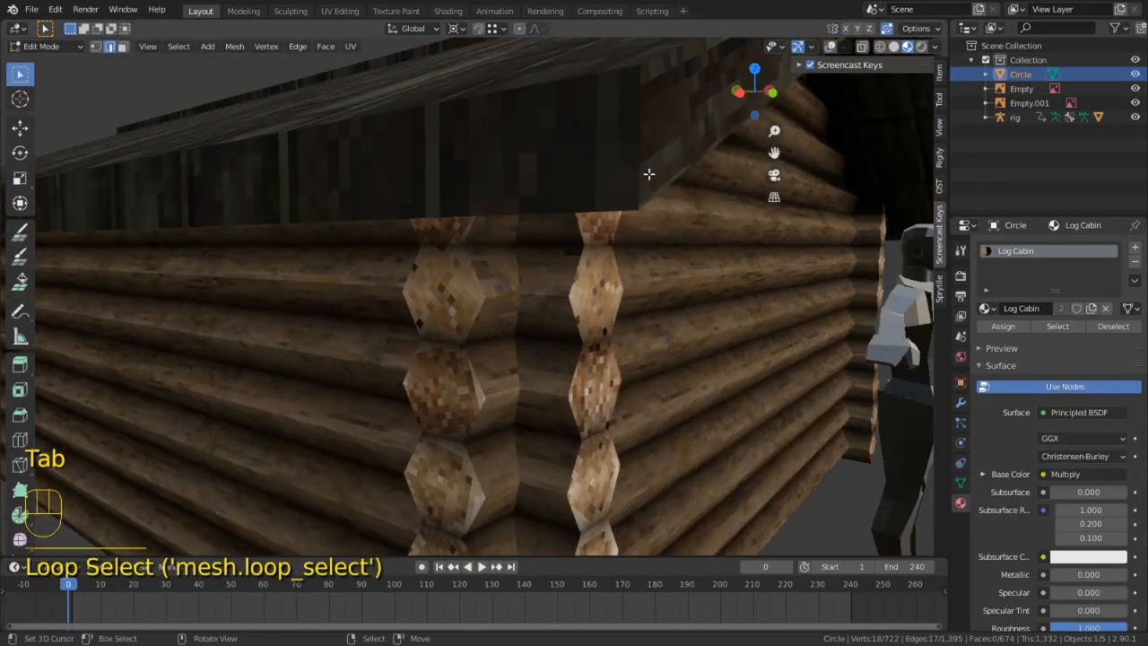
scroll(652, 207, up, 2)
middle_drag(599, 215, 583, 139)
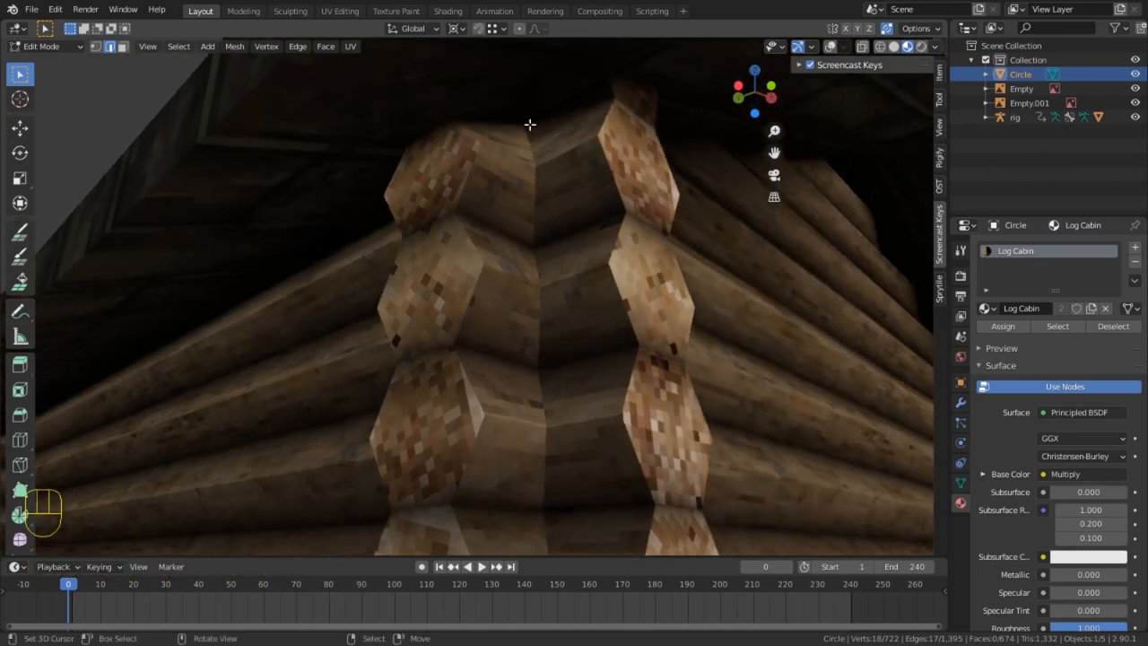
click(831, 47)
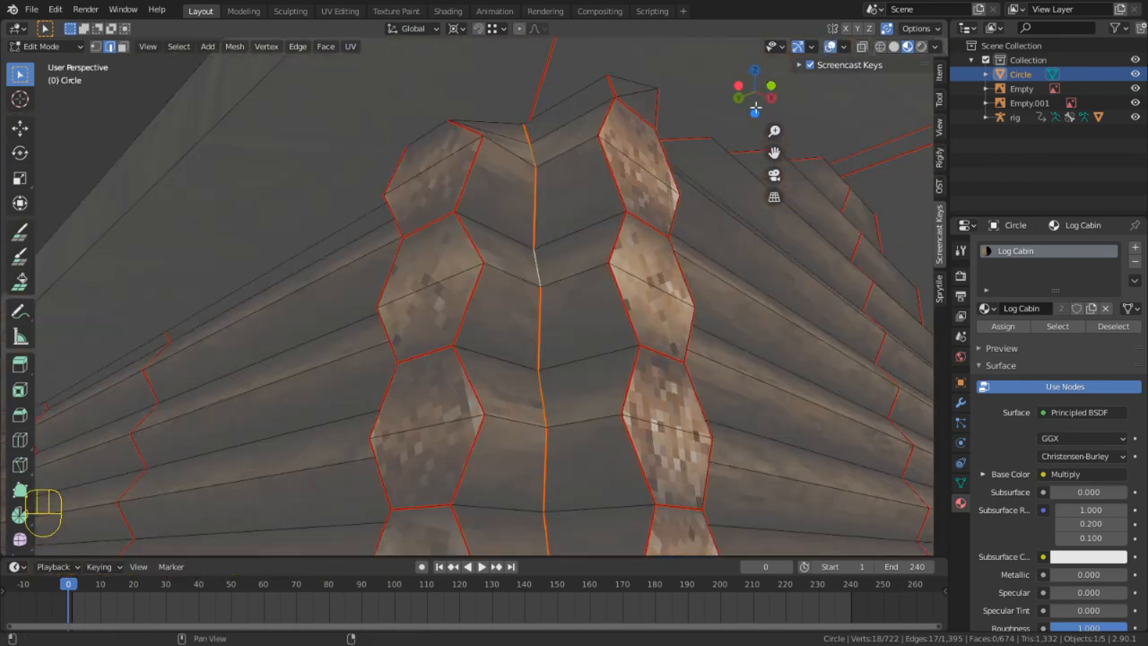
Extend the selection with the vertical edge loop between the two log end columns at the cabin's next outer corner
scroll(738, 253, down, 4)
middle_drag(776, 269, 889, 346)
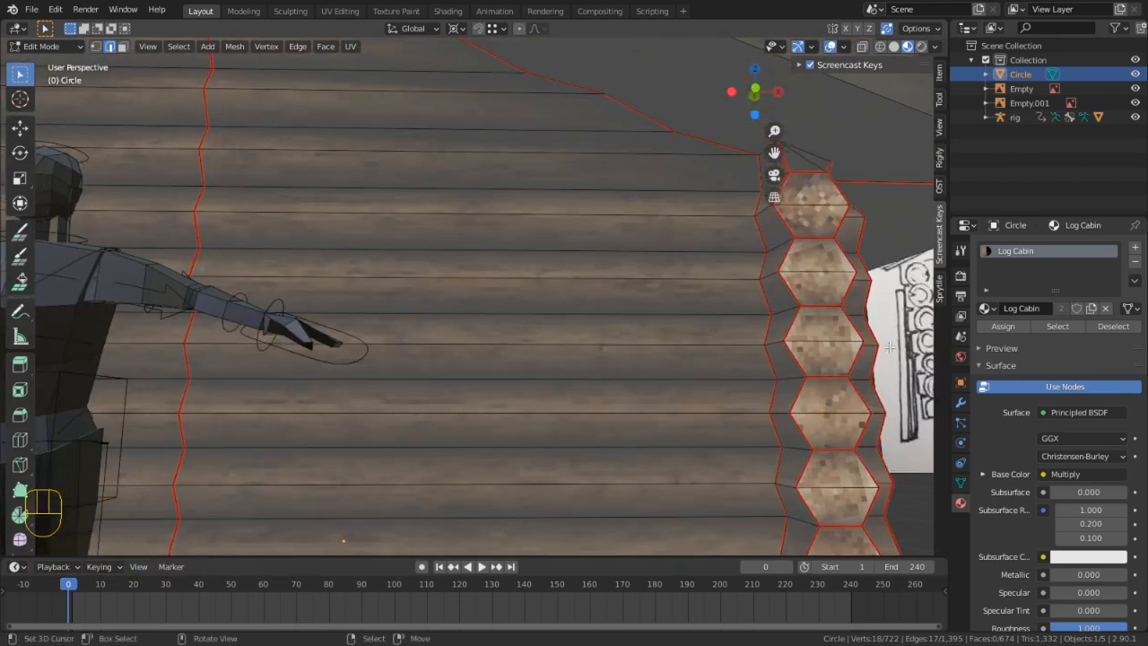
shift+middle_drag(794, 363, 111, 349)
middle_drag(135, 207, 333, 379)
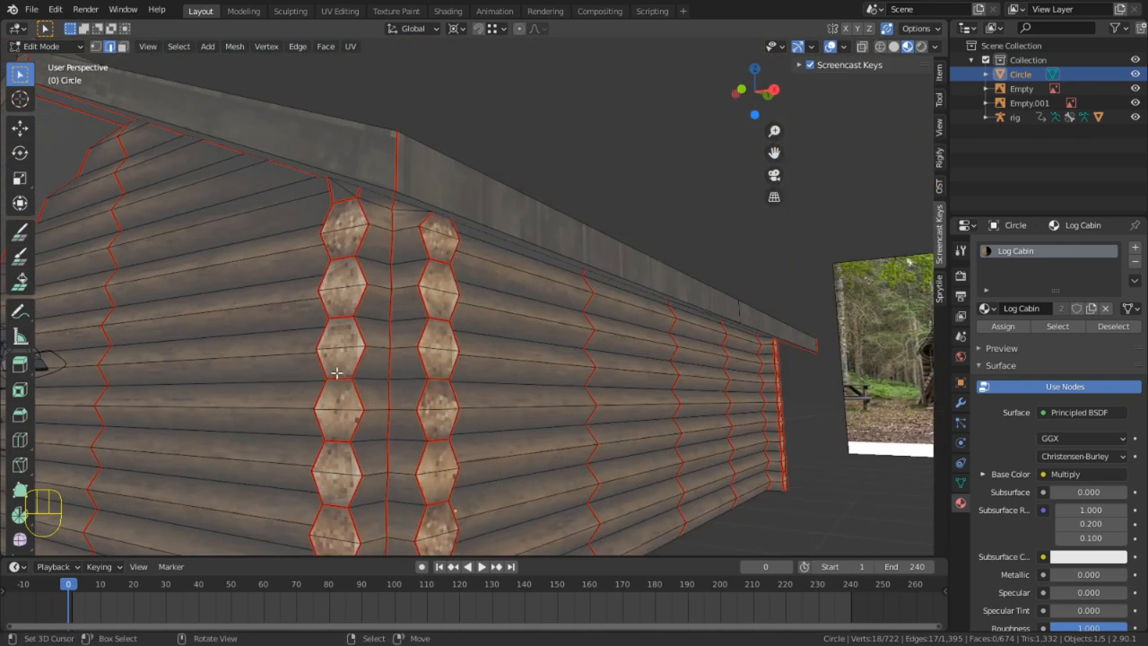
alt+shift+click(390, 309)
mouse_move(390, 308)
shift+middle_down()
mouse_move(434, 326)
mouse_move(608, 263)
mouse_move(608, 279)
mouse_move(385, 308)
mouse_move(397, 306)
shift+middle_up()
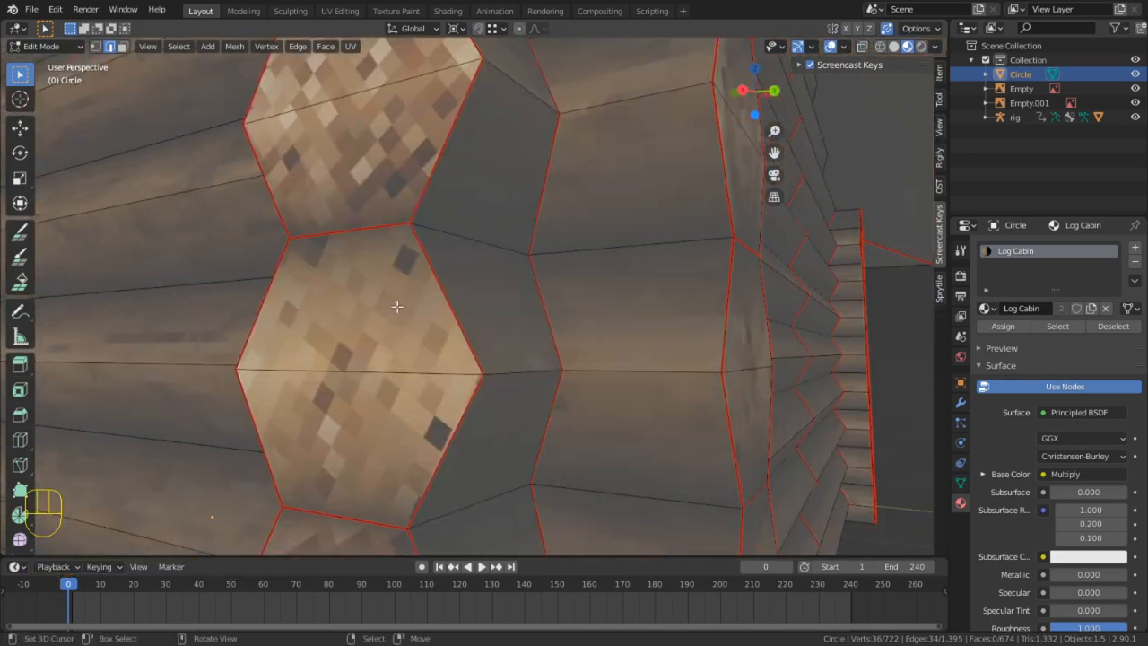
Add the vertical edge loops between the log end columns at the remaining two outer corners to the selection
alt+shift+click(556, 218)
scroll(723, 300, down, 5)
alt+middle_click(748, 309)
middle_drag(746, 307, 503, 297)
scroll(502, 296, up, 5)
alt+shift+click(555, 251)
scroll(751, 305, down, 6)
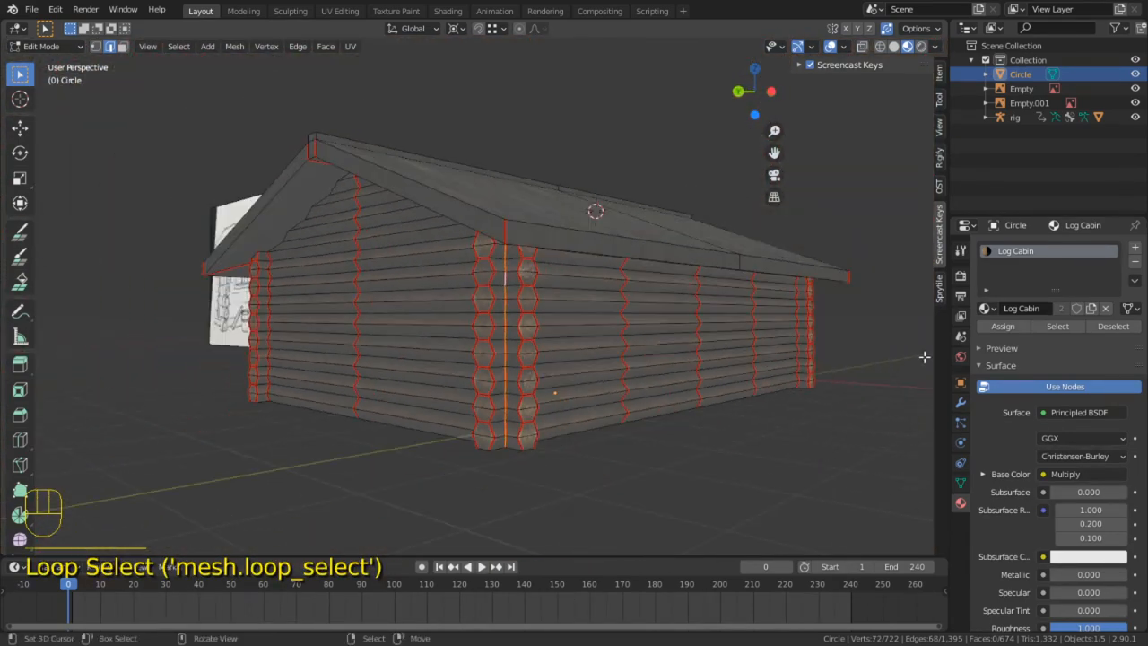
Add the vertical edge loops where the walls meet the protruding logs at the far end of the long side wall
alt+middle_click(813, 322)
middle_drag(825, 323, 472, 305)
scroll(566, 313, up, 4)
alt+shift+click(488, 267)
middle_drag(682, 272, 933, 282)
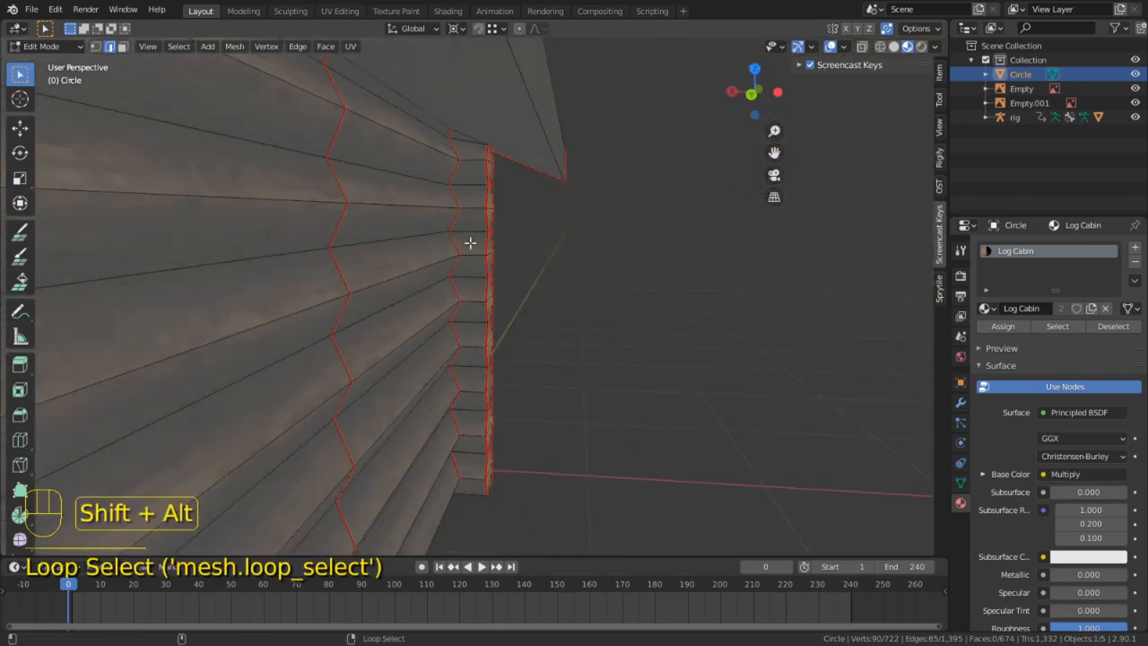
scroll(650, 248, down, 5)
middle_drag(650, 249, 547, 268)
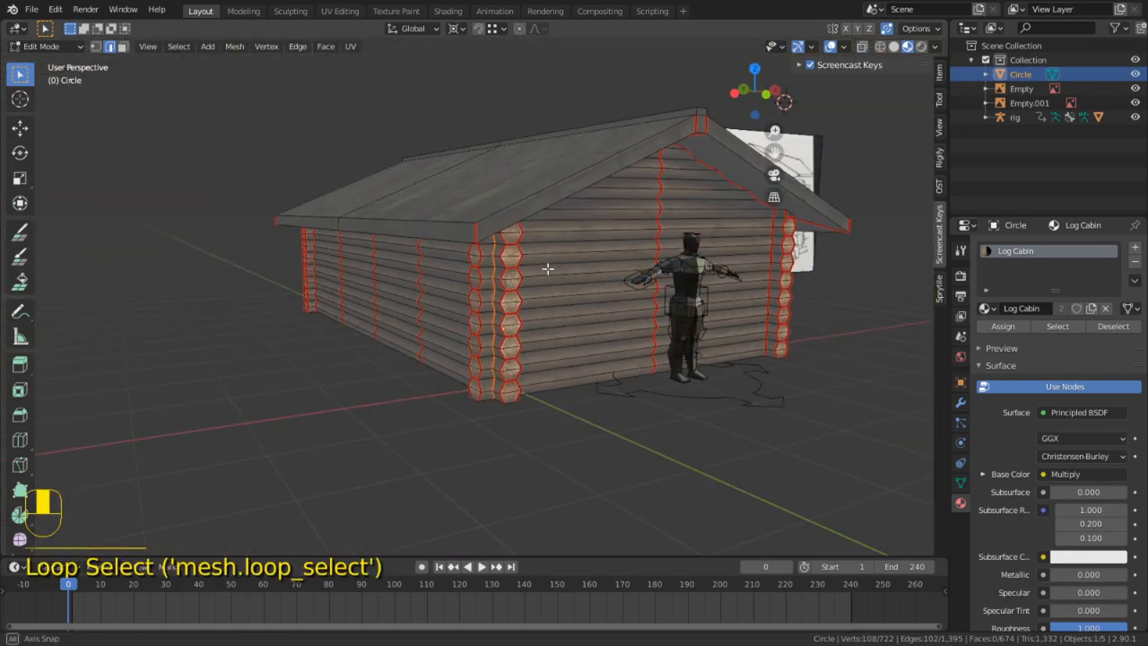
Add the vertical edge loops where the walls meet the protruding logs at the gable corner beside the character
alt+middle_click(761, 267)
scroll(556, 220, up, 6)
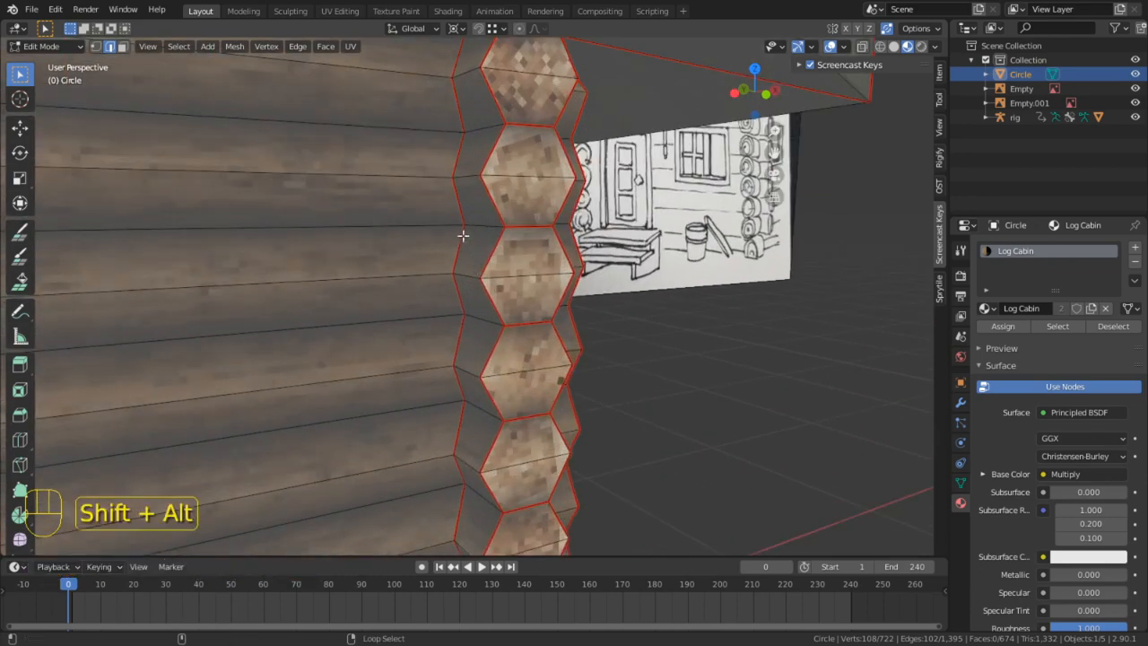
alt+shift+click(557, 216)
middle_drag(557, 216, 568, 218)
middle_drag(668, 227, 808, 226)
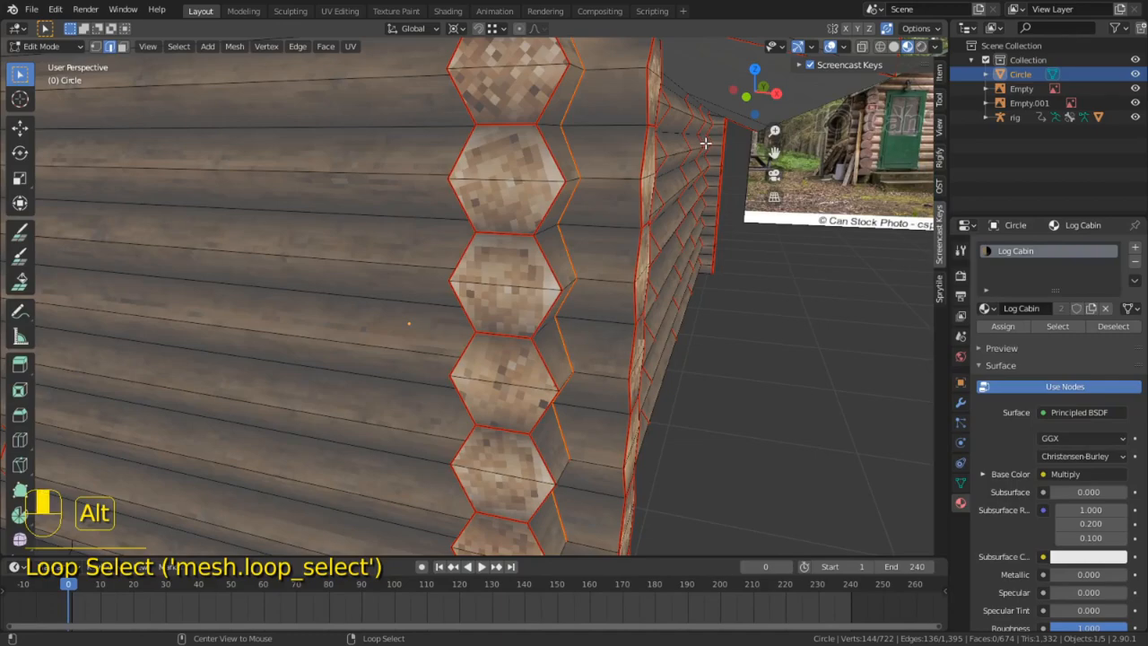
Add the remaining vertical edge loops where the walls meet the protruding logs at the other cabin corners
middle_drag(706, 143, 483, 238)
alt+shift+click(708, 249)
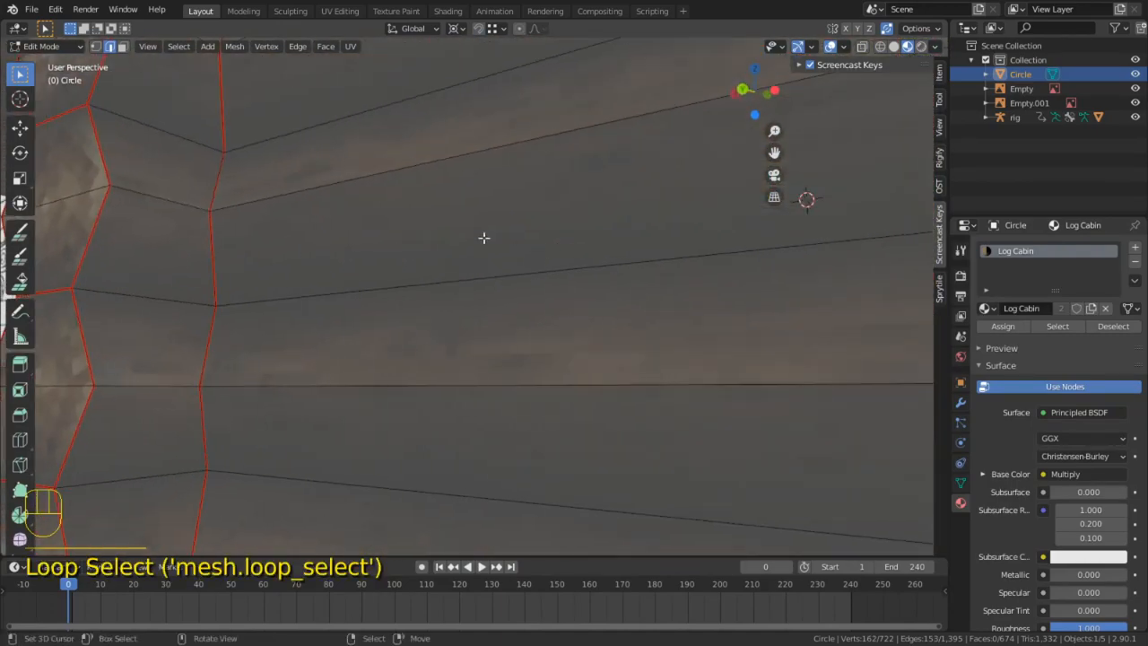
alt+shift+click(213, 241)
middle_drag(212, 241, 471, 337)
middle_drag(413, 295, 431, 295)
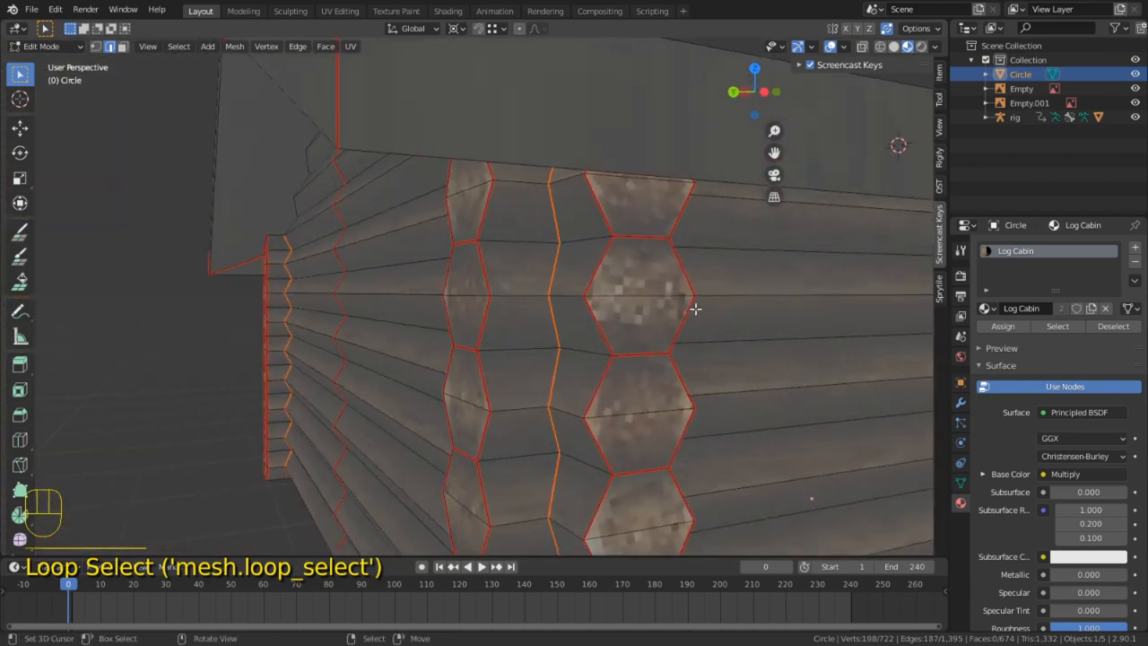
middle_drag(695, 309, 474, 271)
alt+shift+click(524, 271)
Leave Edit Mode, switch the cabin to Vertex Paint mode and set a dark grey brush colour
key(Tab)
click(46, 47)
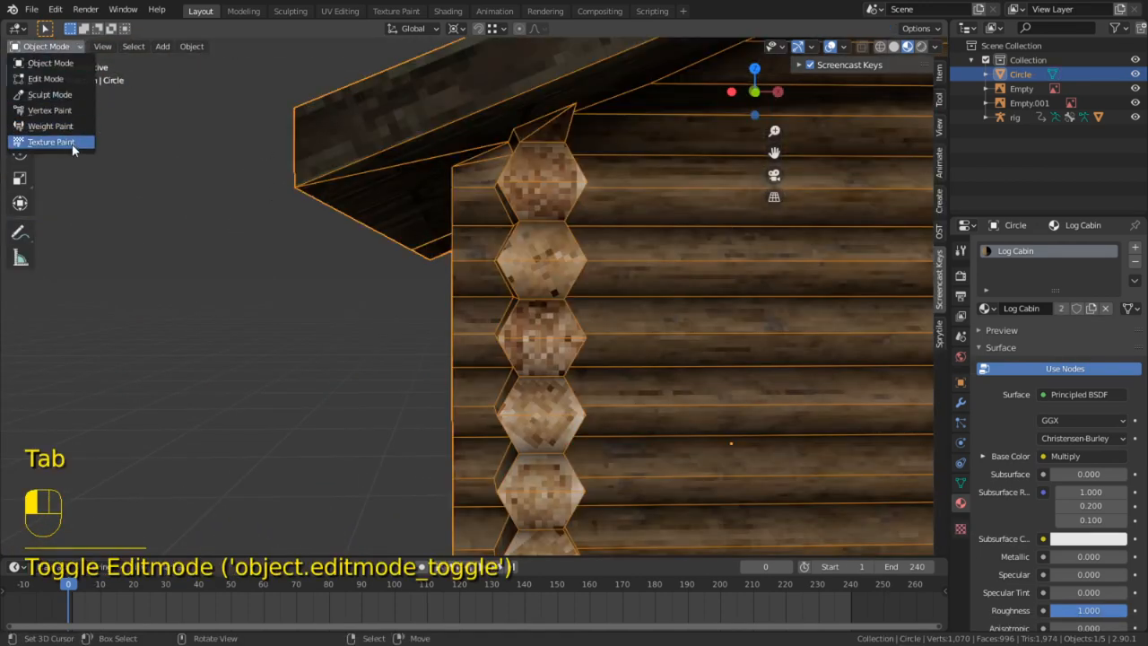
click(54, 111)
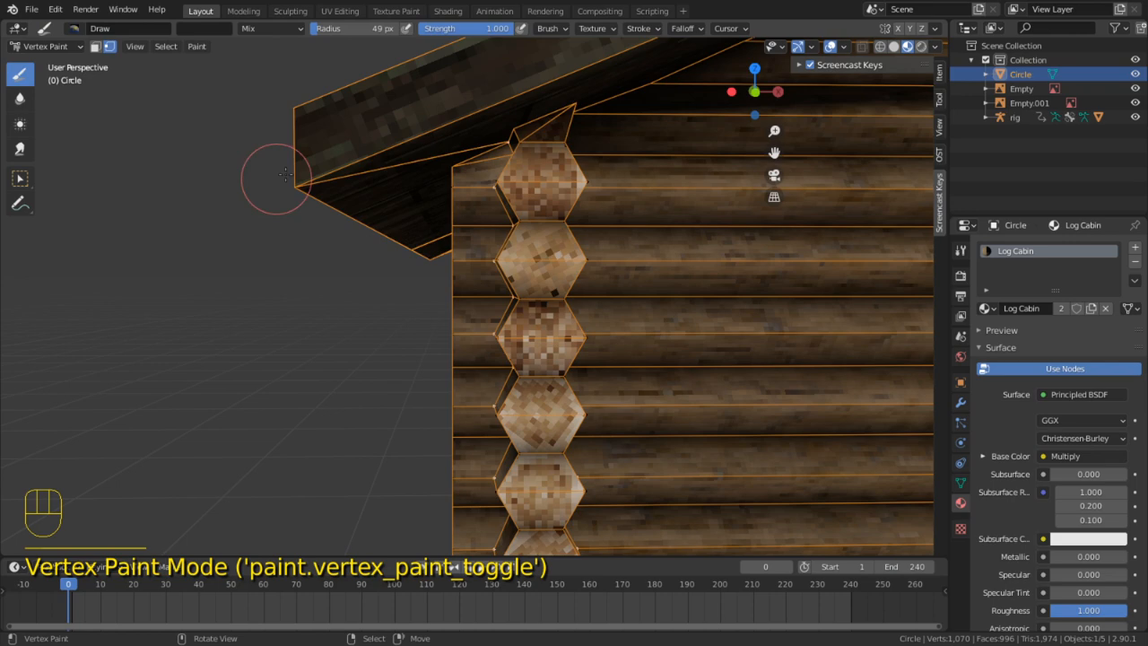
scroll(233, 135, down, 5)
click(215, 29)
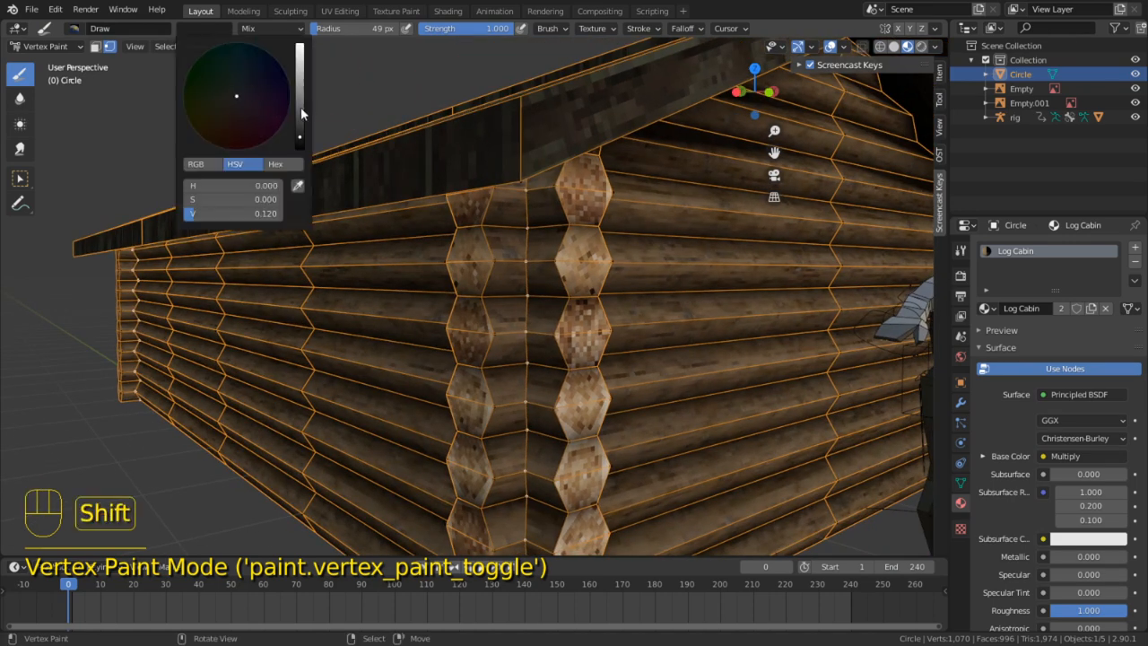
click(220, 29)
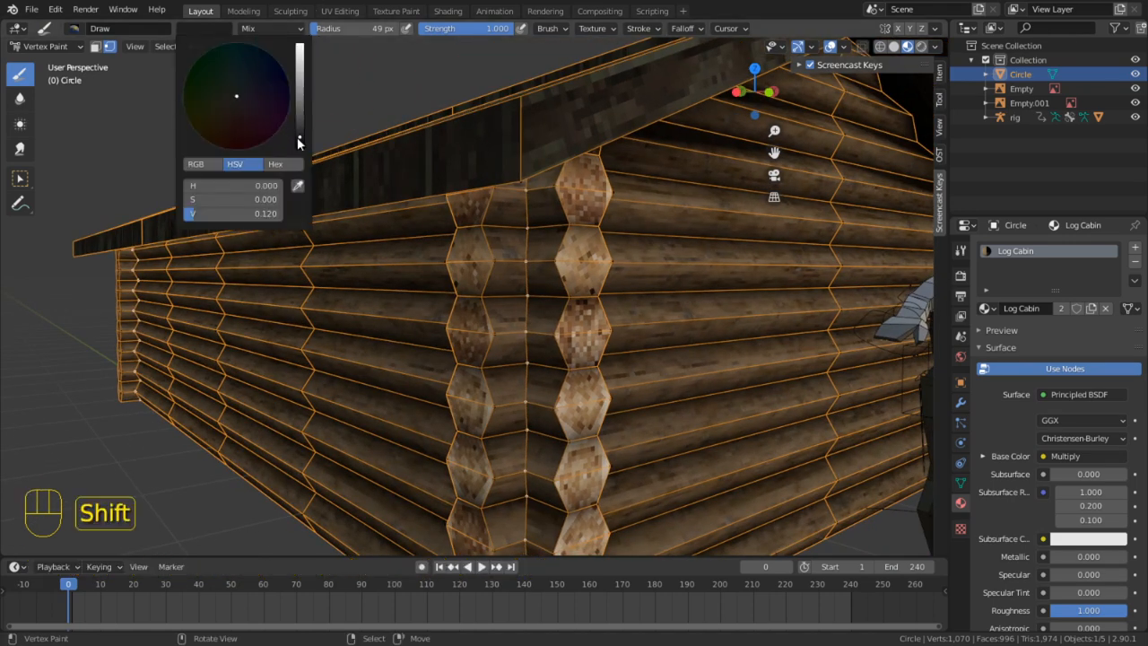
drag(299, 137, 299, 117)
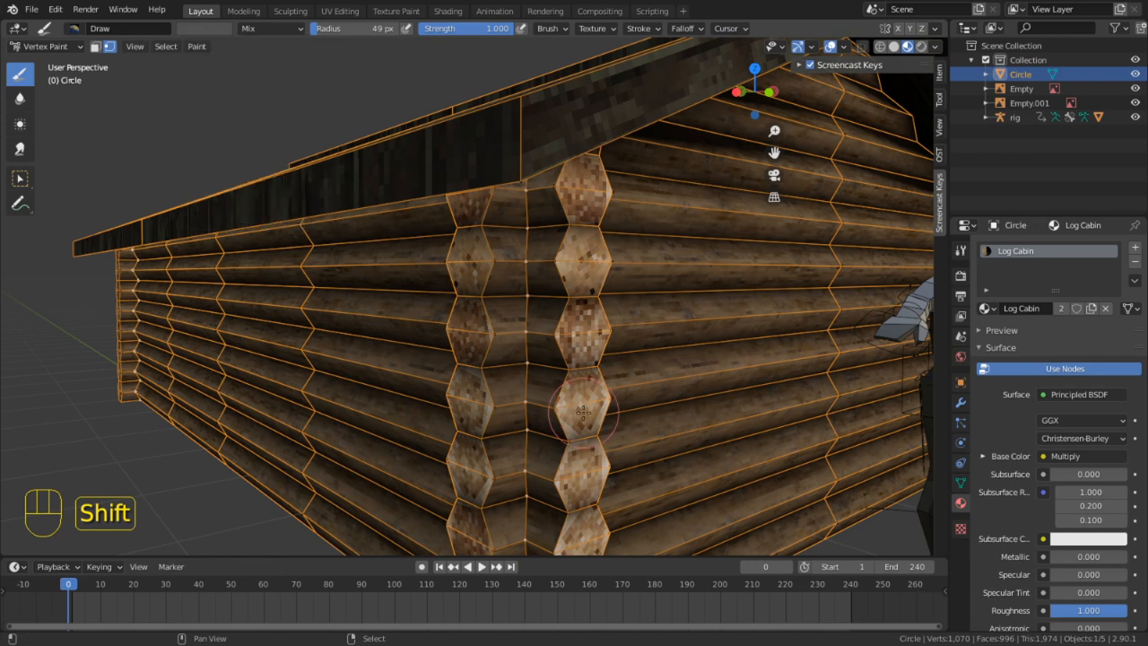
Try filling the cabin's vertex colours with the dark grey brush colour, inspect the walls and corners, and undo the fill
key(shift+k)
scroll(485, 284, up, 5)
middle_drag(486, 282, 281, 232)
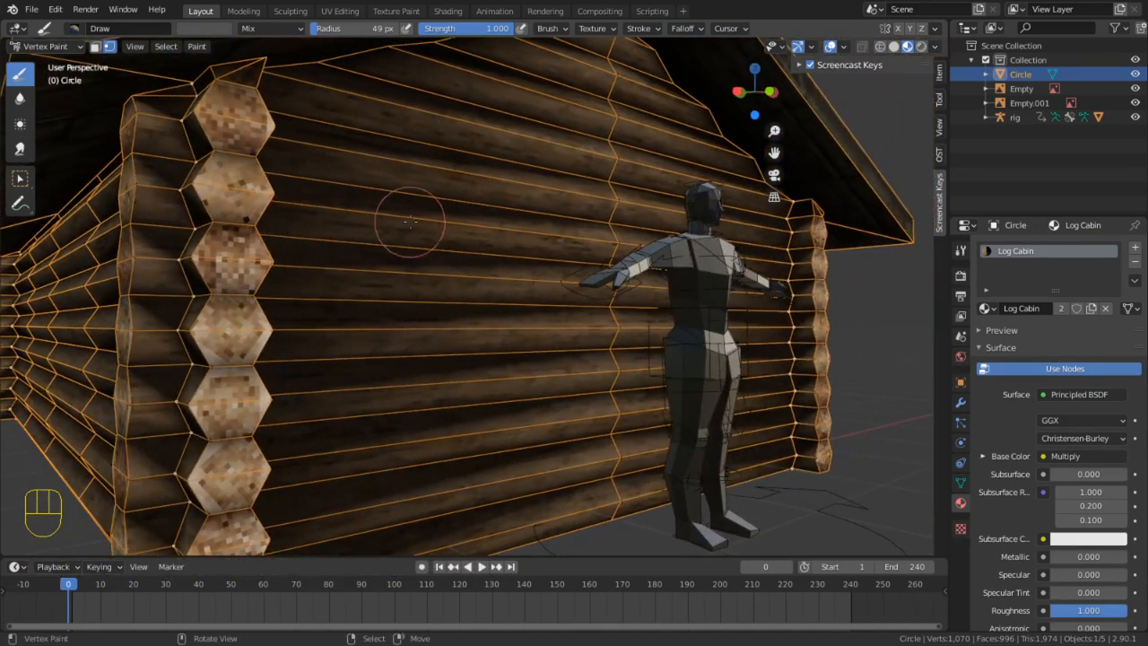
scroll(350, 282, down, 2)
middle_drag(344, 284, 555, 292)
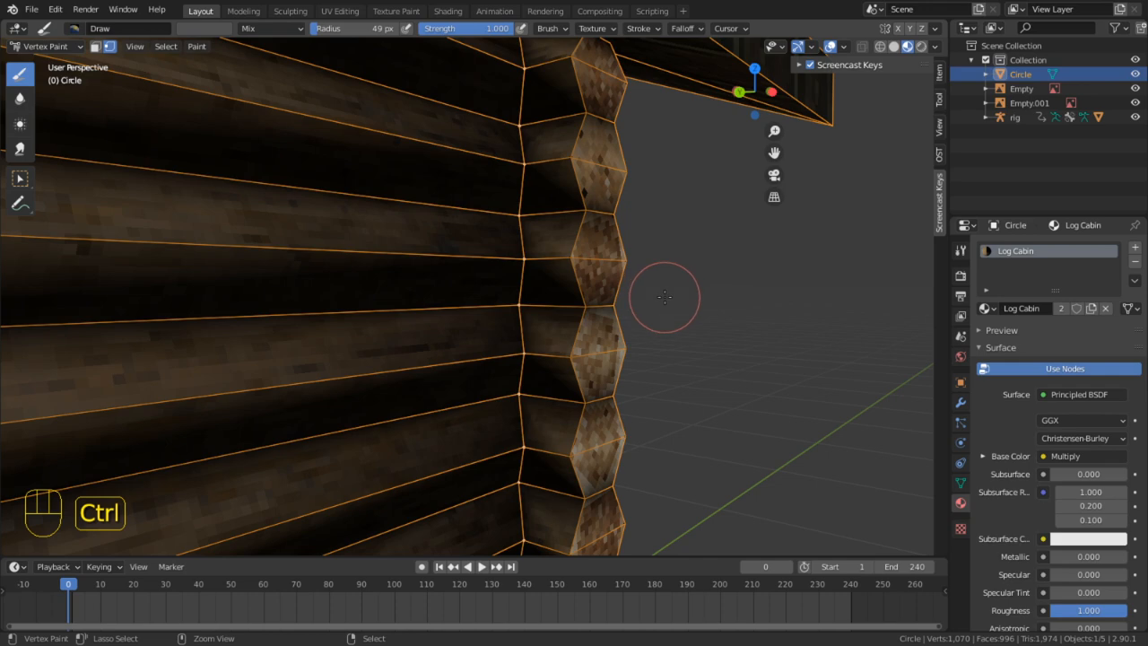
key(ctrl+z)
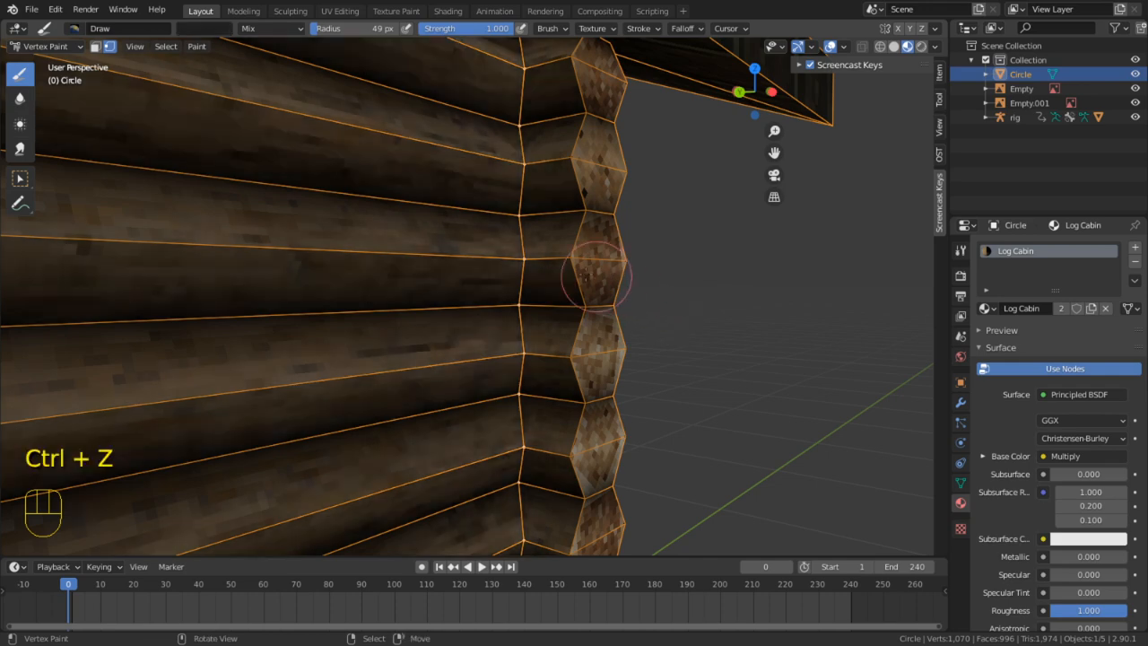
Return the cabin to Edit Mode with vertex selection and frame the front gable wall beside its log end column
mouse_move(661, 257)
middle_down()
mouse_move(592, 287)
mouse_move(472, 285)
mouse_move(529, 278)
mouse_move(480, 265)
middle_up()
key(KP_1)
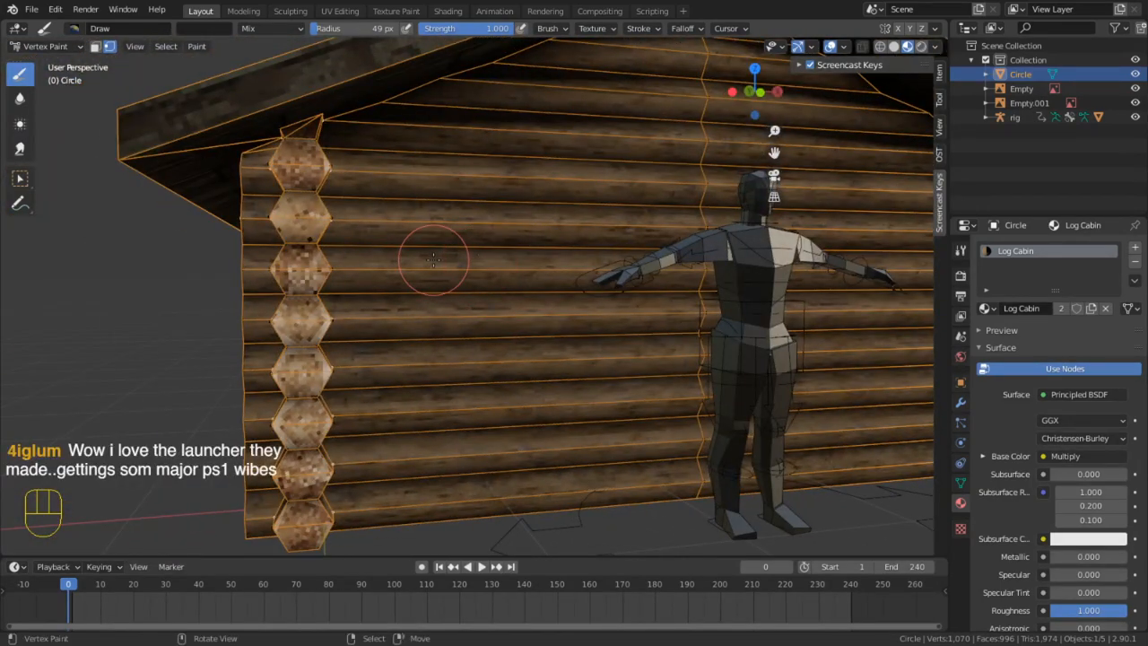
key(Tab)
key(2)
mouse_move(421, 222)
middle_down()
mouse_move(495, 216)
mouse_move(422, 220)
middle_up()
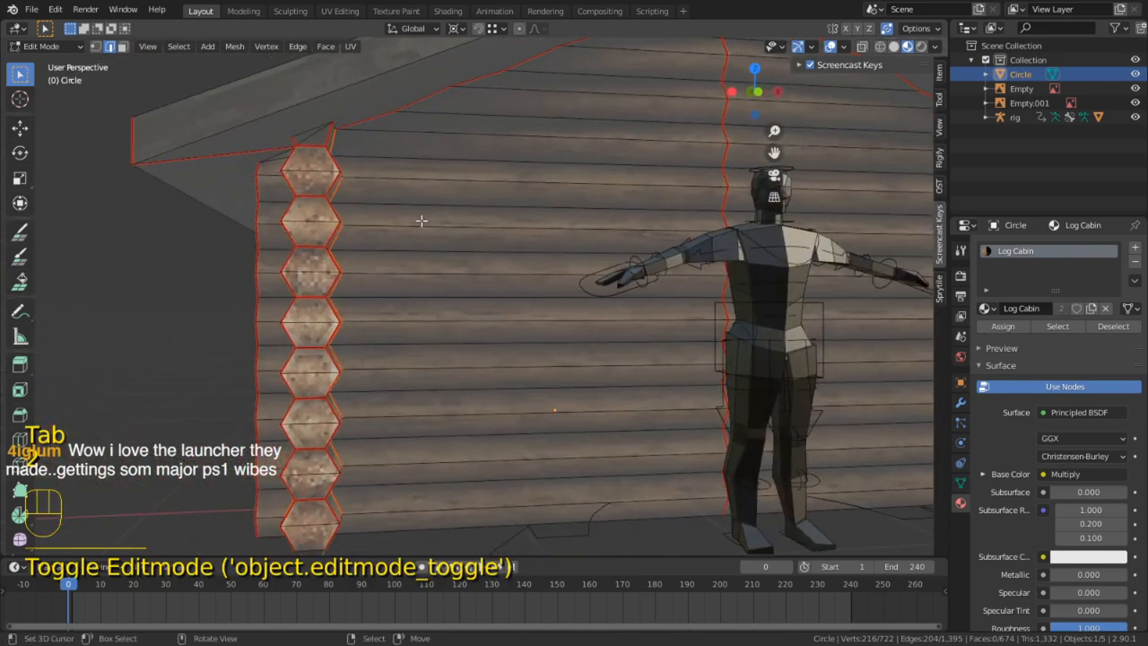
key(2)
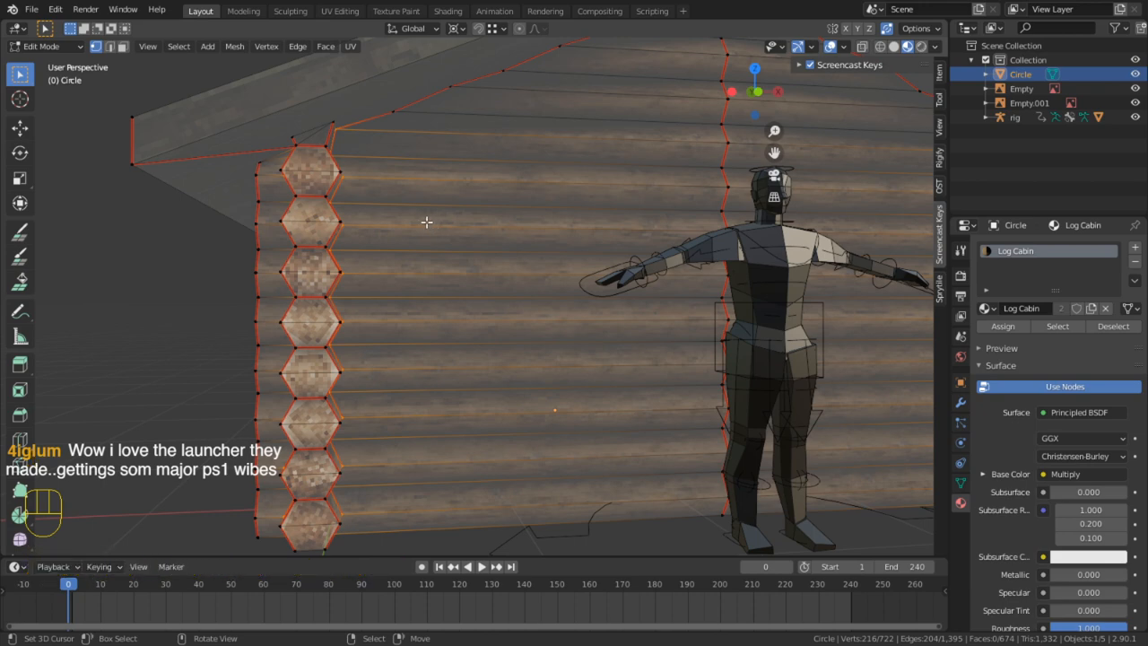
shift+middle_drag(405, 215, 365, 283)
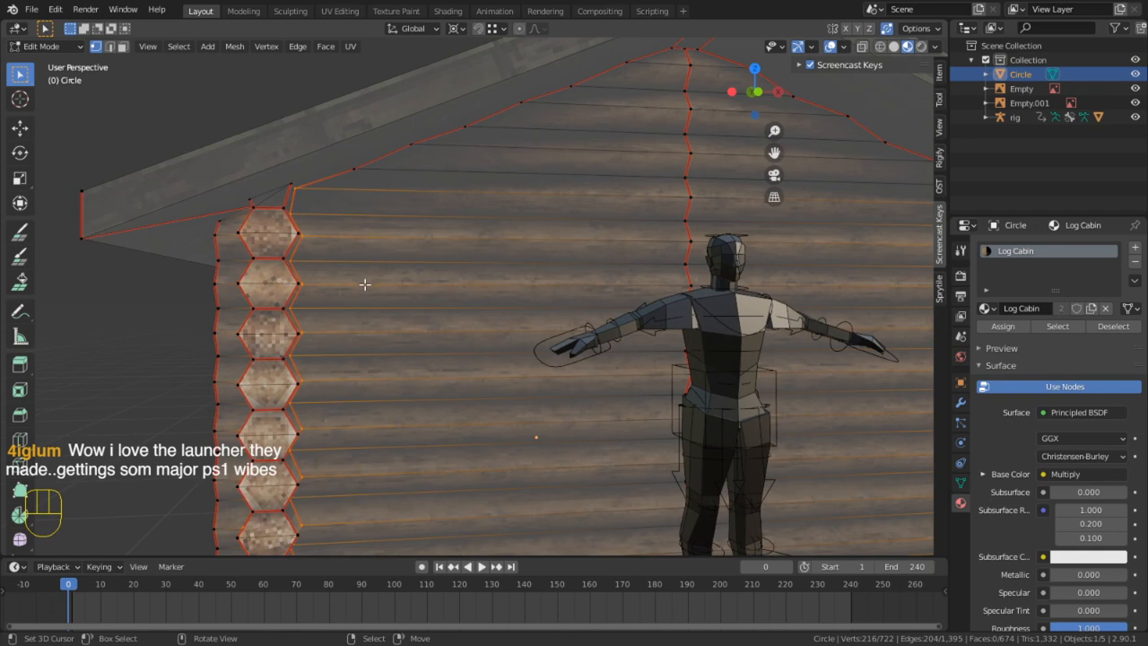
key(alt+Tab)
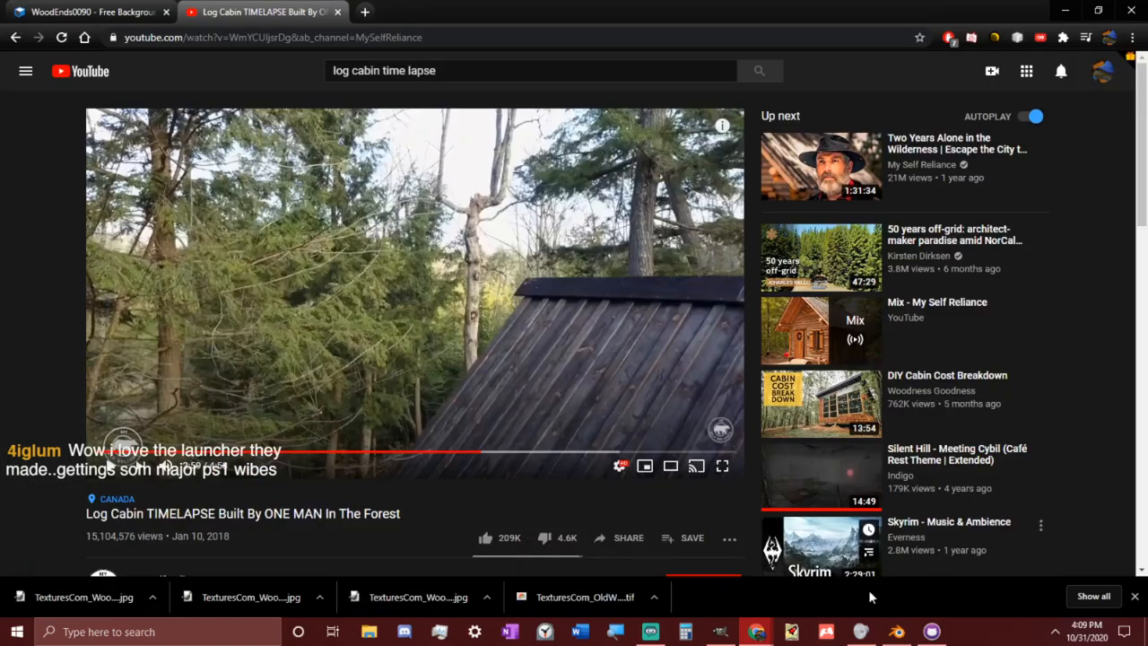
click(896, 632)
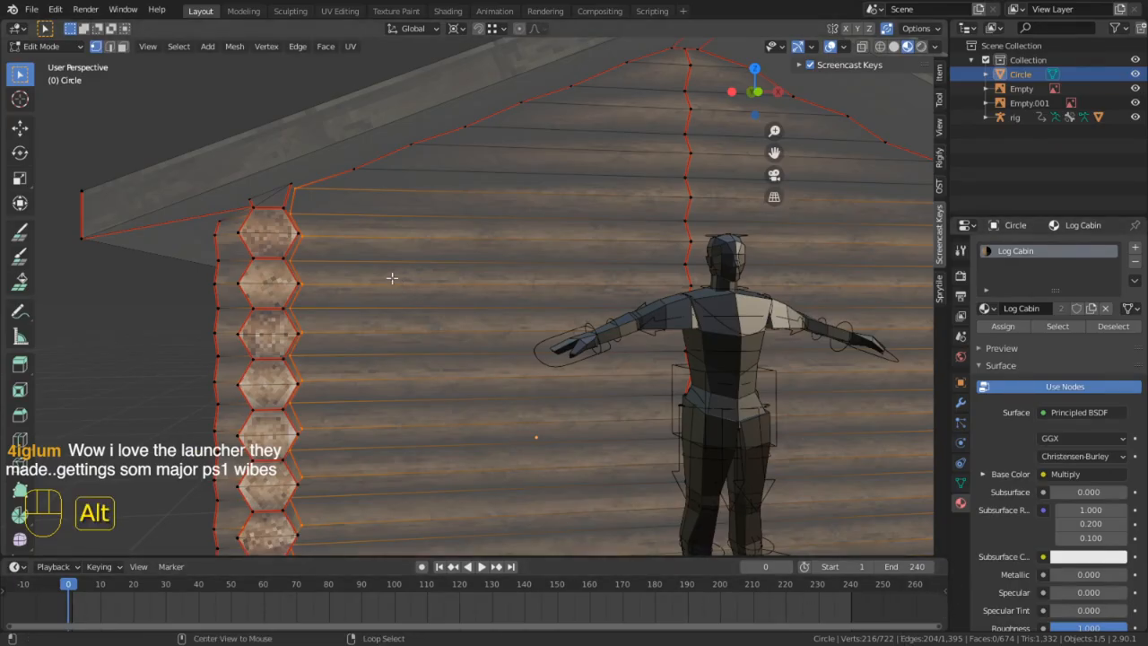
Deselect the unneeded horizontal edge loops along the upper logs of the cabin's front wall
alt+shift+click(396, 283)
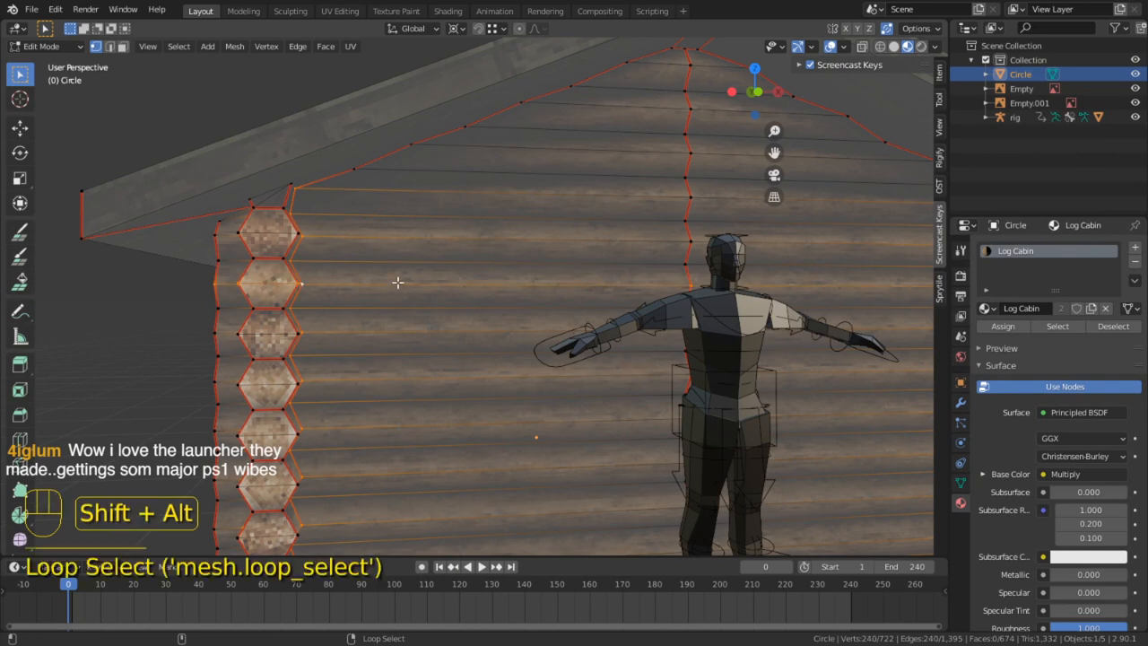
alt+shift+click(395, 235)
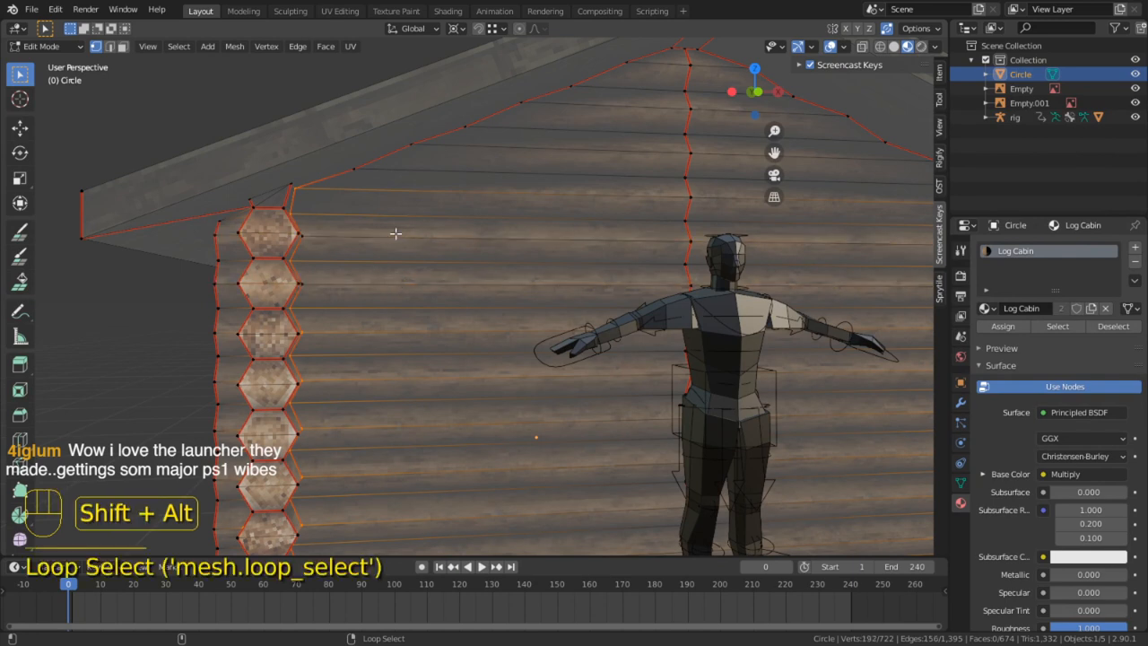
alt+shift+click(431, 194)
shift+middle_drag(448, 312, 403, 273)
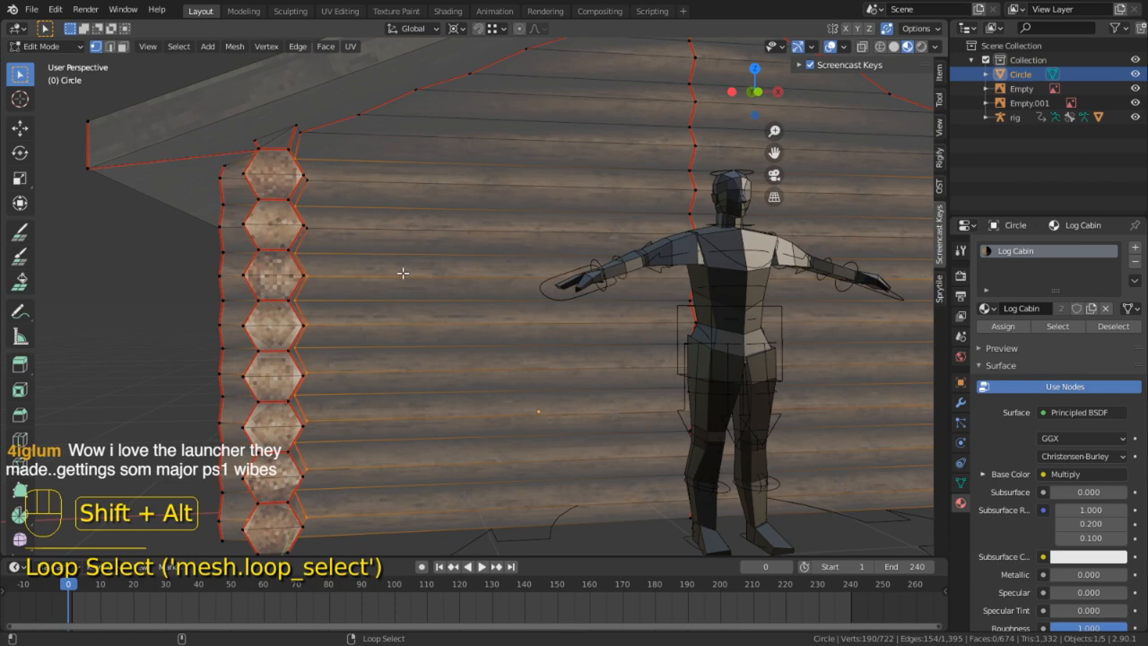
alt+shift+click(376, 328)
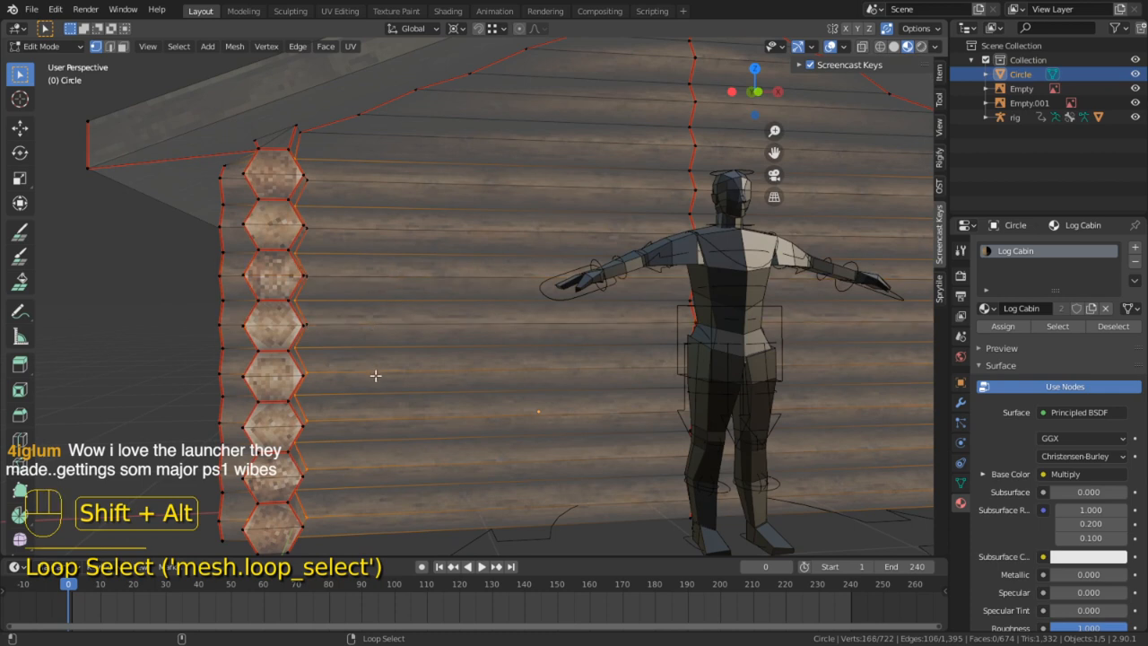
Try to deselect the horizontal edge loops along the lower logs of the cabin walls
alt+shift+click(383, 425)
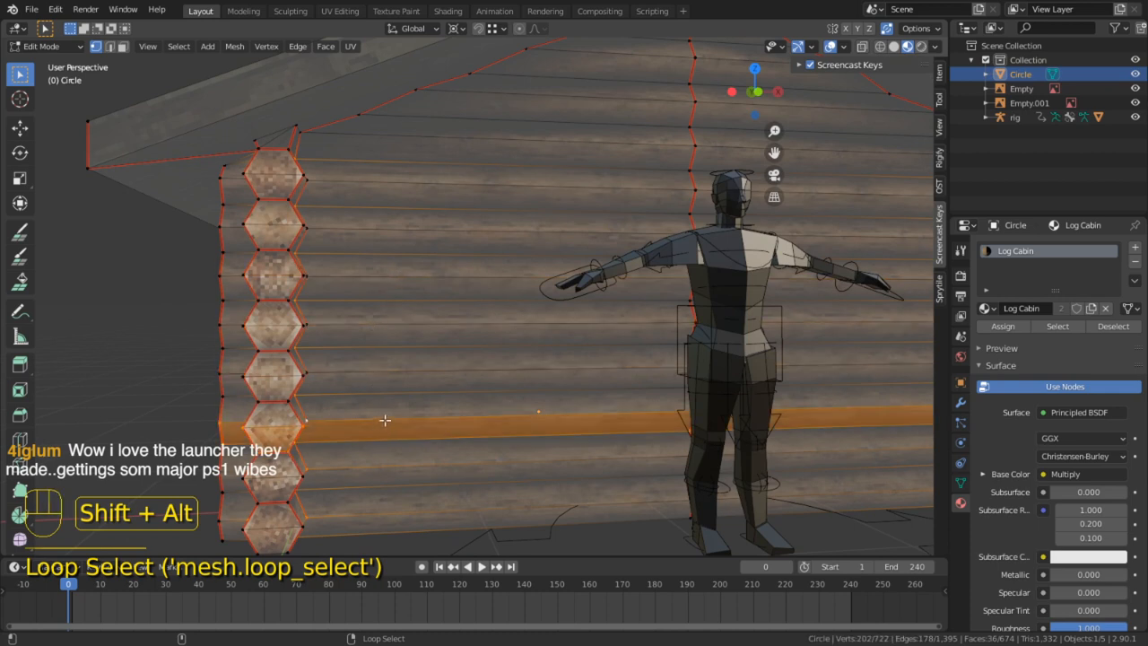
alt+shift+click(385, 420)
alt+shift+click(400, 457)
alt+shift+click(398, 458)
shift+middle_drag(411, 464, 412, 419)
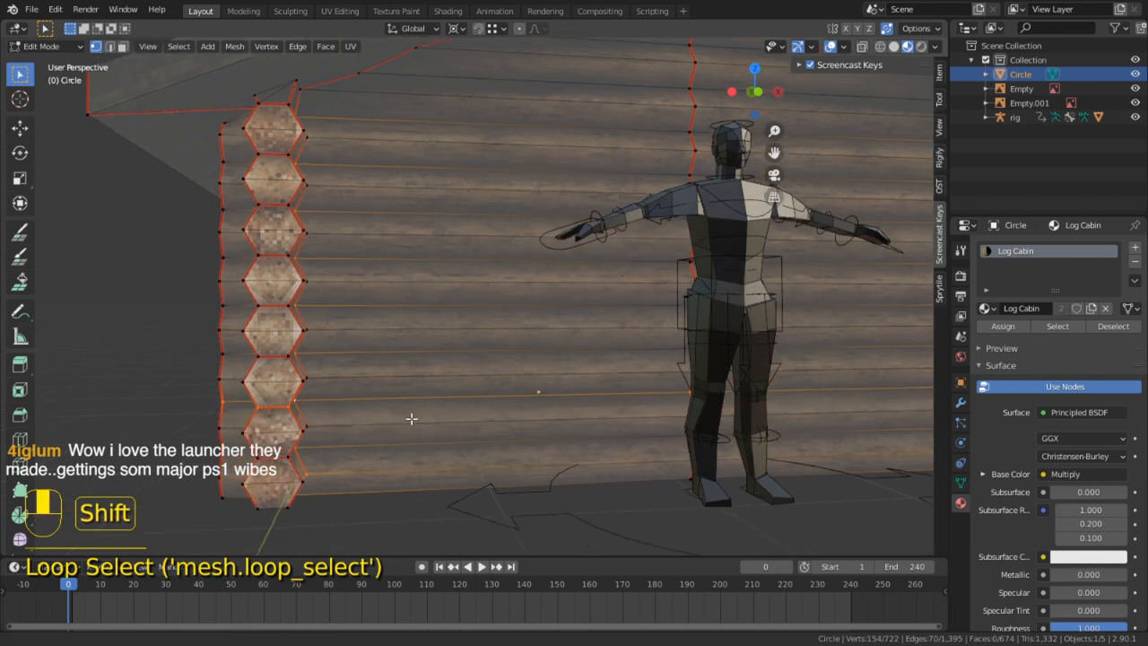
alt+shift+click(385, 460)
middle_drag(385, 460, 611, 445)
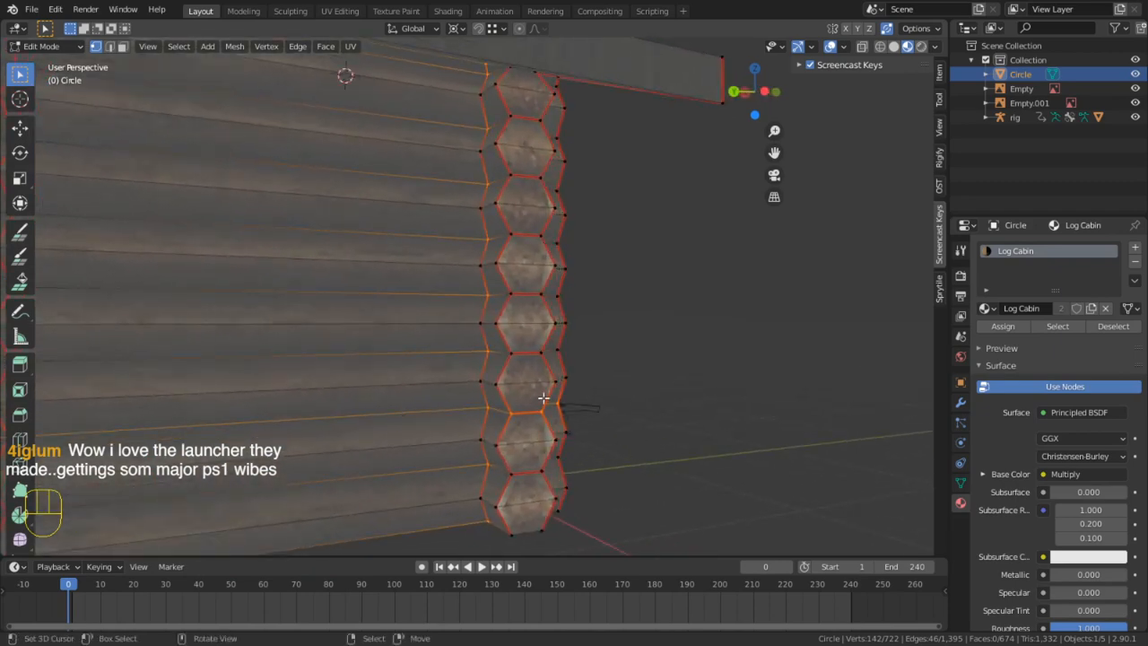
middle_drag(587, 392, 481, 403)
alt+shift+click(464, 392)
Undo the last edge loop selection changes on the cabin walls
key(ctrl+z)
key(ctrl+z)
key(ctrl+z)
key(ctrl+z)
key(ctrl+z)
key(ctrl+z)
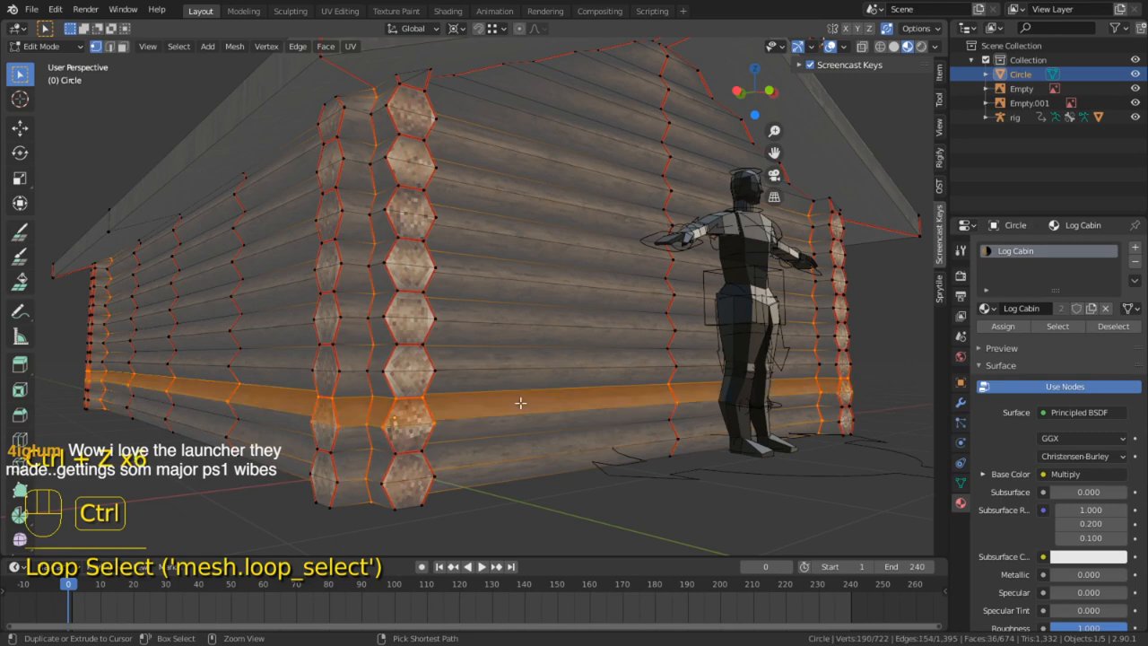
key(ctrl+z)
key(ctrl+z)
key(ctrl+z)
key(ctrl+z)
key(ctrl+z)
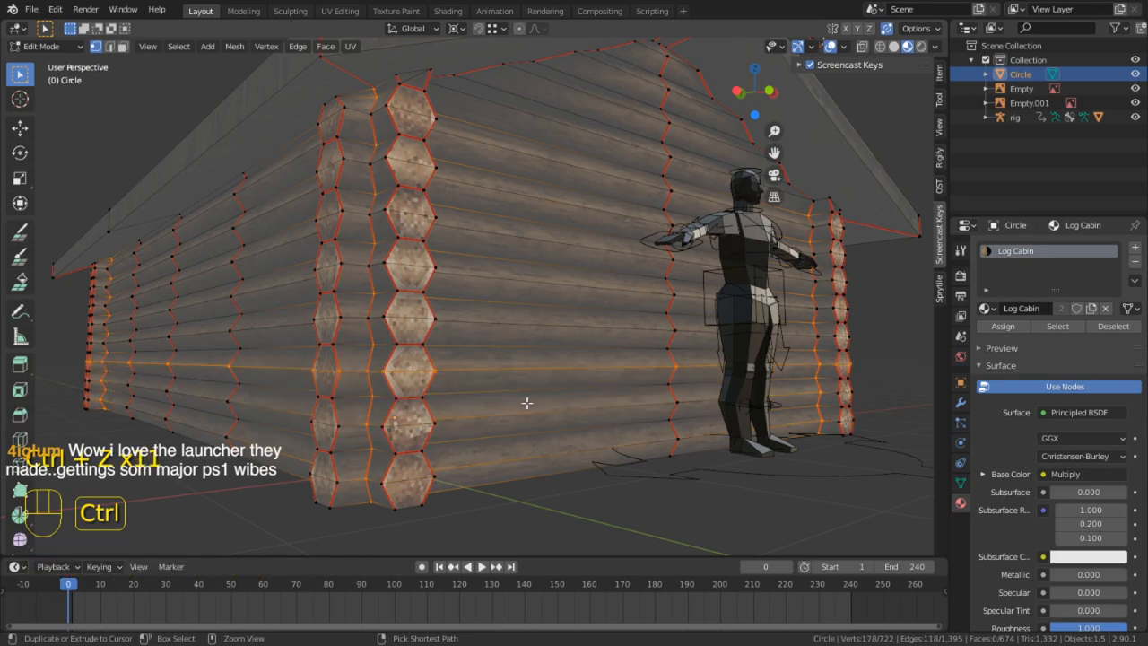
Deselect the remaining unneeded edge loops along the lower logs of the front wall
middle_drag(526, 402, 448, 379)
alt+shift+click(453, 376)
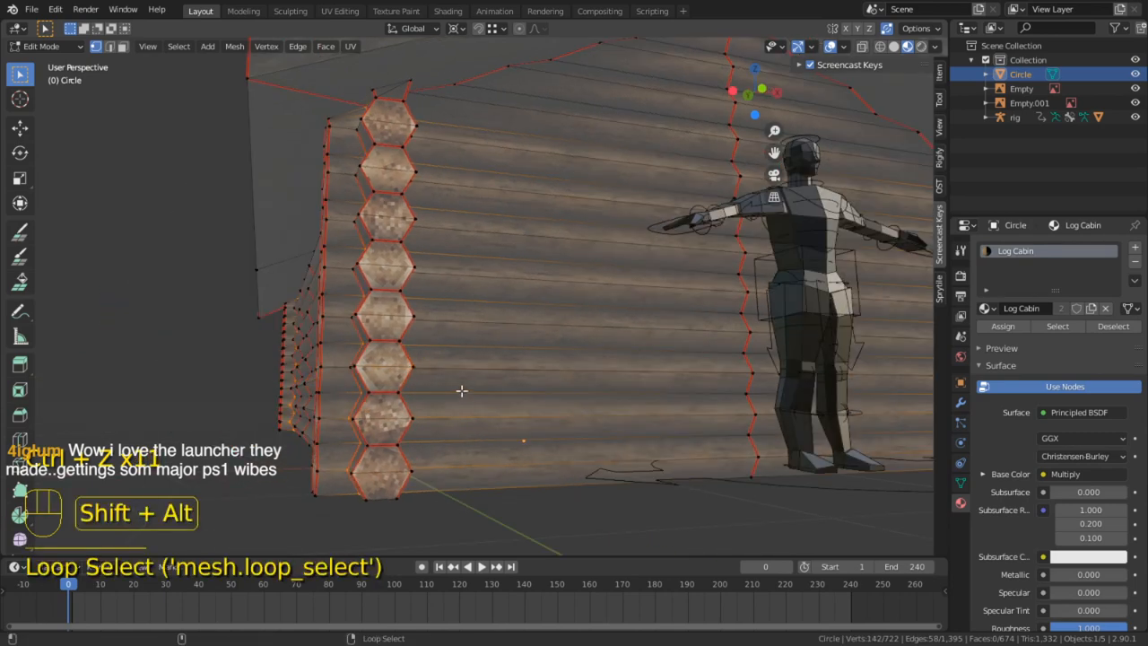
mouse_move(475, 435)
middle_down()
mouse_move(448, 440)
mouse_move(463, 440)
middle_up()
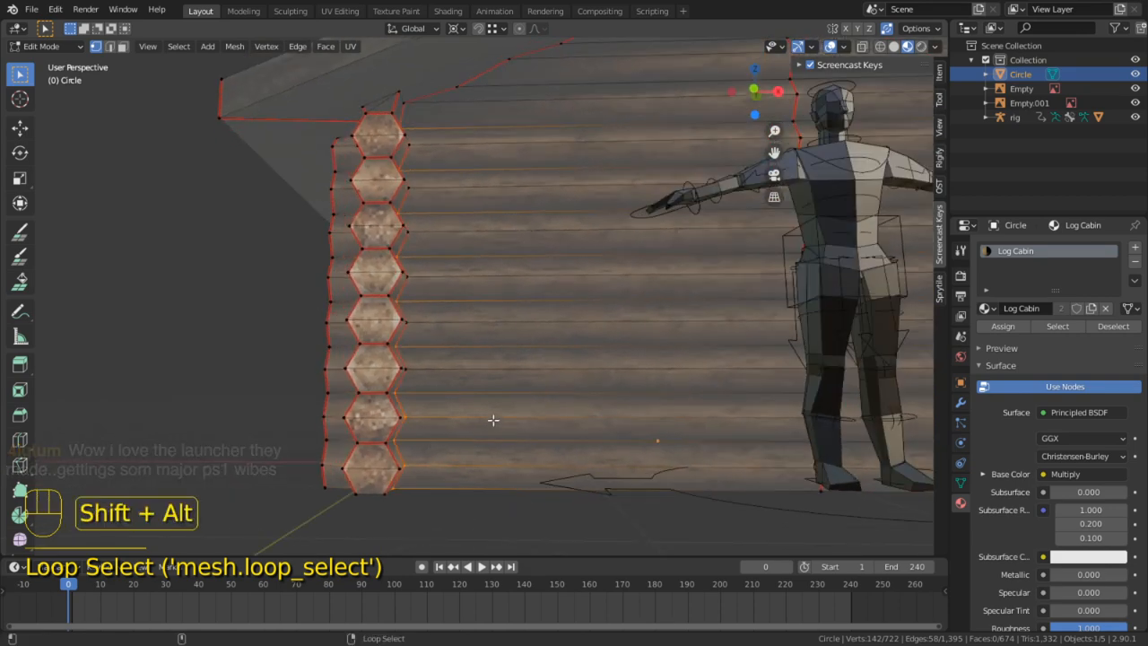
alt+shift+click(496, 415)
alt+shift+click(483, 462)
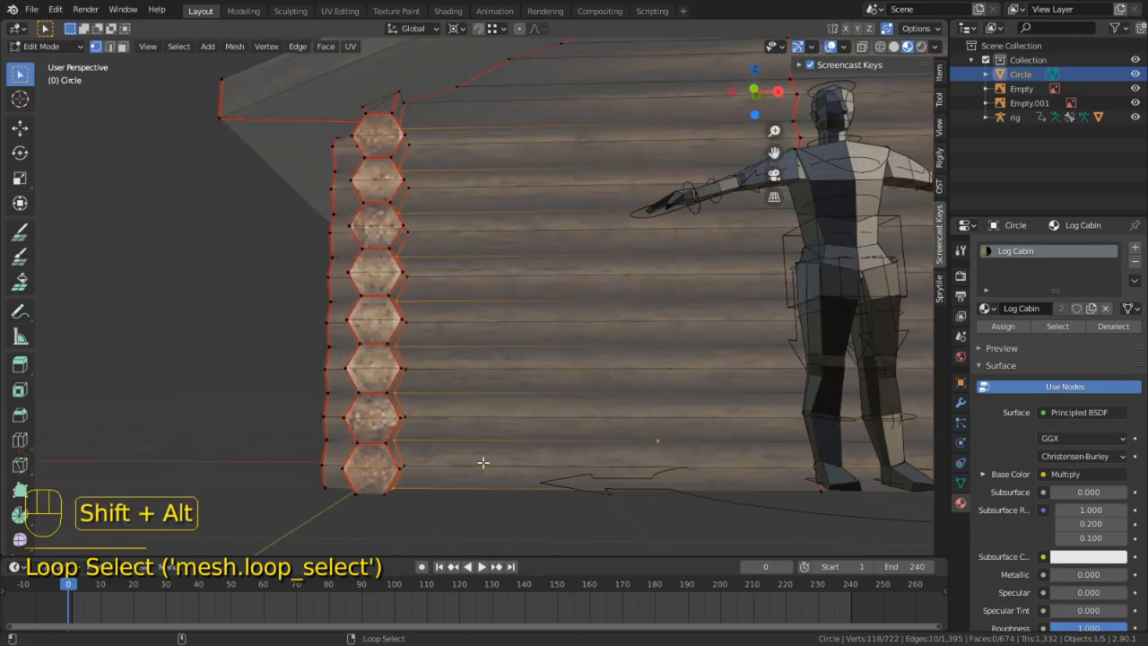
mouse_move(541, 377)
middle_down()
mouse_move(525, 380)
mouse_move(674, 415)
mouse_move(574, 376)
middle_up()
In Vertex Paint mode, set the paint colour to a grey with value 0.413 and fill the selected vertices with it
key(Tab)
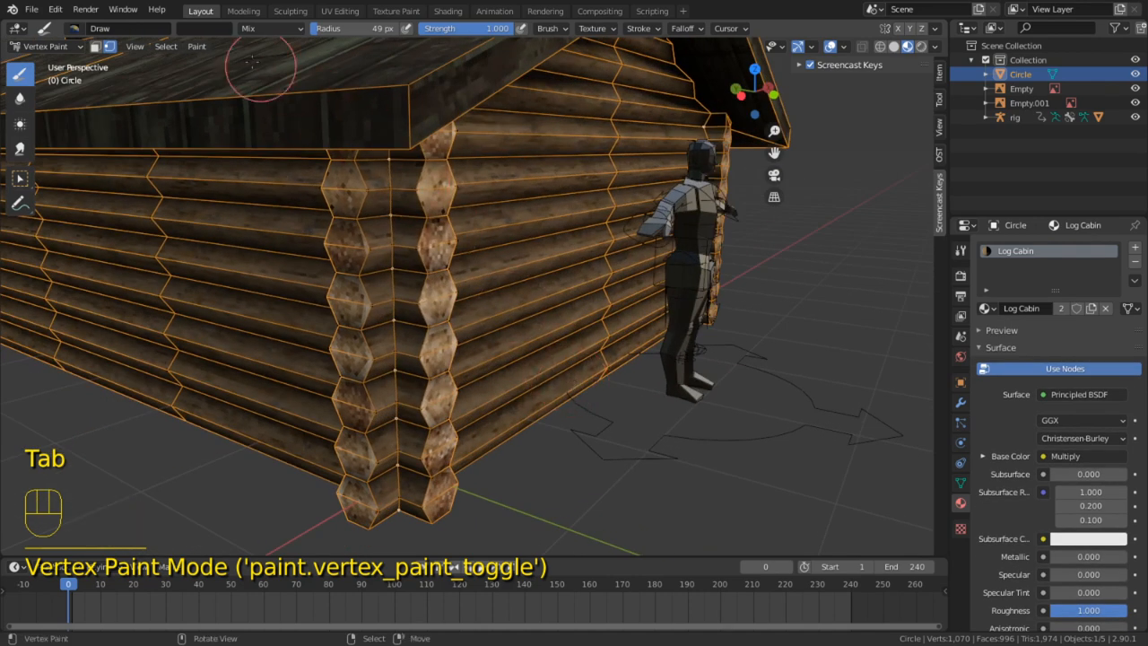
click(213, 34)
drag(300, 142, 299, 103)
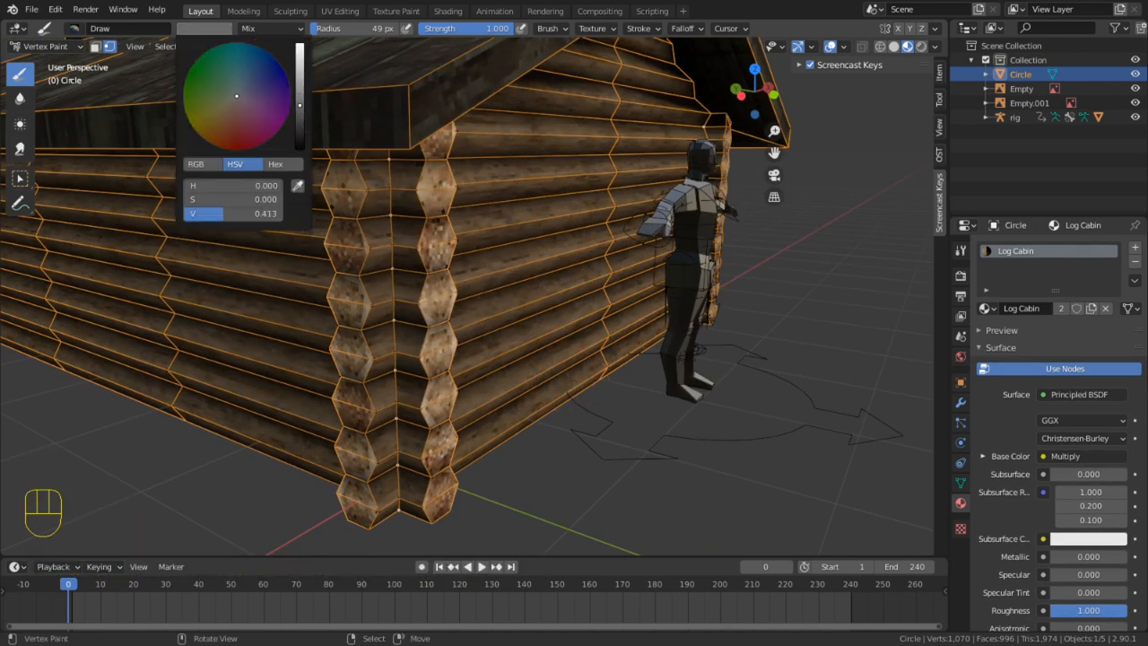
key(shift+k)
middle_drag(530, 351, 457, 357)
scroll(459, 345, up, 5)
mouse_move(444, 290)
middle_down()
mouse_move(557, 263)
mouse_move(526, 261)
middle_up()
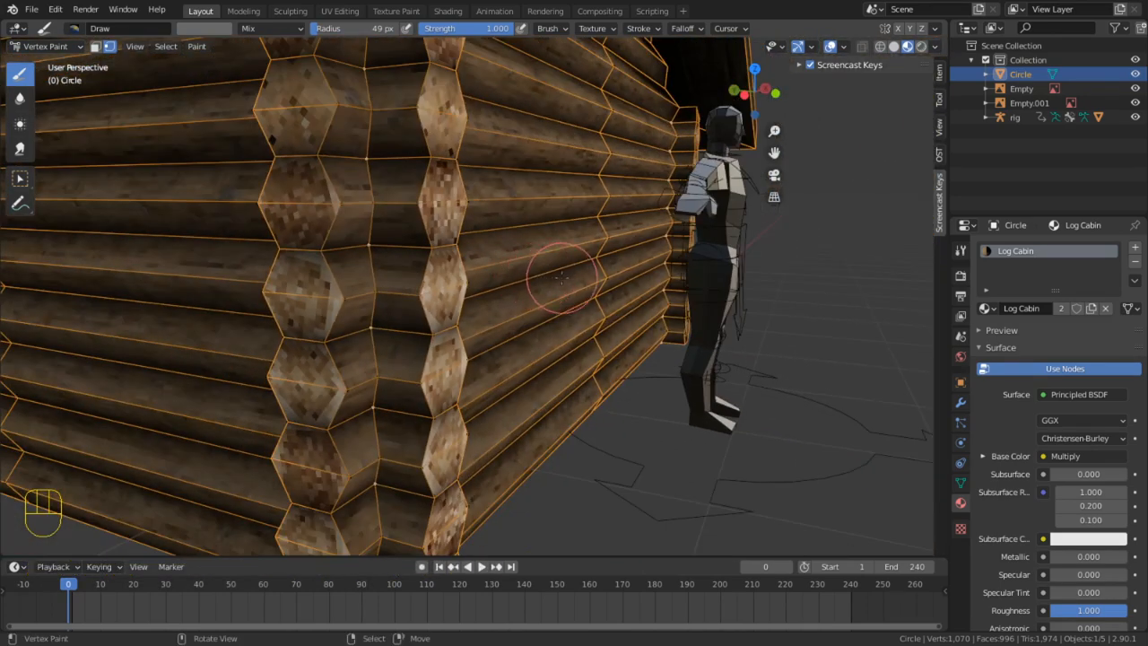
Try to darken a single inner corner vertex between the log ends with the Draw brush
key(Tab)
key(Tab)
click(610, 409)
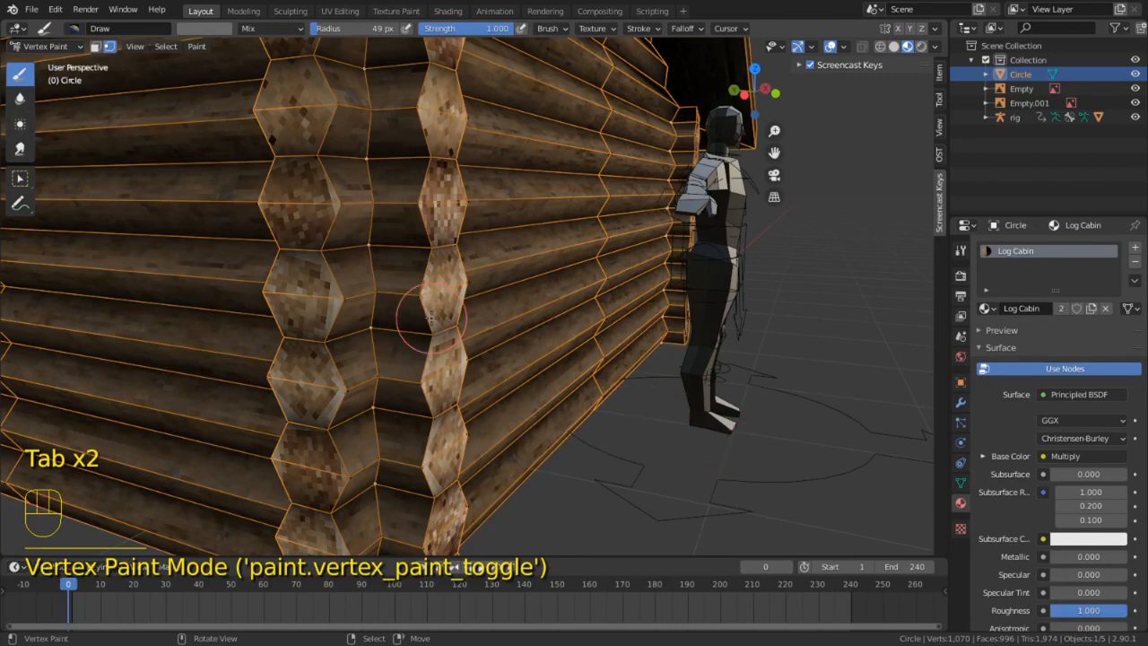
click(380, 295)
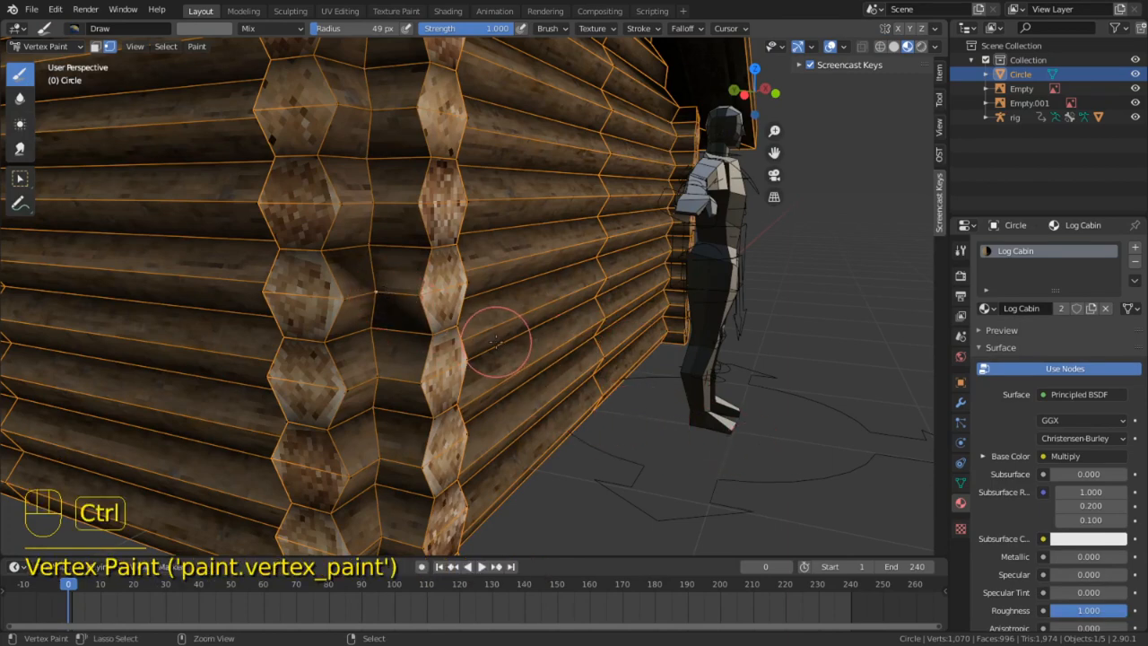
key(ctrl+z)
Return to Object Mode and select the character rig in front of the cabin
click(45, 46)
key(Tab)
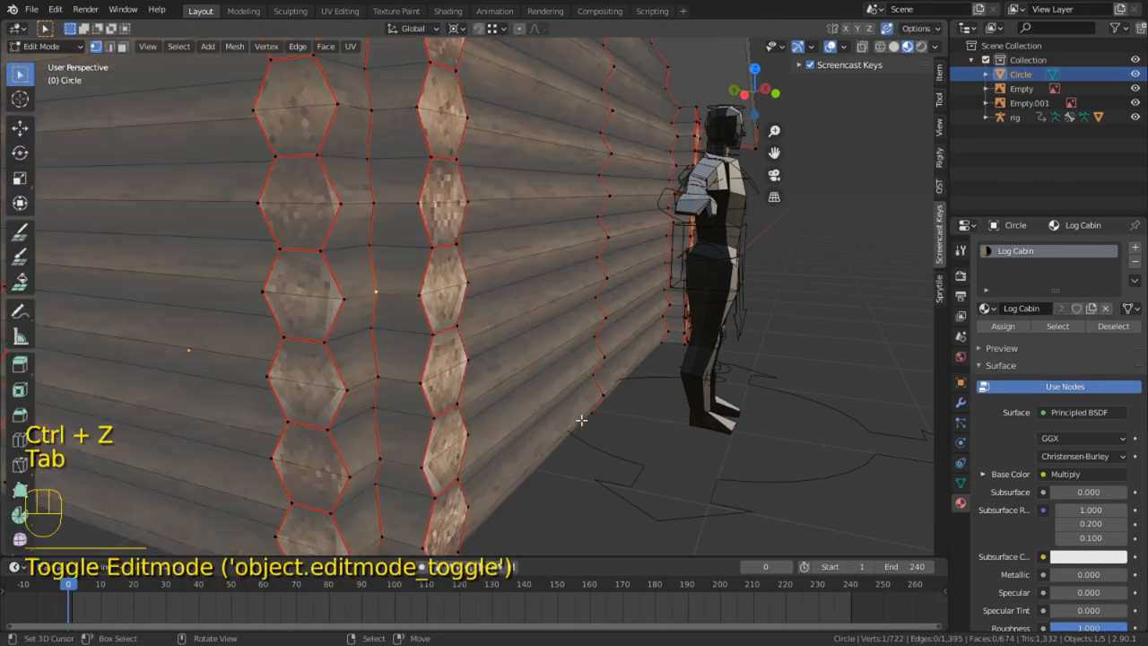
key(Tab)
right_click(751, 486)
Examine the textured cabin from several angles and compare its front wall with the door and window in the reference sketch
middle_drag(750, 486, 657, 456)
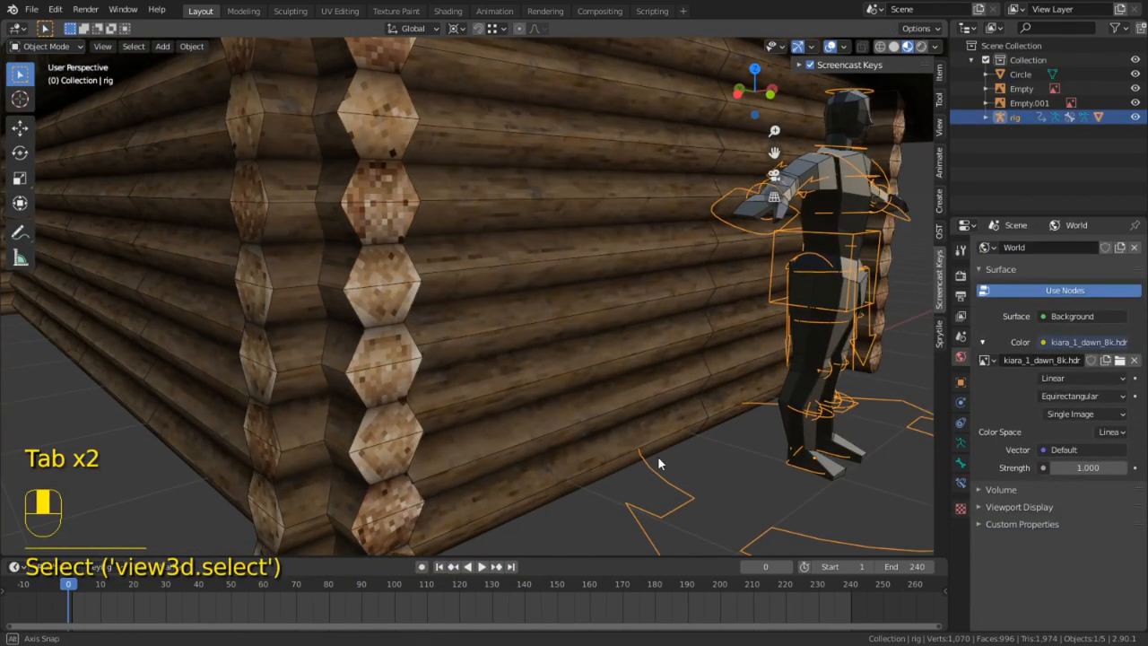
scroll(657, 456, down, 3)
scroll(723, 420, down, 1)
middle_drag(666, 317, 489, 394)
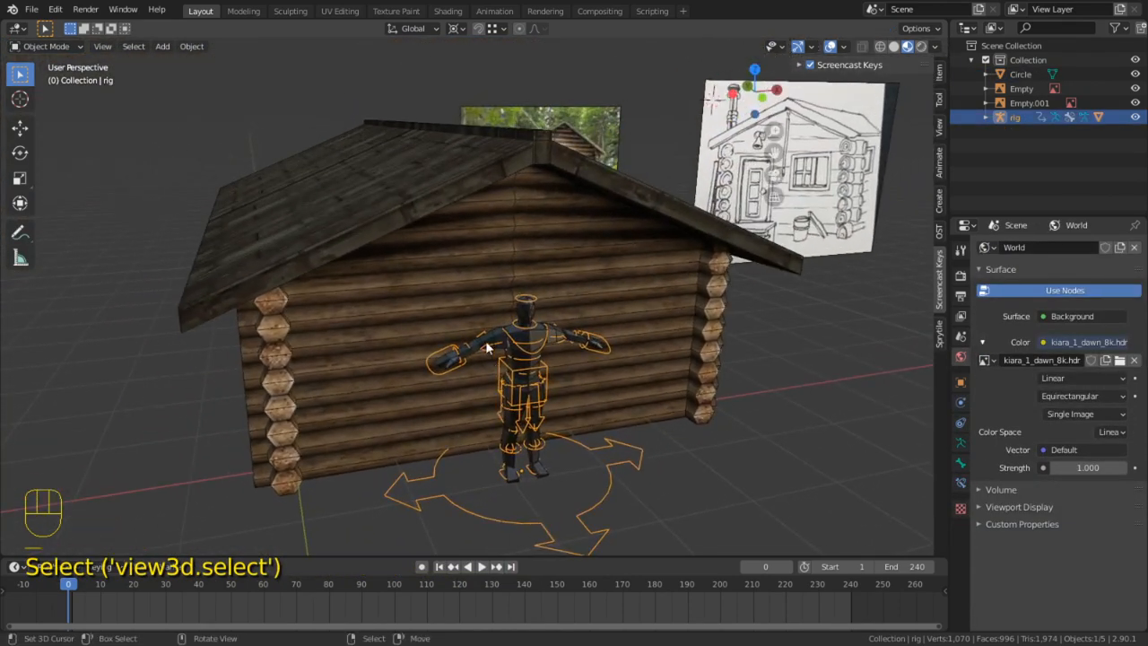
middle_drag(494, 344, 455, 314)
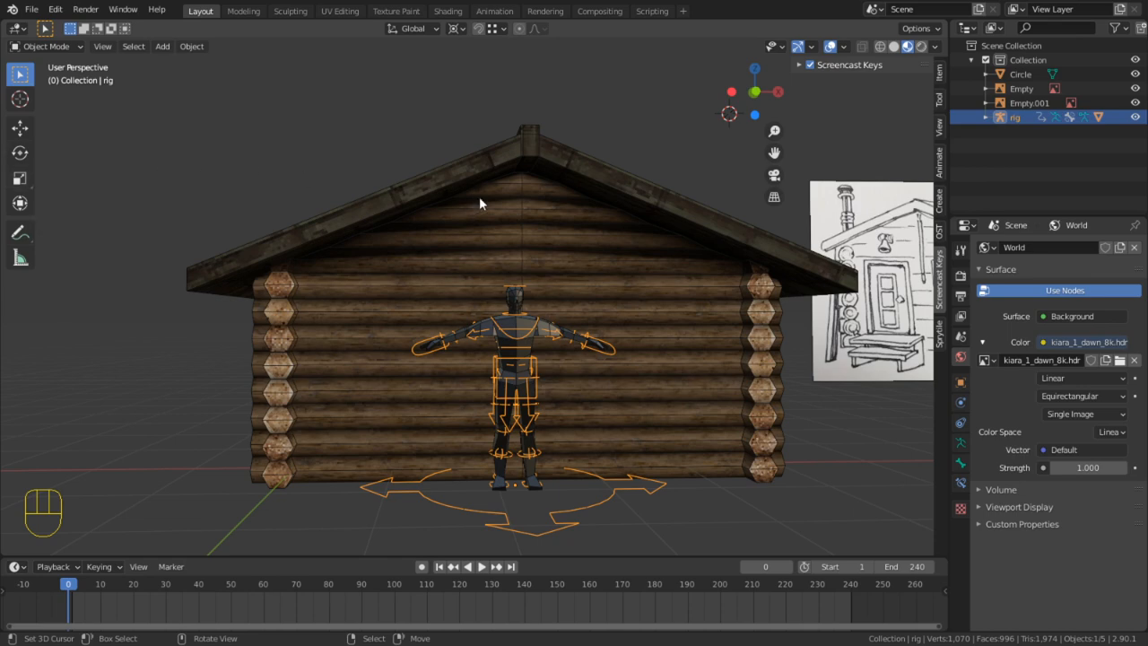
middle_drag(479, 197, 529, 231)
middle_drag(731, 242, 824, 228)
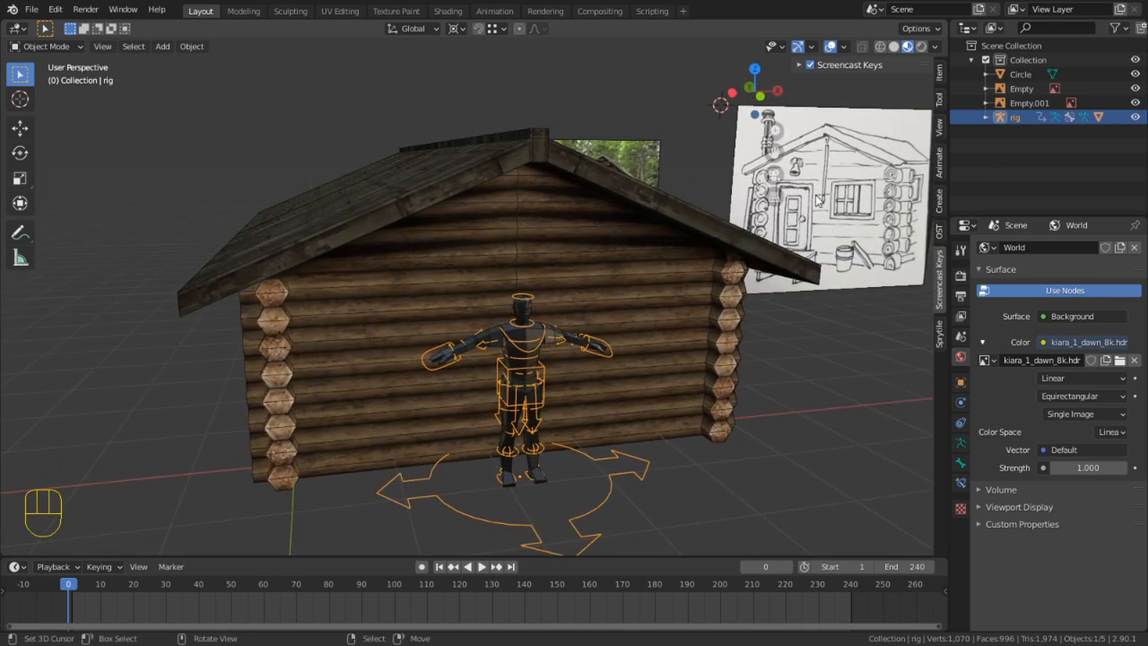
alt+middle_click(856, 200)
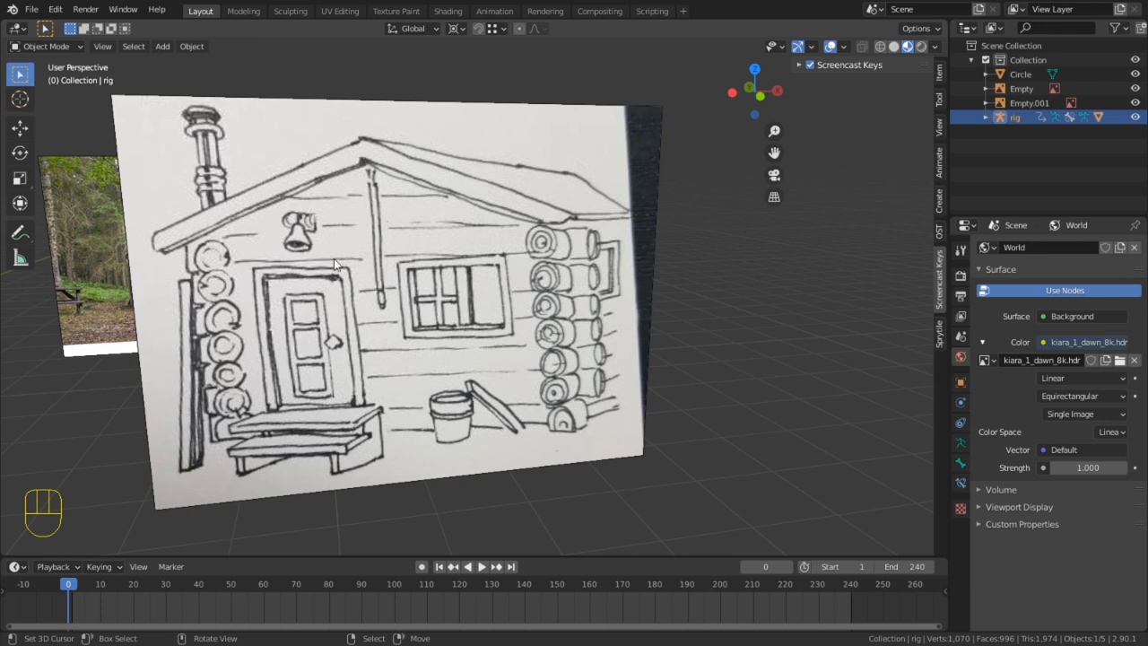
scroll(333, 263, down, 5)
mouse_move(256, 339)
shift+middle_down()
mouse_move(548, 226)
mouse_move(674, 235)
mouse_move(655, 225)
shift+middle_up()
middle_drag(593, 330, 526, 274)
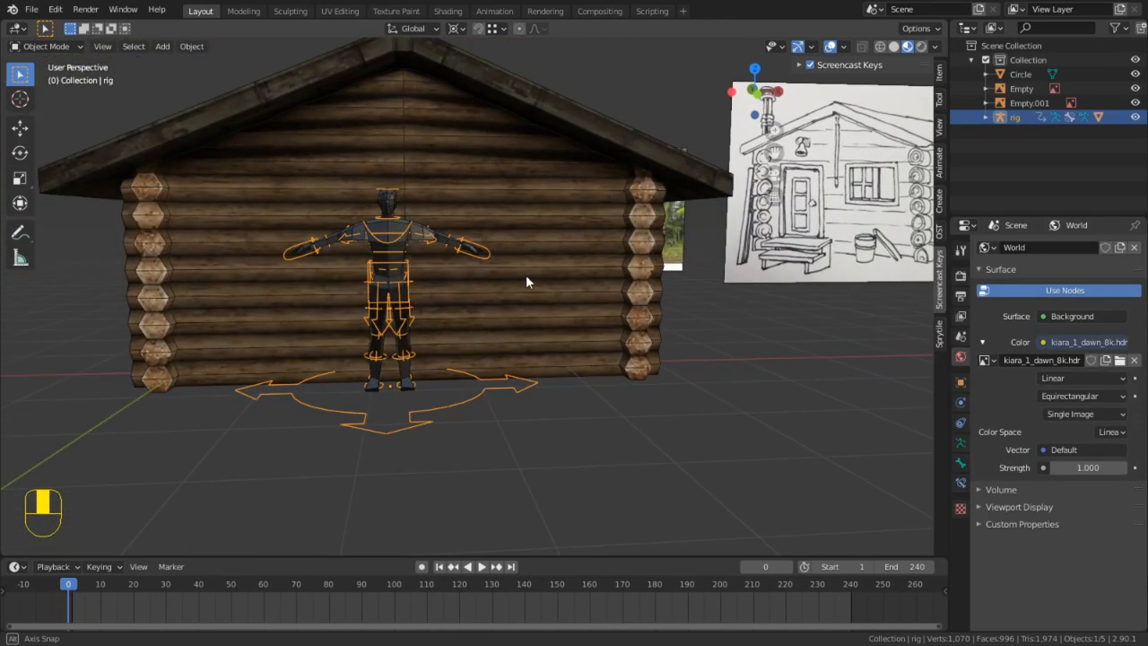
alt+click(495, 234)
scroll(493, 238, up, 7)
scroll(504, 193, down, 4)
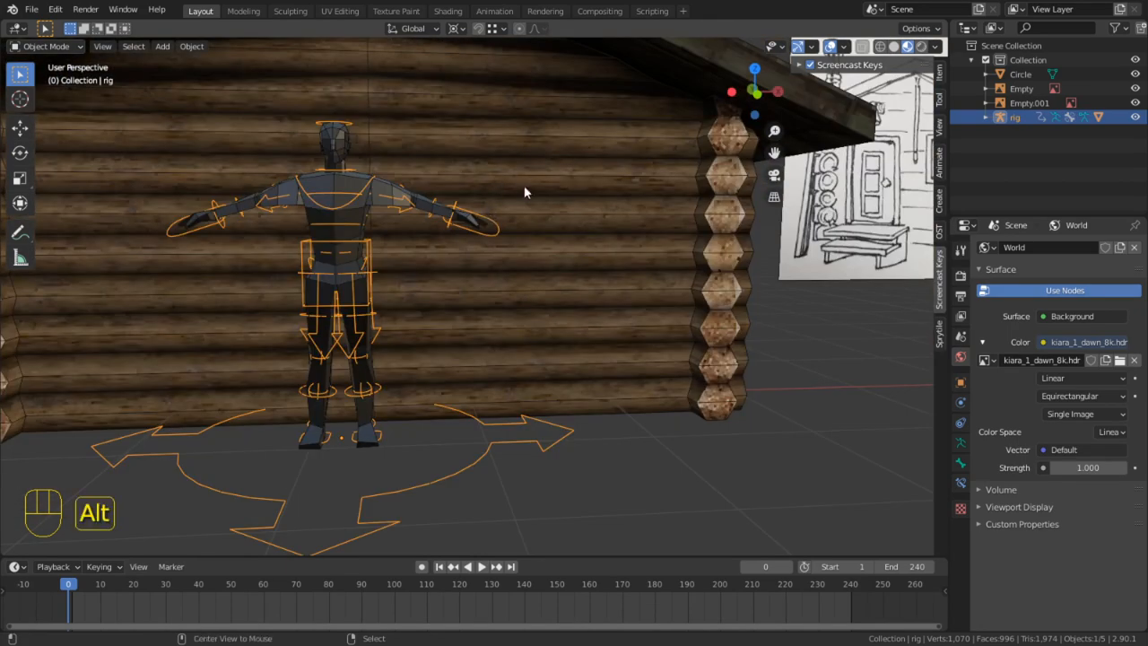
scroll(487, 260, down, 2)
scroll(488, 262, up, 5)
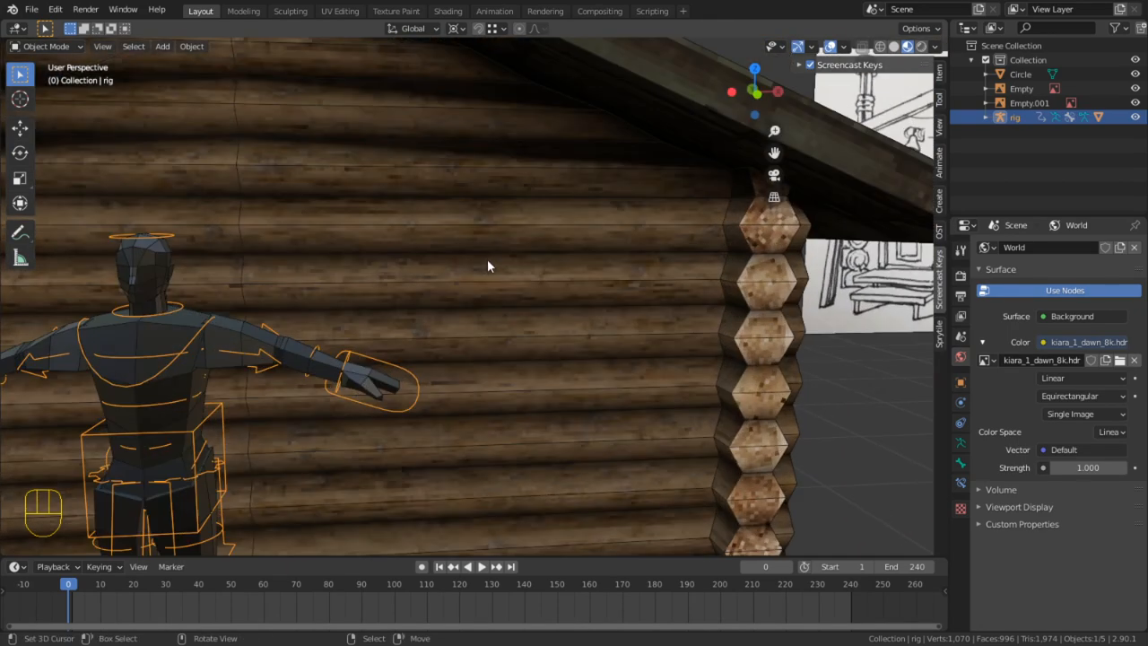
Select the cabin mesh and, in front view, add two evenly spaced vertical loop cuts to the front wall between centre seam and right corner
click(438, 267)
key(KP_1)
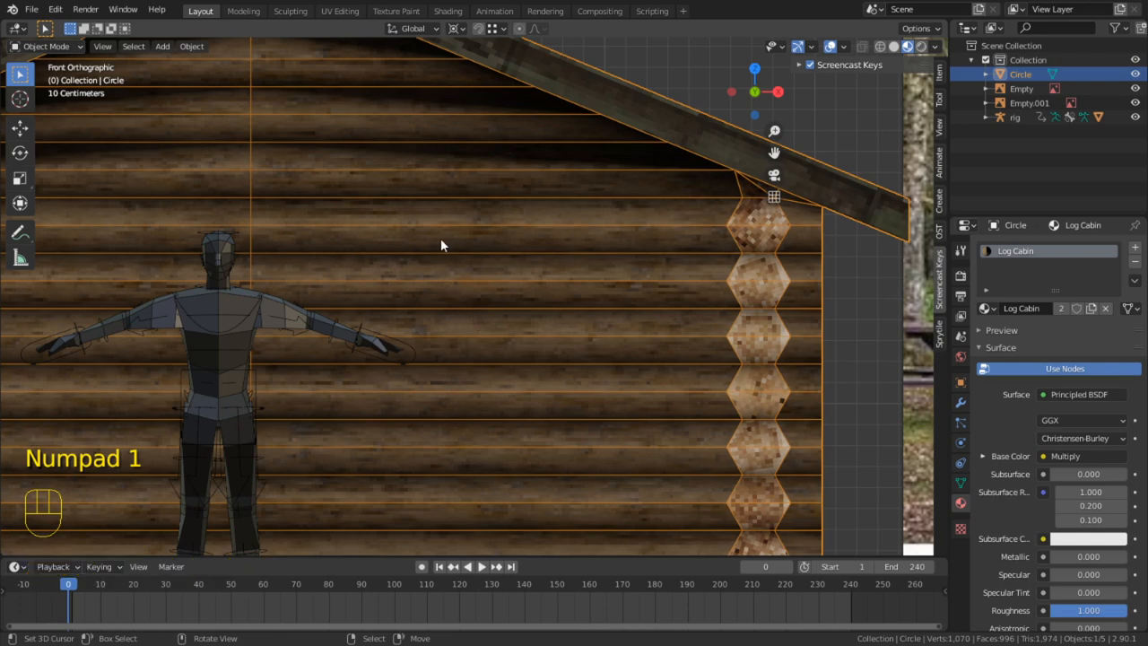
key(ctrl+r)
click(504, 256)
key(Tab)
key(ctrl+r)
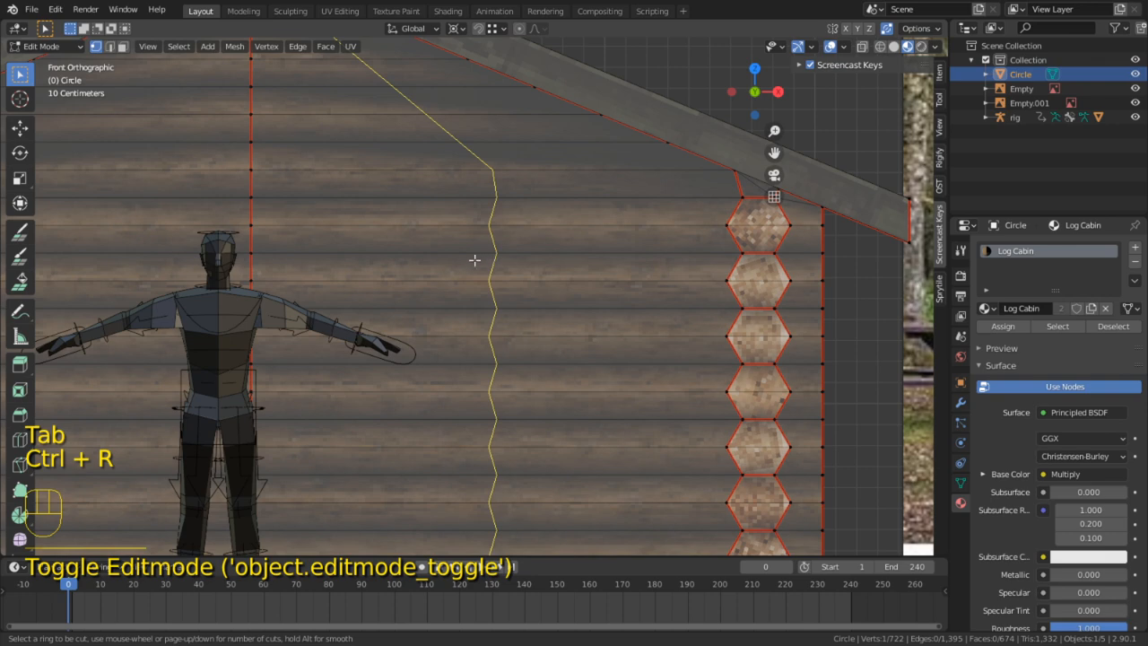
scroll(475, 260, up, 1)
click(475, 259)
click(475, 259)
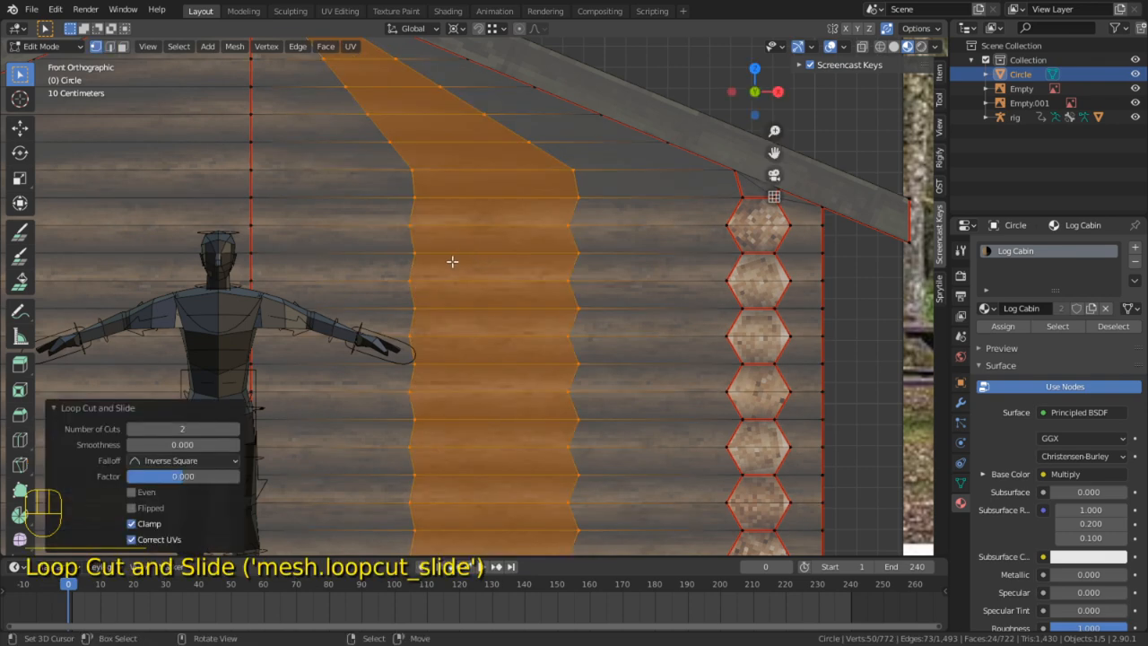
Edge-slide the inner of the two new vertical loops toward the wall's centre seam by a factor of 0.272
alt+click(410, 266)
key(g)
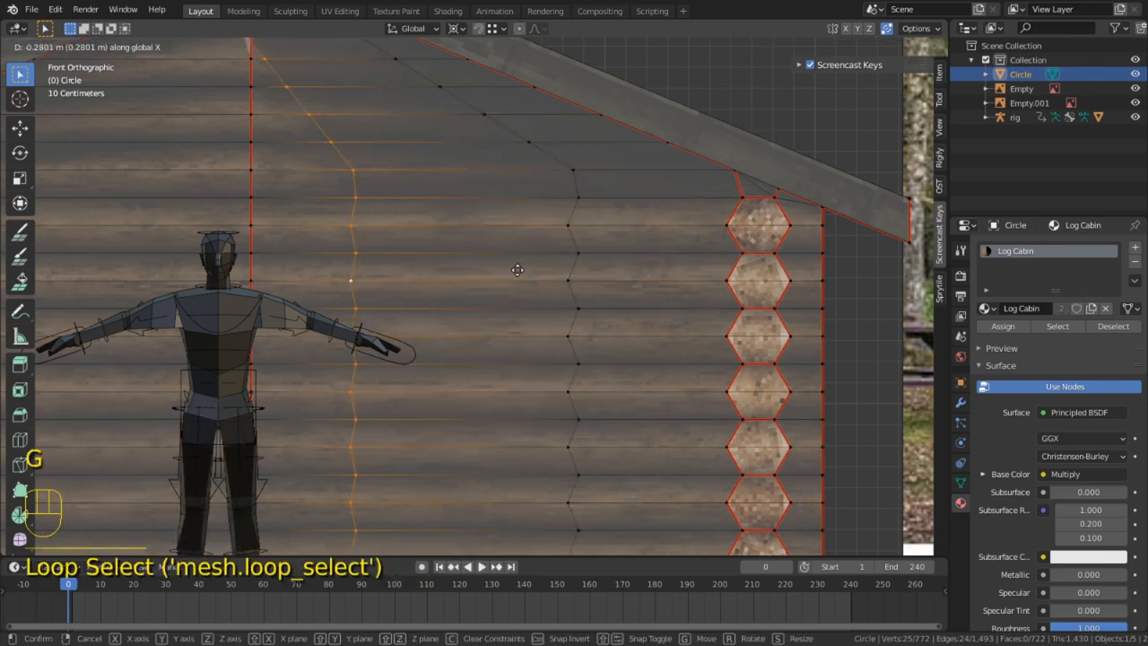
click(547, 268)
shift+middle_drag(468, 207, 501, 254)
key(g)
key(g)
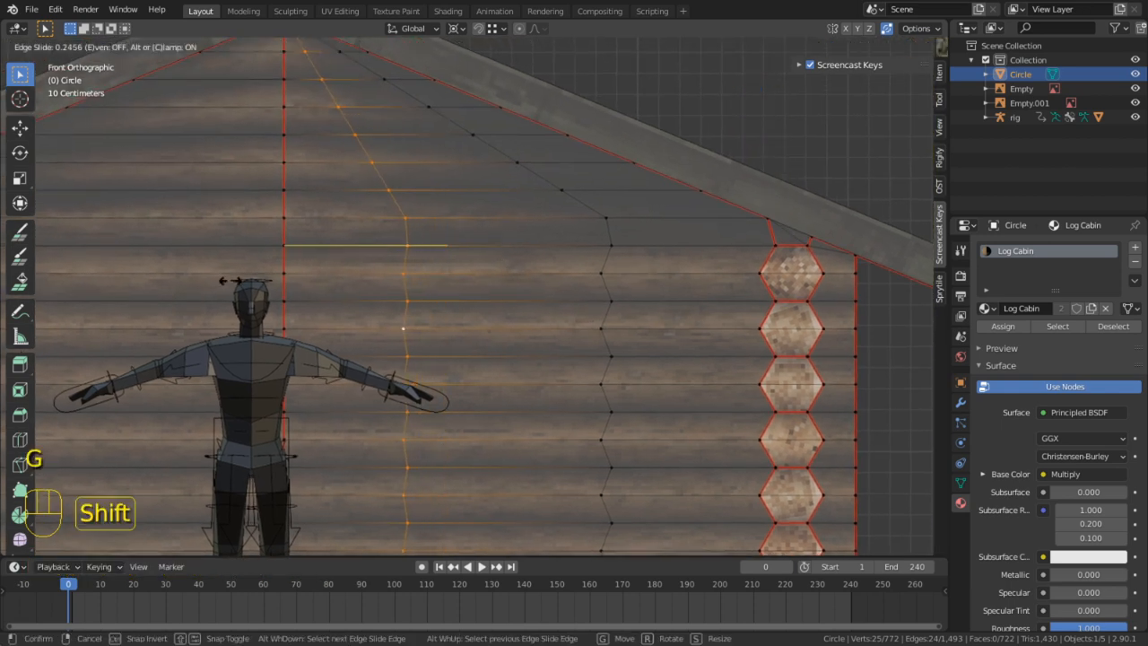
click(189, 272)
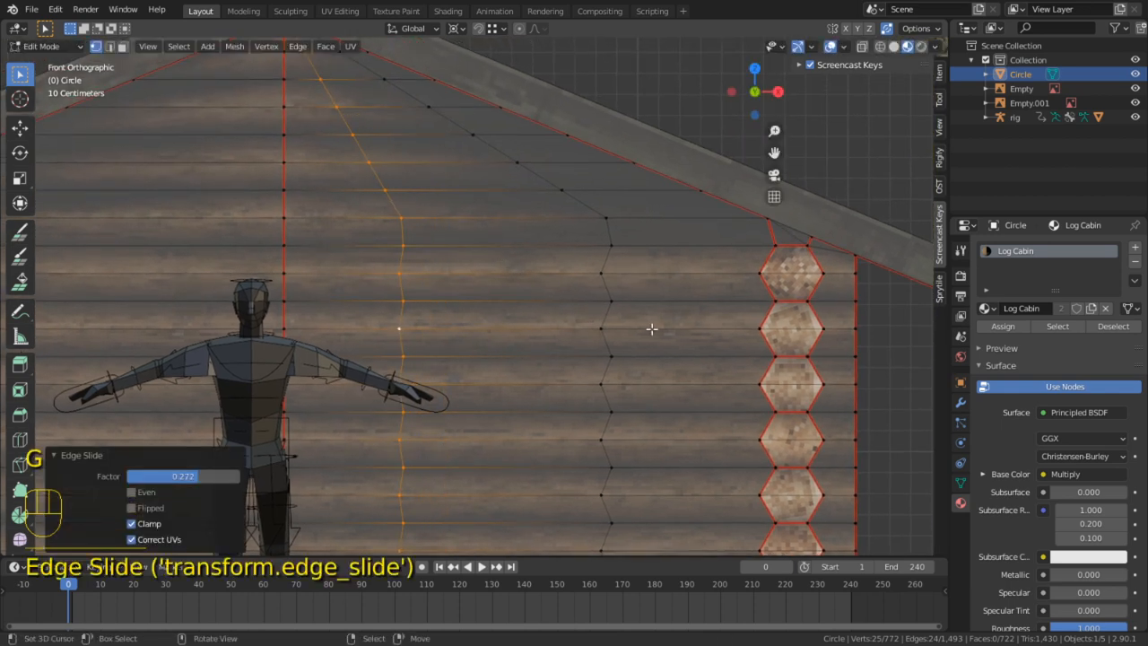
Edge-slide the outer new vertical loop toward the corner log ends by a factor of 0.093
alt+click(607, 346)
key(g)
key(g)
click(763, 326)
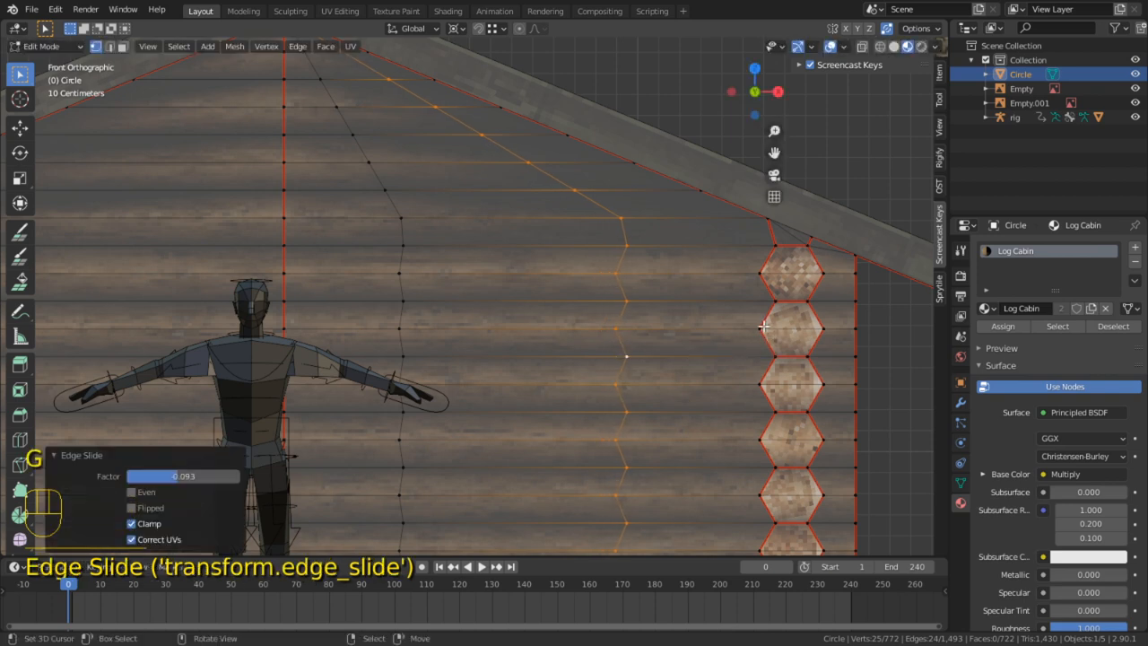
Enable Correct Face Attributes in the transform options so UVs and vertex colours are corrected when geometry moves
key(n)
key(n)
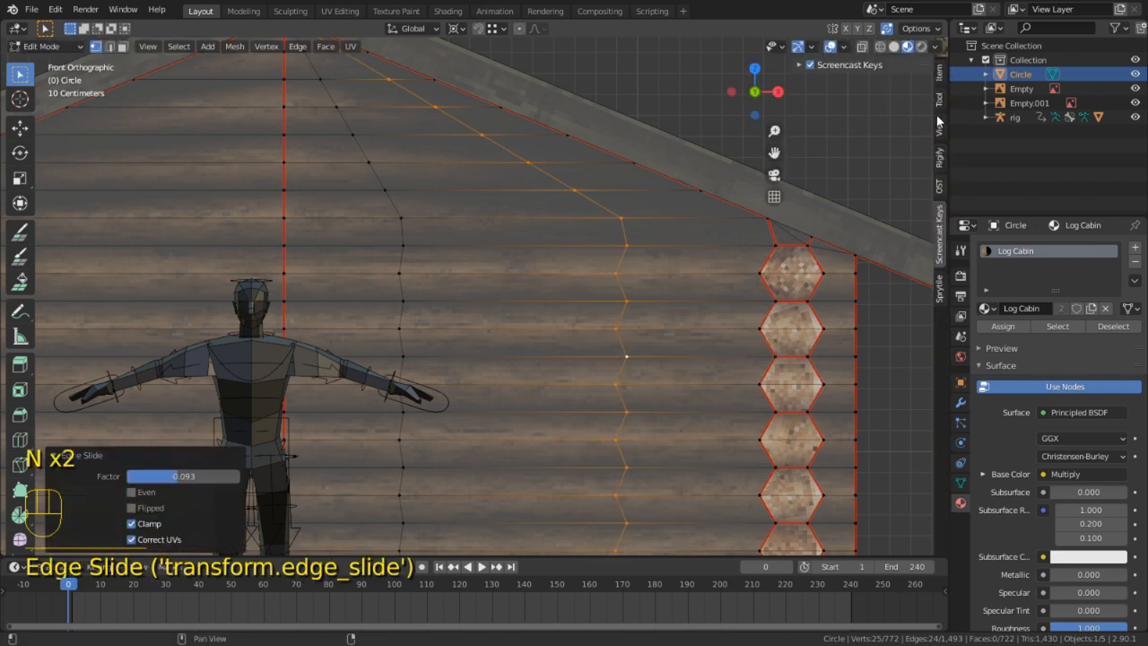
click(940, 108)
click(862, 131)
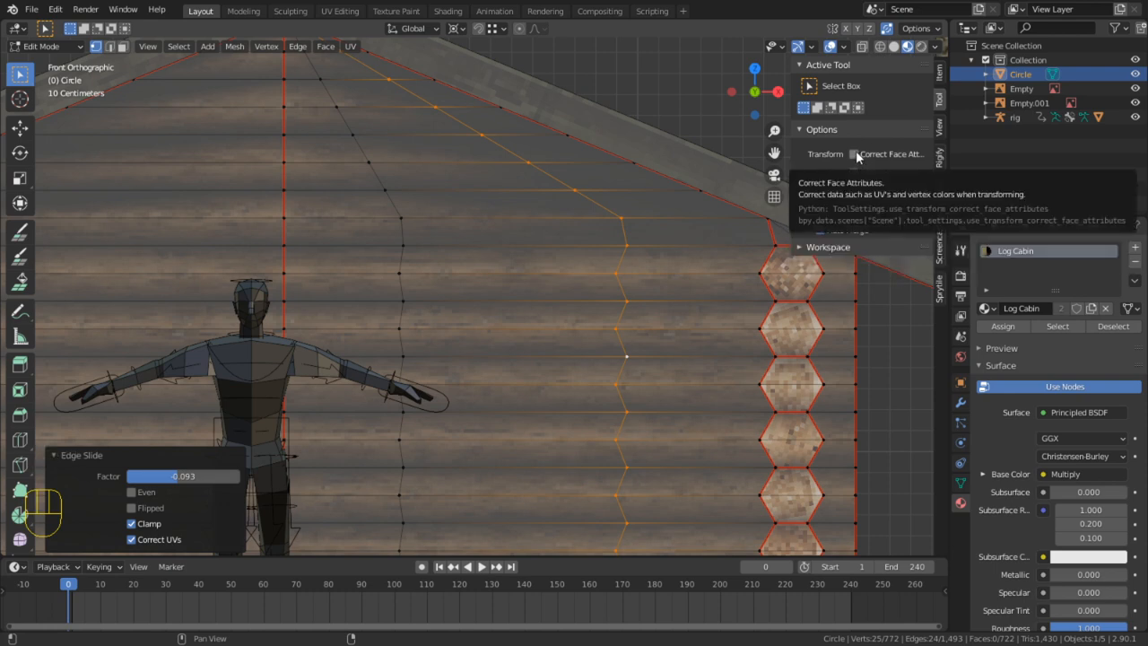
click(855, 154)
key(2)
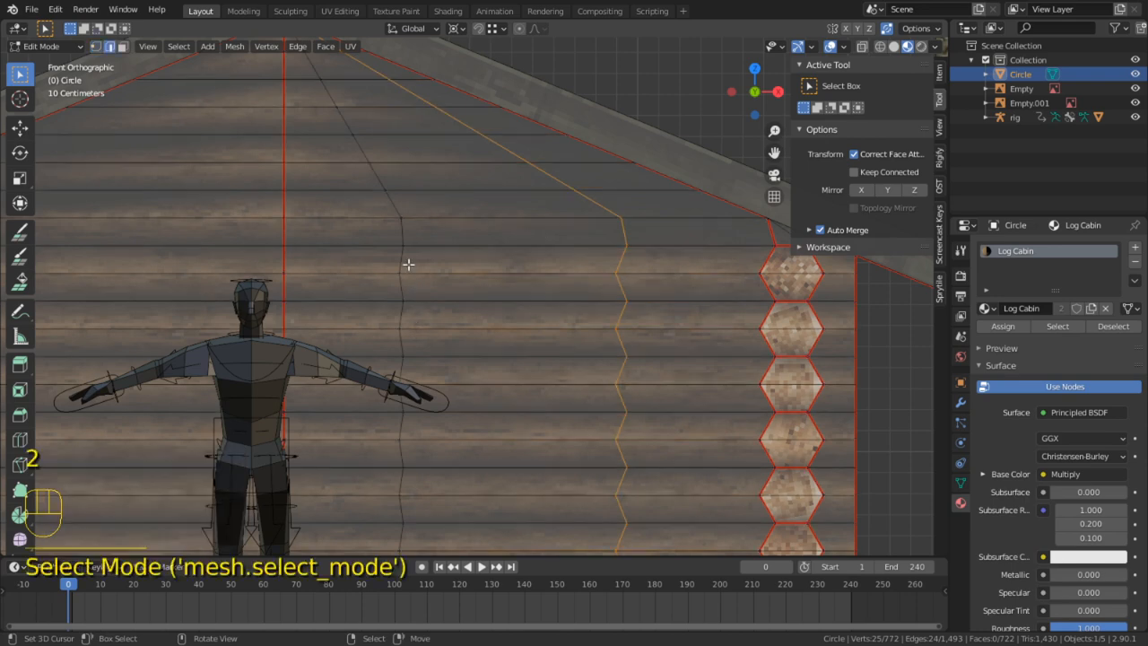
key(1)
alt+click(415, 260)
scroll(386, 184, down, 3)
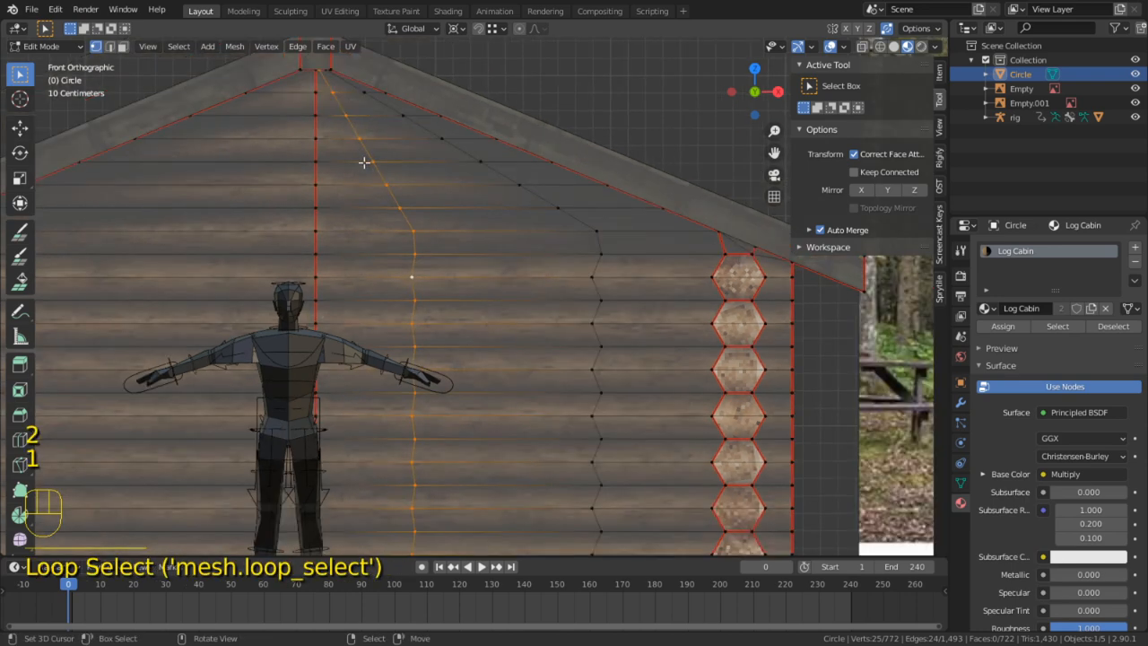
key(c)
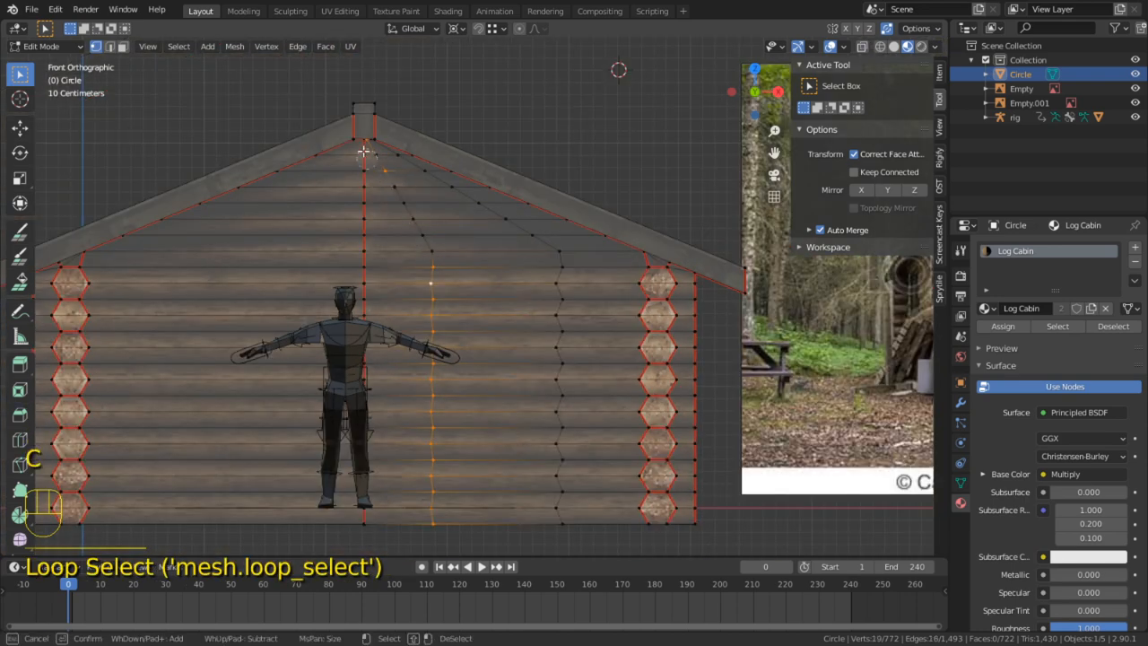
middle_drag(363, 151, 444, 256)
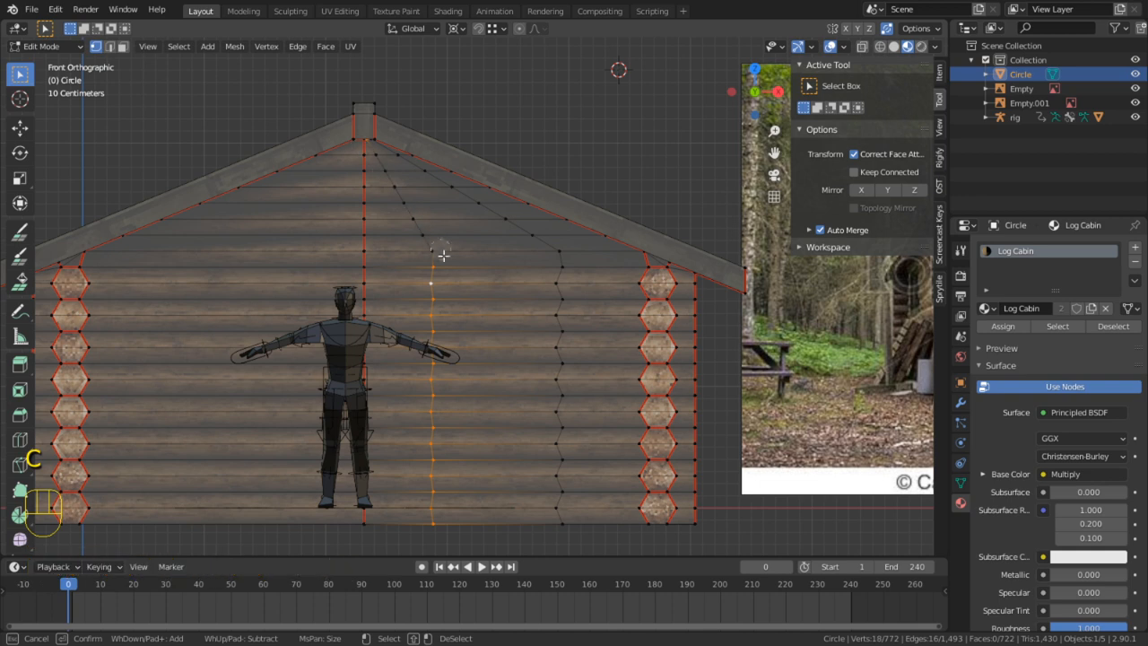
right_click(492, 232)
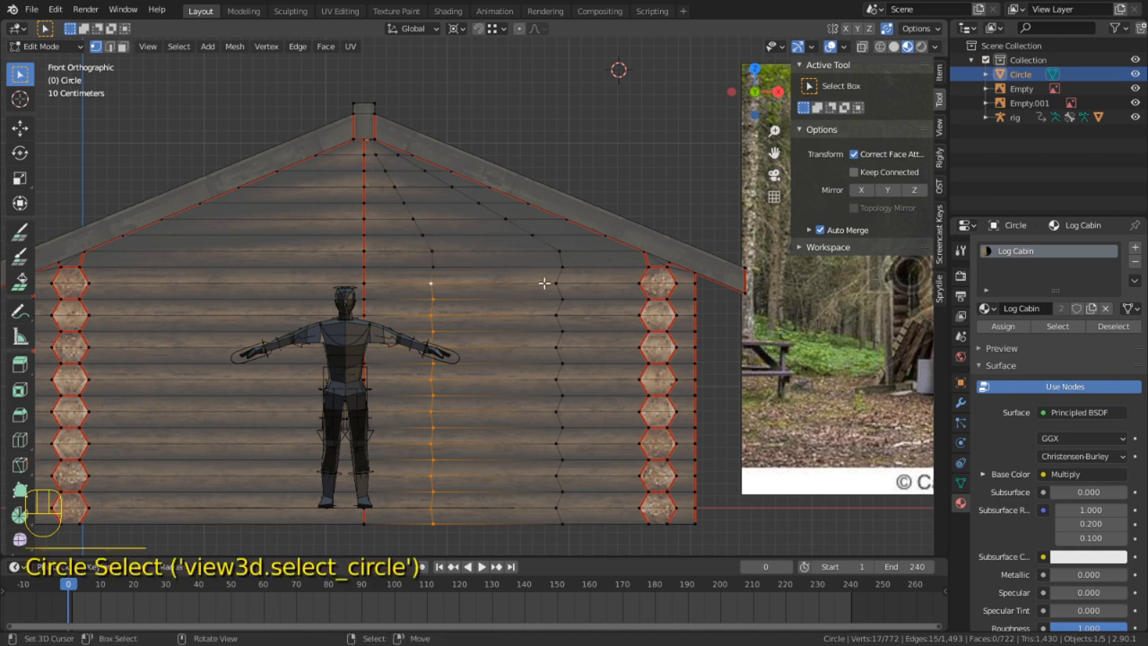
key(s)
right_click(479, 175)
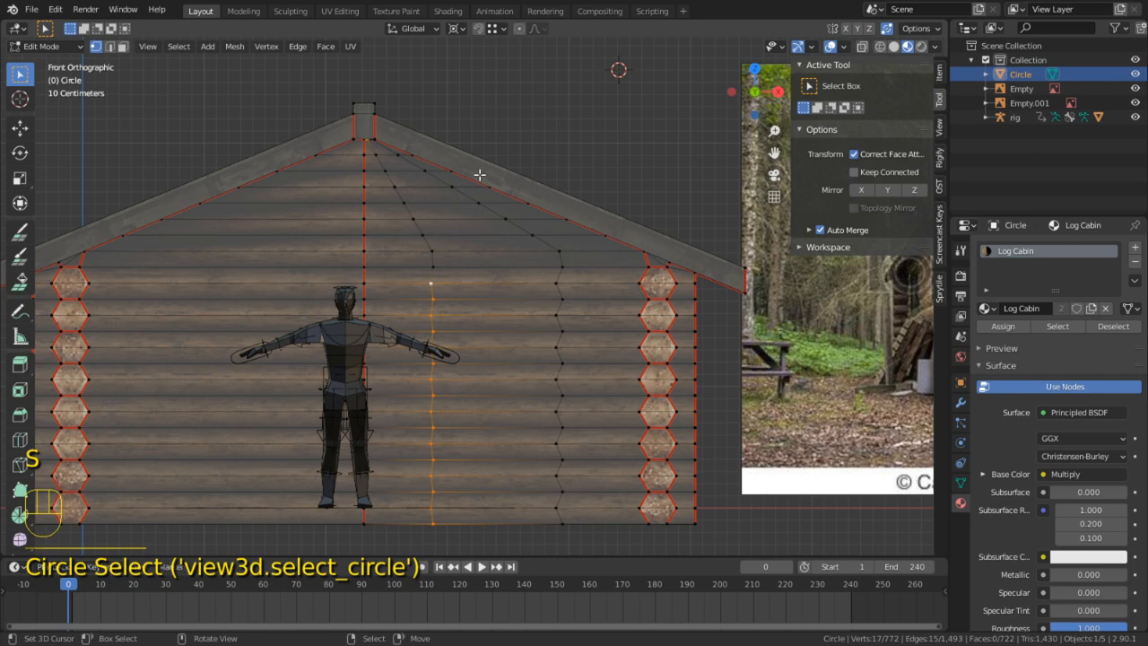
Change the transform pivot point to the selection's centre
click(456, 28)
click(482, 47)
key(s)
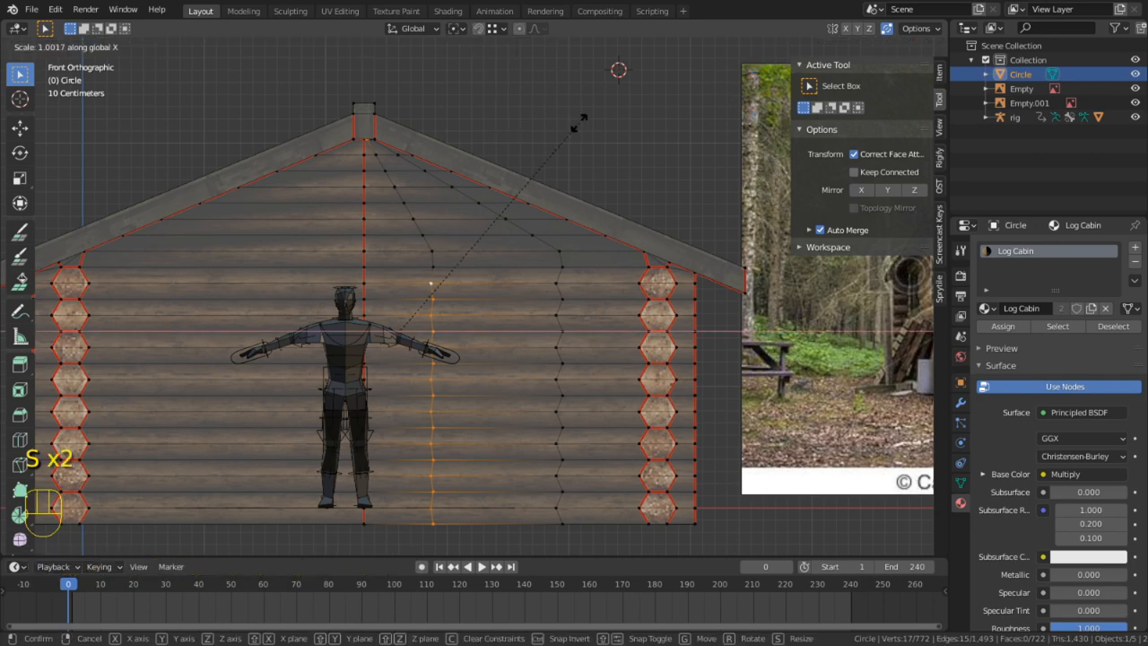
right_click(579, 123)
Reselect only the inner vertical loop's front-wall vertices below the gable slope and straighten them by scaling to 0 along global X
middle_drag(432, 314, 482, 481)
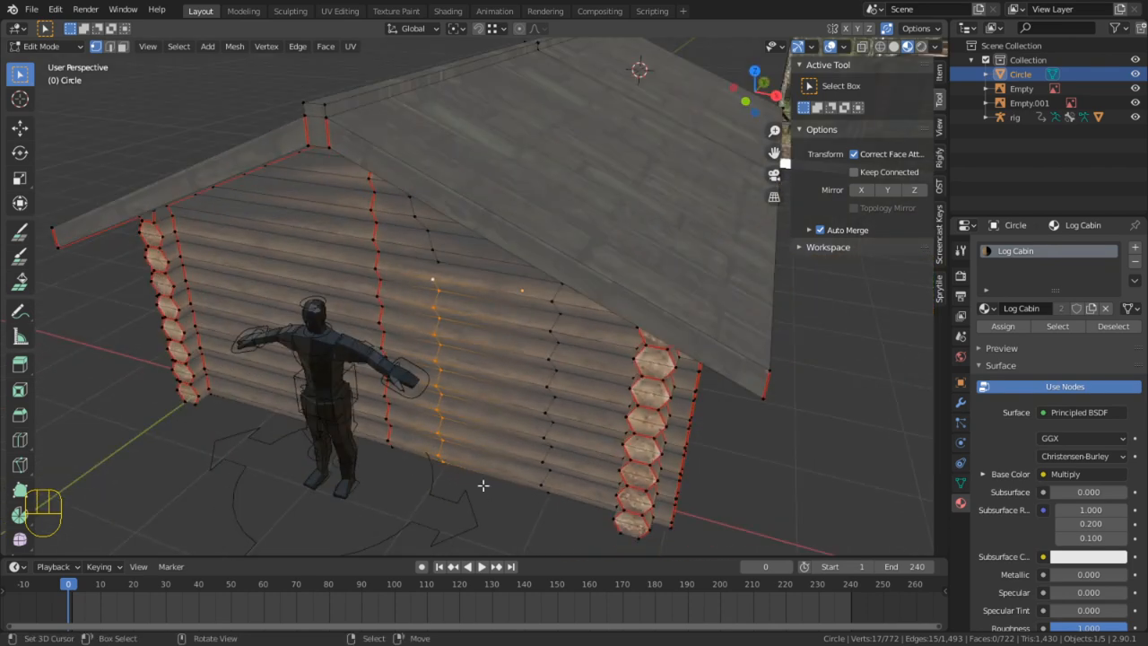
click(489, 502)
key(space)
key(c)
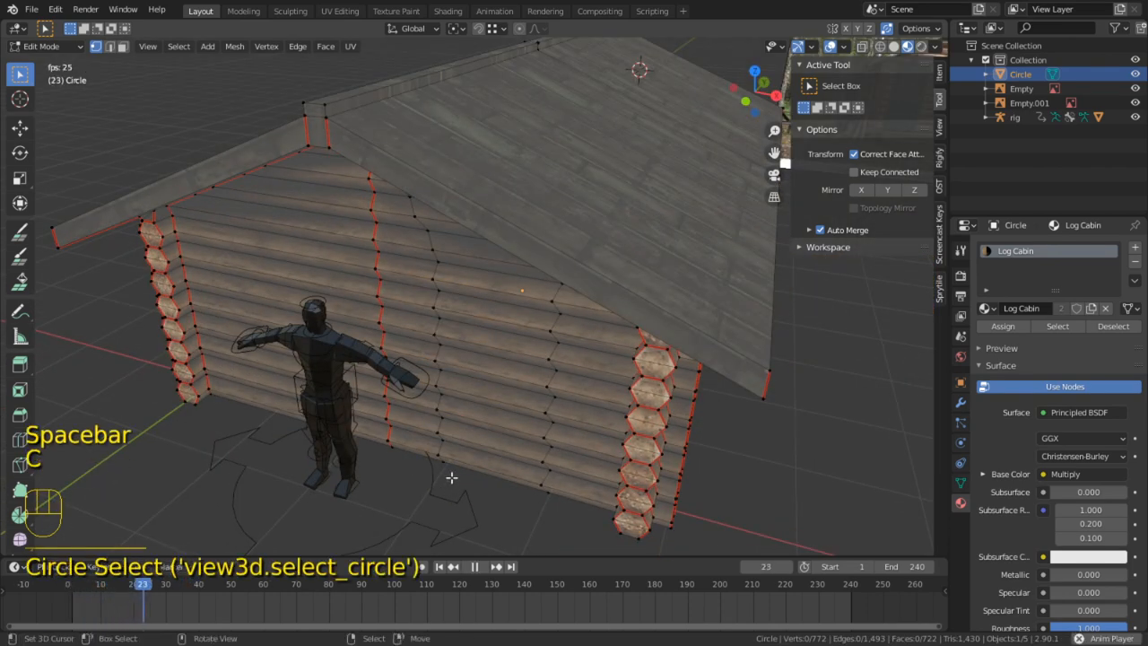
key(c)
key(space)
key(c)
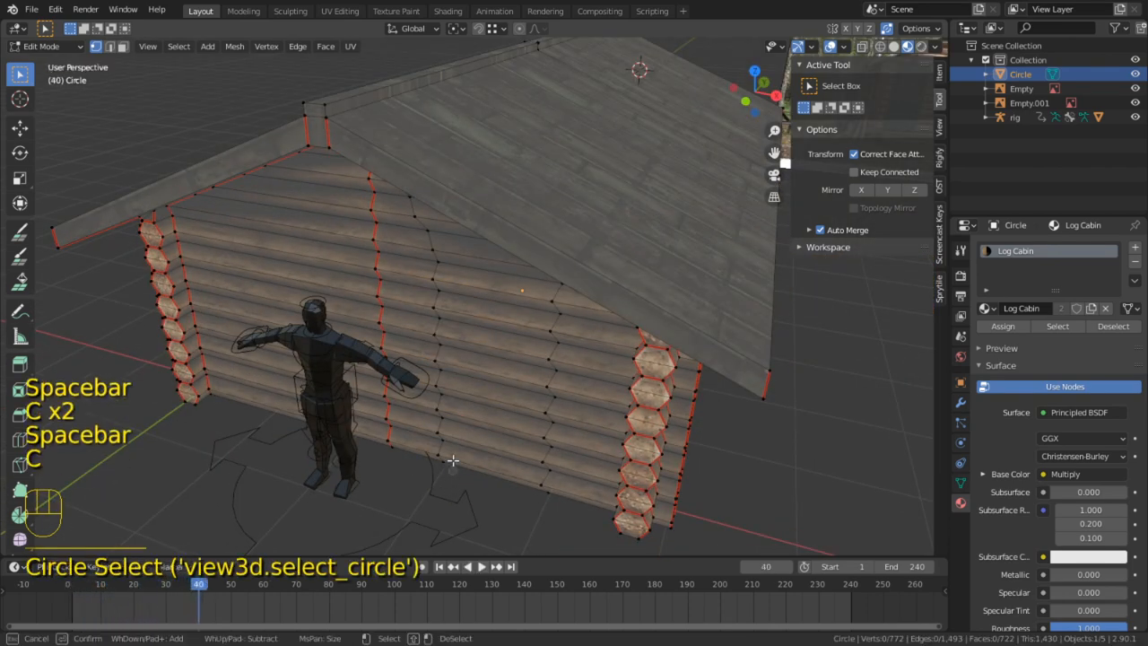
drag(437, 468, 448, 326)
key(KP_1)
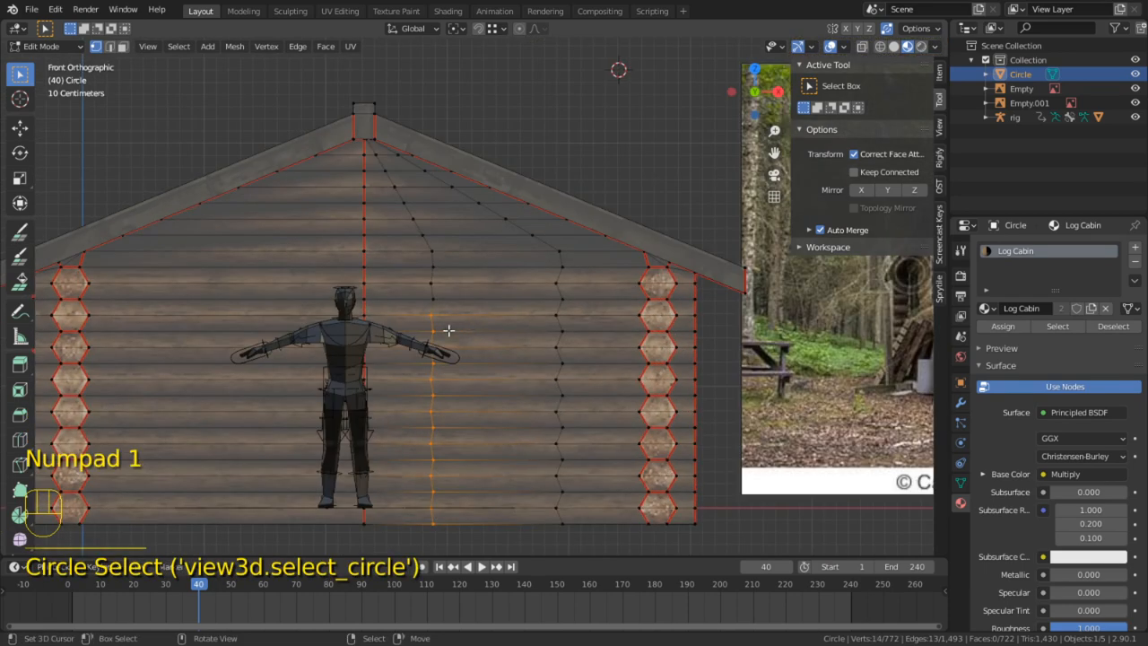
scroll(449, 330, up, 2)
key(c)
drag(418, 303, 411, 294)
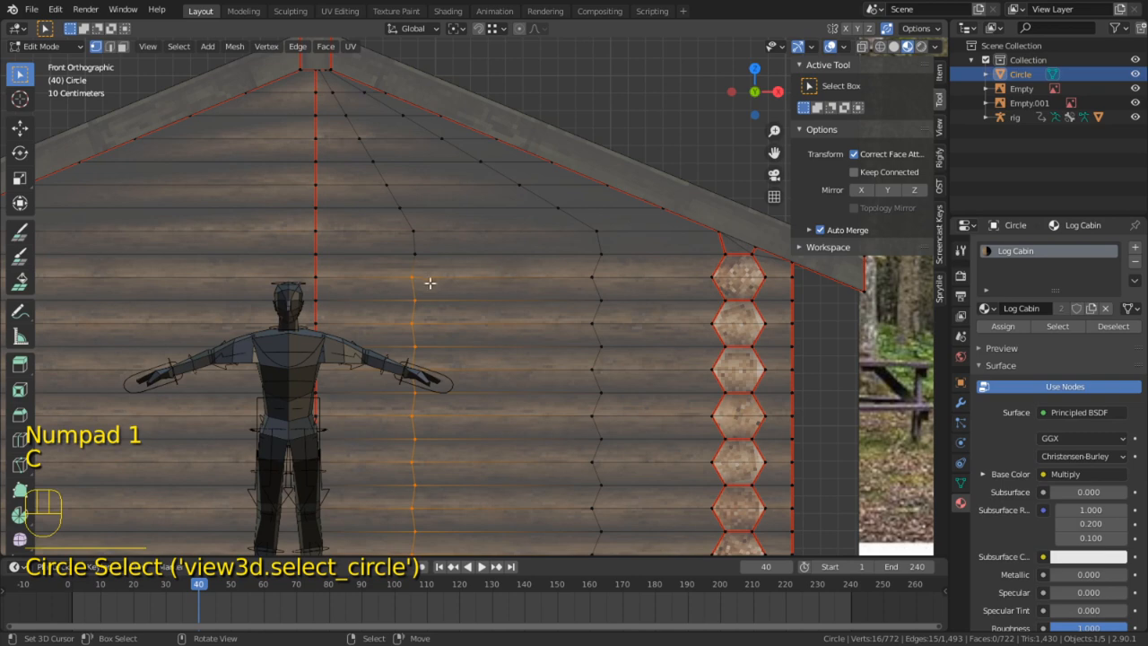
key(c)
click(422, 269)
key(s)
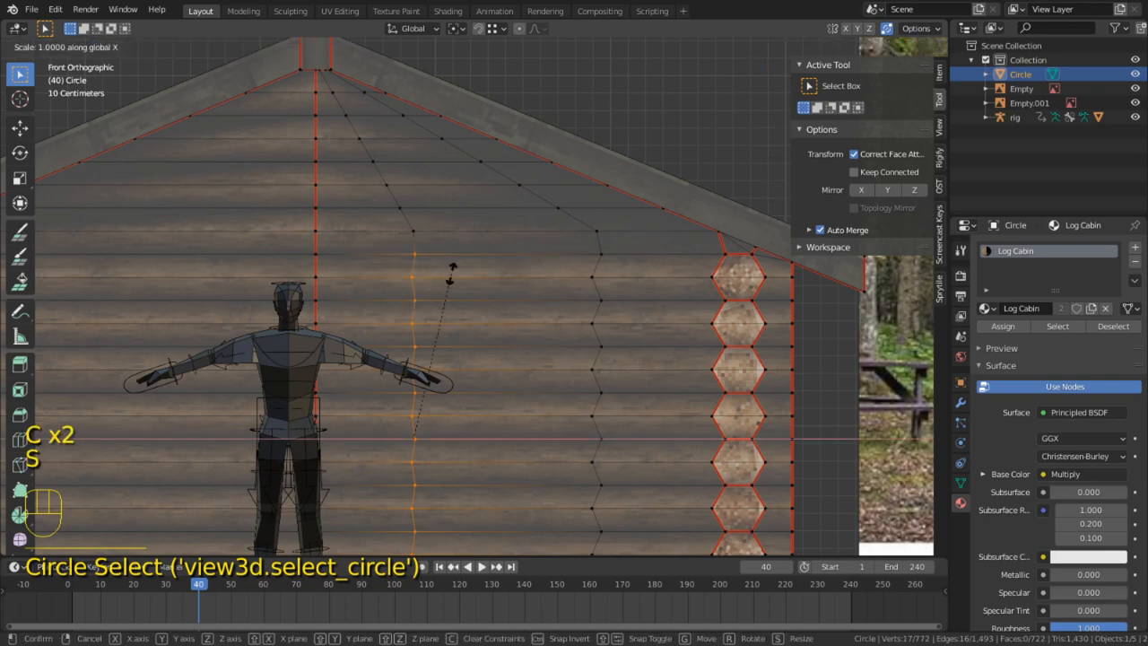
click(452, 274)
Select the outer vertical loop's vertices from the wall's base to below the gable slope and straighten them by scaling to 0 along X
scroll(461, 304, down, 3)
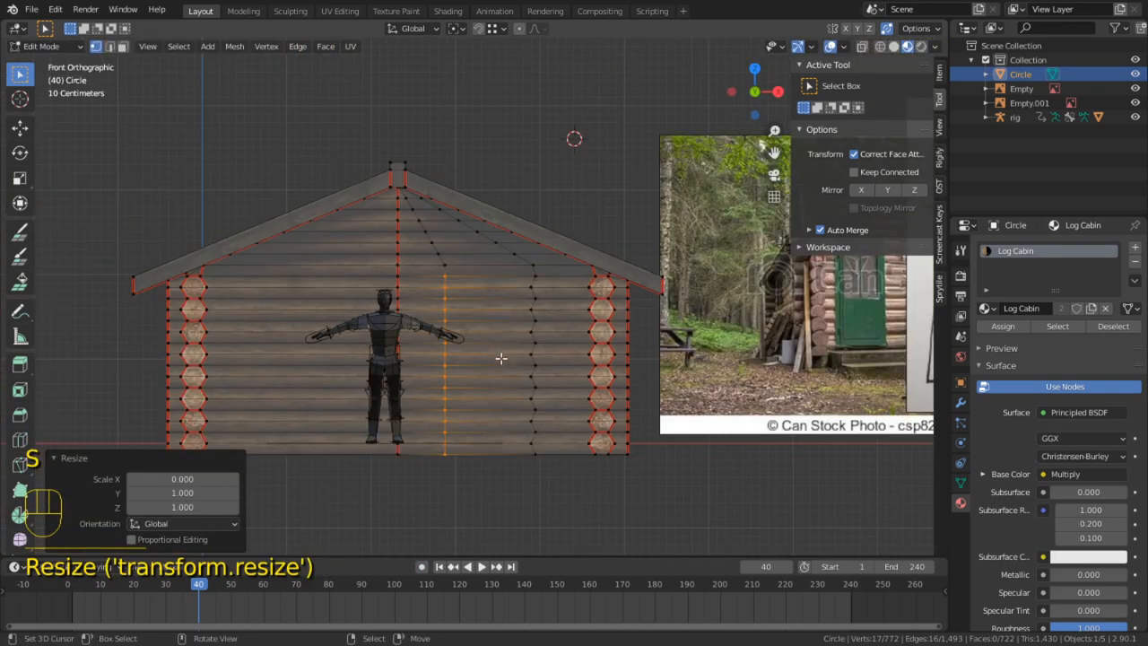
scroll(501, 358, up, 3)
click(526, 346)
key(c)
drag(584, 295, 582, 536)
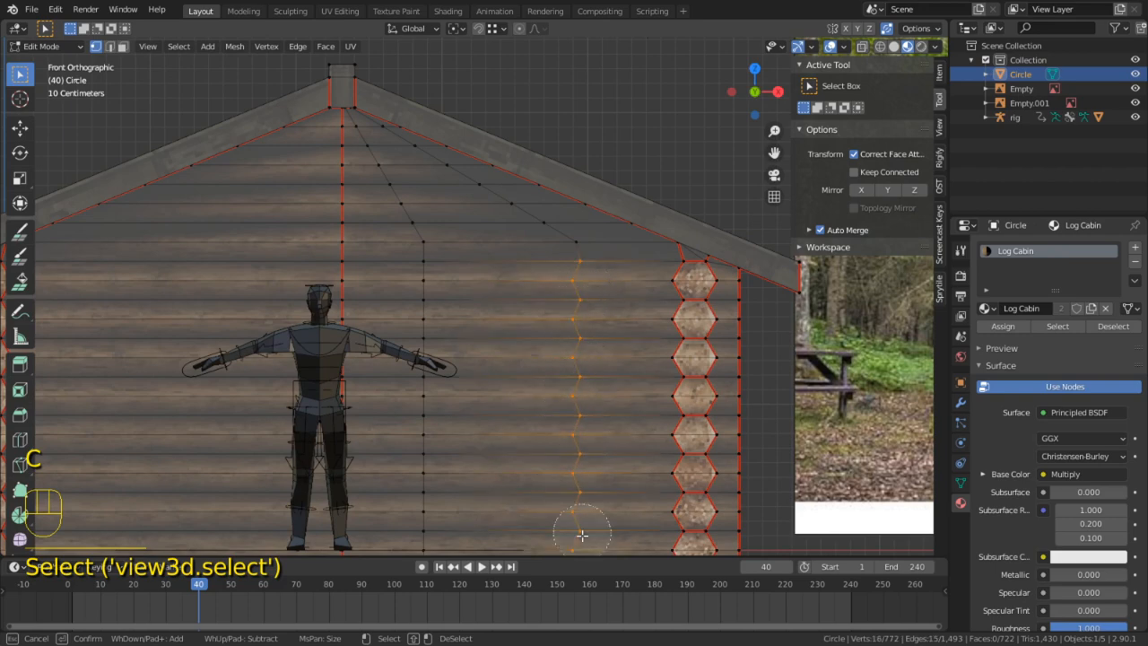
shift+middle_drag(582, 535, 600, 422)
key(c)
click(597, 512)
key(s)
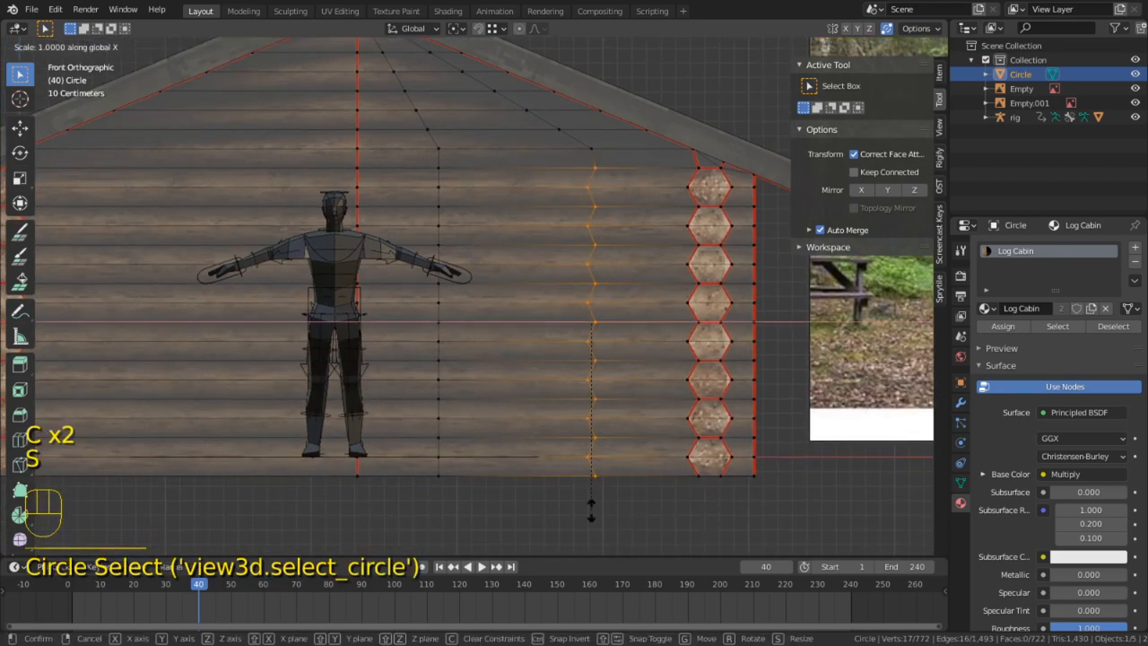
click(591, 509)
Select seven stacked front-wall faces between the two straightened loops and delete them to cut a window opening
scroll(548, 303, up, 1)
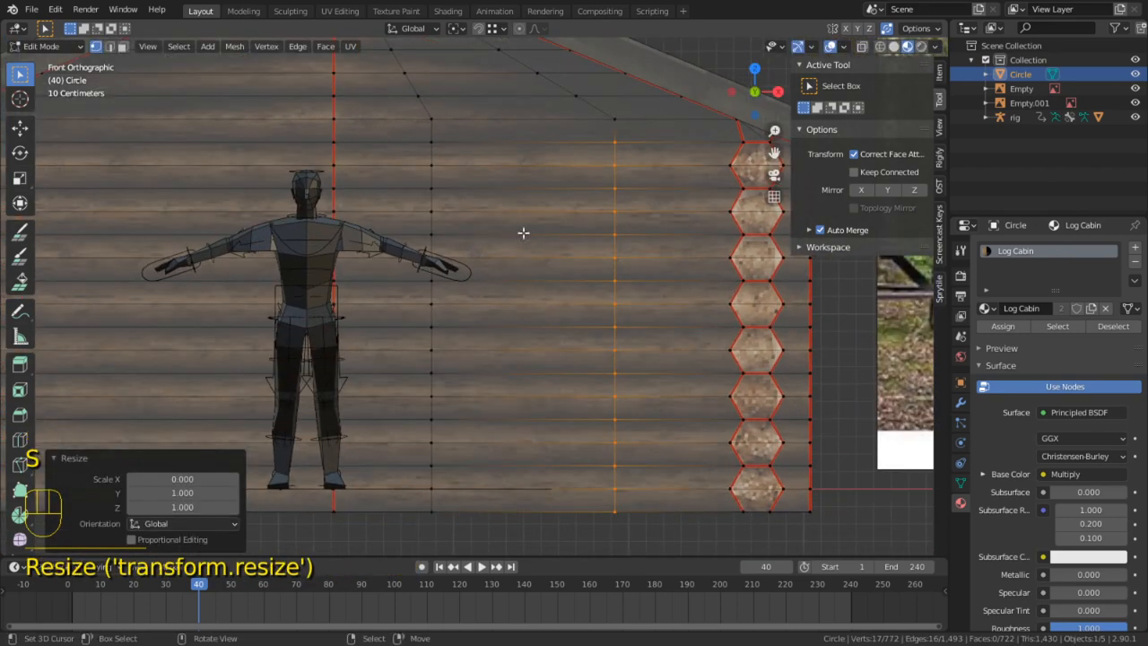
key(3)
shift+click(523, 180)
shift+click(517, 203)
shift+click(510, 226)
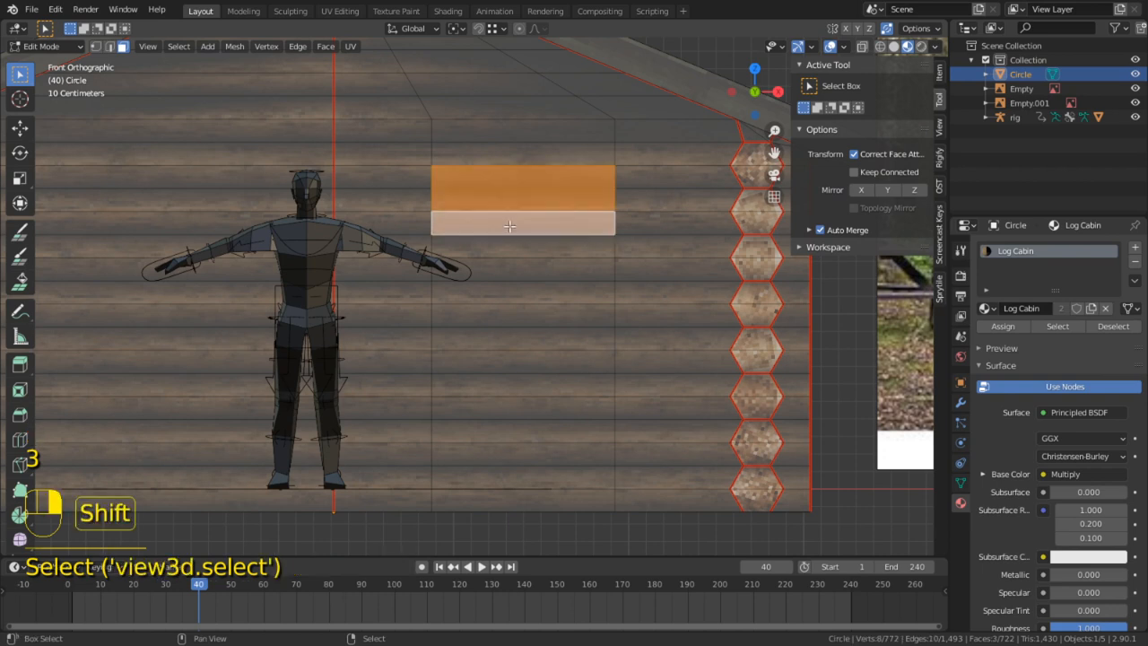
shift+click(509, 248)
shift+click(509, 270)
shift+click(509, 294)
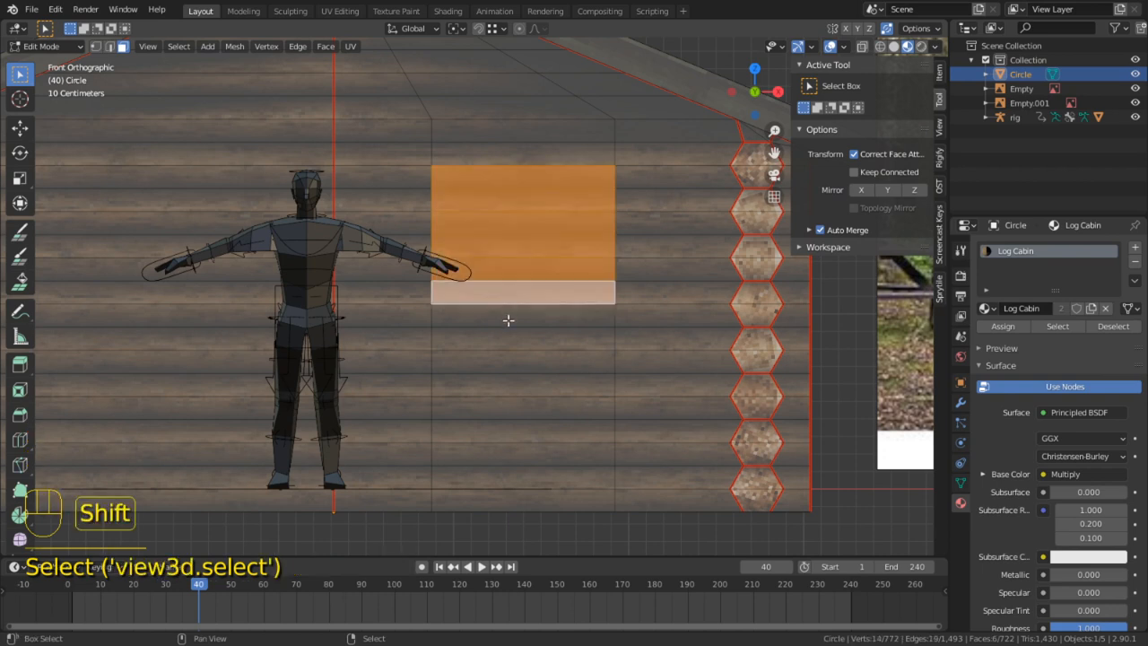
shift+click(507, 320)
click(508, 319)
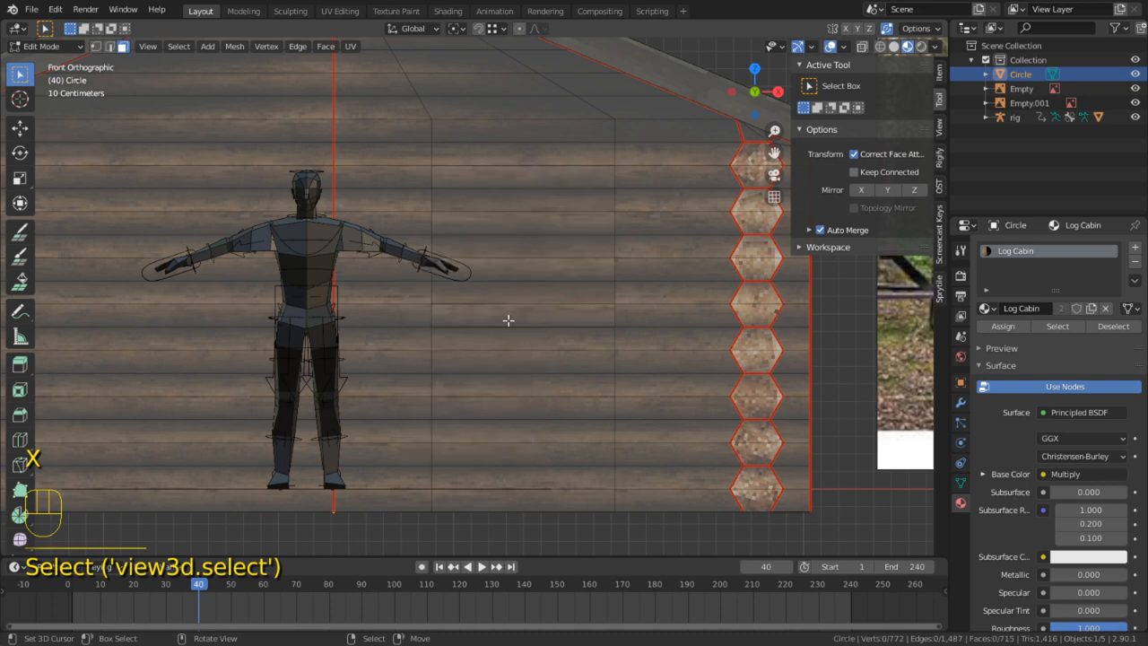
Vertex-slide the inner loop's vertex just below the opening onto the wall's centre seam with a factor of 1.000
middle_drag(526, 273, 517, 295)
scroll(518, 295, up, 4)
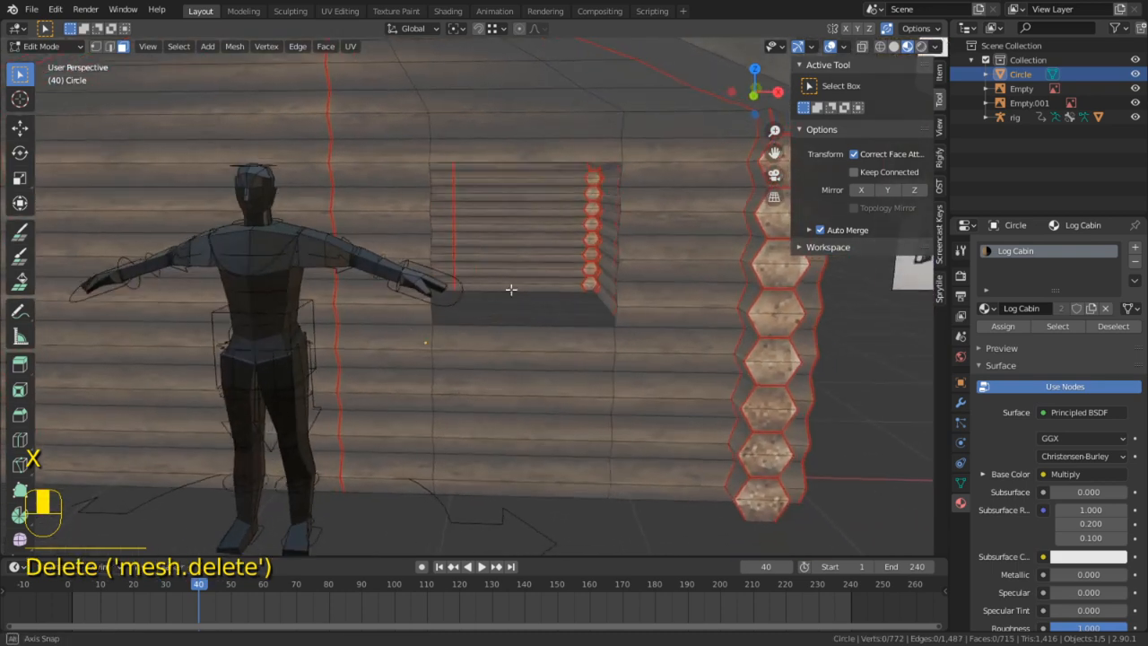
scroll(469, 385, down, 1)
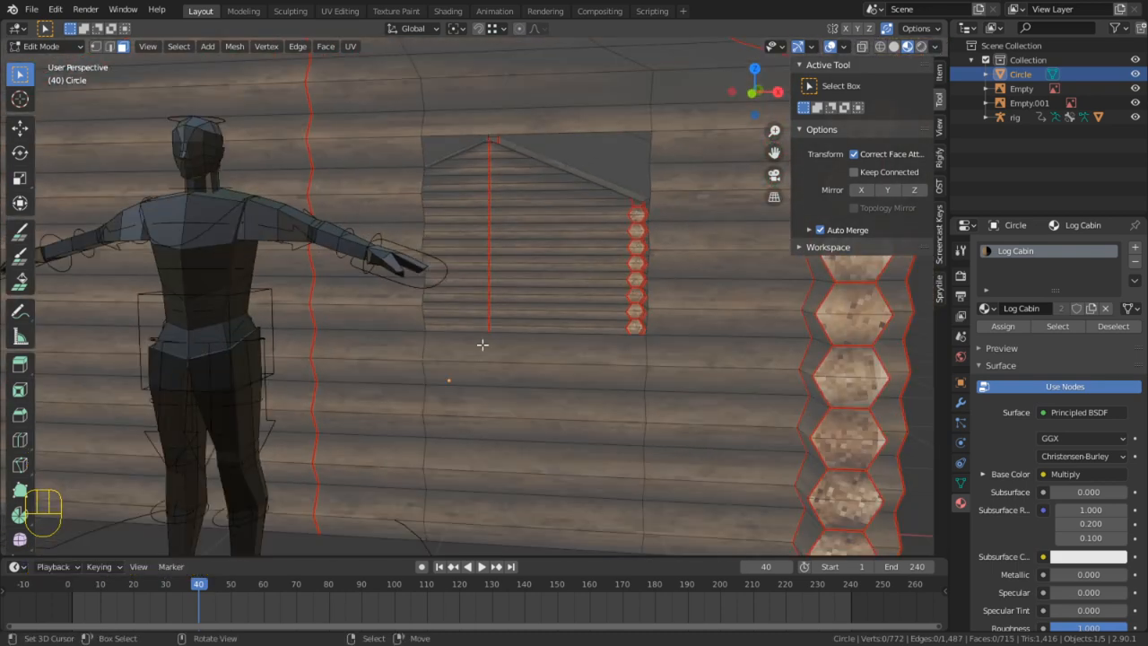
key(1)
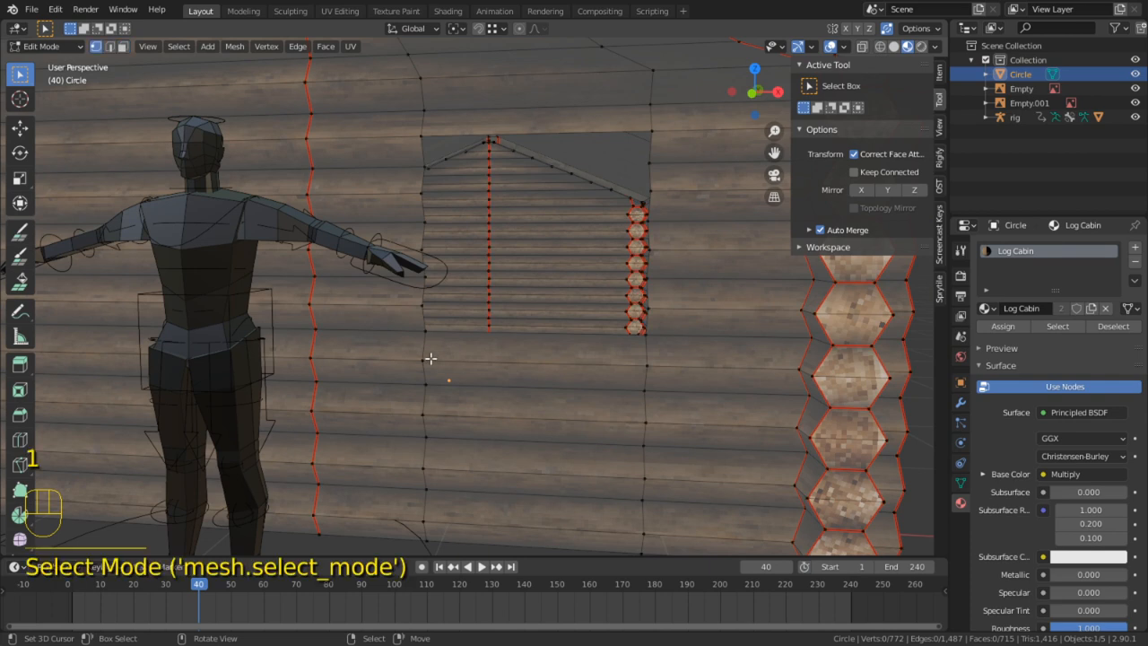
click(429, 359)
key(g)
key(g)
click(446, 380)
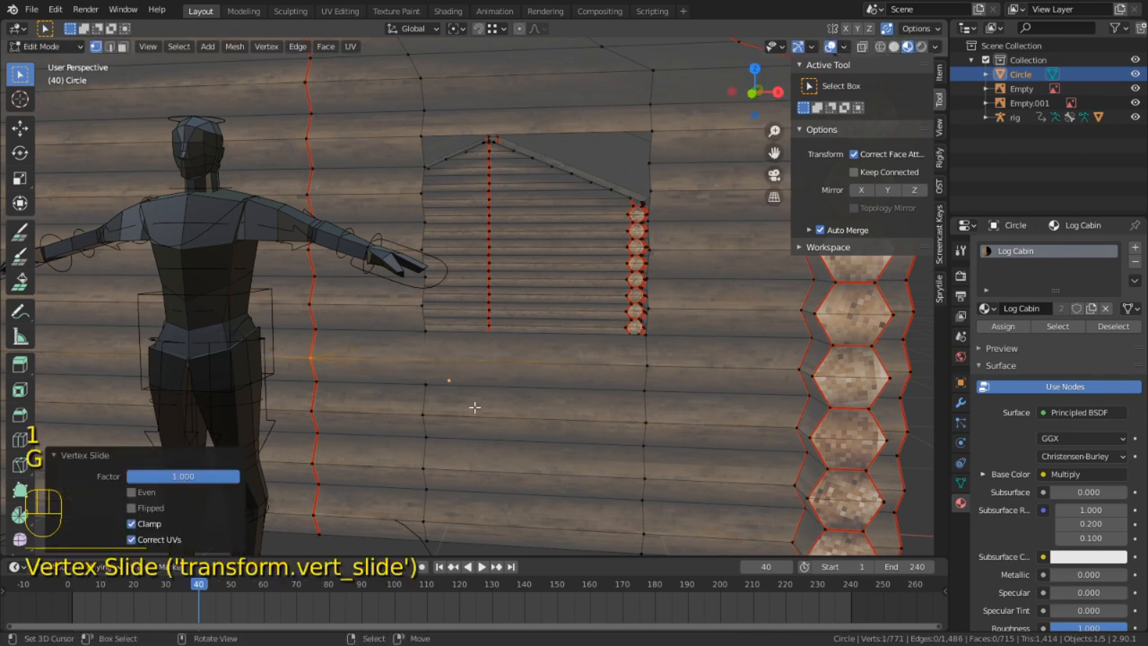
Edge-slide the rest of the inner loop below the opening onto the centre seam with a factor of 1.000
key(2)
alt+right_click(429, 403)
key(g)
key(g)
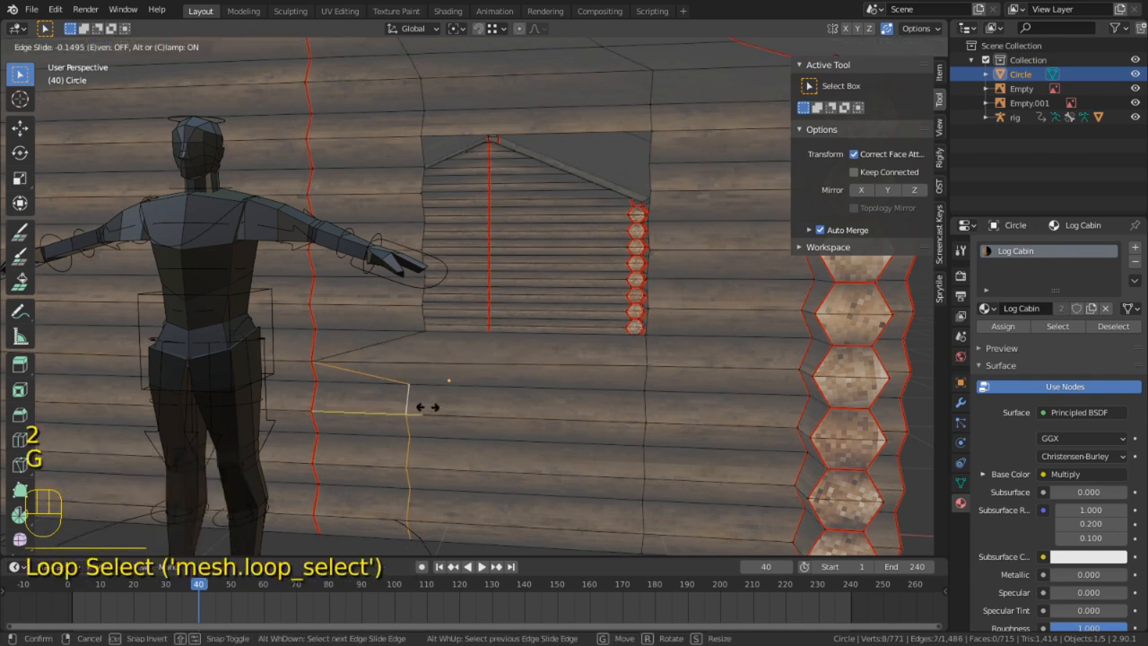
right_click(348, 365)
key(1)
key(c)
middle_click(318, 361)
right_click(559, 361)
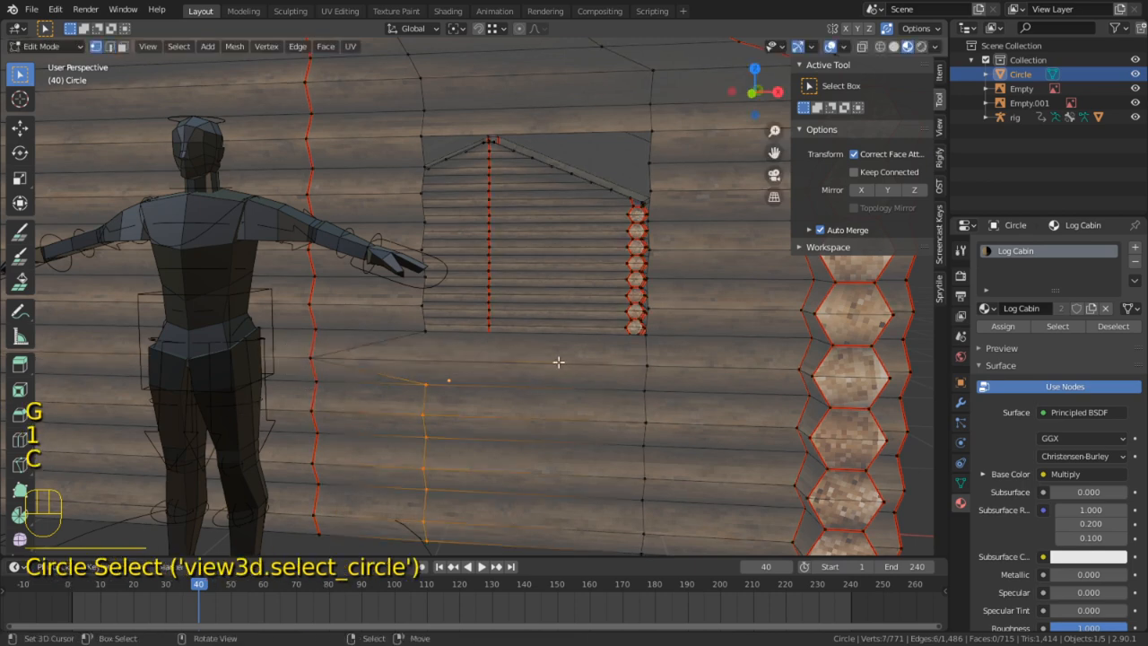
key(g)
key(g)
click(295, 396)
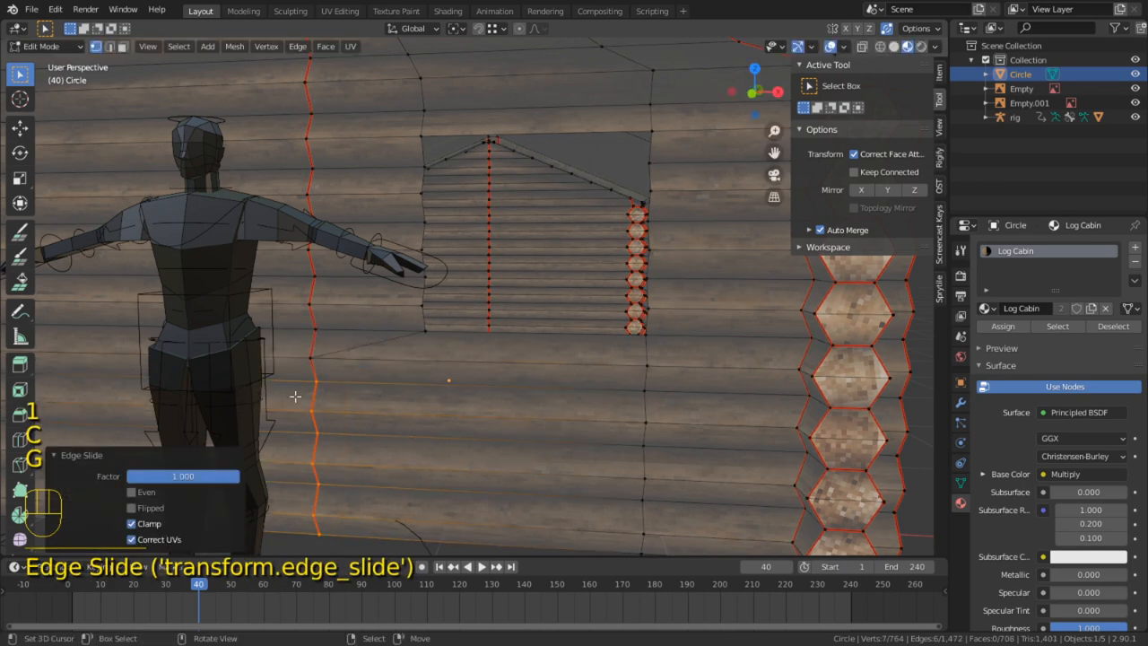
Edge-slide the outer loop's lower segment, excluding its vertex just below the opening, onto the corner log edge with a factor of -1.000
click(655, 367)
alt+right_click(650, 403)
key(c)
middle_click(643, 345)
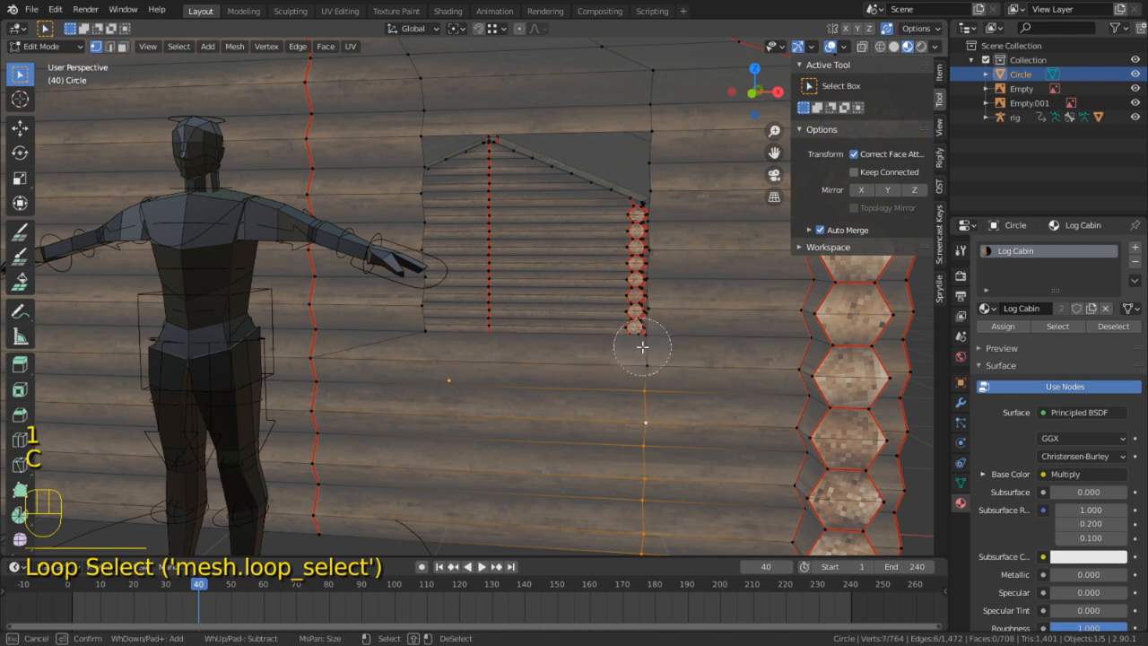
right_click(644, 343)
key(g)
key(g)
key(Return)
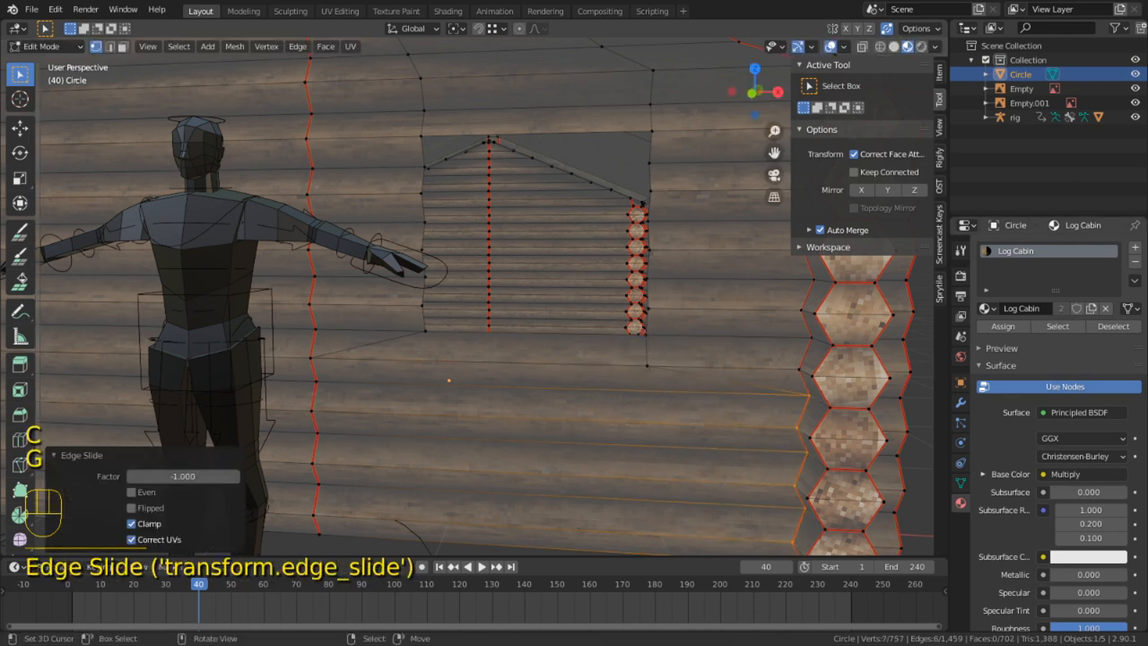
Vertex-slide the outer loop's remaining vertex below the opening onto the corner log edge with a factor of 1.000
click(624, 382)
key(g)
key(g)
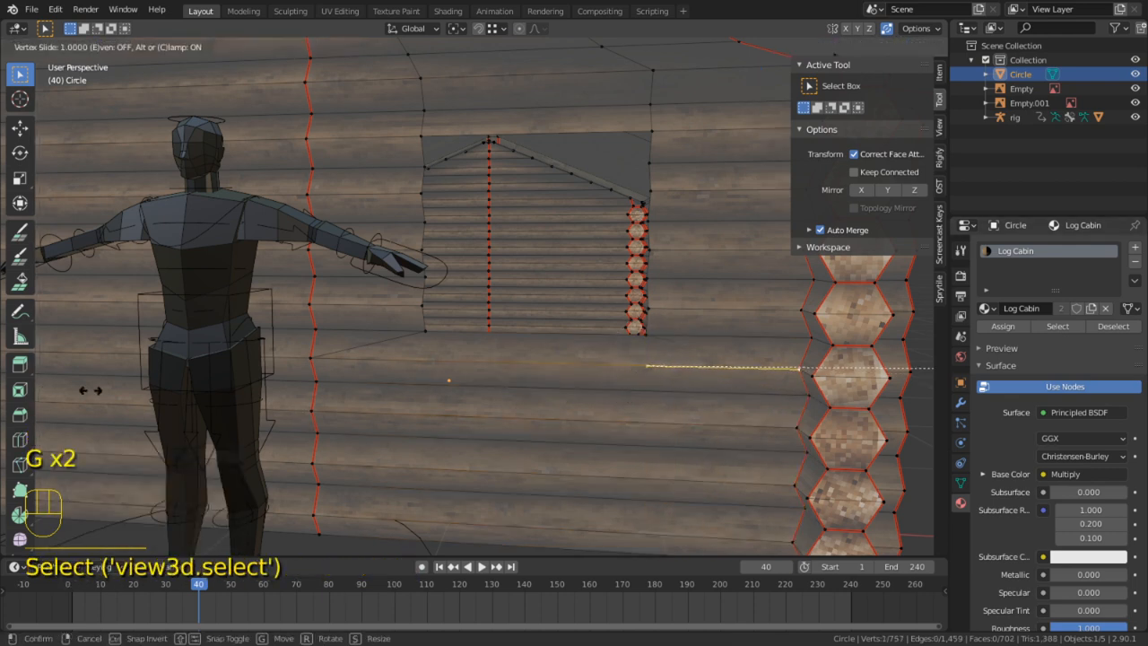
click(306, 454)
Vertex-slide the inner loop's vertex just above the opening onto the centre seam with a factor of 1.000
middle_drag(505, 299, 530, 309)
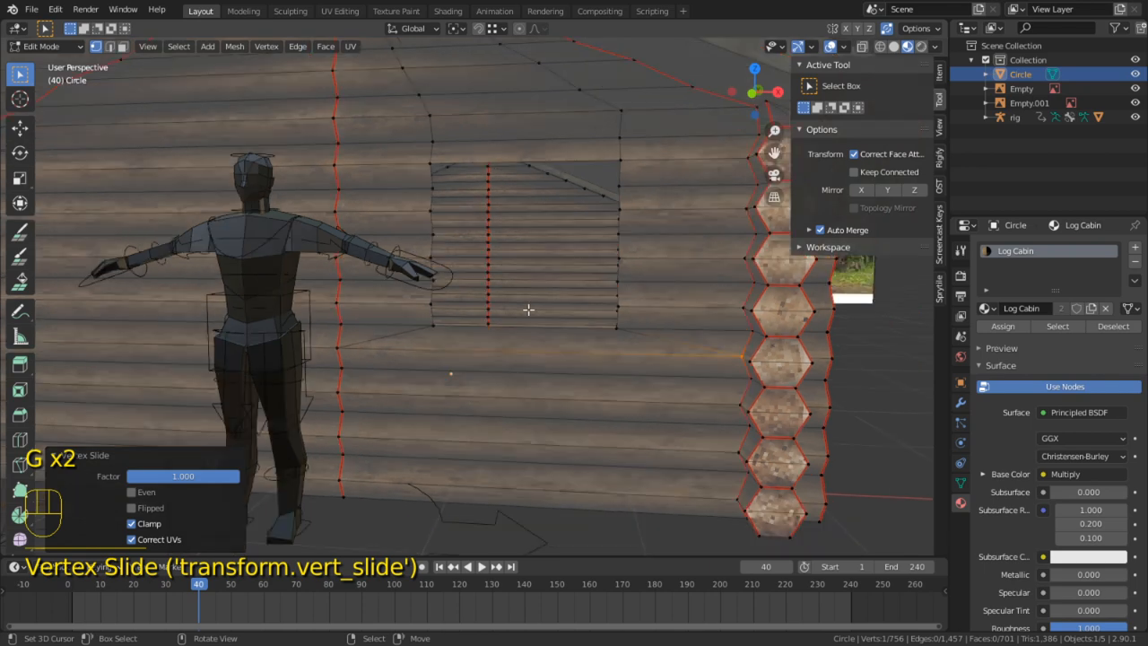
shift+middle_drag(552, 257, 539, 284)
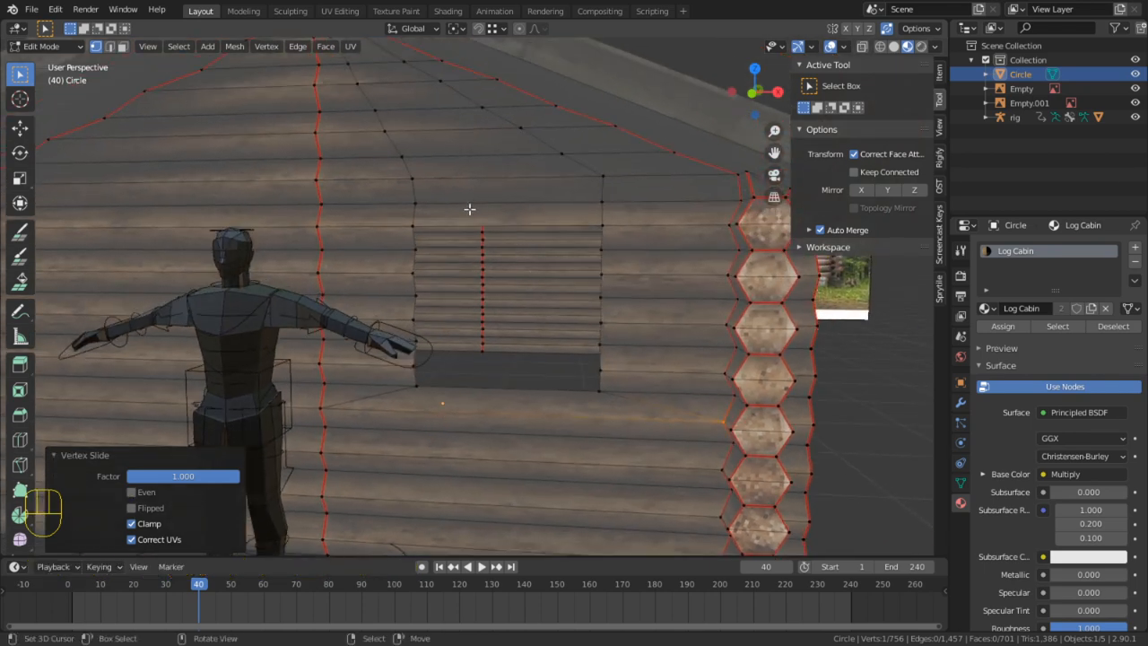
click(422, 198)
key(g)
key(g)
click(328, 189)
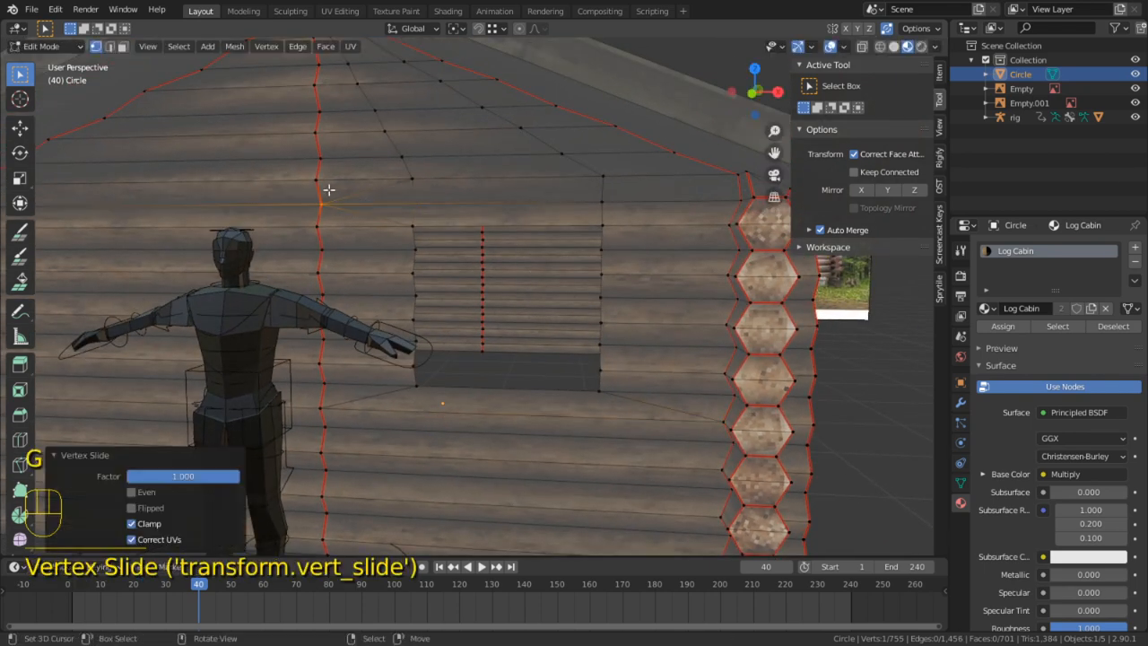
Edge-slide the inner loop's segment above the opening, excluding its vertex already on the seam, onto the centre seam with a factor of 1.000
key(2)
alt+click(413, 166)
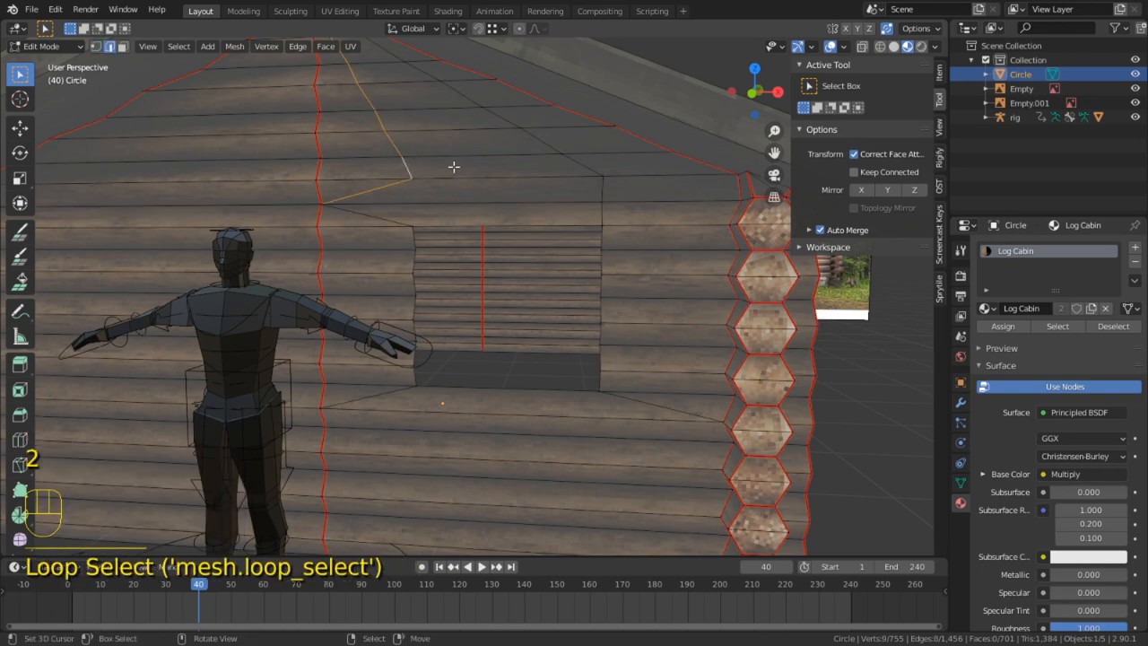
key(g)
key(g)
right_click(329, 189)
key(1)
key(c)
middle_click(324, 202)
right_click(325, 202)
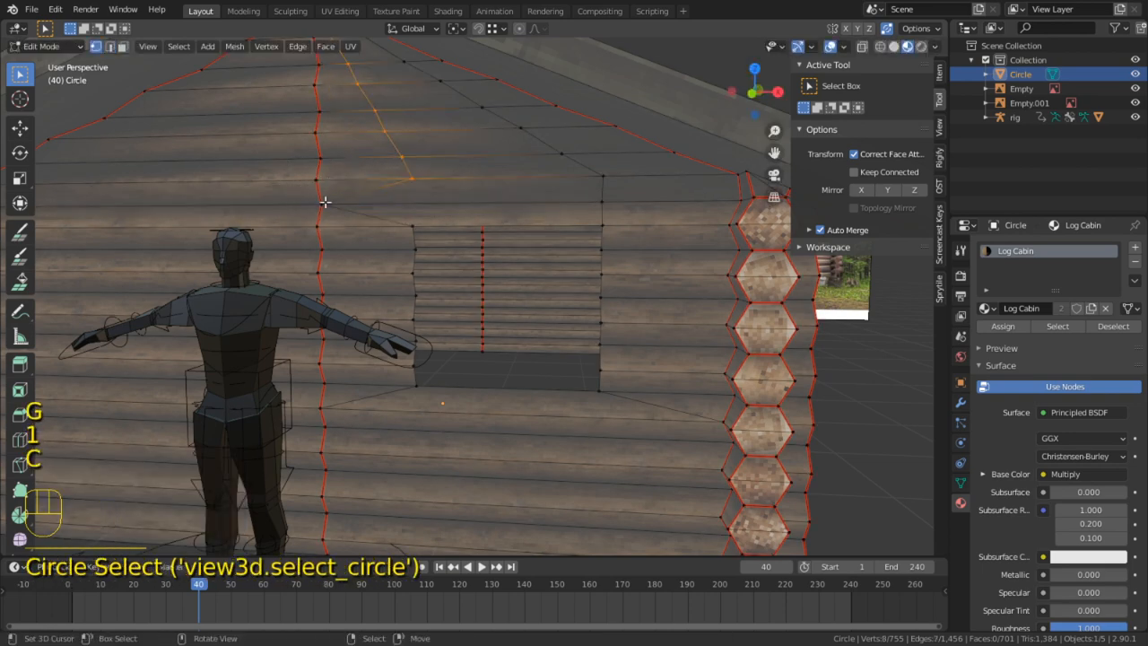
key(g)
key(g)
click(263, 192)
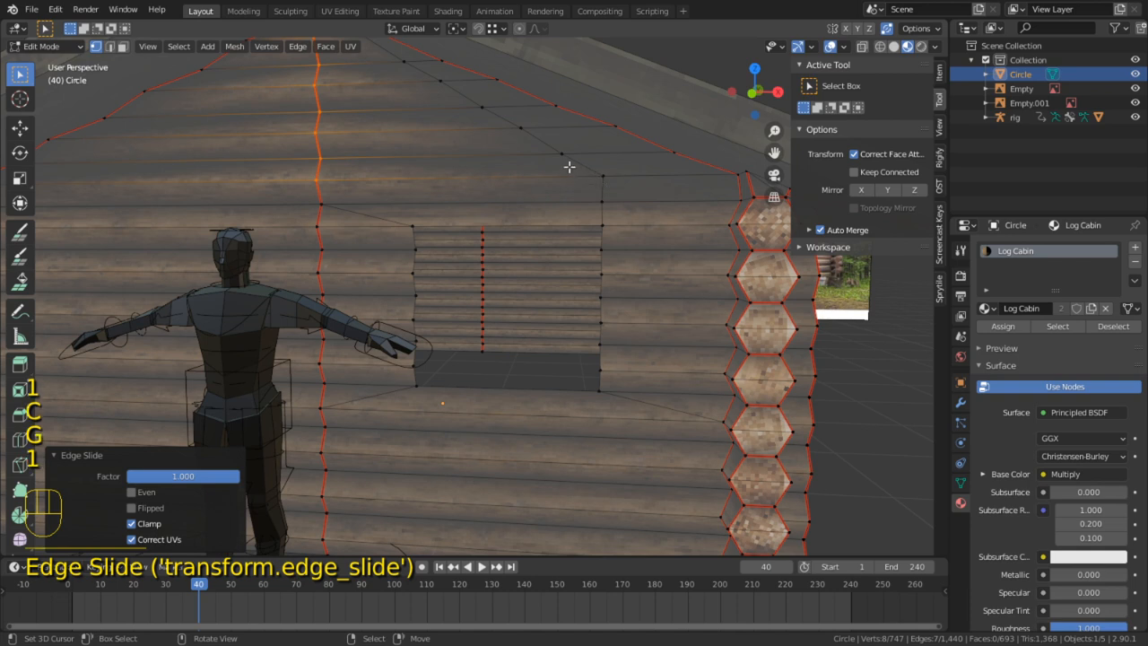
Edge-slide the outer loop's upper segment, excluding the opening's corner vertex, onto the roofline and corner log edge with a factor of -1.000
click(617, 189)
alt+click(602, 194)
key(1)
key(c)
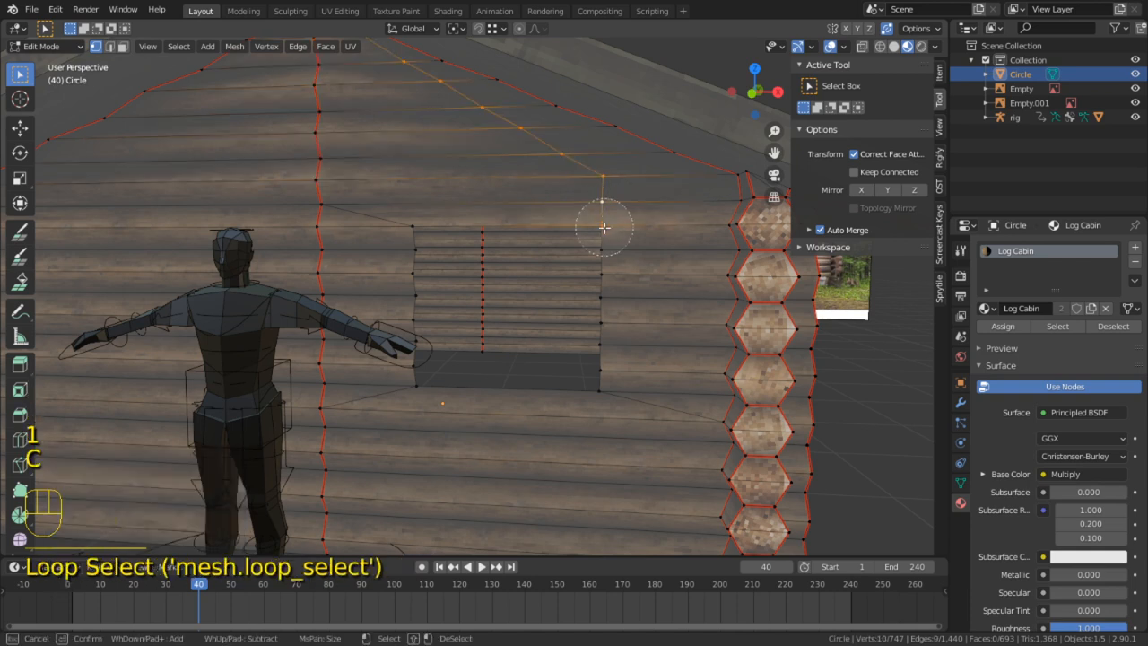
mouse_move(604, 228)
middle_down()
mouse_move(607, 182)
mouse_move(608, 239)
middle_up()
click(612, 185)
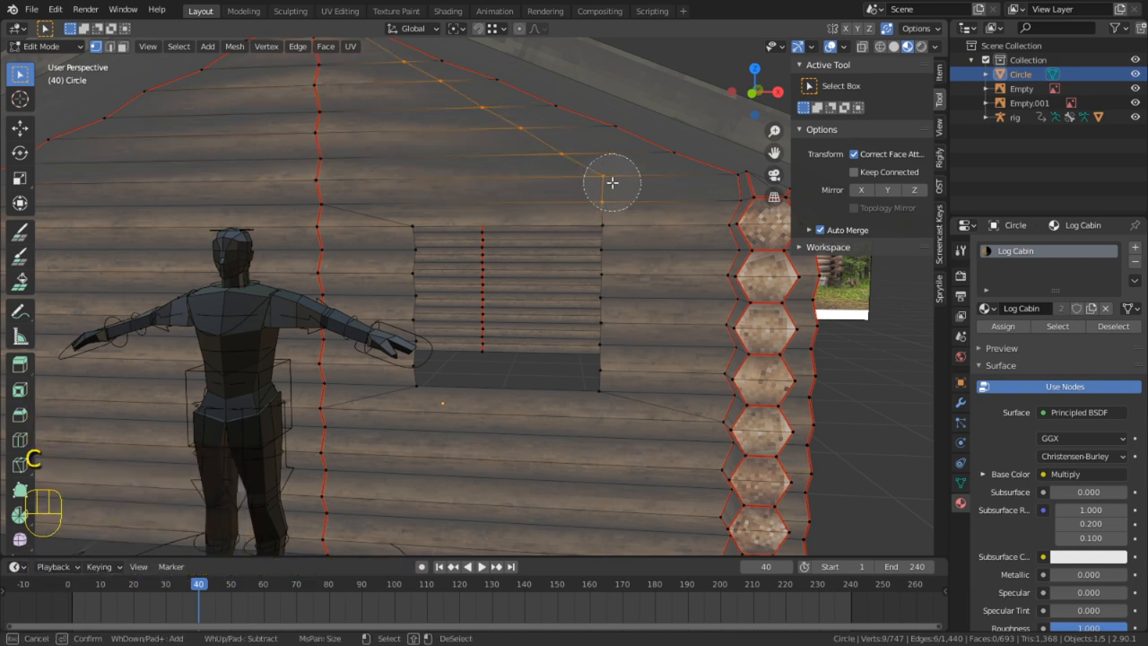
right_click(613, 184)
key(g)
key(g)
click(890, 291)
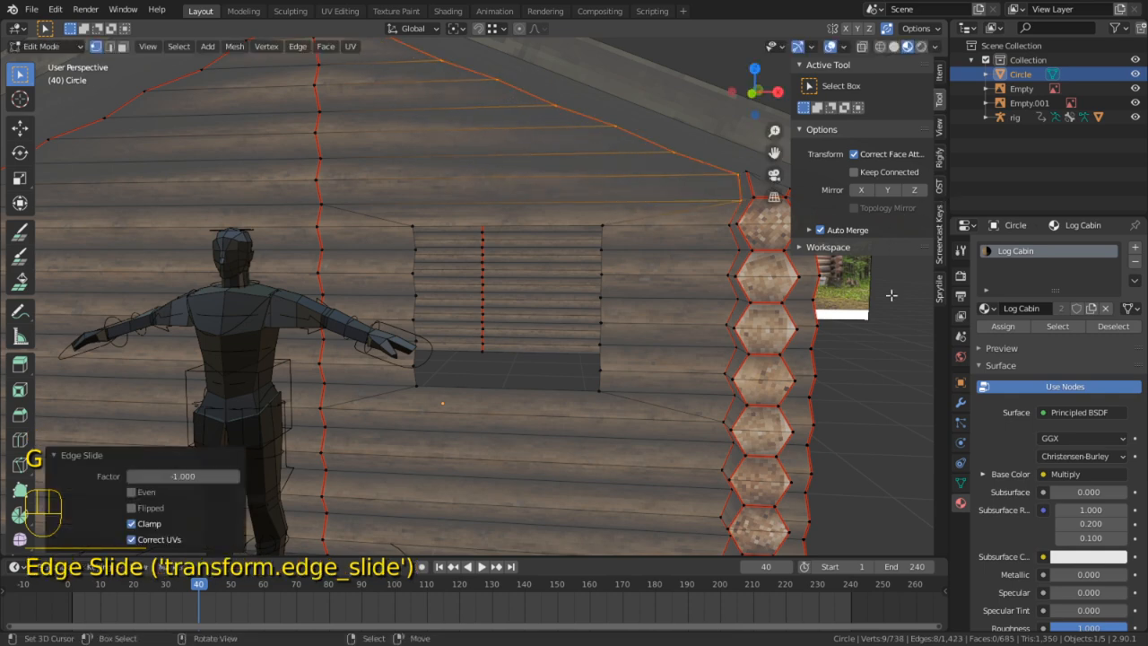
Examine the cleaned-up front wall around the window opening in Object Mode and return to editing the cabin's lower logs
key(Tab)
scroll(682, 303, down, 2)
scroll(599, 310, up, 1)
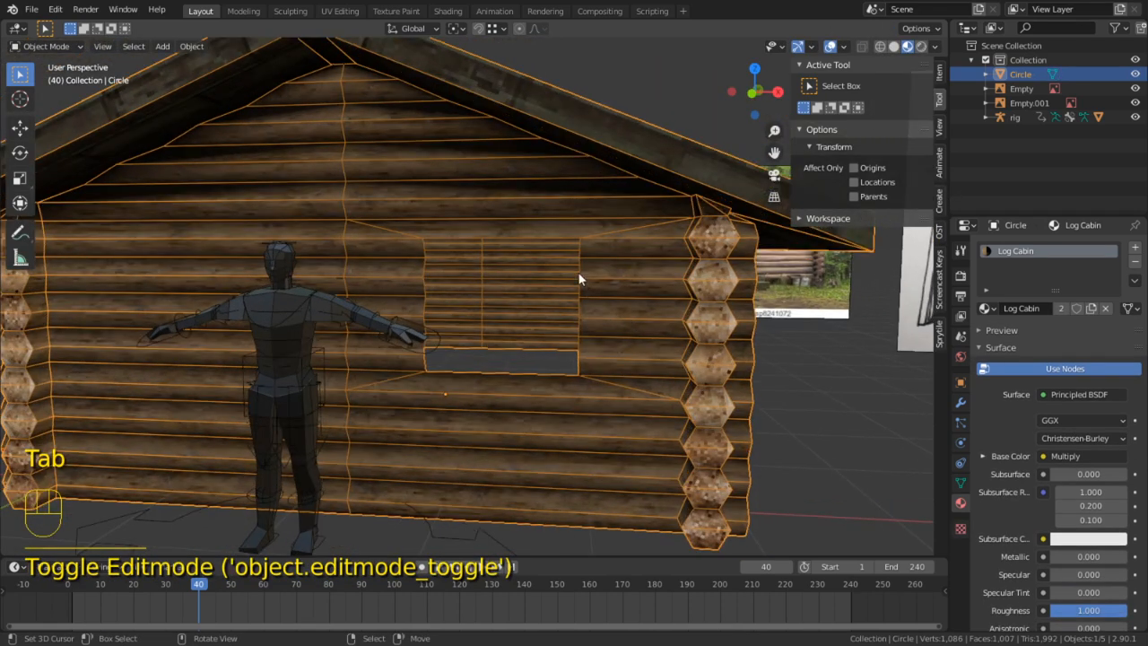
middle_drag(578, 280, 625, 243)
key(Tab)
scroll(573, 288, down, 3)
middle_drag(463, 364, 555, 327)
scroll(441, 368, up, 1)
scroll(440, 369, up, 1)
Select the lowest ring of log faces around the cabin, including the corner log ends
key(3)
shift+middle_drag(255, 467, 335, 418)
scroll(334, 418, up, 1)
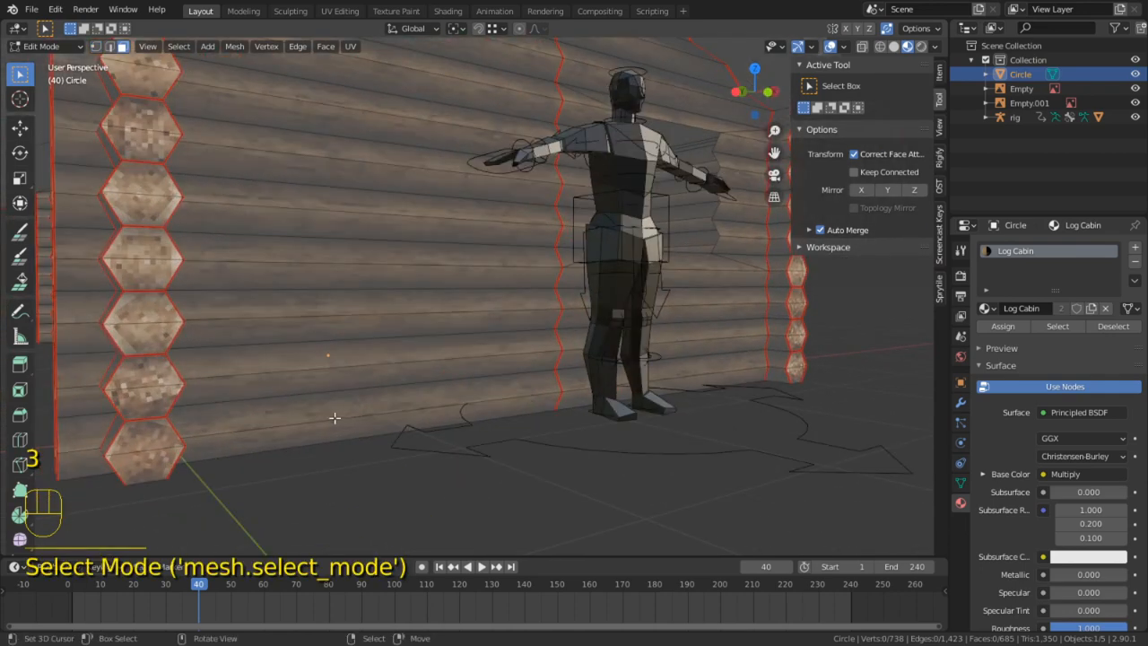
alt+click(184, 463)
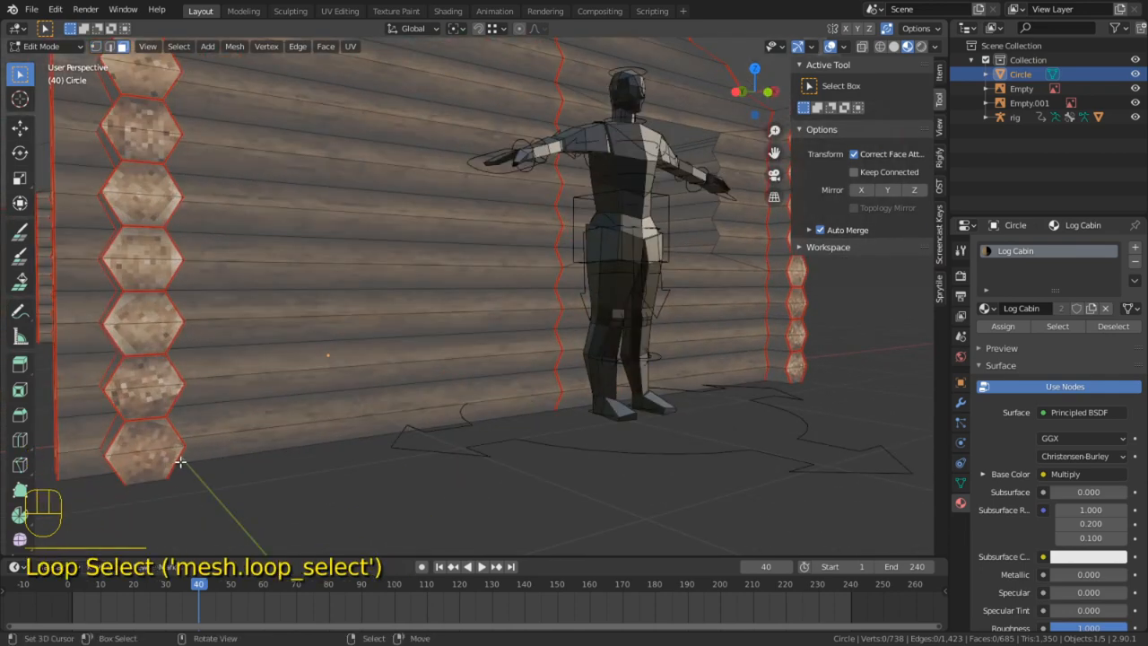
alt+click(181, 458)
alt+shift+click(173, 433)
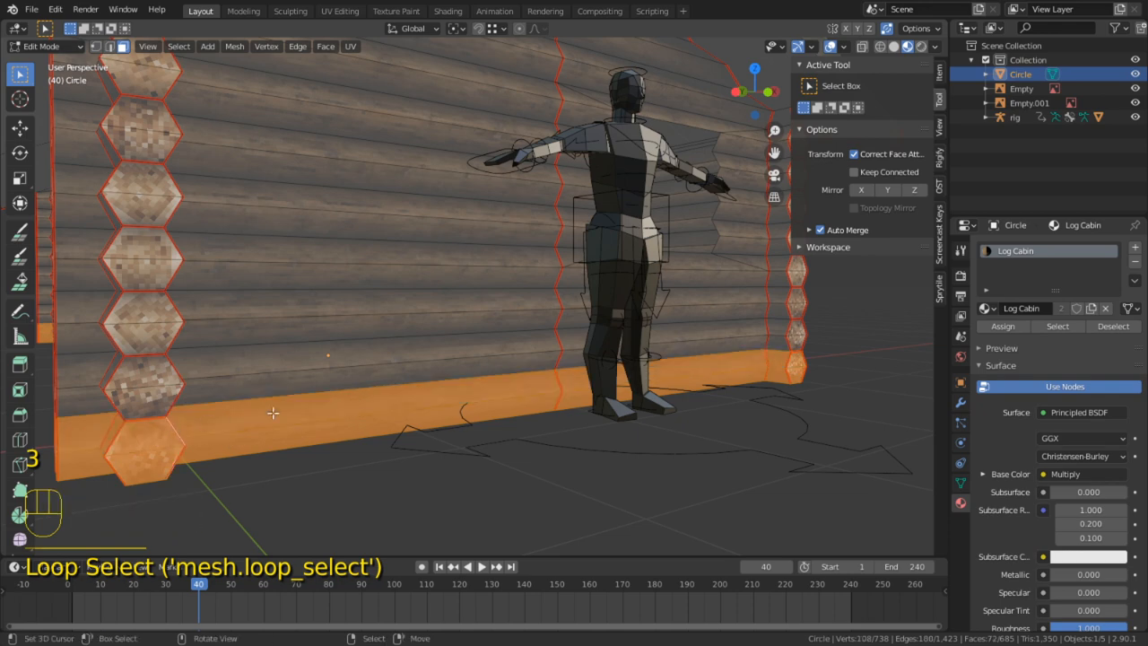
Examine the base logs and door steps in the cabin reference photo and compare them with the model
middle_drag(173, 433, 256, 415)
shift+middle_drag(255, 414, 801, 453)
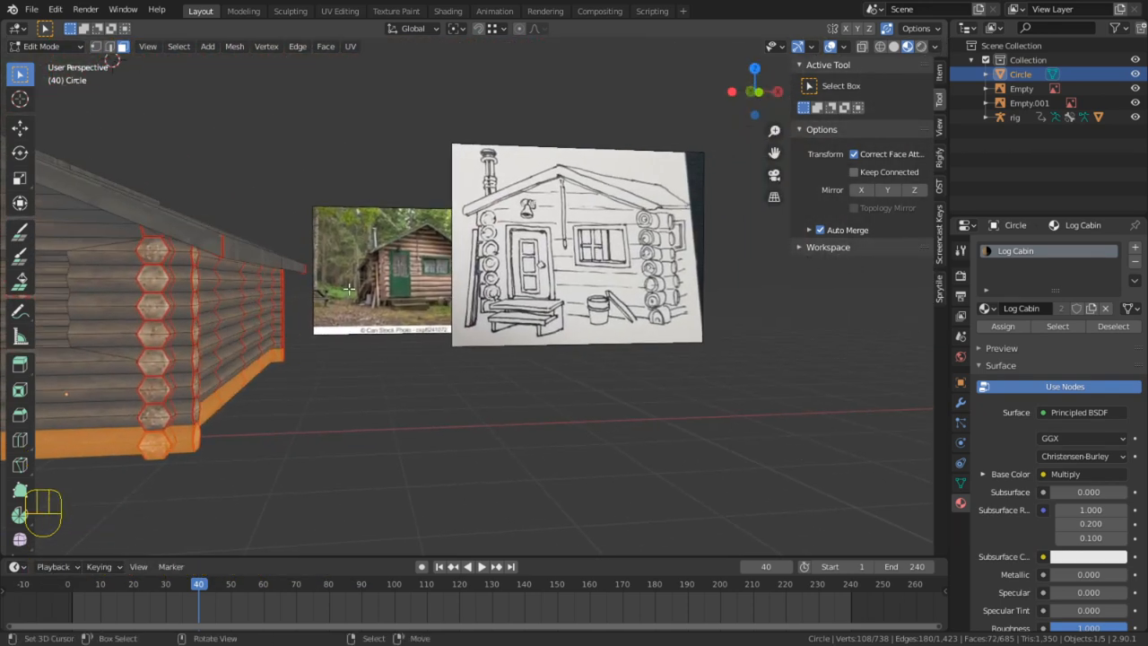
alt+middle_click(393, 289)
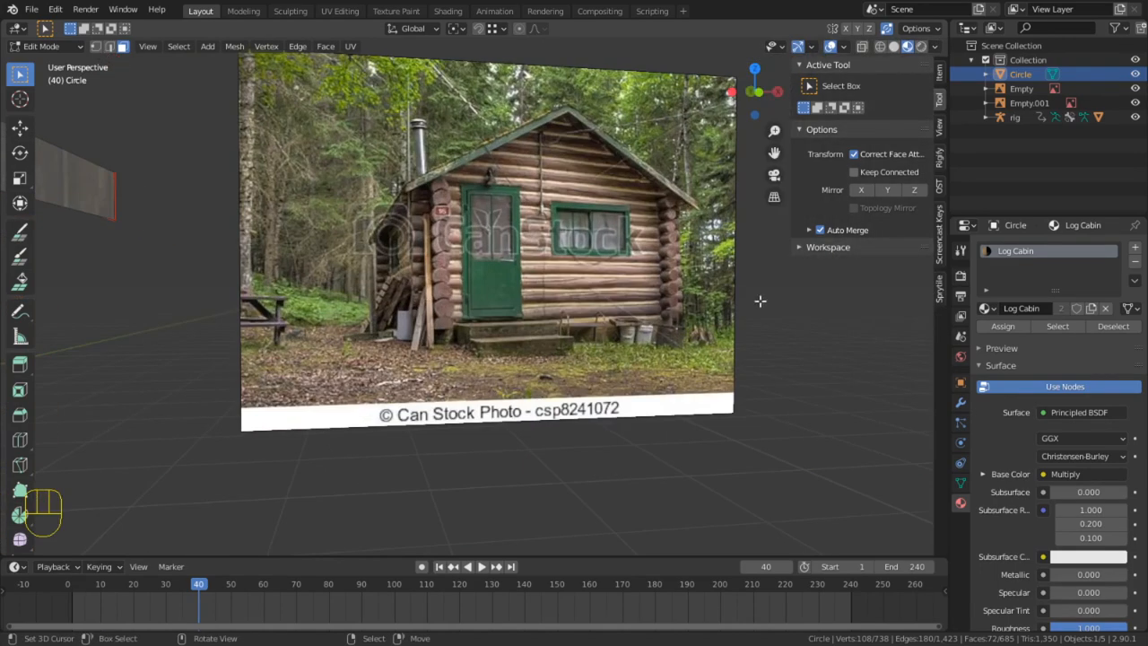
scroll(638, 354, up, 5)
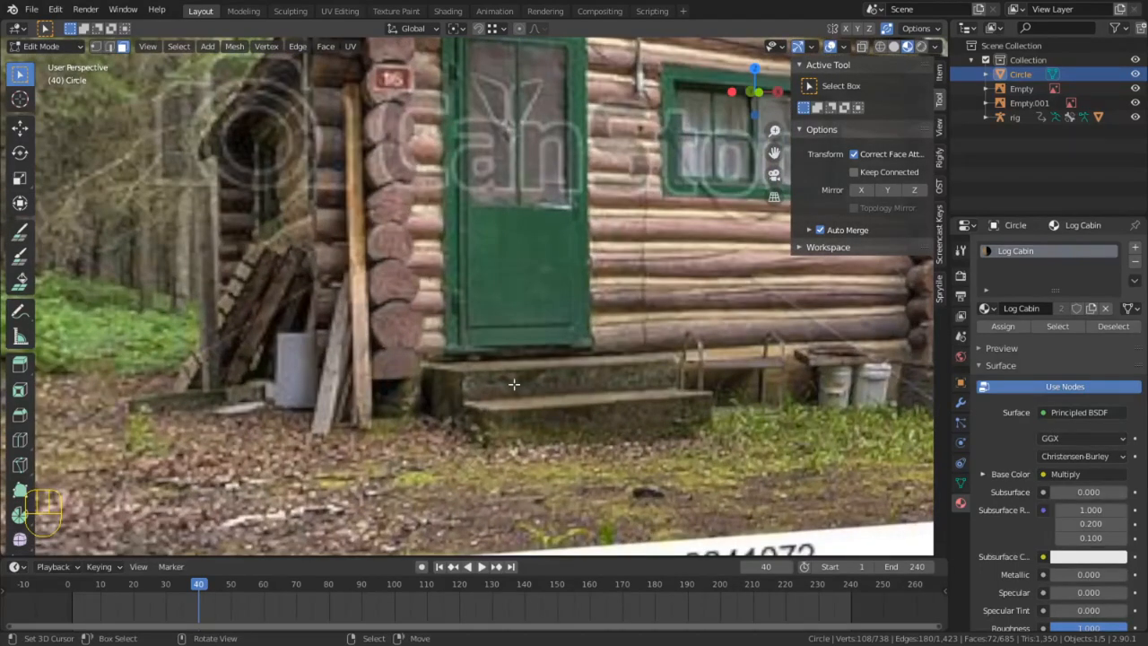
scroll(518, 388, down, 5)
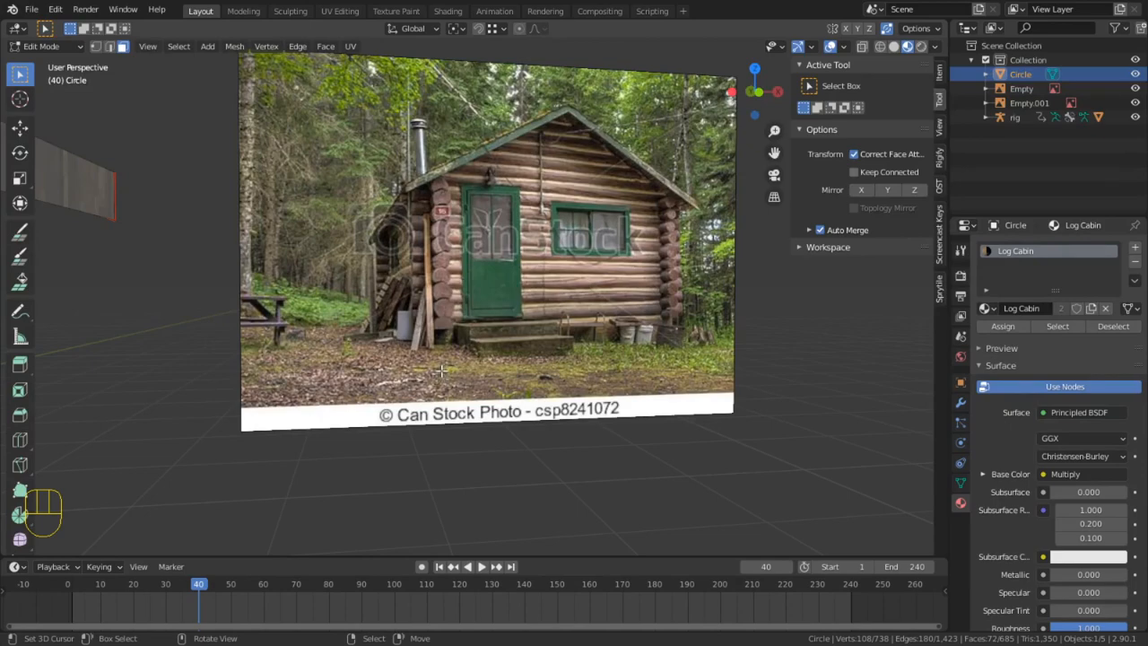
scroll(442, 370, down, 8)
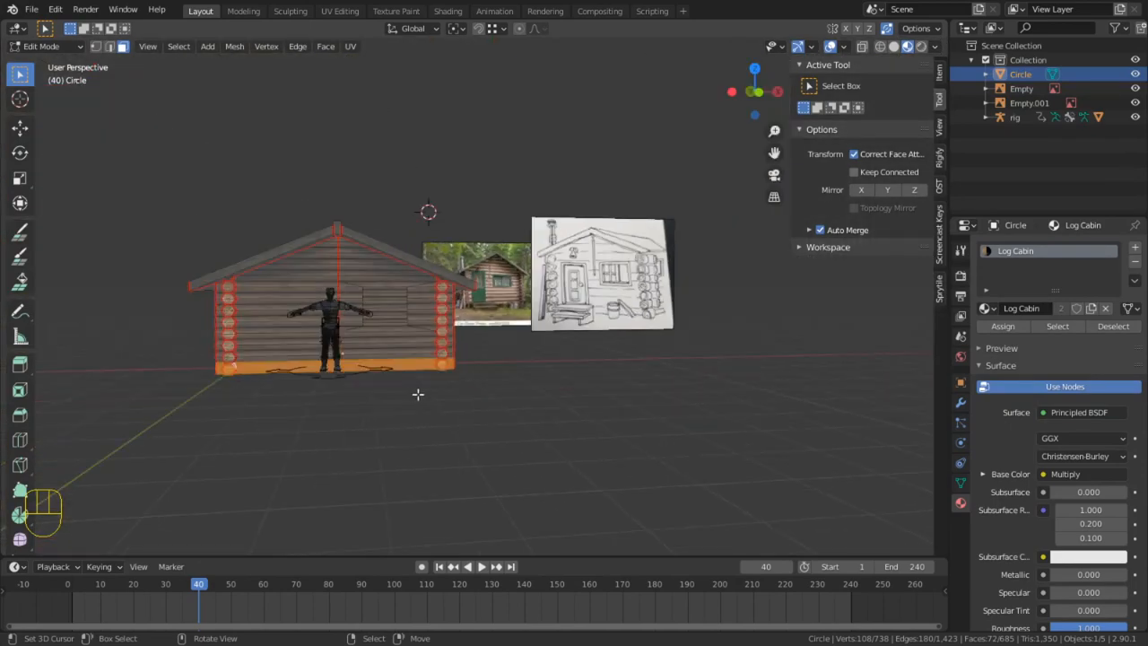
scroll(400, 395, up, 5)
scroll(332, 441, up, 4)
scroll(350, 430, down, 5)
shift+middle_drag(469, 390, 533, 409)
scroll(533, 409, up, 3)
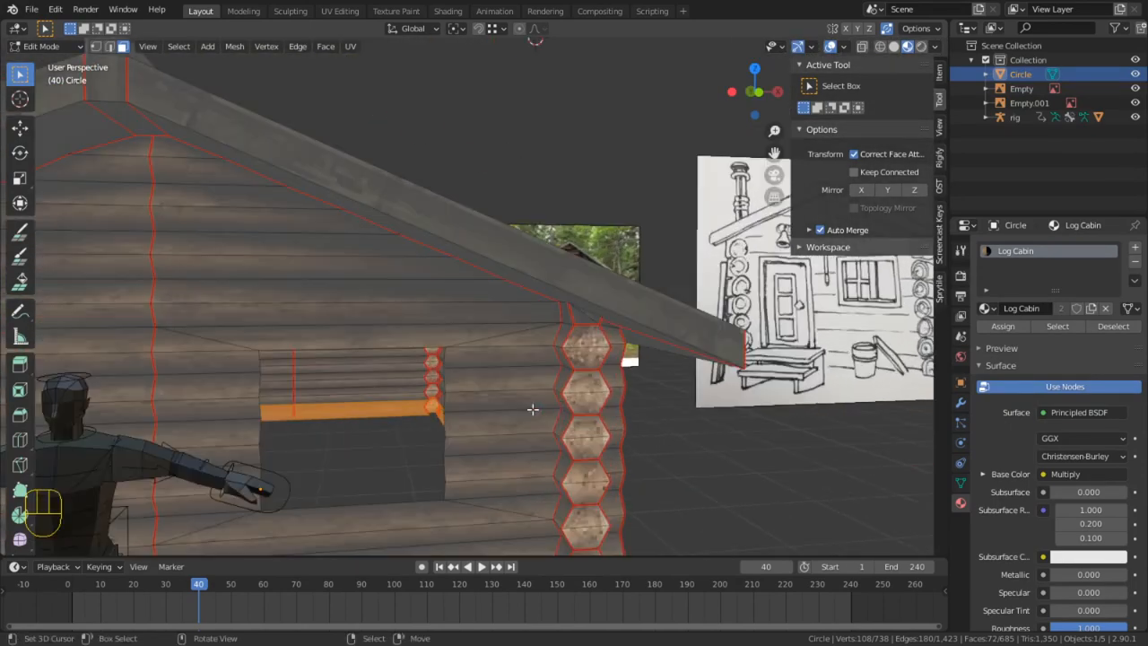
middle_drag(601, 473, 604, 432)
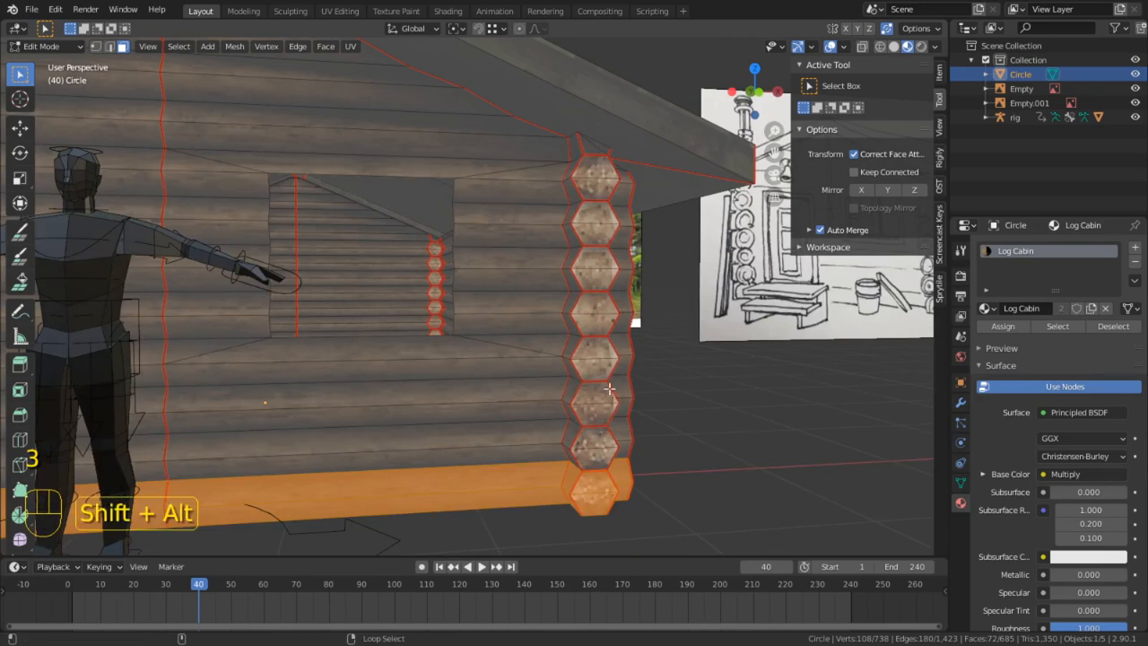
Select the third ring of log faces from the ground, including its corner log ends, in front view
alt+click(581, 391)
alt+shift+click(628, 417)
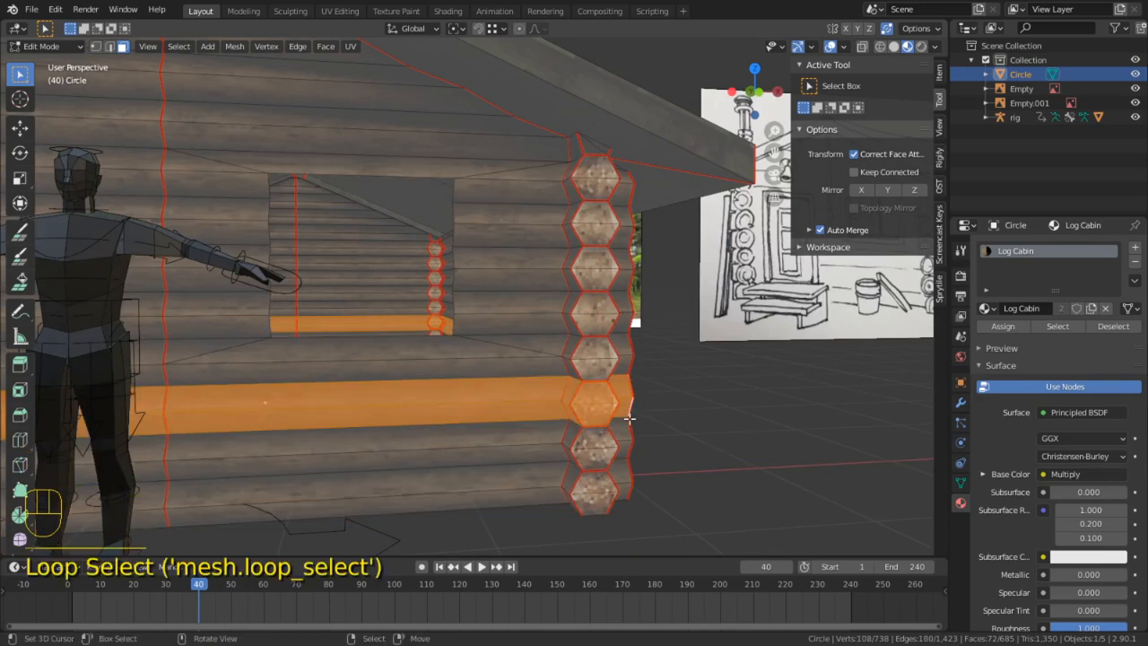
key(KP_1)
scroll(500, 406, up, 3)
shift+middle_drag(395, 407, 588, 400)
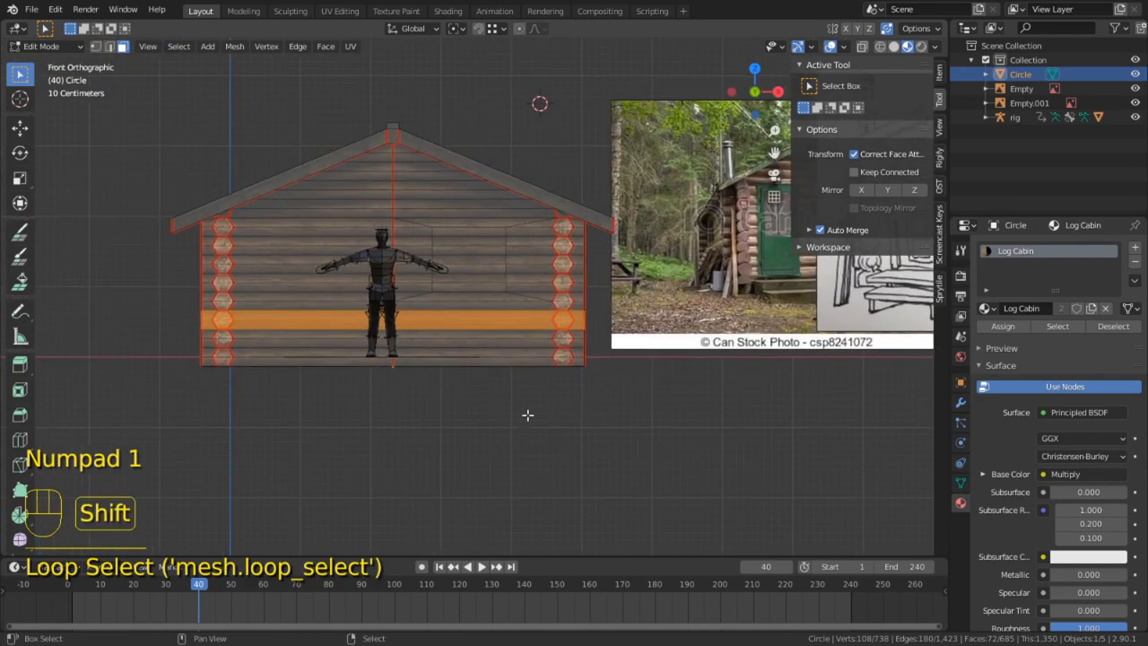
With snapping enabled, duplicate the selected log ring and position the copy along Z directly beneath the lowest wall logs
key(shift+Tab)
scroll(326, 403, up, 3)
key(shift+d)
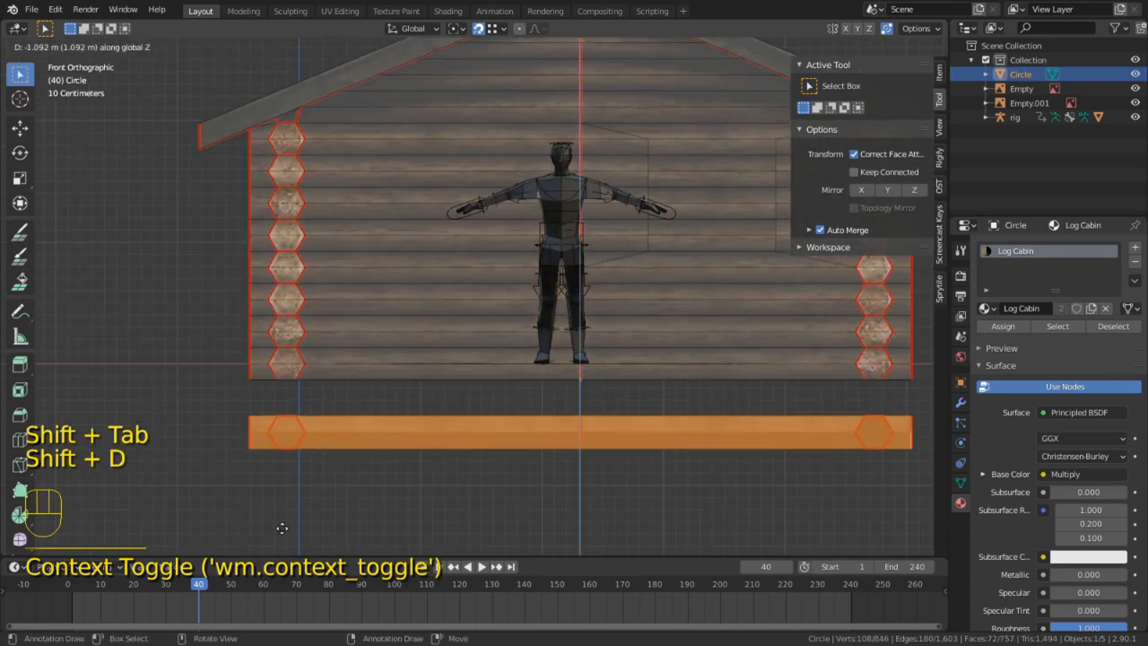
click(283, 520)
shift+middle_drag(232, 445, 385, 403)
scroll(339, 435, up, 2)
key(g)
key(z)
click(340, 412)
Check the copied log ring's texture at the corner in Object Mode and undo its placement and duplication
key(KP_Decimal)
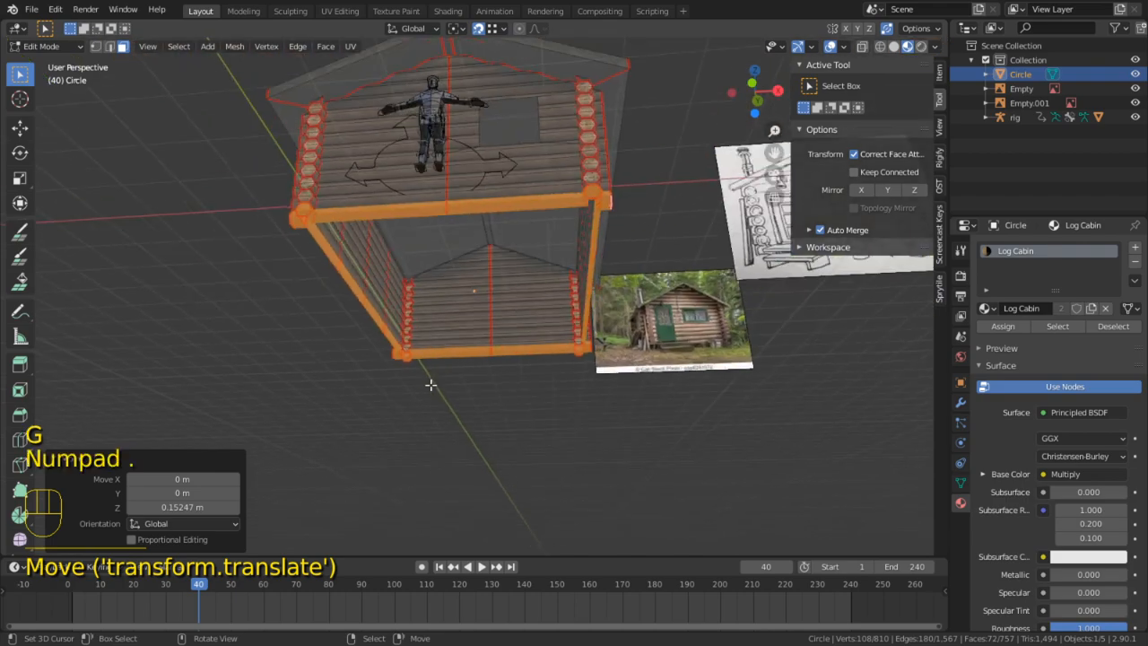
scroll(431, 385, up, 2)
key(Tab)
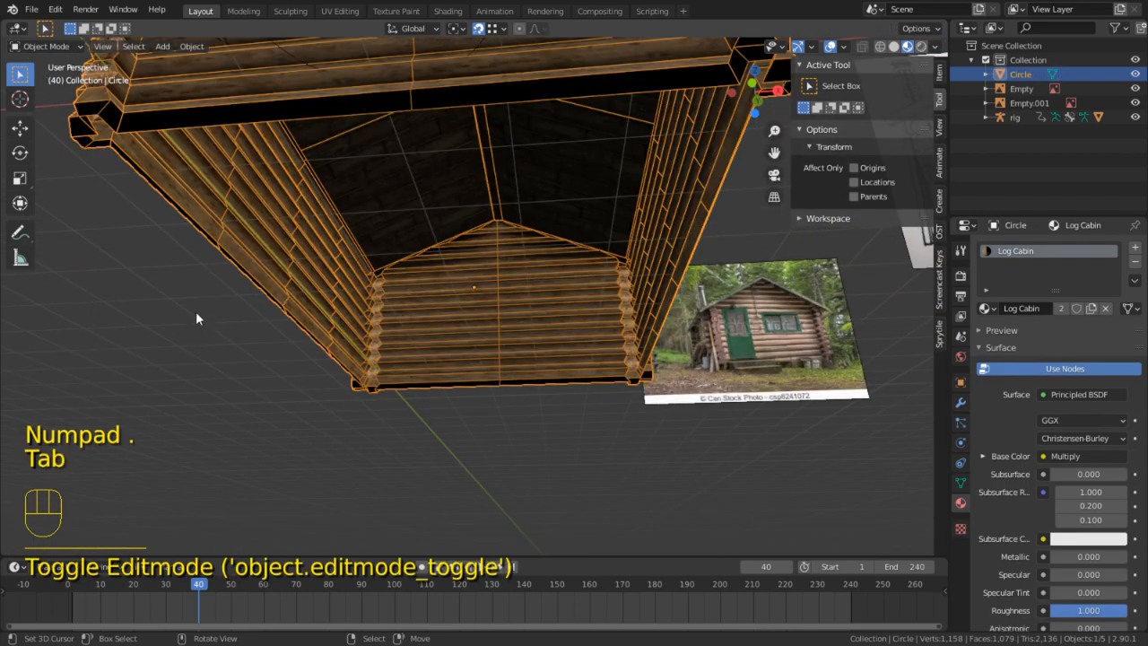
alt+middle_click(146, 159)
scroll(365, 278, up, 3)
middle_drag(365, 278, 569, 309)
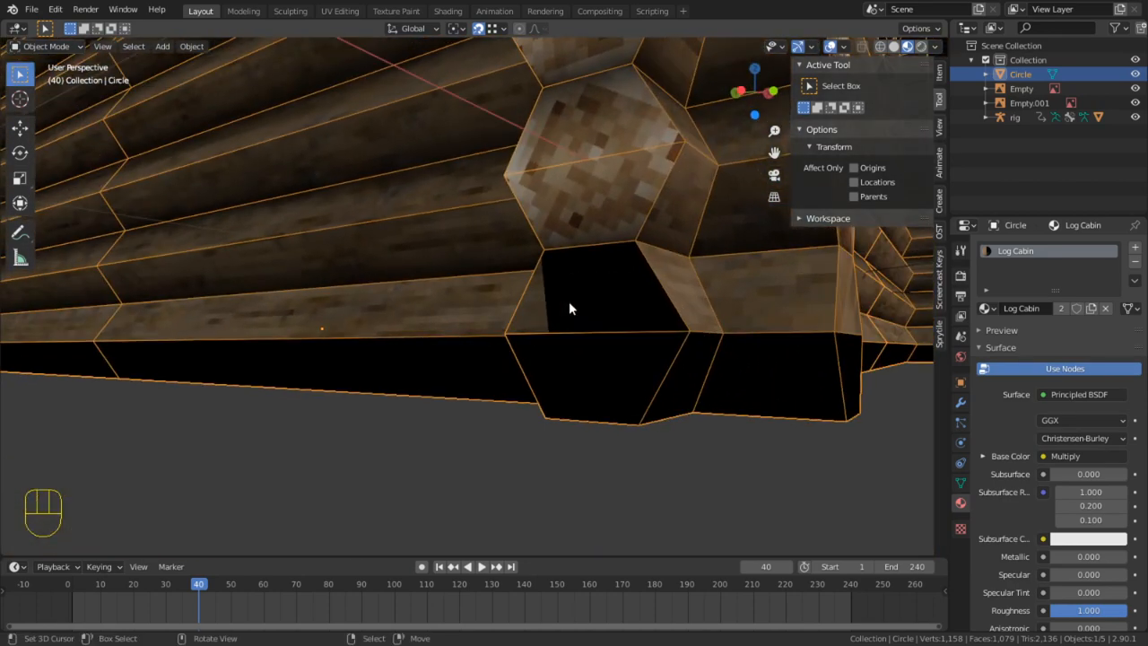
key(ctrl+z)
key(ctrl+z)
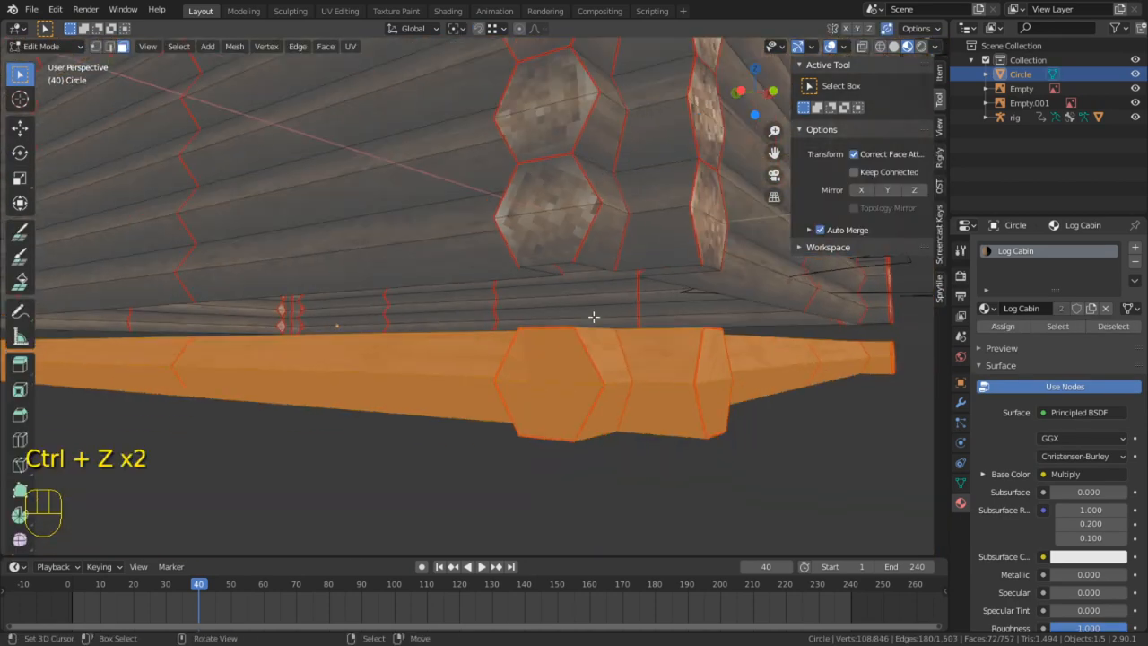
key(ctrl+z)
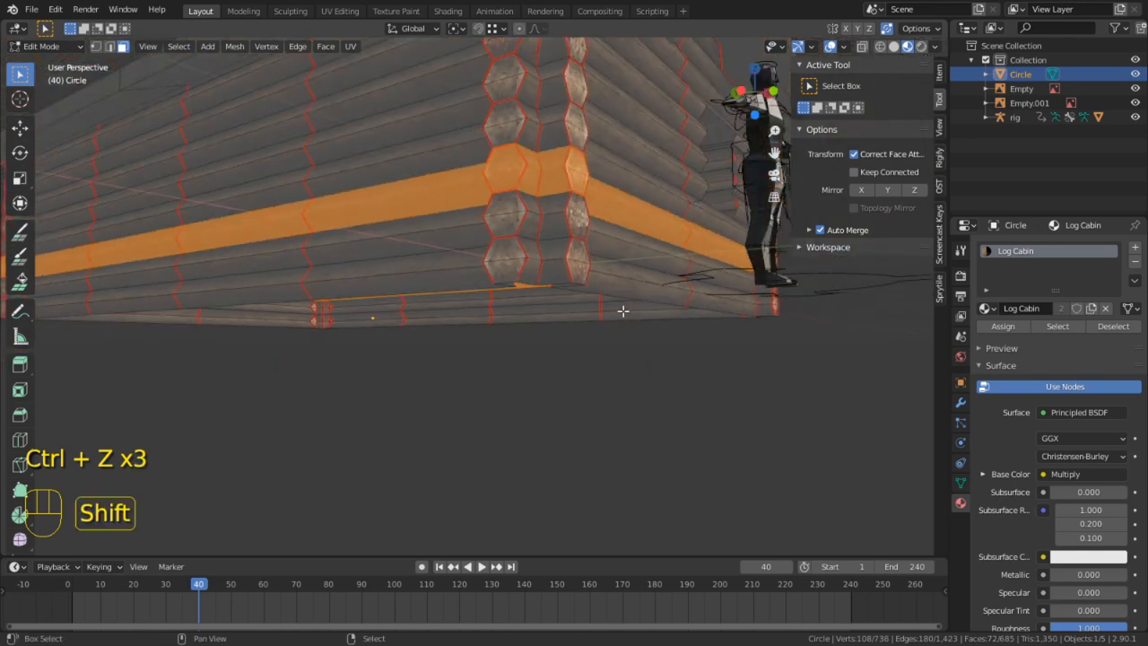
shift+middle_drag(622, 310, 524, 355)
Disable the Correct Face Attributes transform option
click(939, 73)
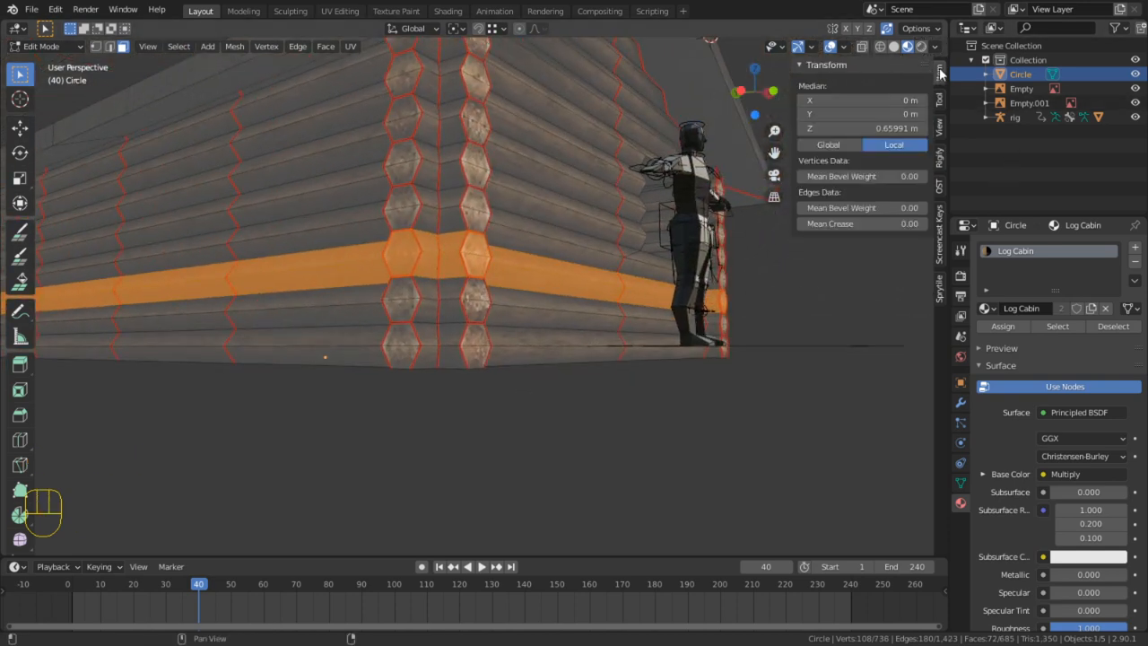
click(939, 126)
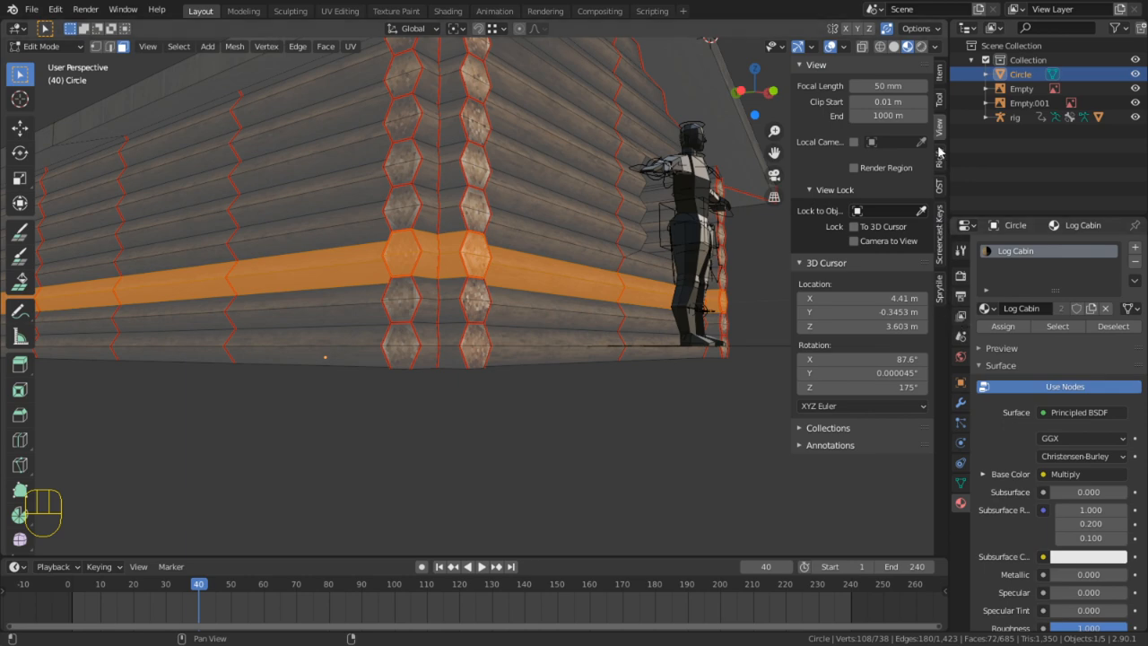
click(939, 98)
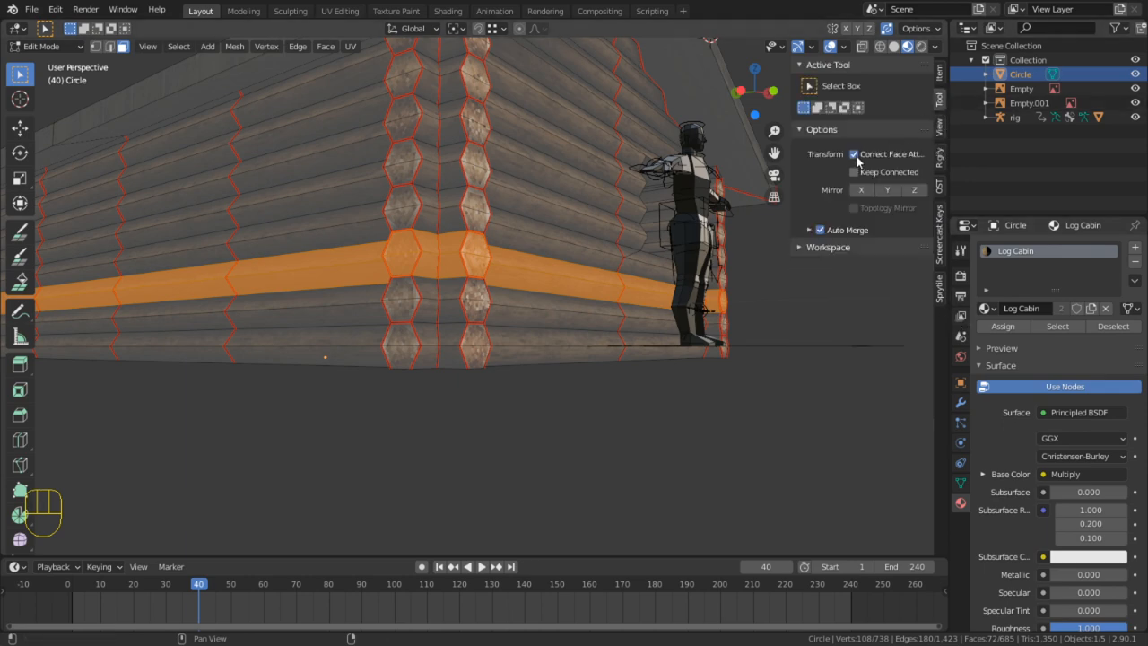
key(g)
right_click(590, 256)
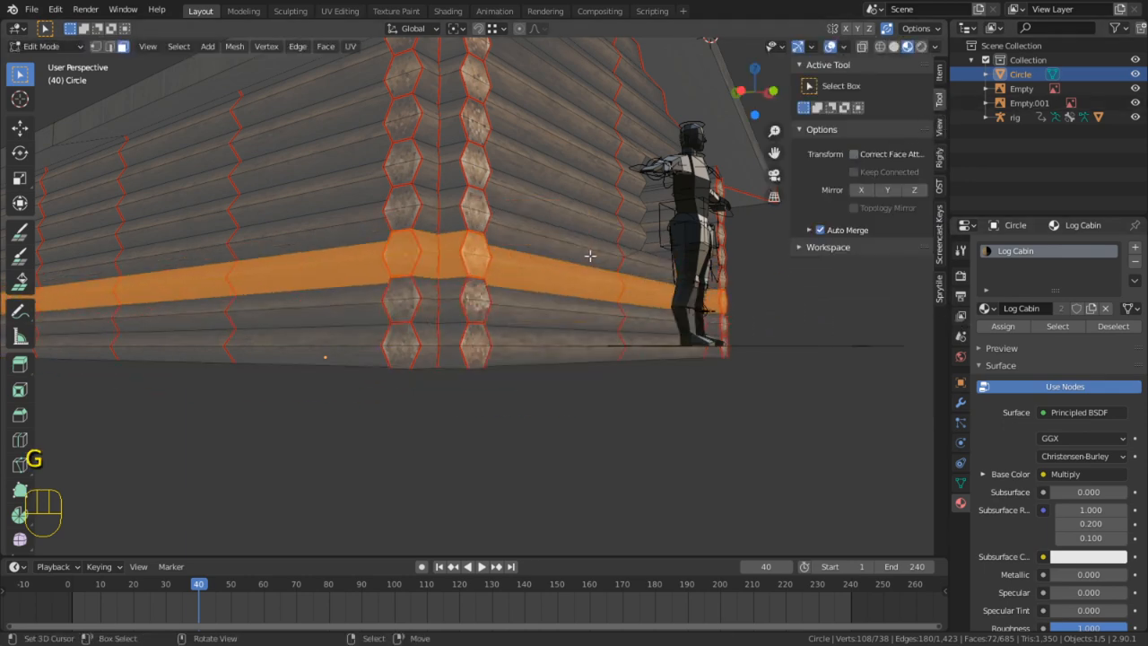
Duplicate the selected log ring 1.0665 m down along Z and raise the copy against the underside of the lowest logs
key(KP_3)
key(shift+d)
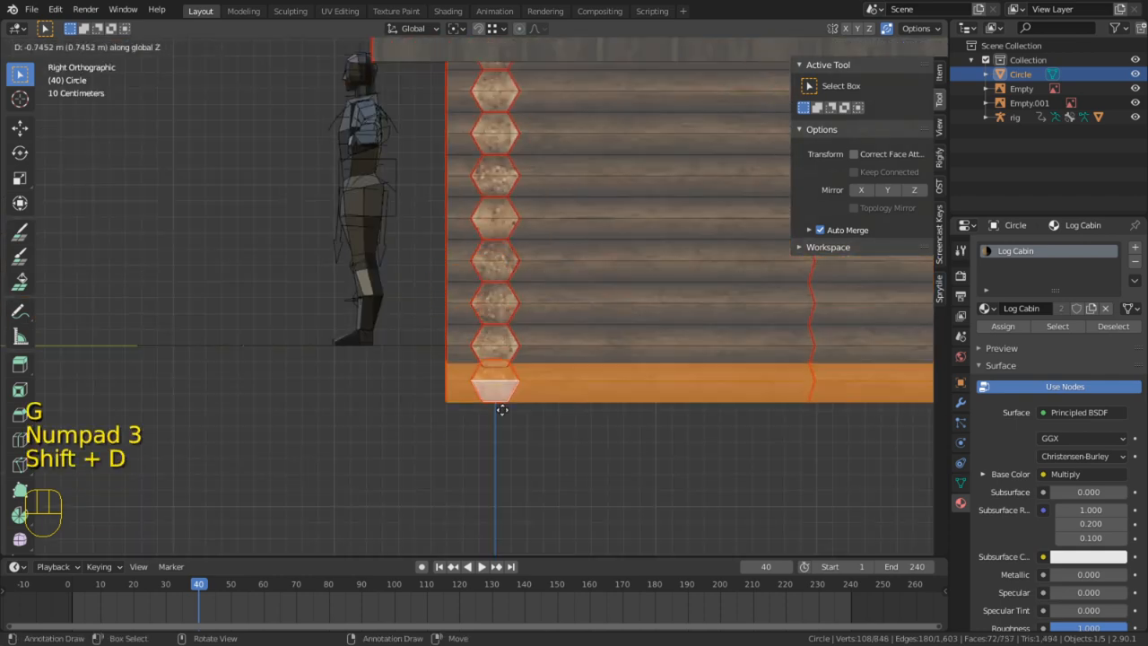
click(481, 432)
key(g)
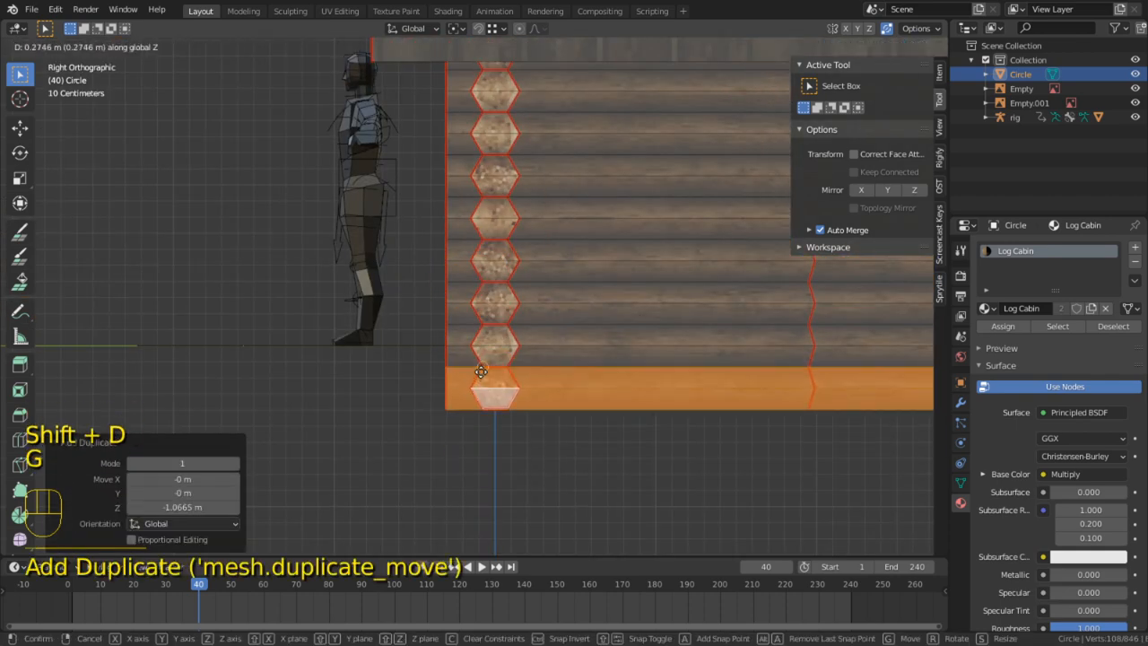
click(481, 375)
Inspect the added bottom log ring in Object and Edit Mode, clear the selection, and compare the front wall with the reference images
middle_drag(484, 369, 642, 323)
key(Tab)
scroll(572, 324, down, 5)
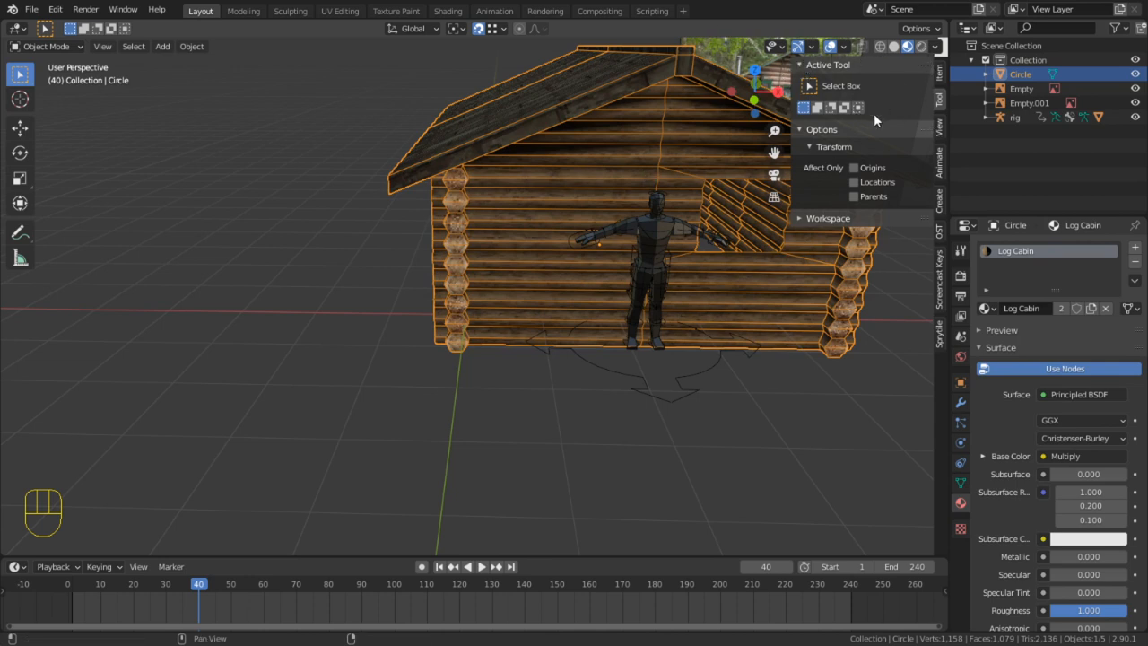
key(Tab)
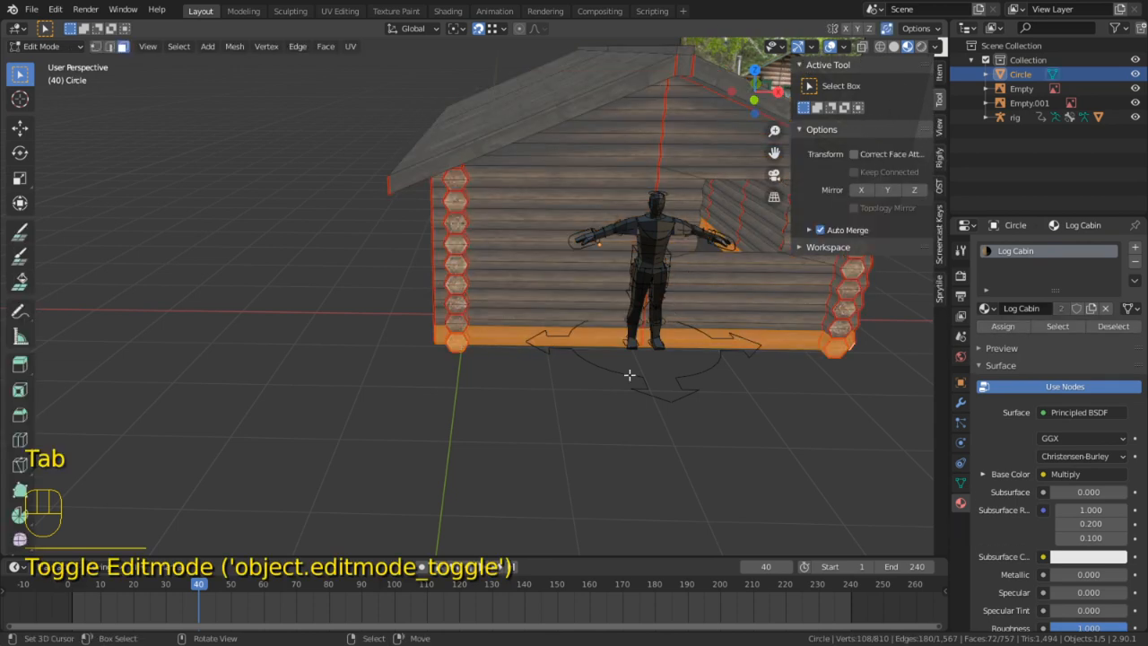
middle_drag(630, 375, 589, 347)
alt+middle_click(573, 323)
scroll(522, 328, up, 5)
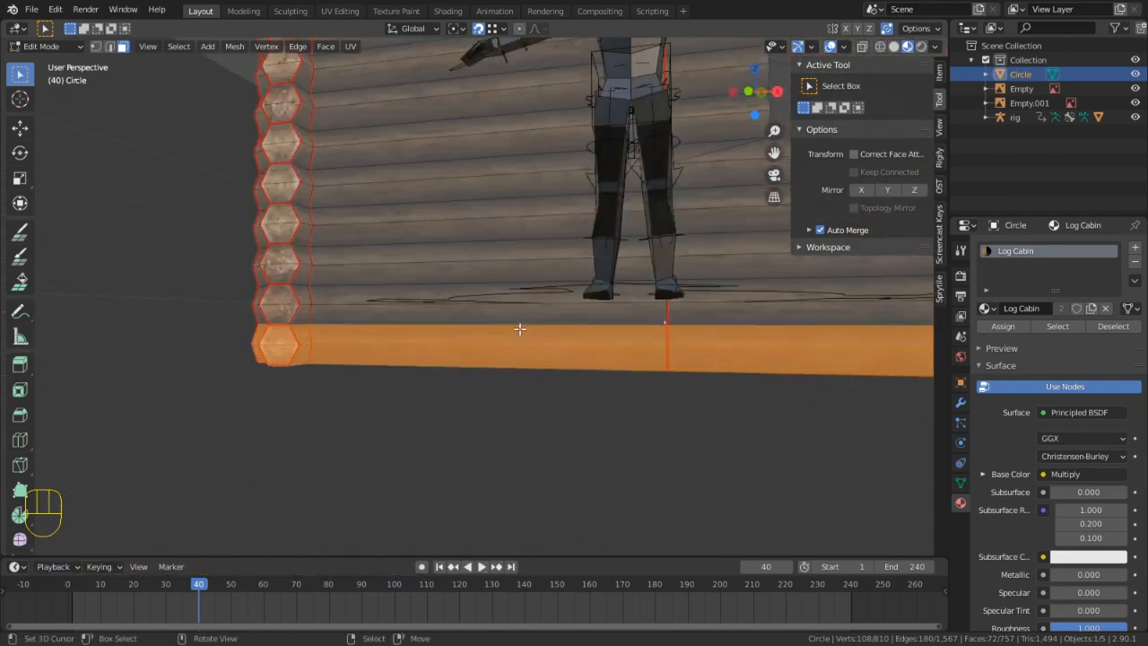
middle_drag(520, 328, 549, 332)
key(3)
middle_drag(442, 304, 451, 359)
right_click(533, 422)
scroll(590, 356, down, 5)
shift+middle_drag(590, 356, 296, 381)
middle_drag(296, 380, 248, 406)
middle_drag(381, 379, 318, 405)
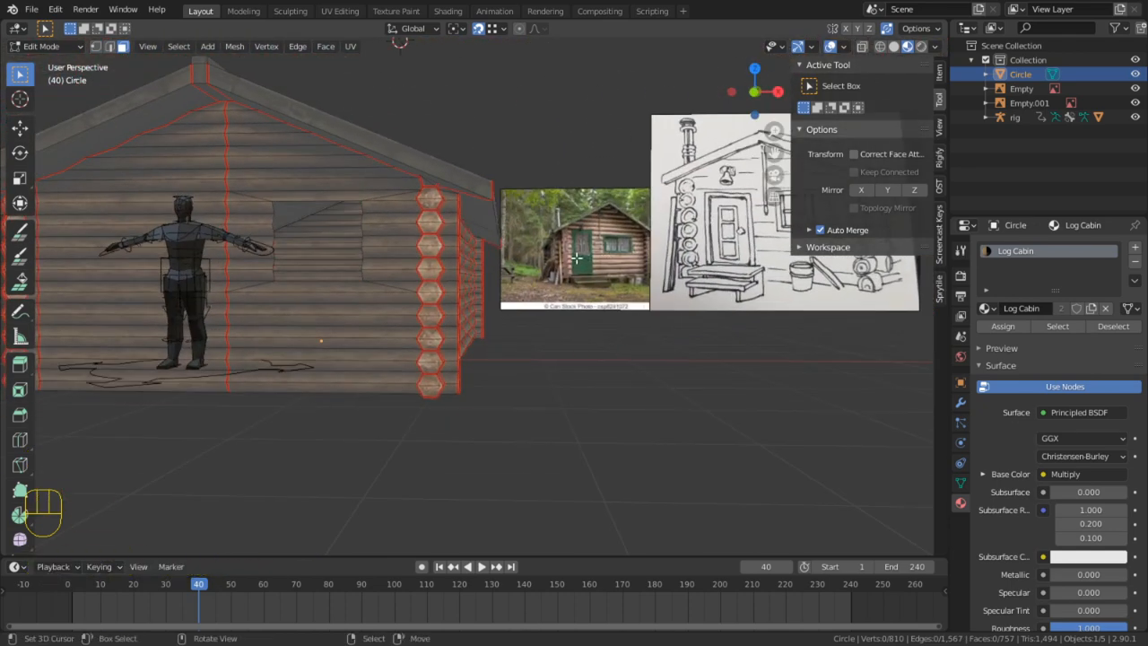
Trace the front window's upper and lower log rows around the corner onto the side wall with face loop selections
middle_drag(577, 259, 441, 290)
alt+middle_click(686, 229)
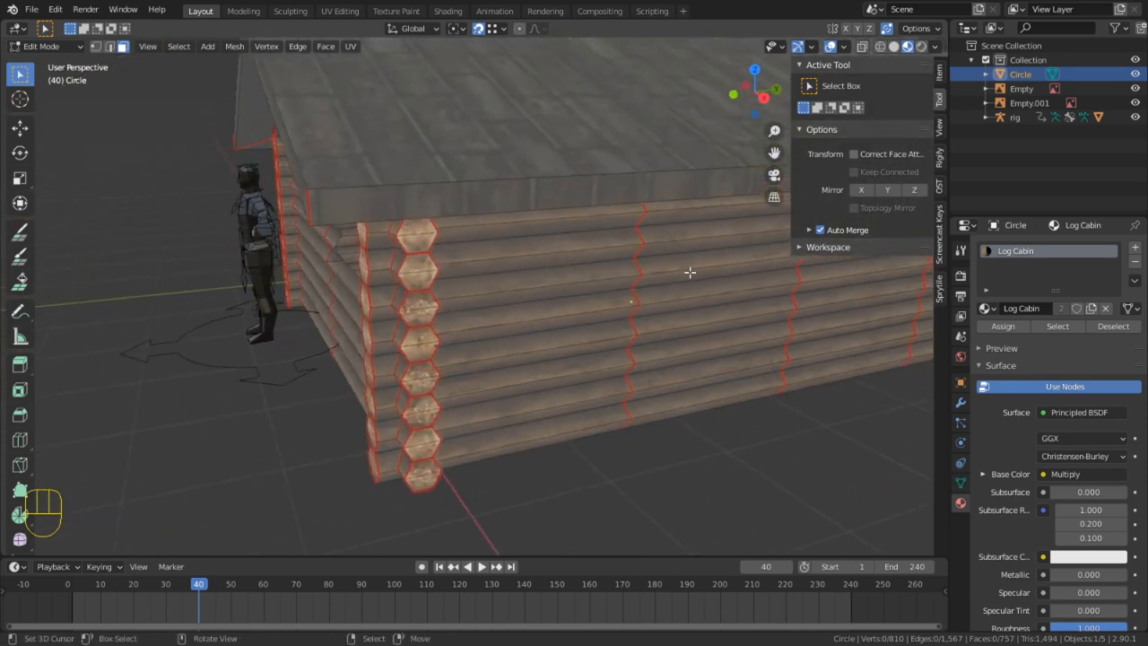
scroll(689, 272, up, 4)
middle_drag(690, 272, 719, 294)
scroll(643, 308, down, 2)
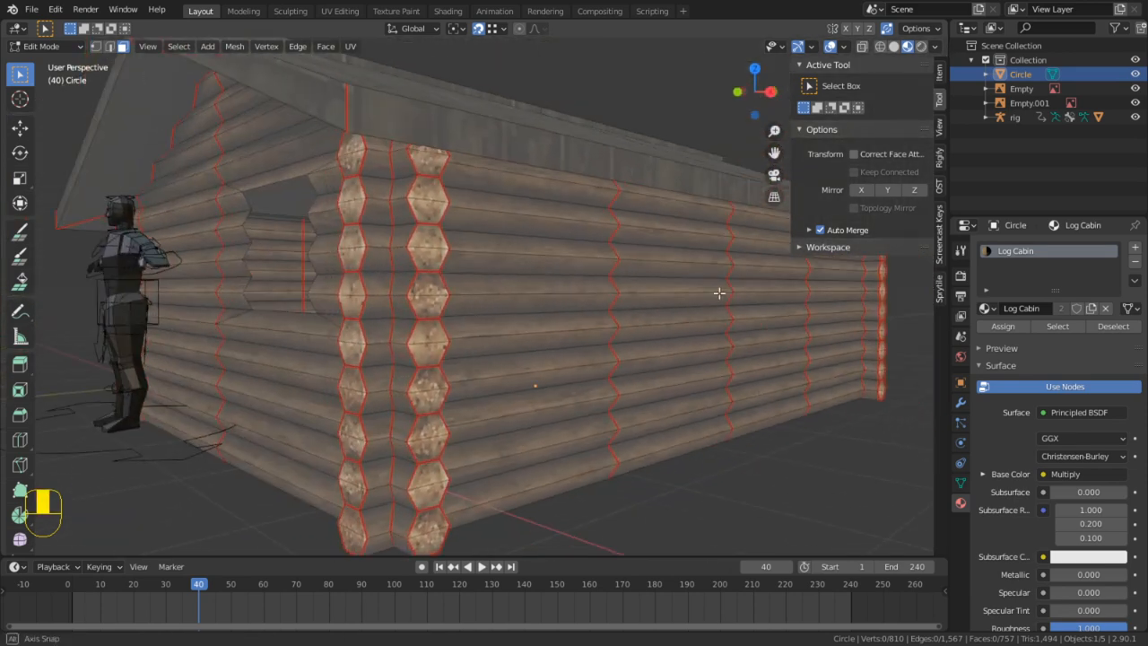
middle_drag(513, 216, 394, 192)
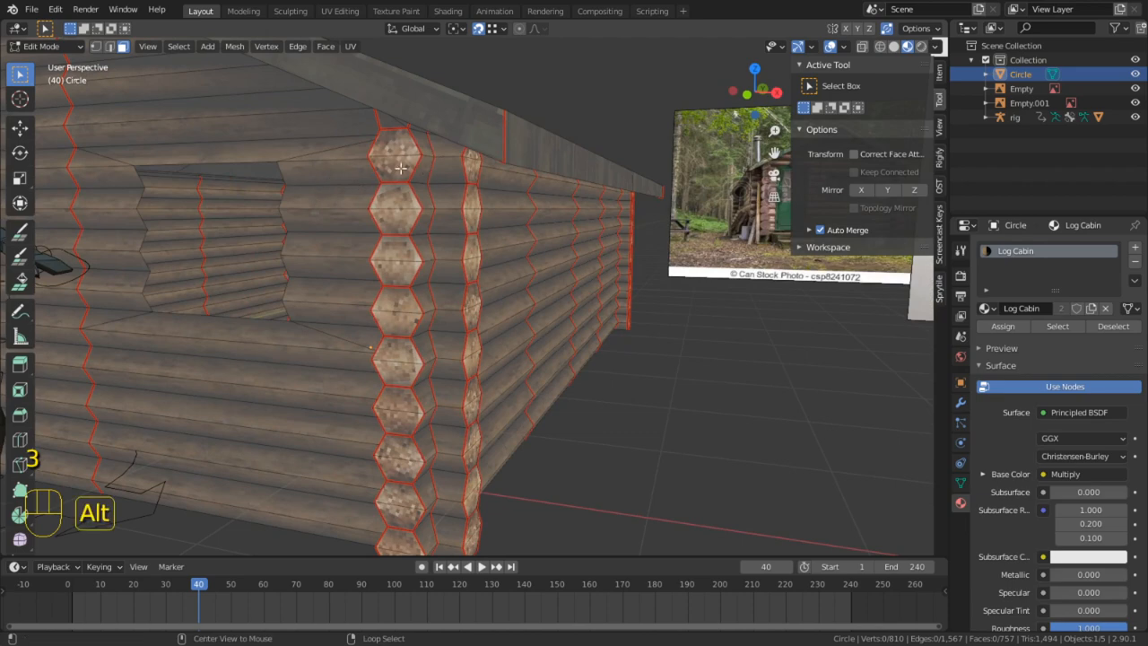
alt+click(401, 168)
alt+shift+click(416, 325)
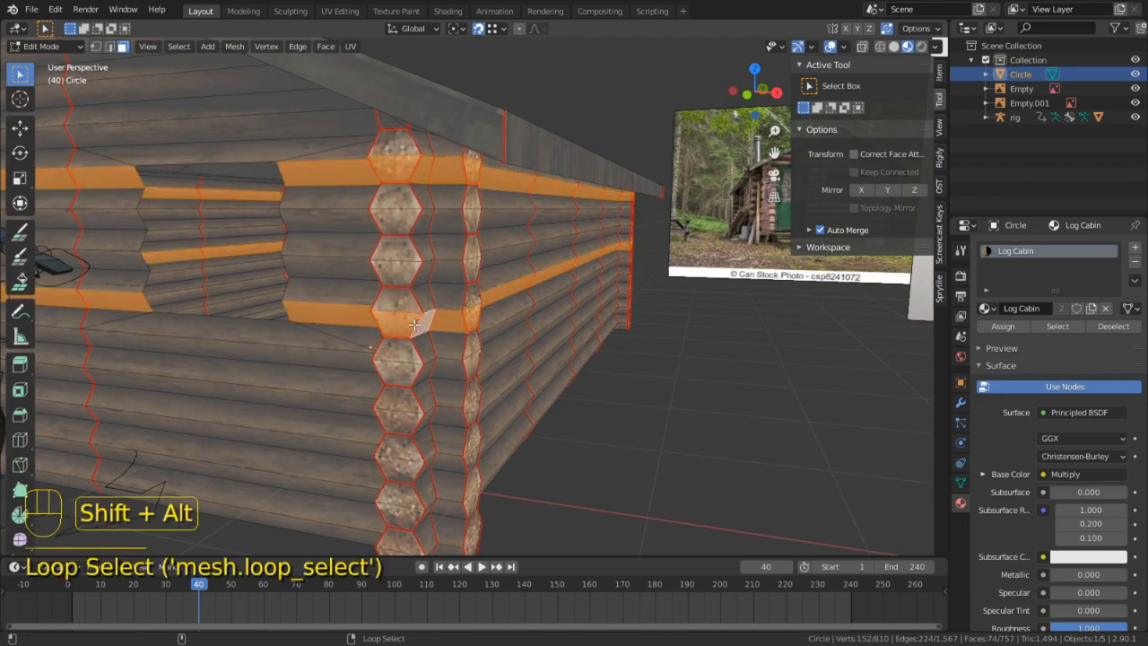
middle_drag(415, 326, 380, 303)
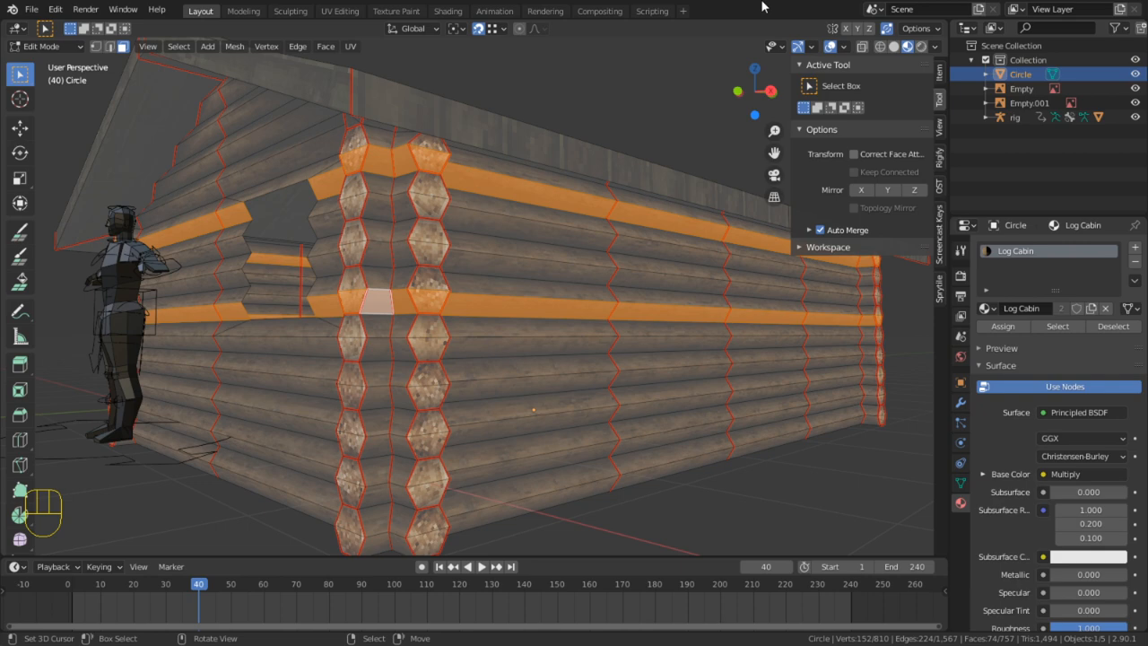
Add two unslid vertical edge loops across the side wall's logs between the corner and the first seam
middle_drag(587, 152, 525, 203)
scroll(538, 224, up, 1)
key(ctrl+r)
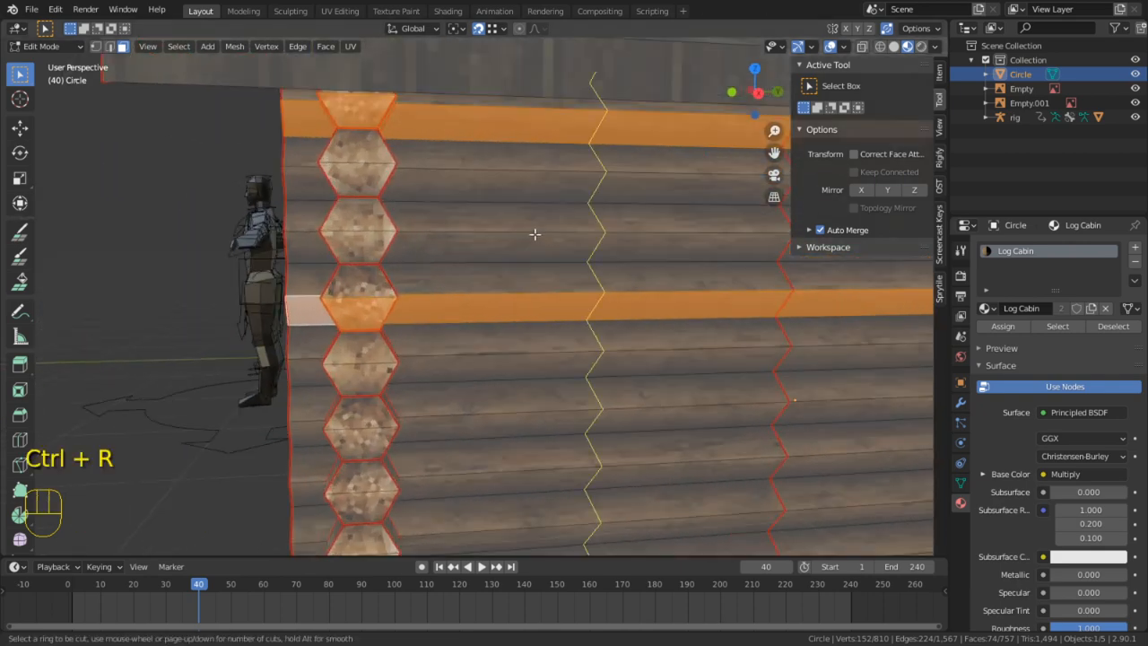
scroll(534, 234, up, 1)
click(535, 234)
right_click(533, 235)
Edge-slide the new loop nearest the corner logs further toward the corner in the right orthographic view
alt+click(589, 228)
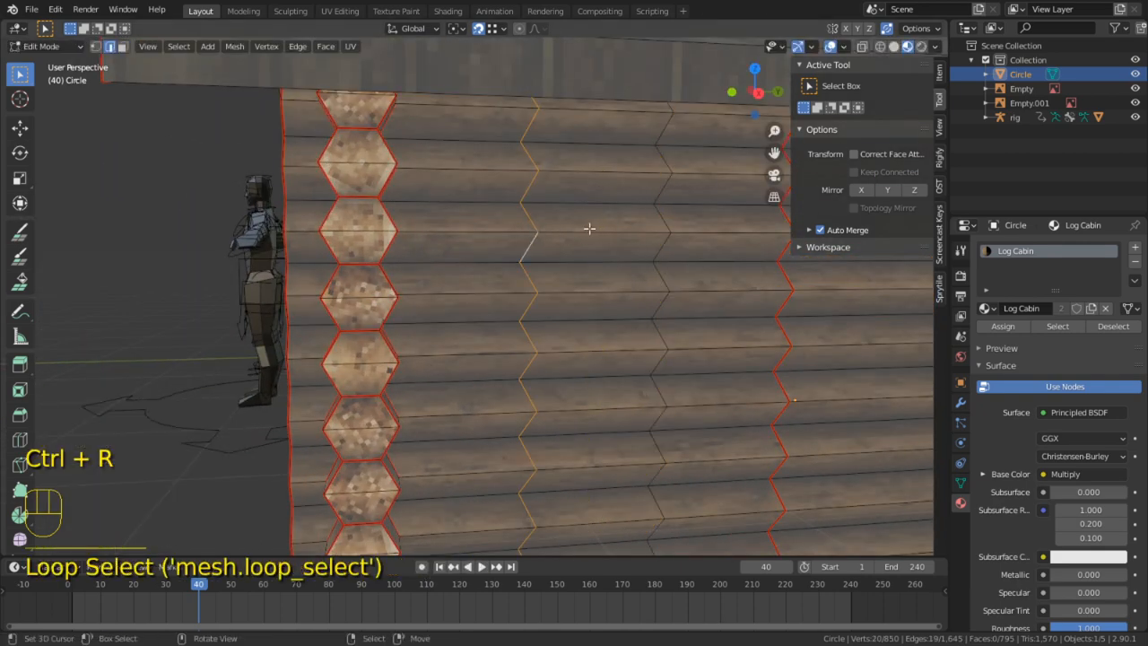
key(KP_1)
key(KP_3)
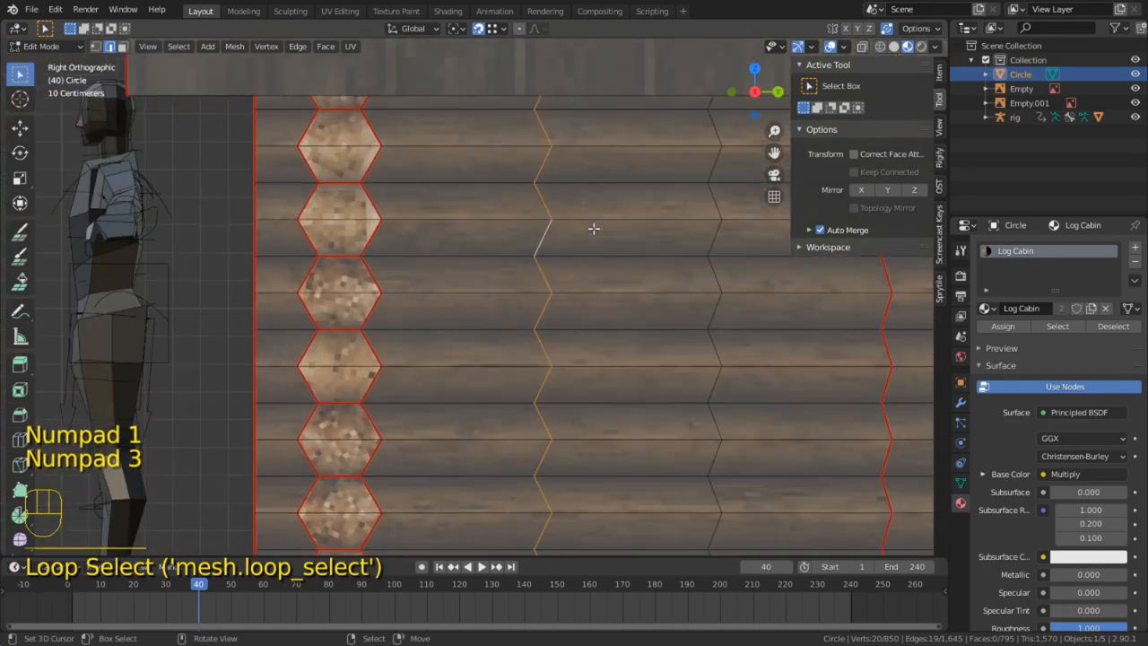
shift+middle_drag(595, 228, 492, 287)
key(g)
key(g)
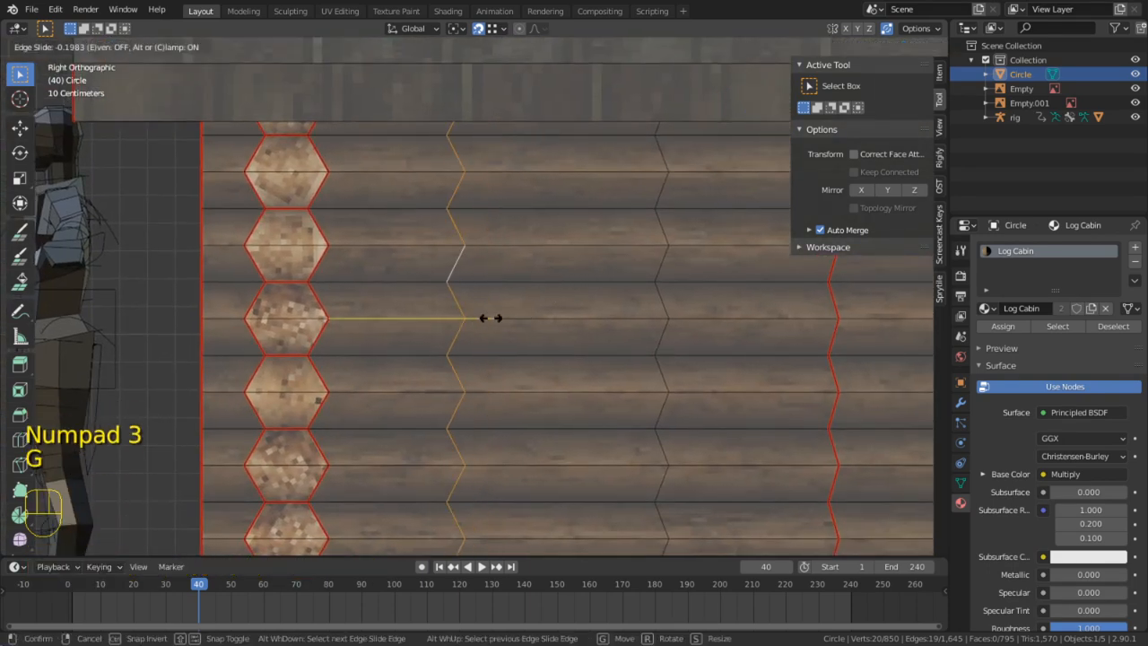
click(462, 322)
Edge-slide the second new loop toward the side wall's first seam to widen the window section
alt+middle_click(550, 285)
alt+click(548, 266)
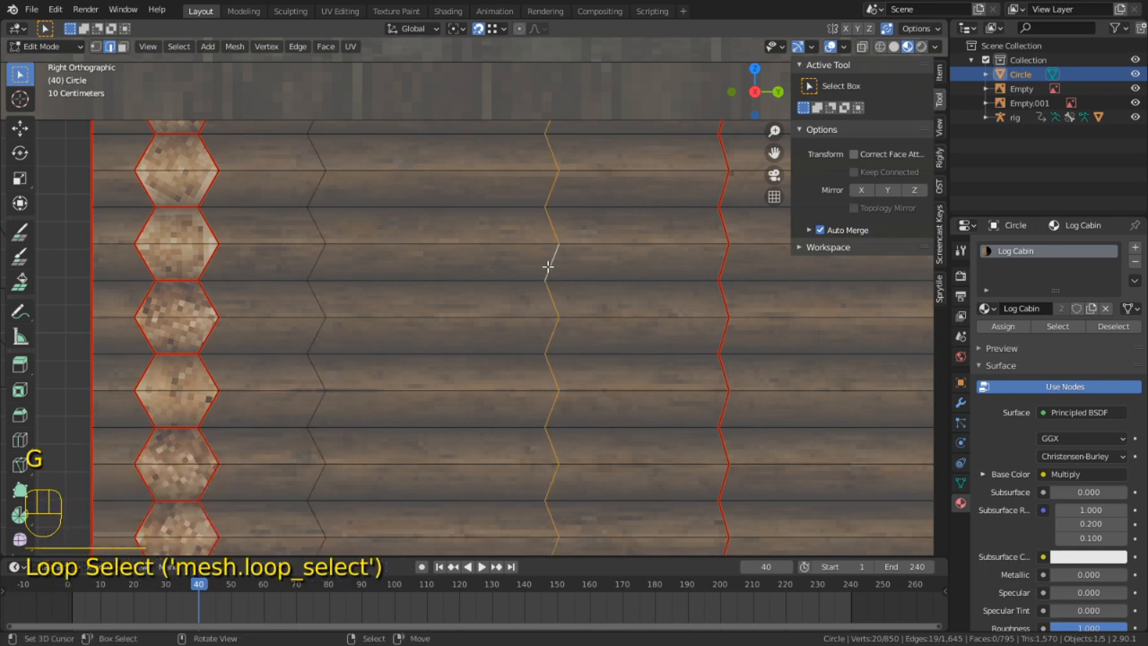
key(g)
key(g)
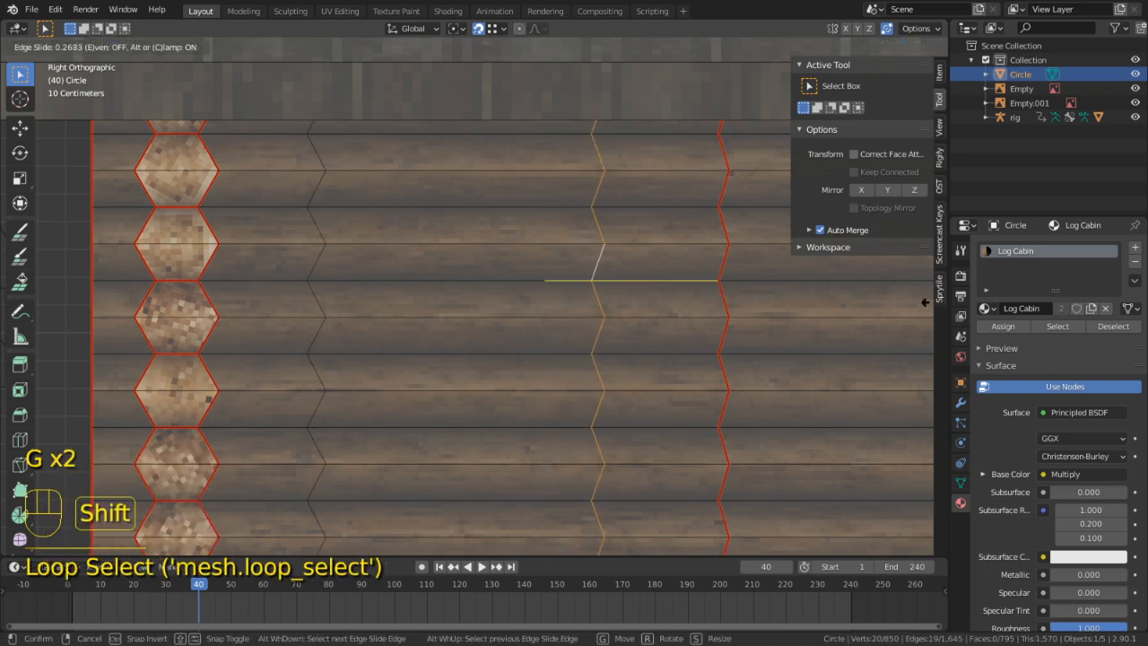
click(354, 333)
Match the front window's upper log row on the side wall and delete its face between the two new loops
key(3)
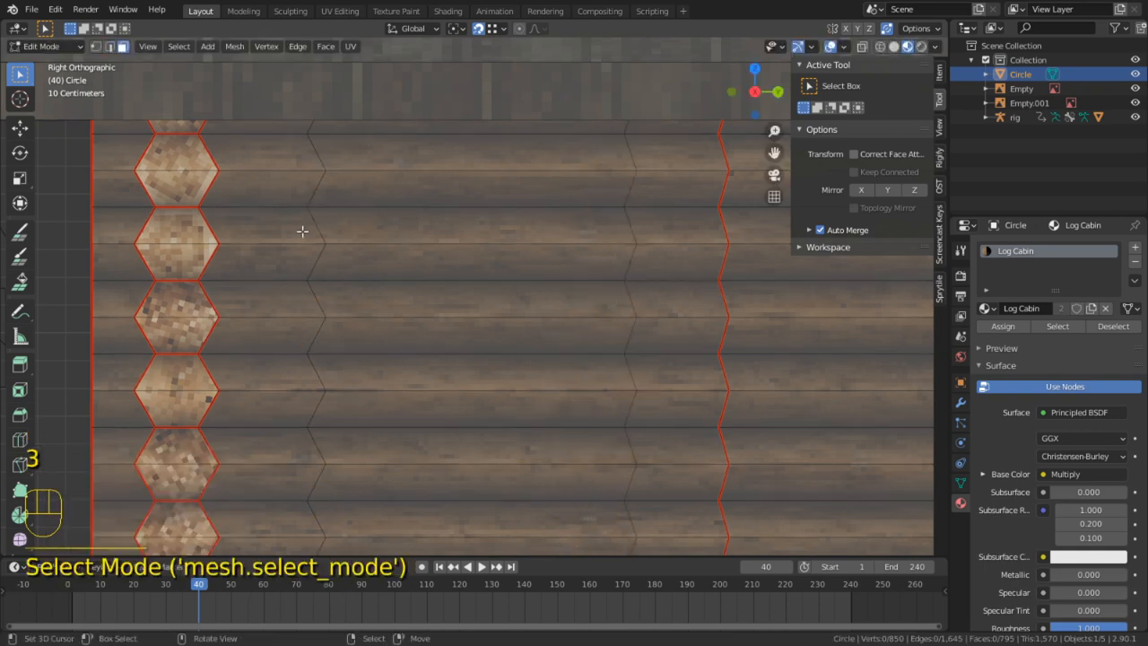
middle_drag(299, 230, 277, 191)
alt+click(226, 182)
alt+right_click(218, 183)
alt+right_click(321, 184)
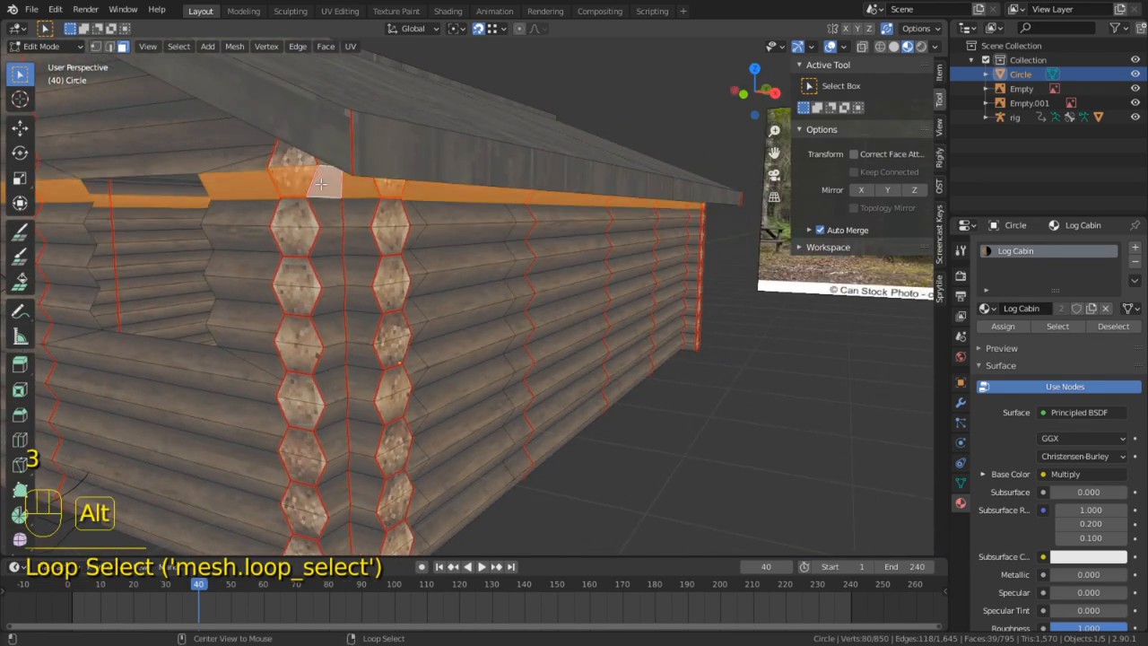
middle_drag(385, 213, 397, 198)
click(467, 196)
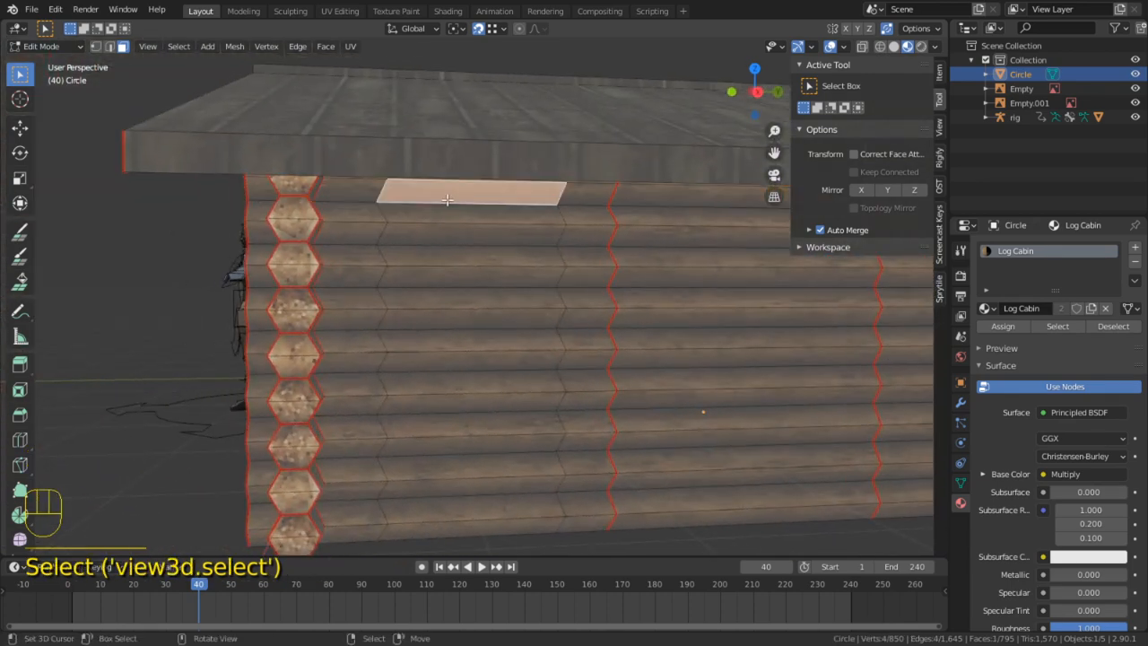
key(x)
click(447, 199)
Match the front window's lower log row on the side wall and delete its face between the two new loops
middle_drag(489, 277, 611, 286)
alt+right_click(442, 329)
alt+right_click(439, 332)
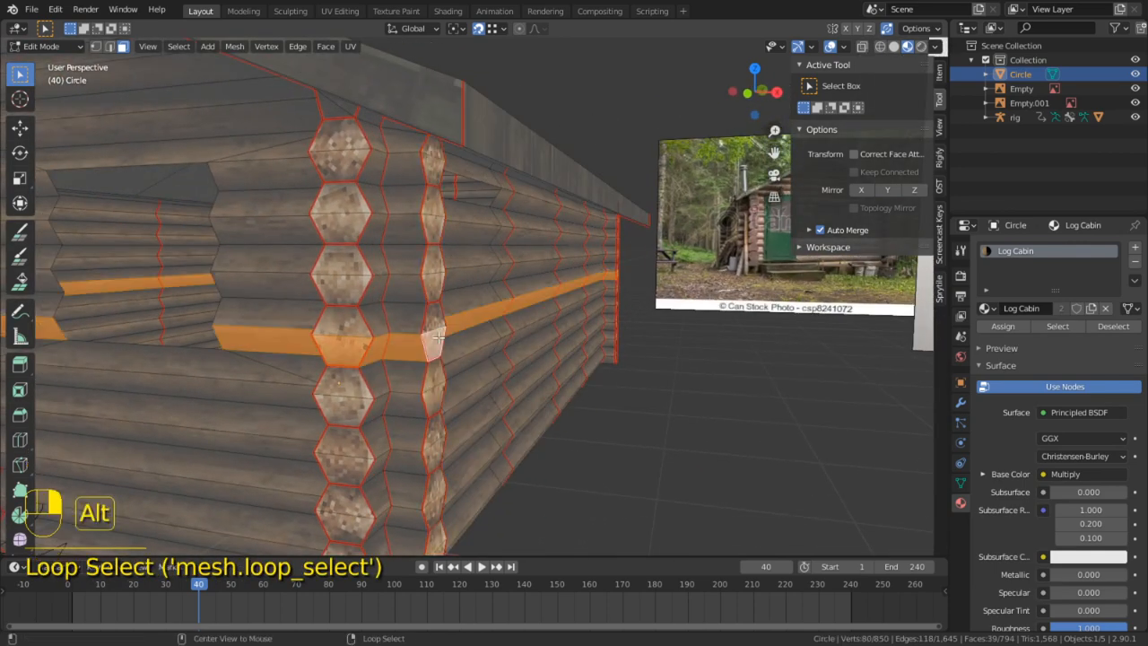
middle_drag(440, 331, 397, 290)
right_click(446, 321)
key(x)
click(444, 319)
Delete the remaining log faces between the removed top and bottom faces to open the side window
right_click(421, 300)
shift+right_click(424, 278)
shift+right_click(424, 276)
shift+right_click(423, 254)
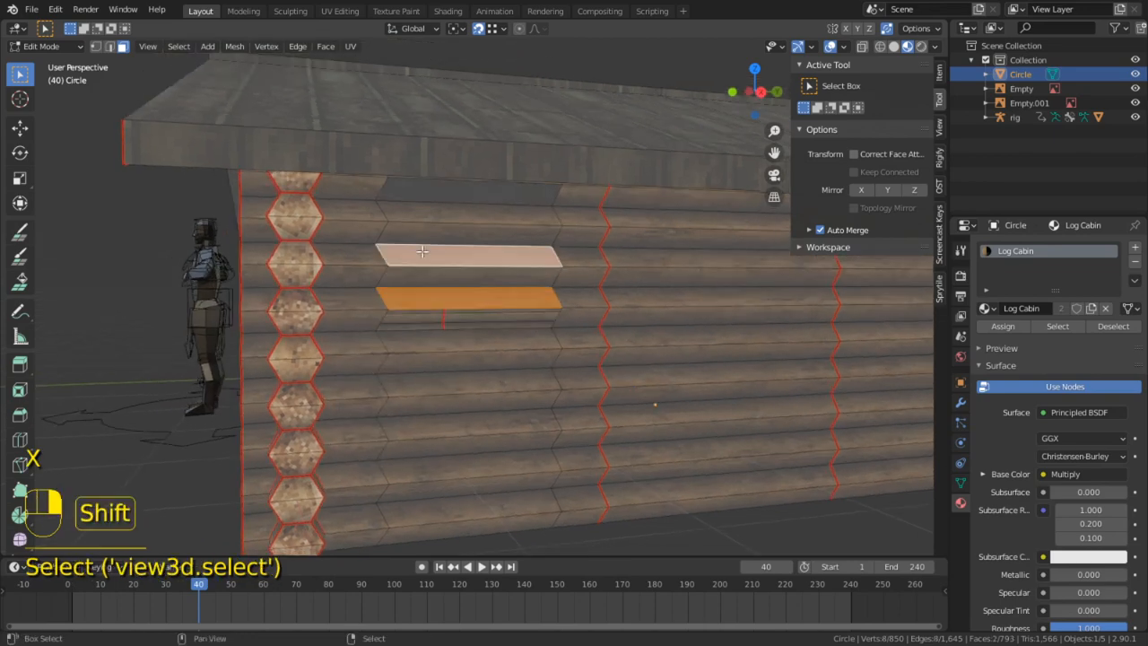
shift+right_click(423, 233)
shift+right_click(422, 217)
shift+right_click(423, 274)
key(x)
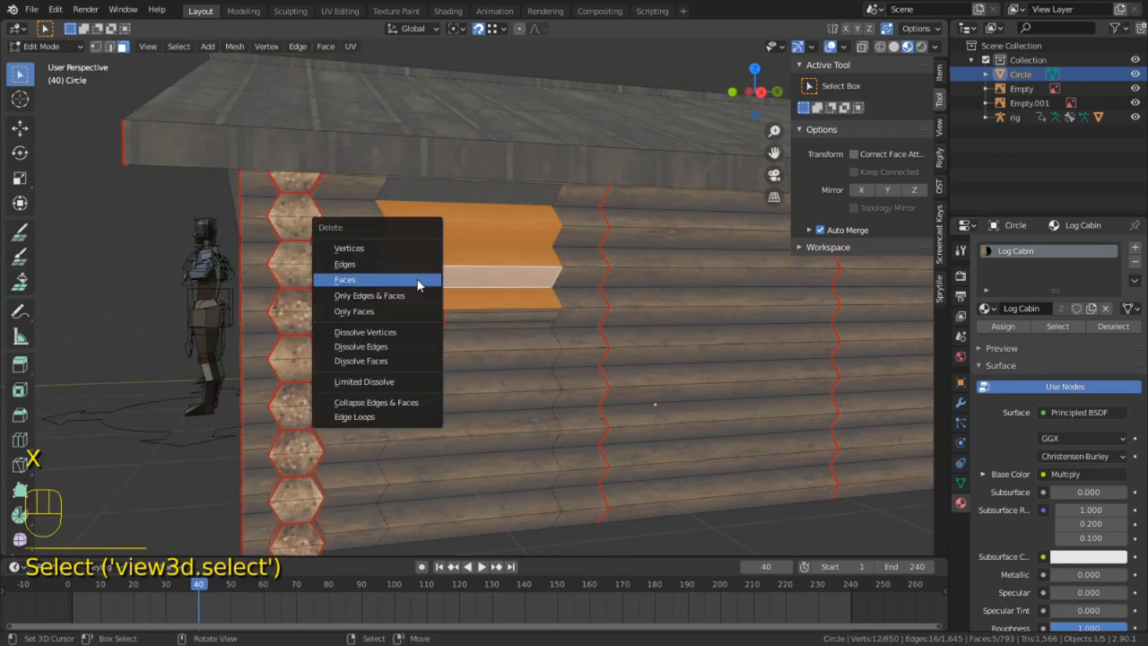
click(386, 277)
Enable Correct Face Attributes and select the full vertical edge loop on the corner side of the side window
alt+right_click(379, 273)
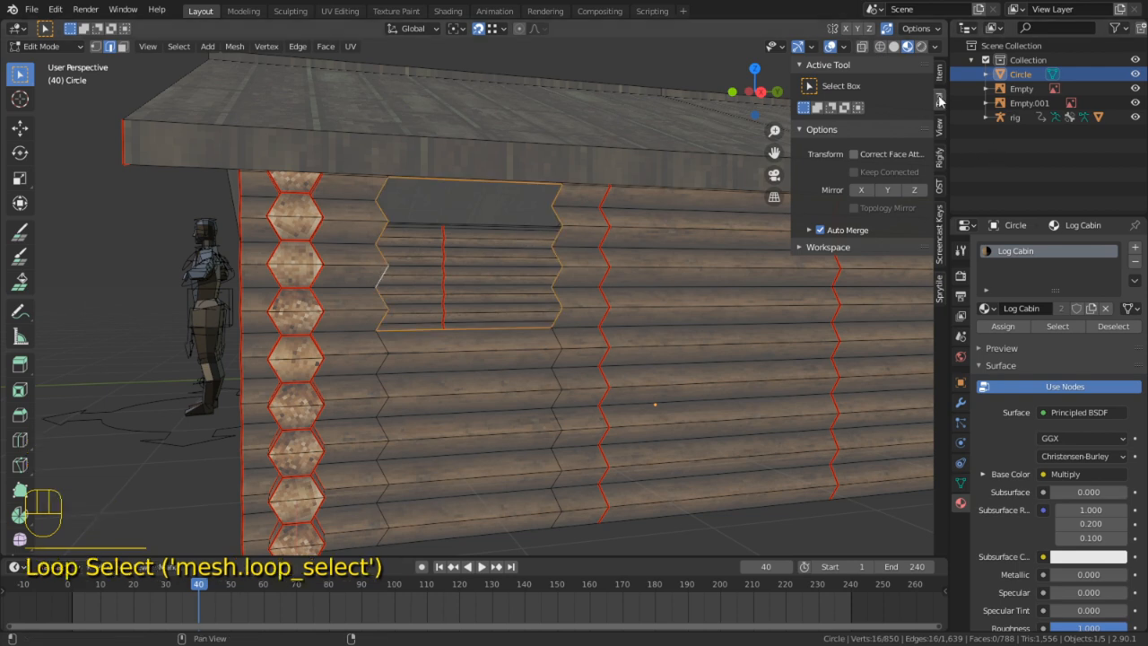
click(854, 155)
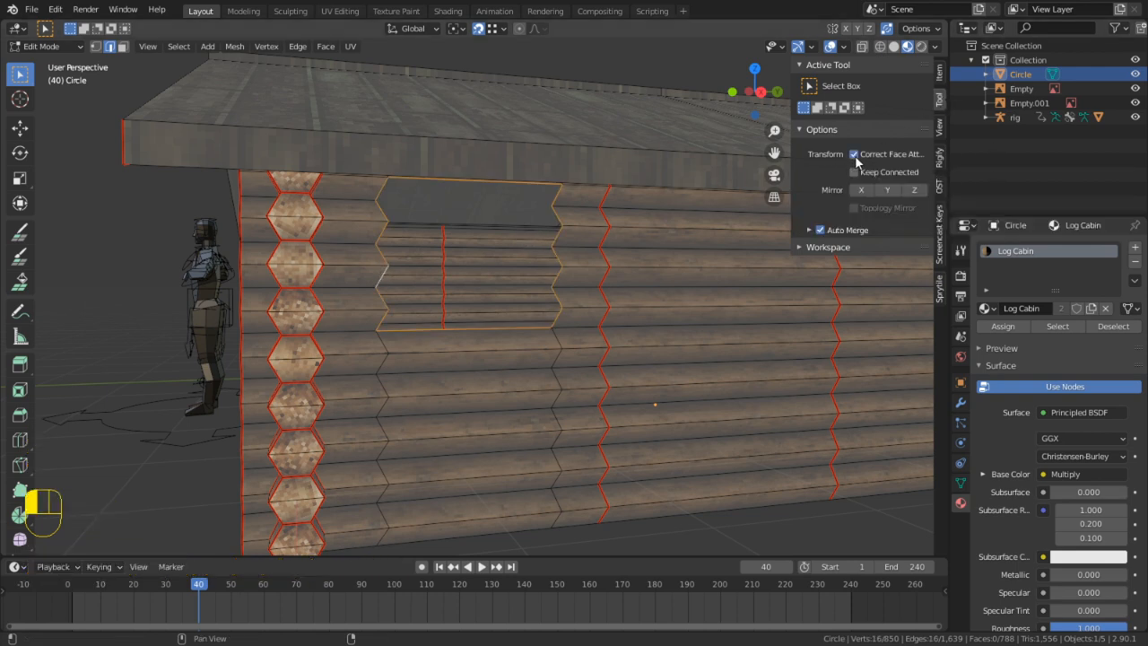
mouse_move(392, 302)
middle_down()
mouse_move(430, 305)
mouse_move(392, 301)
middle_up()
alt+right_click(380, 370)
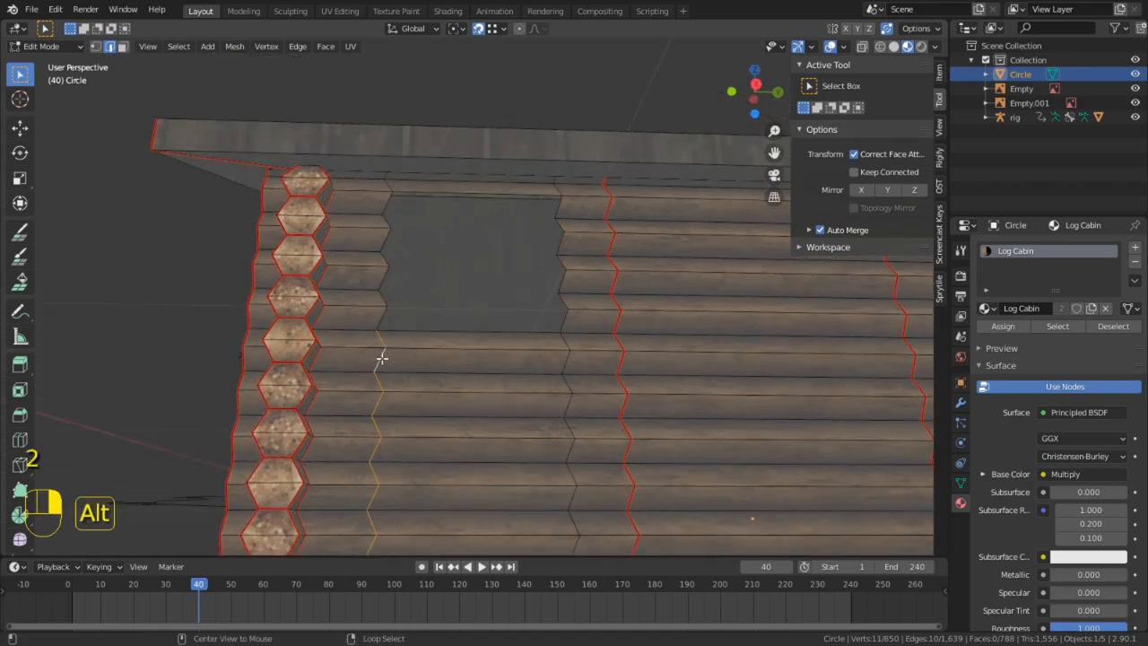
shift+right_click(388, 201)
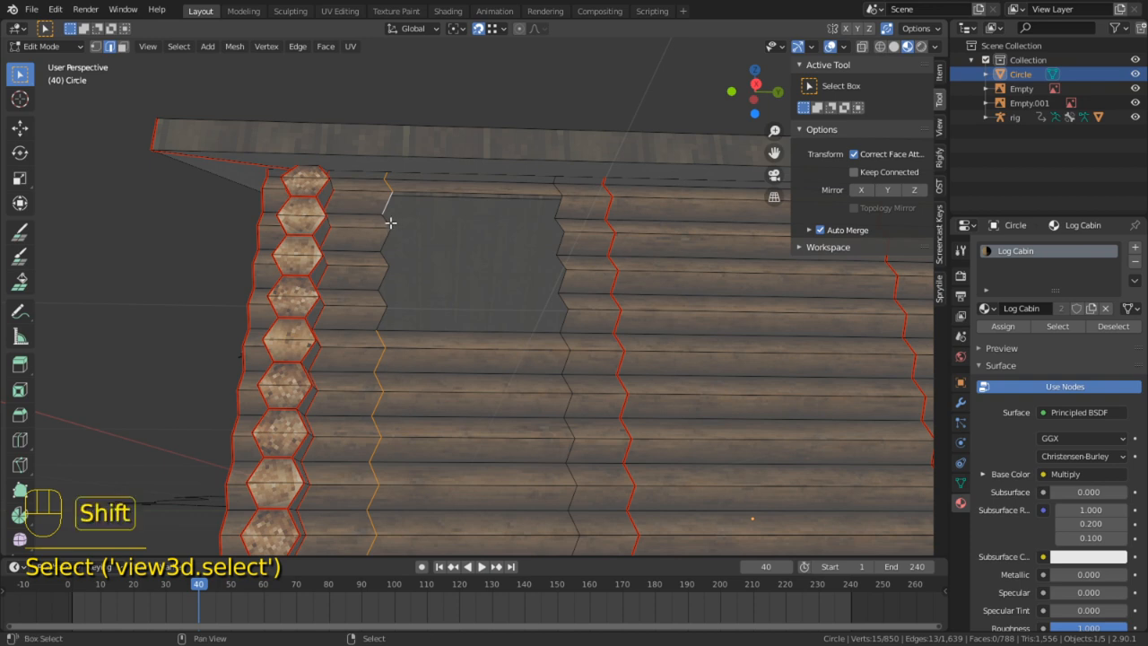
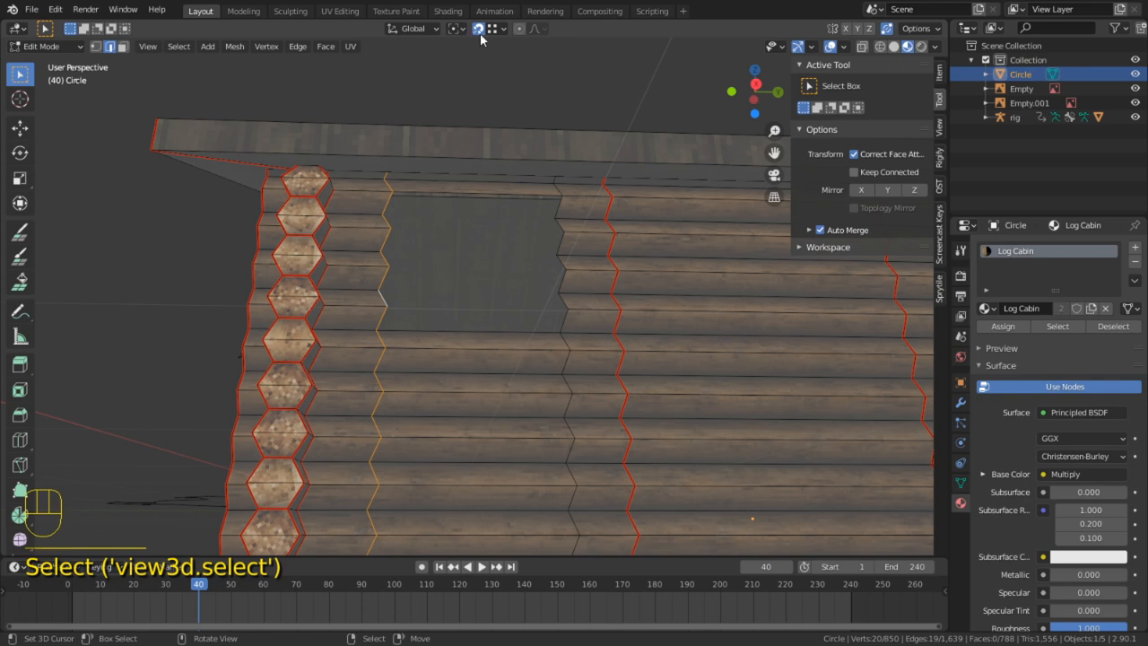
Scale the selected corner-side edge loop to 0 along Y to straighten that side of the window opening
middle_drag(475, 72, 447, 106)
middle_drag(355, 128, 380, 202)
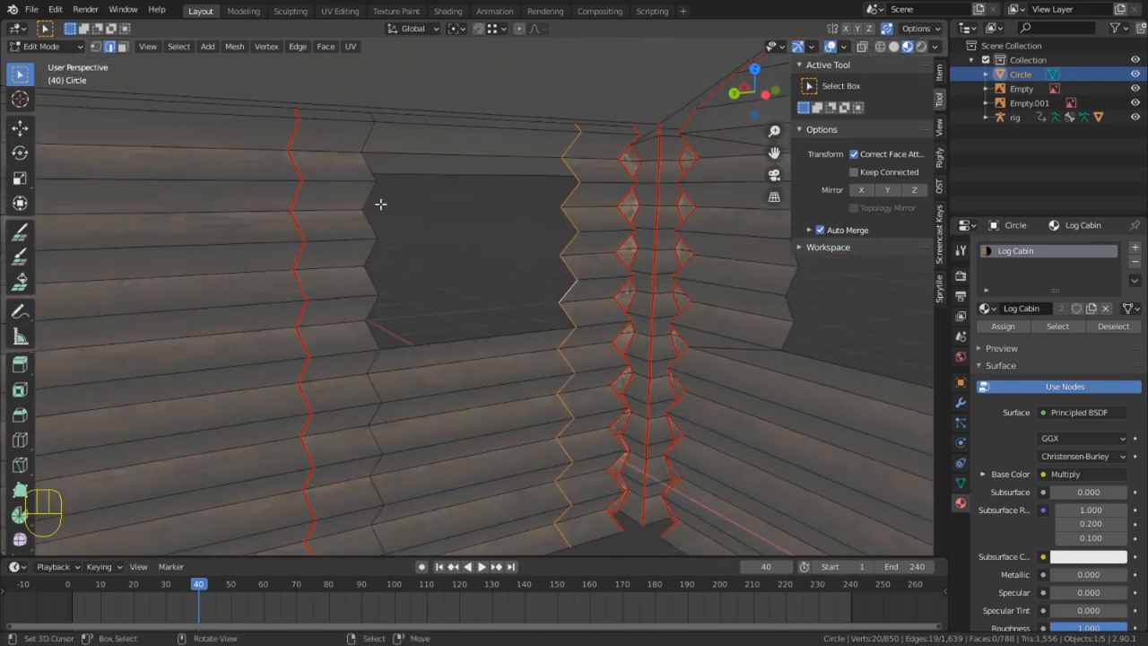
key(s)
key(x)
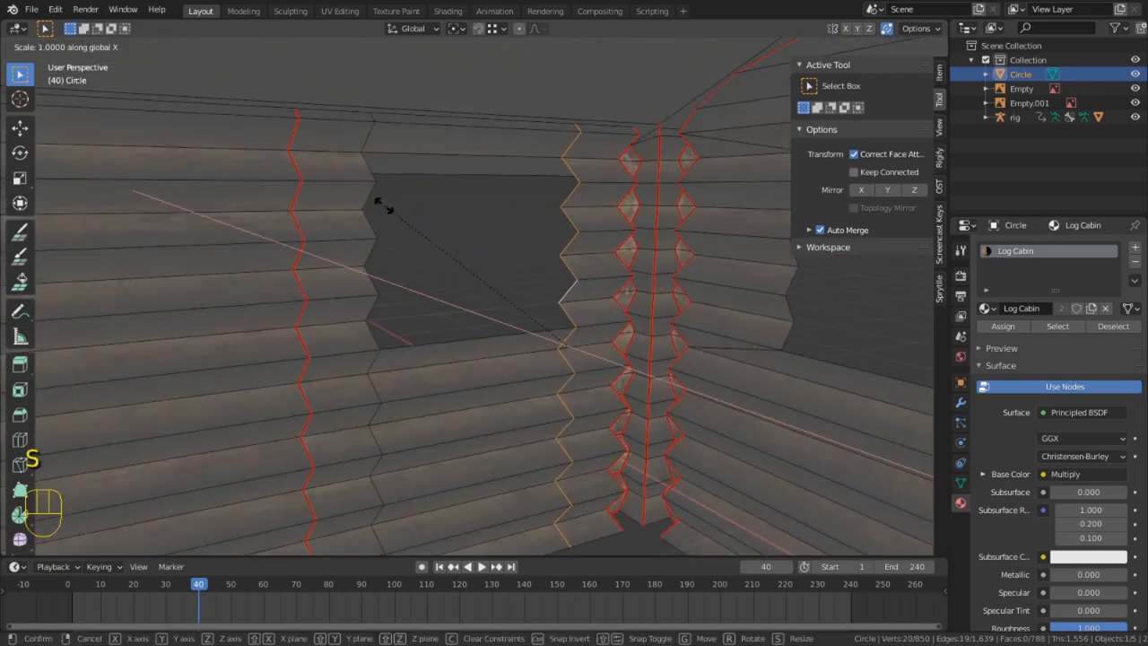
key(y)
key(Return)
Try scaling the corner-side edge loop to 0 along X, check it from outside, and undo that scaling
key(s)
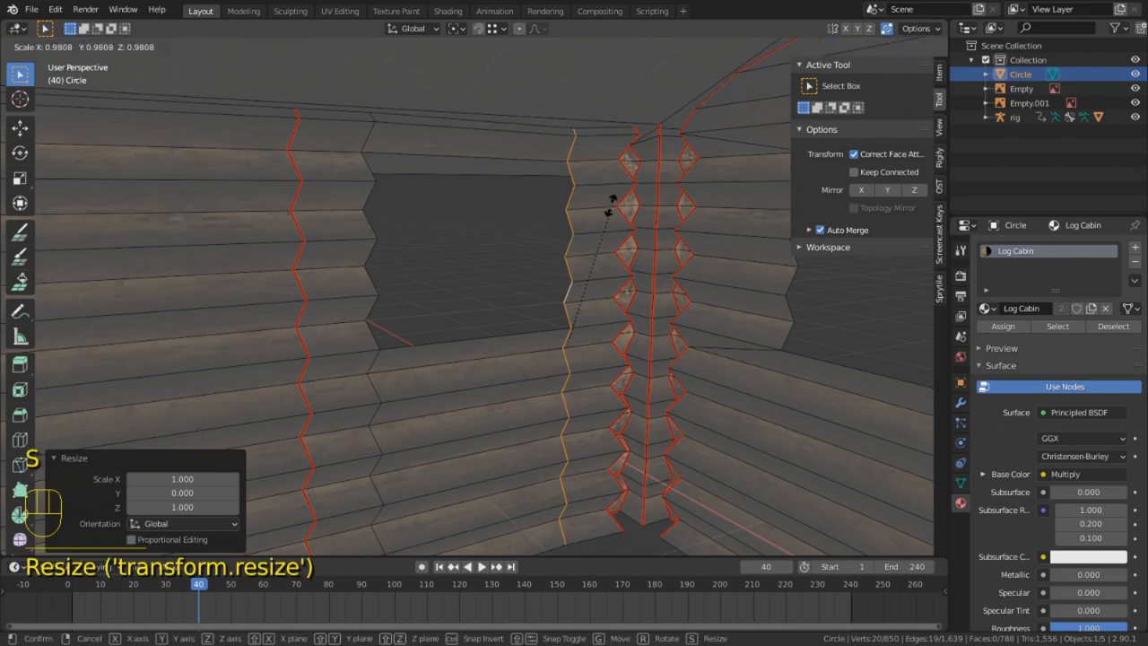
key(x)
key(0)
key(Return)
middle_drag(604, 204, 538, 311)
key(ctrl+z)
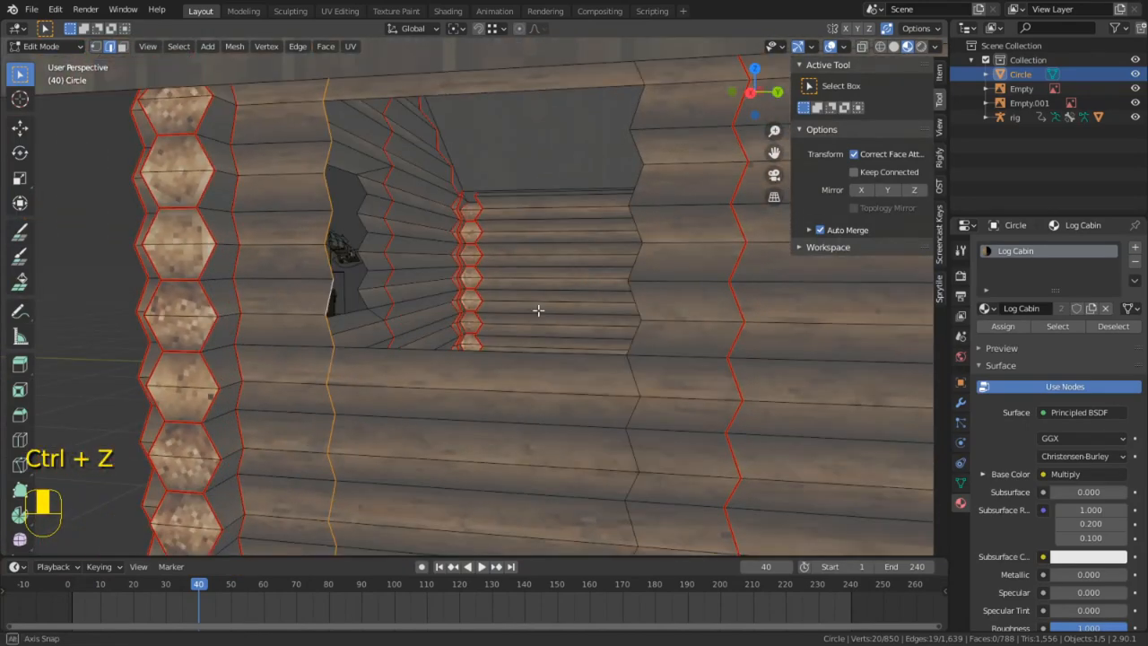
Reapply the scale of 0 along Y to the corner-side edge loop
key(s)
key(0)
key(Return)
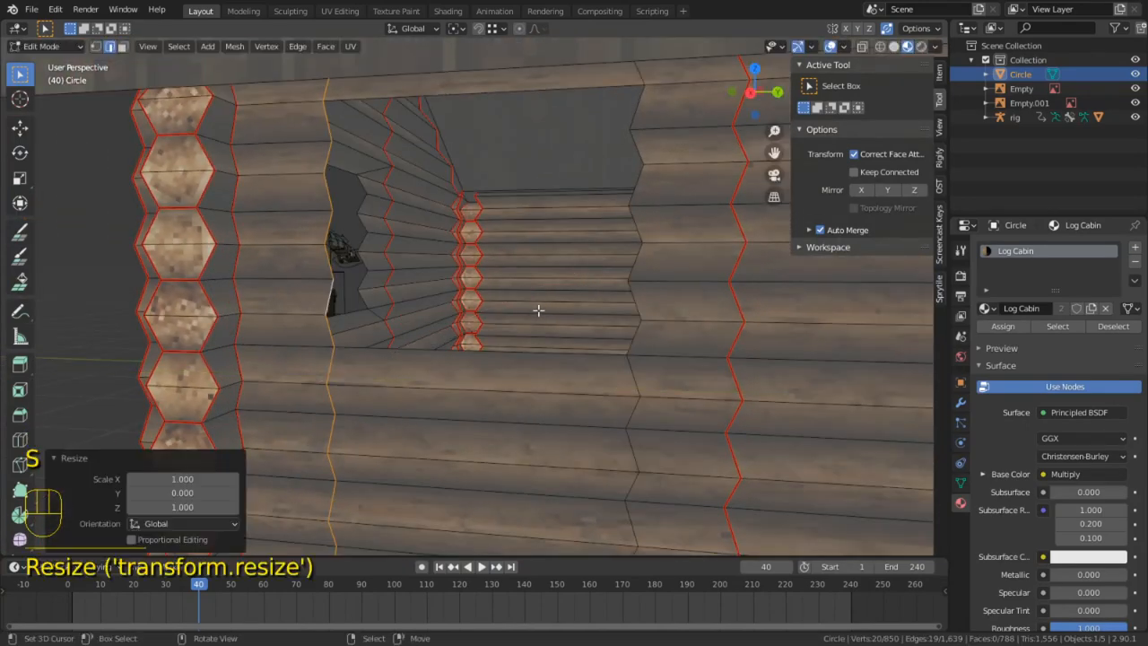
Select the full vertical edge loop on the side window's far side and flatten it along Y
alt+click(638, 227)
click(648, 109)
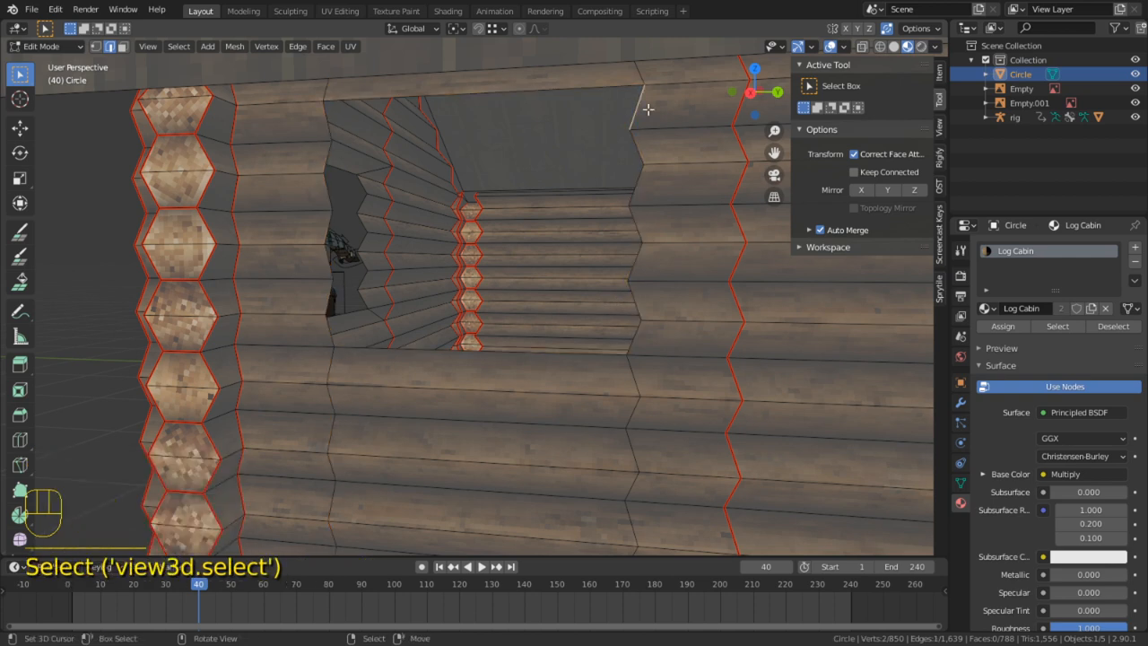
alt+click(646, 154)
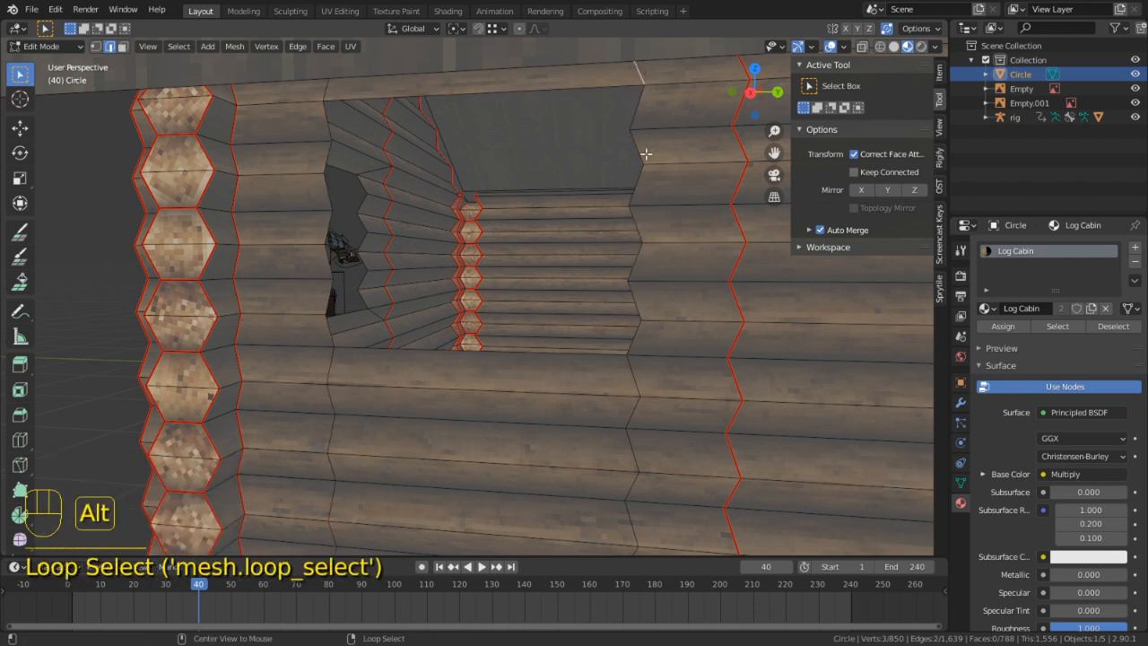
shift+click(642, 317)
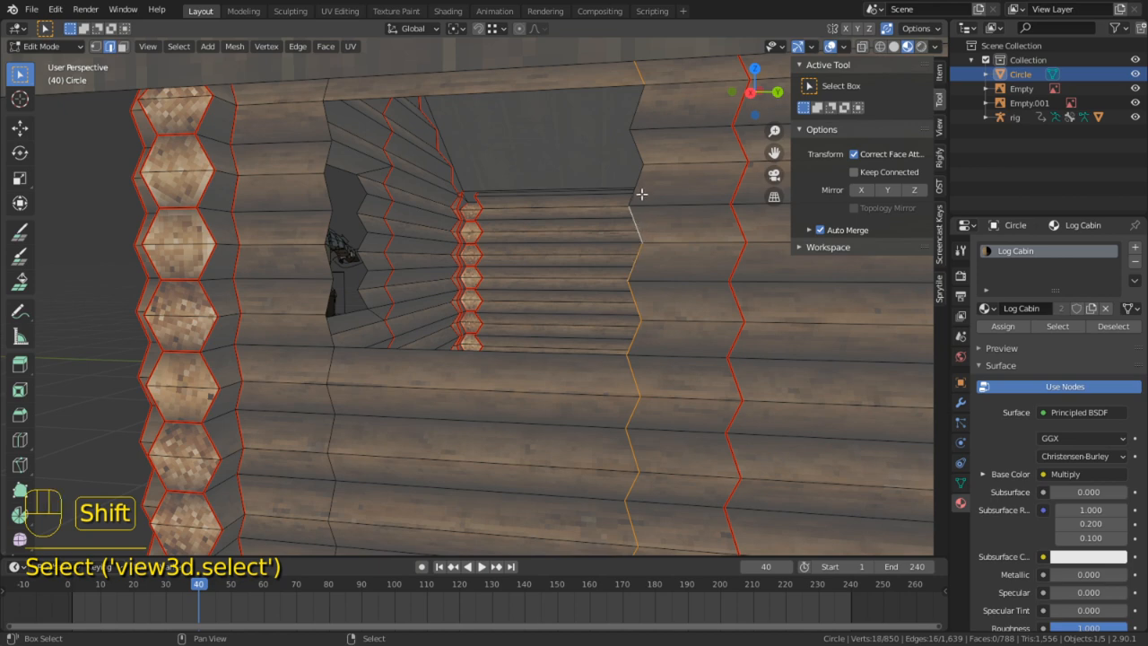
key(s)
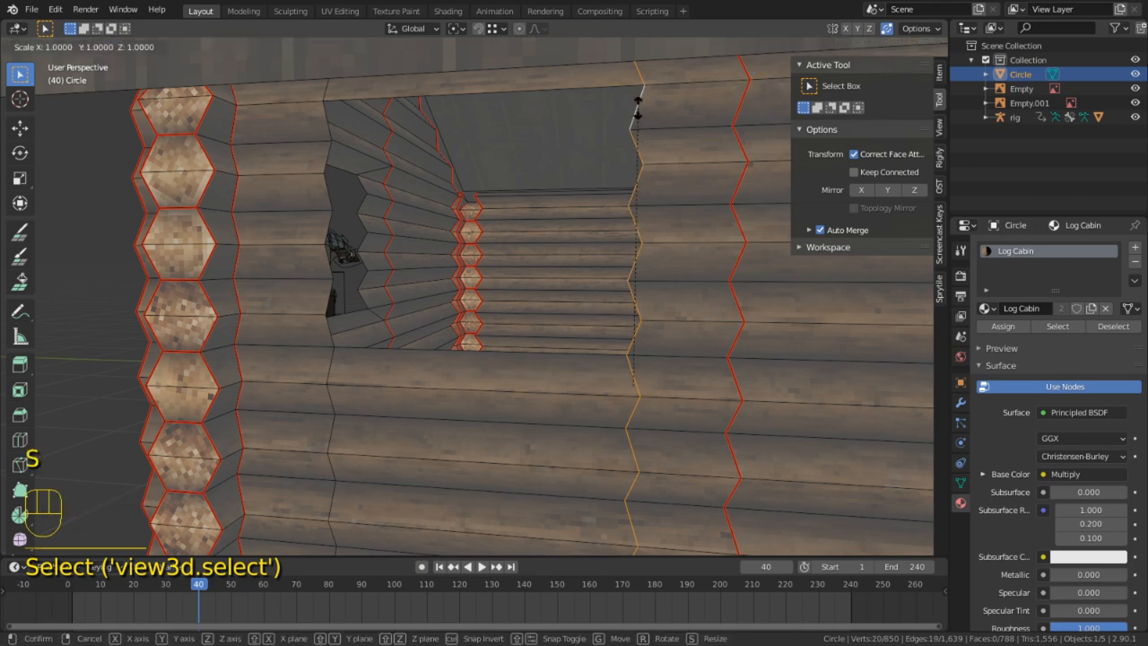
key(y)
click(636, 107)
Inspect the side window's straightened edges and log textures in Object Mode from inside and outside the cabin
middle_drag(636, 109, 459, 307)
key(Tab)
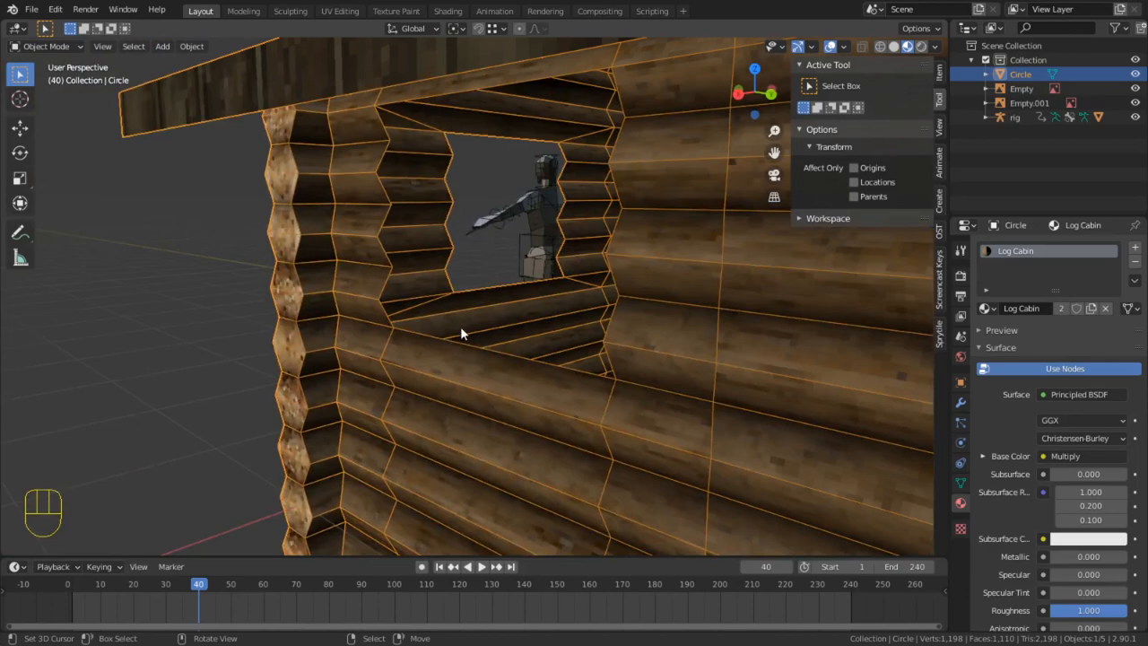
middle_drag(311, 287, 593, 268)
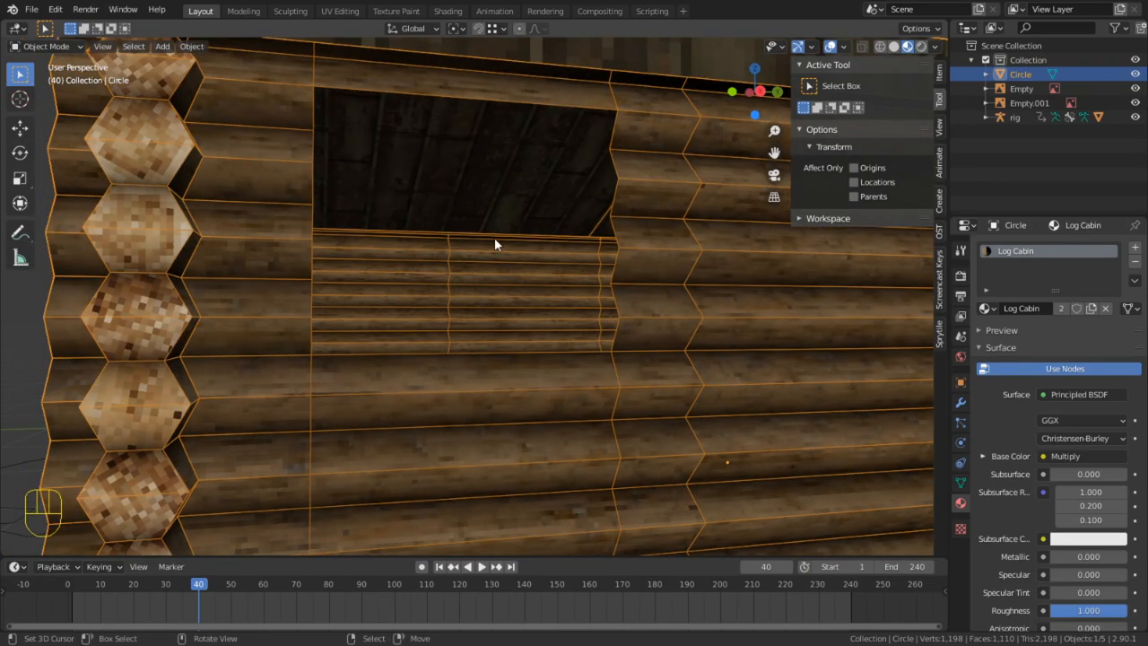
middle_drag(498, 240, 497, 194)
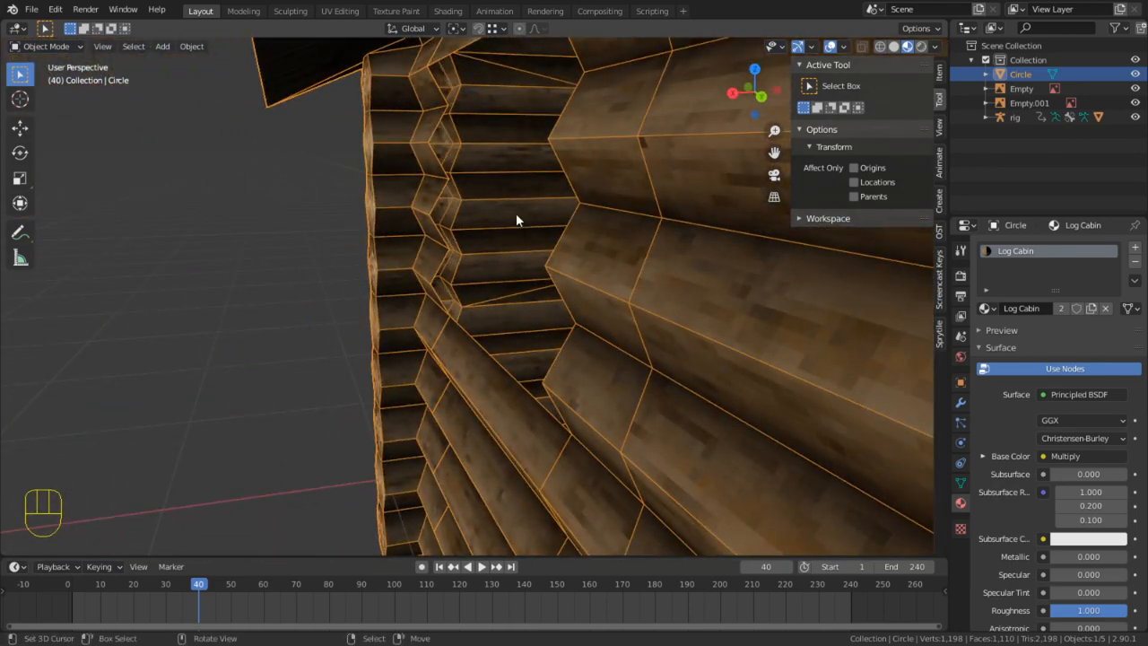
middle_drag(483, 247, 527, 281)
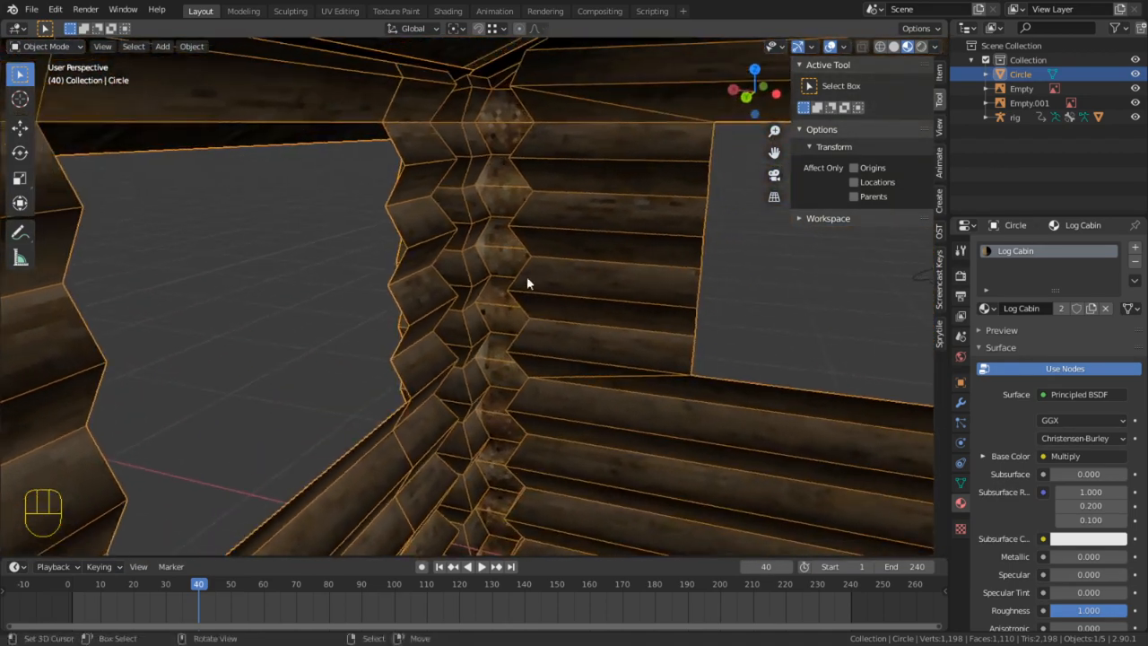
Inspect the corner log ends and the adjoining gable wall in Object Mode
alt+middle_click(544, 182)
scroll(539, 184, up, 5)
middle_drag(538, 185, 422, 252)
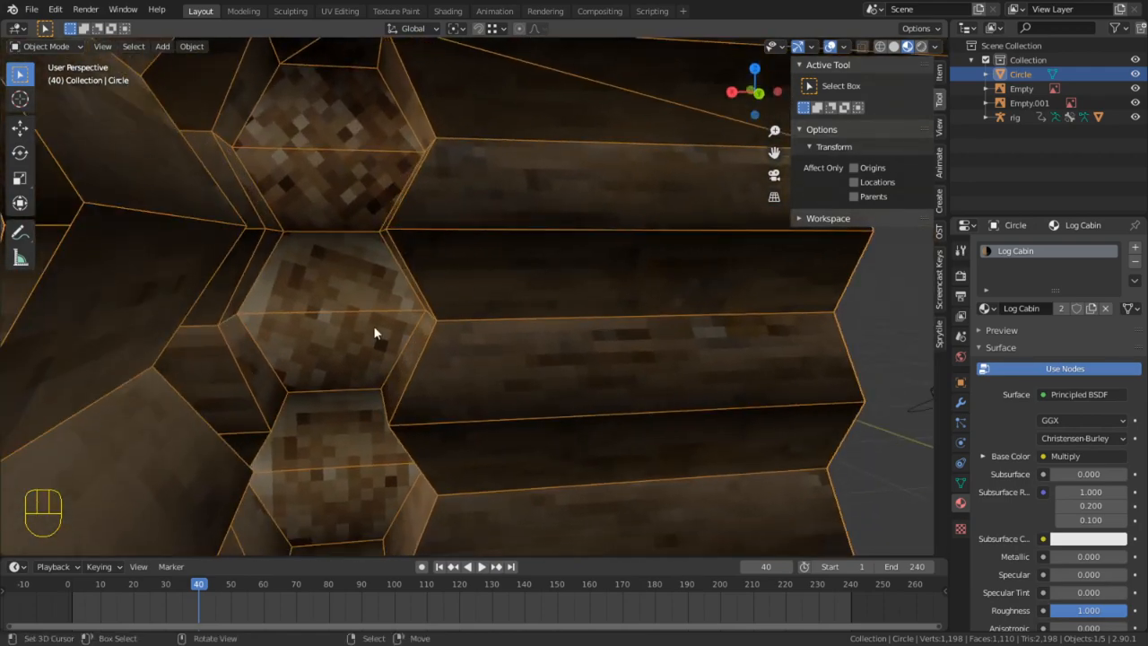
middle_drag(375, 333, 136, 339)
scroll(579, 388, down, 3)
scroll(153, 358, down, 5)
shift+middle_drag(169, 377, 334, 360)
middle_drag(635, 340, 254, 321)
shift+middle_drag(532, 320, 477, 313)
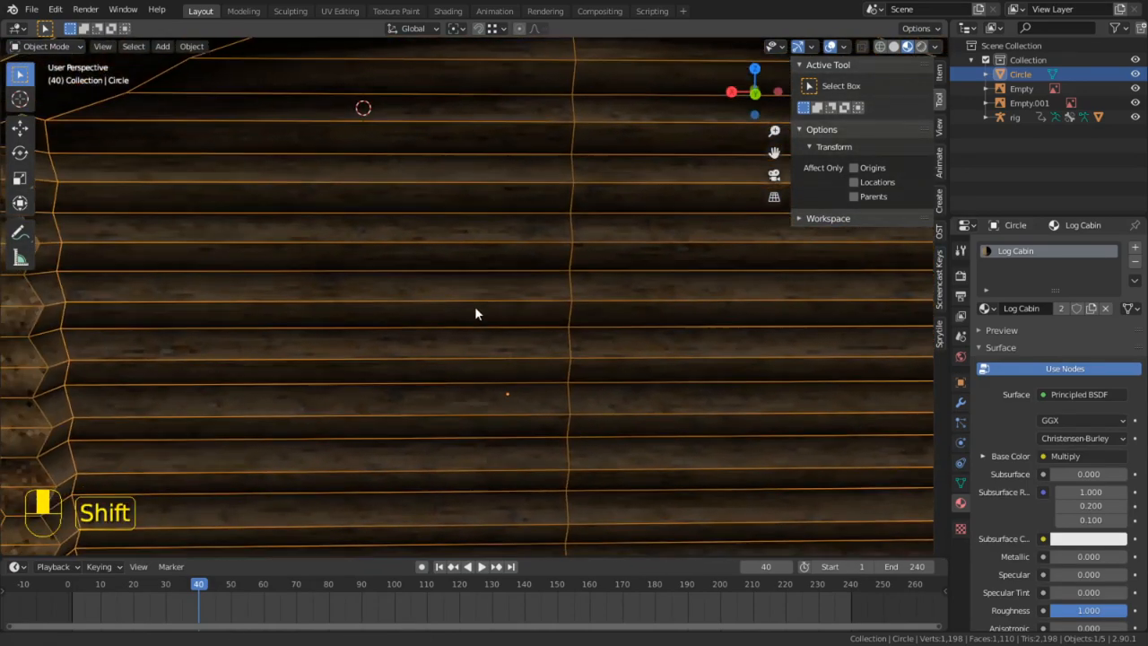
scroll(379, 296, down, 3)
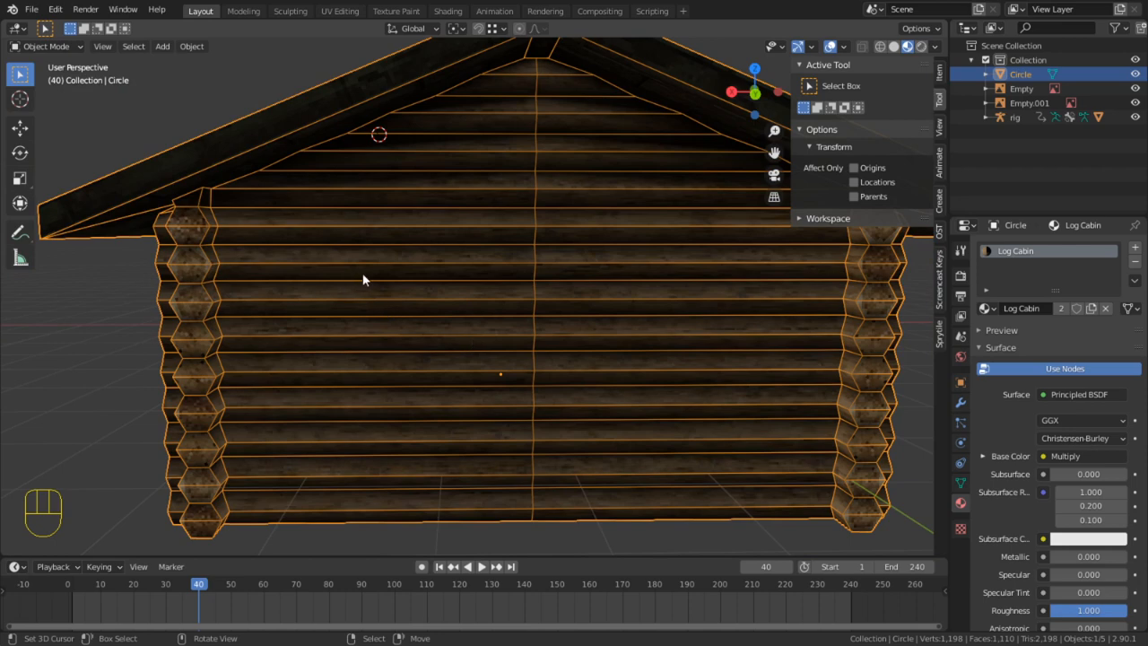
In Edit Mode, add a two-cut vertical loop cut to the gable wall between the log corner and central seam, without sliding it
key(Tab)
key(ctrl+e)
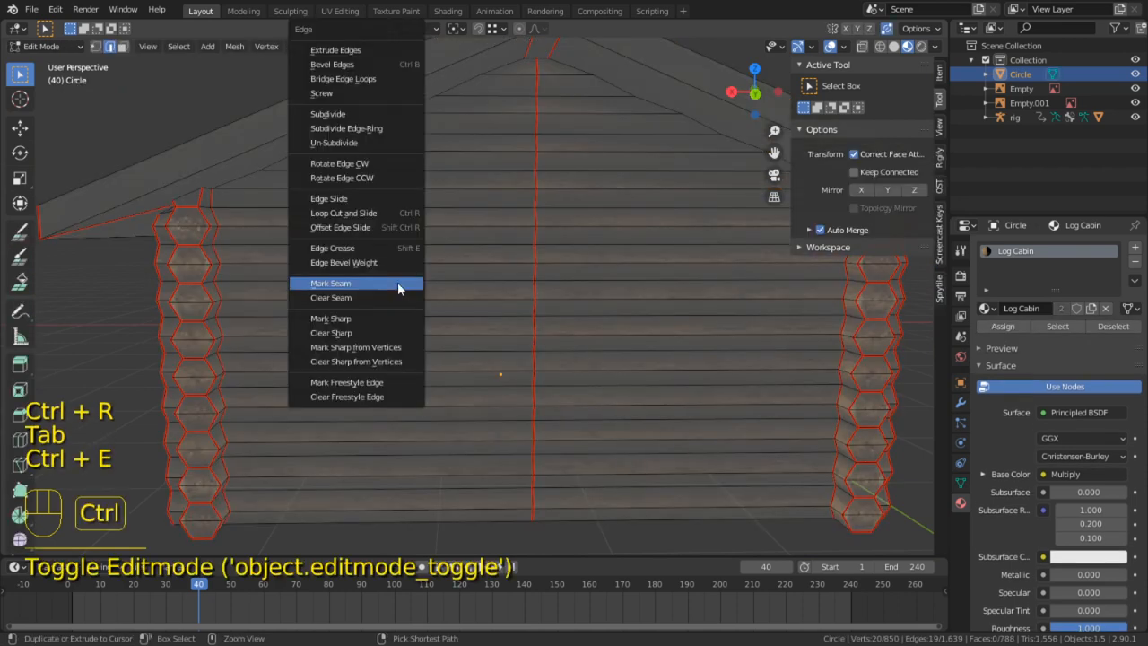
key(ctrl+r)
scroll(410, 274, up, 1)
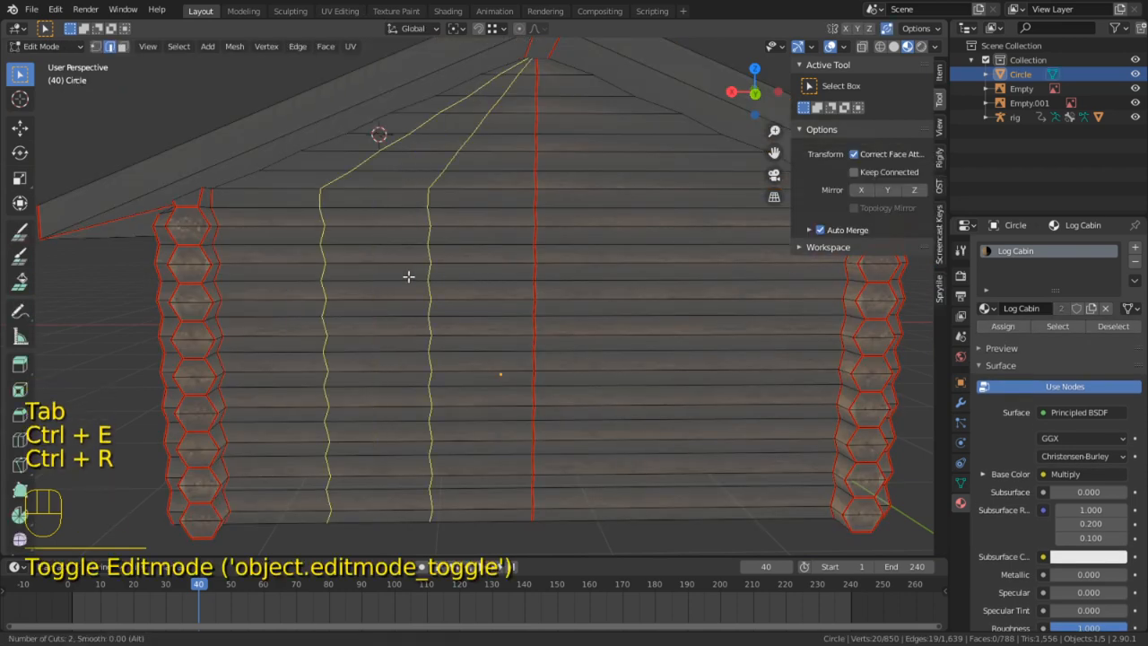
click(410, 274)
right_click(423, 276)
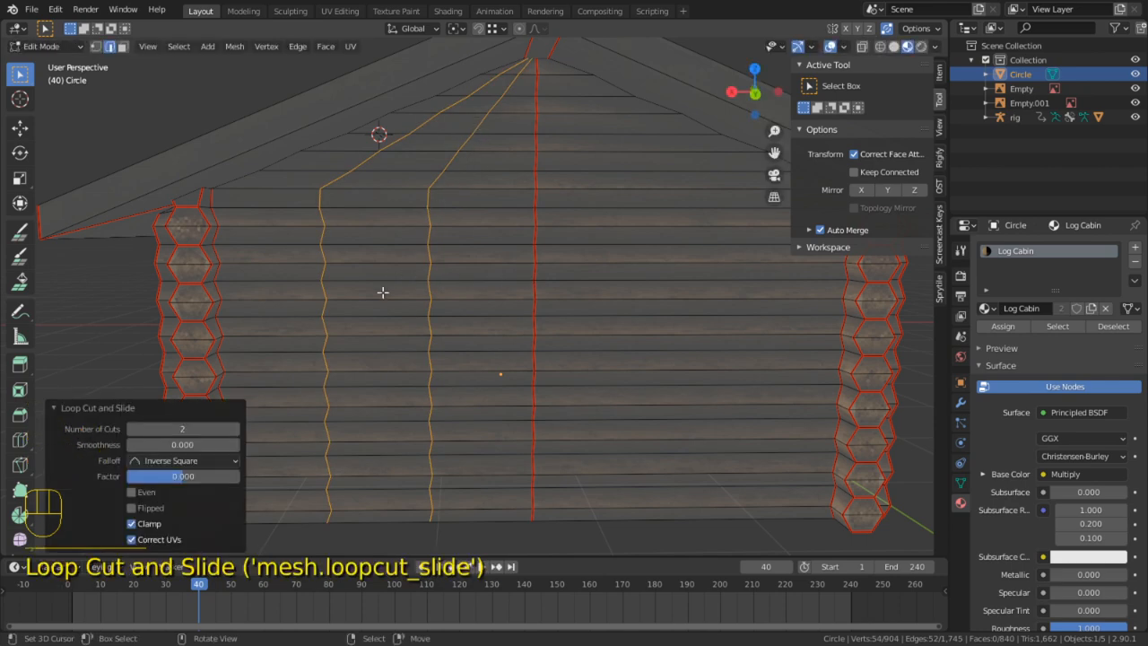
Try deleting a gable-wall face between the two new cuts near the side window's top row, and undo the deletion
key(3)
middle_drag(361, 284, 304, 295)
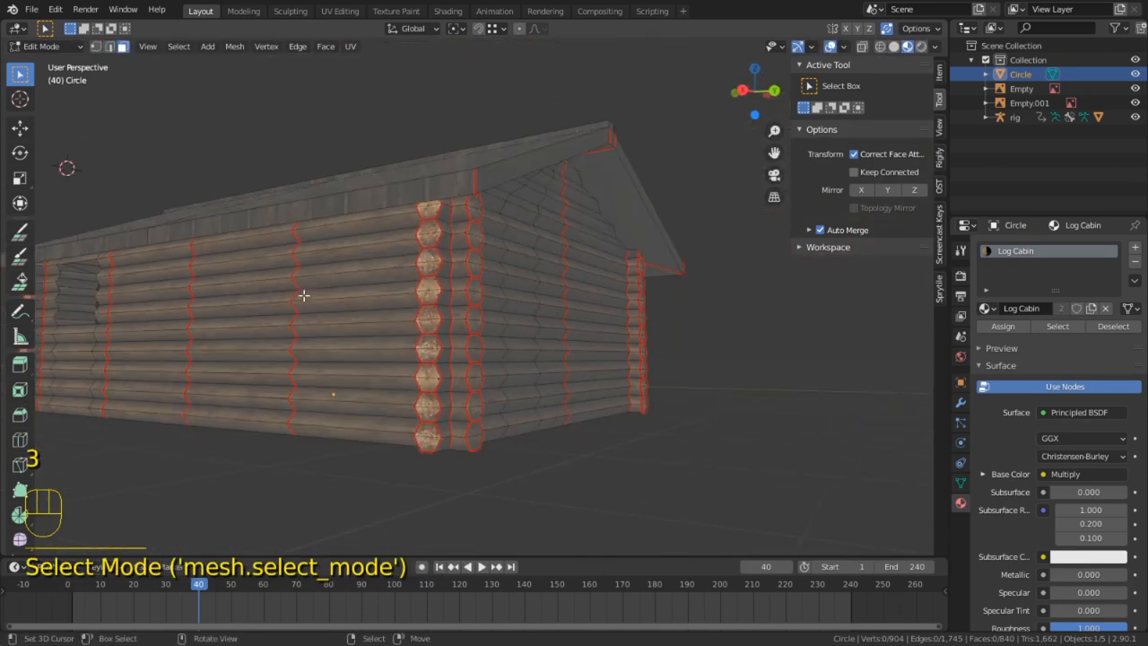
alt+click(297, 232)
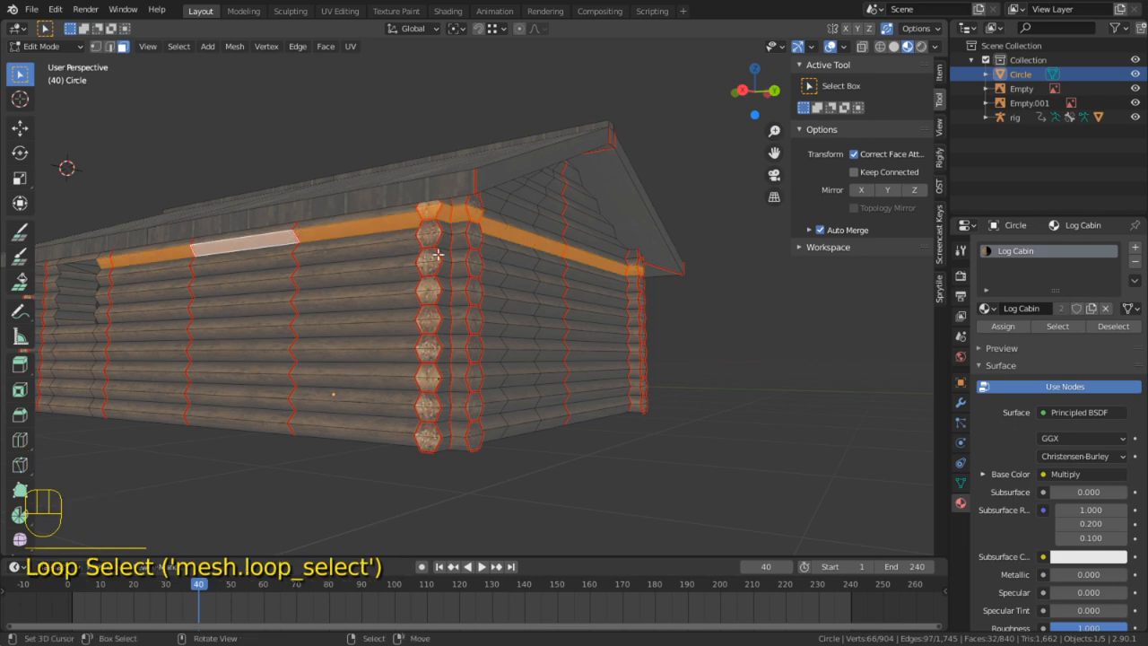
middle_drag(297, 232, 344, 269)
scroll(390, 244, up, 4)
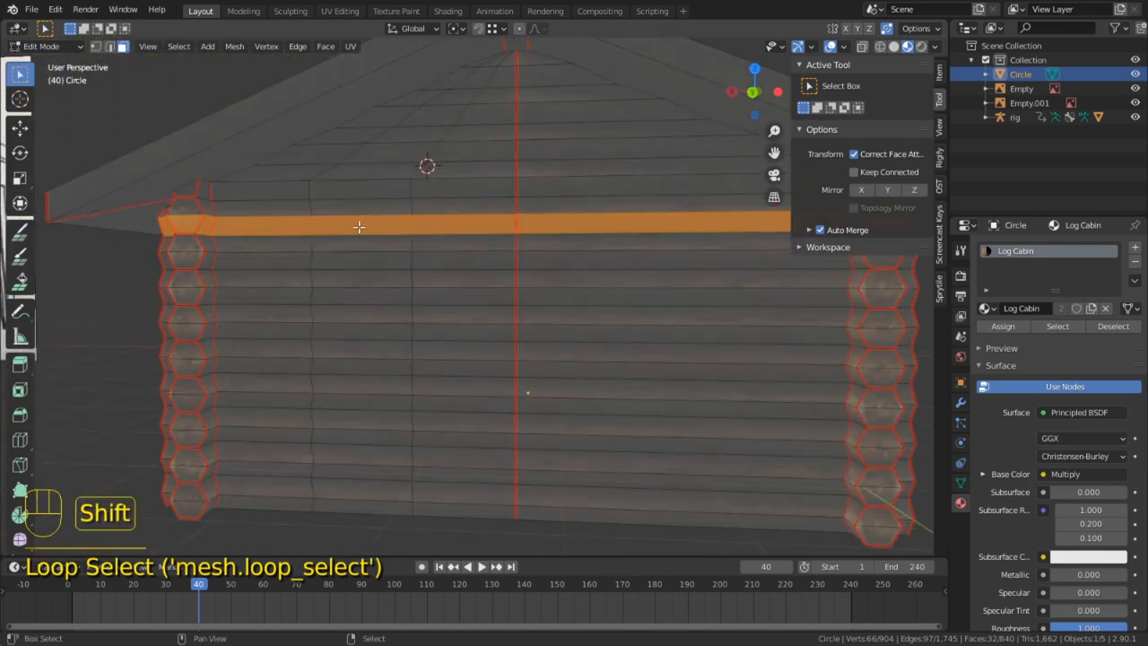
shift+click(359, 227)
click(357, 230)
key(x)
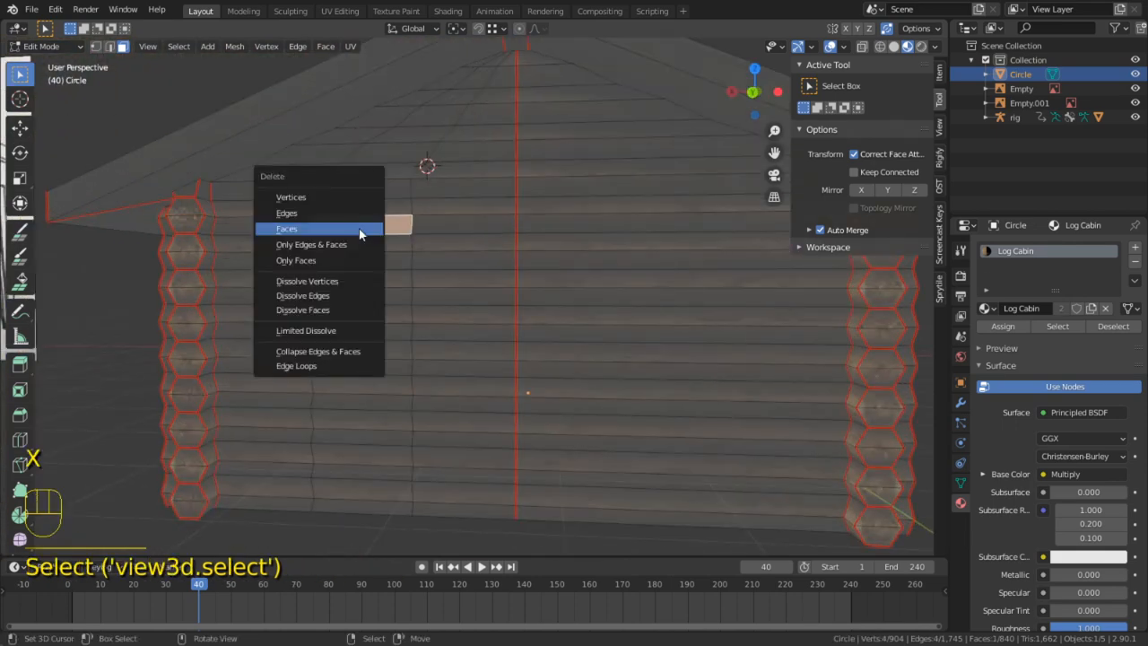
click(359, 229)
mouse_move(403, 251)
middle_down()
mouse_move(467, 251)
mouse_move(409, 252)
middle_up()
key(ctrl+z)
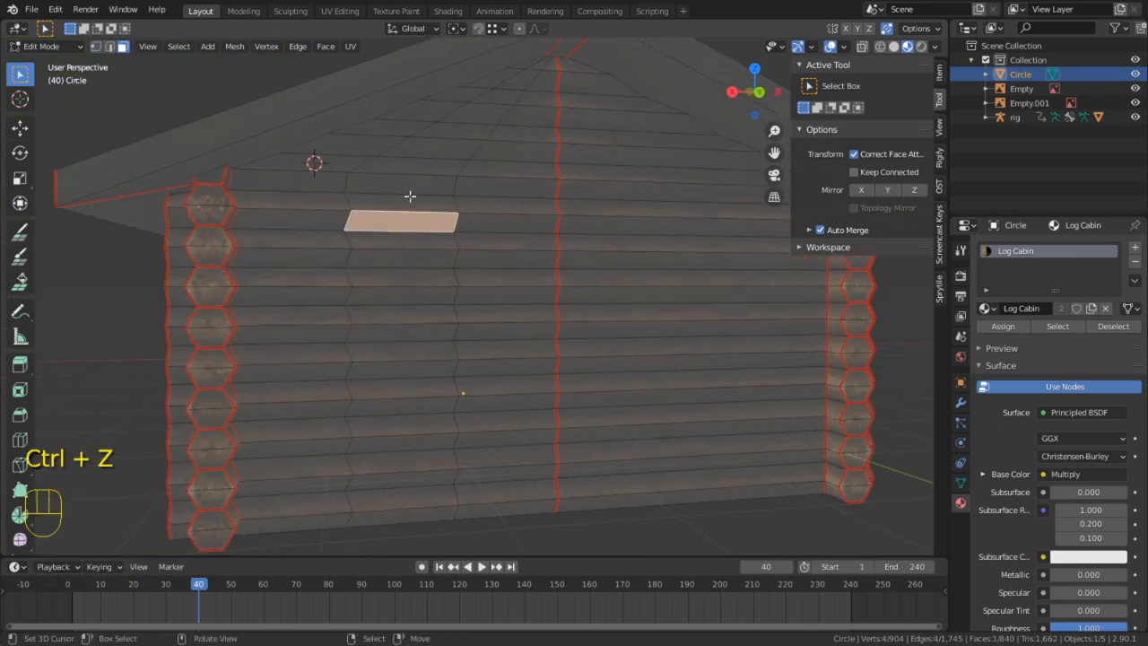
click(447, 179)
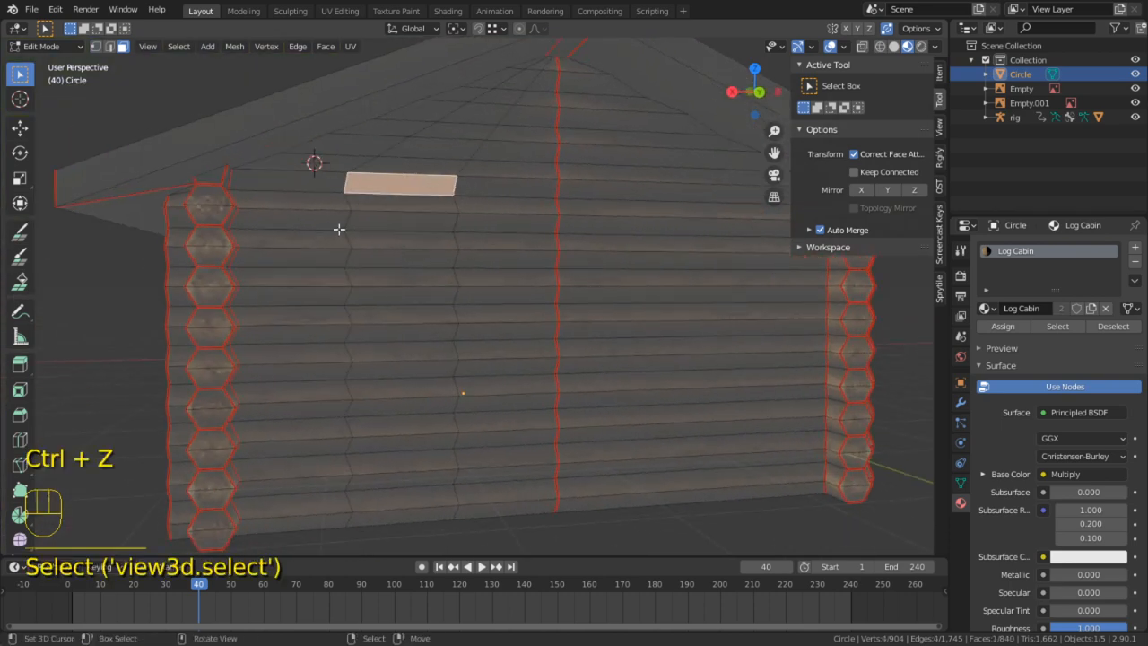
Vertex-slide the two loop vertices just below the side window outward until they merge with the corner edge and the neighboring seam
middle_drag(339, 229, 431, 289)
shift+middle_drag(431, 289, 595, 298)
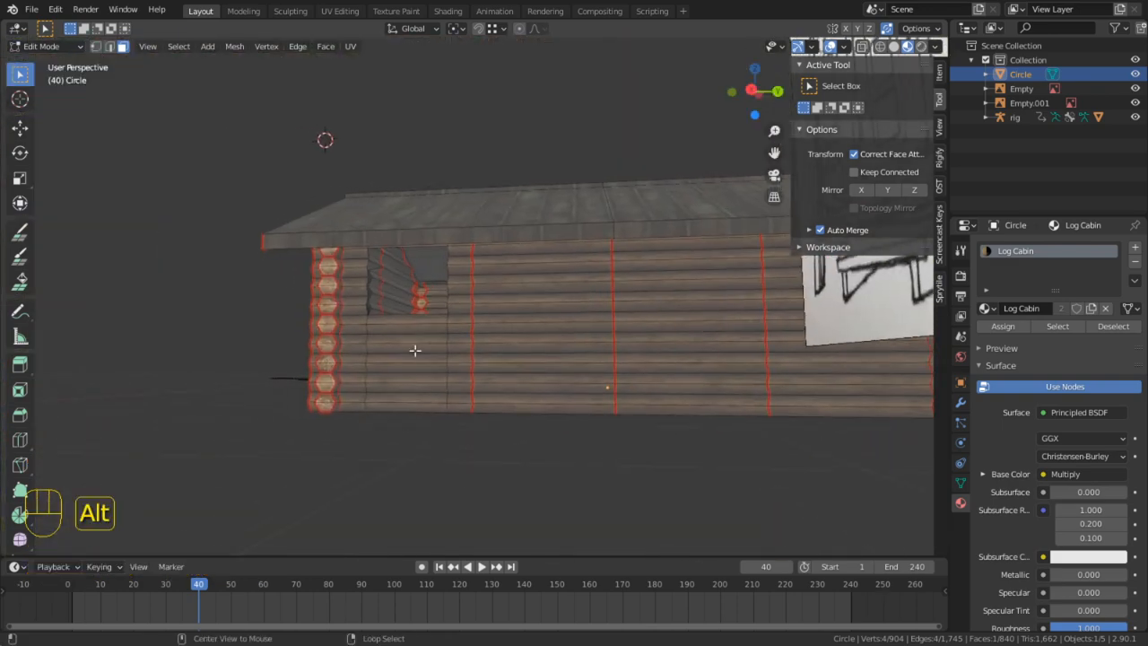
alt+middle_click(415, 351)
scroll(418, 351, up, 4)
middle_drag(477, 352, 495, 386)
scroll(438, 329, up, 3)
key(1)
click(309, 212)
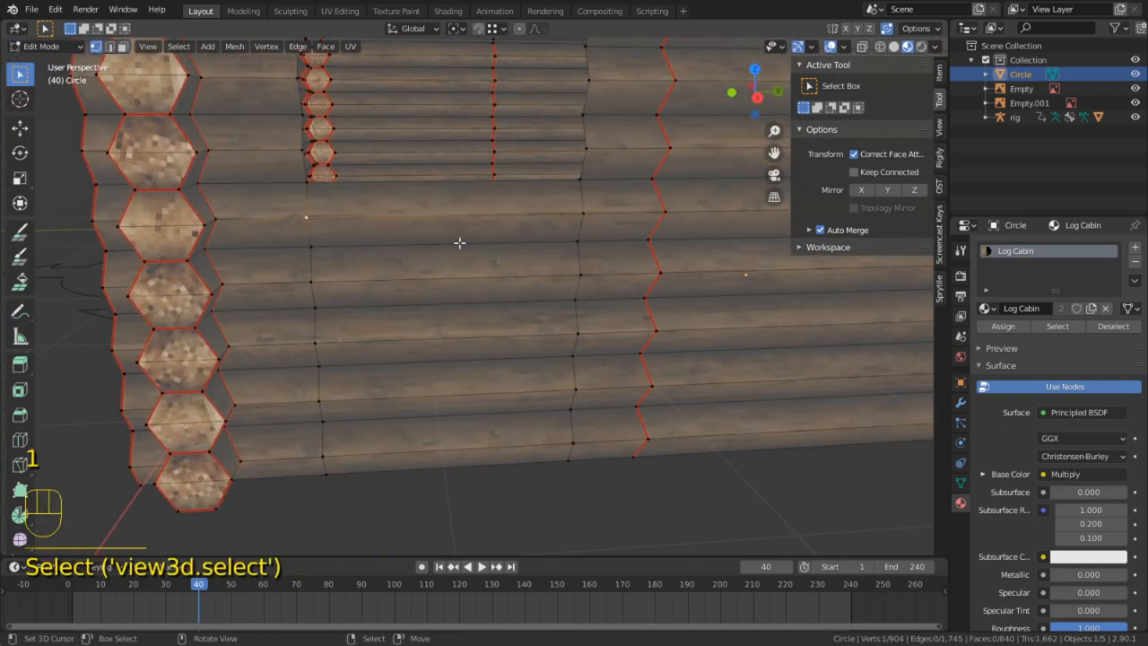
key(g)
key(g)
click(305, 250)
right_click(575, 222)
key(g)
key(g)
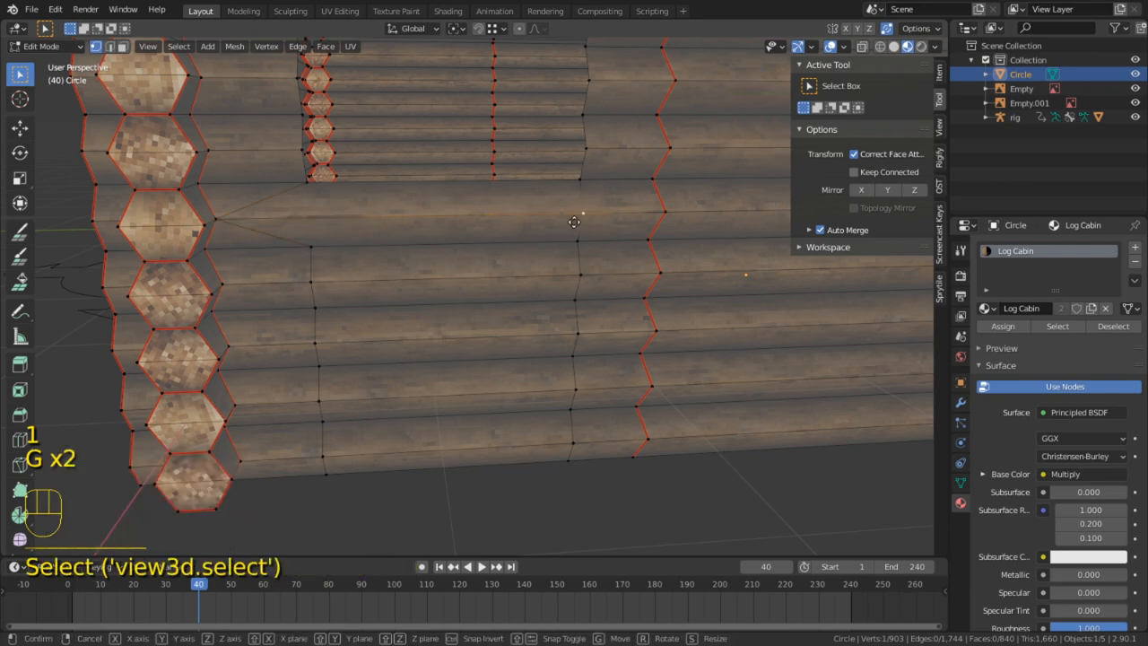
click(744, 227)
Vertex-slide the two vertices above the side window's far edge into the neighboring vertical seam
shift+middle_drag(744, 228, 494, 236)
alt+middle_click(559, 167)
scroll(551, 188, up, 4)
right_click(446, 255)
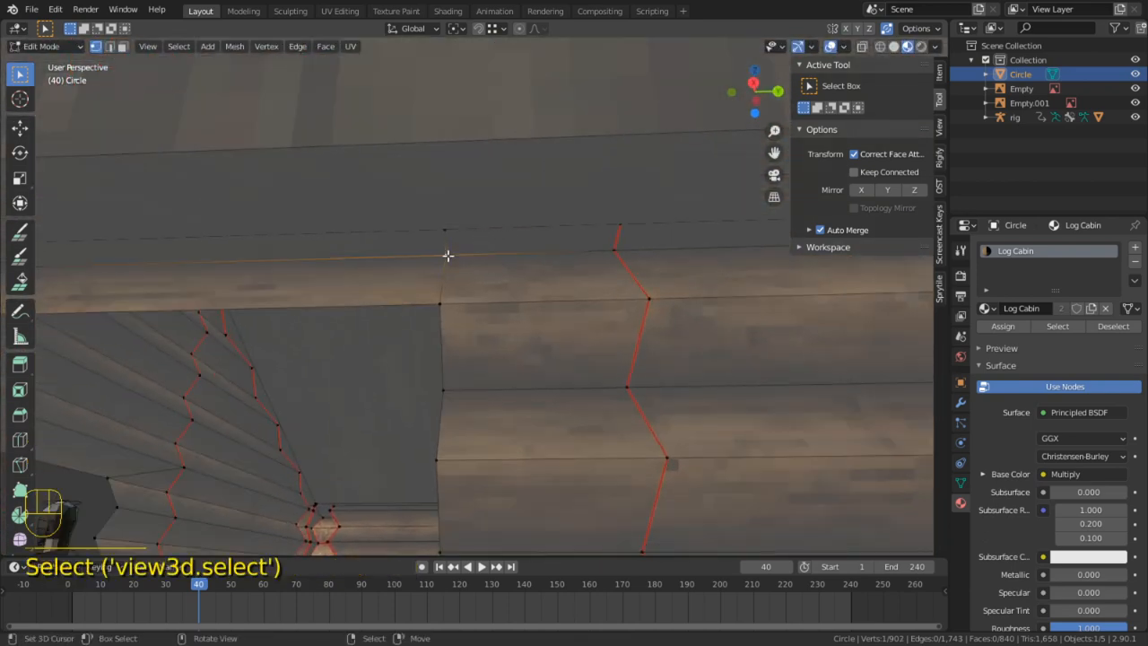
key(g)
key(g)
click(755, 263)
right_click(453, 236)
key(g)
key(g)
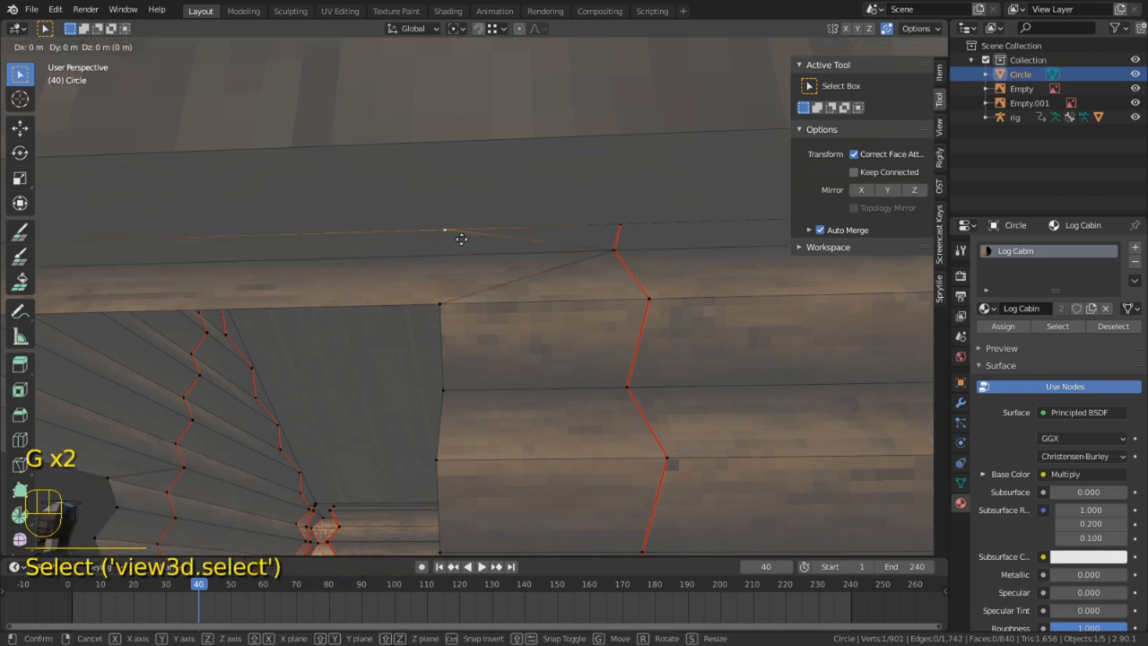
click(781, 242)
Vertex-slide the two vertices above the side window's corner-side edge into the log corner's seam
shift+middle_drag(524, 260, 313, 302)
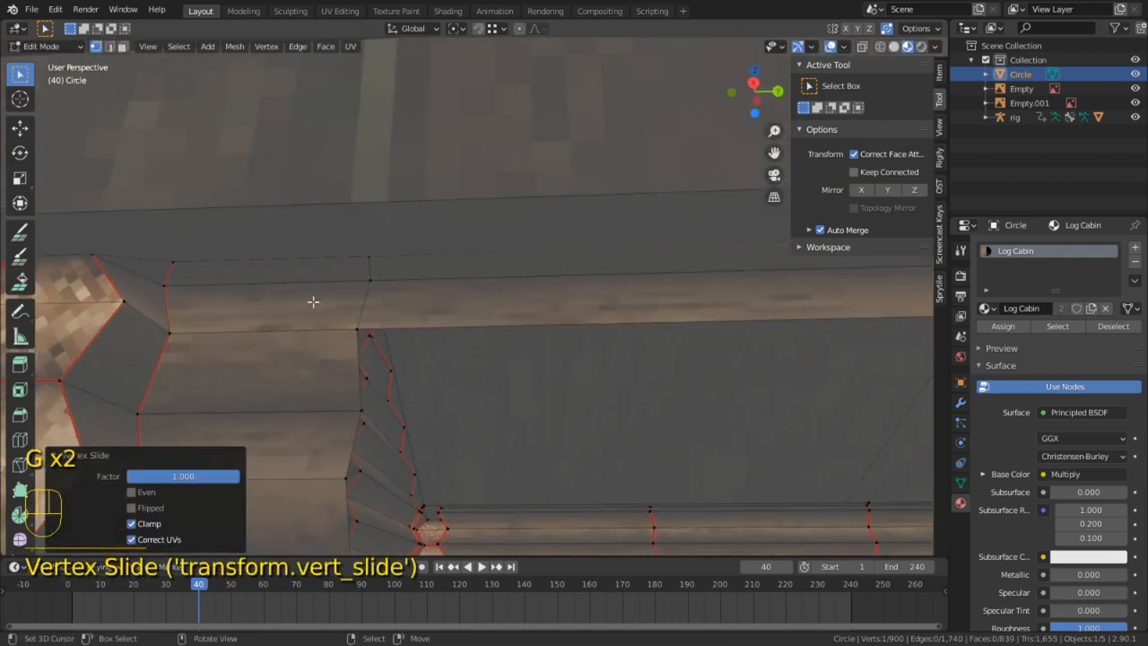
right_click(373, 270)
key(g)
key(g)
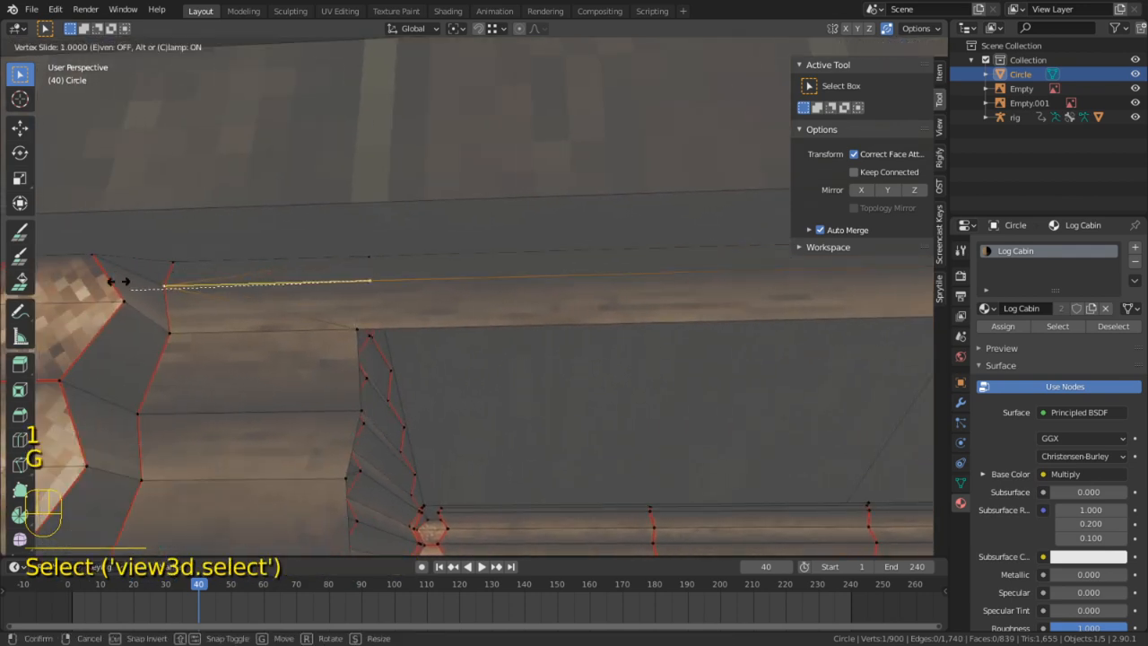
click(118, 282)
right_click(334, 252)
key(g)
key(g)
click(752, 299)
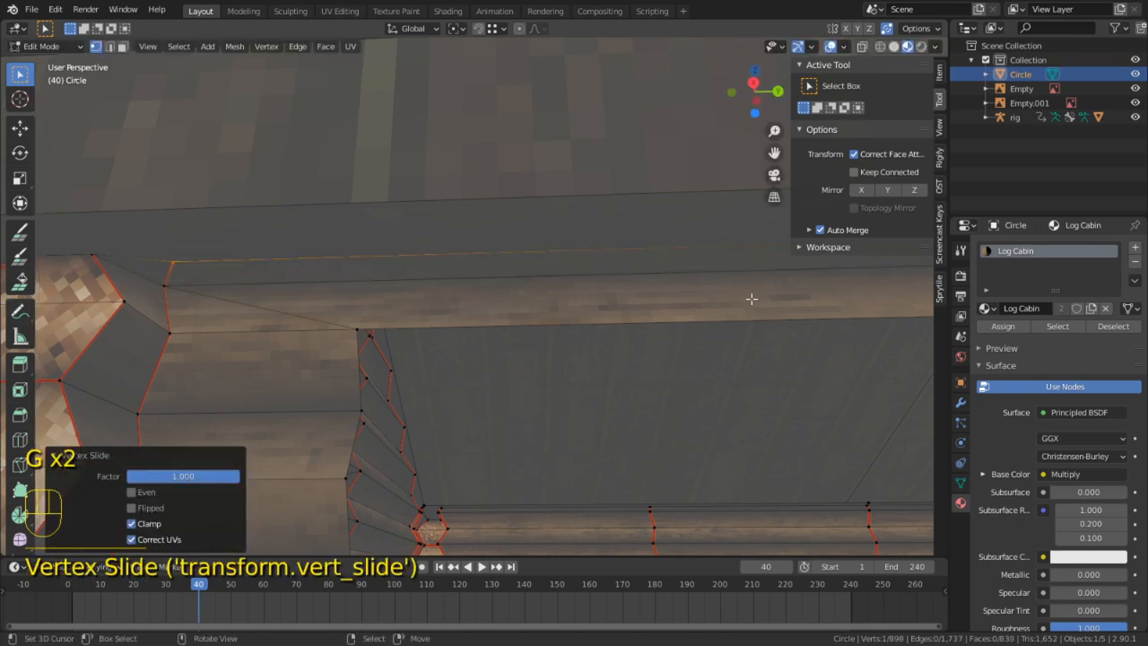
Select the corner-side edge loop below the side window without its end vertex and edge-slide it fully into the corner seam
scroll(751, 299, down, 5)
shift+middle_drag(584, 383, 531, 183)
scroll(441, 366, down, 1)
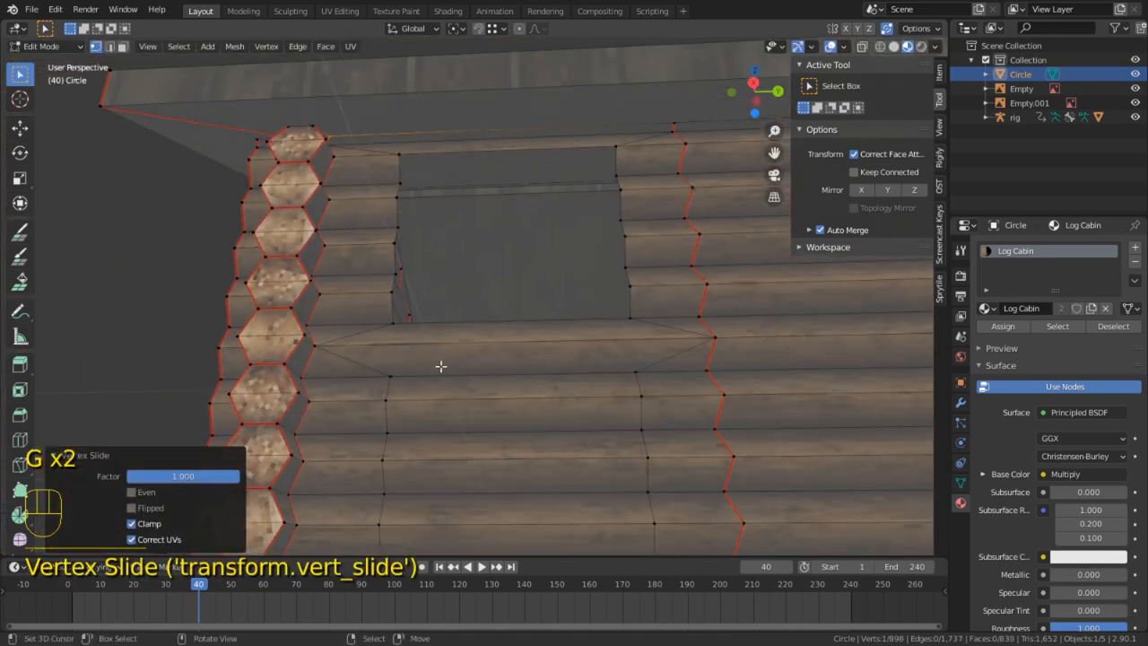
alt+right_click(384, 384)
key(1)
key(c)
middle_click(307, 343)
right_click(331, 337)
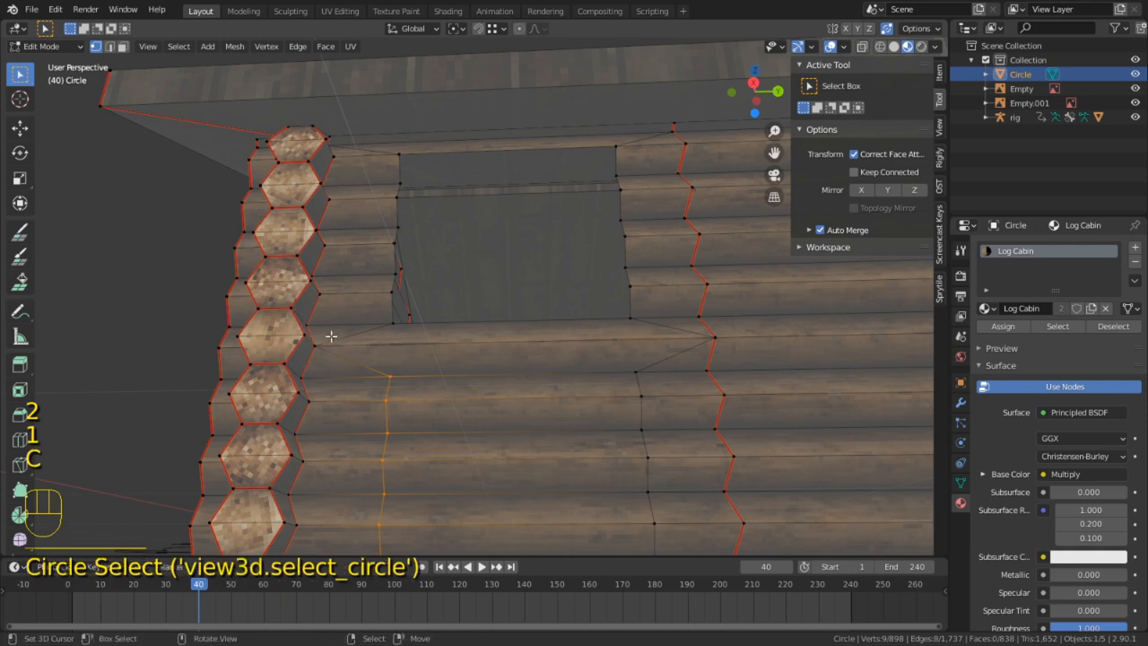
key(g)
key(g)
click(190, 353)
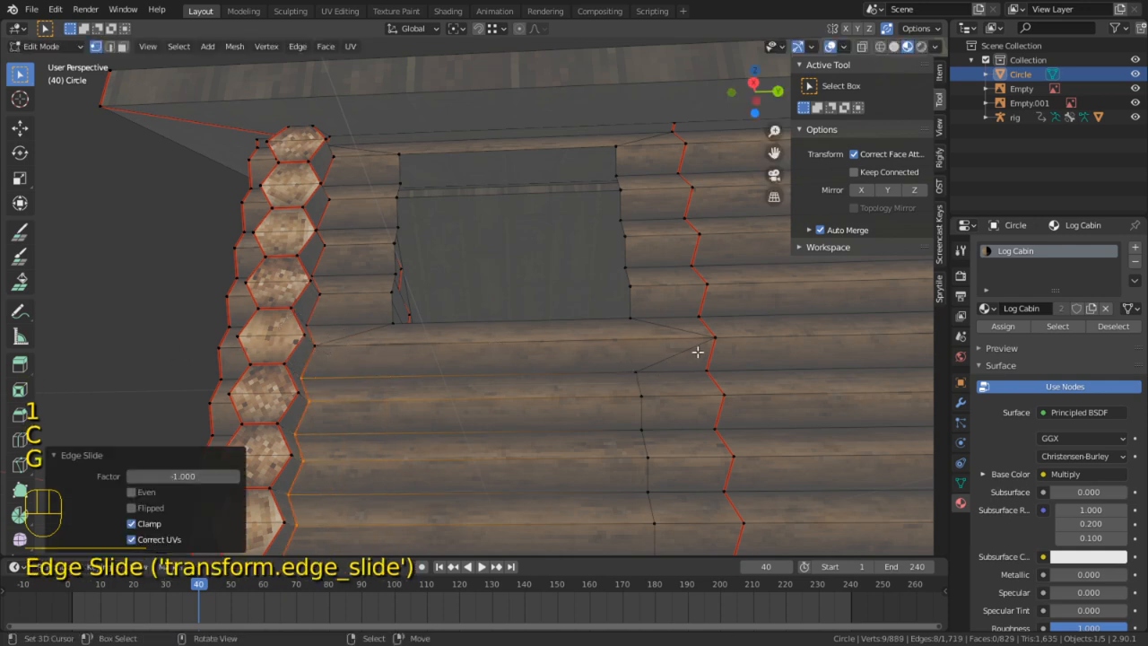
Select the far-side edge loop below the side window without its end vertex and edge-slide it fully into the neighboring seam
scroll(626, 403, down, 3)
alt+right_click(585, 380)
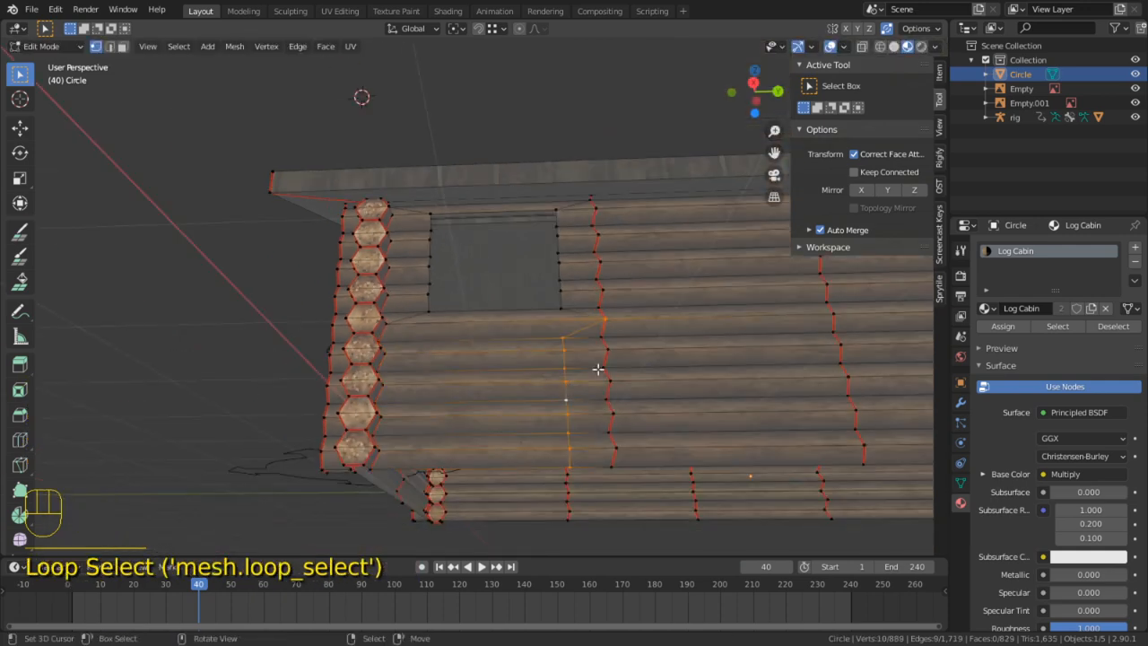
key(c)
middle_click(630, 328)
right_click(630, 329)
key(g)
key(g)
click(818, 330)
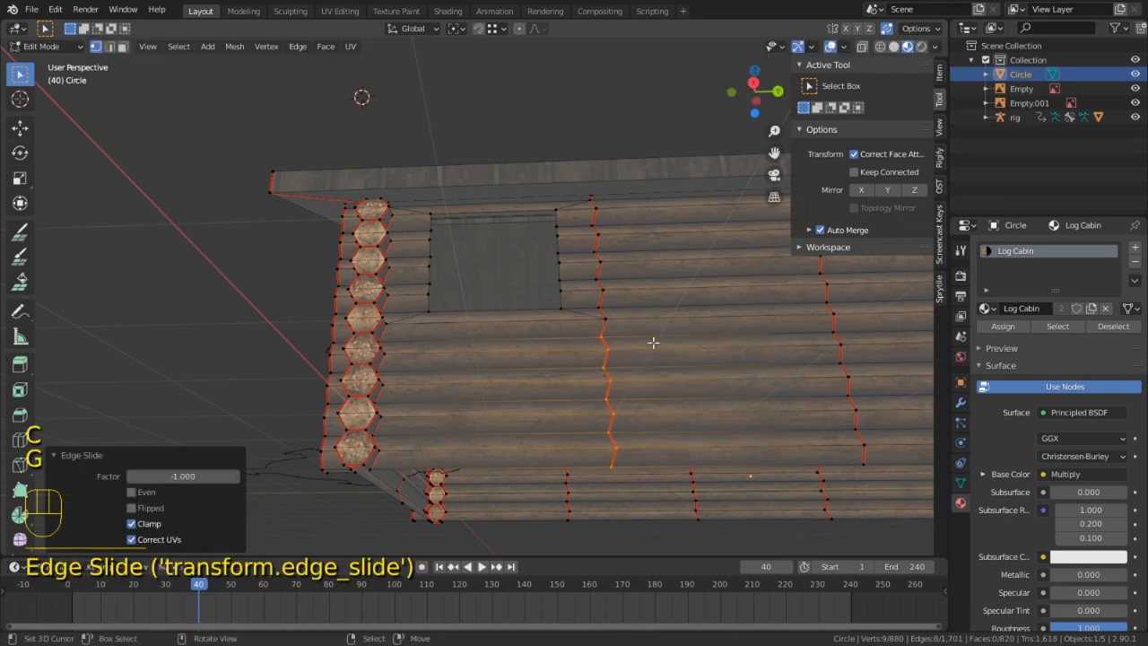
Delete the gable-wall face between the two cuts on the log row level with the side window's top
middle_drag(711, 374, 727, 418)
middle_drag(759, 348, 343, 298)
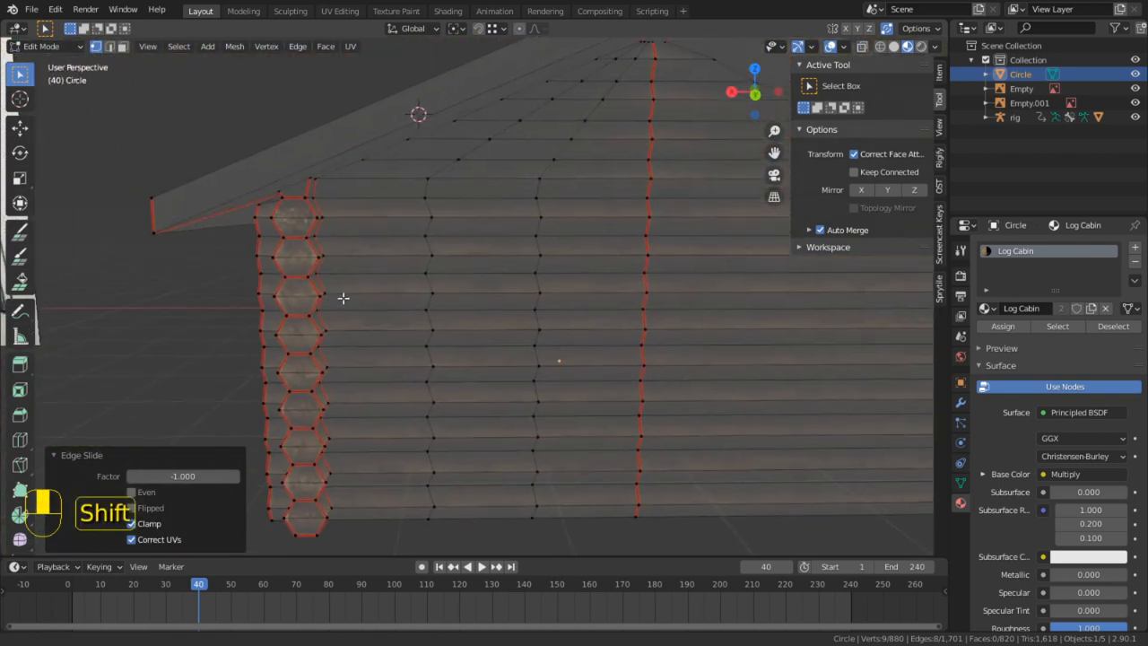
key(2)
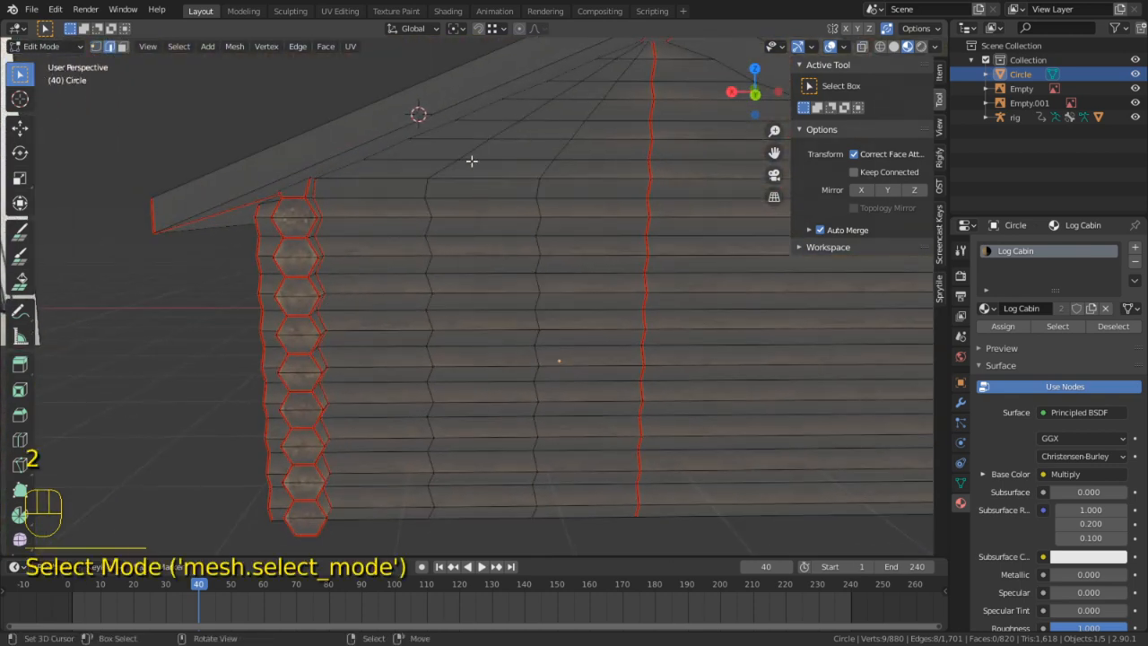
middle_drag(462, 200, 429, 238)
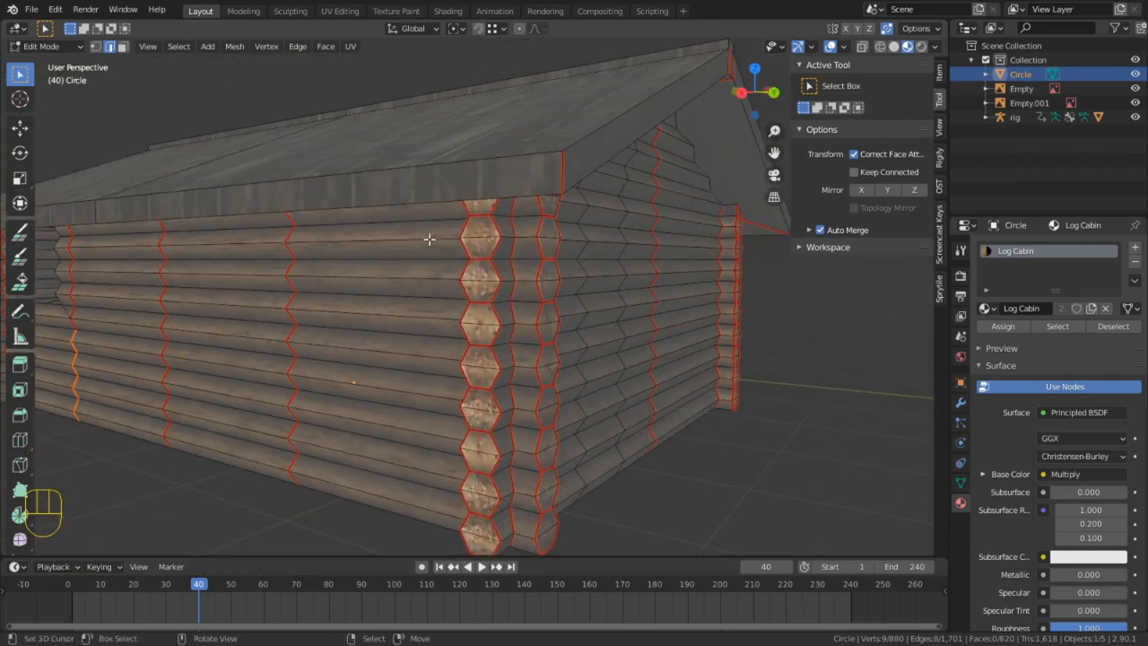
key(3)
alt+click(296, 224)
middle_drag(296, 223, 451, 235)
click(461, 206)
key(x)
click(494, 213)
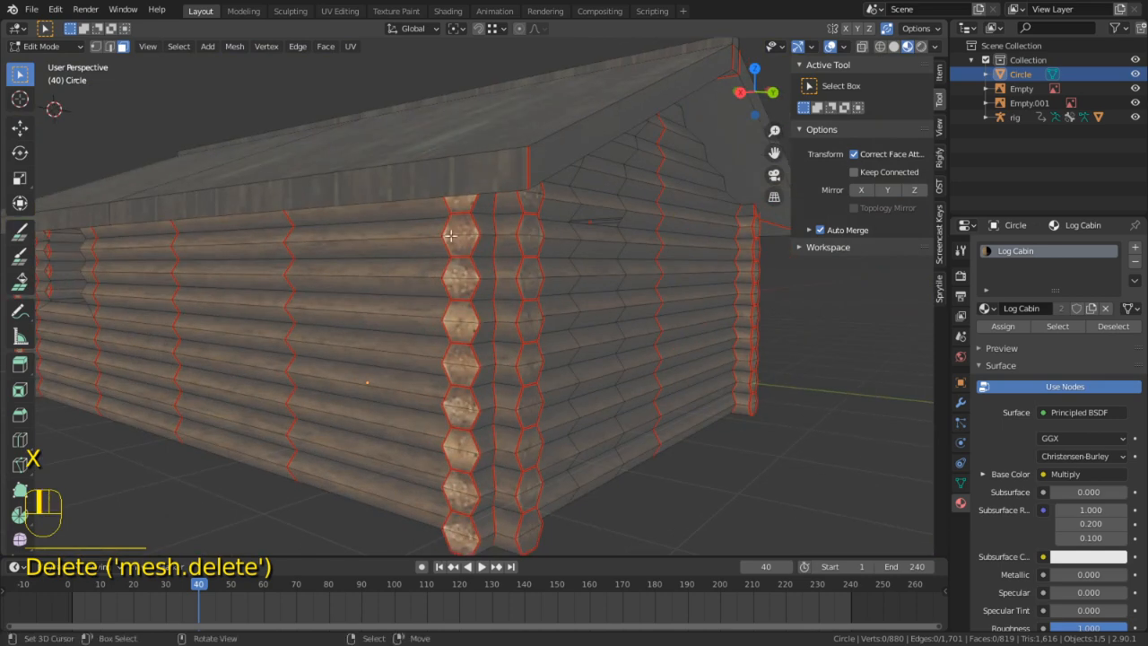
Delete the gable-wall face level with the side window's bottom row and the faces above it to complete the window opening
alt+click(169, 310)
alt+click(177, 309)
middle_drag(176, 310, 353, 316)
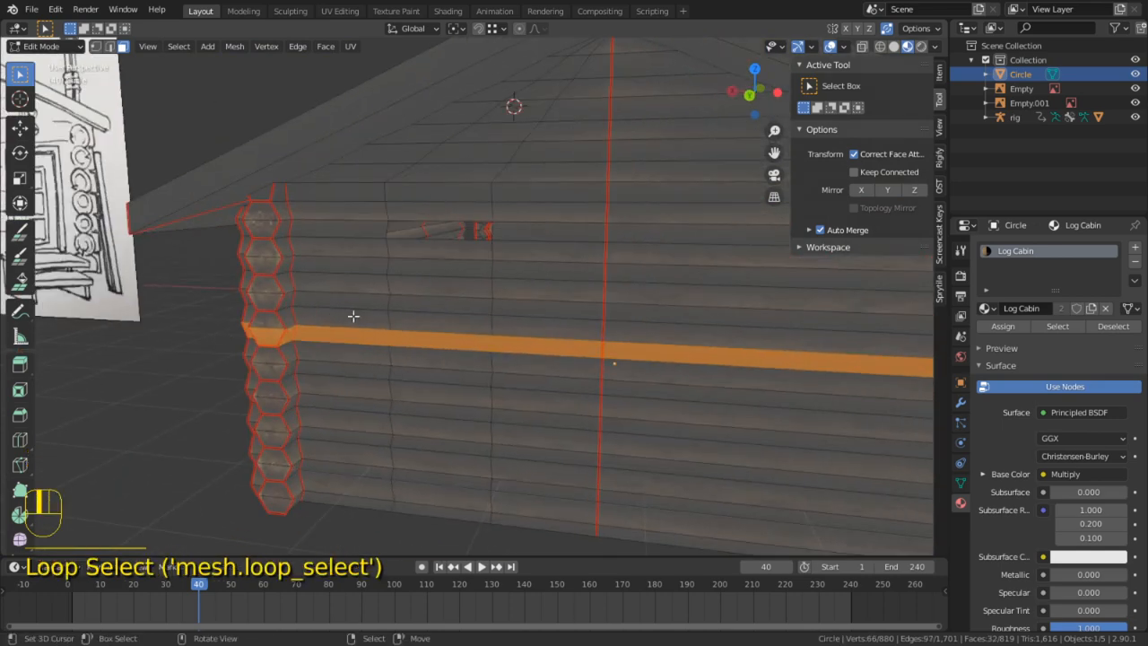
key(x)
click(450, 340)
middle_drag(476, 335, 493, 321)
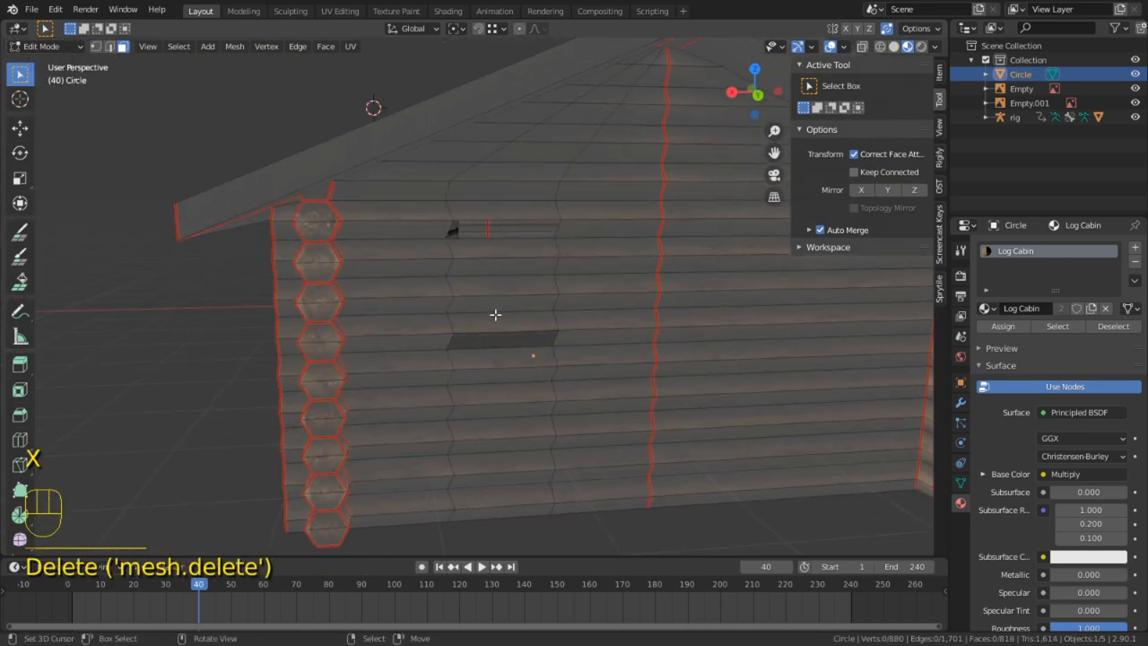
alt+click(500, 314)
key(x)
click(502, 315)
key(2)
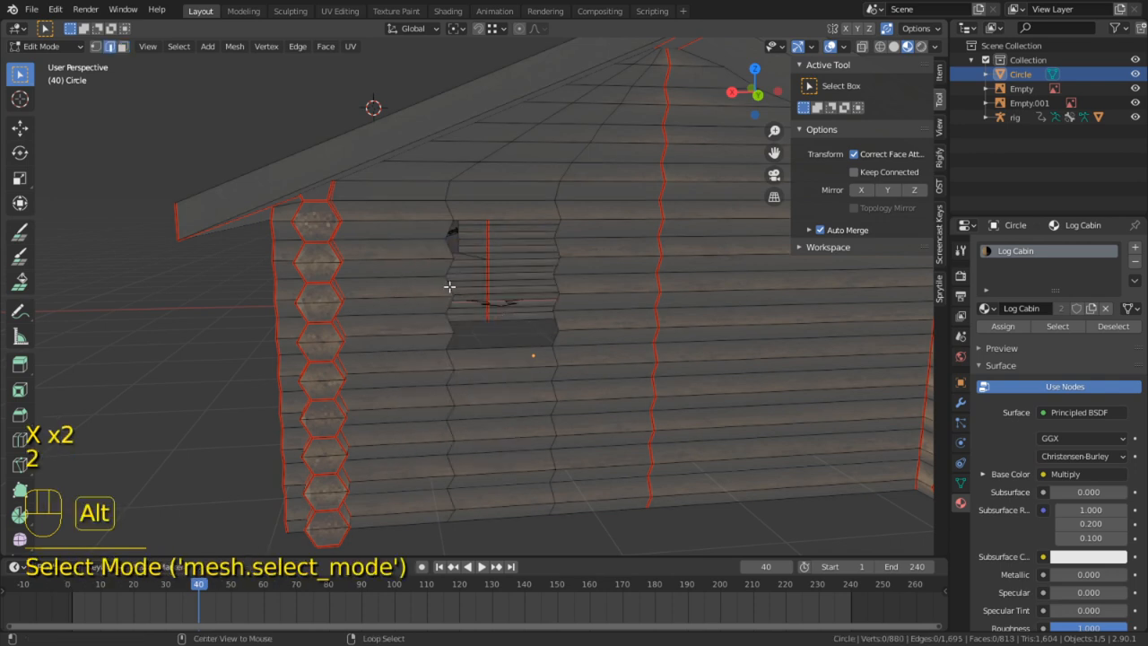
alt+click(459, 271)
alt+click(442, 241)
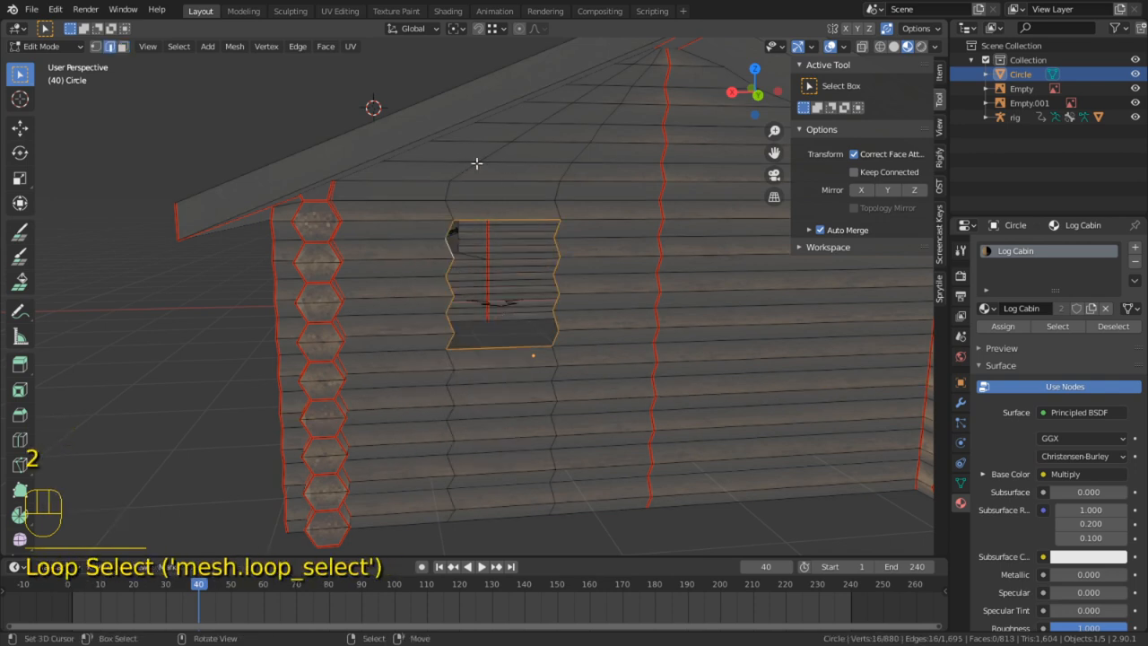
scroll(459, 198, up, 1)
key(1)
click(438, 173)
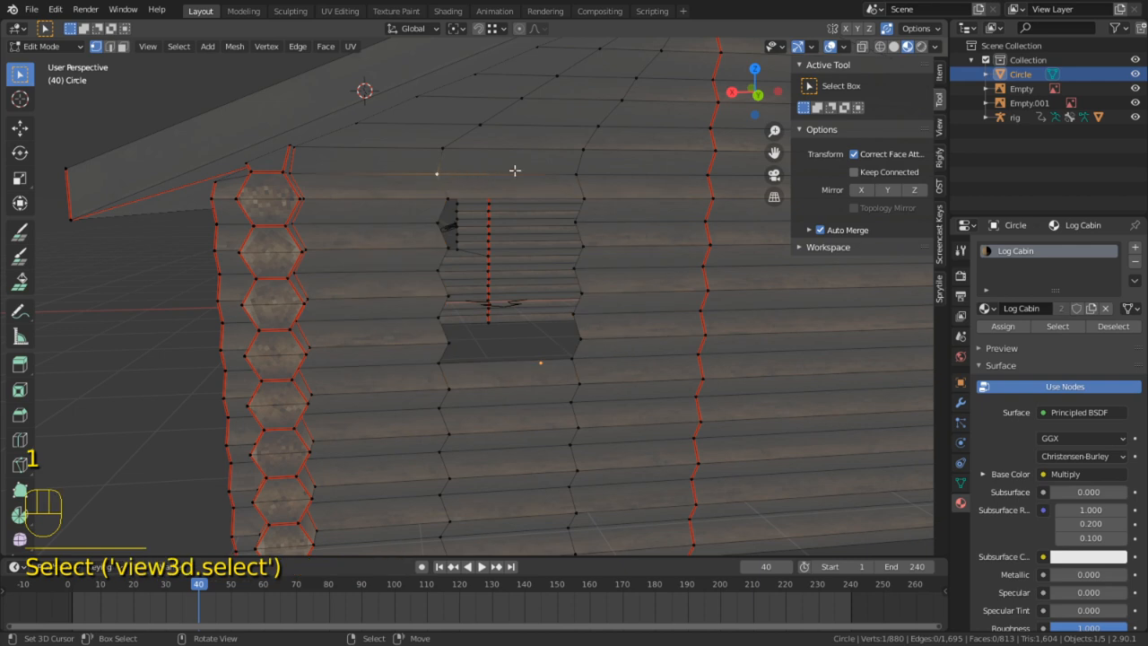
Select the corner-side edge loop above the gable window without its end vertex and edge-slide it fully outward into the corner and roof edge
key(2)
alt+click(463, 134)
key(1)
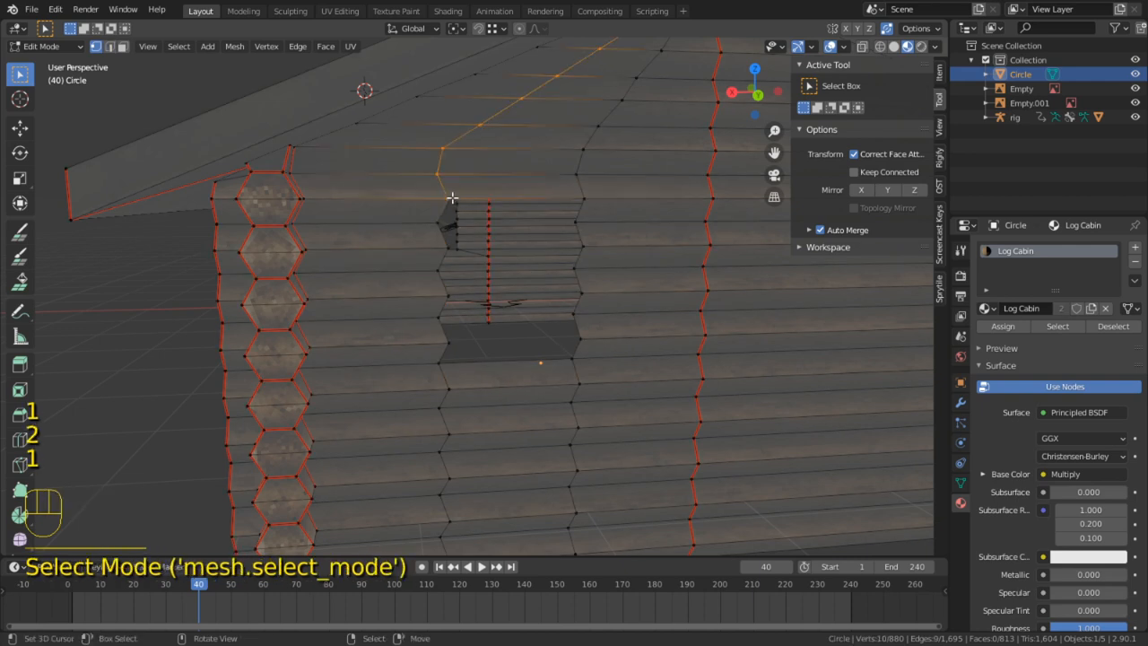
key(c)
right_click(456, 195)
key(c)
scroll(434, 182, up, 4)
click(437, 177)
right_click(440, 177)
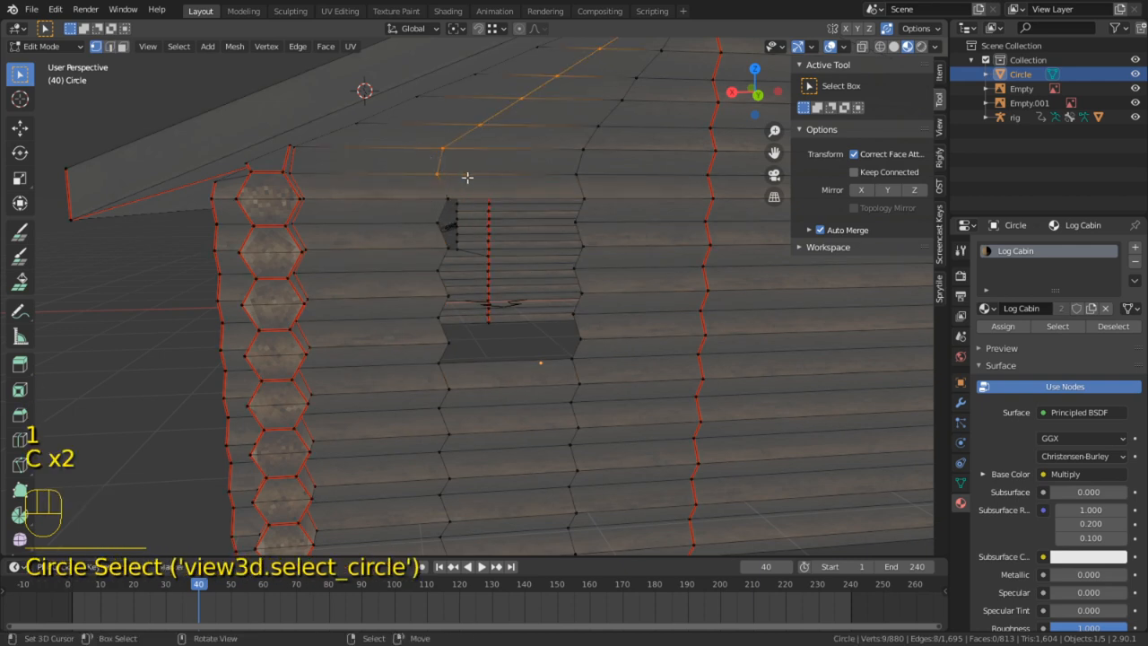
key(g)
key(g)
click(332, 165)
Select the far-side edge loop above the gable window without its end vertex and edge-slide it fully into the central seam
shift+middle_drag(493, 168, 337, 198)
alt+click(423, 194)
key(2)
key(1)
key(c)
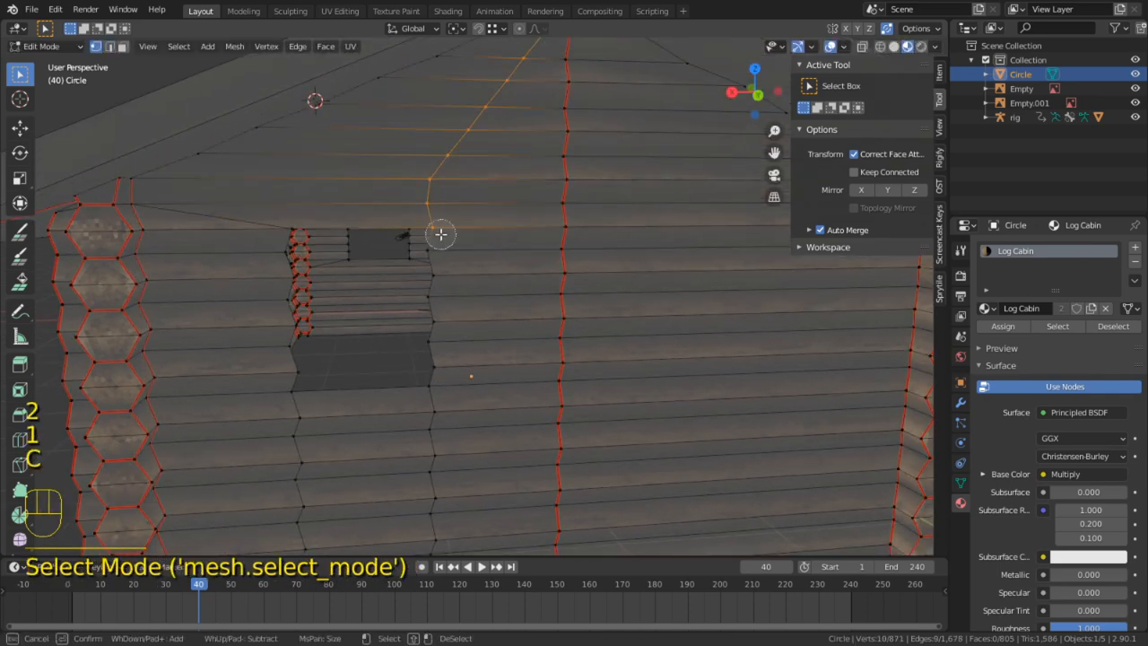
middle_click(441, 233)
right_click(440, 233)
key(g)
key(g)
click(709, 250)
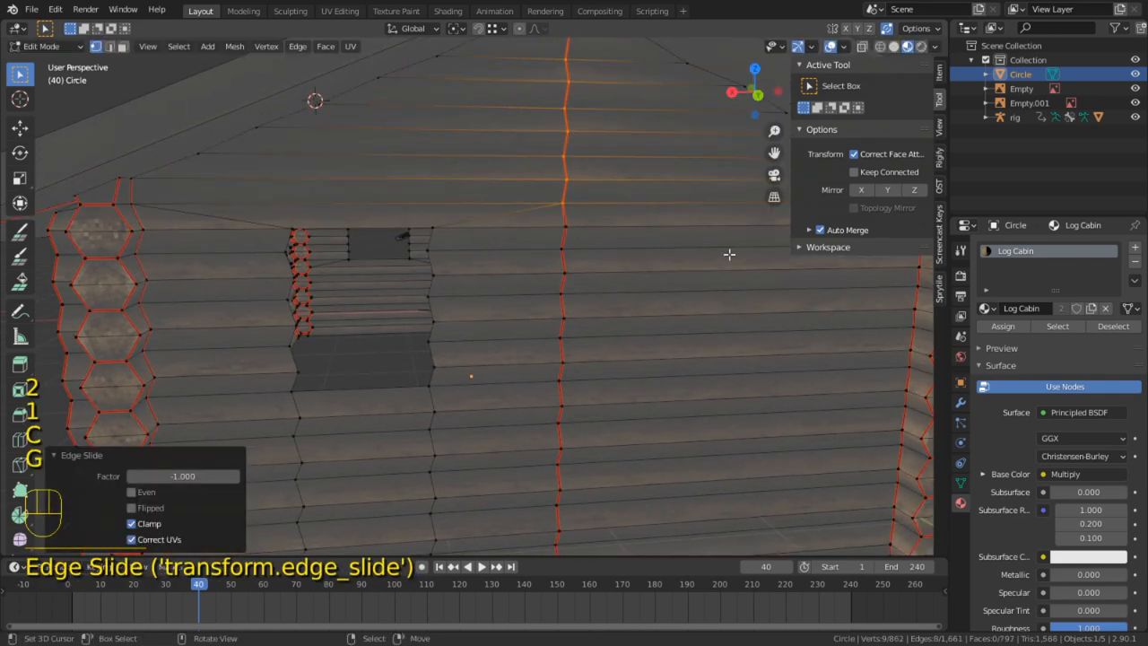
Select the far-side edge loop below the gable window without its end vertex and edge-slide it fully into the central seam
shift+middle_drag(528, 331, 540, 288)
alt+click(498, 289)
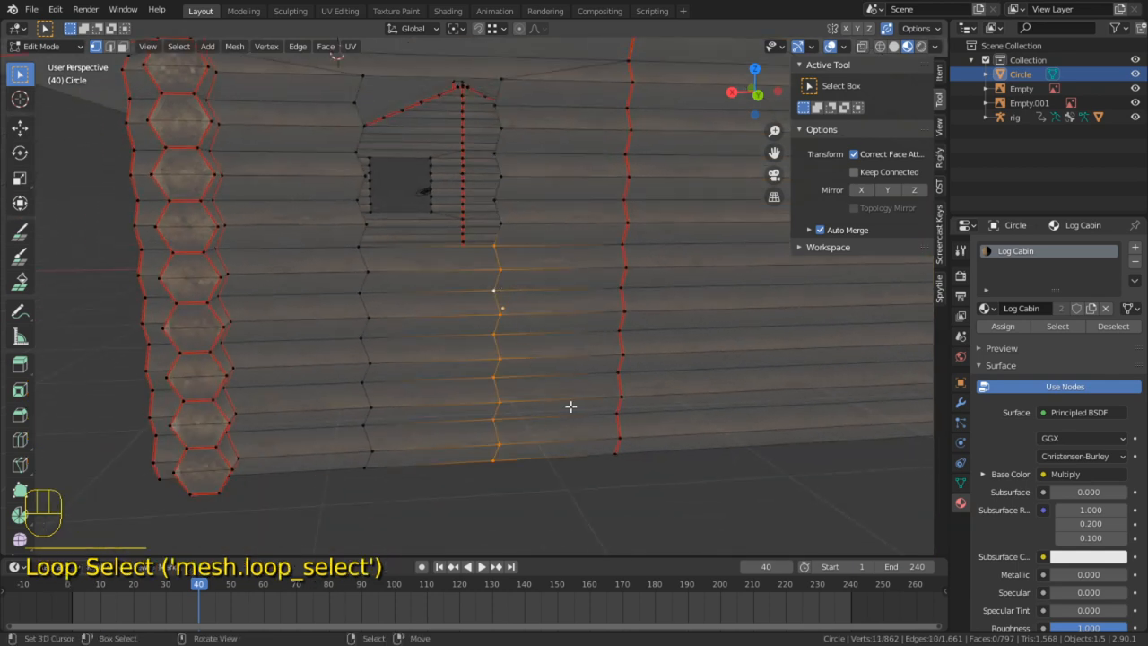
key(c)
middle_click(487, 243)
right_click(487, 243)
key(g)
key(g)
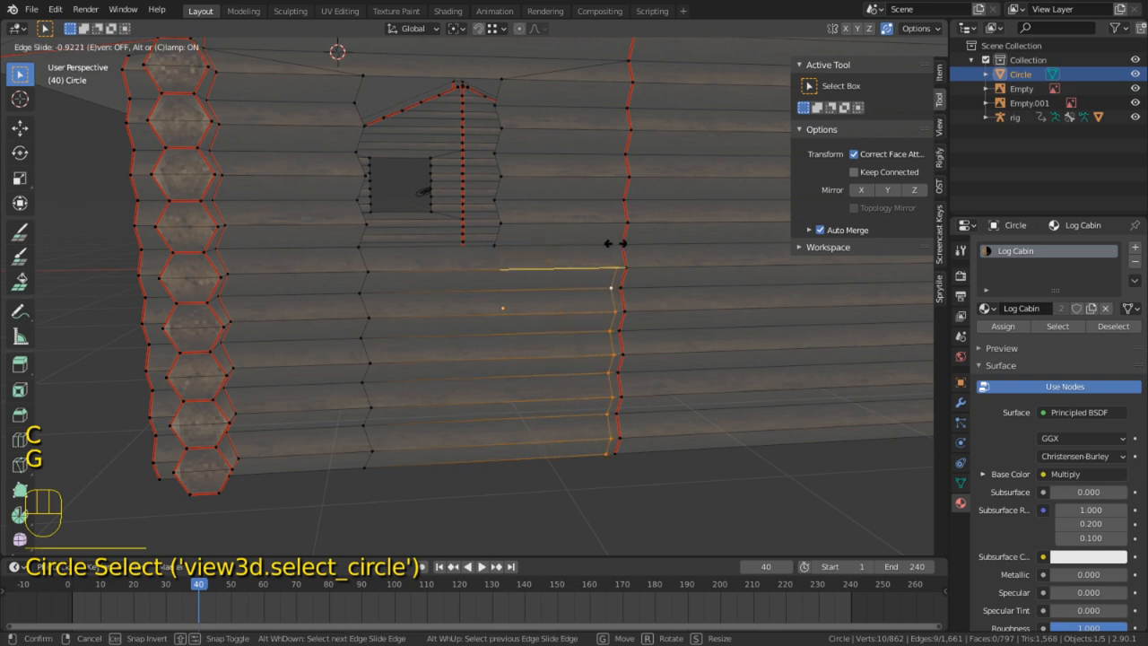
click(686, 243)
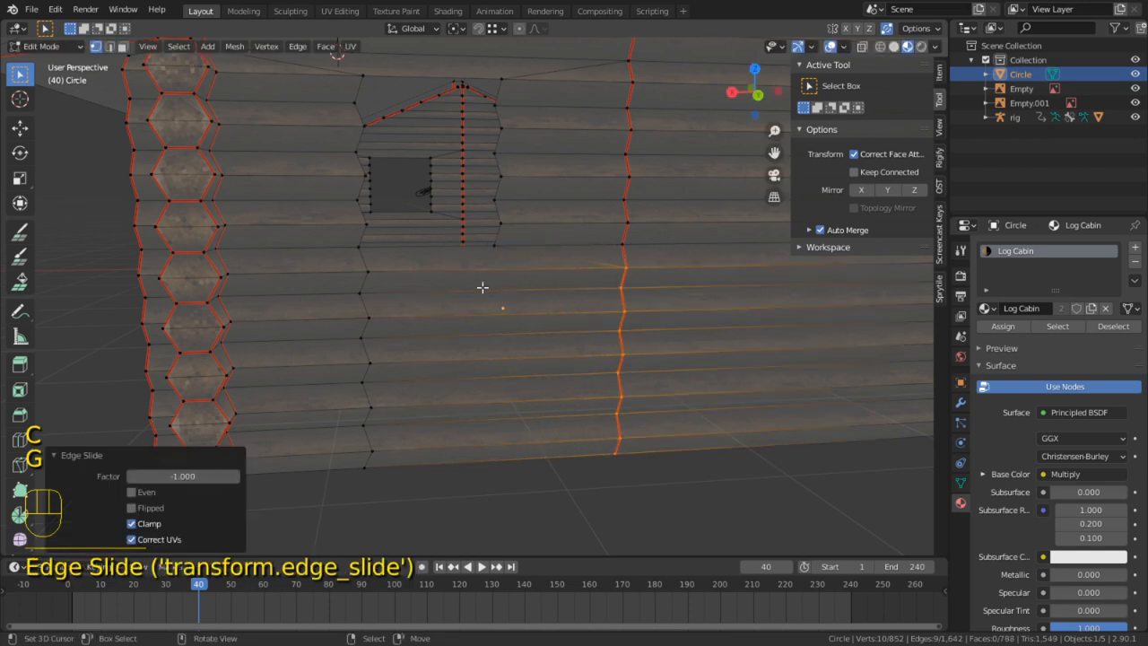
Select the corner-side edge loop below the gable window without its end vertex and edge-slide it fully into the corner seam
click(358, 248)
alt+shift+click(365, 279)
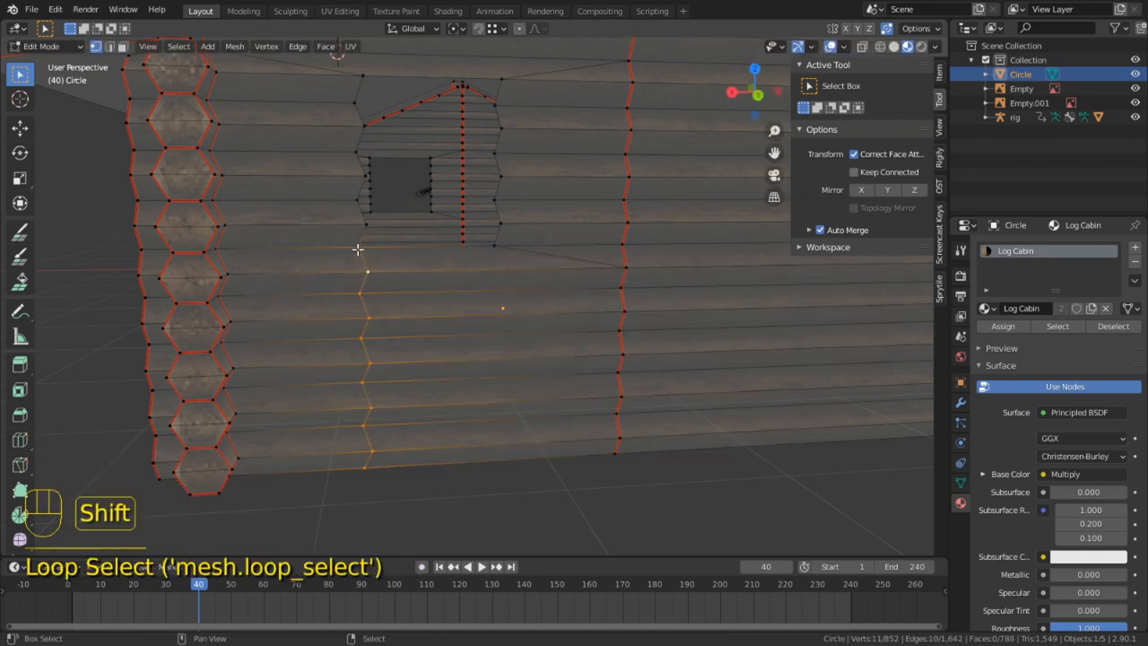
middle_click(365, 240)
right_click(366, 240)
key(g)
key(g)
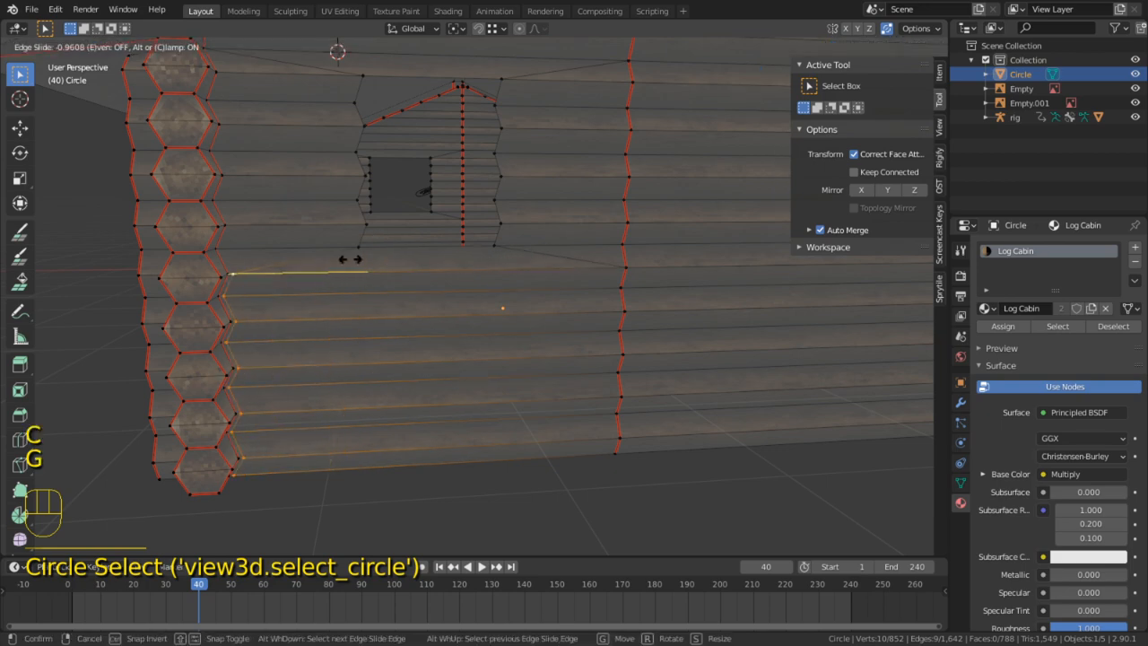
click(282, 259)
Select only the gable window's two vertical side edge loops, set the pivot to Individual Origins and scale them to 0 along X
middle_drag(281, 259, 438, 265)
shift+middle_drag(438, 266, 470, 297)
key(2)
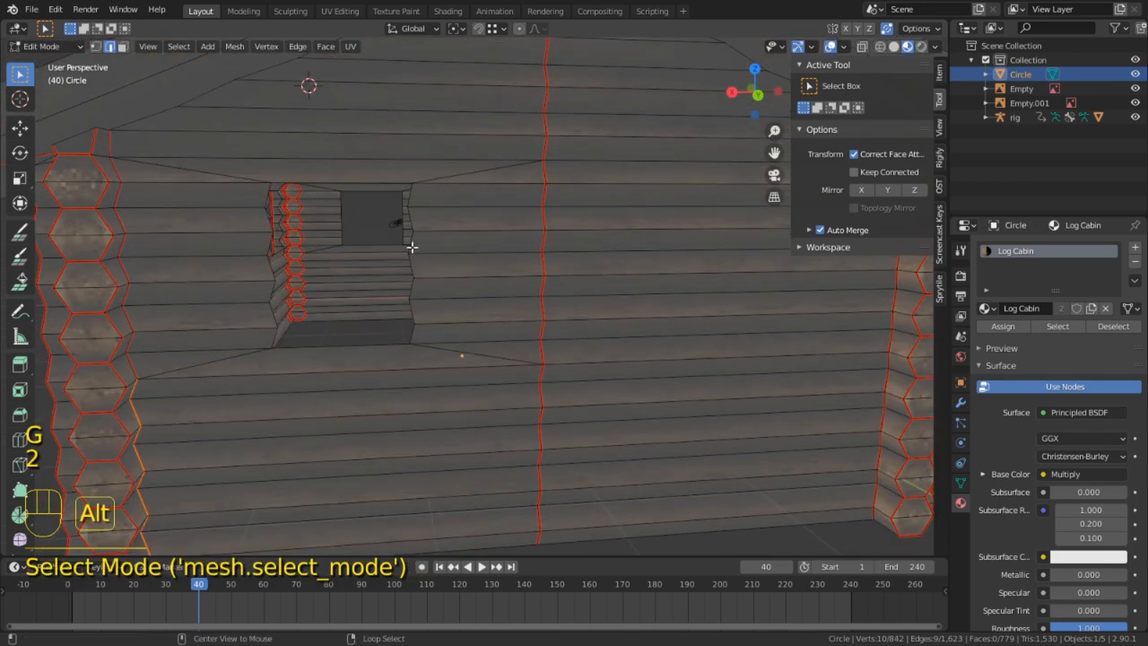
alt+click(411, 247)
key(c)
middle_drag(342, 167, 330, 366)
right_click(330, 370)
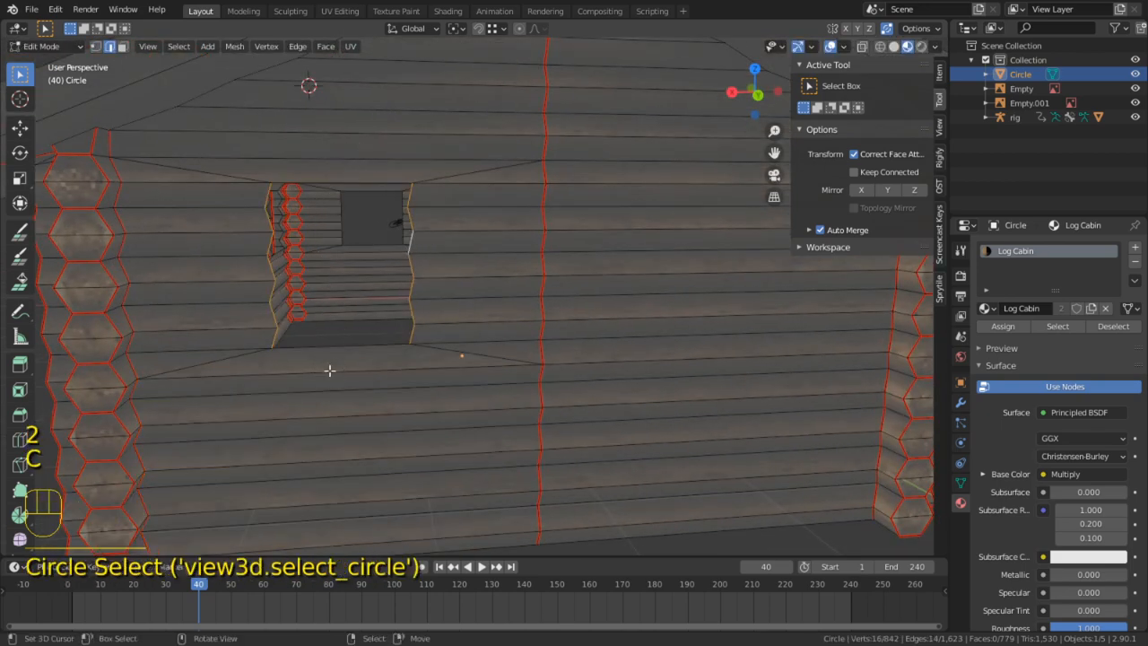
click(462, 30)
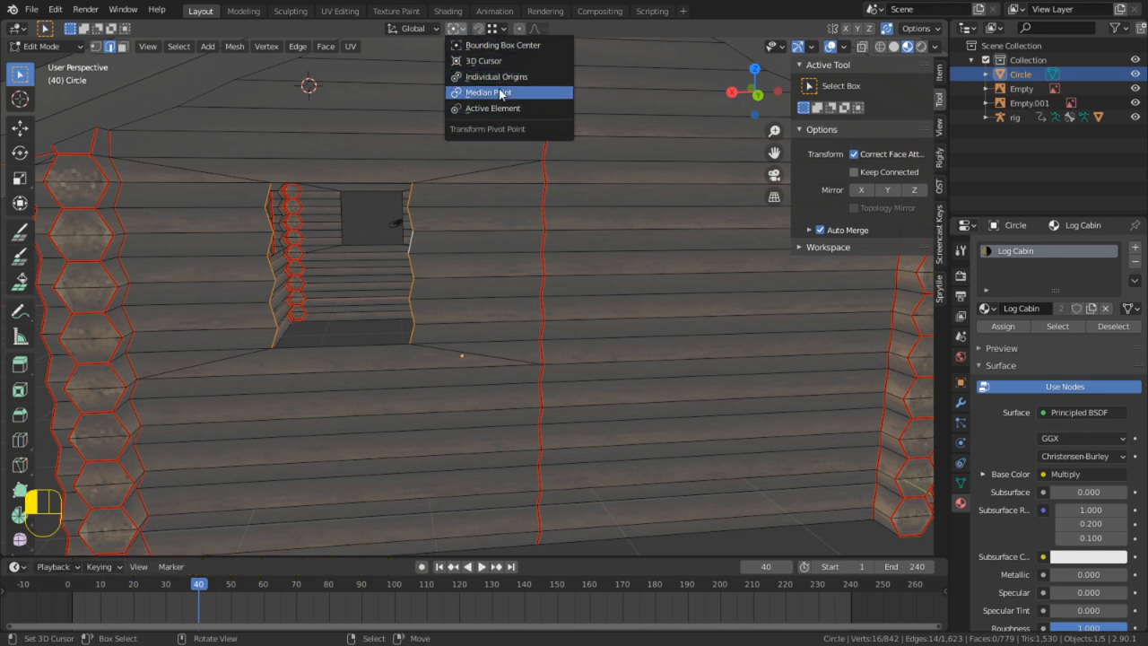
click(499, 77)
middle_drag(538, 179, 473, 253)
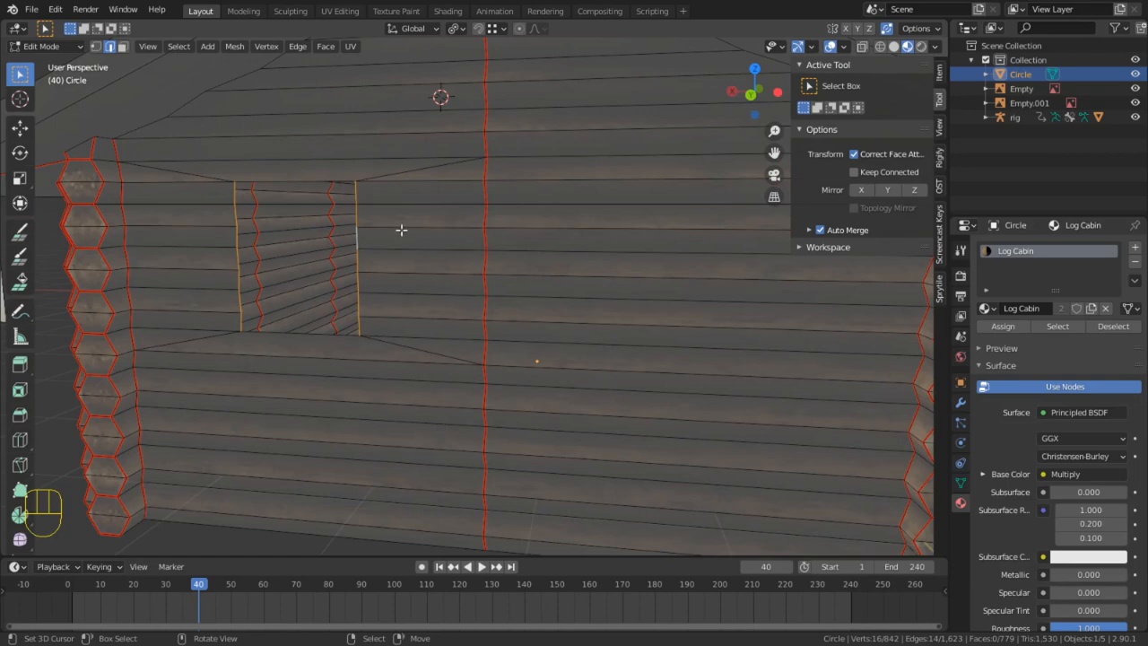
shift+middle_drag(401, 230, 656, 185)
key(s)
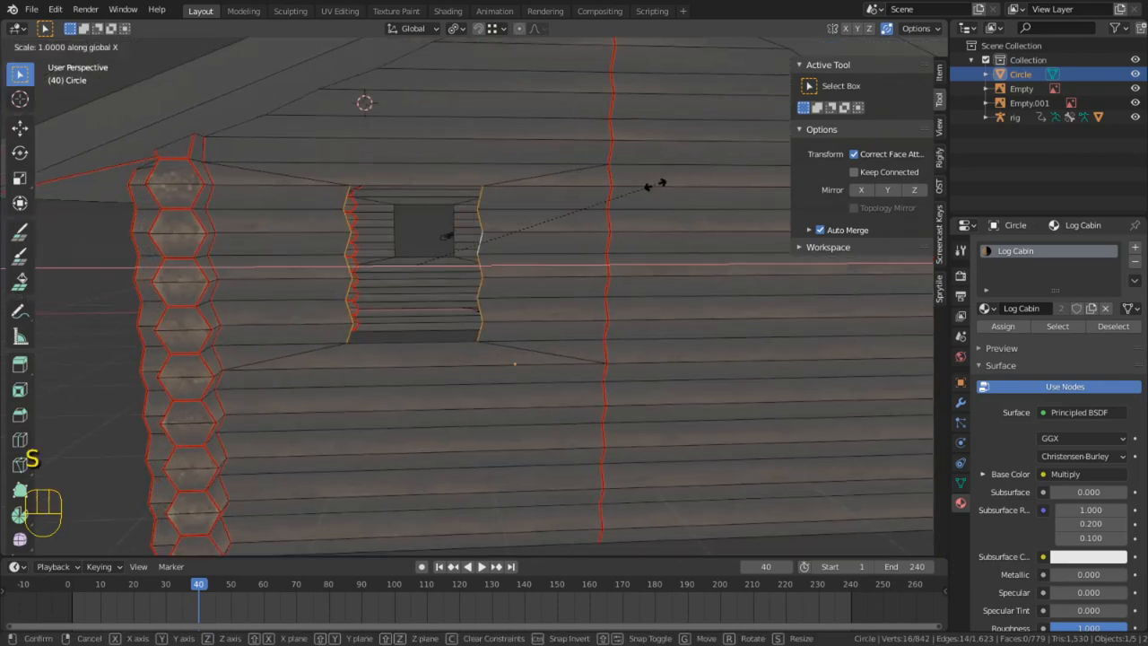
key(Return)
Fill the top log row of the window opening in the gable wall beside the character with a face
middle_drag(439, 238, 521, 225)
scroll(340, 252, down, 1)
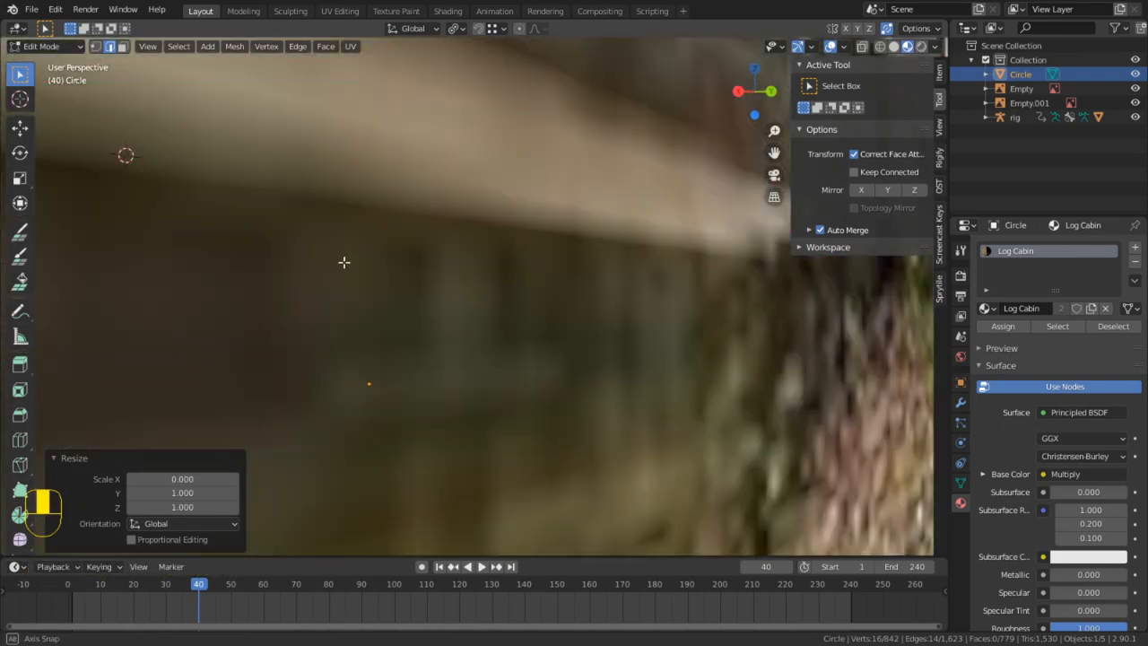
middle_drag(343, 262, 747, 272)
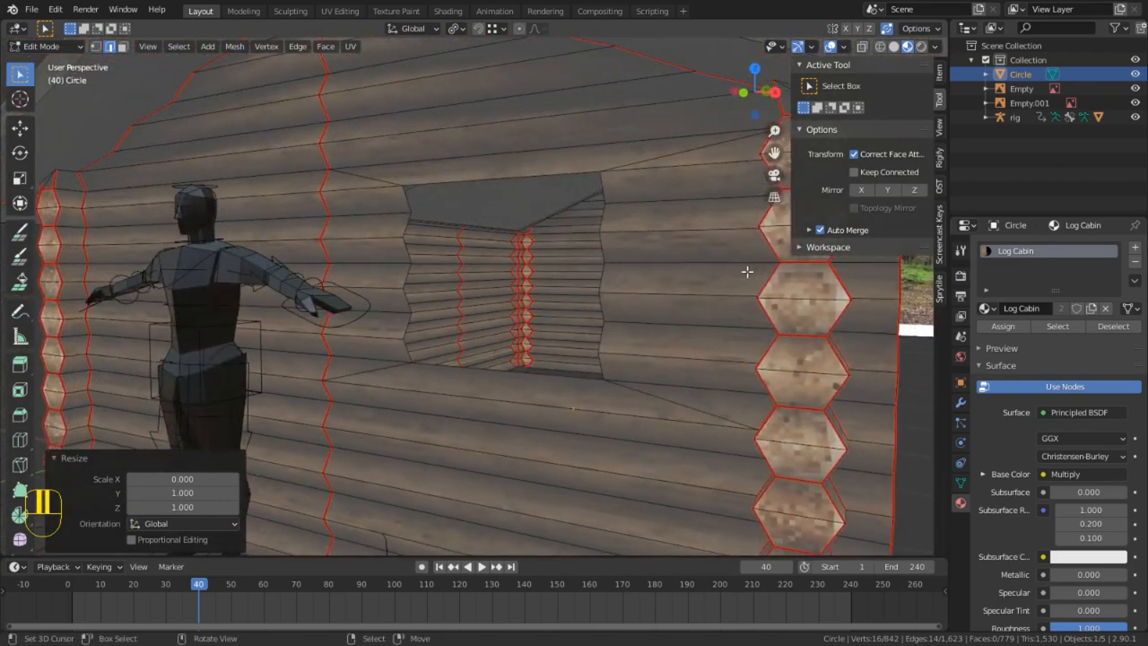
click(409, 206)
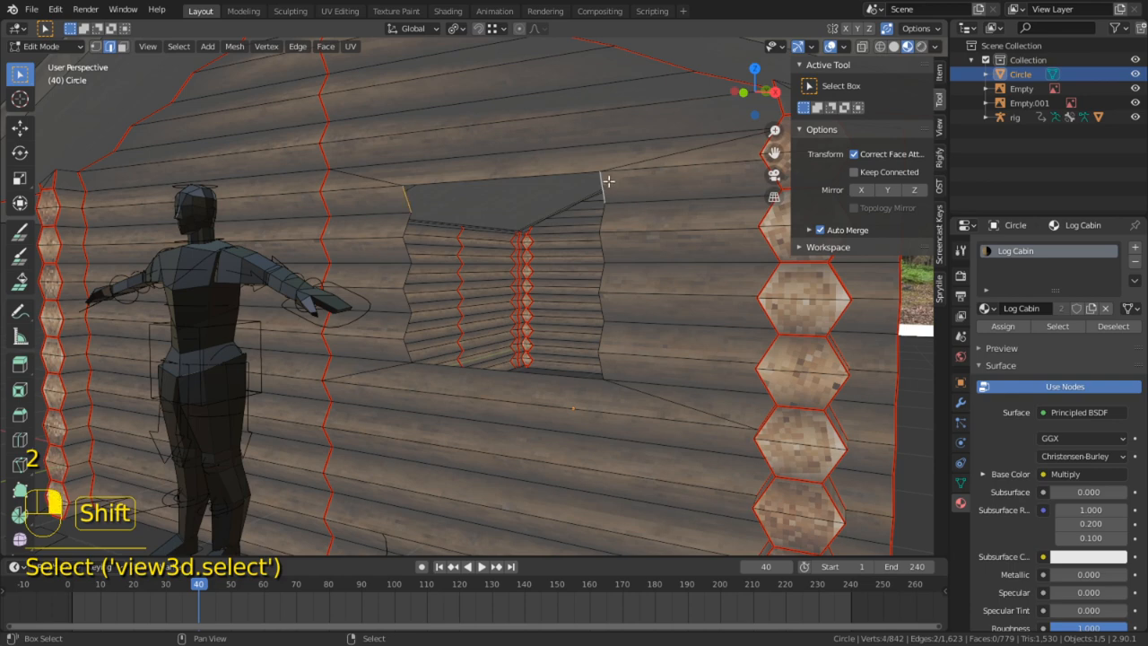
key(f)
Fill the top log row of the side wall's window opening with a face
middle_drag(619, 185, 579, 254)
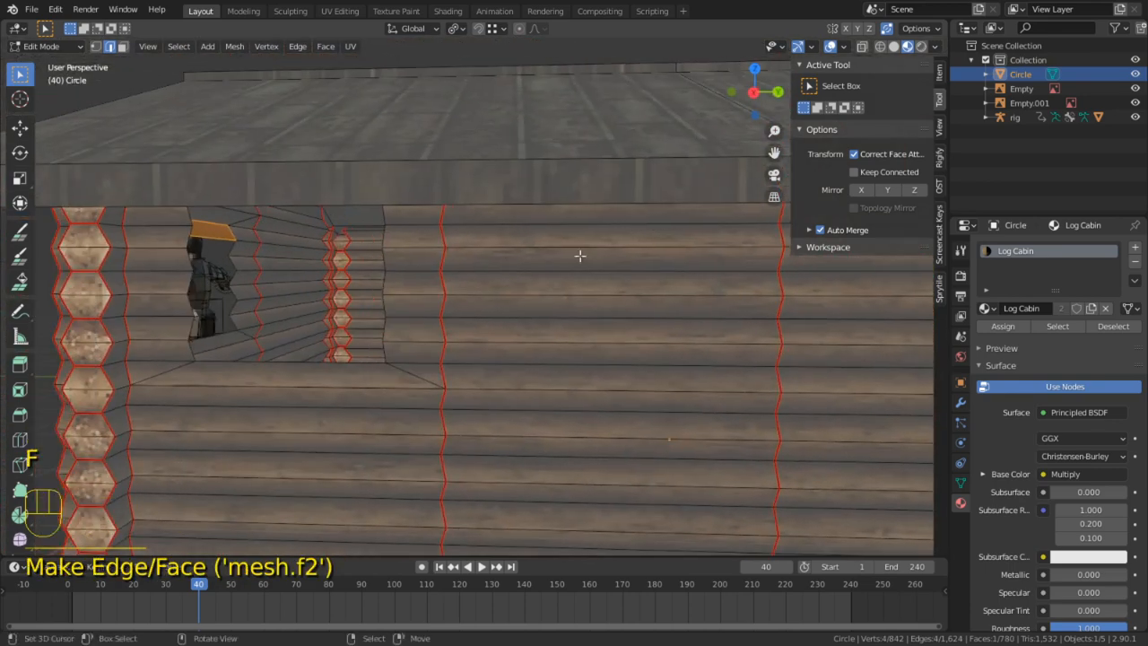
shift+click(387, 210)
key(f)
Fill the top log row of the window opening in the opposite gable wall with a face
scroll(598, 261, down, 8)
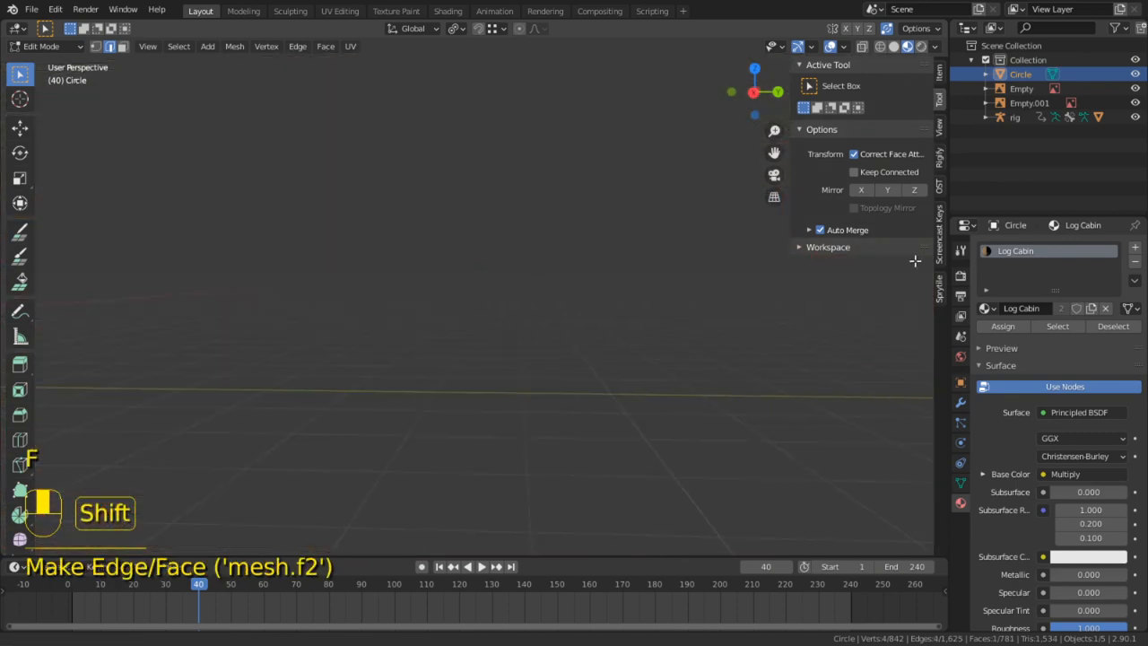
middle_drag(503, 260, 419, 248)
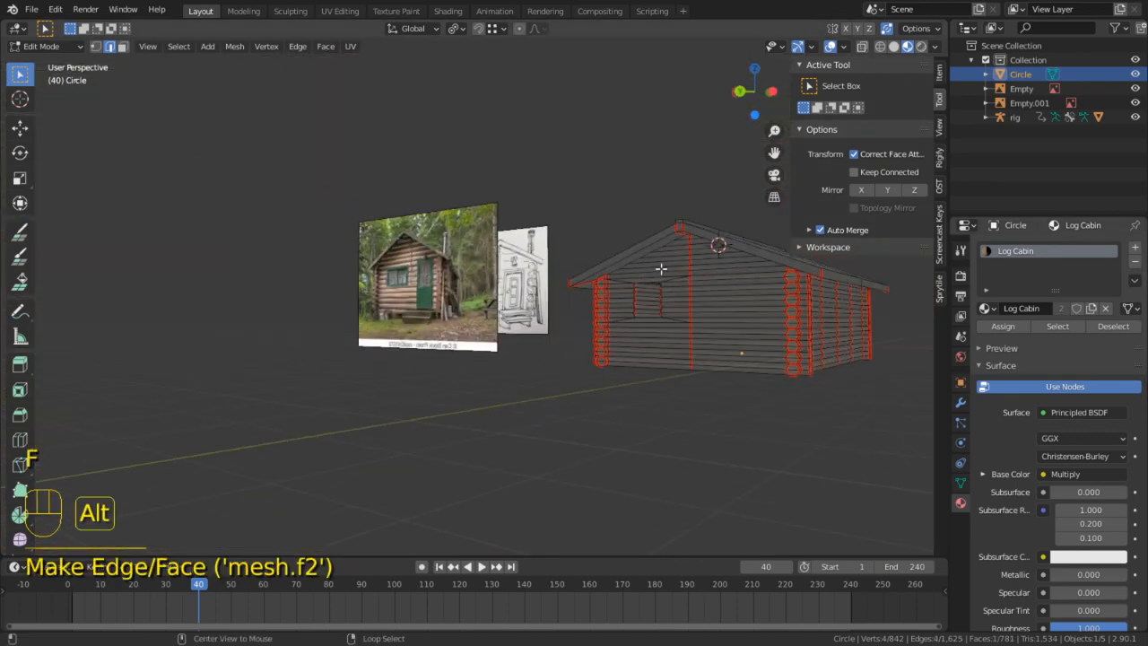
scroll(660, 268, up, 5)
shift+middle_drag(573, 297, 762, 297)
scroll(479, 288, up, 3)
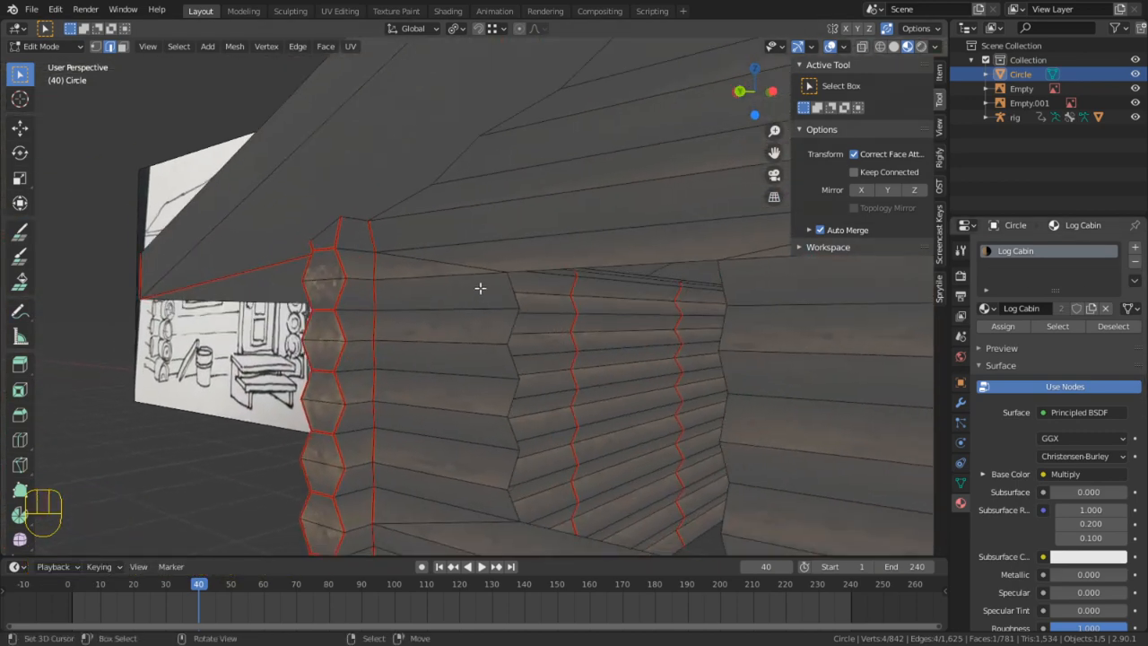
shift+click(724, 290)
key(f)
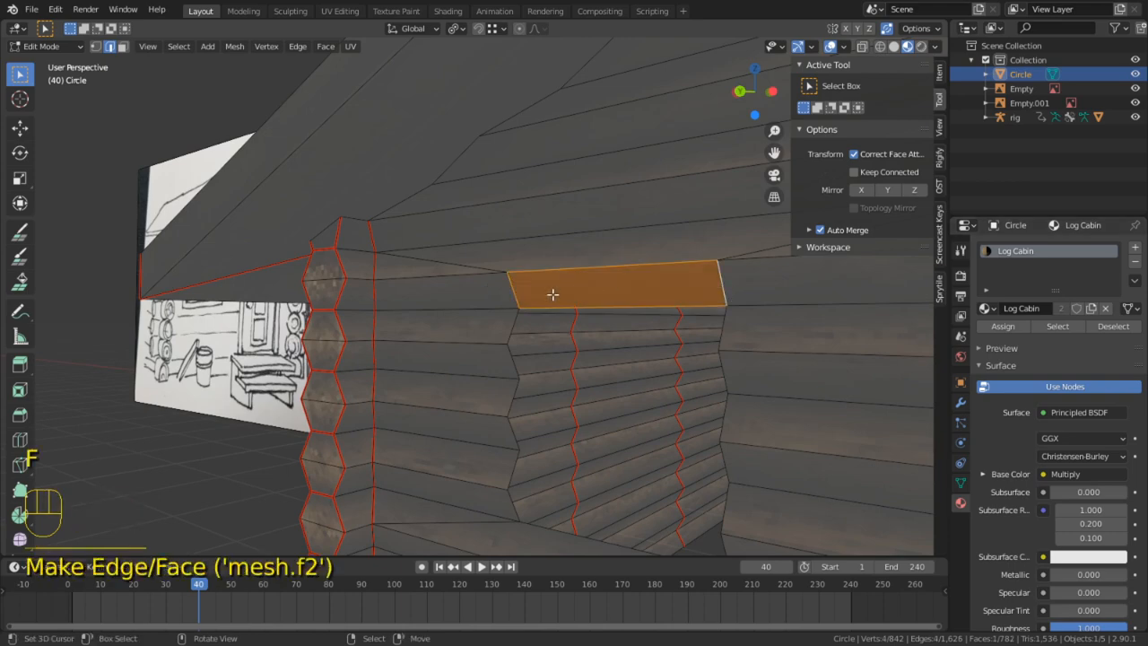
Examine the filled log row above the gable window with overlays hidden and in solid, wireframe and material preview shading
key(Tab)
key(Tab)
key(a)
click(346, 308)
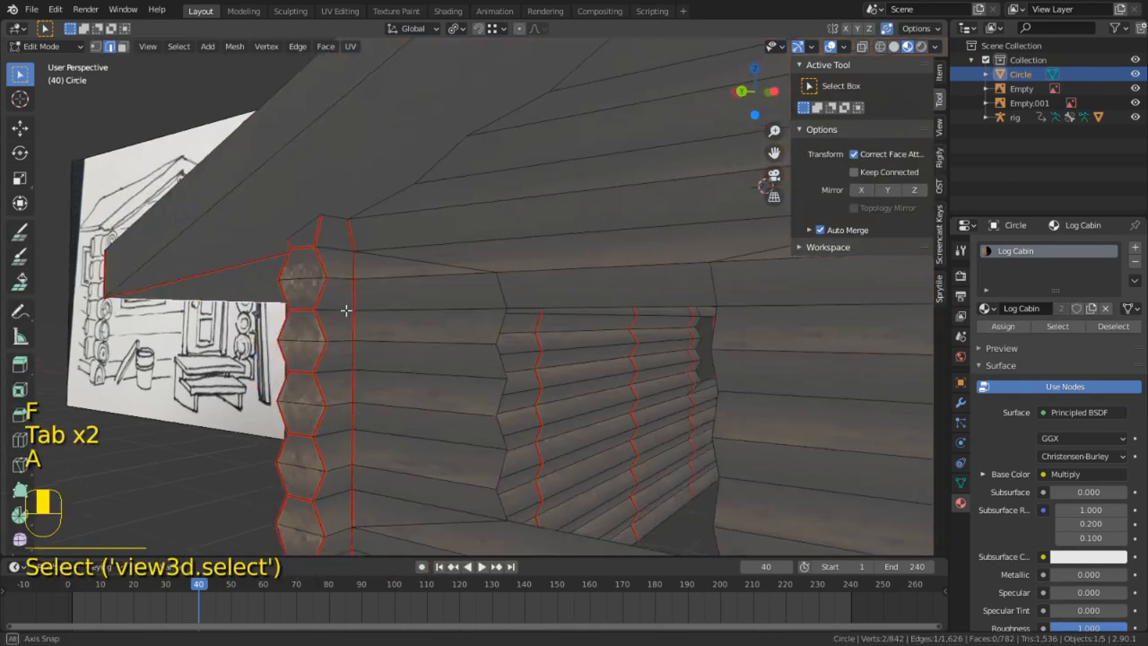
scroll(676, 171, up, 3)
middle_drag(646, 171, 610, 205)
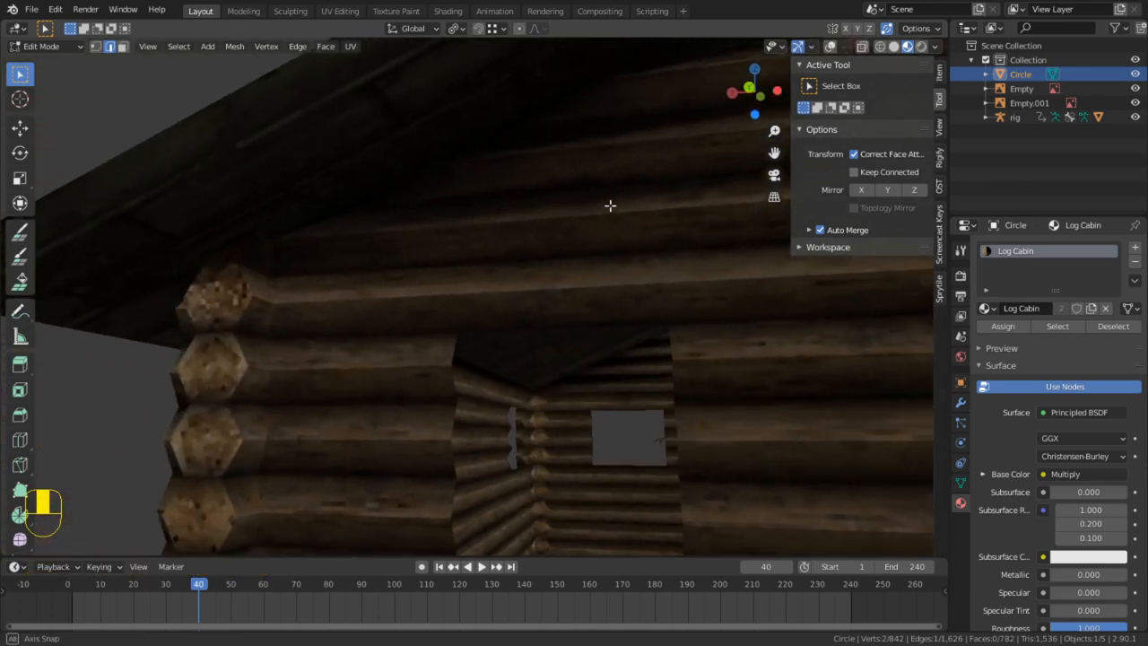
click(827, 47)
click(894, 46)
click(880, 45)
click(893, 46)
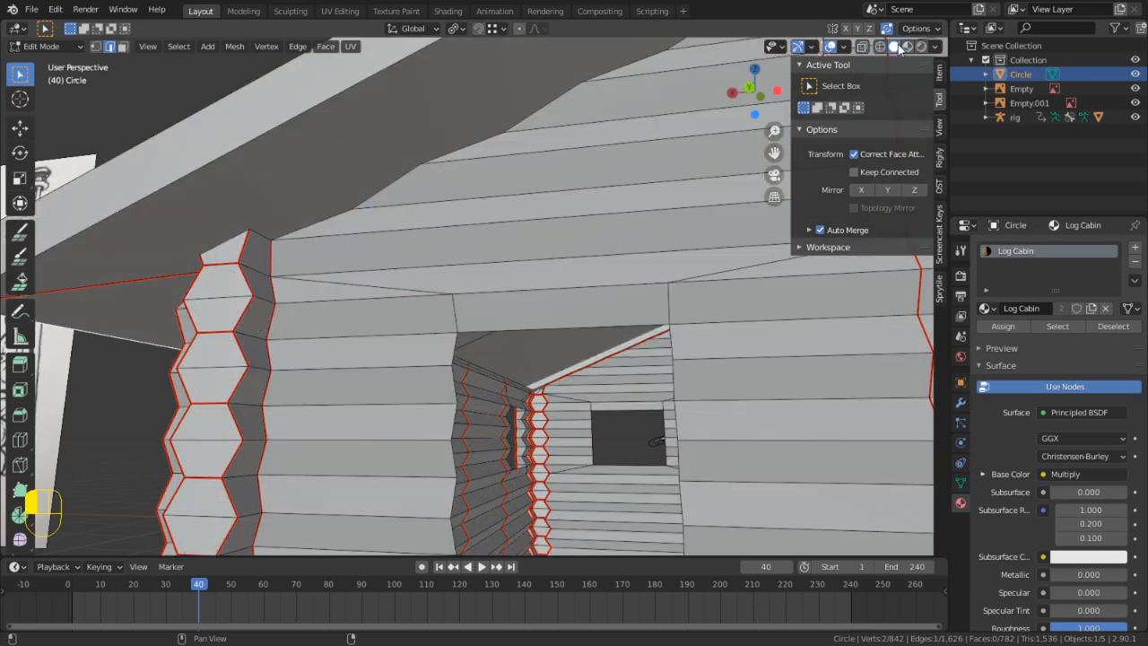
click(907, 46)
Vertex-slide the leftover corner-side vertex above the gable window fully into the corner seam
key(1)
right_click(457, 299)
middle_drag(459, 299, 527, 306)
key(g)
key(g)
click(172, 284)
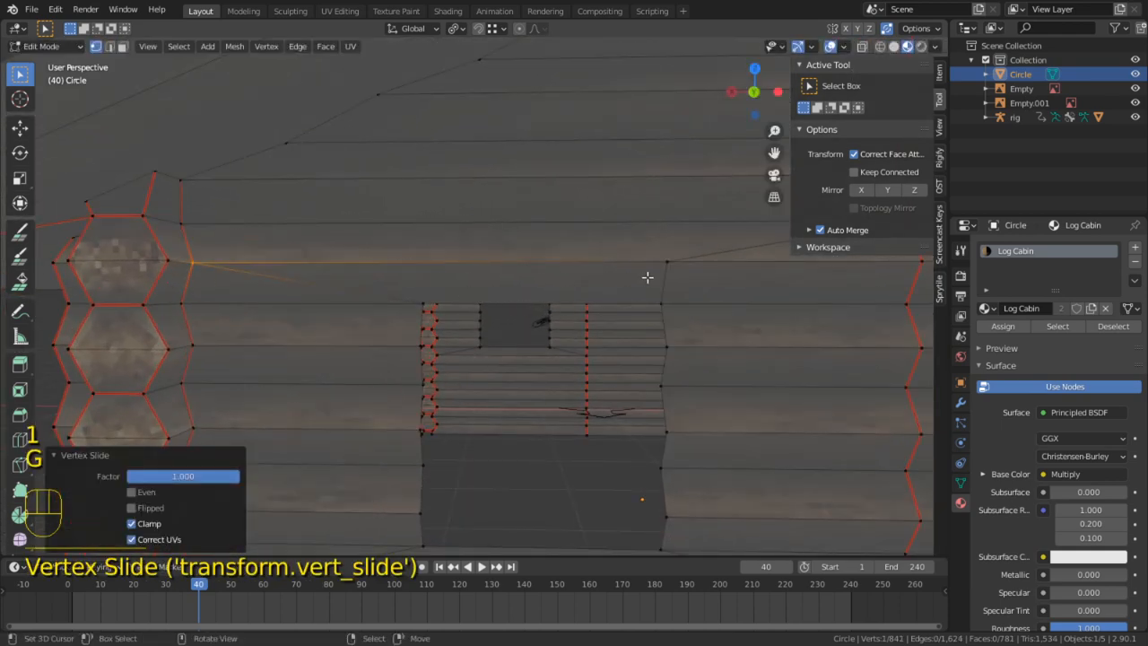
Vertex-slide the leftover far-side vertex above the gable window fully into the central seam
right_click(663, 271)
middle_drag(663, 271, 706, 269)
shift+middle_drag(707, 269, 636, 249)
key(g)
key(g)
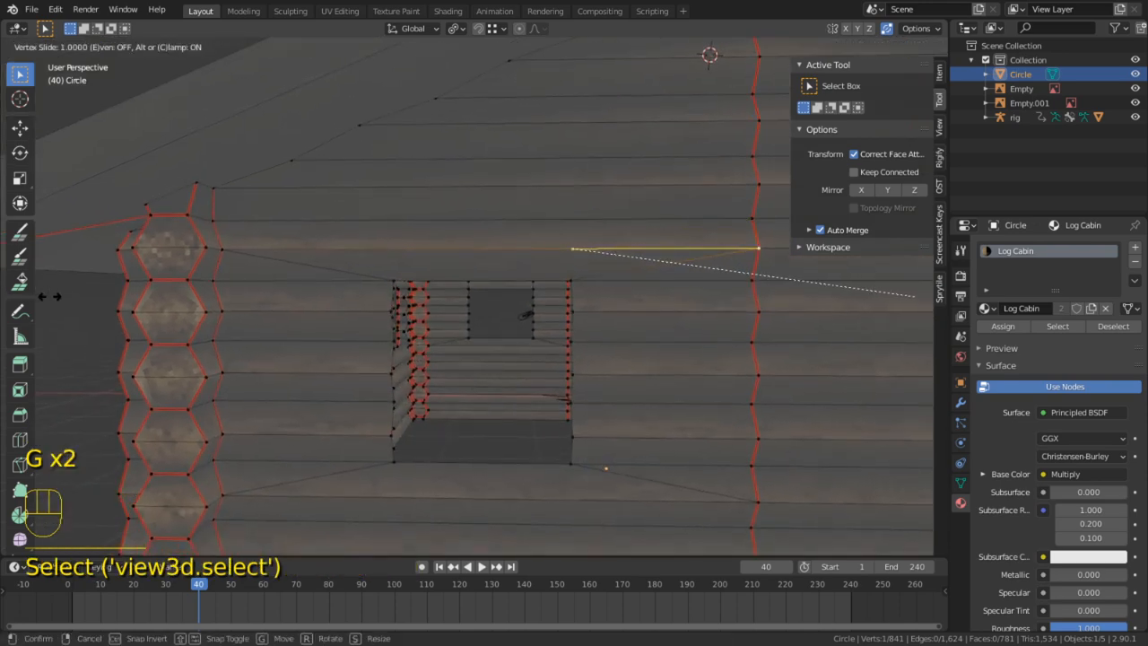
click(49, 297)
scroll(314, 321, down, 2)
shift+middle_drag(376, 320, 542, 318)
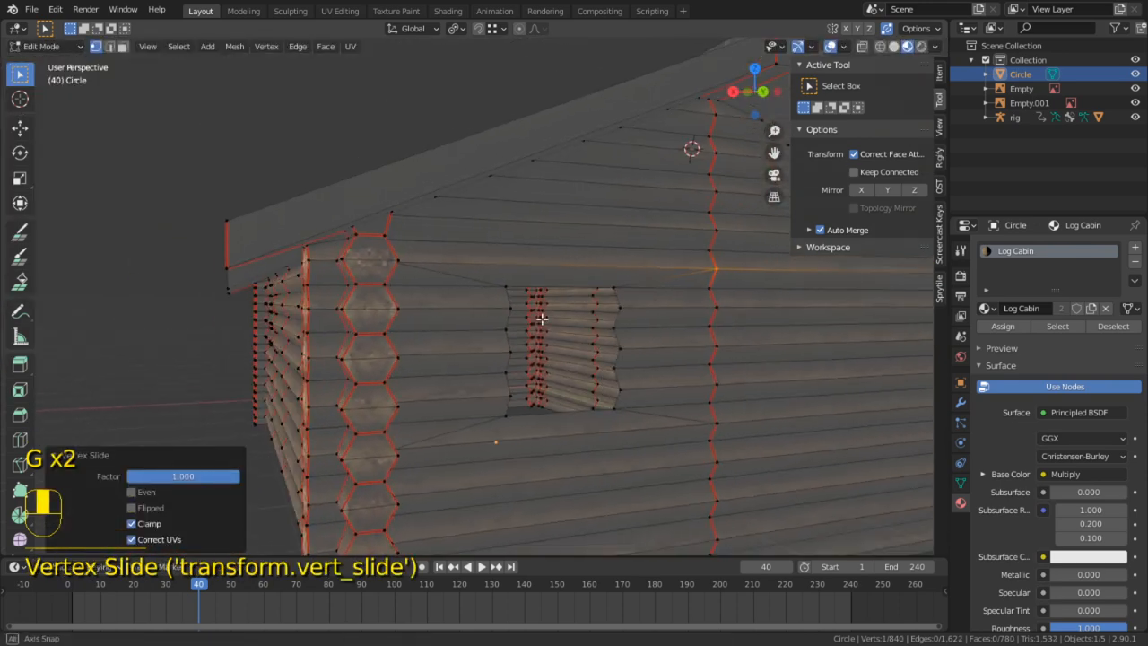
mouse_move(324, 315)
middle_down()
mouse_move(394, 354)
mouse_move(278, 352)
mouse_move(425, 363)
middle_up()
key(3)
alt+click(398, 356)
shift+middle_drag(336, 365, 486, 365)
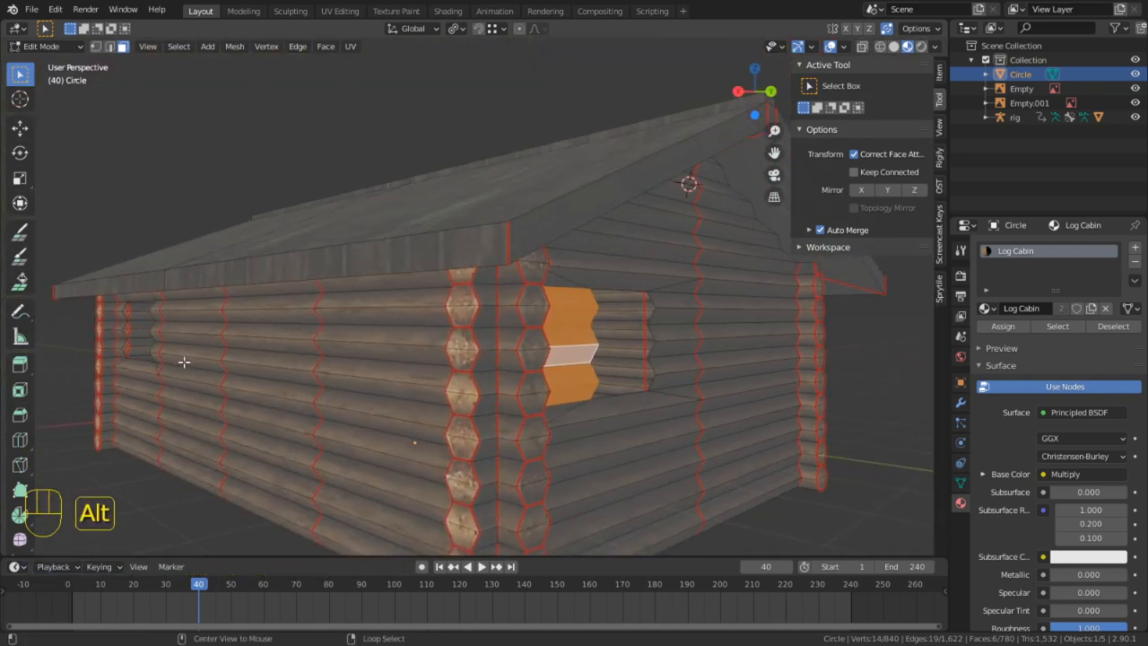
Vertex-slide the leftover far-side vertex above the side wall's window fully into the neighboring seam
alt+middle_click(160, 314)
scroll(233, 312, up, 6)
key(1)
middle_drag(302, 307, 459, 272)
click(361, 211)
key(g)
key(g)
click(757, 266)
Vertex-slide the leftover corner-side vertex above the side wall's window fully into the corner seam
click(252, 219)
key(g)
key(g)
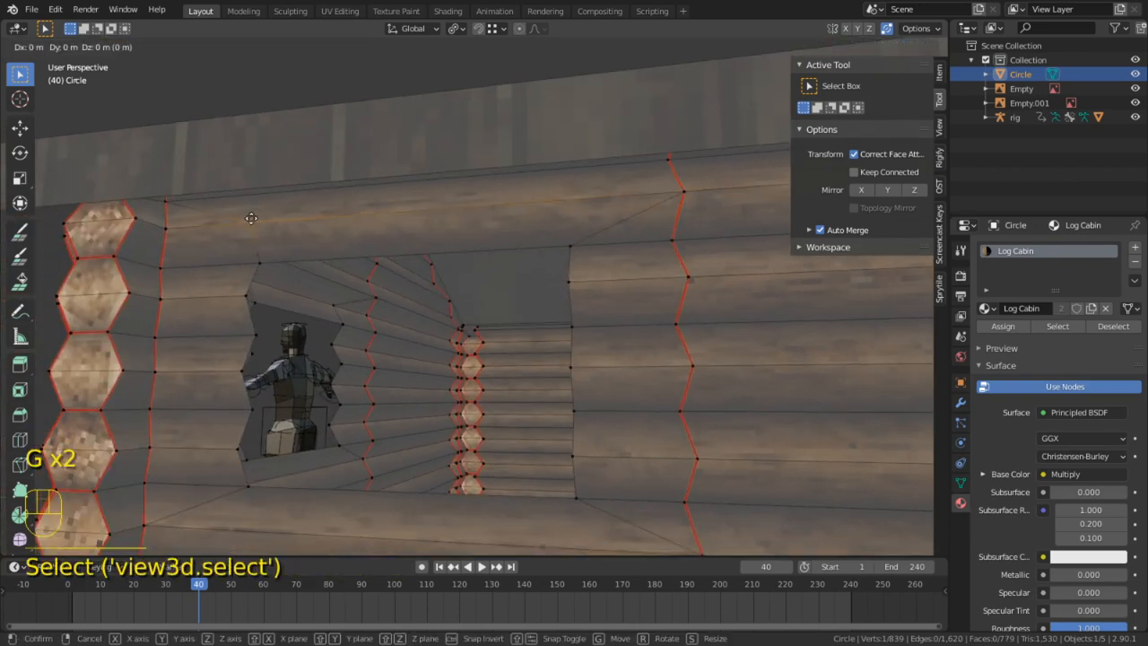
click(48, 221)
Vertex-slide the leftover corner-side vertex above the window in the character-side gable wall fully into the corner seam
scroll(251, 238, down, 3)
middle_drag(251, 239, 475, 257)
shift+middle_drag(368, 260, 440, 268)
click(373, 232)
middle_drag(377, 235, 430, 275)
key(g)
key(g)
click(569, 268)
Vertex-slide the leftover far-side vertex above the window in the character-side gable wall fully into the central seam
click(289, 236)
key(g)
key(g)
click(437, 254)
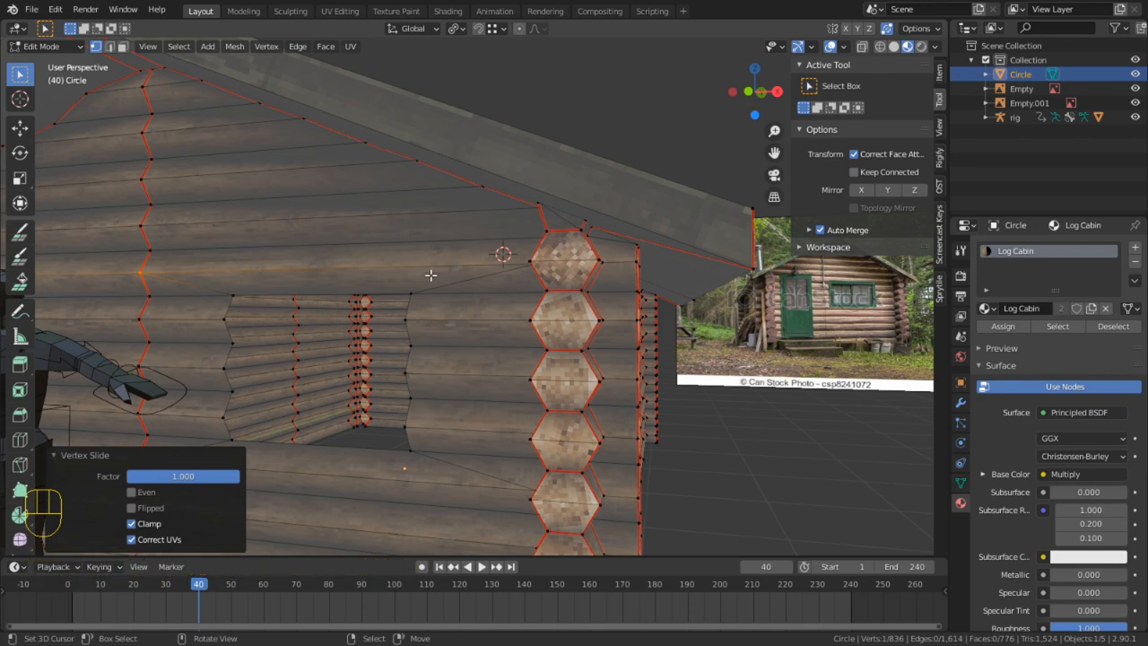
Trace the log rows around the corner from the character-side gable to the windowless side wall using face-loop selections
scroll(479, 264, down, 5)
middle_drag(508, 268, 595, 366)
key(3)
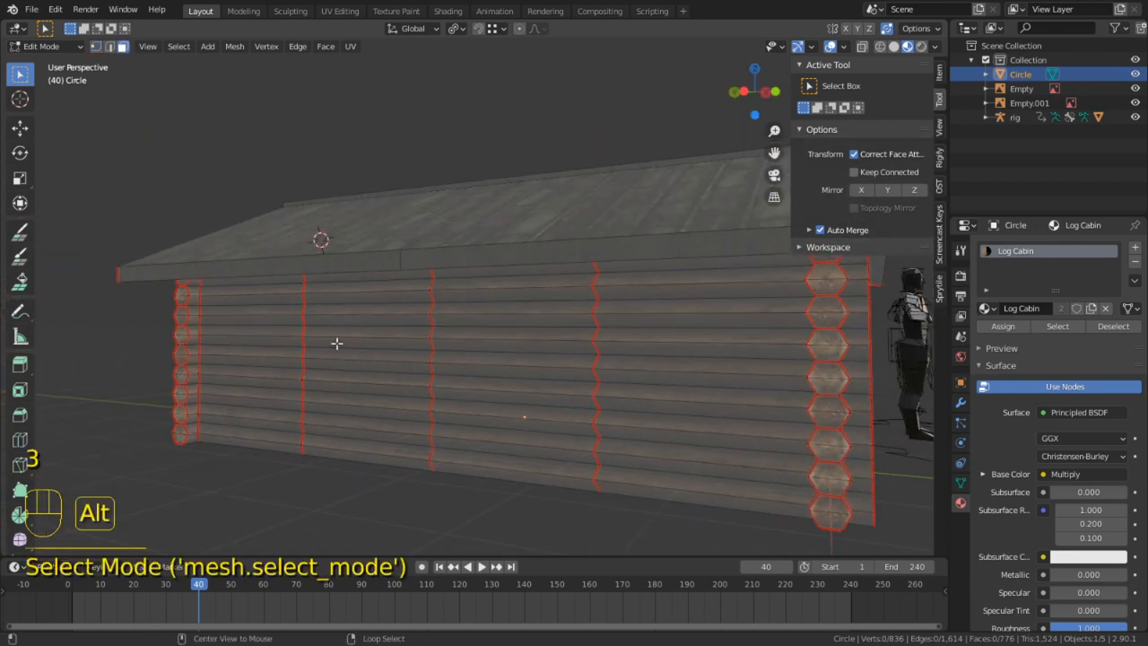
middle_drag(336, 342, 565, 347)
key(3)
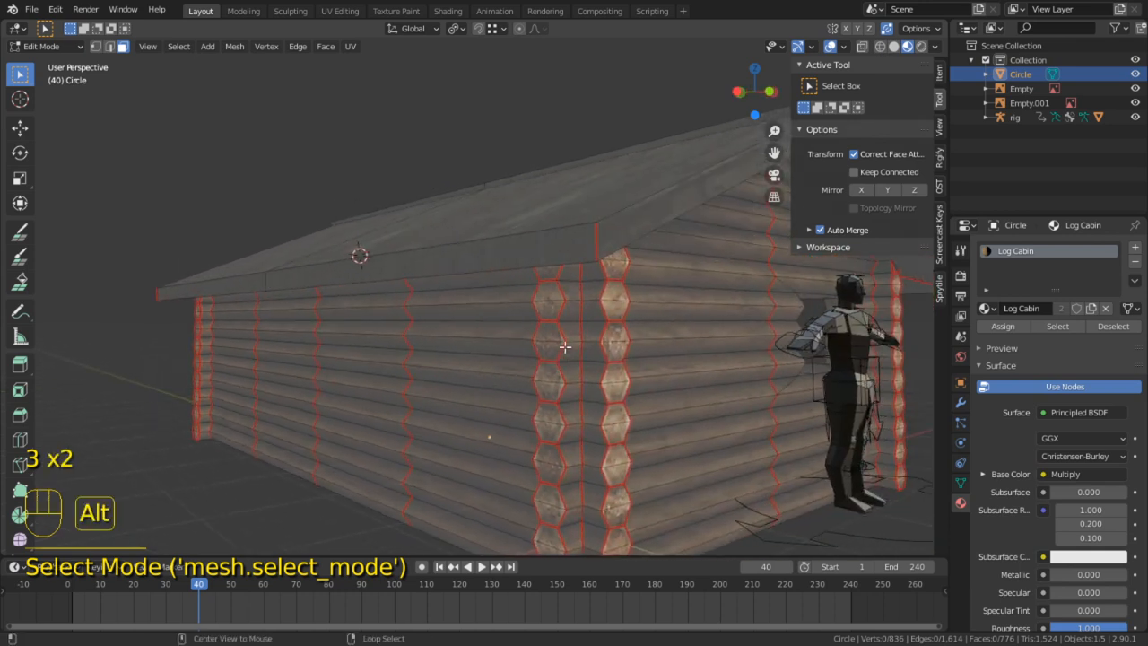
alt+click(528, 325)
alt+click(559, 334)
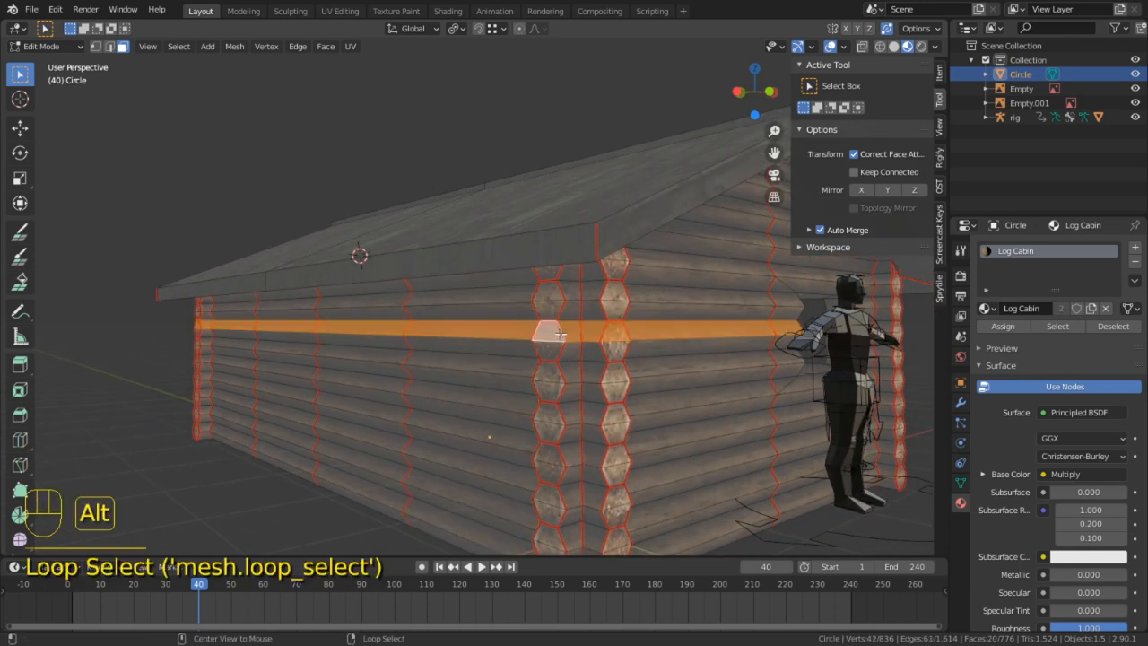
alt+click(562, 311)
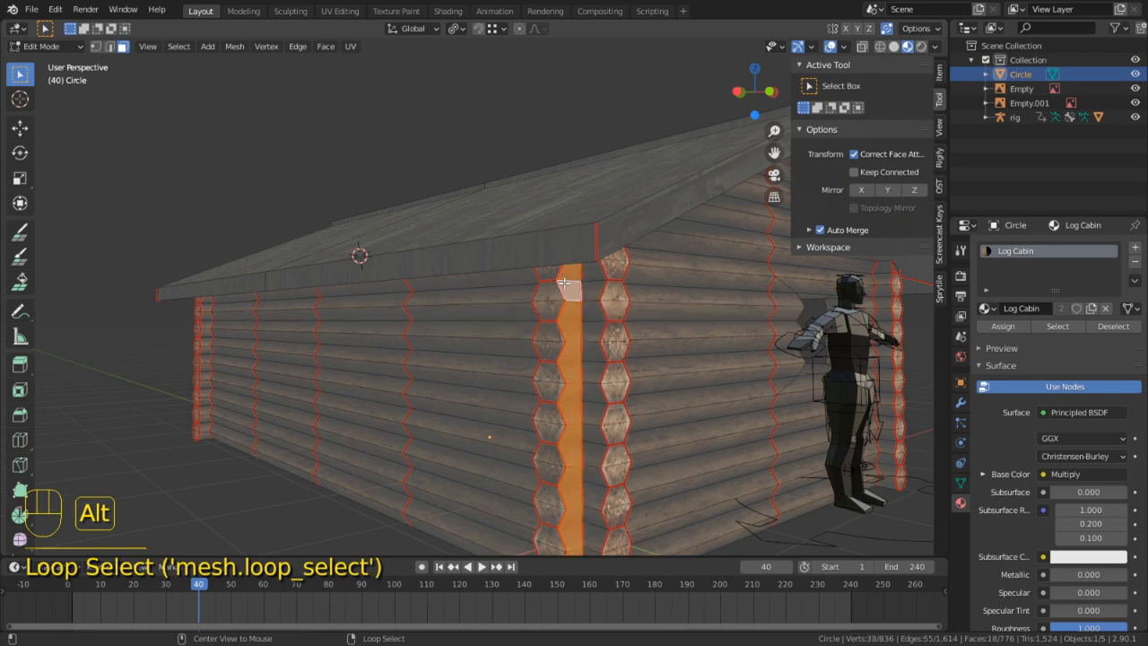
alt+click(567, 288)
Add two evenly spaced vertical loop cuts to the windowless side wall's section next to the central seam
middle_drag(412, 314, 469, 309)
key(3)
click(300, 292)
key(x)
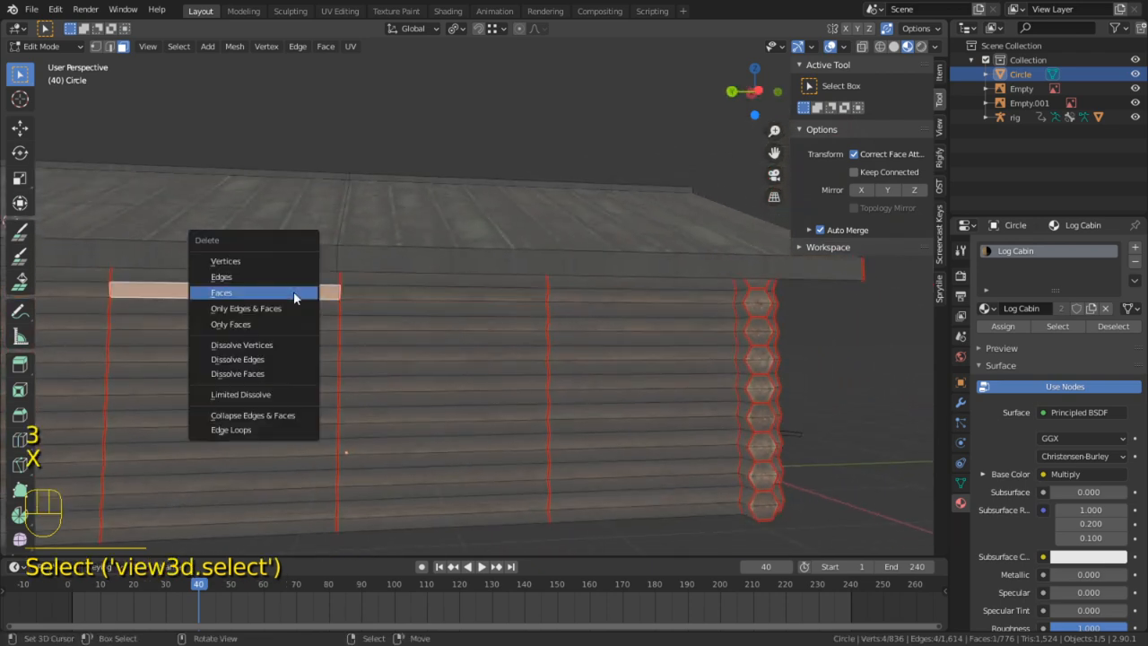
key(ctrl+r)
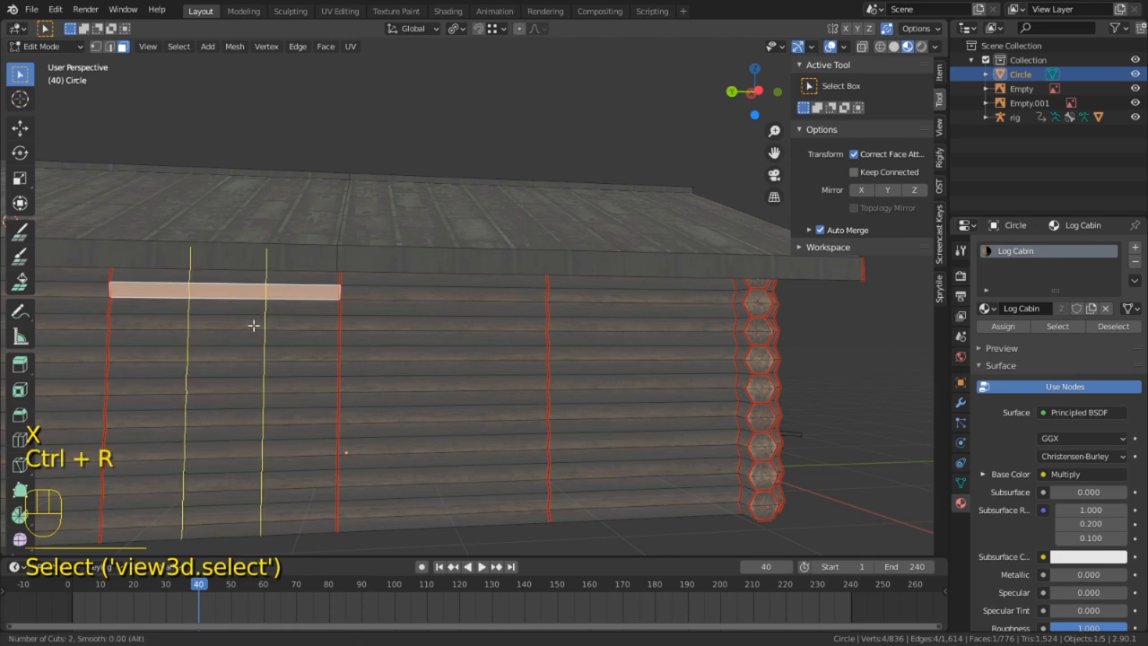
click(254, 326)
right_click(254, 325)
Delete the upper face between the two new cuts in the side wall to start the window opening
key(3)
click(239, 295)
key(x)
click(239, 295)
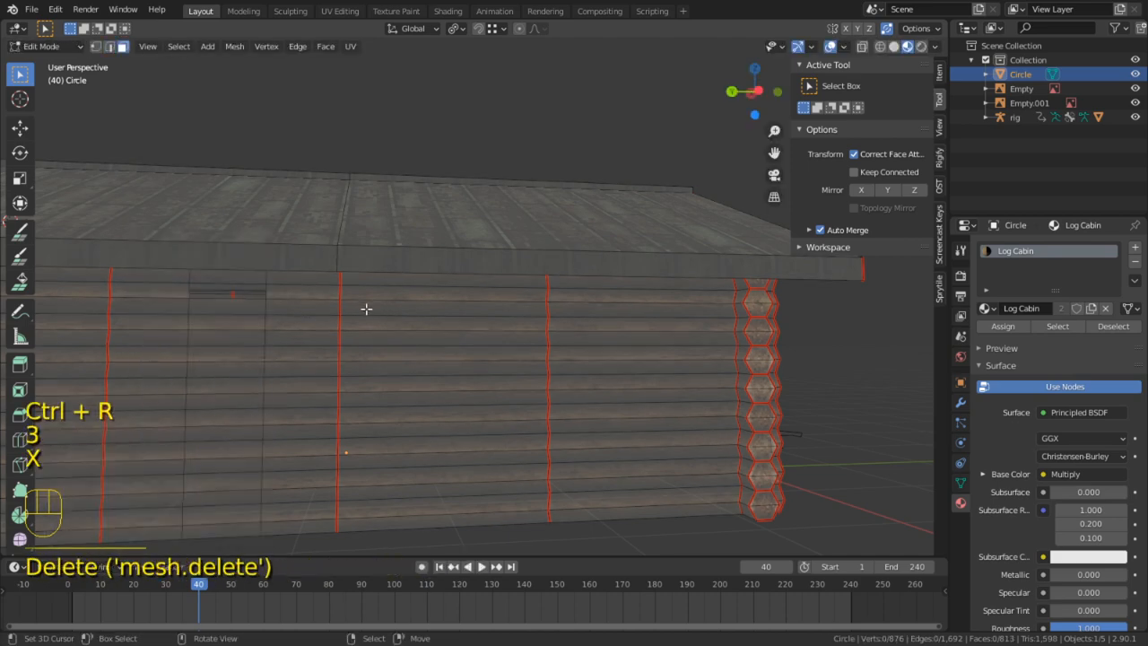
Follow the gable window's log row around with a face loop and delete the matching face between the side wall's two cuts
middle_drag(366, 311, 305, 318)
alt+click(299, 345)
scroll(301, 378, up, 1)
middle_drag(301, 378, 166, 376)
scroll(491, 386, down, 1)
alt+right_click(677, 395)
middle_drag(677, 395, 607, 402)
alt+right_click(670, 398)
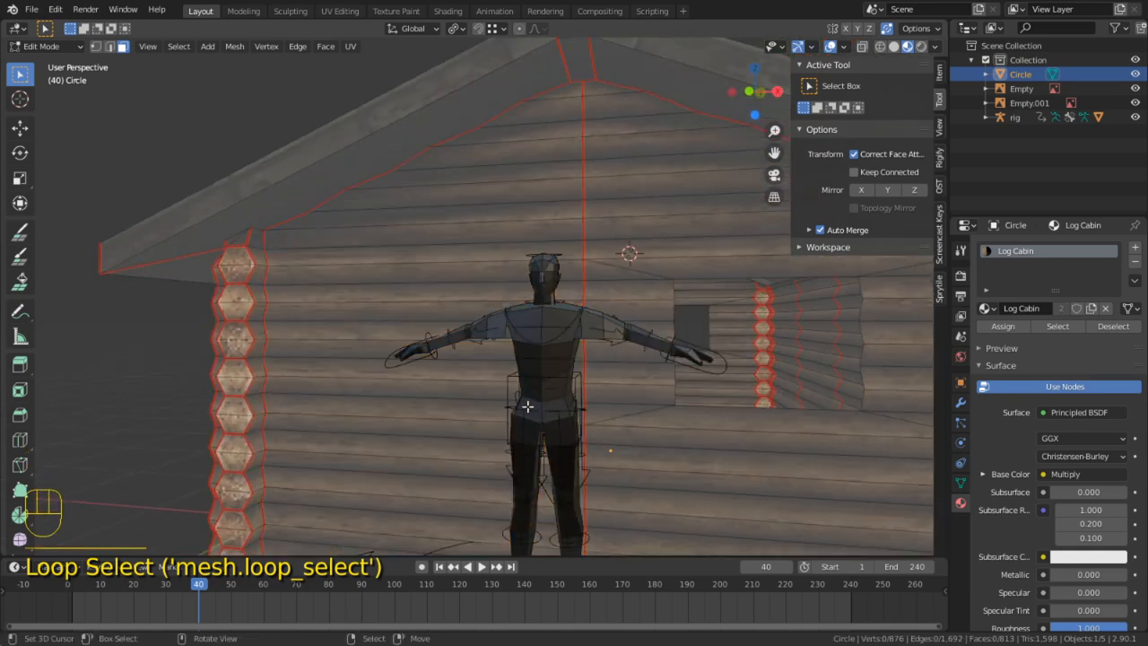
alt+click(263, 388)
middle_drag(263, 387, 317, 364)
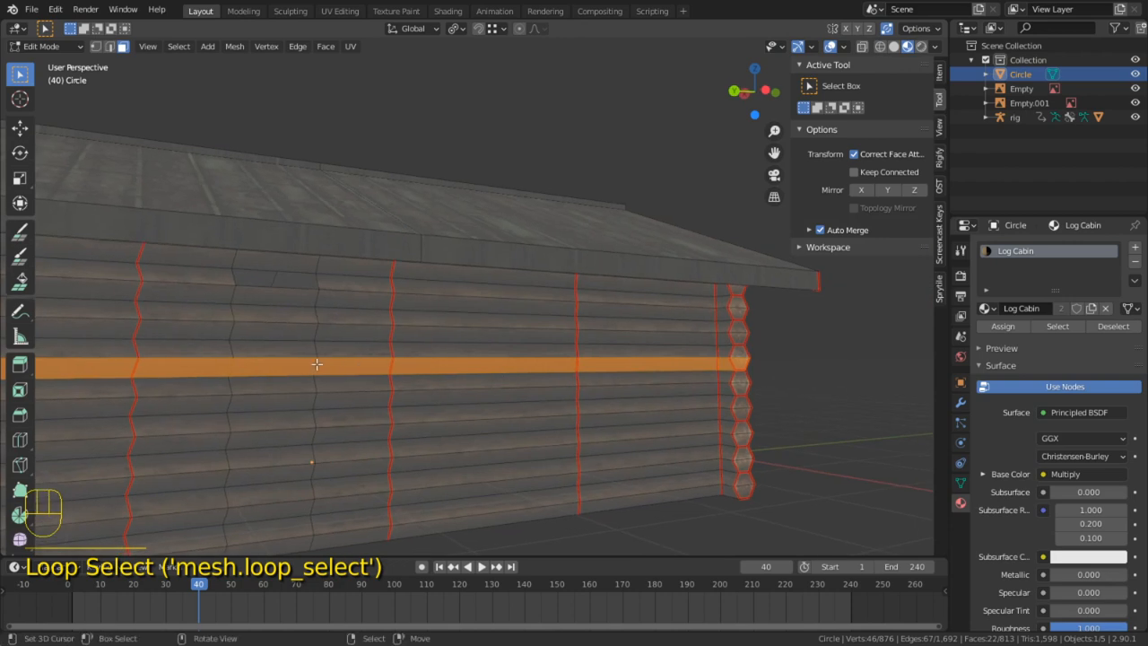
right_click(283, 364)
key(x)
click(278, 363)
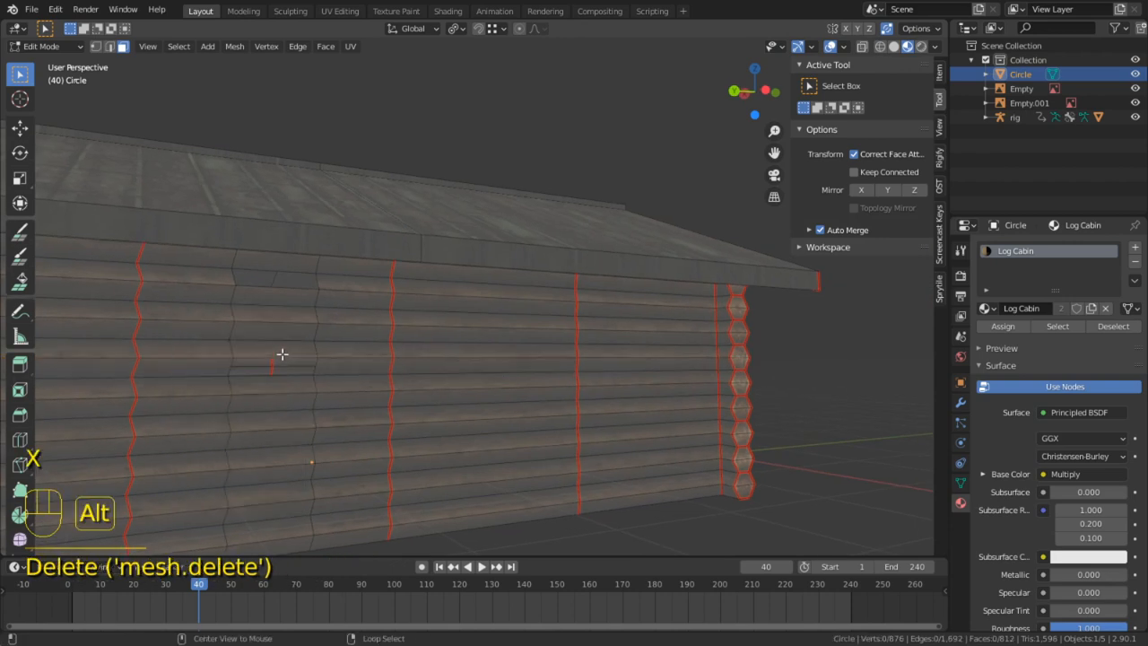
Delete the remaining faces between the upper and lower gaps to complete the side wall's window opening
alt+right_click(281, 343)
key(x)
key(x)
scroll(295, 281, up, 4)
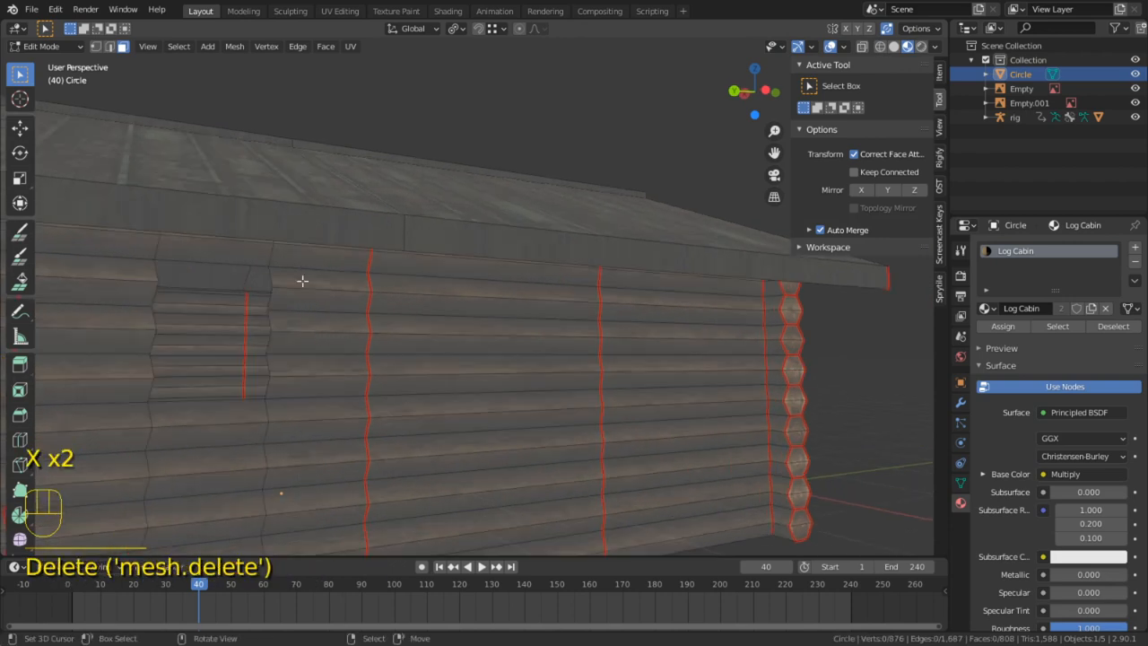
Select the linked roof geometry and hide it
key(3)
click(289, 183)
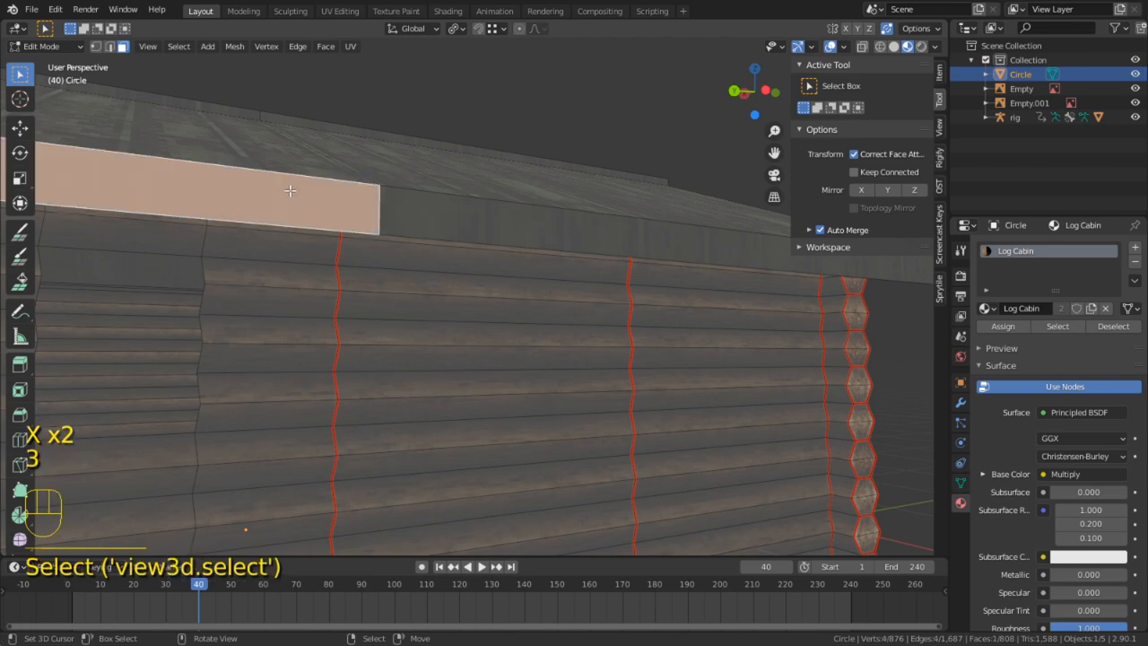
key(l)
key(h)
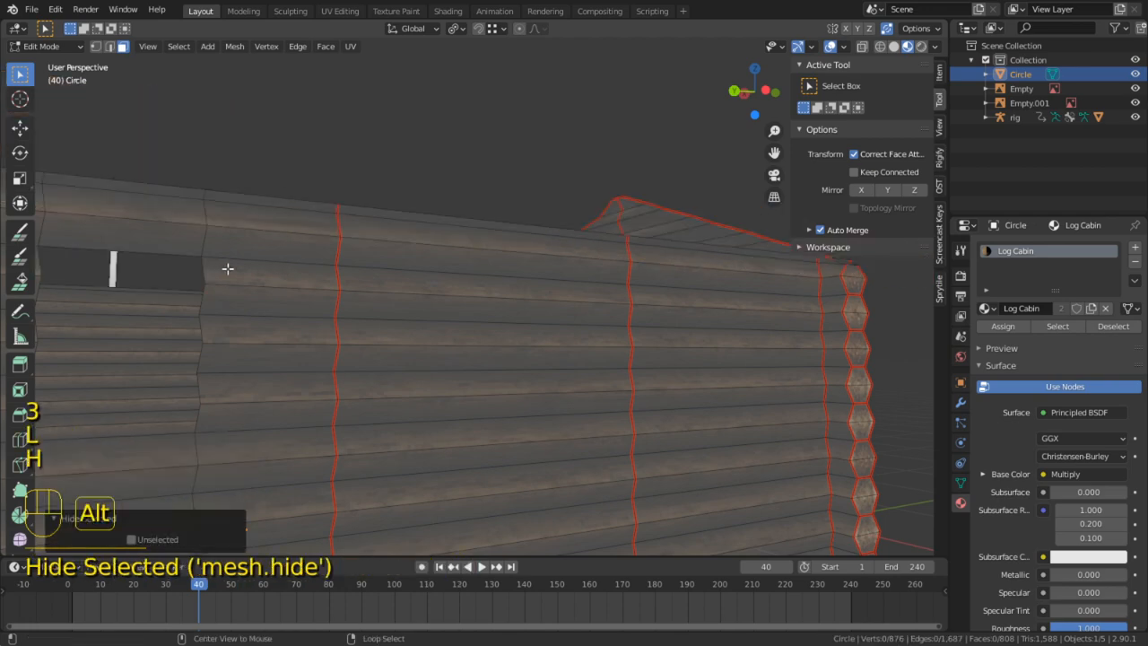
Slide the three leftover vertices above the new window's central-seam side fully into the central seam, with the viewport maximized
alt+middle_click(227, 268)
key(ctrl+space)
key(1)
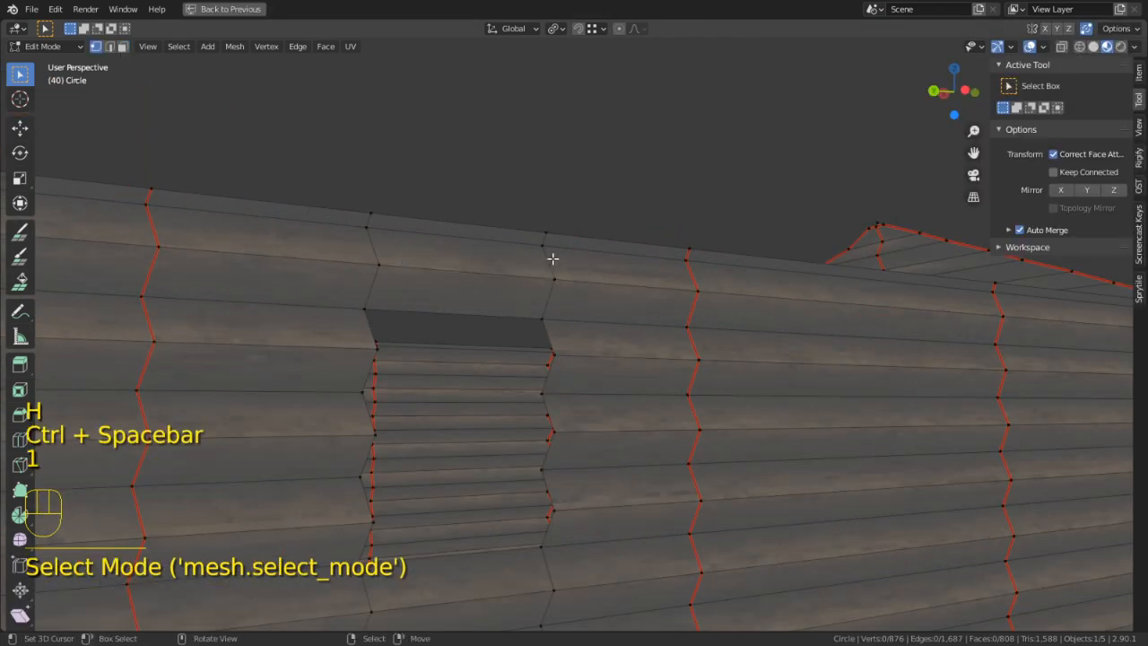
key(c)
click(542, 244)
right_click(545, 272)
key(g)
key(g)
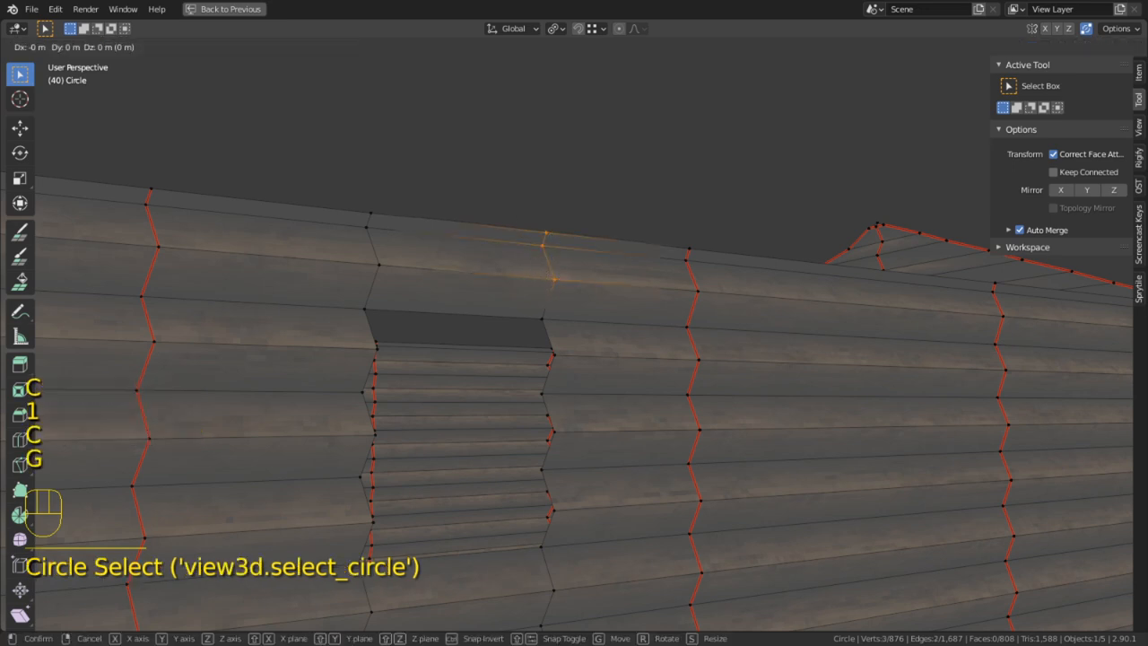
click(835, 248)
right_click(549, 183)
Slide the three leftover vertices above the new window's outer side fully into the outer seam
key(c)
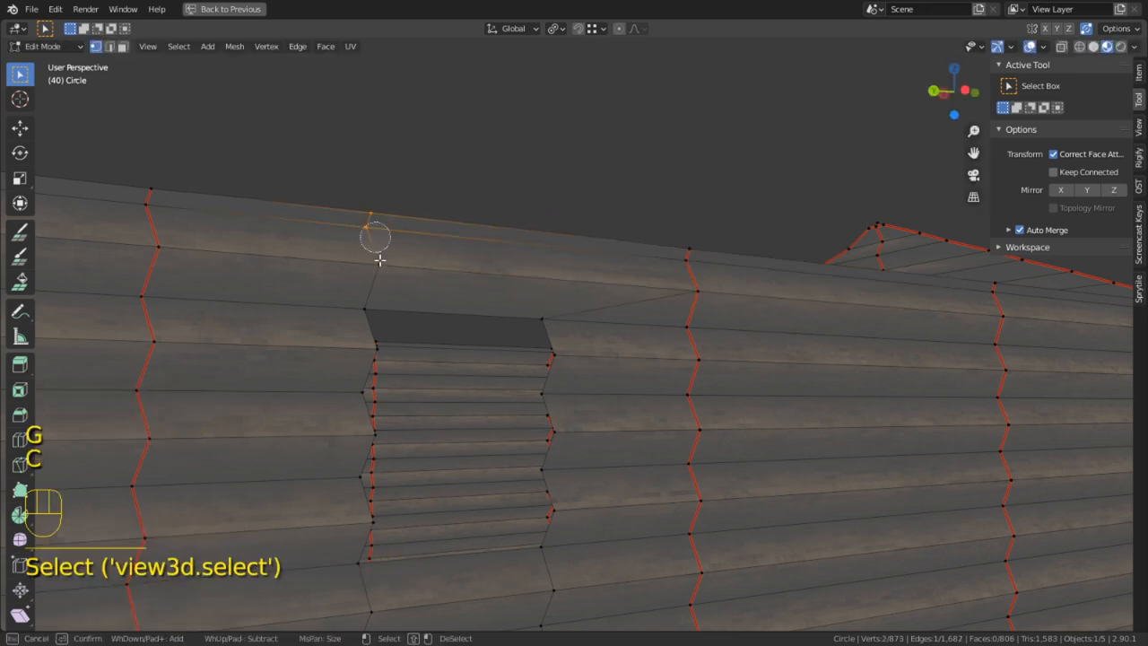
drag(379, 260, 382, 268)
right_click(383, 265)
key(g)
key(g)
click(165, 170)
right_click(355, 142)
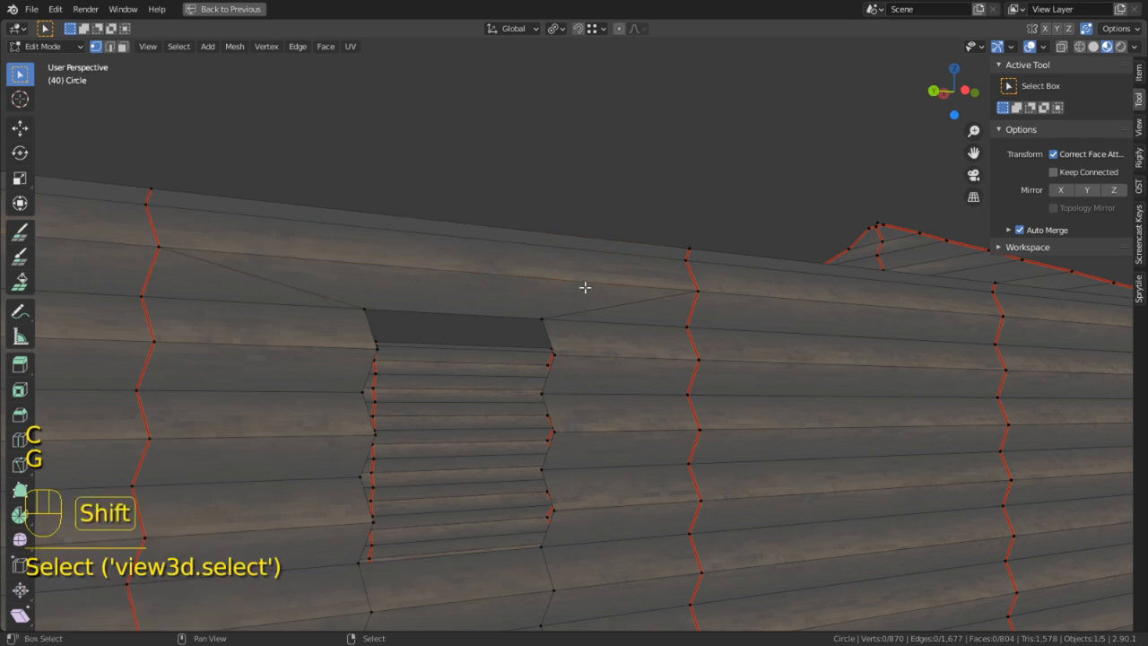
Slide the column of ten leftover vertices below the new window's central-seam side fully into the central seam
middle_drag(585, 287, 610, 303)
key(c)
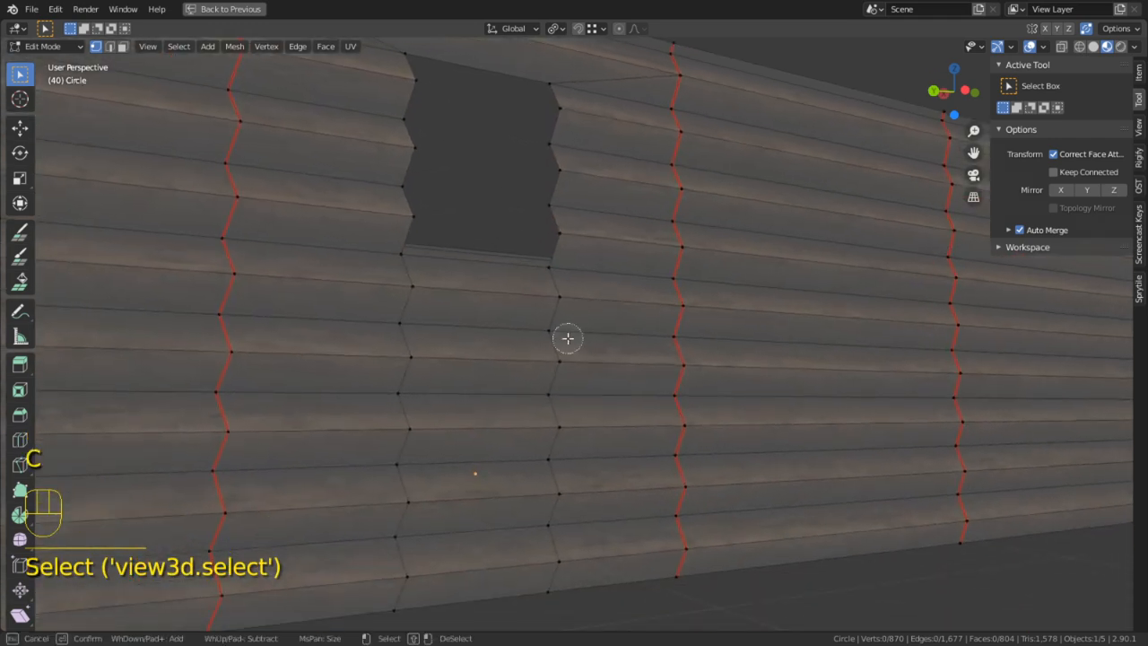
drag(567, 311, 559, 343)
right_click(523, 510)
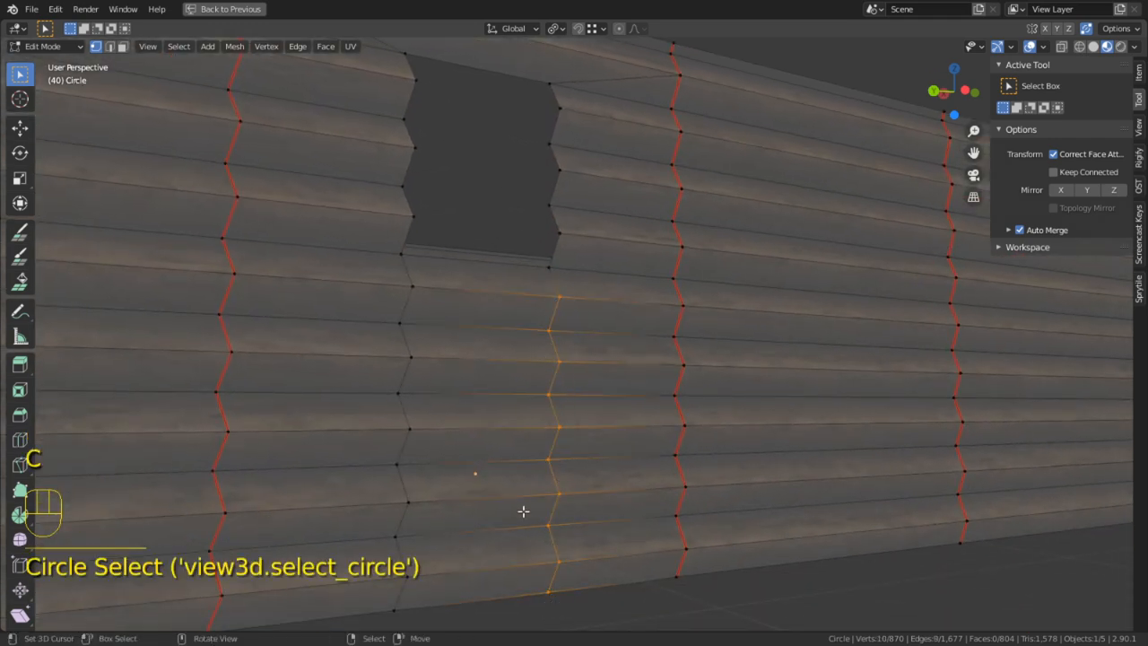
key(g)
key(g)
click(725, 520)
Edge-slide the column of leftover vertices below the new window's outer side by factor -1 into the outer seam
shift+middle_drag(725, 520, 411, 485)
shift+middle_drag(574, 459, 686, 426)
click(617, 584)
key(c)
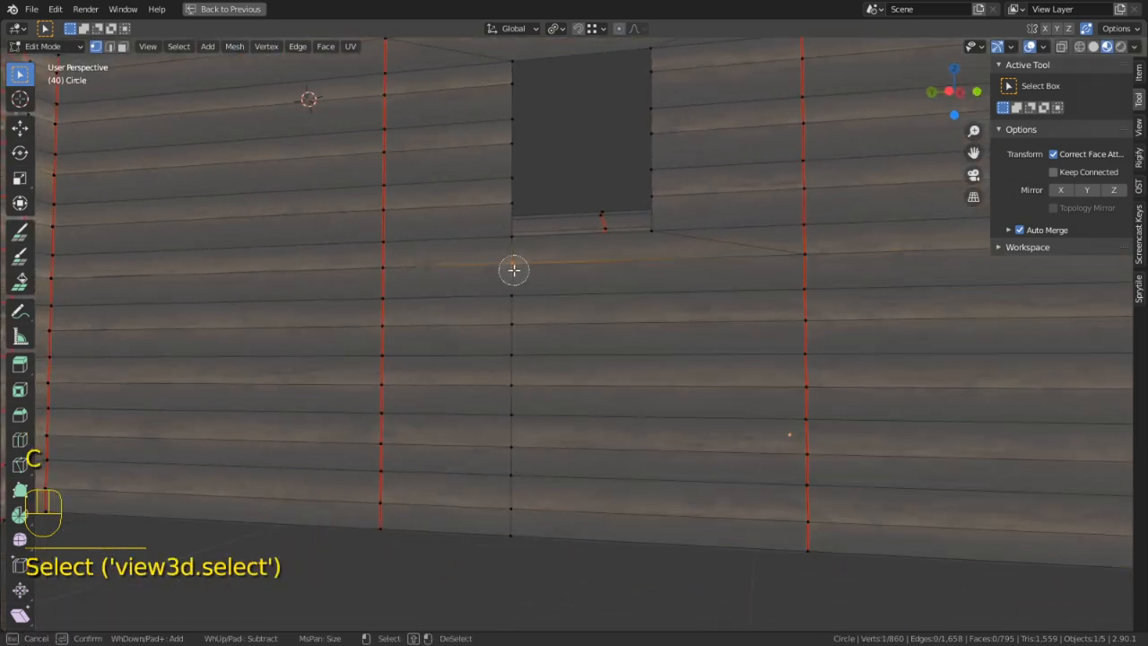
drag(514, 269, 512, 512)
right_click(653, 392)
key(g)
key(g)
click(358, 374)
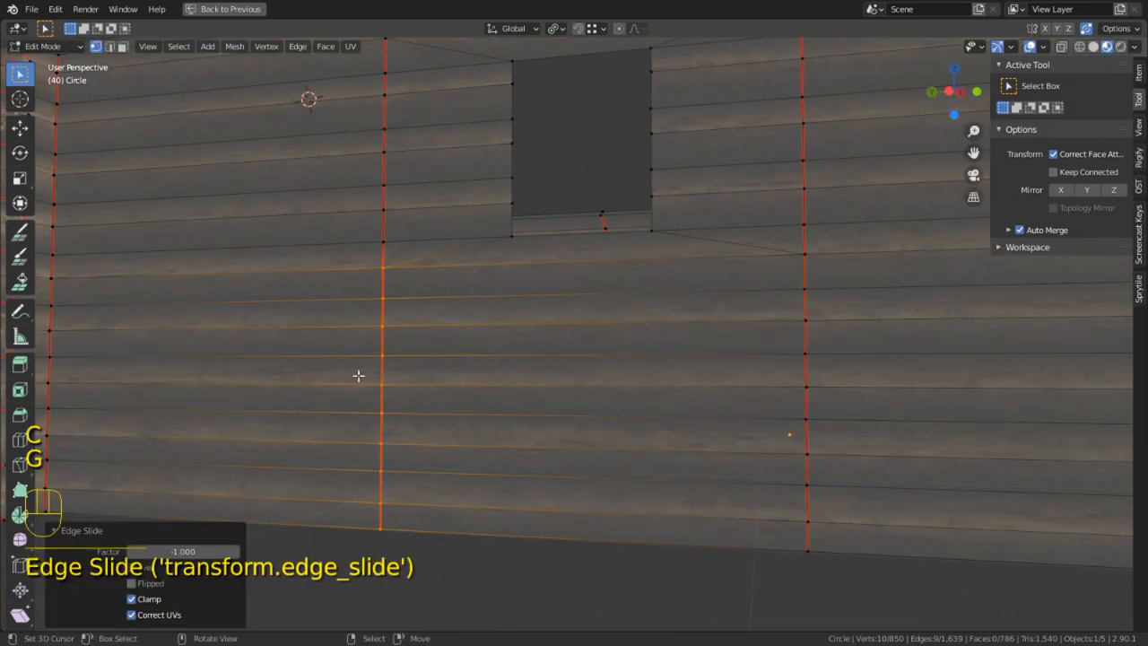
middle_drag(549, 331, 556, 355)
key(a)
click(489, 588)
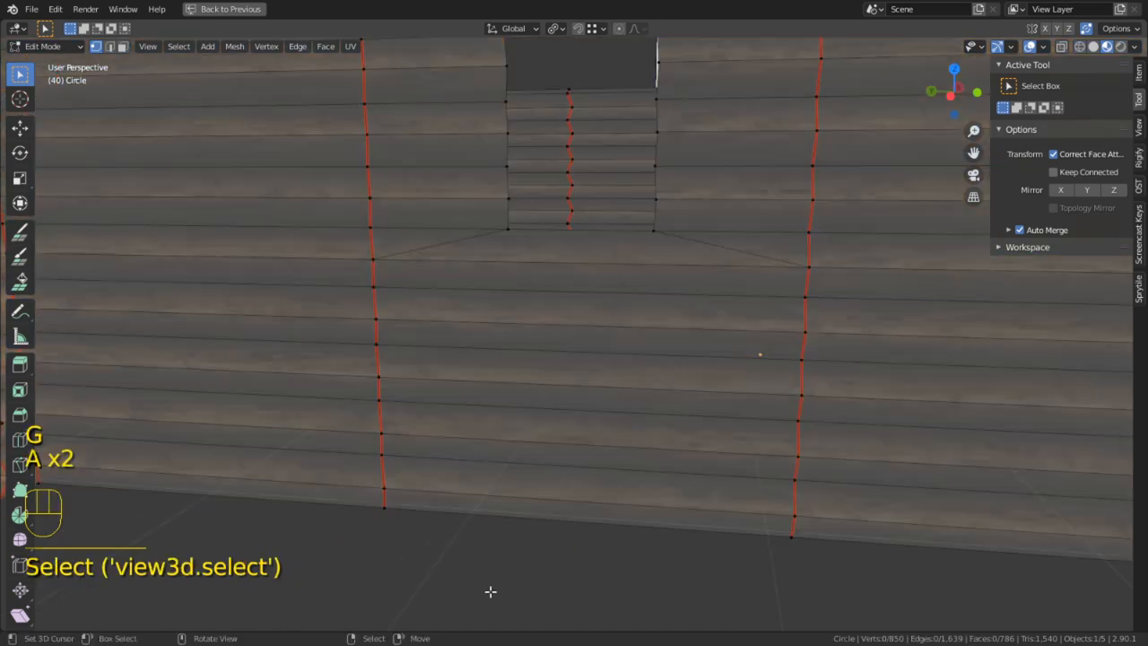
middle_drag(487, 592, 526, 533)
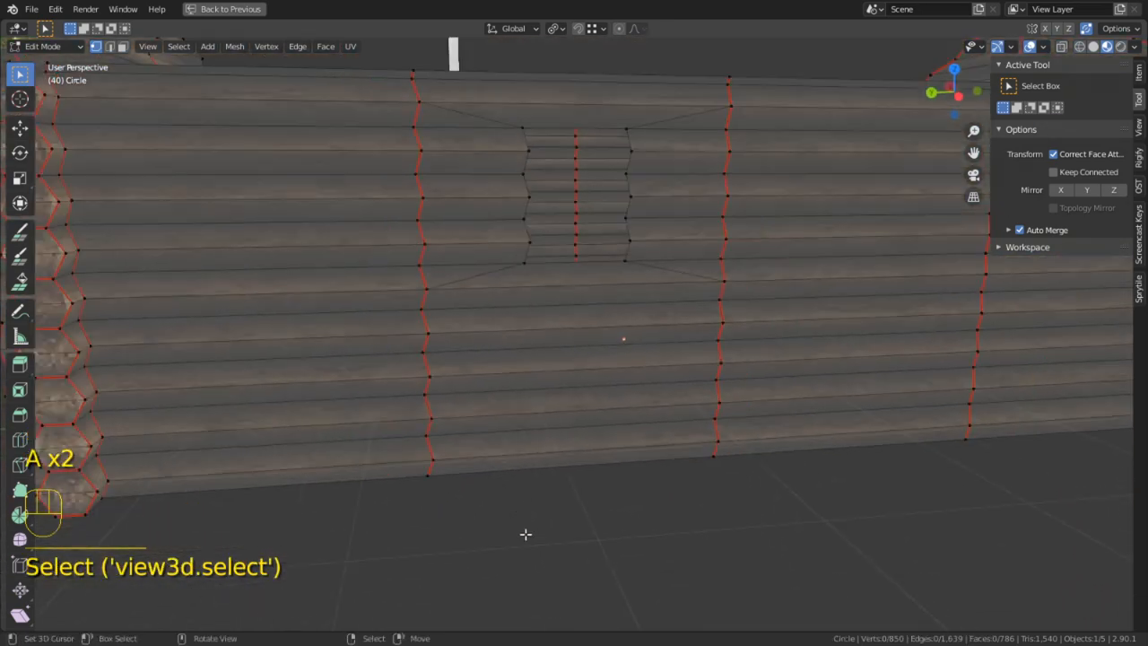
Straighten the side wall's three vertical seam edge loops by scaling them along Y
key(2)
alt+click(422, 277)
shift+scroll(513, 300, up, 2)
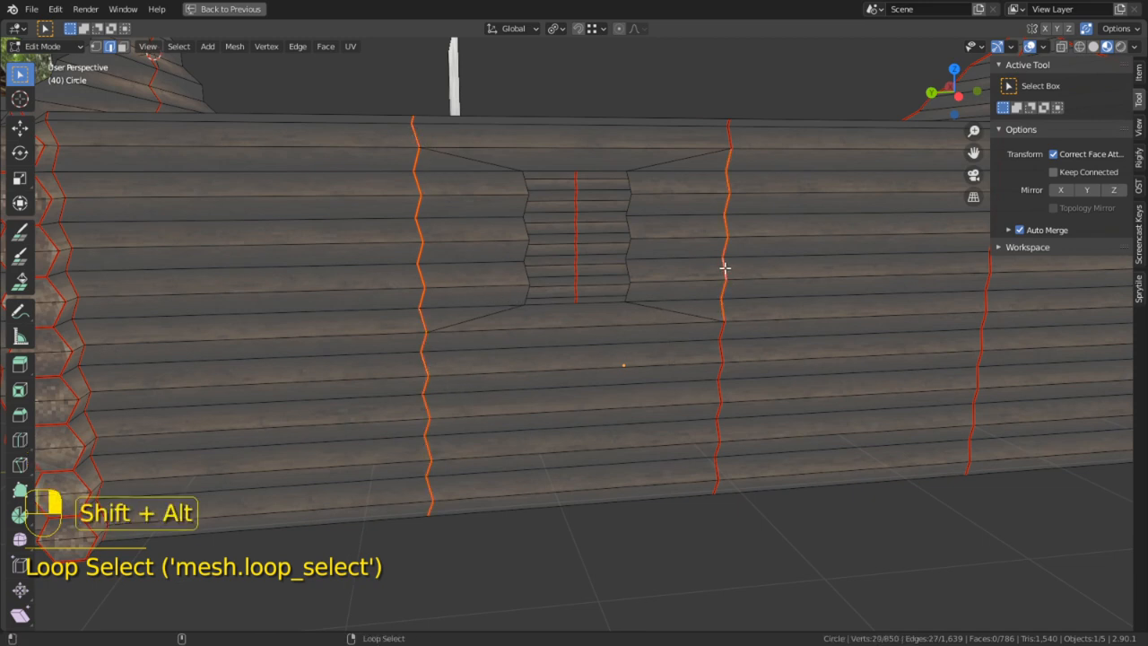
shift+middle_drag(725, 268, 519, 314)
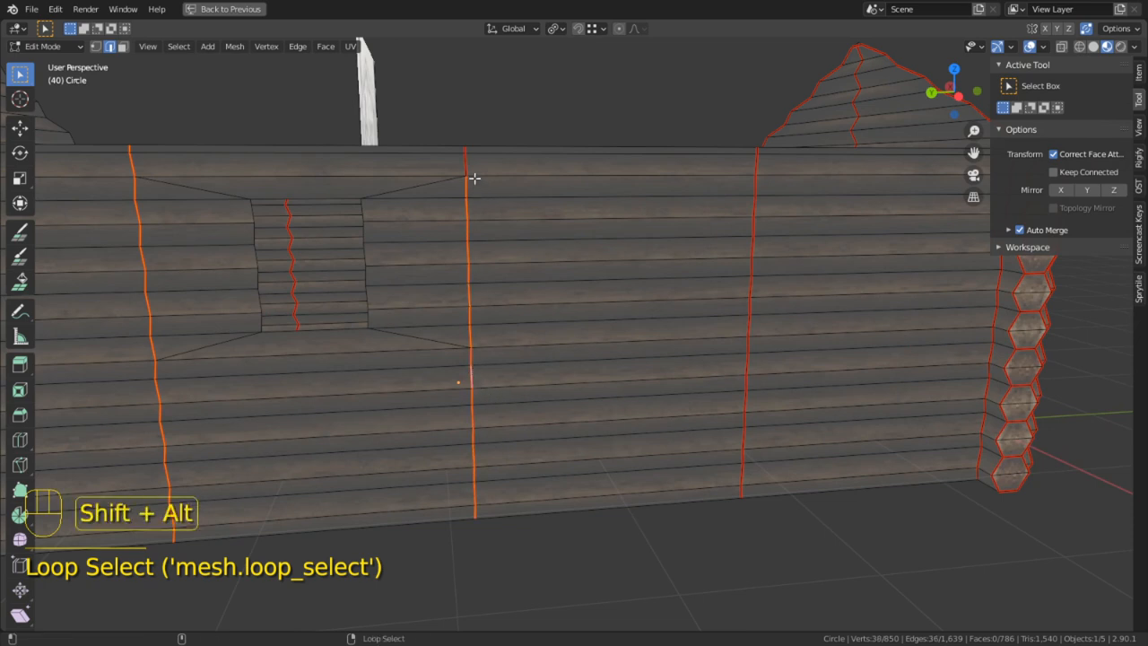
middle_drag(751, 333, 495, 304)
key(s)
click(760, 314)
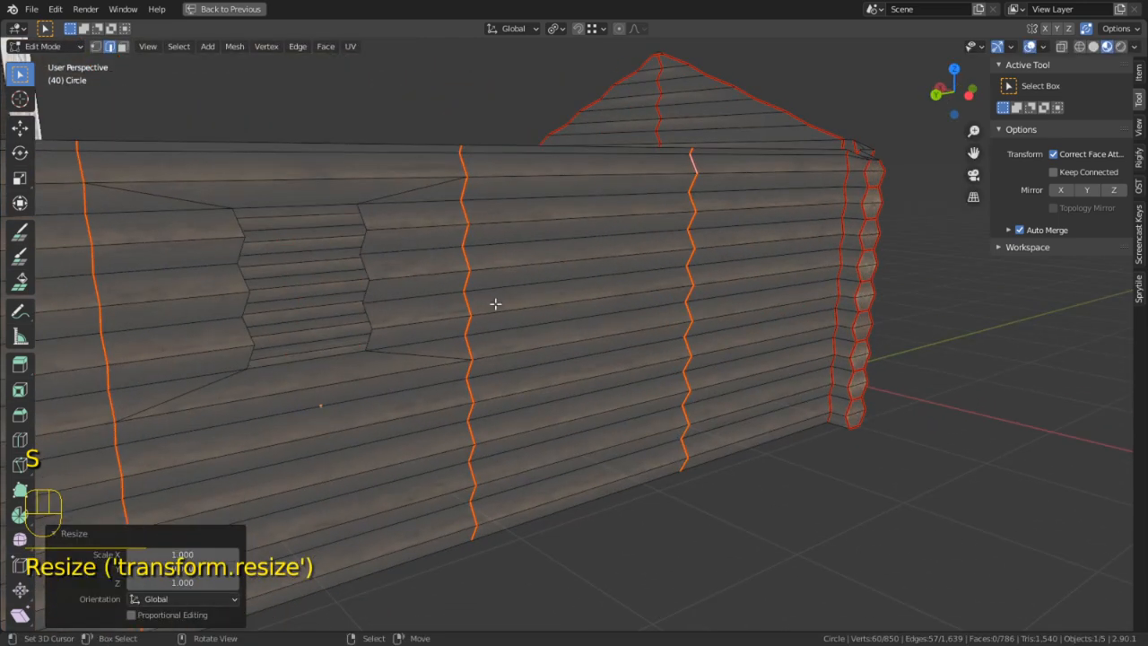
Flatten the new window opening's two vertical side edges by scaling them to 0 along global Y
alt+click(364, 212)
key(c)
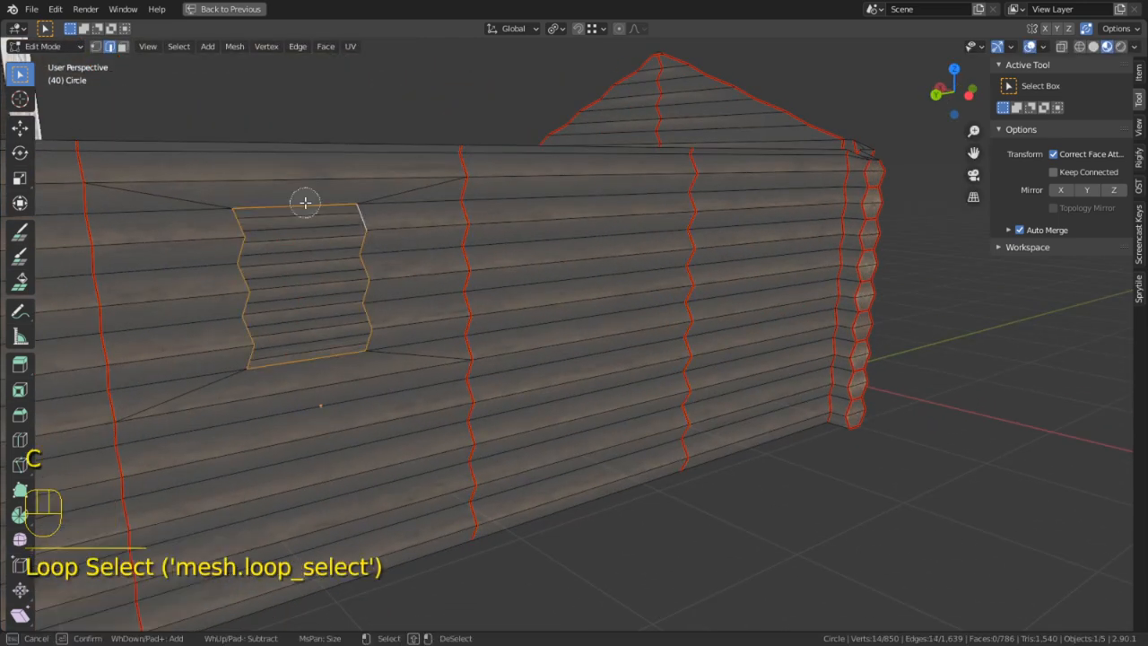
right_click(305, 343)
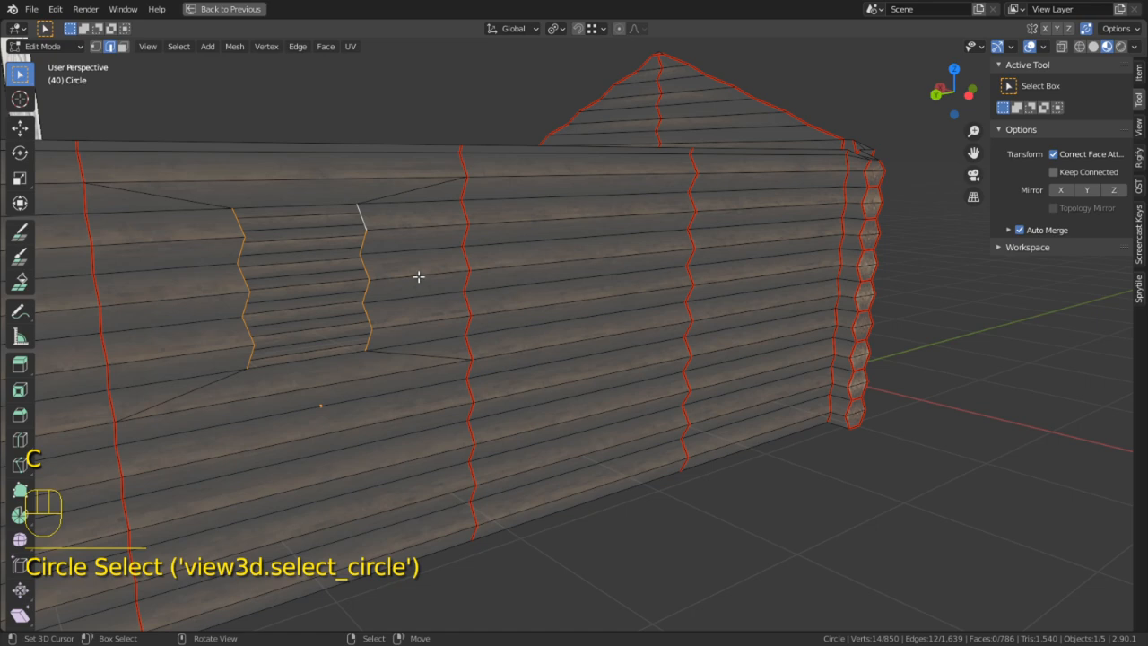
key(s)
key(y)
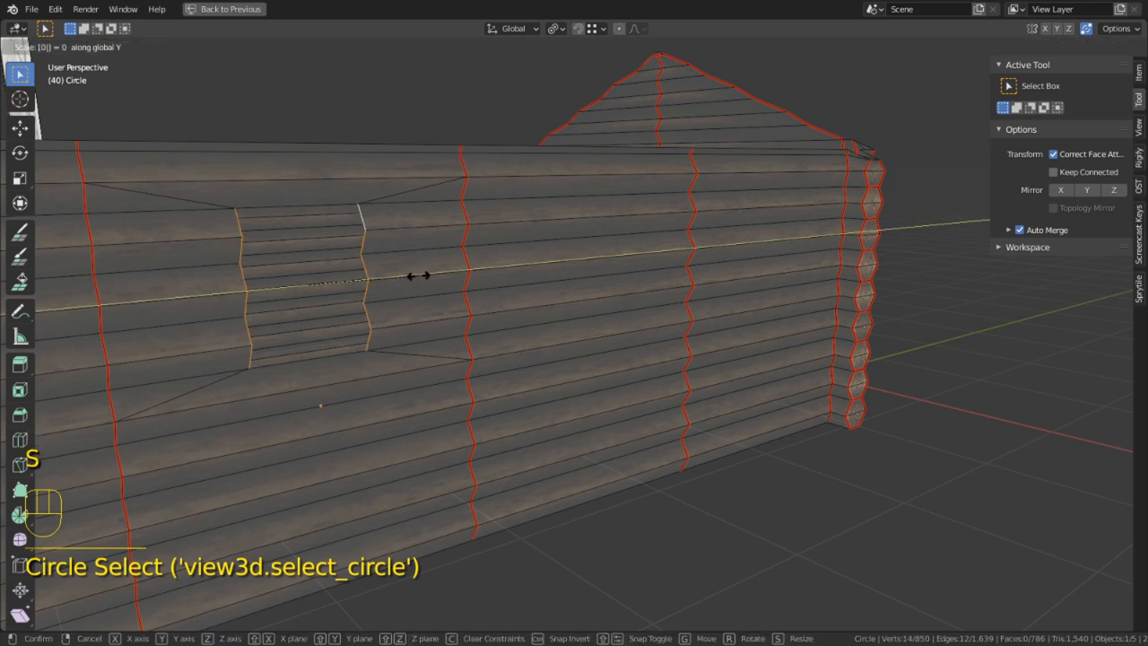
click(417, 275)
Switch to Object Mode and examine the cabin's window openings from the side wall and the character-side gable
middle_drag(418, 274, 414, 310)
key(Tab)
key(Tab)
key(Tab)
right_click(559, 531)
middle_drag(558, 530, 368, 500)
scroll(455, 512, down, 5)
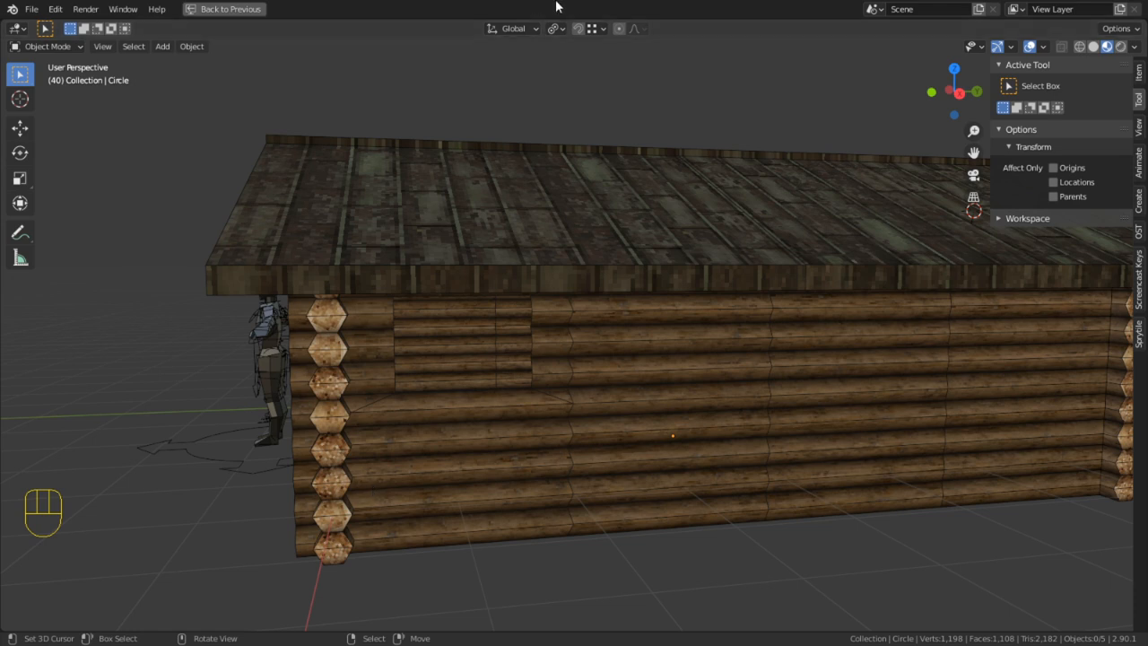
middle_drag(553, 289, 723, 329)
shift+middle_drag(723, 328, 568, 289)
scroll(681, 348, up, 2)
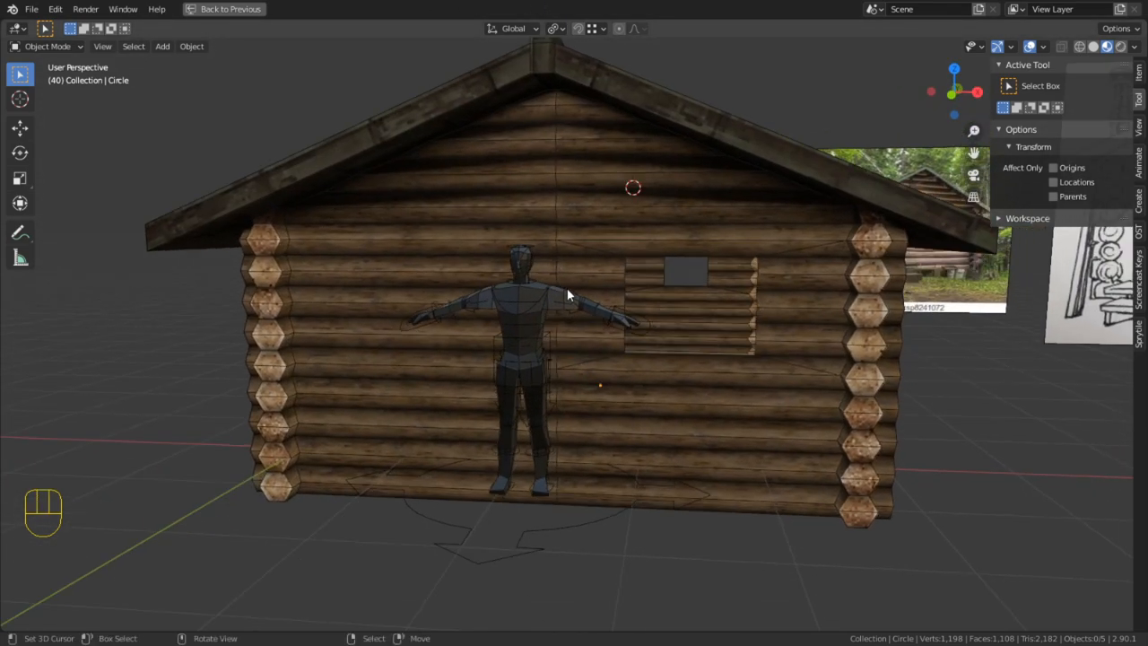
alt+middle_click(607, 231)
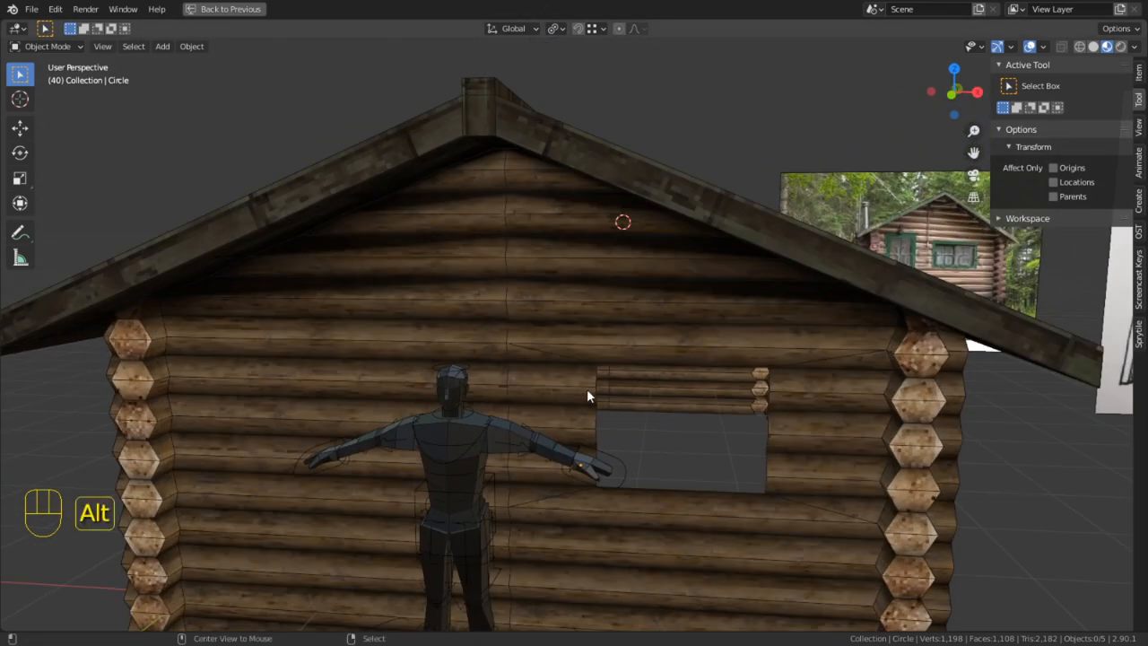
alt+middle_click(588, 392)
scroll(668, 407, up, 4)
shift+middle_drag(698, 397, 539, 323)
scroll(538, 359, up, 2)
middle_drag(544, 398, 605, 491)
Duplicate the lower edge of the character-side gable's window opening and shift the copy about 0.089 m along Y
key(Tab)
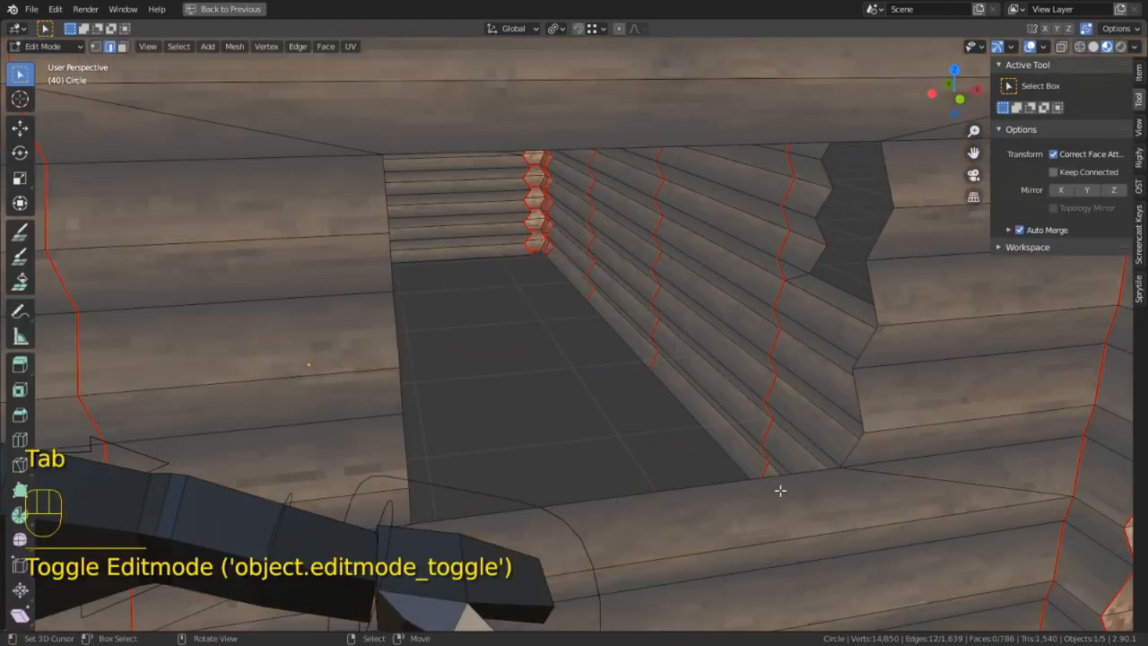
click(827, 472)
middle_drag(827, 472, 571, 347)
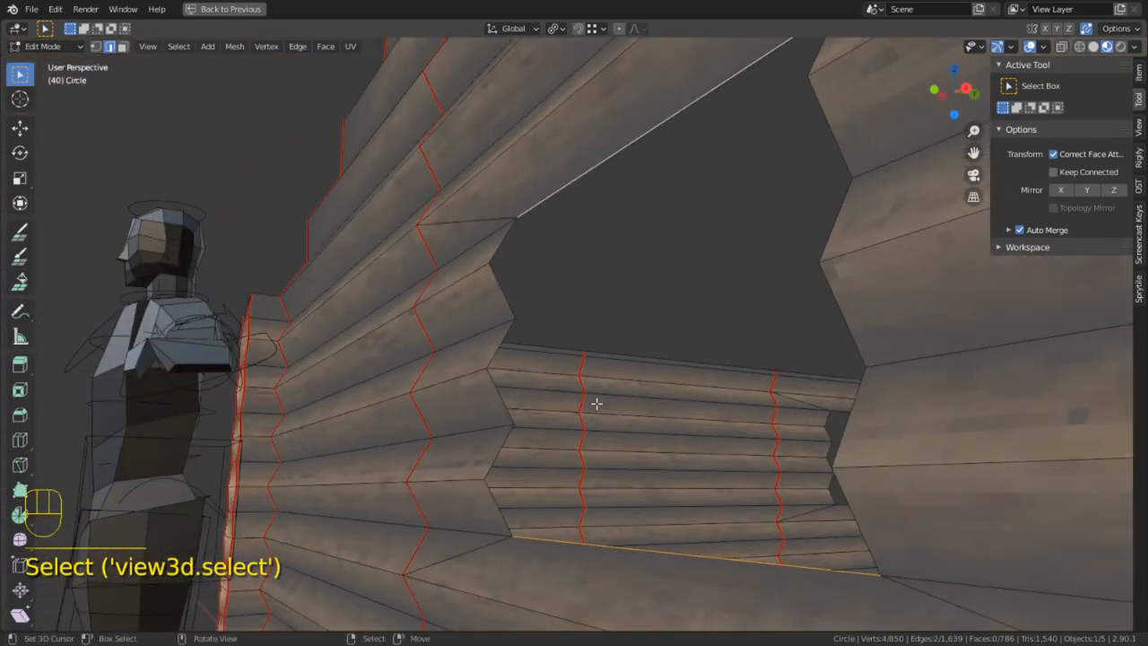
click(601, 537)
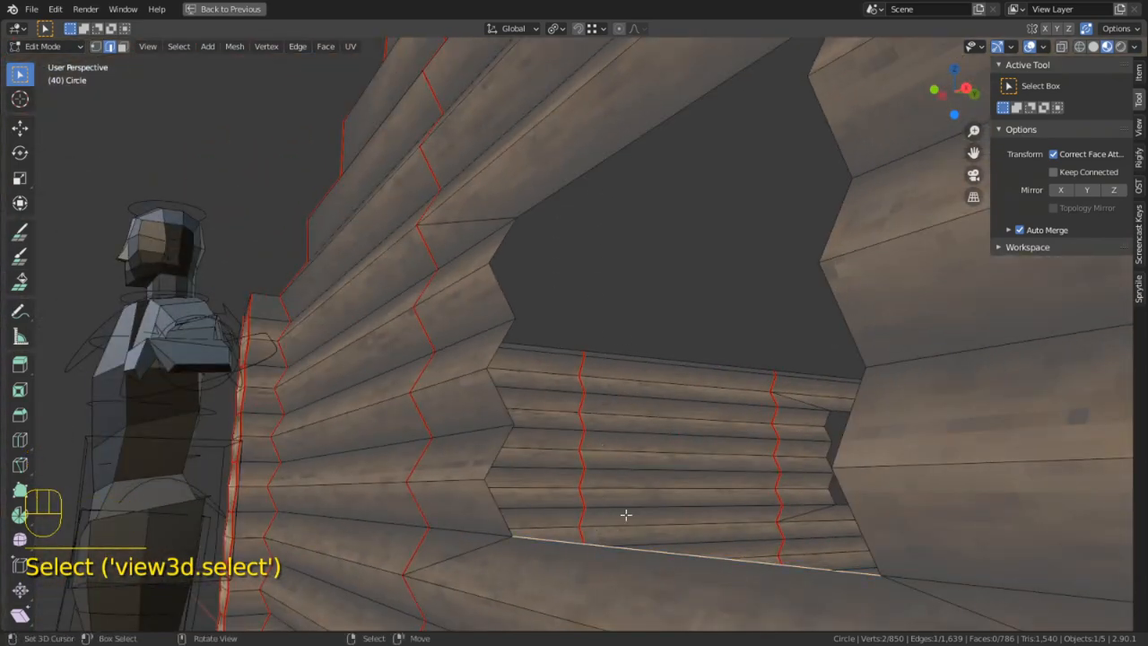
middle_drag(622, 512, 679, 522)
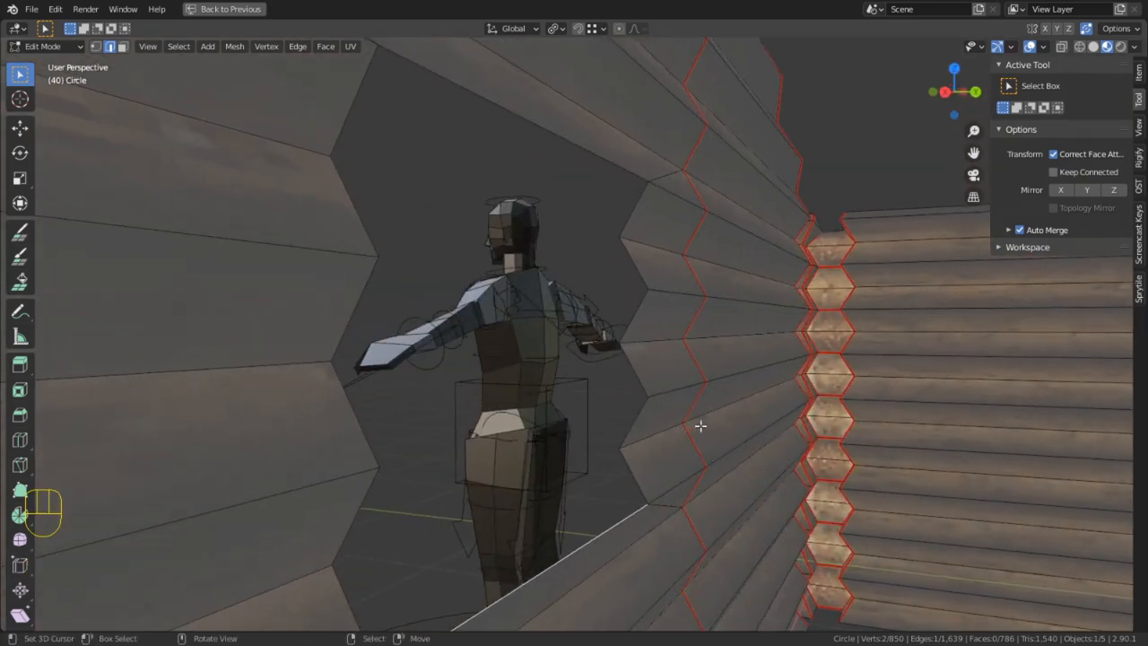
middle_drag(700, 425, 844, 444)
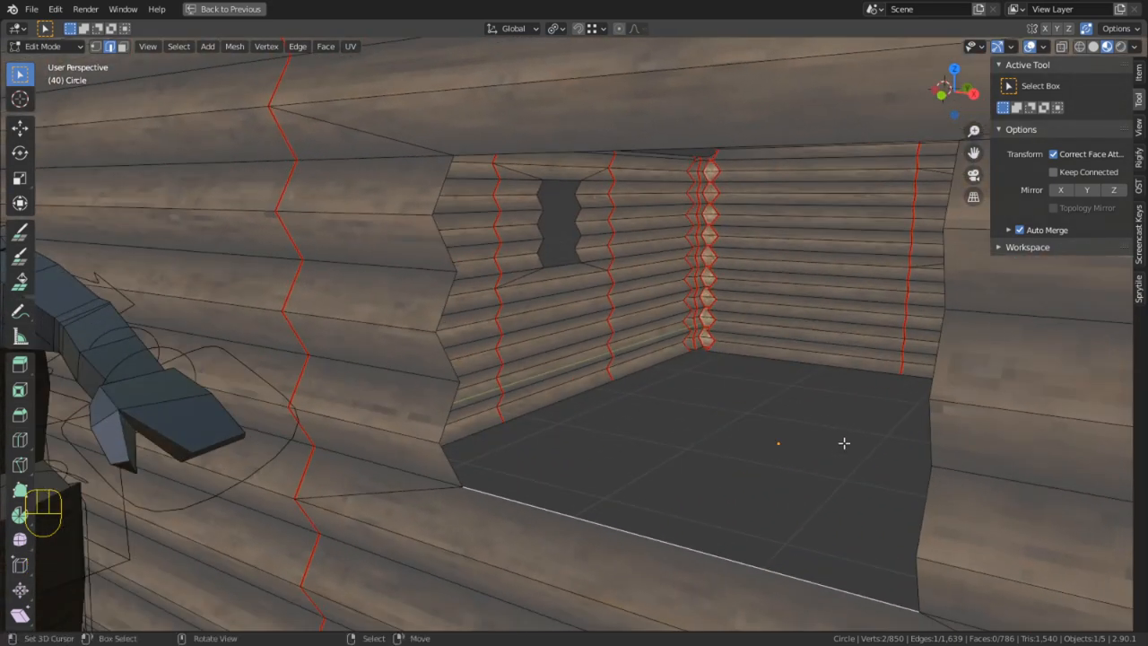
middle_drag(761, 389, 717, 433)
key(shift+d)
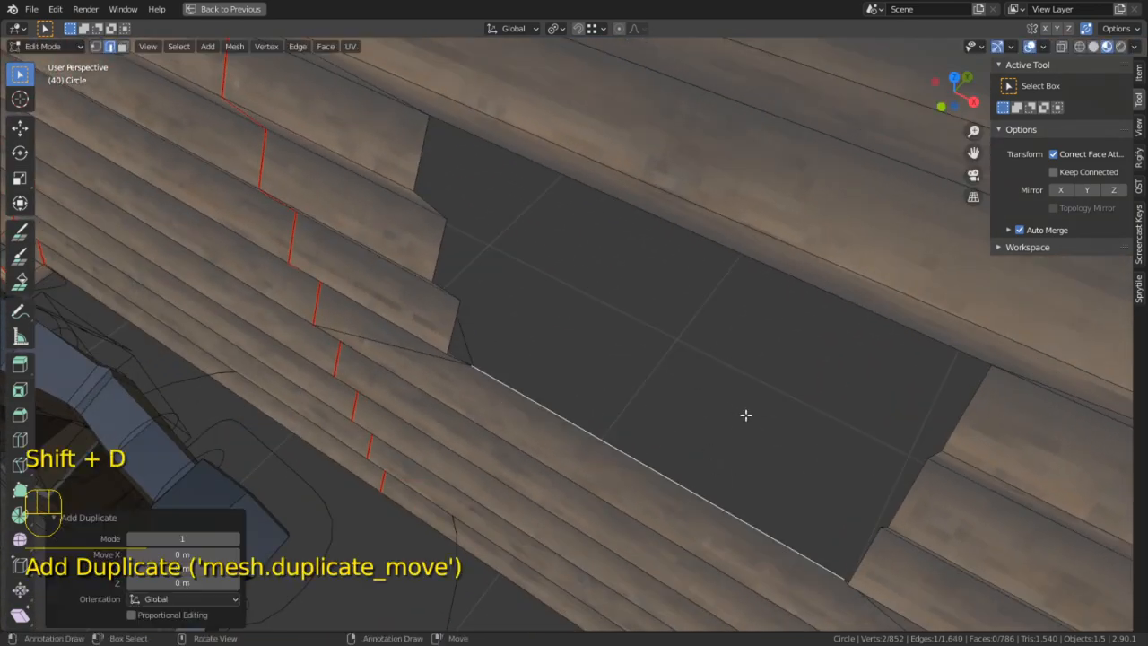
key(g)
key(y)
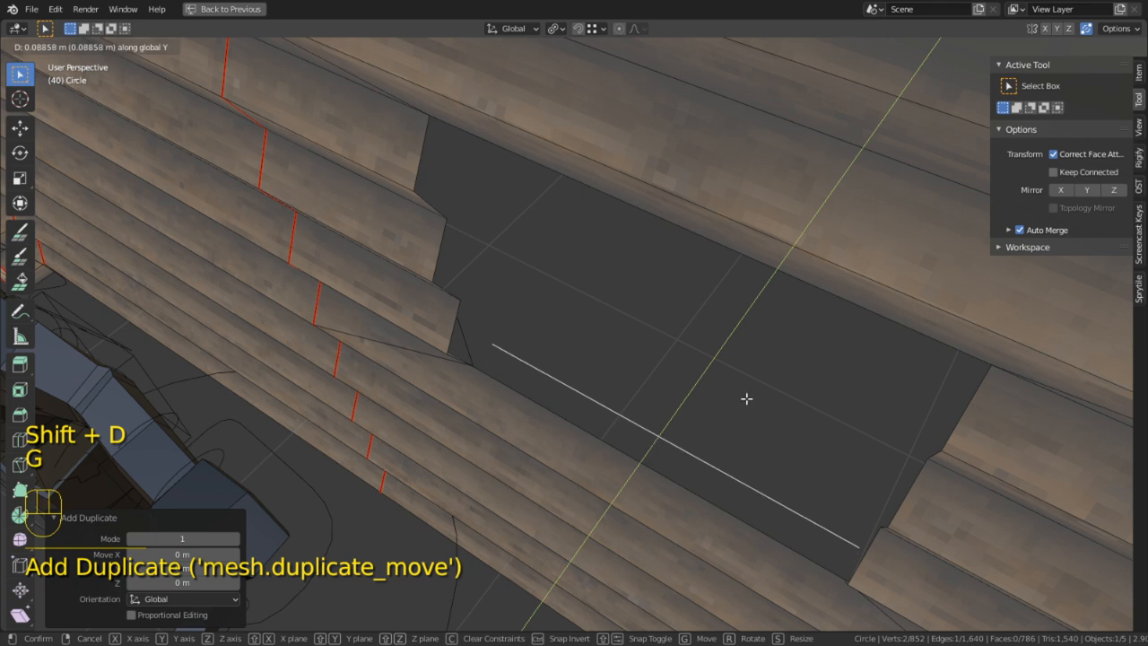
click(746, 398)
Extrude the copied edge about 0.18 m back along negative Y and thicken the strip about 0.04 m into a sill board
key(e)
key(y)
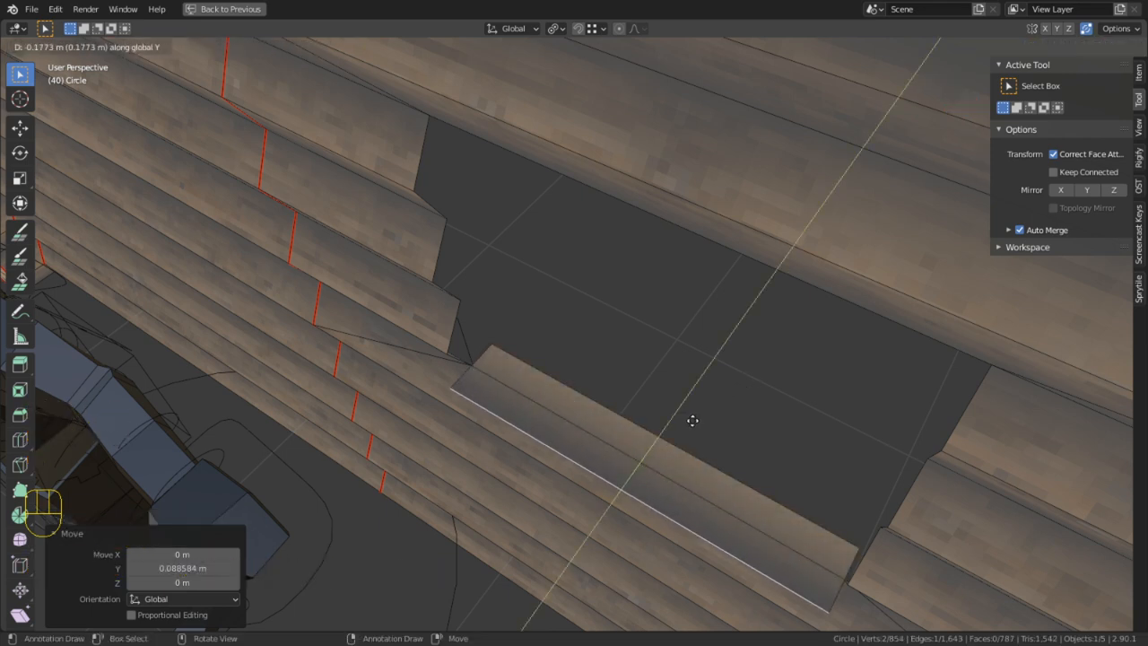
click(691, 421)
middle_drag(691, 420, 731, 378)
scroll(731, 378, down, 5)
middle_drag(748, 336, 597, 510)
key(3)
click(597, 510)
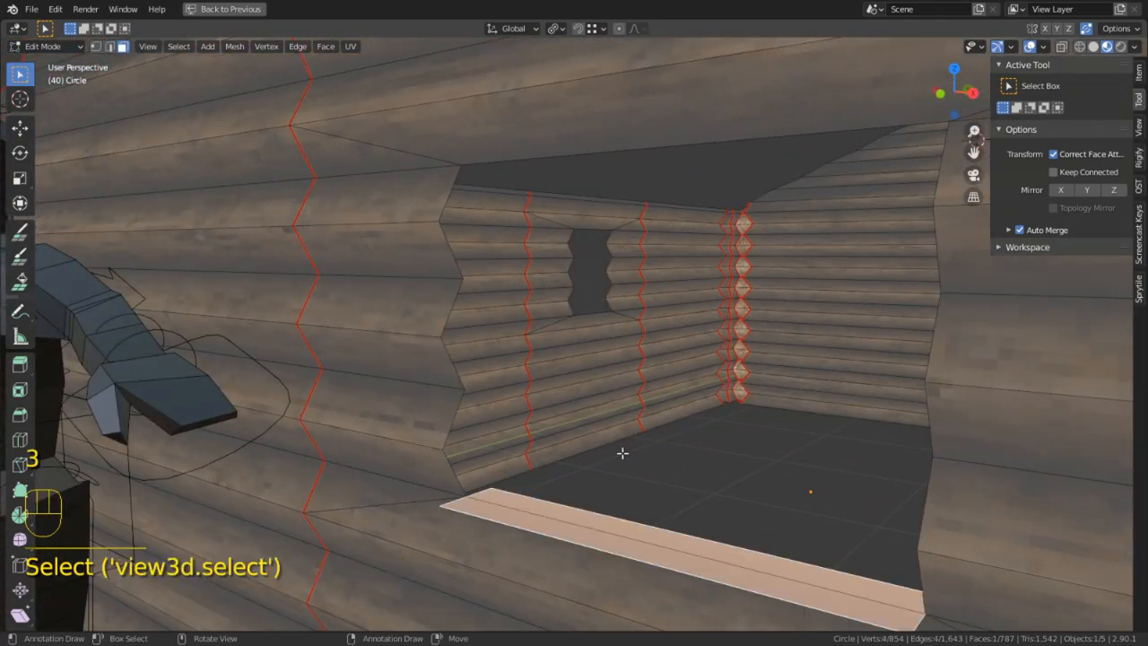
middle_drag(623, 453, 714, 472)
key(e)
click(628, 461)
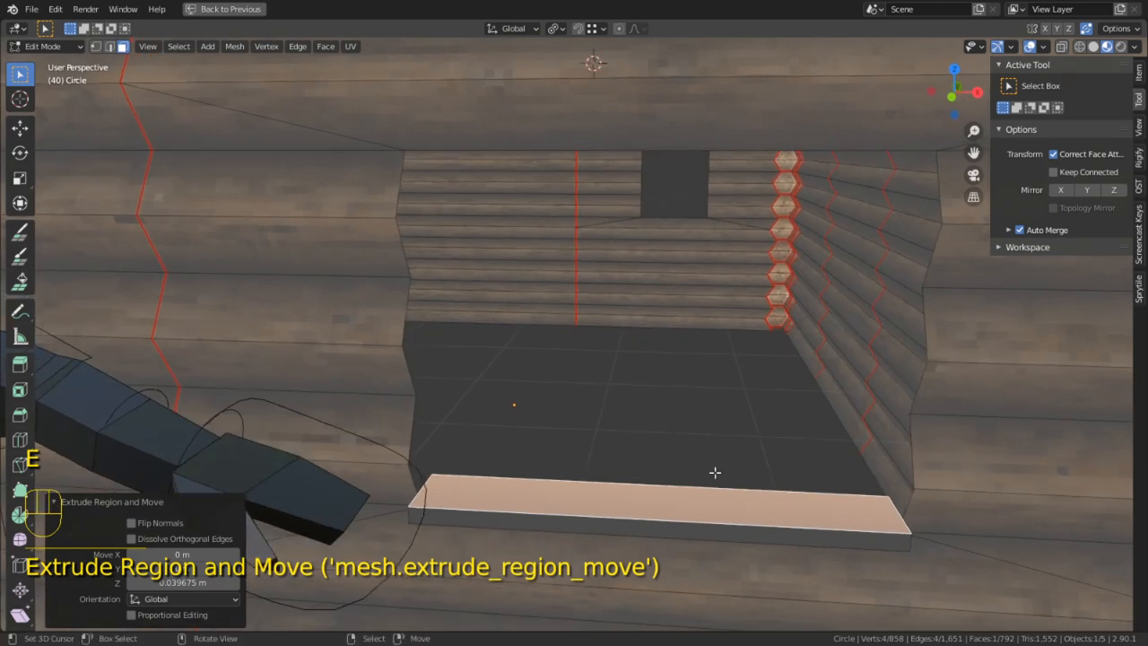
Set snapping to Edge, then duplicate the sill's loop of long faces about 0.77 m upwards along Z as a header board
alt+click(661, 486)
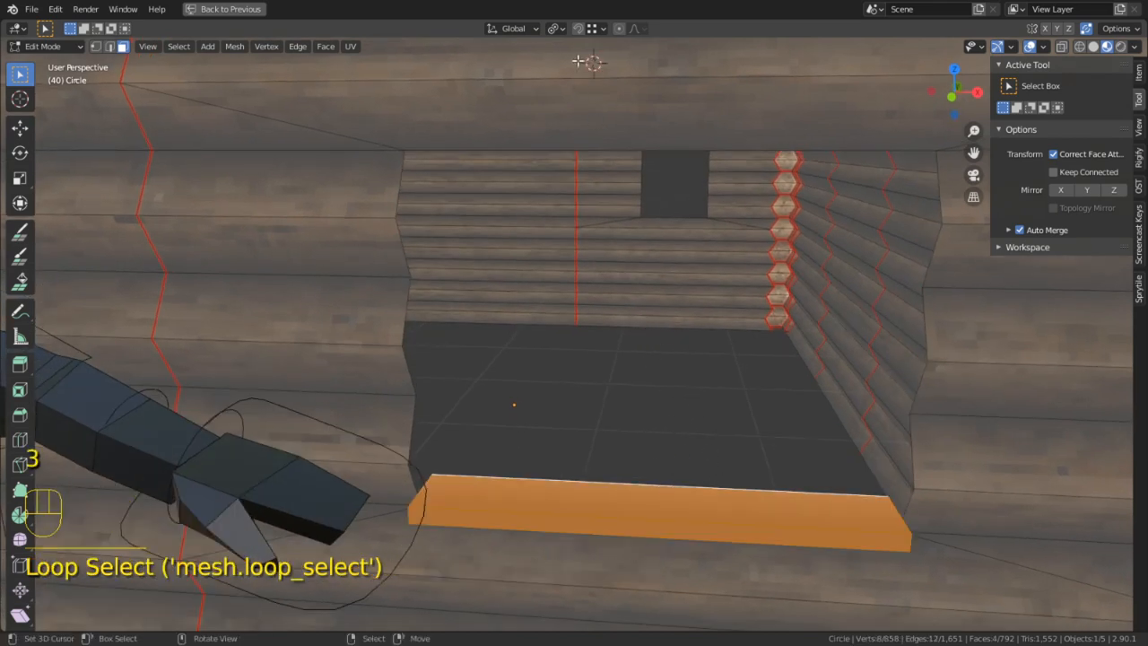
click(597, 33)
click(572, 102)
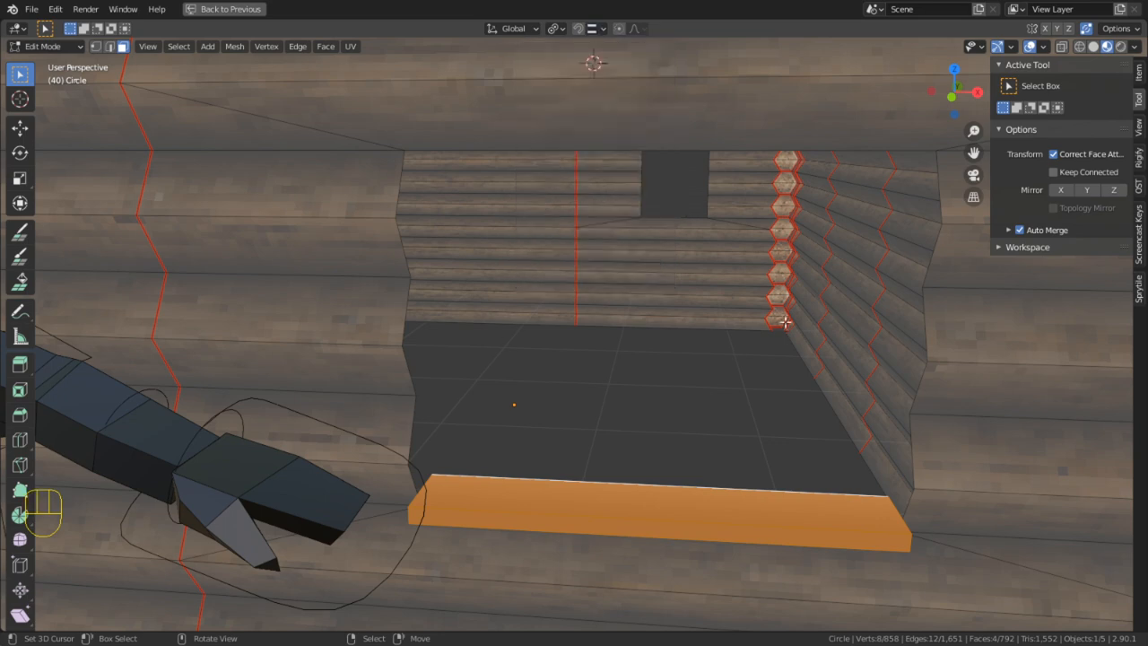
key(shift+d)
key(z)
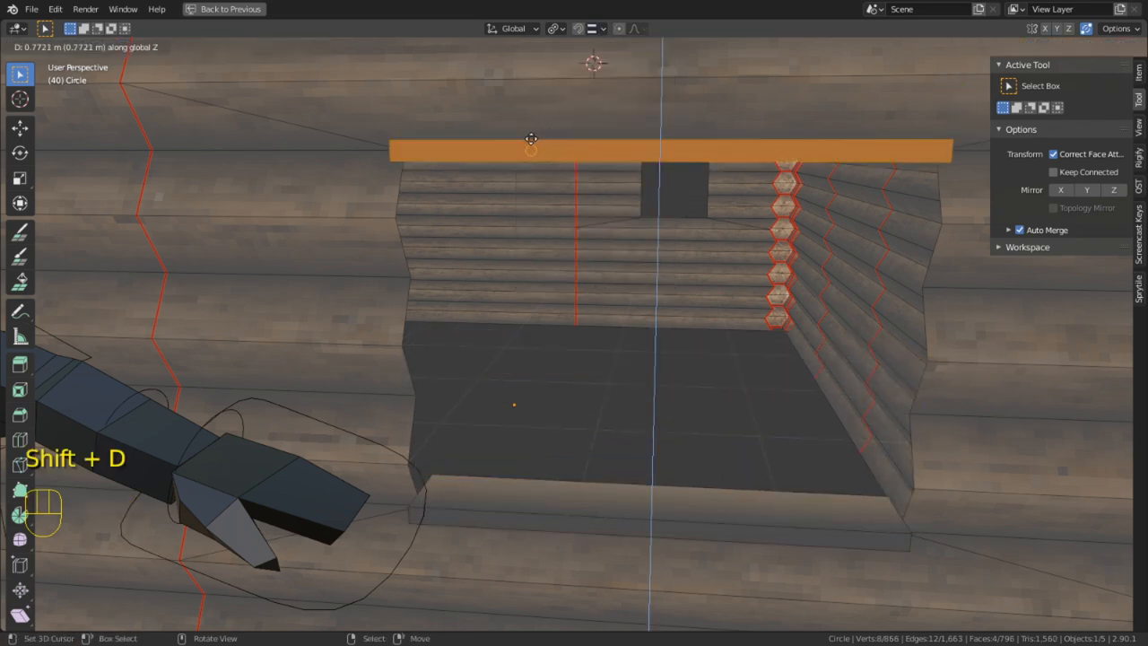
click(531, 141)
Try to align the header board with the window opening's top by moving it along Z with edge snapping
middle_drag(531, 141, 659, 173)
key(g)
key(z)
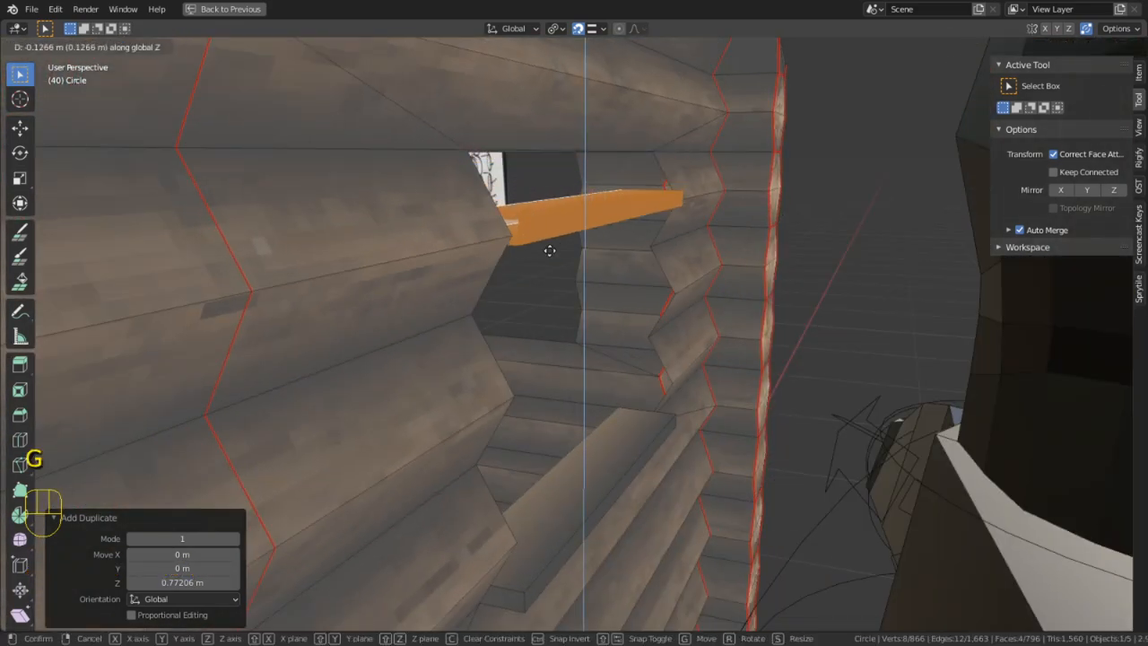
click(548, 251)
key(g)
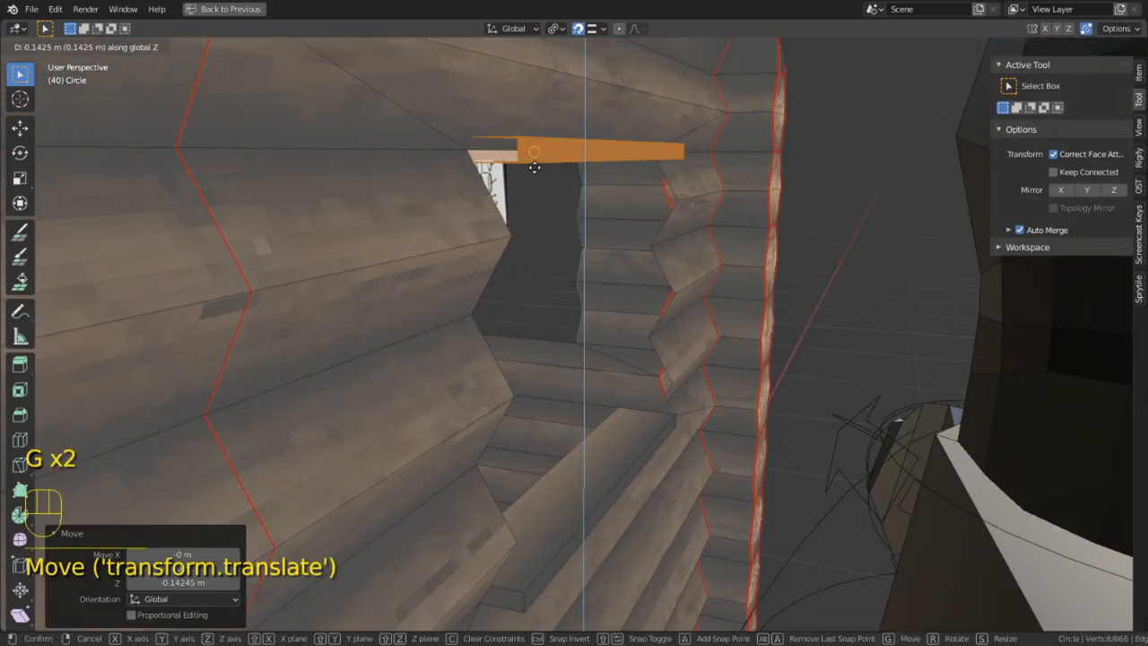
click(535, 180)
Fill both open ends of the header board with faces
middle_drag(536, 180, 273, 236)
key(2)
click(637, 245)
key(f)
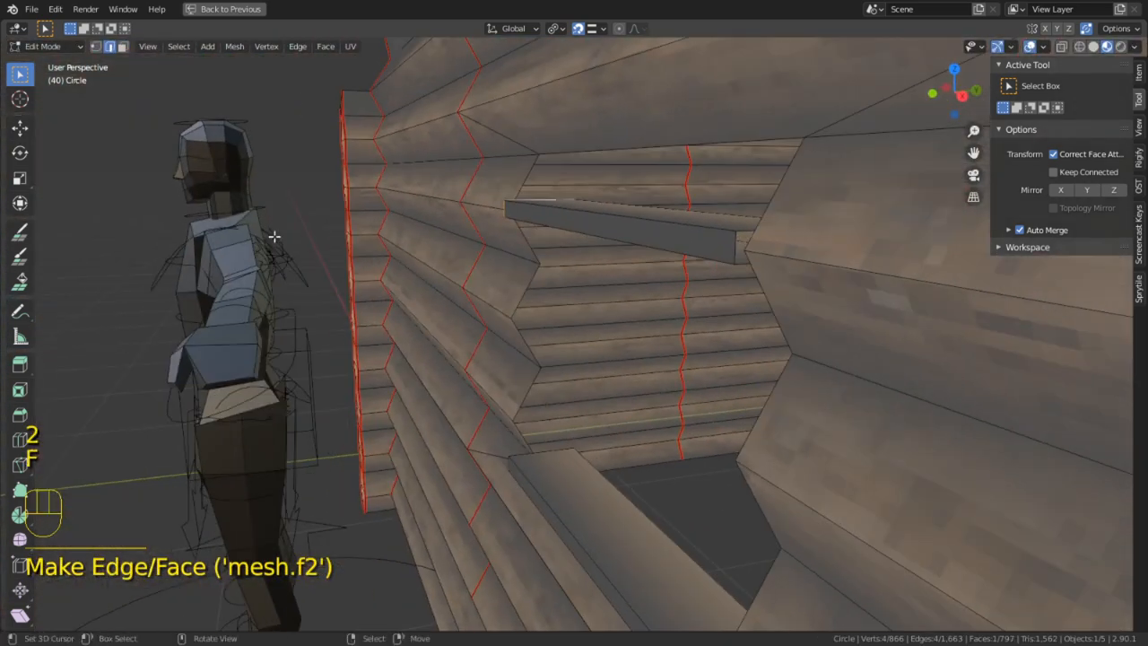
alt+click(746, 236)
key(f)
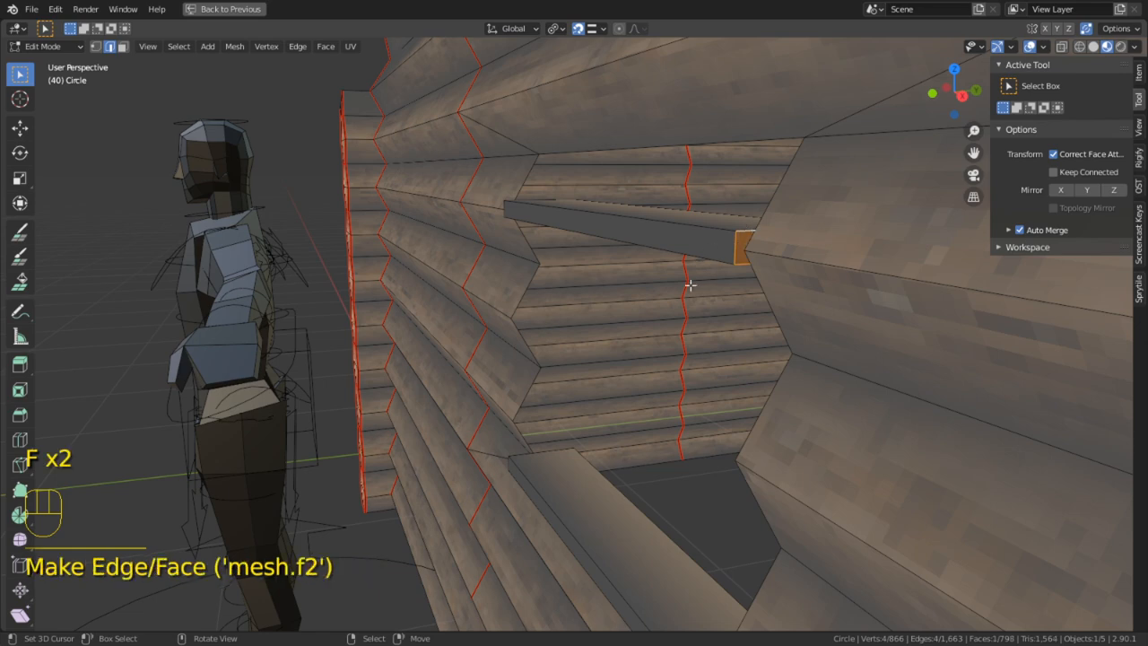
shift+middle_drag(649, 470, 663, 427)
alt+click(705, 492)
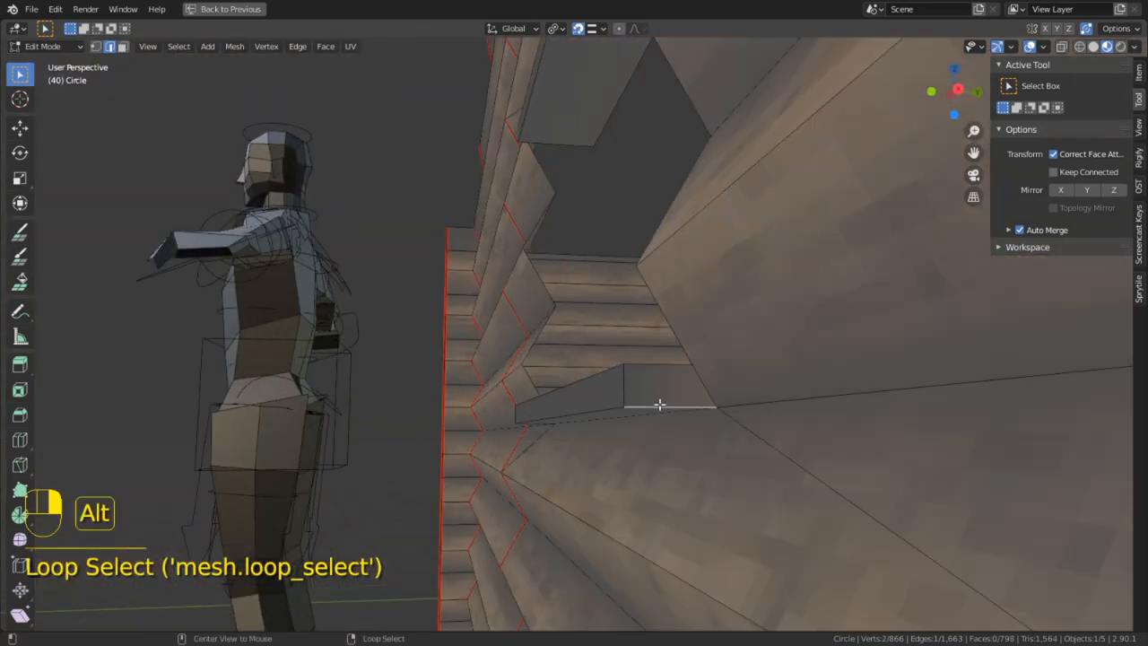
key(3)
click(659, 387)
middle_drag(659, 388, 714, 405)
scroll(658, 328, down, 4)
shift+middle_drag(658, 329, 683, 437)
key(3)
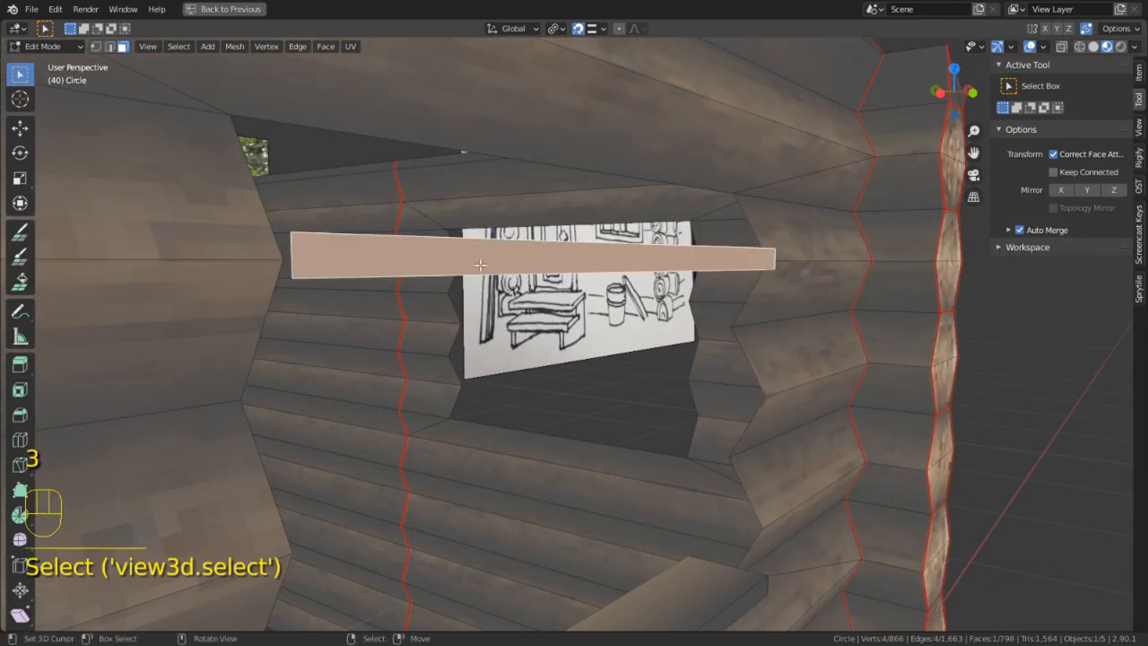
alt+click(509, 268)
middle_drag(509, 268, 439, 318)
key(k)
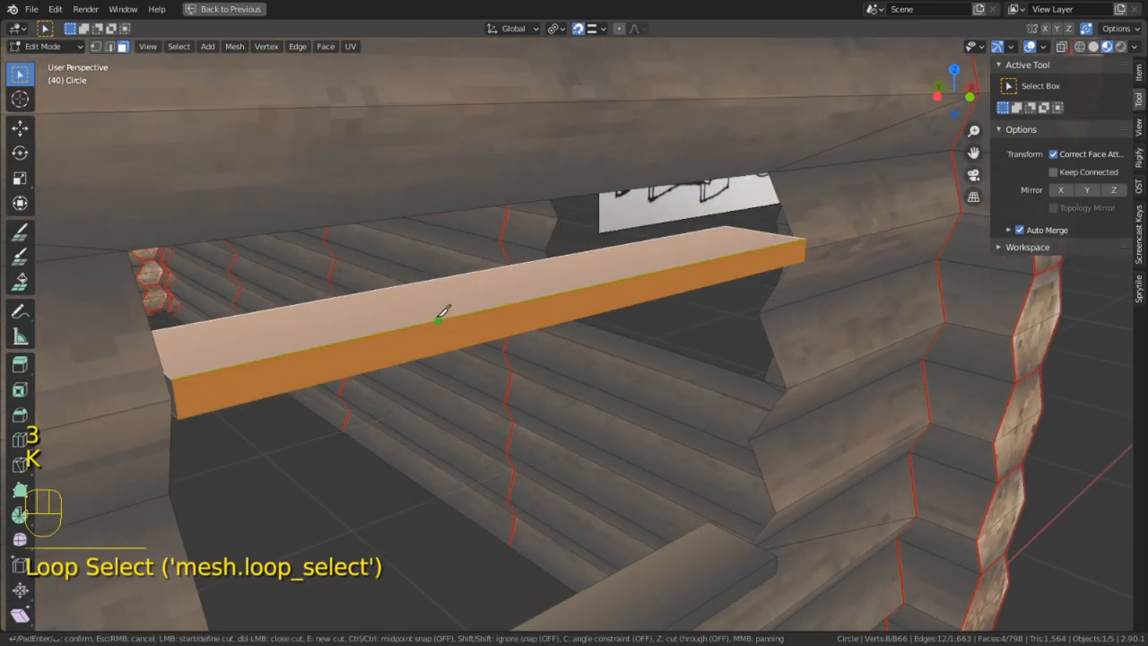
right_click(433, 293)
key(g)
key(z)
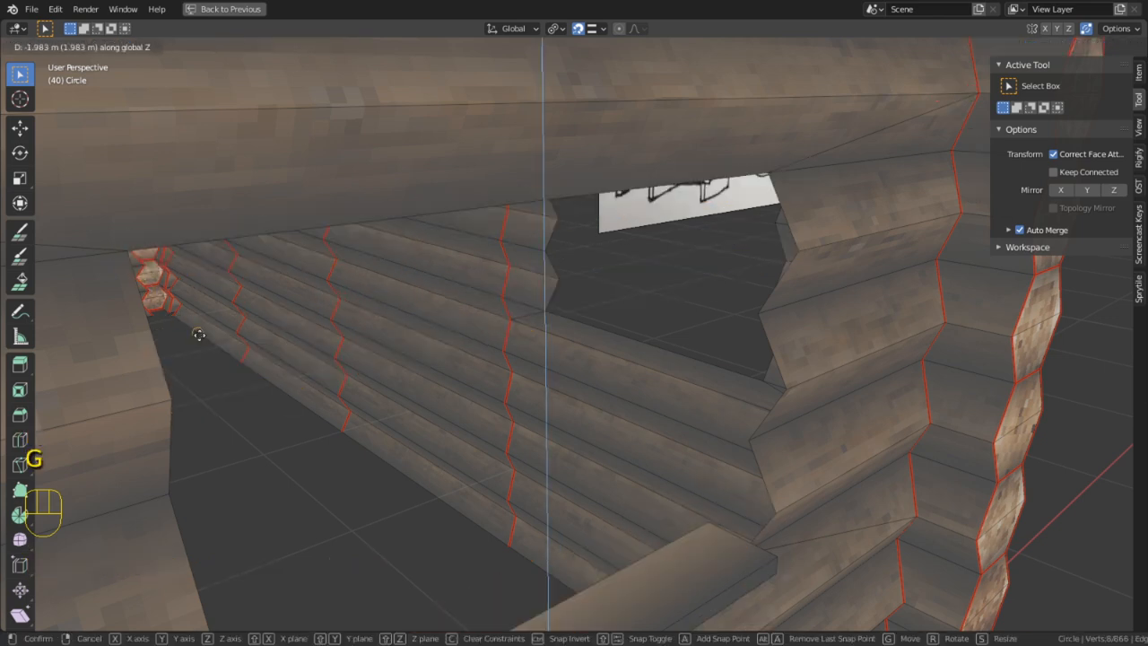
right_click(330, 322)
Switch snapping to Vertex, select the whole header board and raise it about 0.13 m along Z to the opening's top
click(607, 29)
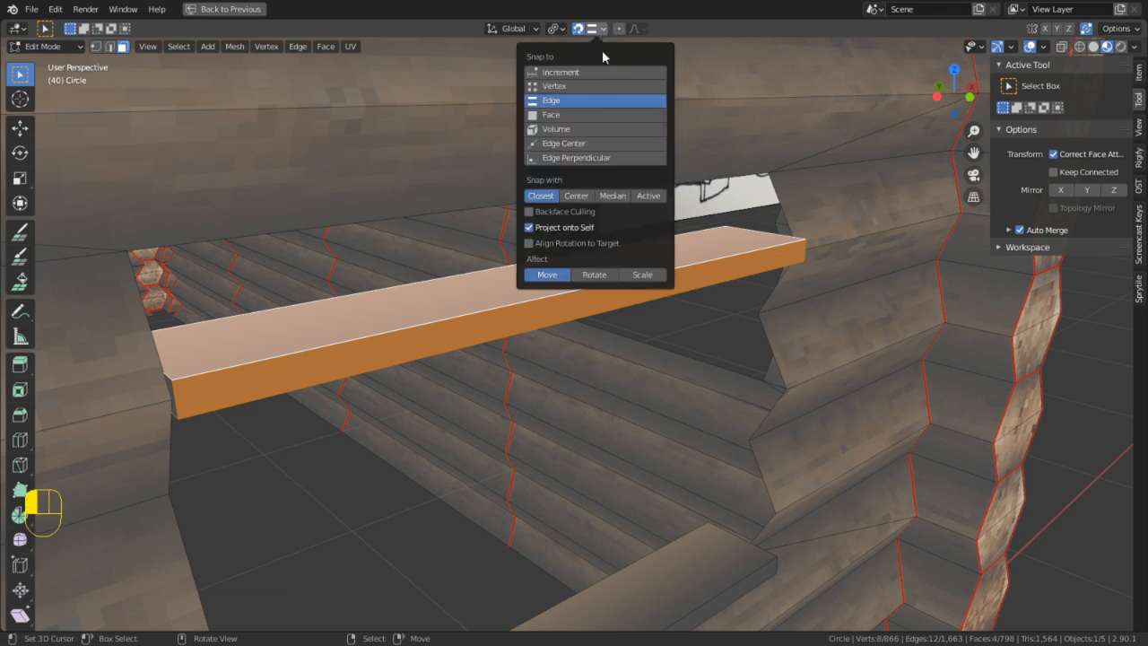
click(574, 86)
key(g)
key(z)
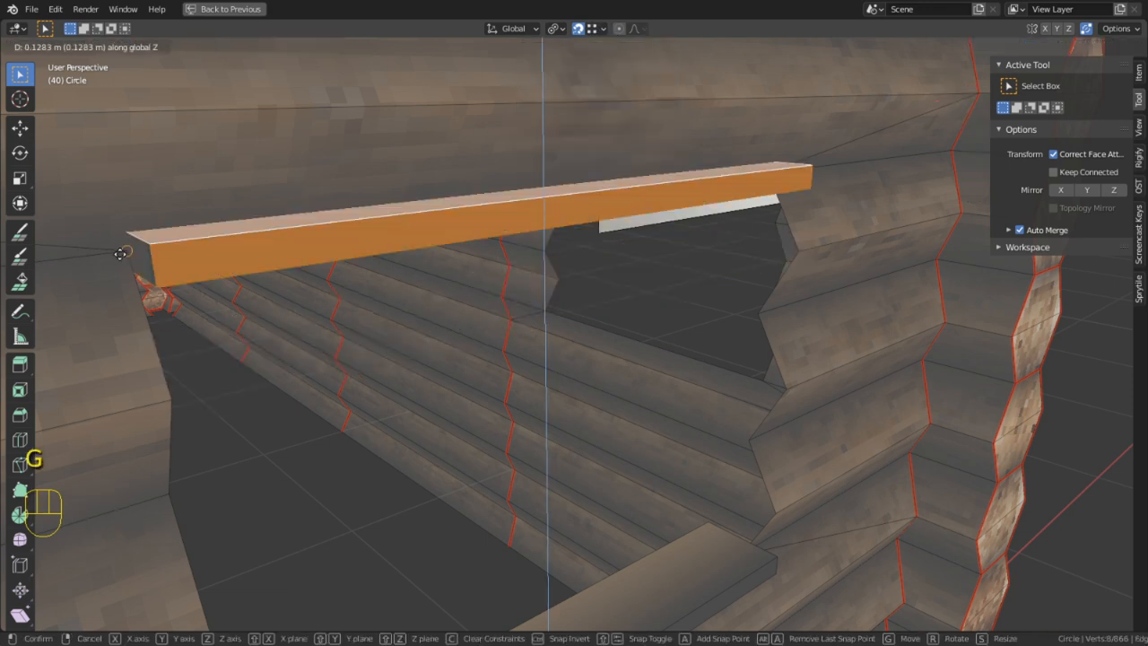
click(251, 350)
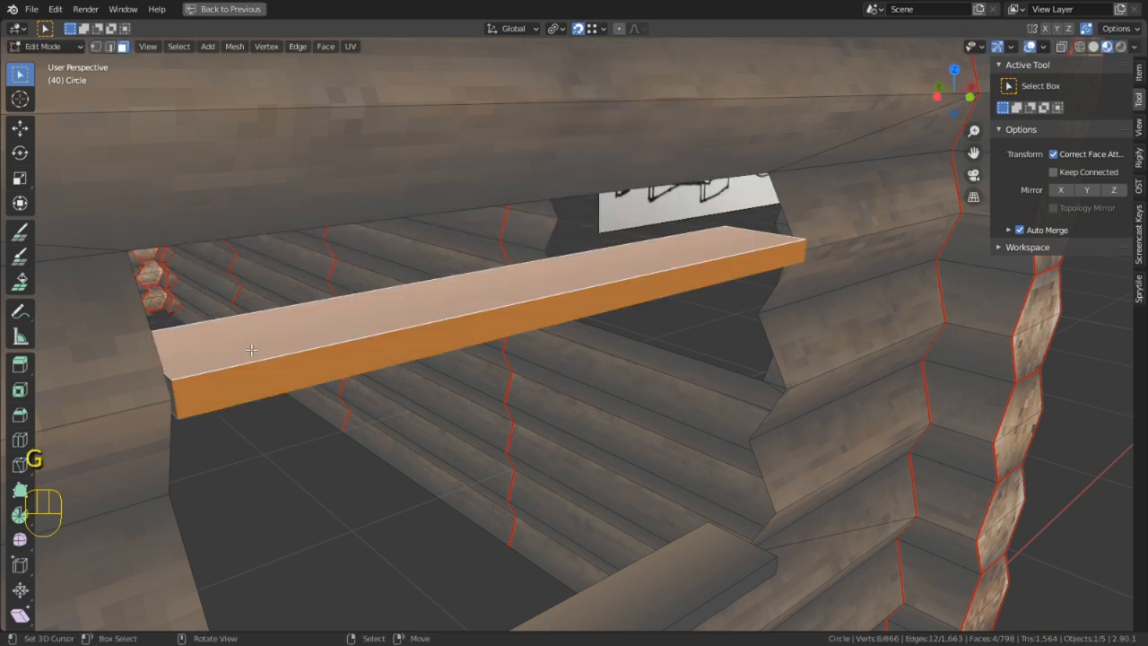
key(3)
click(255, 371)
key(l)
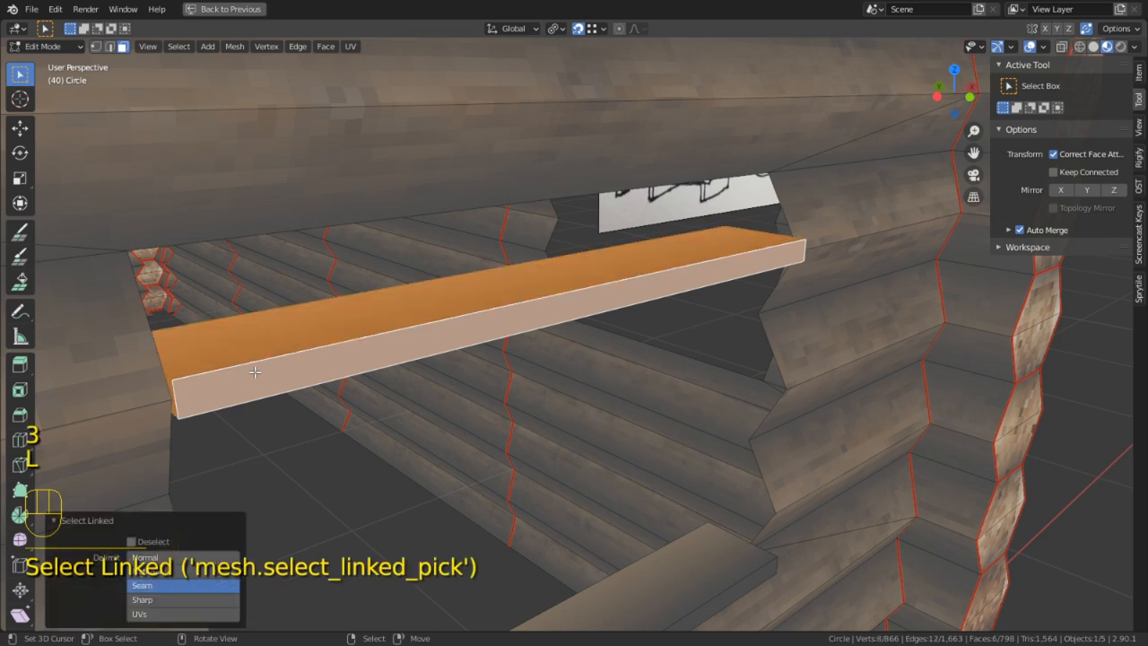
key(g)
key(z)
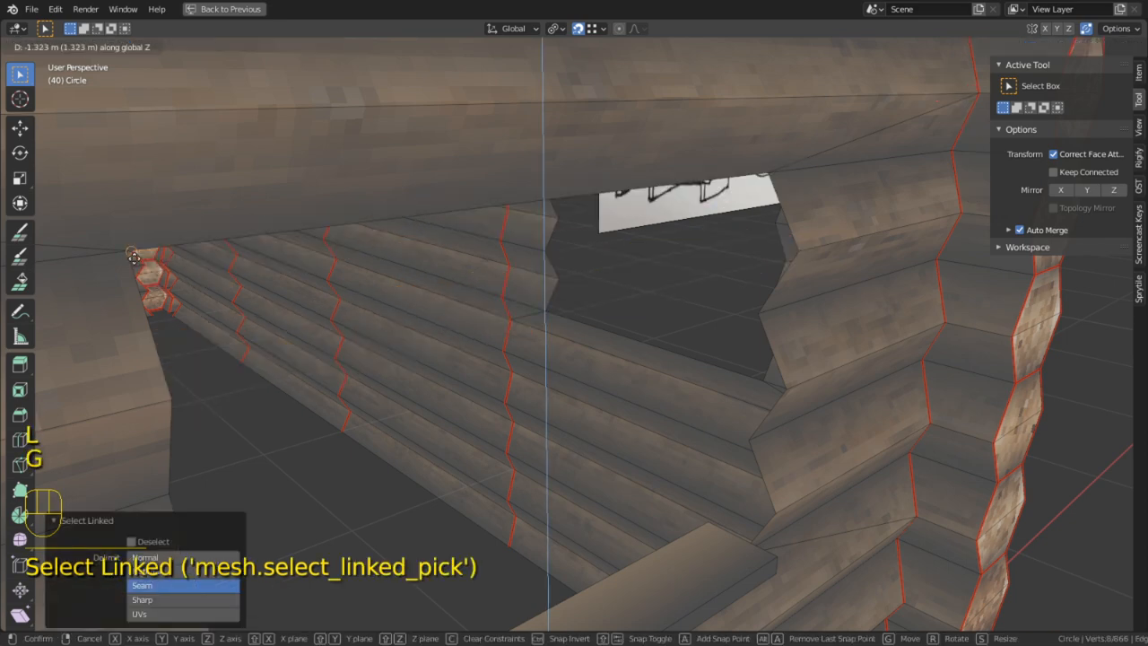
click(125, 243)
Lower the header board about 0.028 m along Z
middle_drag(125, 244, 812, 315)
key(g)
key(z)
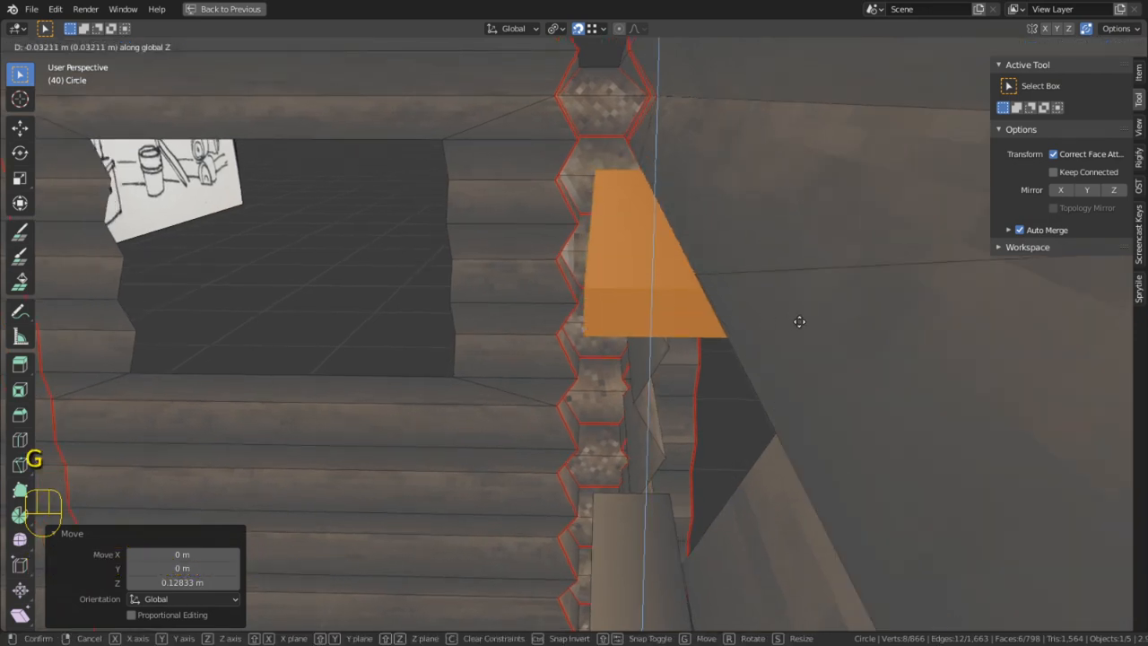
click(756, 305)
key(g)
key(z)
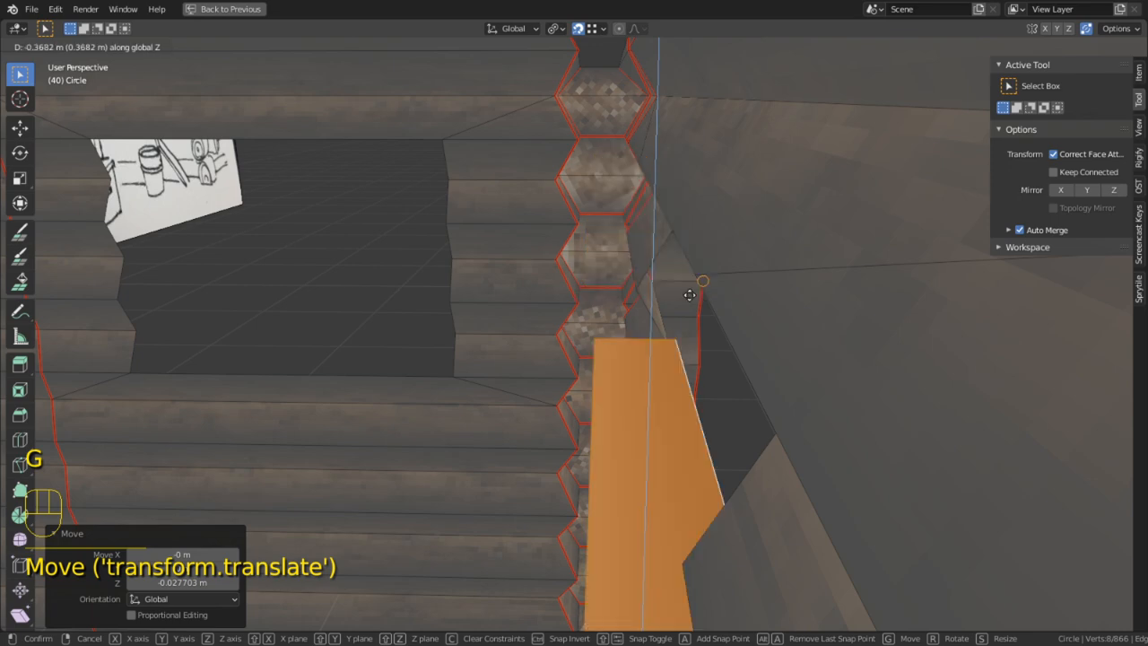
right_click(692, 217)
Change the transform pivot point, snap the header board along Z to the opening's upper corner vertex and check it in Object Mode
click(559, 30)
click(571, 48)
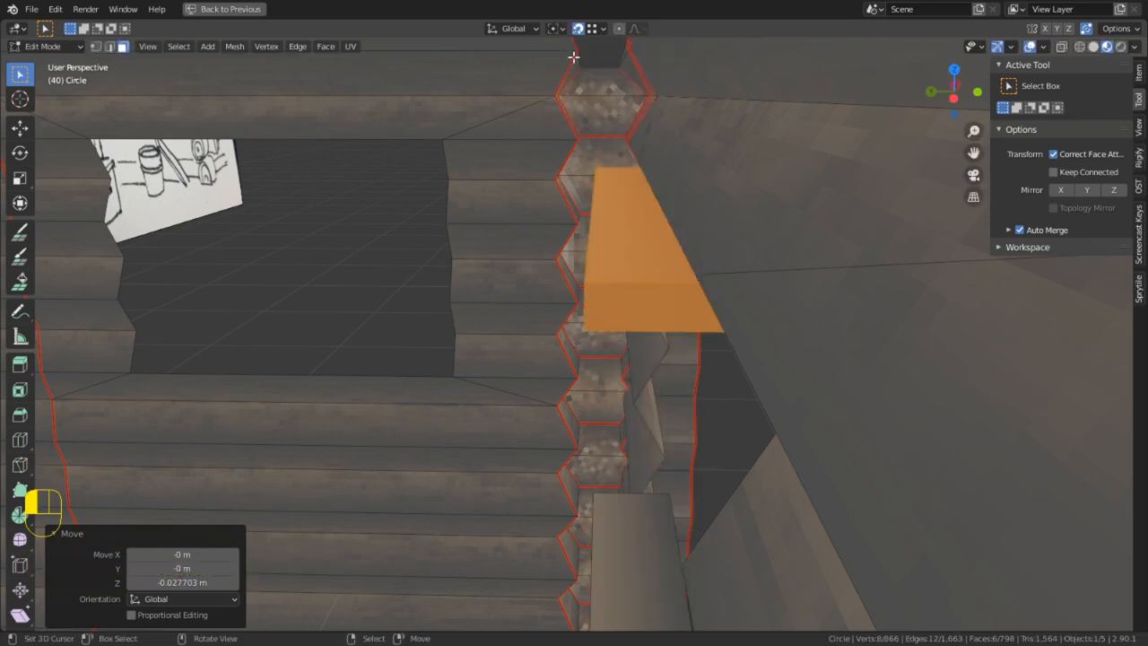
key(g)
key(z)
click(706, 271)
middle_drag(709, 272, 576, 287)
key(Tab)
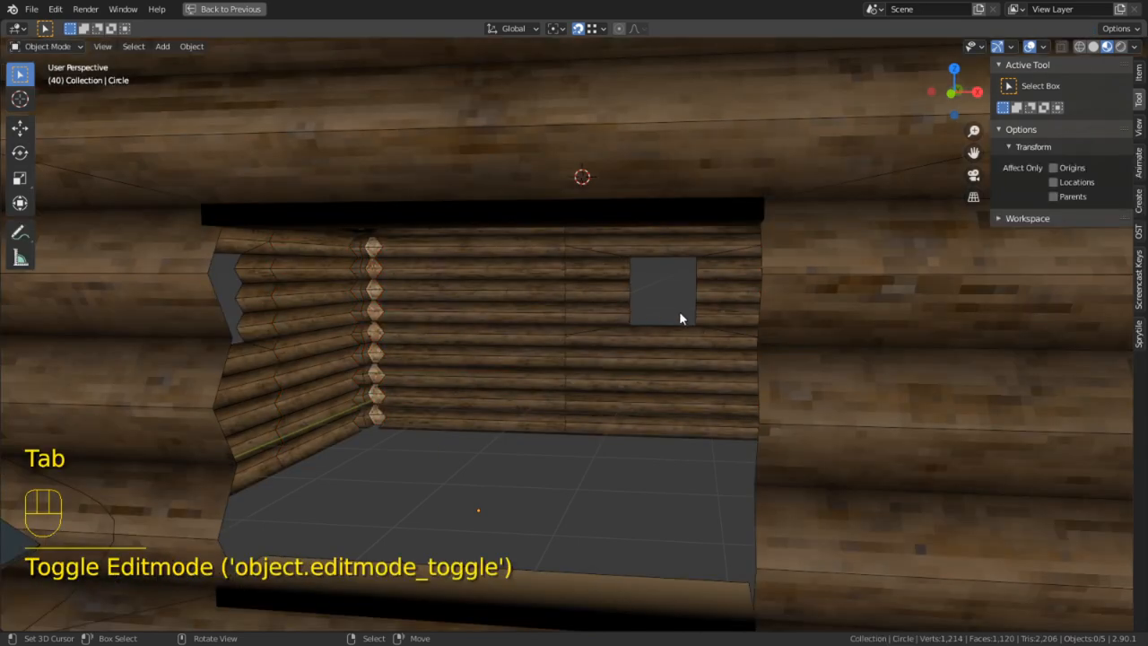
middle_drag(679, 318, 733, 313)
Delete the long side faces of the header and sill boards that face the cabin's interior
key(Tab)
middle_drag(624, 330, 627, 277)
click(555, 252)
middle_drag(555, 252, 763, 254)
click(774, 255)
key(x)
click(774, 252)
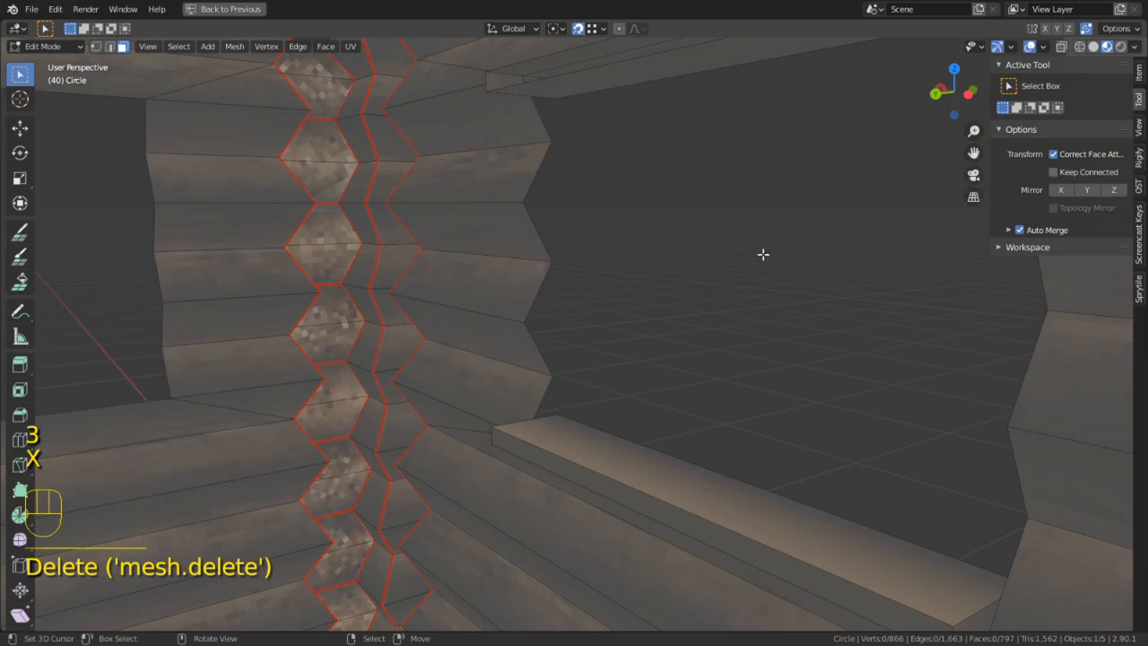
click(689, 526)
key(x)
click(679, 523)
middle_drag(766, 425, 574, 410)
key(Tab)
key(Tab)
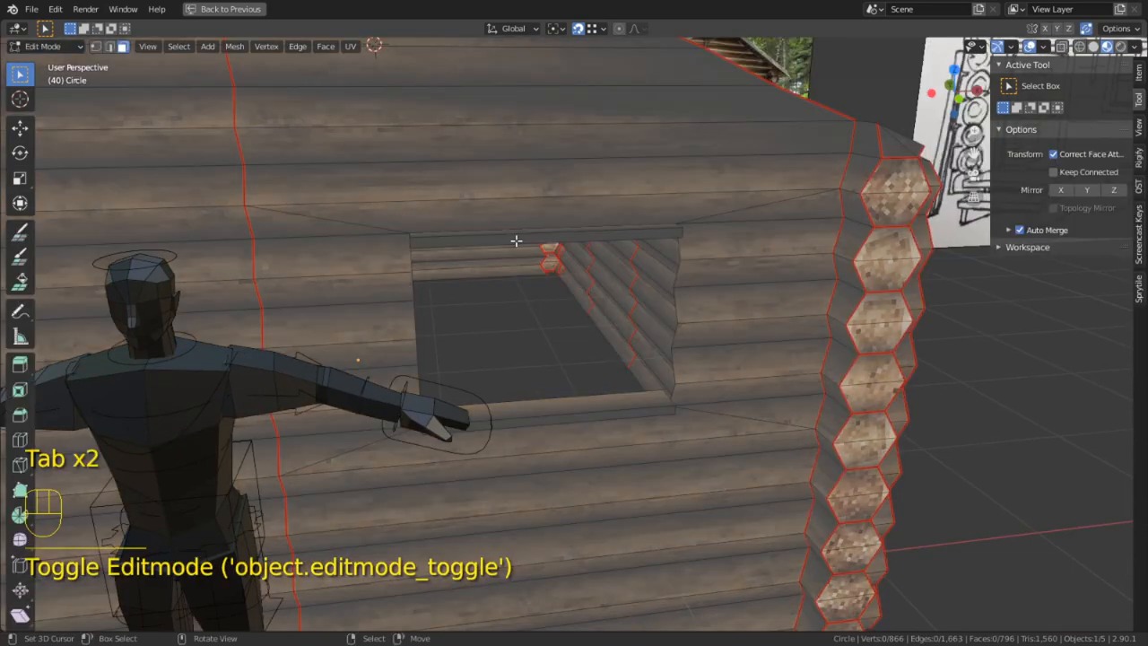
Mark the end edges of the header board as seams at both of its ends
click(517, 240)
middle_drag(517, 240, 579, 250)
key(2)
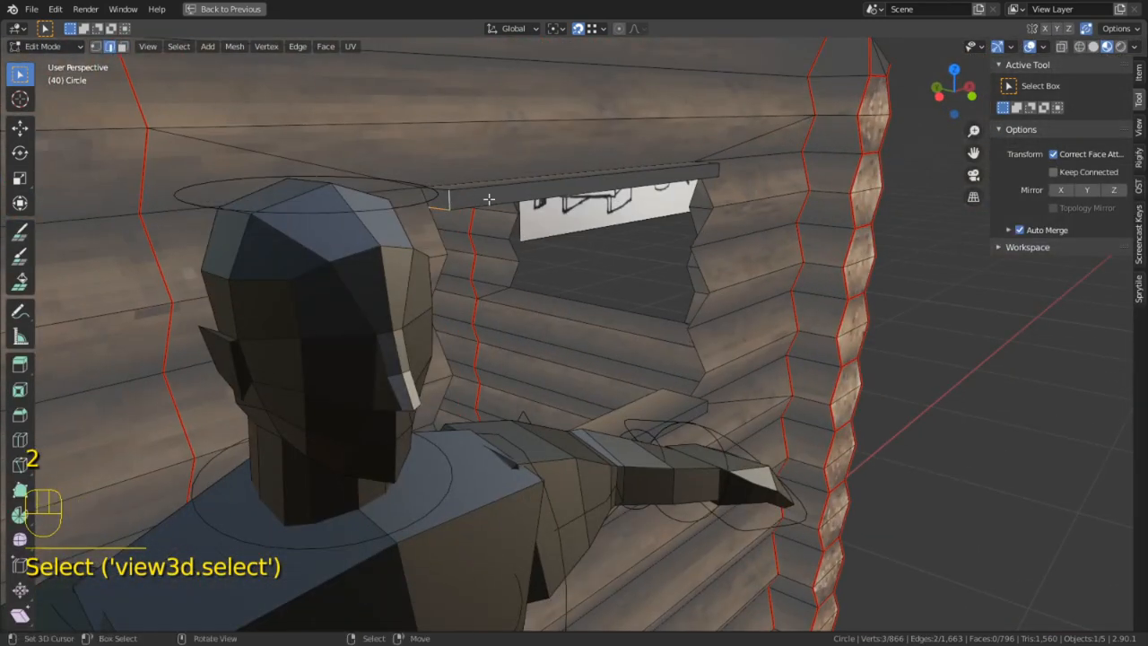
middle_drag(594, 191, 476, 182)
scroll(566, 257, up, 2)
shift+middle_drag(572, 156, 575, 300)
key(ctrl+e)
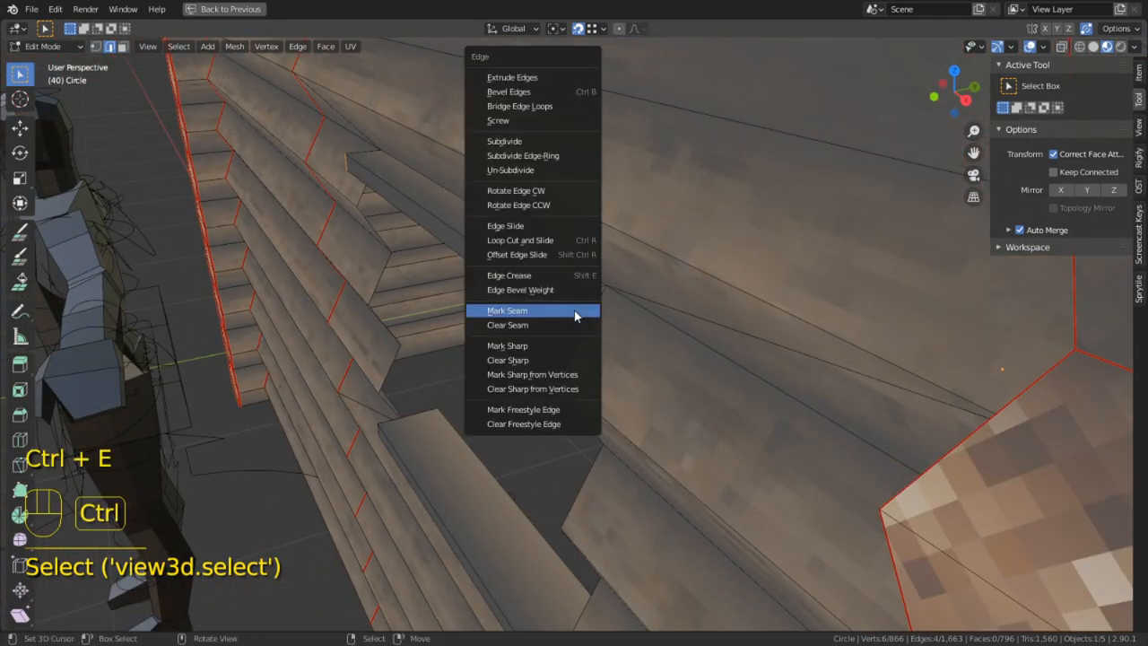
click(584, 310)
Mark the end edges of the sill board as seams at both of its ends
shift+middle_drag(551, 438, 584, 241)
middle_drag(575, 422, 626, 422)
shift+click(638, 418)
scroll(623, 355, up, 2)
shift+middle_drag(623, 356, 977, 315)
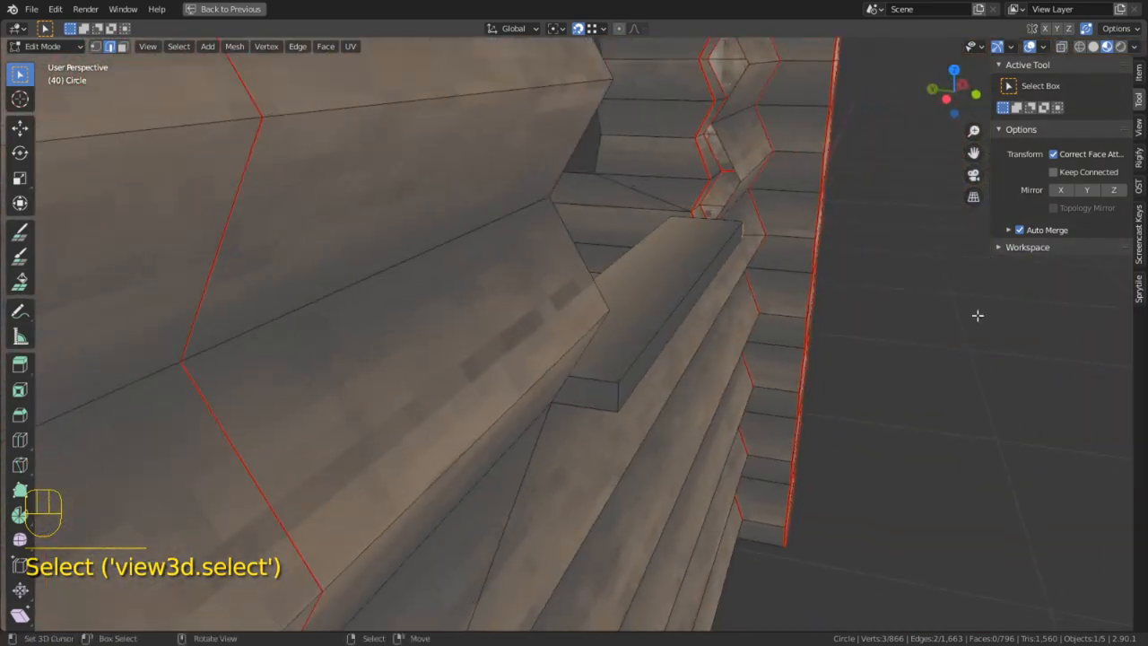
key(ctrl+e)
click(604, 400)
Unwrap the linked faces of the header and sill boards together and check their texture in Object Mode
key(3)
middle_drag(708, 384, 554, 468)
click(567, 376)
key(l)
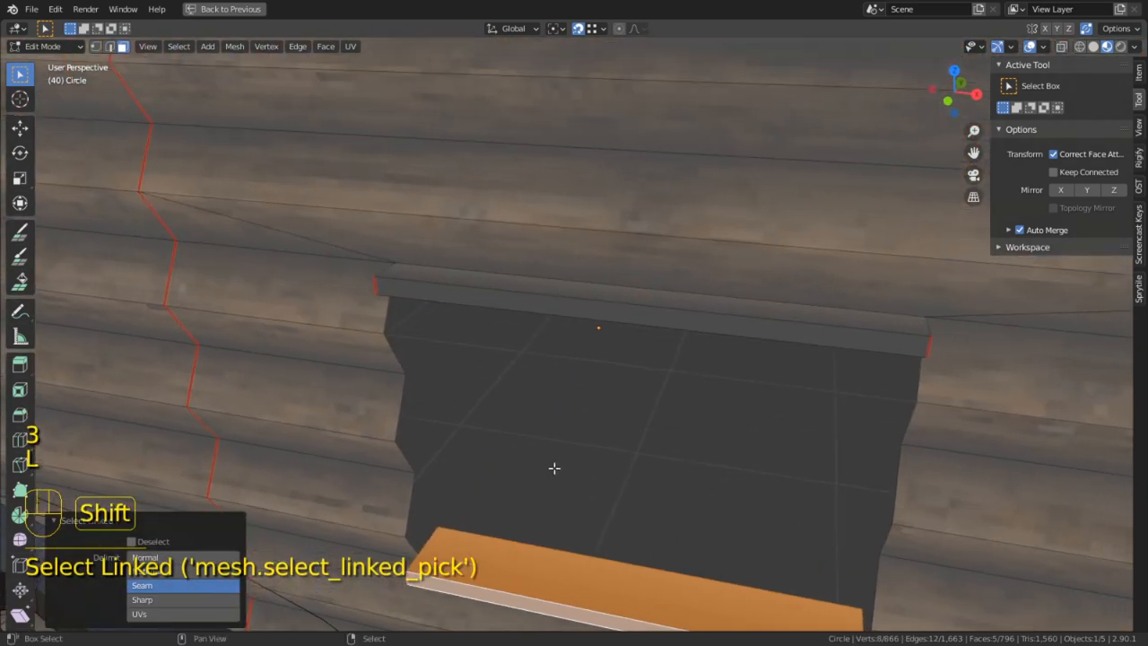
key(l)
key(u)
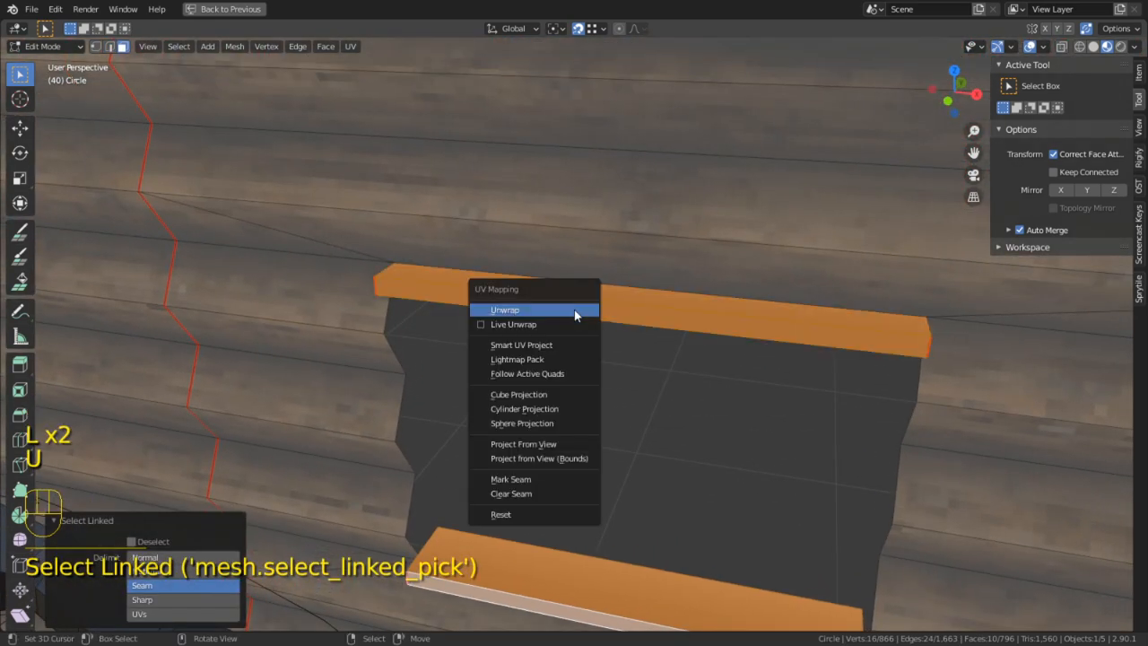
click(575, 310)
key(Tab)
middle_drag(586, 404, 660, 418)
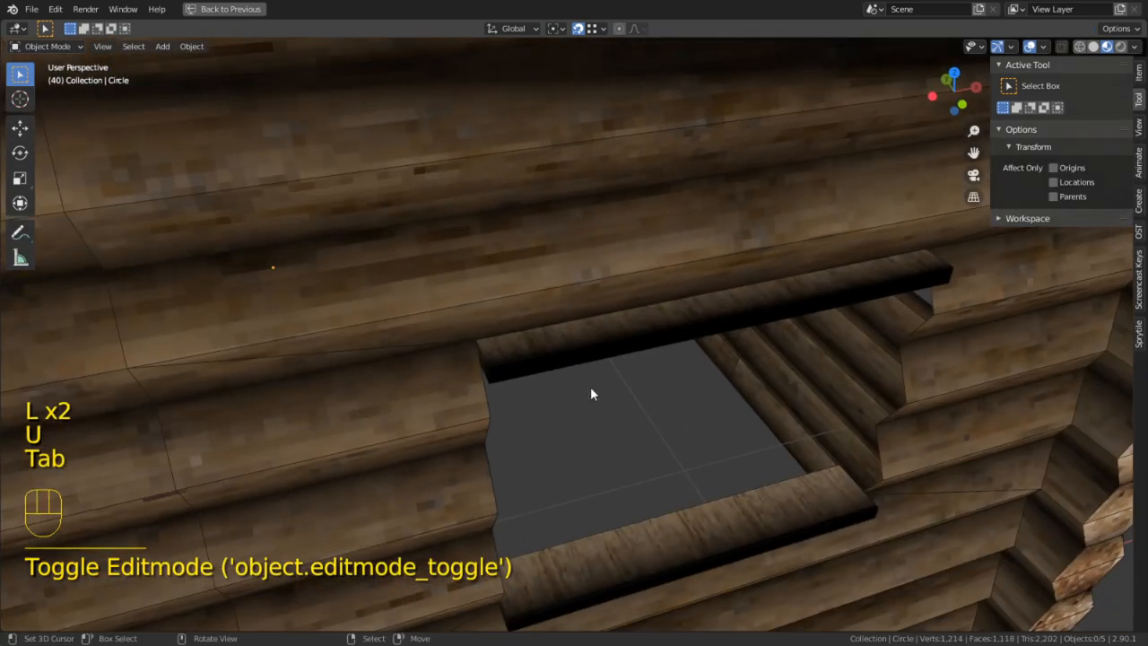
scroll(595, 382, up, 2)
Restore the full layout, switch the cabin to Vertex Paint mode and set the brush colour to white with value 1.000
key(Tab)
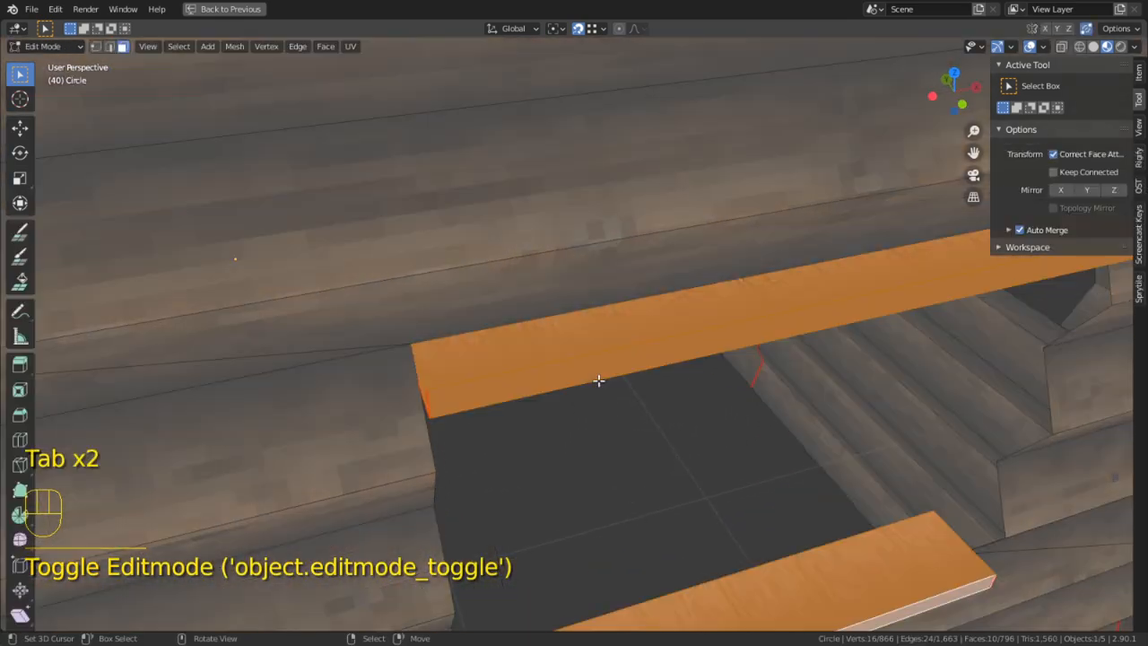
click(222, 9)
click(49, 46)
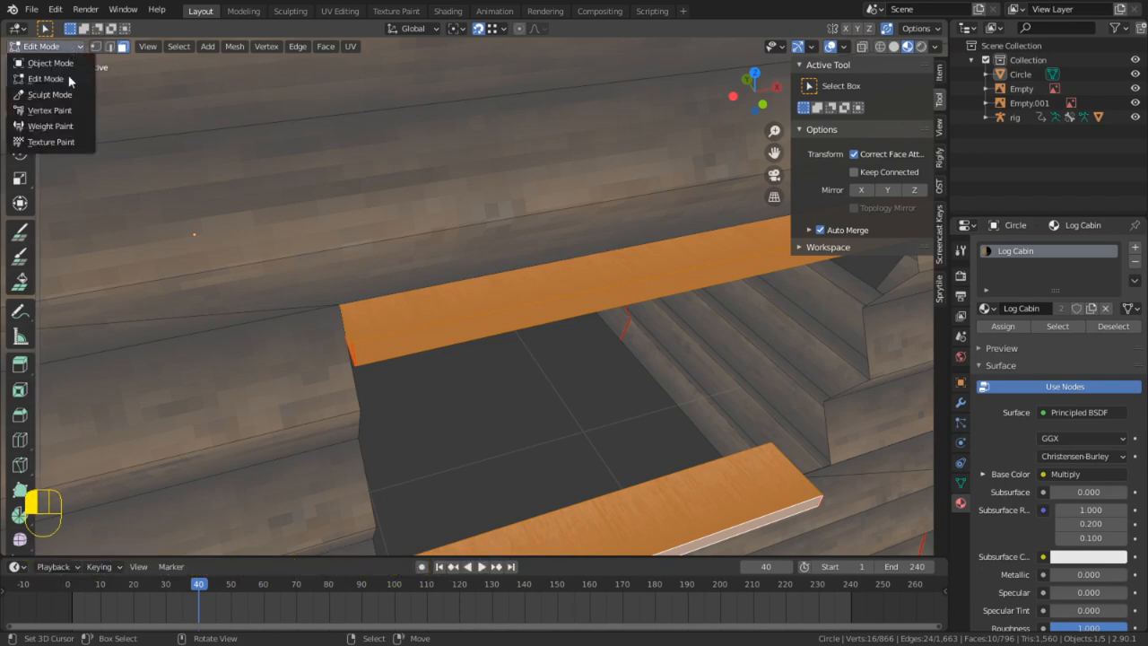
click(51, 109)
click(205, 28)
drag(300, 94, 305, 43)
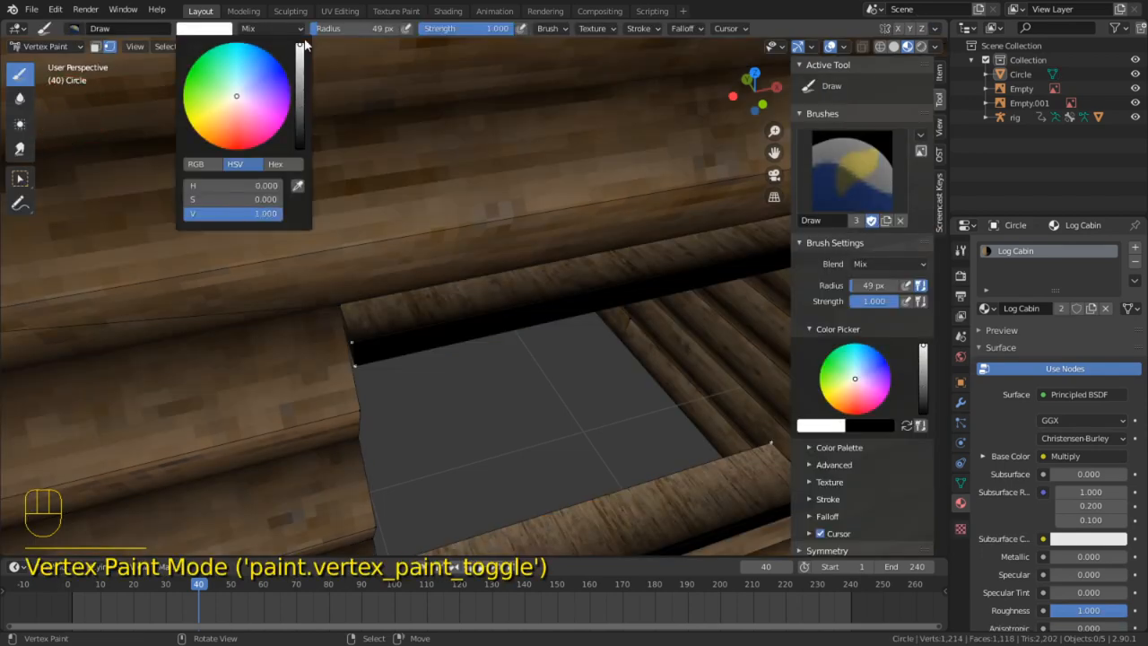
Enable face masking, select the linked faces of the header and sill boards, and fill them with the white vertex colour
key(a)
click(477, 319)
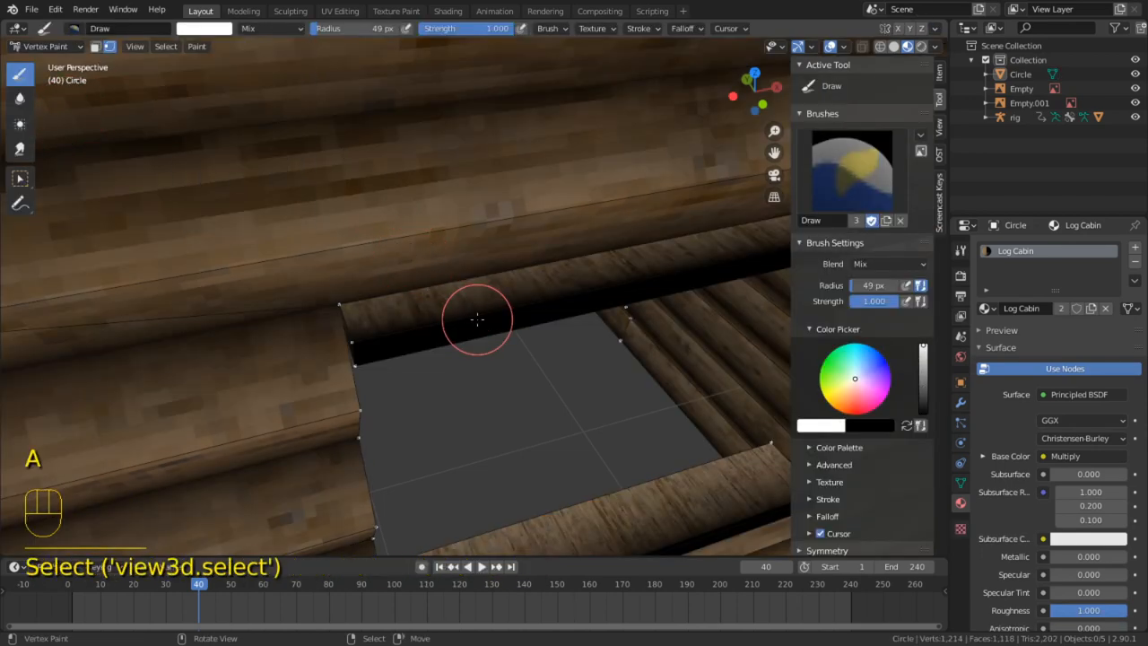
click(99, 48)
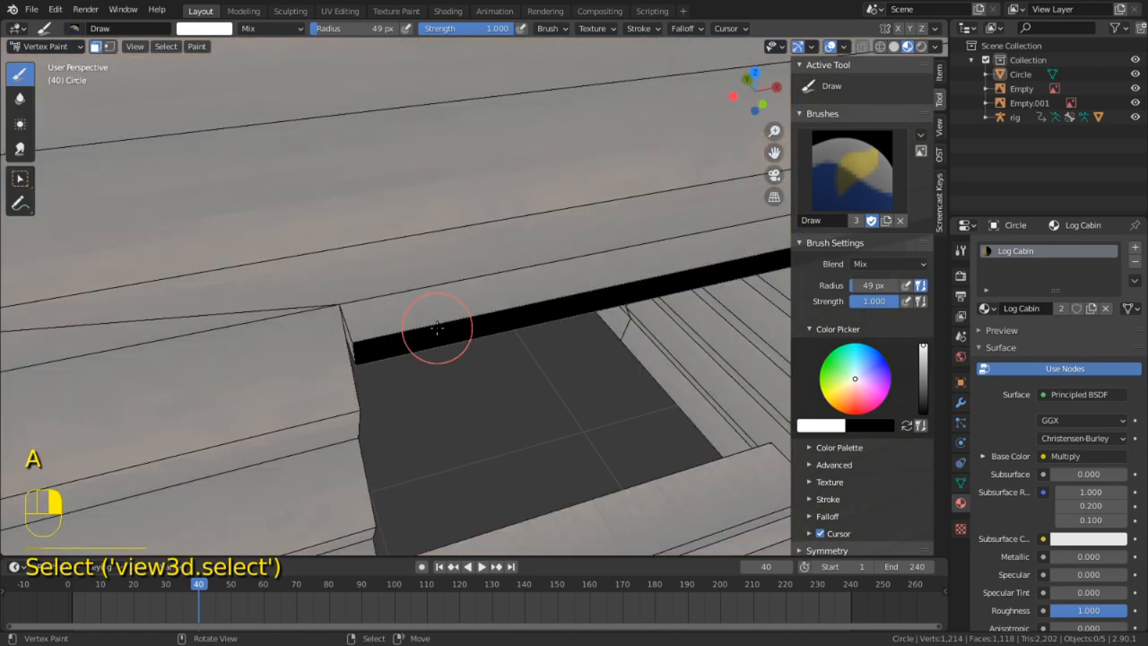
key(l)
key(l)
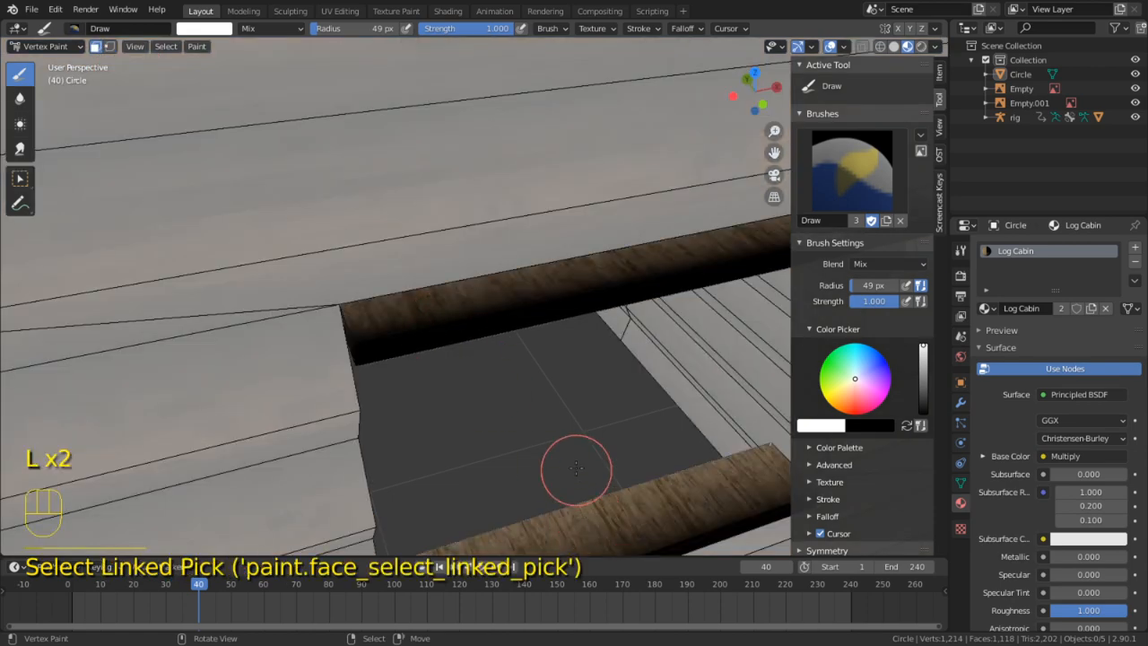
key(shift+k)
middle_drag(552, 393, 592, 479)
scroll(546, 349, up, 3)
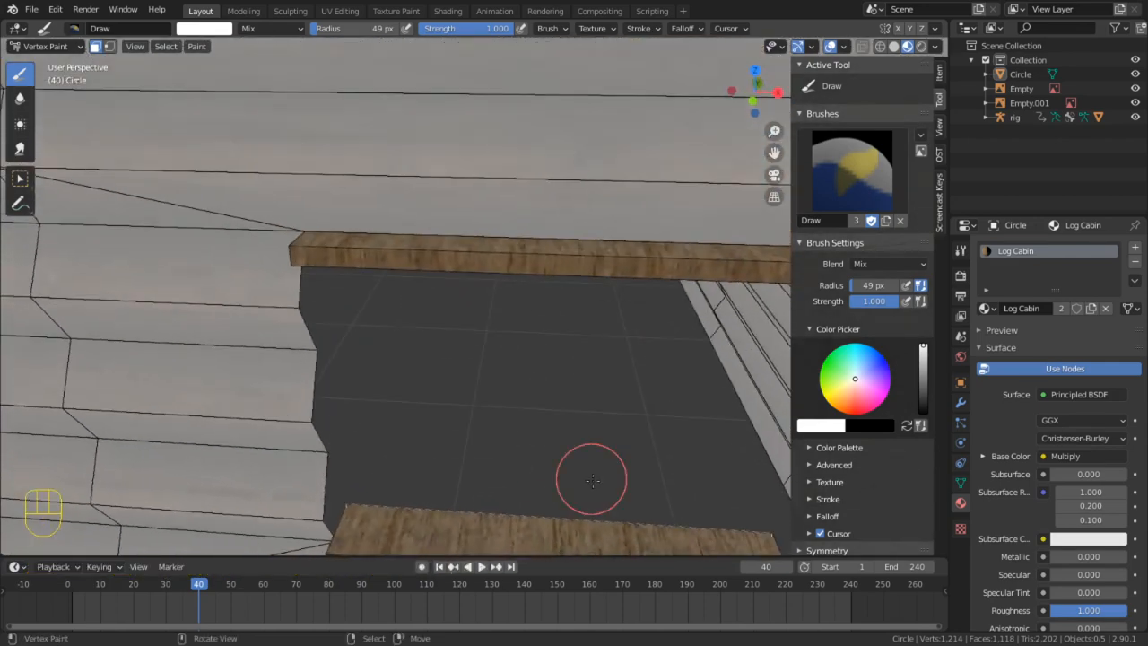
scroll(495, 403, down, 3)
In Edit Mode, duplicate the header board and rotate the copy 90° around the global Y axis
key(Tab)
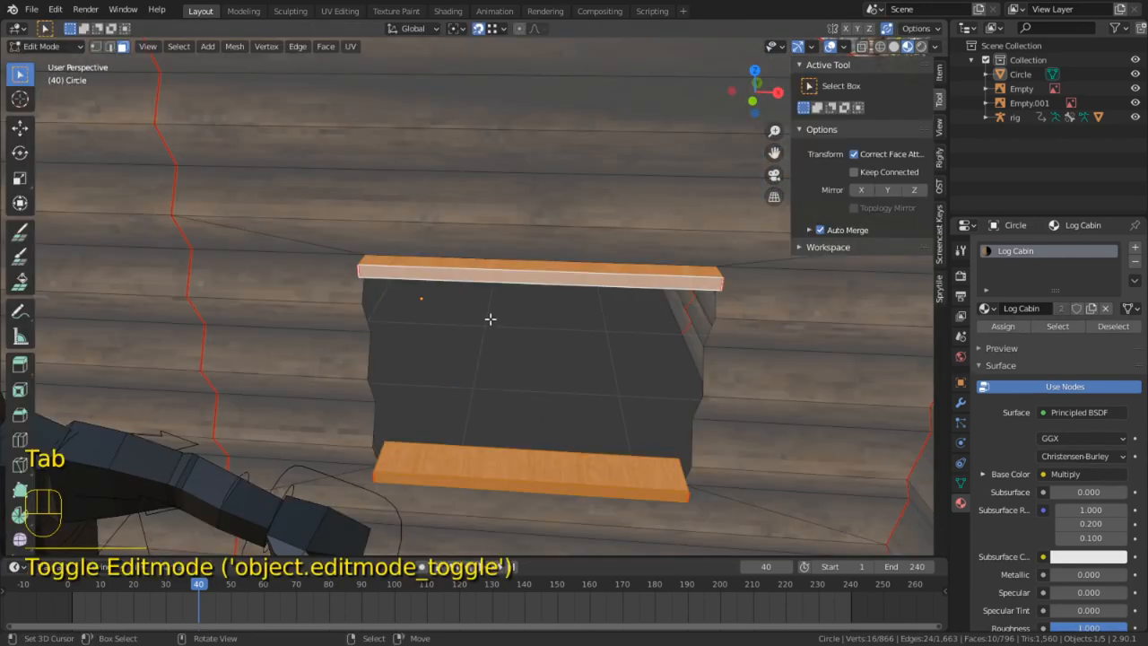
scroll(560, 277, up, 3)
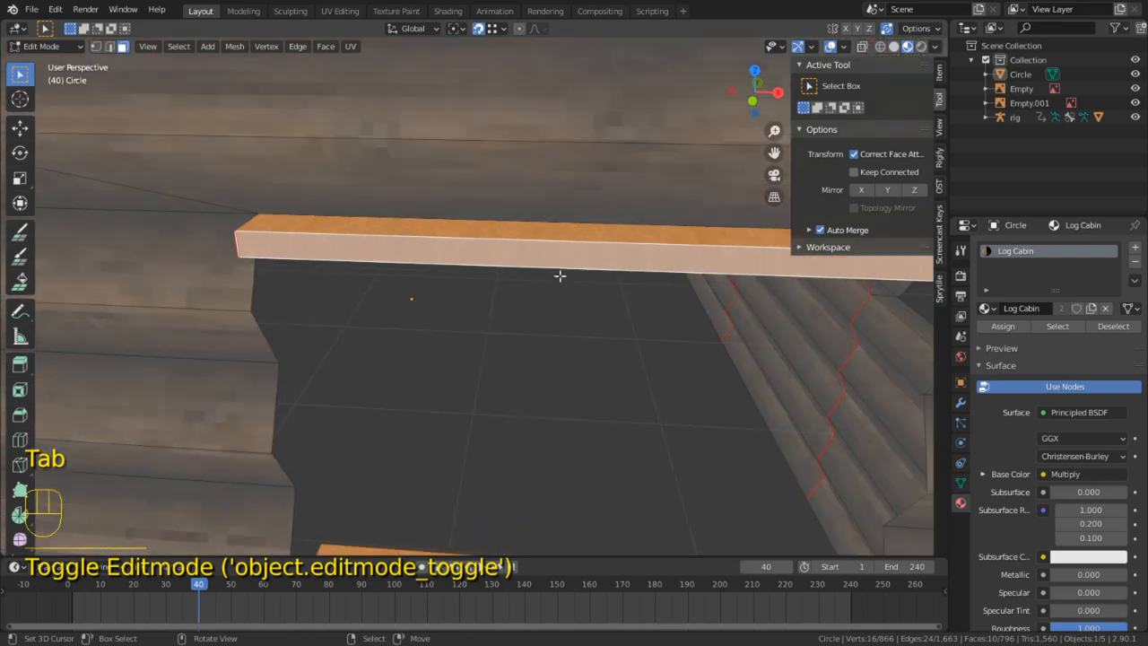
scroll(588, 275, down, 3)
click(541, 275)
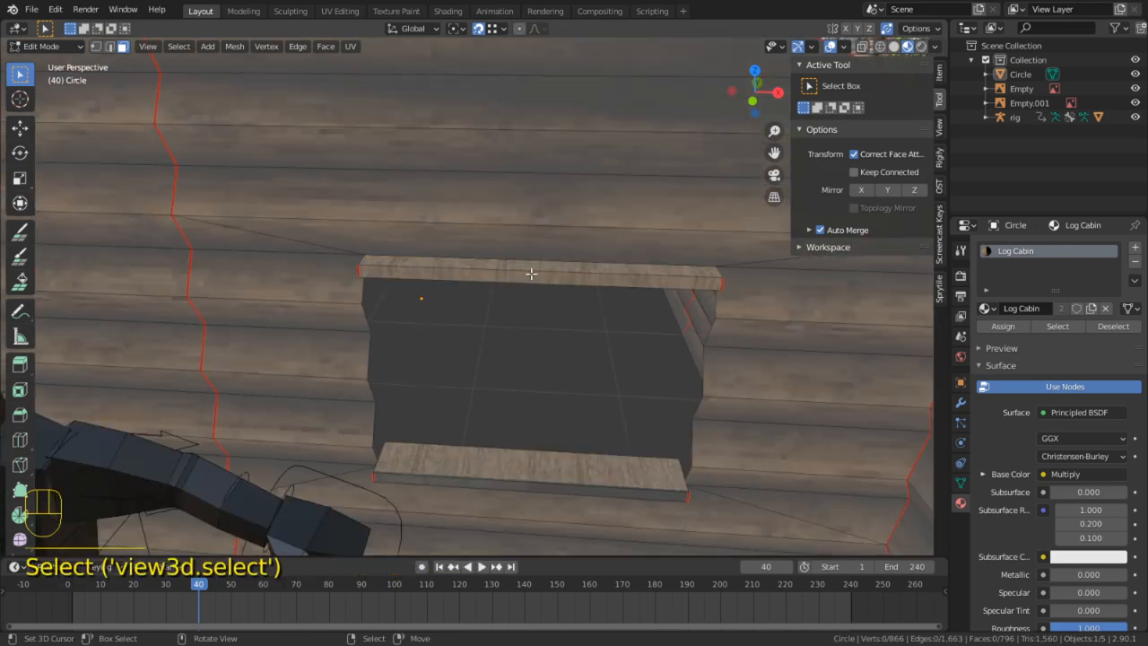
key(l)
key(shift+d)
key(r)
key(x)
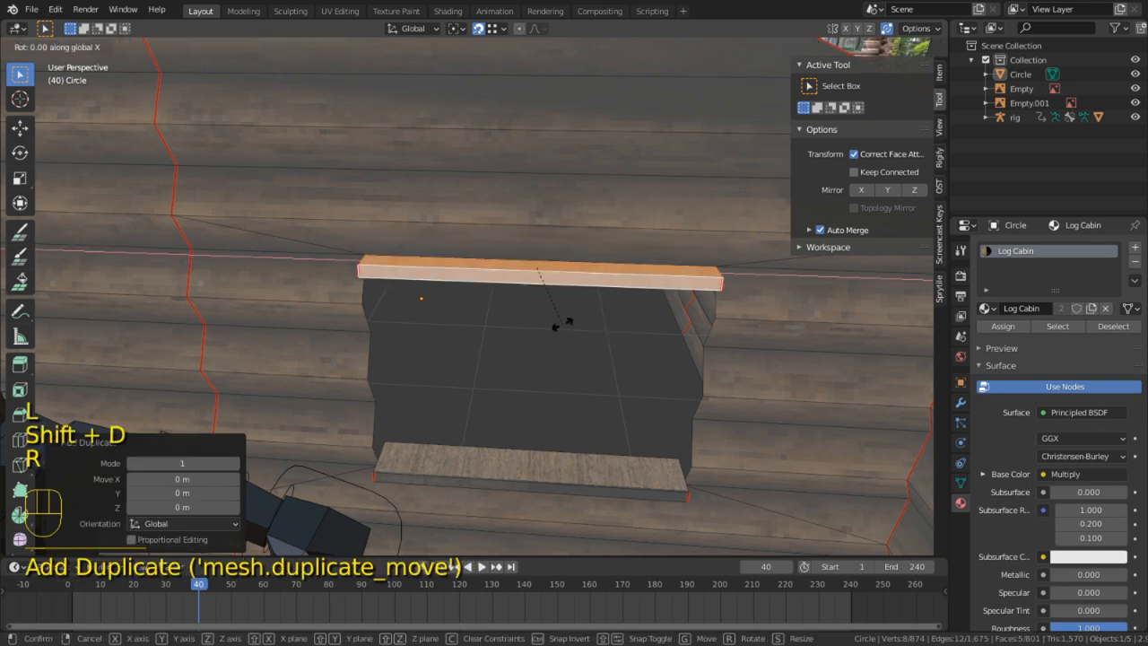
text(y)
text(90)
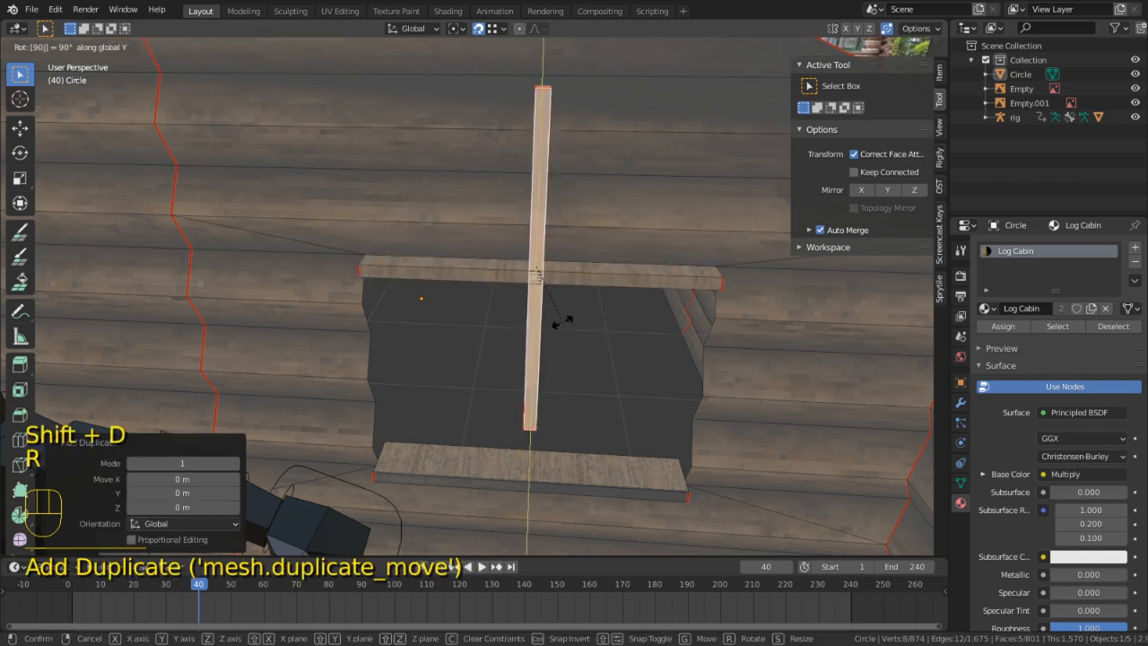
key(Return)
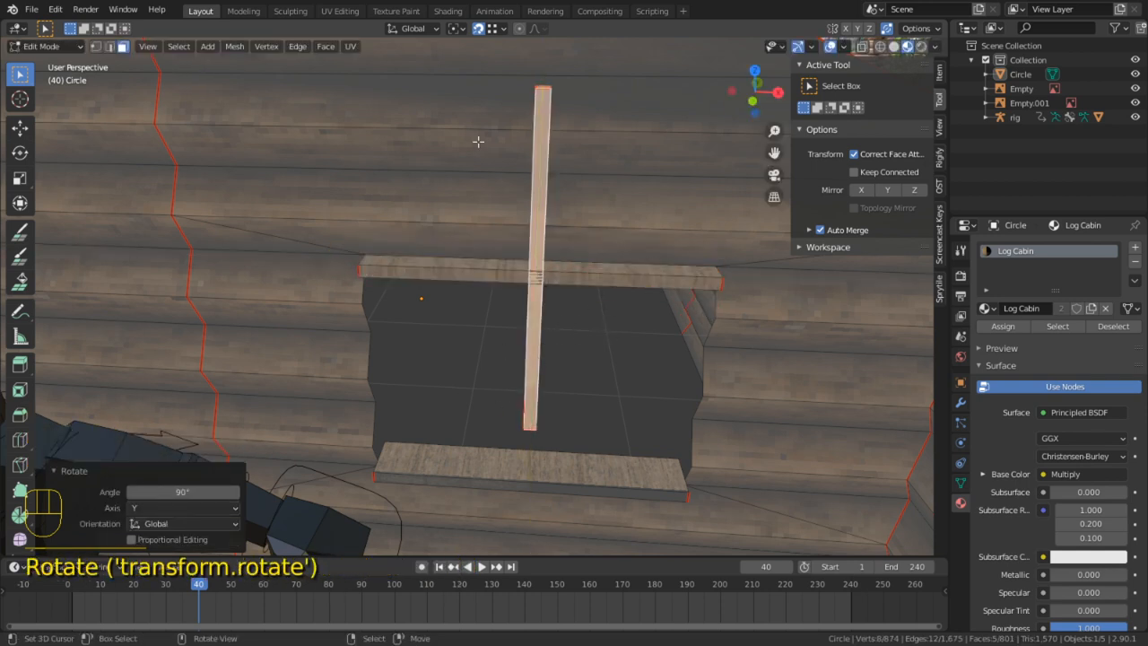
Set snapping to Face and lower the upright board about 0.209 m along Z so its foot reaches the sill
click(494, 33)
click(473, 112)
key(g)
key(z)
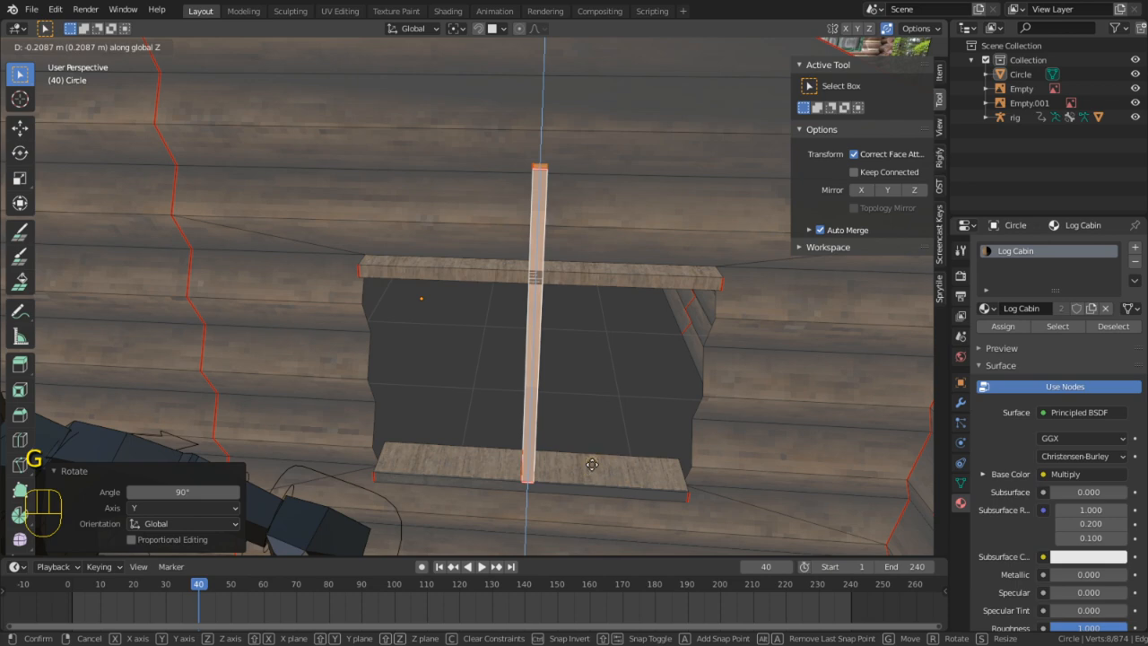
click(592, 464)
Shorten the upright board by snapping its upper end face down to the underside of the header board
scroll(425, 466, up, 1)
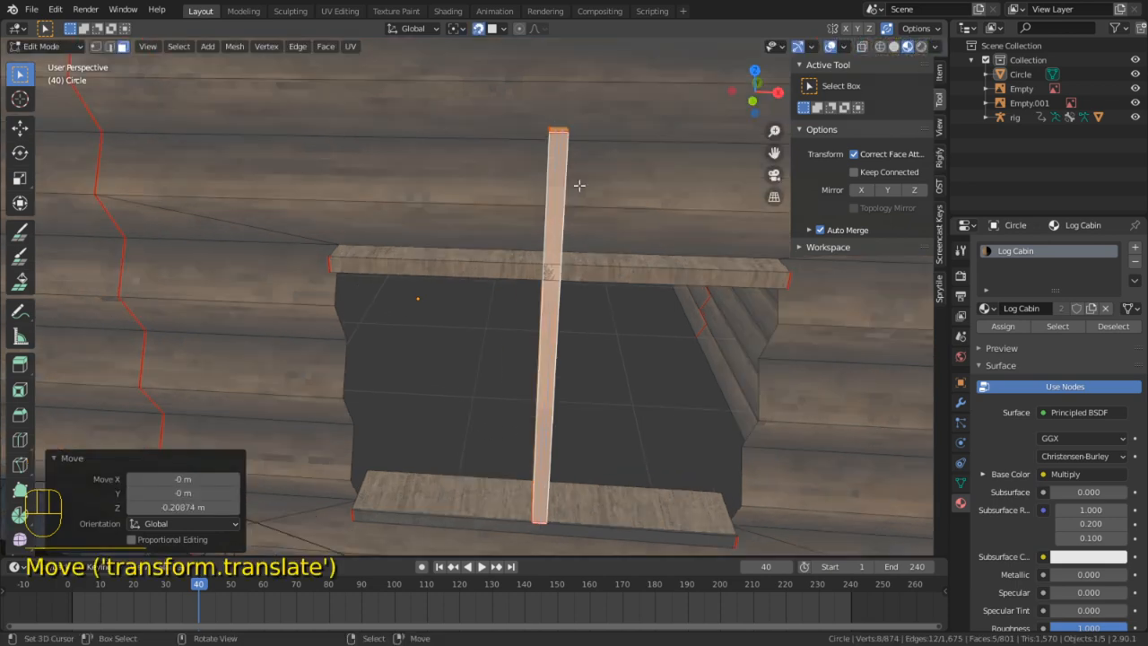
click(558, 125)
middle_drag(546, 133, 540, 169)
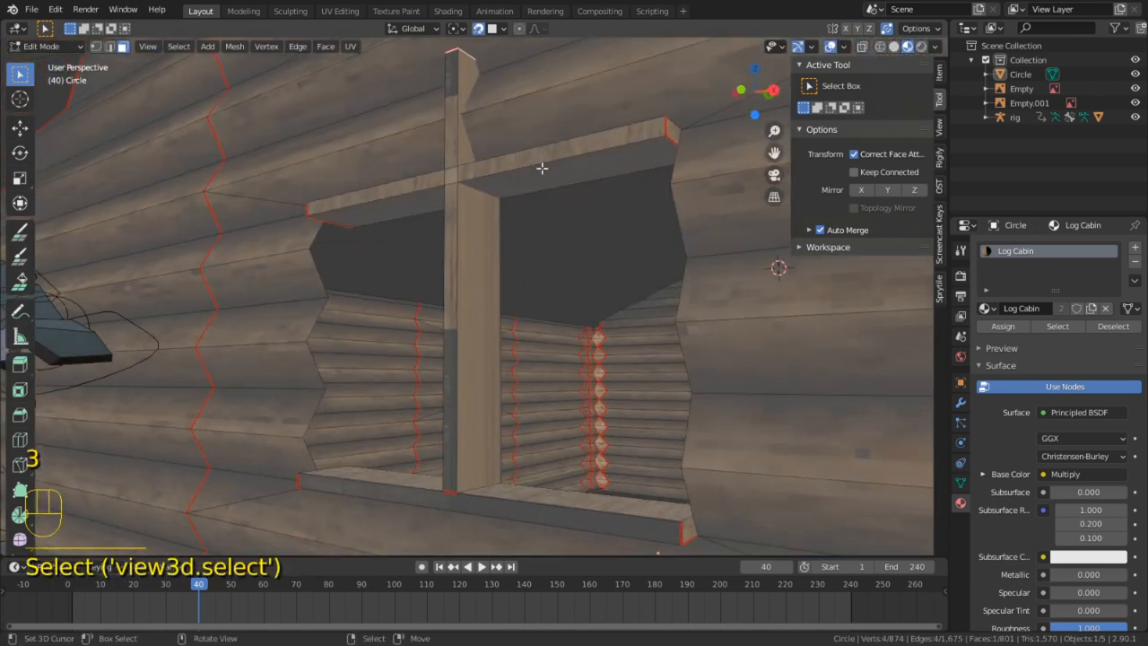
key(g)
click(541, 179)
Set snapping to Vertex and move the whole upright post about -0.504 m along X to the window opening's edge
key(3)
alt+right_click(501, 332)
middle_drag(501, 332, 573, 443)
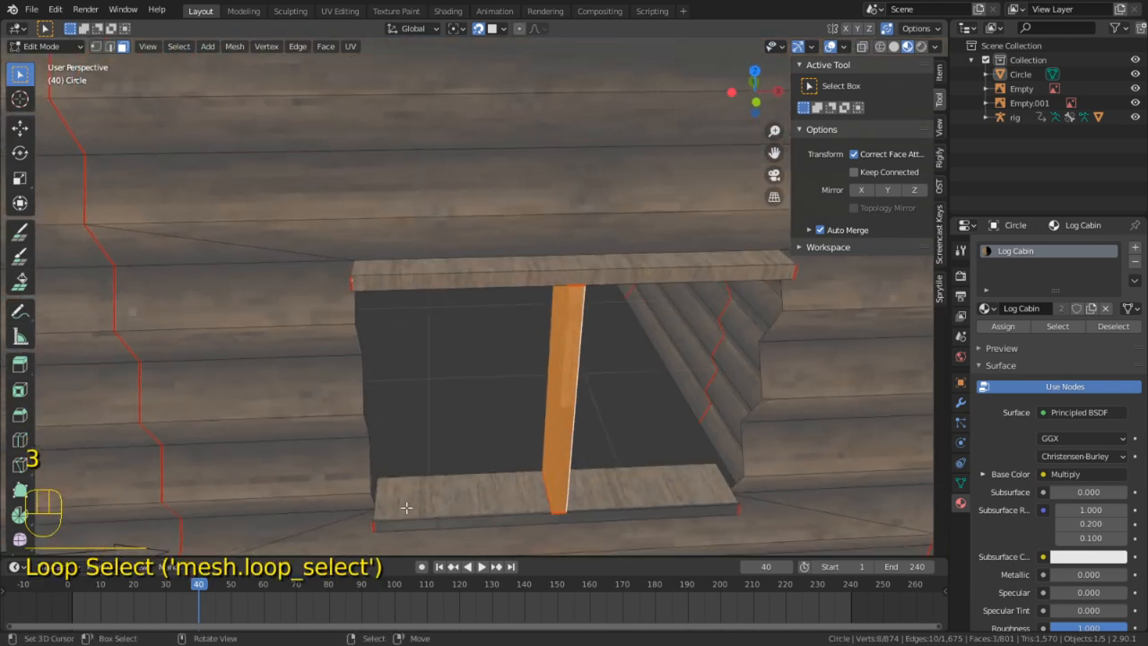
click(461, 29)
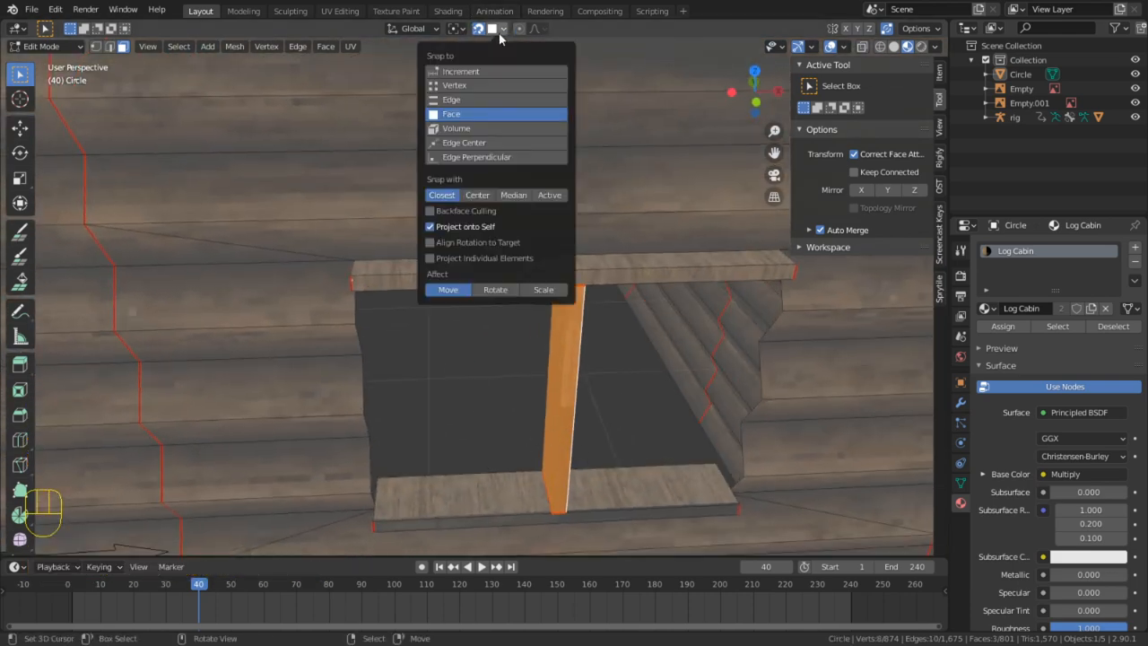
click(489, 86)
key(g)
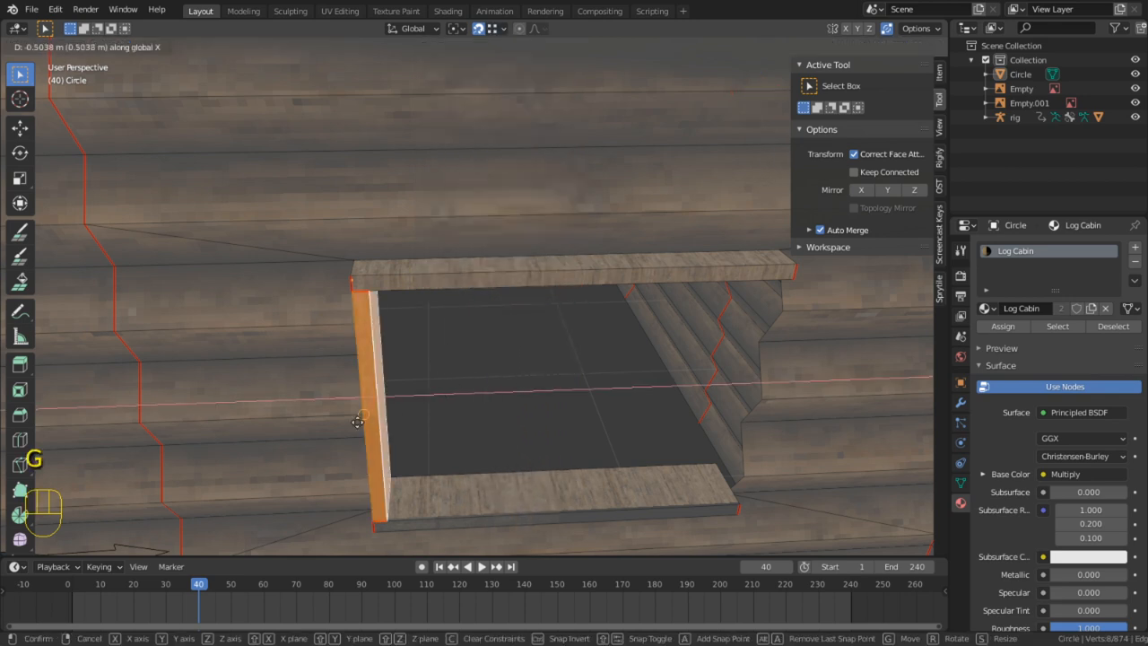
click(357, 422)
Duplicate the side post, move the copy about 1.008 m along X to the opening's opposite edge, and check it in Object Mode
key(shift+d)
key(g)
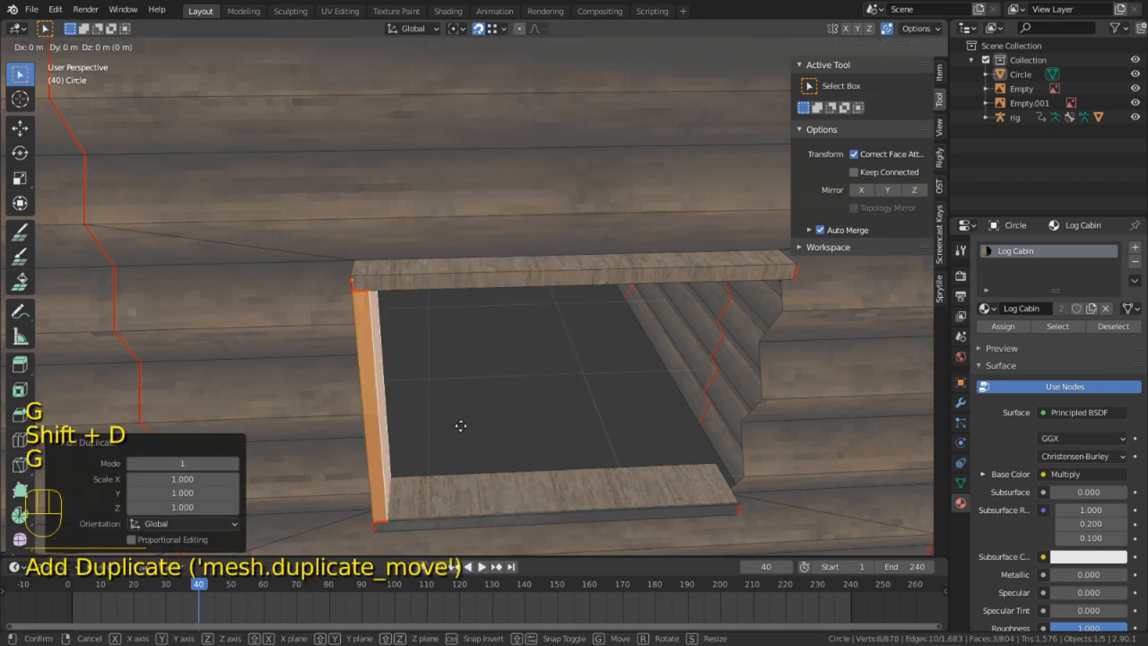
right_click(594, 420)
key(g)
key(x)
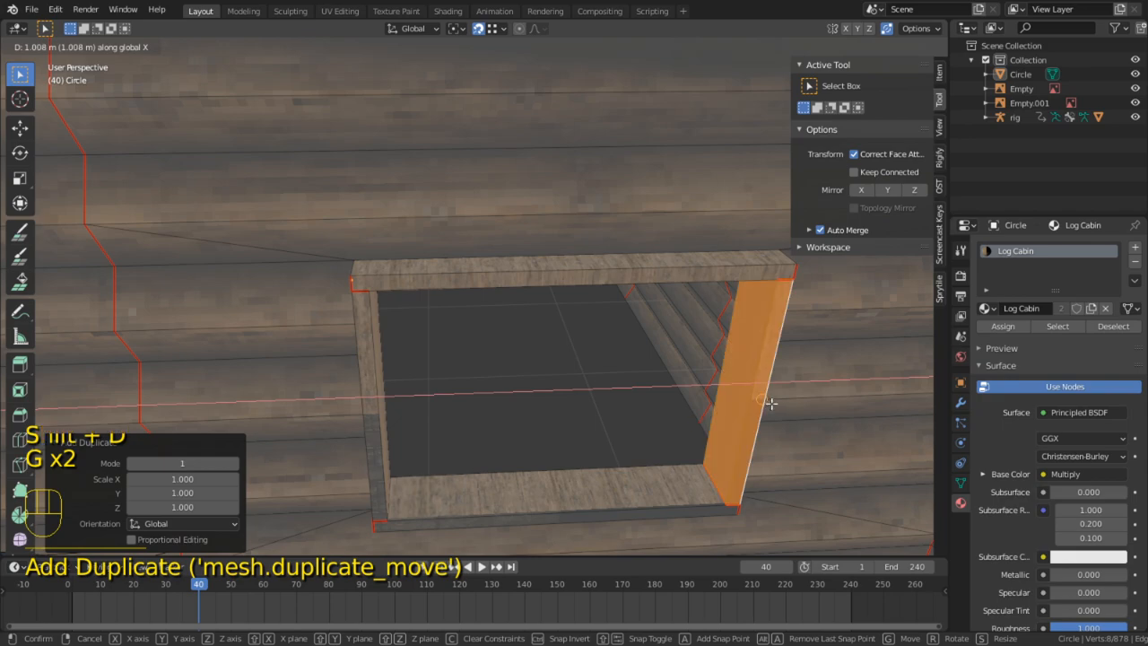
click(771, 403)
key(Tab)
mouse_move(676, 415)
middle_down()
mouse_move(612, 356)
mouse_move(520, 359)
mouse_move(507, 287)
mouse_move(398, 364)
mouse_move(305, 269)
mouse_move(285, 323)
mouse_move(359, 296)
middle_up()
Try to move the narrow outward-facing faces of both side posts
key(Tab)
middle_drag(572, 217, 286, 357)
click(286, 357)
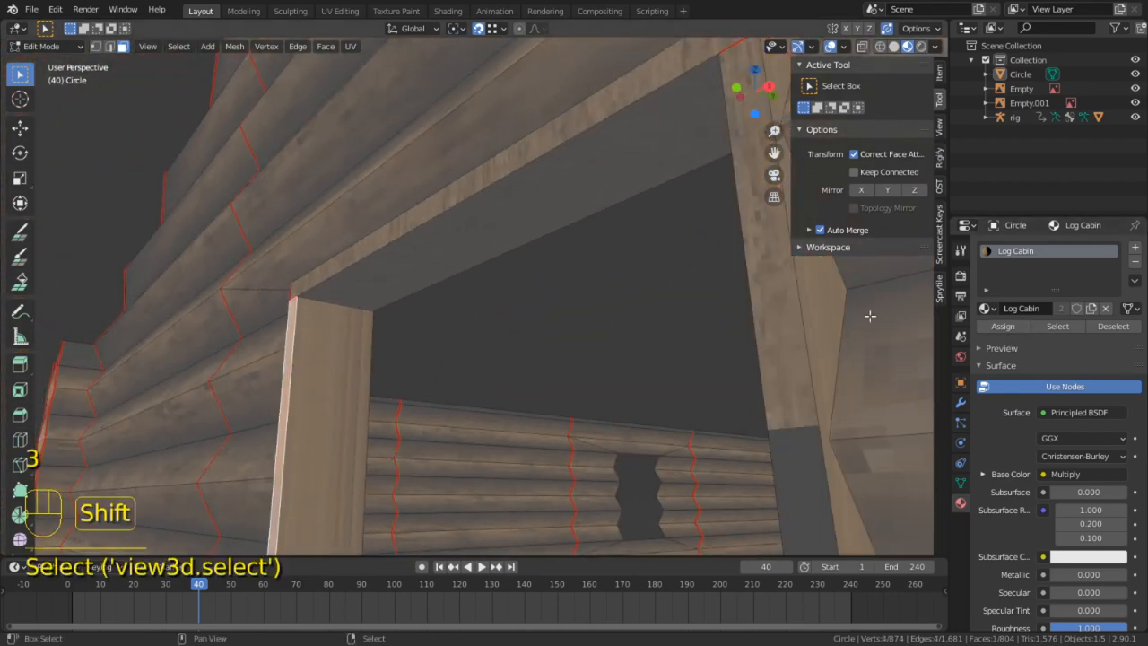
shift+click(787, 327)
middle_drag(787, 326, 551, 391)
key(g)
right_click(587, 341)
Undo the recent edits back past the duplicated side post and redo them until the second post is restored
key(ctrl+z)
key(ctrl+z)
key(ctrl+z)
key(ctrl+z)
key(ctrl+z)
key(ctrl+z)
key(ctrl+z)
scroll(547, 391, down, 2)
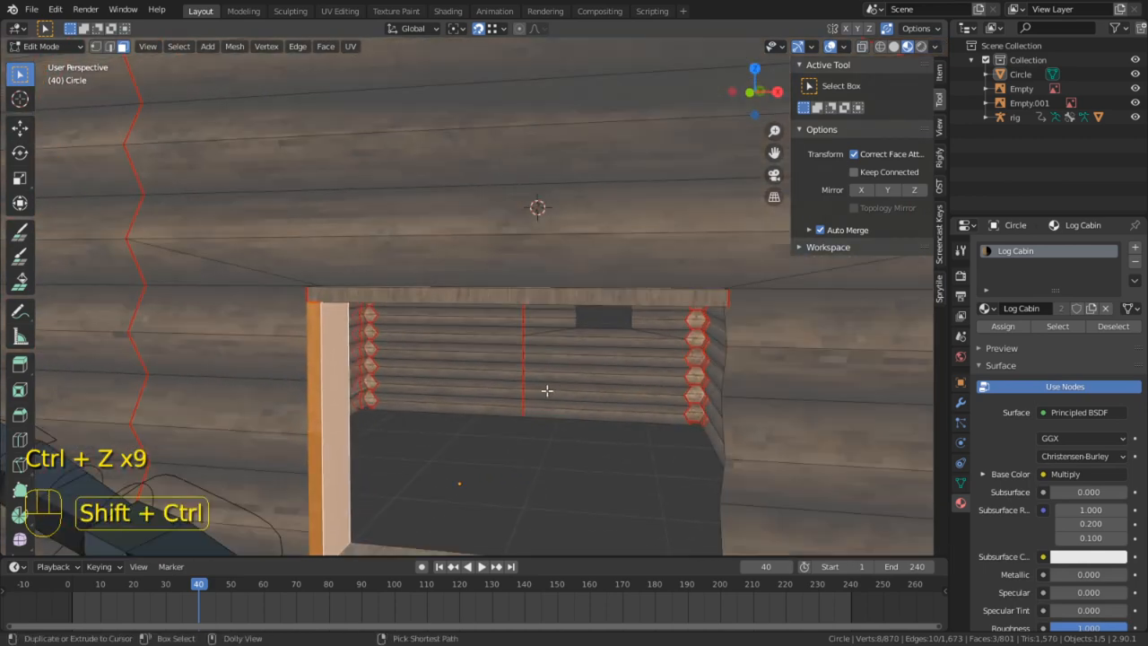
key(ctrl+shift+z)
key(ctrl+shift+z)
key(ctrl+shift+z)
key(ctrl+shift+z)
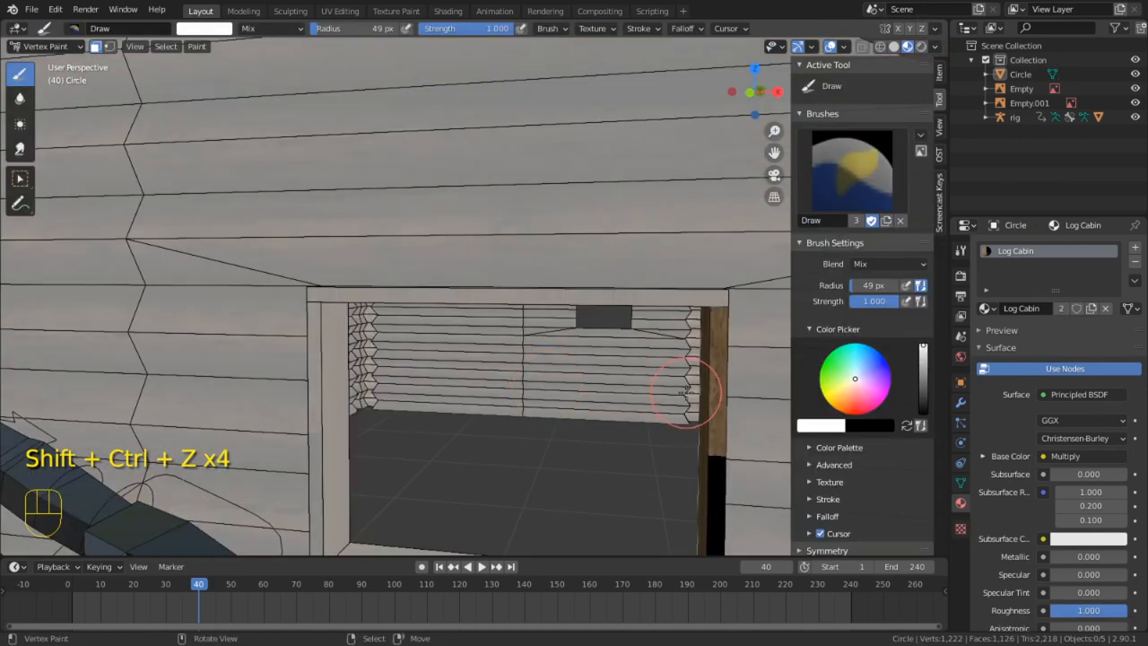
In Edit Mode, turn off Auto Merge and split the faces of both side posts off from the adjoining geometry
key(Tab)
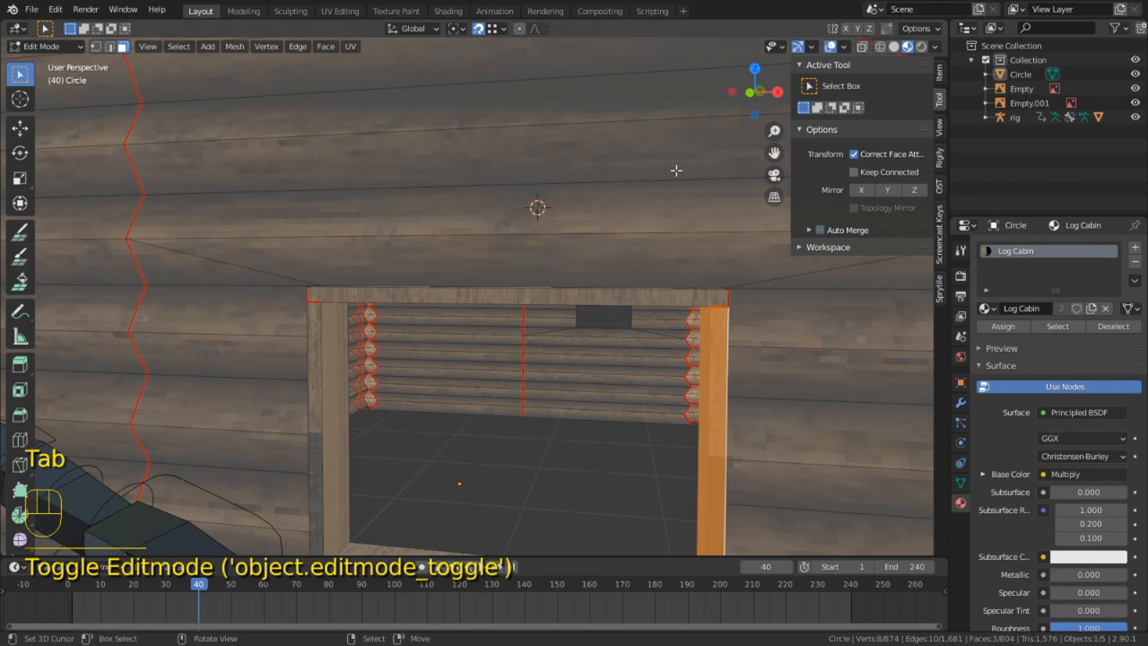
middle_drag(574, 211, 487, 282)
key(3)
alt+right_click(338, 369)
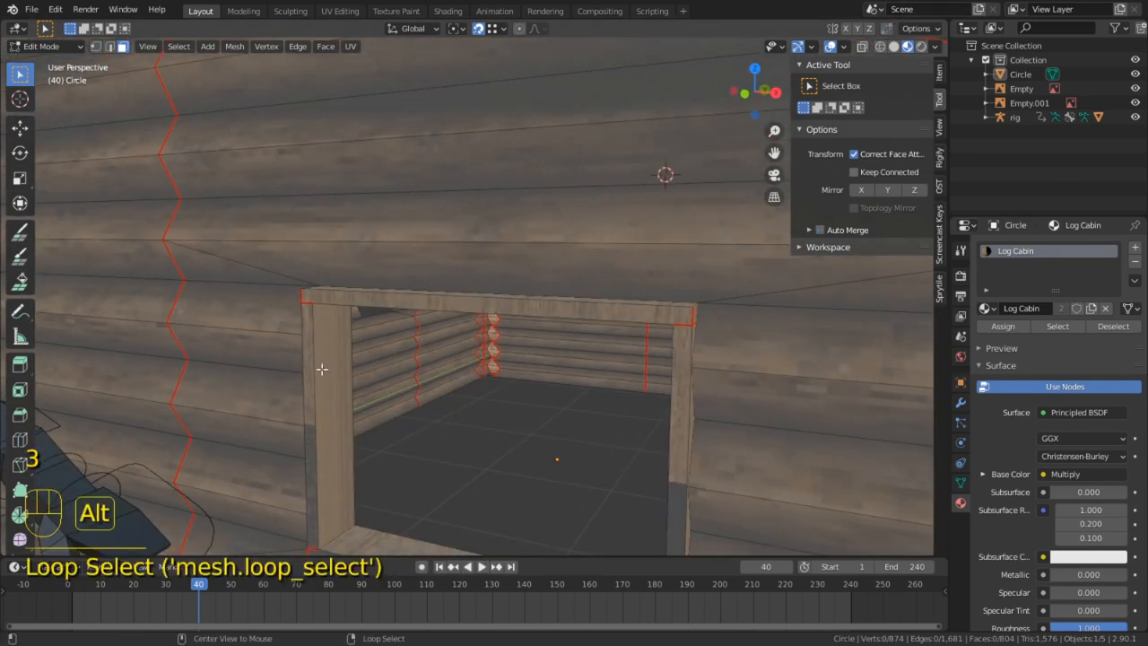
alt+click(321, 368)
alt+shift+click(692, 416)
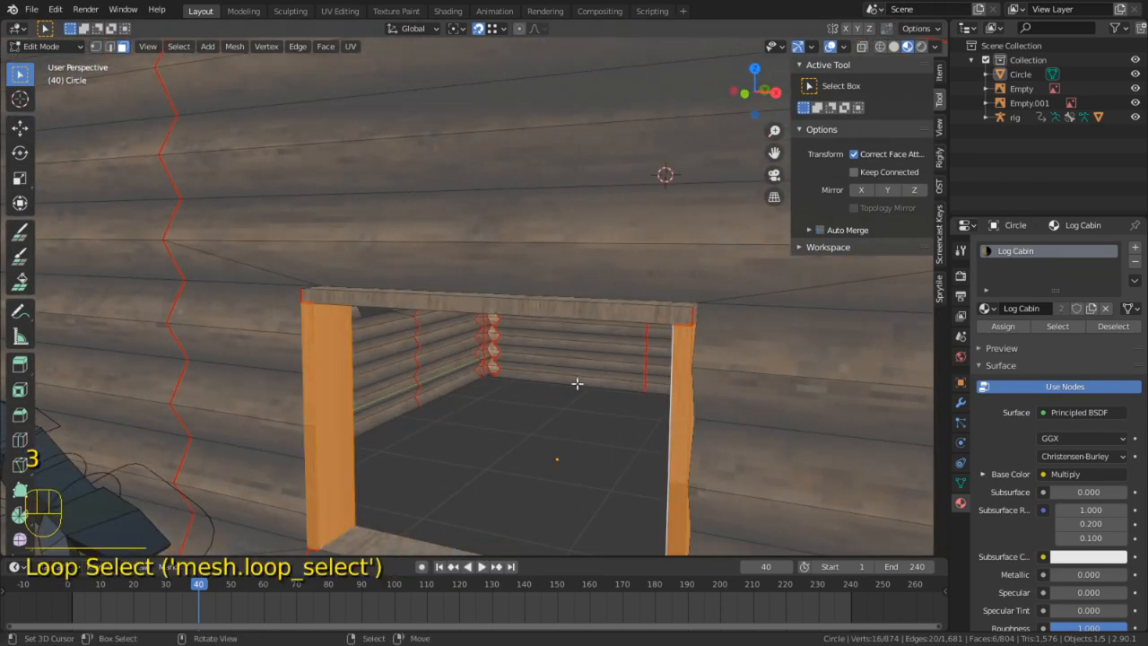
key(y)
key(g)
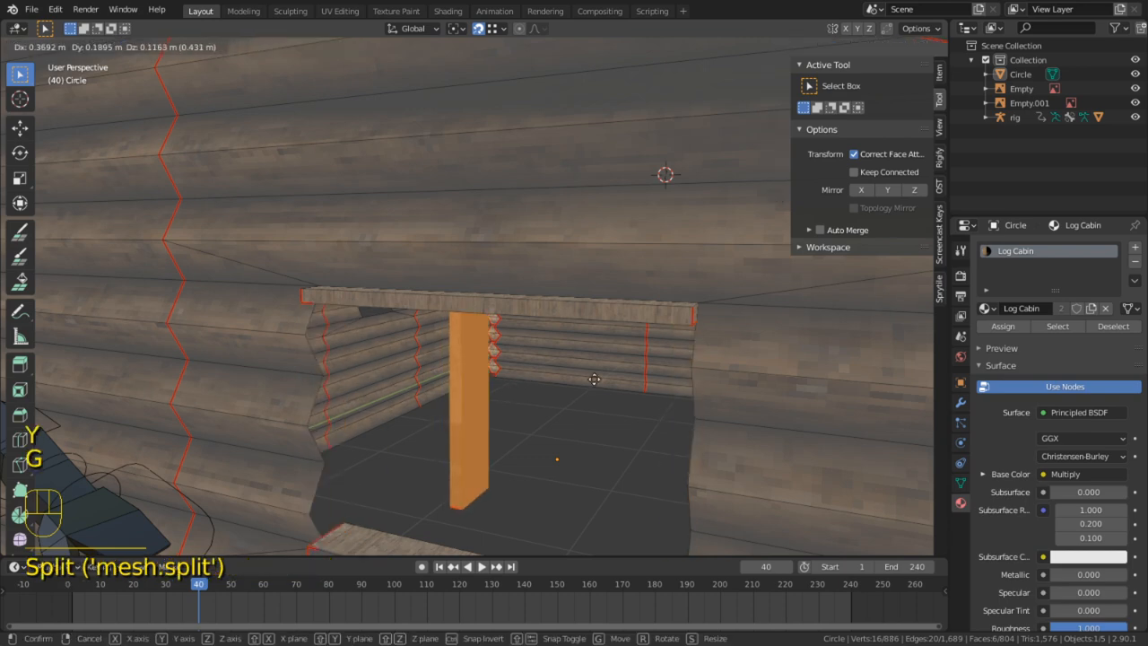
right_click(458, 389)
middle_drag(458, 389, 375, 323)
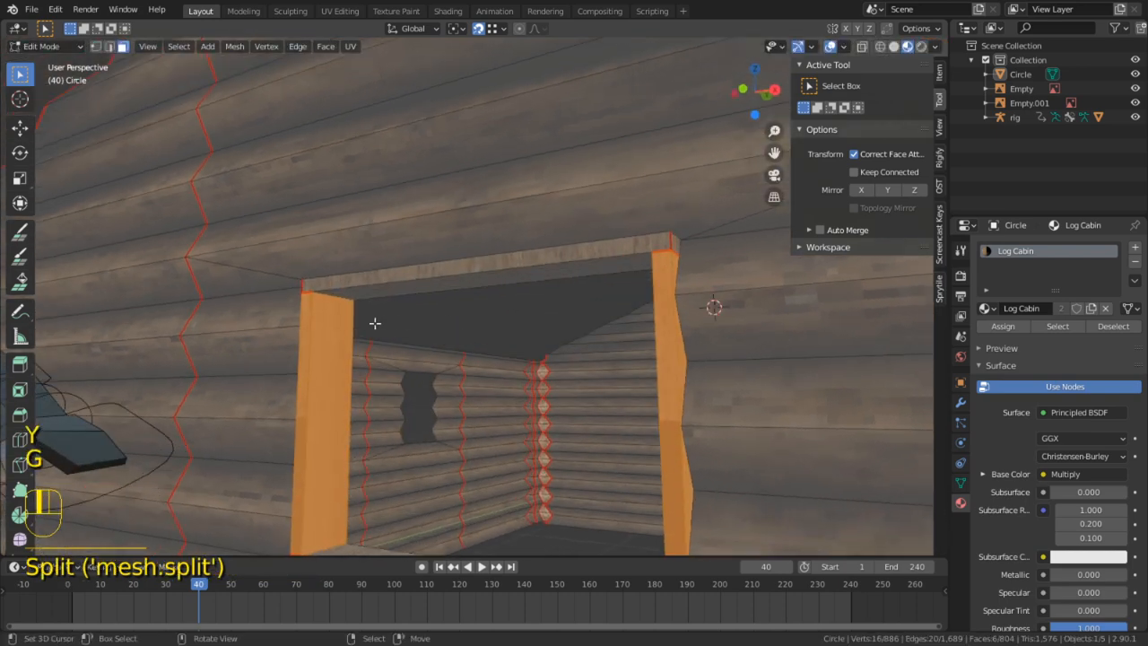
Move the narrow outward-facing faces of both side posts inward along the Y axis to reduce the posts' depth
click(301, 362)
shift+click(663, 367)
middle_drag(663, 368, 486, 371)
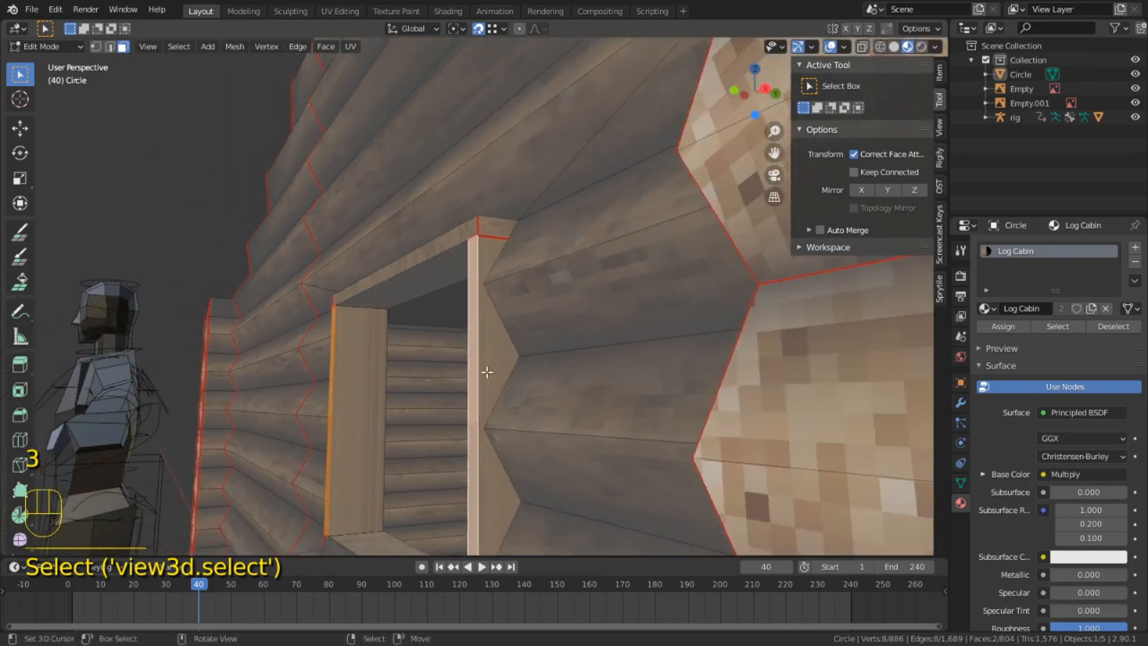
key(g)
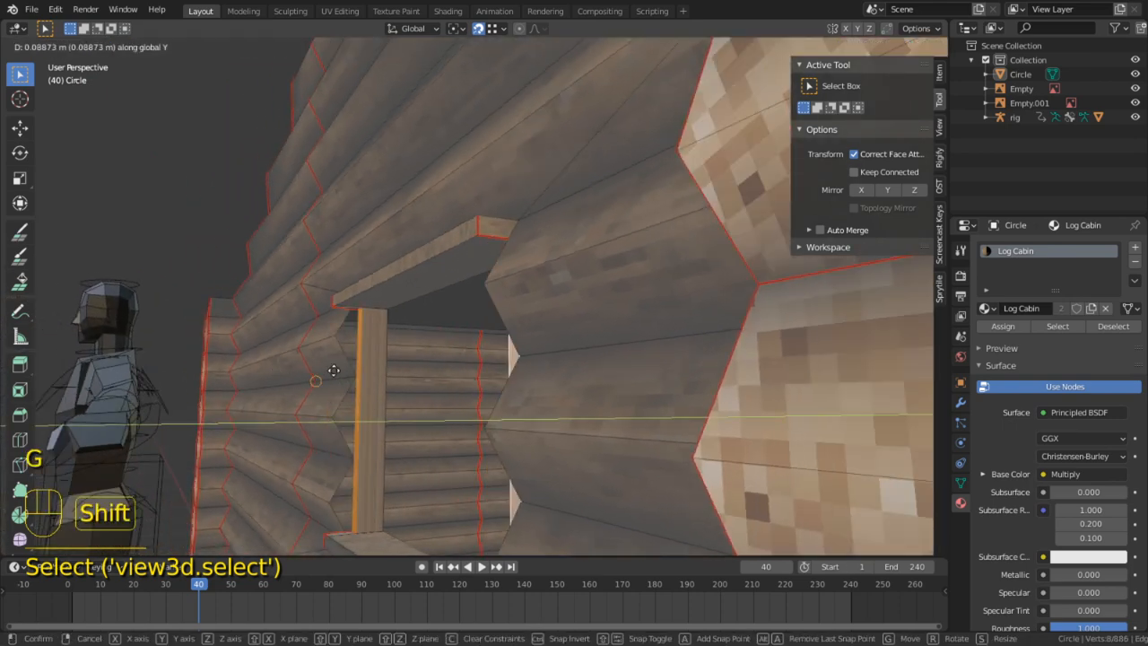
key(shift)
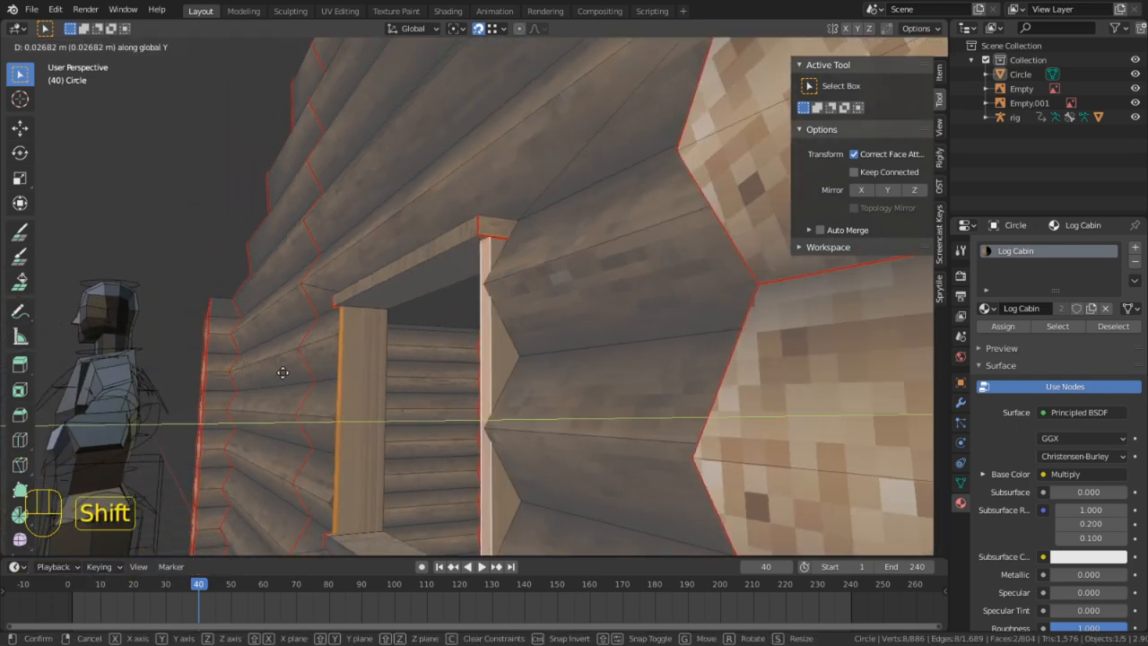
click(218, 373)
Move the outward-facing faces of the header and sill along the Y axis and check the frame in Object Mode
click(412, 264)
middle_drag(413, 263, 384, 487)
shift+click(377, 492)
key(g)
key(y)
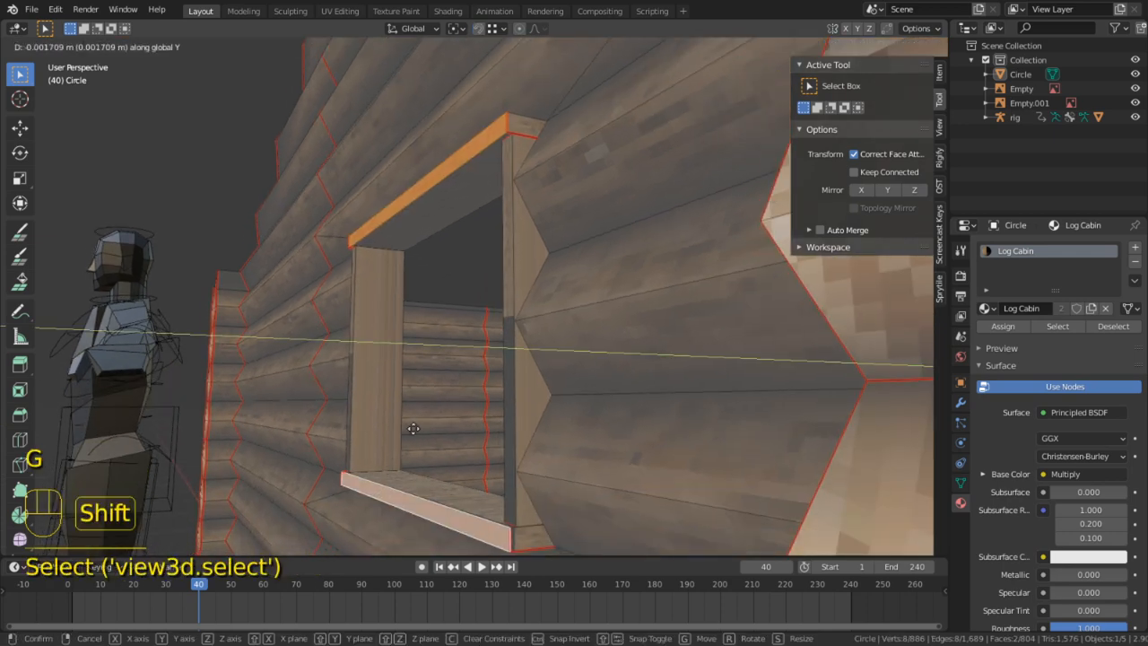
click(338, 428)
mouse_move(338, 429)
middle_down()
mouse_move(505, 498)
mouse_move(404, 349)
mouse_move(352, 367)
middle_up()
key(Tab)
key(Tab)
scroll(352, 367, down, 6)
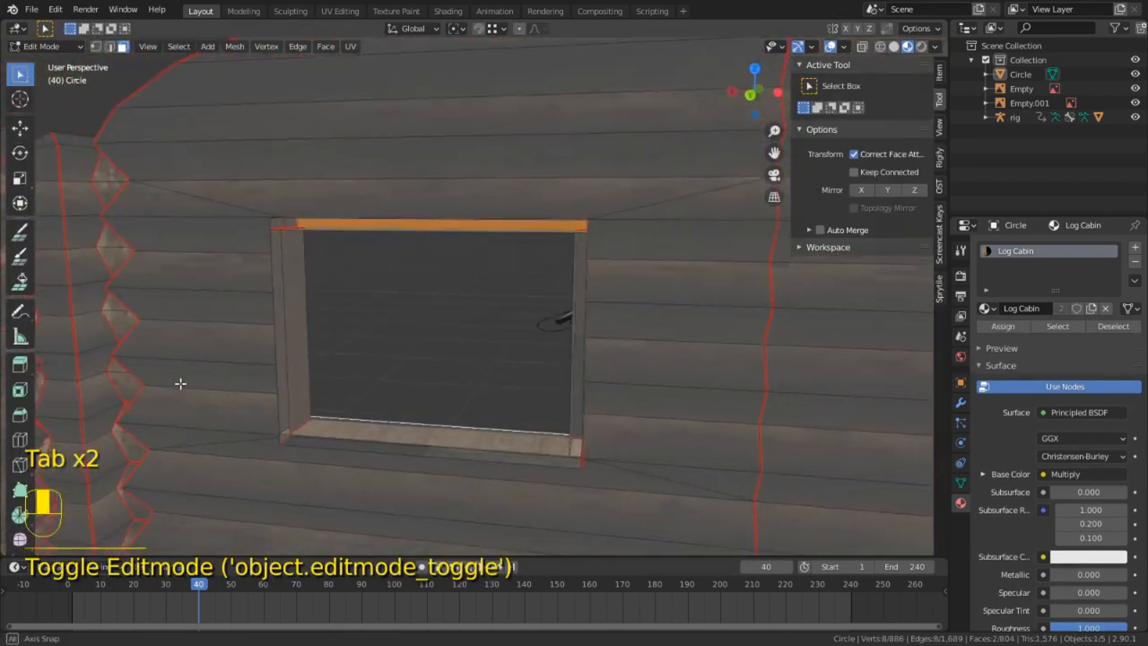
Select all four linked boards of the window frame and show their UVs in the UV Editing workspace
middle_drag(179, 382, 342, 448)
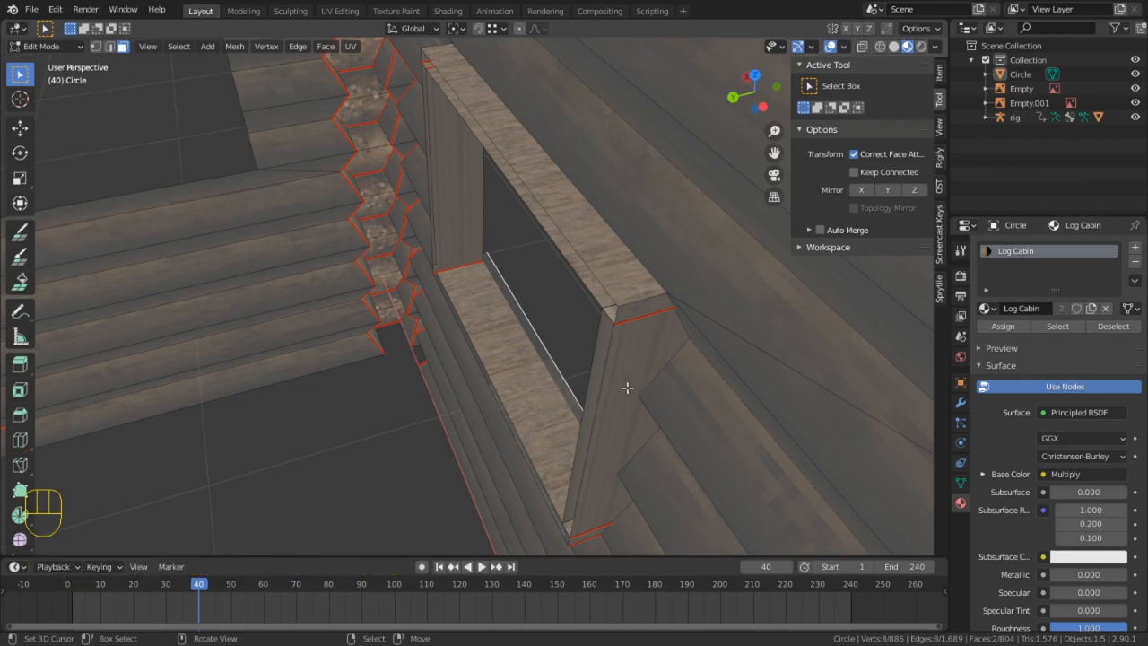
key(l)
key(l)
key(l)
key(l)
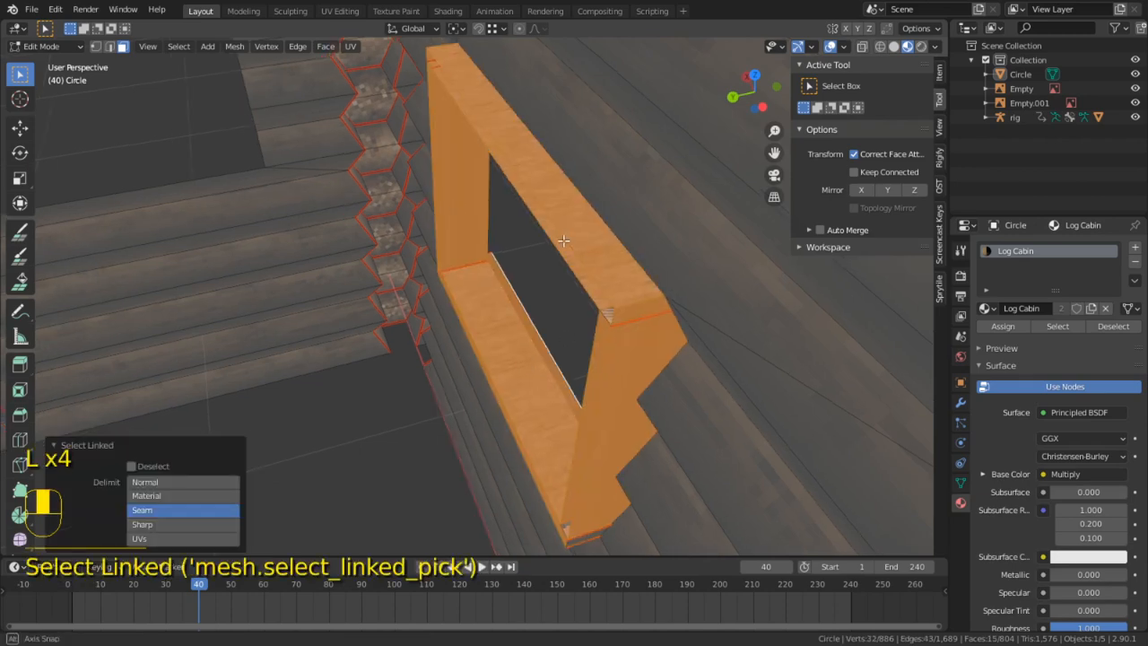
middle_drag(497, 282, 359, 215)
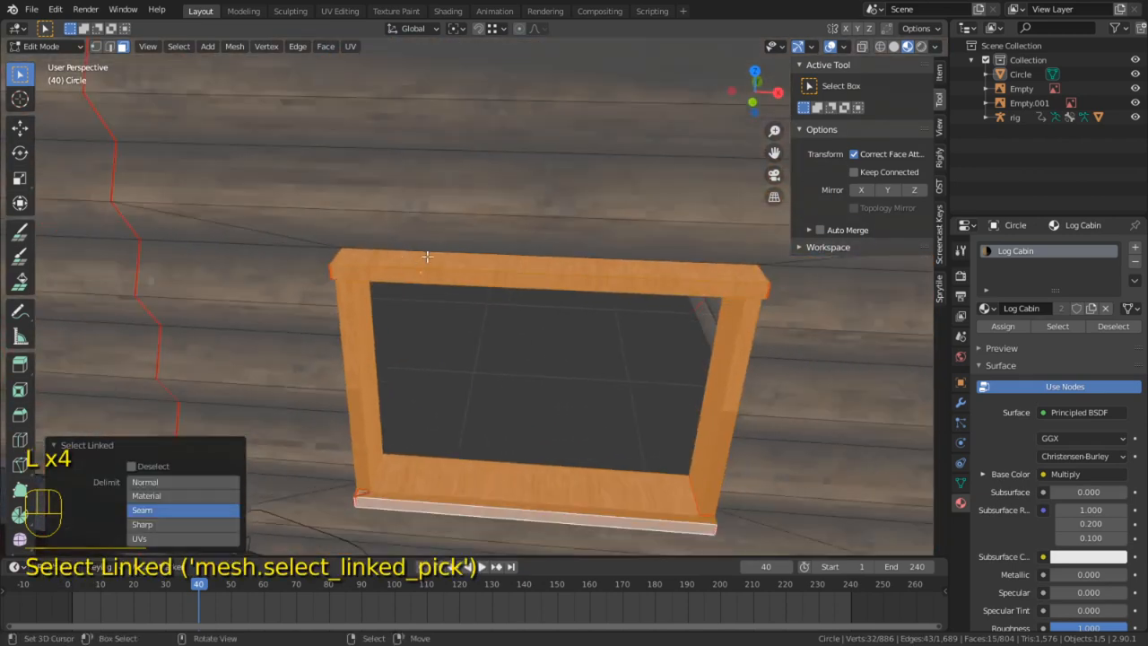
click(344, 13)
scroll(213, 435, down, 5)
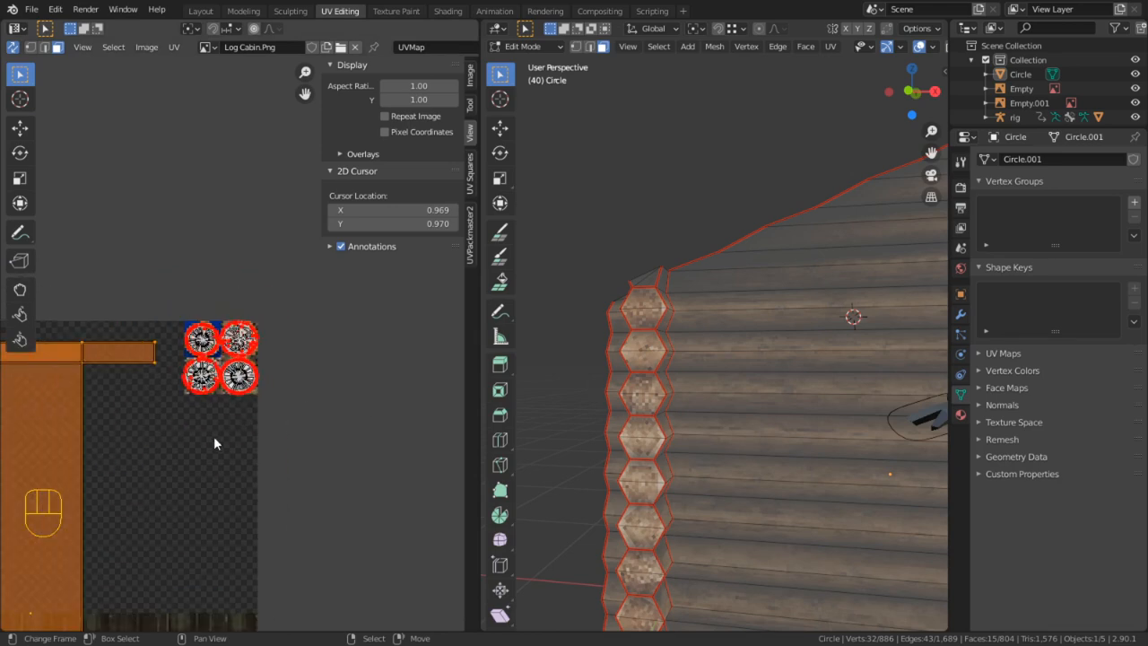
middle_drag(214, 436, 453, 369)
scroll(231, 430, down, 3)
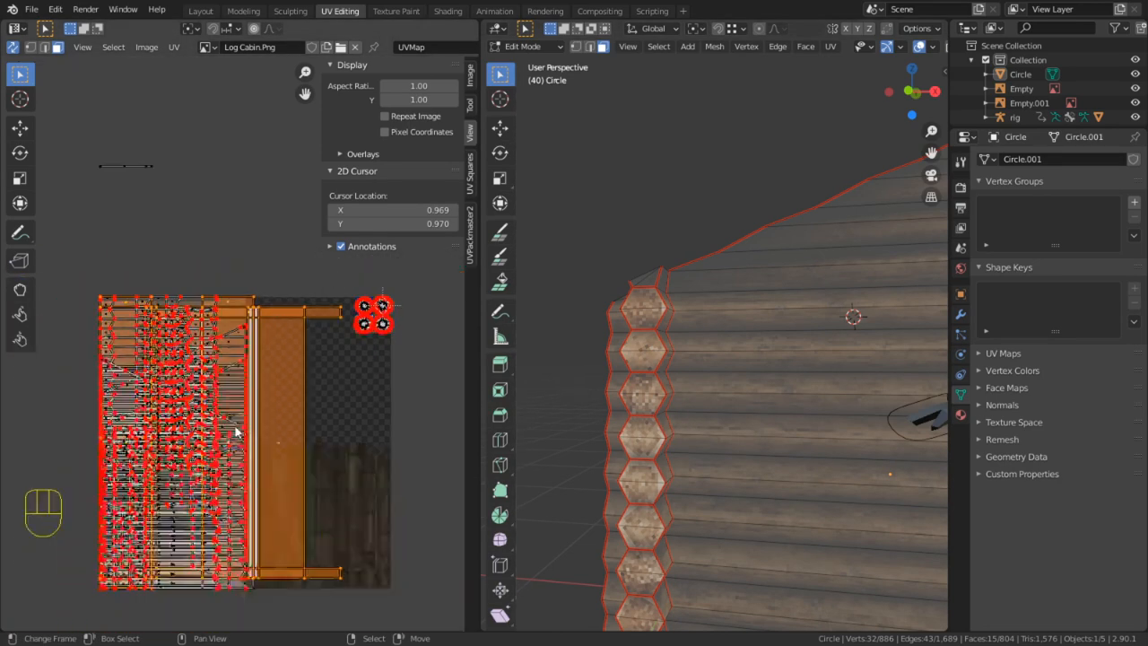
Hide all geometry except the four window frame boards and centre the 3D view on them
key(shift+h)
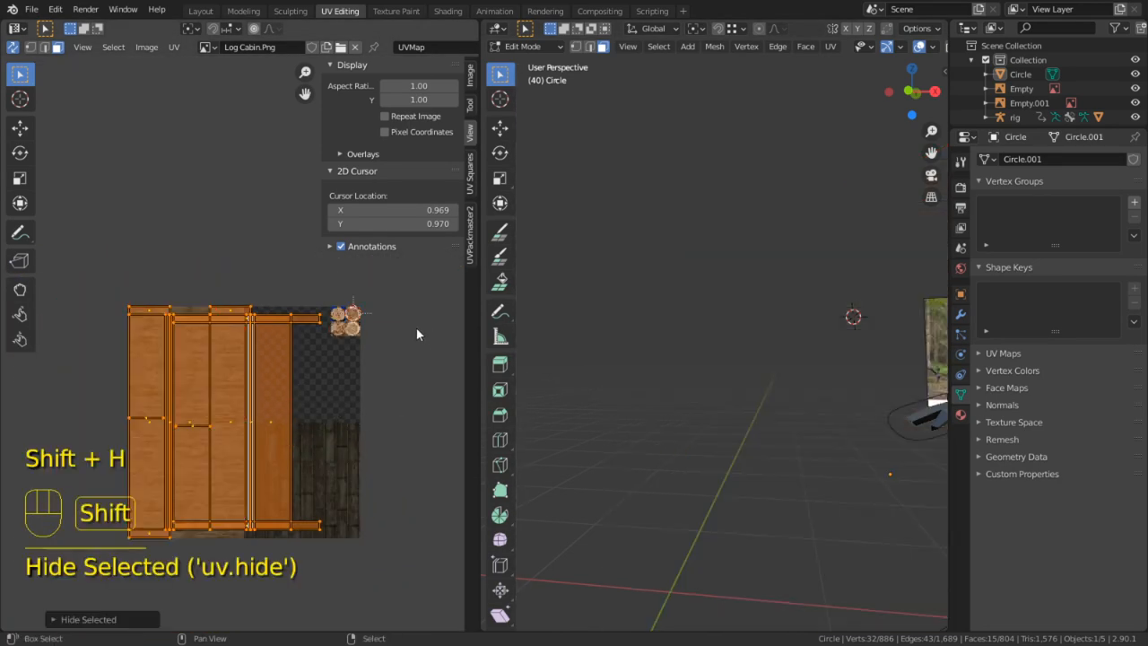
middle_drag(632, 387, 717, 420)
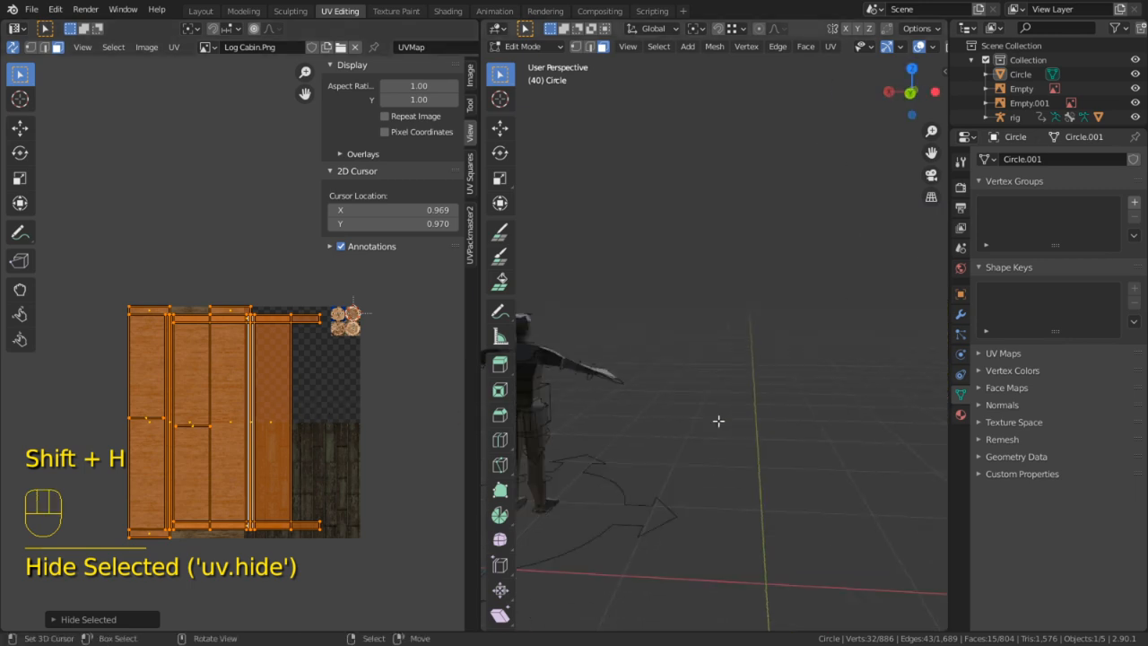
scroll(583, 443, down, 1)
key(KP_Decimal)
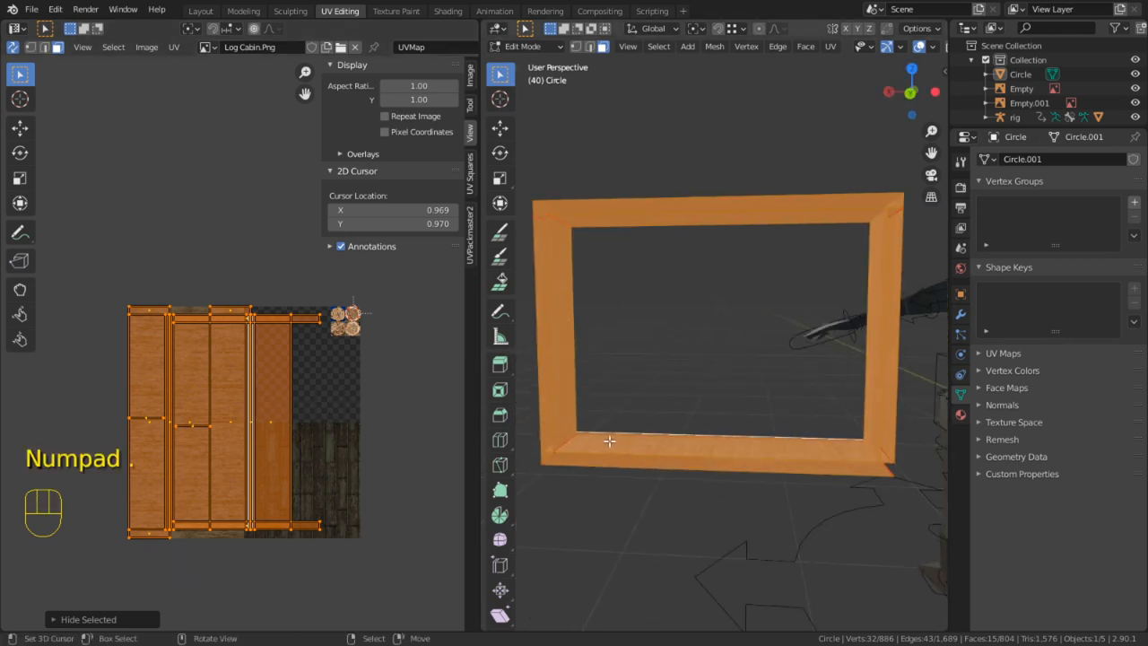
middle_drag(609, 441, 615, 364)
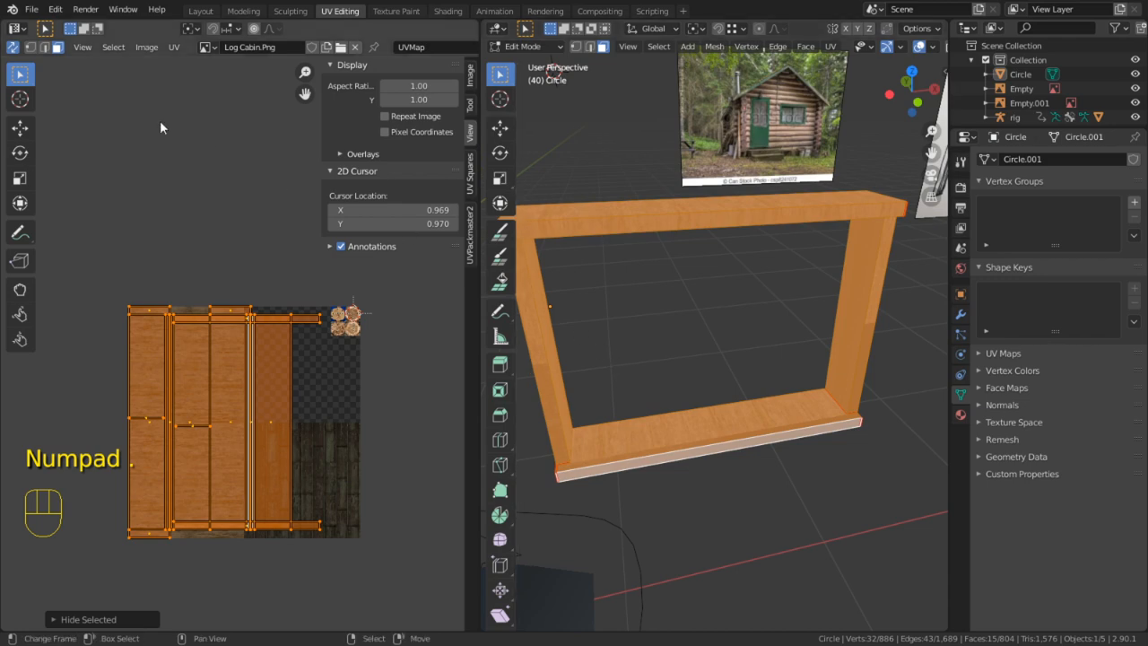
With UV sync selection turned off, reveal the hidden geometry and reselect the four frame boards with all their UVs
click(12, 46)
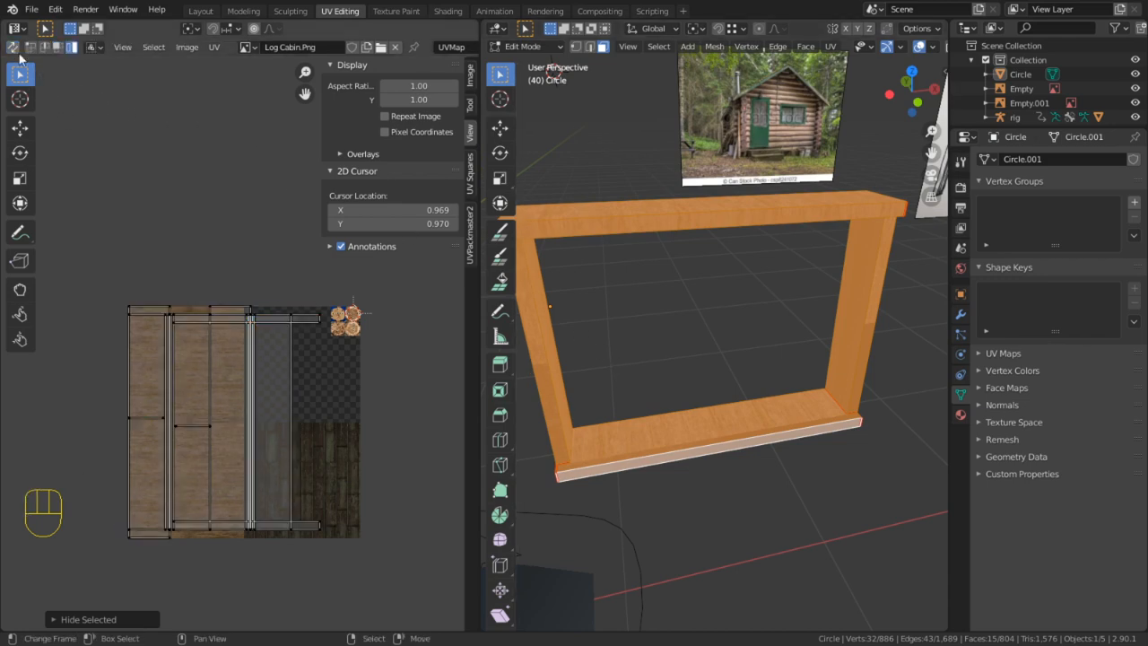
key(alt+h)
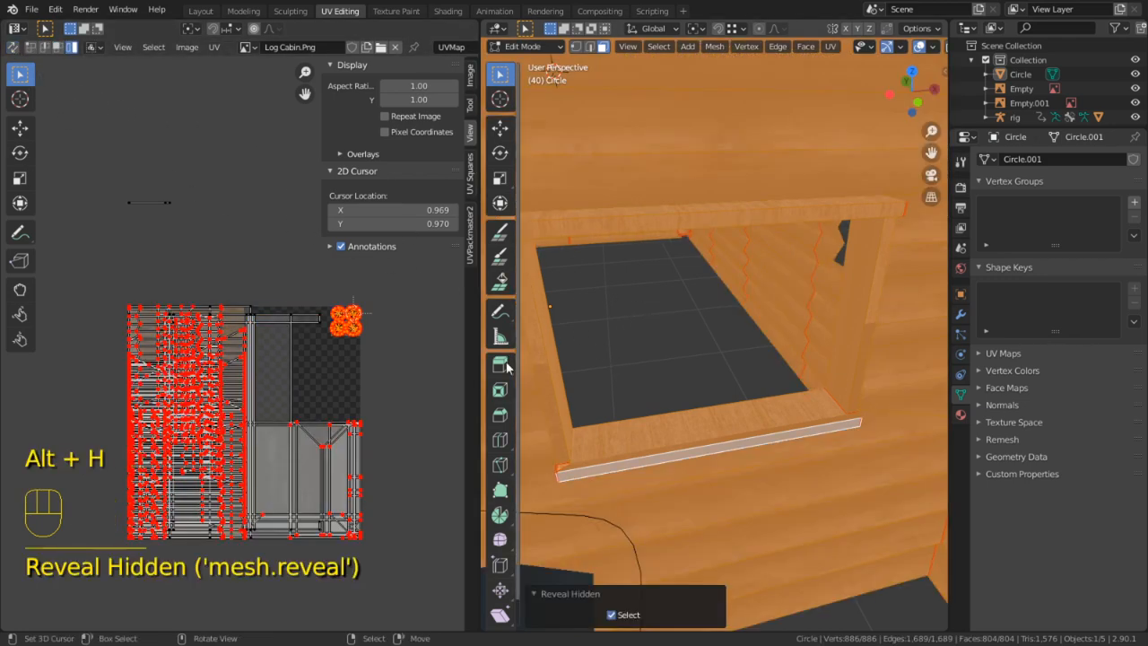
click(710, 418)
key(l)
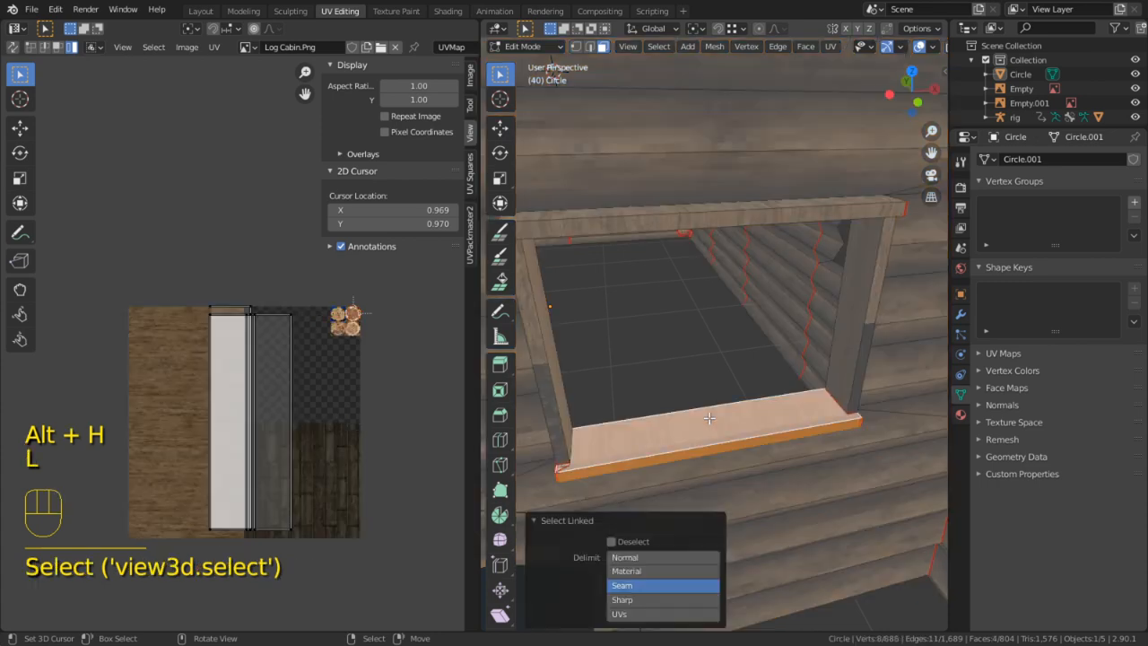
key(l)
key(l)
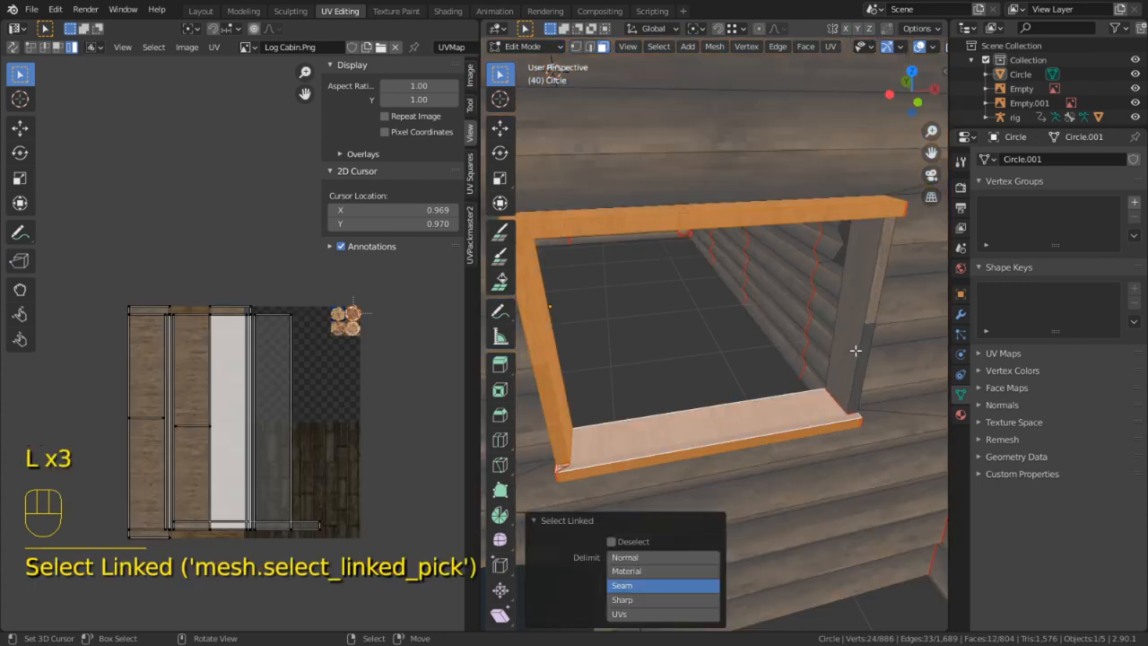
key(l)
scroll(395, 364, up, 2)
key(a)
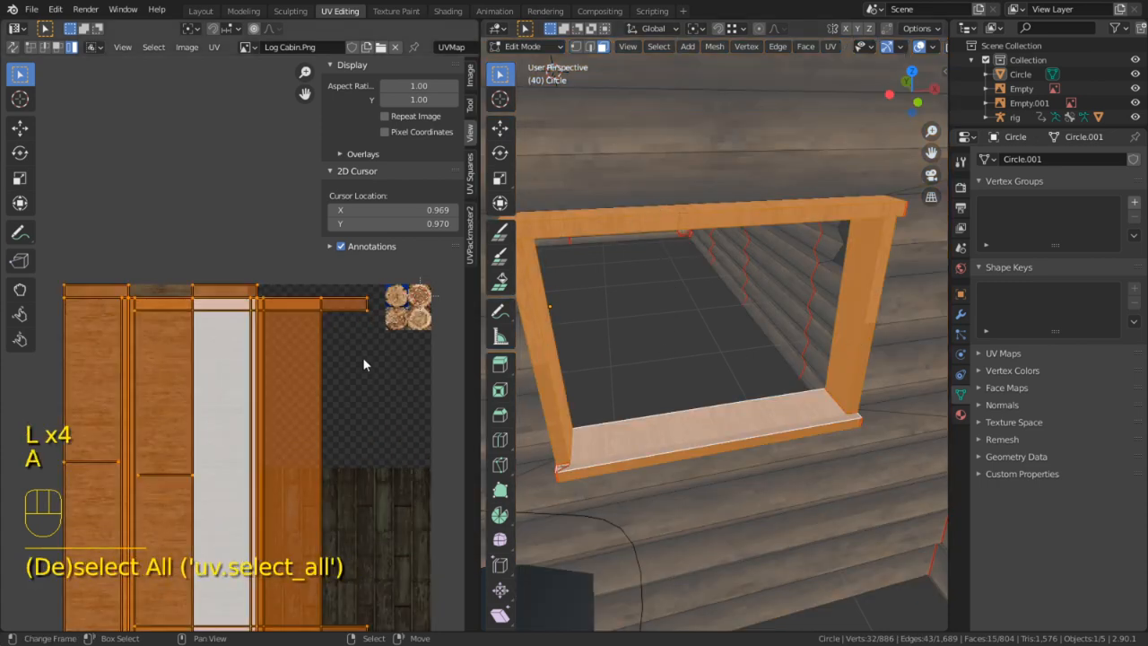
Unwrap the frame boards, scale their UVs to about 0.28 and move them onto the light brown wood texture
key(u)
scroll(304, 446, up, 2)
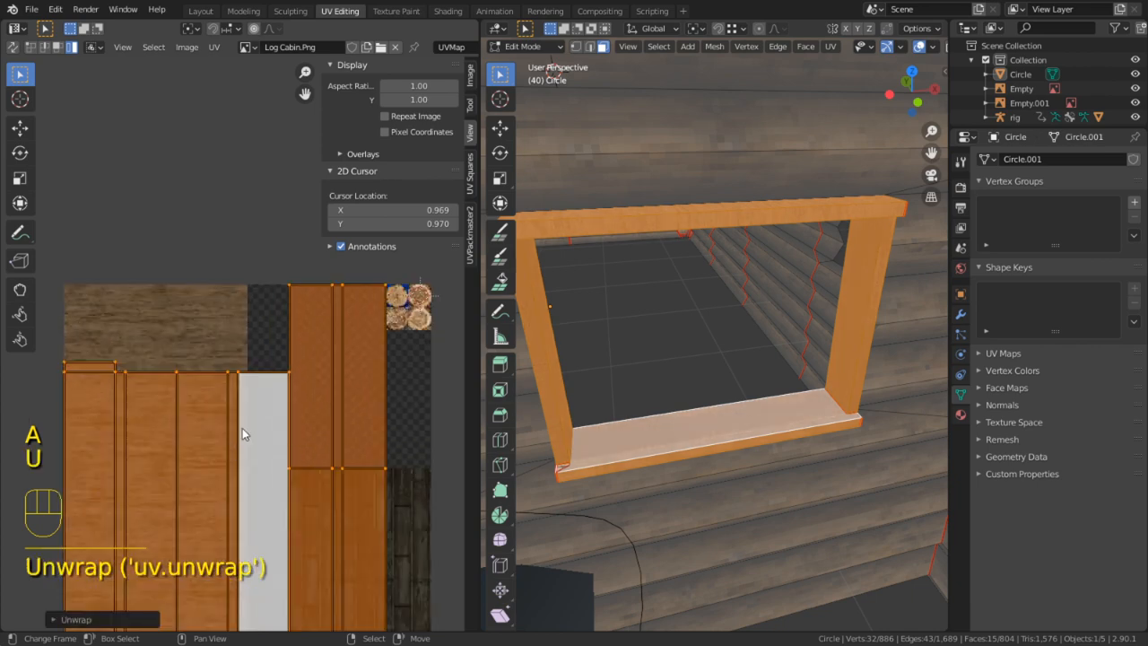
key(s)
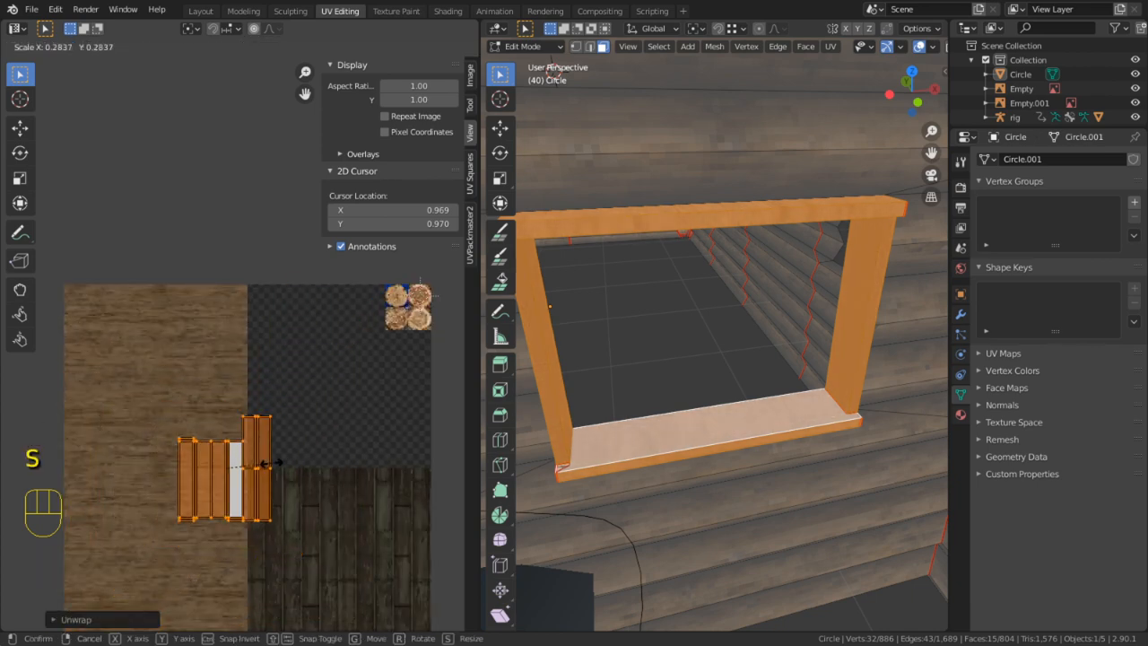
click(265, 462)
key(g)
key(Tab)
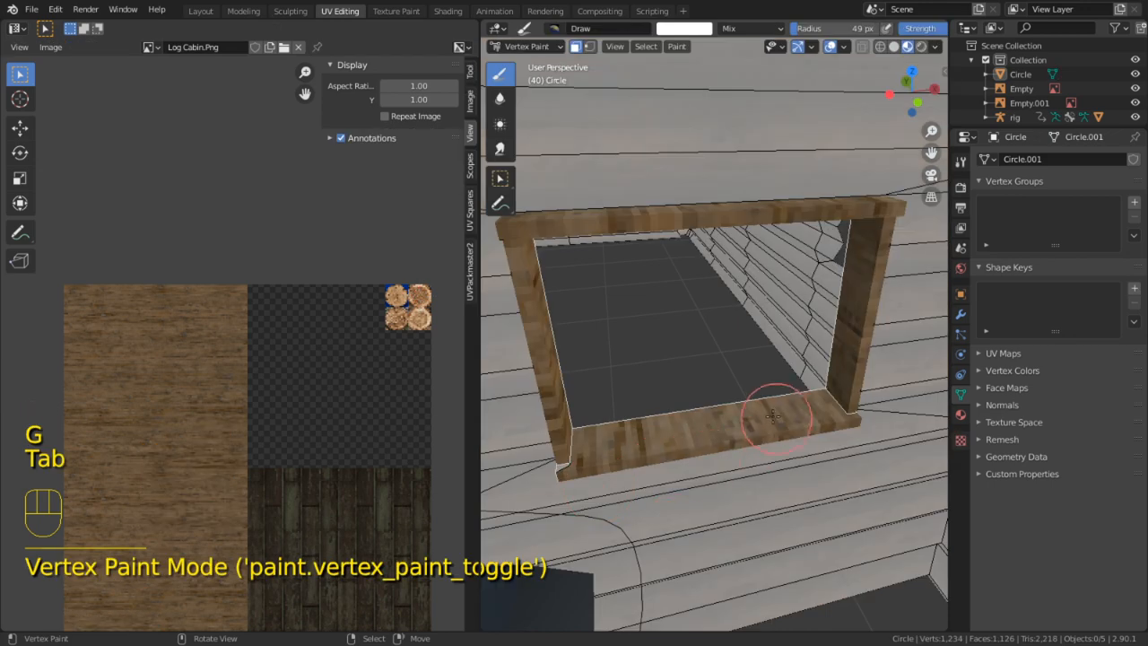
Rotate the frame boards' UVs by 90° and move them to the lower-left corner of the light brown wood texture
key(Tab)
key(r)
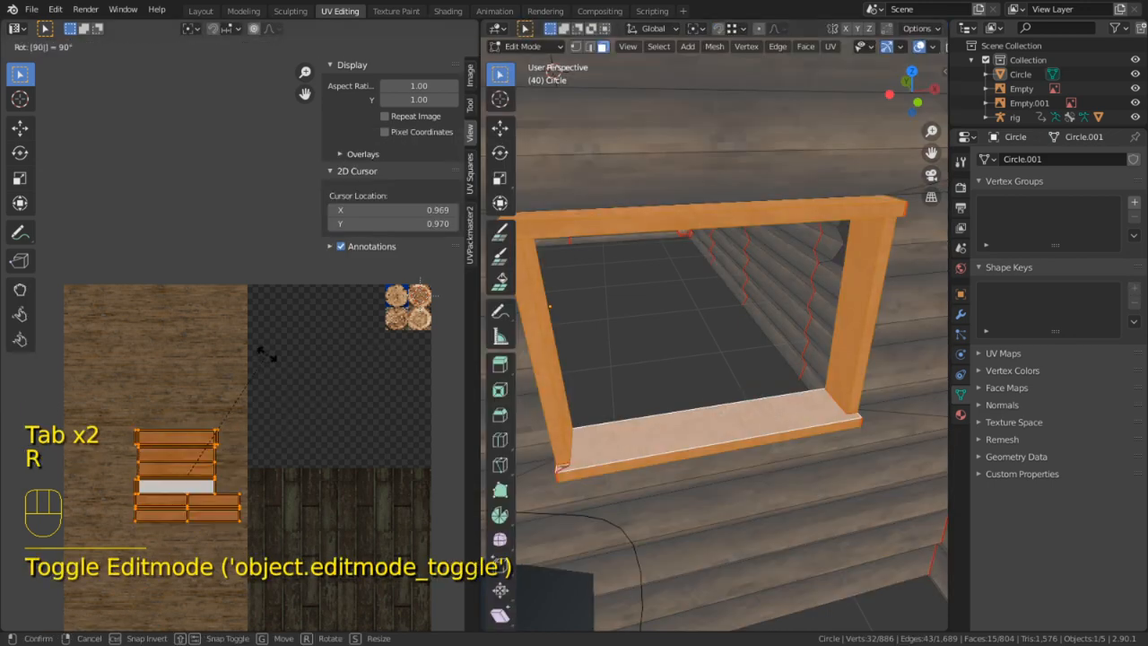
click(238, 364)
key(g)
click(103, 551)
key(Tab)
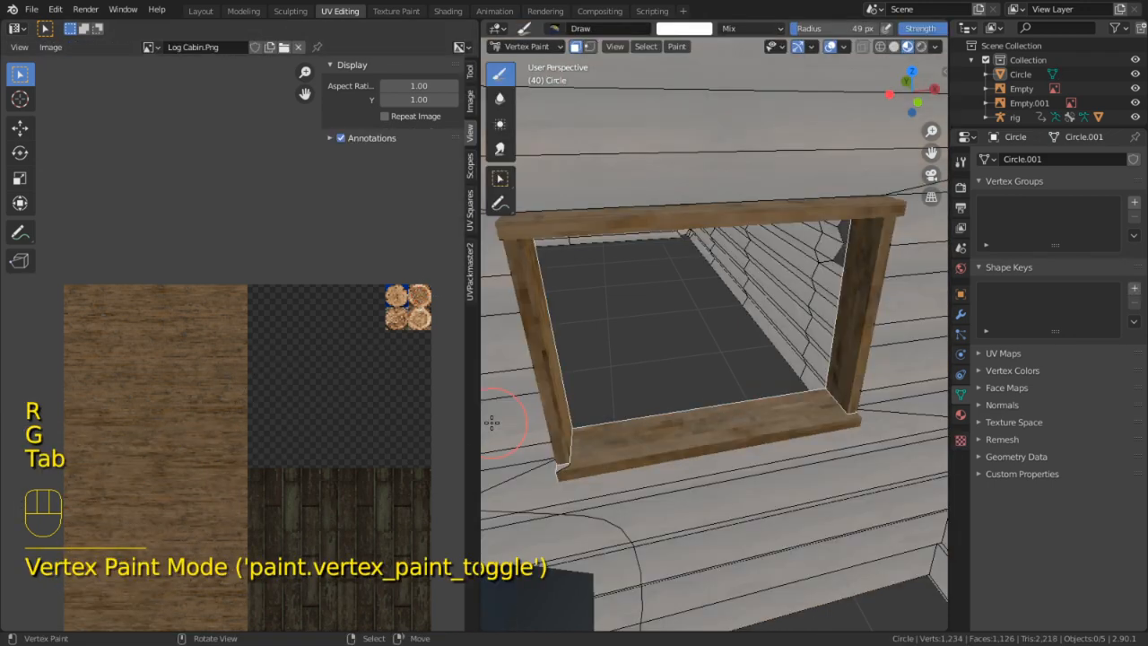
key(Tab)
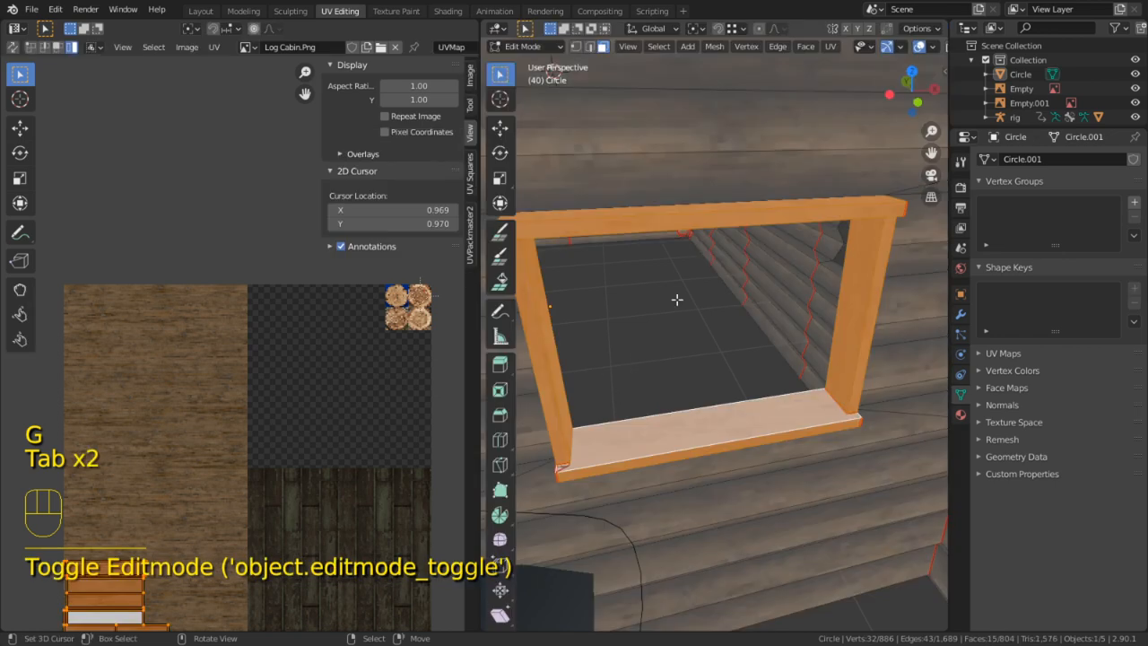
Inspect the textured window frame against the log wall in Vertex Paint mode with the viewport overlays hidden
click(922, 46)
mouse_move(769, 248)
middle_down()
mouse_move(828, 267)
mouse_move(661, 272)
middle_up()
key(Tab)
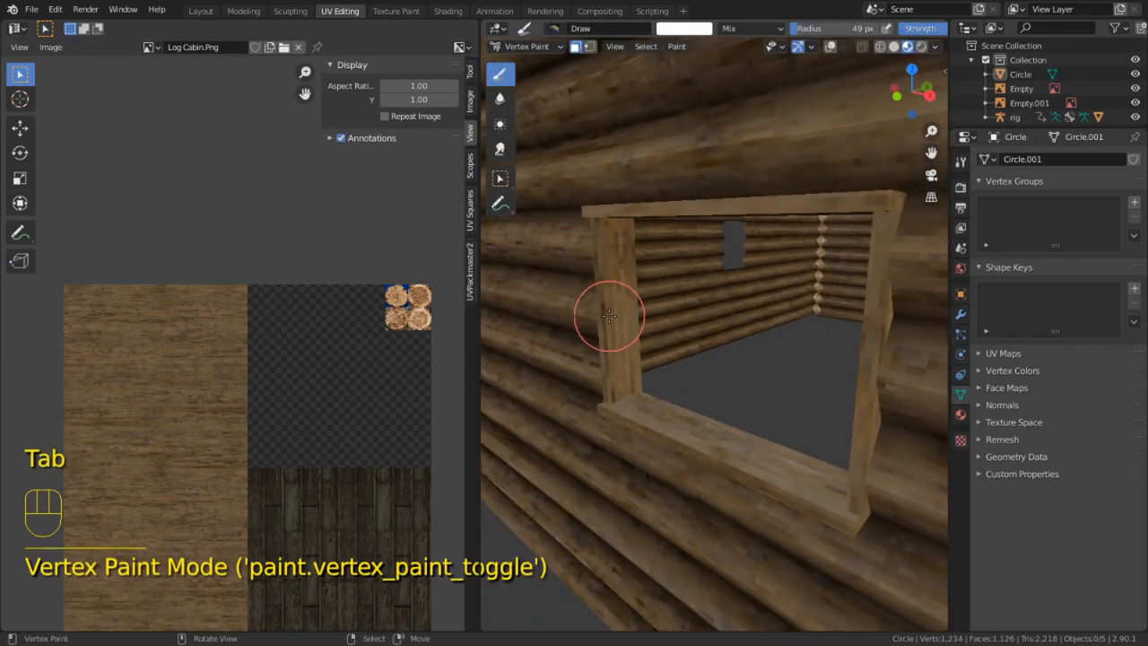
key(Tab)
key(Tab)
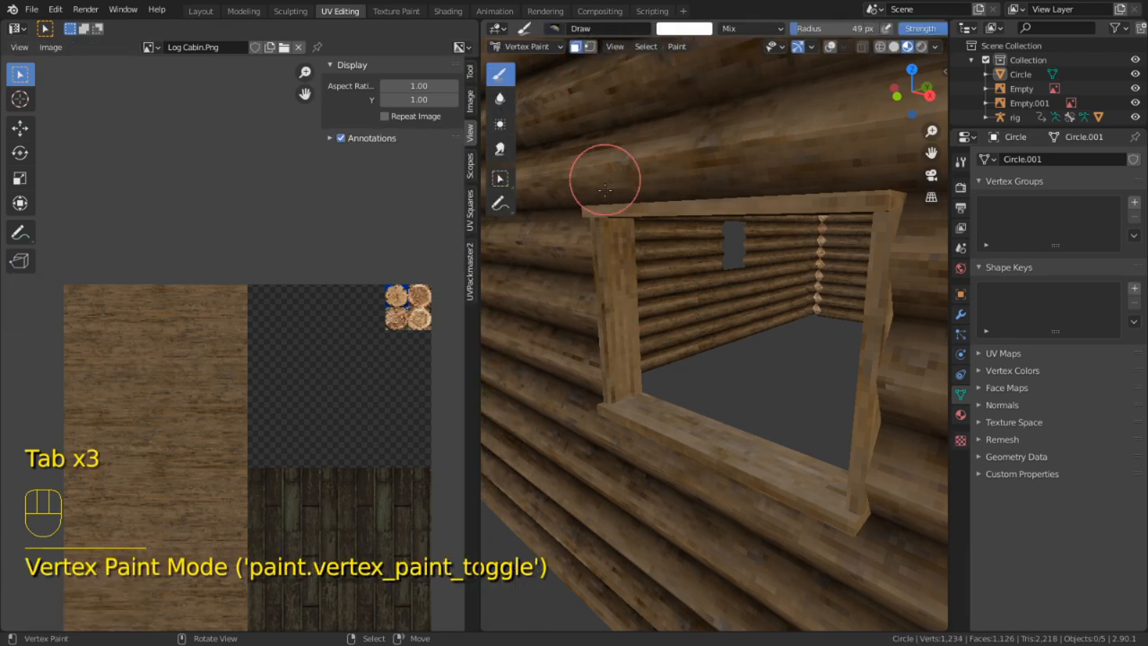
Show the viewport overlays again and select the four linked frame boards for vertex painting
right_click(606, 239)
click(834, 47)
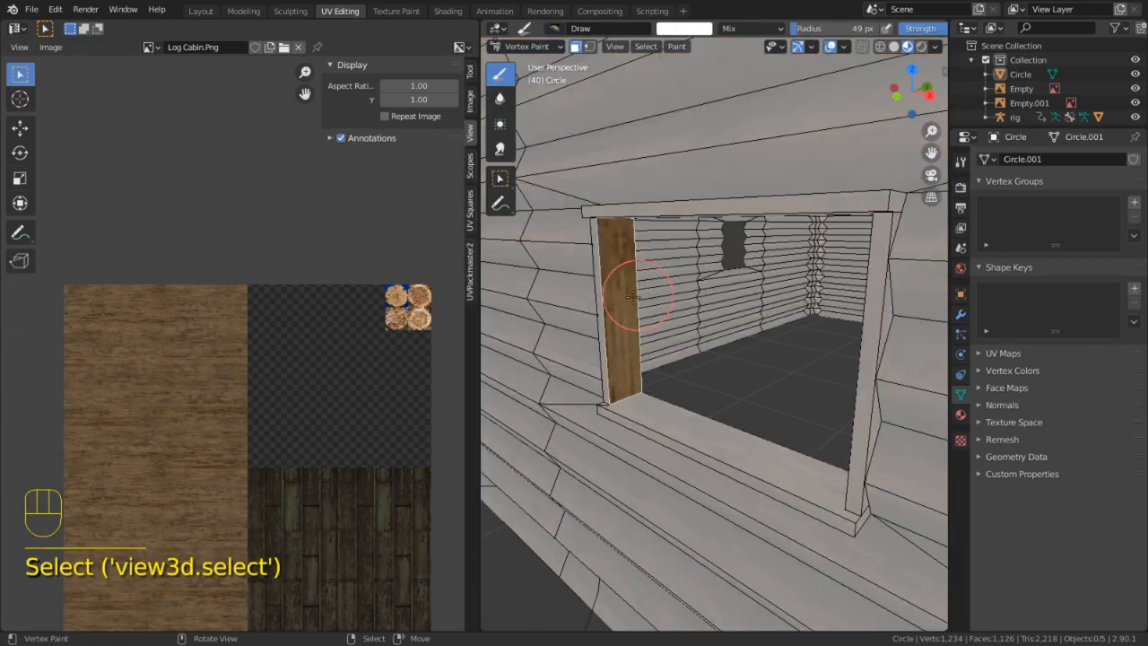
key(l)
key(l)
middle_drag(676, 403, 821, 345)
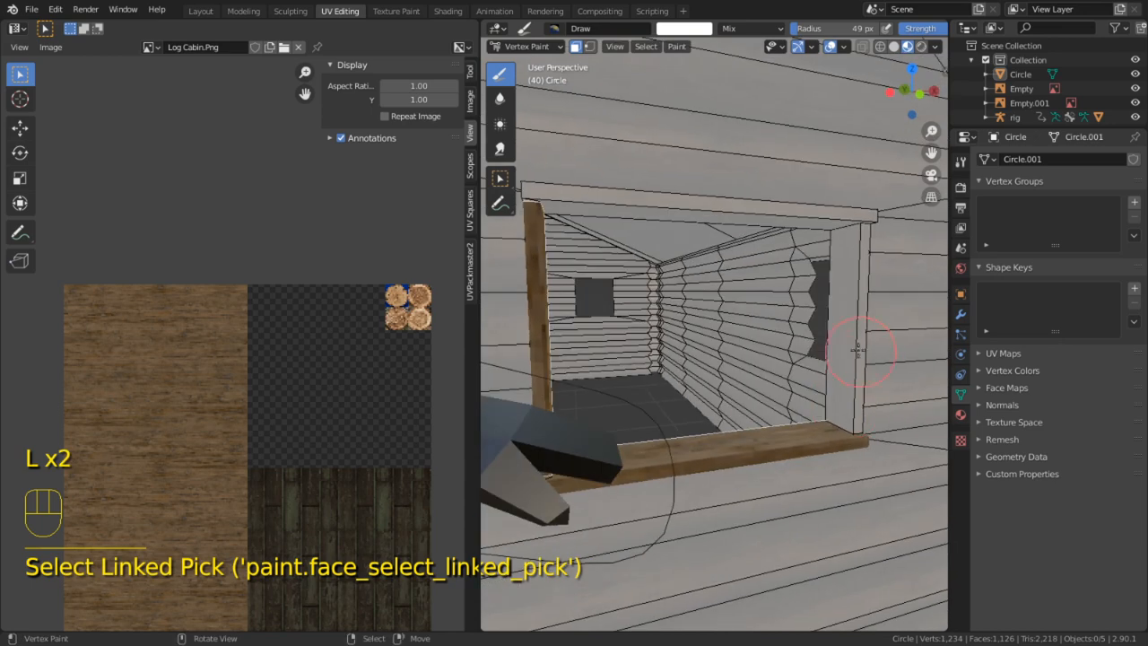
key(l)
key(l)
Set the brush colour to light green (H 0.306, S 0.582, V 1.000) and fill the four selected frame boards
click(684, 28)
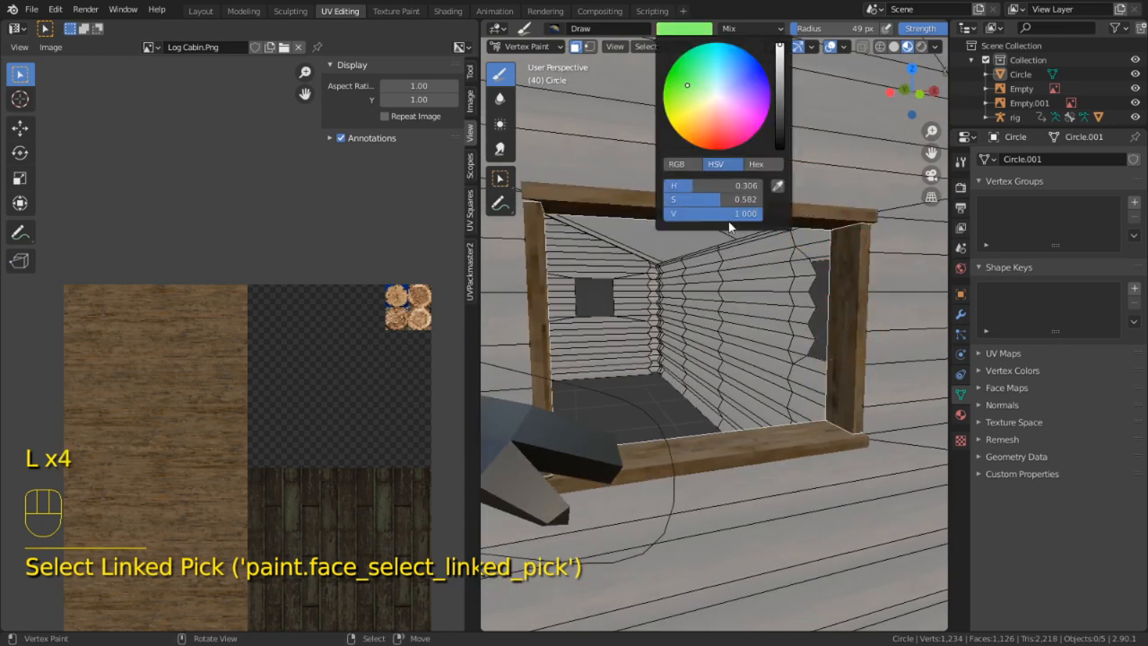
key(shift+k)
key(a)
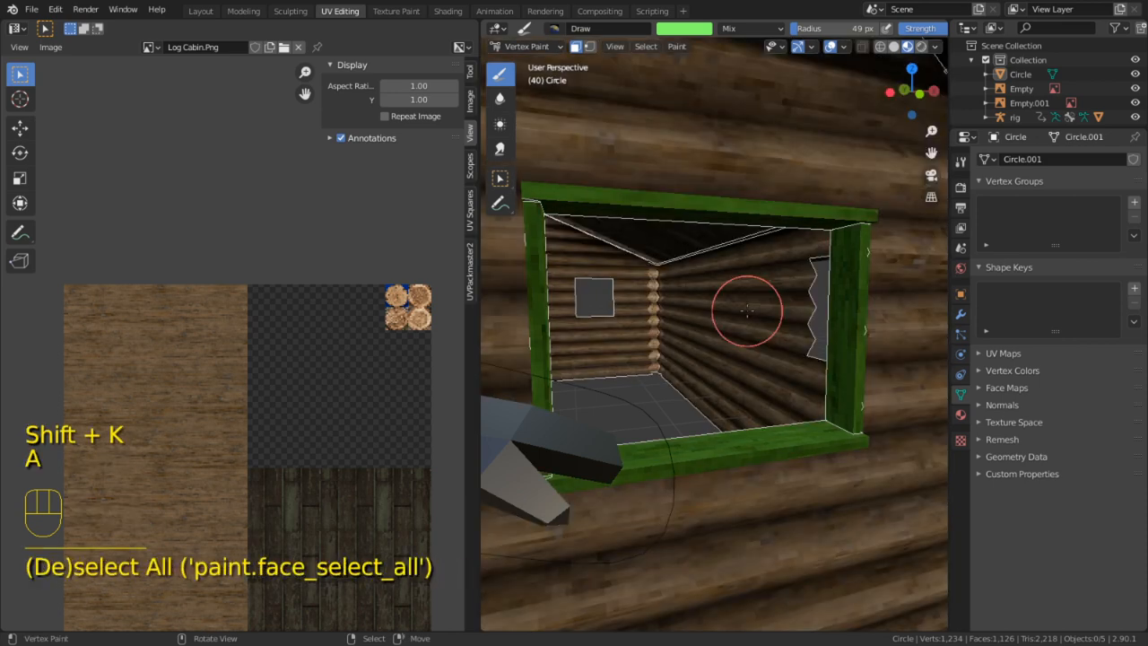
Try filling the selected faces with a darker green vertex colour, and undo the fill
scroll(681, 346, down, 3)
mouse_move(682, 346)
middle_down()
mouse_move(645, 346)
mouse_move(696, 341)
middle_up()
click(709, 28)
drag(785, 80, 782, 105)
key(shift+k)
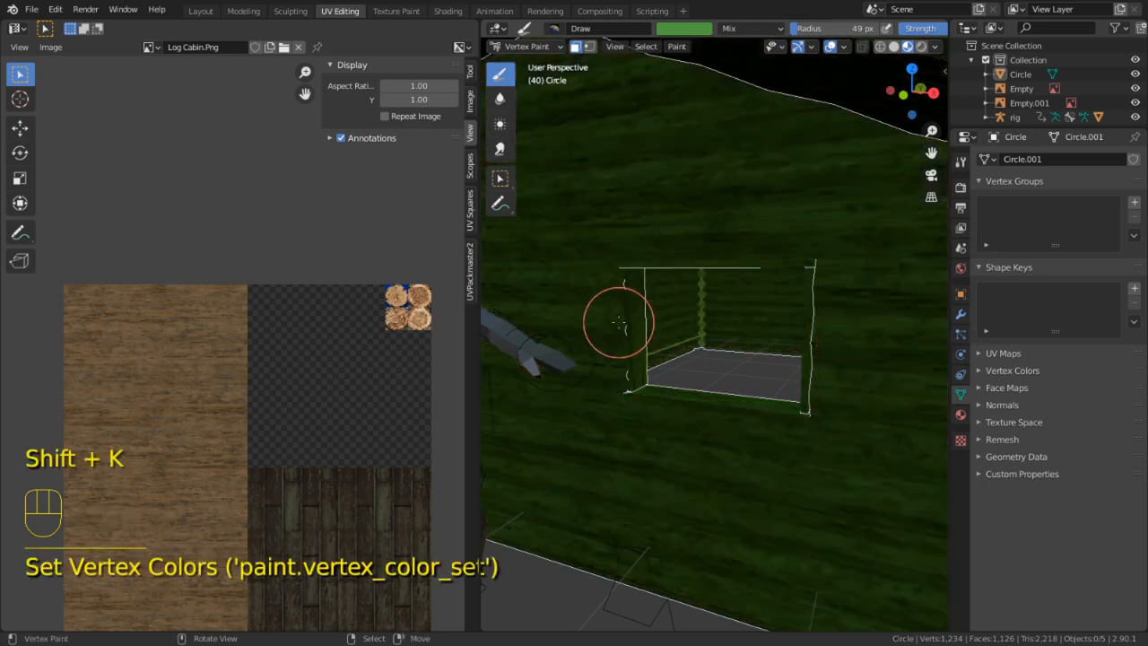
key(ctrl+z)
Reselect only the four linked window frame boards and fill them with the green brush colour
right_click(627, 323)
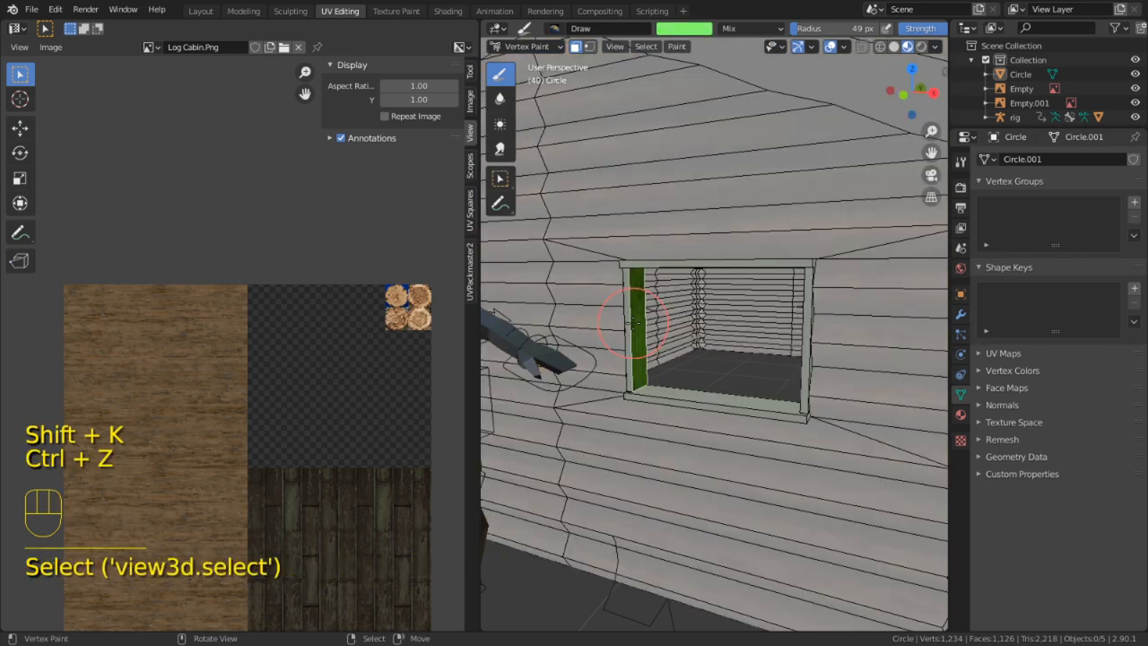
key(l)
key(l)
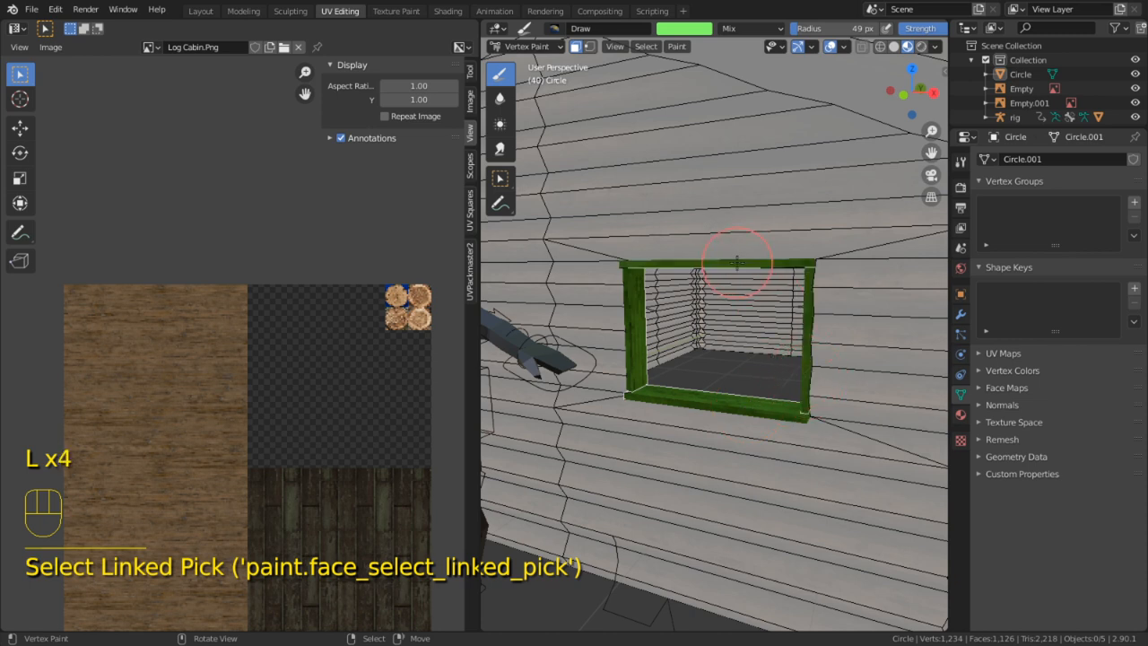
key(shift+k)
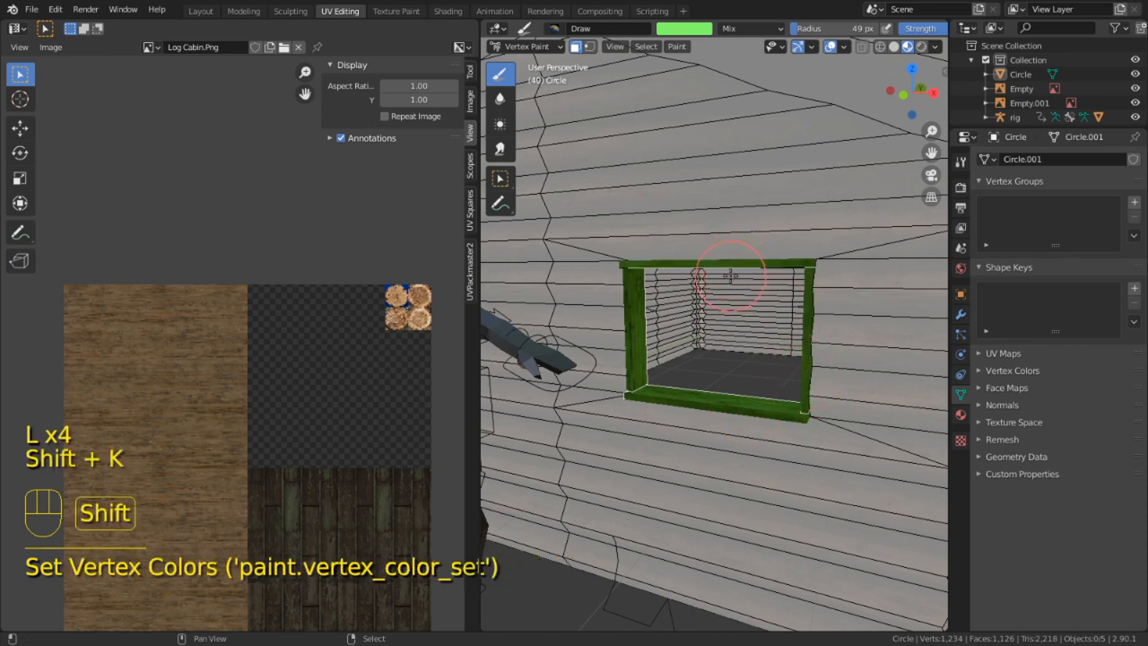
Darken the green brush colour, fill the selected window frame boards with it, and switch to Object Mode
click(692, 29)
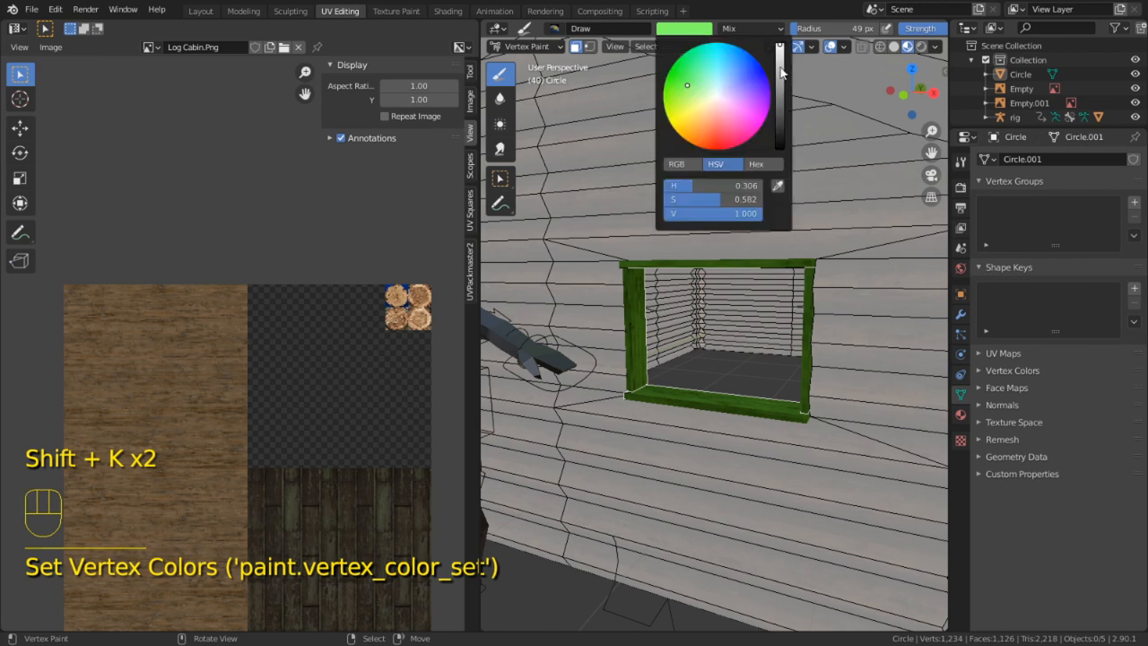
drag(781, 72, 780, 75)
key(shift+k)
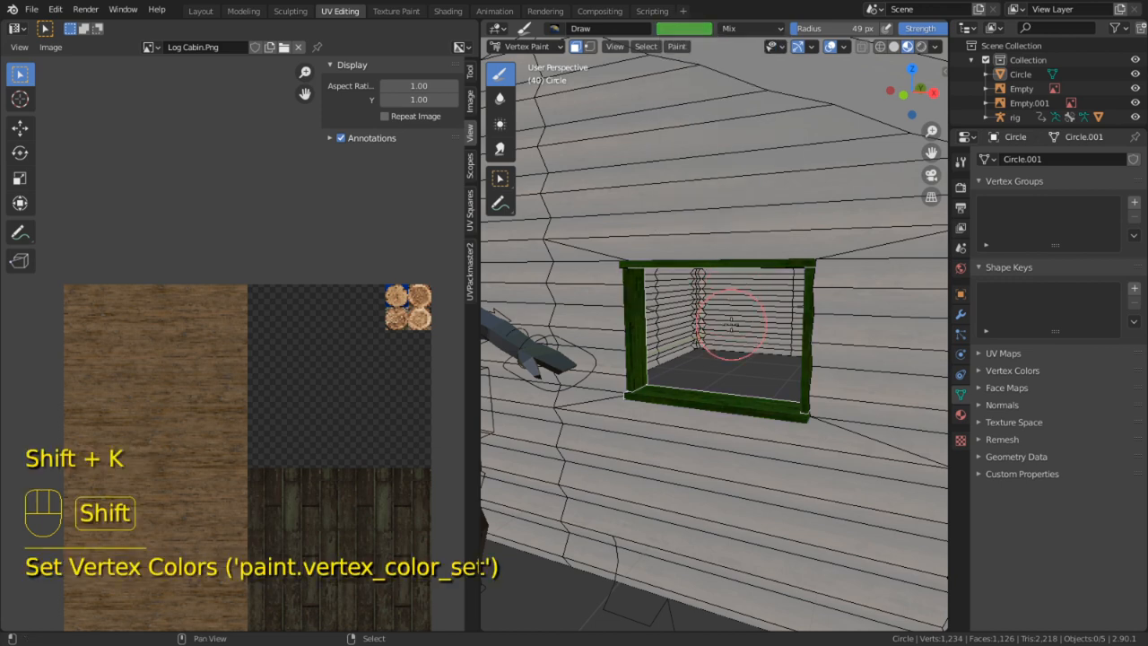
key(a)
key(Tab)
key(Tab)
key(Tab)
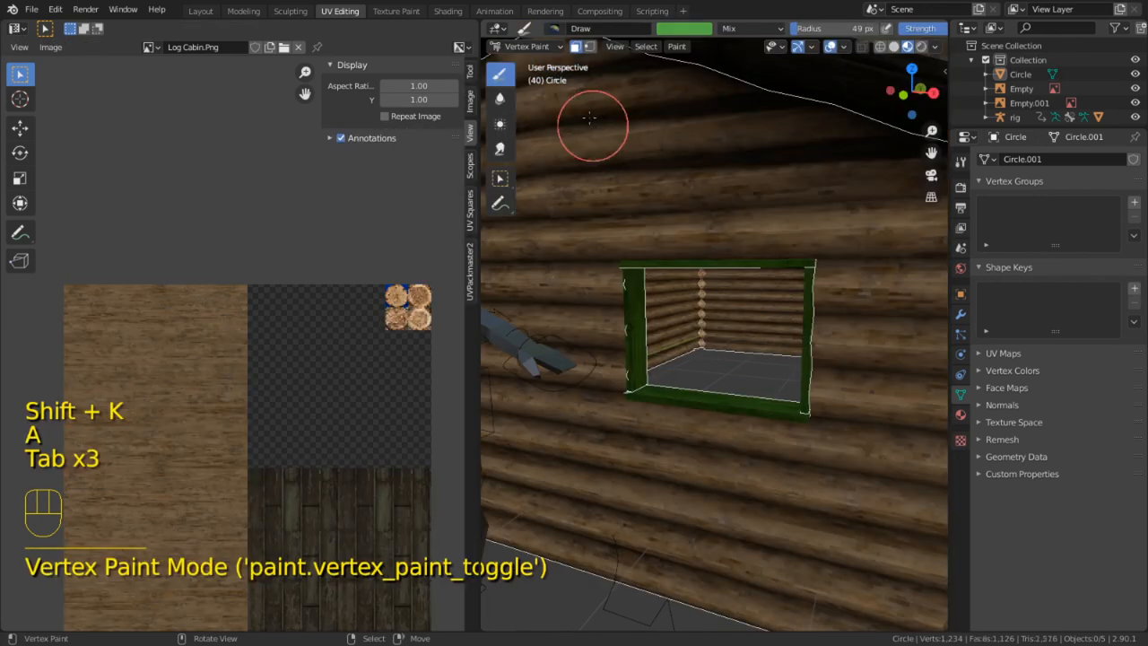
click(545, 51)
click(529, 58)
Try moving the linked sill board aside in Edit Mode to examine the frame corner, and cancel the move
middle_drag(718, 346, 618, 392)
alt+middle_click(582, 421)
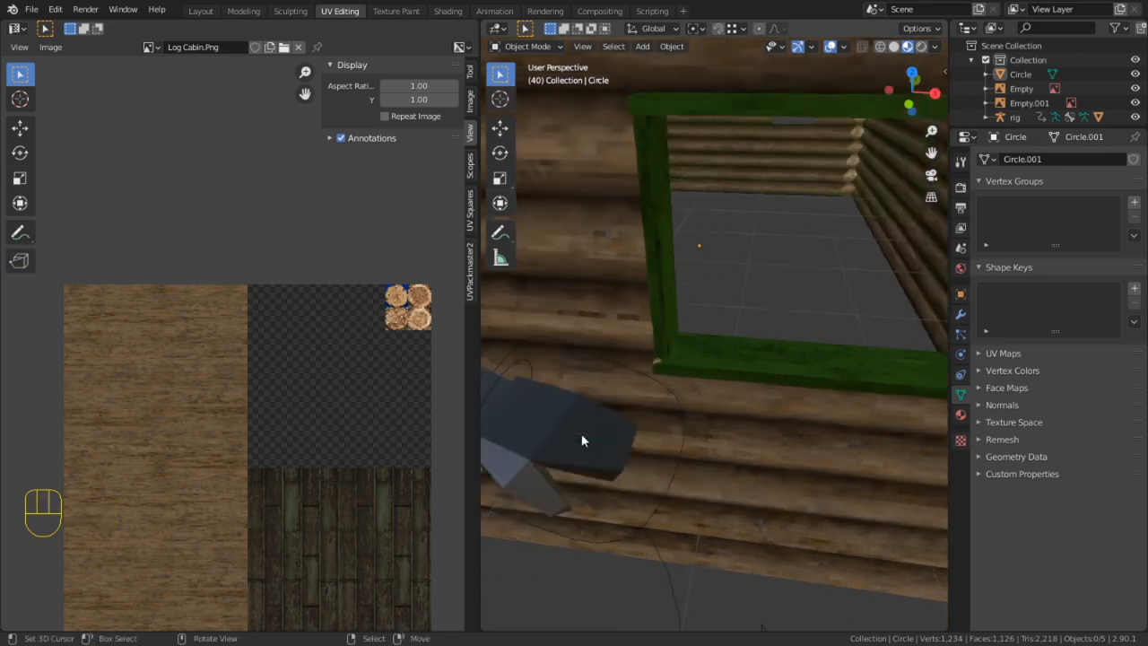
scroll(583, 433, up, 3)
scroll(602, 435, up, 3)
middle_drag(602, 434, 782, 397)
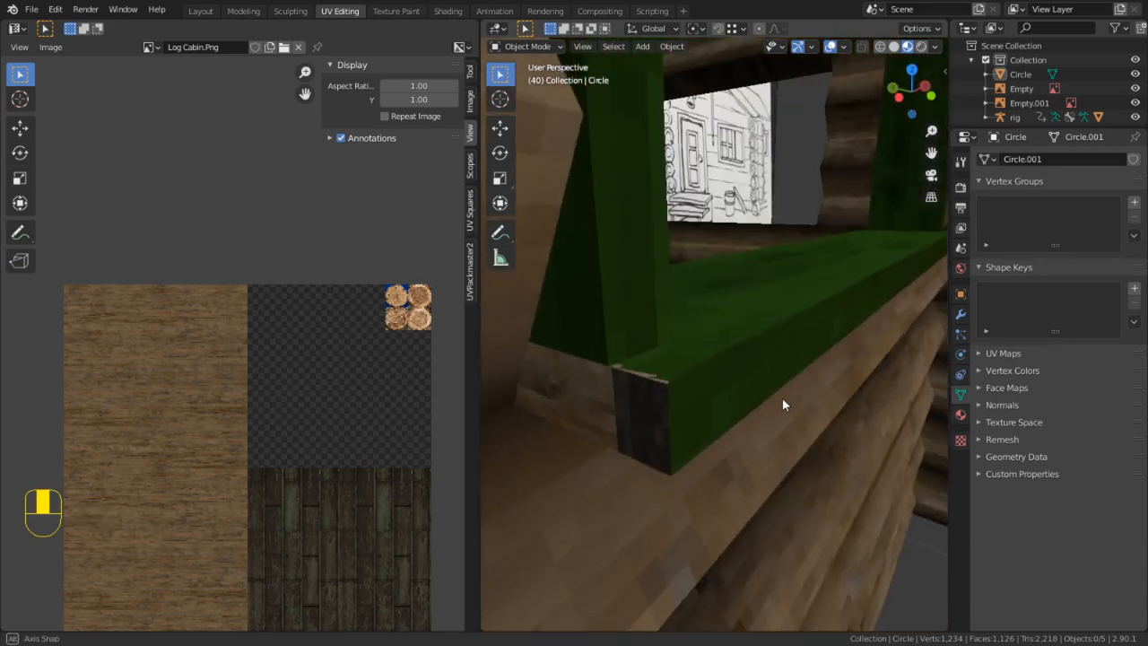
key(Tab)
click(658, 391)
middle_drag(658, 391, 812, 322)
alt+click(765, 346)
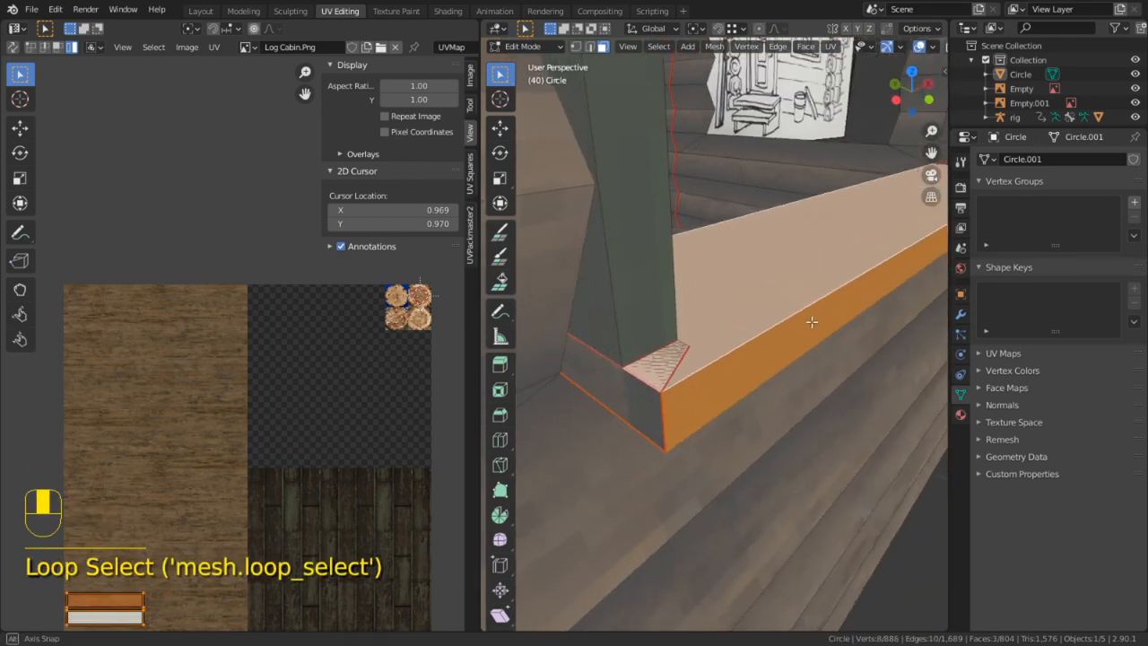
key(l)
click(733, 345)
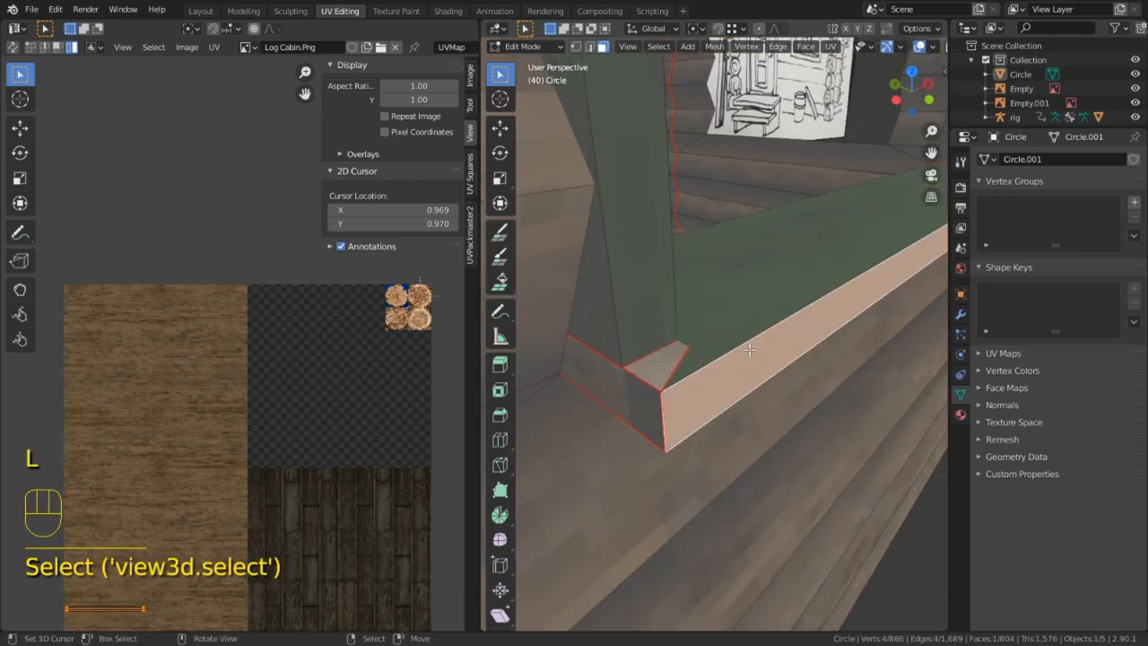
key(l)
key(g)
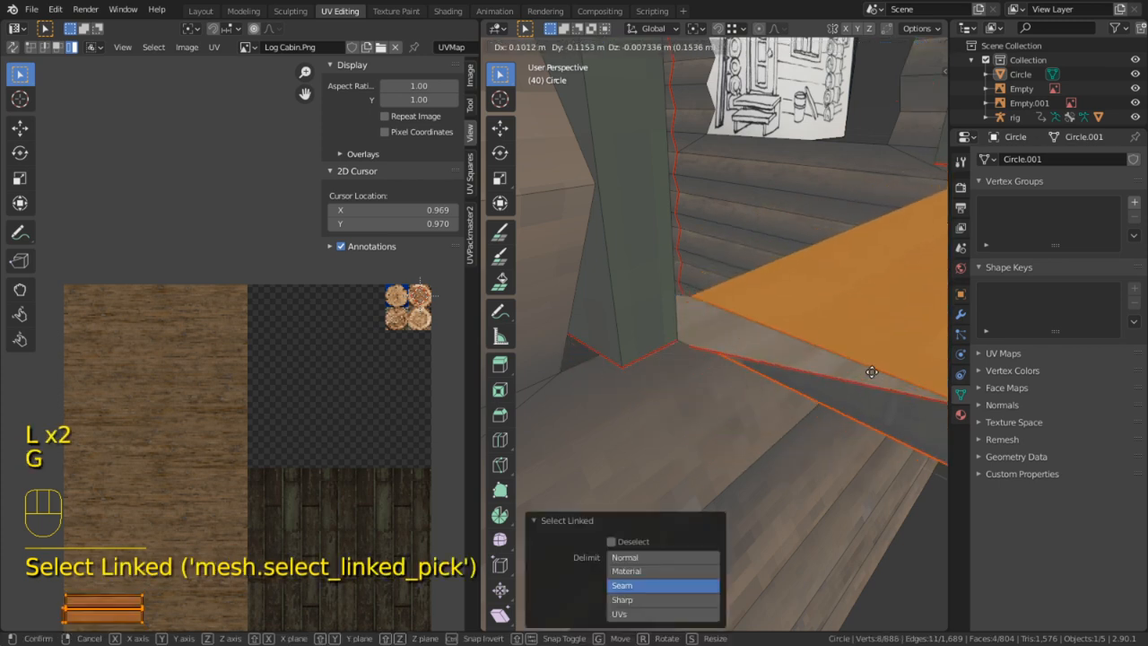
click(775, 379)
Delete the stray face overlapping the sill's outer corner with the Faces option, replacing the undone first deletion
click(669, 370)
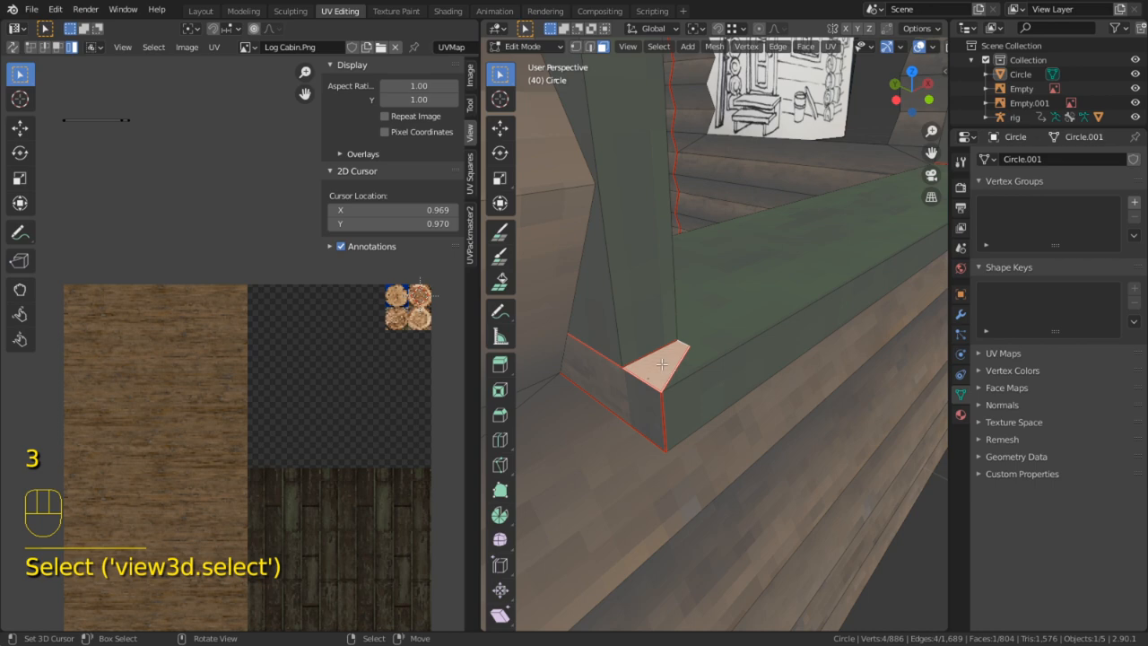
middle_drag(662, 363, 681, 376)
key(x)
click(516, 357)
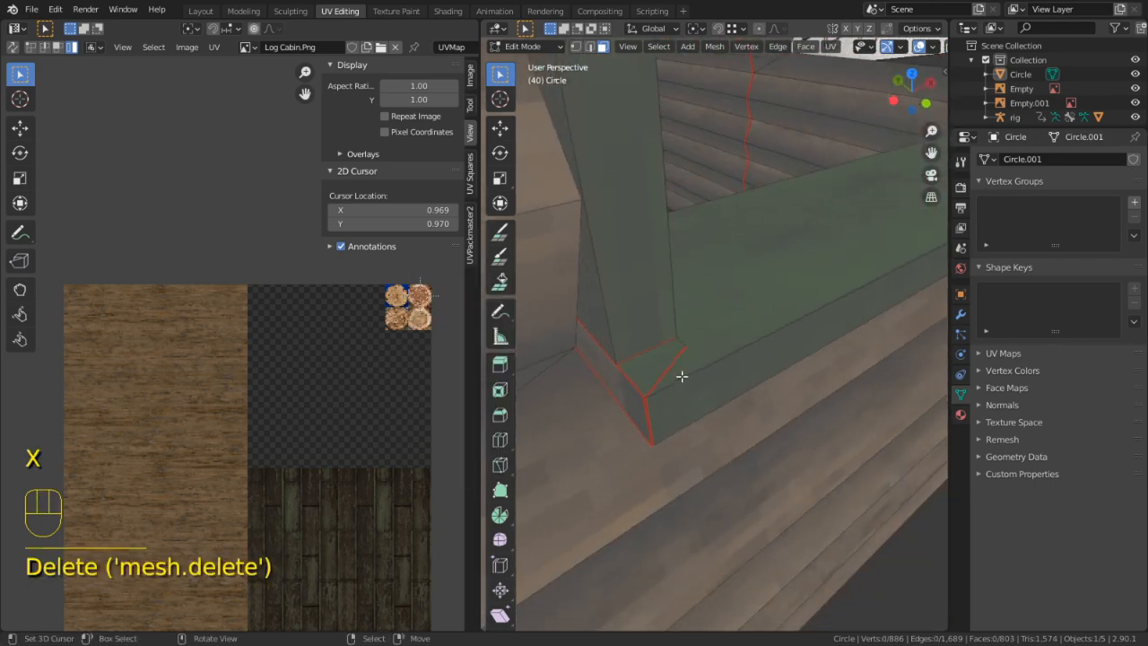
key(ctrl+z)
key(x)
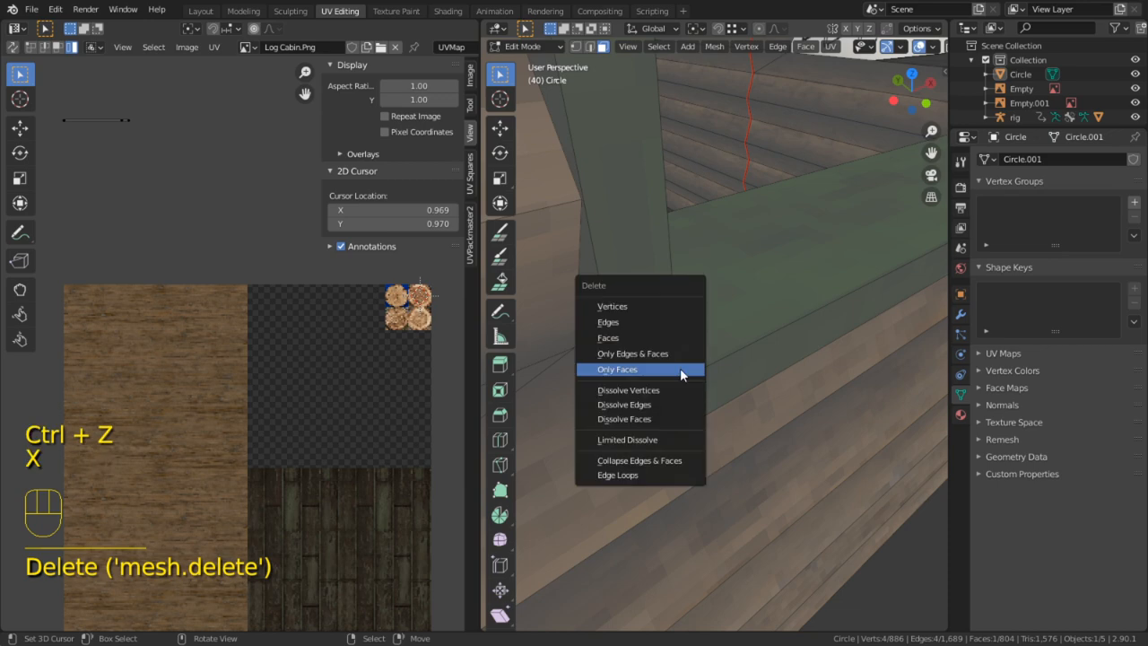
click(642, 338)
Try moving the side post's face loop to examine the corner beneath it, and undo the move
middle_drag(705, 335, 820, 279)
click(759, 388)
alt+click(748, 238)
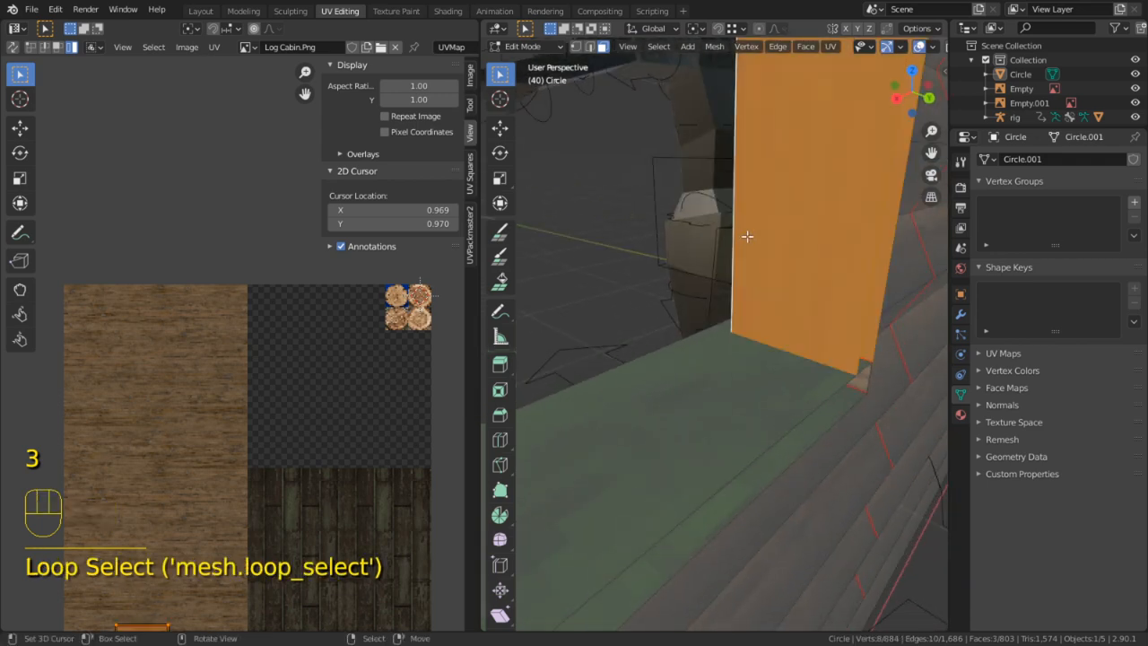
middle_drag(748, 239, 651, 302)
key(g)
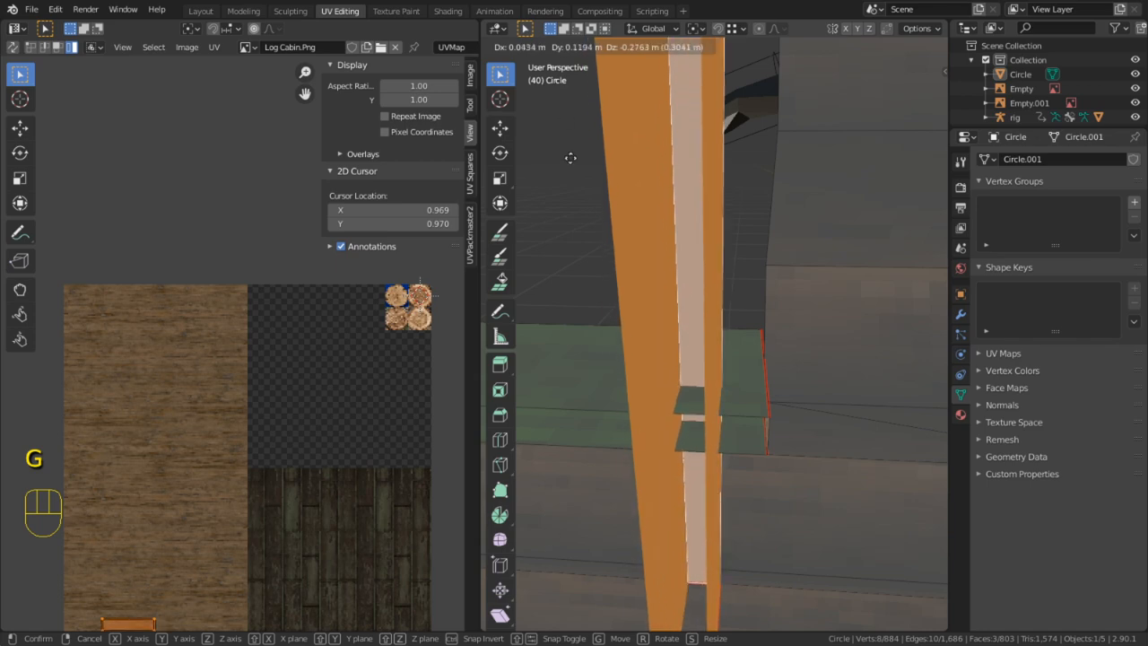
click(597, 170)
middle_drag(597, 170, 756, 296)
scroll(718, 194, down, 4)
middle_drag(755, 296, 700, 361)
key(ctrl+z)
Delete the matching stray face at the sill's other corner beside the side post
scroll(700, 361, up, 3)
key(3)
click(632, 336)
middle_drag(633, 337, 720, 304)
key(x)
click(752, 279)
Isolate the side post's face loop to examine it, reveal all geometry again and return to Object Mode
key(3)
alt+click(743, 277)
scroll(720, 305, up, 2)
middle_drag(731, 259, 733, 149)
key(shift+h)
scroll(730, 241, down, 5)
middle_drag(730, 240, 634, 328)
key(alt+h)
alt+middle_drag(768, 316, 744, 337)
key(Tab)
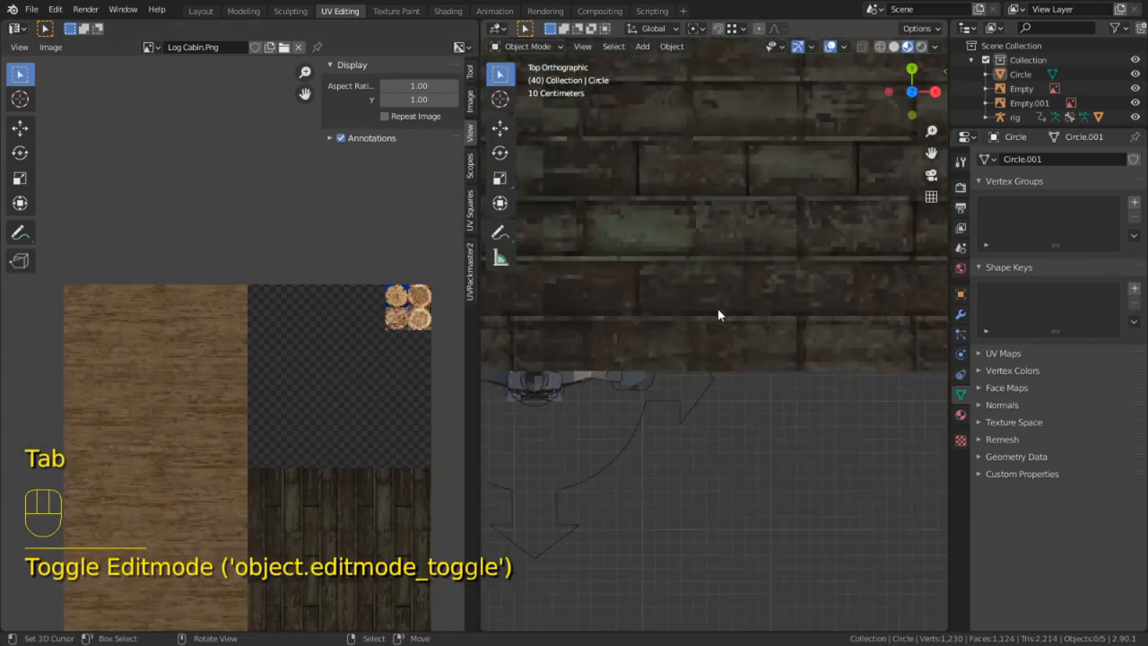
Examine the side post's face loop against the log wall in Edit Mode, clear the selection and return to Object Mode
scroll(717, 313, down, 3)
middle_drag(696, 282, 714, 164)
scroll(722, 327, up, 8)
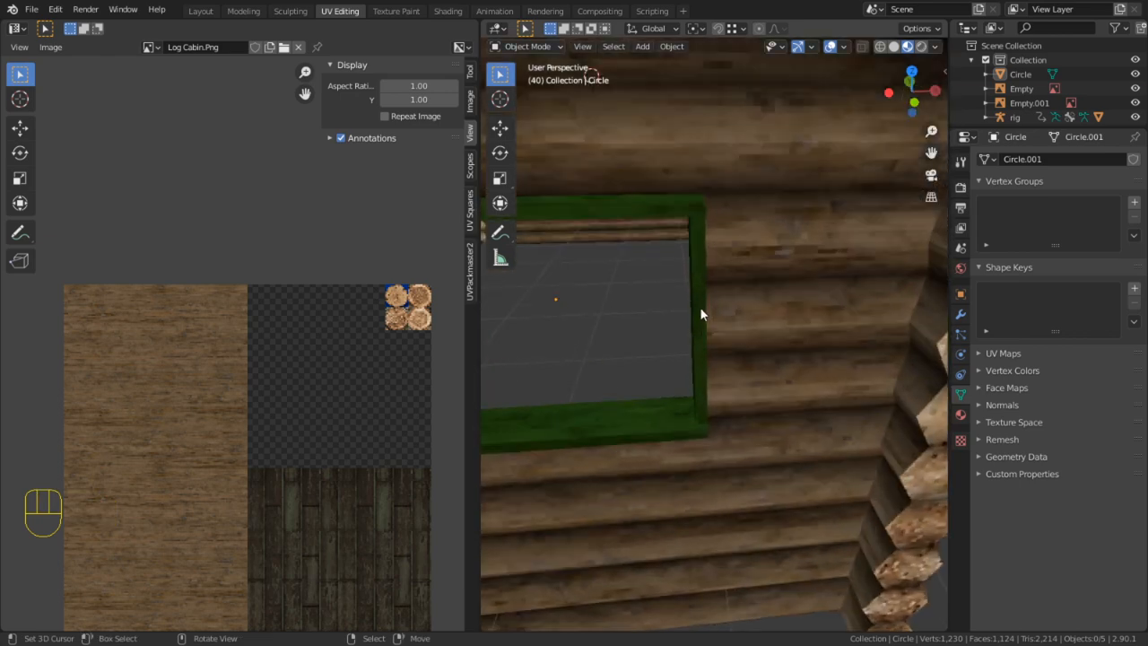
click(701, 314)
key(Tab)
middle_drag(698, 300, 723, 333)
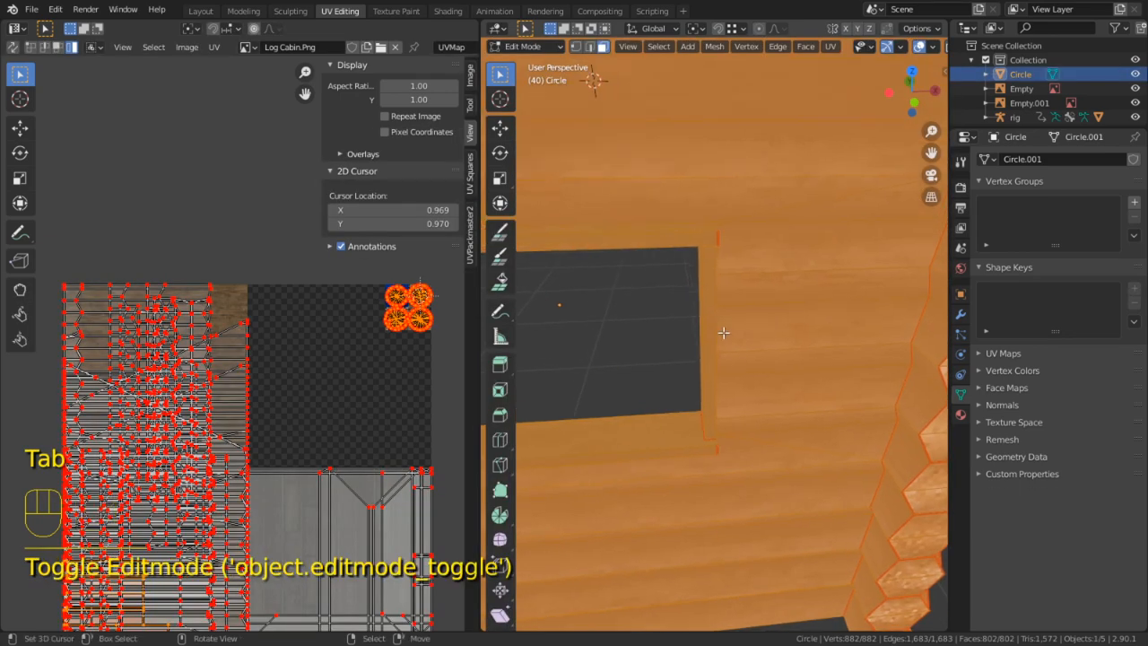
right_click(687, 379)
scroll(728, 431, up, 2)
middle_drag(728, 430, 807, 376)
alt+right_click(710, 336)
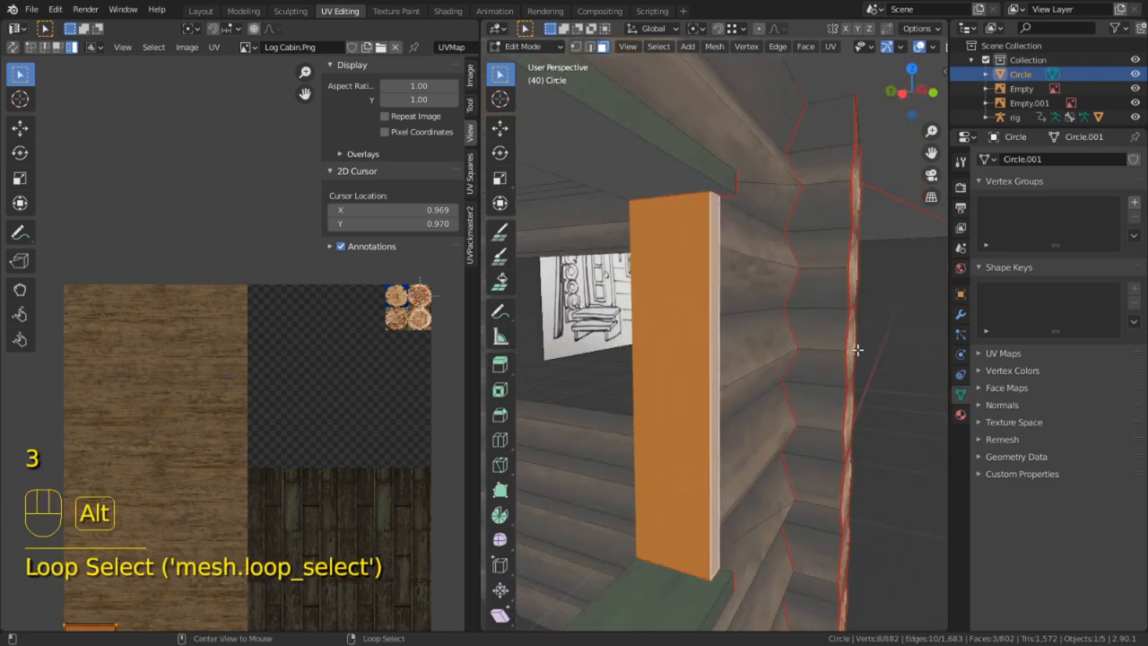
key(alt+h)
right_click(746, 257)
shift+middle_drag(746, 256, 543, 382)
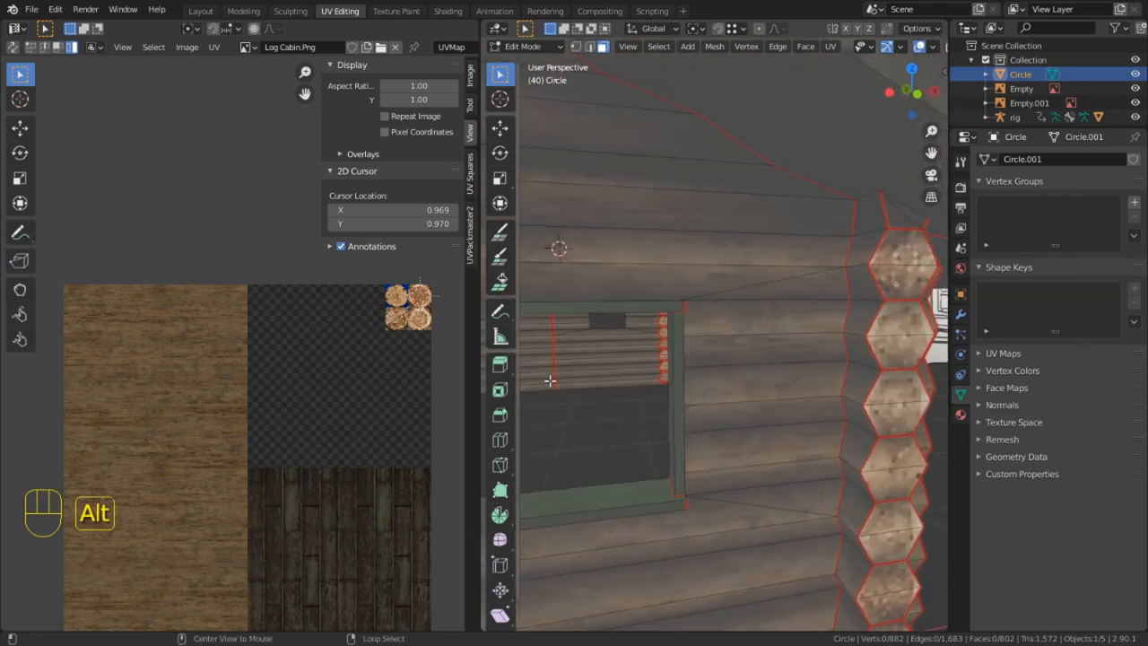
key(alt+h)
scroll(636, 413, down, 2)
key(Tab)
Examine the whole cabin from several sides, including the framed window, the bare window opening and the roof
middle_drag(646, 390, 630, 389)
scroll(635, 374, down, 3)
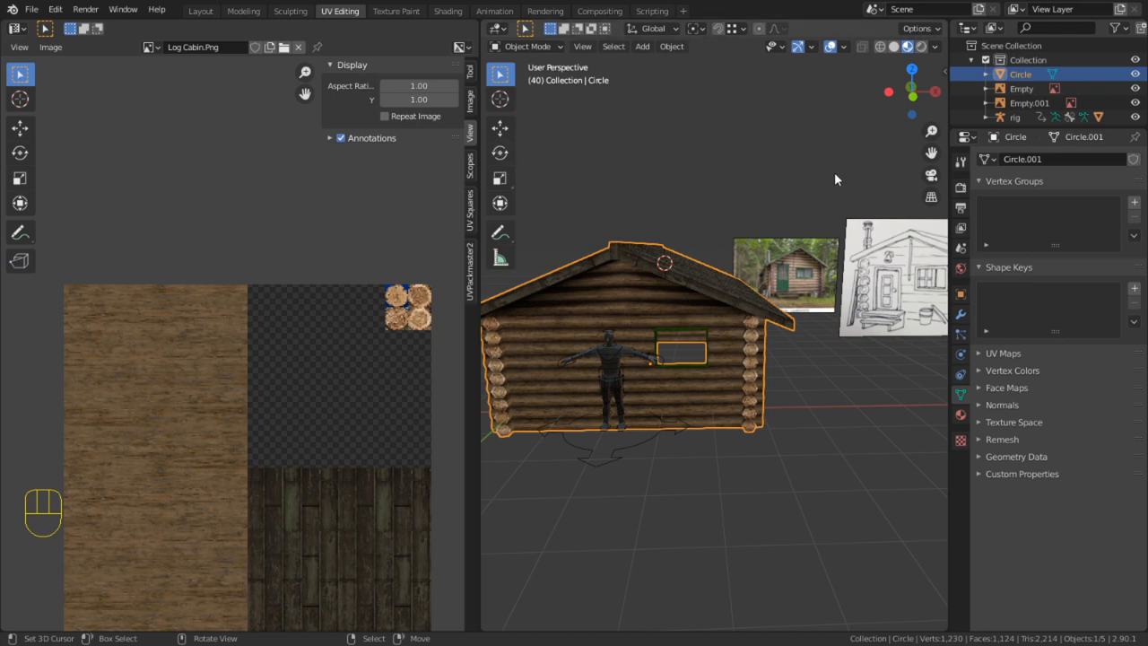
scroll(686, 375, up, 5)
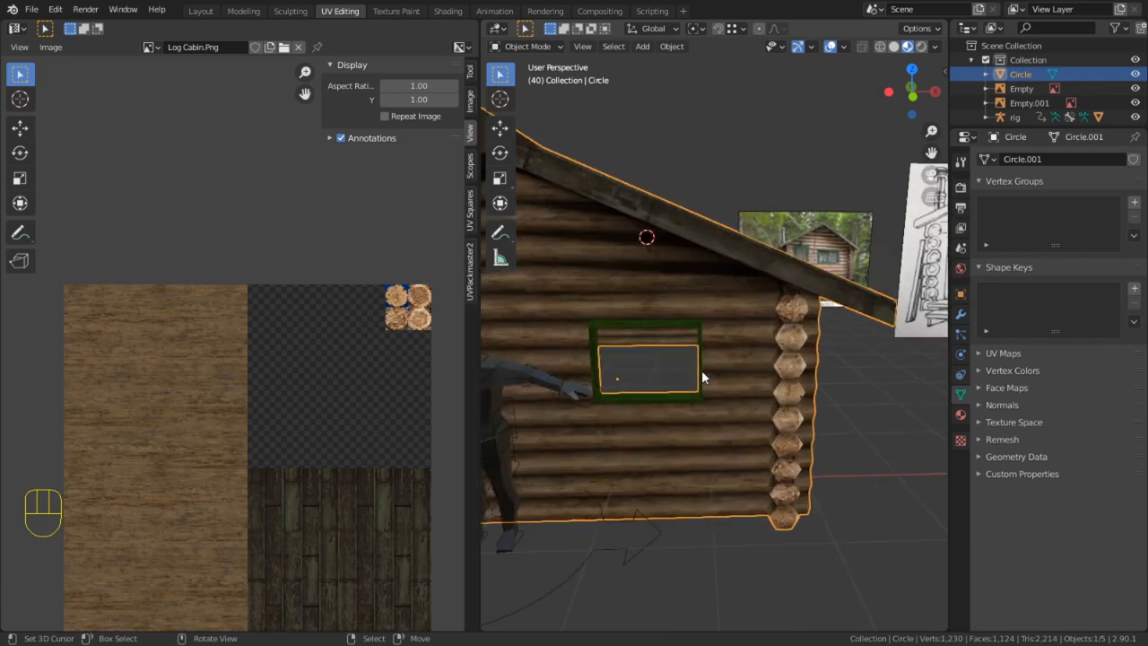
middle_drag(635, 413, 804, 359)
alt+middle_click(606, 377)
middle_drag(834, 400, 718, 386)
scroll(702, 388, down, 3)
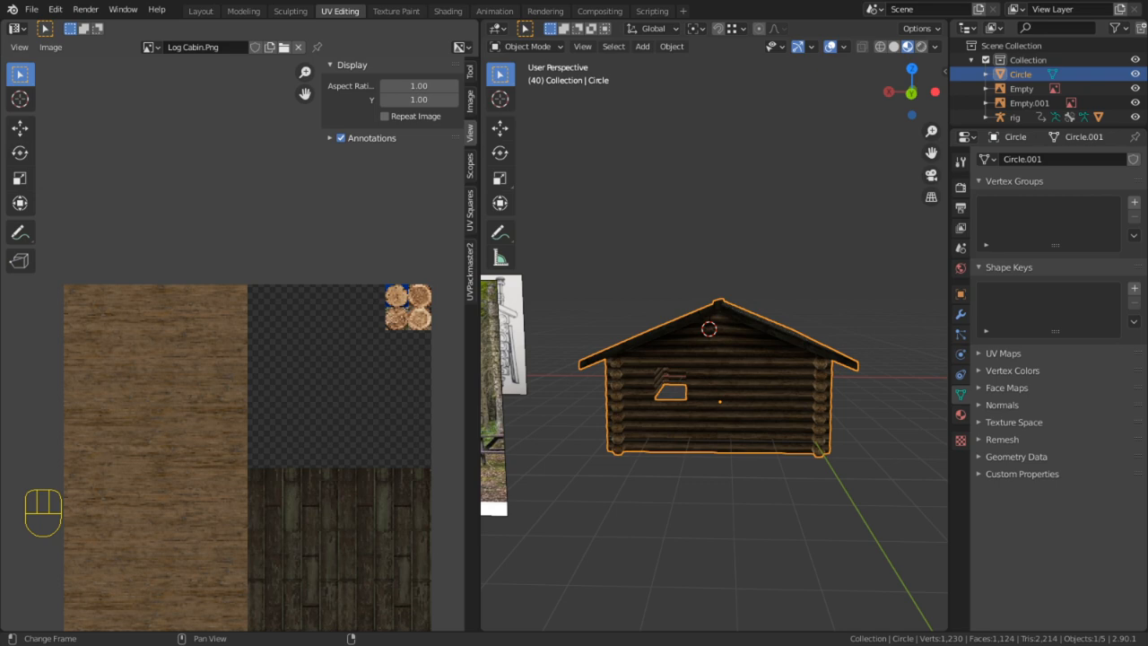
middle_drag(628, 421, 487, 433)
scroll(487, 433, up, 5)
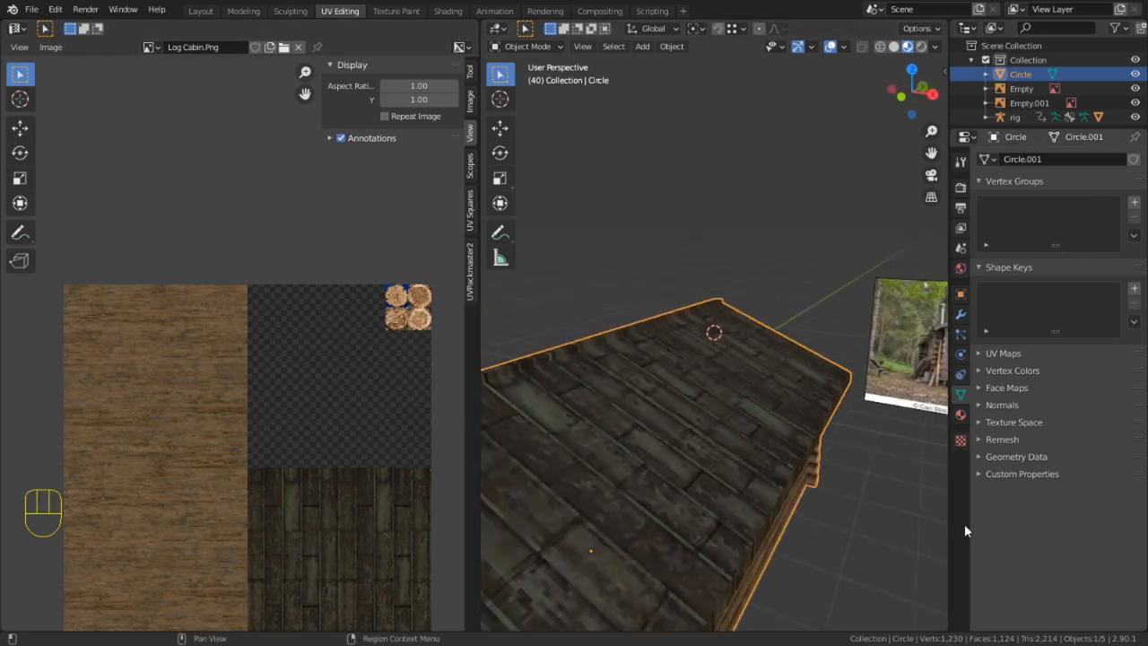